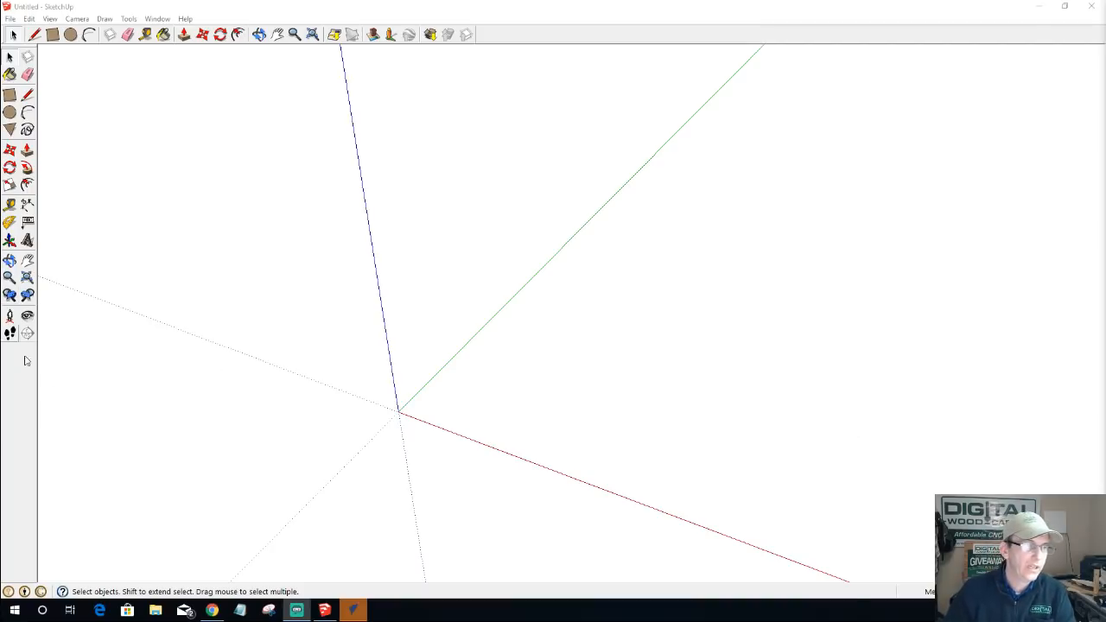
- Draw a rectangle on the ground plane with one corner at the origin, extending along the red and green axes
middle_drag(419, 464, 521, 348)
drag(521, 361, 507, 402)
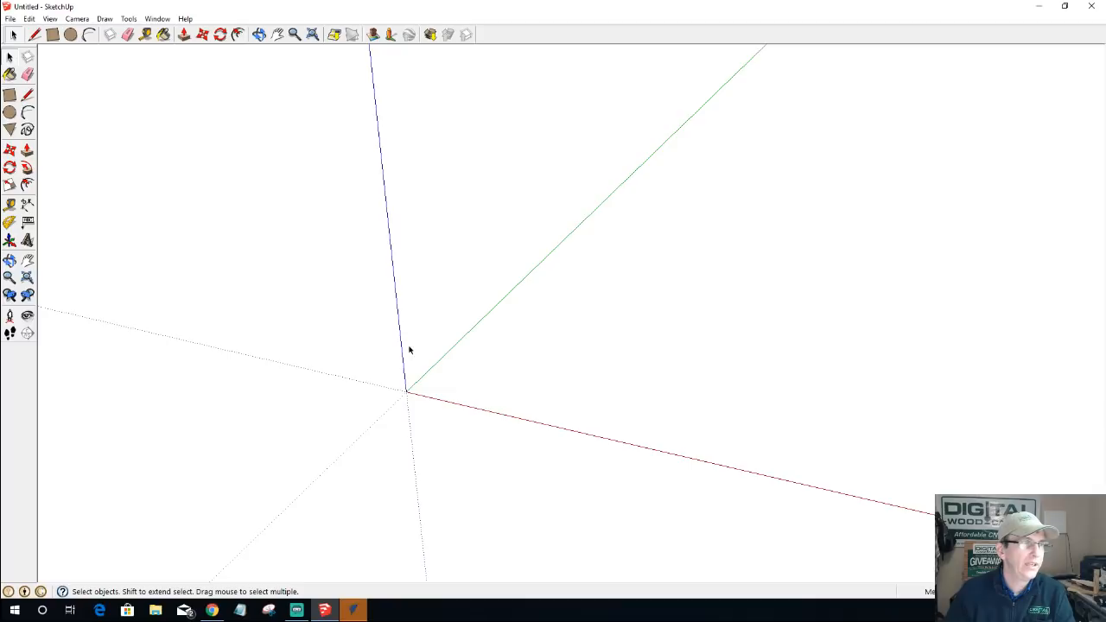
click(52, 36)
click(408, 390)
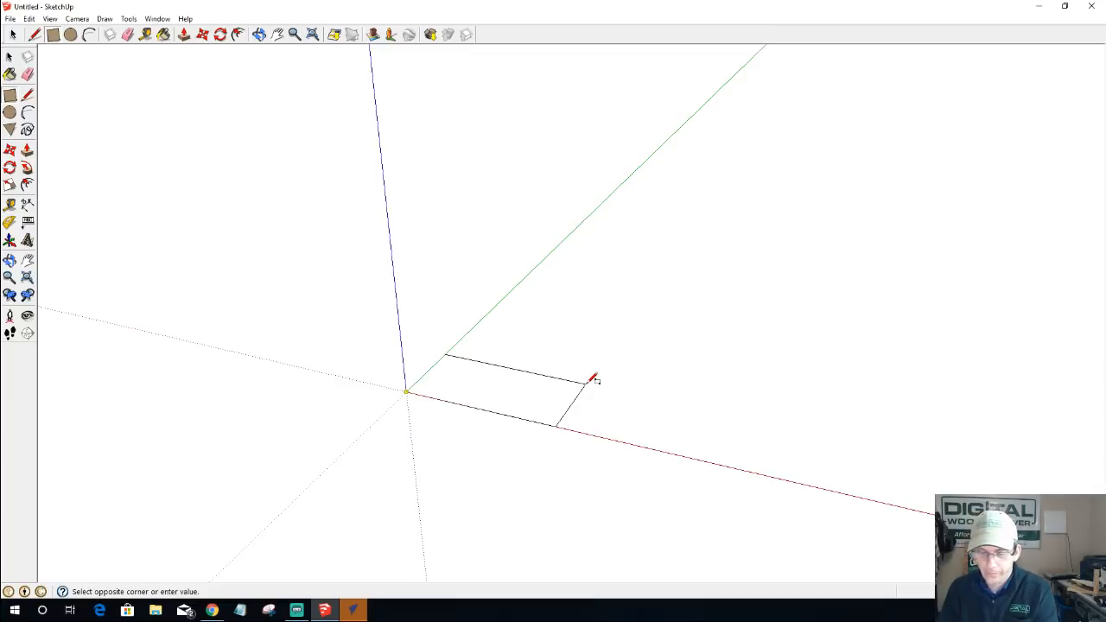
key(Return)
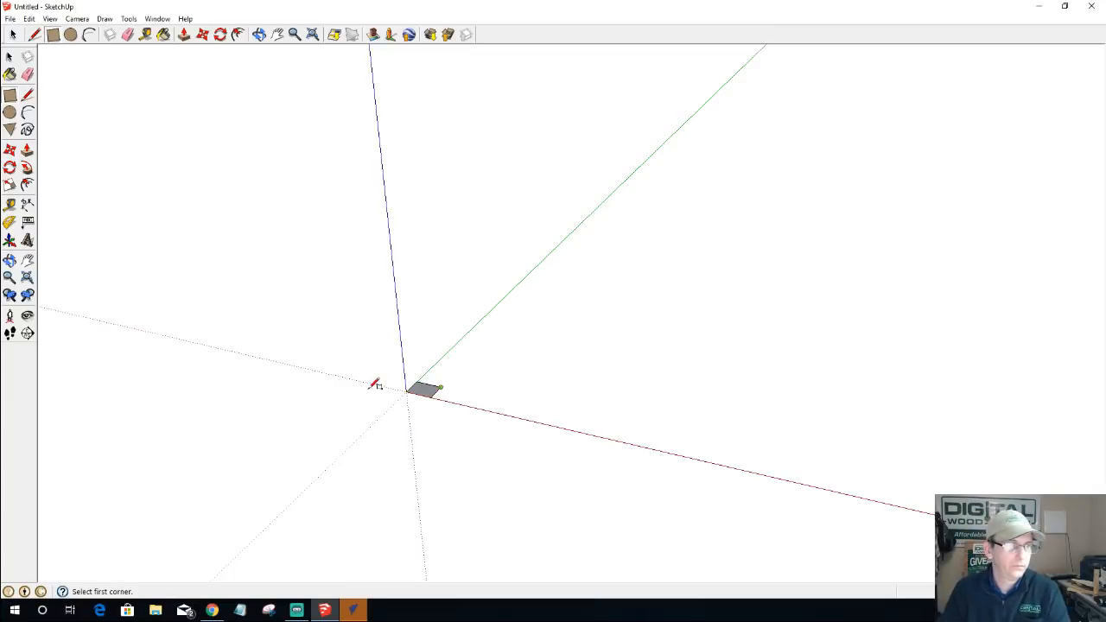
scroll(443, 408, up, 5)
scroll(474, 383, up, 8)
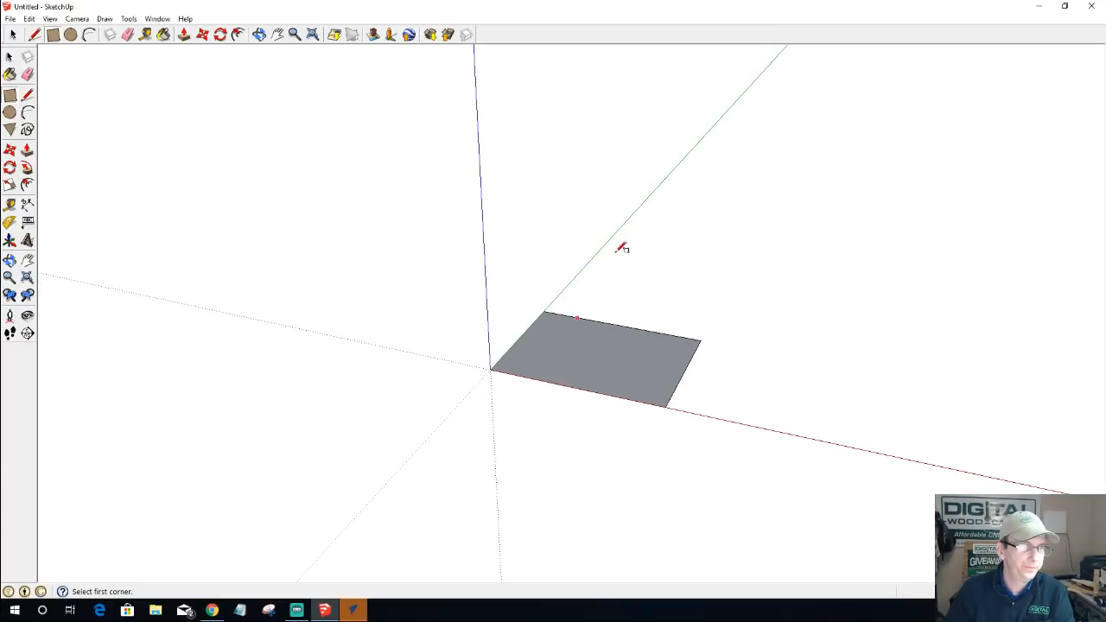
scroll(535, 440, down, 1)
scroll(466, 368, up, 1)
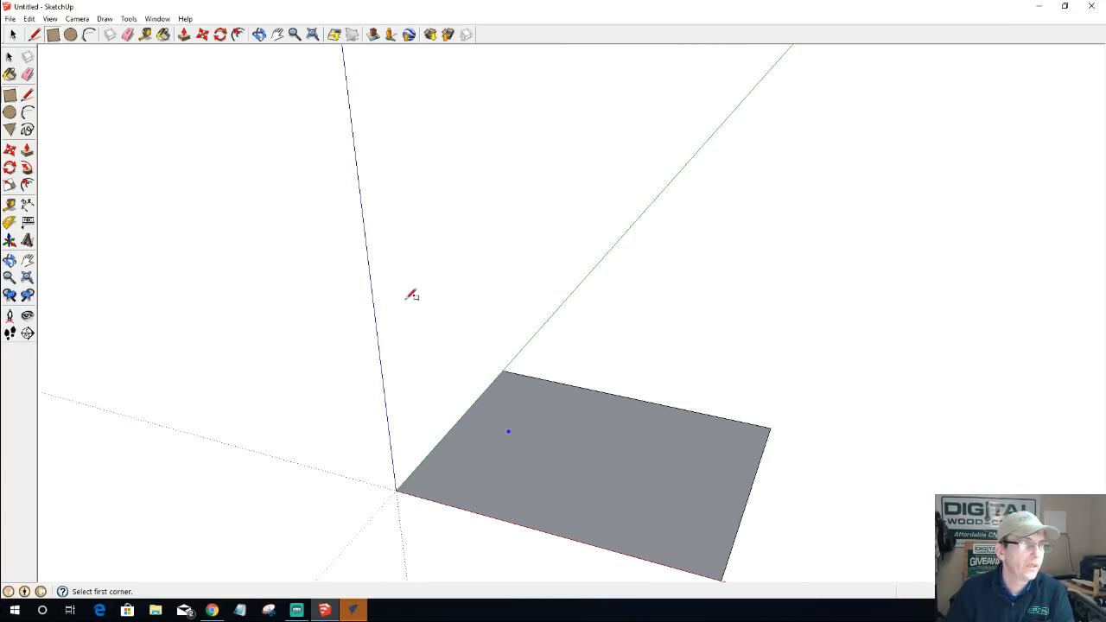
- Push/Pull the rectangle upward into a thin flat base panel
click(277, 34)
drag(548, 328, 523, 311)
scroll(556, 345, up, 1)
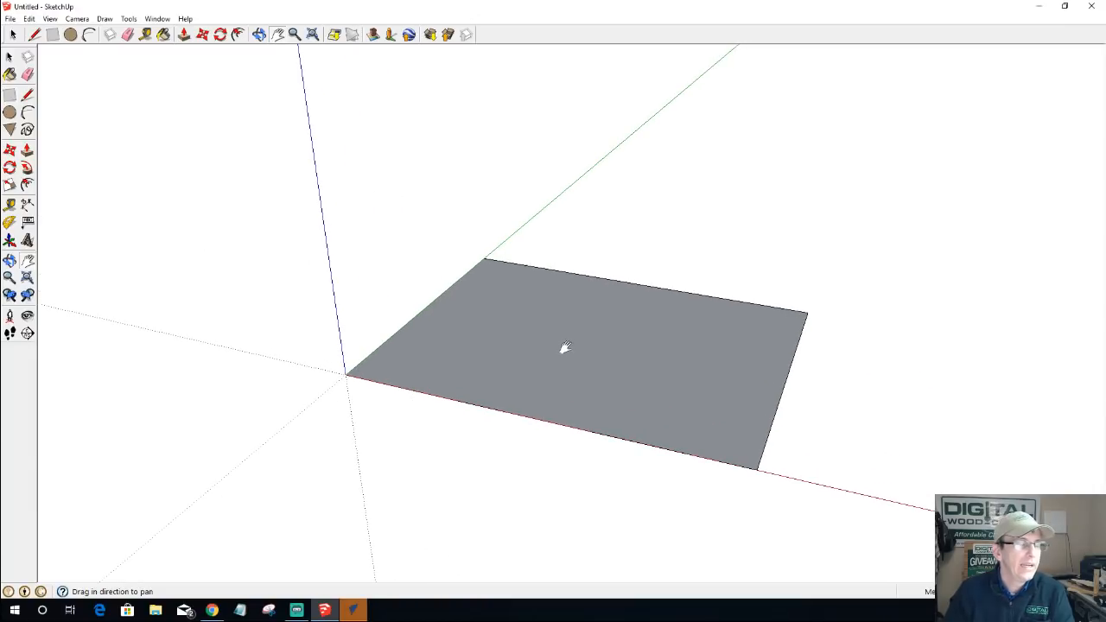
click(13, 34)
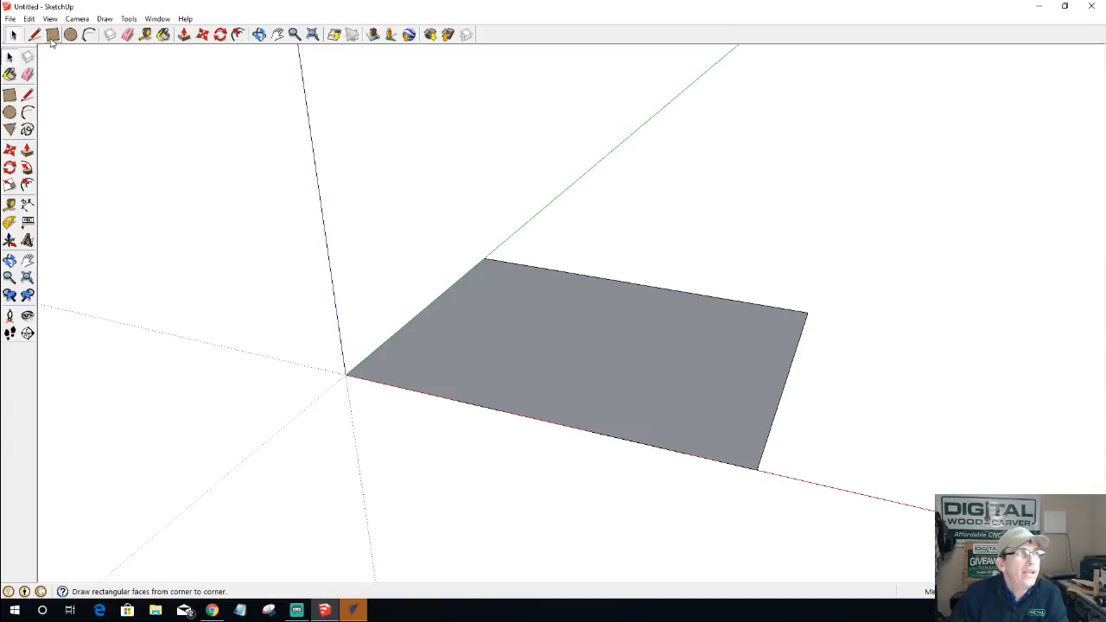
click(184, 34)
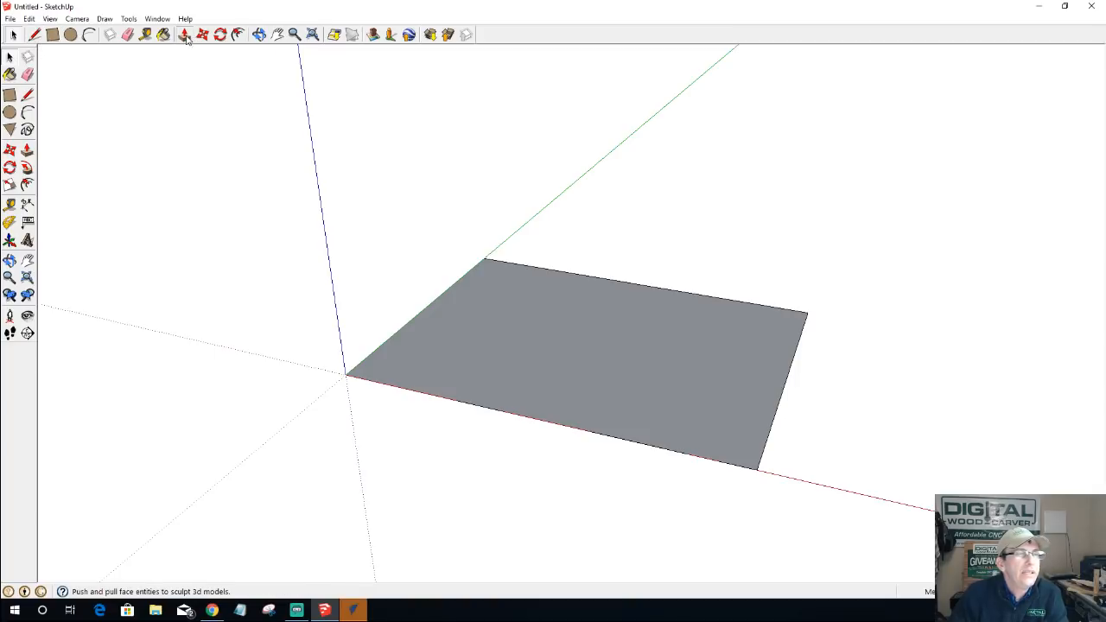
click(647, 411)
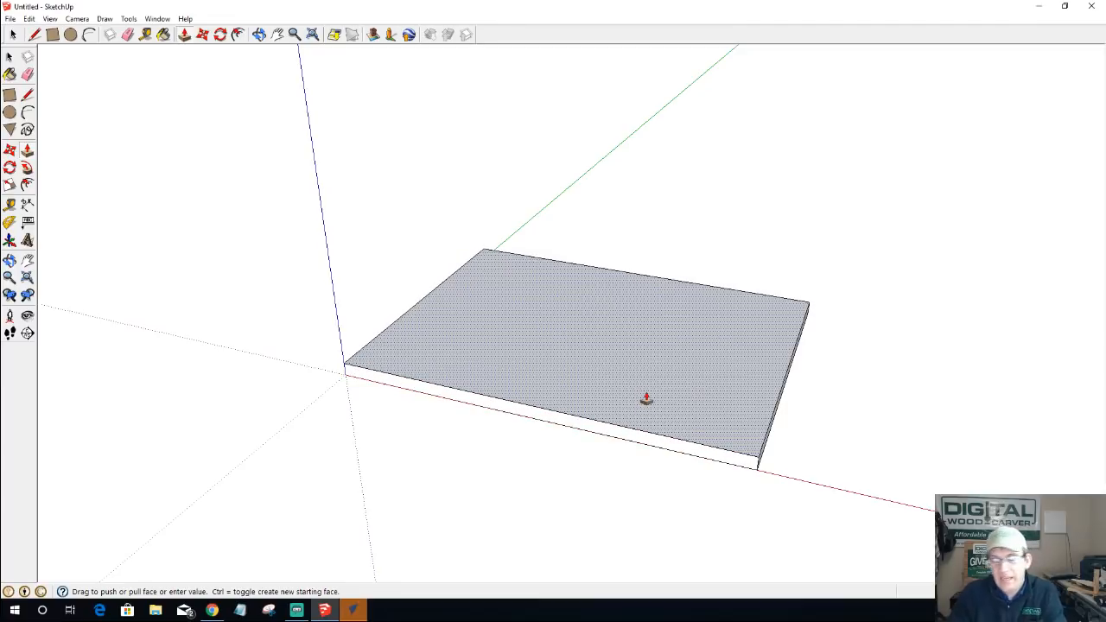
click(646, 398)
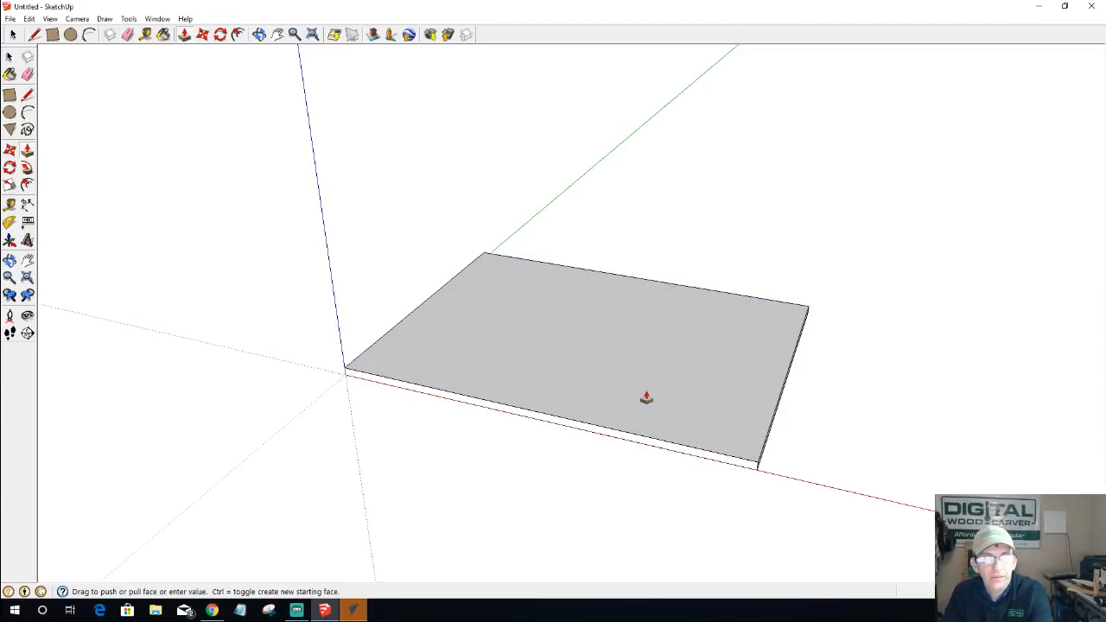
- Make the entire base panel a component, keeping the default component settings
key(space)
triple_click(595, 373)
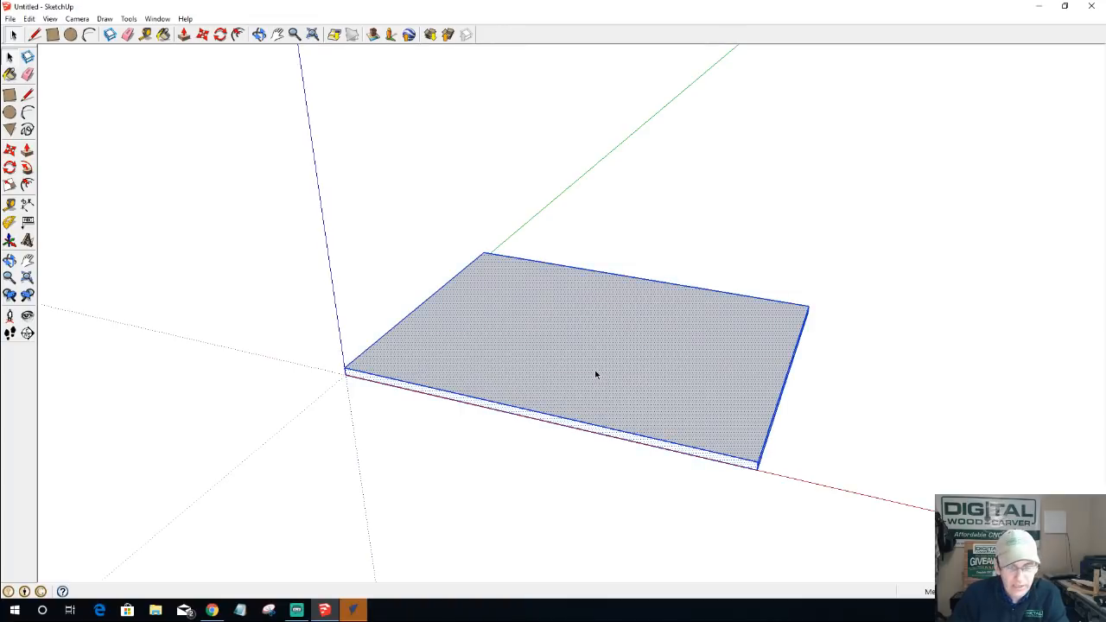
key(g)
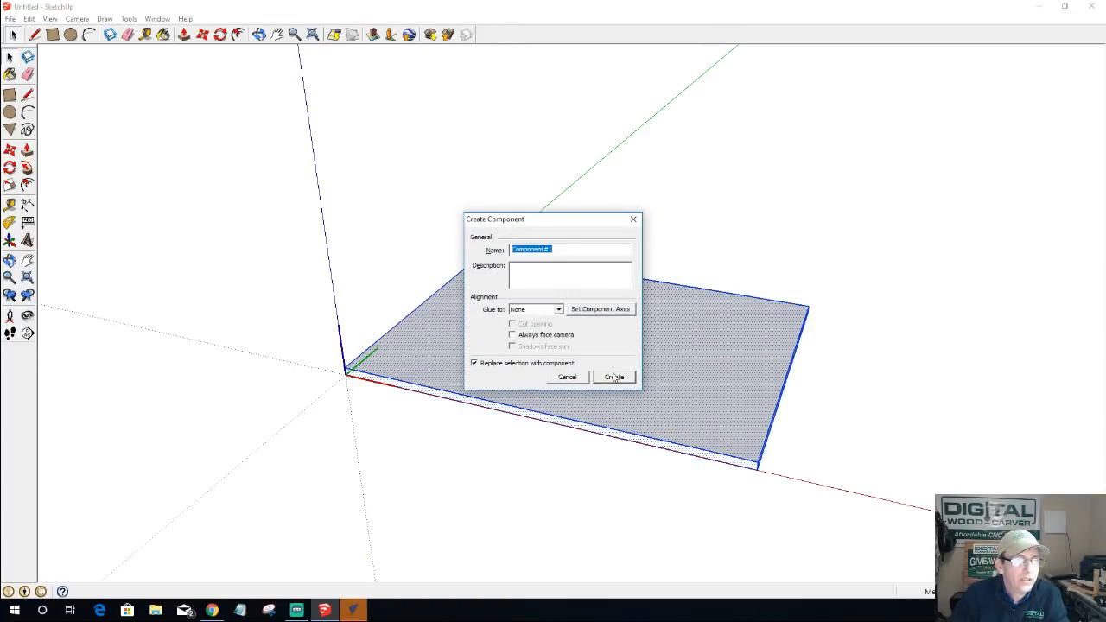
click(613, 377)
scroll(605, 377, up, 2)
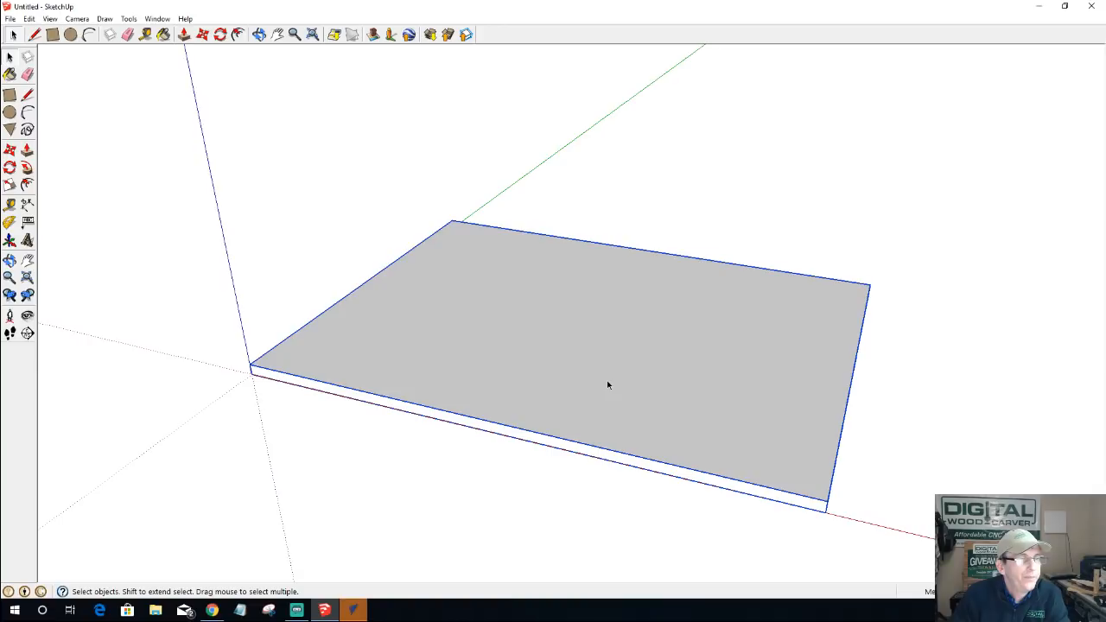
scroll(320, 233, down, 1)
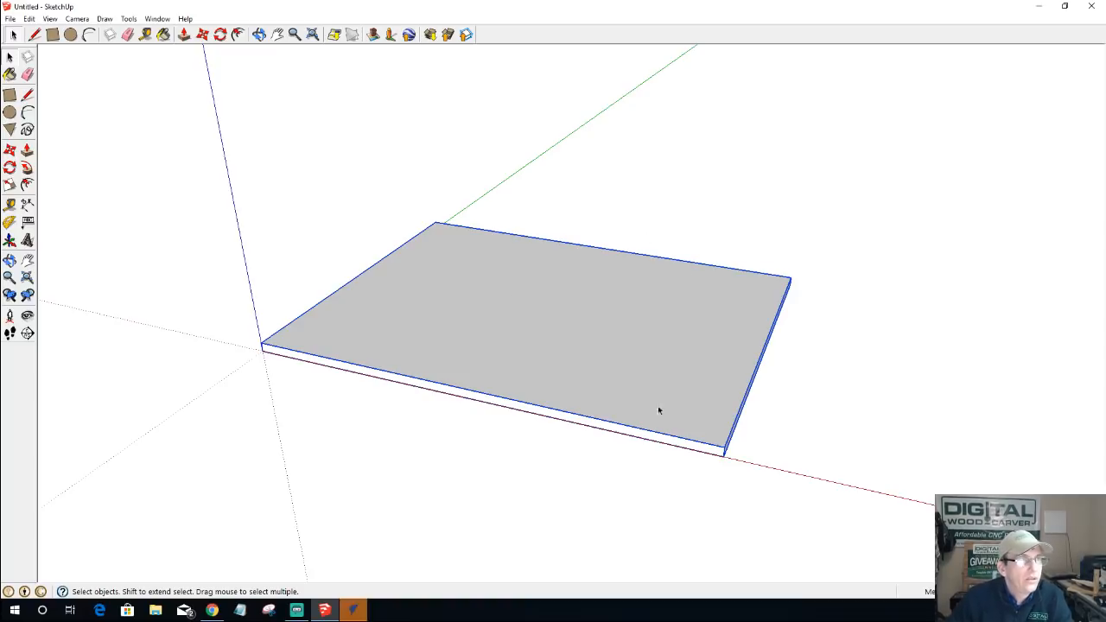
- Draw a rectangle covering the base panel's end face on the red axis side, from its lower corner to the opposite upper corner
middle_drag(653, 414, 424, 326)
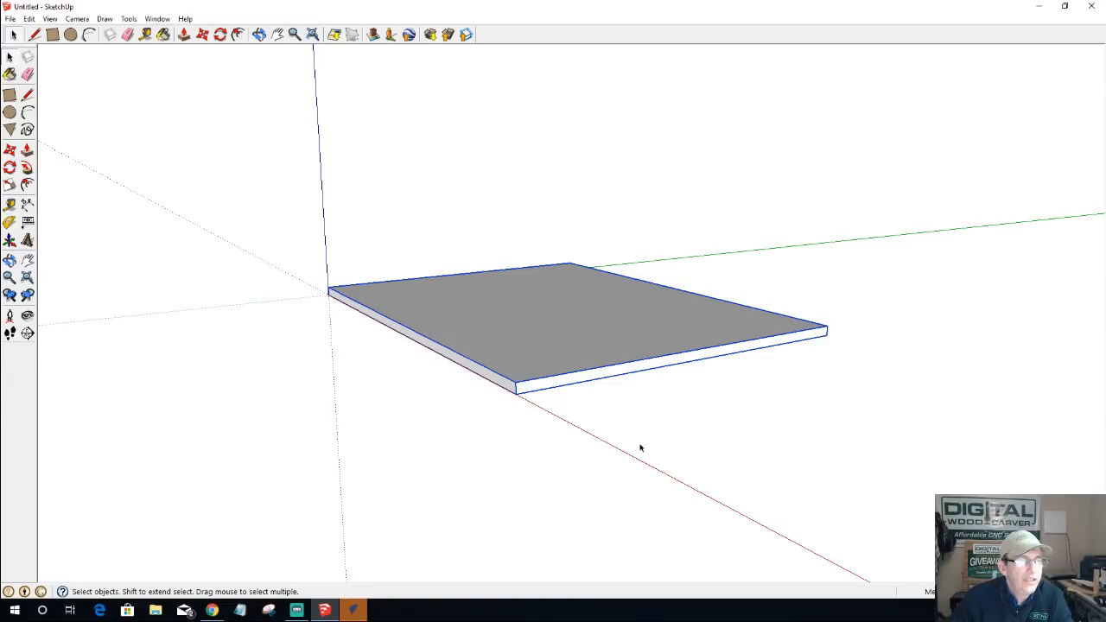
click(52, 35)
click(516, 391)
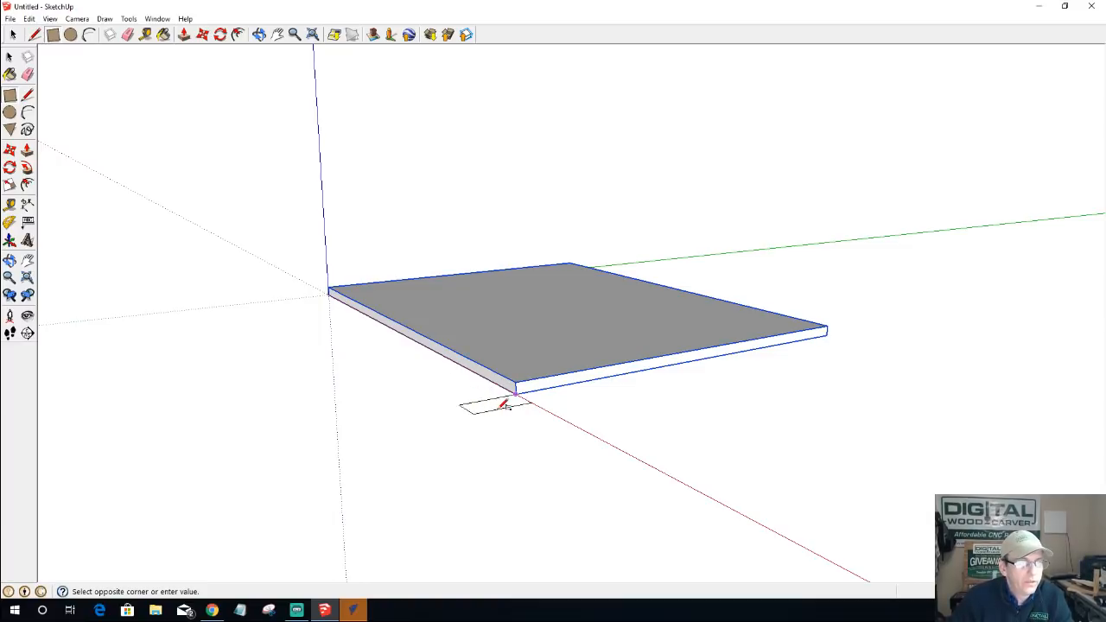
click(827, 325)
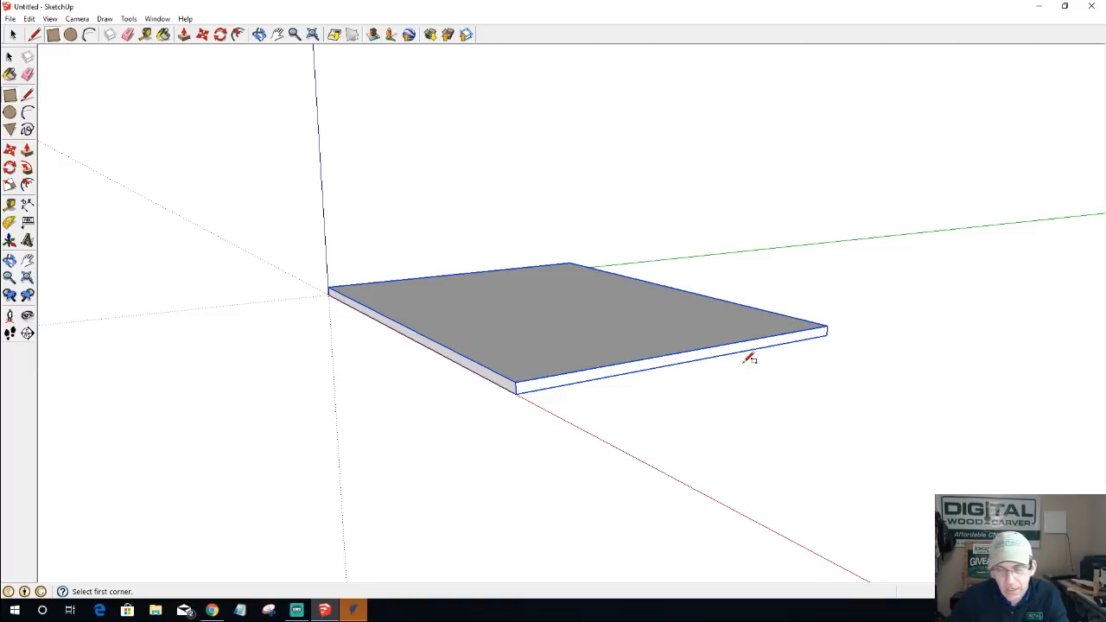
- Pull the end-face rectangle outward into a thin strip and raise its top face to form an upright front panel
key(p)
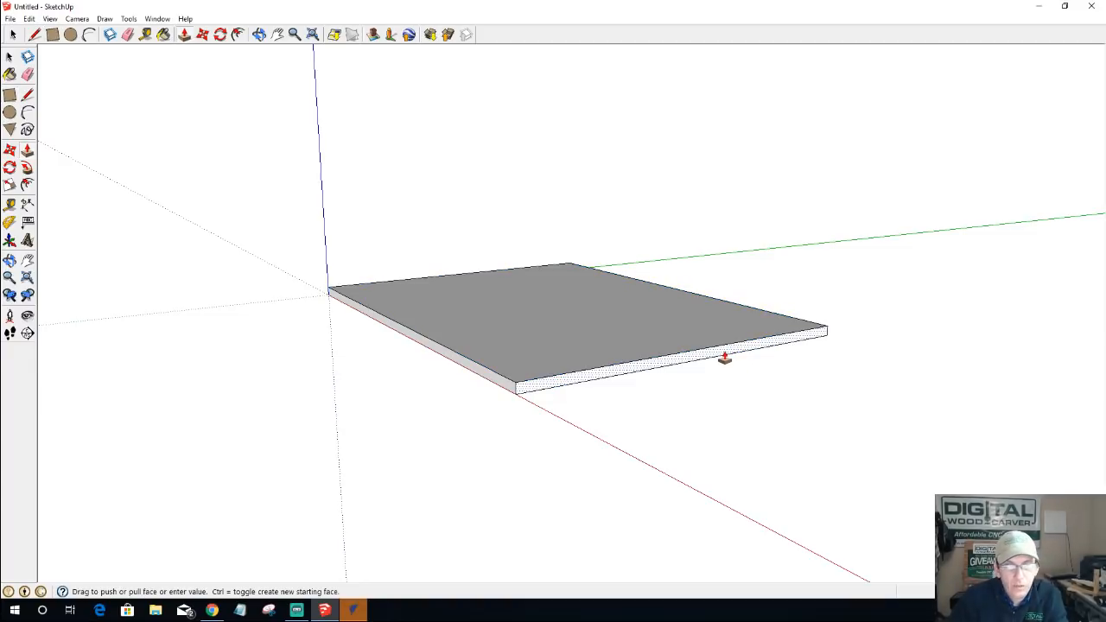
drag(724, 358, 732, 364)
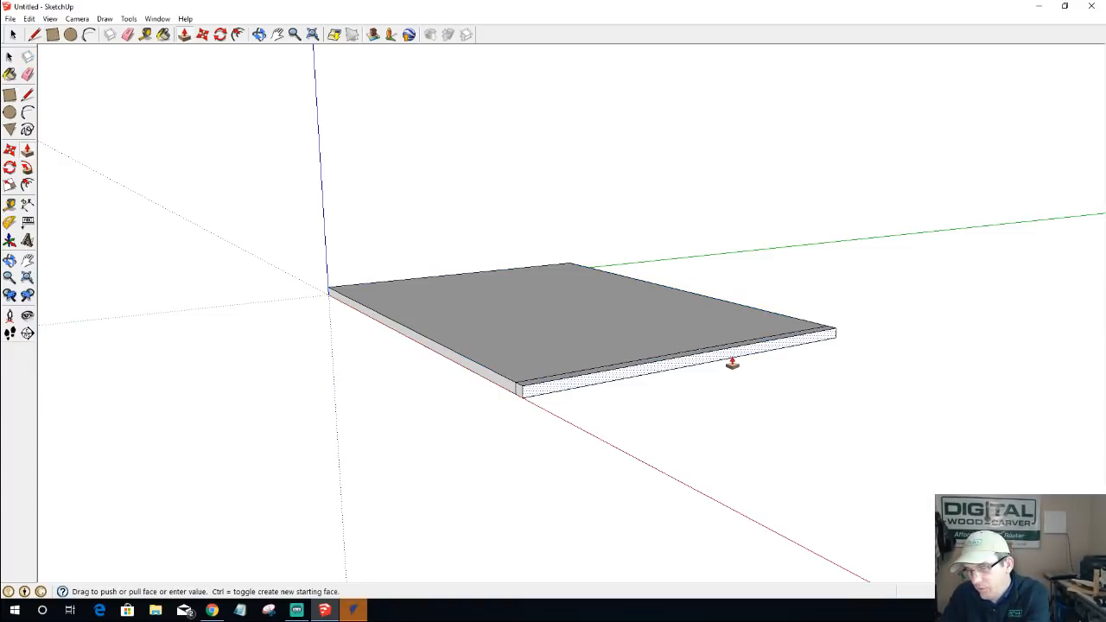
click(731, 363)
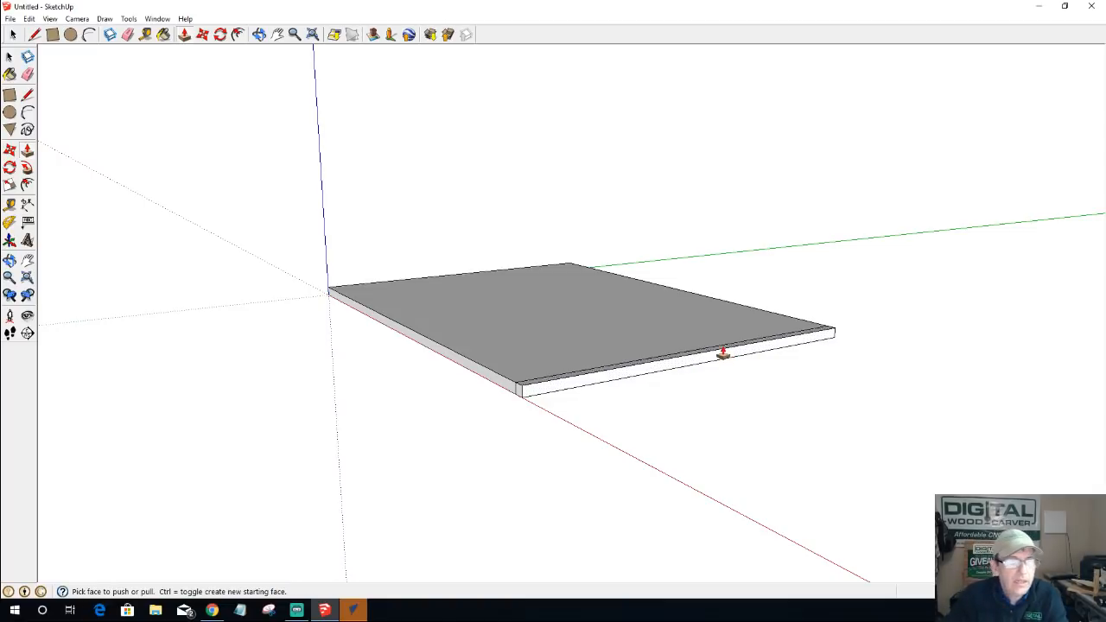
drag(717, 353, 718, 316)
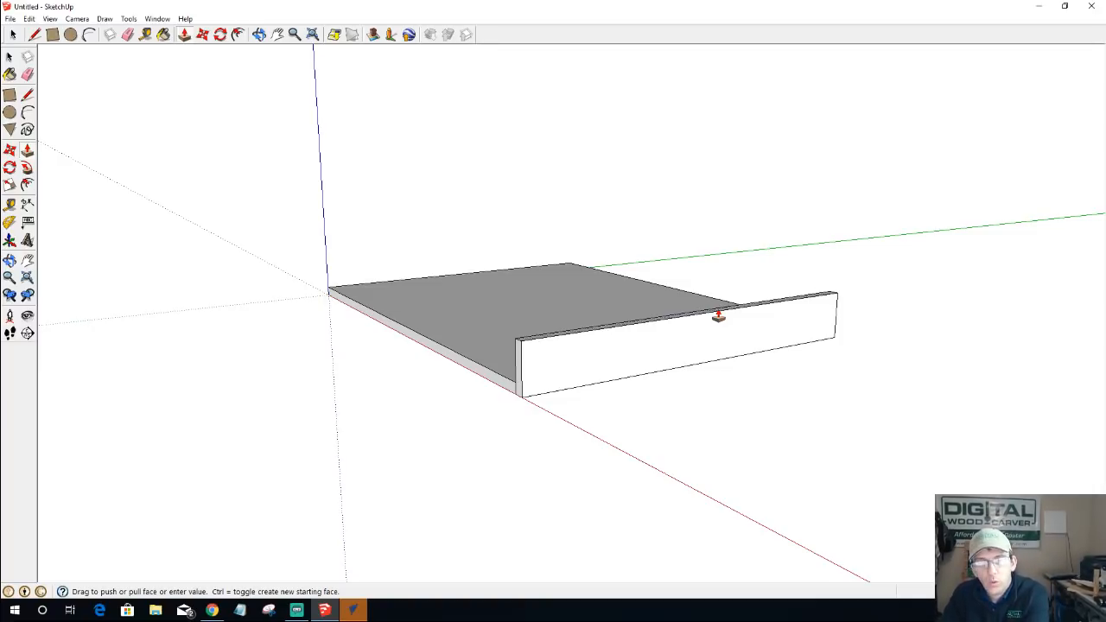
key(Return)
middle_drag(742, 406, 1056, 369)
scroll(697, 349, down, 3)
drag(698, 349, 661, 451)
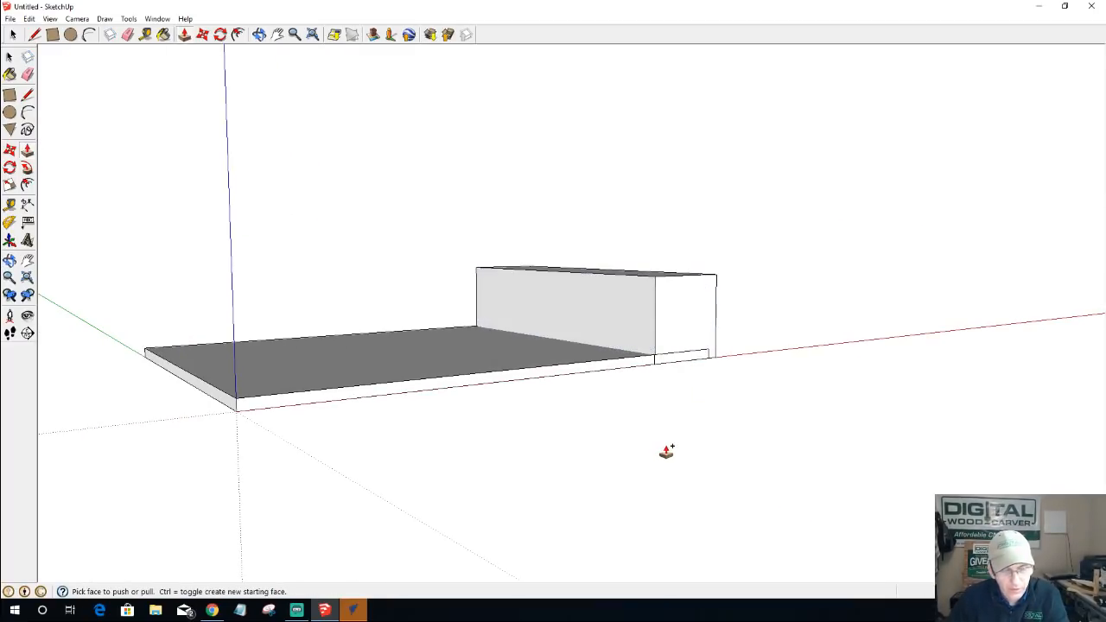
key(ctrl+z)
- Place a horizontal guide line across the front panel's outer face, offset downward from its top edge with the Tape Measure
middle_drag(686, 384, 615, 497)
scroll(566, 376, down, 4)
scroll(453, 369, up, 2)
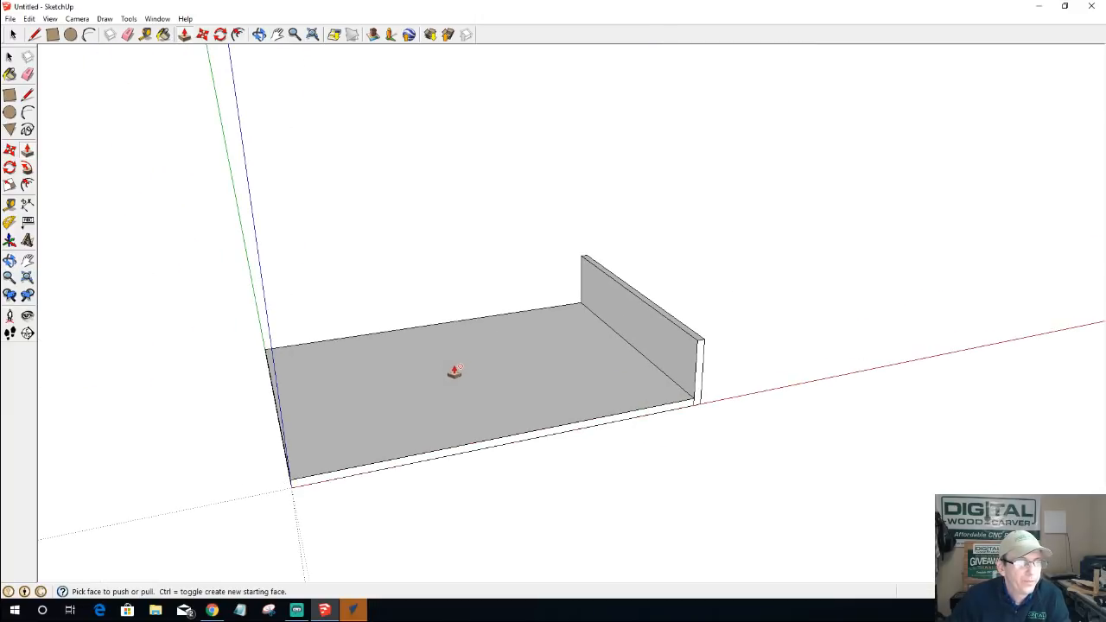
middle_drag(790, 389, 620, 417)
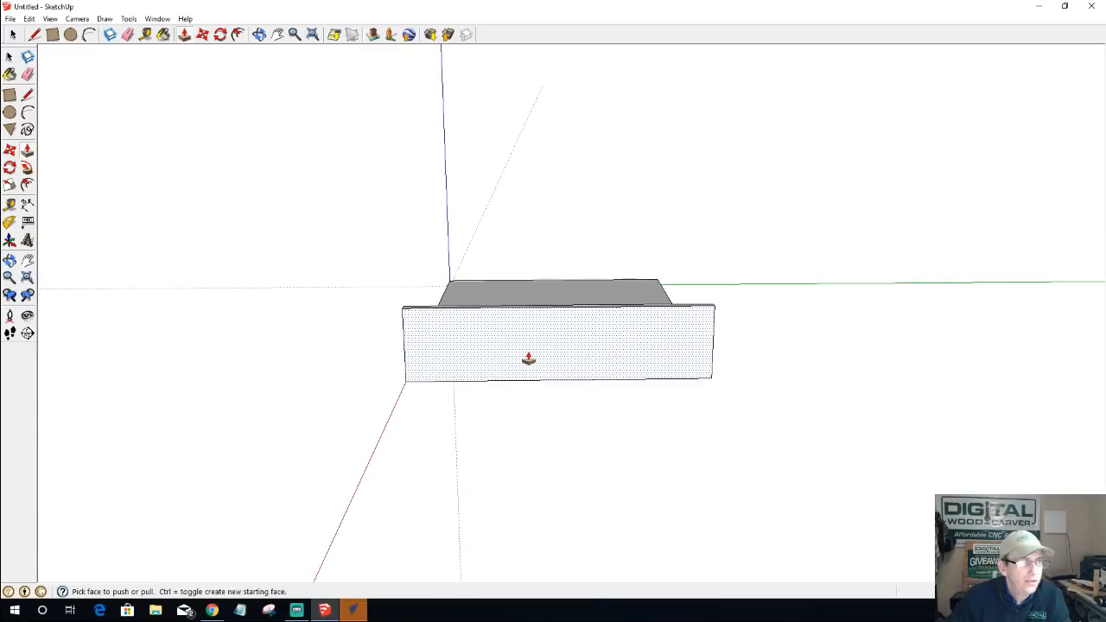
scroll(528, 359, up, 4)
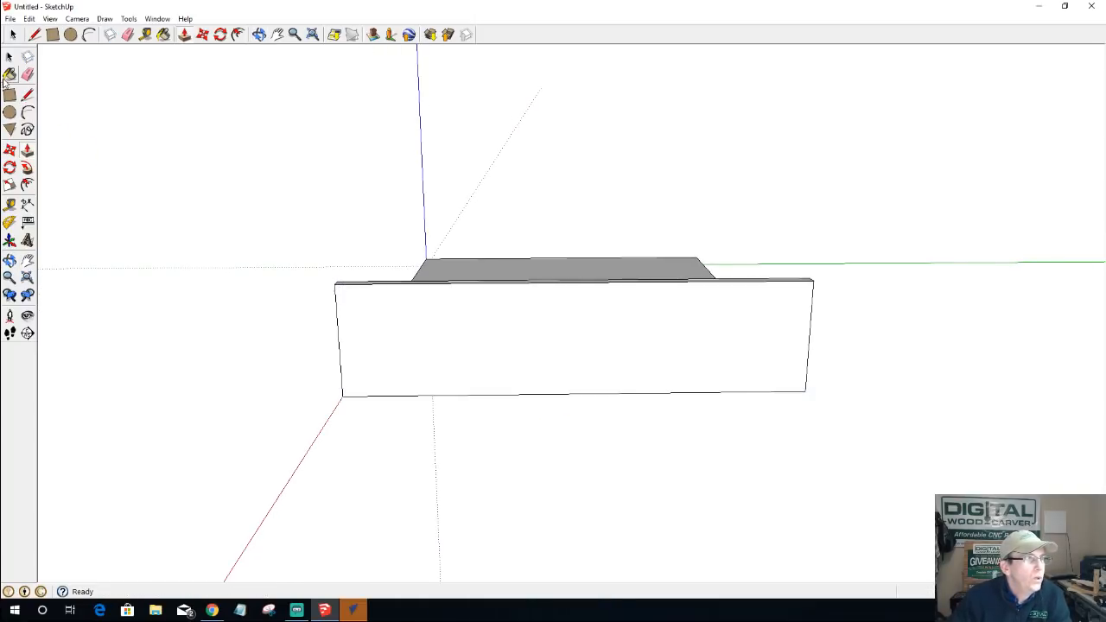
click(146, 36)
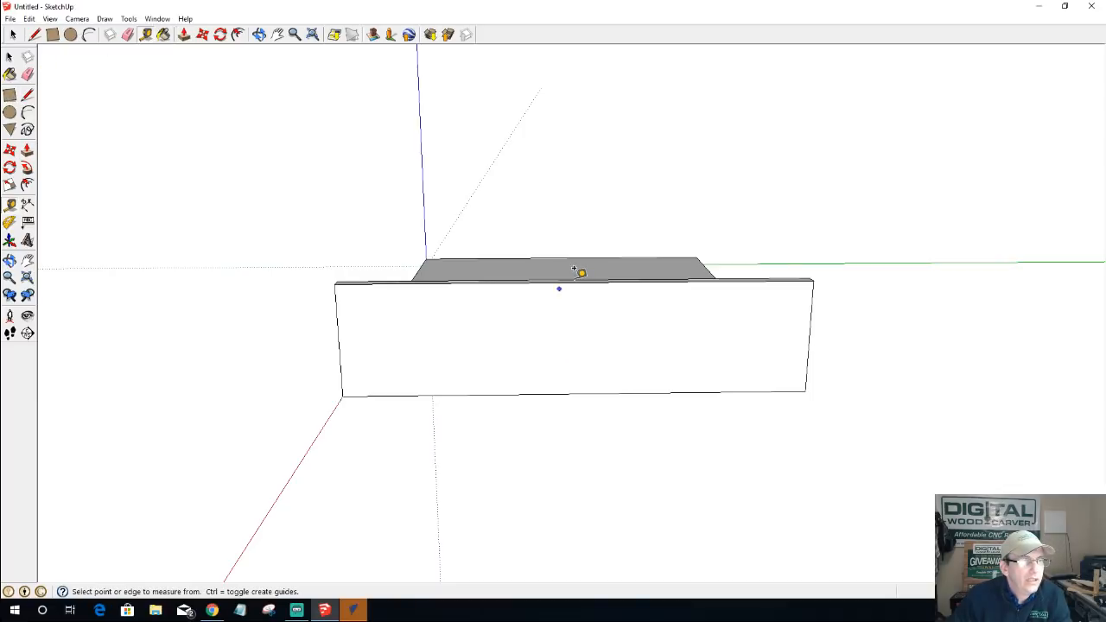
click(539, 281)
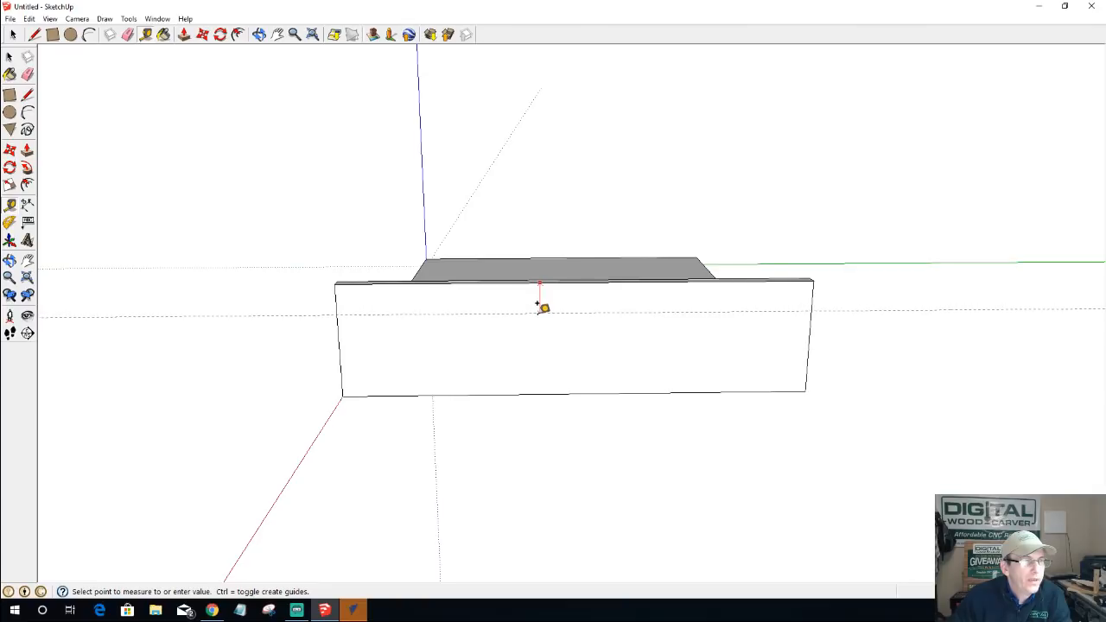
click(540, 310)
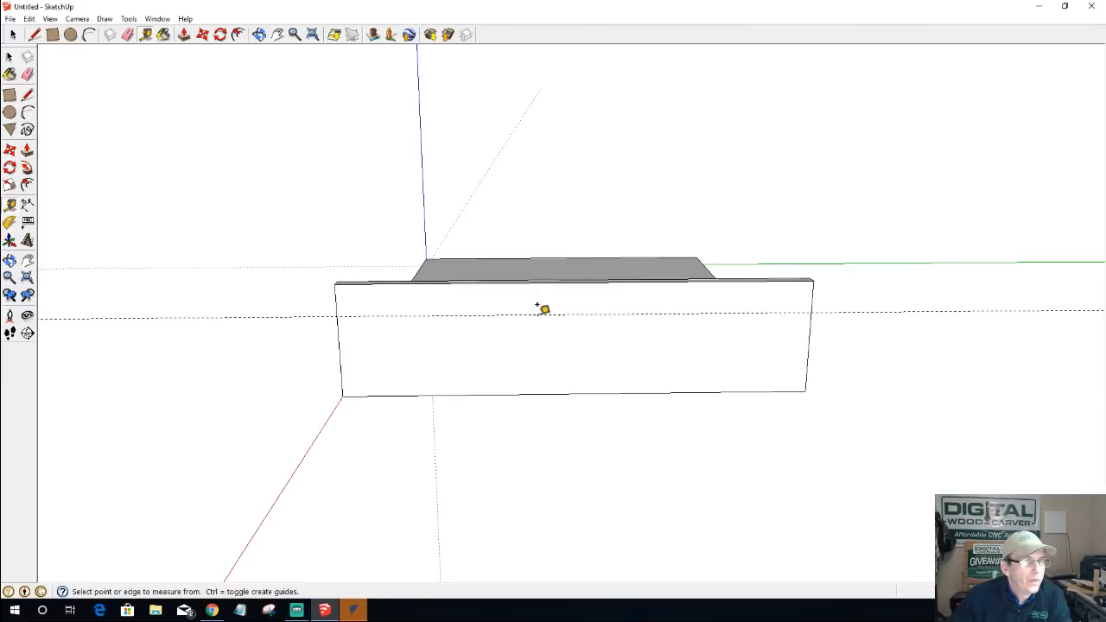
click(10, 57)
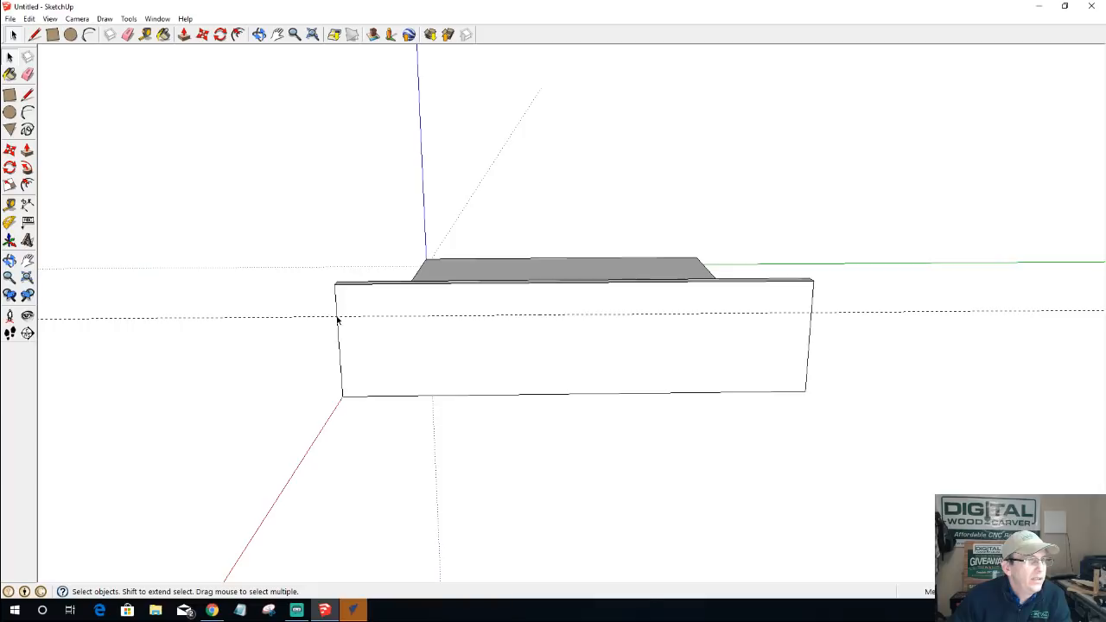
- Draw a line along the guide from edge to edge of the front panel's face and delete the guide
click(34, 35)
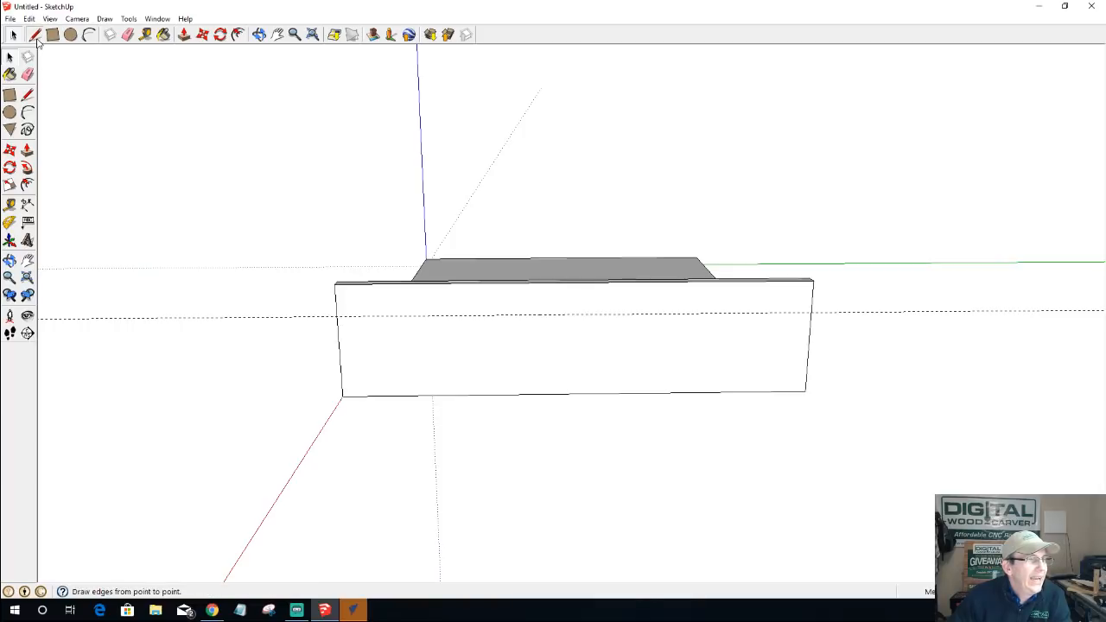
click(338, 316)
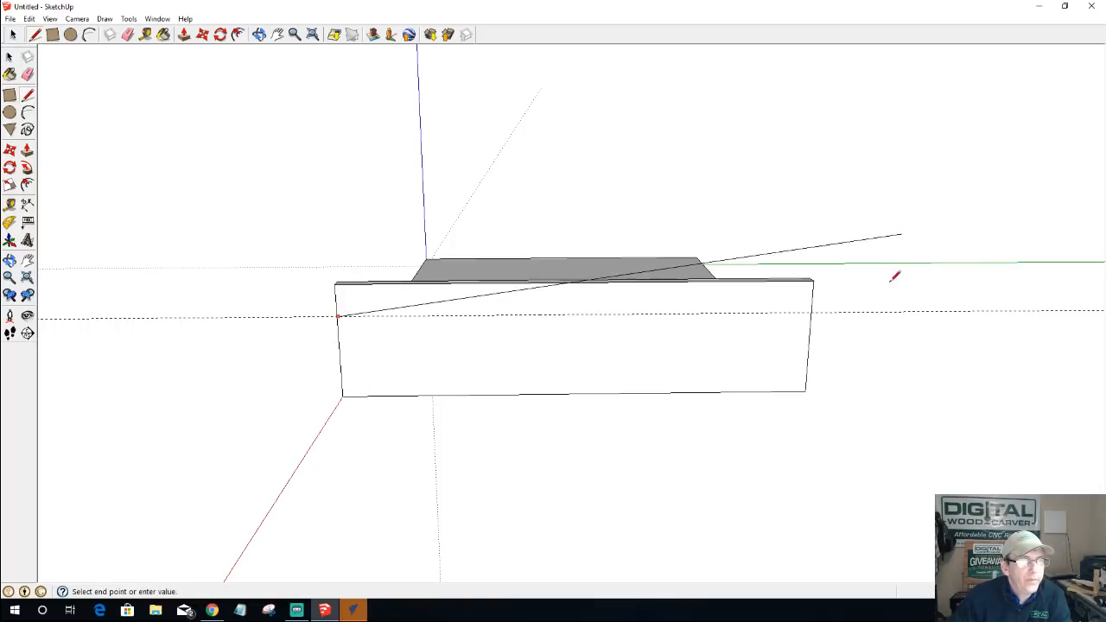
click(810, 313)
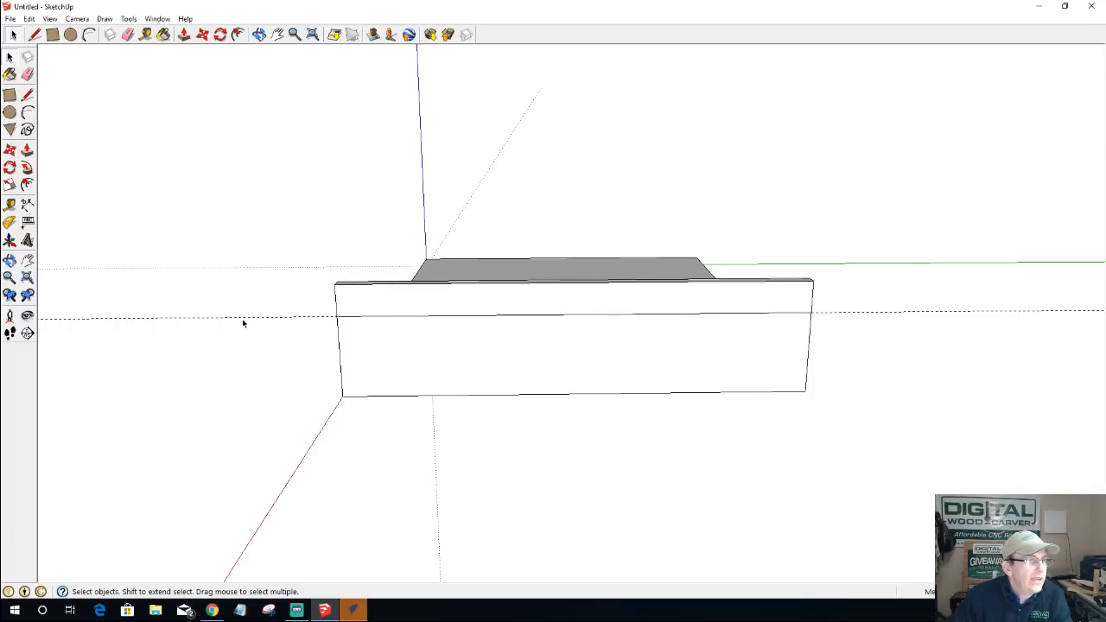
key(Delete)
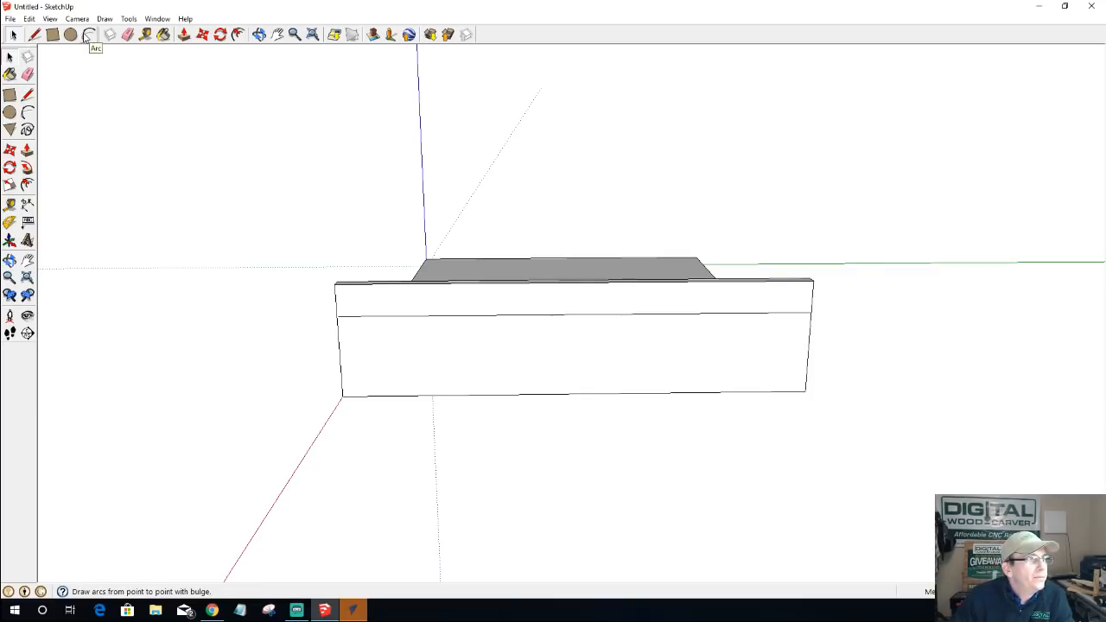
- Place a vertical guide line from the front panel's side edge to the midpoint of its top edge with the Tape Measure
click(145, 34)
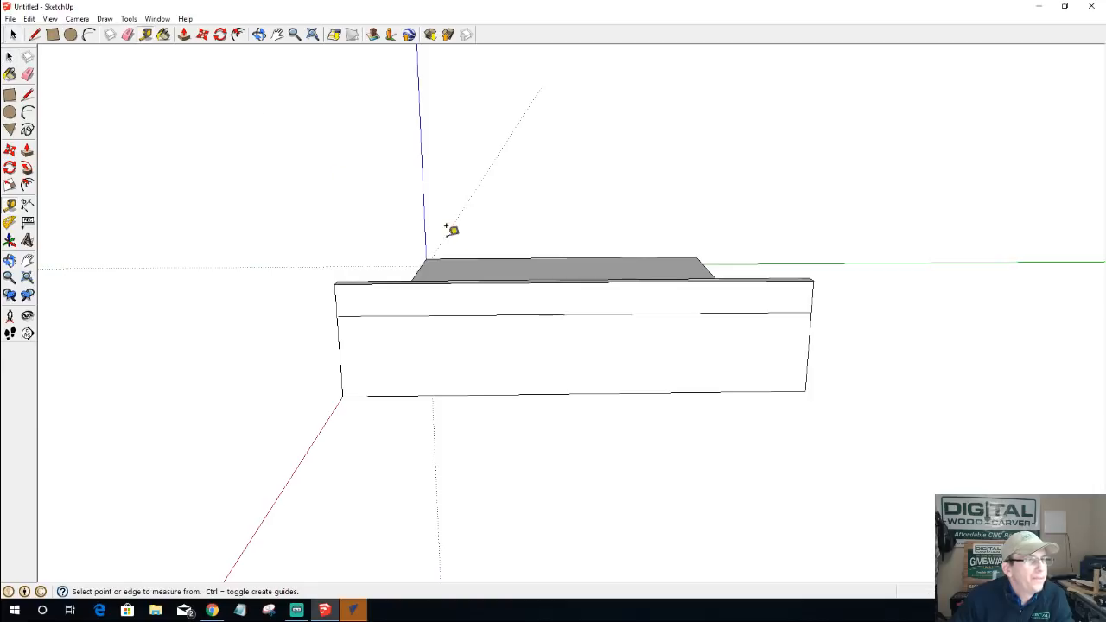
click(335, 300)
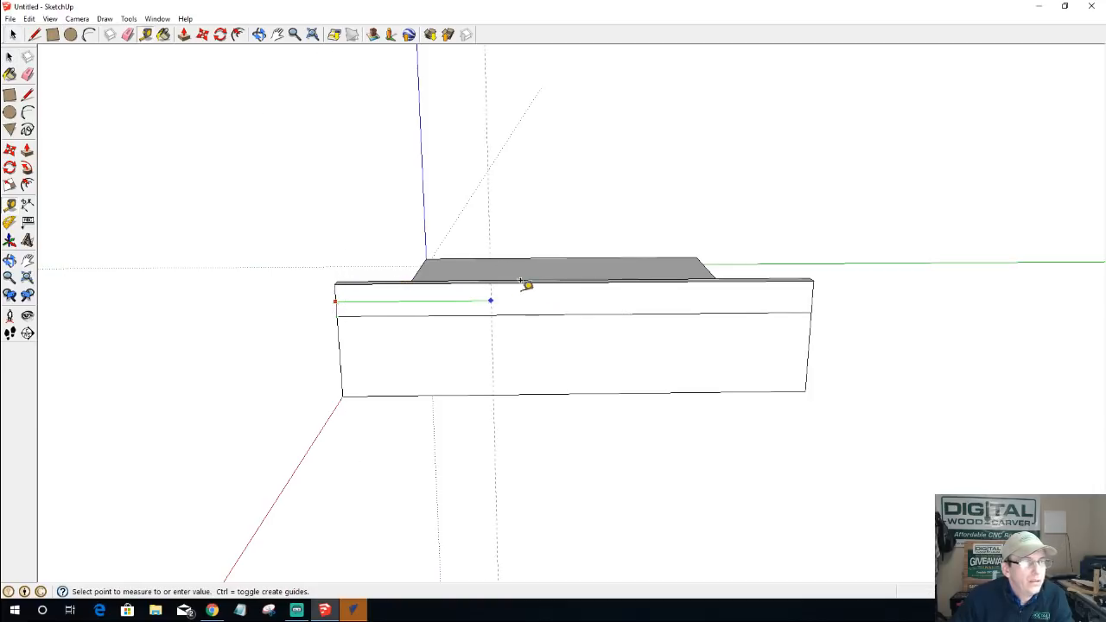
click(577, 275)
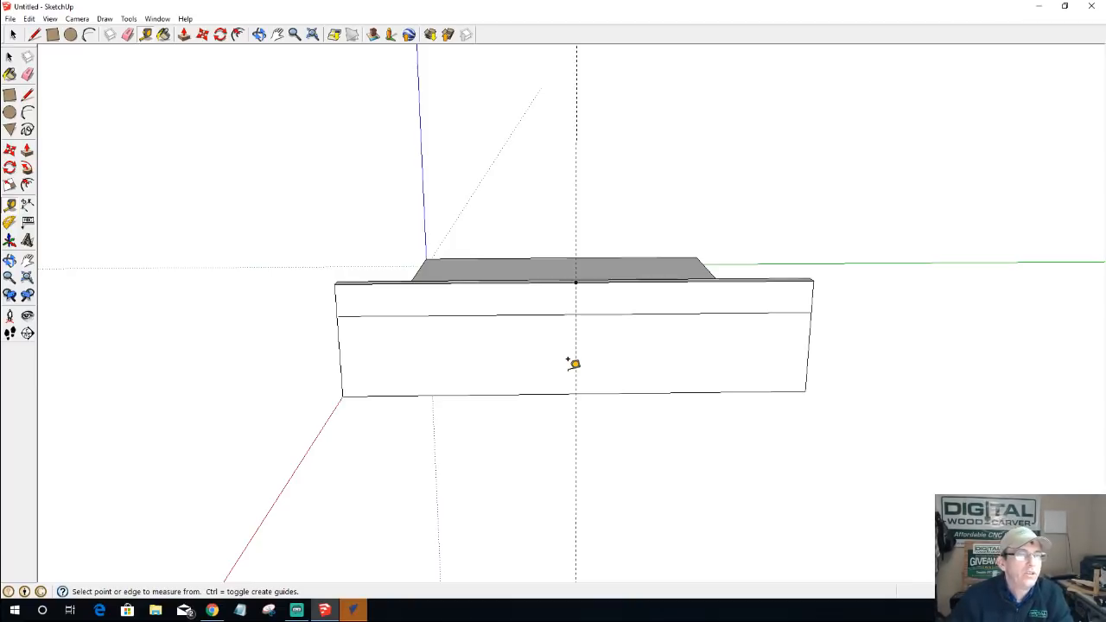
- Place two more vertical guides on the front panel, one 2" to each side of the center guide
click(575, 297)
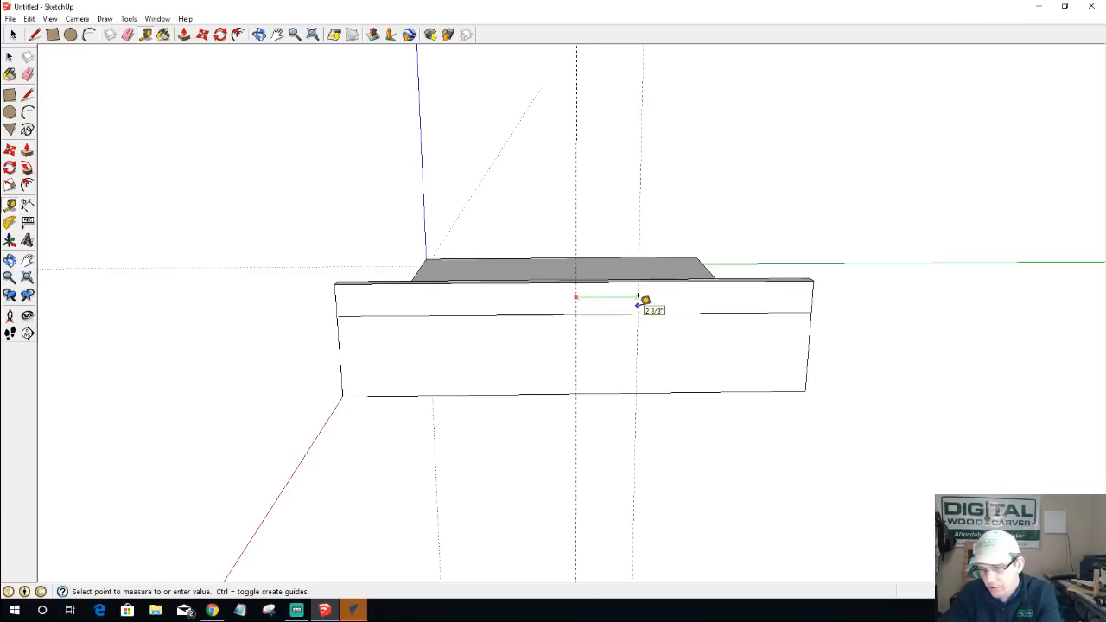
click(636, 298)
click(575, 298)
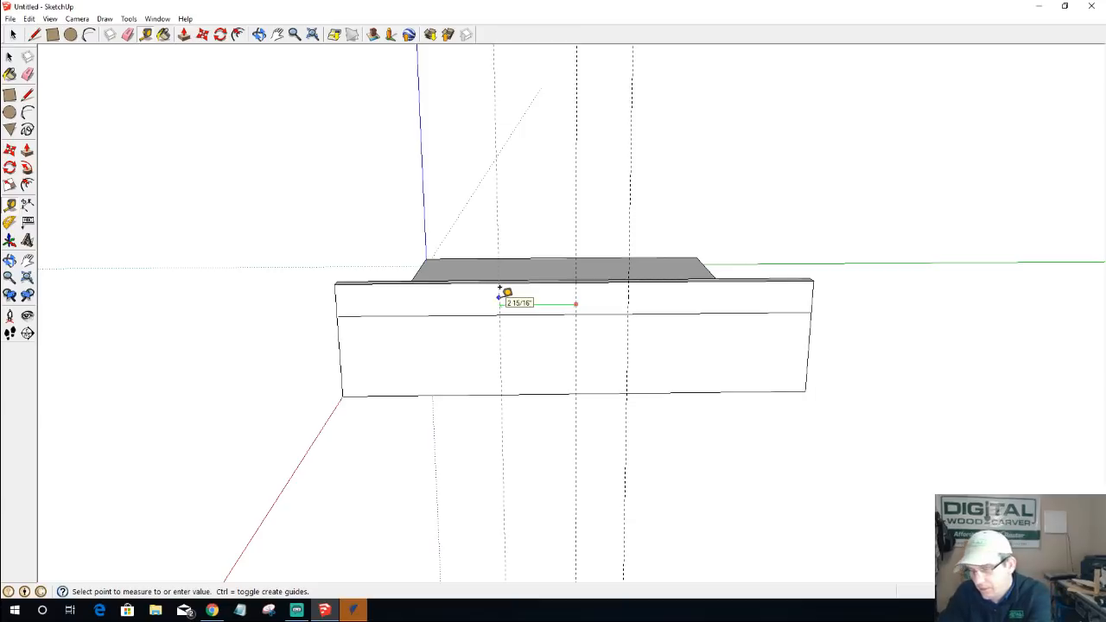
text(2)
key(Return)
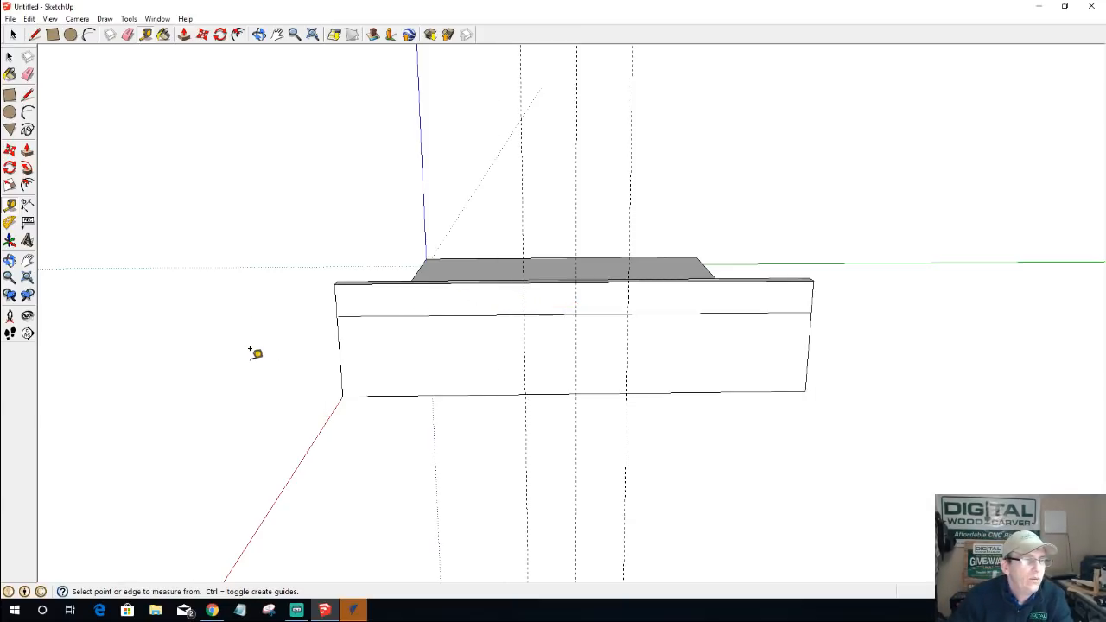
click(89, 35)
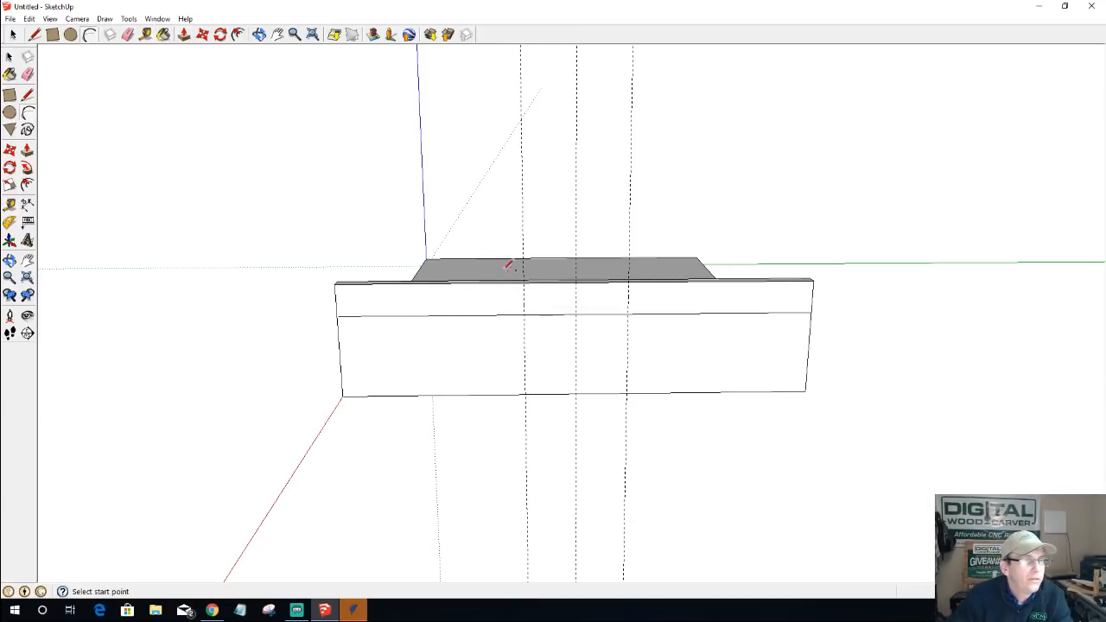
click(523, 313)
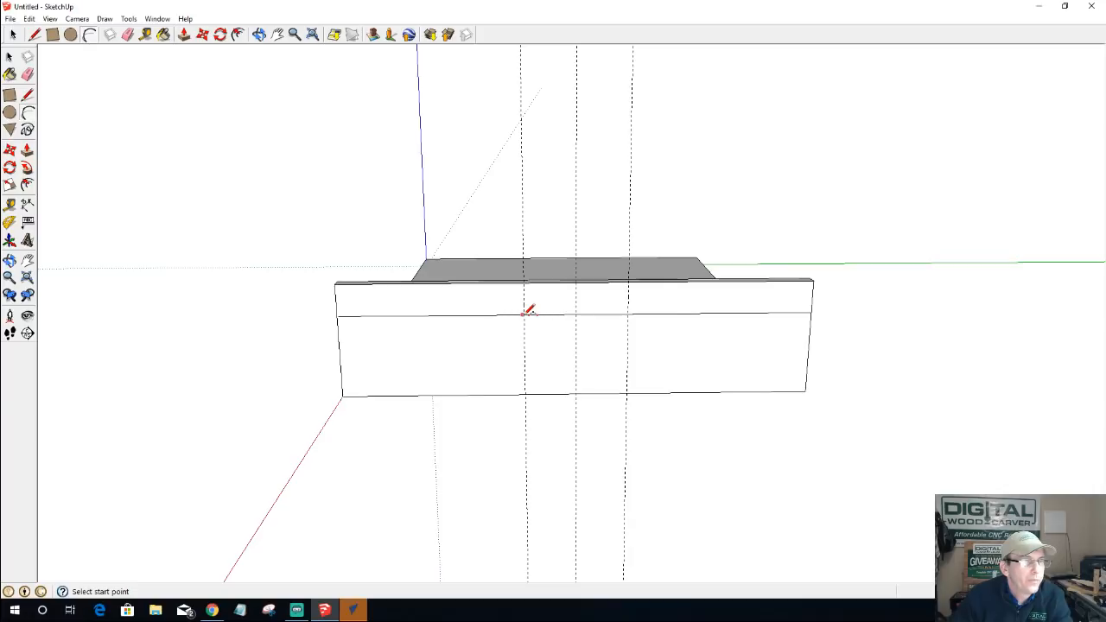
click(628, 314)
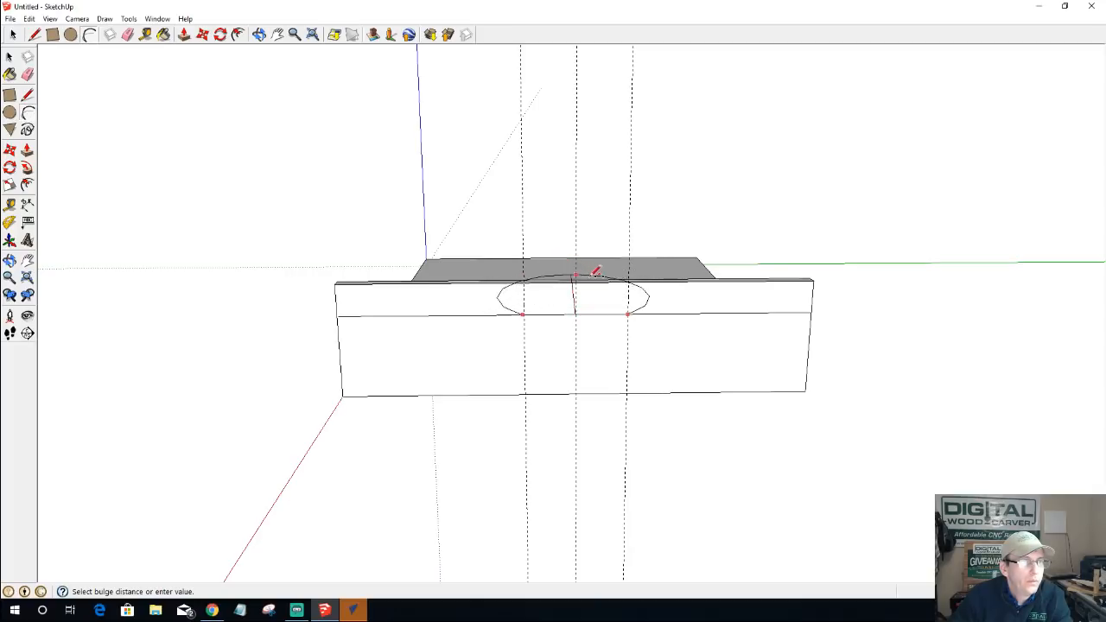
scroll(591, 294, up, 1)
middle_drag(594, 292, 267, 328)
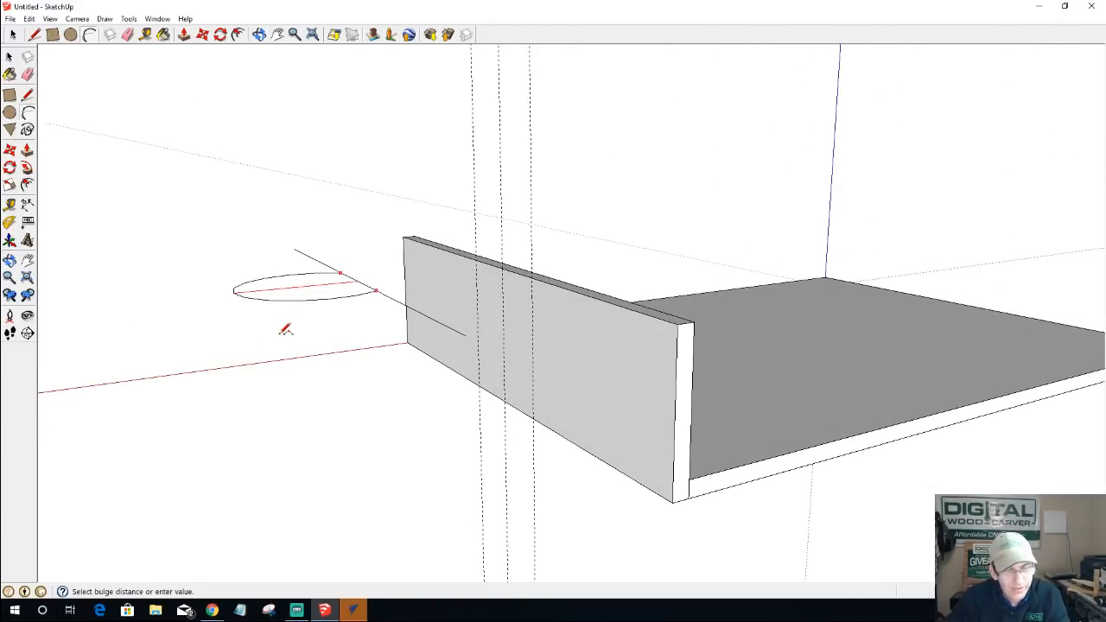
key(Escape)
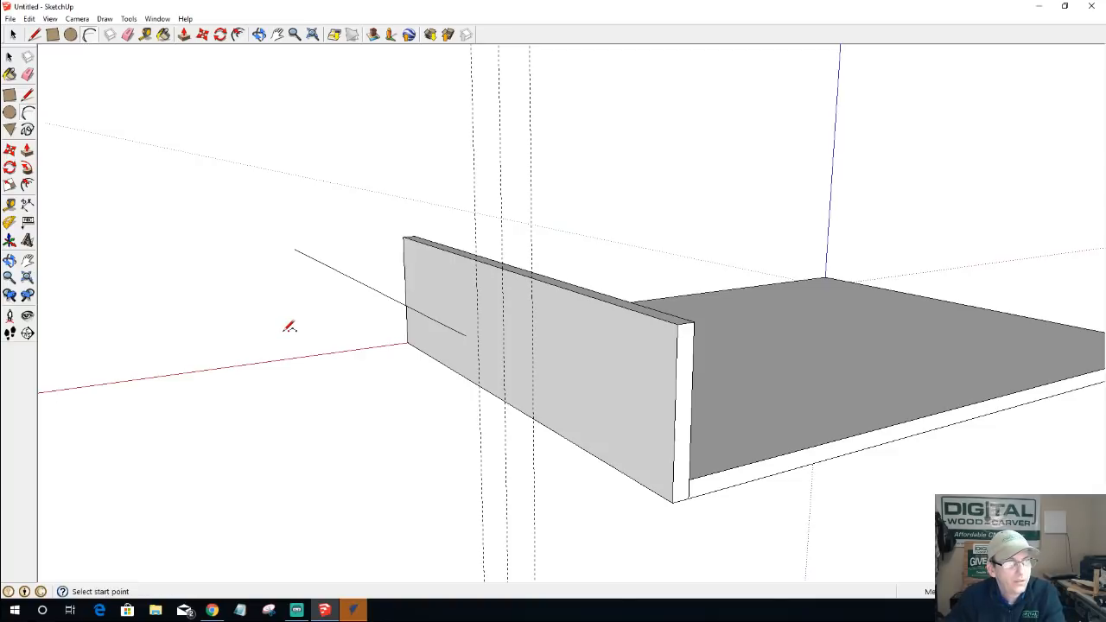
- Delete the stray line floating in front of the panel and draw a line across the front panel's outer face between its side edges
key(space)
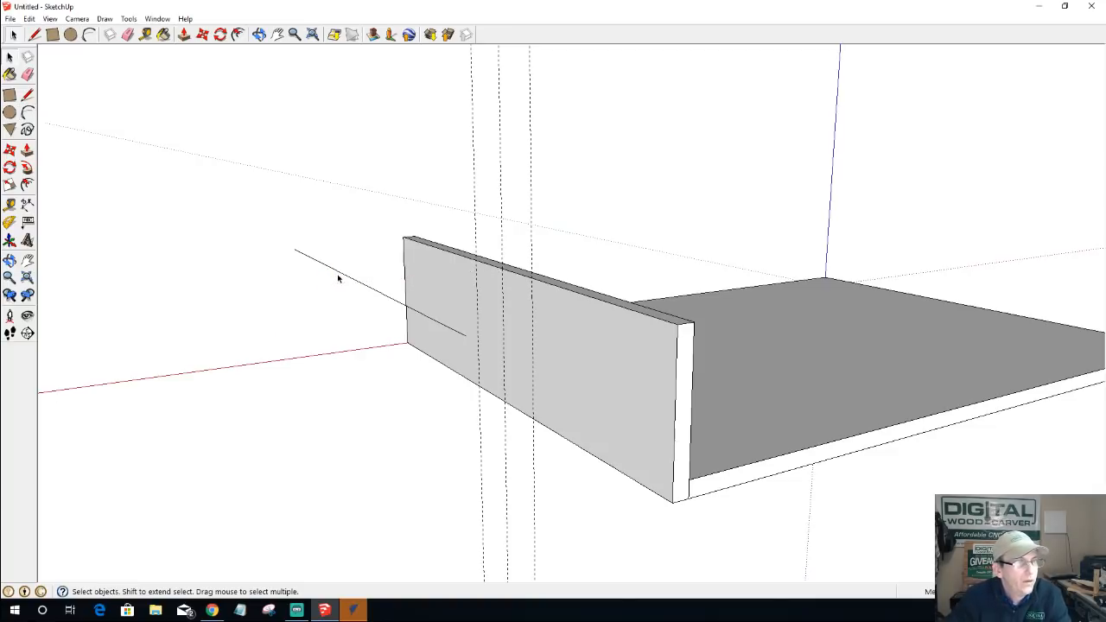
click(339, 275)
key(Delete)
middle_drag(433, 341, 973, 332)
click(35, 34)
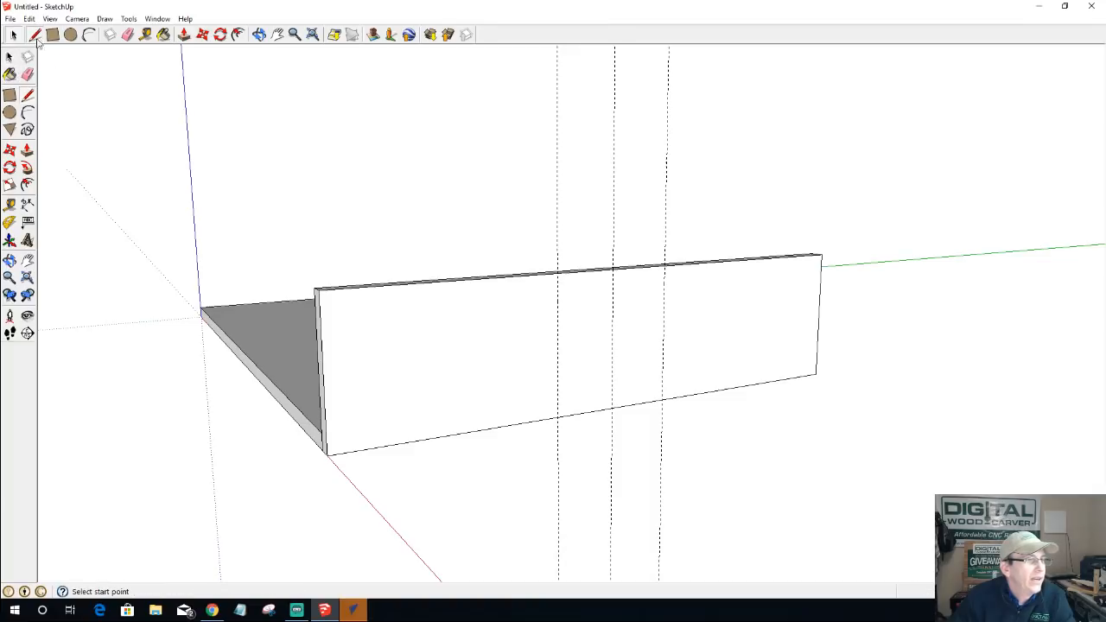
click(322, 349)
click(819, 297)
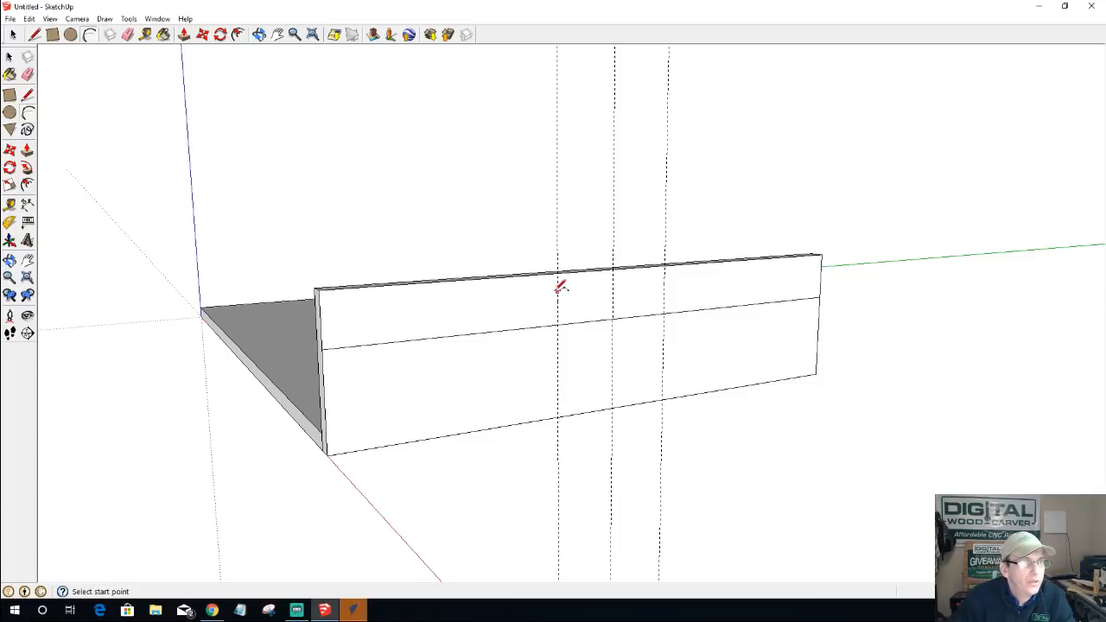
- Draw an arc on the face line between the two outer guides, bulging up to the panel's top edge at the center guide
click(664, 312)
click(557, 324)
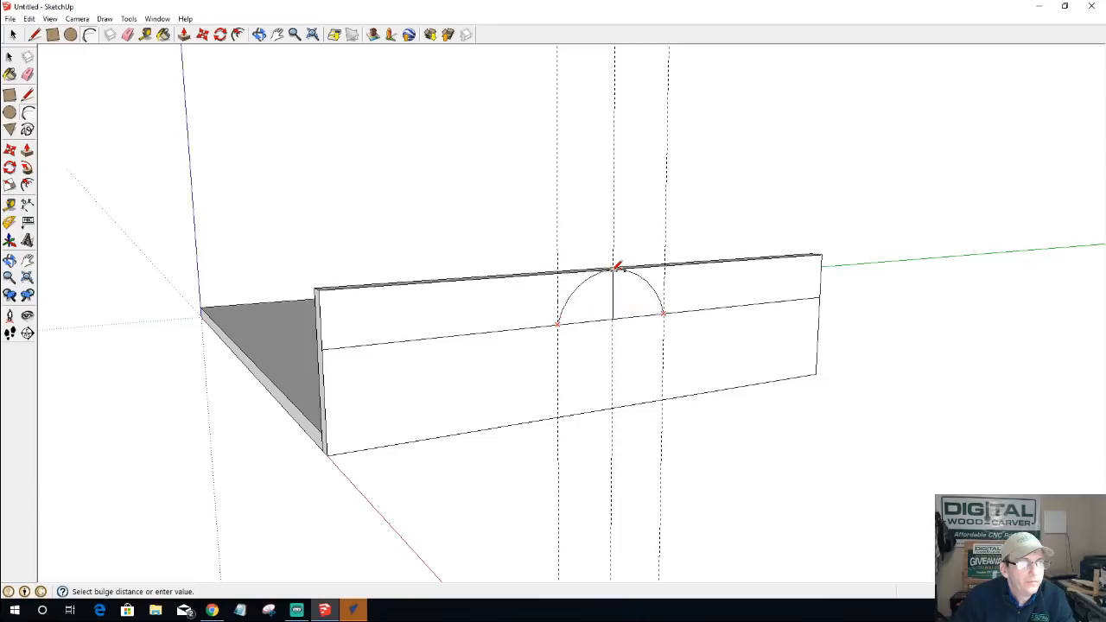
click(617, 267)
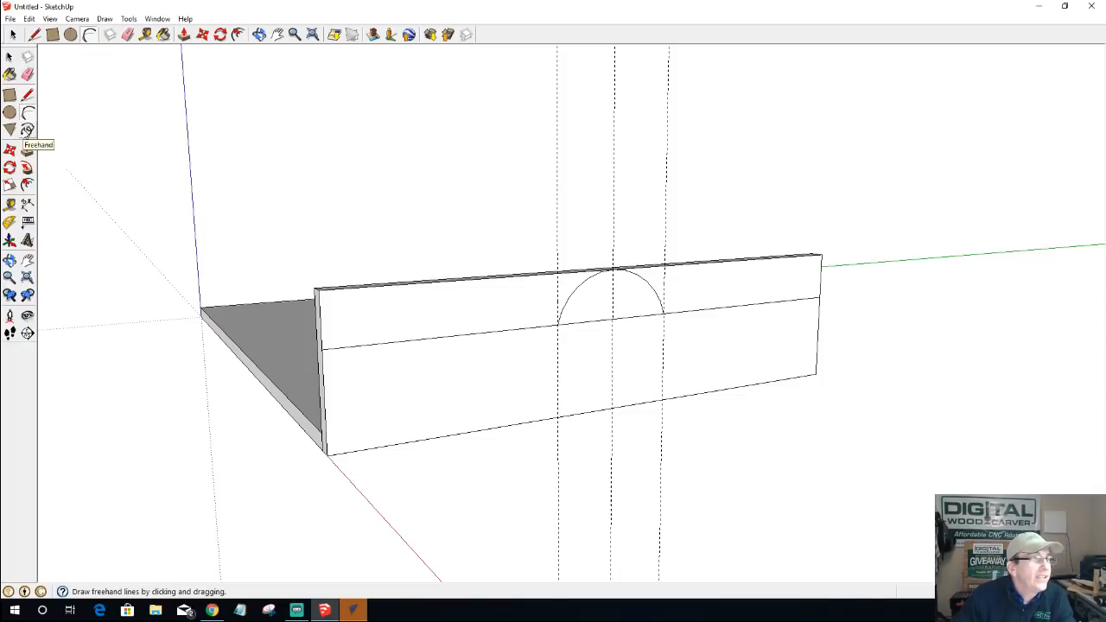
- Try a freehand curve from the panel's side edge to the central arc, and undo it
click(27, 130)
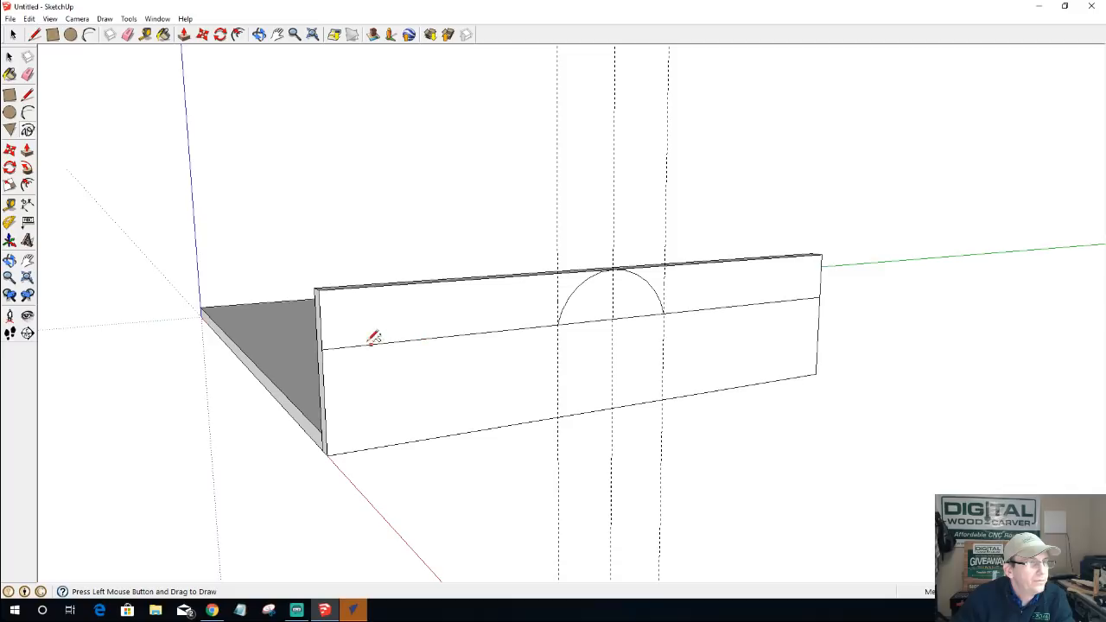
mouse_move(321, 348)
mouse_down()
mouse_move(390, 342)
mouse_move(562, 296)
mouse_up()
key(ctrl+z)
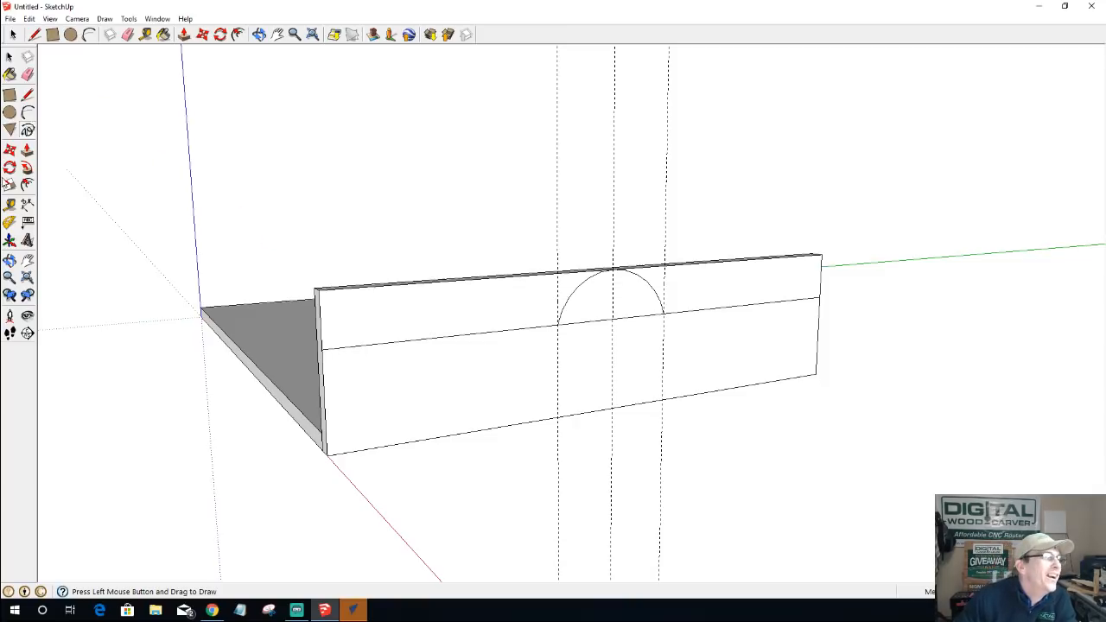
- Draw a concave arc from the central arc's flank nearer the red axis down to the horizontal face line
click(28, 113)
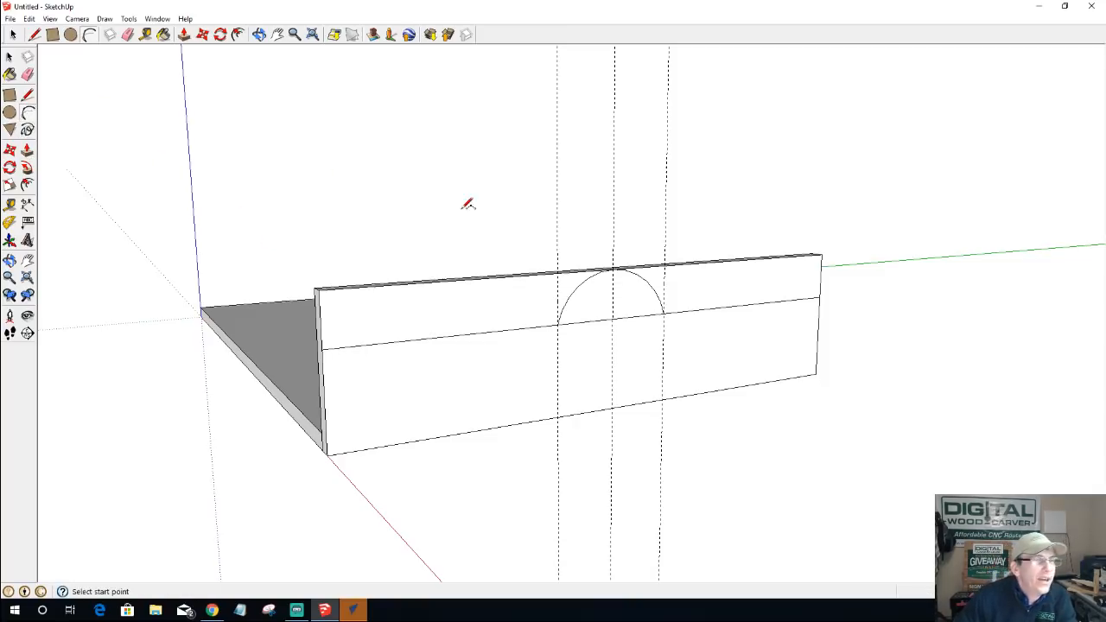
click(569, 296)
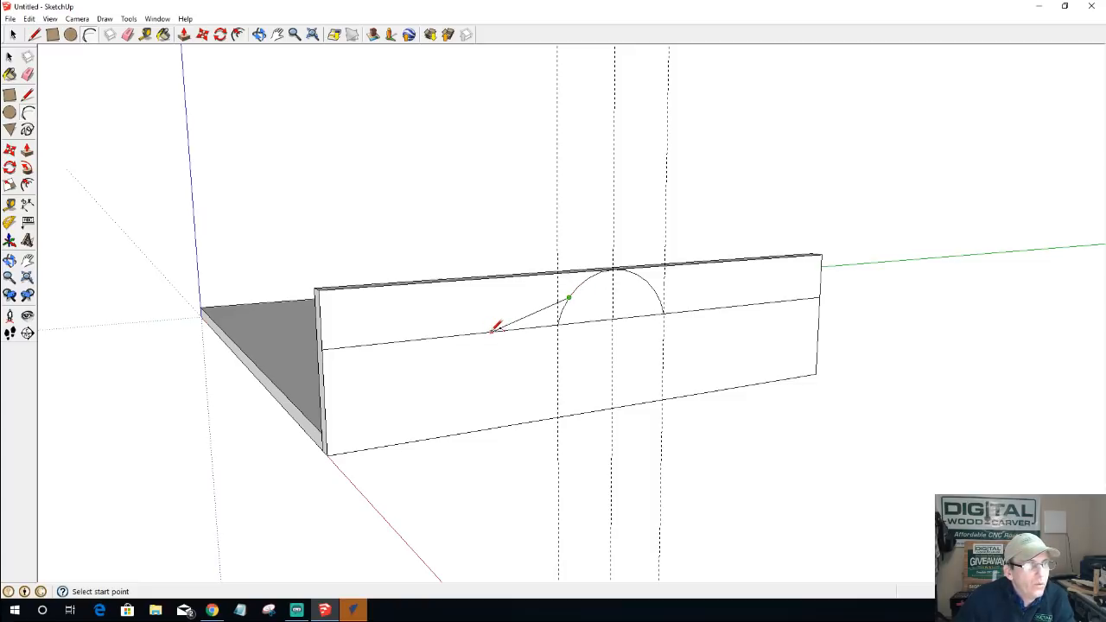
click(477, 333)
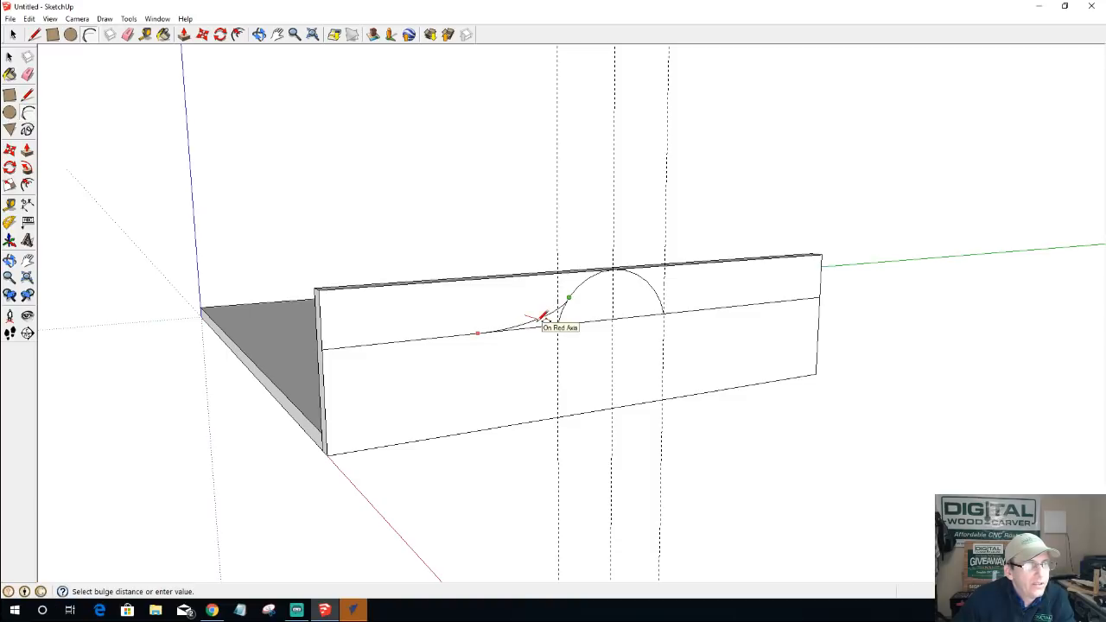
click(539, 317)
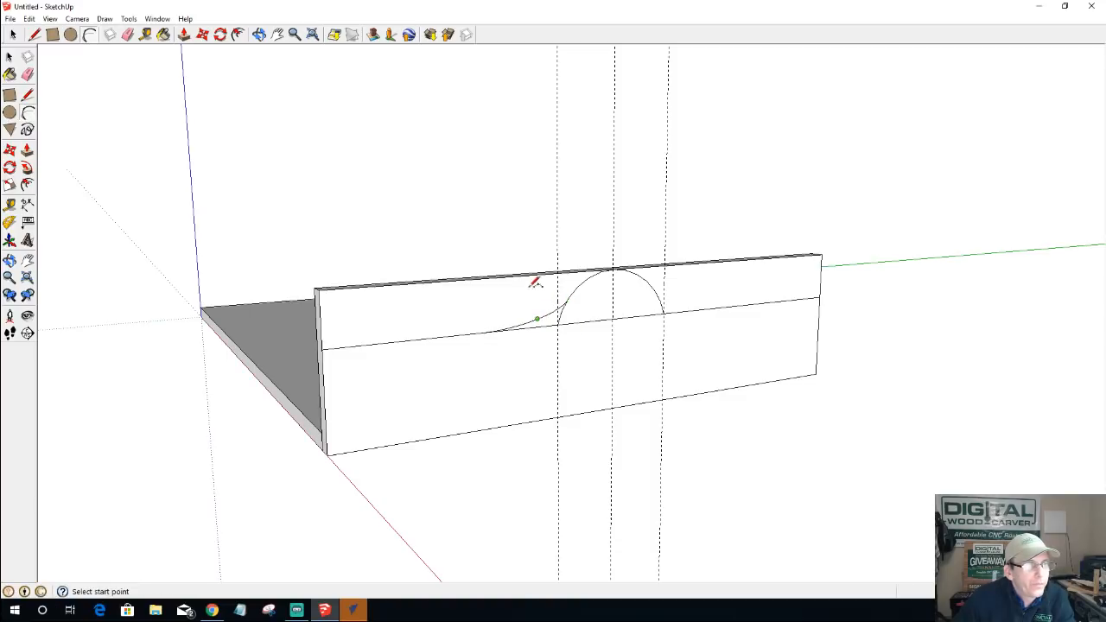
click(12, 34)
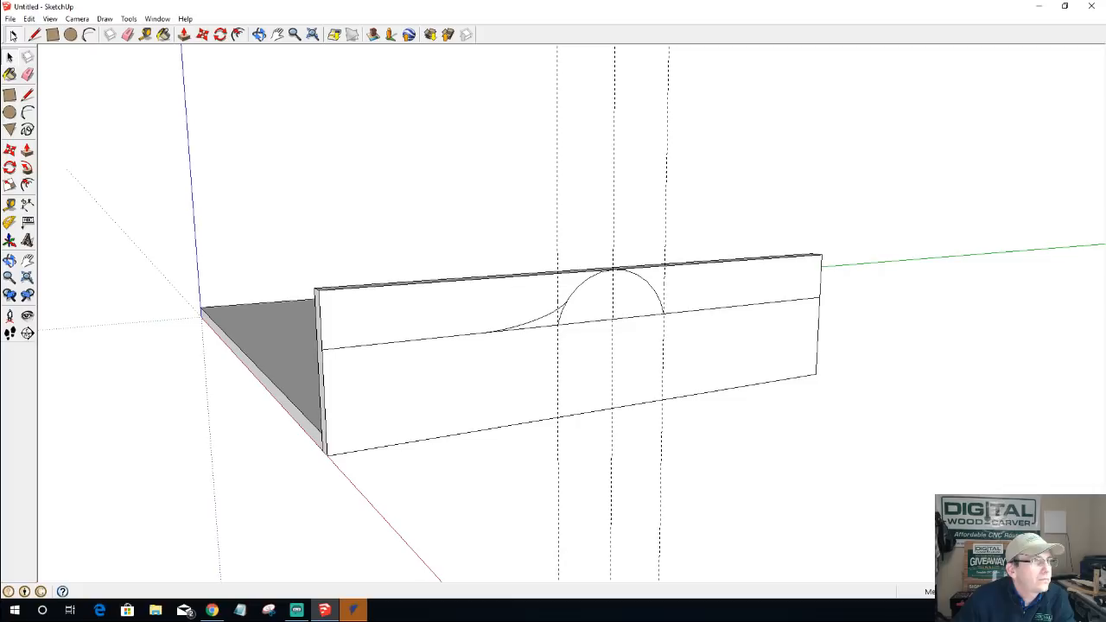
click(531, 323)
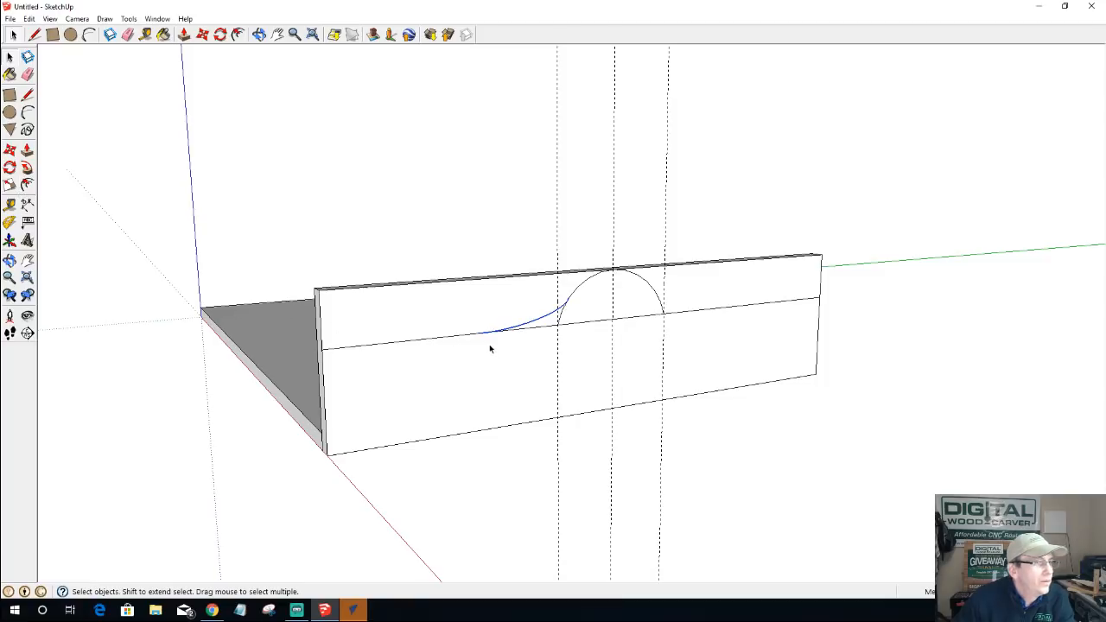
middle_drag(617, 337, 425, 325)
right_click(501, 313)
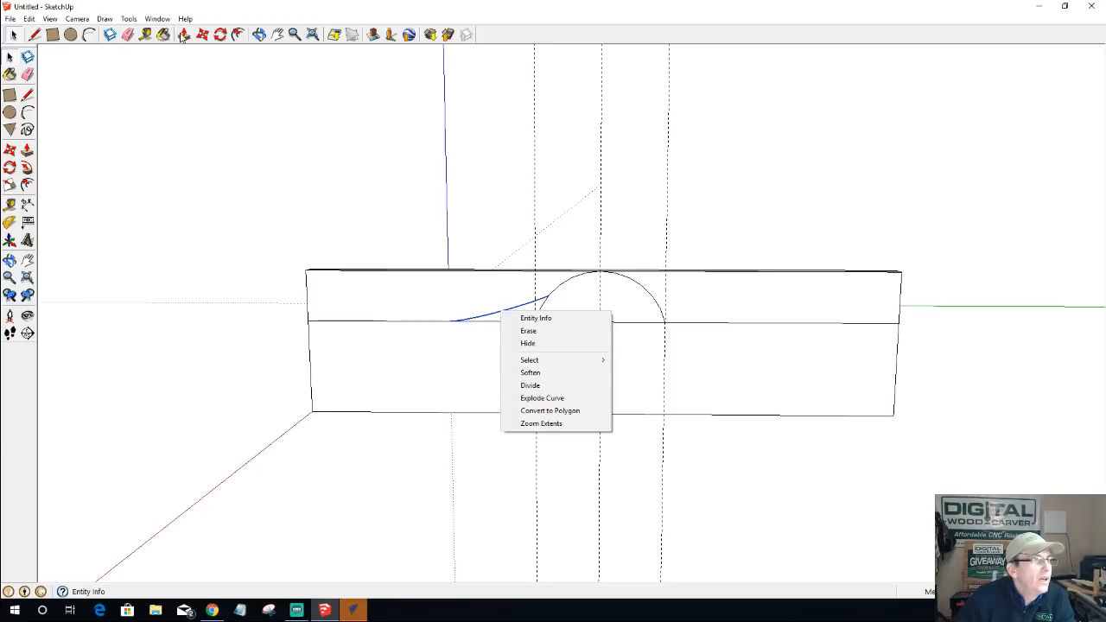
- Place a vertical guide from the panel's nearer side edge through the lower end of the small concave arc
click(145, 36)
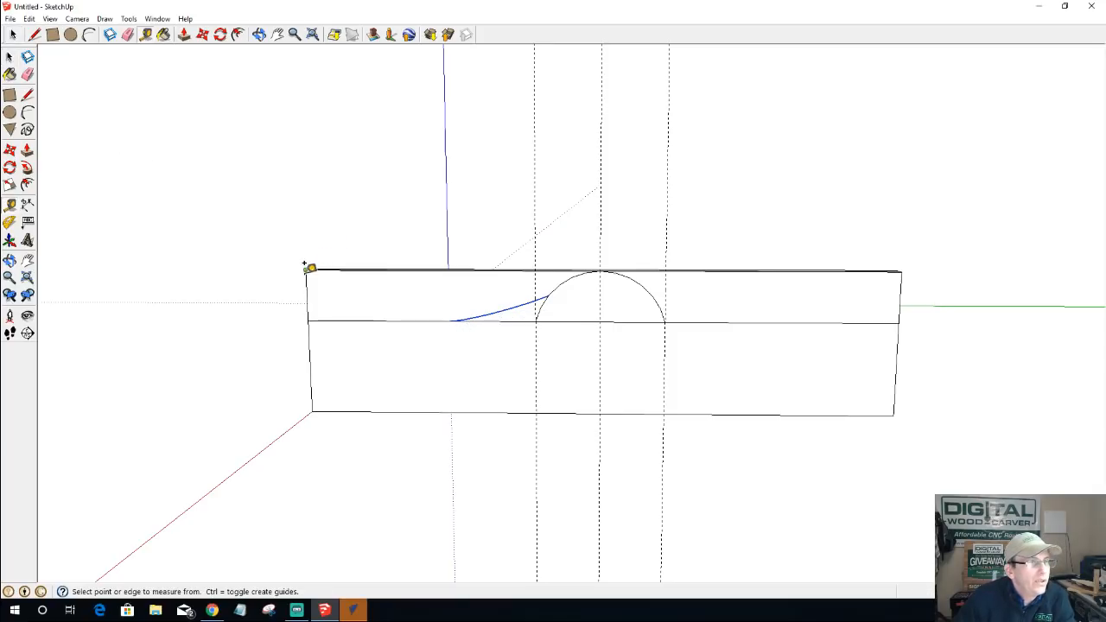
click(311, 296)
key(Escape)
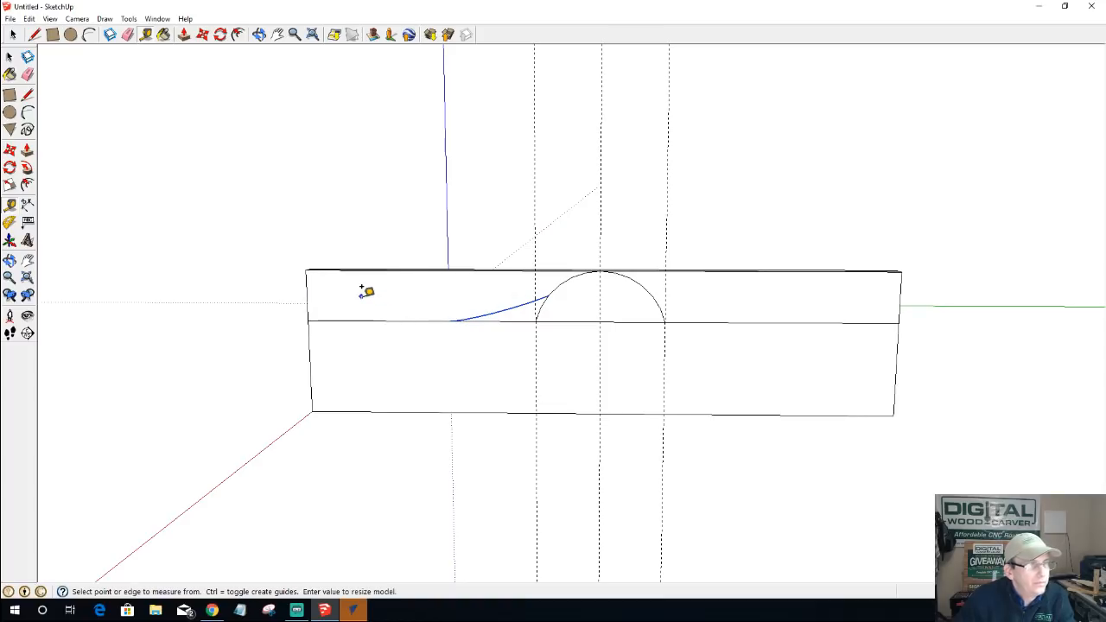
click(307, 295)
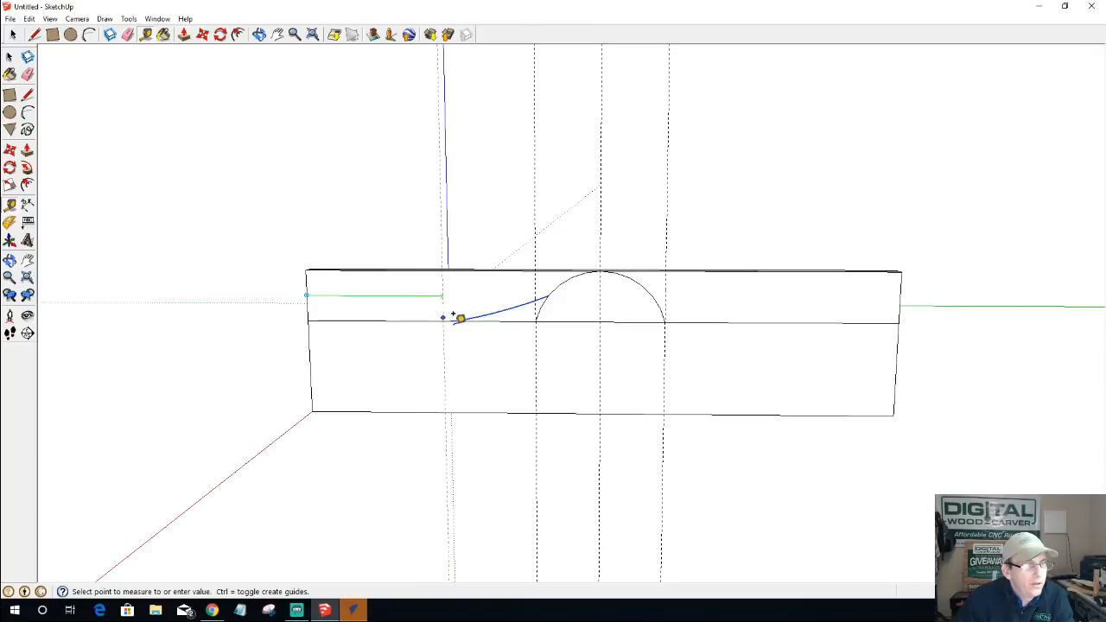
click(450, 313)
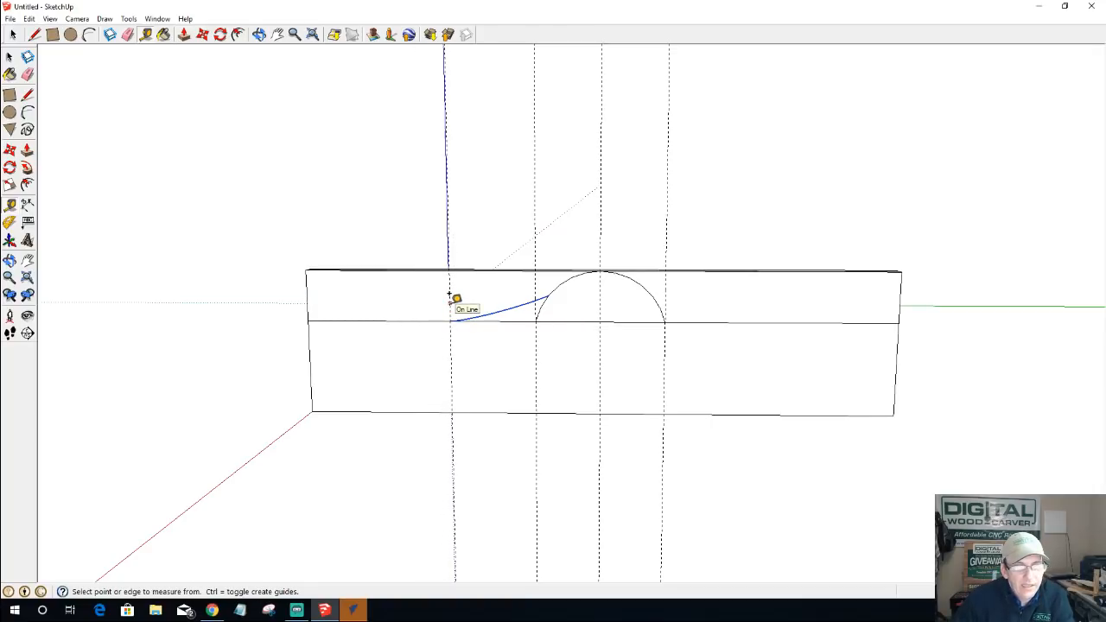
- Place a vertical guide about 4 3/8" in from the opposite side edge and a horizontal guide through the concave arc's upper end
click(899, 302)
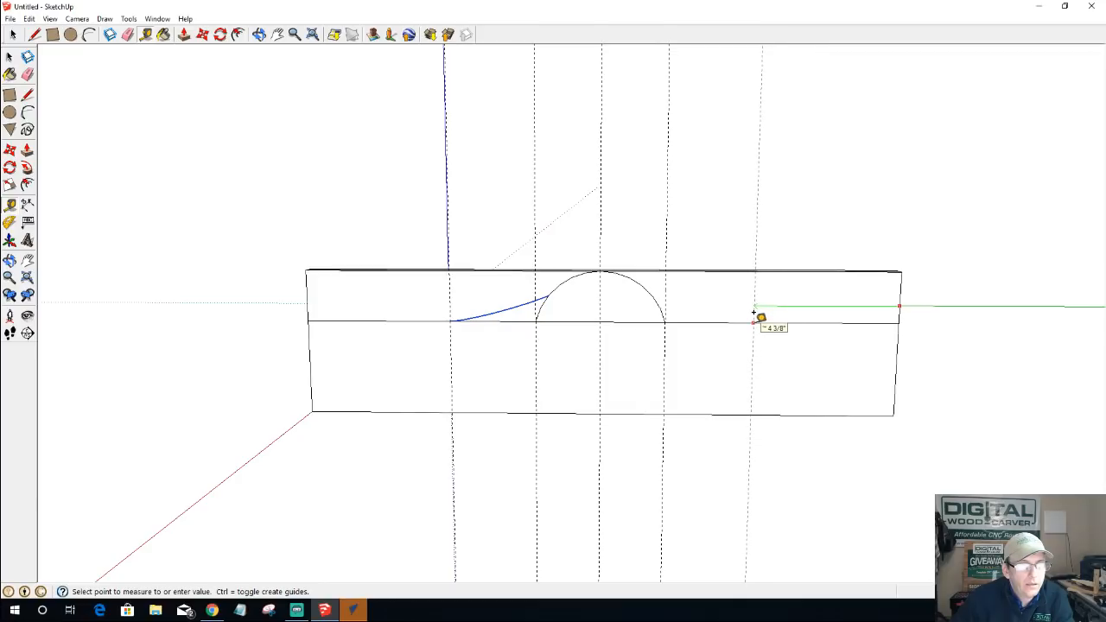
click(753, 313)
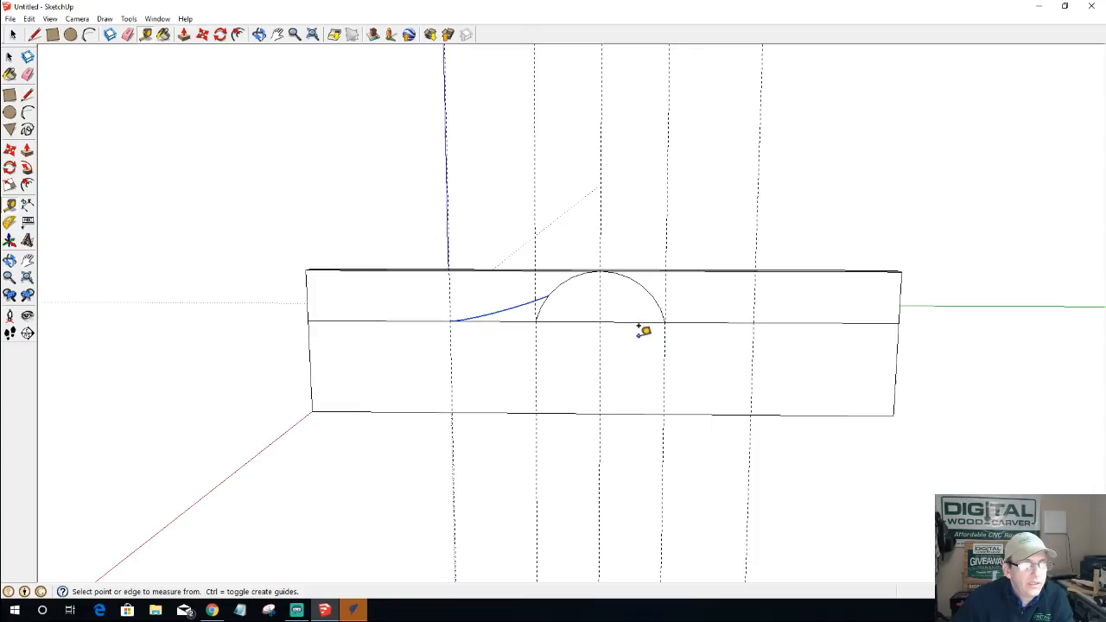
click(542, 270)
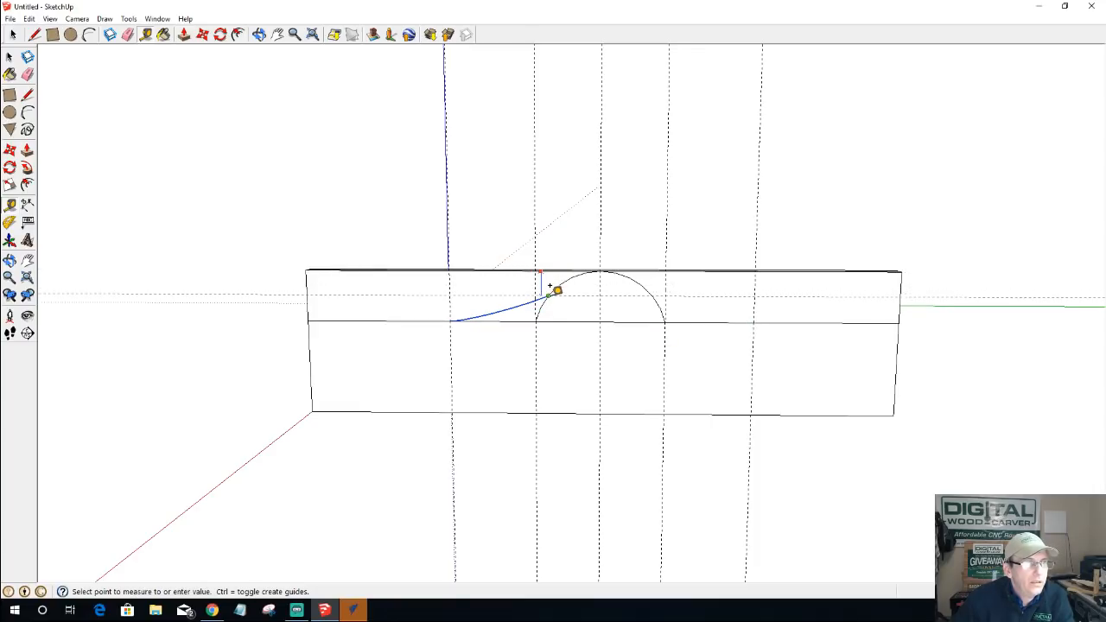
click(549, 288)
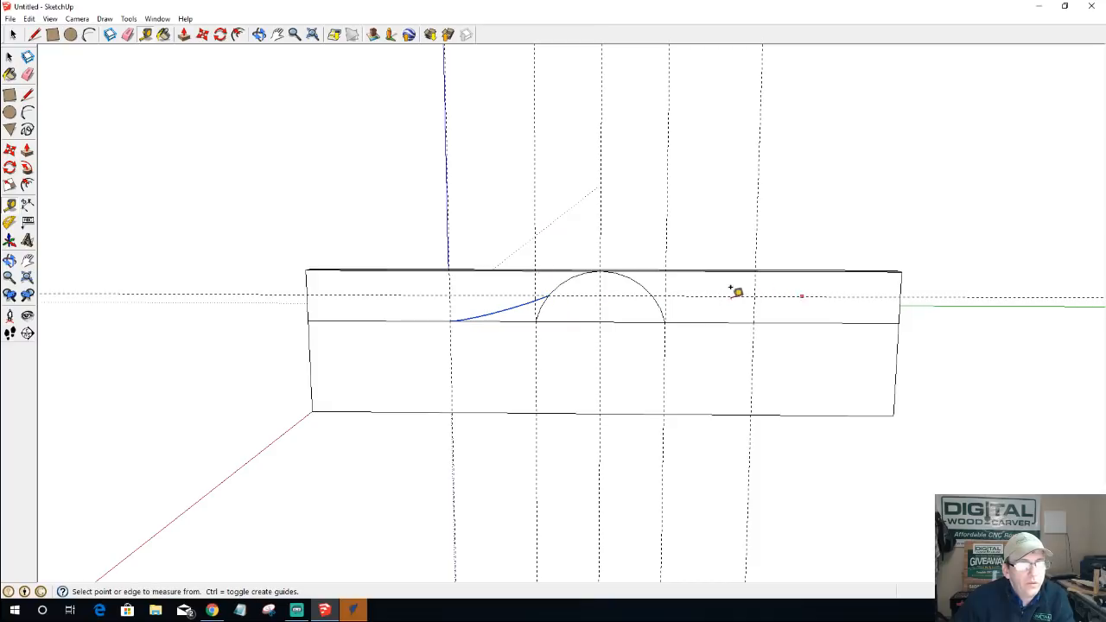
- Draw the mirrored concave arc from the central arc at the horizontal guide to the new vertical guide on the face line, tangent to the edge
click(27, 112)
click(652, 295)
click(754, 320)
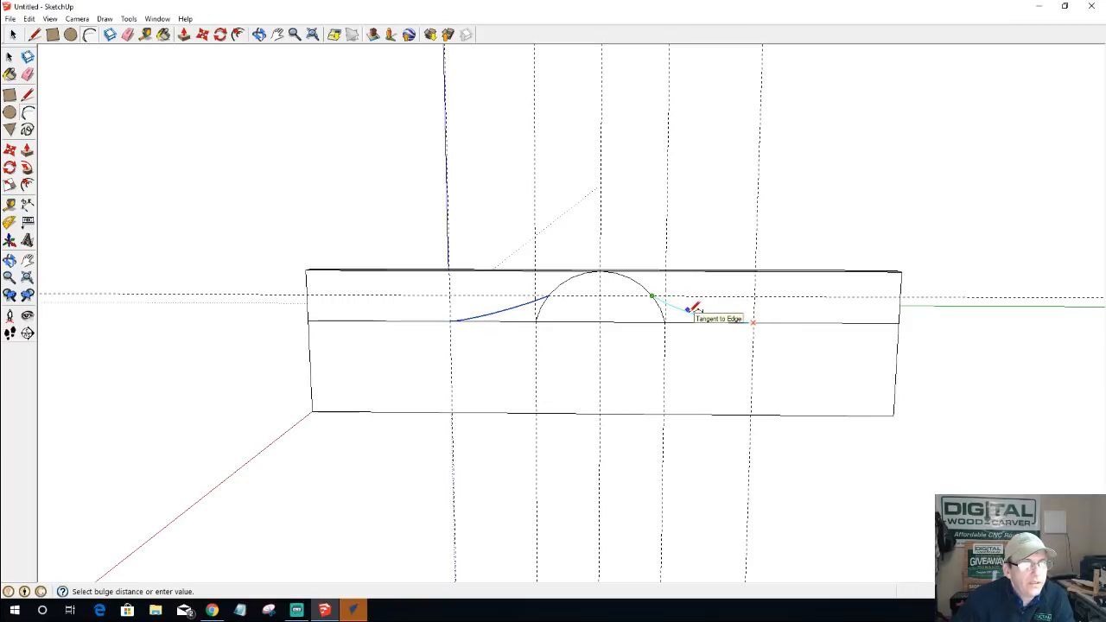
click(696, 308)
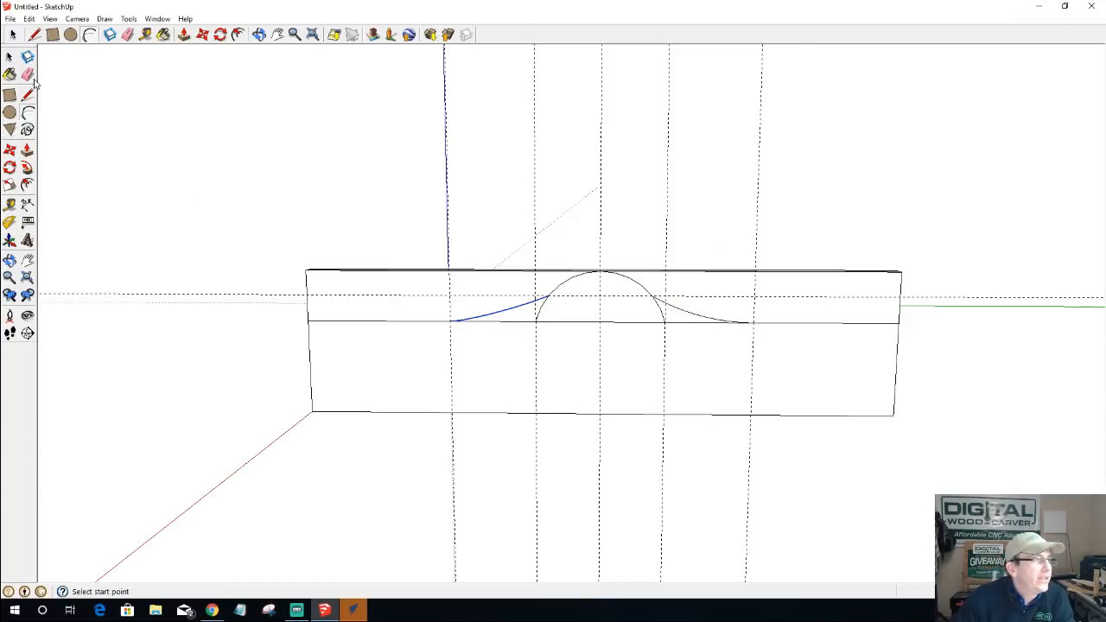
- Delete the straight segments beneath the profile and the central arc's lower ends, leaving one continuous outline across the front panel
click(13, 35)
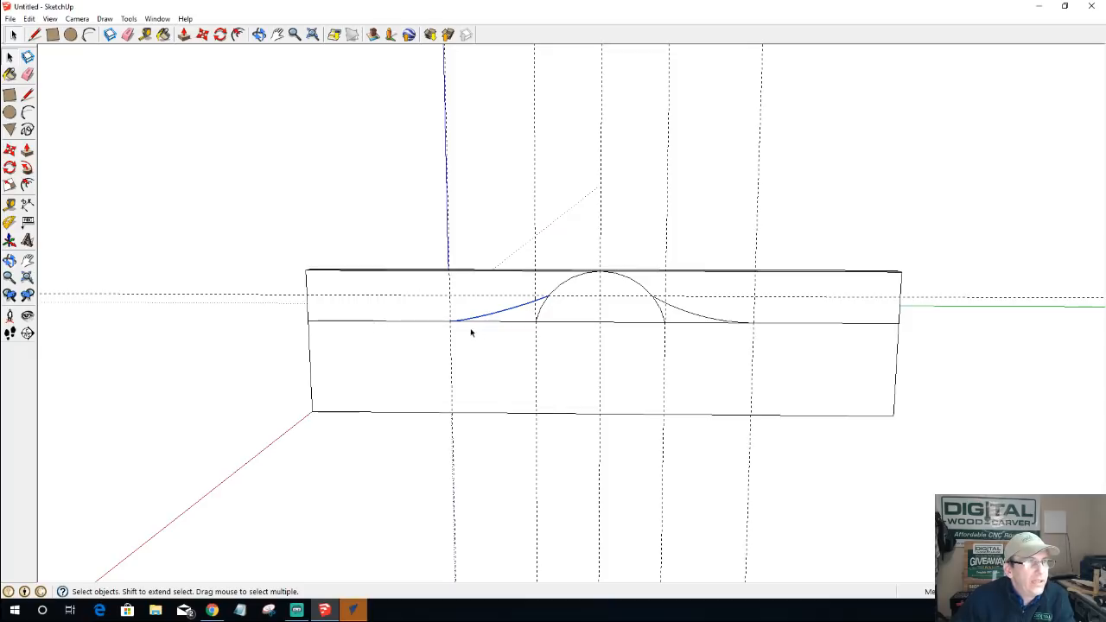
click(496, 324)
key(Delete)
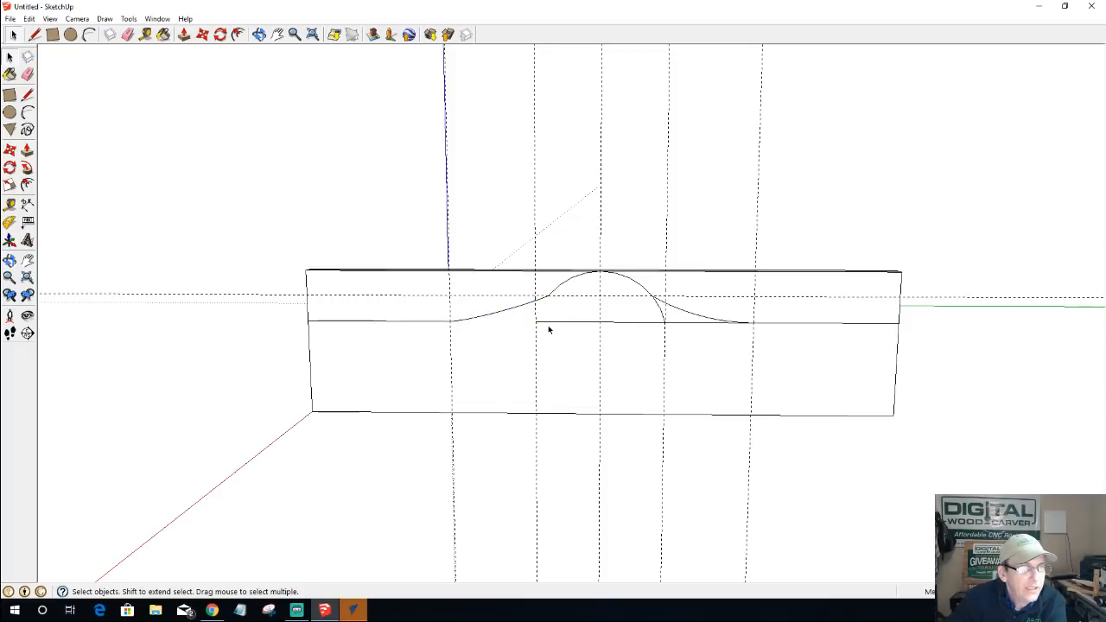
click(551, 322)
key(Delete)
click(685, 323)
key(Delete)
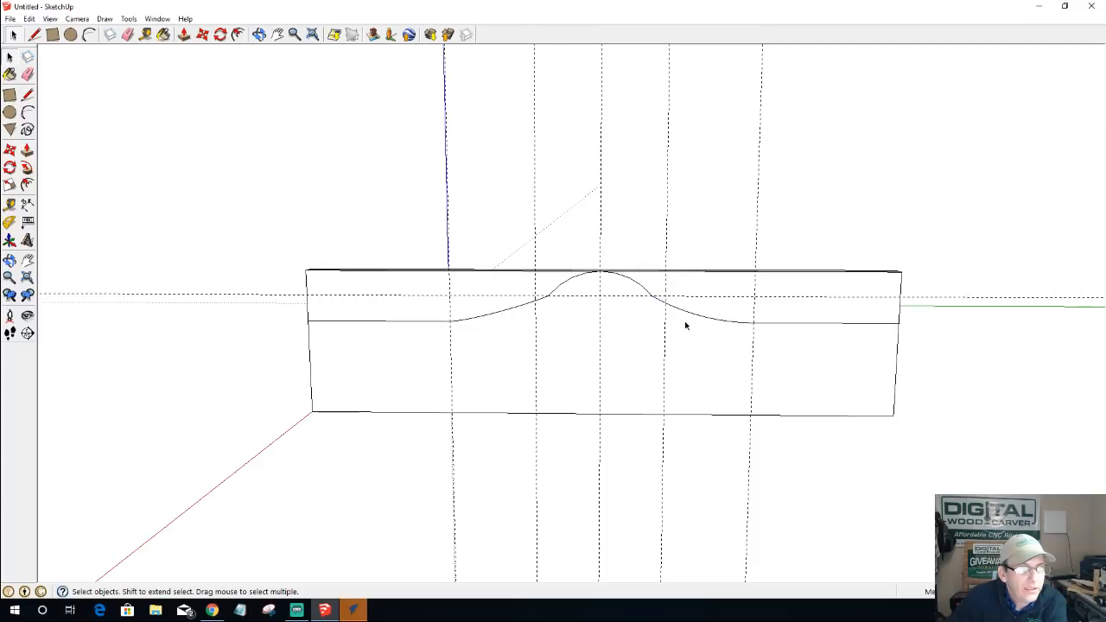
- Examine where the central arc's peak meets the front panel's upper edge
scroll(553, 322, down, 2)
scroll(553, 321, up, 4)
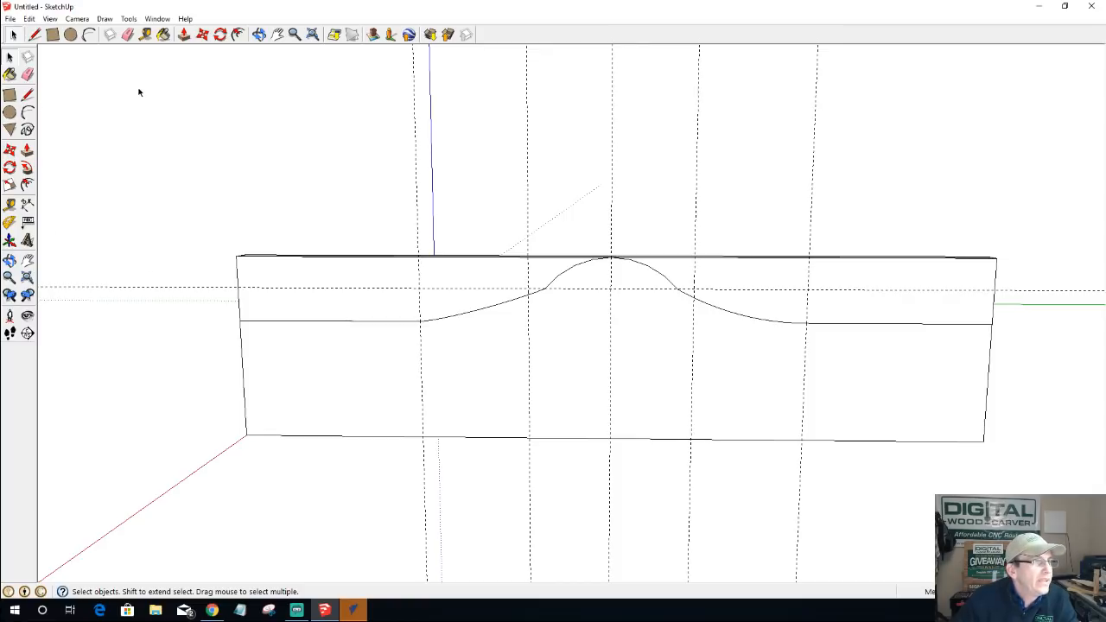
click(184, 34)
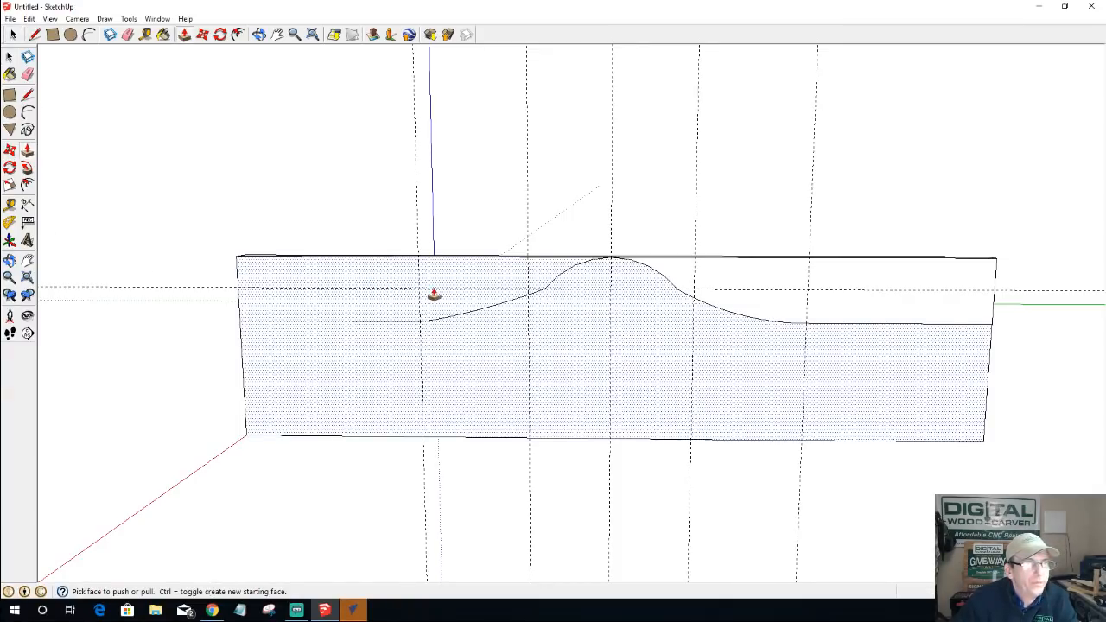
scroll(594, 270, up, 5)
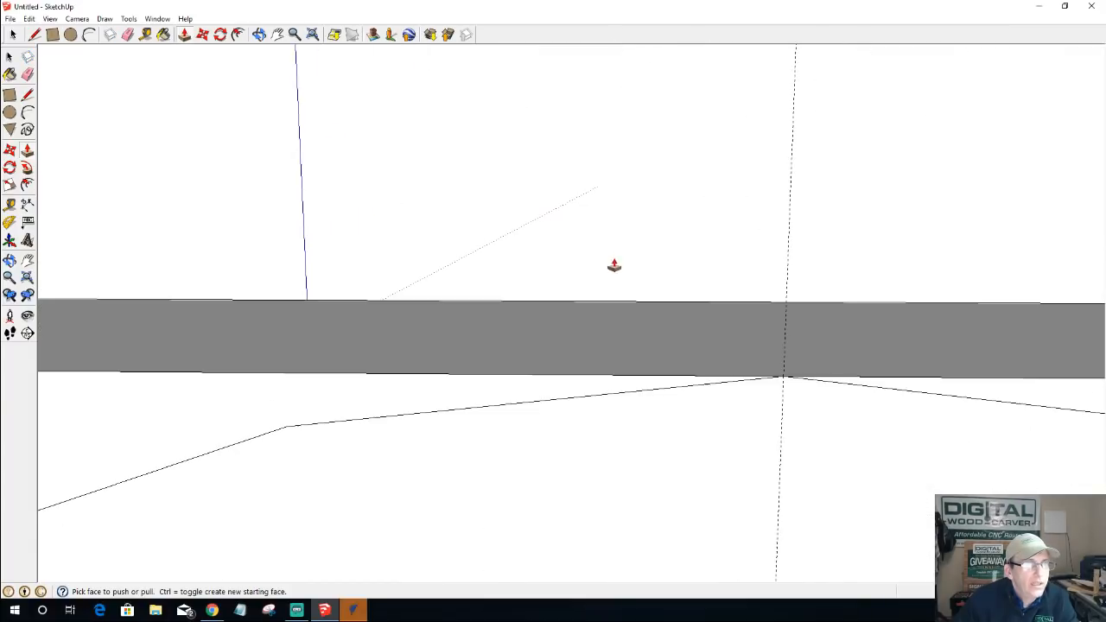
scroll(615, 278, down, 5)
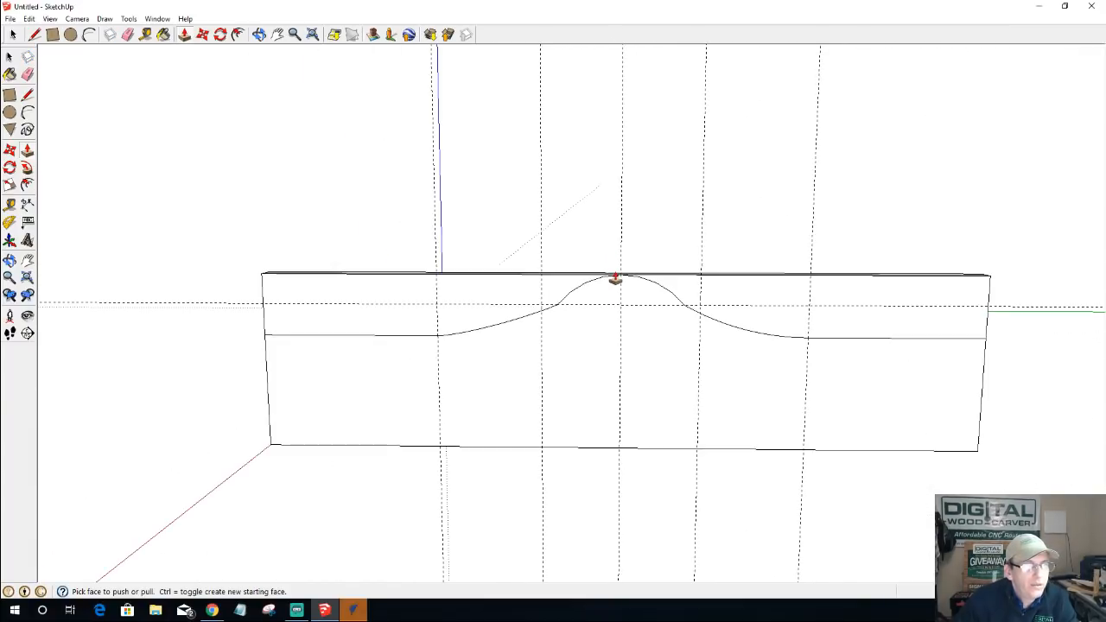
click(13, 35)
scroll(616, 281, up, 6)
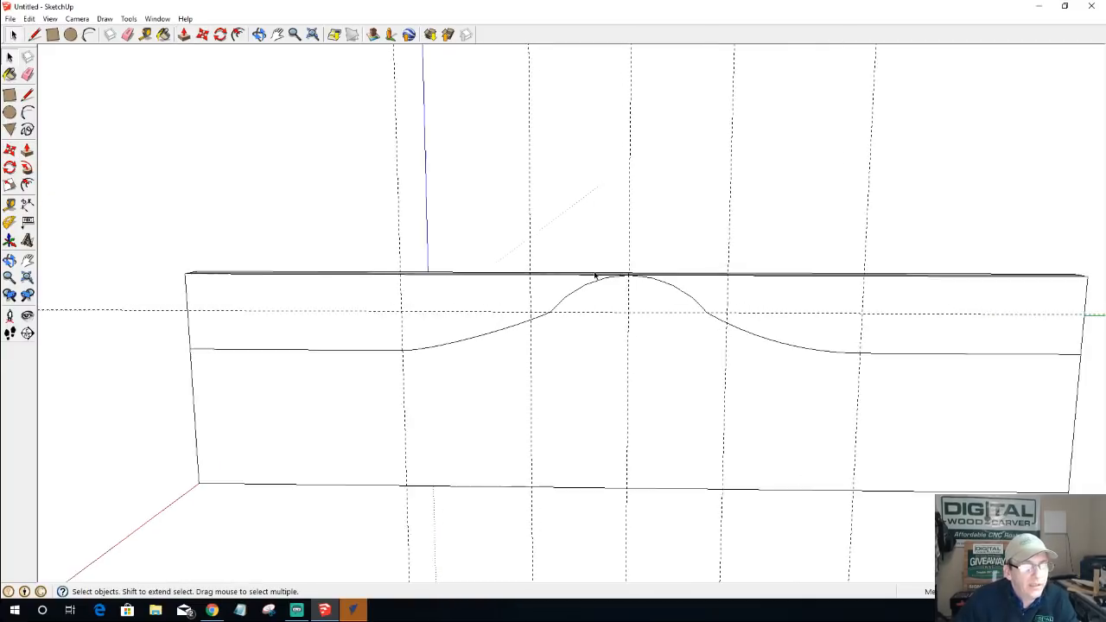
click(638, 271)
scroll(669, 270, up, 4)
scroll(669, 270, up, 2)
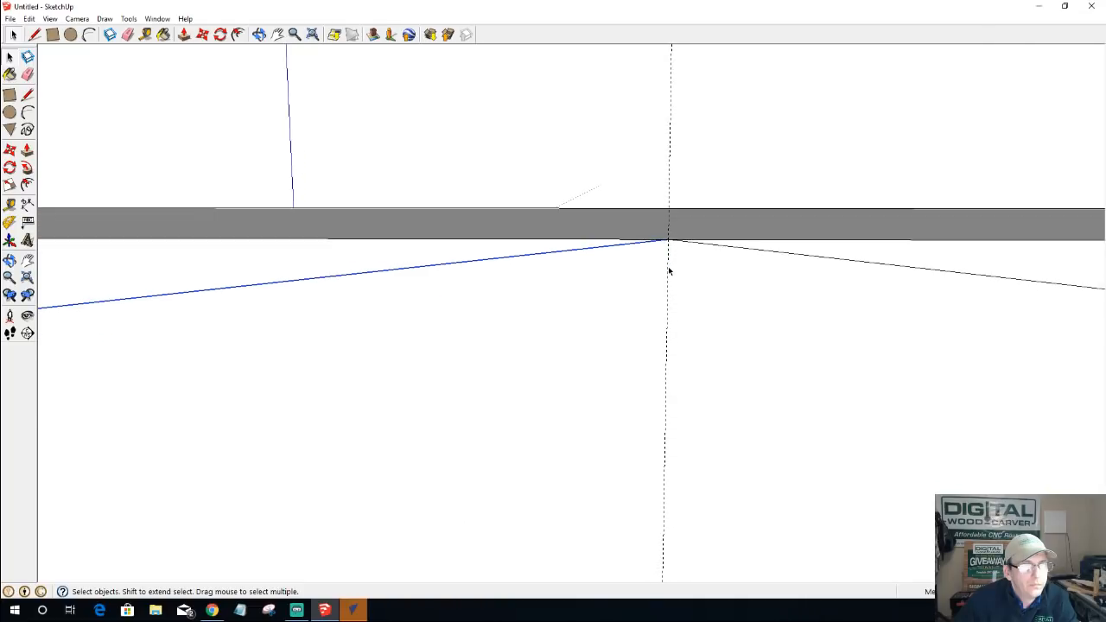
click(35, 33)
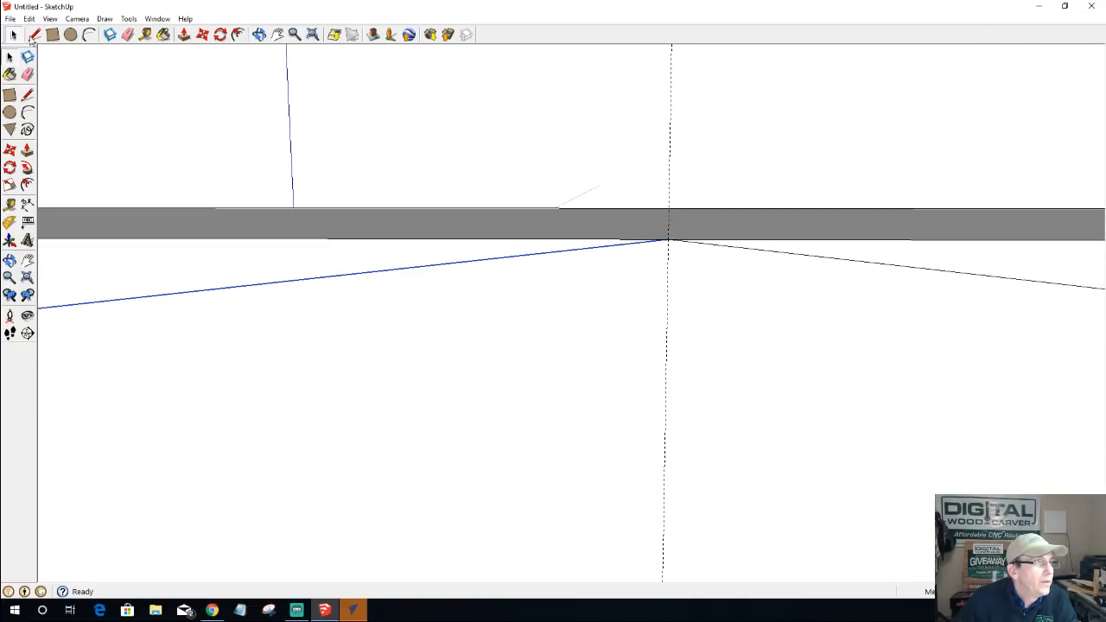
click(668, 237)
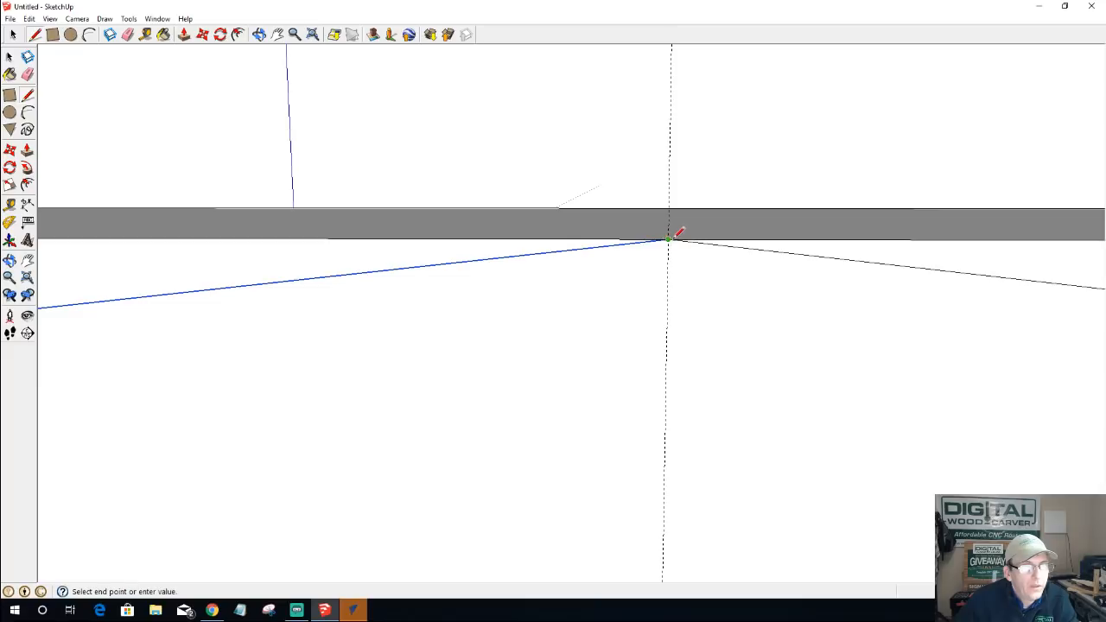
scroll(673, 237, up, 5)
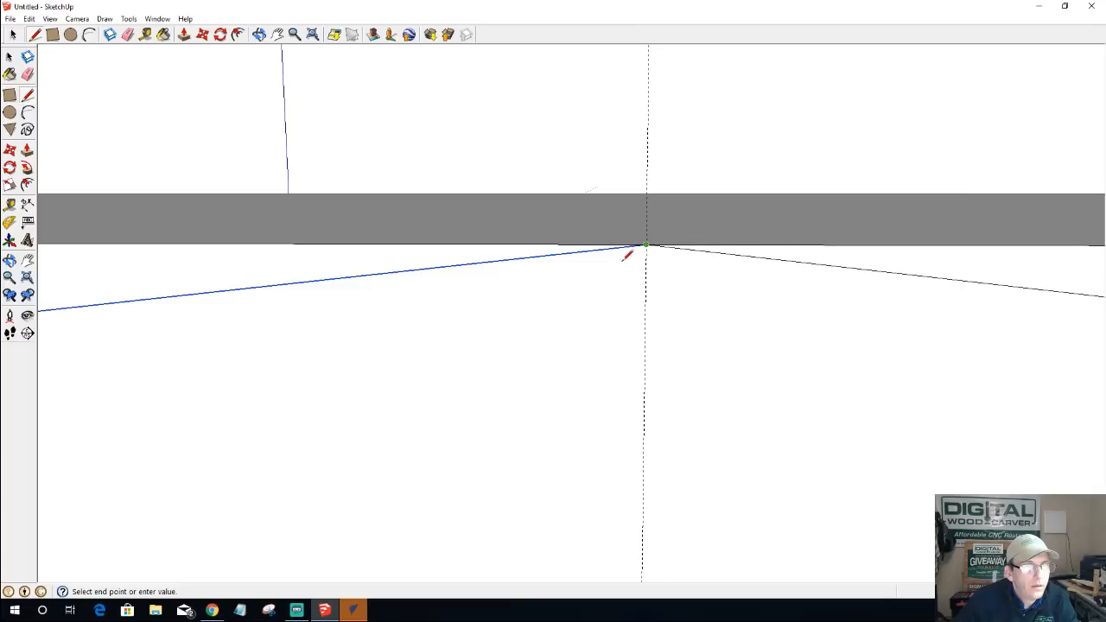
scroll(632, 250, up, 2)
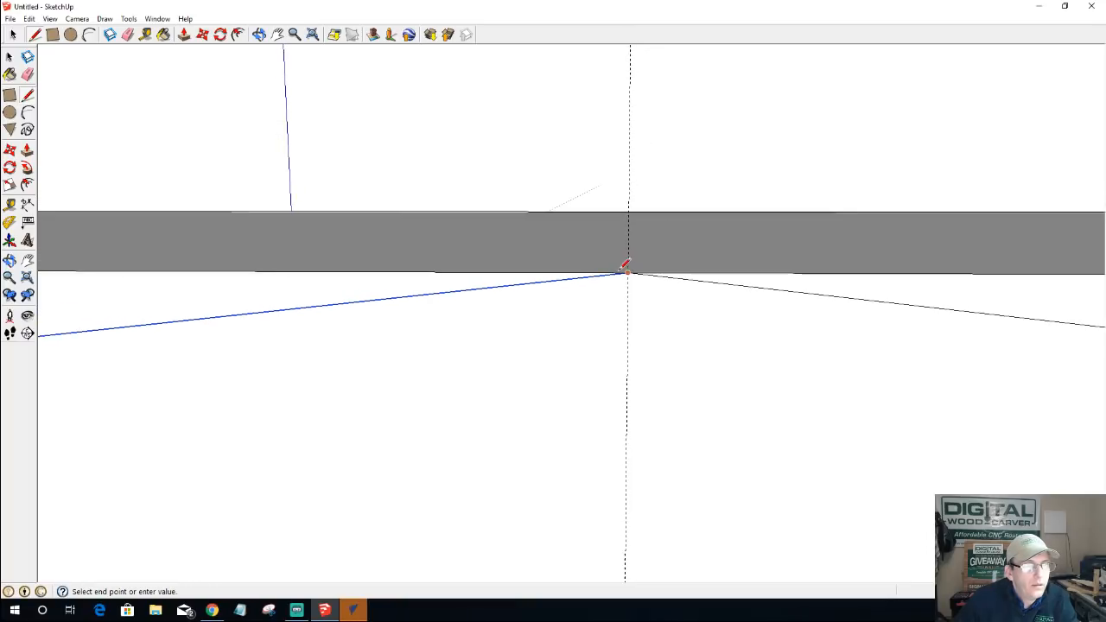
scroll(625, 266, down, 6)
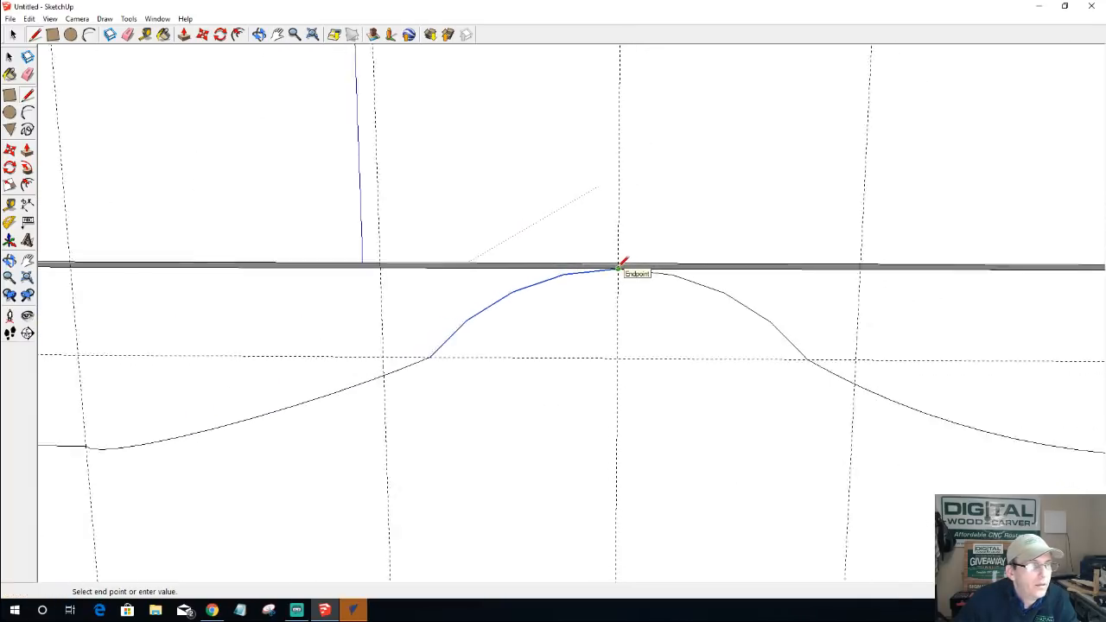
scroll(620, 264, down, 4)
scroll(203, 326, up, 5)
scroll(203, 335, up, 3)
key(Escape)
scroll(198, 294, down, 4)
scroll(141, 285, down, 5)
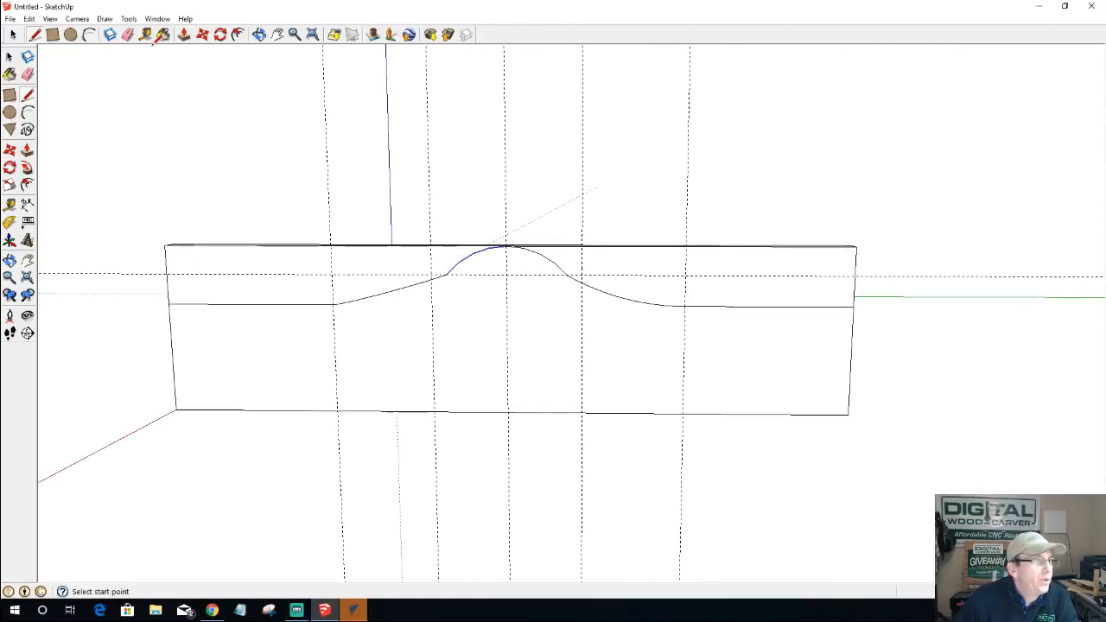
- Push the waste area above the profile, on the side away from the red axis, back through the front panel's thickness
click(184, 34)
click(688, 274)
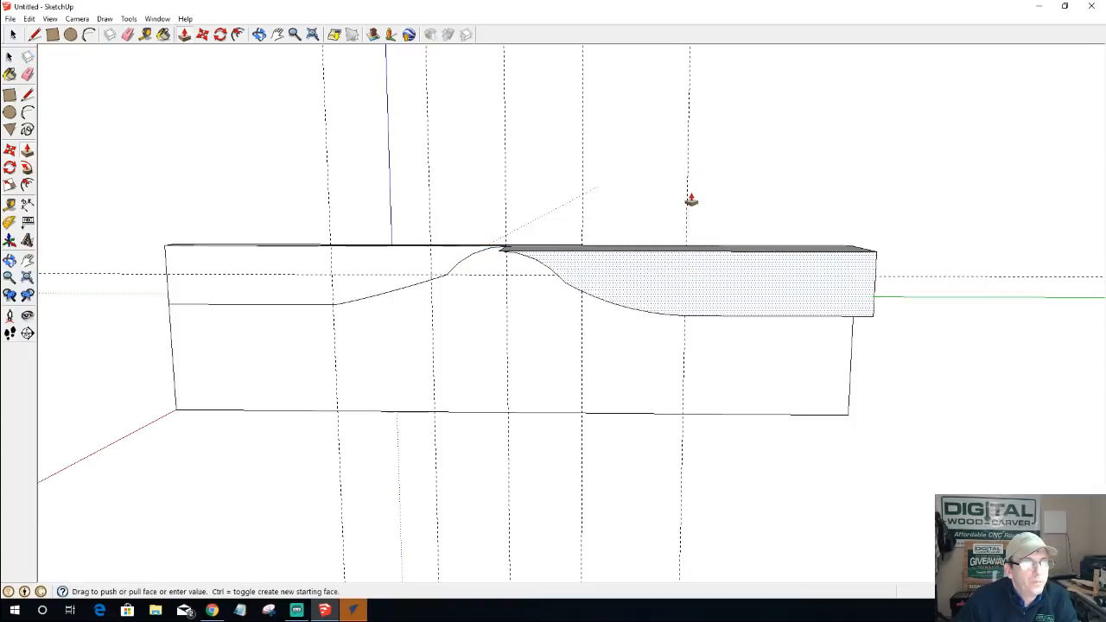
click(643, 259)
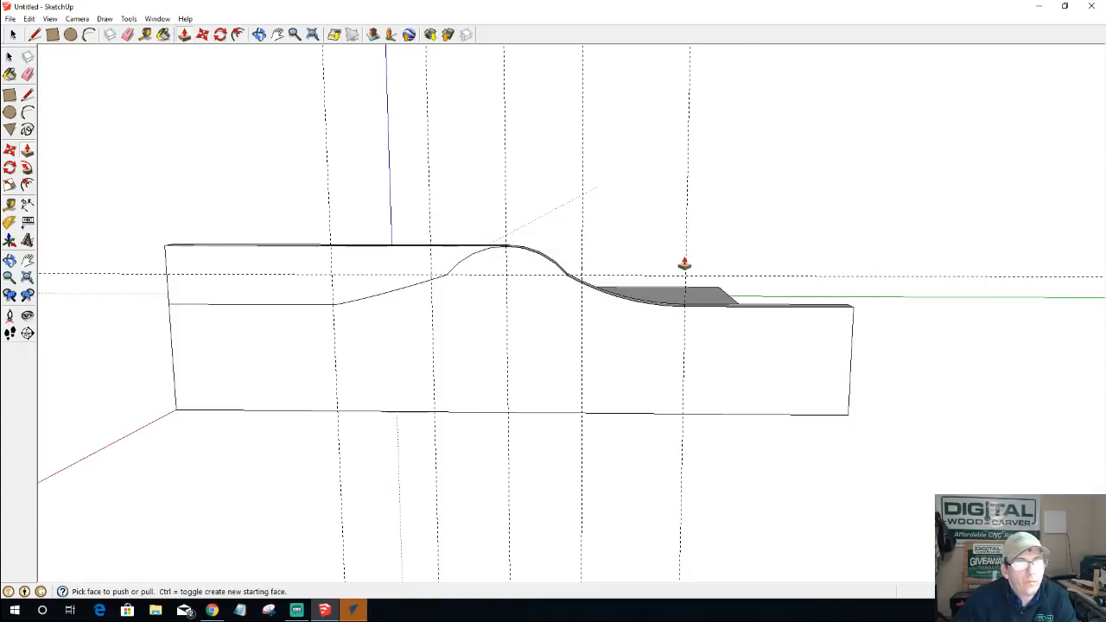
- Check the uncut half of the profile for gaps by selecting its concave arc, central arc and straight line
middle_drag(457, 329, 669, 458)
middle_drag(667, 419, 272, 409)
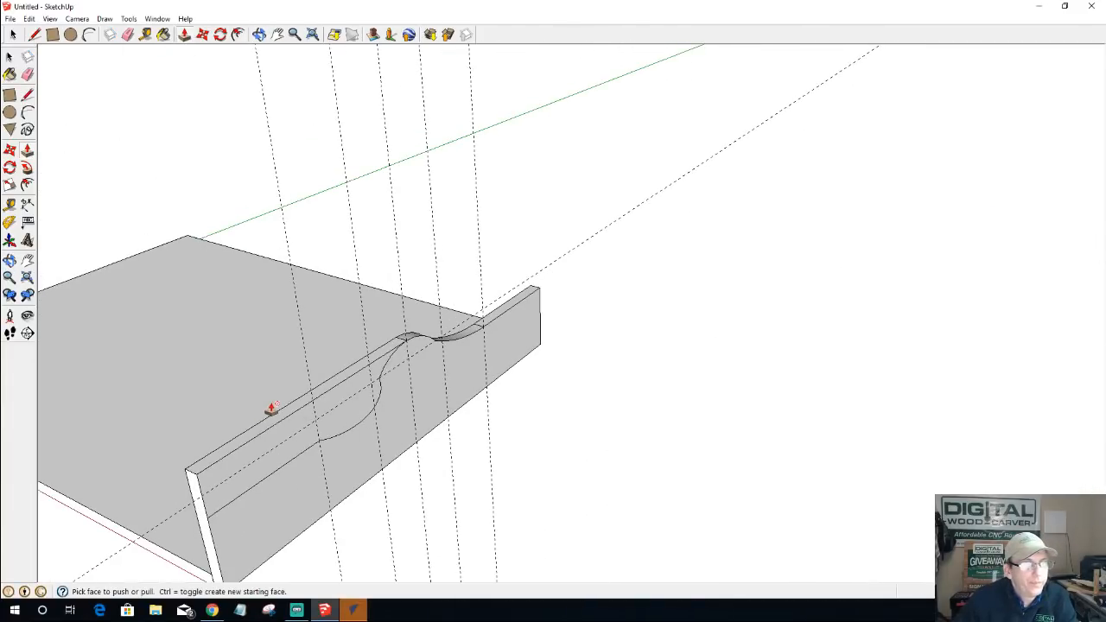
middle_drag(358, 400, 276, 476)
scroll(285, 459, up, 3)
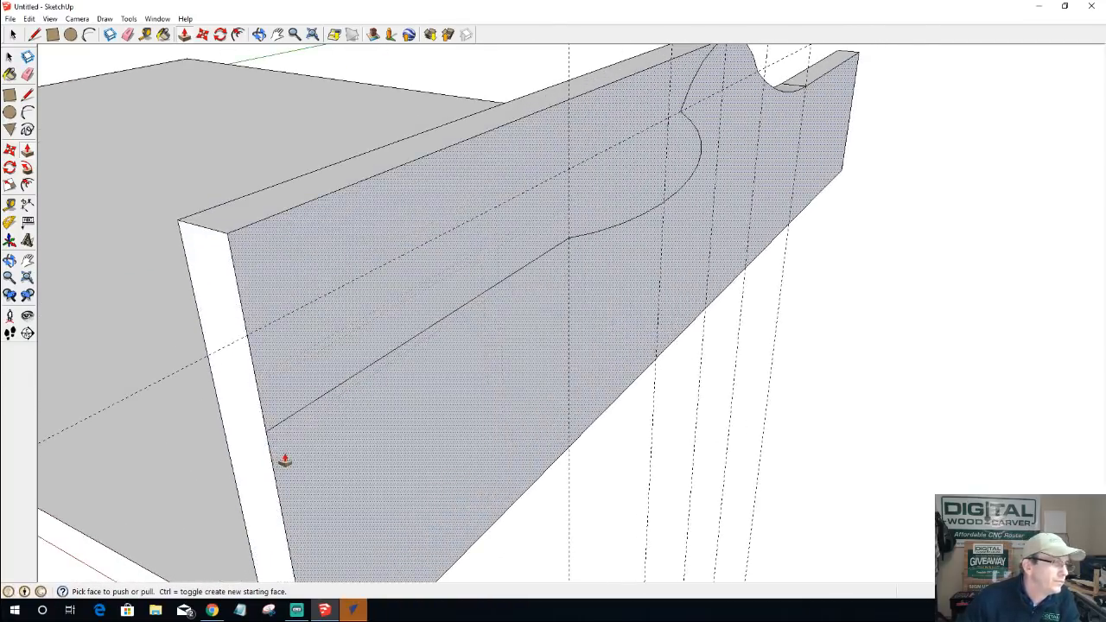
scroll(284, 460, down, 2)
click(9, 56)
click(610, 218)
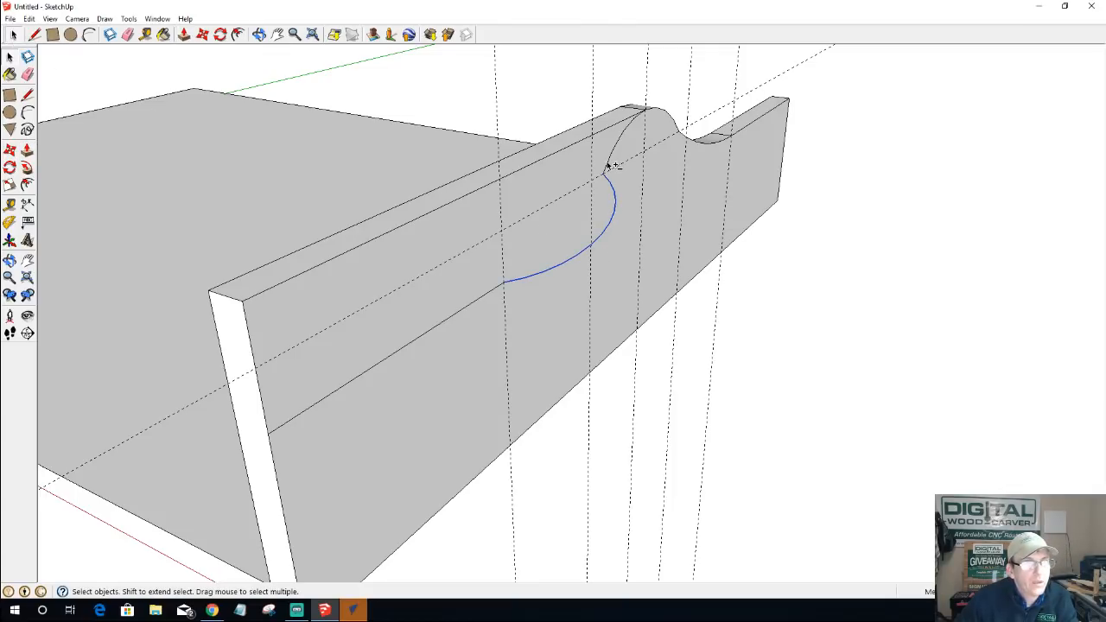
shift+click(448, 317)
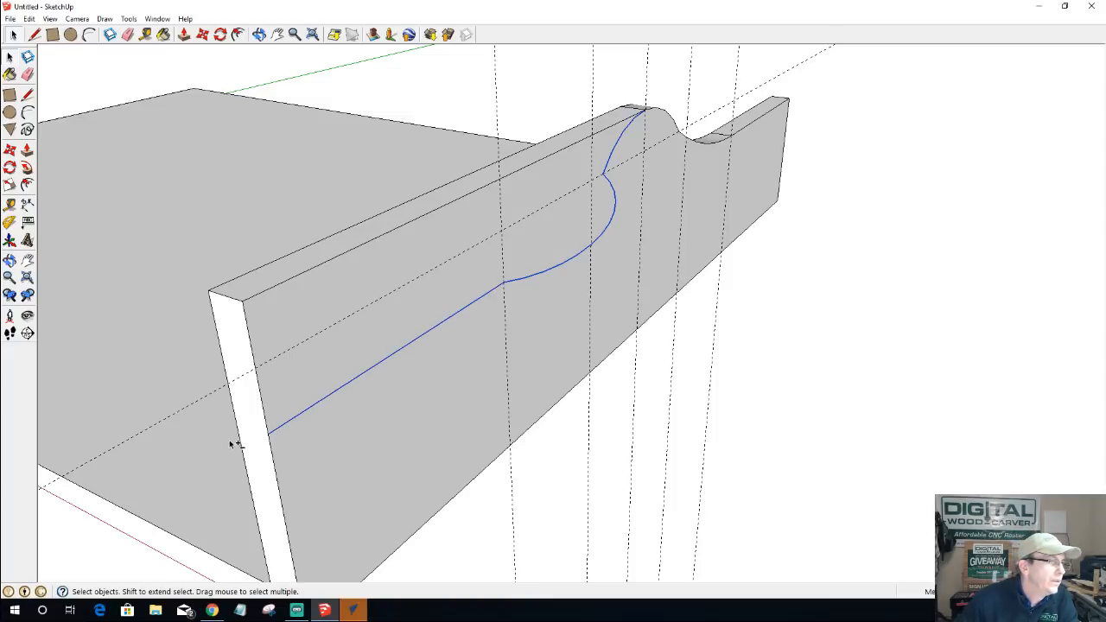
- Delete the concave arc on the uncut half of the front panel's profile
middle_drag(537, 409, 294, 457)
click(509, 245)
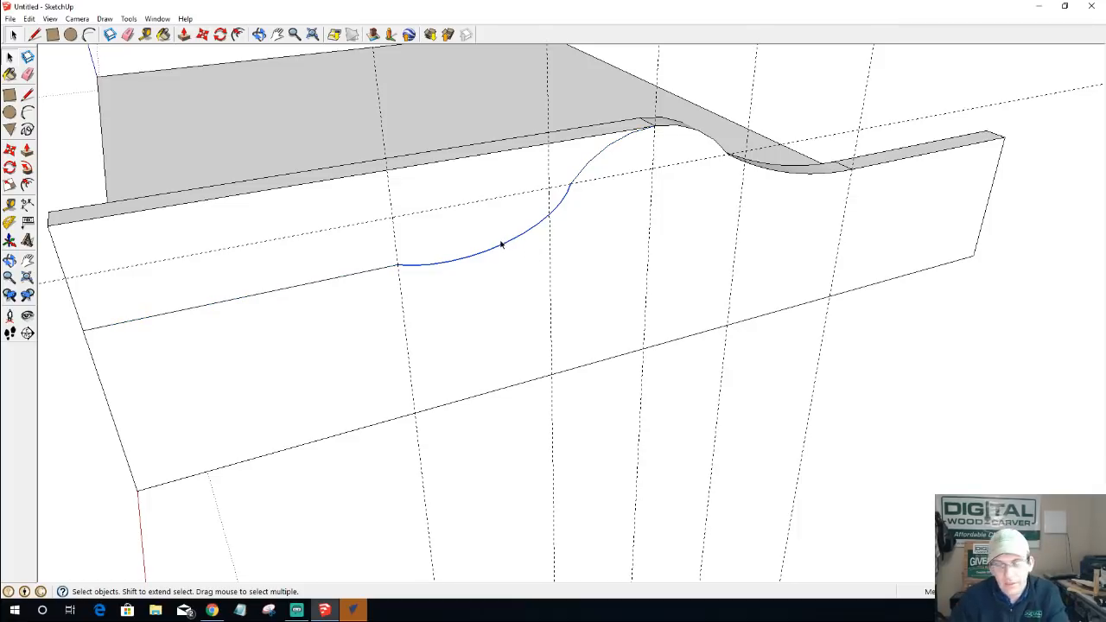
key(Delete)
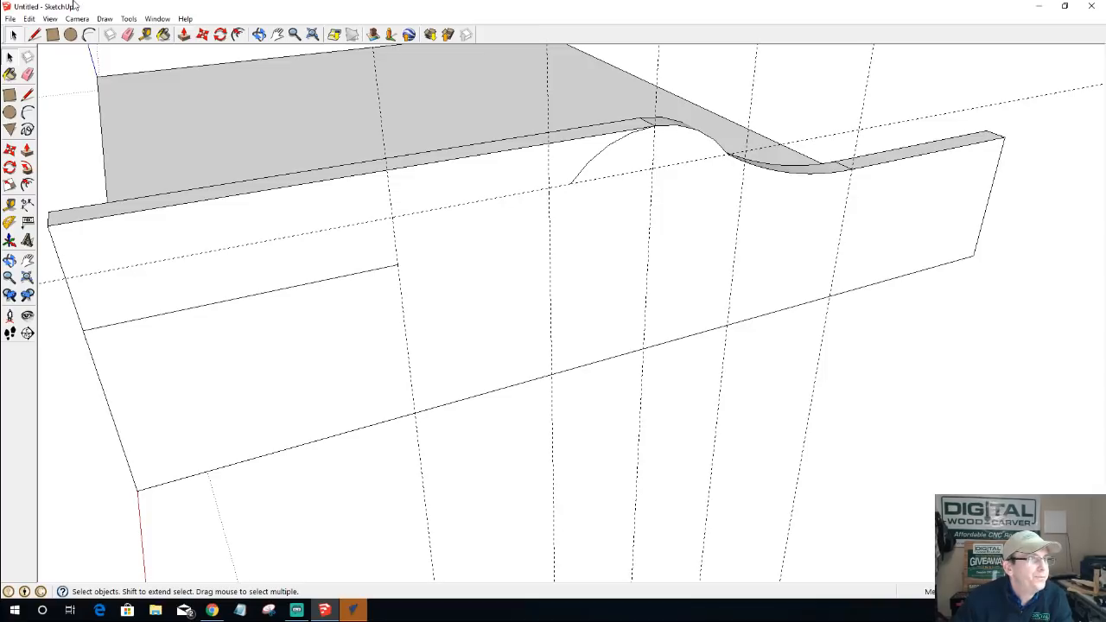
- Try to redraw the concave arc between the central arc's lower end and the end of the straight line
click(88, 35)
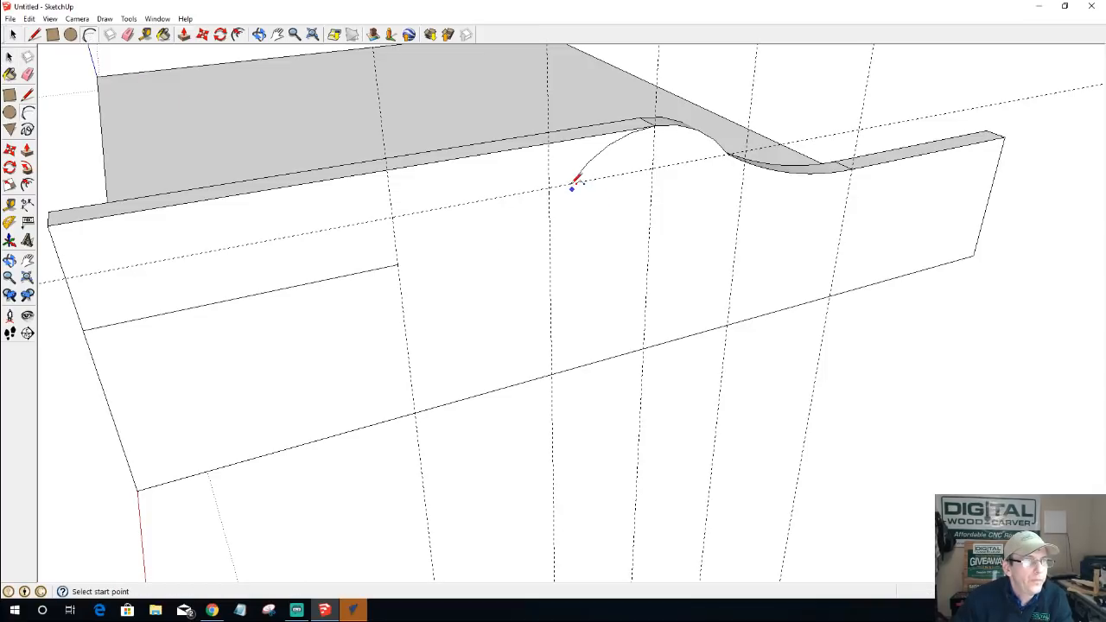
click(397, 264)
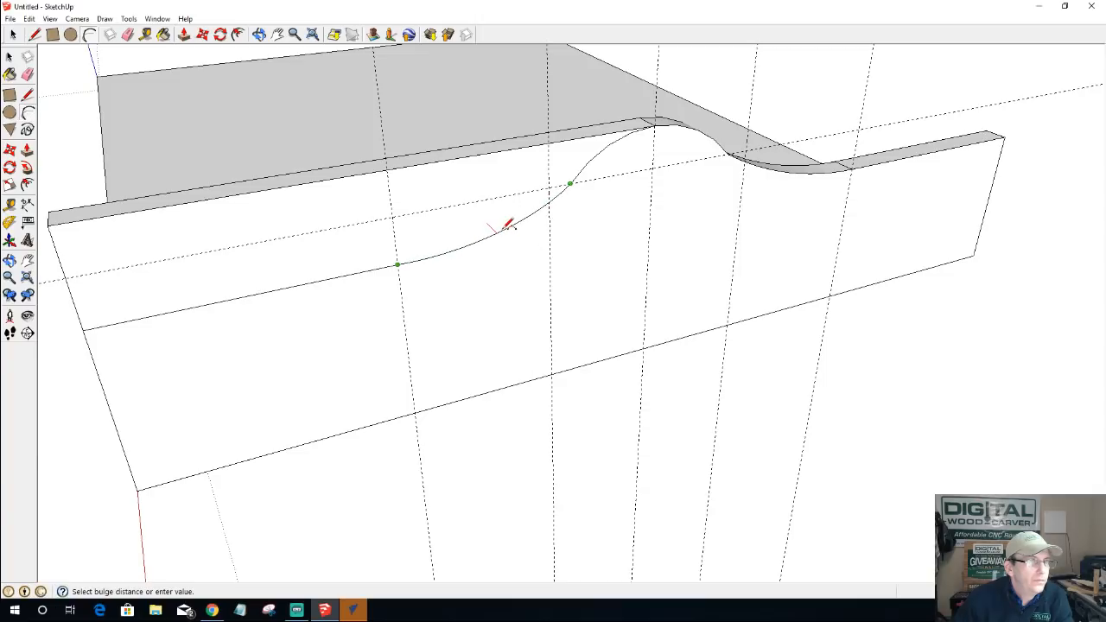
middle_drag(509, 228, 466, 178)
click(472, 188)
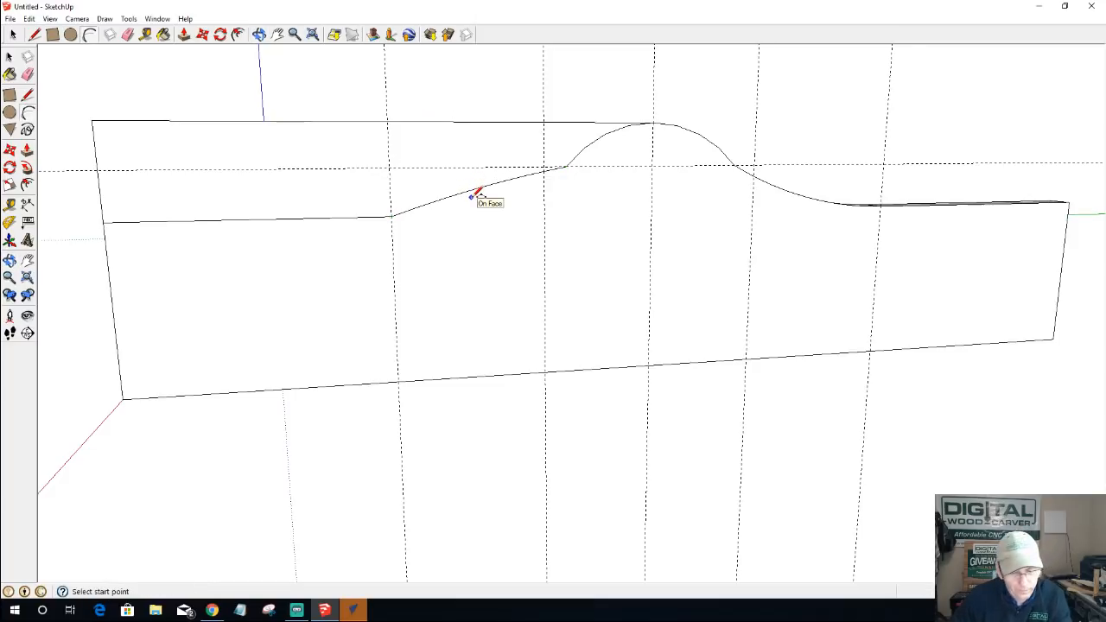
key(ctrl+z)
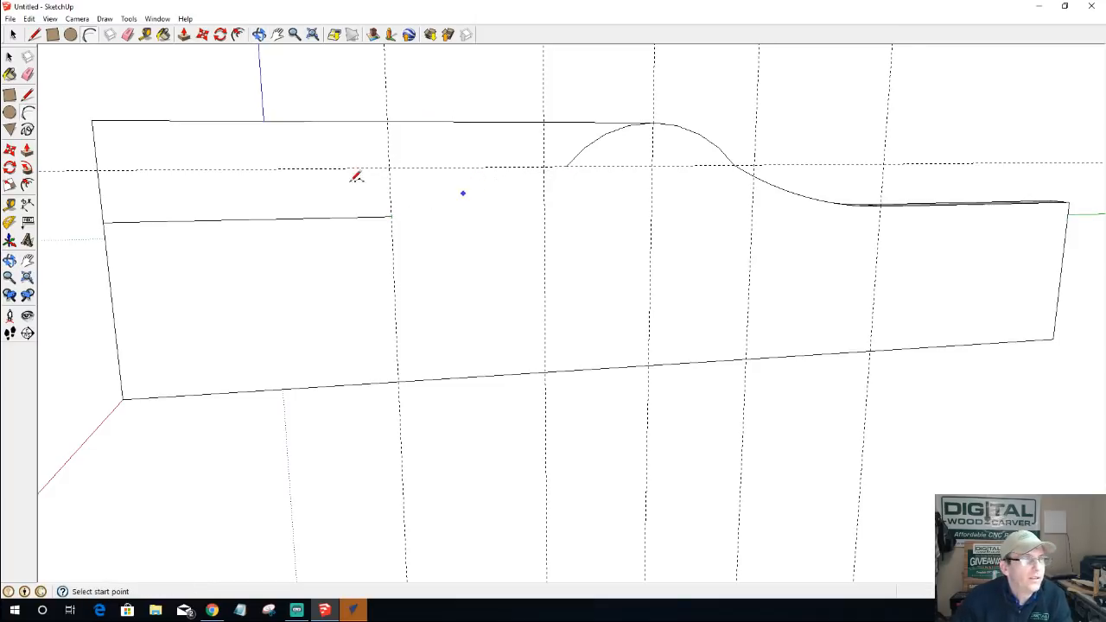
- Draw a concave arc from the straight line's end to the central arc's lower end, tangent to the straight line
click(390, 216)
click(566, 166)
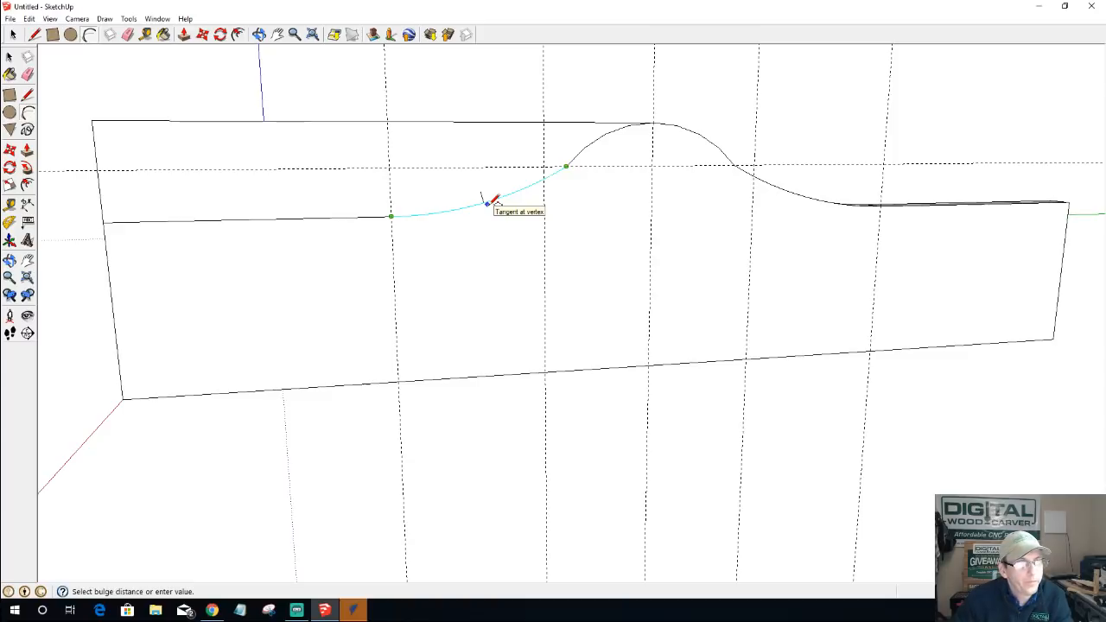
click(488, 202)
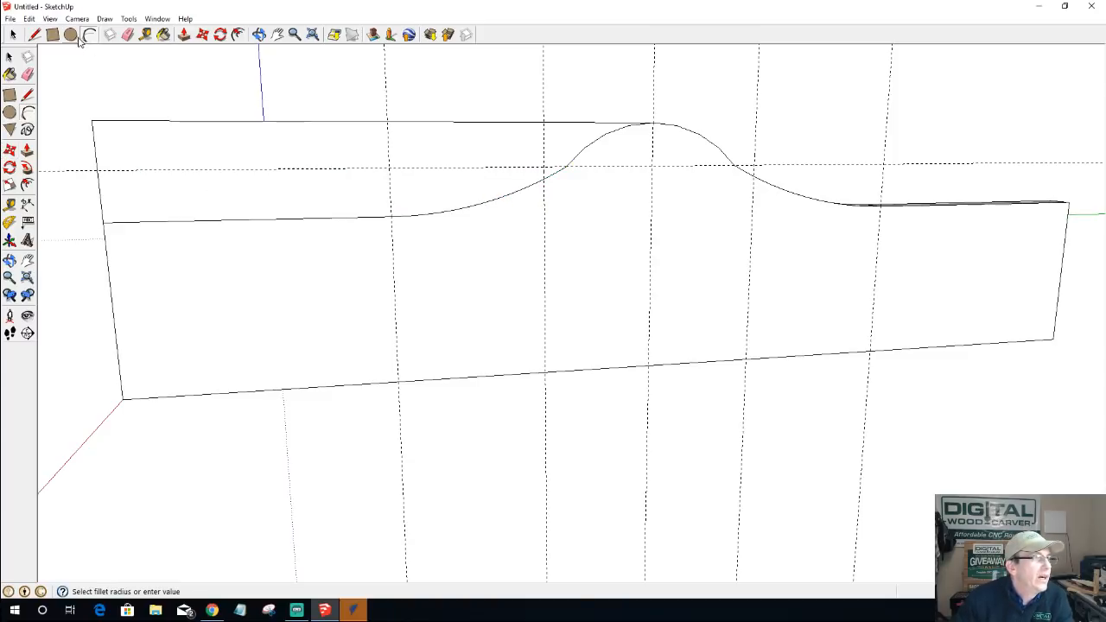
- Push the remaining waste area above the profile back 1/2" through the front panel
click(183, 33)
click(328, 204)
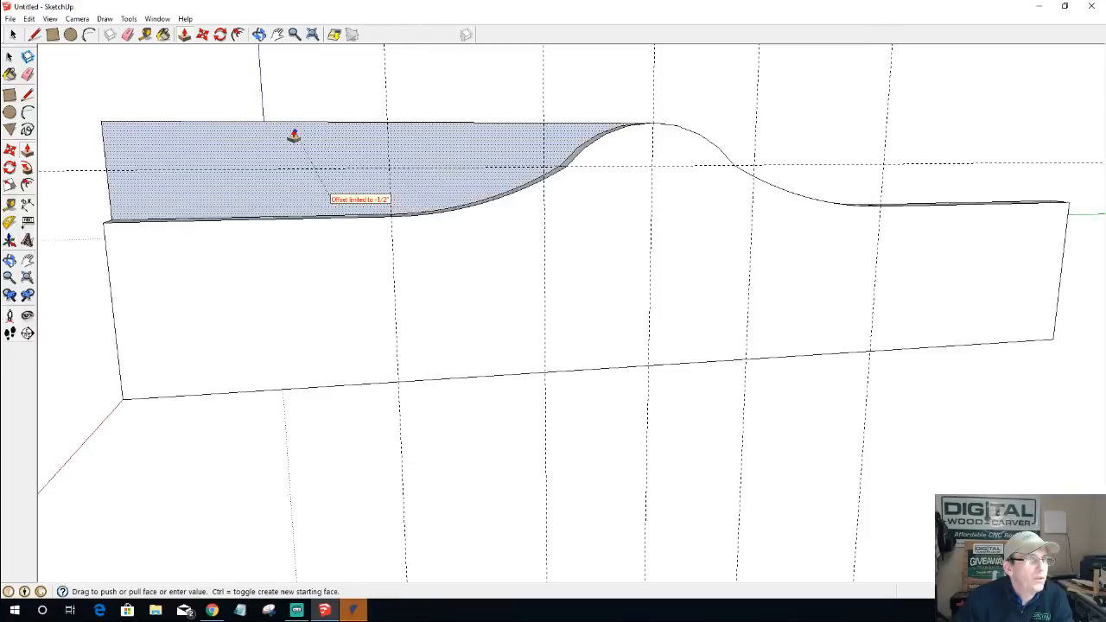
click(291, 129)
- Draw a small circle inside the arch, centred where the central vertical guide crosses the horizontal guide
middle_drag(213, 254, 215, 301)
key(p)
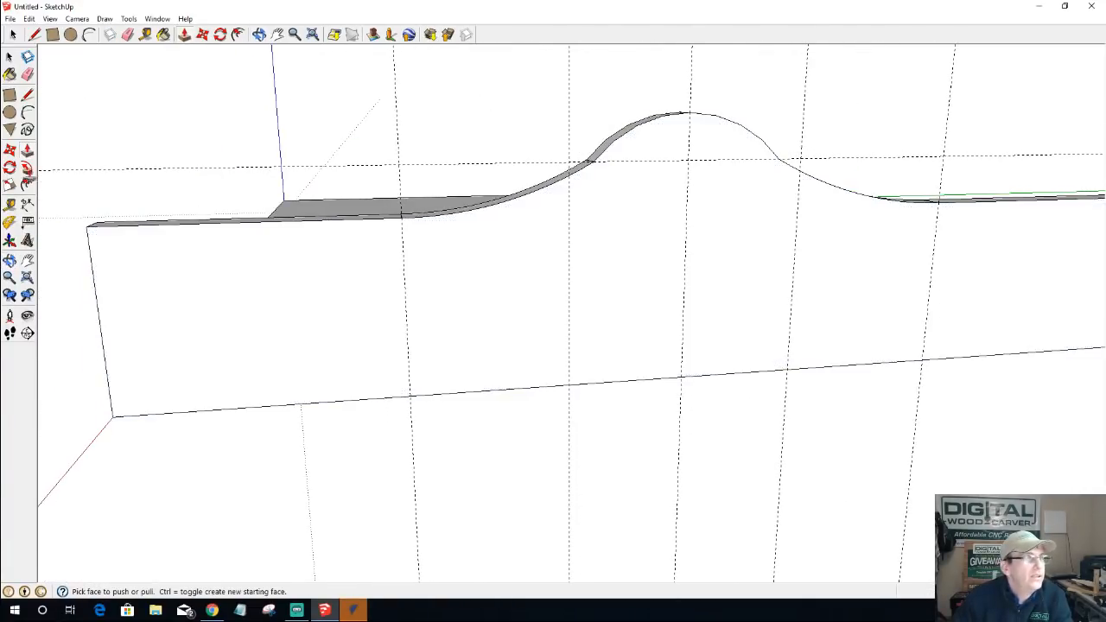
click(70, 33)
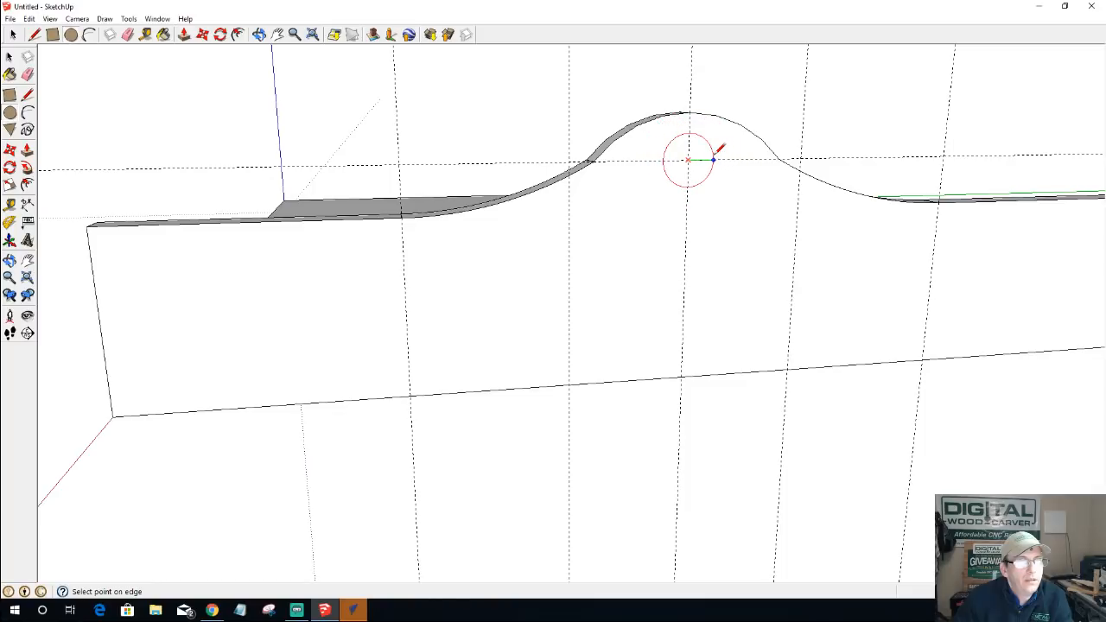
click(717, 160)
- Push the circle beneath the arch's peak back through the full thickness of the panel to cut a round hole
key(p)
click(689, 162)
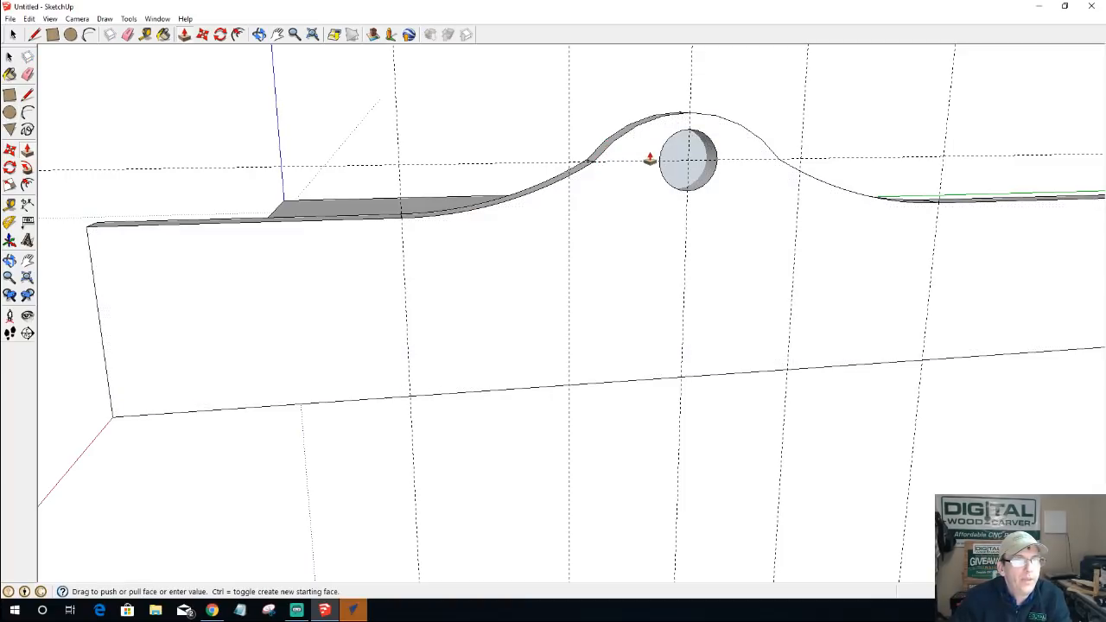
click(679, 160)
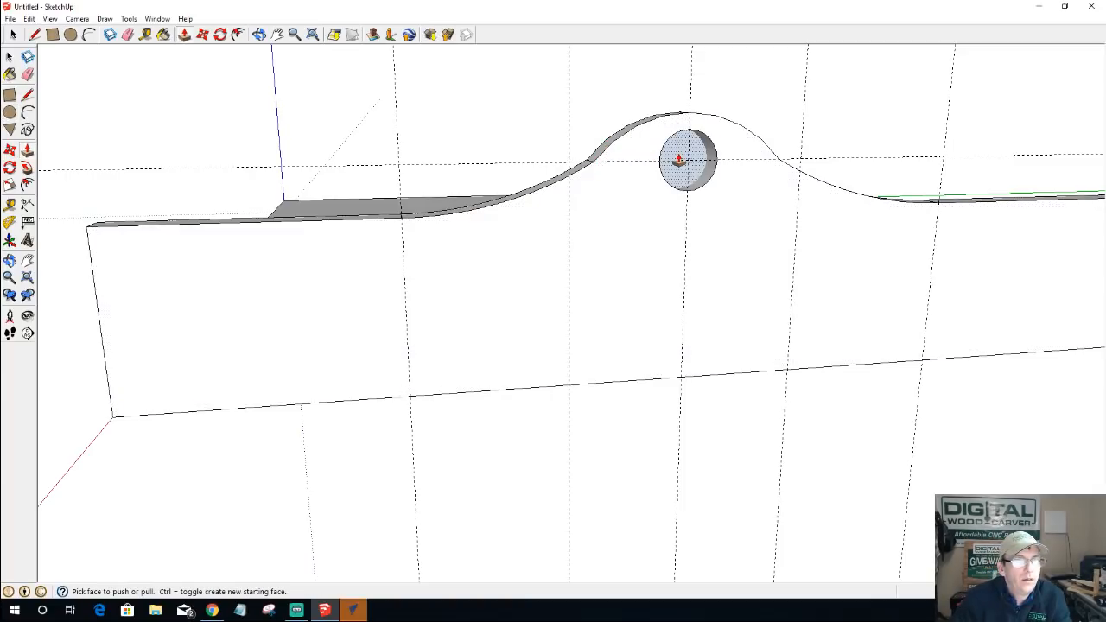
click(680, 176)
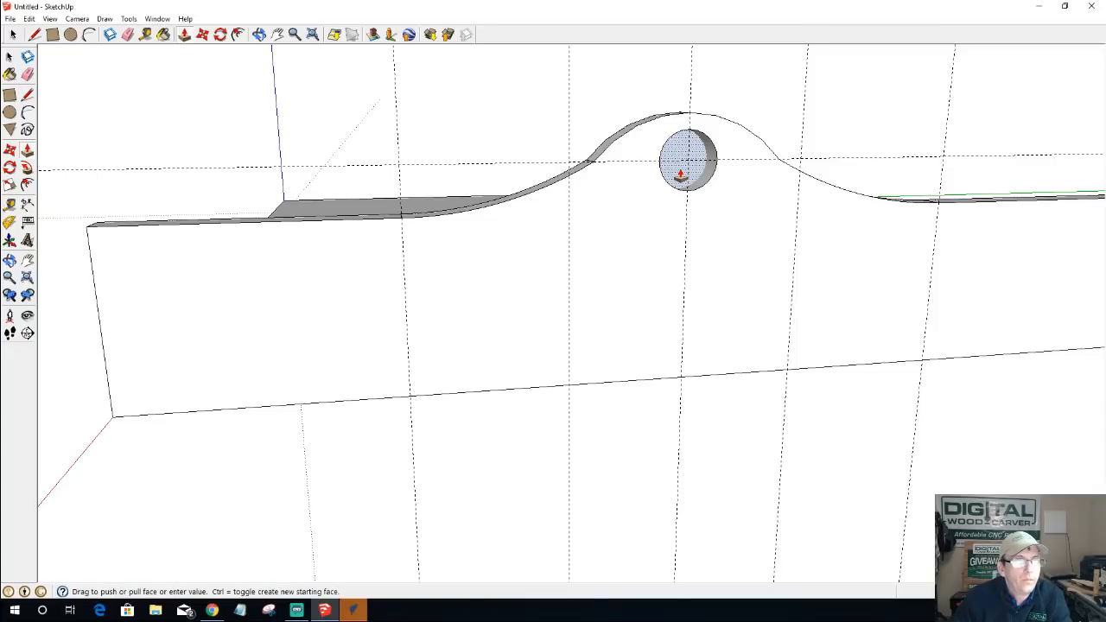
click(680, 176)
click(672, 172)
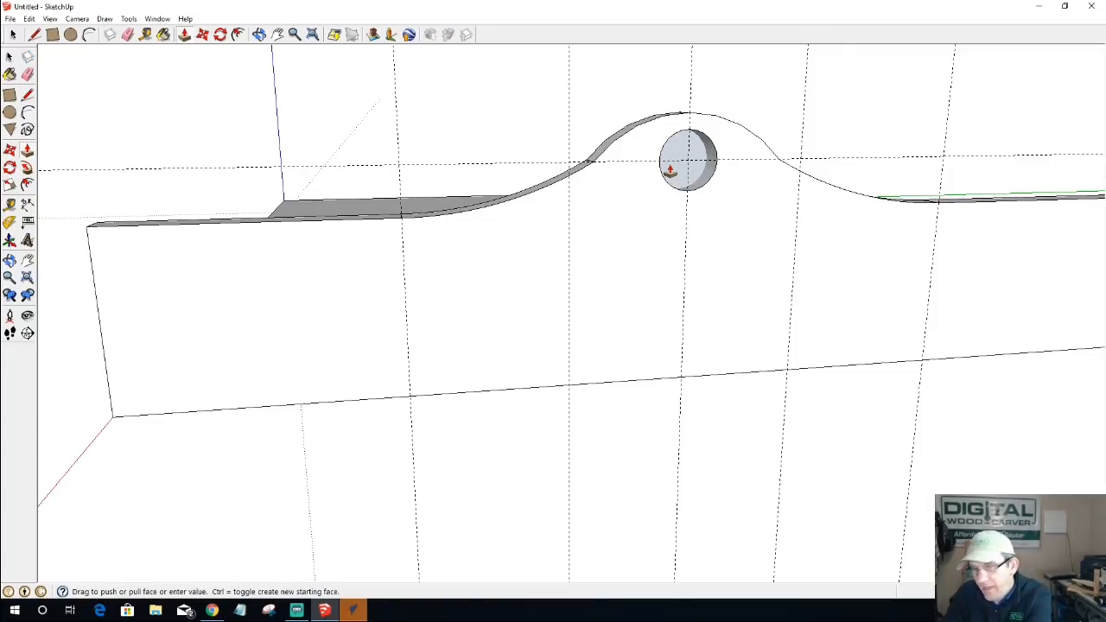
click(671, 168)
- Turn the whole arched end panel into a component, keeping the default name and settings
middle_drag(469, 353, 959, 324)
scroll(959, 324, down, 6)
mouse_move(929, 363)
middle_down()
mouse_move(683, 358)
mouse_move(659, 299)
mouse_move(730, 471)
mouse_move(592, 486)
mouse_move(545, 458)
mouse_move(659, 383)
middle_up()
mouse_move(491, 434)
middle_down()
mouse_move(708, 382)
mouse_move(563, 400)
middle_up()
key(space)
click(782, 404)
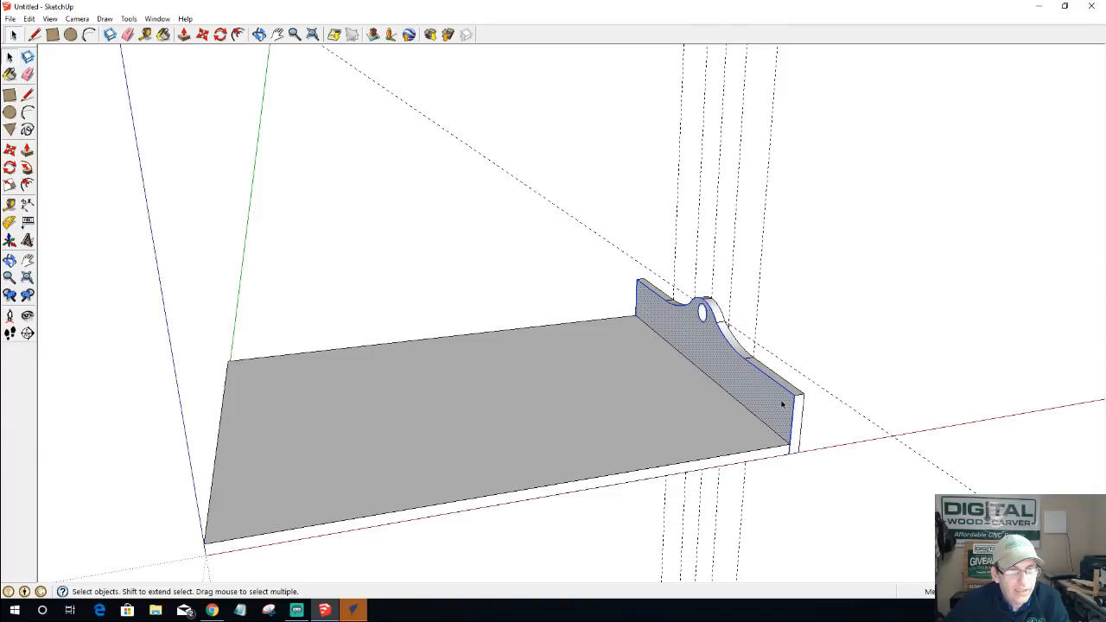
click(782, 403)
key(g)
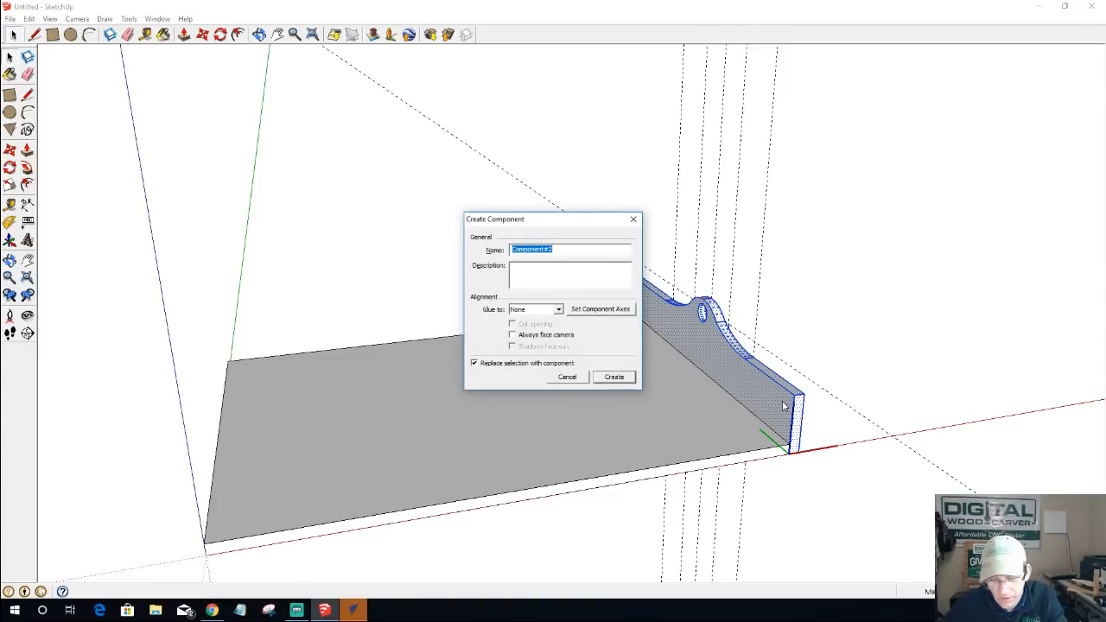
key(Return)
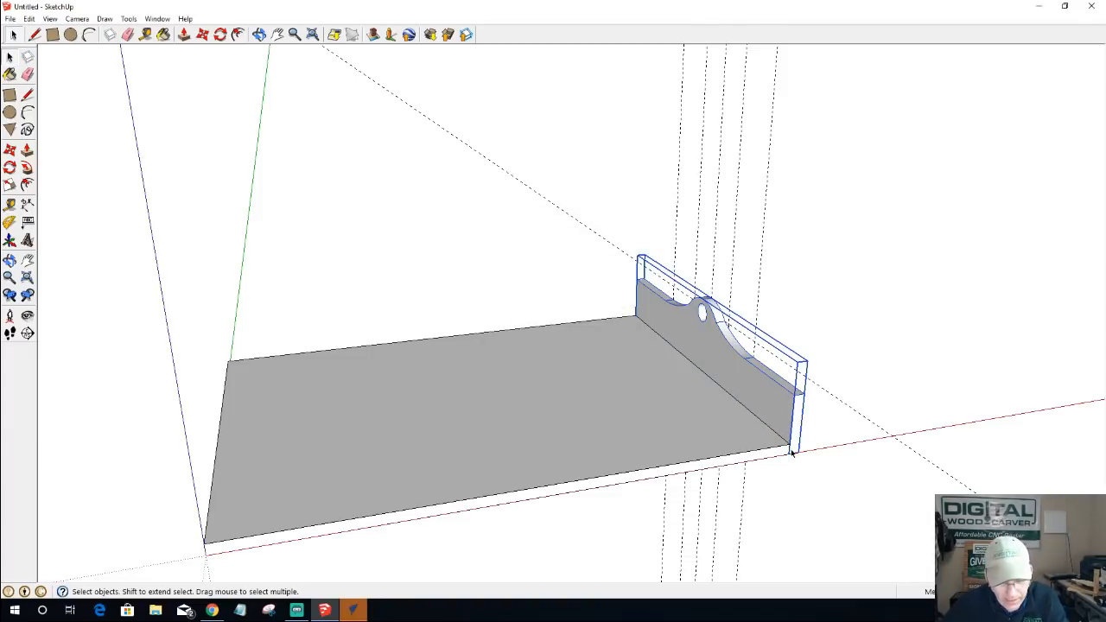
- Copy the arched panel component from its lower corner to the opposite end of the base, at the origin
key(m)
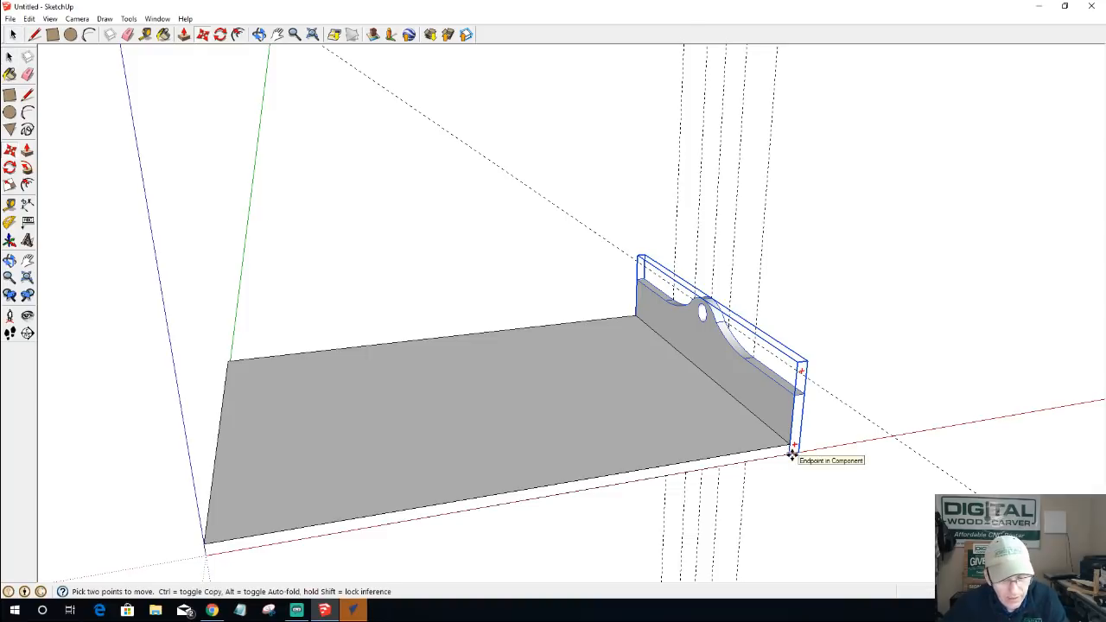
key(ctrl)
click(791, 453)
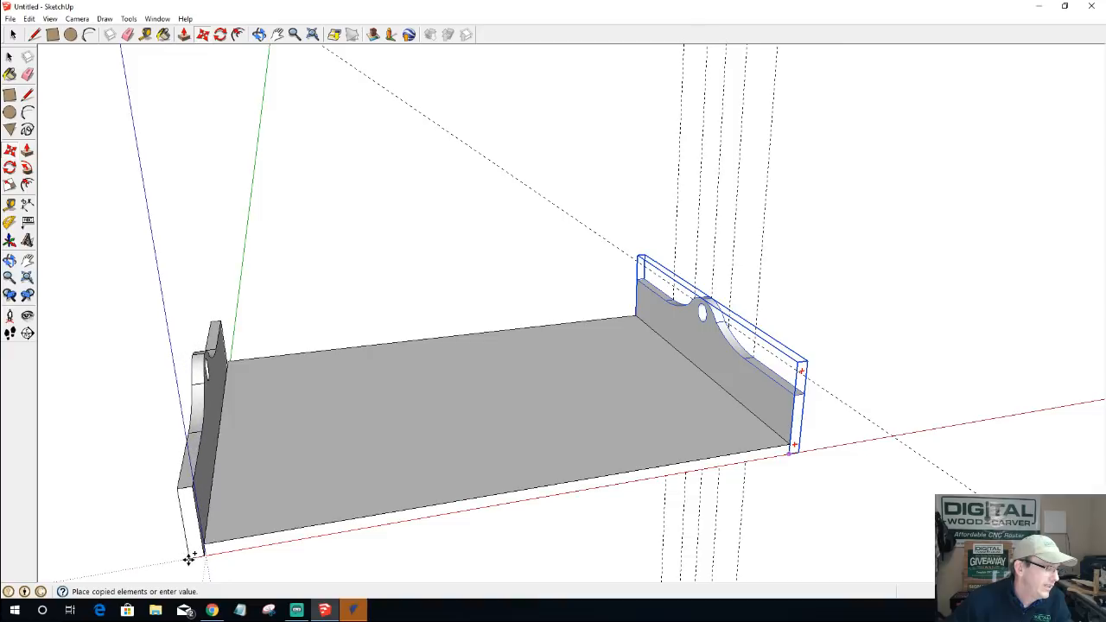
click(199, 553)
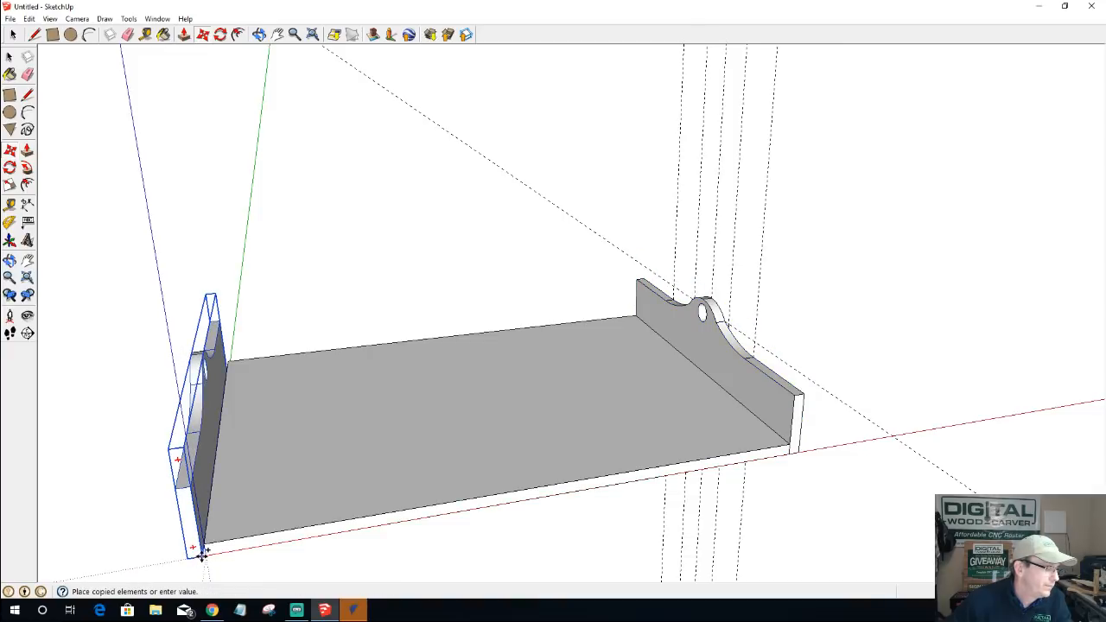
click(205, 555)
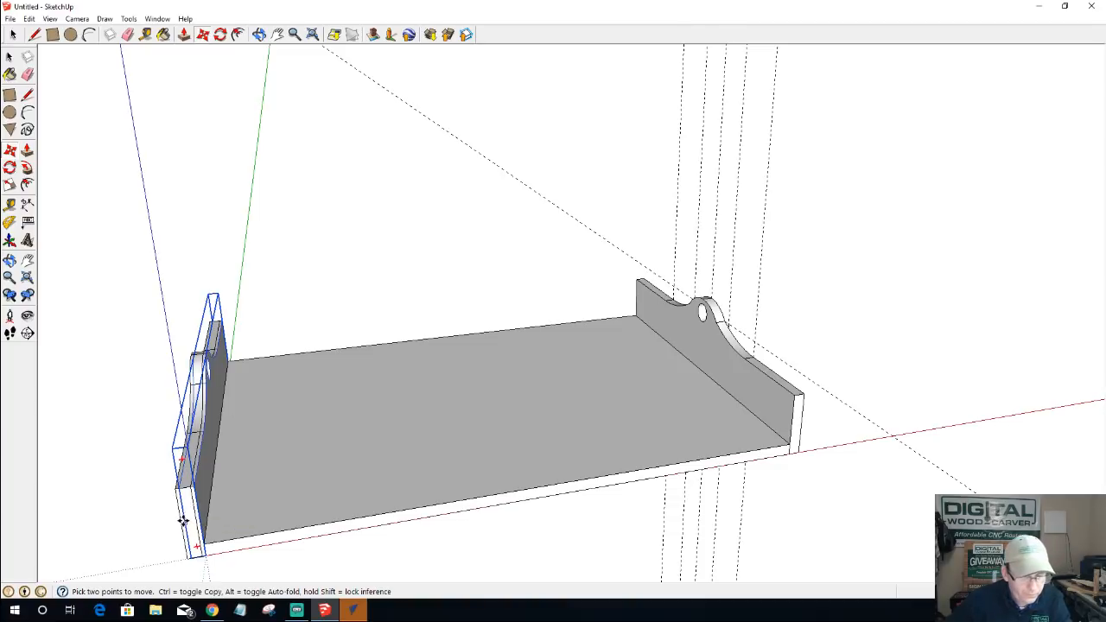
- Correct the copied panel's placement so its lower inner corner meets the base's corner at the origin
key(ctrl+z)
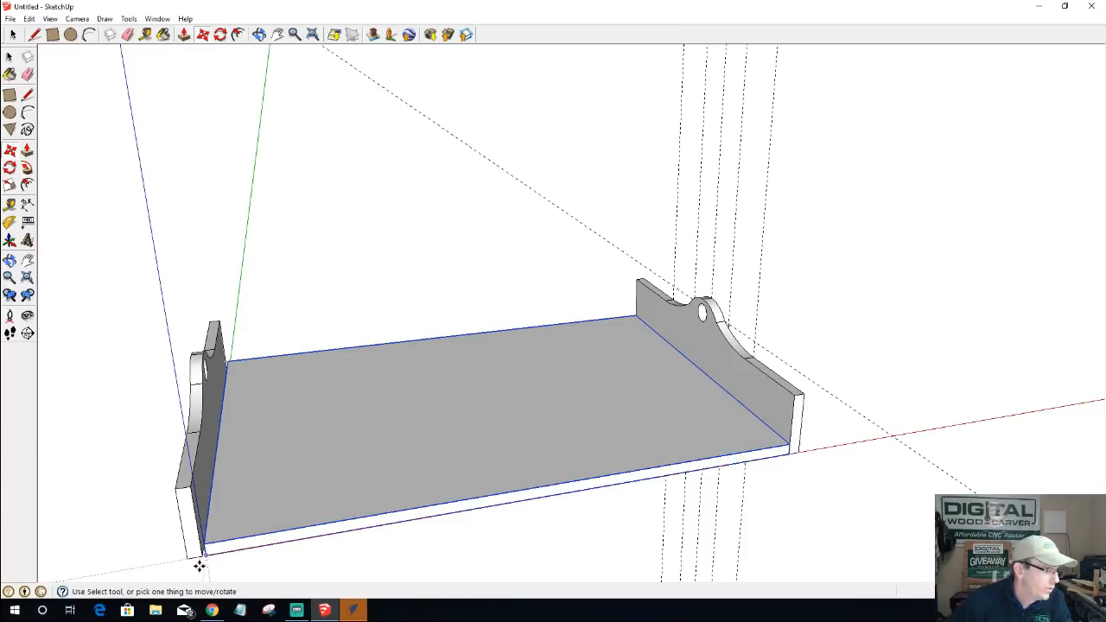
scroll(205, 552, up, 4)
scroll(202, 551, up, 2)
click(207, 544)
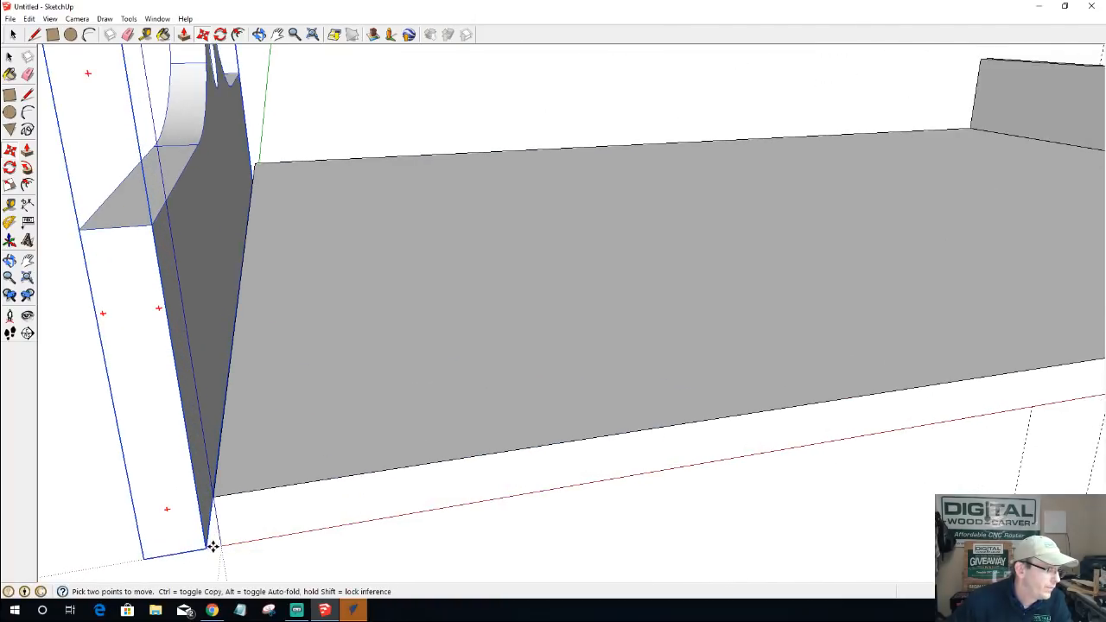
scroll(219, 542, down, 4)
middle_drag(216, 538, 182, 497)
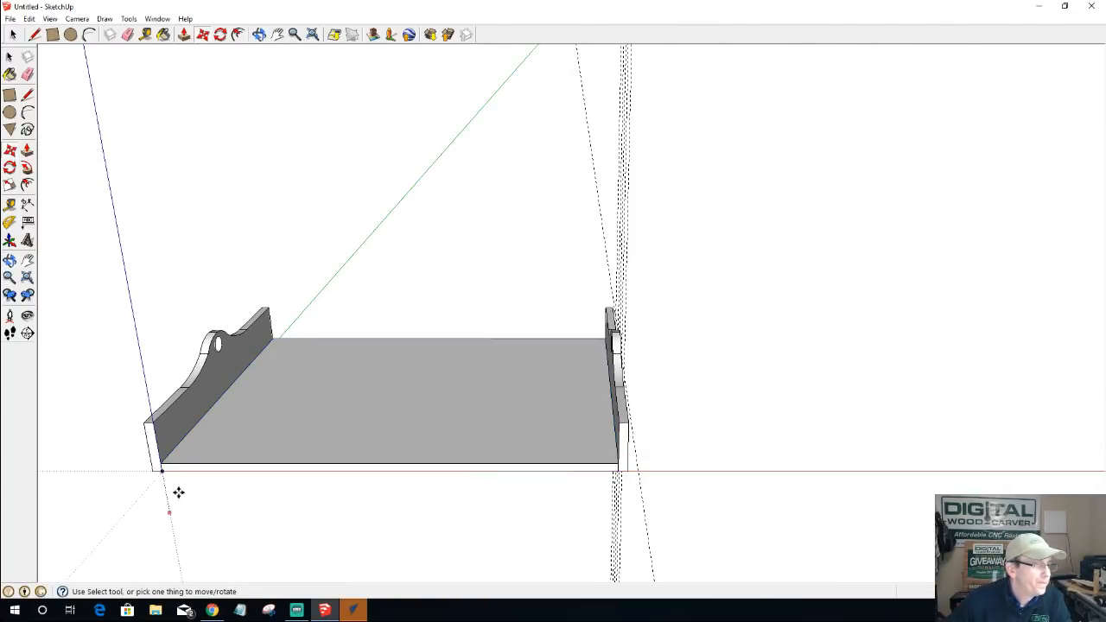
- Draw a rectangle along the base's long side, spanning both end panels up to their straight top edges, and pull it outward into a side board
click(9, 95)
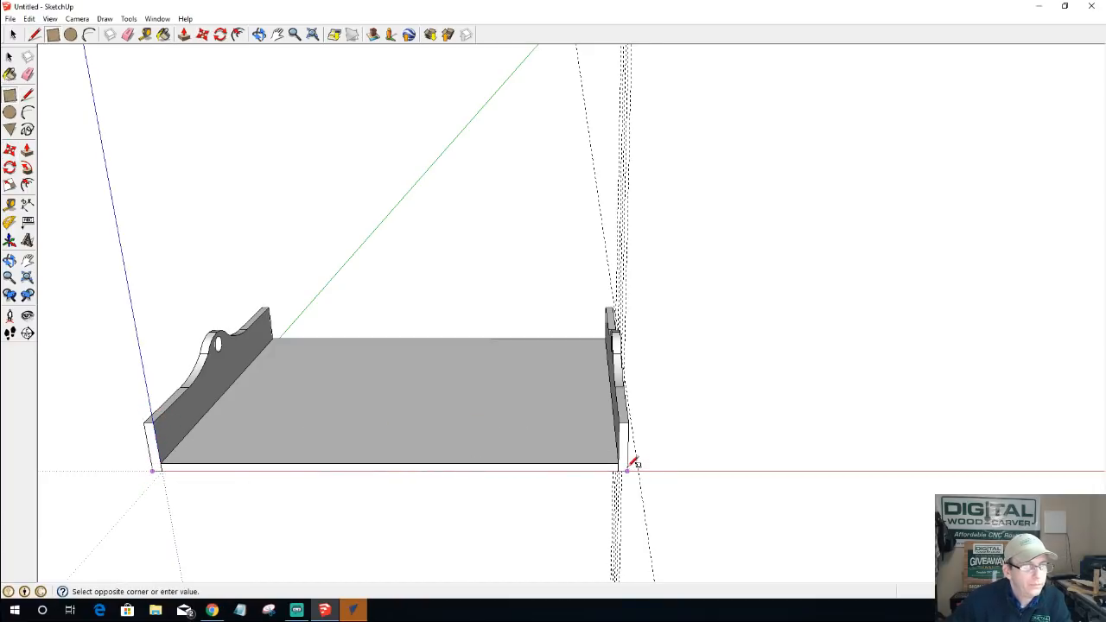
click(633, 420)
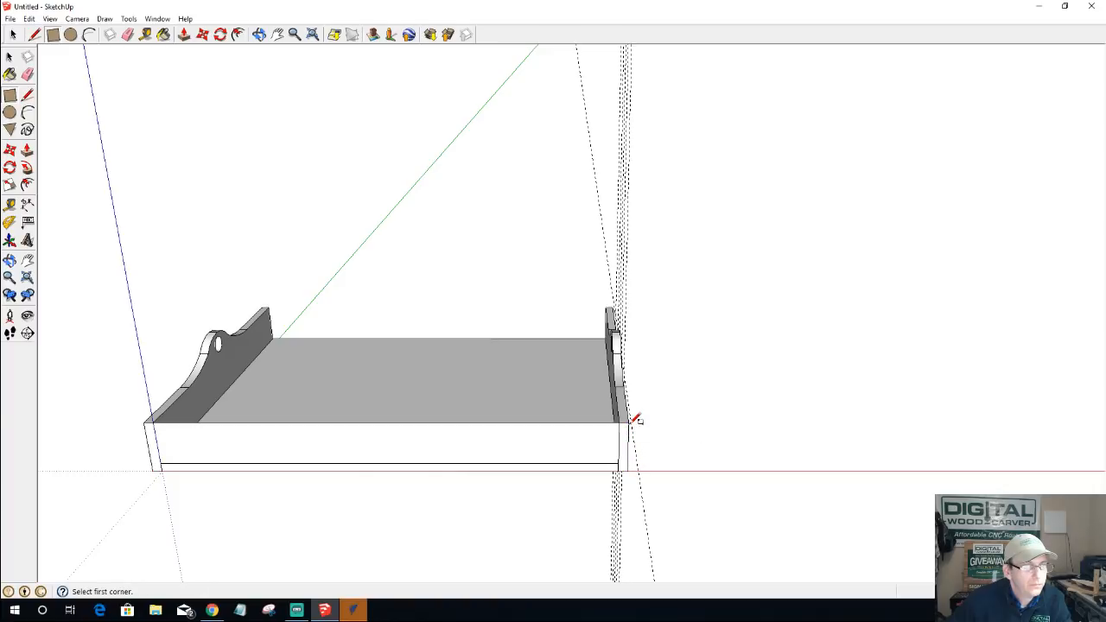
key(p)
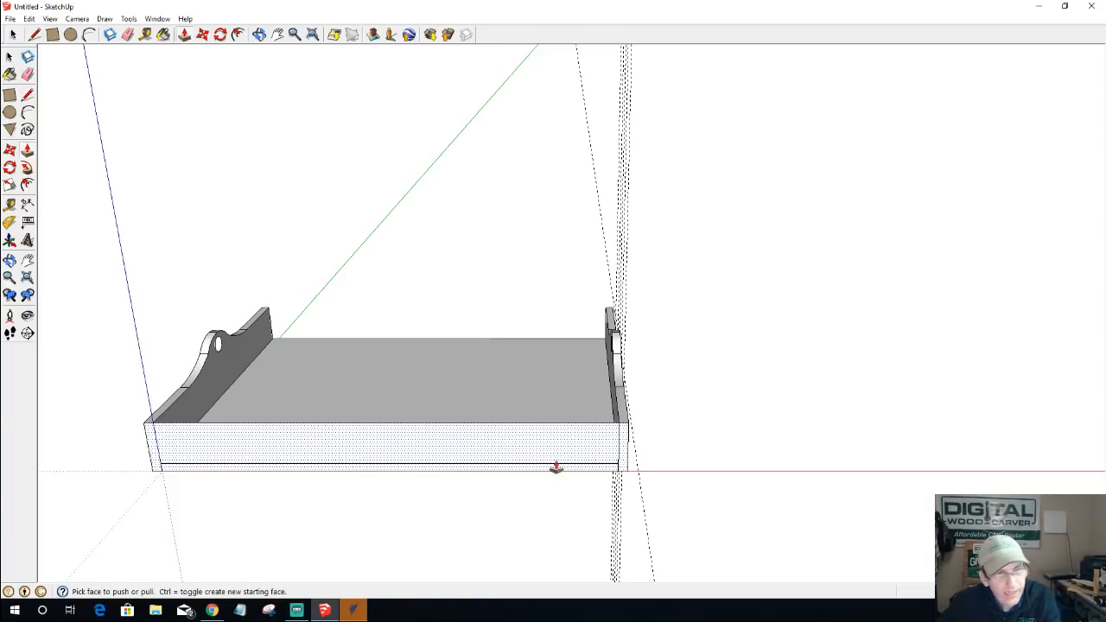
click(543, 452)
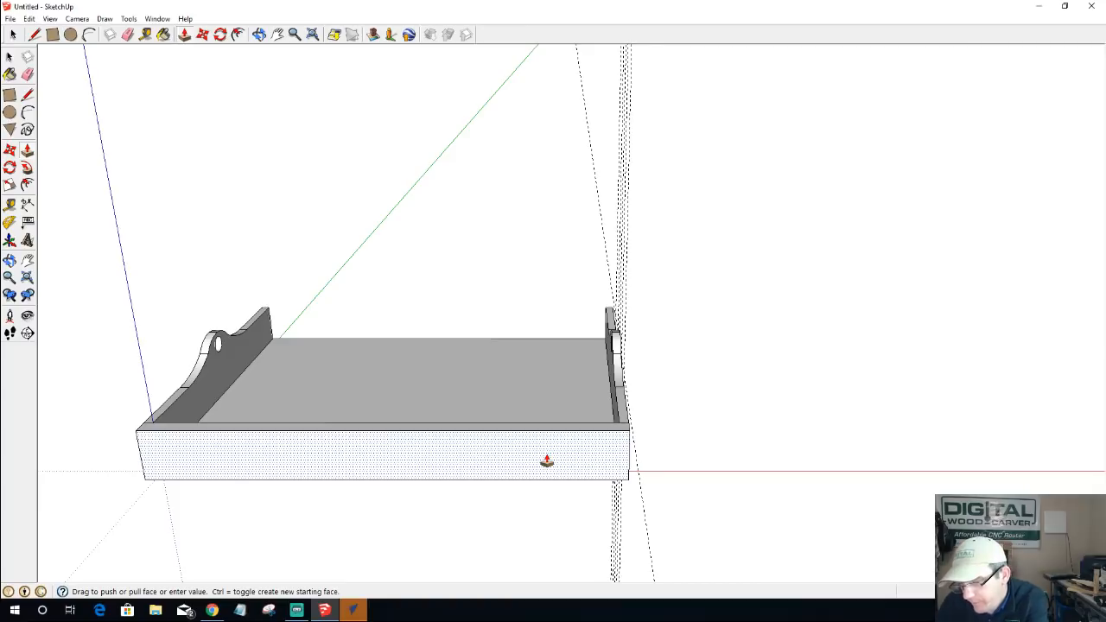
click(541, 459)
- Turn the new long side board into a component, keeping the default name and settings
key(o)
middle_drag(599, 435, 228, 406)
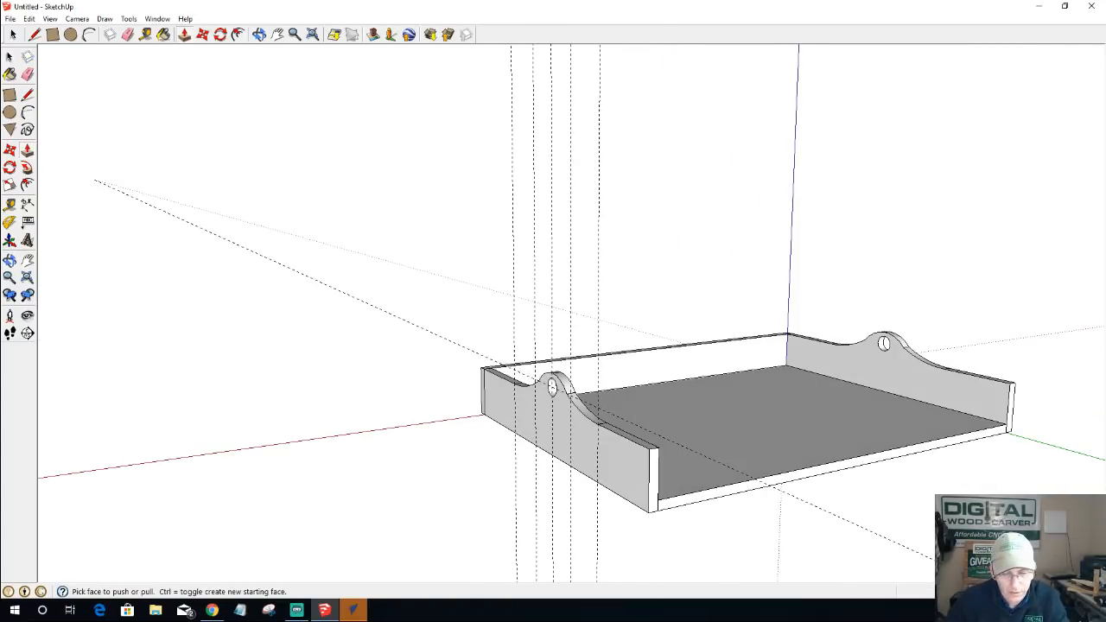
key(space)
double_click(703, 353)
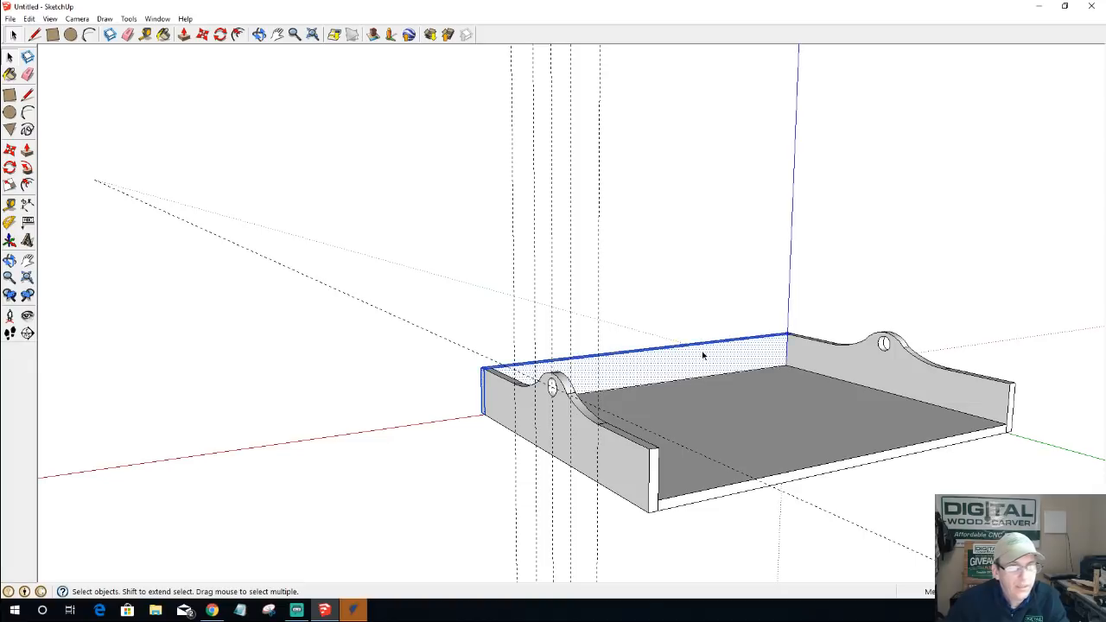
key(g)
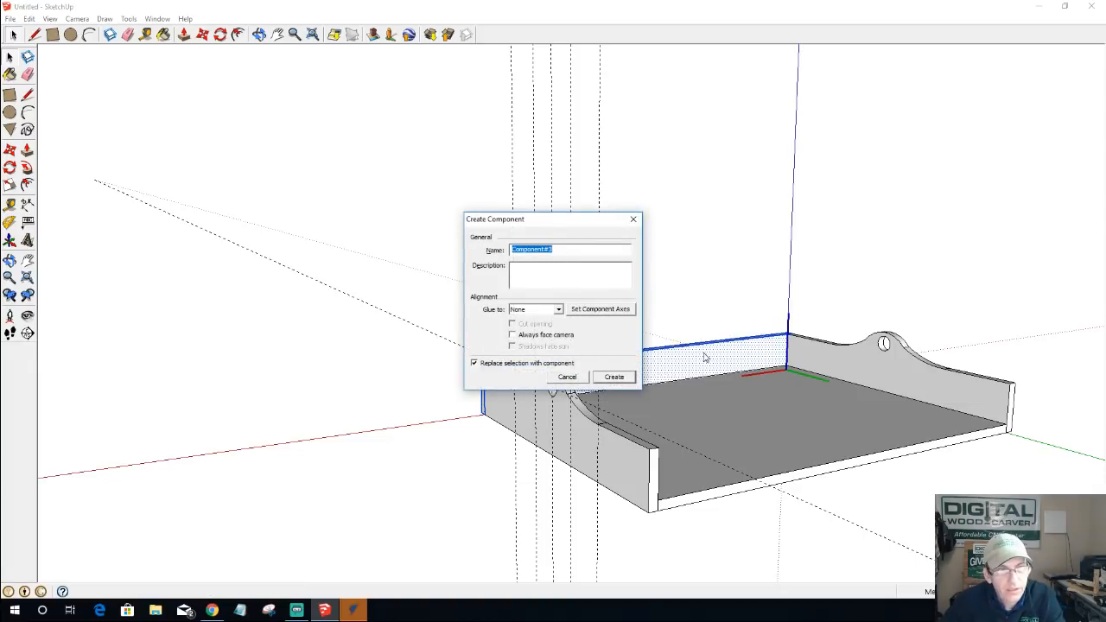
click(614, 378)
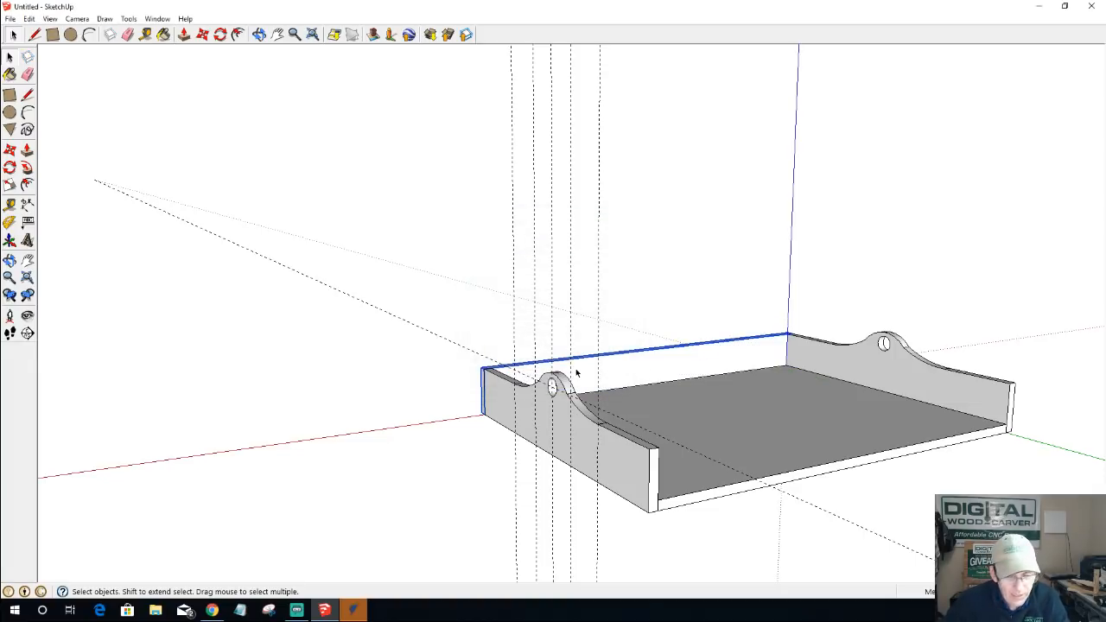
- Copy the side board component to the opposite long side, snapping its upper corner to the end panel's outer corner
key(m)
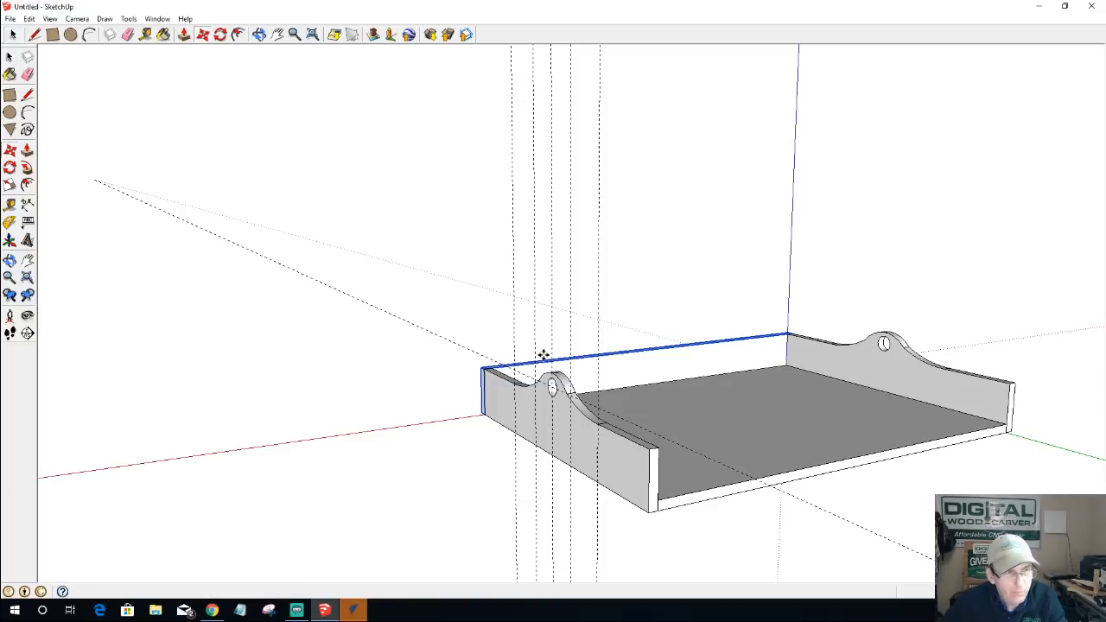
click(481, 368)
key(ctrl)
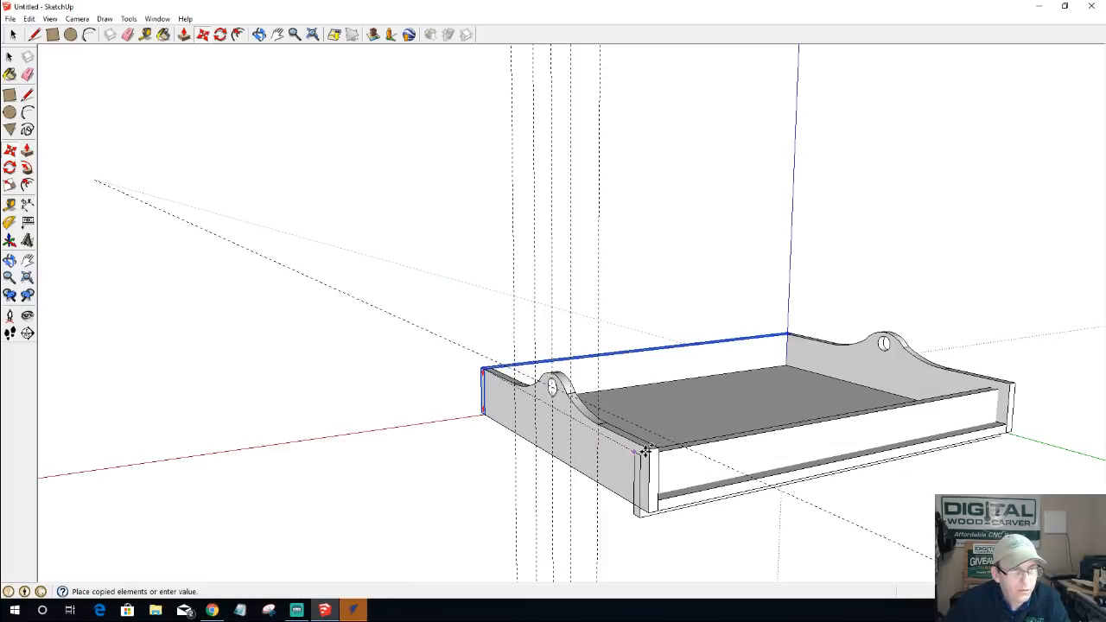
click(649, 448)
middle_drag(649, 448, 426, 441)
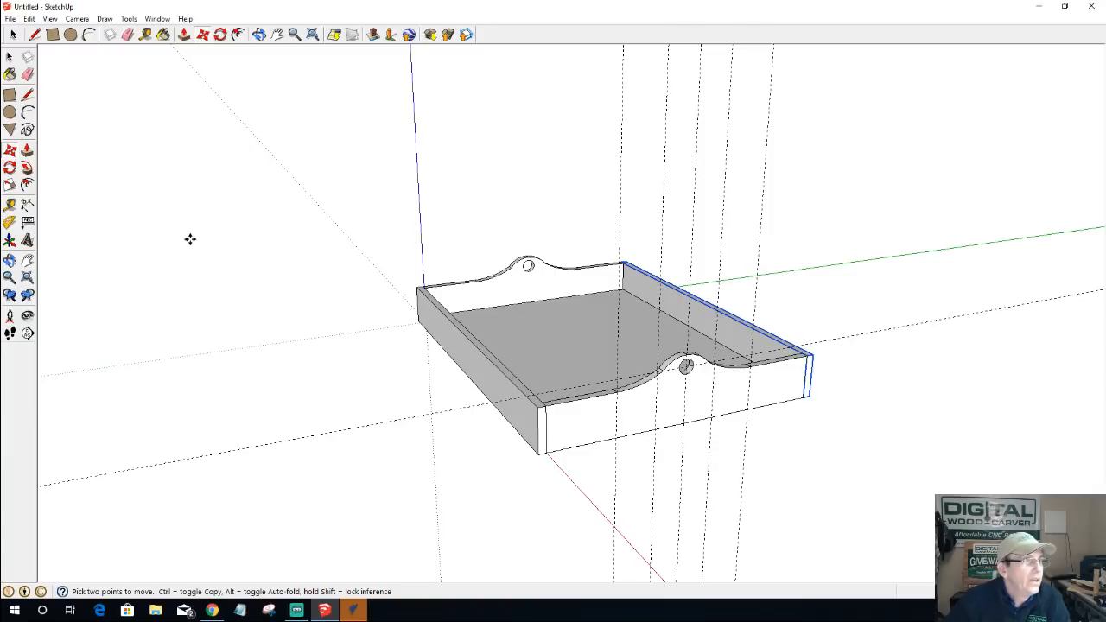
- Delete the long horizontal guide line and all the vertical guide lines around the arched panel
click(10, 56)
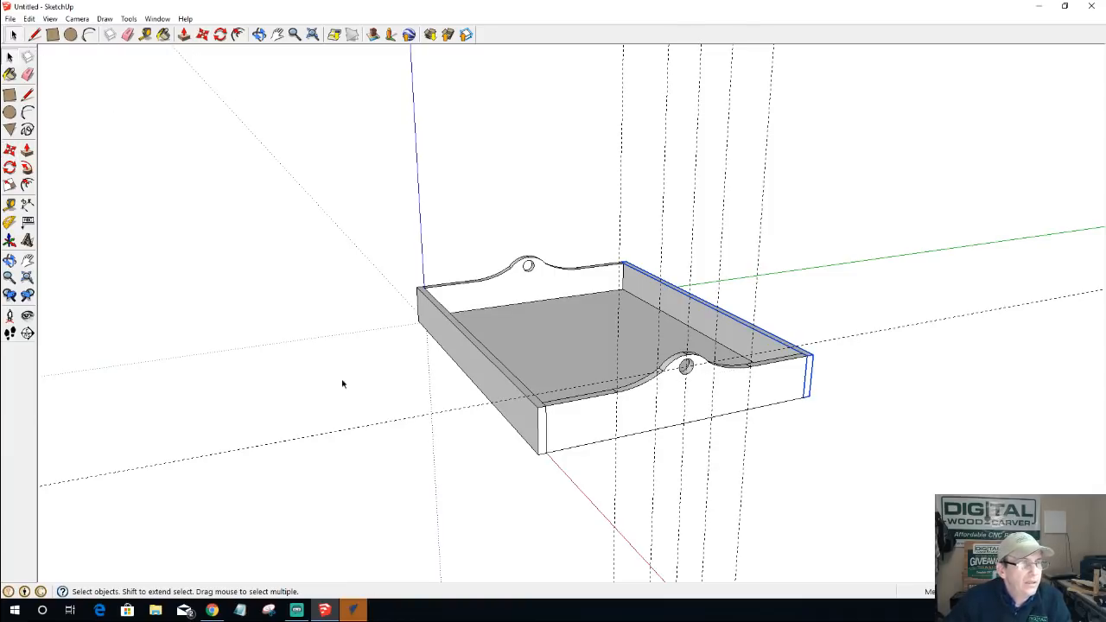
click(378, 425)
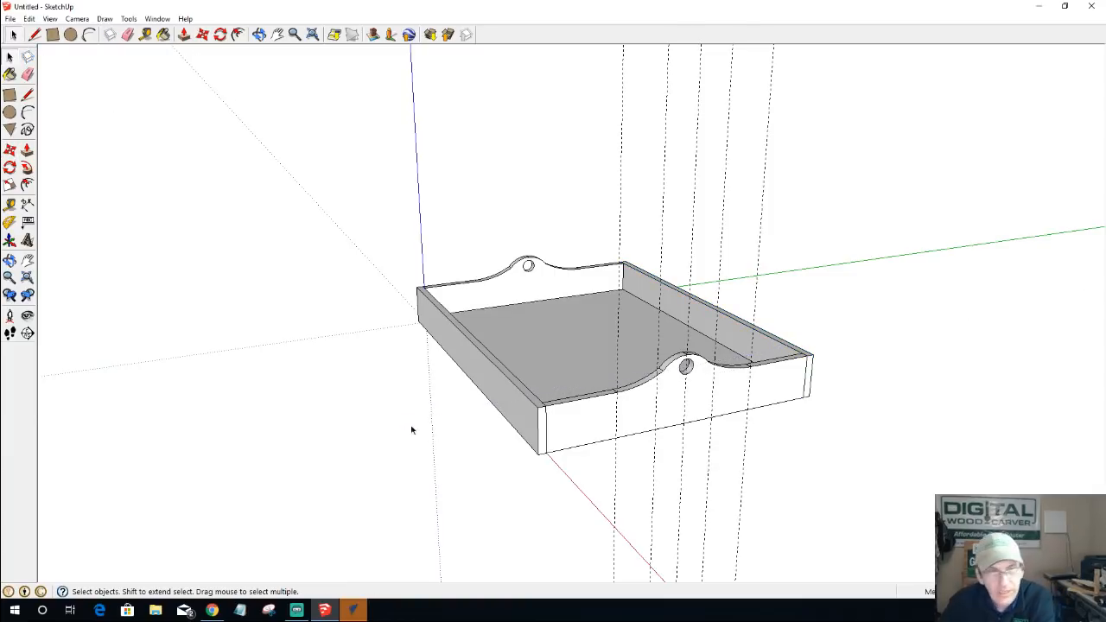
drag(582, 64, 831, 156)
drag(582, 105, 582, 106)
- Examine the assembled tray from above and from all sides, including the arched end panels and corner joints
middle_drag(579, 127, 973, 373)
scroll(599, 433, down, 3)
scroll(606, 407, up, 5)
middle_drag(616, 294, 602, 390)
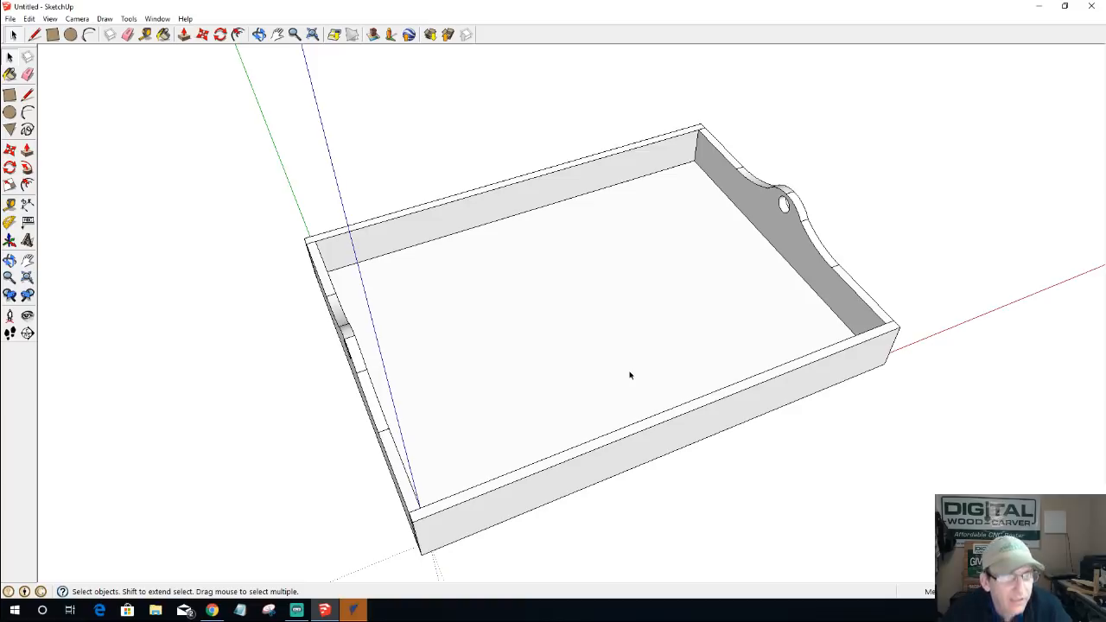
middle_drag(469, 446, 336, 469)
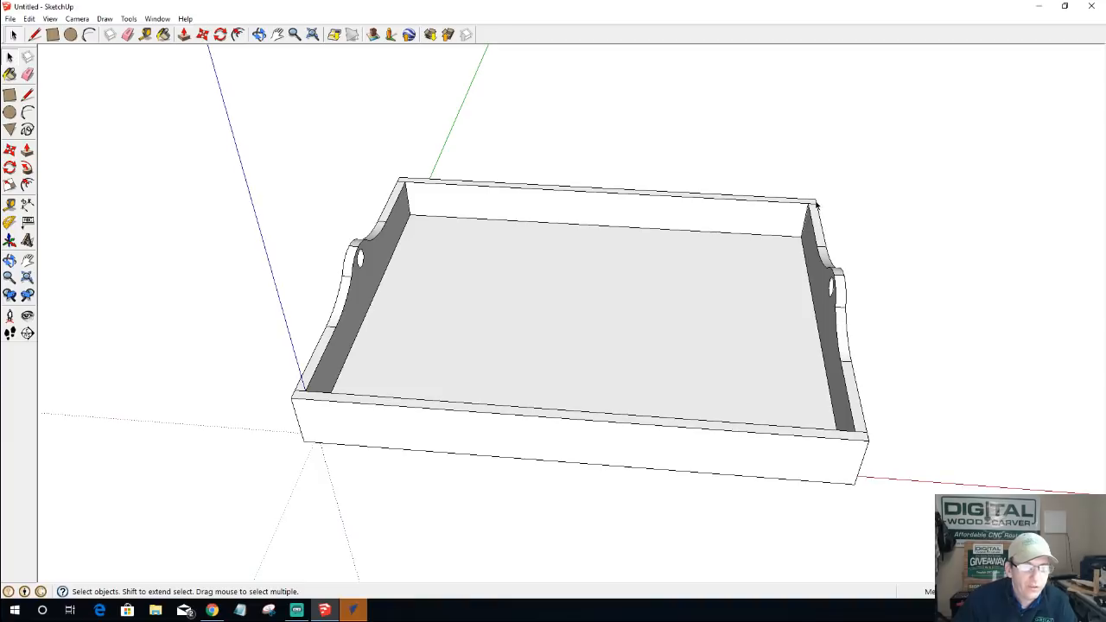
middle_drag(704, 396, 532, 304)
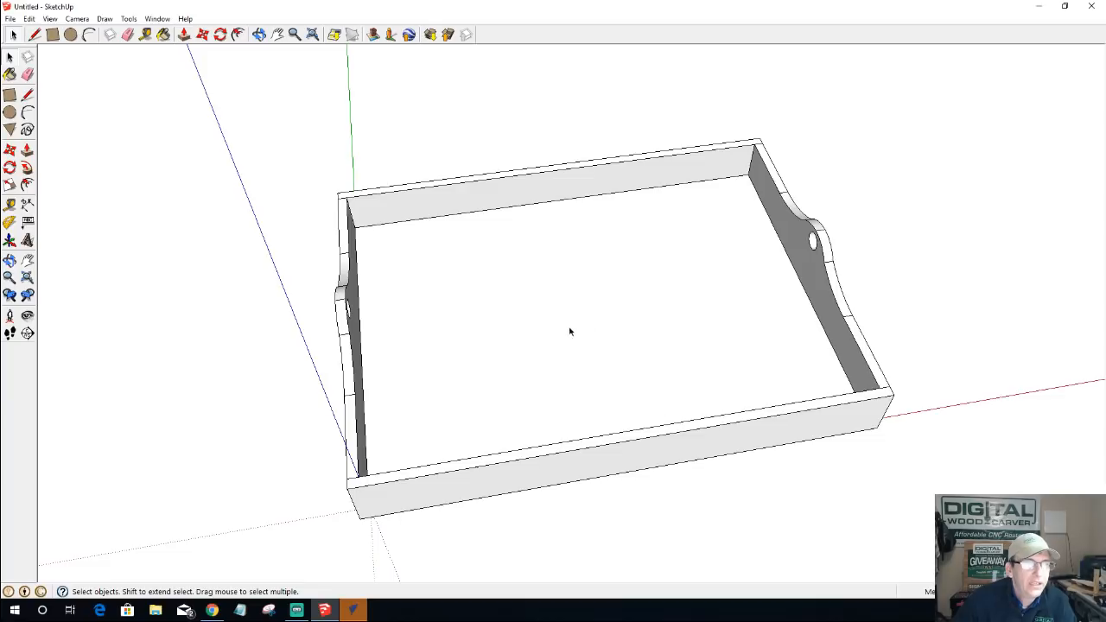
middle_drag(614, 298, 515, 253)
middle_drag(674, 391, 406, 269)
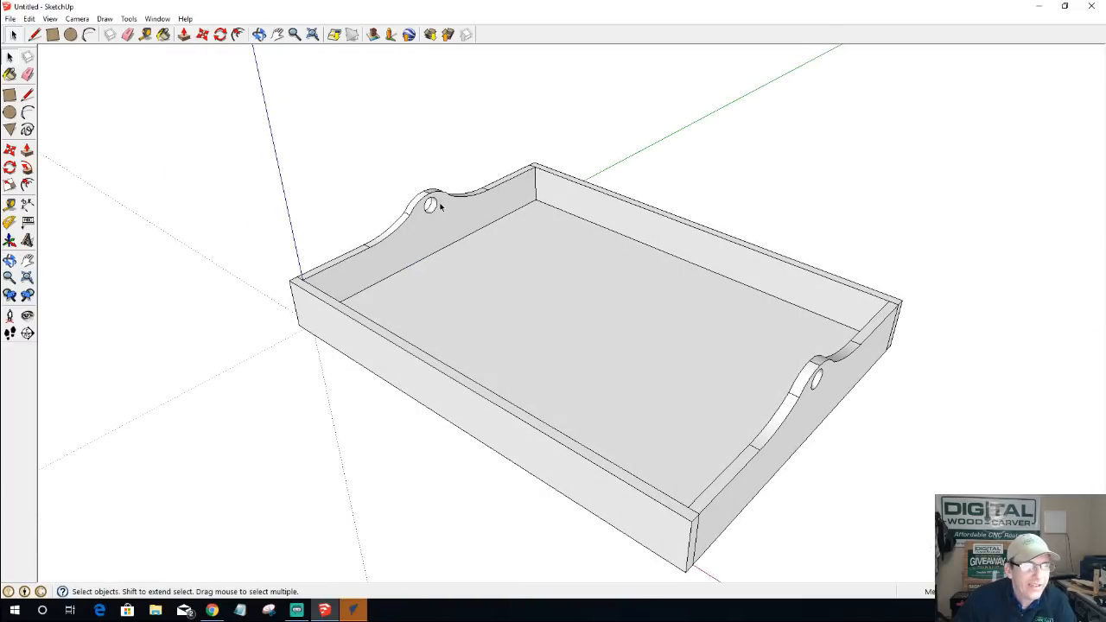
middle_drag(438, 283, 1063, 227)
scroll(637, 323, down, 4)
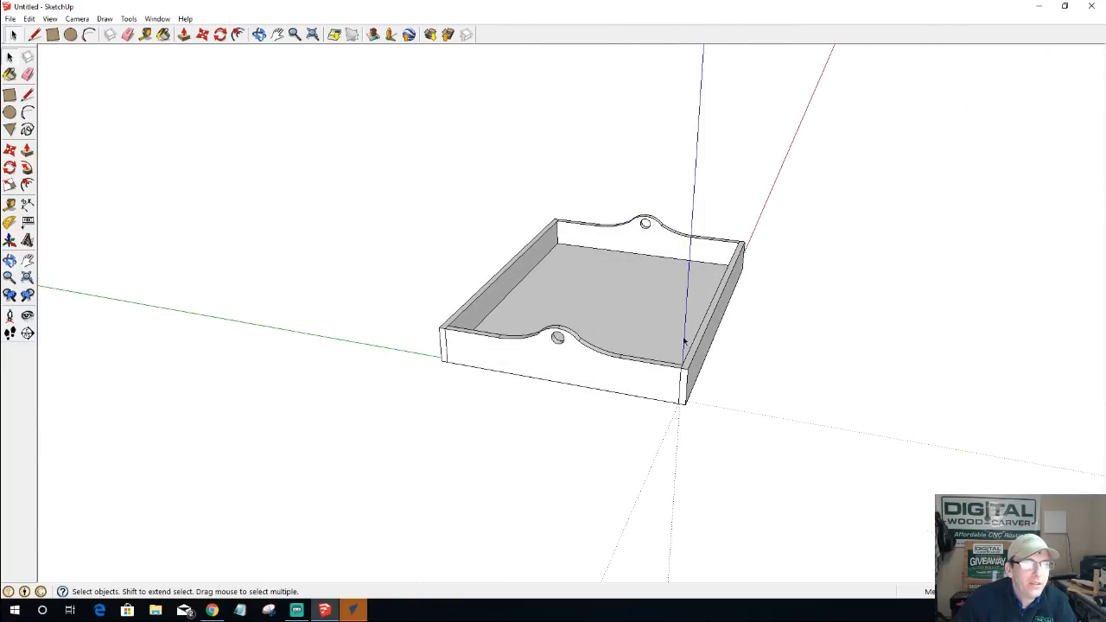
scroll(691, 350, down, 3)
middle_drag(696, 356, 36, 368)
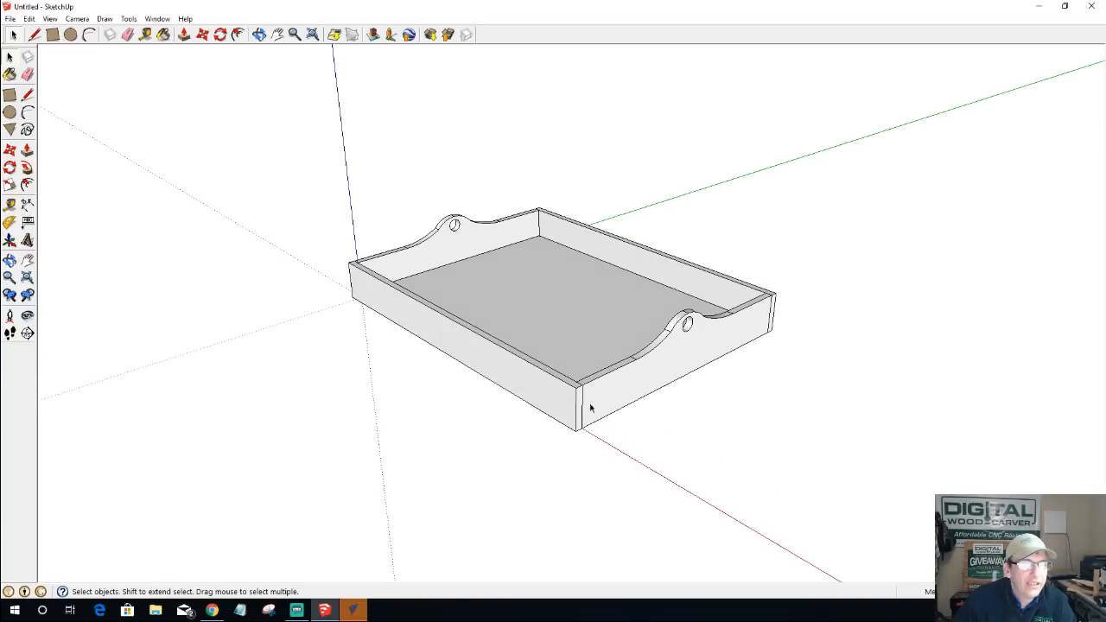
scroll(614, 408, up, 2)
scroll(614, 408, up, 1)
scroll(614, 408, down, 2)
middle_drag(610, 395, 752, 477)
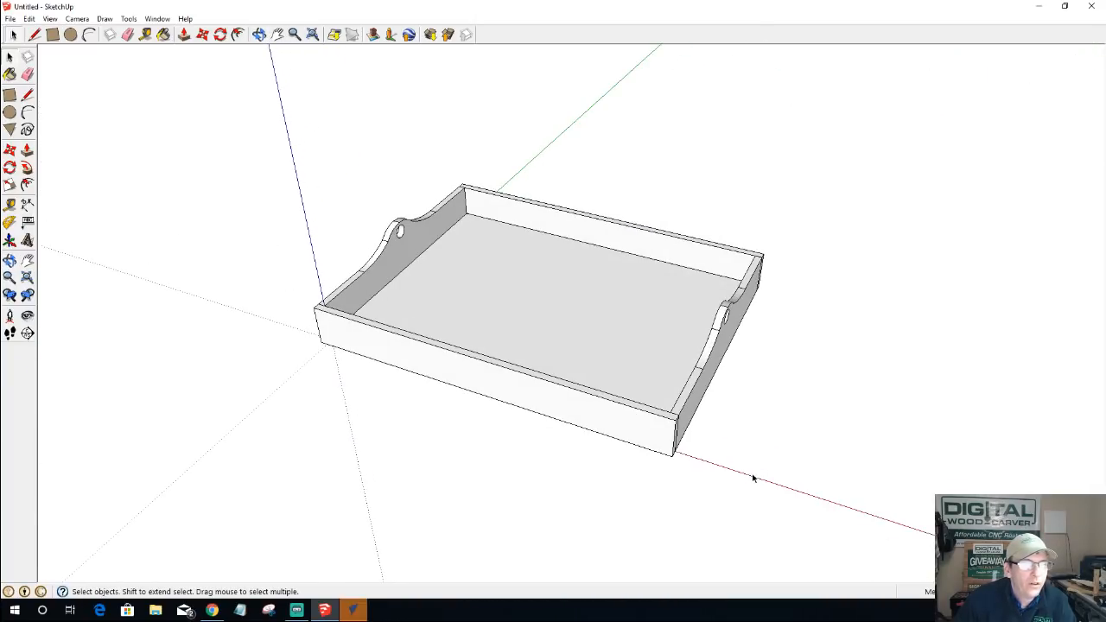
middle_drag(567, 513, 552, 455)
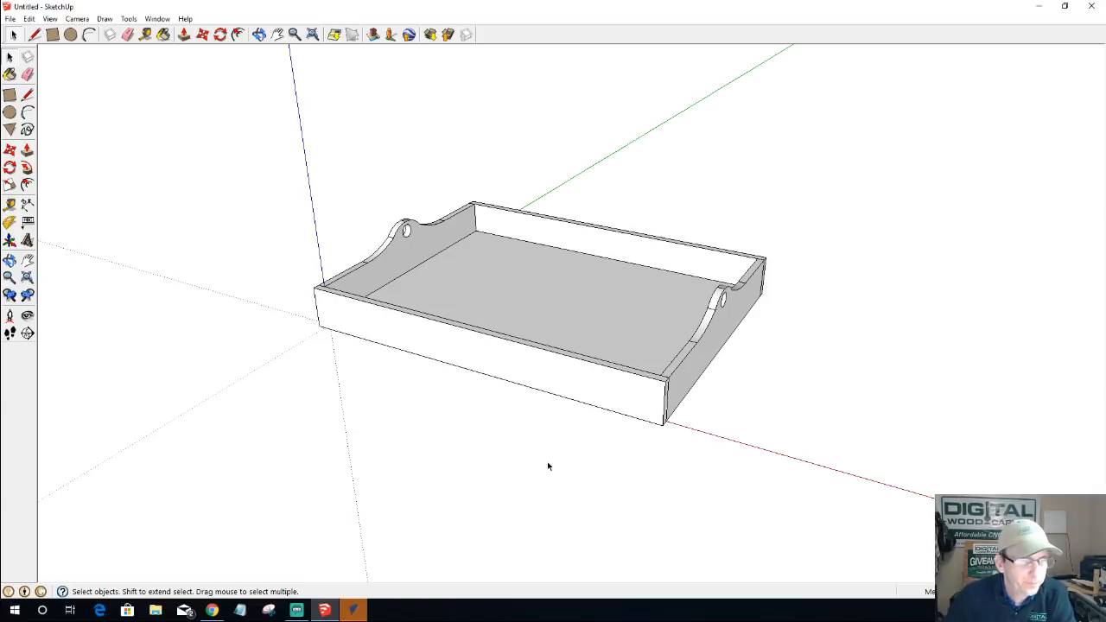
- Rotate the long side board outward about its lower outer edge at the end-panel corner so the board leans away from the base
middle_drag(671, 393, 337, 425)
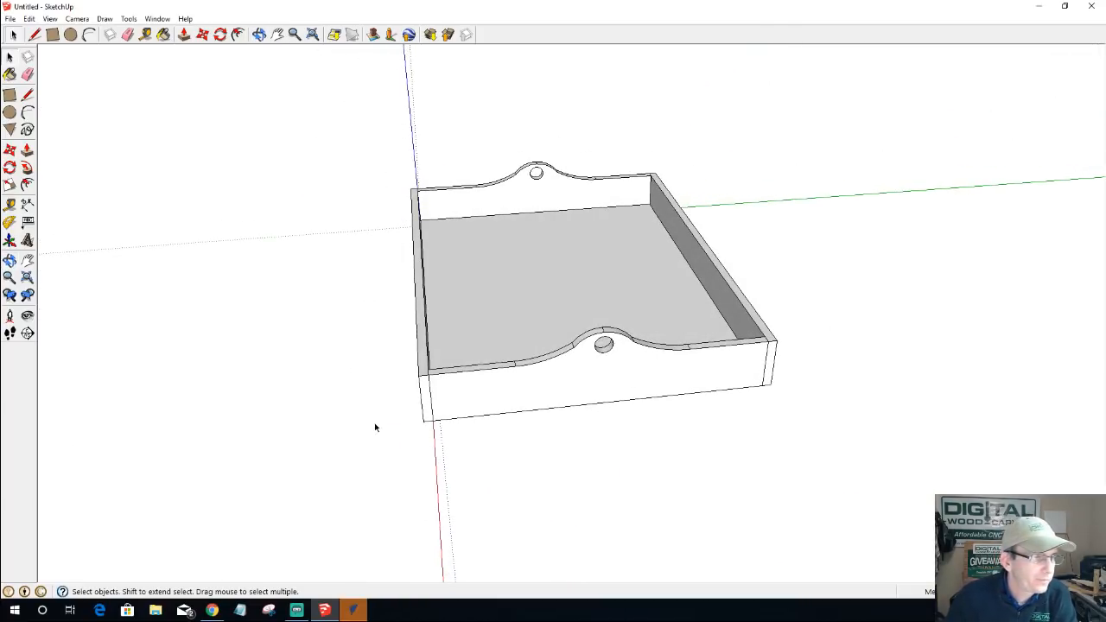
scroll(395, 419, up, 5)
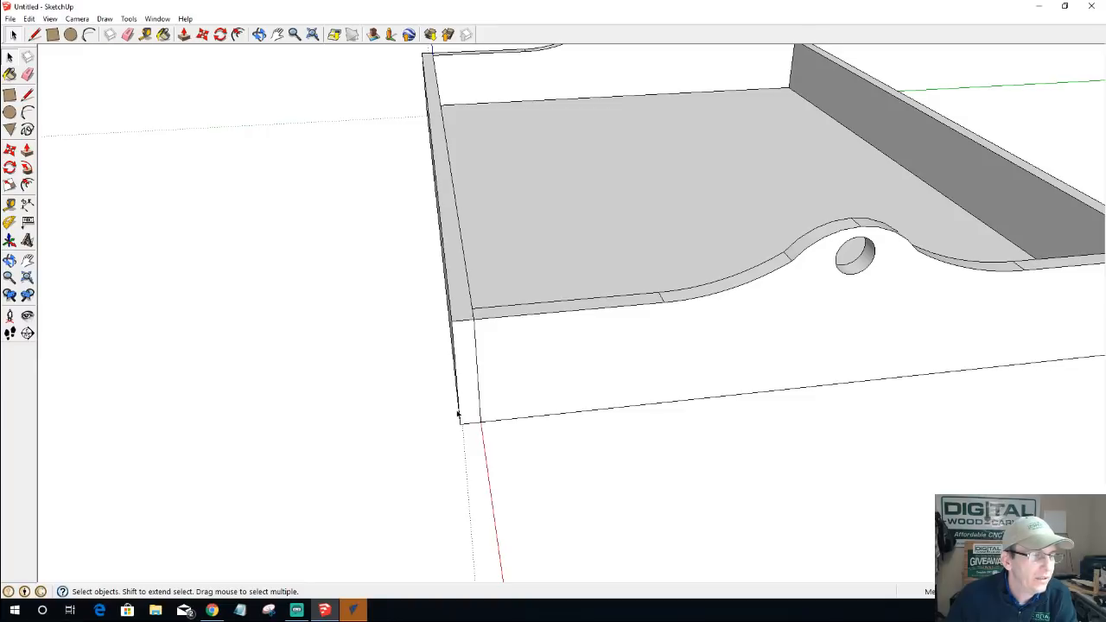
double_click(462, 404)
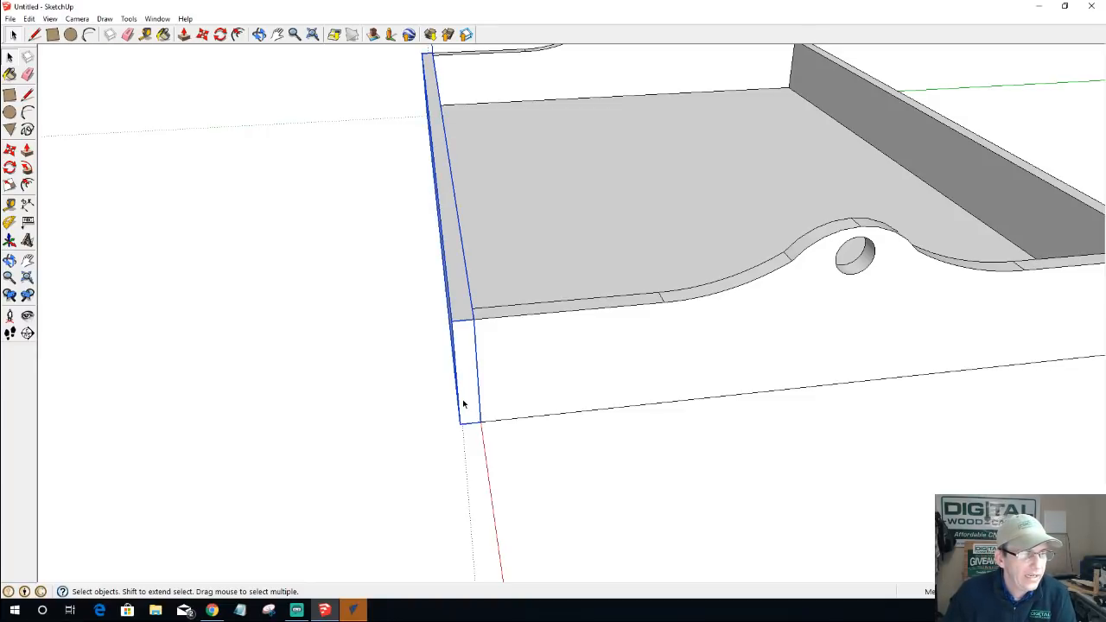
key(q)
click(458, 420)
click(480, 420)
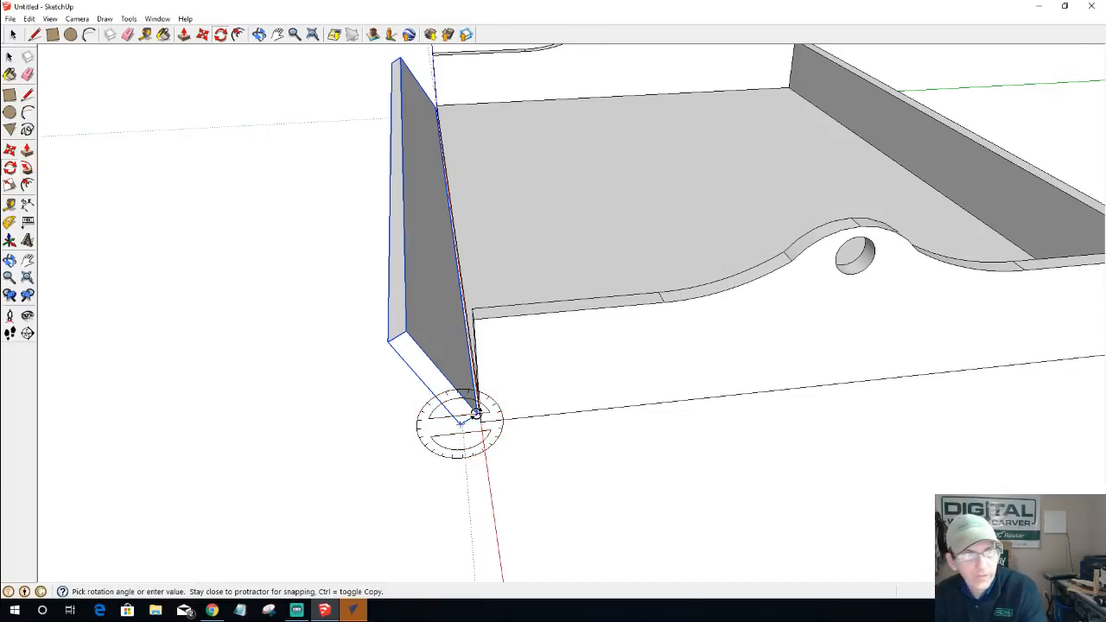
key(Escape)
- Hide the tilted long side board to expose the base edge and the adjacent end panel's lower corner
scroll(454, 422, down, 1)
scroll(454, 422, down, 1)
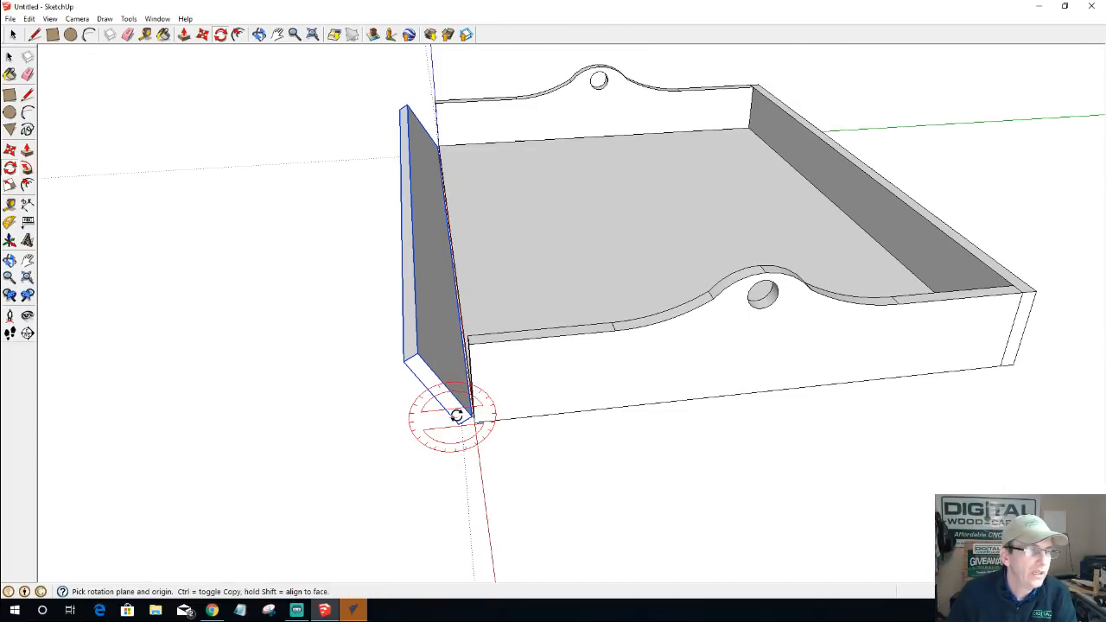
scroll(457, 415, up, 1)
middle_drag(457, 414, 999, 444)
middle_drag(558, 239, 677, 198)
middle_drag(785, 193, 355, 160)
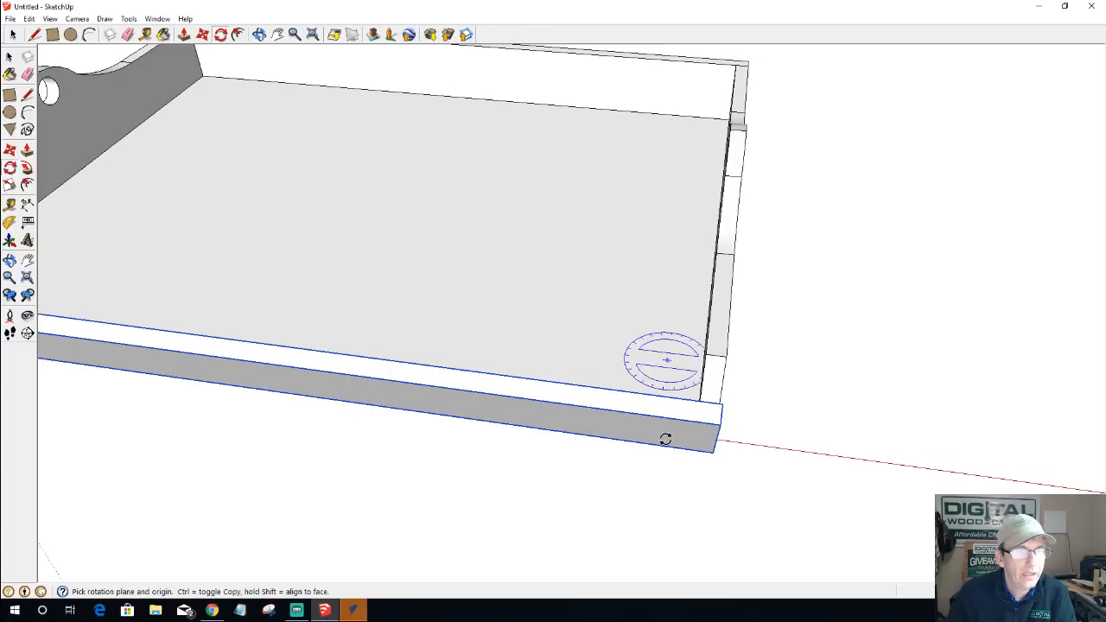
key(space)
right_click(663, 411)
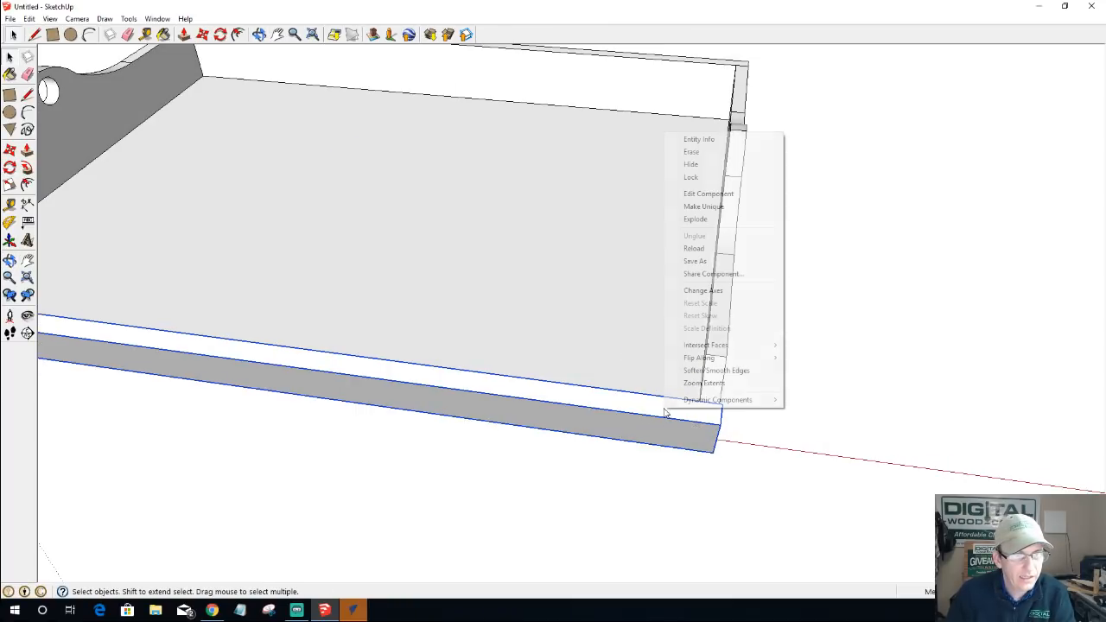
click(689, 164)
- Rotate the adjacent arched end panel outward about its lower outer corner, aligning its tilt with the base's upper edge
click(701, 427)
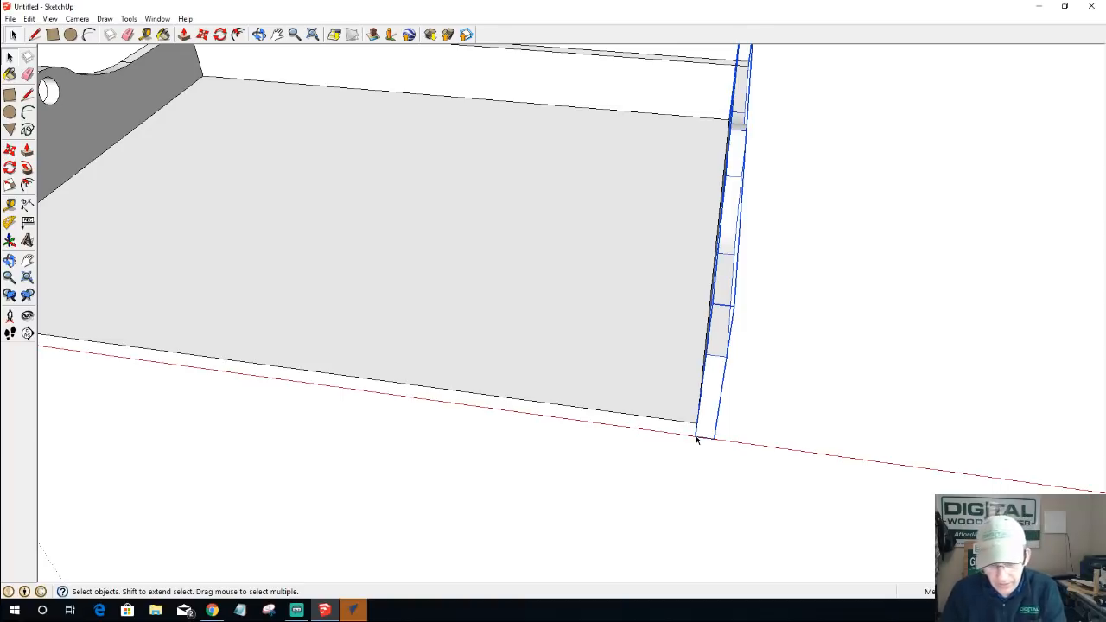
key(q)
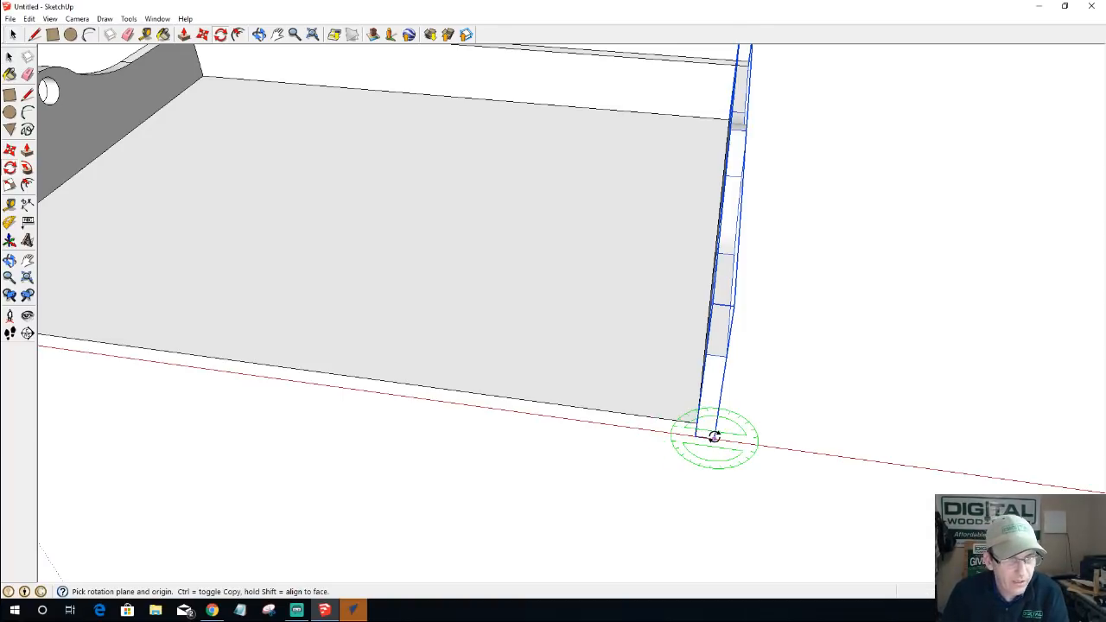
click(713, 437)
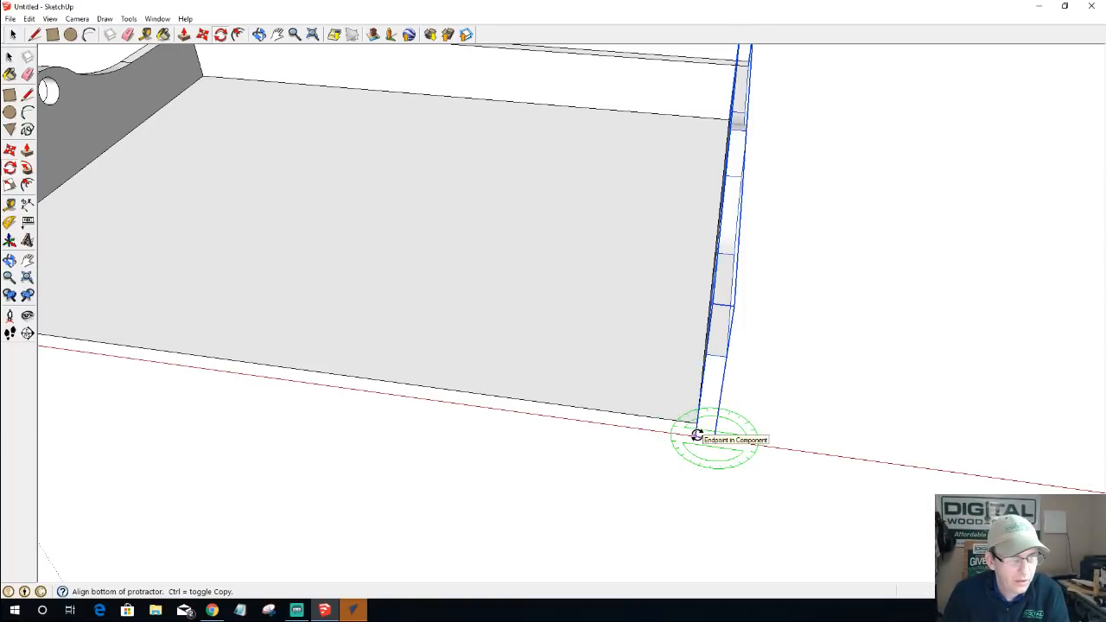
click(698, 434)
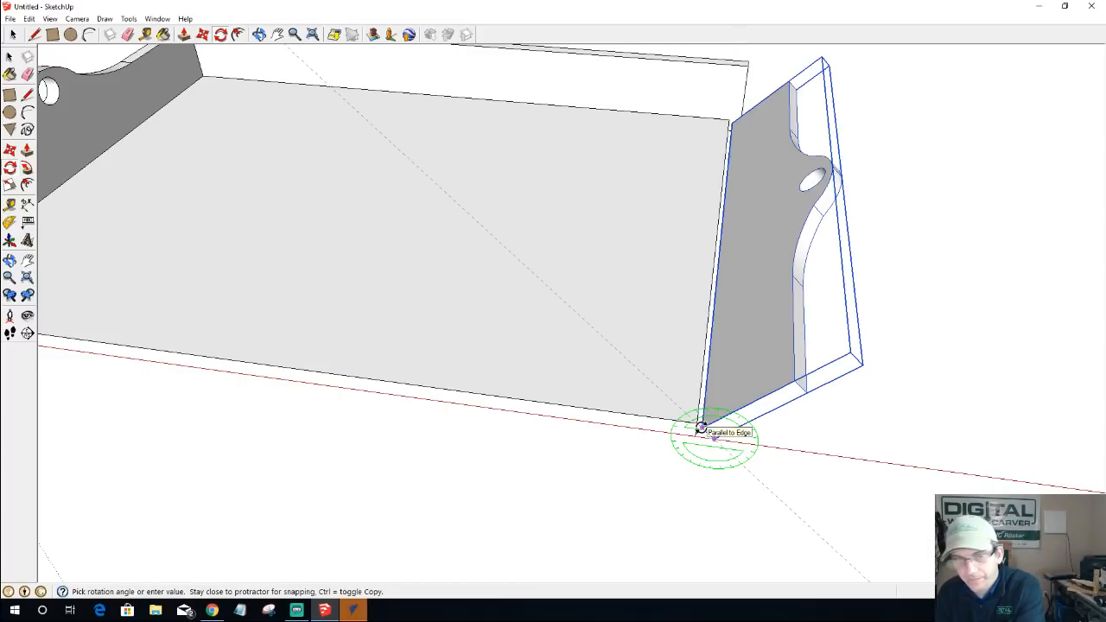
click(700, 428)
- Move the tilted end panel by its lower inner corner to line it up with the edge of the base
middle_drag(693, 444, 654, 403)
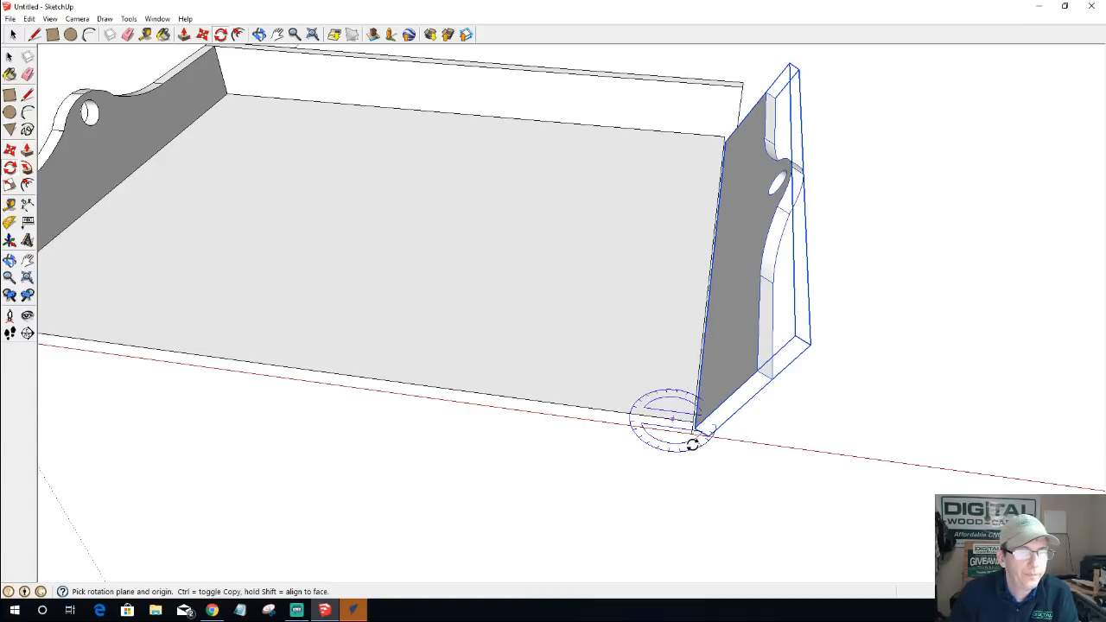
scroll(691, 440, up, 3)
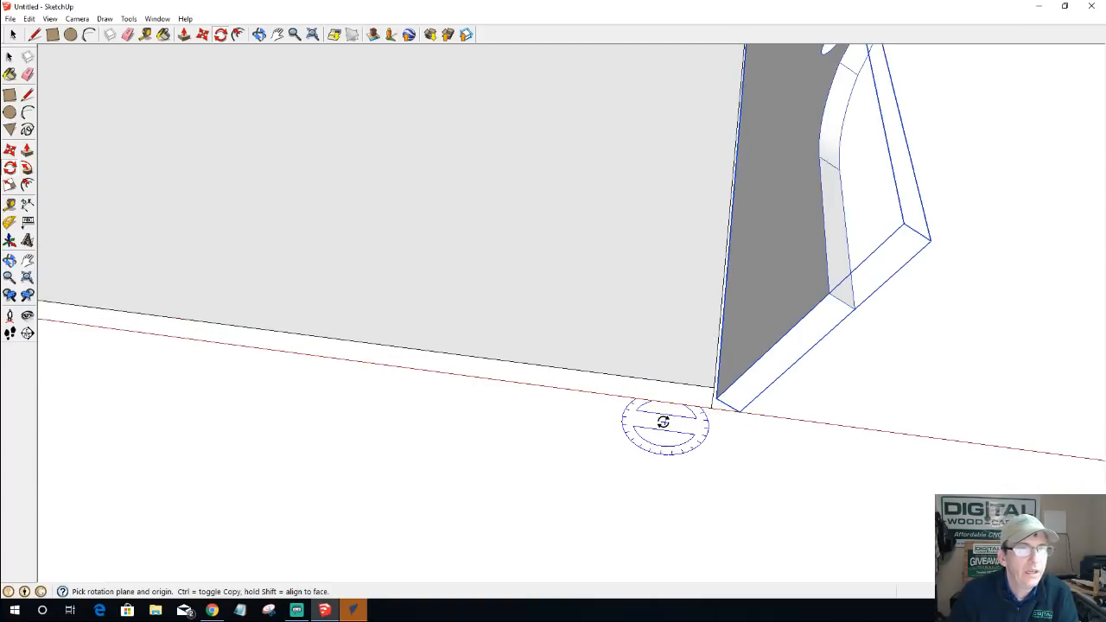
mouse_move(662, 421)
middle_down()
mouse_move(965, 452)
mouse_move(733, 445)
mouse_move(683, 387)
middle_up()
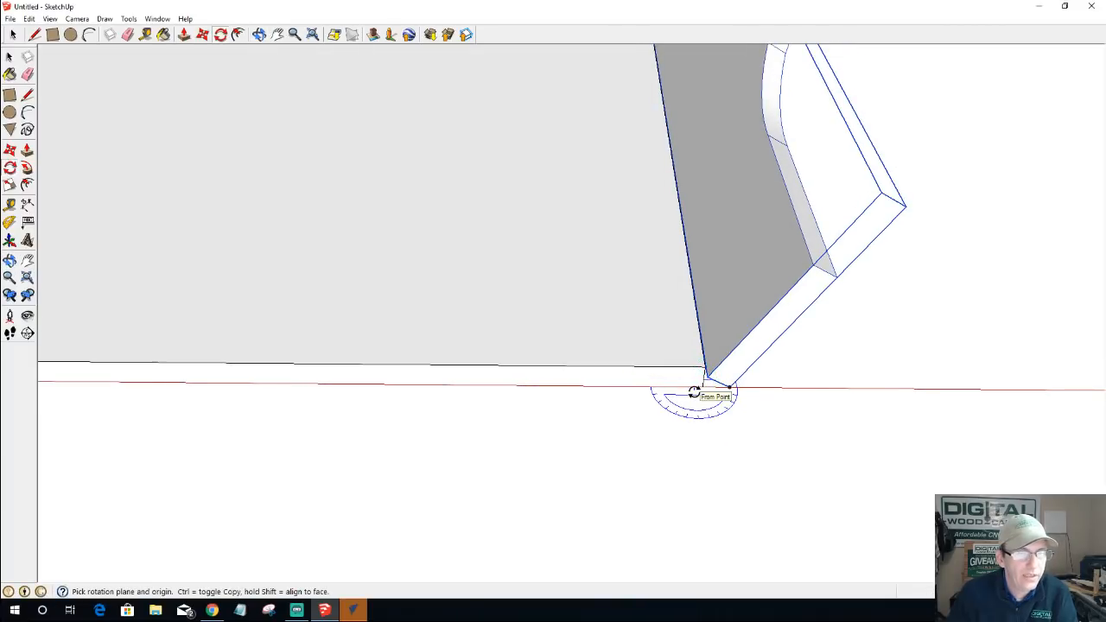
key(m)
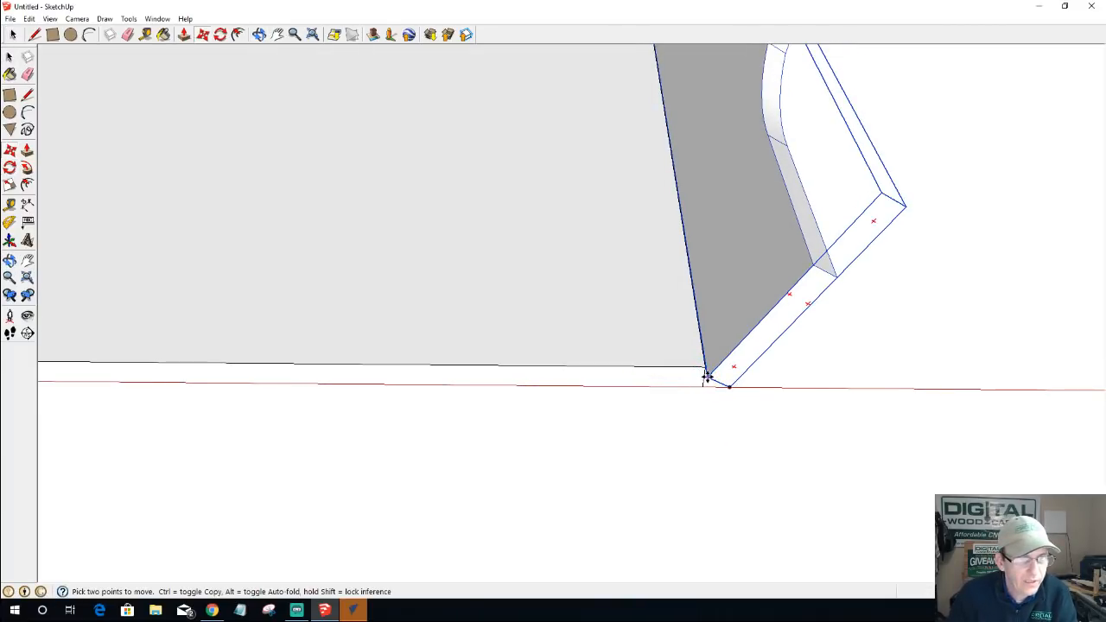
click(707, 377)
click(703, 378)
- Open the base component, push/pull its end face out to the tilted end panel's lower edge, and close the component
middle_drag(715, 422, 634, 343)
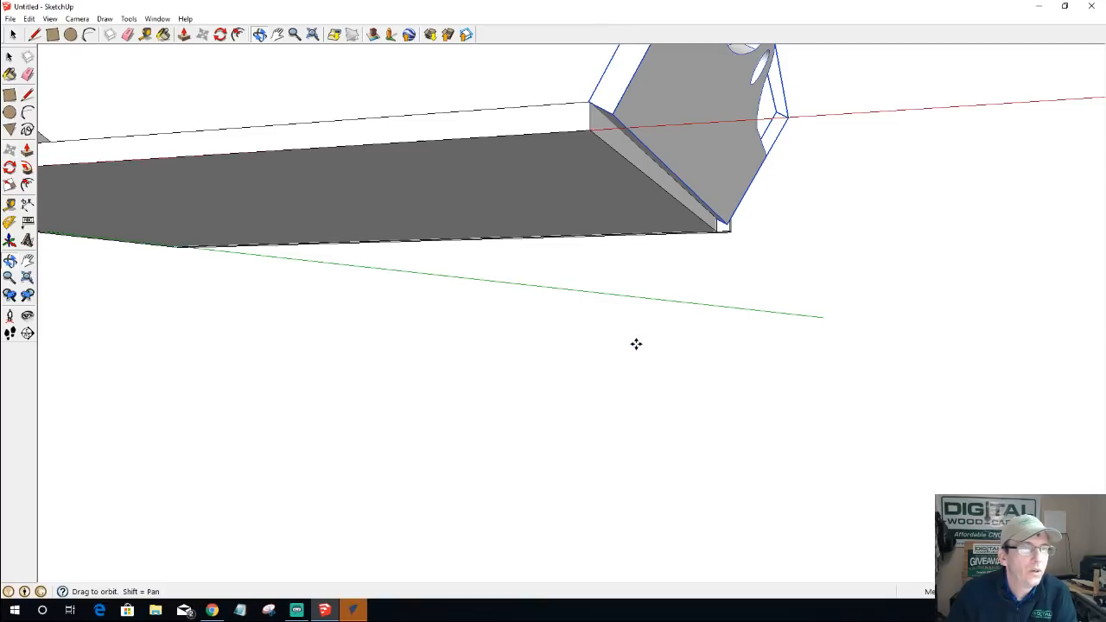
scroll(605, 130, up, 5)
mouse_move(608, 134)
middle_down()
mouse_move(614, 164)
mouse_move(594, 148)
middle_up()
key(space)
click(593, 131)
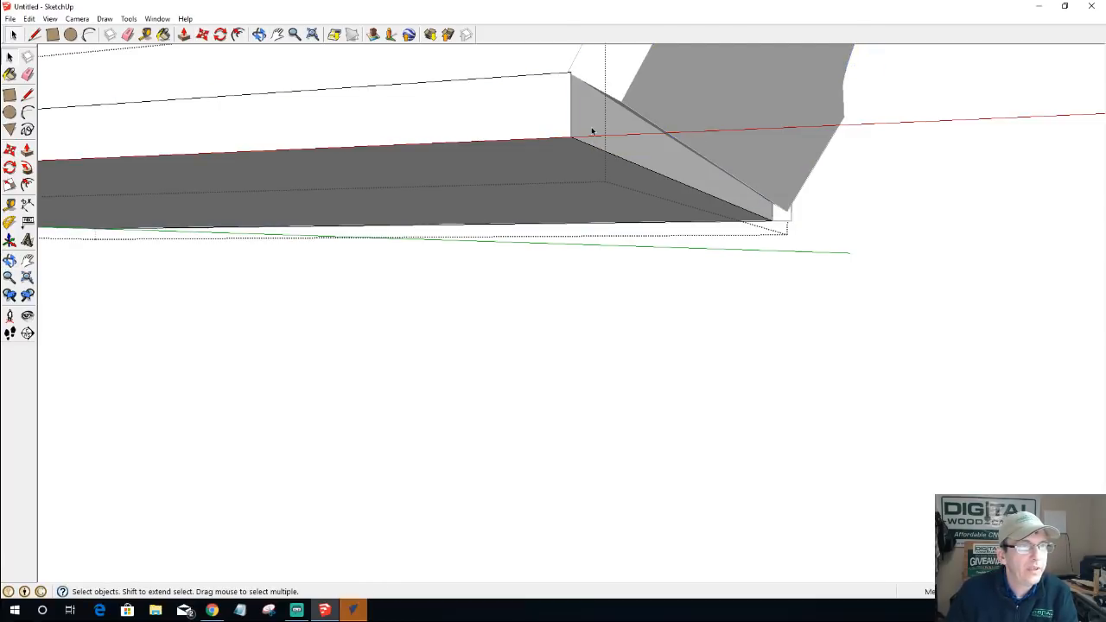
key(p)
click(592, 131)
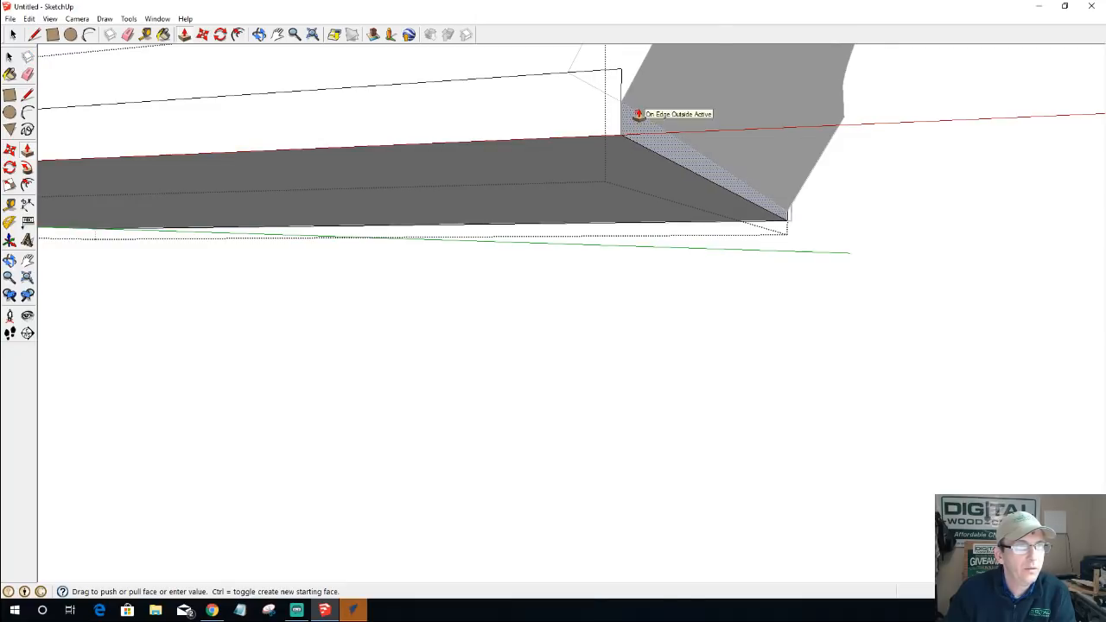
click(599, 187)
mouse_move(599, 187)
middle_down()
mouse_move(662, 202)
mouse_move(624, 264)
middle_up()
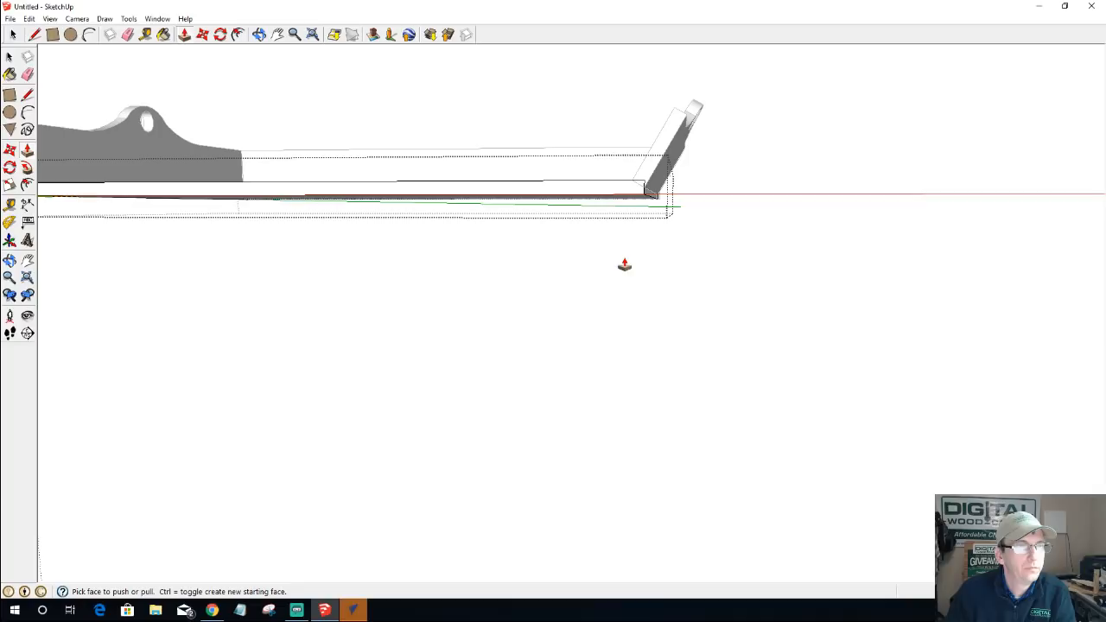
click(618, 235)
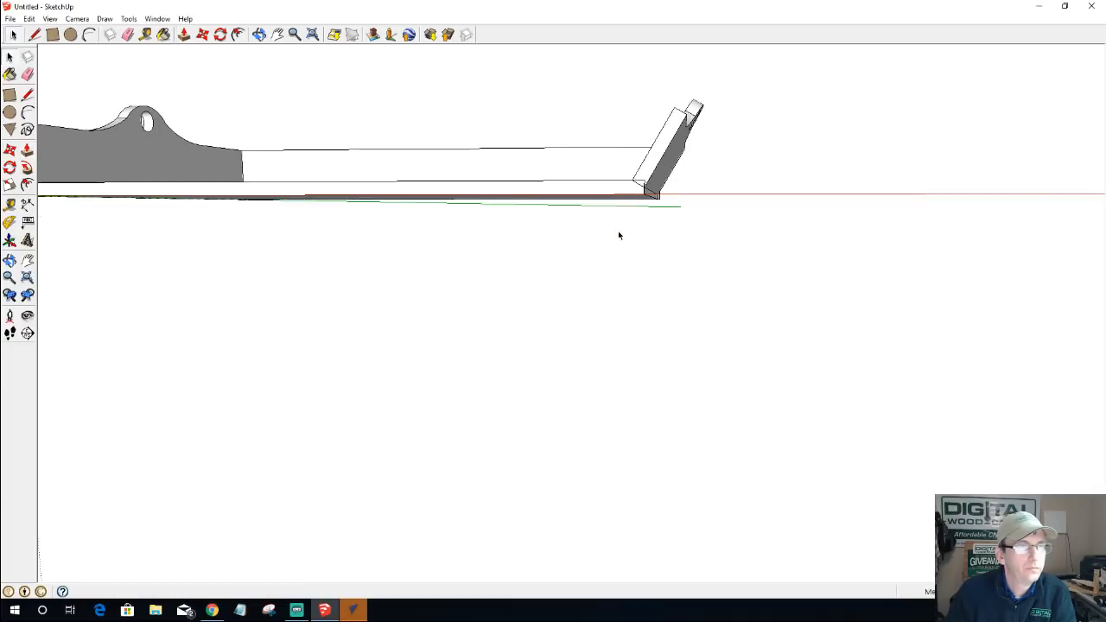
- Unhide the last hidden object, the tilted long side board
middle_drag(676, 296, 506, 370)
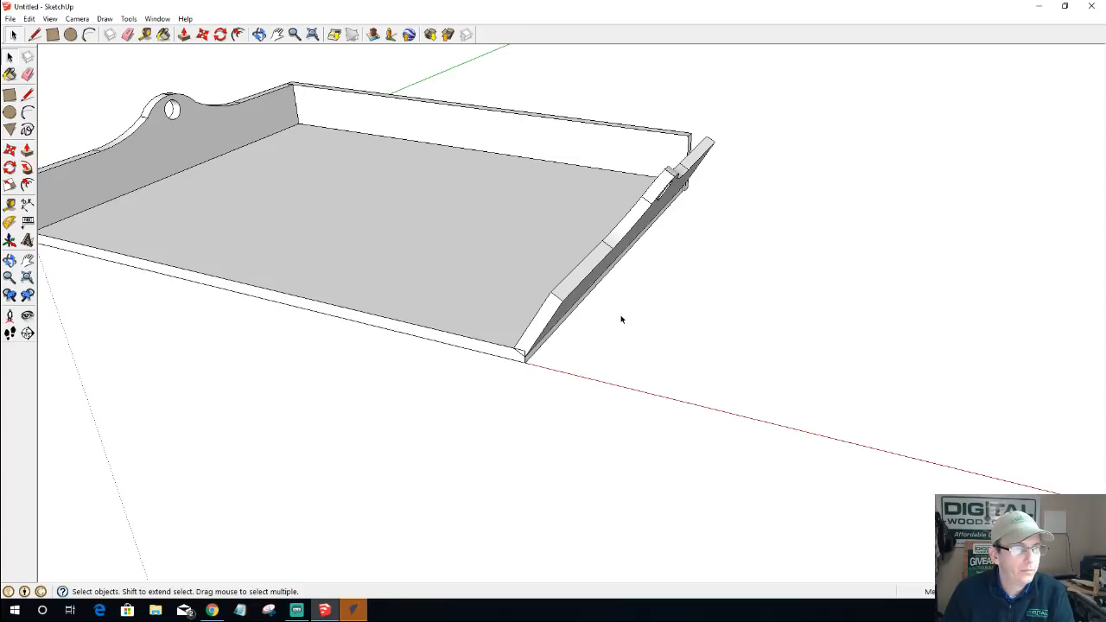
click(30, 18)
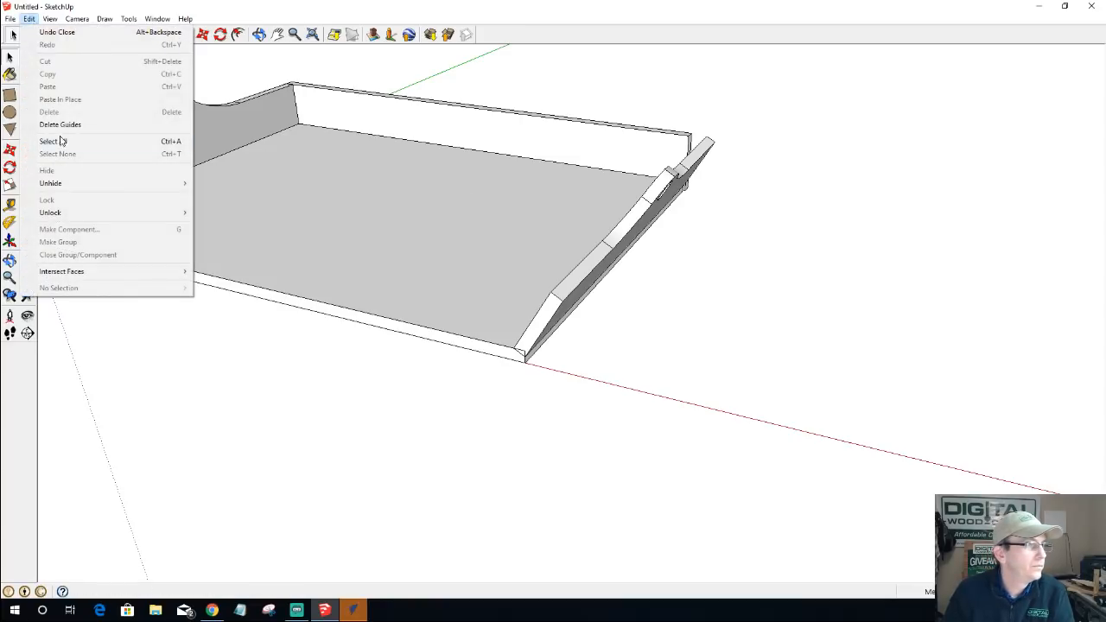
mouse_move(65, 183)
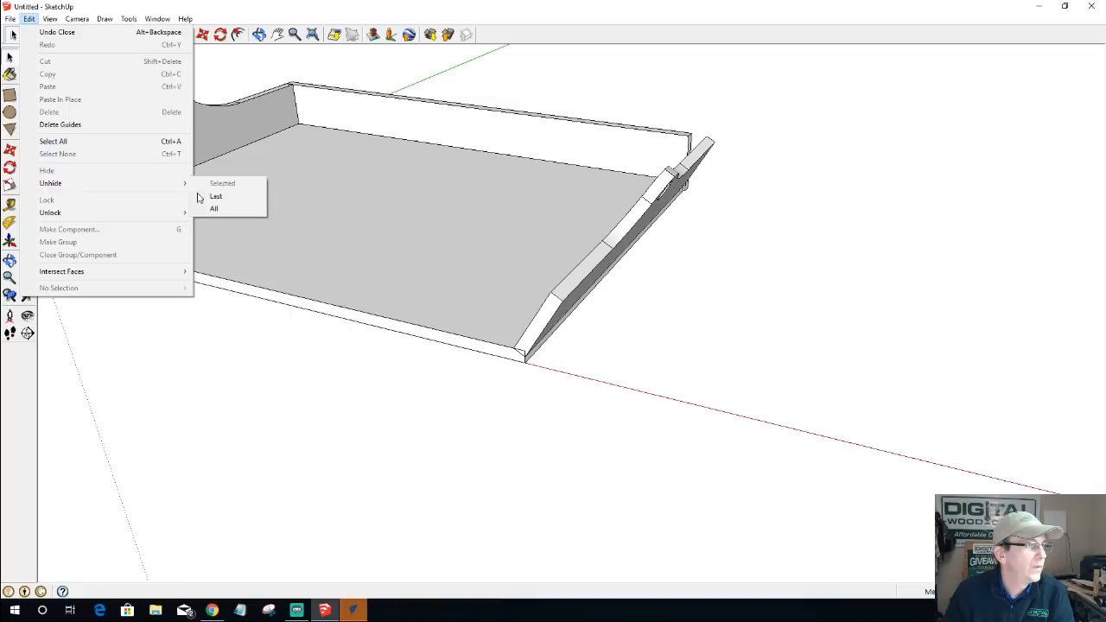
click(217, 198)
- Move the tilted side board by its lower inner corner to line it up with the base's upper corner beside the end panel
middle_drag(484, 330, 398, 444)
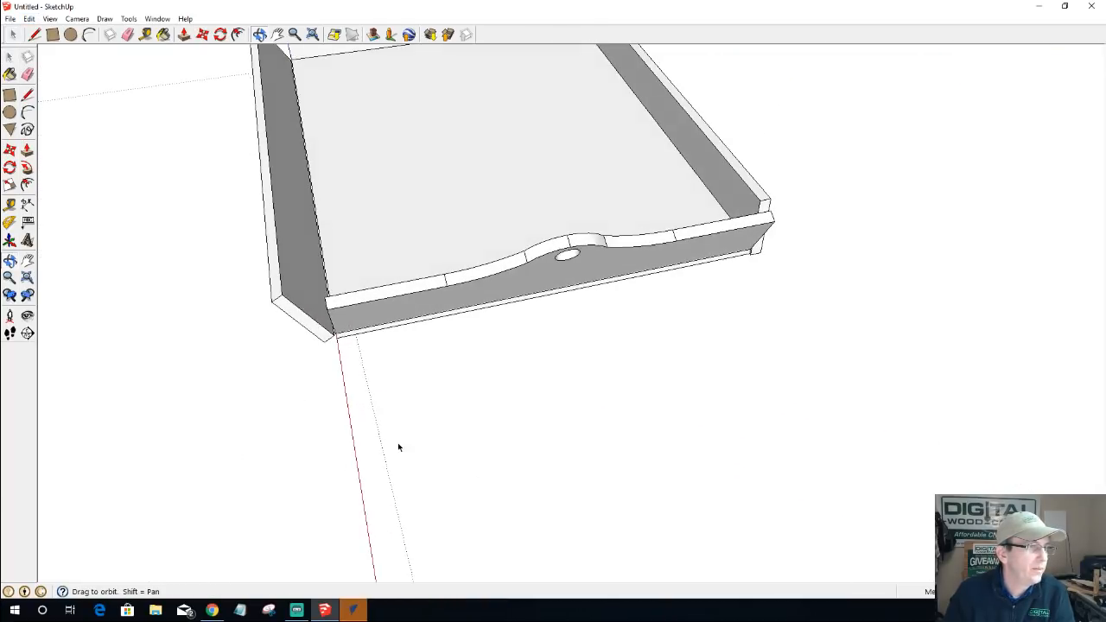
scroll(310, 347, up, 6)
middle_drag(354, 320, 400, 324)
click(370, 331)
key(m)
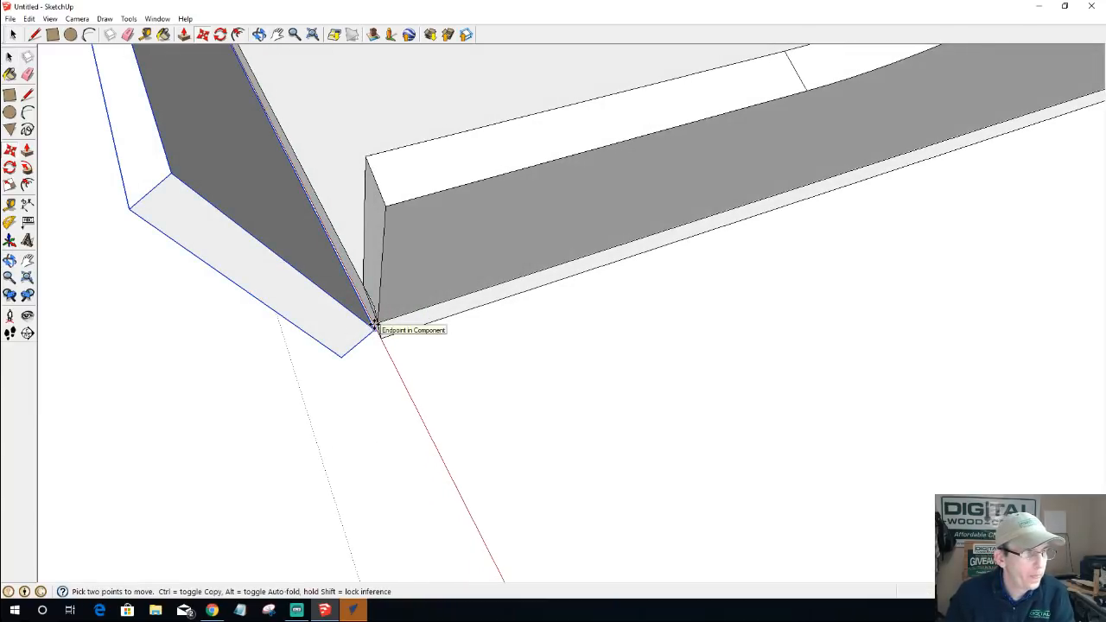
click(375, 323)
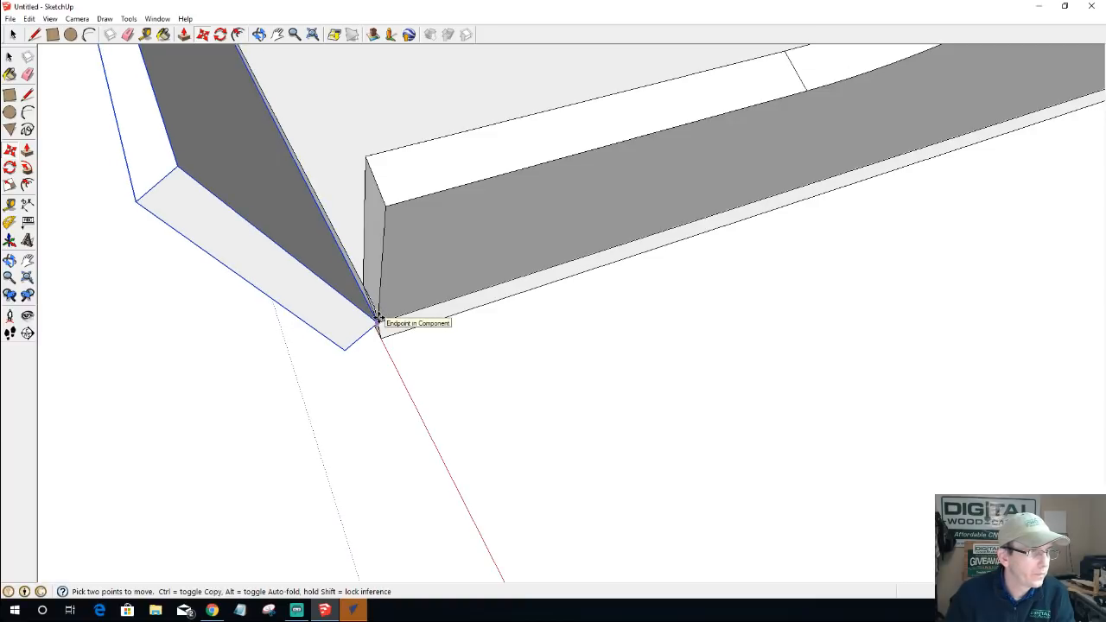
click(377, 320)
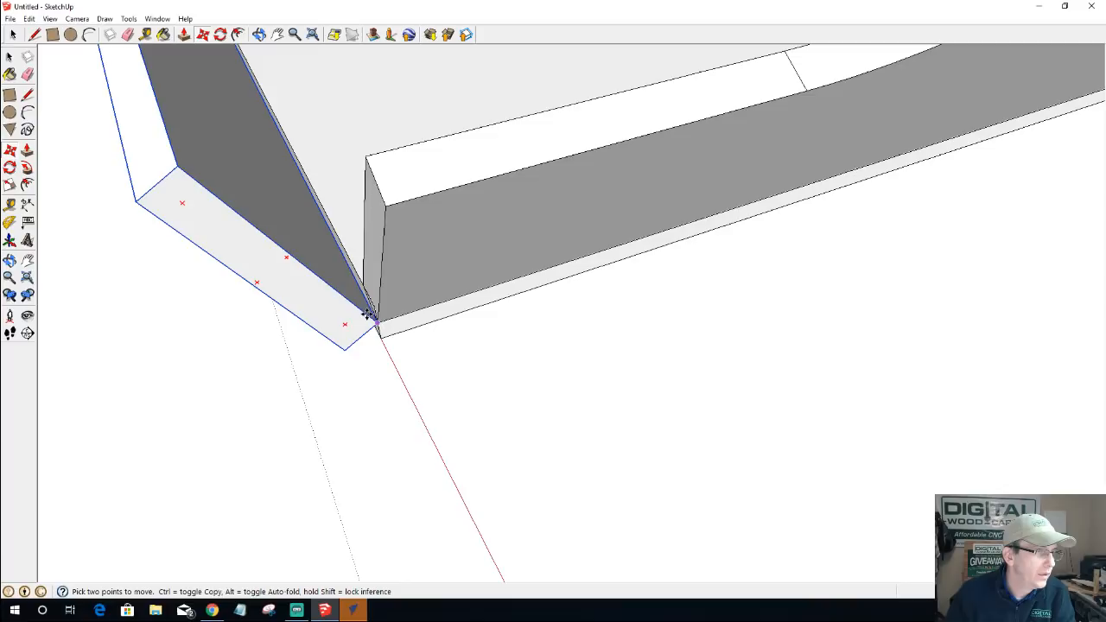
click(349, 264)
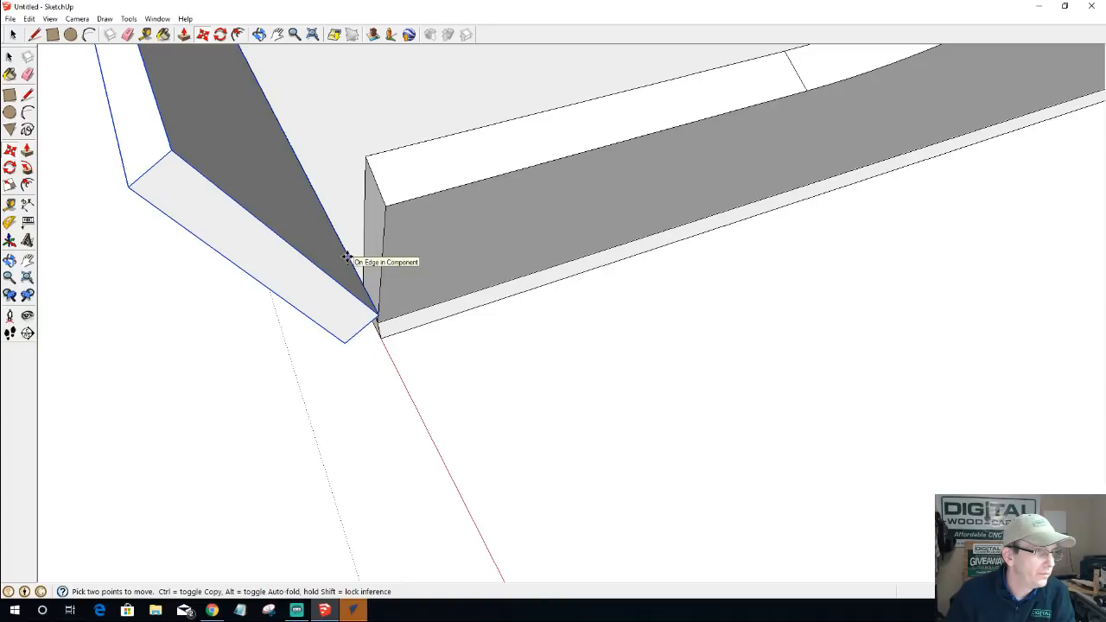
click(375, 321)
scroll(375, 321, up, 3)
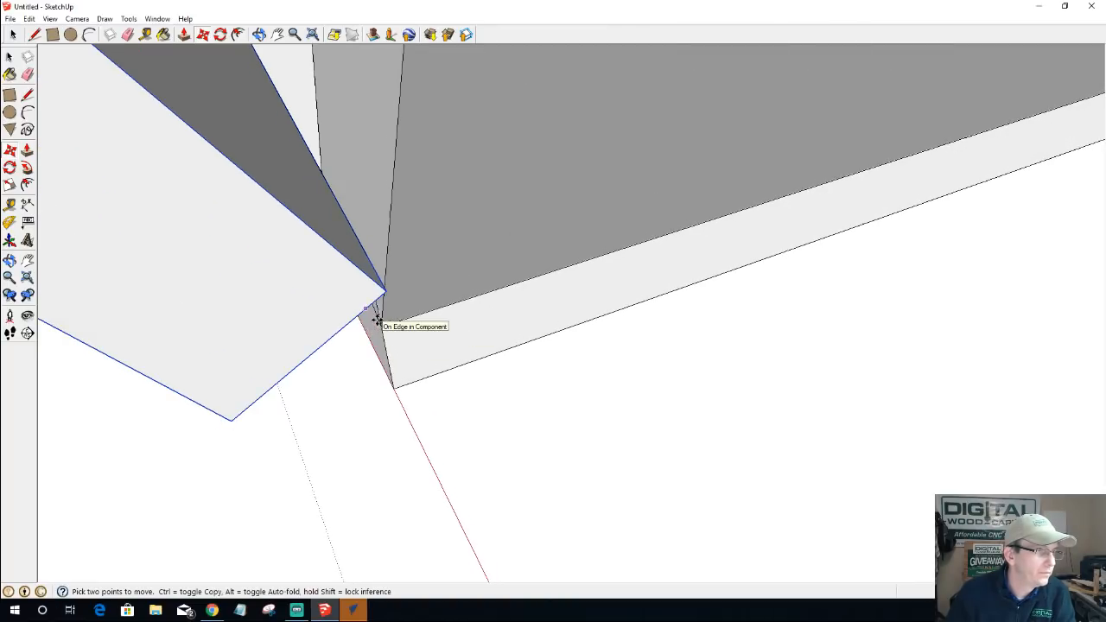
click(386, 295)
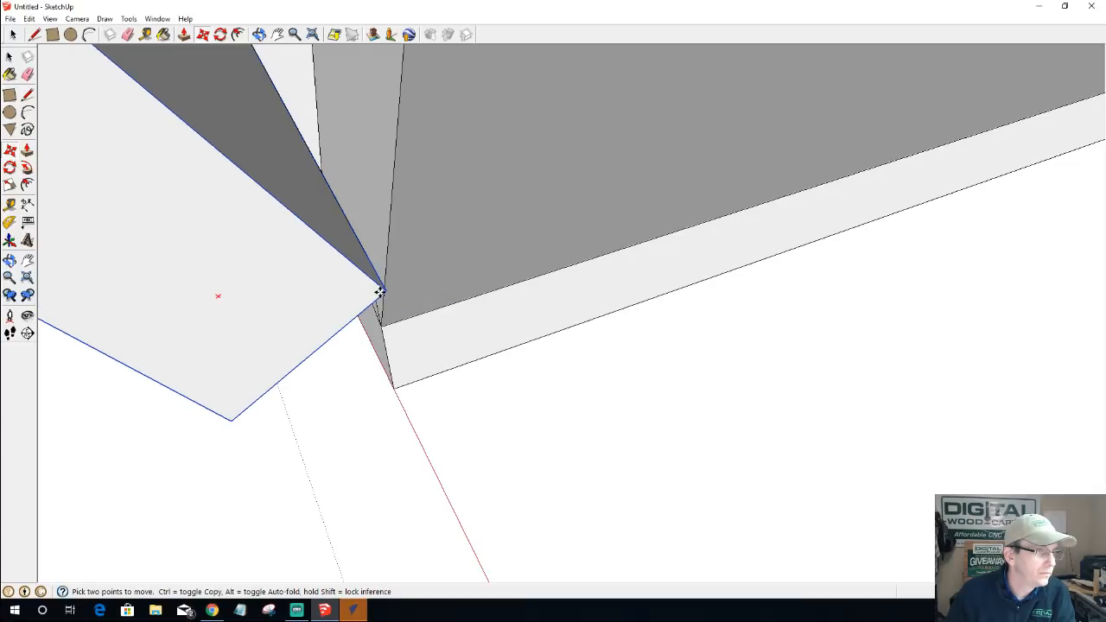
click(384, 290)
mouse_move(402, 357)
middle_down()
mouse_move(284, 387)
mouse_move(363, 129)
mouse_move(420, 5)
mouse_move(375, 161)
middle_up()
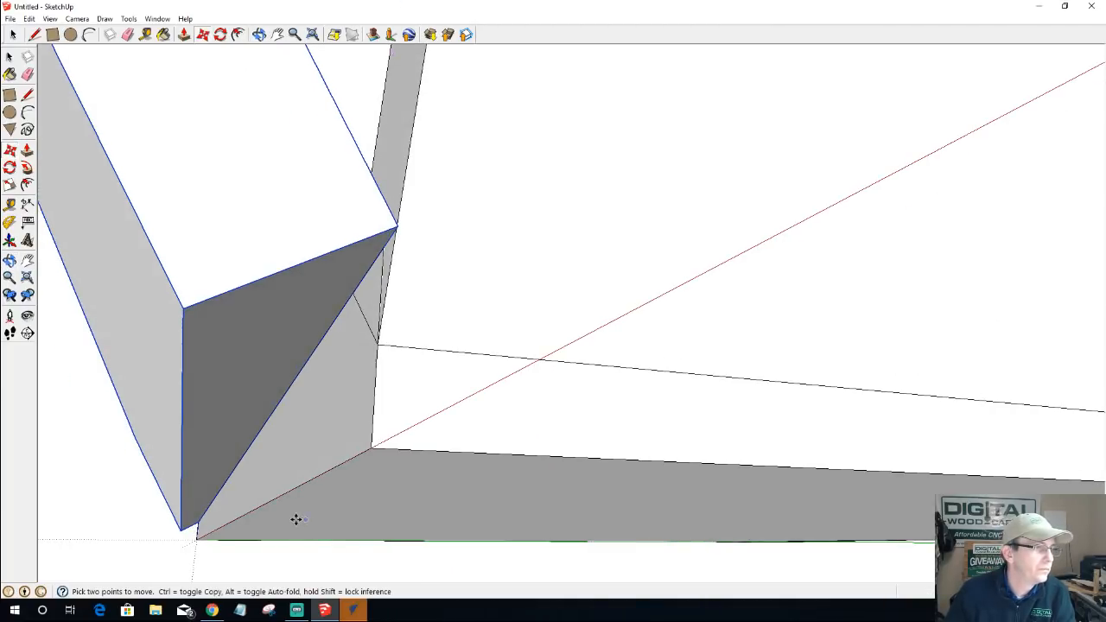
scroll(271, 484, up, 5)
mouse_move(271, 484)
middle_down()
mouse_move(277, 336)
mouse_move(190, 522)
mouse_move(279, 476)
middle_up()
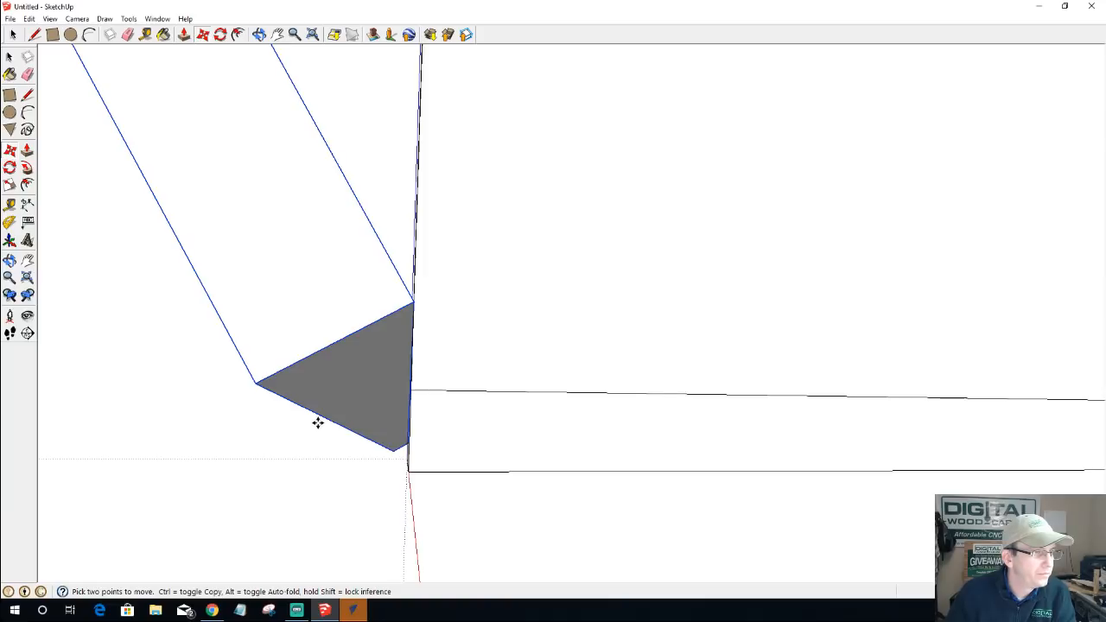
click(292, 315)
key(Escape)
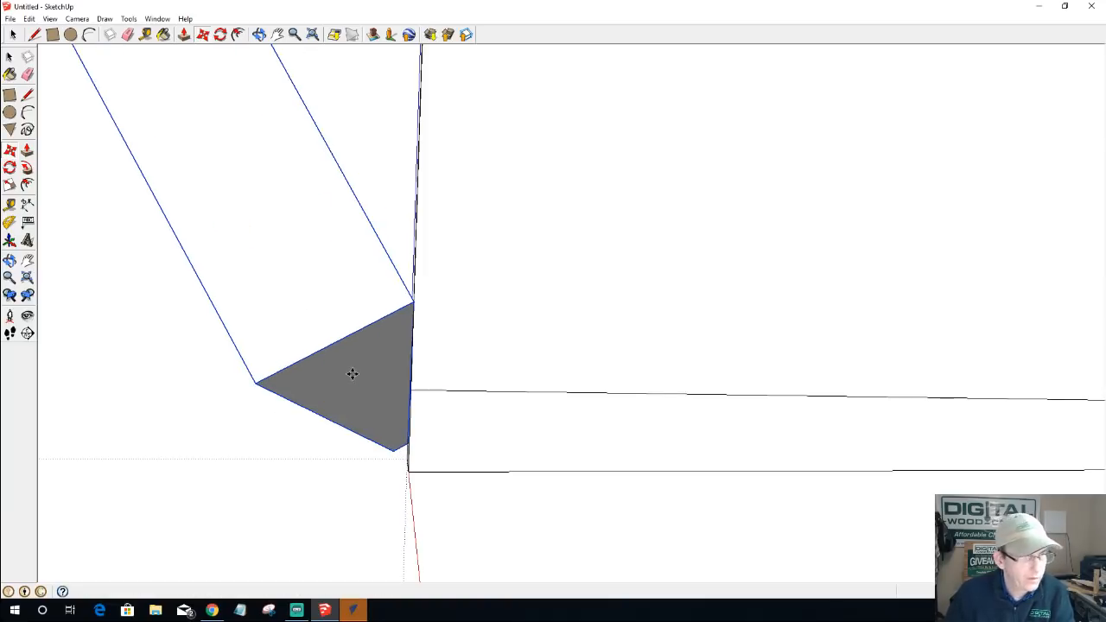
- Open the base component and push/pull its long side face outward beneath the tilted side board to the board's lower edge
mouse_move(376, 400)
middle_down()
mouse_move(459, 407)
mouse_move(384, 393)
middle_up()
key(space)
click(385, 396)
double_click(385, 397)
key(p)
drag(378, 395, 238, 374)
middle_drag(262, 432, 659, 378)
drag(445, 419, 518, 272)
middle_drag(578, 329, 373, 442)
key(space)
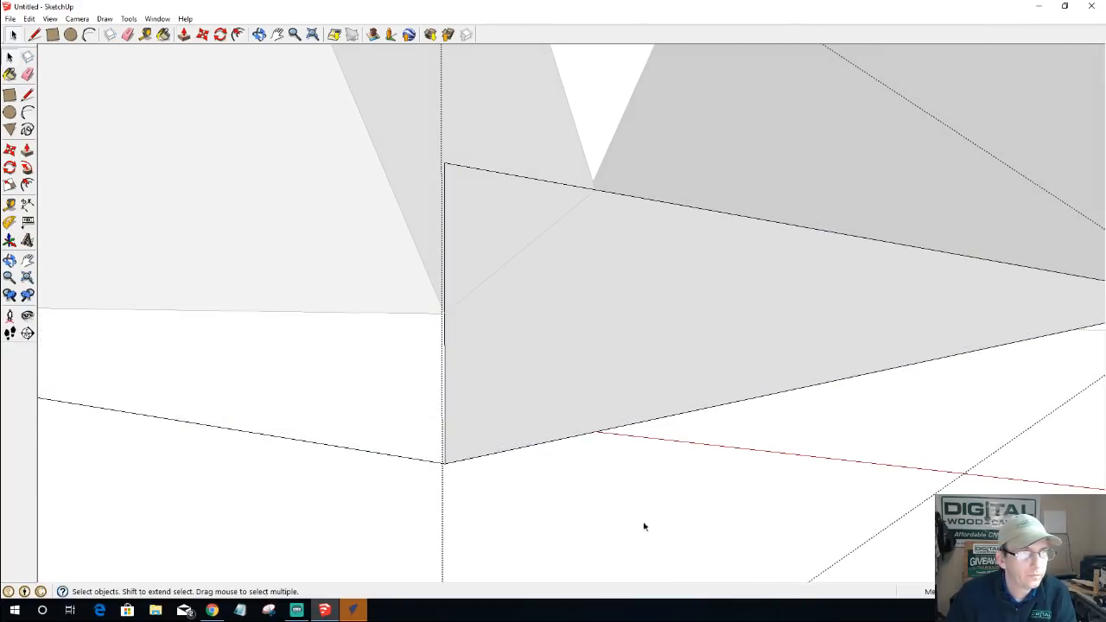
scroll(545, 448, down, 6)
middle_drag(519, 476, 620, 432)
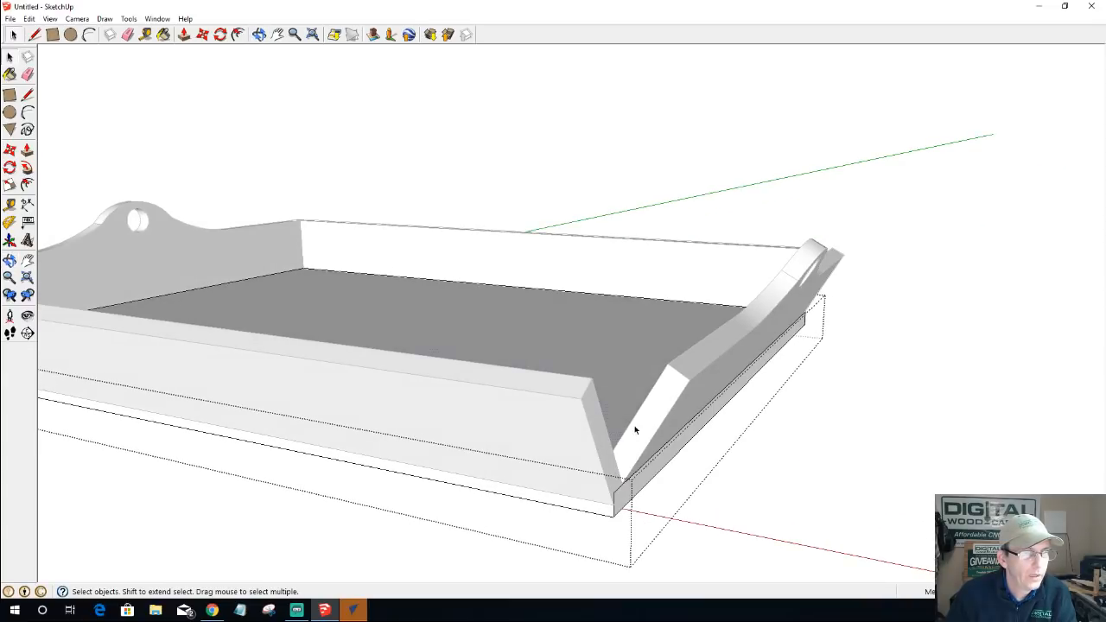
- Open the end panel component, push/pull its end face outward past the tilted side board, and close the component
double_click(640, 429)
key(p)
click(631, 432)
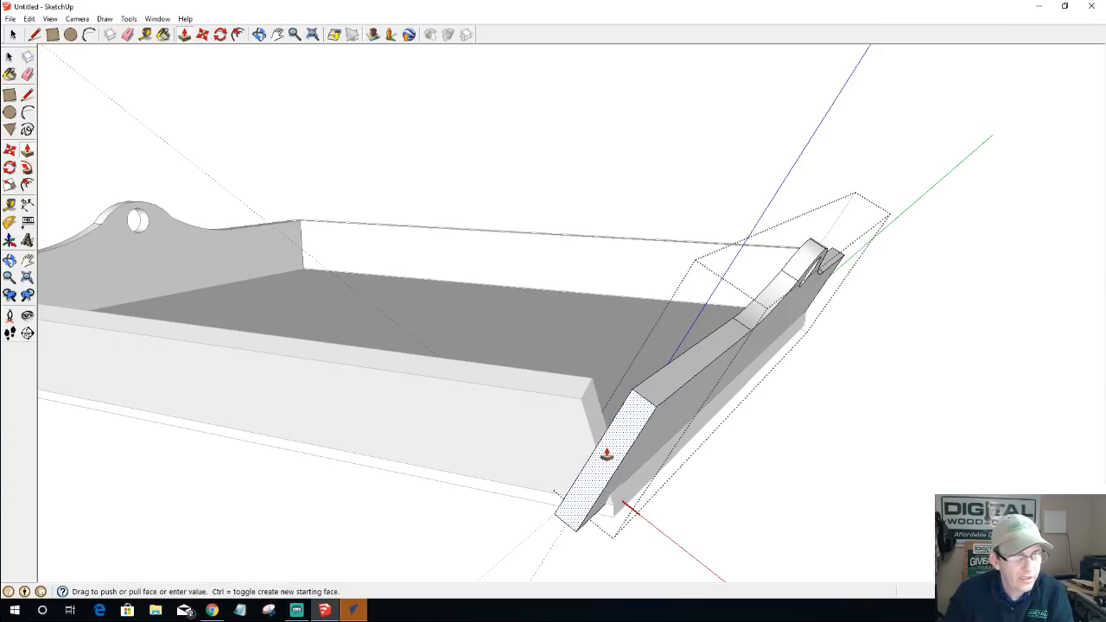
click(603, 455)
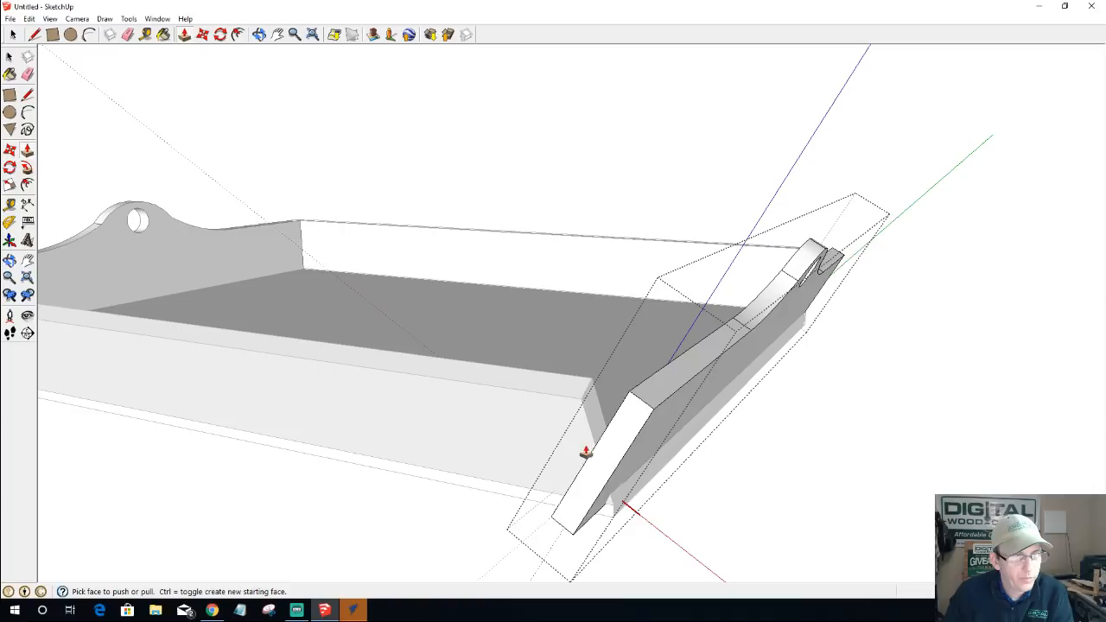
key(space)
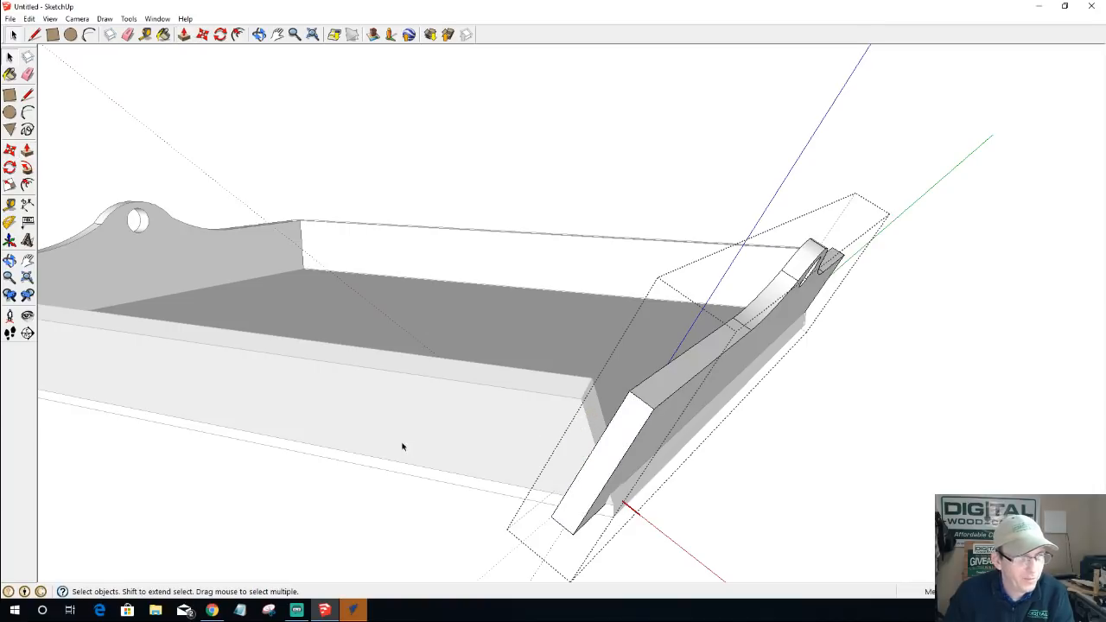
click(427, 527)
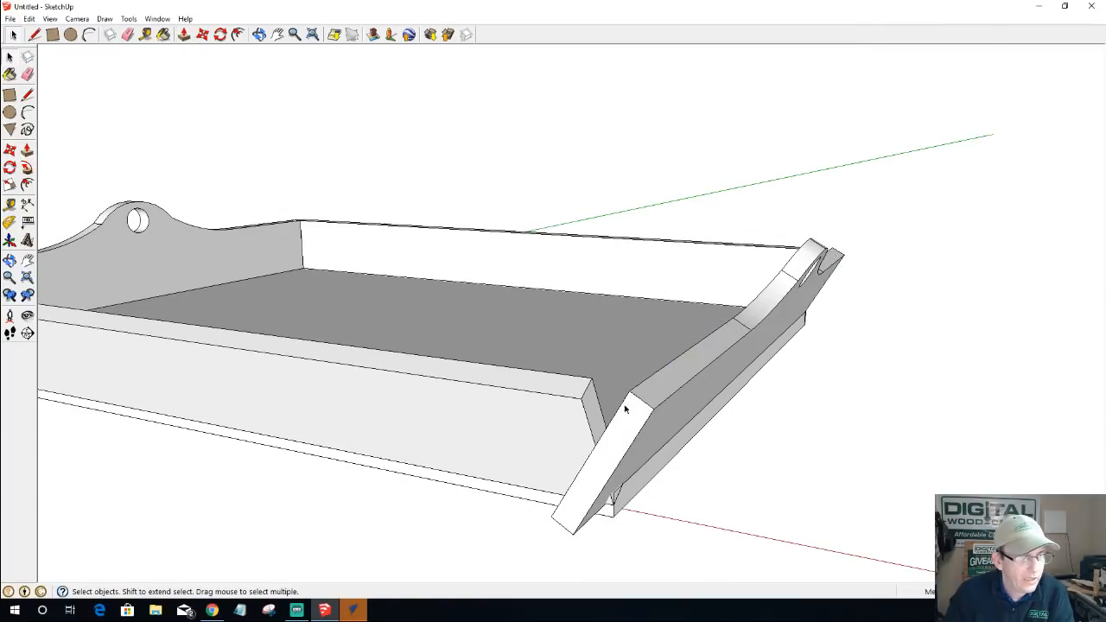
- Open the side board component and push/pull its end face outward past the tilted end panel to the panel's outer top corner
double_click(587, 411)
triple_click(587, 411)
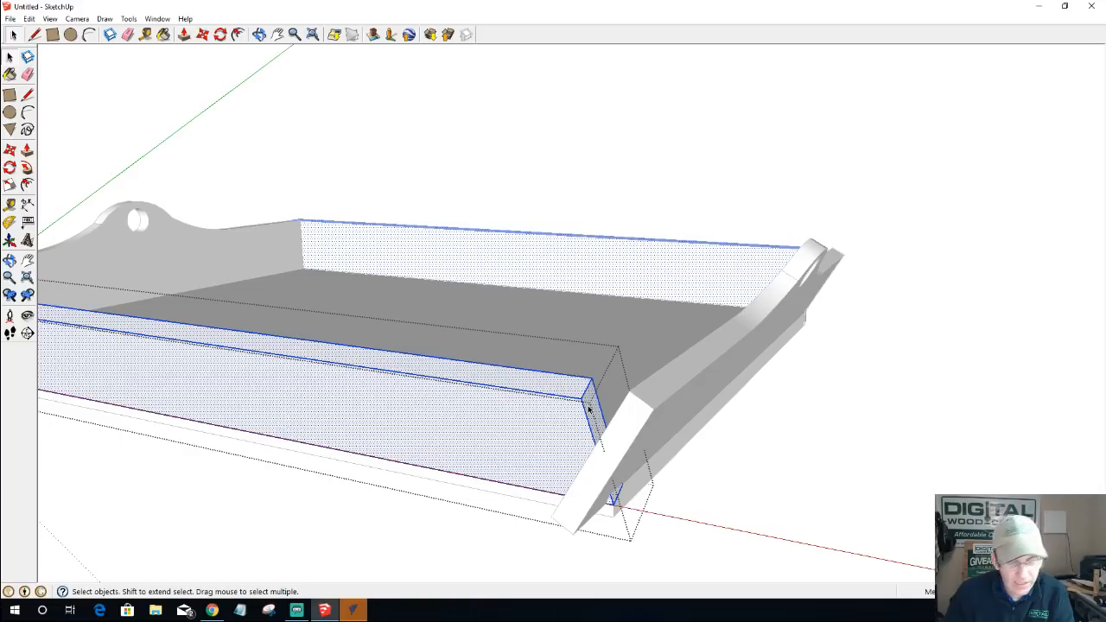
key(p)
click(590, 400)
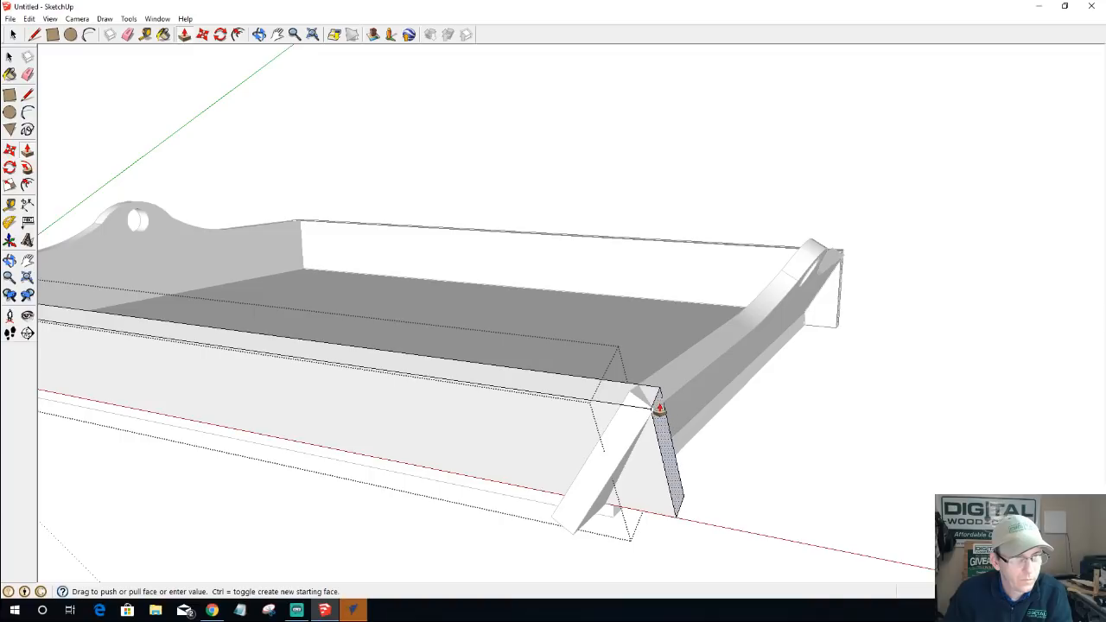
click(661, 395)
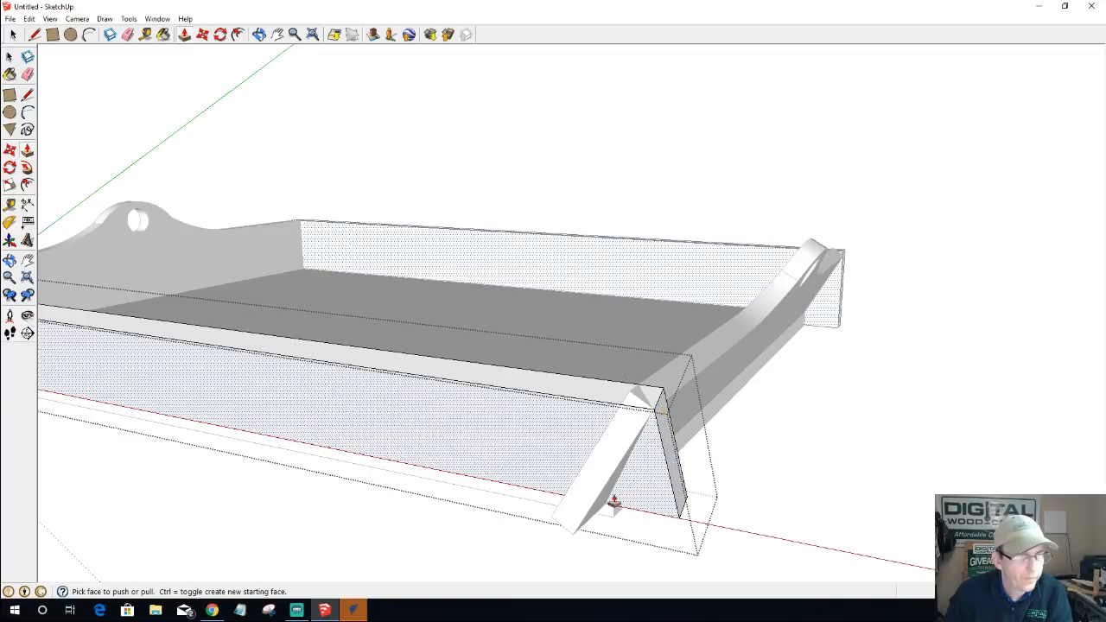
key(space)
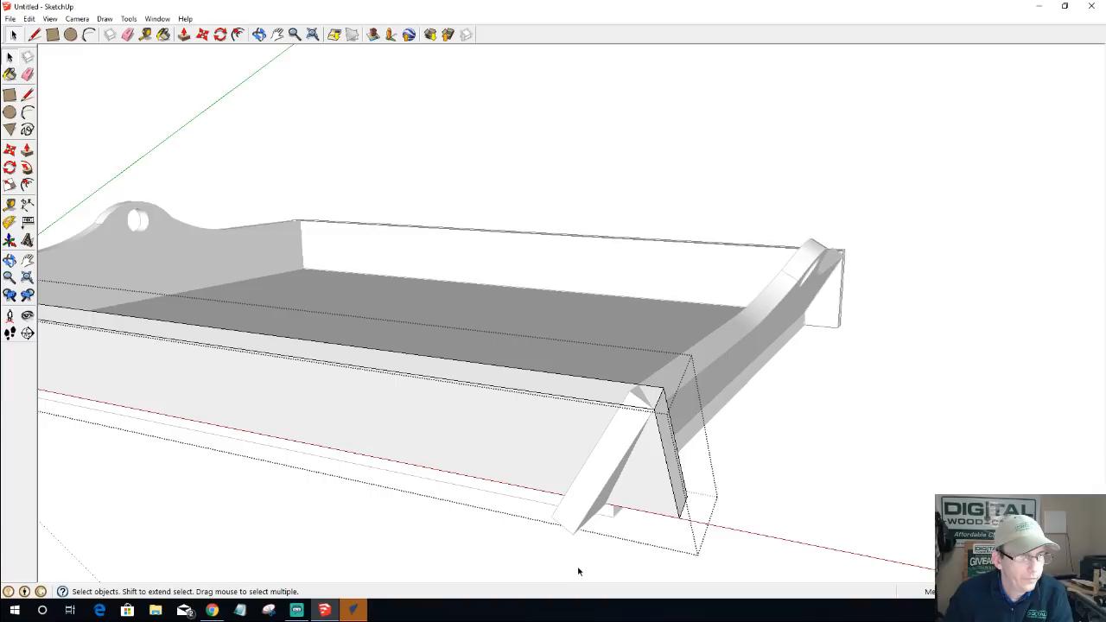
- Draw a line along the crossing of the two boards, from the lower joint point up to their shared outer top corner
scroll(665, 458, up, 3)
middle_drag(665, 458, 583, 432)
click(34, 35)
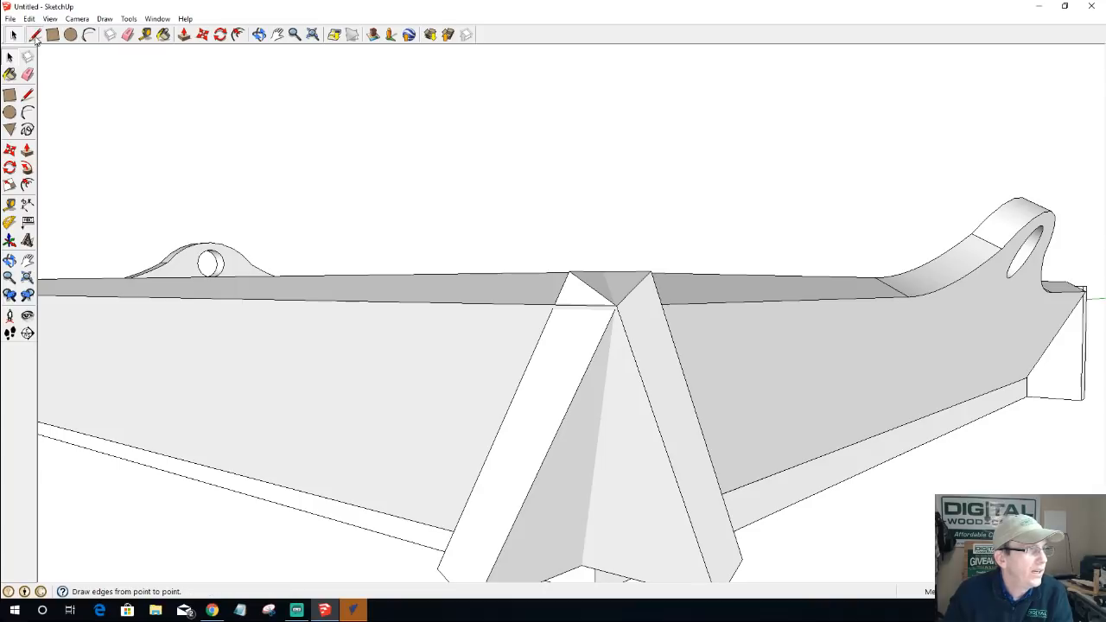
click(582, 565)
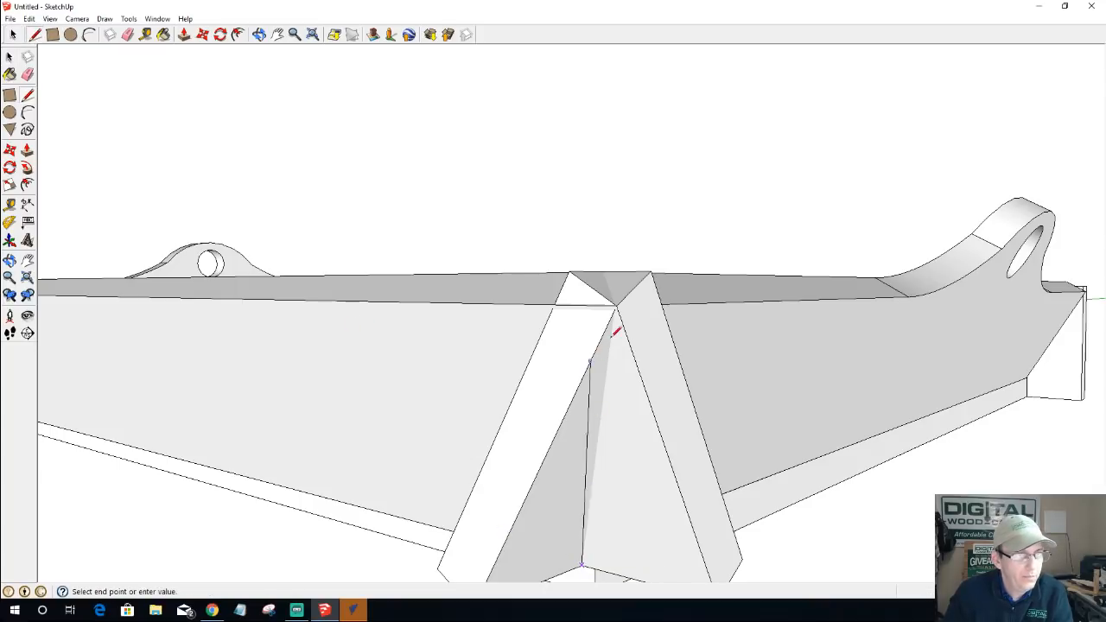
click(617, 304)
key(space)
- Open the side board component and trace the joint line on its outer face, from the lower joint point to the top corner
click(676, 345)
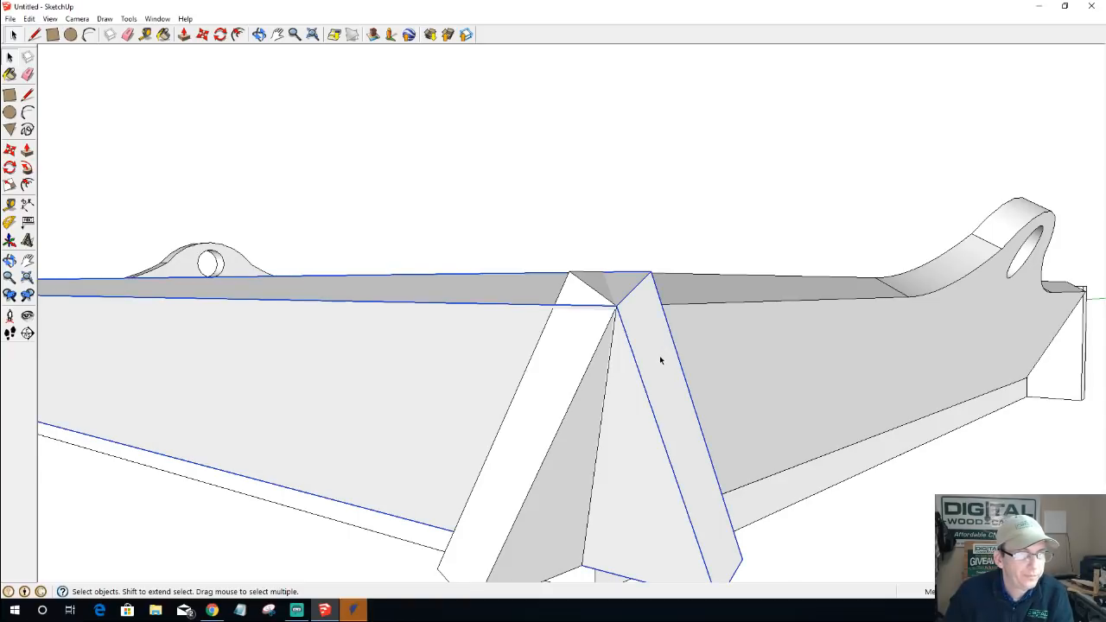
double_click(660, 359)
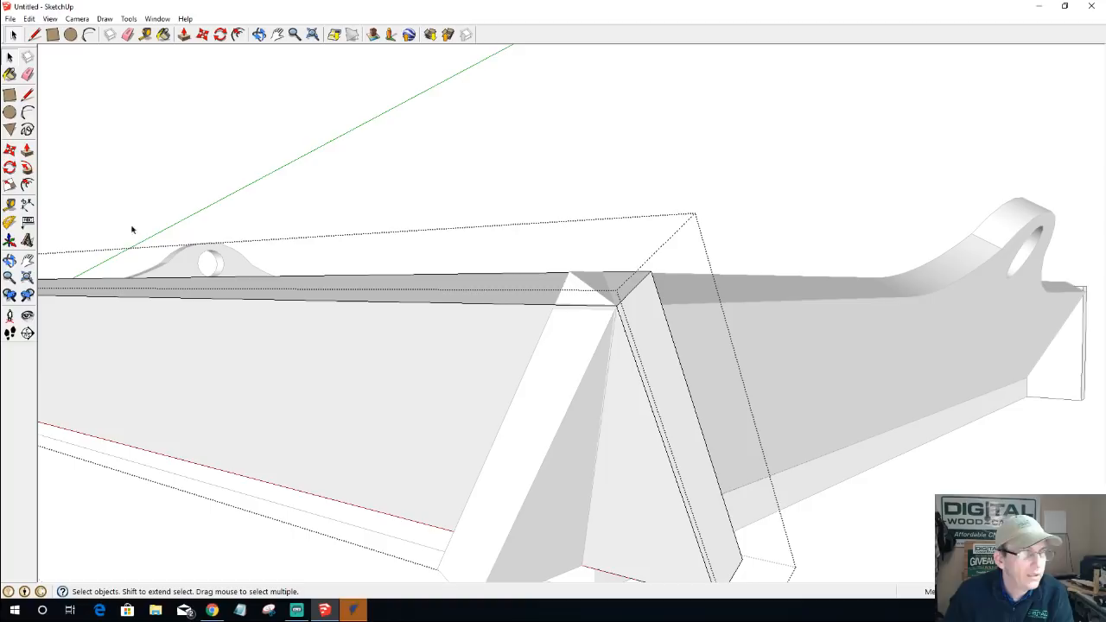
click(35, 35)
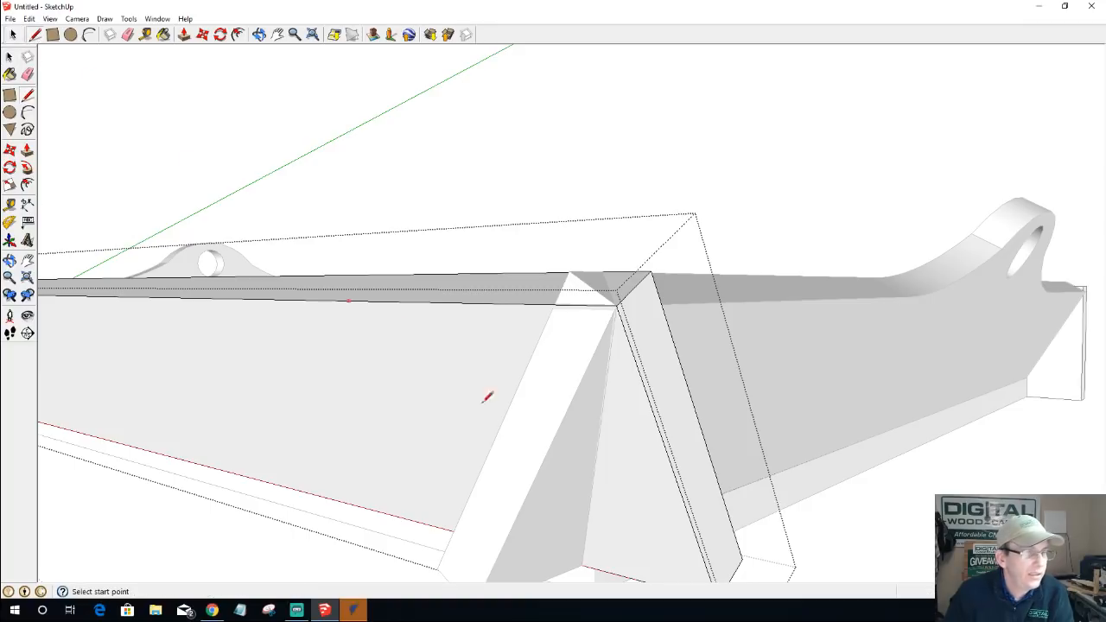
click(581, 565)
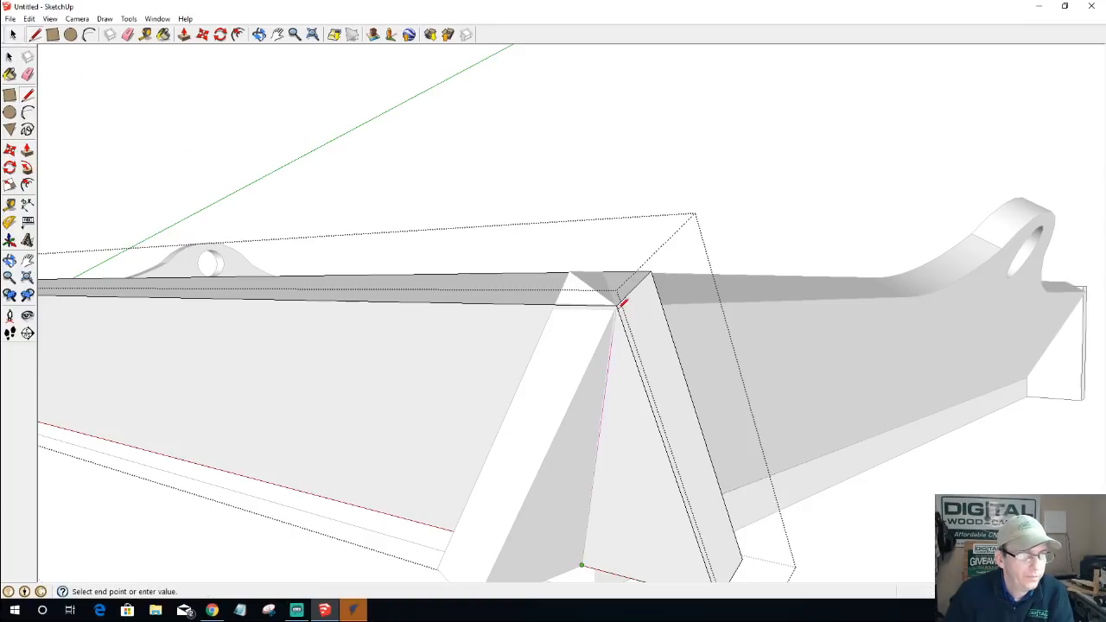
click(619, 306)
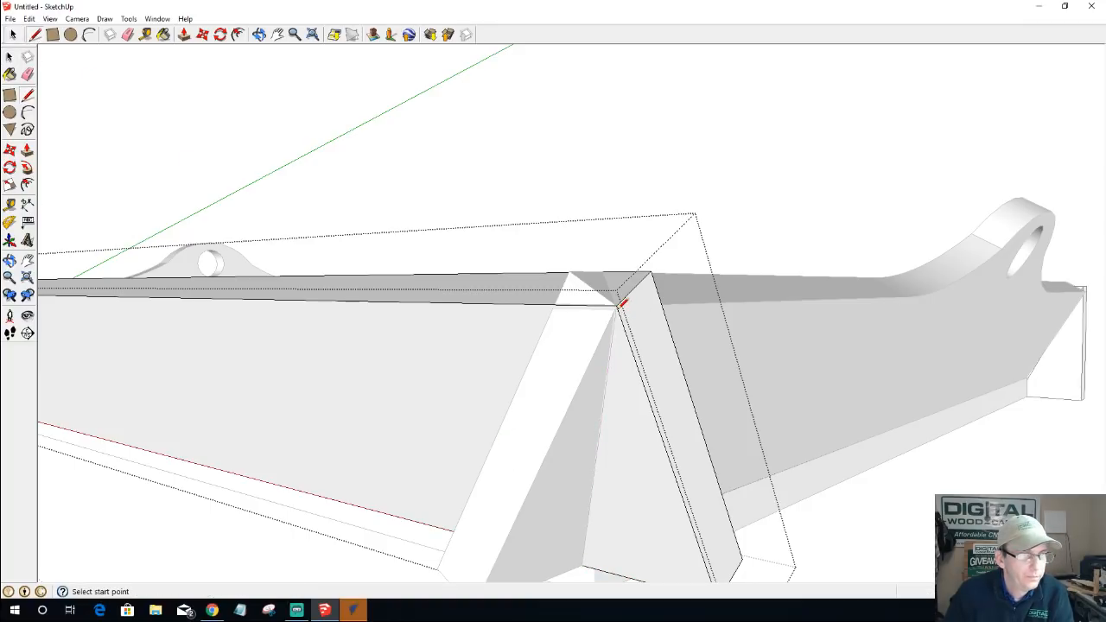
click(582, 565)
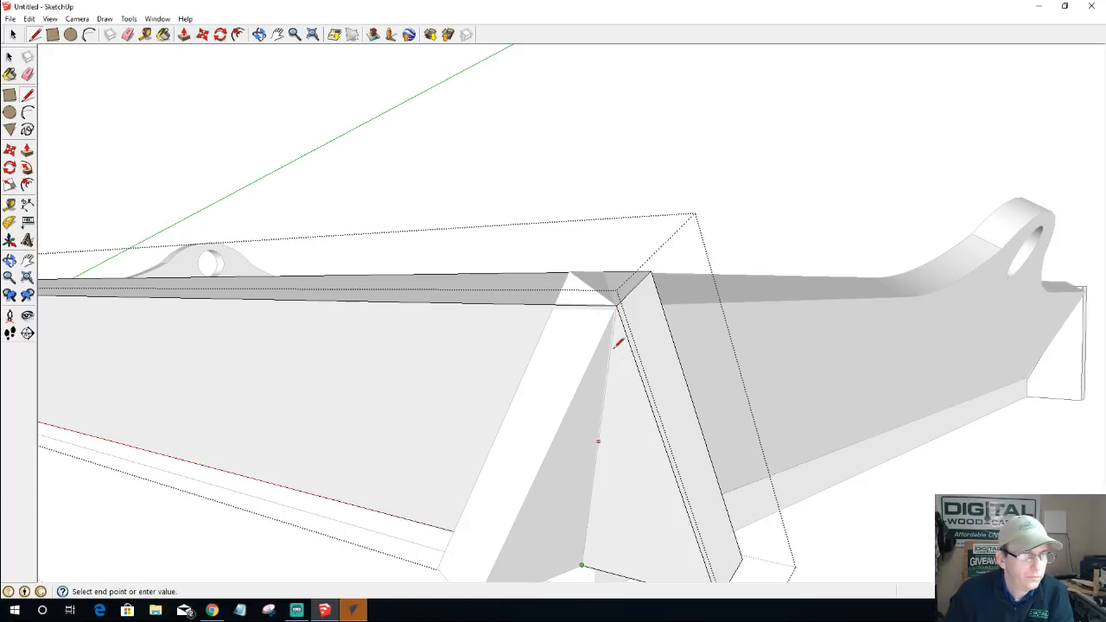
click(618, 306)
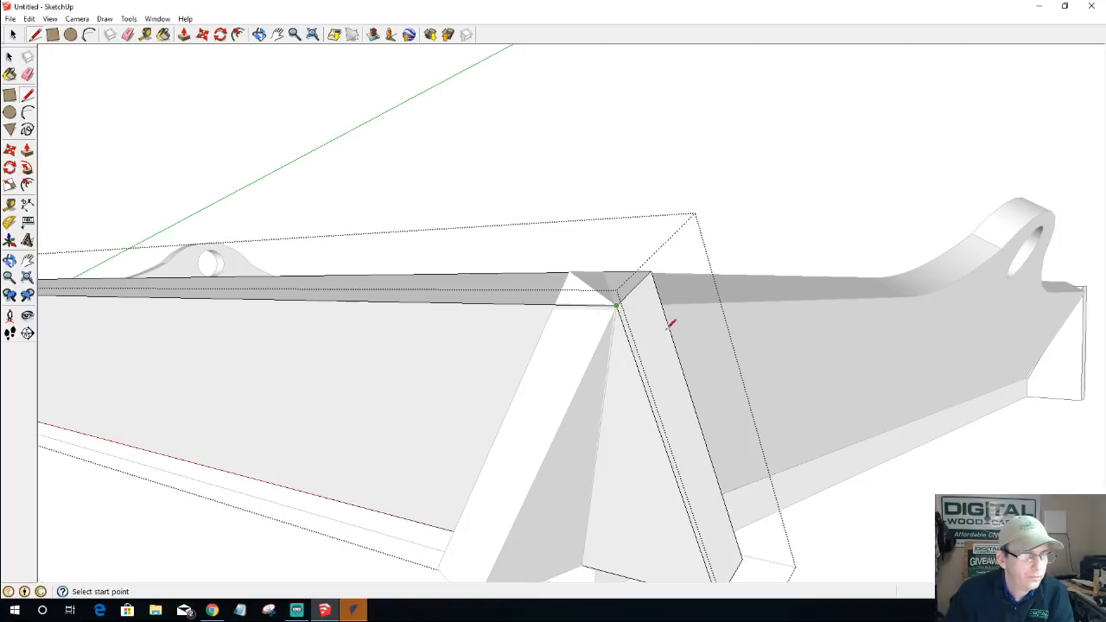
- Delete the side board's outer face beyond the joint line, along with the inner upright and top edges of its end
key(space)
click(630, 351)
click(632, 352)
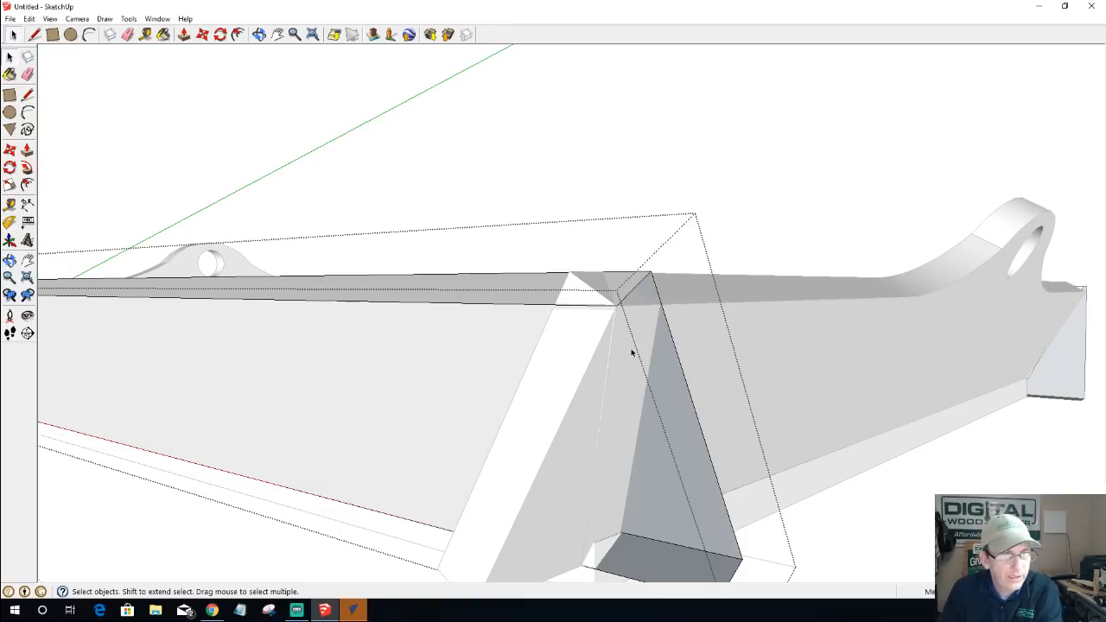
click(683, 372)
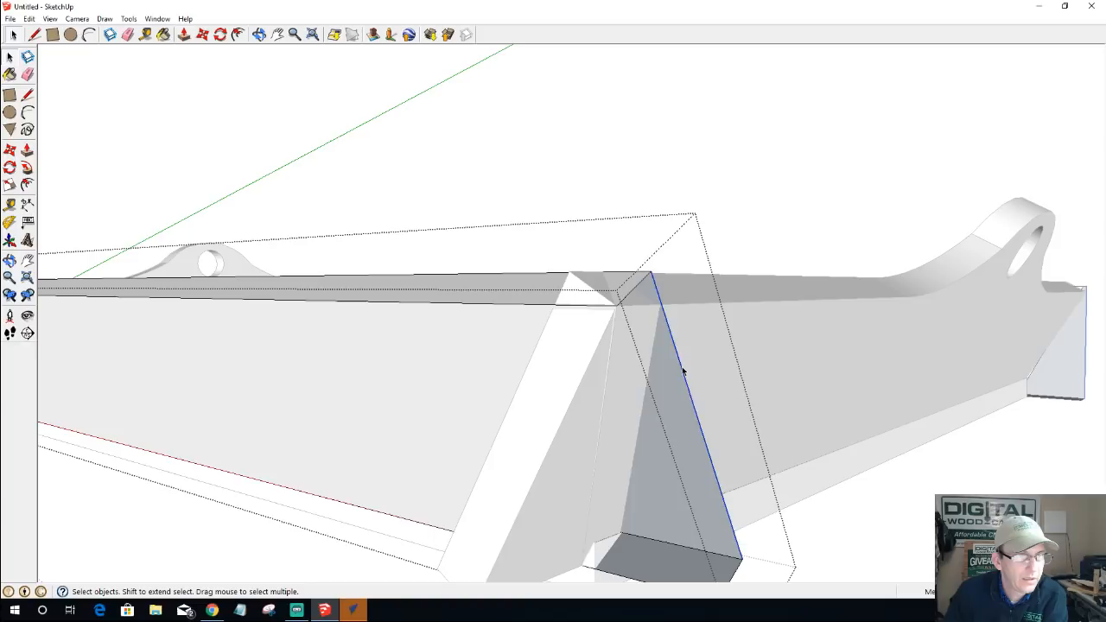
key(Delete)
click(631, 295)
key(Delete)
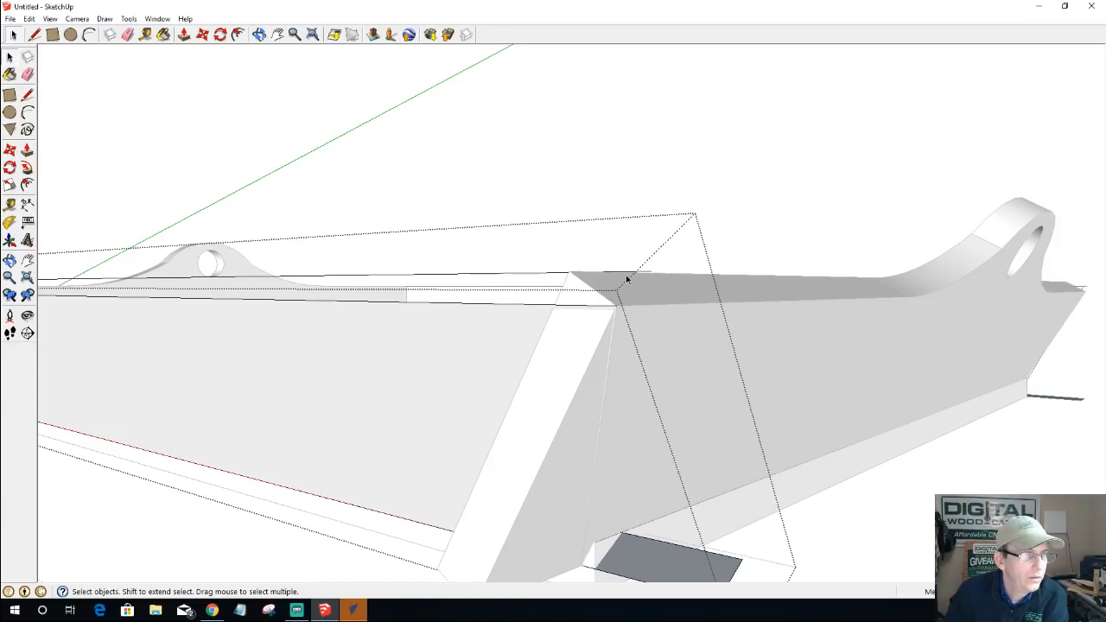
- Delete the side board's leftover bottom edges beyond the end panel and the short edge across its top end
mouse_move(625, 281)
middle_down()
mouse_move(593, 464)
mouse_move(583, 448)
middle_up()
scroll(585, 452, down, 1)
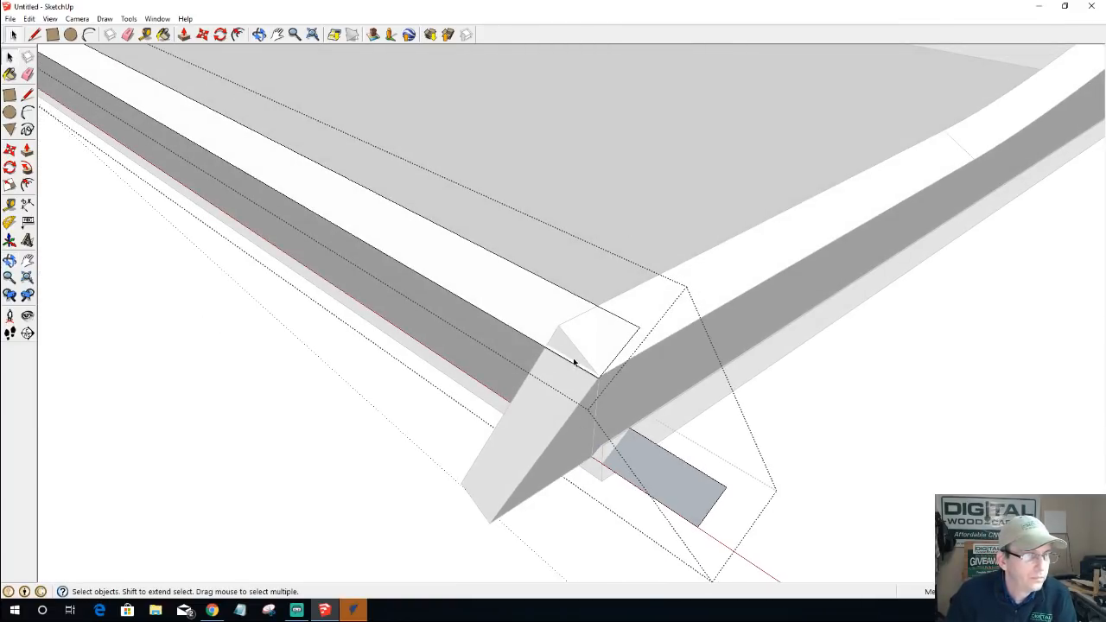
click(710, 515)
key(Delete)
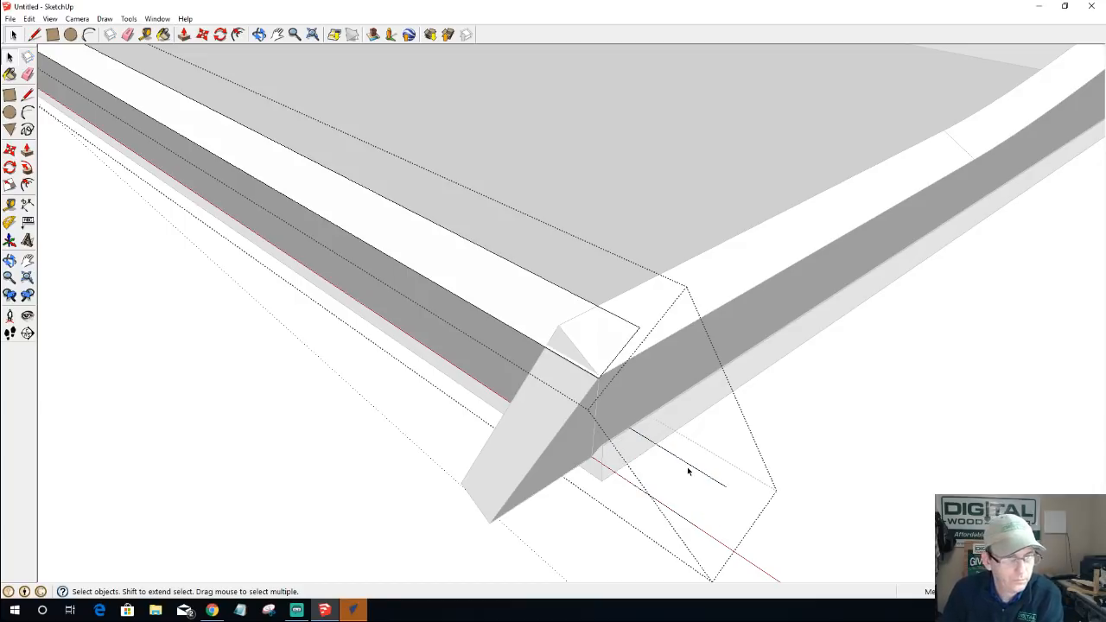
click(688, 465)
key(Delete)
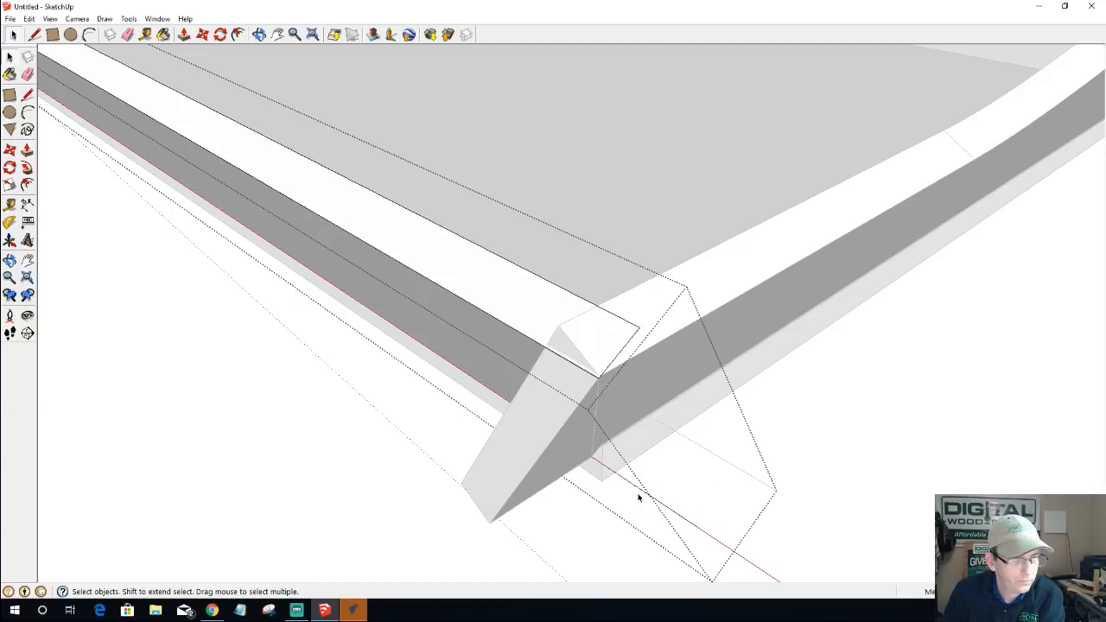
click(618, 356)
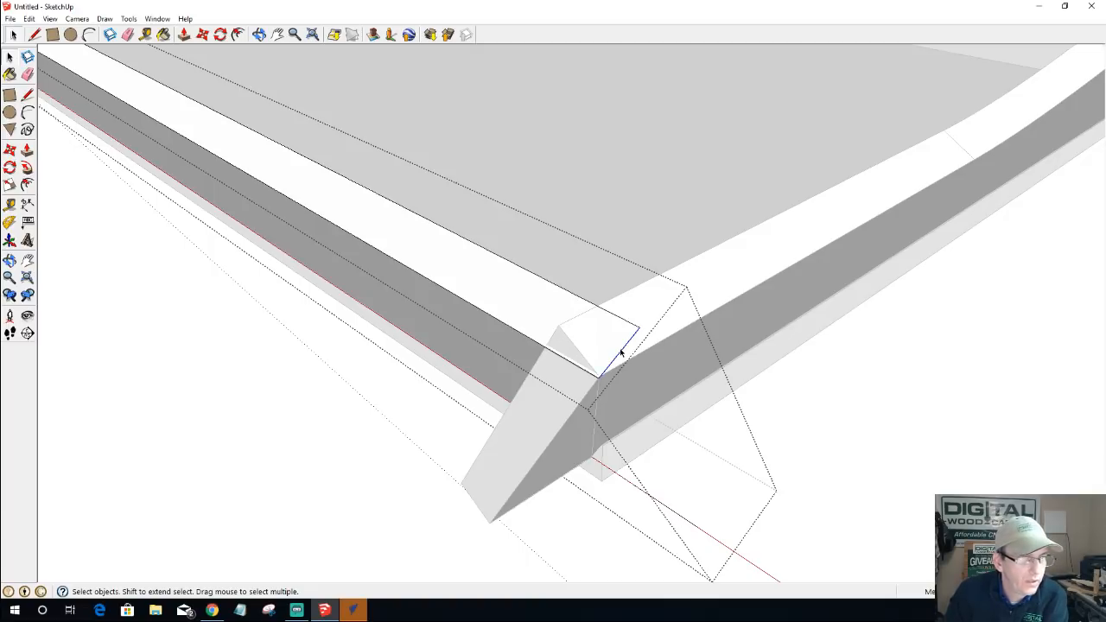
key(Delete)
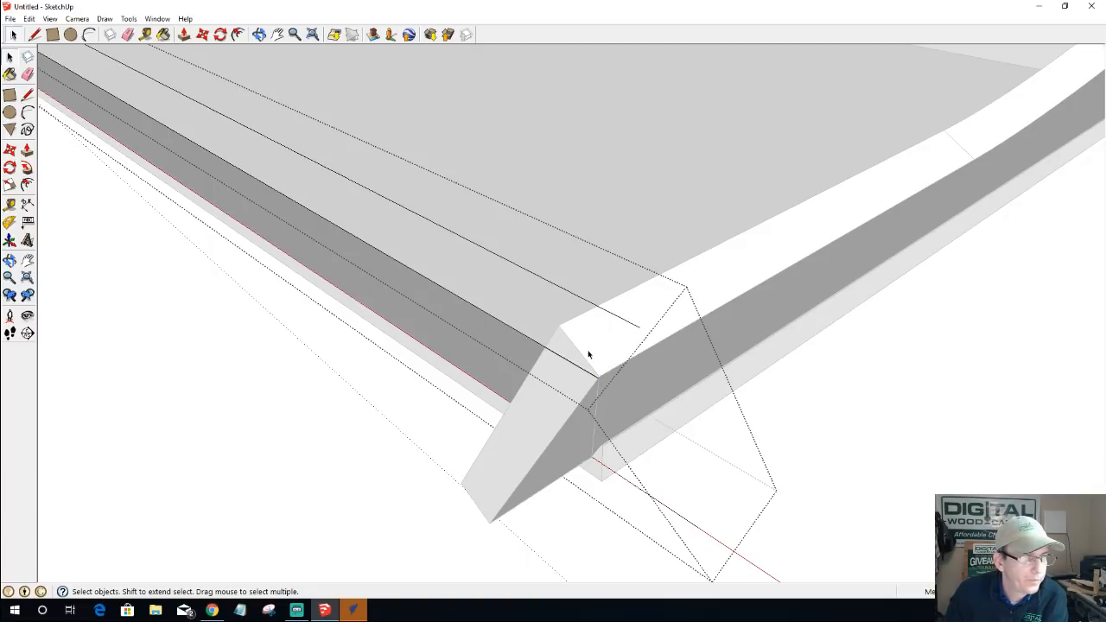
- Draw lines across the side board's top along the end panel's outline to its inner top edge, and delete the overhanging edge stub
key(l)
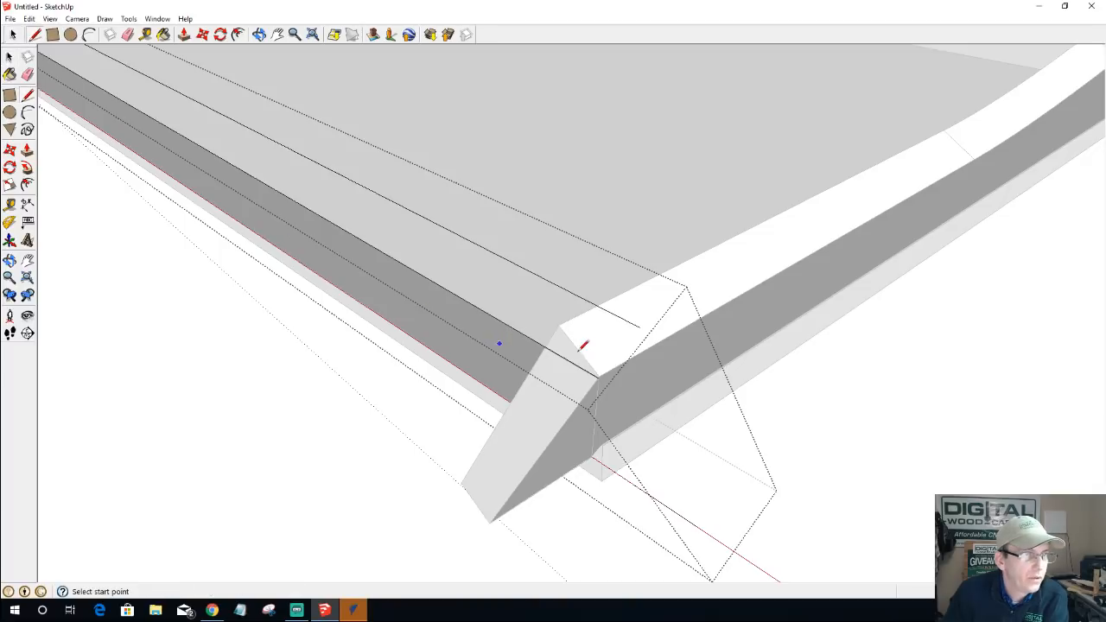
click(558, 325)
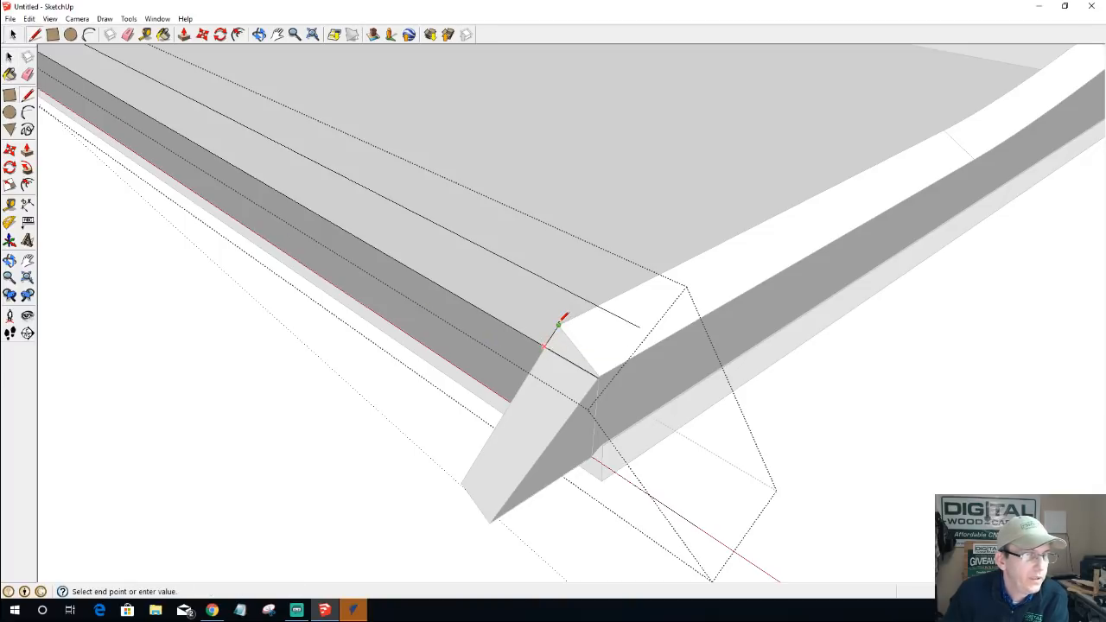
click(596, 304)
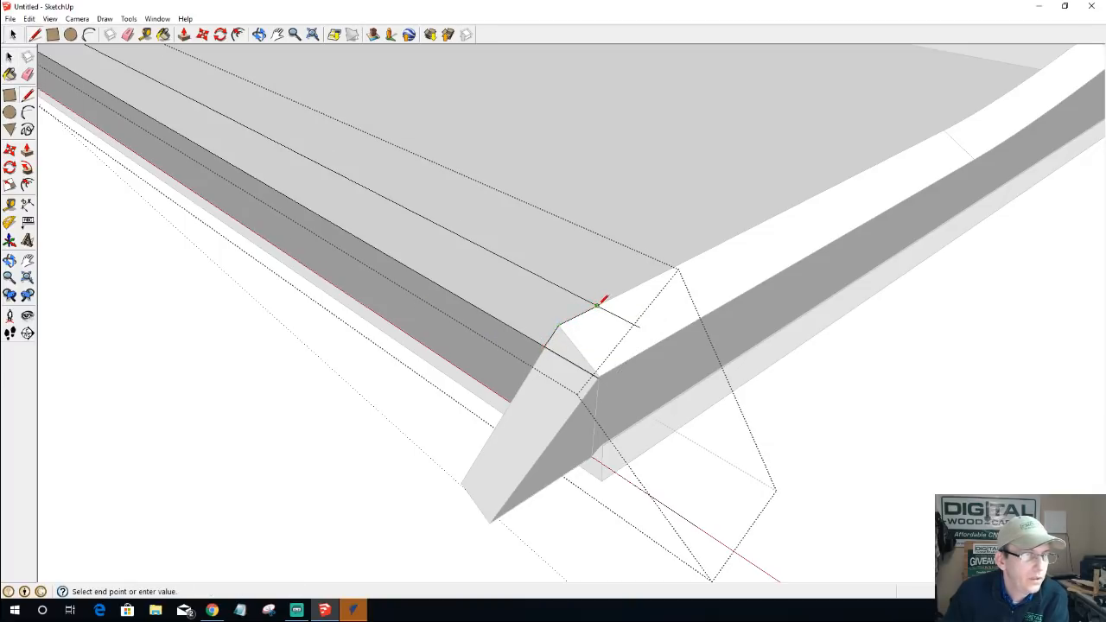
click(634, 326)
key(space)
click(619, 318)
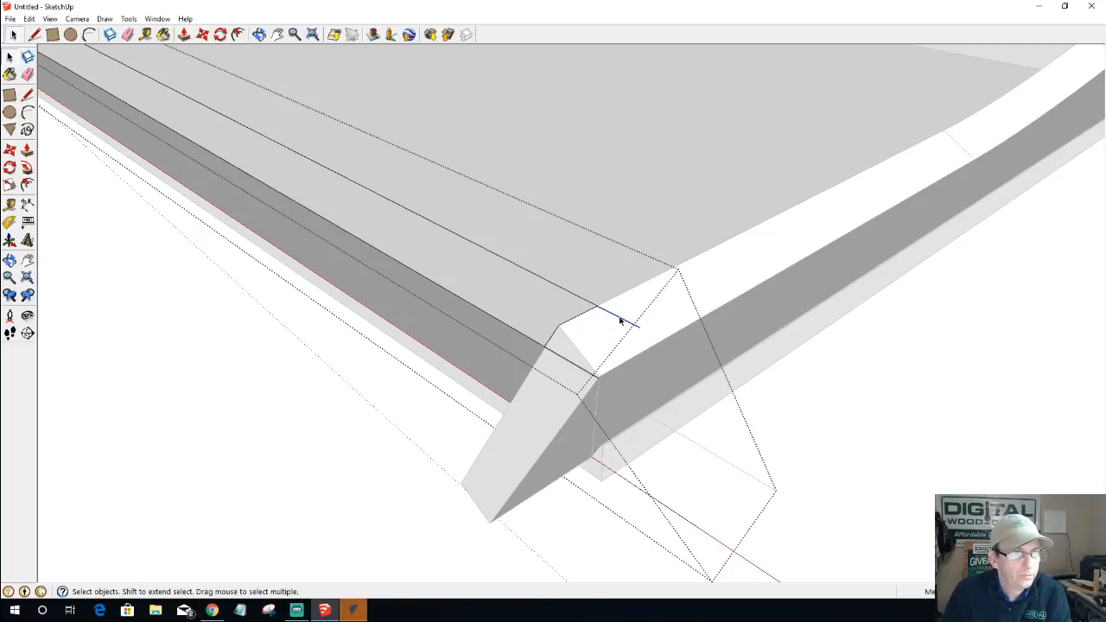
key(Delete)
- Open the end panel component and delete the inner bottom edge of its end that overhangs the side board
scroll(607, 378, up, 1)
middle_drag(336, 471, 844, 524)
scroll(683, 306, up, 5)
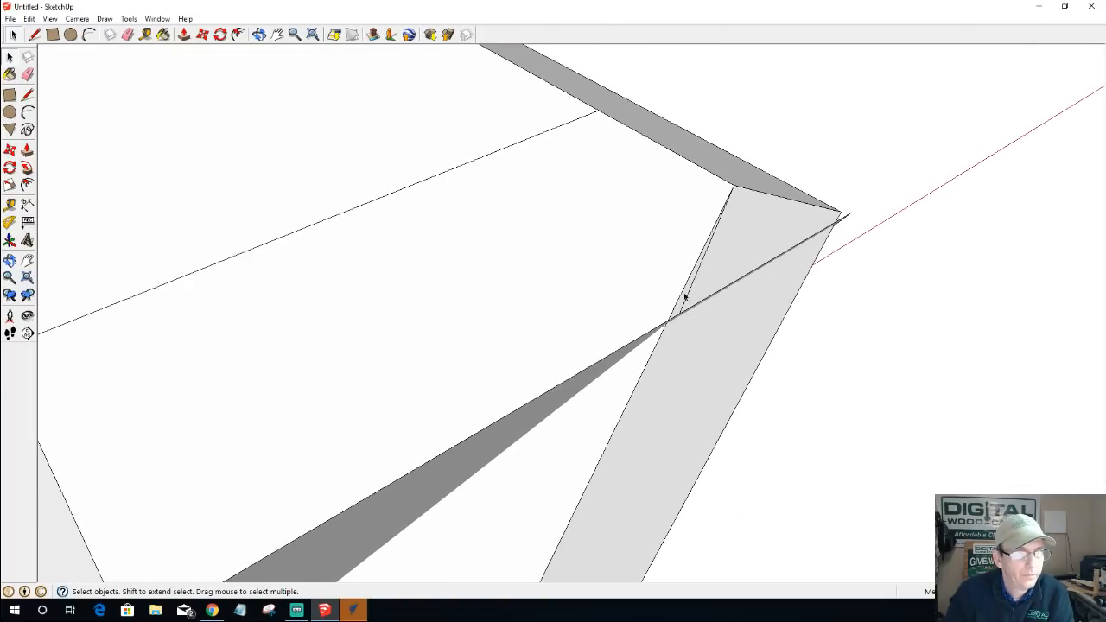
click(688, 297)
click(649, 390)
double_click(648, 390)
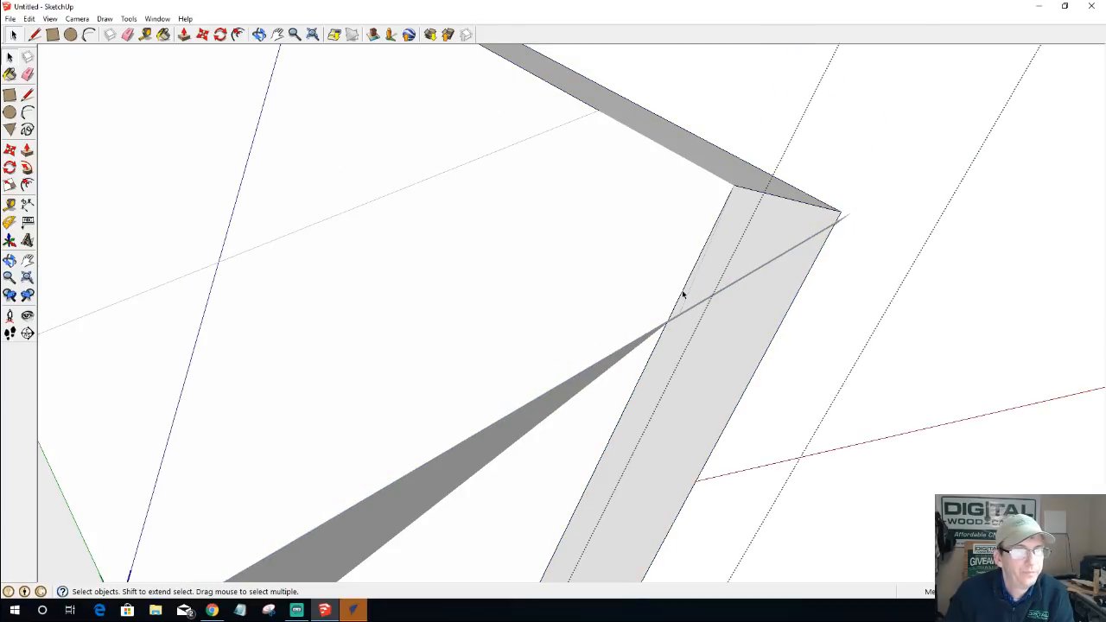
middle_drag(682, 298, 516, 484)
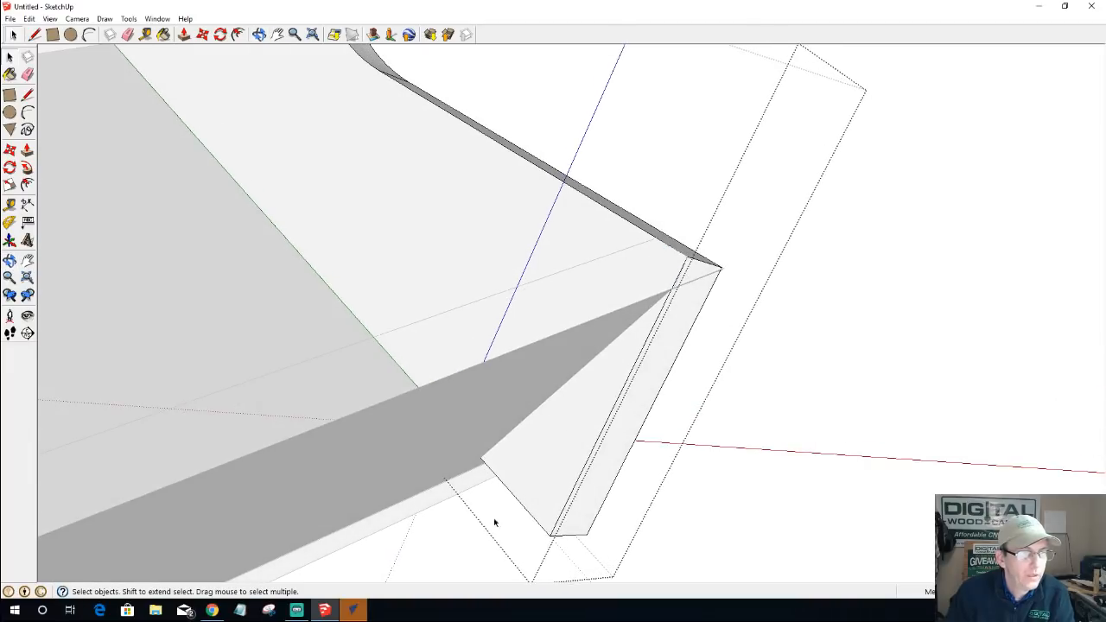
click(514, 495)
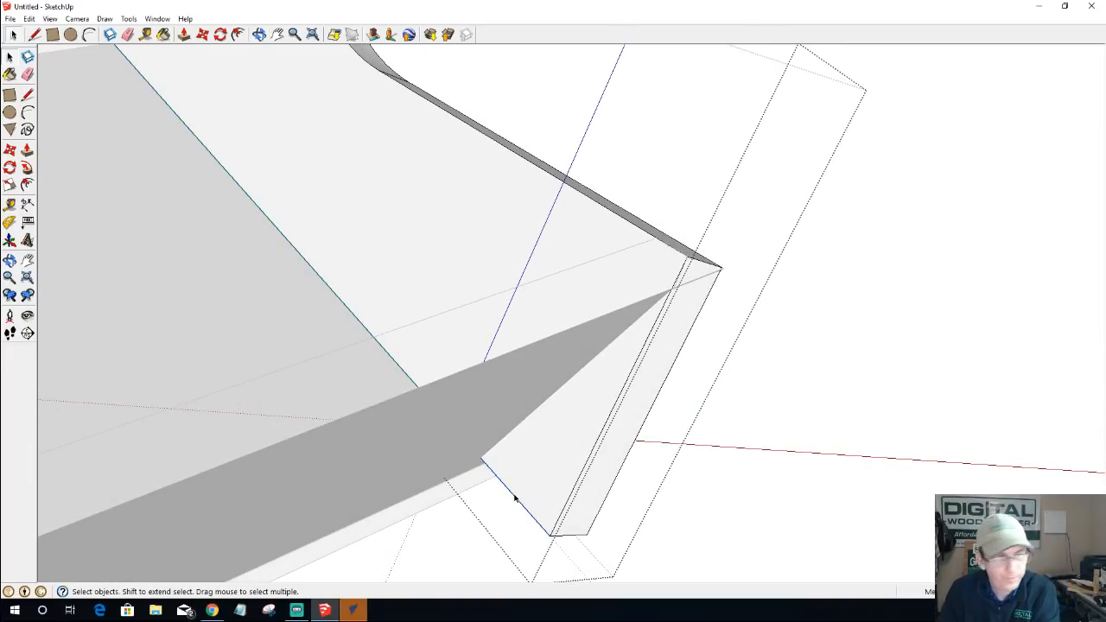
key(Delete)
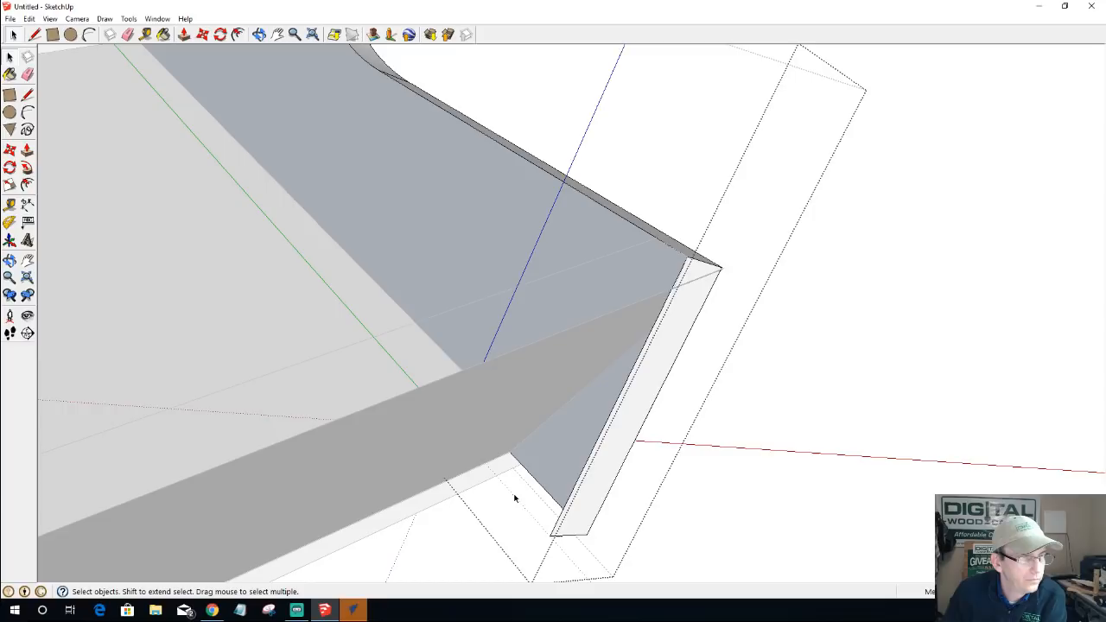
- Delete the inner and outer upright edges at the end panel's end and its outer bottom edge, and close the component
click(561, 518)
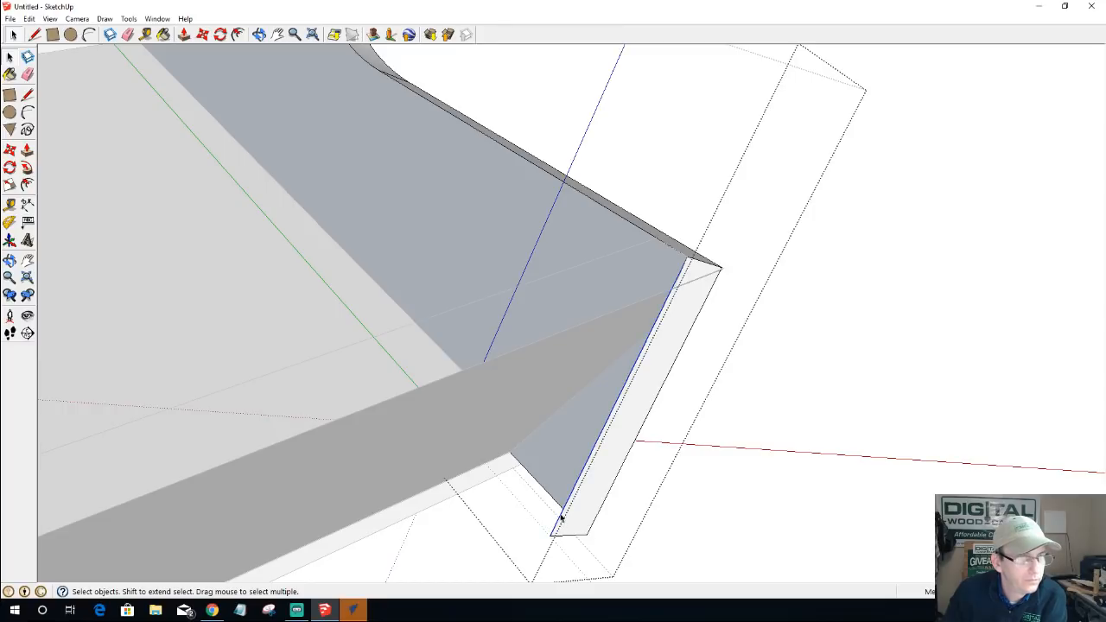
key(Delete)
click(598, 512)
key(Delete)
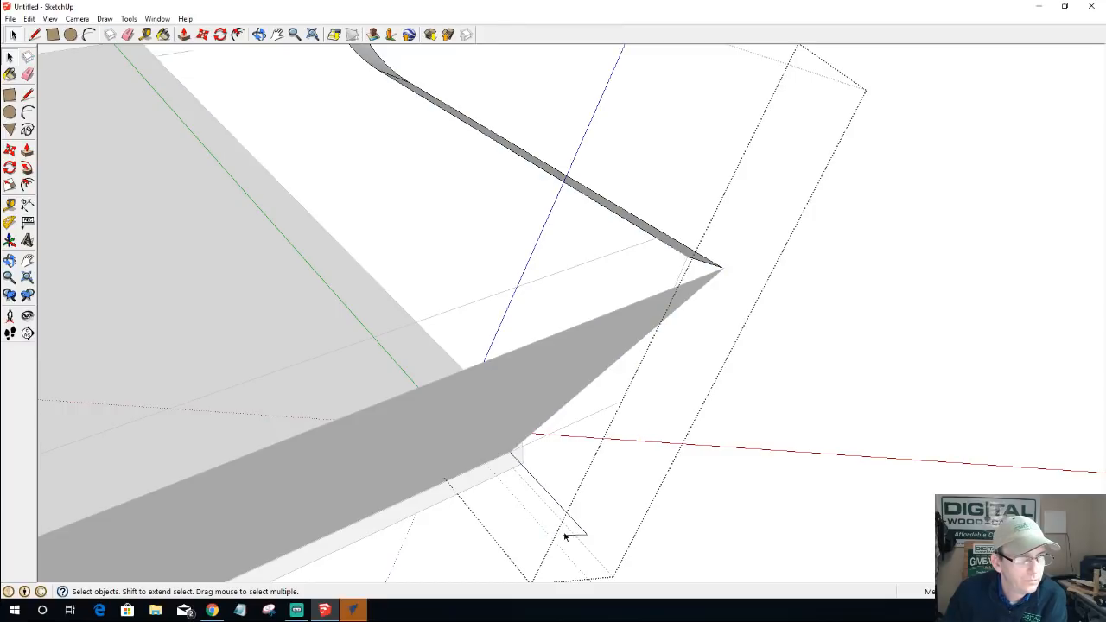
click(552, 498)
key(Delete)
middle_drag(617, 412, 501, 498)
scroll(510, 482, down, 2)
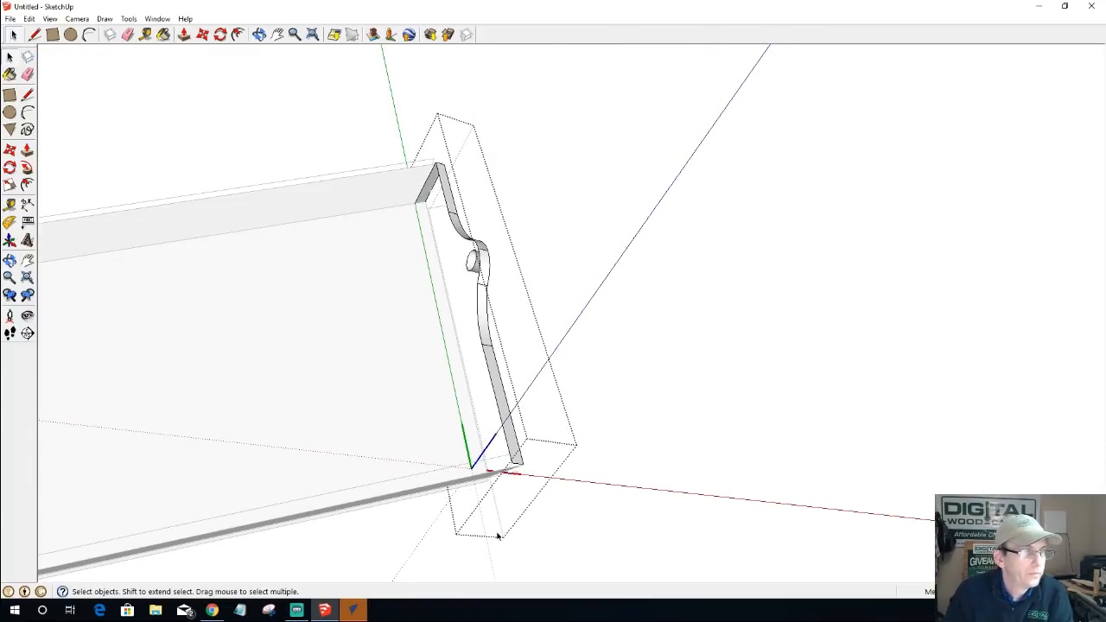
click(694, 471)
- Examine the opposite corner where the end panel's top edge meets the side board, checking which component each edge belongs to
middle_drag(477, 500, 809, 403)
scroll(791, 342, up, 8)
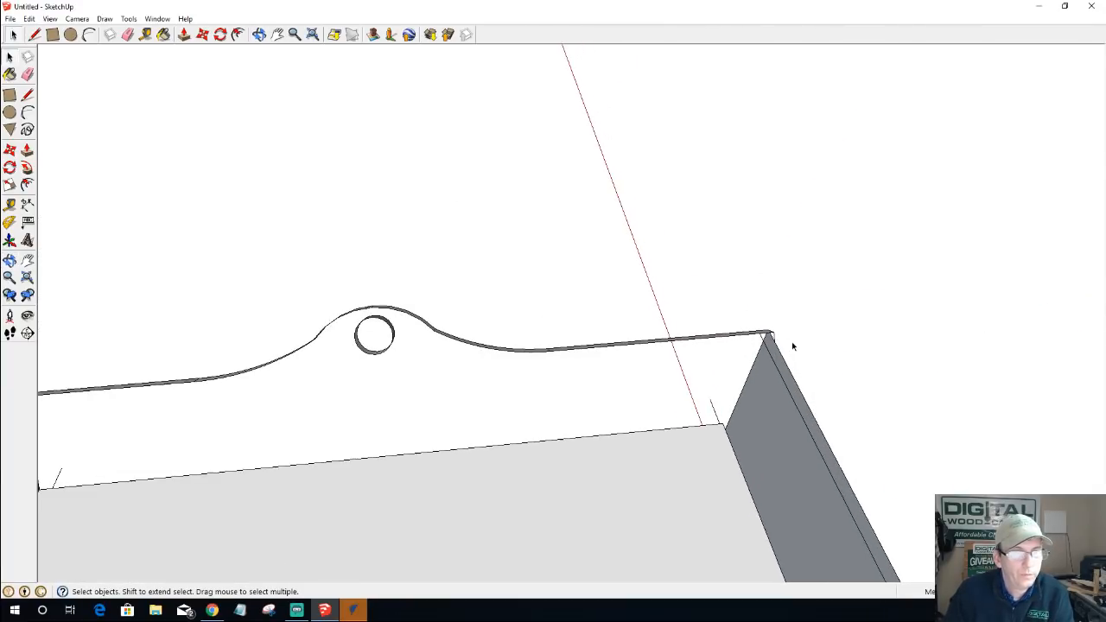
scroll(771, 342, up, 2)
click(731, 328)
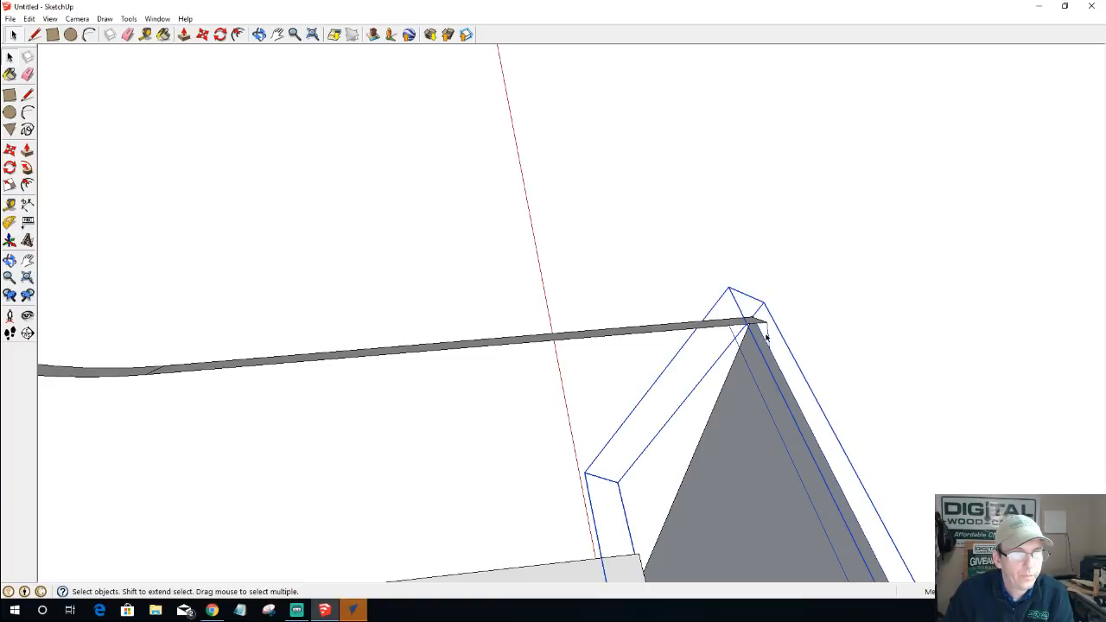
click(804, 319)
double_click(744, 328)
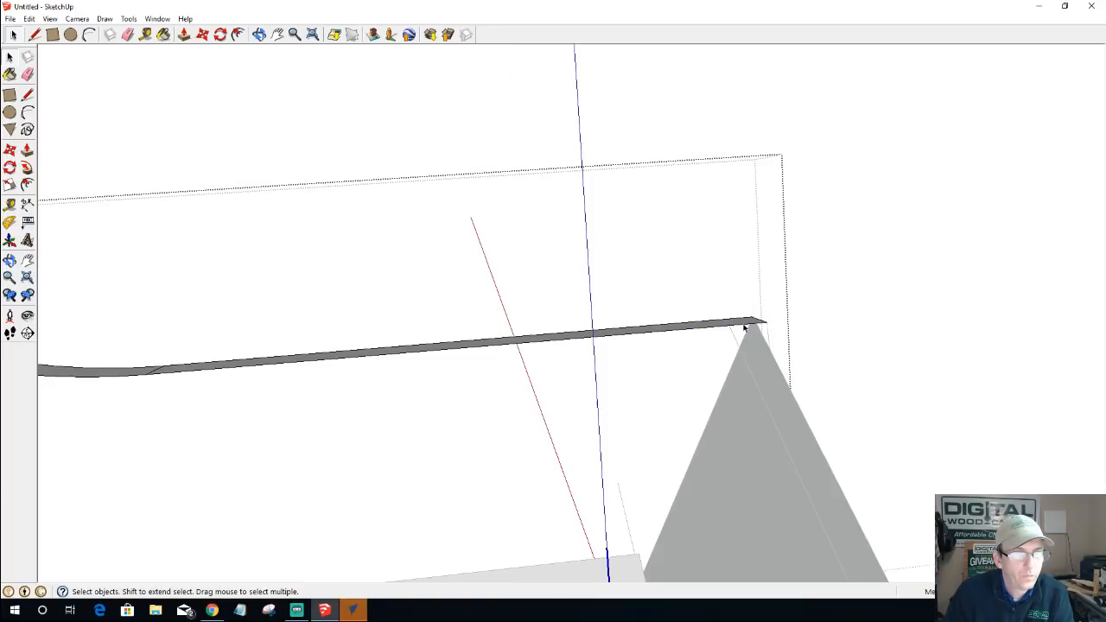
click(760, 326)
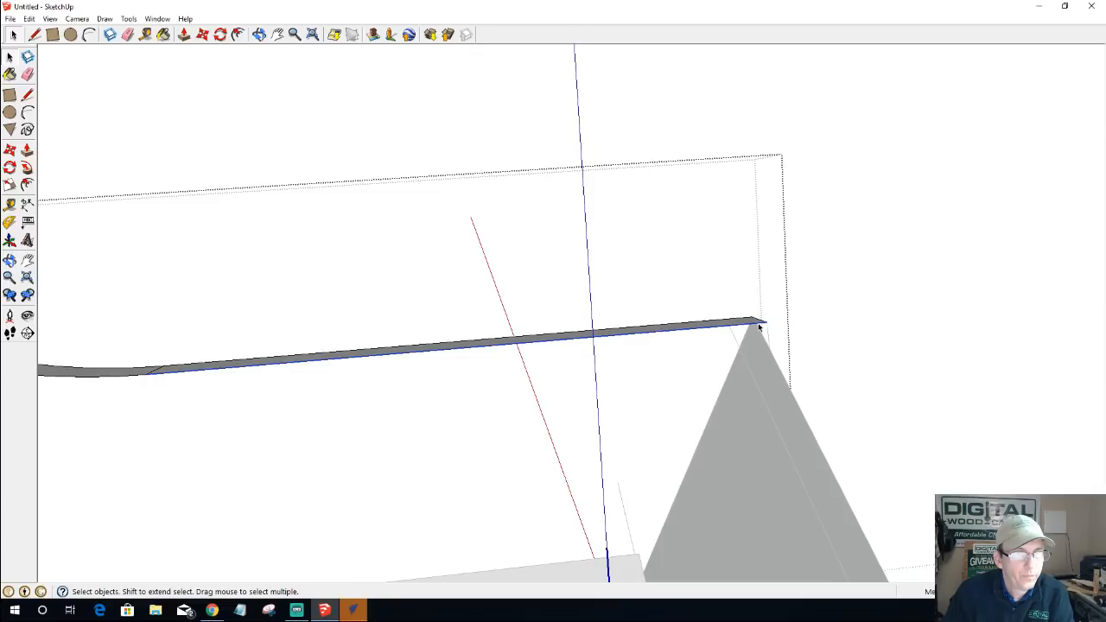
scroll(759, 327, up, 6)
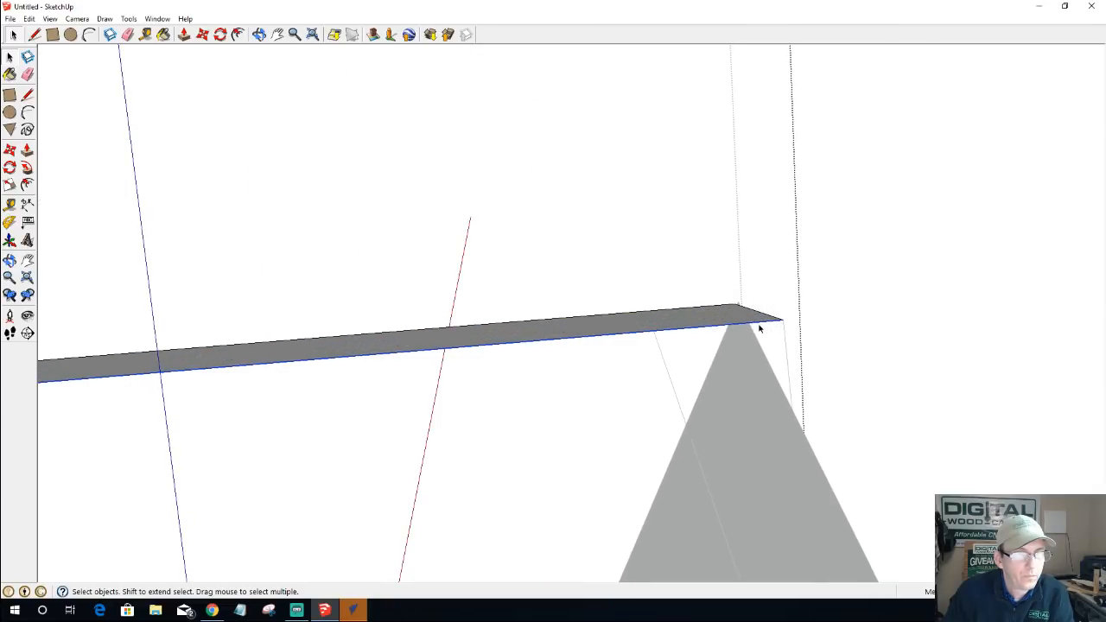
scroll(807, 382, down, 4)
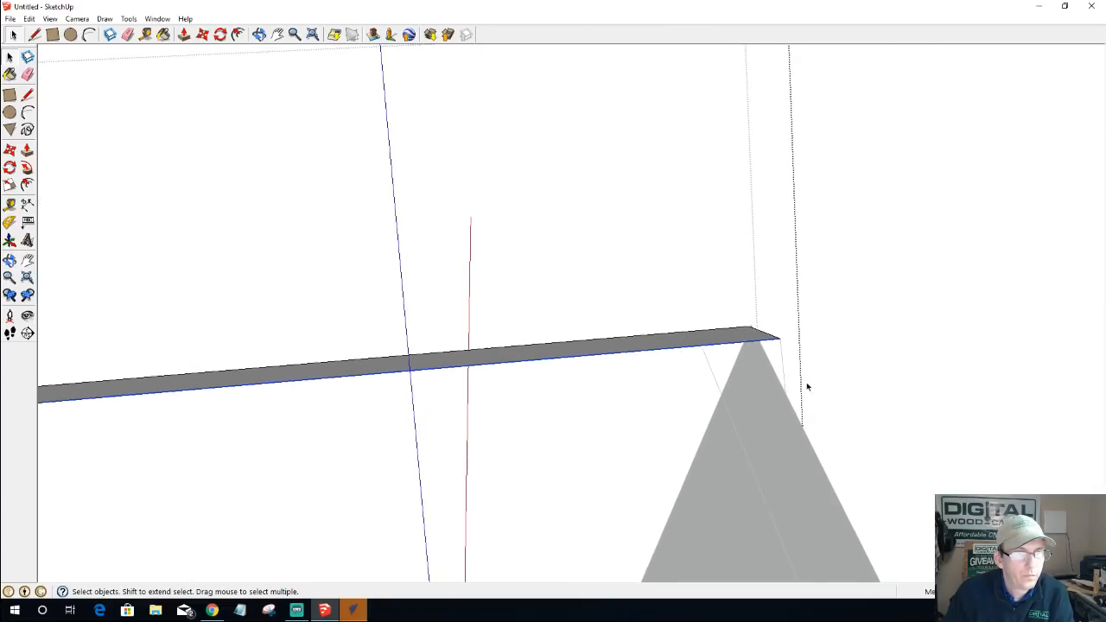
click(849, 370)
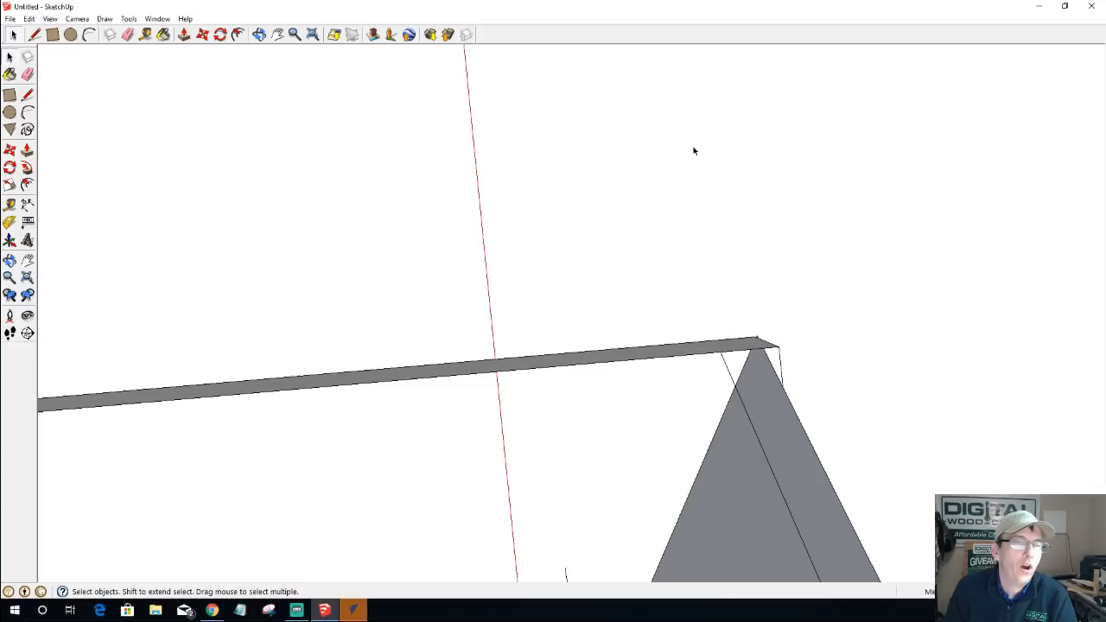
click(277, 35)
click(293, 34)
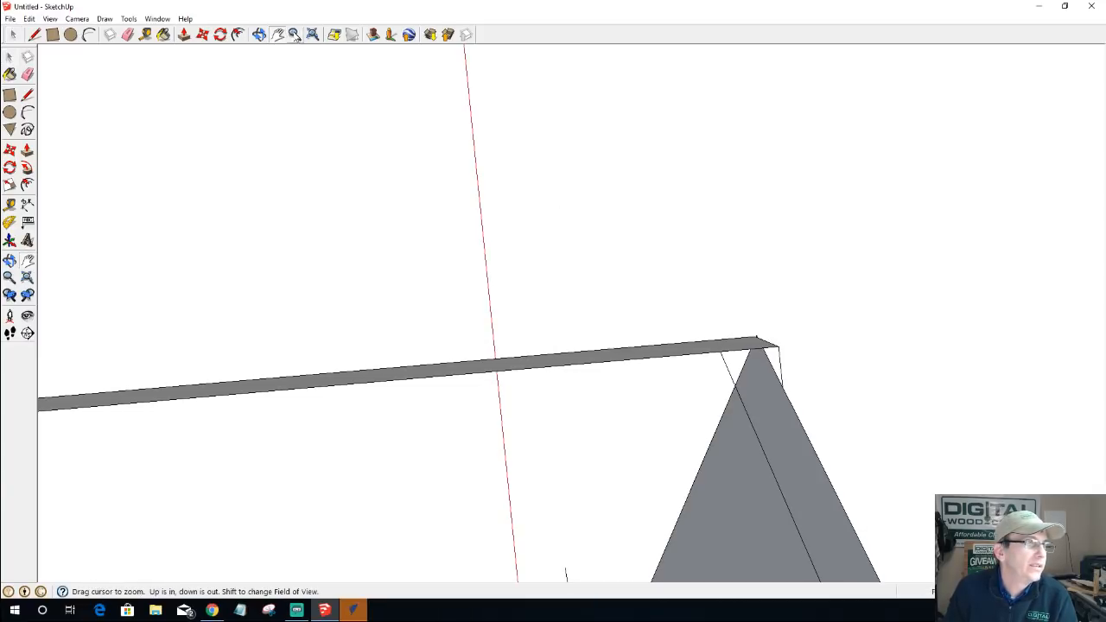
right_click(656, 316)
click(628, 322)
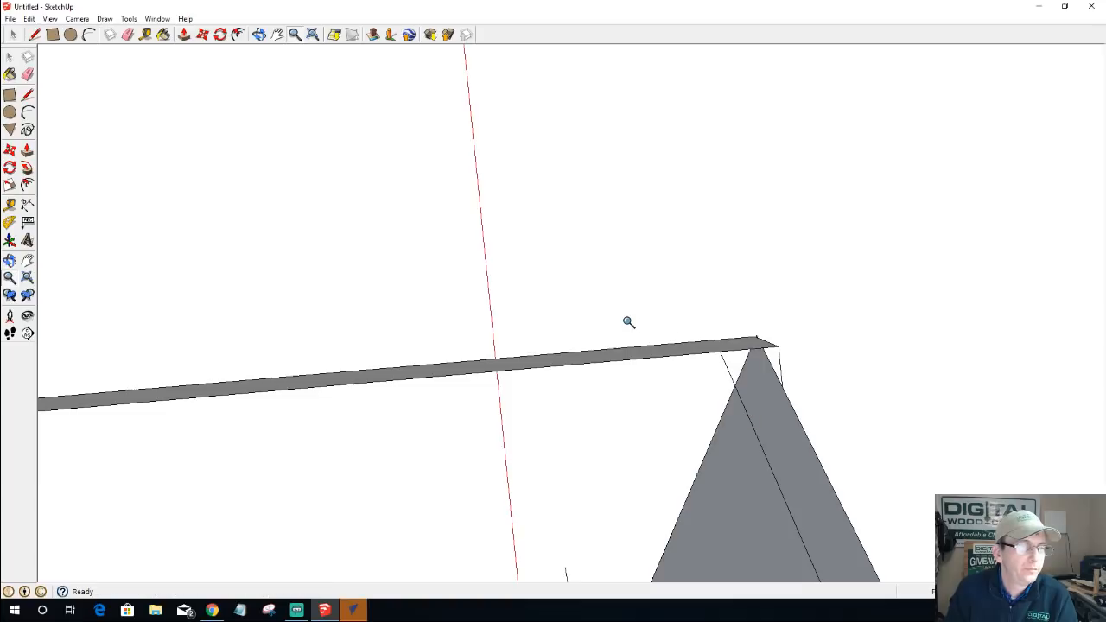
key(space)
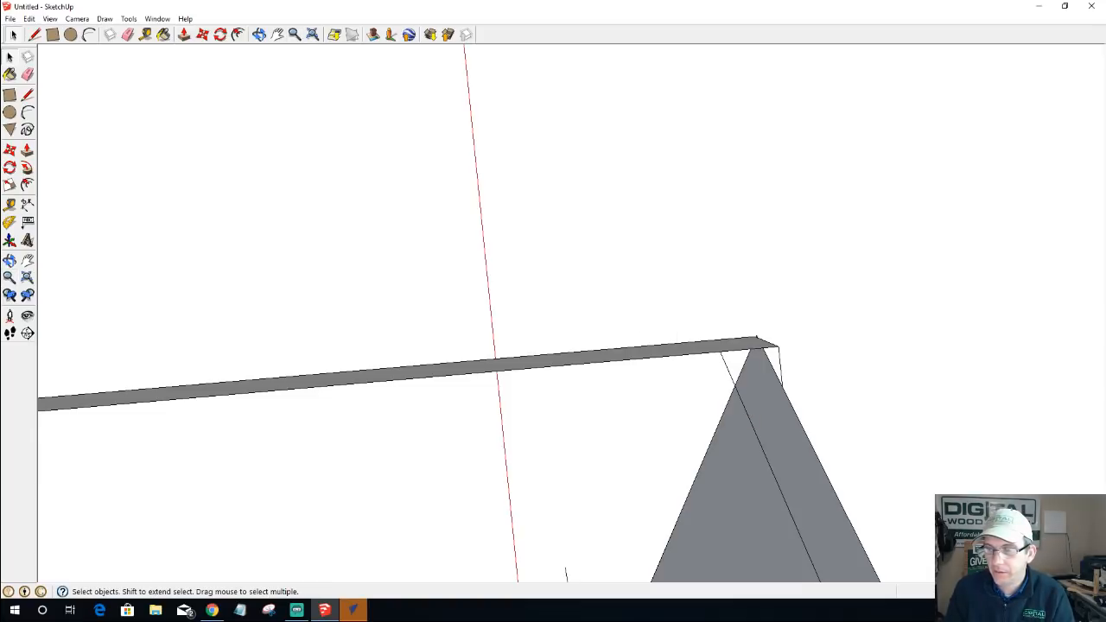
key(alt+Tab)
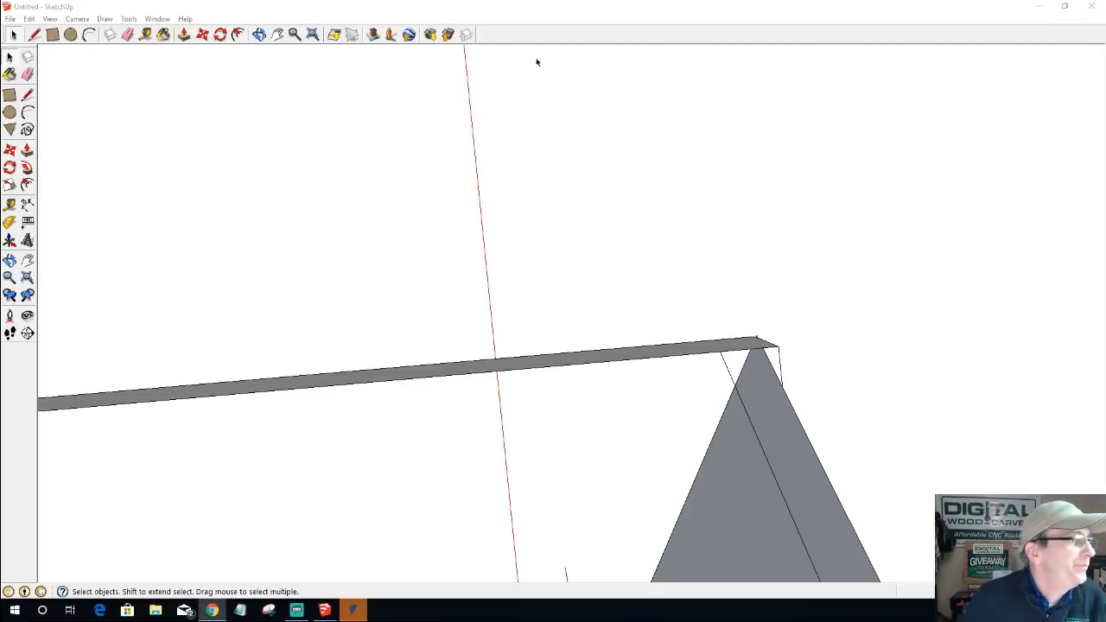
click(18, 36)
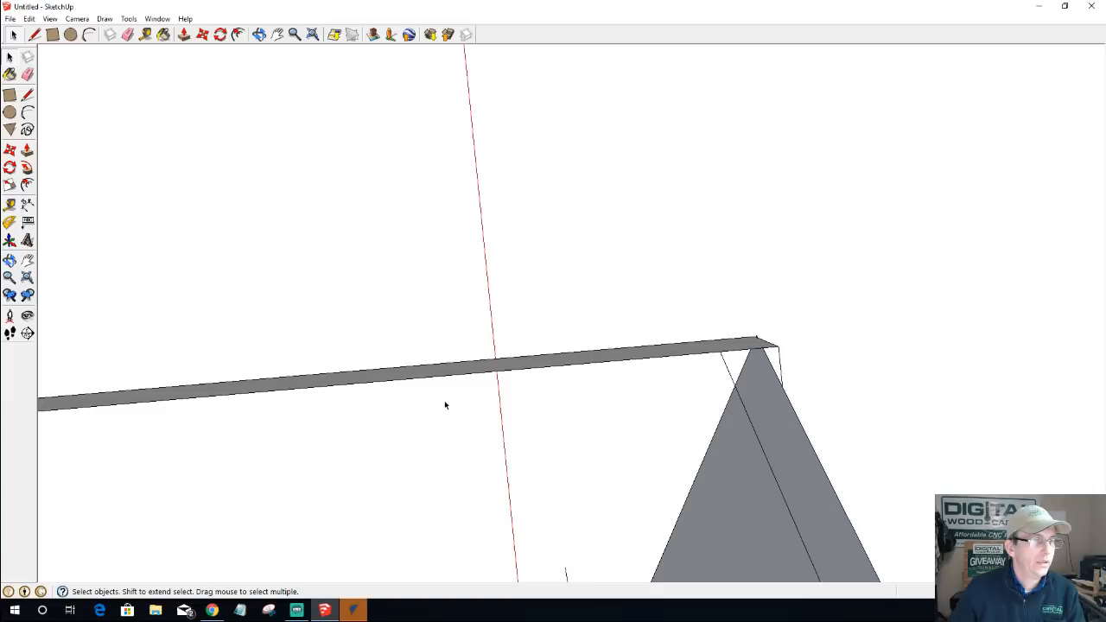
- Inspect the whole tray and its corner joints from several angles, inside and outside
click(259, 35)
drag(476, 398, 701, 286)
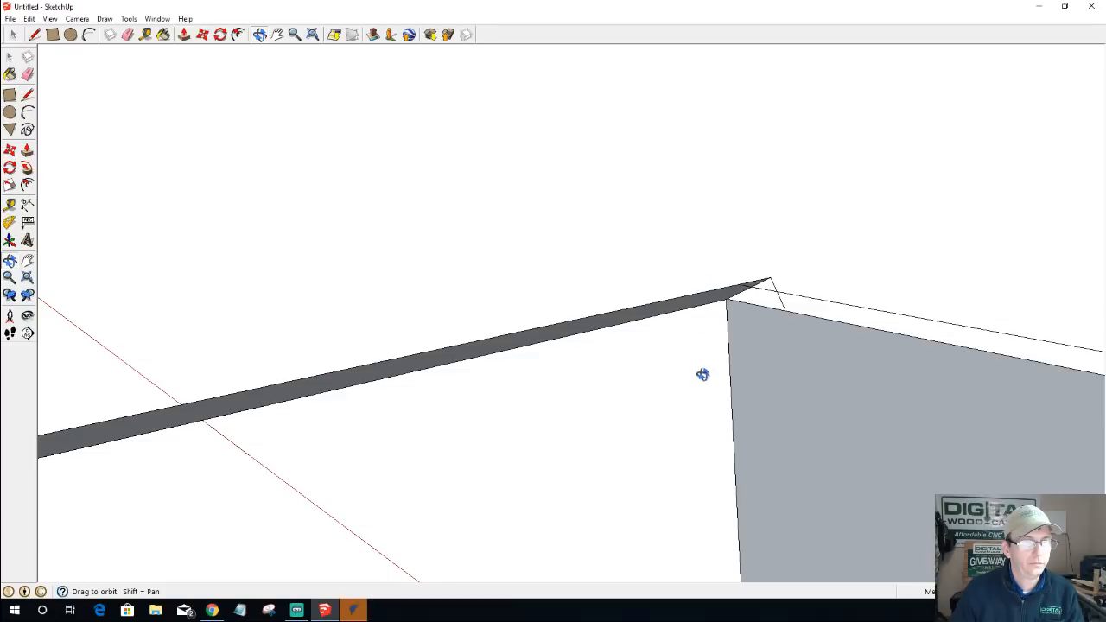
click(311, 35)
middle_drag(474, 263, 240, 390)
middle_drag(385, 388, 233, 346)
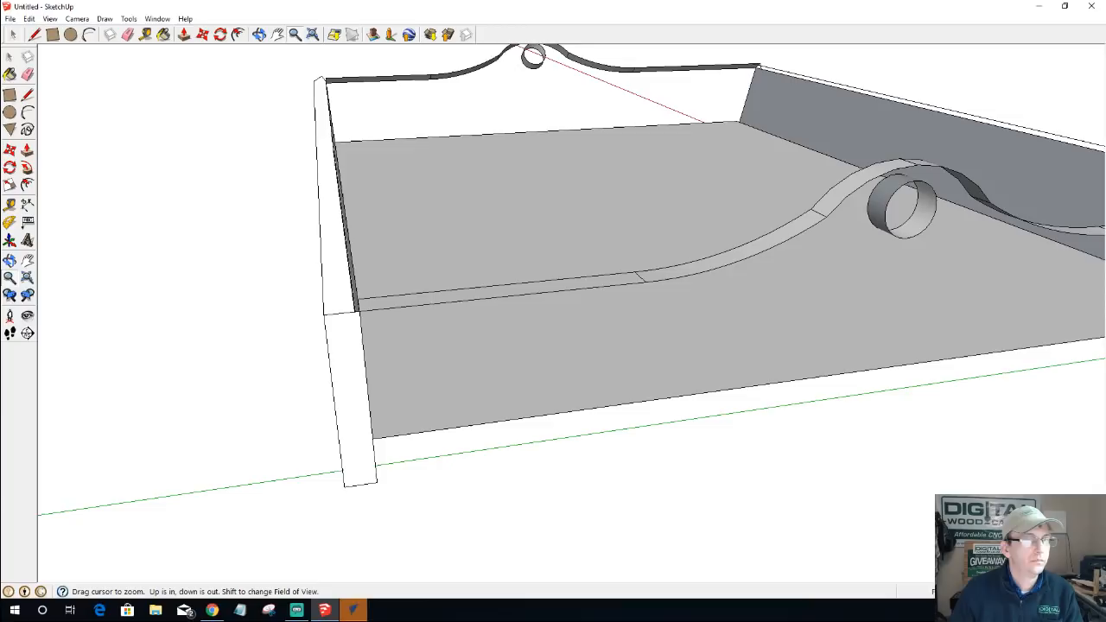
middle_drag(907, 250, 412, 254)
scroll(671, 259, down, 3)
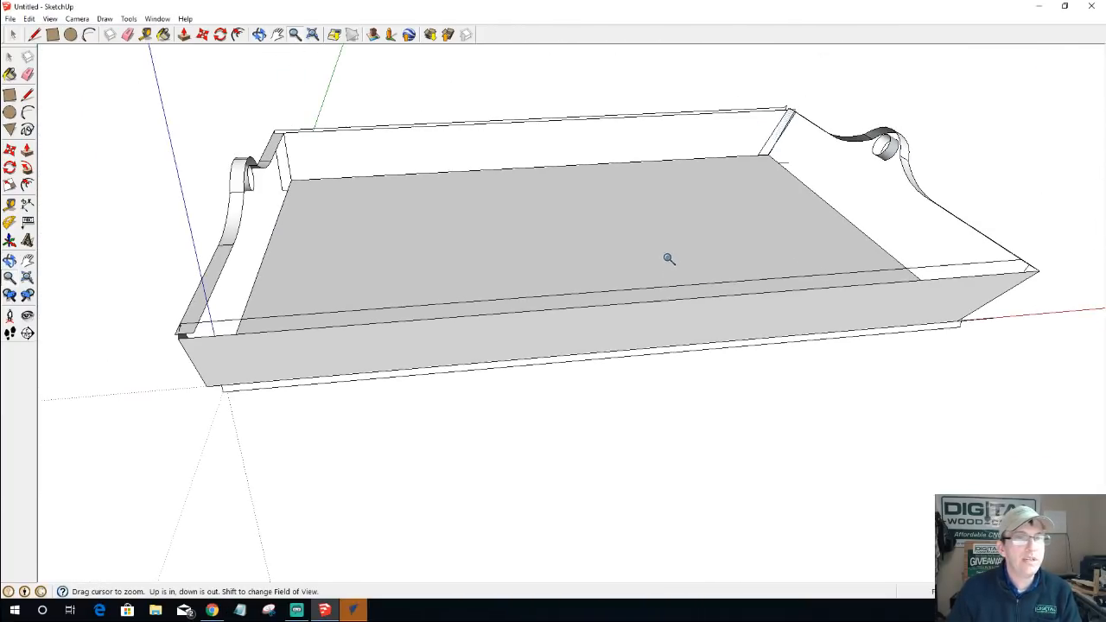
middle_drag(948, 278, 855, 297)
scroll(873, 206, up, 3)
middle_drag(875, 219, 869, 288)
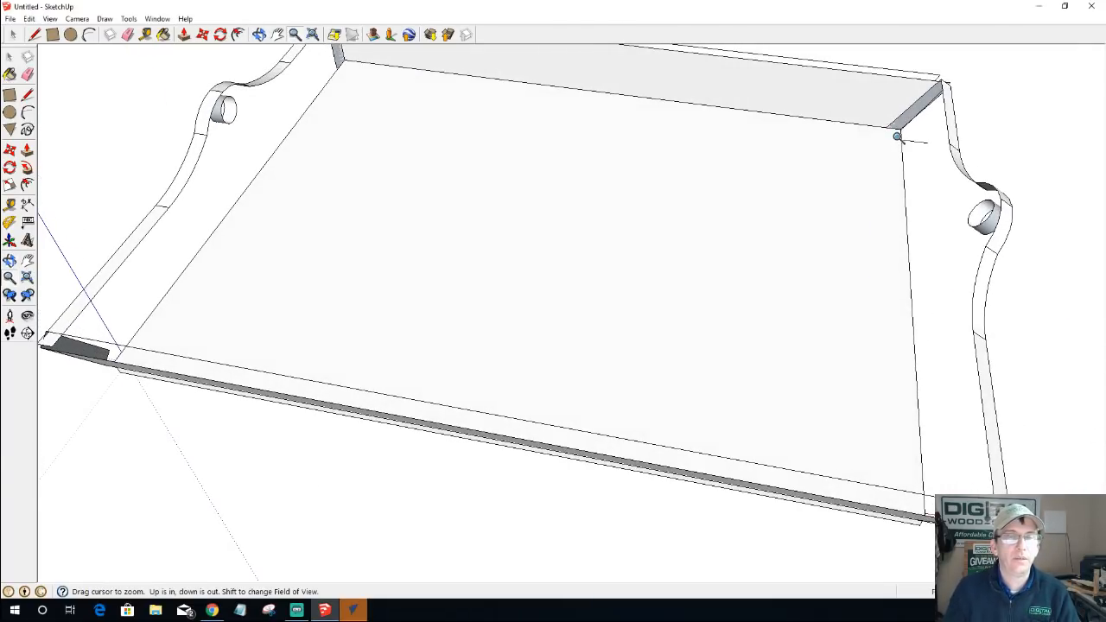
scroll(861, 365, down, 3)
middle_drag(861, 365, 323, 308)
- Open the side board component and draw lines on its inner side down one end joint, along the bottom and up the other end
key(z)
key(space)
click(337, 188)
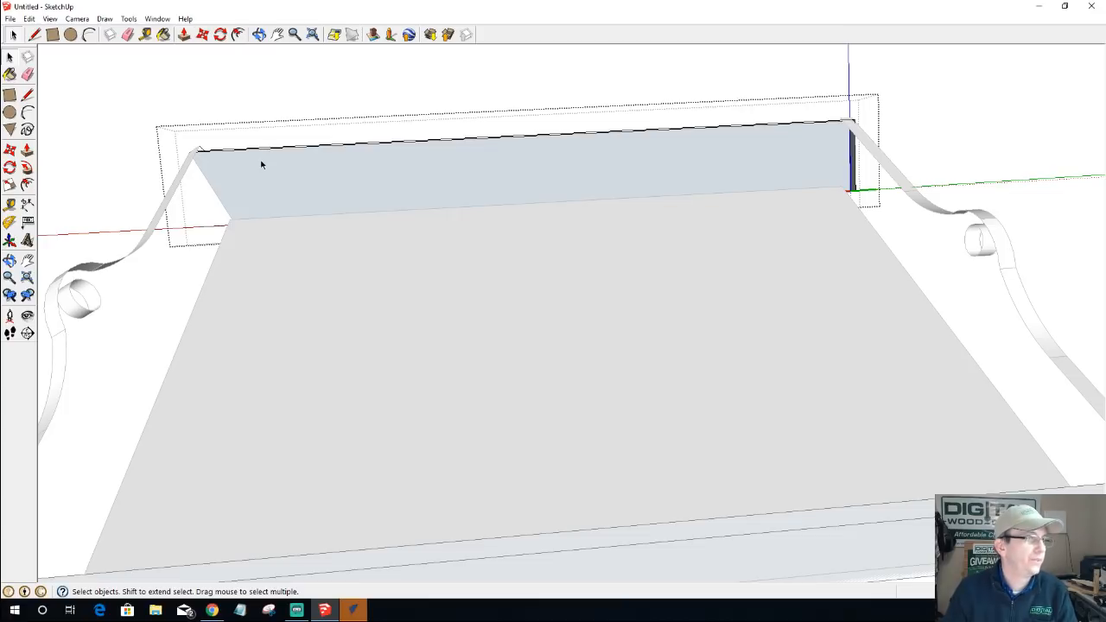
click(34, 35)
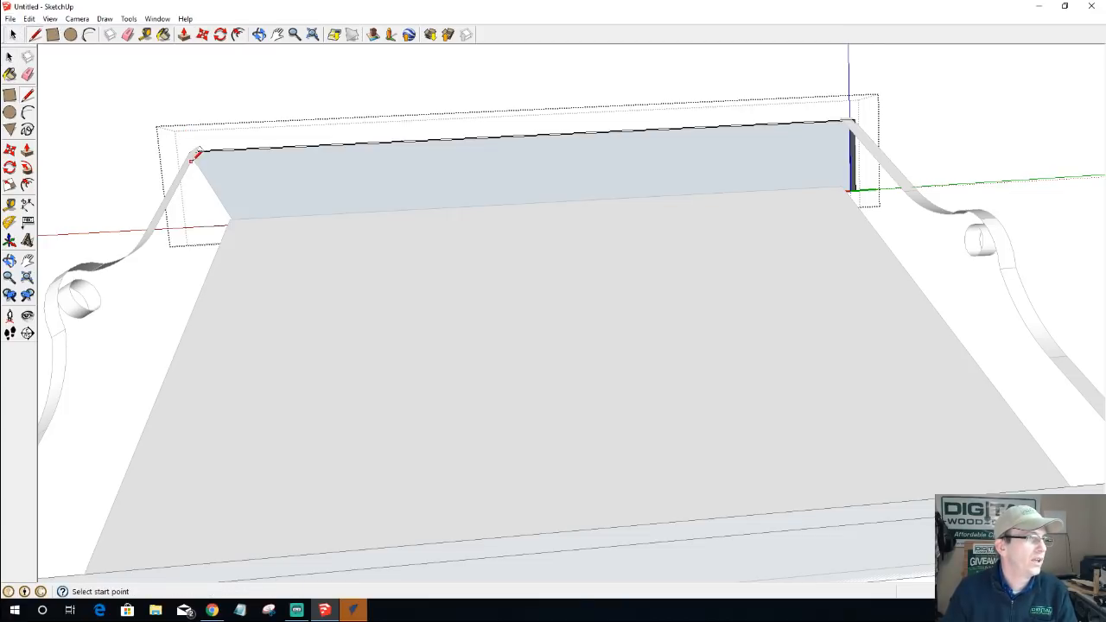
click(197, 151)
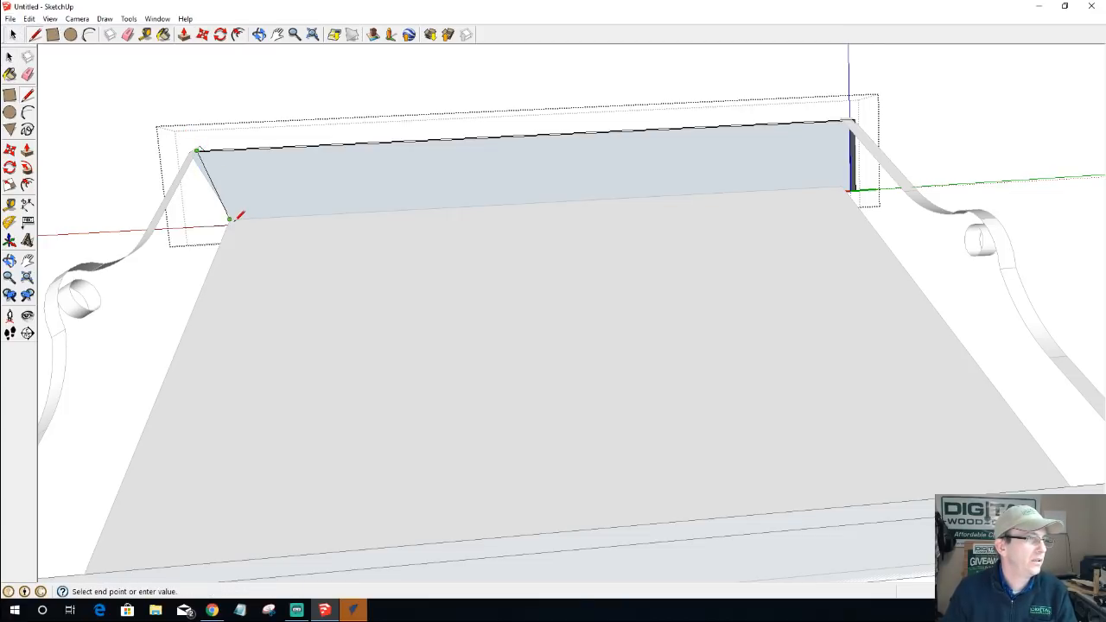
click(229, 218)
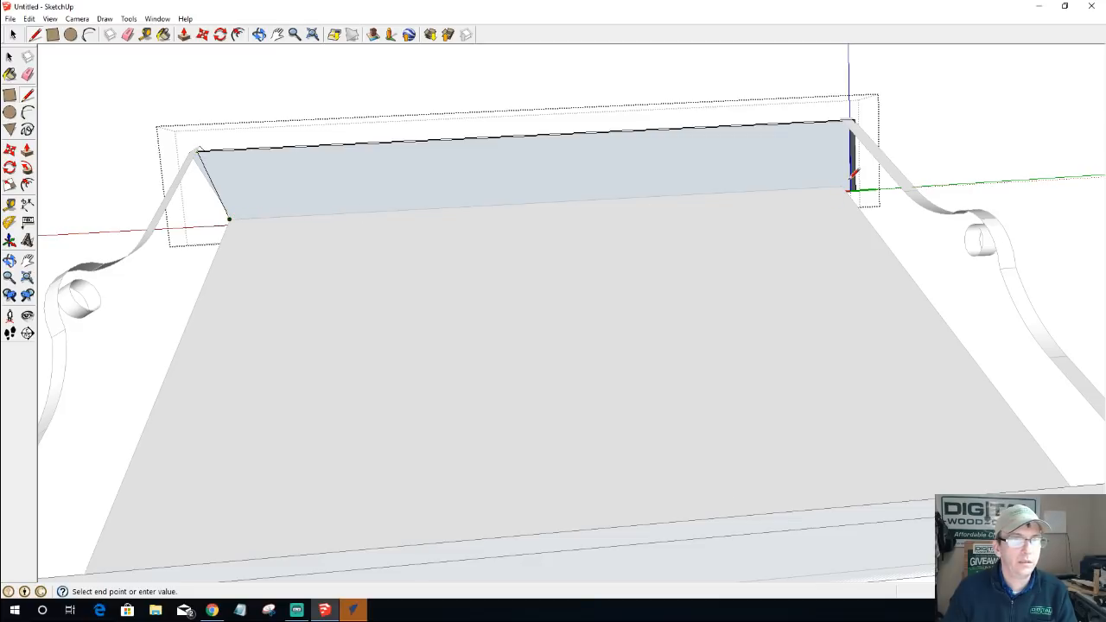
click(842, 185)
click(843, 121)
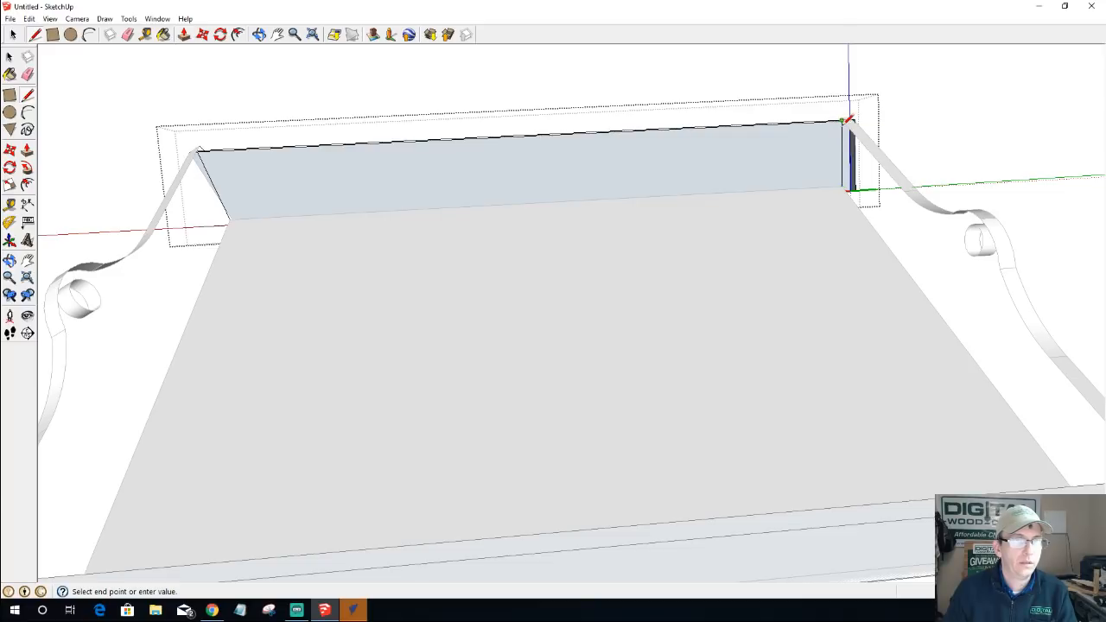
key(space)
- Examine the side board's inner outline and its end joints from several angles, and close the component
mouse_move(636, 210)
middle_down()
mouse_move(641, 267)
mouse_move(898, 336)
mouse_move(847, 295)
middle_up()
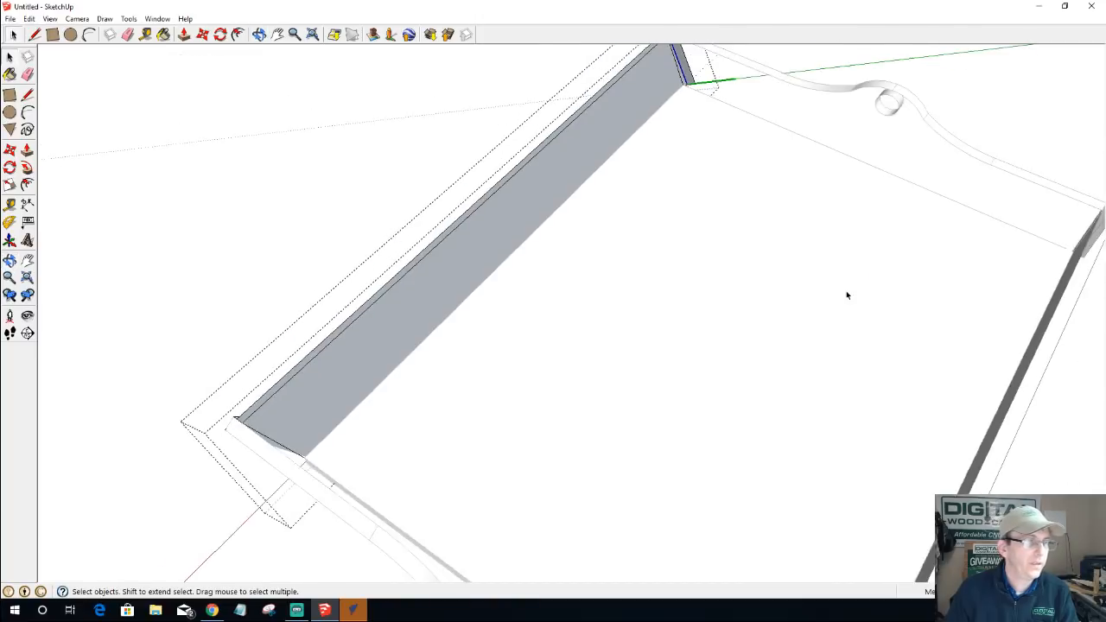
scroll(846, 295, down, 4)
mouse_move(625, 308)
middle_down()
mouse_move(772, 251)
mouse_move(737, 223)
mouse_move(472, 254)
mouse_move(340, 316)
mouse_move(379, 309)
mouse_move(397, 303)
mouse_move(336, 317)
mouse_move(330, 297)
middle_up()
scroll(400, 304, up, 6)
scroll(322, 292, down, 5)
scroll(320, 280, down, 3)
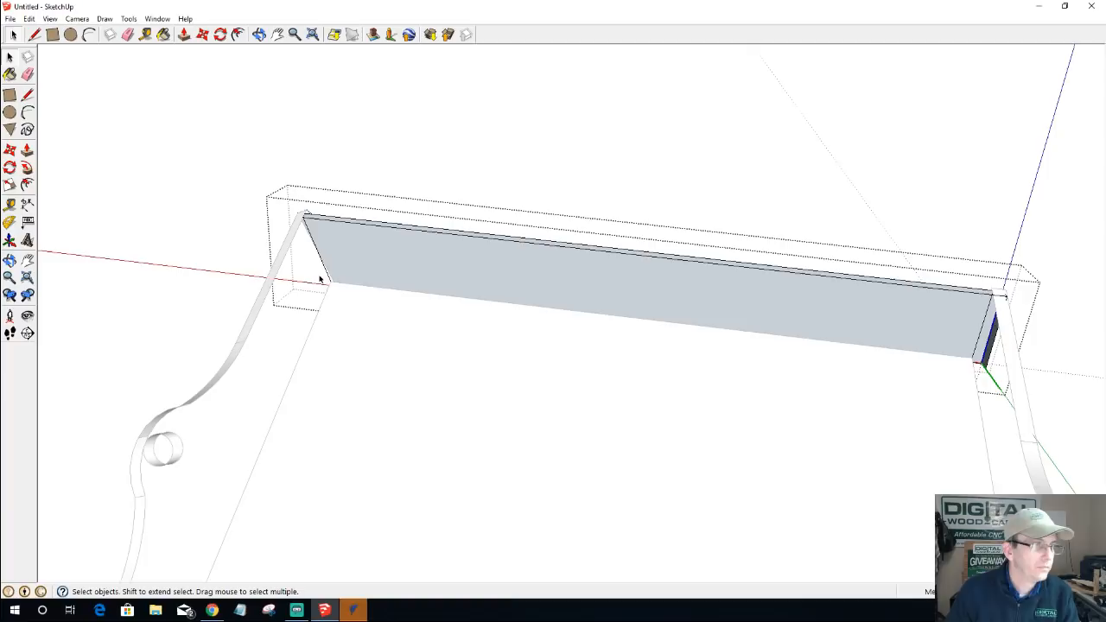
mouse_move(437, 355)
middle_down()
mouse_move(375, 337)
mouse_move(133, 338)
mouse_move(81, 325)
middle_up()
scroll(81, 326, down, 1)
mouse_move(204, 303)
middle_down()
mouse_move(297, 302)
mouse_move(337, 122)
middle_up()
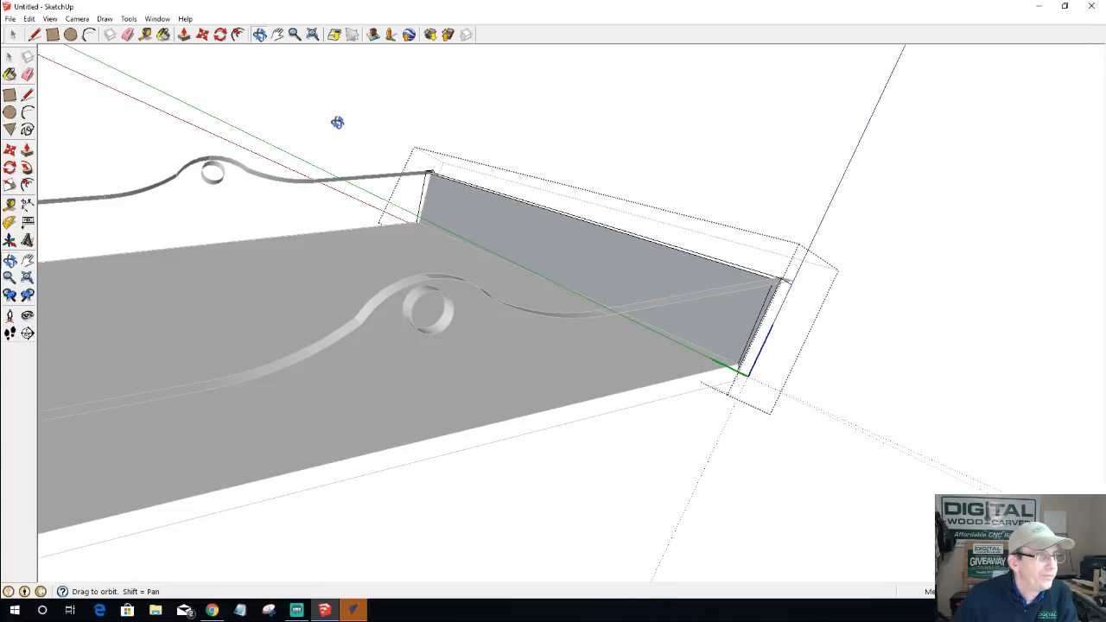
scroll(391, 229, down, 2)
mouse_move(291, 356)
middle_down()
mouse_move(366, 350)
mouse_move(6, 244)
middle_up()
middle_drag(648, 230, 172, 216)
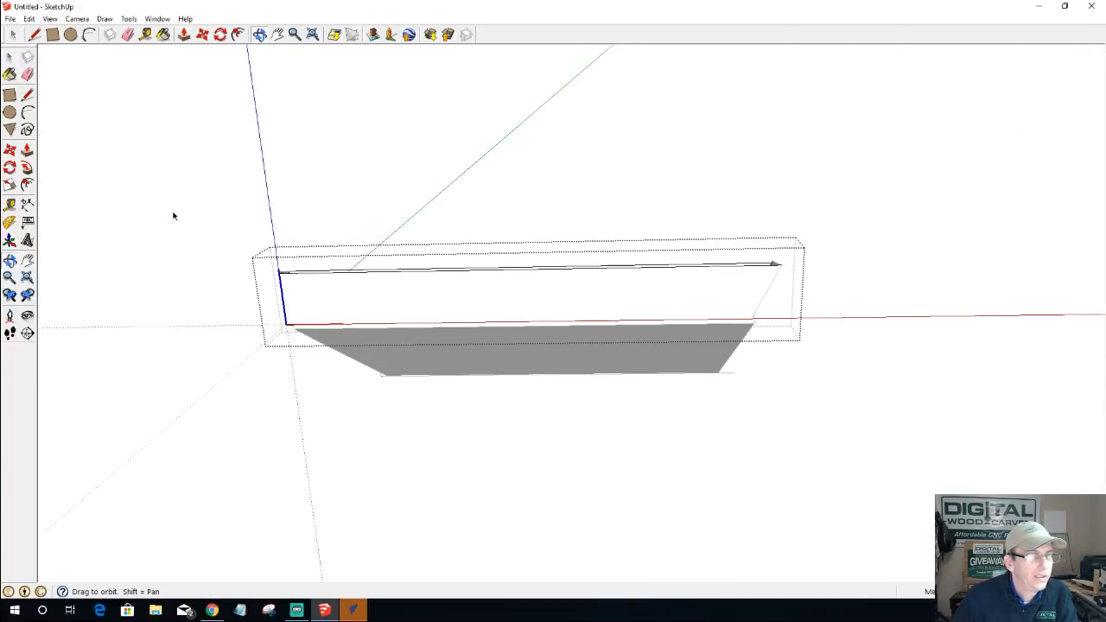
mouse_move(723, 273)
middle_down()
mouse_move(536, 308)
mouse_move(509, 377)
mouse_move(351, 473)
mouse_move(291, 451)
mouse_move(699, 368)
middle_up()
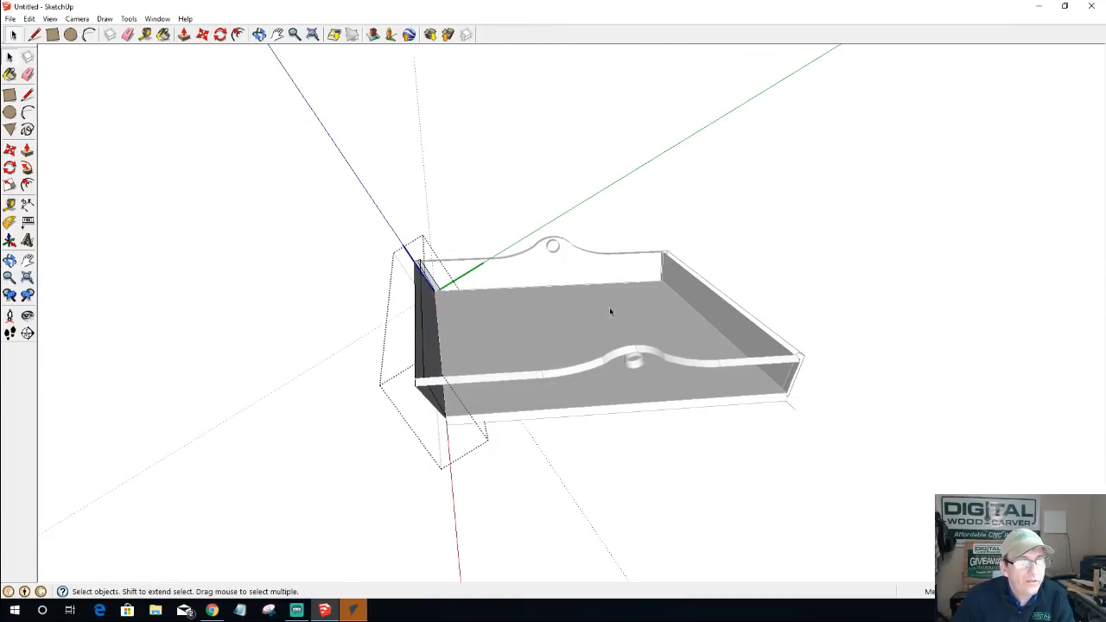
click(357, 494)
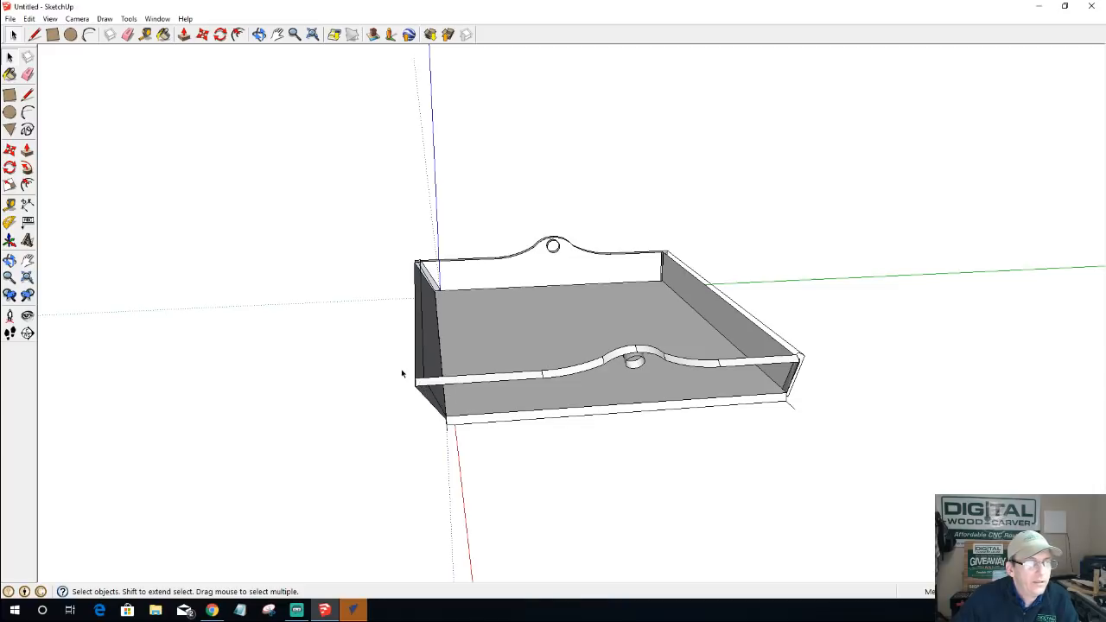
- Bring up the web page with the wooden serving tray photo, examine the tray's sloped sides and corner joints, and close the page
middle_drag(435, 420, 758, 411)
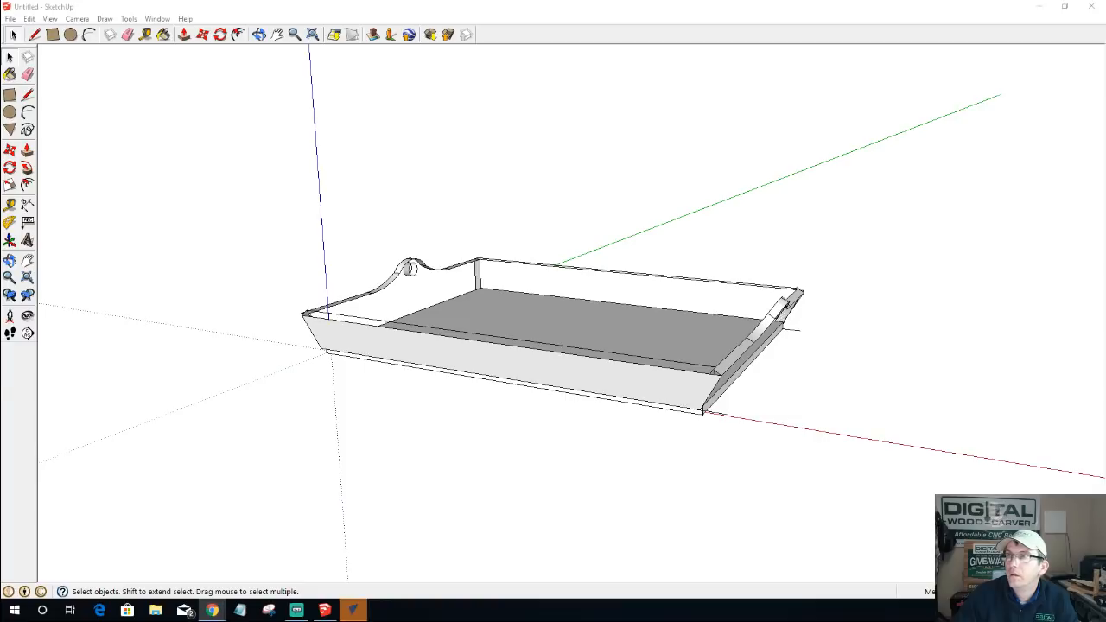
mouse_move(1104, 149)
mouse_down()
mouse_move(478, 165)
mouse_move(542, 89)
mouse_up()
scroll(581, 145, down, 2)
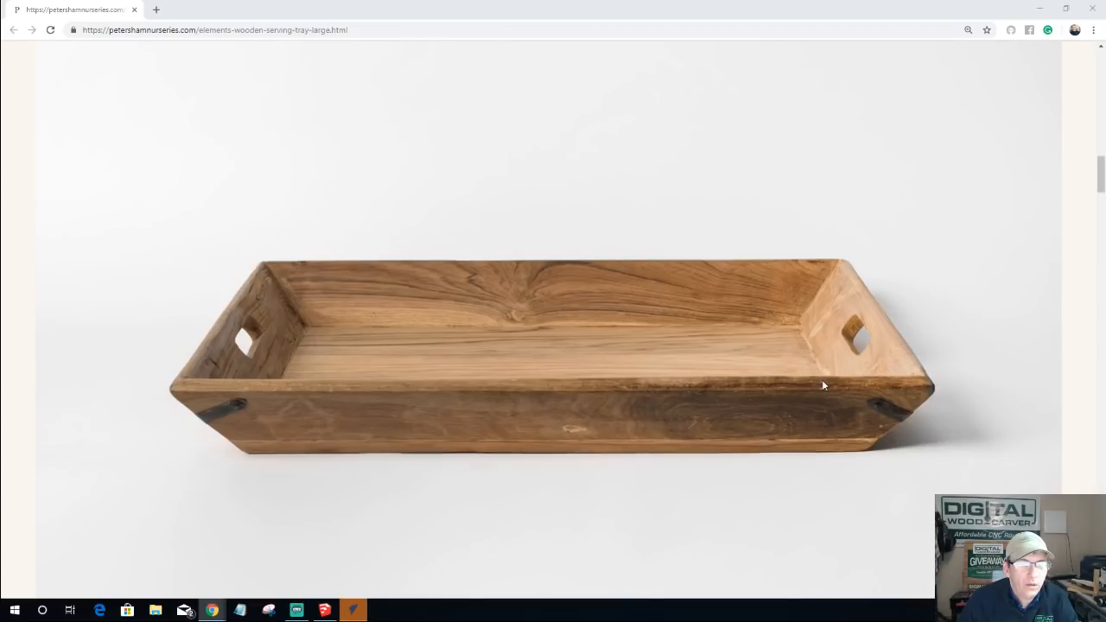
scroll(822, 385, down, 2)
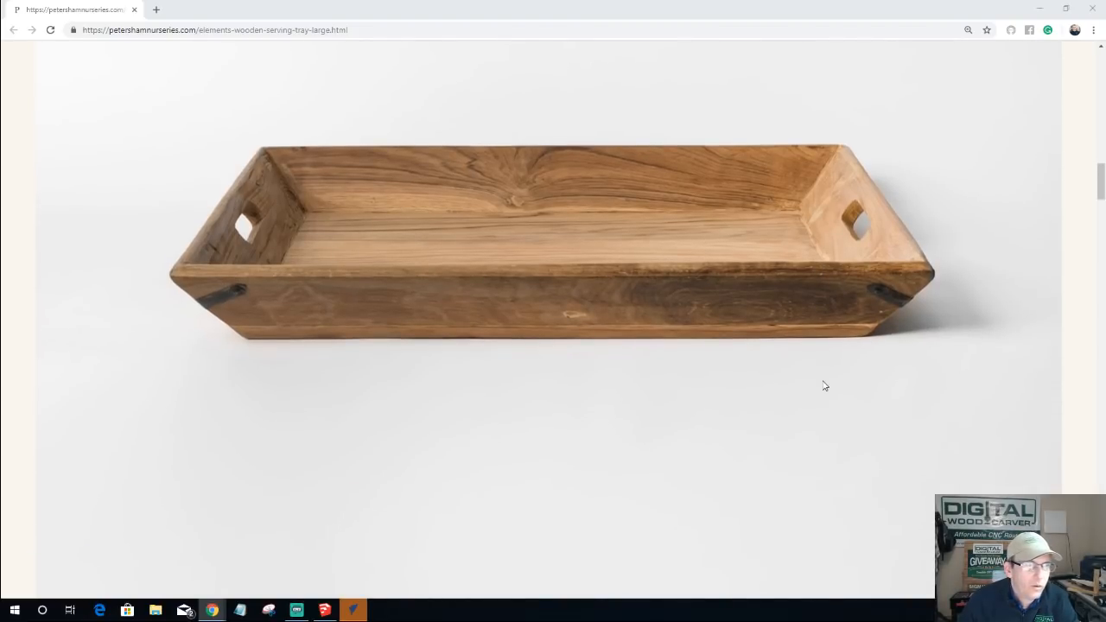
scroll(824, 385, up, 2)
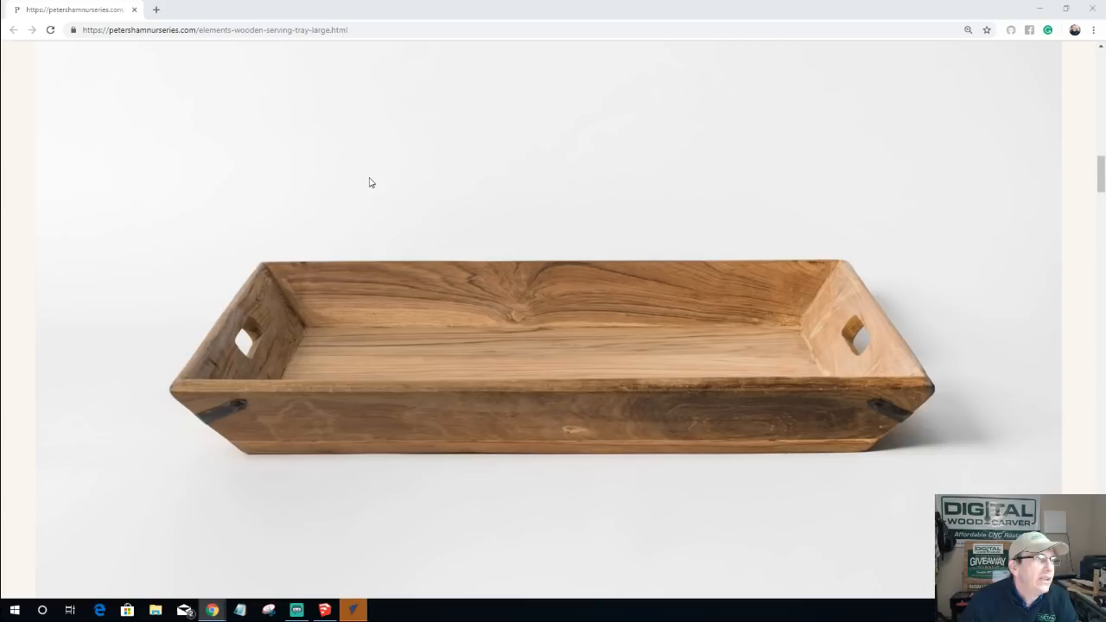
click(135, 10)
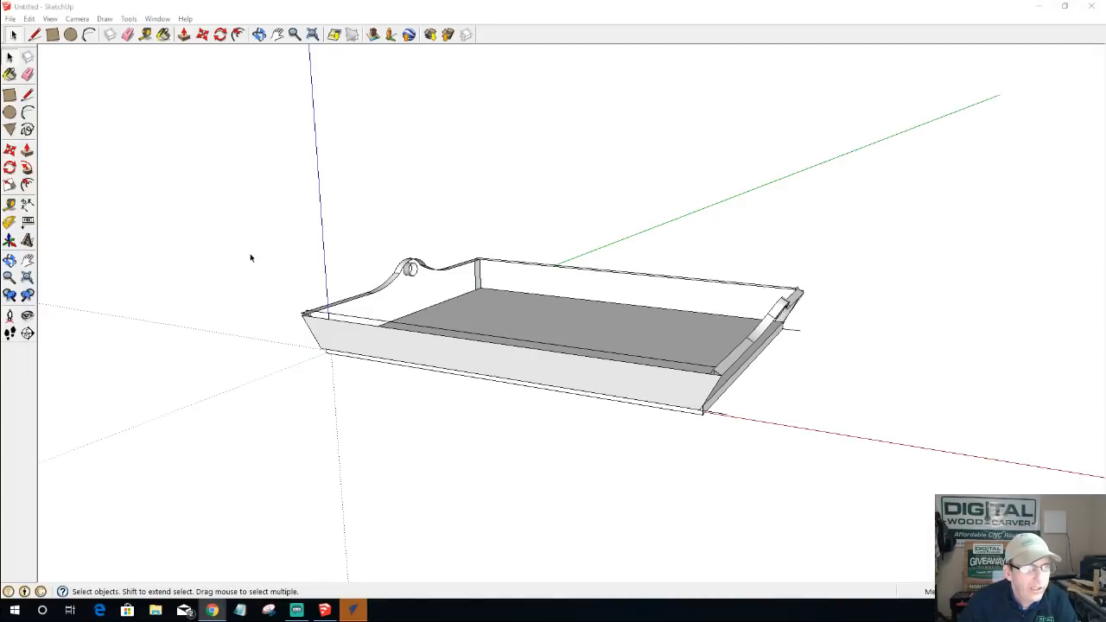
- Switch to VCarve Pro, skip its release notes and create a new file
click(1041, 9)
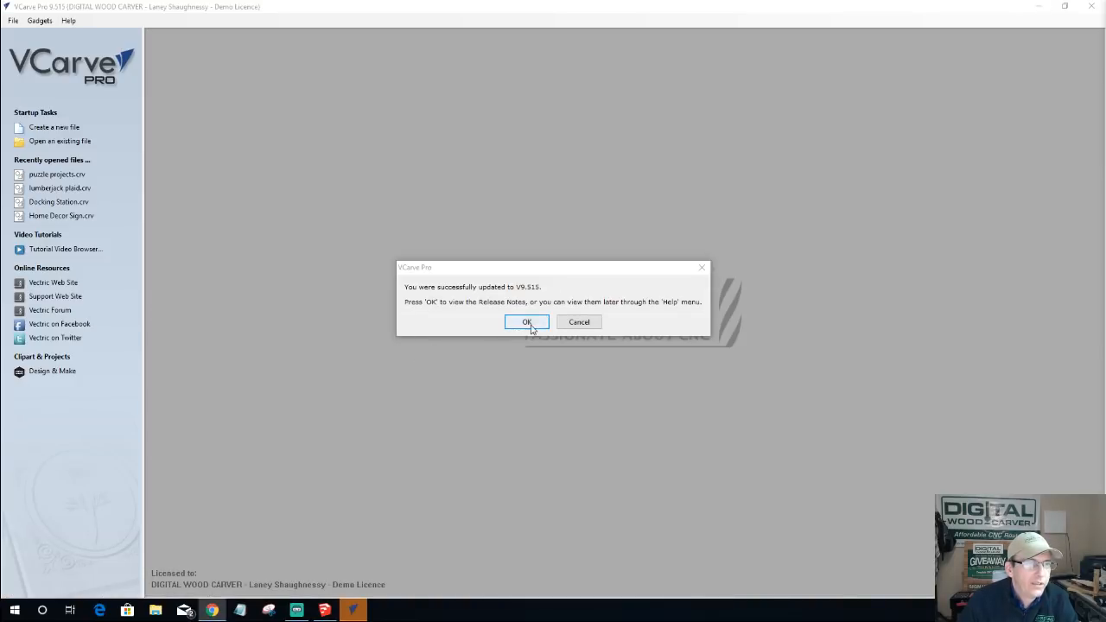
click(591, 325)
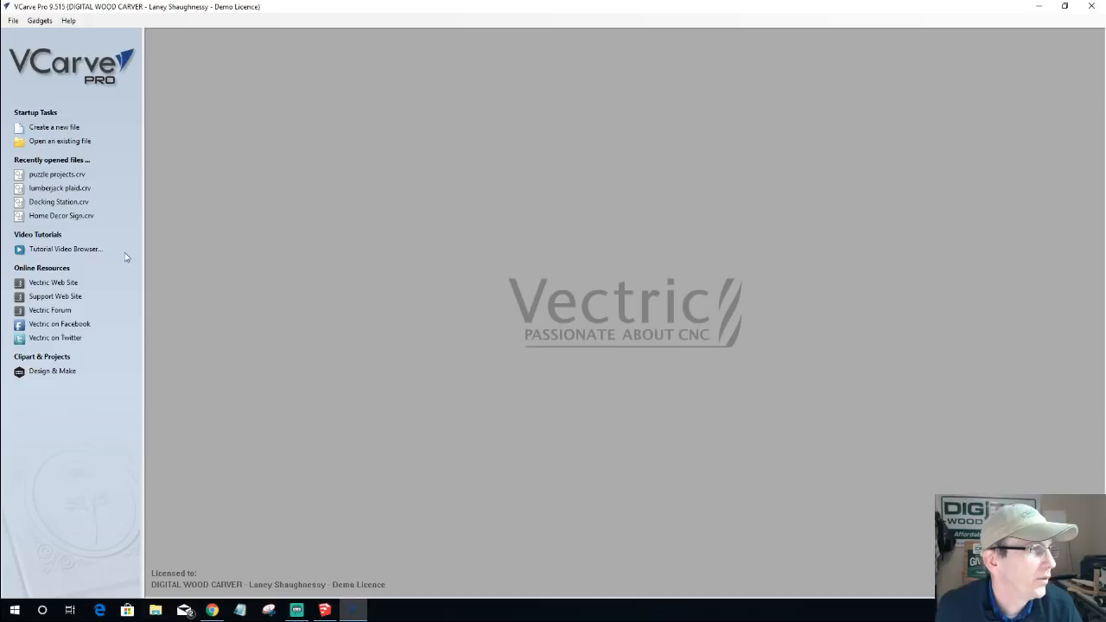
click(48, 127)
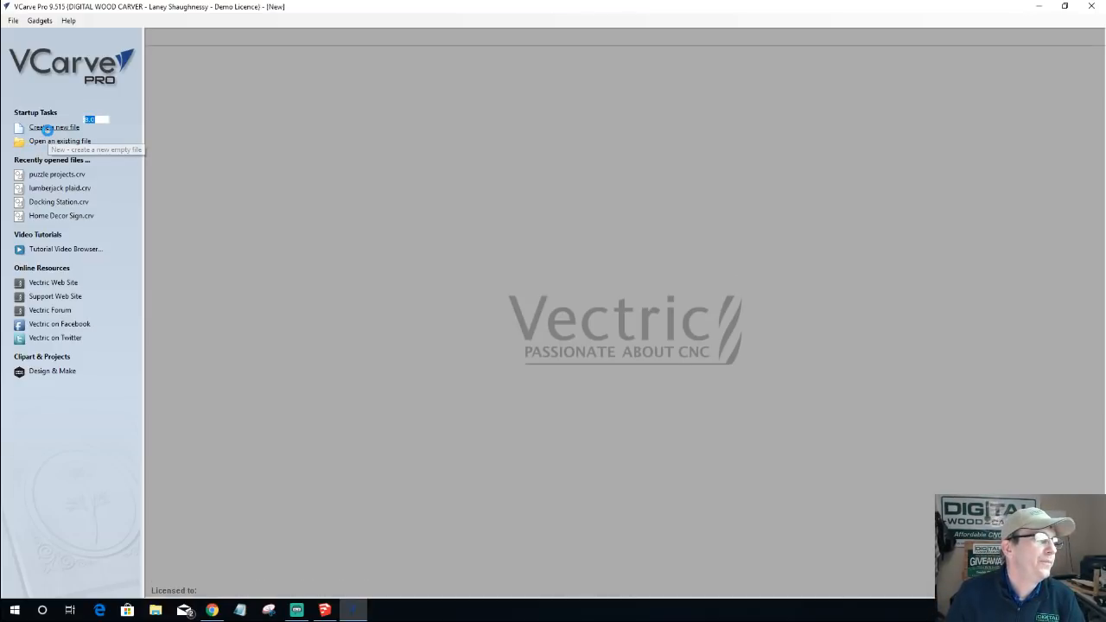
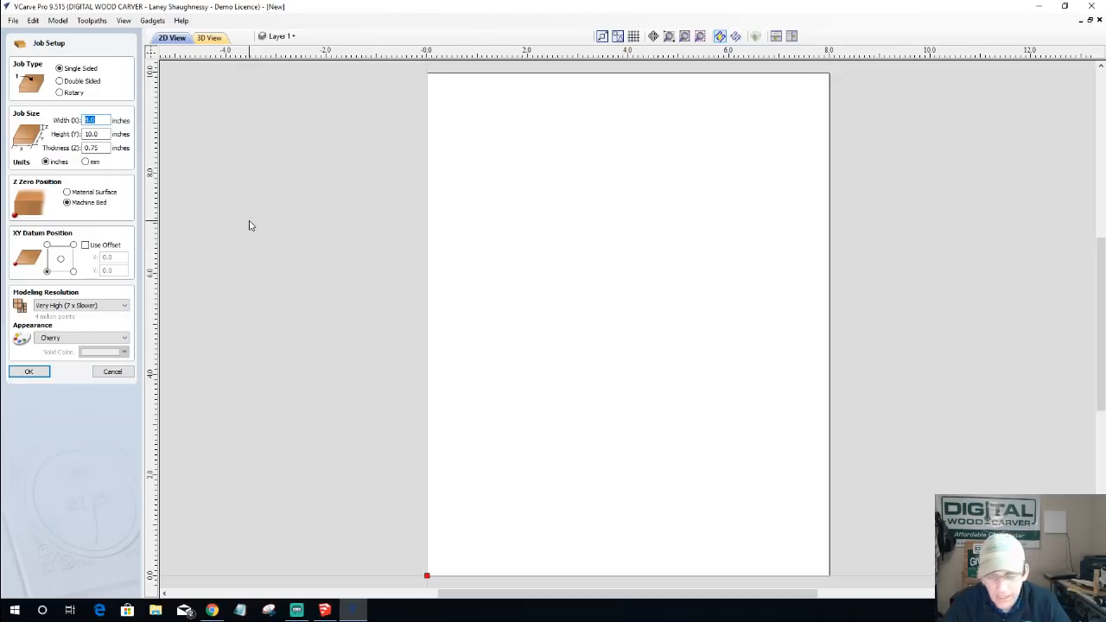
- Set the job size to a width of 24.5 inches and a height of 18 inches
text(24)
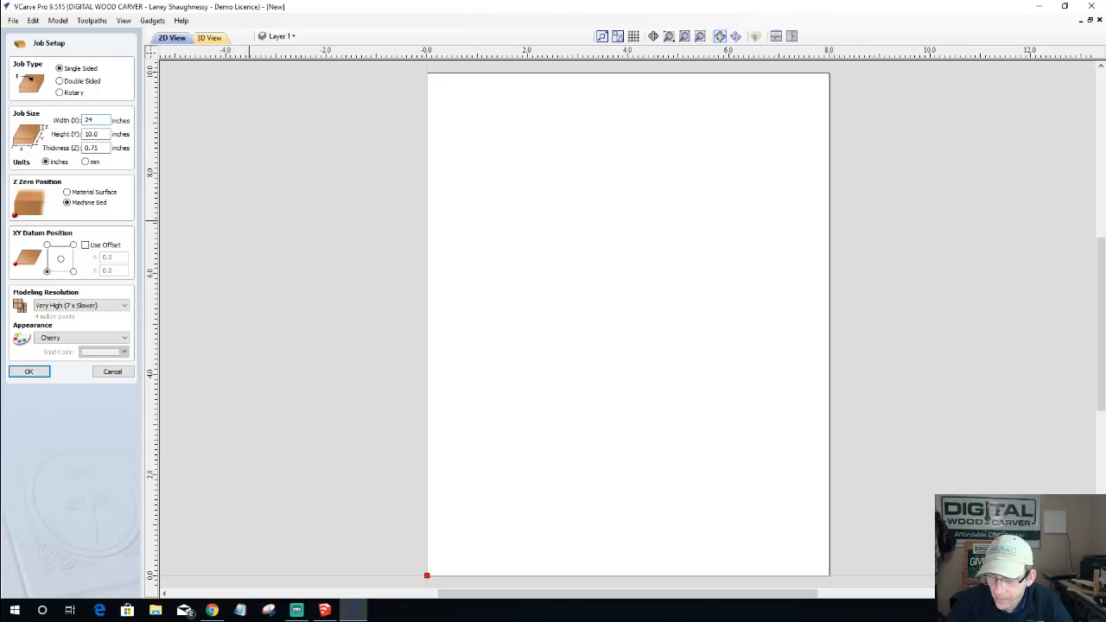
text(.5)
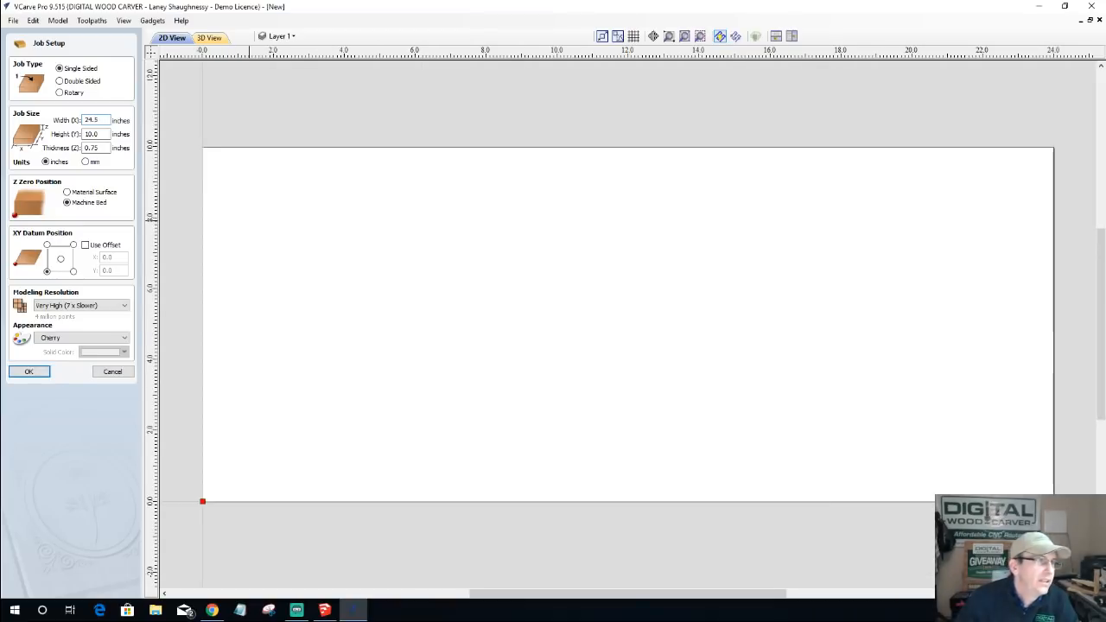
key(Tab)
drag(99, 134, 57, 142)
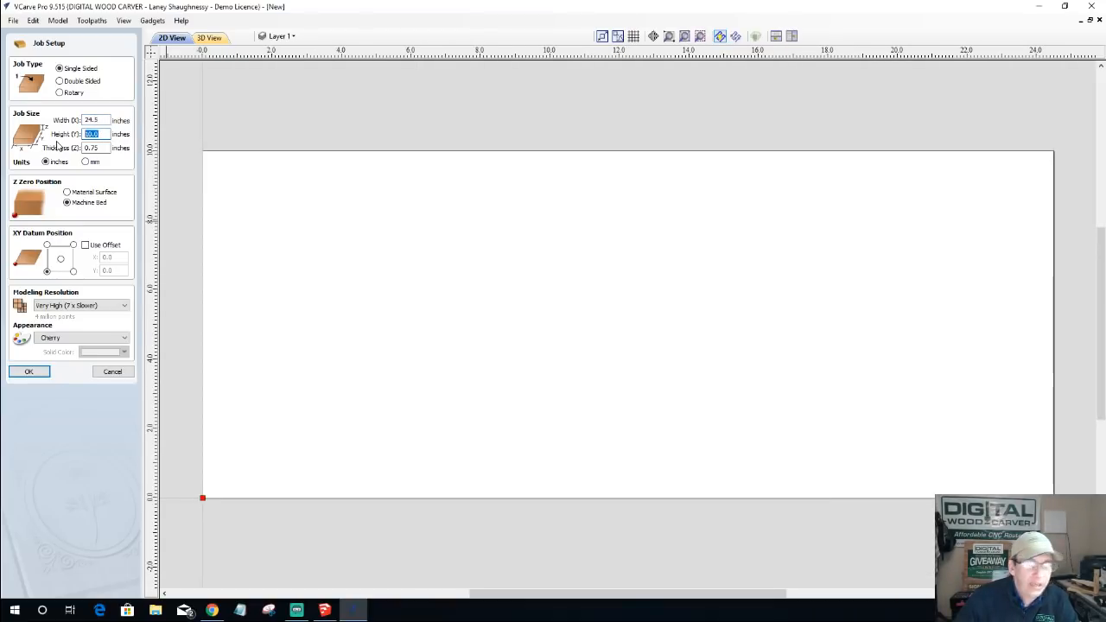
text(18)
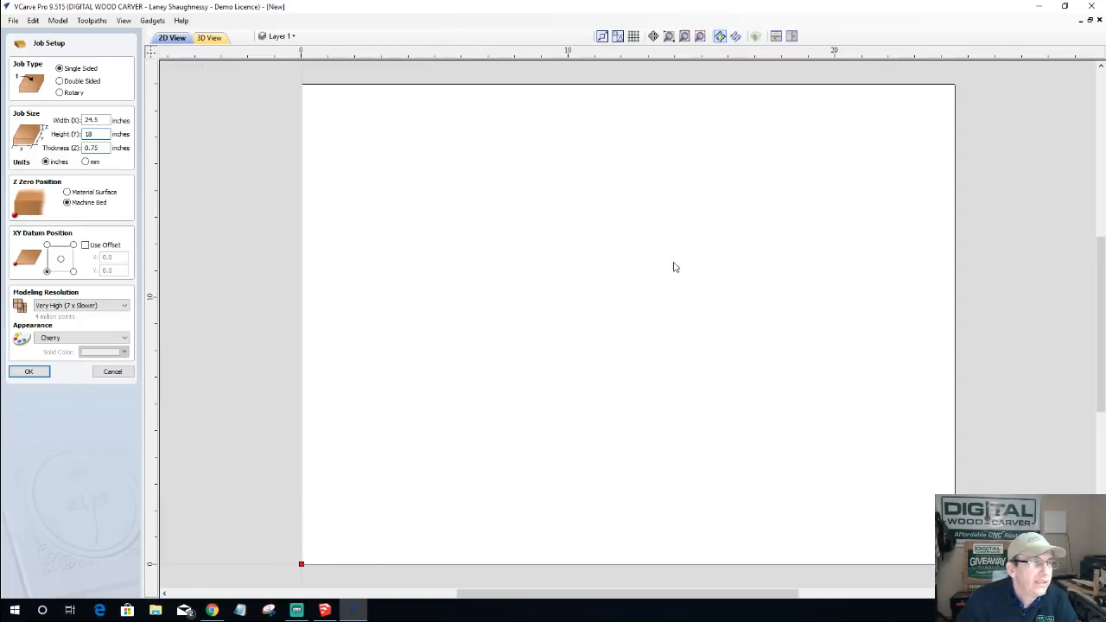
scroll(660, 247, down, 1)
scroll(683, 272, down, 2)
scroll(669, 286, up, 1)
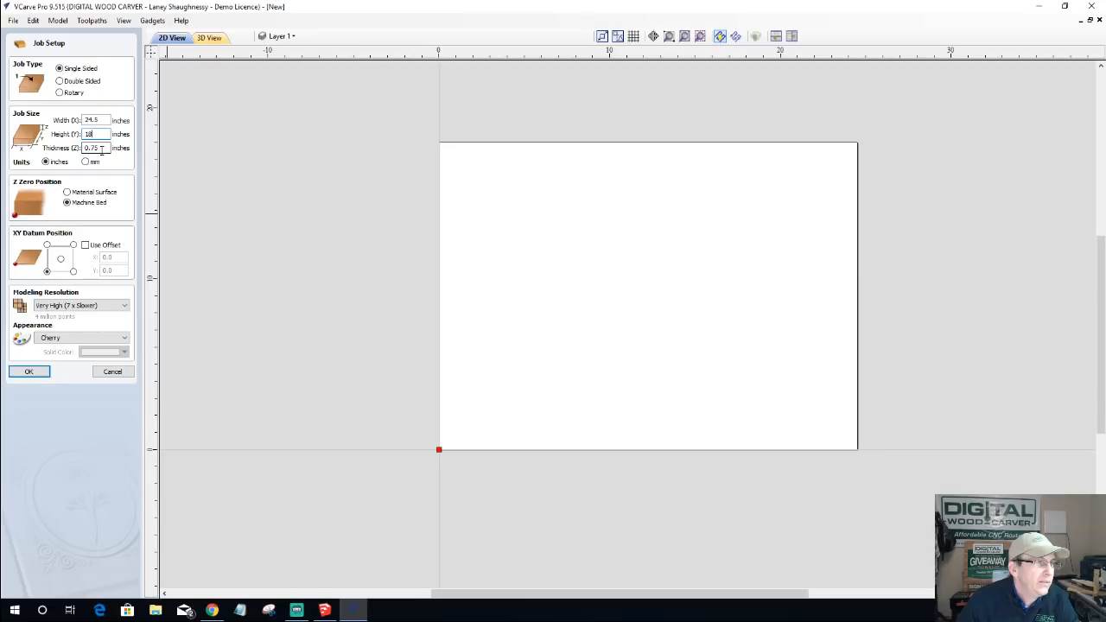
- Set the material thickness to .5 inches and its appearance to Maple, and accept the job setup
drag(101, 149, 56, 150)
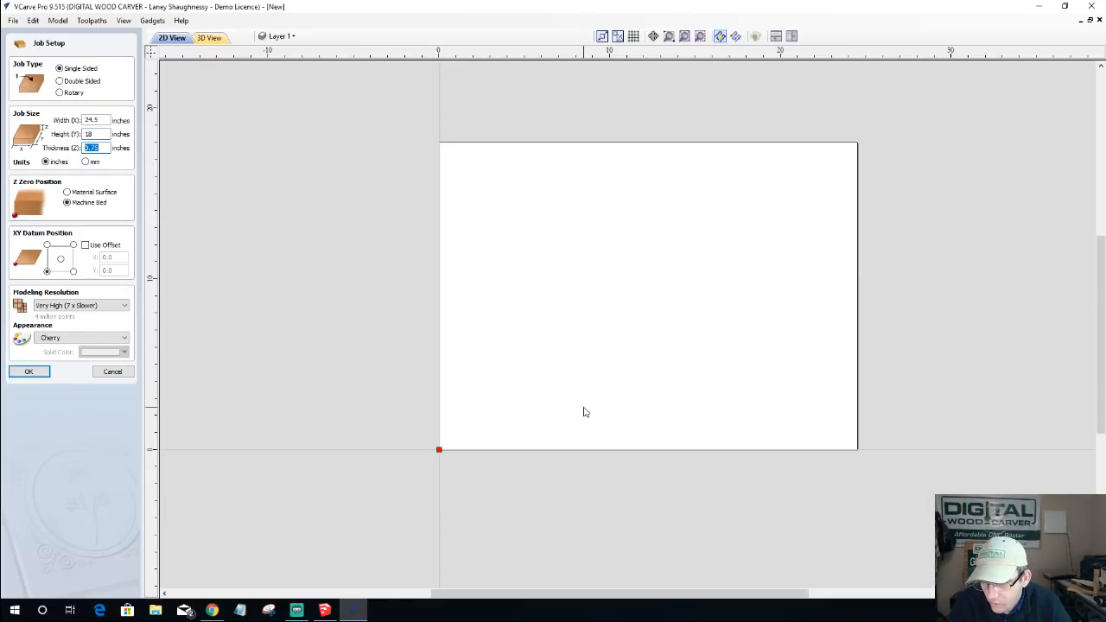
text(.)
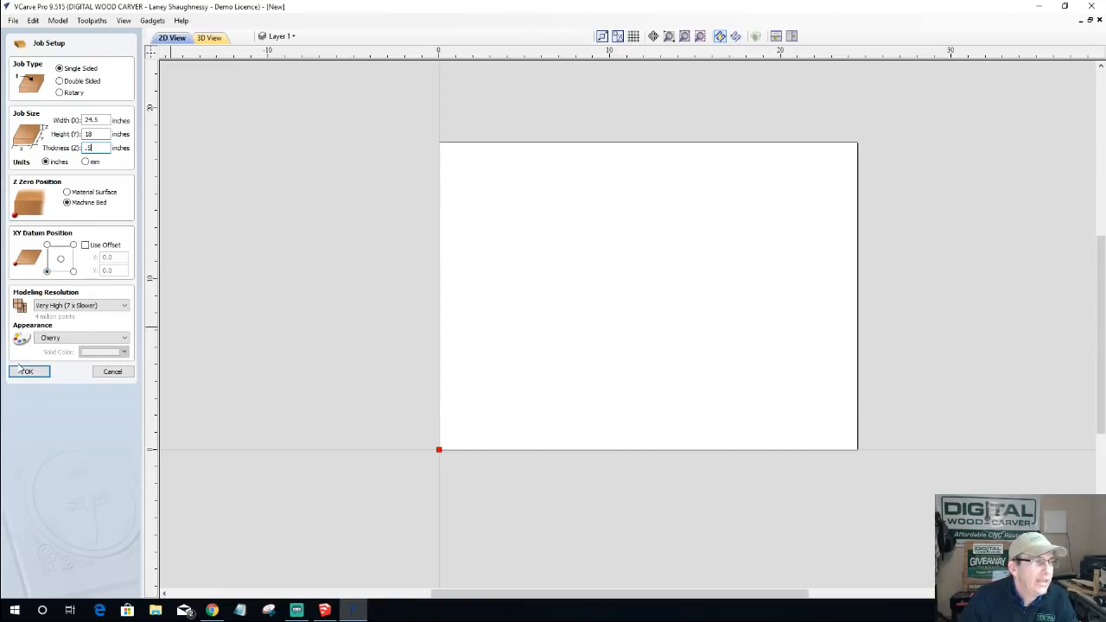
click(74, 339)
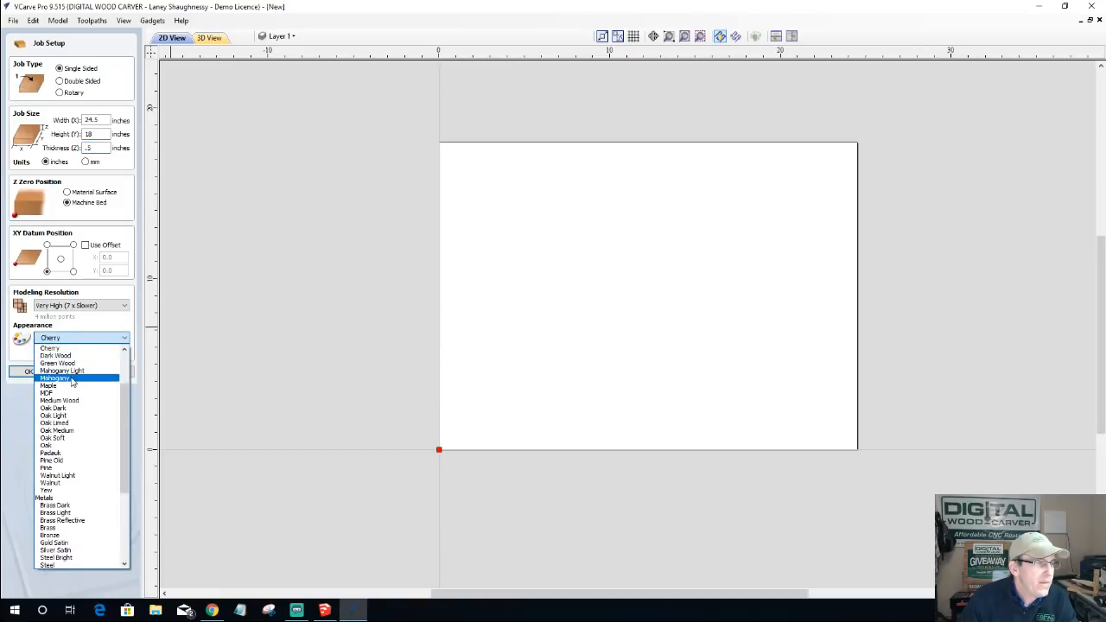
click(73, 385)
click(27, 373)
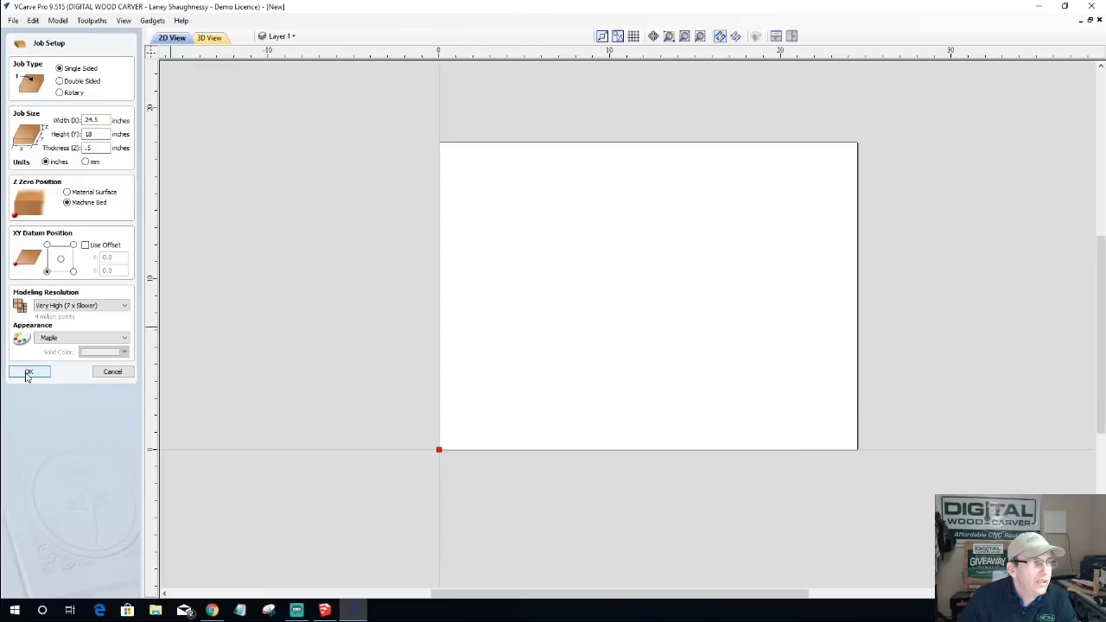
- Draw a square-cornered rectangle 24.5 inches wide and 4 inches high across the upper part of the sheet
scroll(579, 381, down, 1)
scroll(579, 381, up, 1)
scroll(542, 353, down, 2)
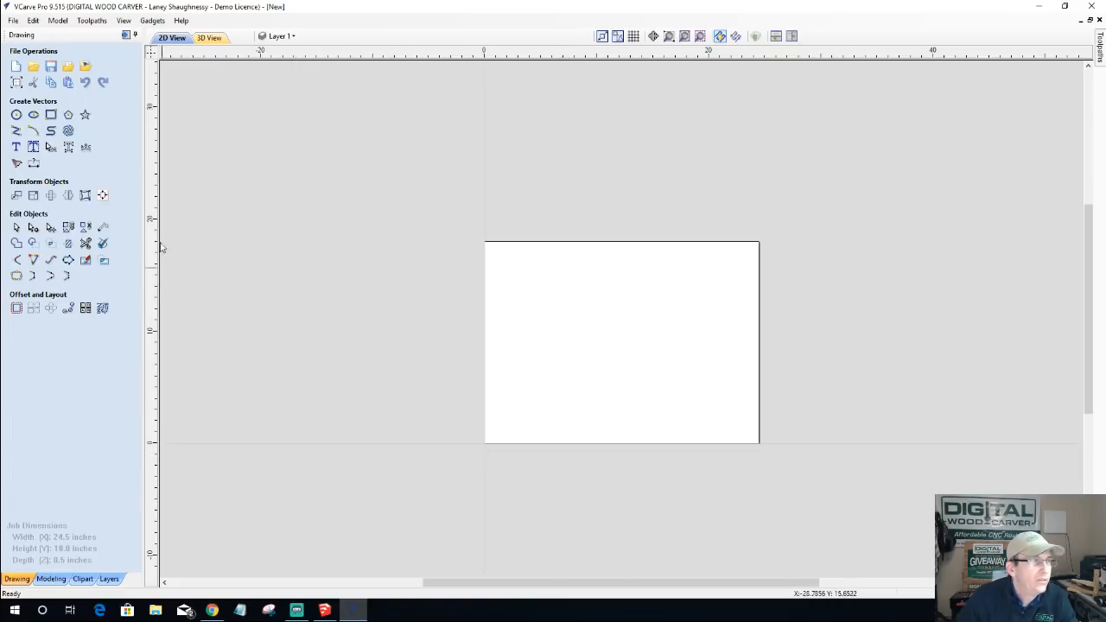
scroll(741, 233, down, 1)
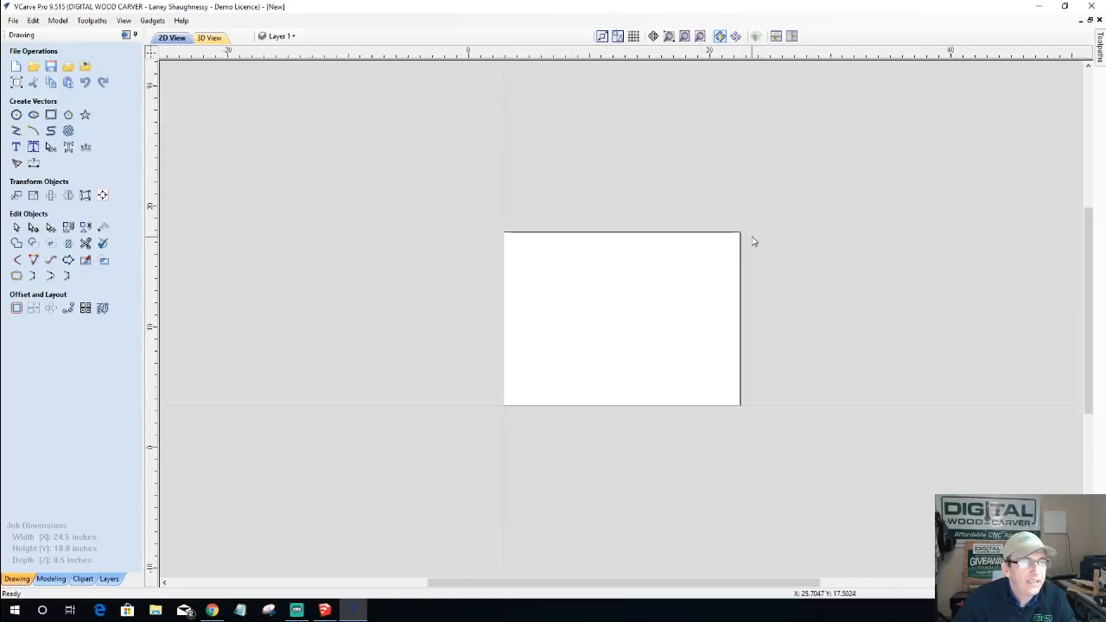
scroll(751, 236, up, 5)
scroll(752, 236, down, 2)
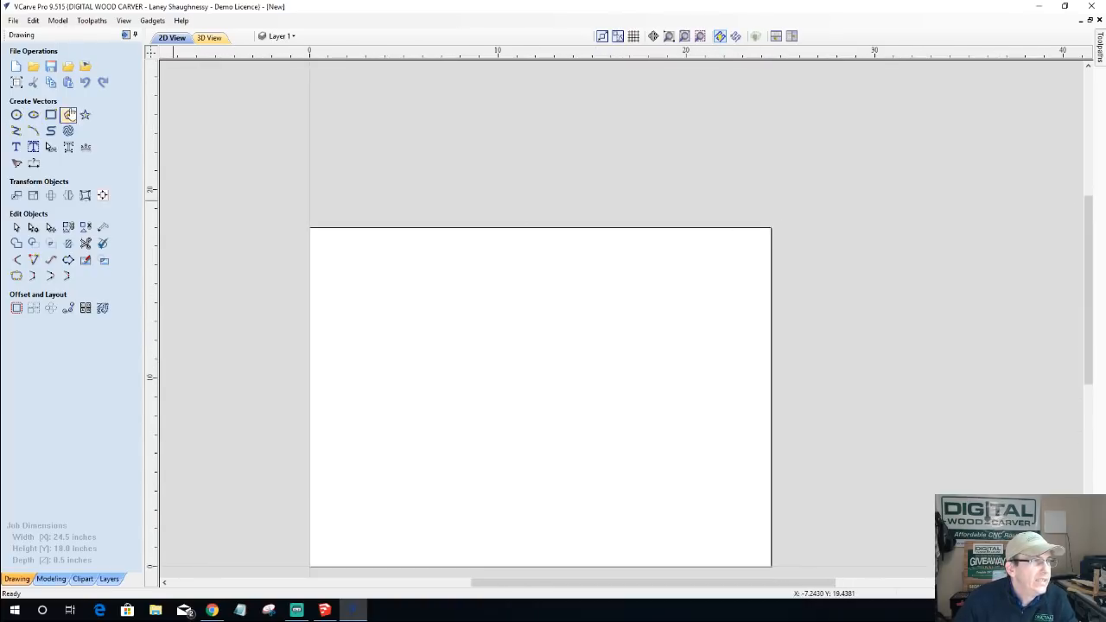
click(51, 114)
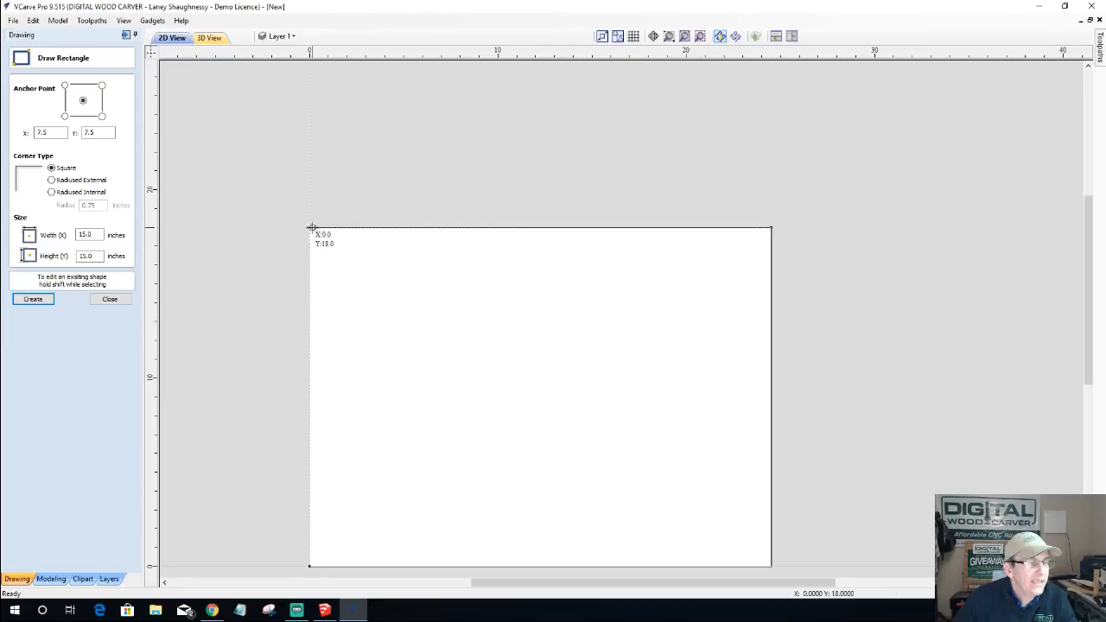
drag(312, 228, 770, 330)
key(Tab)
text(4)
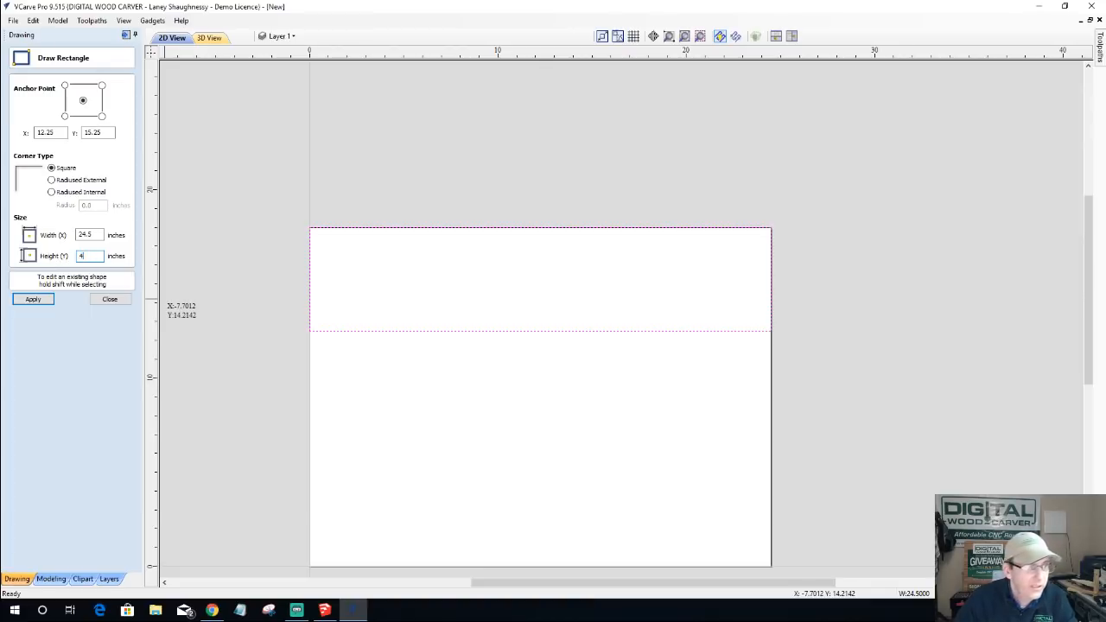
click(28, 302)
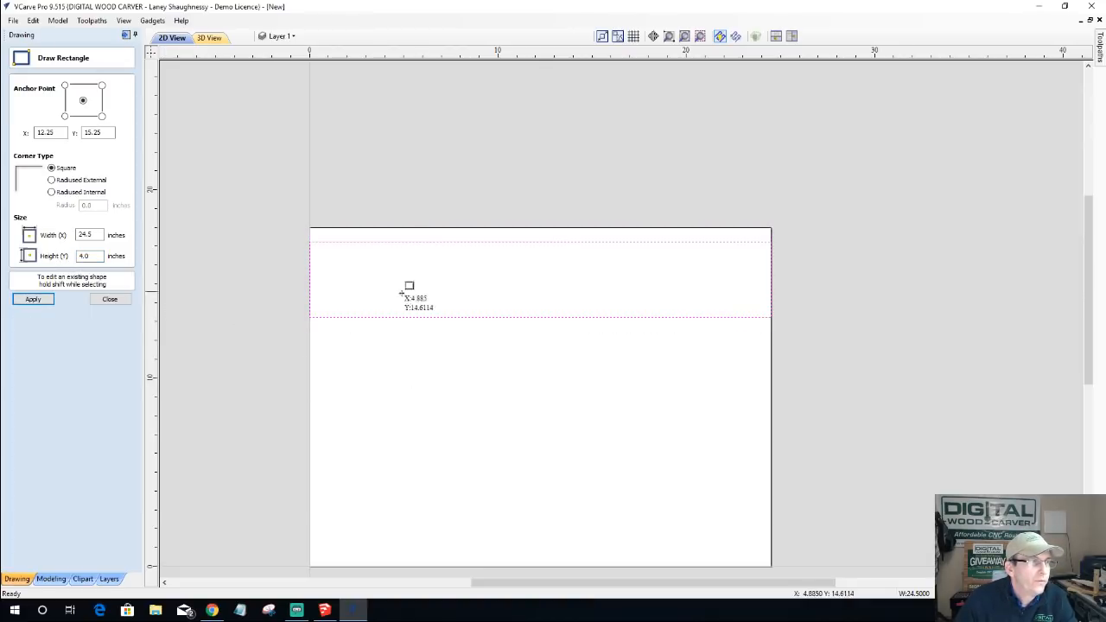
click(109, 299)
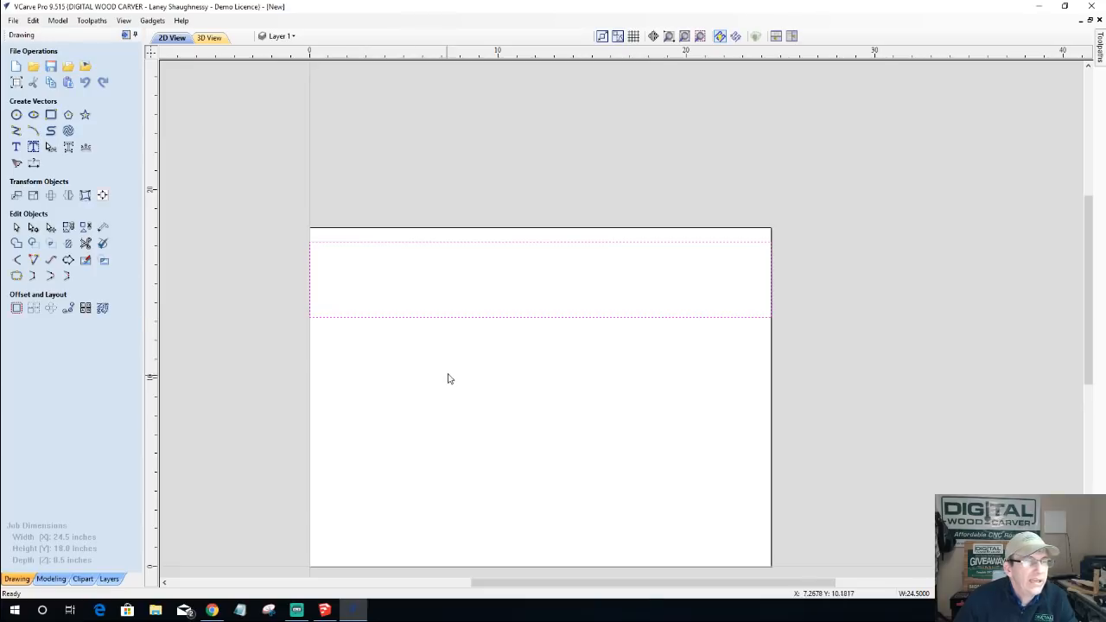
- Copy the 24.5-inch-wide rectangle straight down, placing the duplicate with a small gap below the original
scroll(511, 324, down, 2)
click(561, 318)
scroll(590, 324, up, 3)
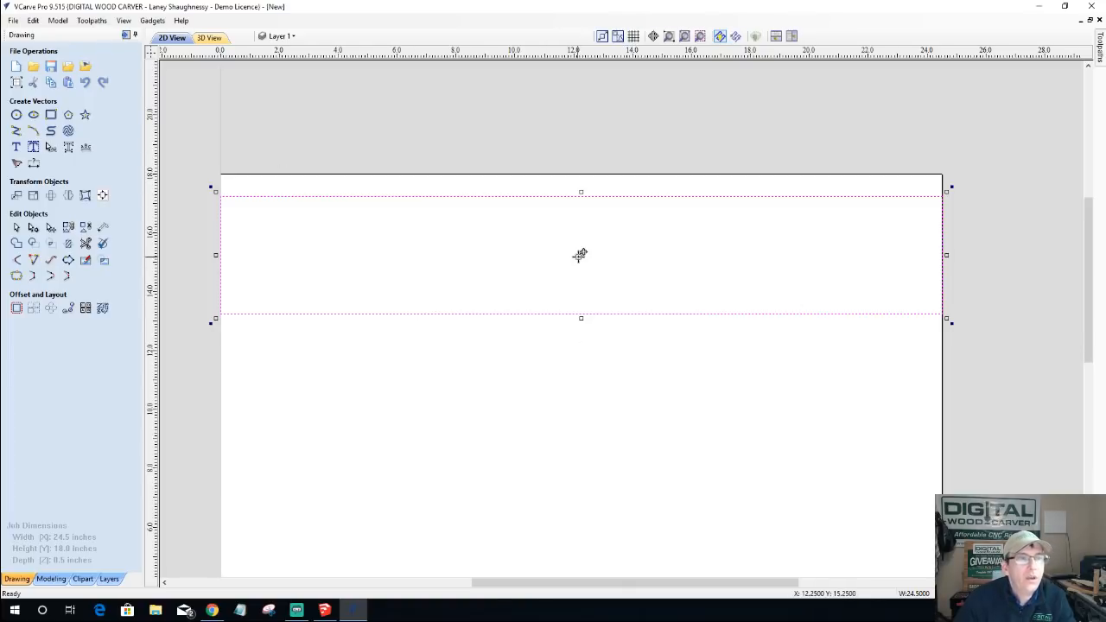
drag(582, 253, 580, 385)
scroll(586, 337, down, 2)
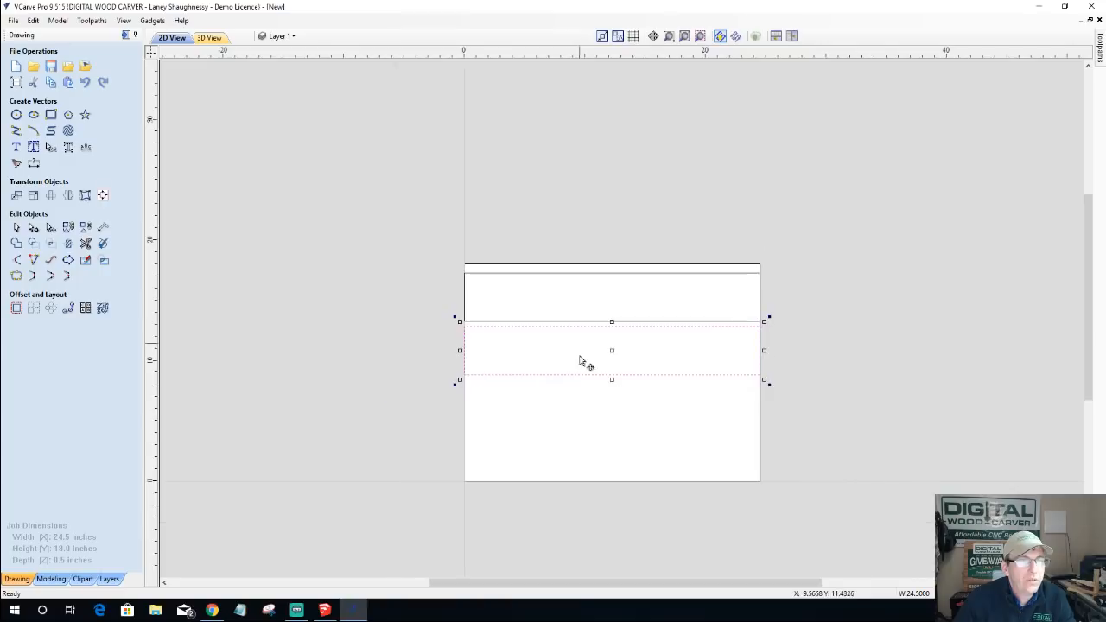
scroll(578, 498, up, 3)
scroll(574, 497, down, 2)
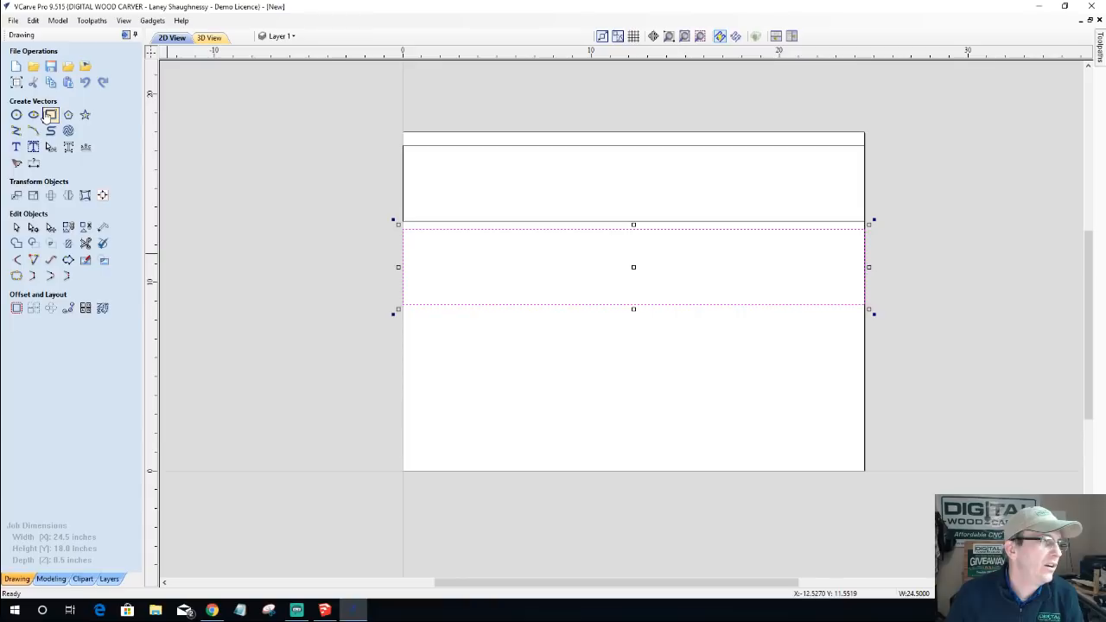
- Draw an 18 by 4 inch rectangle below the two long ones and move it flush with the sheet's left edge
click(50, 114)
drag(403, 336, 798, 417)
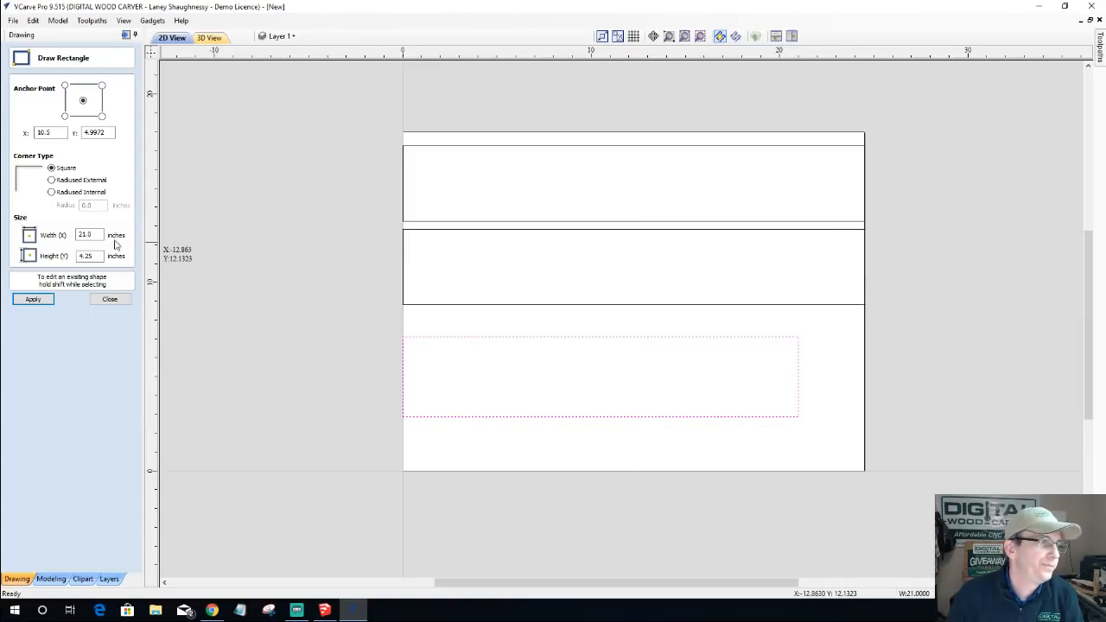
double_click(95, 235)
text(18)
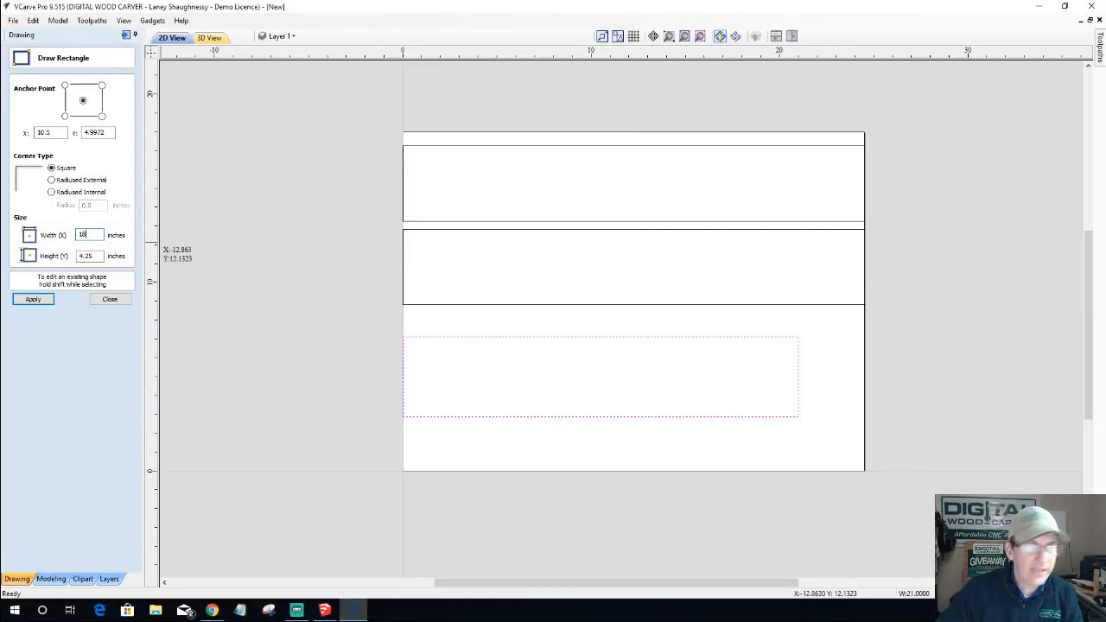
key(Tab)
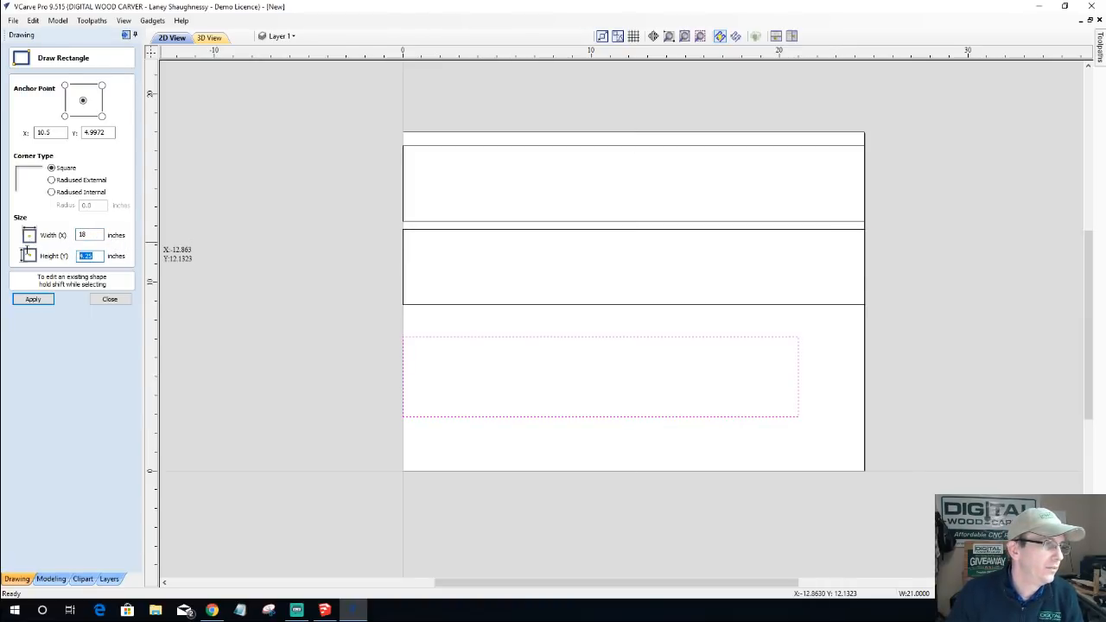
text(4)
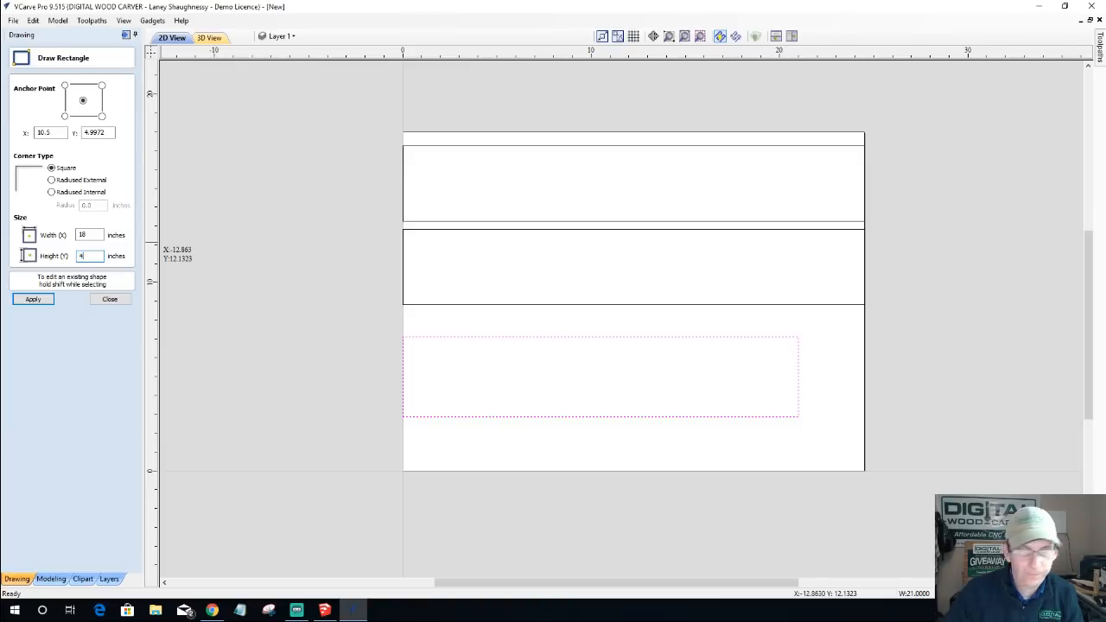
click(39, 302)
click(110, 299)
click(455, 341)
drag(457, 341, 431, 323)
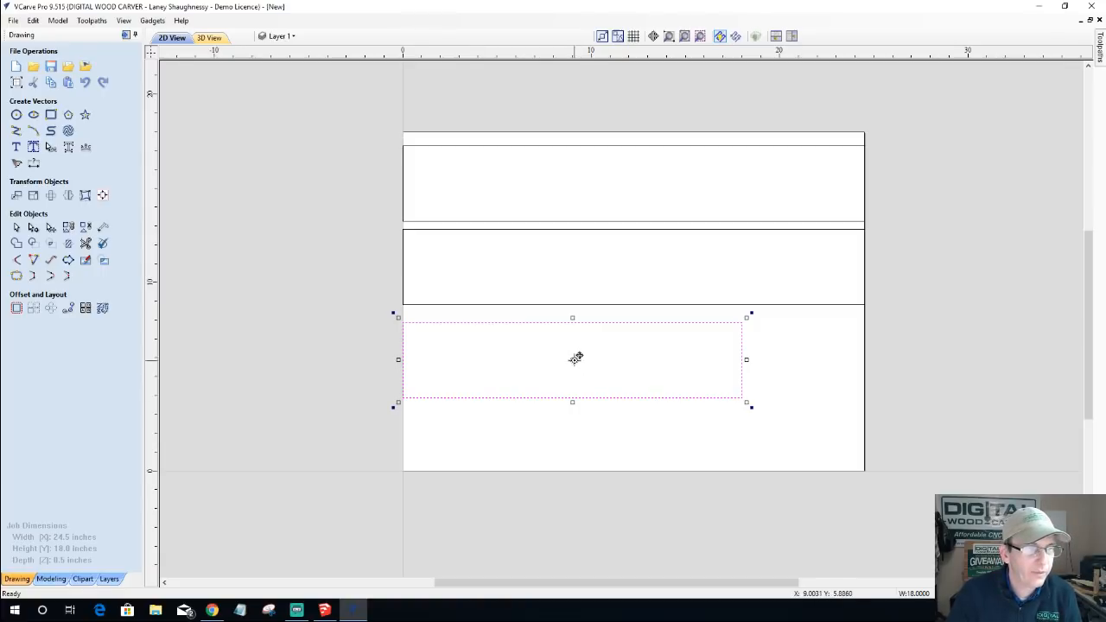
- Try a copy of the 18-inch-wide rectangle directly below itself, and delete that copy
drag(575, 356, 571, 443)
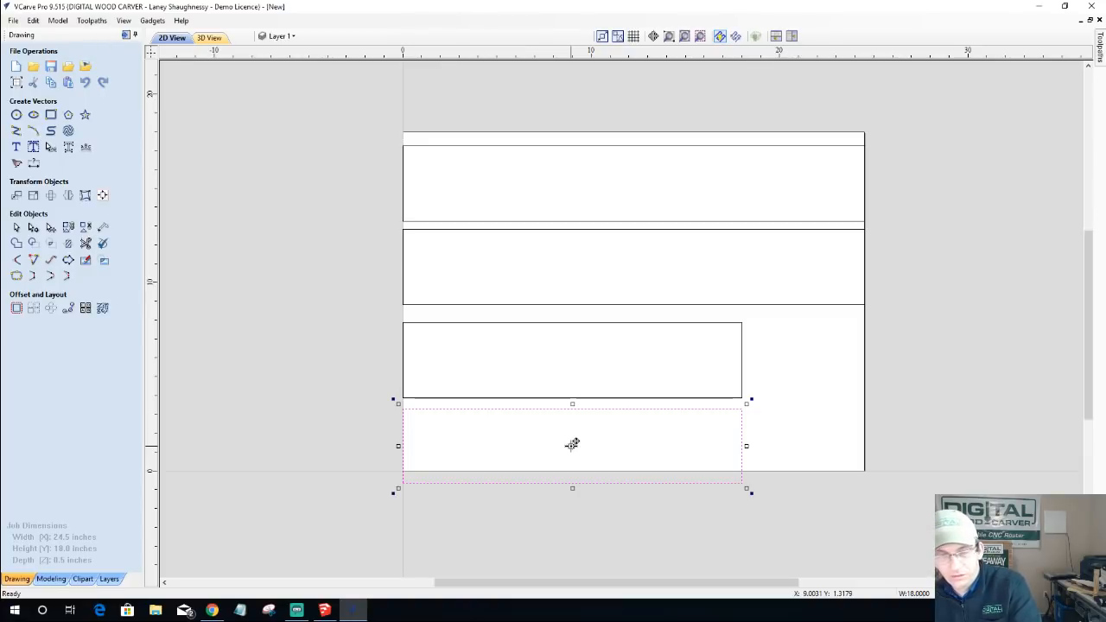
key(Delete)
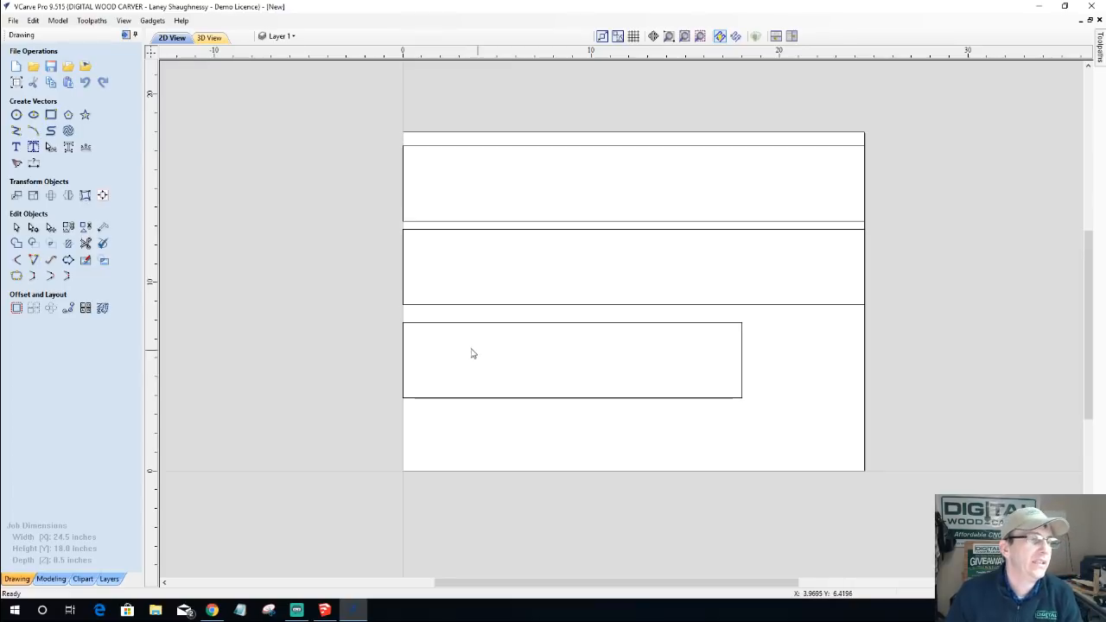
- Draw a square-cornered rectangle 3.75 inches wide and 1.5 inches high inside the 18-inch-wide rectangle
scroll(380, 356, up, 3)
scroll(381, 356, down, 1)
scroll(644, 306, up, 1)
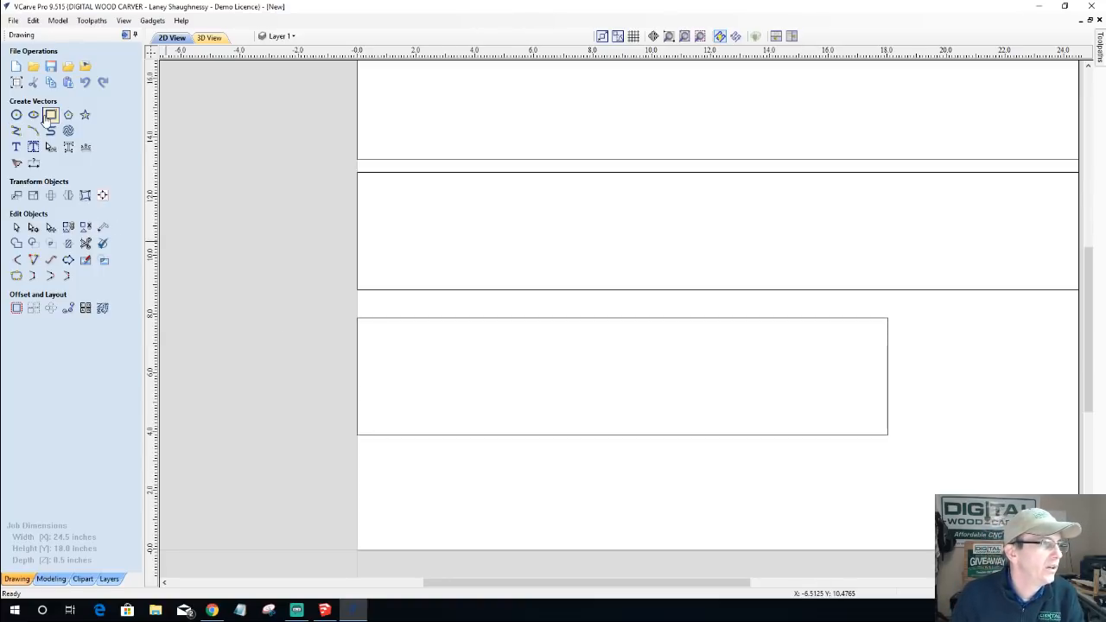
click(49, 115)
mouse_move(476, 331)
mouse_down()
mouse_move(681, 379)
mouse_move(802, 366)
mouse_move(763, 375)
mouse_up()
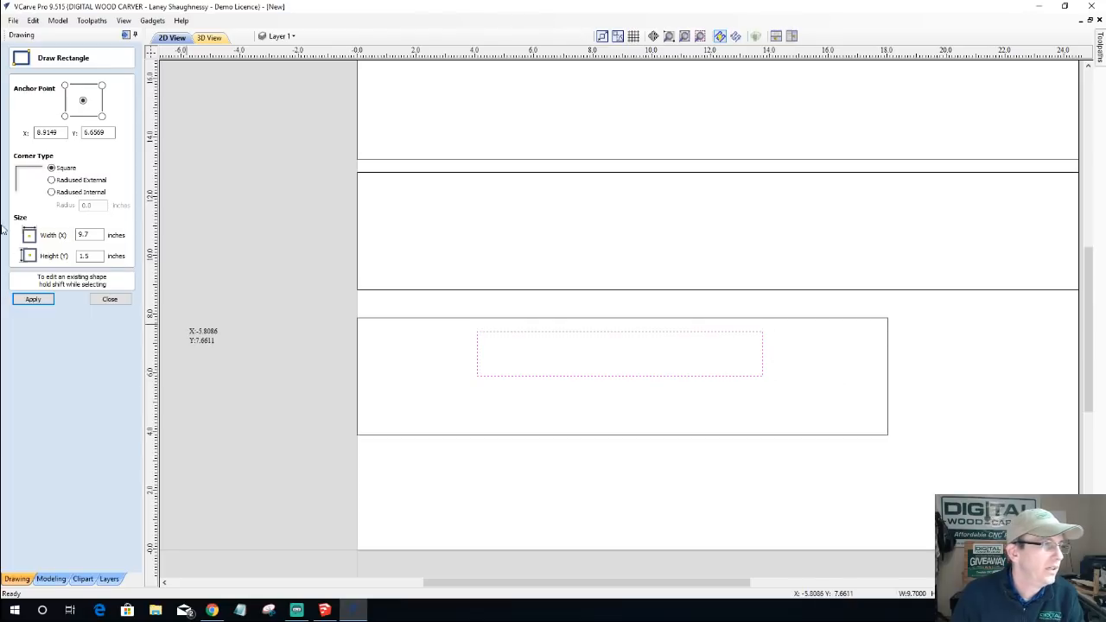
double_click(94, 234)
text(3.)
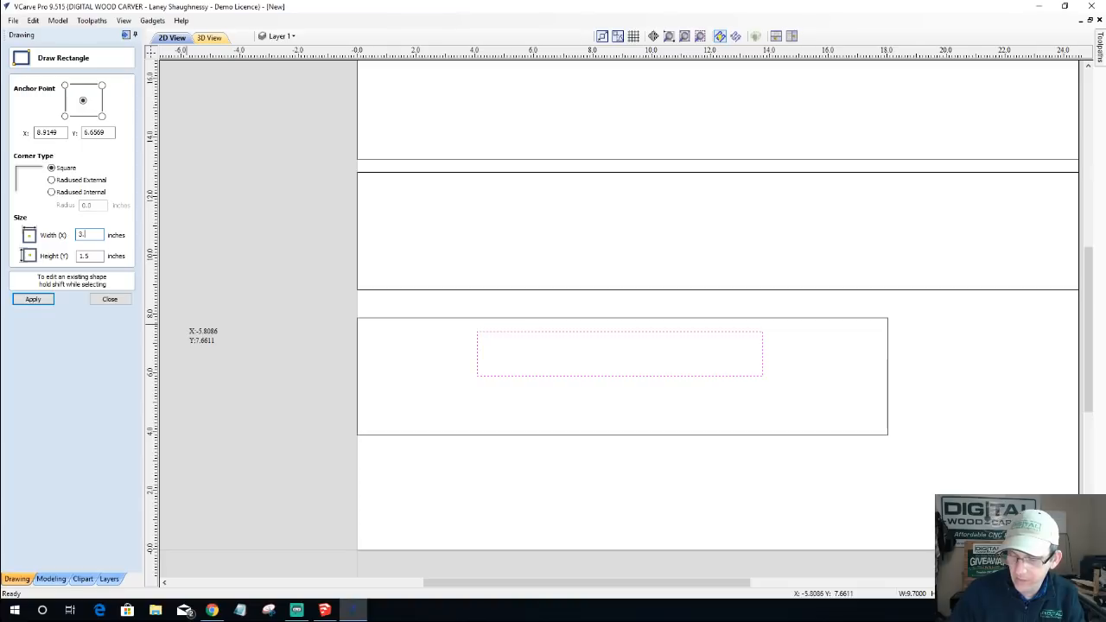
key(Tab)
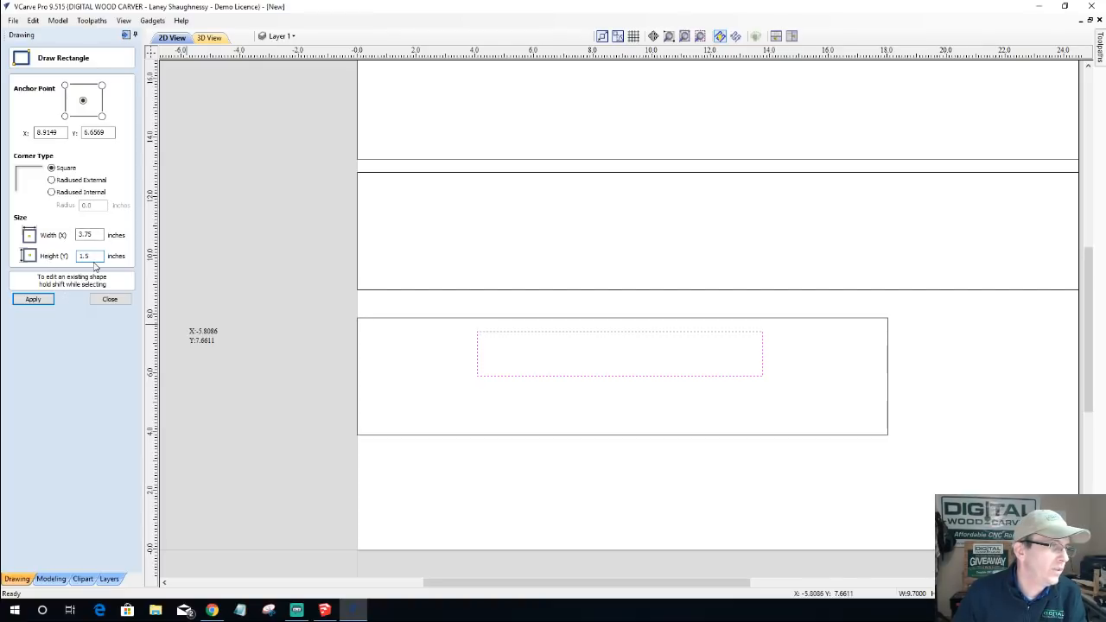
click(47, 303)
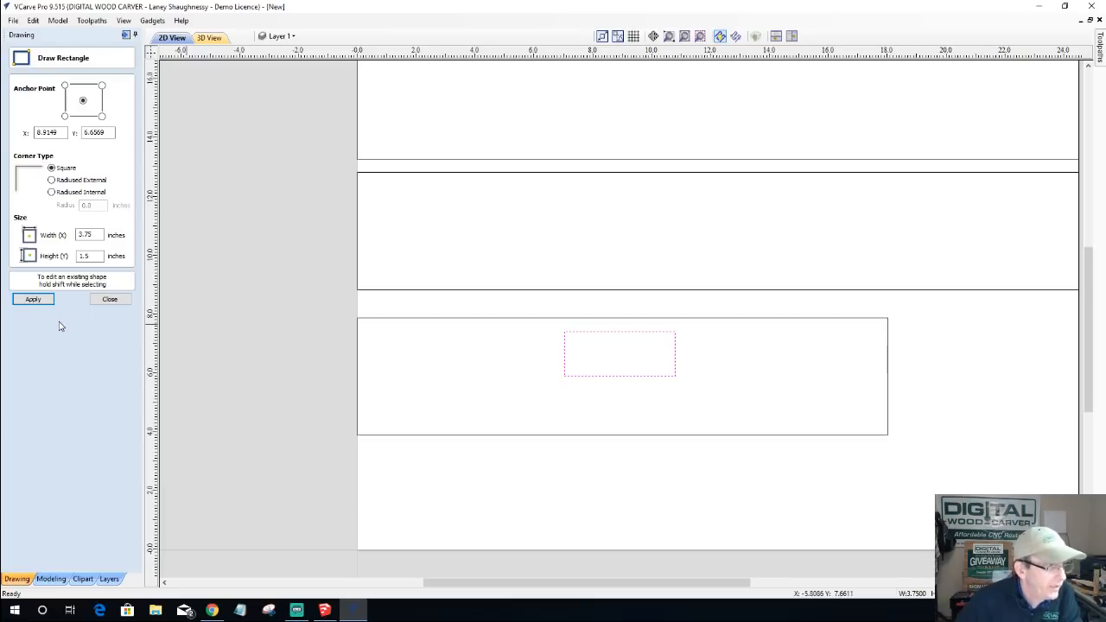
click(110, 298)
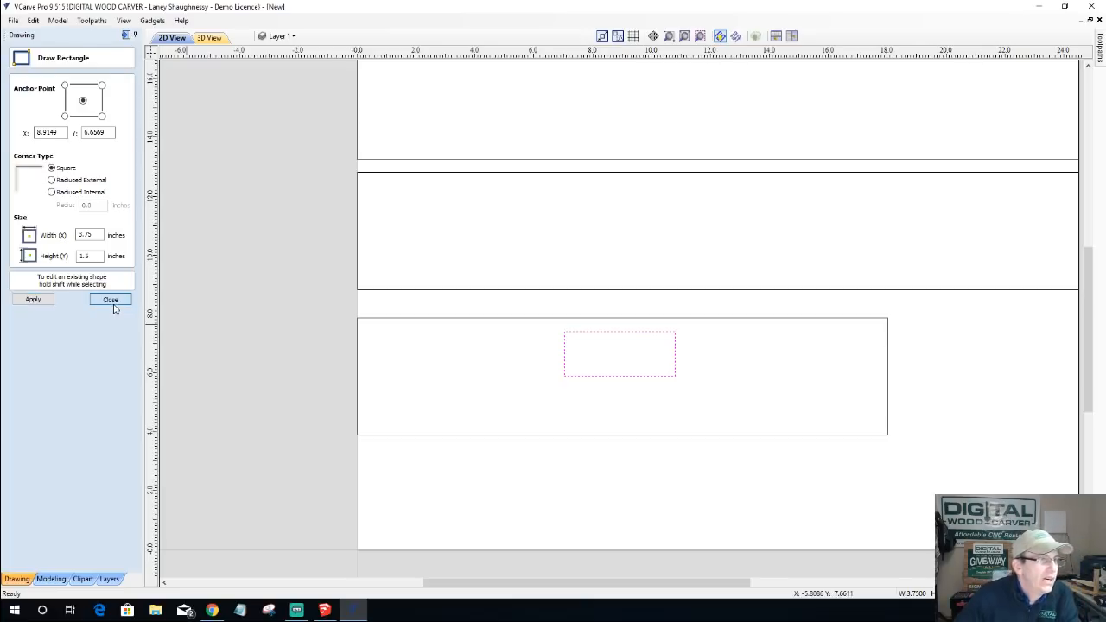
- Center the small rectangle horizontally within the 18-inch-wide rectangle and align it with the inside of its upper edge
shift+click(601, 319)
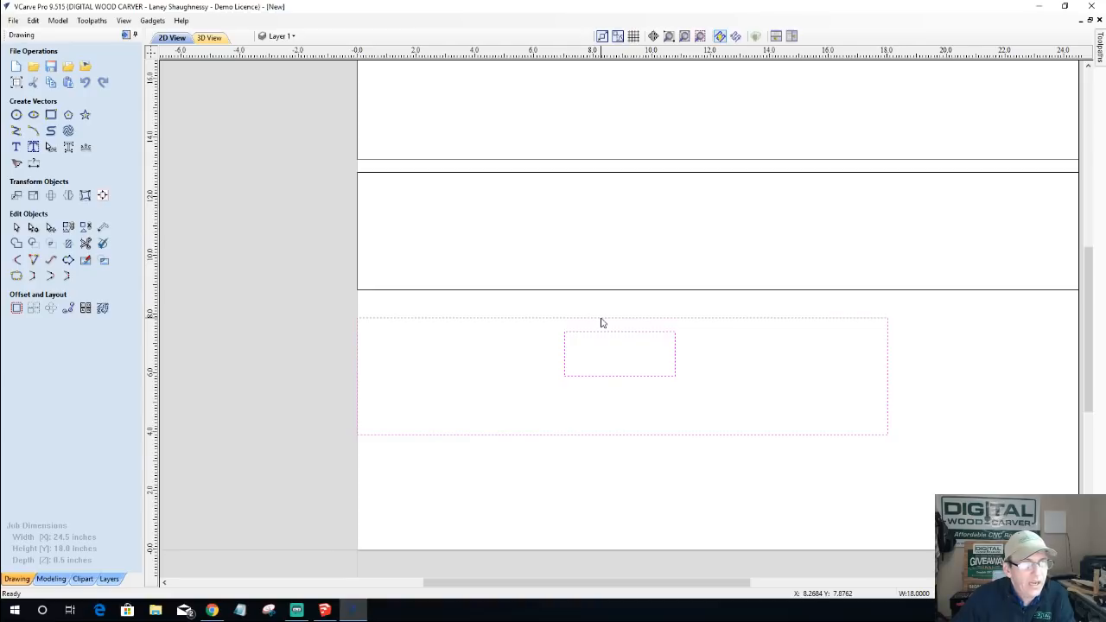
click(102, 196)
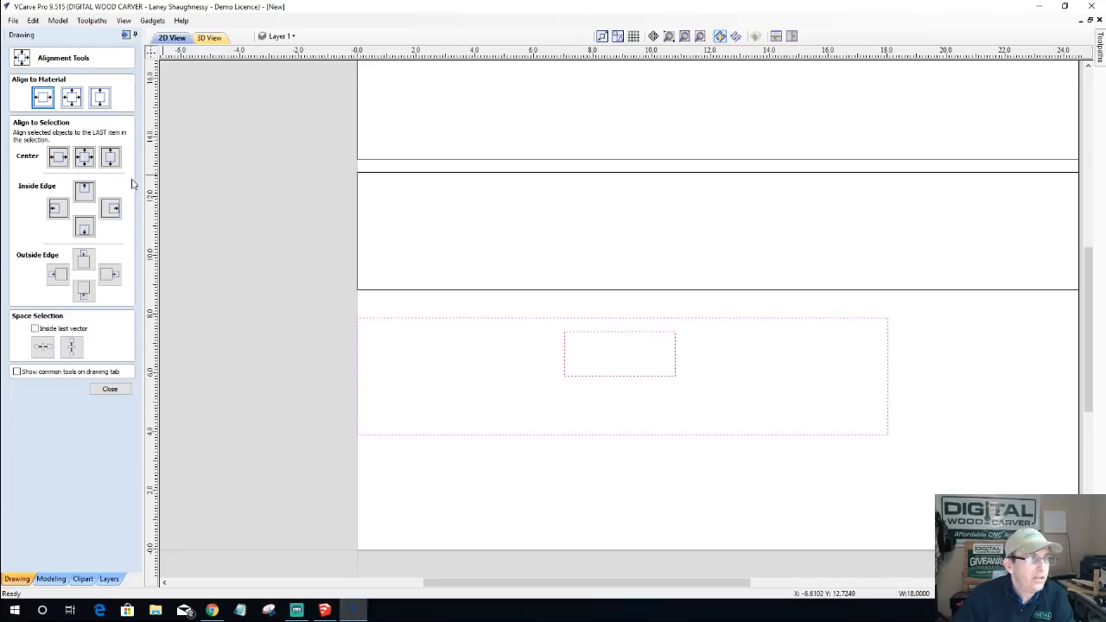
click(59, 157)
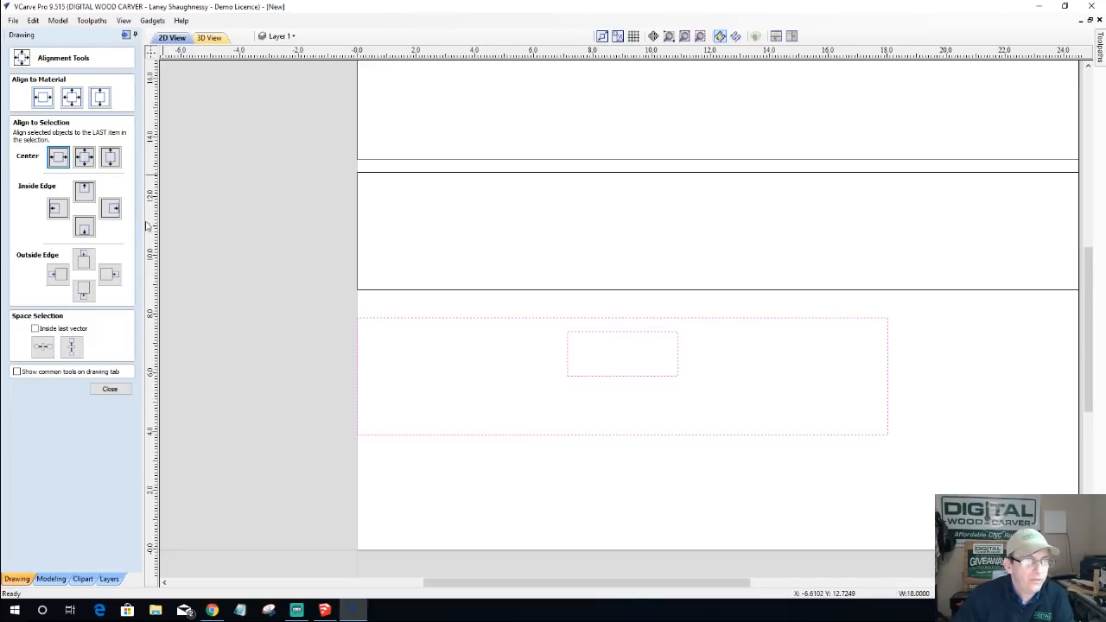
scroll(546, 423, up, 2)
scroll(546, 423, down, 1)
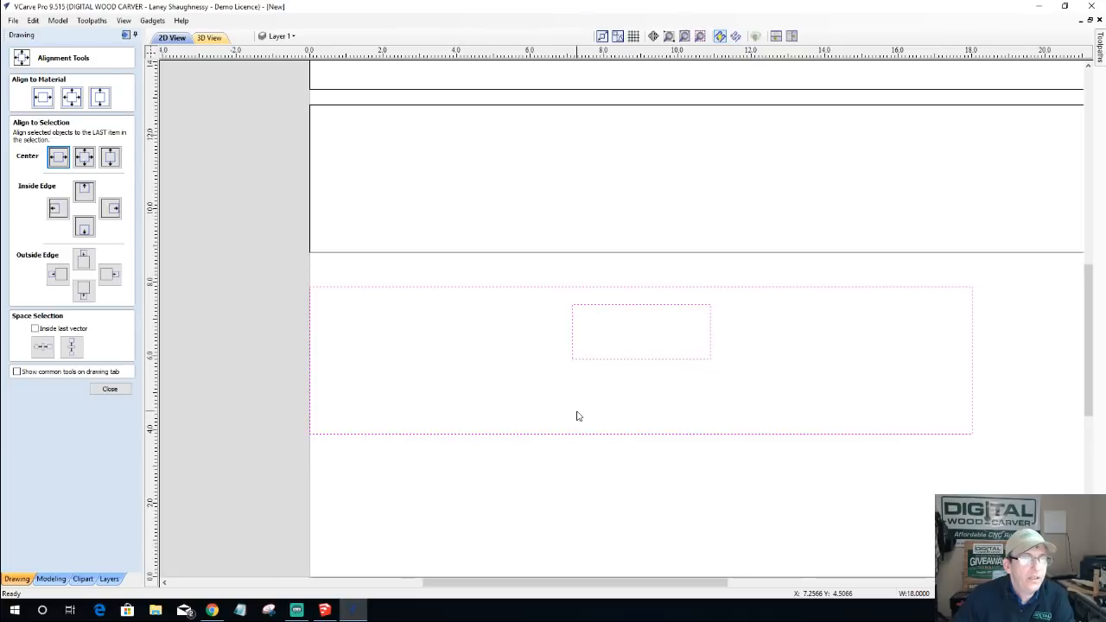
click(110, 388)
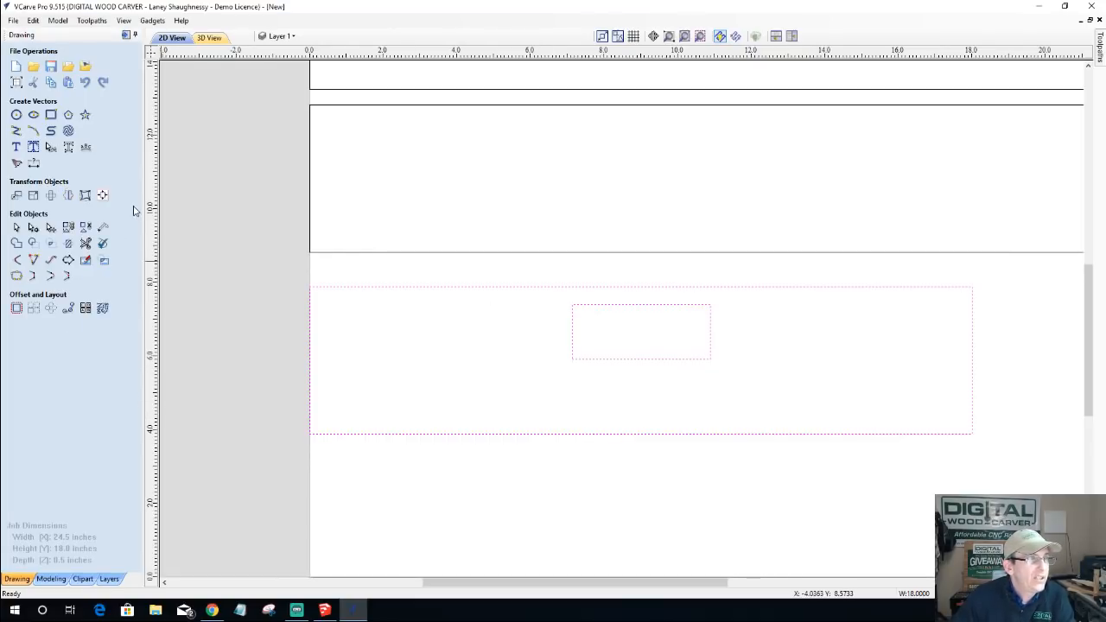
click(102, 195)
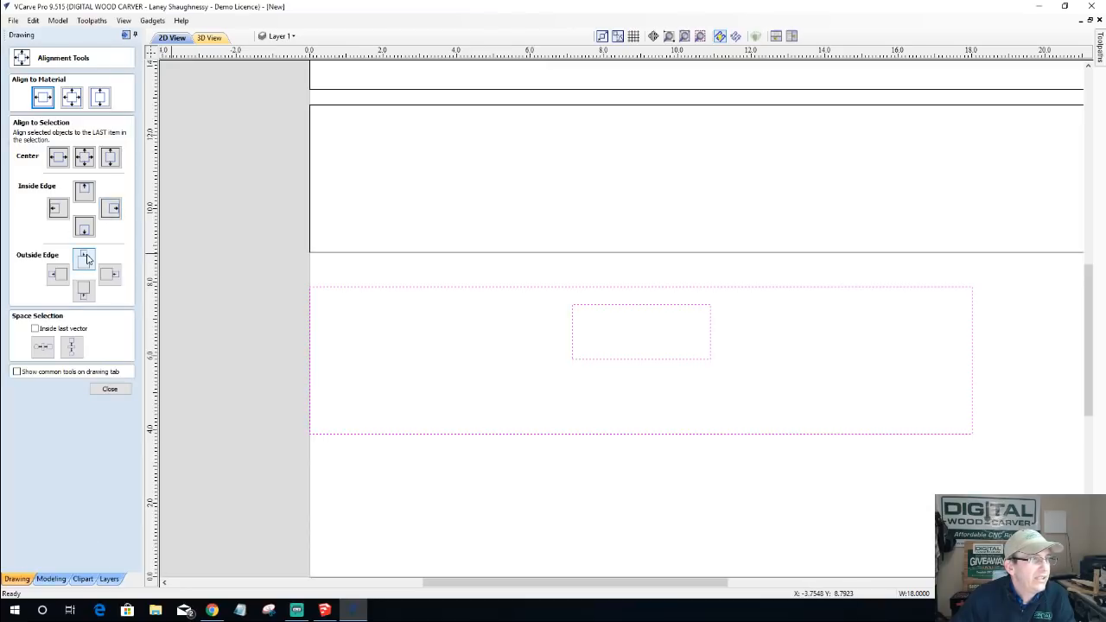
click(84, 191)
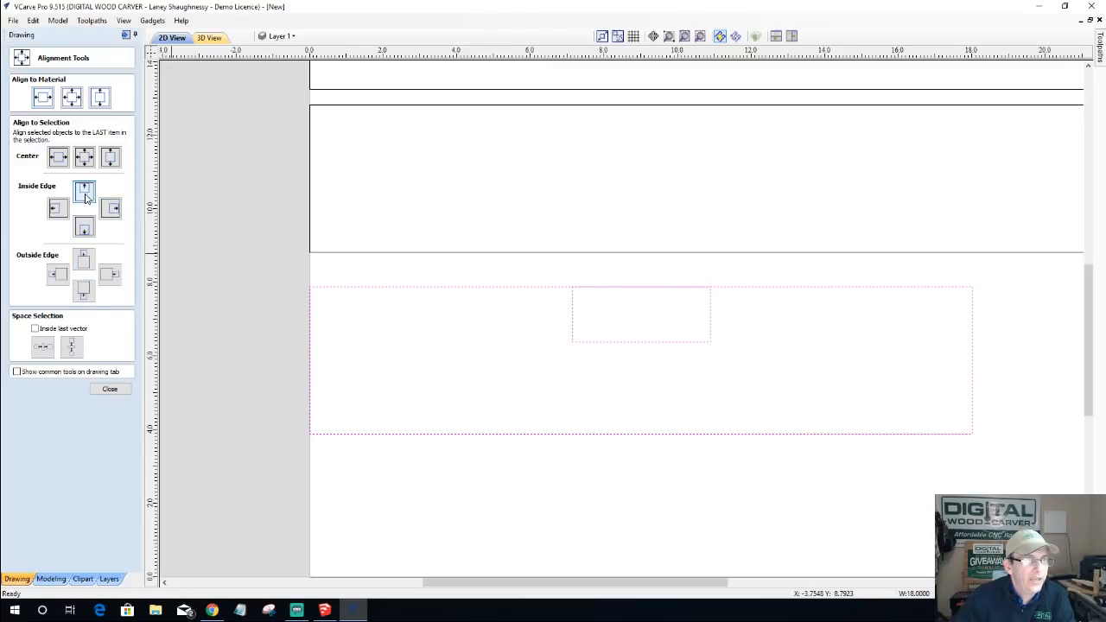
click(110, 389)
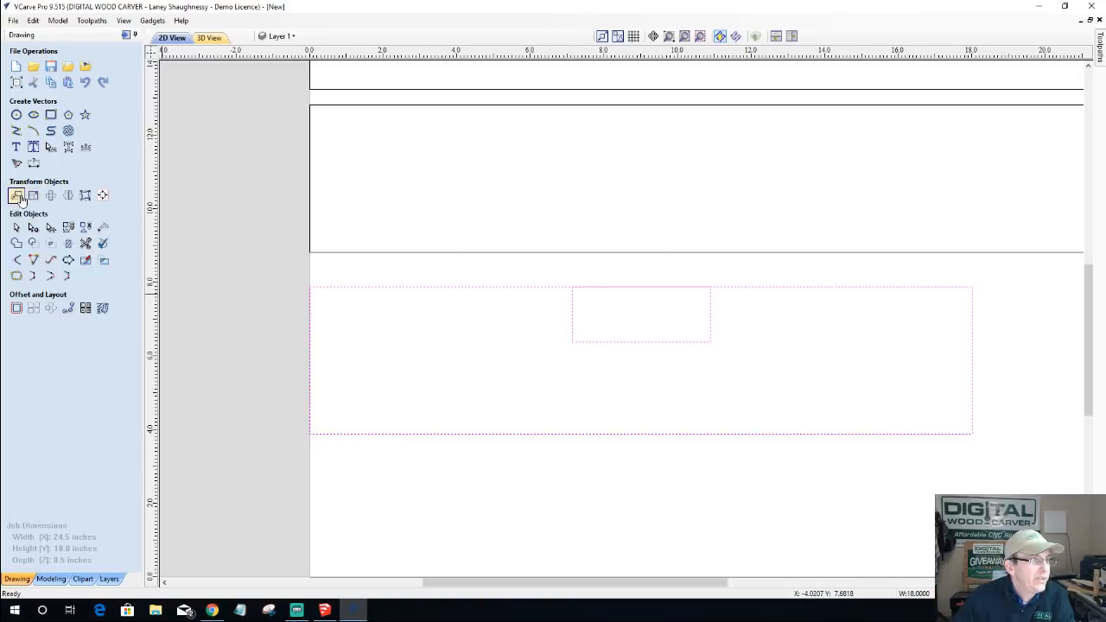
- Move the small rectangle 0.625 inches straight down from the 18-inch board's upper edge using a relative move
click(409, 377)
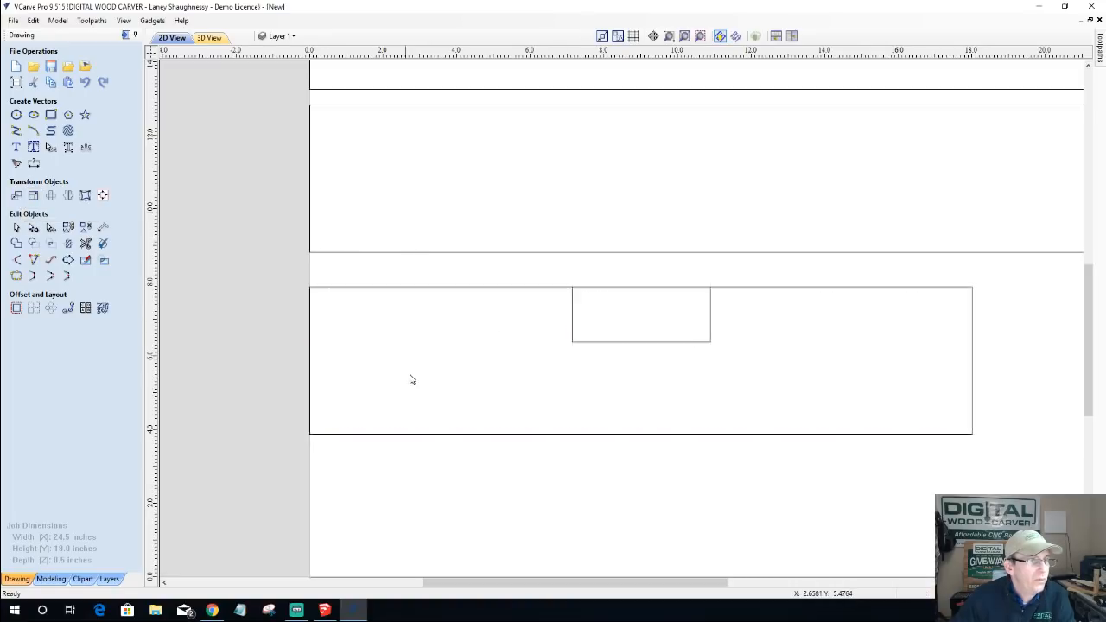
click(659, 342)
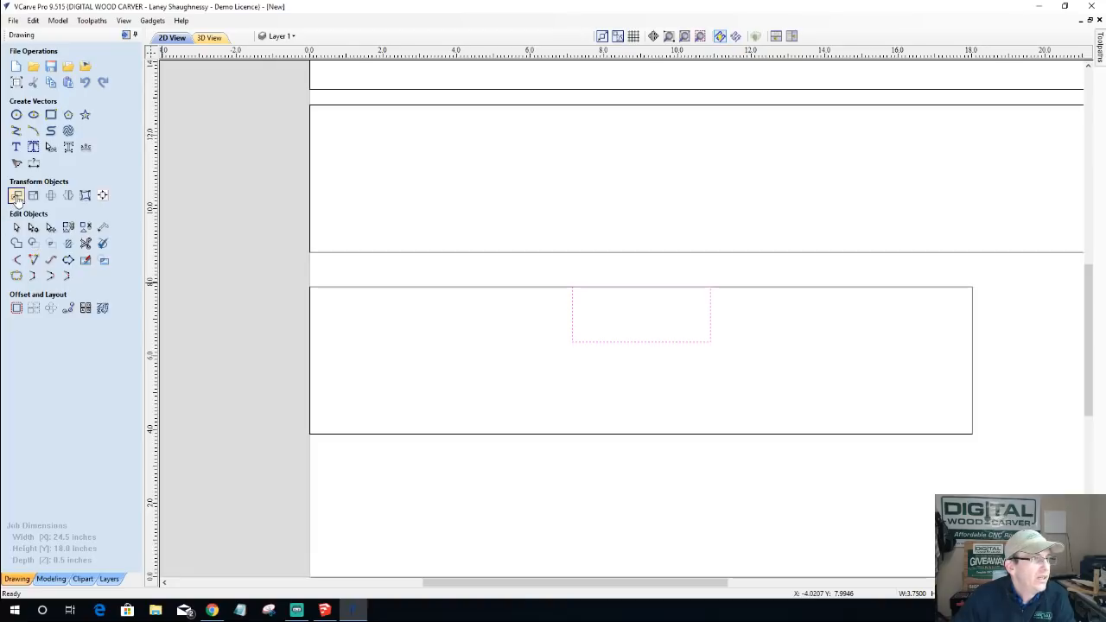
click(16, 196)
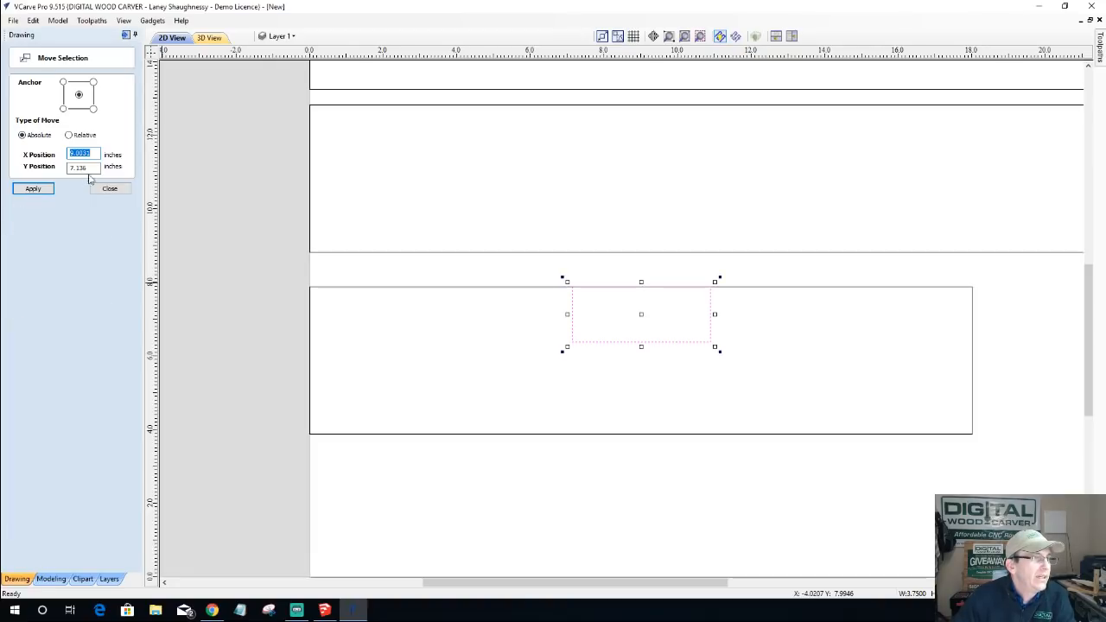
click(68, 136)
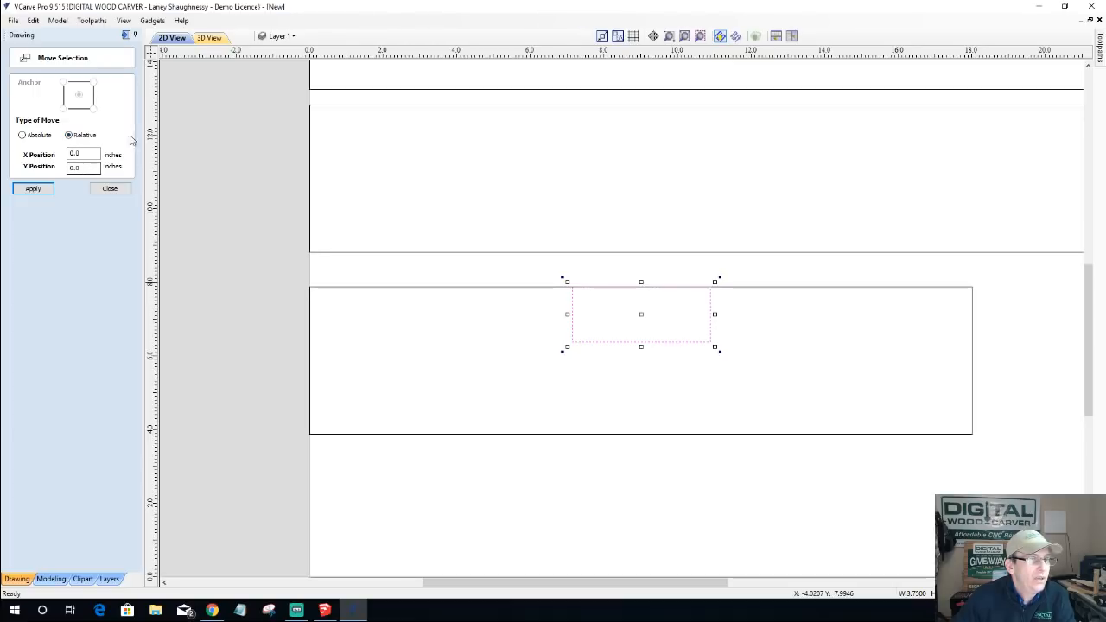
click(78, 170)
double_click(78, 169)
text(-)
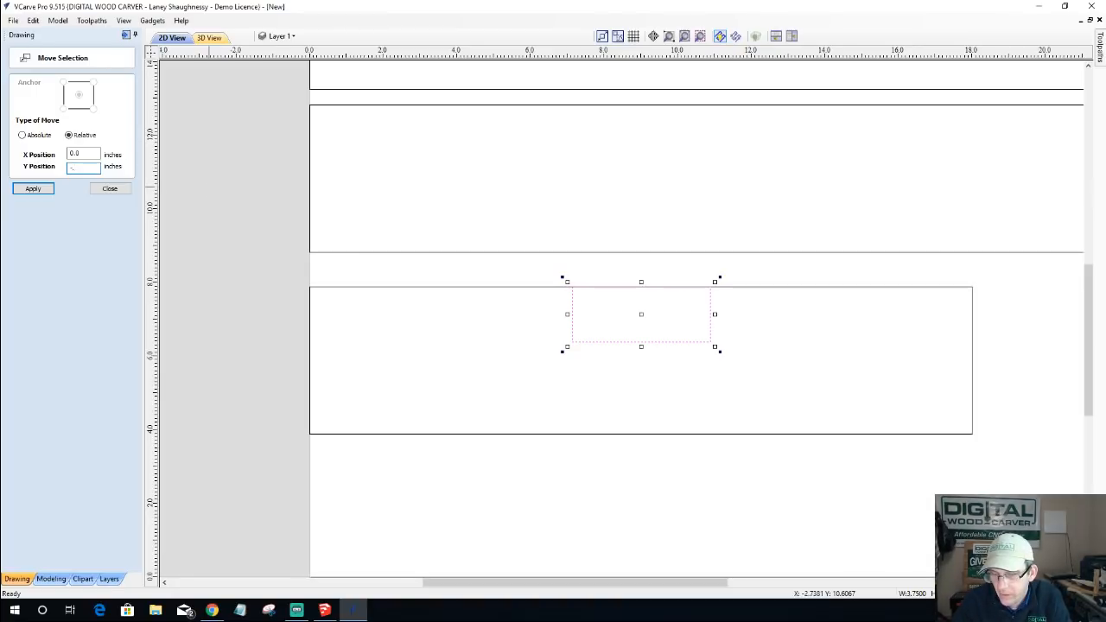
text(25)
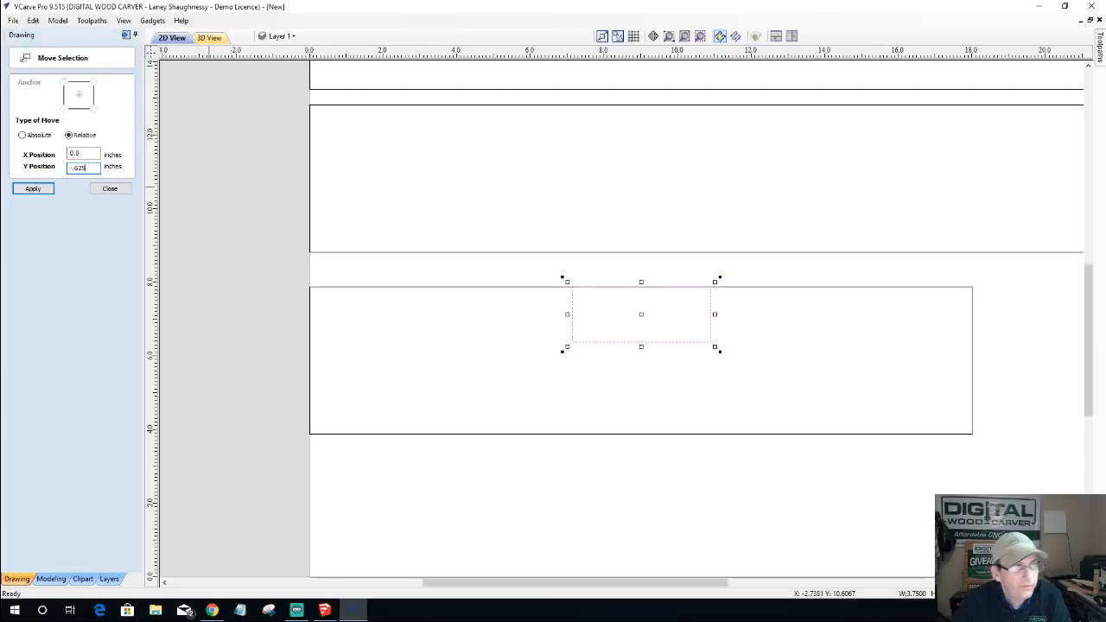
click(33, 189)
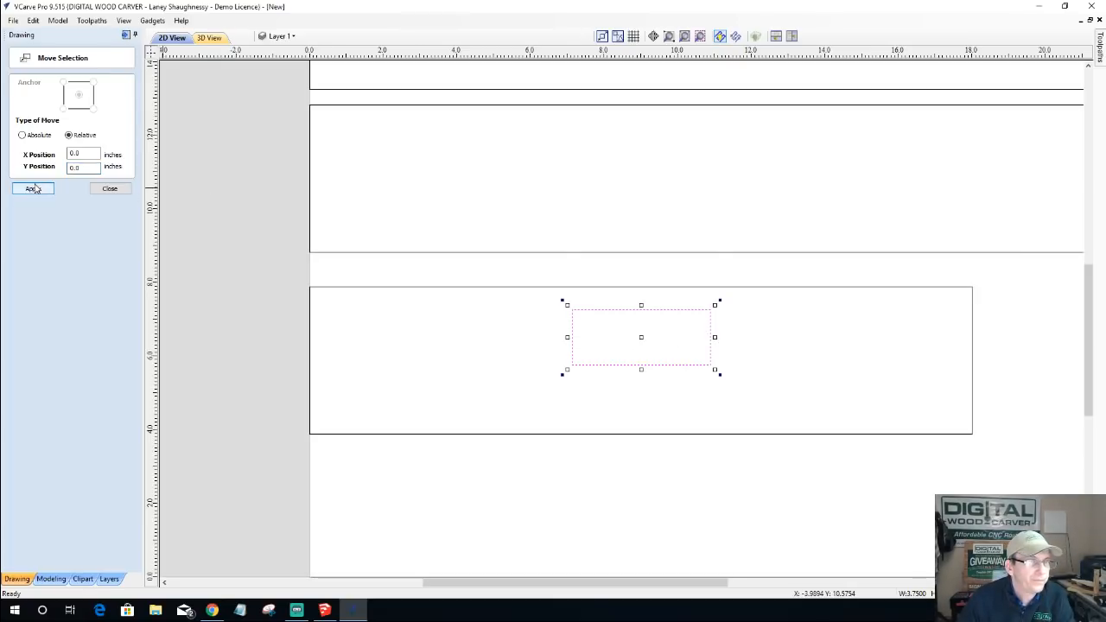
click(109, 188)
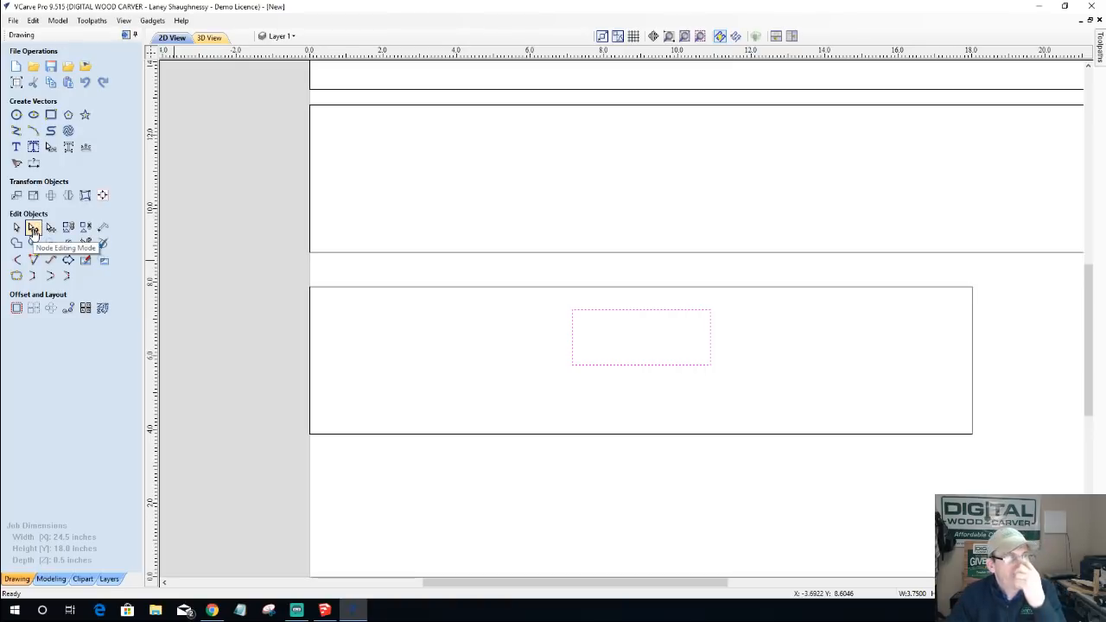
- Convert both short sides of the small rectangle to arcs through node editing, forming a round-ended handle slot
click(32, 228)
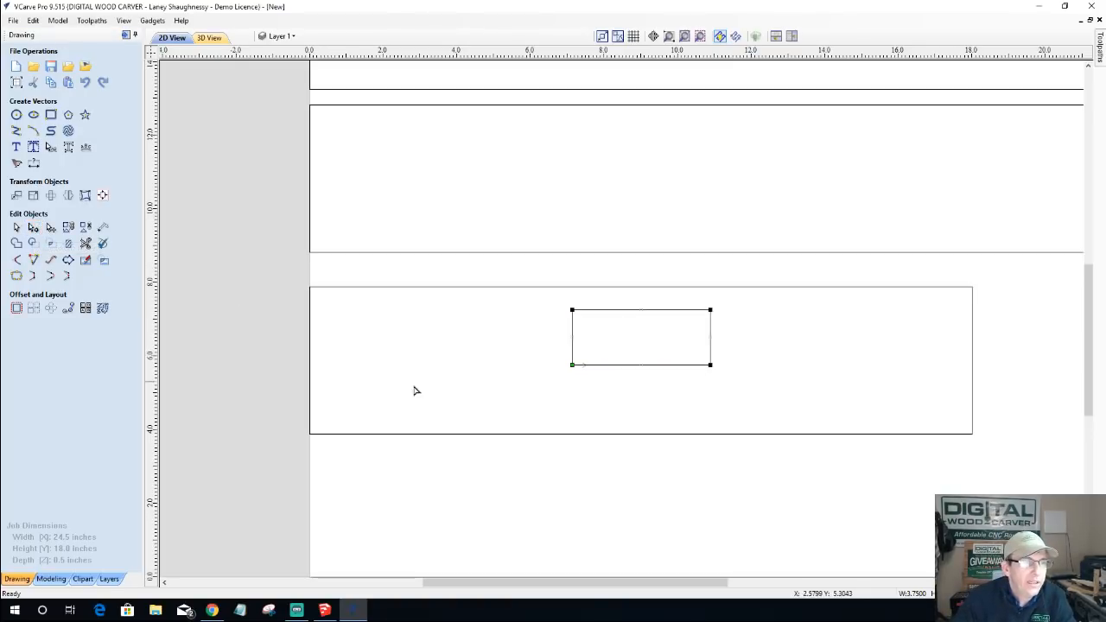
right_click(572, 327)
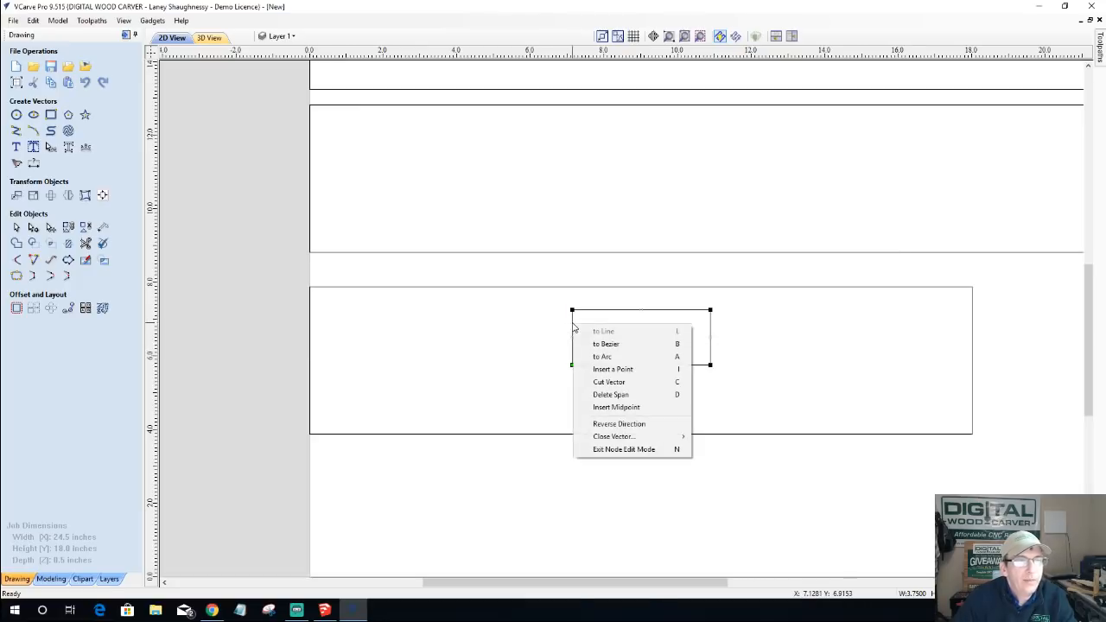
click(592, 358)
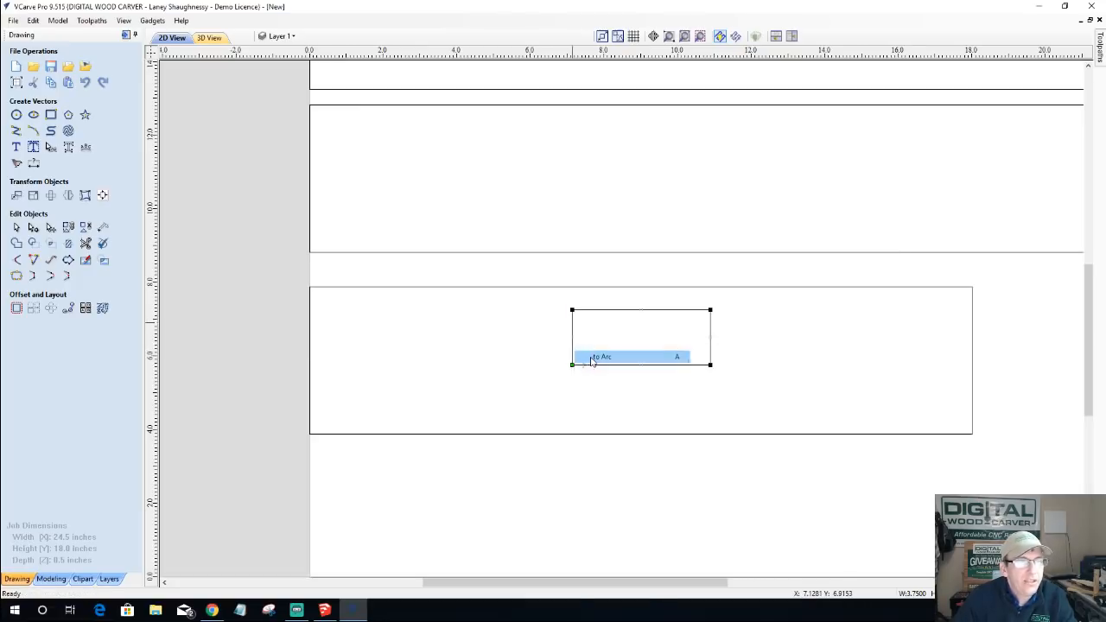
right_click(711, 323)
click(732, 355)
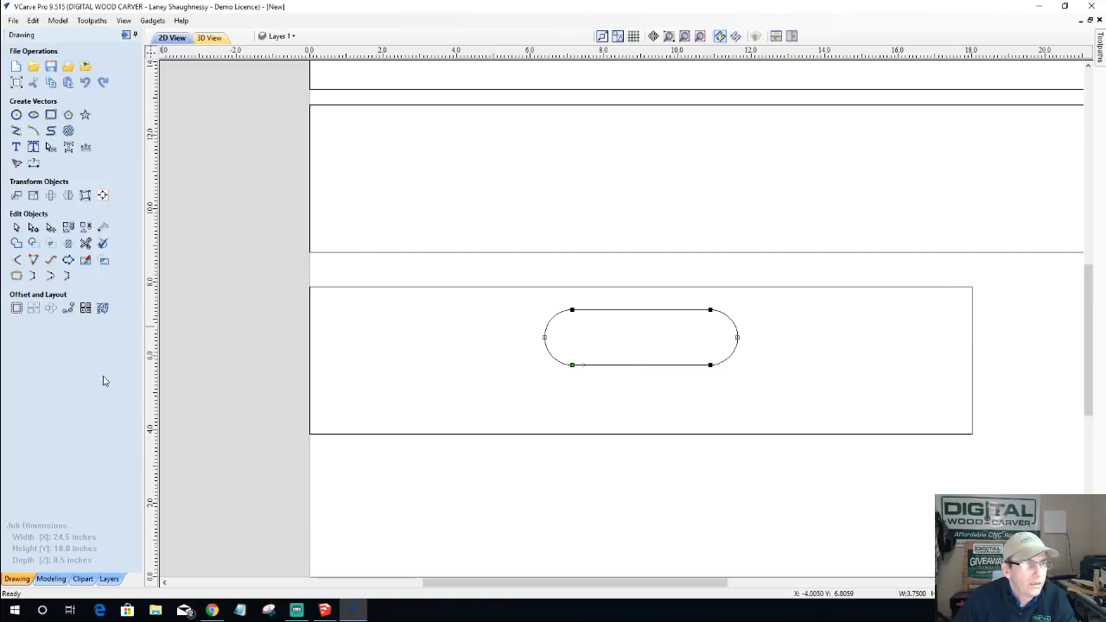
click(15, 227)
scroll(488, 350, down, 3)
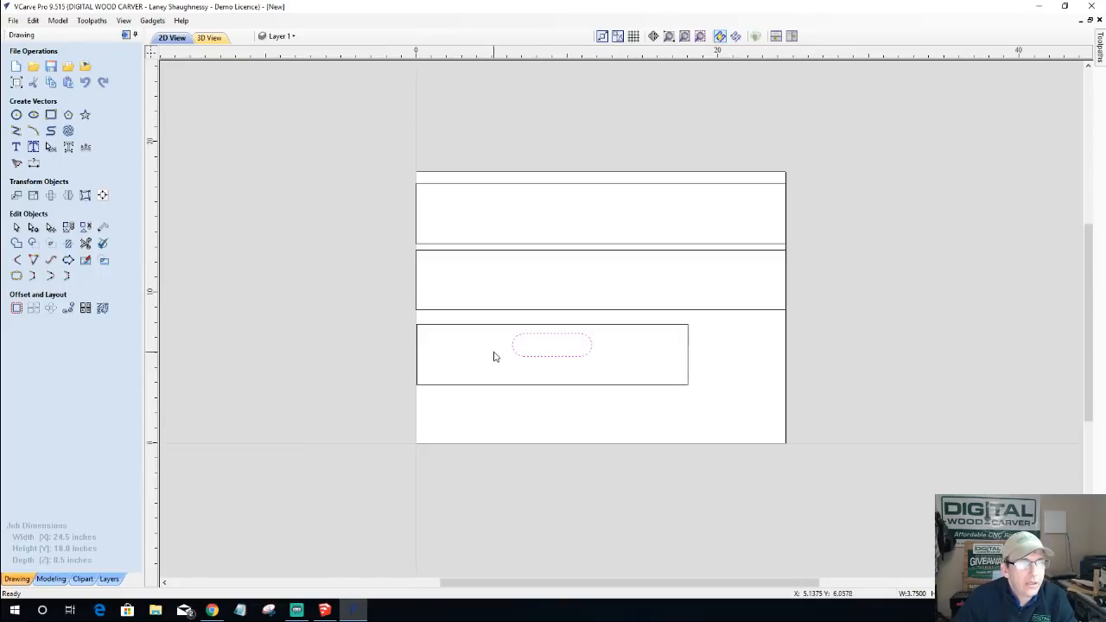
- Place vertical guides through the handle slot's center at about 9 inches and at the outermost points of its two rounded ends
scroll(492, 356, up, 5)
scroll(494, 366, down, 1)
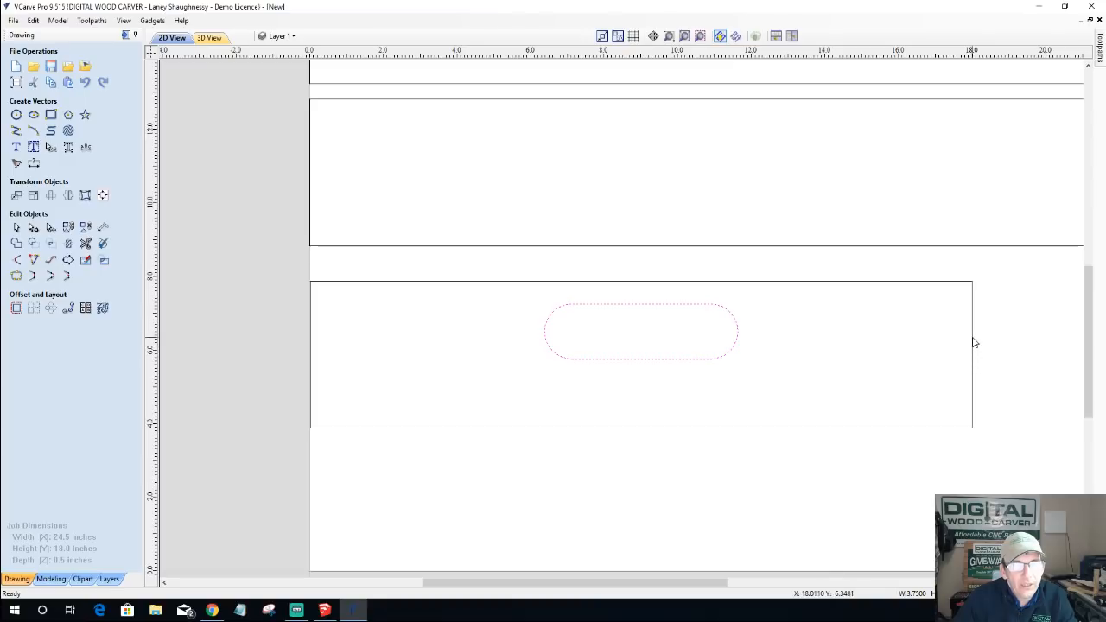
mouse_move(969, 341)
middle_down()
mouse_move(830, 375)
mouse_move(954, 334)
middle_up()
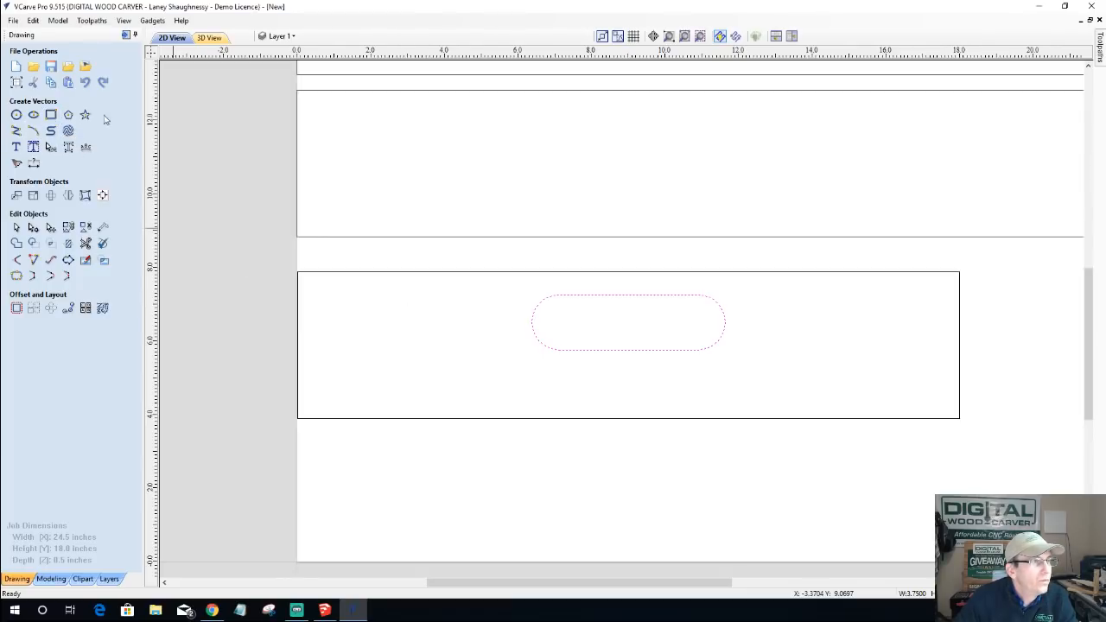
drag(151, 142, 627, 275)
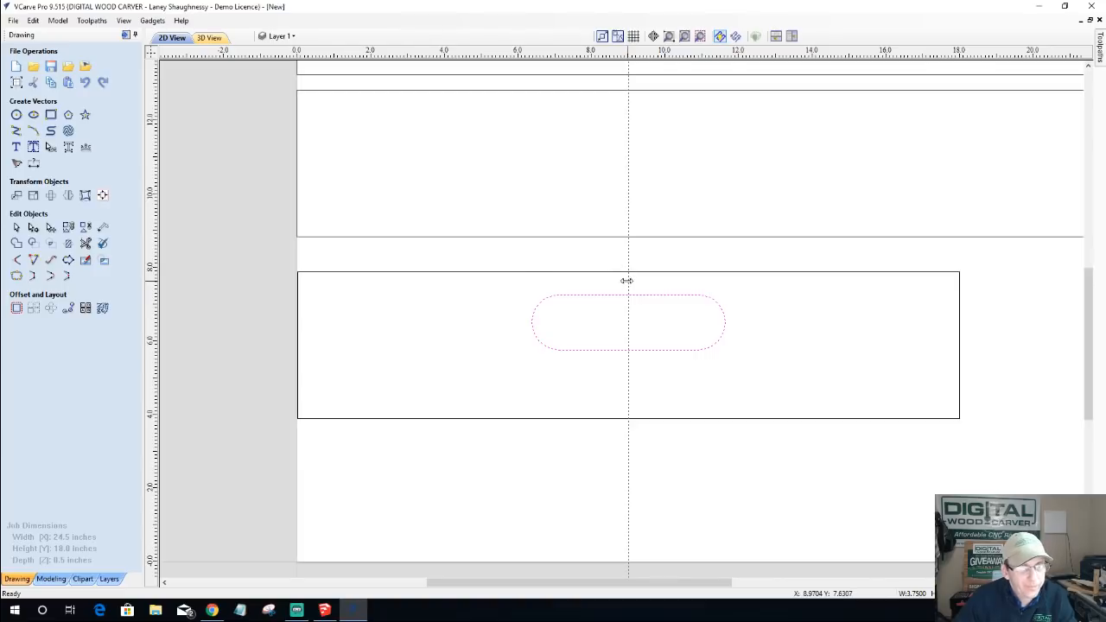
drag(154, 304, 529, 323)
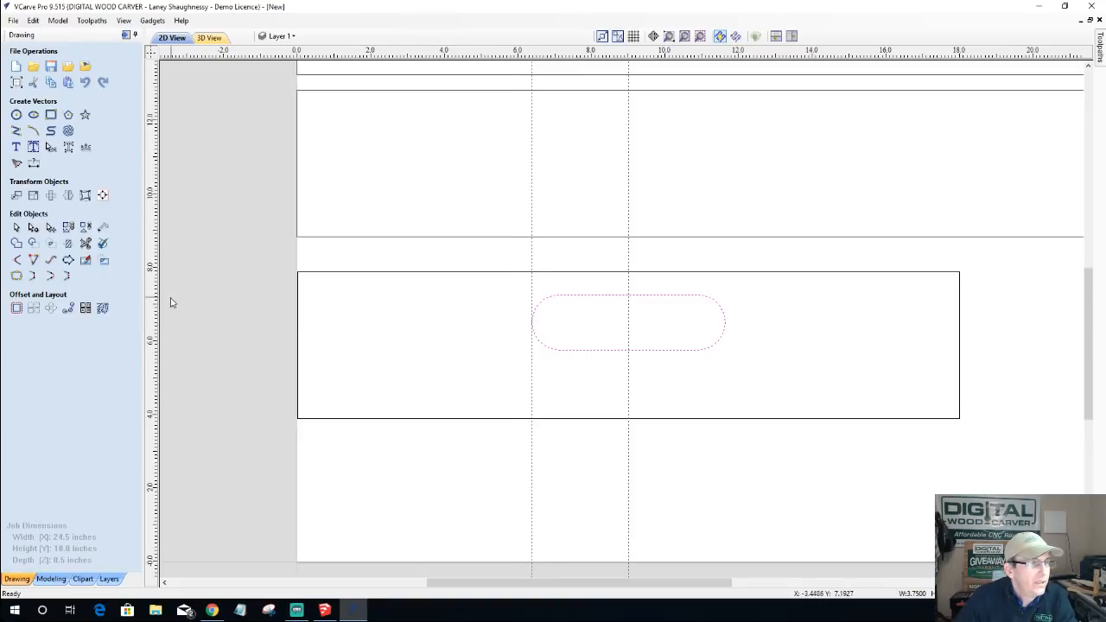
drag(156, 311, 724, 322)
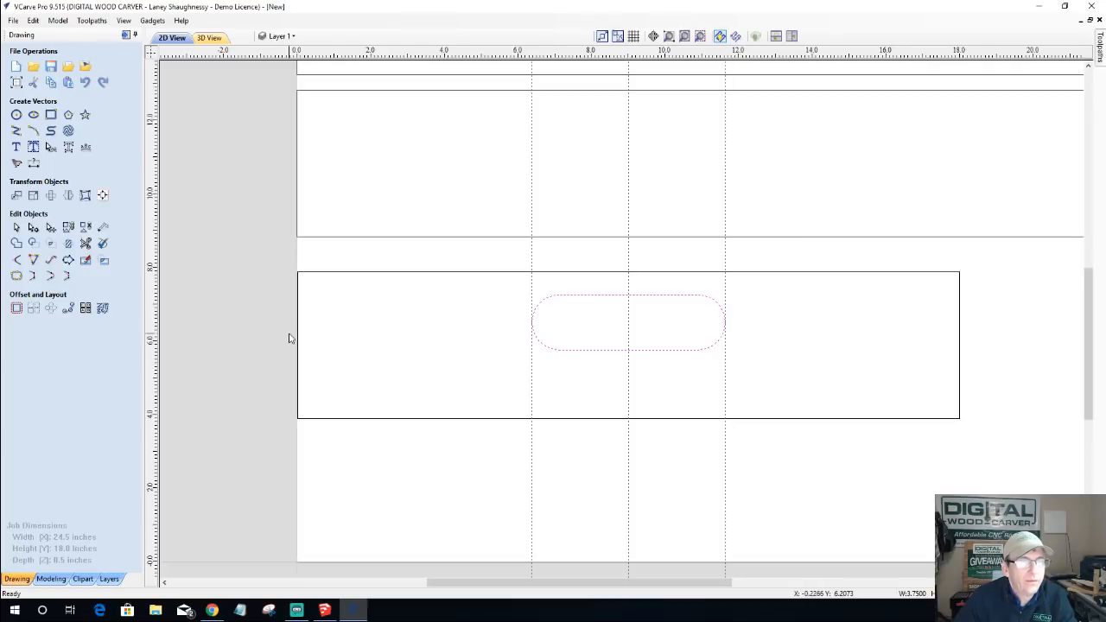
- Create a parallel guide offset -0.625 inches from the vertical guide at the handle slot's left end
double_click(533, 292)
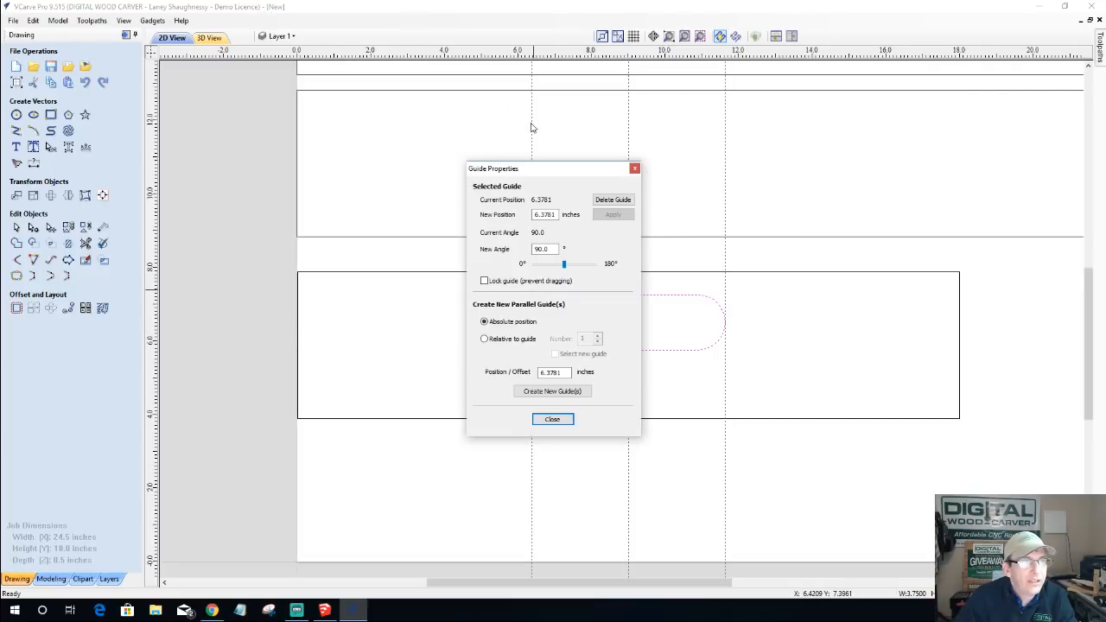
click(634, 167)
double_click(532, 183)
click(485, 339)
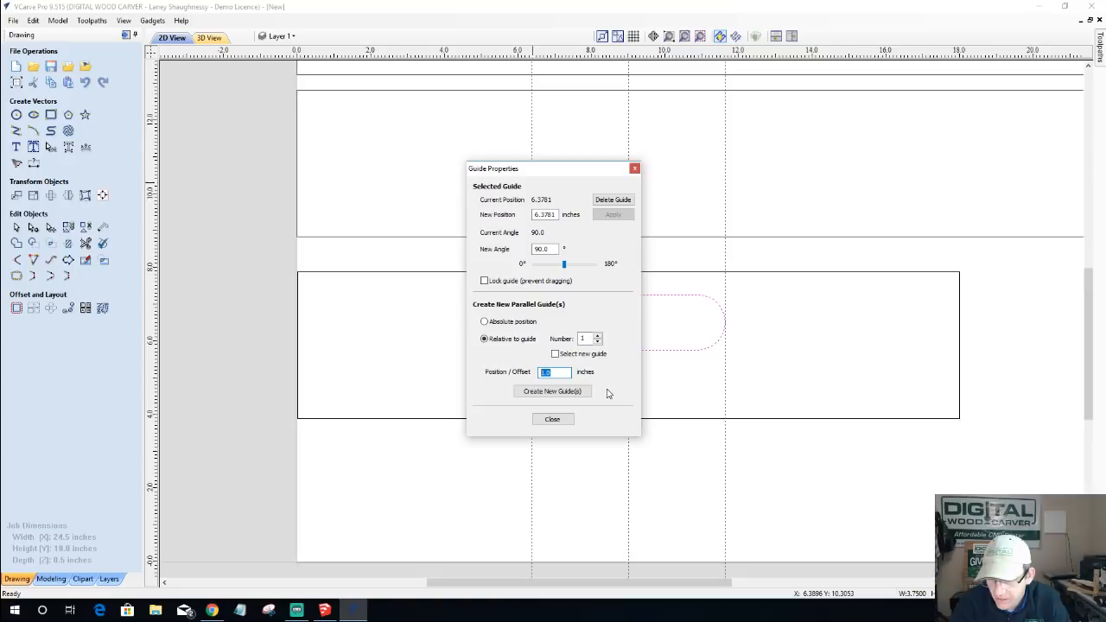
text(-.625)
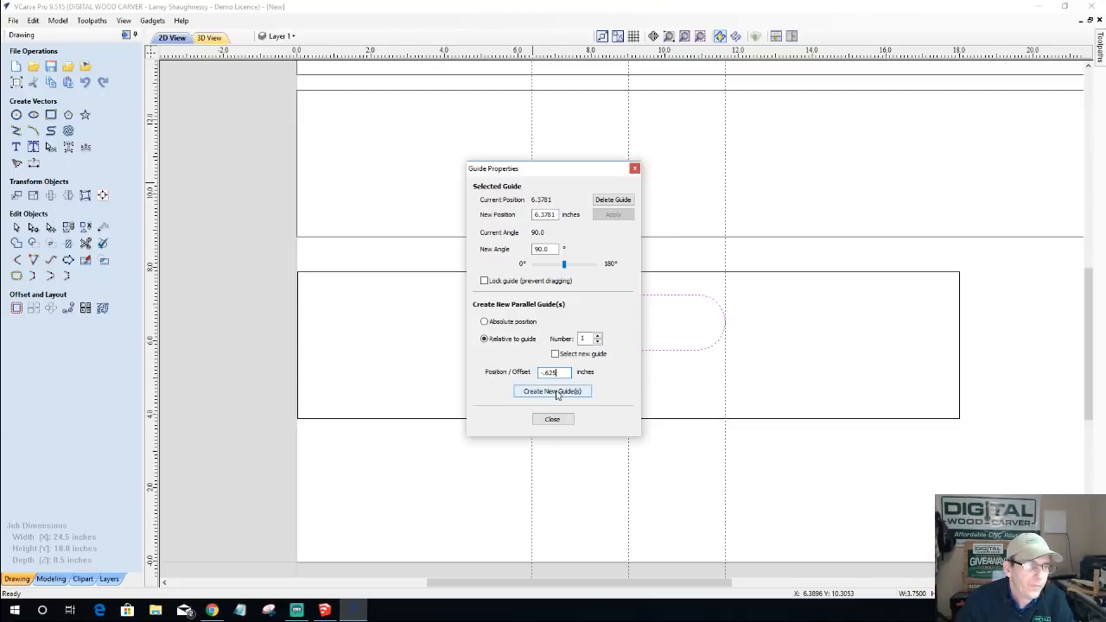
click(555, 393)
click(552, 419)
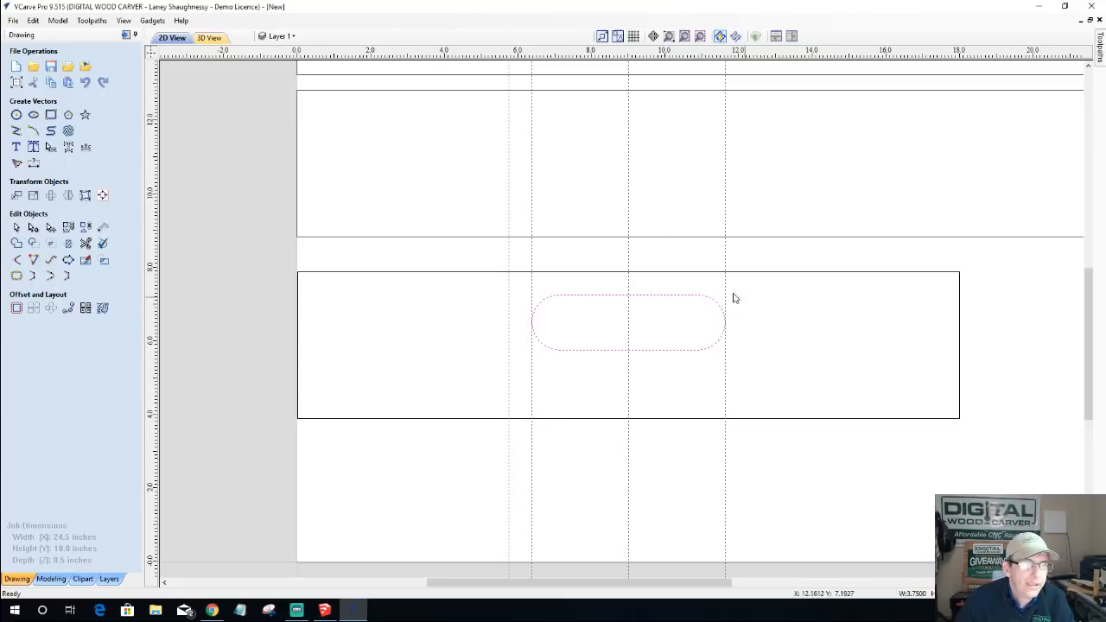
- Create a parallel guide offset 0.625 inches from the vertical guide at the handle slot's right end
double_click(726, 291)
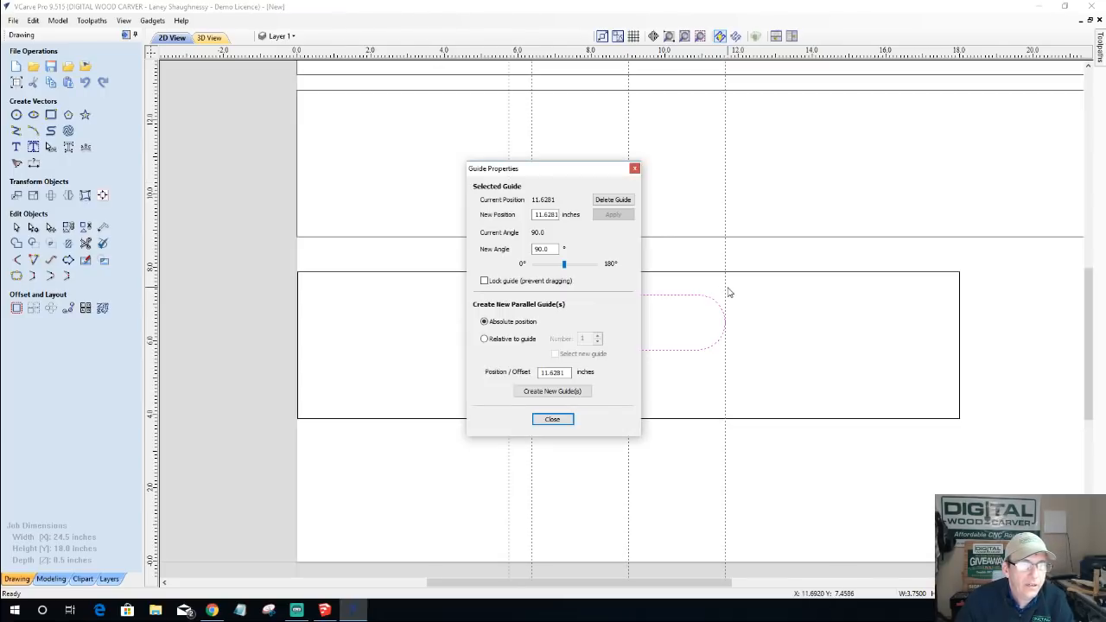
click(486, 338)
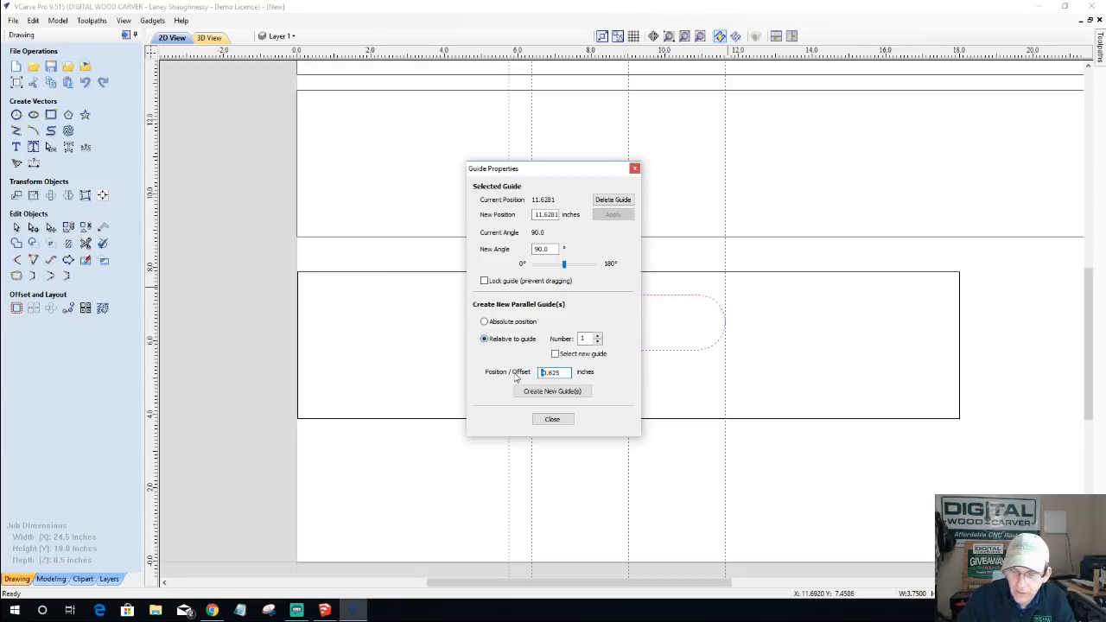
click(552, 391)
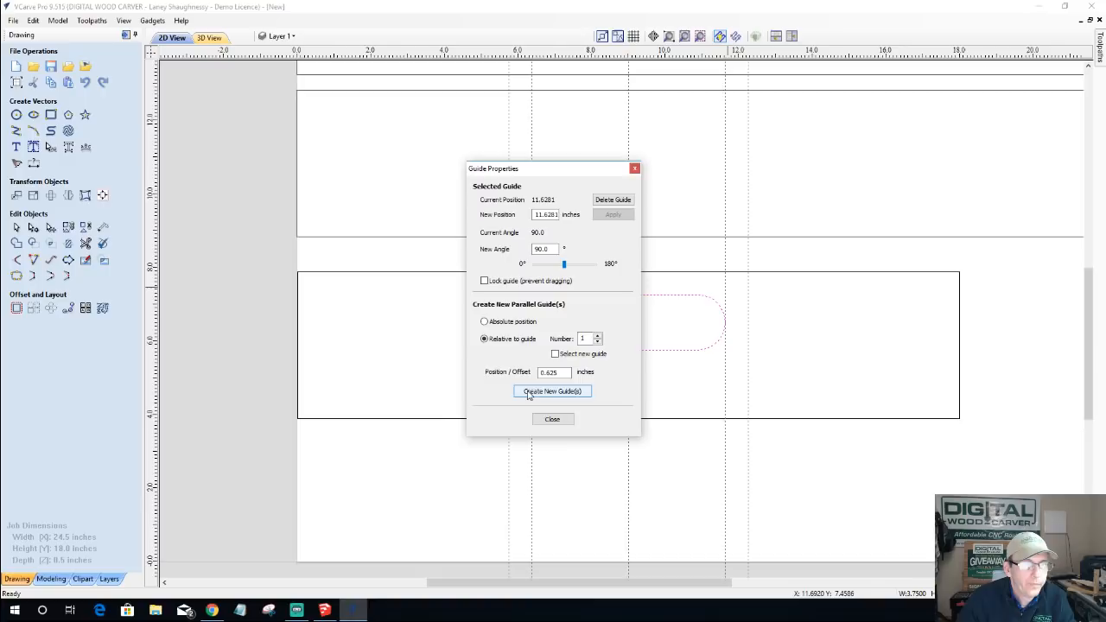
click(552, 420)
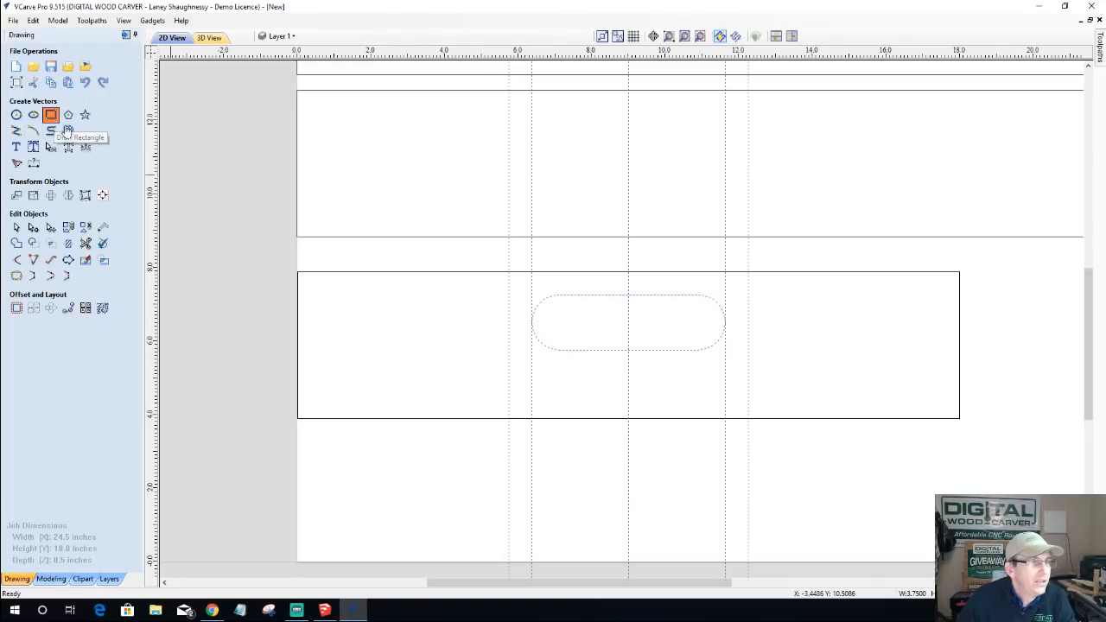
- Draw an 18-inch-wide rectangle about 0.91 inches high along the inside of the handled board's upper edge
click(50, 114)
click(298, 275)
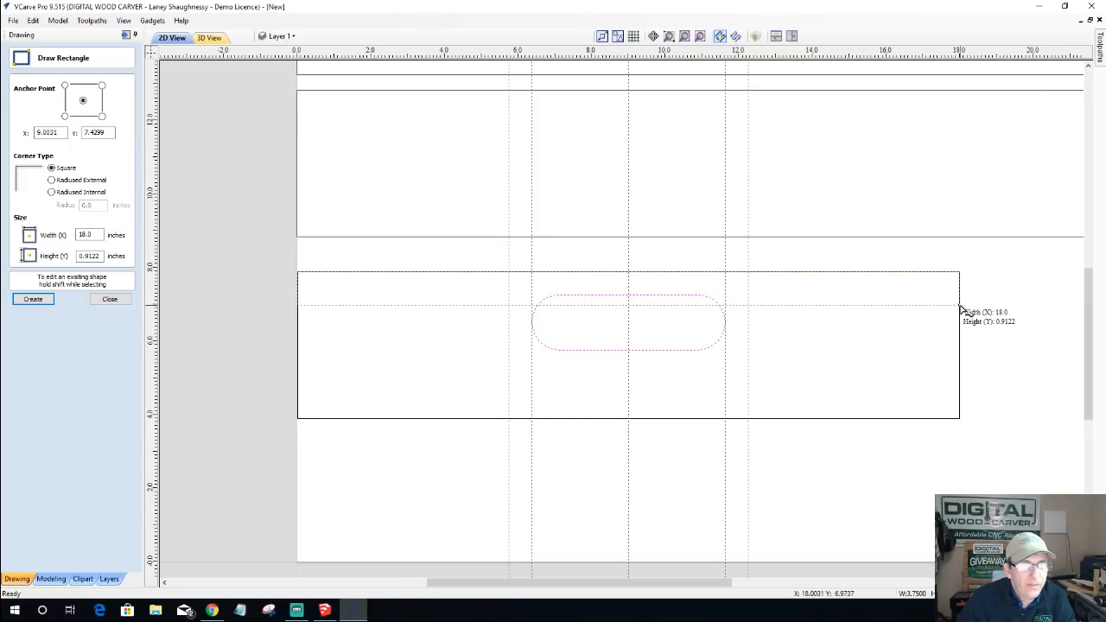
click(959, 306)
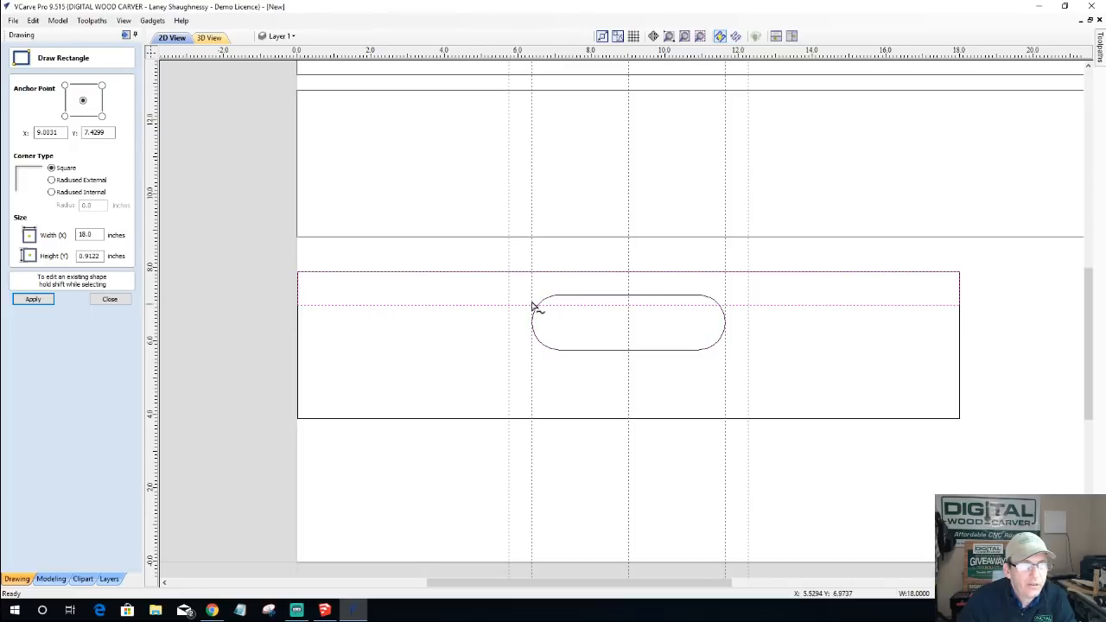
scroll(592, 316, up, 3)
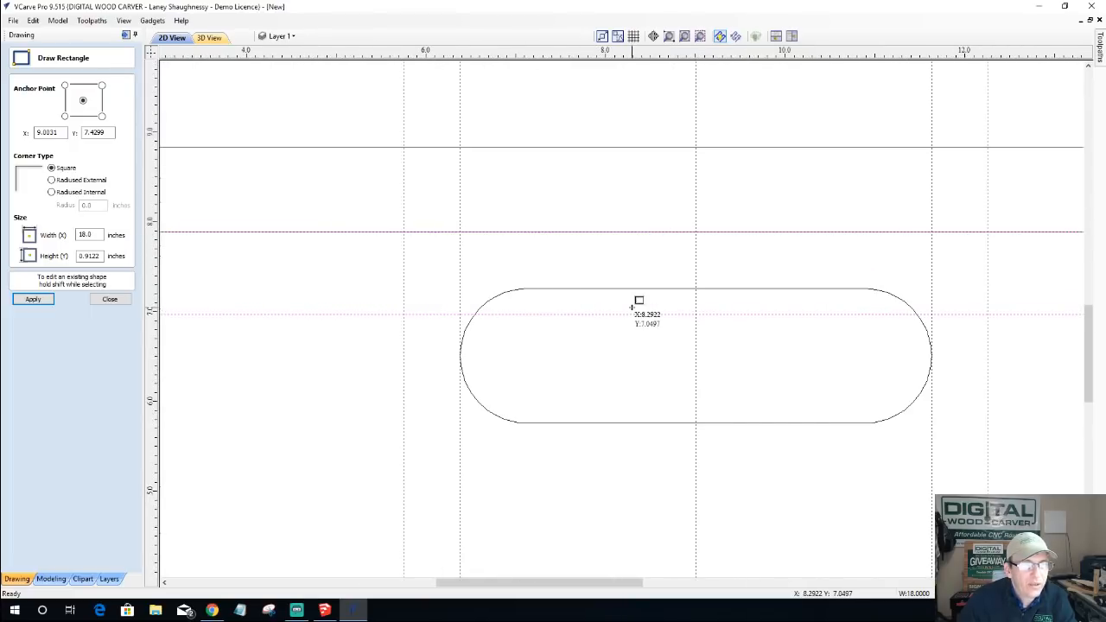
click(110, 299)
scroll(536, 310, down, 4)
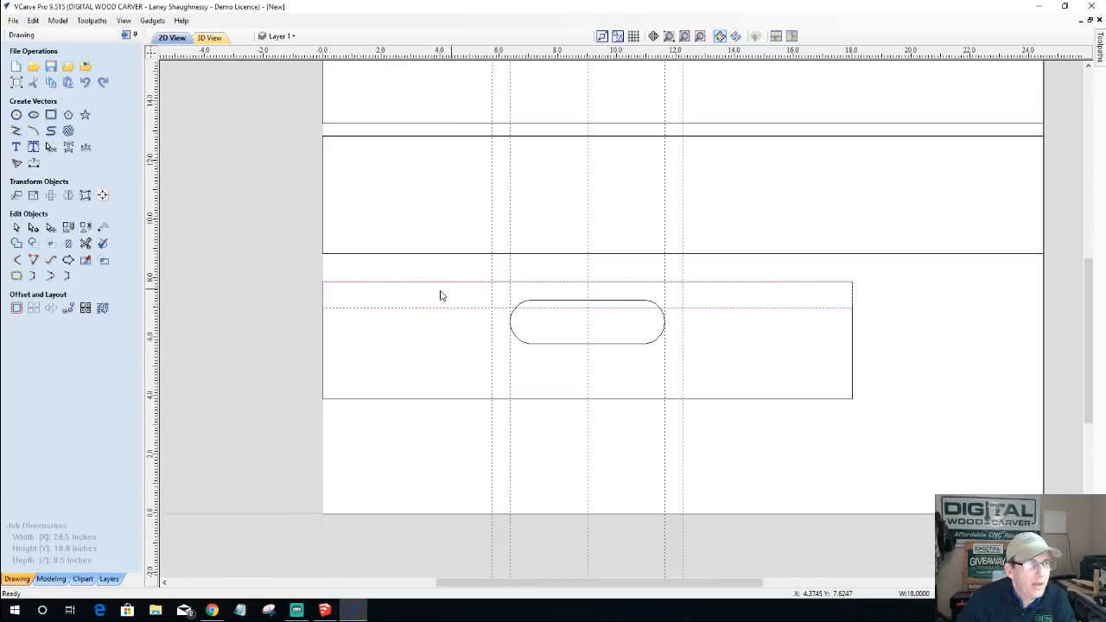
- Insert points on the new rectangle's upper edge where the two outermost vertical guides cross it
click(33, 227)
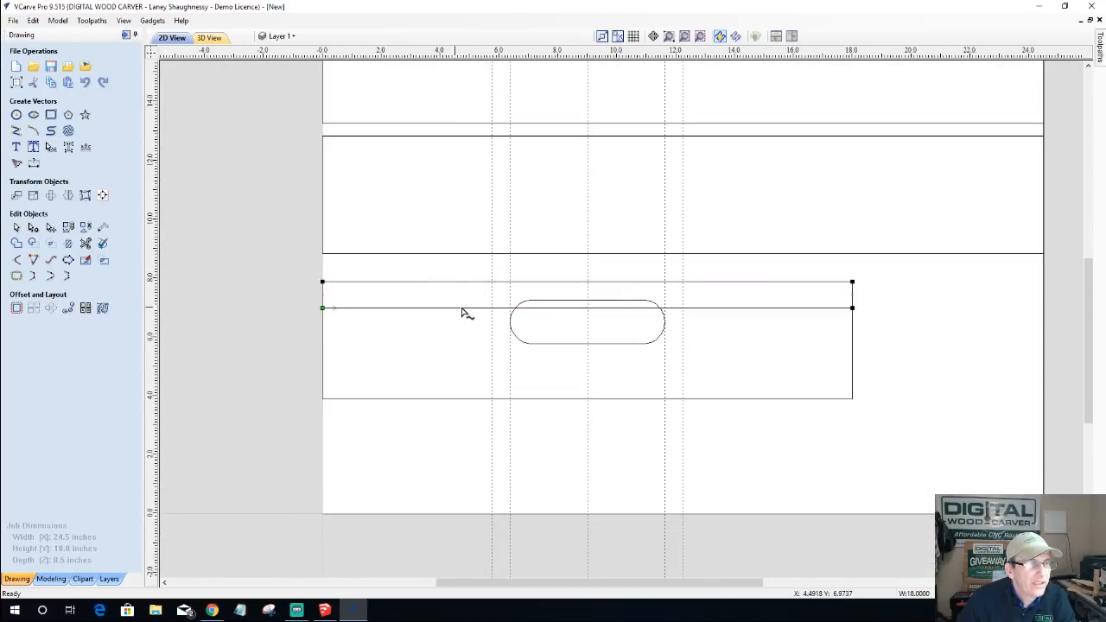
scroll(461, 310, up, 3)
scroll(461, 305, up, 2)
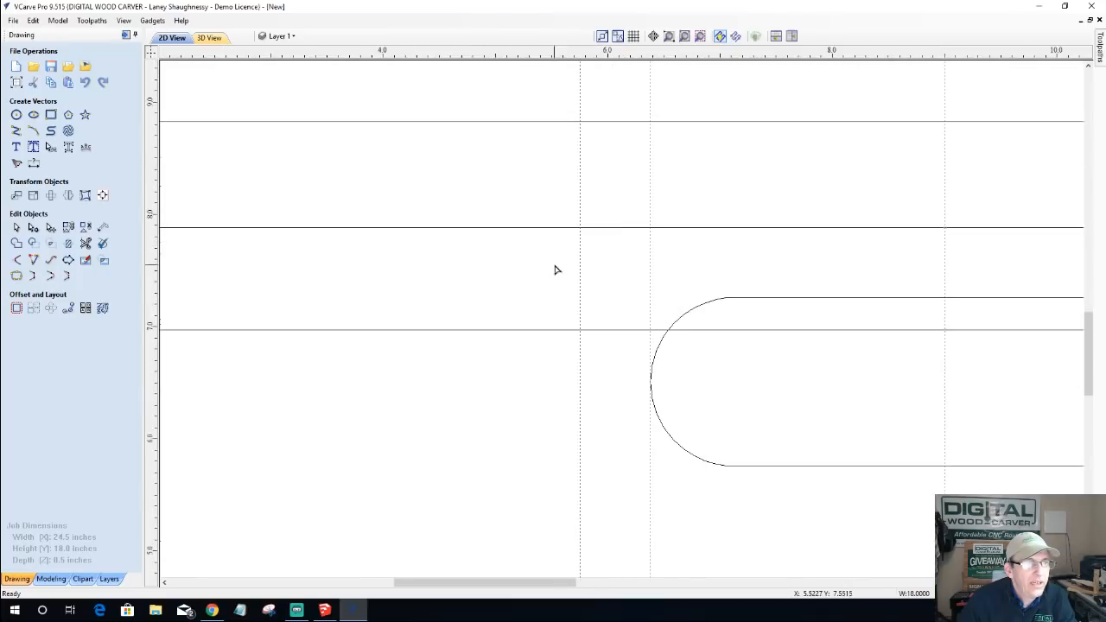
right_click(581, 229)
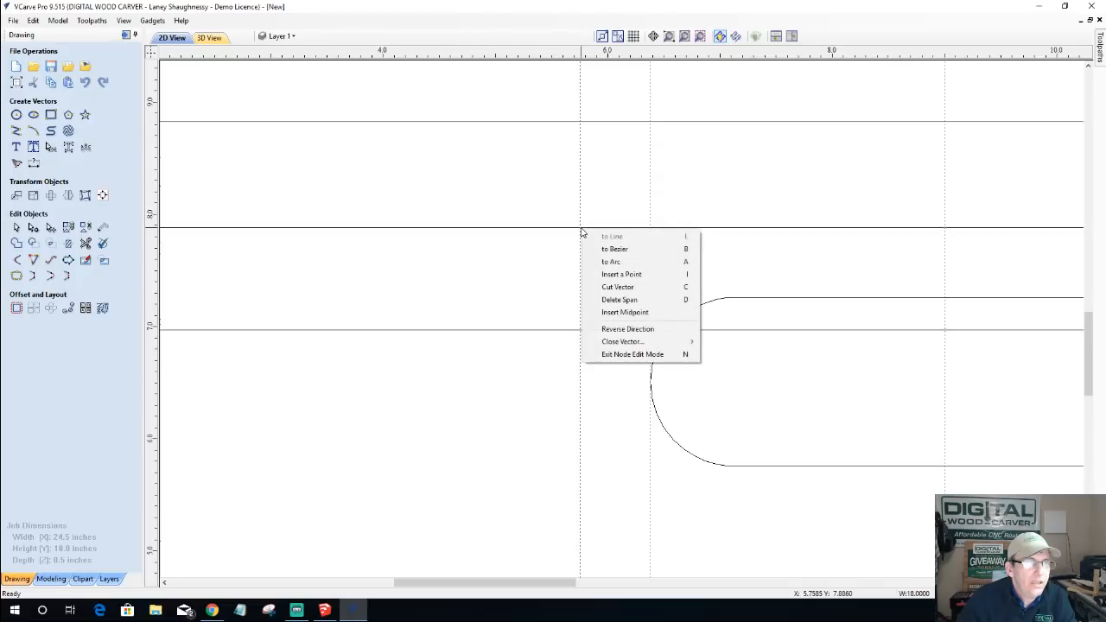
click(593, 275)
scroll(578, 247, down, 4)
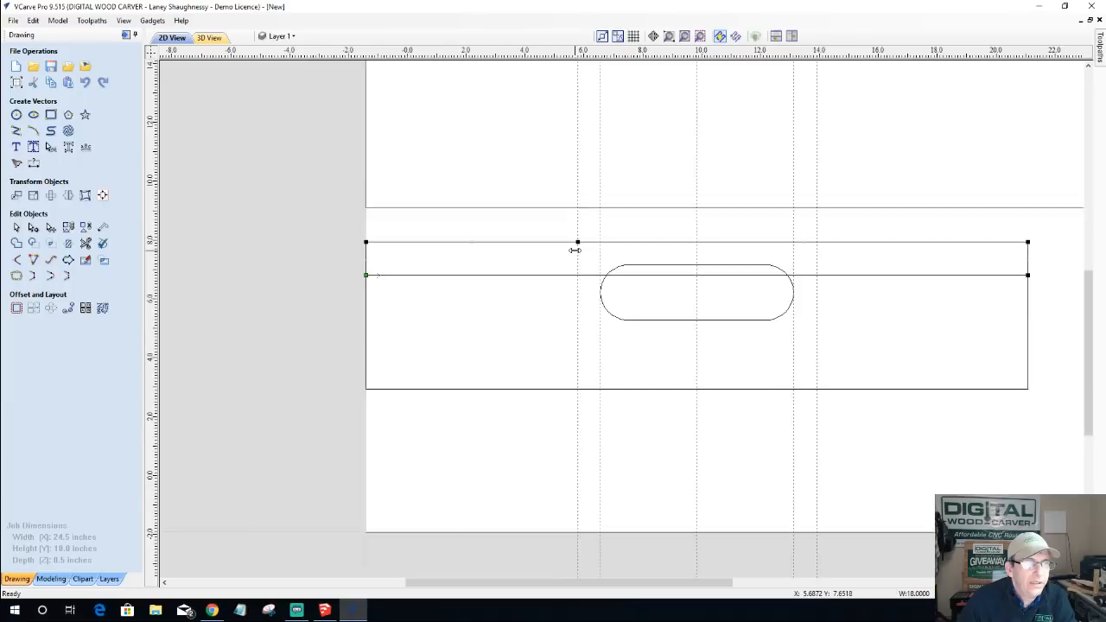
scroll(765, 248, up, 4)
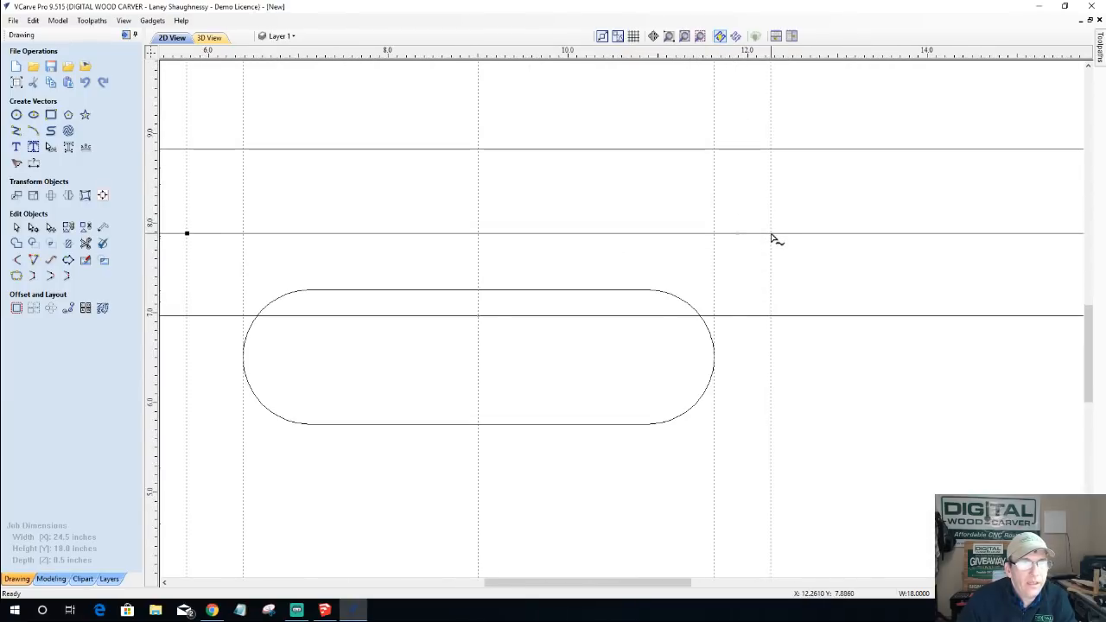
right_click(772, 236)
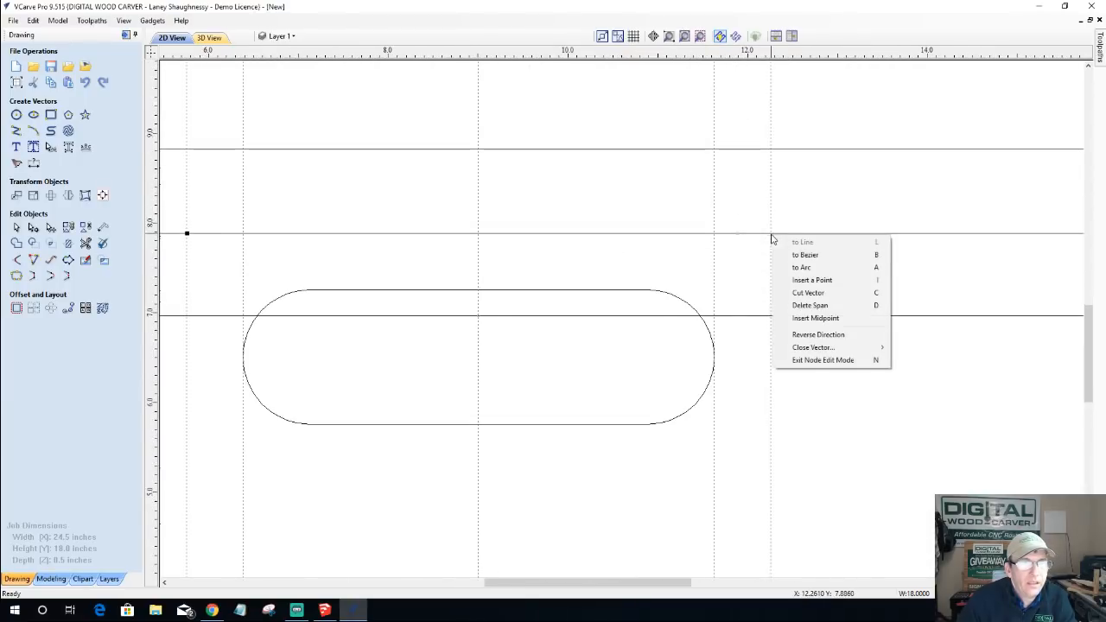
click(785, 282)
scroll(780, 292, down, 4)
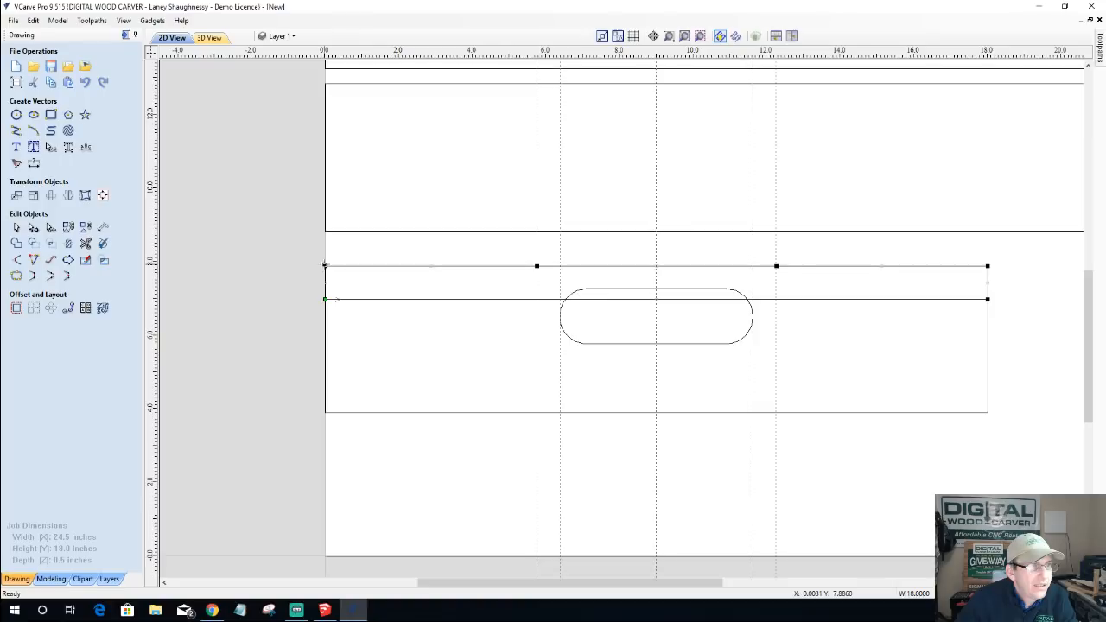
- Move the rectangle's upper-left node down just past its lower-left corner, so the sloped edge passes through that corner
drag(326, 266, 325, 298)
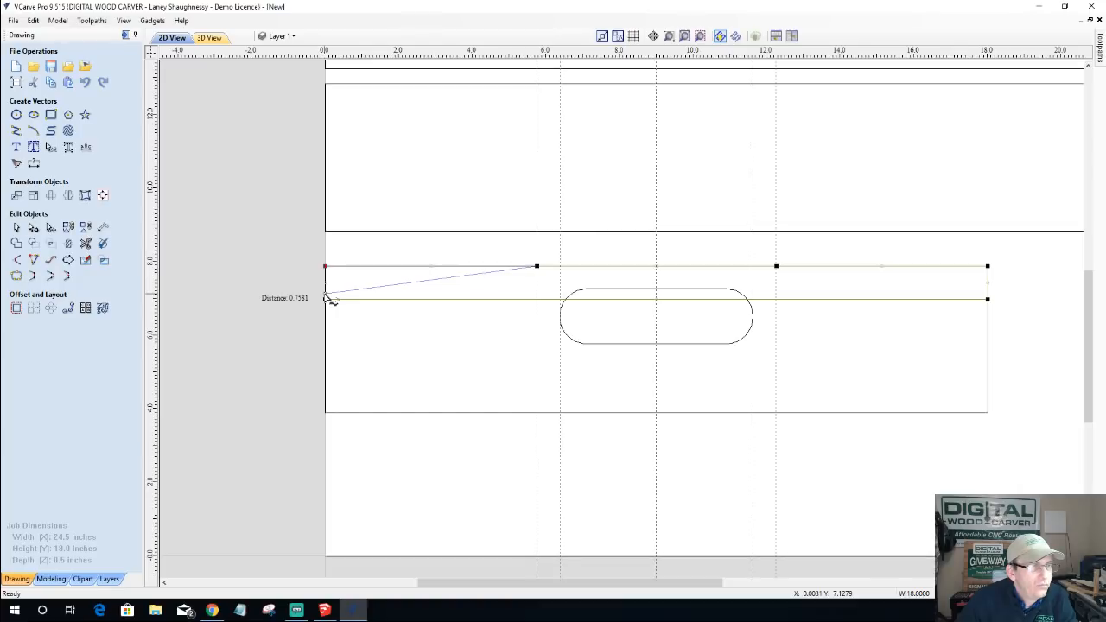
drag(326, 298, 315, 299)
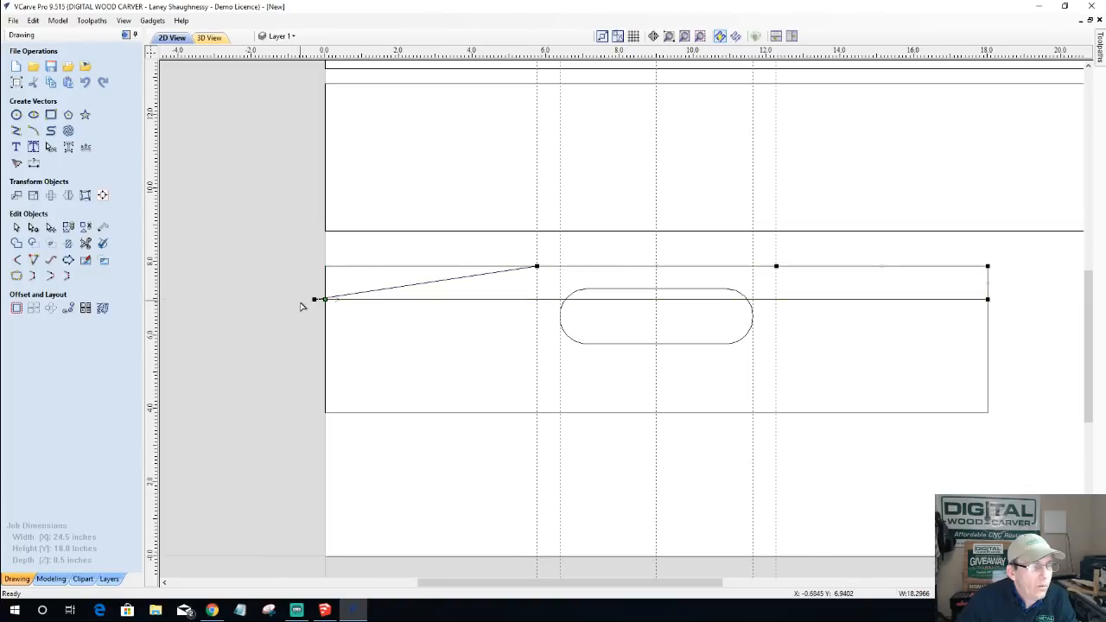
scroll(313, 301, up, 3)
drag(306, 299, 306, 311)
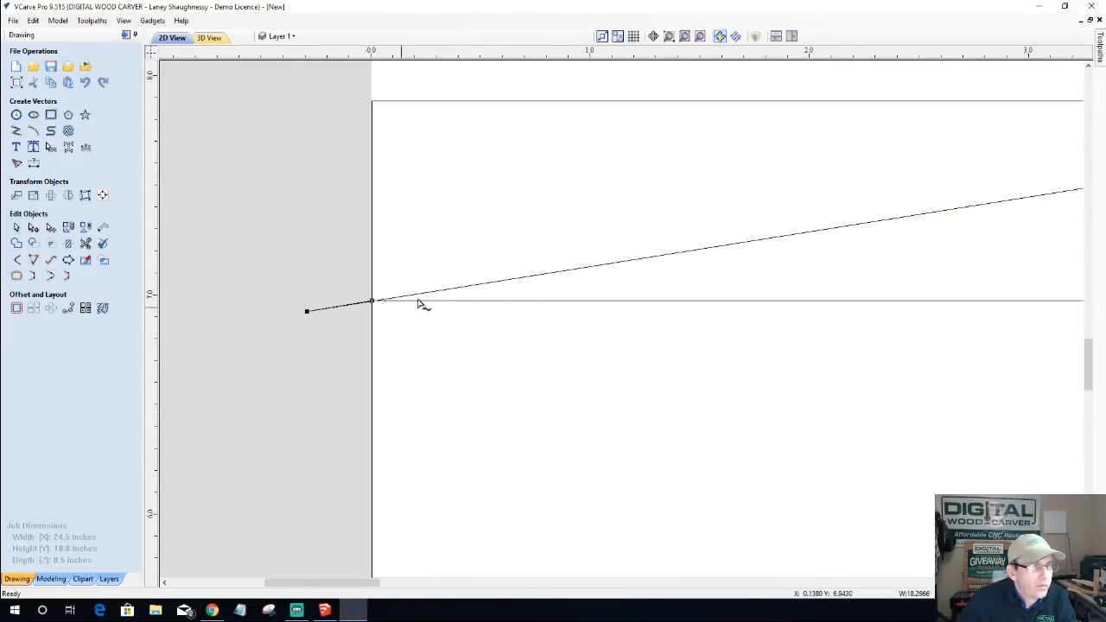
scroll(272, 298, down, 4)
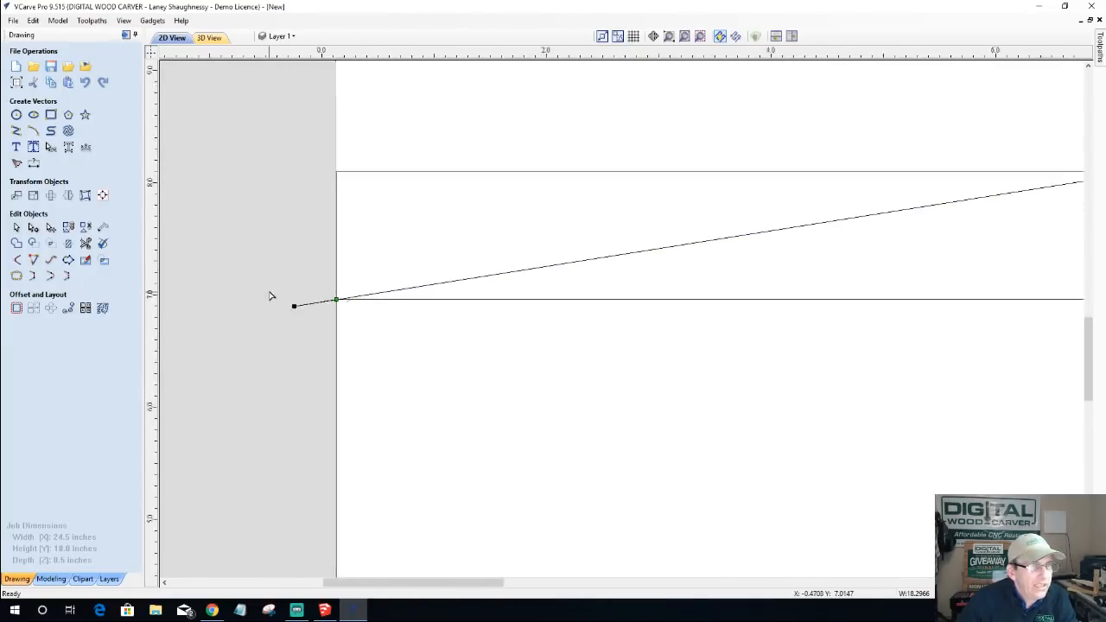
scroll(375, 284, down, 2)
scroll(780, 297, down, 2)
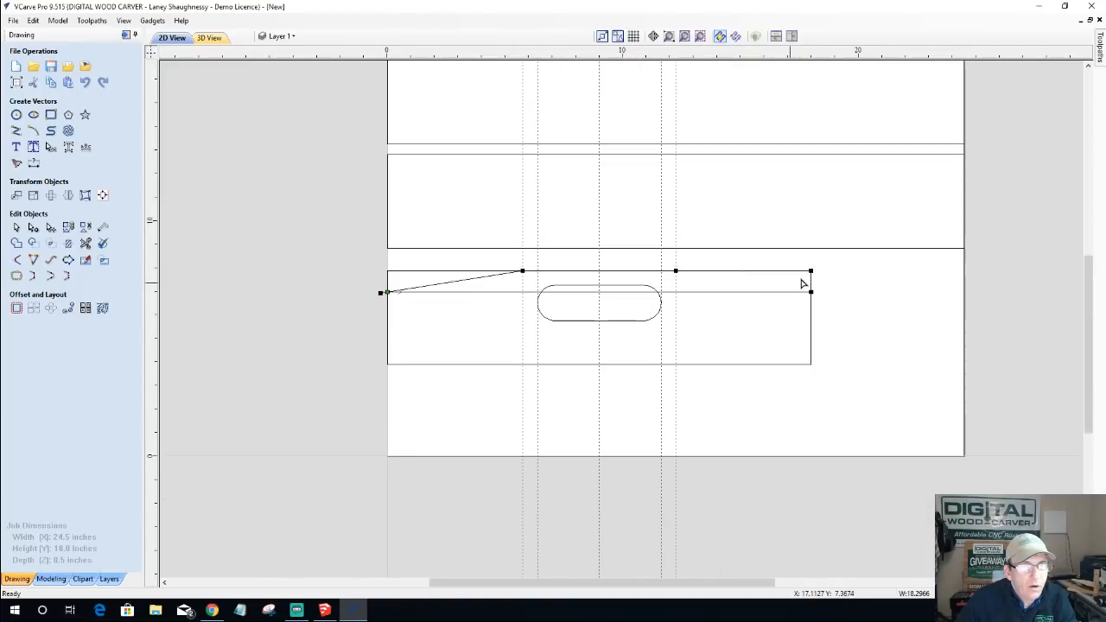
- Move the rectangle's upper-right node down just past its lower-right corner to form a matching slope
scroll(844, 271, up, 4)
drag(761, 282, 778, 337)
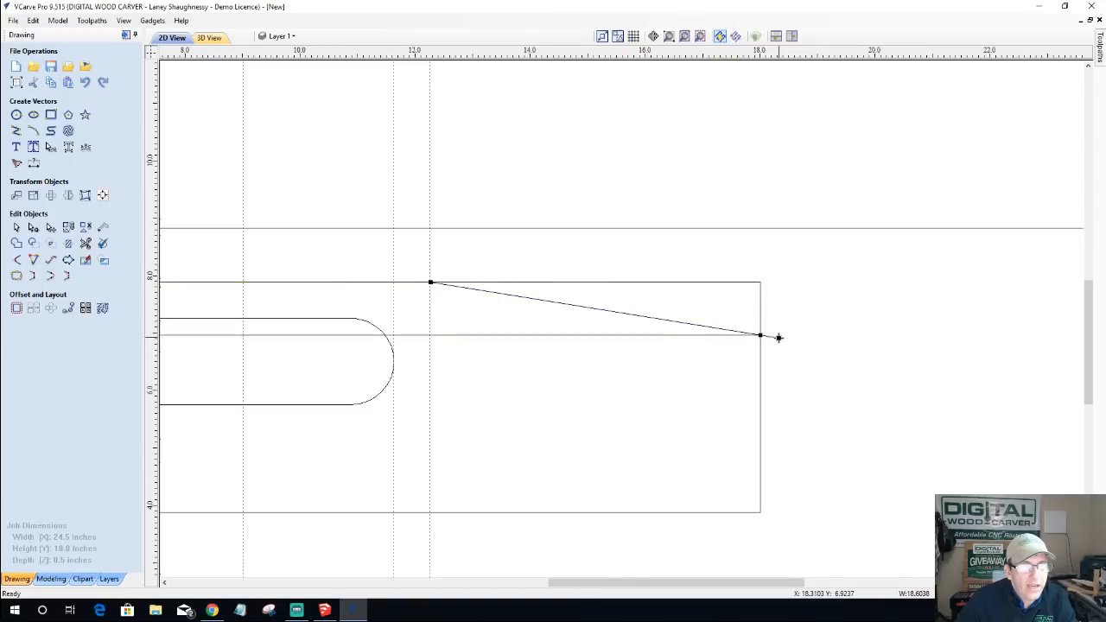
scroll(778, 337, up, 5)
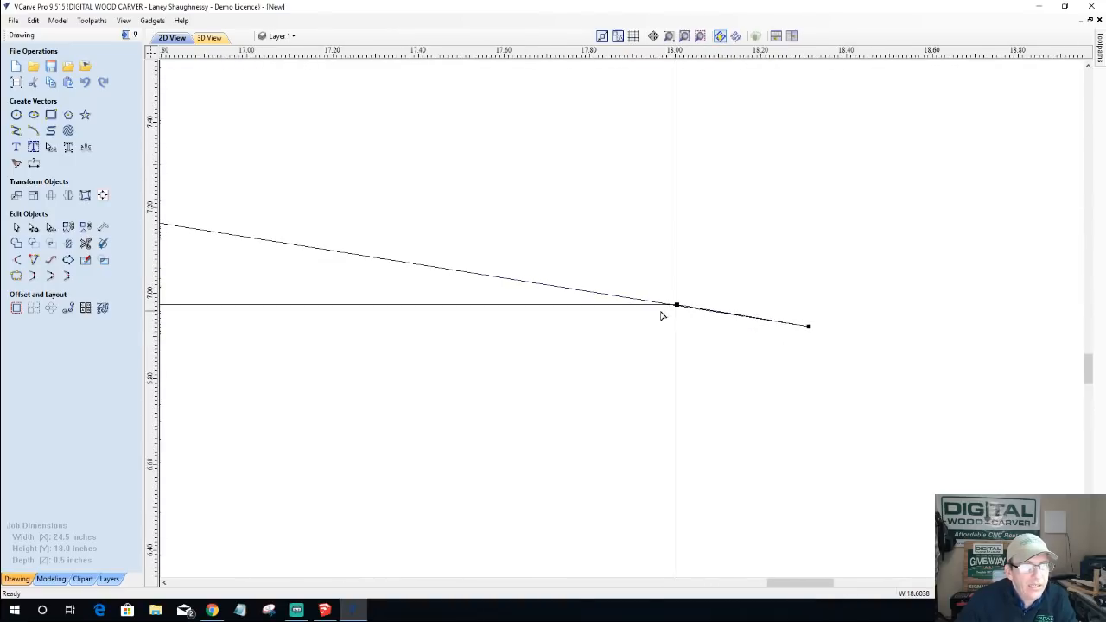
scroll(753, 321, down, 5)
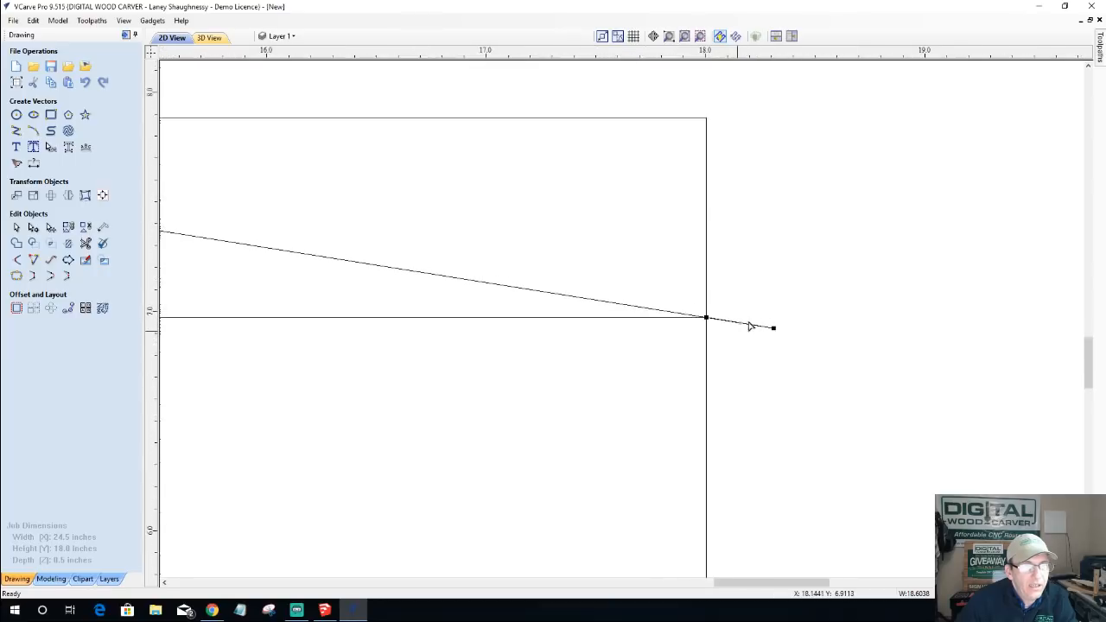
scroll(651, 343, up, 3)
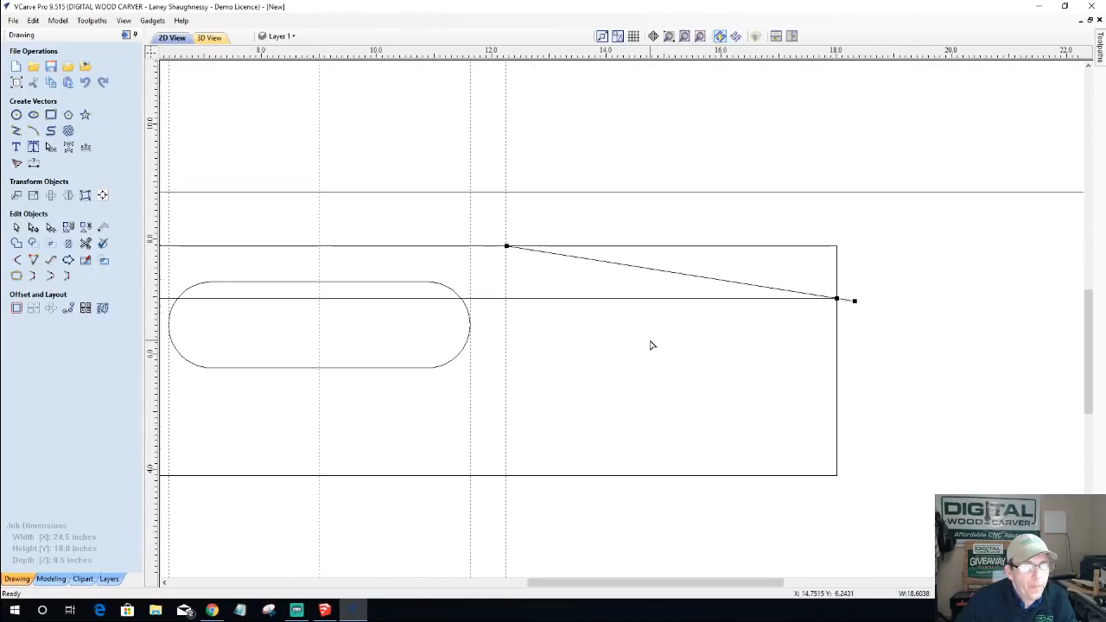
scroll(718, 336, down, 3)
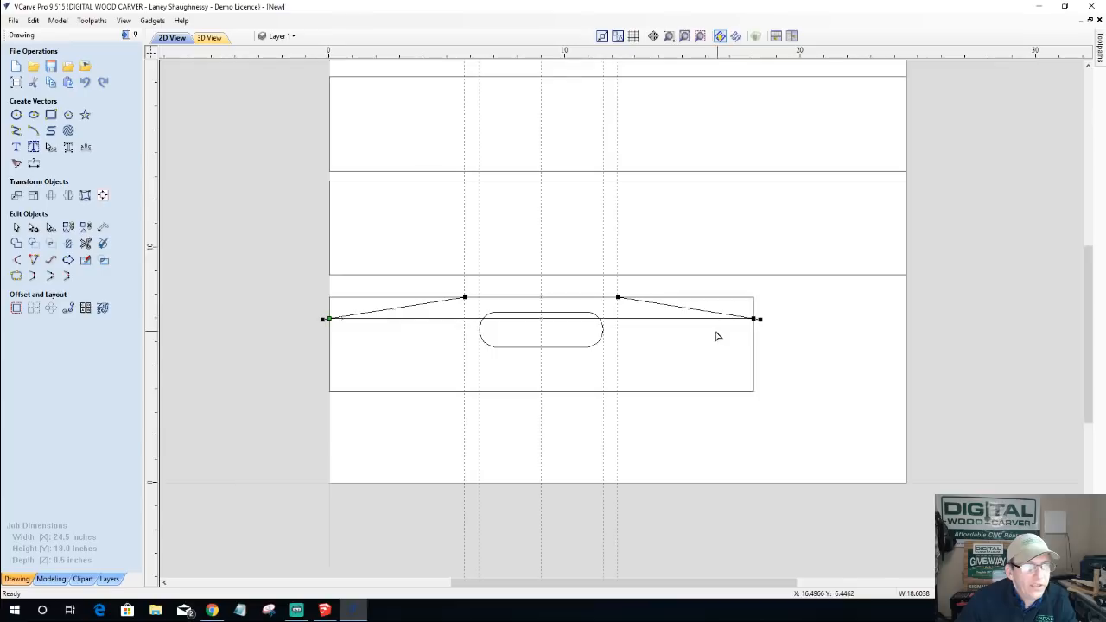
scroll(404, 328, up, 3)
scroll(421, 329, down, 2)
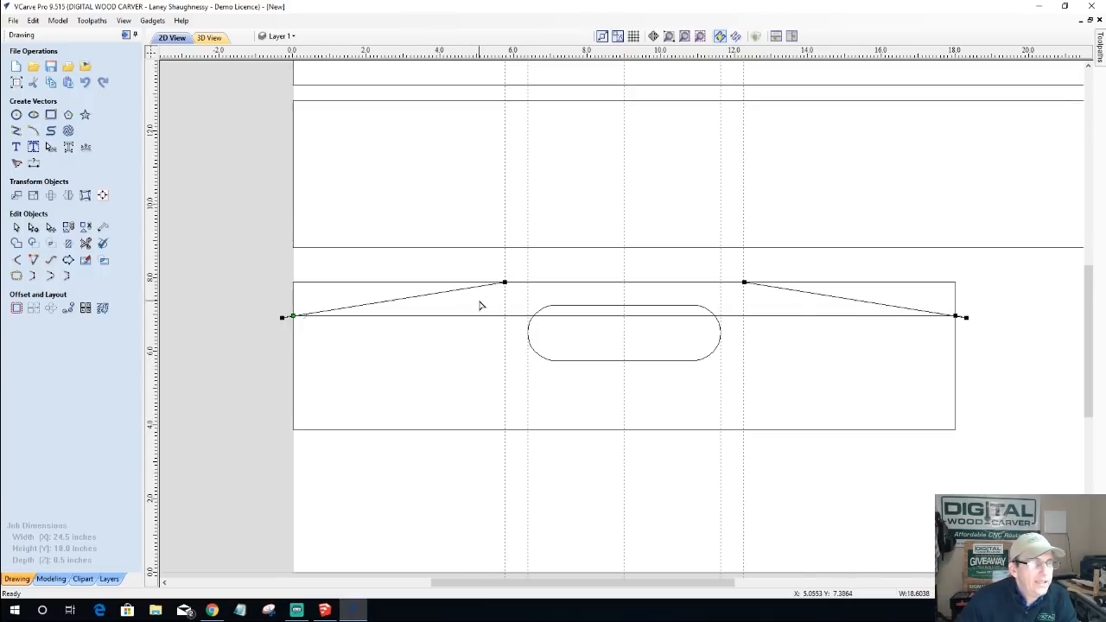
- Trim off the short line ends that overhang the board at both lower corners of the sloped shape
scroll(278, 319, up, 3)
scroll(278, 320, up, 5)
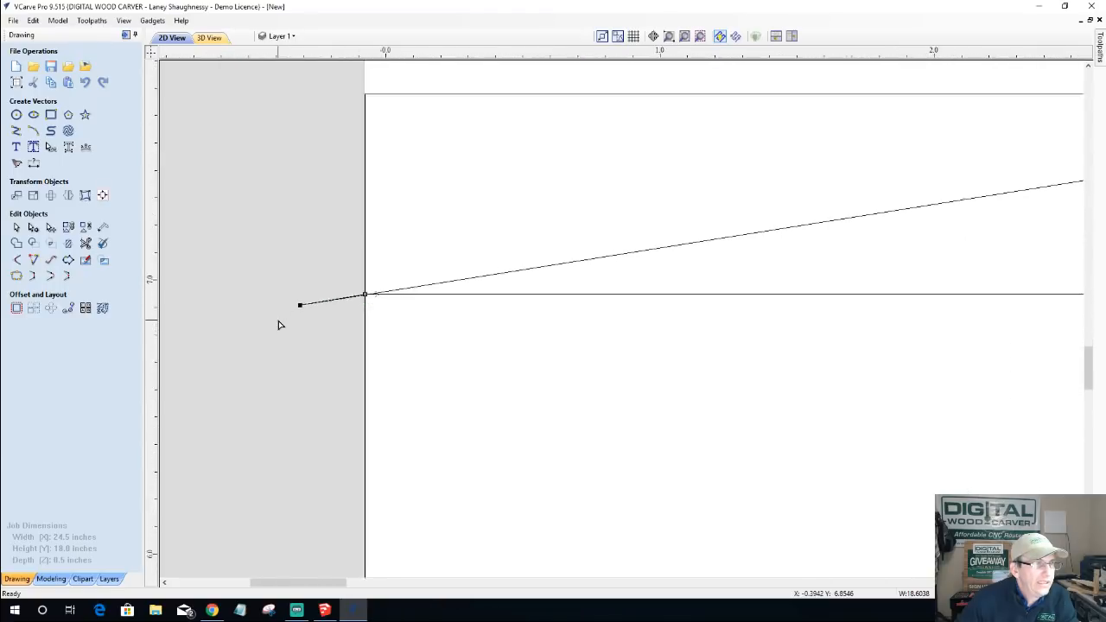
click(85, 245)
click(344, 293)
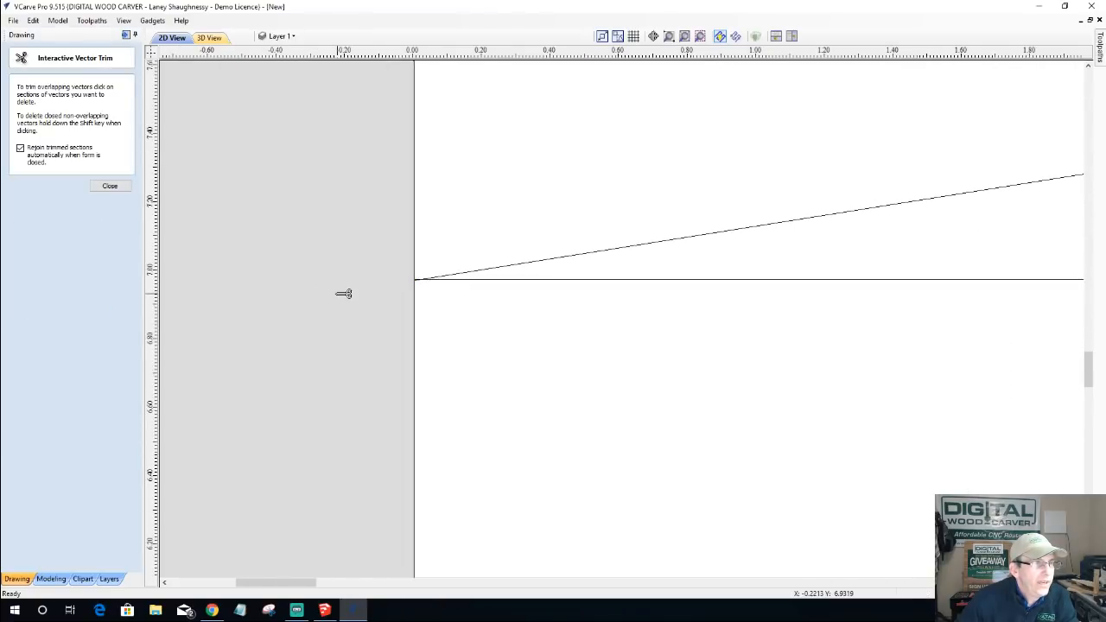
scroll(248, 285, down, 7)
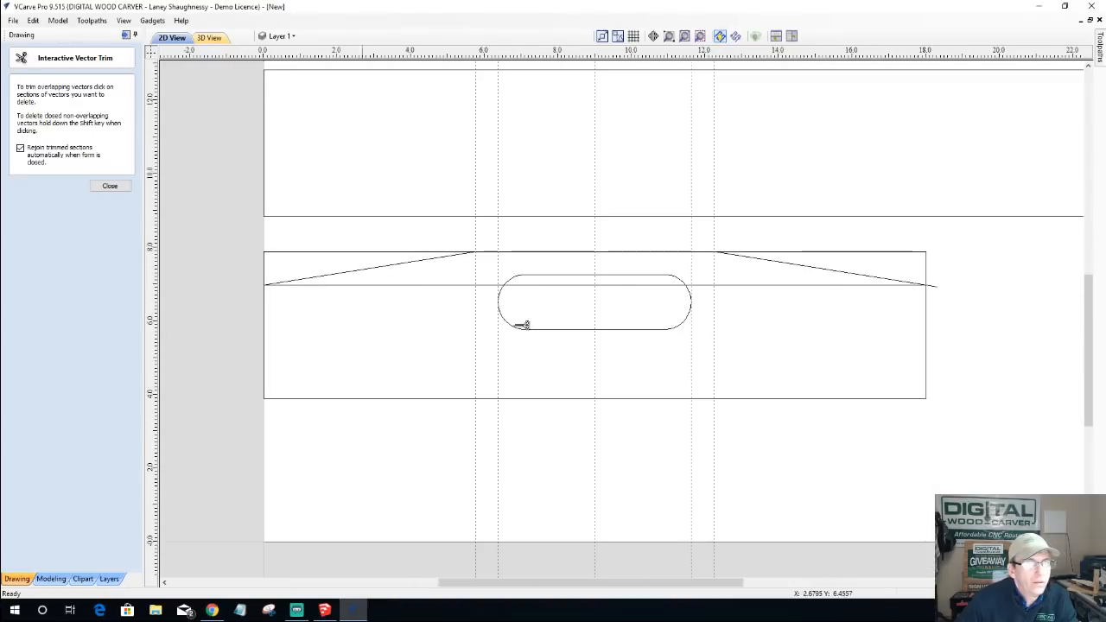
scroll(962, 280, up, 8)
click(914, 257)
scroll(1011, 302, down, 6)
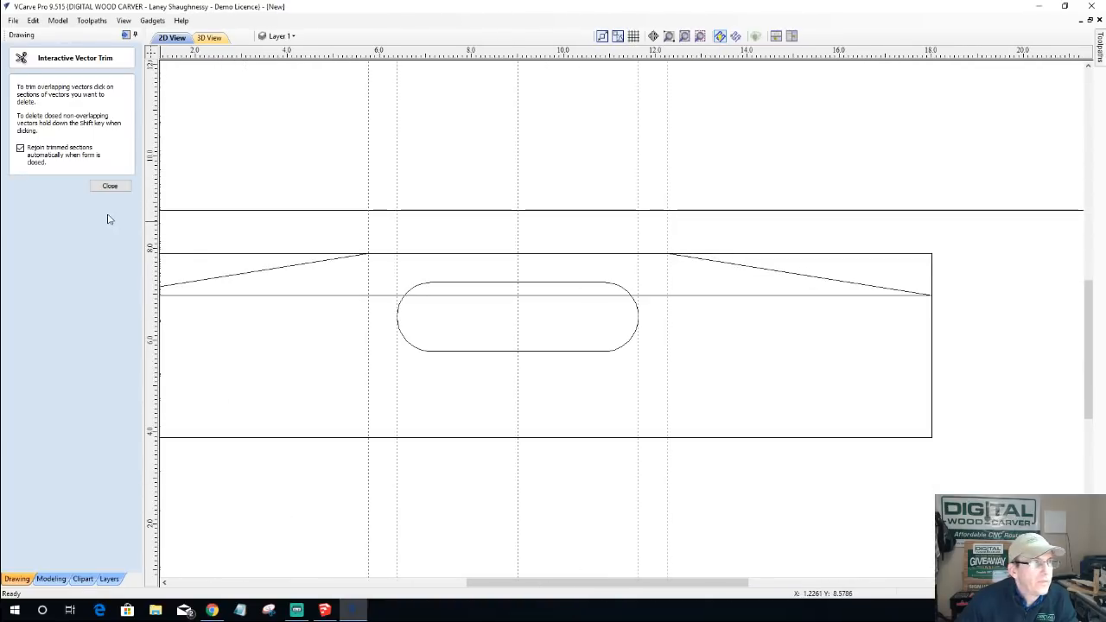
click(110, 185)
- Apply a normal fillet of 1.25 inches radius where the left slope meets the shape's flat upper edge
scroll(329, 307, down, 3)
scroll(261, 290, up, 1)
scroll(261, 290, up, 1)
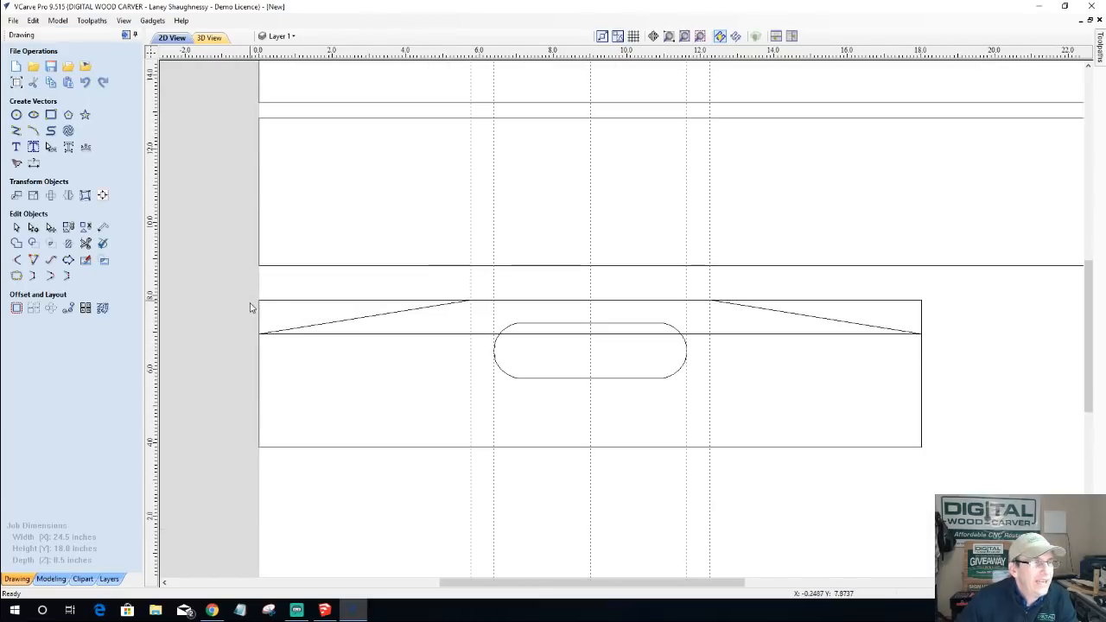
click(352, 323)
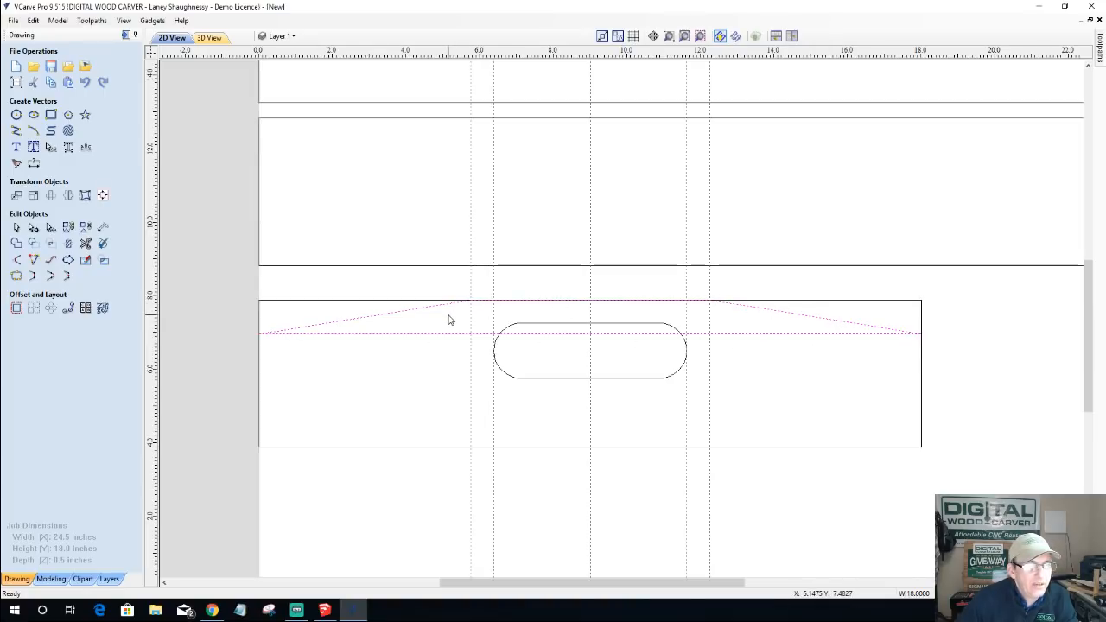
scroll(456, 307, up, 2)
scroll(486, 307, up, 5)
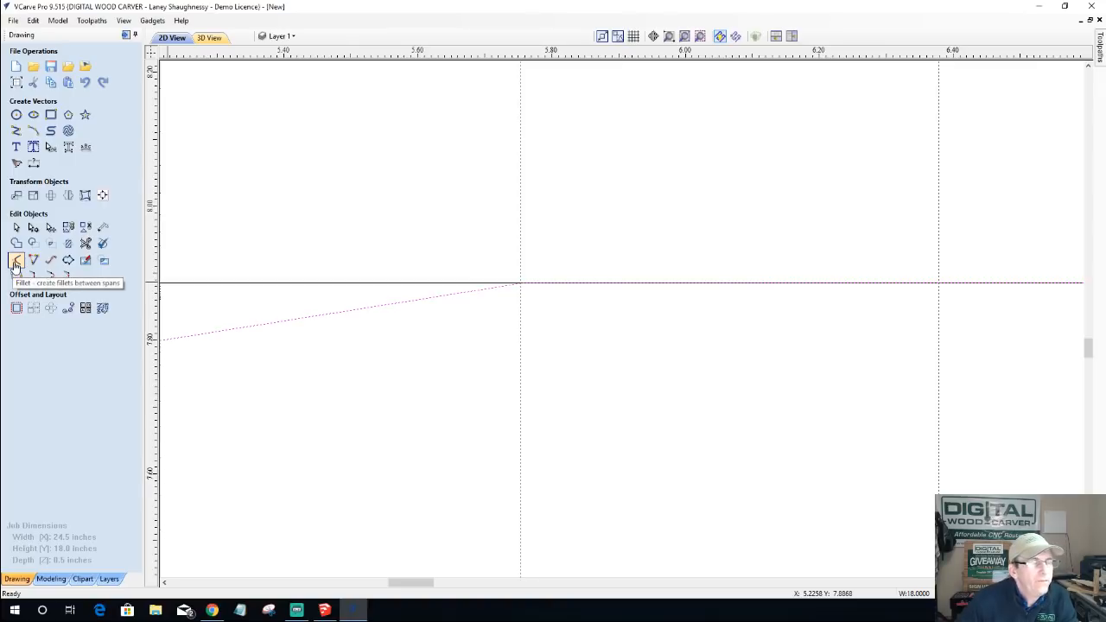
click(16, 262)
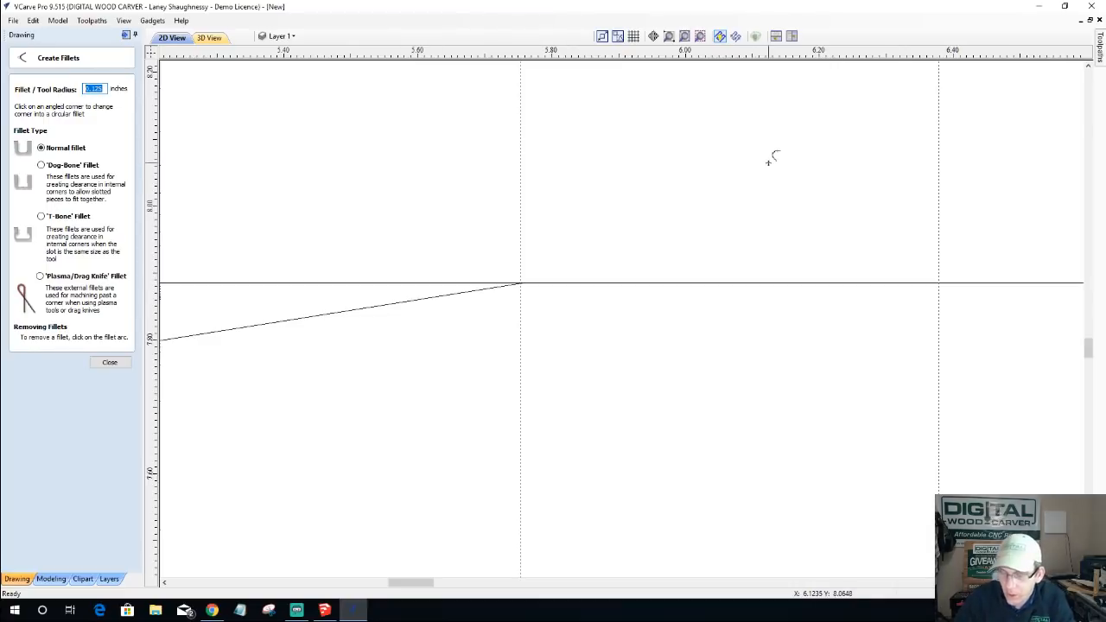
text(1)
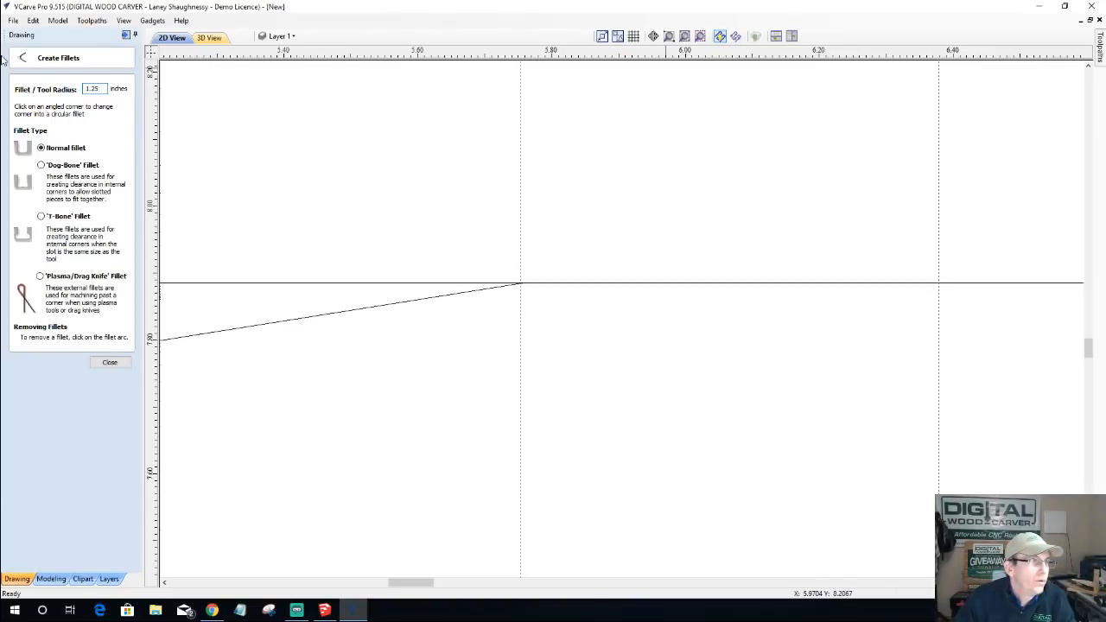
click(523, 280)
scroll(520, 292, down, 4)
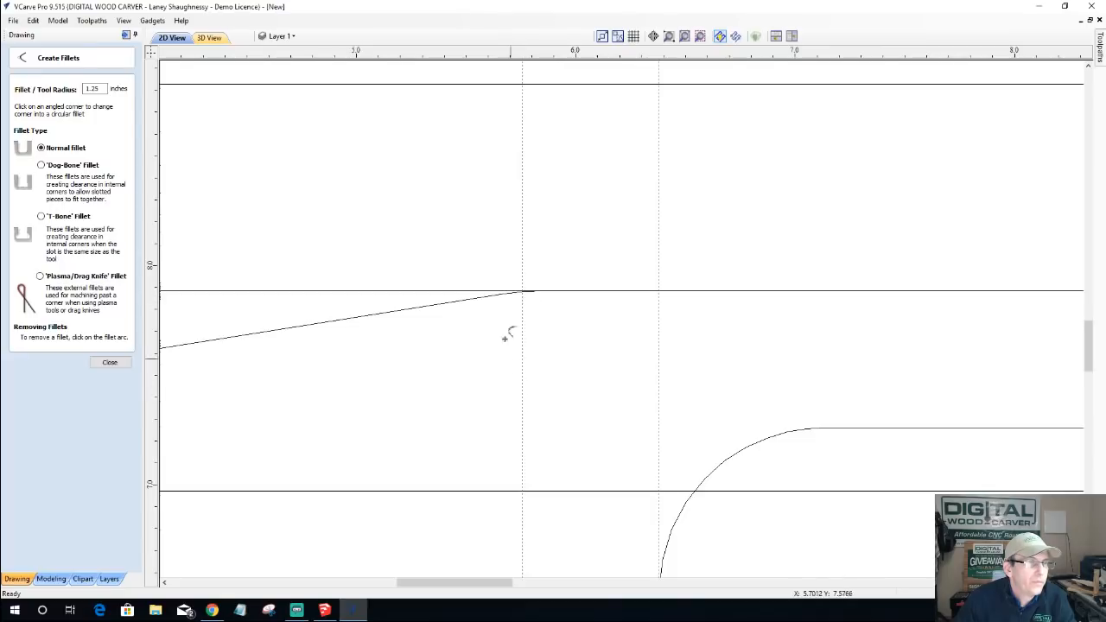
- Apply a normal fillet with a 3-inch radius to the left angled corner of the handle panel's top edge
scroll(504, 261, up, 4)
scroll(554, 336, up, 2)
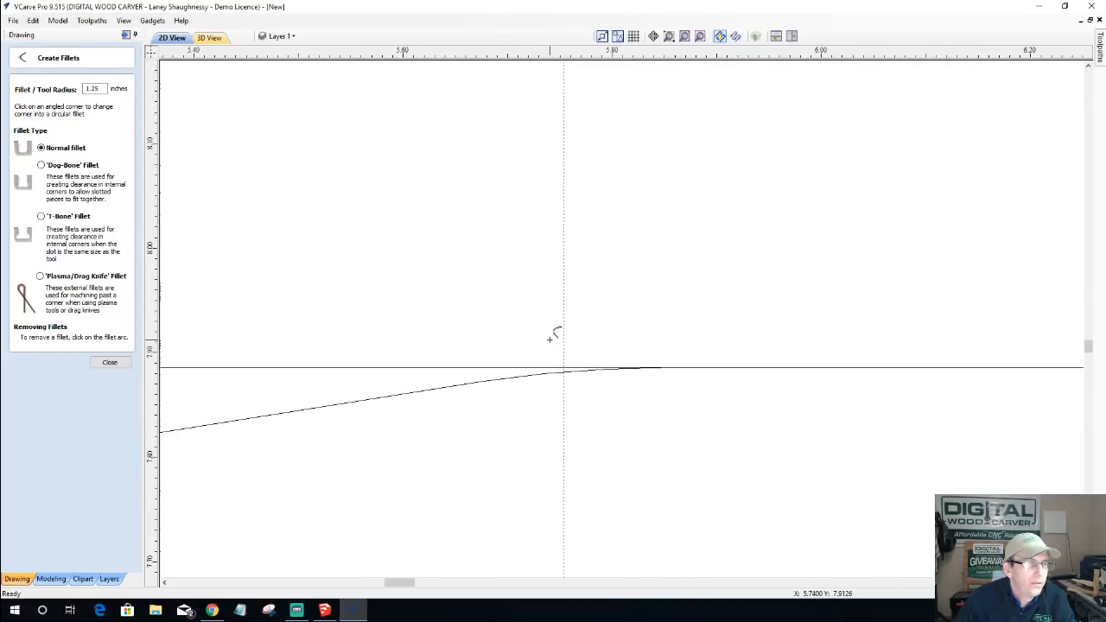
scroll(530, 313, down, 10)
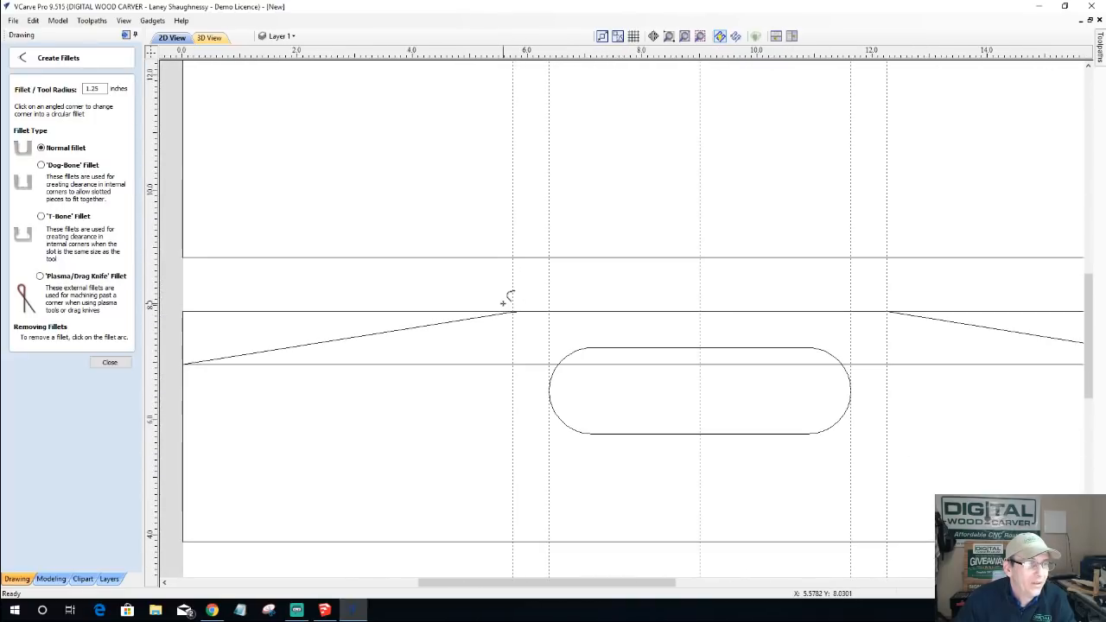
scroll(500, 298, up, 2)
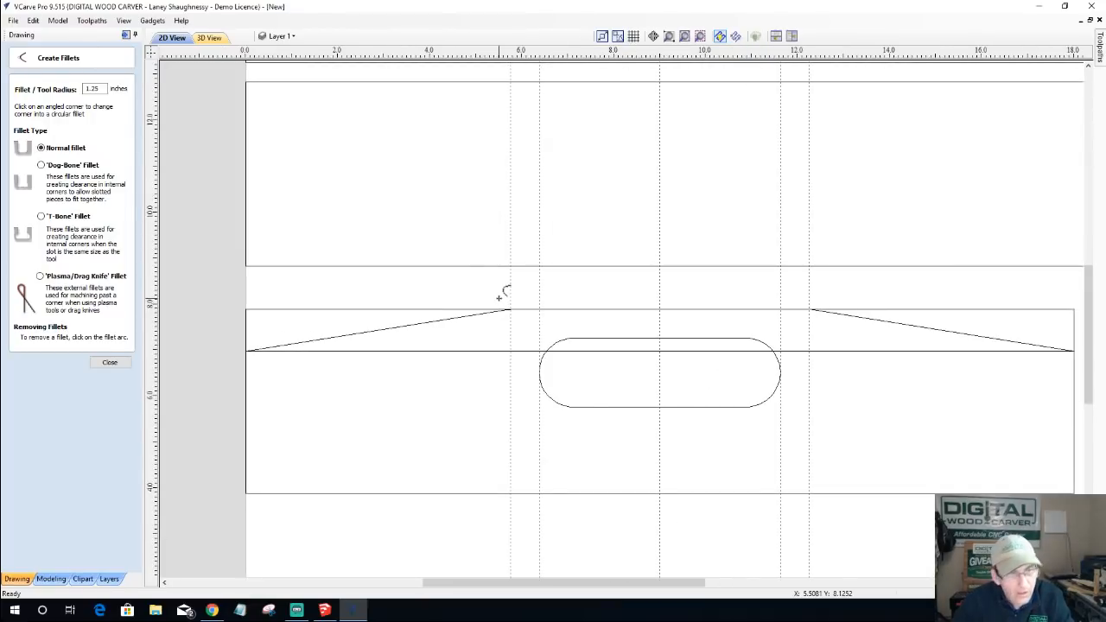
double_click(99, 89)
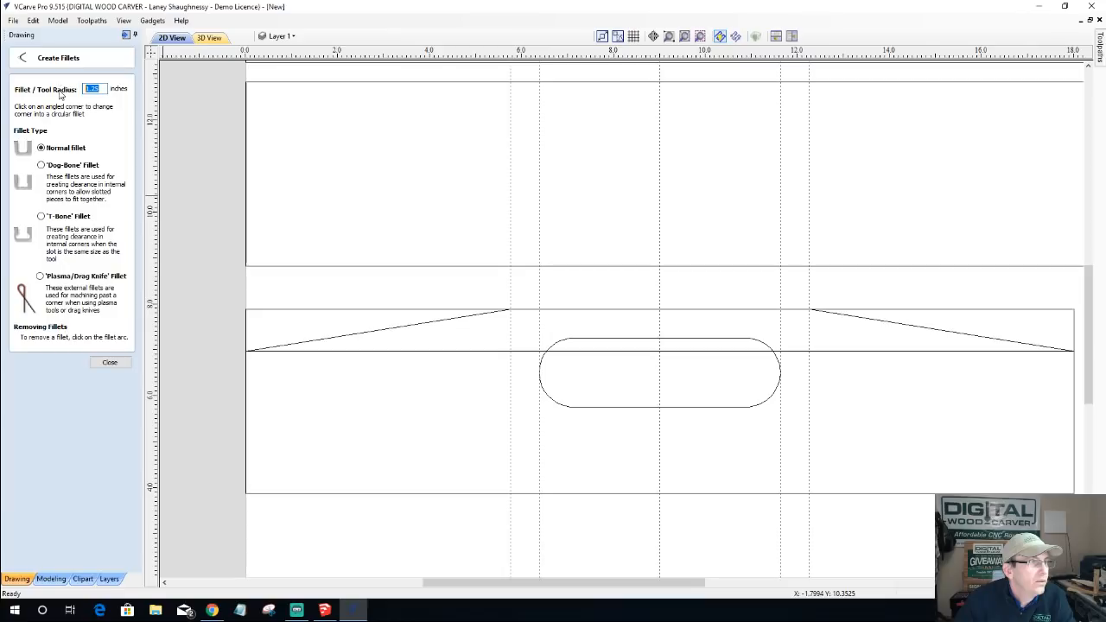
text(3)
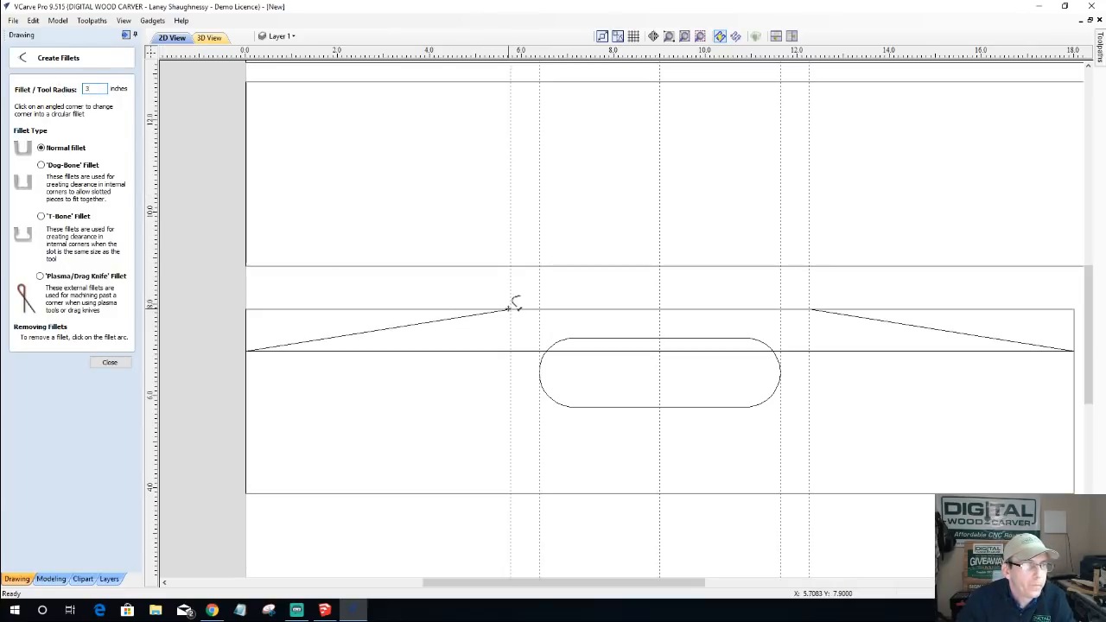
click(509, 308)
scroll(523, 324, up, 5)
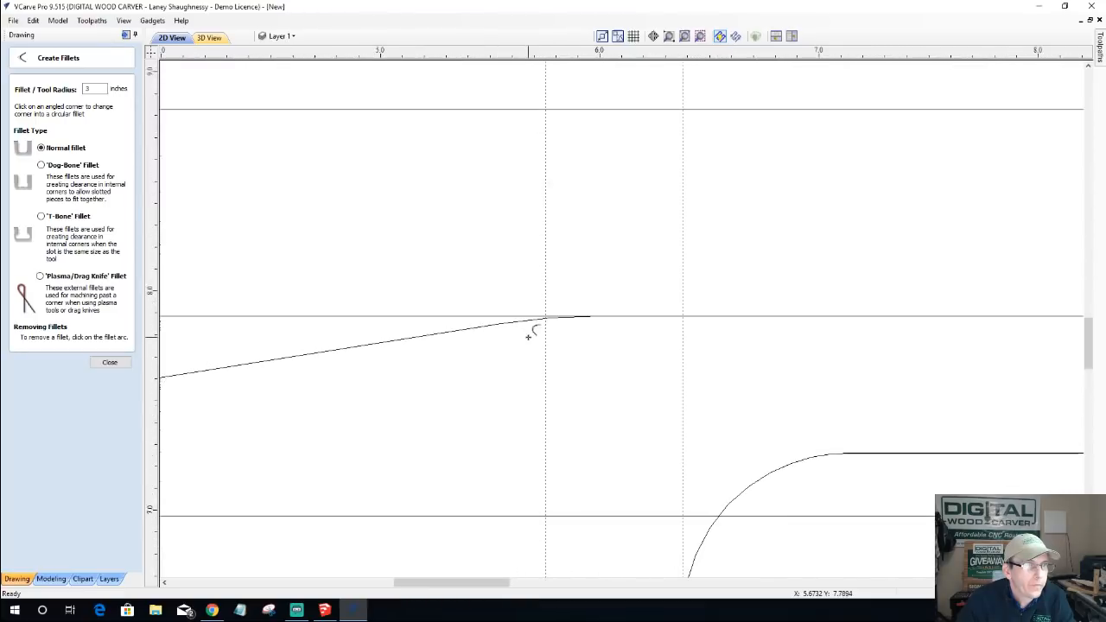
scroll(528, 336, up, 3)
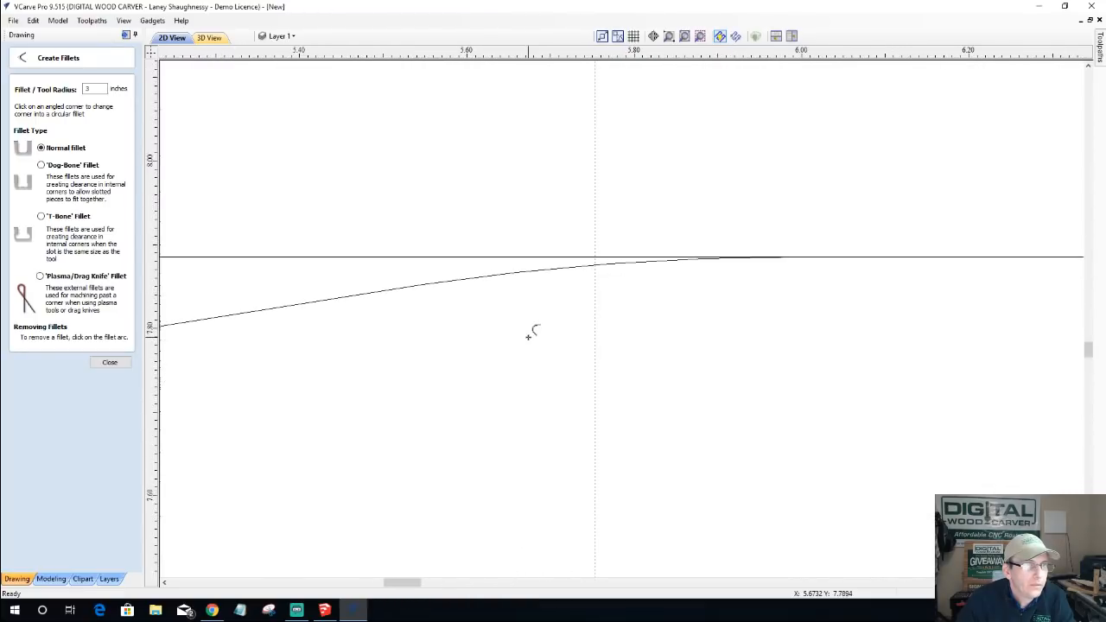
scroll(501, 292, down, 9)
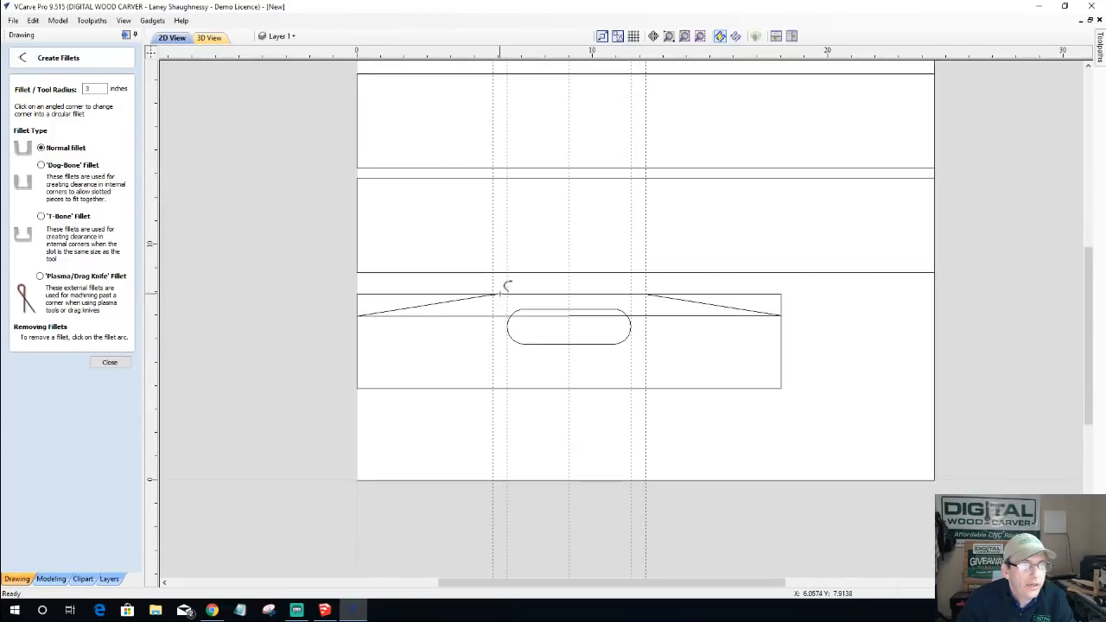
- Apply the same 3-inch fillet to the right angled corner of the panel's top edge and close the fillet tool
scroll(656, 296, up, 8)
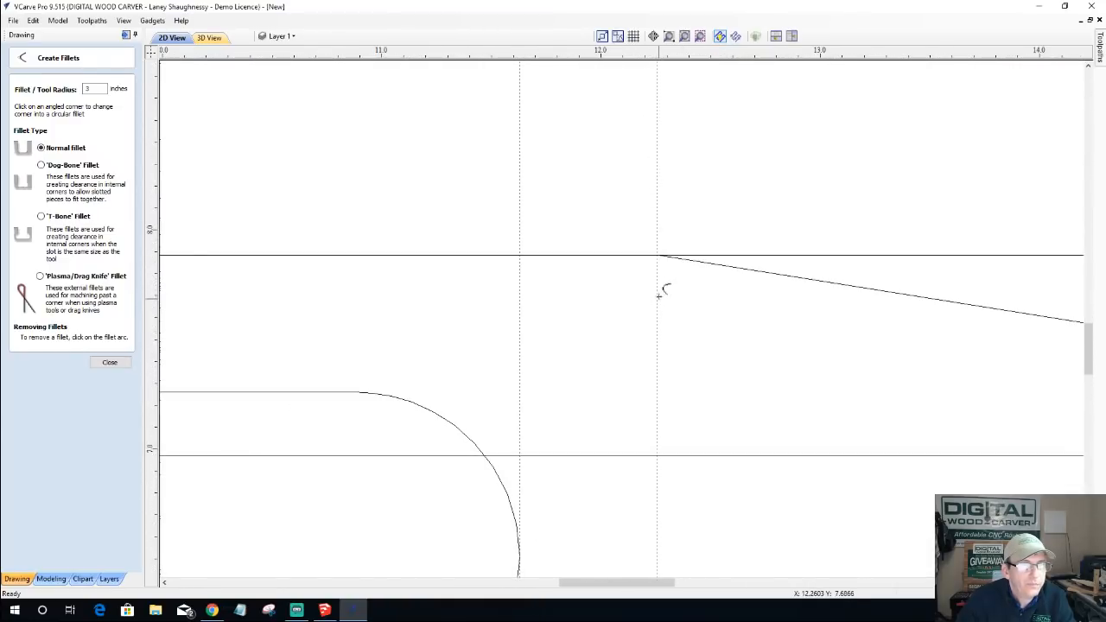
click(667, 250)
scroll(672, 307, down, 4)
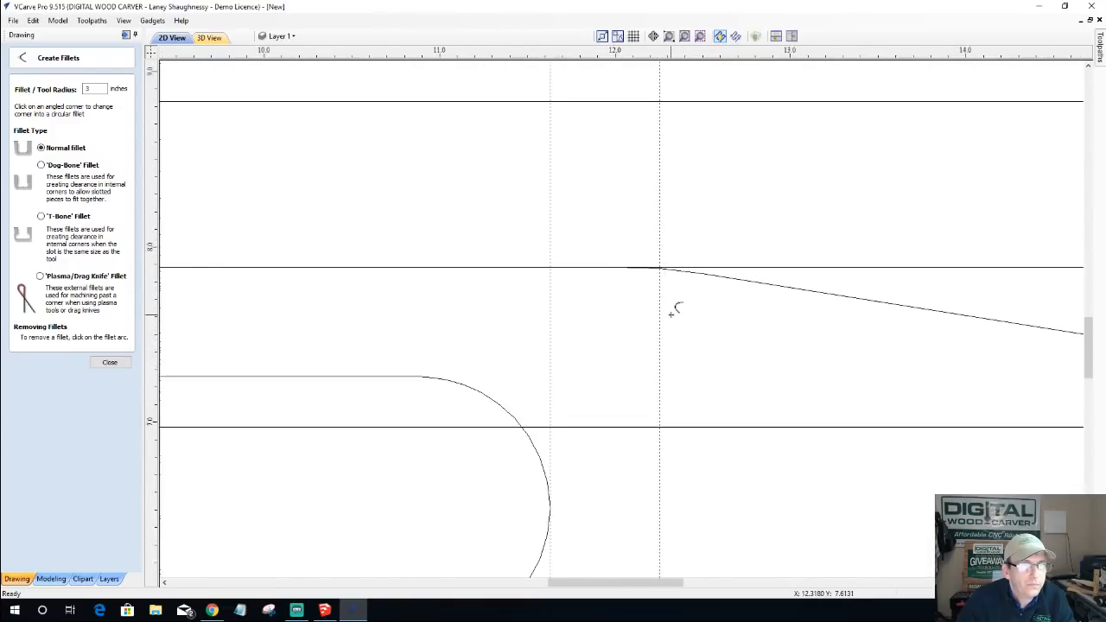
click(109, 362)
- Remove the vertical guide lines from the 2D view
scroll(328, 363, down, 2)
scroll(328, 378, up, 3)
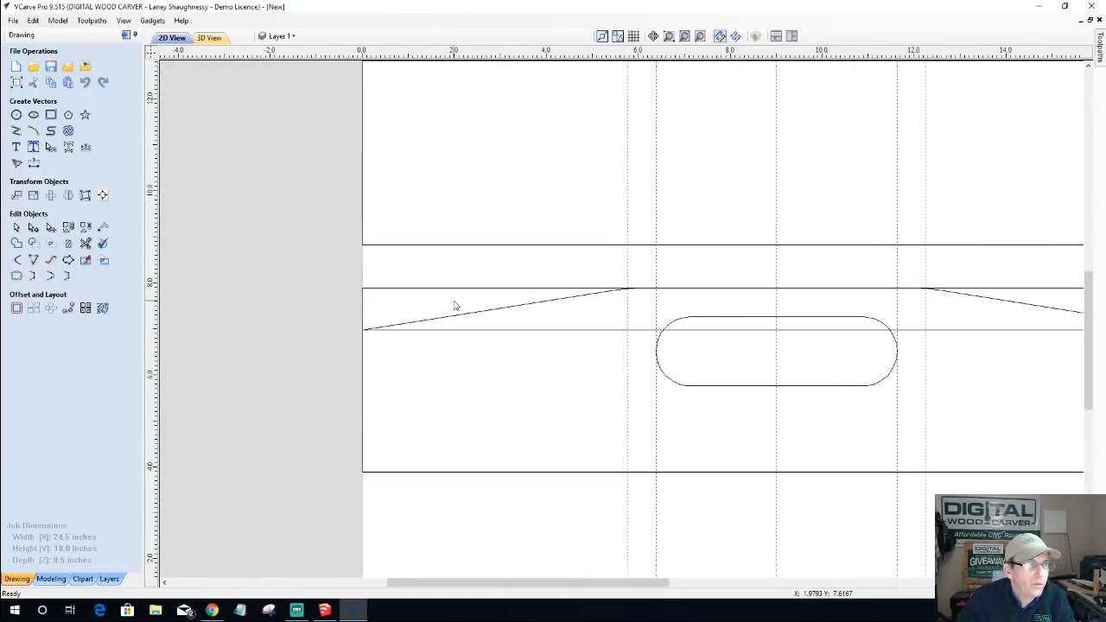
scroll(167, 277, down, 1)
scroll(167, 276, down, 1)
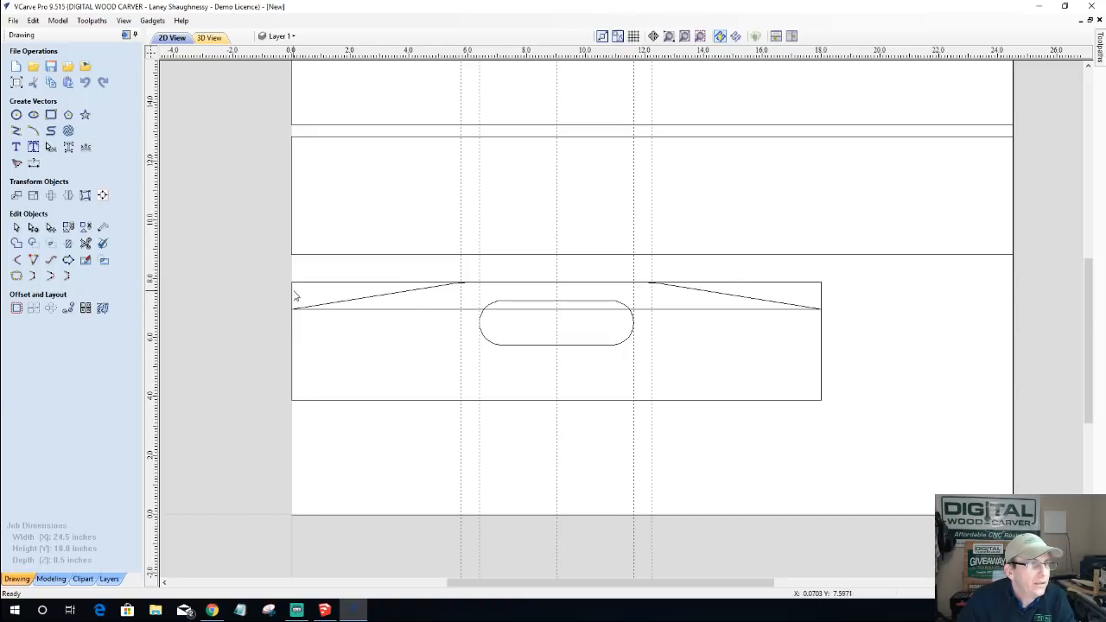
click(124, 20)
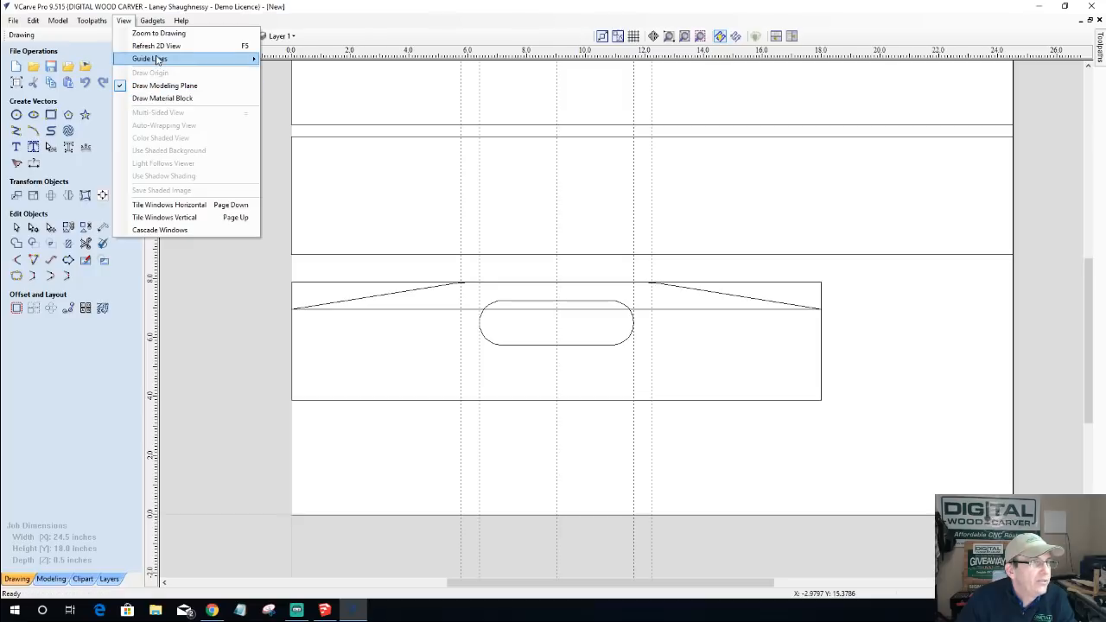
mouse_move(157, 59)
click(288, 72)
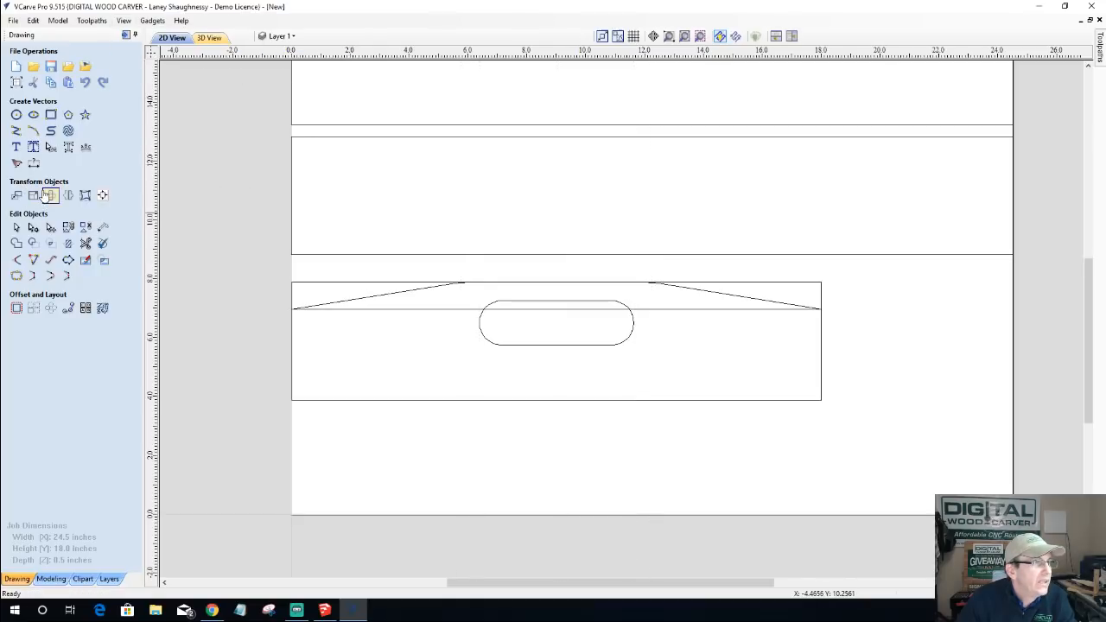
- Trim away the horizontal construction line and the rectangle's two upper corners, leaving the sloped panel outline and handle slot
click(86, 243)
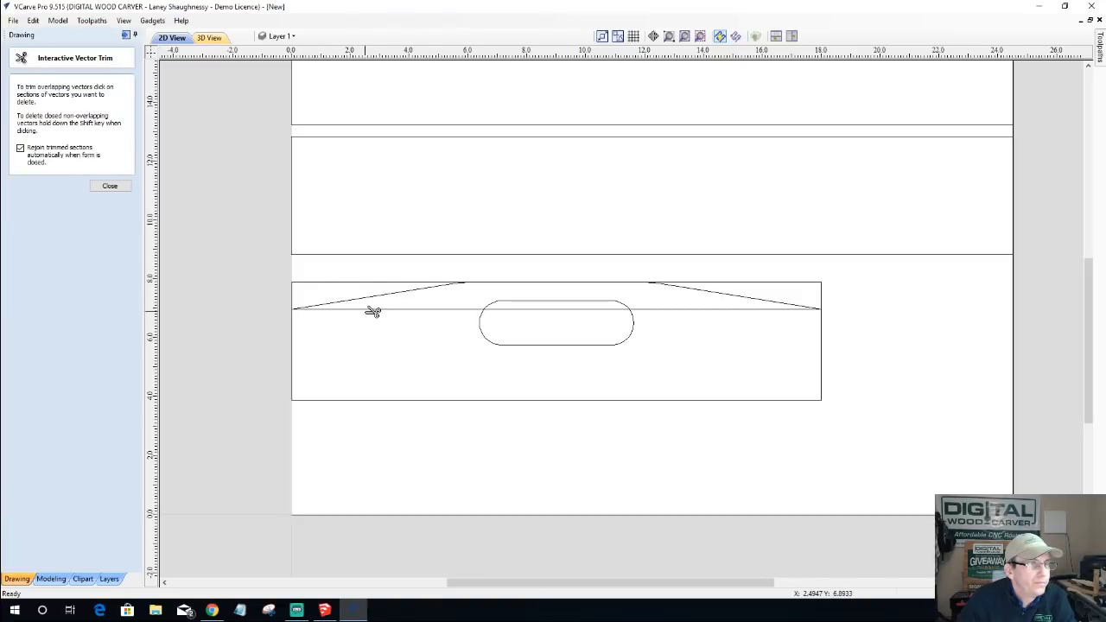
click(371, 310)
click(547, 315)
click(662, 311)
click(764, 283)
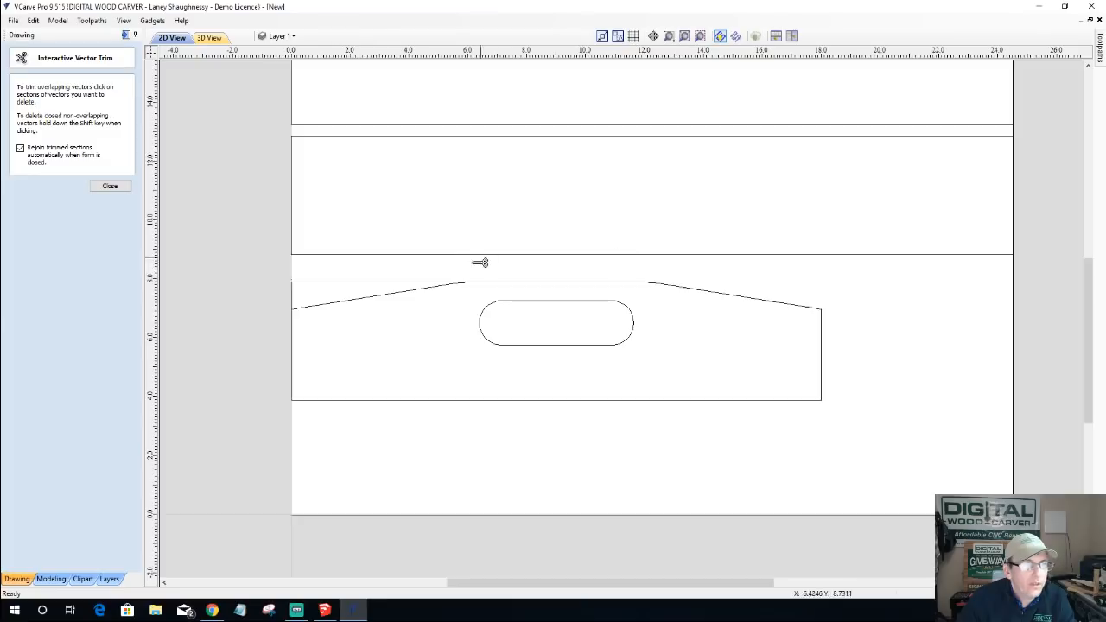
click(382, 282)
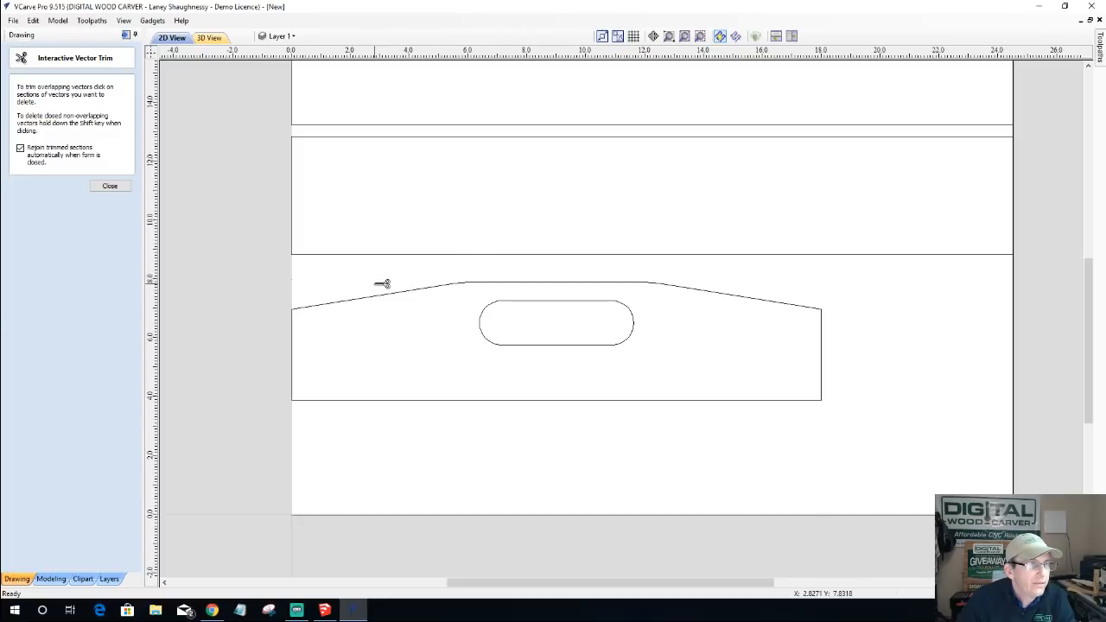
click(109, 186)
scroll(272, 291, up, 1)
scroll(274, 292, down, 1)
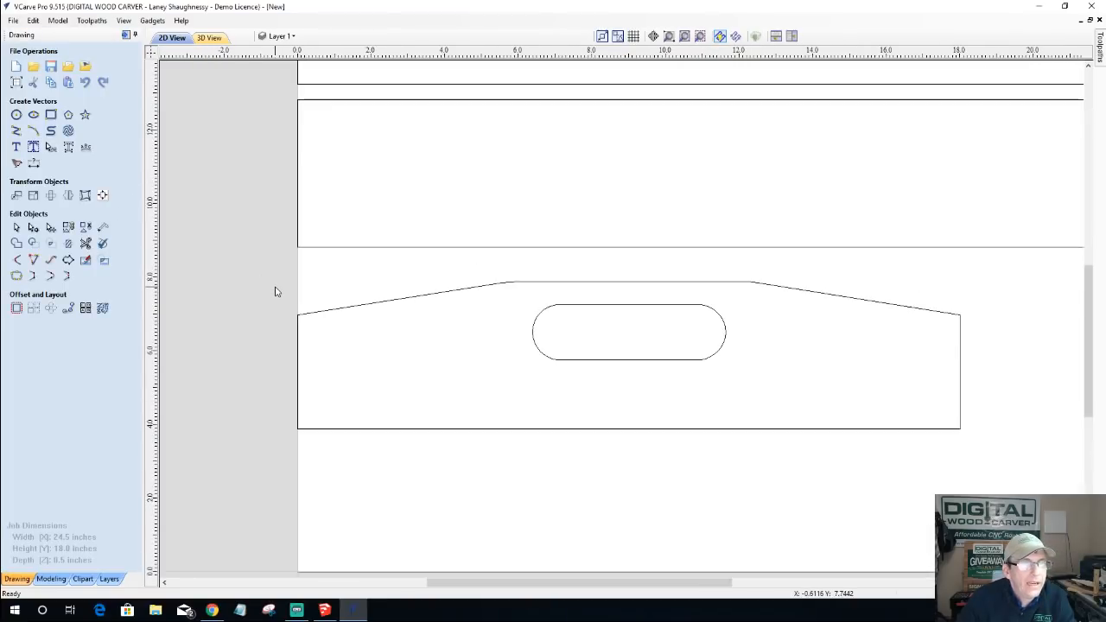
- Try bending the straight top line above the handle slot into an upward arc, and undo the arc conversion
right_click(602, 285)
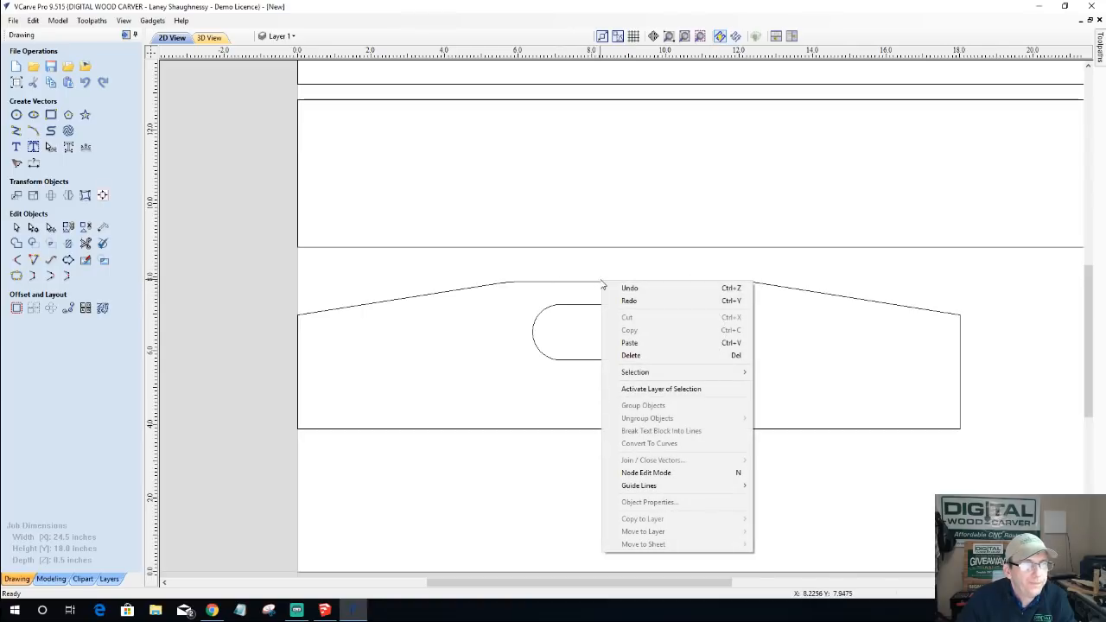
click(32, 228)
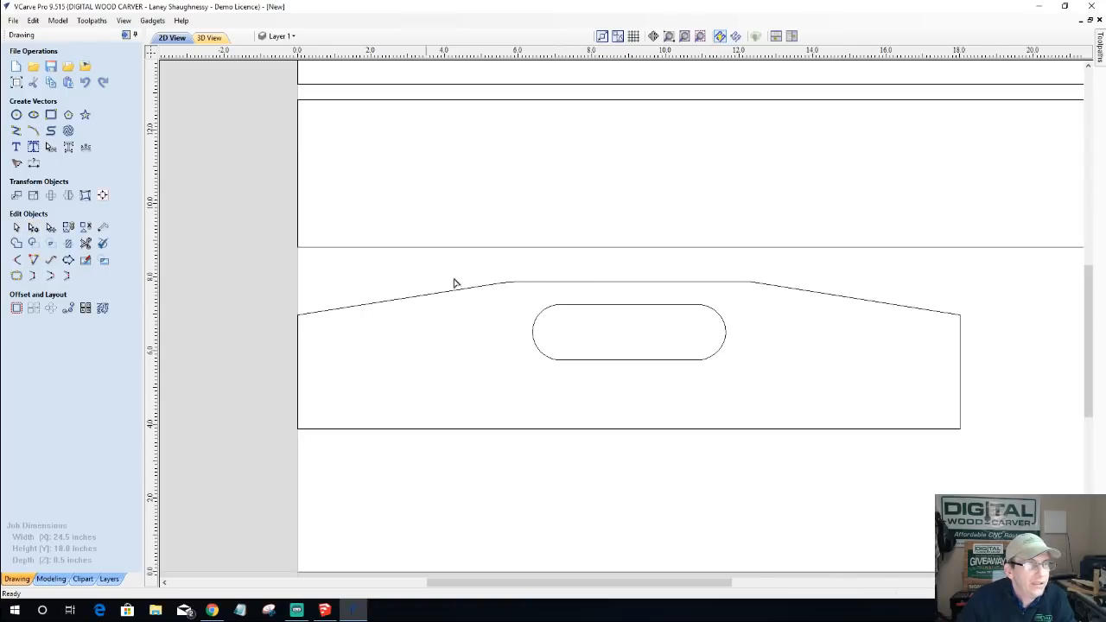
right_click(611, 282)
click(639, 316)
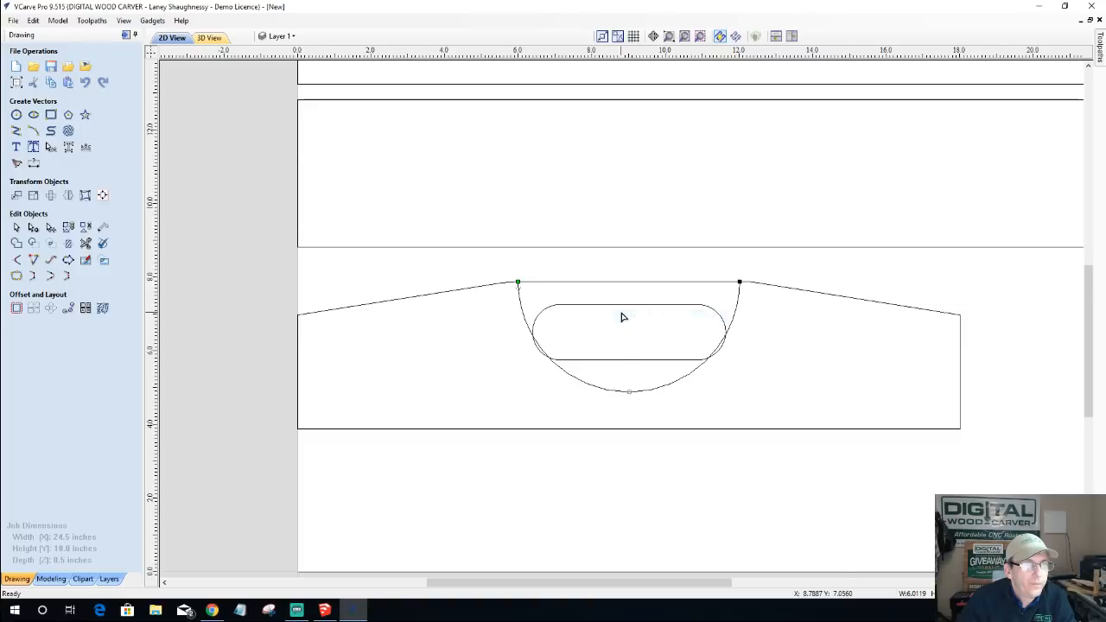
drag(626, 322, 621, 255)
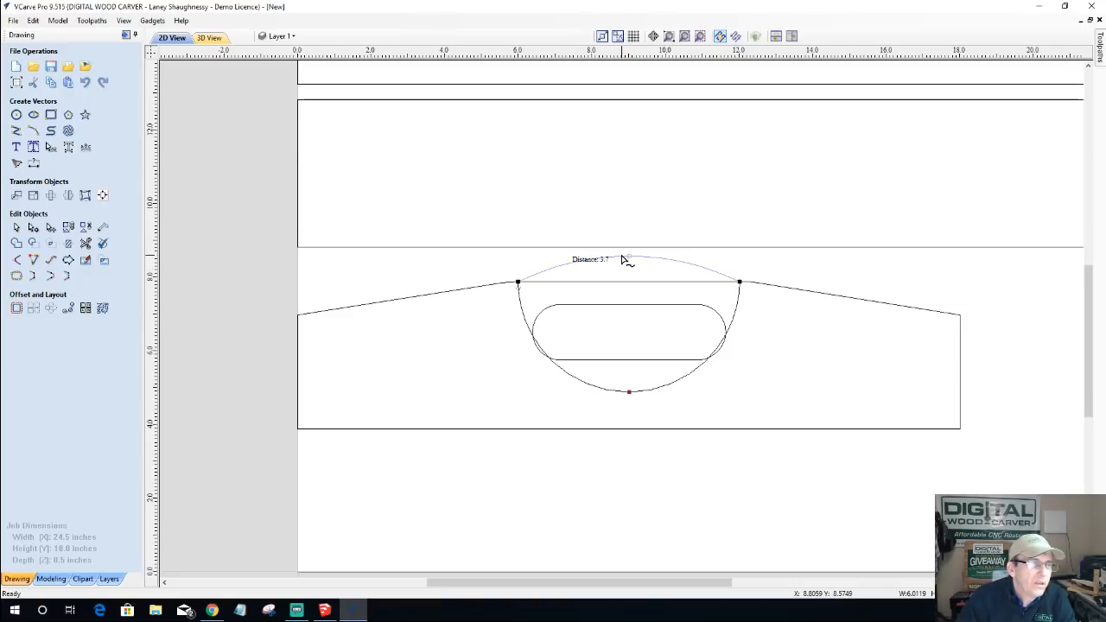
drag(621, 255, 621, 255)
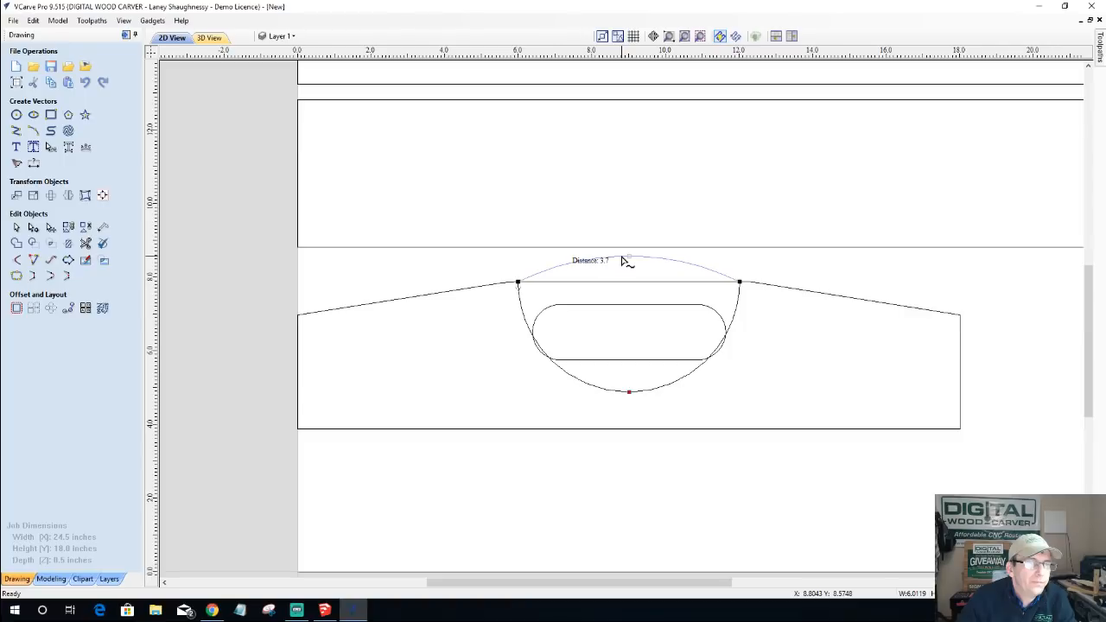
drag(621, 256, 621, 256)
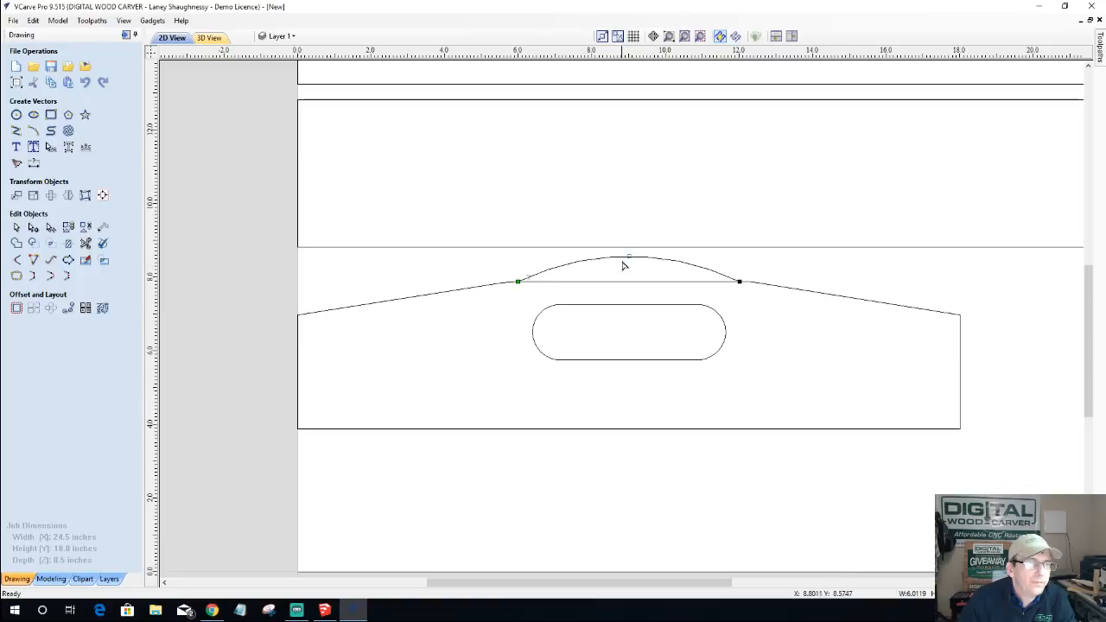
scroll(627, 267, up, 3)
scroll(627, 274, down, 1)
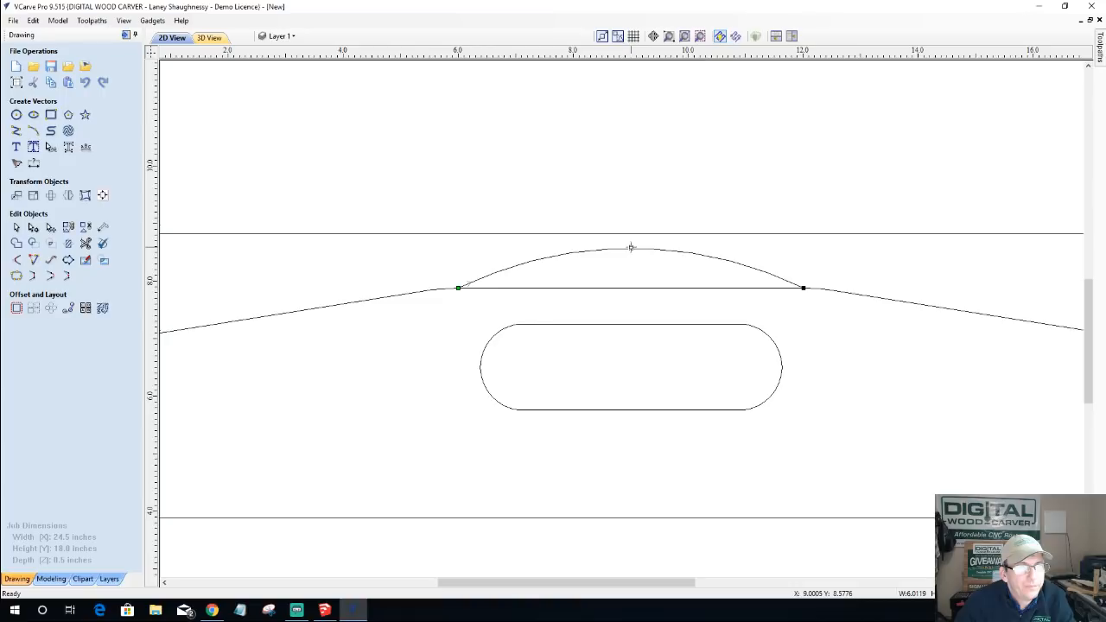
key(ctrl+z)
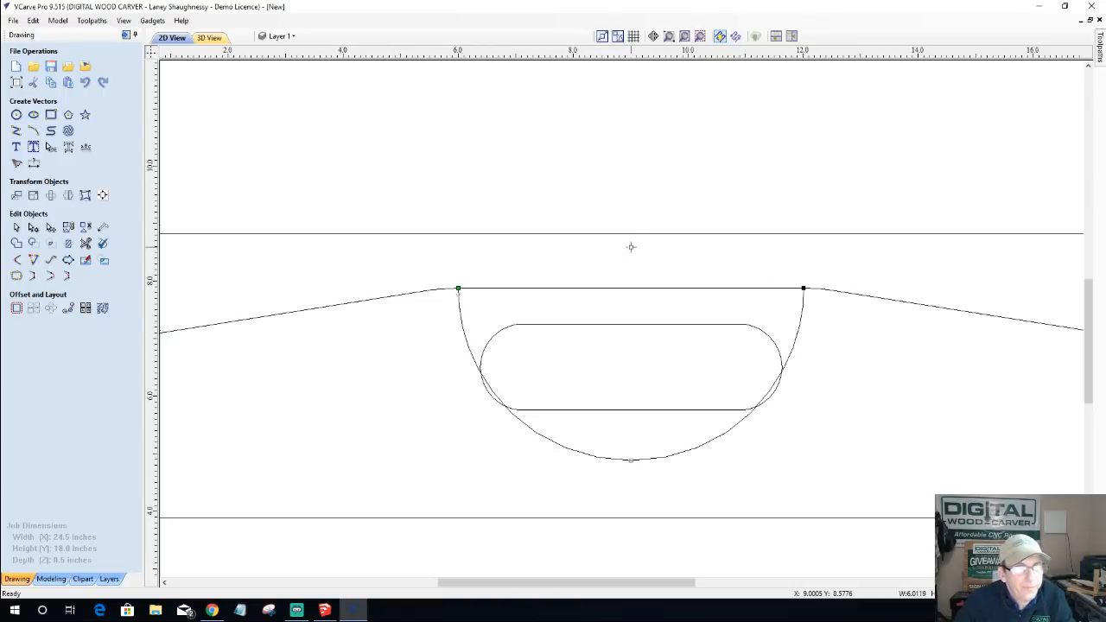
key(ctrl+z)
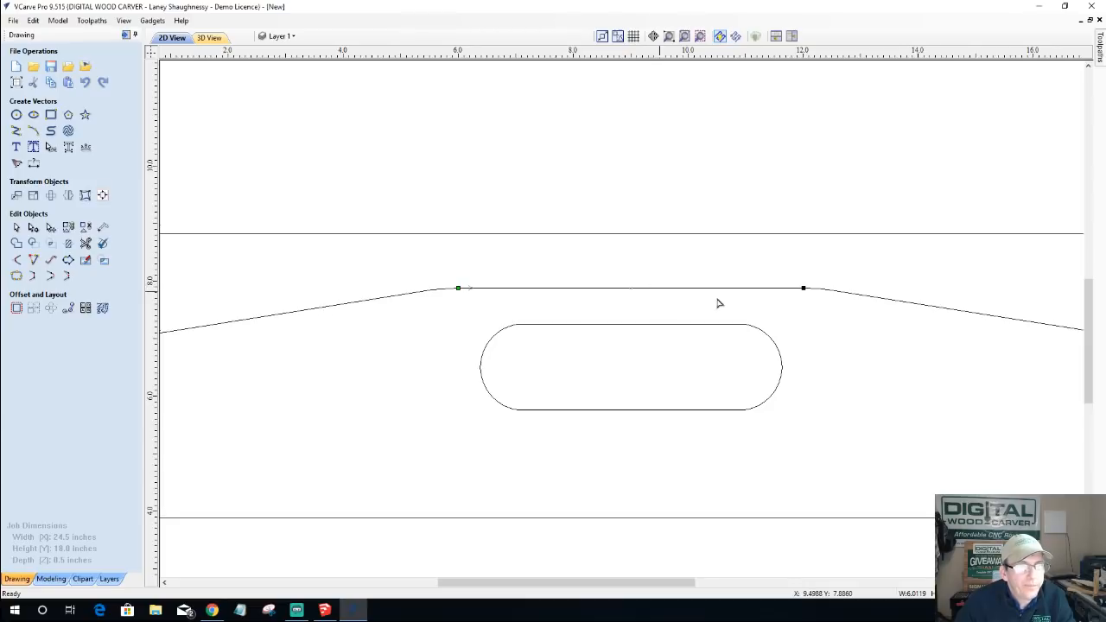
- Nudge the left end node of the duplicate top line down to separate it from the outline, and trim that line away
click(803, 288)
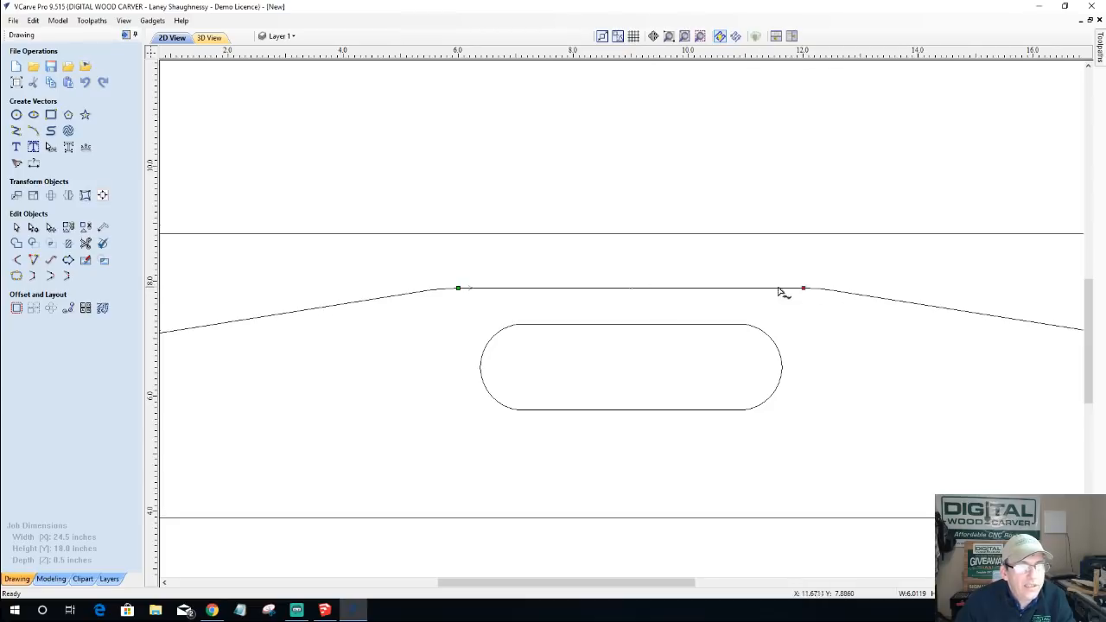
click(459, 288)
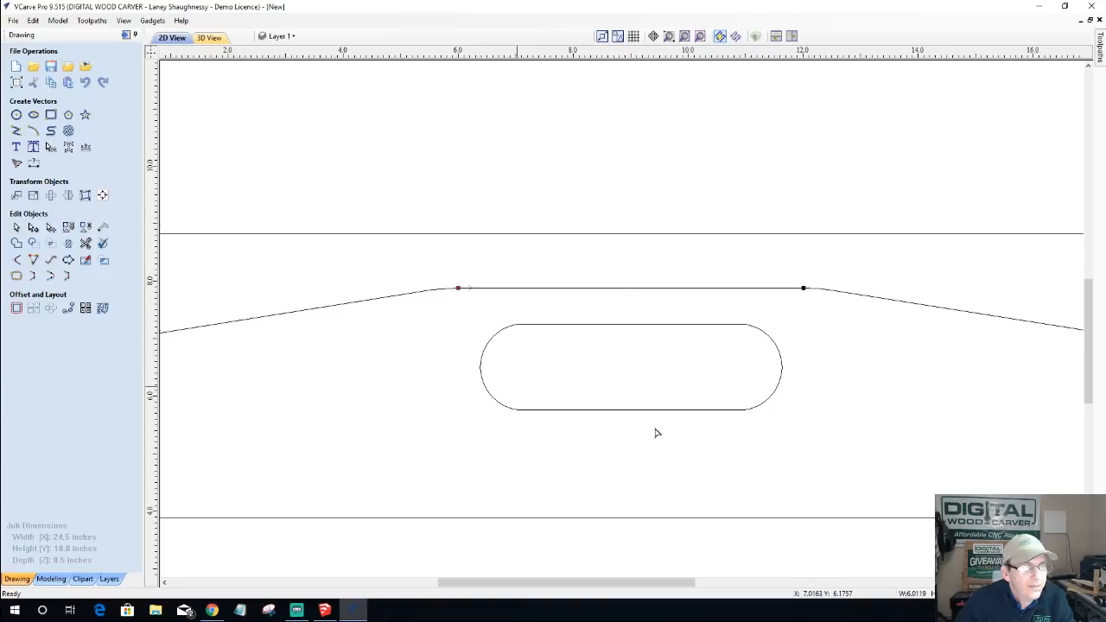
key(Down)
key(Down)
key(Down)
key(Down)
key(Down)
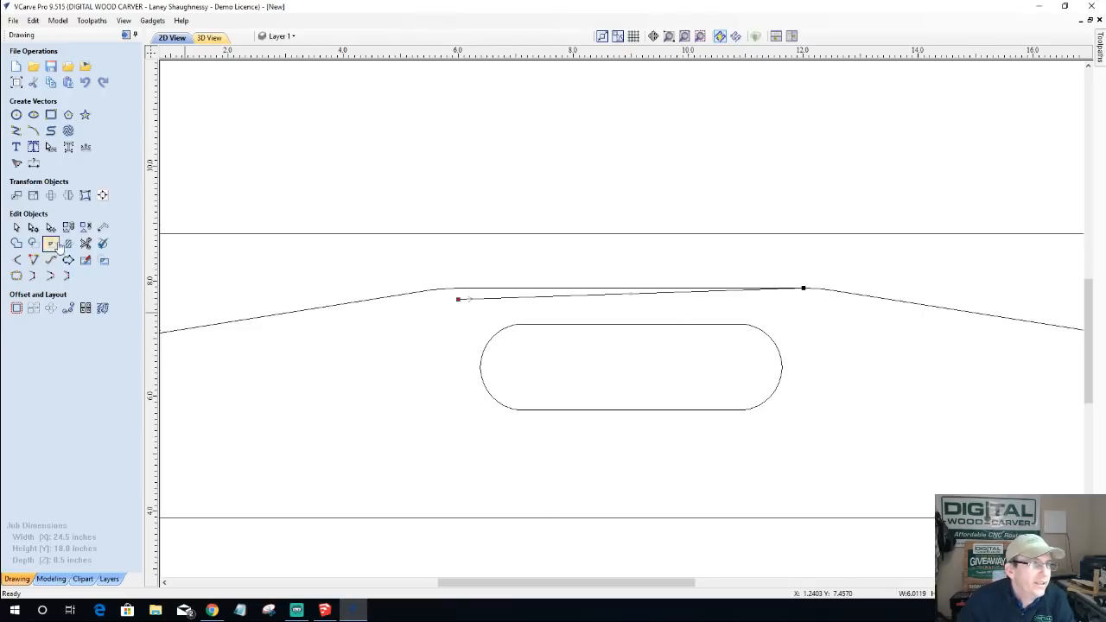
click(85, 242)
click(497, 302)
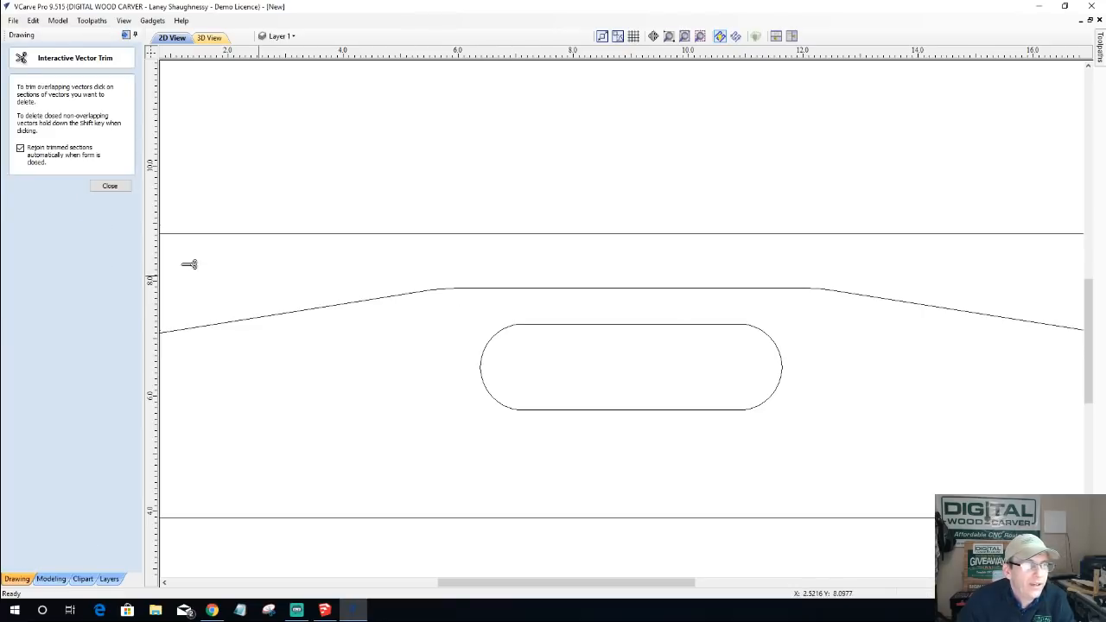
click(108, 187)
- Edit the panel outline's nodes and nudge all nodes of the flat top edge and its fillets slightly down toward the handle slot
click(606, 291)
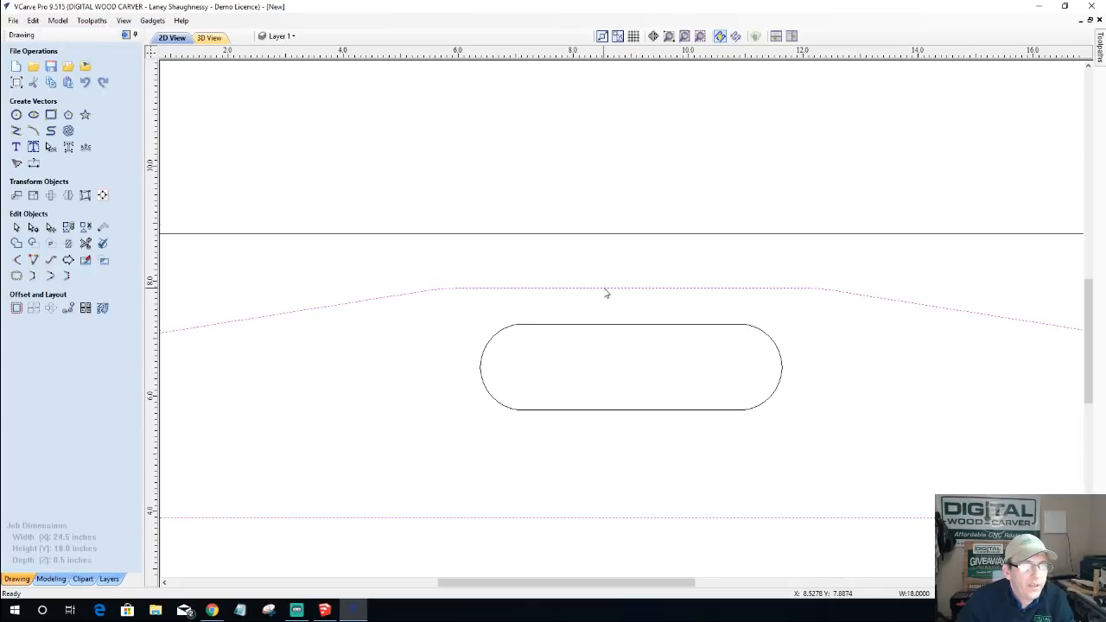
key(n)
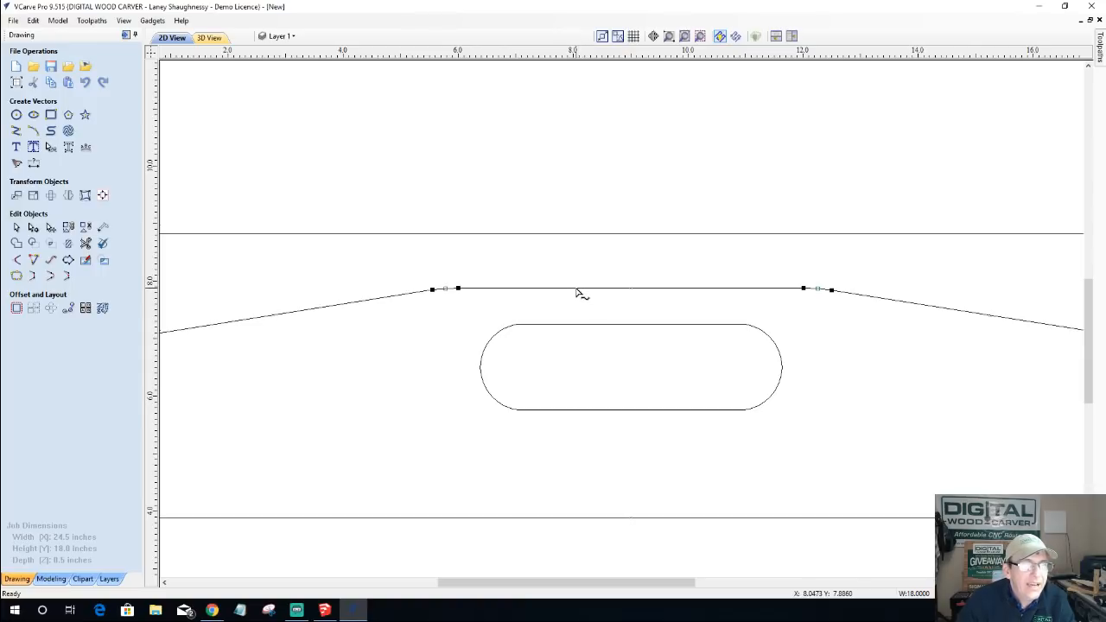
drag(361, 259, 870, 323)
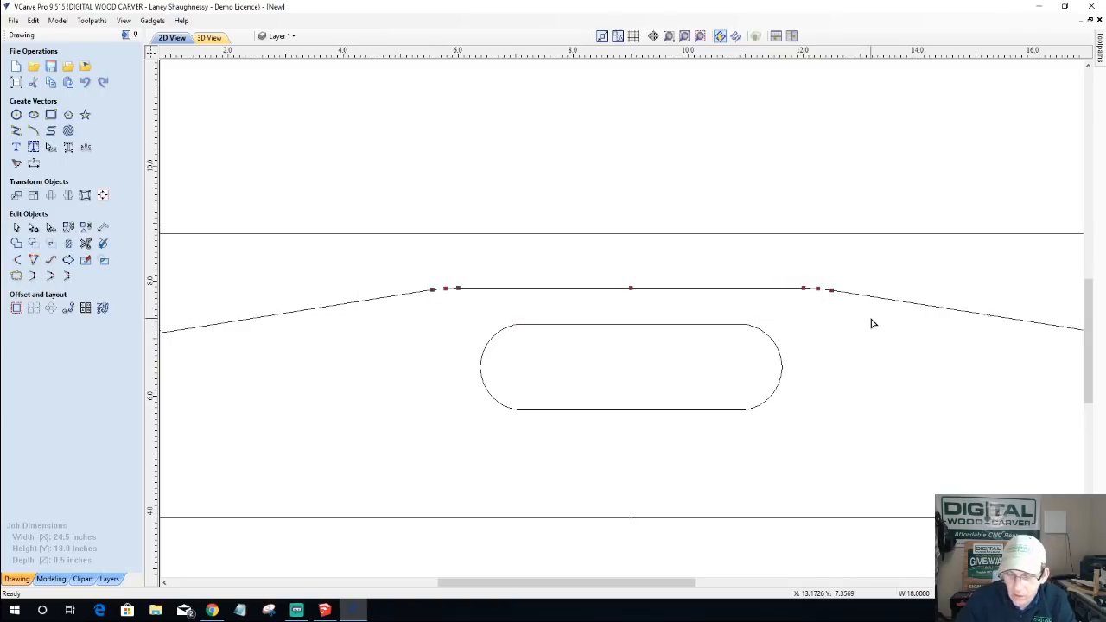
key(Down)
key(Down)
key(Down)
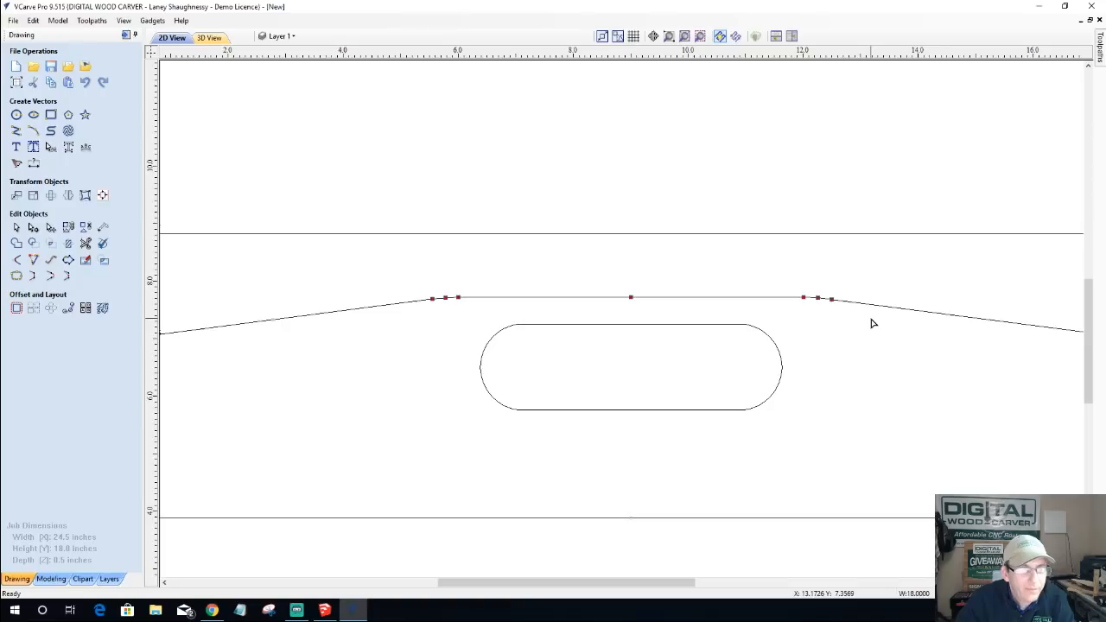
- Convert the straight top line above the handle slot to an arc and lower its crest to just below the neighbouring panel
key(Down)
key(Up)
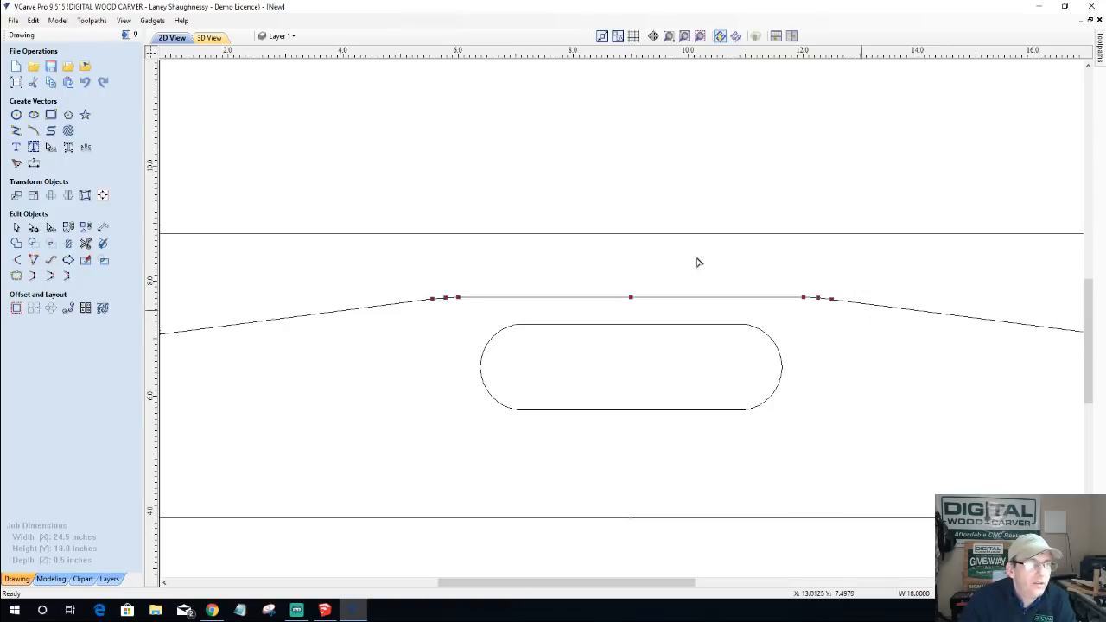
click(634, 303)
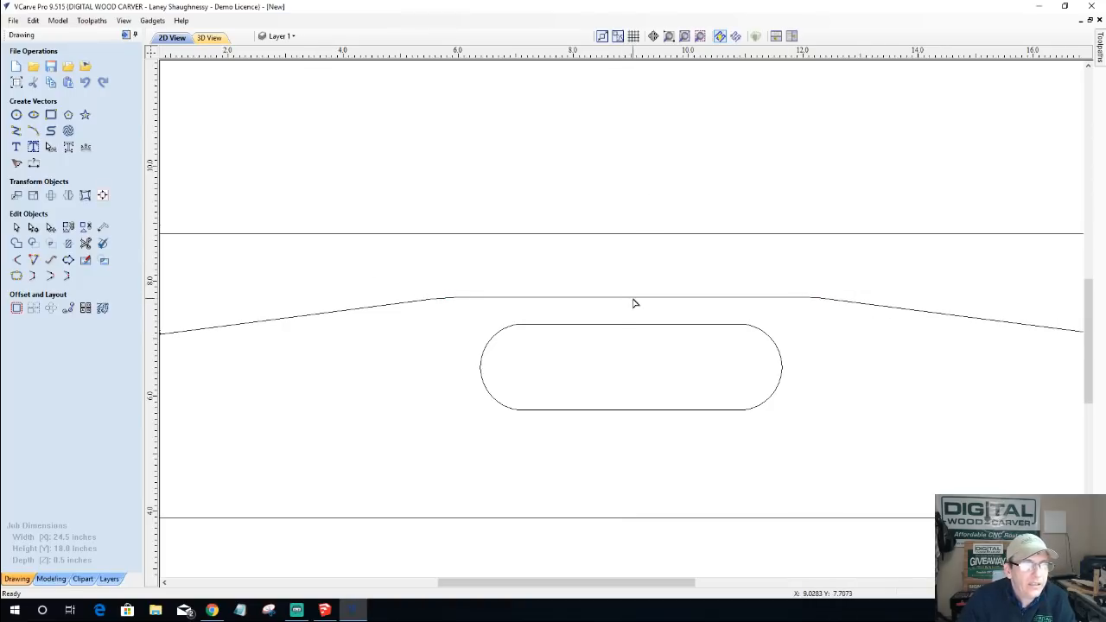
click(627, 298)
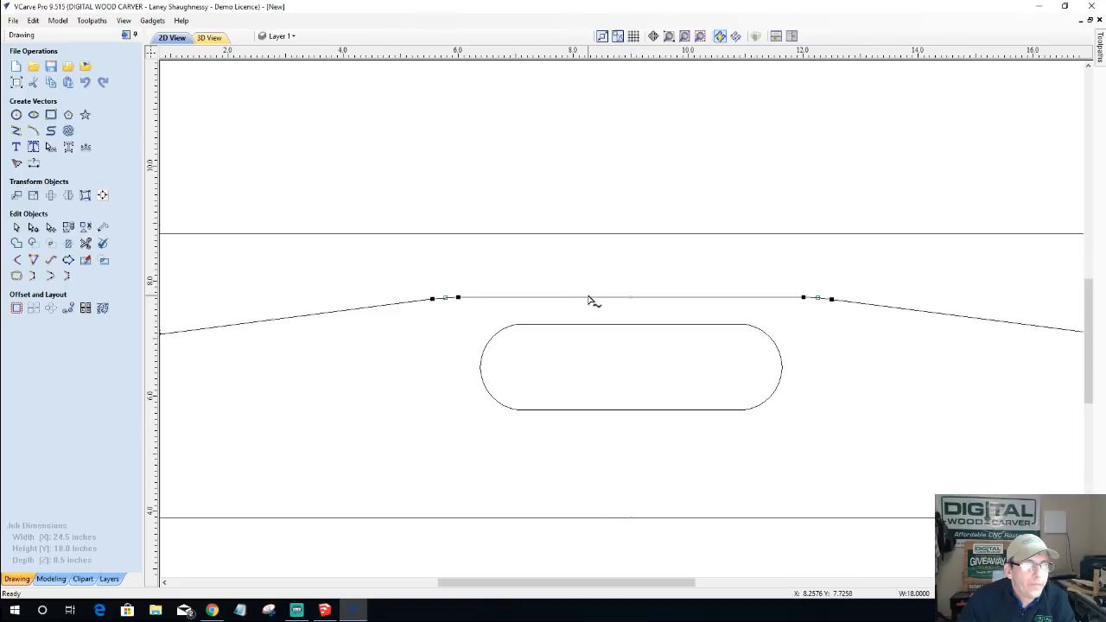
right_click(592, 300)
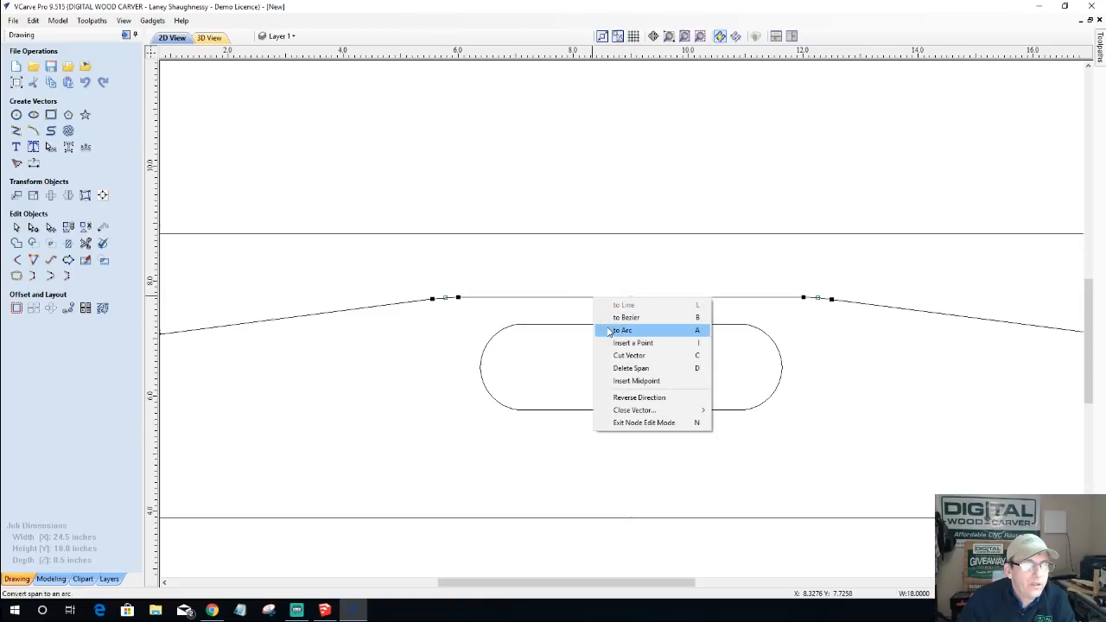
click(607, 330)
drag(630, 125, 646, 239)
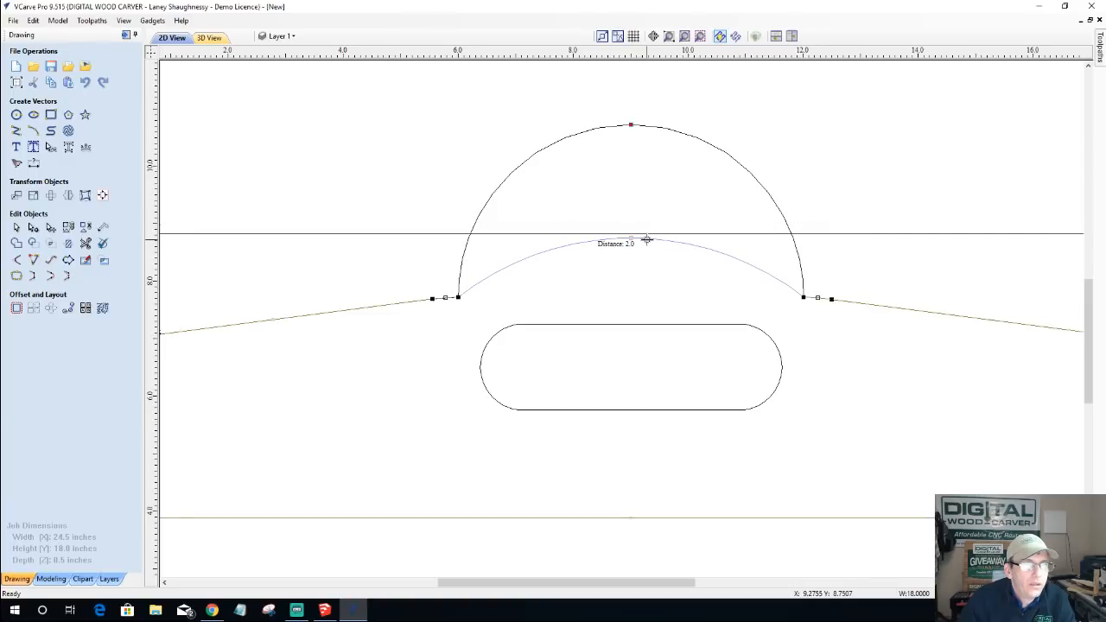
drag(646, 239, 652, 256)
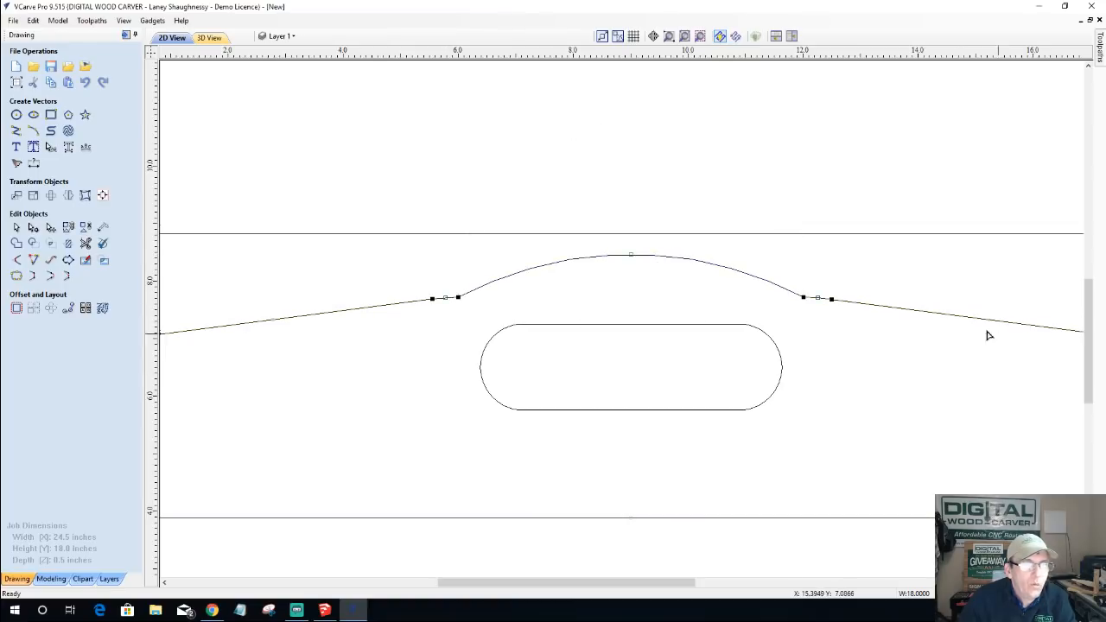
- Delete the inner fillet node at each end of the arc and raise the arc's midpoint to about Y 8.13
right_click(808, 304)
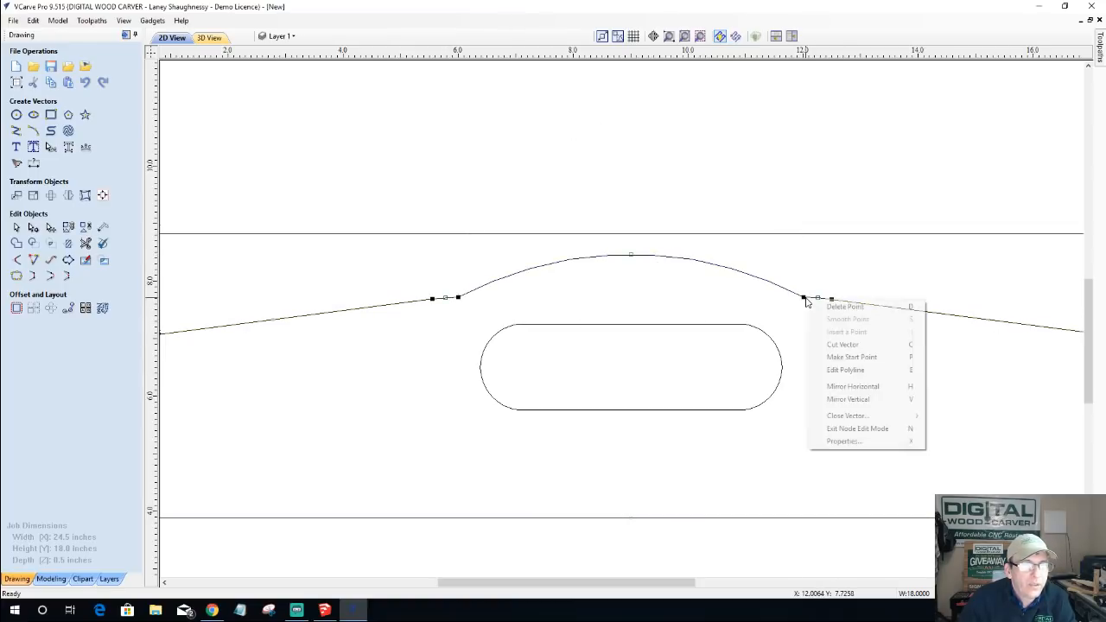
click(817, 306)
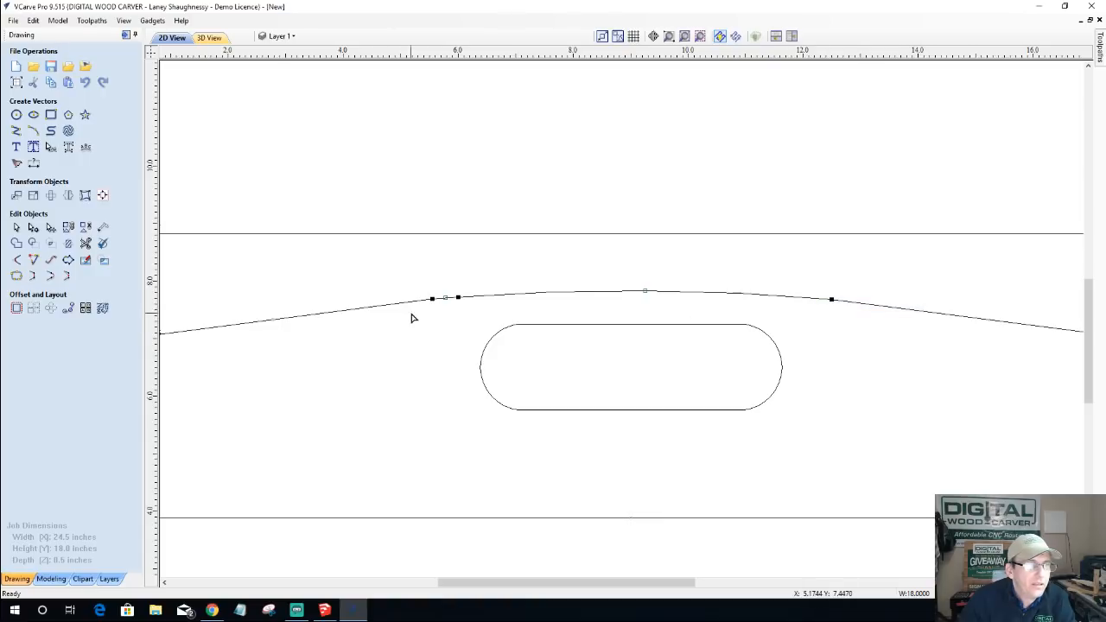
right_click(459, 298)
click(467, 305)
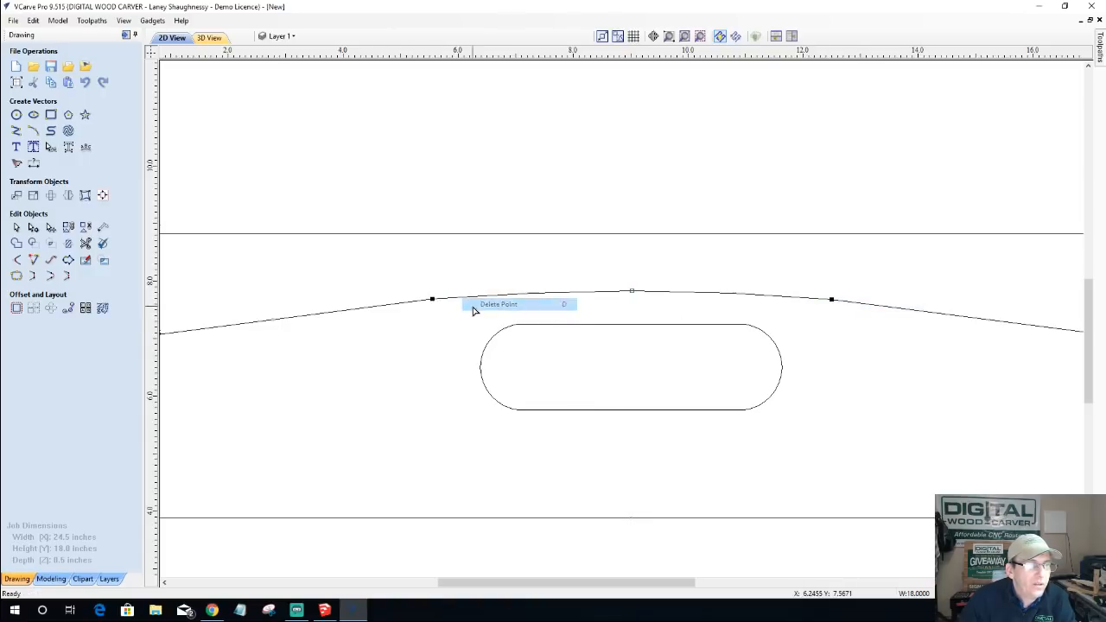
drag(632, 289, 633, 273)
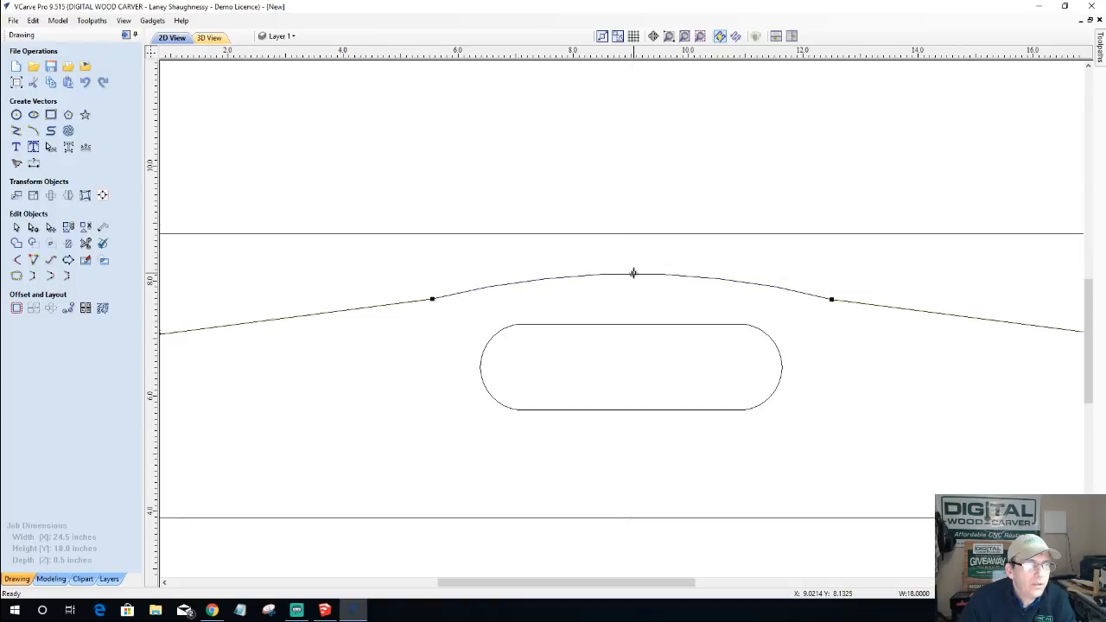
- Examine the panel's arched top edge and how it blends into the sloped sides around the handle slot
scroll(632, 306, down, 3)
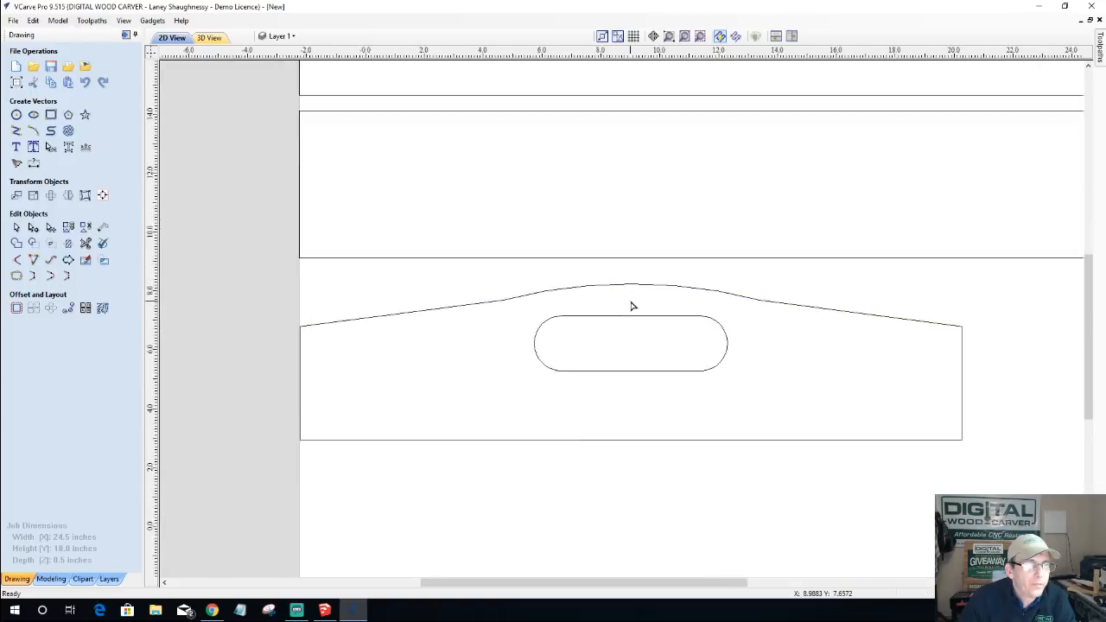
scroll(467, 326, up, 2)
scroll(468, 325, down, 2)
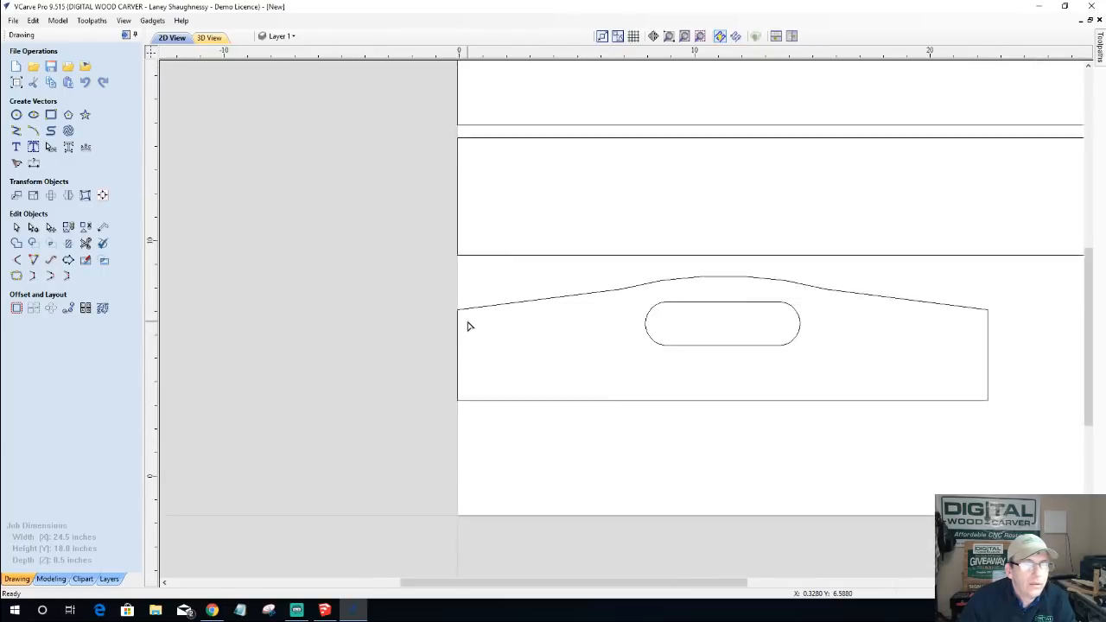
scroll(469, 324, up, 2)
scroll(473, 326, down, 1)
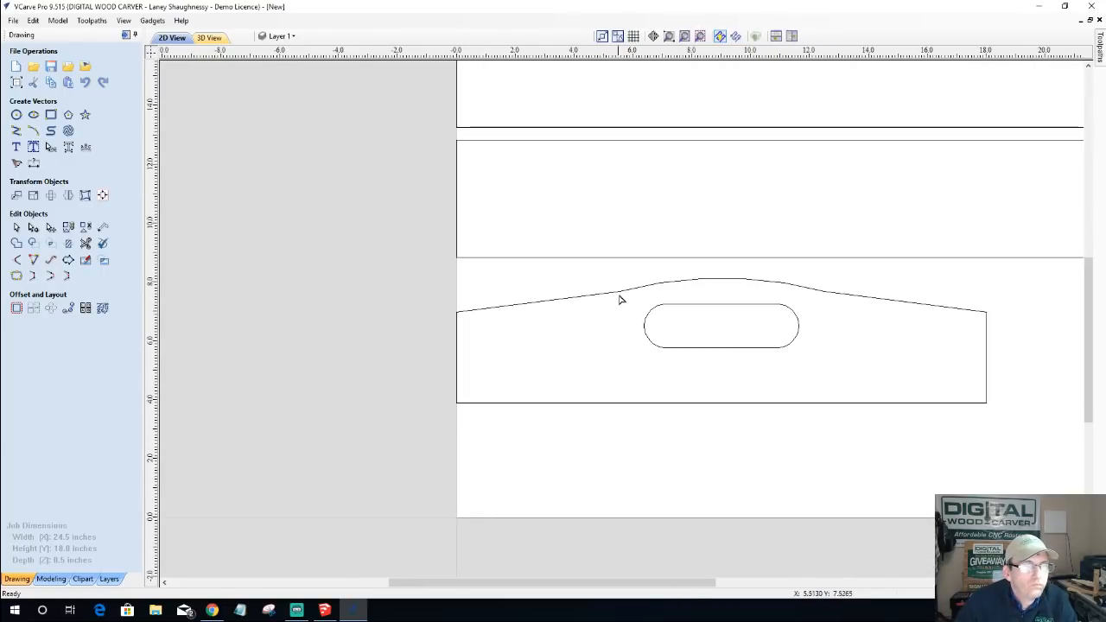
scroll(619, 298, up, 2)
scroll(618, 296, down, 1)
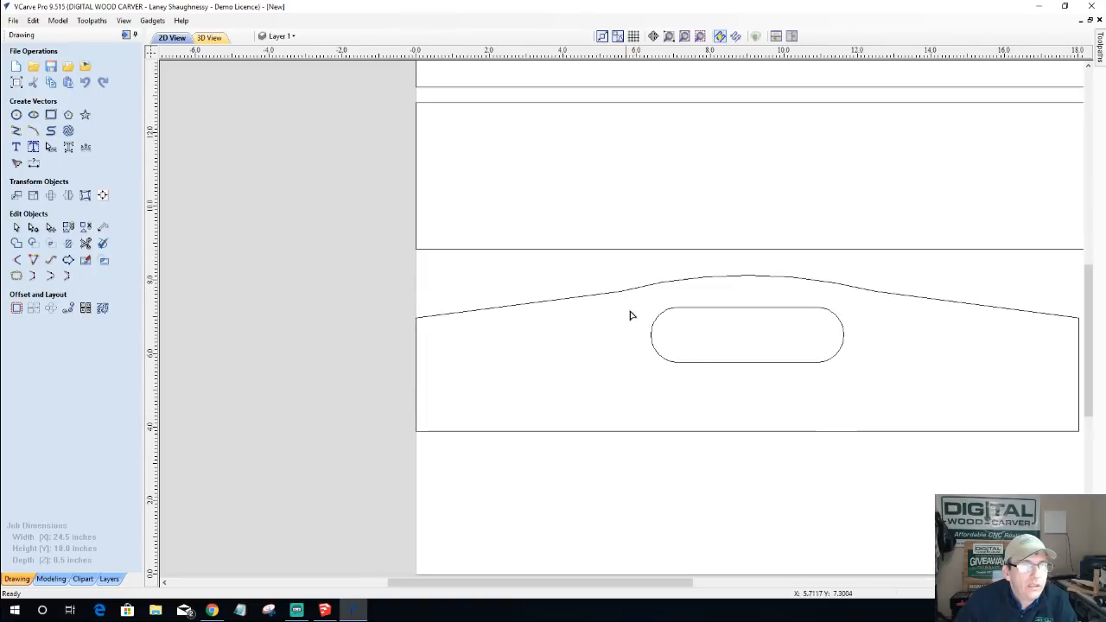
scroll(769, 384, down, 1)
scroll(716, 362, up, 1)
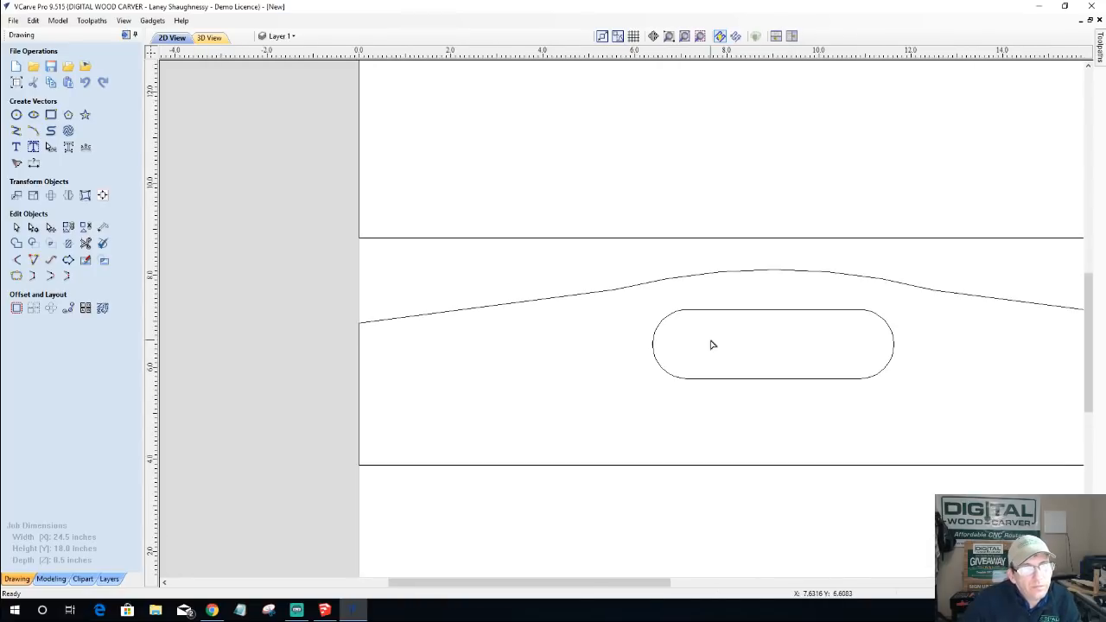
scroll(711, 345, up, 1)
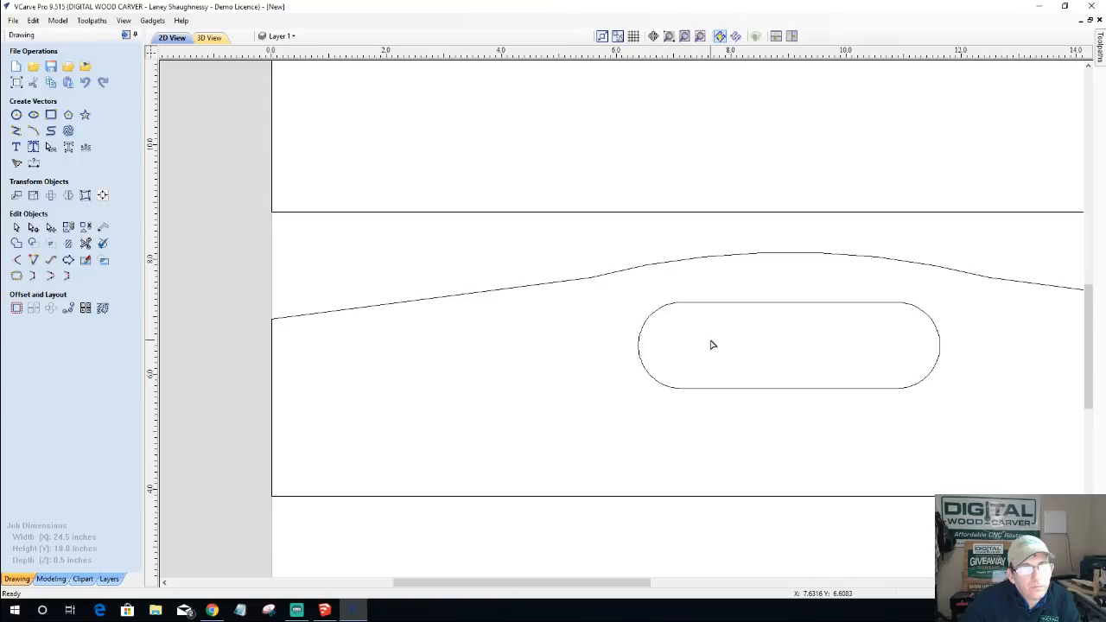
scroll(712, 345, down, 2)
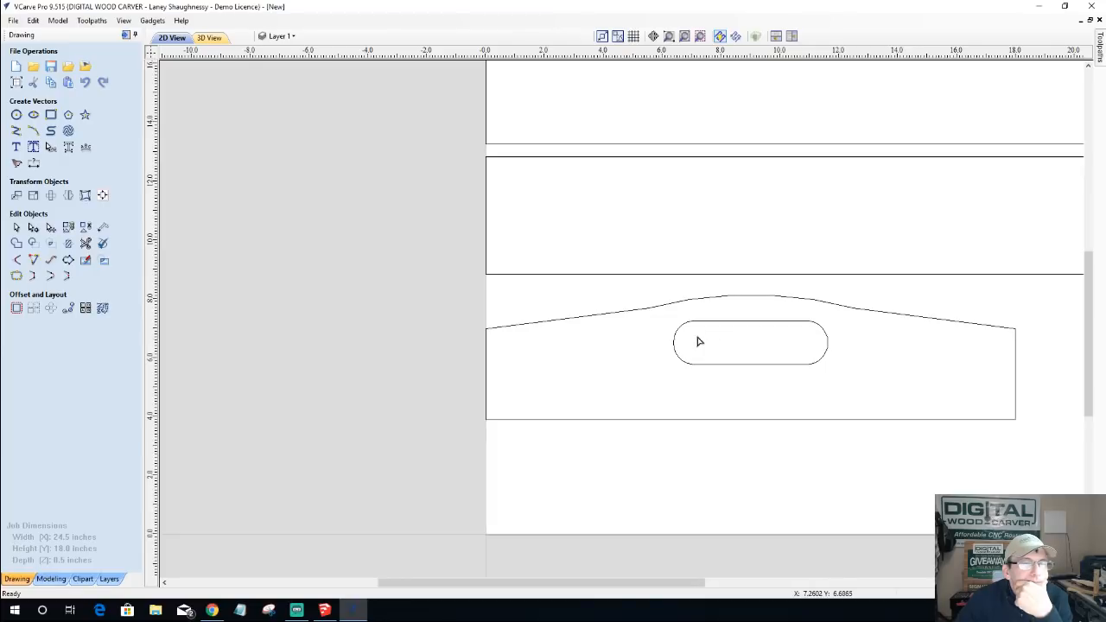
- Lower both end nodes of the arc level with the panel's outer upper corners, making the shoulders horizontal
click(647, 307)
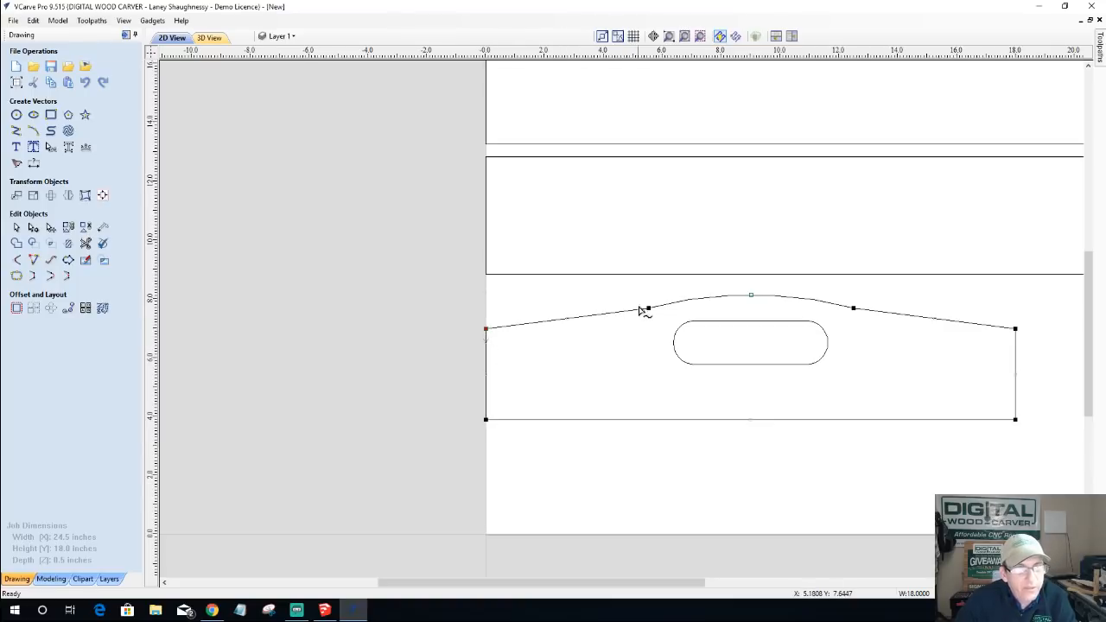
drag(648, 307, 648, 328)
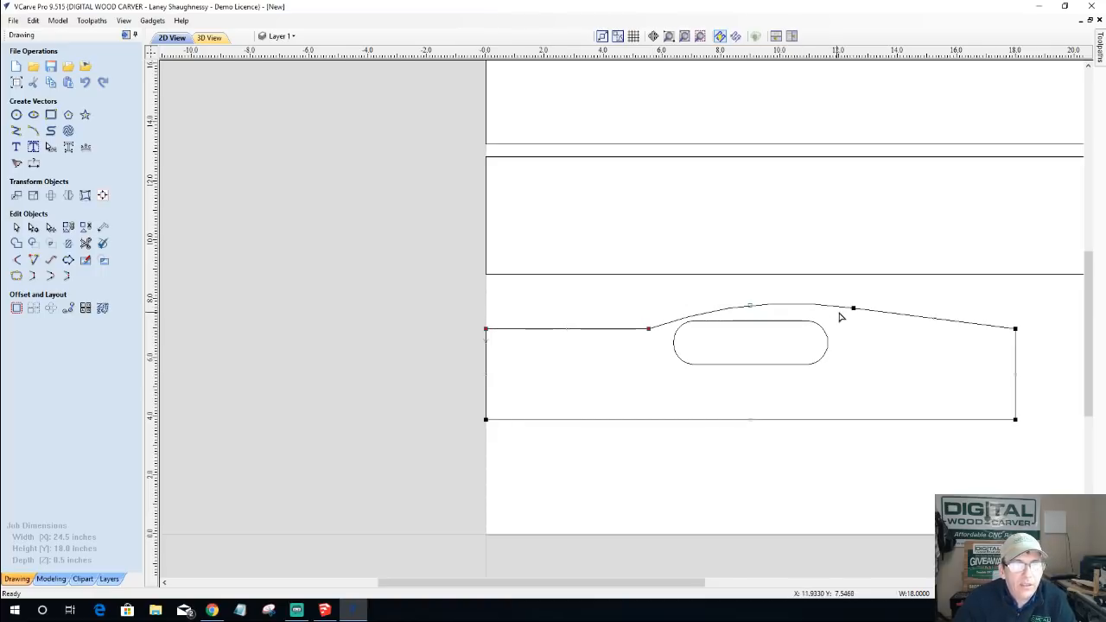
click(1016, 328)
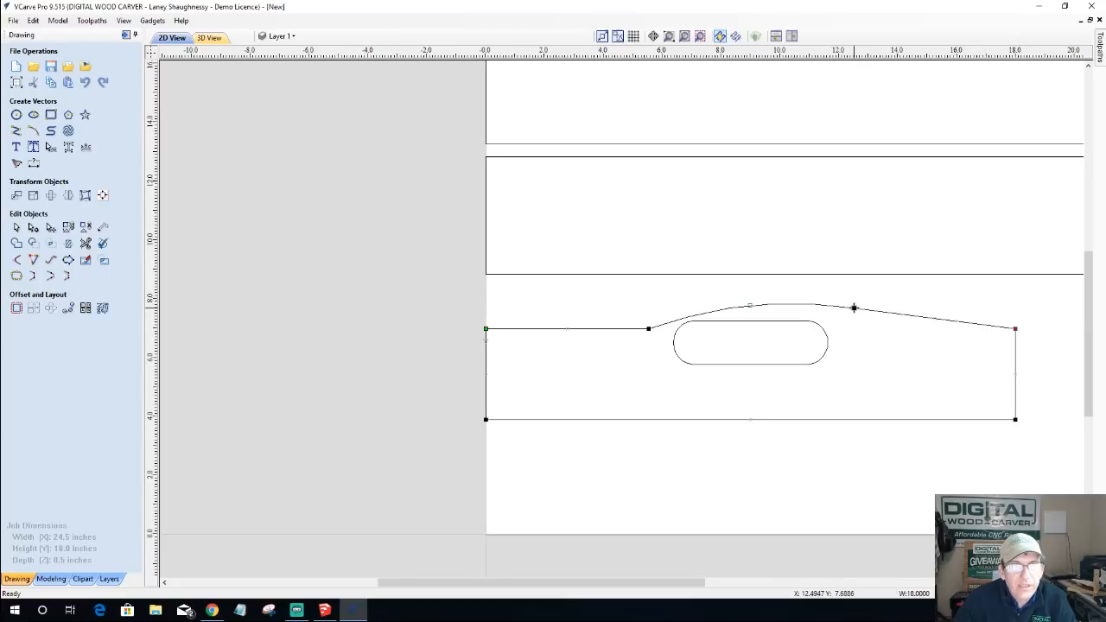
click(853, 309)
key(y)
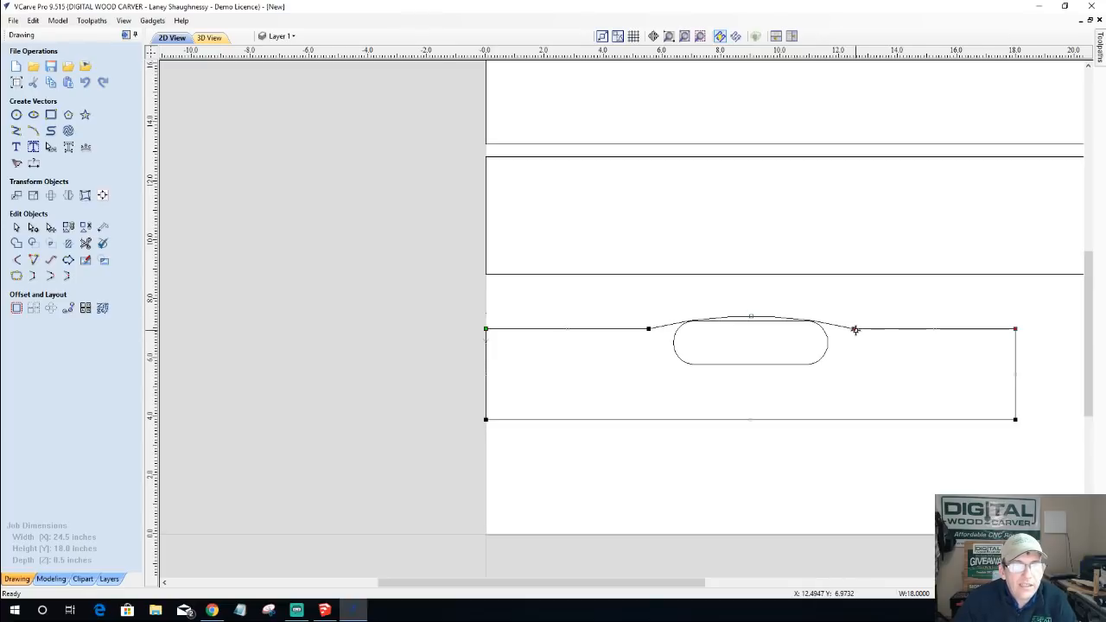
click(840, 347)
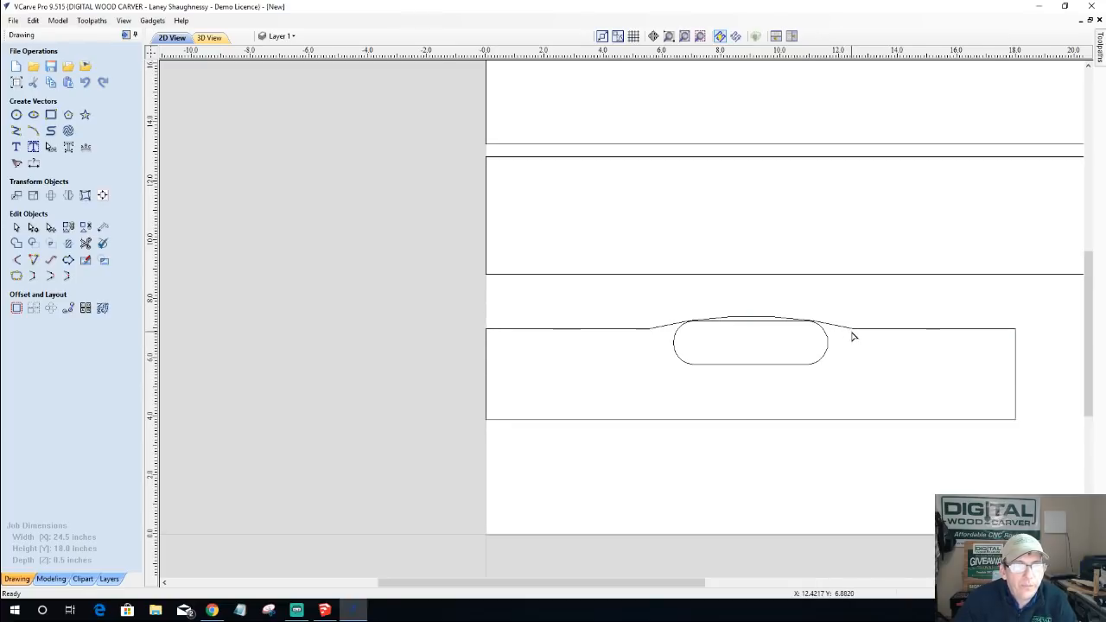
- Move the arc's right end node outward along the shoulder to about X 14.1 and raise the arc's crest to about Y 7.9
click(853, 331)
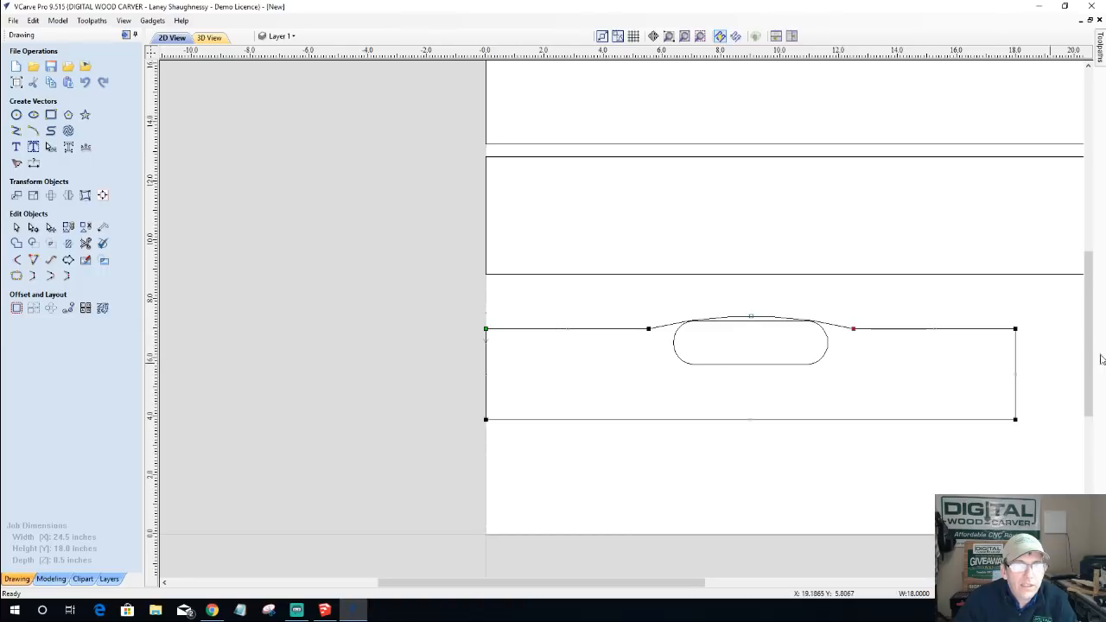
drag(854, 329, 902, 328)
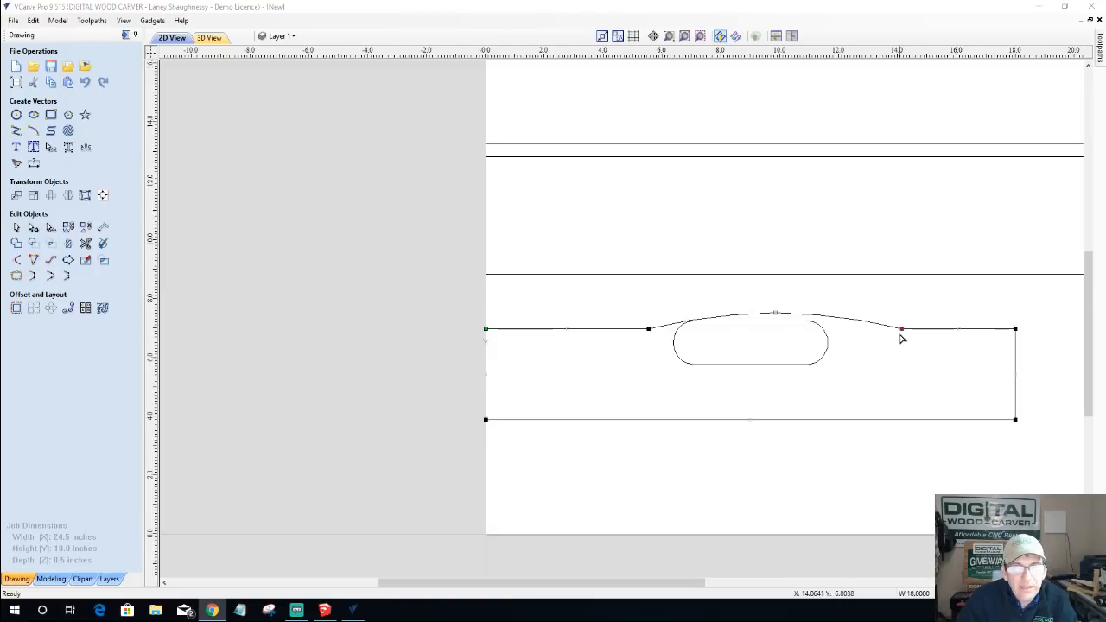
click(776, 309)
drag(776, 308, 773, 300)
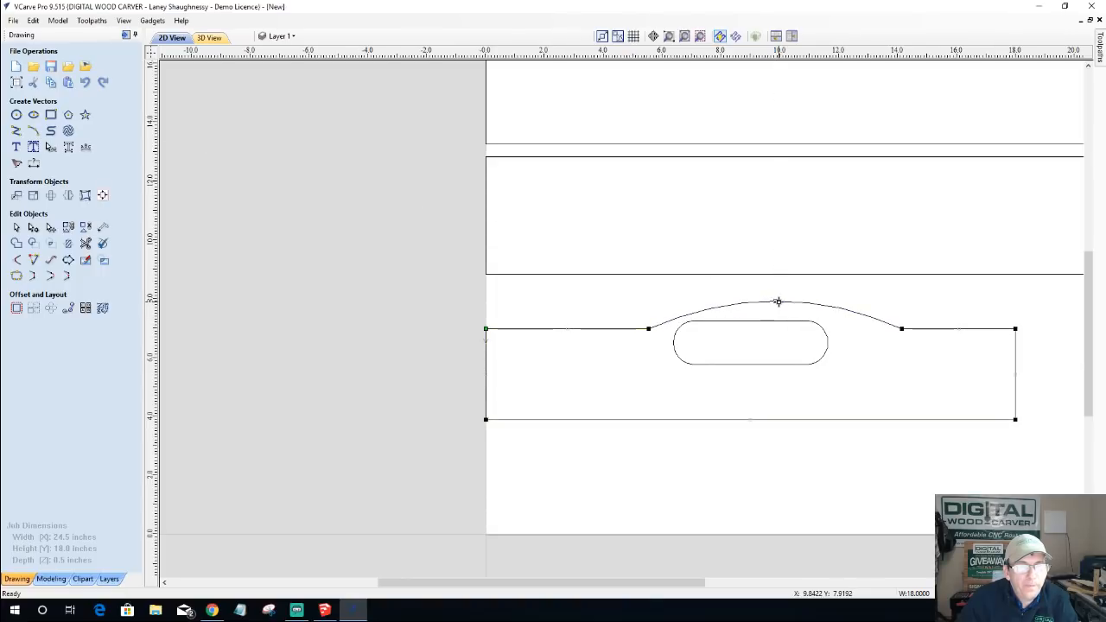
- Convert the arc above the handle slot to a Bezier curve and pull both control handles up for a higher crest
right_click(802, 304)
click(816, 325)
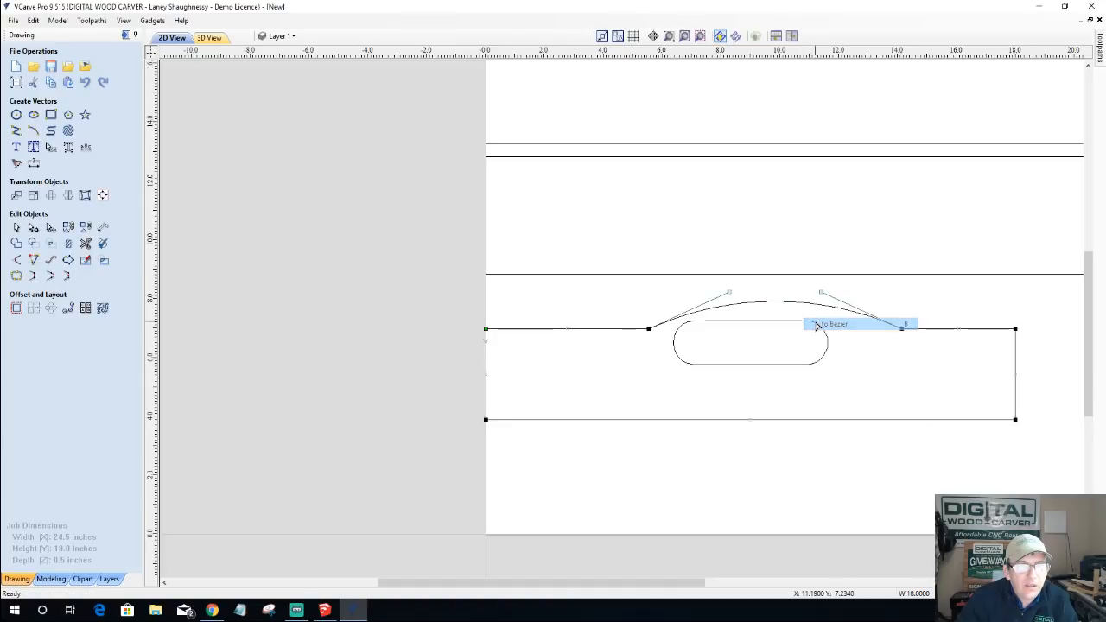
drag(821, 294, 813, 275)
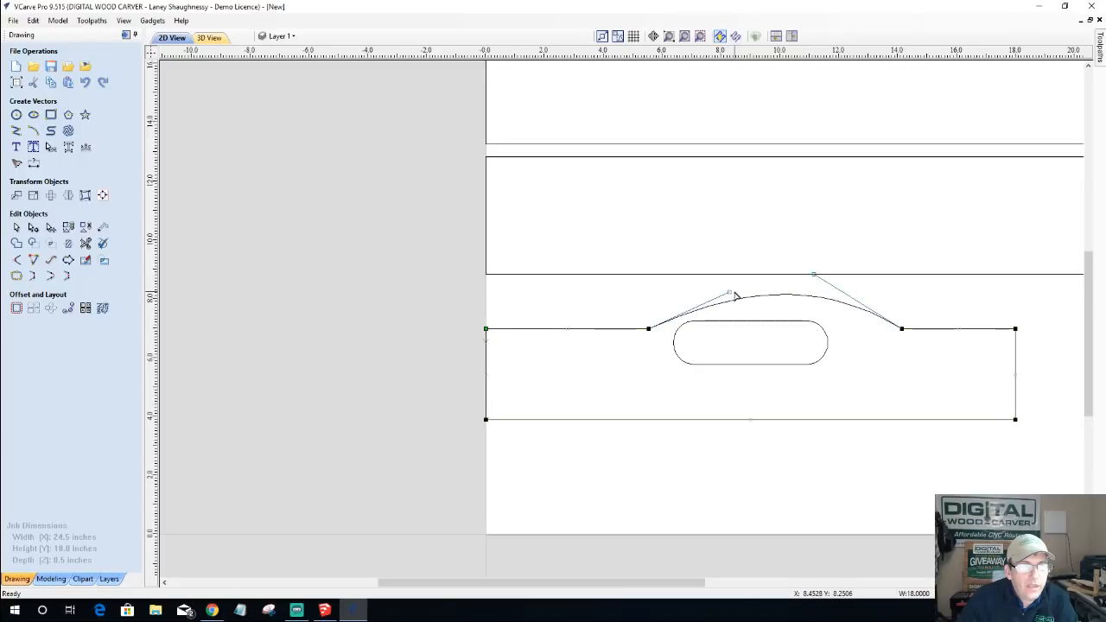
drag(728, 291, 712, 283)
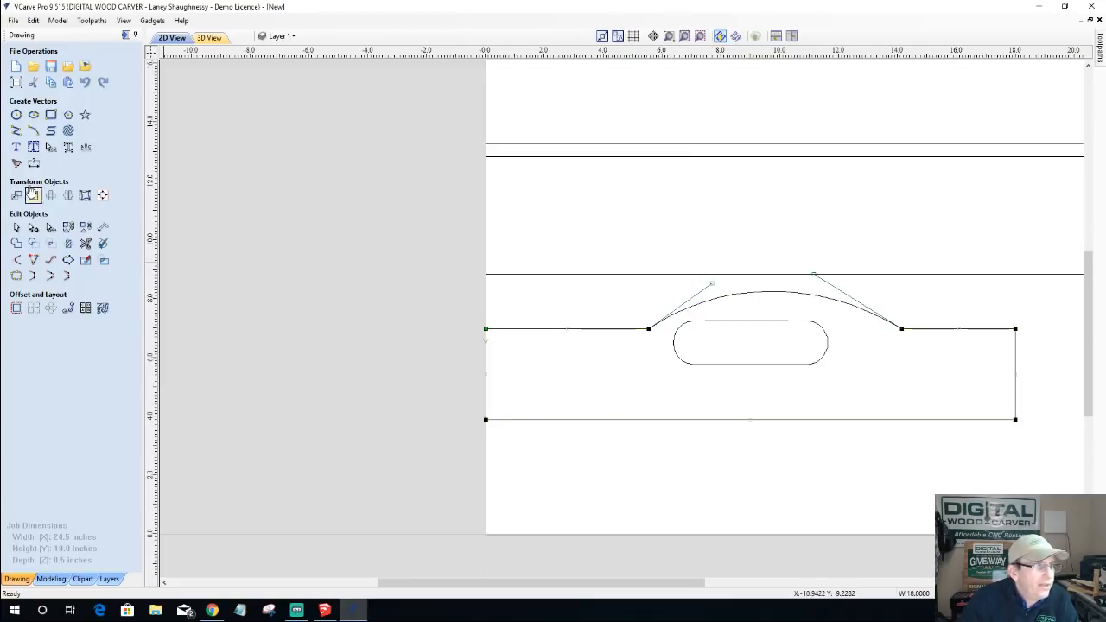
- Draw a vertical centre line from the midpoint of the panel's bottom edge up to the curved top edge
click(16, 132)
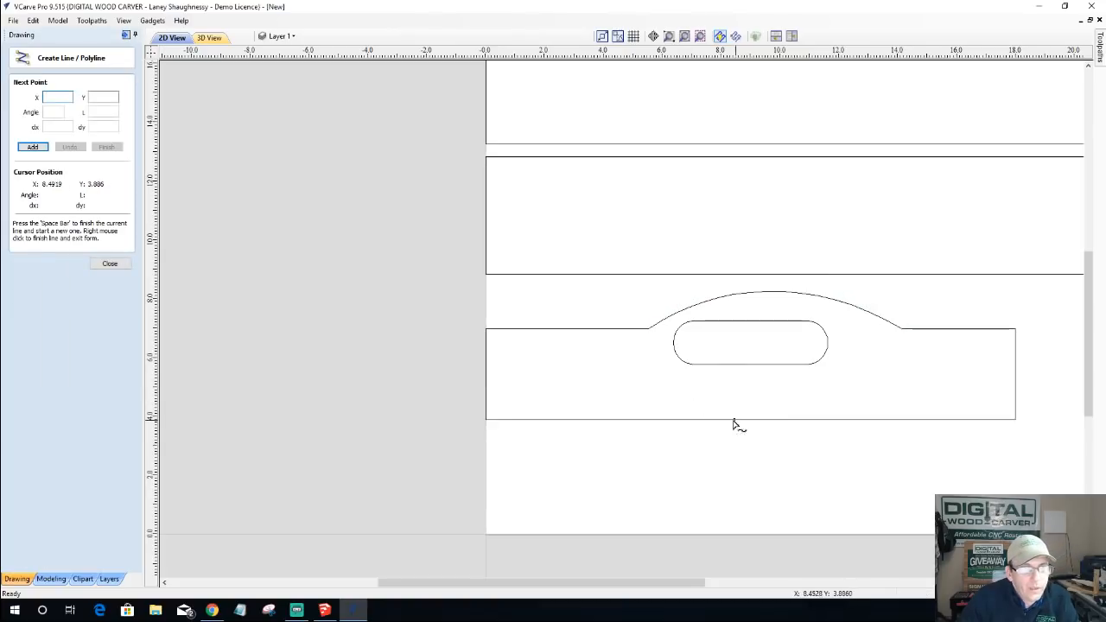
click(751, 418)
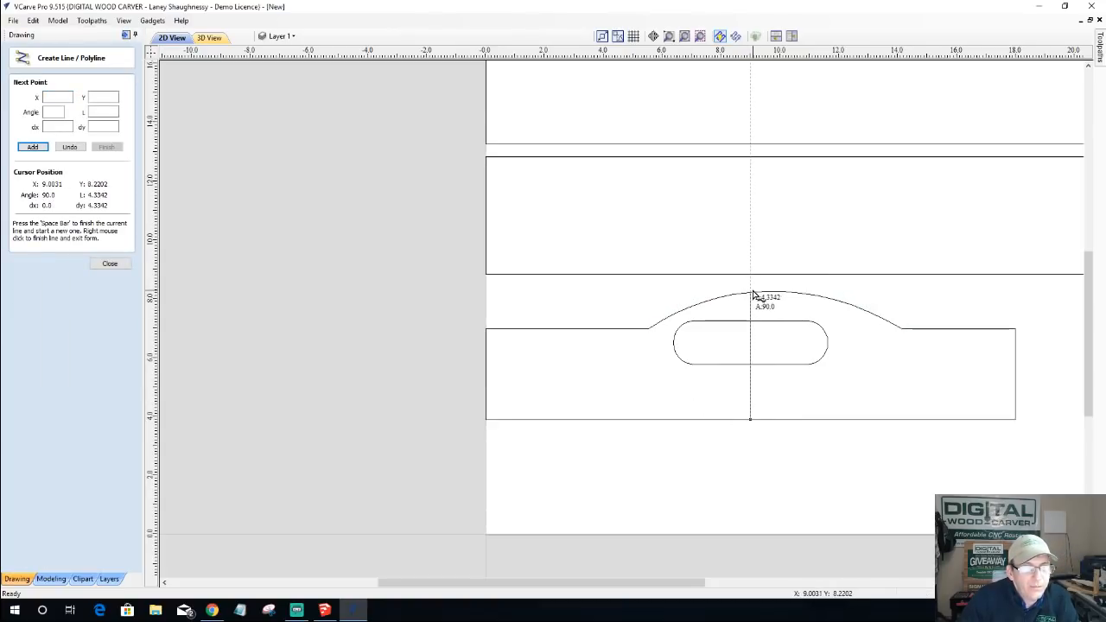
click(751, 292)
key(space)
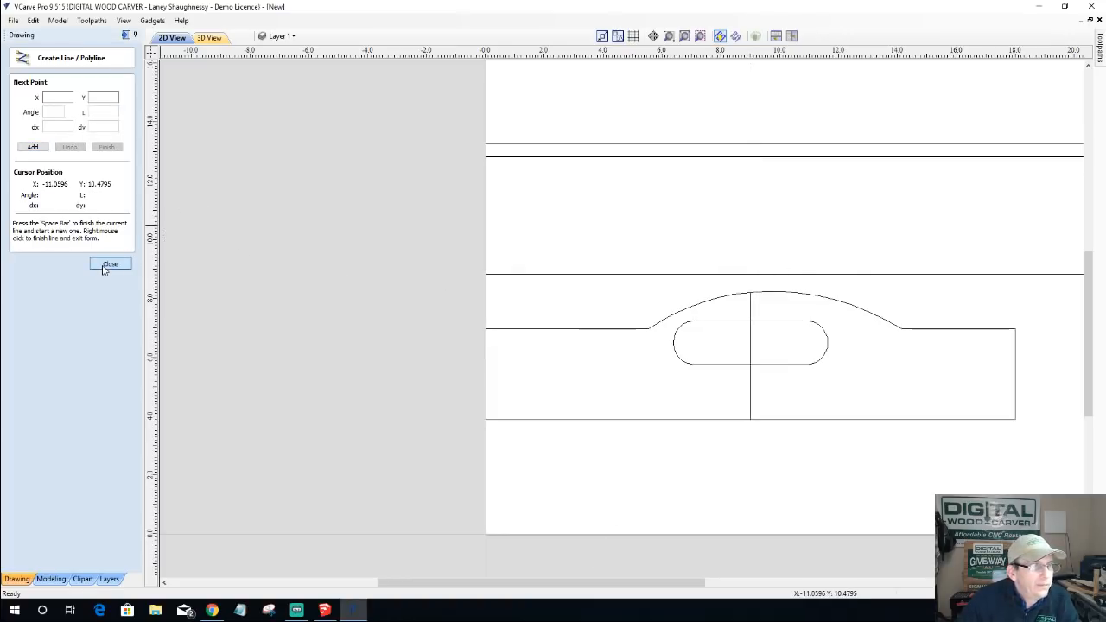
click(109, 265)
- Raise the curve's left Bezier handle level with the right one and extend the centre line's upper end to the reshaped curve
click(721, 303)
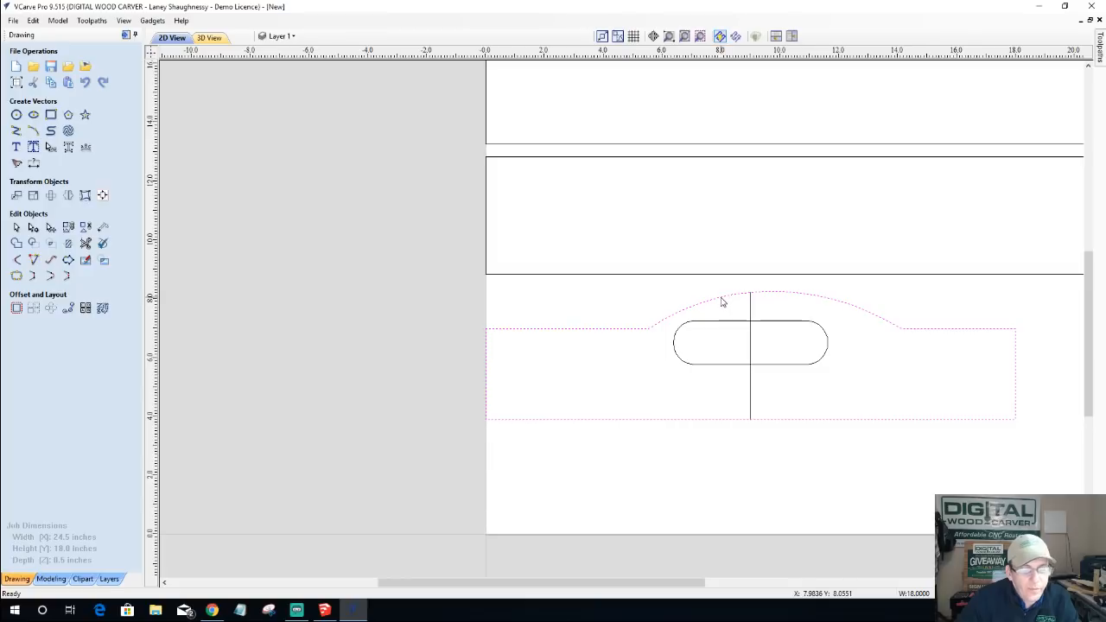
double_click(726, 301)
drag(711, 283, 707, 274)
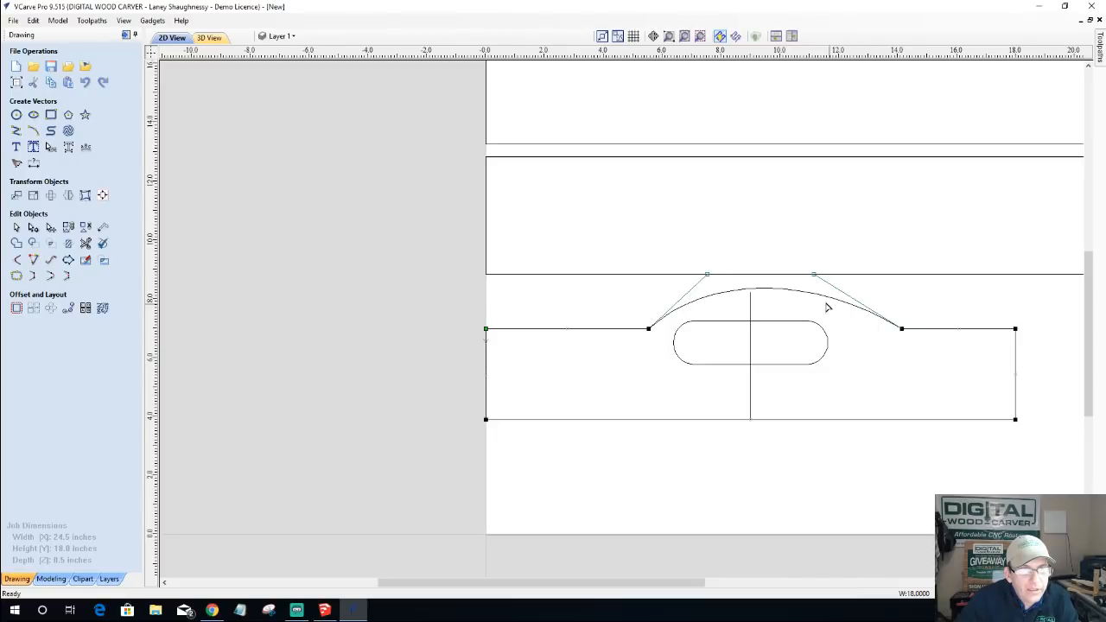
click(750, 292)
drag(750, 291, 750, 288)
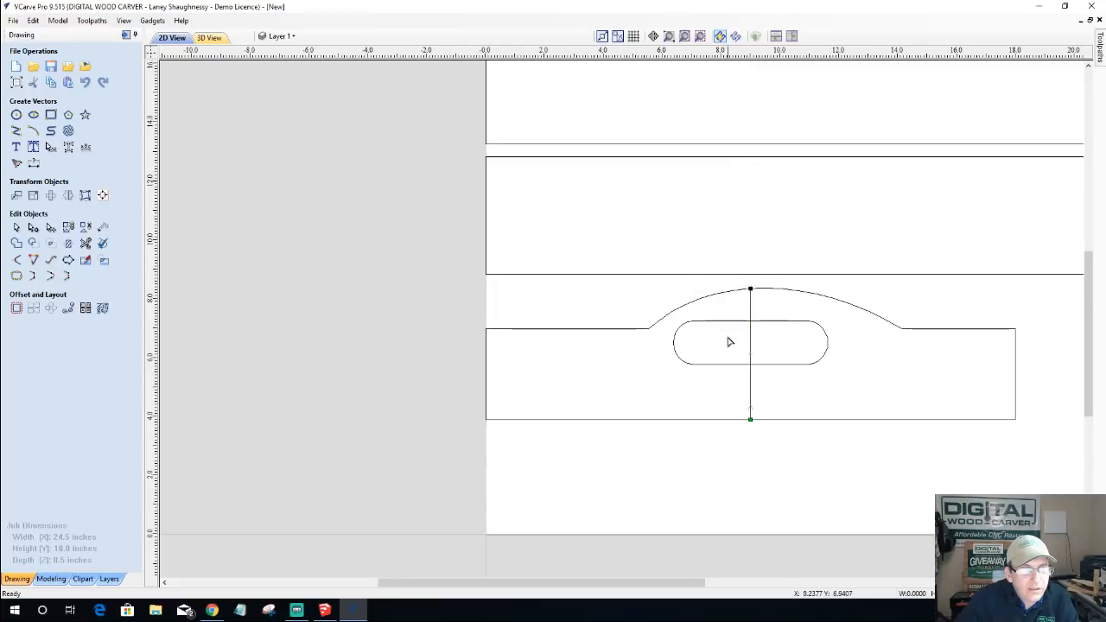
- Trim away the part of the panel outline left of the vertical centre line, keeping the handle slot
click(86, 242)
click(518, 328)
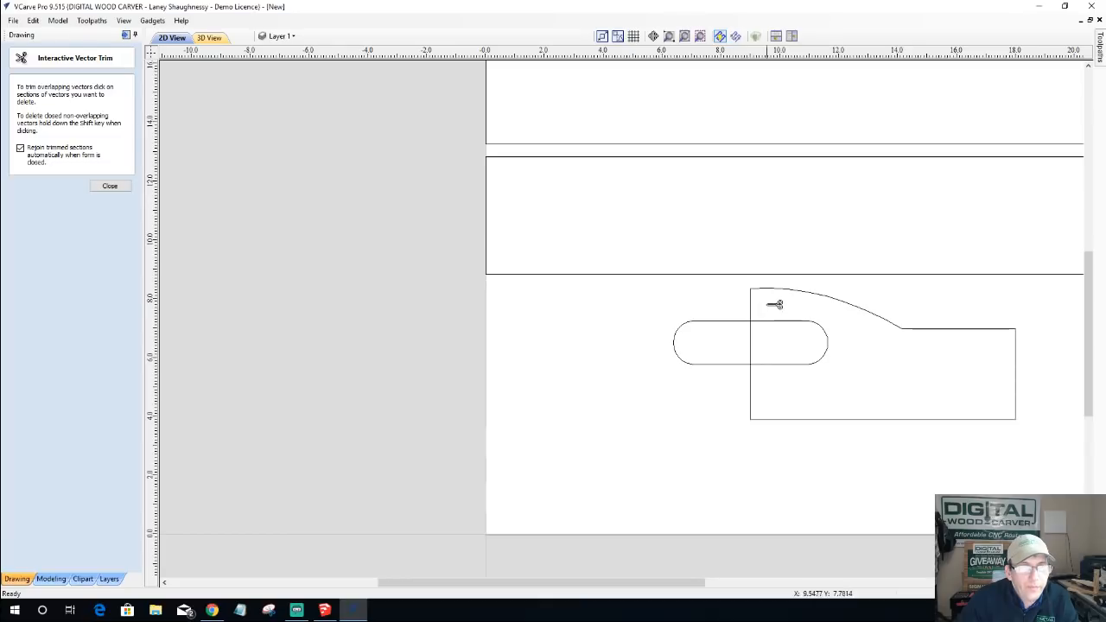
click(107, 186)
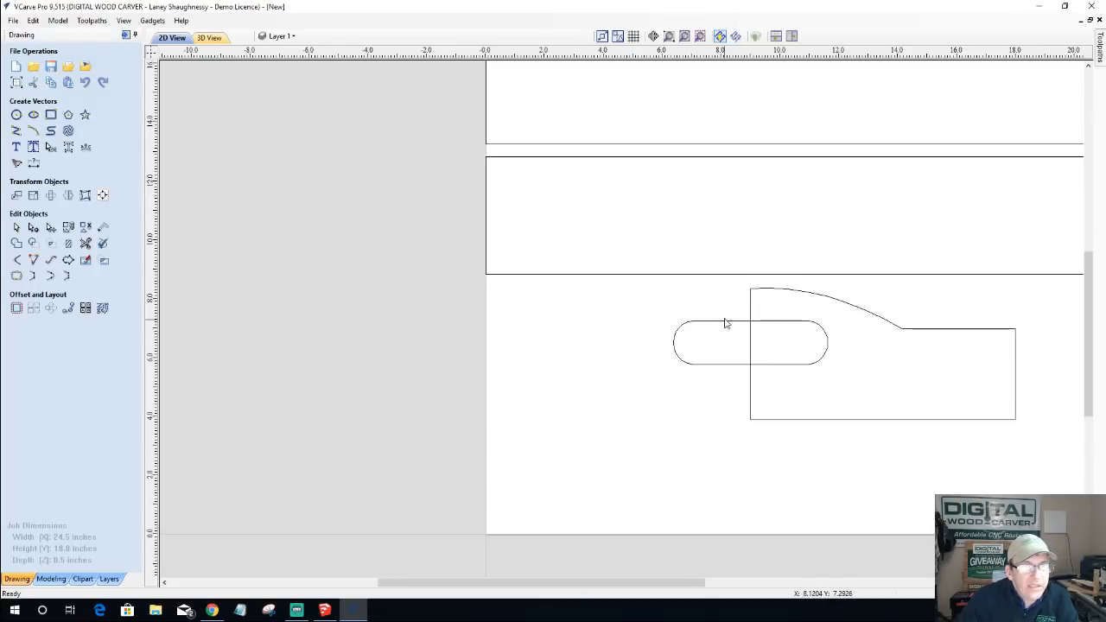
- Select the right half of the panel and set up Mirror to create a copy without flipping about the job center
click(766, 290)
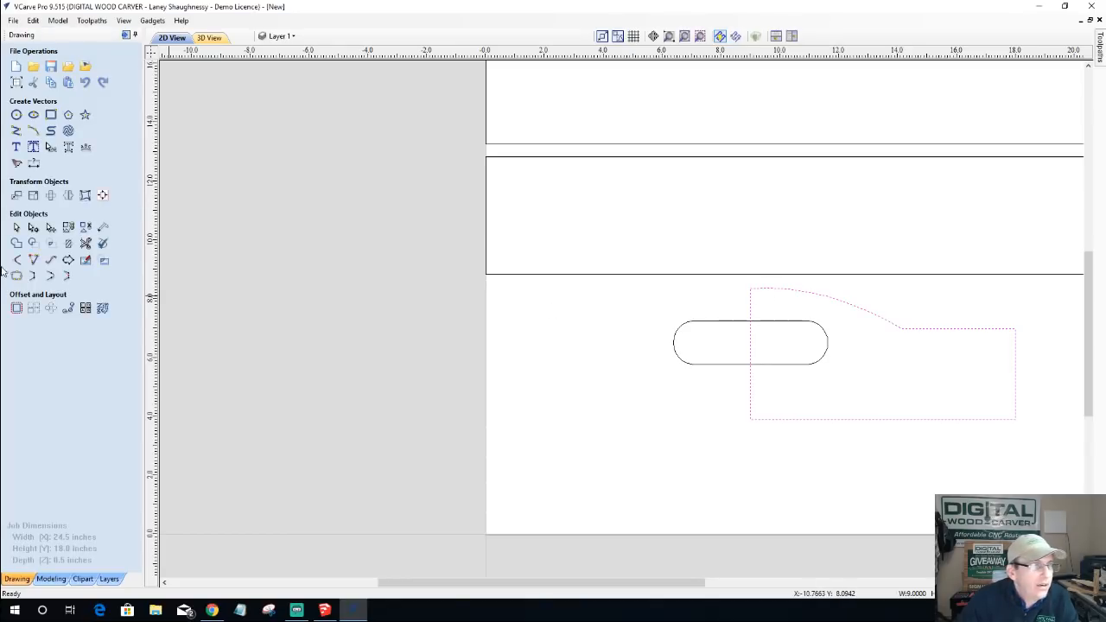
click(68, 195)
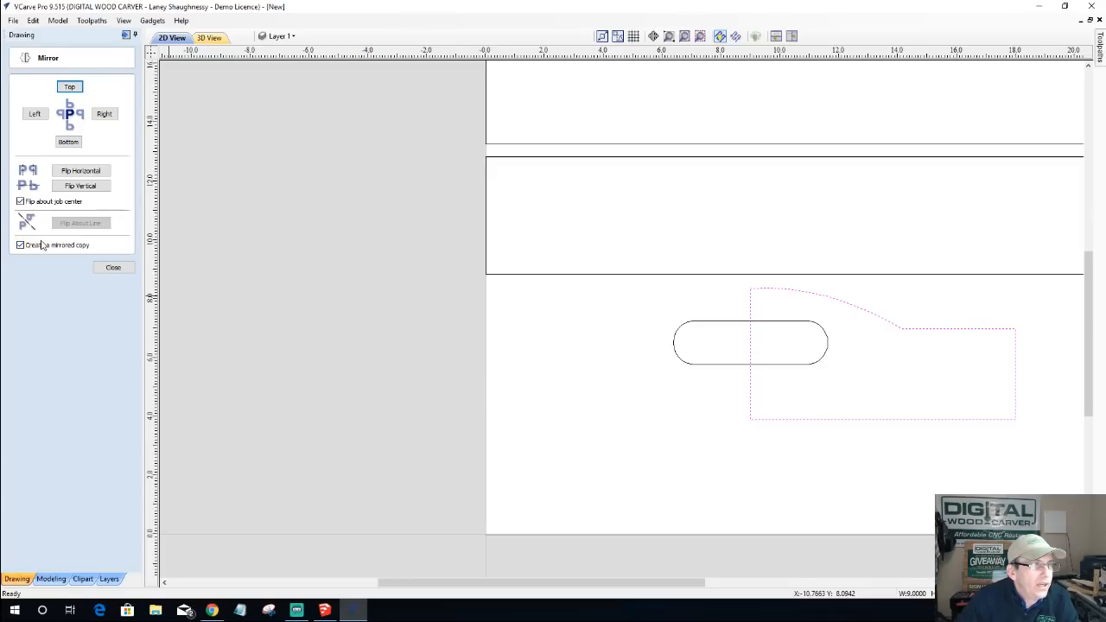
click(22, 204)
- Try flipping copies of the half panel vertically and horizontally in place
click(76, 185)
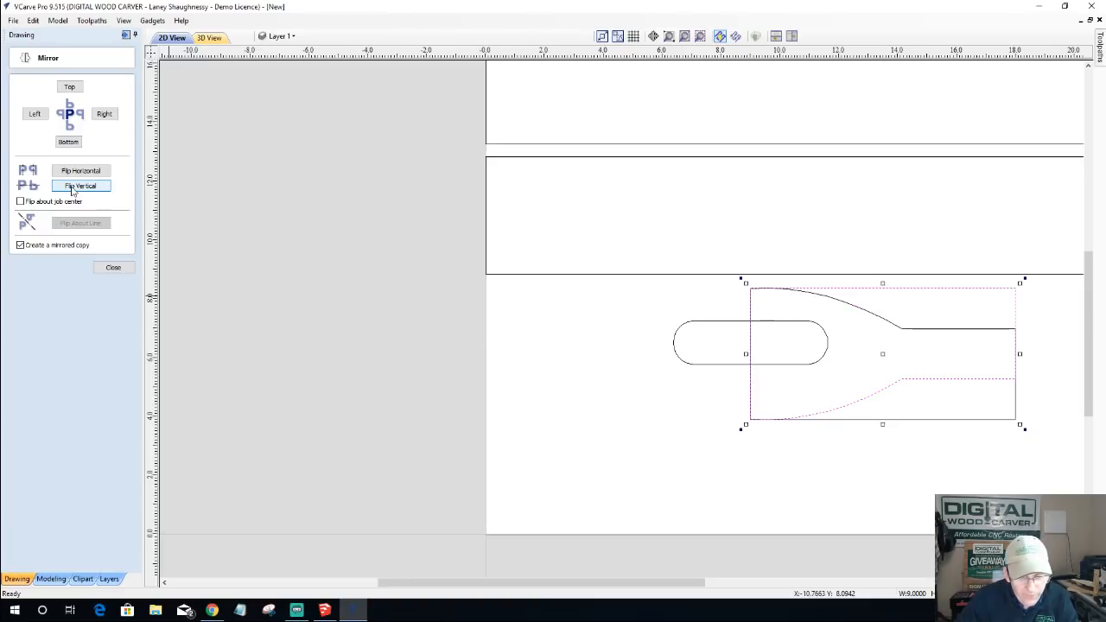
click(73, 172)
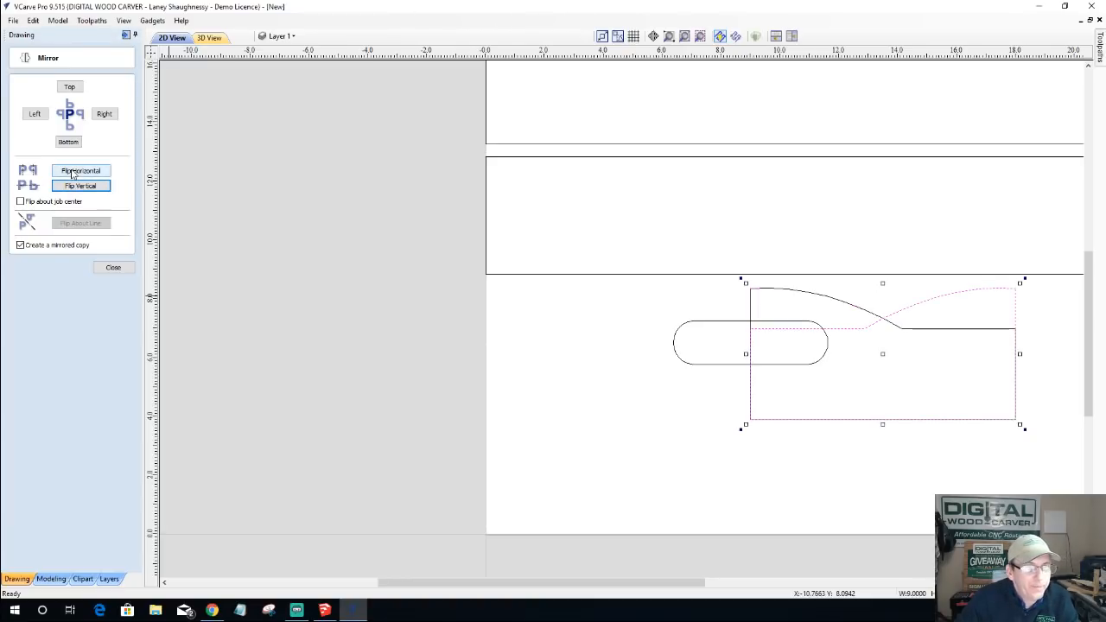
click(74, 173)
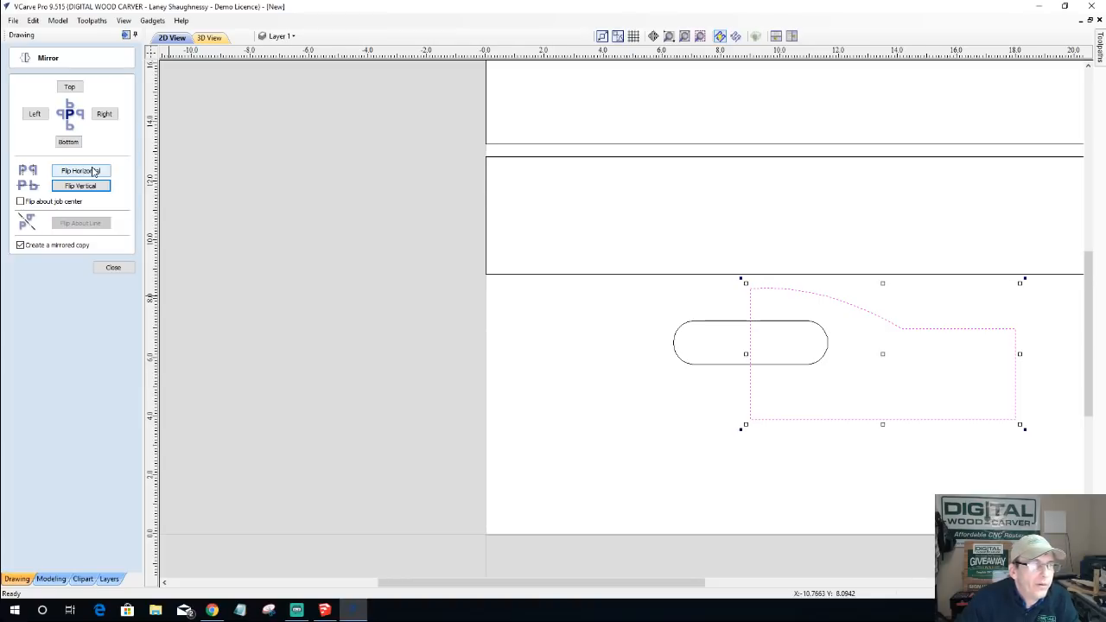
click(93, 171)
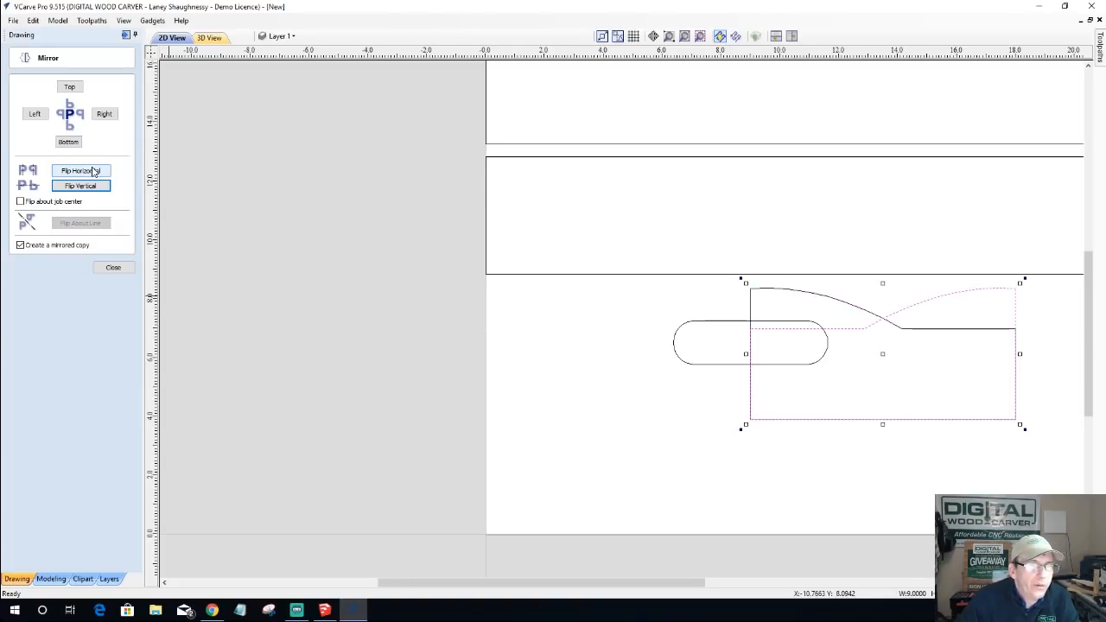
click(93, 171)
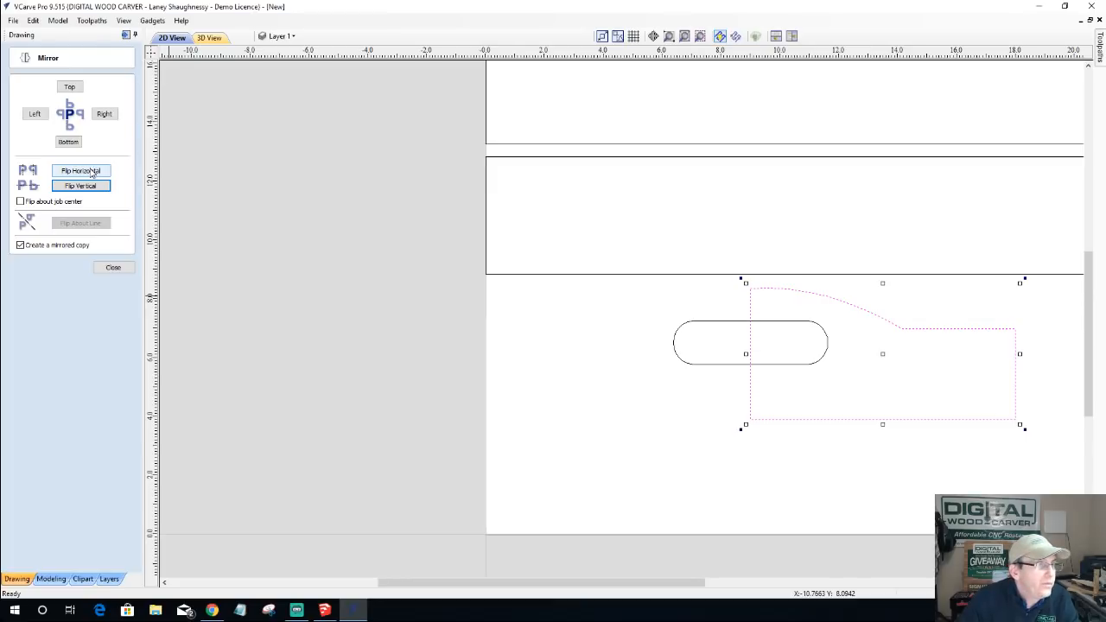
- Create a mirrored copy of the half panel on its left side so both halves meet at the centre line
click(26, 118)
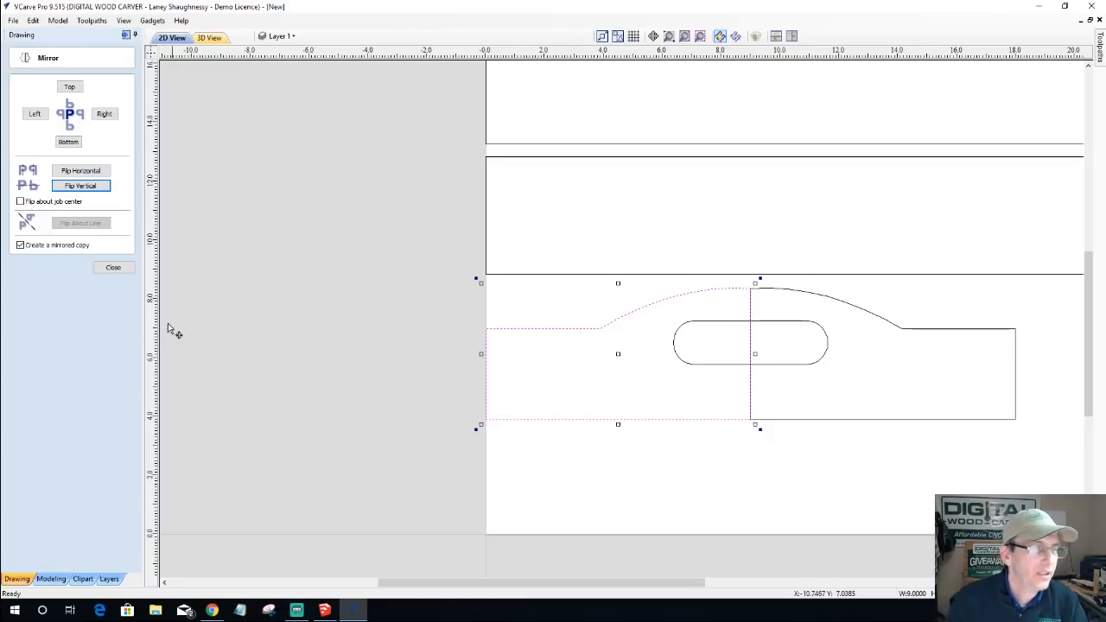
click(112, 268)
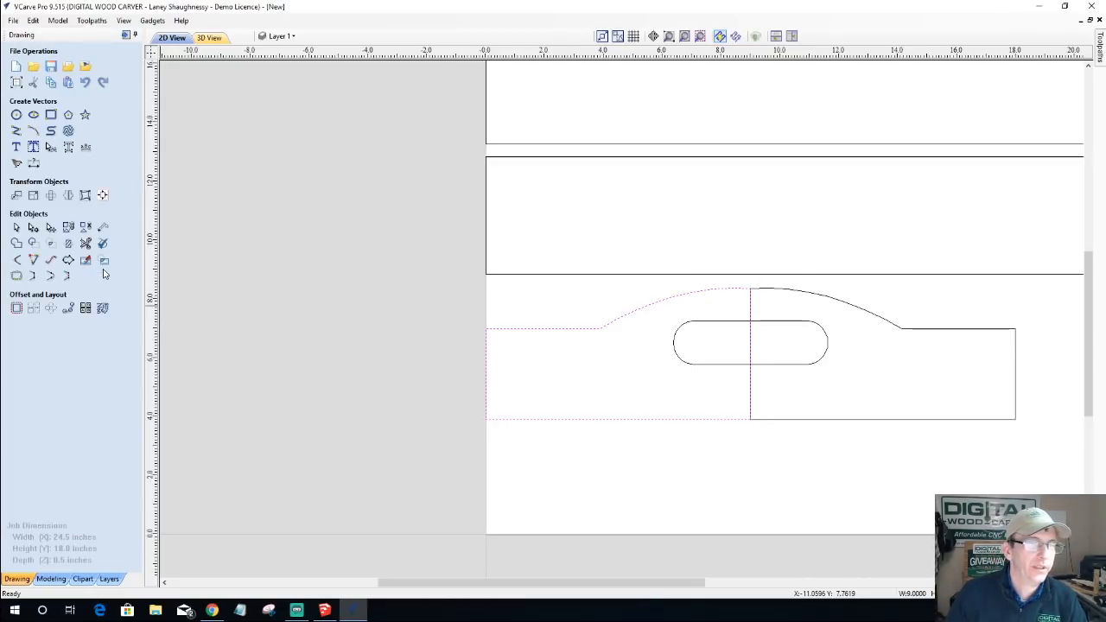
- Trim away the centre line above and inside the handle slot, keeping both halves of the panel outline
click(85, 259)
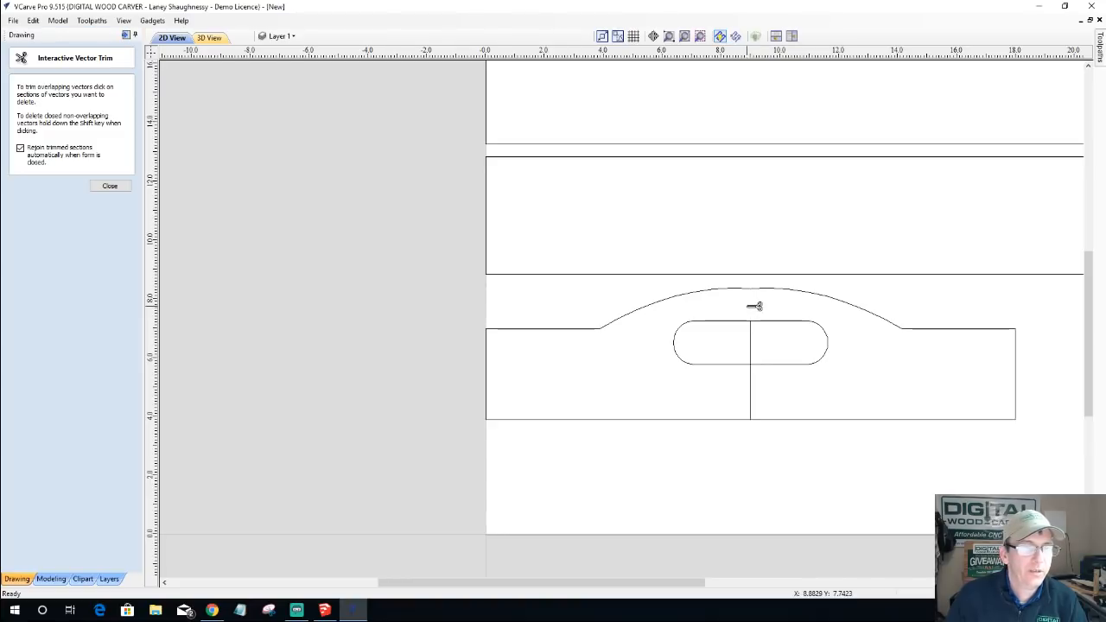
click(756, 394)
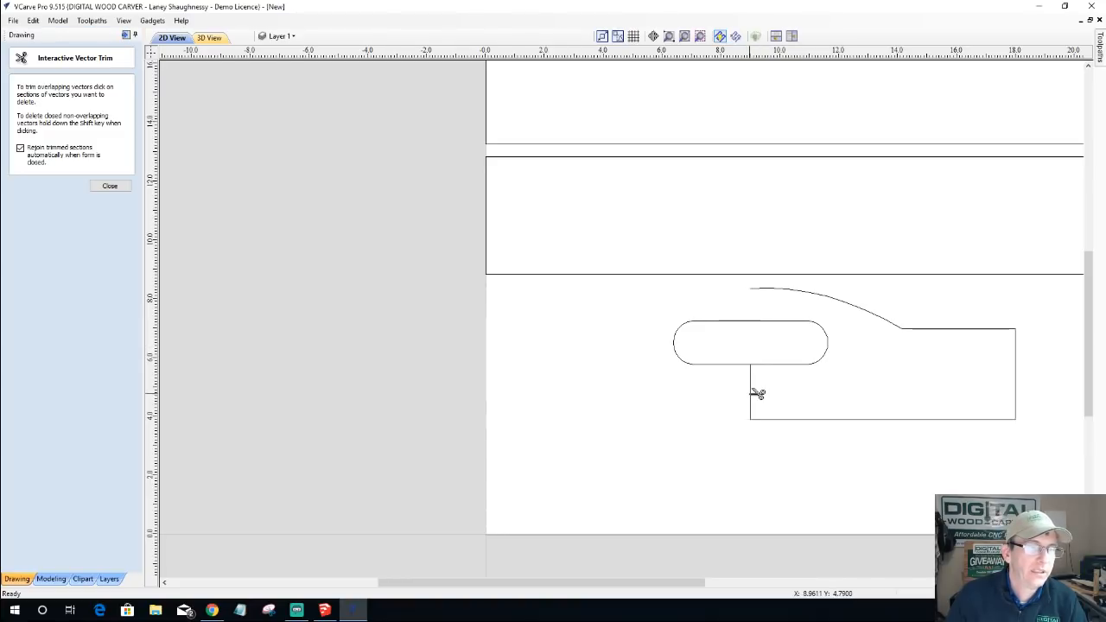
key(ctrl+z)
scroll(757, 391, up, 8)
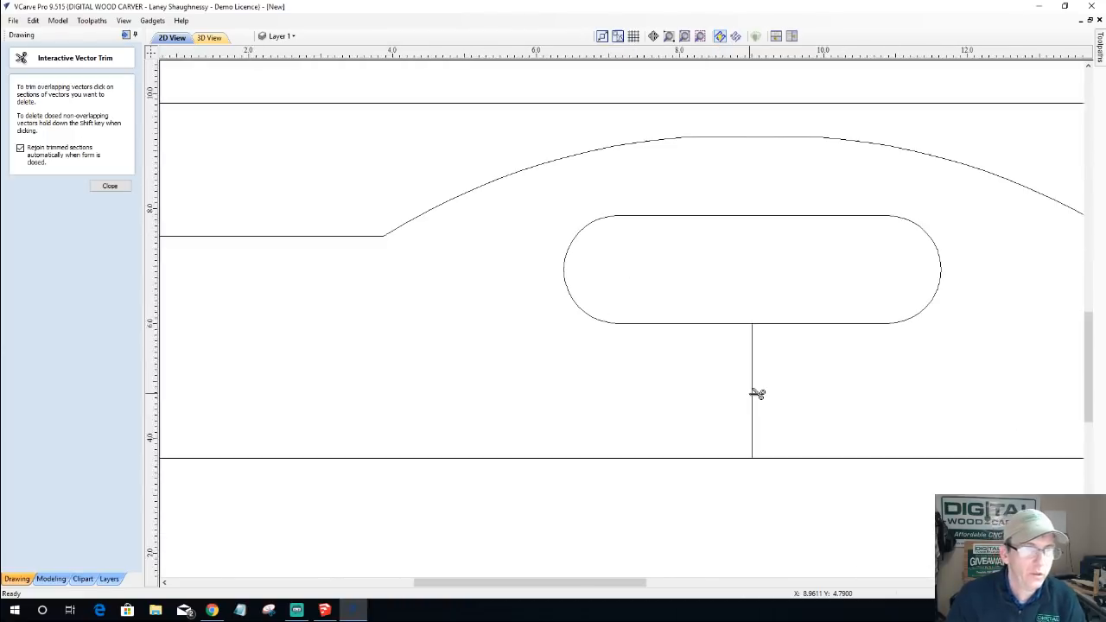
- Try to trim the remaining centre line between the handle slot and the panel's bottom edge, and undo the trim
click(757, 387)
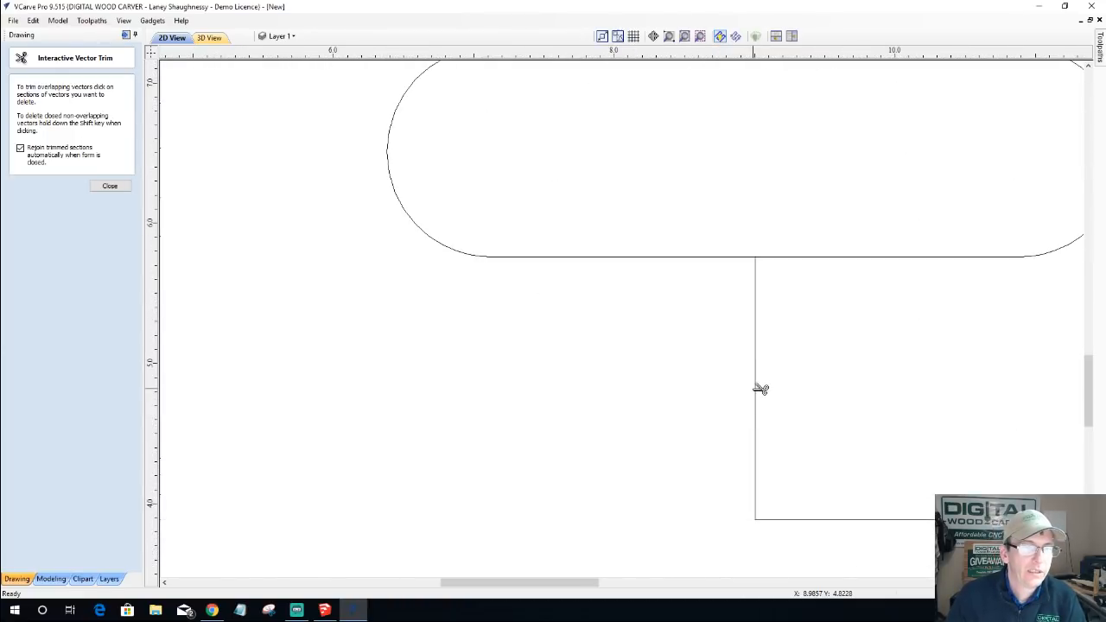
key(ctrl+z)
scroll(754, 313, down, 2)
scroll(755, 313, down, 4)
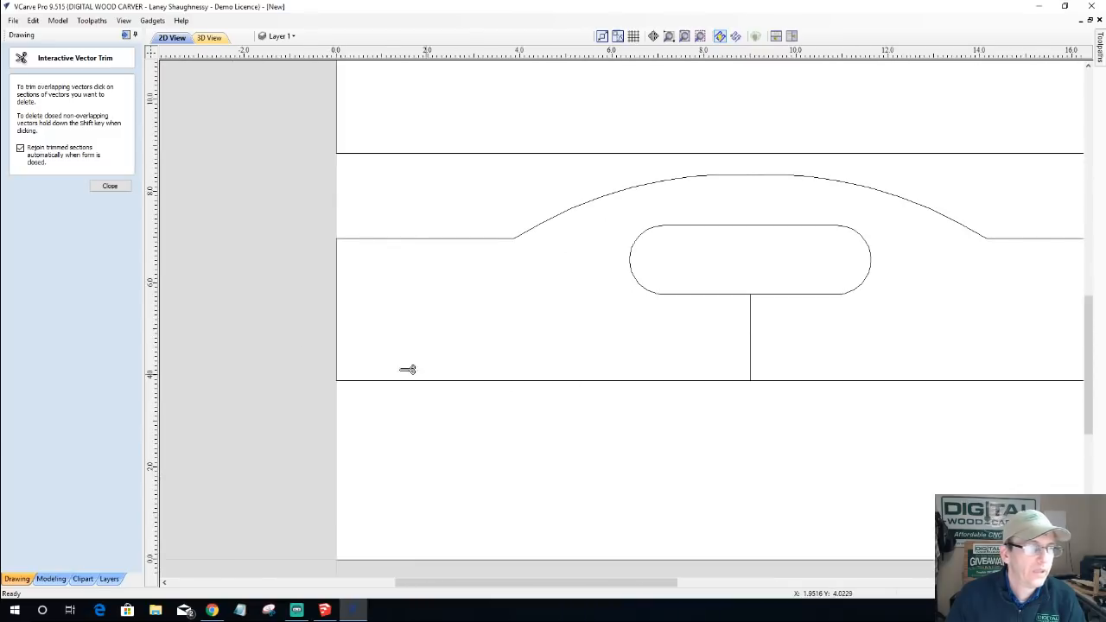
click(110, 187)
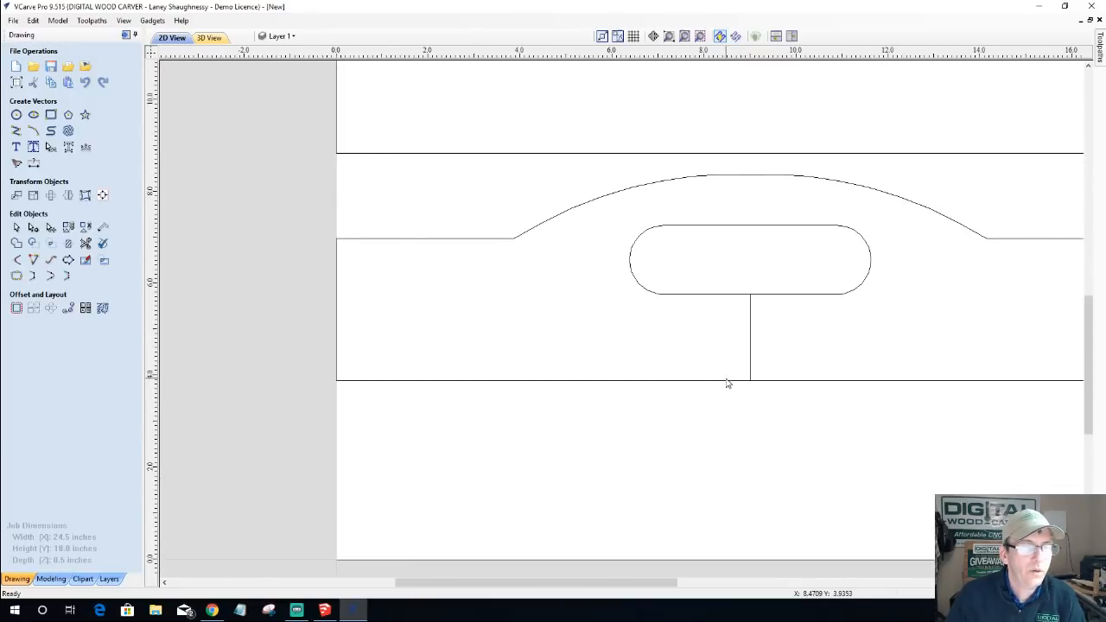
- Nudge the remaining centre line segment two steps right and back again in node editing
click(729, 382)
scroll(747, 387, up, 3)
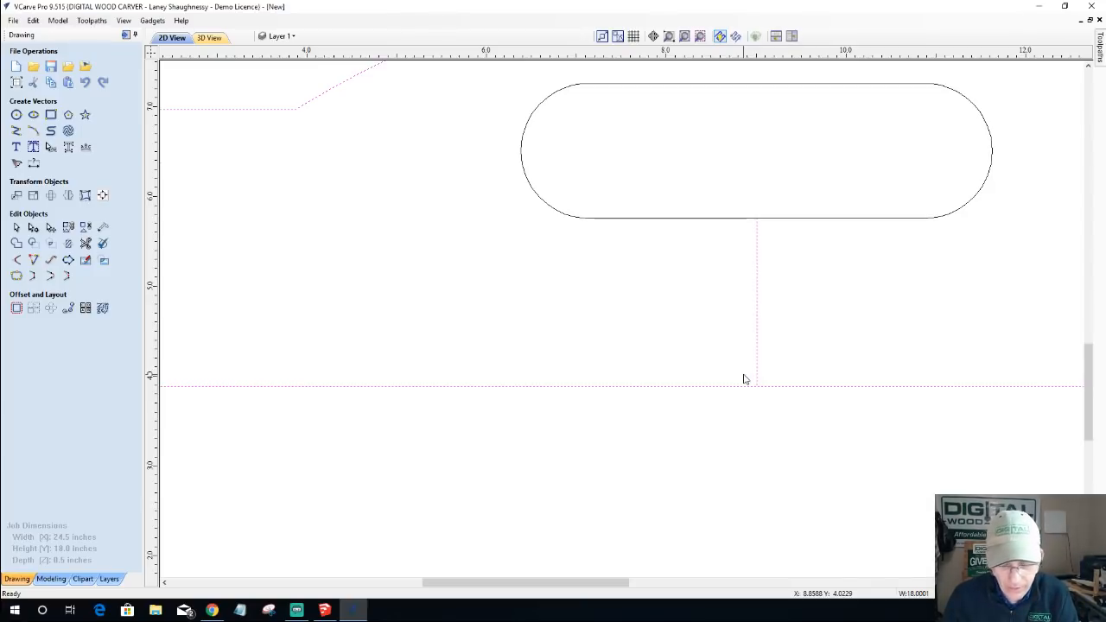
key(n)
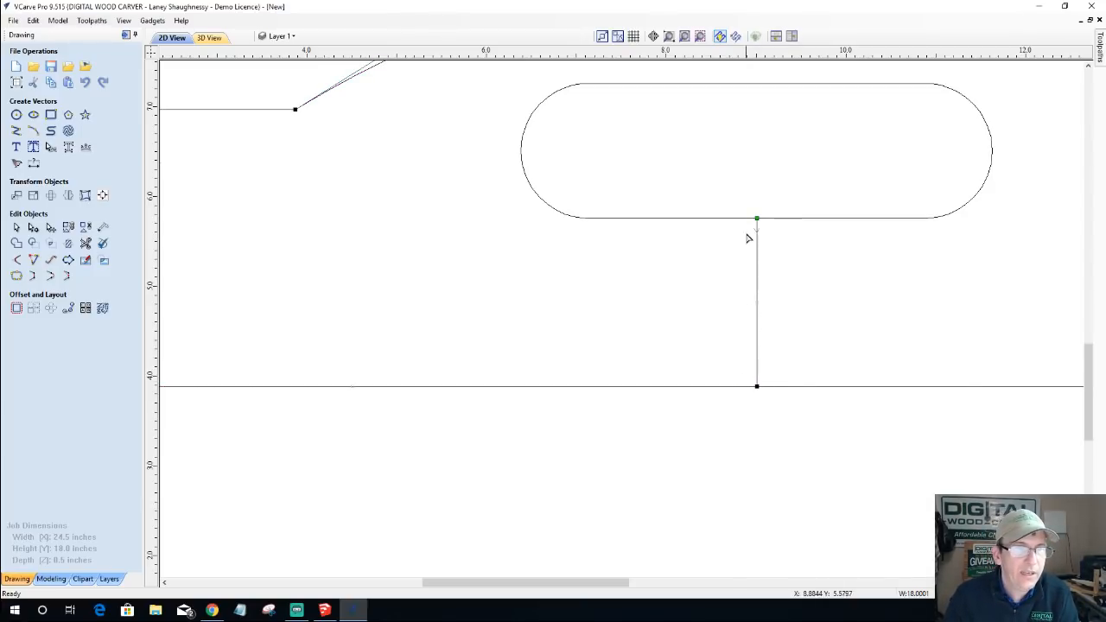
drag(796, 363, 787, 418)
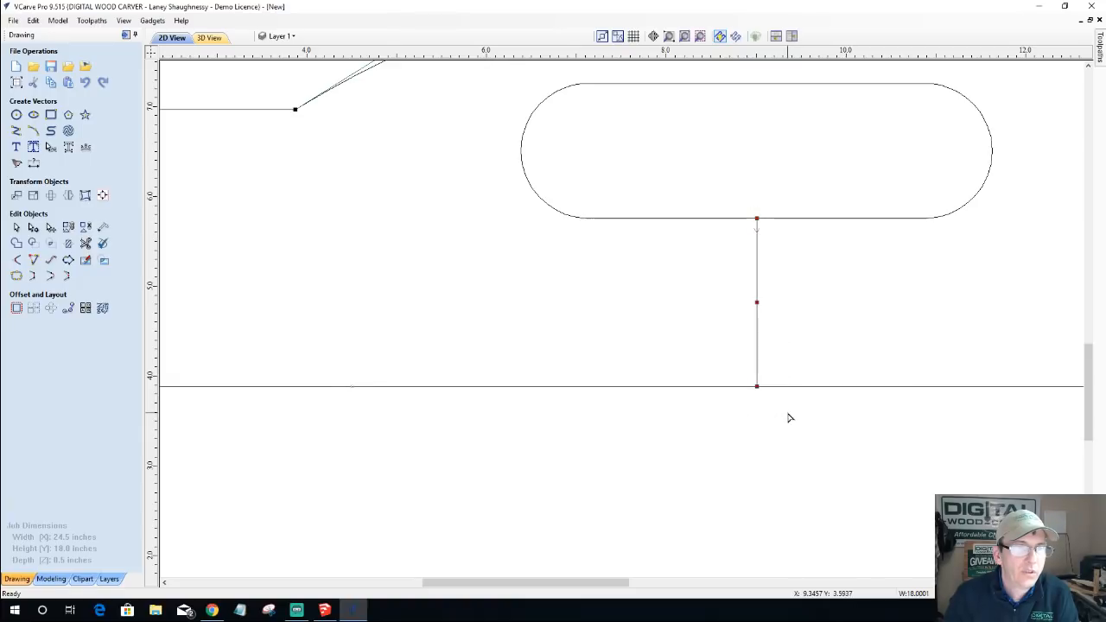
key(Right)
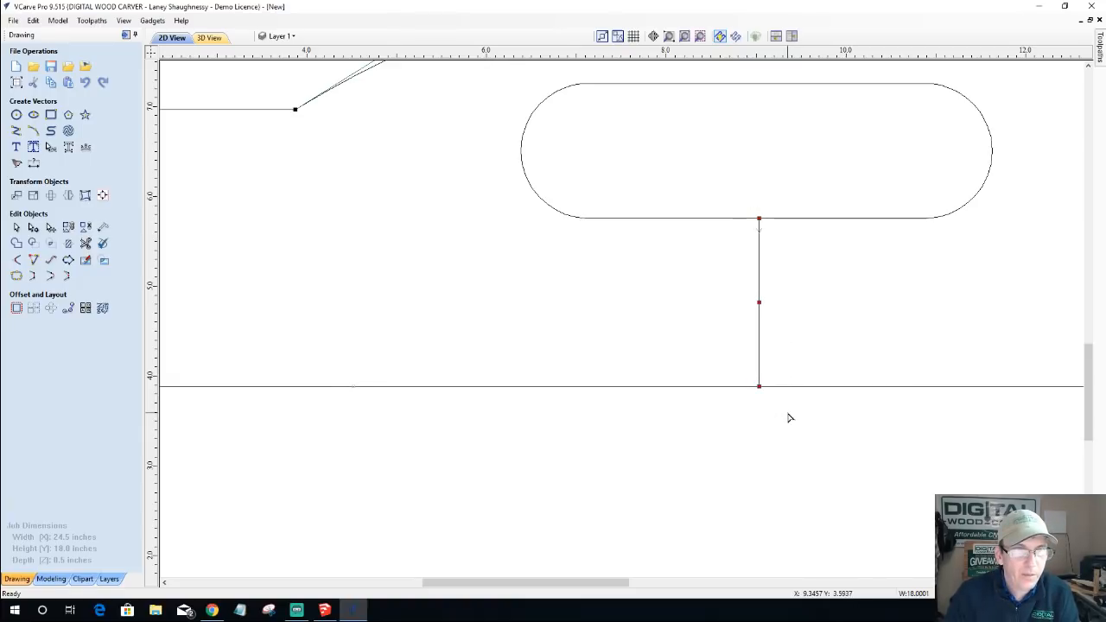
key(Right)
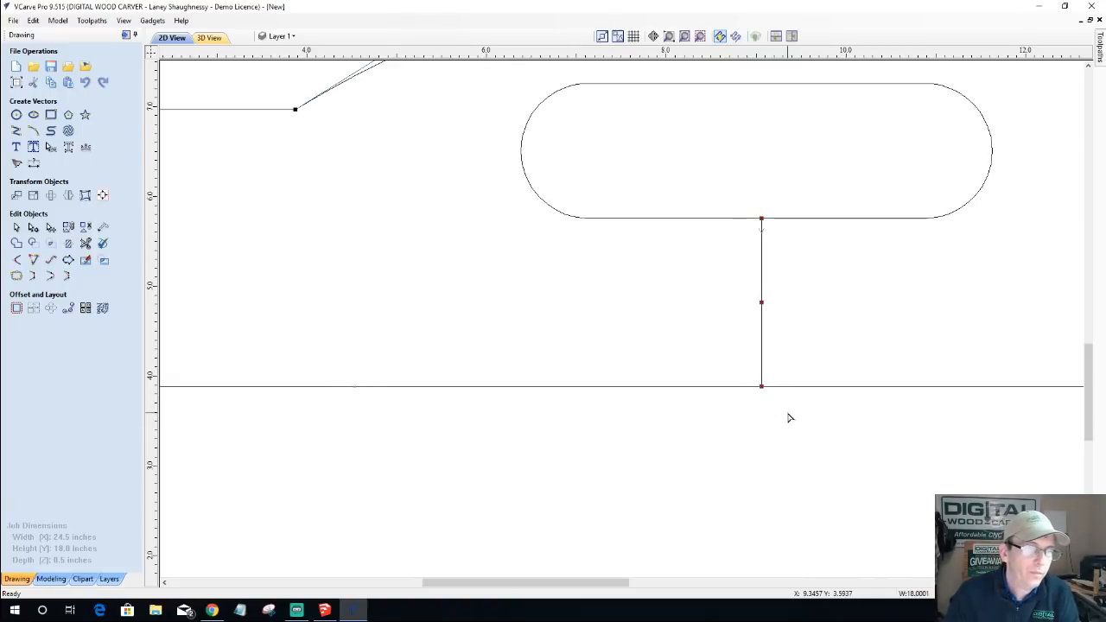
key(Left)
key(Left)
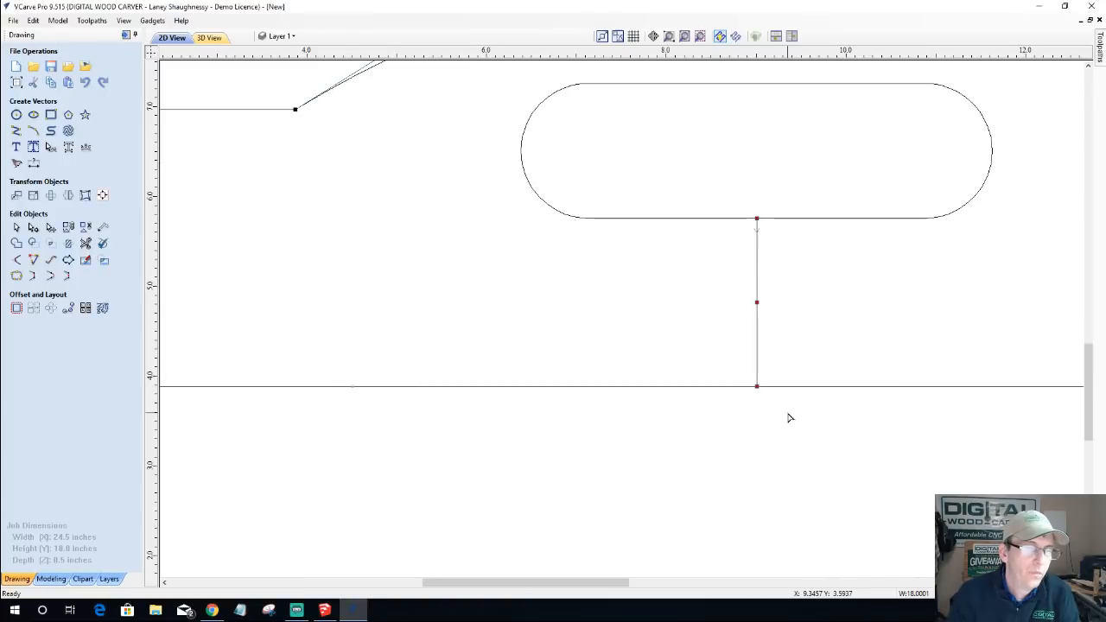
- Delete both overlapping centre line spans below the handle slot in node editing, leaving only the panel outline and slot
click(748, 424)
scroll(764, 390, down, 2)
double_click(720, 388)
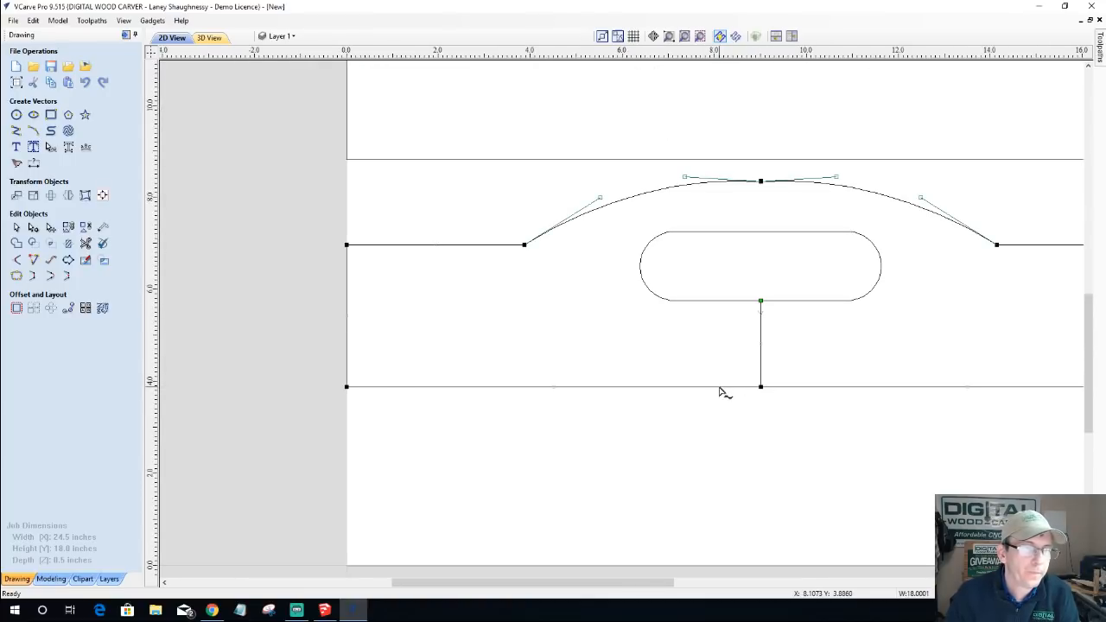
scroll(735, 387, down, 2)
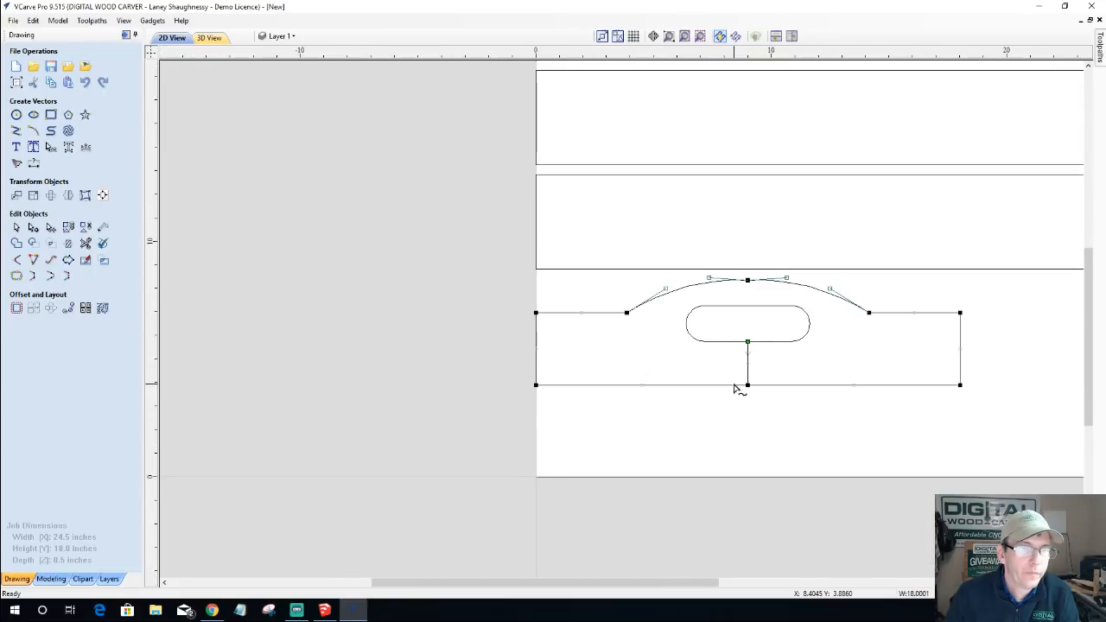
scroll(735, 389, up, 1)
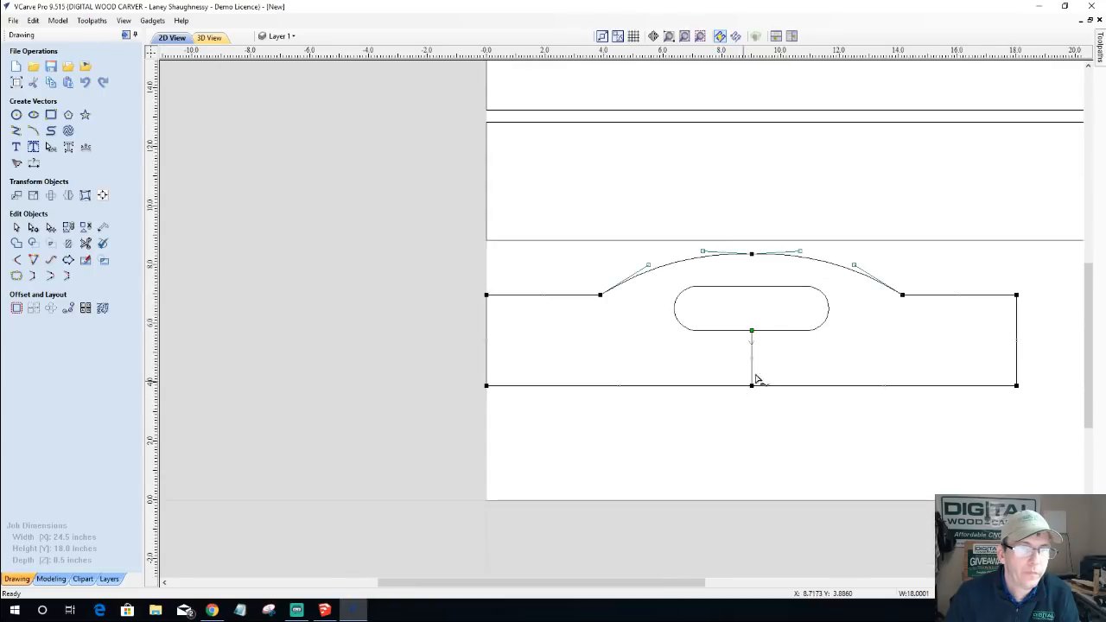
right_click(753, 372)
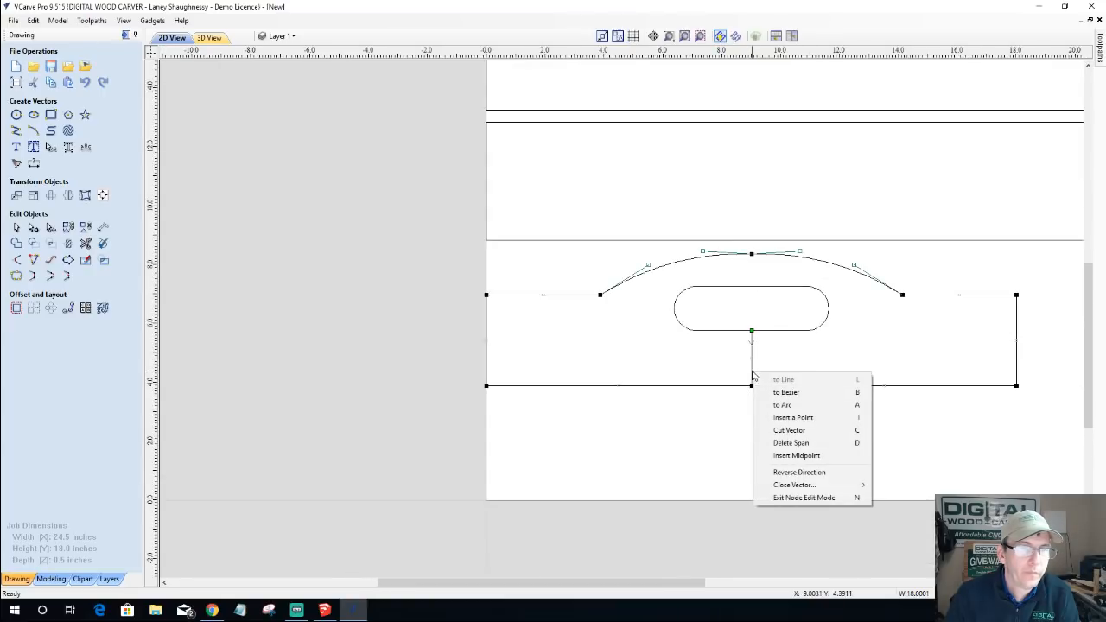
click(778, 442)
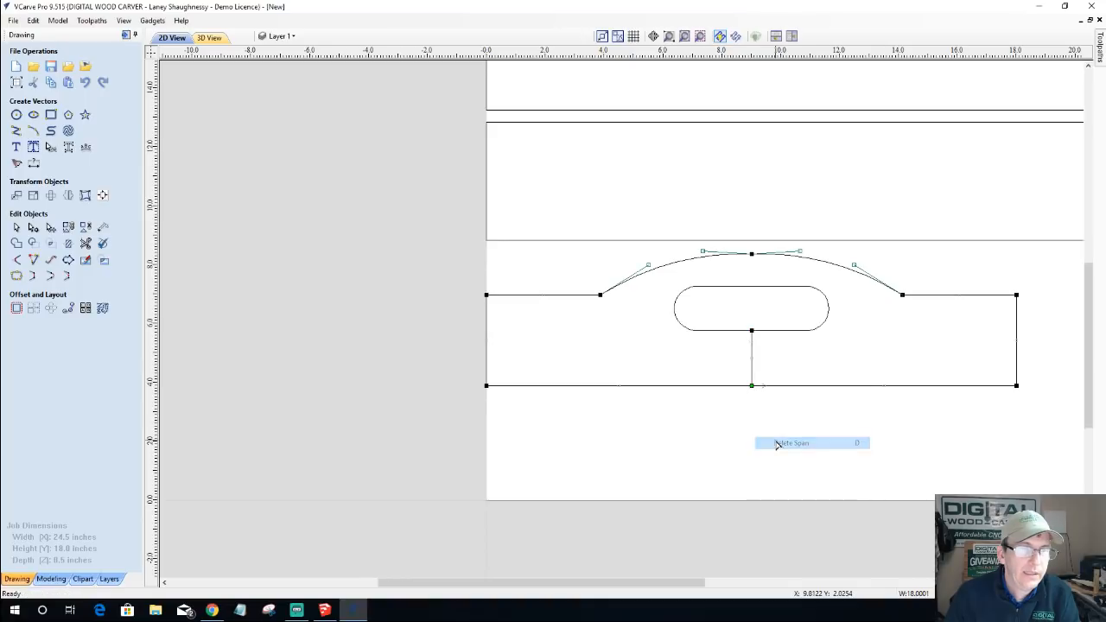
right_click(752, 380)
click(773, 445)
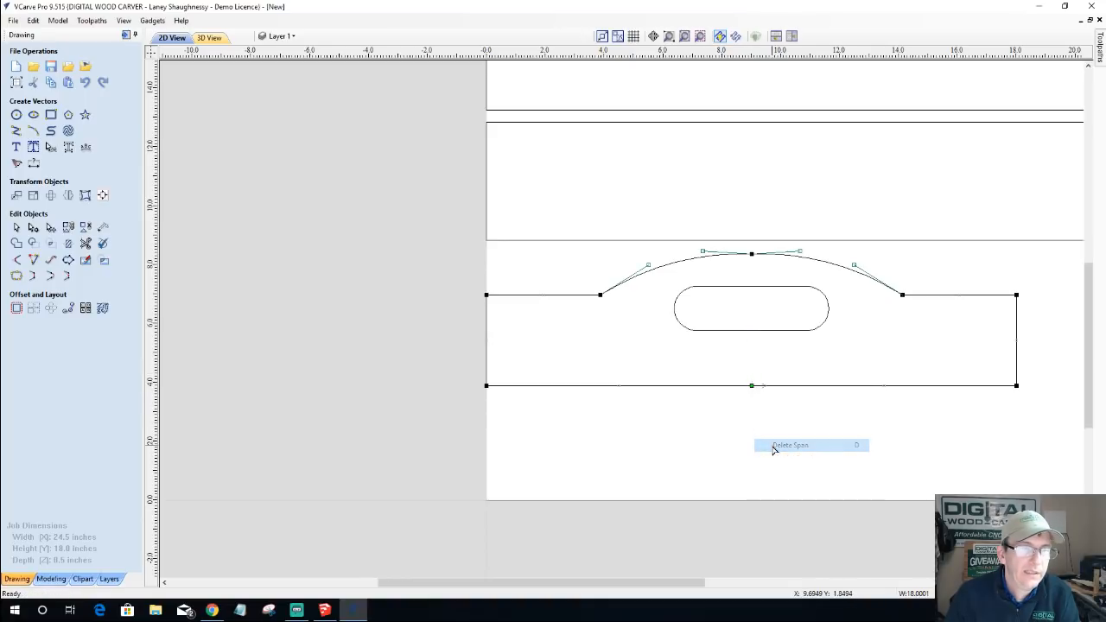
click(662, 434)
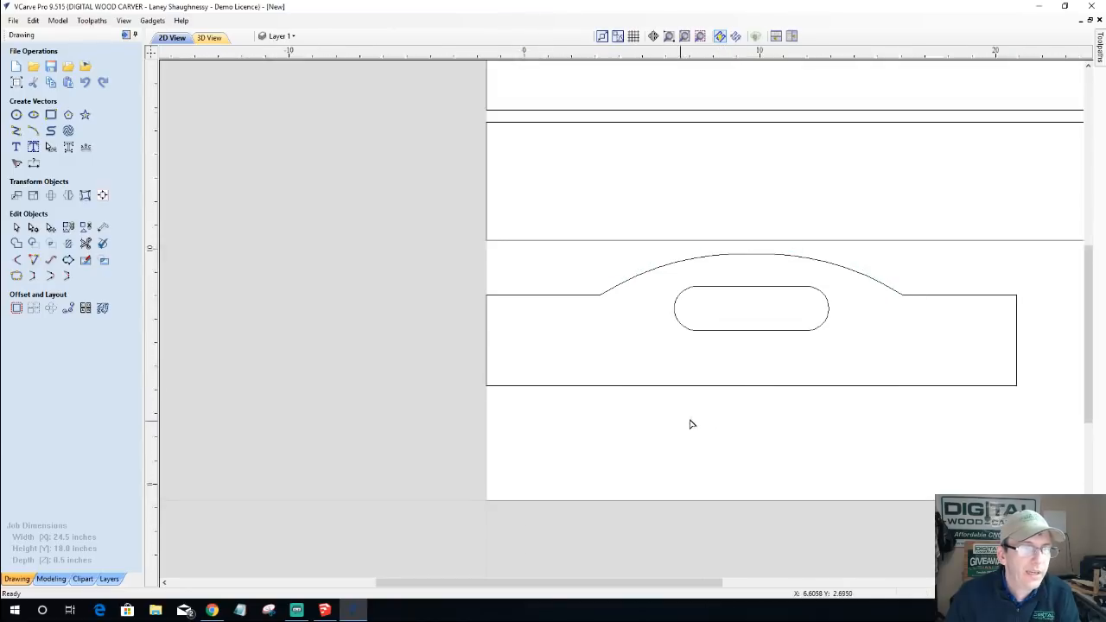
- Lower the two Bezier handles beside the top curve's crest node to just below it, level with each other, for a rounder peak
scroll(513, 435, down, 2)
scroll(510, 415, up, 3)
scroll(723, 341, down, 1)
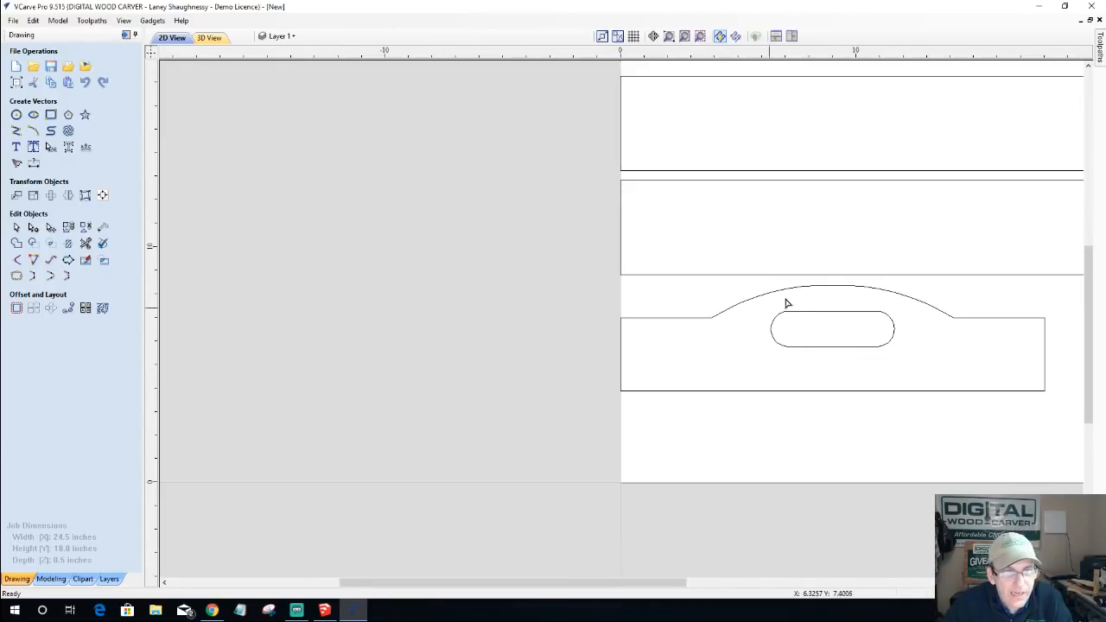
scroll(866, 294, up, 1)
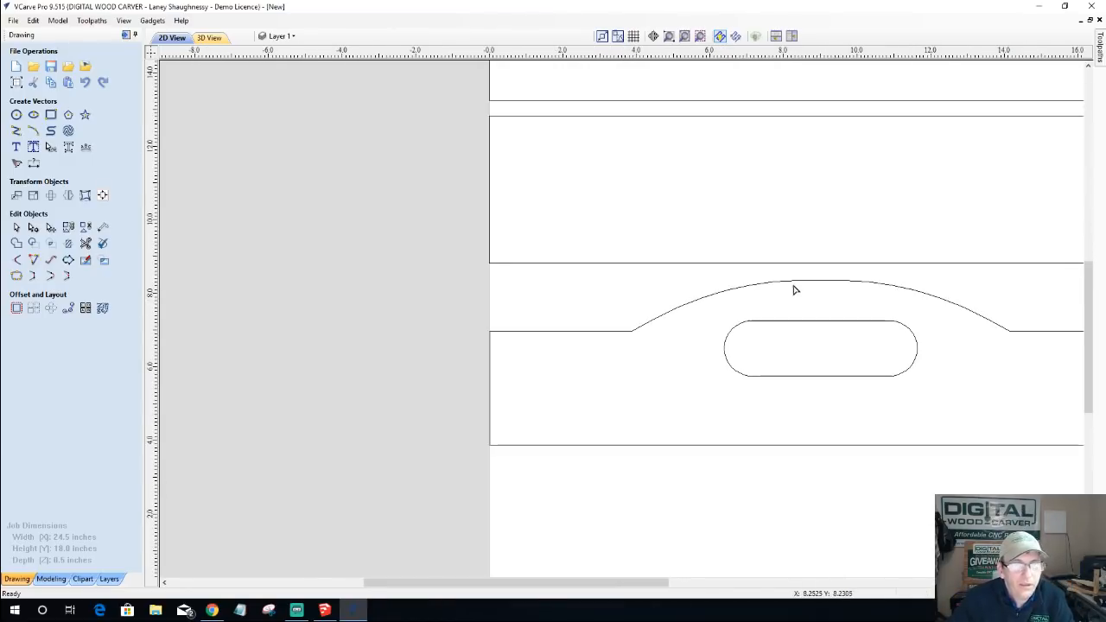
click(798, 282)
right_click(821, 281)
click(836, 301)
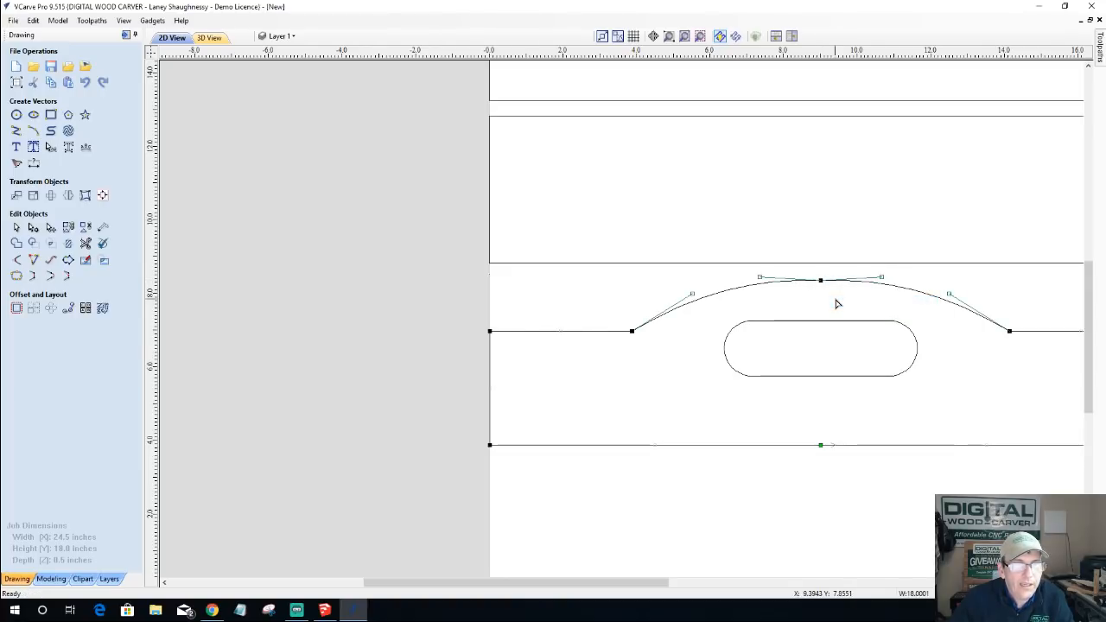
drag(881, 278, 880, 284)
drag(760, 277, 760, 280)
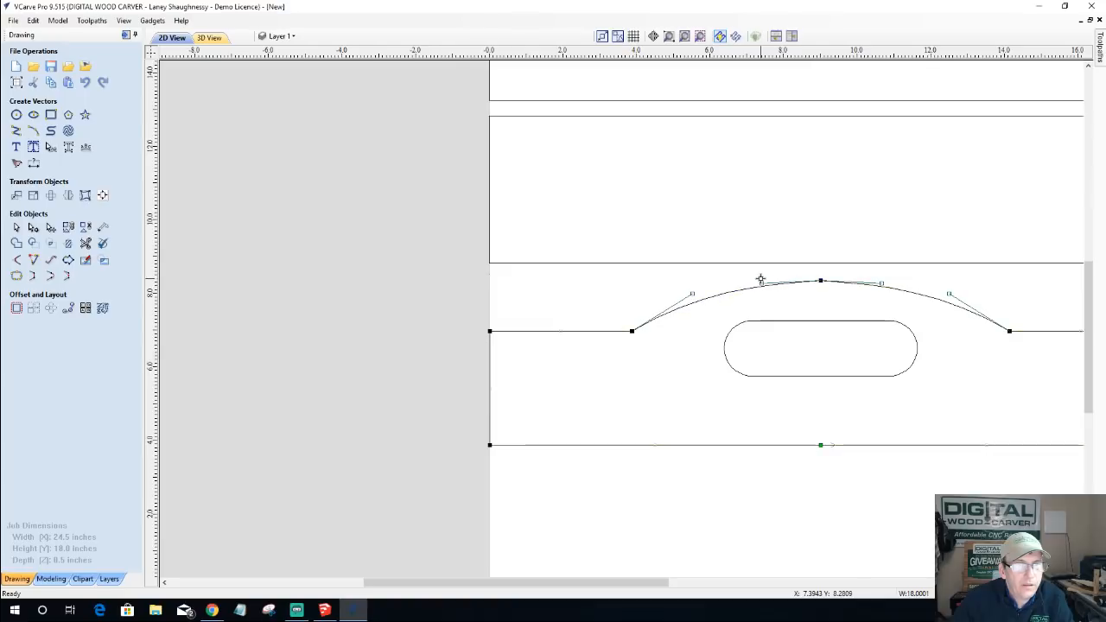
click(728, 368)
scroll(729, 385, down, 2)
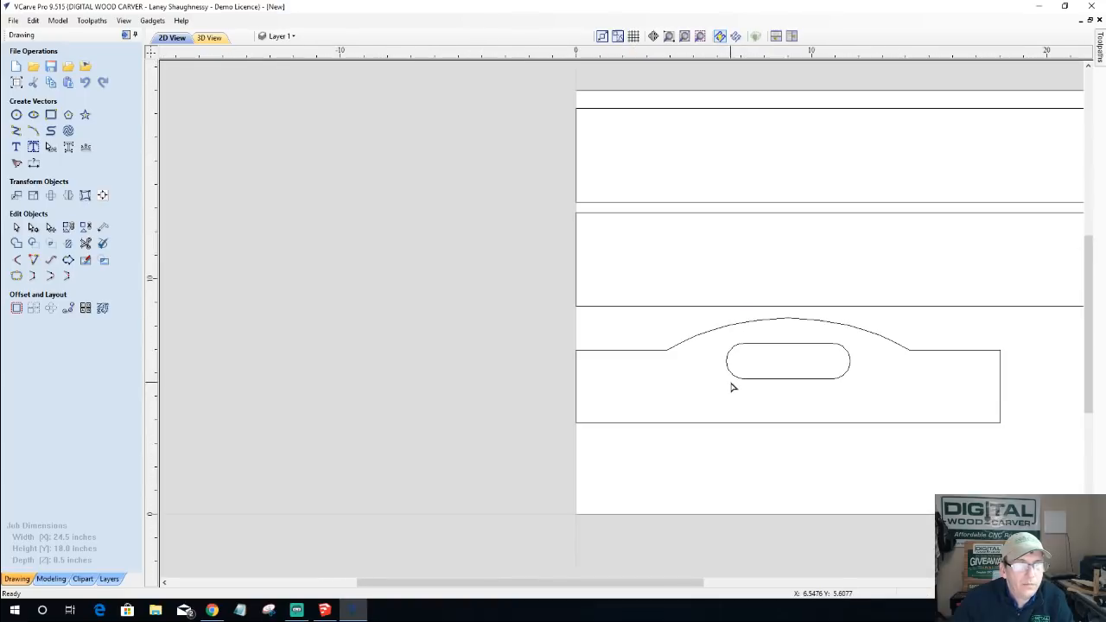
- Try to trim away the tiny loop at the crest of the panel's top curve, and undo the trim
scroll(755, 438, up, 3)
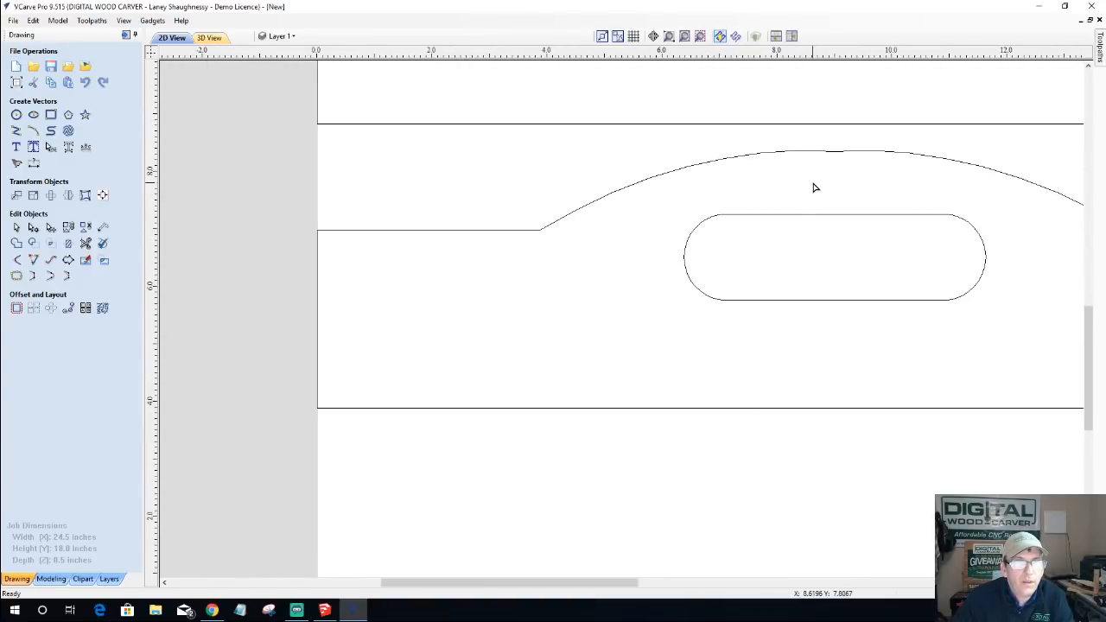
scroll(834, 155, up, 5)
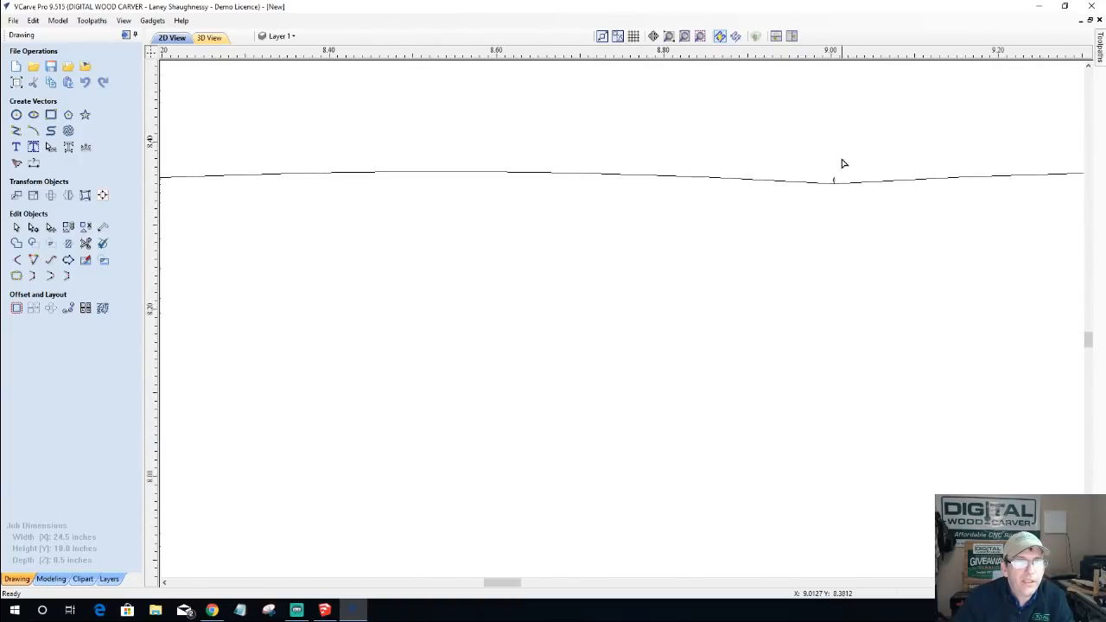
scroll(829, 189, up, 5)
scroll(835, 184, up, 3)
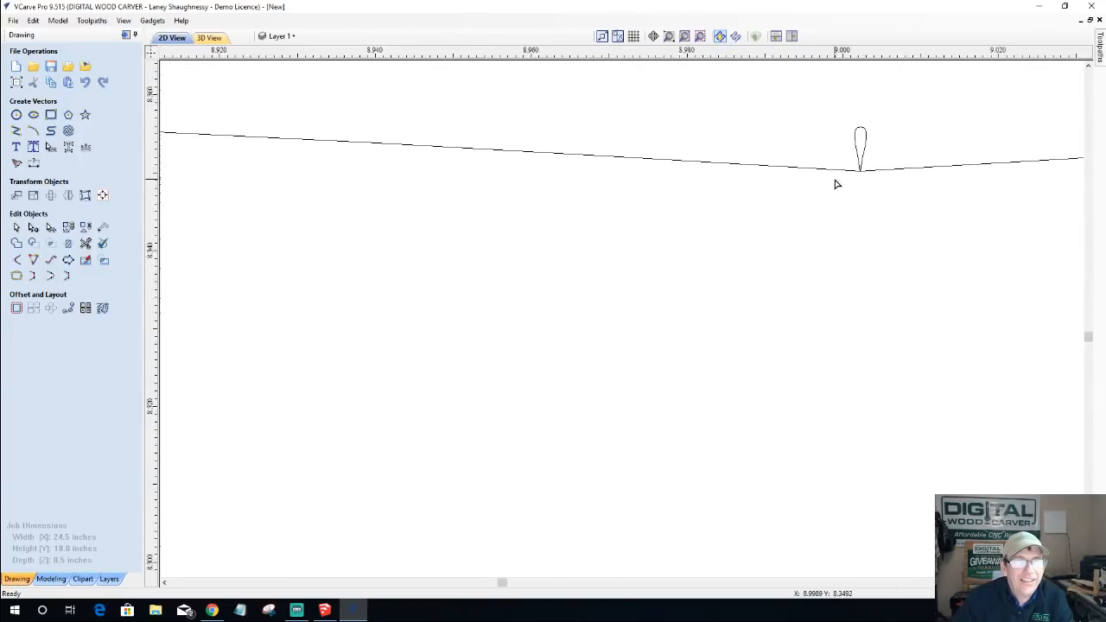
click(86, 243)
click(874, 133)
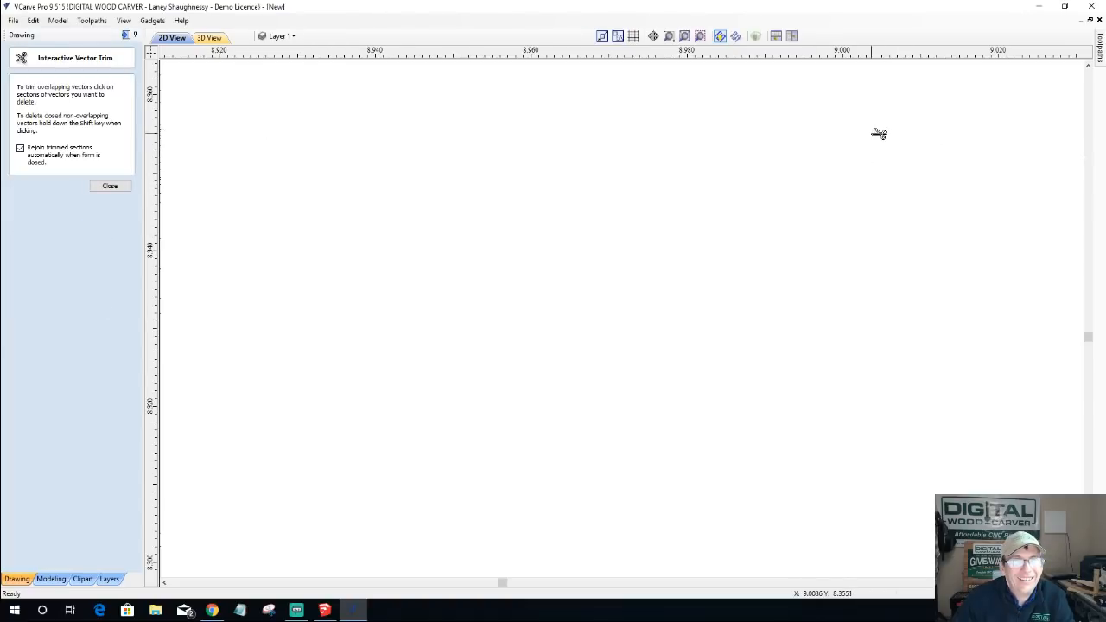
scroll(829, 204, down, 3)
scroll(829, 204, down, 6)
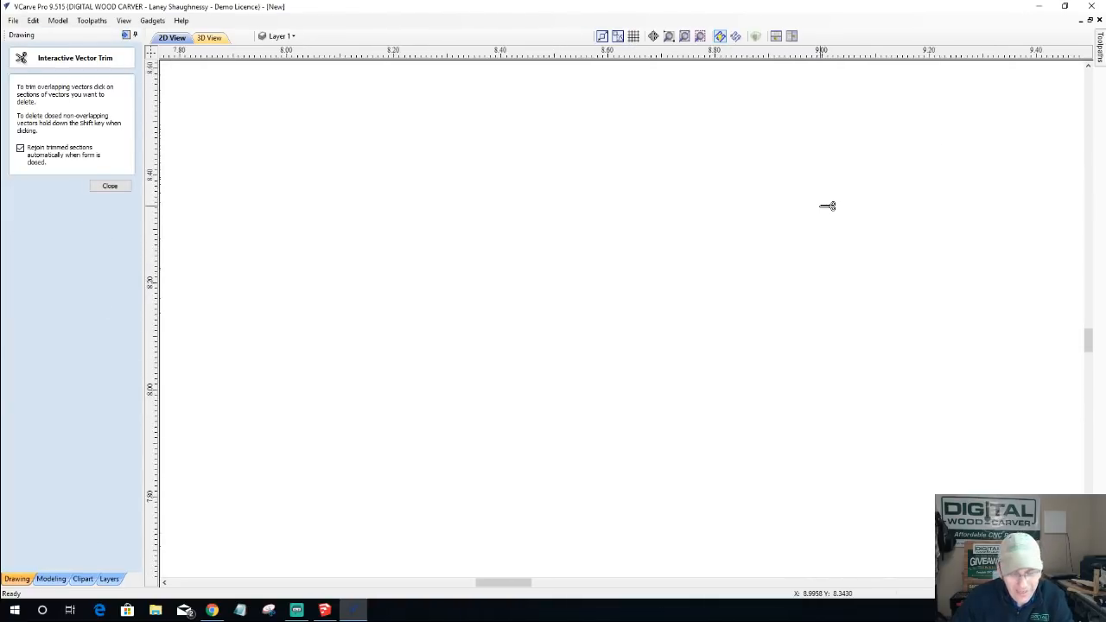
scroll(828, 204, up, 6)
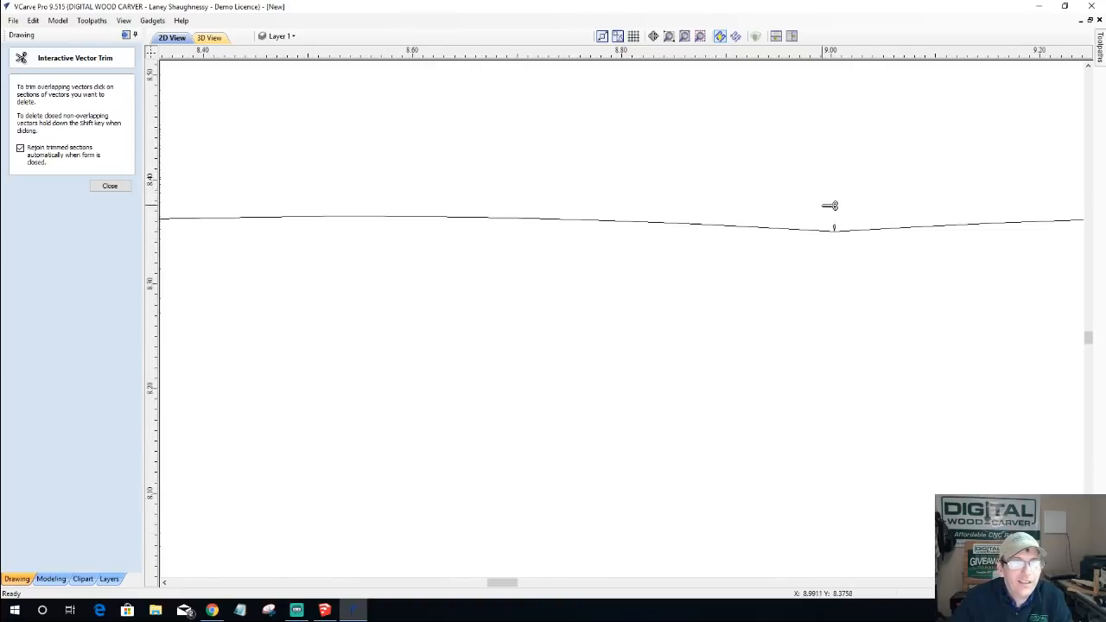
click(110, 188)
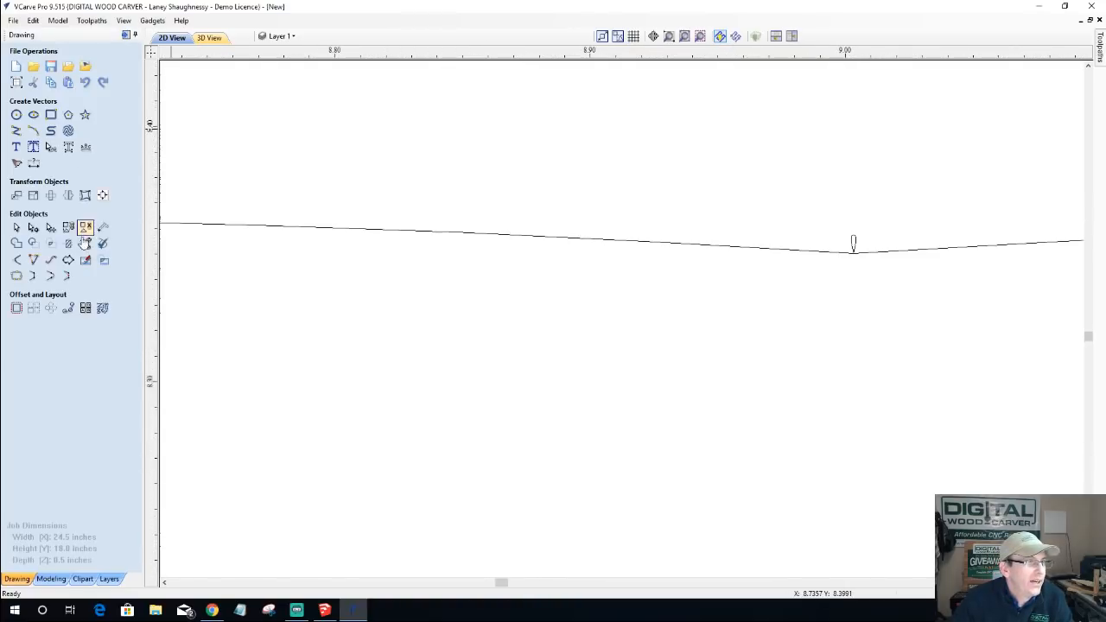
- Delete the upper node of the tiny loop at the top curve's crest in node editing
click(33, 226)
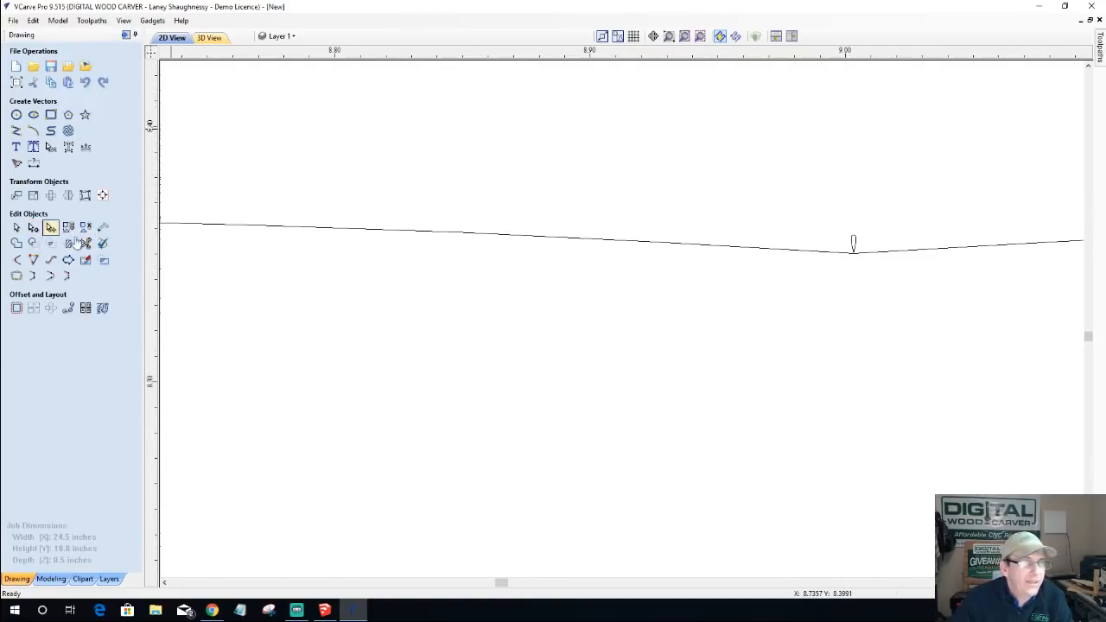
click(852, 245)
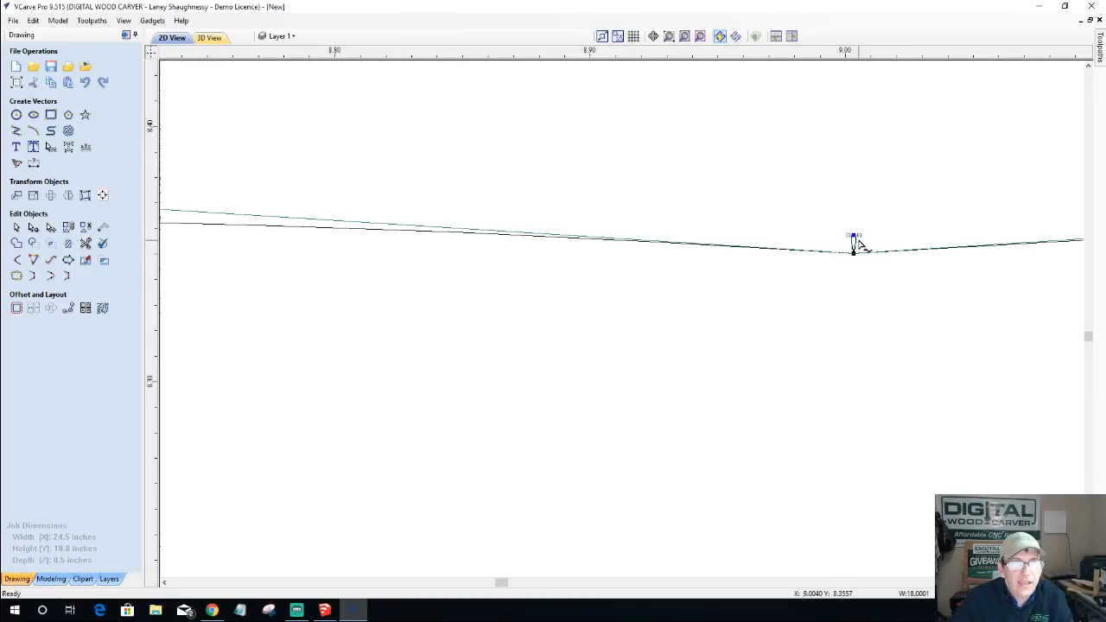
scroll(853, 242, up, 6)
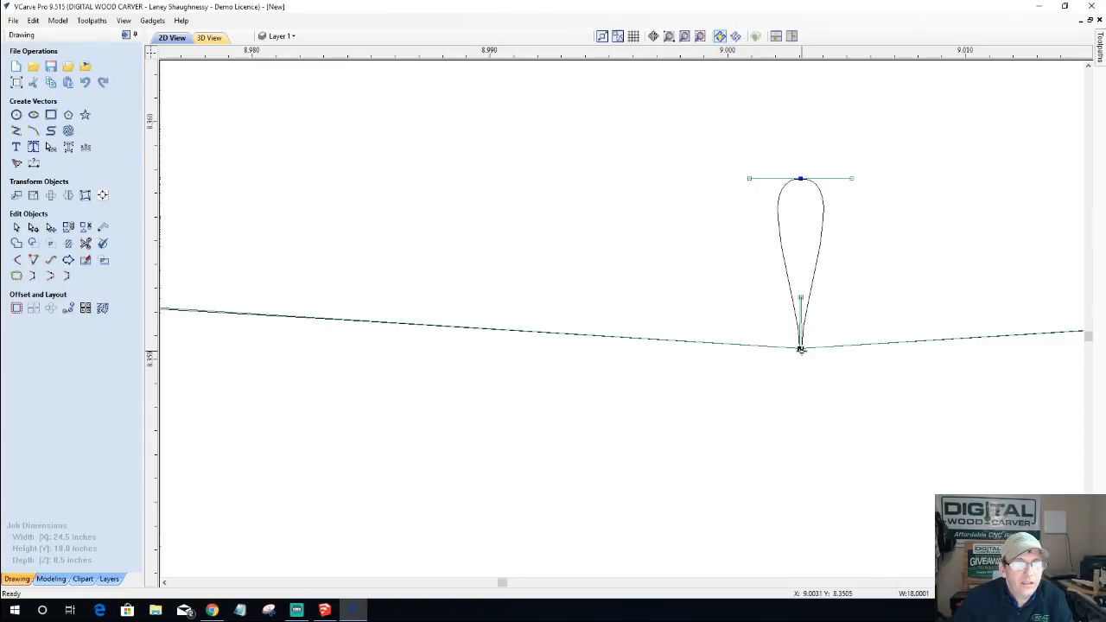
right_click(800, 179)
click(819, 186)
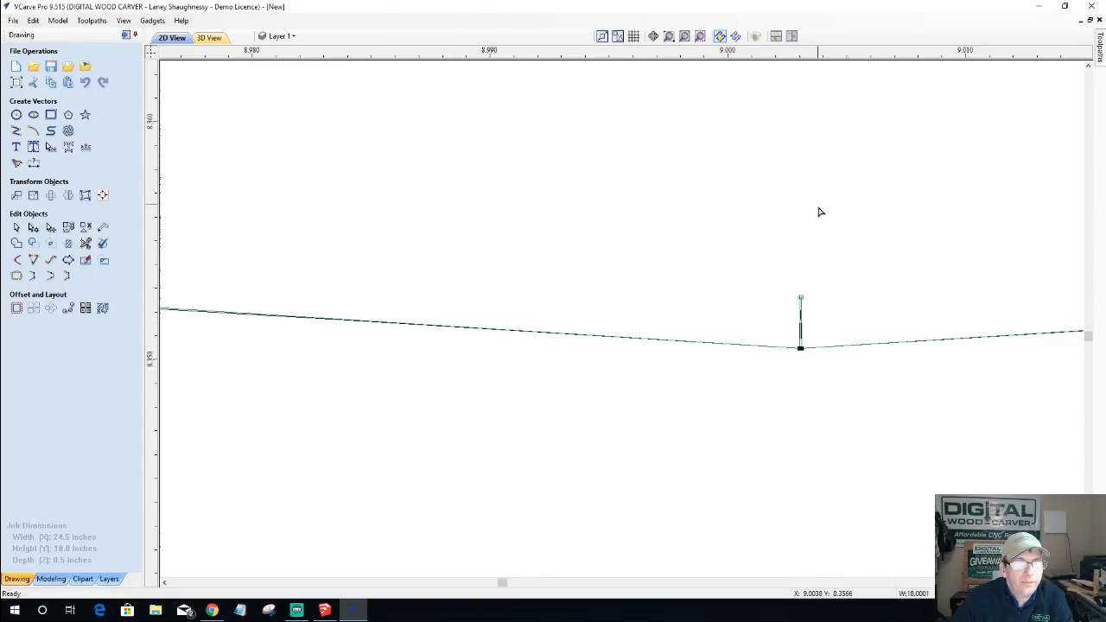
- Spread the two overlapping Bezier handles at the crest apart and delete both adjacent crest nodes, leaving one curve between the shoulders
scroll(800, 350, up, 1)
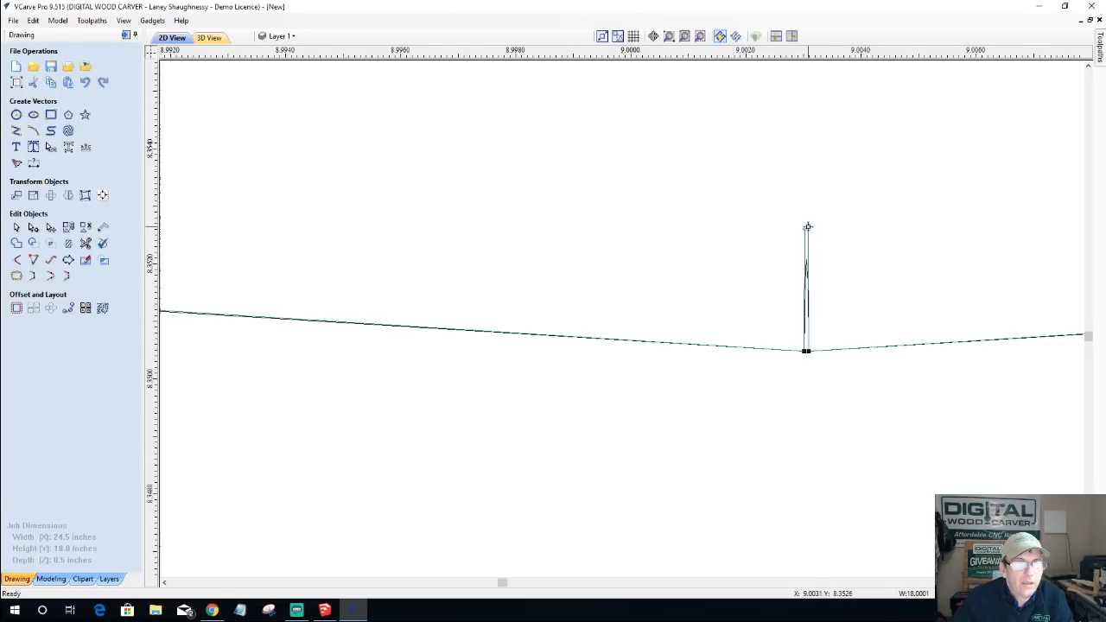
drag(804, 230, 686, 222)
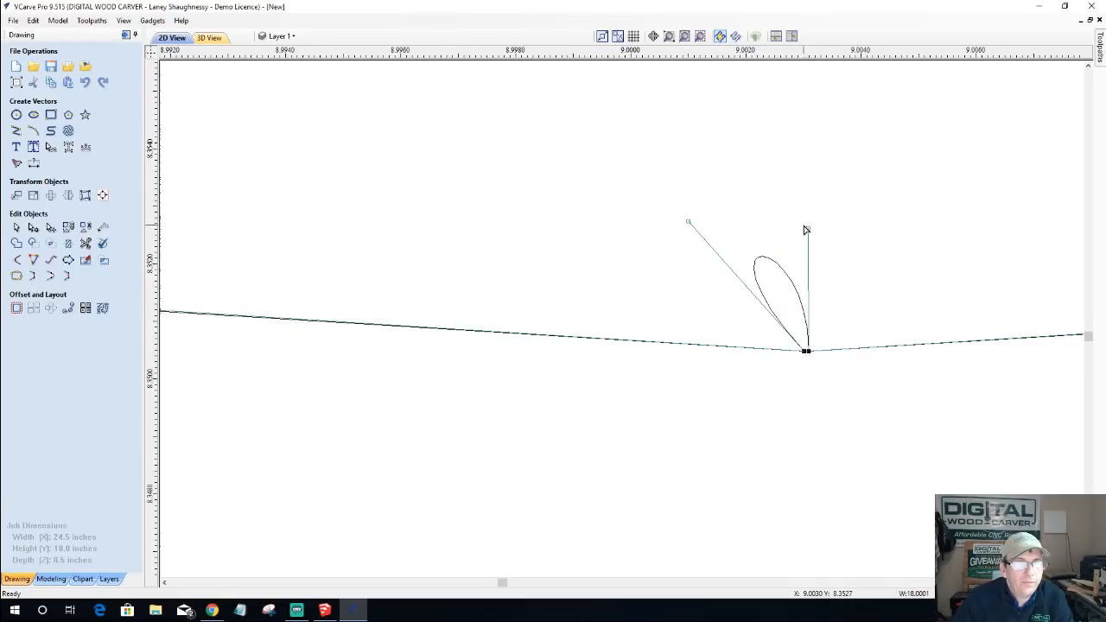
drag(808, 227, 915, 245)
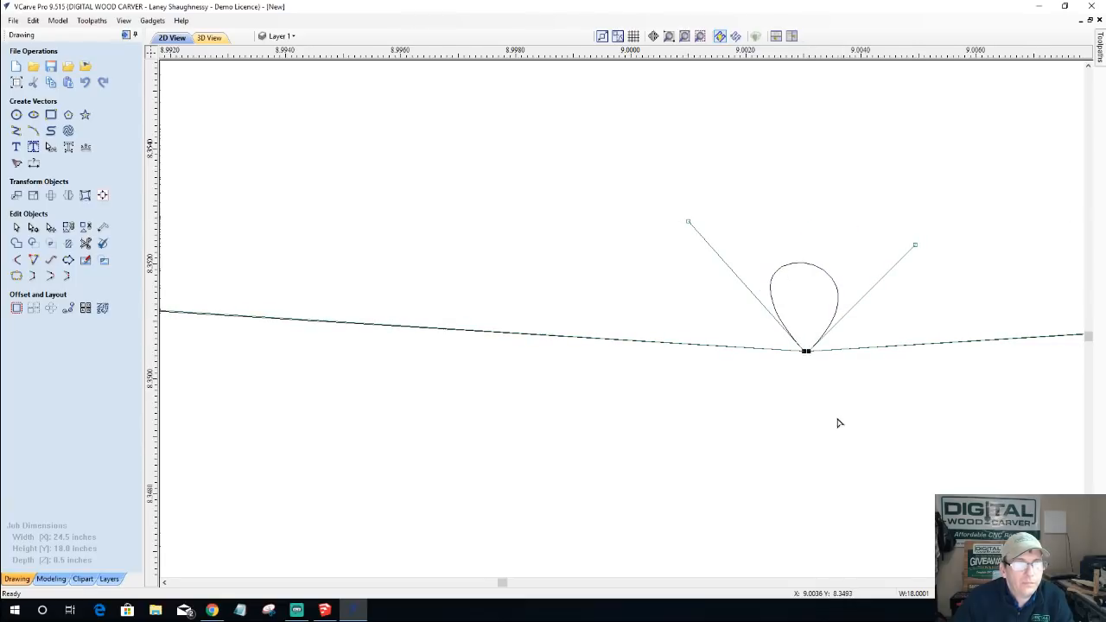
right_click(807, 350)
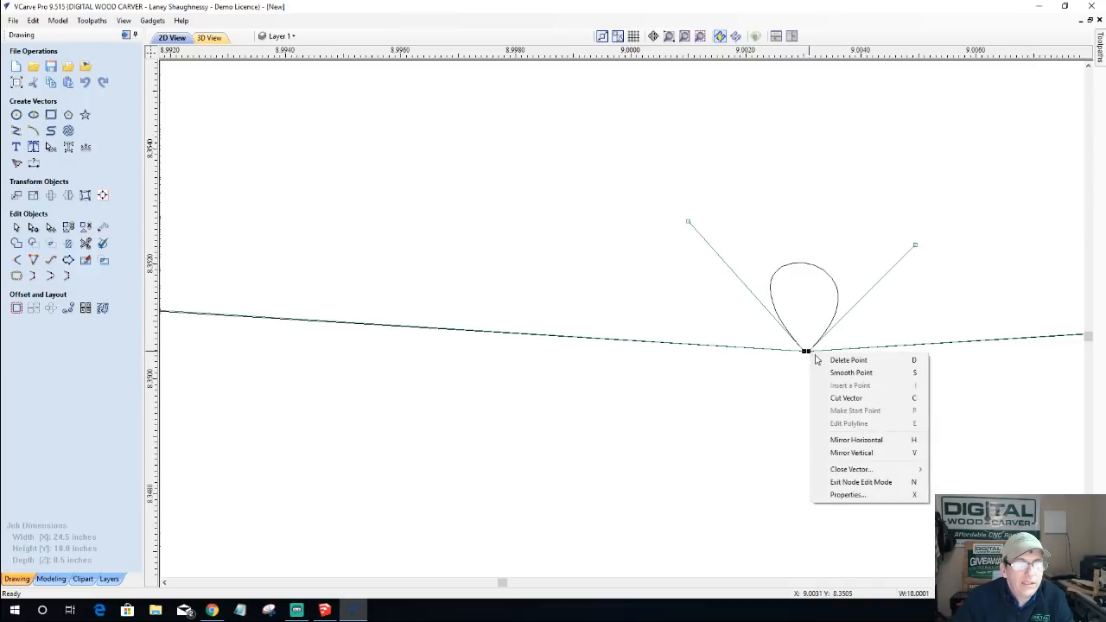
click(847, 360)
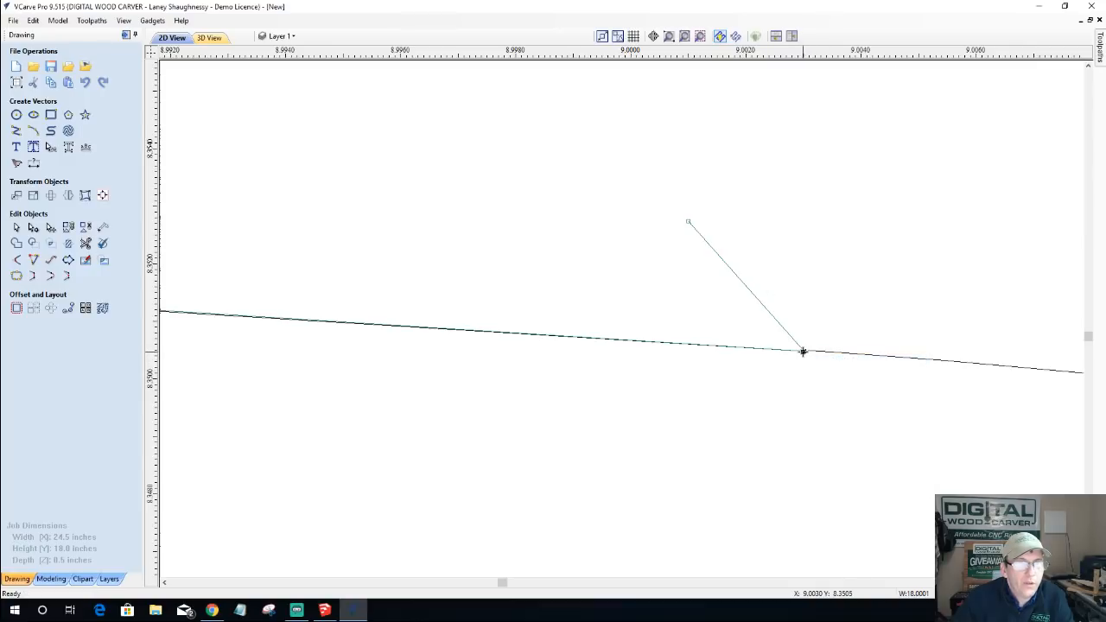
right_click(804, 352)
click(825, 357)
scroll(801, 329, down, 1)
scroll(801, 329, down, 8)
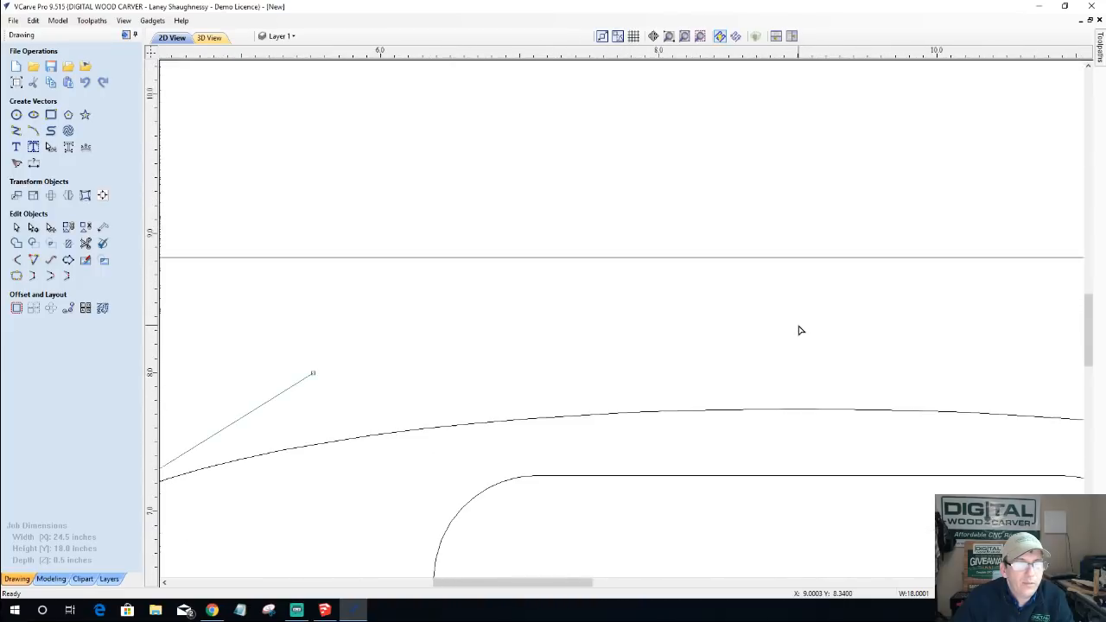
- Pull the top curve's two Bezier handles upward and inward over the handle slot to raise the arch
scroll(799, 329, down, 3)
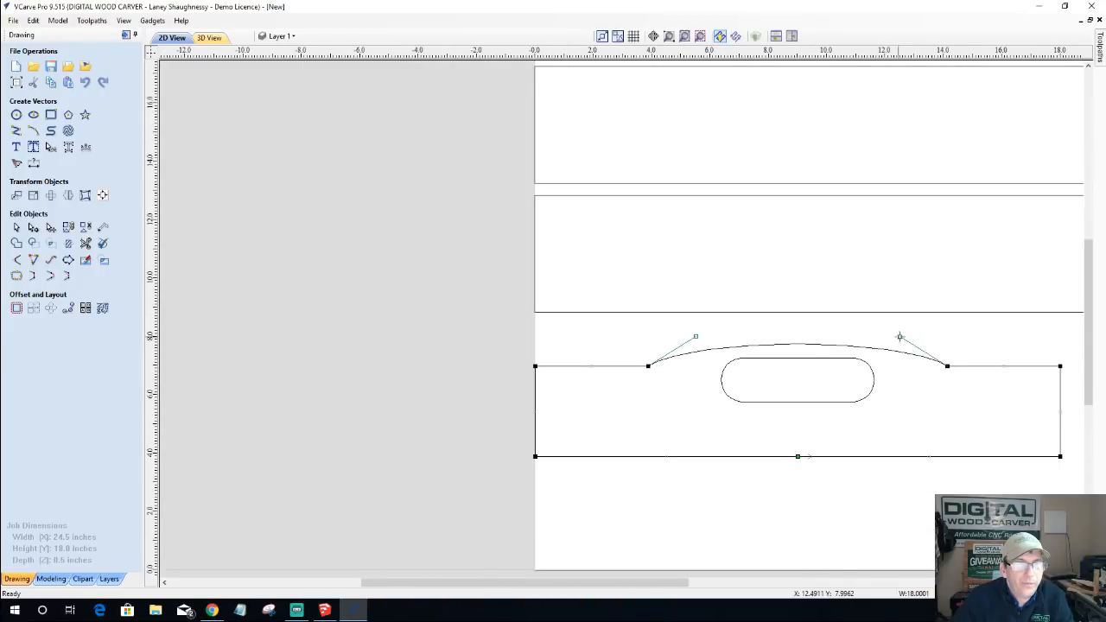
drag(899, 336, 818, 312)
drag(693, 334, 756, 316)
click(714, 389)
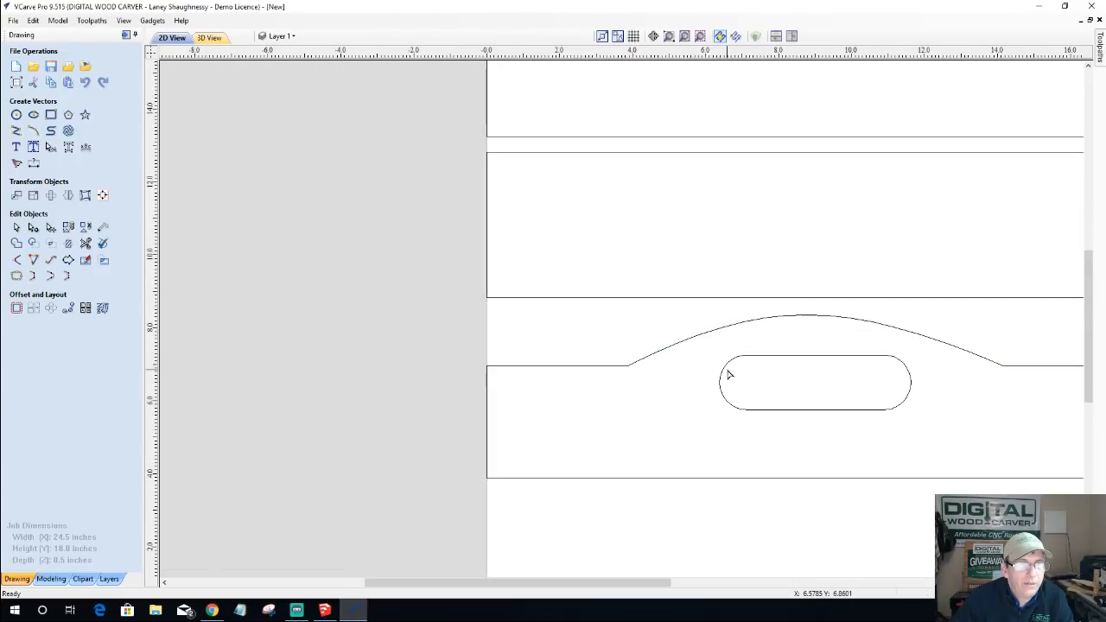
- Move the arch's right Bezier handle outward and raise the left one so the curve is symmetrical over the slot
click(825, 318)
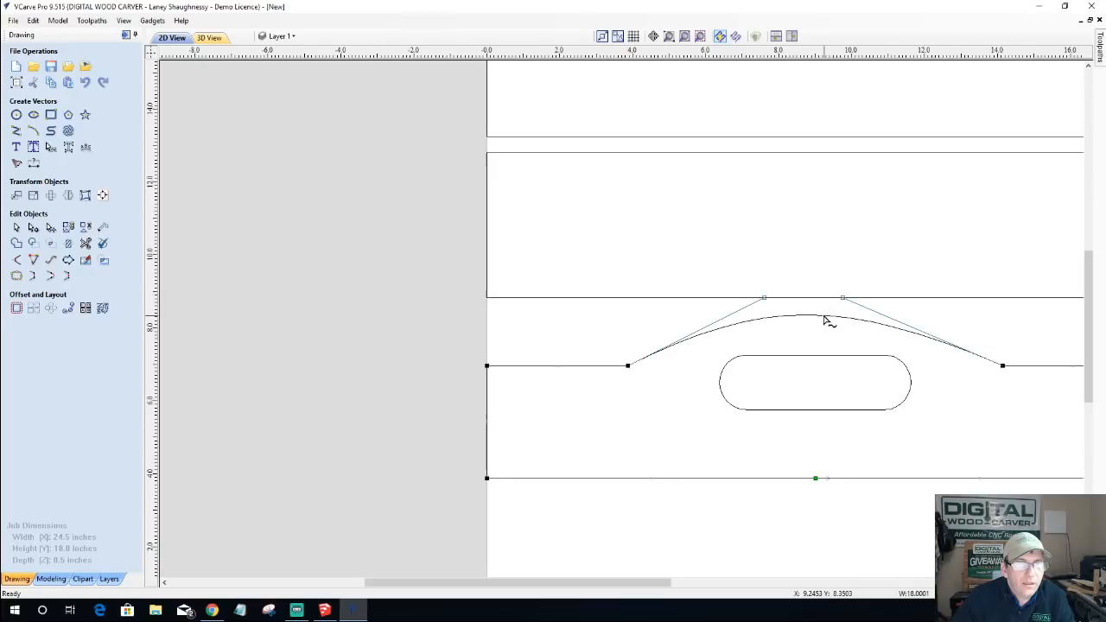
scroll(824, 317, down, 1)
drag(839, 301, 860, 295)
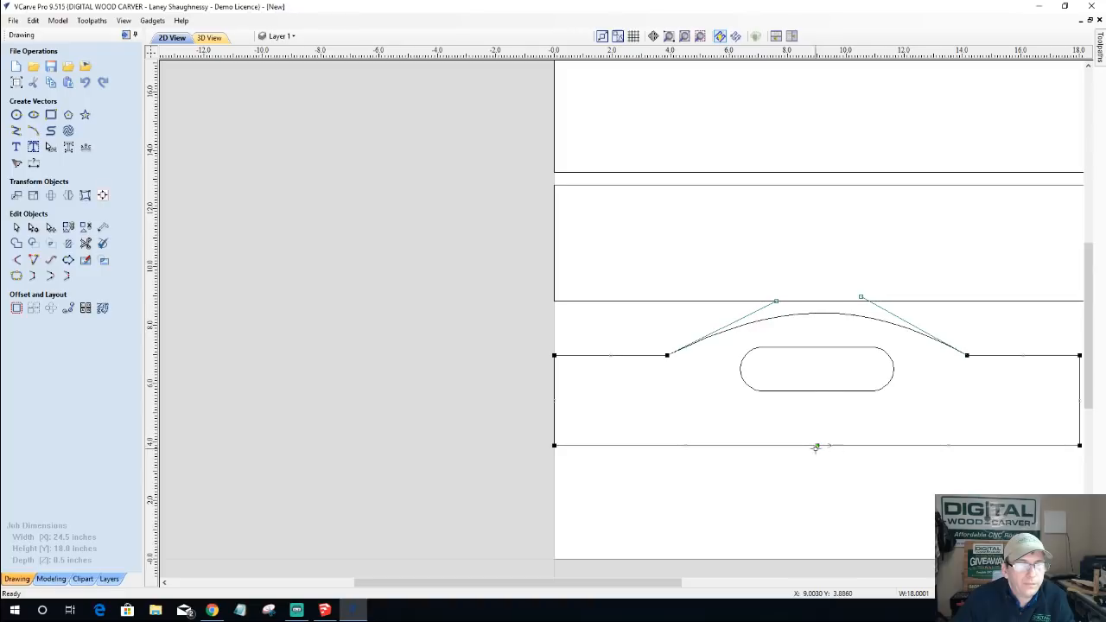
click(822, 325)
click(822, 317)
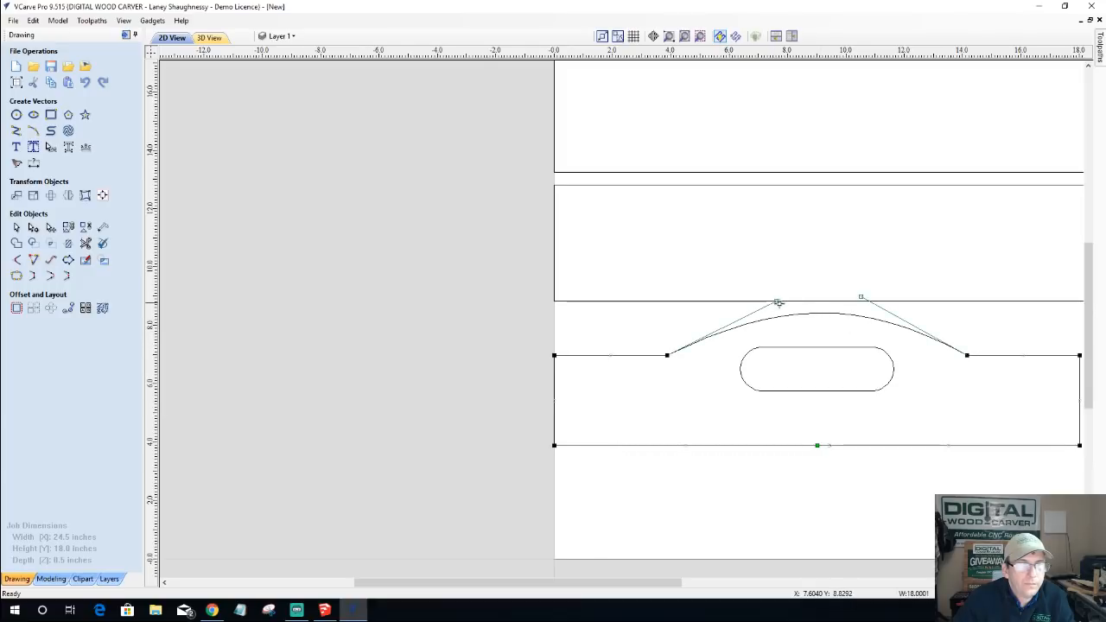
drag(775, 301, 775, 292)
click(746, 357)
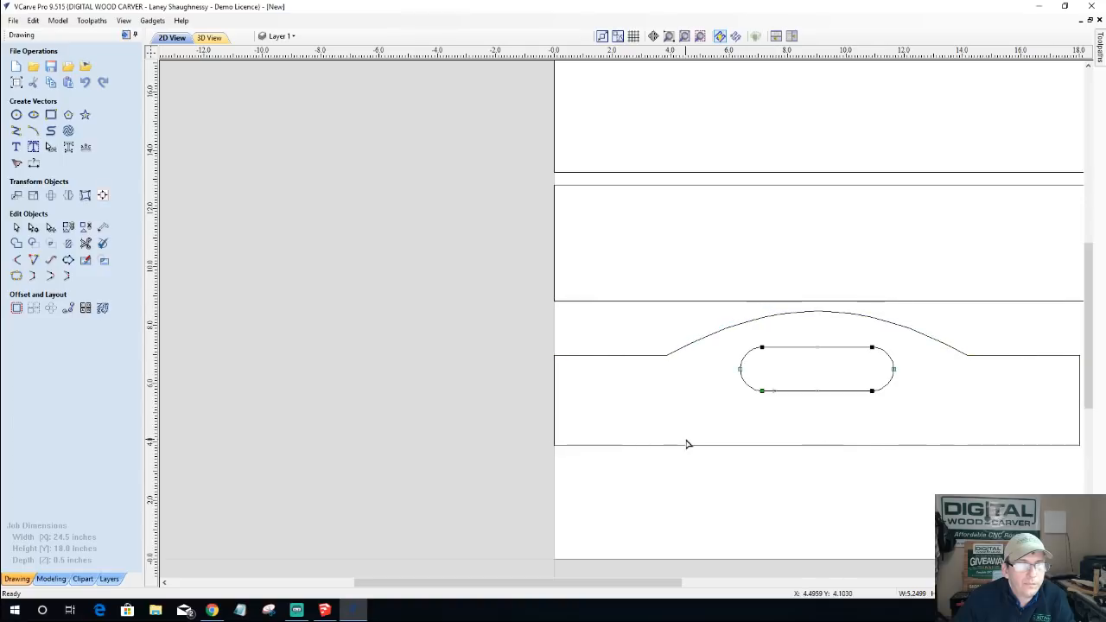
scroll(685, 444, down, 1)
scroll(701, 421, down, 1)
click(714, 466)
scroll(693, 452, down, 2)
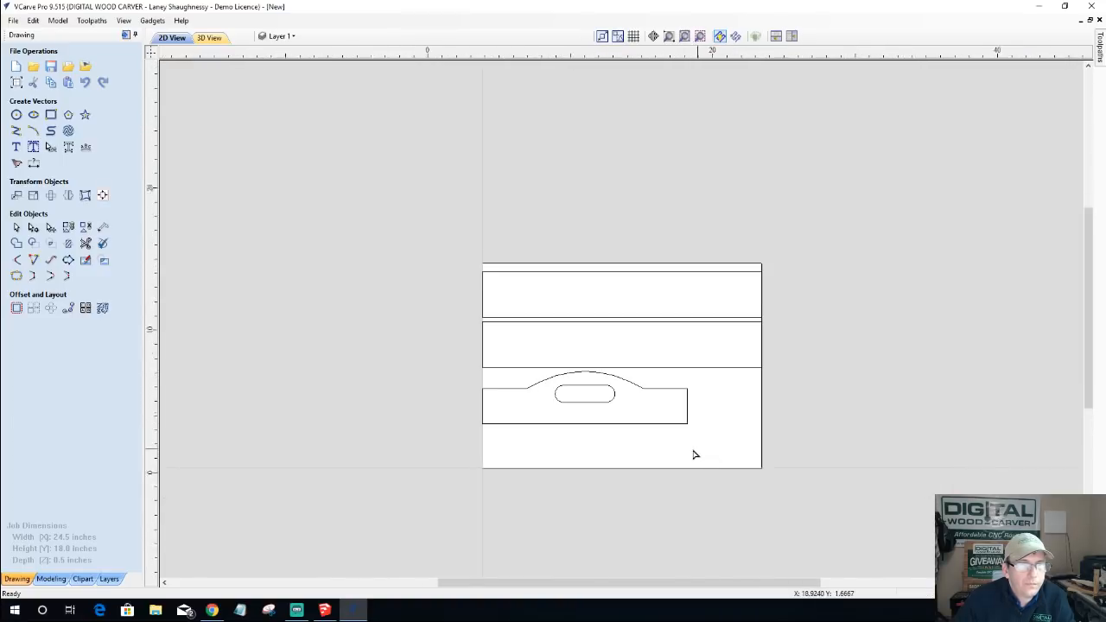
- Copy the end panel outline together with its handle slot straight down, about 5 inches below the original
scroll(694, 454, up, 3)
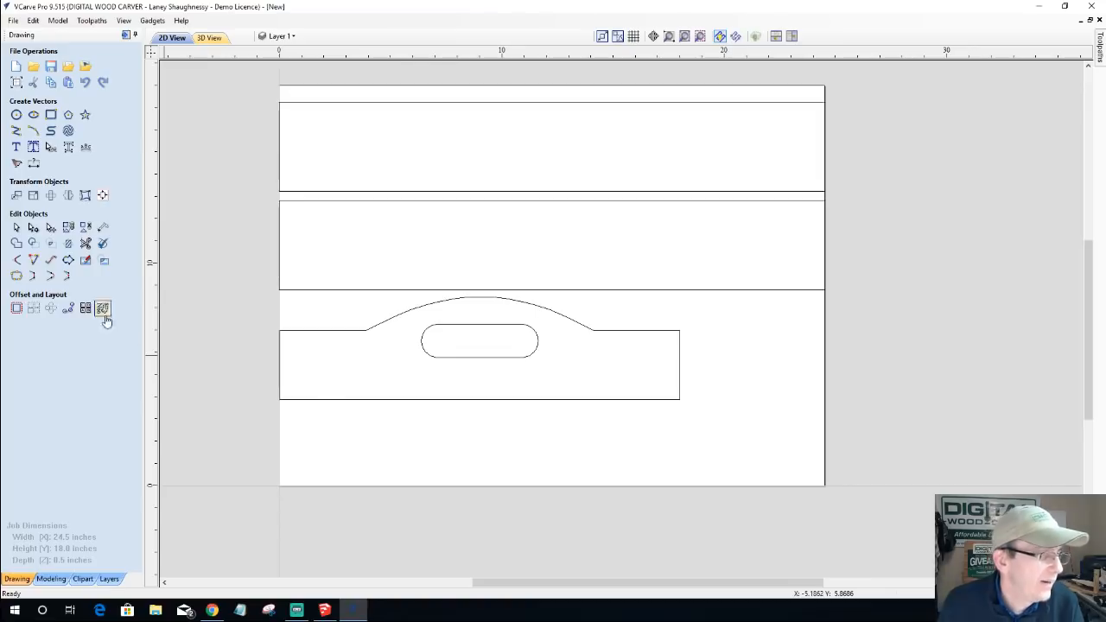
scroll(316, 395, down, 1)
middle_drag(230, 372, 501, 275)
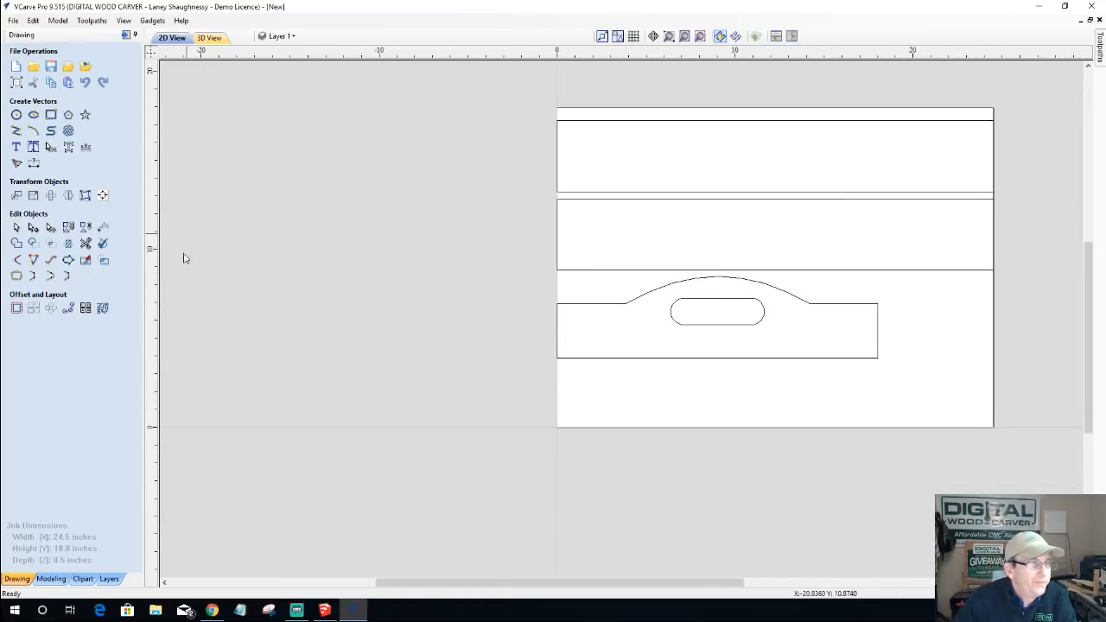
drag(542, 261, 931, 405)
scroll(728, 339, up, 1)
scroll(728, 339, up, 1)
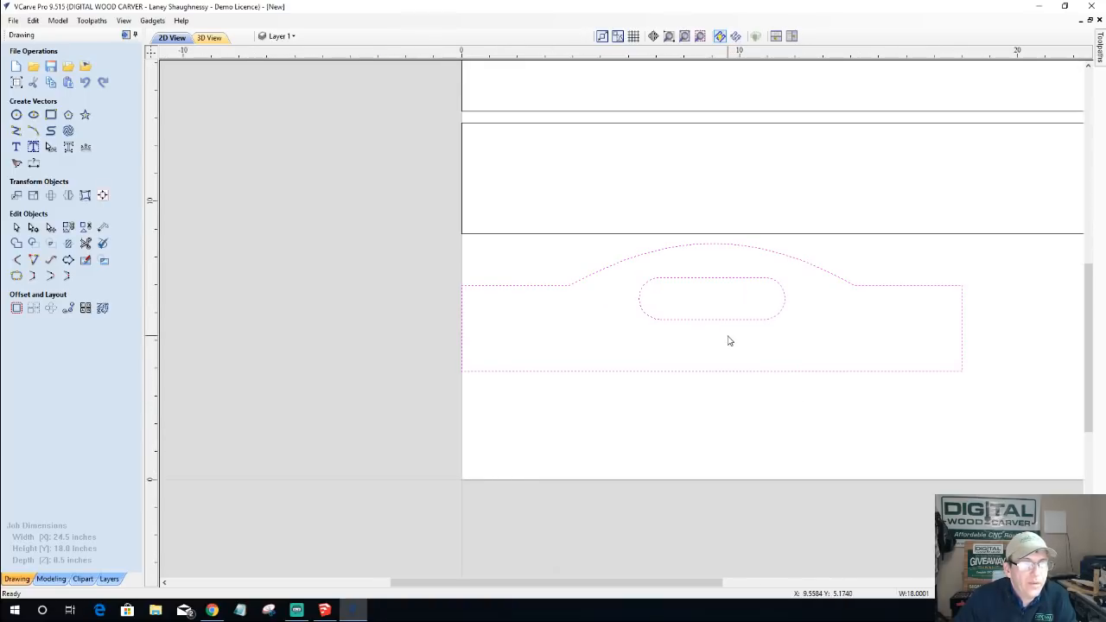
scroll(728, 339, down, 1)
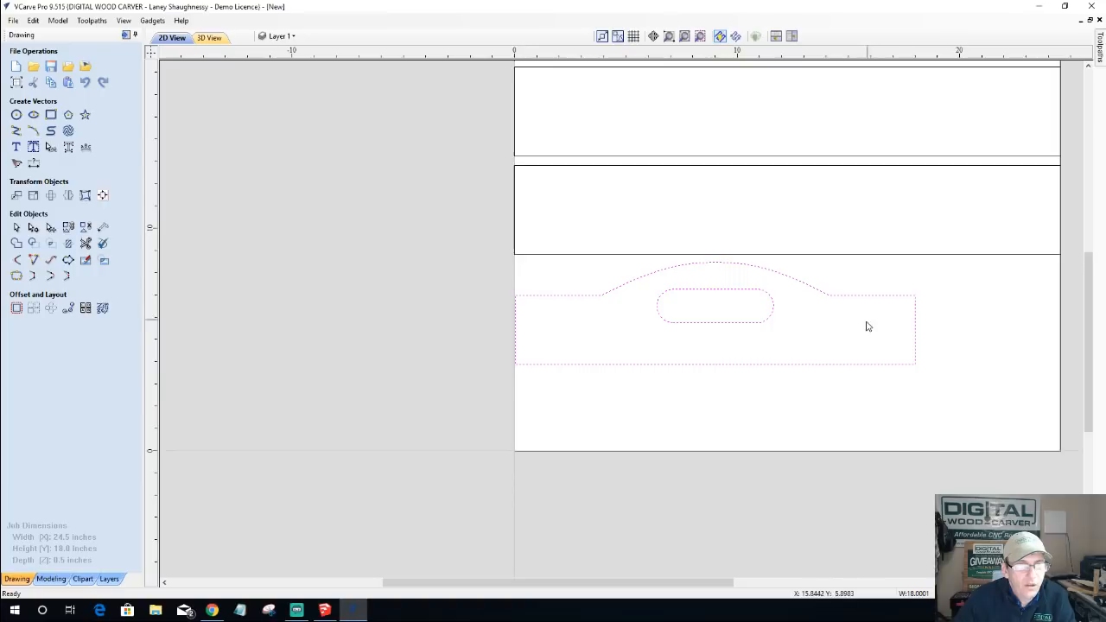
click(684, 364)
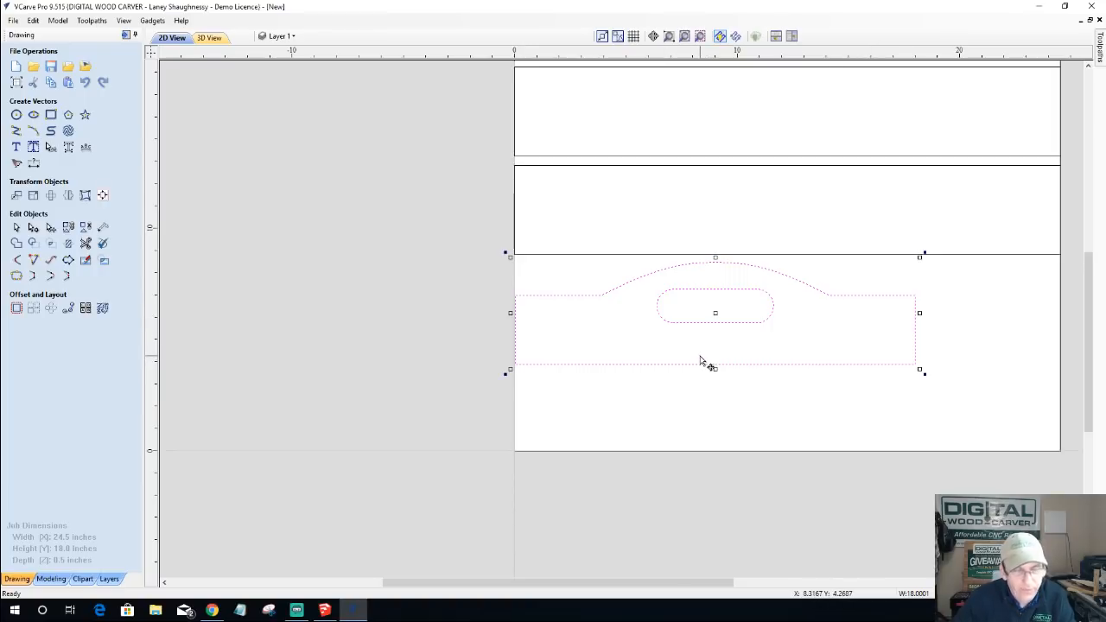
drag(715, 313, 715, 420)
scroll(703, 395, down, 4)
scroll(683, 412, up, 4)
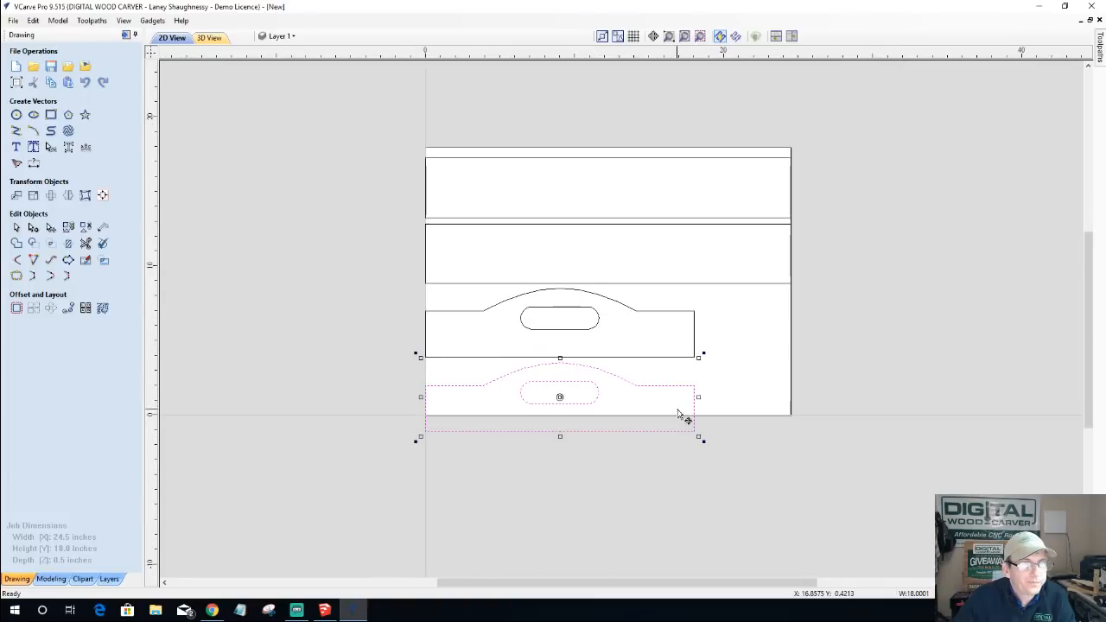
scroll(682, 415, down, 2)
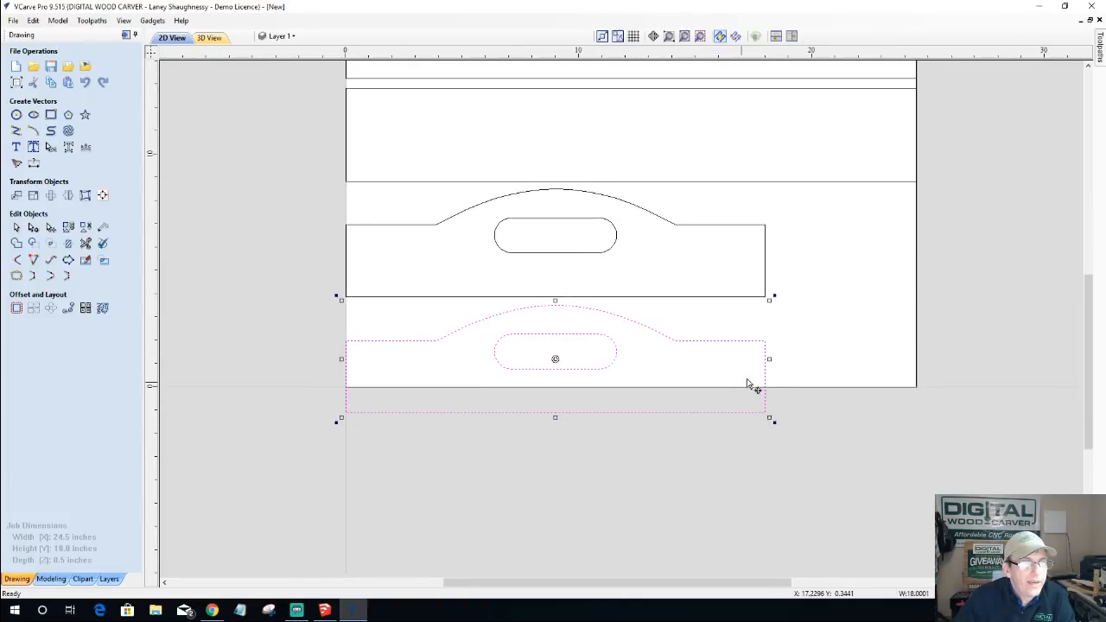
click(428, 307)
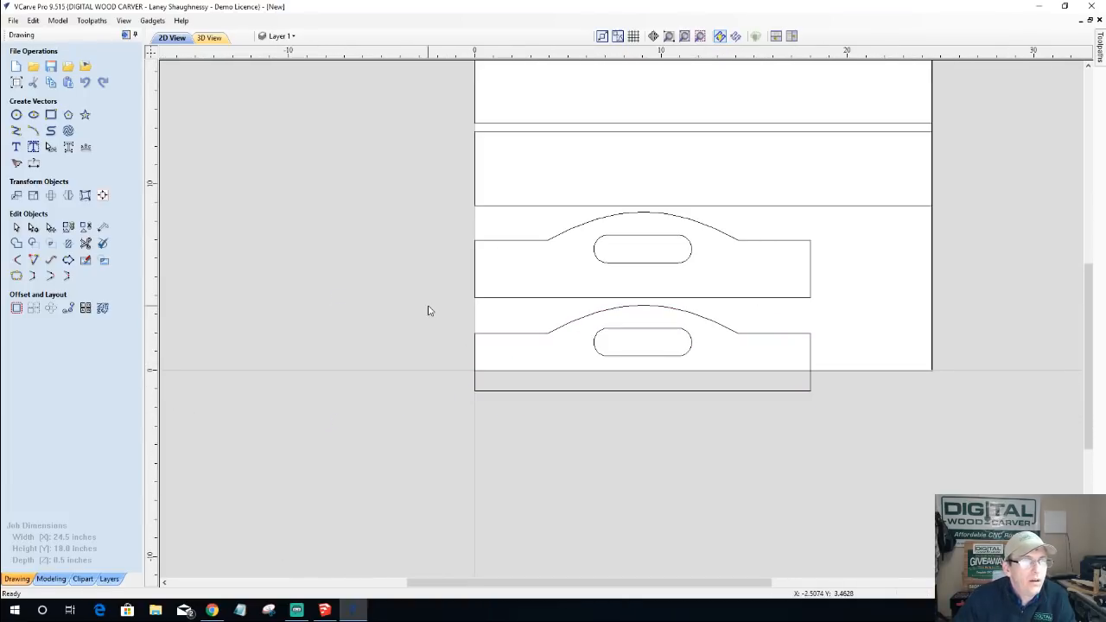
click(634, 311)
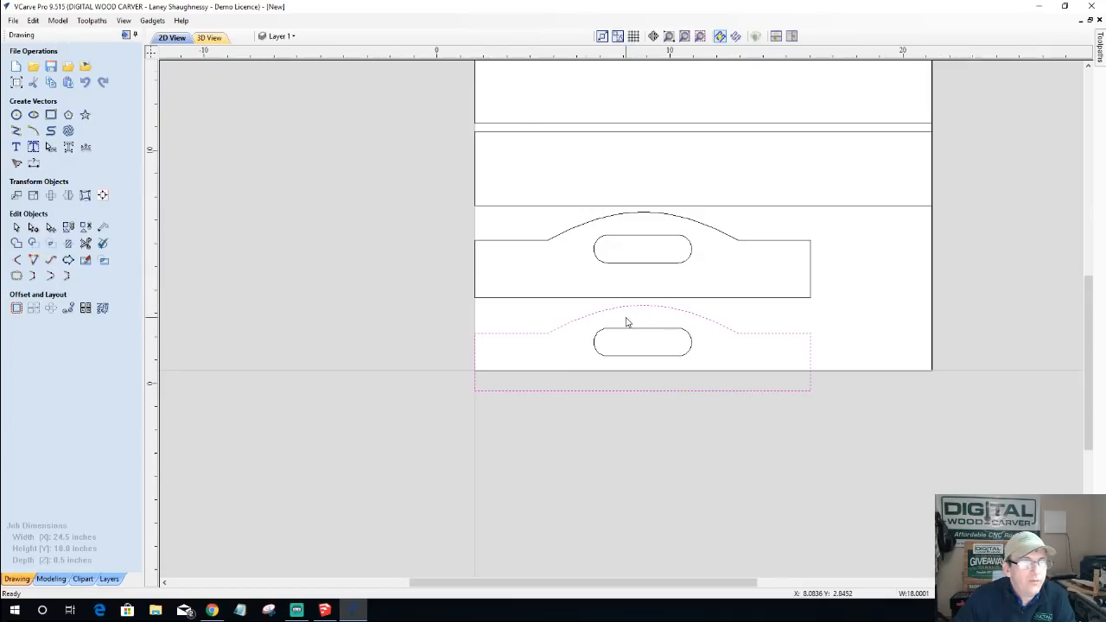
scroll(625, 319, up, 4)
scroll(625, 321, up, 2)
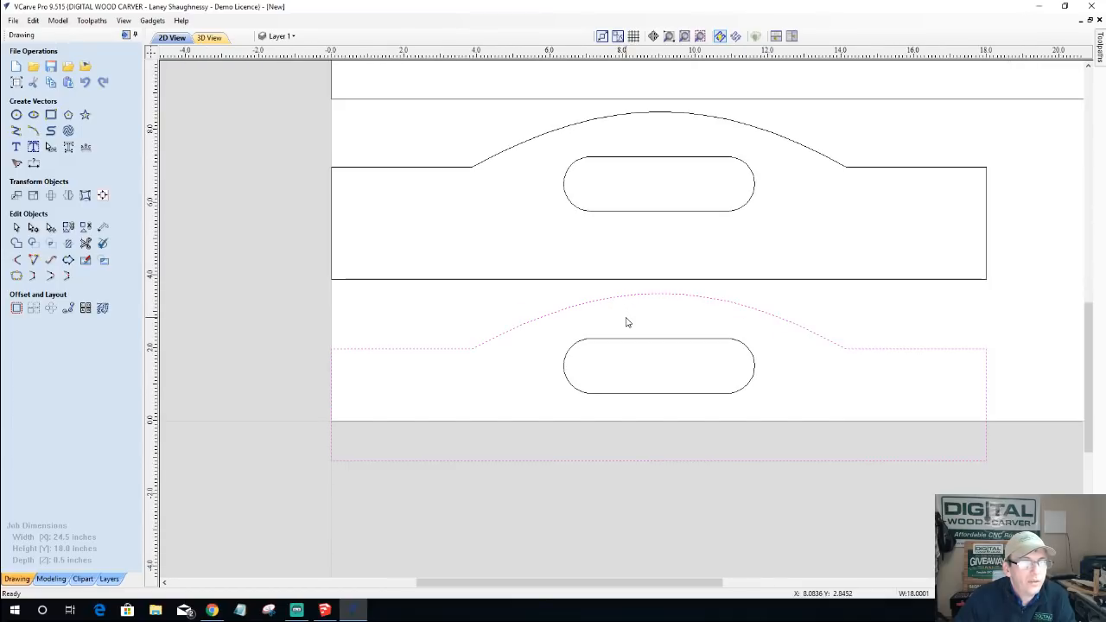
scroll(626, 321, down, 4)
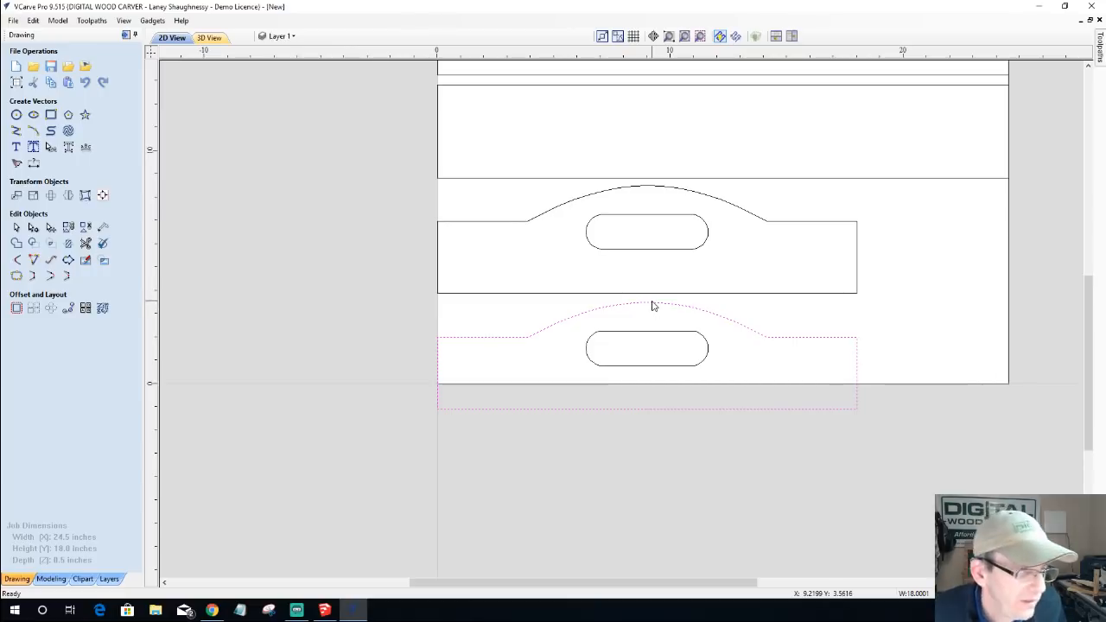
scroll(656, 309, down, 1)
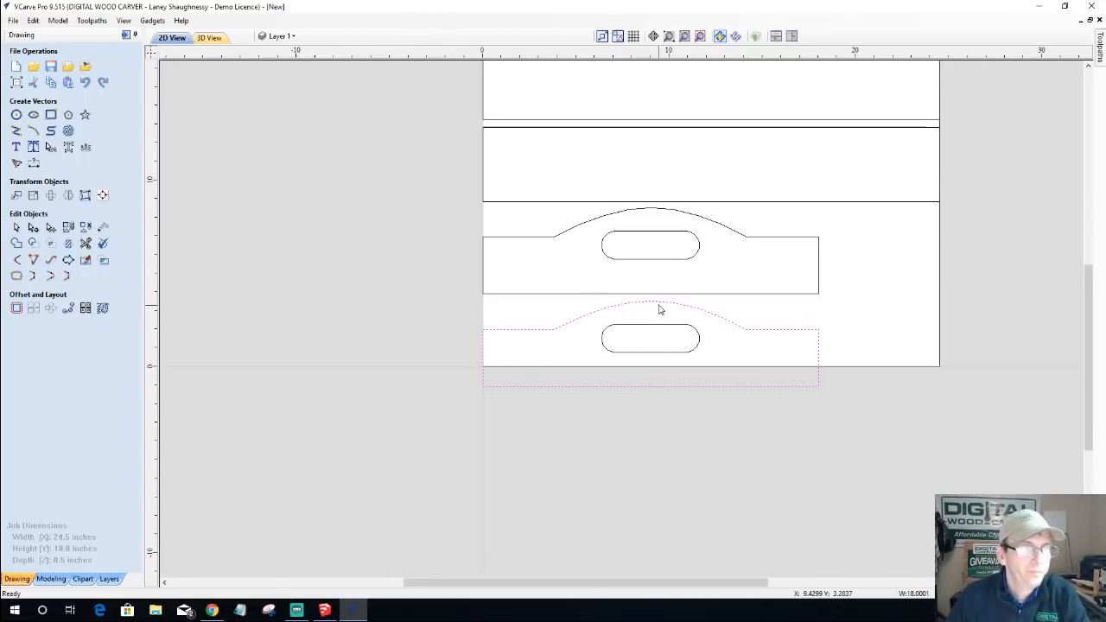
- Nudge the handle slots of both end panels slightly upward, by the same amount, toward the curved top edges
scroll(660, 308, up, 2)
click(656, 194)
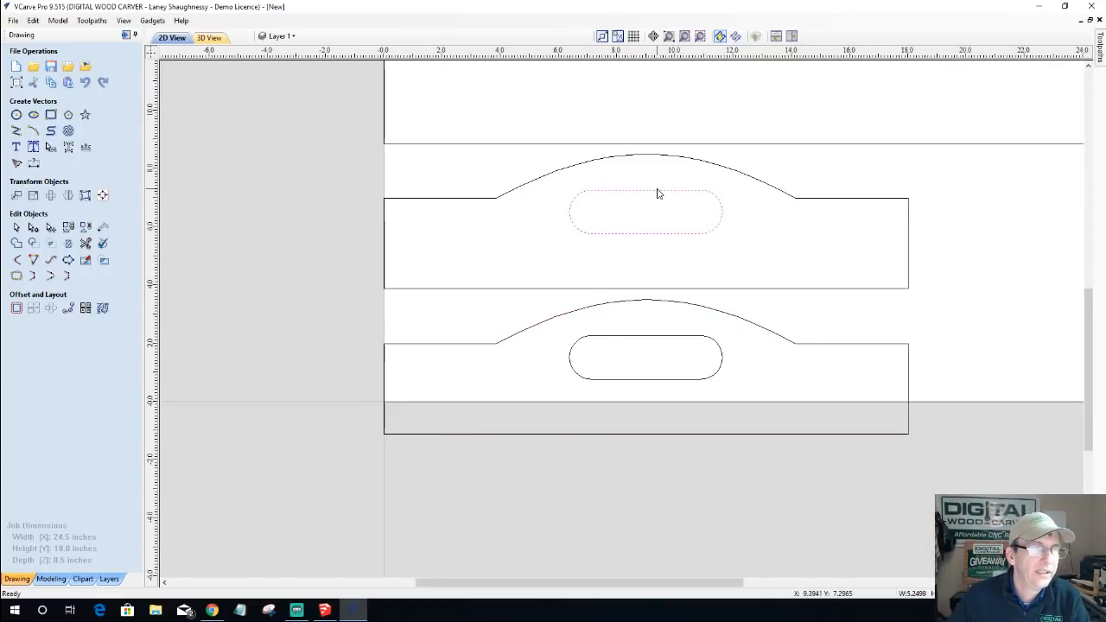
key(Up)
key(Up)
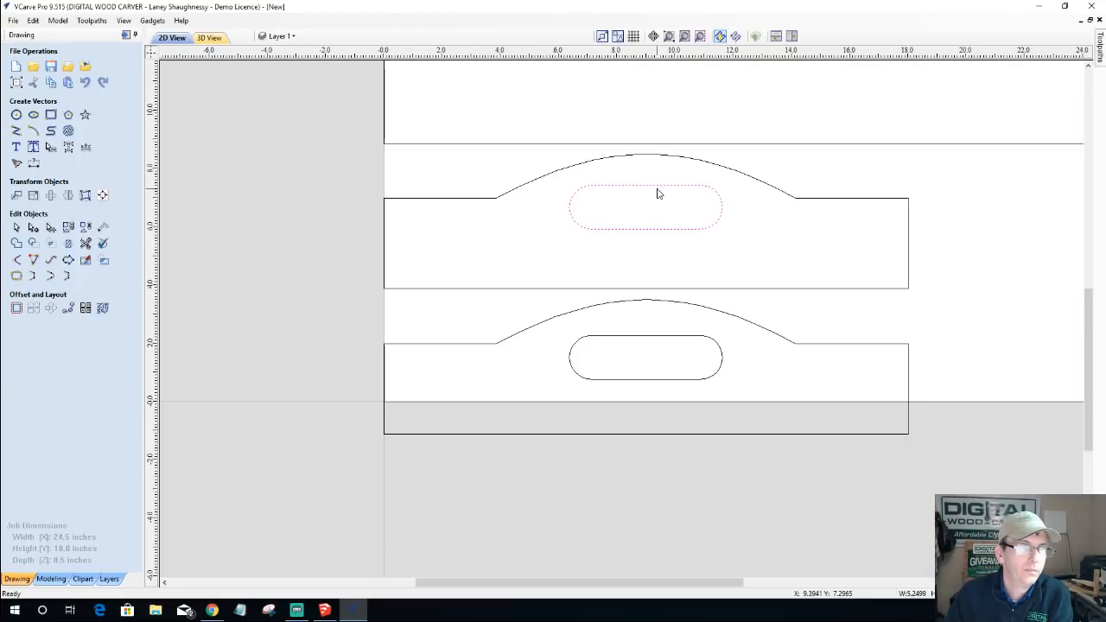
click(654, 339)
key(Up)
click(400, 316)
- Select the two long rectangular side panels above the end panels to review them together
scroll(402, 319, down, 2)
scroll(404, 317, down, 2)
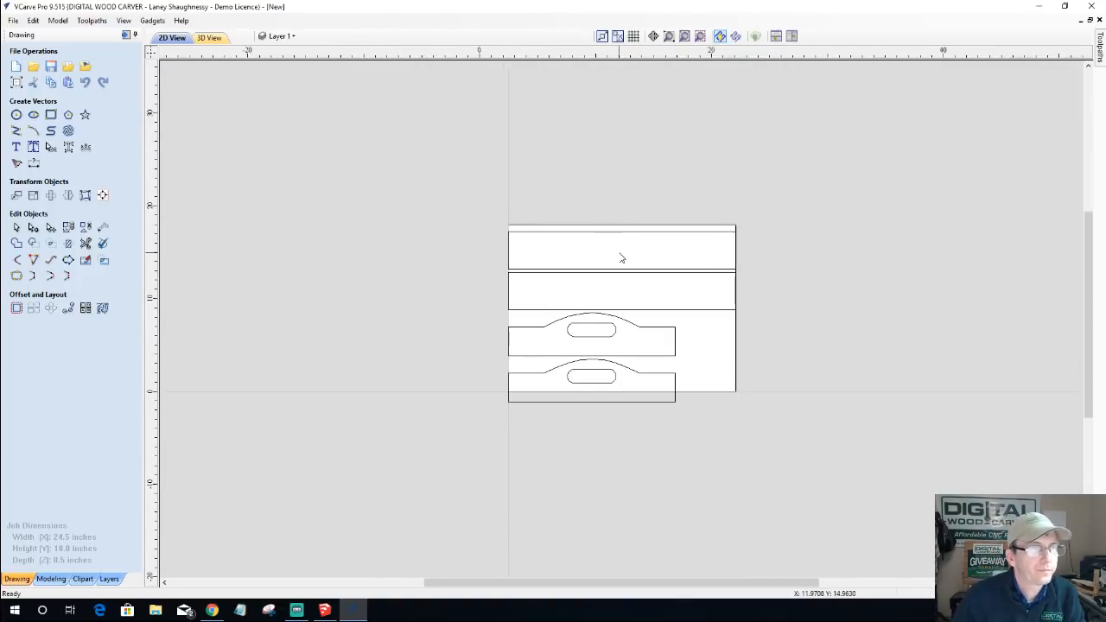
scroll(619, 255, up, 4)
click(498, 300)
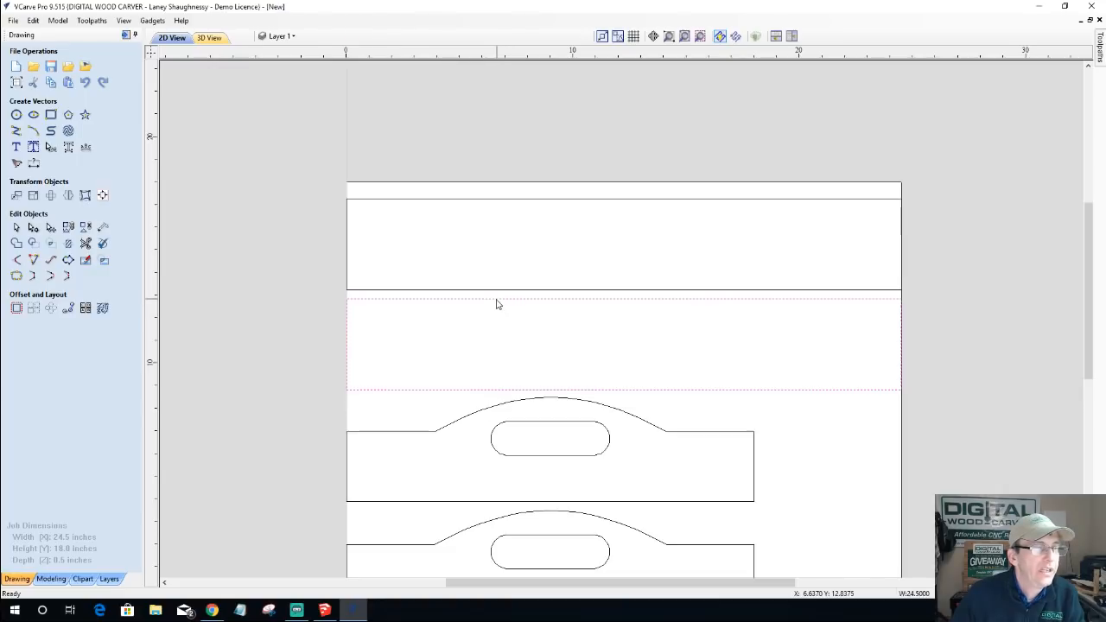
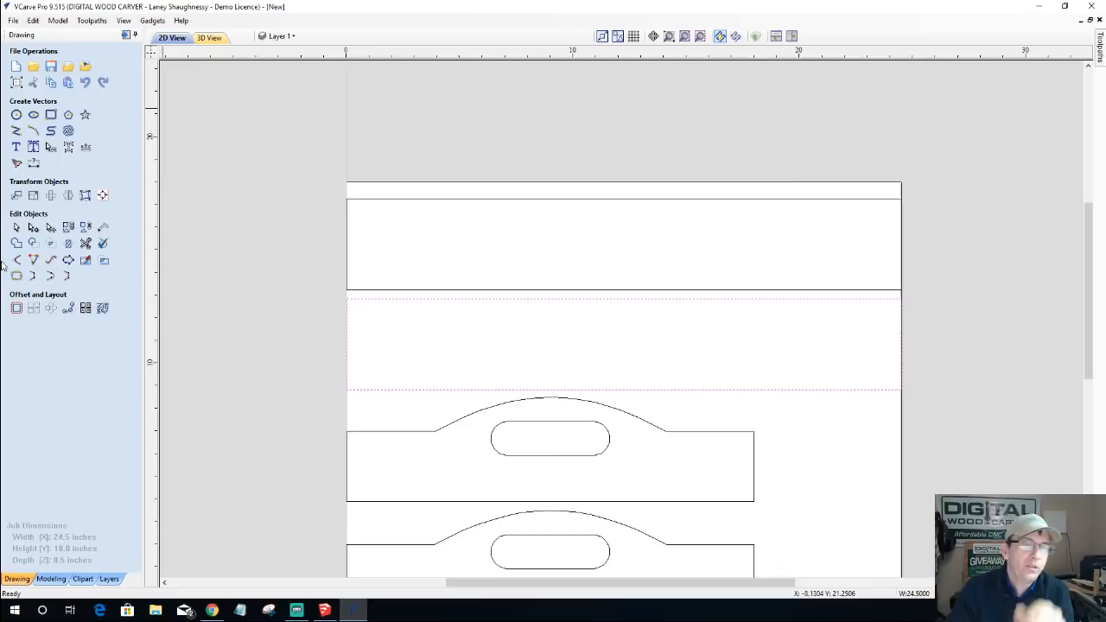
shift+click(726, 202)
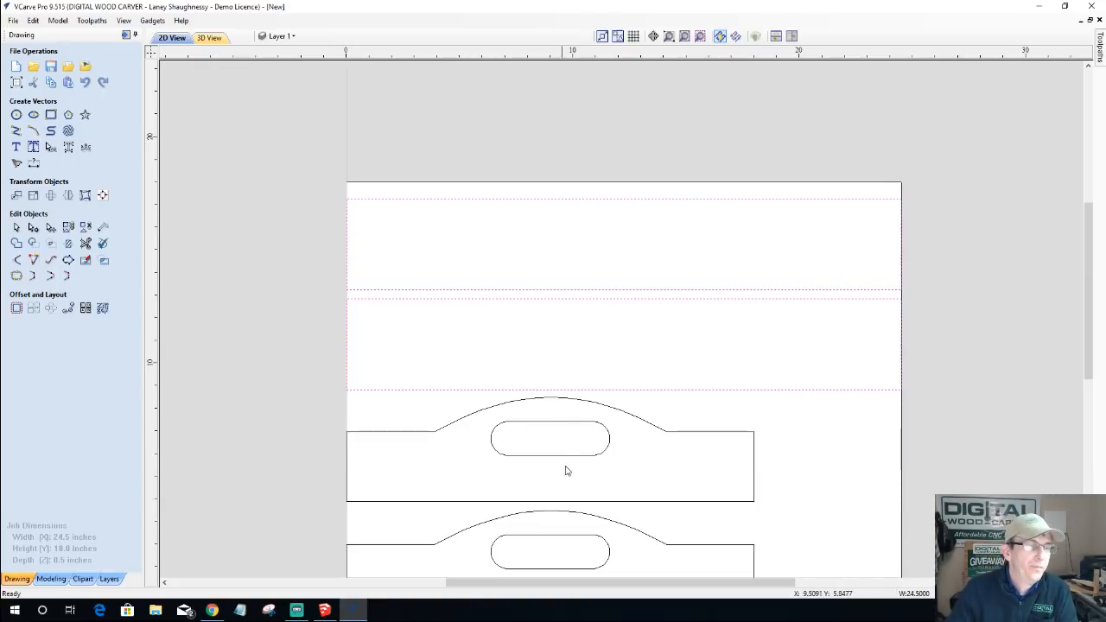
- Add a vertical dimension to the upper end panel's straight left edge, placing its text inside the panel
click(375, 433)
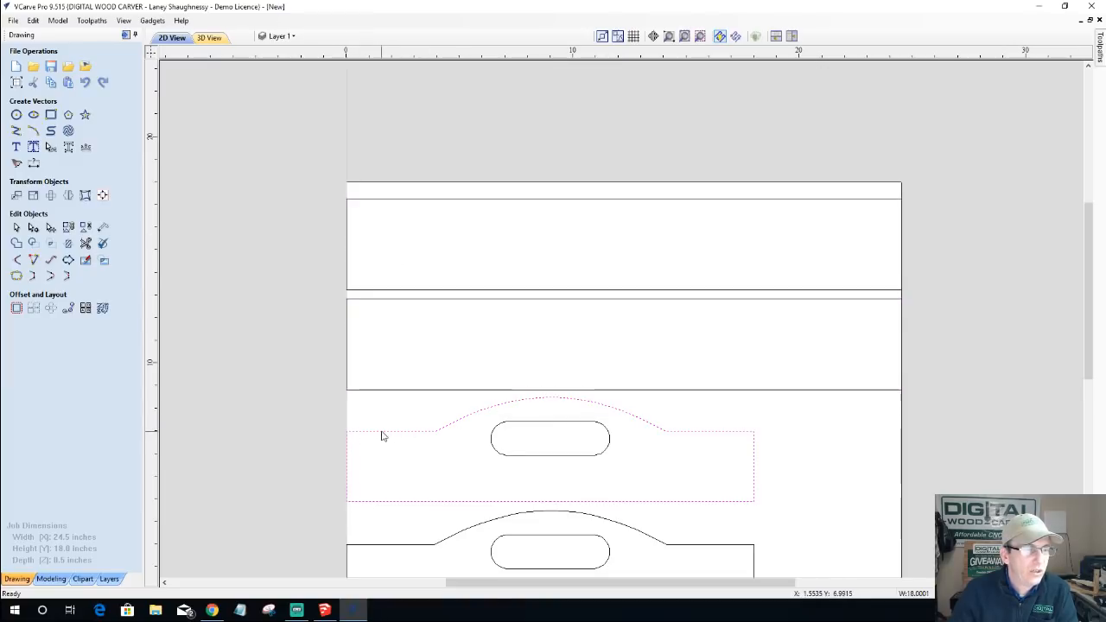
scroll(337, 517, up, 2)
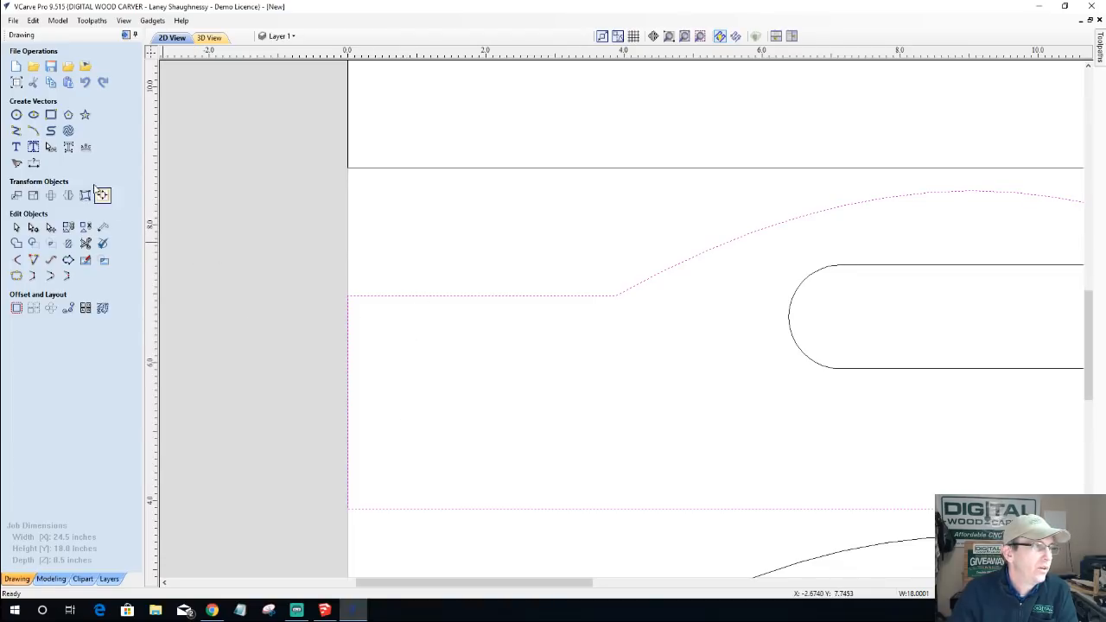
click(30, 167)
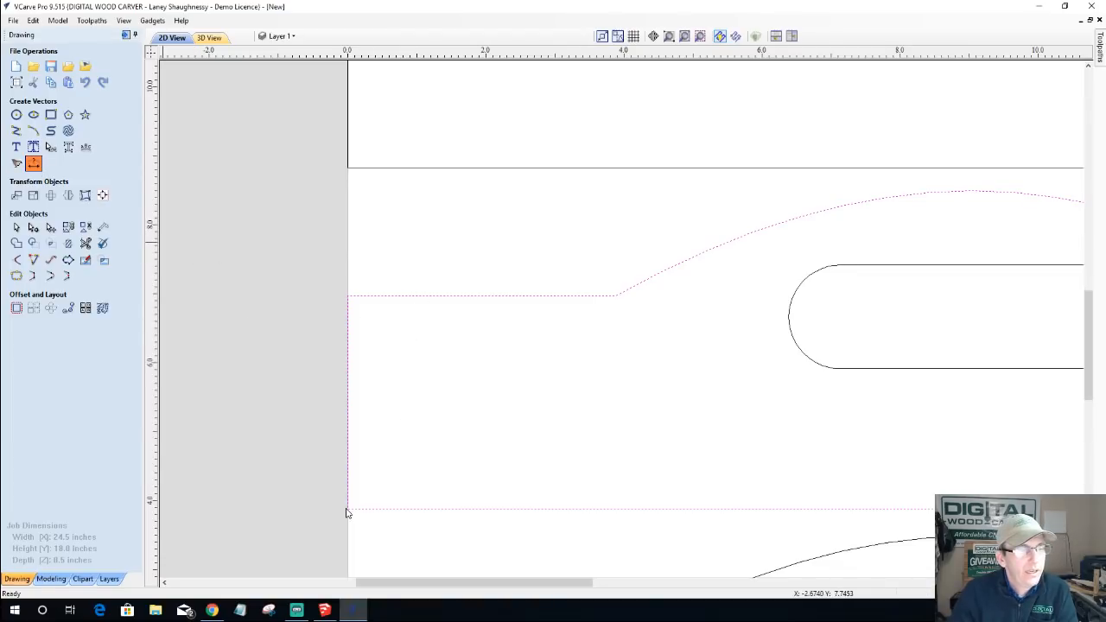
click(38, 164)
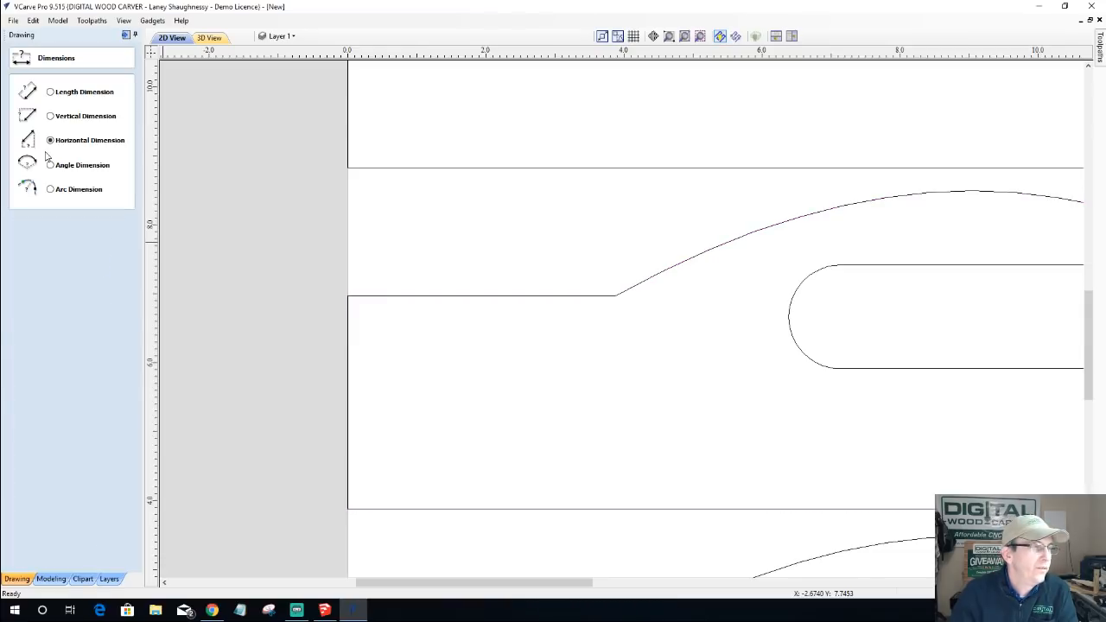
click(52, 117)
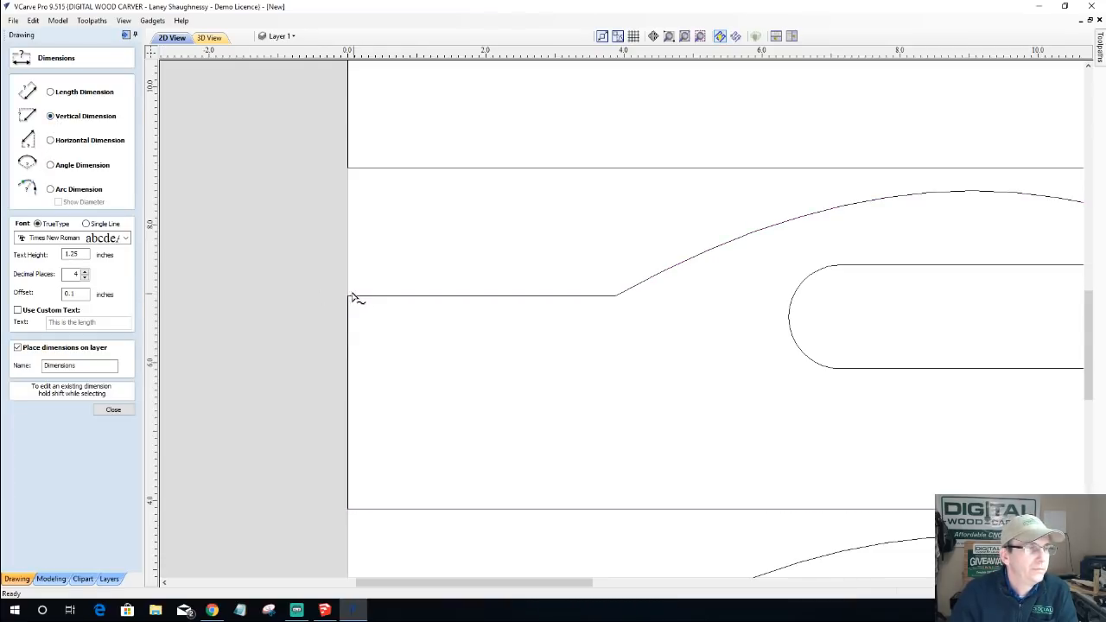
click(346, 296)
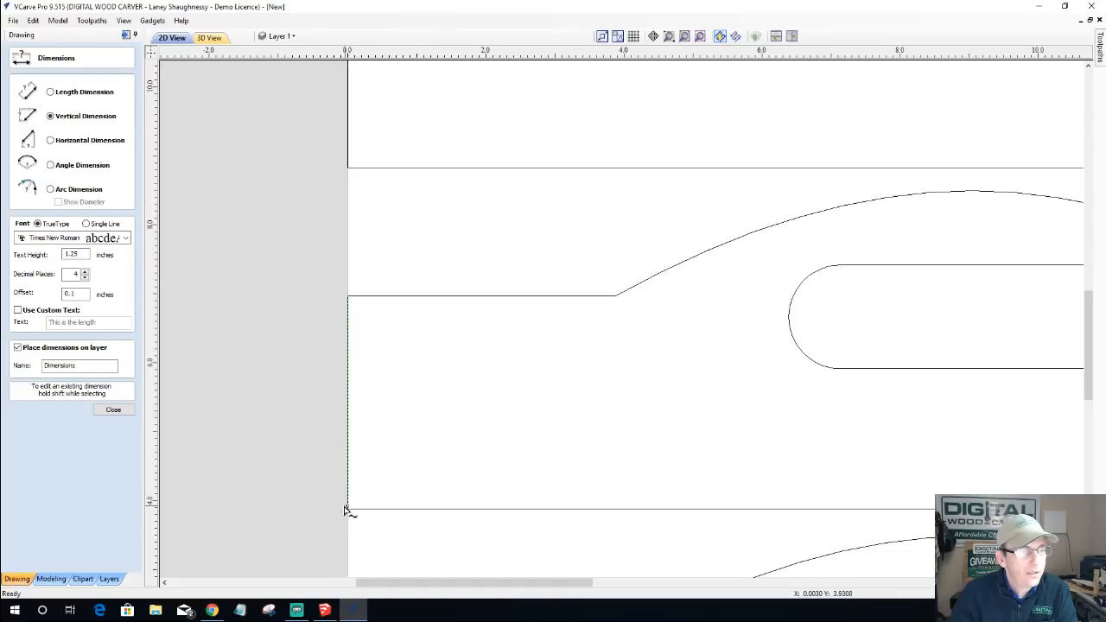
click(348, 510)
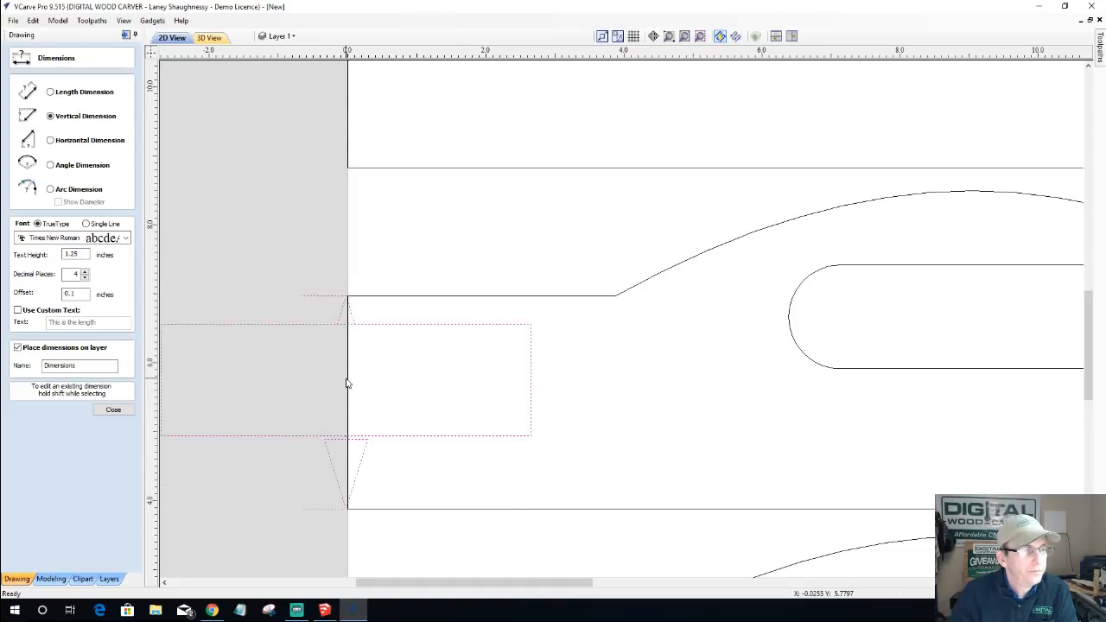
click(499, 398)
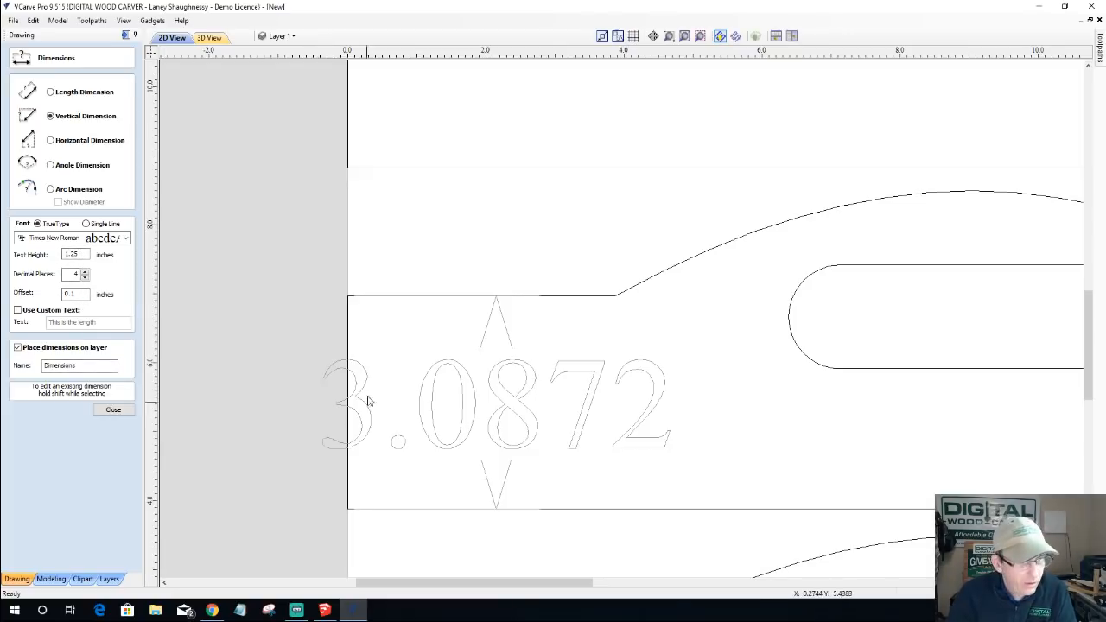
- Set the text height of the end panel's vertical dimension to 0.75 inches and finish dimensioning
click(447, 364)
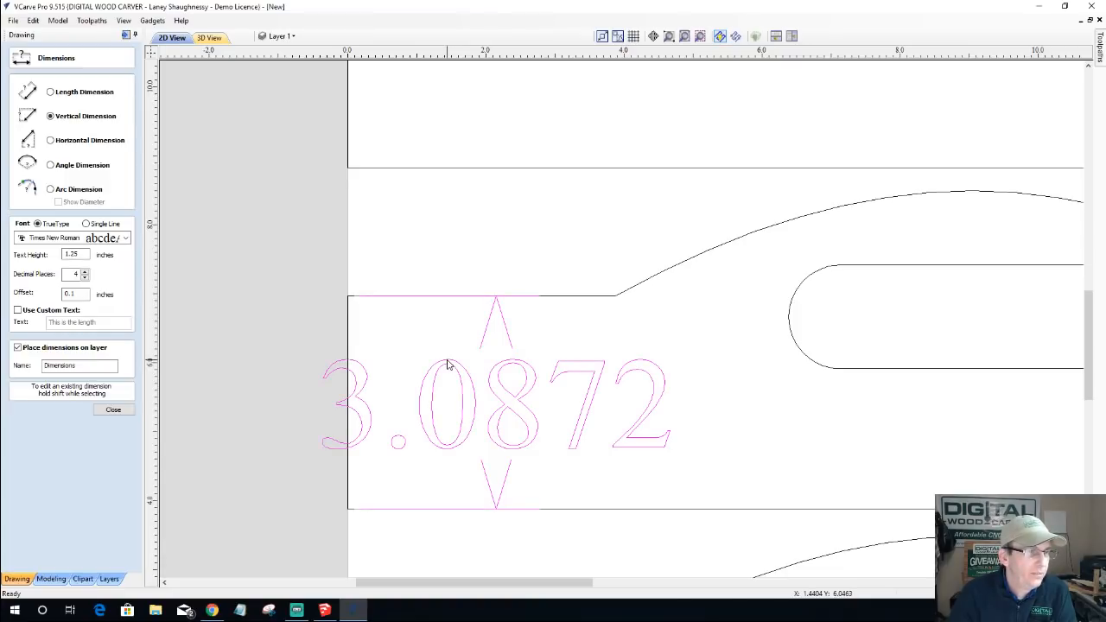
drag(85, 254, 57, 257)
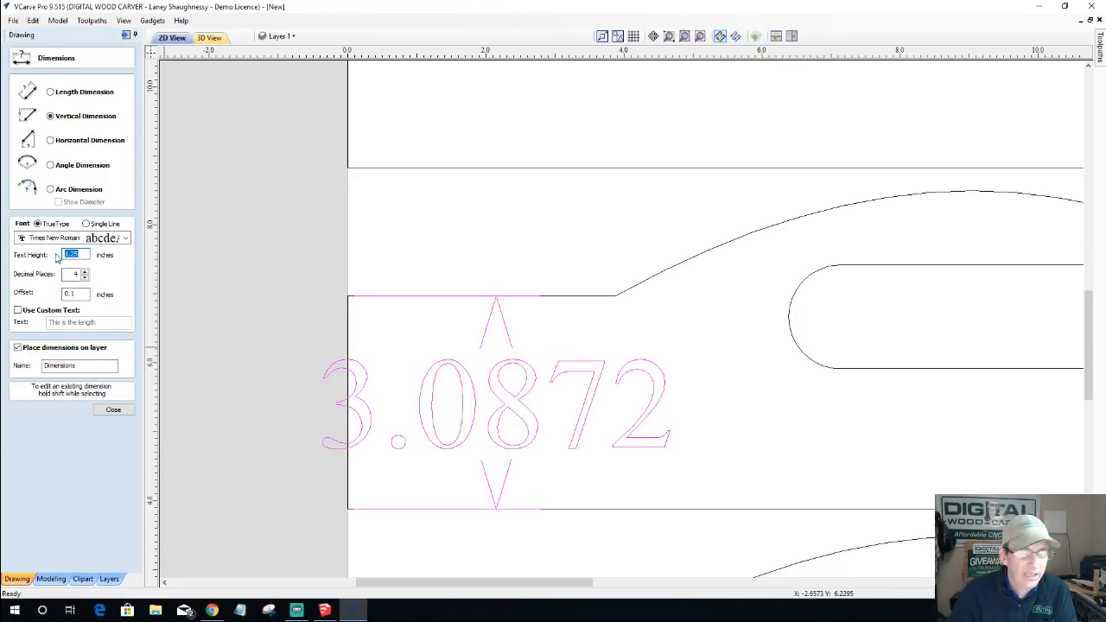
text(.75)
key(Return)
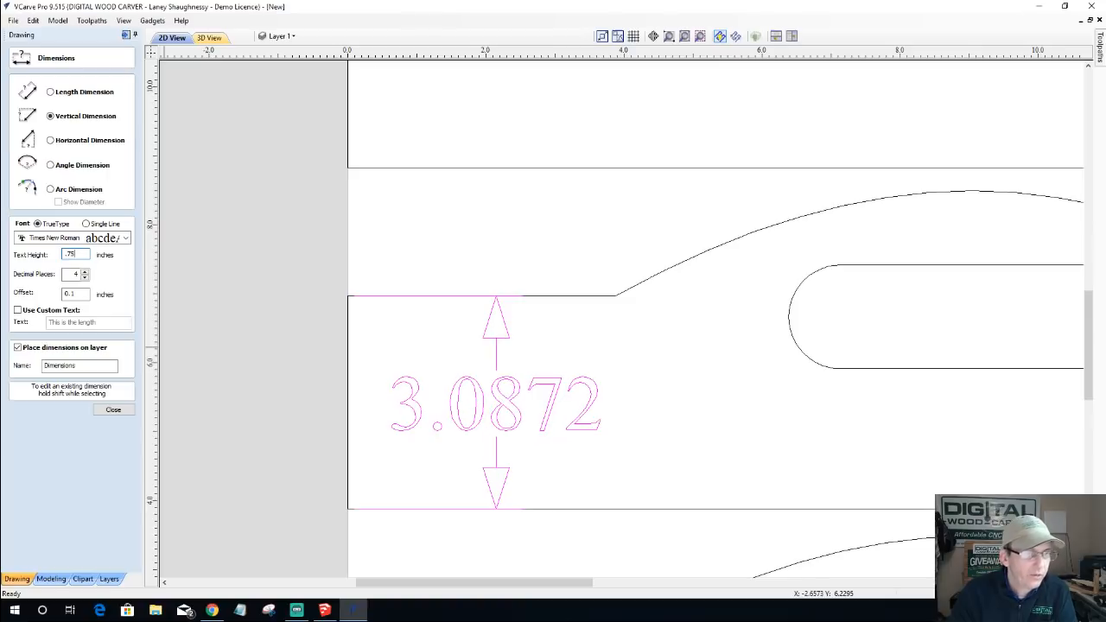
click(113, 411)
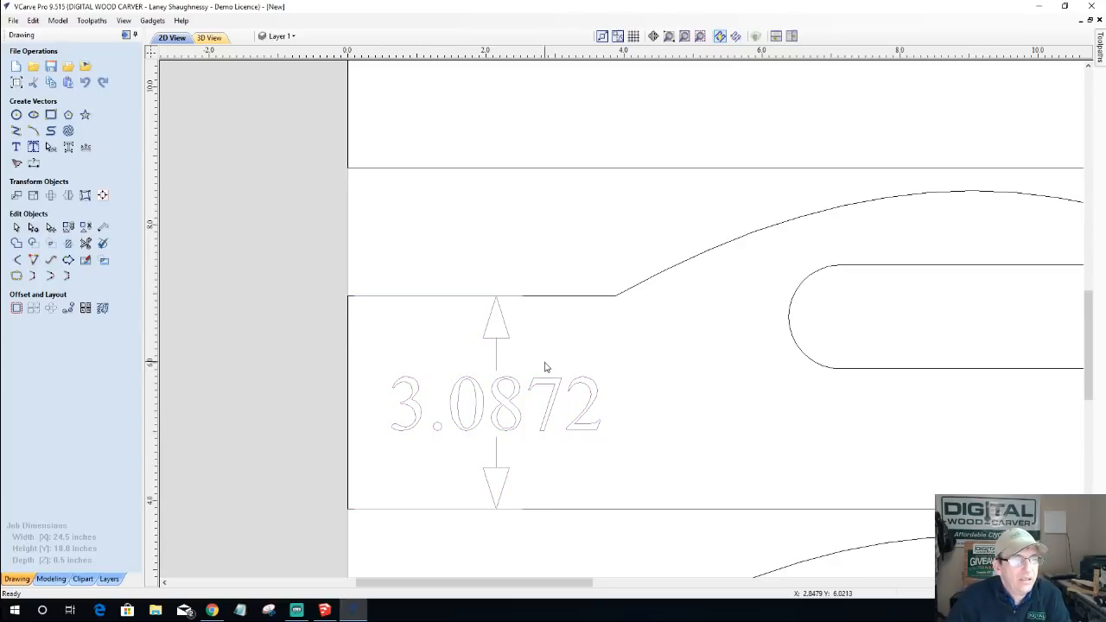
- Resize the lower long side panel to a height of 3.0872 inches, with width and height unlinked
click(488, 406)
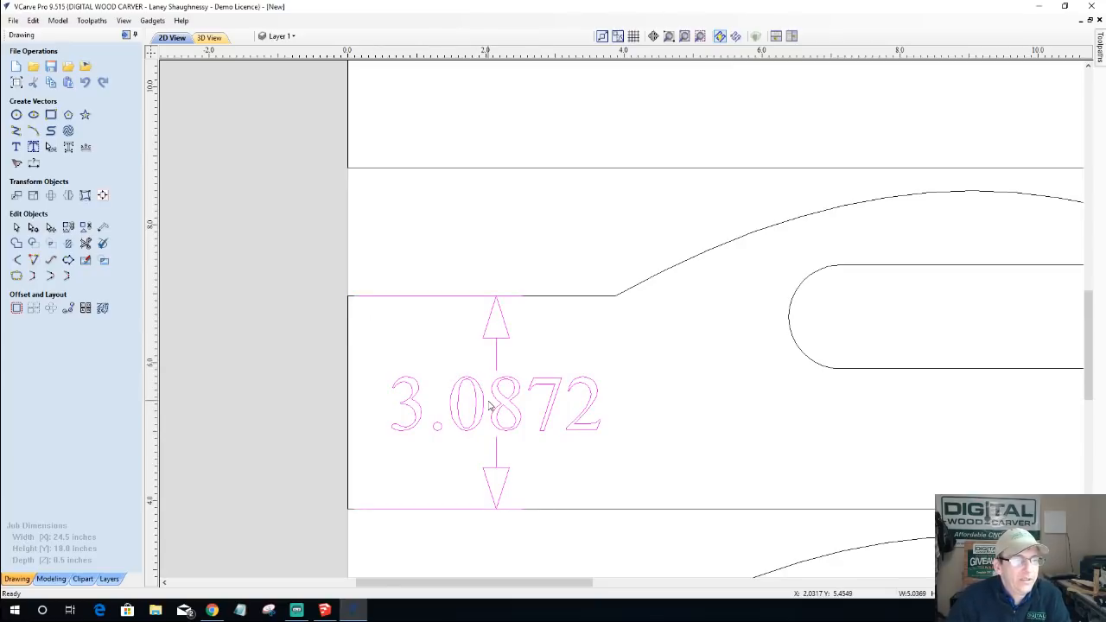
scroll(488, 406, down, 2)
scroll(475, 402, down, 1)
scroll(482, 396, down, 1)
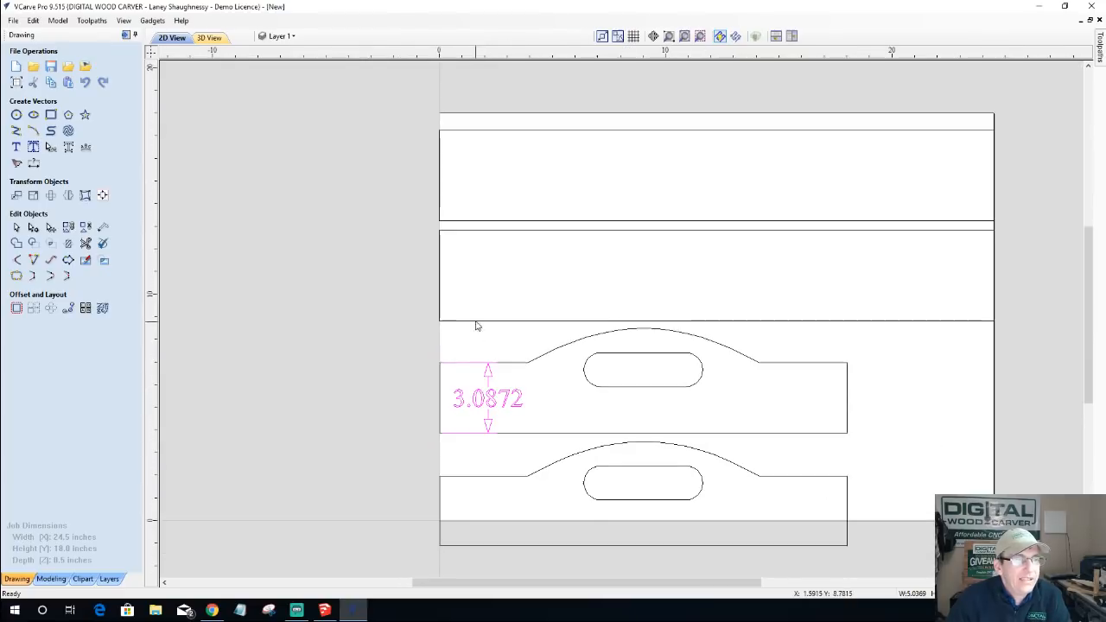
click(480, 321)
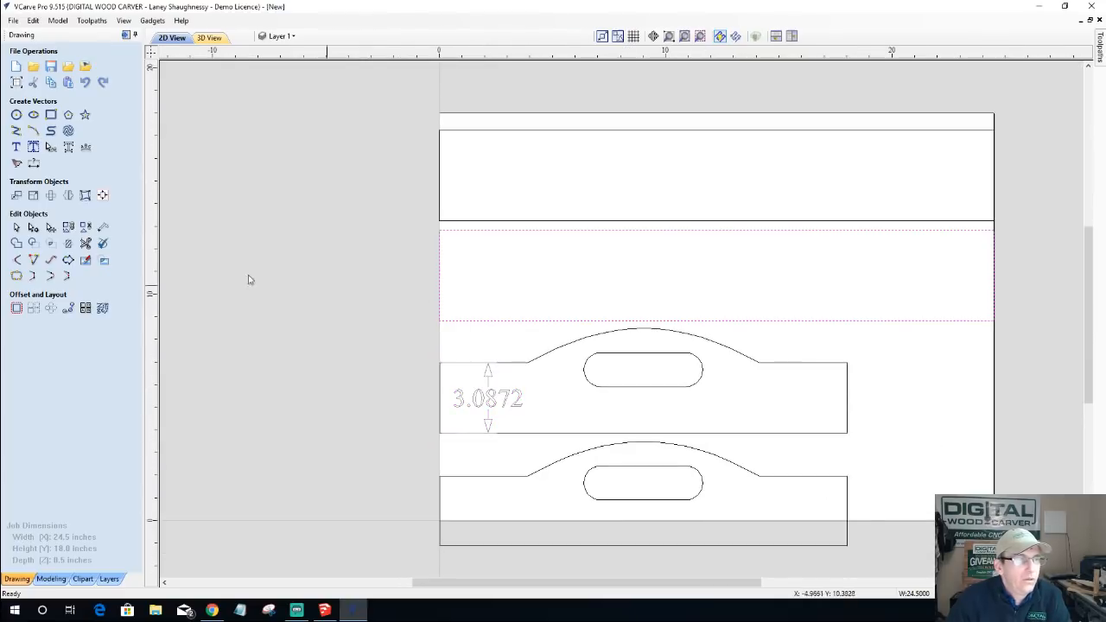
click(34, 198)
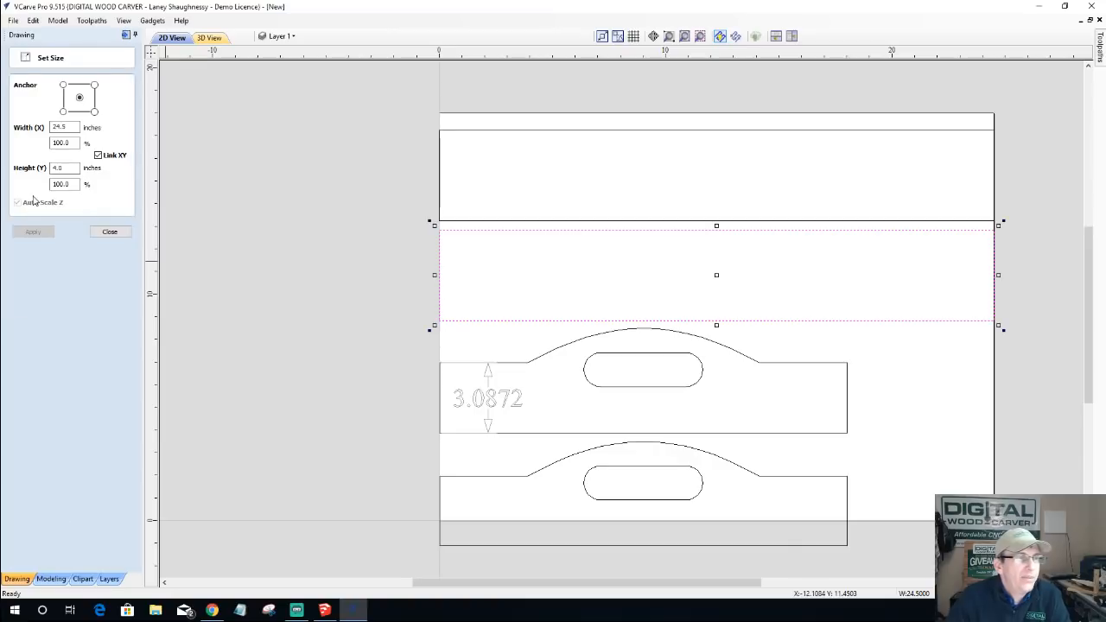
click(99, 156)
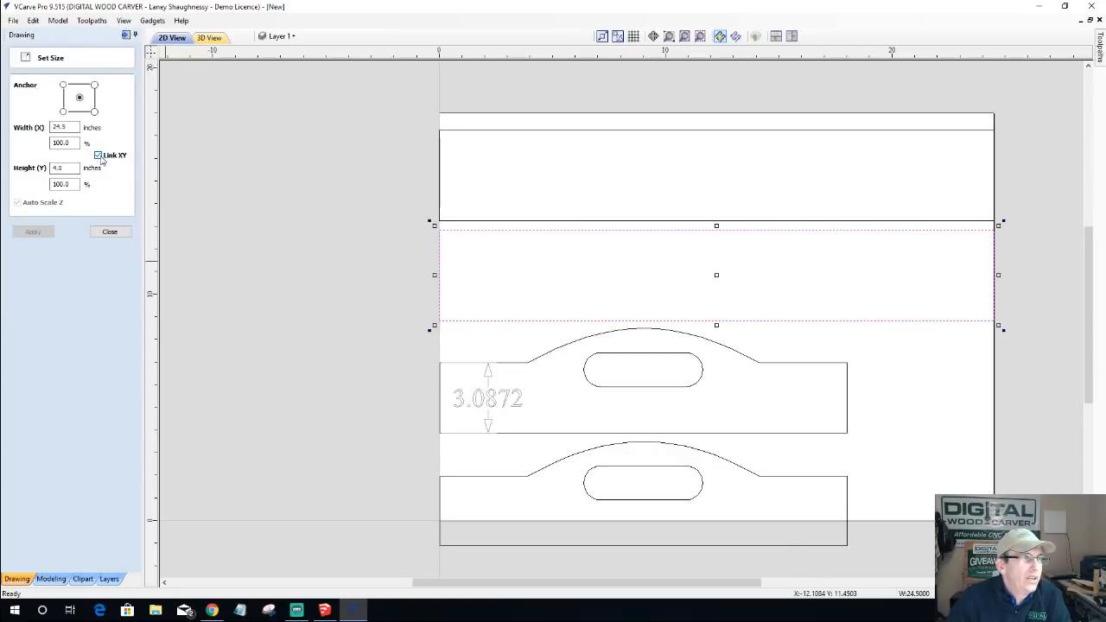
double_click(59, 168)
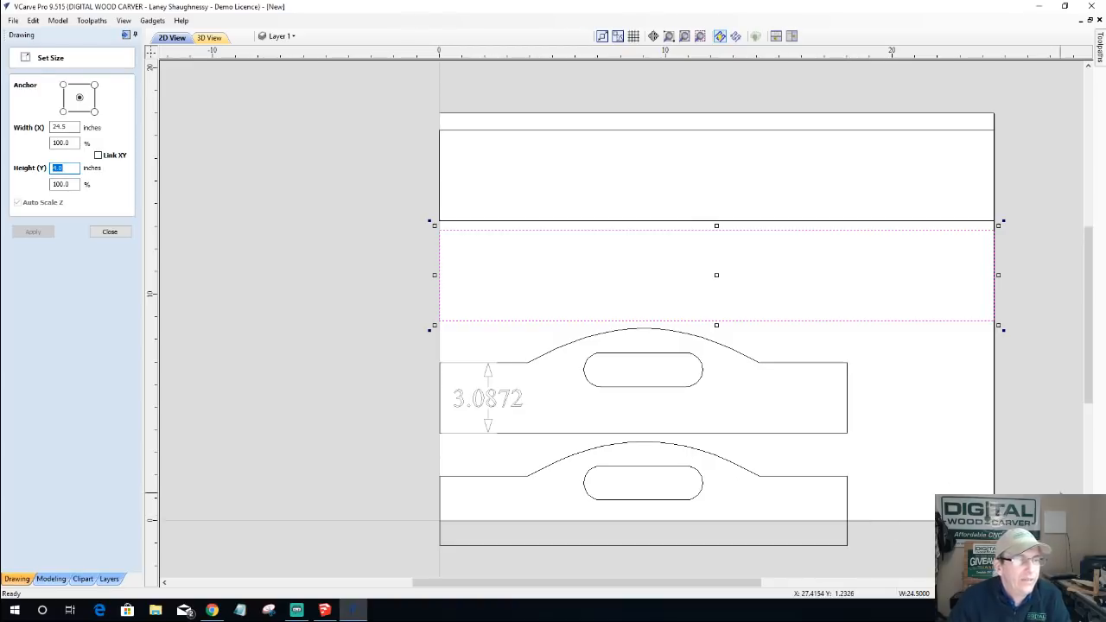
text(3.0872)
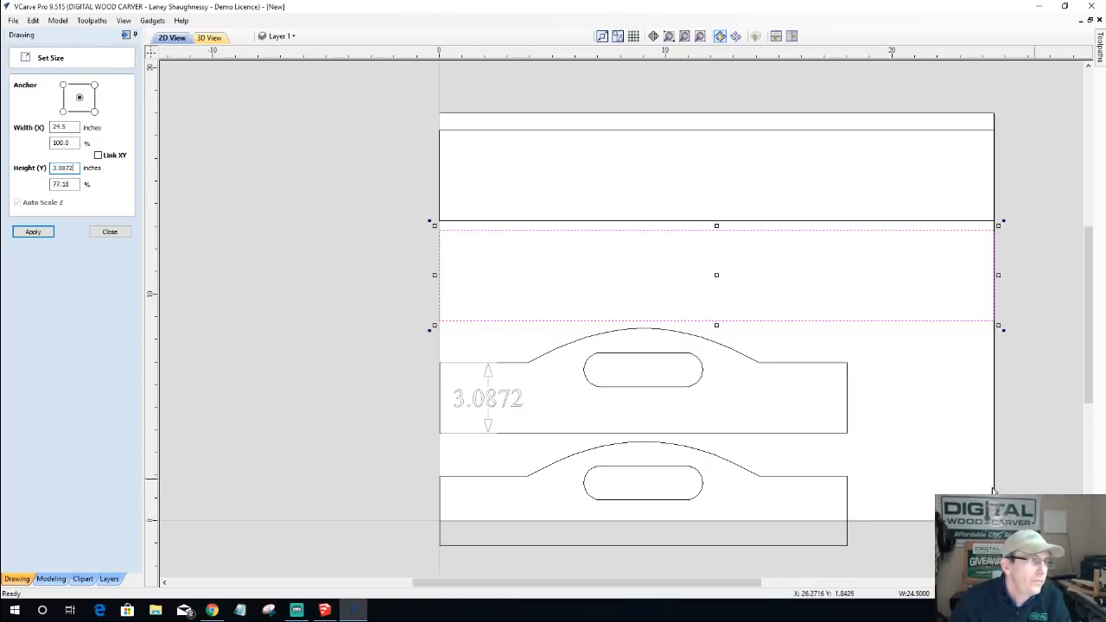
click(32, 231)
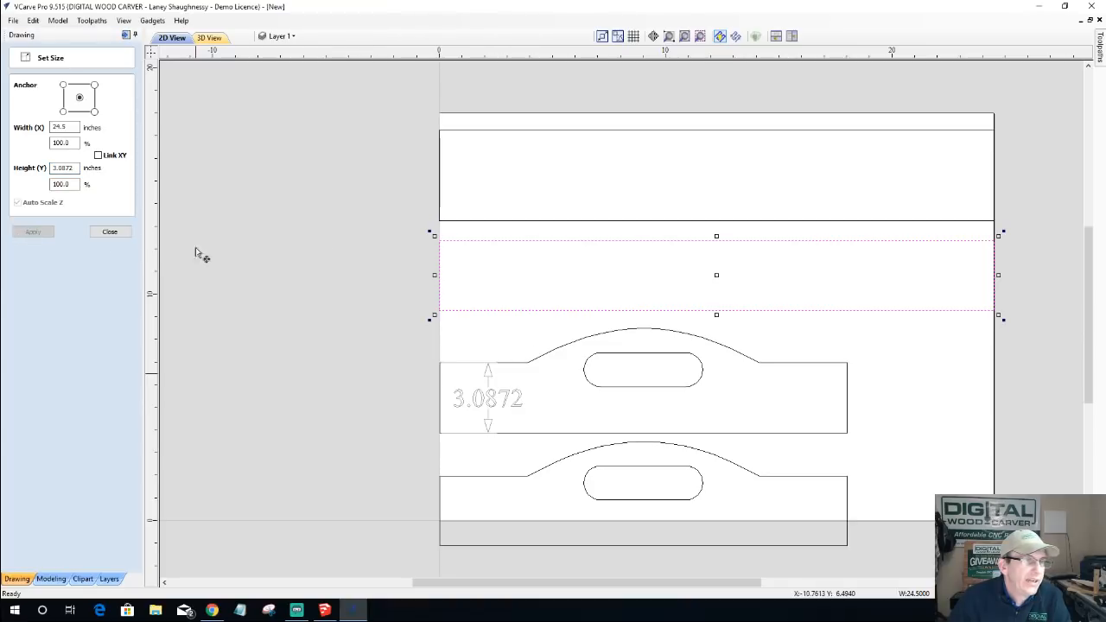
- Resize the upper long side panel to a height of 3.0872 inches and finish resizing
click(527, 224)
click(527, 221)
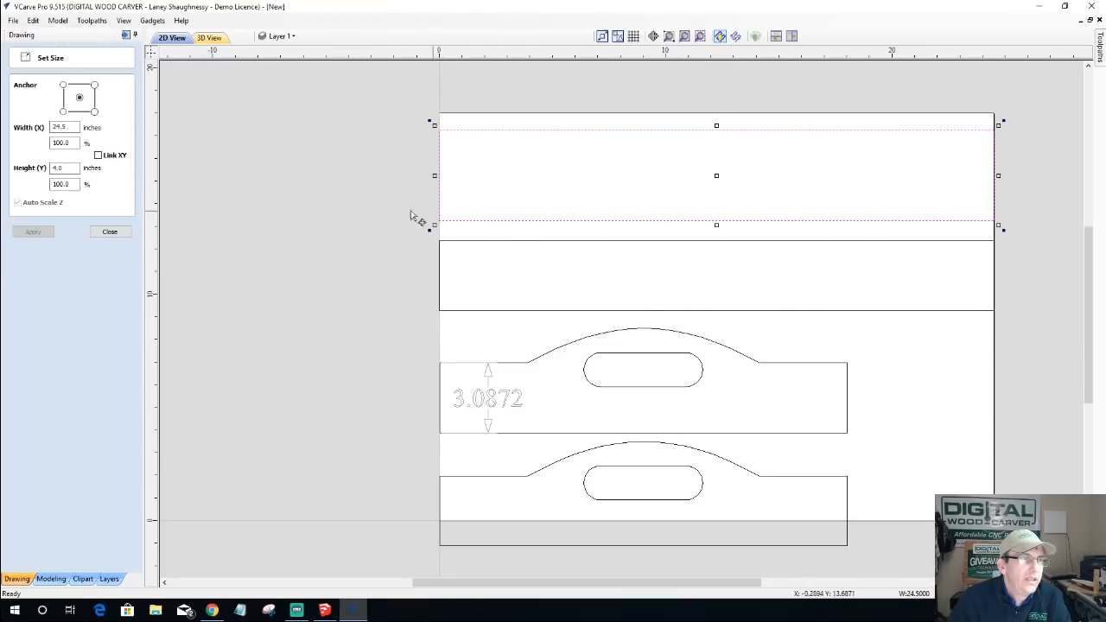
double_click(65, 167)
text(3.0872)
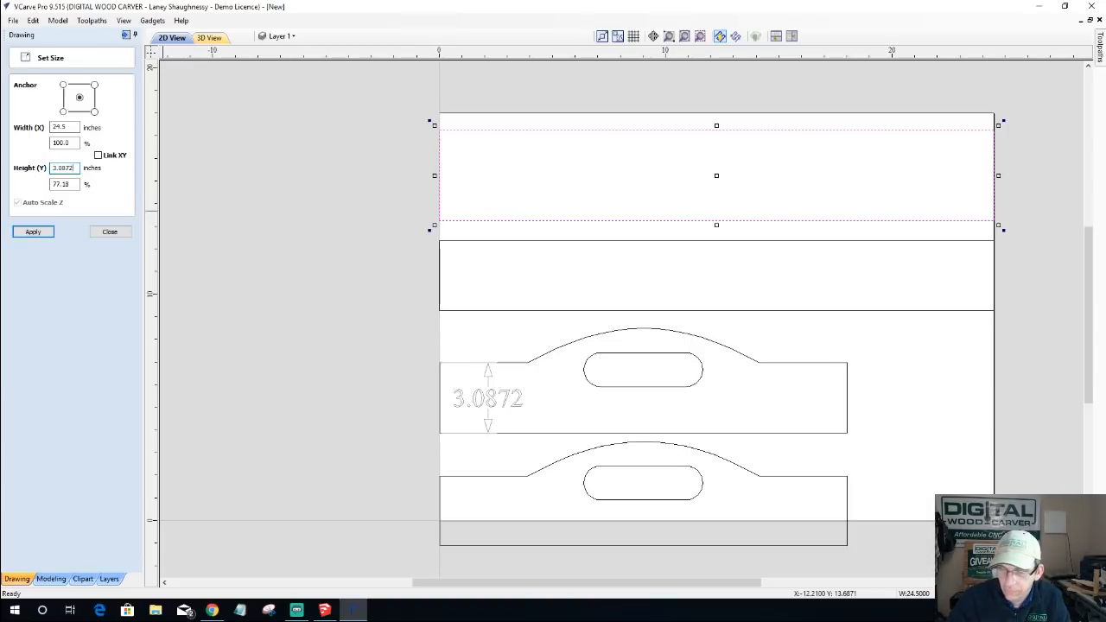
click(33, 231)
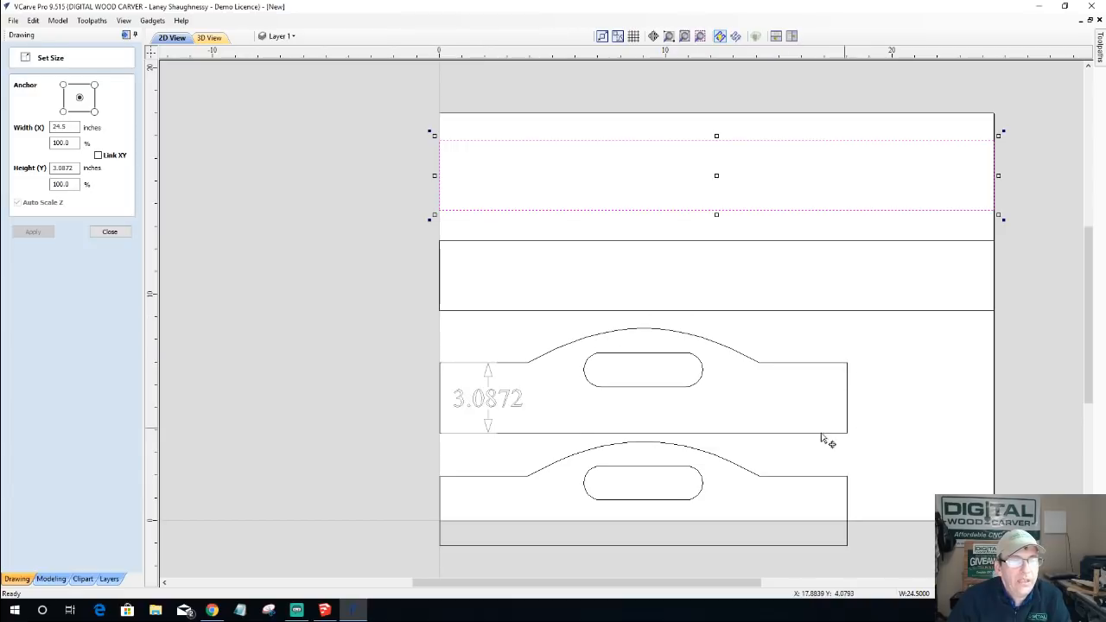
click(109, 233)
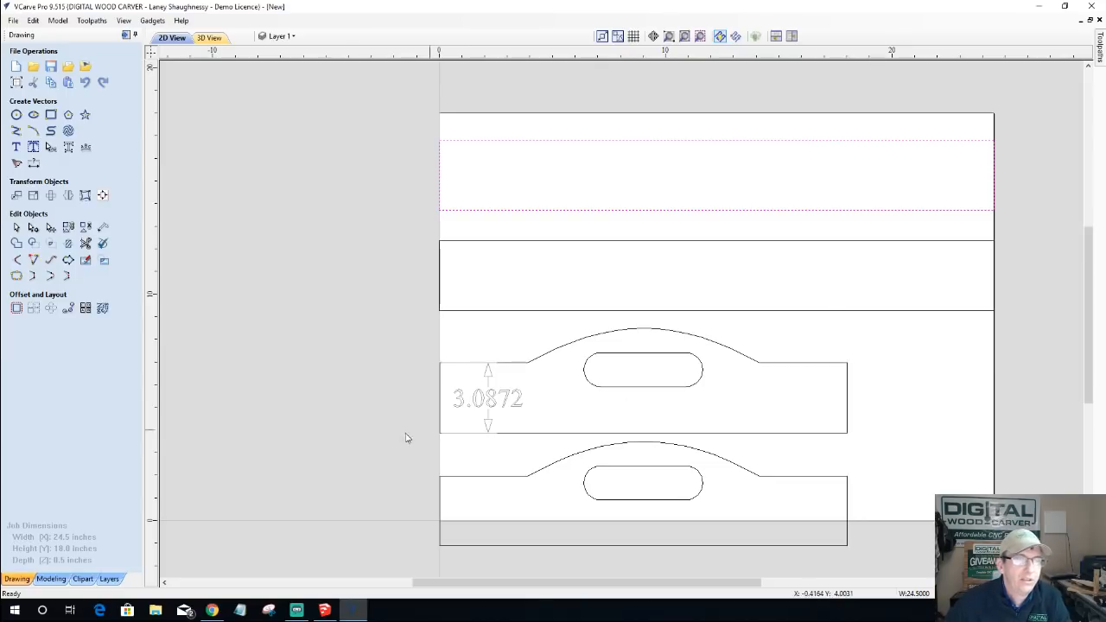
- Delete the vertical dimension from the upper end panel
click(473, 399)
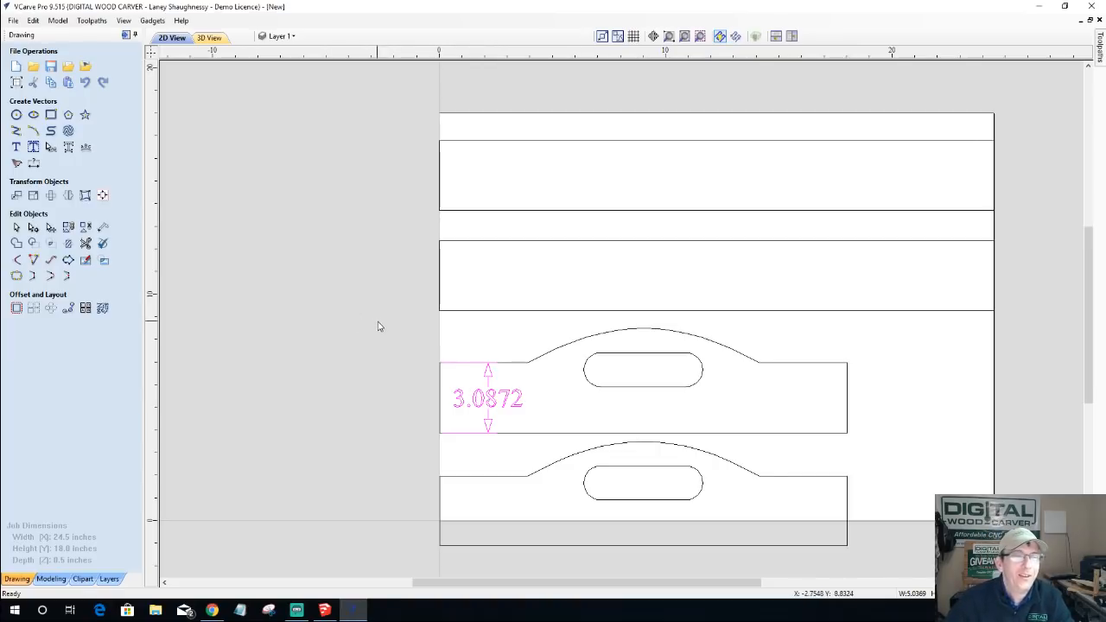
key(Delete)
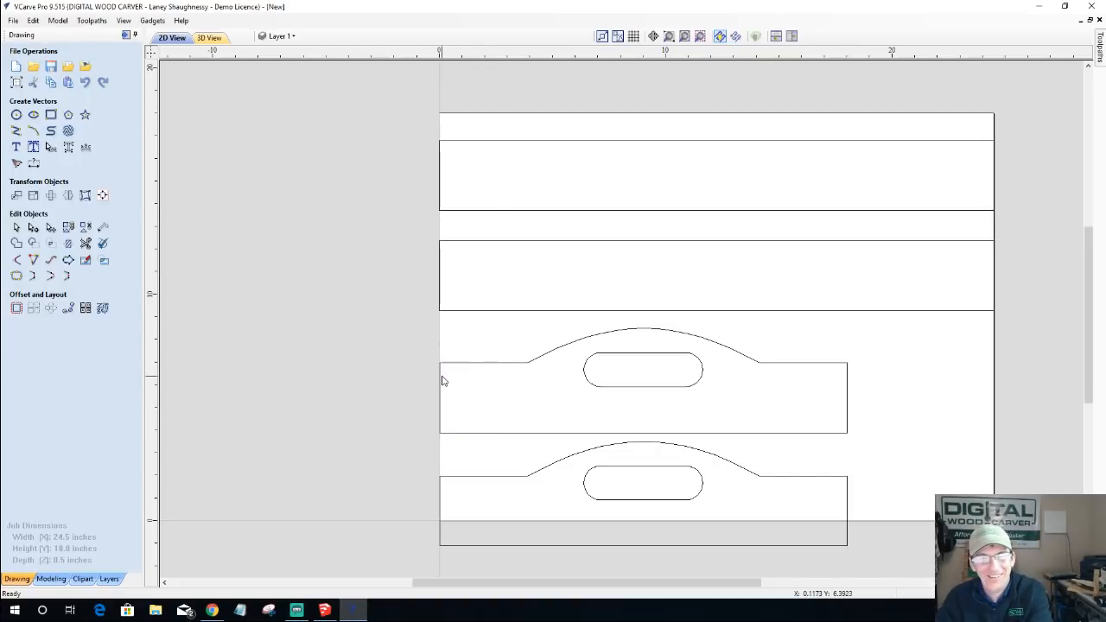
scroll(691, 553, up, 3)
scroll(711, 458, down, 3)
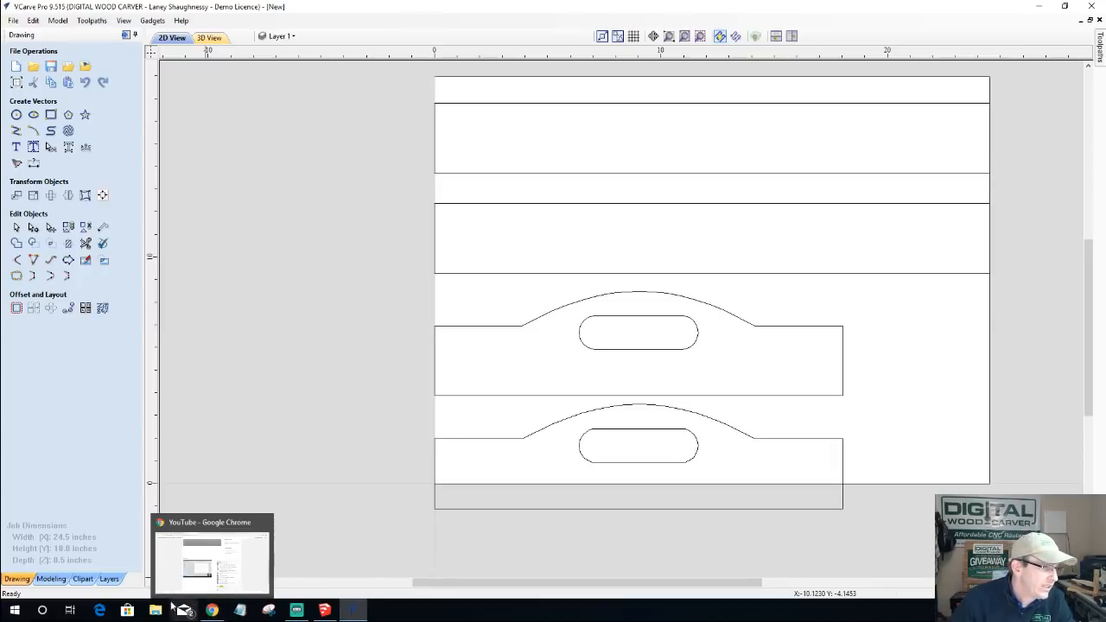
- Import the image floral-borders-and-ornaments-vector-996837 from the Pictures folder as a trial and remove it from the layout
click(84, 66)
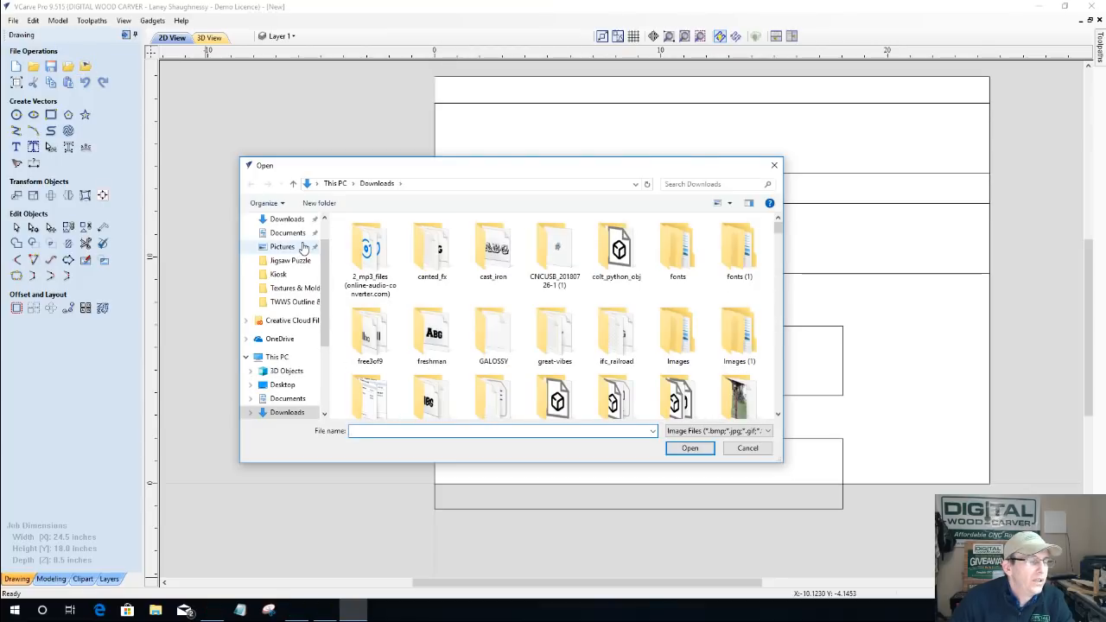
click(297, 250)
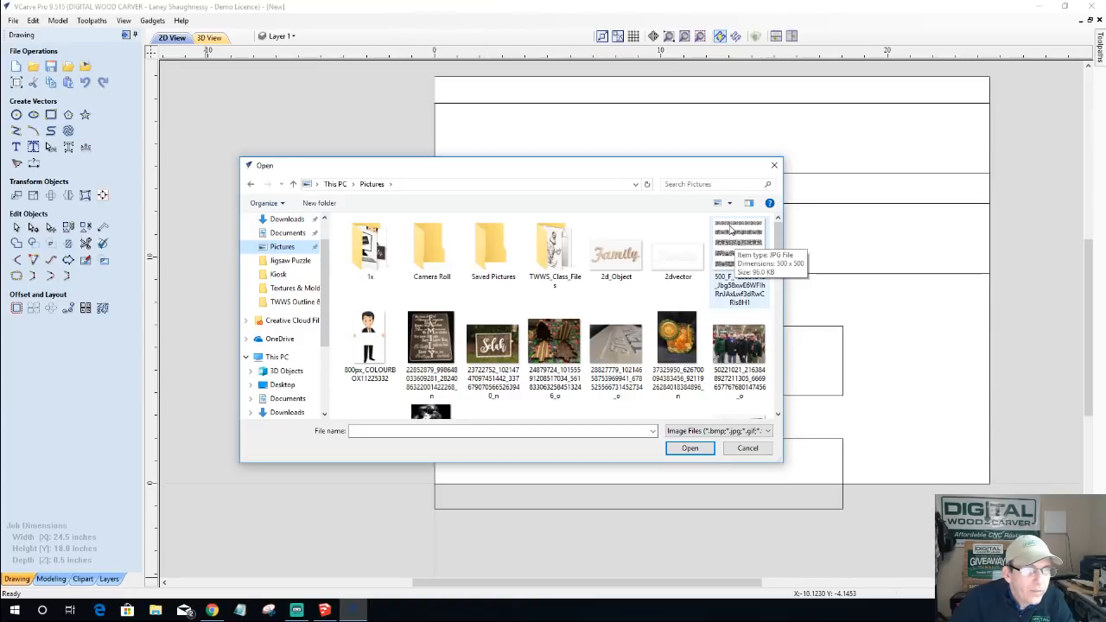
scroll(738, 249, down, 10)
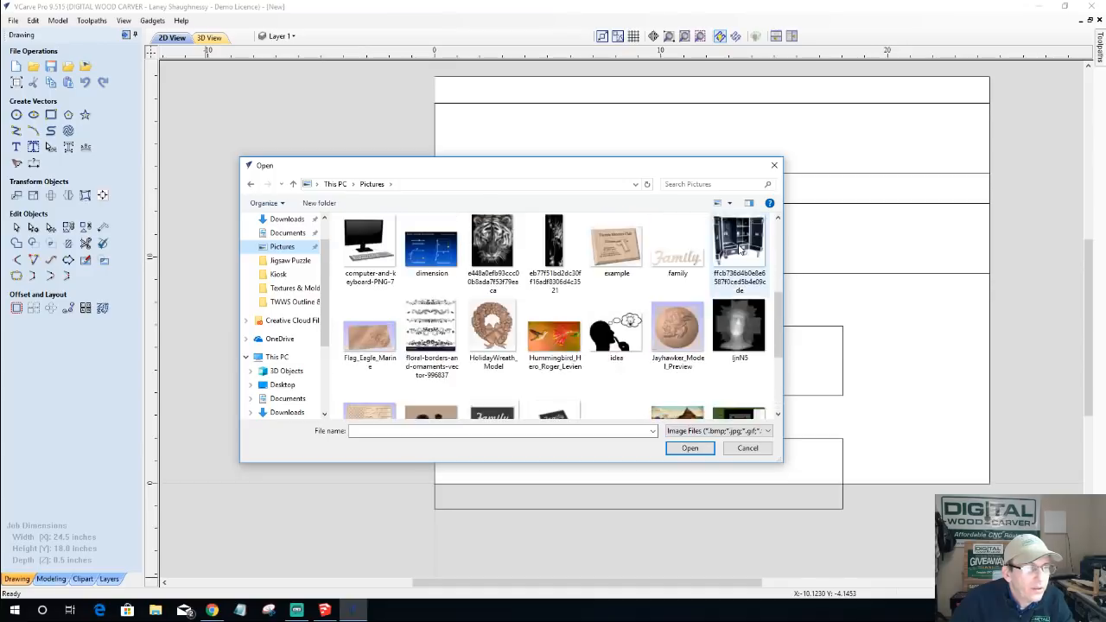
scroll(741, 249, up, 1)
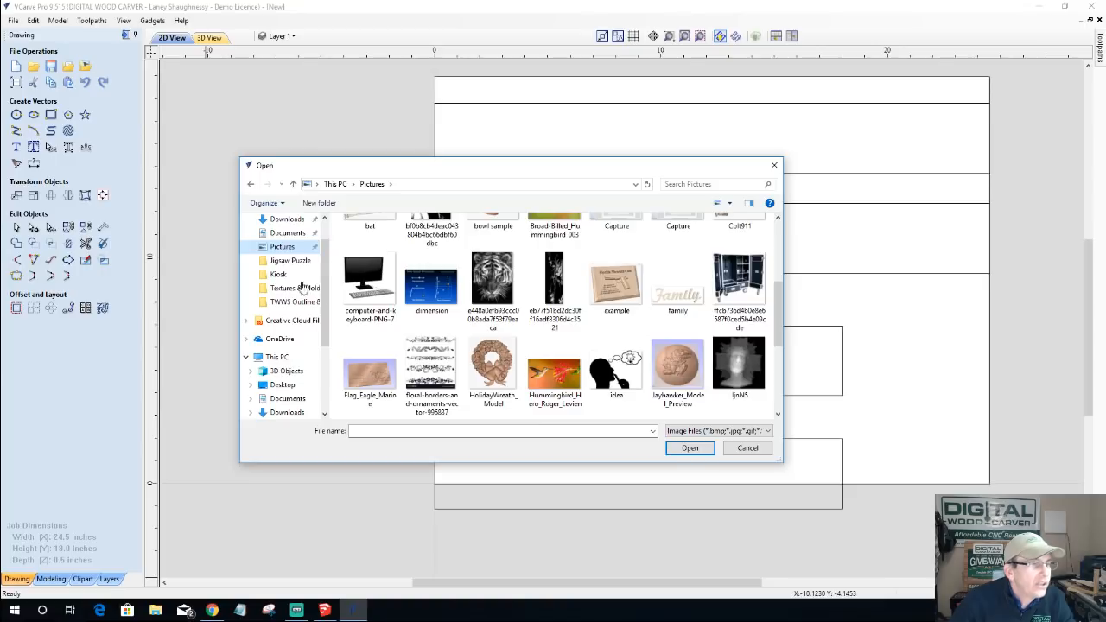
click(440, 371)
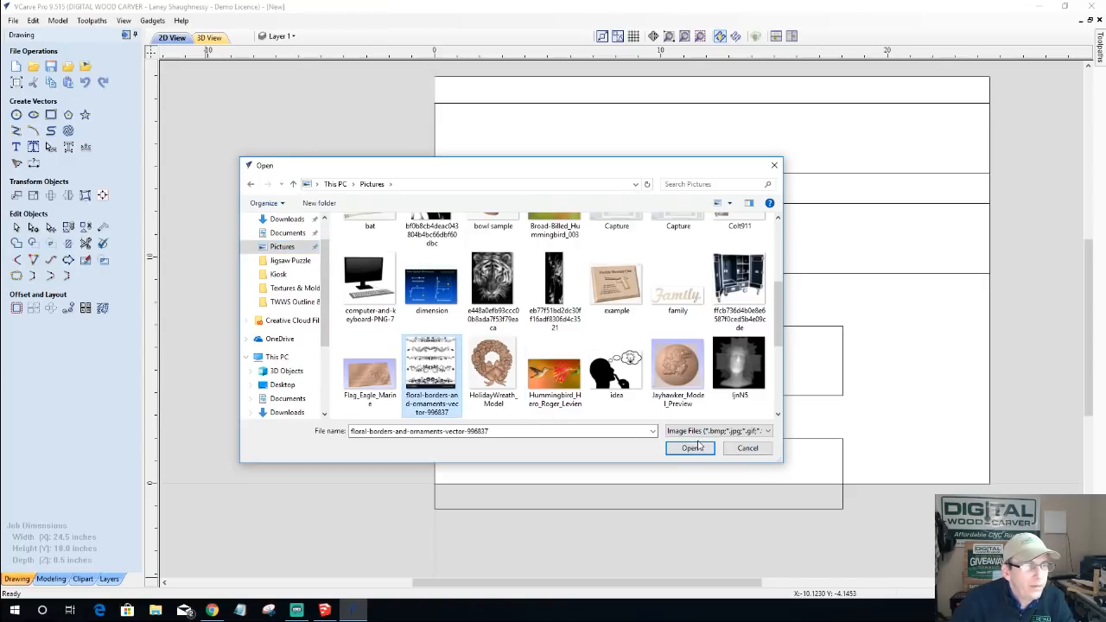
click(689, 448)
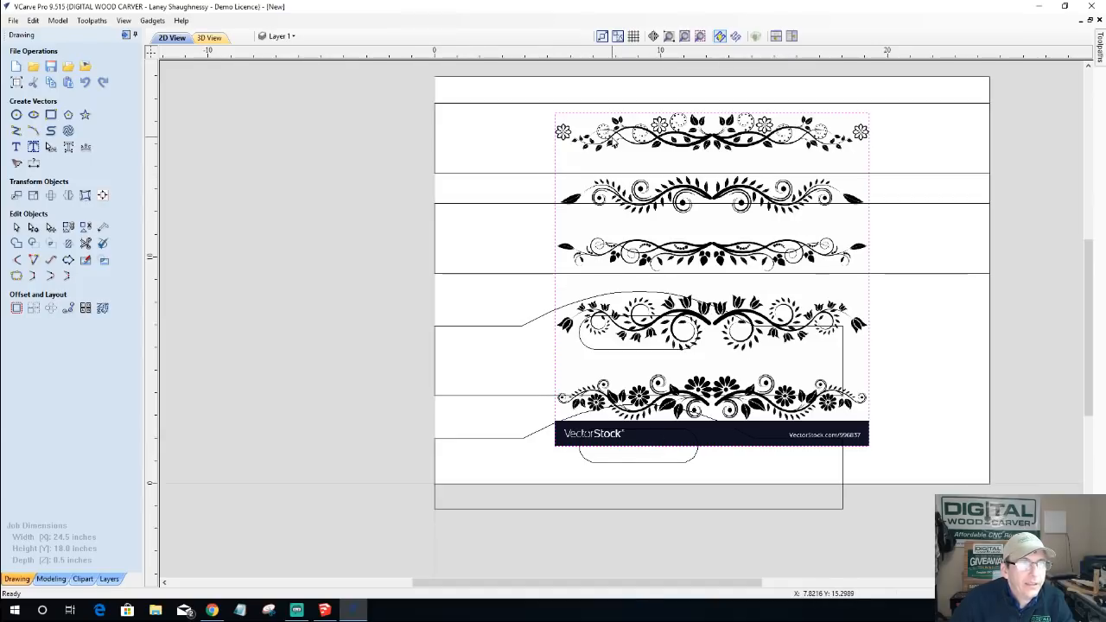
click(610, 138)
key(Delete)
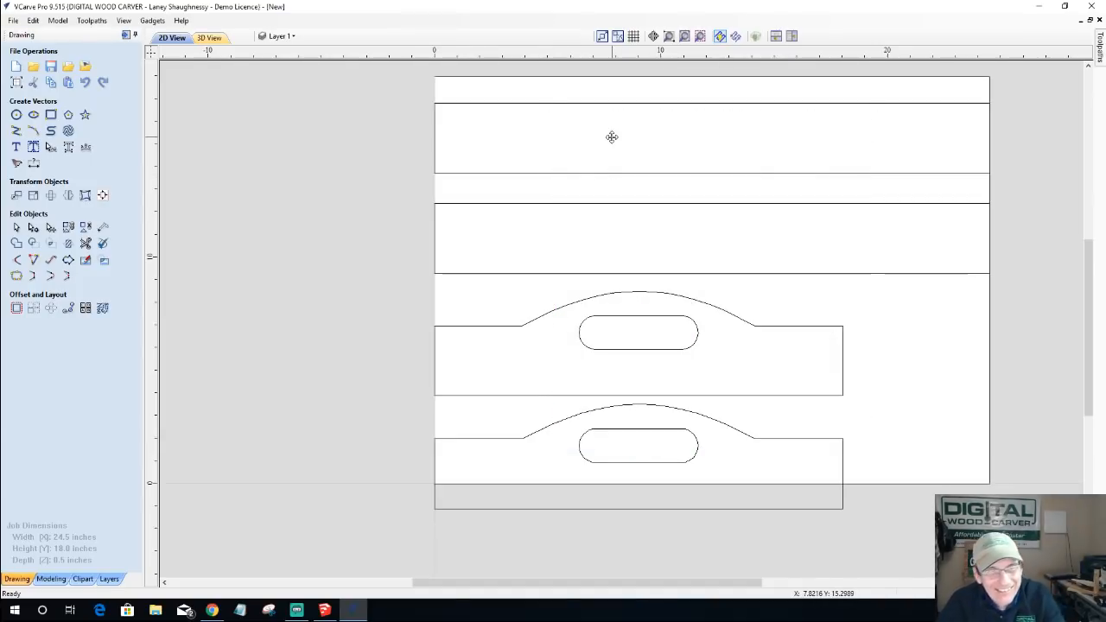
- Try out the ornamental border image whose file name starts with 500_F_120681343 and remove it from the layout
click(84, 65)
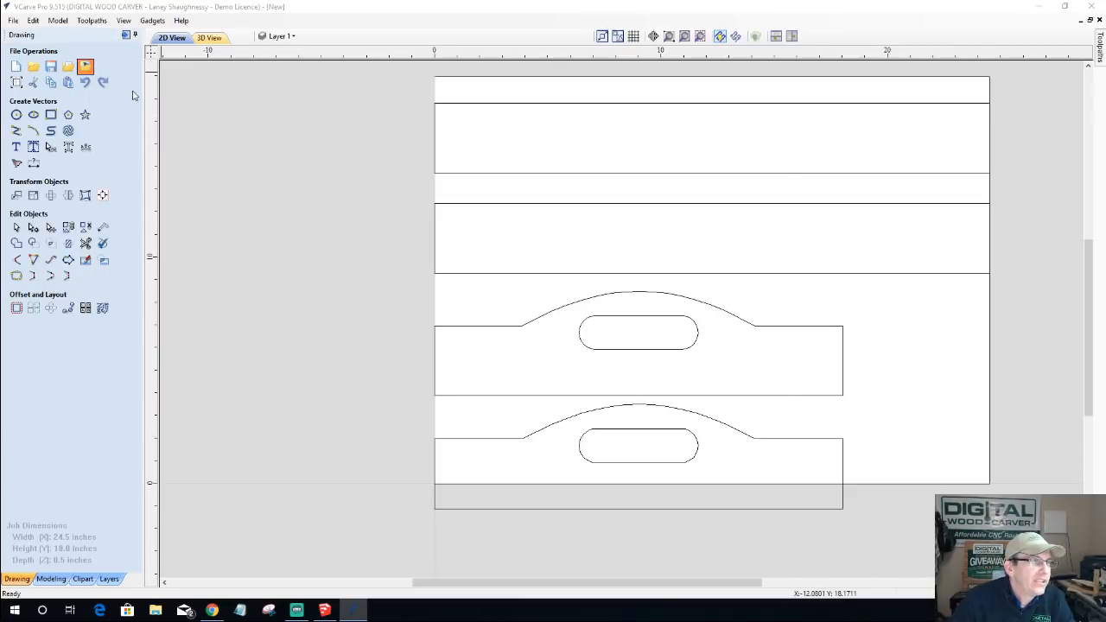
click(736, 255)
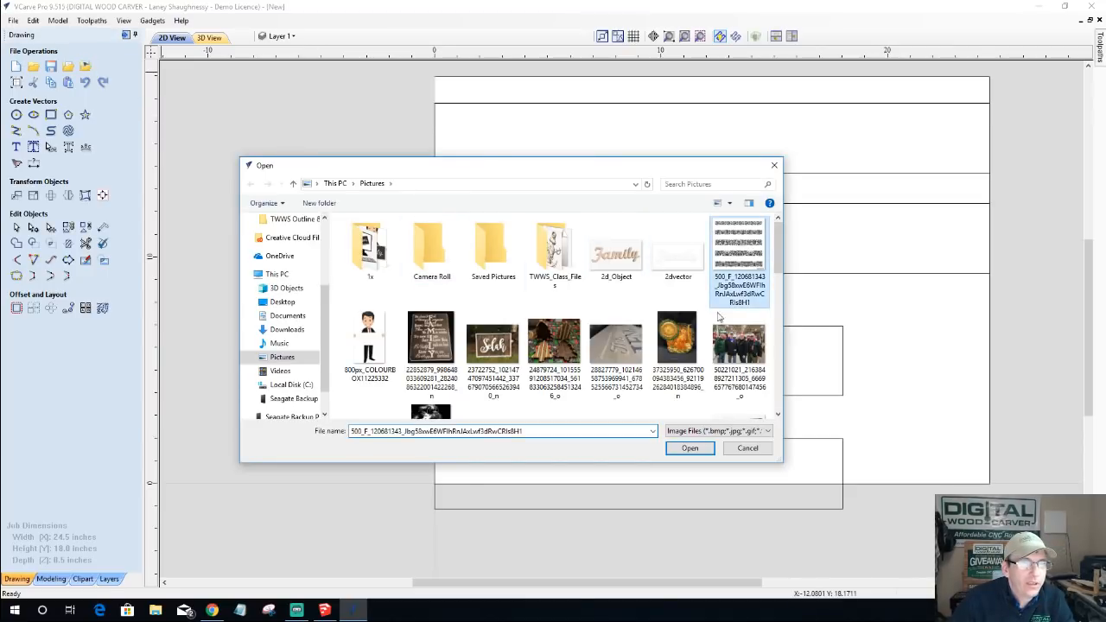
click(689, 447)
scroll(725, 307, up, 5)
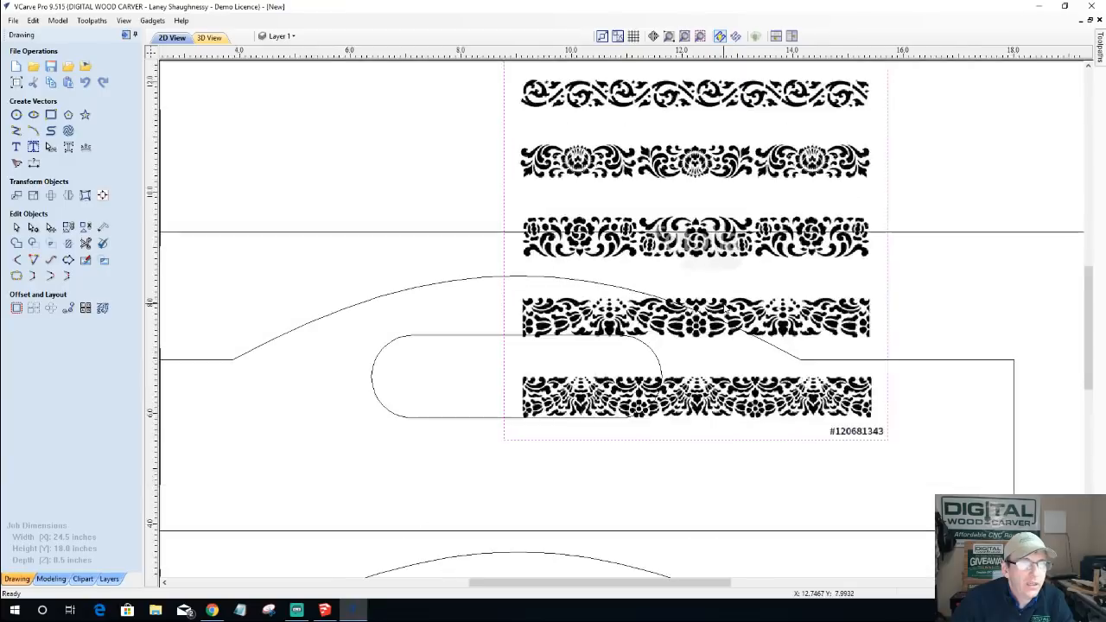
scroll(724, 304, down, 4)
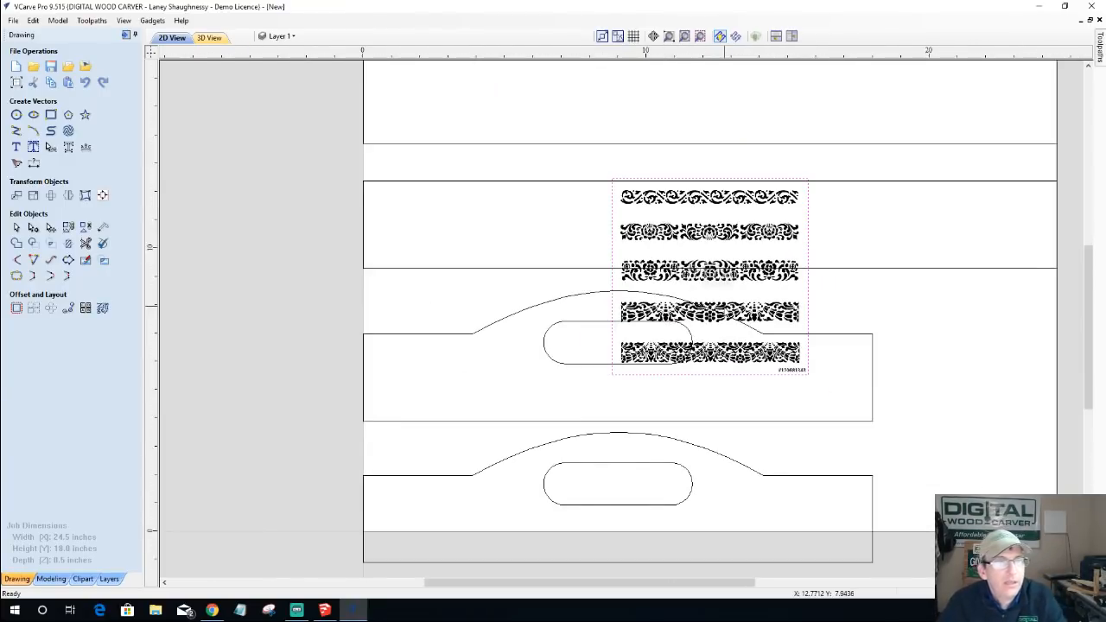
click(726, 202)
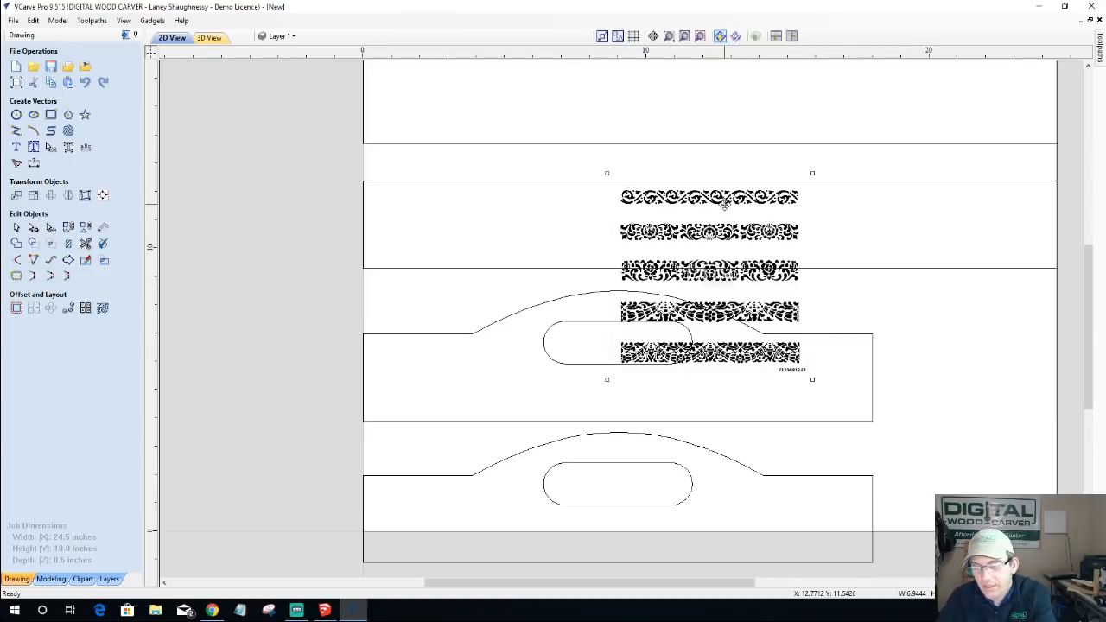
key(Delete)
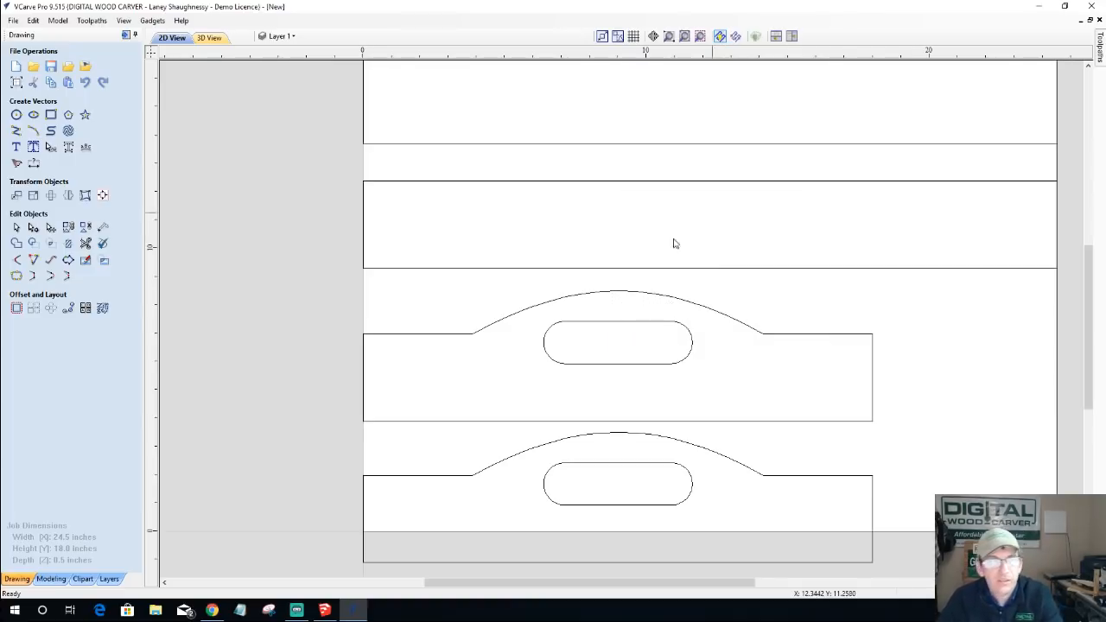
- Import the image floral-borders-and-ornaments-vector-996837 from the Pictures folder into the panel layout
click(87, 65)
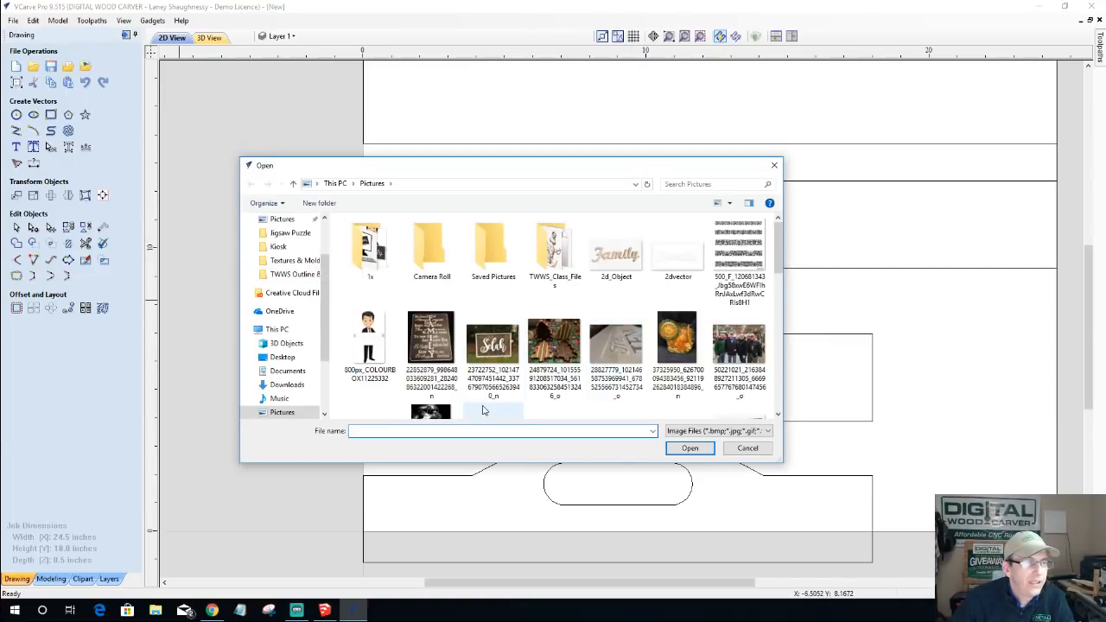
scroll(484, 410, down, 5)
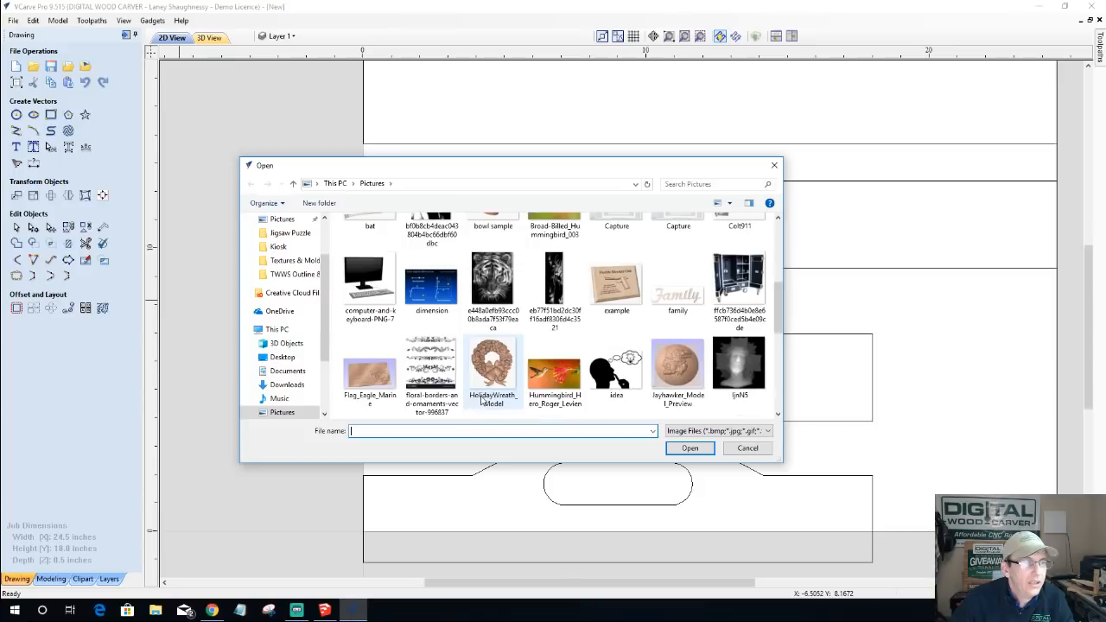
click(426, 361)
click(690, 447)
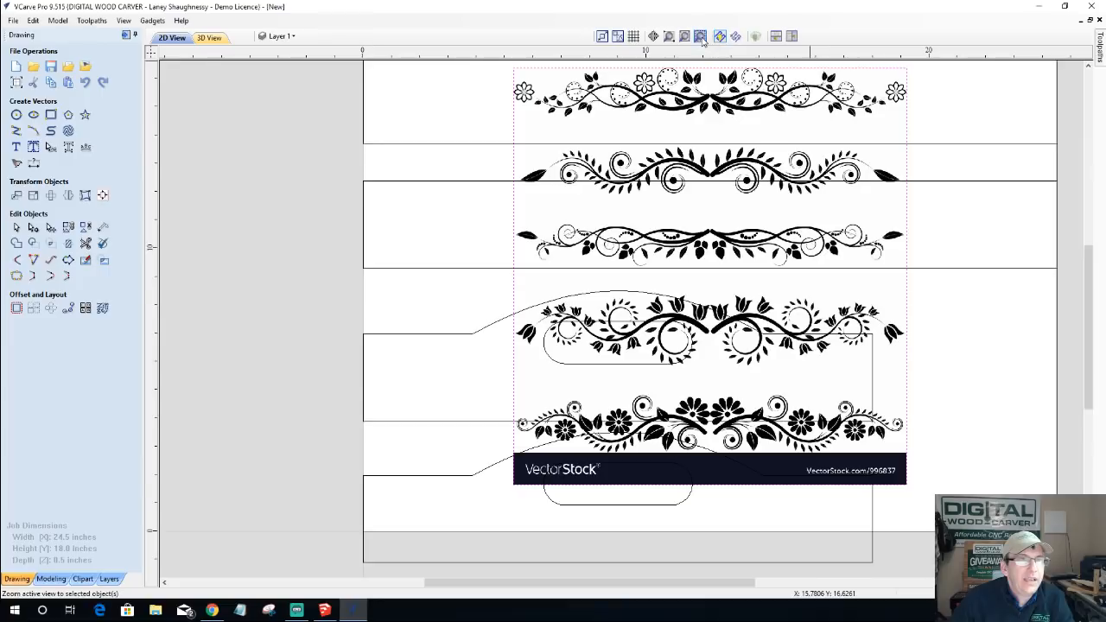
click(701, 37)
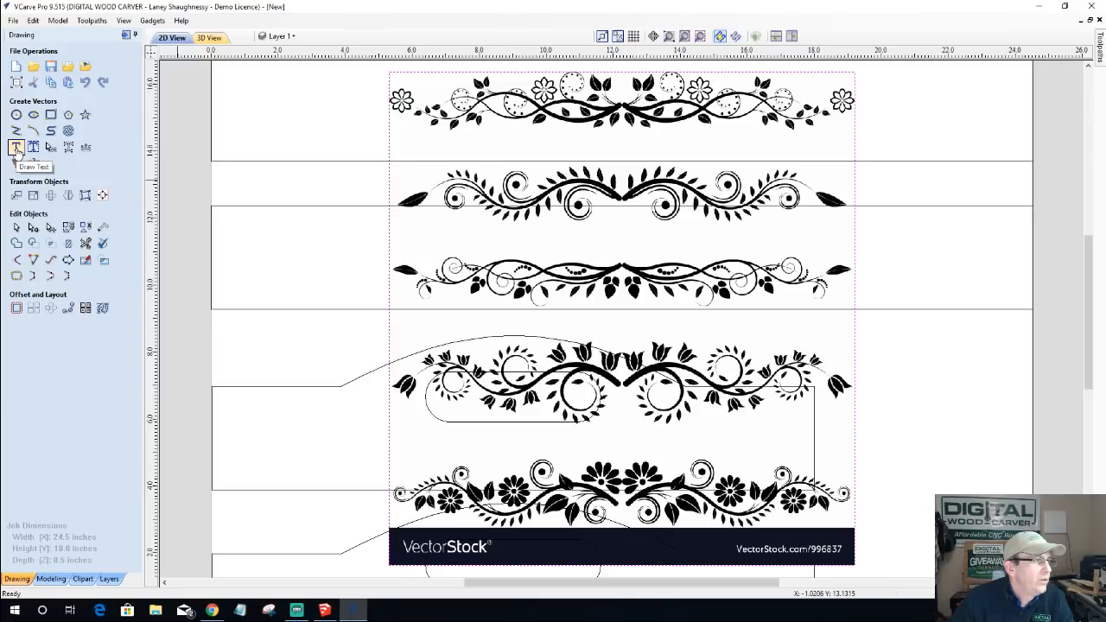
- Start a bitmap trace of the floral border image with bitmap fading at 0% and color tracing
click(17, 163)
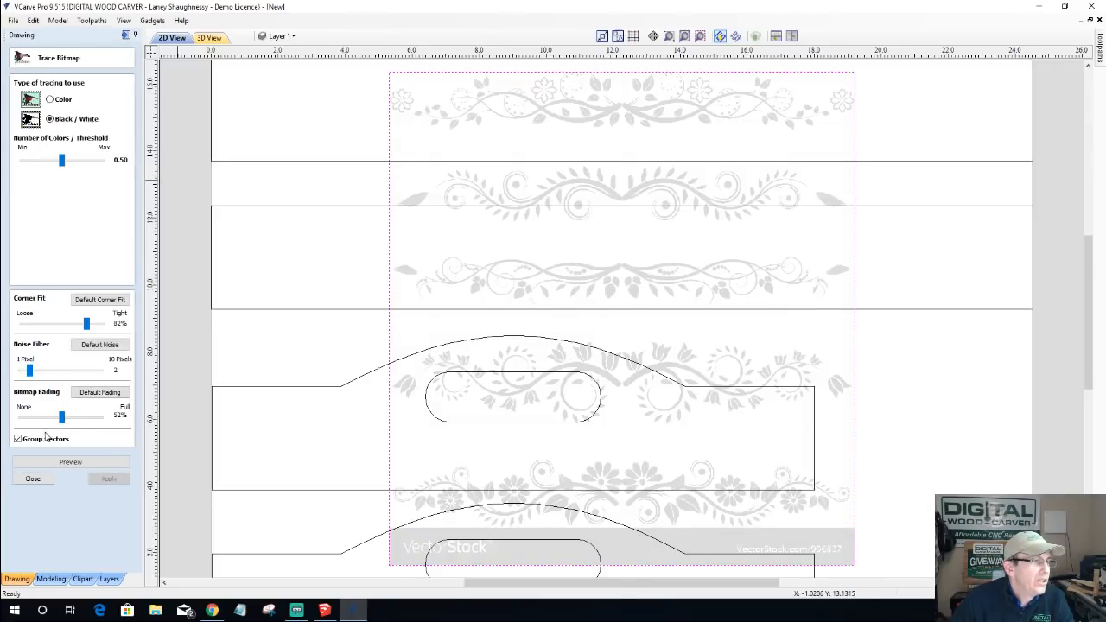
drag(61, 416, 21, 416)
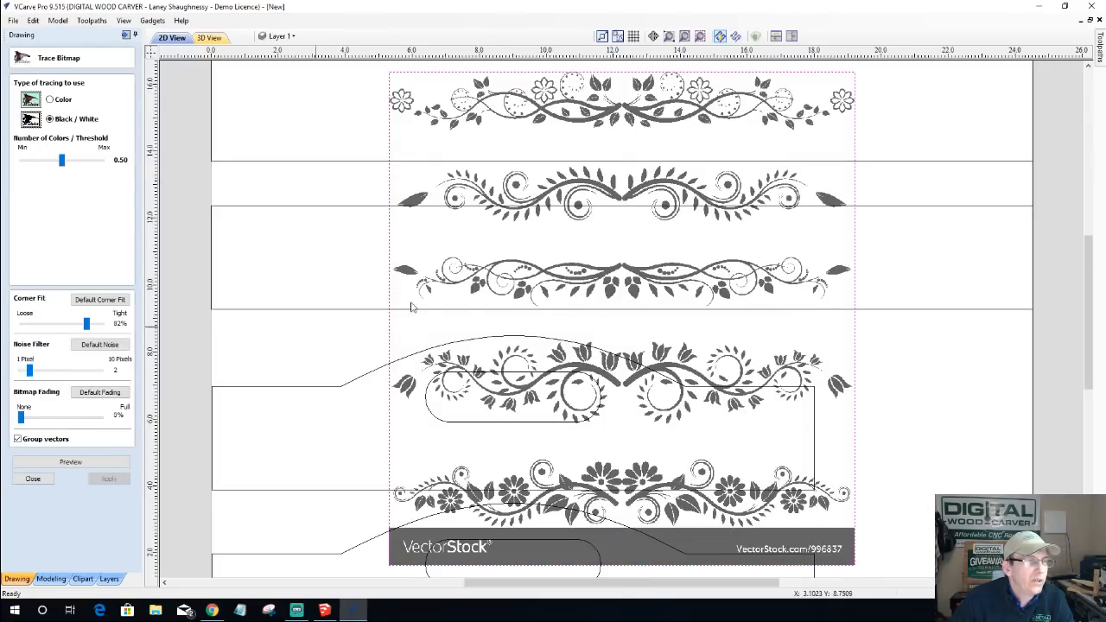
scroll(352, 318, up, 3)
click(51, 99)
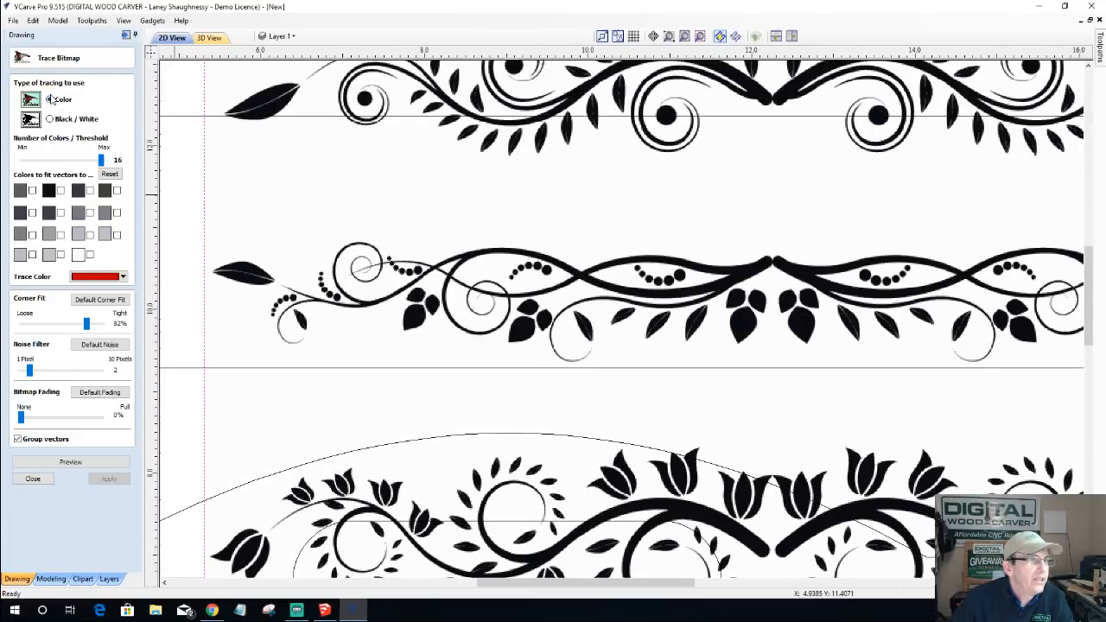
- Include black and all the grey shades in the first three palette rows in the colors to fit vectors to
click(32, 190)
click(60, 191)
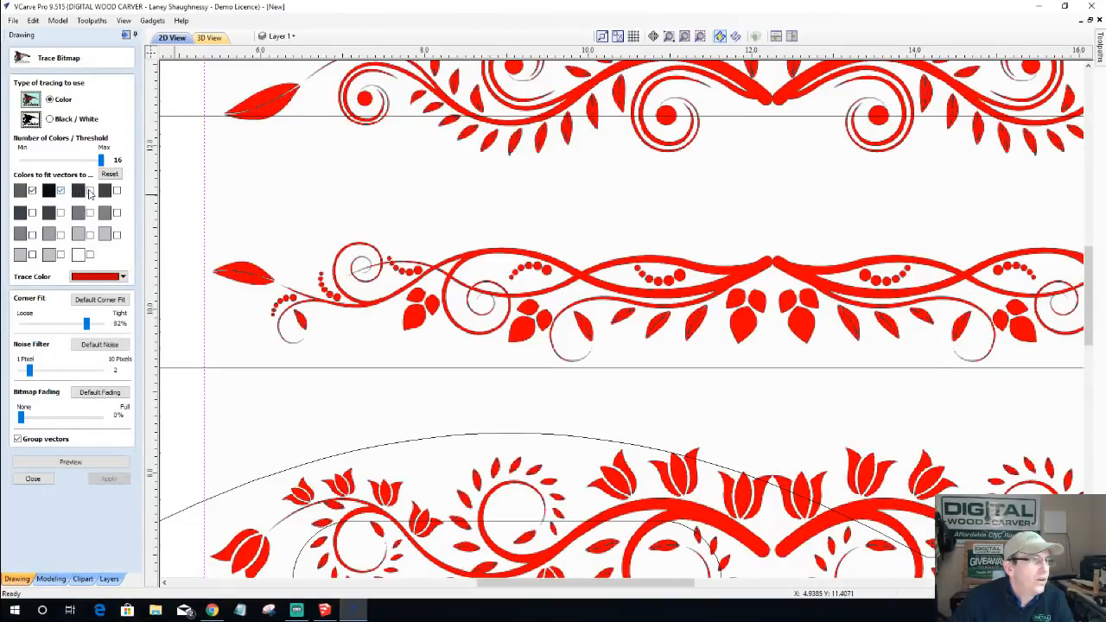
click(90, 191)
click(117, 191)
click(117, 213)
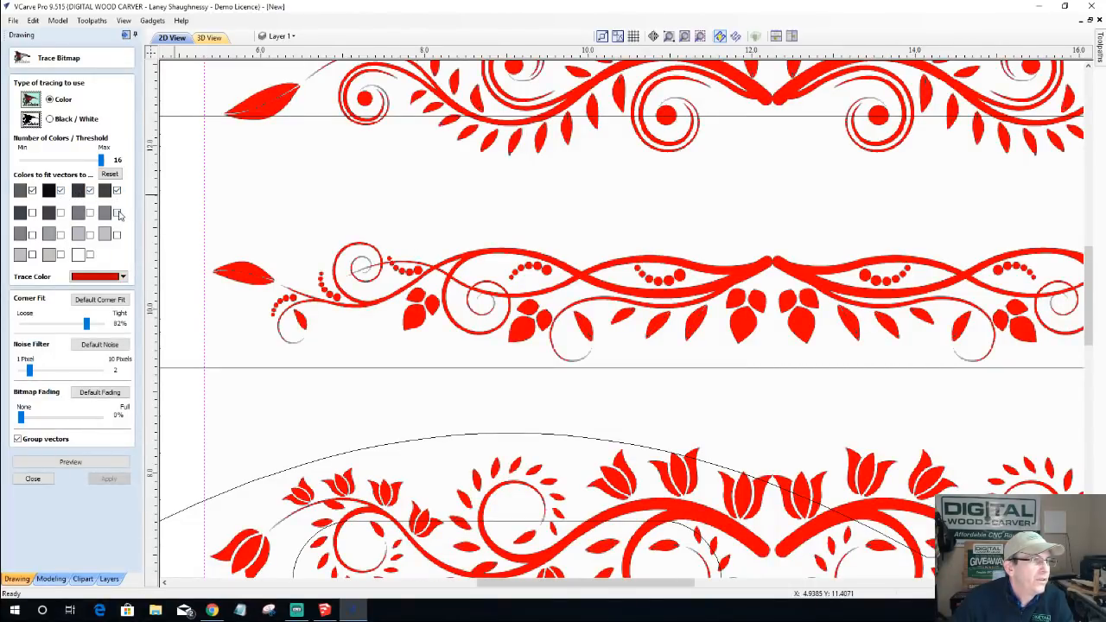
click(60, 212)
click(32, 213)
click(32, 234)
click(60, 234)
click(90, 234)
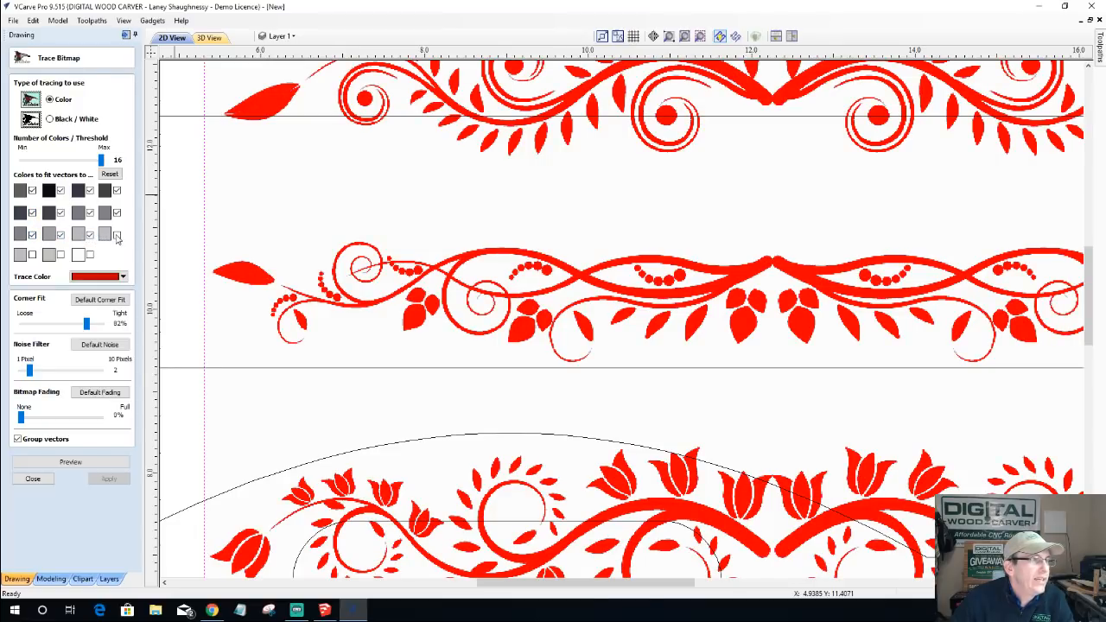
click(117, 235)
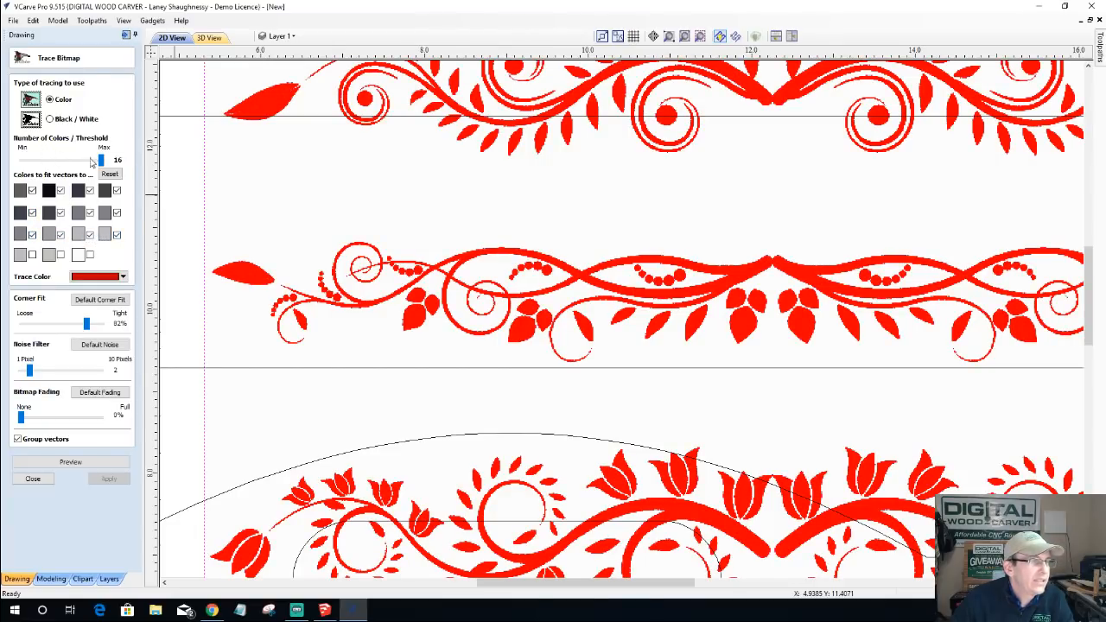
- Add the two remaining light grey shades to the traced colors, leaving white out
scroll(497, 136, up, 4)
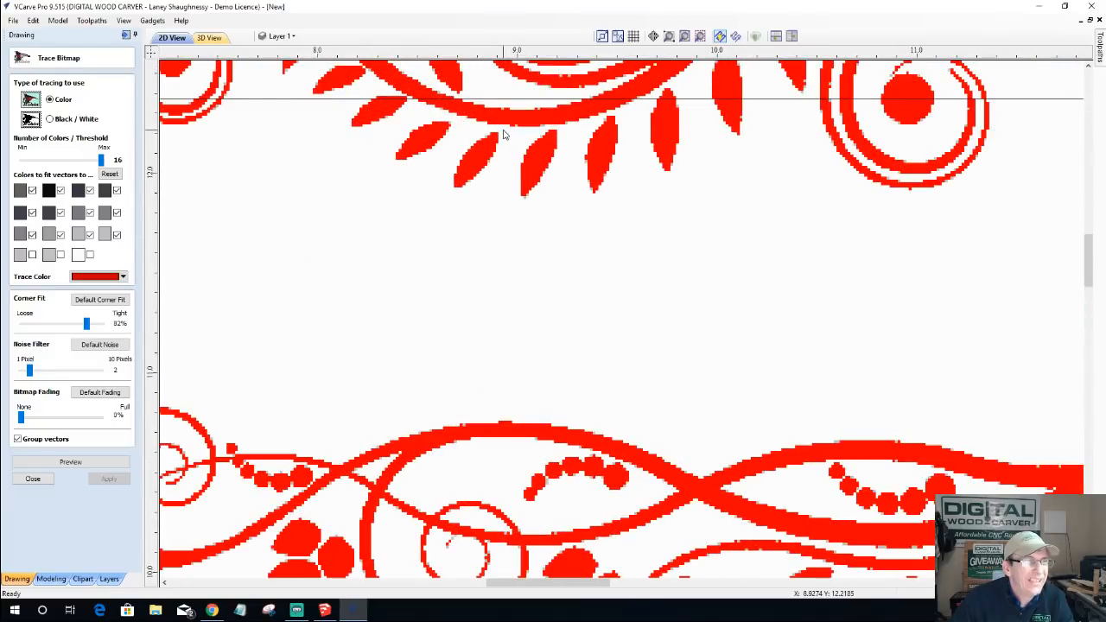
scroll(505, 136, up, 1)
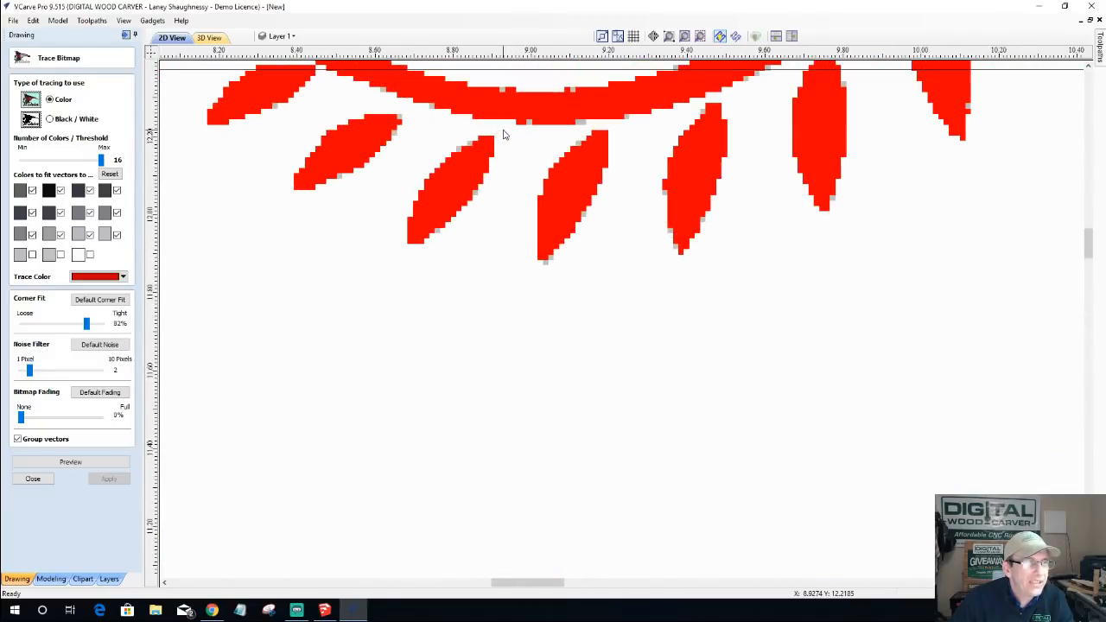
click(32, 254)
click(60, 254)
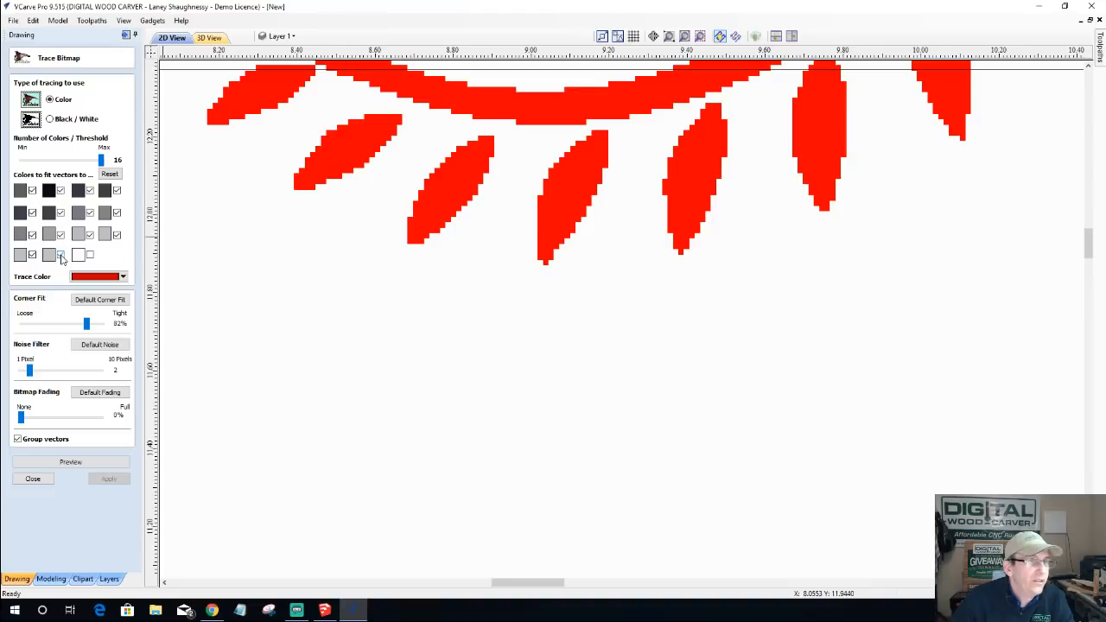
scroll(469, 290, down, 8)
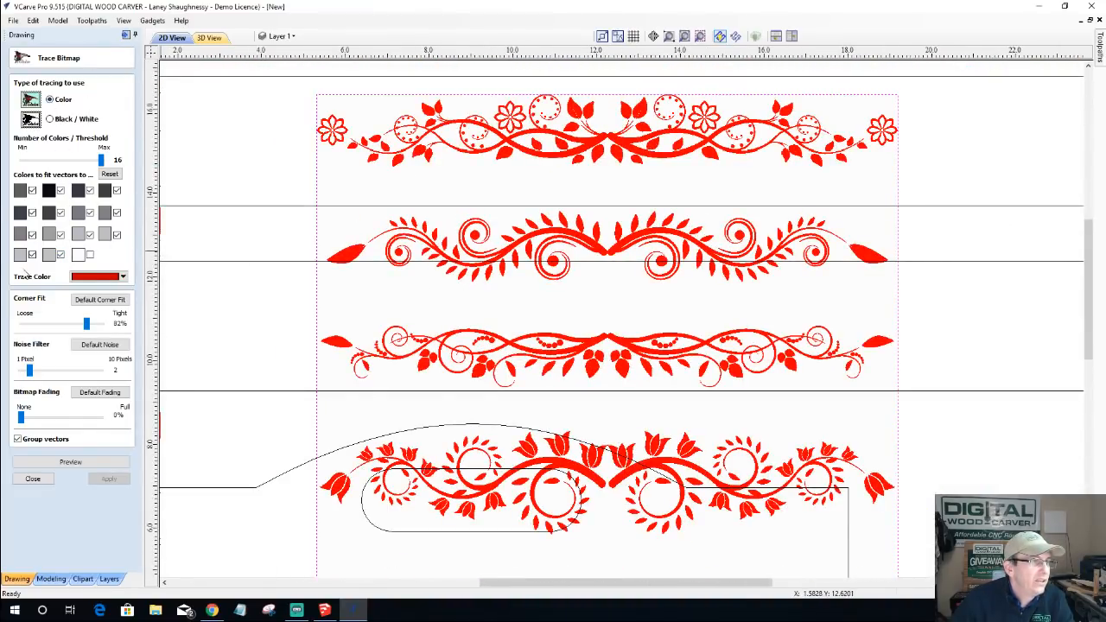
click(91, 261)
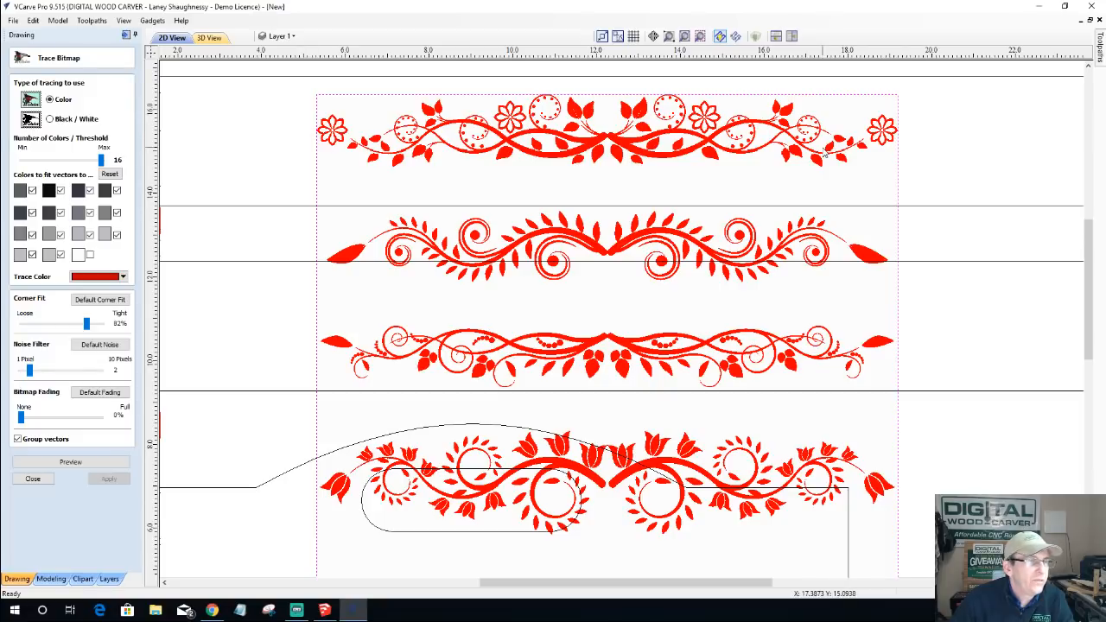
- Preview the traced vectors of the floral borders and inspect their outlines up close
click(93, 462)
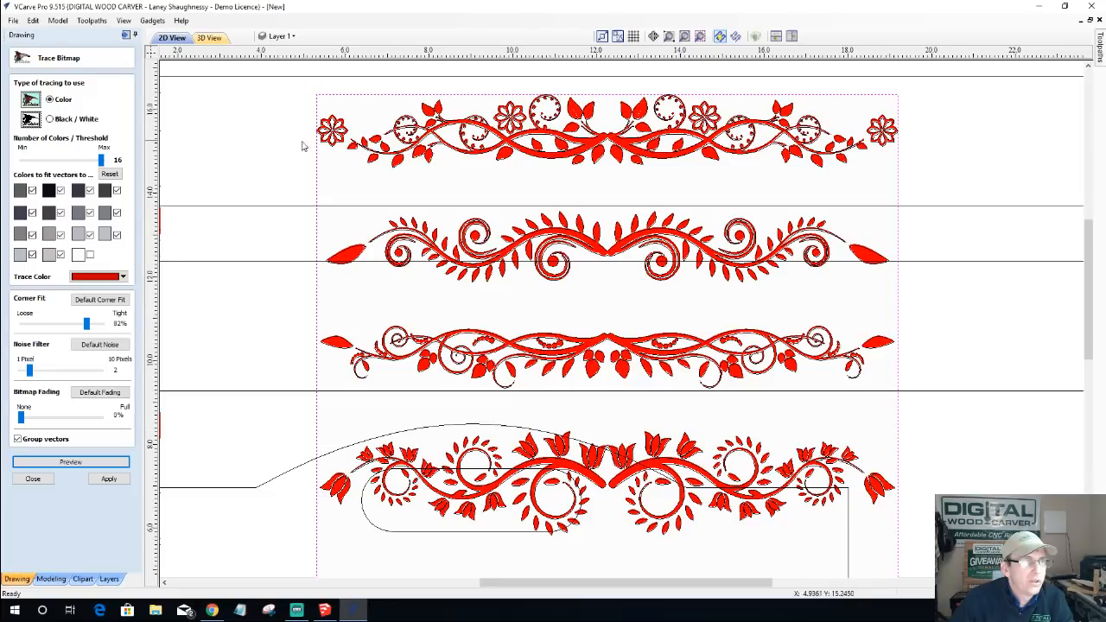
scroll(354, 135, up, 3)
scroll(354, 134, down, 2)
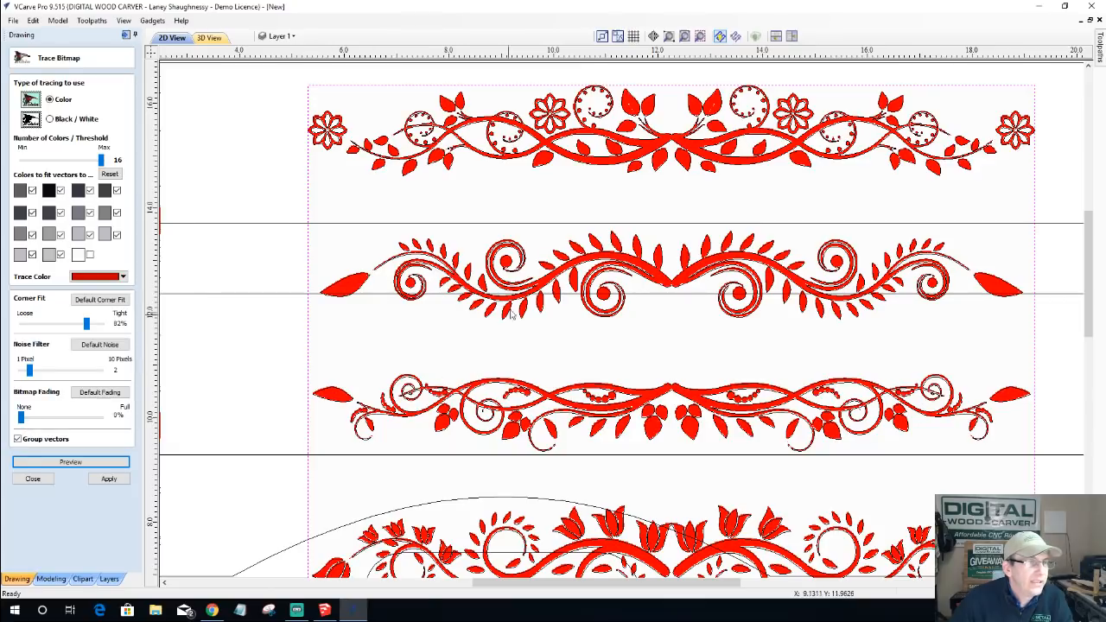
scroll(494, 282, up, 2)
scroll(495, 286, down, 2)
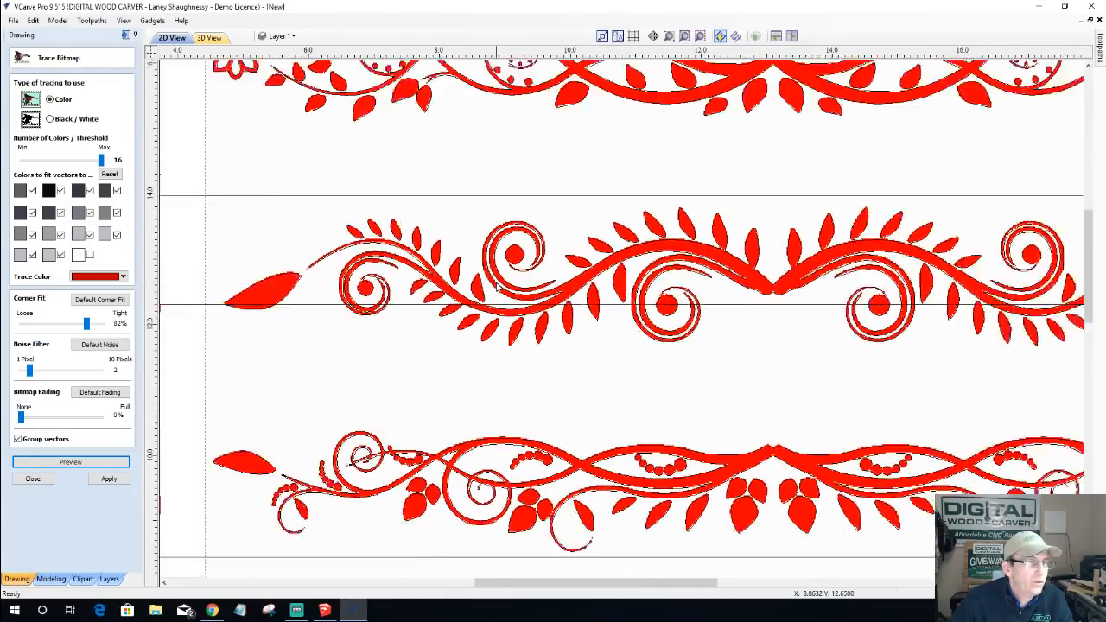
- Raise the trace's noise filter to 7 pixels and preview the floral outlines up close
drag(31, 371, 64, 375)
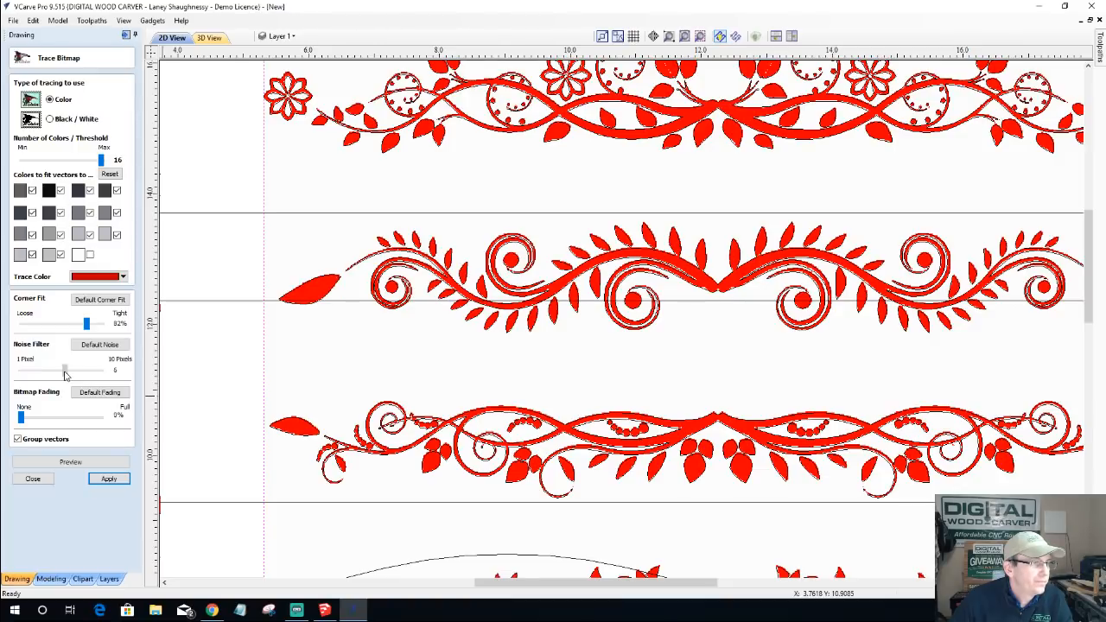
click(77, 462)
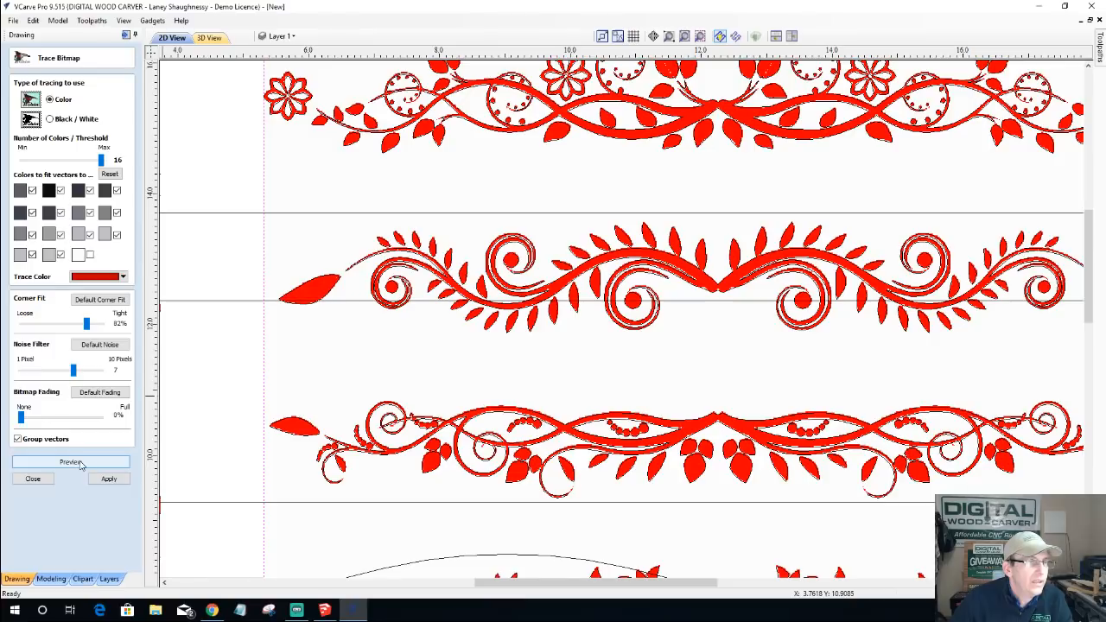
scroll(518, 273, up, 2)
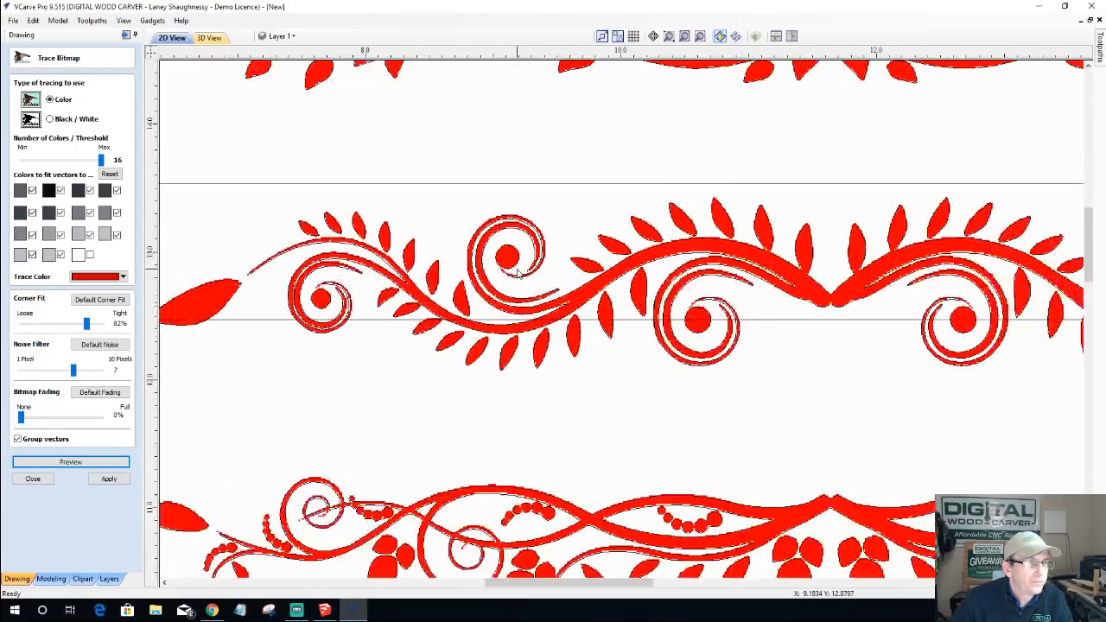
scroll(517, 275, down, 2)
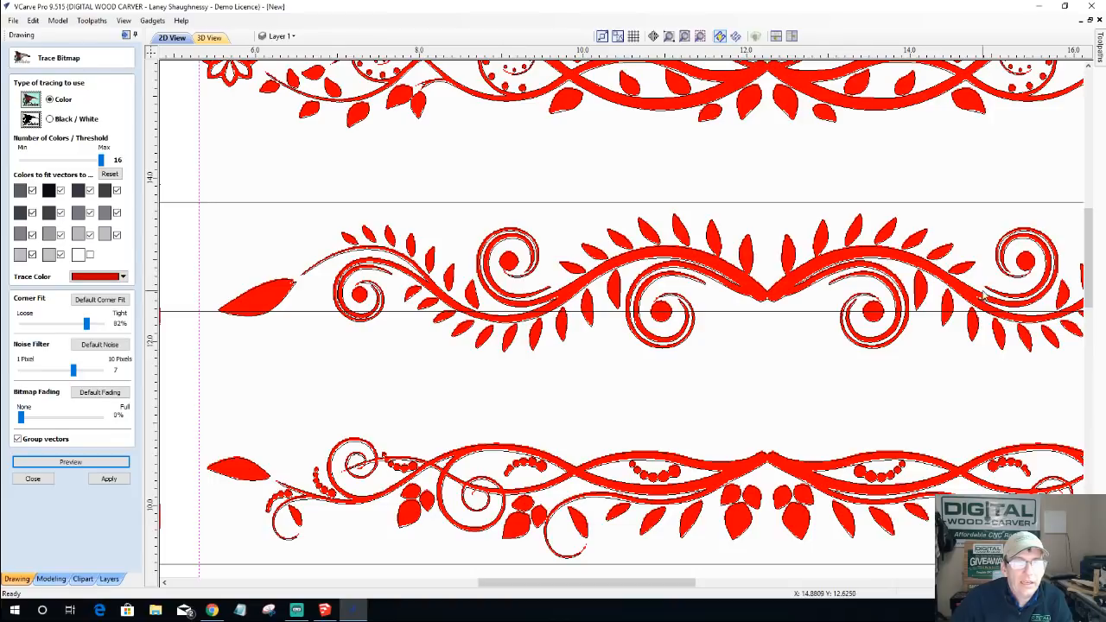
- Preview the trace with the noise filter at 2 pixels and at 1 pixel, comparing the scroll and leaf outlines
drag(75, 374, 34, 378)
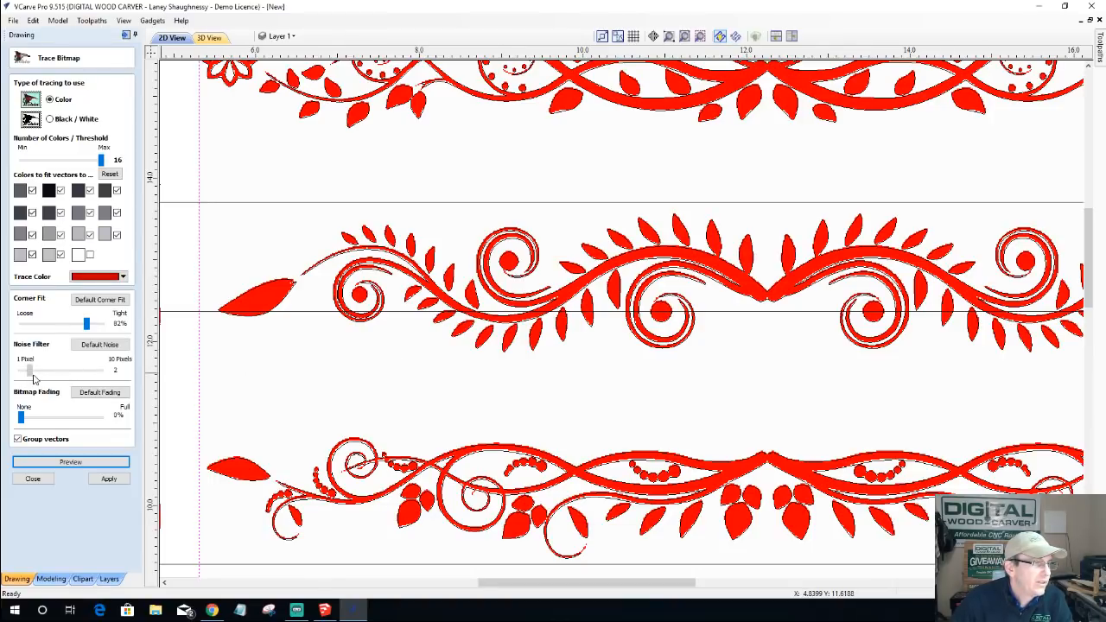
click(73, 461)
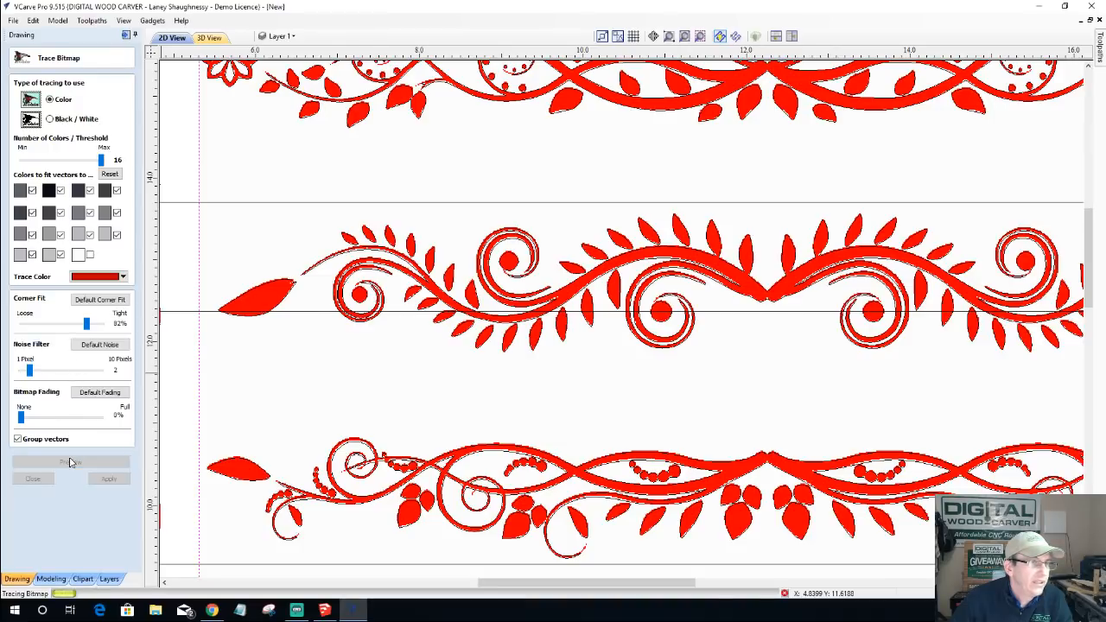
scroll(517, 273, up, 5)
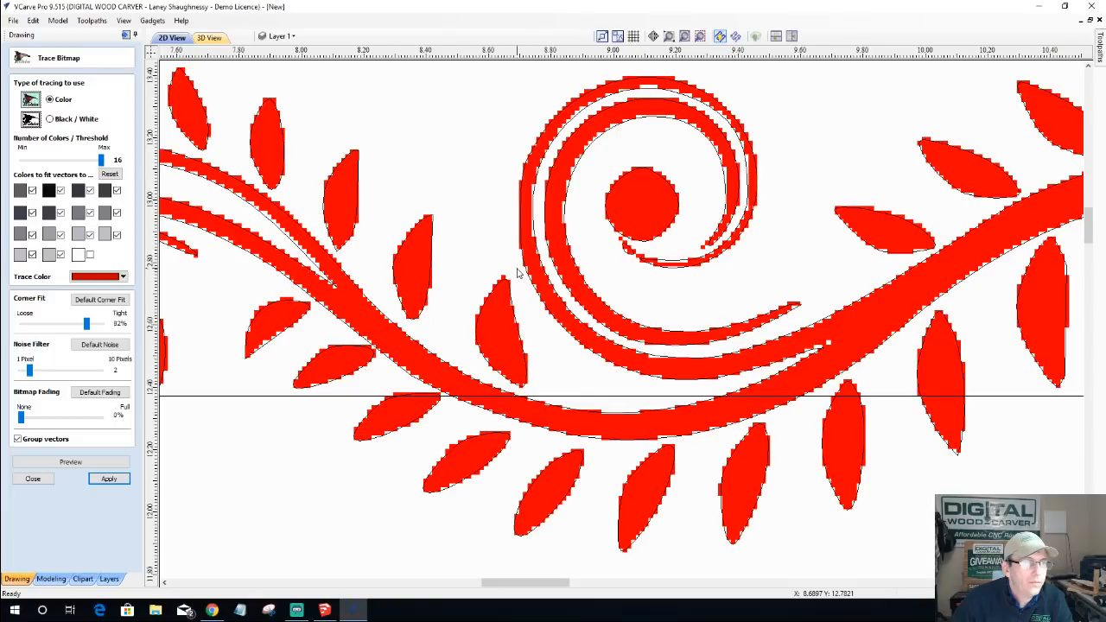
drag(29, 370, 21, 370)
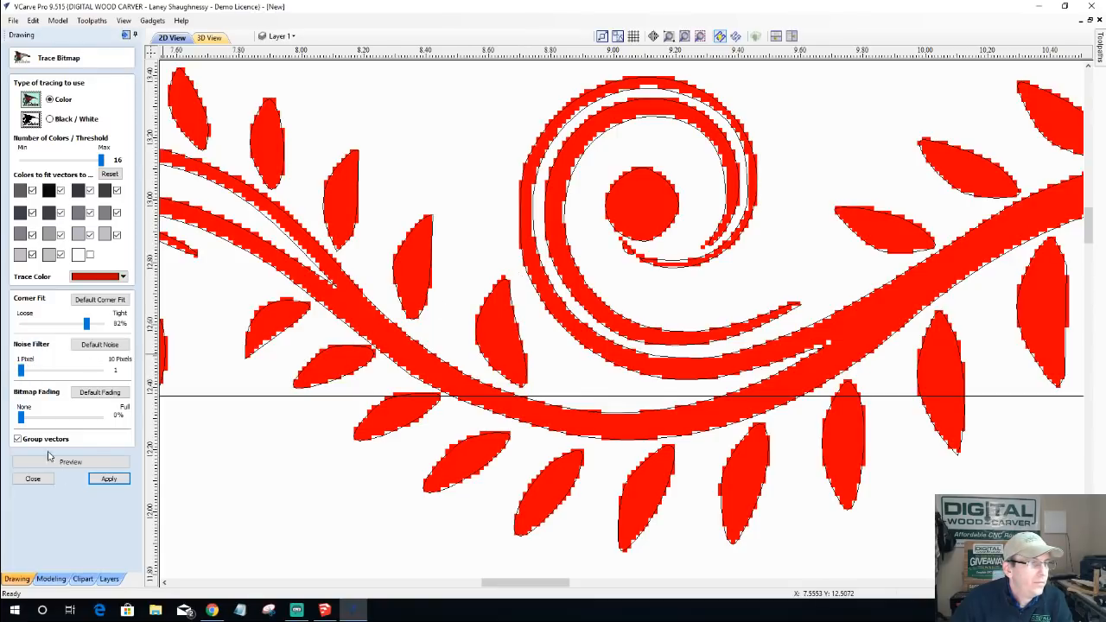
click(97, 463)
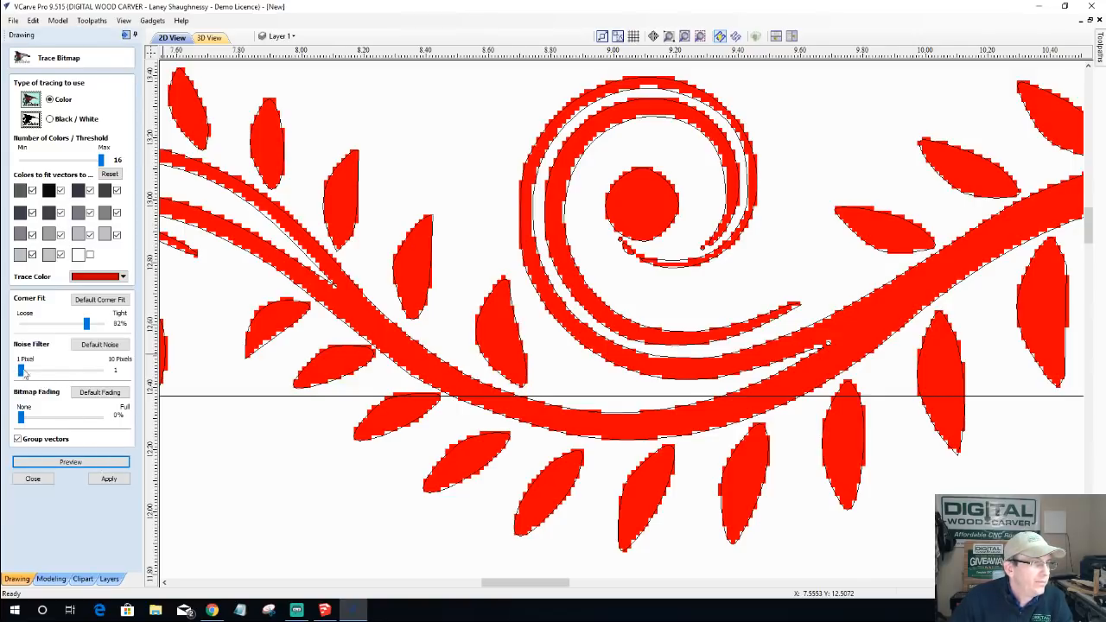
- Set the noise filter to 7 pixels, preview the floral trace, then apply it and finish the bitmap tracing
drag(20, 369, 74, 370)
click(78, 463)
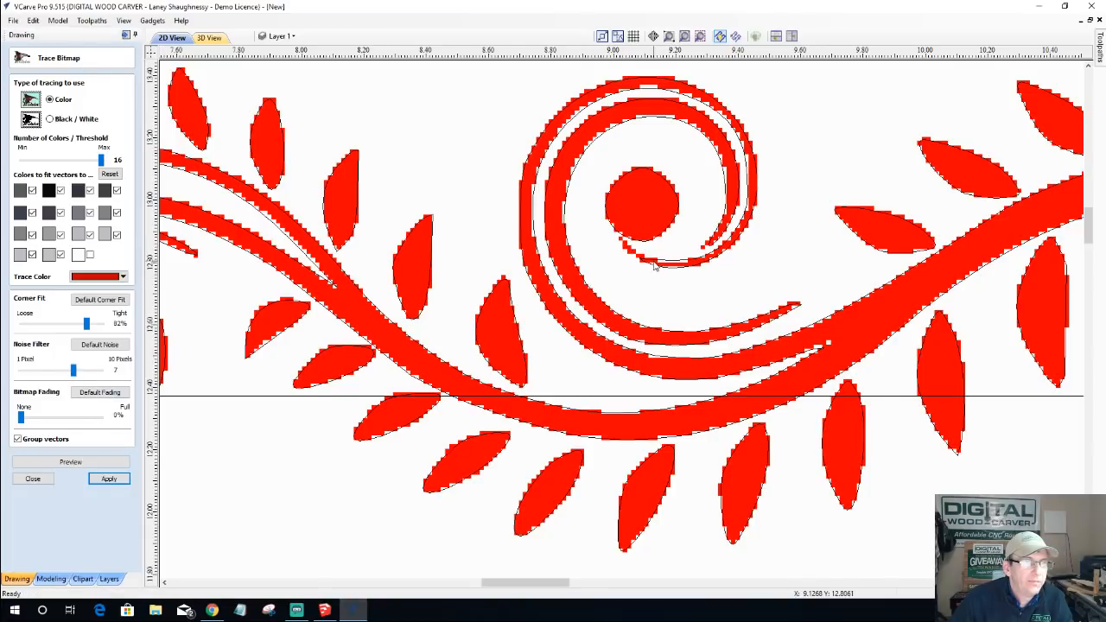
scroll(668, 251, down, 8)
scroll(599, 273, down, 3)
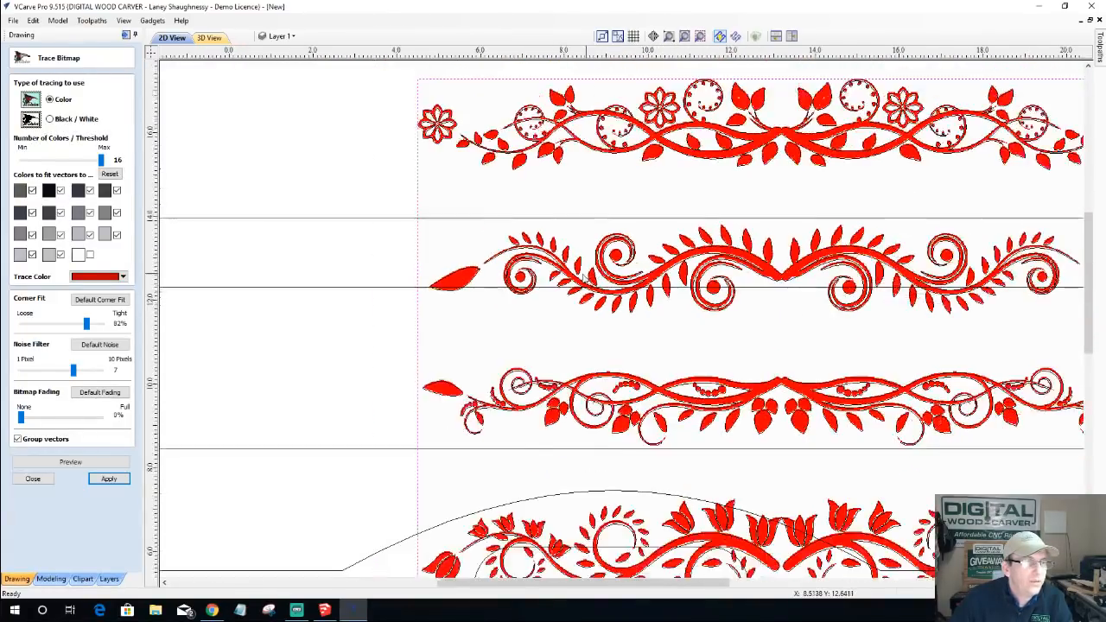
scroll(475, 338, down, 1)
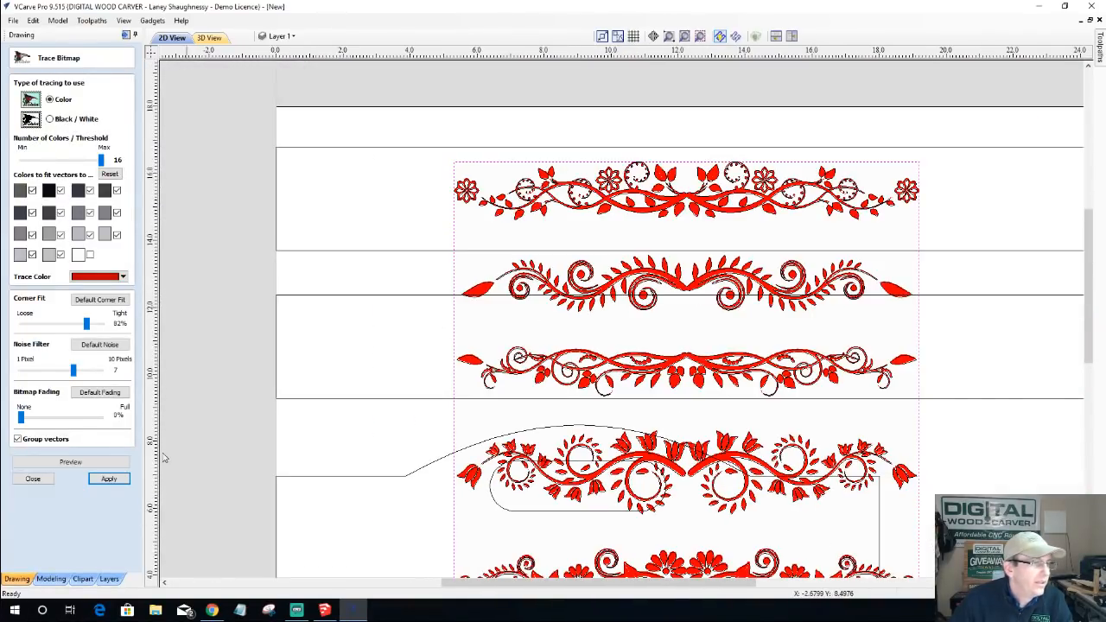
click(105, 479)
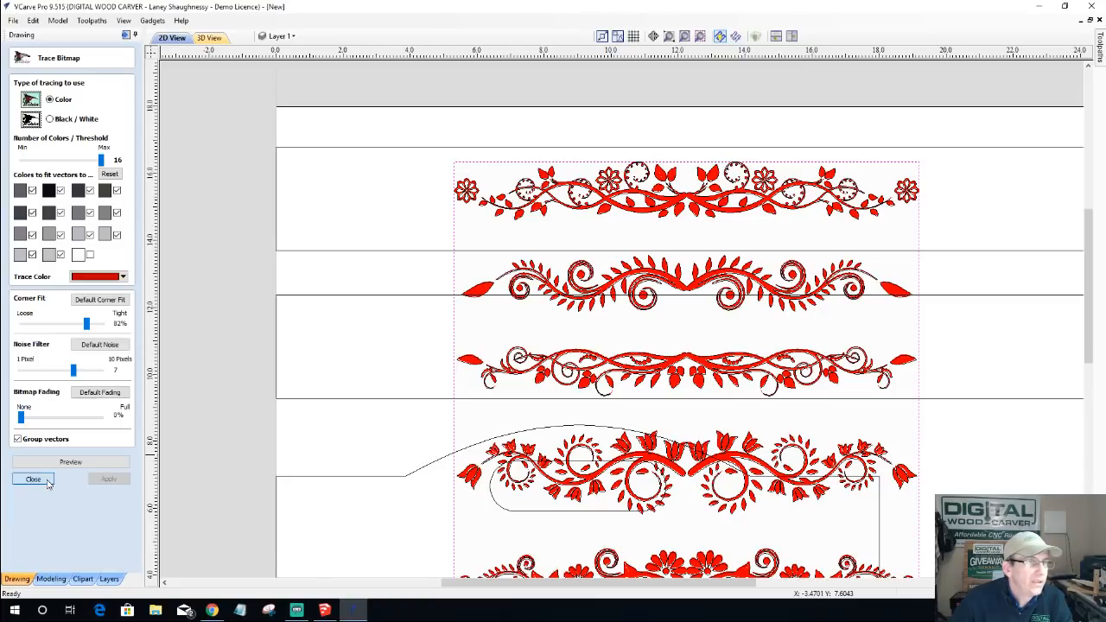
click(33, 479)
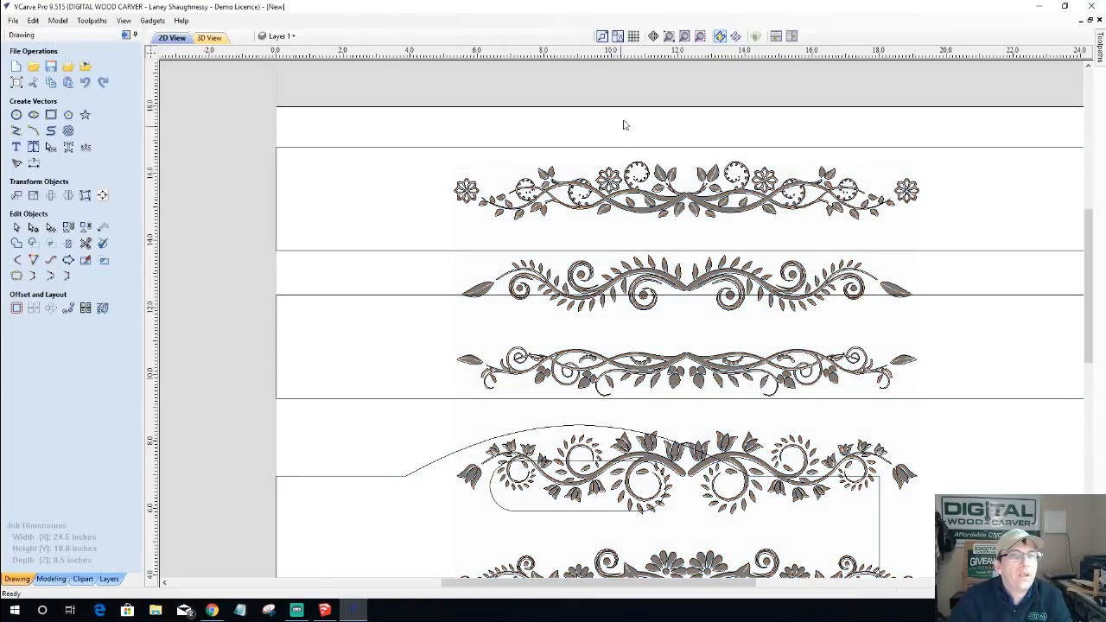
- Hide the Bitmap Layer so only the vectors are displayed
click(283, 36)
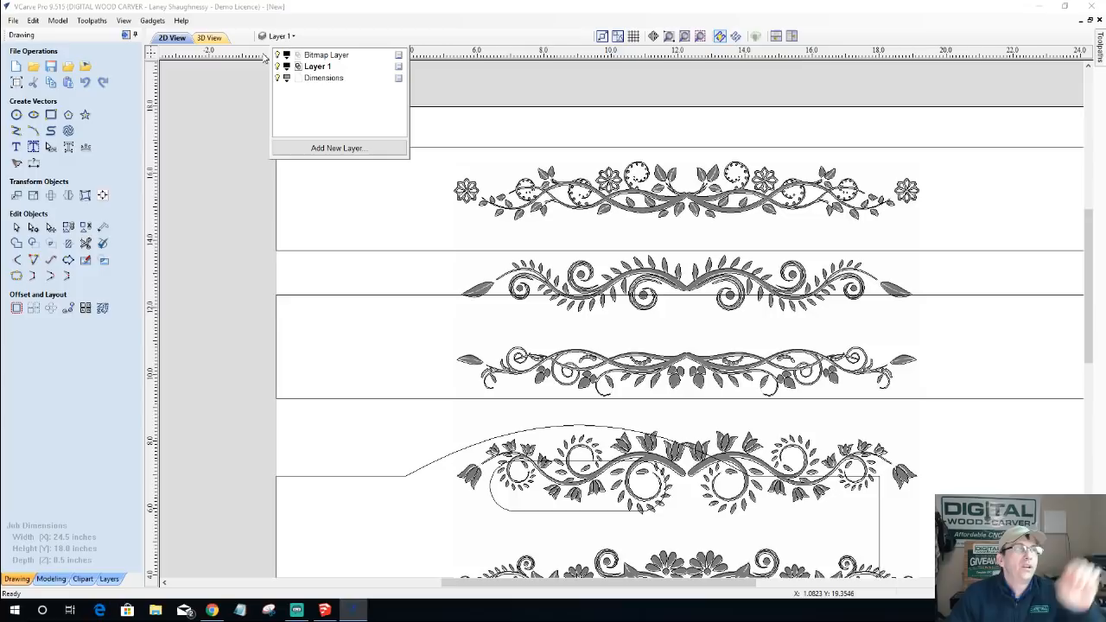
click(278, 55)
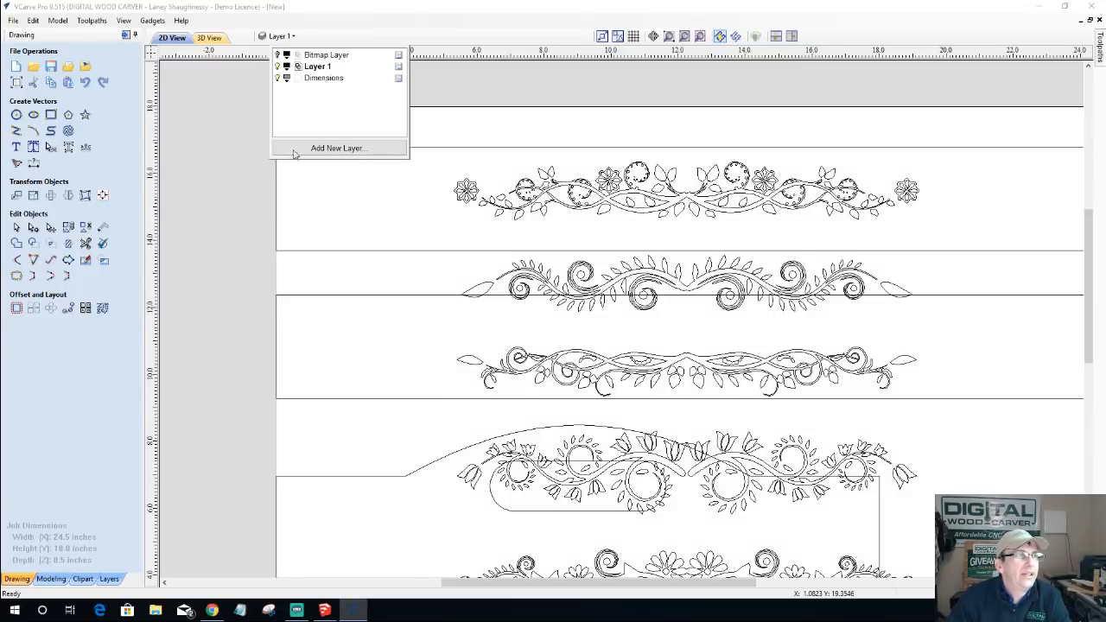
click(234, 199)
- Ungroup the traced vectors and delete every floral border except the tulip one, together with the VectorStock caption
click(554, 202)
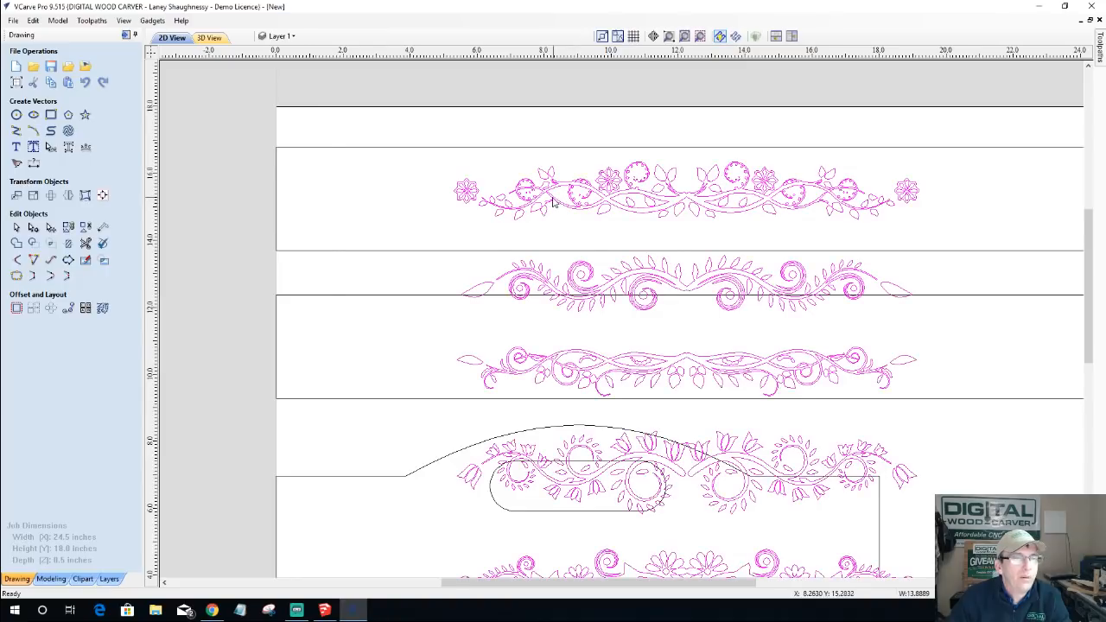
scroll(599, 301, down, 2)
scroll(680, 505, up, 4)
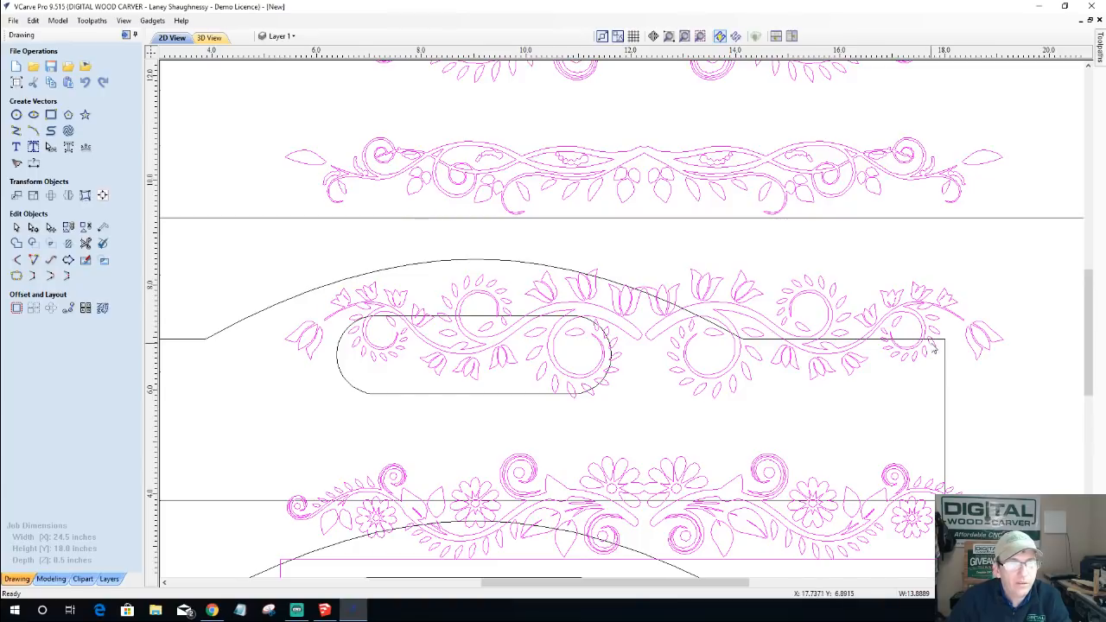
scroll(932, 345, down, 3)
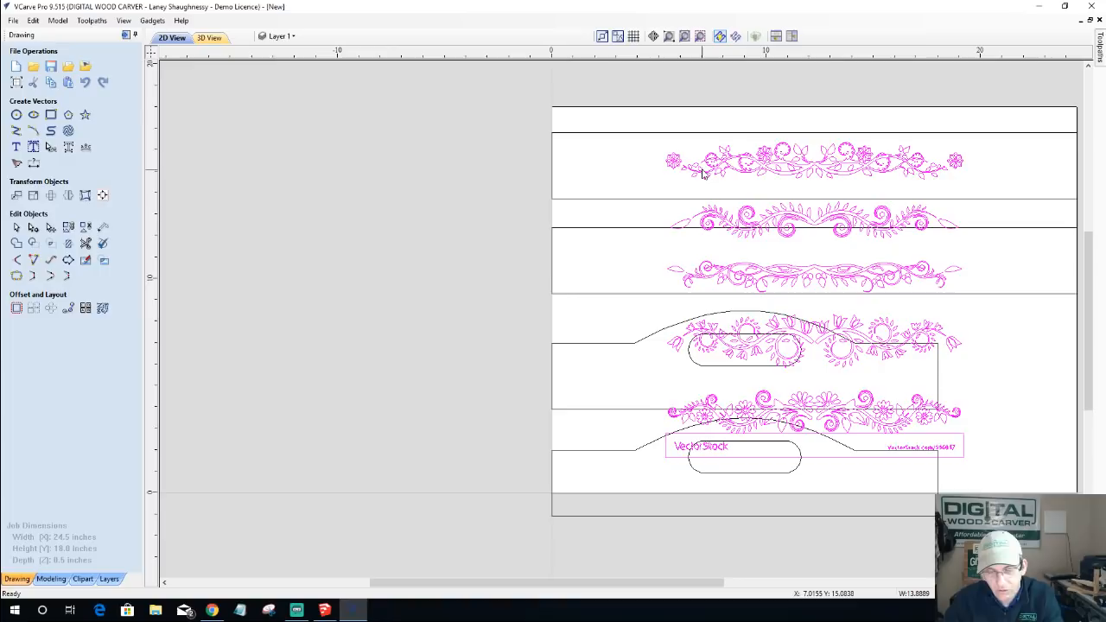
click(702, 174)
drag(603, 110, 1010, 312)
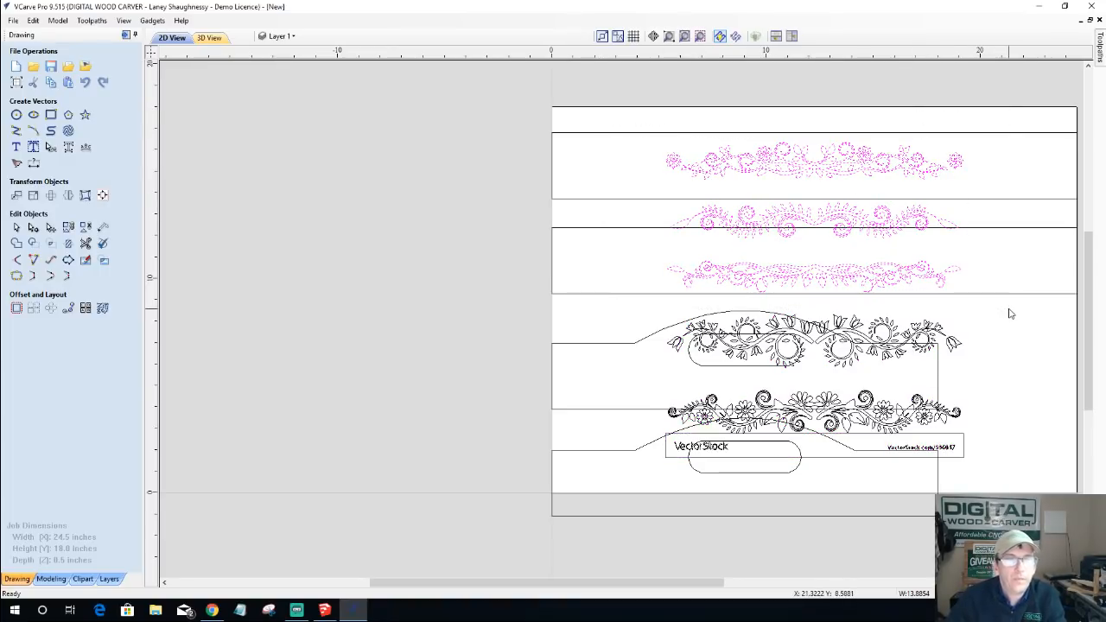
key(Delete)
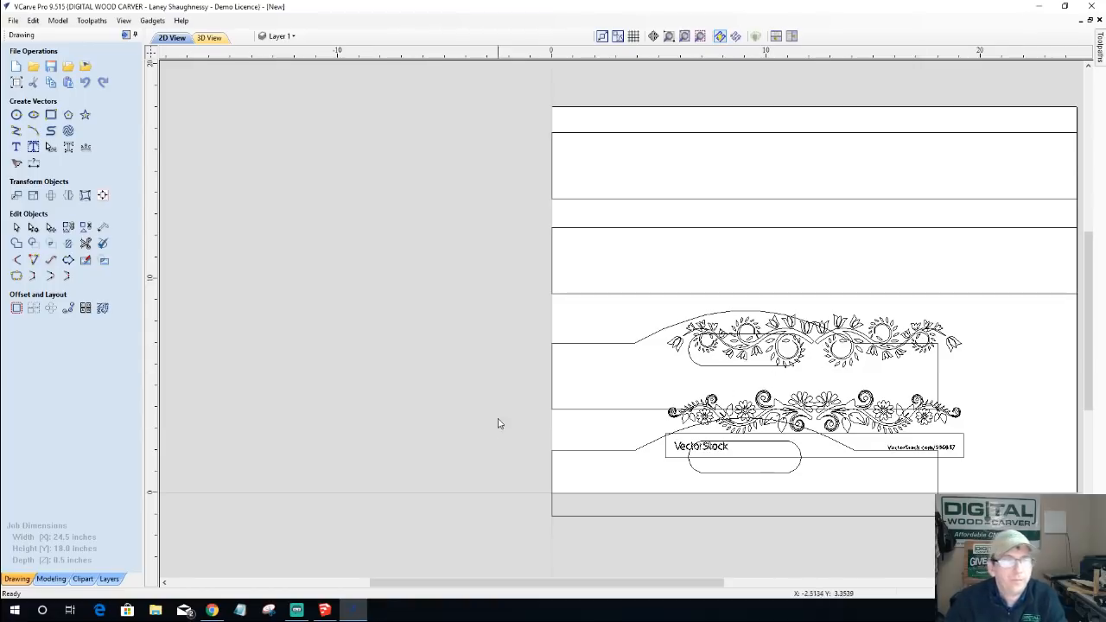
drag(570, 381, 1048, 468)
key(Delete)
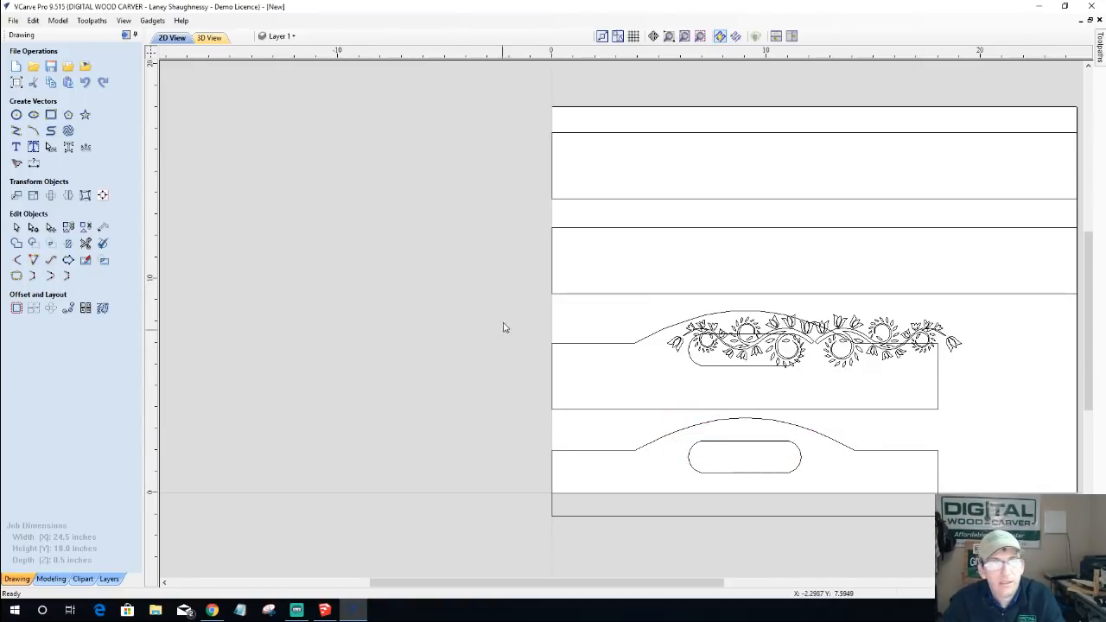
- Try to group the remaining tulip border vectors and move them onto the upper end panel
drag(641, 299, 1019, 384)
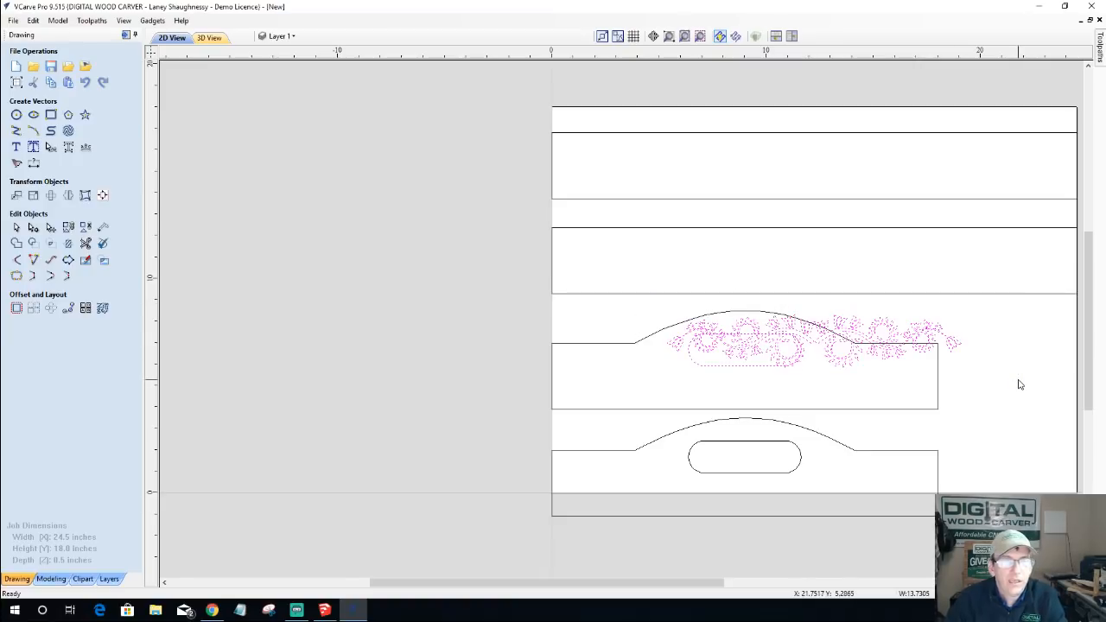
click(1020, 384)
scroll(803, 359, up, 2)
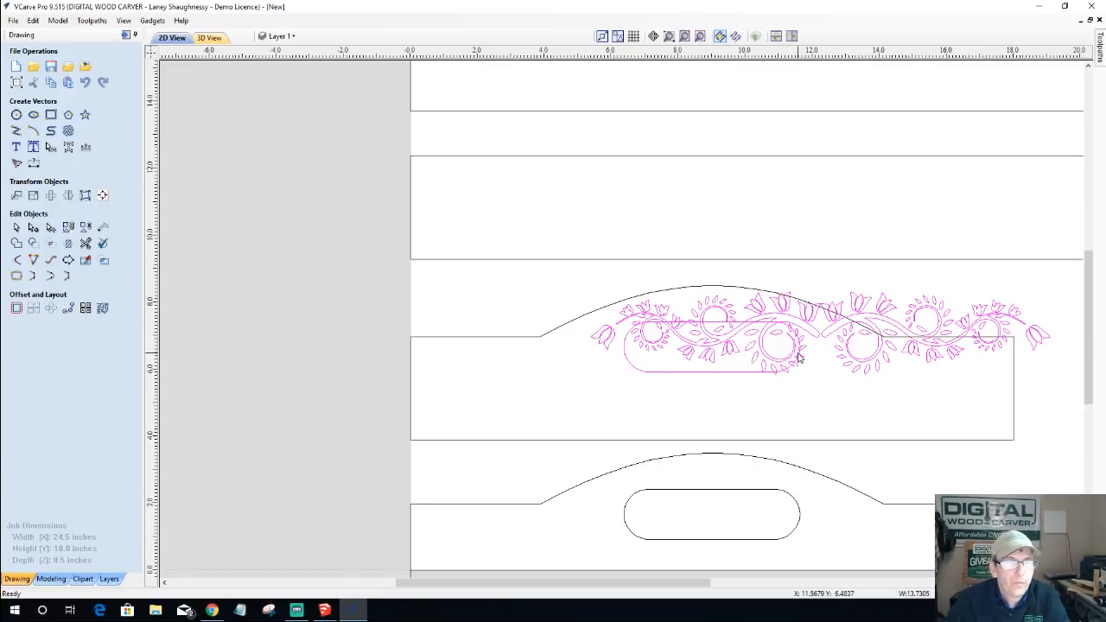
click(805, 315)
drag(750, 335, 696, 377)
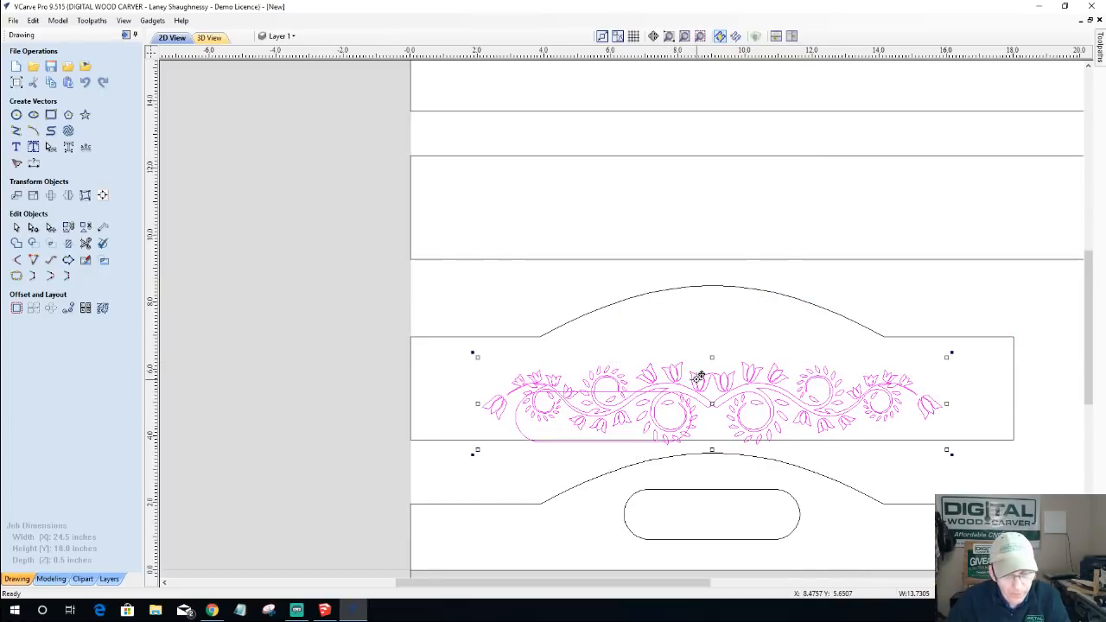
key(ctrl+z)
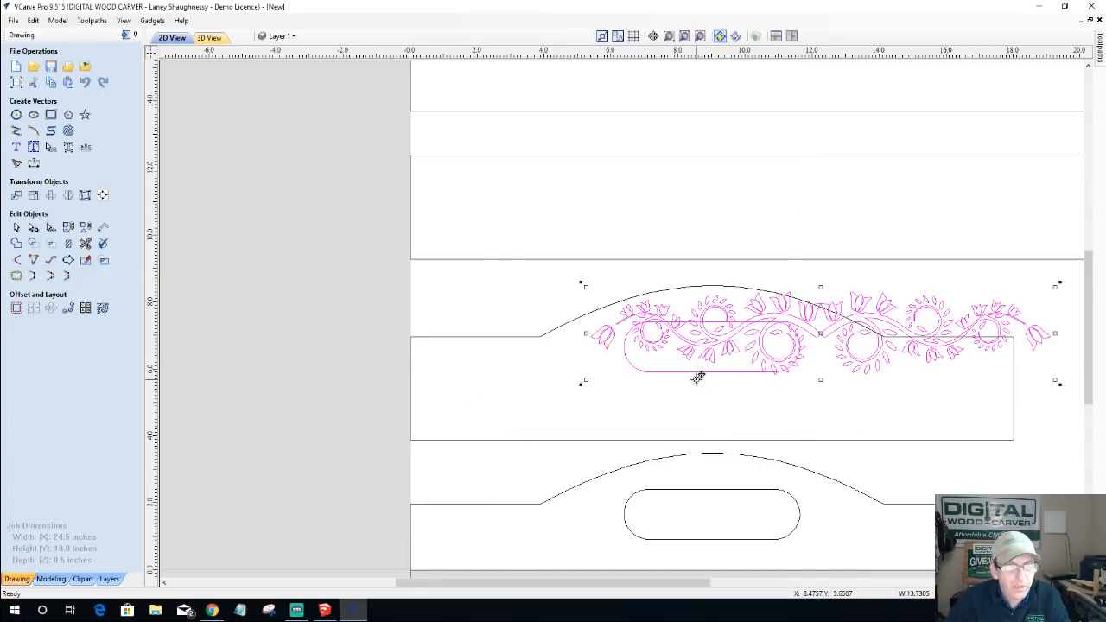
- Ungroup the selection, leave out the end panel's handle slot, and regroup only the tulip border vectors
click(703, 324)
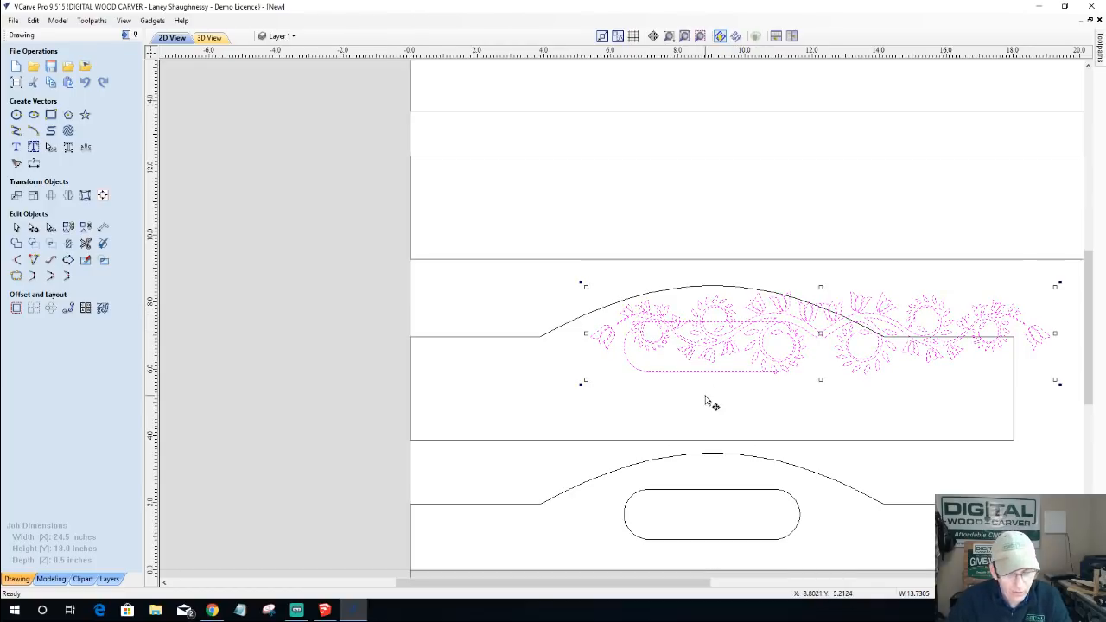
click(692, 373)
ctrl+click(691, 378)
key(Escape)
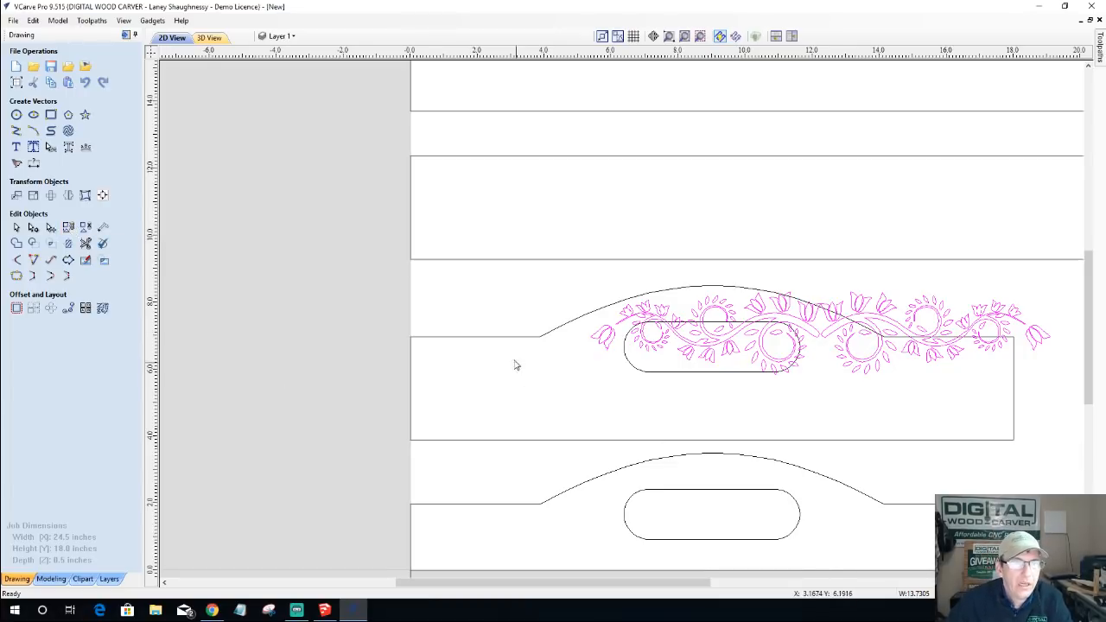
- Move the tulip border onto the lower side panel and enlarge it proportionally to about 15.28 inches wide
click(803, 316)
scroll(804, 316, down, 1)
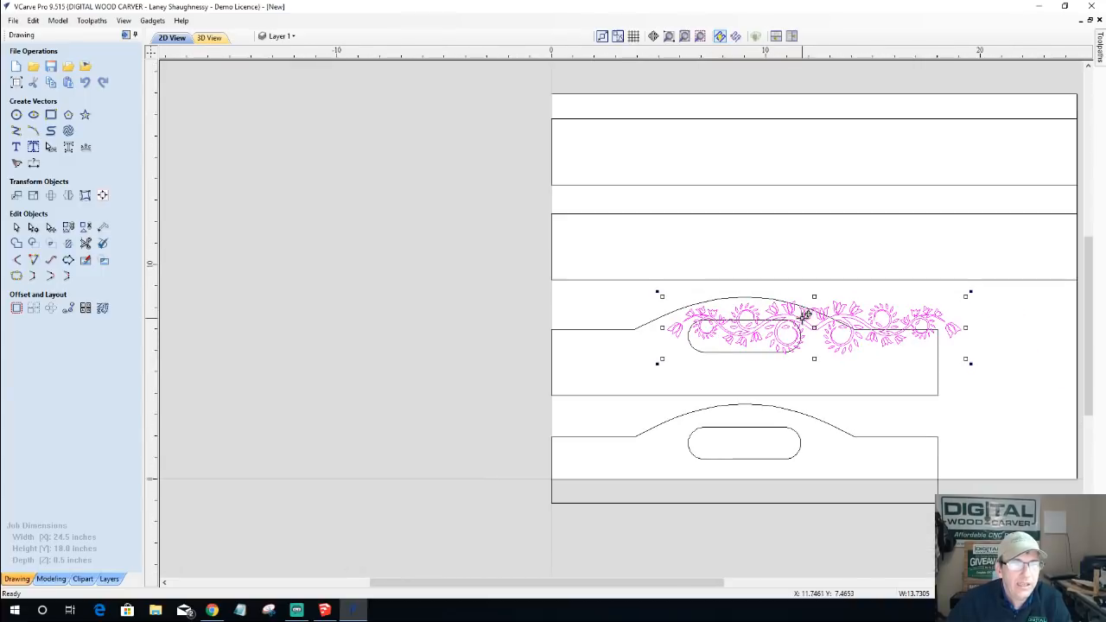
drag(811, 270, 813, 238)
scroll(810, 239, down, 3)
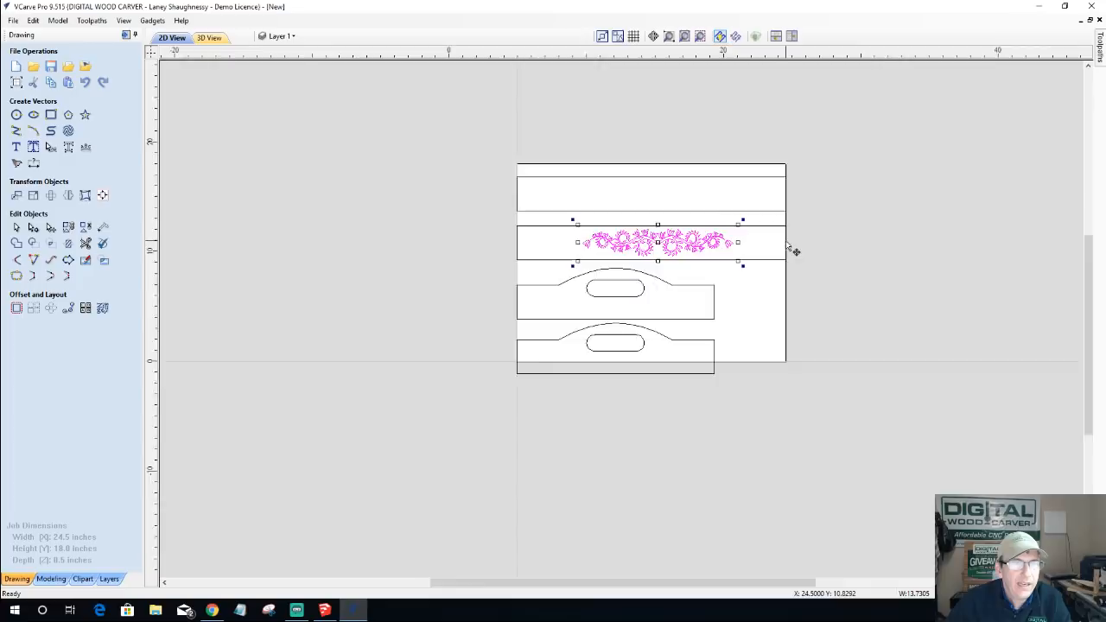
scroll(789, 246, up, 4)
middle_drag(550, 288, 721, 297)
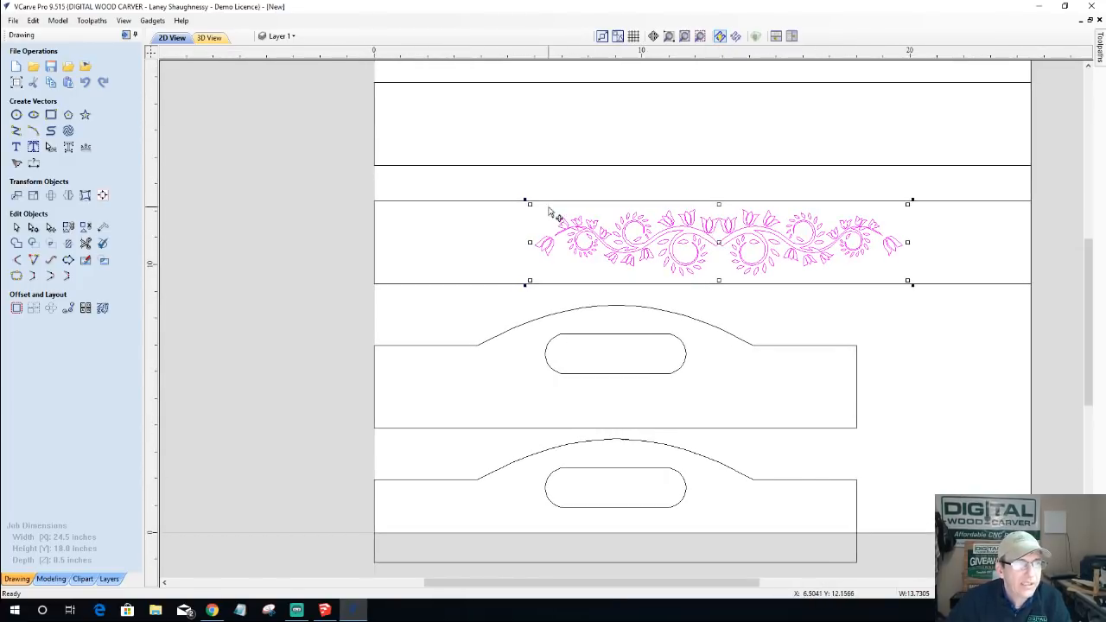
drag(526, 201, 533, 206)
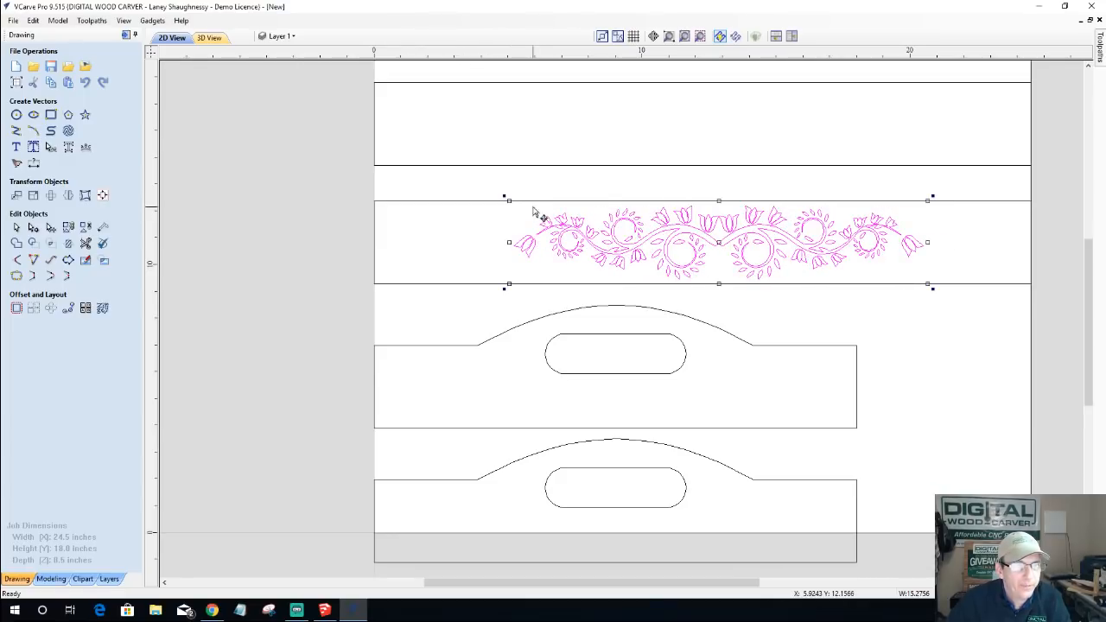
- Center the tulip border vertically on the lower side panel
shift+click(489, 202)
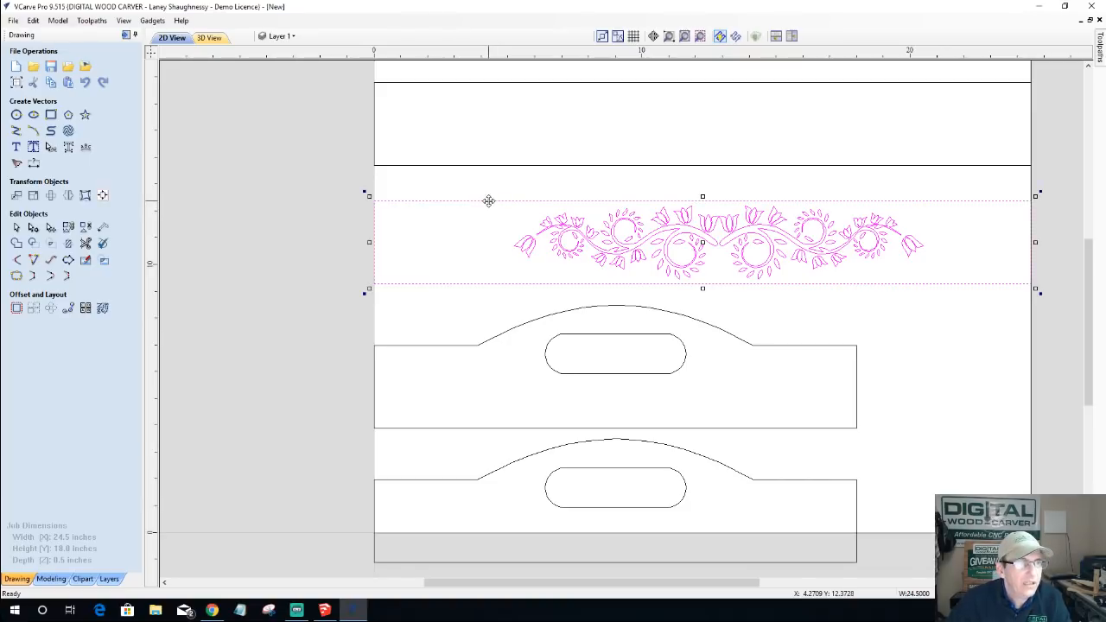
click(101, 196)
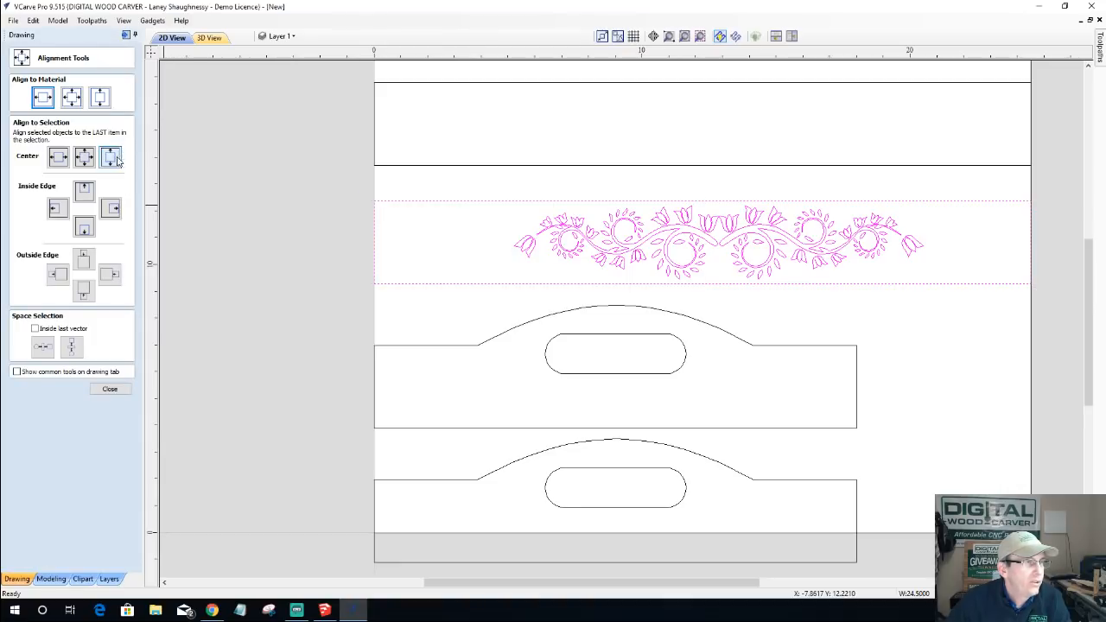
click(111, 158)
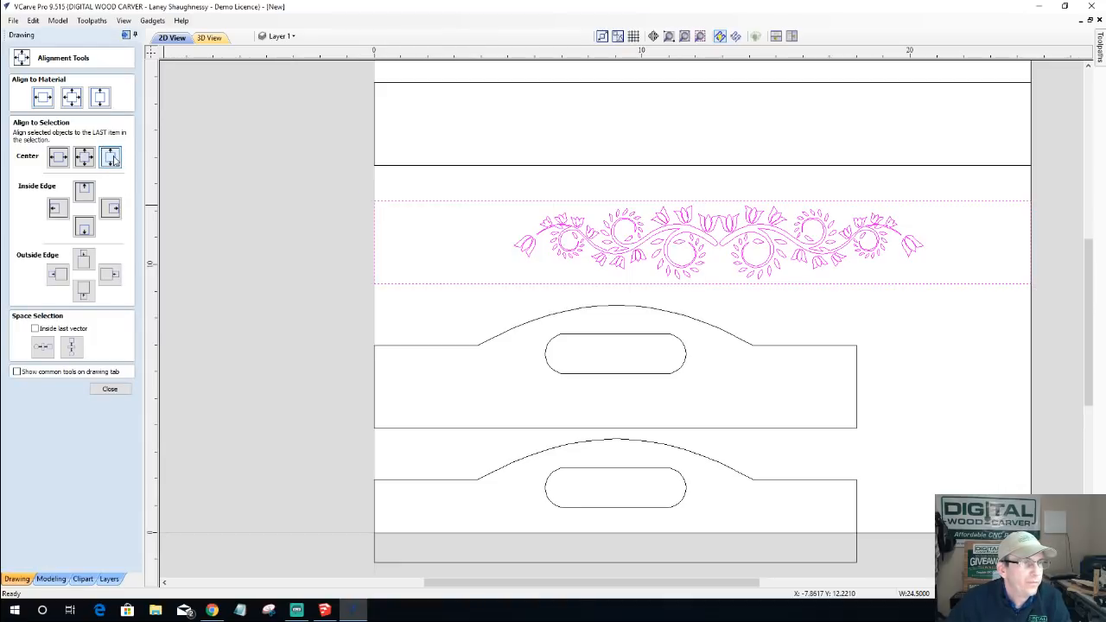
- Center the tulip border on the lower side panel both horizontally and vertically
click(111, 158)
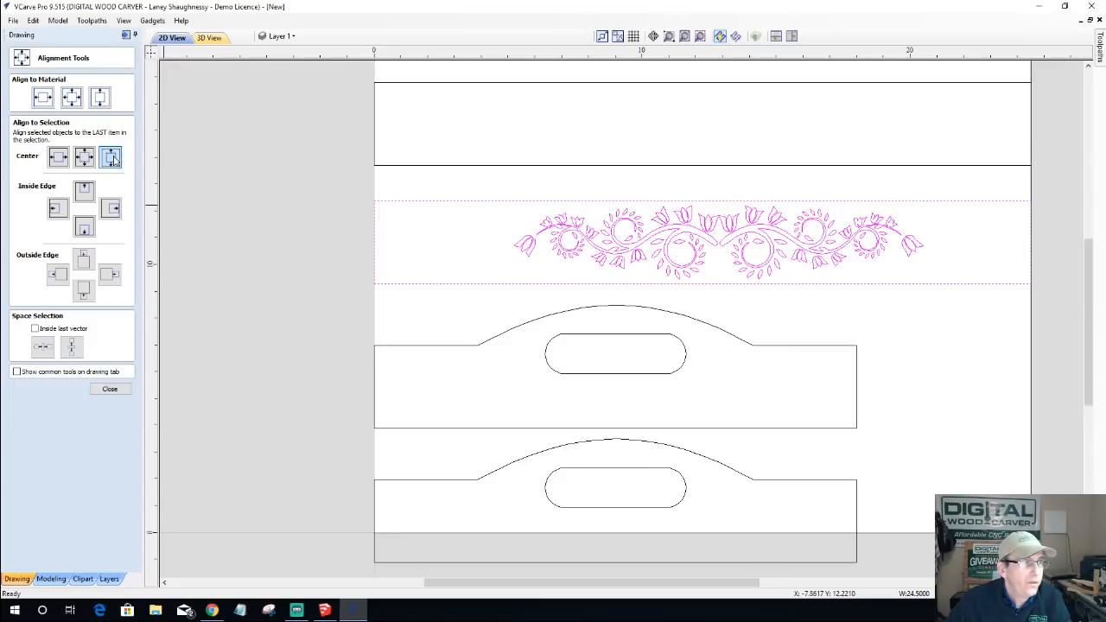
click(84, 156)
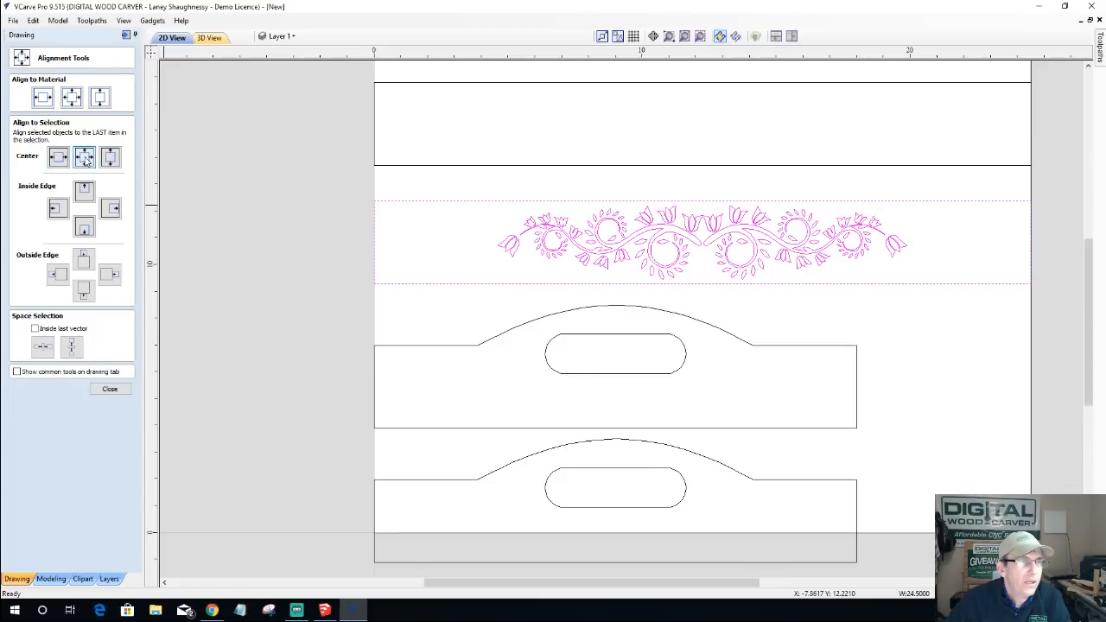
click(103, 393)
- Leave the side panel out of the selection and nudge the tulip border left until it overhangs the panel's left end by about 2.4 inches
click(577, 240)
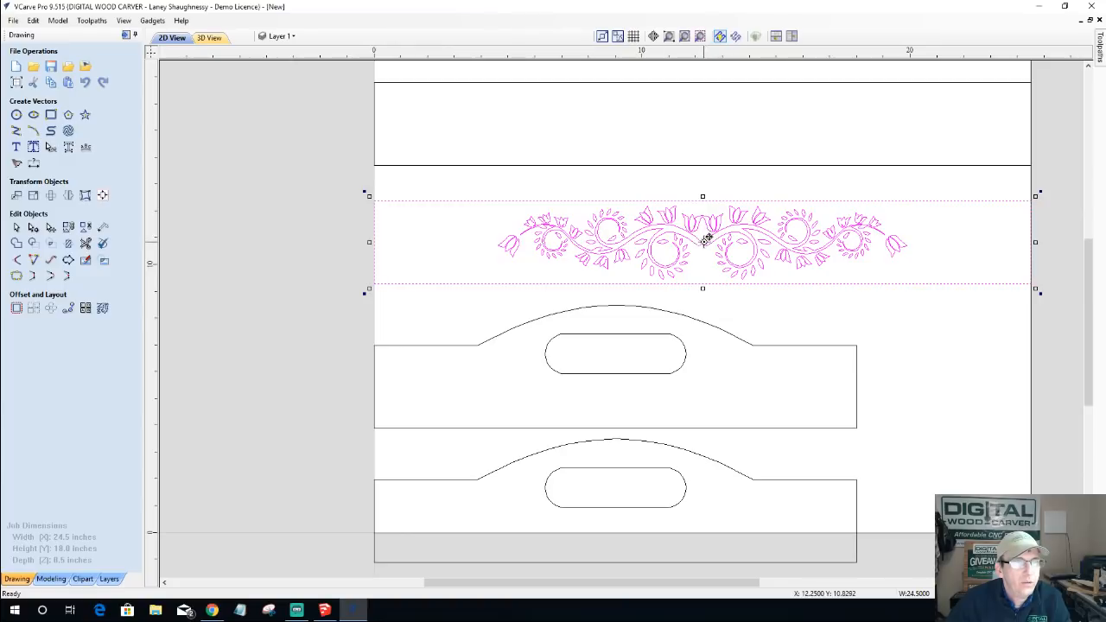
click(499, 205)
shift+click(499, 201)
key(Left)
key(Left)
key(Left)
key(Left)
key(Left)
key(Left)
key(Left)
key(Left)
key(Left)
key(Left)
key(Left)
key(Left)
key(Left)
key(Left)
key(Left)
key(Left)
key(Left)
key(Left)
key(Left)
key(Left)
key(Left)
key(Left)
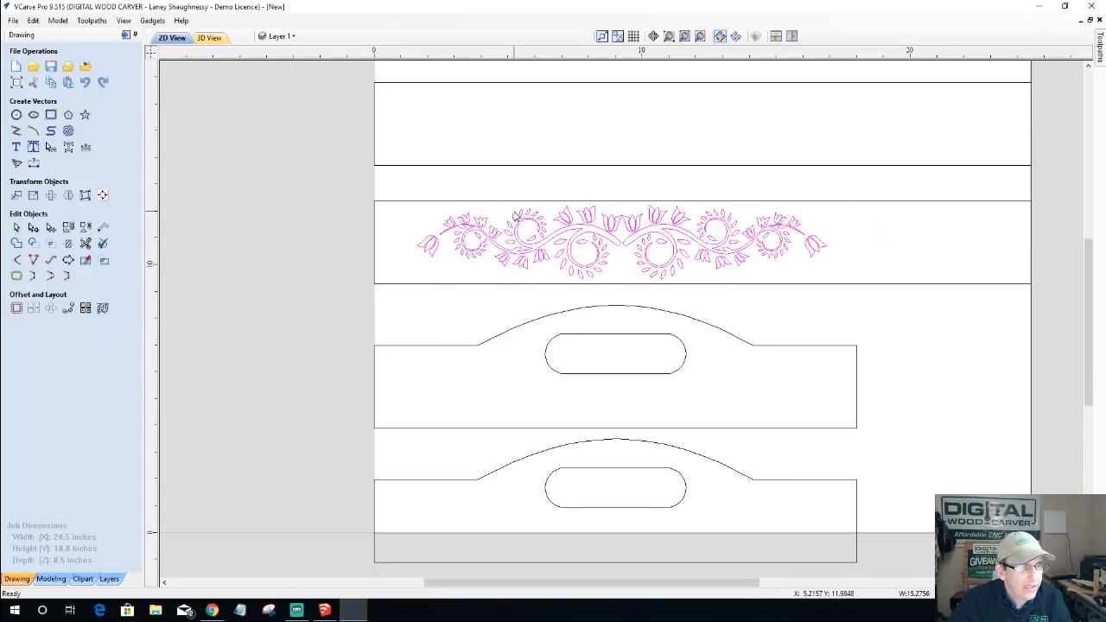
key(Left)
key(Left)
key(Left)
key(Left)
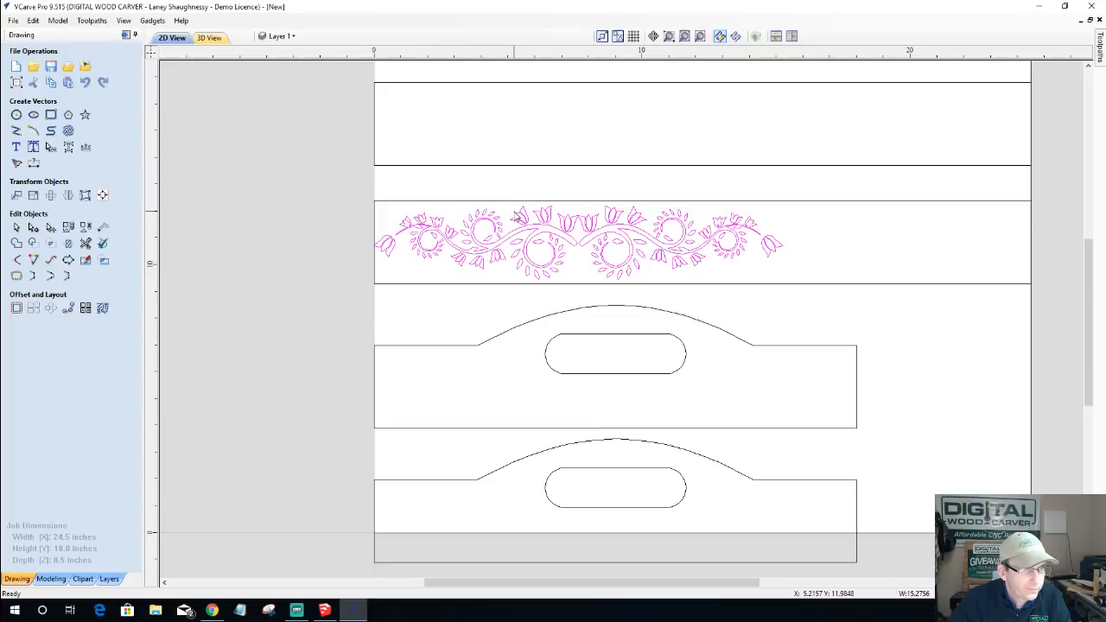
key(Left)
key(Left)
key(Left)
key(Left)
key(Left)
key(Left)
key(Left)
key(Left)
key(Left)
key(Left)
key(Left)
key(Left)
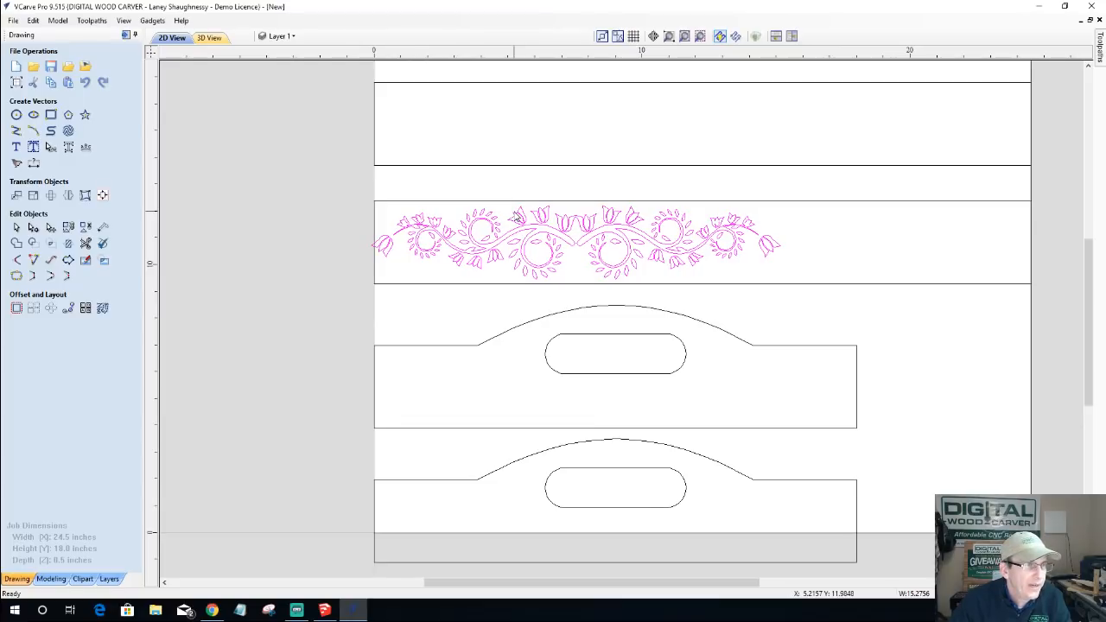
key(Left)
key(Left)
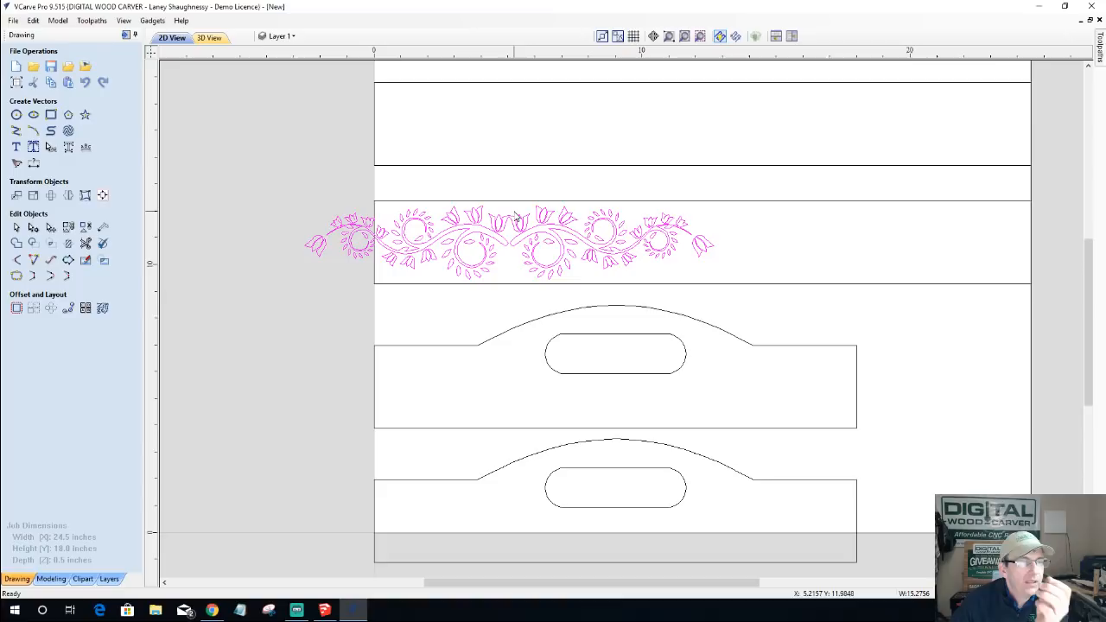
key(Right)
key(Right)
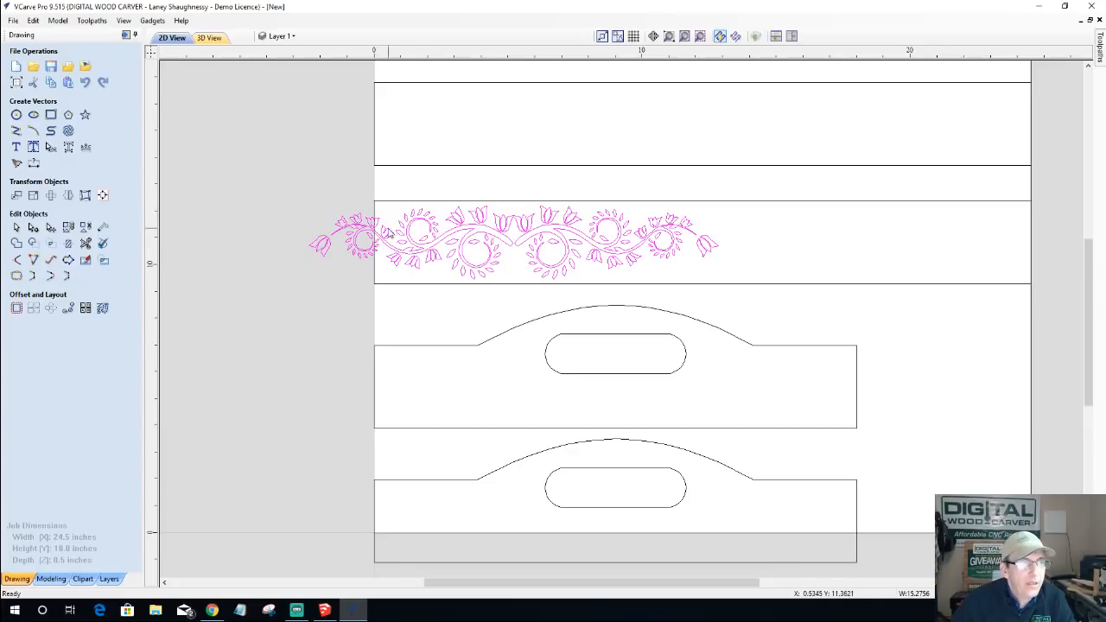
scroll(395, 227, up, 5)
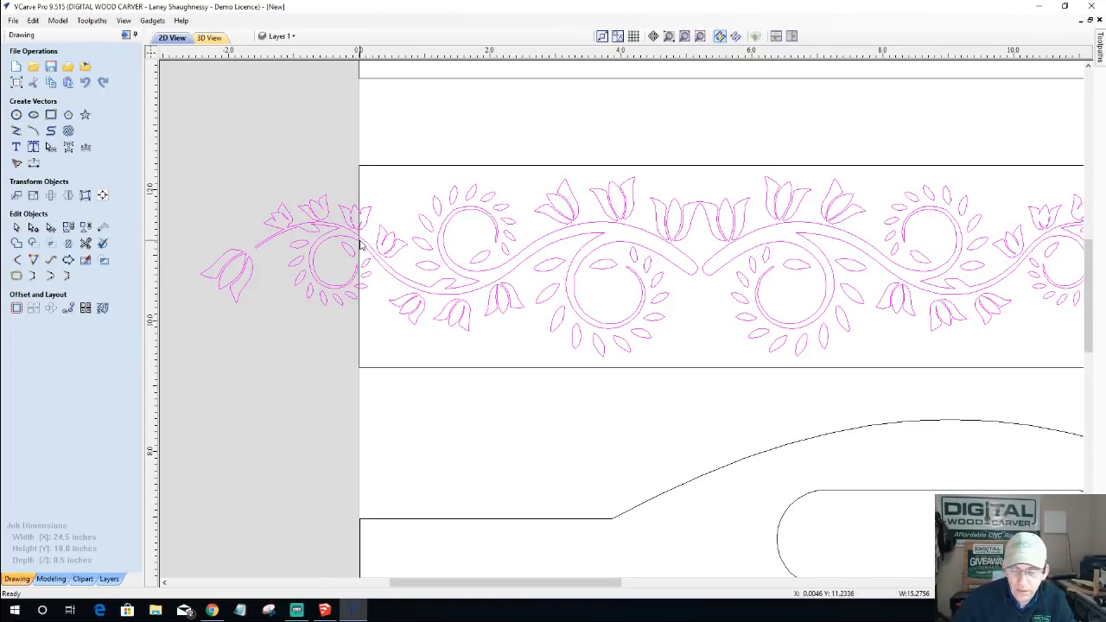
key(Left)
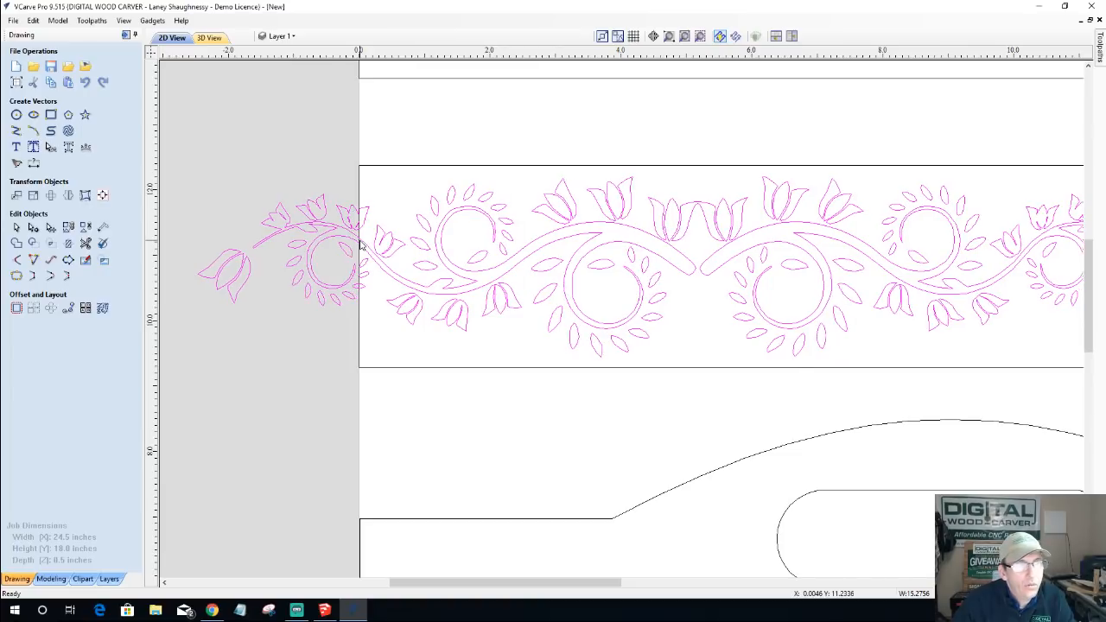
key(Right)
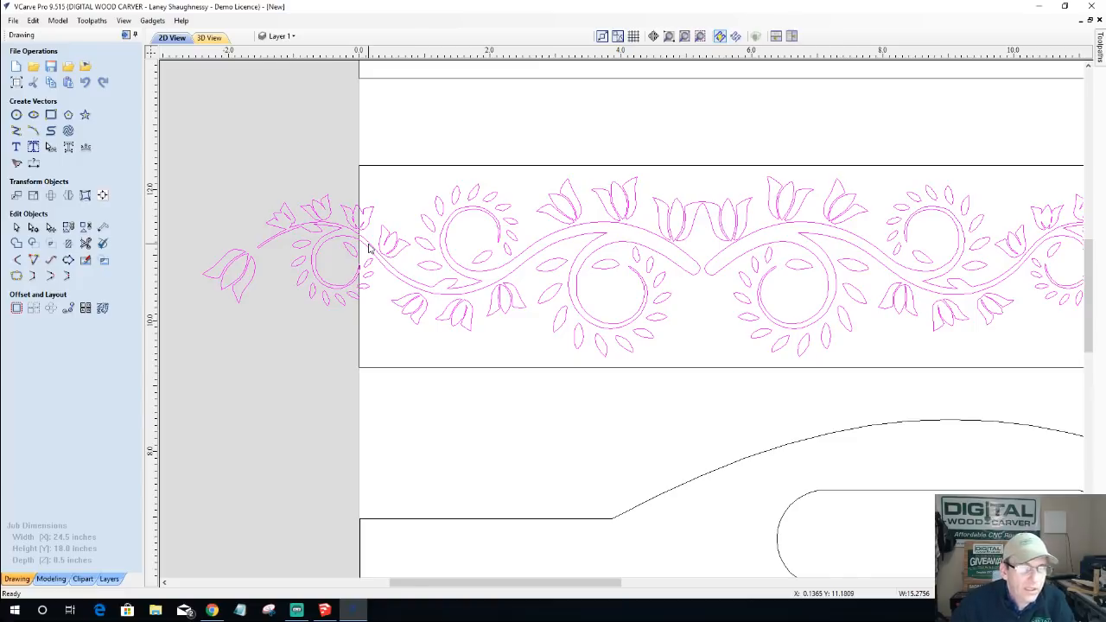
- Copy the tulip border horizontally to the right so the duplicate continues end to end along the lower side panel with a small gap
scroll(368, 249, down, 5)
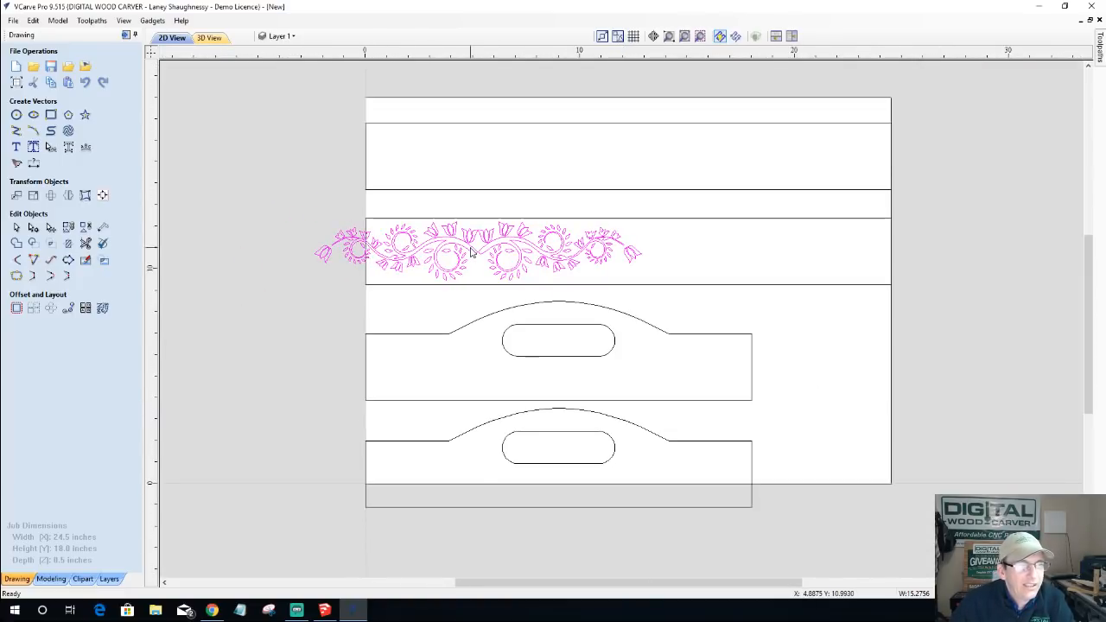
scroll(470, 250, up, 1)
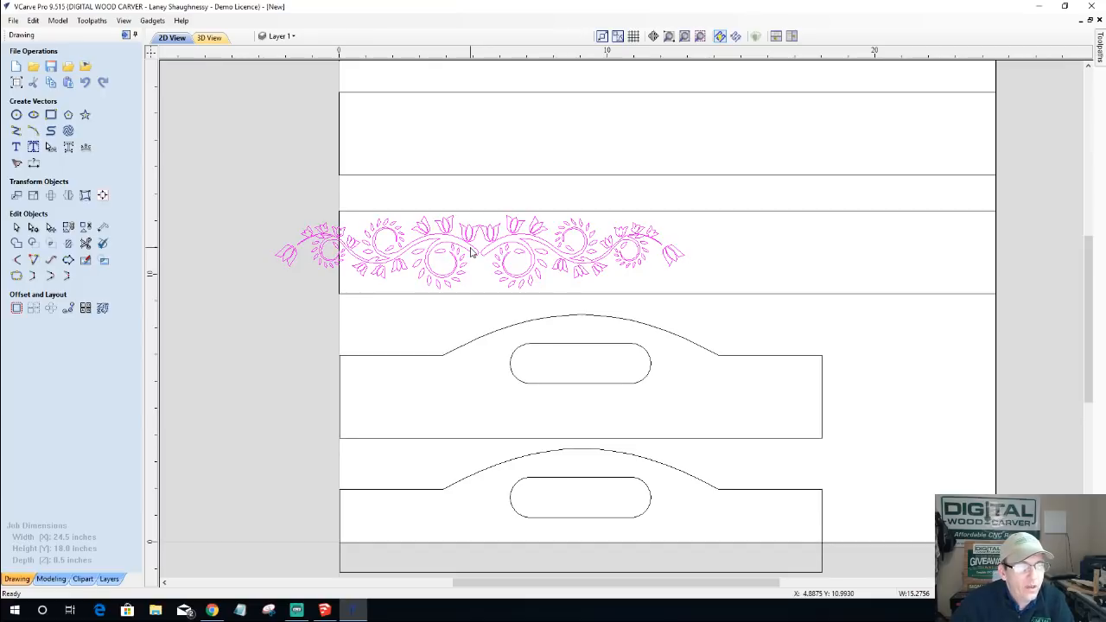
key(Escape)
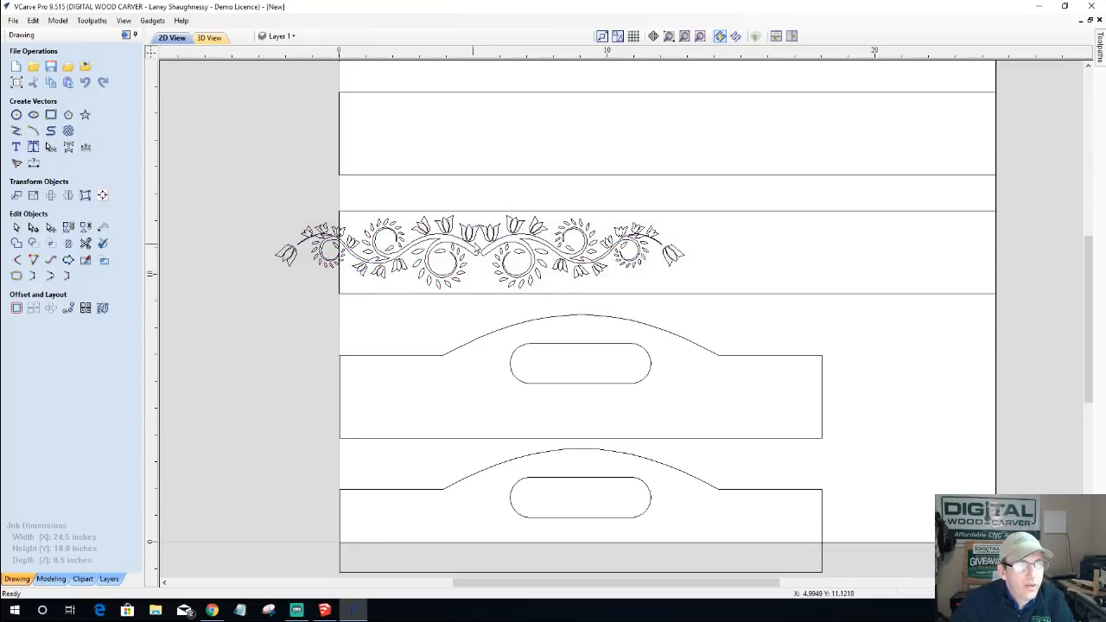
click(474, 243)
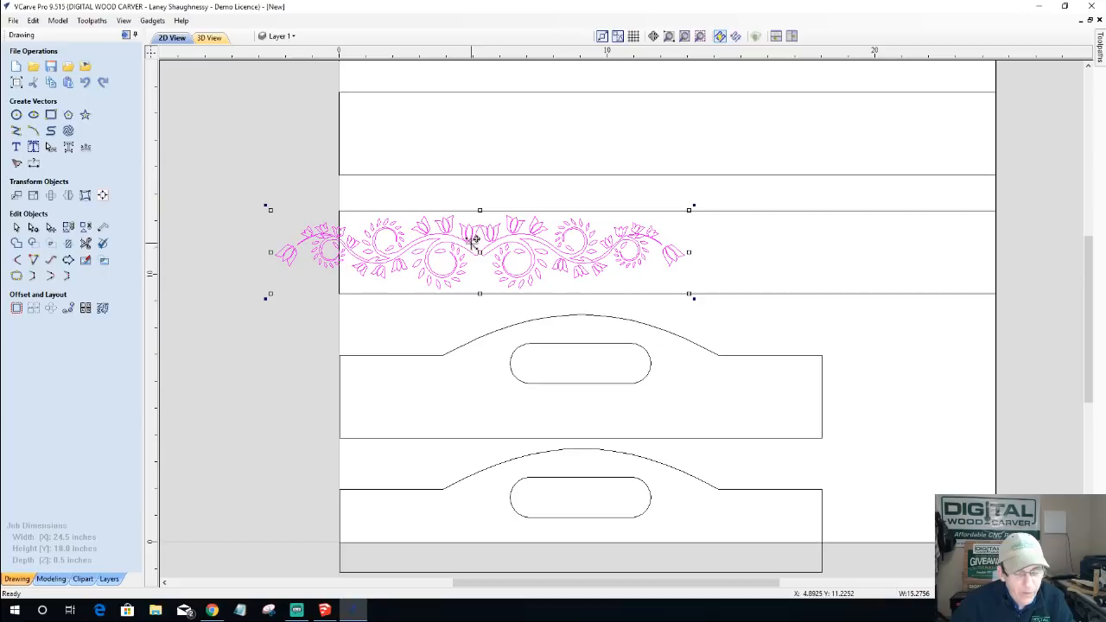
drag(481, 249, 897, 251)
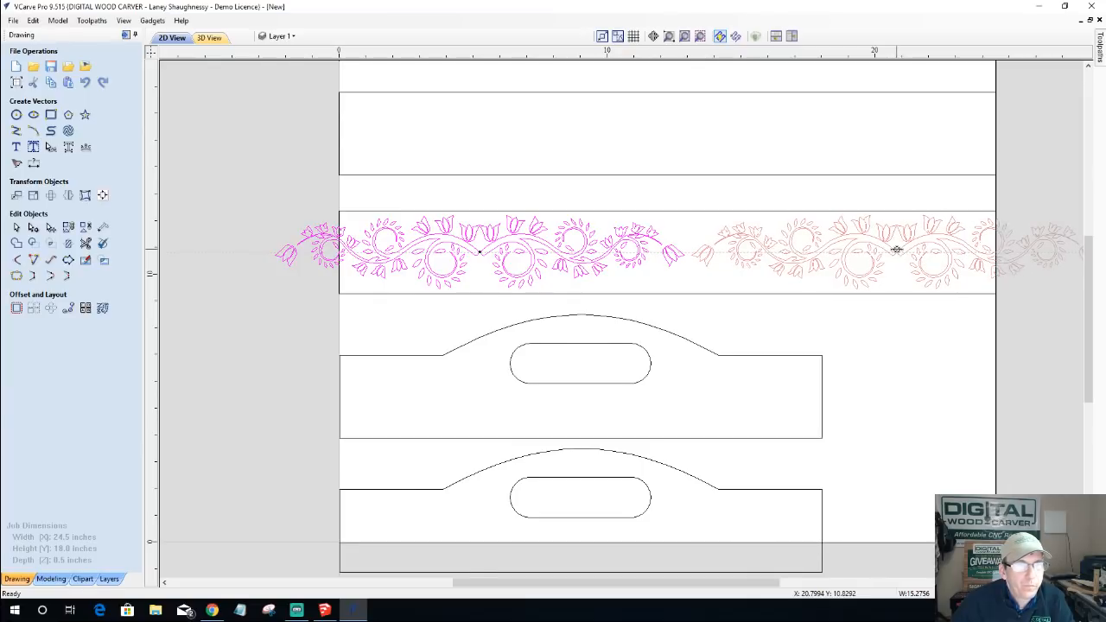
drag(896, 250, 890, 250)
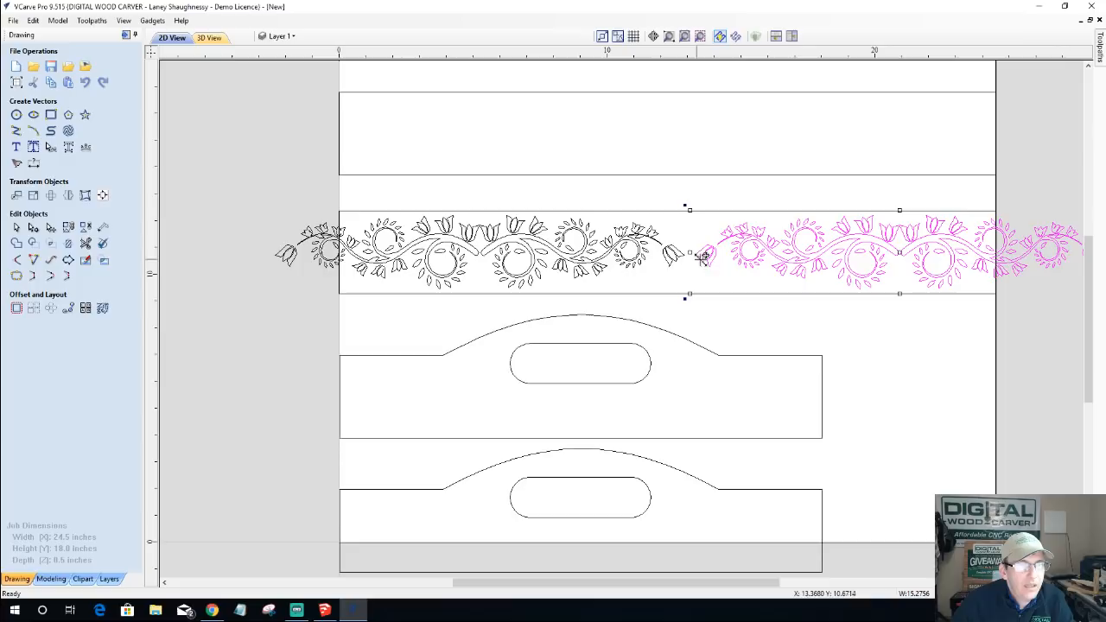
- Select both tulip borders without the side panel and center them horizontally on the material
scroll(696, 252, up, 3)
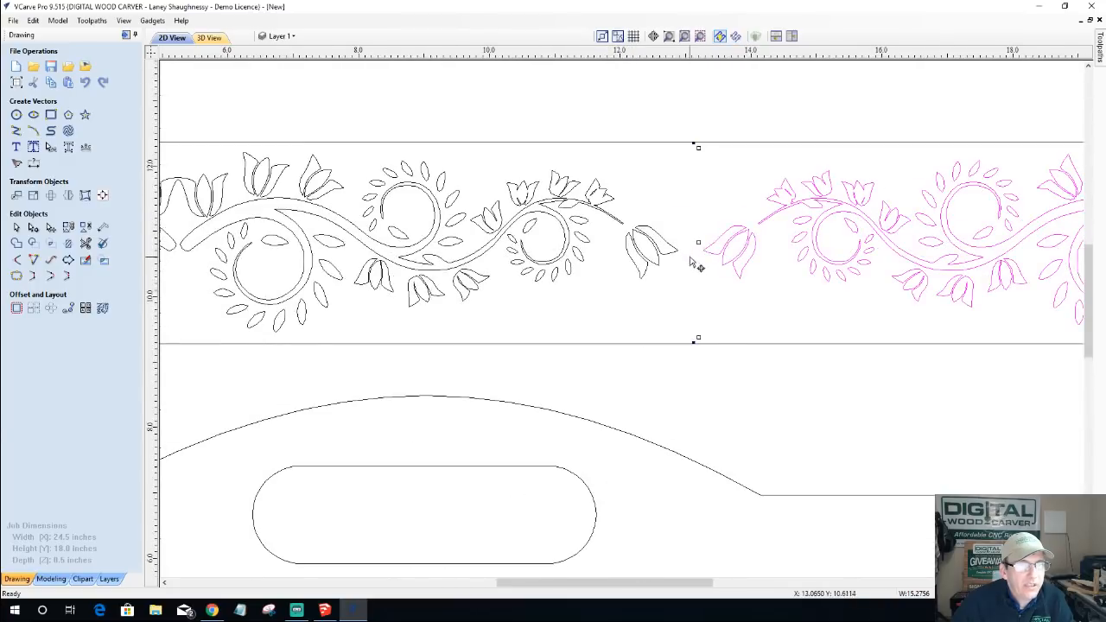
scroll(707, 243, down, 4)
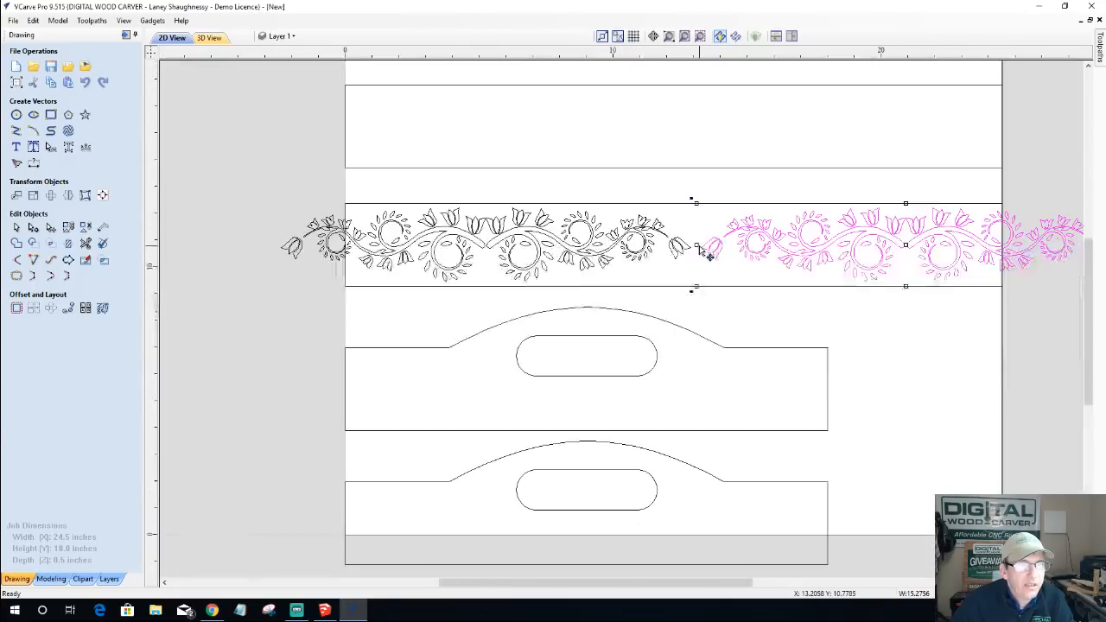
scroll(625, 249, down, 1)
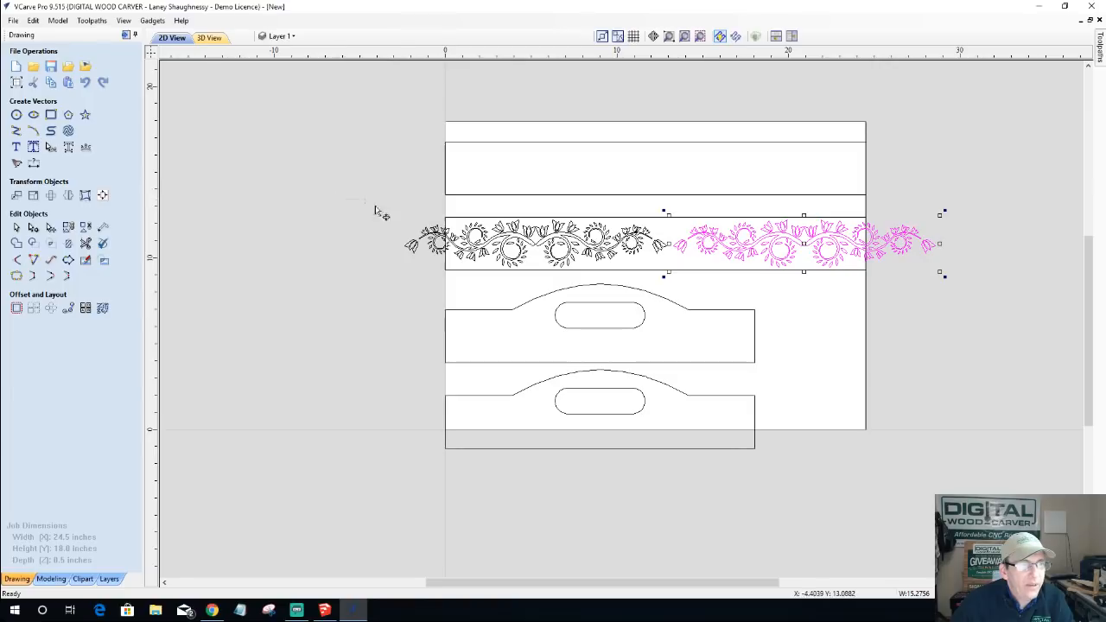
drag(805, 277, 956, 279)
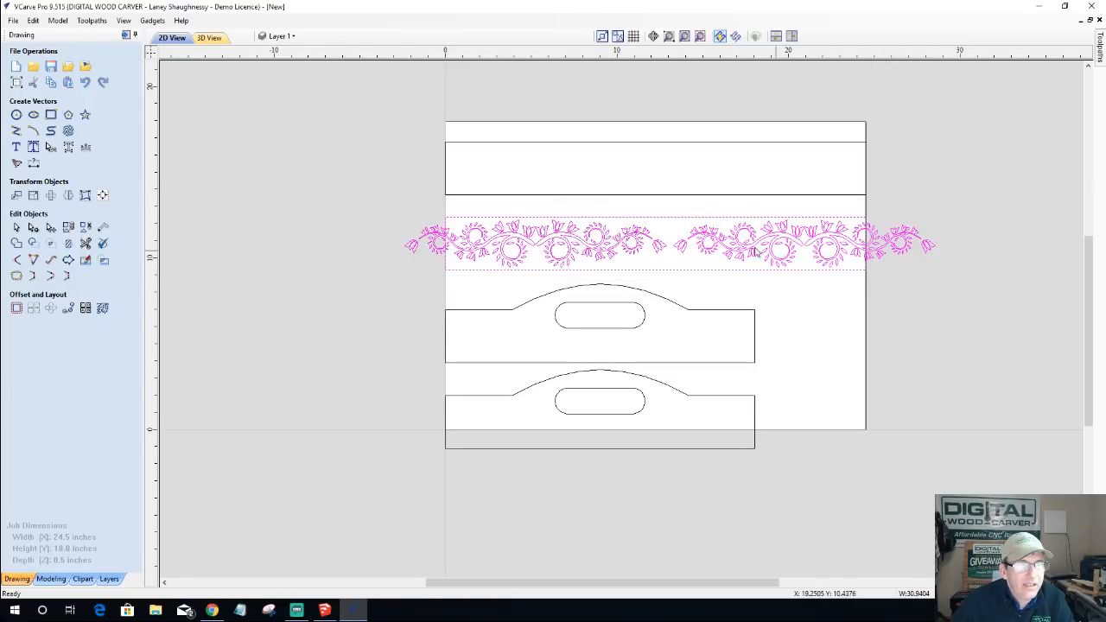
click(664, 218)
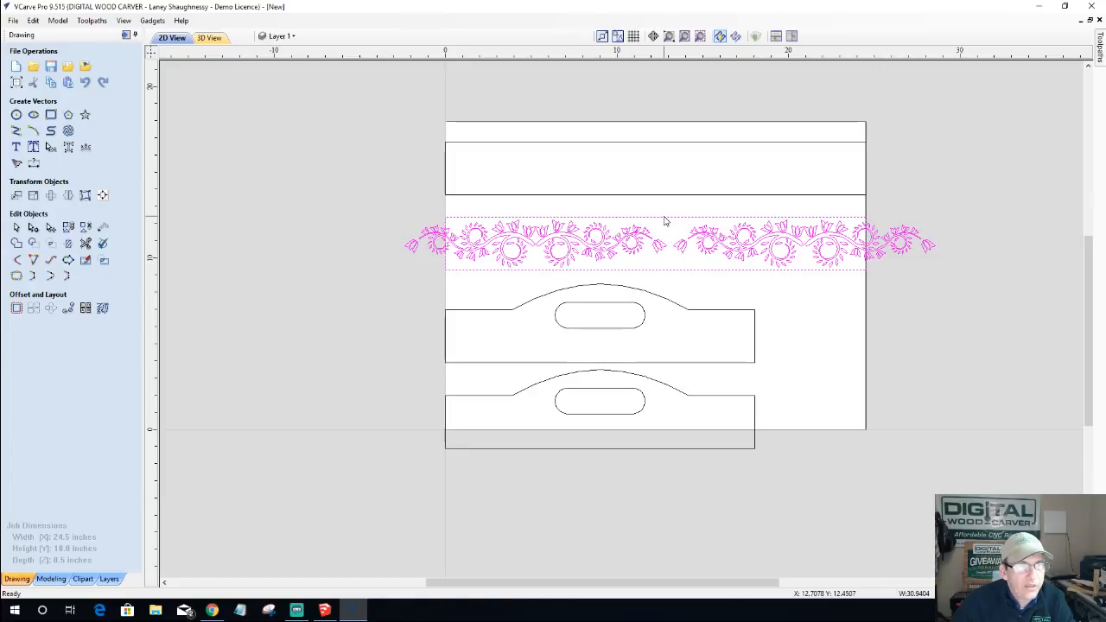
shift+click(664, 218)
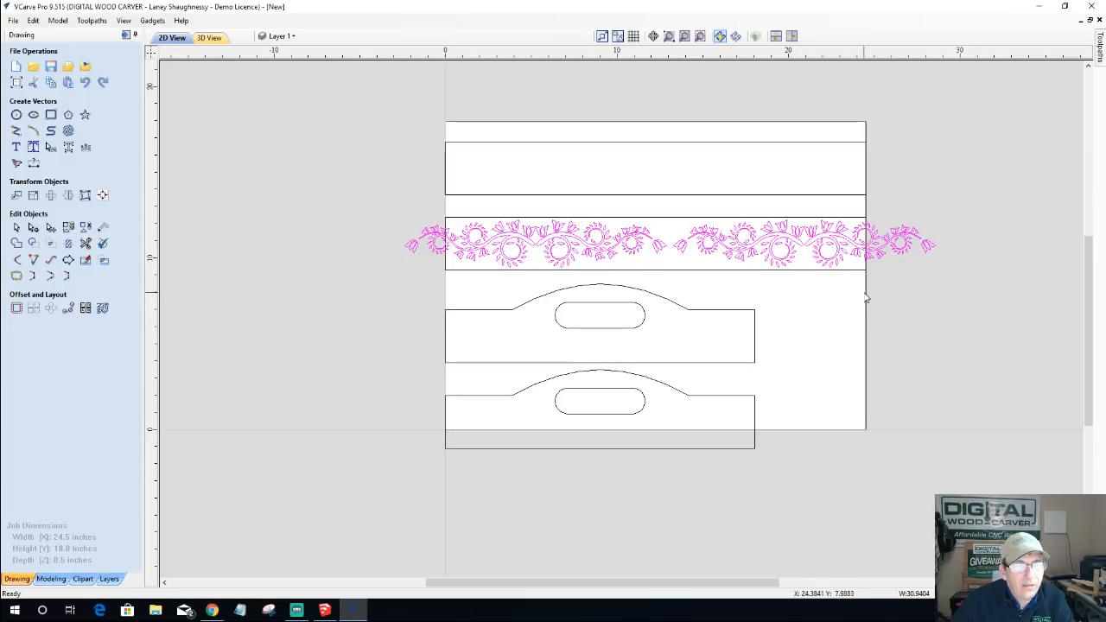
click(102, 194)
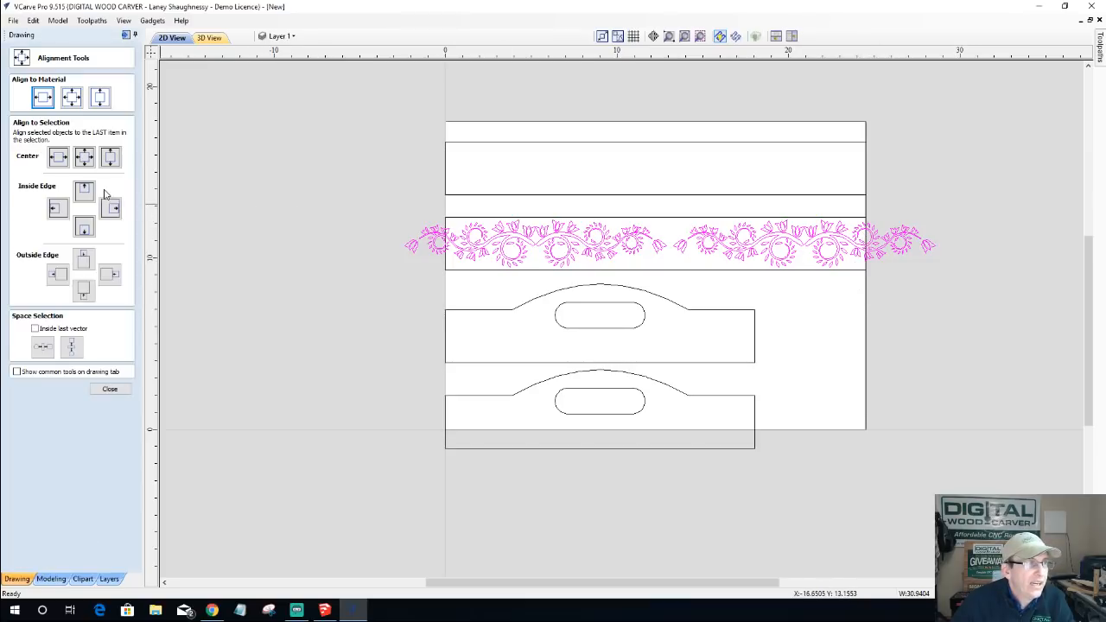
click(44, 98)
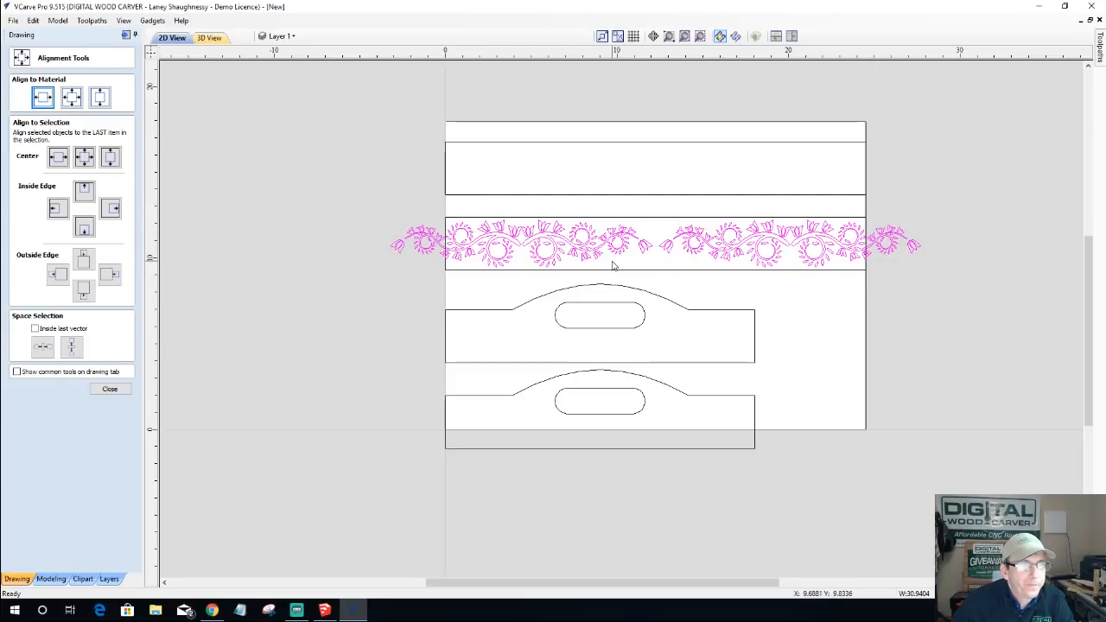
- Copy the pair of tulip borders straight up onto the center of the upper side panel
scroll(611, 265, up, 1)
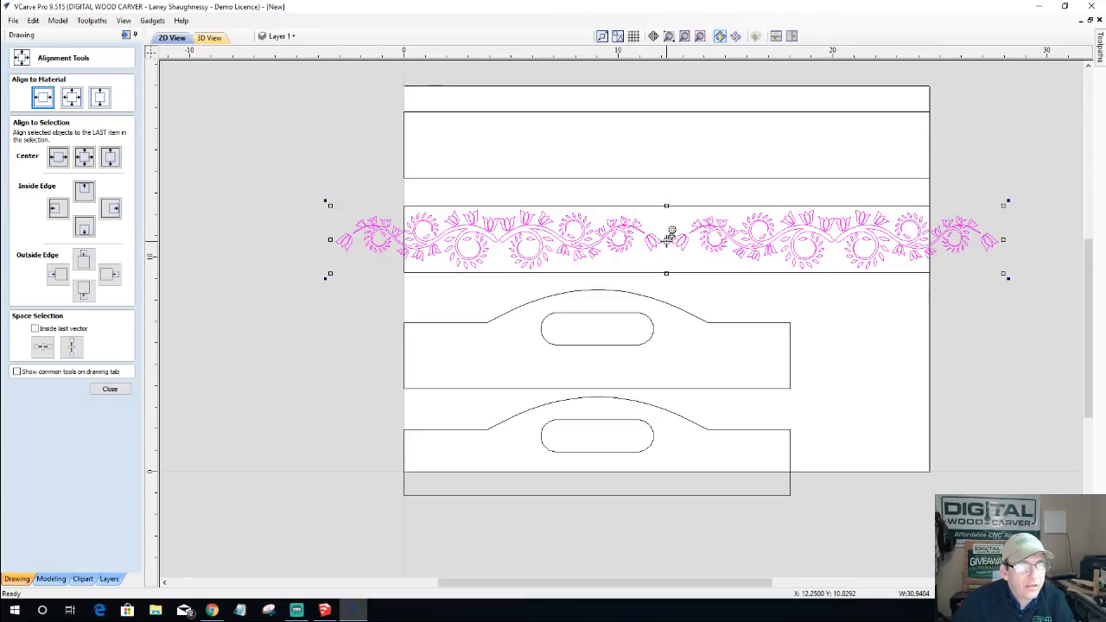
drag(669, 237, 666, 143)
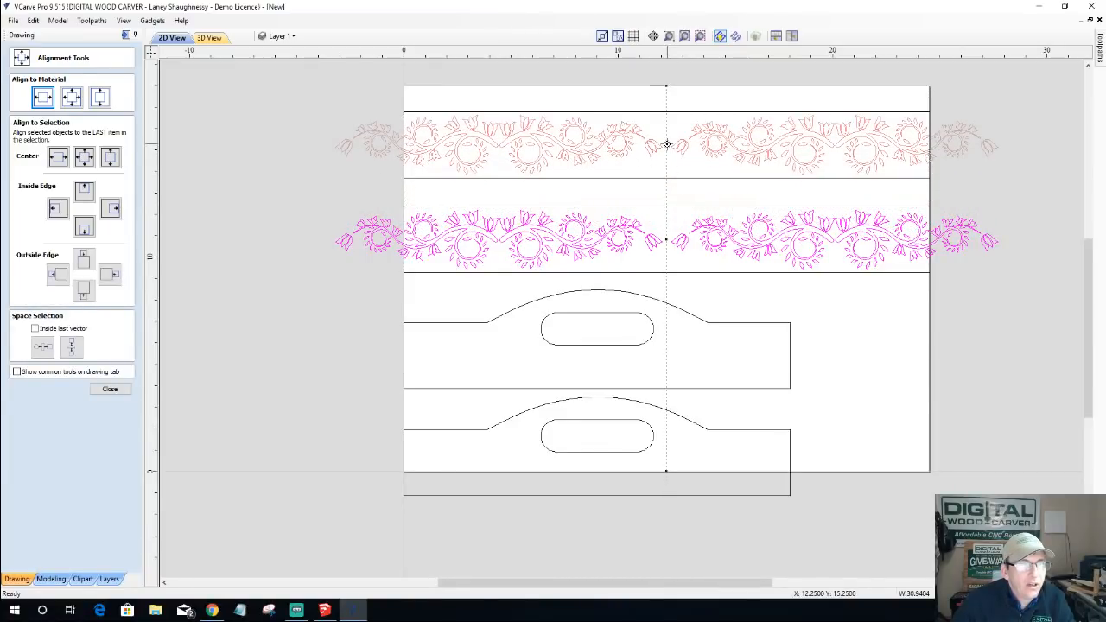
drag(666, 143, 667, 143)
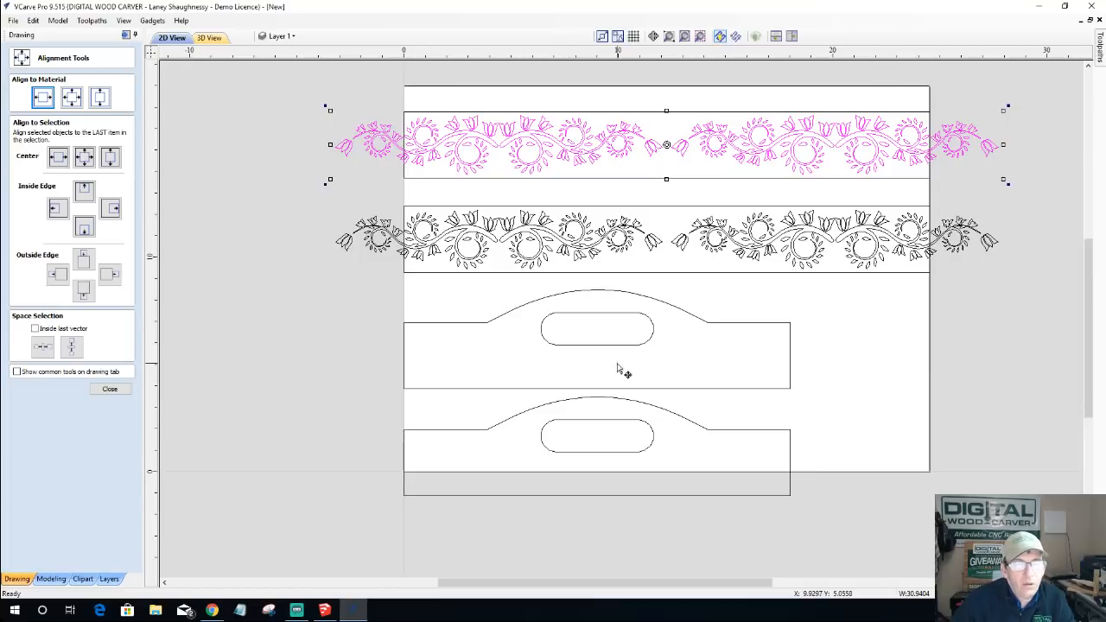
- Examine where the tulip border crosses the left end of the lower side panel
scroll(441, 240, up, 4)
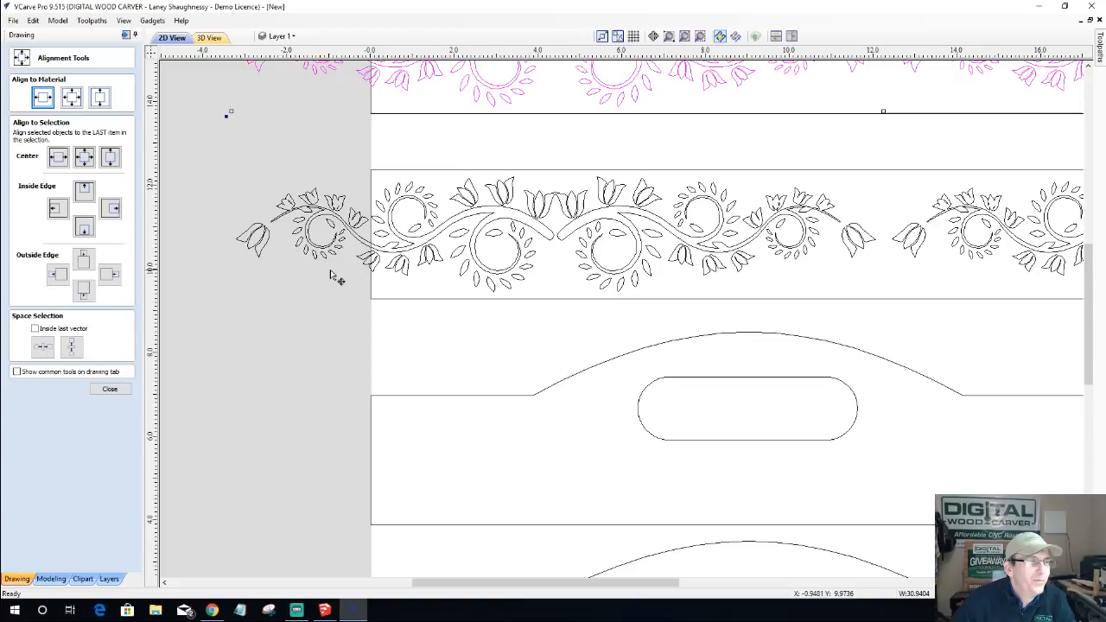
scroll(341, 281, down, 4)
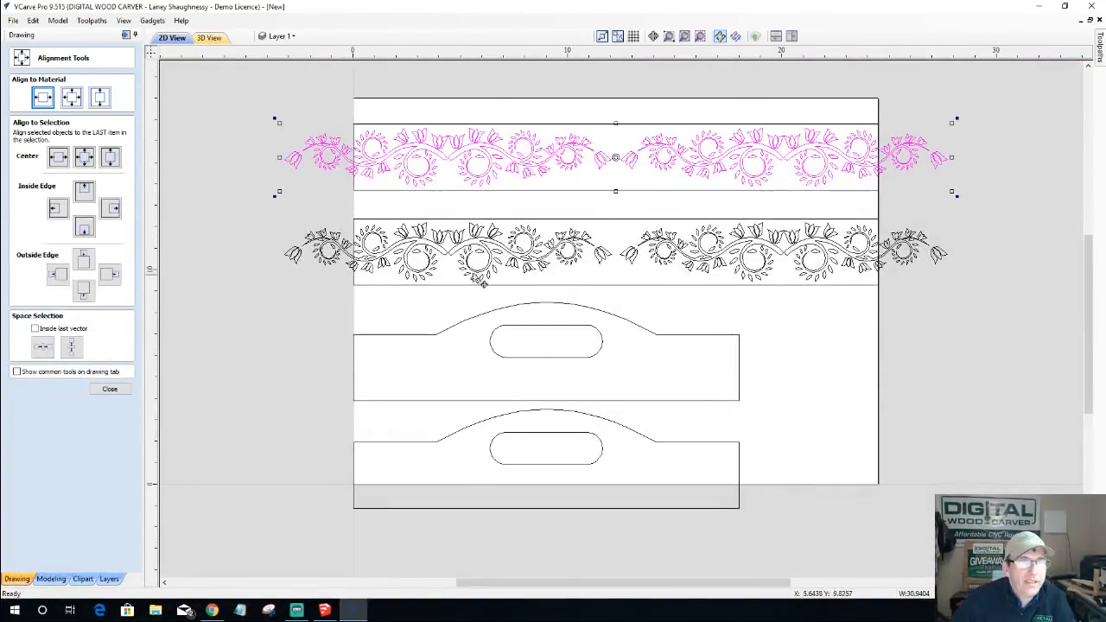
scroll(341, 278, up, 4)
scroll(279, 260, up, 4)
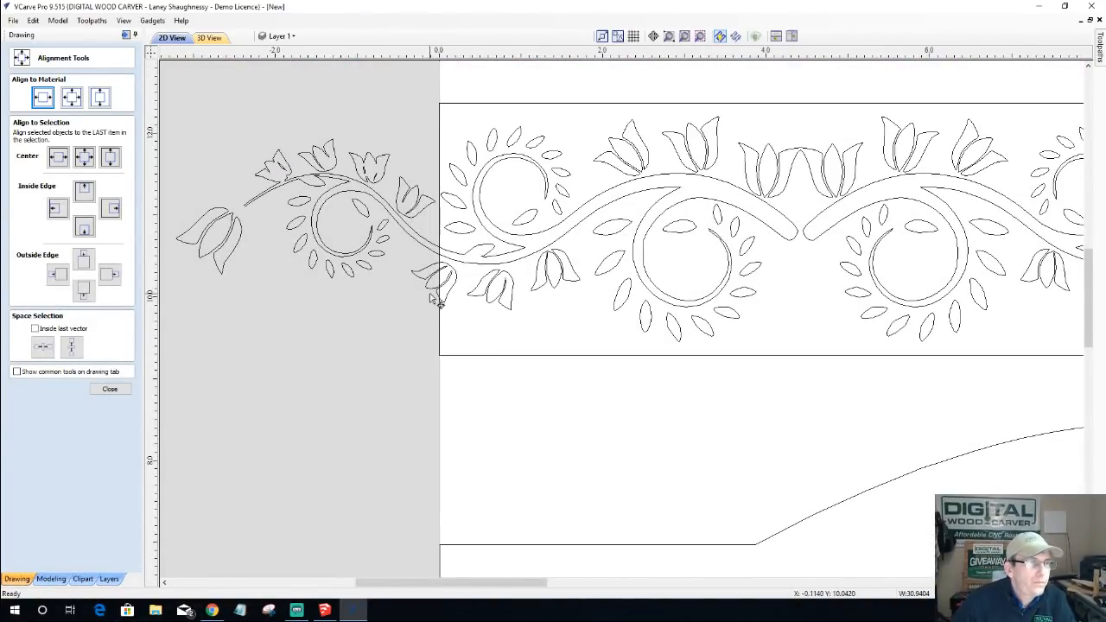
scroll(408, 318, up, 4)
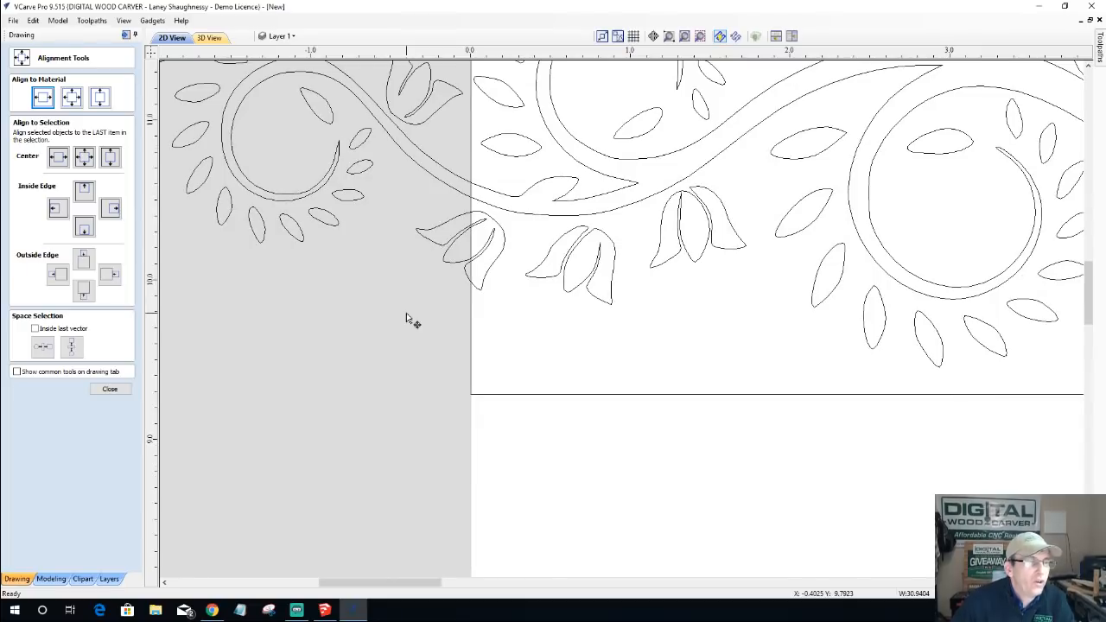
scroll(406, 318, down, 6)
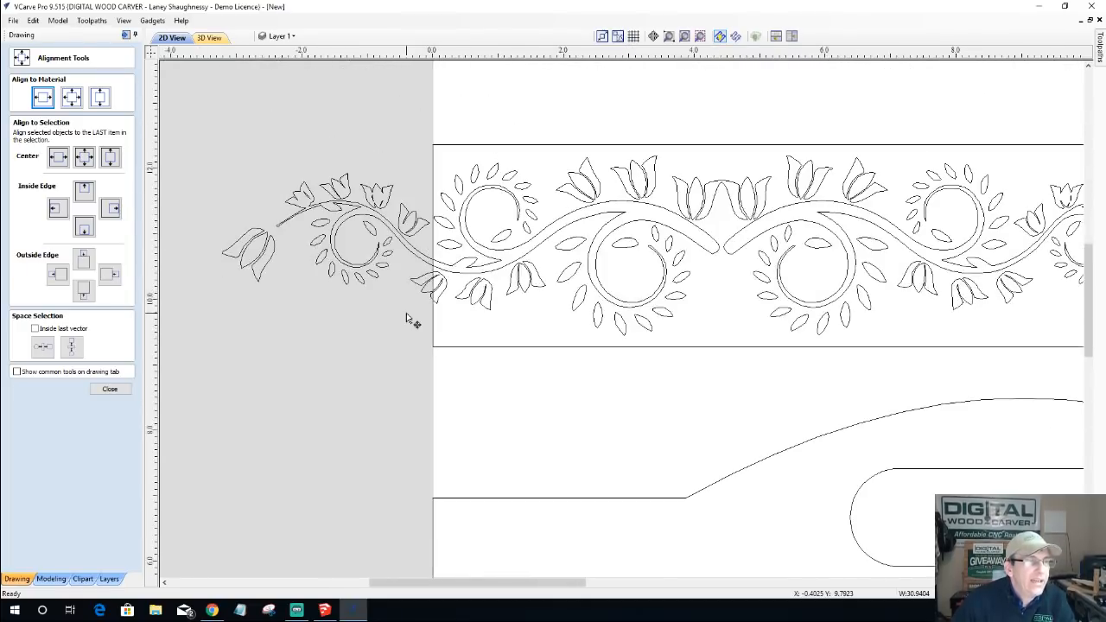
scroll(387, 314, down, 2)
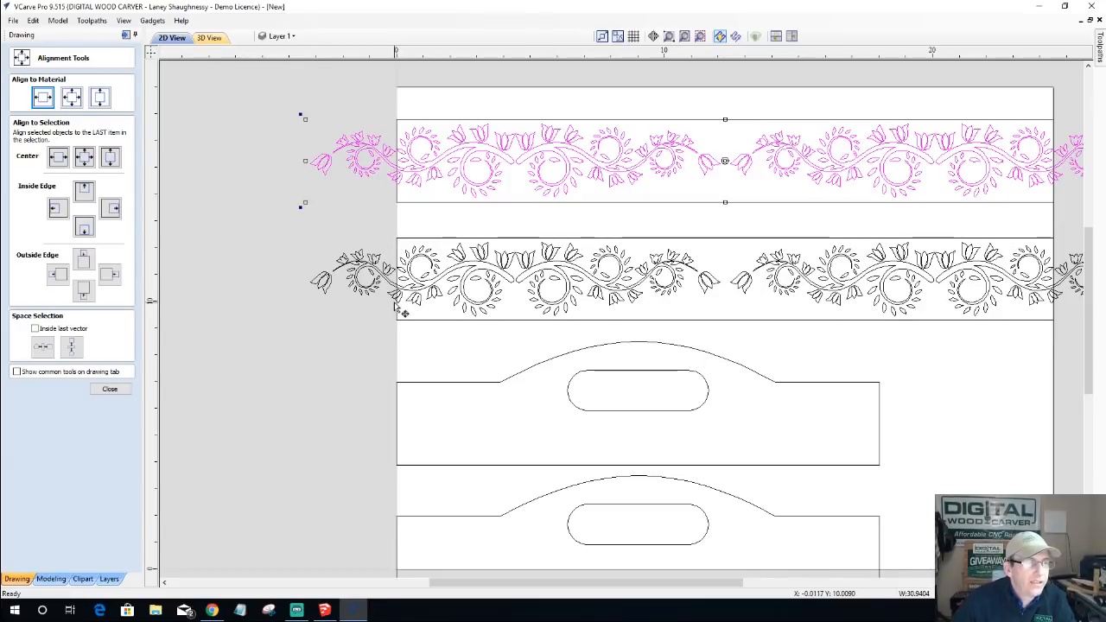
scroll(402, 304, up, 5)
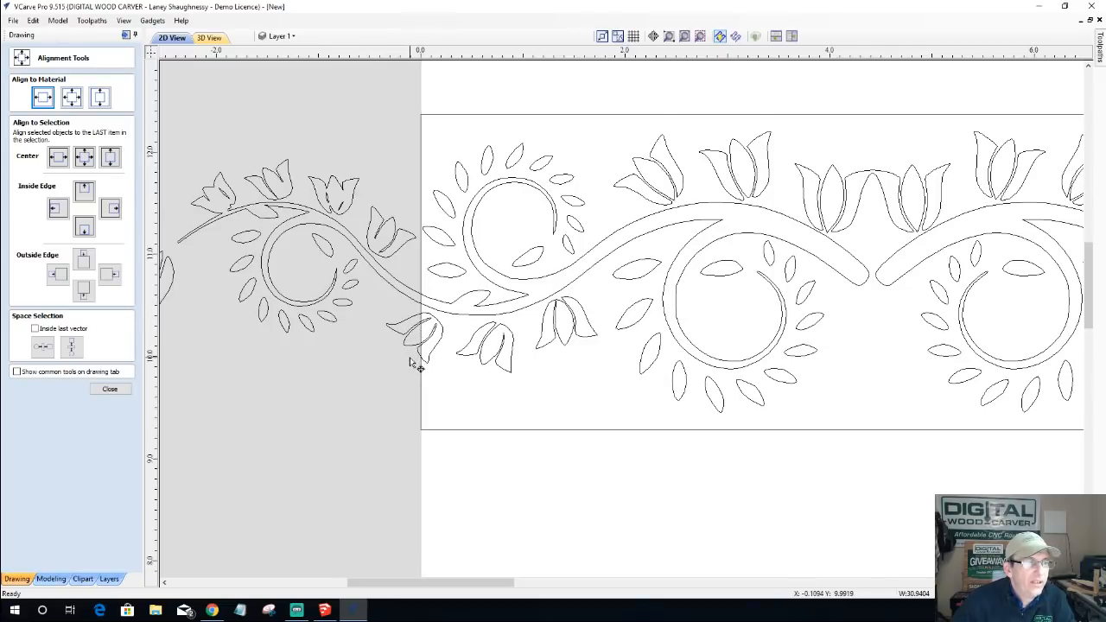
- Copy the lower side panel outline to a new red layer named Flourish Trim Boundary
scroll(423, 305, up, 4)
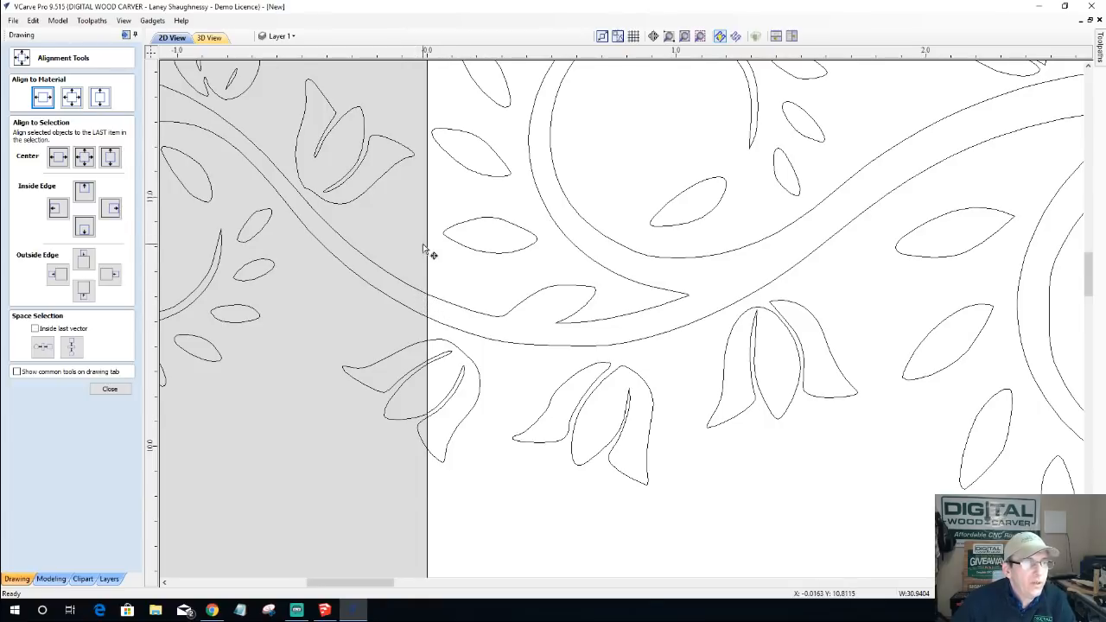
scroll(429, 261, down, 5)
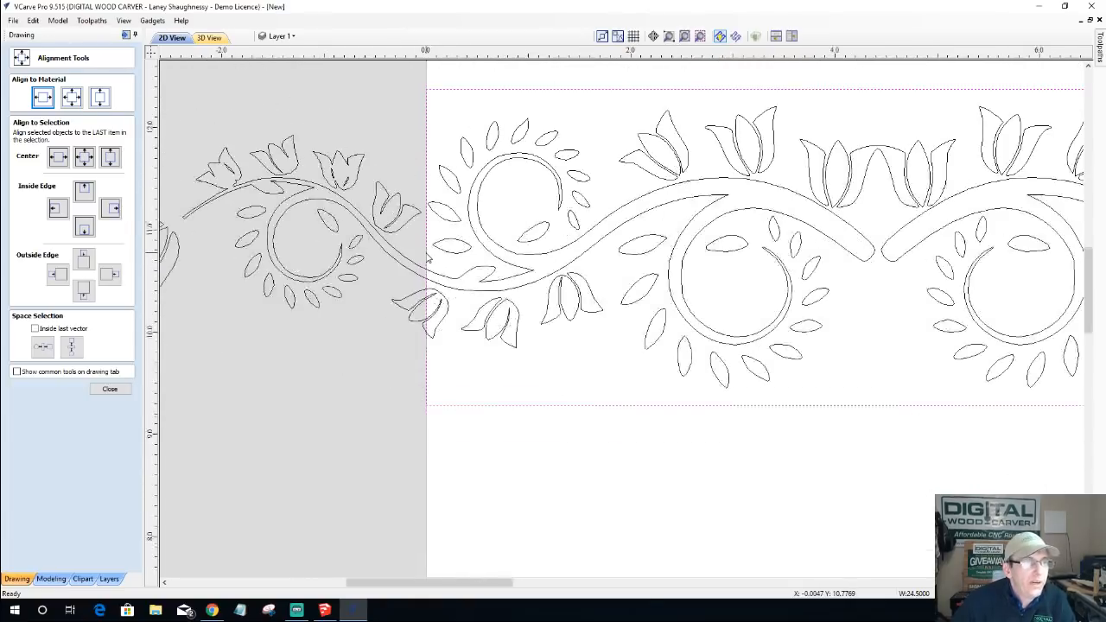
scroll(429, 260, down, 4)
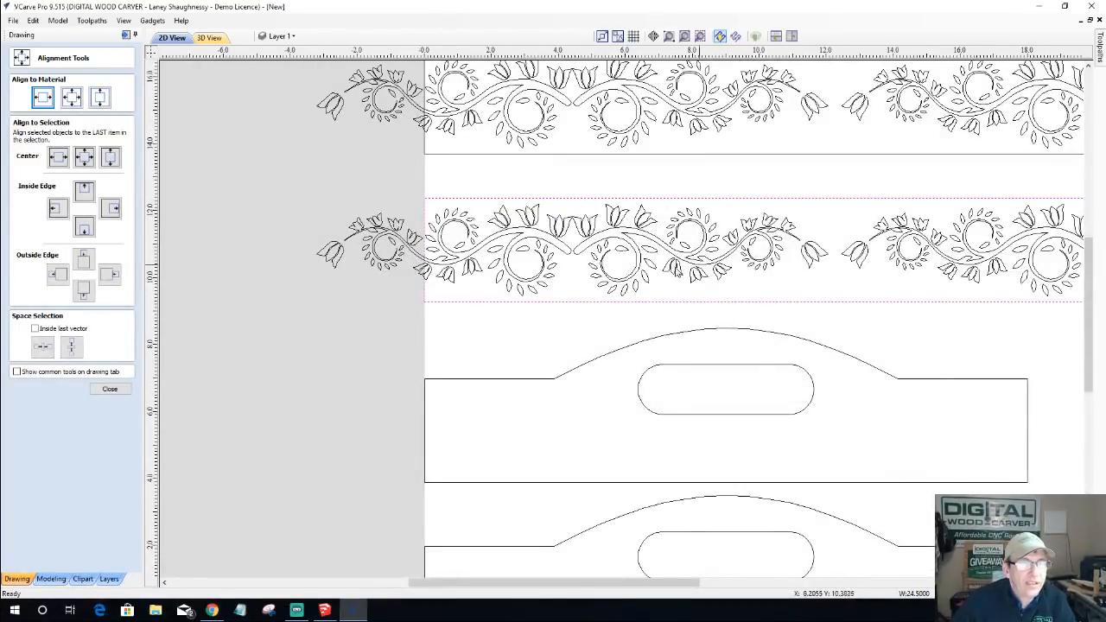
right_click(428, 202)
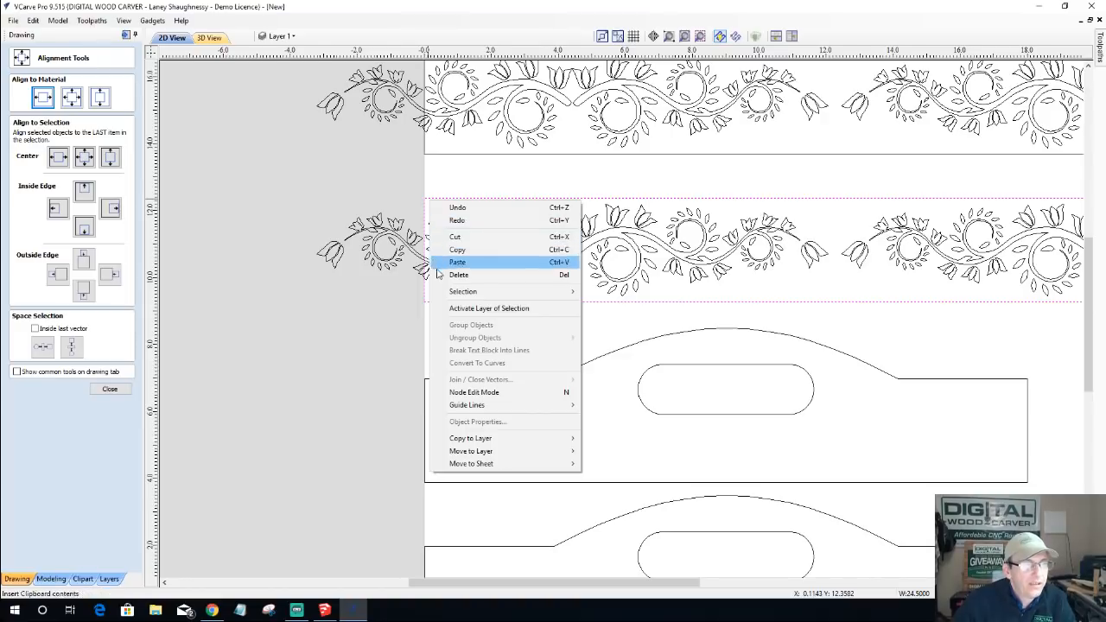
mouse_move(471, 439)
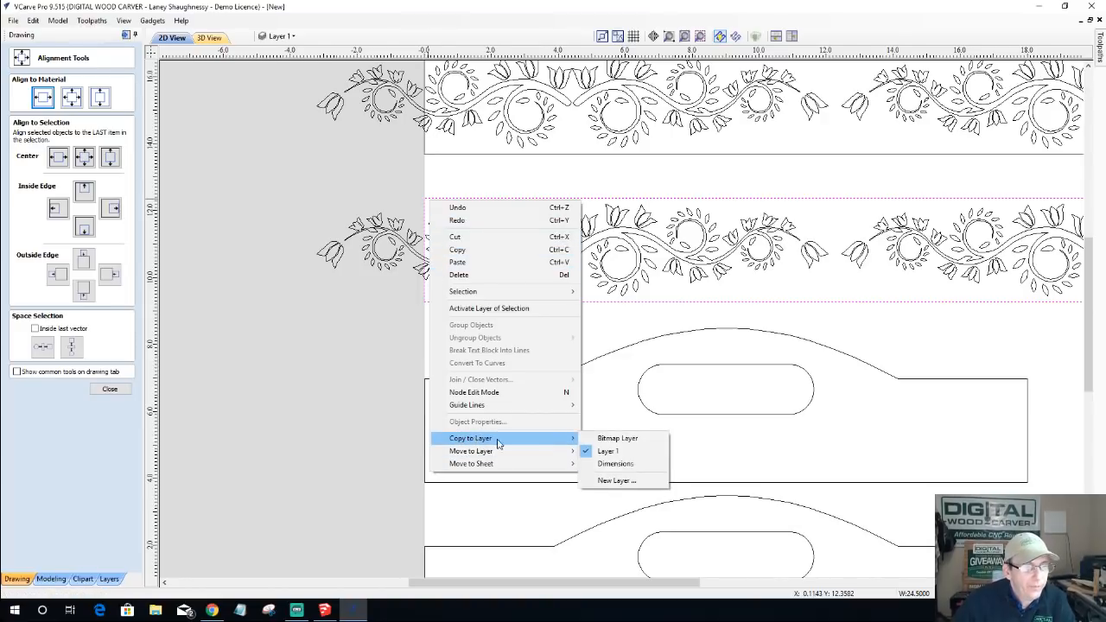
click(614, 480)
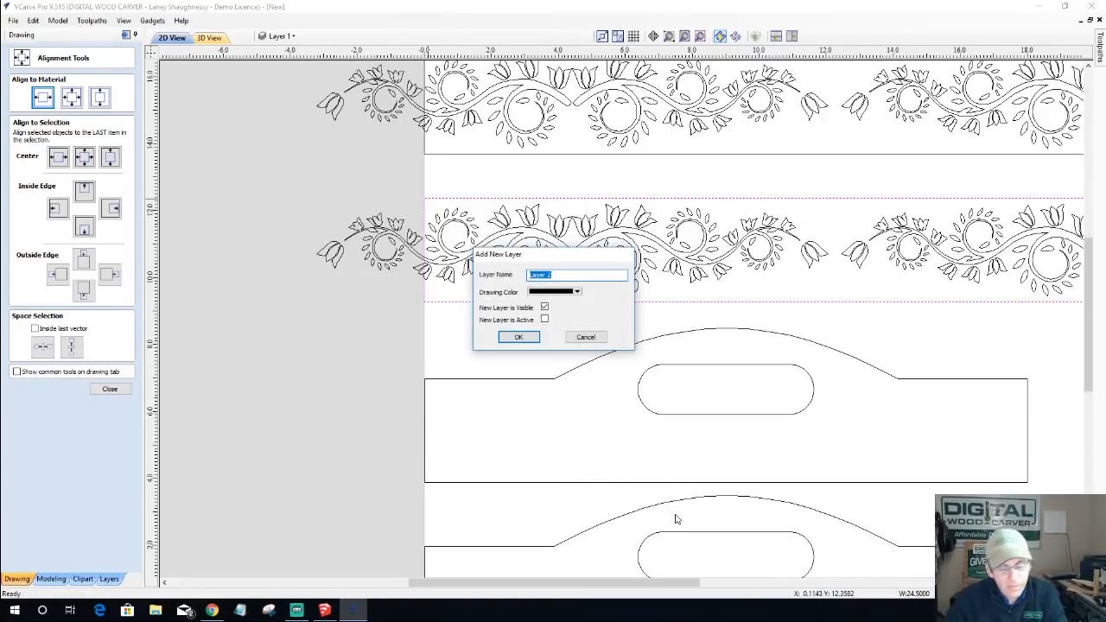
text(Flou)
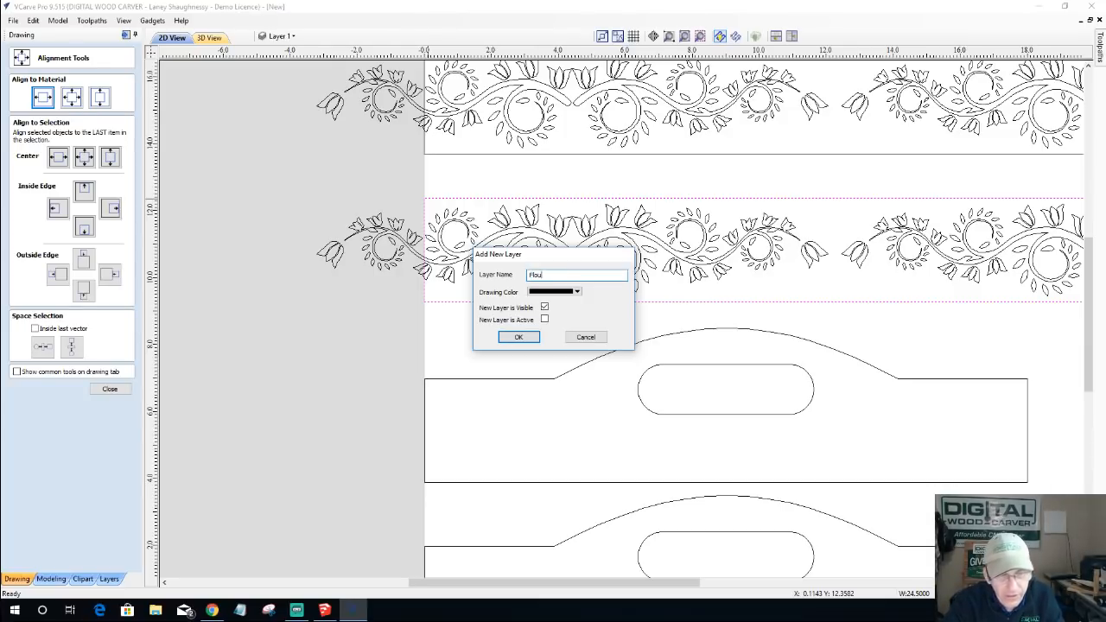
text(rish Trim Boundary)
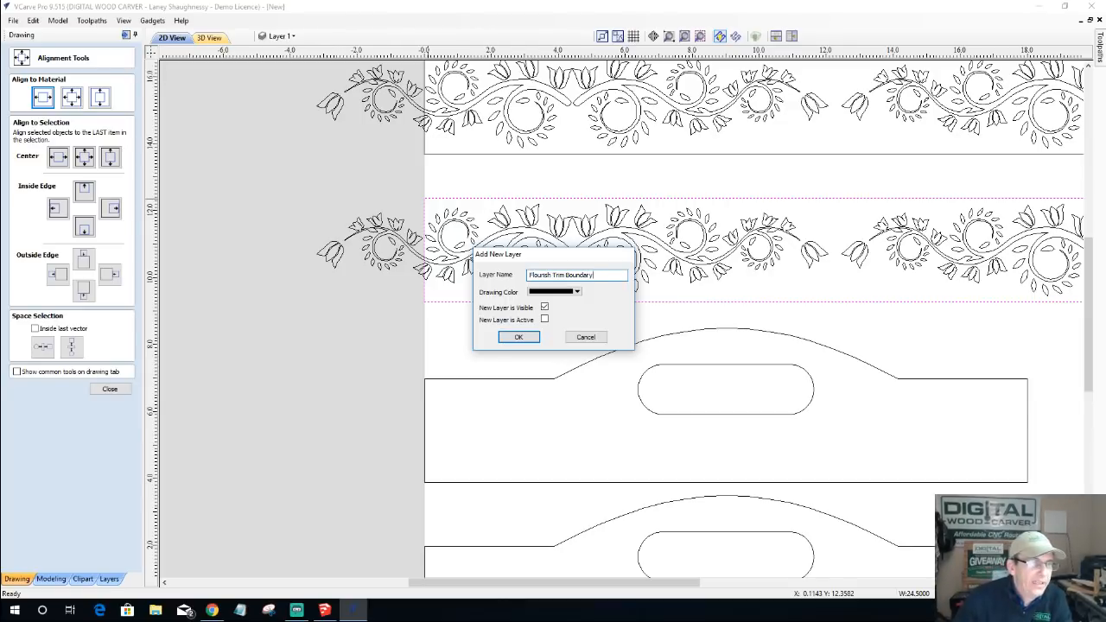
click(578, 292)
click(534, 342)
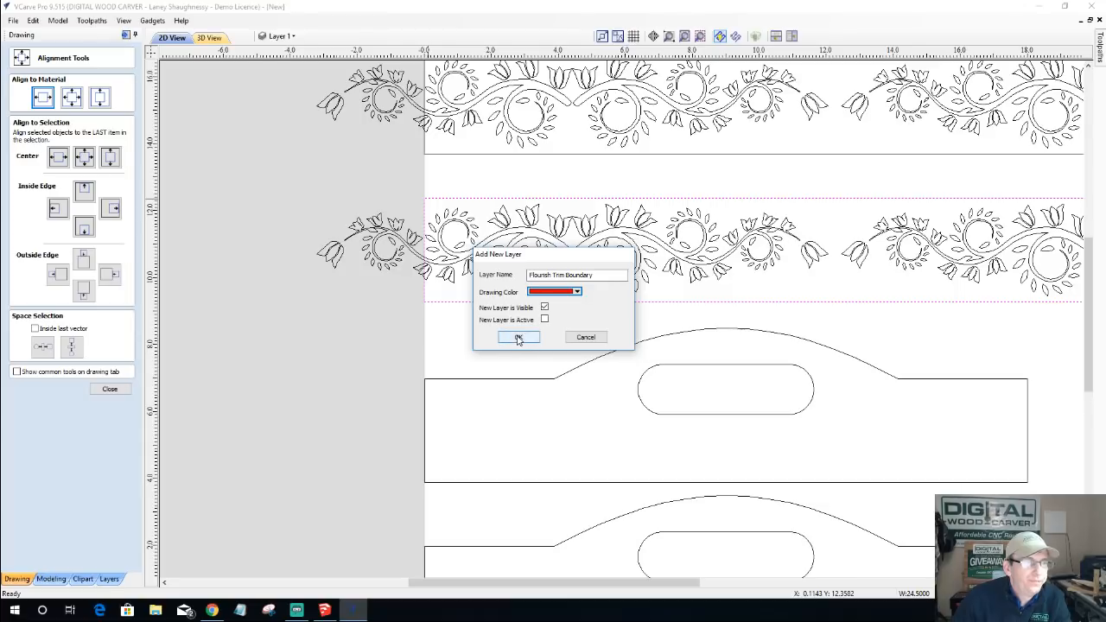
click(519, 338)
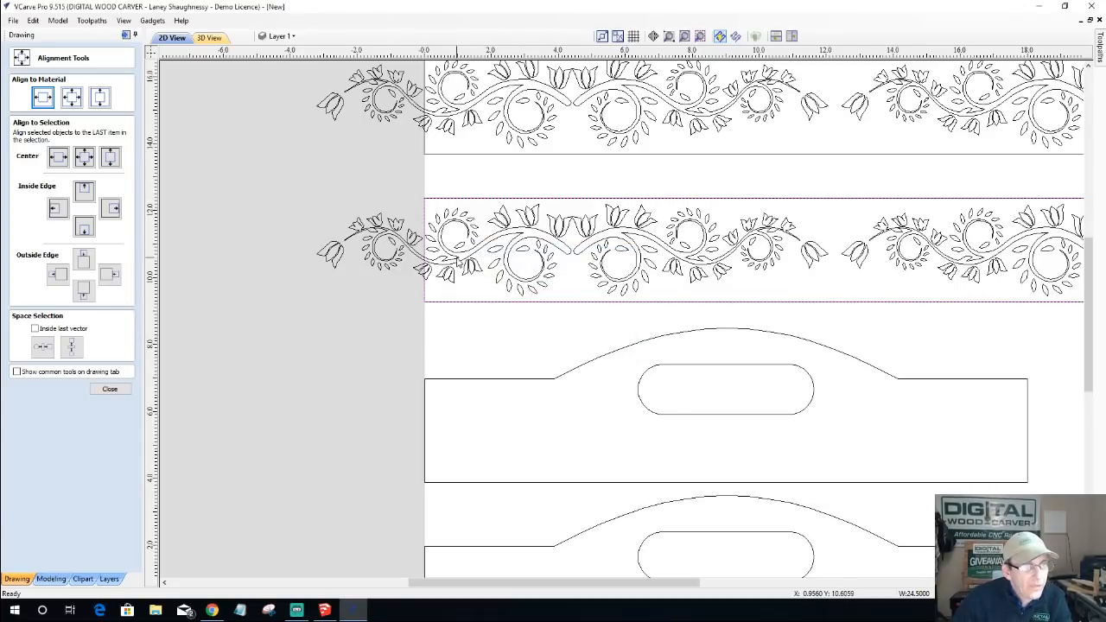
- Copy the upper side panel outline to the Flourish Trim Boundary layer as well
click(460, 257)
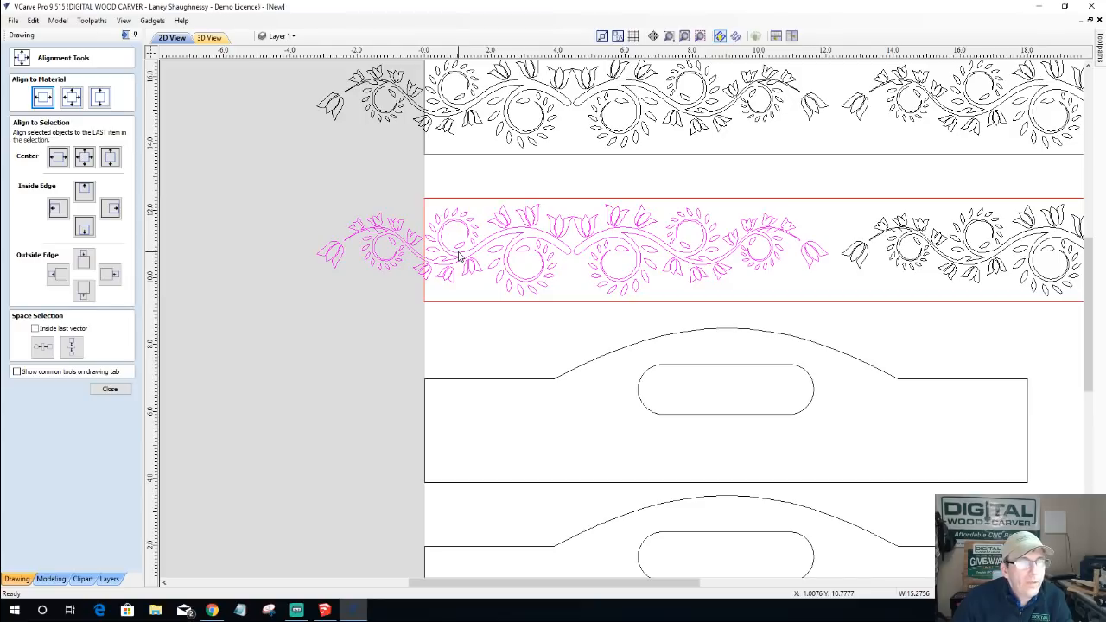
scroll(460, 256, down, 3)
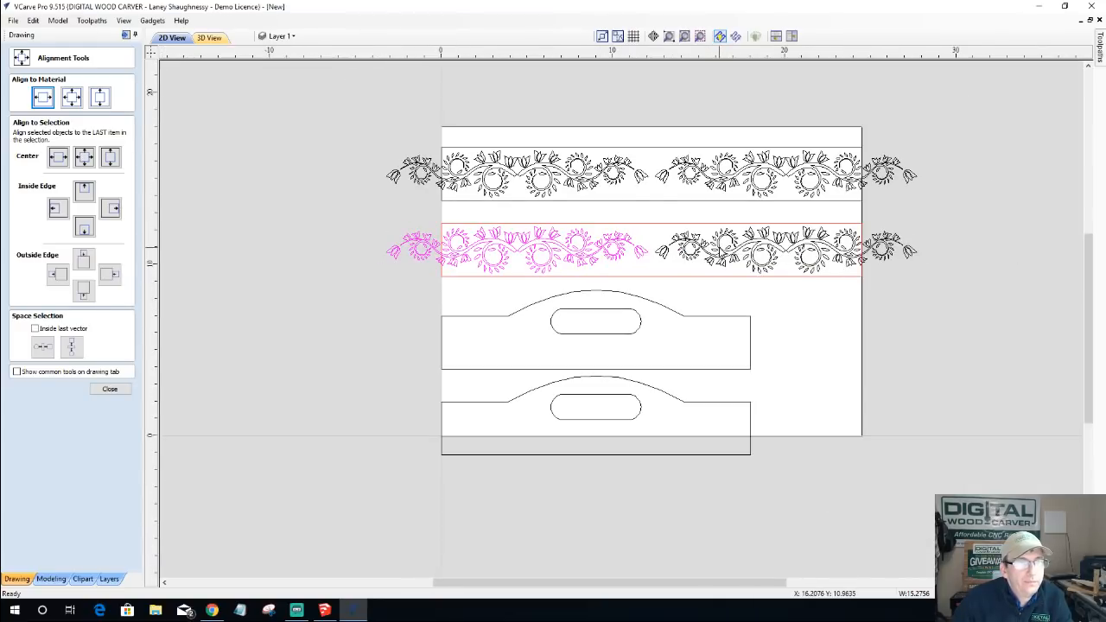
click(717, 250)
shift+click(598, 205)
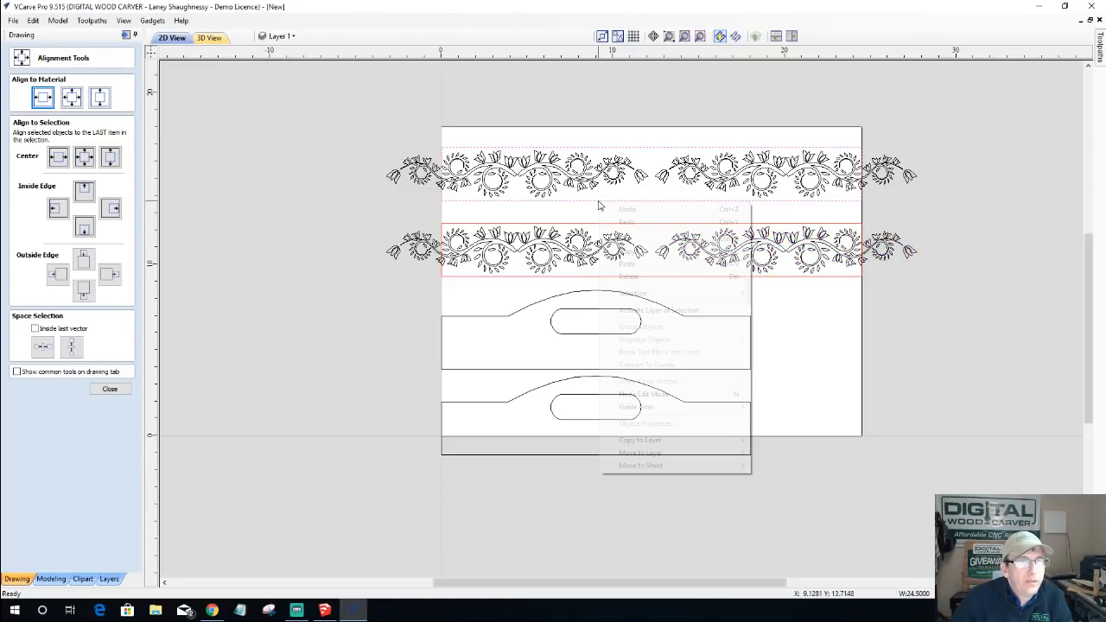
right_click(598, 204)
mouse_move(637, 443)
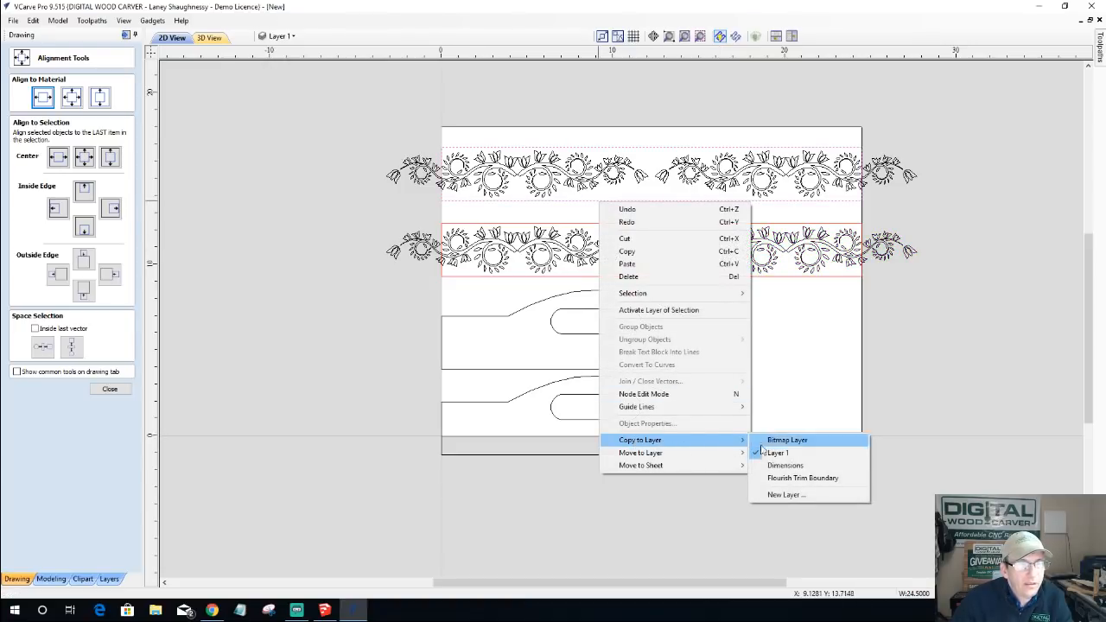
click(788, 480)
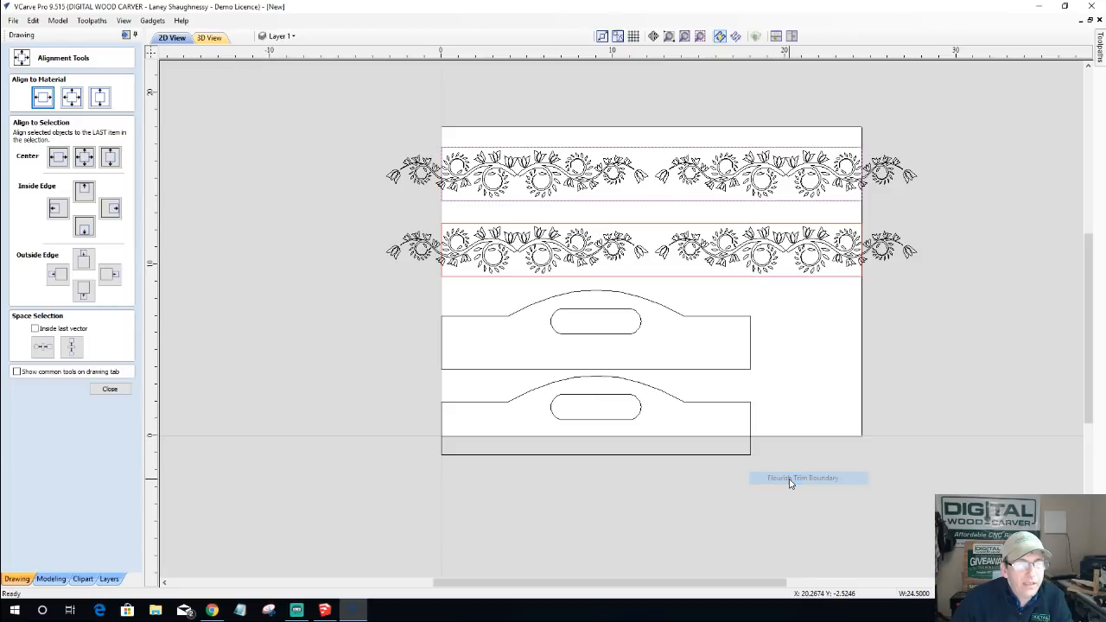
- Select all four tulip borders on both side panels and move them to the Flourish Trim Boundary layer
click(512, 182)
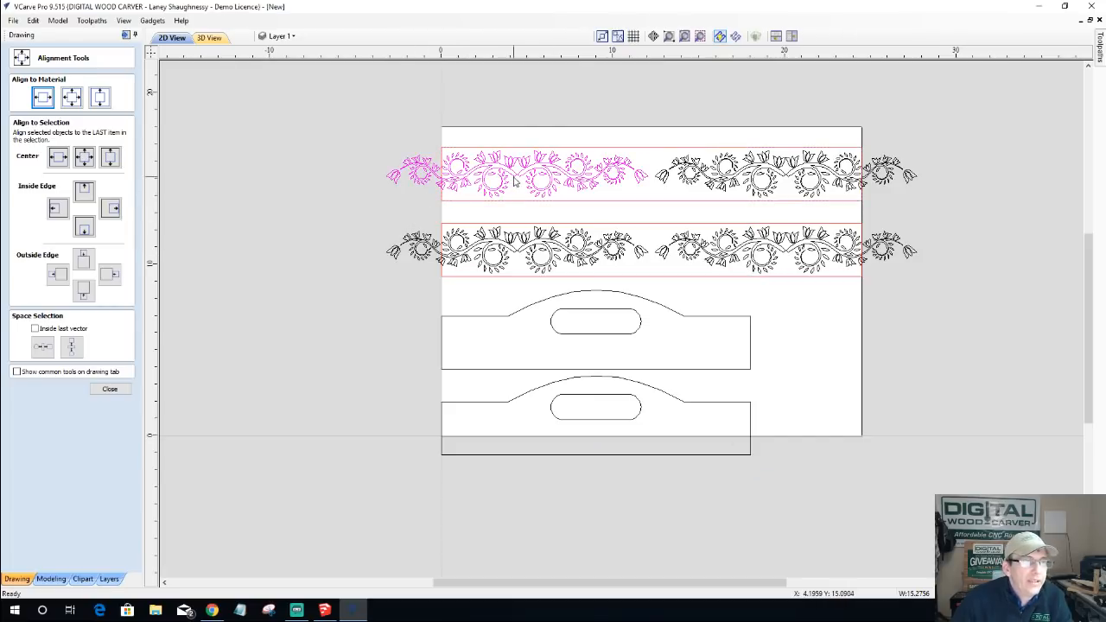
click(726, 180)
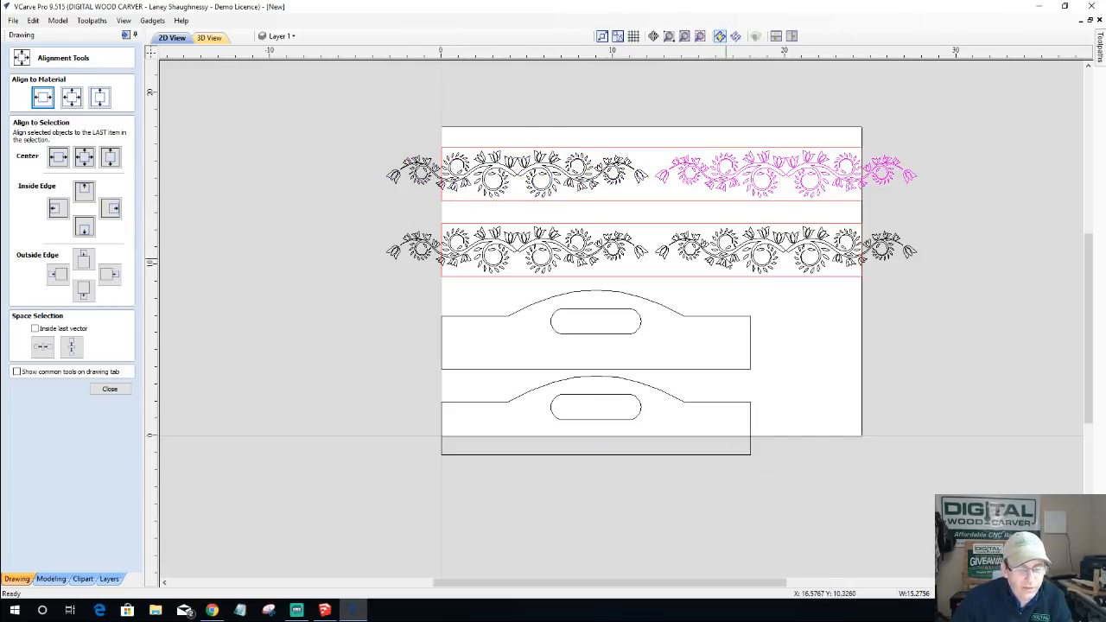
shift+click(719, 242)
shift+click(559, 256)
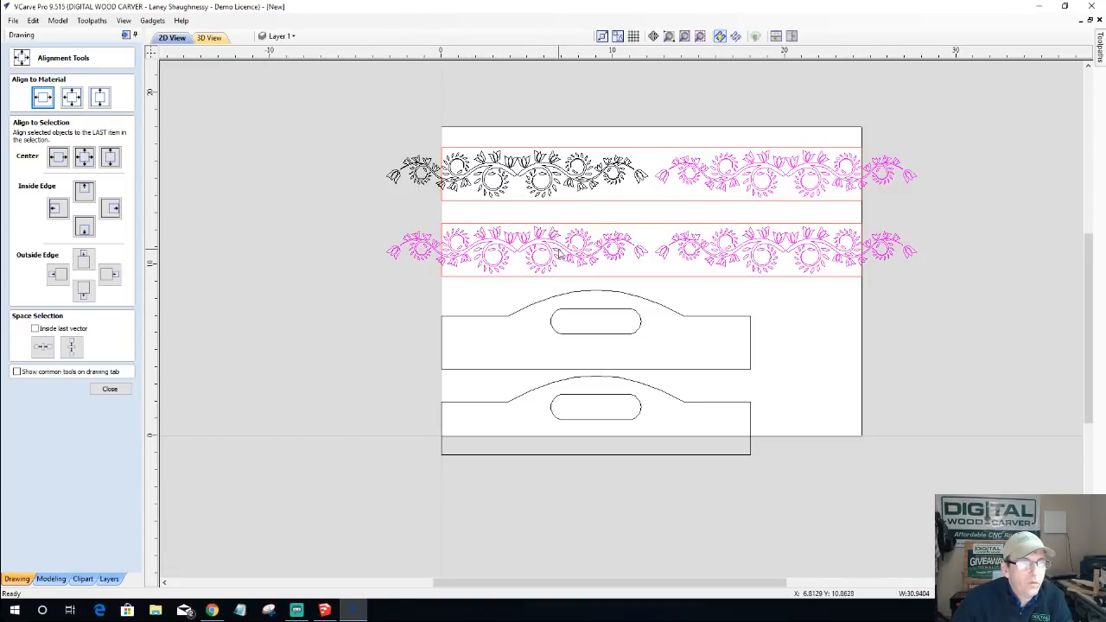
shift+click(548, 170)
right_click(548, 170)
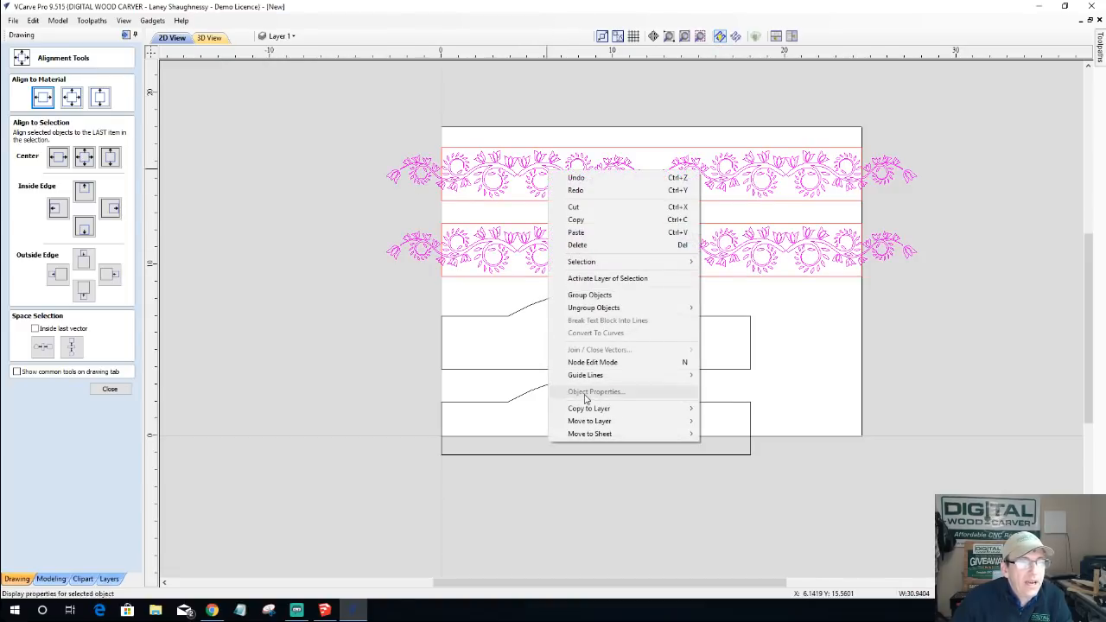
mouse_move(589, 407)
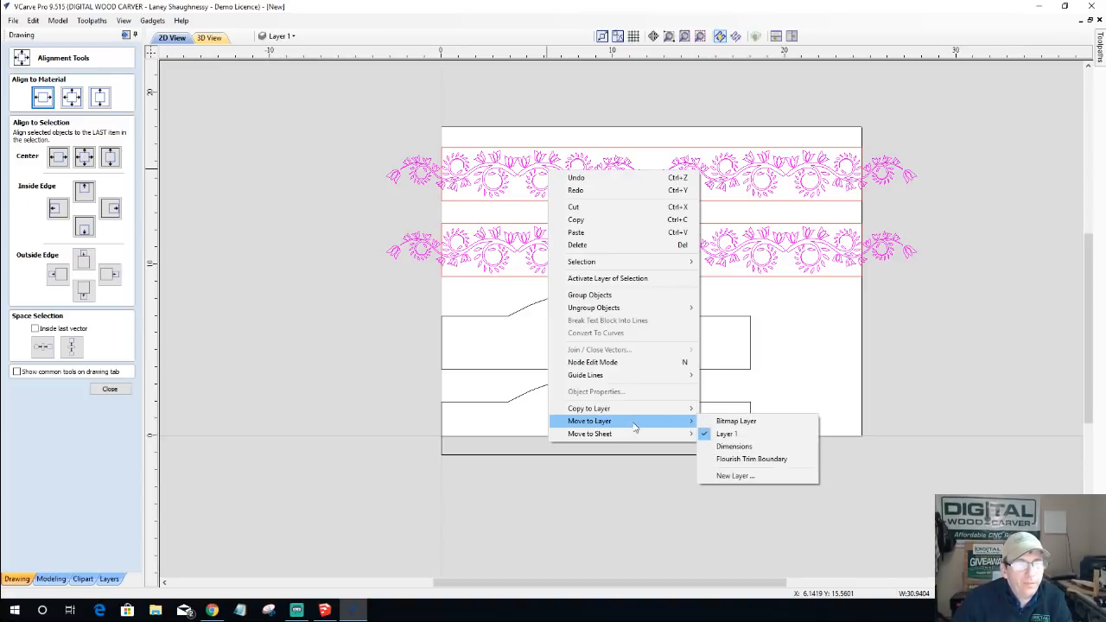
click(763, 465)
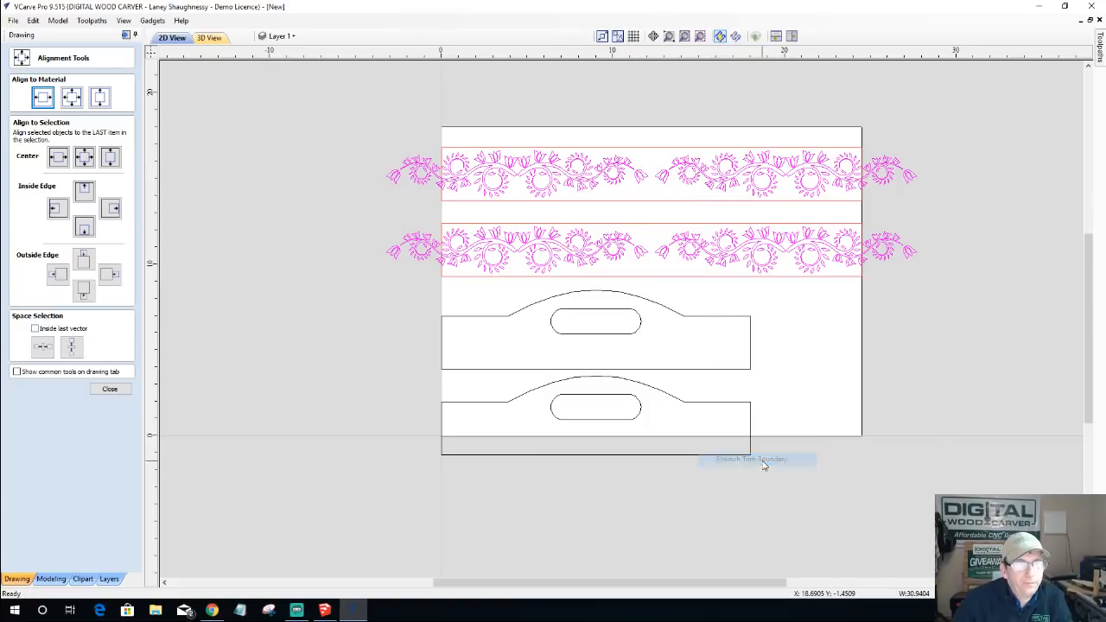
- Hide Layer 1, make Flourish Trim Boundary the active layer and clear the border selection
click(282, 36)
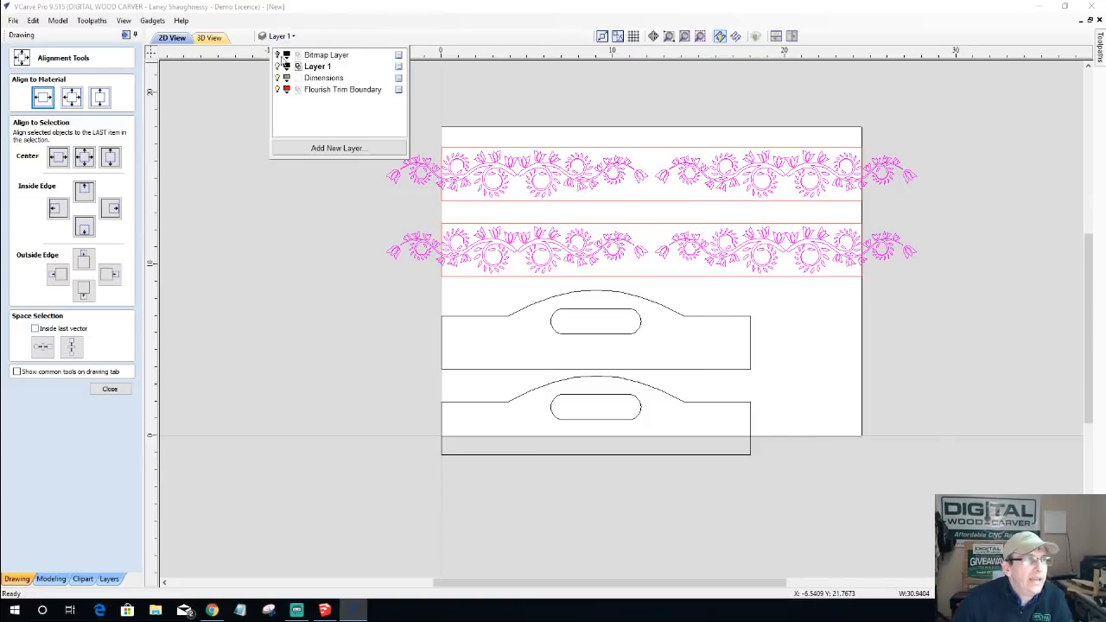
click(278, 67)
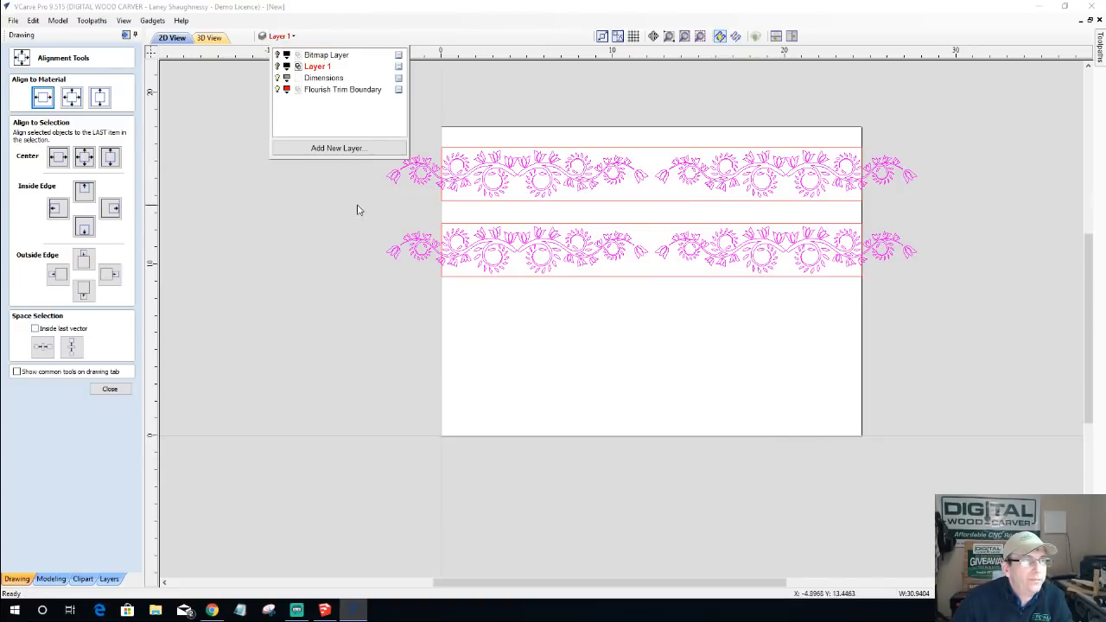
click(314, 92)
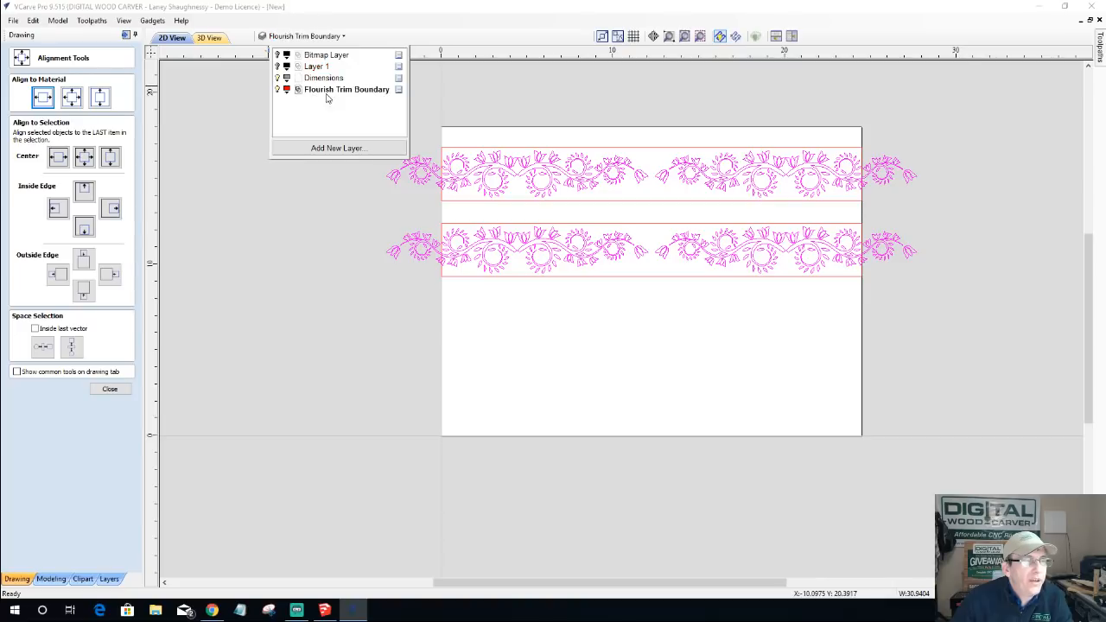
click(363, 260)
- Ungroup the left tulip border on the upper side panel and delete its loose flowers and leaves lying outside the panel's left end
scroll(407, 172, up, 4)
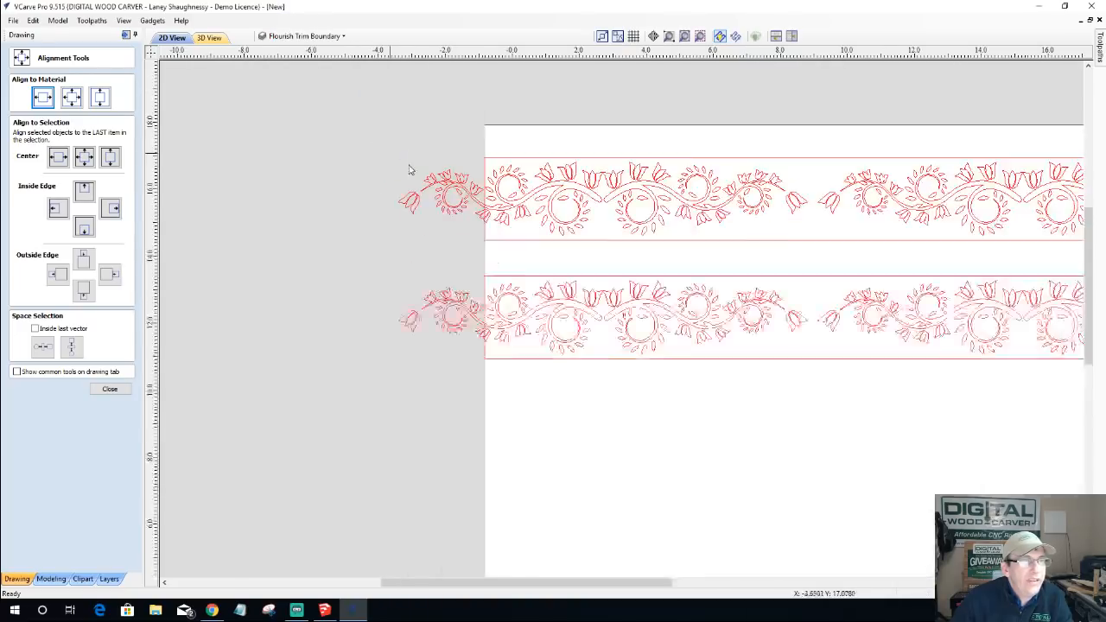
click(110, 389)
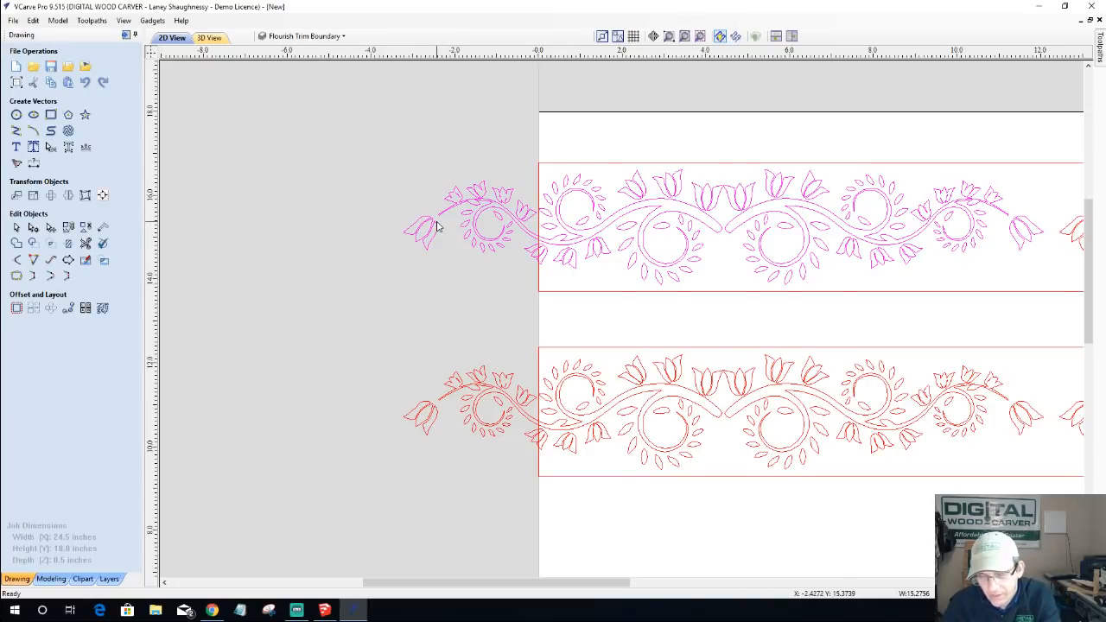
click(435, 227)
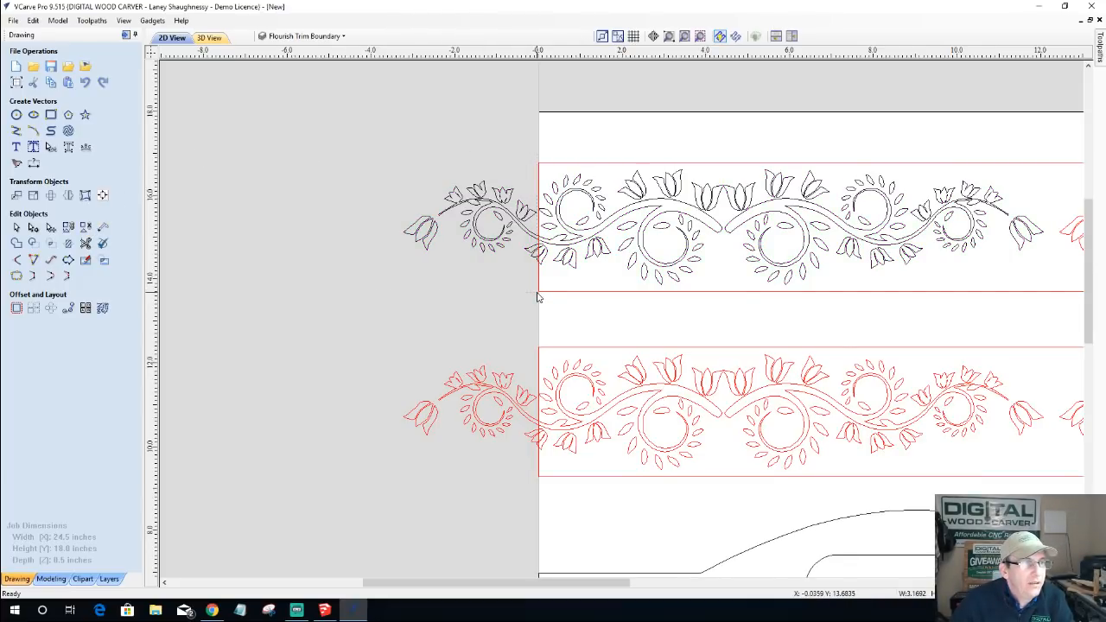
drag(536, 292, 537, 292)
key(Delete)
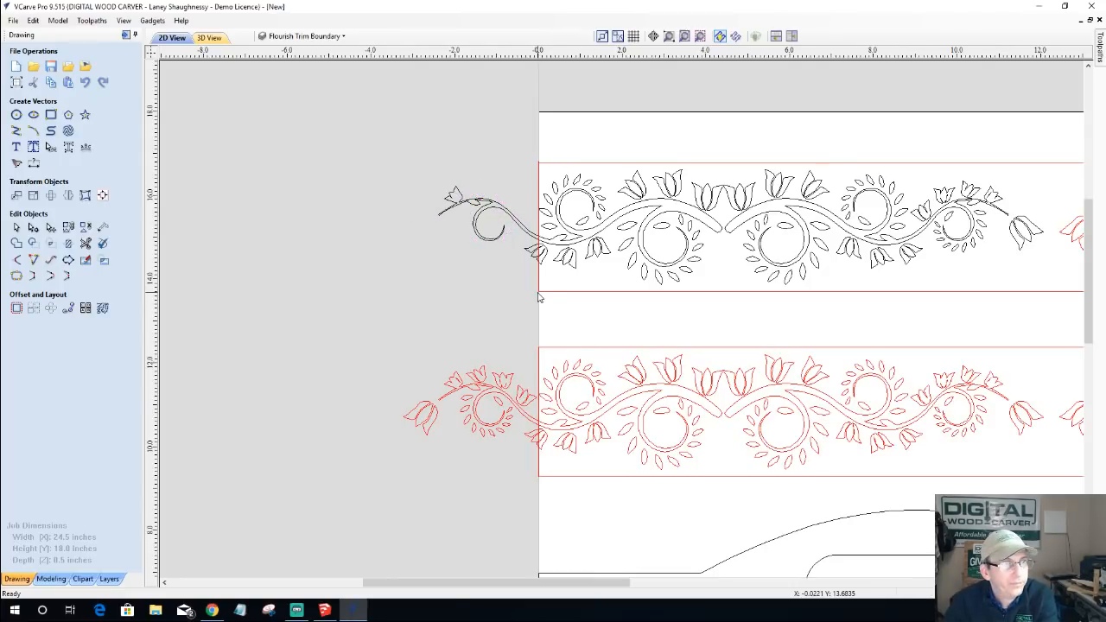
- Trim the stem, flower and leaf sections overhanging the left end of the upper side panel with Interactive Vector Trim, and check the cut edge
click(84, 242)
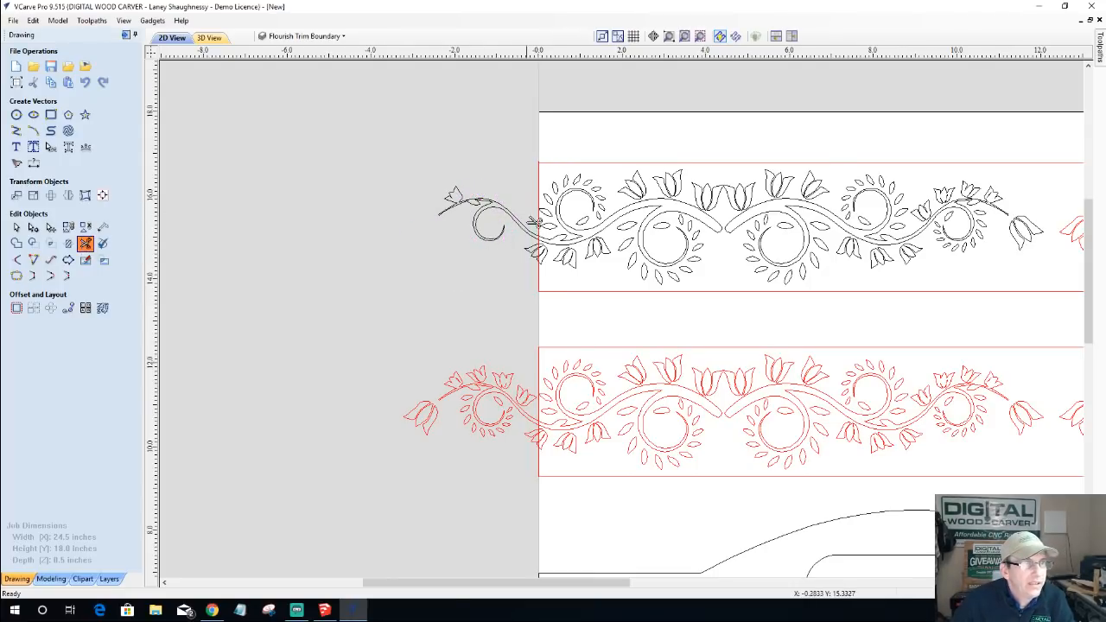
click(507, 208)
scroll(529, 248, up, 5)
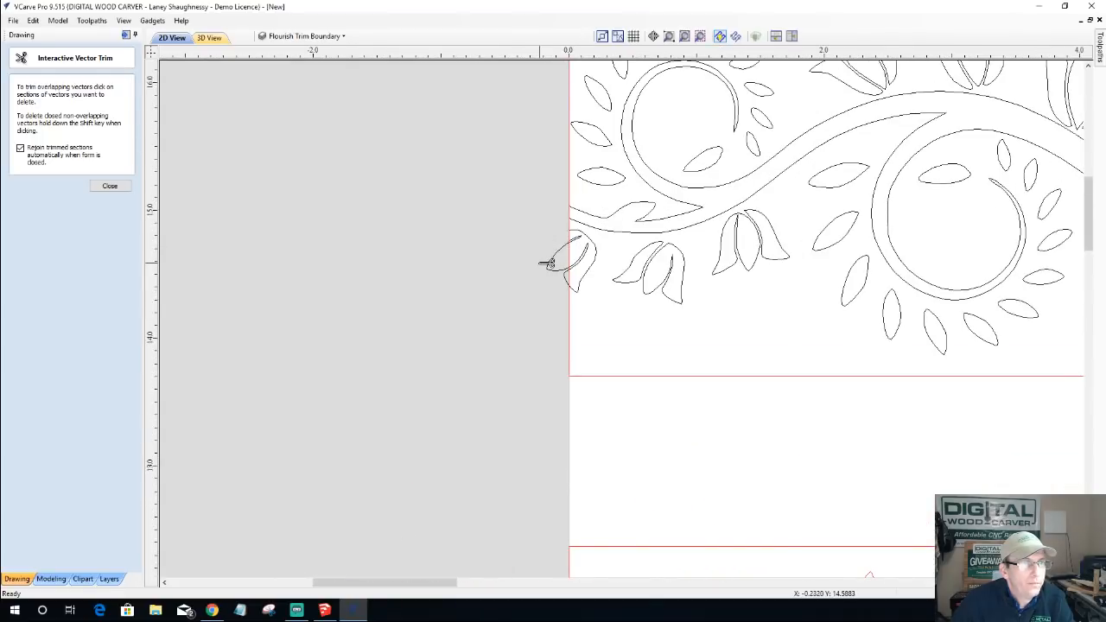
click(554, 260)
scroll(569, 278, up, 4)
click(572, 259)
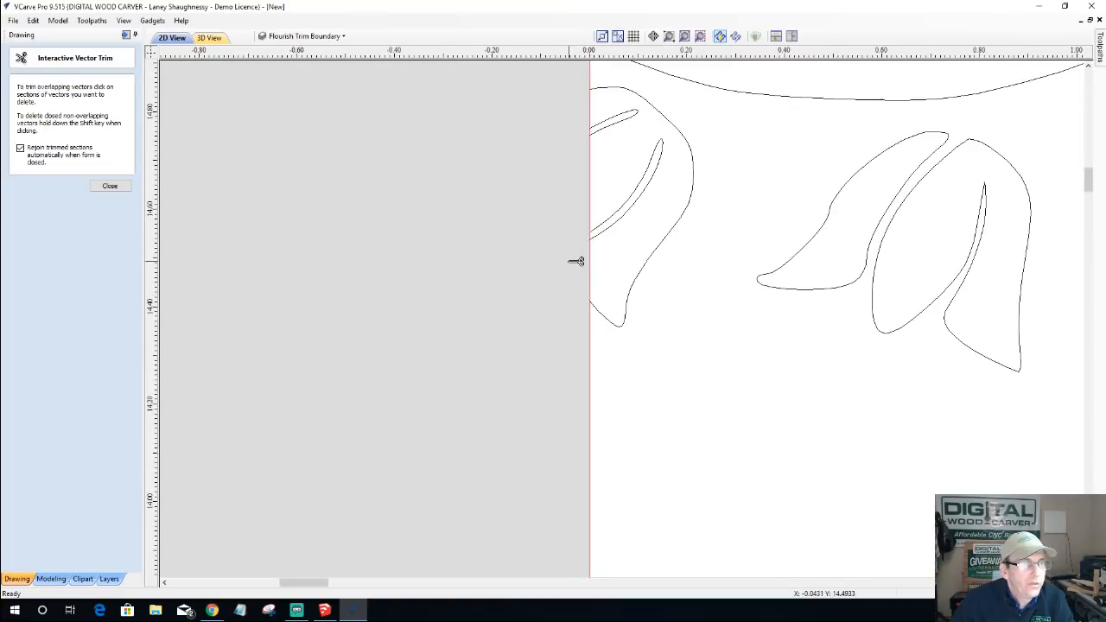
scroll(562, 258, down, 2)
scroll(529, 250, down, 6)
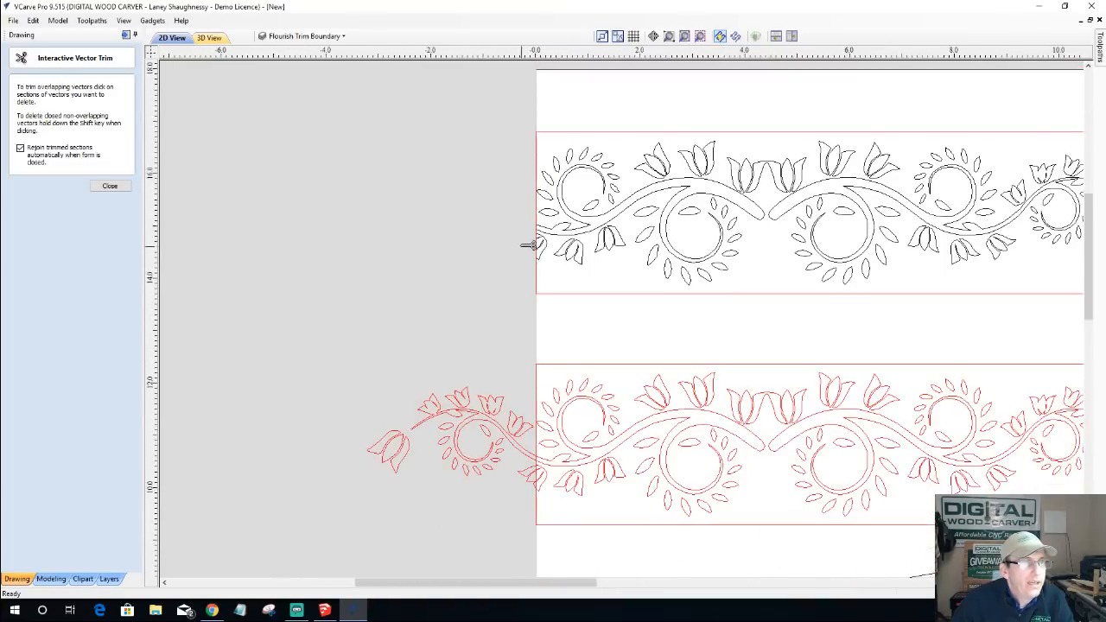
scroll(512, 207, down, 3)
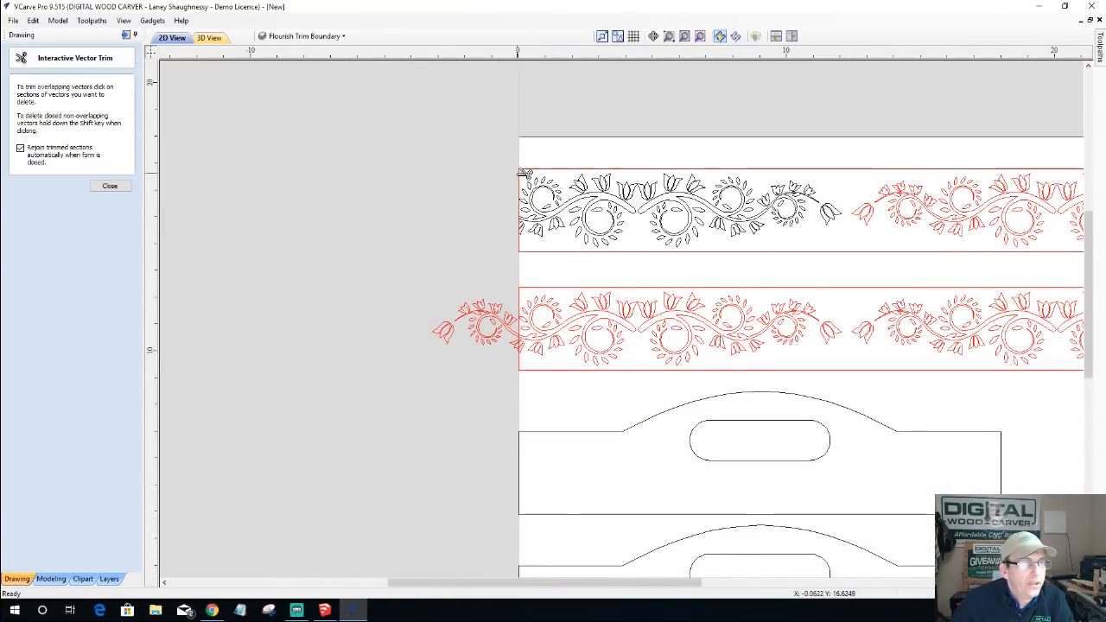
scroll(518, 177, up, 6)
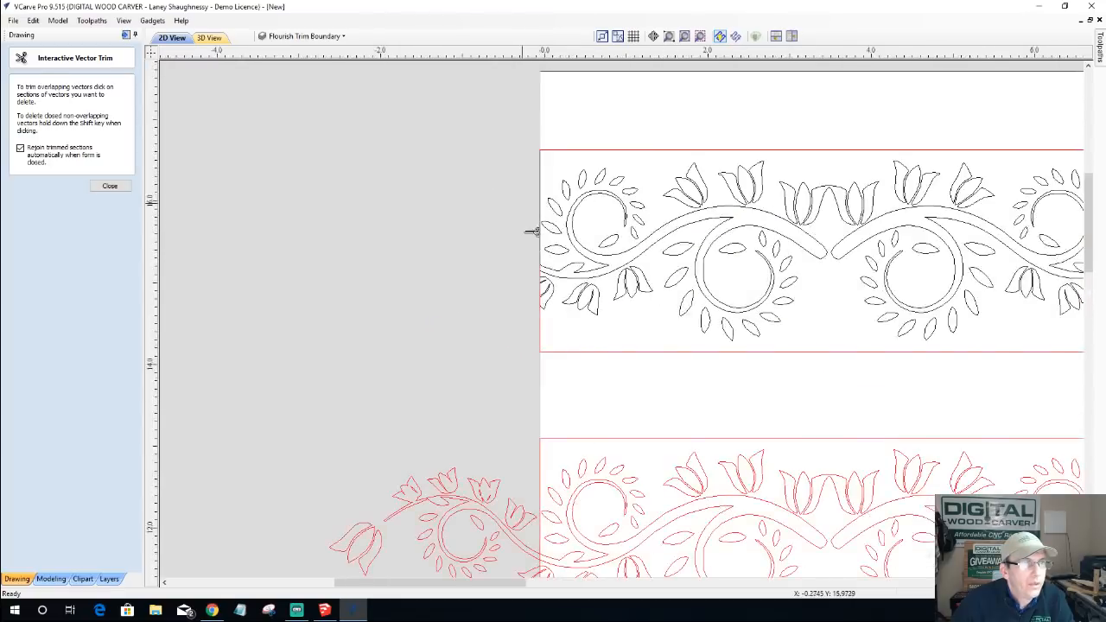
scroll(563, 396, up, 1)
scroll(565, 388, up, 1)
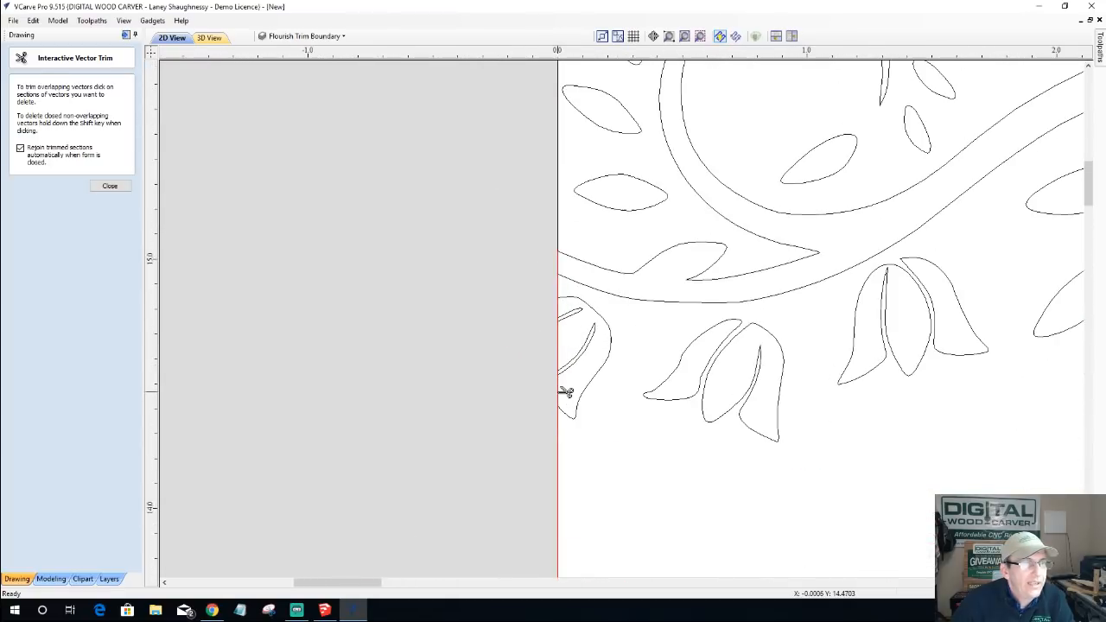
- Inspect the trimmed stem and flower edges along the left end of the upper side panel, and finish the vector trimming
scroll(566, 307, up, 1)
scroll(562, 285, up, 1)
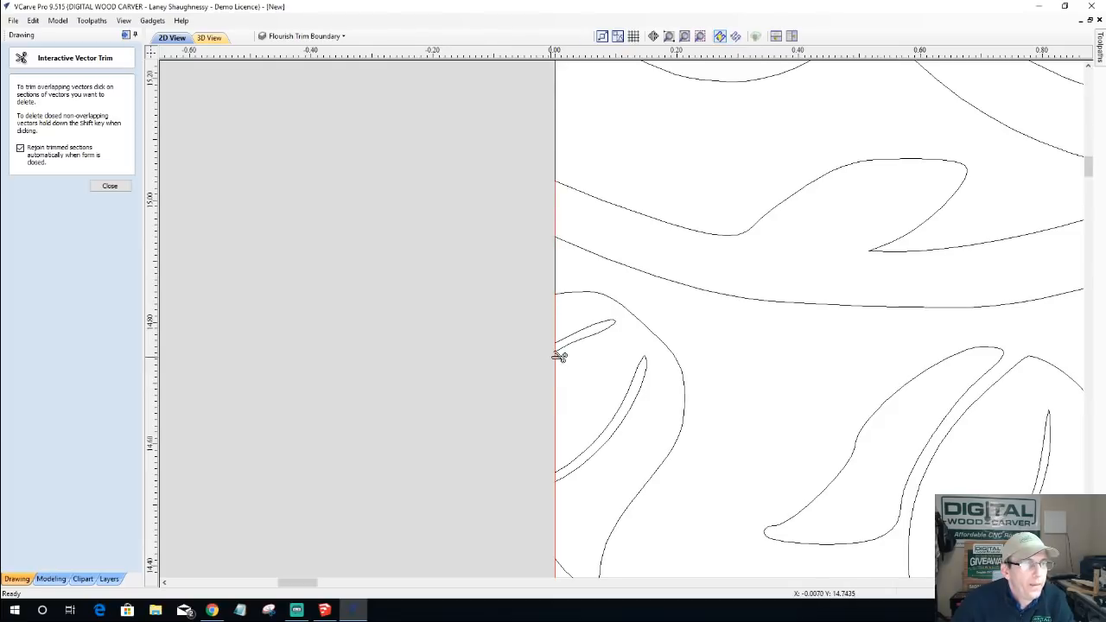
scroll(558, 357, up, 3)
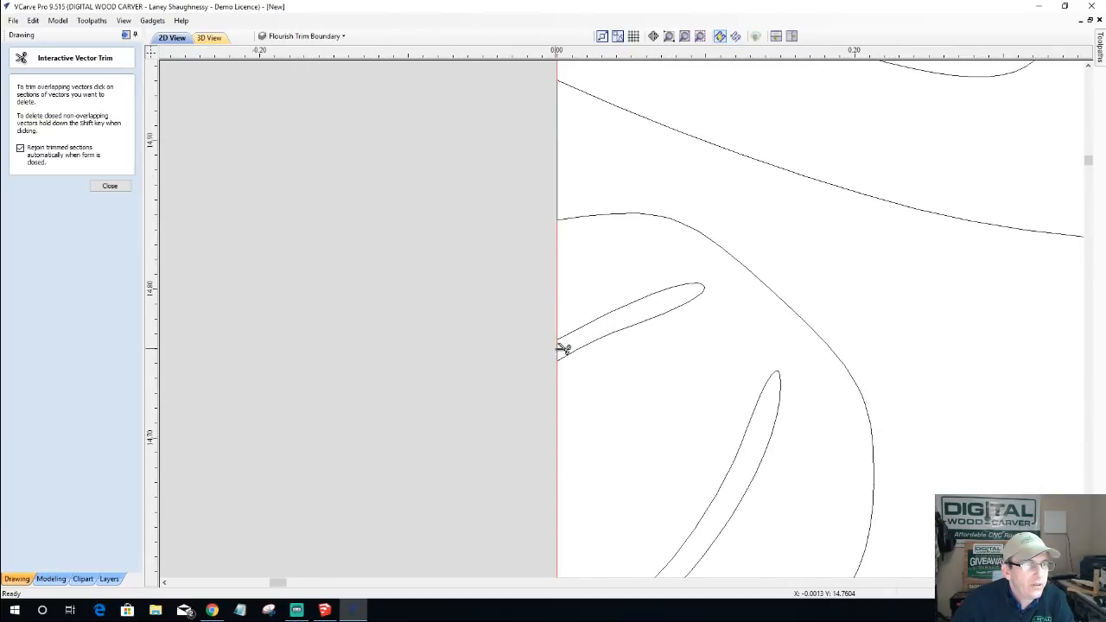
scroll(562, 341, down, 2)
scroll(564, 523, up, 2)
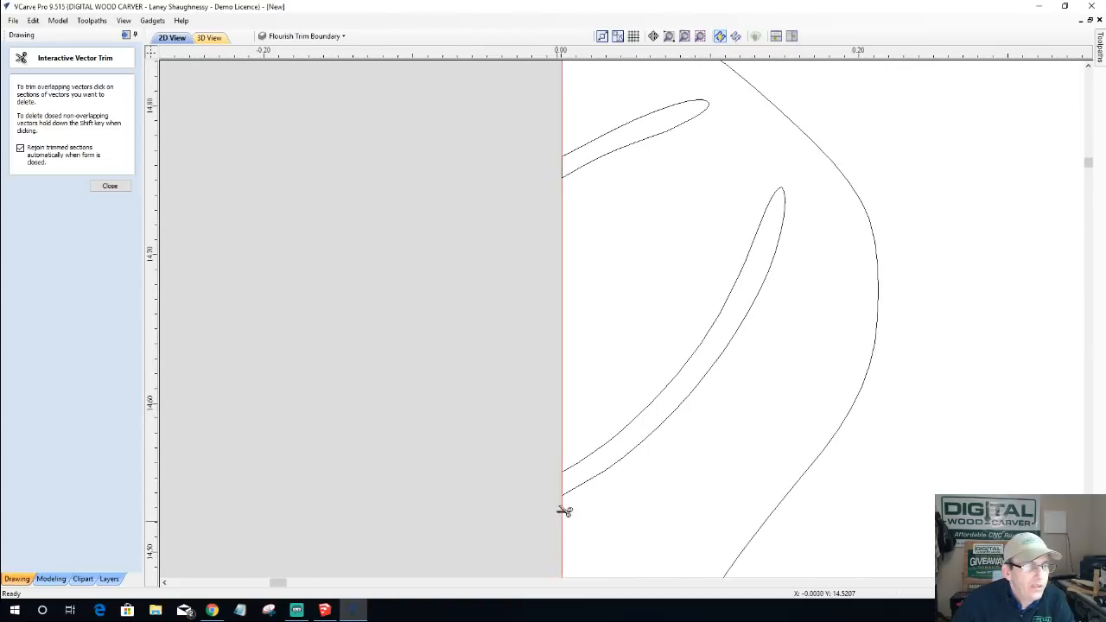
scroll(566, 449, down, 3)
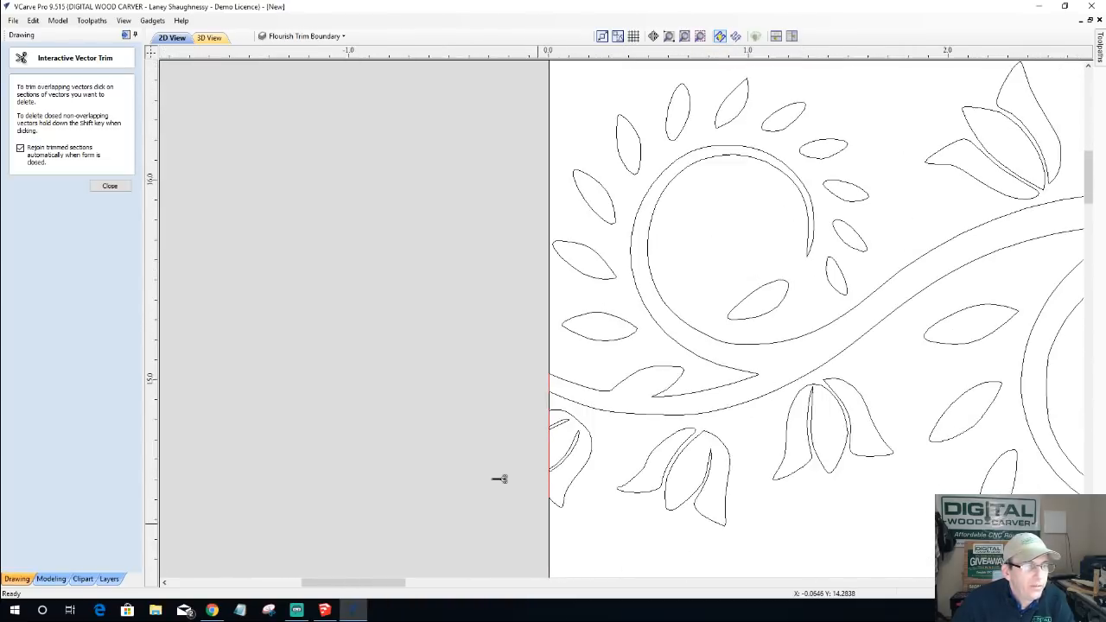
scroll(494, 466, down, 4)
scroll(444, 454, down, 2)
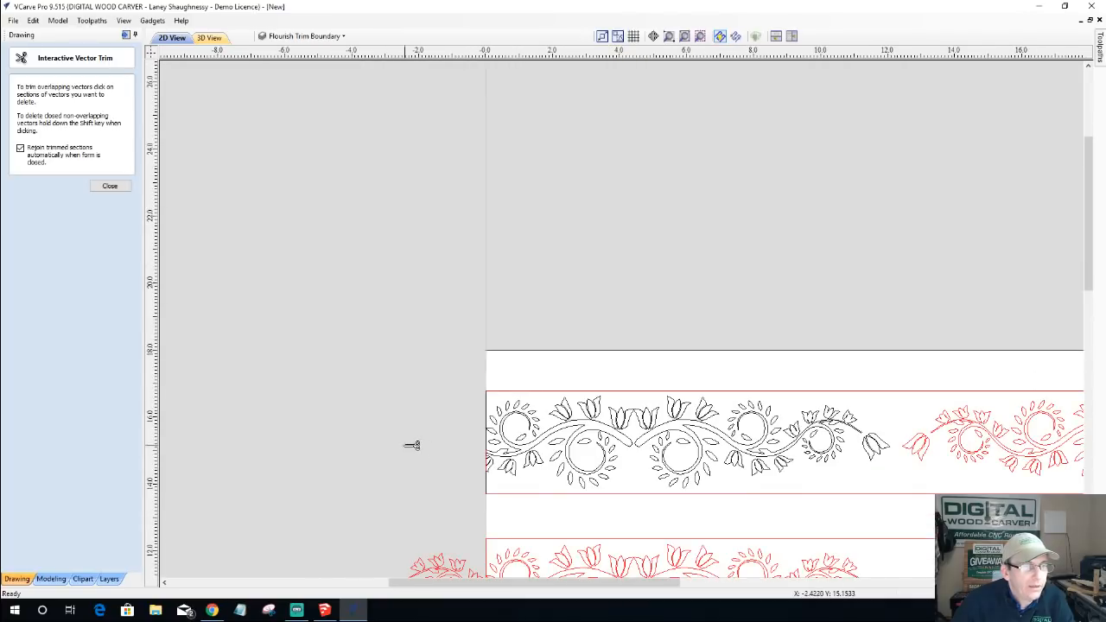
scroll(476, 474, up, 2)
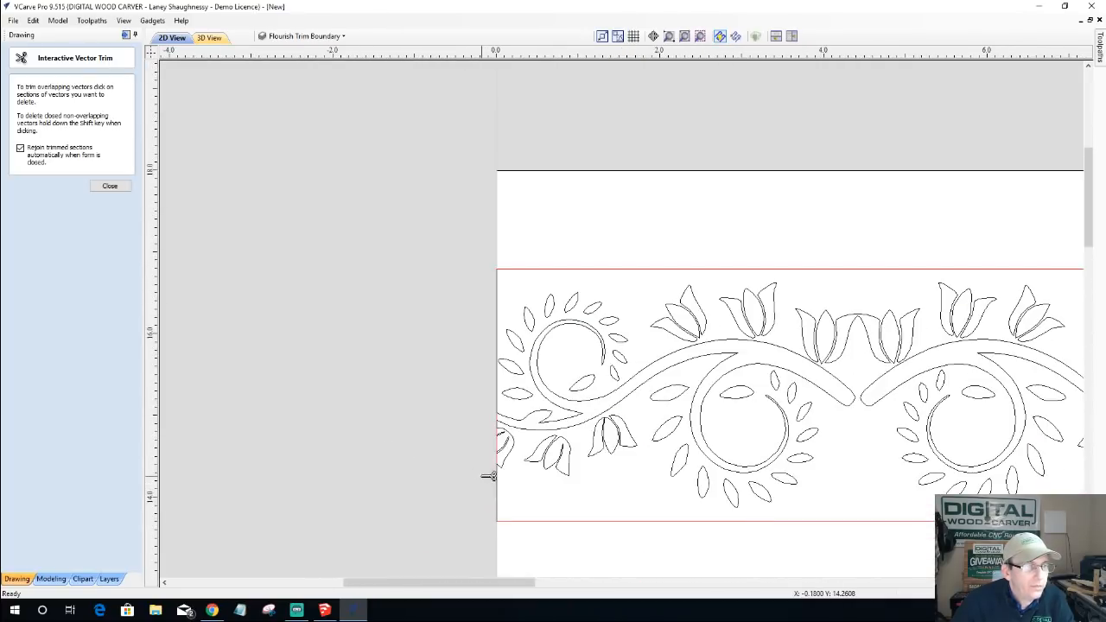
scroll(398, 439, down, 4)
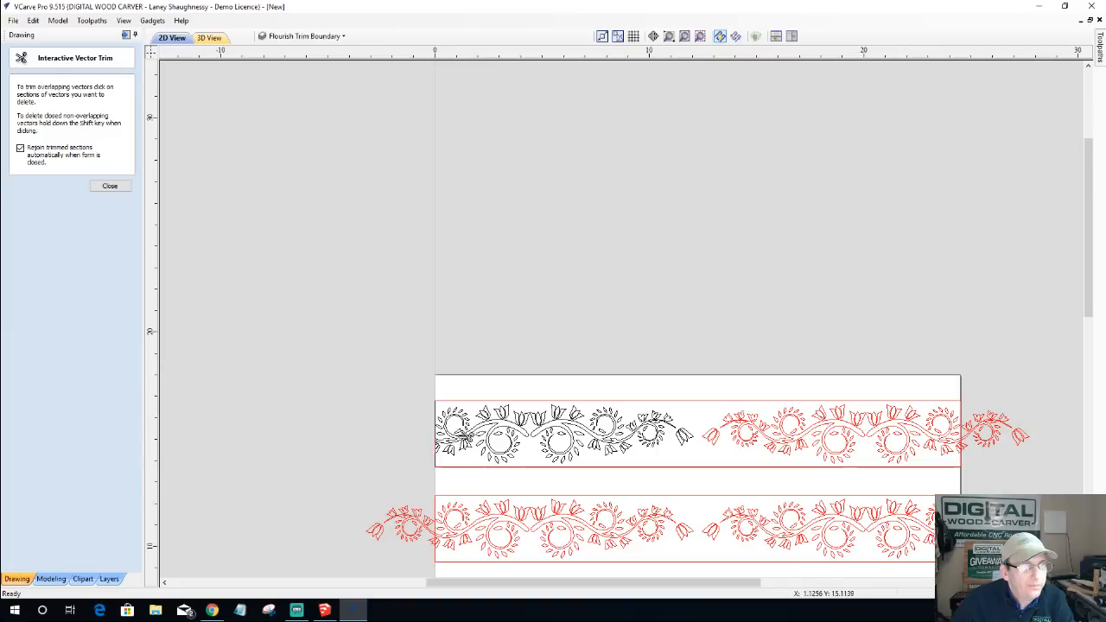
click(106, 187)
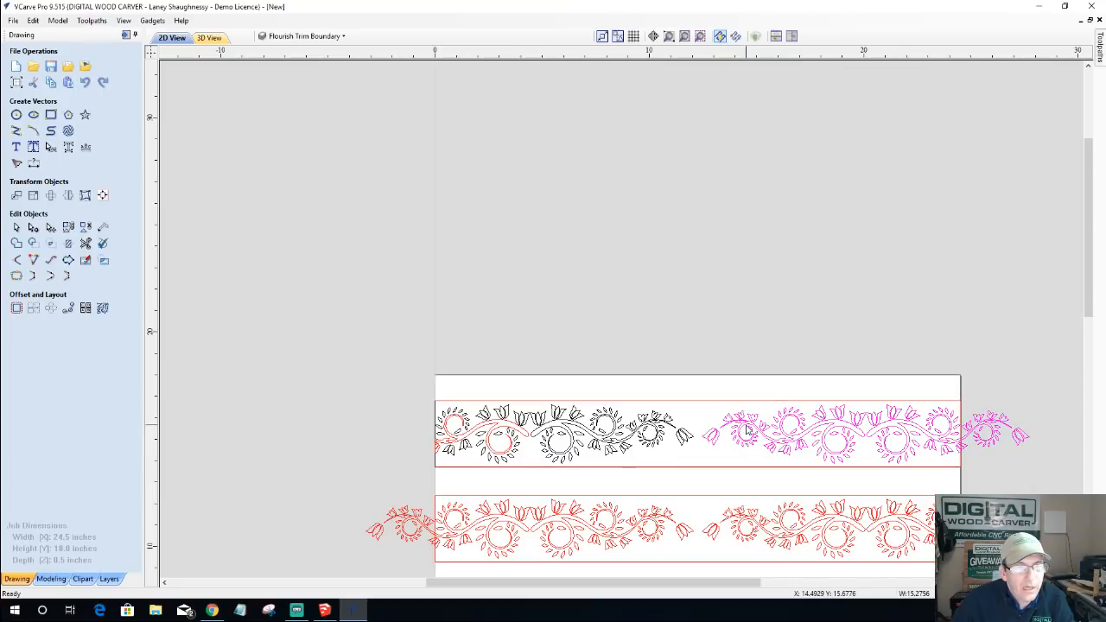
- Ungroup the right tulip border on the upper side panel and delete its loose flowers and leaves lying outside the panel's right end
scroll(997, 445, up, 5)
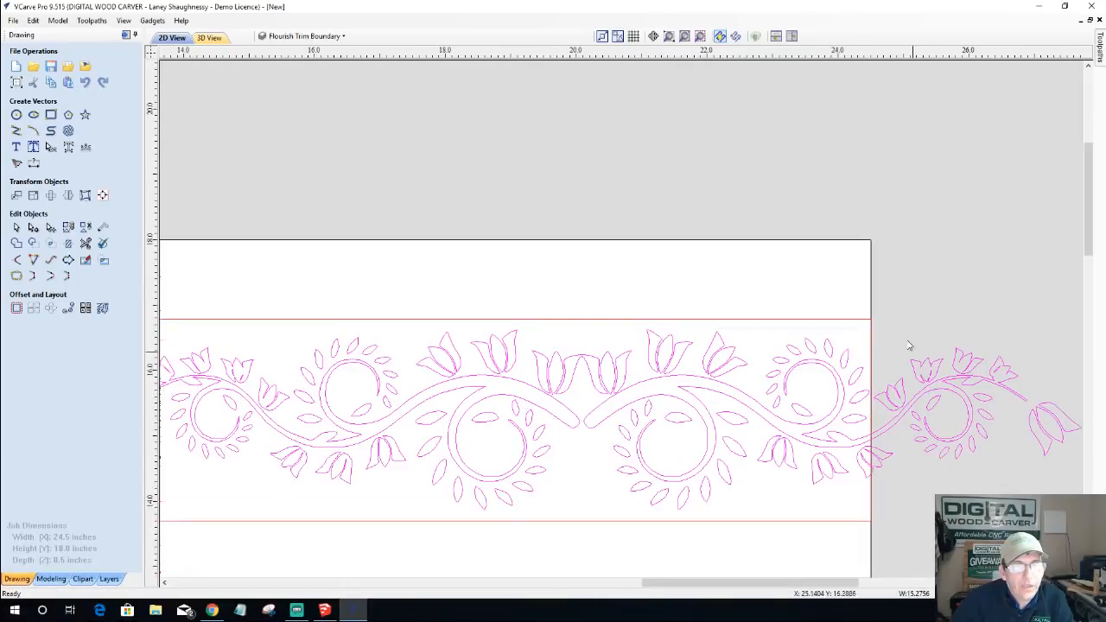
drag(1092, 506, 1091, 507)
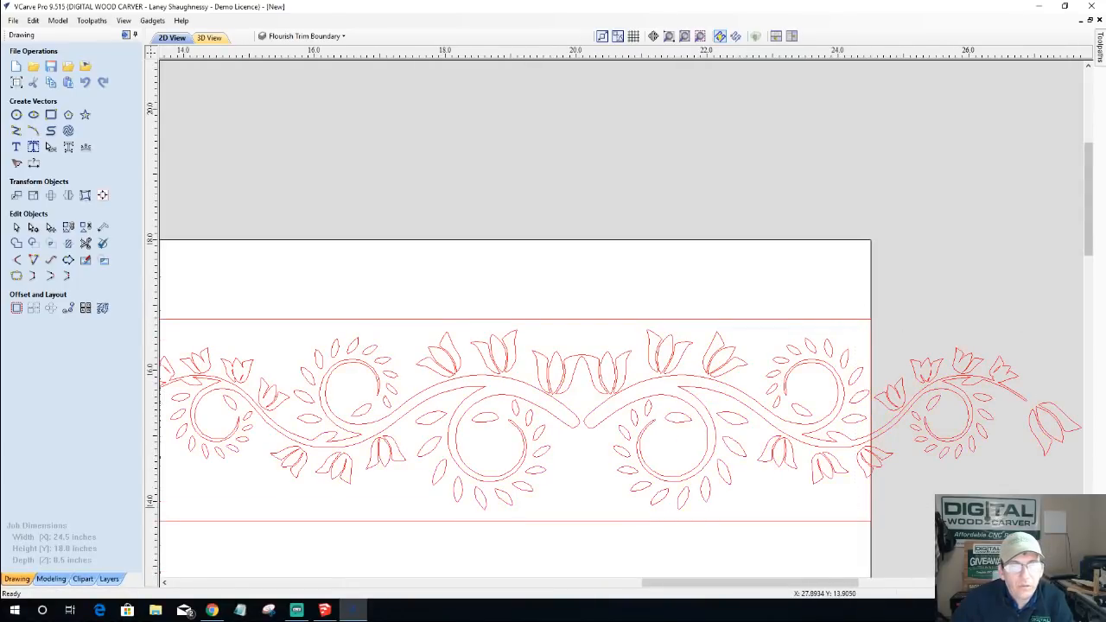
click(887, 428)
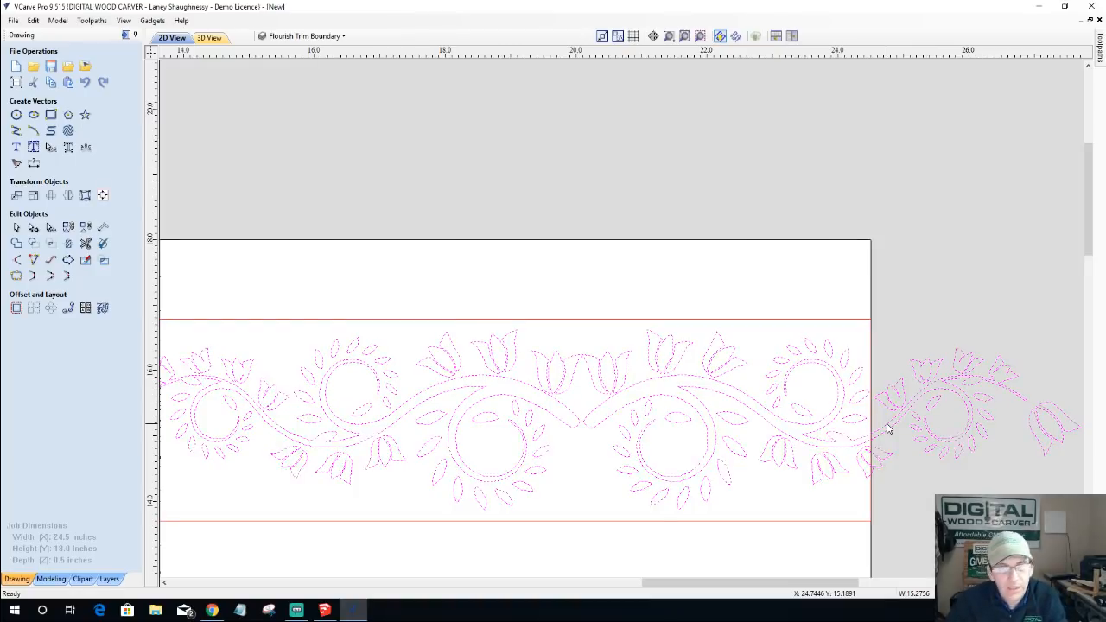
drag(1075, 520, 1078, 520)
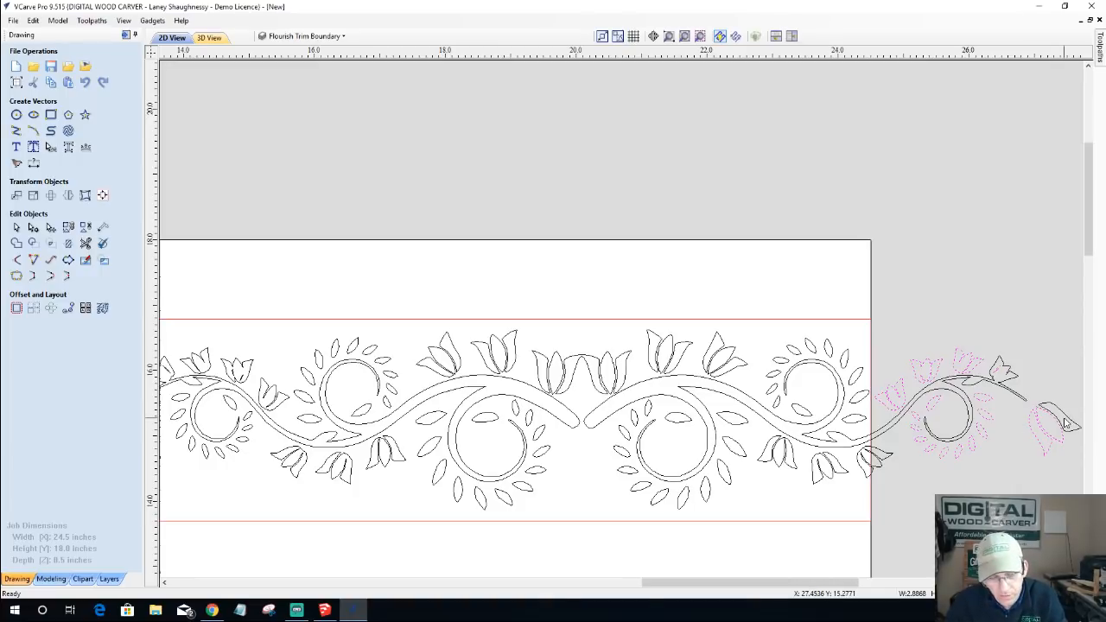
key(Delete)
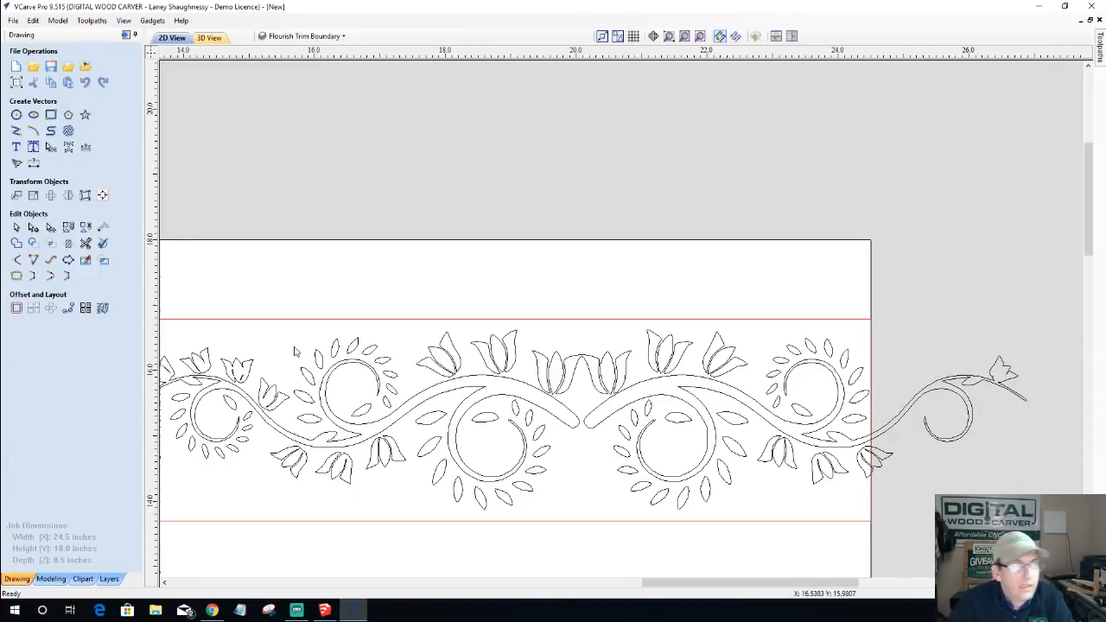
- Trim the stem and flower sections overhanging the right end of the upper side panel with Interactive Vector Trim, and check the cut edges
click(85, 243)
click(954, 381)
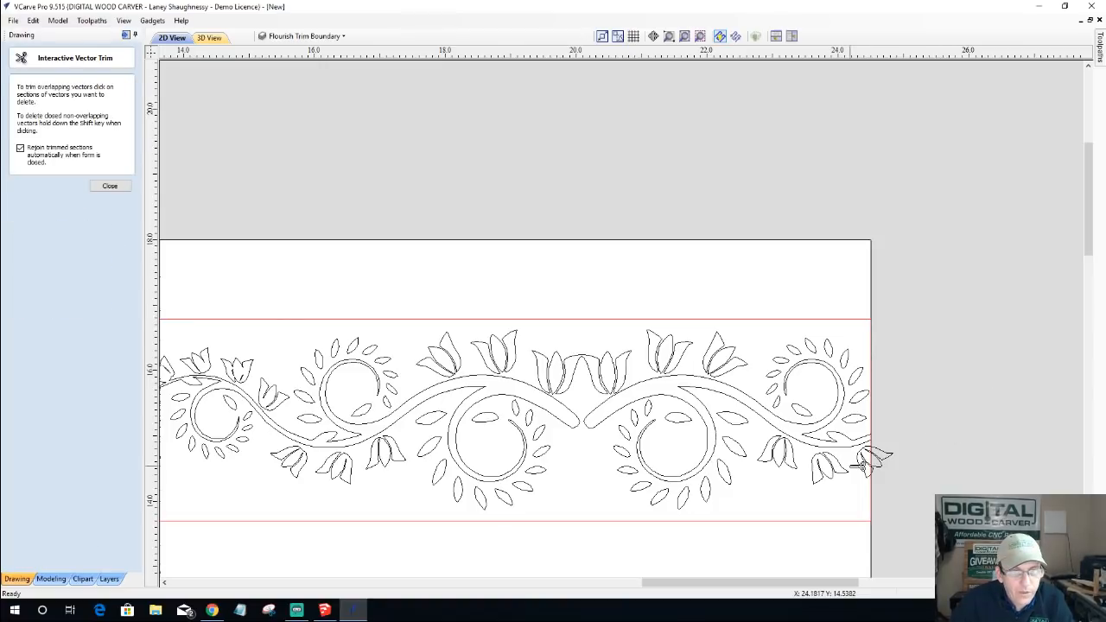
scroll(868, 452, up, 5)
click(984, 421)
click(964, 471)
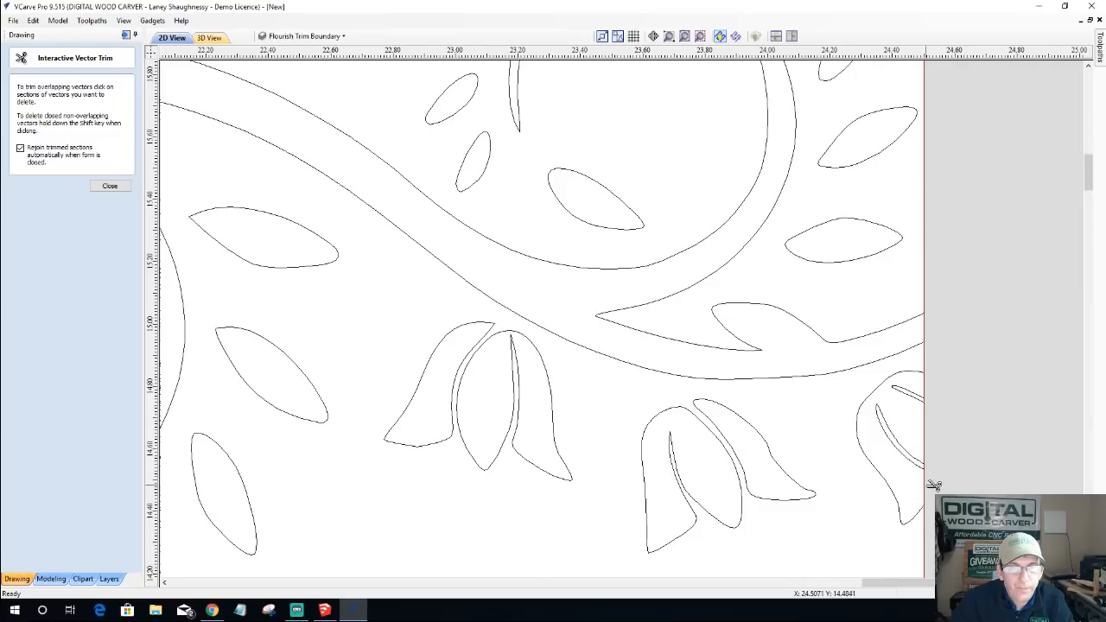
scroll(937, 493, up, 6)
scroll(927, 522, up, 2)
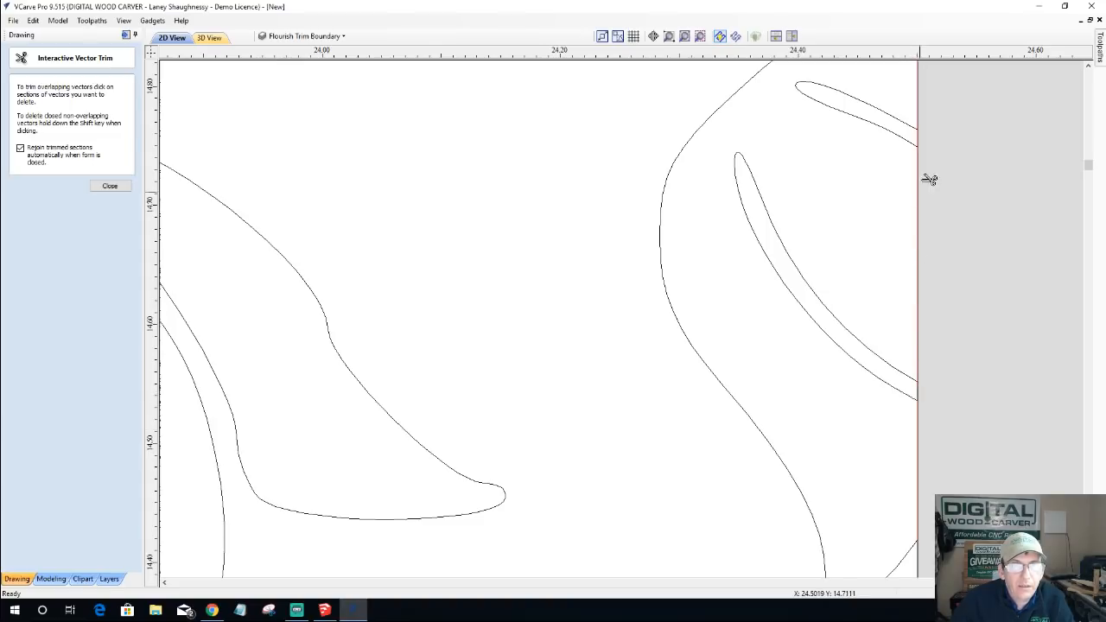
scroll(931, 157, down, 4)
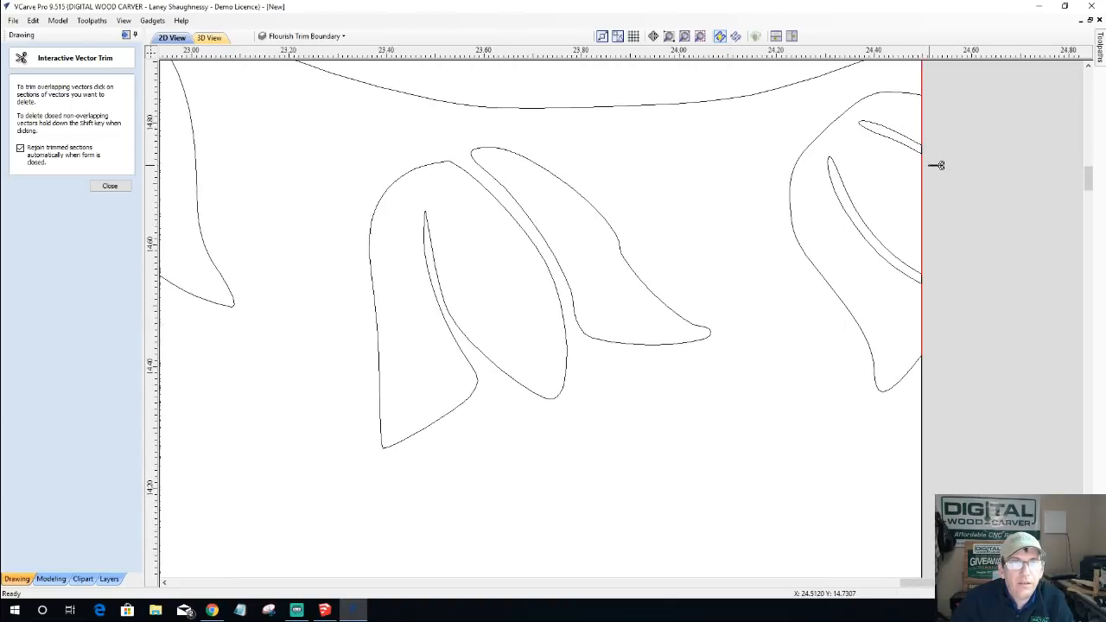
scroll(930, 104, down, 2)
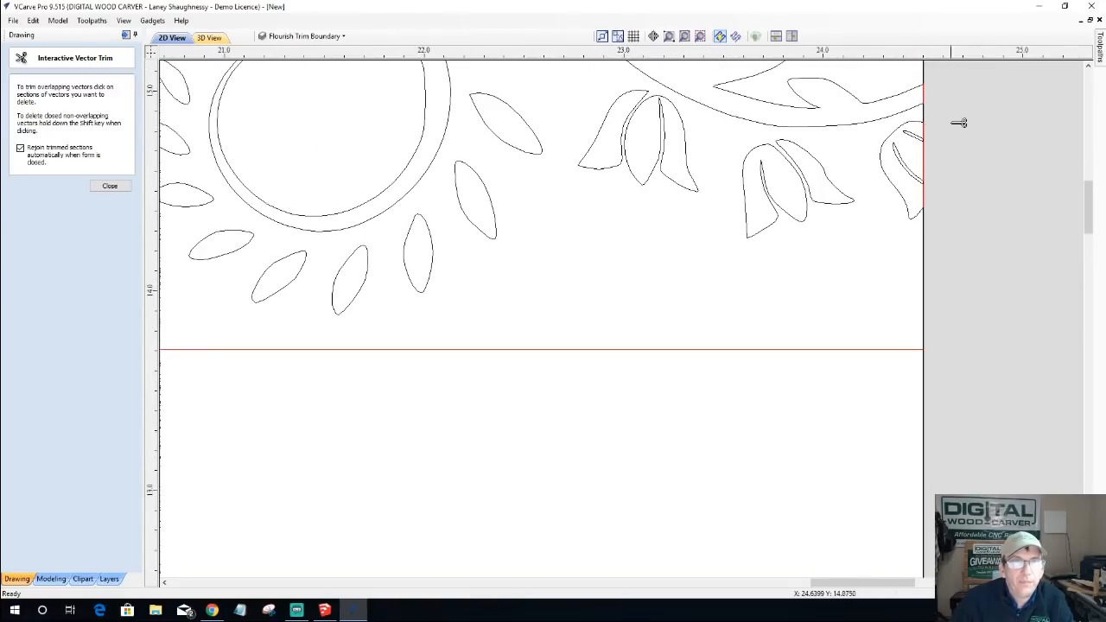
scroll(957, 128, down, 7)
scroll(954, 180, down, 1)
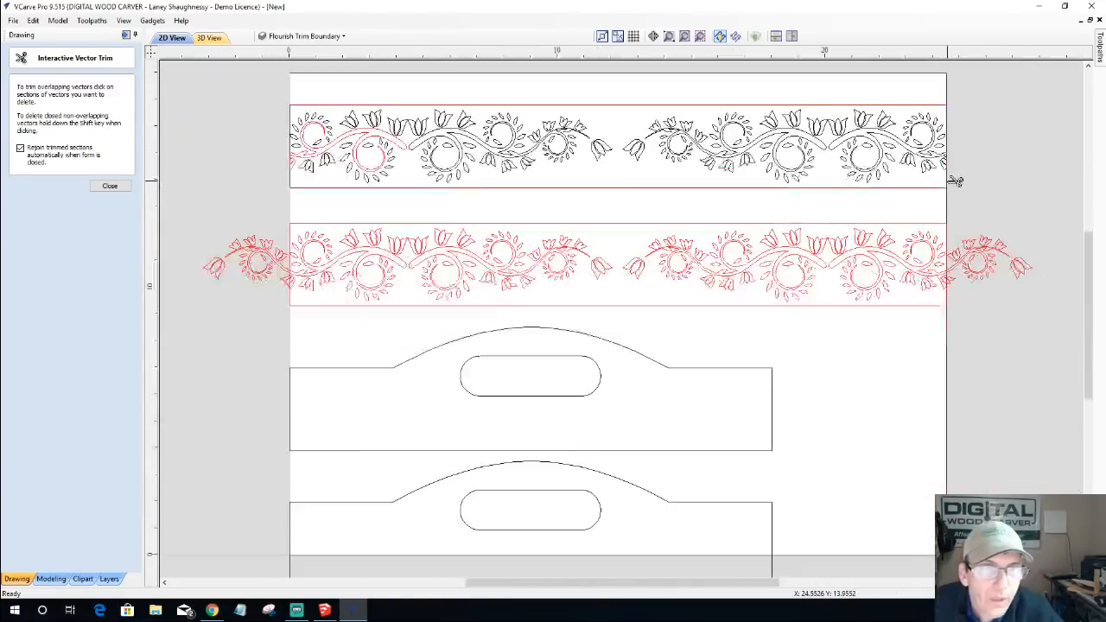
click(108, 185)
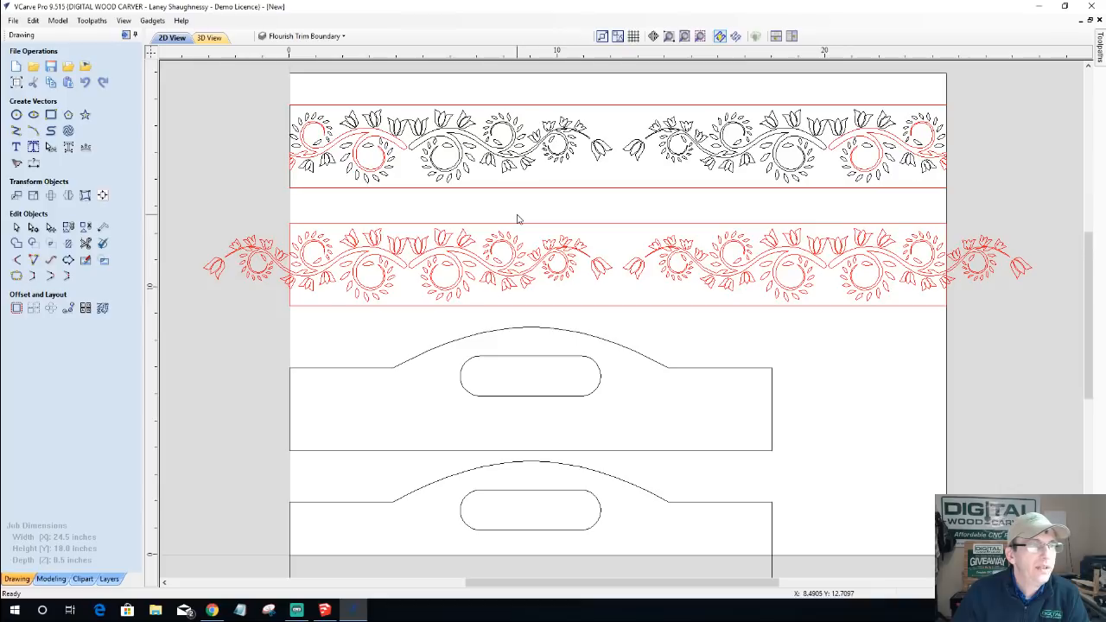
- Hide Layer 1 and show it again to check which vectors of the upper side panel are on it
scroll(517, 218, down, 1)
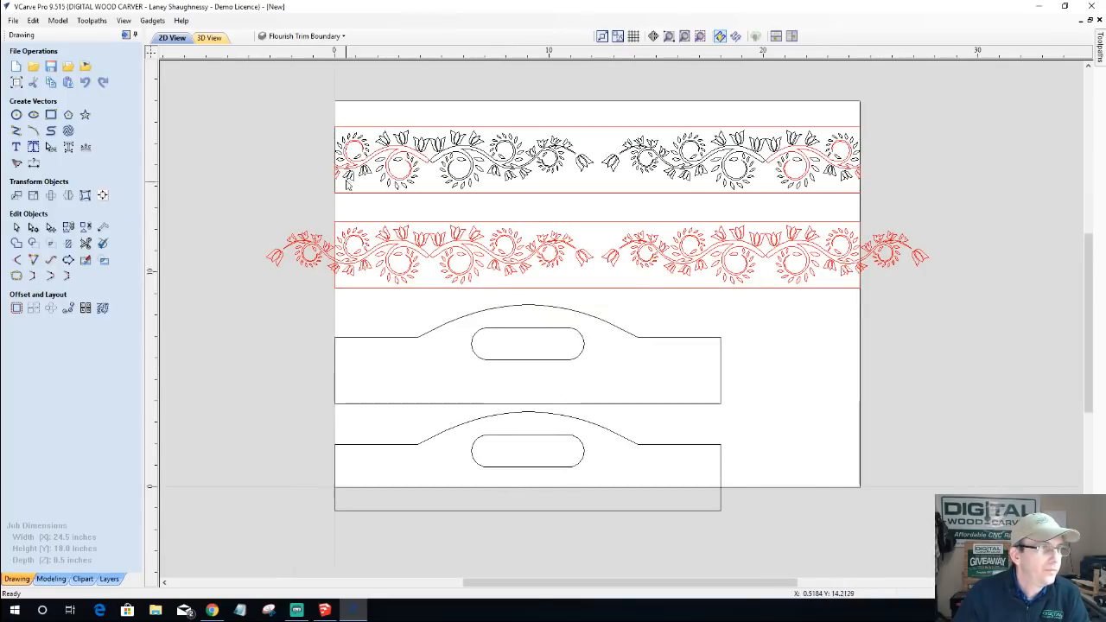
click(344, 128)
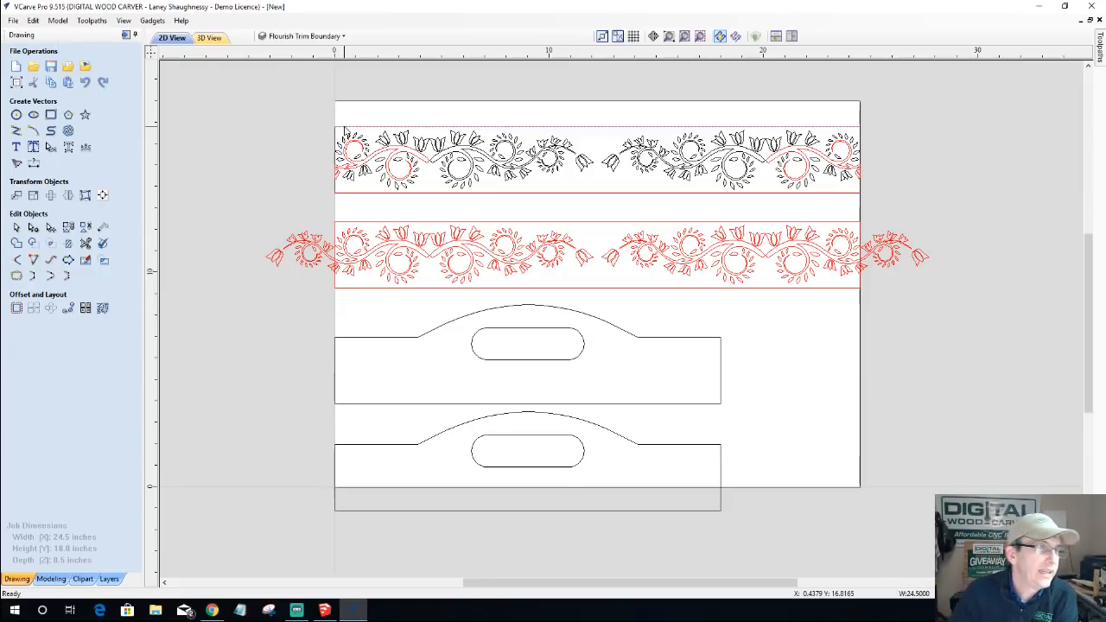
click(295, 36)
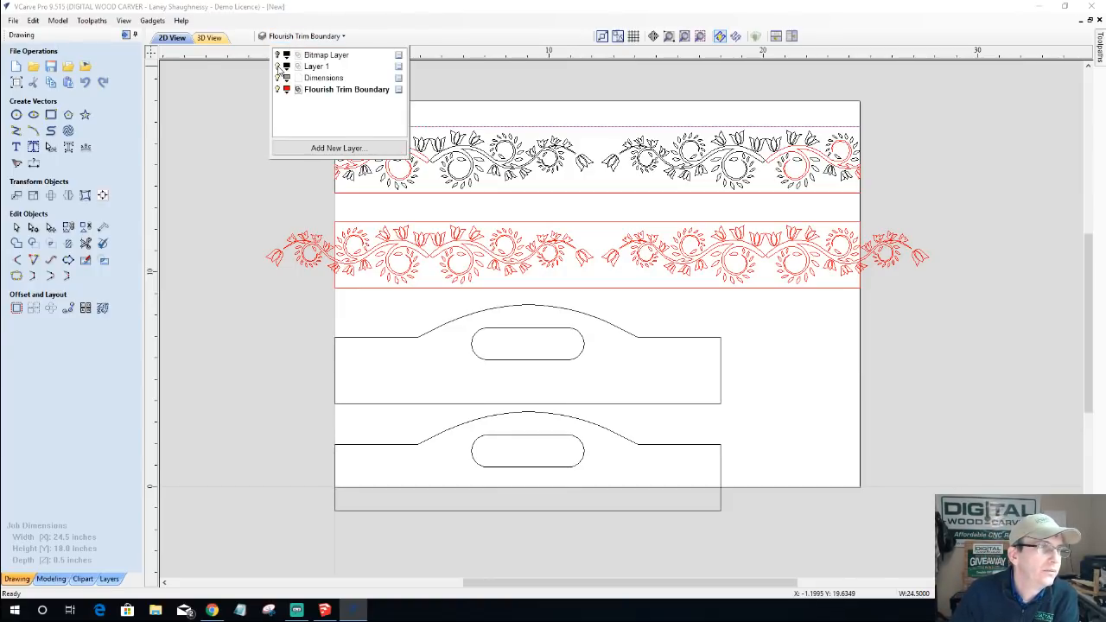
click(277, 66)
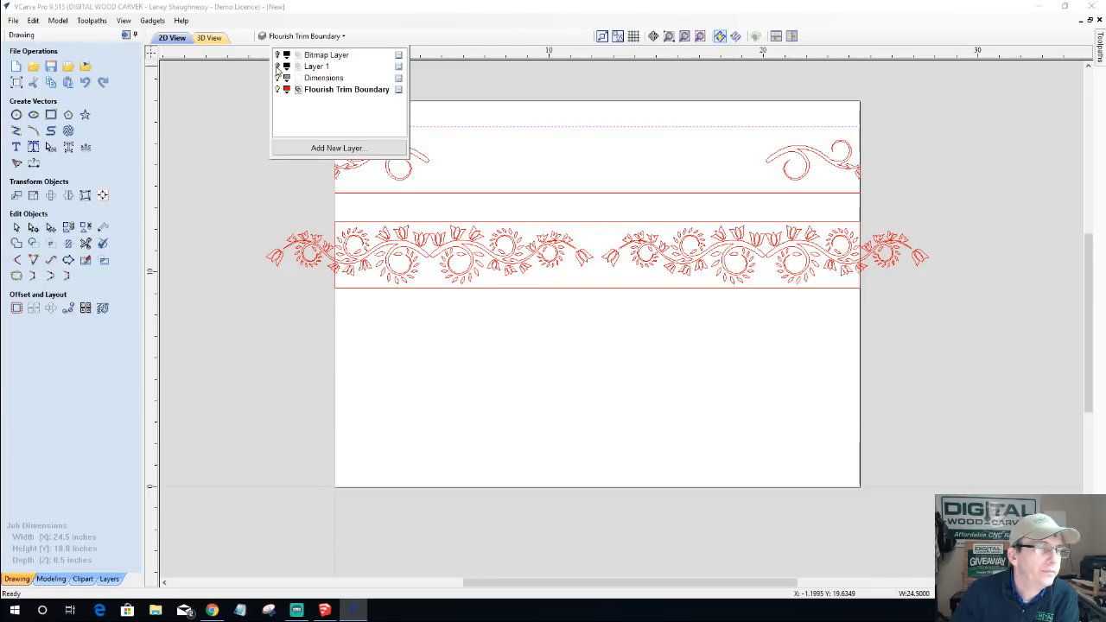
click(277, 67)
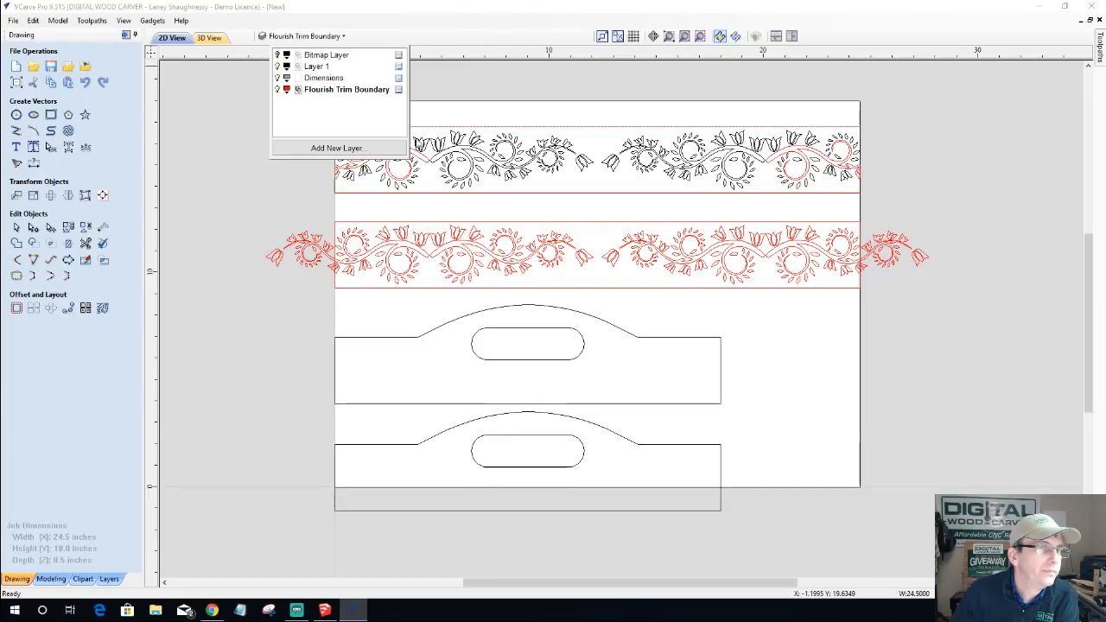
- Select the upper side panel outline and its border vectors except the trimmed stems at both ends, and open the Copy to Layer options
click(555, 153)
click(554, 153)
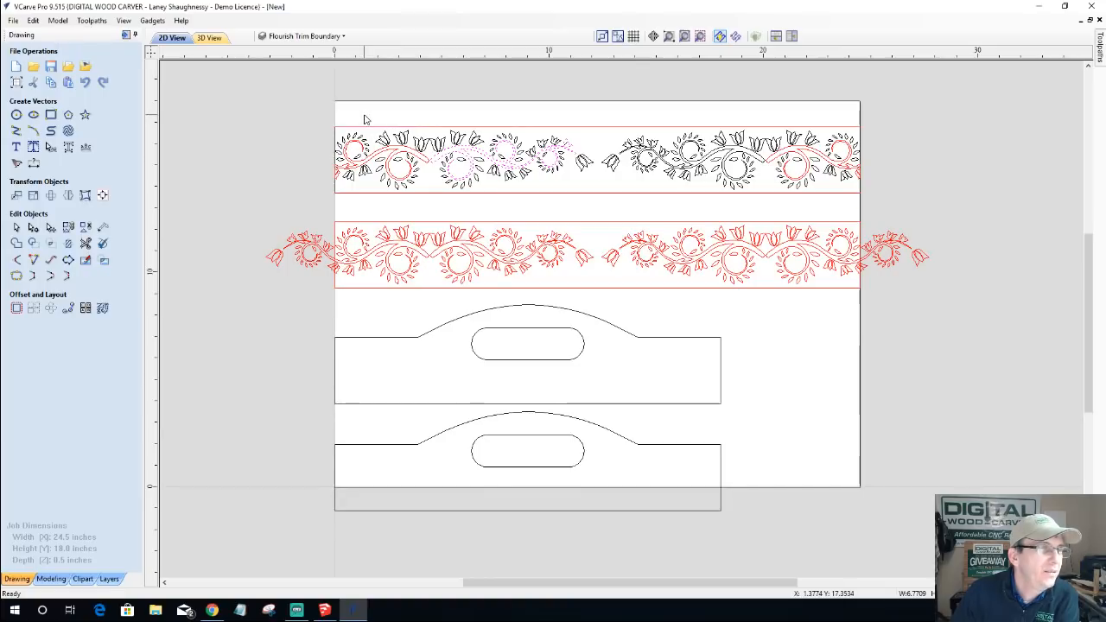
drag(397, 127, 886, 199)
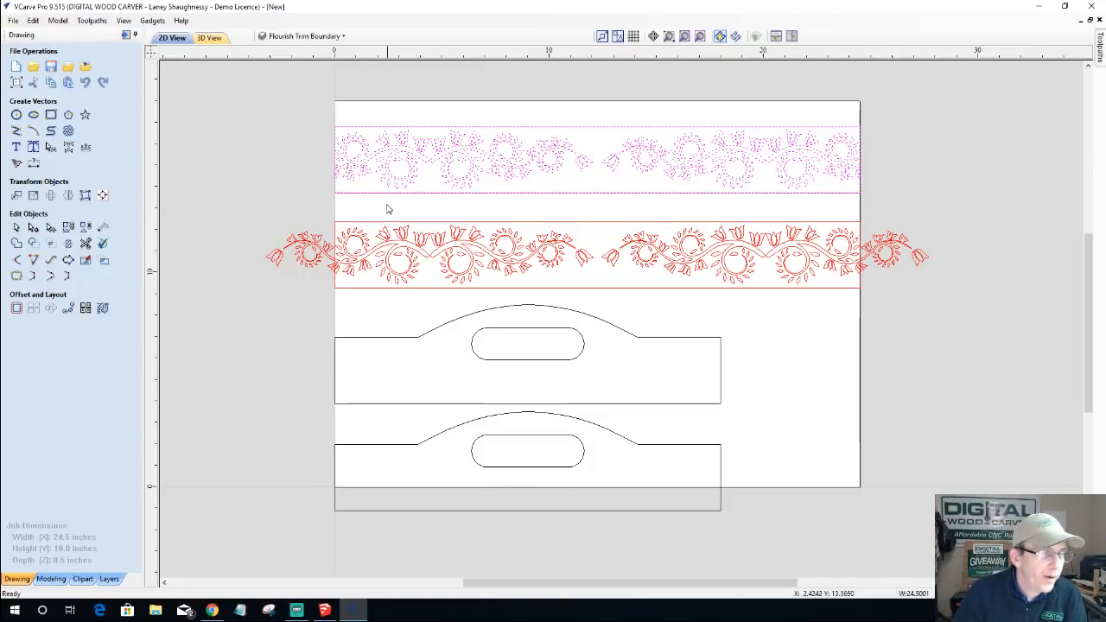
scroll(345, 190, up, 5)
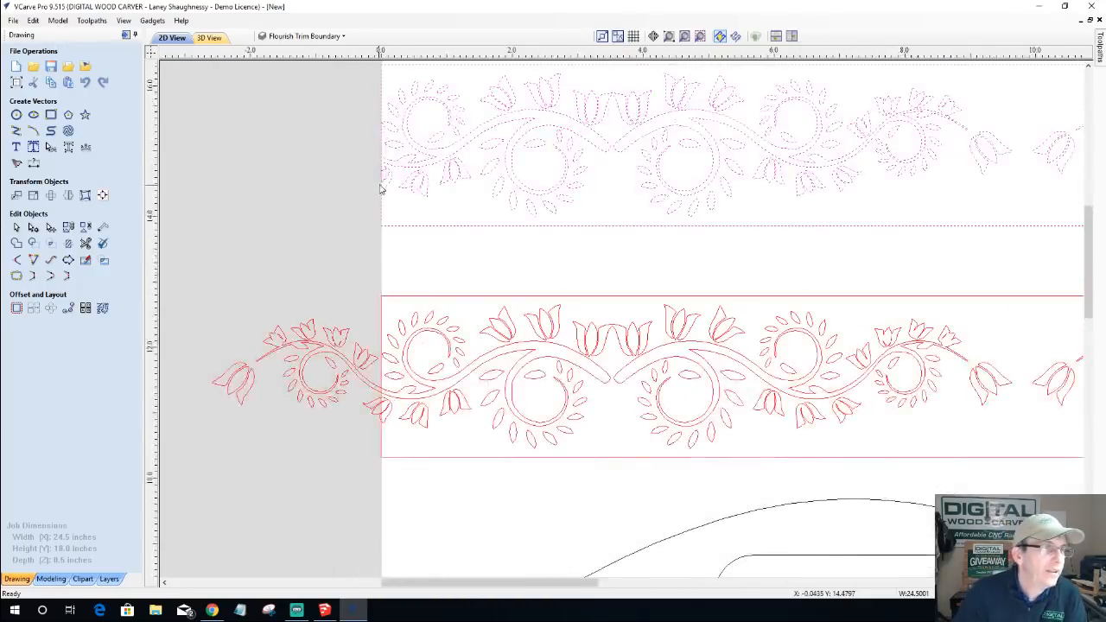
ctrl+click(393, 143)
ctrl+click(396, 126)
scroll(384, 130, down, 5)
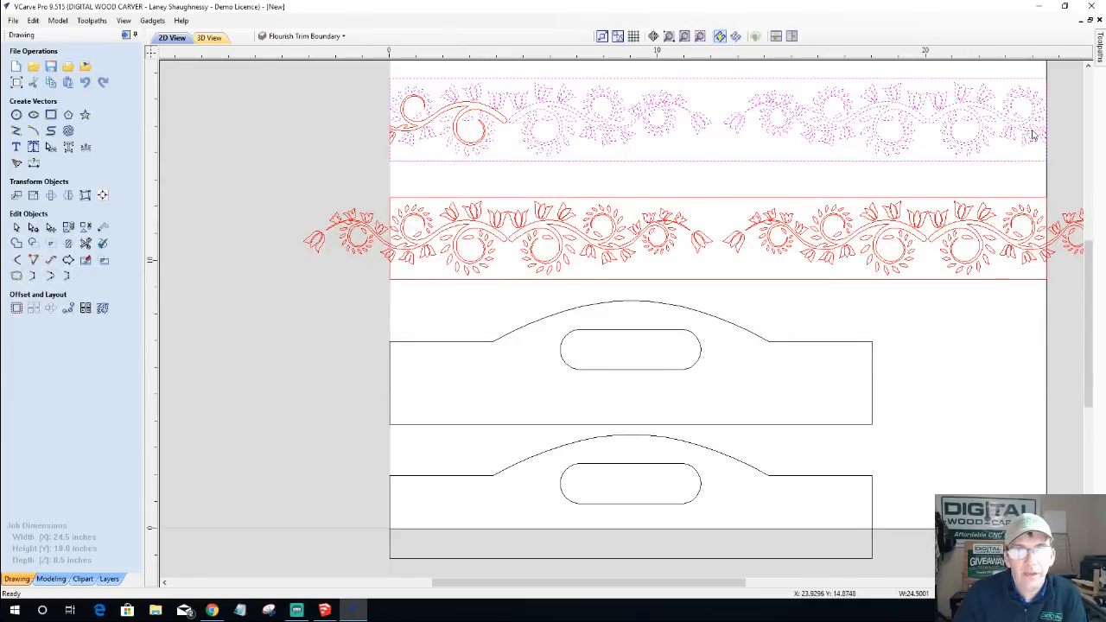
ctrl+click(1038, 134)
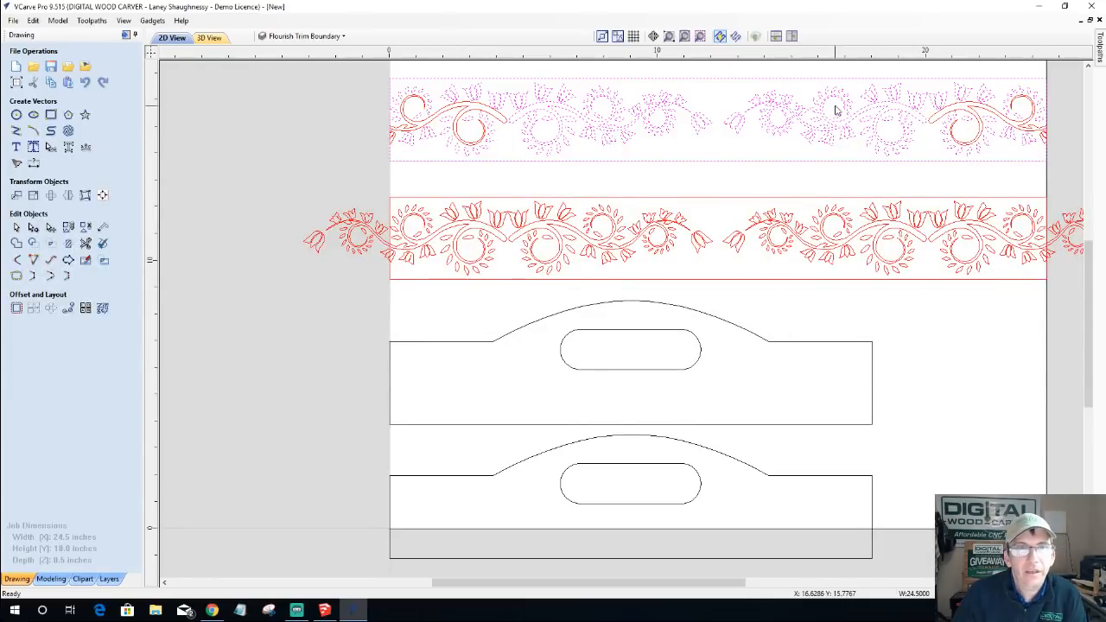
right_click(866, 101)
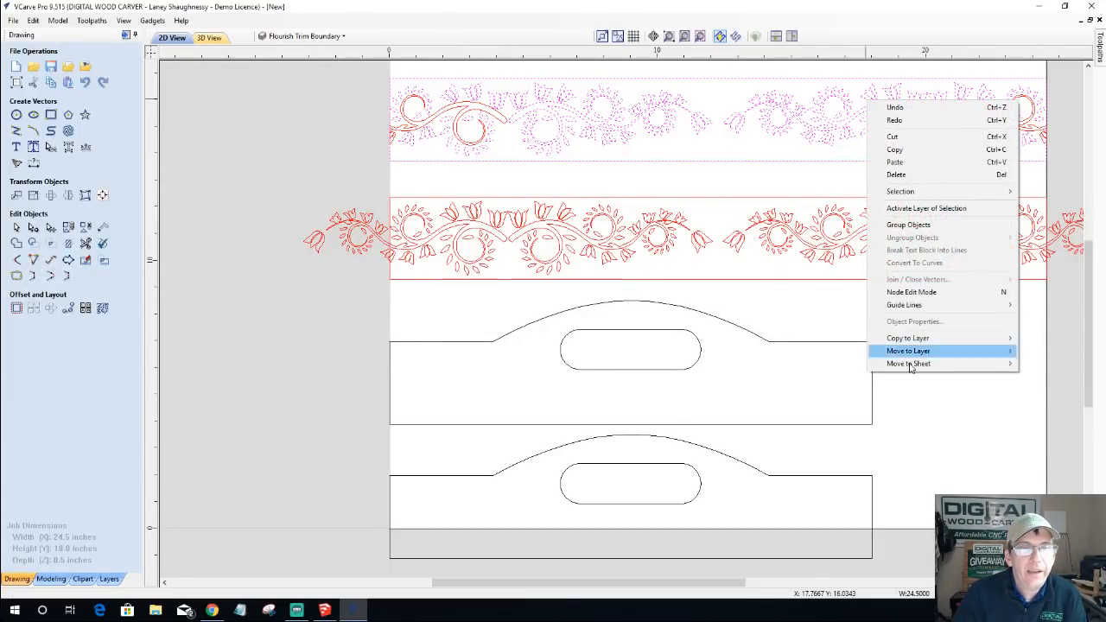
mouse_move(914, 337)
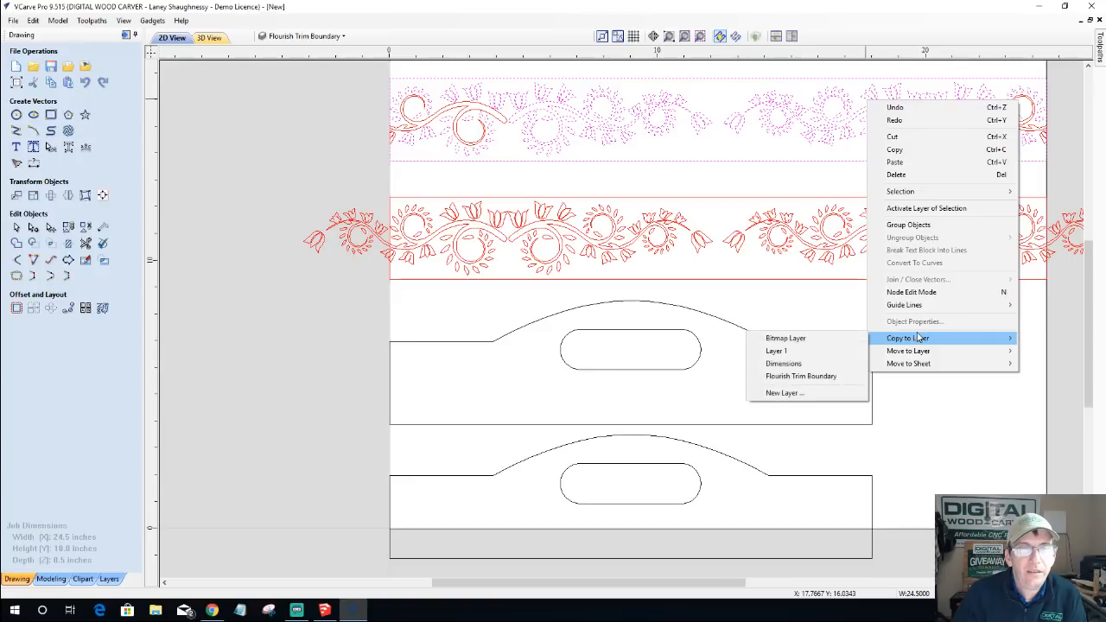
- Copy the selected upper flourish band to the Flourish Trim Boundary layer and hide Layer 1
click(813, 376)
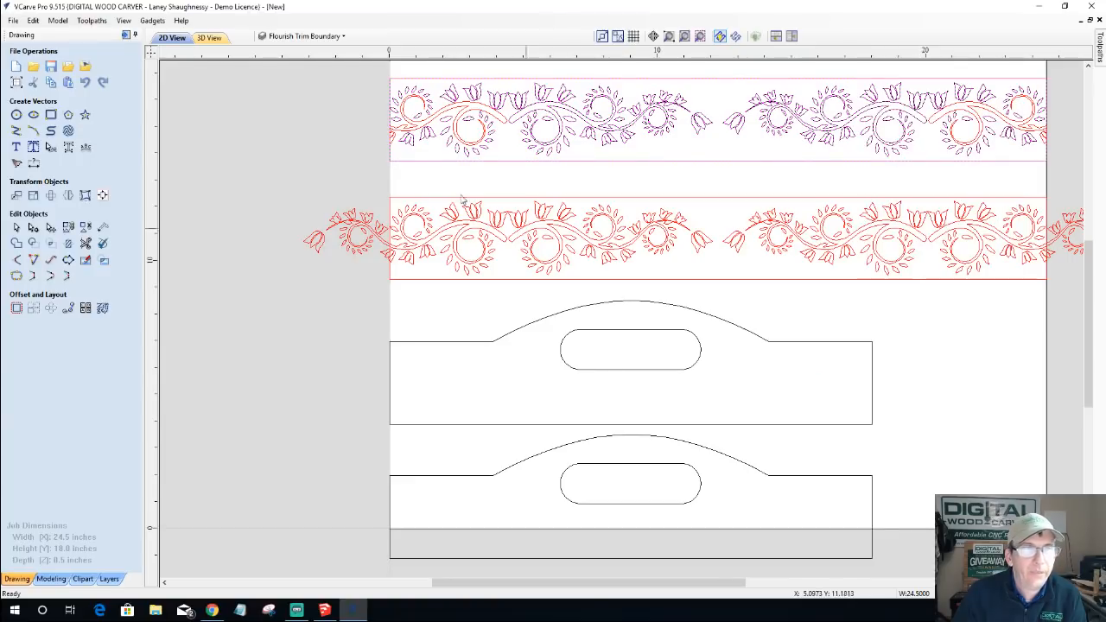
click(298, 38)
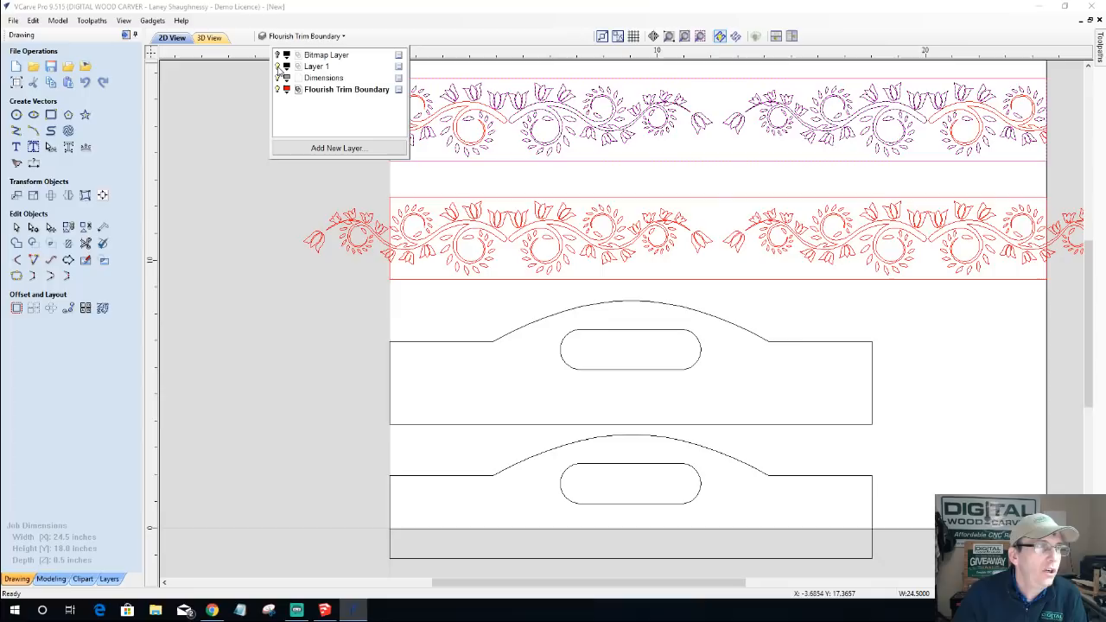
click(277, 67)
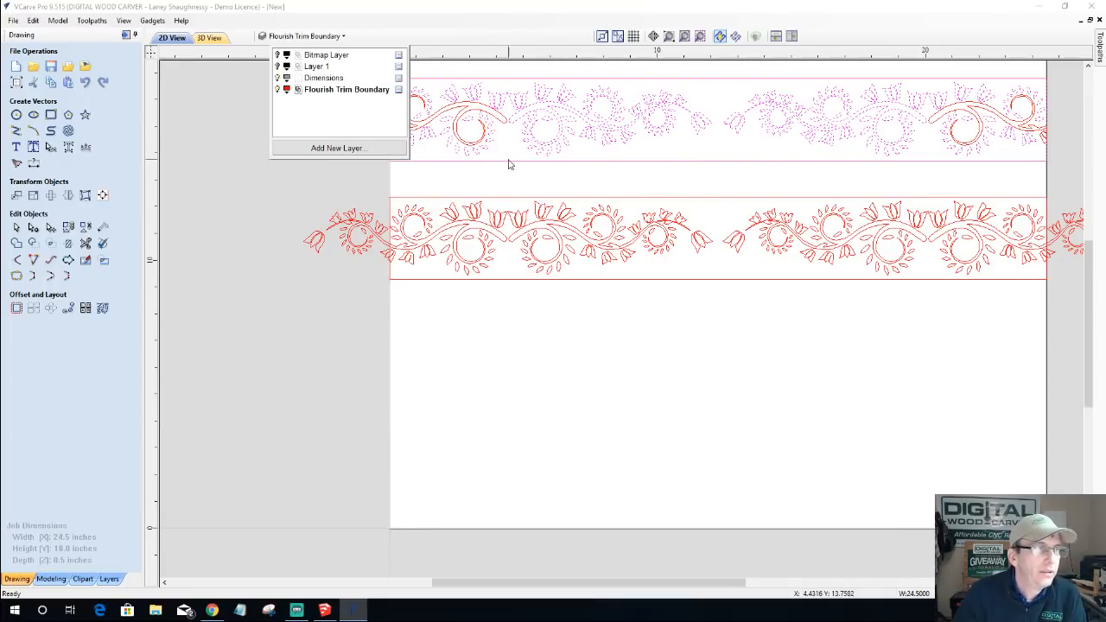
click(586, 156)
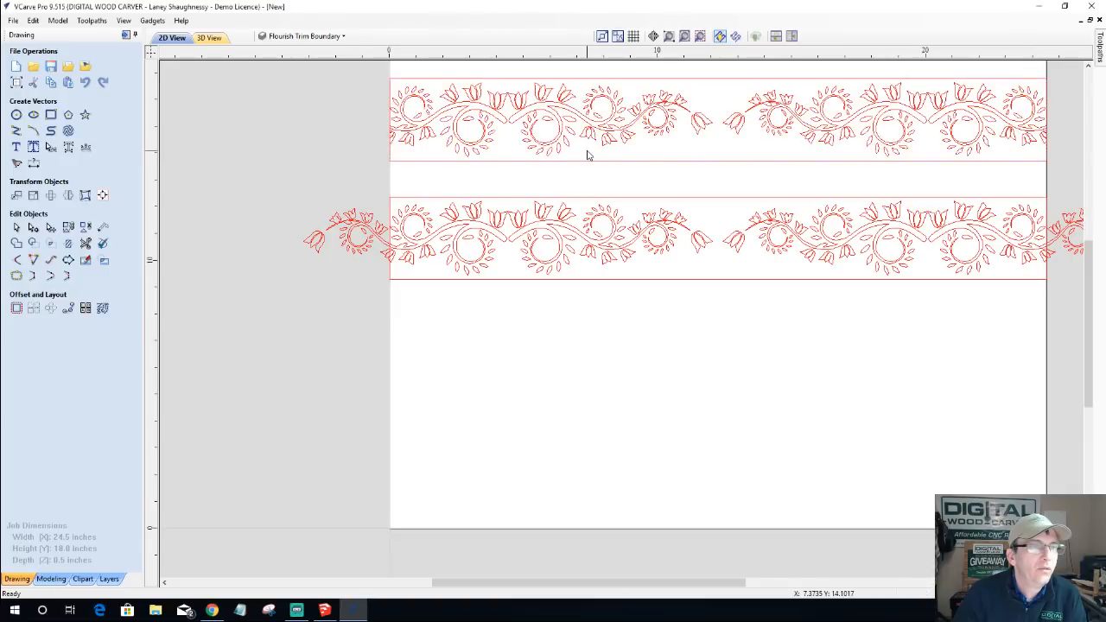
- Delete the copied boundary lines around the upper flourish row on the Flourish Trim Boundary layer, keeping the flourish vectors
click(399, 80)
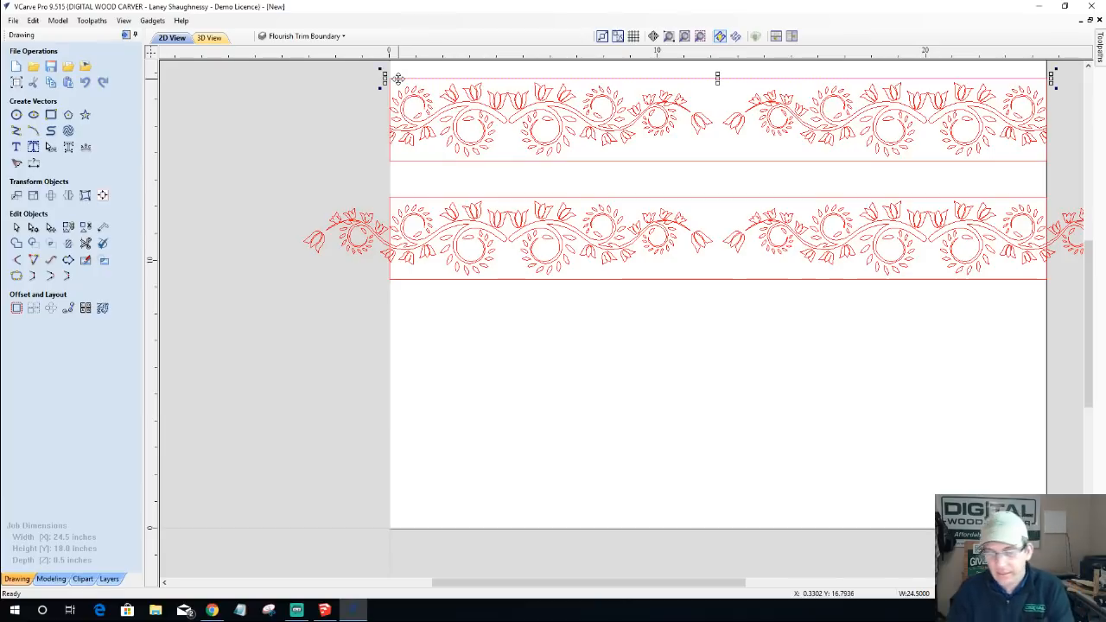
key(Escape)
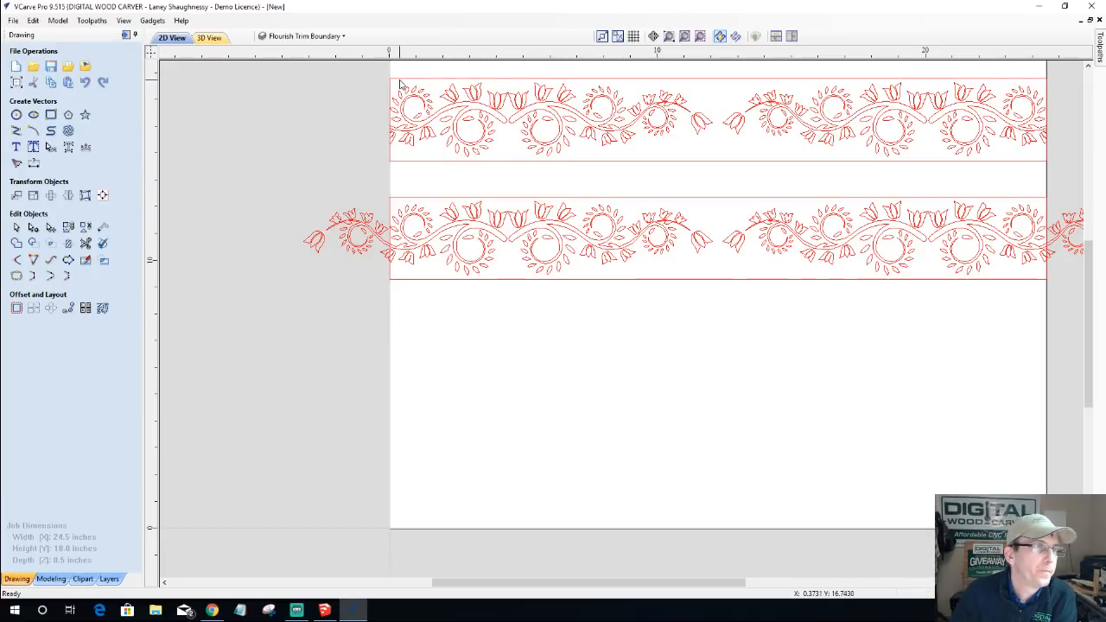
scroll(390, 86, up, 8)
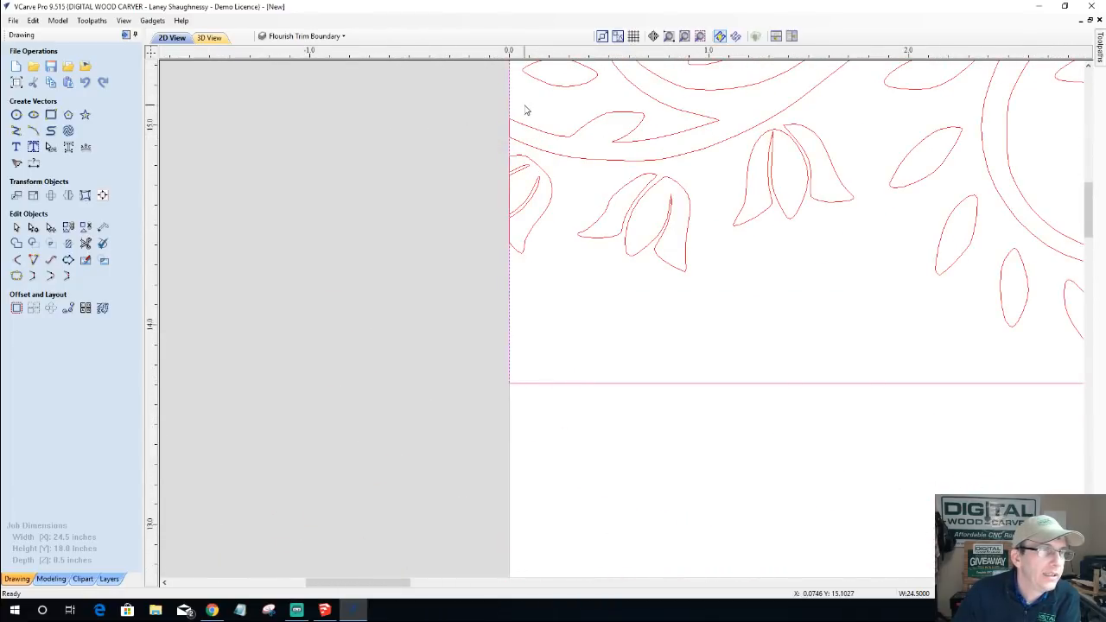
scroll(395, 121, down, 2)
scroll(395, 121, down, 2)
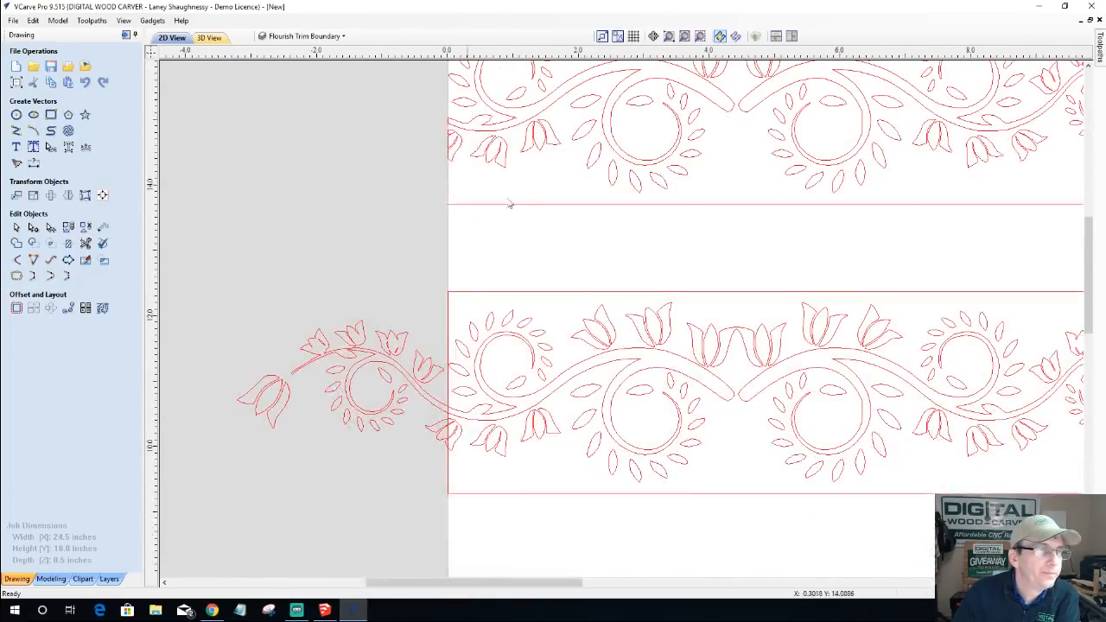
scroll(496, 203, down, 5)
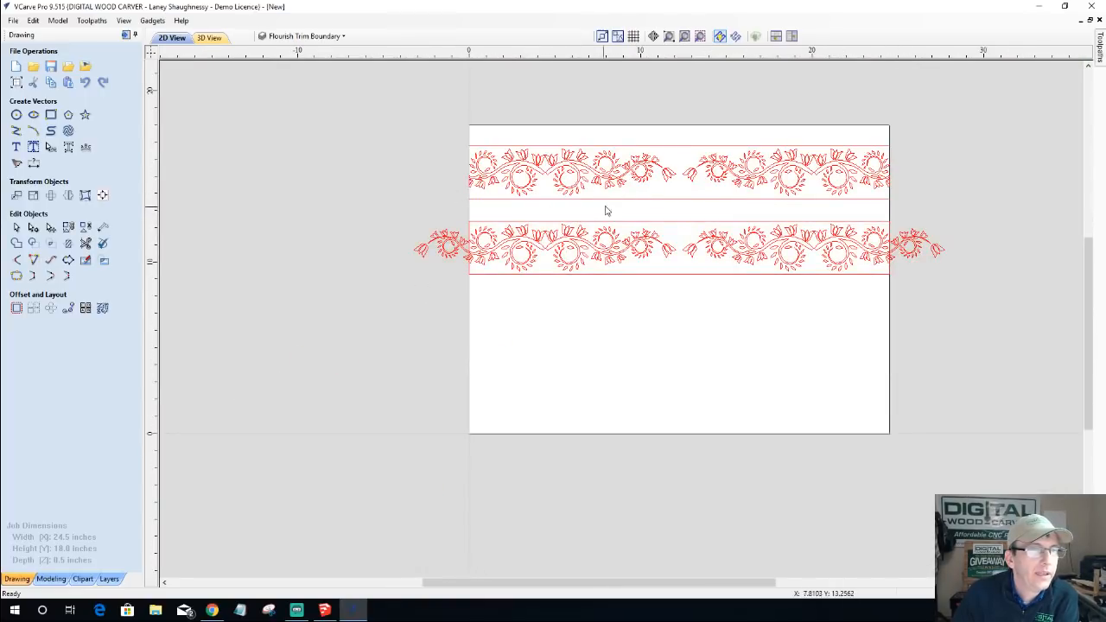
click(630, 200)
drag(631, 203, 642, 151)
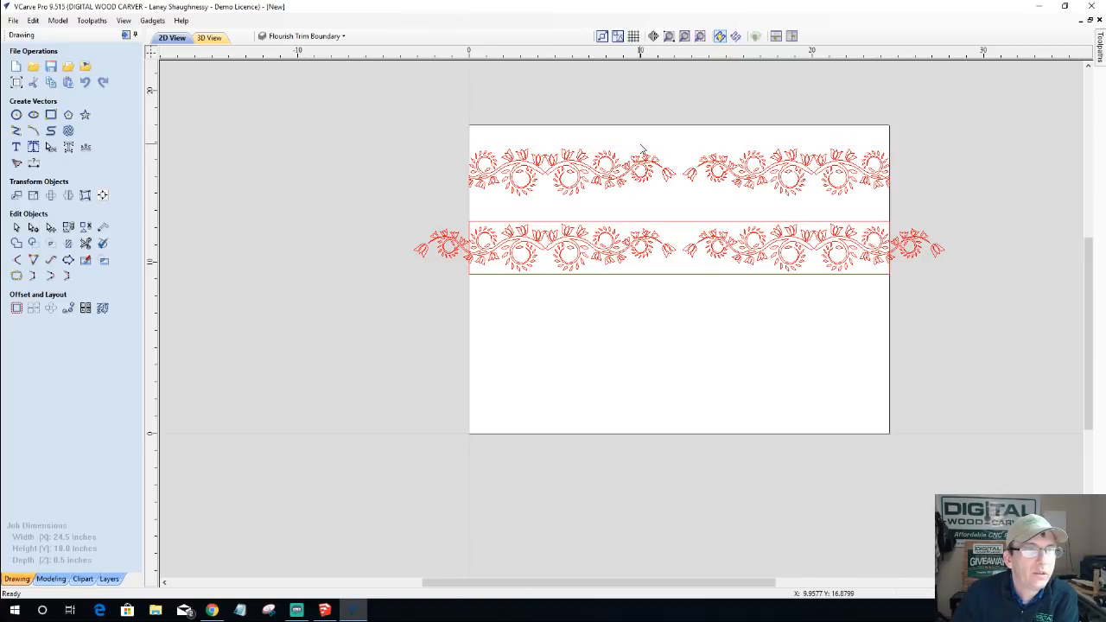
- Show Layer 1 briefly to compare it with the Flourish Trim Boundary layer, and hide it again
click(307, 36)
click(278, 66)
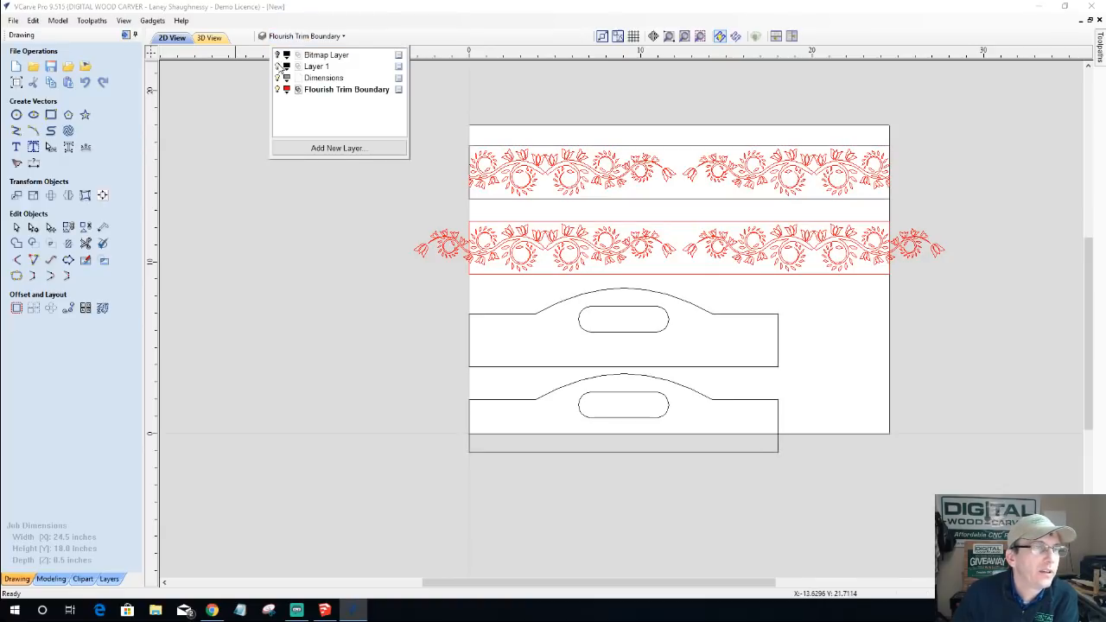
click(278, 66)
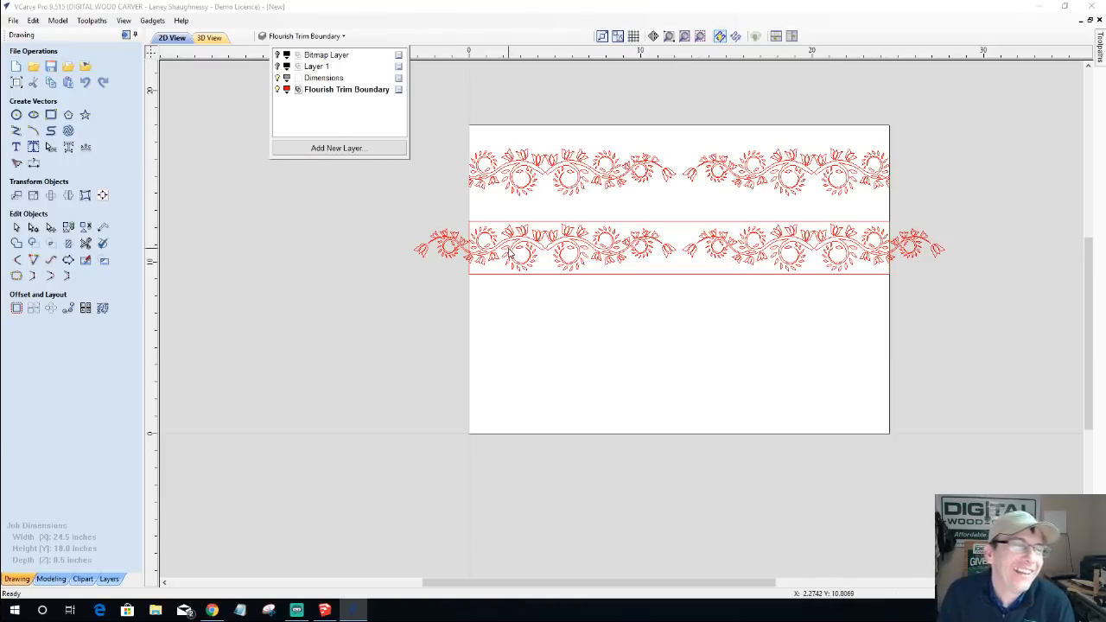
scroll(447, 196, up, 4)
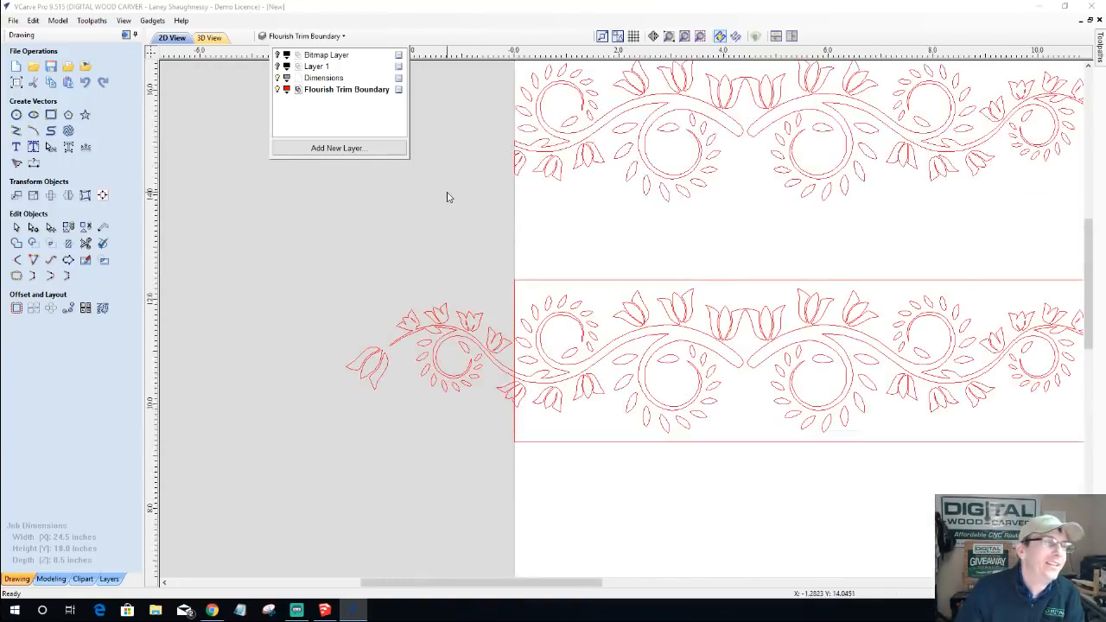
scroll(429, 193, down, 3)
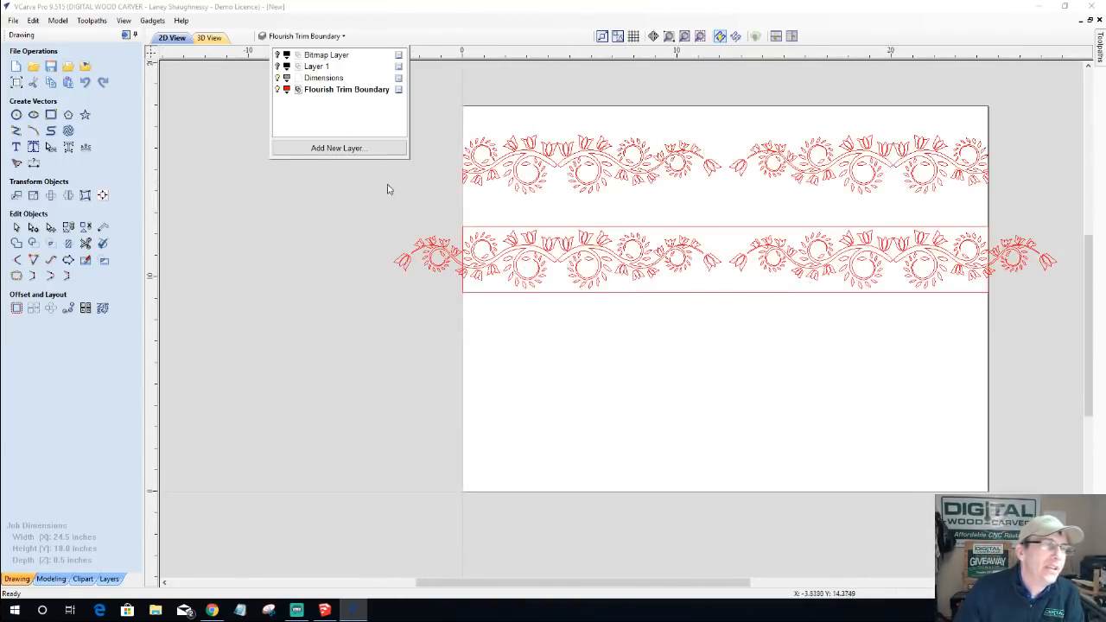
- Check the design for open vectors with Select All Open Vectors
right_click(609, 199)
mouse_move(664, 295)
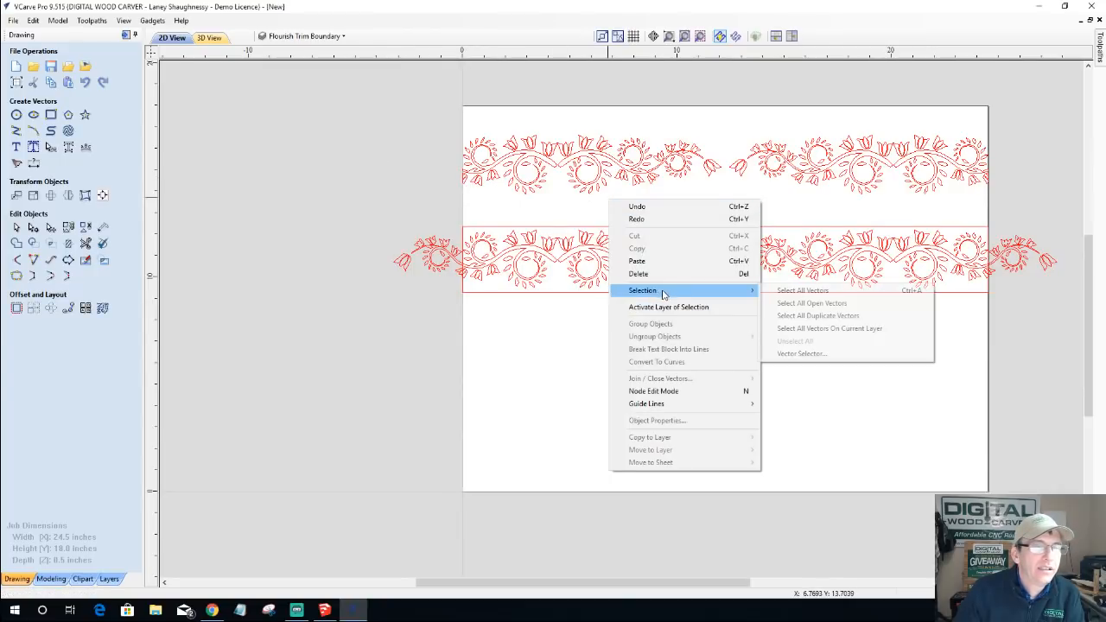
click(795, 304)
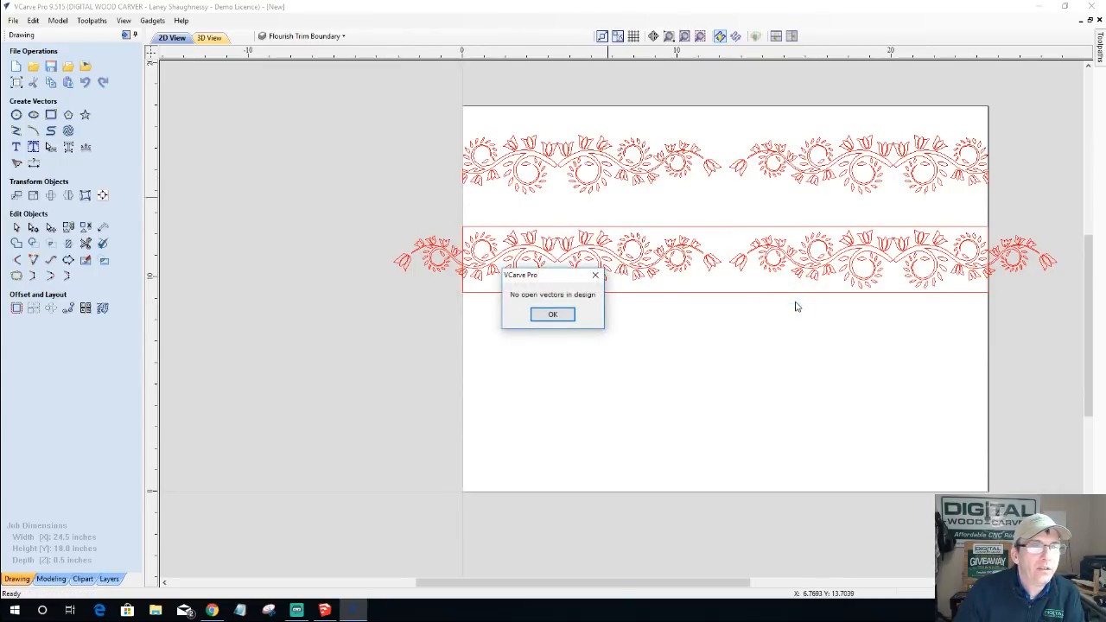
click(551, 315)
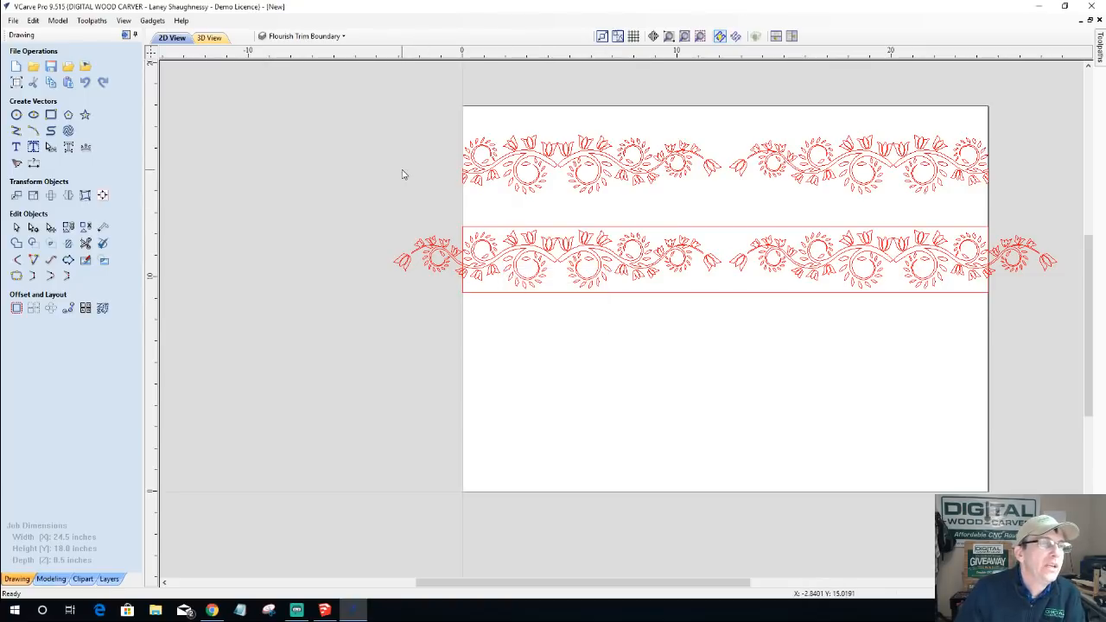
- Move all the upper row's flourish vectors to Layer 1
drag(461, 107, 1007, 205)
right_click(683, 162)
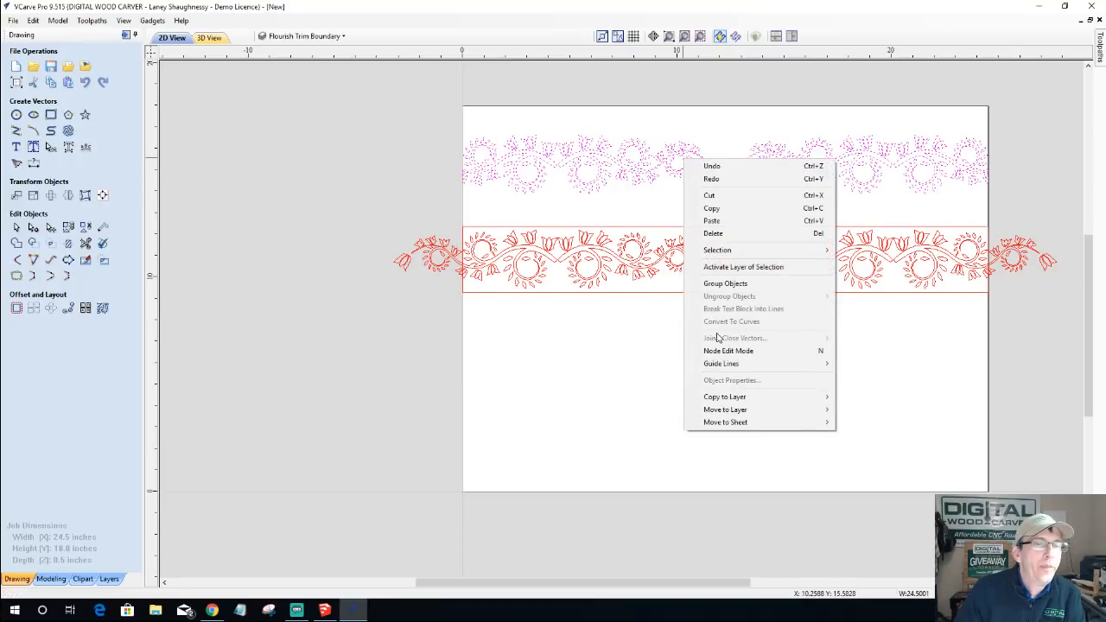
mouse_move(729, 409)
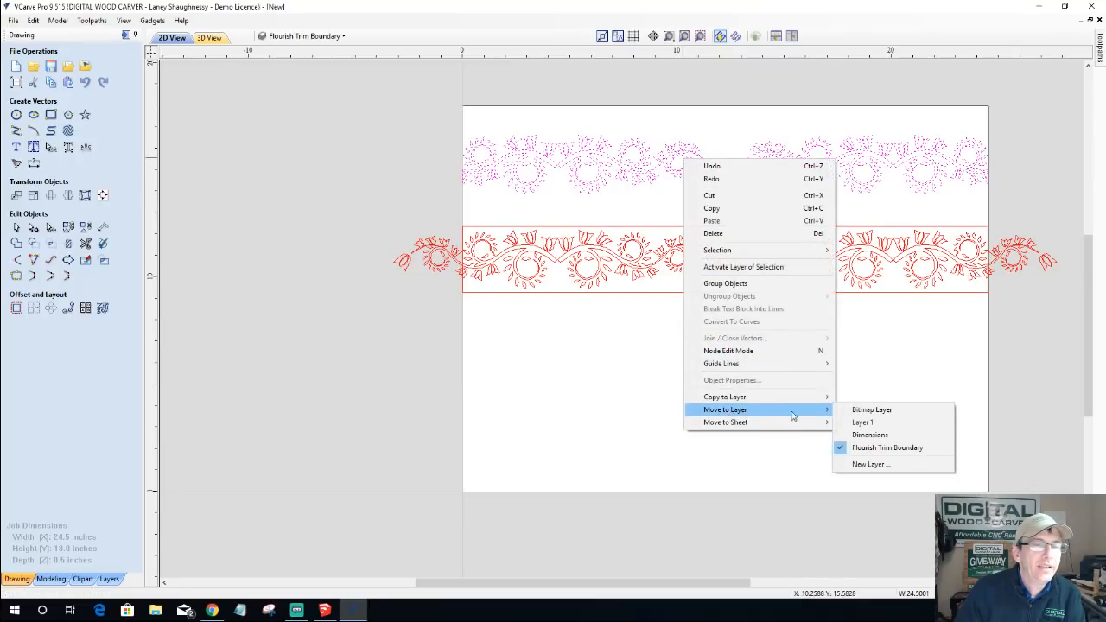
click(861, 422)
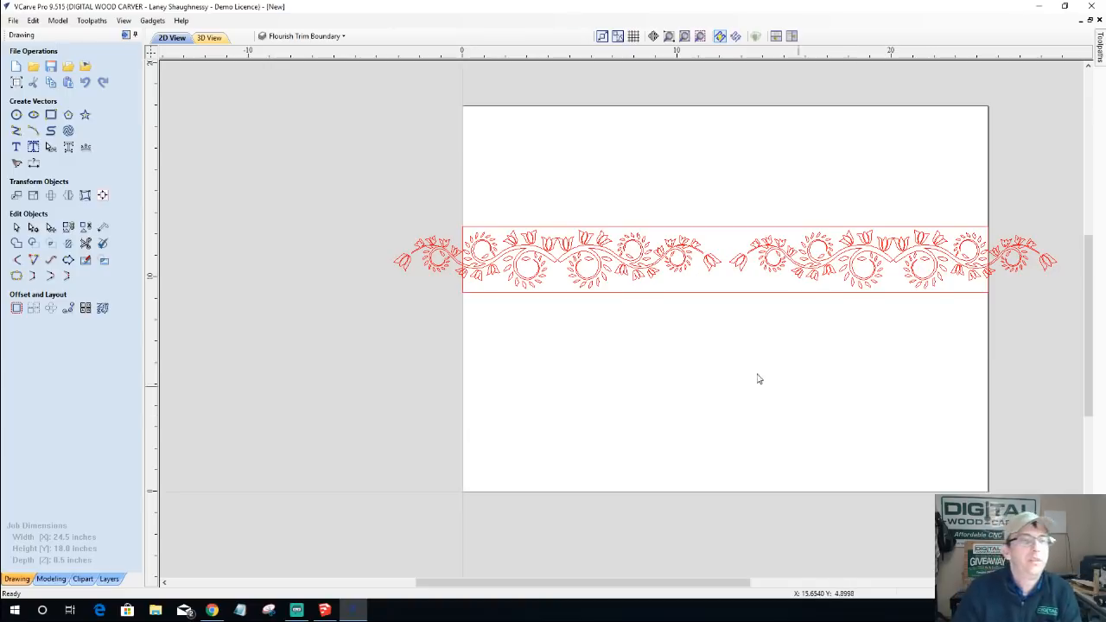
- Ungroup the lower row's left flourish and delete the flowers and leaves lying completely beyond the board's left edge
click(429, 251)
scroll(427, 289, up, 2)
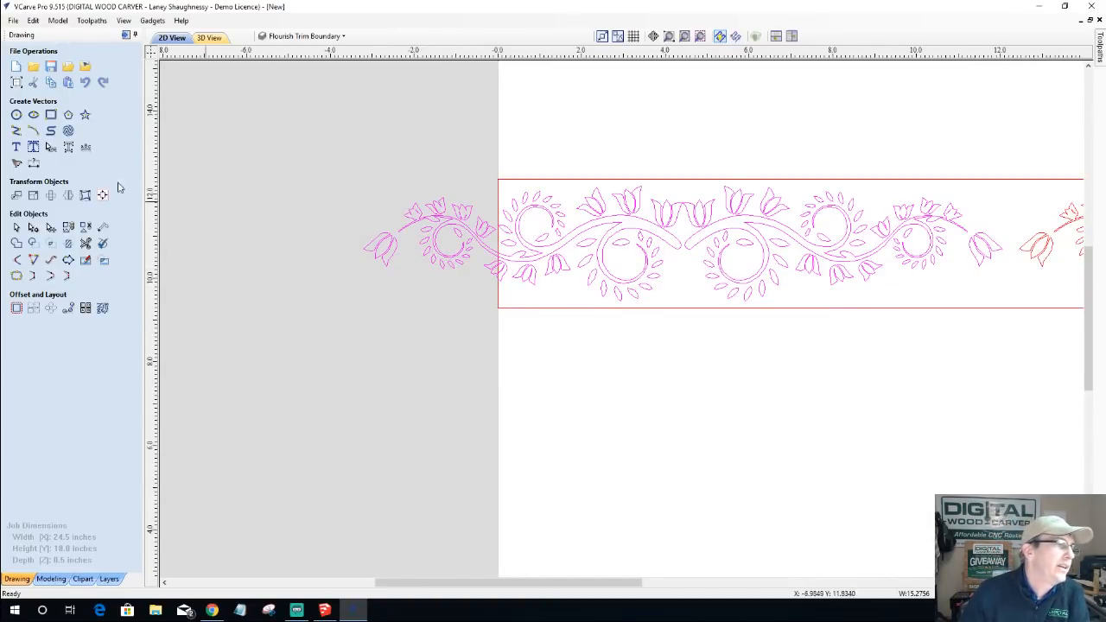
key(u)
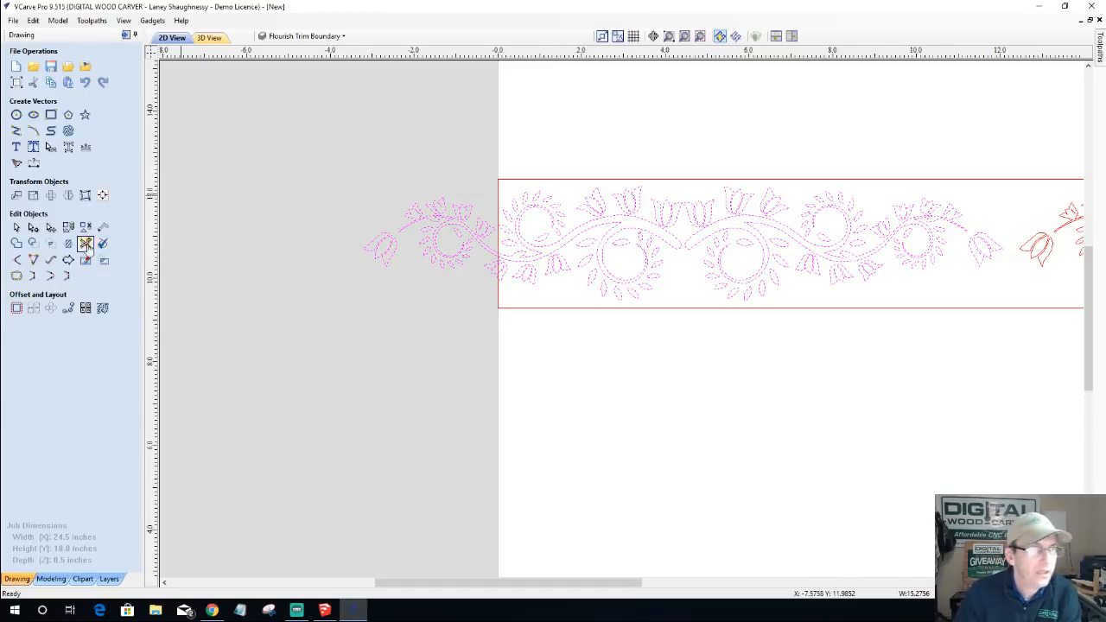
click(85, 243)
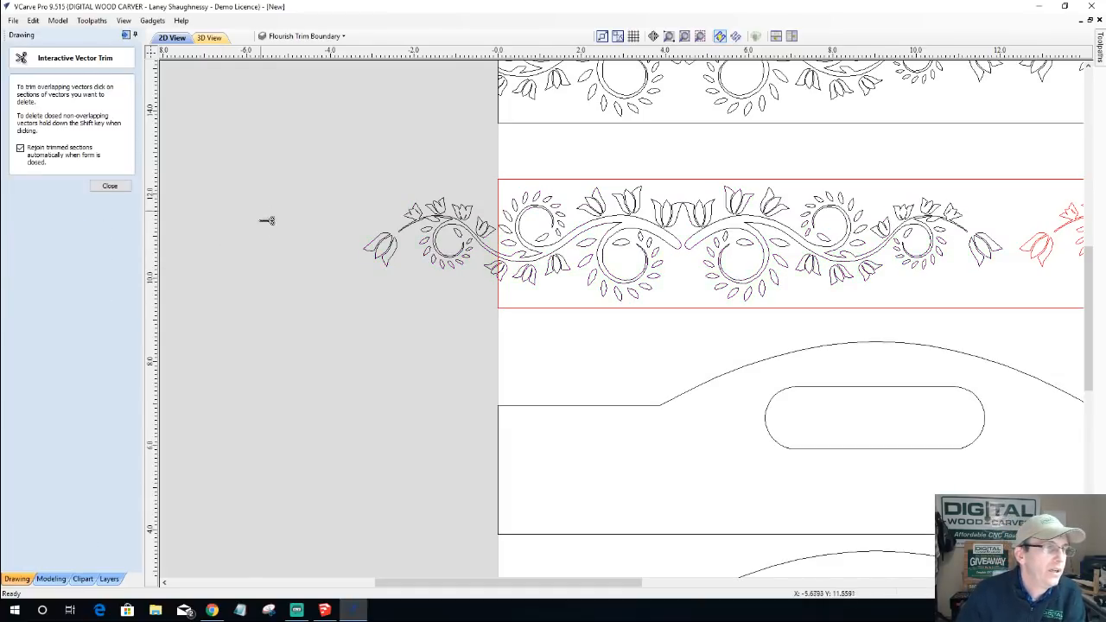
click(109, 185)
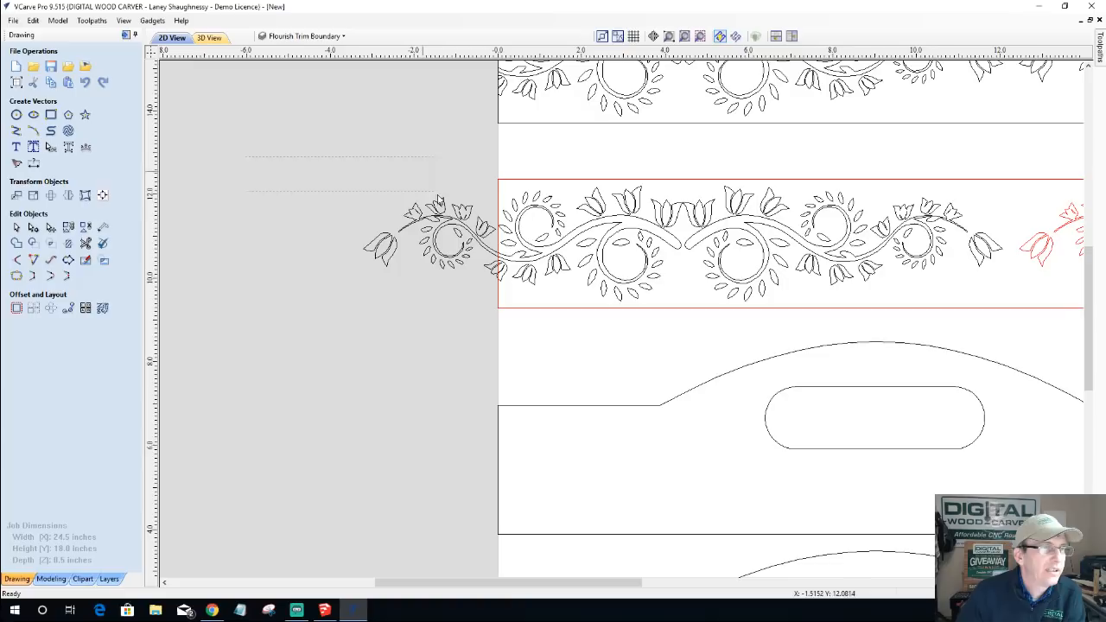
drag(498, 302, 497, 309)
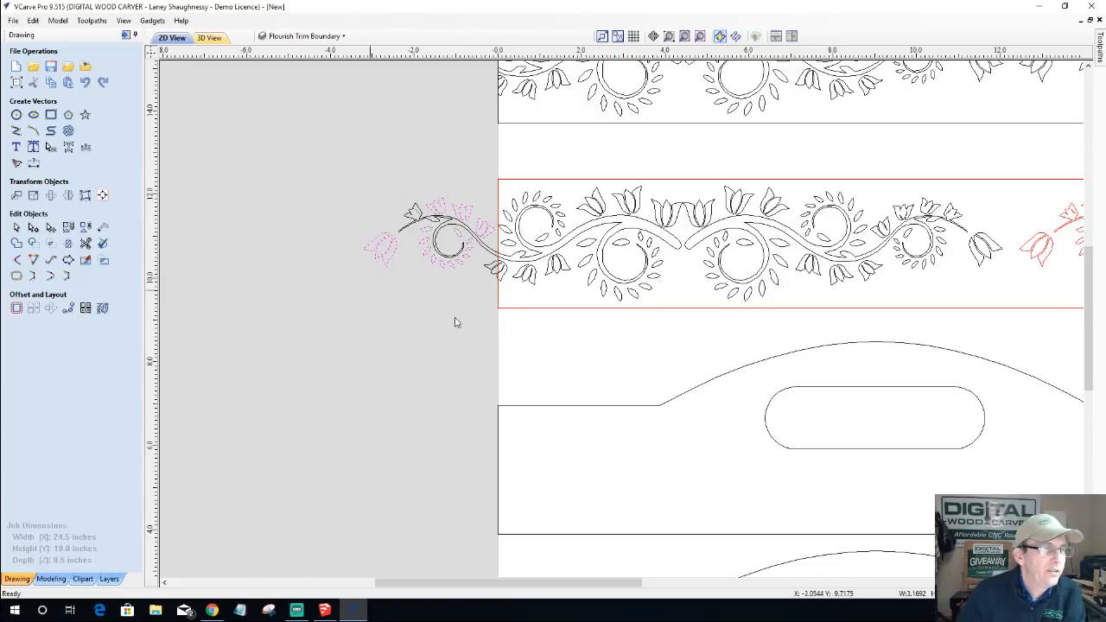
key(Delete)
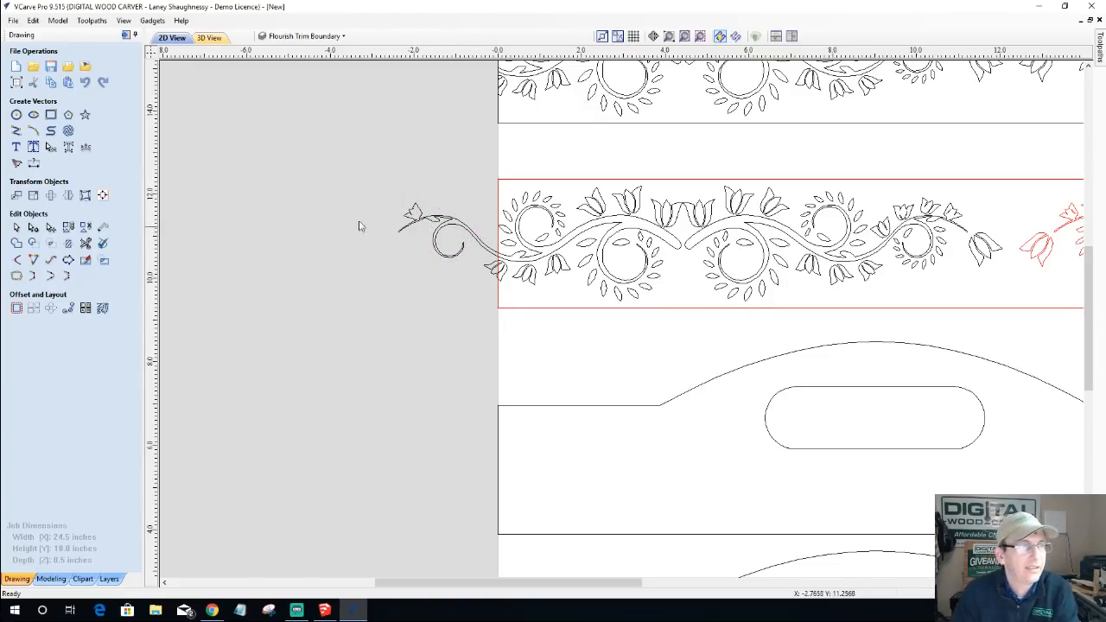
- Ungroup the lower row's right flourish and delete the flowers and leaves lying completely beyond the board's right edge
scroll(210, 293, down, 3)
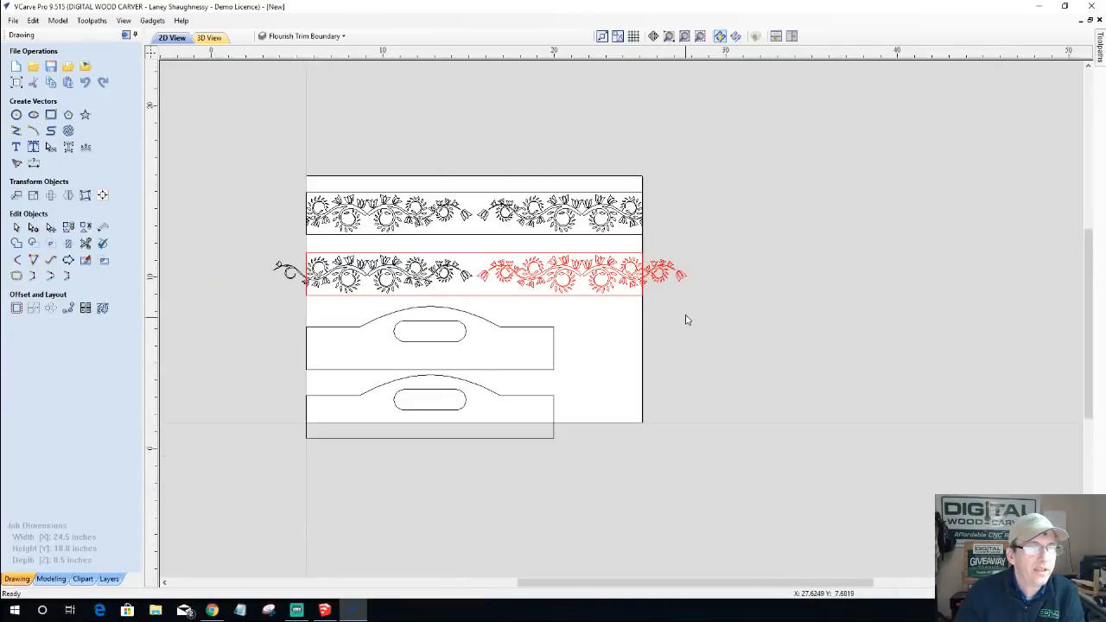
scroll(623, 214, up, 3)
drag(642, 195, 723, 279)
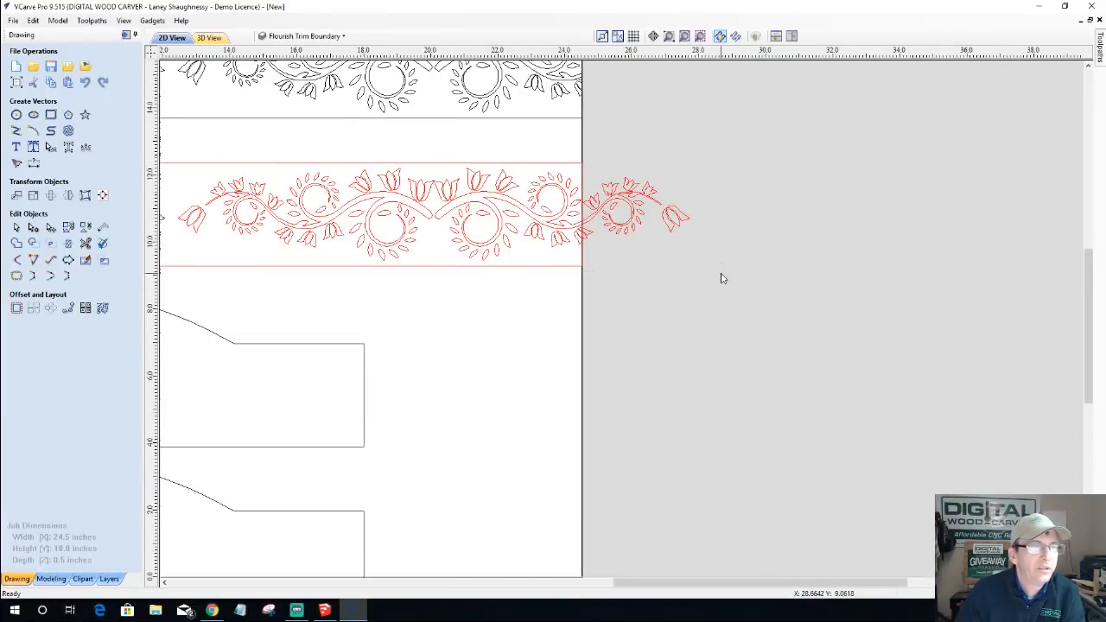
click(613, 204)
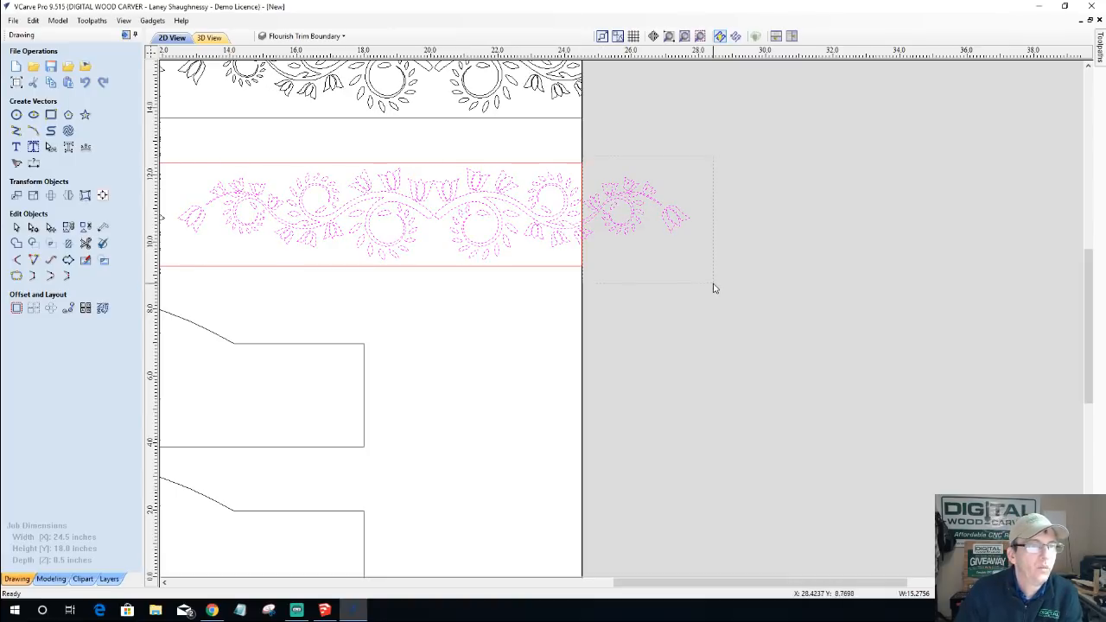
drag(713, 288, 714, 288)
key(Delete)
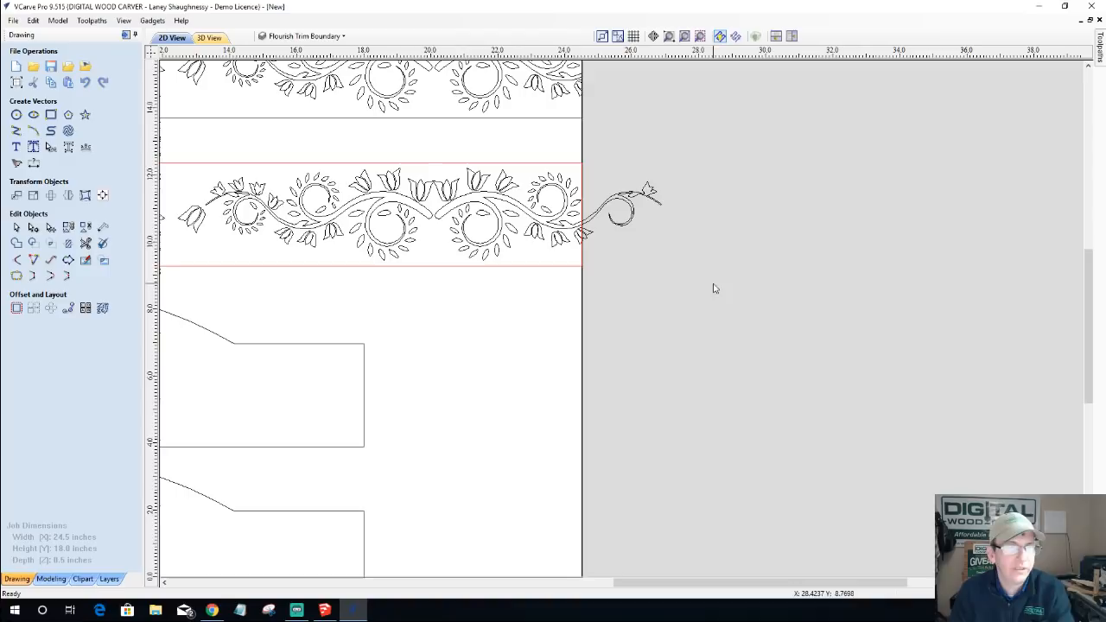
- Trim away the stem and flower parts extending beyond the board's right edge on the lower row's right flourish with Interactive Vector Trim
click(86, 245)
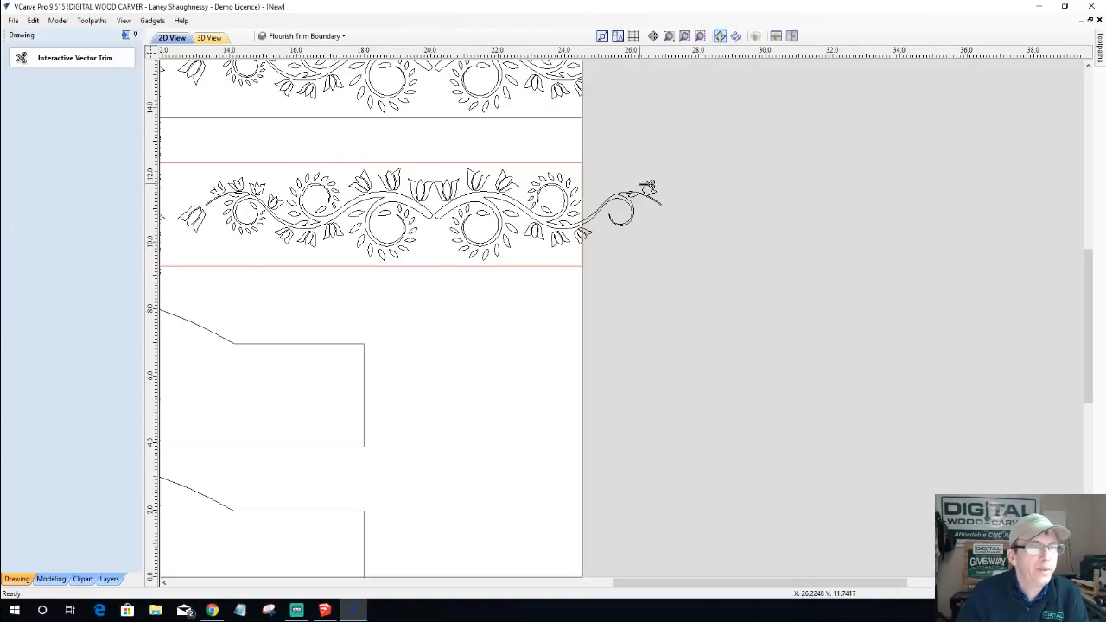
click(628, 191)
scroll(584, 236, up, 5)
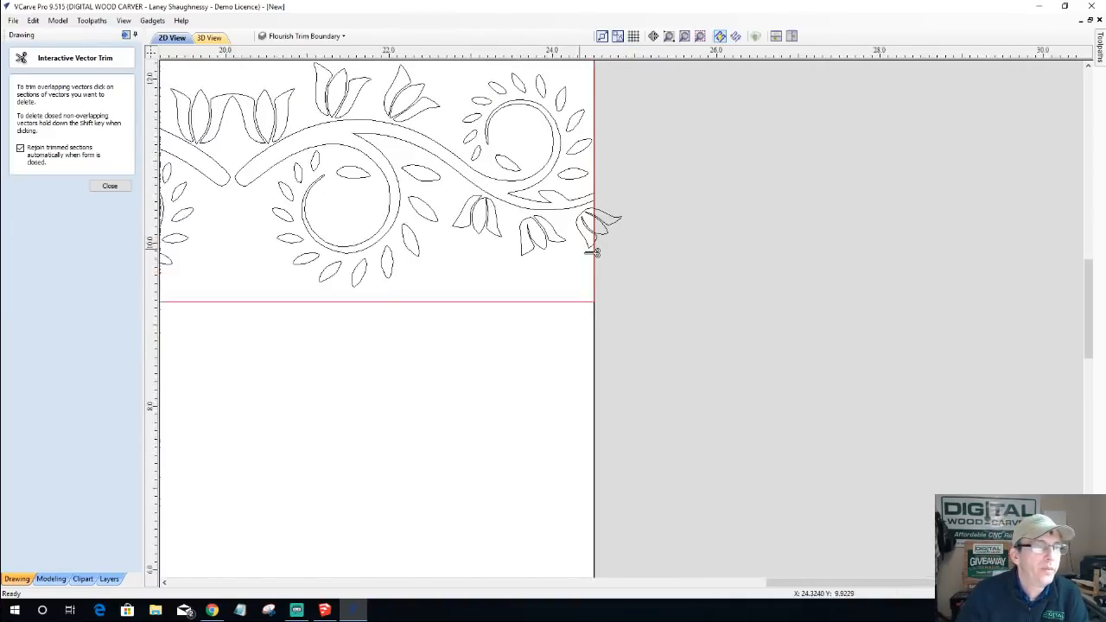
click(633, 209)
click(647, 195)
click(659, 161)
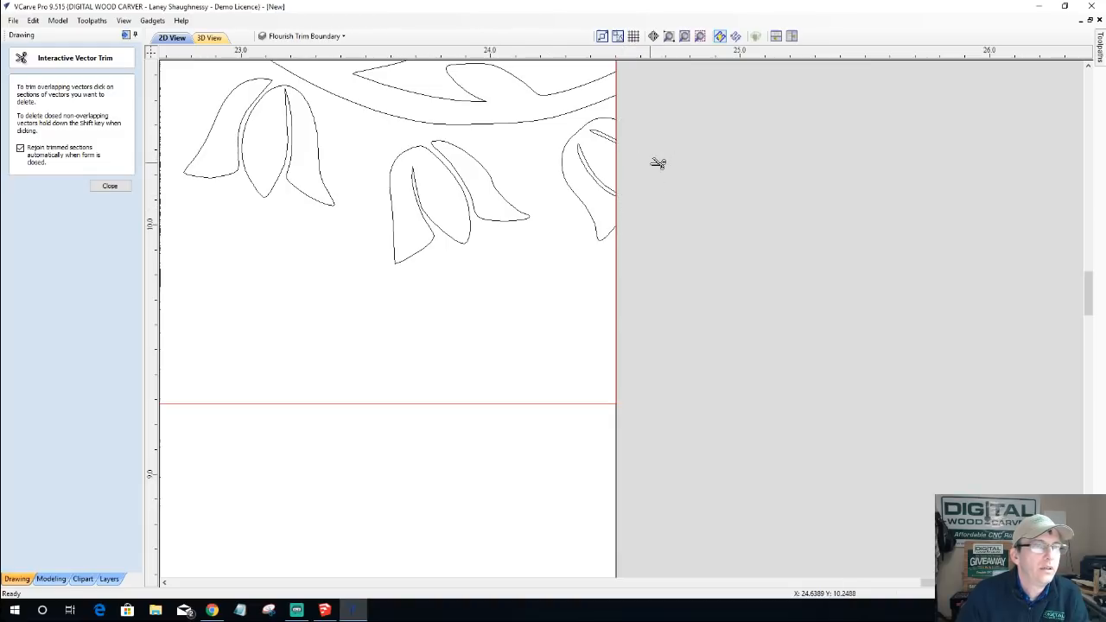
- Trim away the lower row's trim boundary sections along the board's right edge that do not close off the cut petals or stem
scroll(617, 264, up, 2)
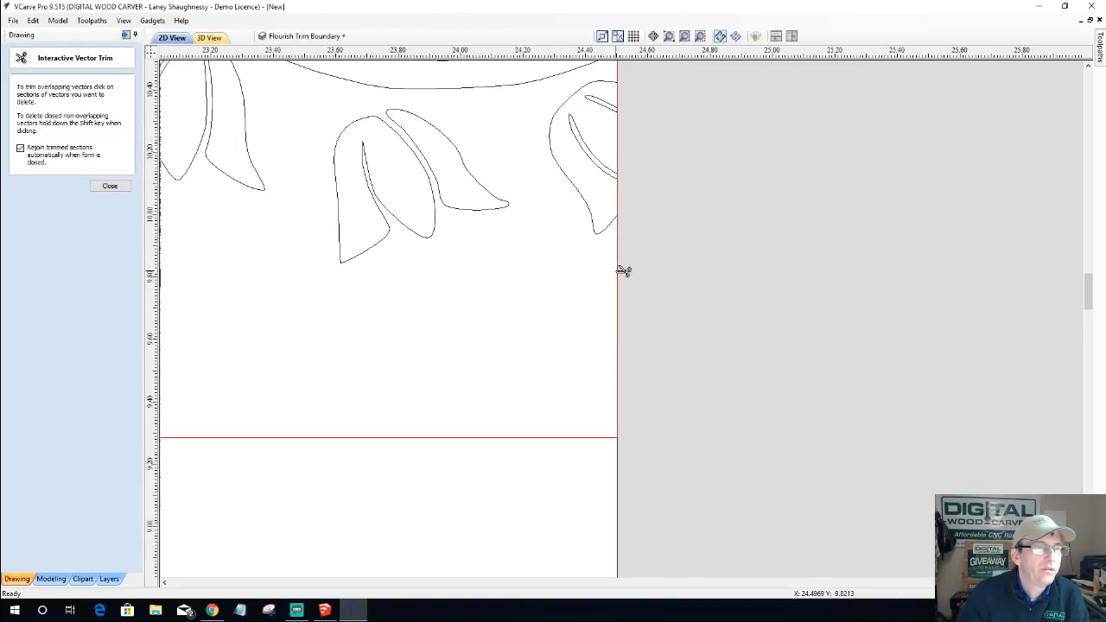
scroll(616, 168, up, 4)
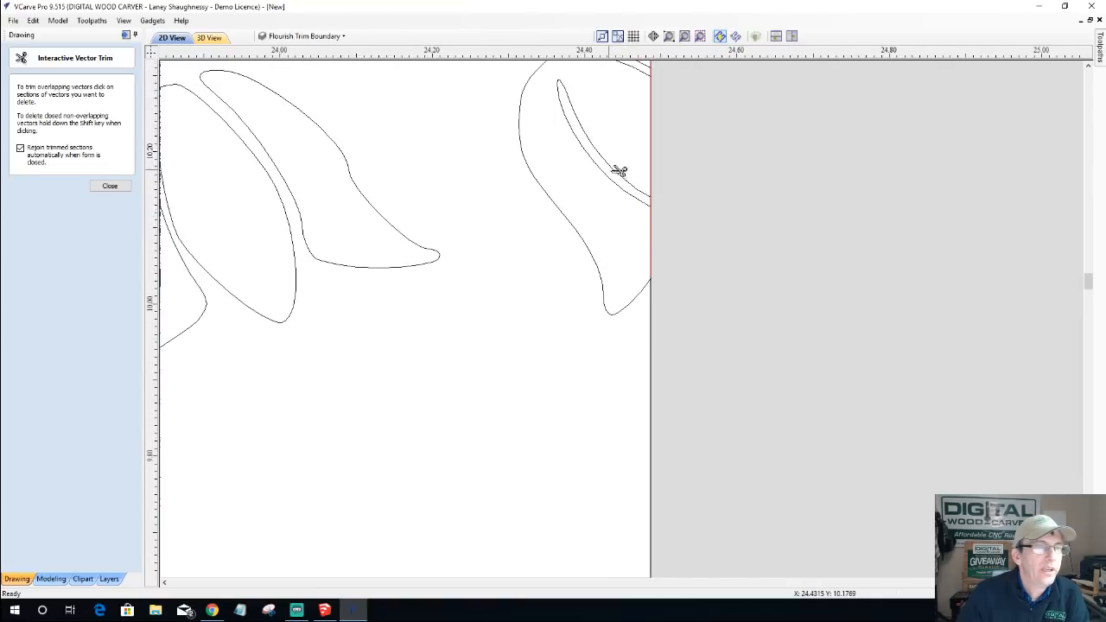
scroll(667, 210, up, 3)
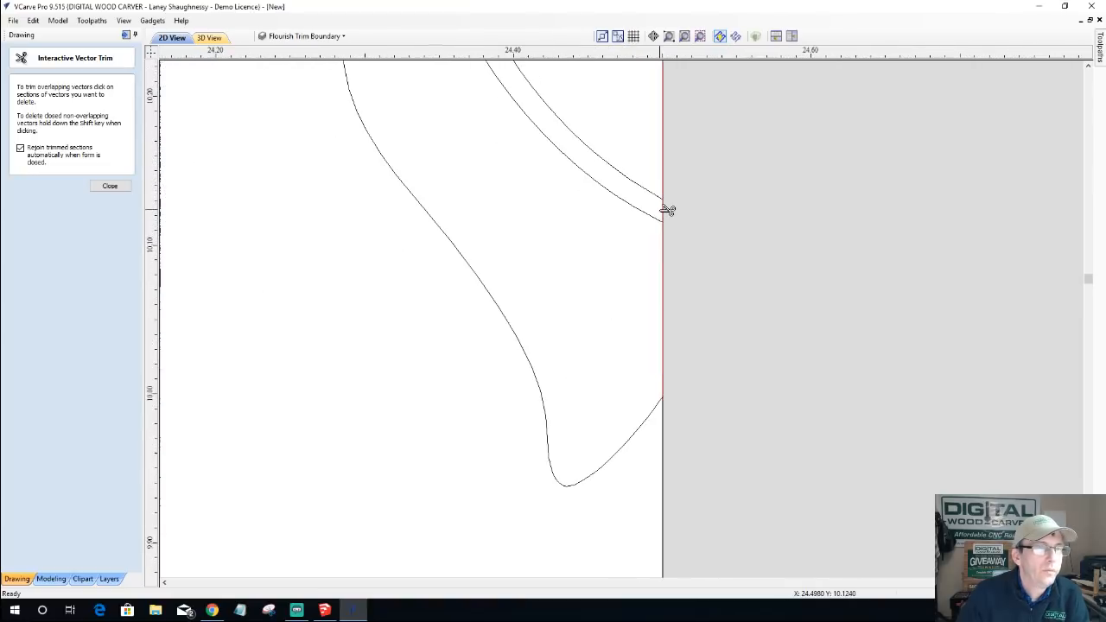
scroll(667, 209, down, 5)
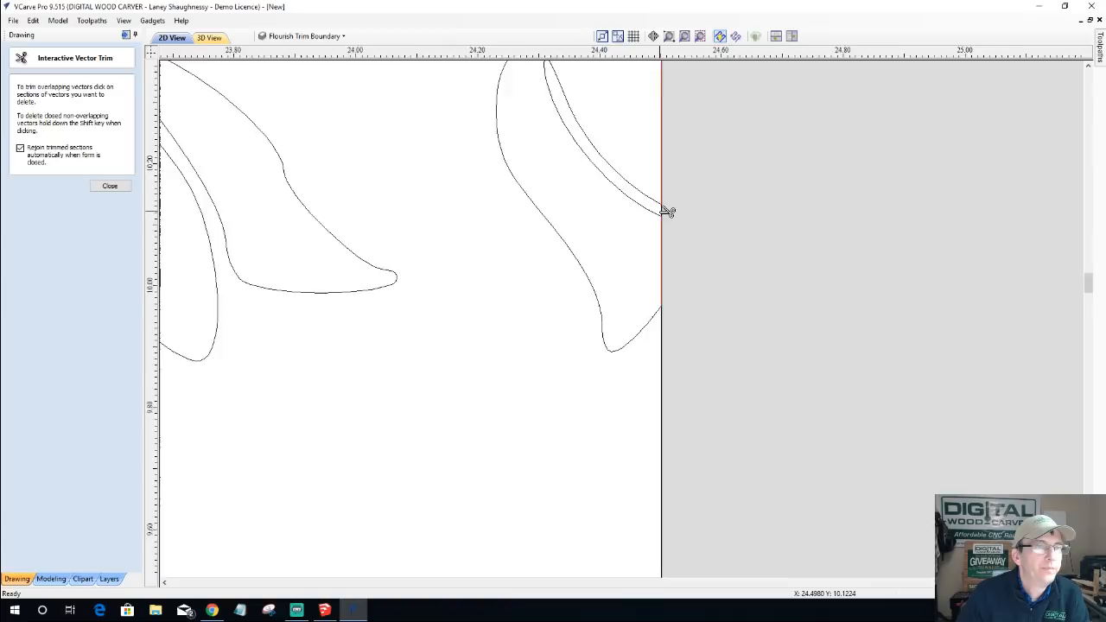
scroll(667, 86, up, 5)
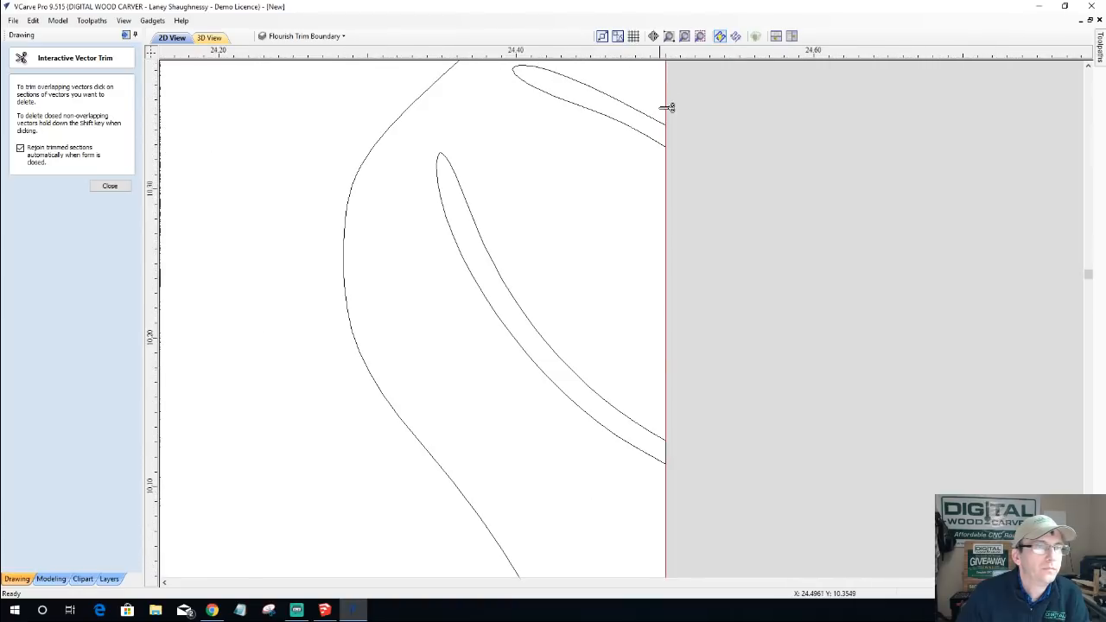
scroll(671, 138, up, 1)
scroll(685, 159, down, 5)
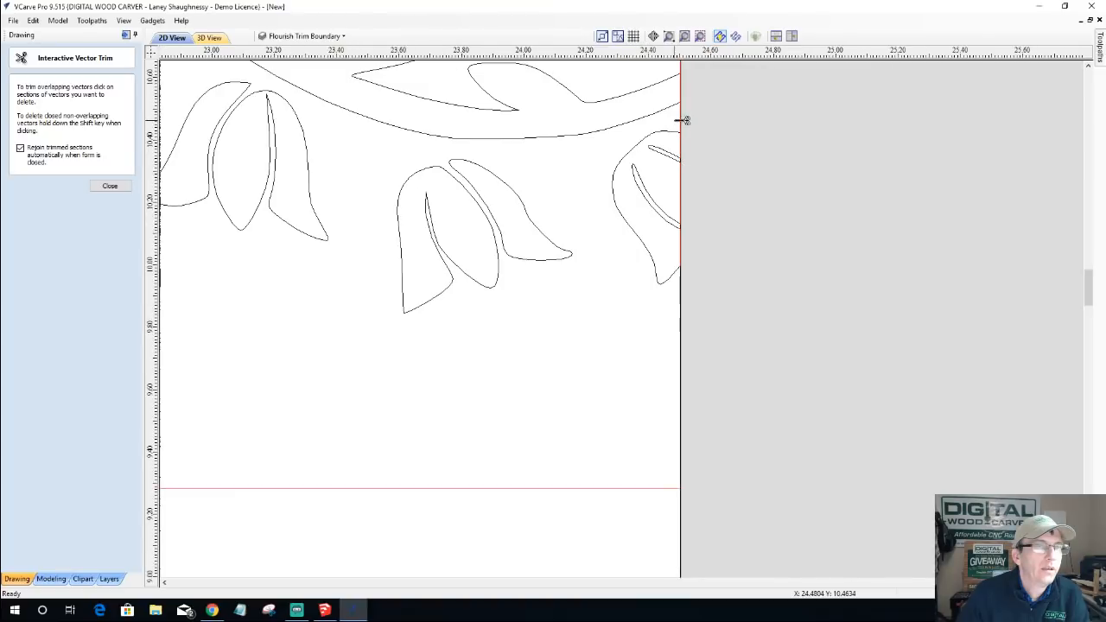
scroll(682, 122, down, 2)
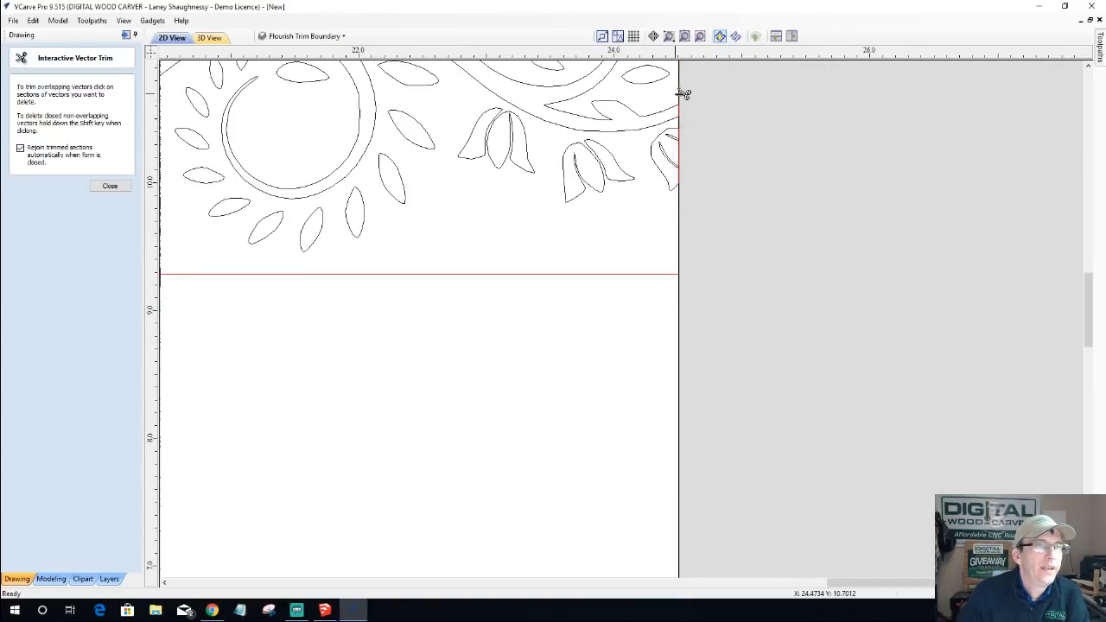
scroll(730, 169, down, 7)
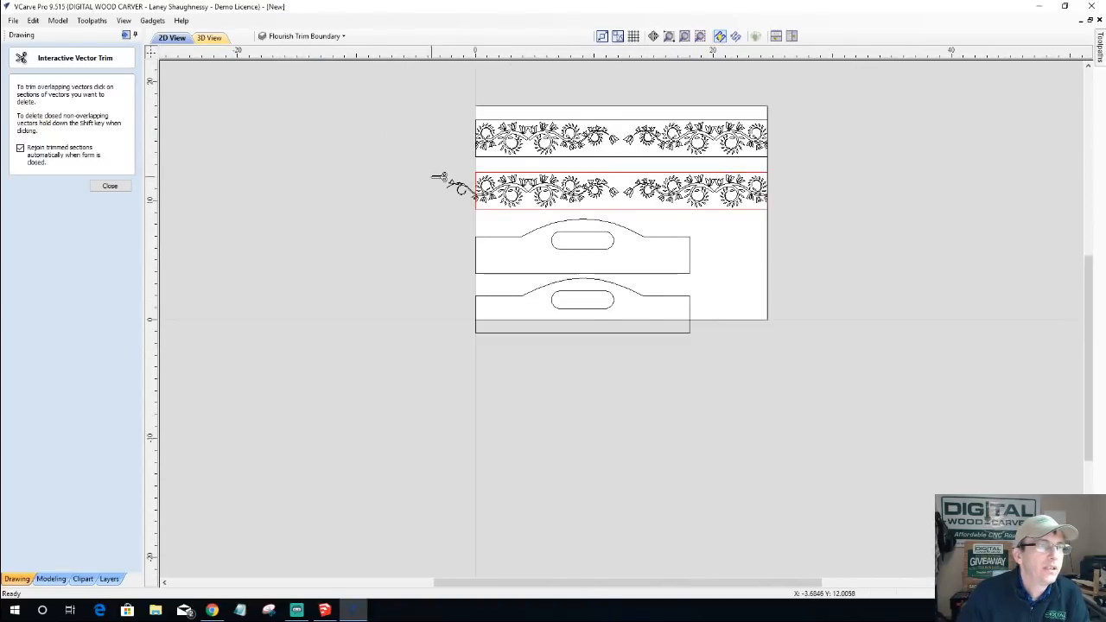
- Trim away the stem and flower petals extending beyond the board's left edge on the lower row's left flourish
scroll(440, 178, up, 6)
scroll(311, 192, down, 4)
scroll(311, 192, up, 5)
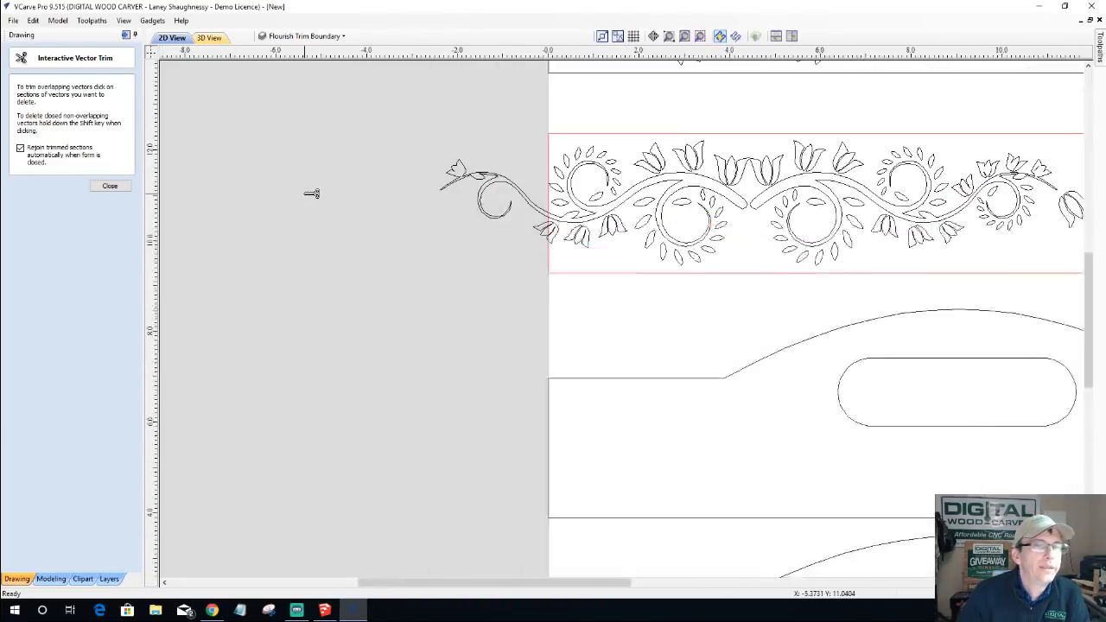
click(571, 162)
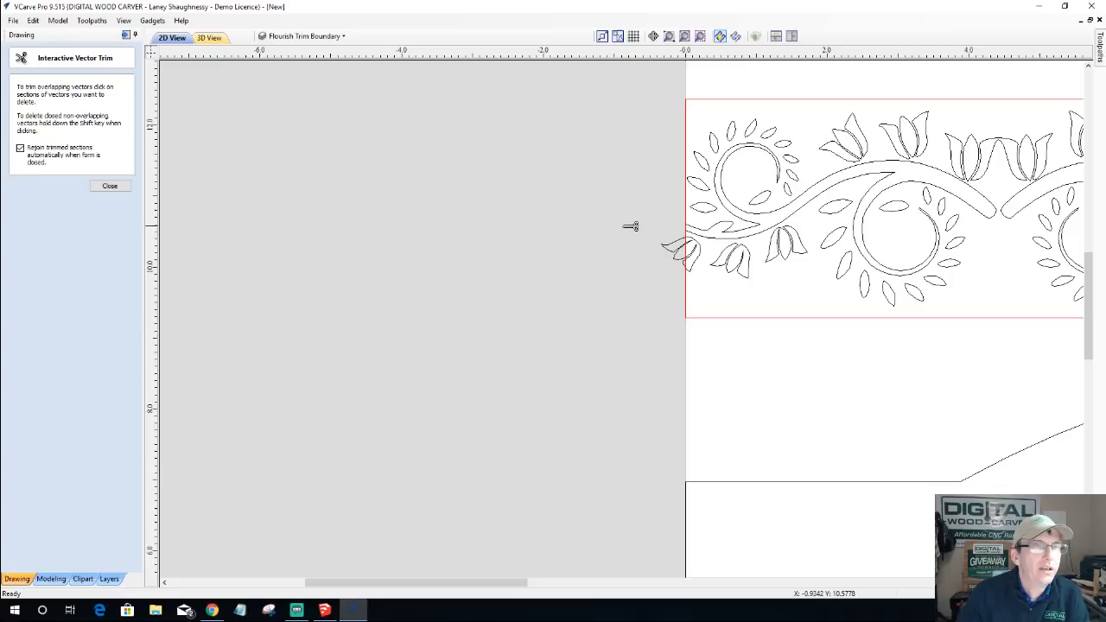
scroll(670, 250, up, 6)
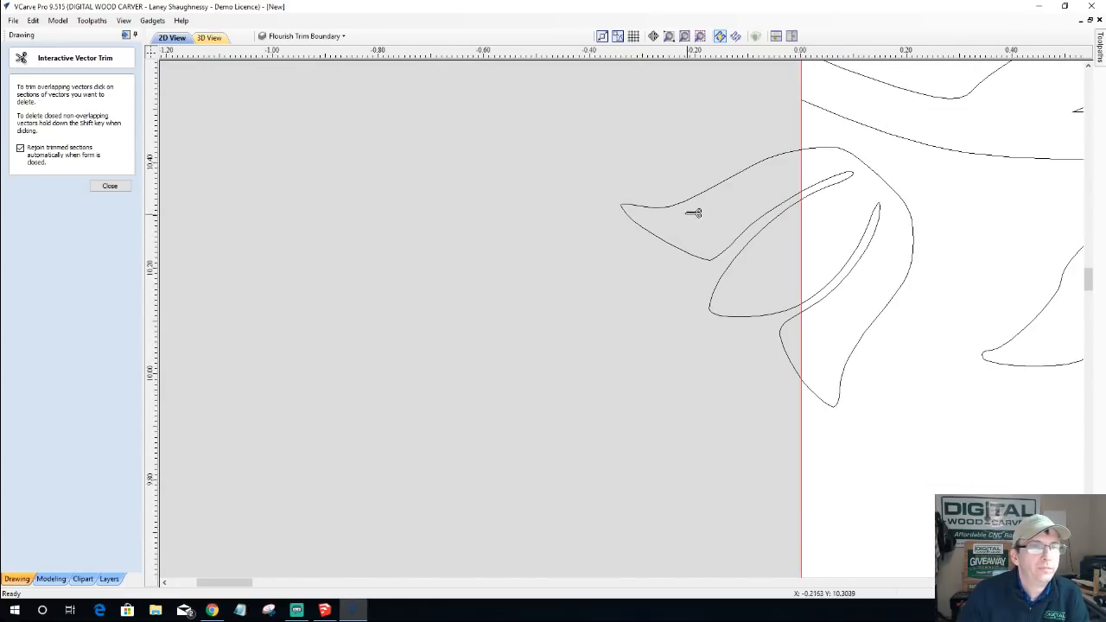
click(699, 201)
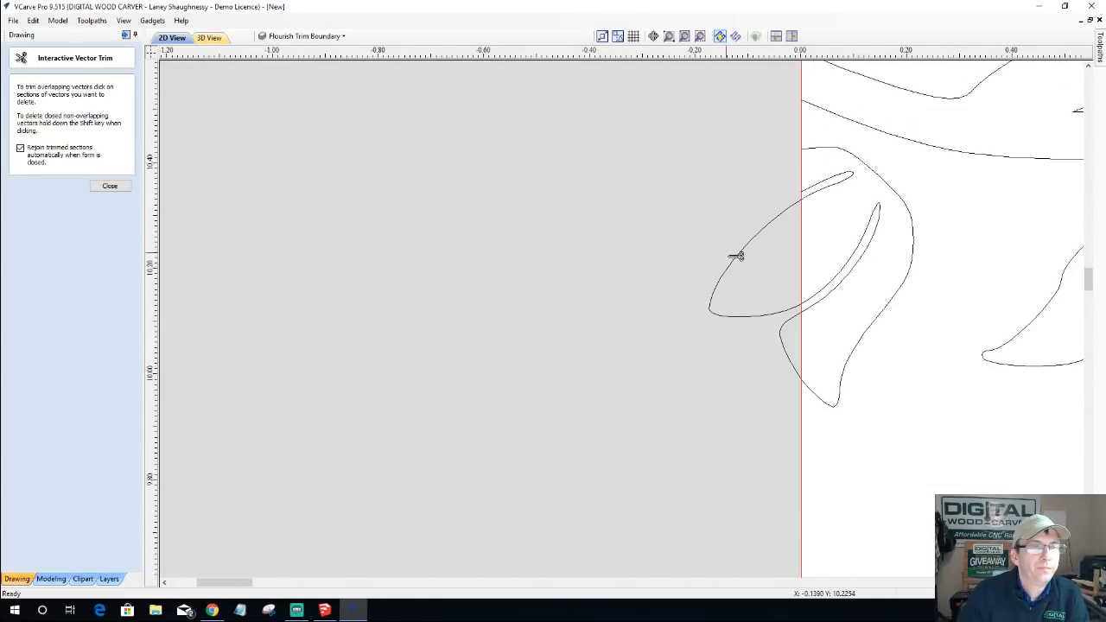
click(736, 257)
click(782, 326)
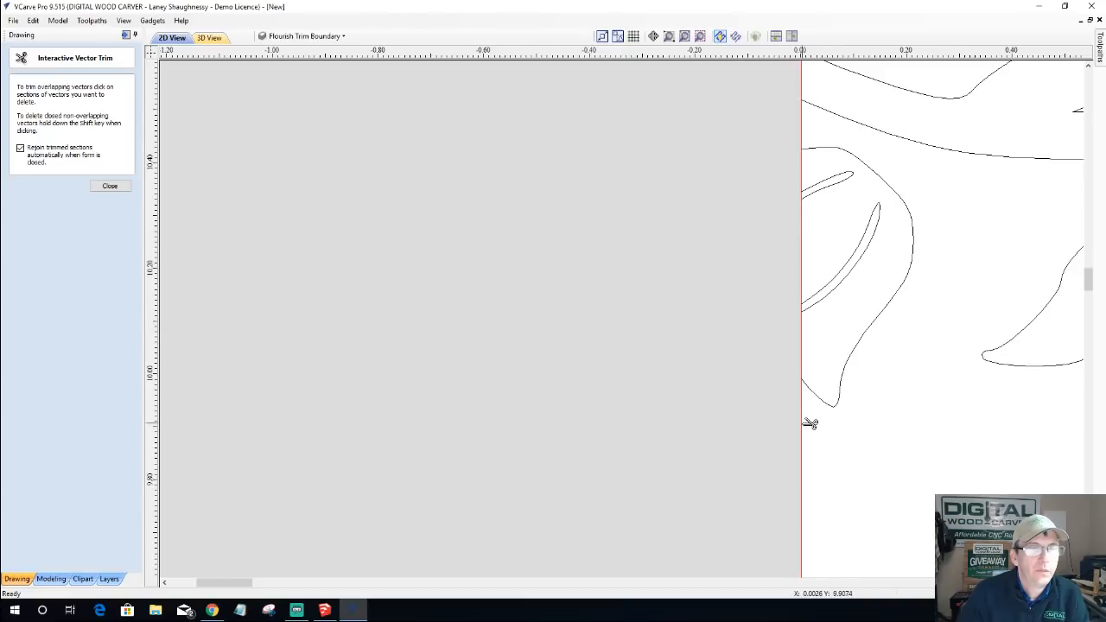
- Trim away the surplus trim boundary sections along the board's left edge between and around the cut petals and stem
scroll(799, 333, up, 4)
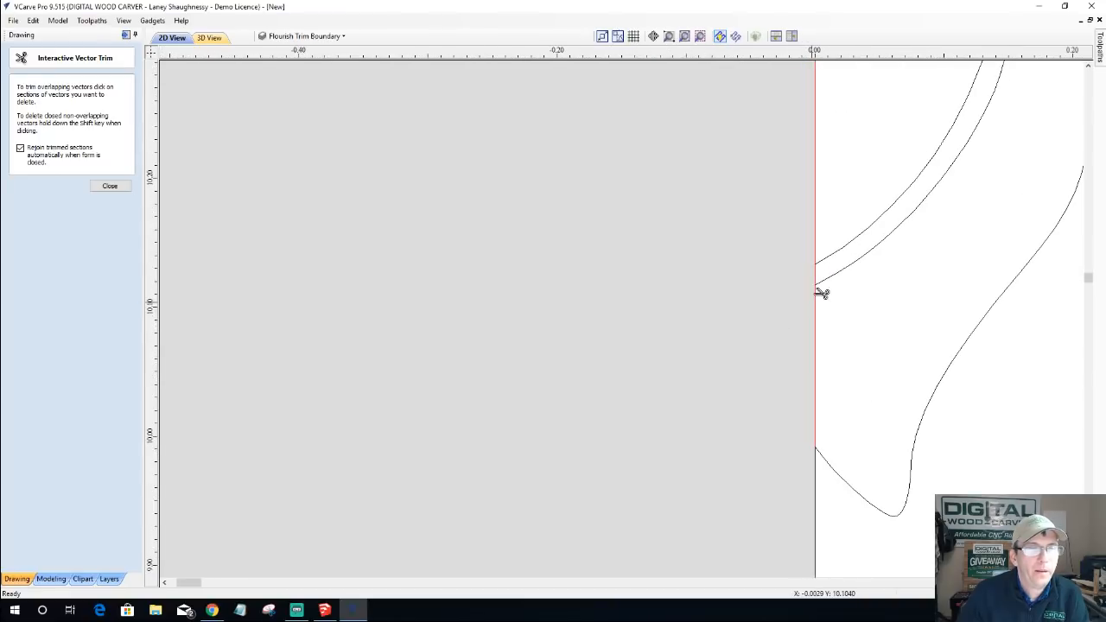
scroll(807, 276, down, 2)
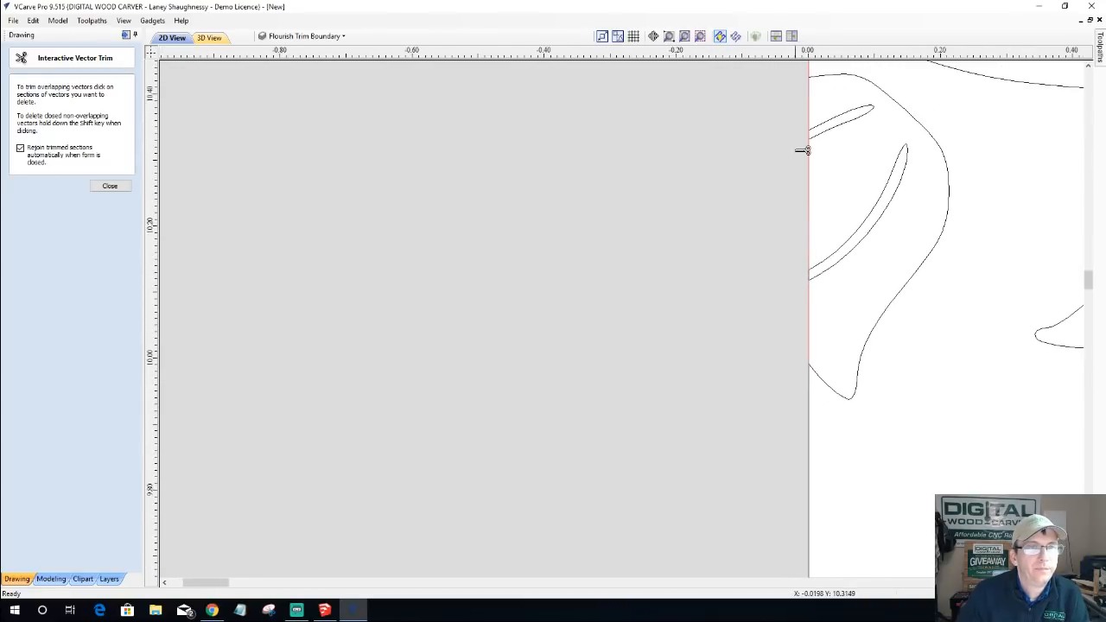
scroll(816, 131, up, 2)
scroll(814, 139, down, 4)
scroll(812, 89, down, 2)
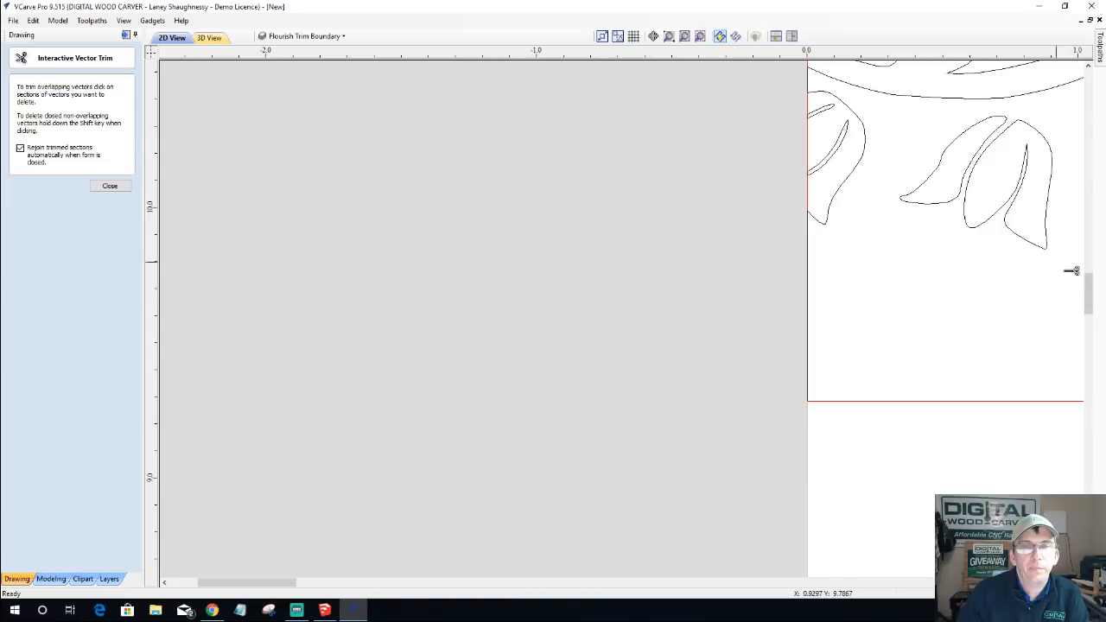
drag(1085, 302, 1085, 273)
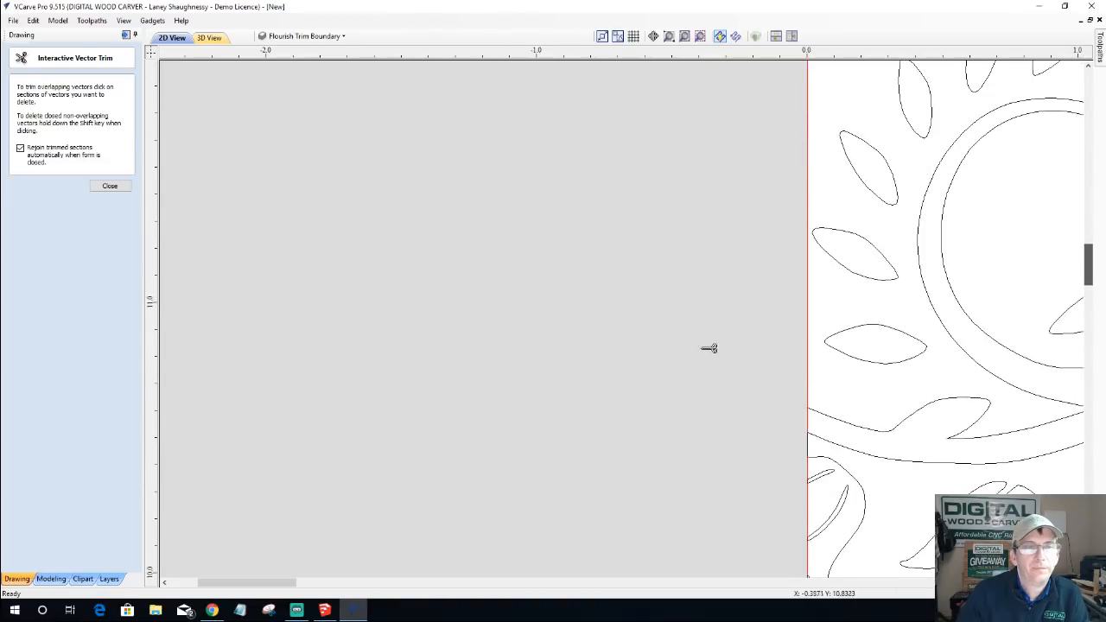
- Remove the lower and upper horizontal lines of the lower row's trim boundary
scroll(723, 294, down, 3)
scroll(713, 287, down, 1)
scroll(728, 386, down, 1)
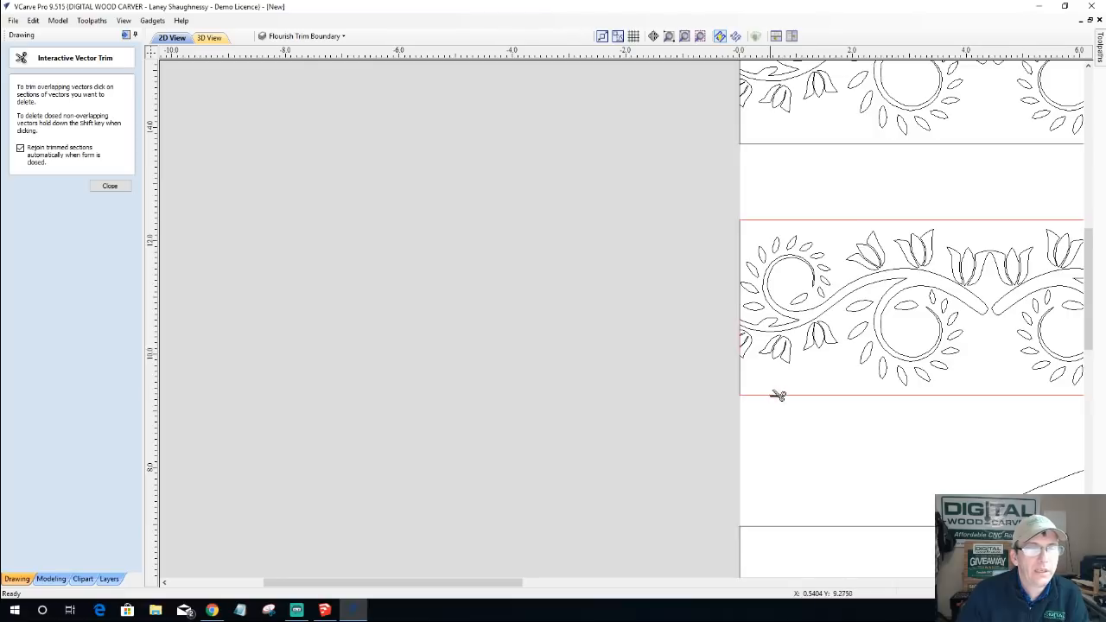
scroll(689, 375, down, 2)
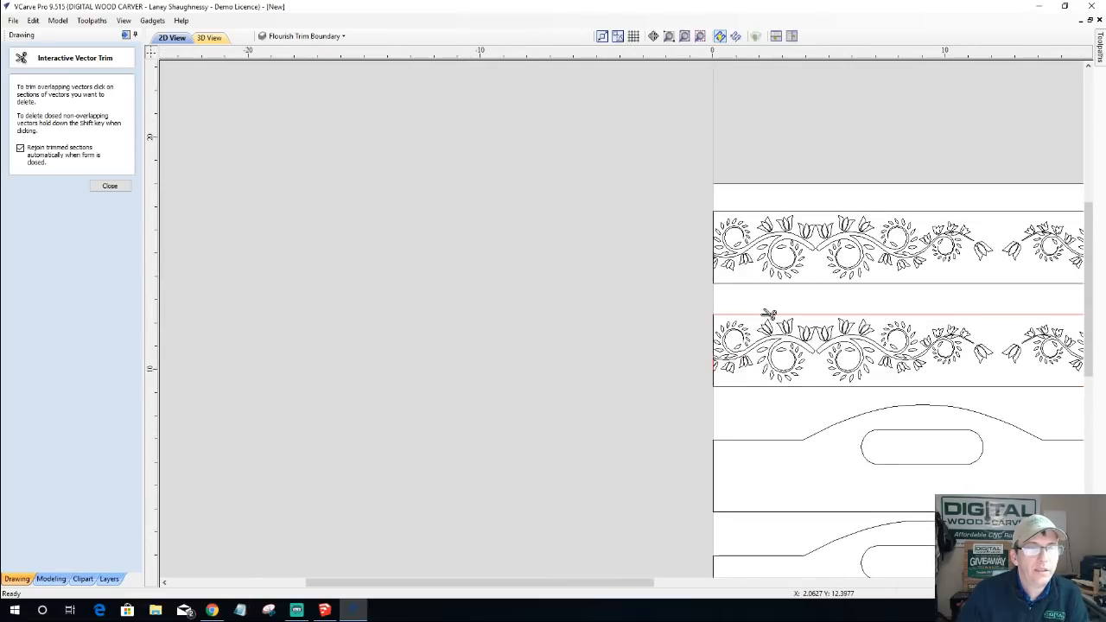
scroll(605, 303, down, 2)
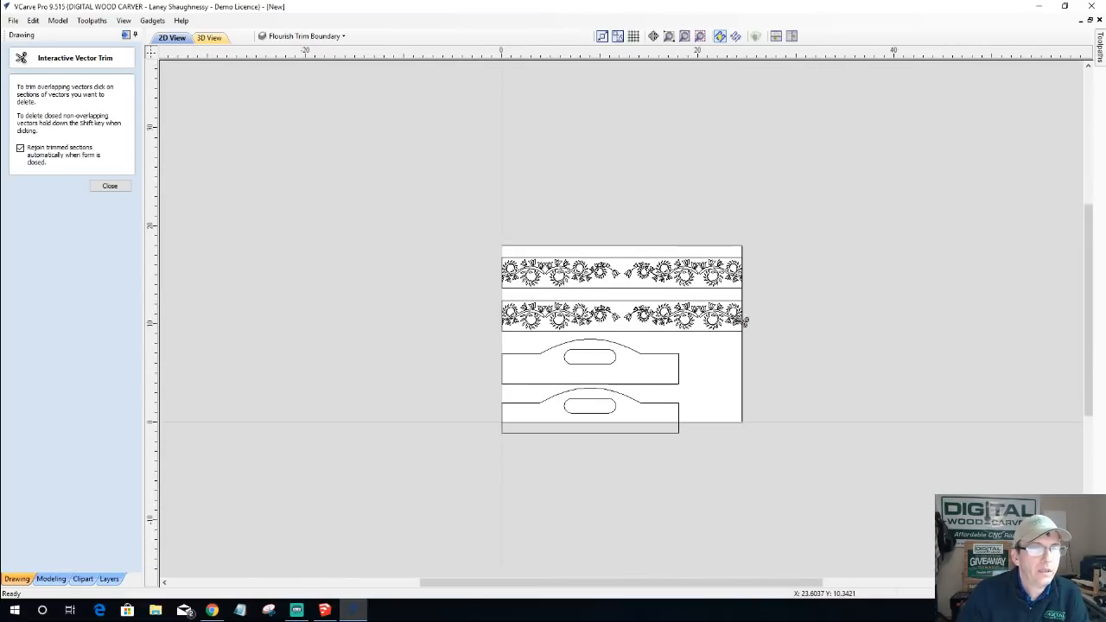
- Check the cut flower and stem at the lower row's right edge and finish the interactive trim so the trimmed sections rejoin
scroll(752, 333, up, 2)
scroll(765, 339, up, 3)
scroll(868, 311, up, 3)
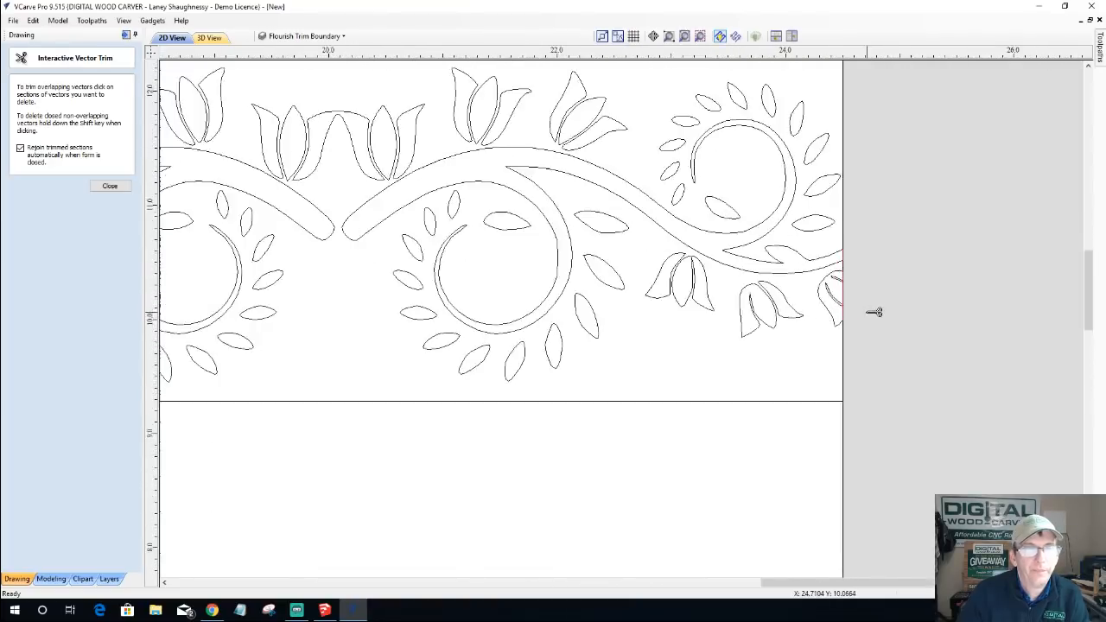
scroll(868, 311, up, 3)
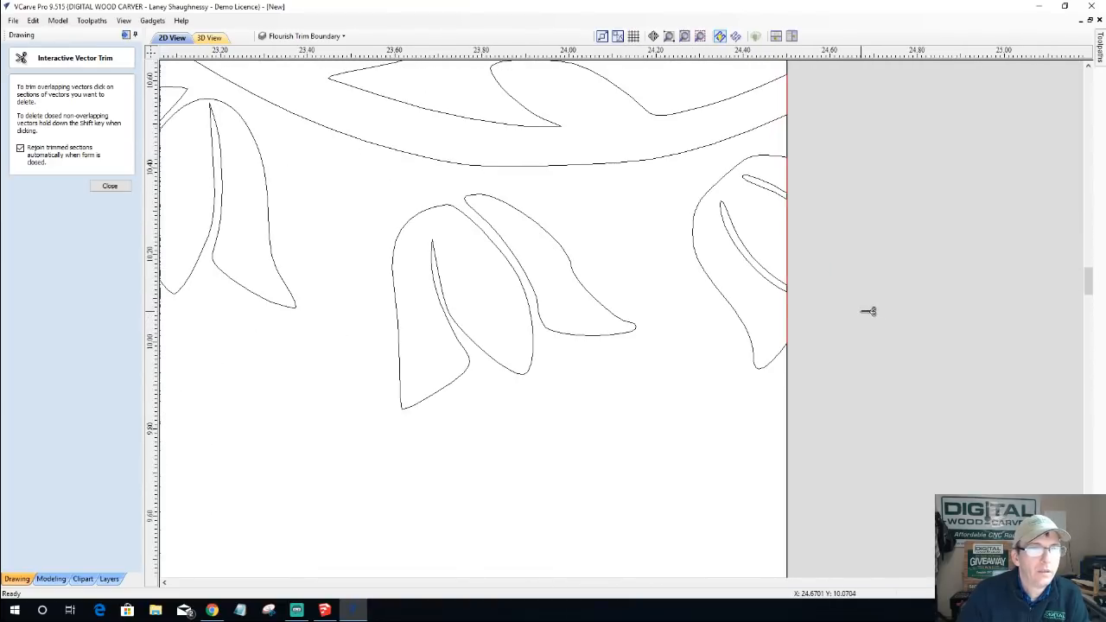
click(110, 186)
scroll(688, 403, down, 9)
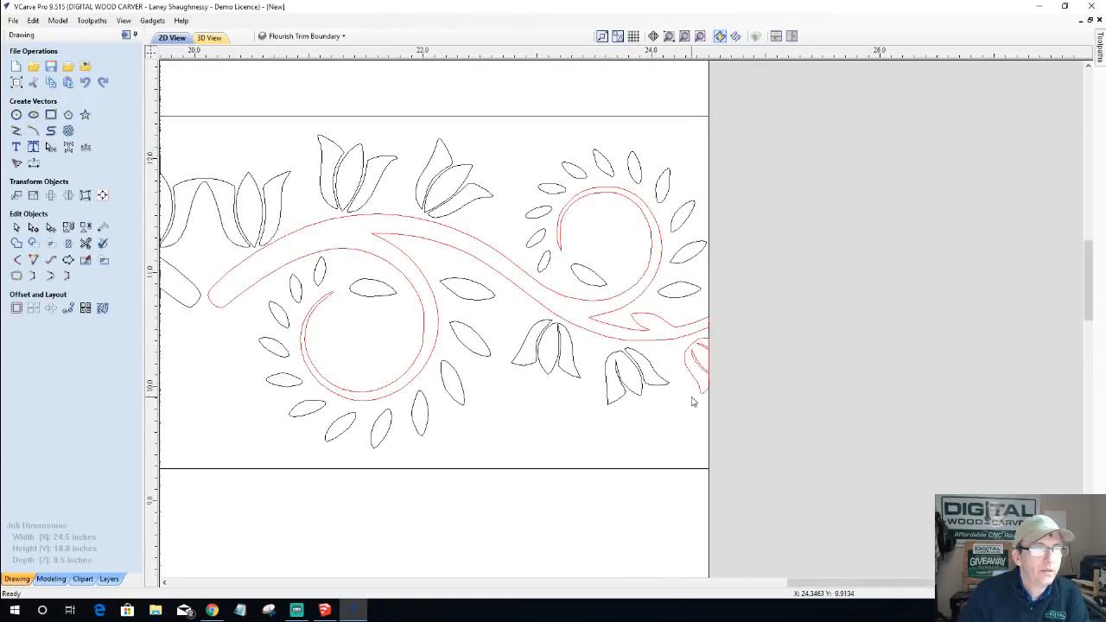
scroll(562, 385, down, 2)
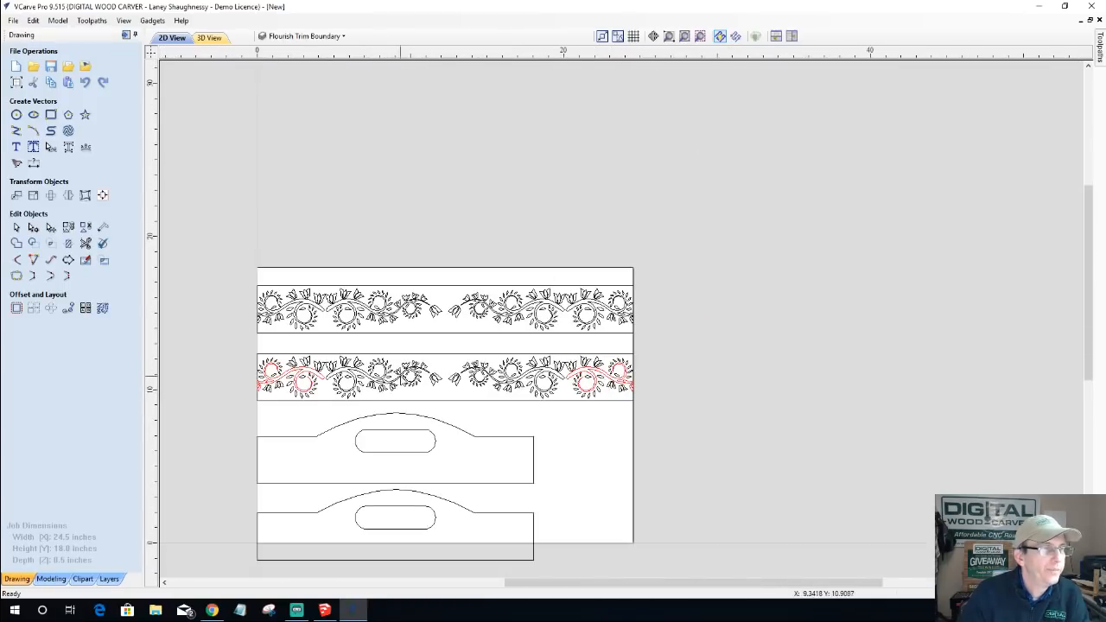
- Hide Layer 1 so only the vectors on the Flourish Trim Boundary layer are displayed
click(303, 37)
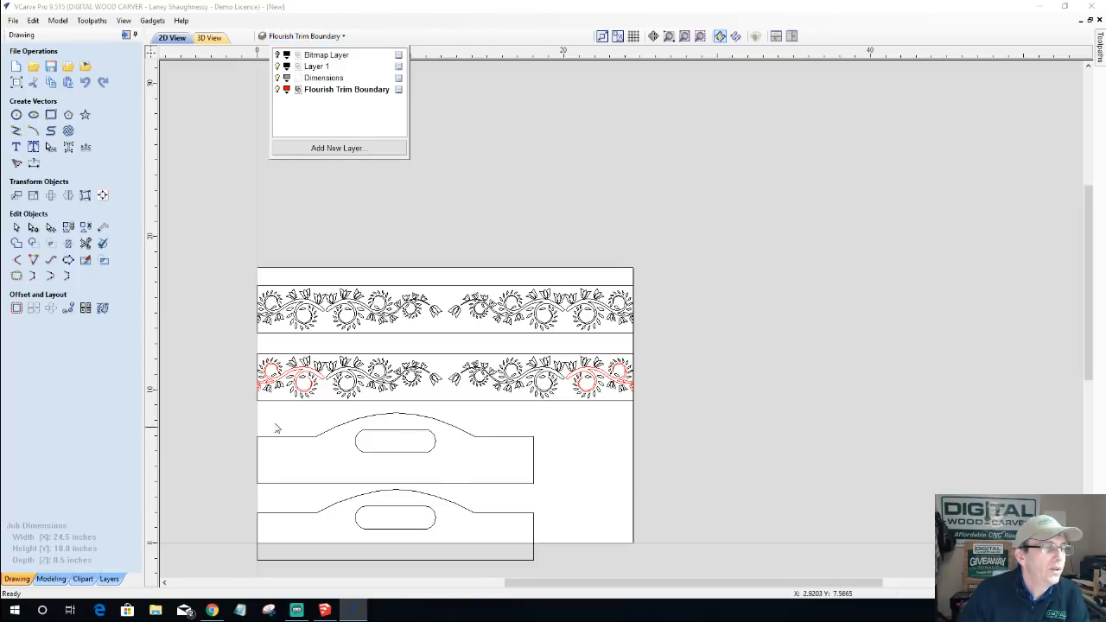
scroll(292, 430, down, 1)
scroll(364, 438, up, 2)
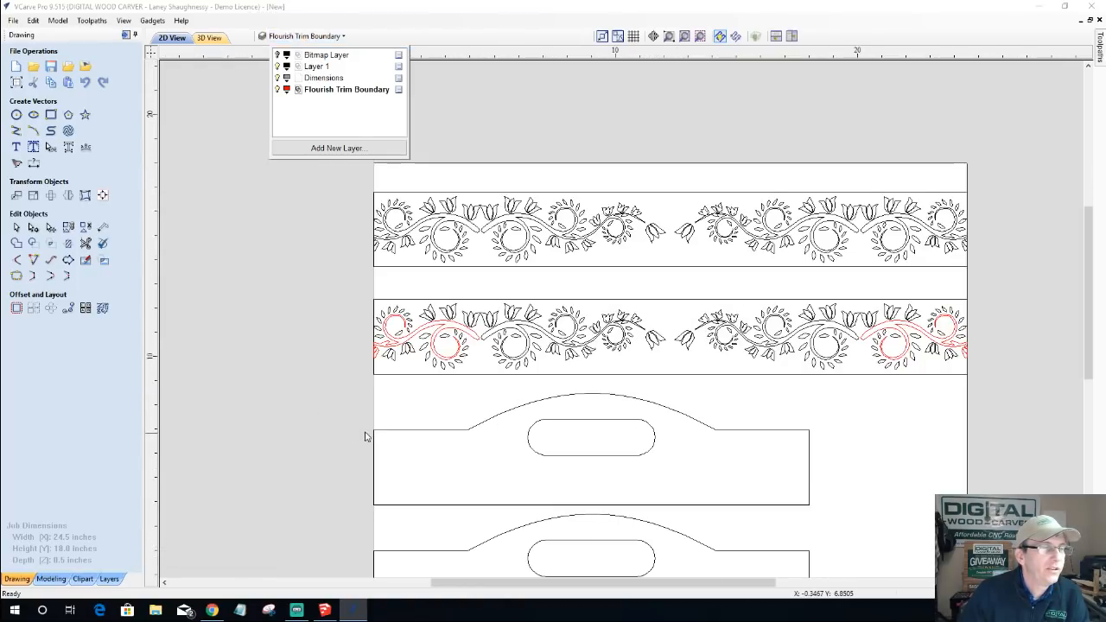
scroll(456, 400, up, 1)
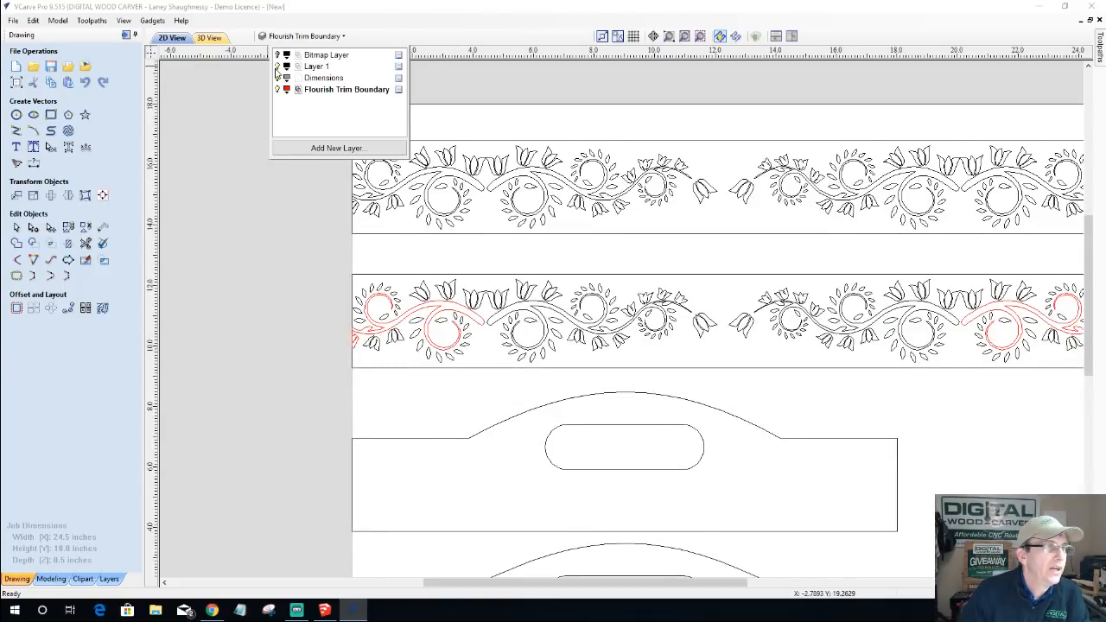
click(276, 66)
scroll(235, 269, down, 2)
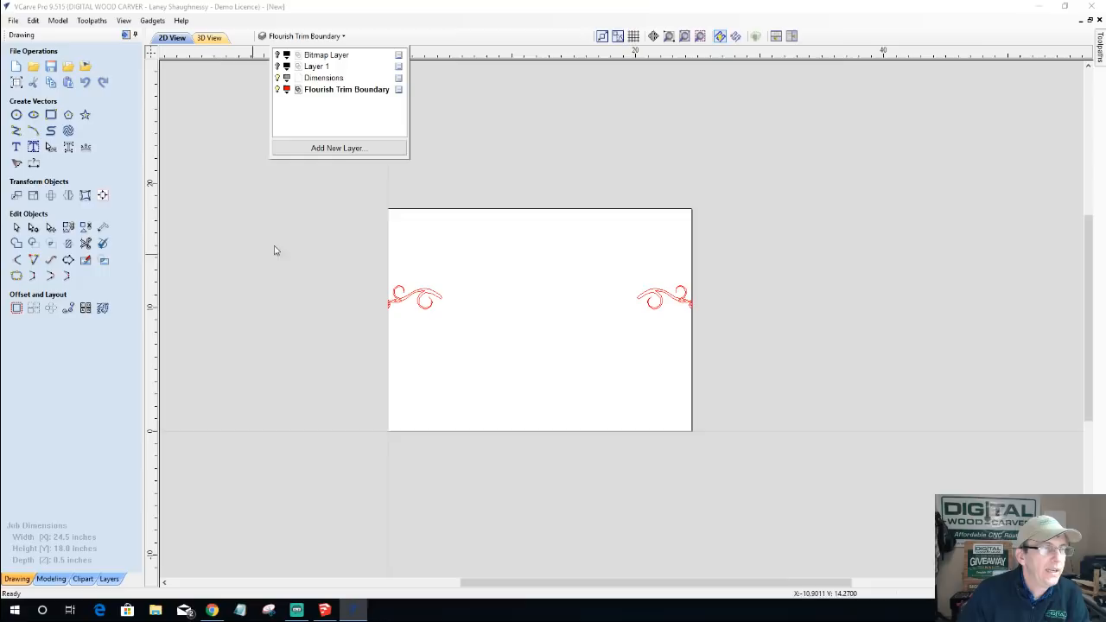
- Check the remaining trimmed flourish vectors for open vectors with Select All Open Vectors
drag(304, 242, 752, 346)
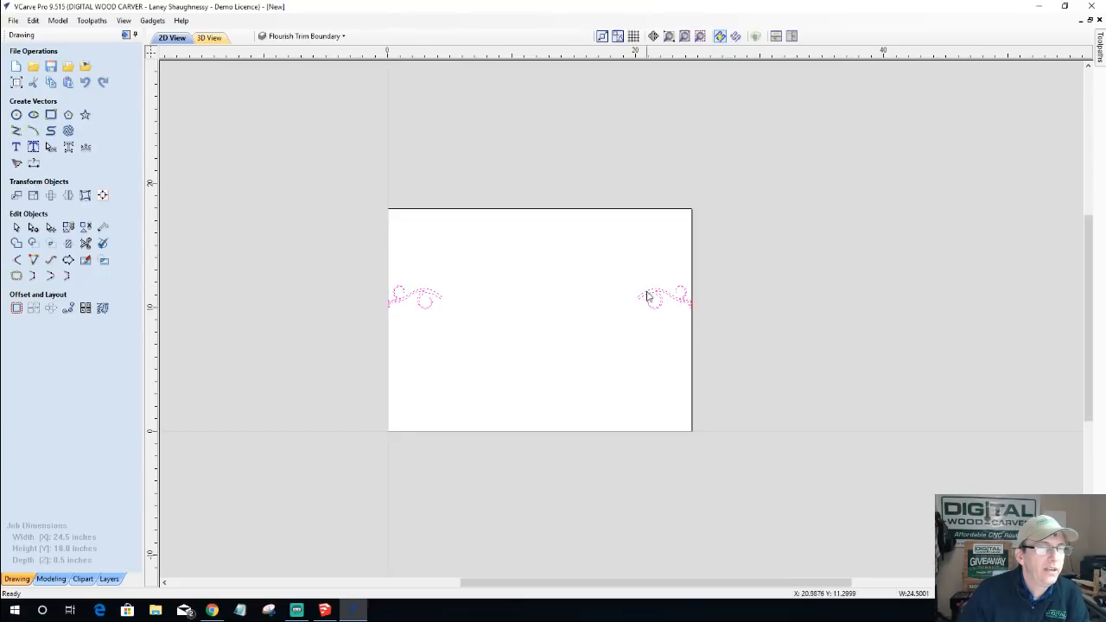
right_click(575, 299)
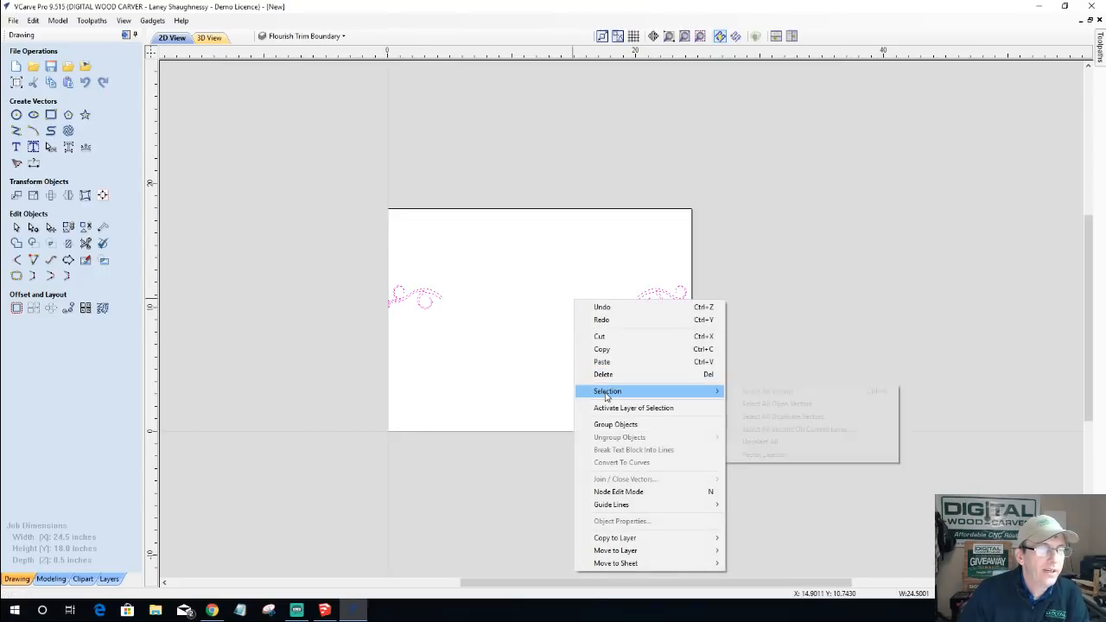
mouse_move(719, 393)
click(764, 403)
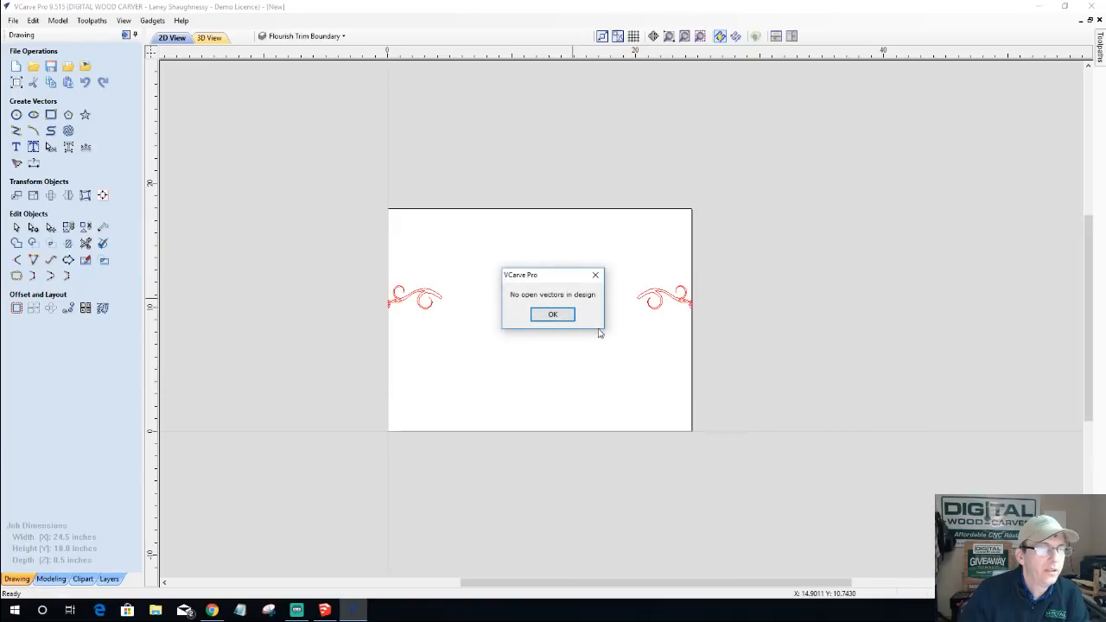
click(553, 314)
- Select all the remaining vectors on the Flourish Trim Boundary layer and move them to Layer 1
key(ctrl+a)
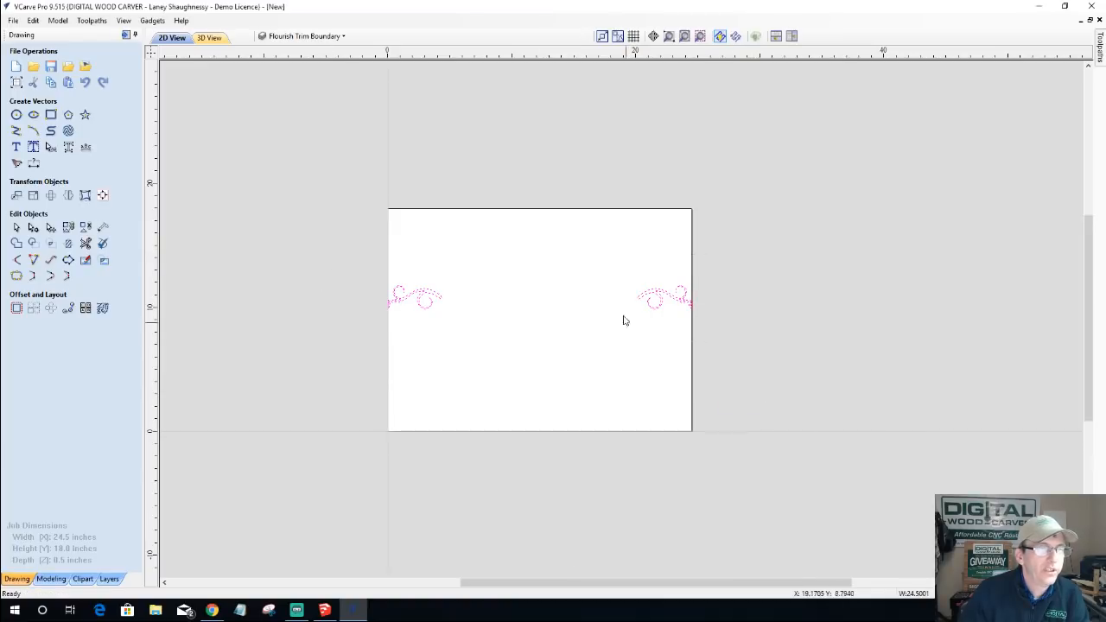
right_click(644, 297)
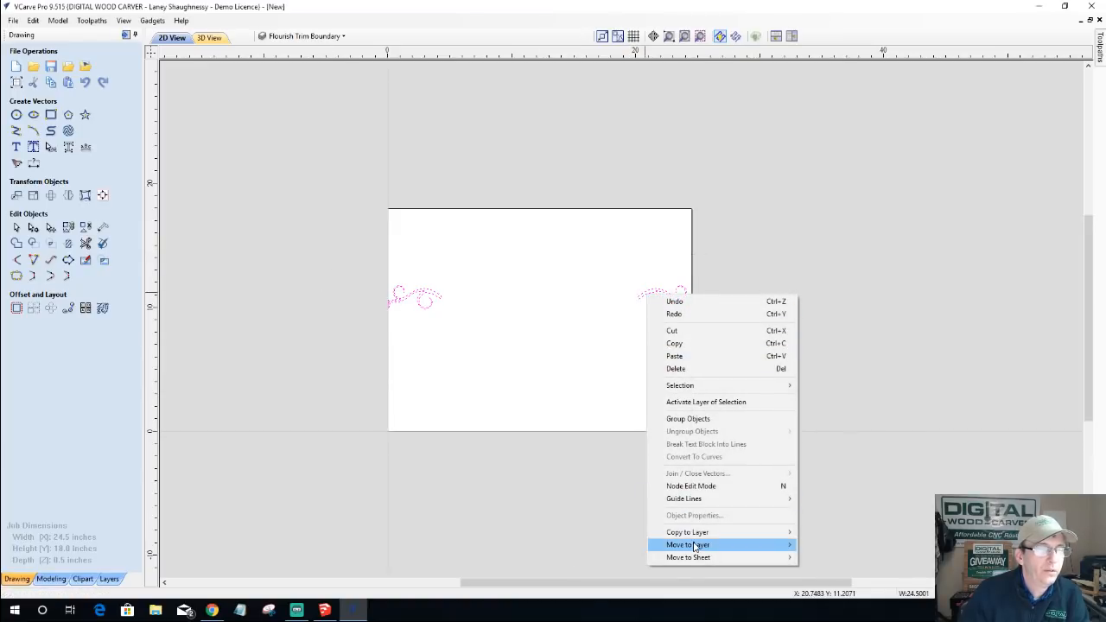
mouse_move(695, 545)
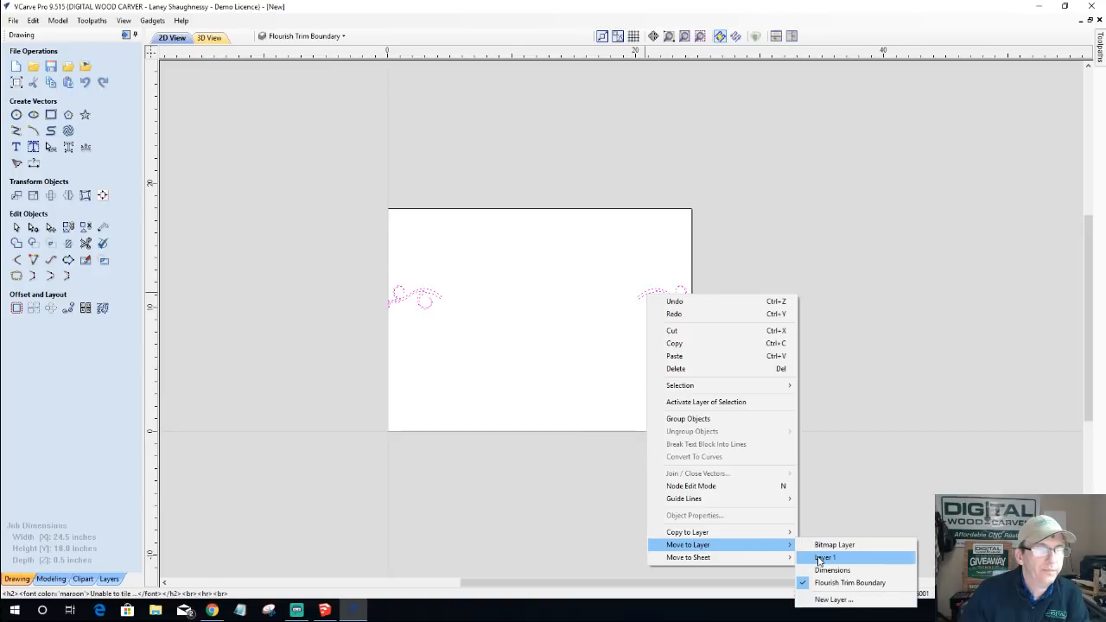
click(819, 559)
- Delete the Flourish Trim Boundary and Dimensions layers and turn Layer 1's visibility back on
click(298, 36)
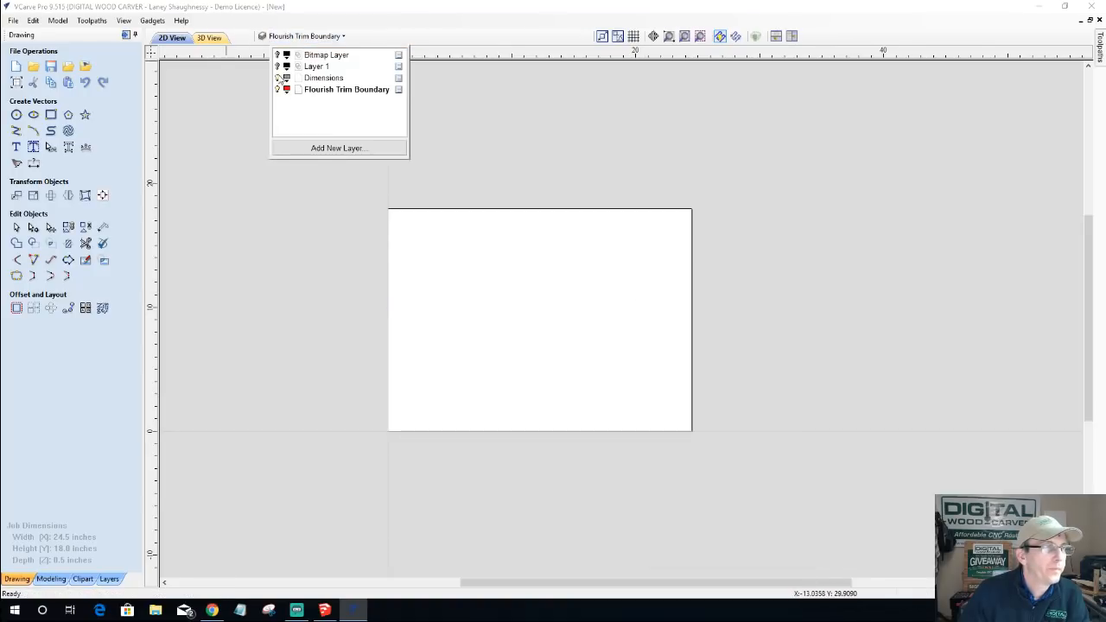
click(277, 90)
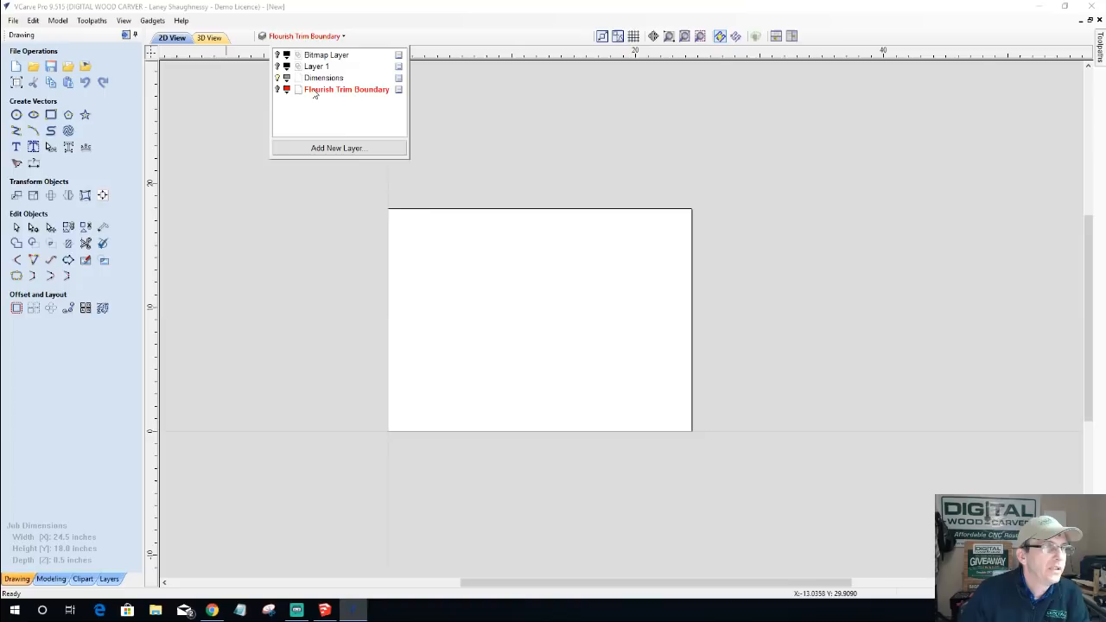
right_click(312, 93)
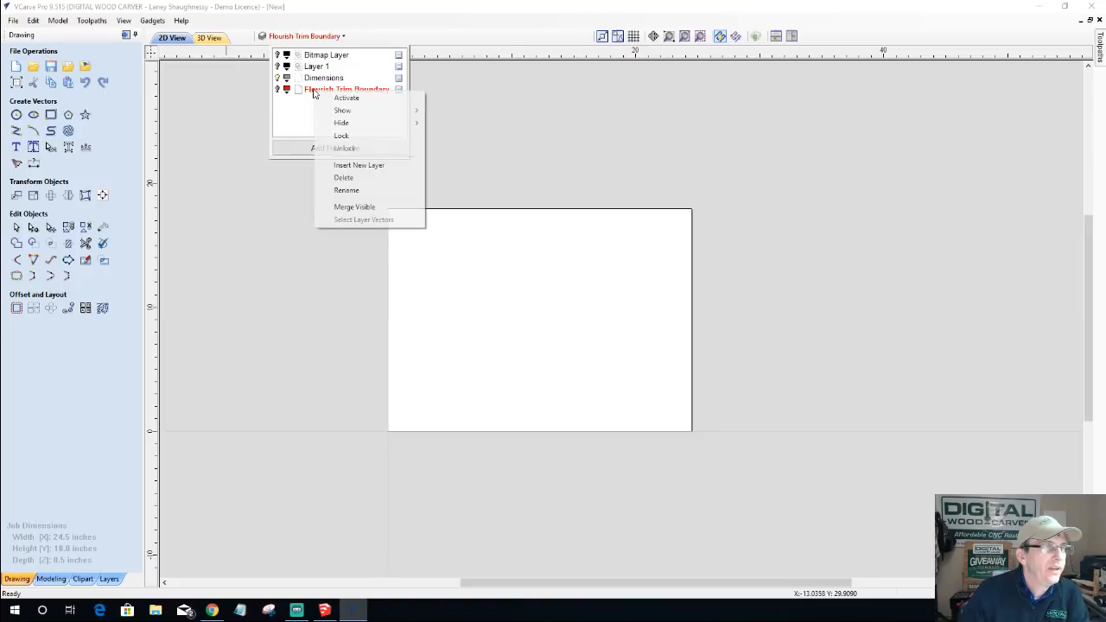
click(341, 178)
right_click(315, 79)
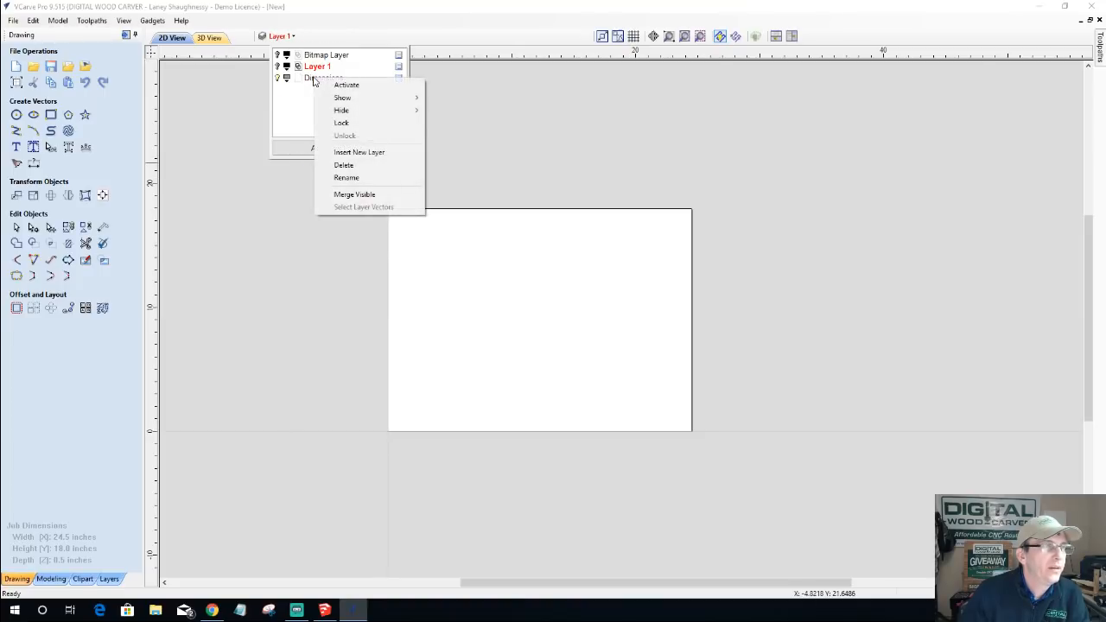
click(334, 165)
click(276, 67)
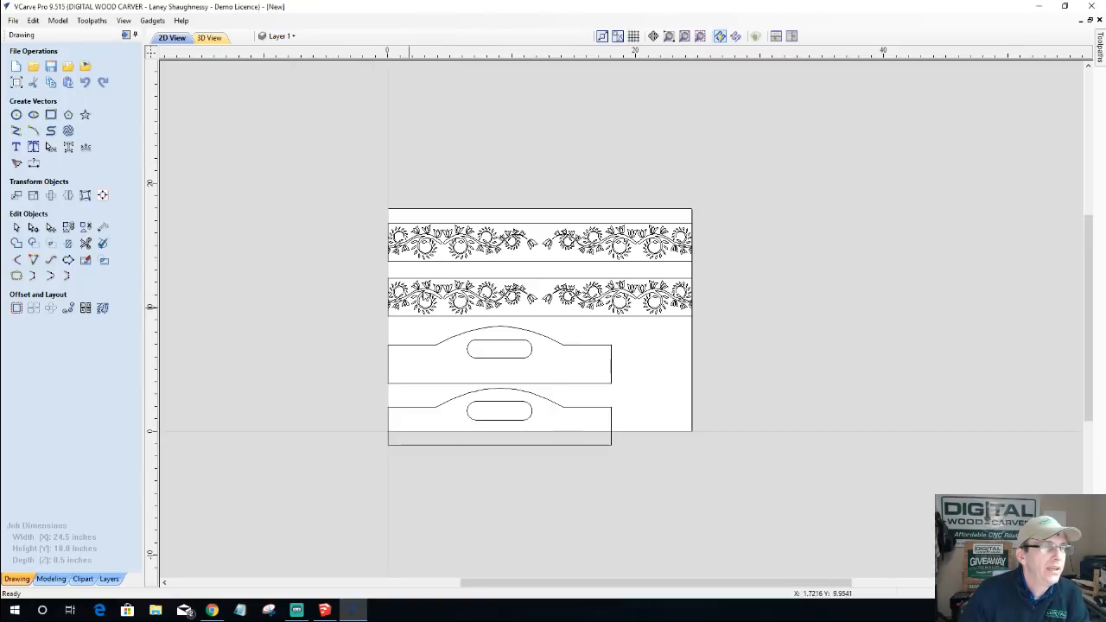
- Group the floral vectors of the upper row and those of the lower row as two separate groups, leaving out their rectangles
scroll(432, 285, up, 3)
scroll(458, 264, down, 2)
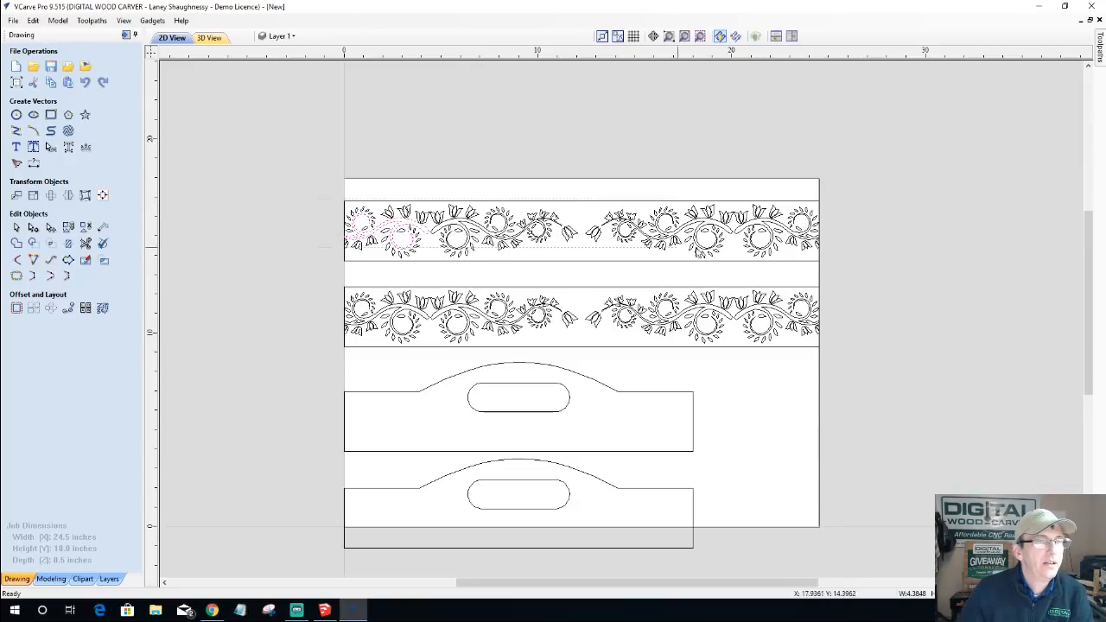
click(827, 266)
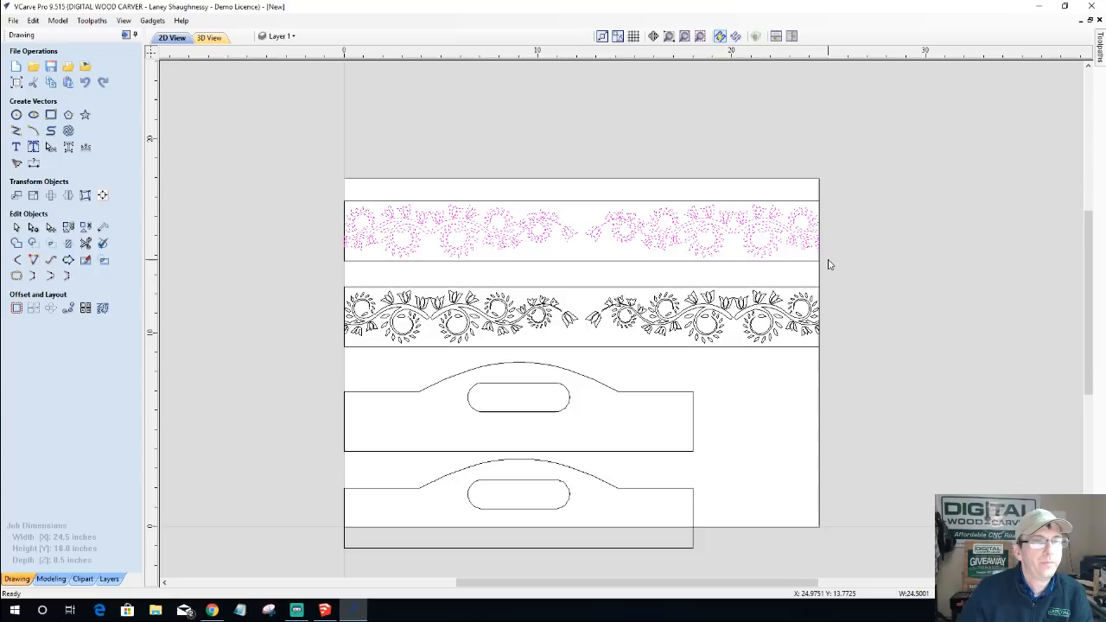
key(g)
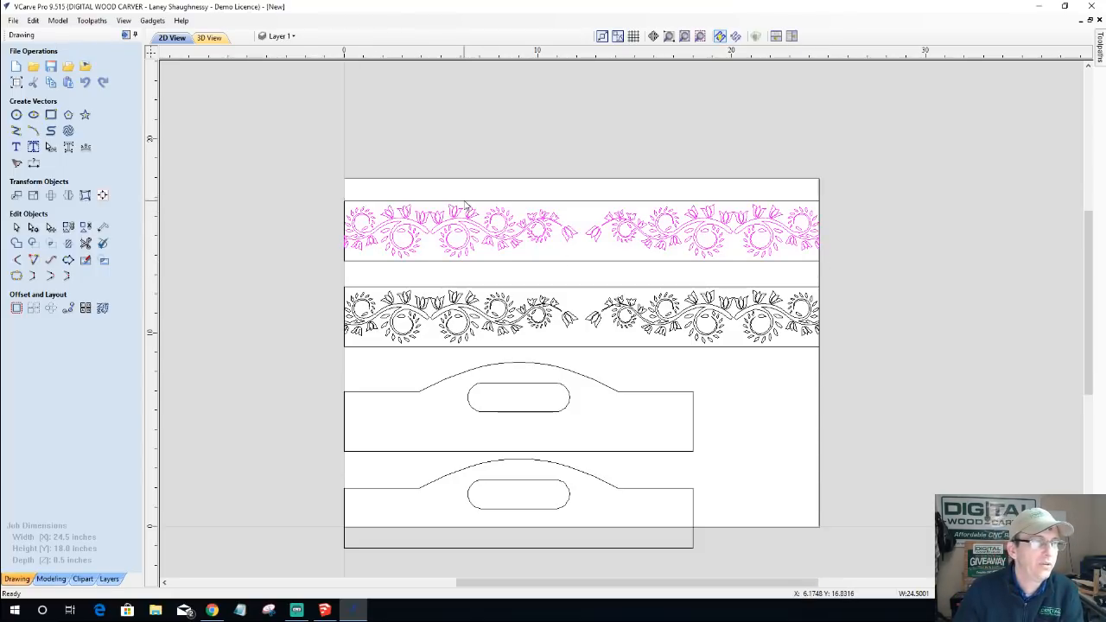
key(Escape)
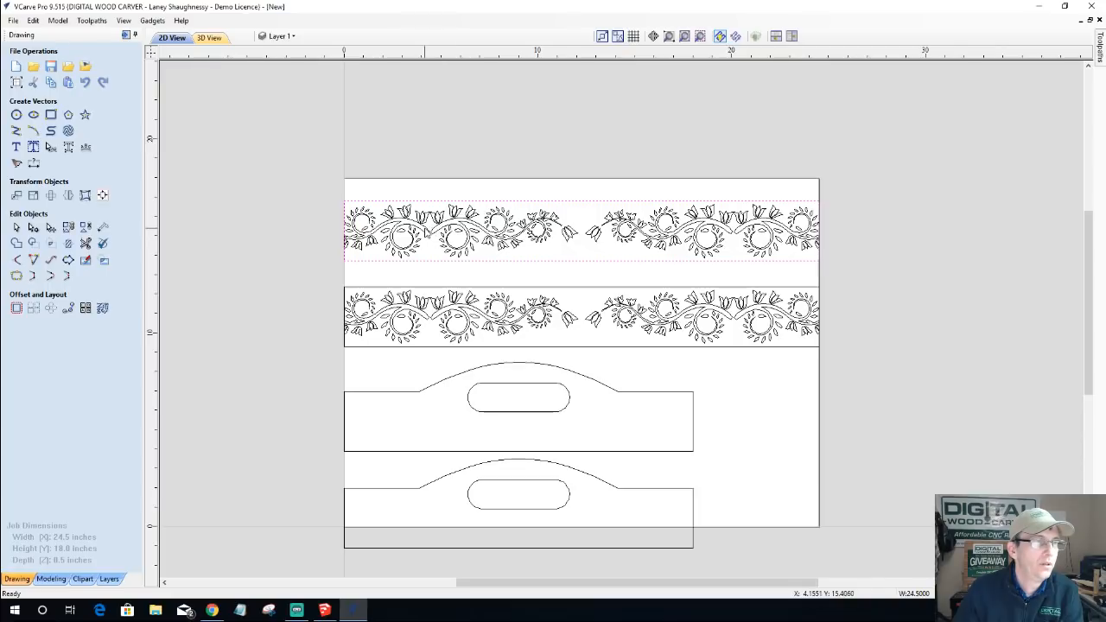
click(425, 231)
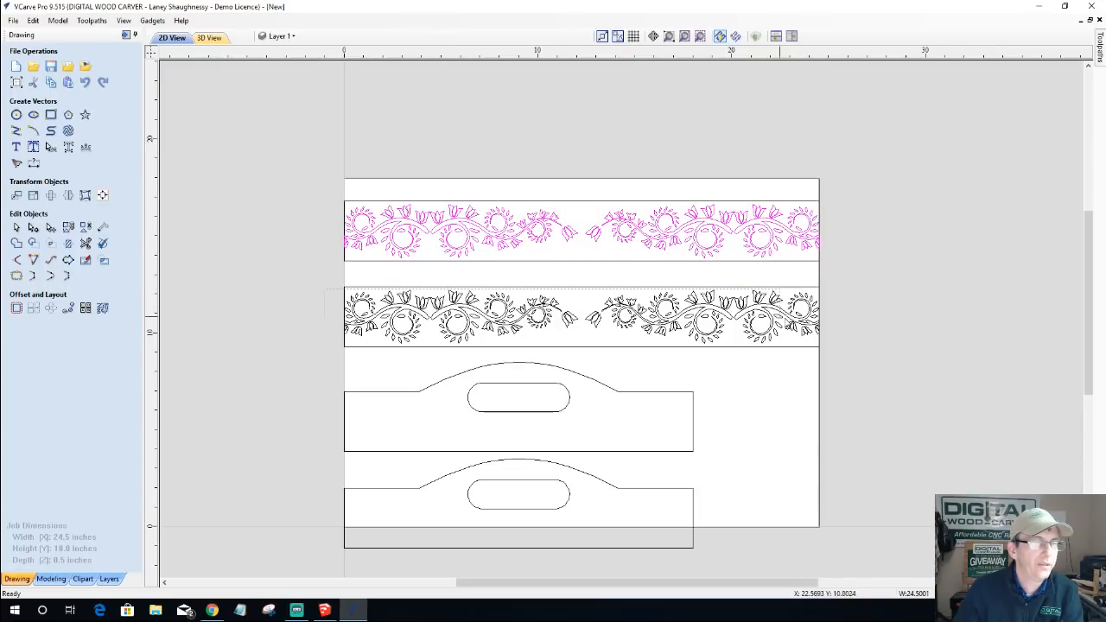
click(834, 350)
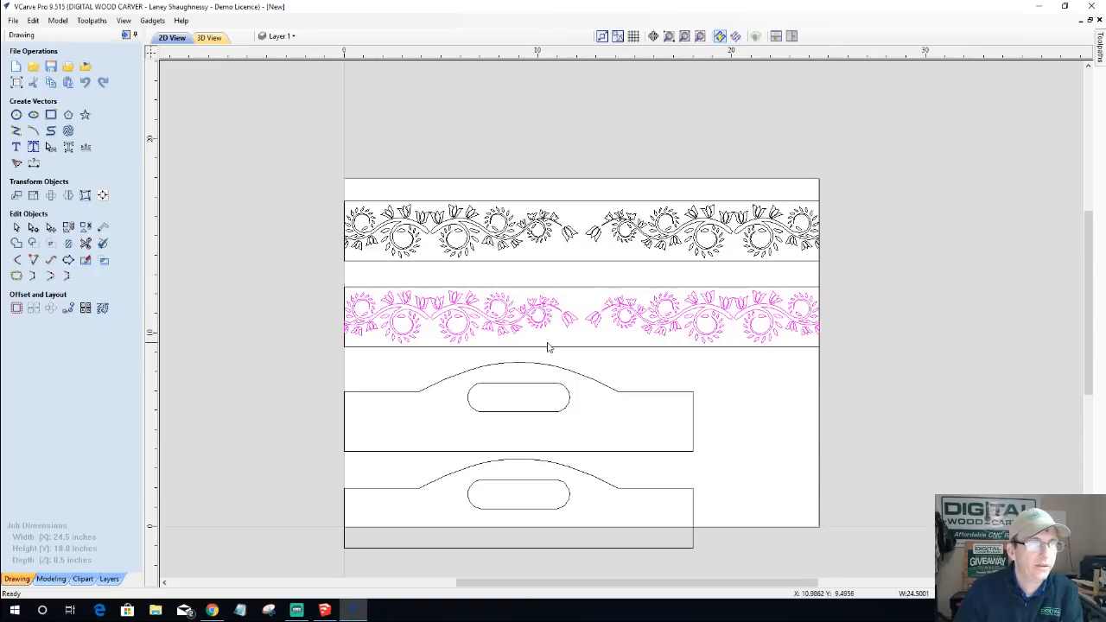
scroll(514, 326, down, 1)
scroll(484, 354, up, 2)
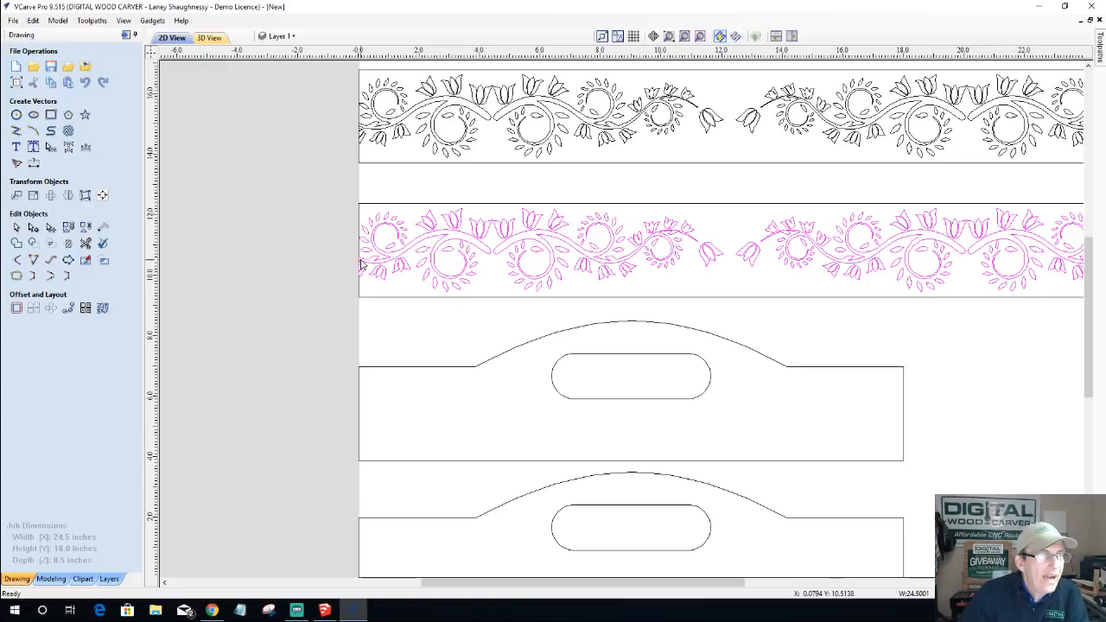
scroll(380, 273, down, 2)
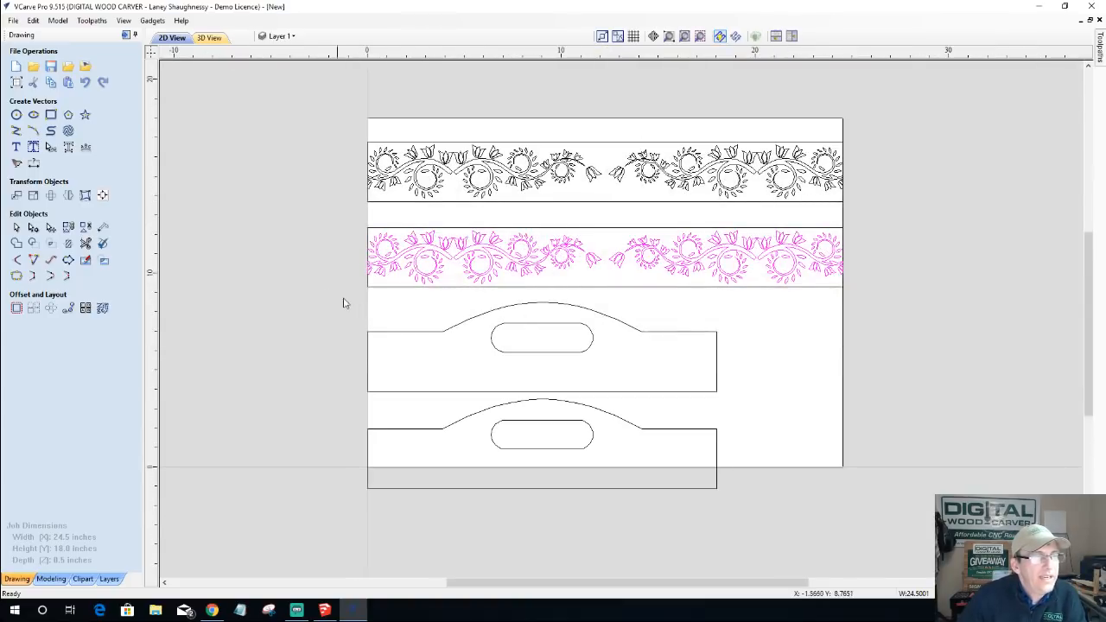
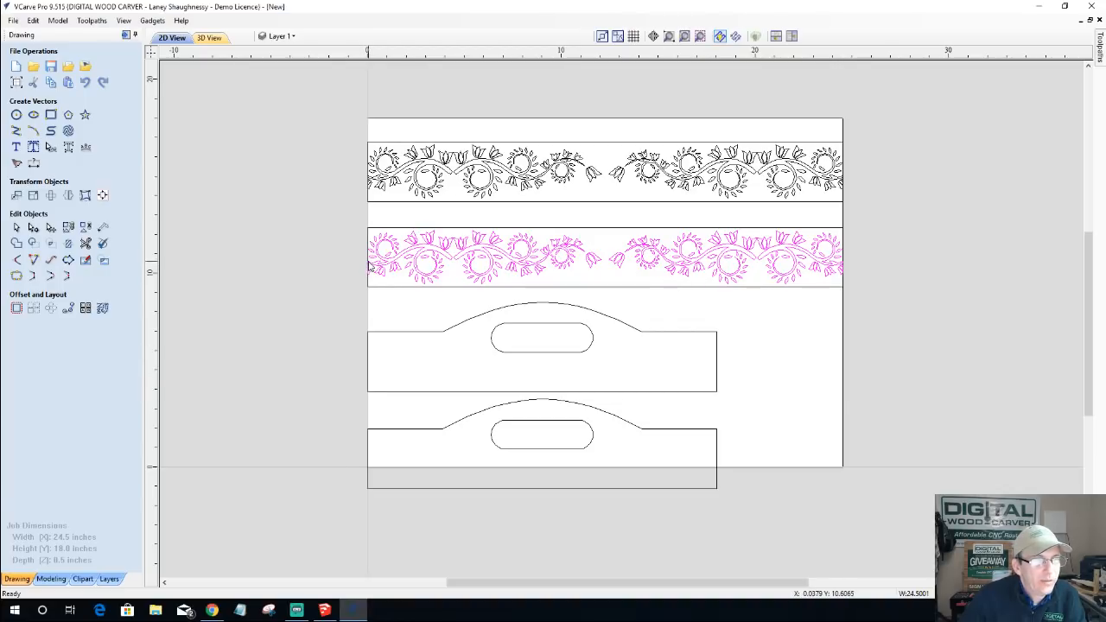
- Group each of the two handled end panels with its own handle slot as separate groups
drag(725, 365, 750, 408)
key(g)
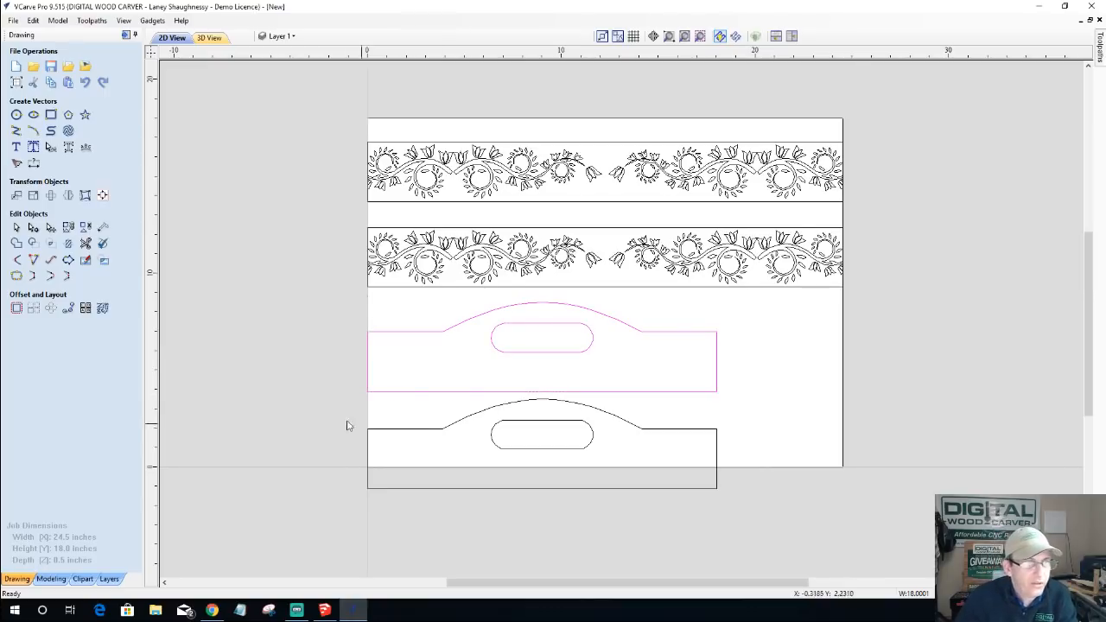
drag(353, 388, 733, 512)
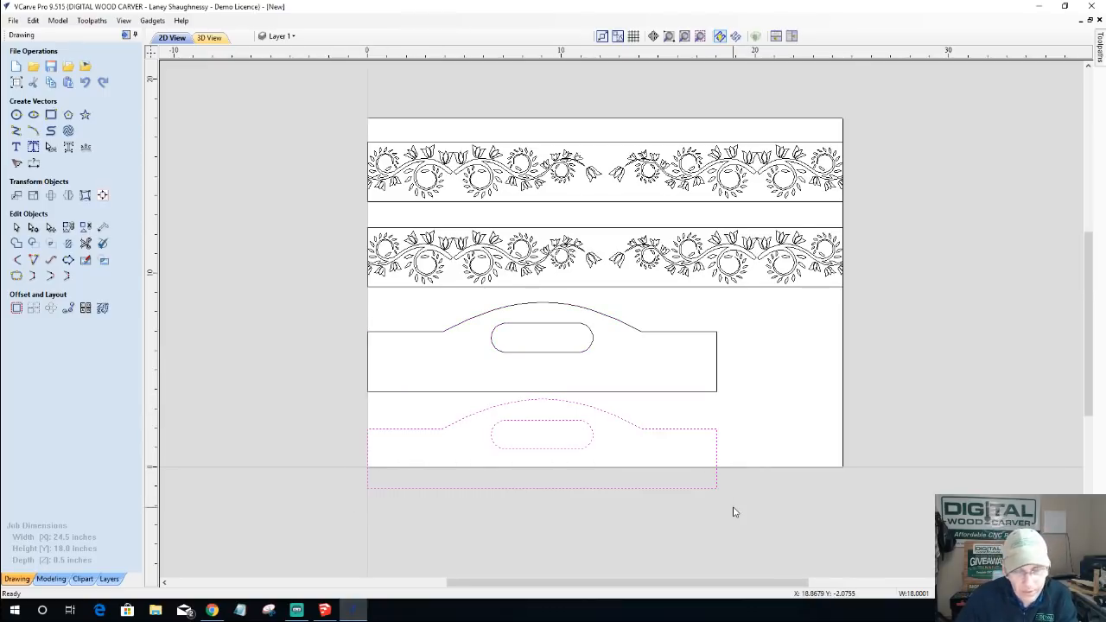
key(g)
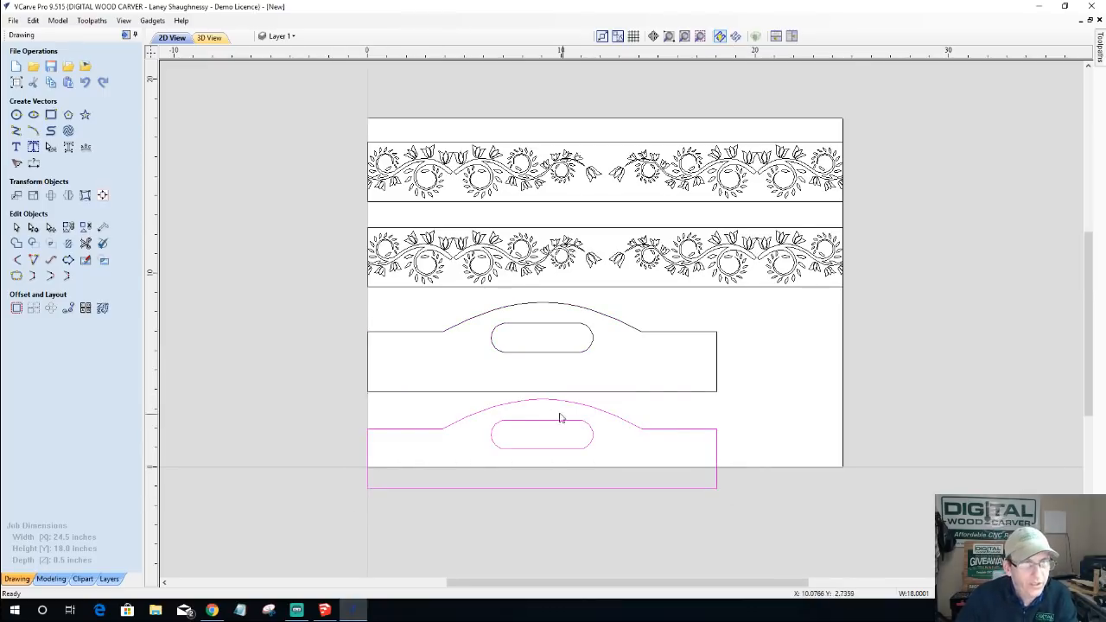
- Move the upper handled panel off the material so its right edge meets the left end of the lower flourish row's rectangle
click(691, 337)
click(710, 334)
click(710, 327)
drag(710, 326, 361, 223)
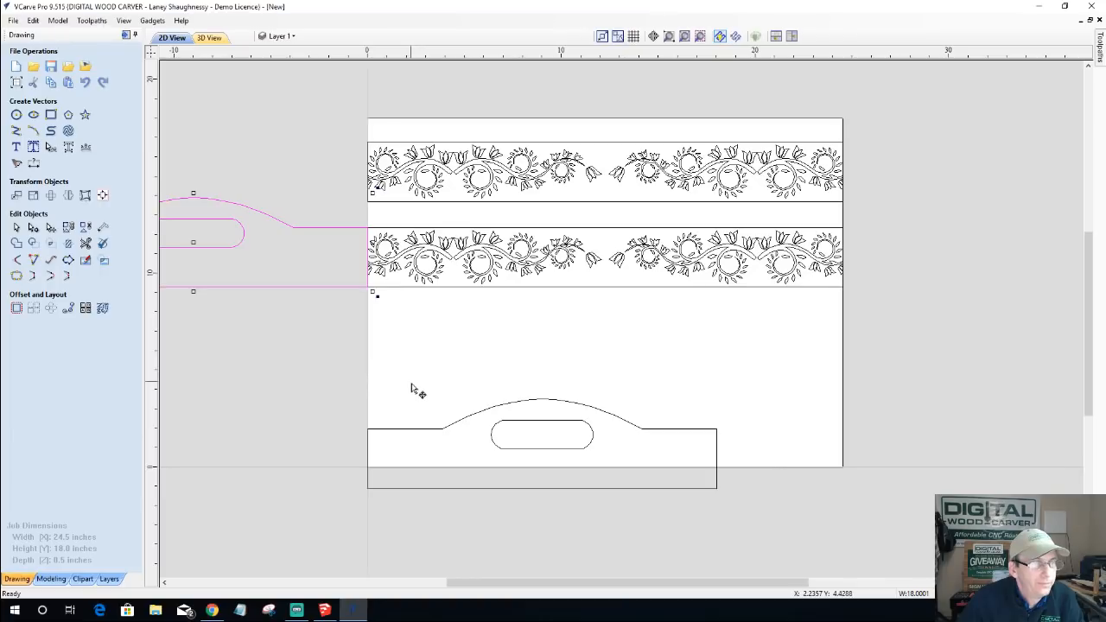
- Move the remaining handled panel so its right edge meets the upper flourish row's left end, and check the alignment at the joint
click(680, 433)
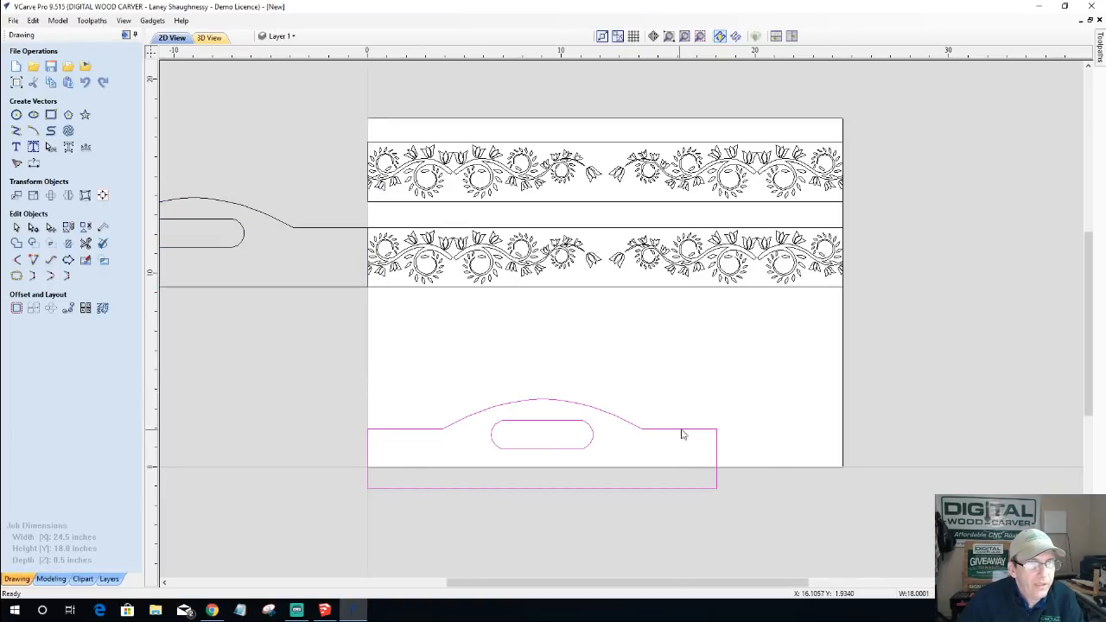
click(710, 428)
drag(718, 425, 373, 107)
scroll(383, 123, down, 3)
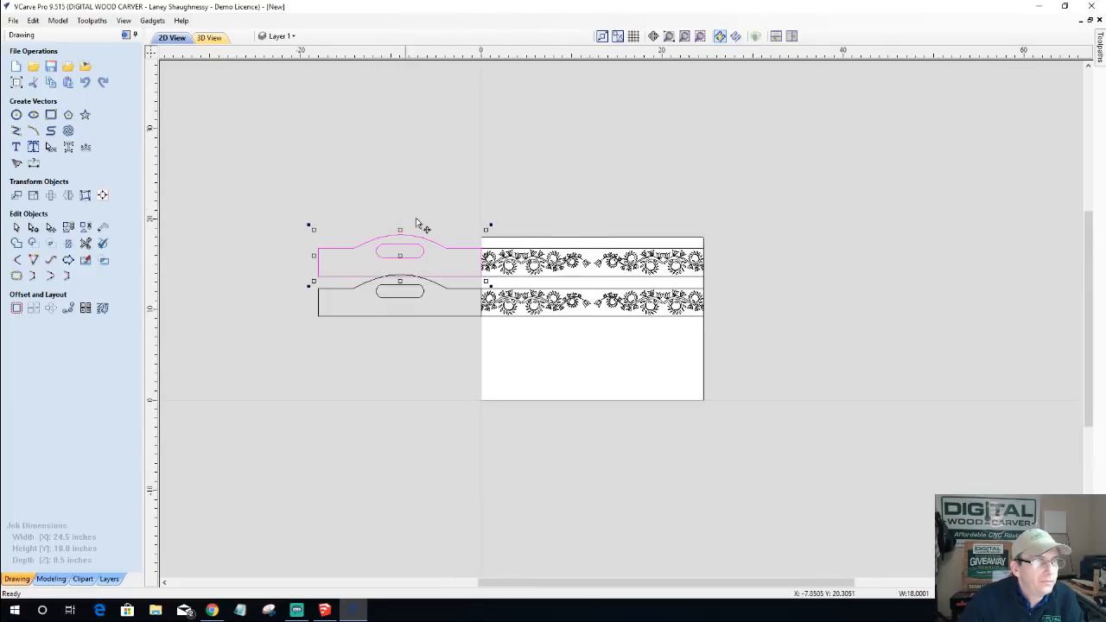
scroll(482, 275, up, 5)
scroll(466, 278, up, 2)
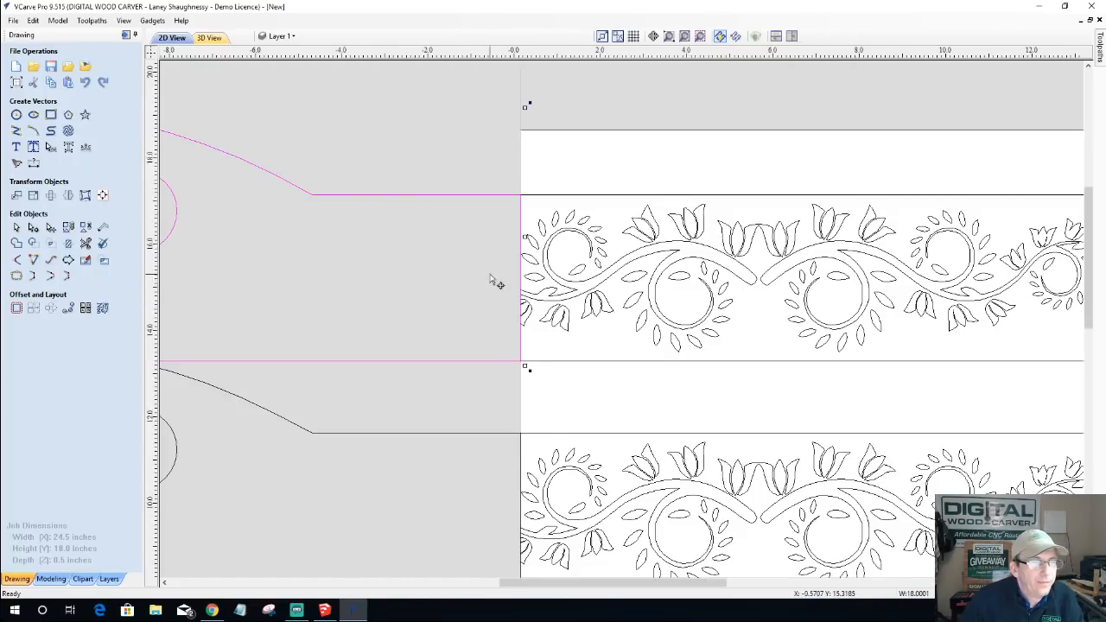
scroll(491, 279, down, 3)
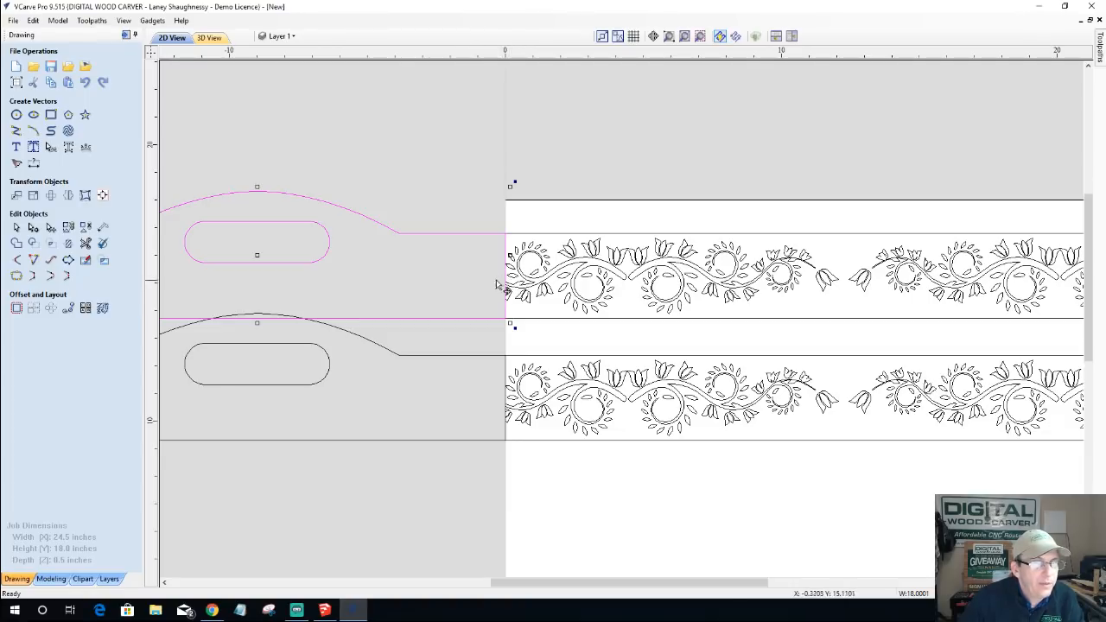
scroll(756, 294, down, 2)
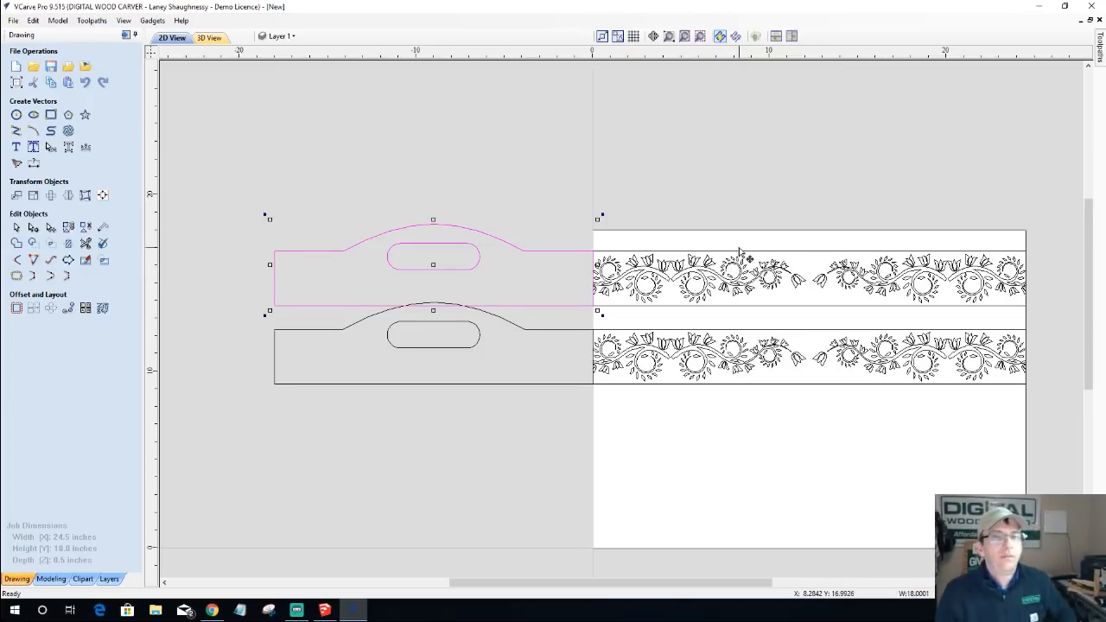
- Select the upper row's floral group and ungroup it
click(862, 282)
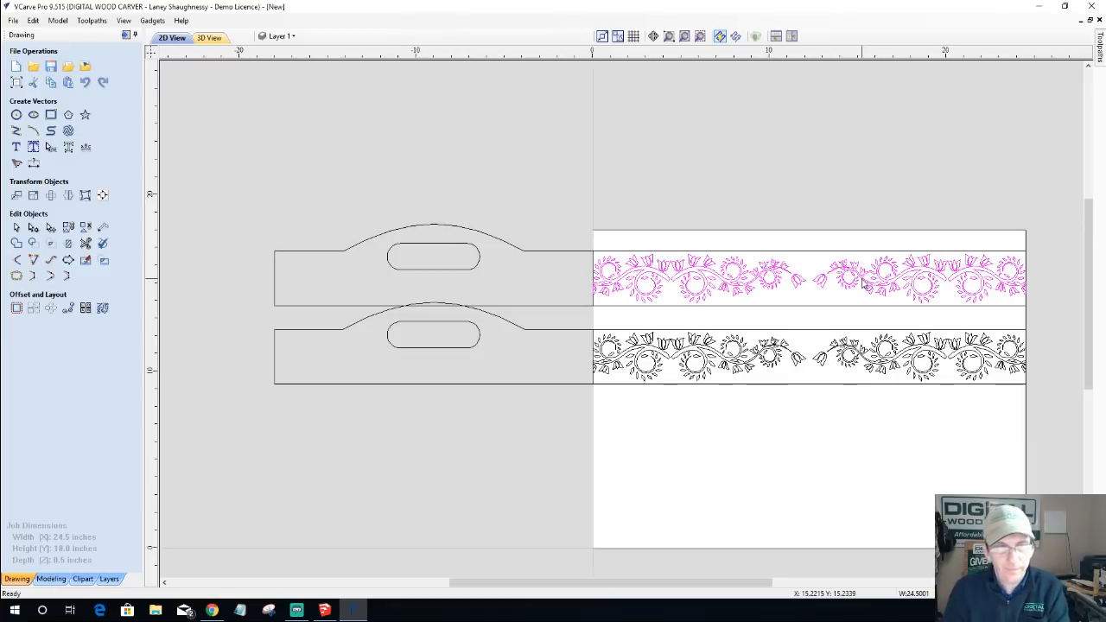
click(862, 285)
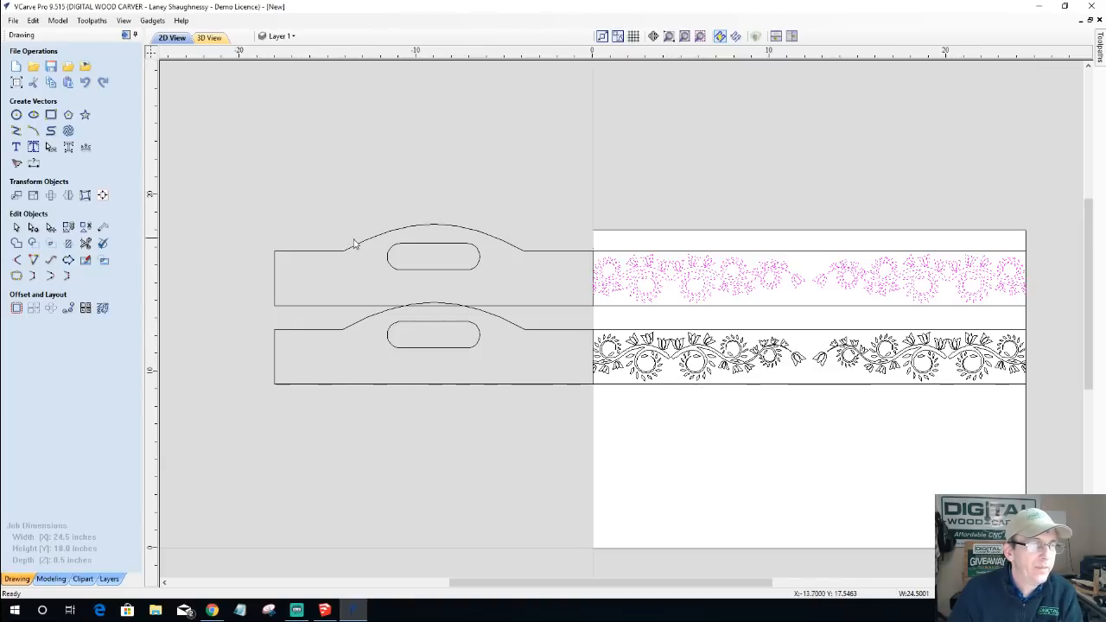
scroll(449, 366, down, 2)
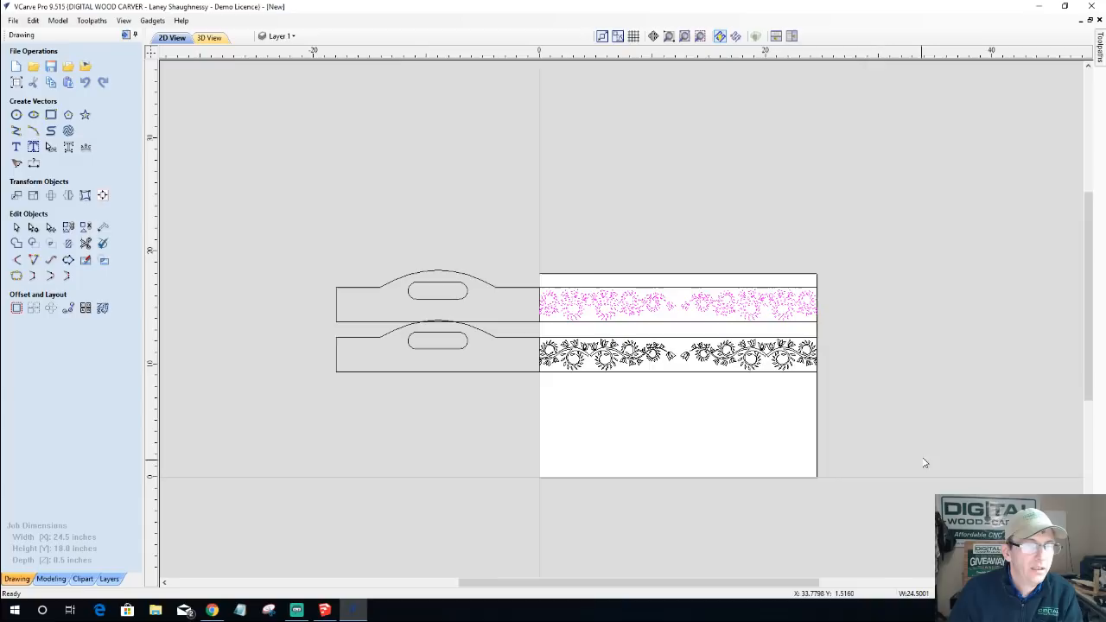
scroll(883, 418, up, 2)
scroll(863, 406, down, 2)
scroll(856, 375, up, 2)
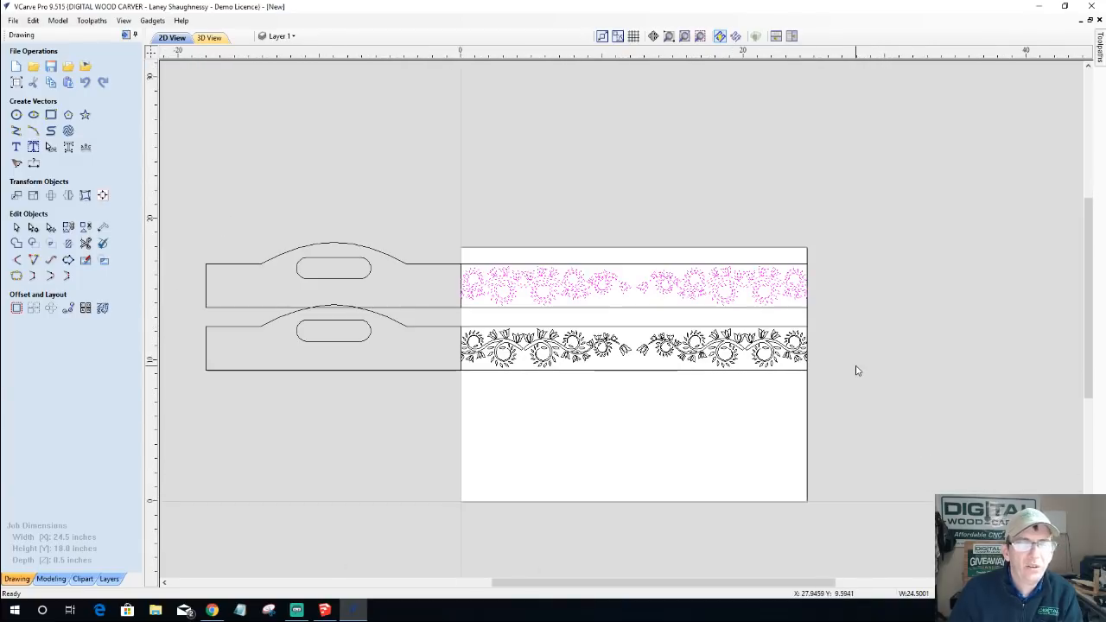
scroll(844, 372, down, 1)
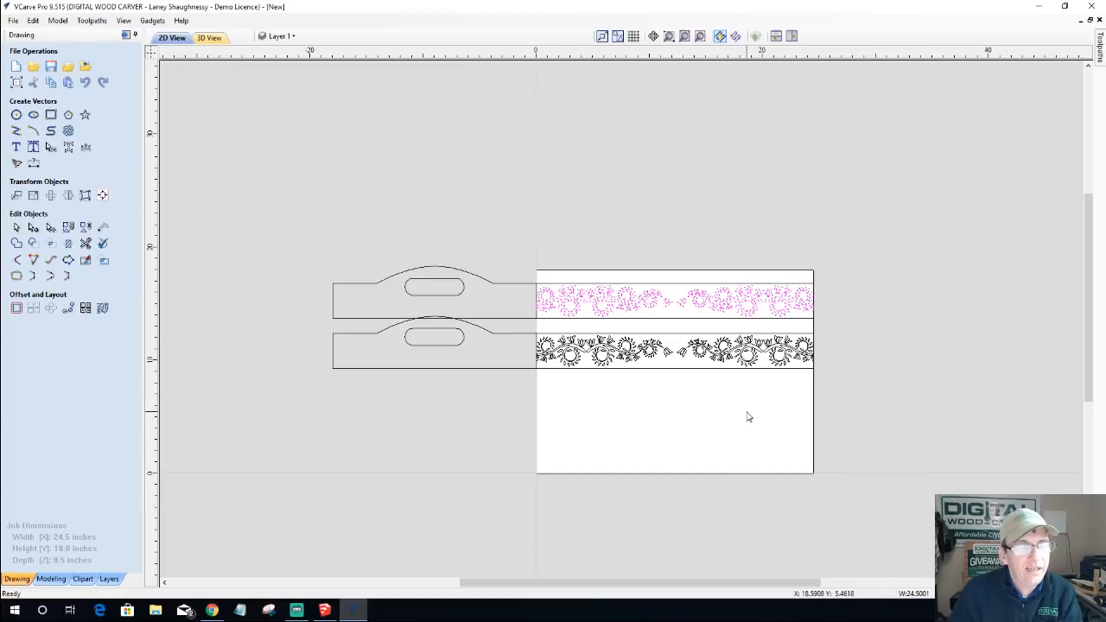
scroll(511, 332, up, 2)
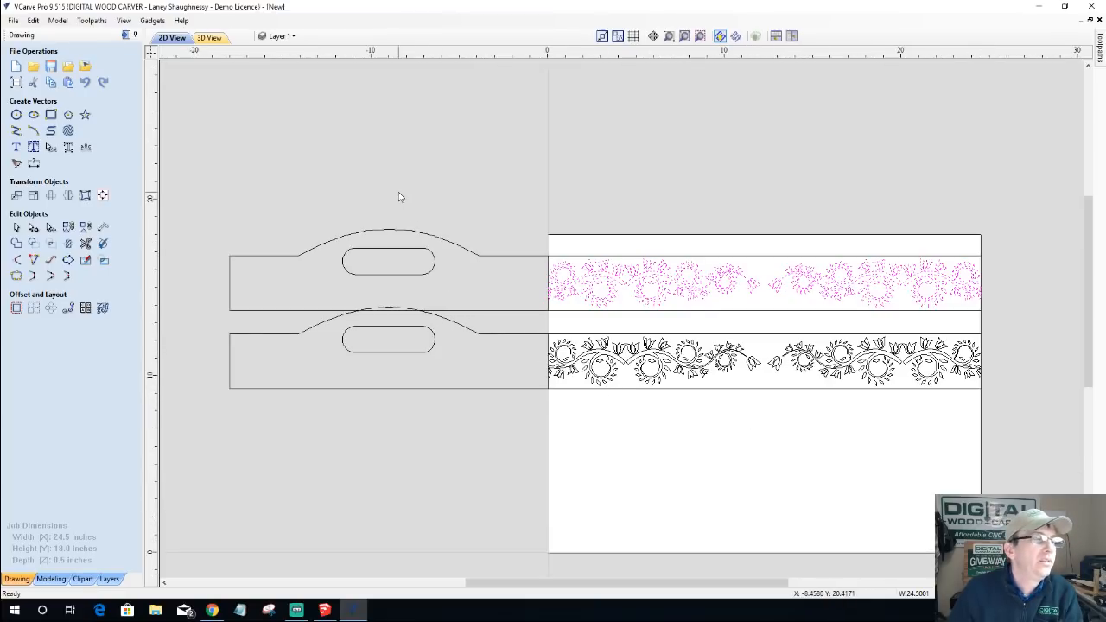
scroll(398, 194, down, 1)
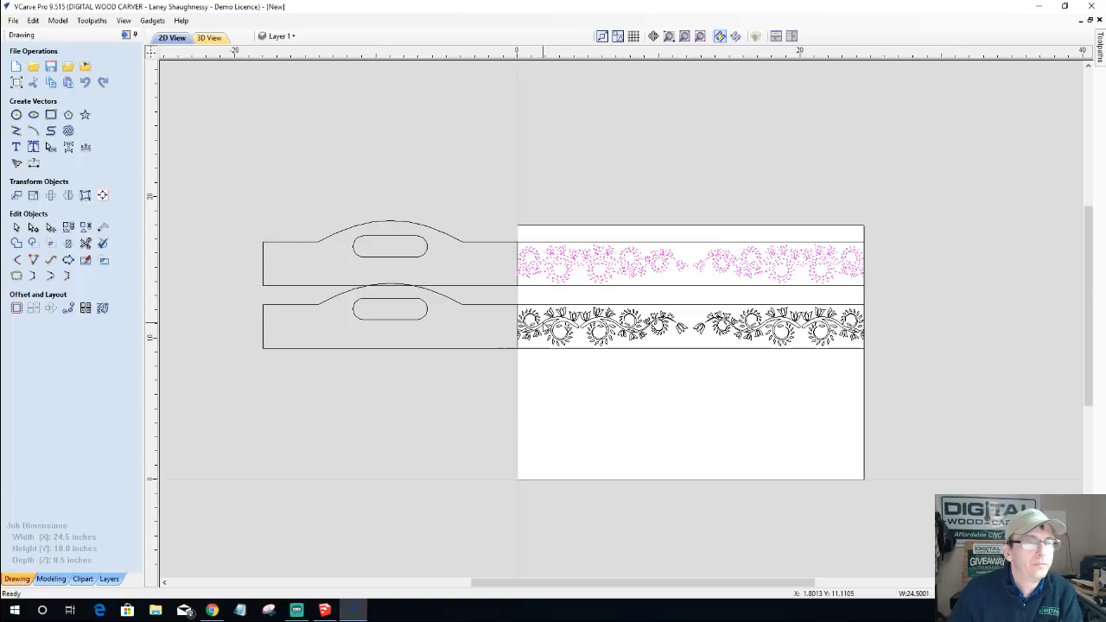
- Create a new layer named Side Flourishes
click(294, 36)
click(313, 150)
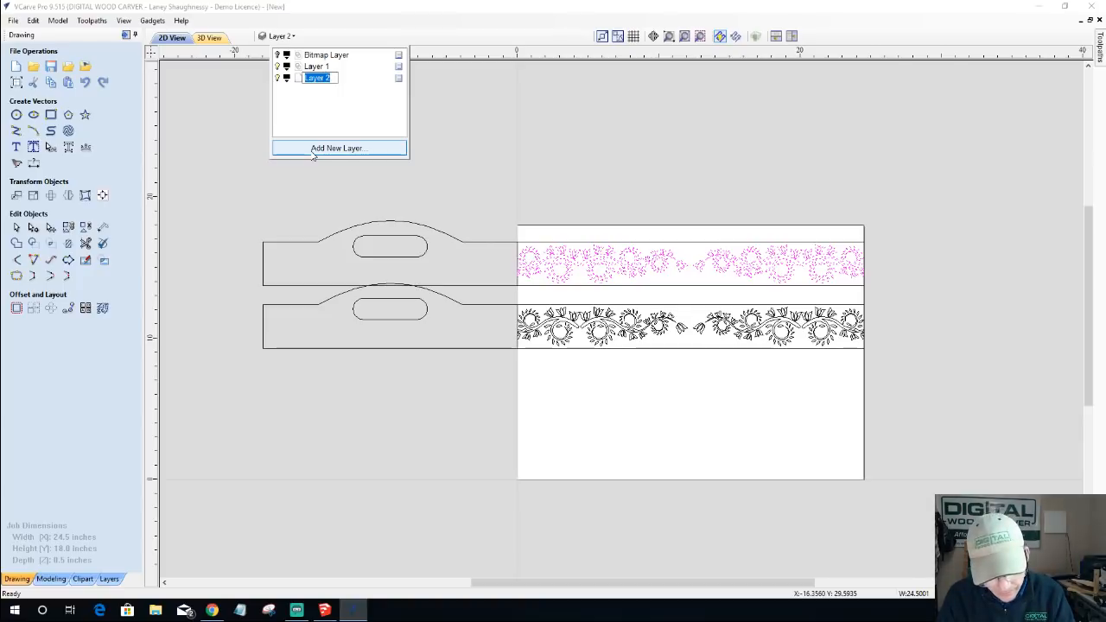
text(Side Flourishes)
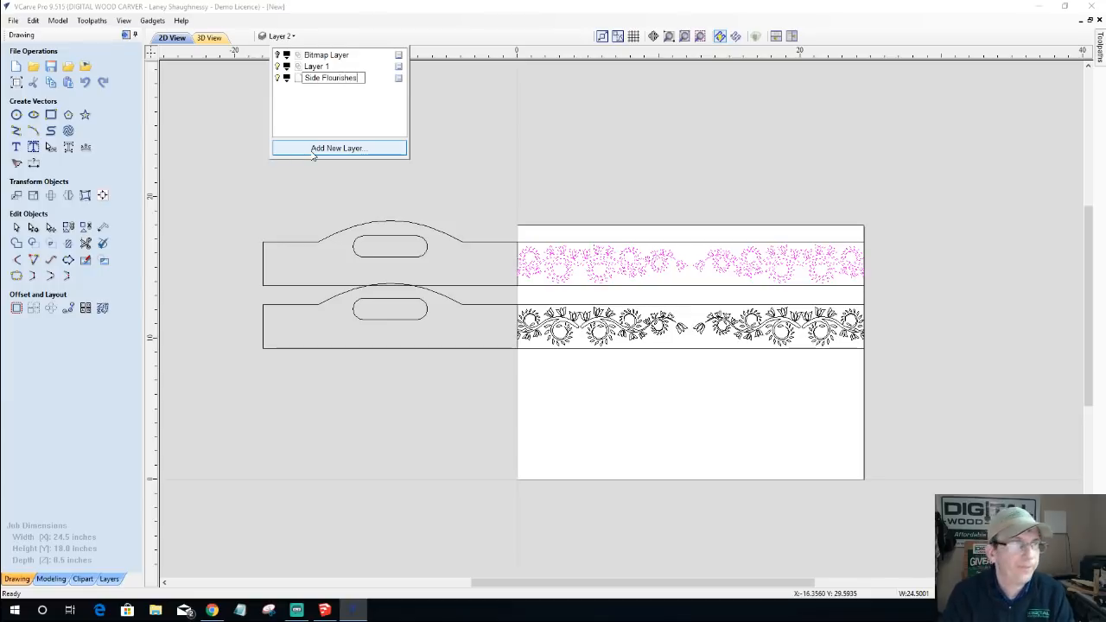
key(Return)
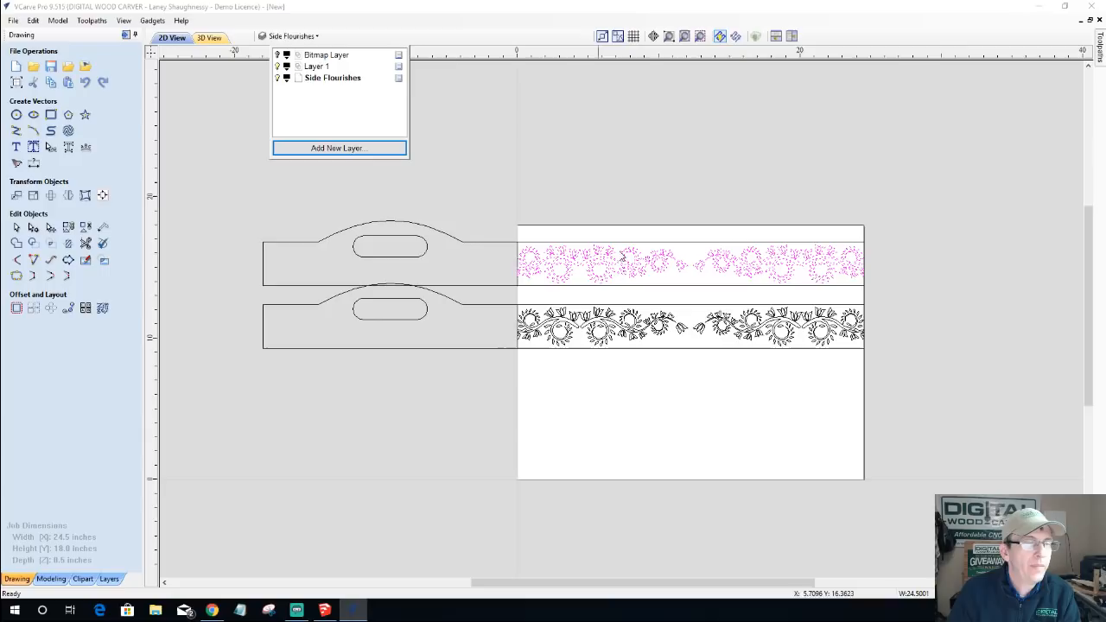
- Select the flourishes in both rows without their bounding rectangles and copy them to the Side Flourishes layer
click(663, 268)
right_click(663, 267)
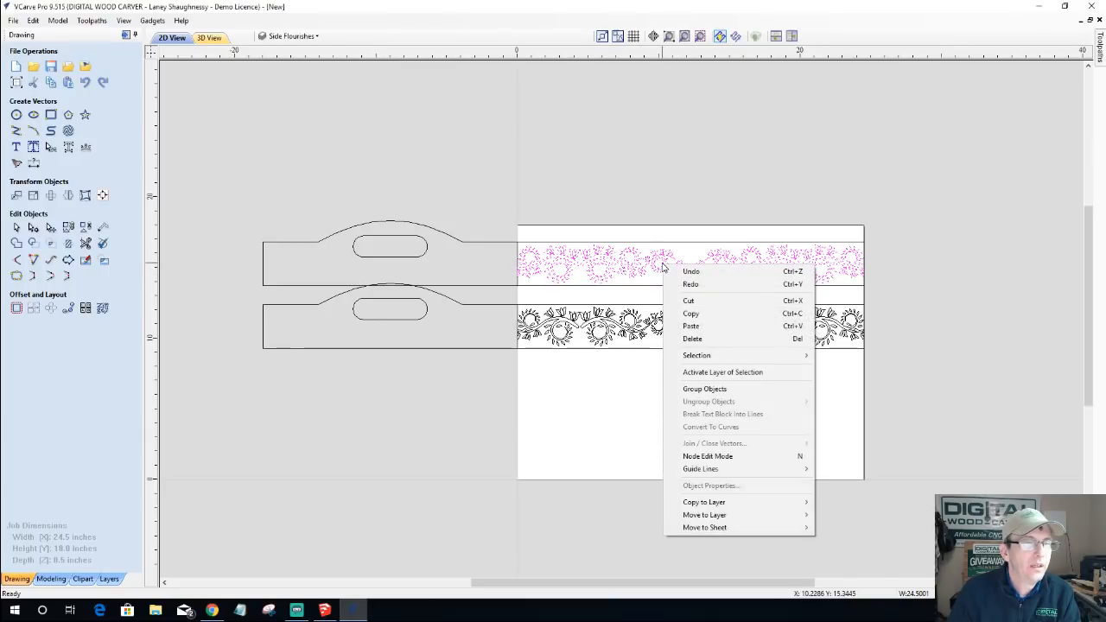
click(506, 222)
drag(506, 219, 874, 386)
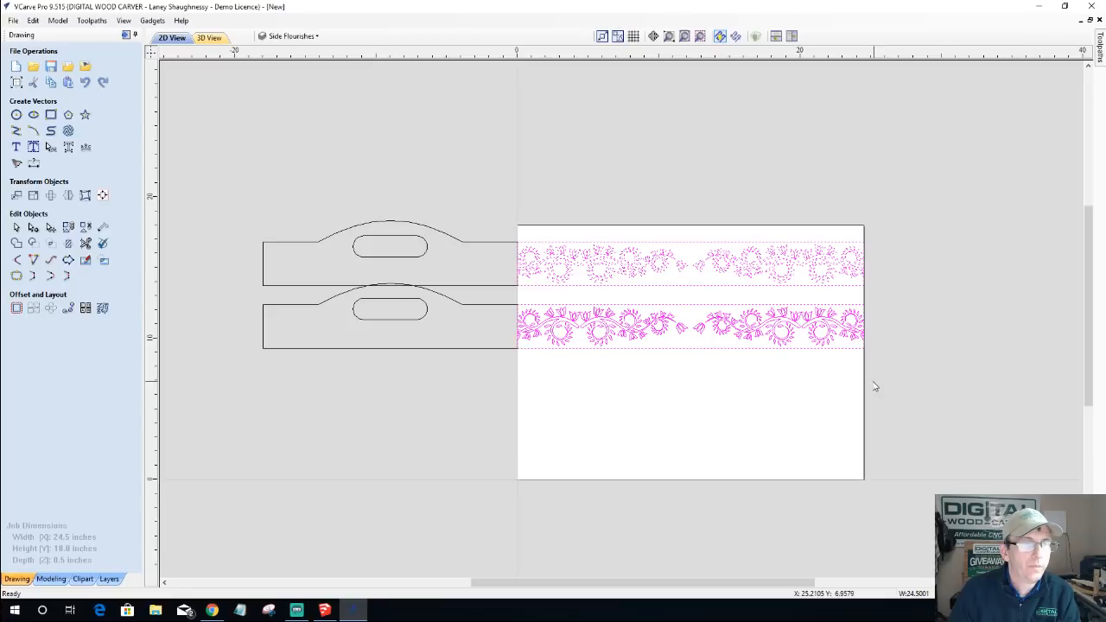
shift+click(658, 304)
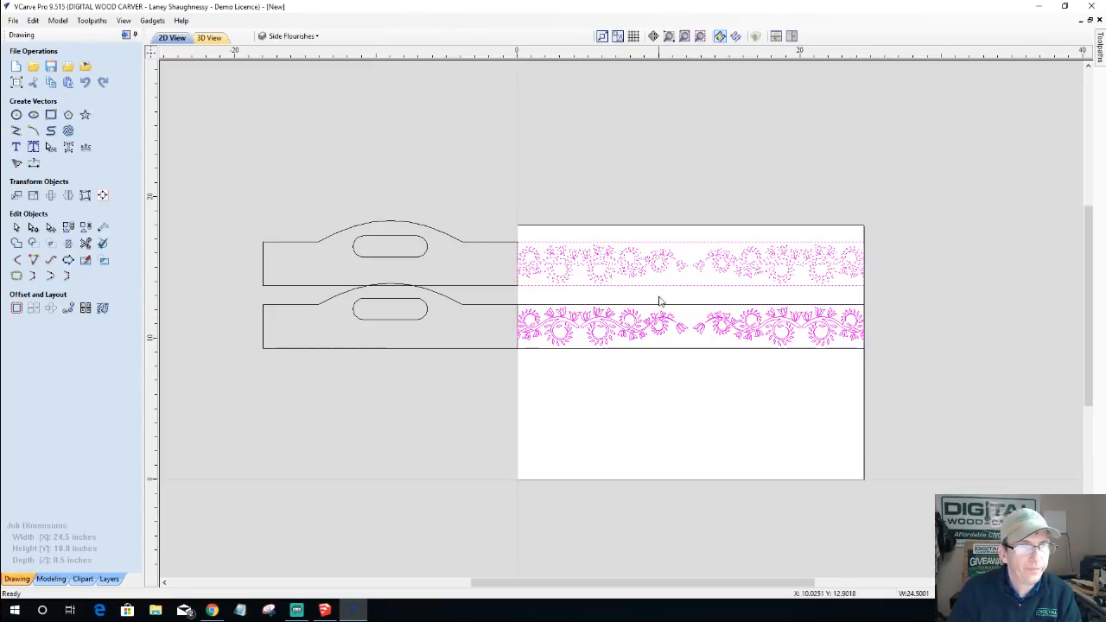
shift+click(661, 286)
right_click(650, 271)
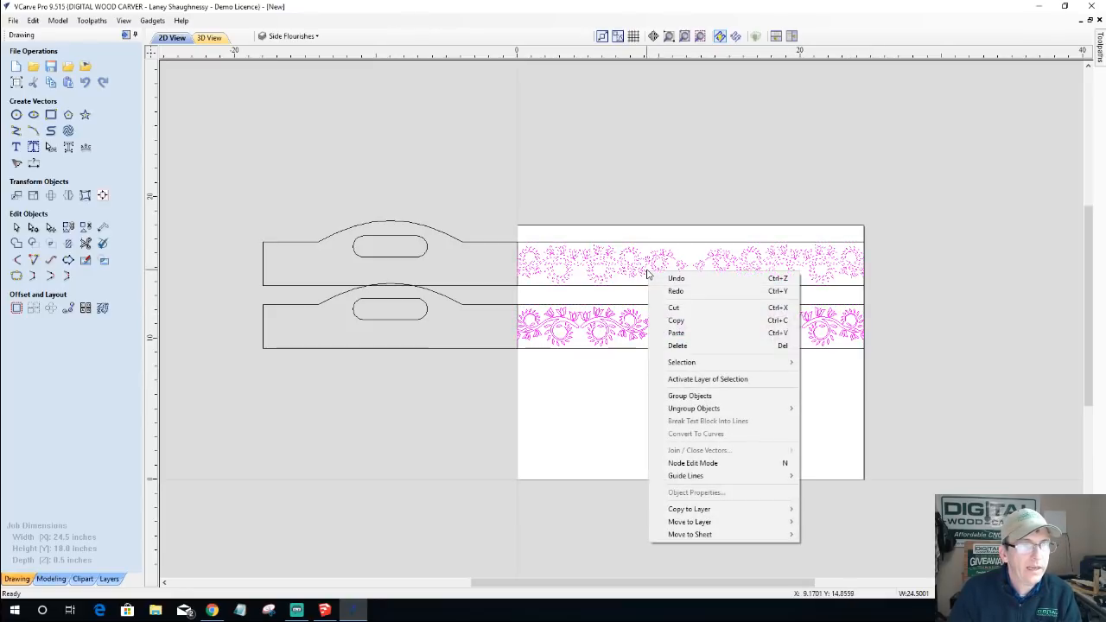
mouse_move(672, 367)
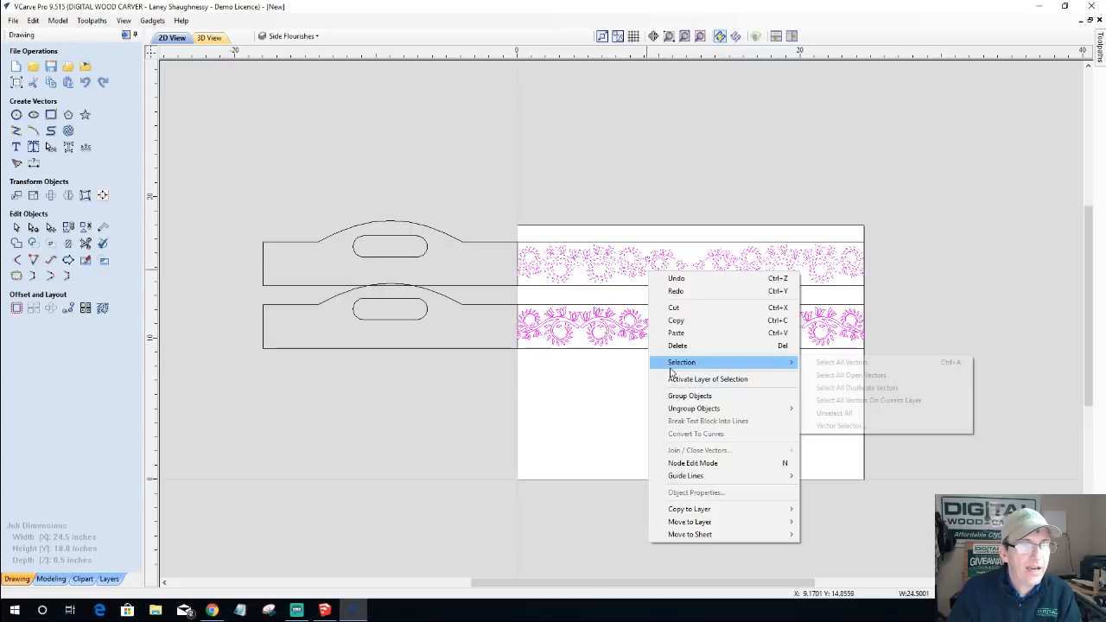
click(677, 321)
right_click(644, 325)
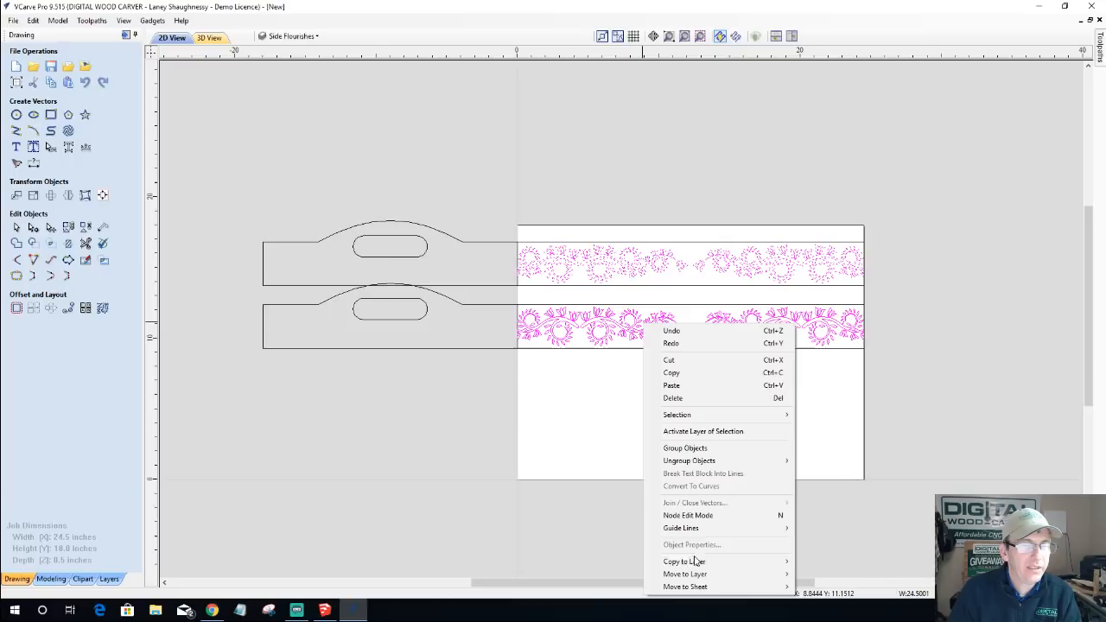
mouse_move(700, 561)
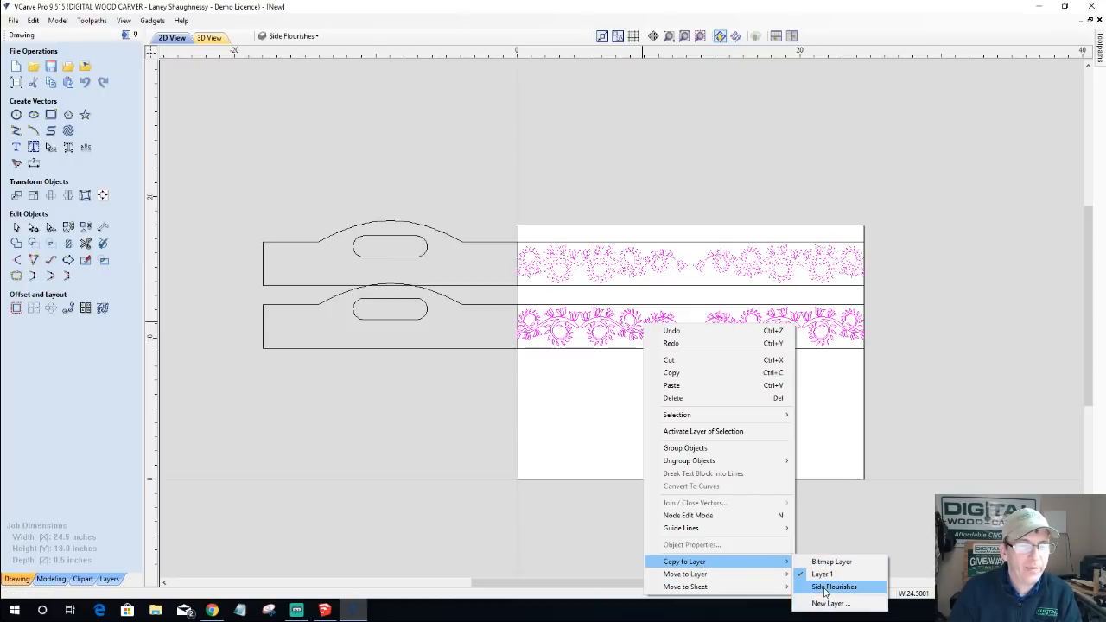
click(825, 587)
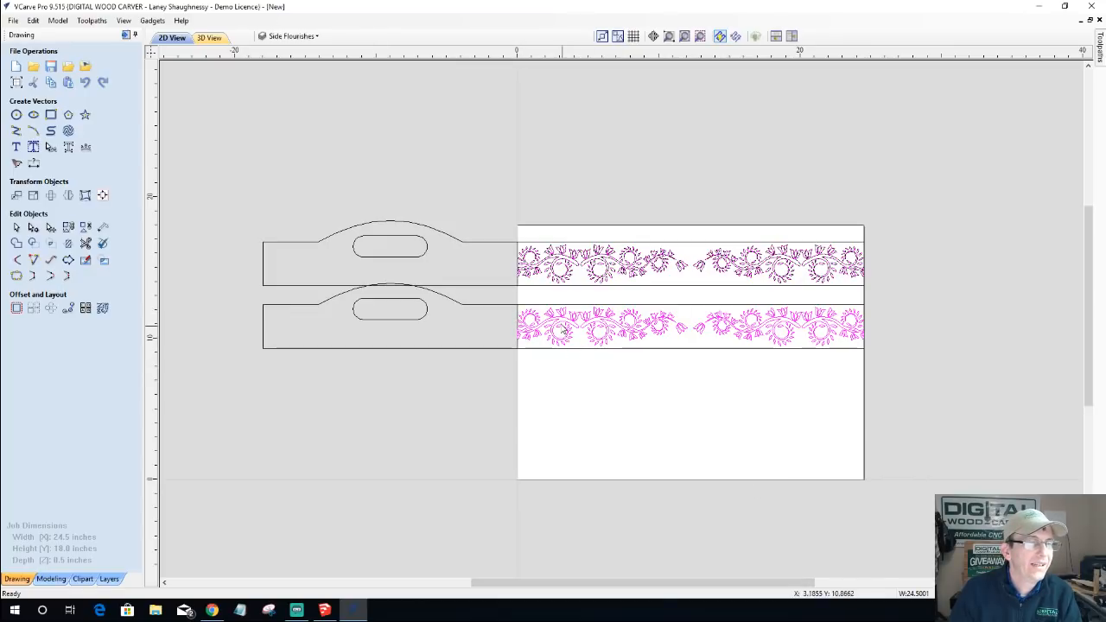
- Hide Layer 1 briefly to check the contents of the Side Flourishes layer, and show it again
click(285, 36)
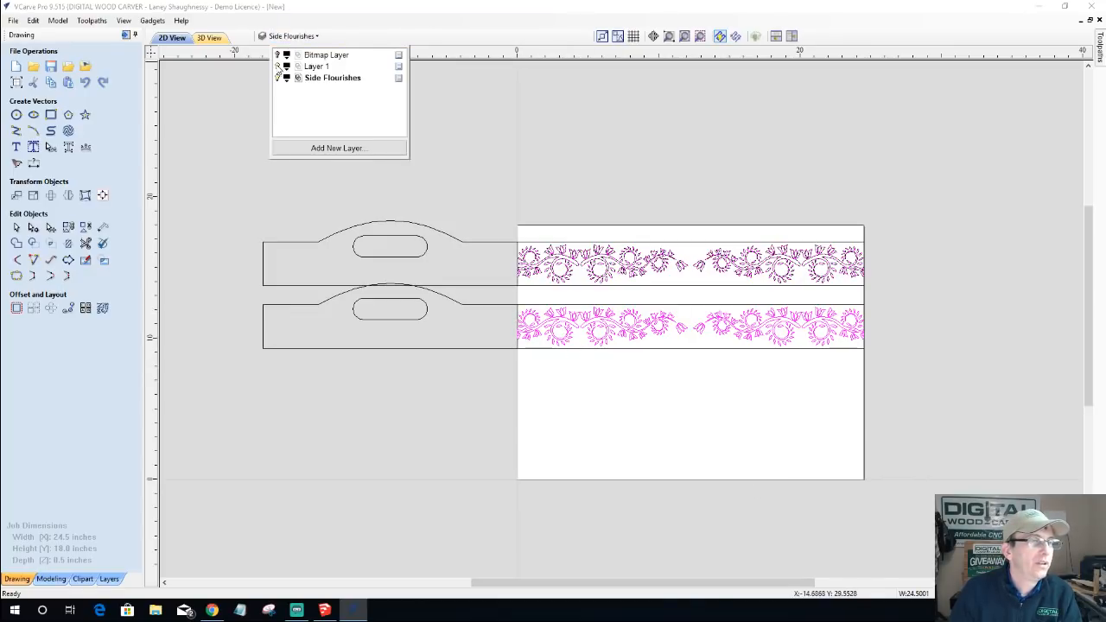
click(278, 66)
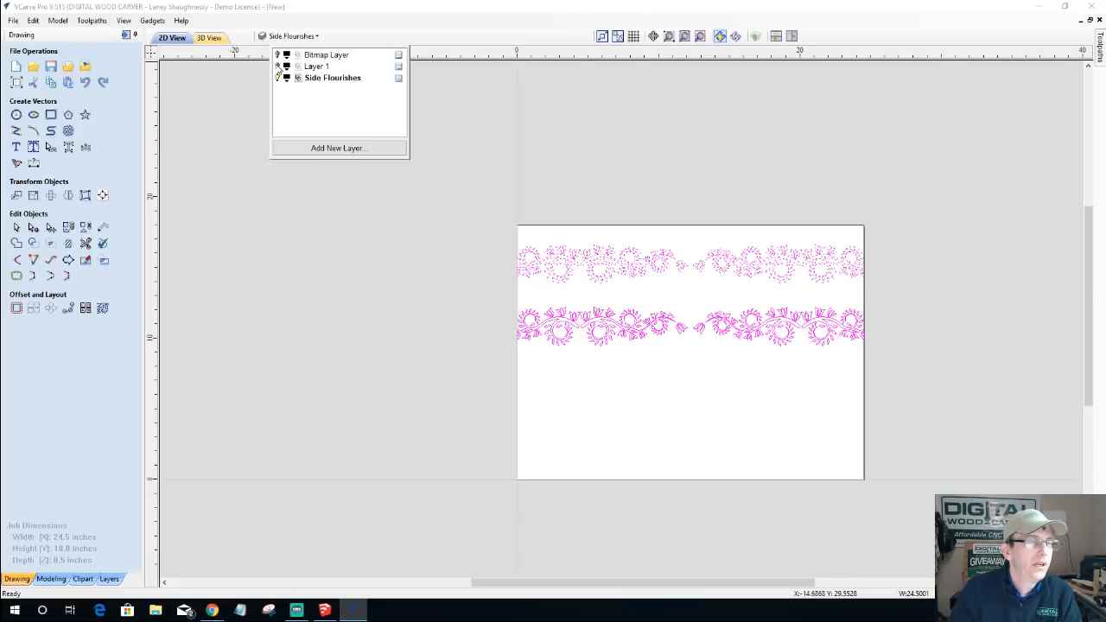
click(277, 67)
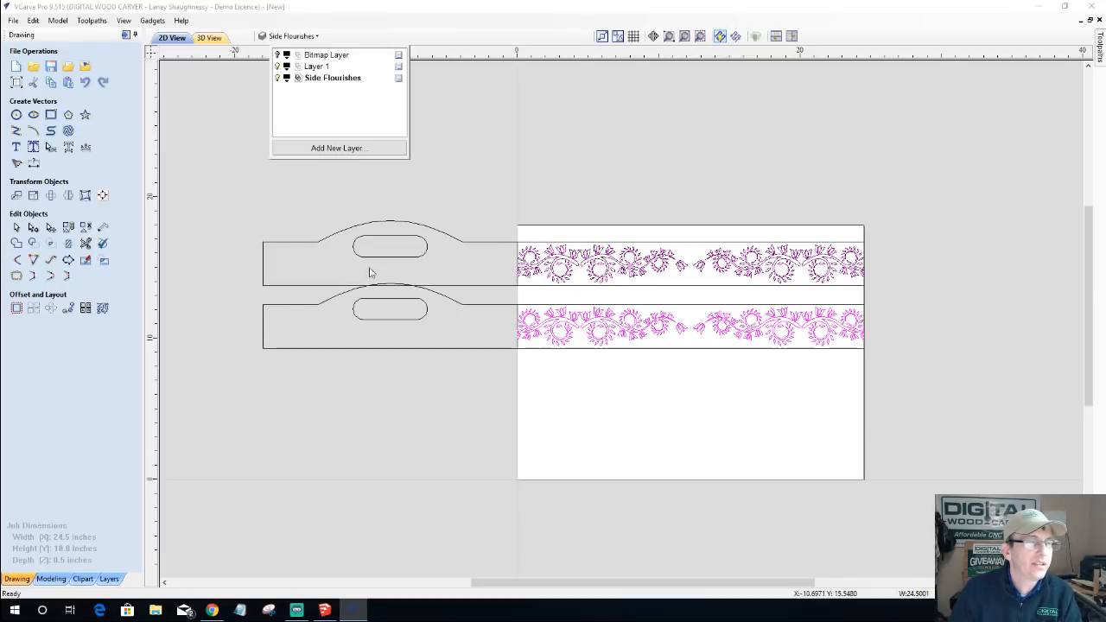
- Select both handled end panels and move them to the Side Flourishes layer
click(354, 387)
click(402, 287)
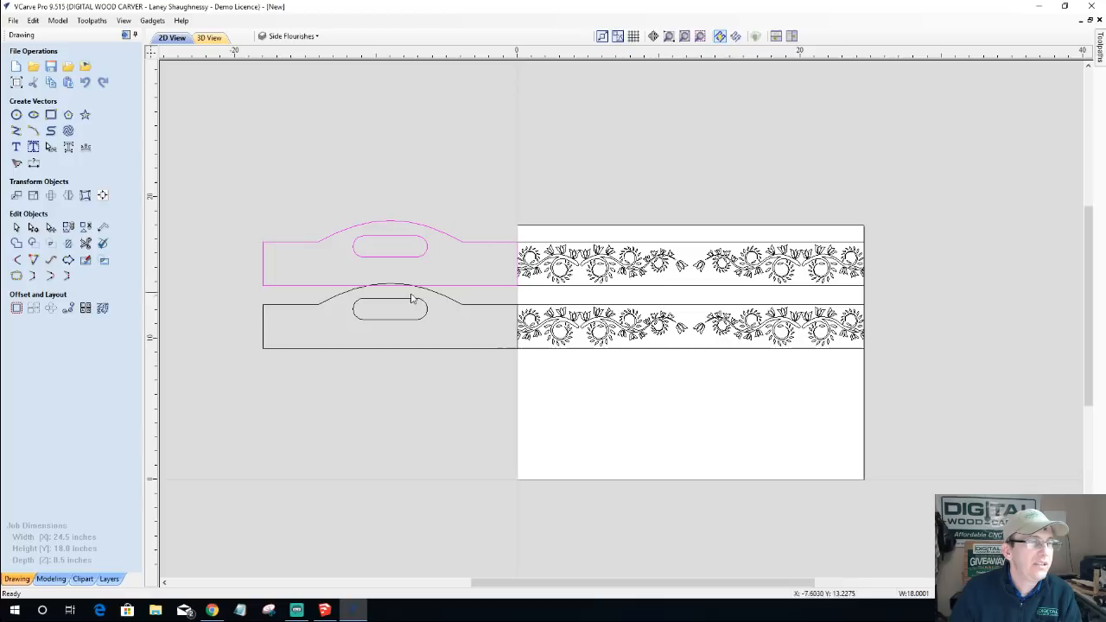
shift+click(474, 309)
right_click(474, 309)
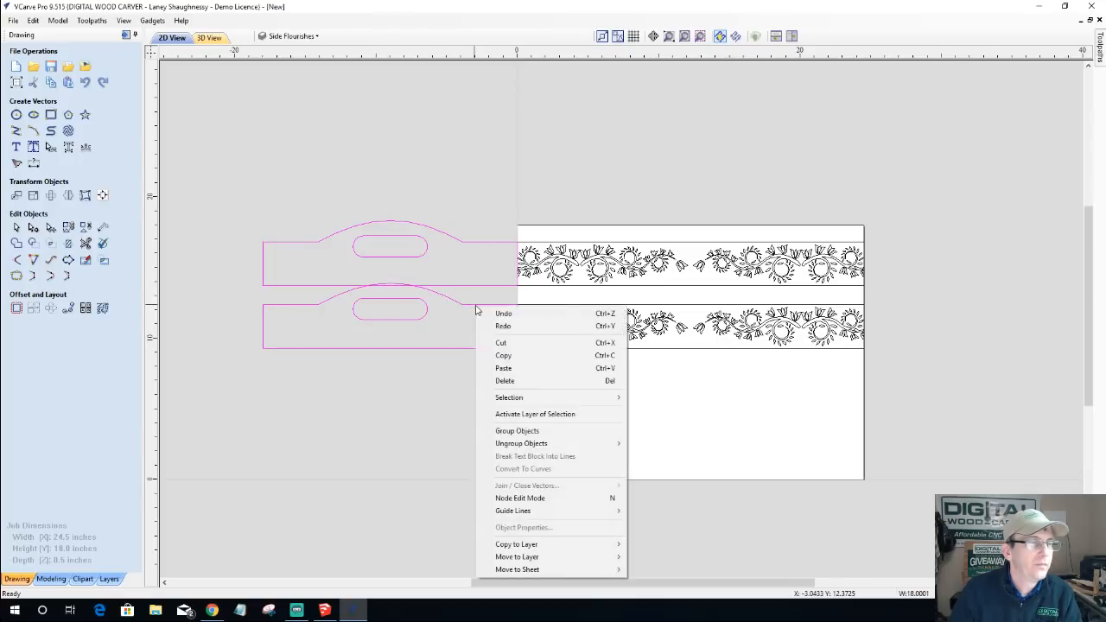
mouse_move(541, 557)
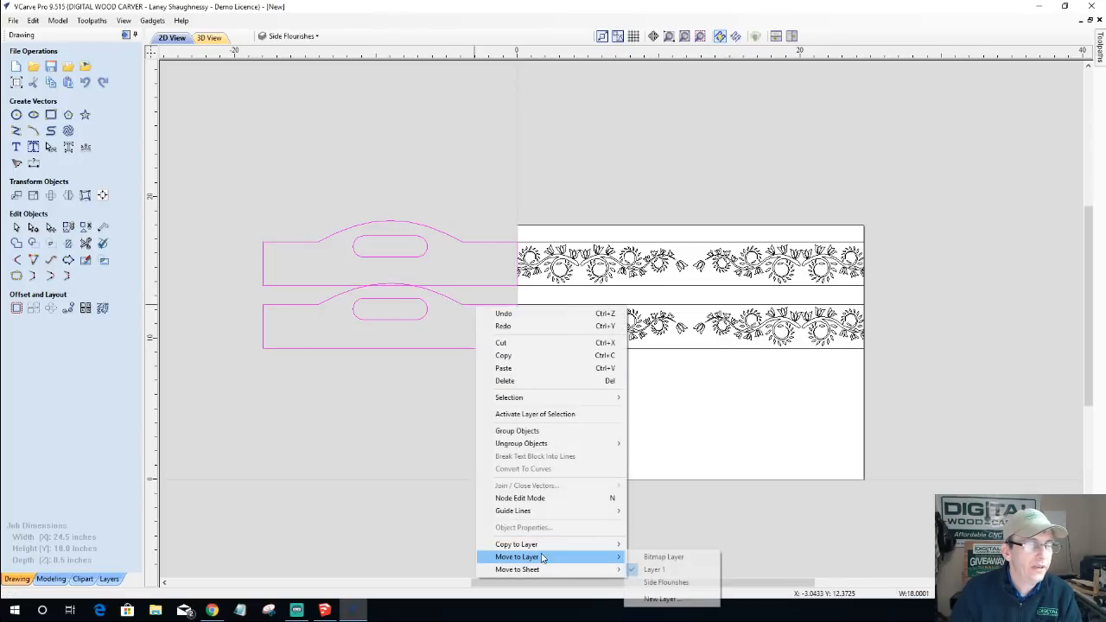
click(657, 582)
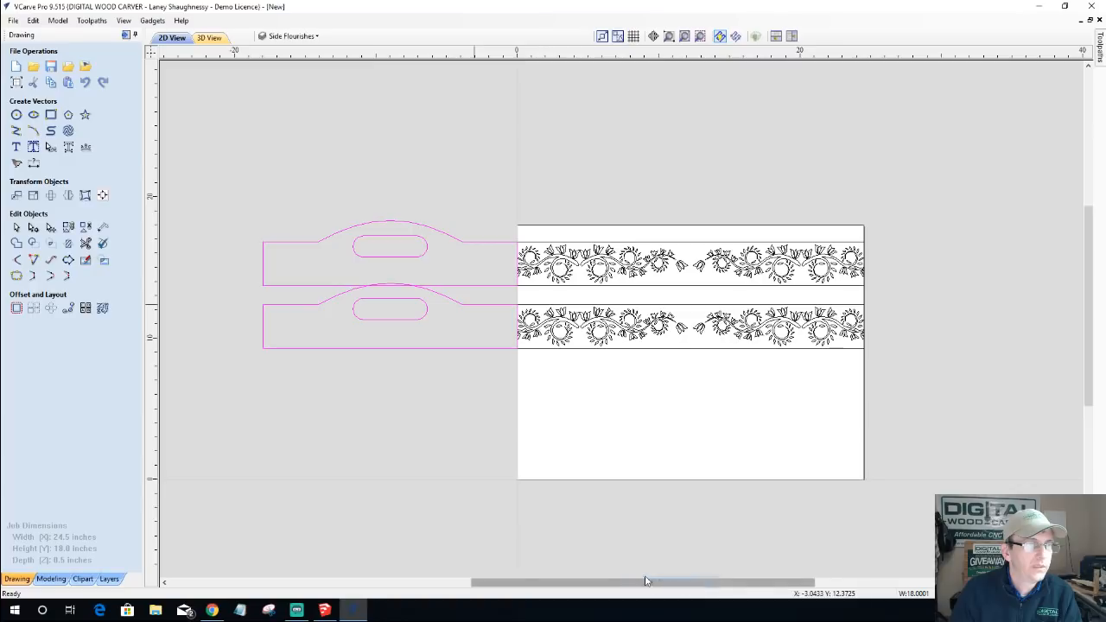
- Hide Layer 1 so that only the Side Flourishes layer is displayed
click(279, 38)
click(278, 67)
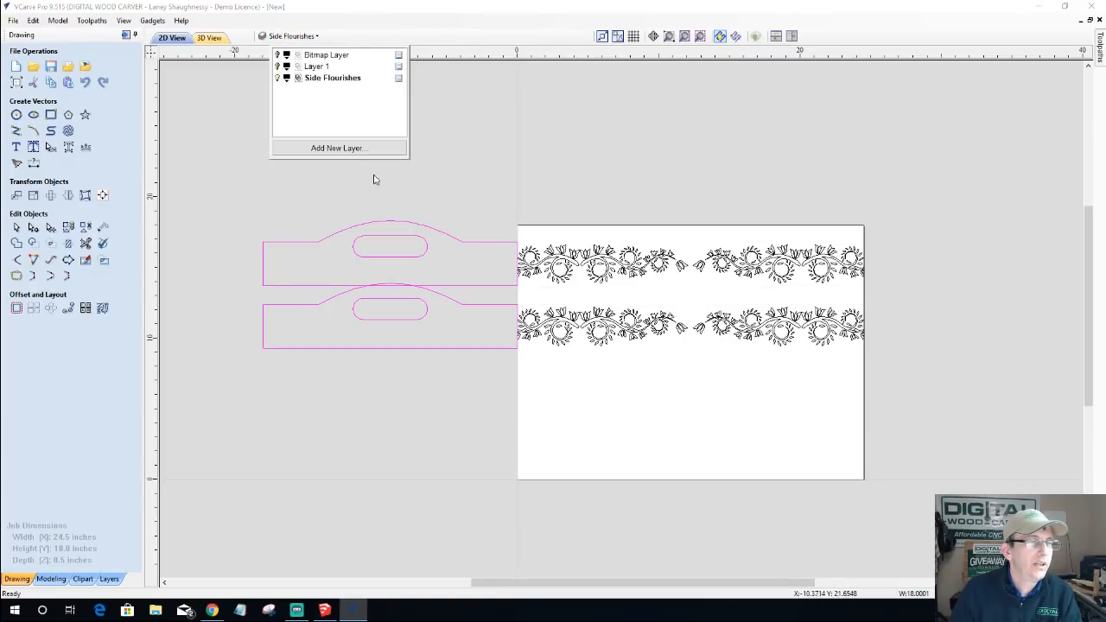
click(501, 208)
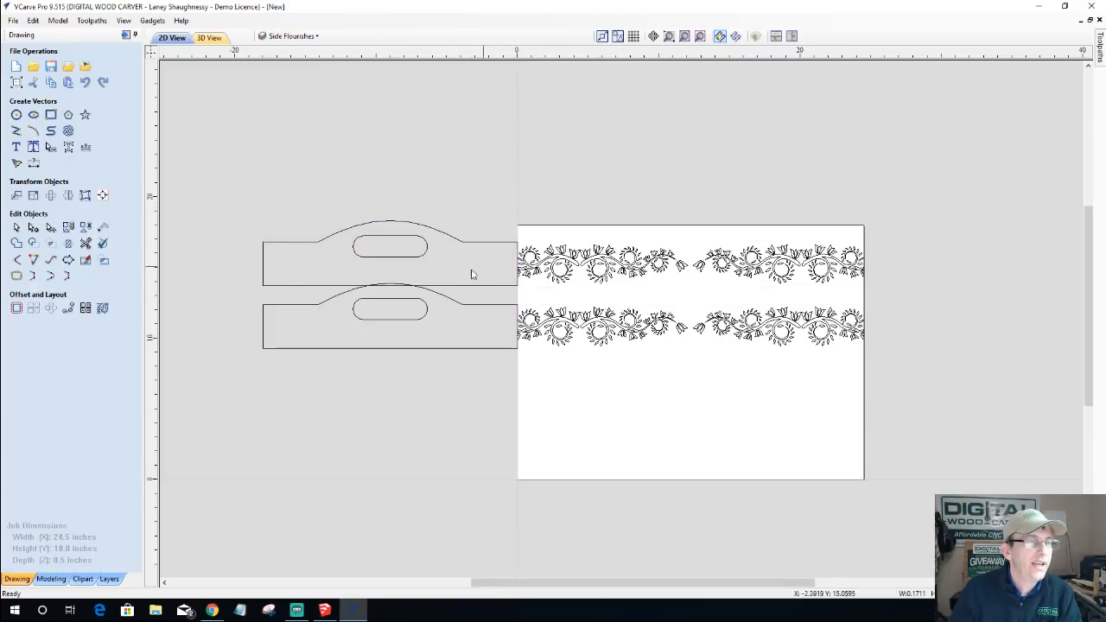
scroll(454, 279, up, 2)
click(285, 37)
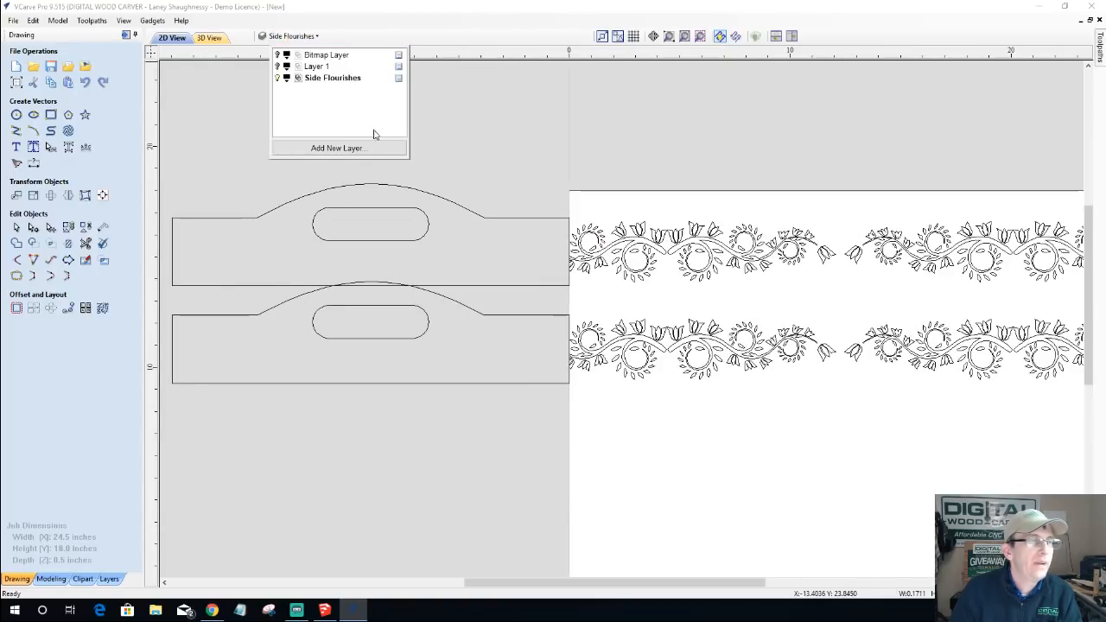
click(483, 136)
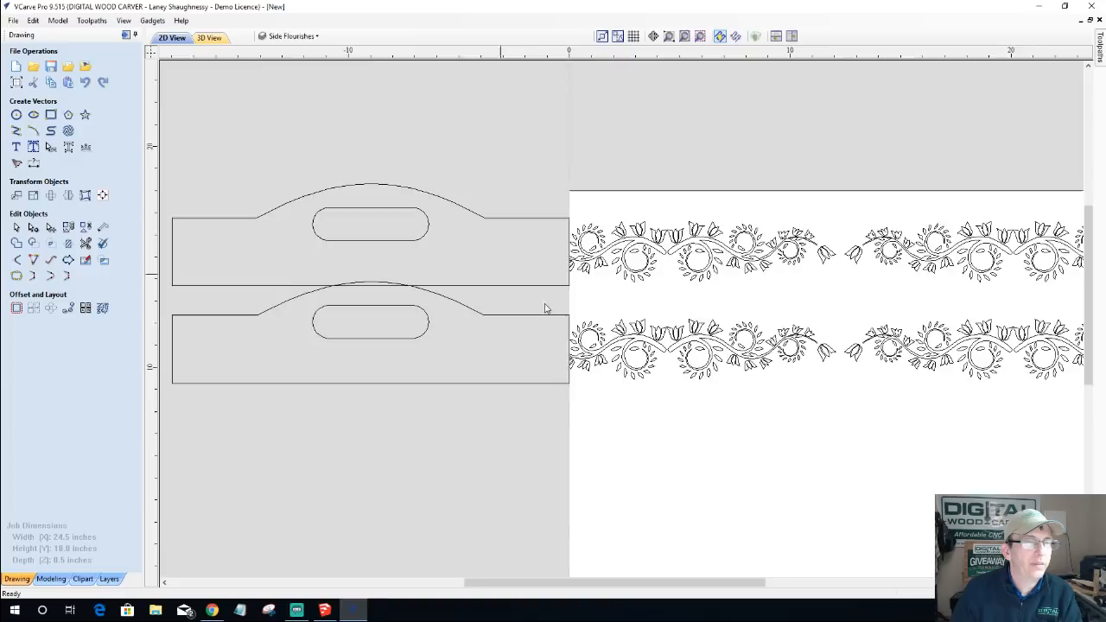
- Select the right half of the upper flourish row and move it off the material, above the handled panels
scroll(544, 308, up, 6)
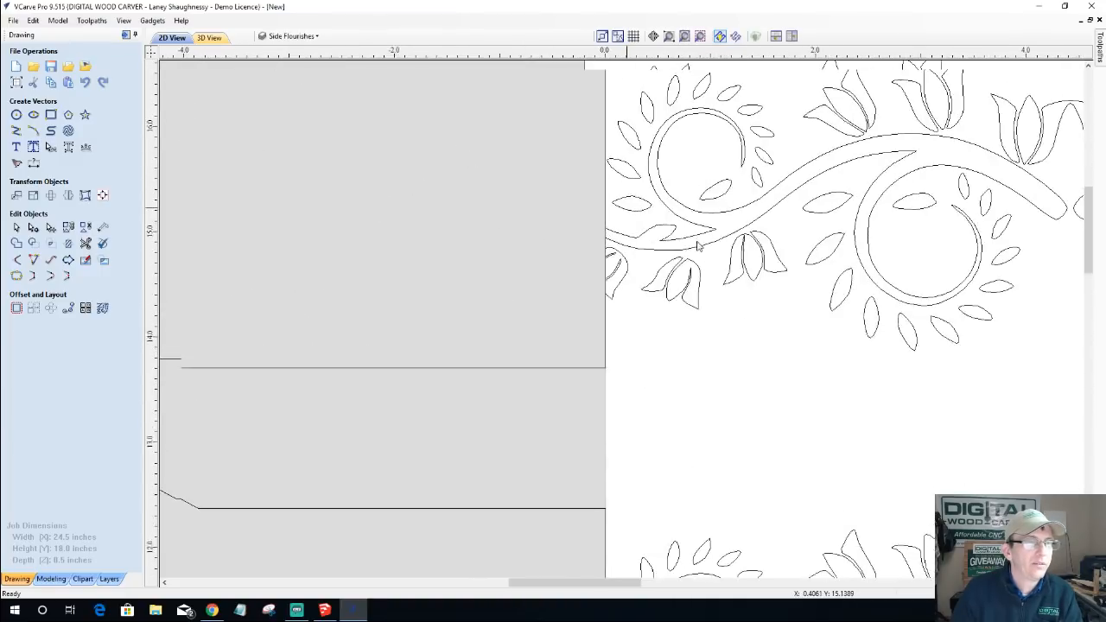
scroll(698, 246, down, 6)
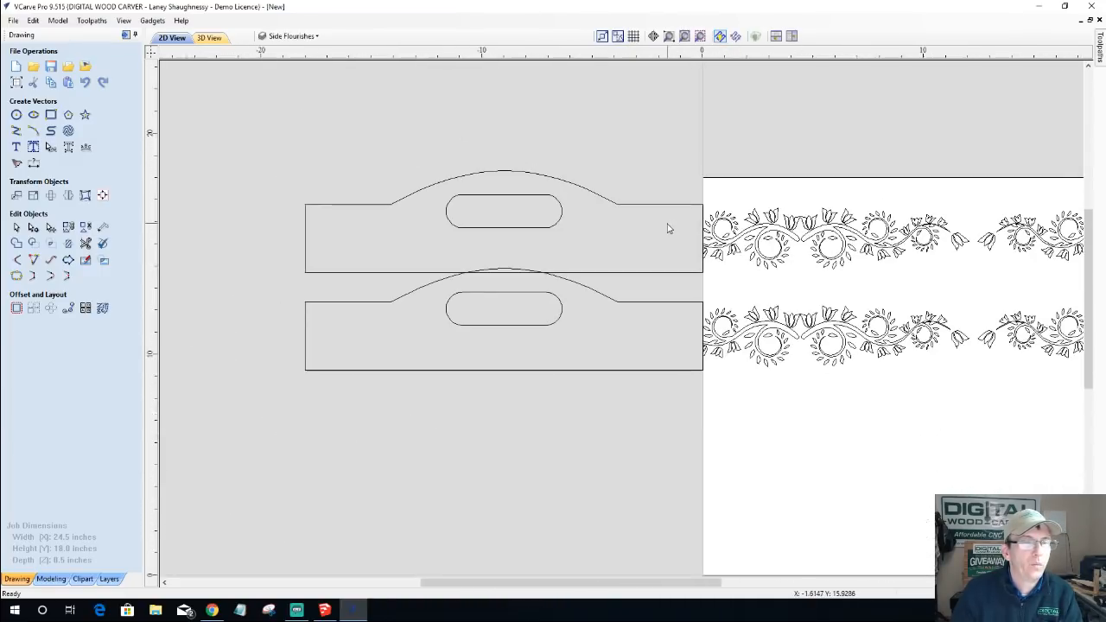
scroll(672, 223, down, 1)
scroll(672, 223, down, 2)
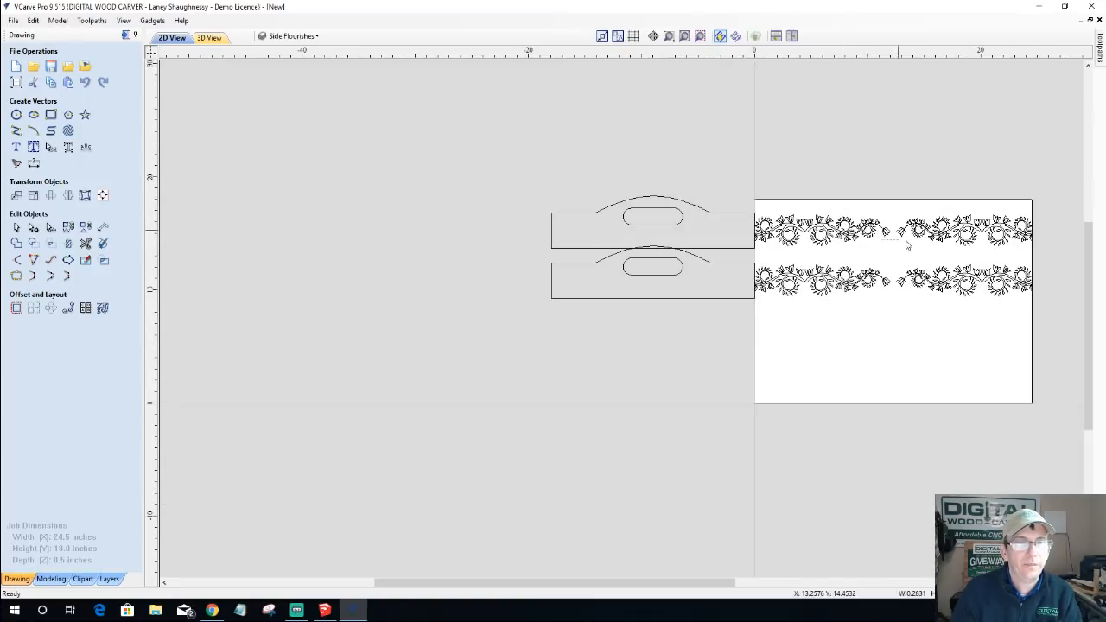
drag(895, 208, 1042, 256)
click(966, 229)
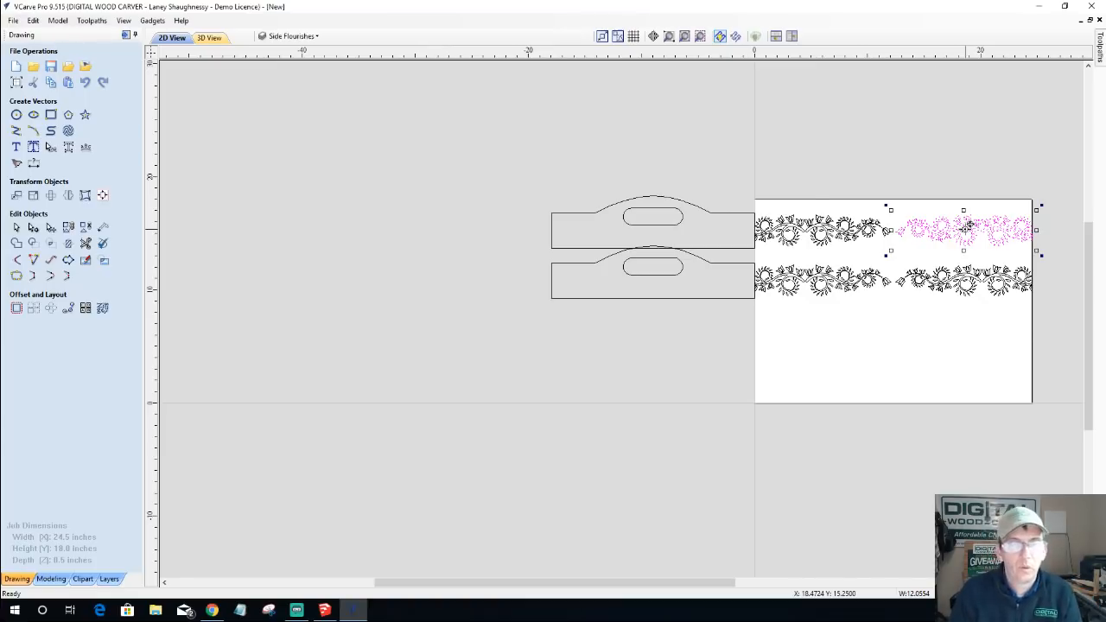
drag(967, 227, 701, 165)
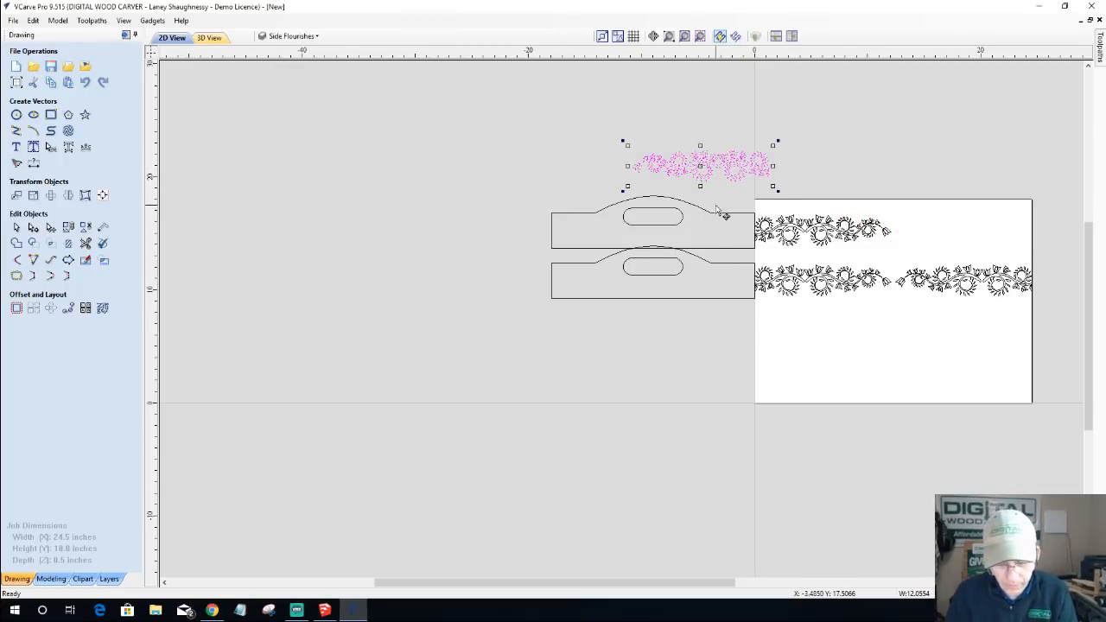
- Move the detached half flourish roughly over the upper row's remaining half so it continues past the joint onto the upper handled panel
drag(740, 205, 903, 254)
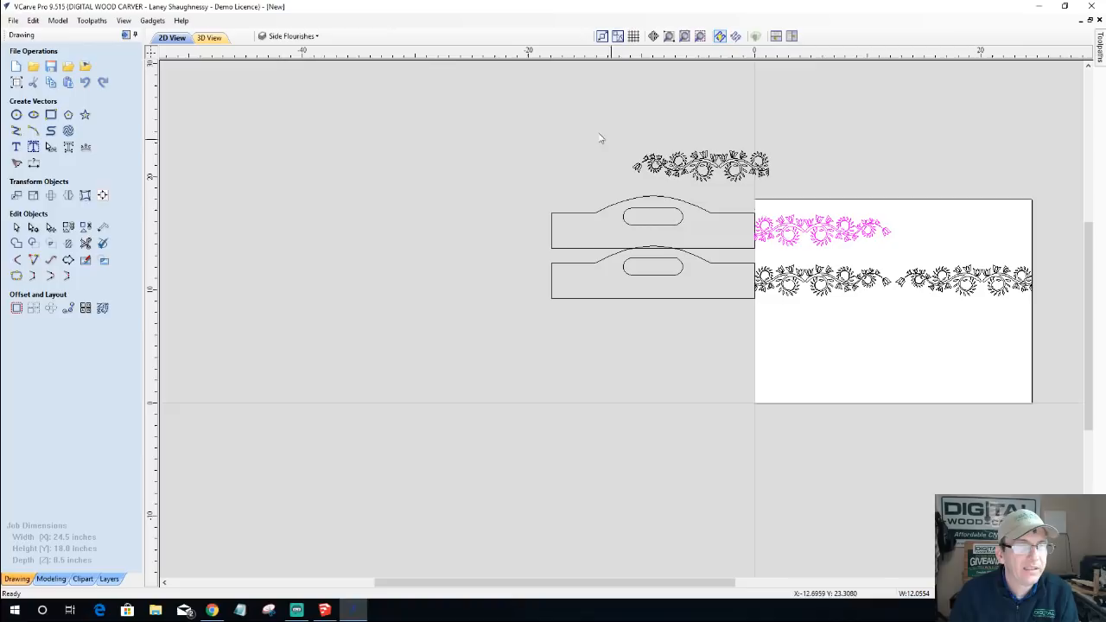
click(698, 173)
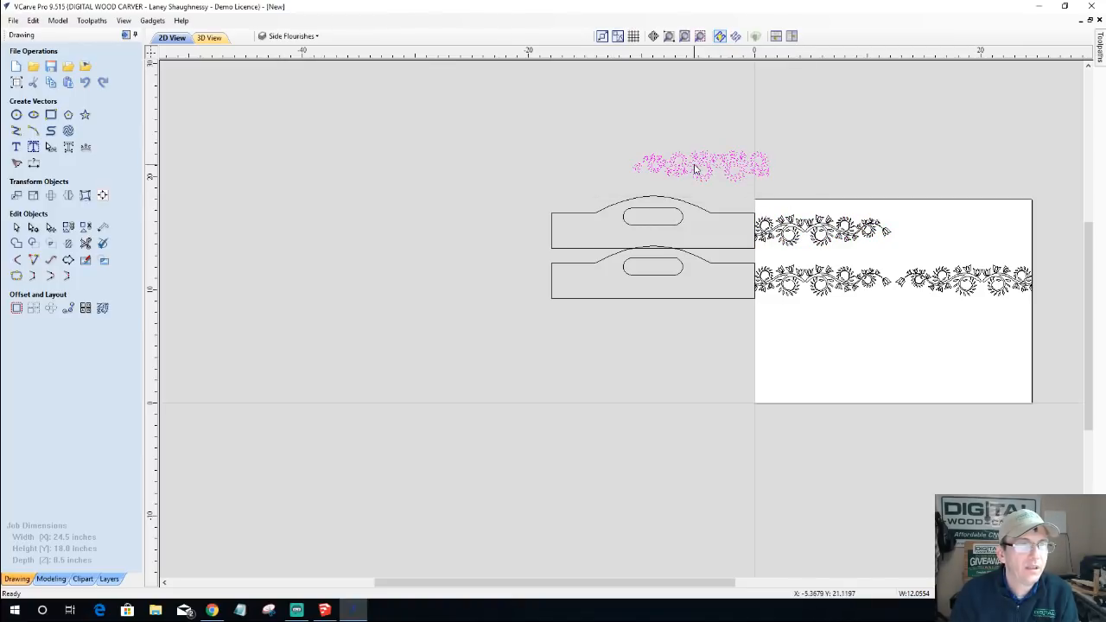
drag(696, 170, 788, 229)
scroll(764, 235, up, 6)
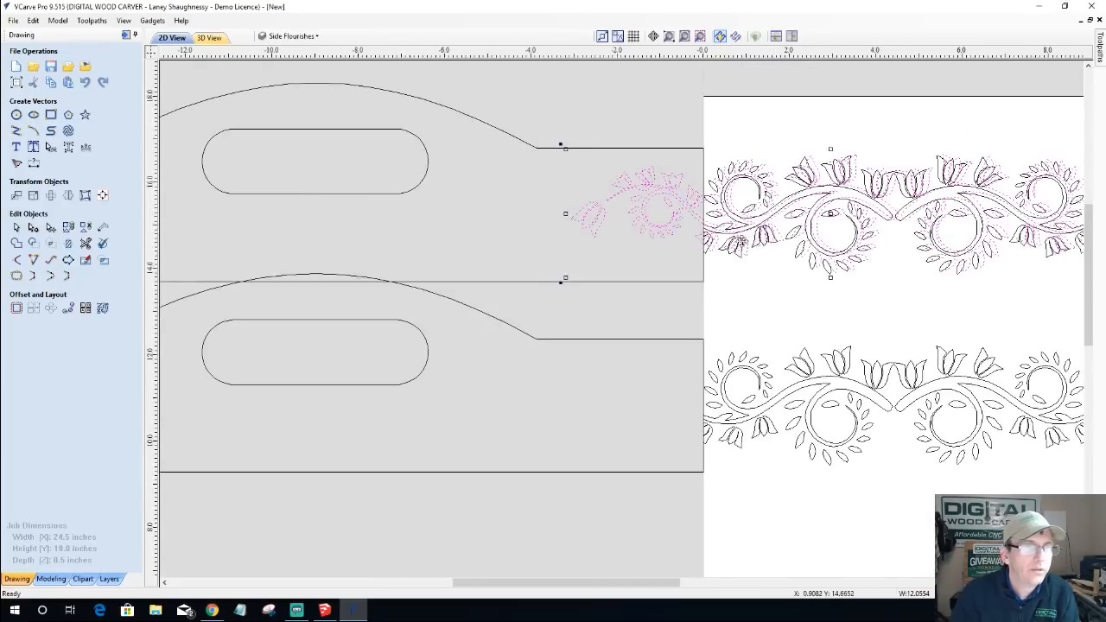
scroll(728, 246, up, 3)
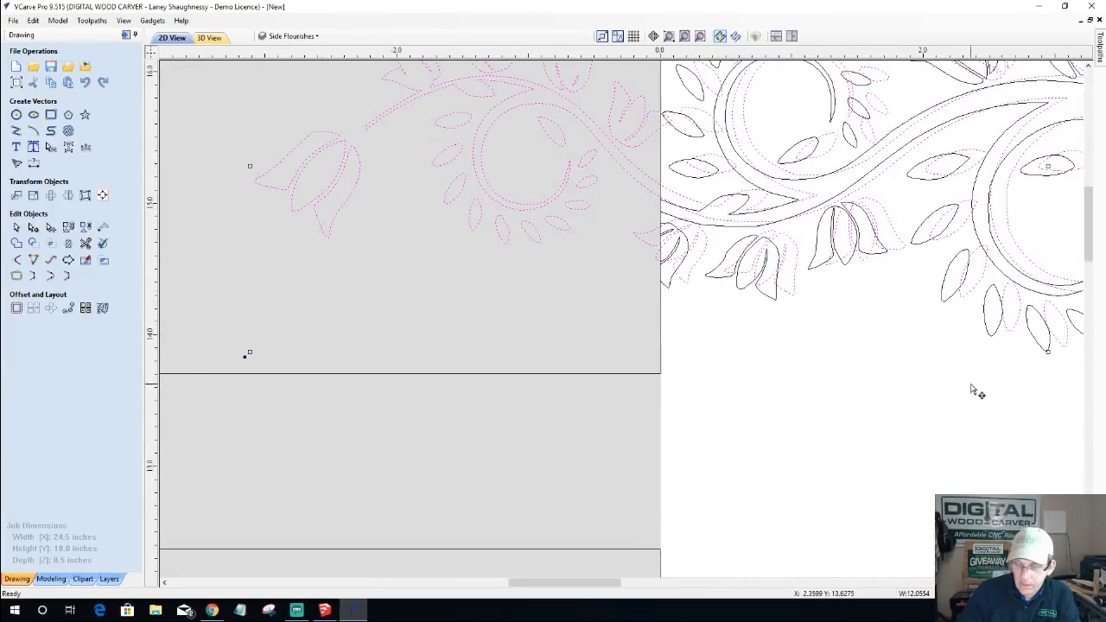
- Nudge the moved flourish left and down until its motifs coincide with those of the upper row's remaining half at the panel joint
key(Left)
key(Left)
key(Left)
key(Left)
key(Left)
key(Left)
key(Left)
key(Down)
key(Down)
key(Left)
key(Down)
key(Down)
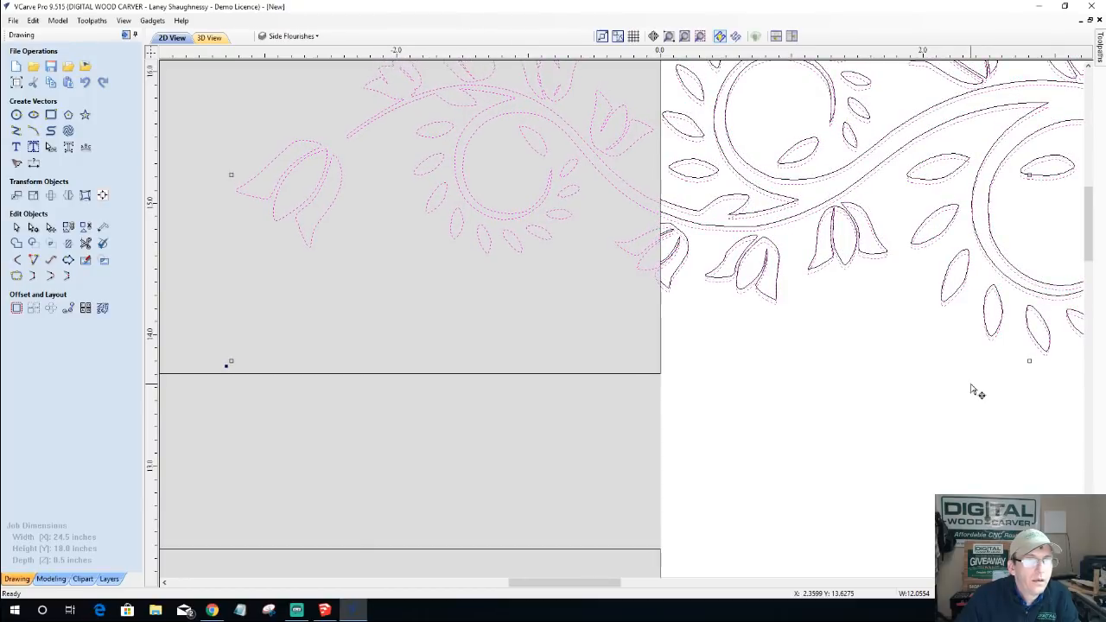
key(Up)
key(Up)
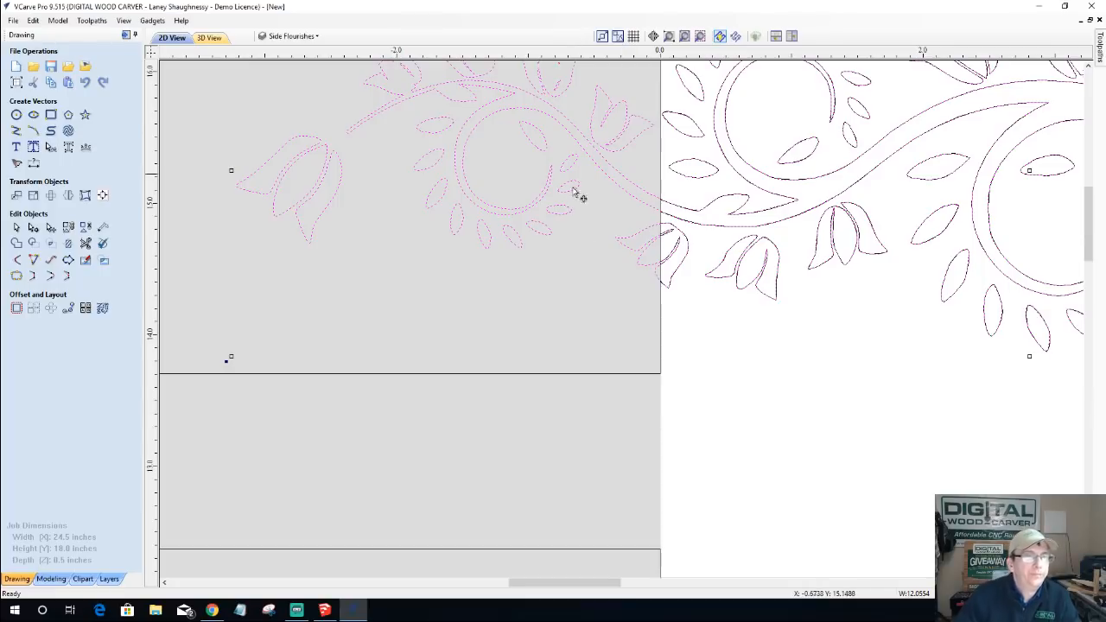
scroll(584, 200, down, 2)
scroll(584, 201, down, 1)
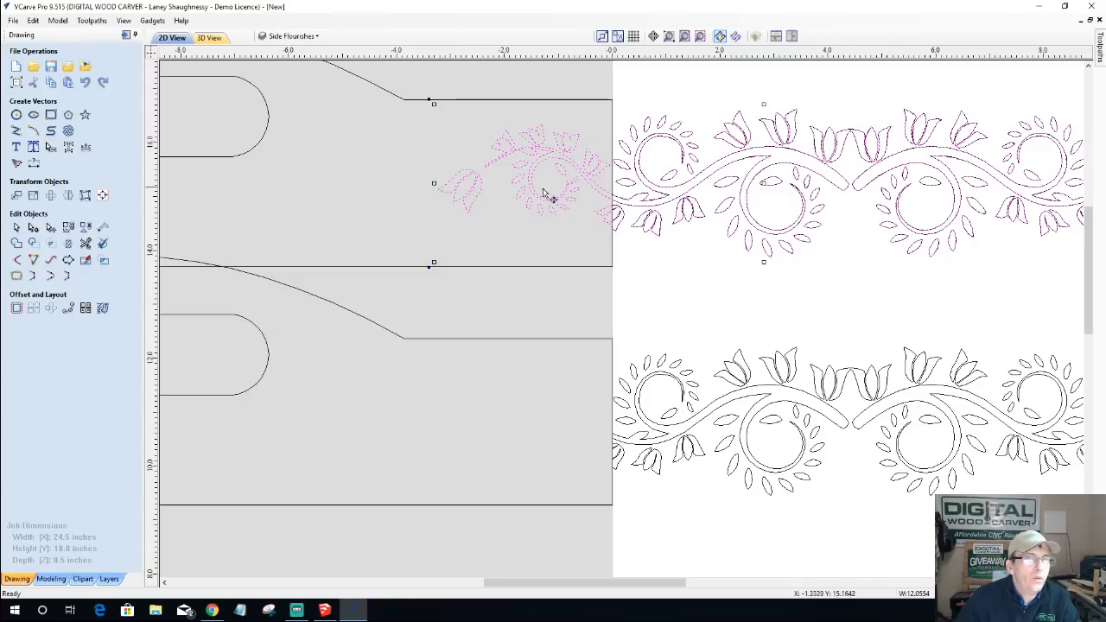
scroll(509, 224, down, 3)
scroll(531, 234, down, 2)
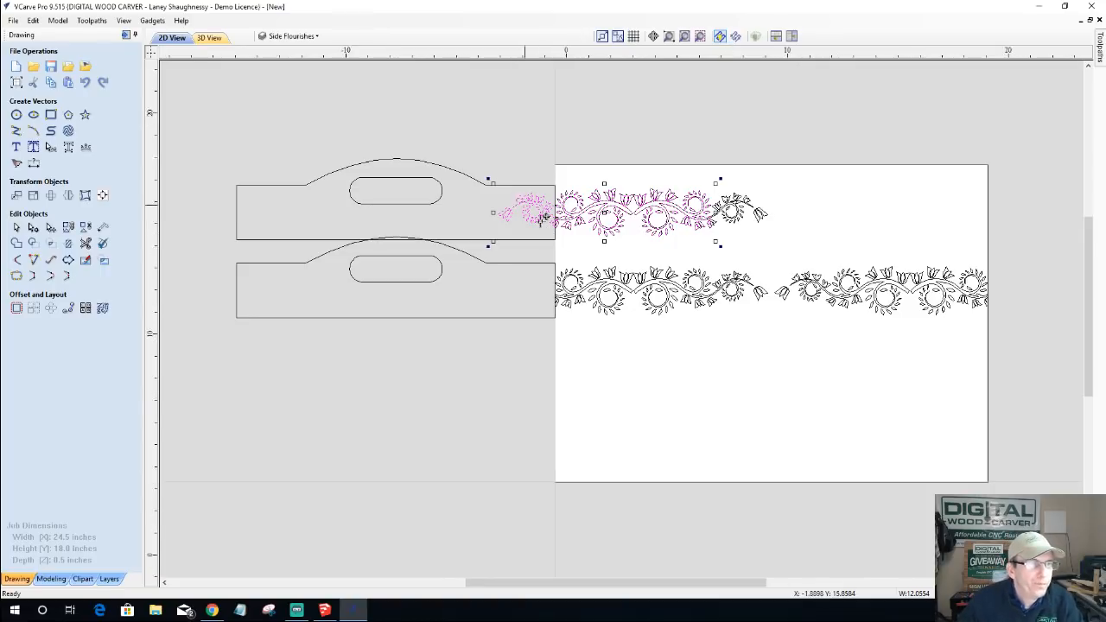
- Inspect how the moved flourish overlaps the upper row's motifs at the panel joint, nudging it left and back right as a check
scroll(548, 230, up, 2)
scroll(607, 193, up, 2)
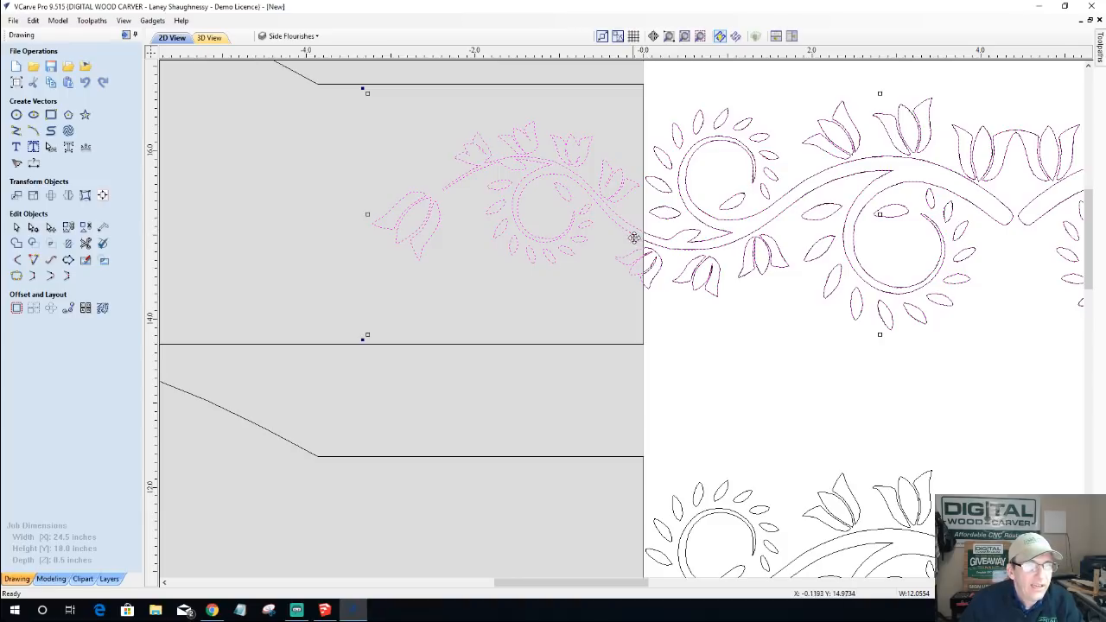
key(Left)
key(Left)
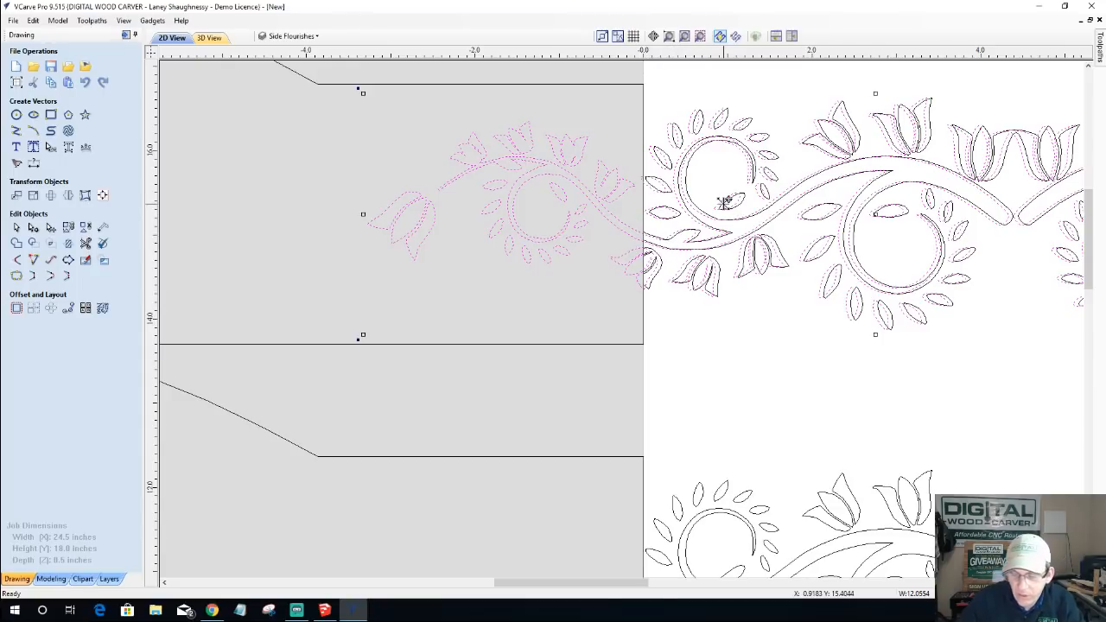
key(Right)
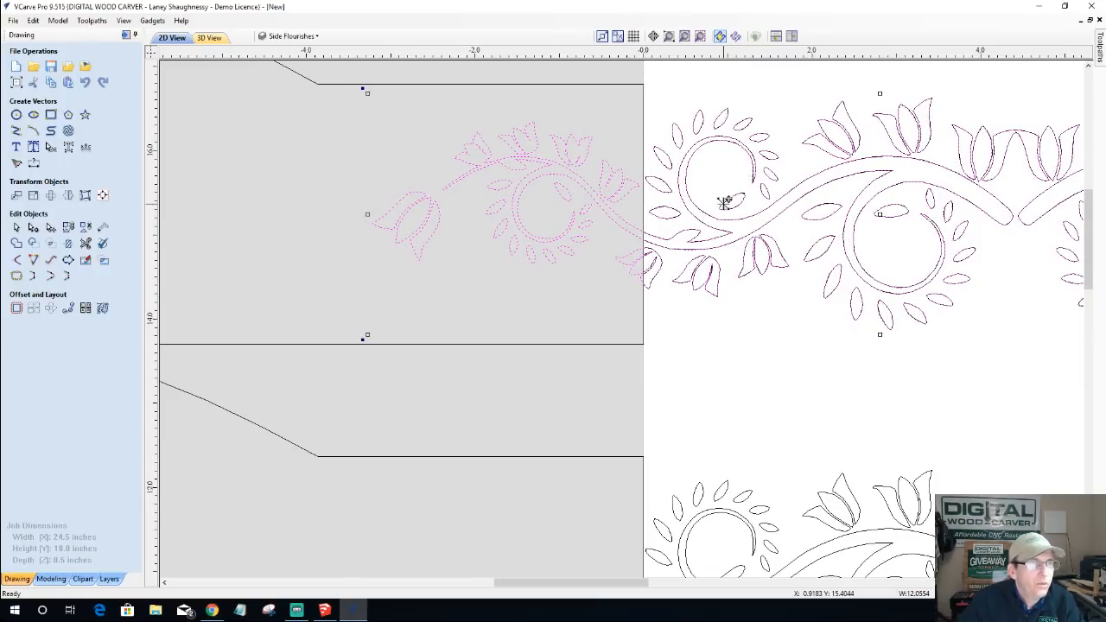
scroll(694, 232, down, 2)
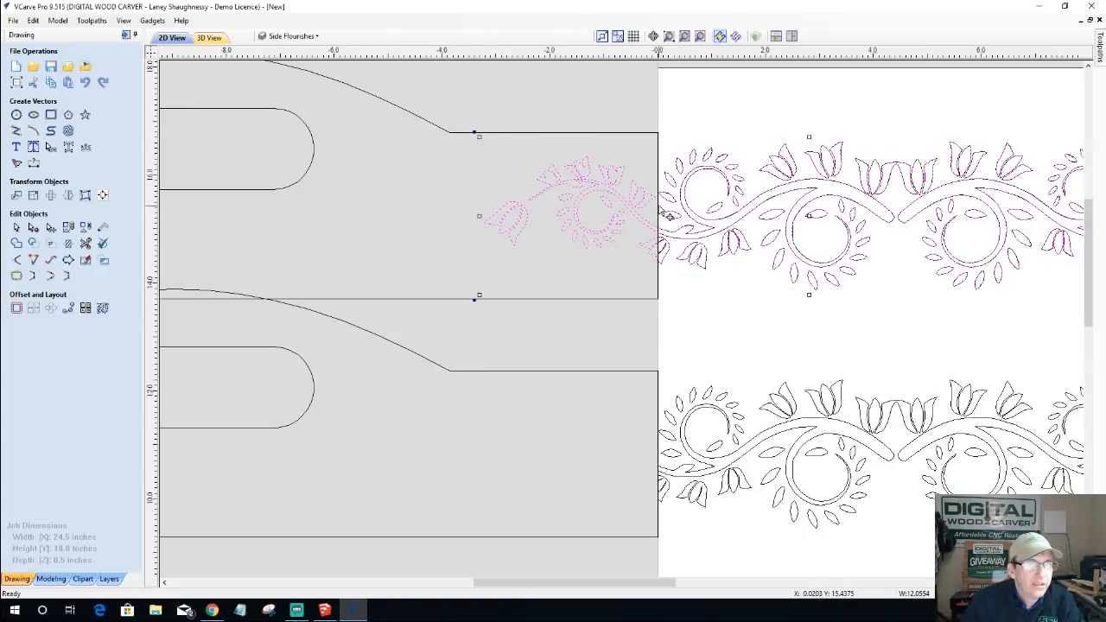
scroll(672, 235, up, 3)
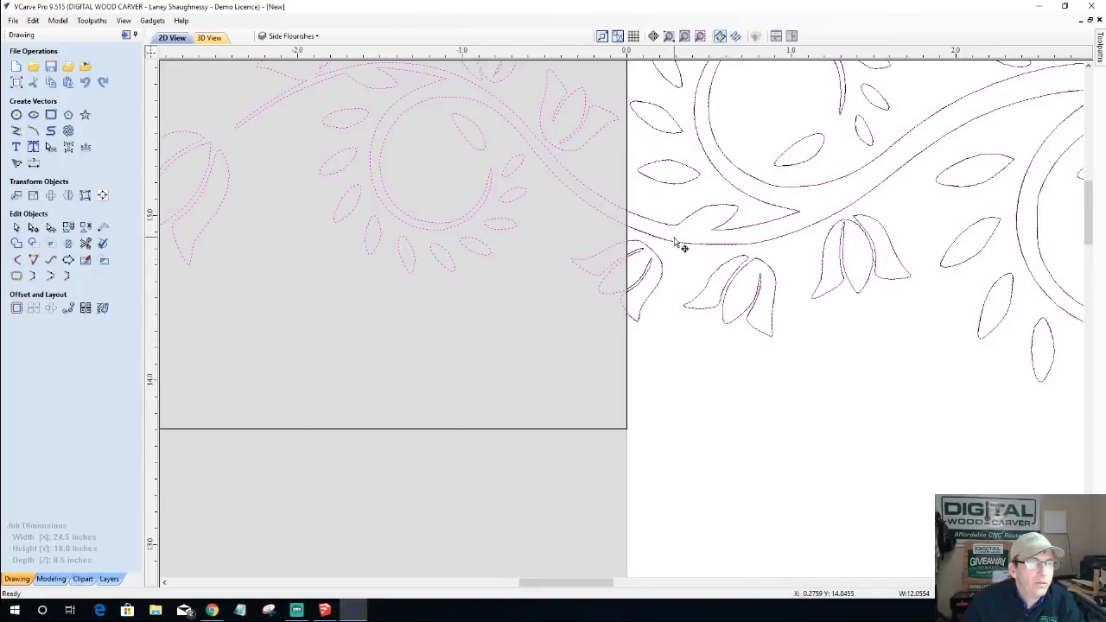
scroll(678, 244, down, 5)
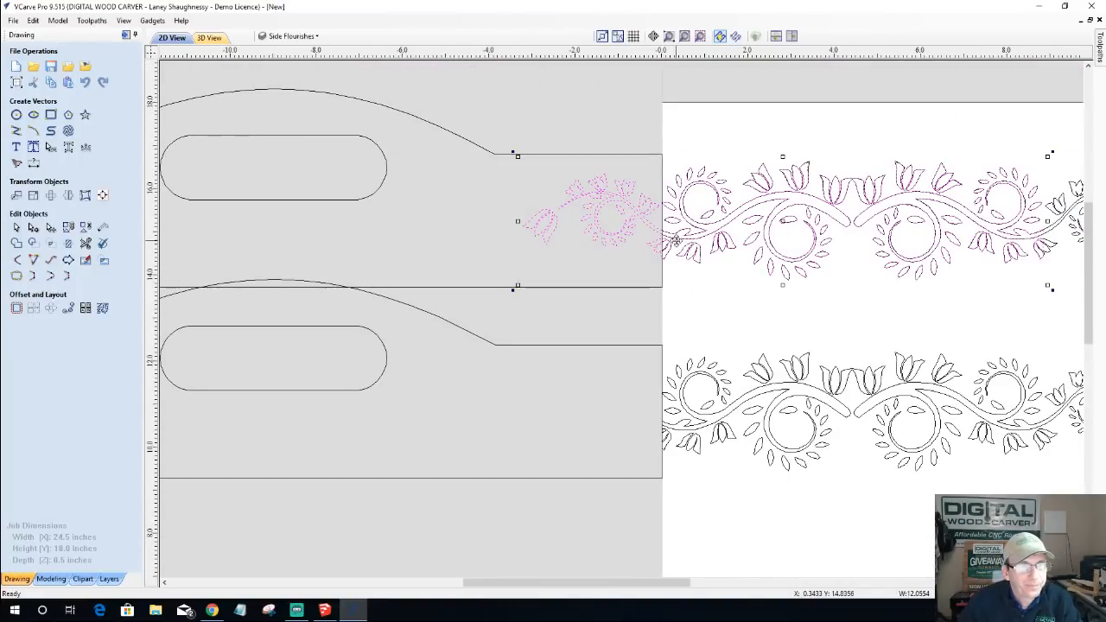
scroll(676, 240, up, 5)
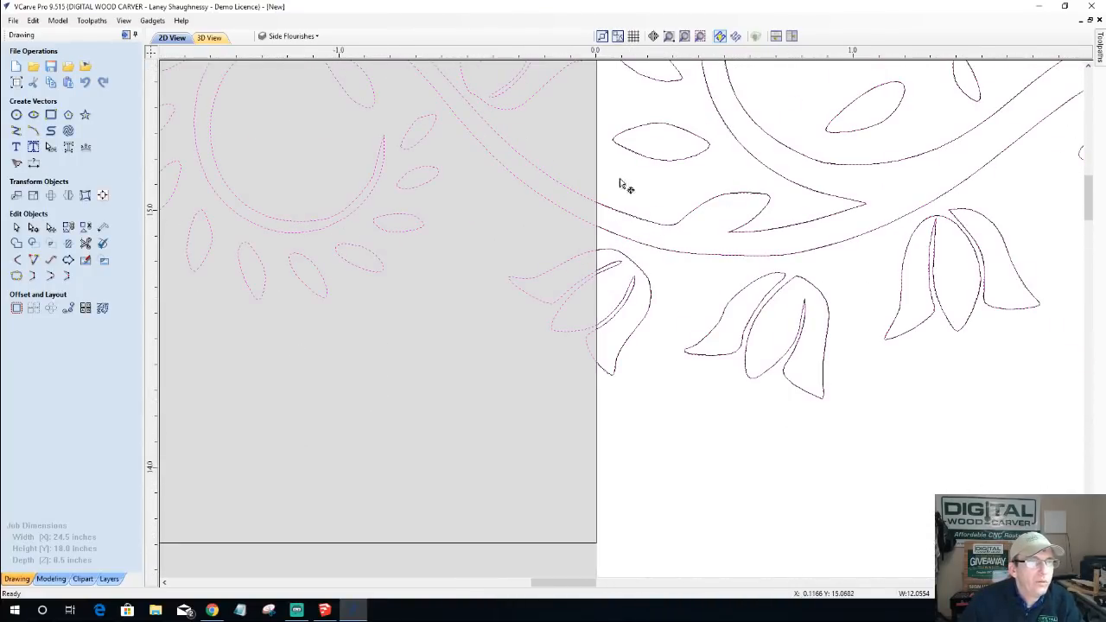
scroll(622, 234, down, 2)
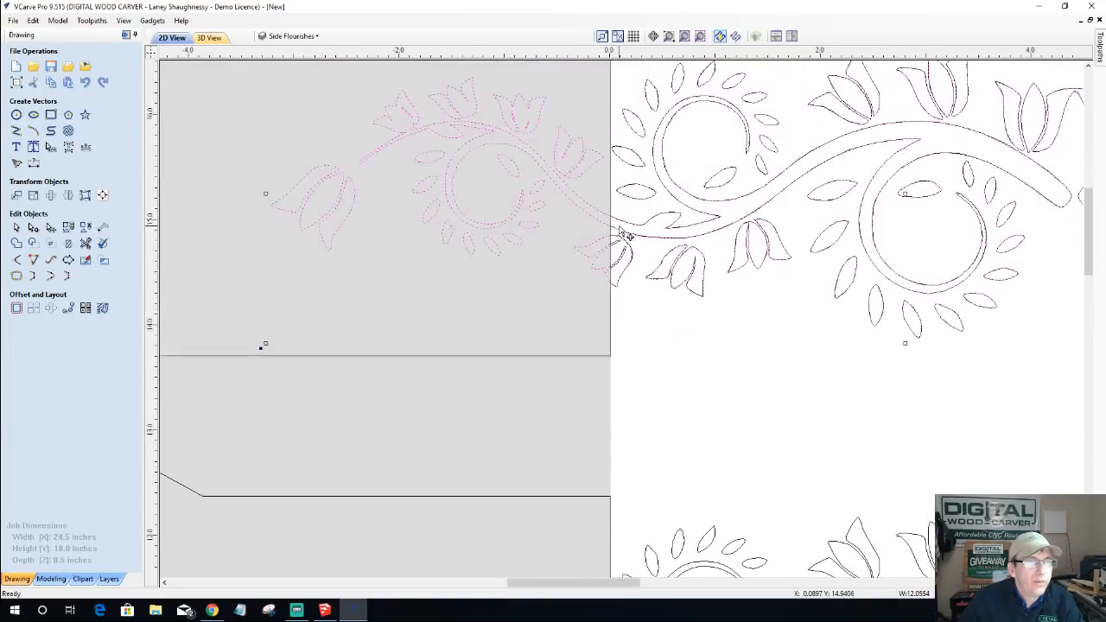
scroll(622, 234, down, 2)
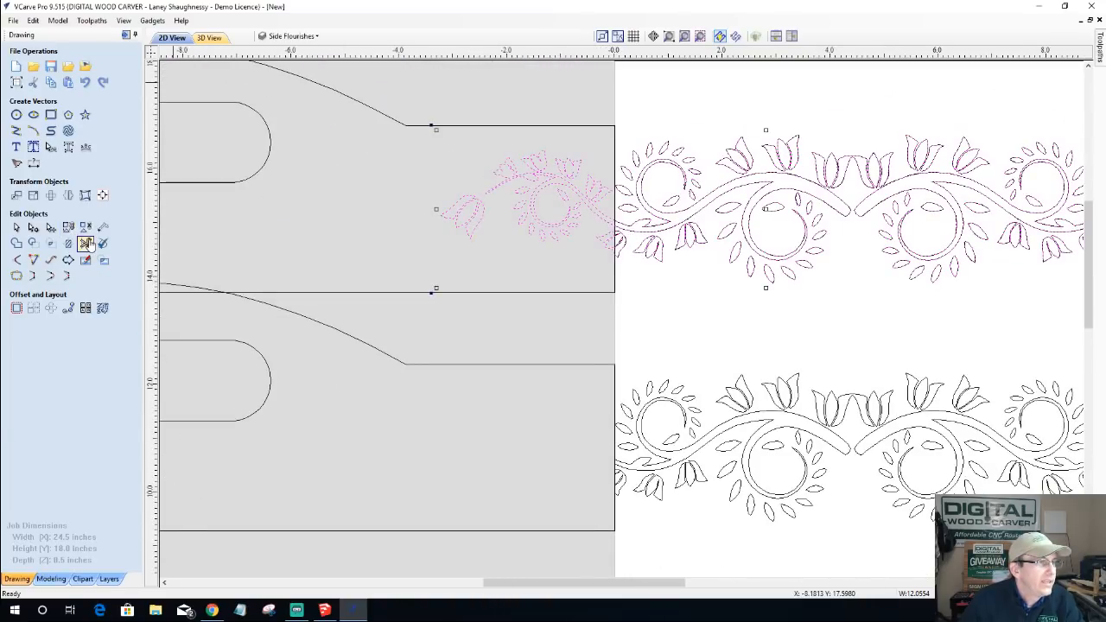
- Delete the upper row's flourish pieces lying on the material beyond the handled panel, keeping the pieces around the joint and the connected stem
scroll(641, 148, down, 2)
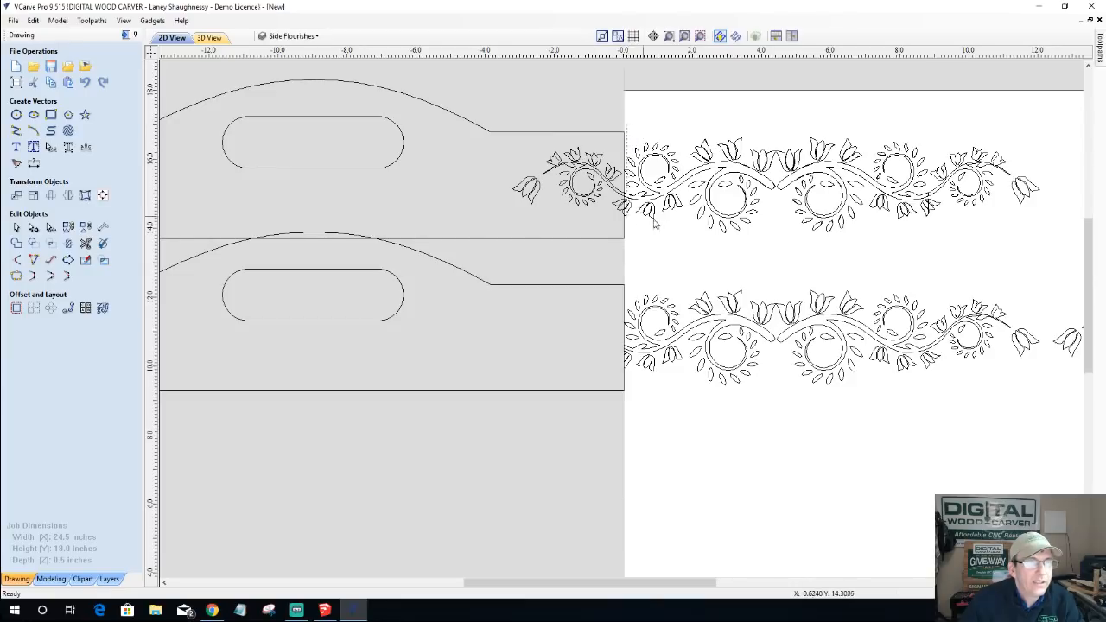
drag(846, 246, 1055, 253)
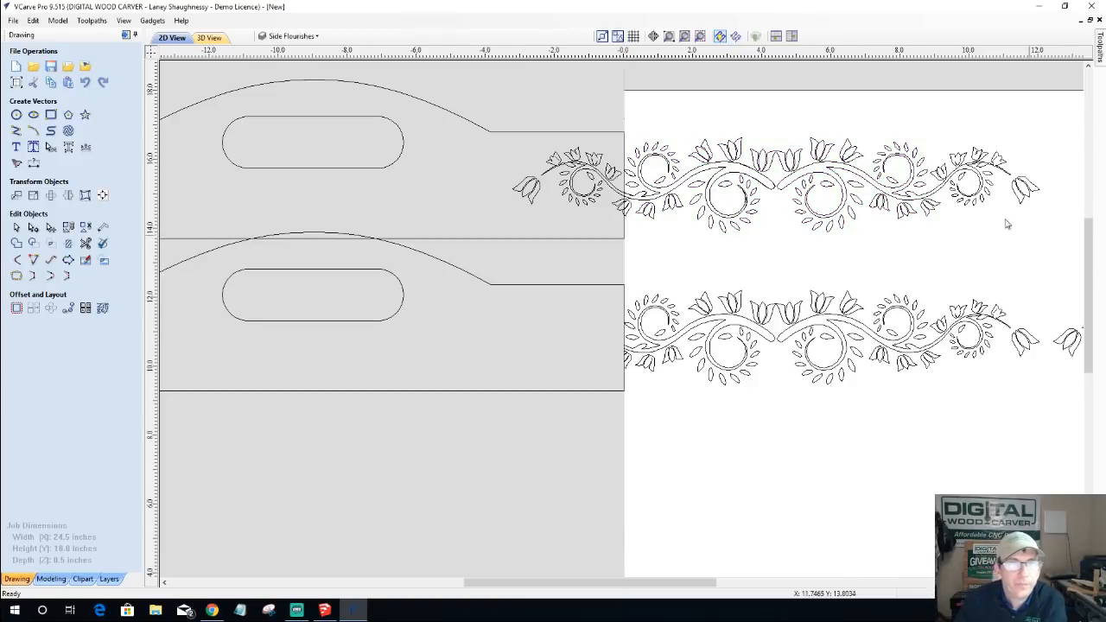
click(963, 170)
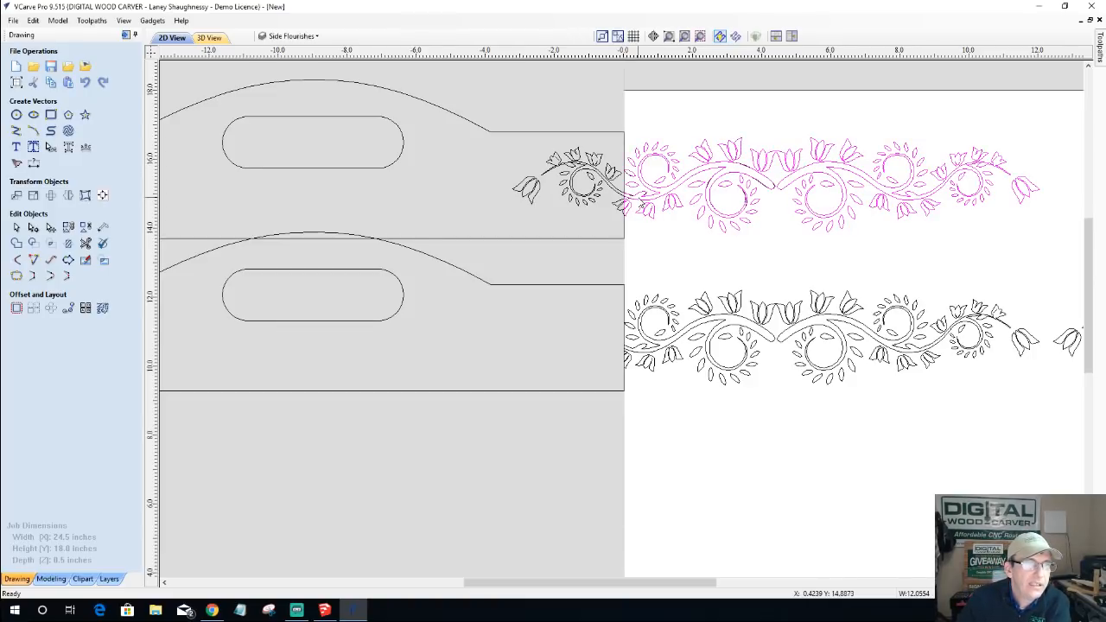
key(Delete)
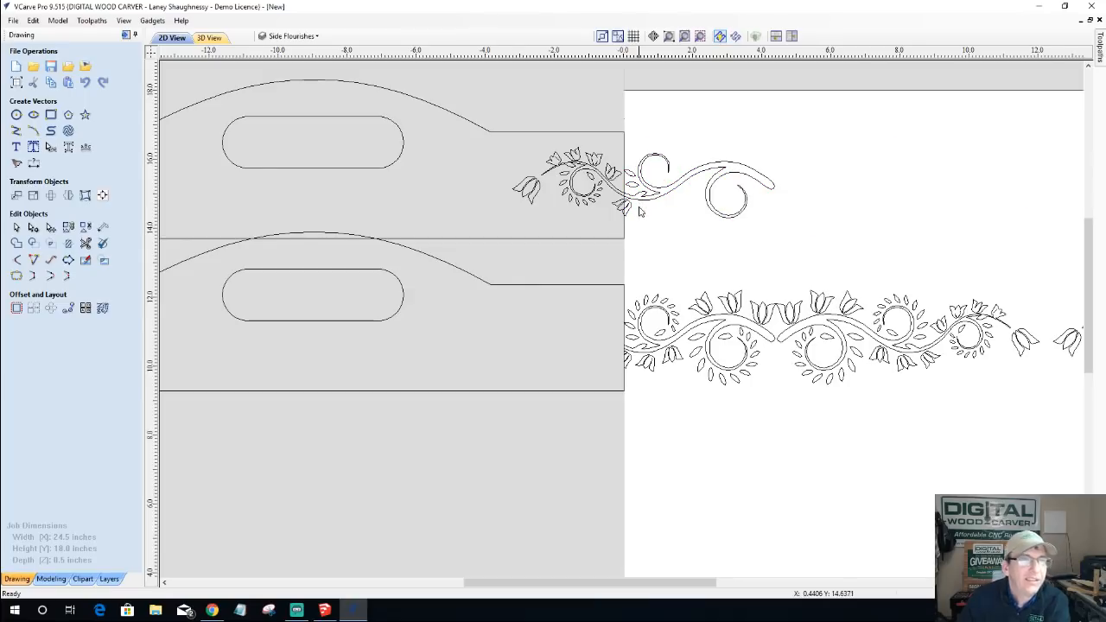
- Delete the two leftover leaves just beyond the upper panel's end, beside the stem's small curl
scroll(621, 204, up, 3)
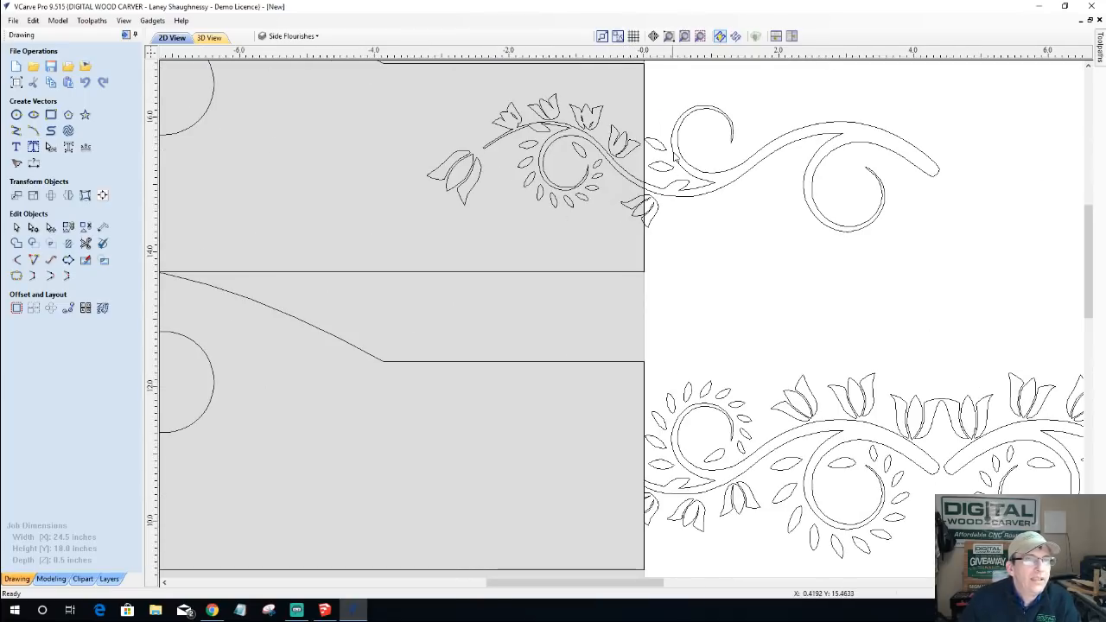
drag(669, 173, 674, 178)
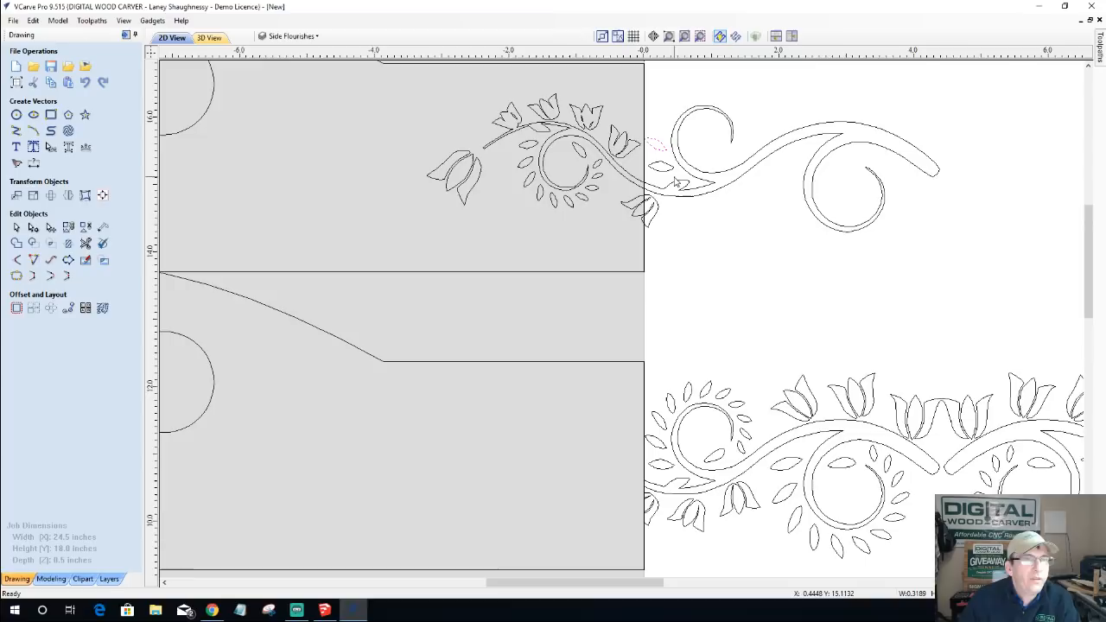
key(Delete)
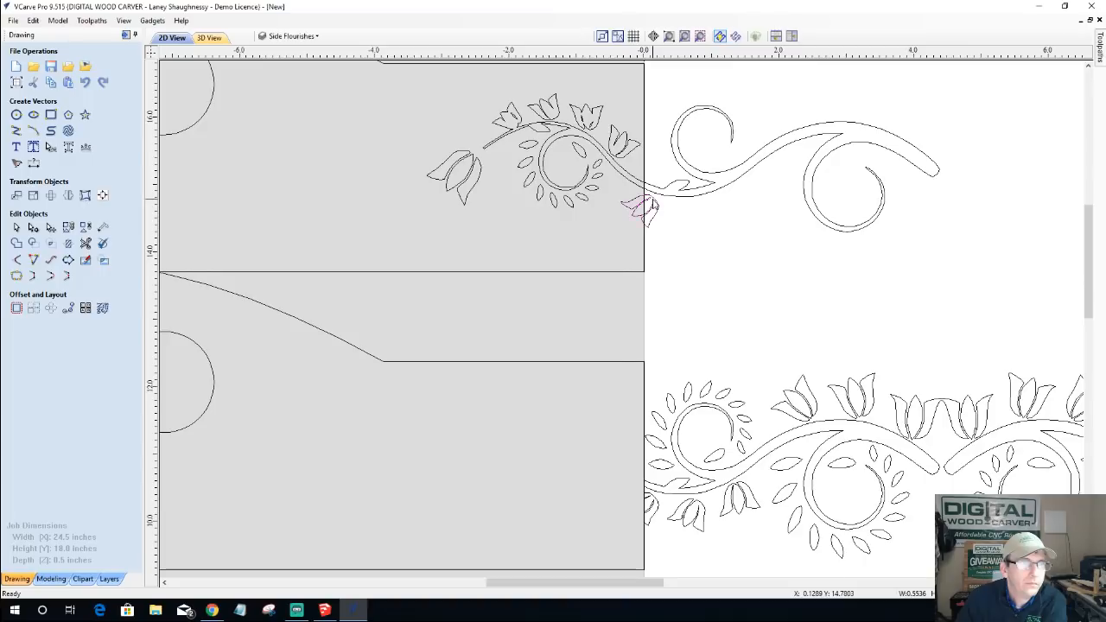
click(657, 209)
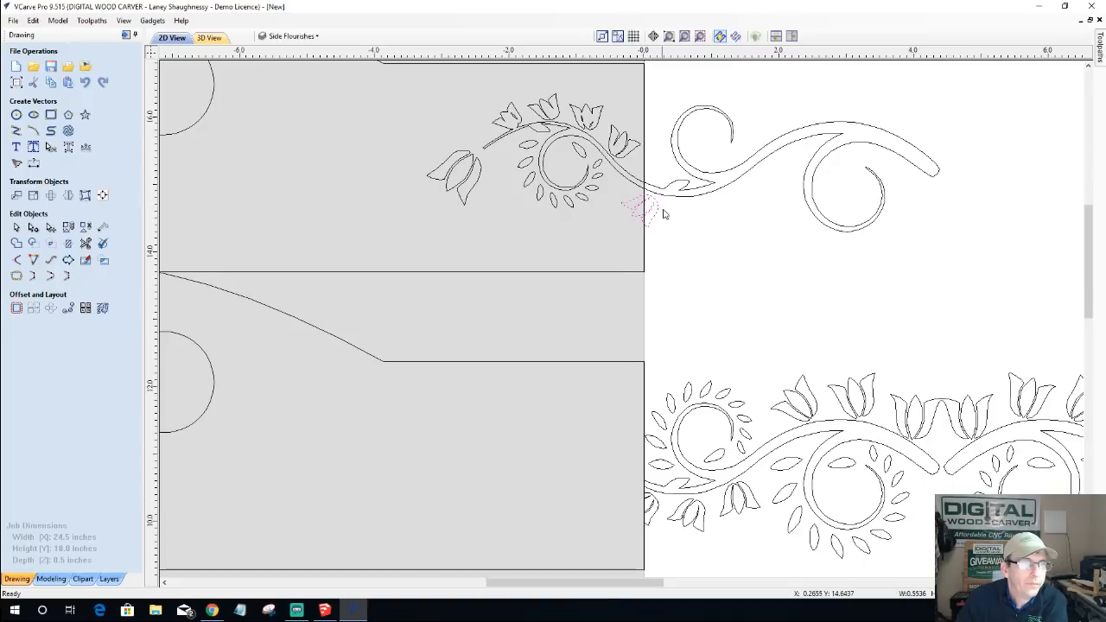
click(659, 192)
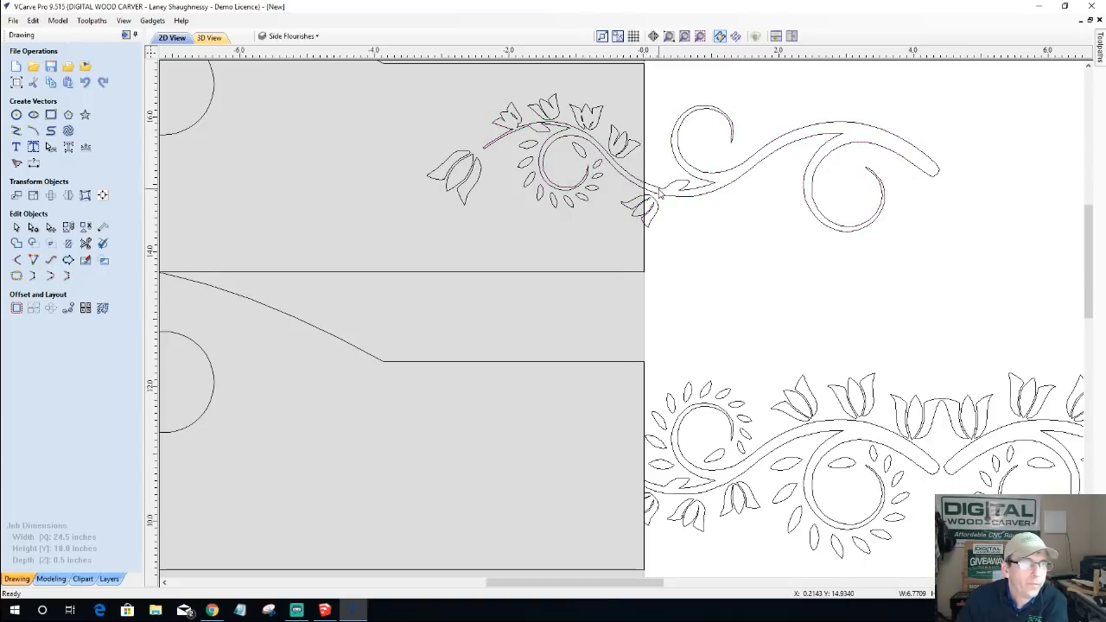
click(86, 244)
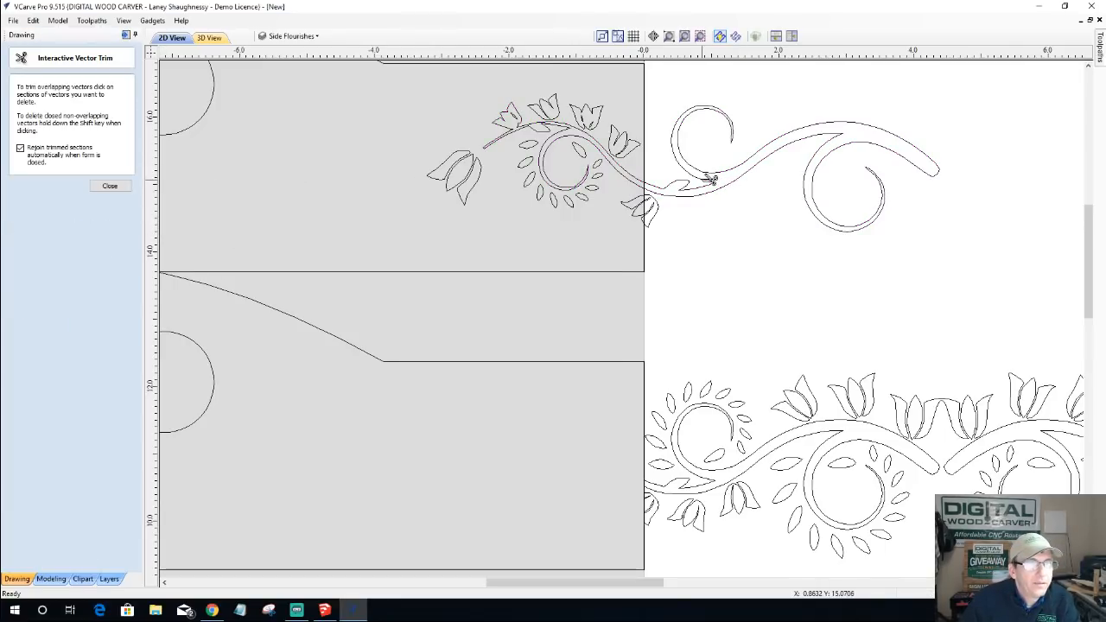
scroll(708, 181, up, 3)
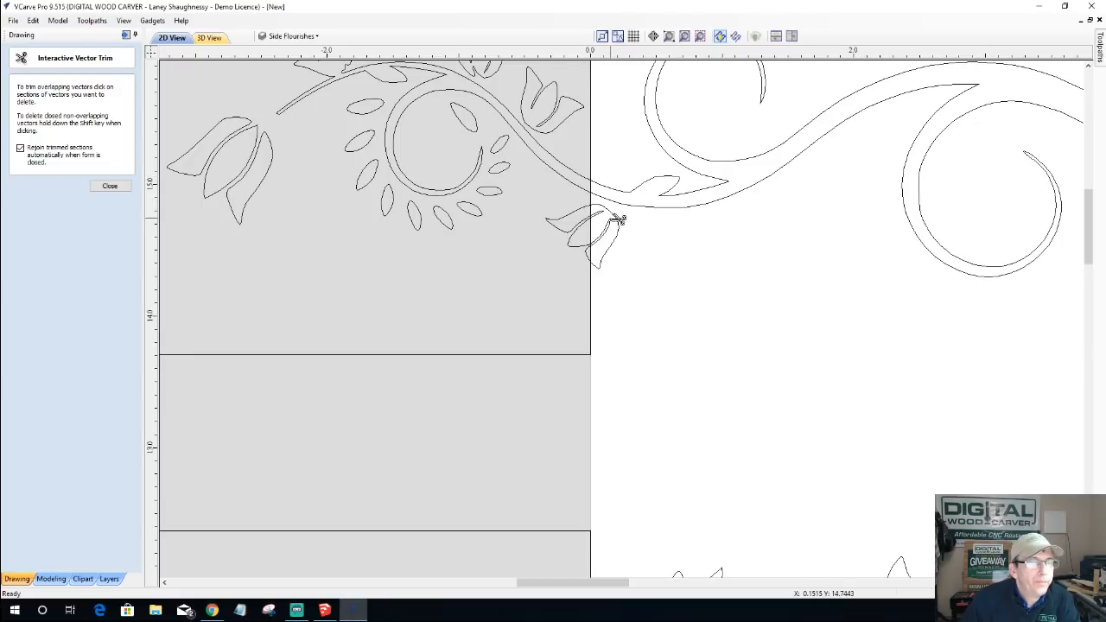
click(110, 186)
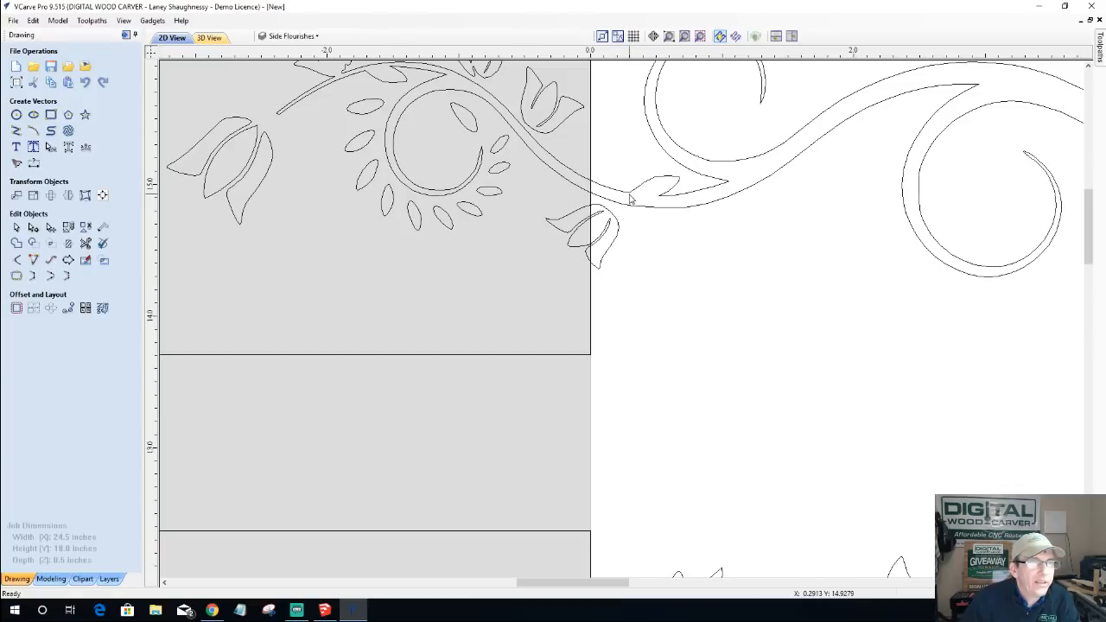
click(629, 197)
click(610, 223)
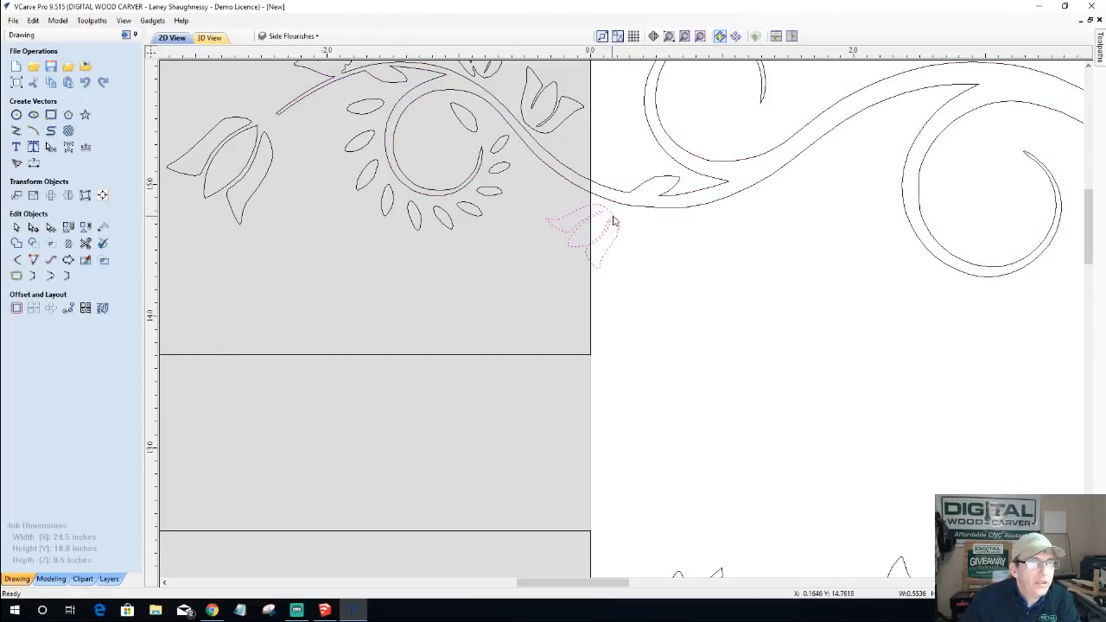
scroll(577, 167, up, 3)
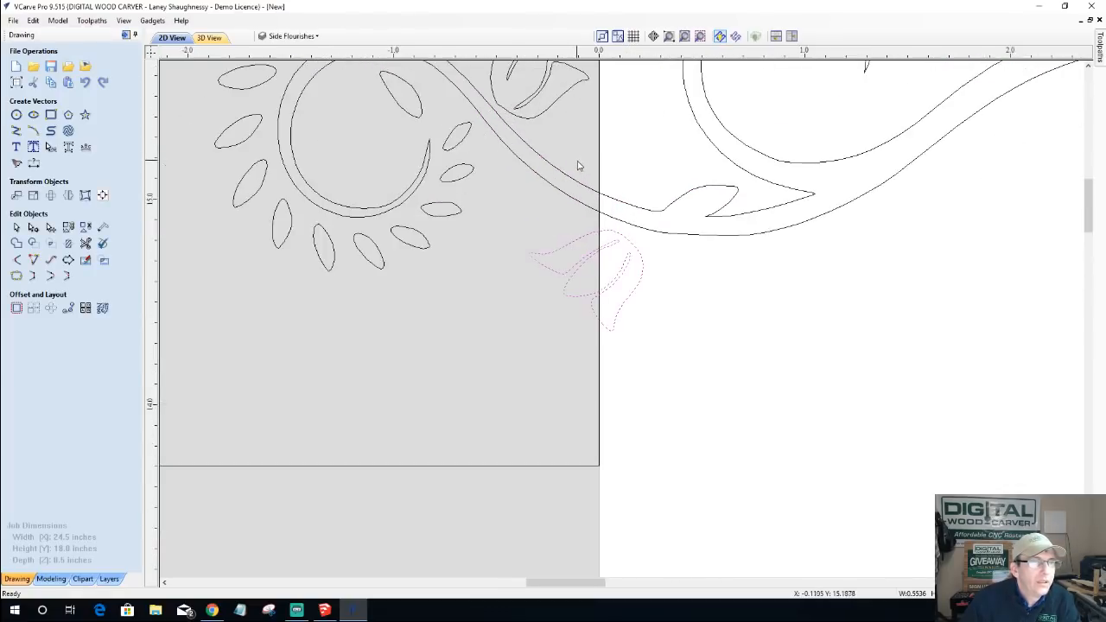
click(605, 185)
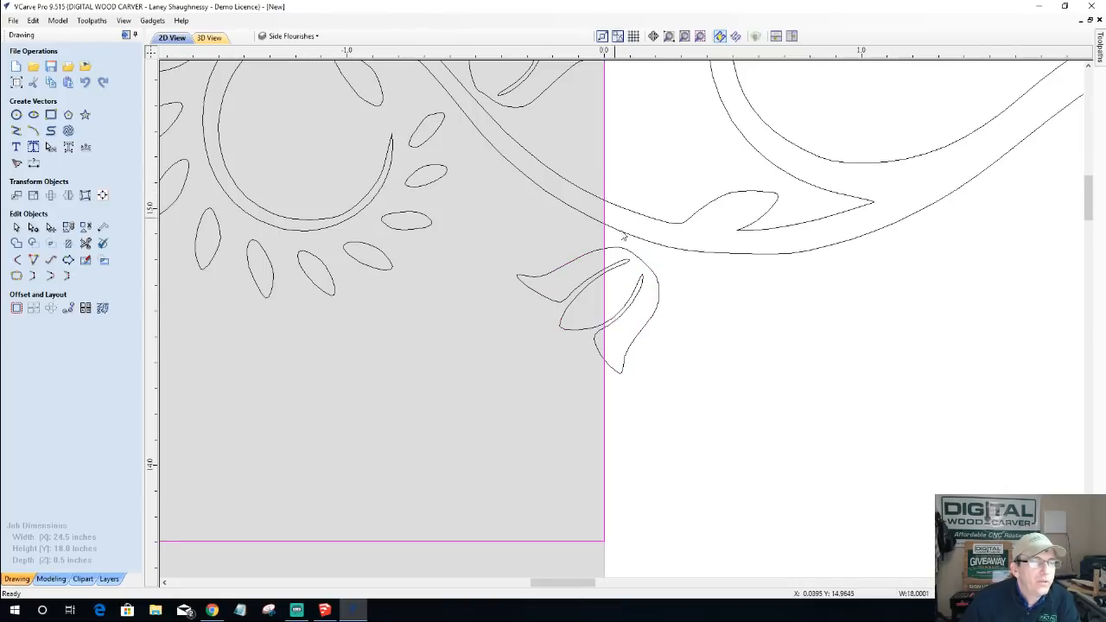
- Draw a straight vertical line along the upper handled panel's end at the joint, from its upper corner to its lower corner
scroll(615, 223, down, 6)
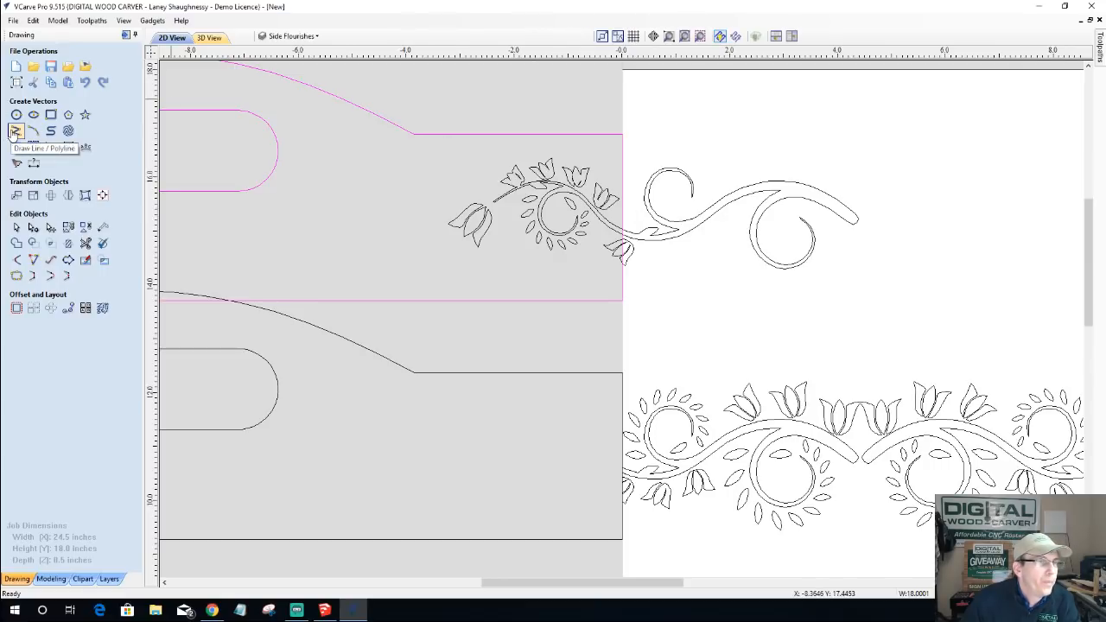
click(15, 131)
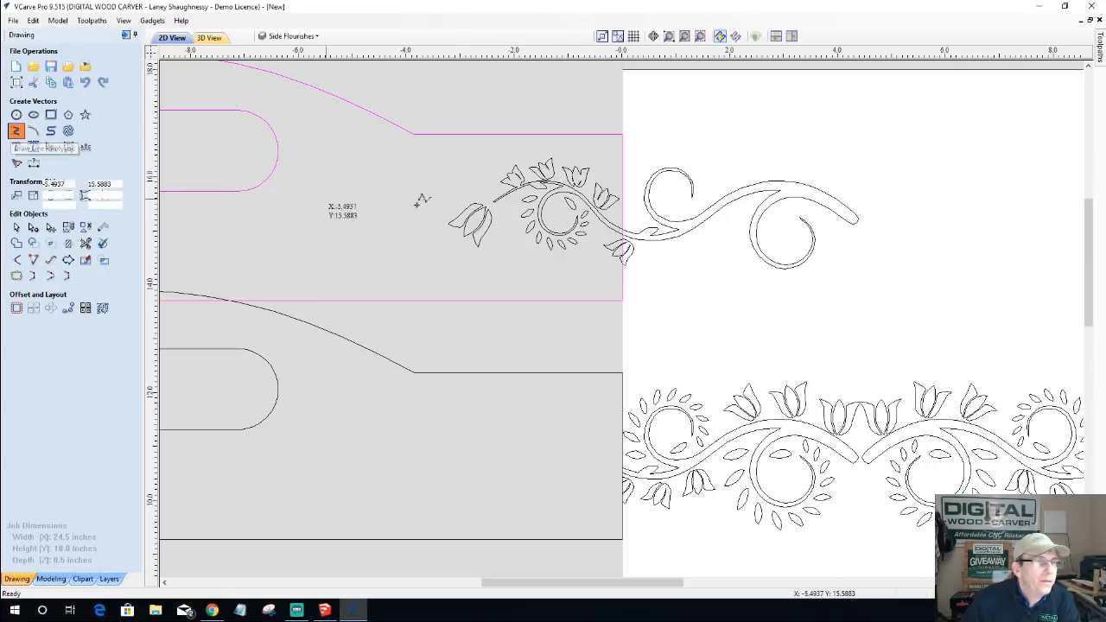
click(622, 134)
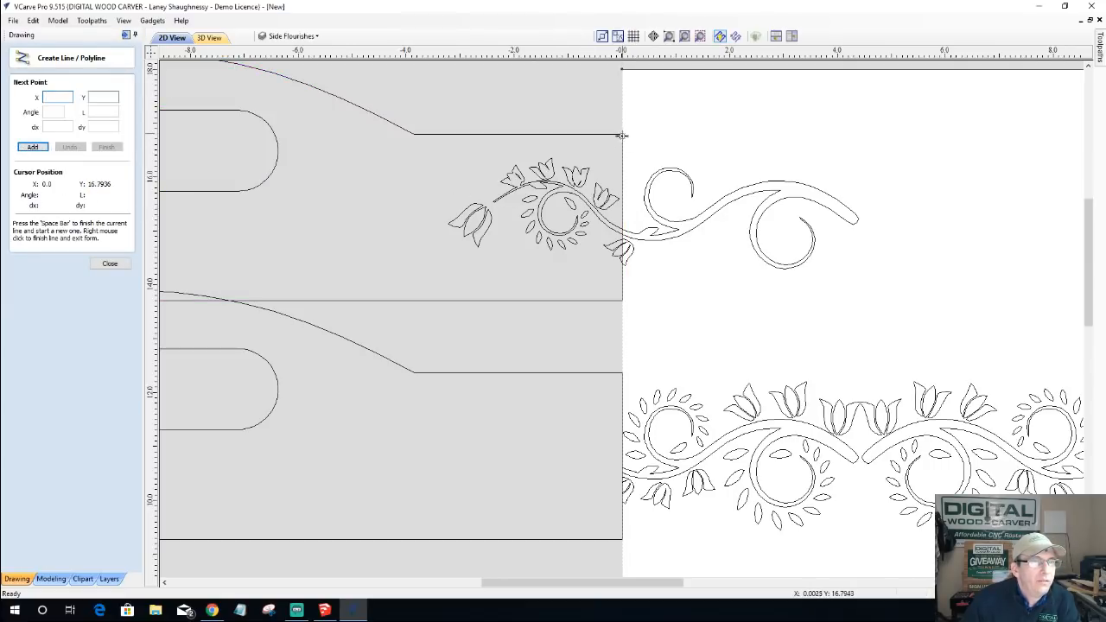
click(621, 300)
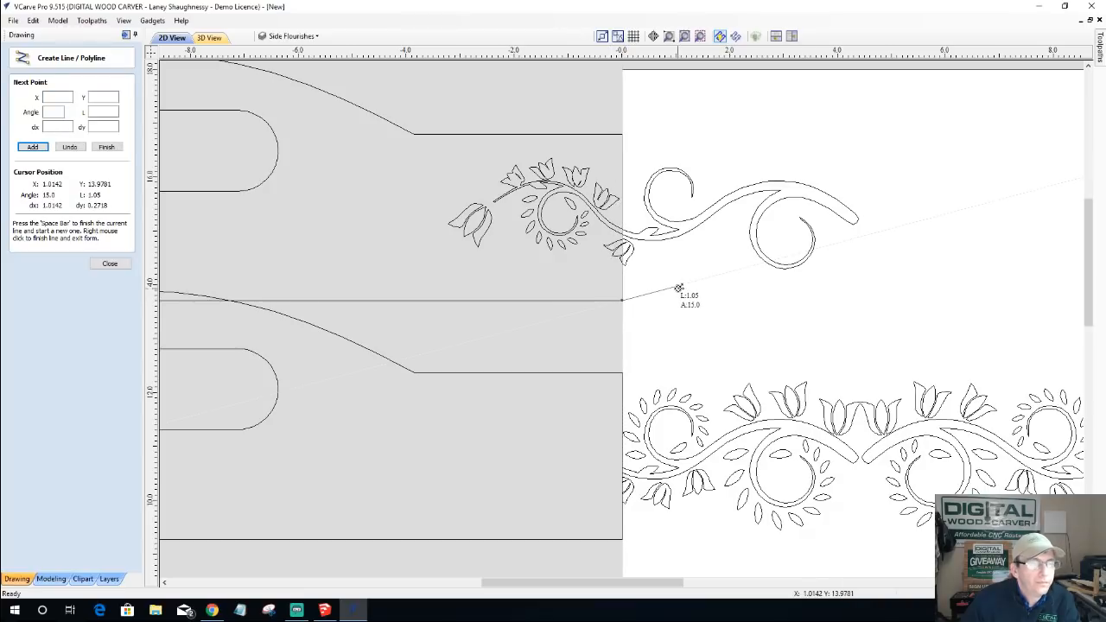
key(space)
scroll(587, 216, up, 3)
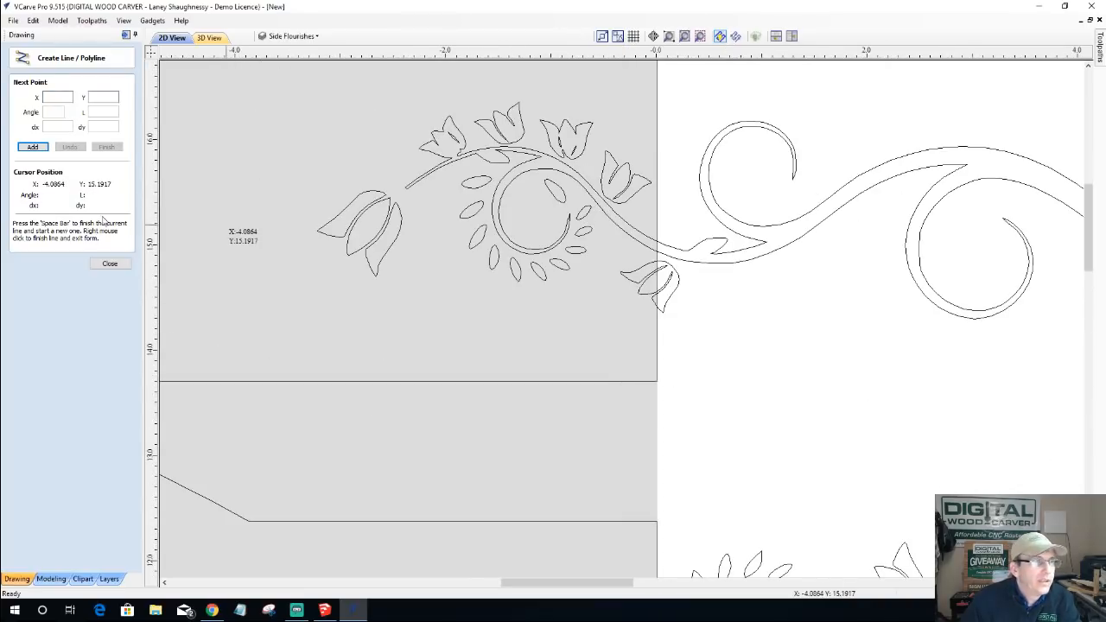
click(122, 265)
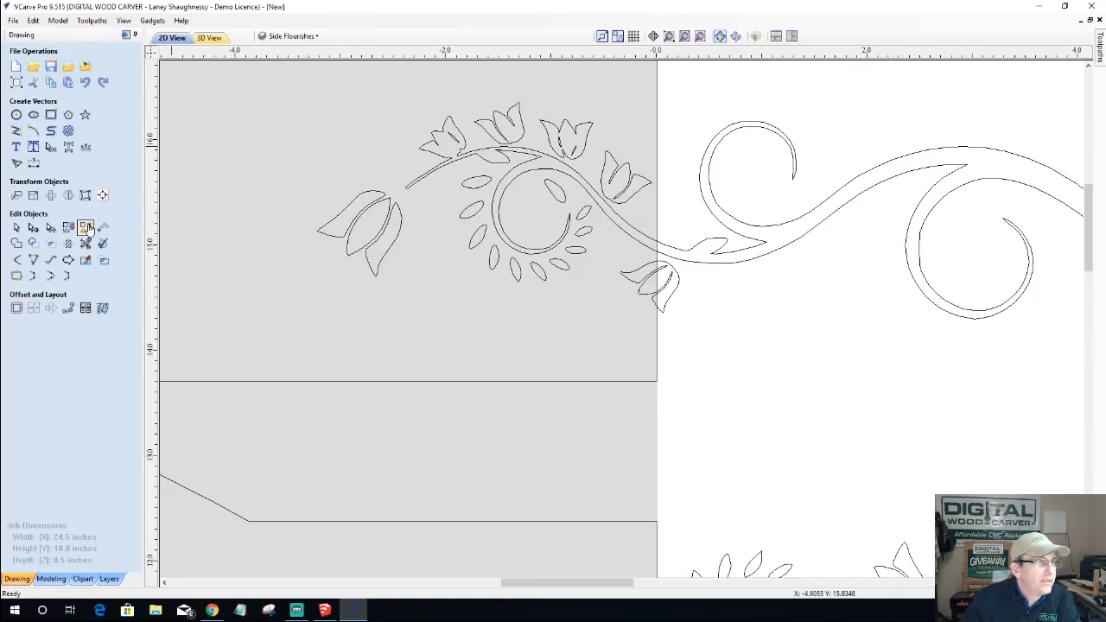
- Trim away the parts of the stem and tulip that extend past the upper panel's end, using Interactive Vector Trim
click(86, 245)
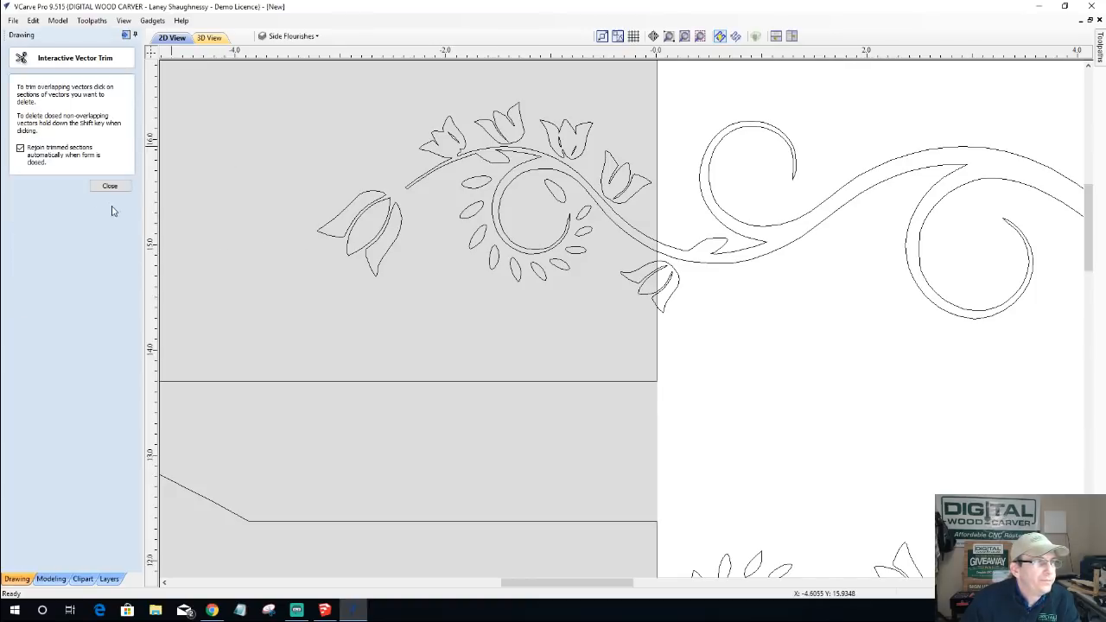
click(711, 242)
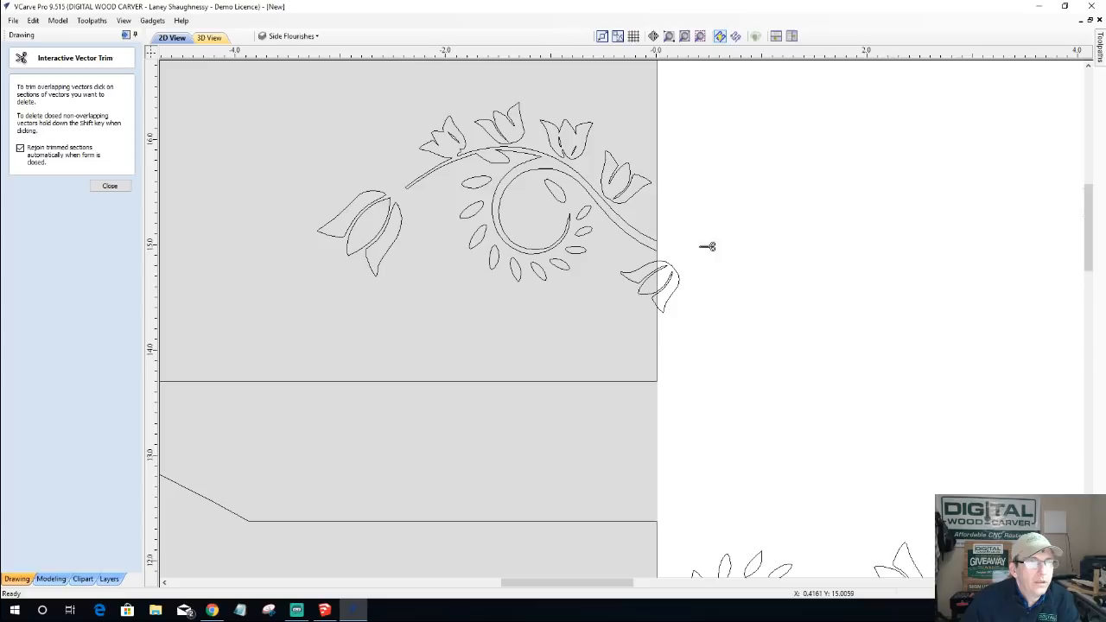
click(678, 272)
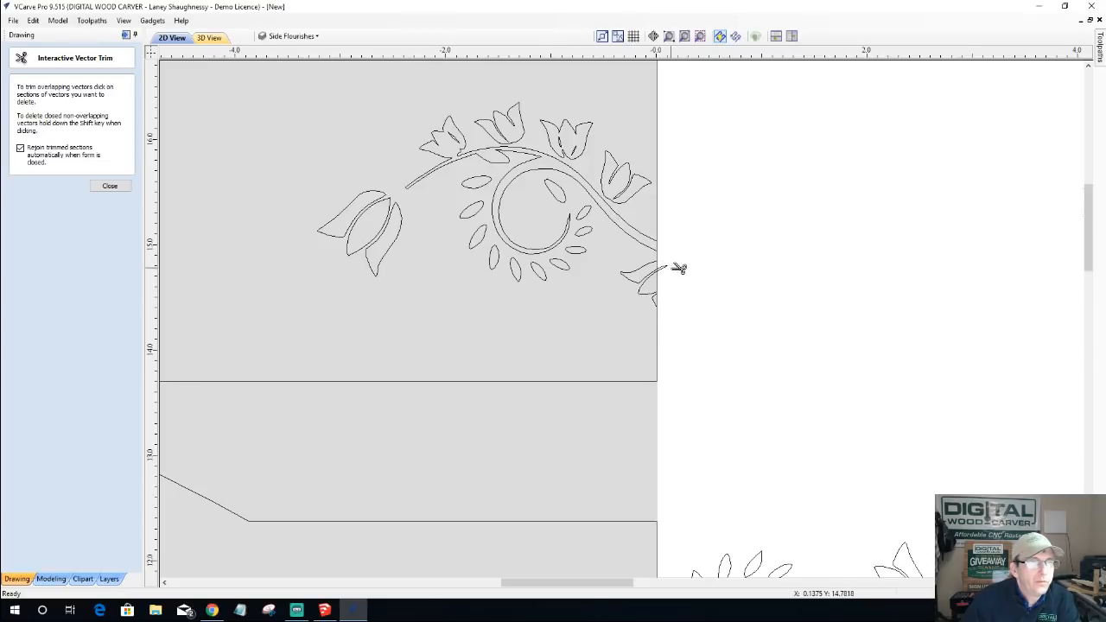
scroll(648, 267, up, 5)
click(697, 270)
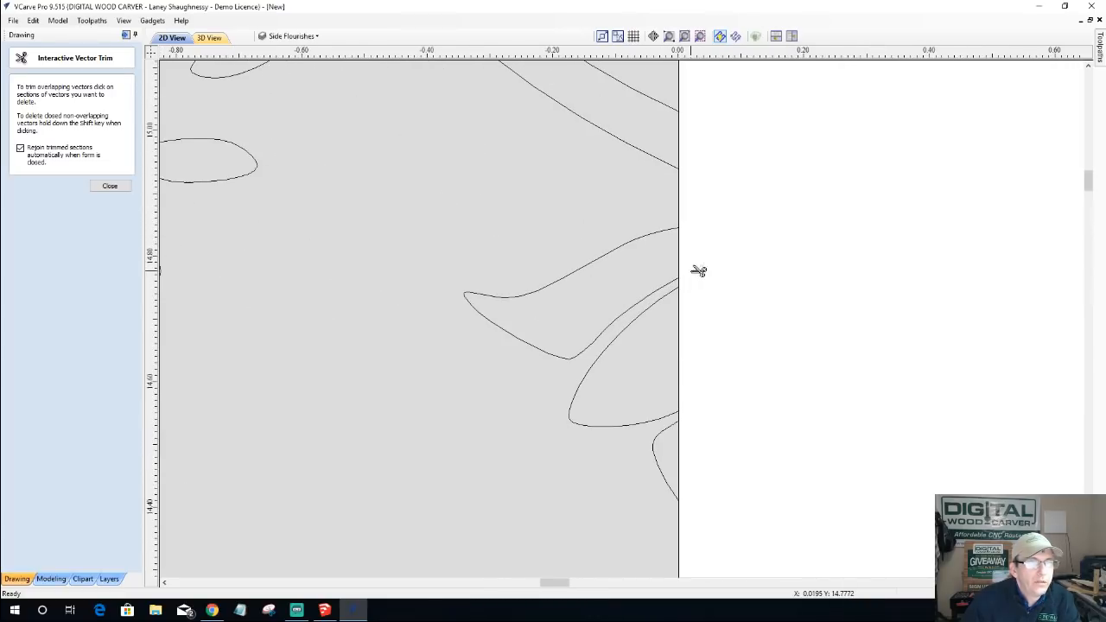
scroll(673, 268, up, 3)
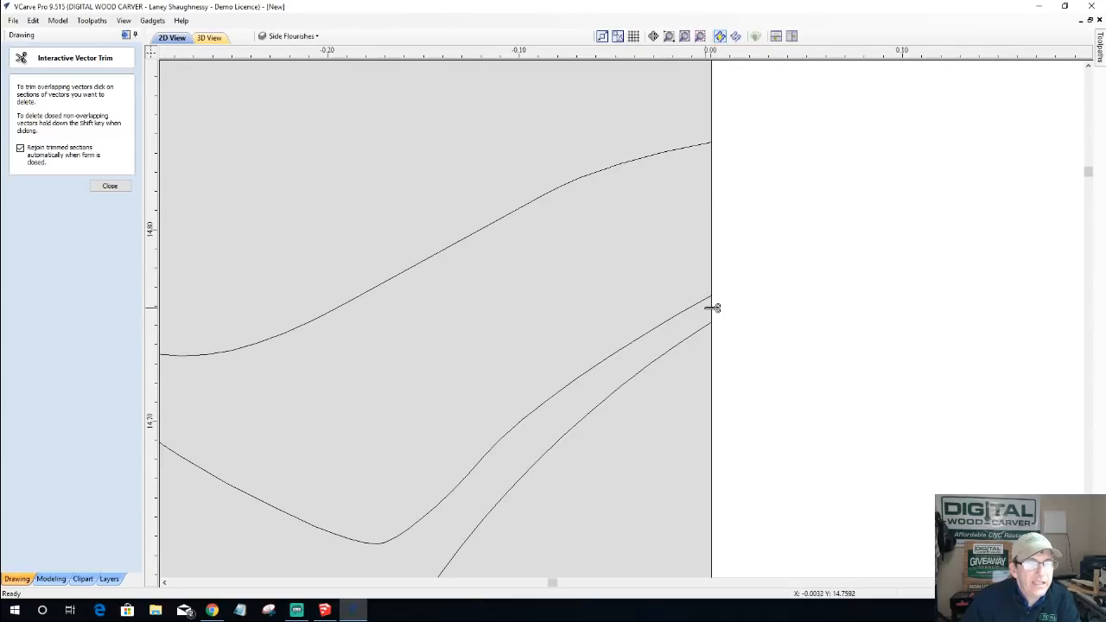
- Inspect the trimmed stem and tulip ends along the upper panel's joint and finish the vector trimming
scroll(716, 296, down, 4)
scroll(713, 375, up, 3)
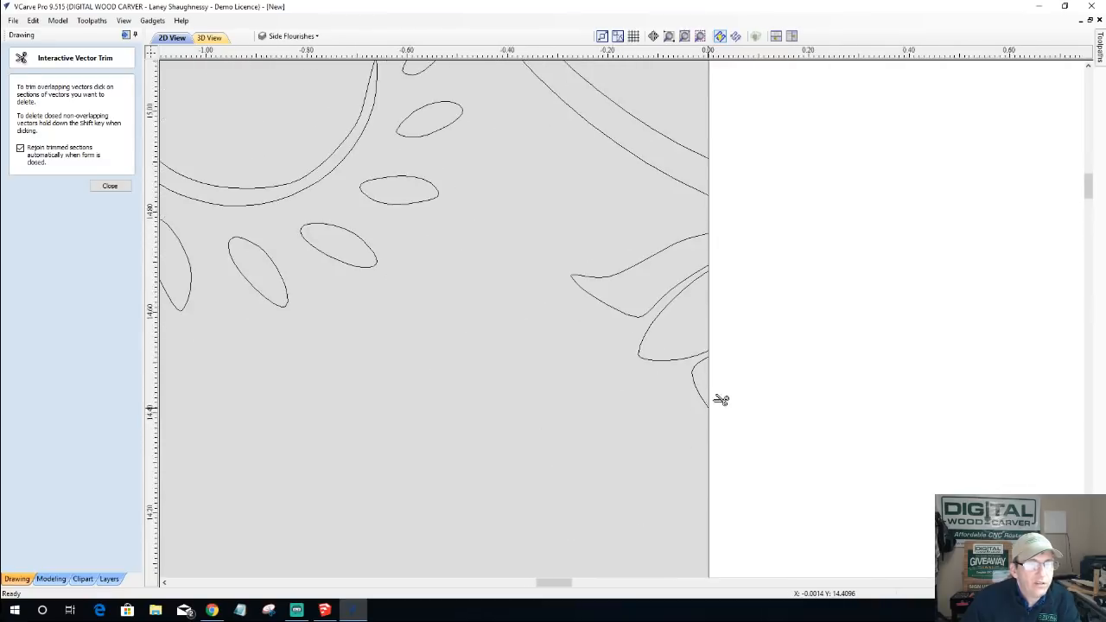
scroll(721, 336, up, 3)
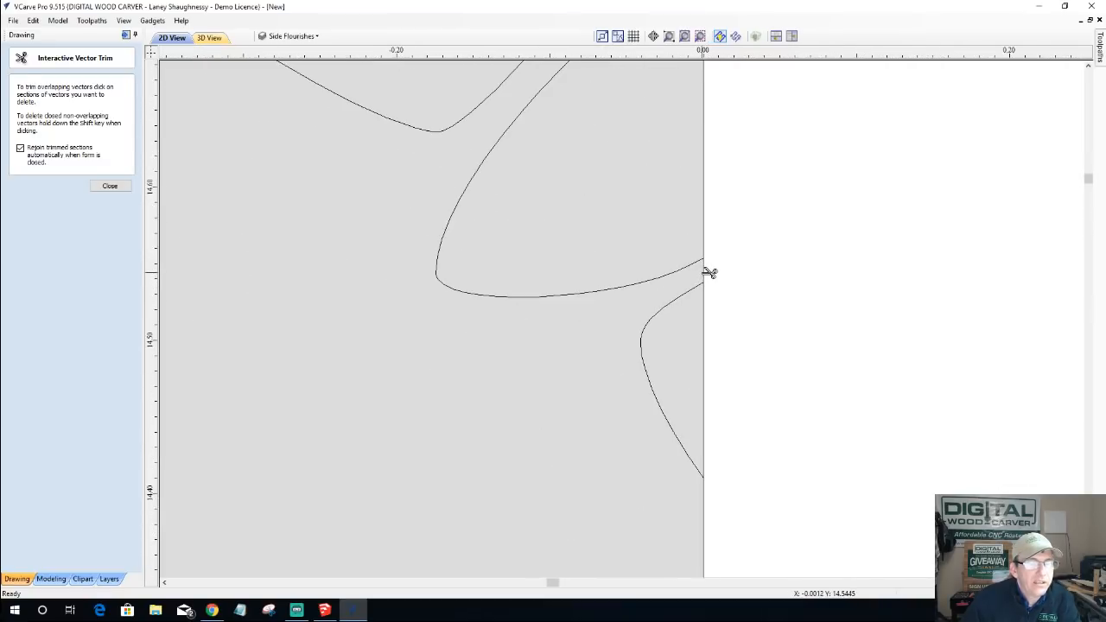
scroll(710, 276, down, 6)
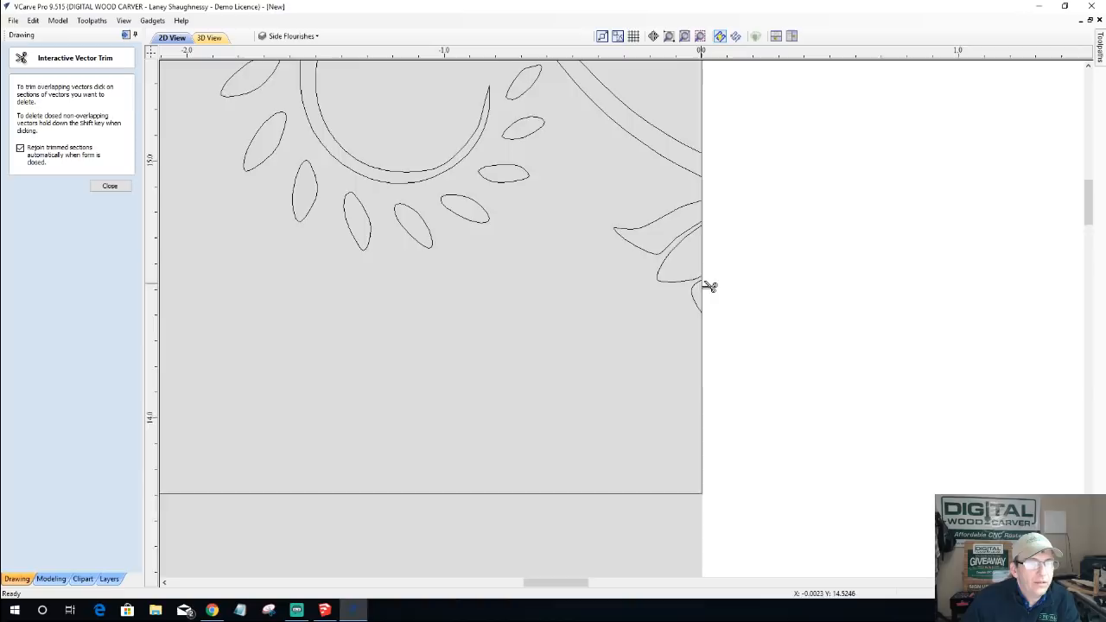
scroll(735, 336, down, 5)
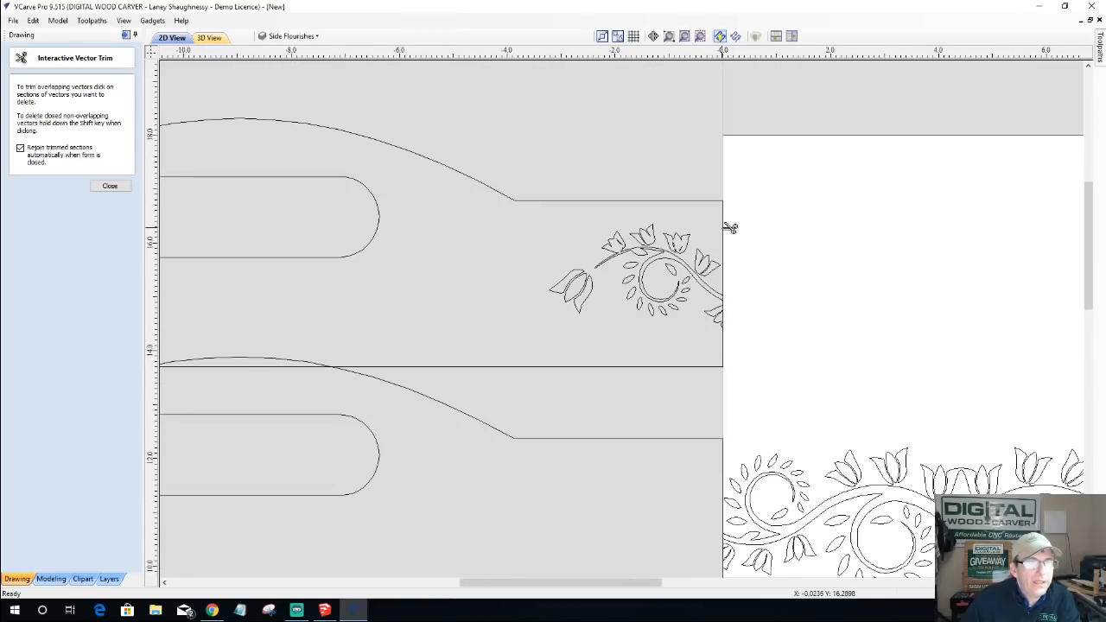
click(105, 187)
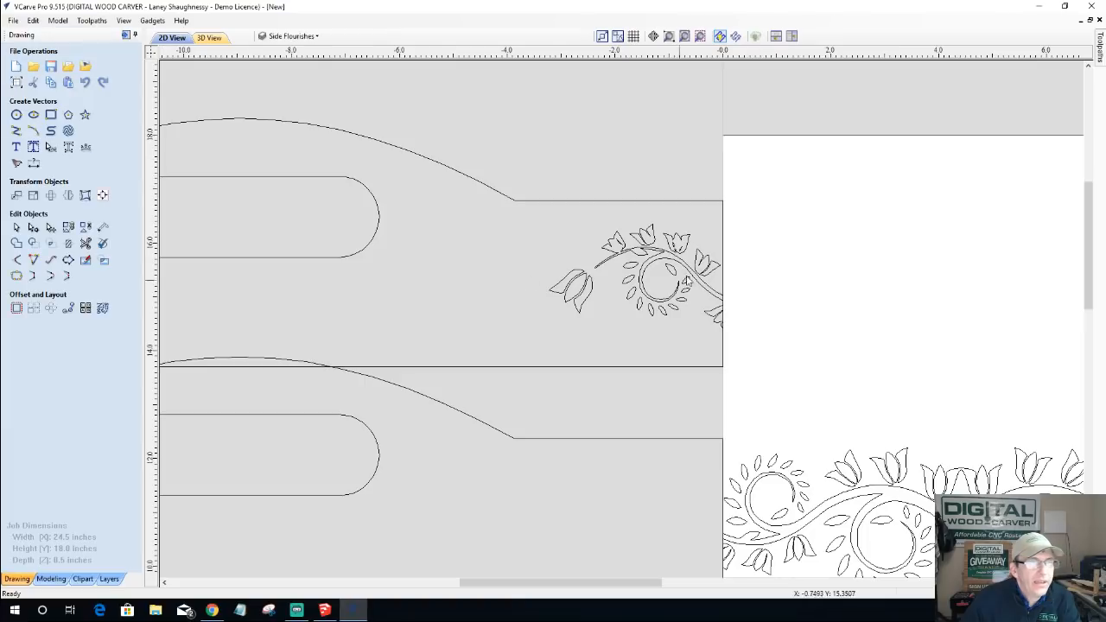
- Check which vectors are grouped on the upper handled panel and select all open vectors in the design
click(723, 239)
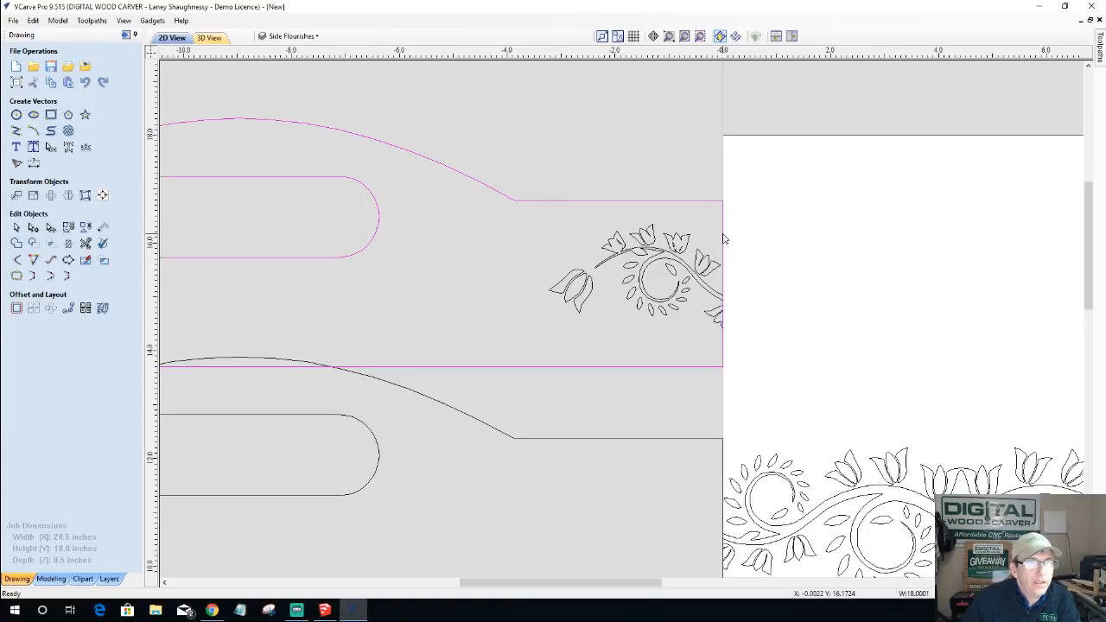
click(671, 245)
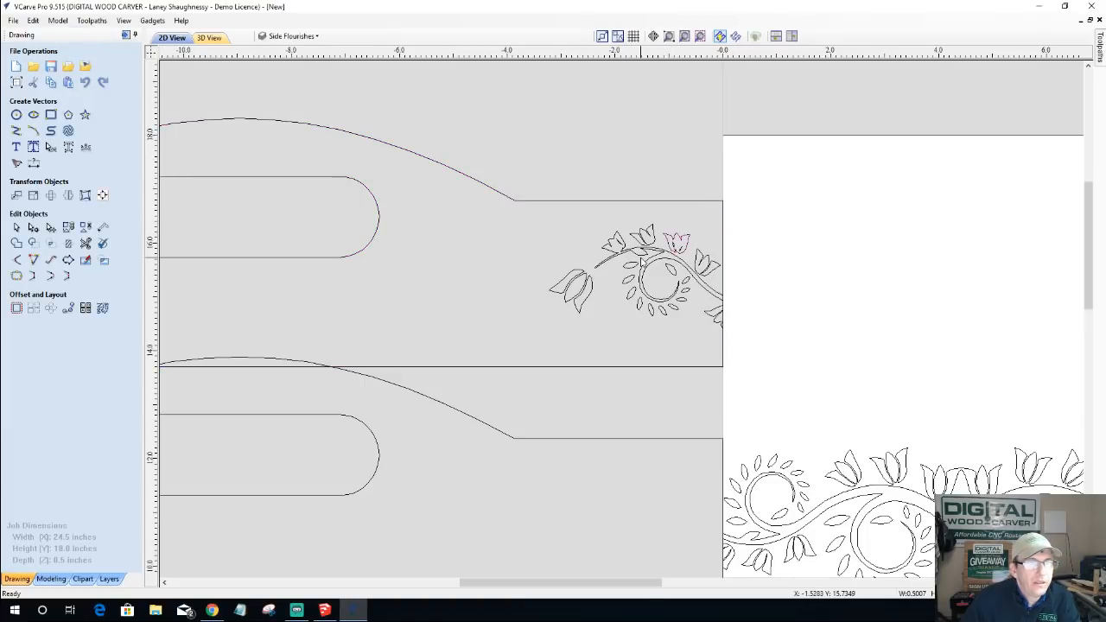
drag(472, 195, 810, 355)
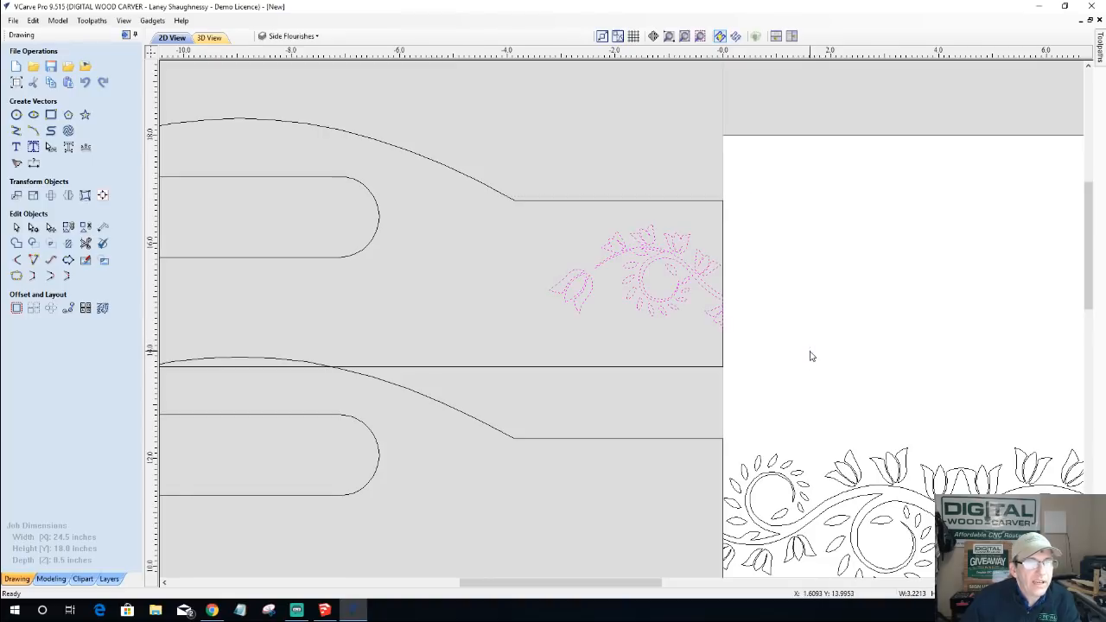
click(777, 283)
right_click(740, 265)
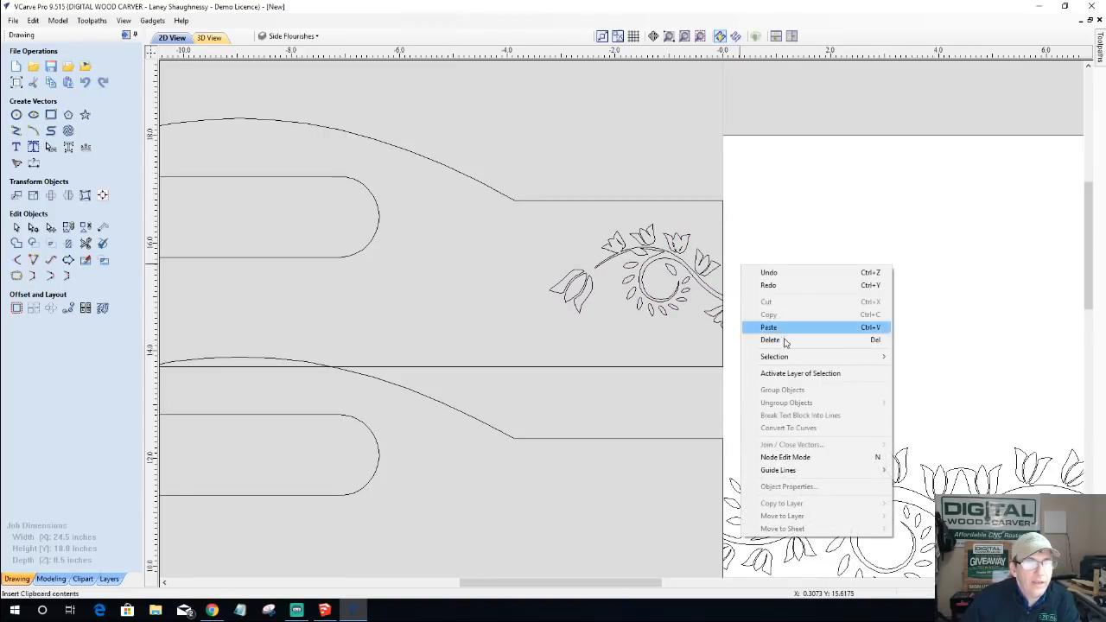
mouse_move(788, 359)
click(925, 371)
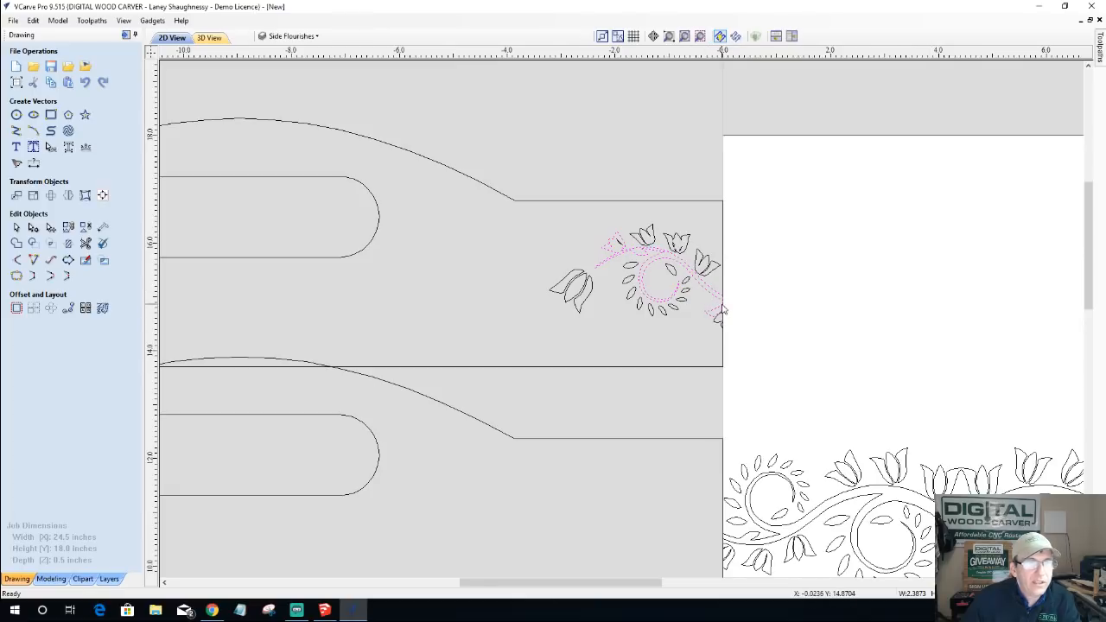
- Try to trim away the vertical segment linking the stem's end to the tulip petal with Interactive Vector Trim, and undo it
scroll(722, 309, up, 10)
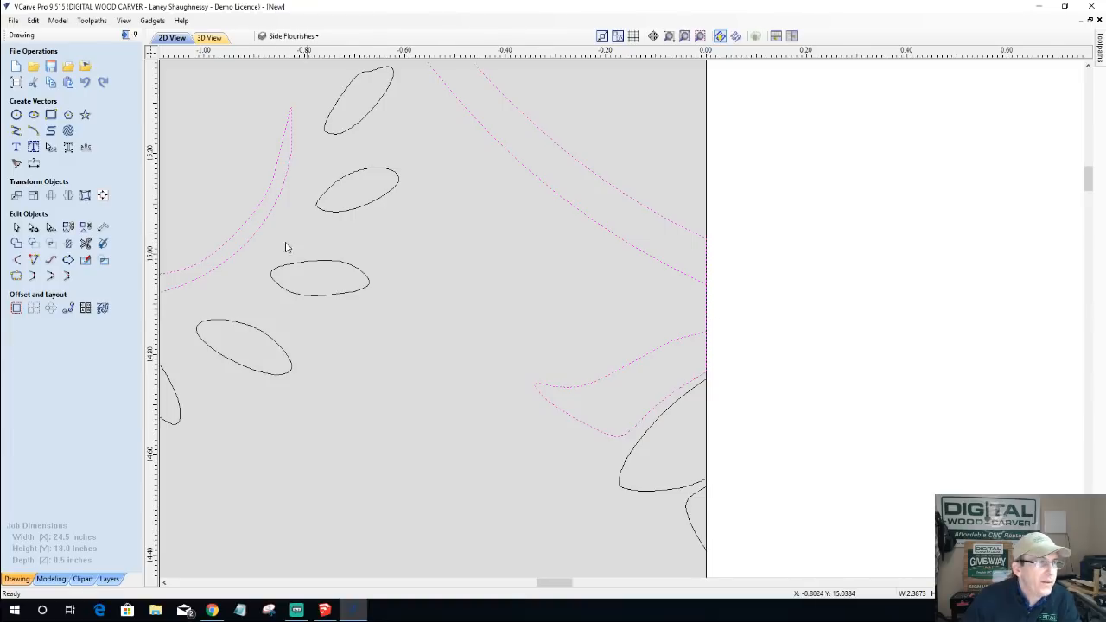
click(84, 243)
click(708, 313)
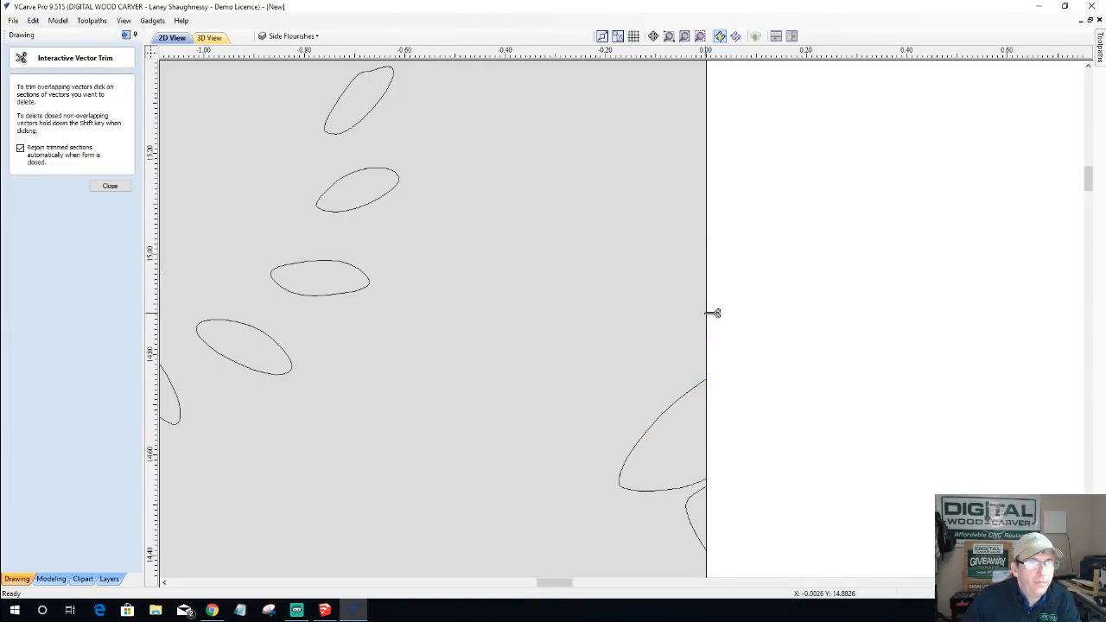
key(ctrl+z)
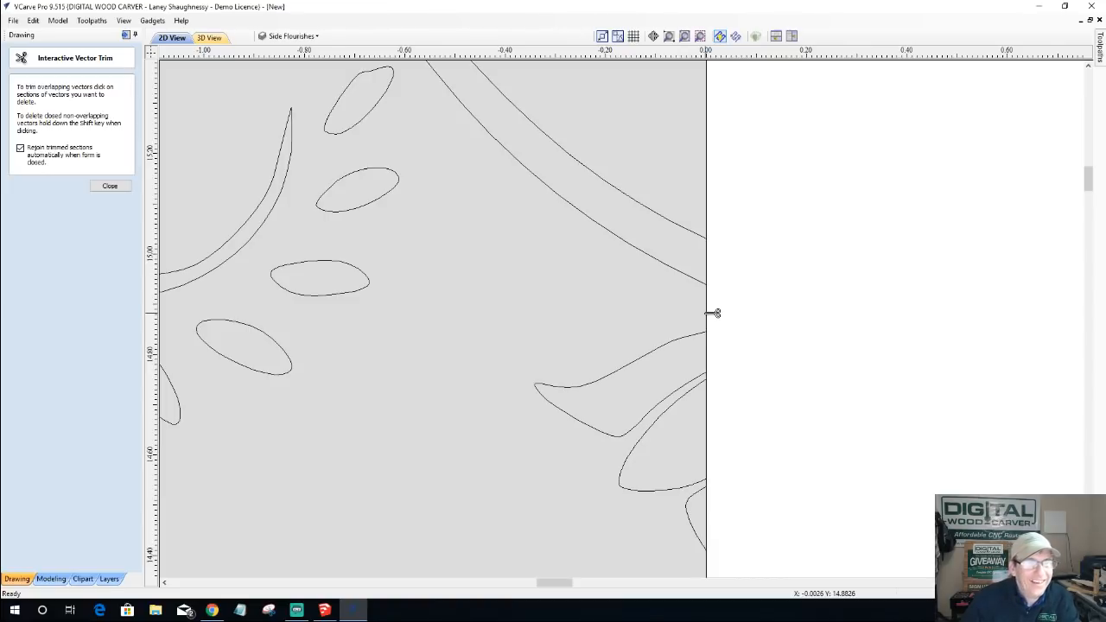
scroll(710, 309, up, 5)
scroll(711, 306, up, 1)
click(722, 302)
key(ctrl+z)
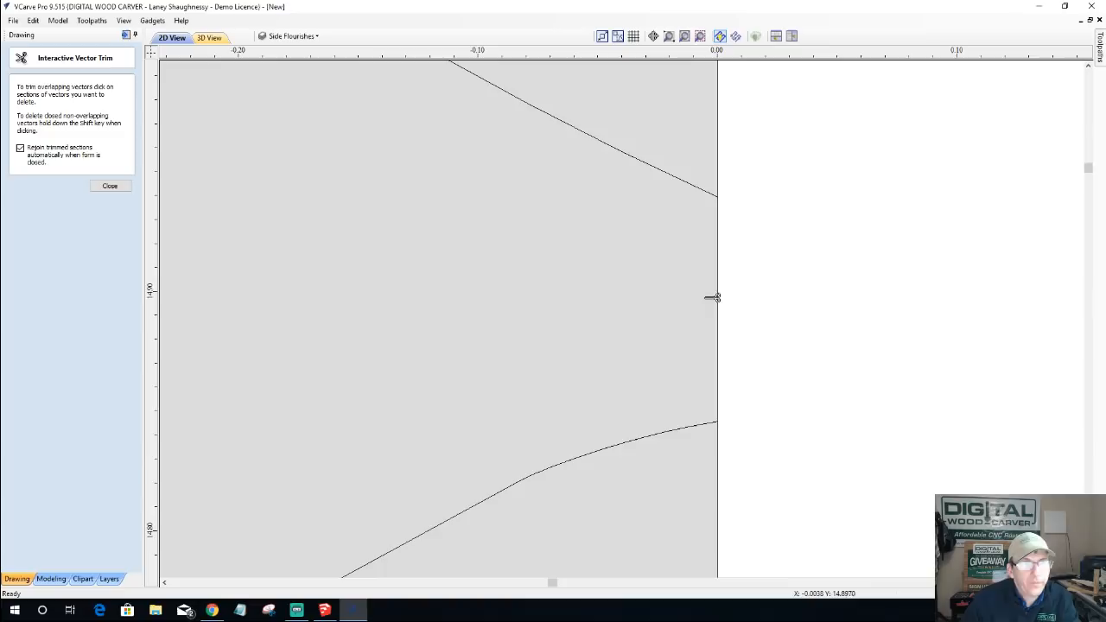
- Delete the vertical span connecting the stem's end to the tulip petal at the joint using node editing
click(109, 187)
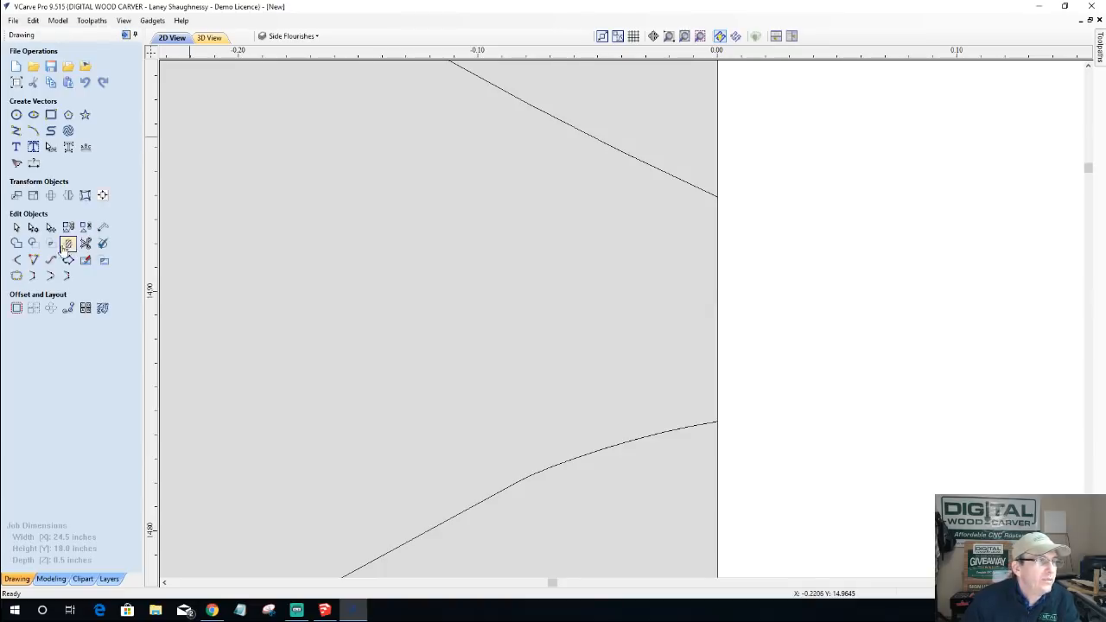
click(681, 187)
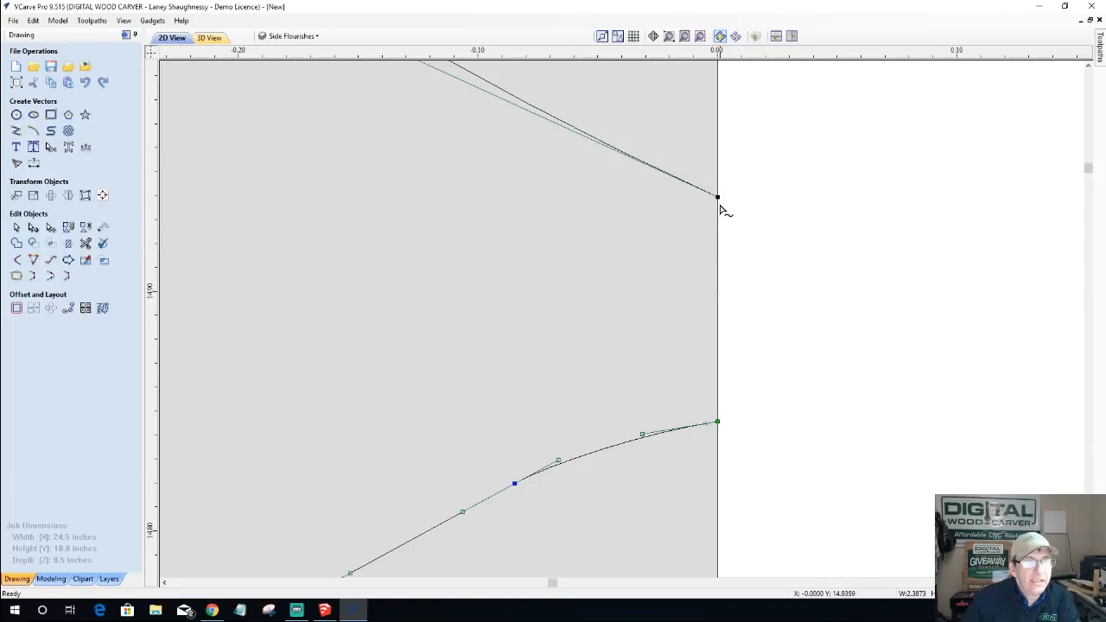
right_click(721, 259)
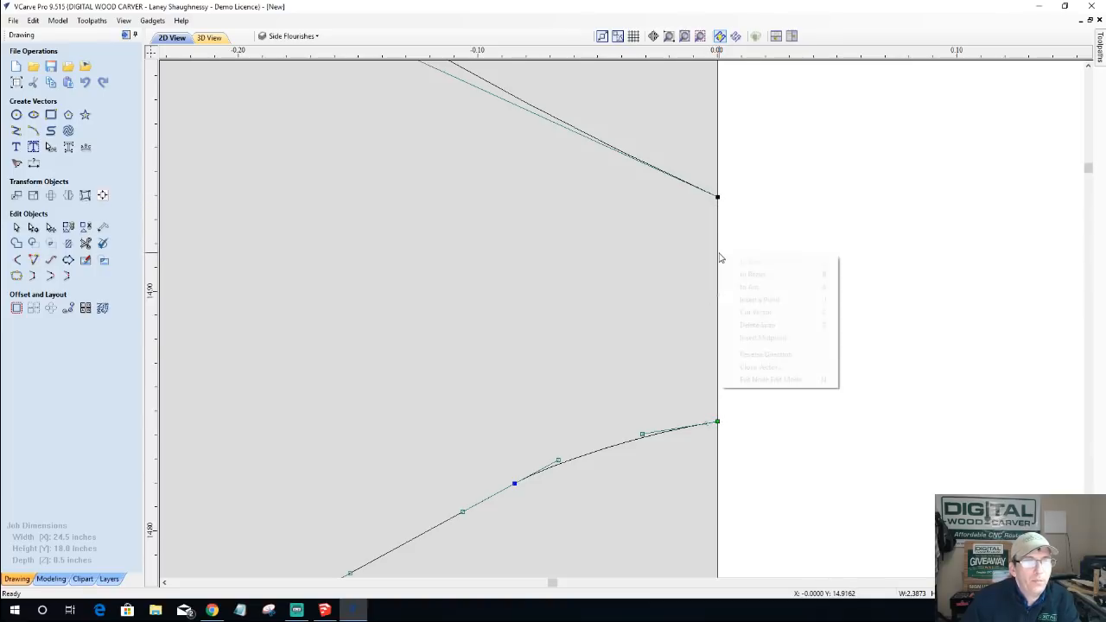
click(730, 329)
scroll(604, 316, down, 6)
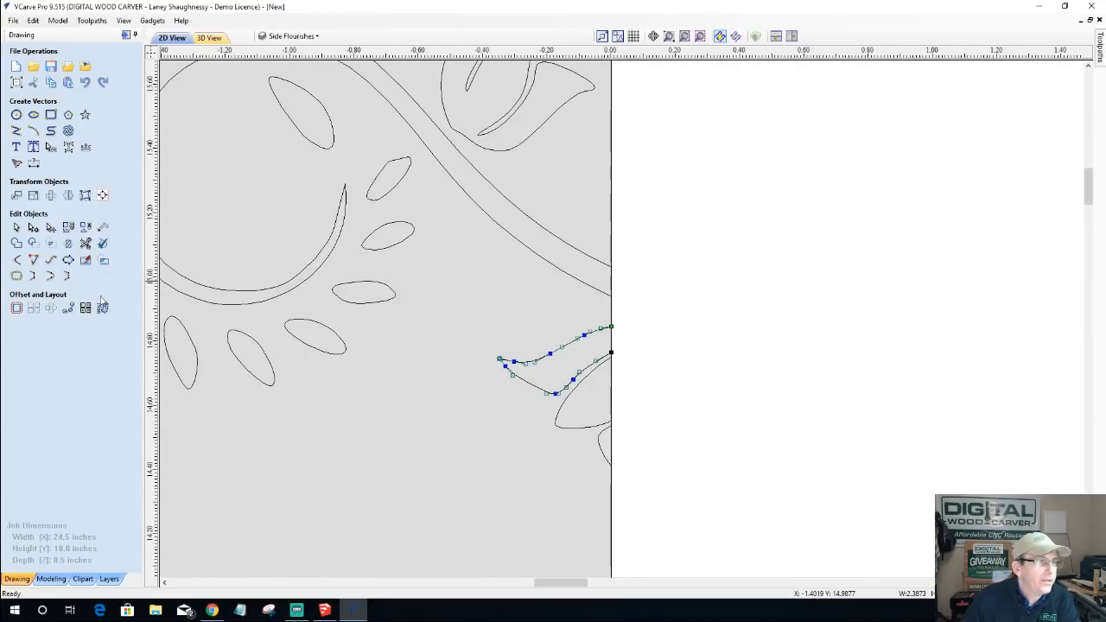
click(16, 228)
- Select the whole flourish on the upper panel and check it for open vectors with Join Vectors, without joining anything
scroll(562, 350, down, 4)
scroll(562, 349, down, 2)
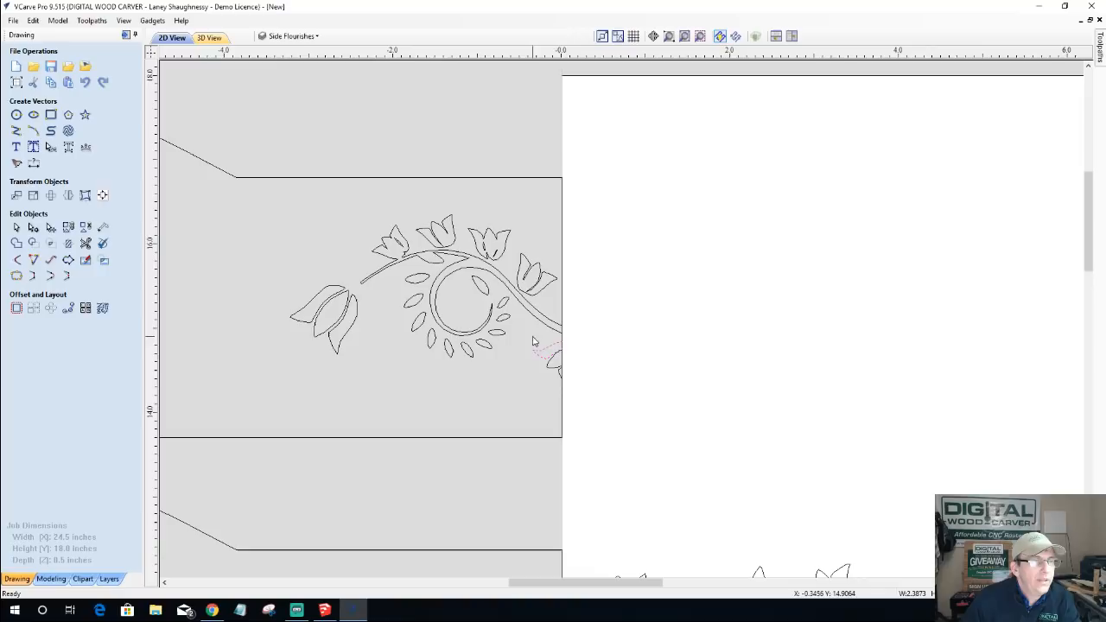
drag(600, 314, 628, 412)
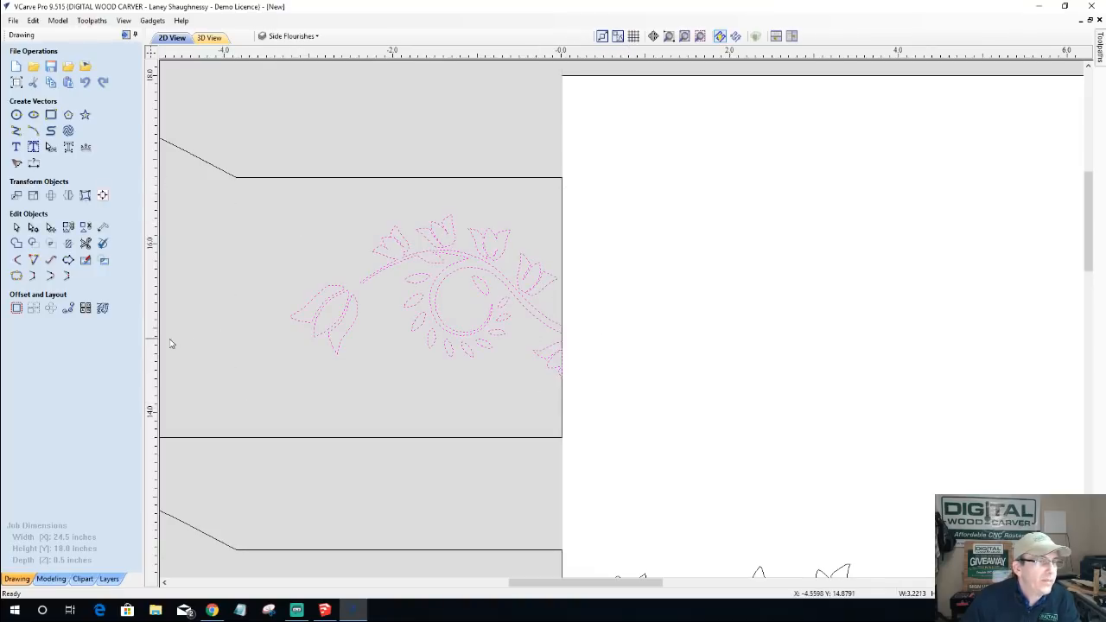
scroll(570, 385, up, 2)
scroll(569, 385, up, 2)
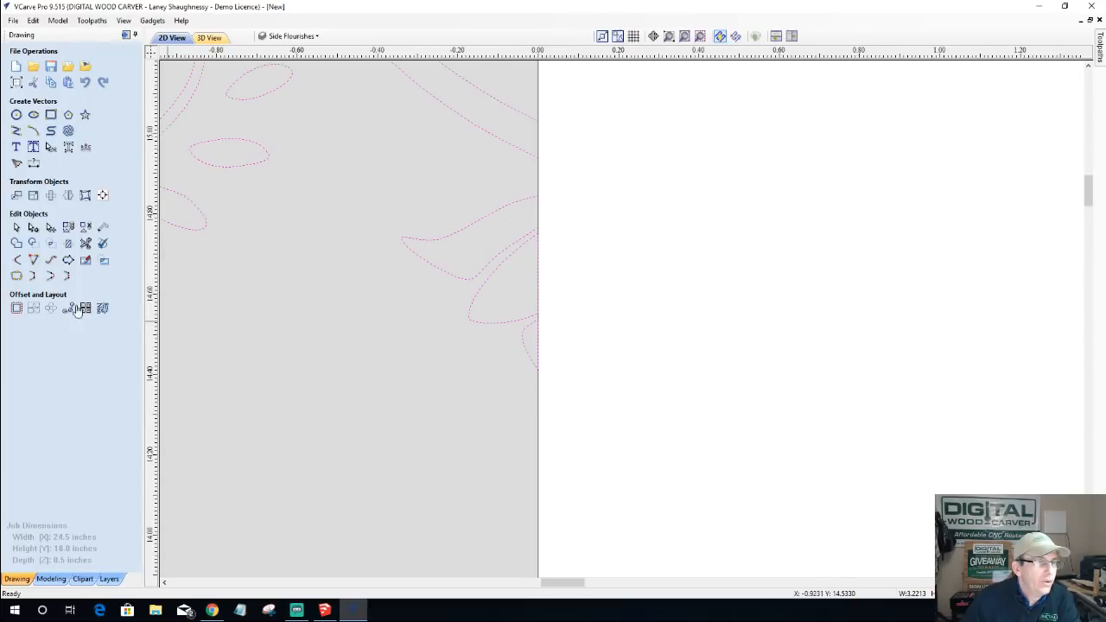
click(16, 276)
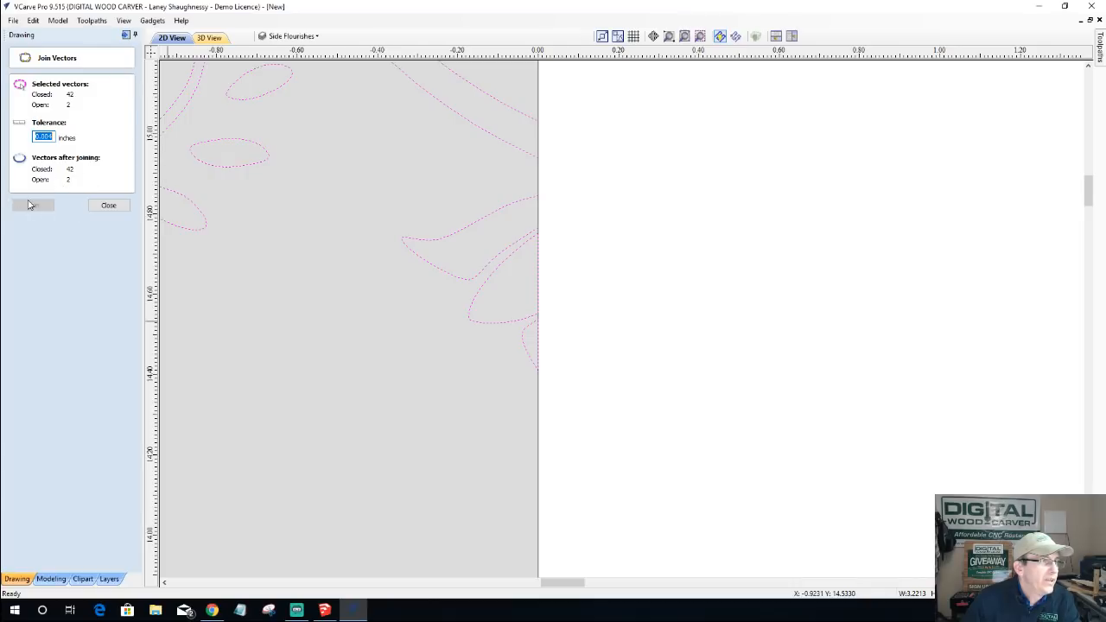
click(108, 205)
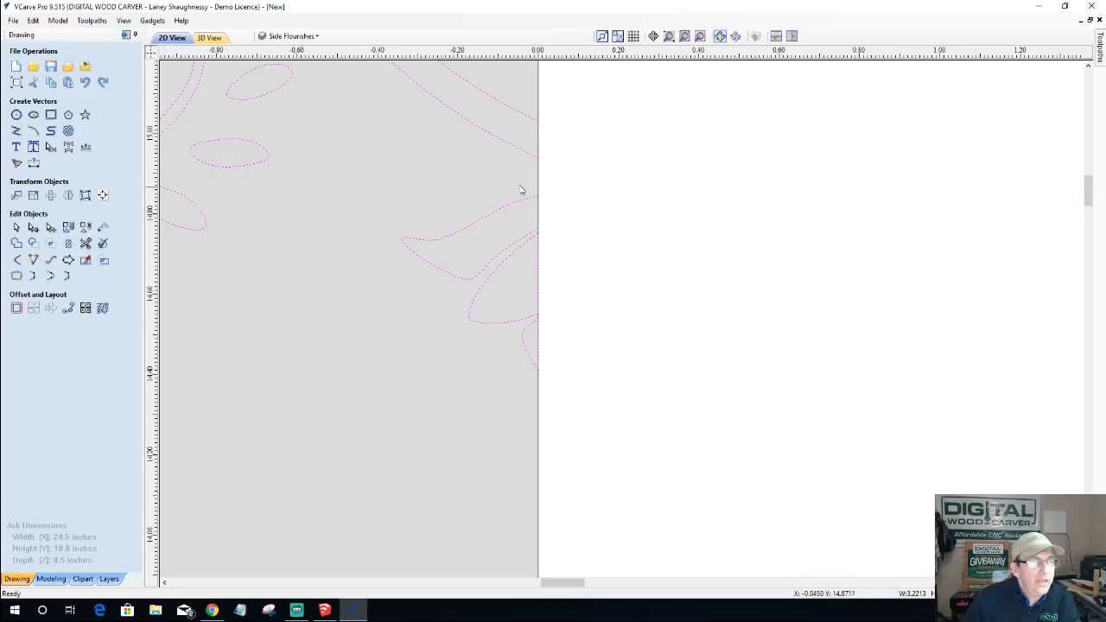
- Move the upper handled panel's outline to Layer 1, leaving the flourish on its own layer
scroll(523, 190, up, 3)
scroll(536, 197, down, 10)
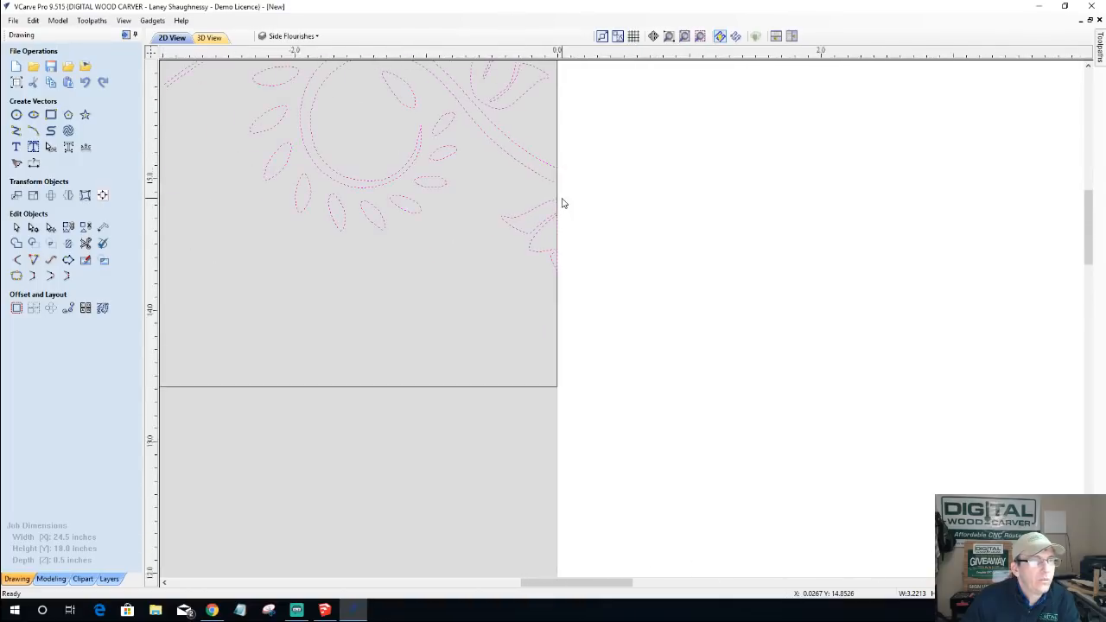
scroll(561, 203, down, 5)
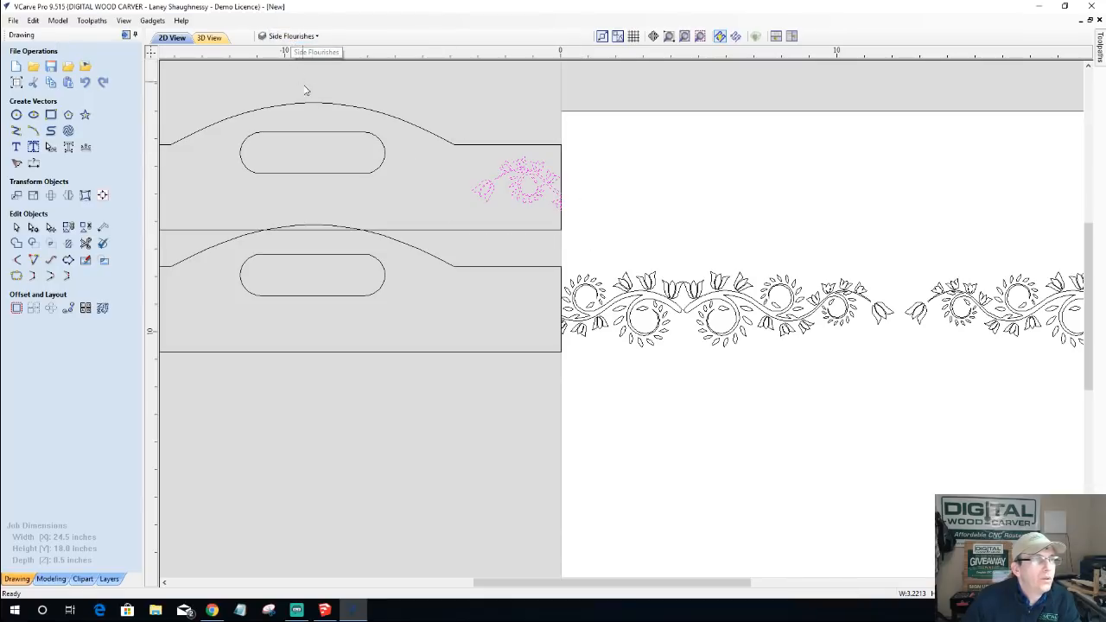
click(323, 107)
right_click(322, 106)
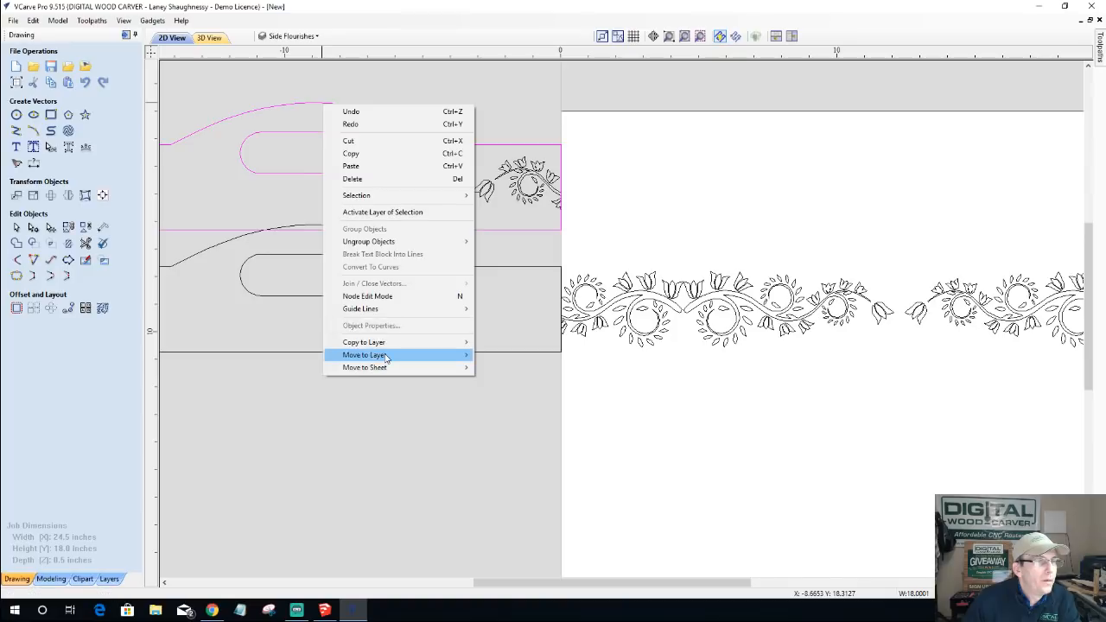
mouse_move(388, 357)
click(509, 368)
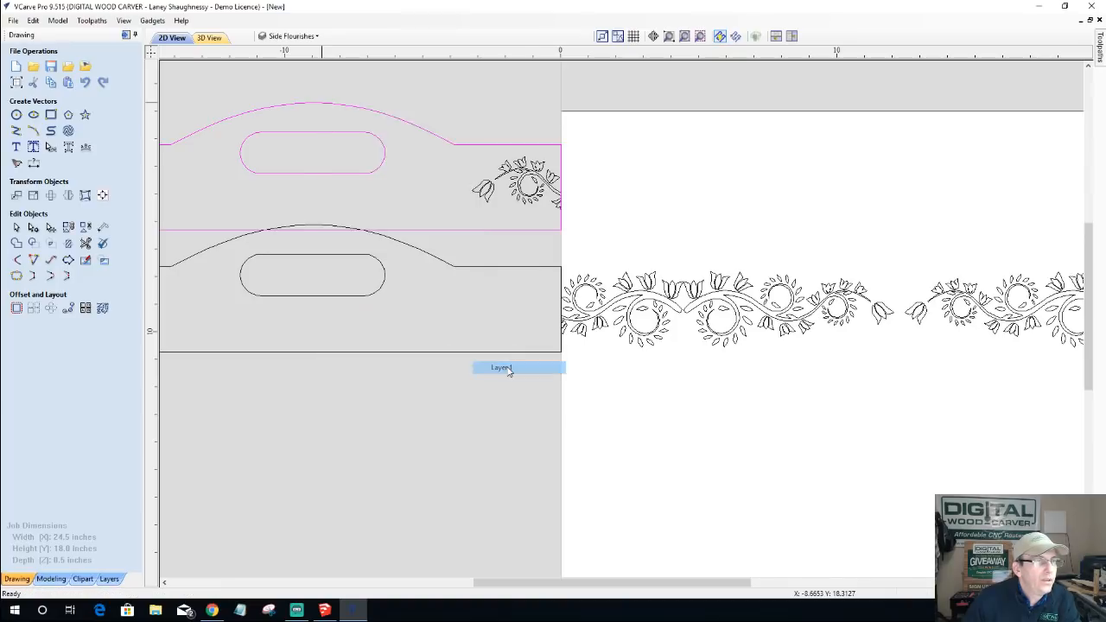
- Close the open ends of the stem and the adjoining tulip petal at the joint, each with a straight line
scroll(565, 214, up, 10)
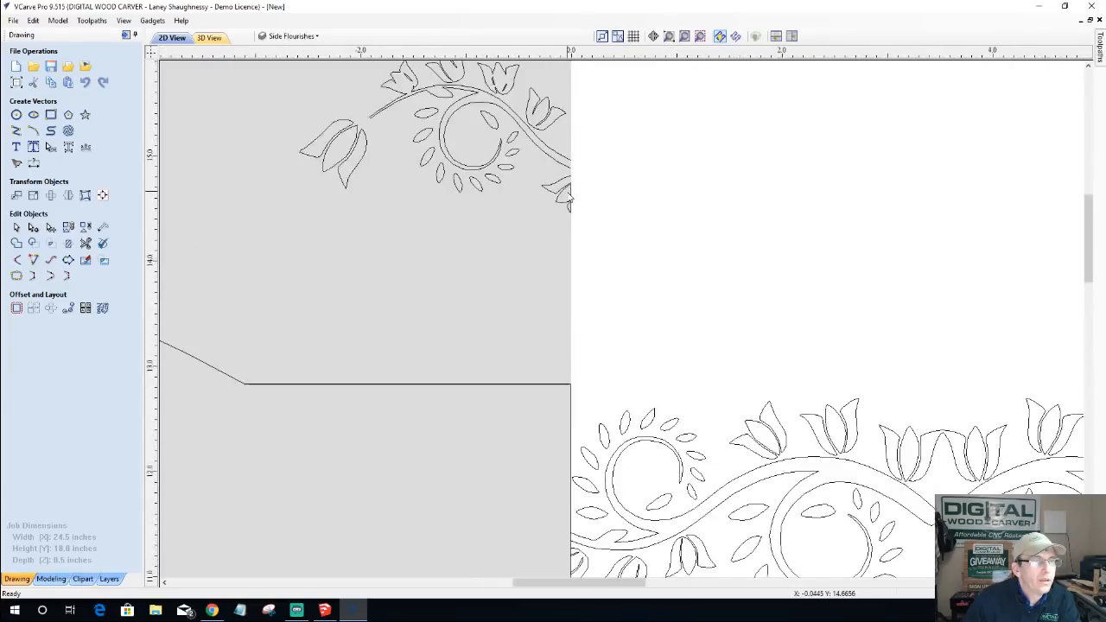
scroll(557, 205, up, 3)
scroll(559, 212, down, 5)
scroll(573, 113, up, 6)
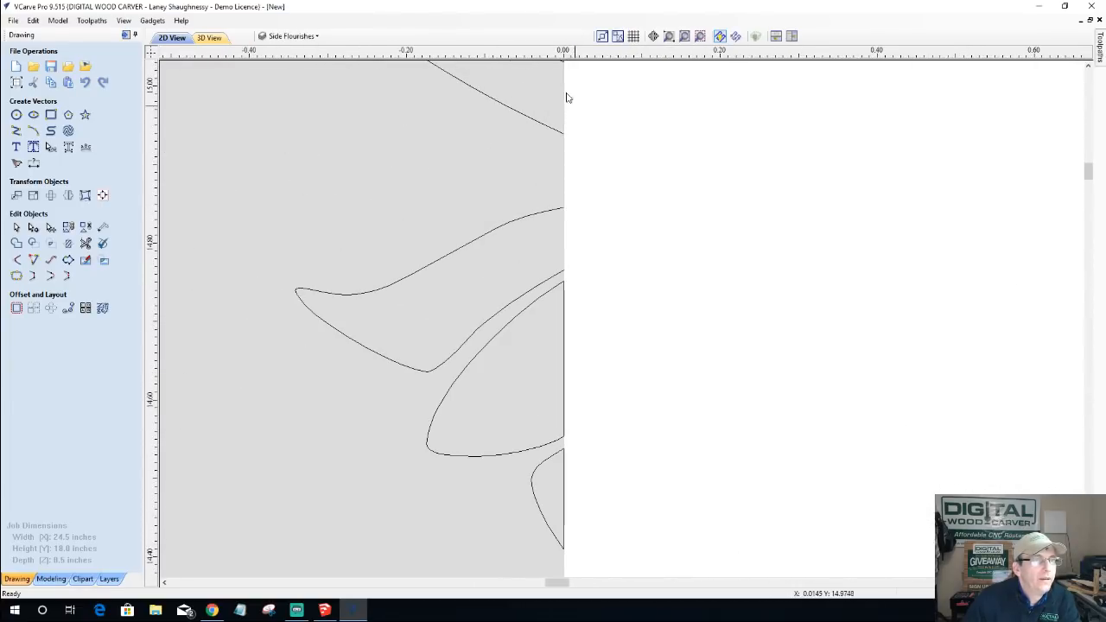
scroll(566, 75, down, 2)
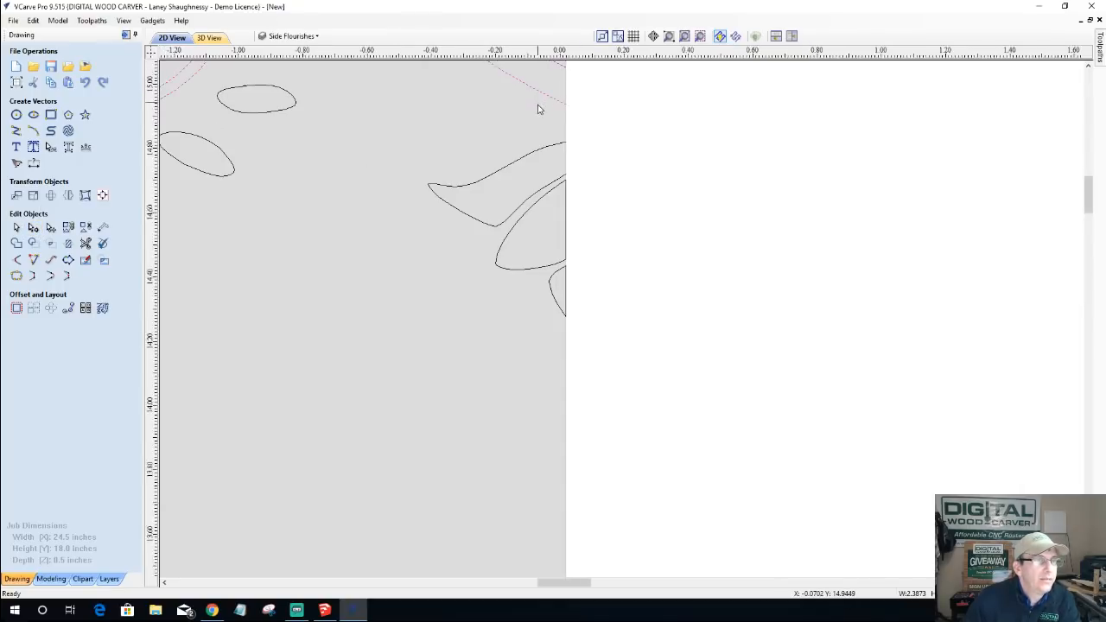
scroll(537, 104, down, 2)
scroll(553, 78, up, 4)
scroll(557, 71, up, 1)
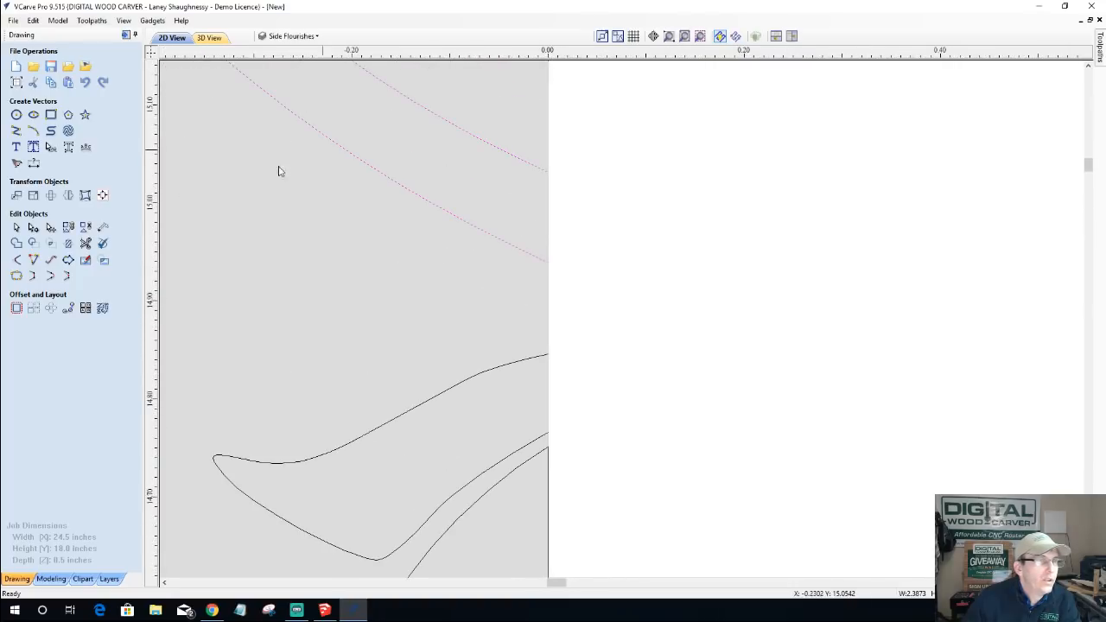
click(35, 274)
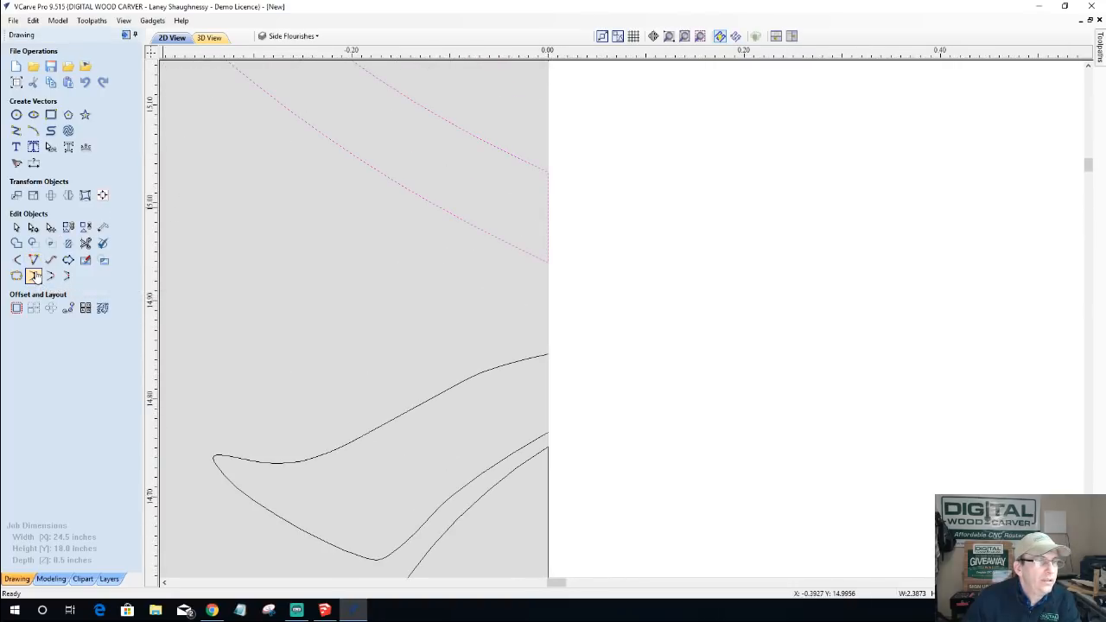
click(532, 363)
click(34, 281)
- Run the selection of all open vectors again to verify that the flourish outlines are closed
scroll(453, 241, down, 8)
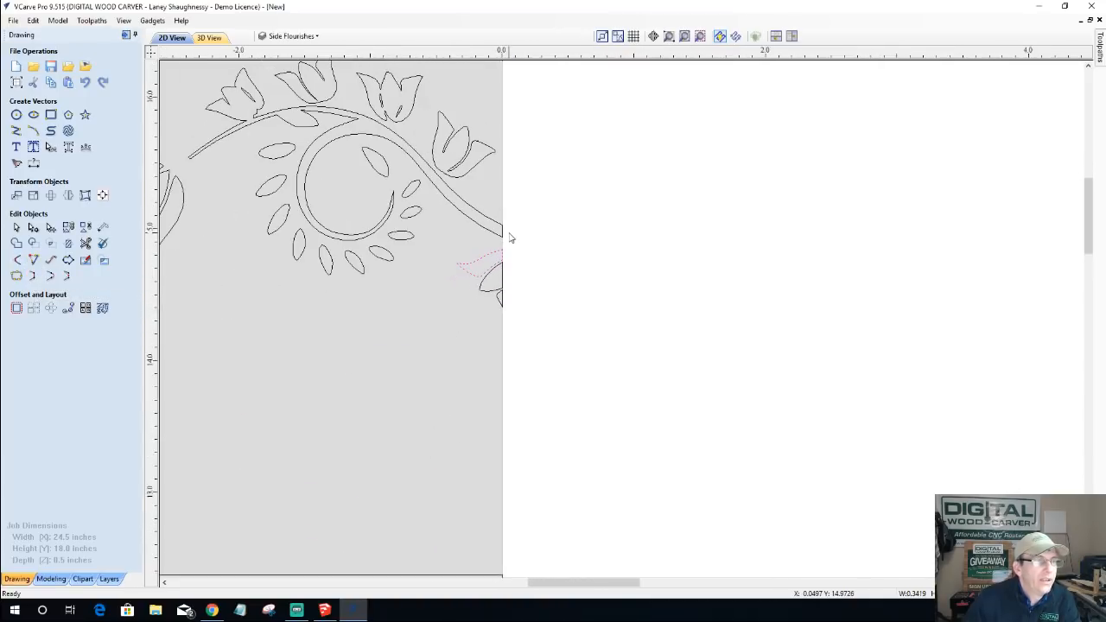
scroll(512, 238, down, 3)
right_click(538, 260)
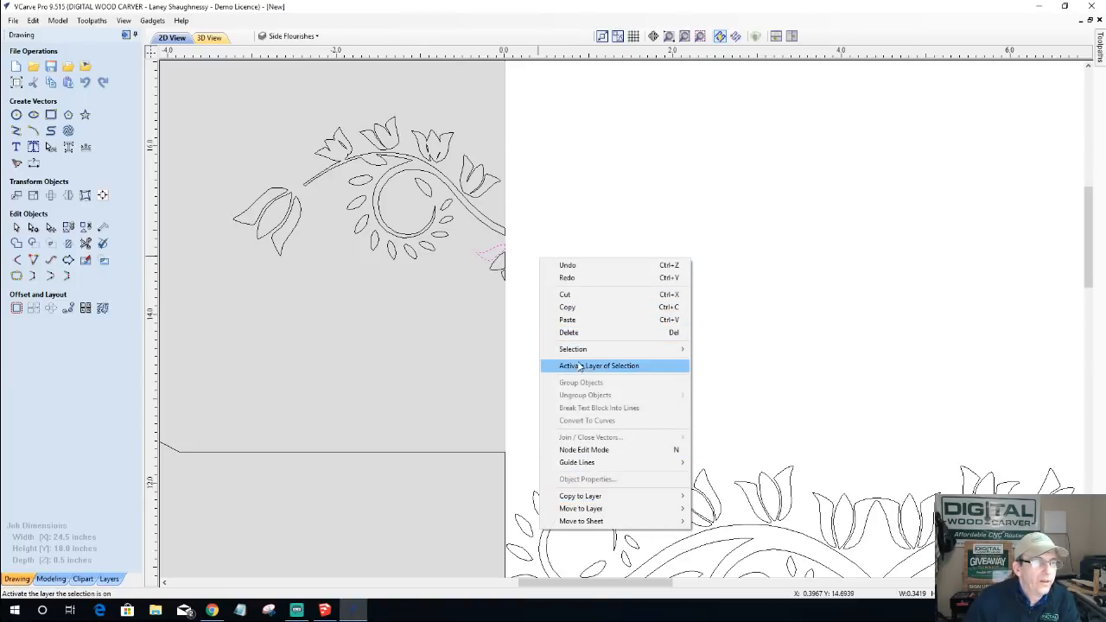
mouse_move(585, 351)
click(744, 363)
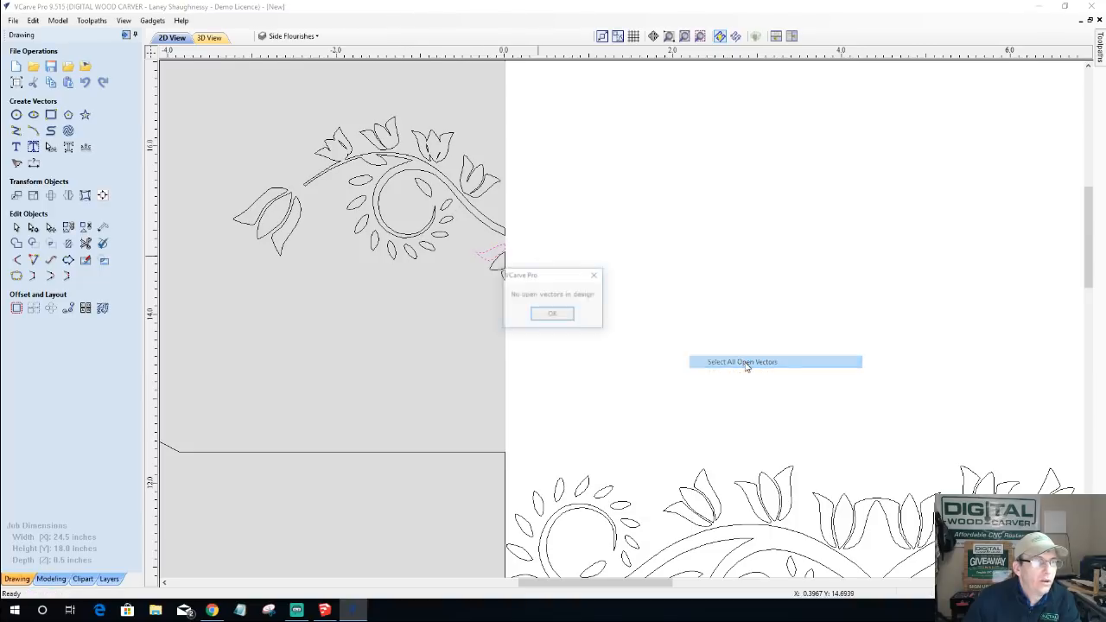
- Select the flourish piece that extends onto the upper handled panel and move it to Layer 1
click(553, 314)
scroll(580, 289, down, 8)
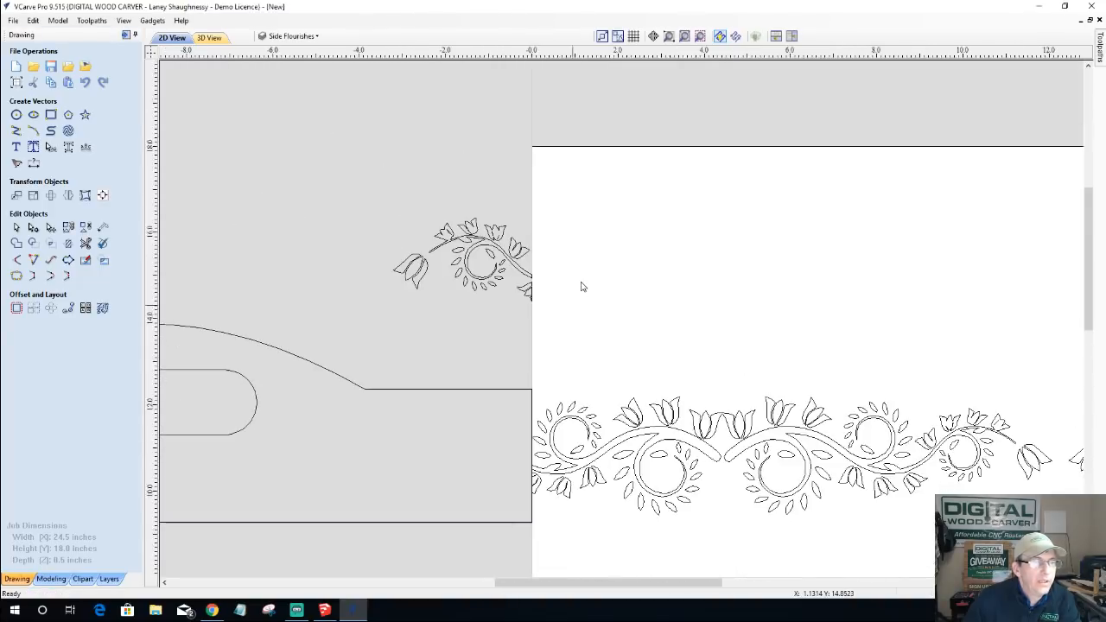
drag(525, 248, 604, 285)
right_click(549, 275)
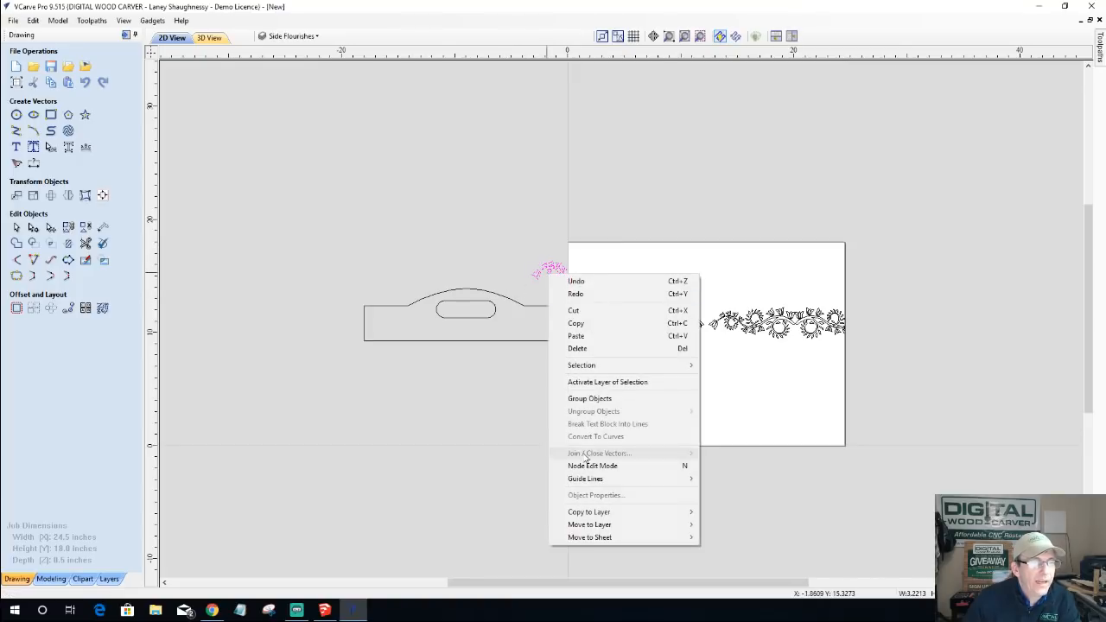
mouse_move(590, 514)
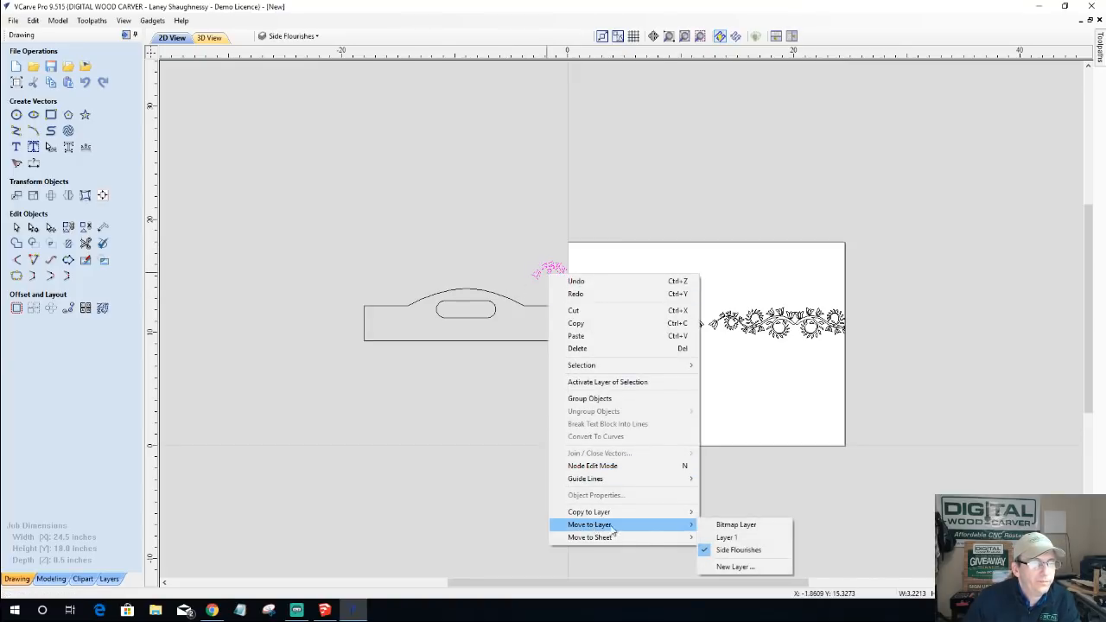
click(723, 534)
- Select the lower flourish and undo the last two changes
scroll(590, 355, up, 2)
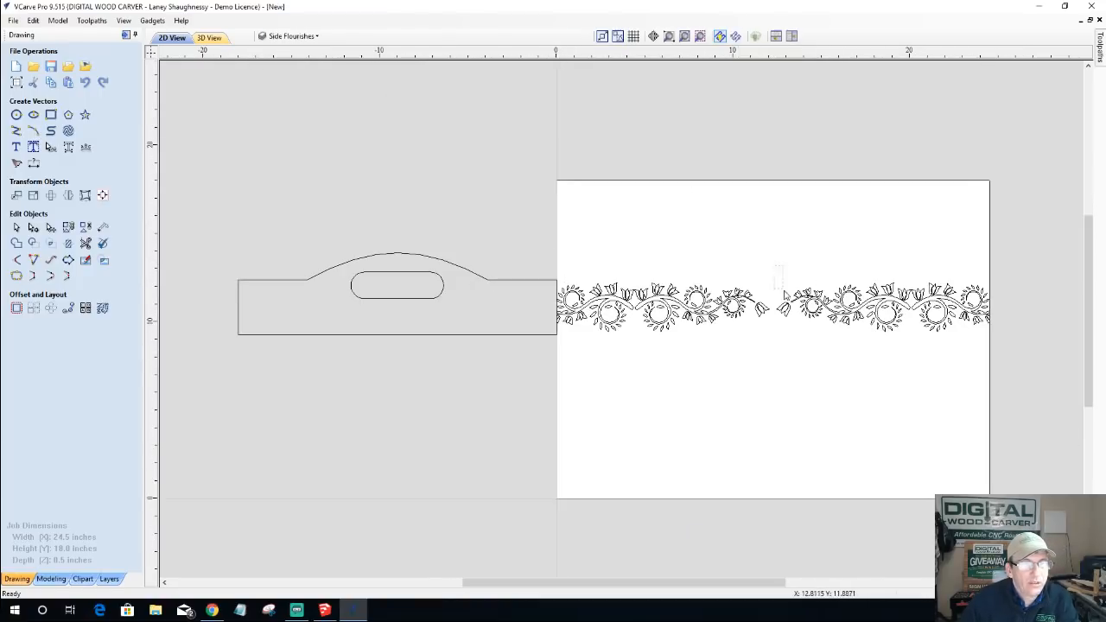
click(925, 309)
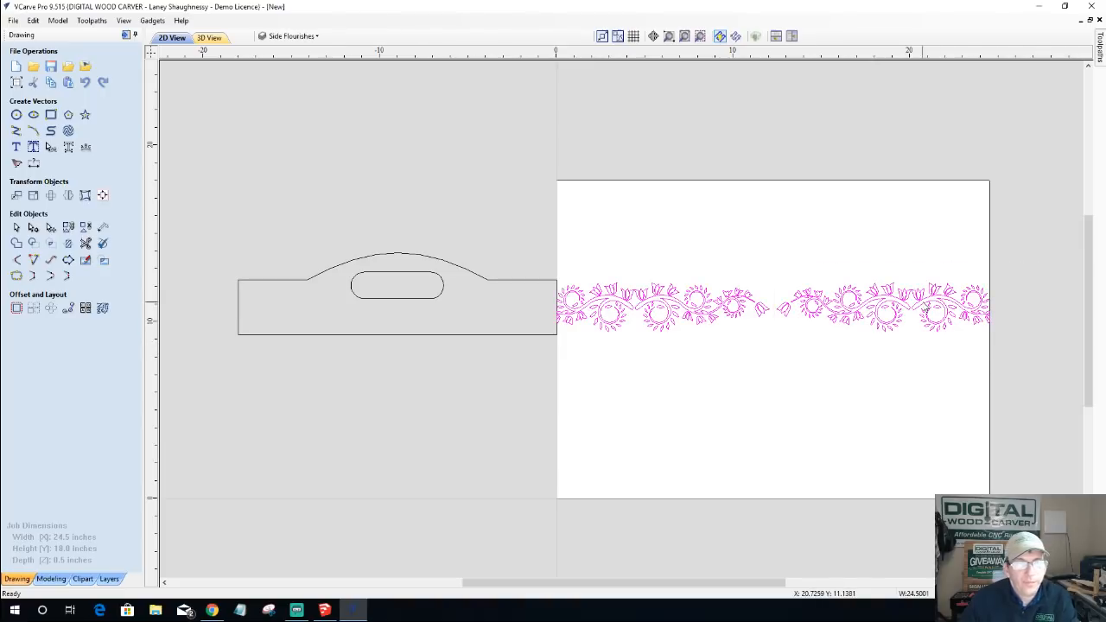
key(ctrl+z)
key(ctrl+z)
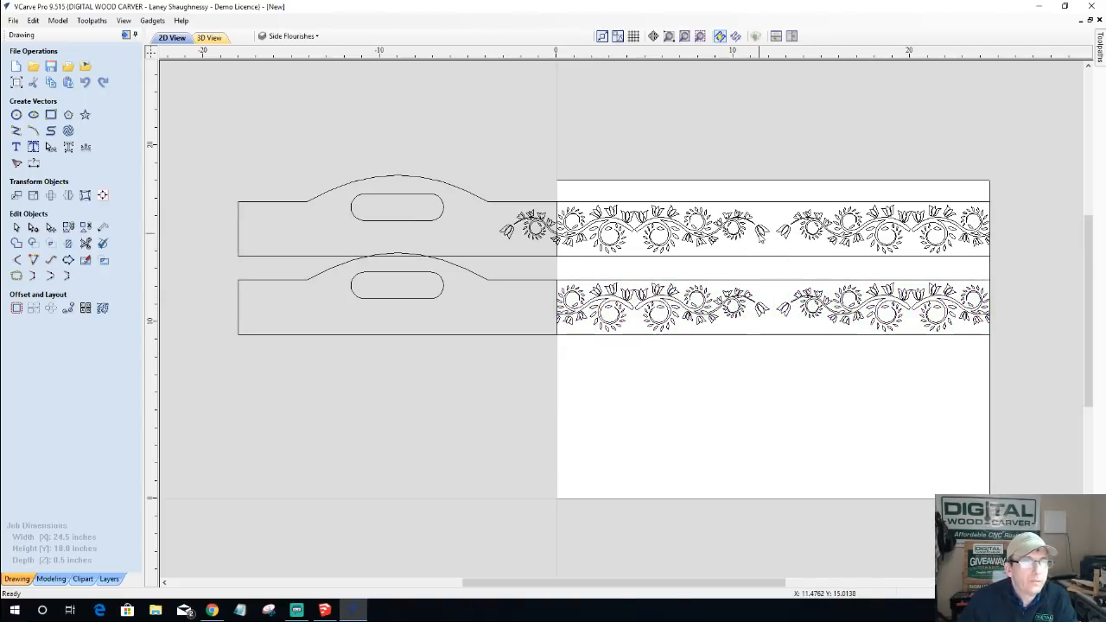
- Turn Layer 1 off and back on to check which outlines and flourishes belong to it
click(764, 256)
click(332, 36)
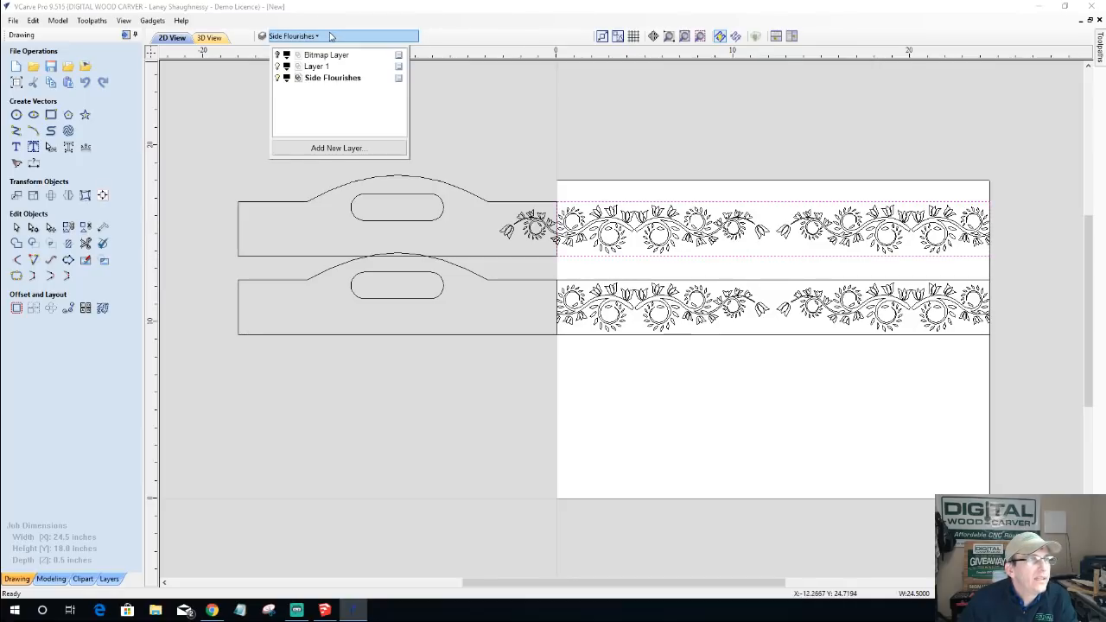
click(278, 67)
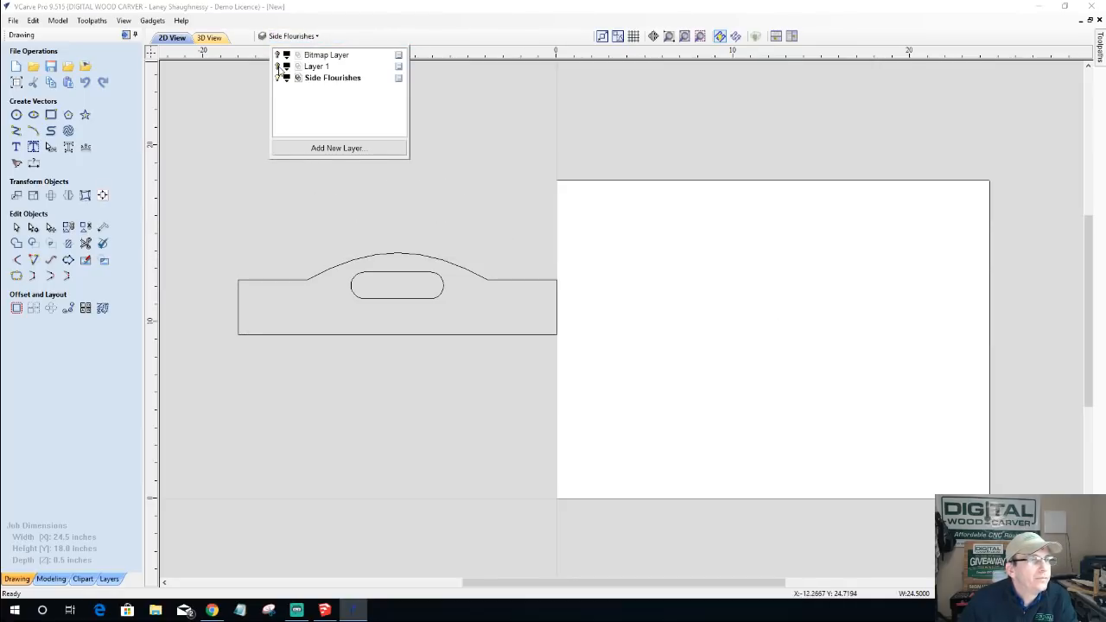
click(277, 67)
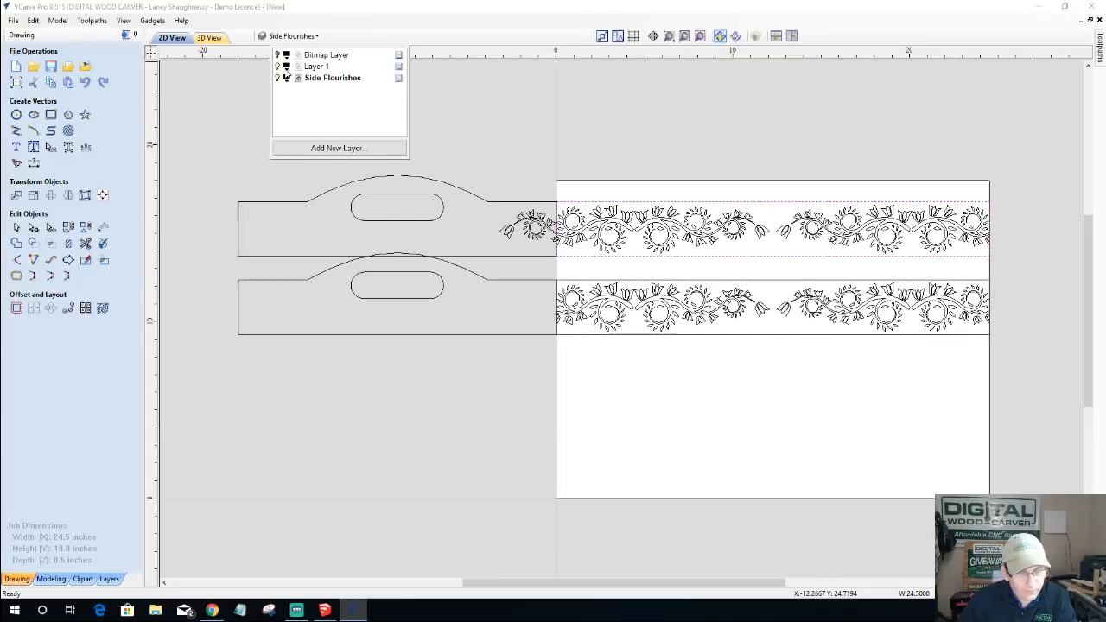
- Select the lower straight panel with its flourish, clear the selection and undo the flourish's move to Layer 1
click(664, 301)
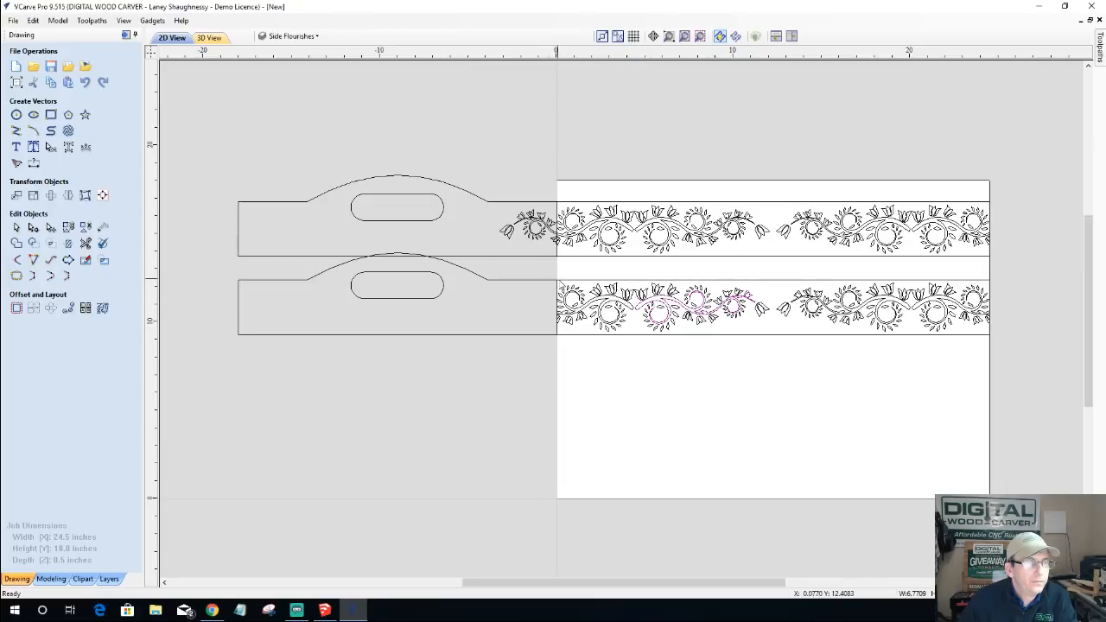
drag(554, 278, 1009, 345)
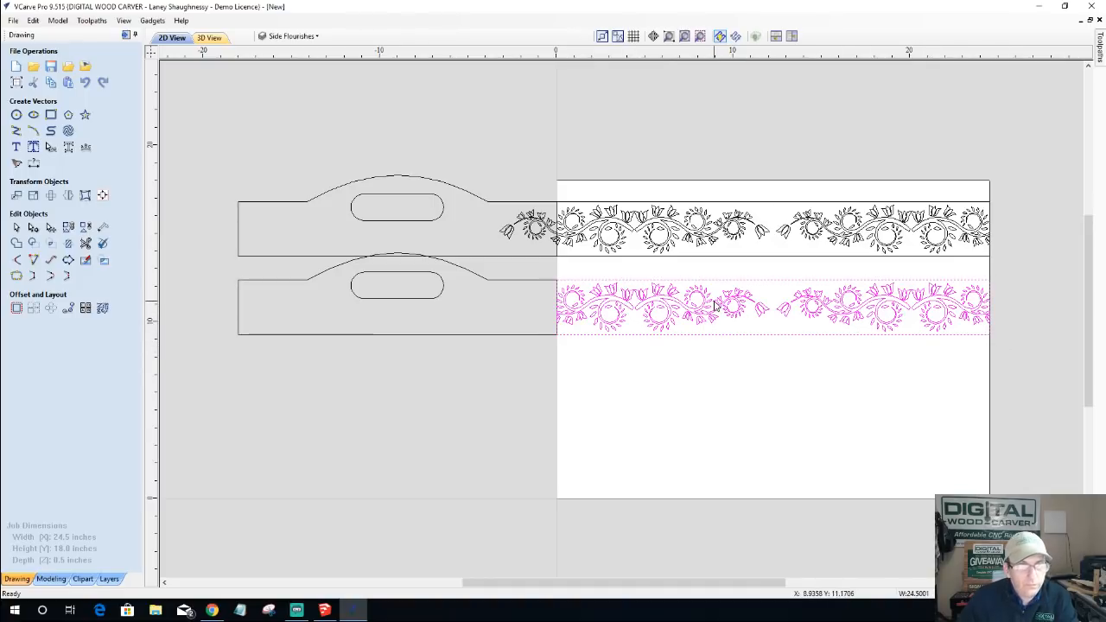
click(717, 373)
key(ctrl+z)
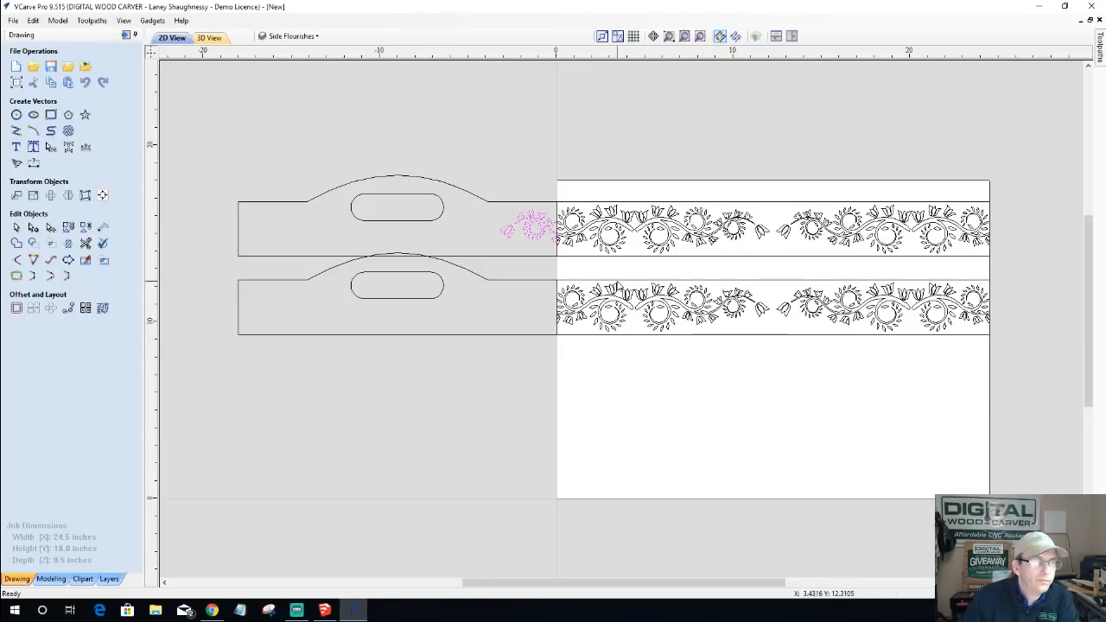
- Hide Layer 1 and ungroup the lower flourish onto the group's layer
click(285, 36)
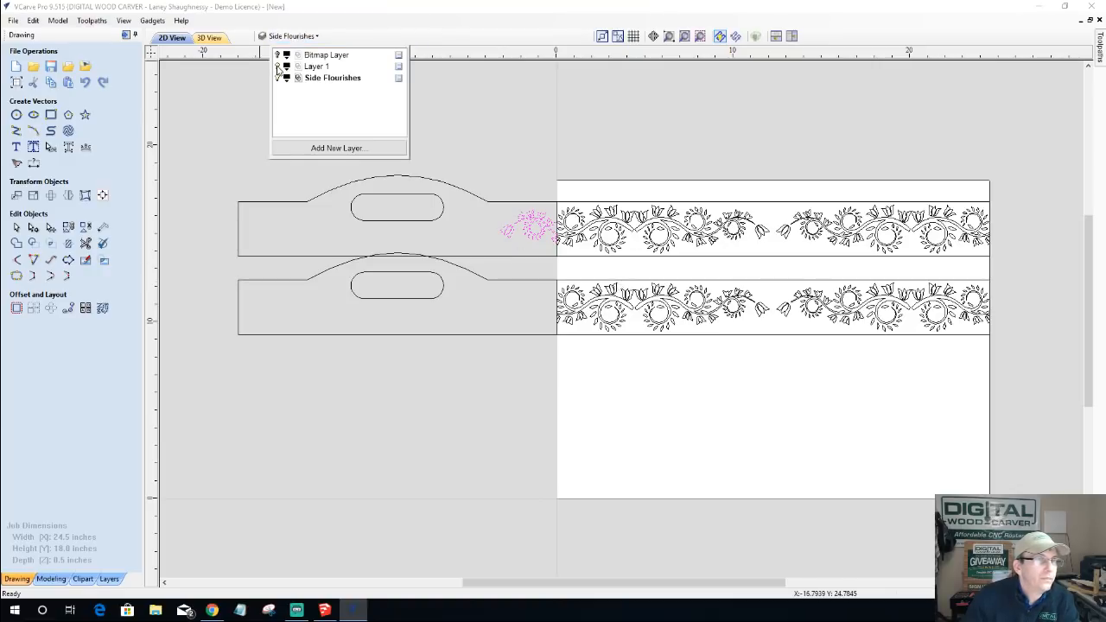
click(278, 67)
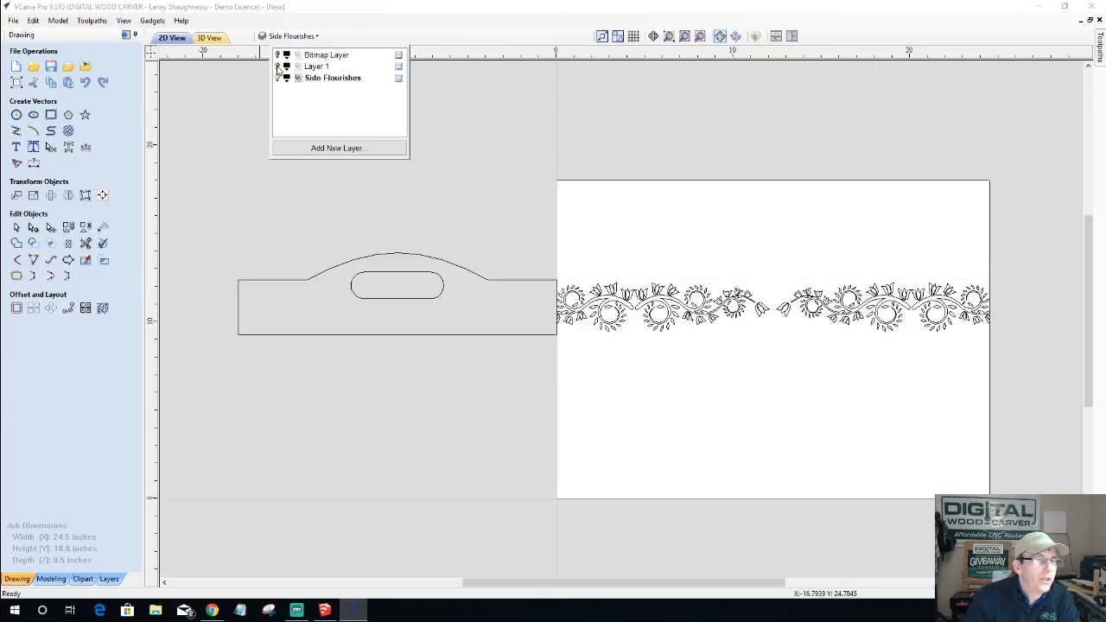
click(577, 304)
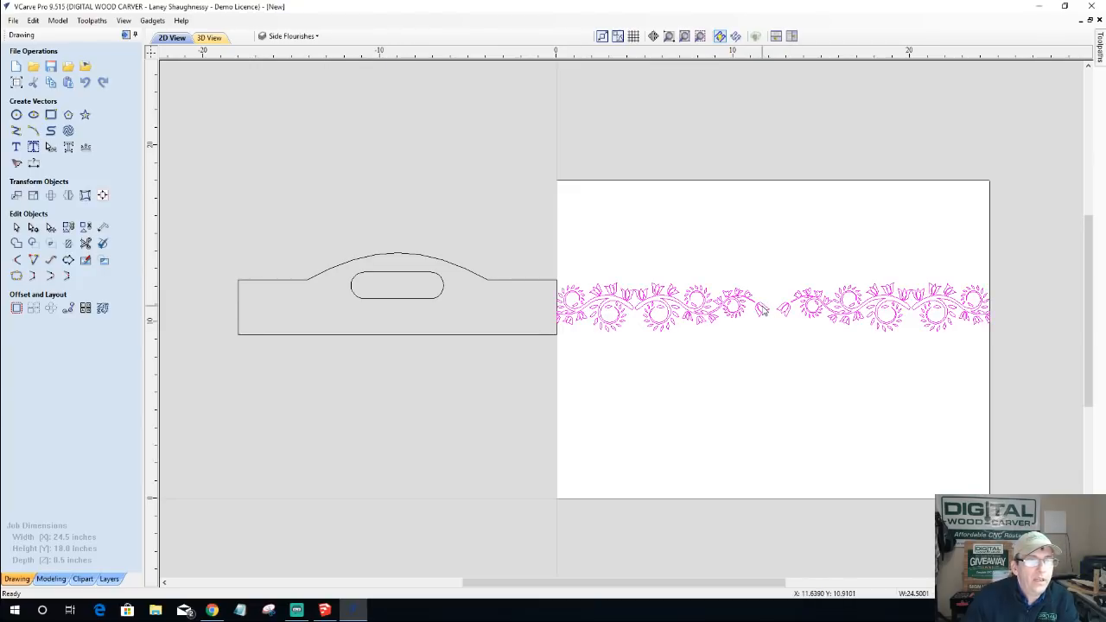
right_click(762, 310)
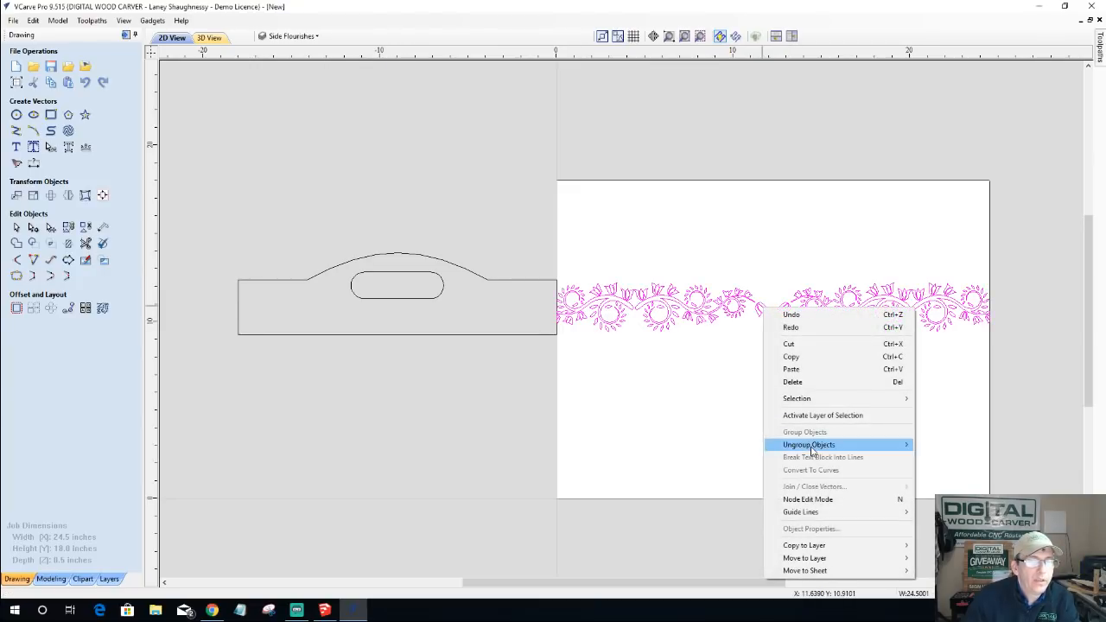
mouse_move(812, 445)
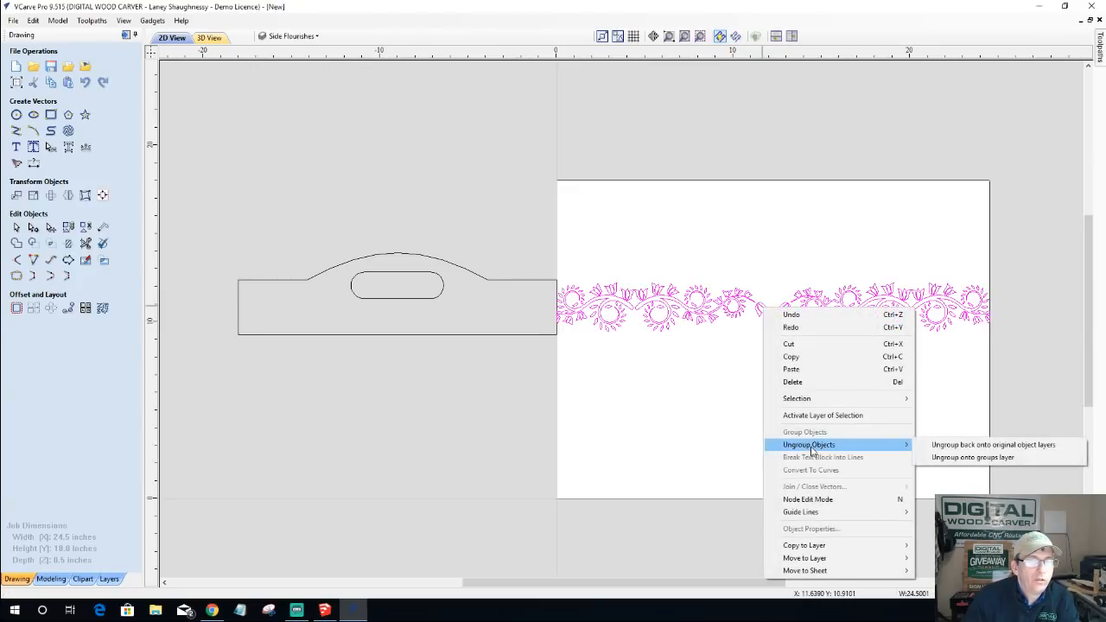
click(983, 457)
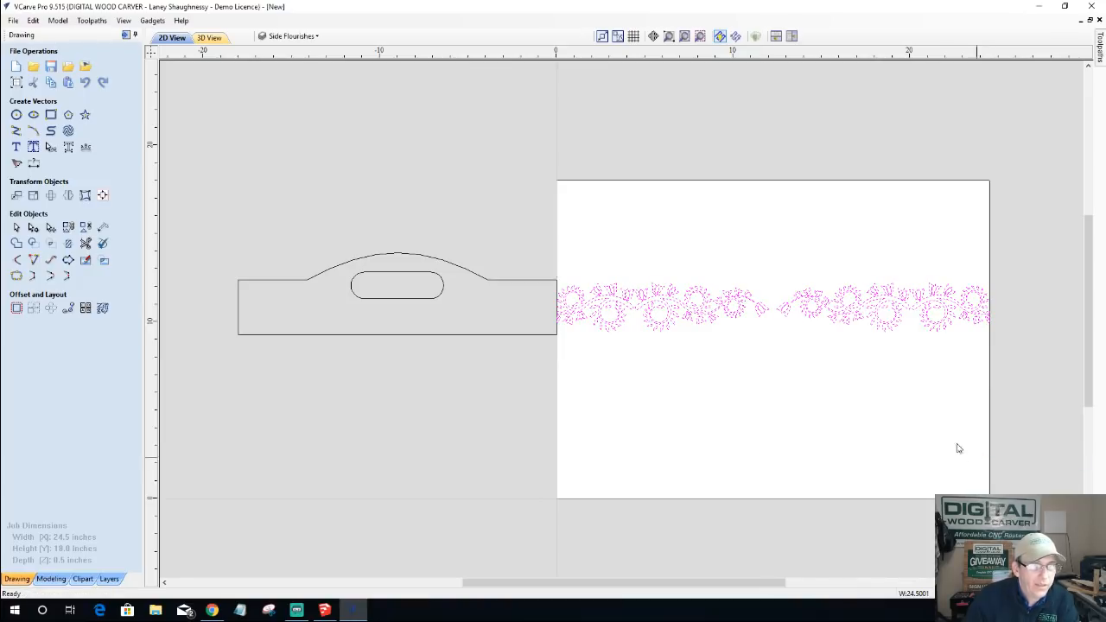
click(769, 347)
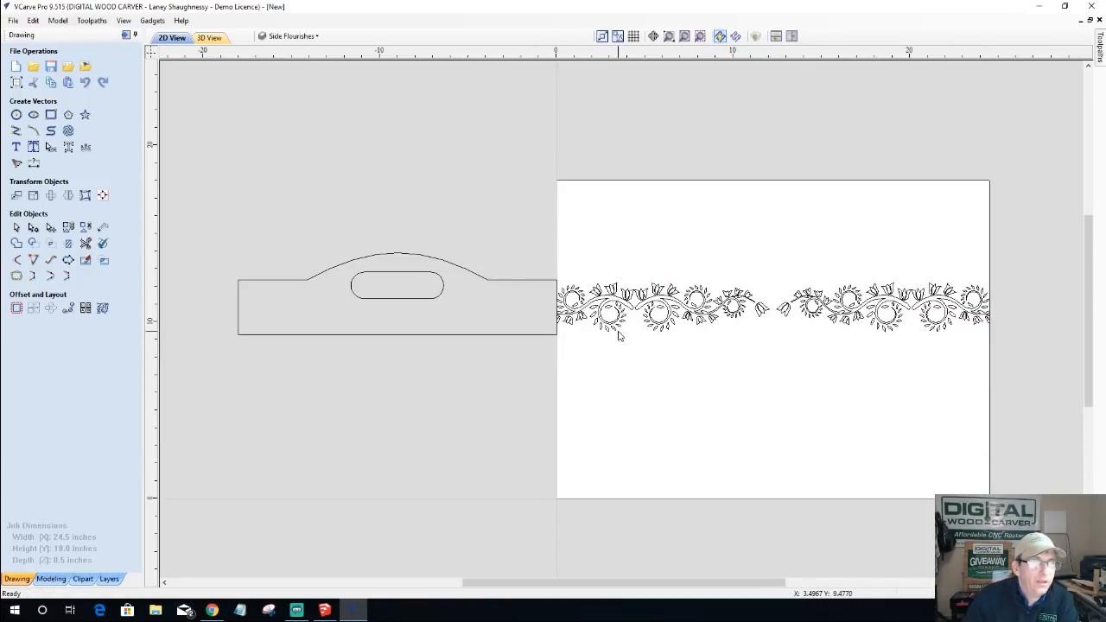
scroll(561, 282, up, 3)
scroll(526, 288, down, 3)
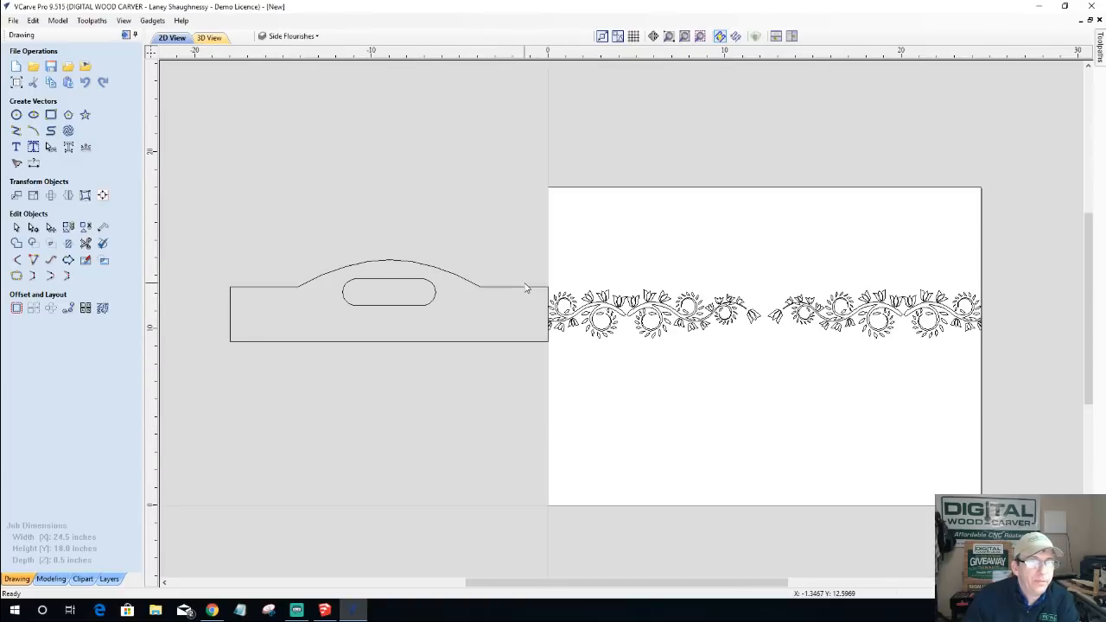
drag(774, 294, 985, 373)
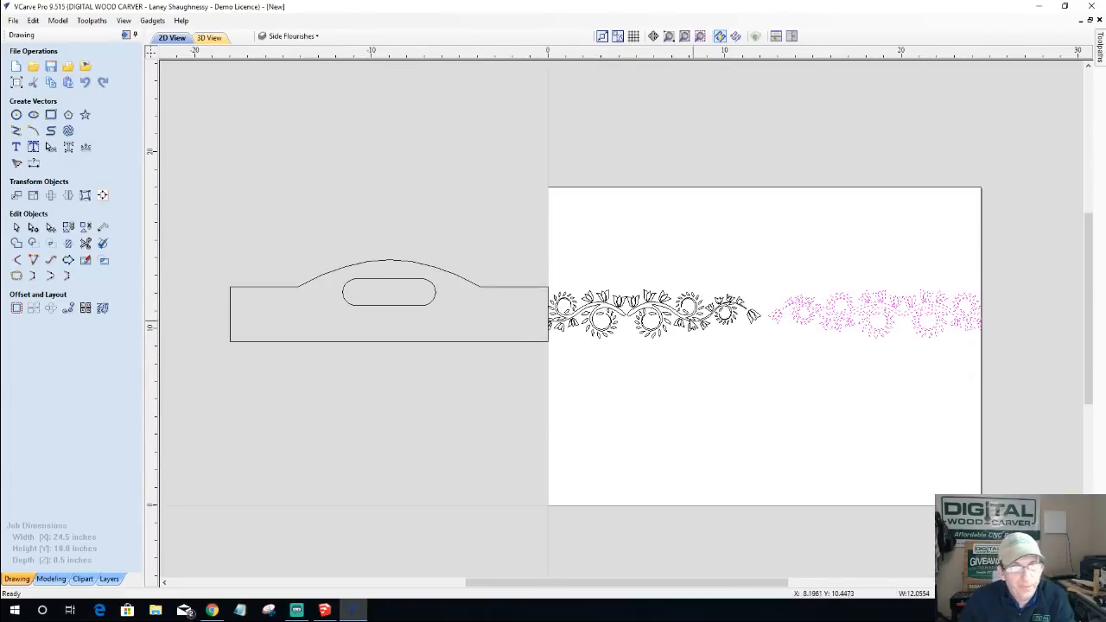
drag(535, 271, 764, 382)
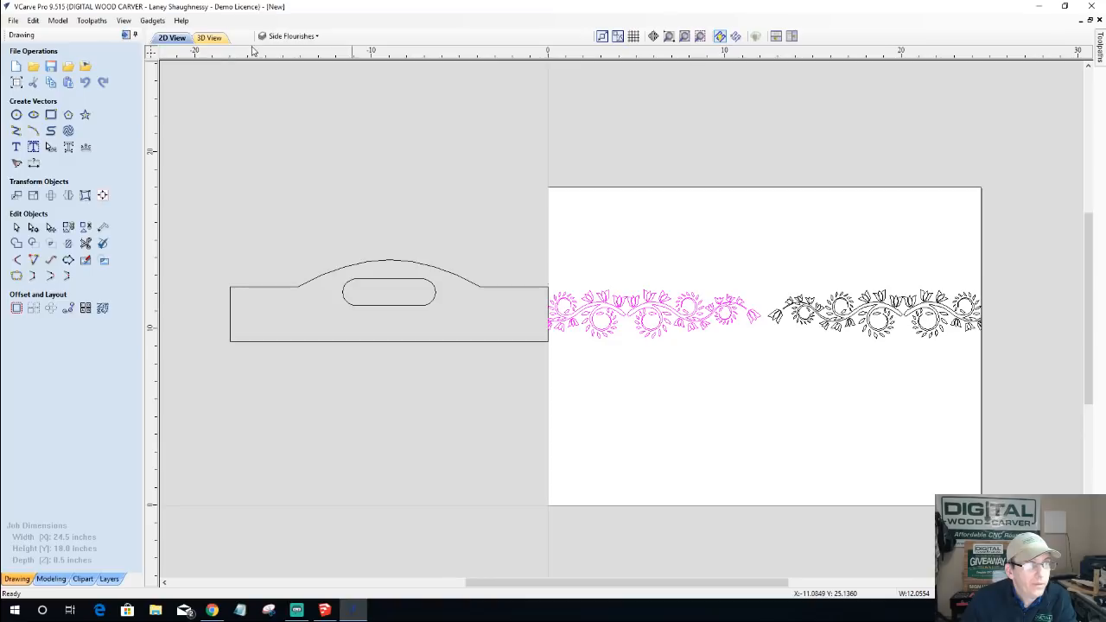
click(820, 314)
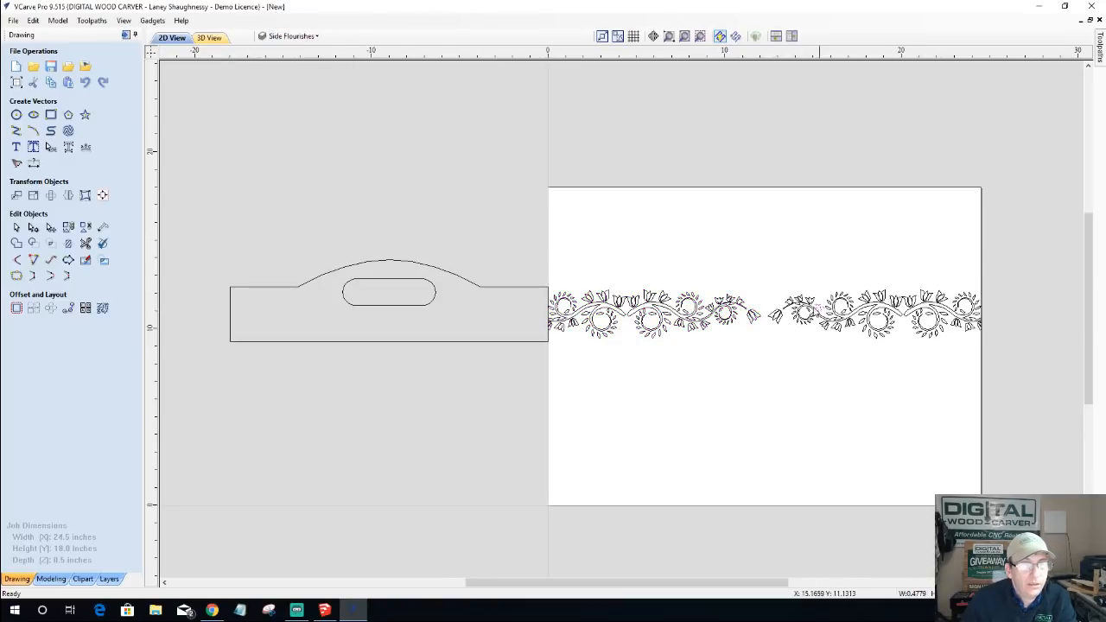
- Place the right half of the lower flourish over the left half so its outer end runs onto the lower handled panel
drag(759, 275, 997, 364)
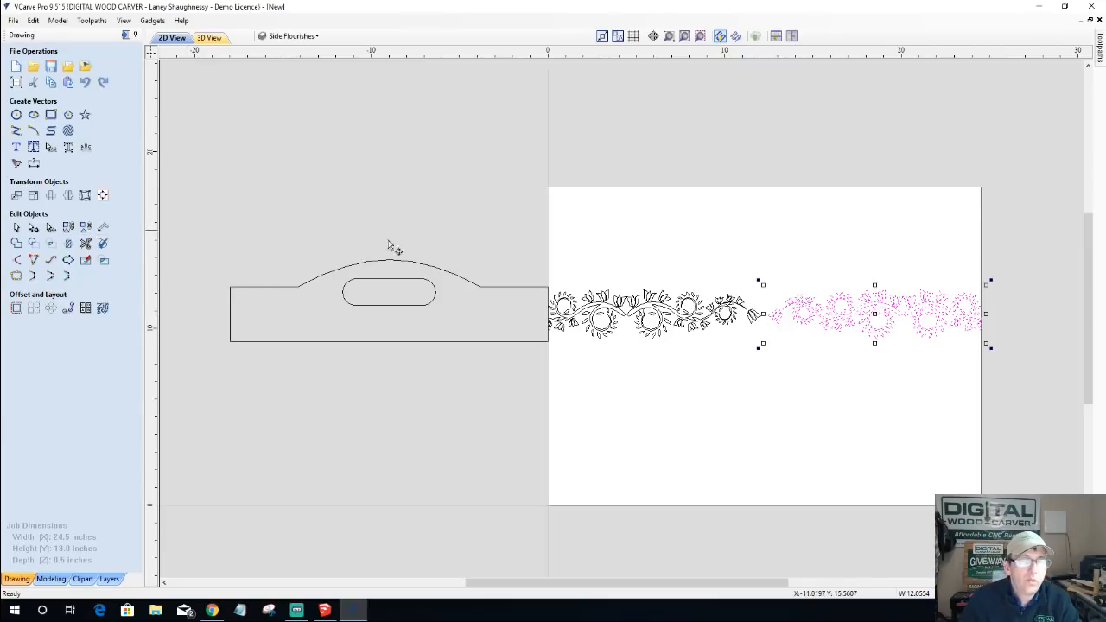
drag(873, 311, 599, 314)
scroll(562, 314, up, 4)
scroll(559, 320, up, 5)
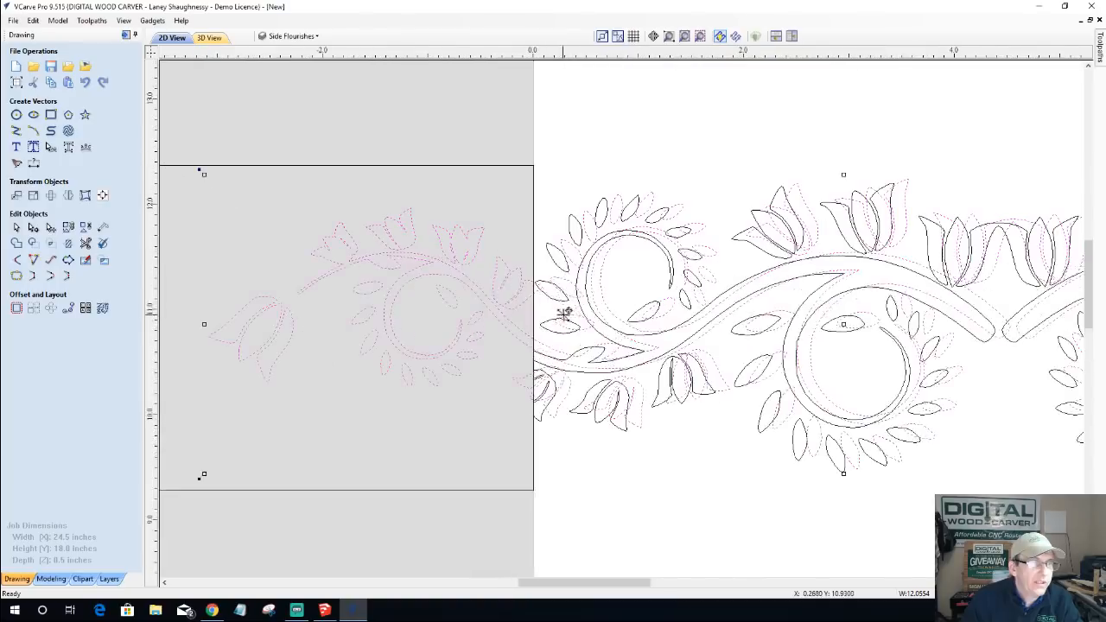
- Nudge the placed flourish in small increments until its outlines coincide with the flourish underneath at the joint
key(Left)
key(Left)
key(Left)
key(Left)
key(Left)
key(Left)
key(Left)
key(Left)
key(Left)
key(Left)
key(Down)
key(Down)
key(Down)
key(Down)
key(Down)
key(Down)
key(Down)
key(Up)
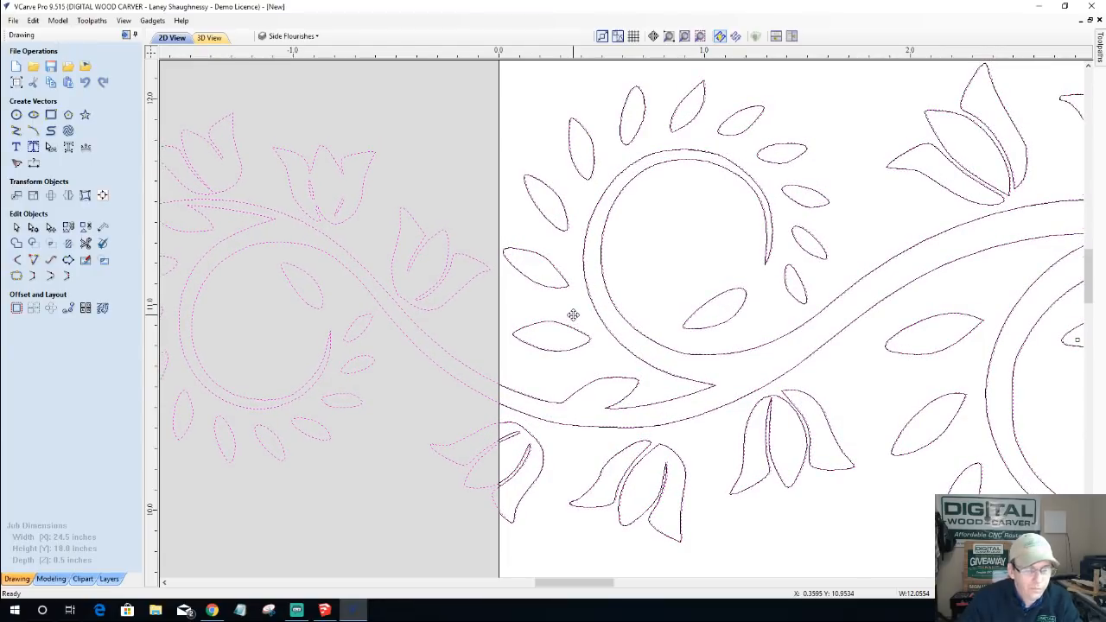
key(Left)
key(Left)
key(Left)
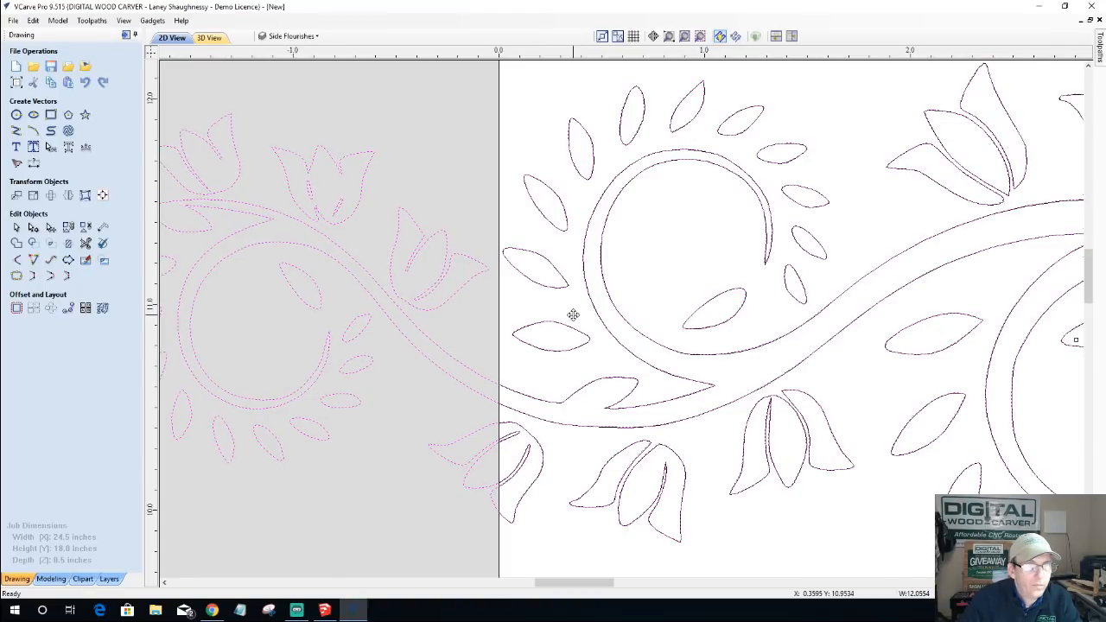
key(Right)
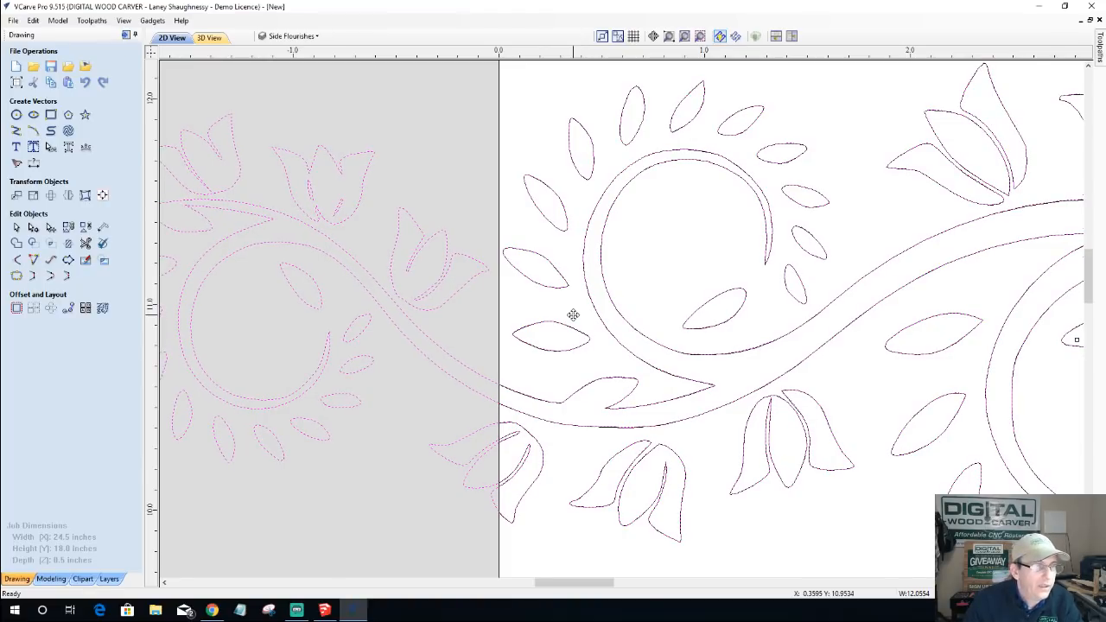
- Draw a vertical line about 3.09 inches long at the joint, from the lower handled panel's upper corner to its lower corner
scroll(573, 315, down, 6)
scroll(669, 459, up, 5)
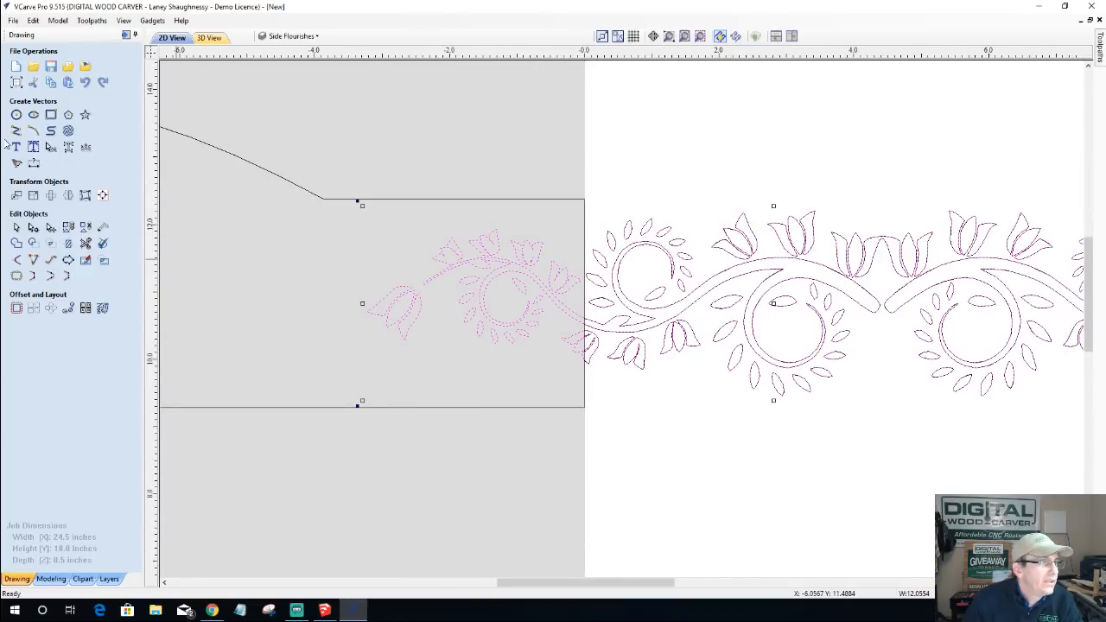
click(16, 130)
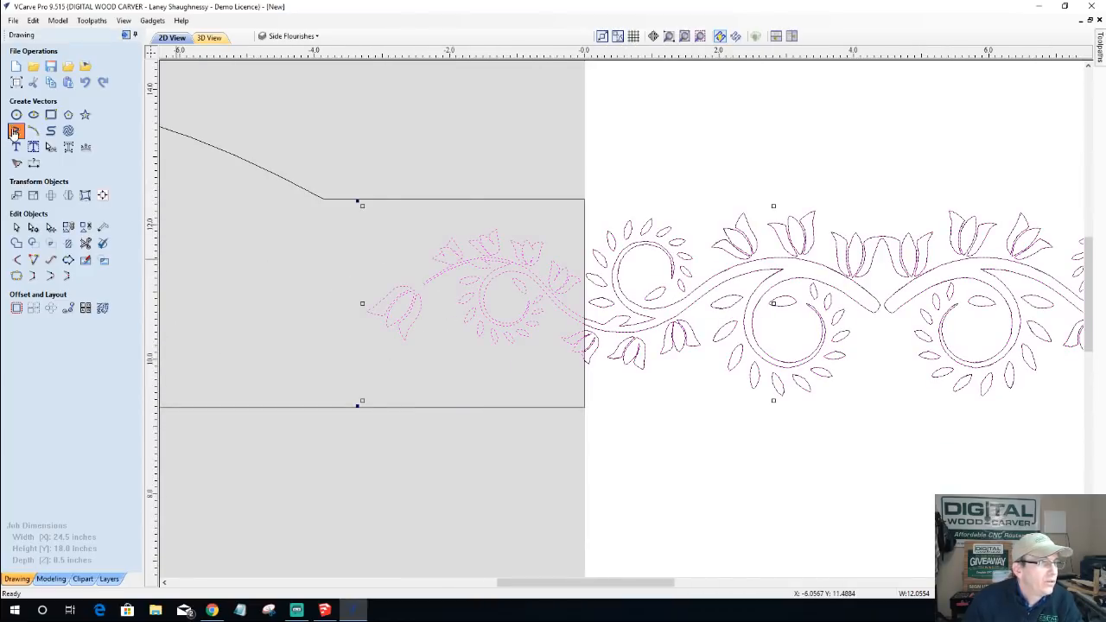
click(585, 199)
click(584, 406)
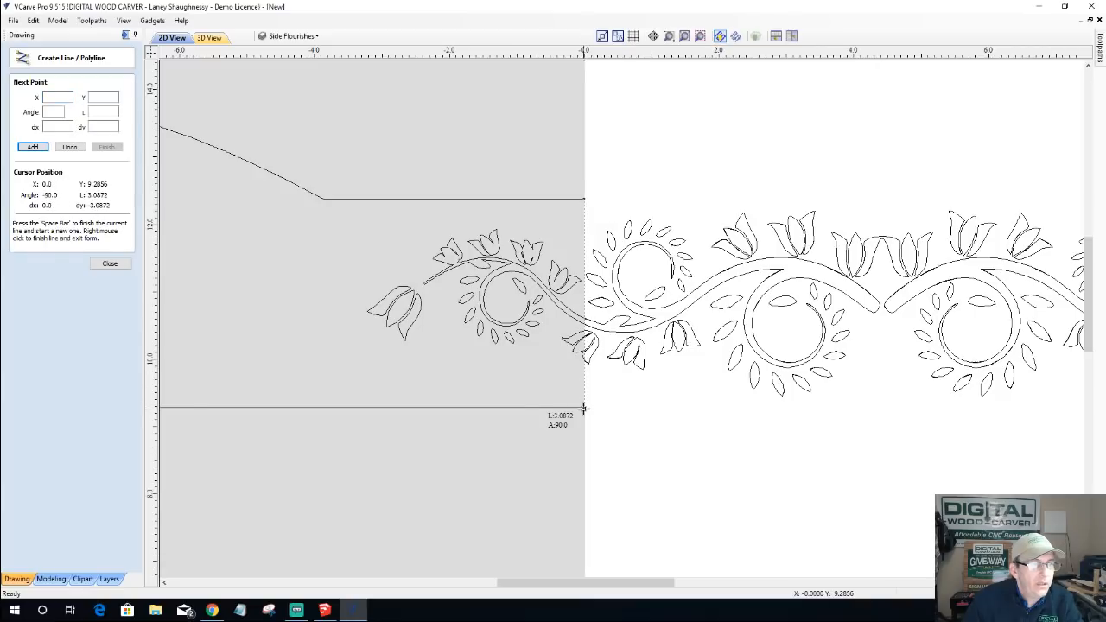
key(space)
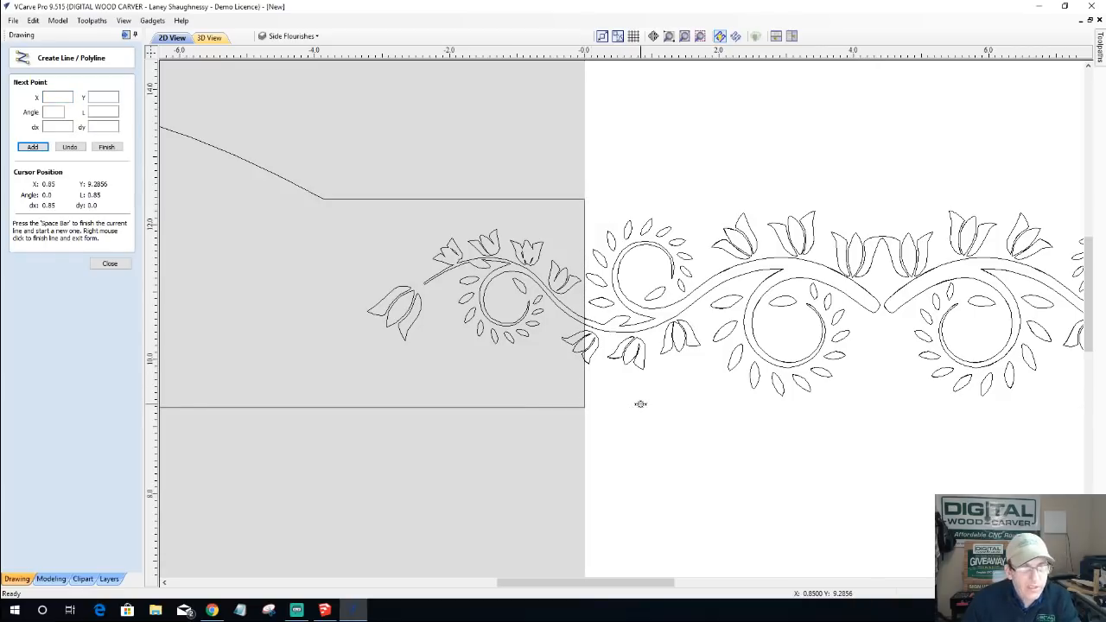
click(110, 264)
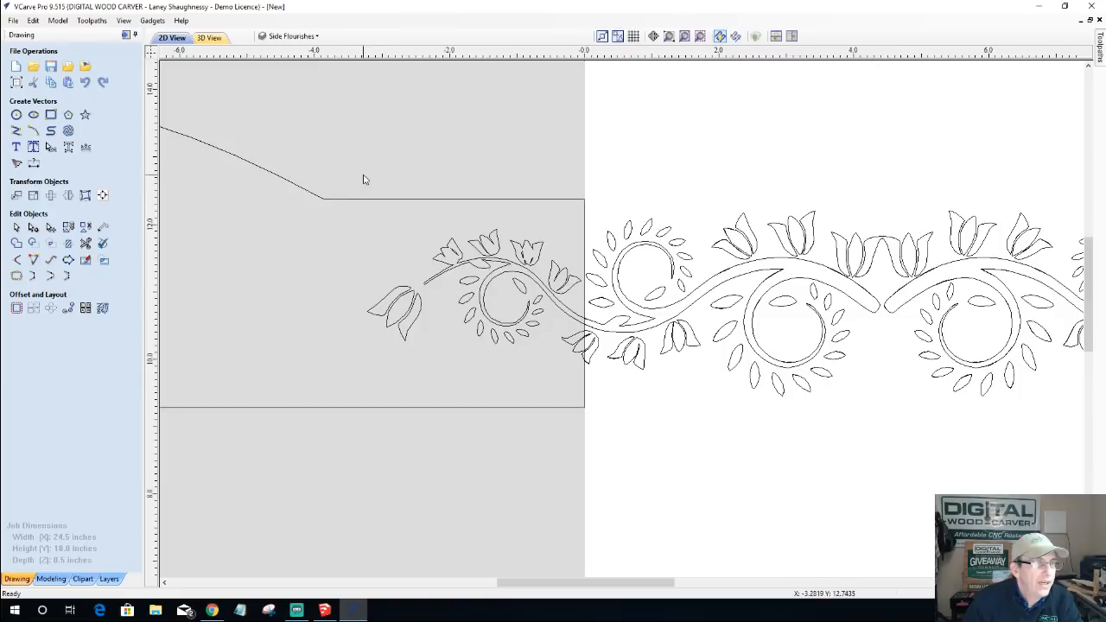
click(337, 201)
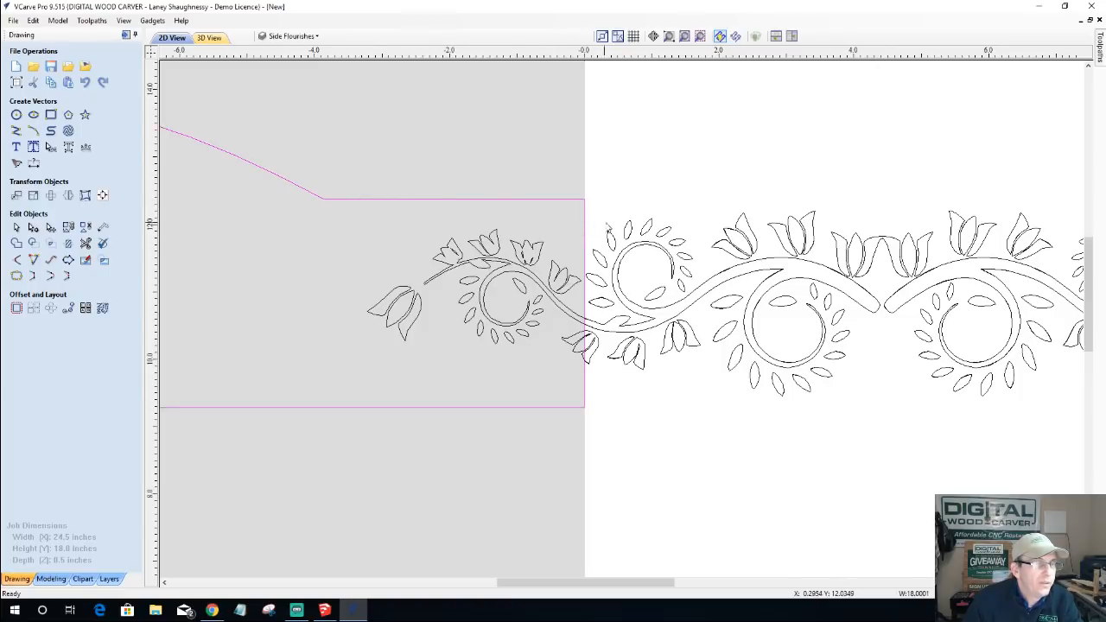
click(569, 228)
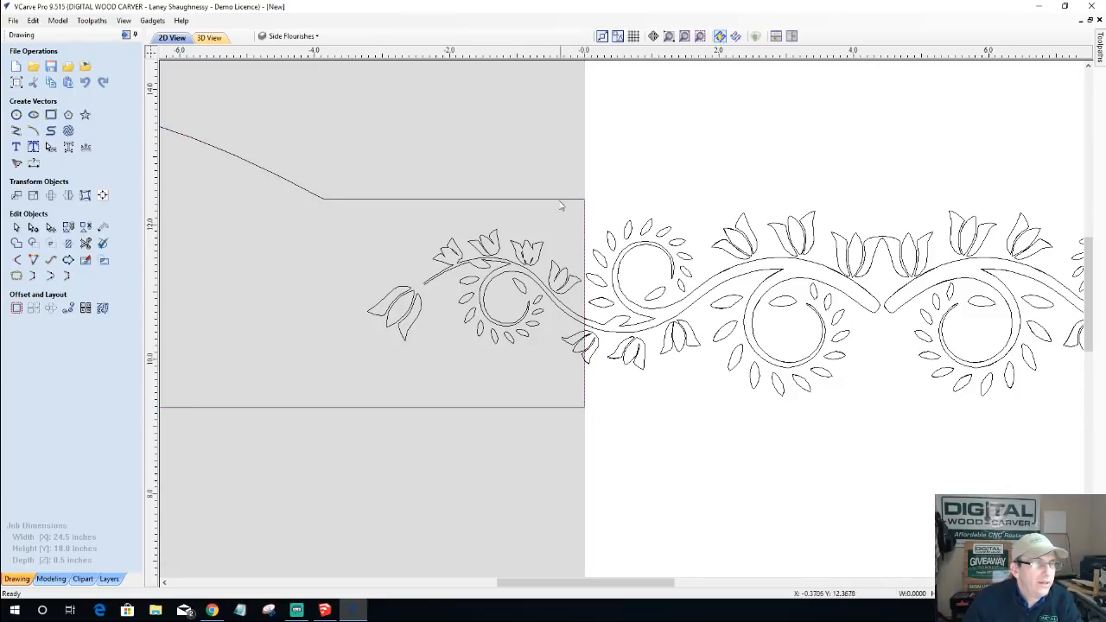
click(86, 242)
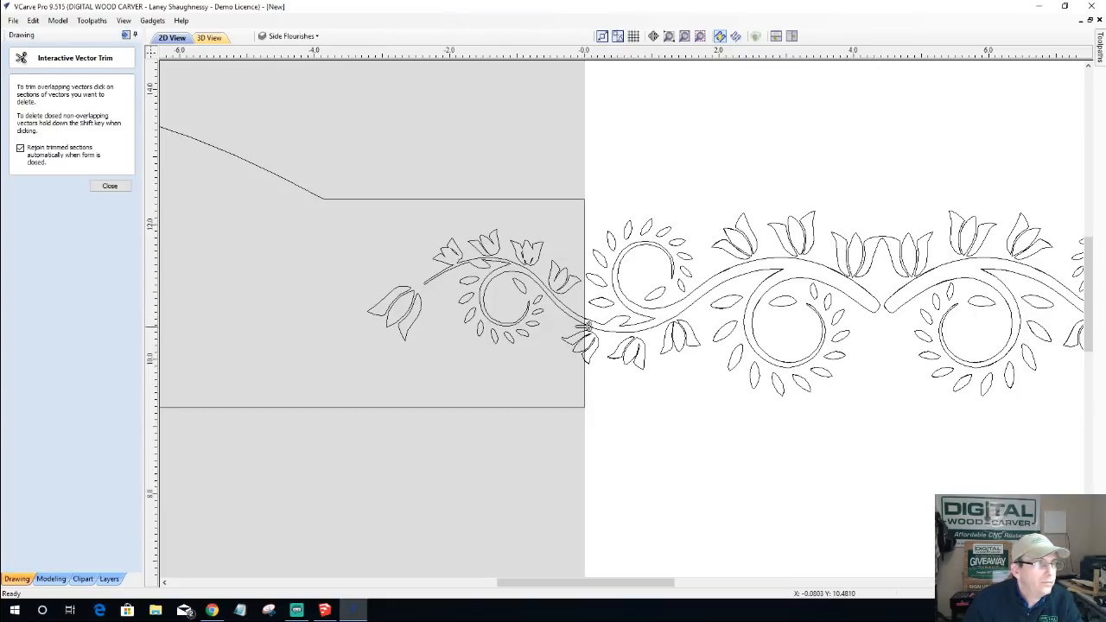
scroll(628, 319, up, 3)
scroll(628, 320, up, 3)
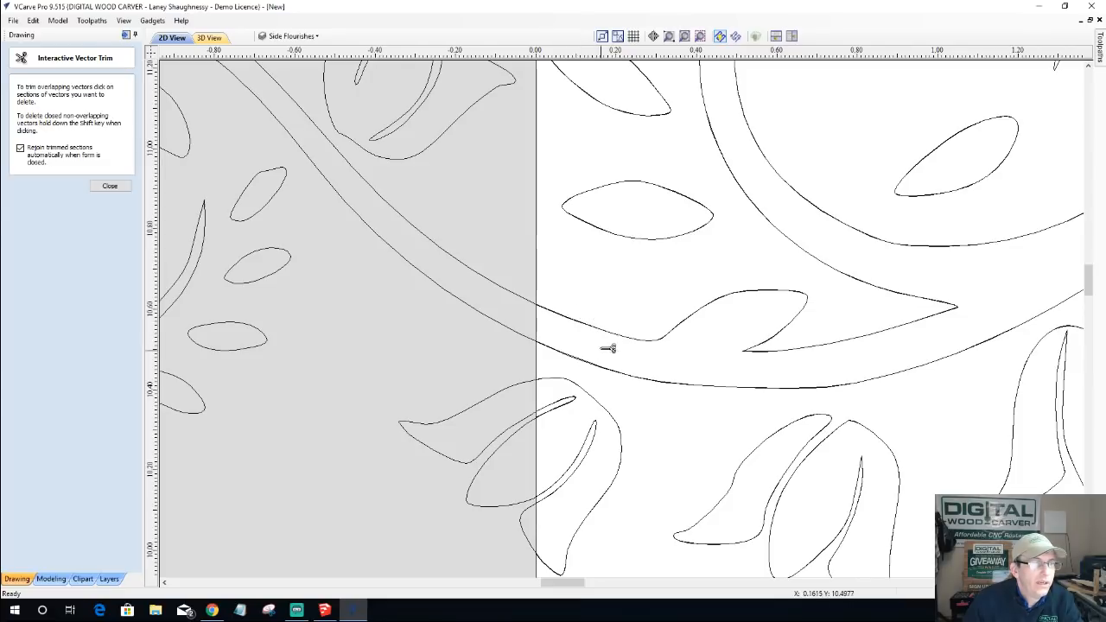
click(110, 186)
scroll(619, 279, down, 7)
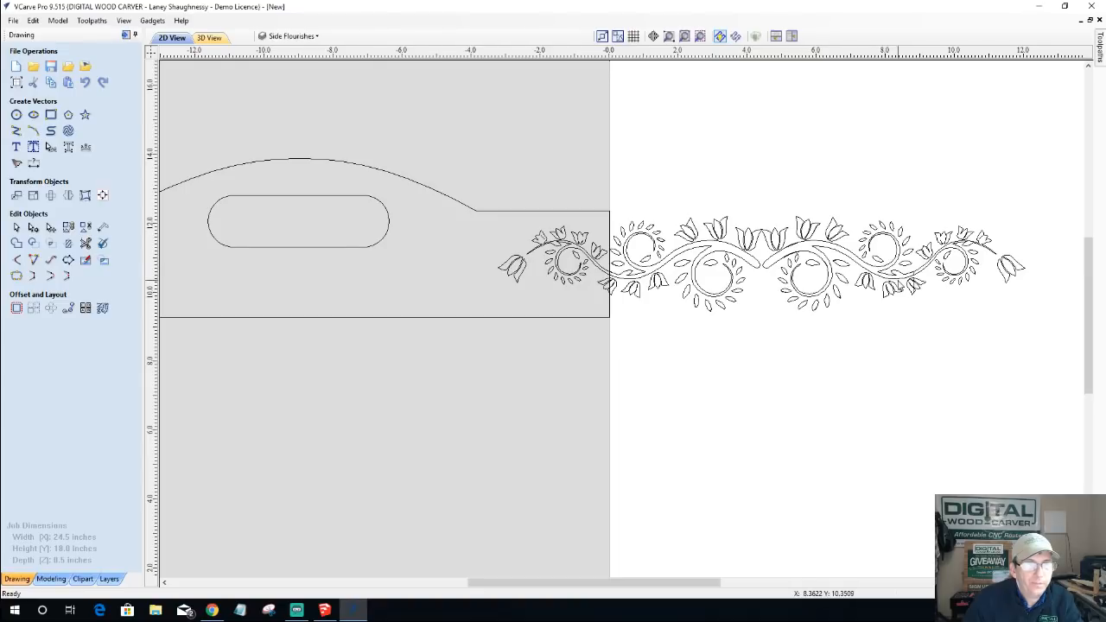
- Delete the original flourish underneath and the placed flourish's loose stems, leaves and flowers lying wholly beyond the lower panel's joint line
click(899, 287)
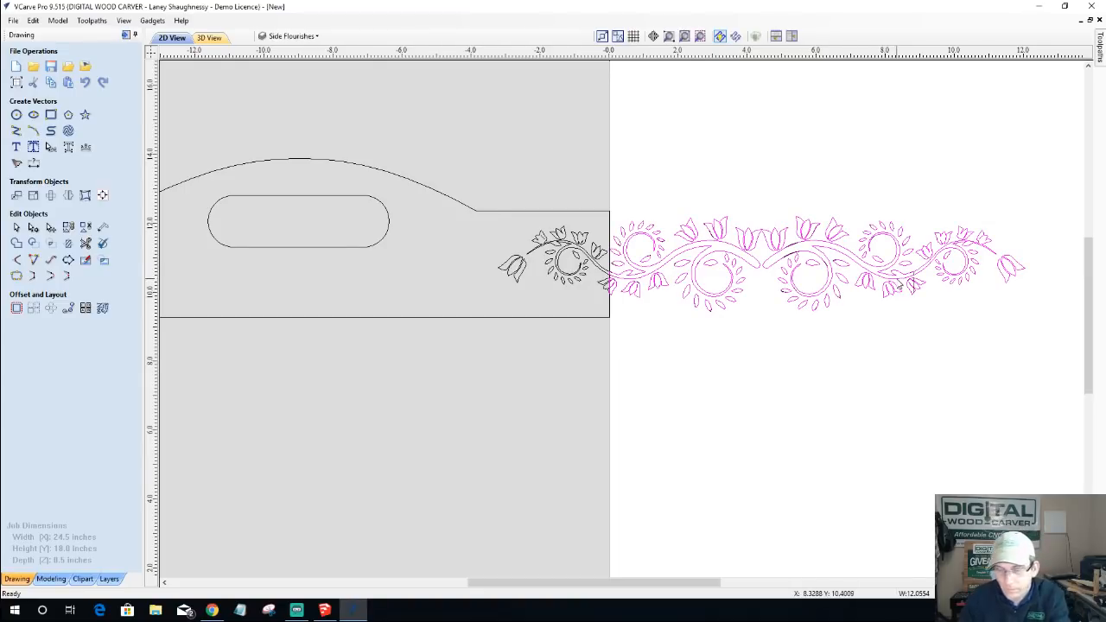
key(Delete)
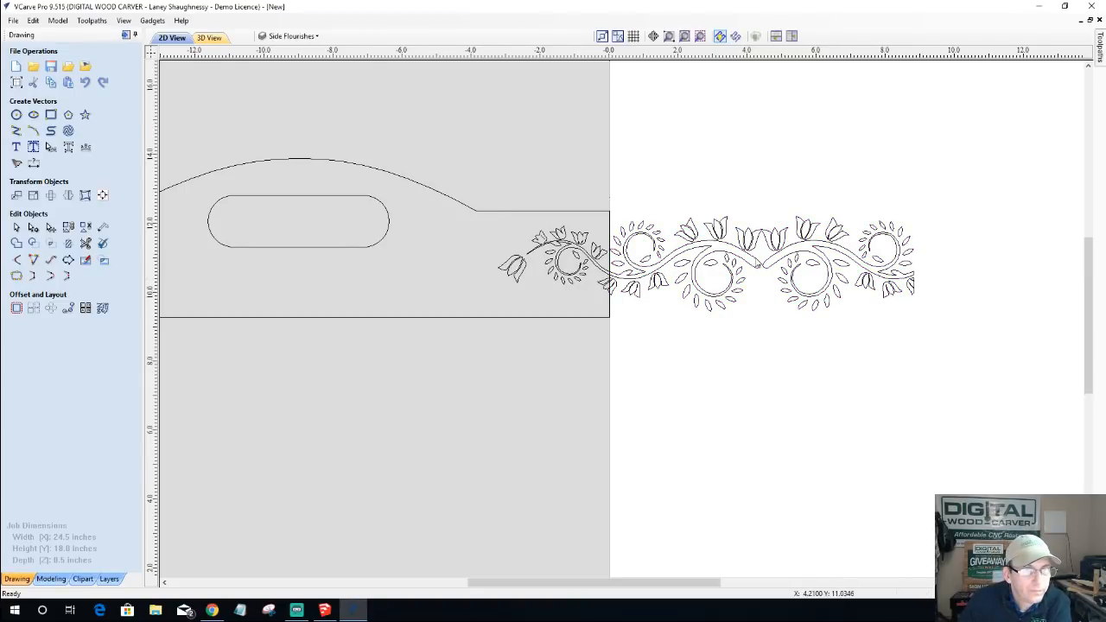
click(776, 264)
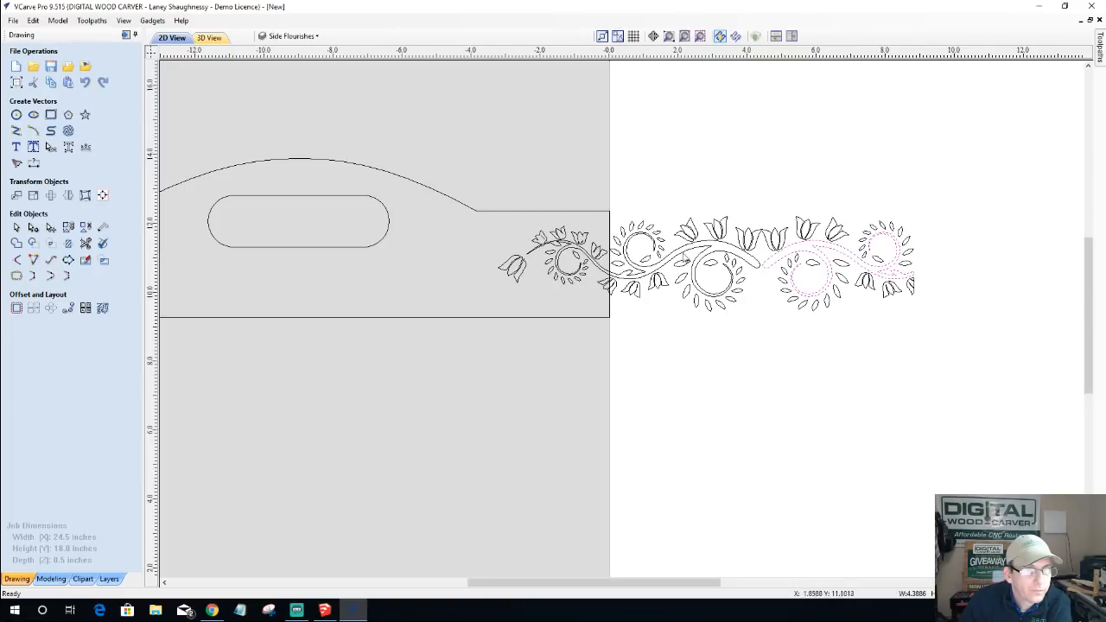
drag(727, 197, 977, 355)
key(Delete)
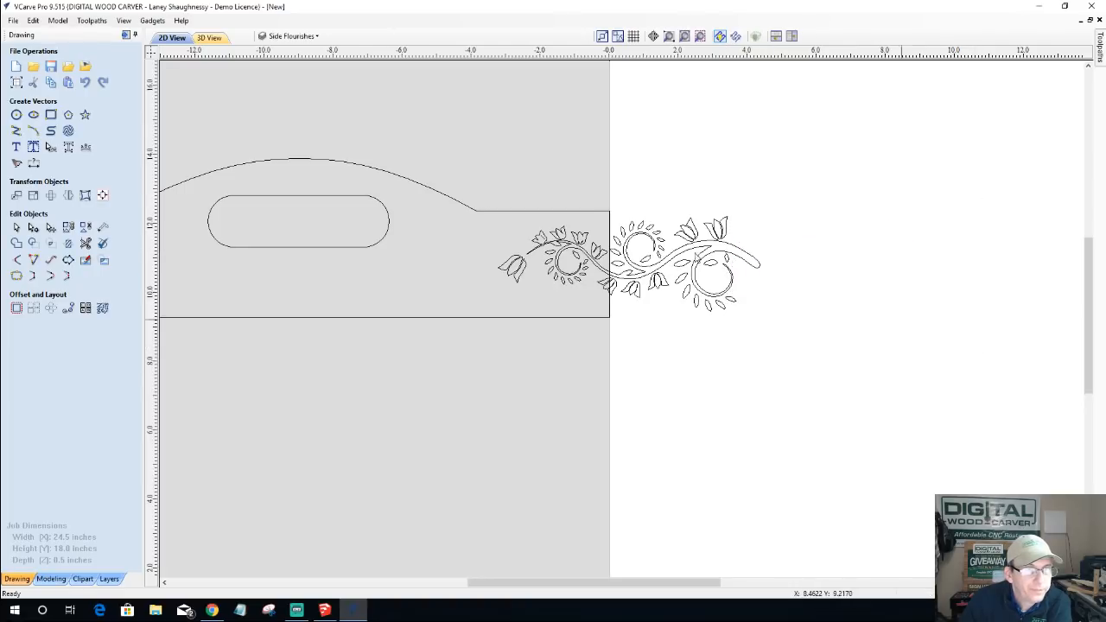
drag(632, 324, 801, 323)
key(Delete)
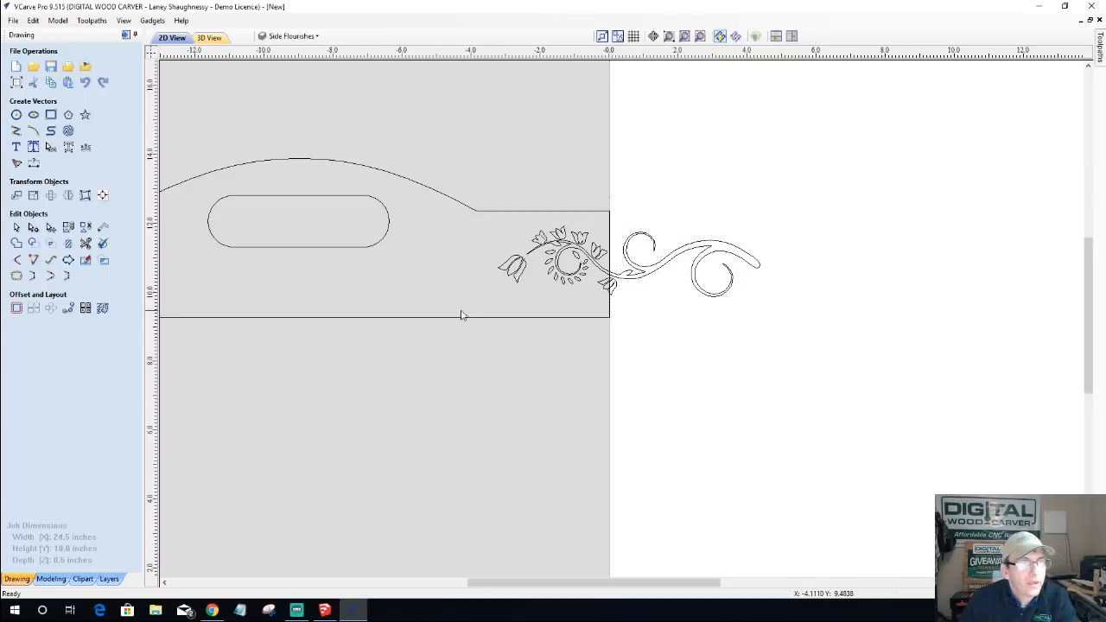
- Trim away the parts of the main stem and the crossing tulip that extend past the handled panel's joint line
click(85, 242)
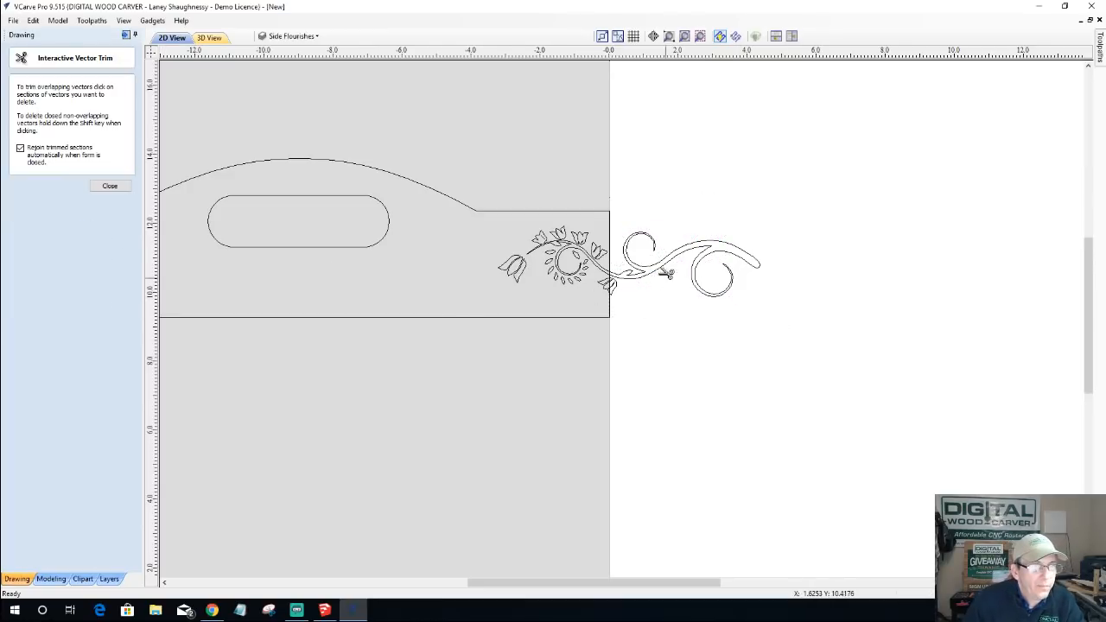
click(644, 271)
scroll(625, 292, up, 4)
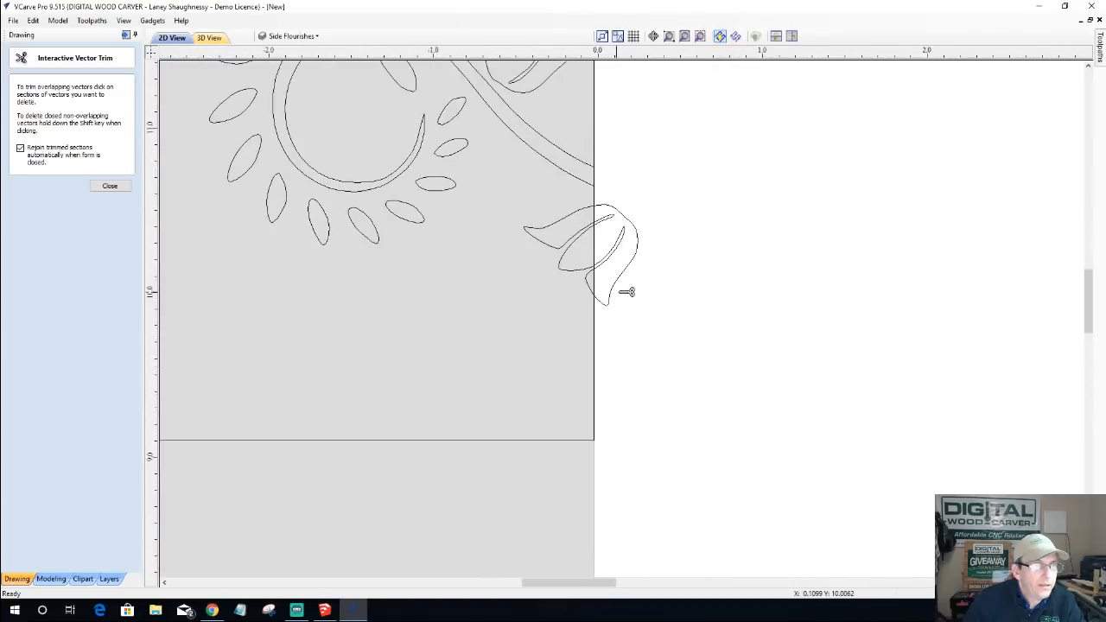
scroll(625, 292, up, 2)
click(645, 190)
click(628, 213)
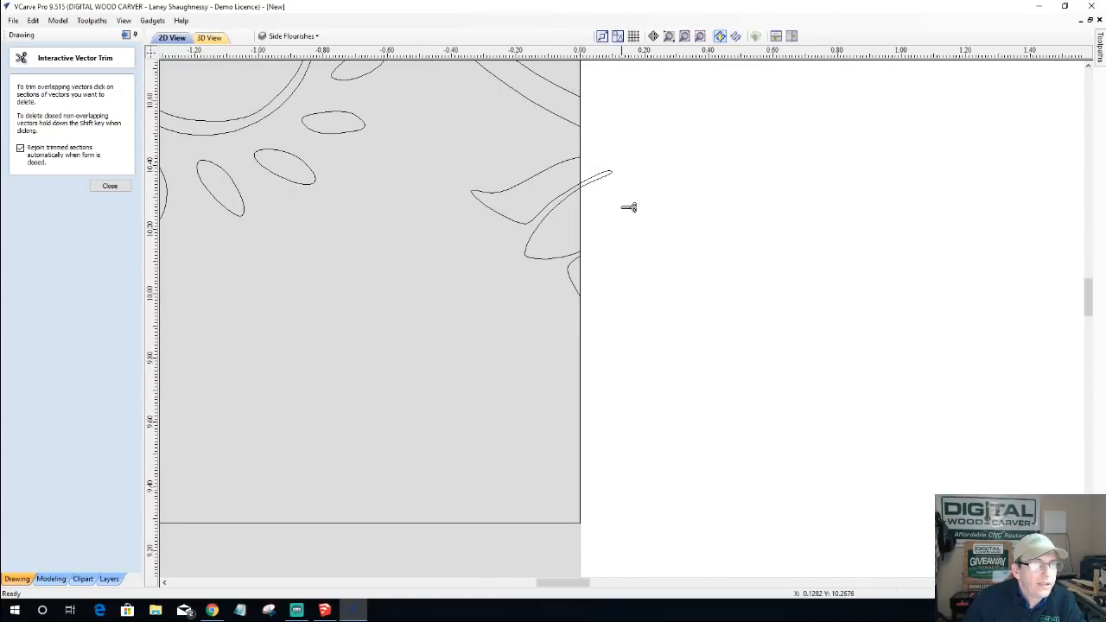
click(603, 180)
- Inspect the tulip's cut edges along the joint line at close range and finish the trimming
scroll(592, 358, up, 3)
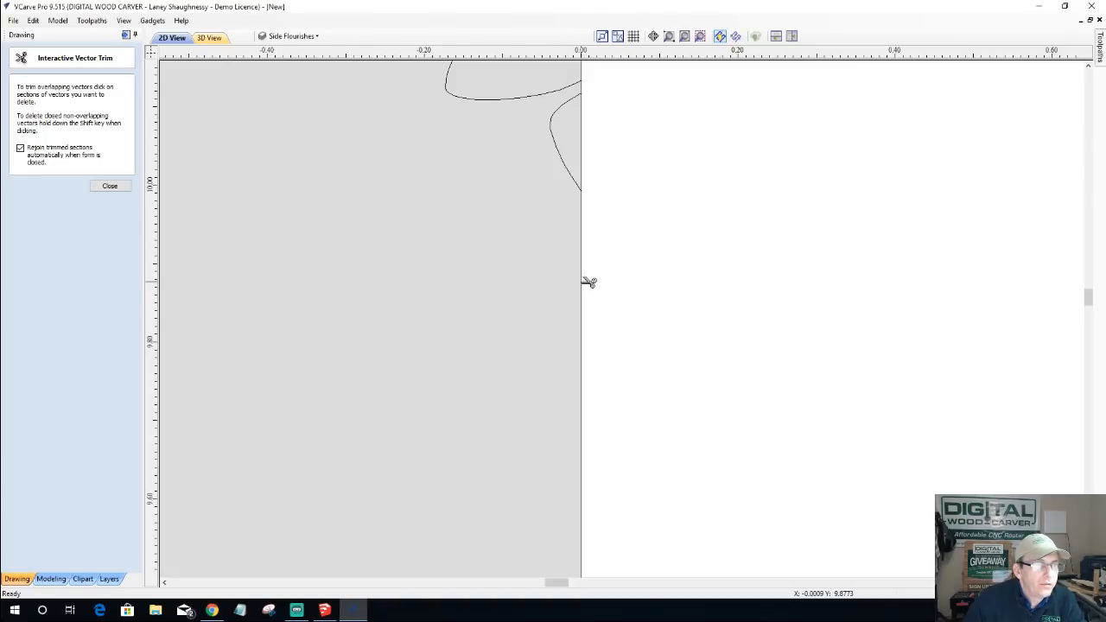
scroll(587, 281, down, 3)
scroll(585, 194, up, 1)
scroll(588, 200, up, 3)
scroll(592, 298, up, 4)
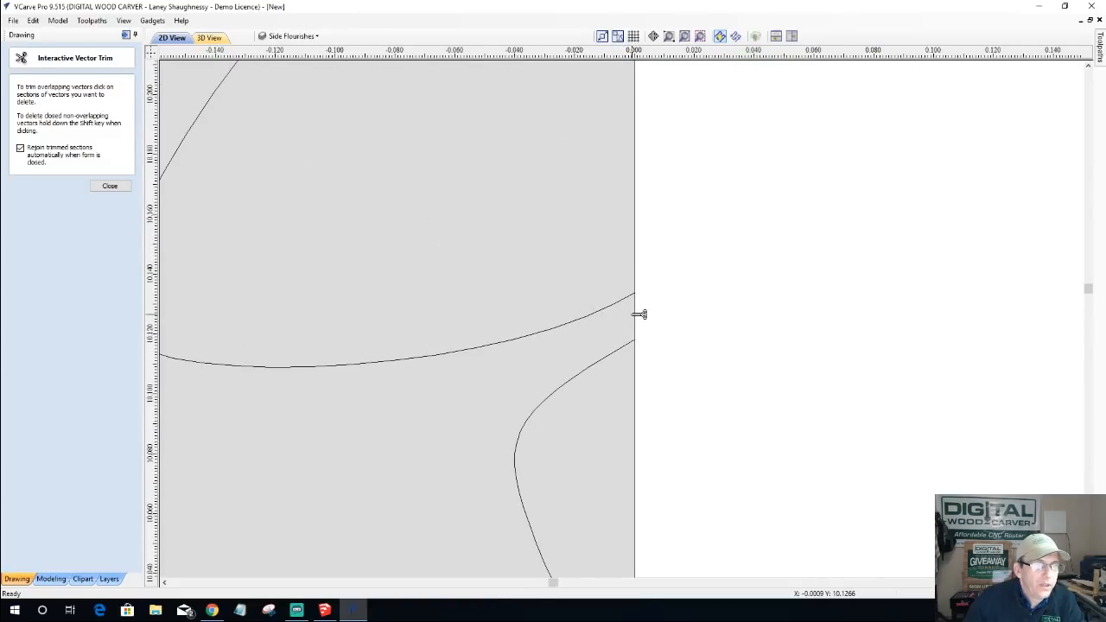
scroll(639, 314, down, 3)
scroll(639, 311, up, 2)
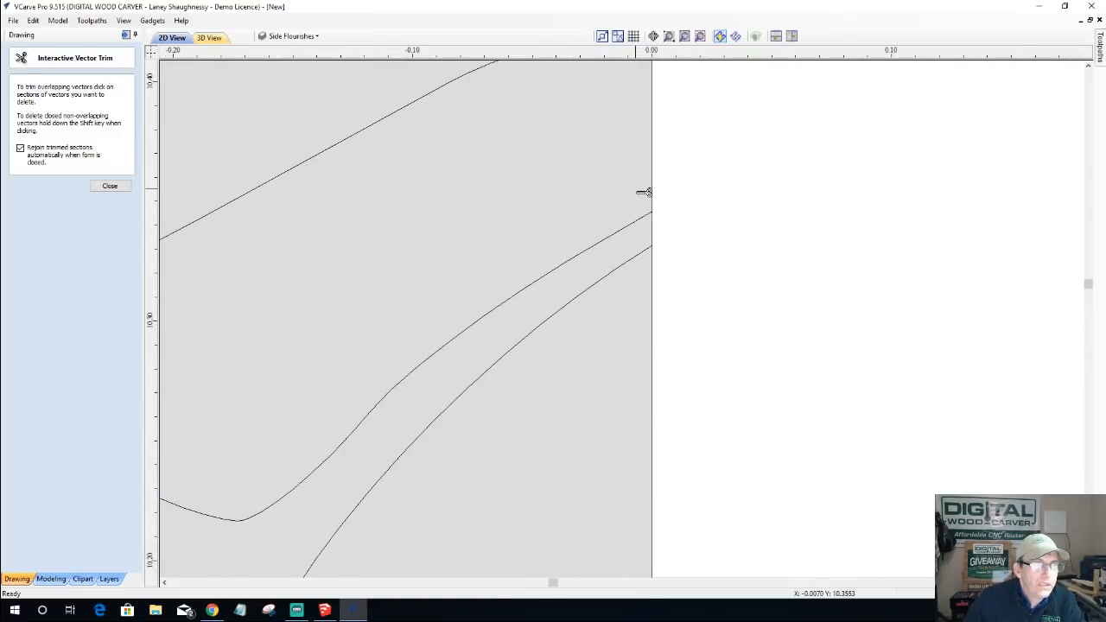
scroll(658, 227, down, 4)
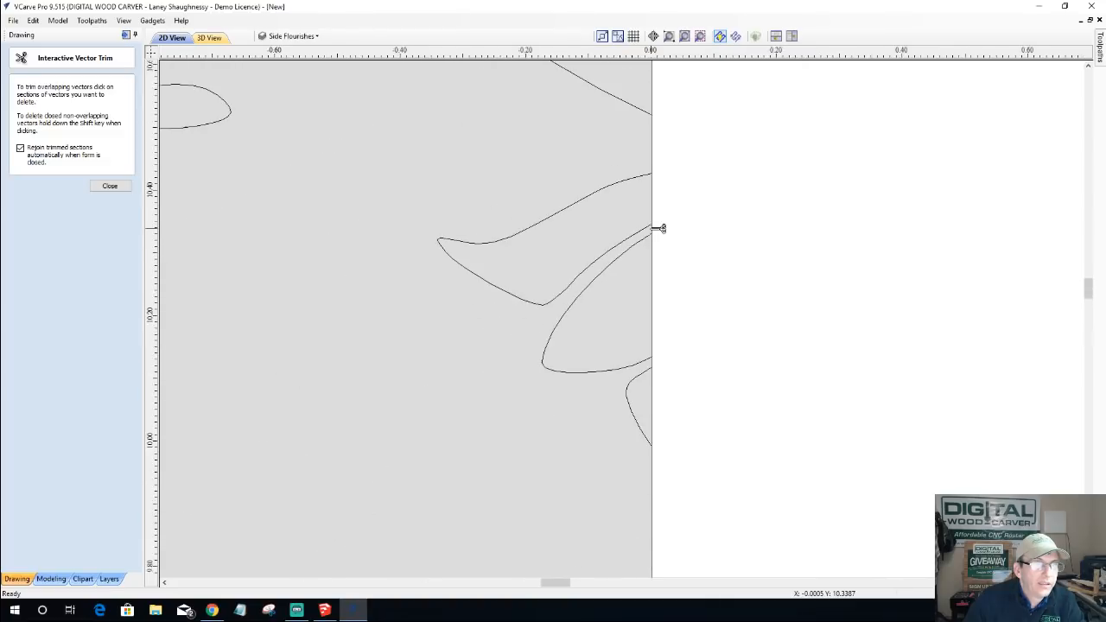
scroll(656, 164, down, 4)
scroll(654, 126, down, 5)
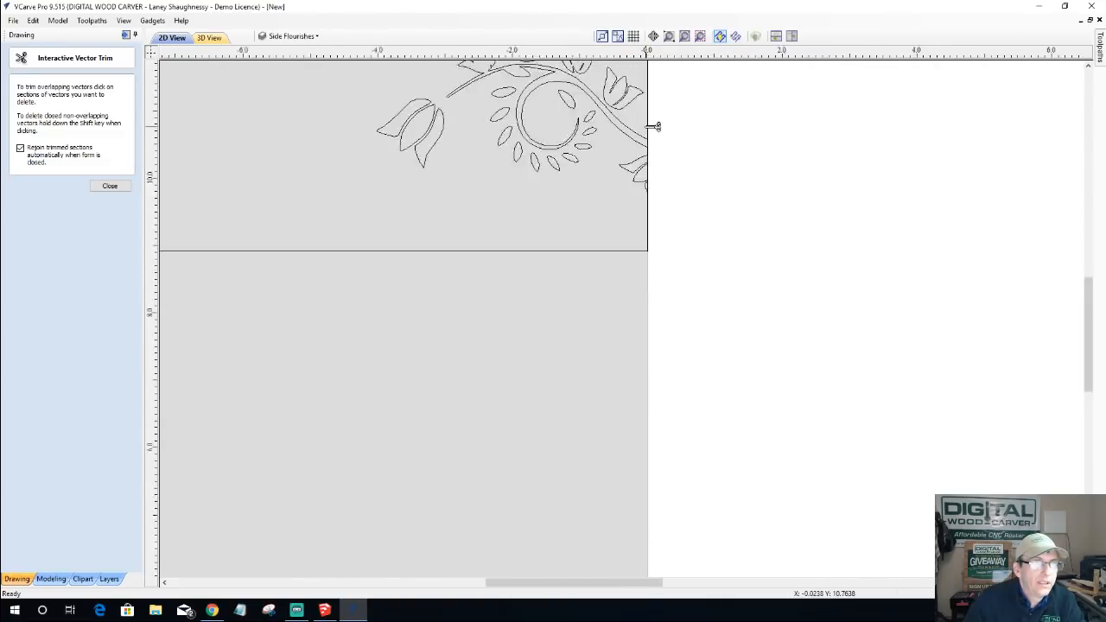
click(110, 188)
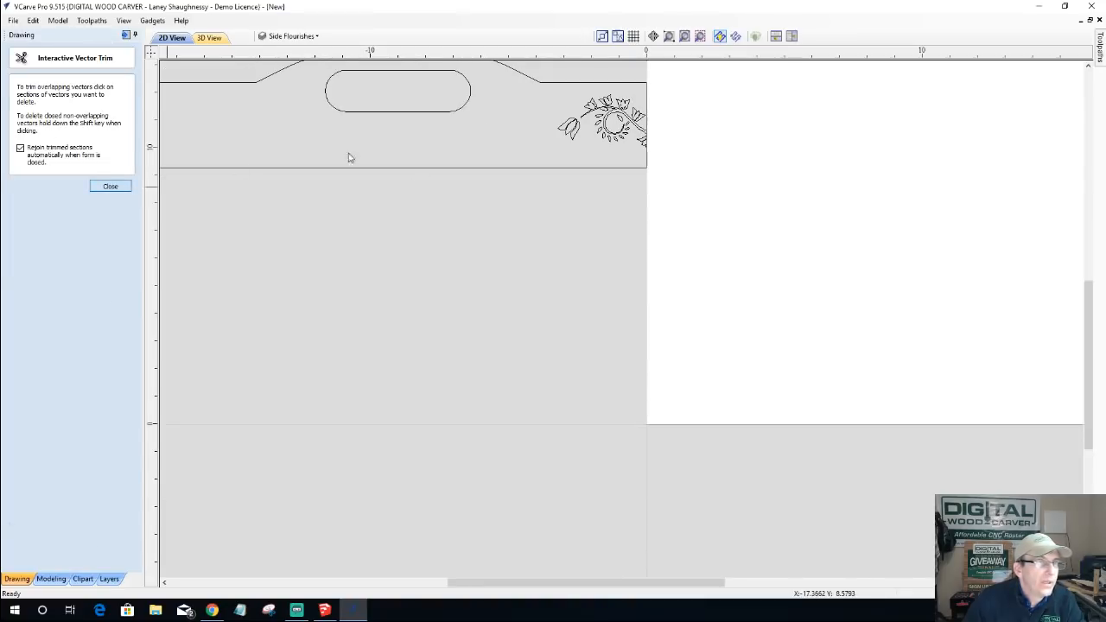
- Inspect the trimmed flourish at the panel edge and check the design for open vectors
drag(556, 64, 700, 184)
scroll(634, 141, up, 7)
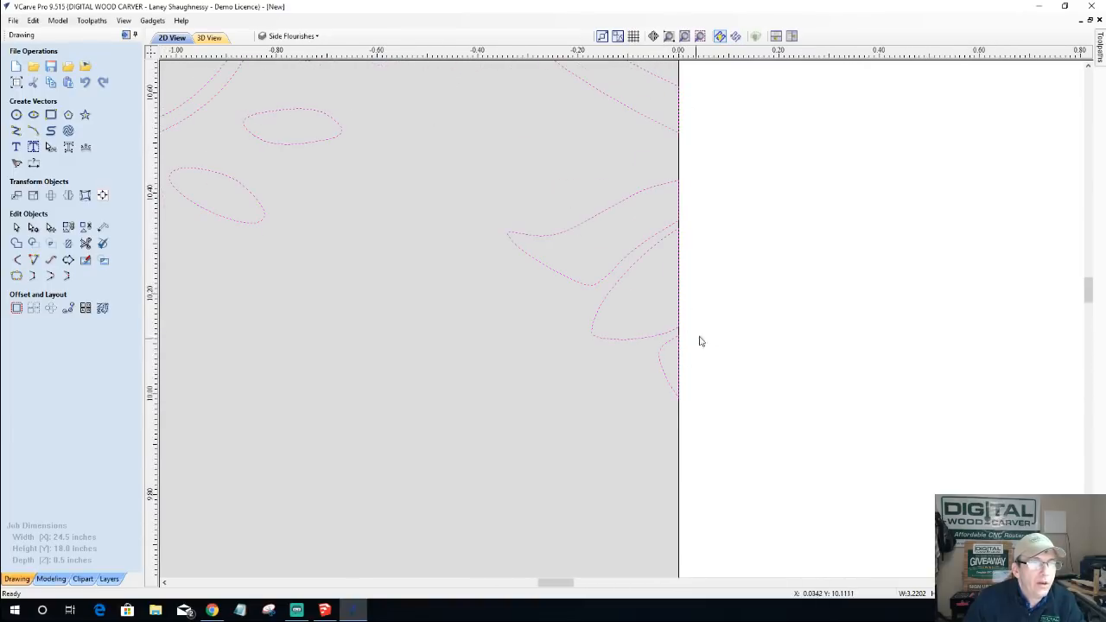
scroll(689, 350, down, 7)
right_click(762, 278)
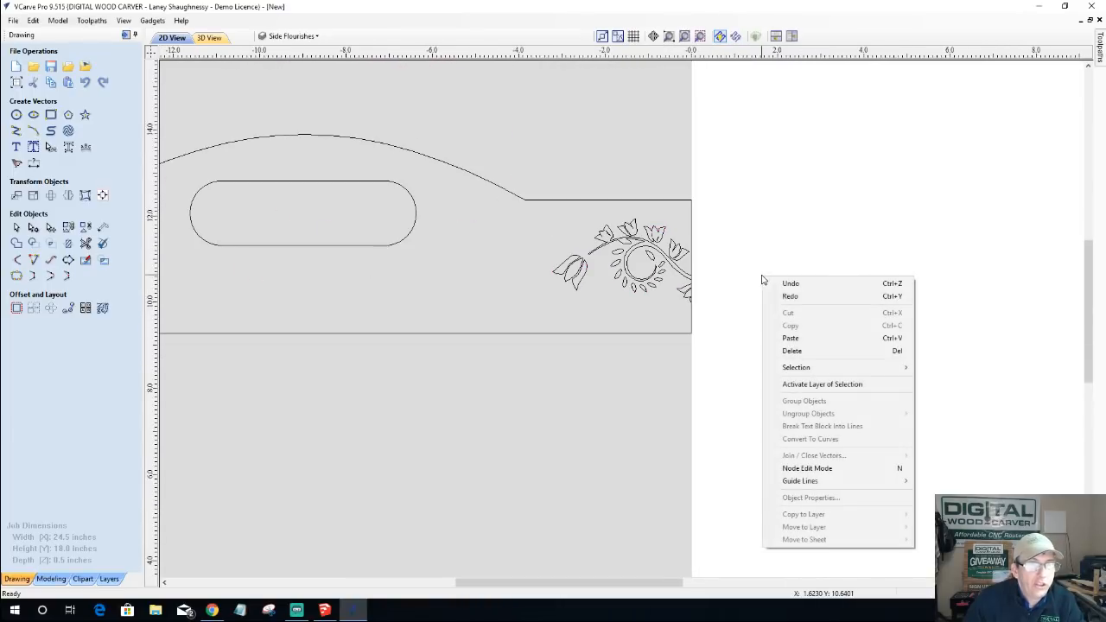
mouse_move(829, 368)
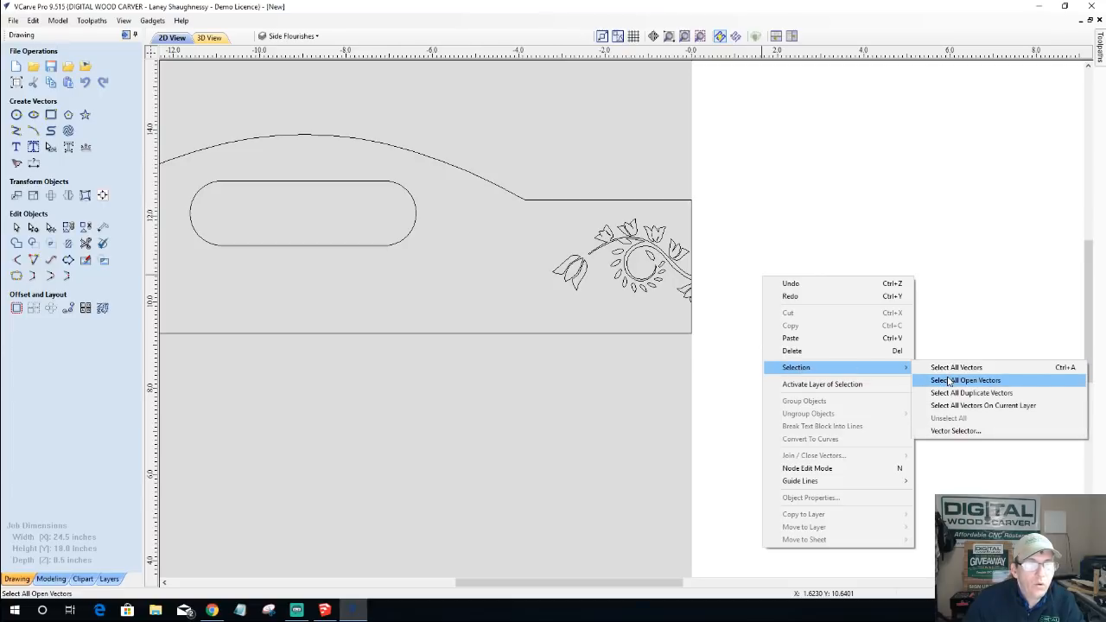
click(948, 380)
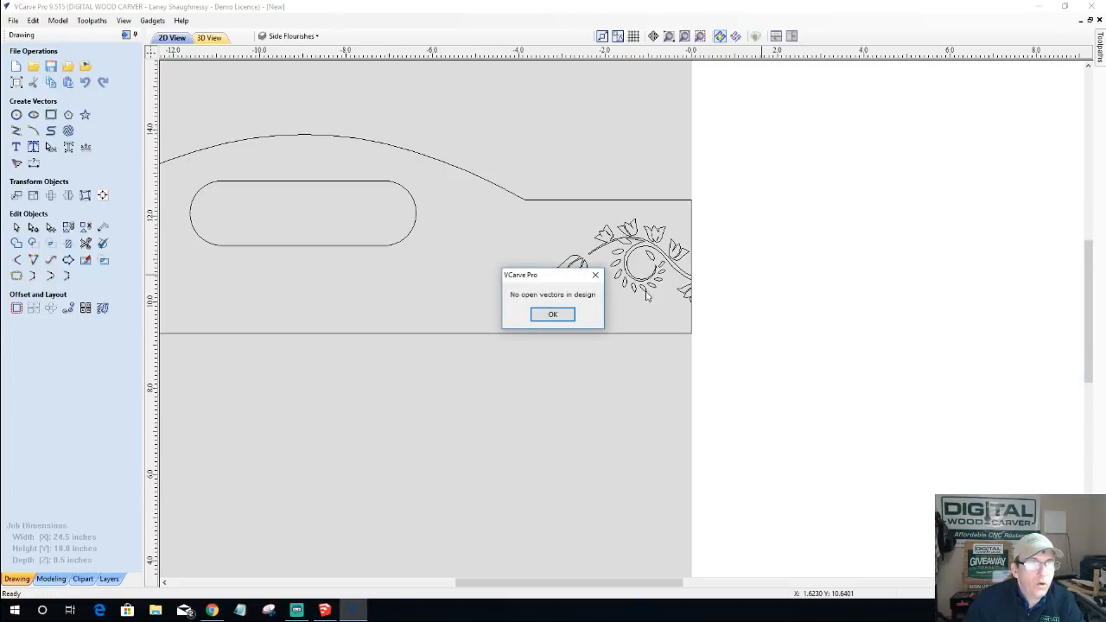
click(553, 316)
- Select the handled panel together with its trimmed flourish and move them to Layer 1
scroll(544, 185, down, 3)
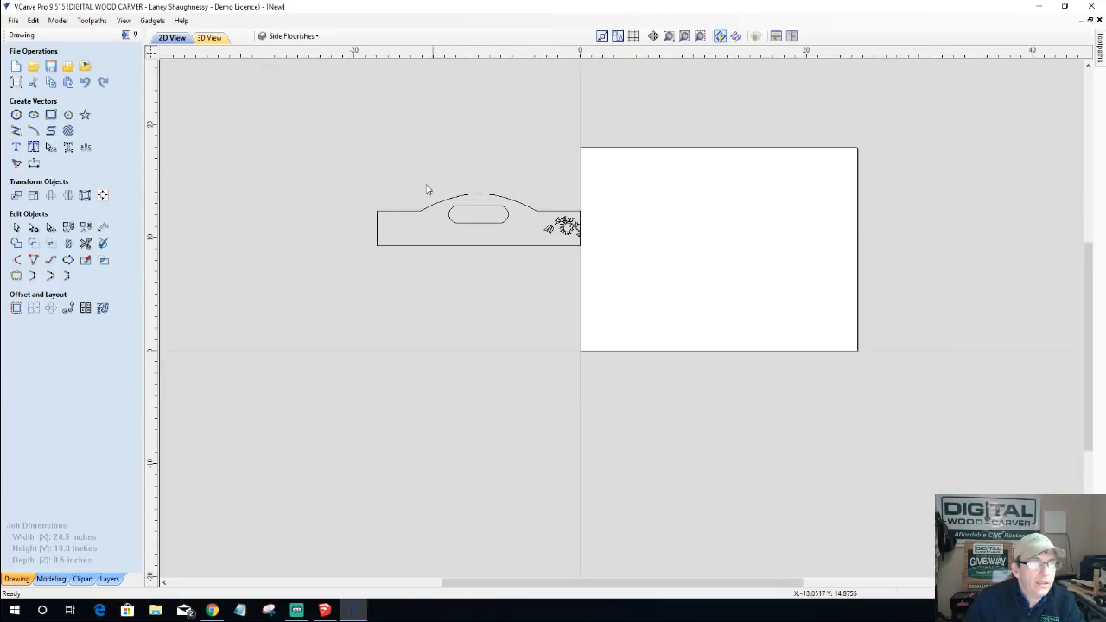
click(535, 244)
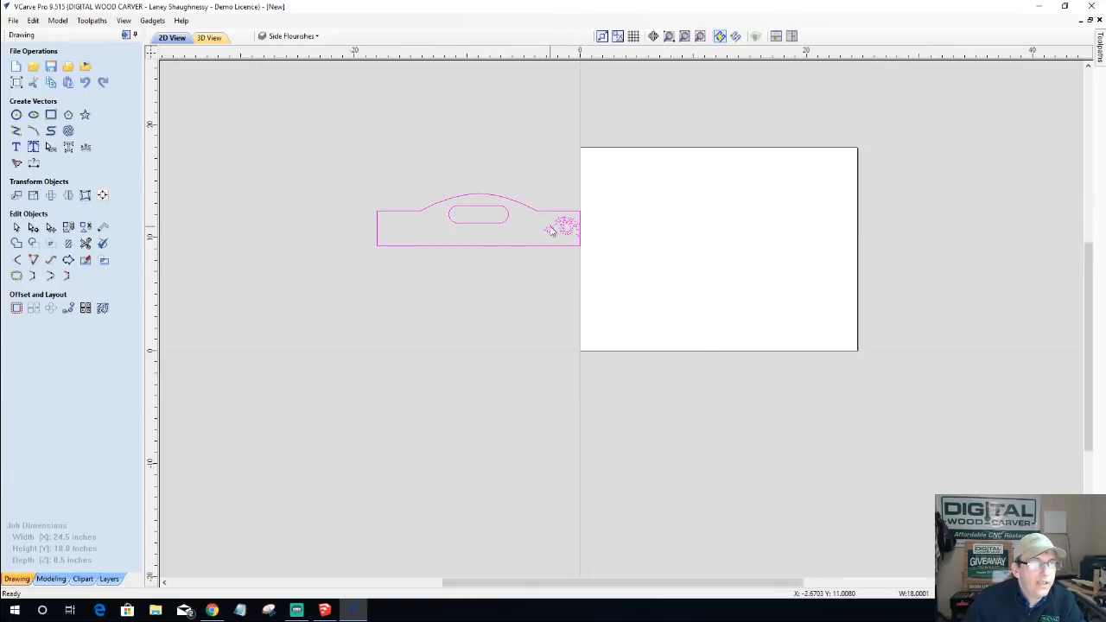
right_click(553, 229)
mouse_move(609, 480)
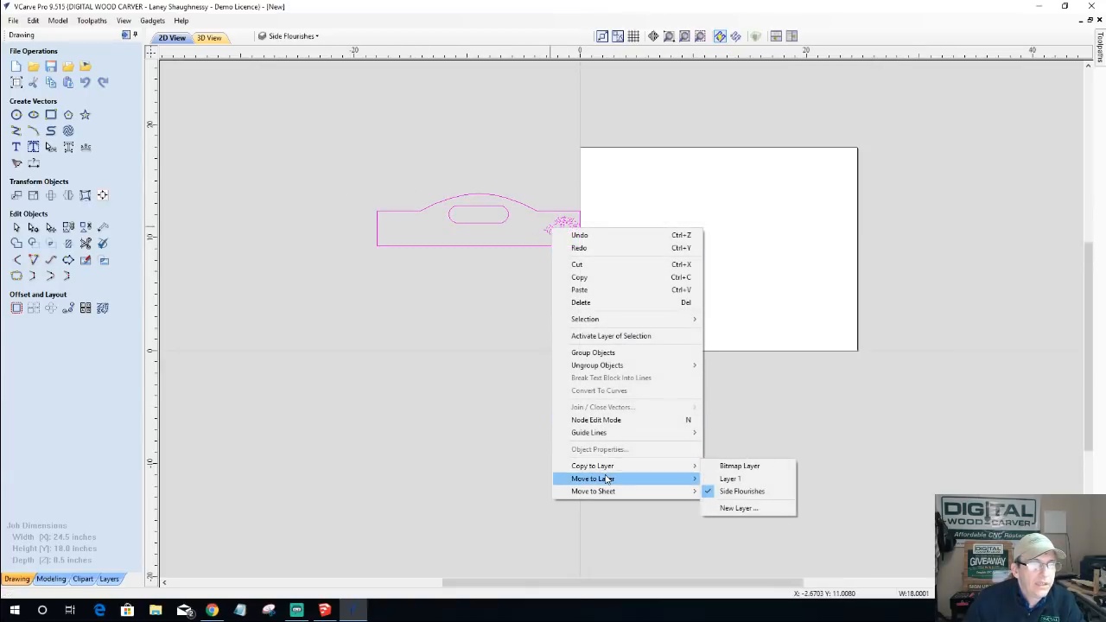
click(730, 492)
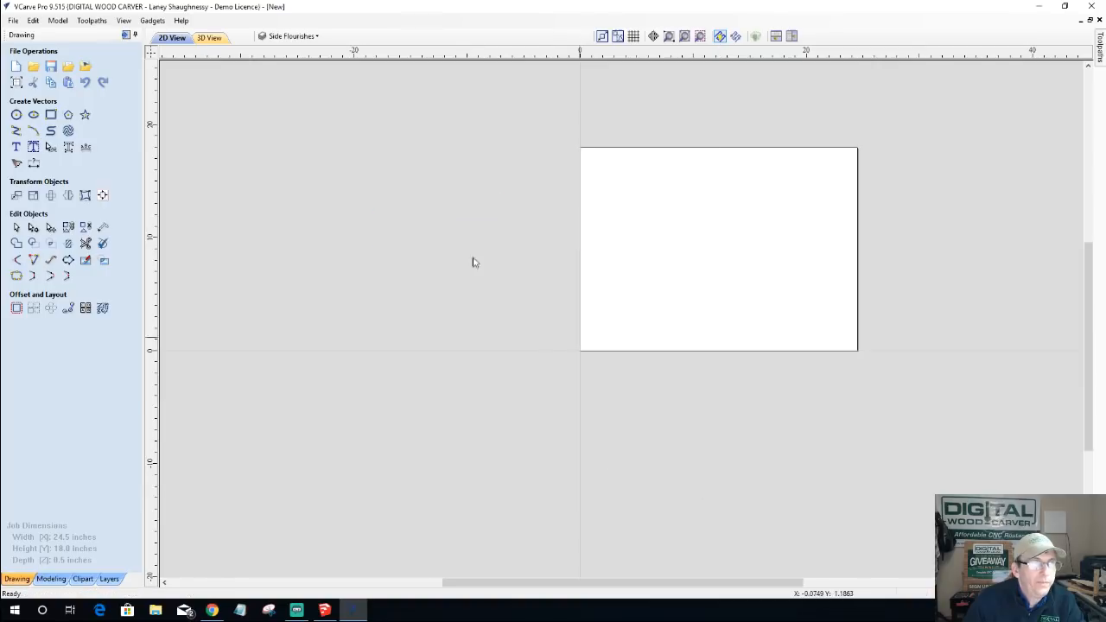
- Delete the Side Flourishes layer and make Layer 1 visible
click(291, 37)
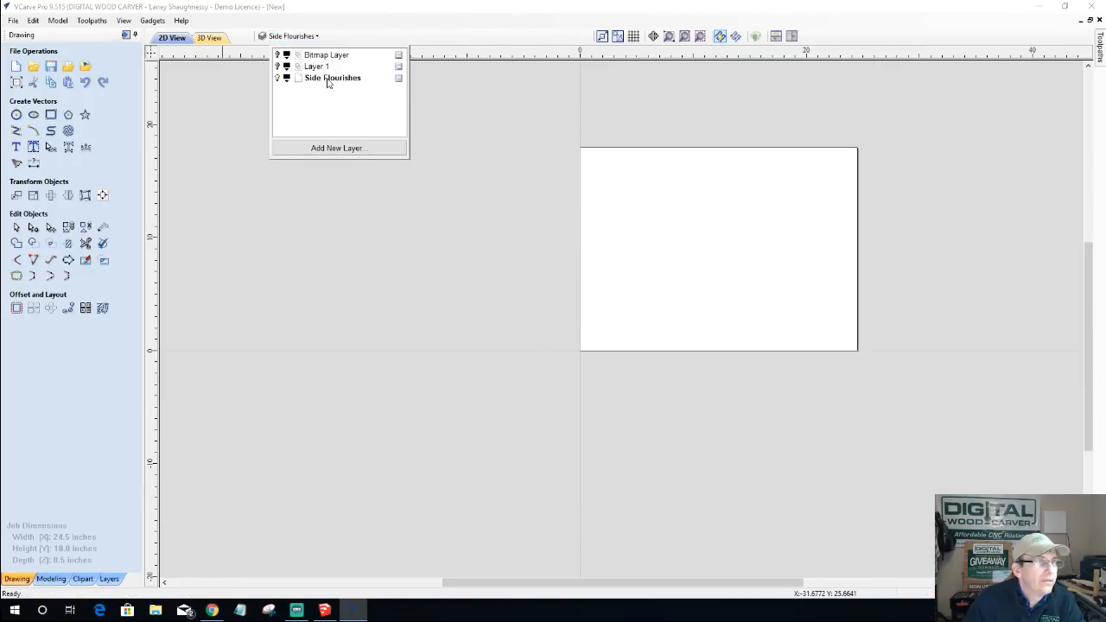
right_click(327, 83)
click(358, 179)
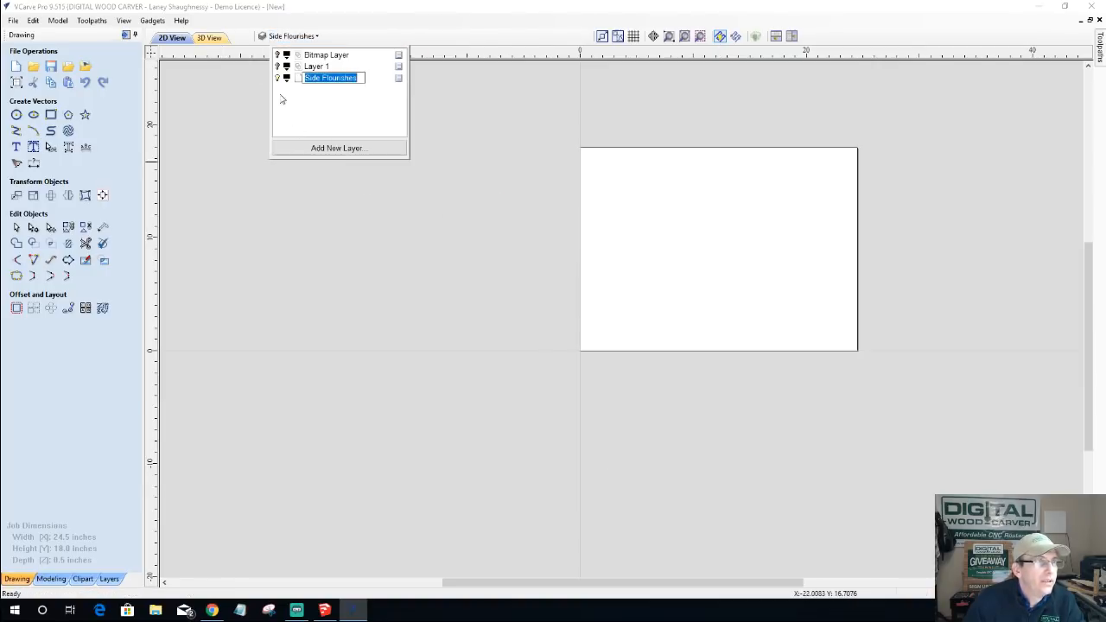
click(299, 85)
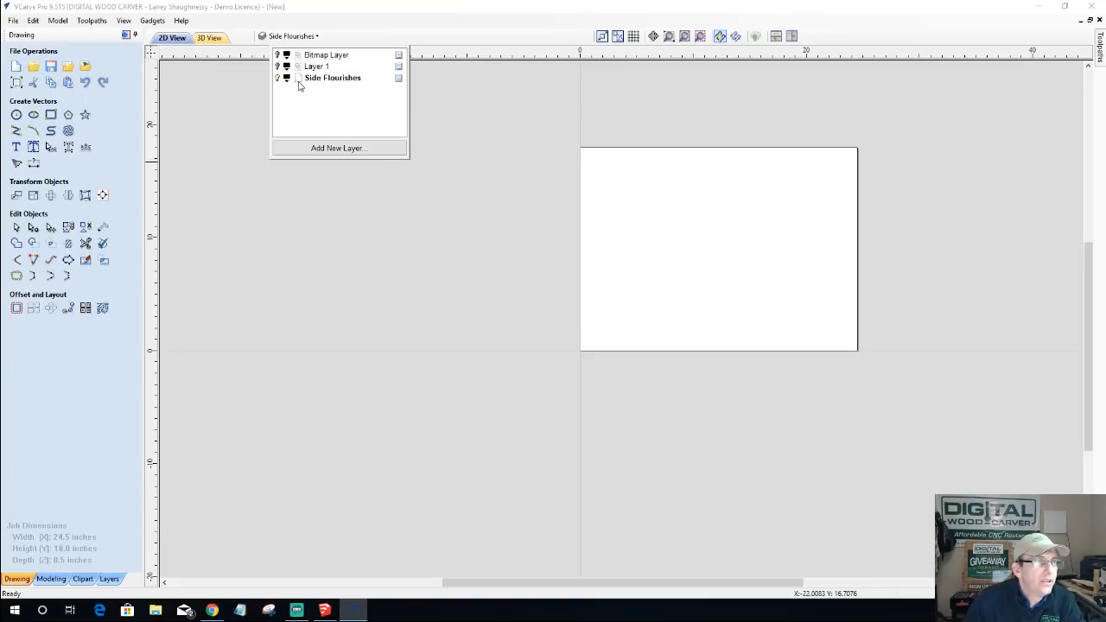
right_click(300, 86)
click(324, 168)
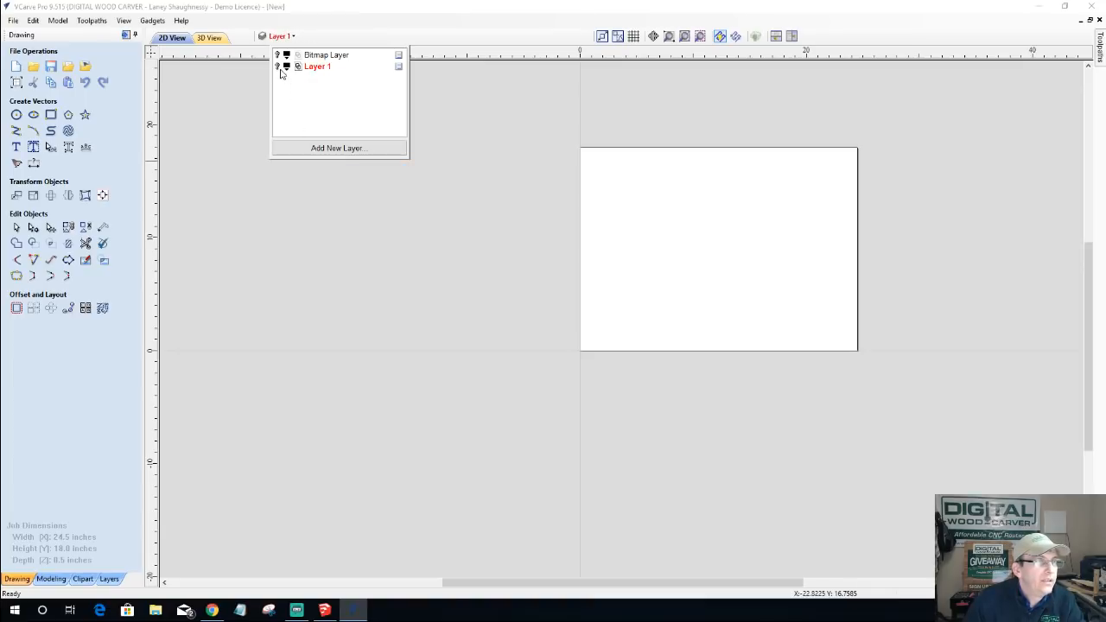
click(277, 67)
- Move both handled panels with their flourishes onto the material sheet, below the two long flourished side strips
scroll(463, 219, down, 1)
drag(330, 192, 522, 233)
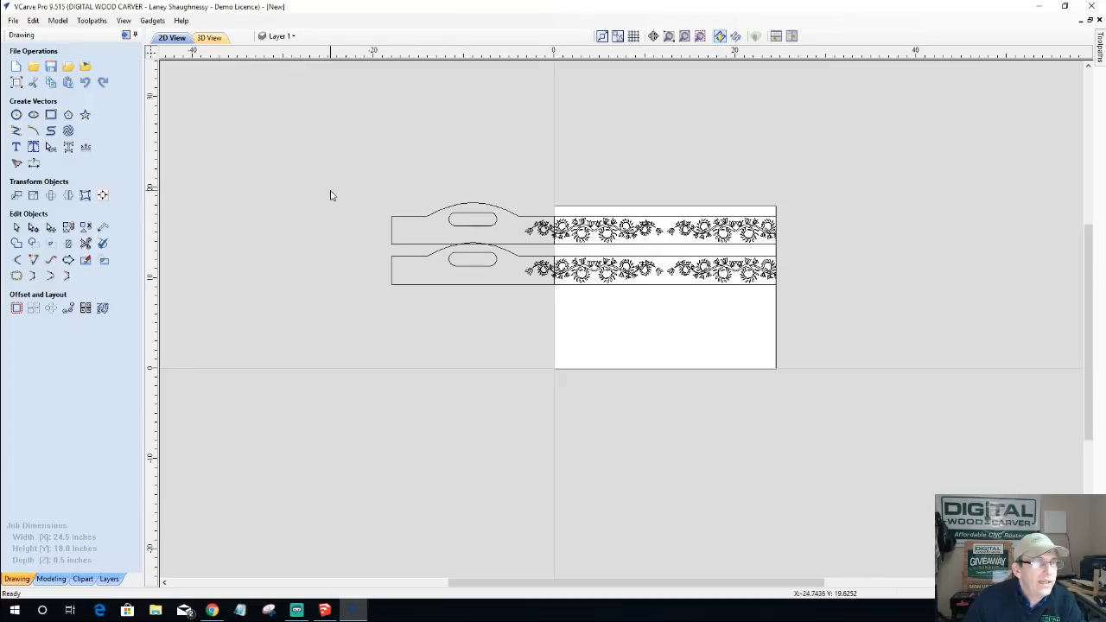
drag(553, 292, 555, 297)
scroll(495, 239, up, 5)
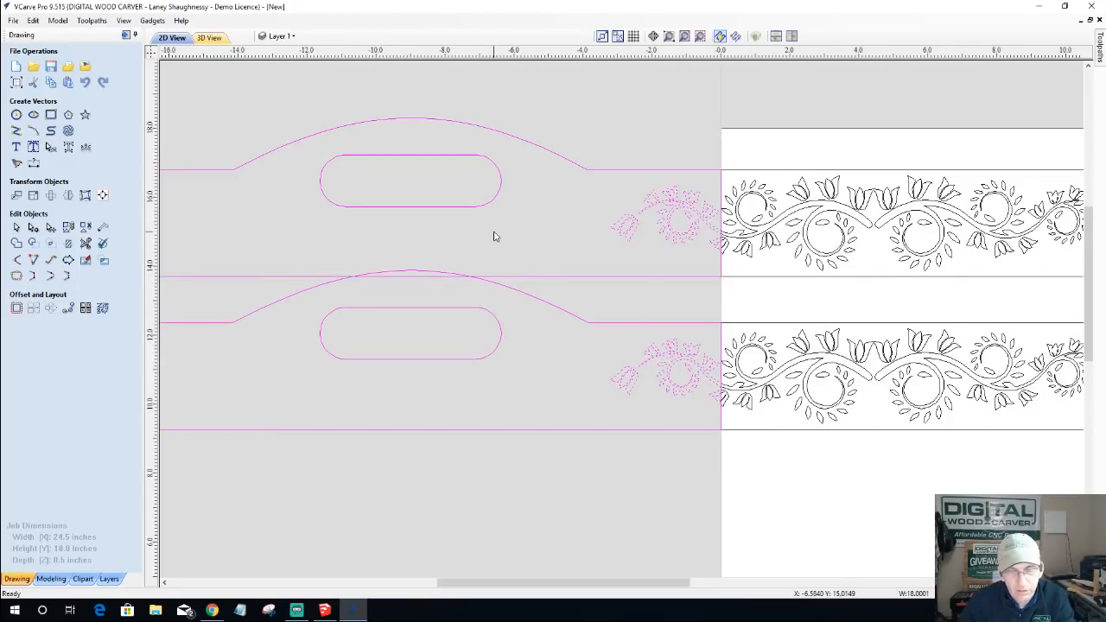
scroll(489, 185, down, 3)
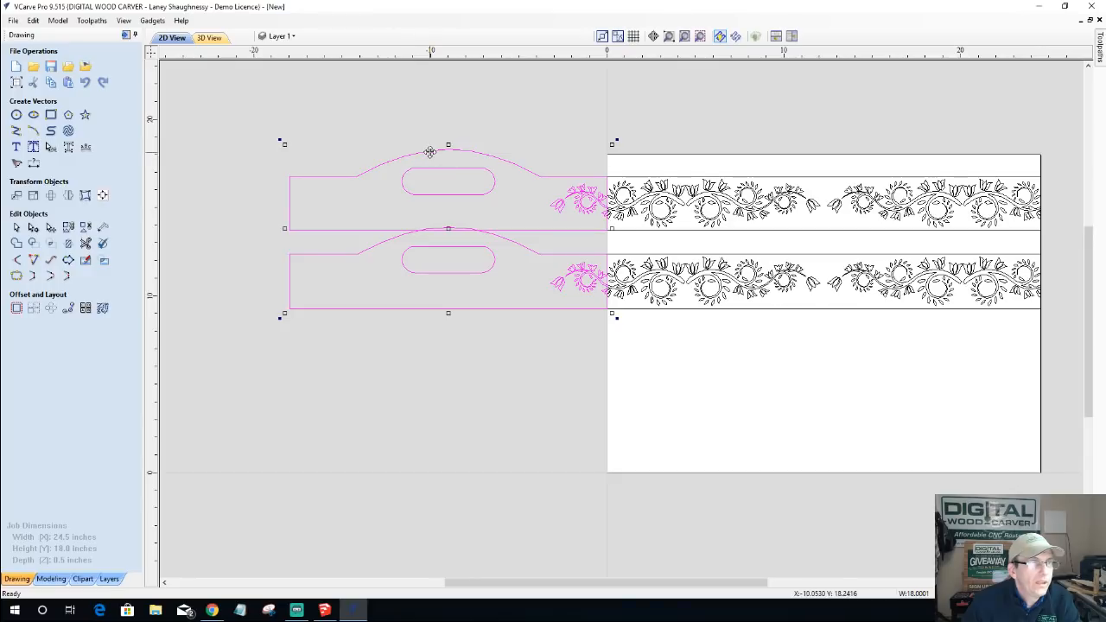
drag(430, 174, 821, 320)
- Group each long strip with its flourishes and move both up, closely stacked beneath the sheet's upper edge
click(819, 254)
drag(556, 241, 1066, 322)
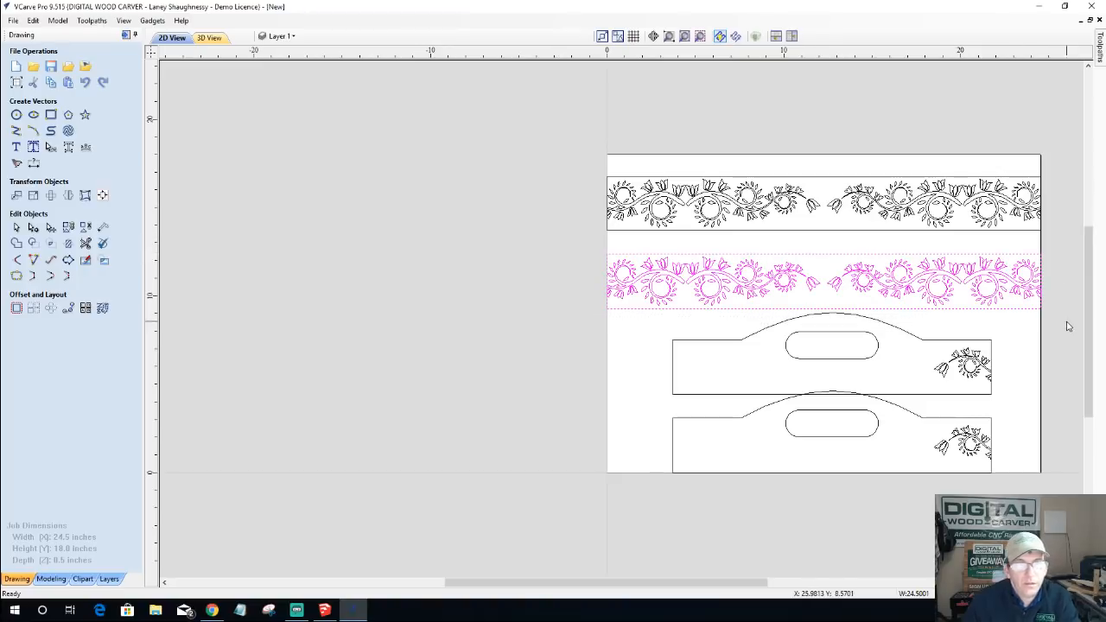
drag(570, 147, 1081, 239)
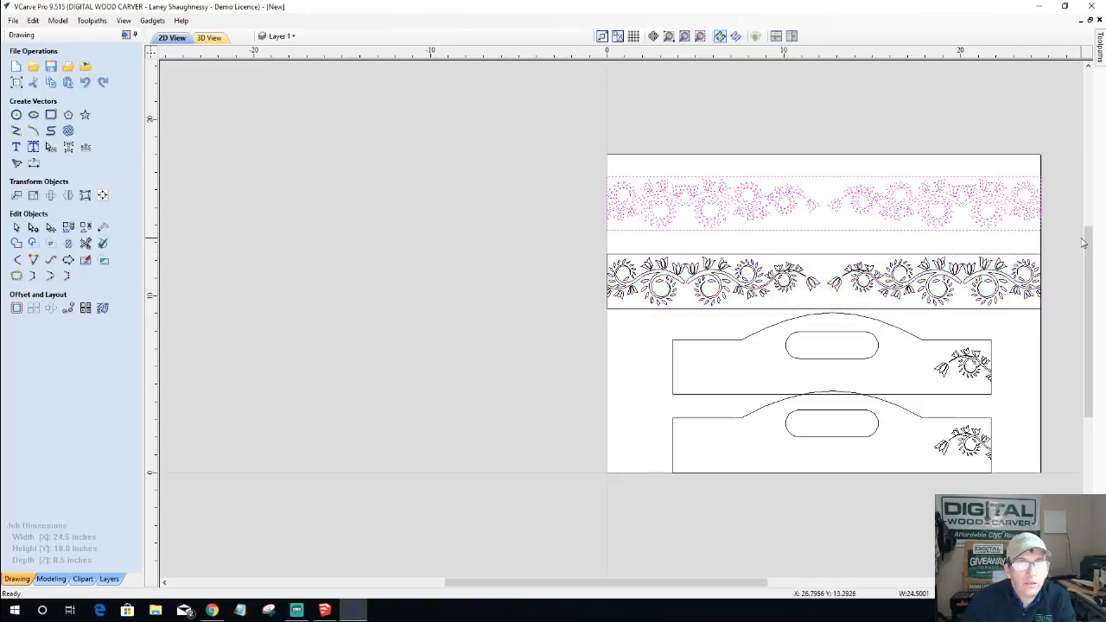
click(824, 175)
drag(825, 175, 824, 164)
click(828, 255)
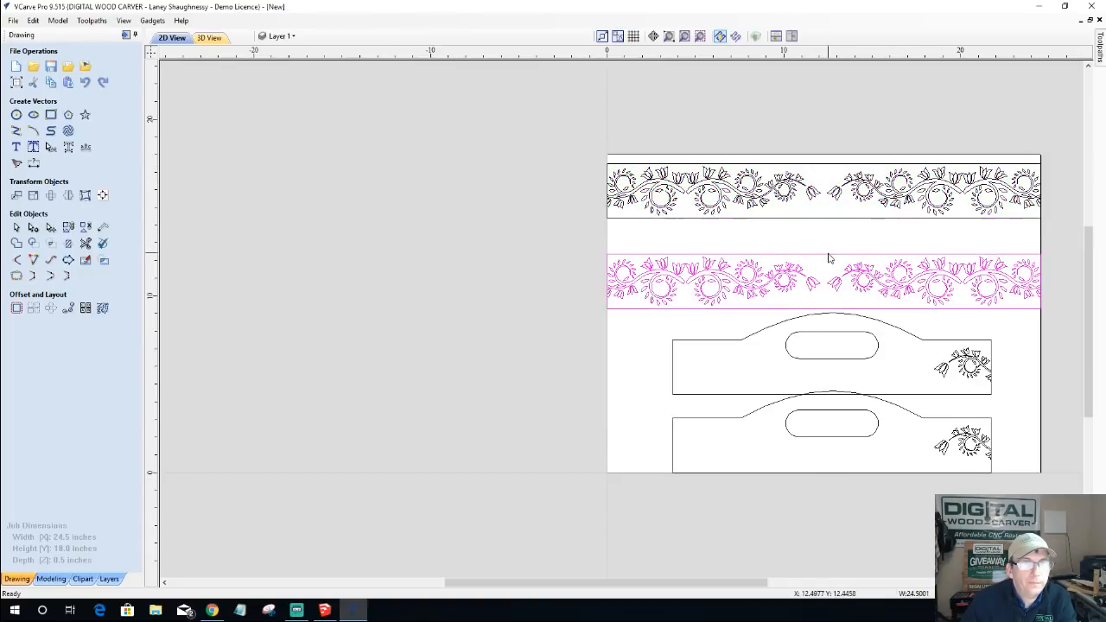
click(829, 252)
drag(829, 251, 826, 221)
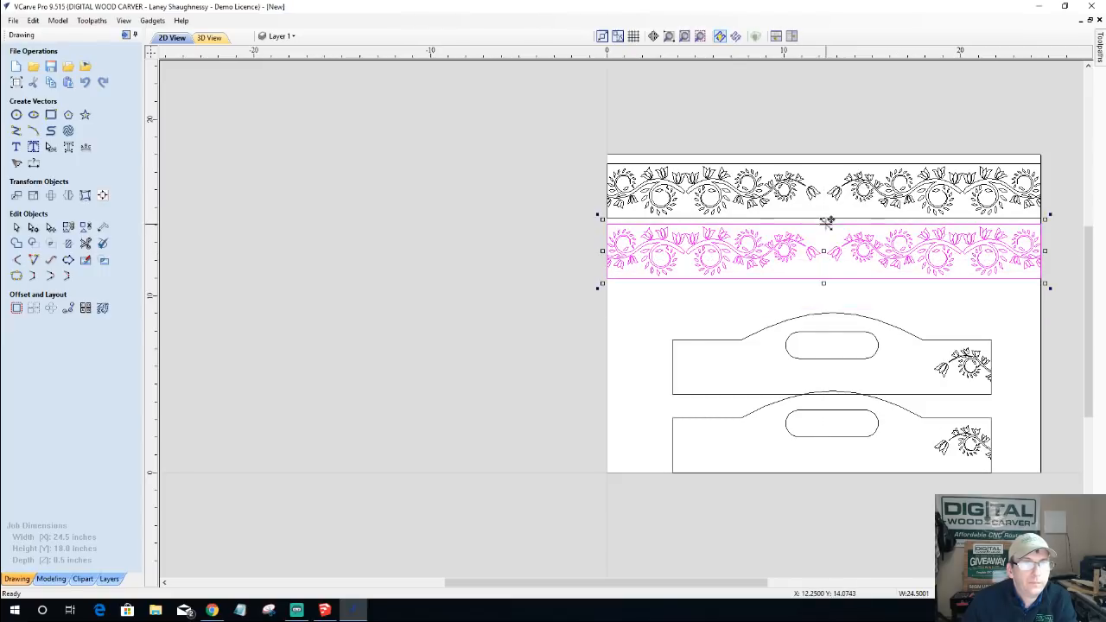
- Compare the cut flourish at the handled panels' end with the flourish ends on the long strips
click(828, 316)
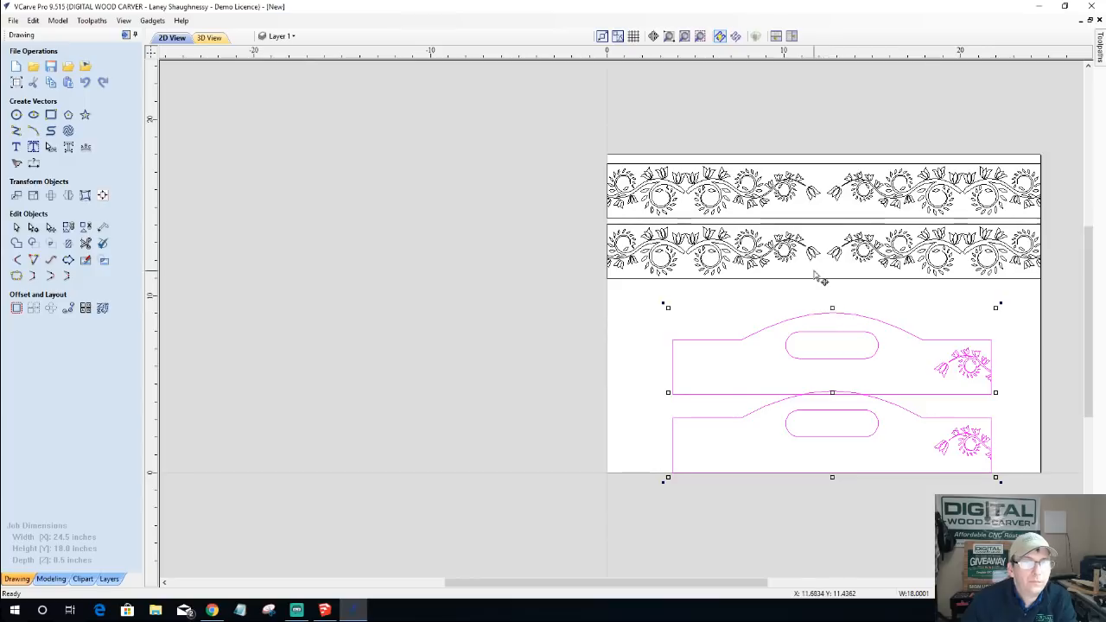
scroll(778, 277, down, 1)
scroll(774, 302, up, 1)
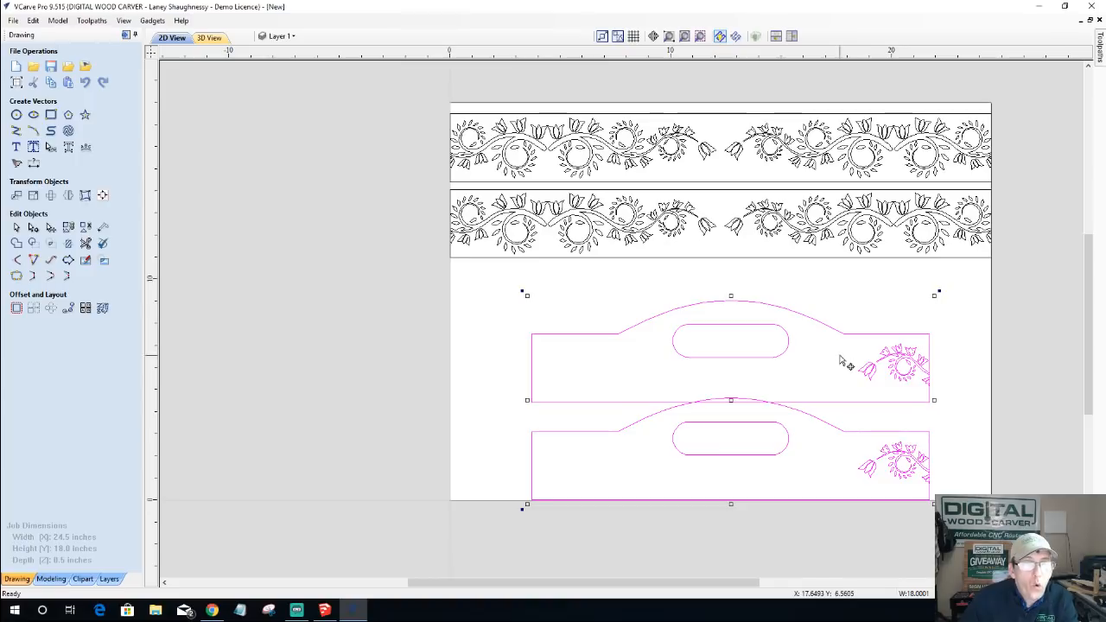
scroll(845, 377, up, 1)
scroll(931, 372, up, 2)
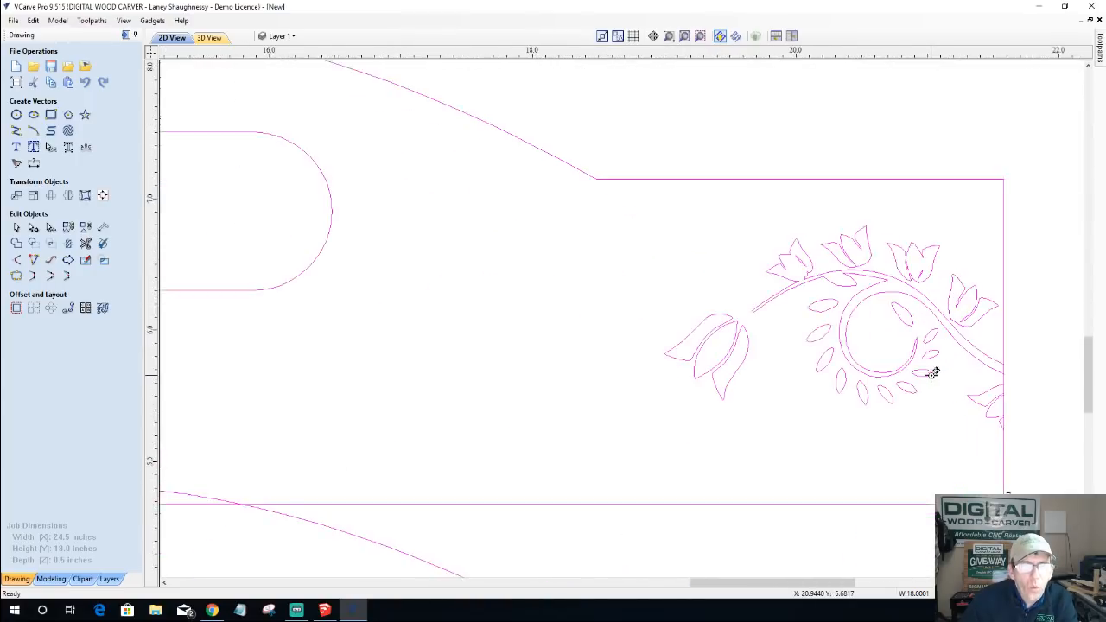
scroll(930, 371, down, 1)
scroll(950, 276, down, 5)
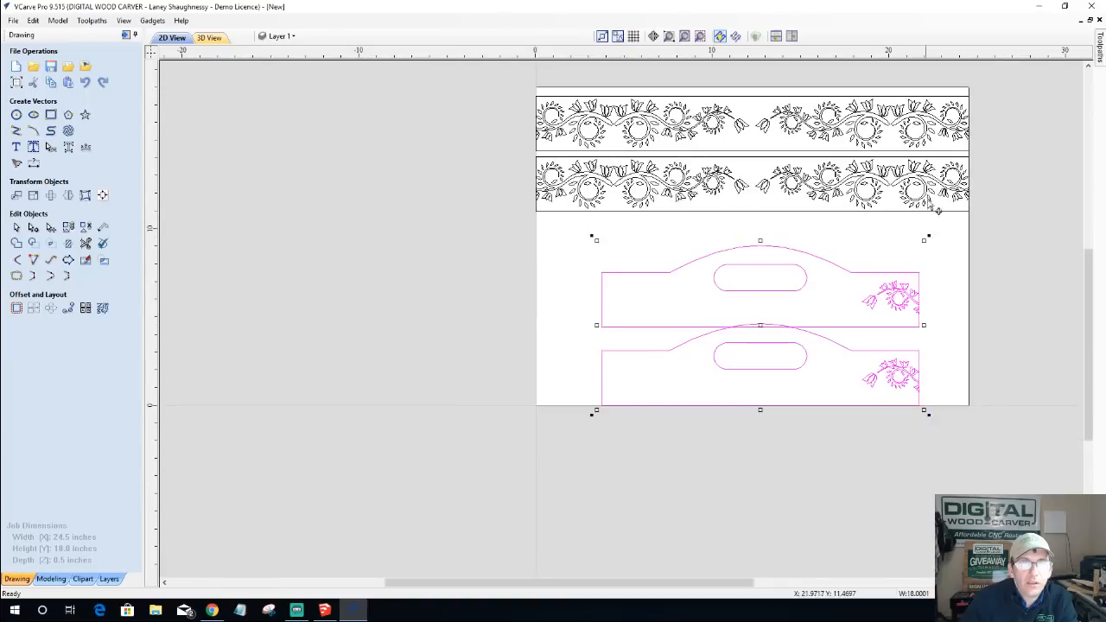
scroll(974, 178, up, 3)
scroll(954, 221, up, 2)
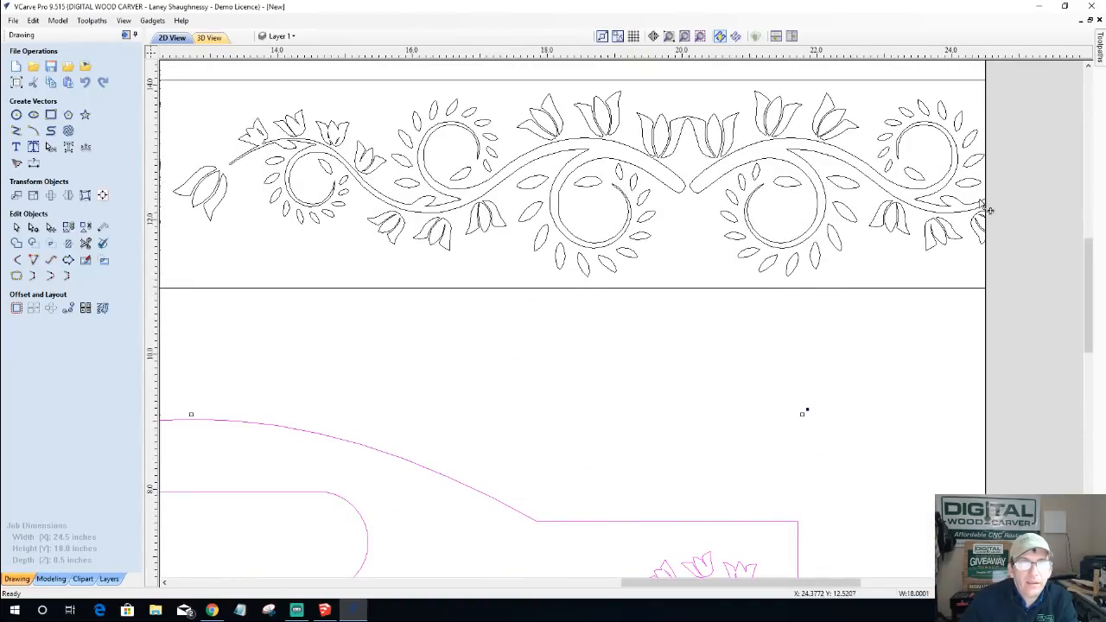
scroll(980, 274, down, 3)
scroll(886, 476, up, 4)
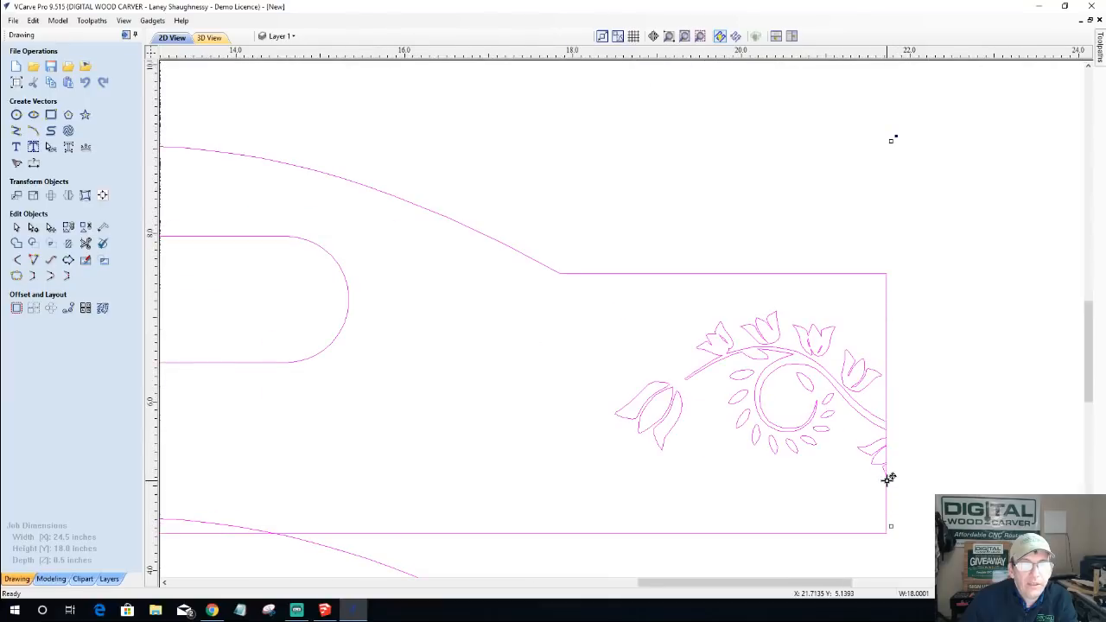
scroll(926, 422, down, 3)
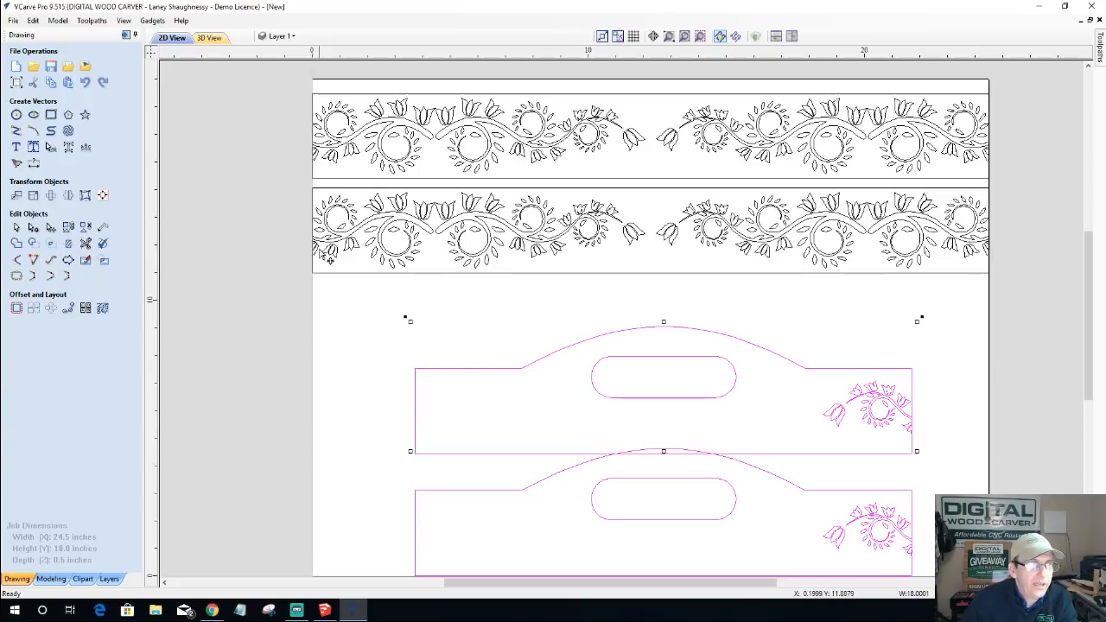
scroll(631, 558, down, 2)
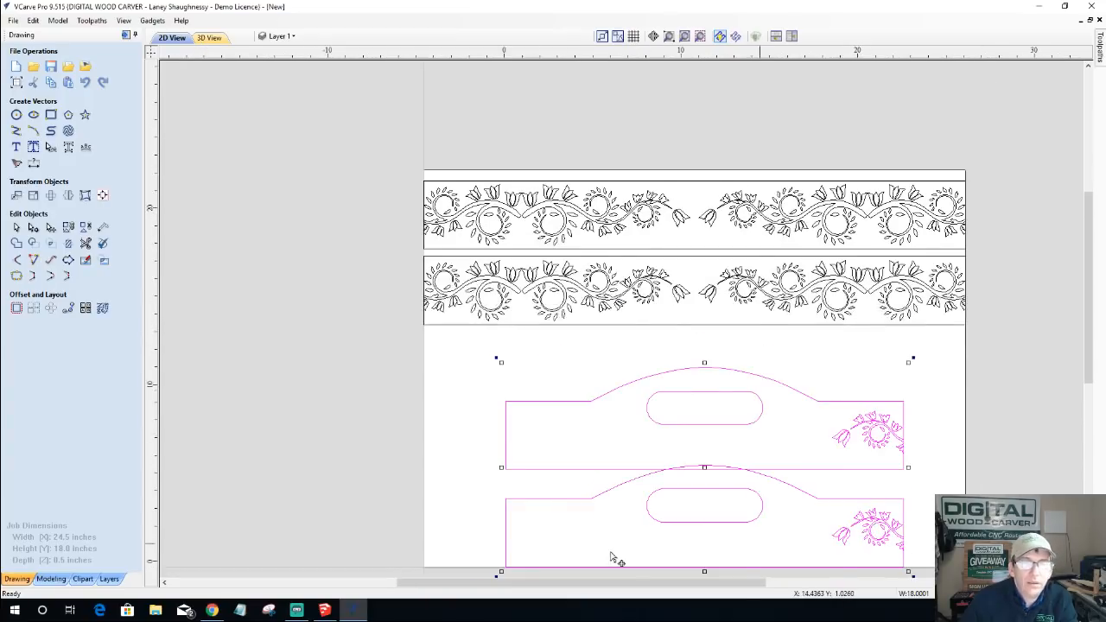
- Ungroup the two handled panels and move the upper one with its flourish up, just beneath the long strips
scroll(658, 557, up, 2)
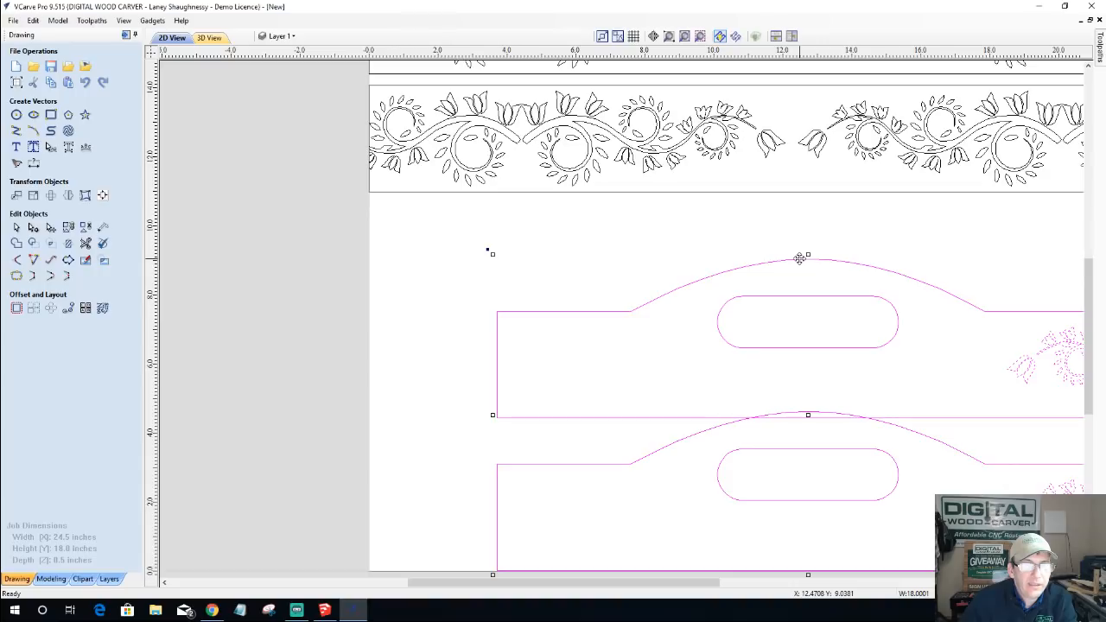
click(516, 245)
scroll(518, 248, down, 3)
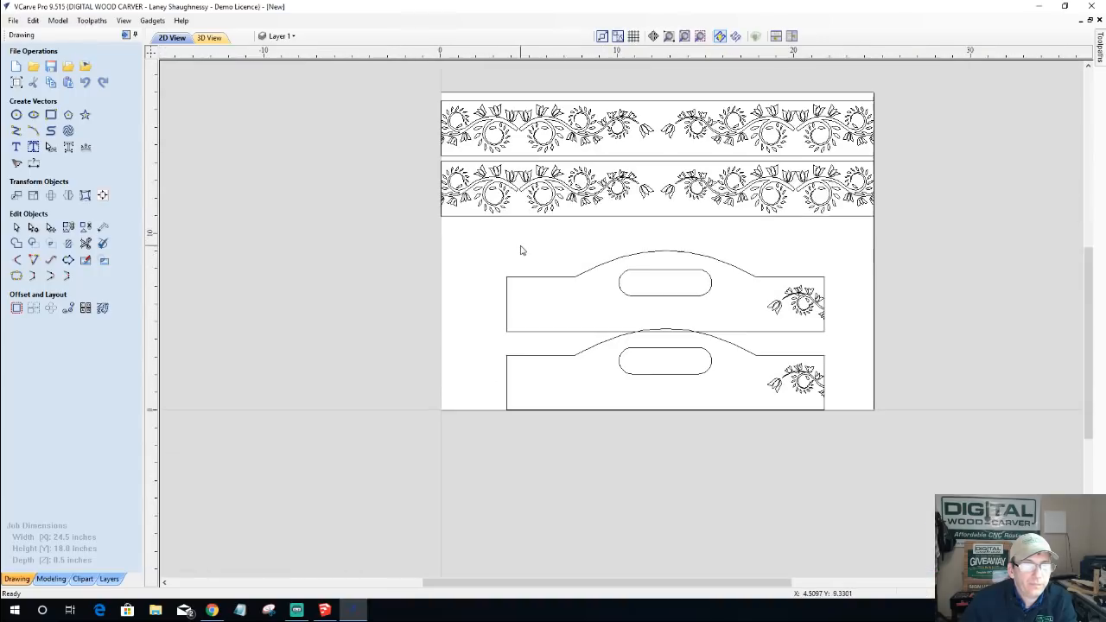
click(619, 277)
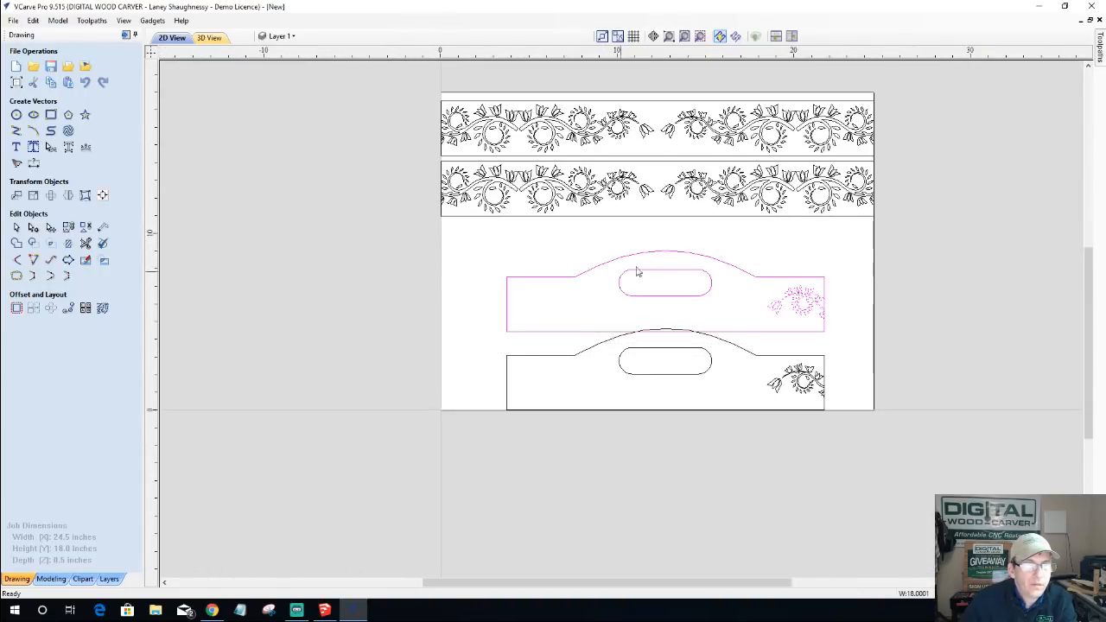
click(661, 251)
drag(668, 250, 667, 228)
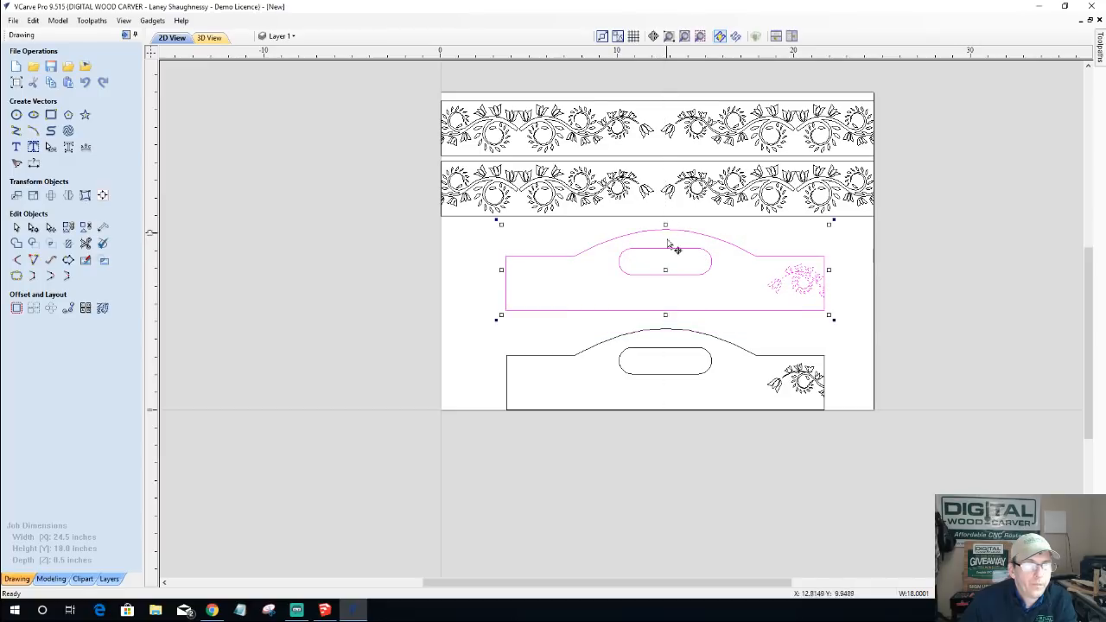
- Move the lower handled panel with its flourish slightly up, clear of the sheet's lower edge and the upper panel
drag(482, 322, 839, 429)
click(666, 328)
drag(666, 328, 666, 316)
scroll(714, 393, down, 1)
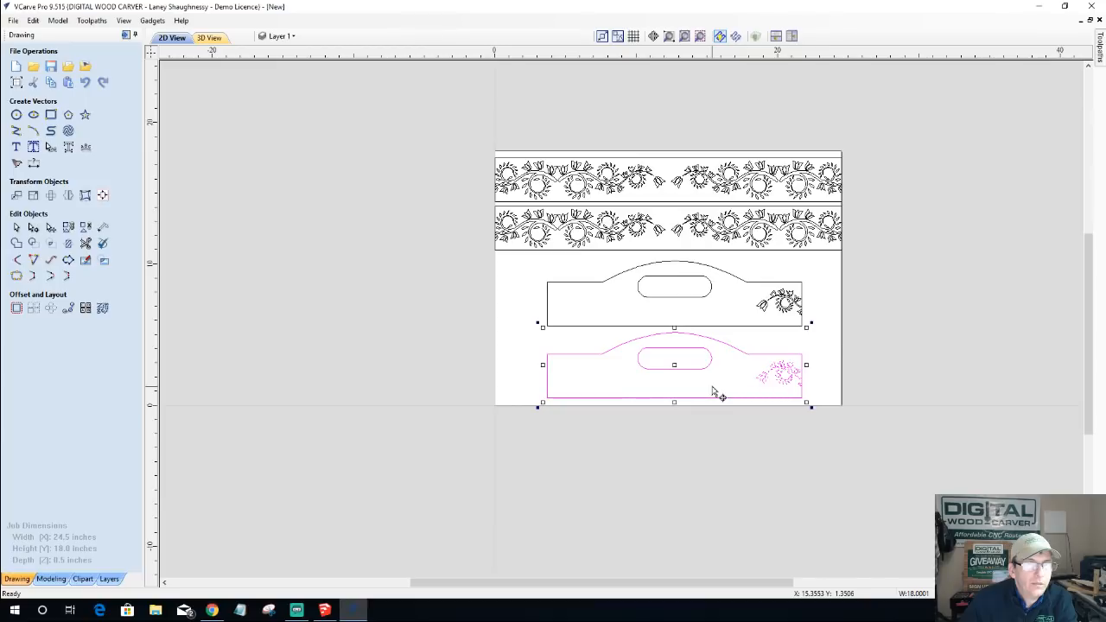
scroll(606, 347, up, 1)
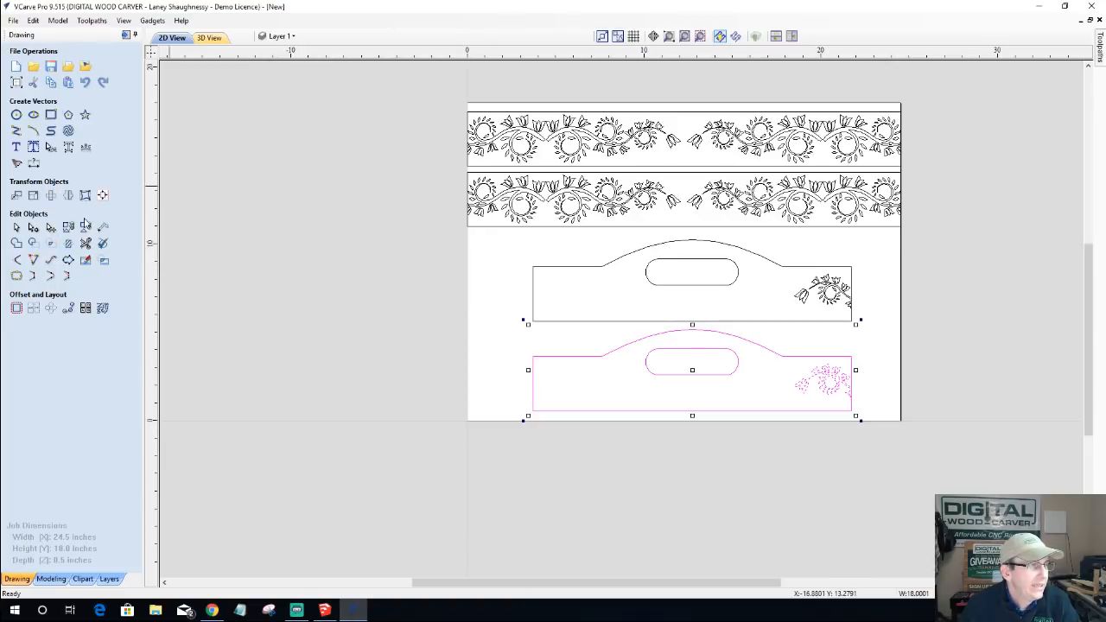
- Draw a vertical centre line about 9.69 inches long from the upper panel's arch midpoint to the lower panel's bottom-edge midpoint
click(16, 130)
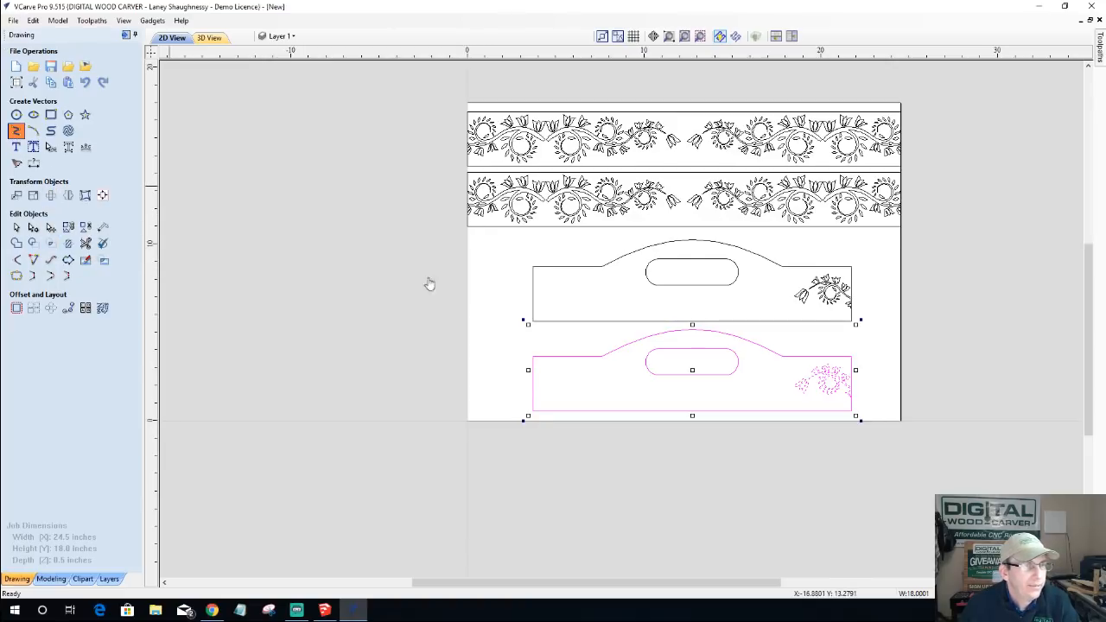
click(692, 238)
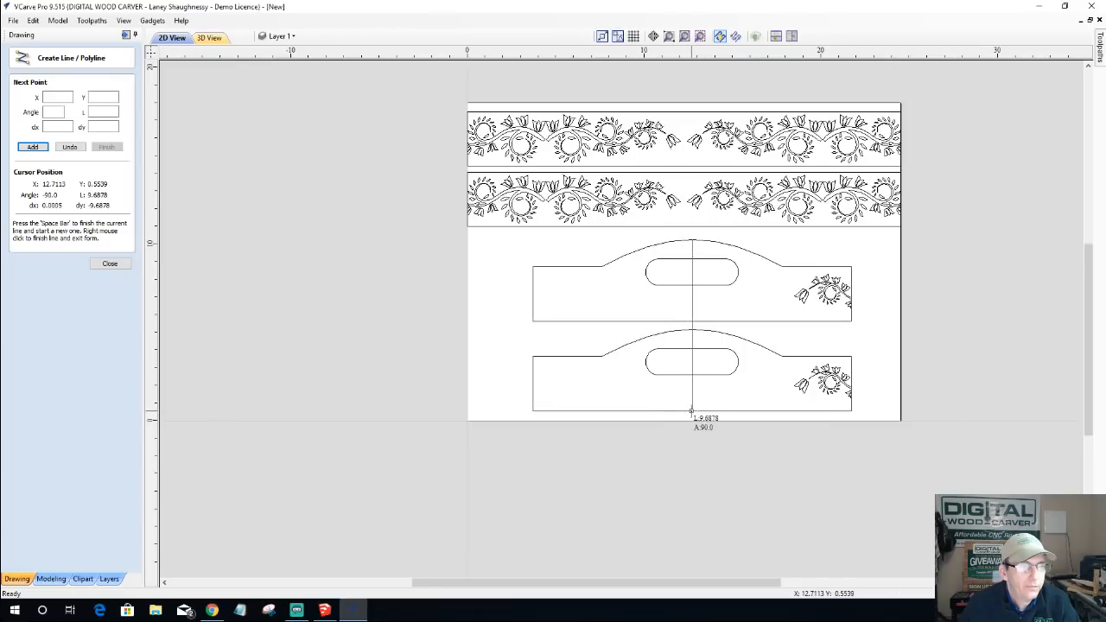
scroll(691, 411, up, 3)
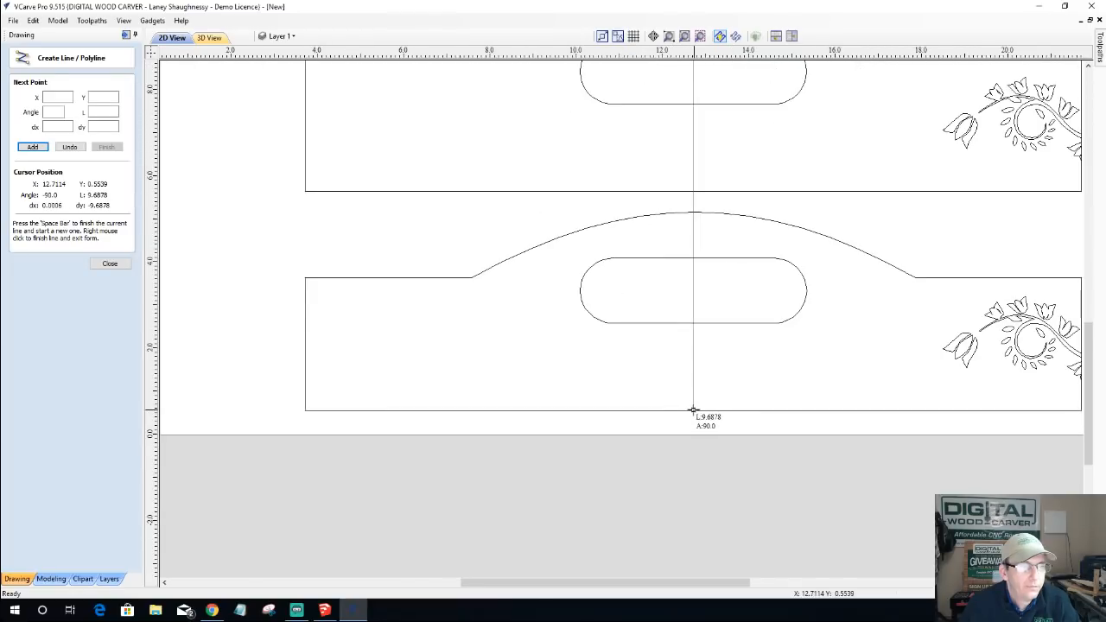
click(692, 411)
scroll(758, 365, down, 3)
key(space)
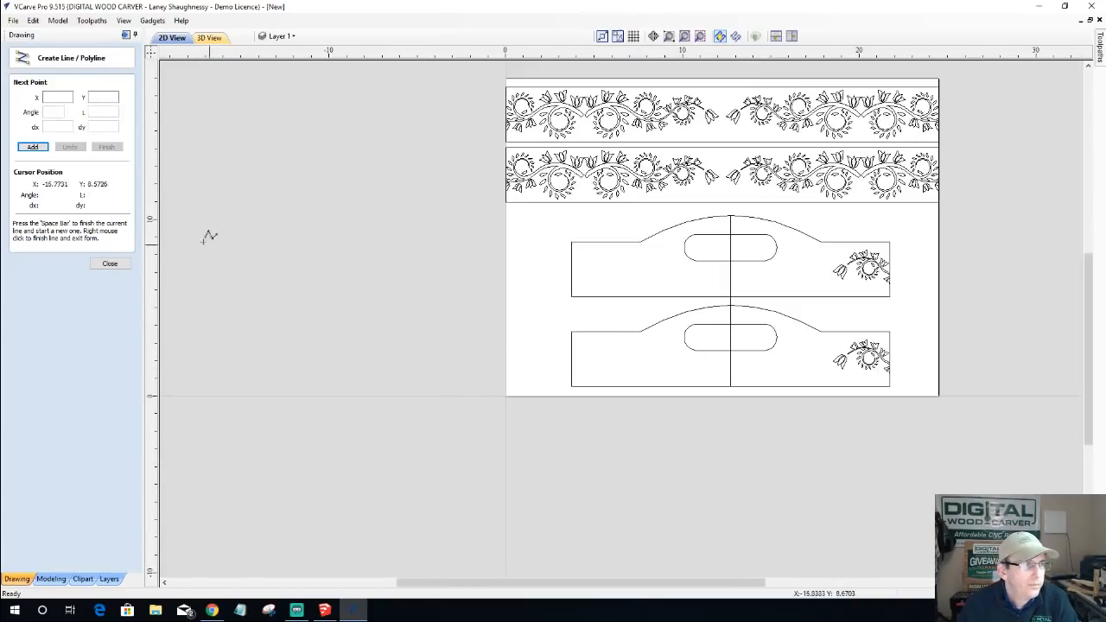
click(109, 263)
- Group each handled panel's outline and handle slot with its flourish
click(632, 338)
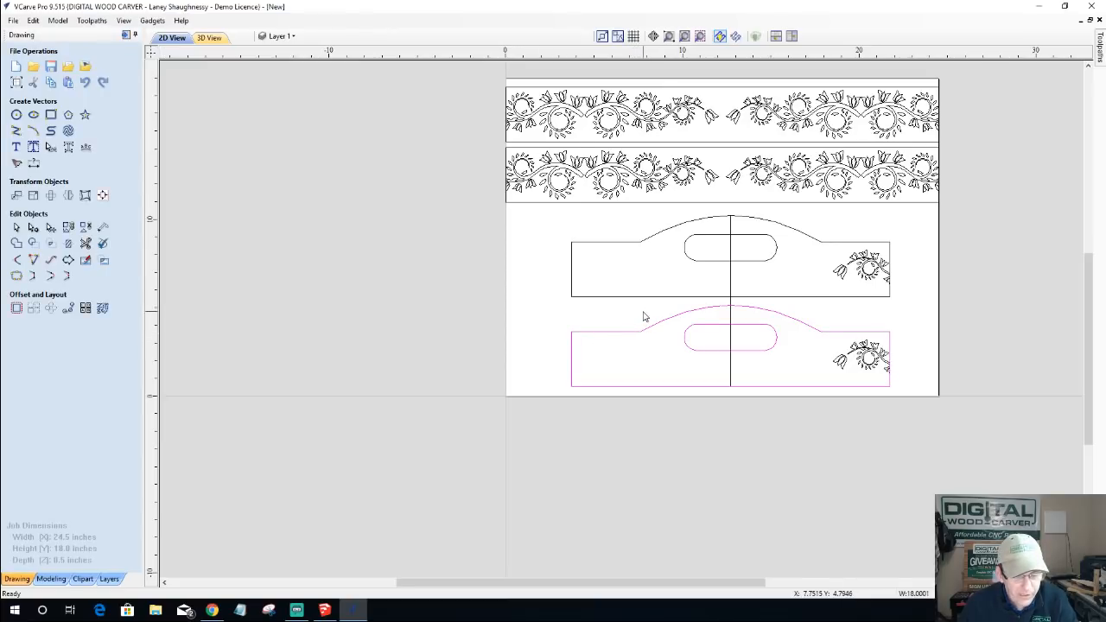
shift+click(645, 298)
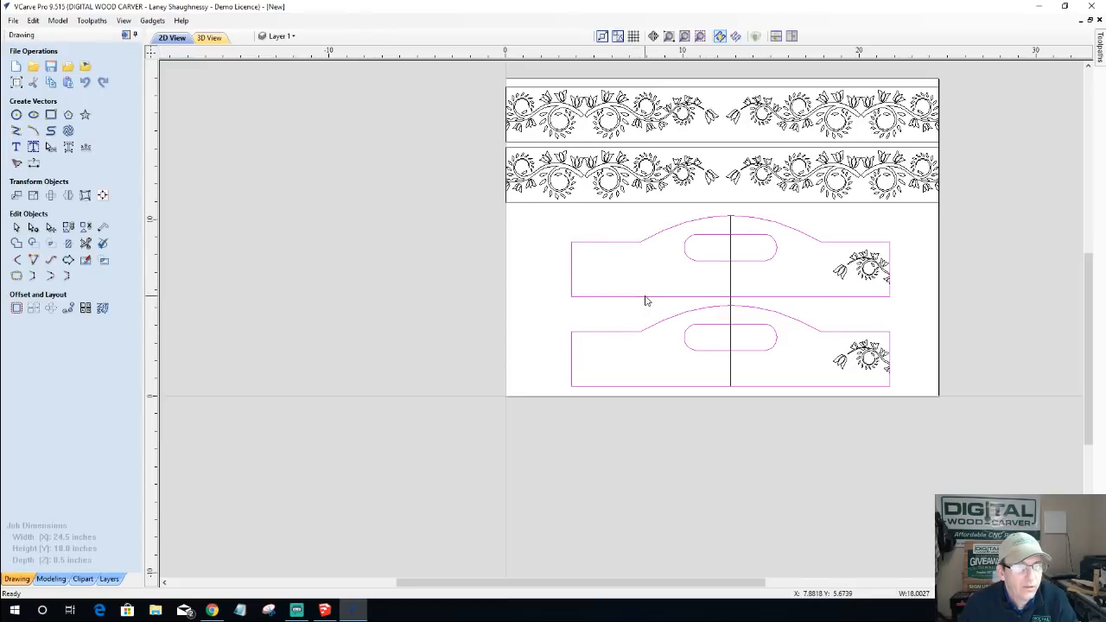
click(805, 254)
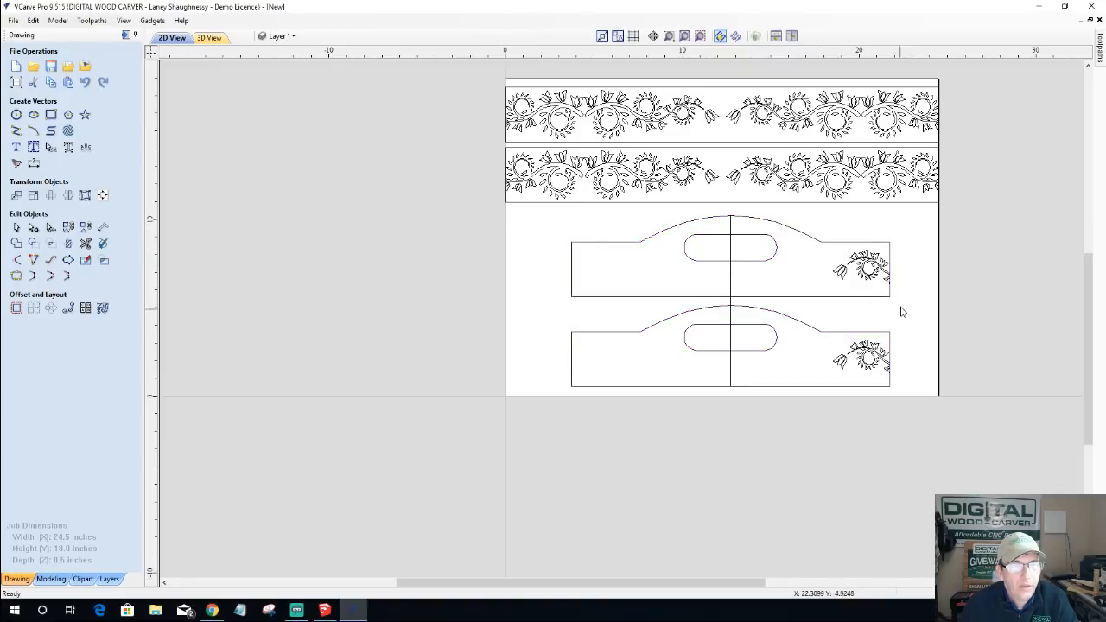
drag(811, 244, 804, 227)
click(920, 311)
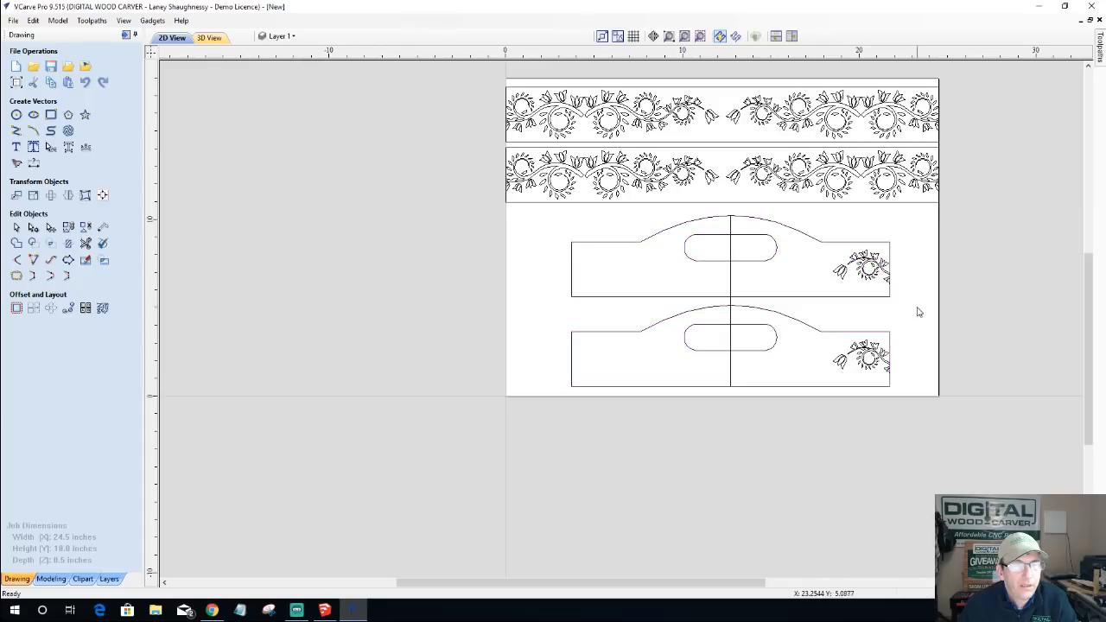
drag(844, 290, 809, 229)
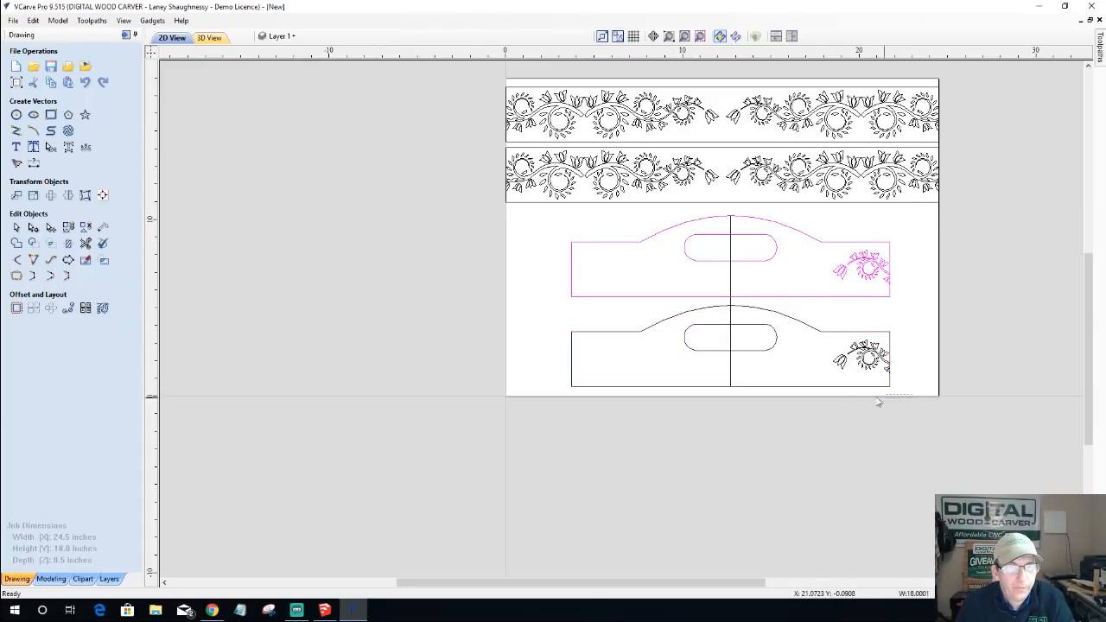
drag(911, 395, 816, 322)
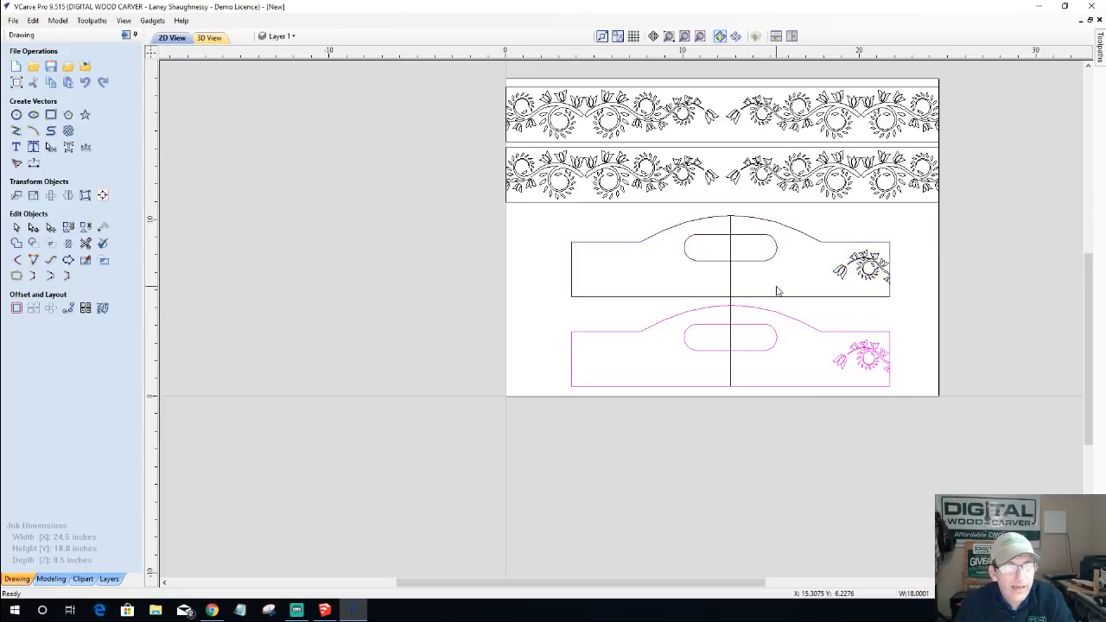
- Select both grouped handled panels and align their centres horizontally to the last selected panel
shift+click(781, 298)
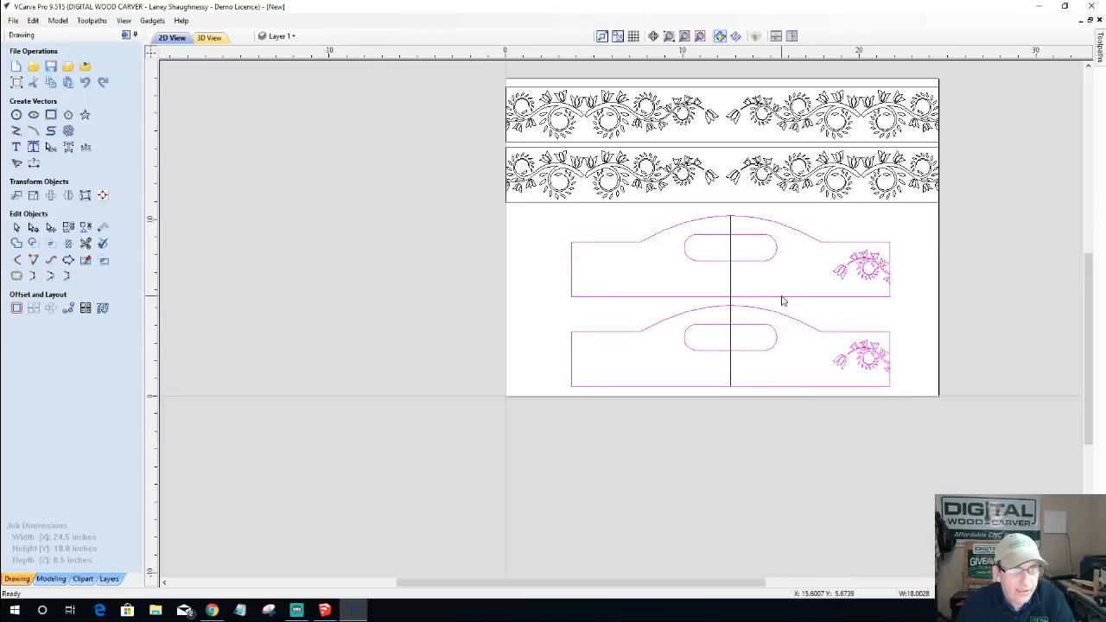
click(102, 194)
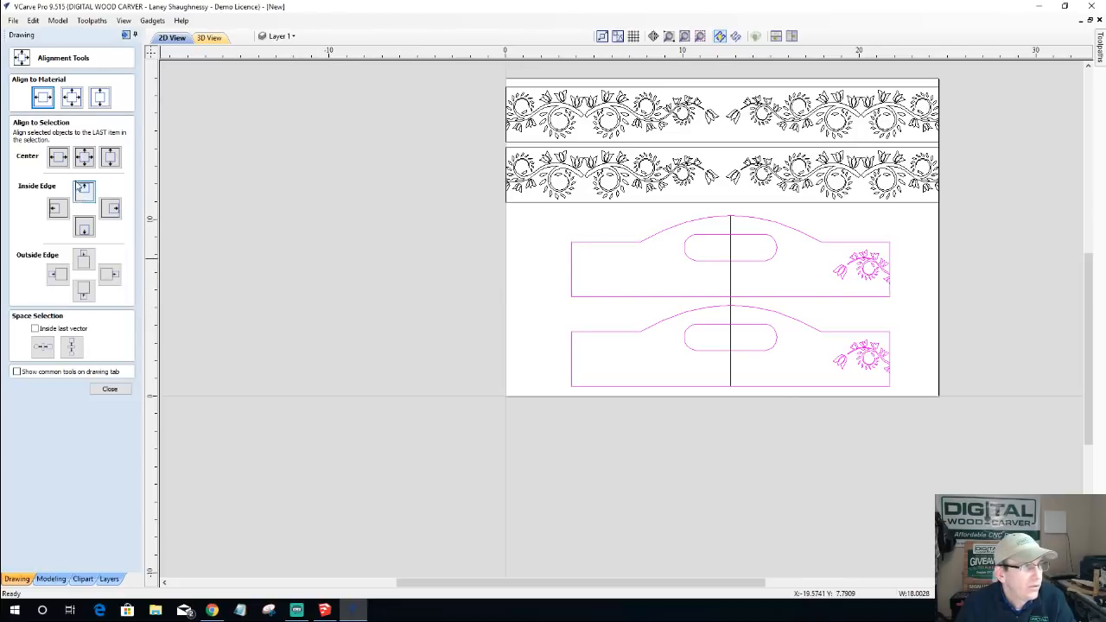
click(58, 158)
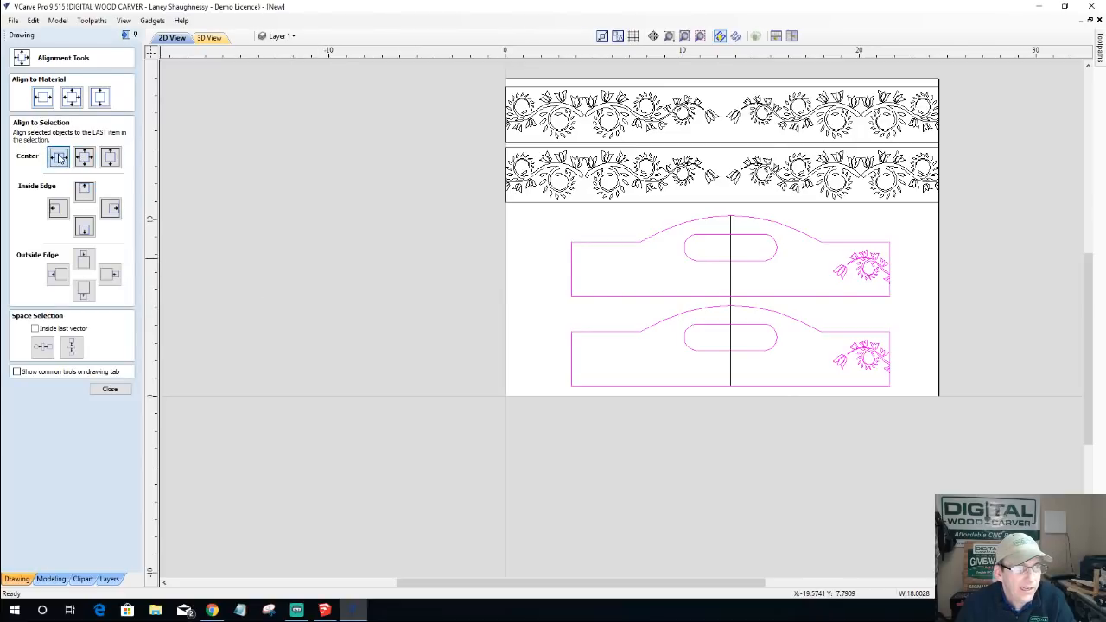
click(109, 390)
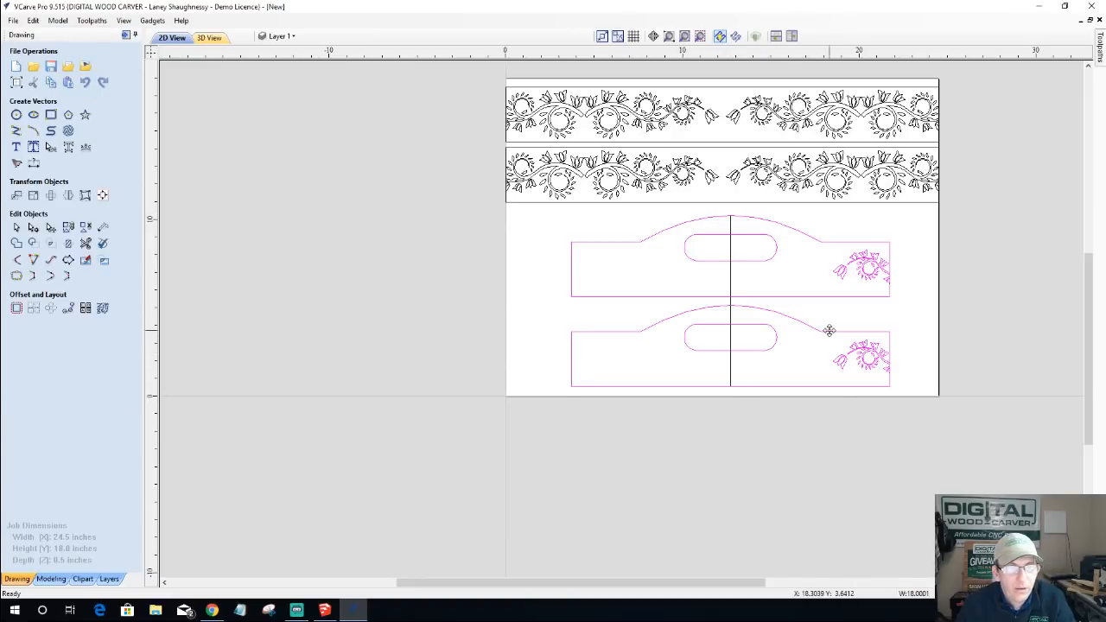
- Group the flourishes of both handled panels and create a mirrored copy of them about the vertical centre line
click(822, 289)
drag(811, 231, 905, 311)
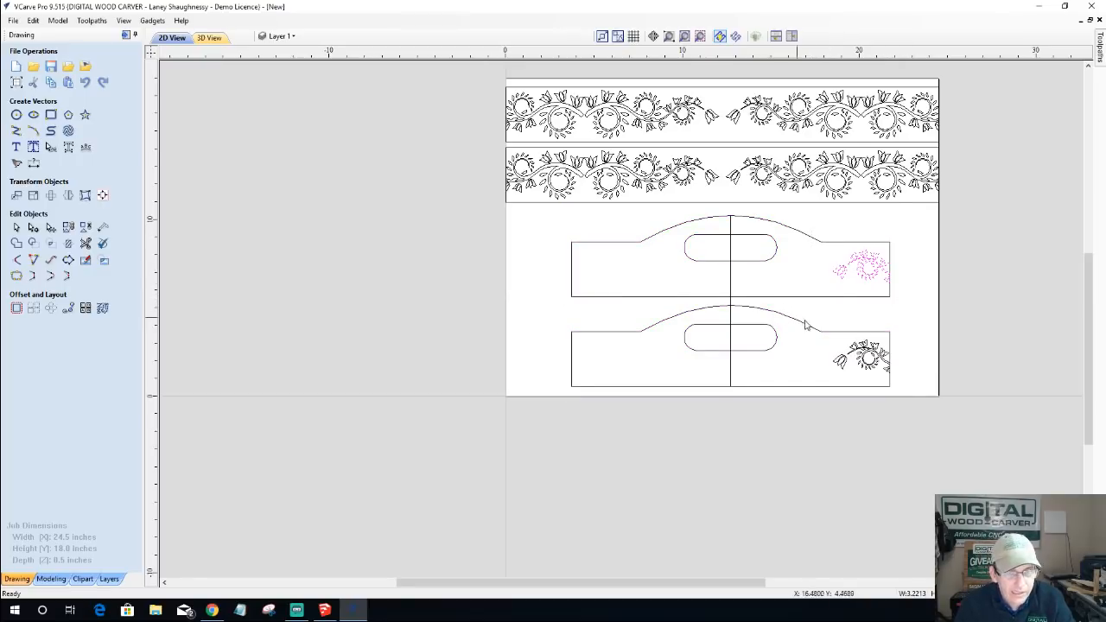
shift+drag(829, 302, 919, 404)
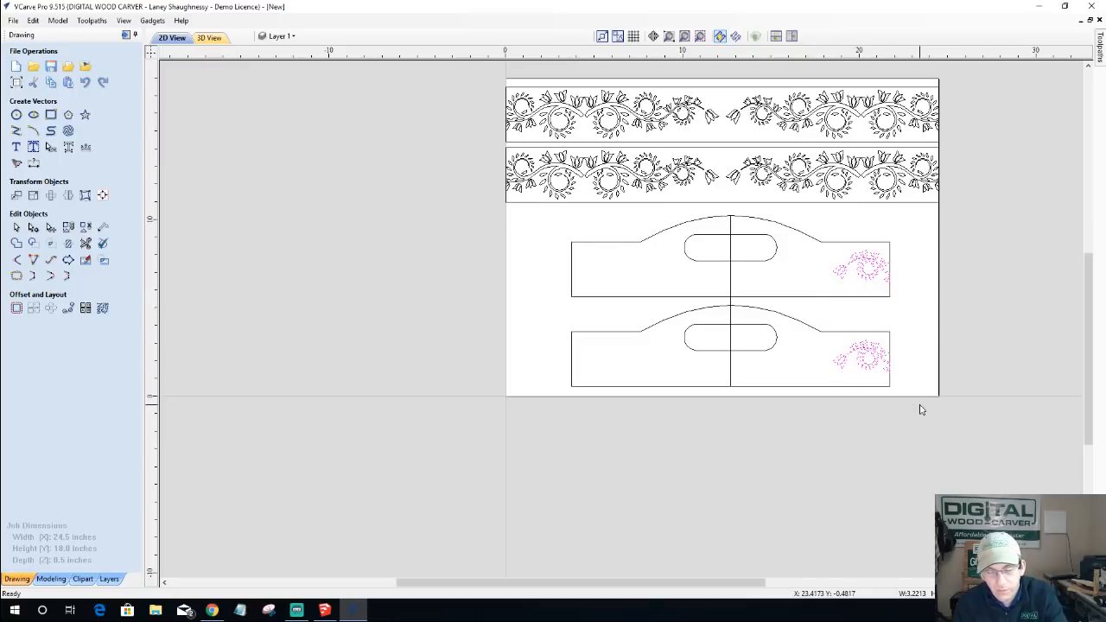
key(g)
shift+click(730, 316)
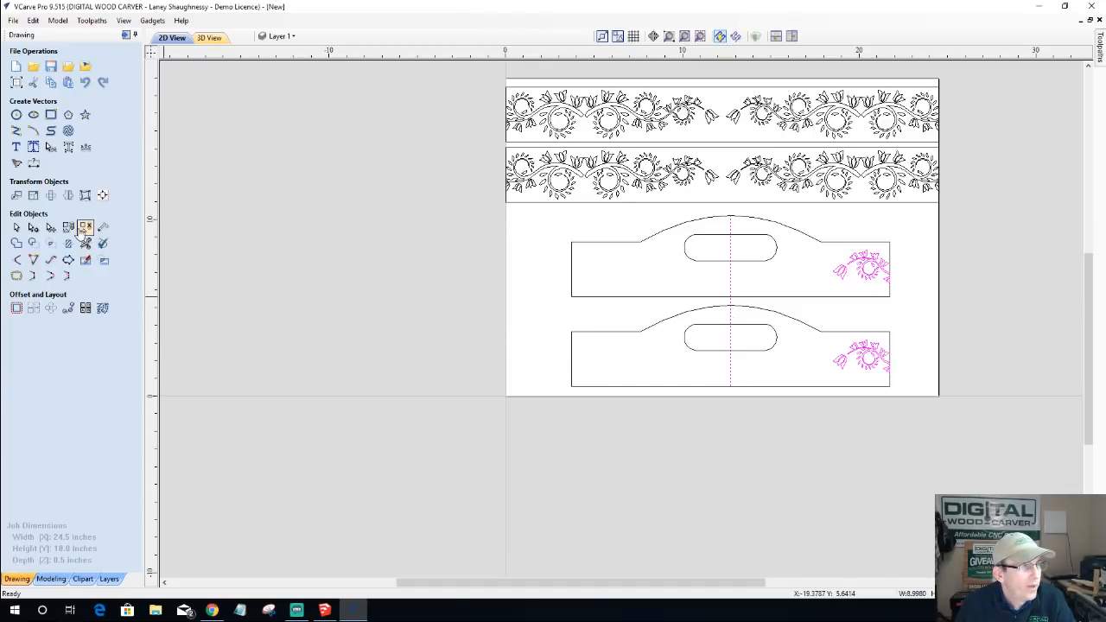
click(68, 197)
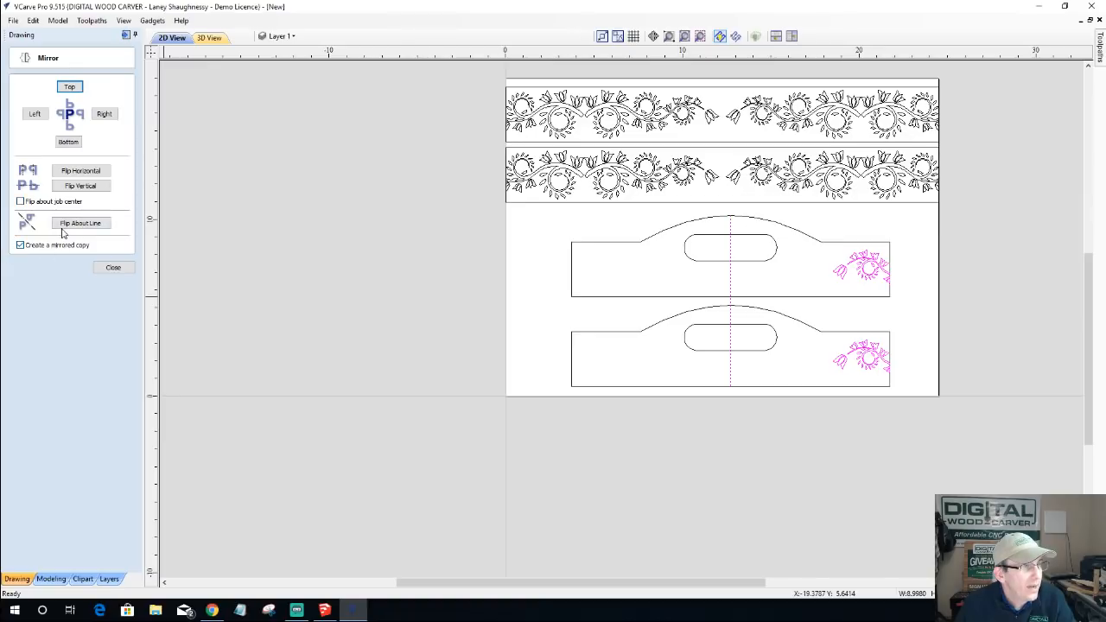
click(78, 224)
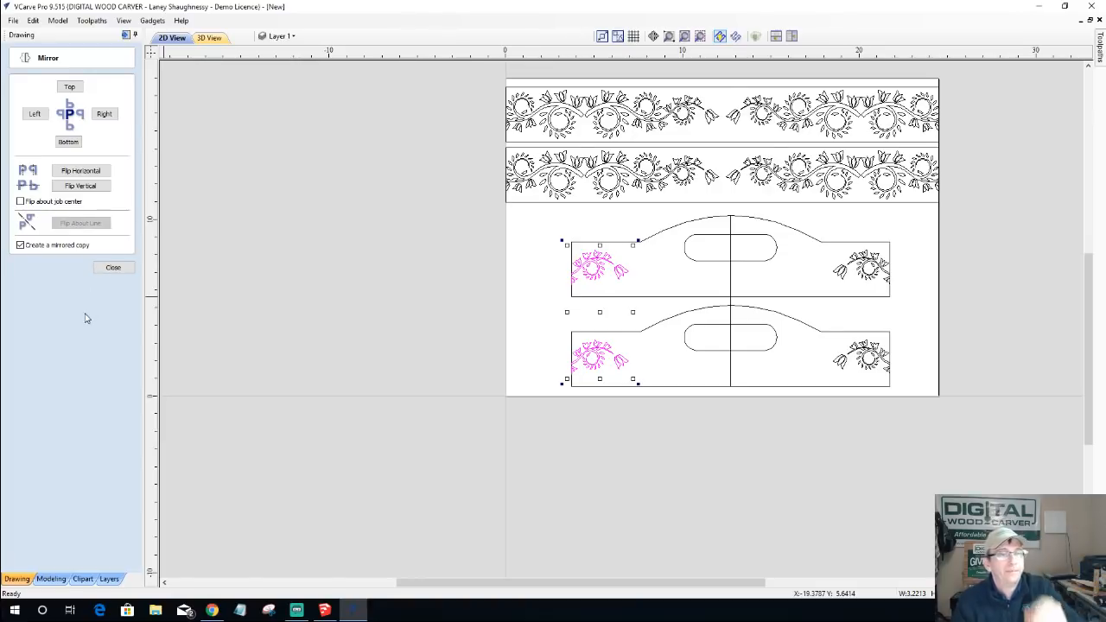
- Delete the vertical centre line running through the two handled panels
click(734, 250)
click(729, 249)
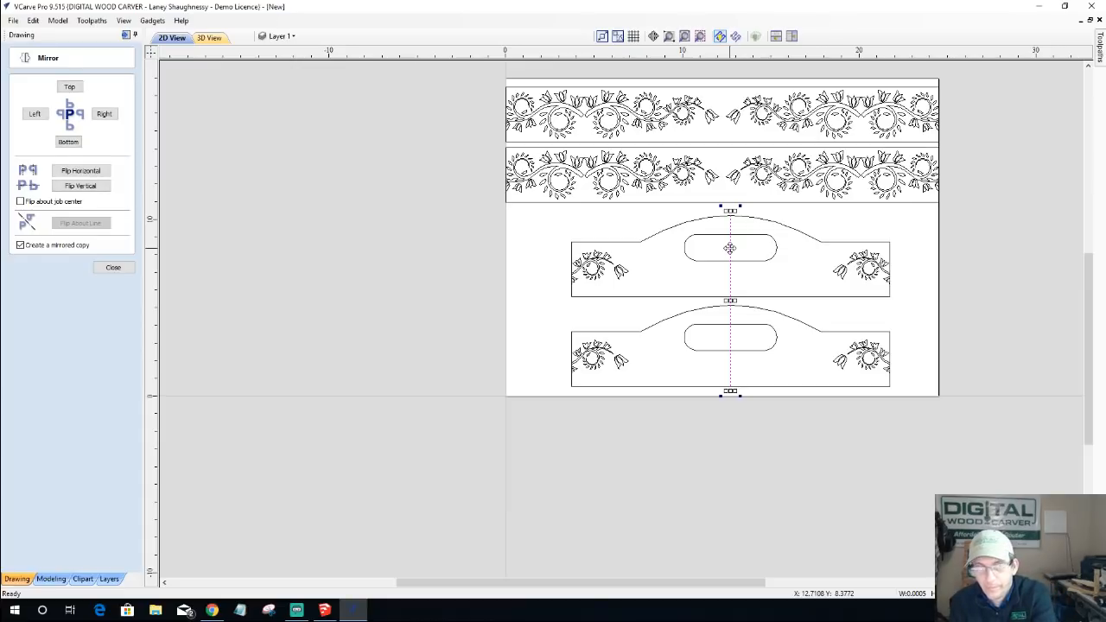
click(728, 279)
scroll(714, 274, down, 2)
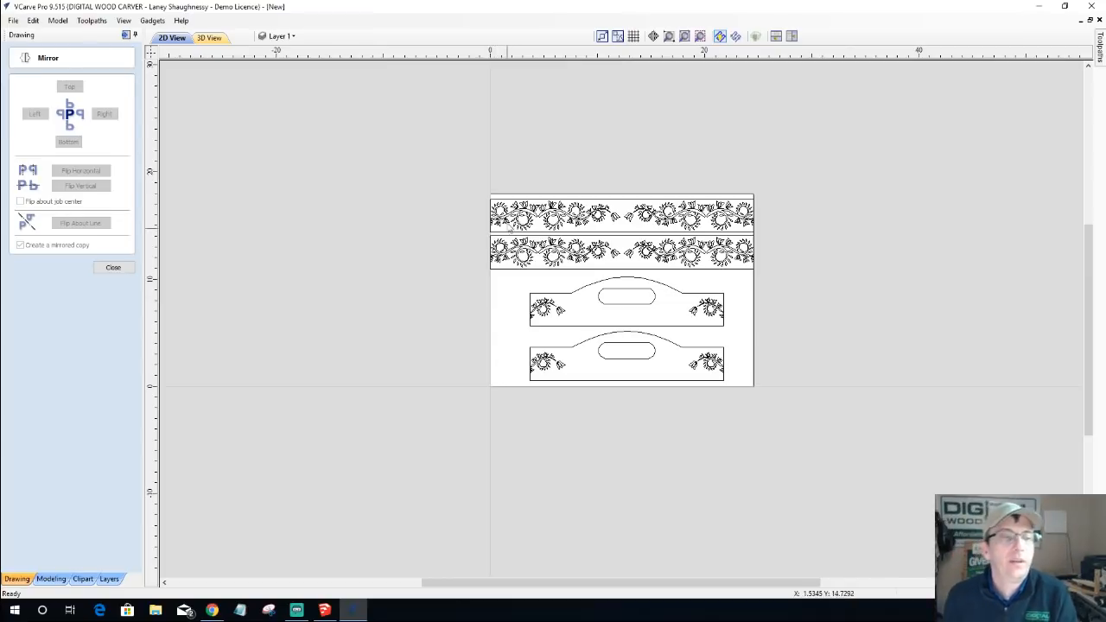
- Move both floral strips together off the sheet, to the open area beyond its right edge
drag(452, 175, 798, 282)
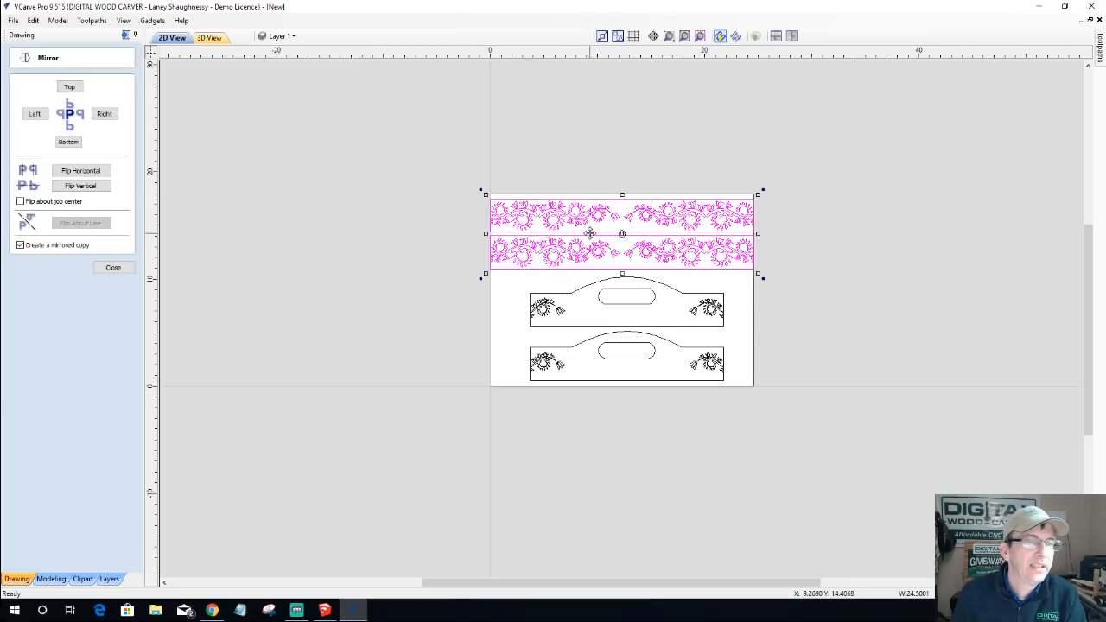
drag(660, 223, 892, 344)
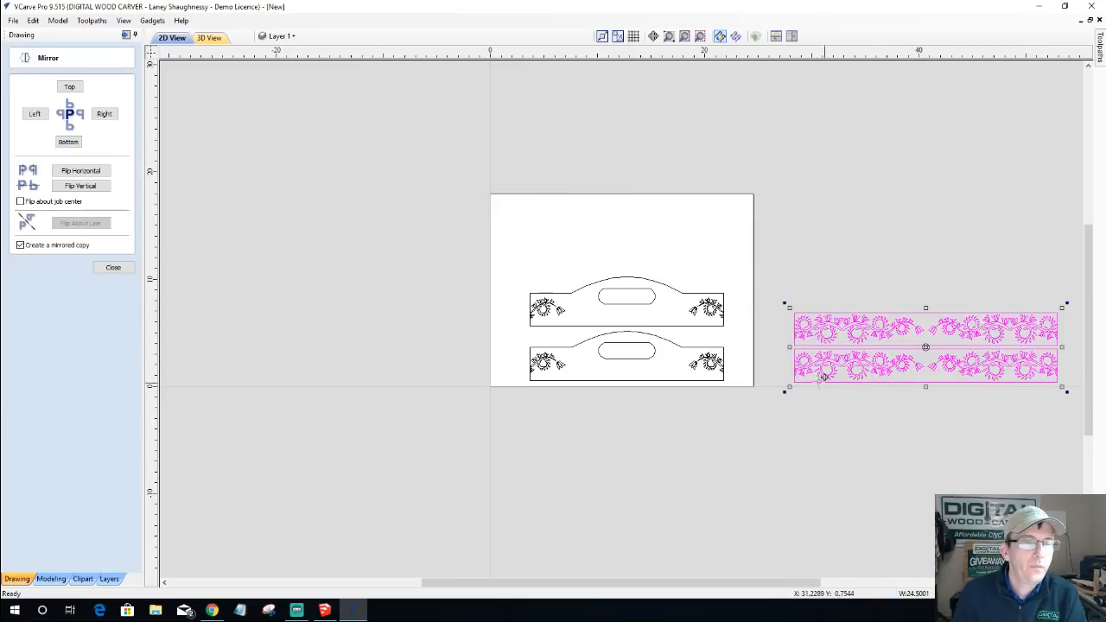
click(113, 266)
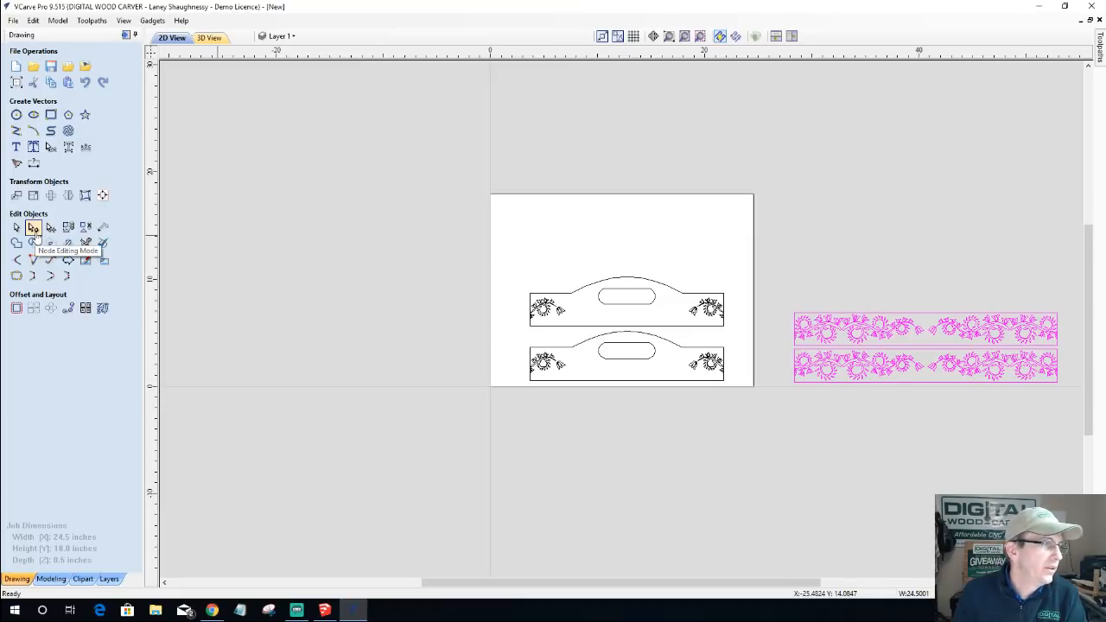
- Check the overall width and height of the two strips and of the two handled panels
click(33, 195)
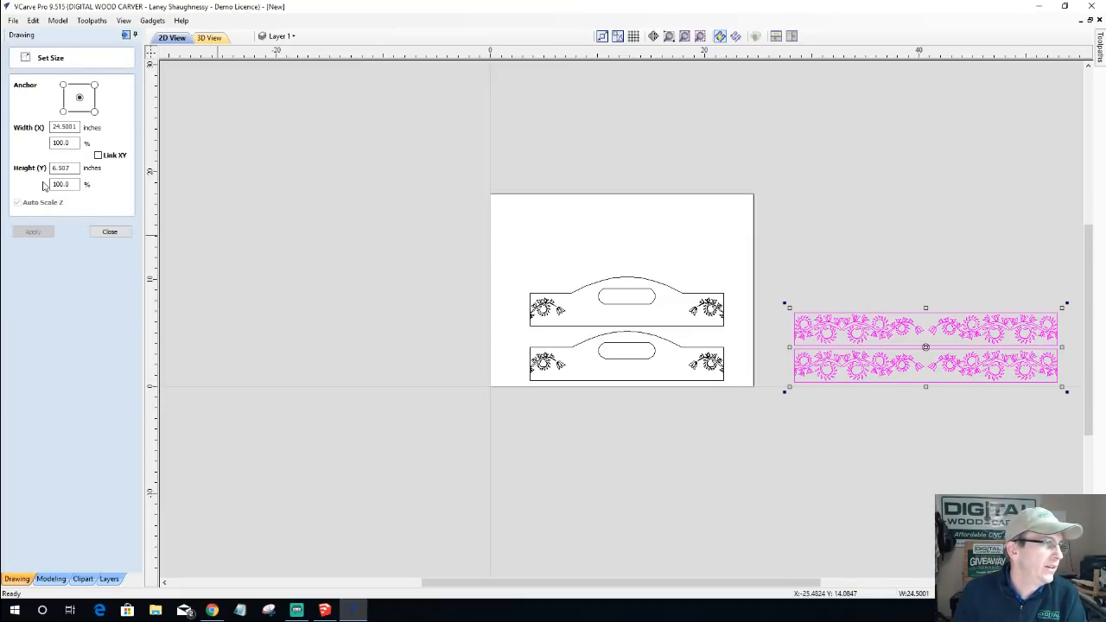
click(109, 232)
mouse_move(412, 232)
mouse_down()
mouse_move(740, 381)
mouse_move(755, 402)
mouse_up()
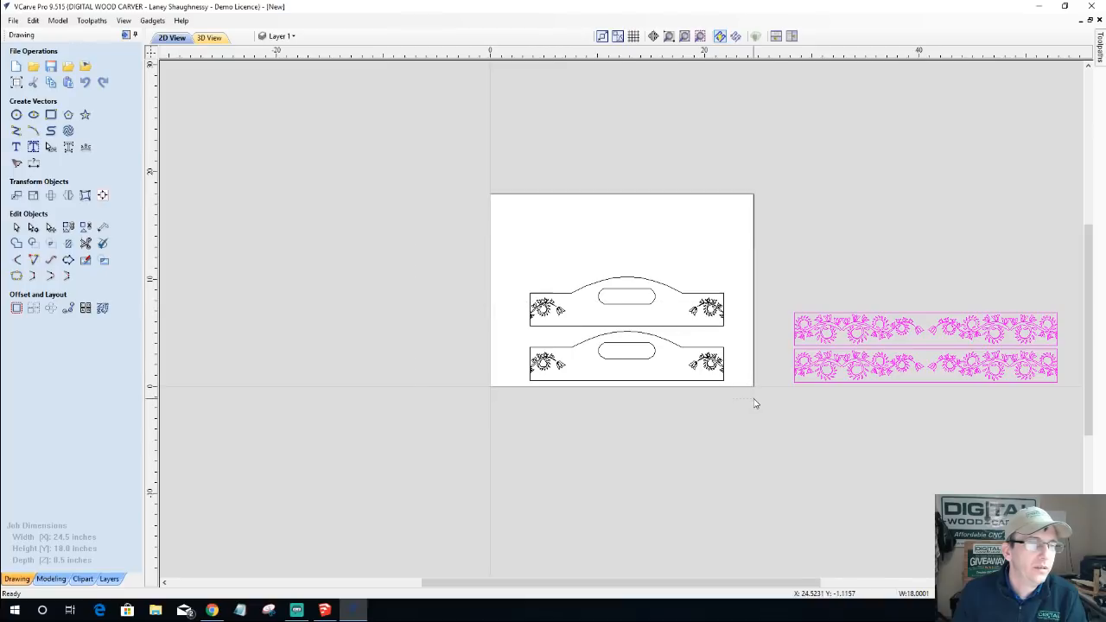
click(33, 196)
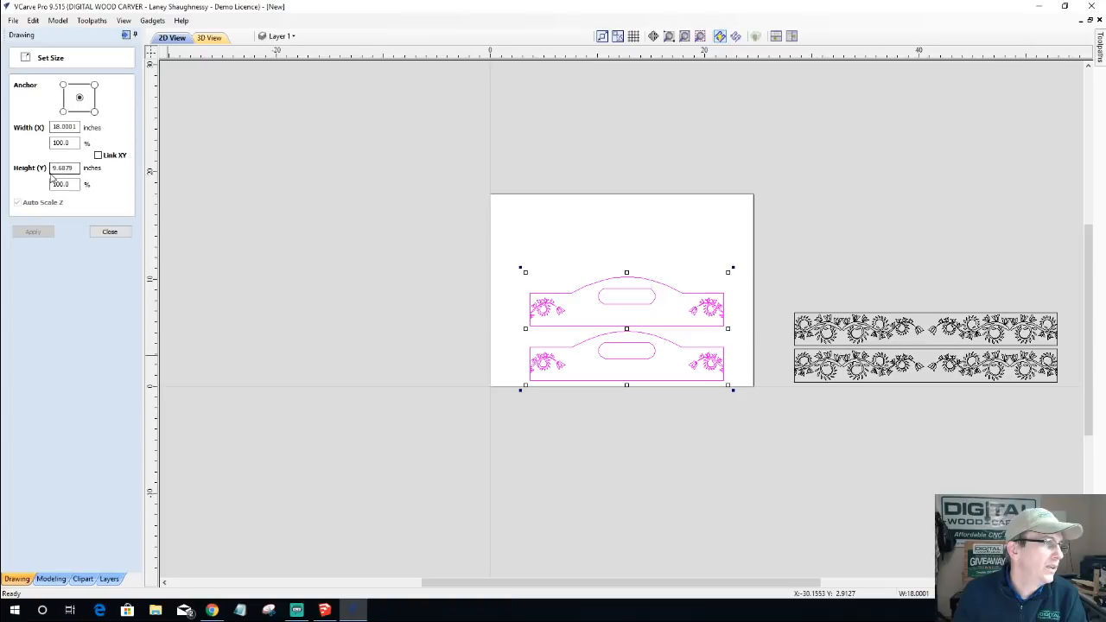
click(110, 233)
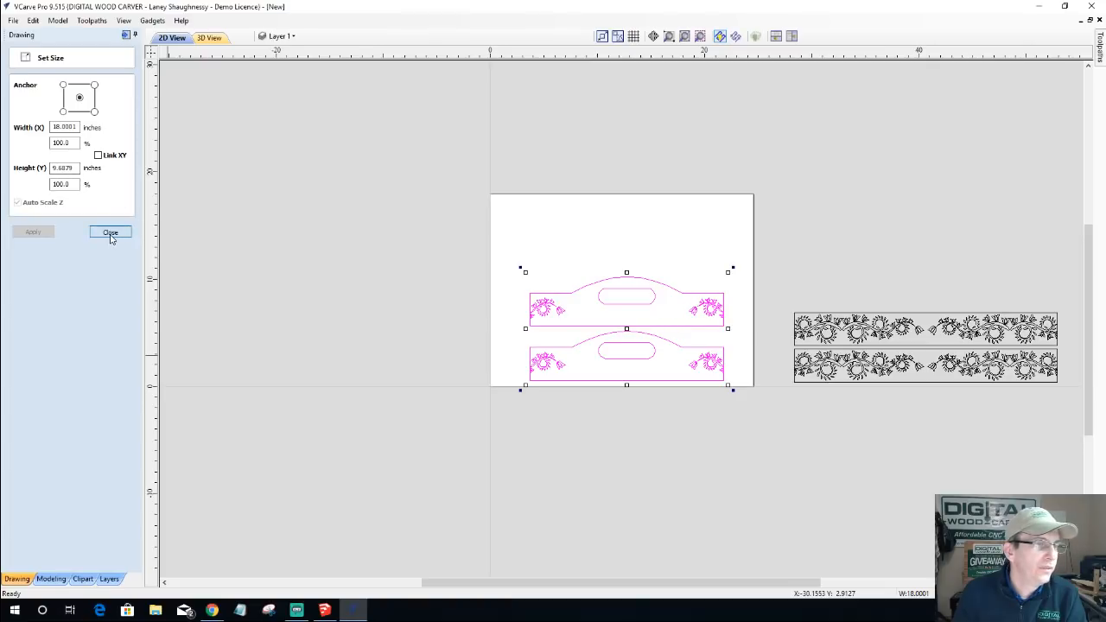
- Ungroup the original and the mirrored flourish pairs shared by the two handled panels
click(473, 283)
drag(472, 259, 741, 338)
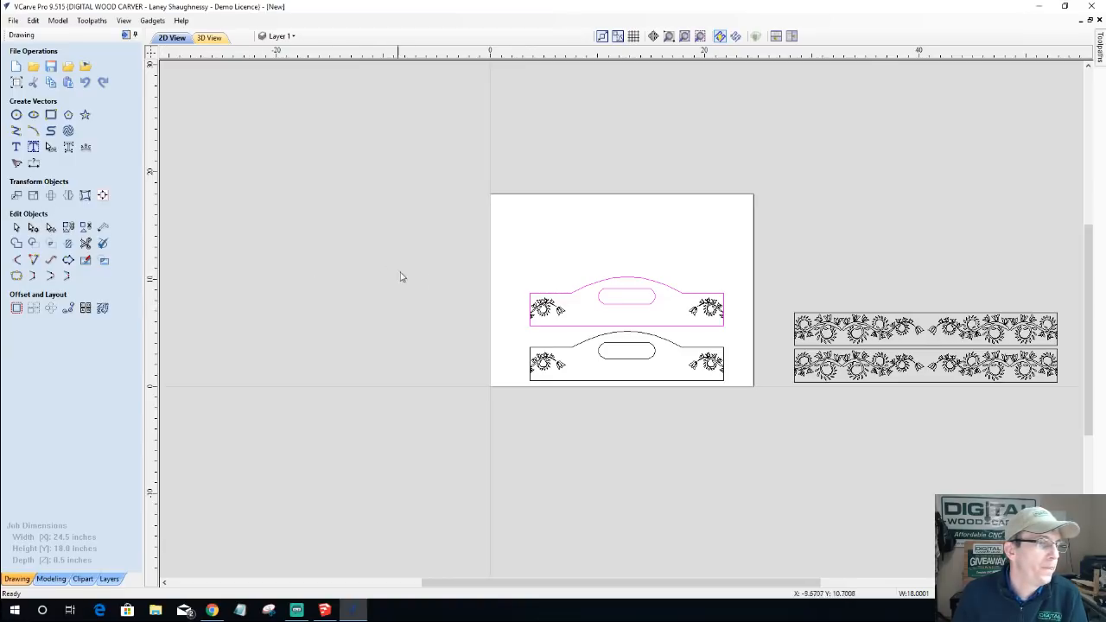
drag(480, 269, 755, 337)
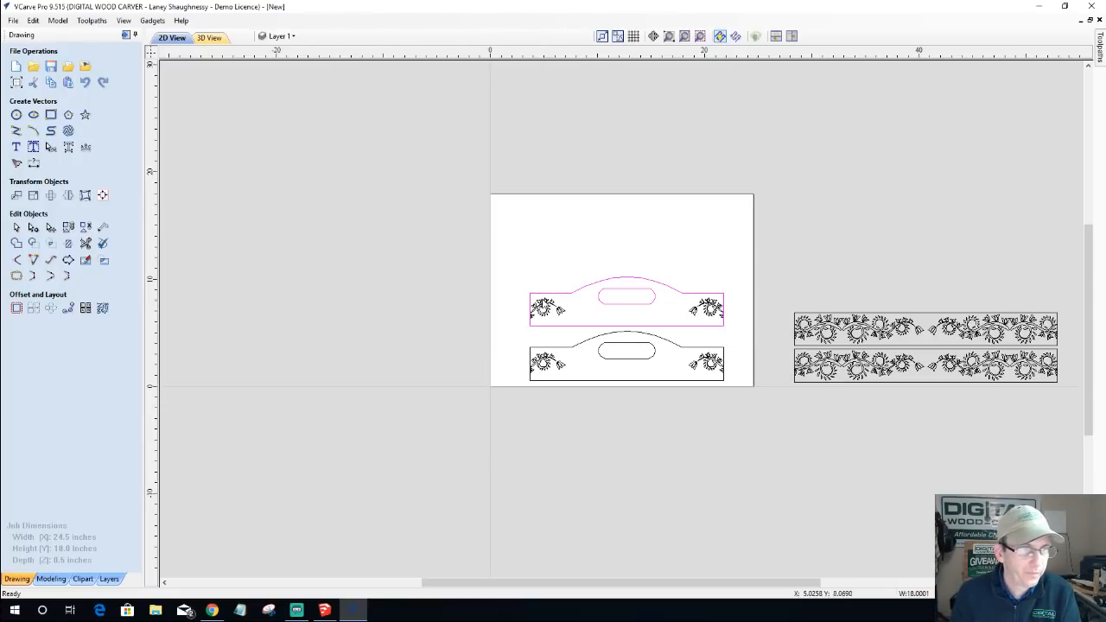
drag(479, 254, 758, 346)
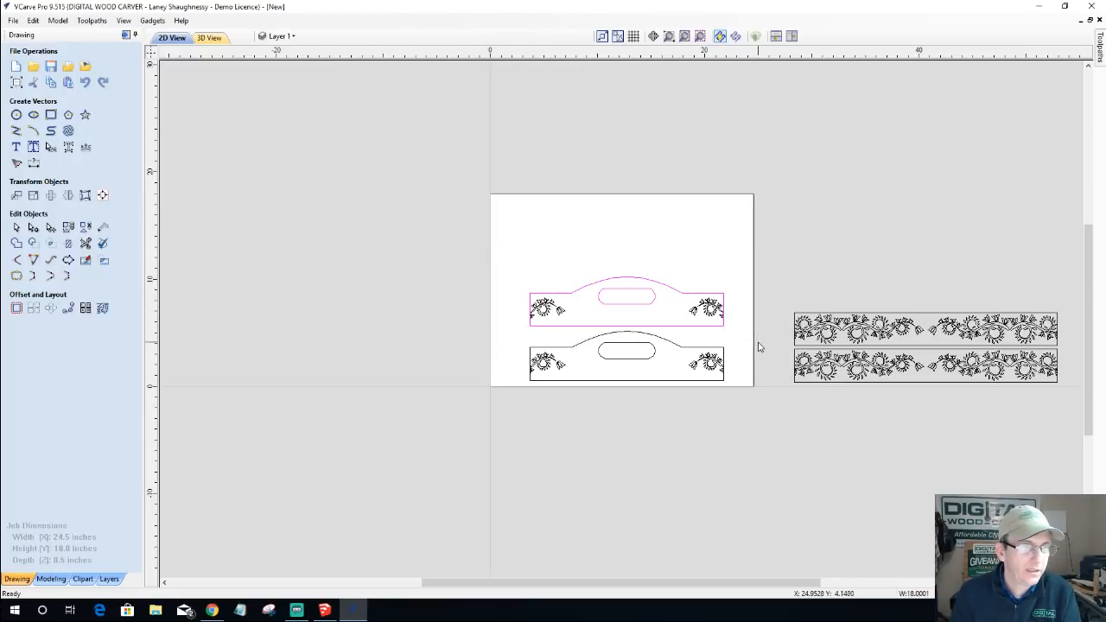
click(488, 347)
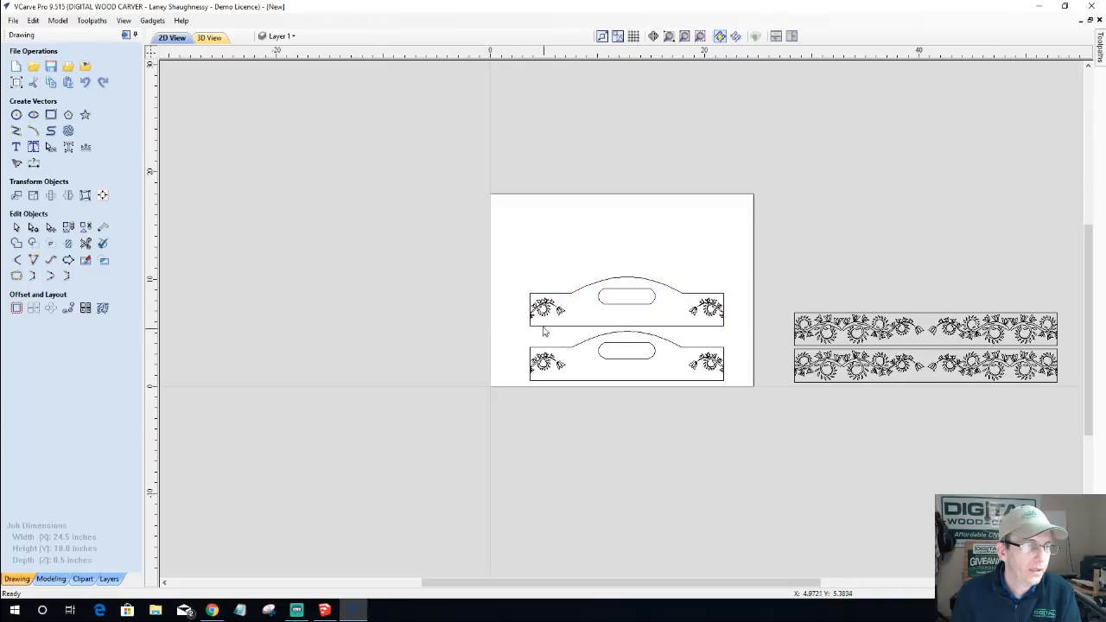
click(541, 307)
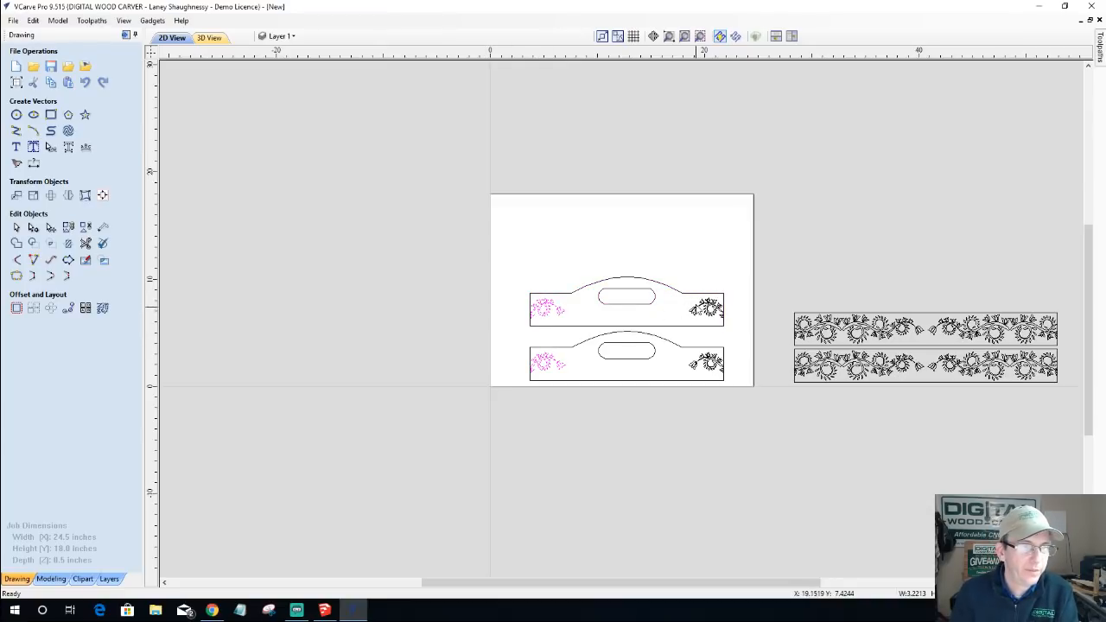
click(699, 310)
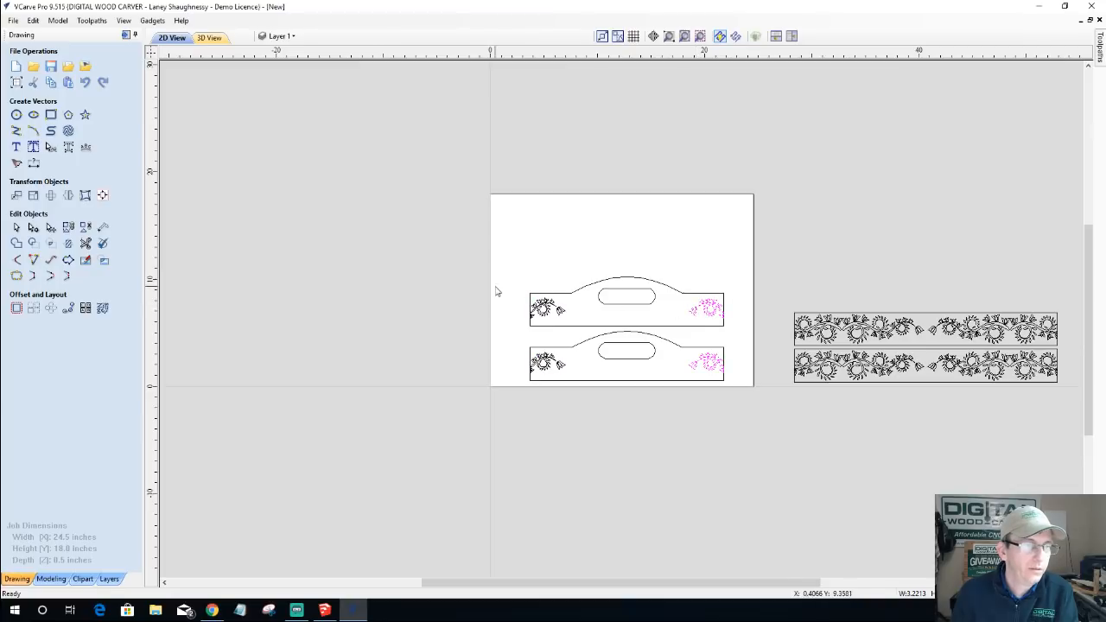
- Group each handled panel's outline and handle slot with both of its flourishes
drag(487, 268, 756, 338)
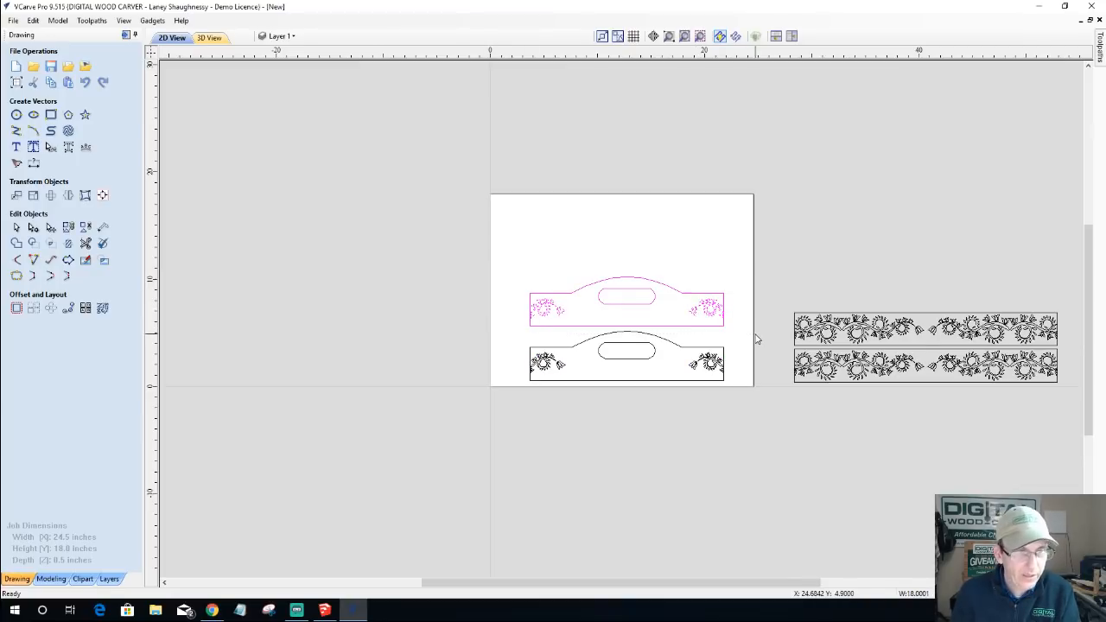
drag(513, 321, 745, 399)
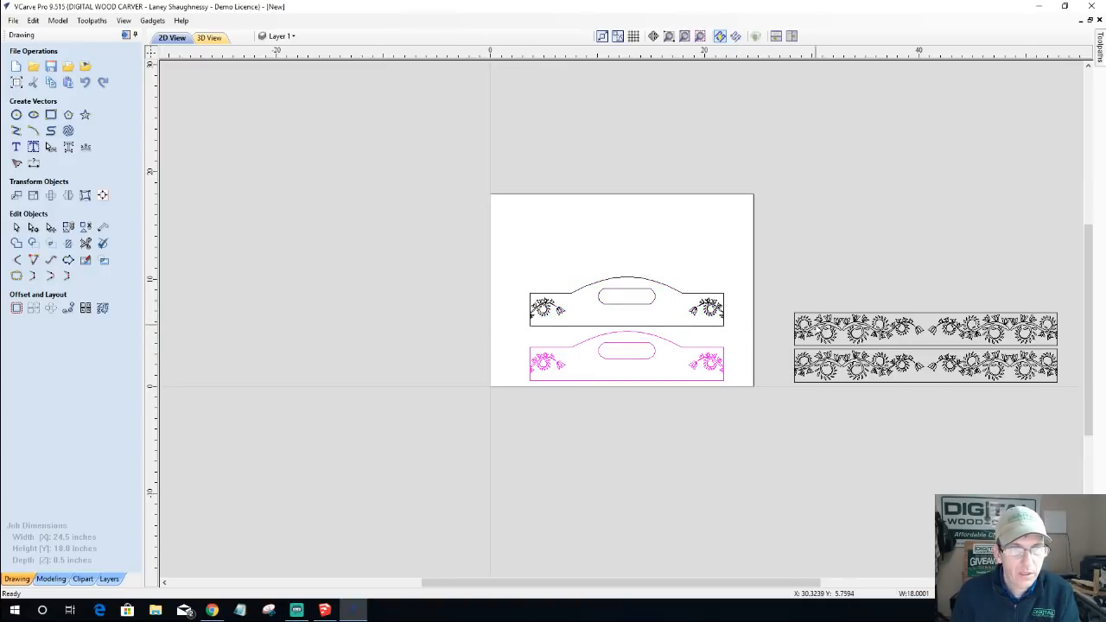
click(817, 330)
click(817, 363)
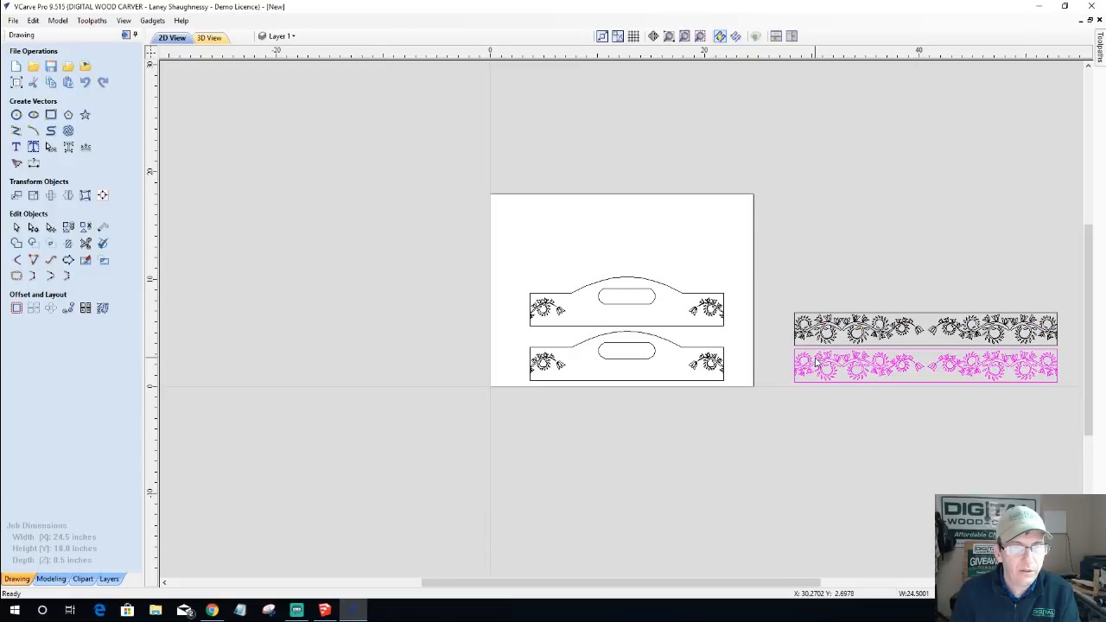
- Try the upper handled panel end to end with the lower one, check its size, and move it back above
click(635, 281)
drag(727, 323, 523, 381)
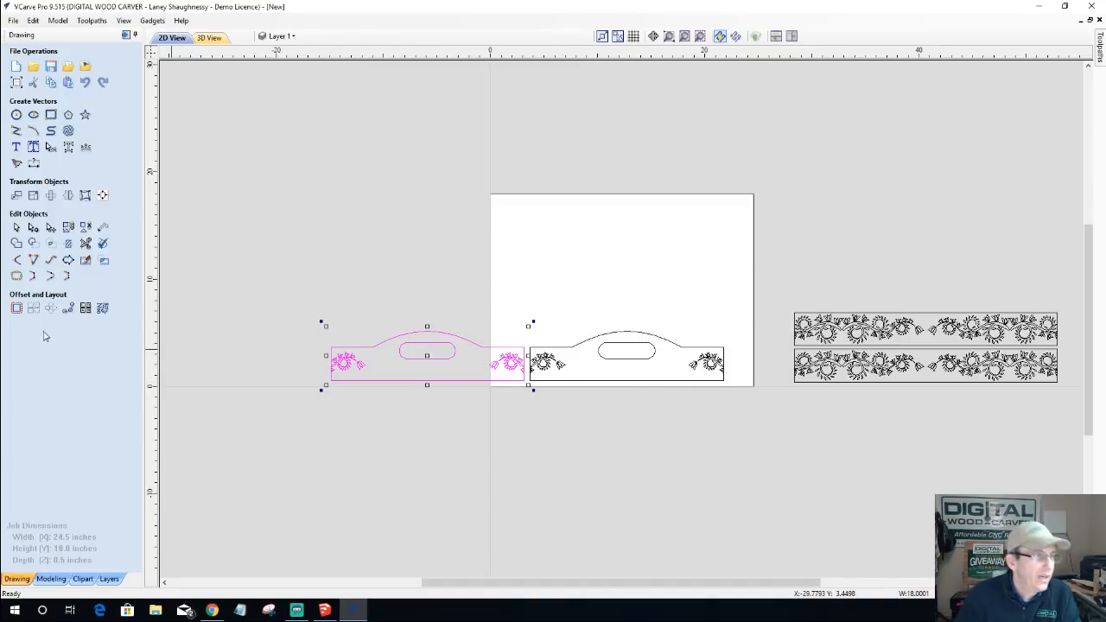
click(34, 197)
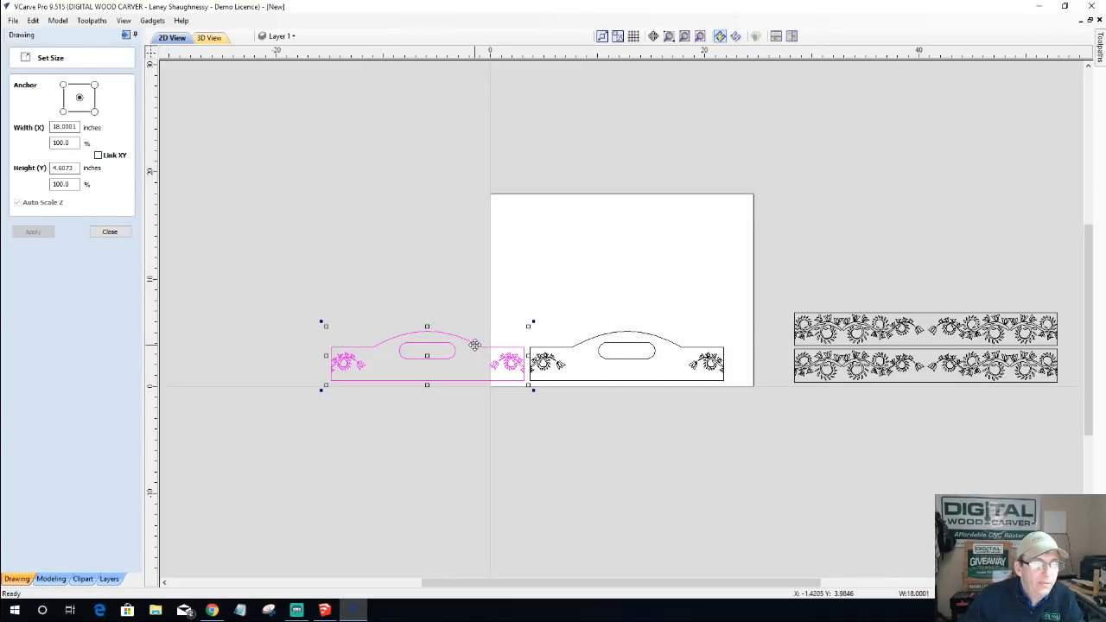
drag(474, 345, 670, 289)
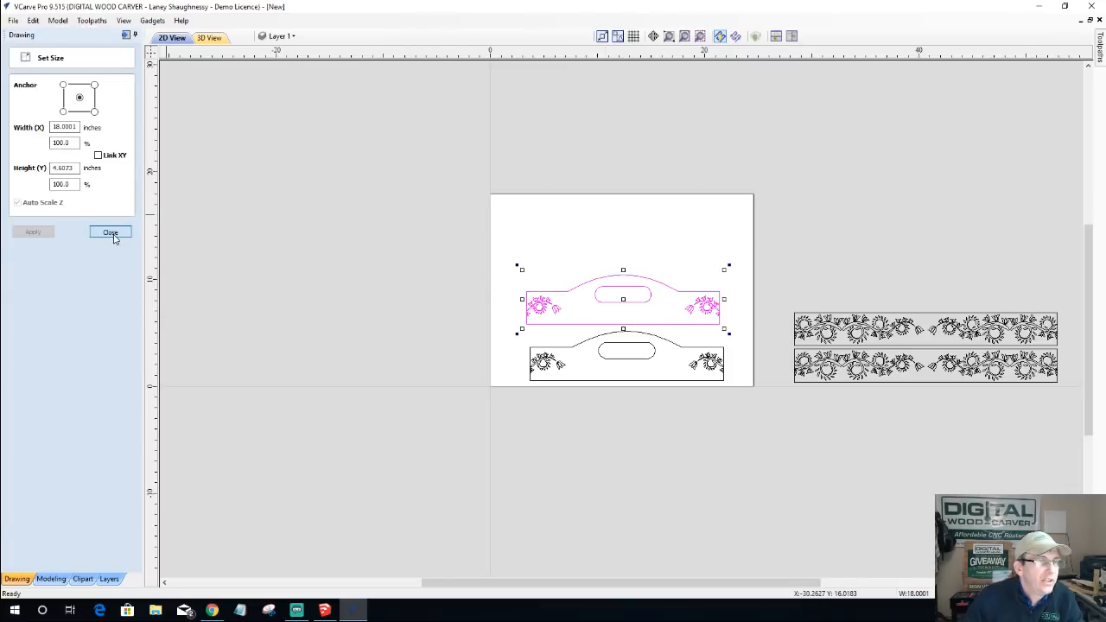
click(113, 233)
- Copy both handled panels and both floral strips to the clipboard
drag(487, 232, 751, 414)
click(615, 274)
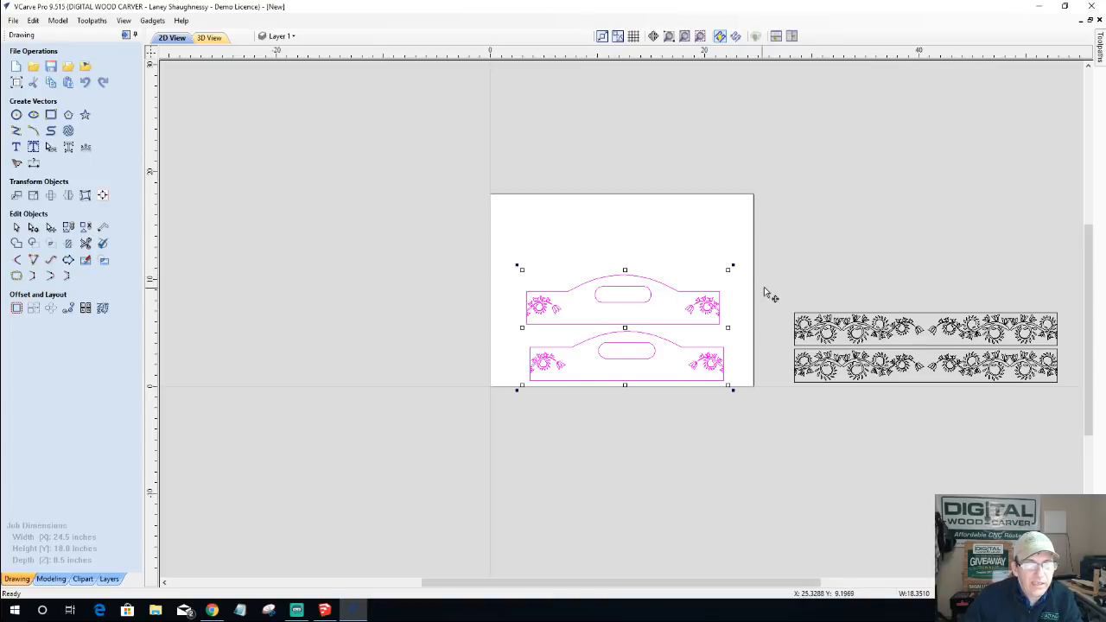
shift+drag(792, 293, 1079, 406)
right_click(820, 321)
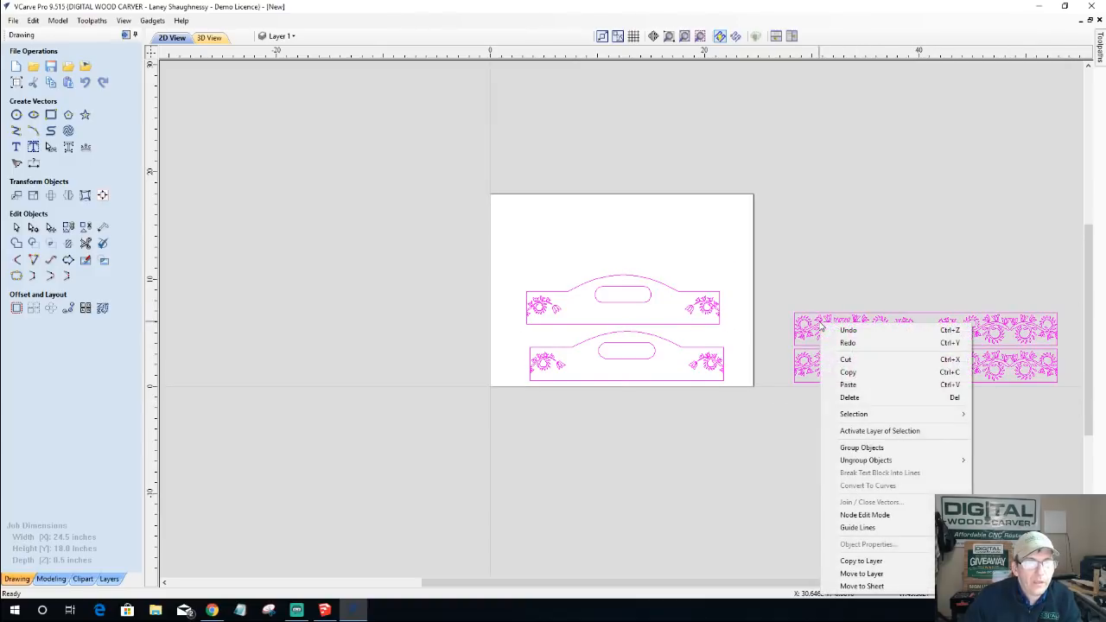
click(843, 374)
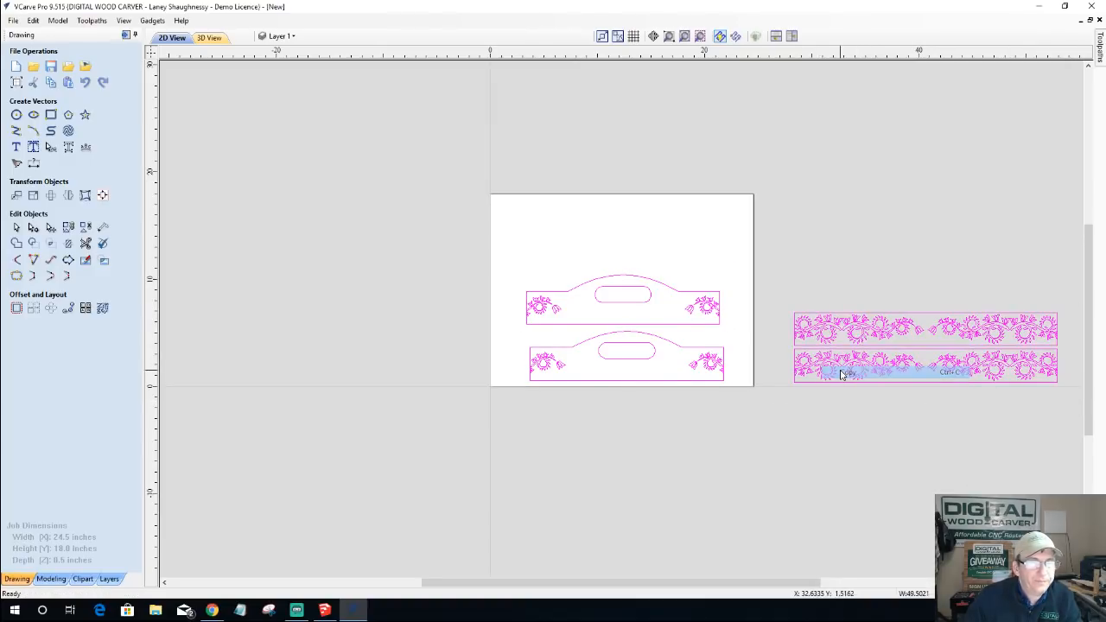
- Open a second VCarve Pro 9.5 window and start a new file in it
right_click(352, 612)
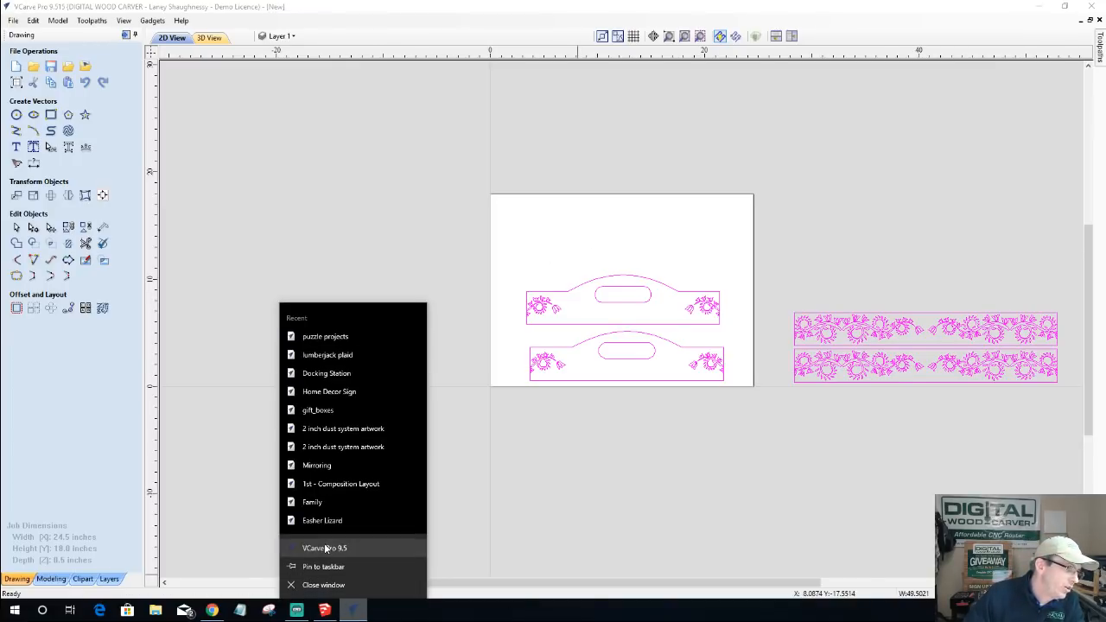
click(325, 548)
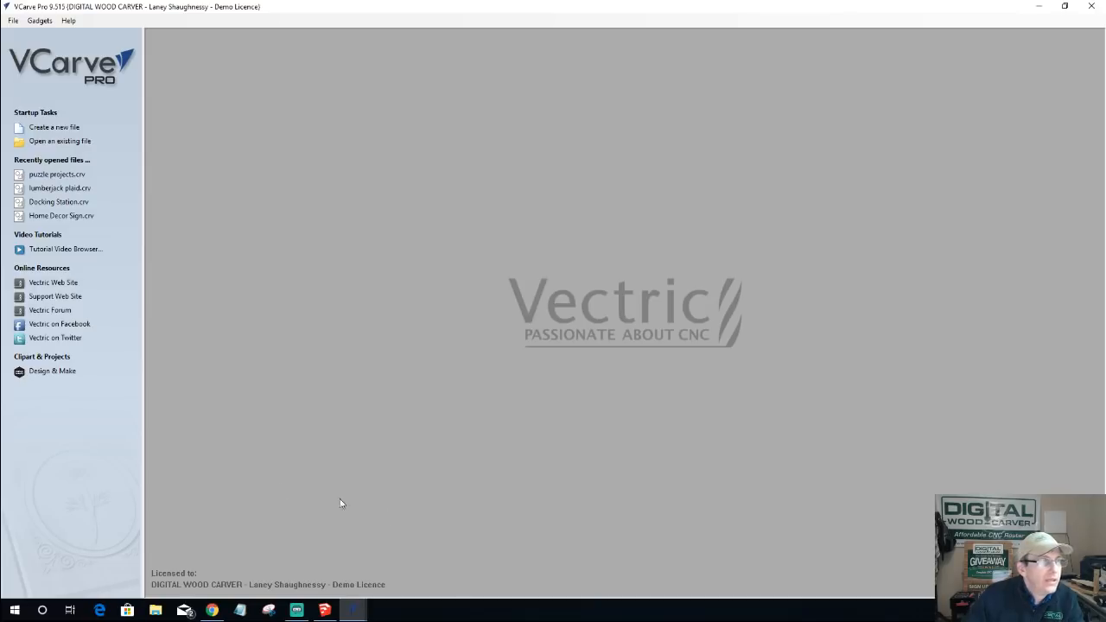
click(44, 127)
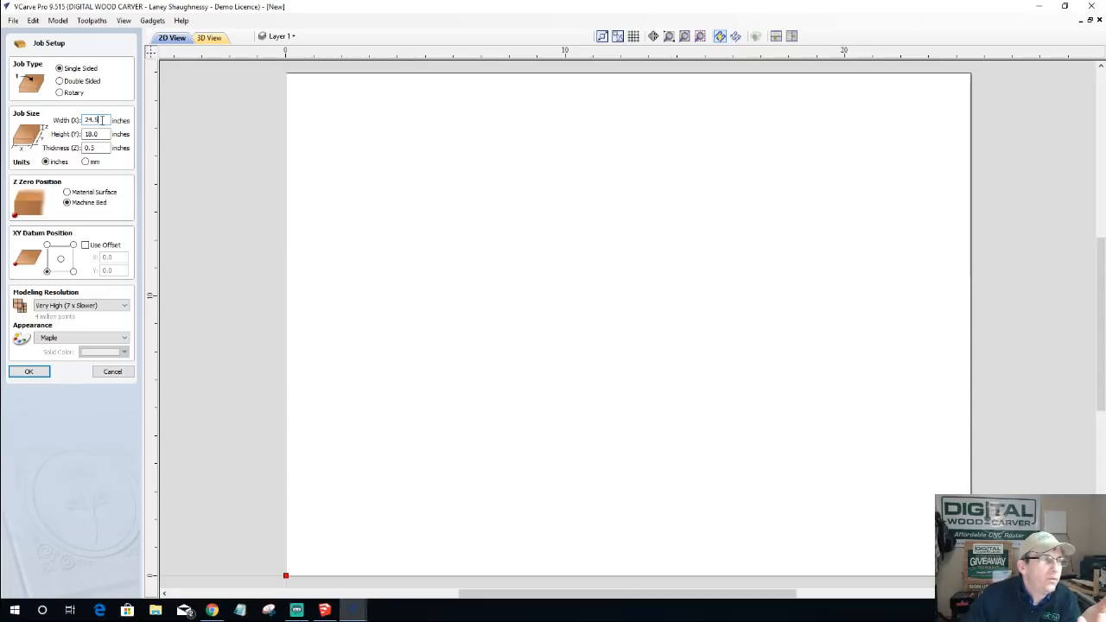
- Set up the job with a width of 36 inches, a height of 5.25 inches and a thickness of 0.5 inches
text(36)
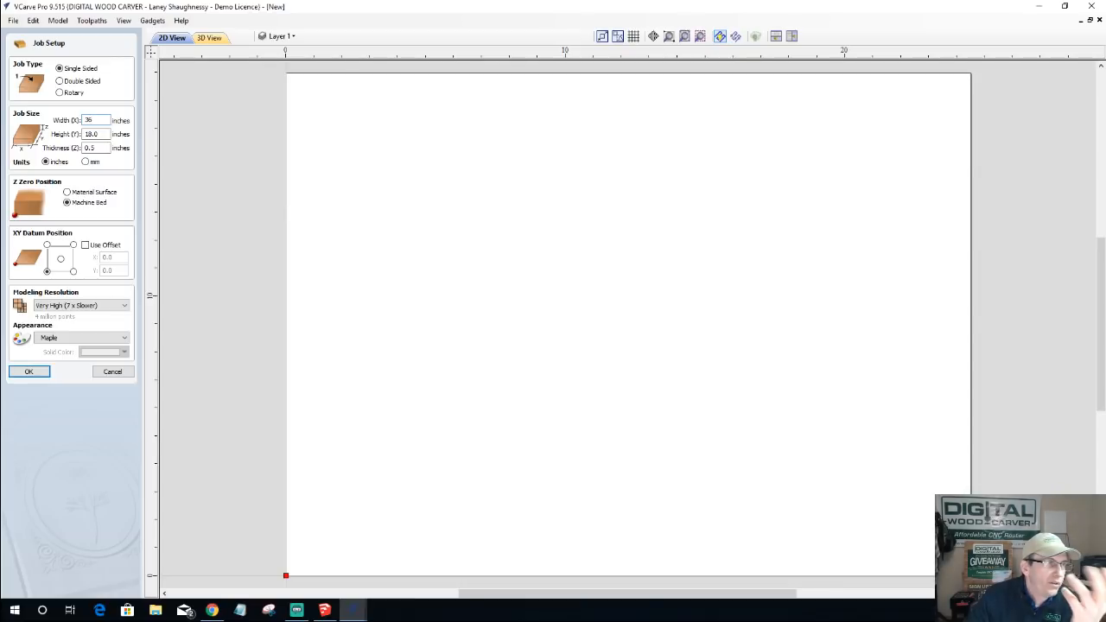
double_click(98, 134)
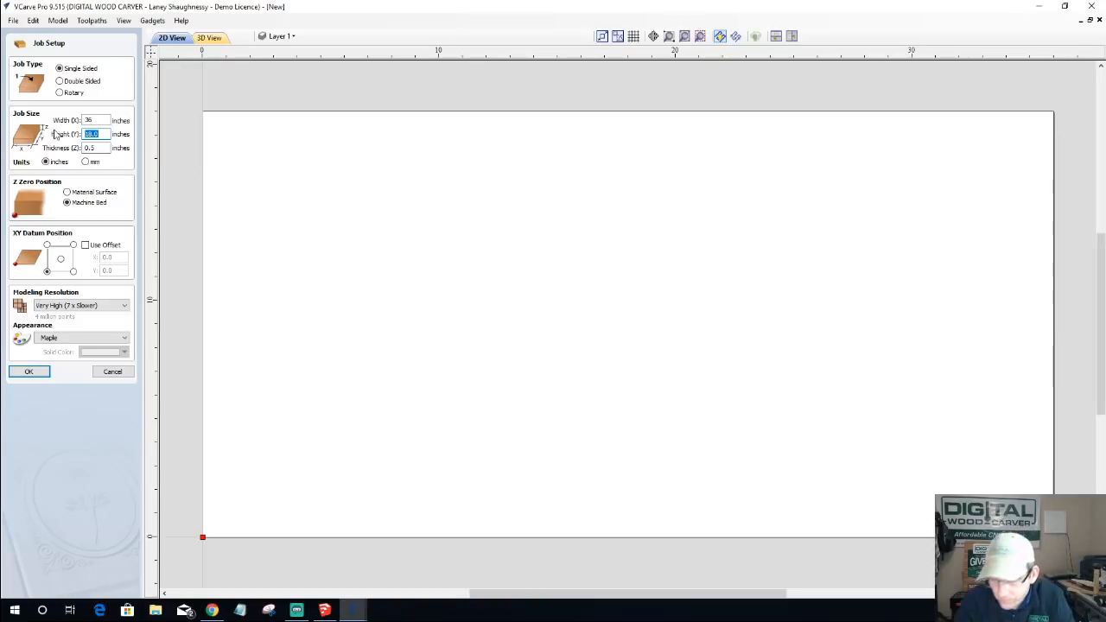
text(5.)
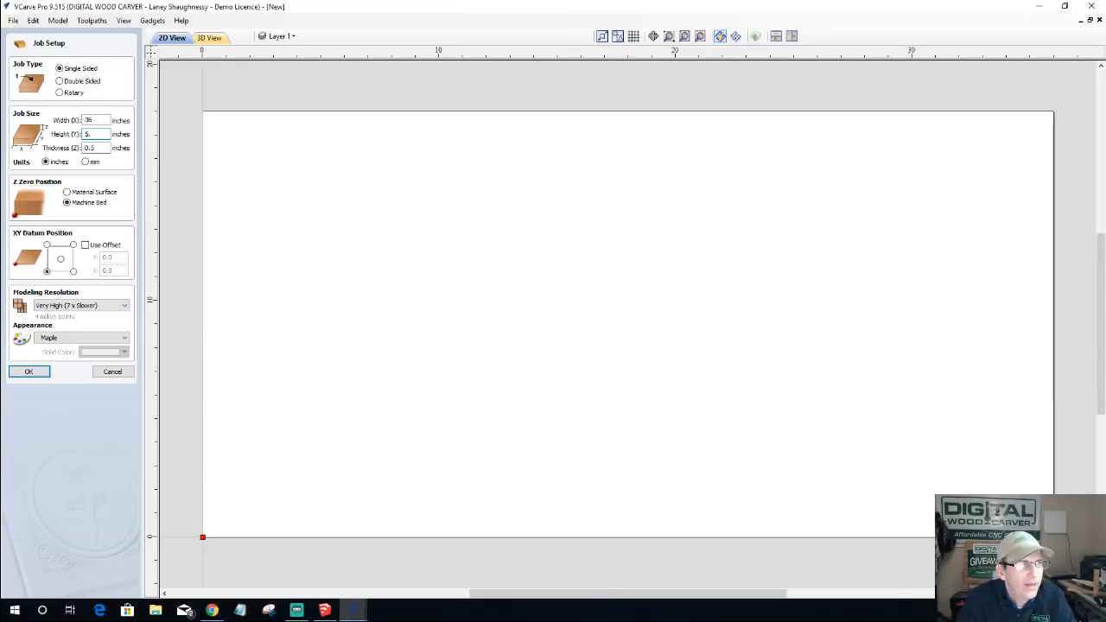
text(5)
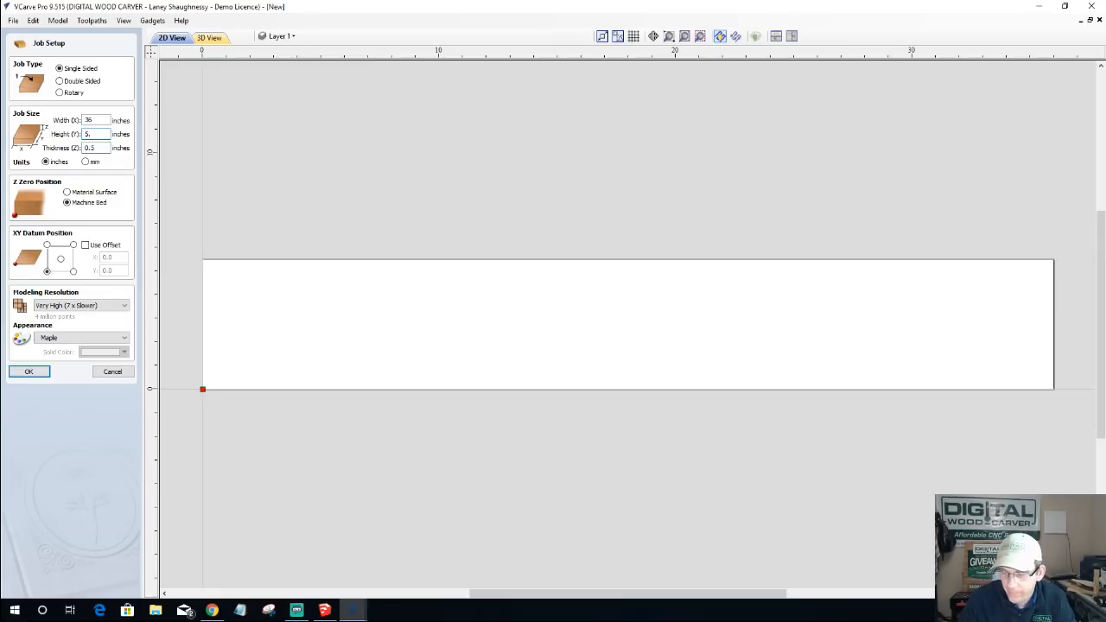
text(25)
click(89, 148)
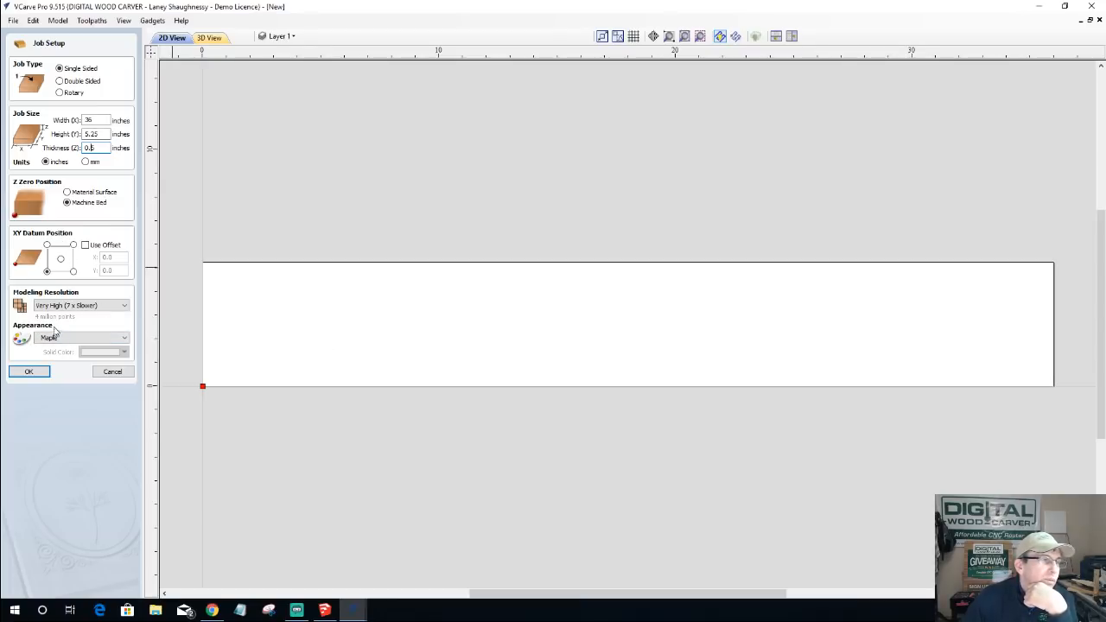
click(29, 372)
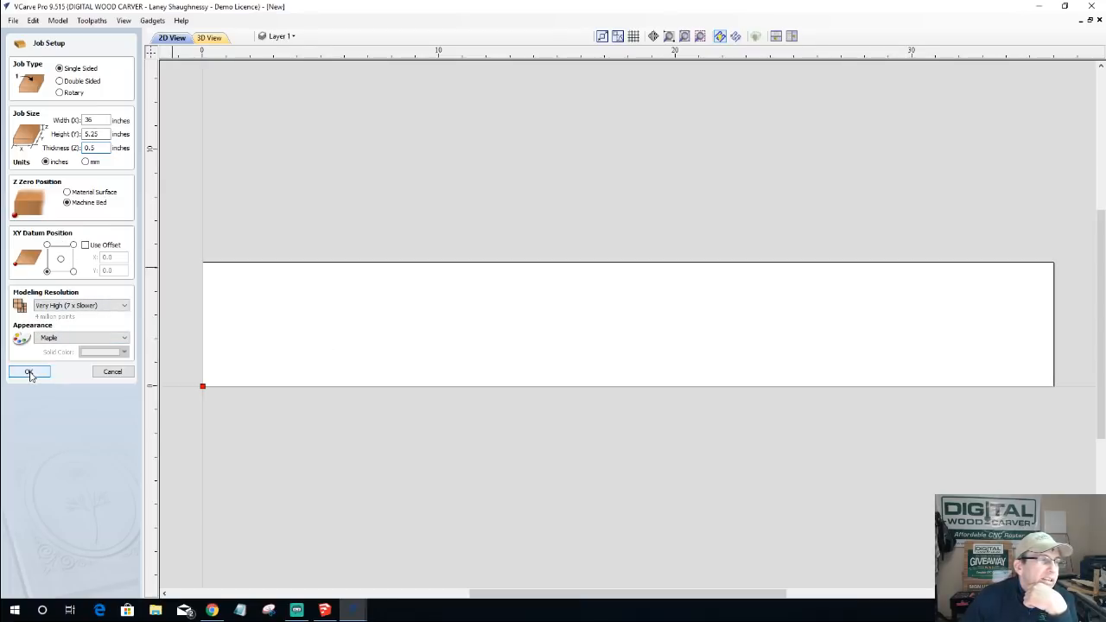
- Paste the copied handled panels and floral strips into the new job
right_click(486, 310)
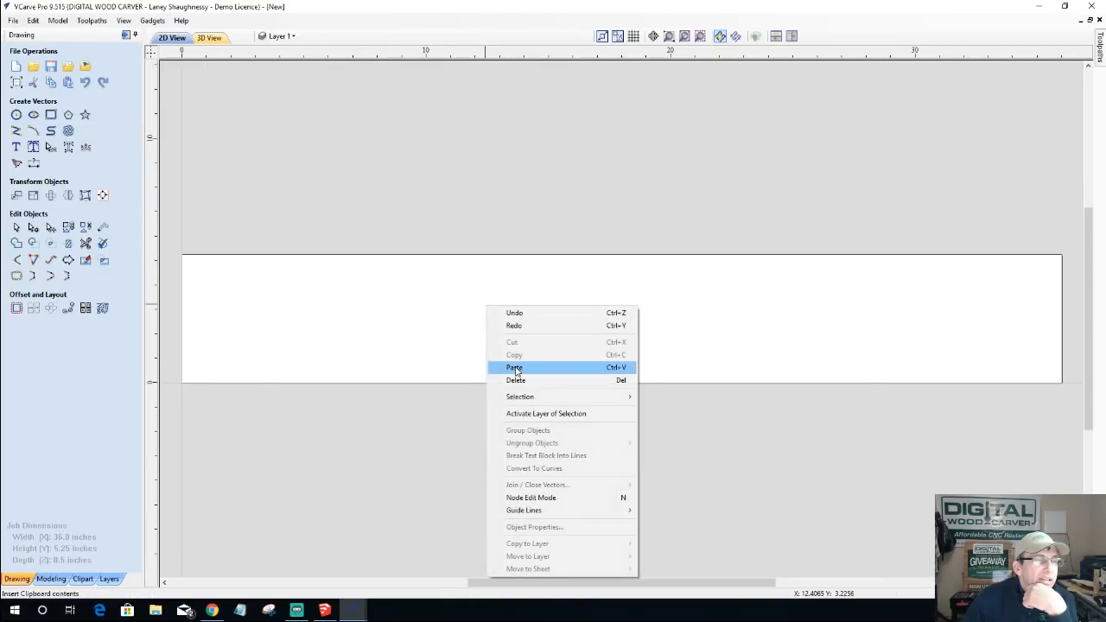
click(515, 367)
scroll(518, 372, down, 5)
scroll(529, 370, up, 2)
scroll(630, 361, down, 2)
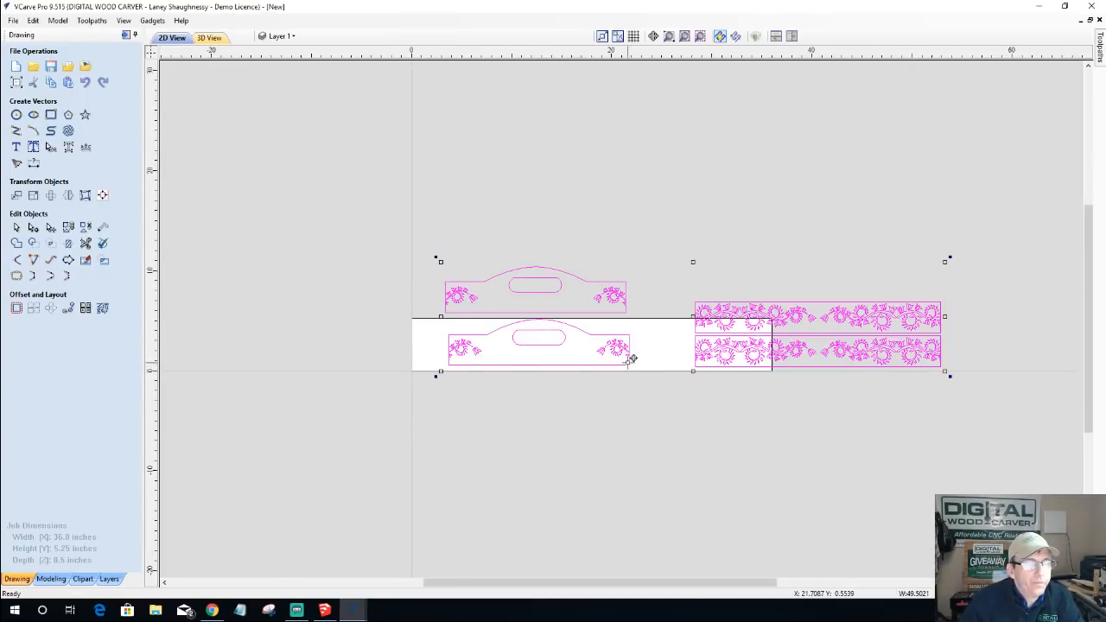
- Move the two long floral strips together off the material into the empty space above it
click(363, 247)
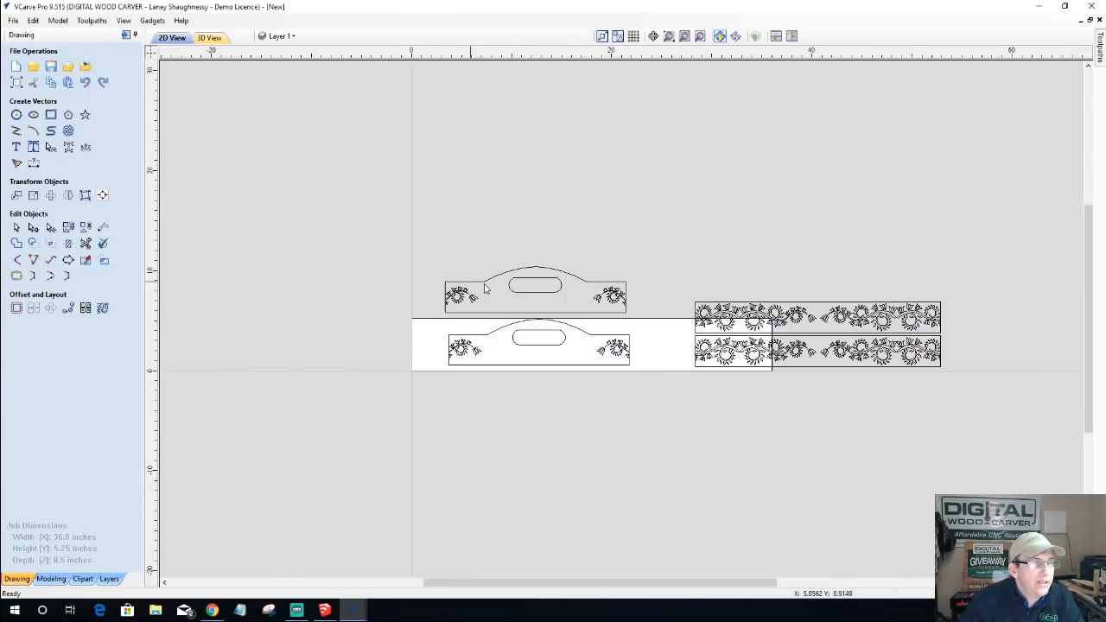
click(473, 340)
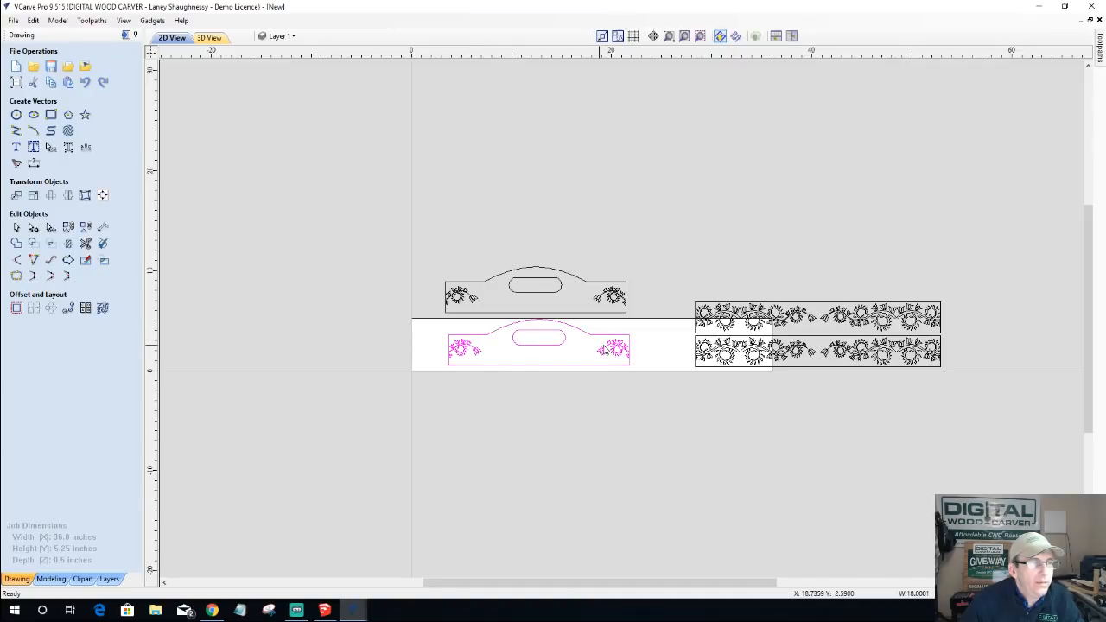
shift+click(695, 345)
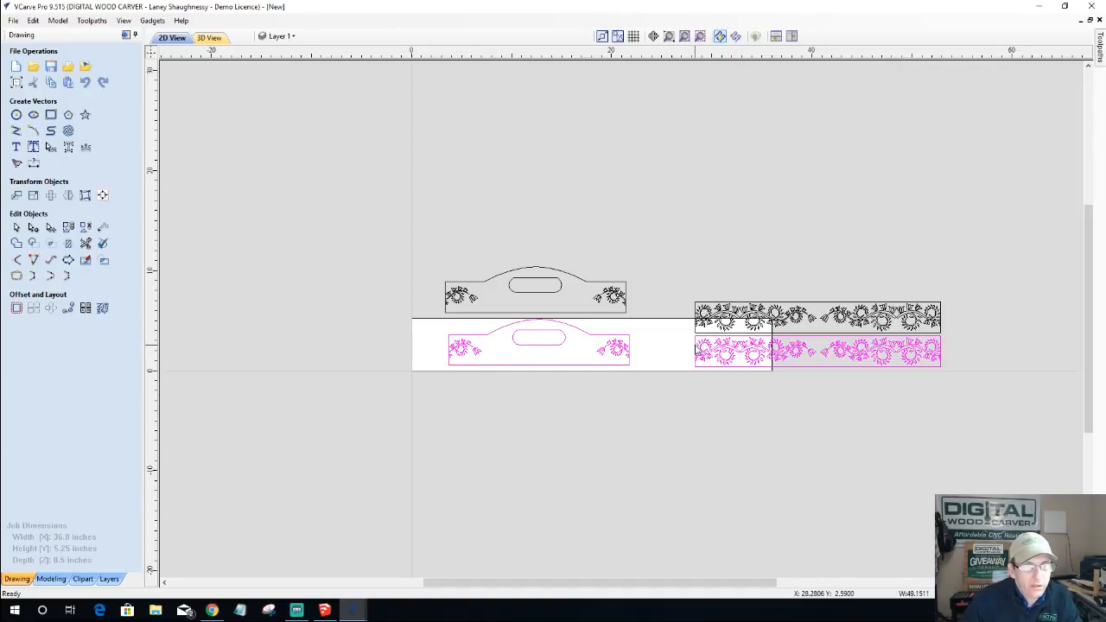
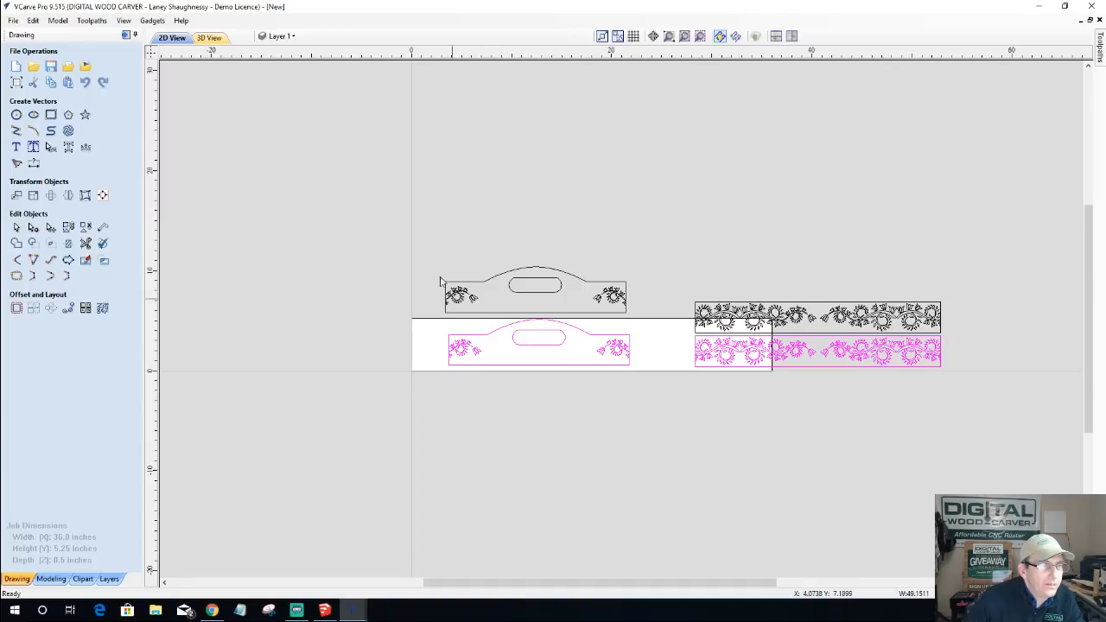
click(659, 326)
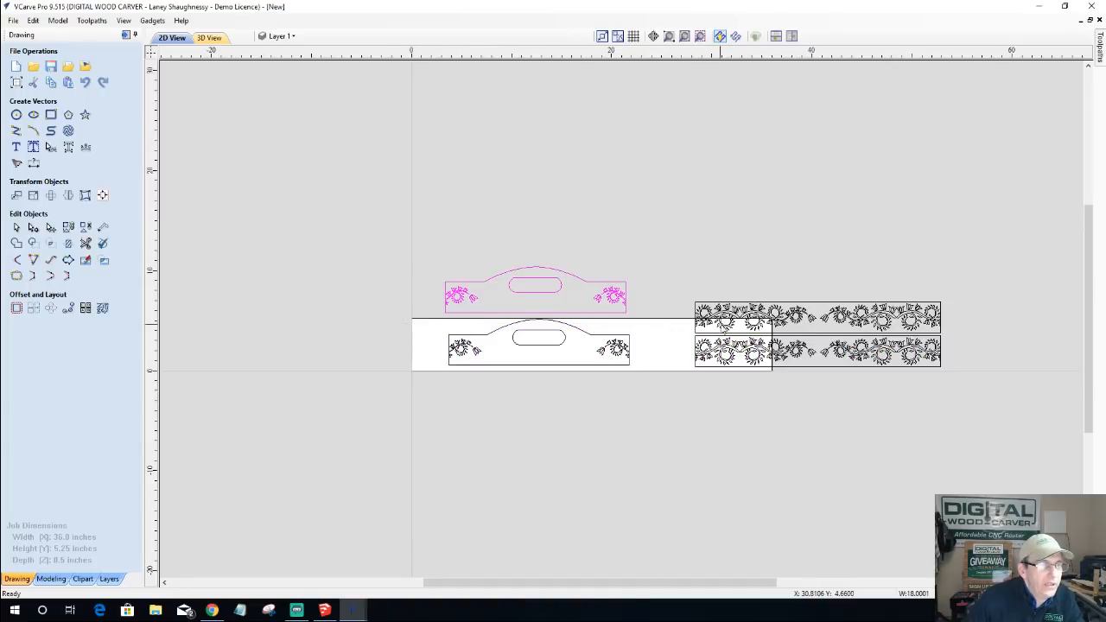
drag(678, 283, 1005, 411)
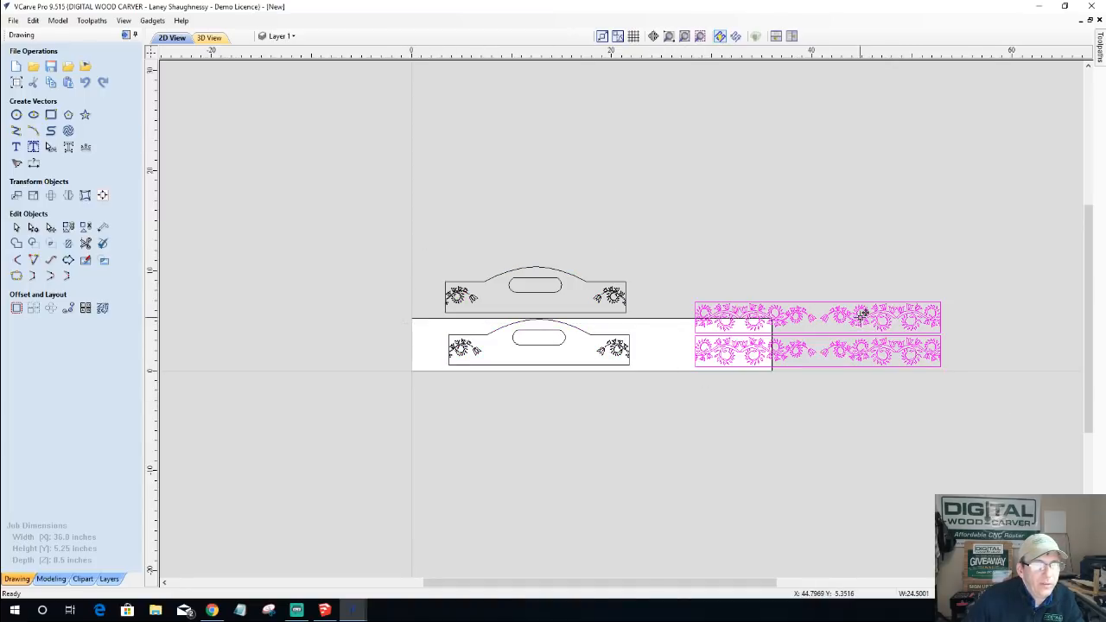
drag(861, 313, 861, 202)
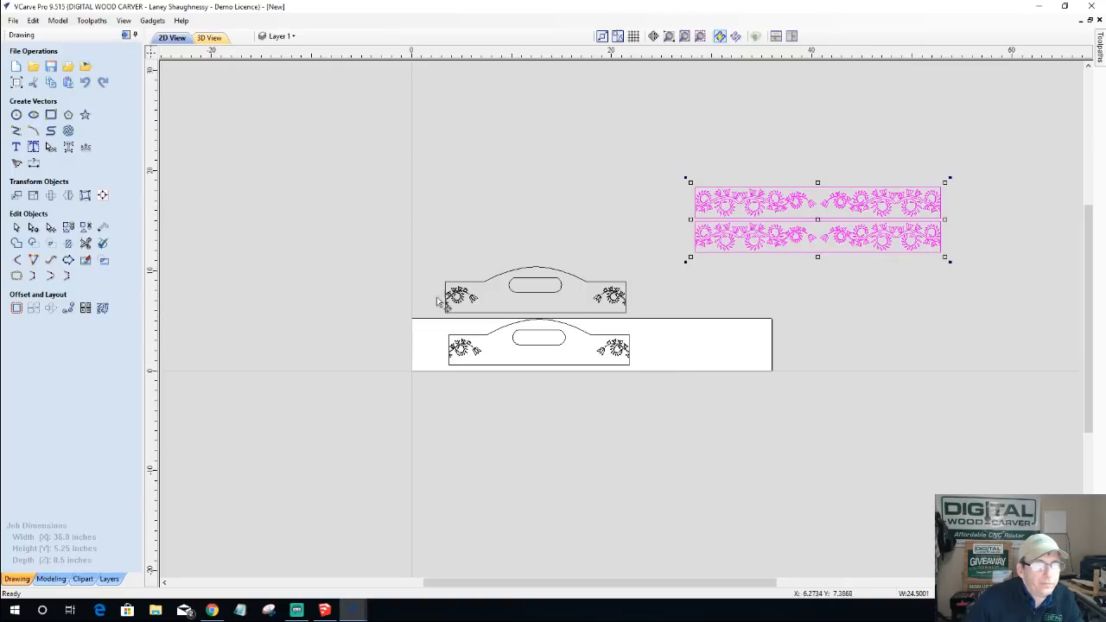
- Place the upper handled panel at the material's right end and shift the other handled panel to its left end
click(637, 312)
drag(502, 278, 642, 328)
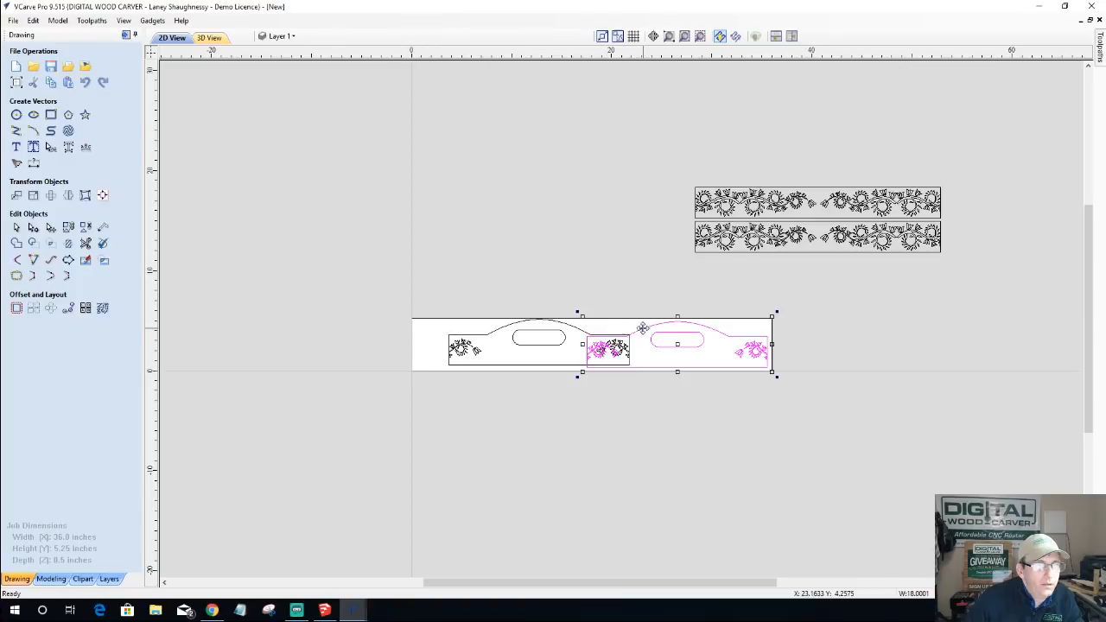
click(577, 329)
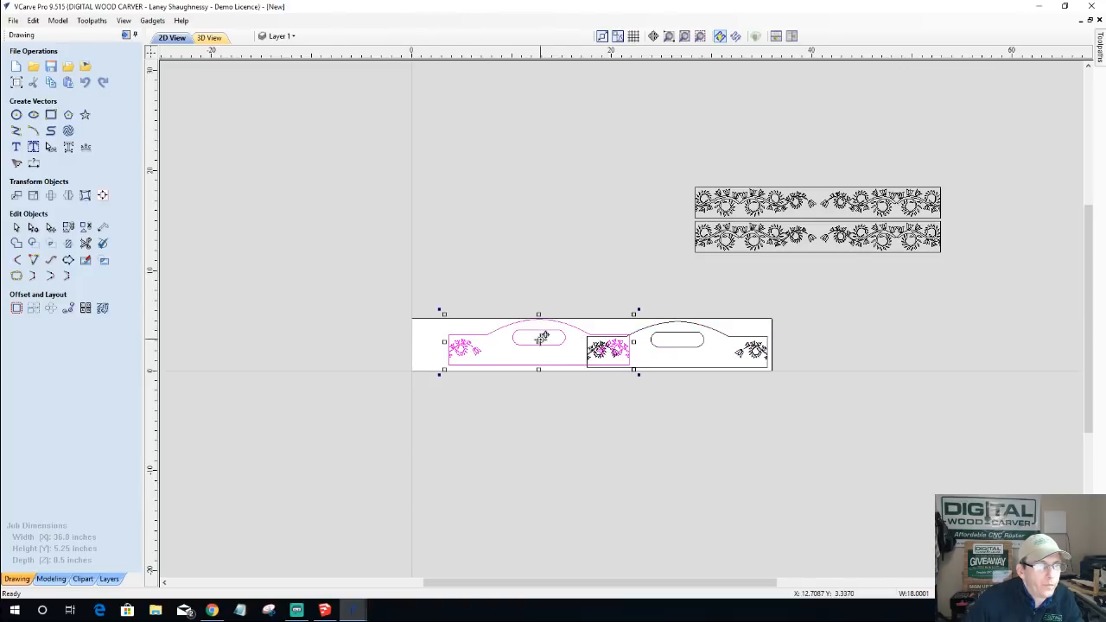
drag(546, 341, 503, 344)
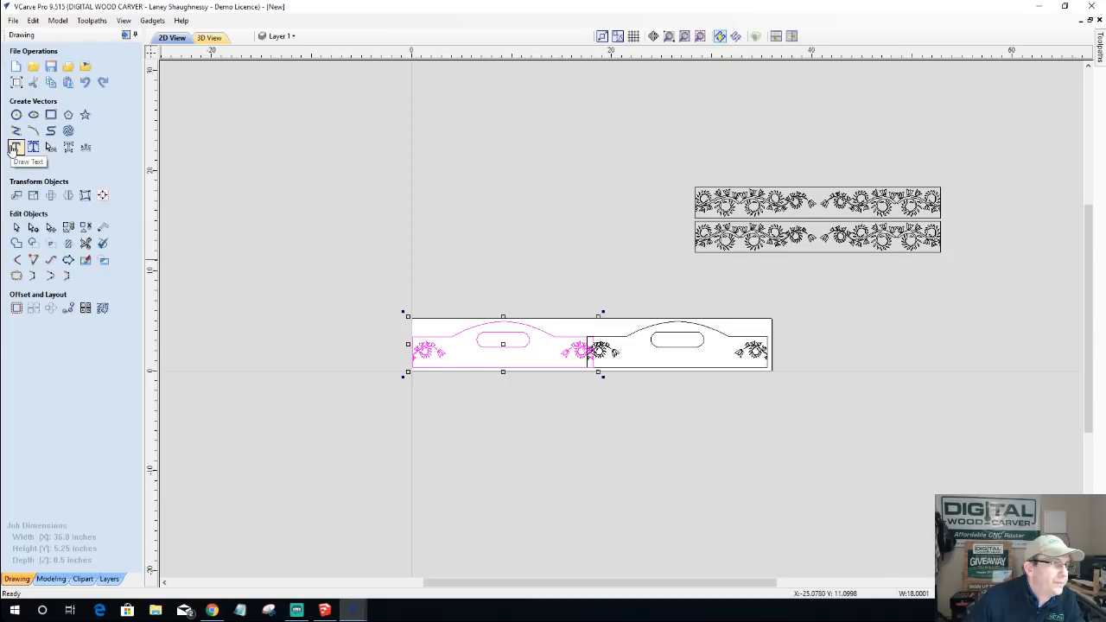
- Set the job width to 38 inches
click(16, 82)
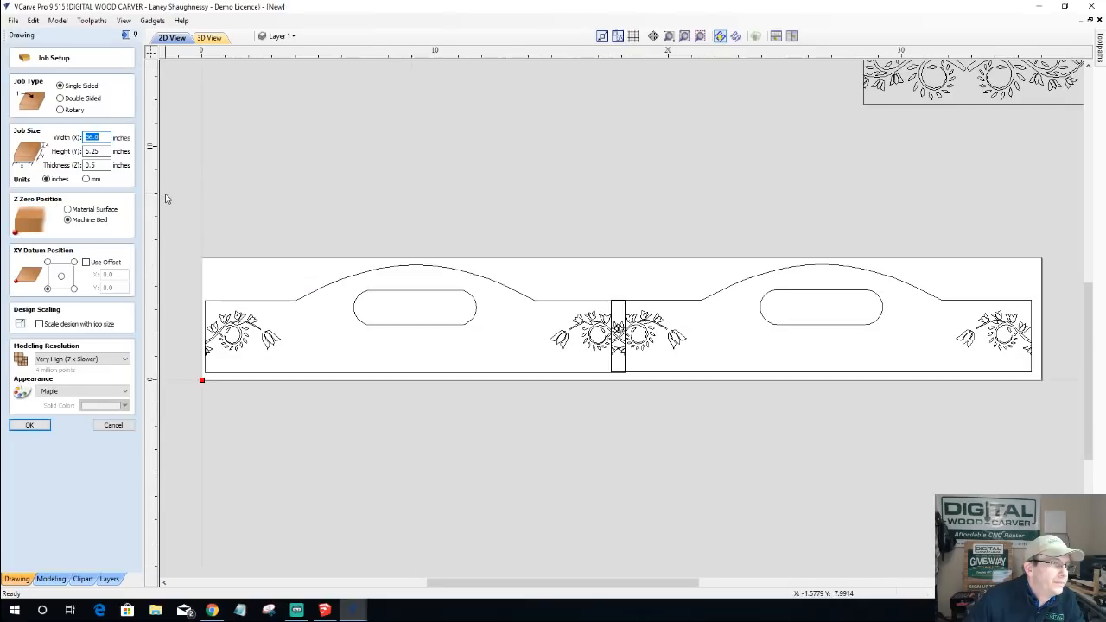
text(38)
click(34, 425)
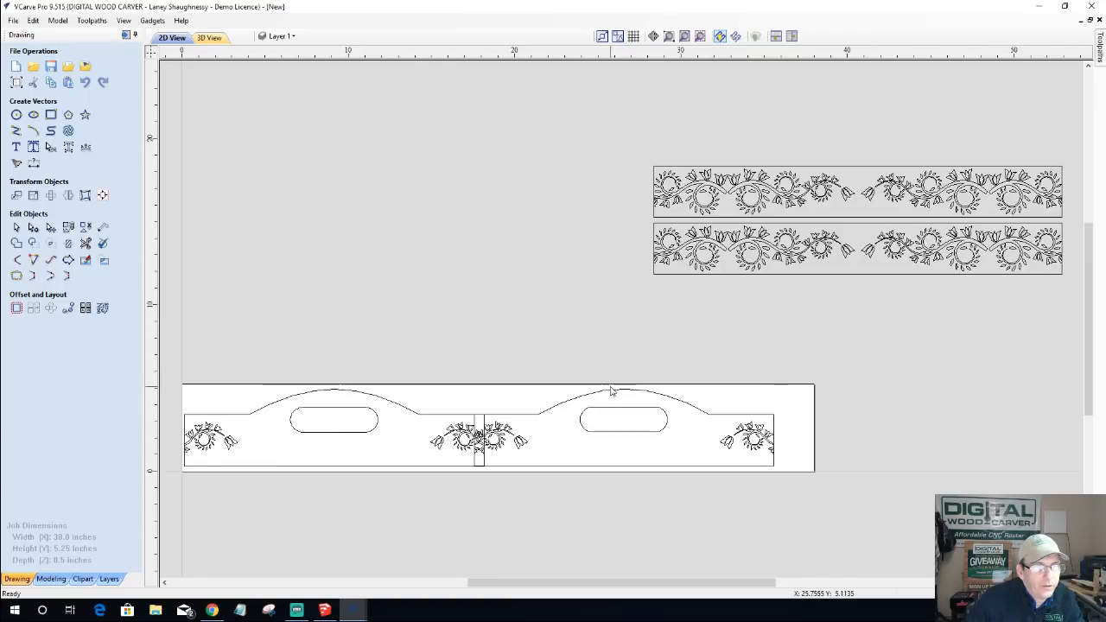
- Nudge the right handled panel to the right until it clears the left panel and sits near the material's right edge
click(610, 393)
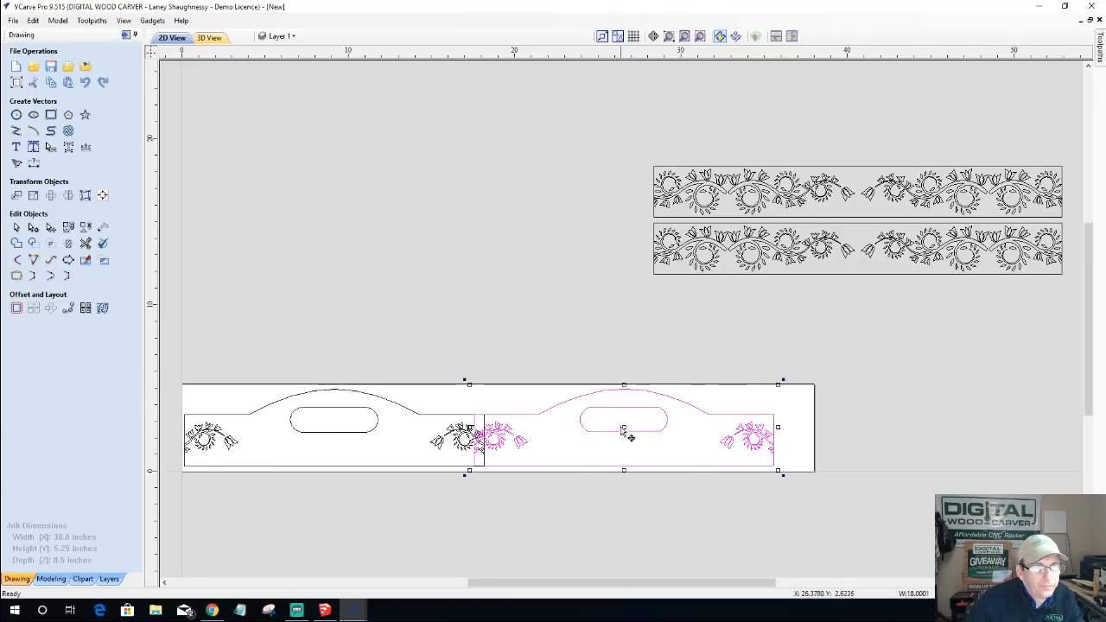
click(673, 424)
click(646, 431)
key(Right)
key(Right)
key(Right)
key(Right)
key(Right)
key(Right)
key(Right)
key(Right)
key(Right)
key(Right)
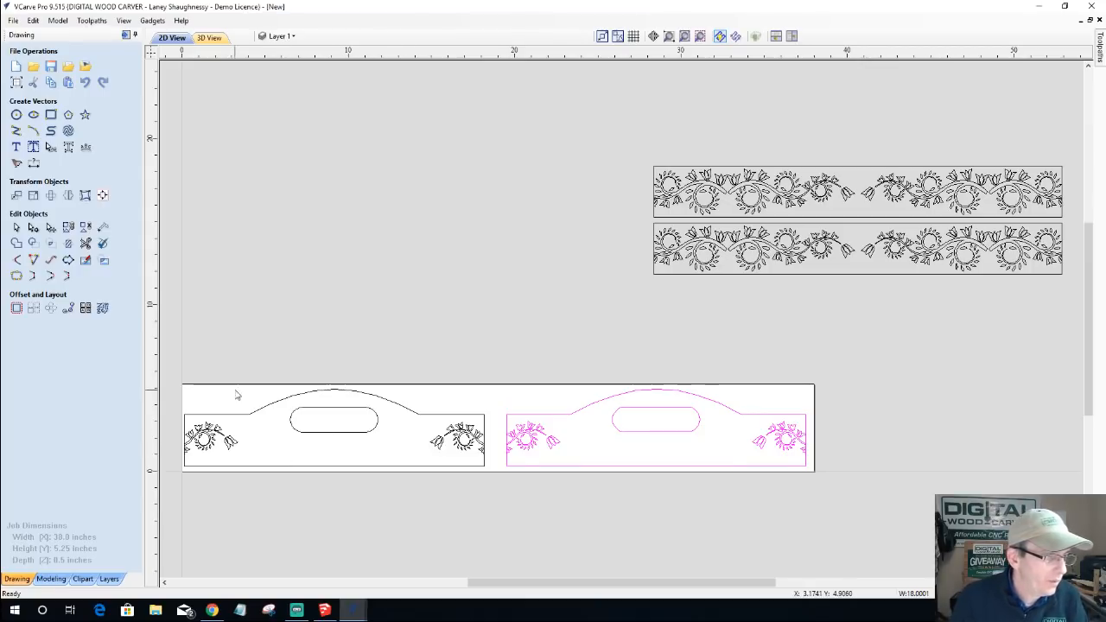
- Nudge the left handled panel slightly to the right, leaving a margin at the material's left edge and a gap between panels
click(247, 419)
key(Right)
key(Right)
key(Right)
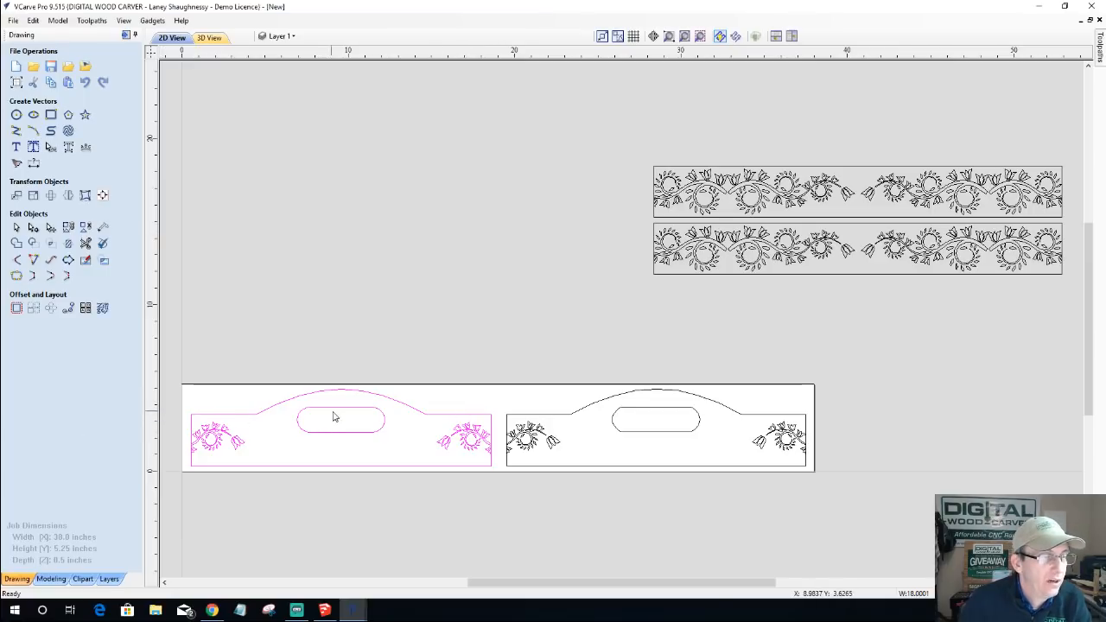
click(463, 436)
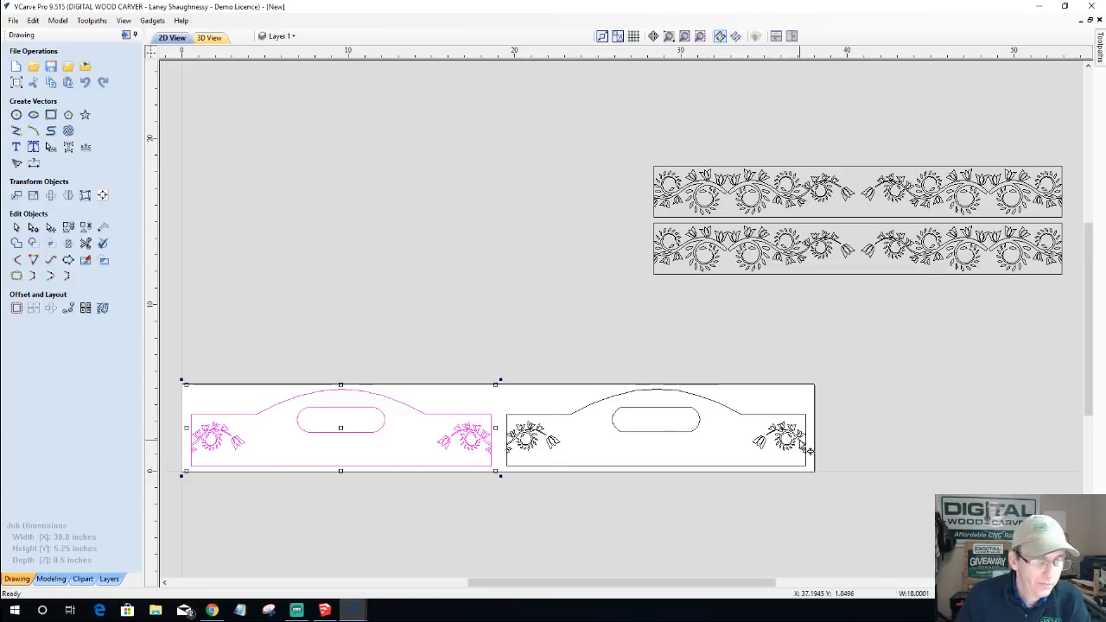
click(782, 438)
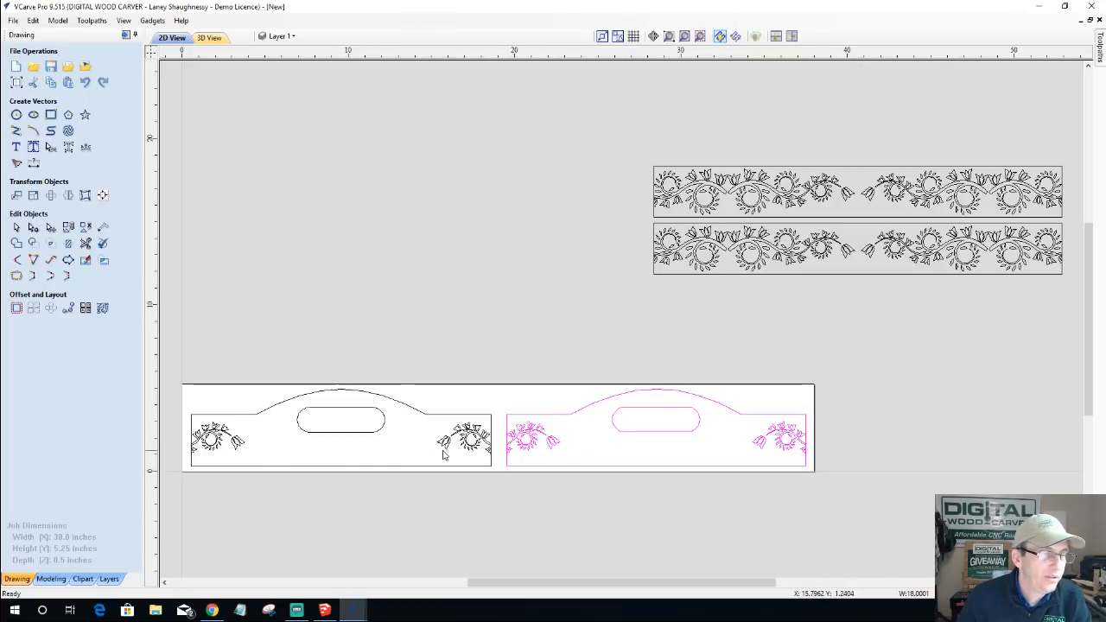
- Switch to the toolpath commands and select both handled panels on the material
click(125, 34)
scroll(311, 174, down, 2)
drag(173, 328, 539, 414)
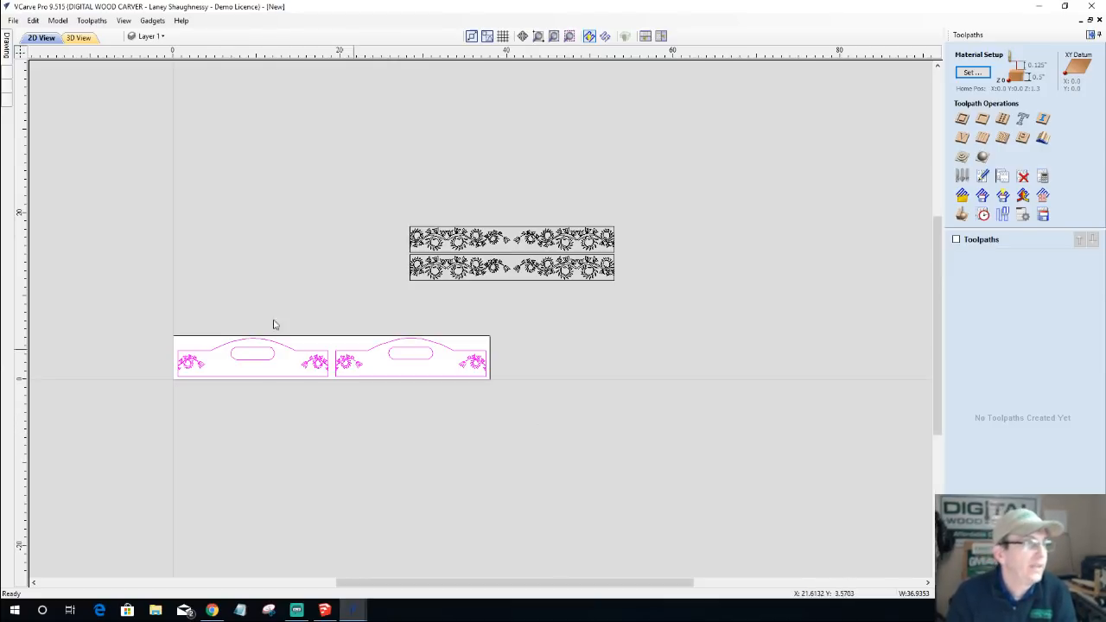
- Move the two long floral strips to a new visible layer named Layer 2 and hide Layer 1
click(147, 36)
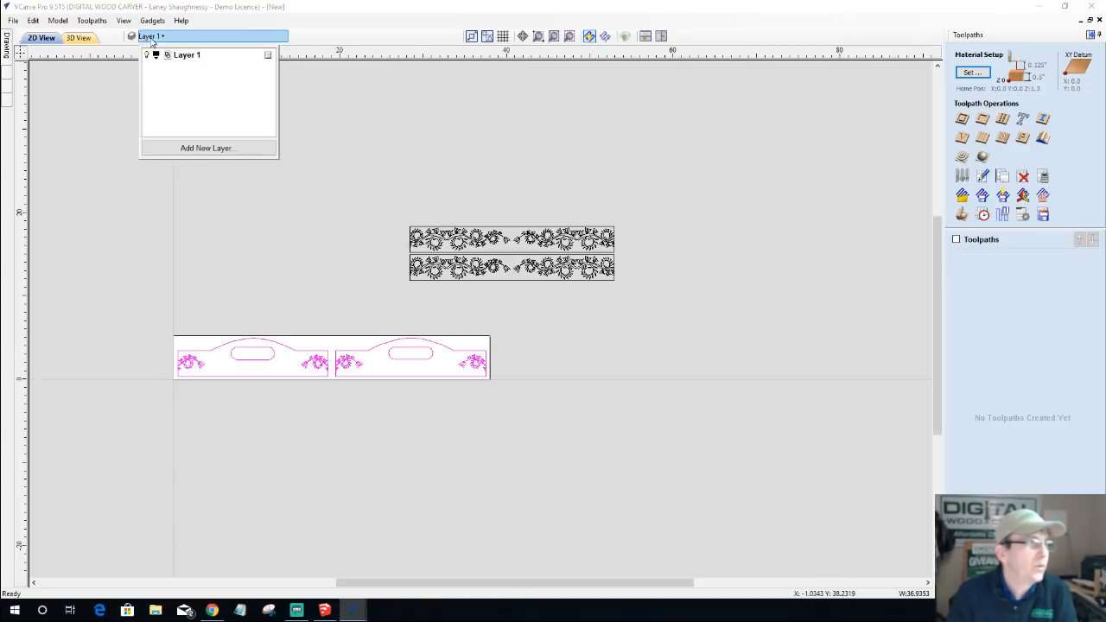
click(148, 56)
click(148, 56)
drag(745, 347, 739, 342)
right_click(532, 255)
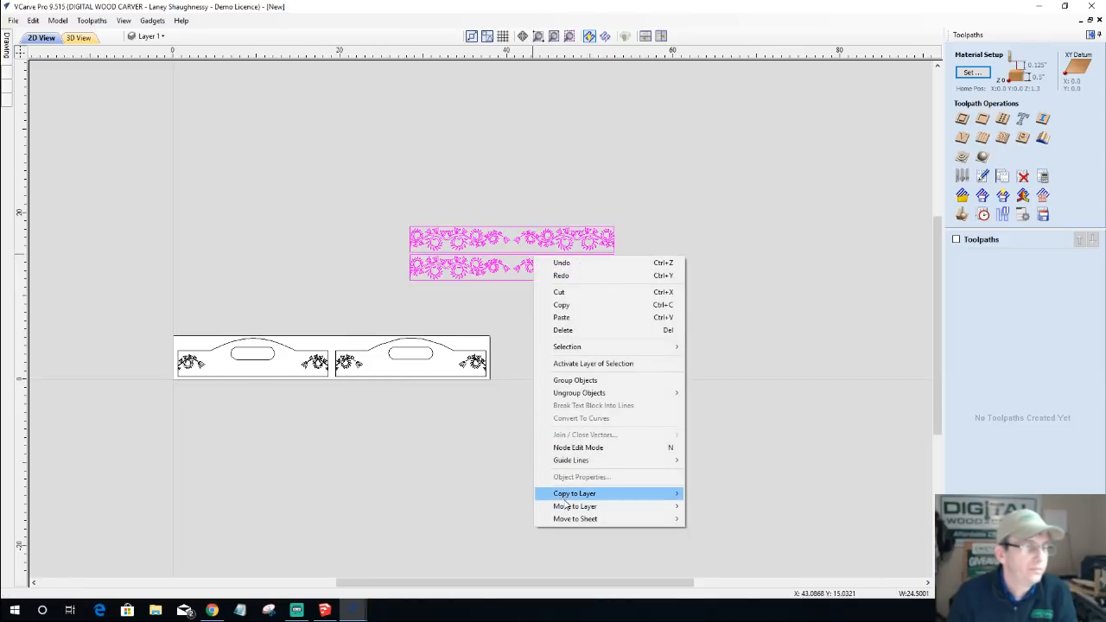
click(703, 524)
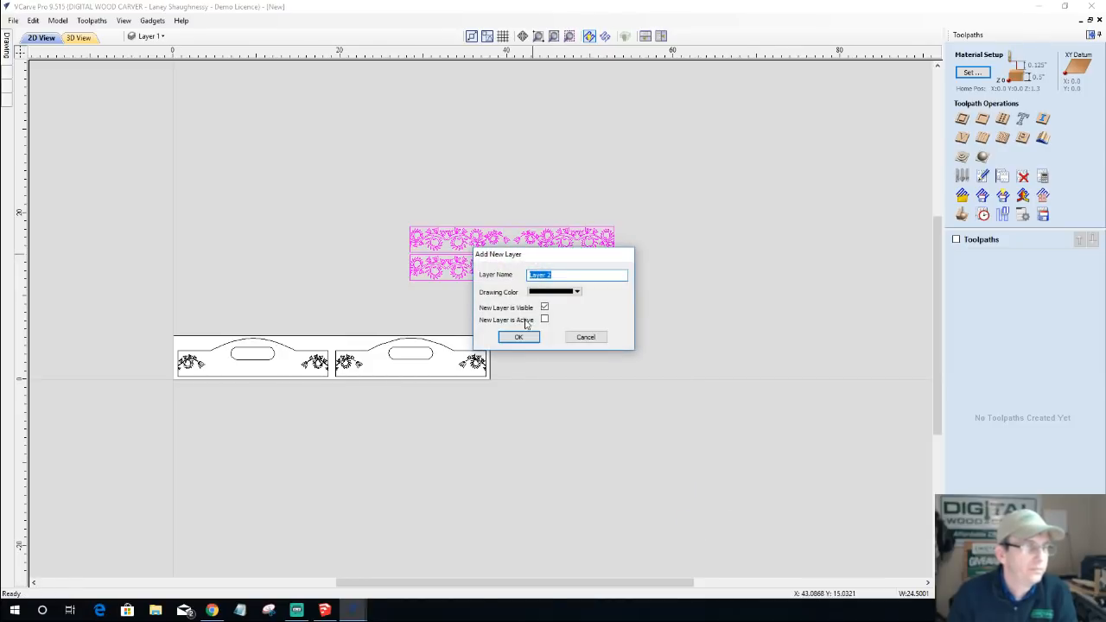
click(524, 337)
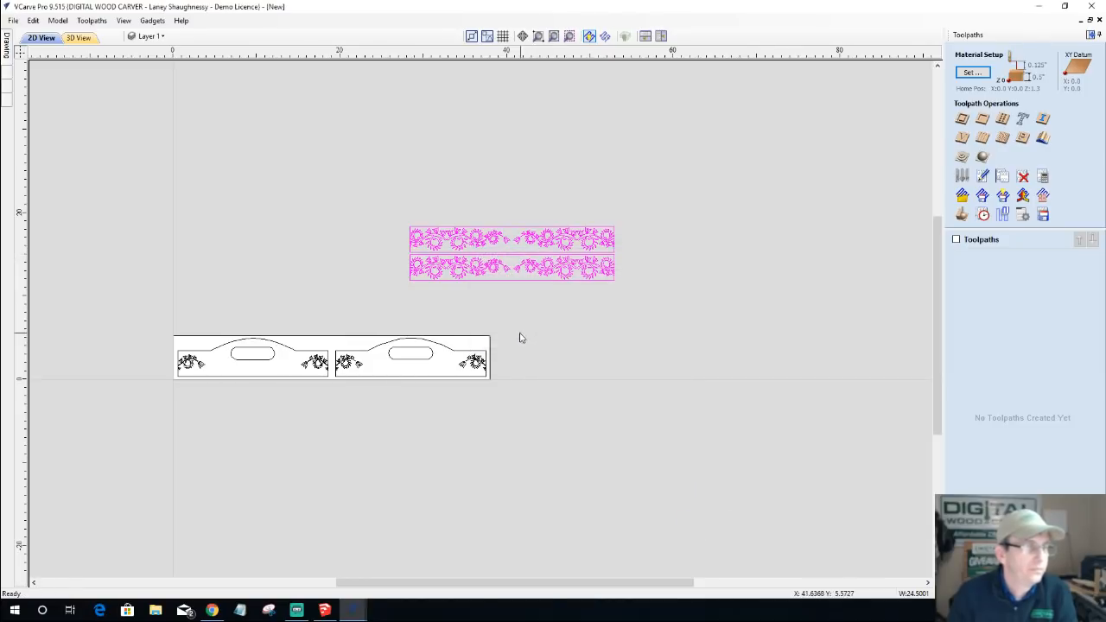
click(145, 38)
click(147, 55)
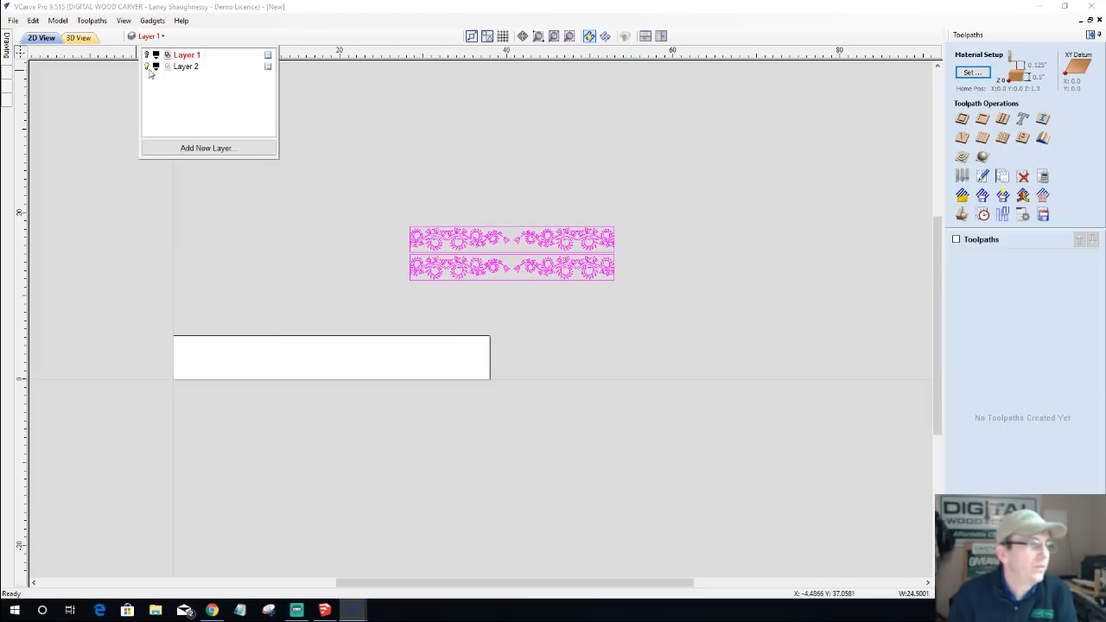
- Move the upper long floral strip onto the material near its left end, leaving the other strip outside
drag(377, 193, 652, 291)
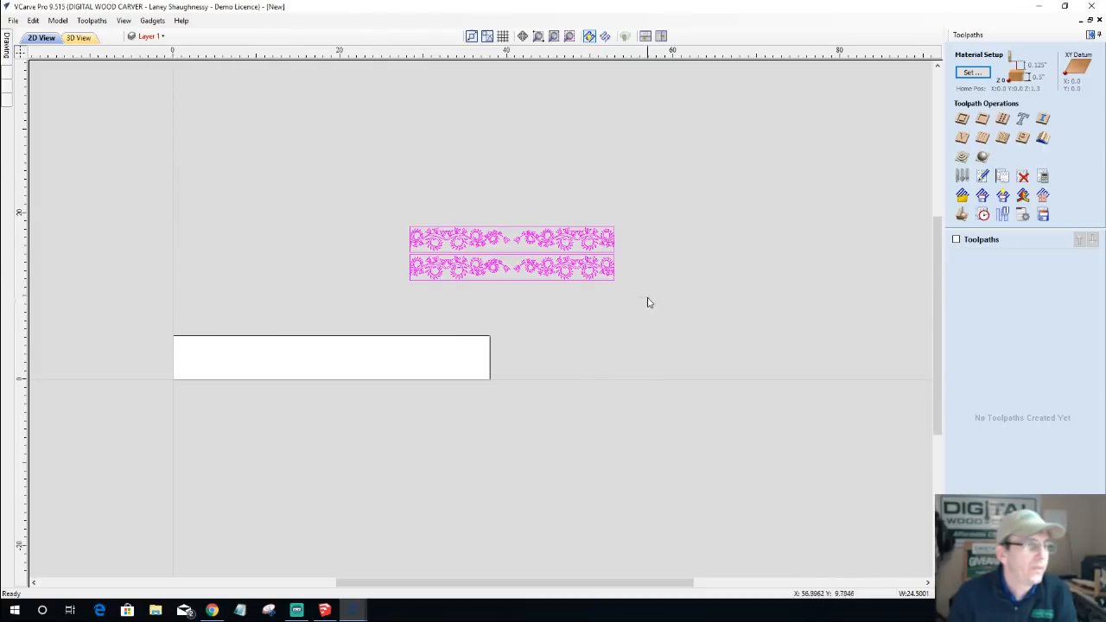
click(381, 248)
click(431, 239)
drag(512, 241, 282, 358)
click(513, 375)
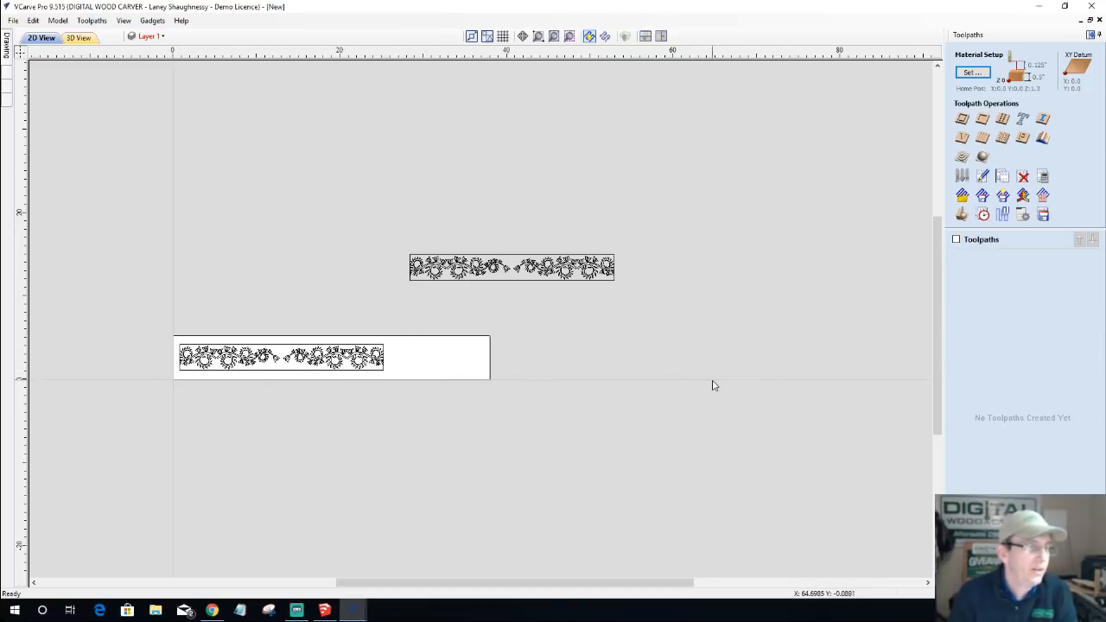
click(474, 280)
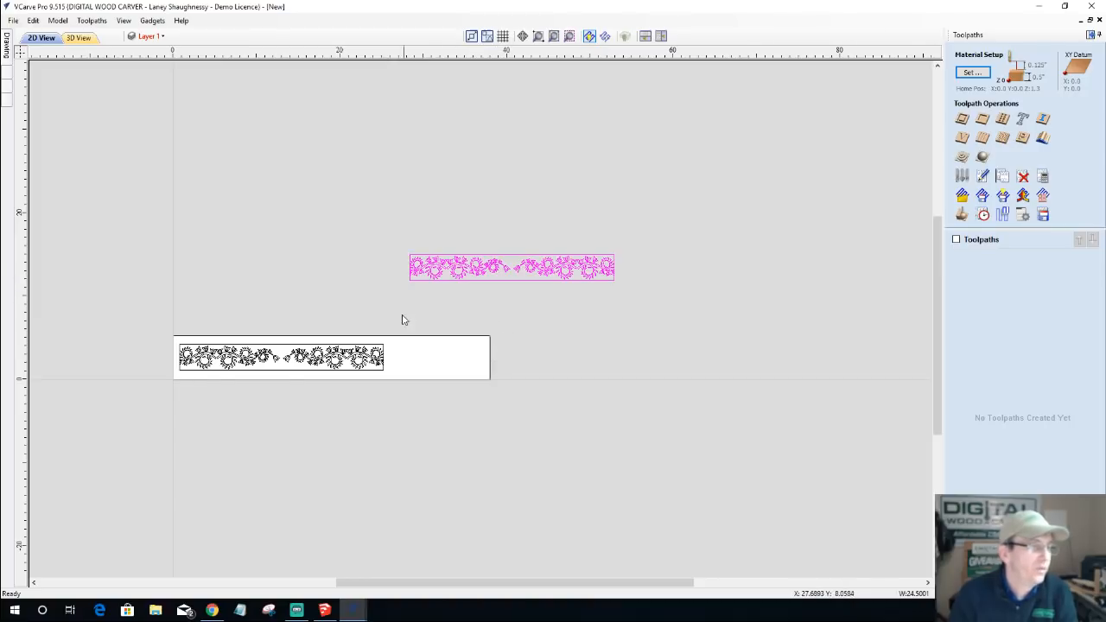
click(394, 341)
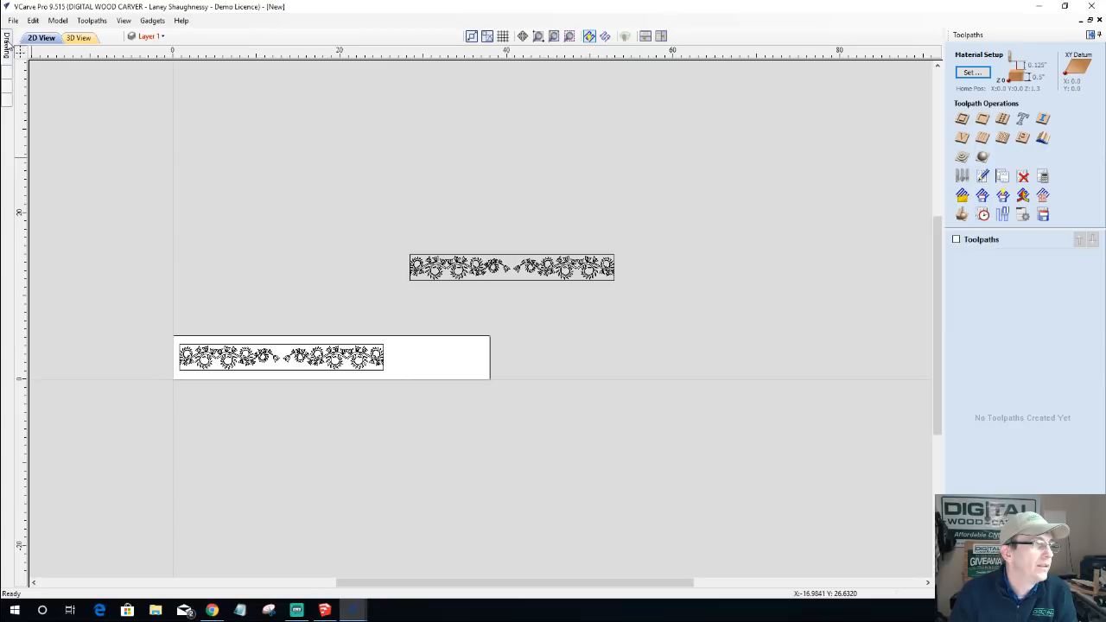
- Start a V-Carve / Engraving toolpath for the floral strip on the material with Flat Depth turned off
mouse_move(9, 48)
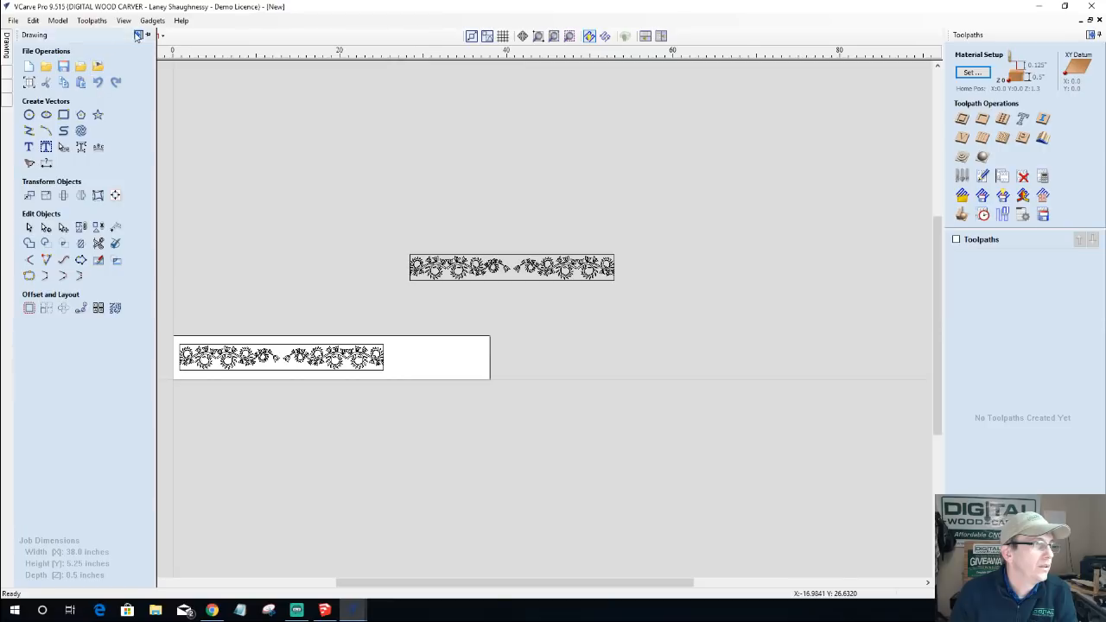
drag(113, 318, 468, 382)
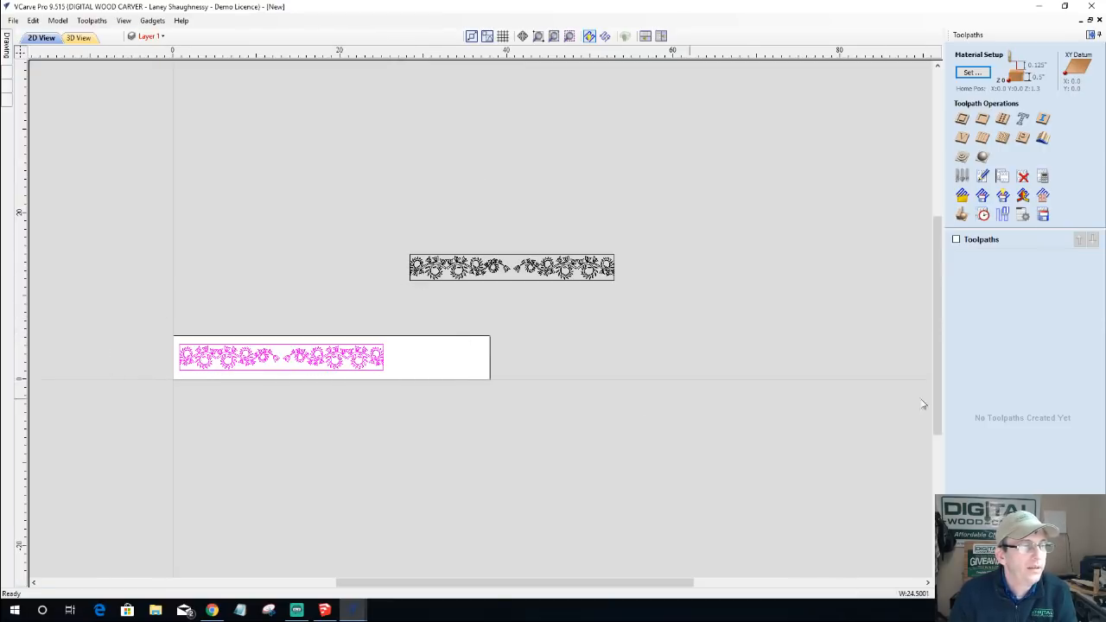
click(960, 139)
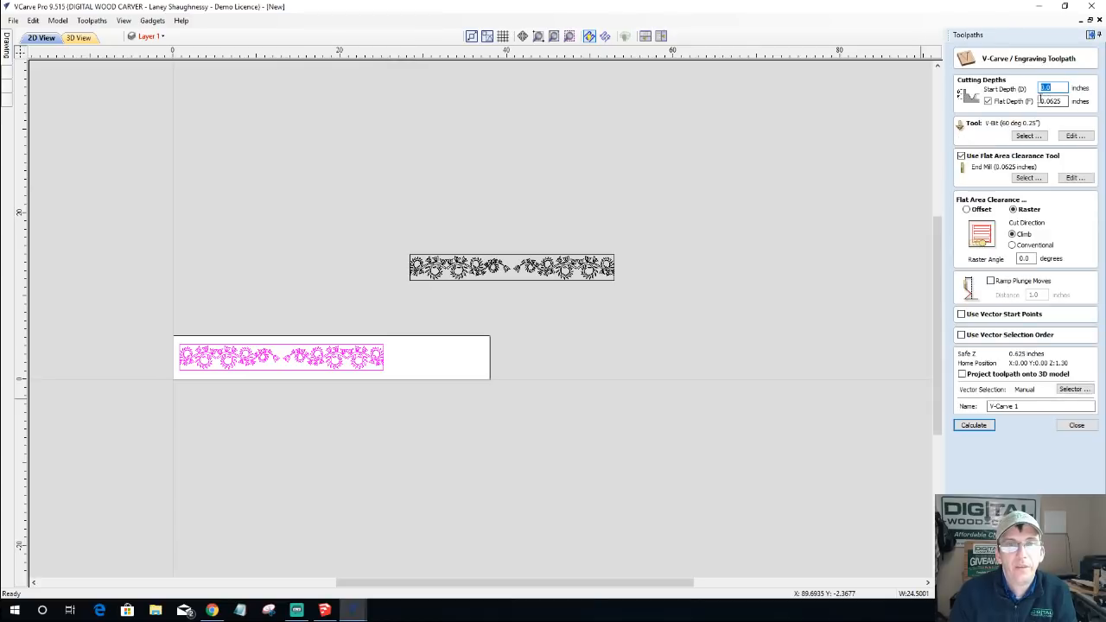
click(988, 101)
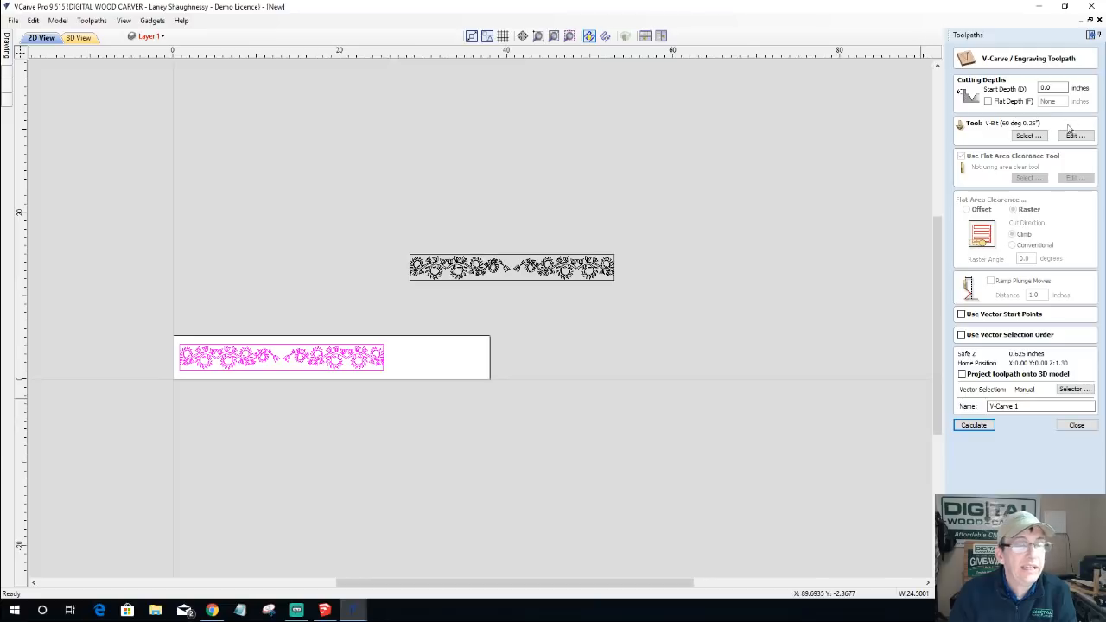
- Hide Layer 1 again and reselect the floral strip on the material for the V-Carve toolpath
click(367, 364)
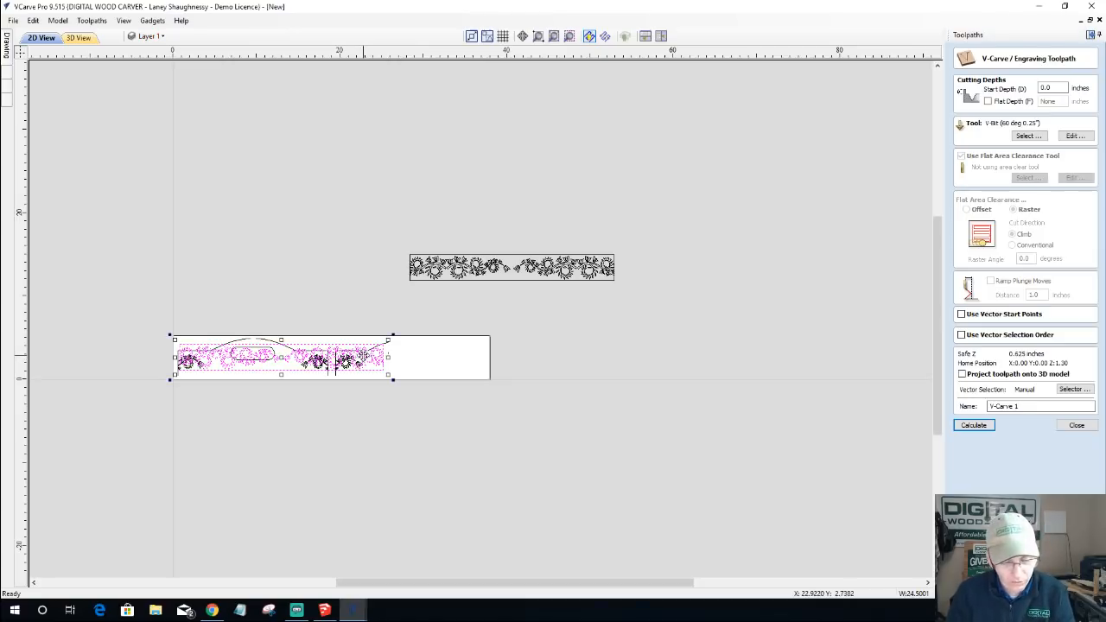
key(Escape)
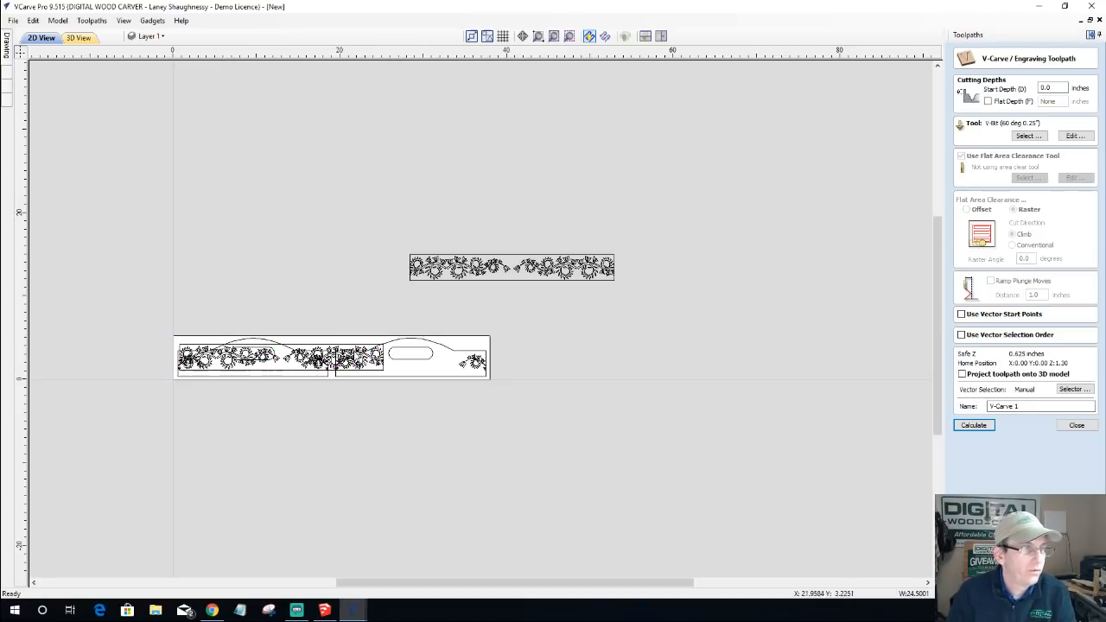
click(149, 36)
click(145, 56)
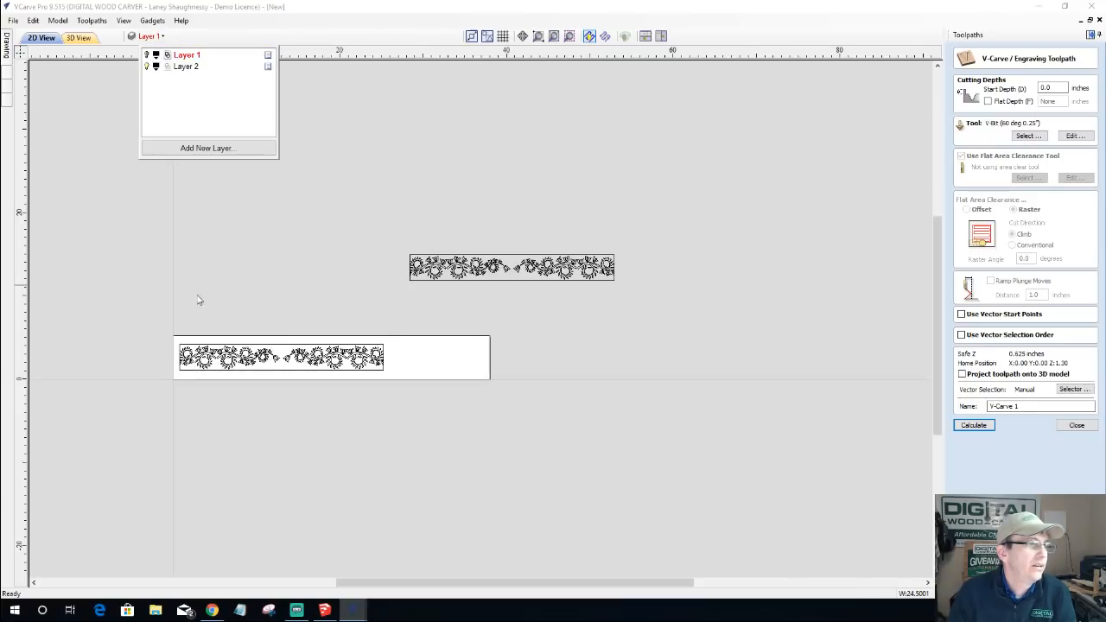
click(201, 356)
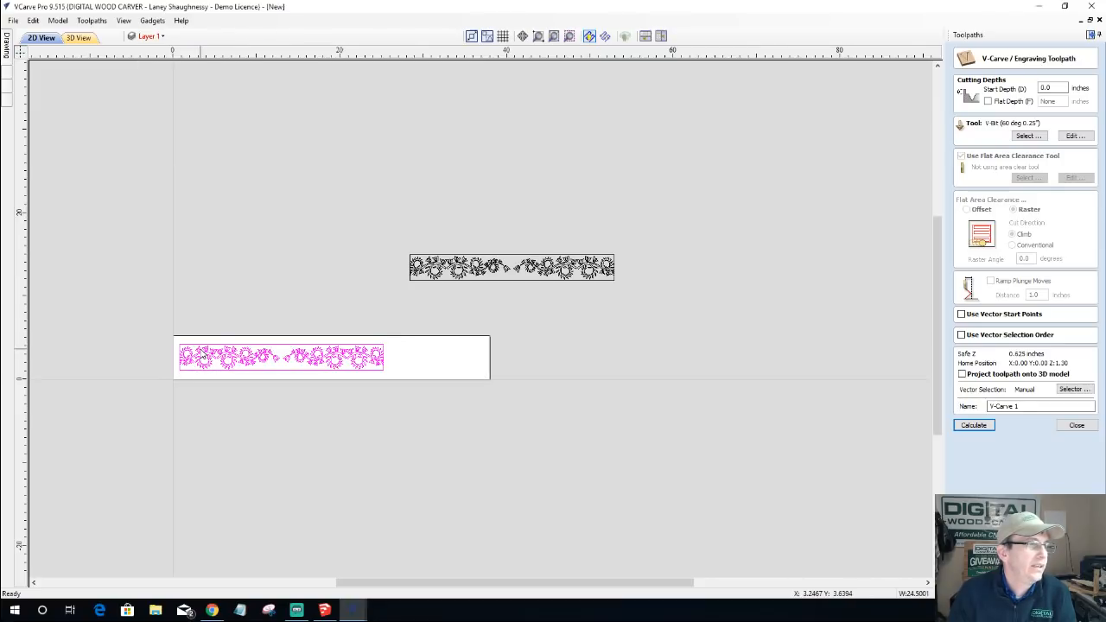
- Make Layer 2 active and ungroup the floral strip on the material onto the group's layer
click(149, 36)
click(187, 68)
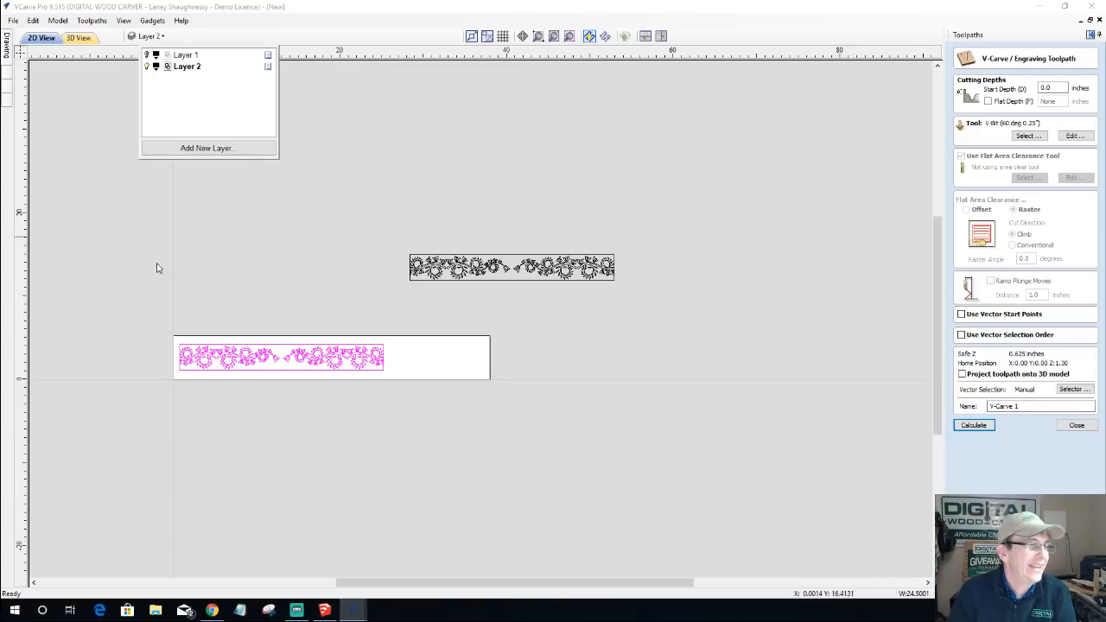
click(150, 303)
click(207, 352)
right_click(208, 352)
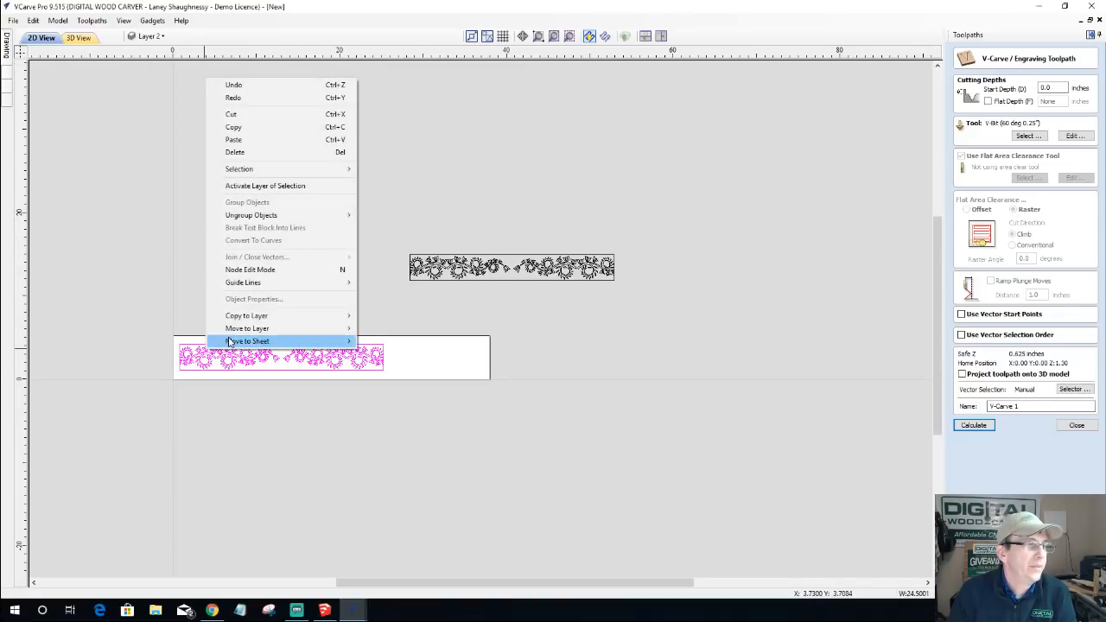
mouse_move(281, 215)
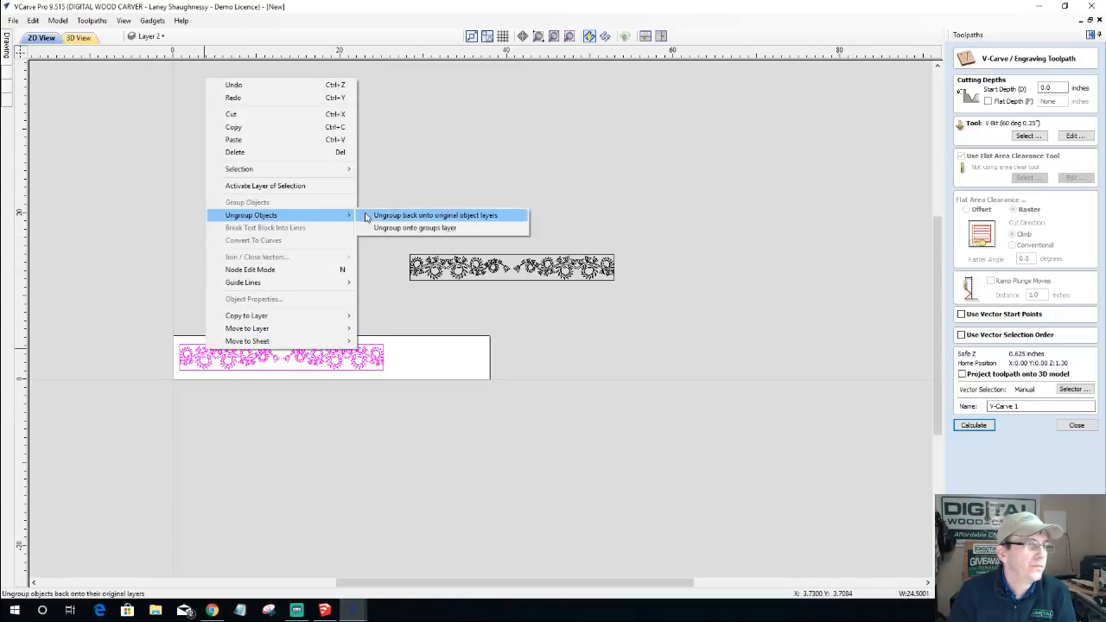
click(448, 228)
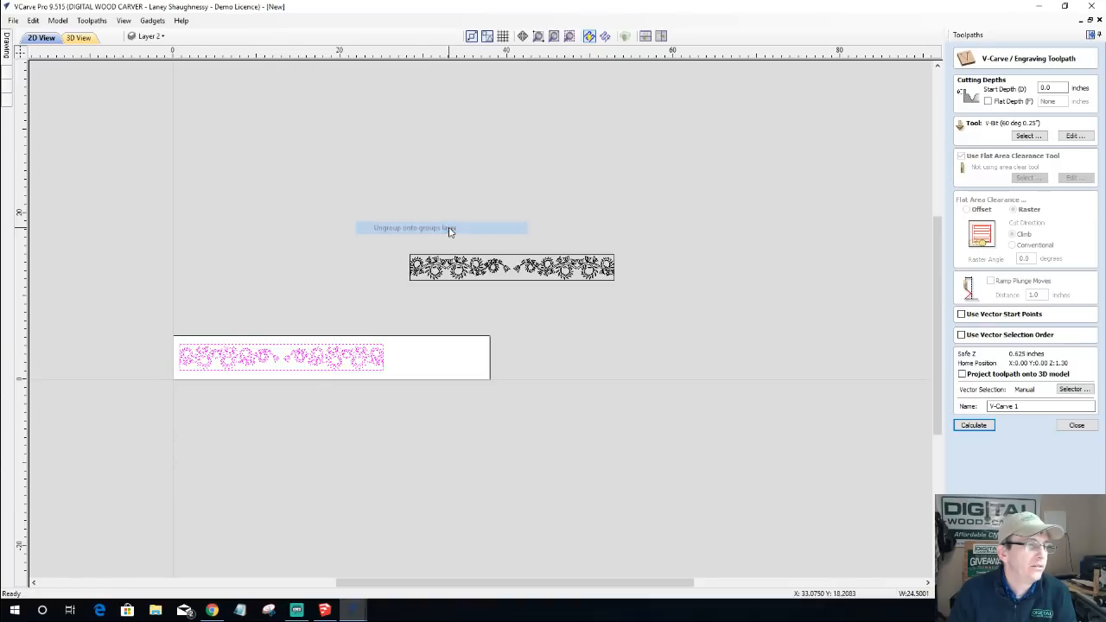
- Try to calculate the V-Carve toolpath for the ungrouped floral vectors on the material, leaving the rectangular border deselected
click(310, 375)
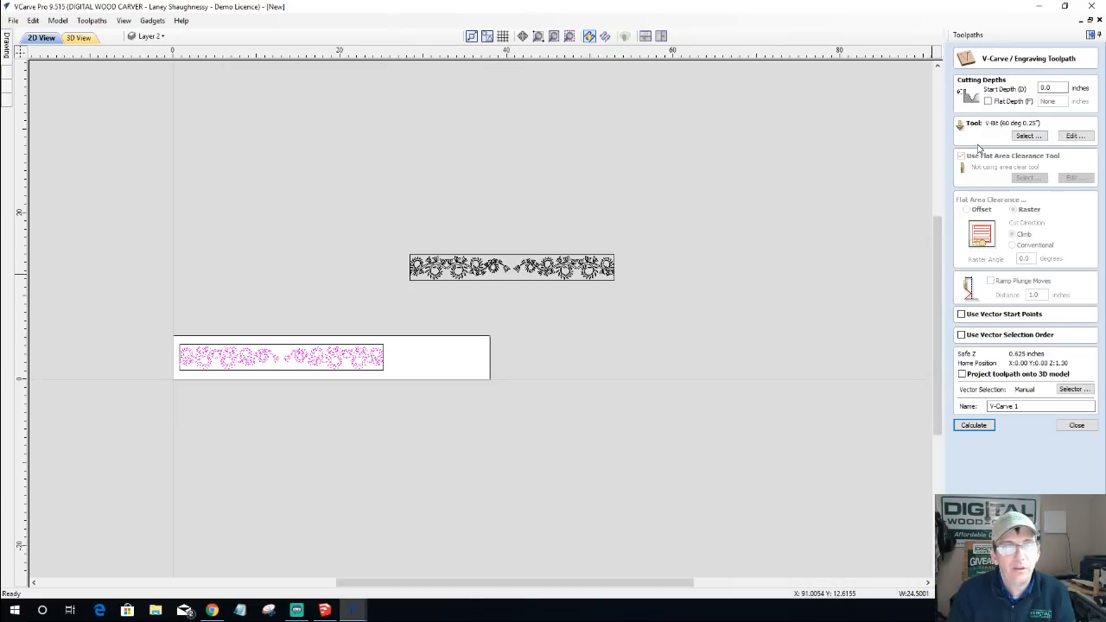
scroll(424, 284, up, 5)
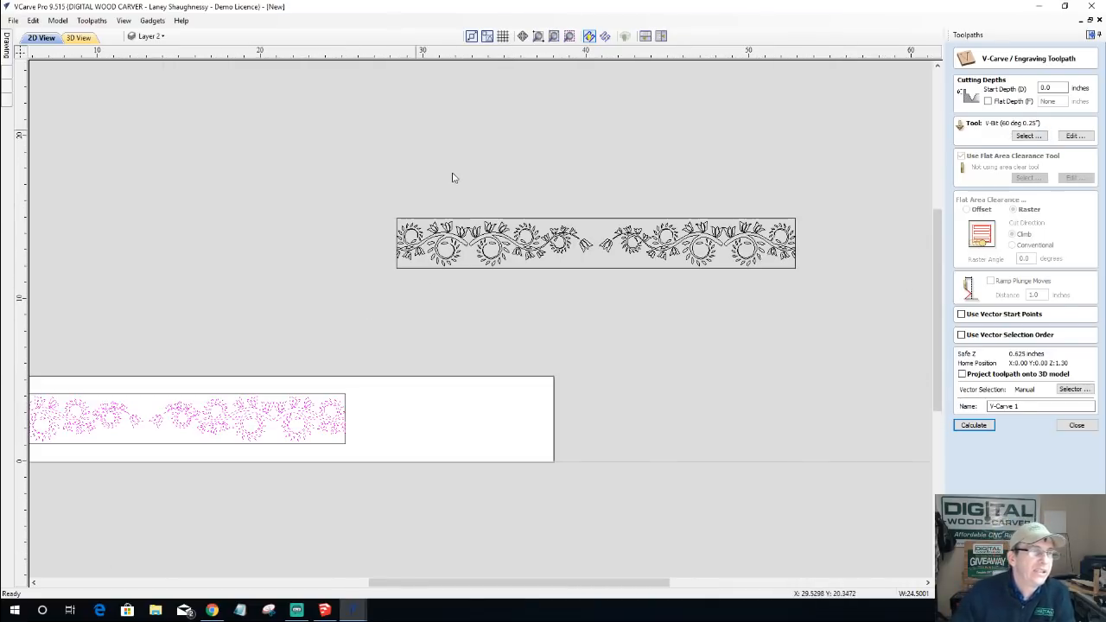
scroll(655, 290, up, 3)
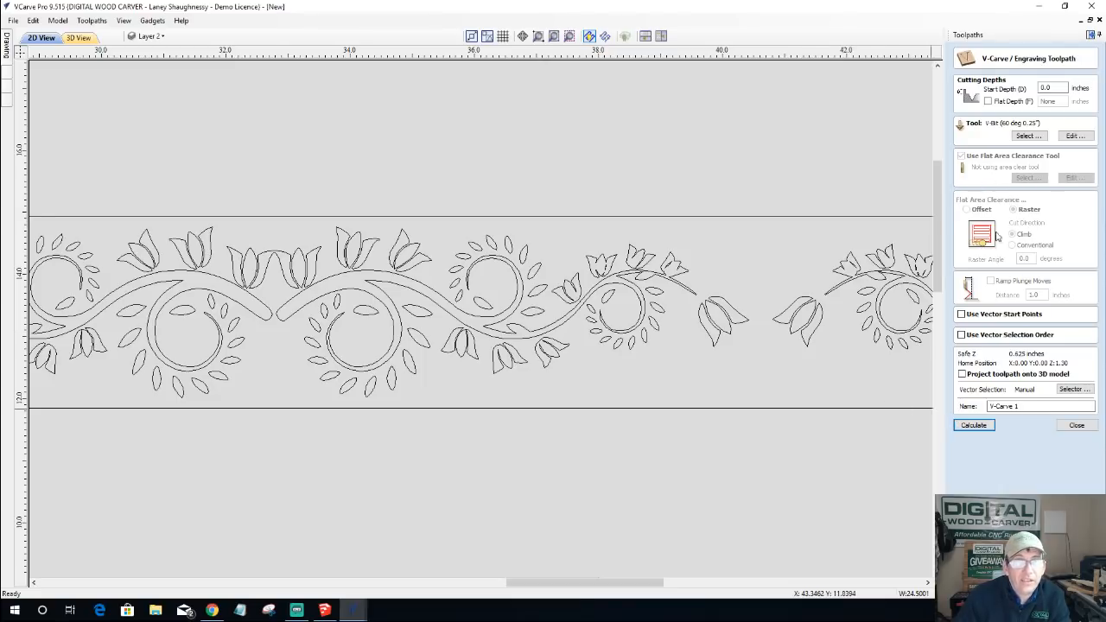
click(983, 430)
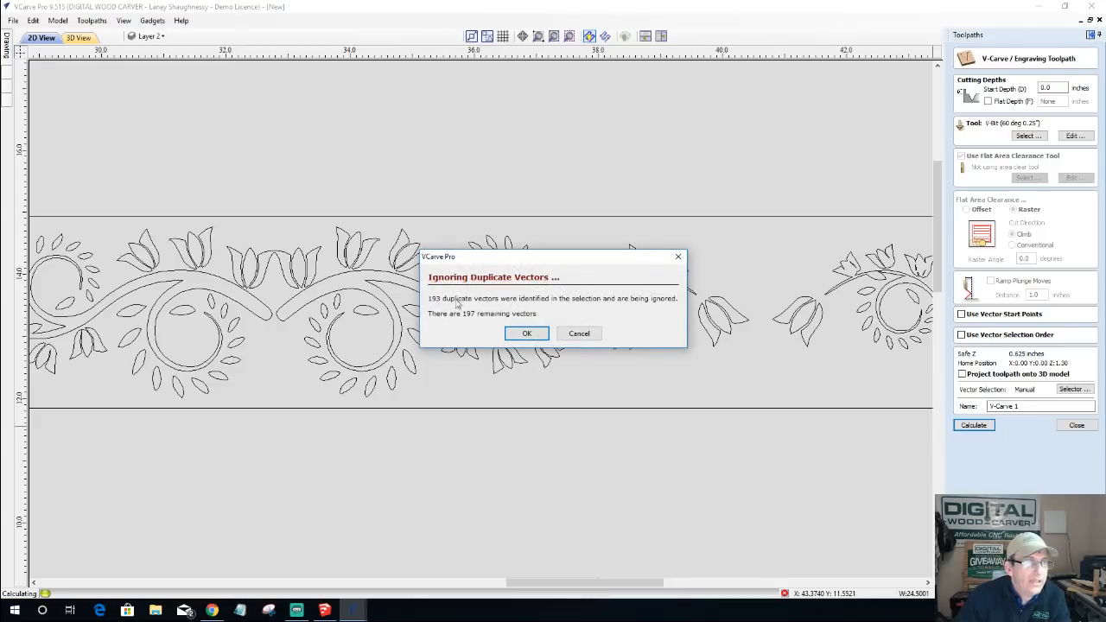
click(579, 335)
- Ungroup the floral strip outside the material and clear the selection
scroll(541, 340, down, 2)
scroll(458, 319, down, 2)
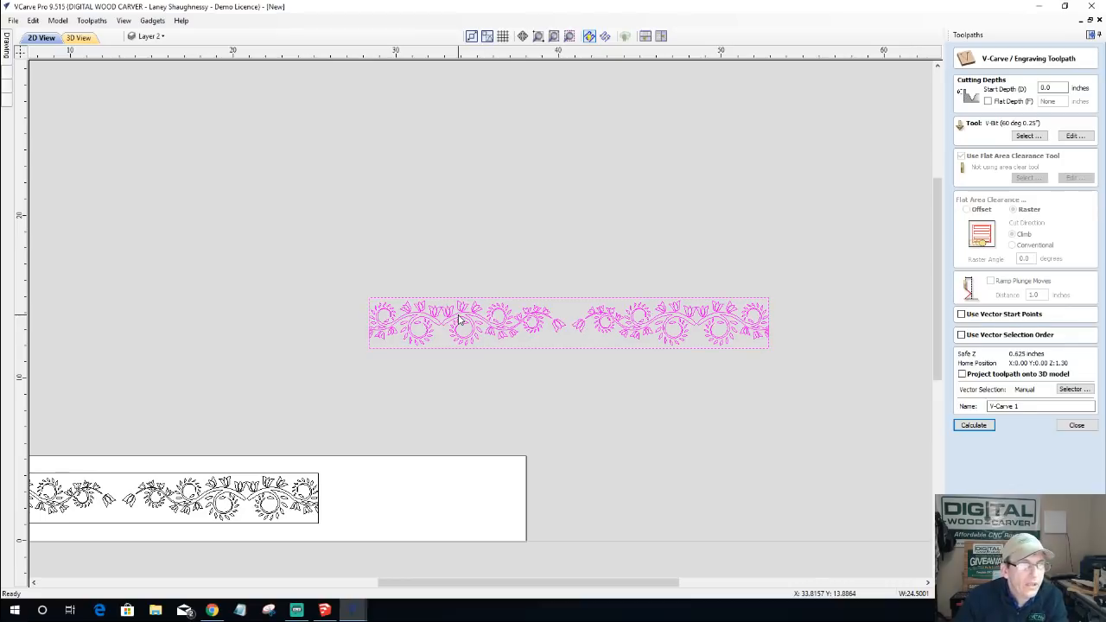
click(247, 387)
scroll(415, 373, down, 4)
scroll(304, 380, up, 2)
- Toggle Layer 1's visibility to check which layer holds the floral strip outside the material
click(150, 36)
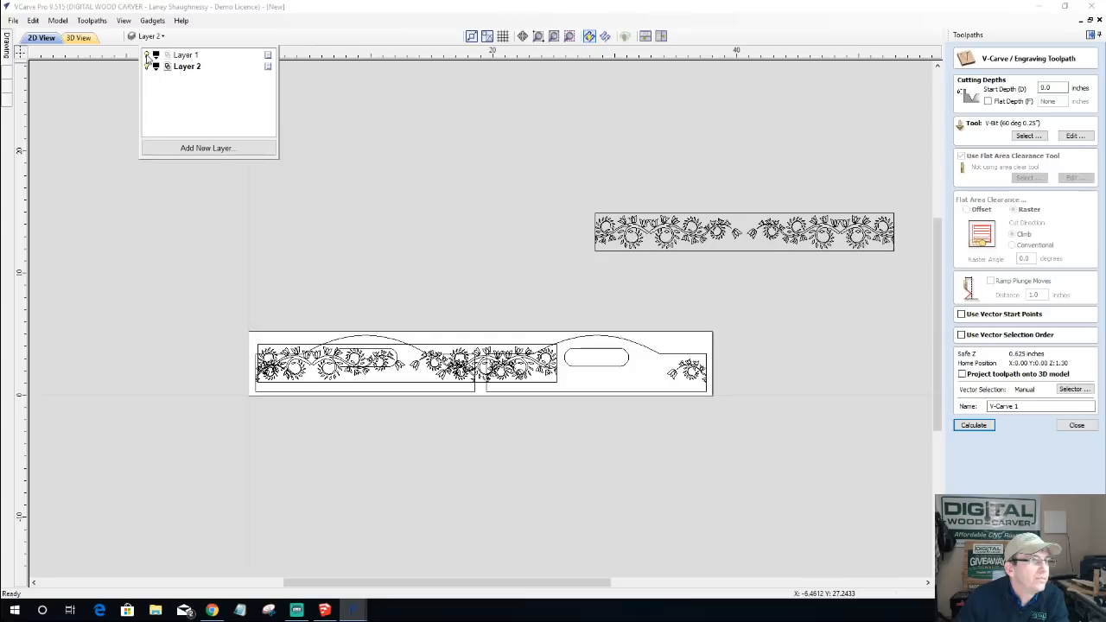
click(147, 55)
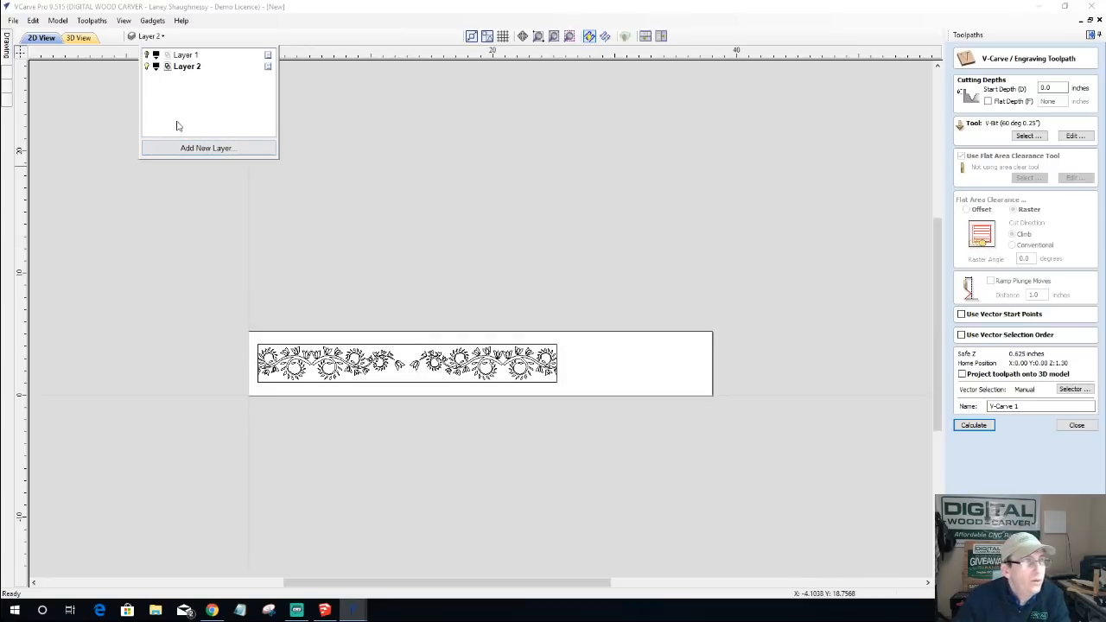
click(147, 56)
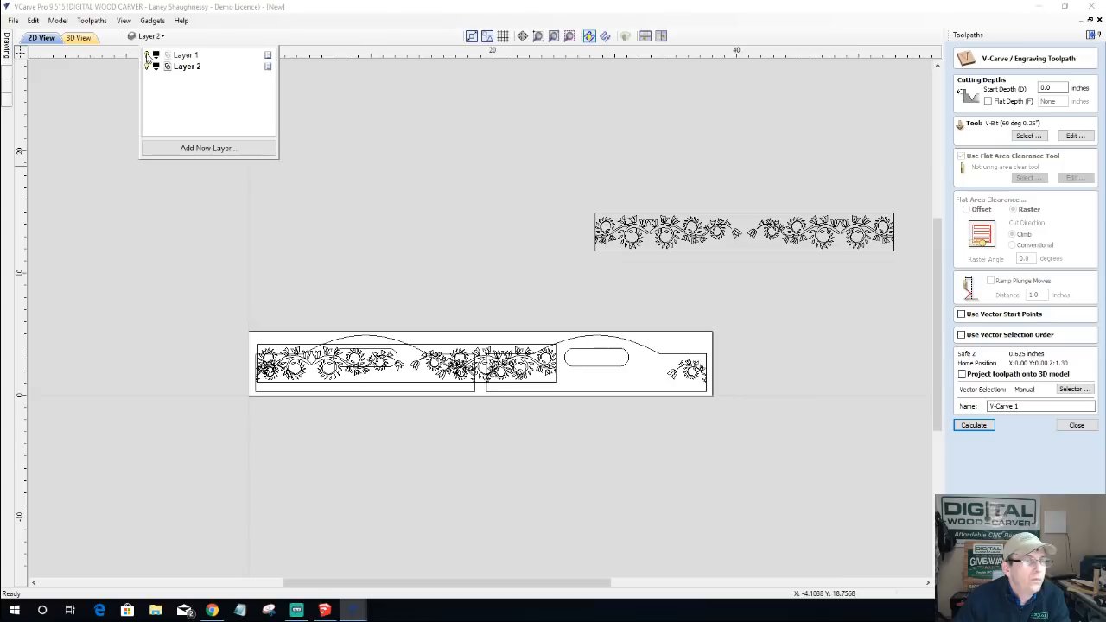
click(627, 249)
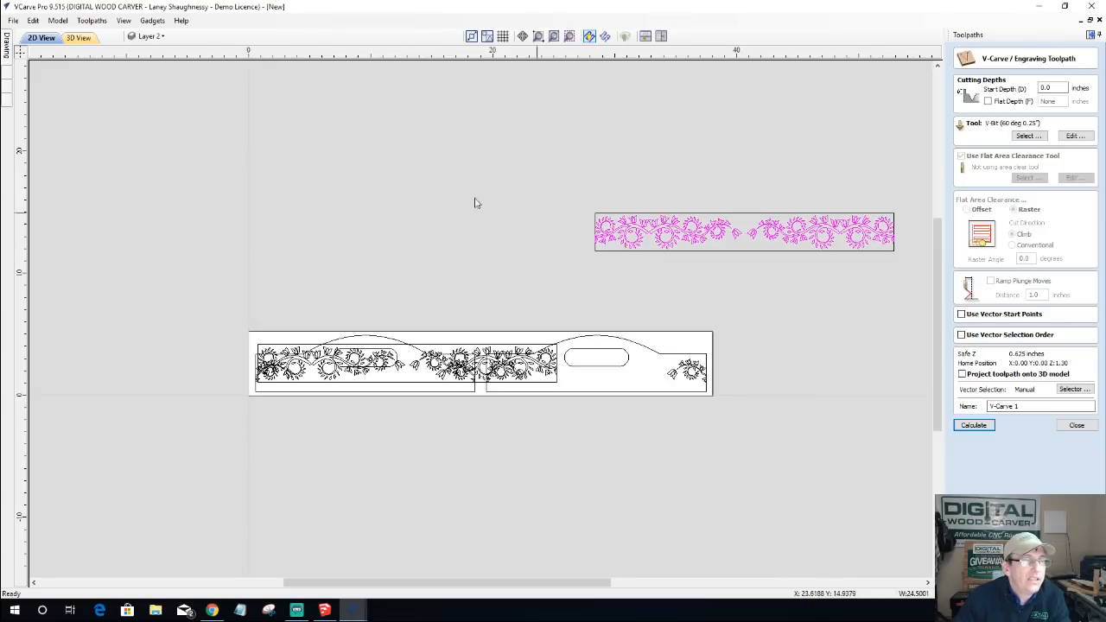
click(149, 36)
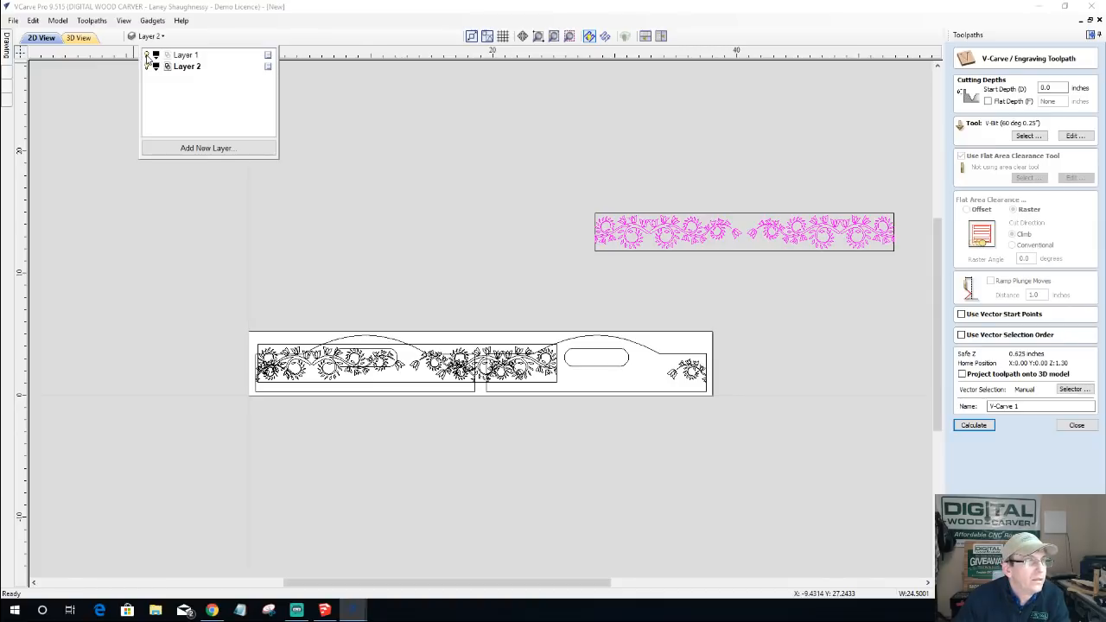
click(147, 55)
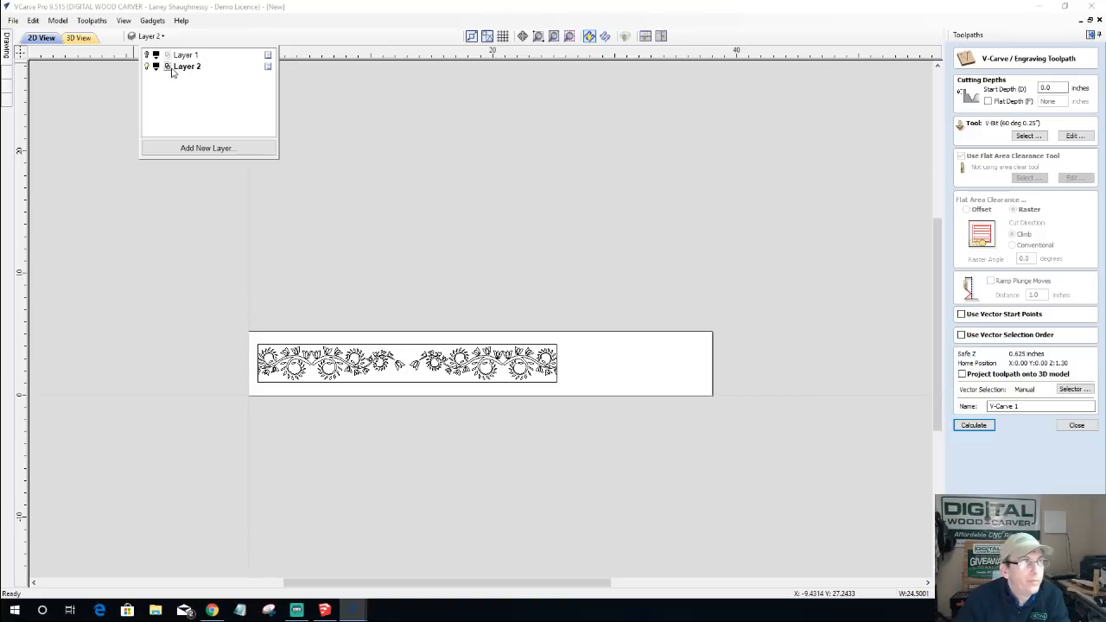
- Move the floral strip outside the material from Layer 1 to Layer 2, and hide Layer 1 with Layer 2 active
click(162, 57)
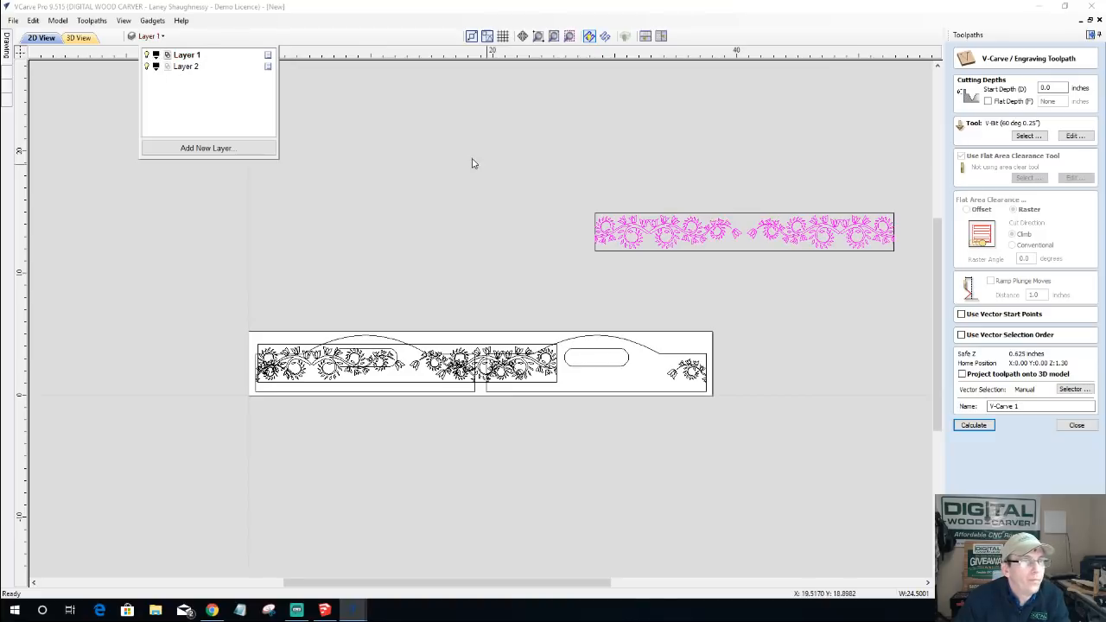
click(838, 231)
right_click(836, 229)
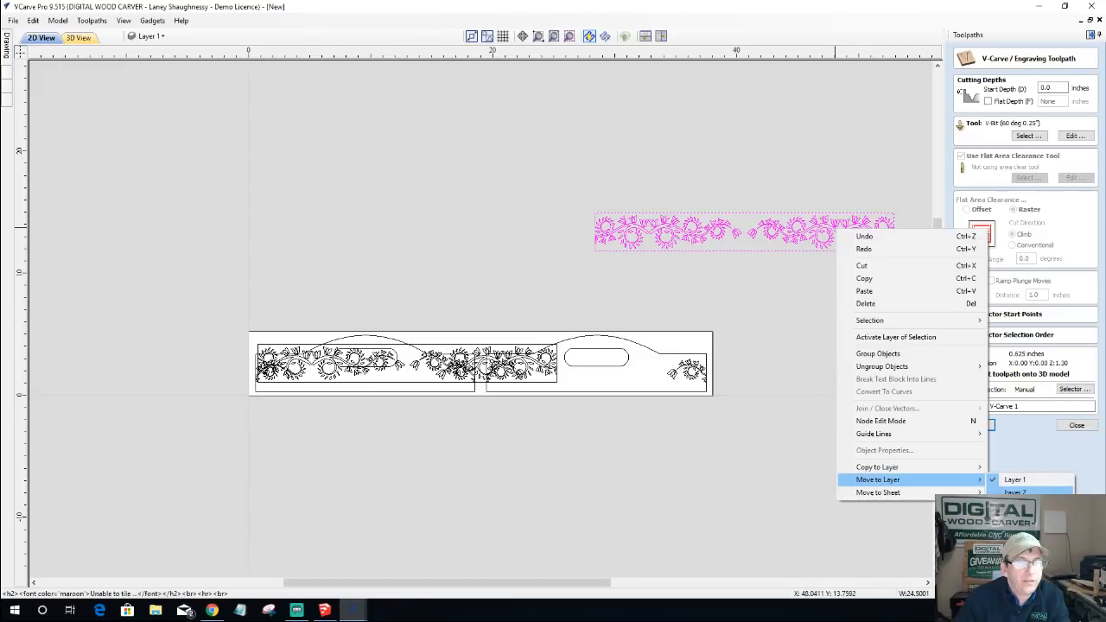
click(1015, 490)
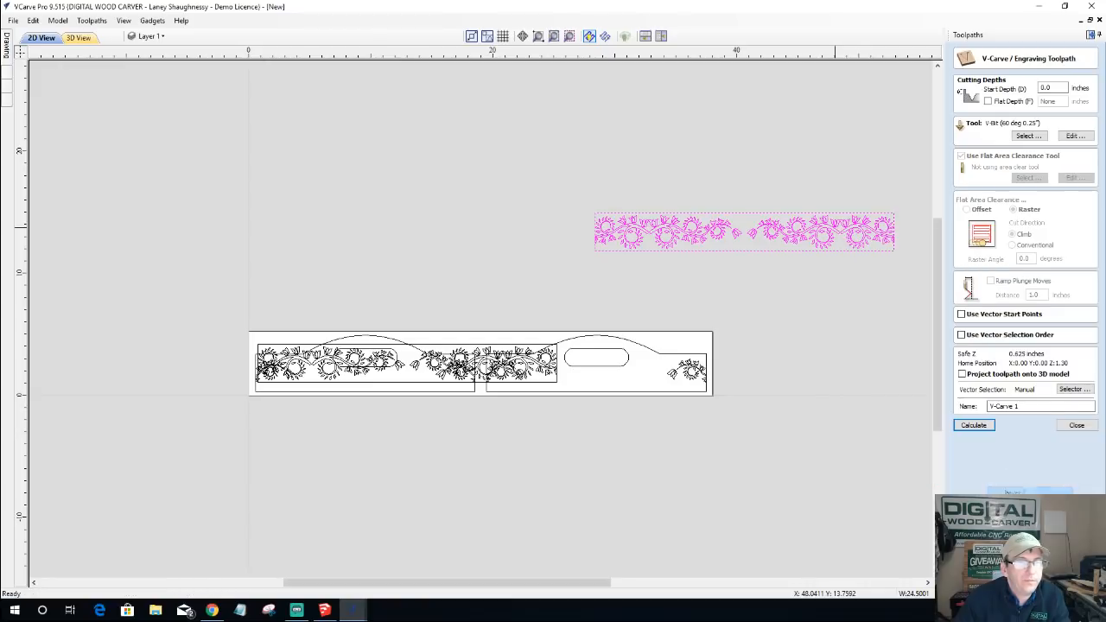
click(145, 37)
click(145, 65)
click(185, 67)
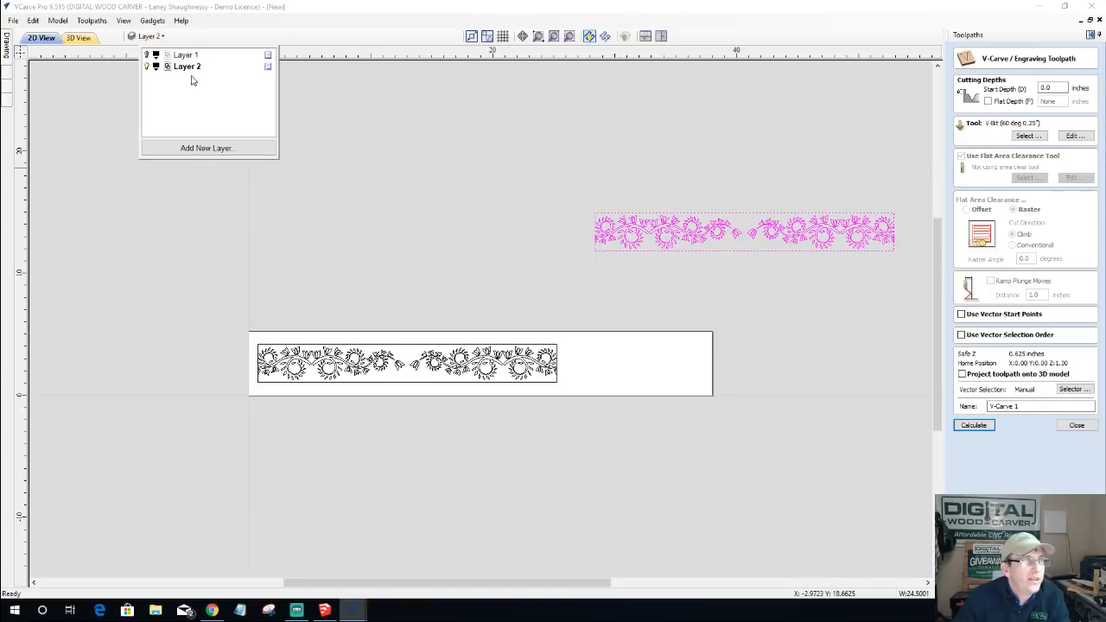
- Reselect only the floral vectors inside the border on the material and try calculating the V-Carve toolpath again
click(435, 286)
drag(380, 346, 582, 388)
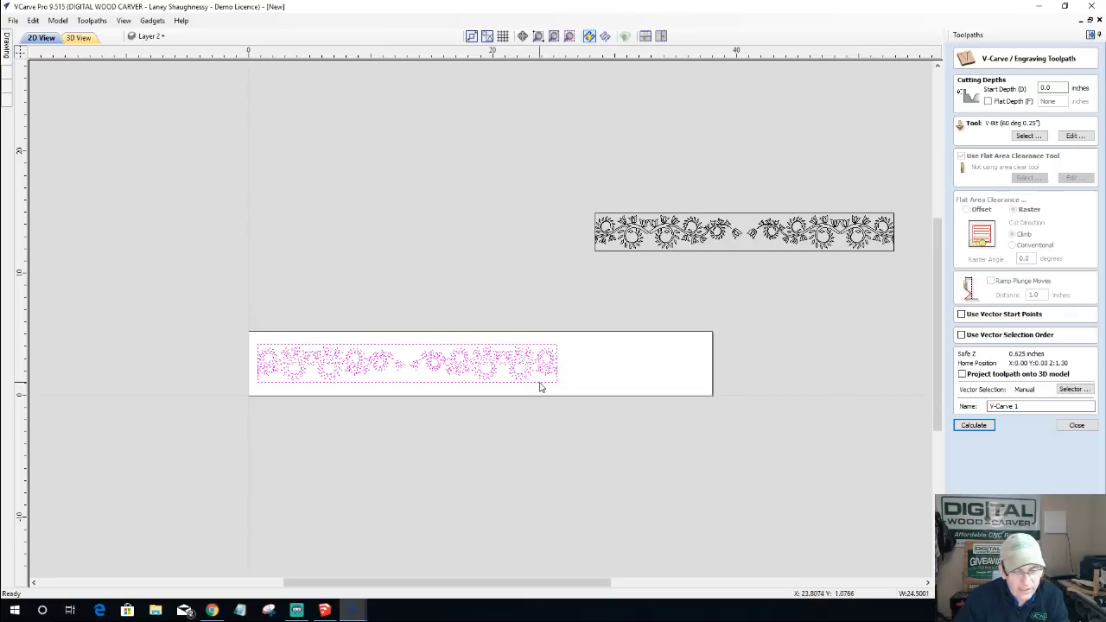
shift+click(555, 381)
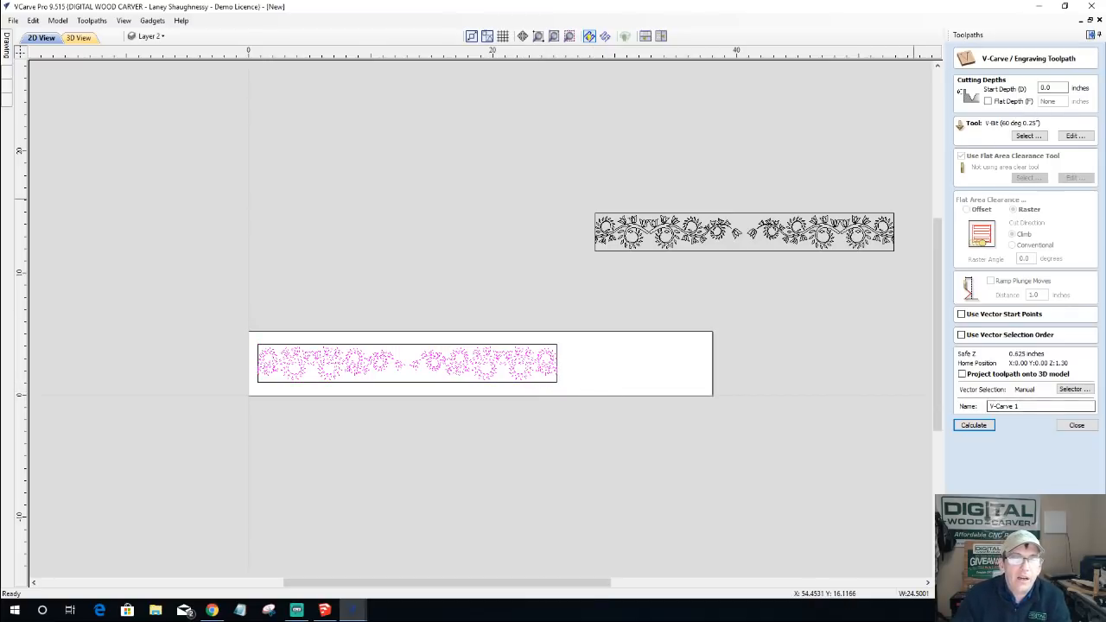
drag(1022, 407, 975, 411)
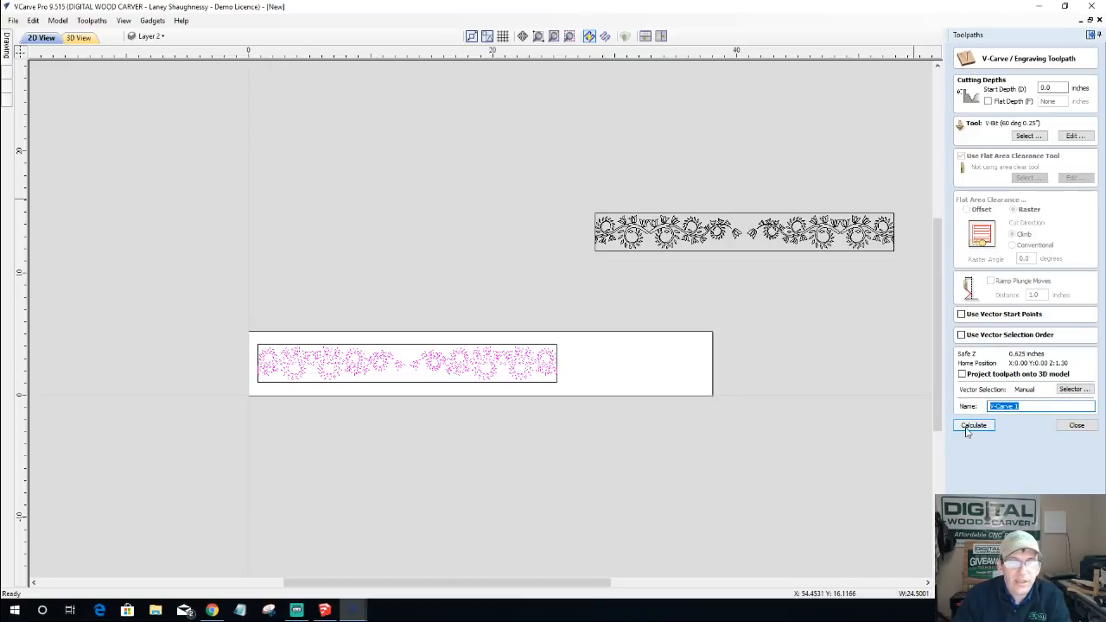
click(969, 426)
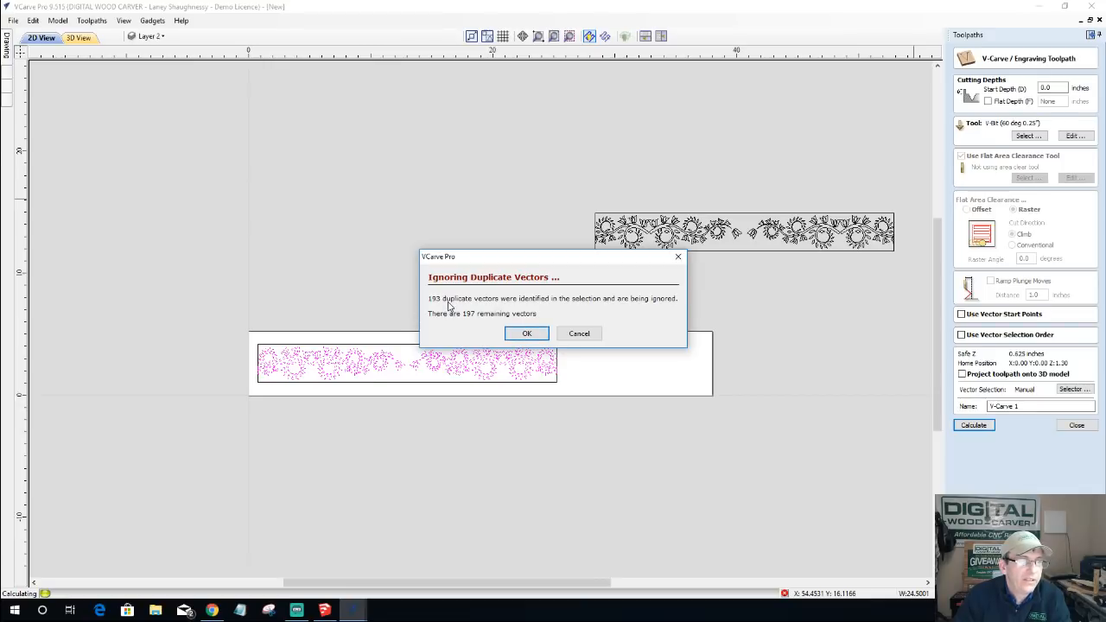
click(570, 334)
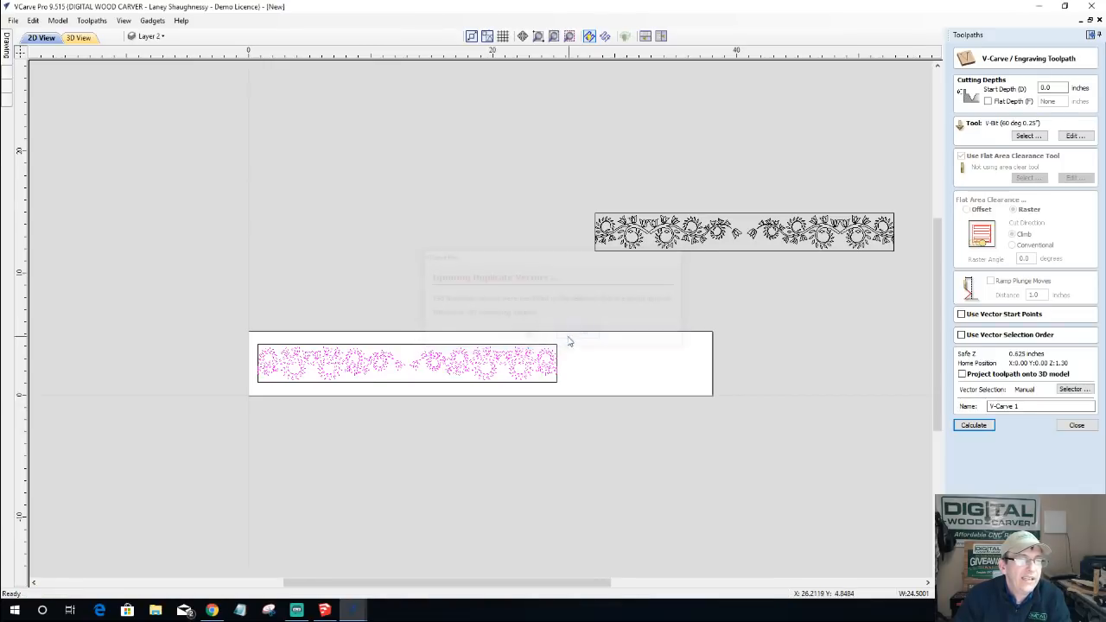
- Examine the tulip and vine outlines of the floral strip on the material up close for duplicate vectors
scroll(419, 378, up, 2)
scroll(419, 378, up, 4)
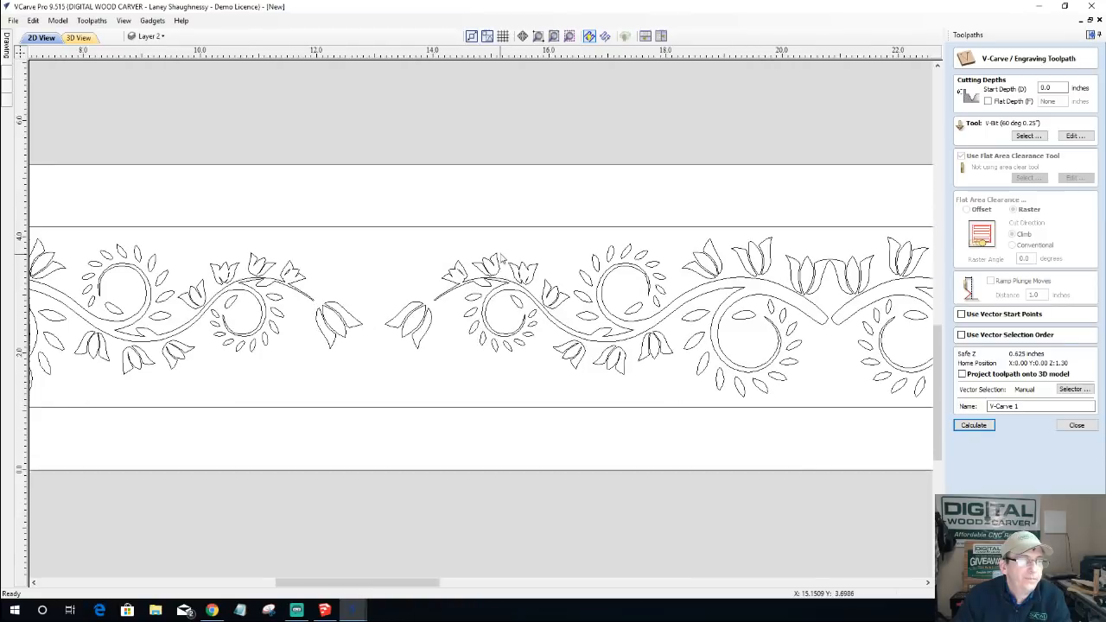
scroll(472, 296, up, 5)
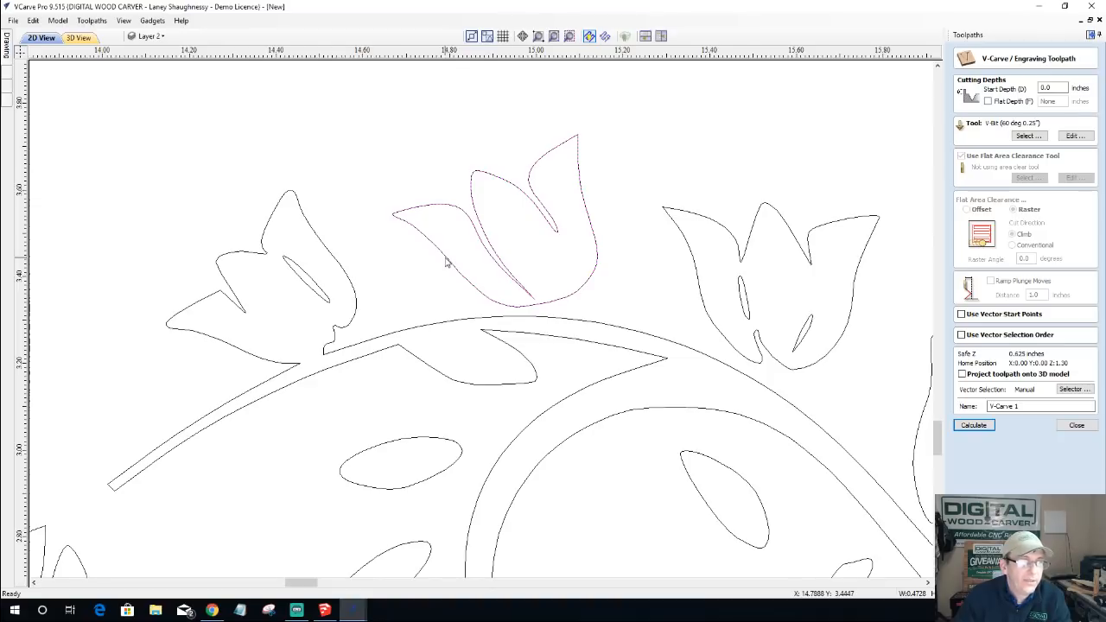
scroll(446, 262, down, 8)
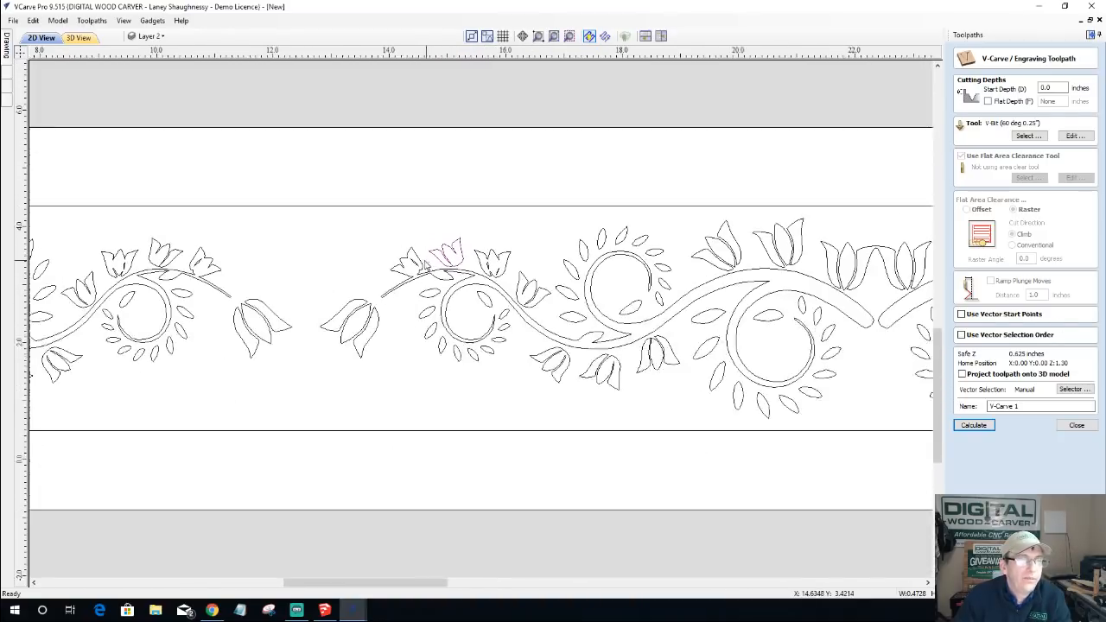
scroll(425, 266, down, 3)
scroll(346, 349, down, 1)
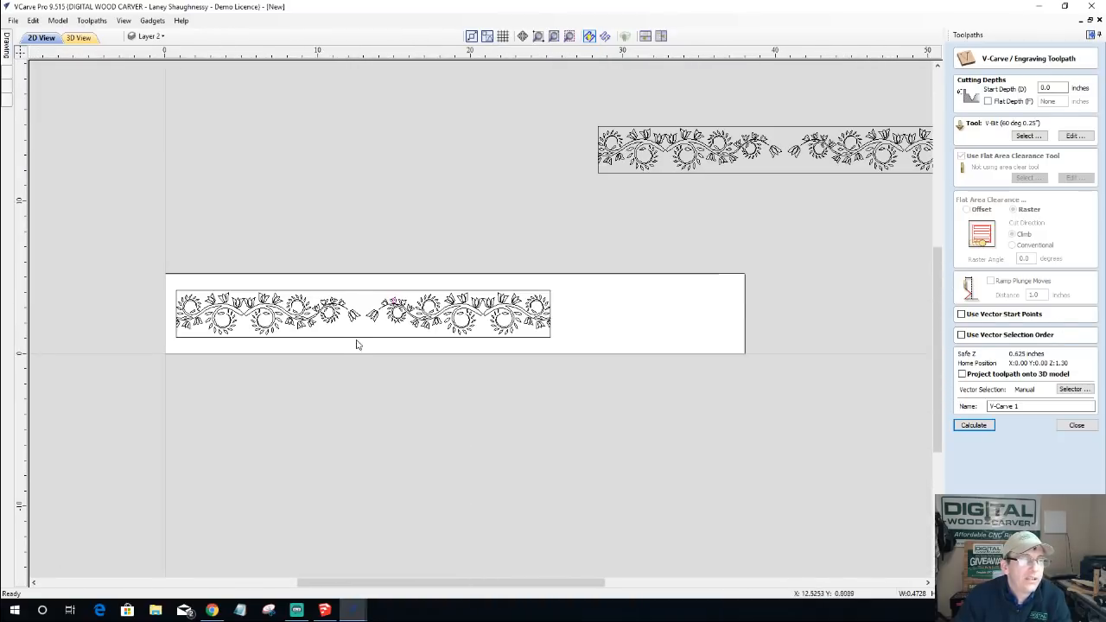
scroll(342, 290, up, 1)
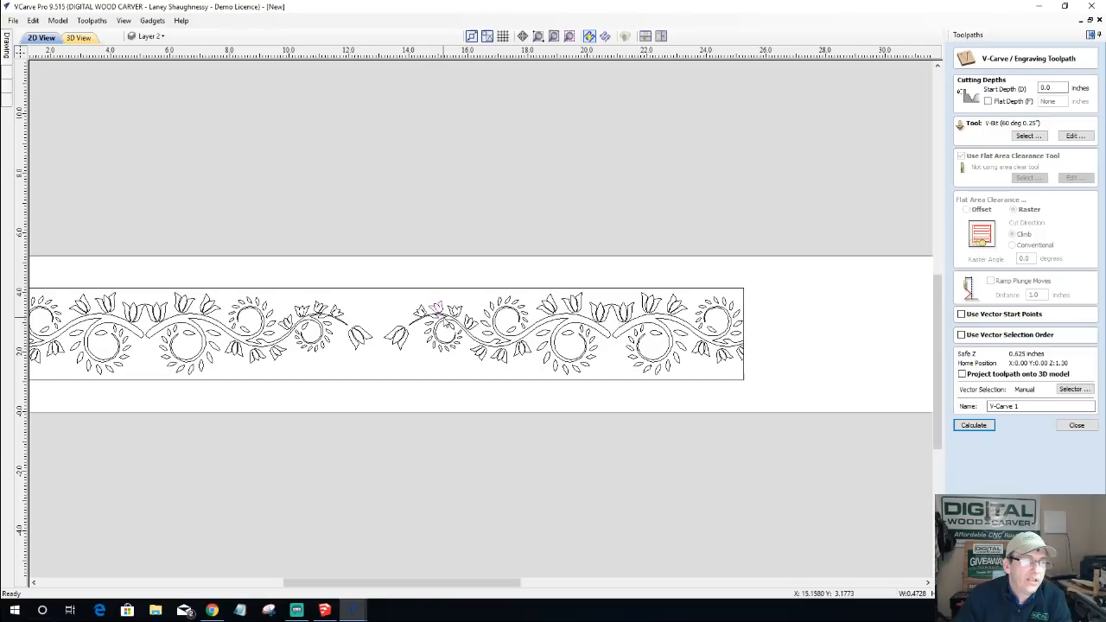
scroll(442, 320, down, 3)
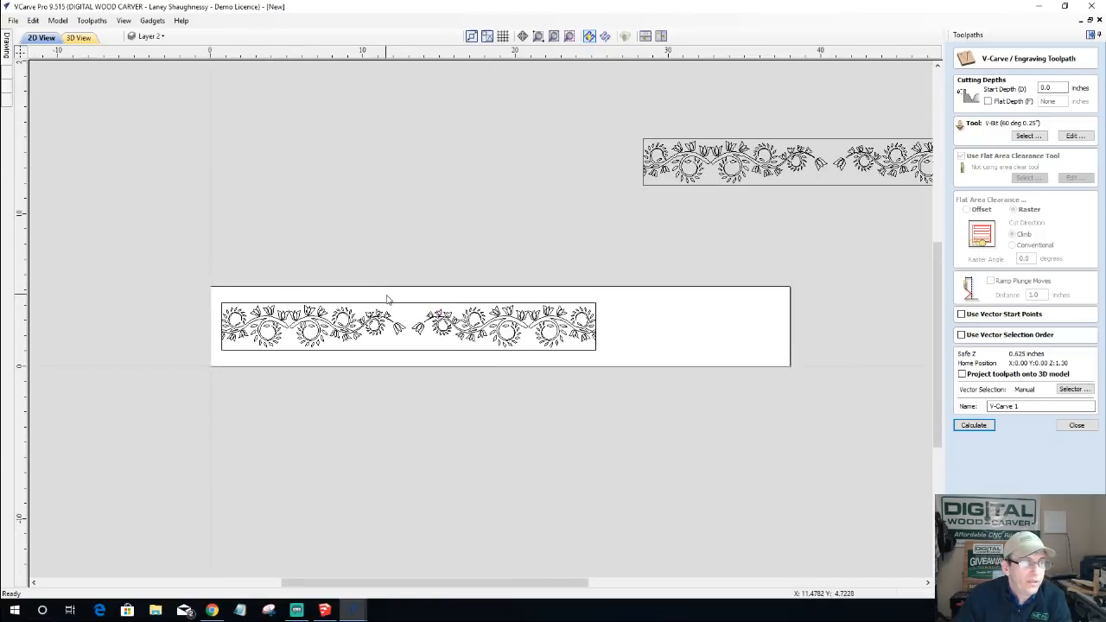
- Select all duplicate vectors, inspect them along the floral strip on the material, and clear the selection
right_click(402, 273)
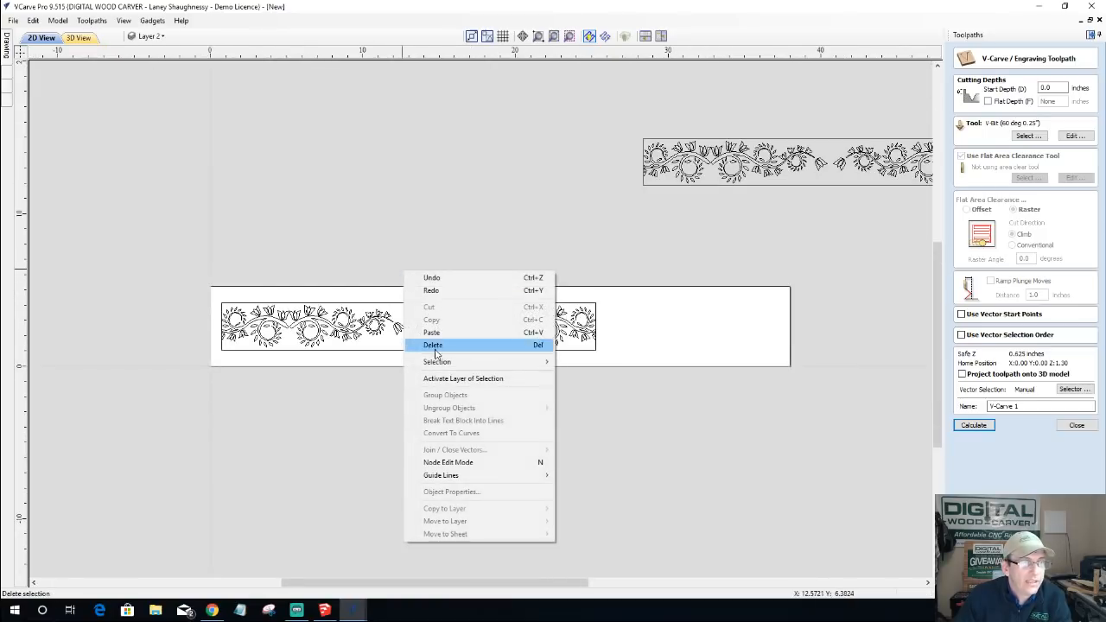
mouse_move(544, 368)
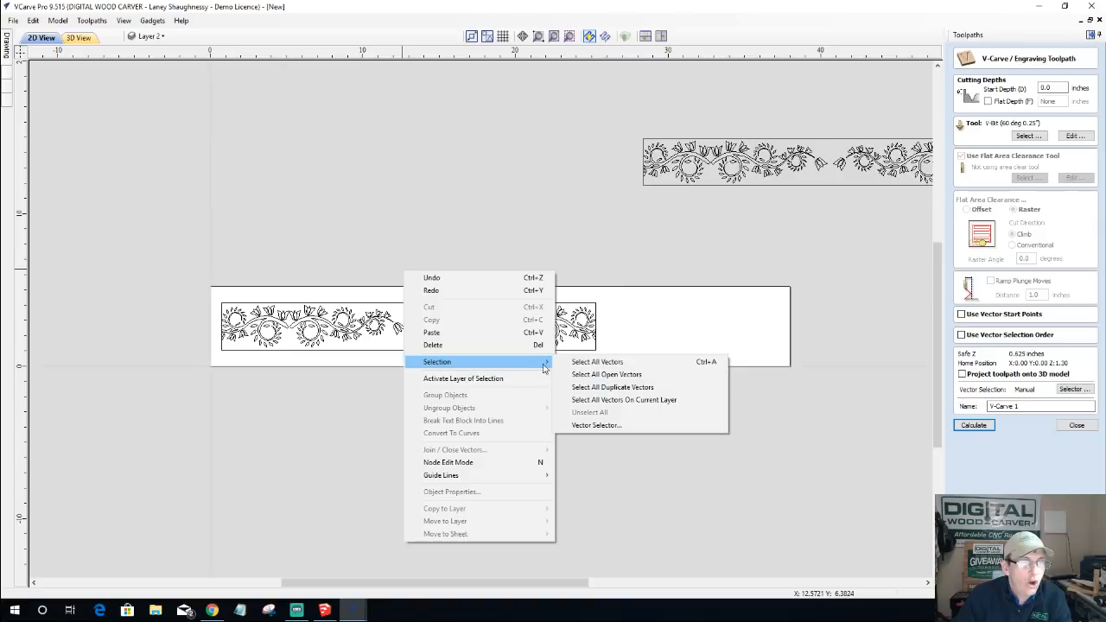
click(609, 386)
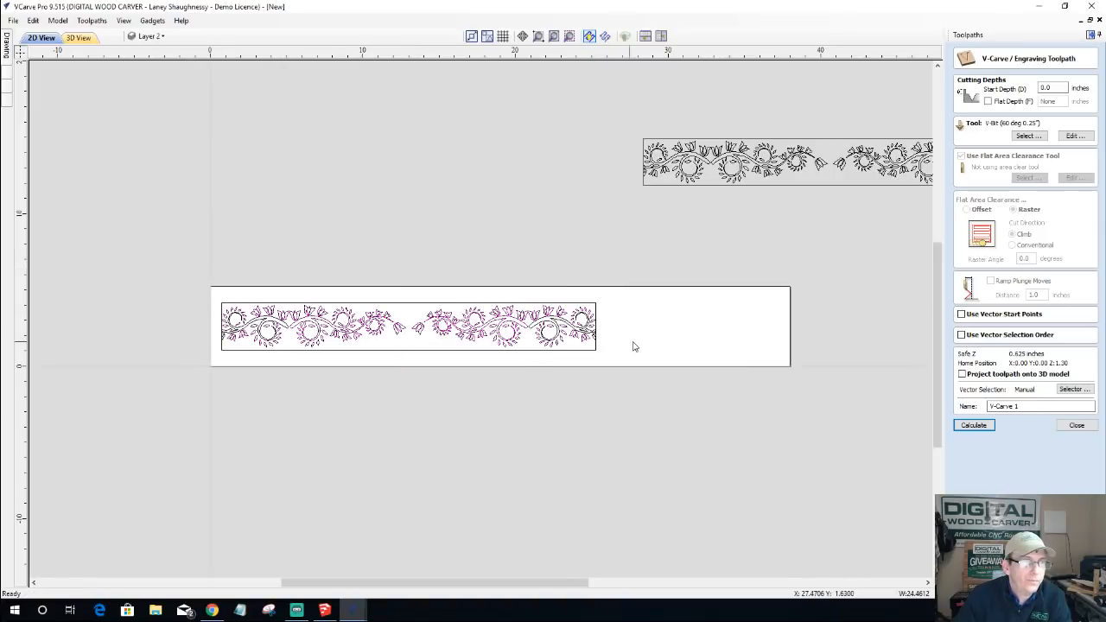
scroll(476, 338, up, 3)
scroll(474, 337, up, 1)
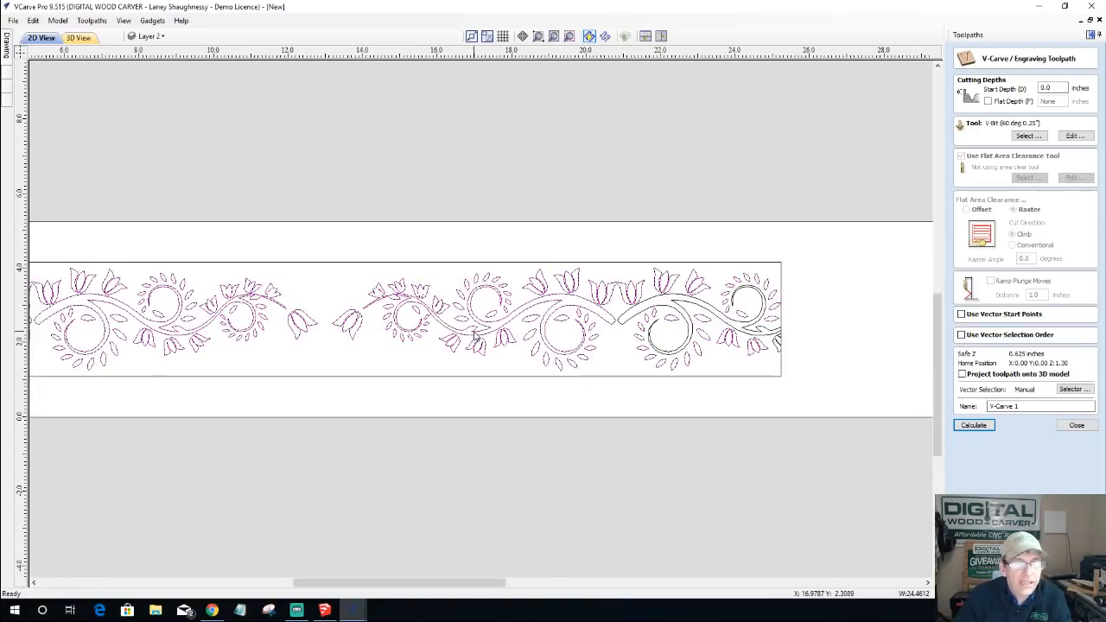
key(Escape)
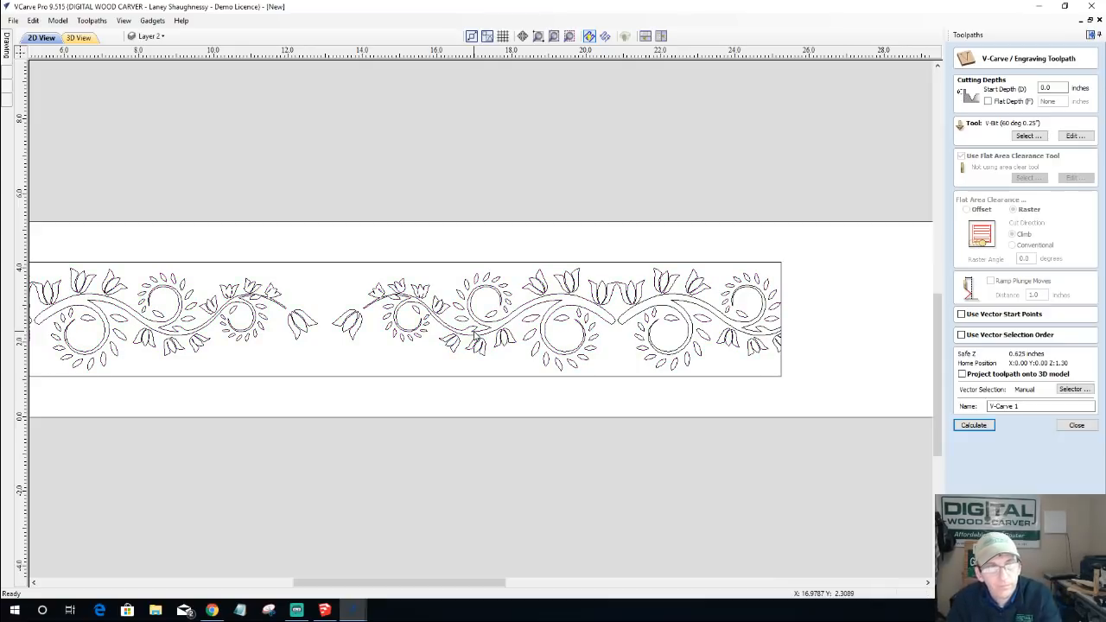
- Calculate the V-Carve toolpath for the floral vectors on the material, leaving out the rectangular border, and preview the carving
scroll(439, 288, down, 3)
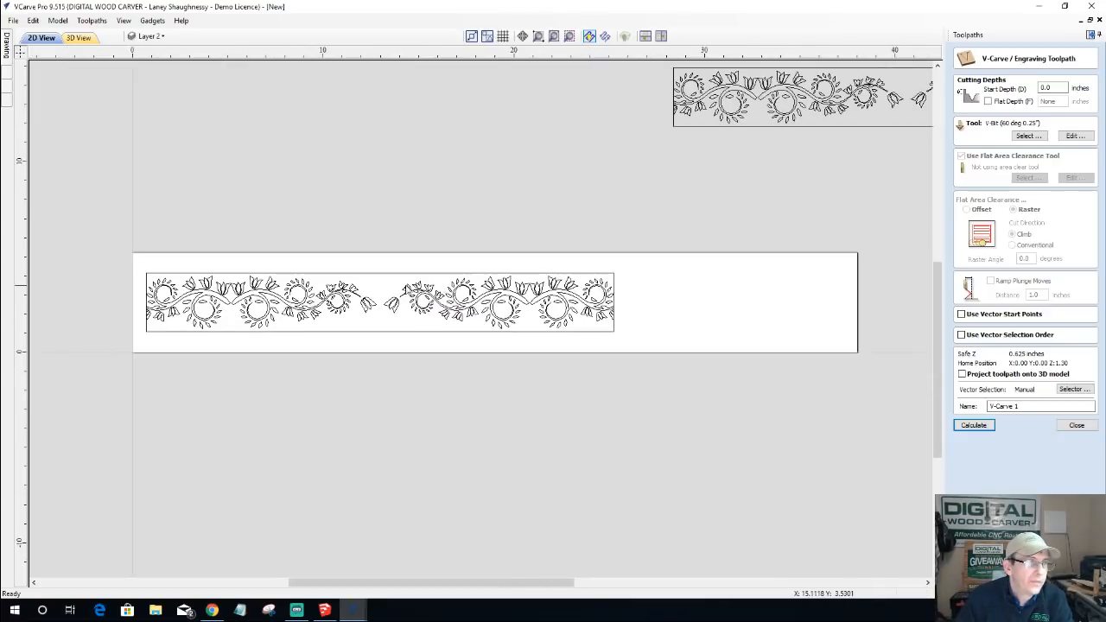
drag(101, 247, 604, 341)
shift+click(604, 332)
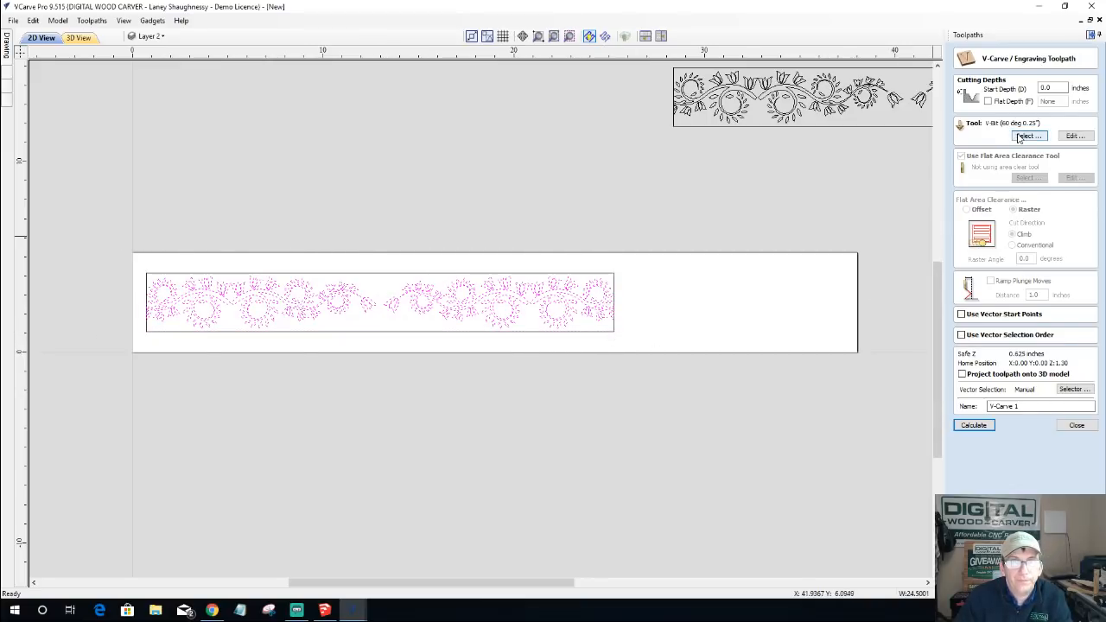
click(975, 426)
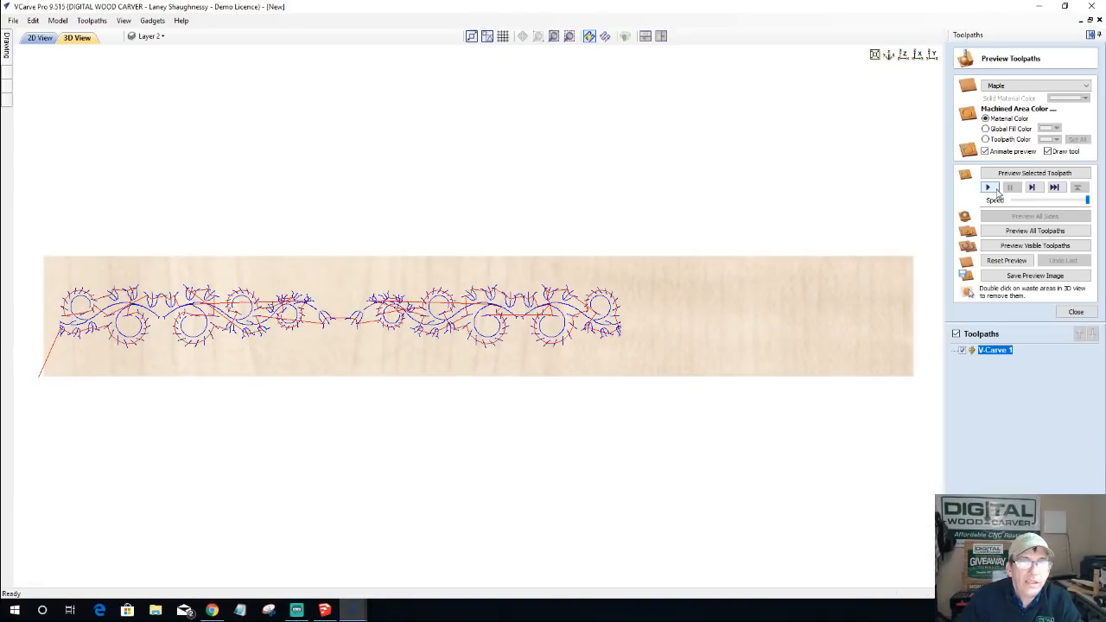
click(1009, 176)
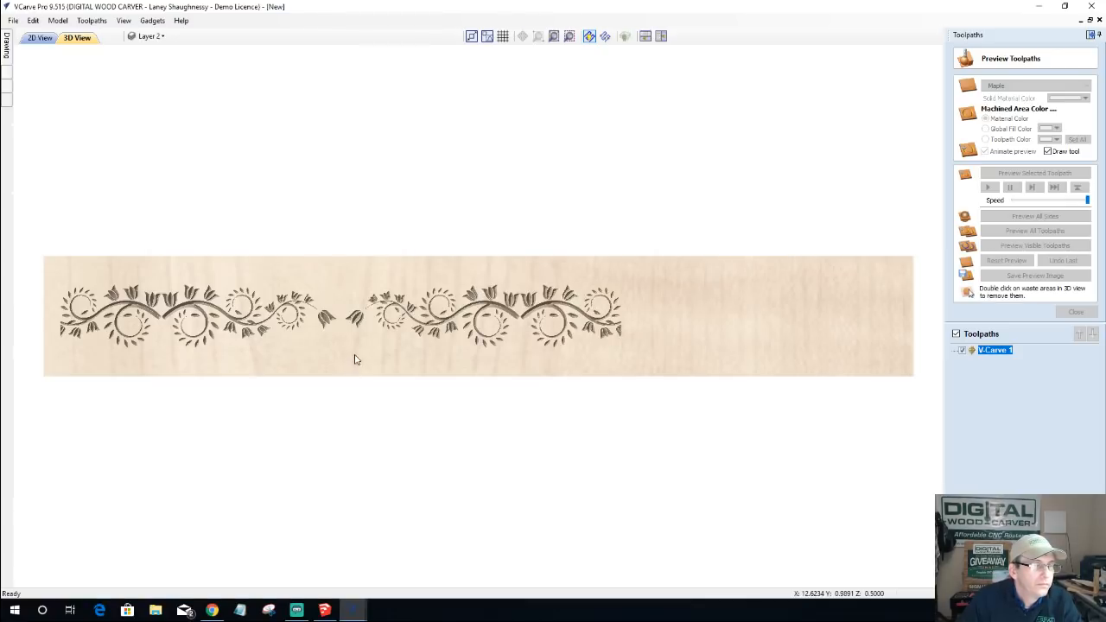
- Examine the previewed floral carving in 3D, both the tulips and vines up close and the strip's placement along the whole board
drag(382, 343, 486, 342)
scroll(485, 342, up, 5)
drag(439, 407, 404, 338)
click(95, 23)
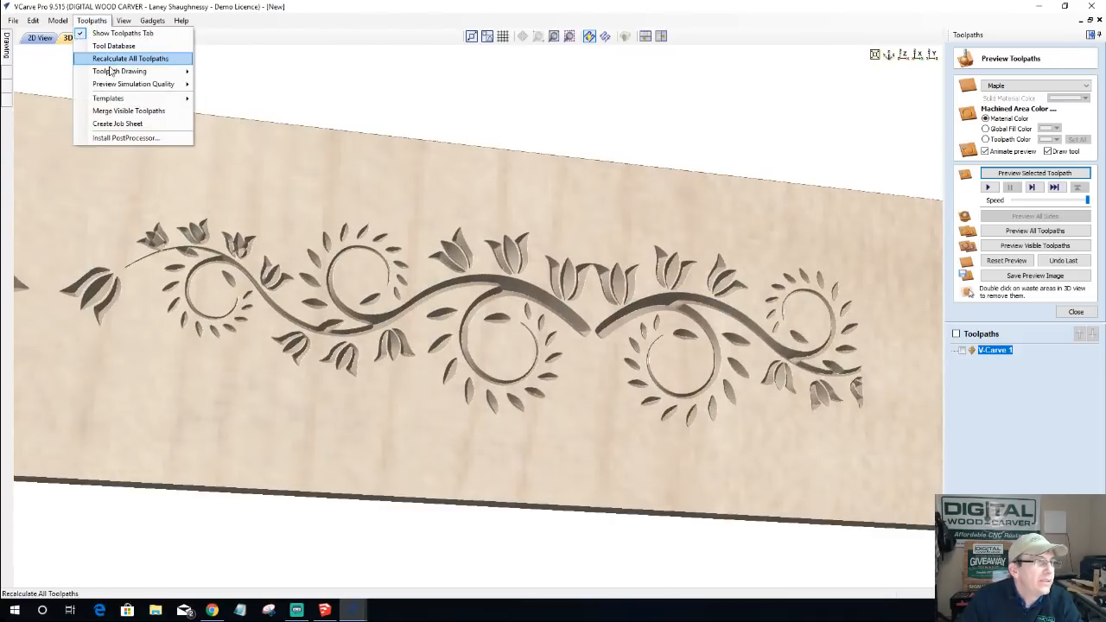
mouse_move(129, 83)
drag(650, 373, 423, 334)
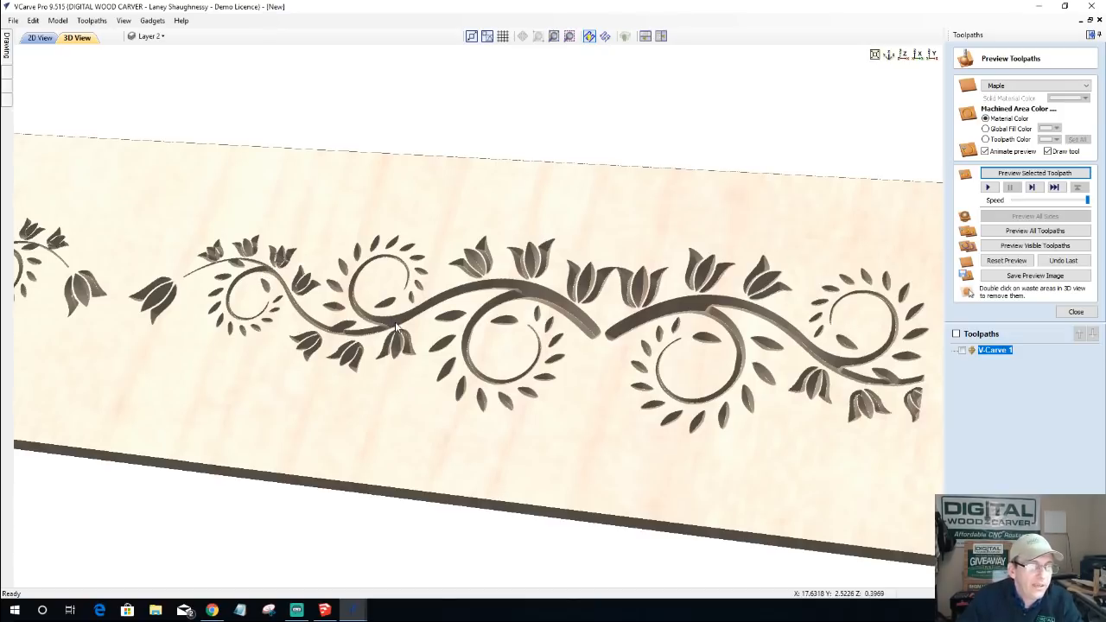
scroll(501, 322, down, 6)
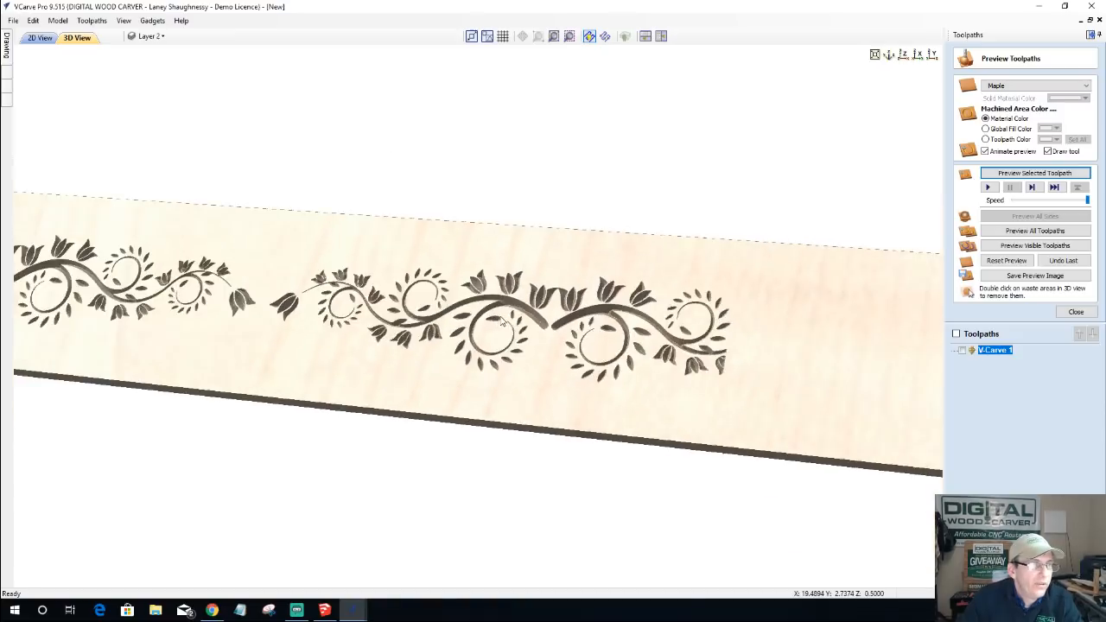
drag(412, 327, 599, 298)
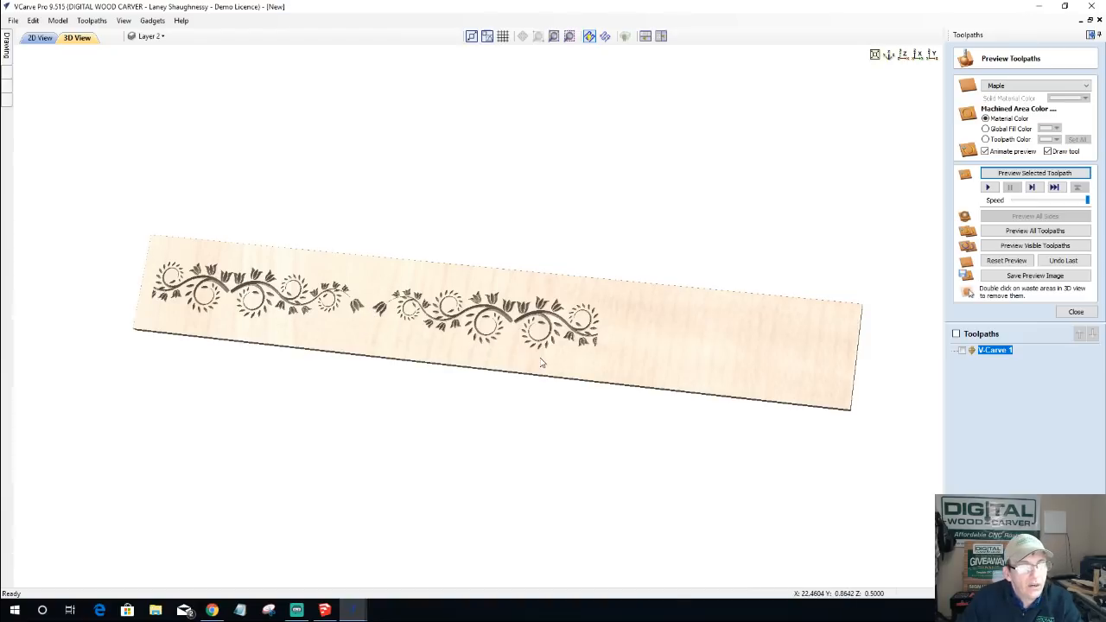
scroll(542, 362, down, 1)
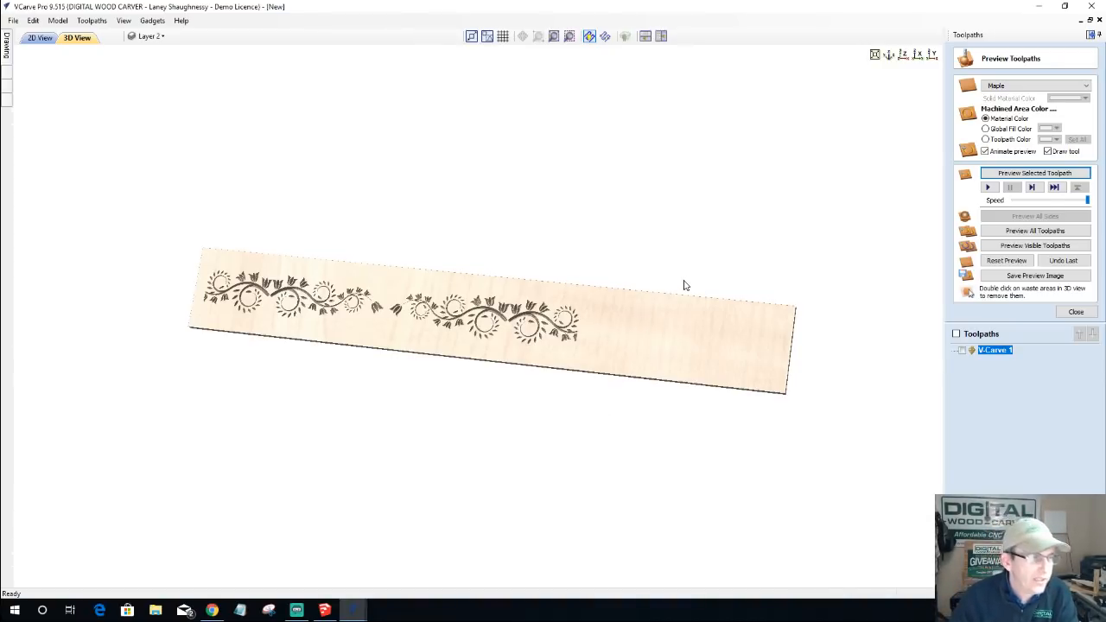
scroll(438, 332, down, 1)
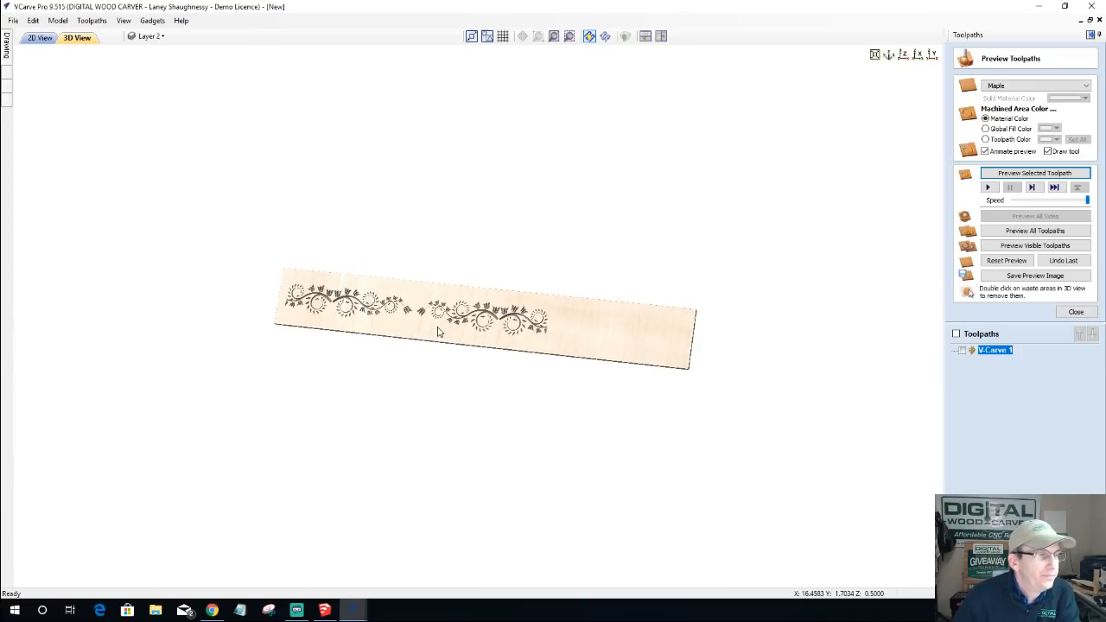
scroll(402, 328, up, 3)
drag(408, 359, 138, 274)
scroll(496, 296, down, 4)
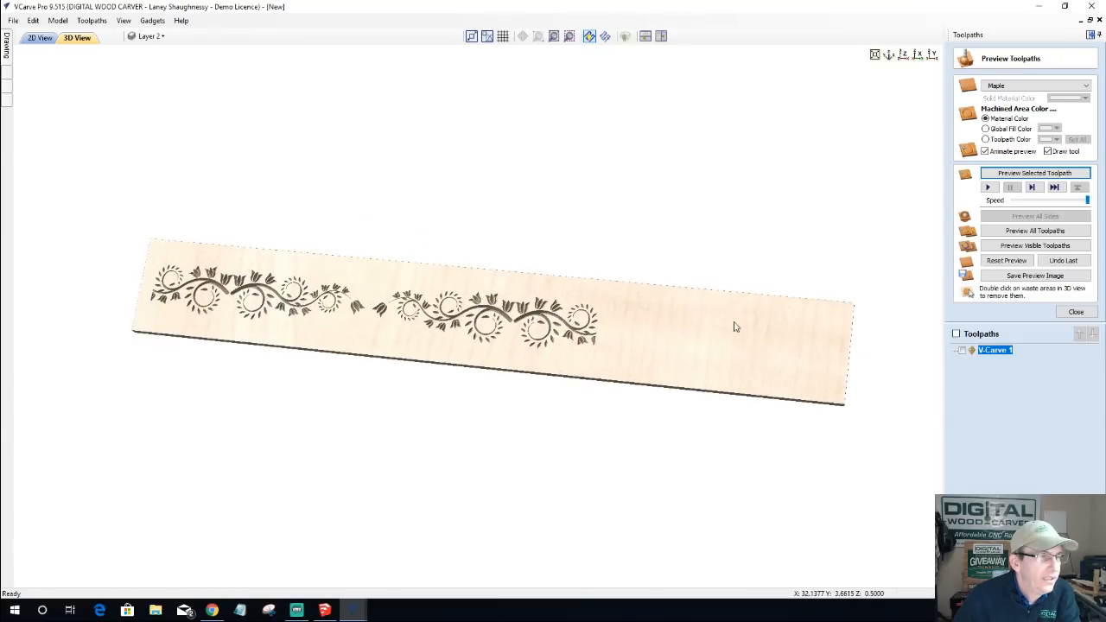
scroll(118, 289, up, 3)
middle_drag(198, 311, 567, 325)
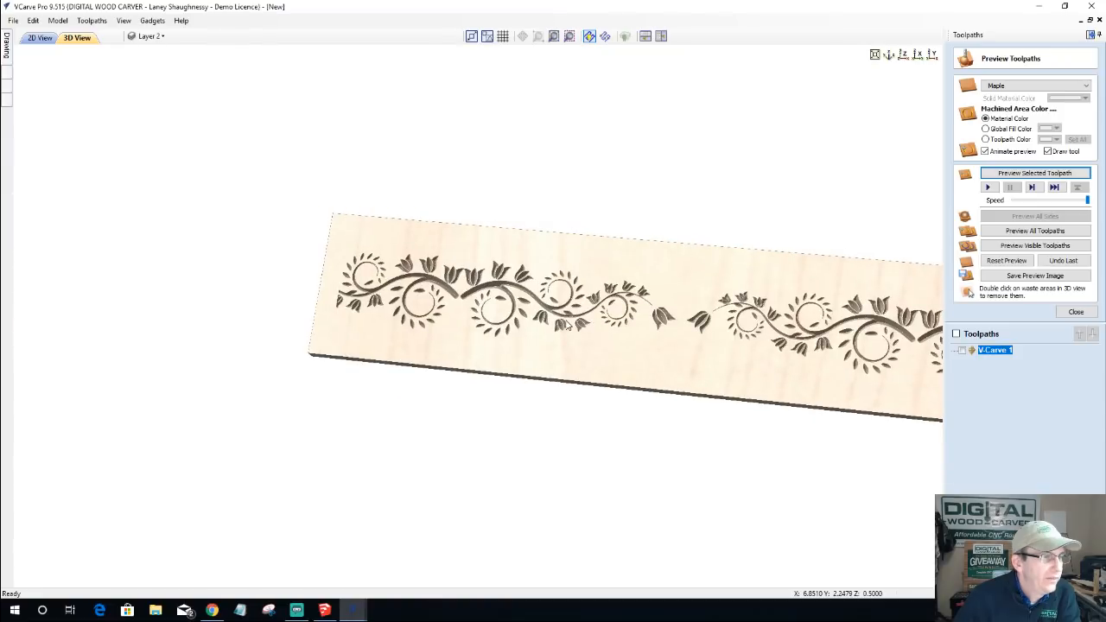
scroll(567, 325, down, 2)
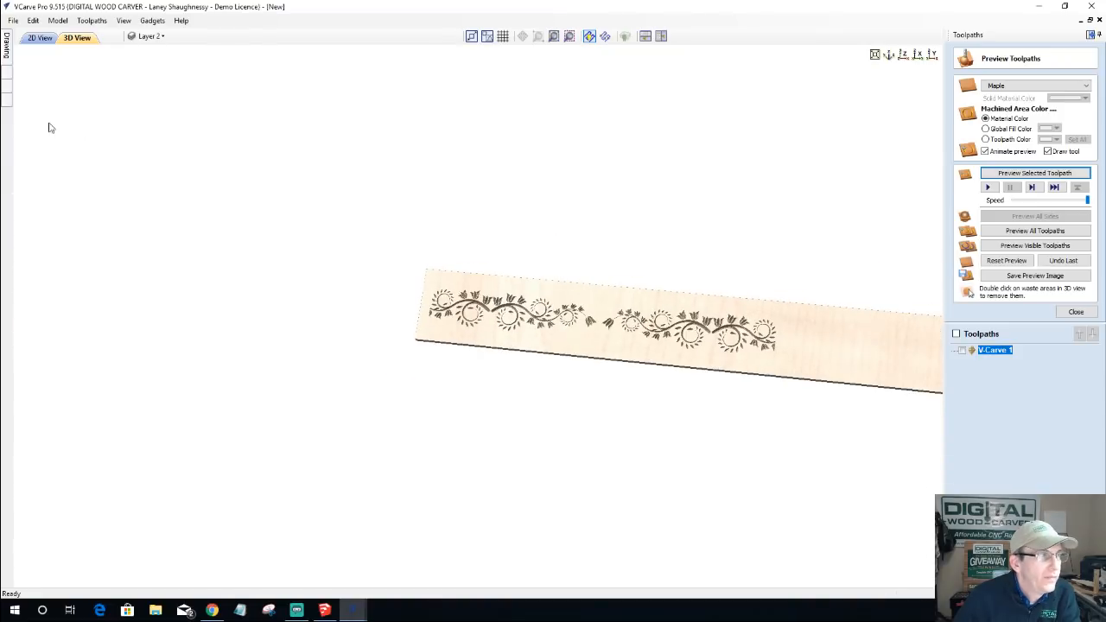
- Set up a 2D profile toolpath outside the strip's rectangular border with a 0.5 inch cut depth and the 0.25 inch end mill
click(39, 37)
scroll(179, 200, down, 2)
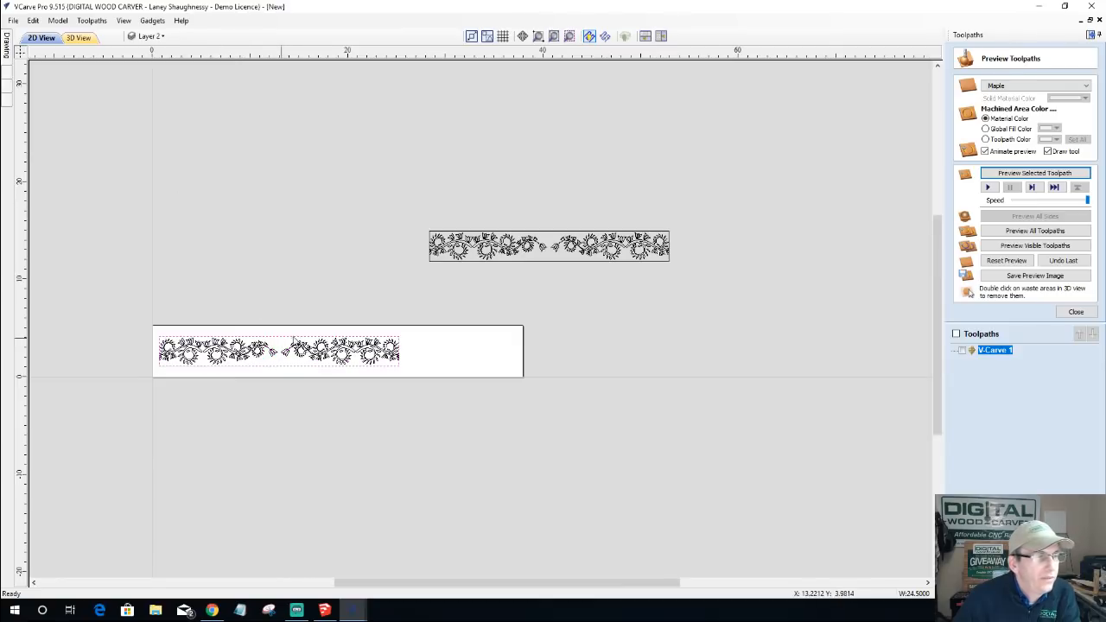
click(1075, 312)
click(962, 121)
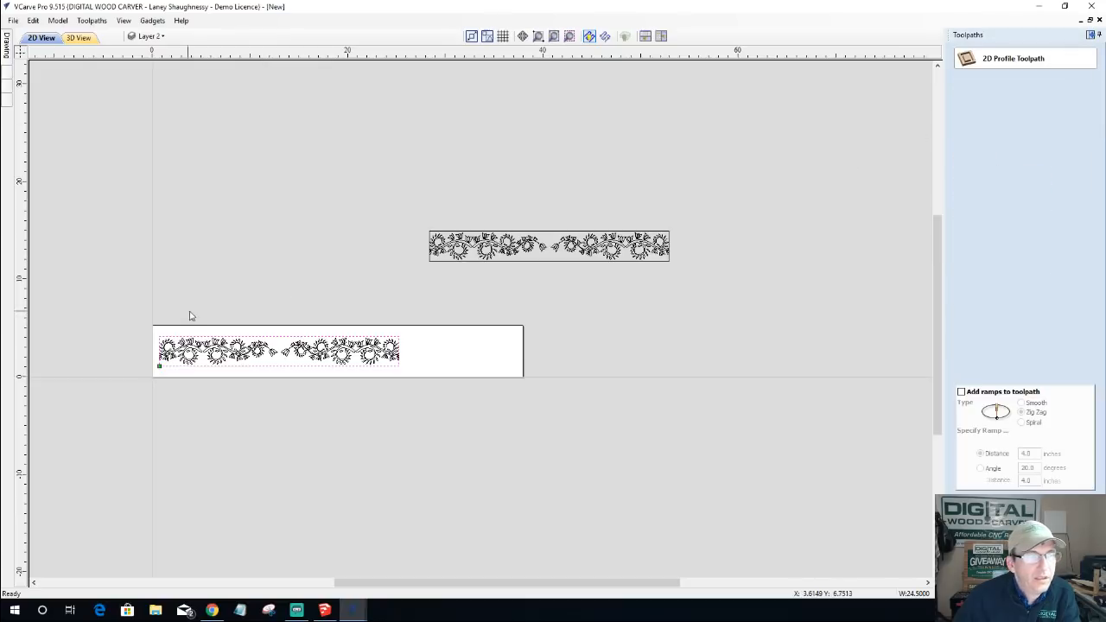
key(Tab)
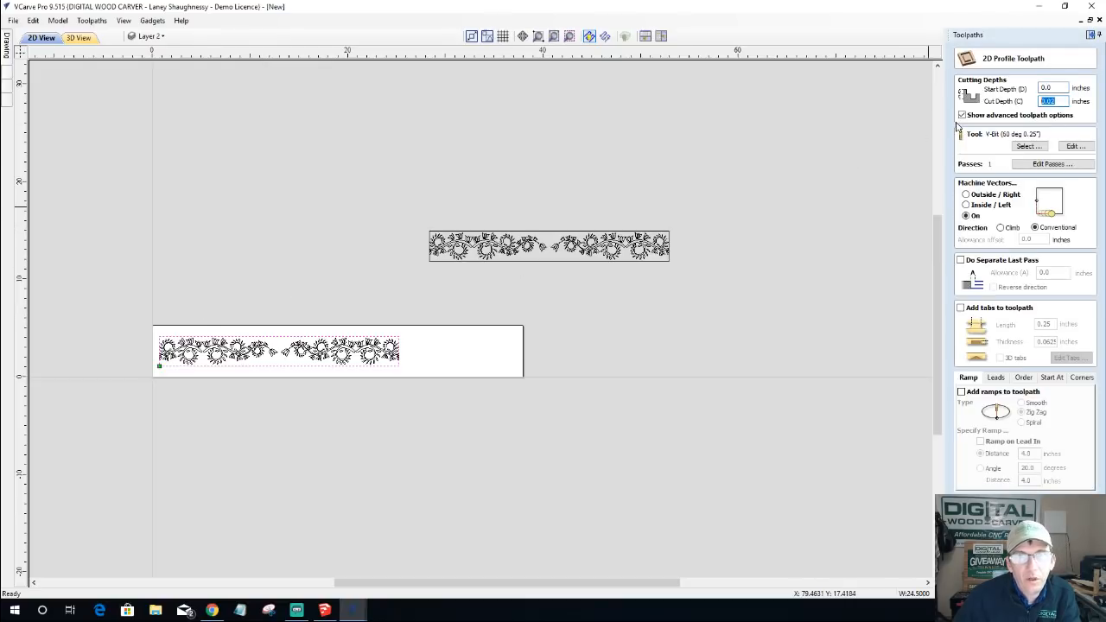
text(.5)
click(1028, 146)
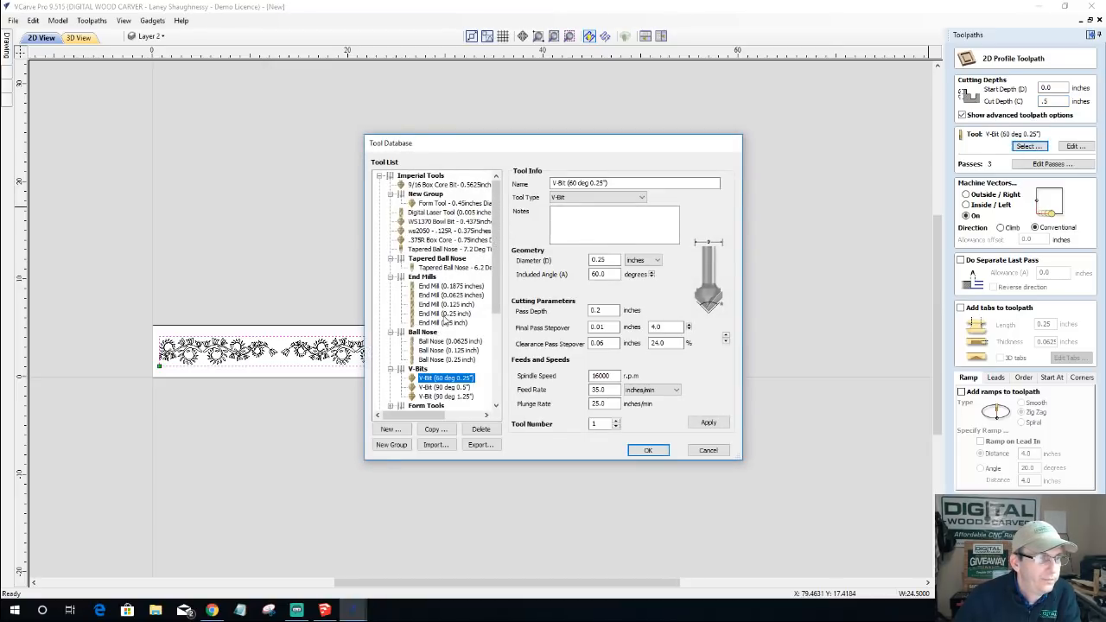
click(444, 314)
click(647, 450)
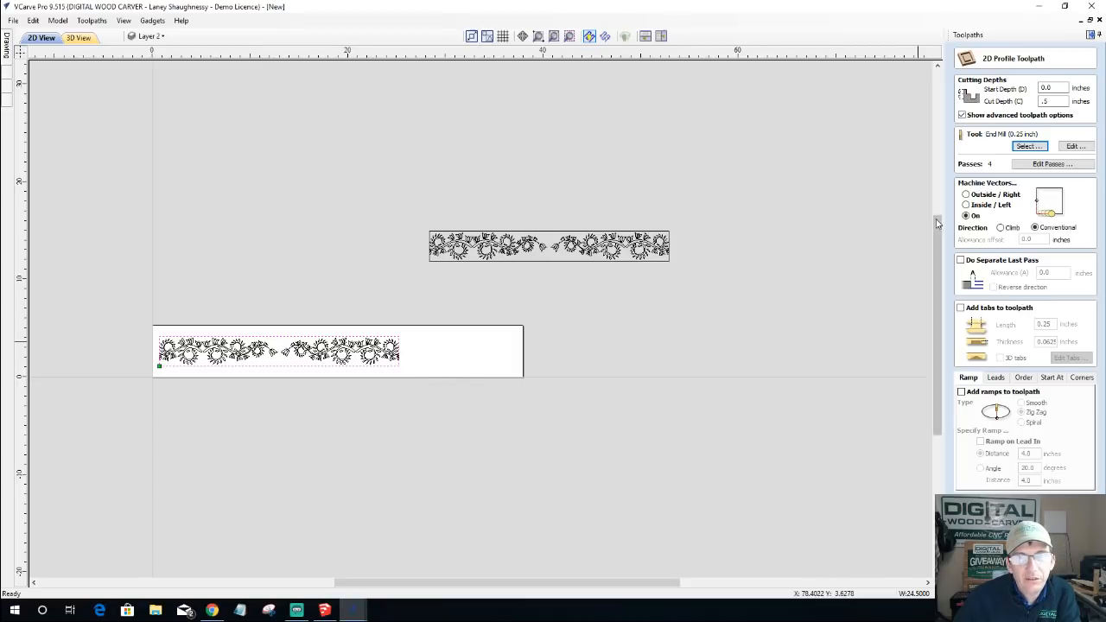
click(966, 194)
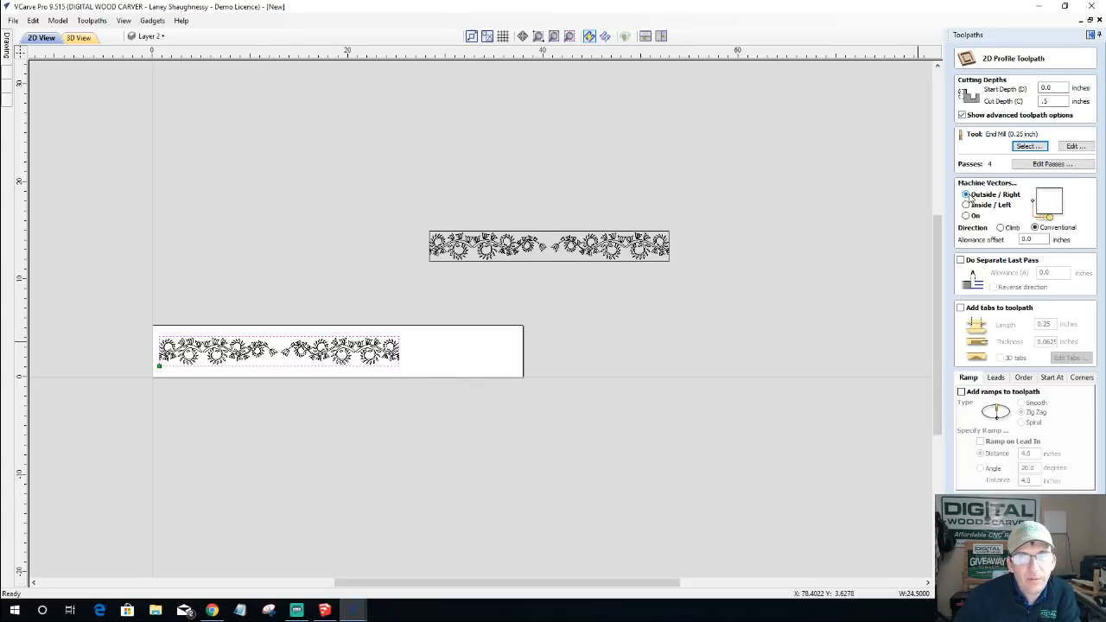
- Add one holding tab midway on each short end of the border and calculate the profile toolpath
click(959, 308)
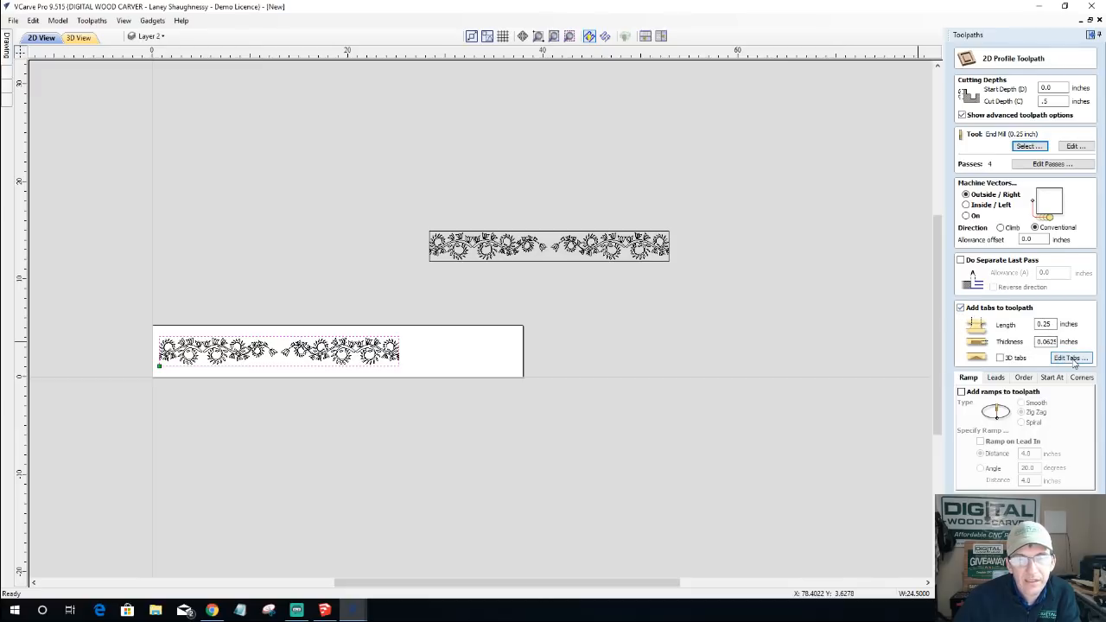
click(1071, 358)
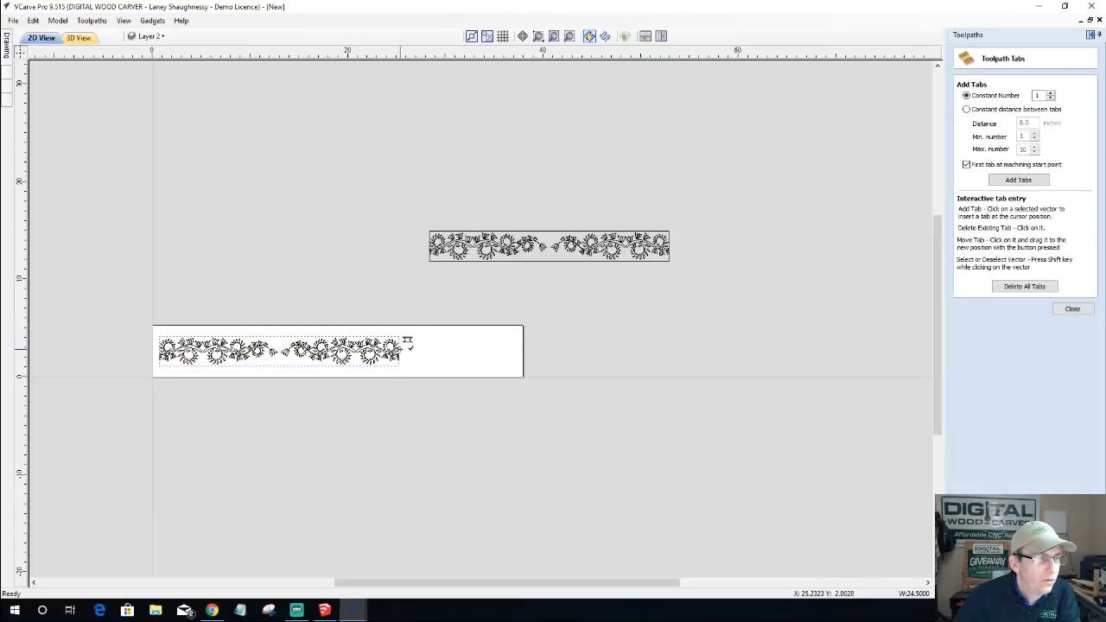
click(399, 349)
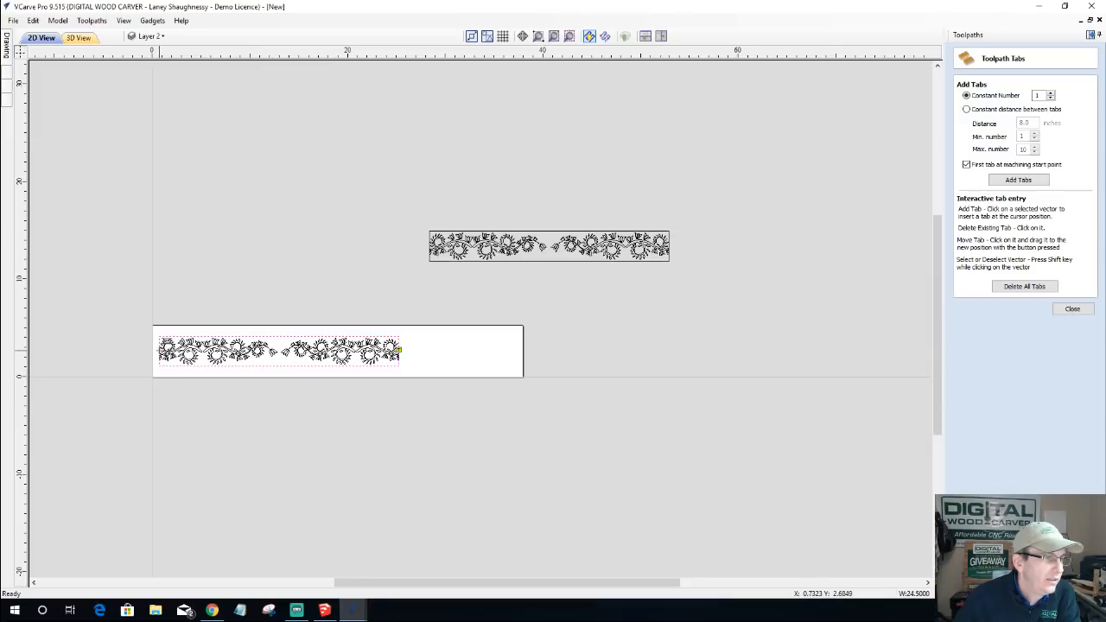
click(159, 349)
click(1072, 308)
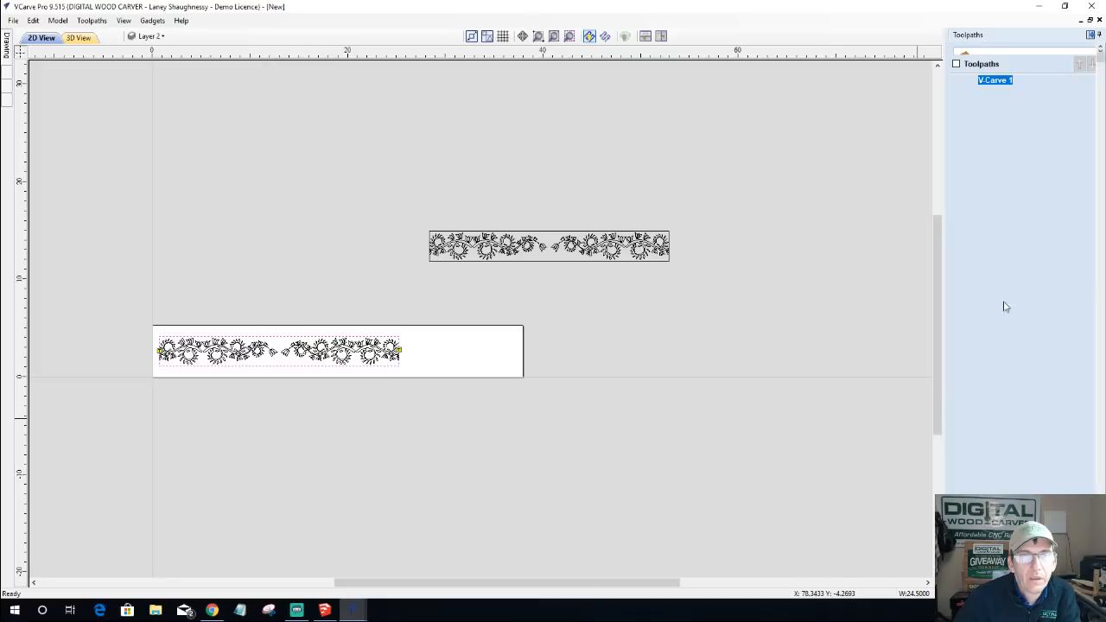
click(1006, 566)
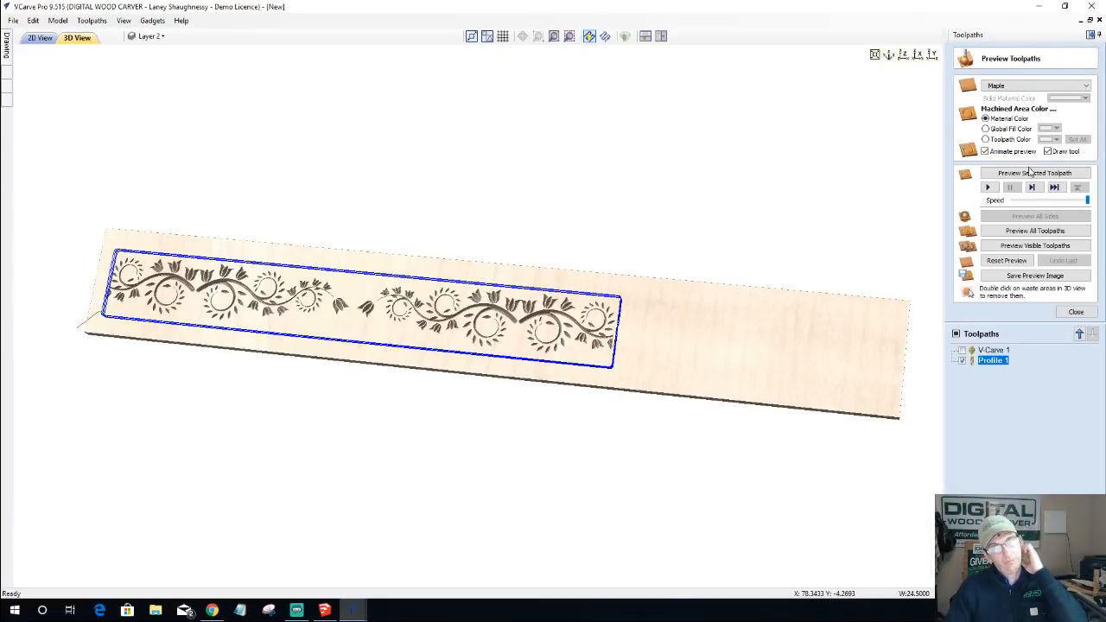
- Preview the profile cut and inspect the cutout and its tabs from the underside and the carved face
click(1021, 172)
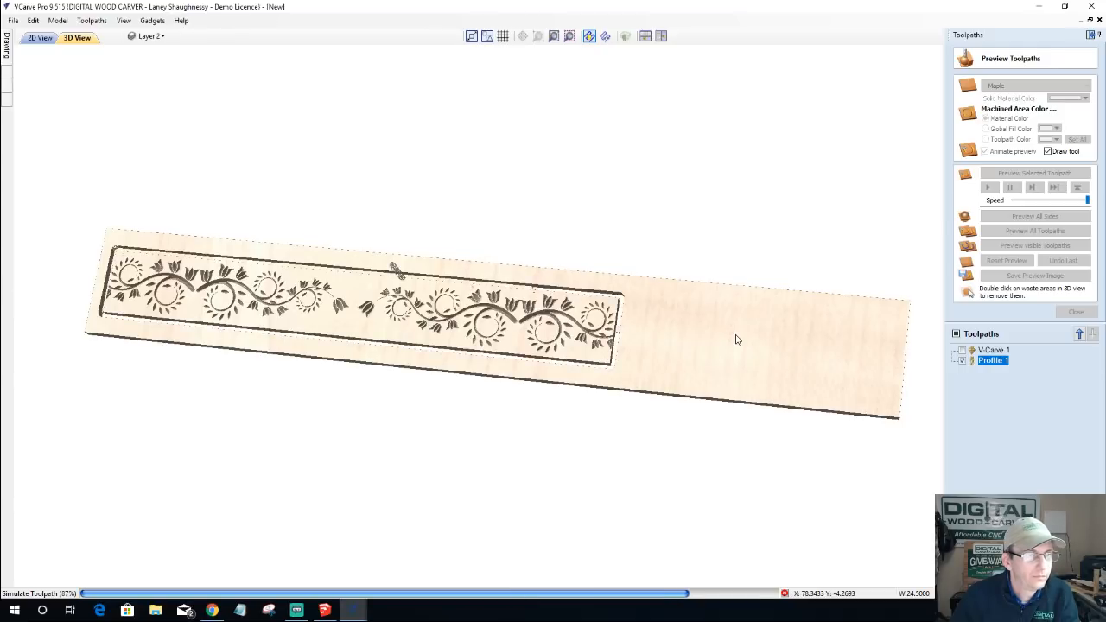
mouse_move(606, 344)
mouse_down()
mouse_move(671, 349)
mouse_move(643, 348)
mouse_up()
mouse_move(532, 342)
mouse_down()
mouse_move(286, 336)
mouse_move(766, 353)
mouse_move(113, 328)
mouse_move(683, 287)
mouse_move(173, 318)
mouse_move(479, 276)
mouse_move(740, 296)
mouse_move(890, 328)
mouse_up()
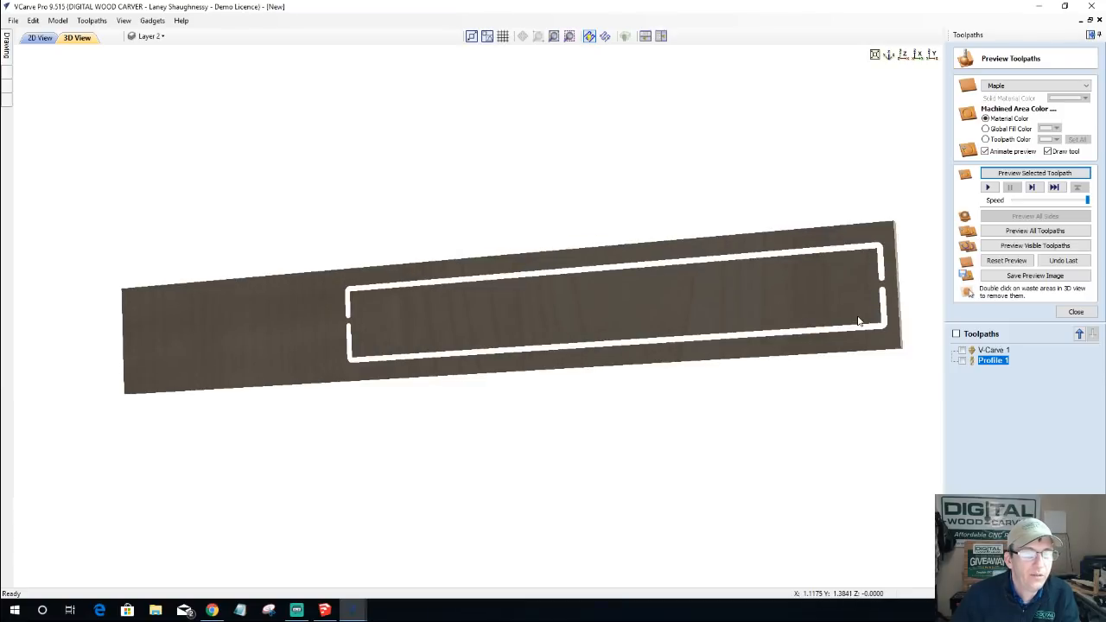
drag(718, 316, 605, 328)
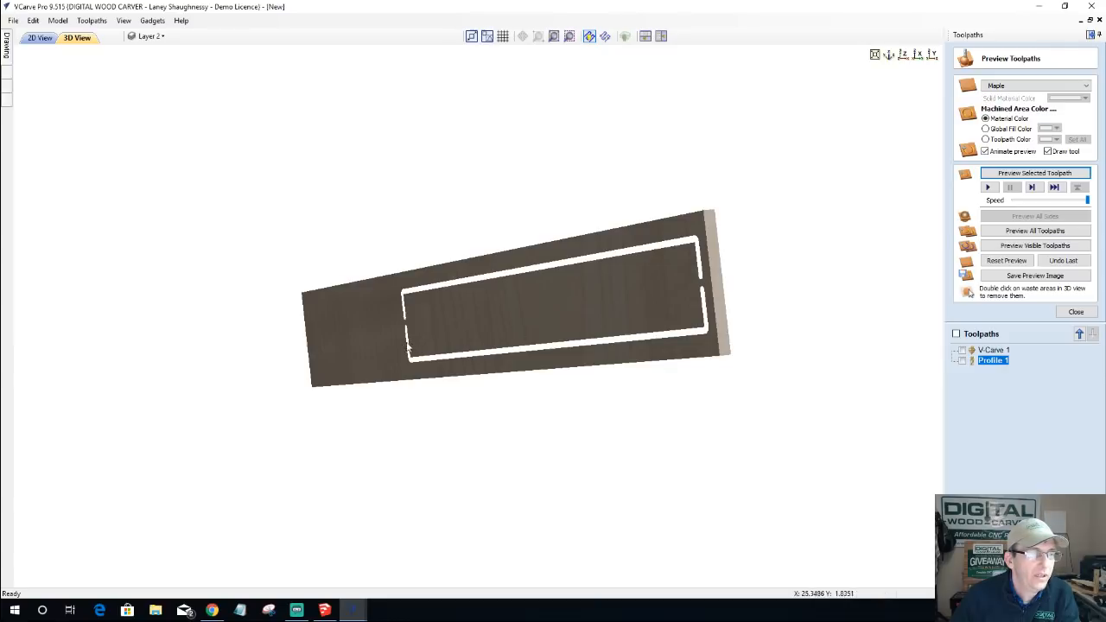
drag(651, 320, 340, 328)
drag(506, 333, 356, 310)
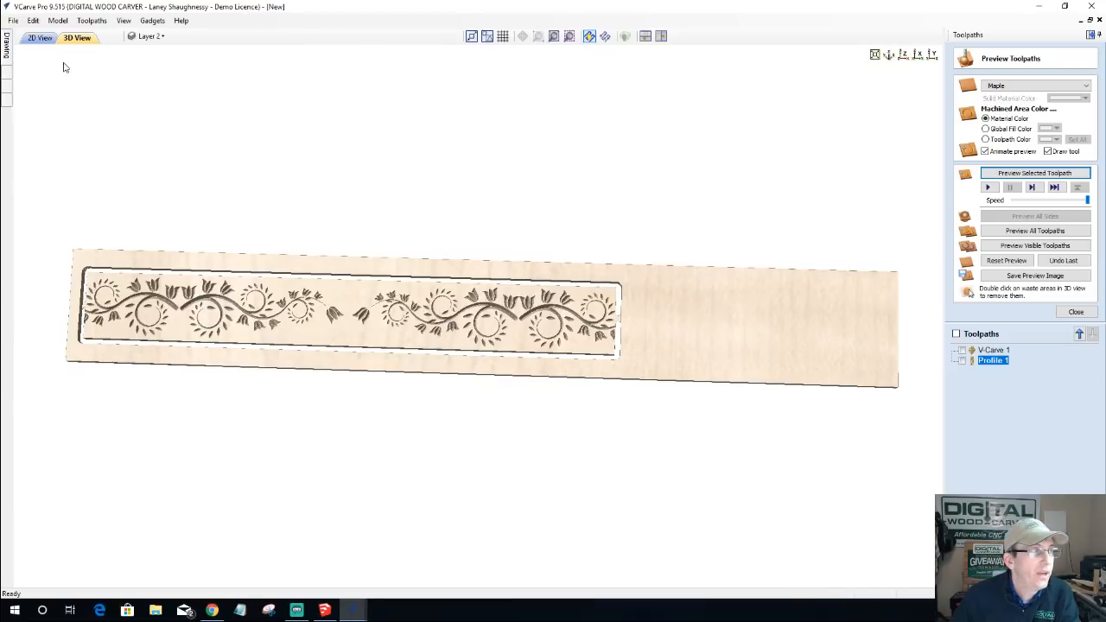
- Change the job type to double sided in the job setup and recalculate all toolpaths
click(39, 38)
scroll(89, 309, down, 1)
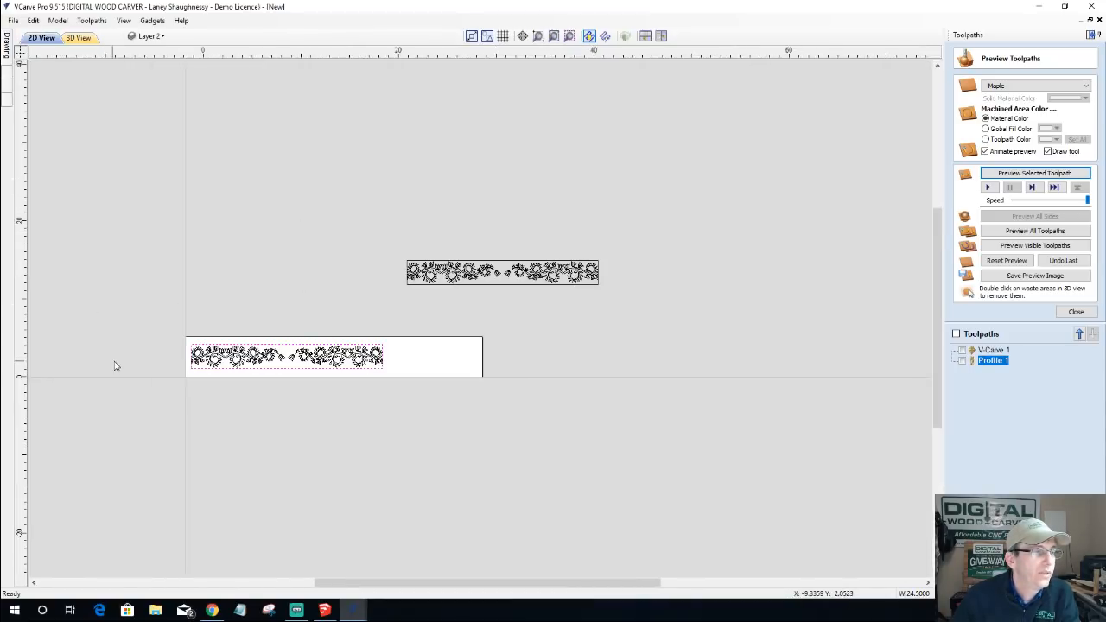
scroll(130, 365, up, 3)
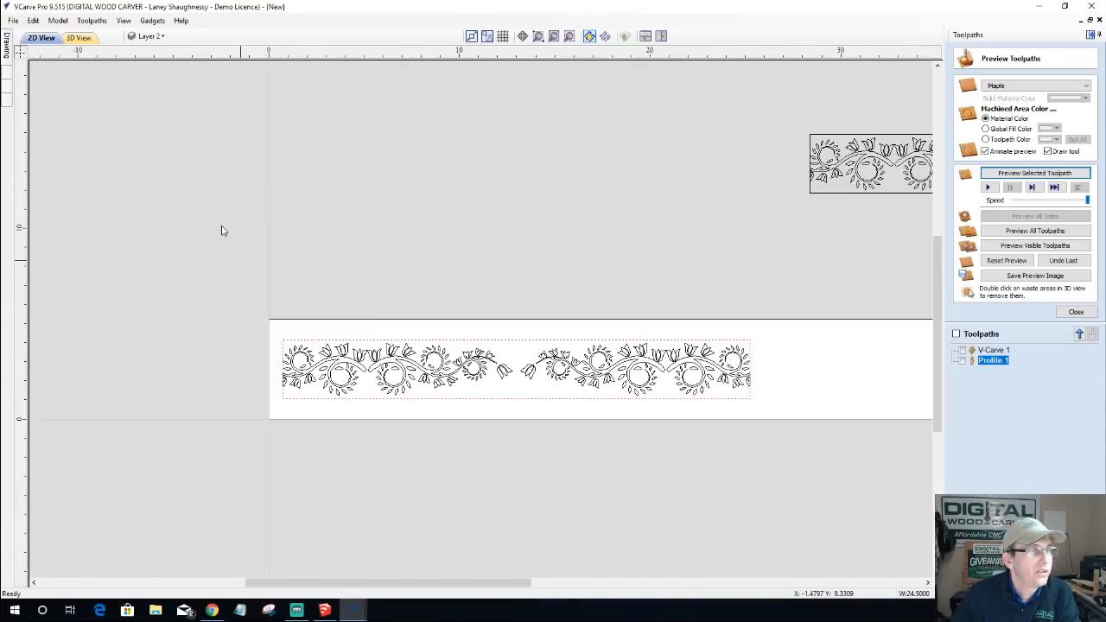
mouse_move(11, 50)
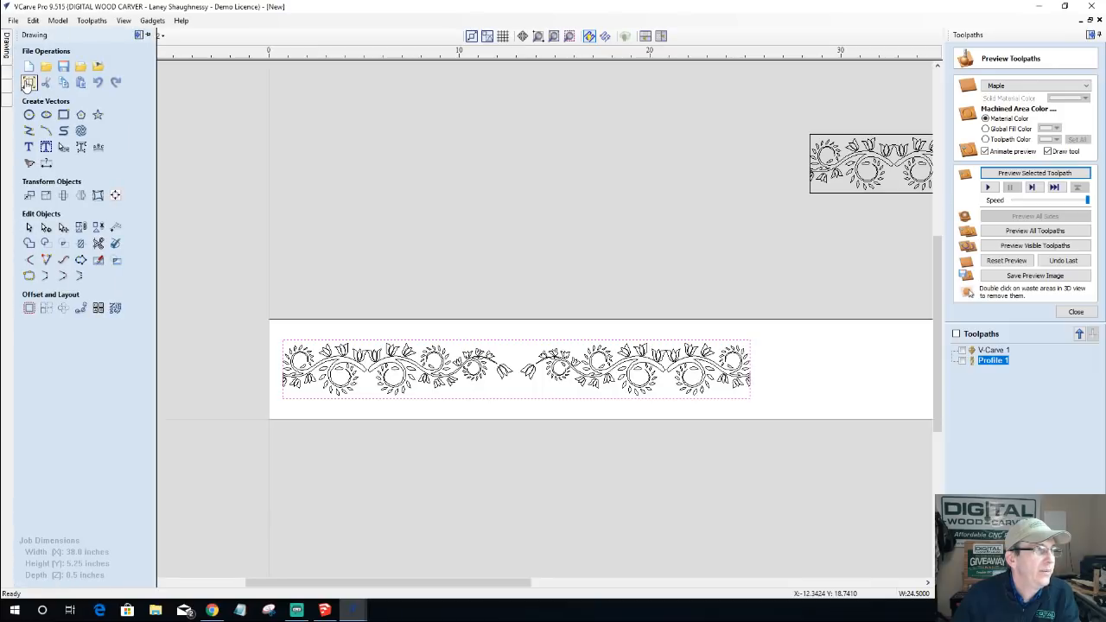
click(28, 84)
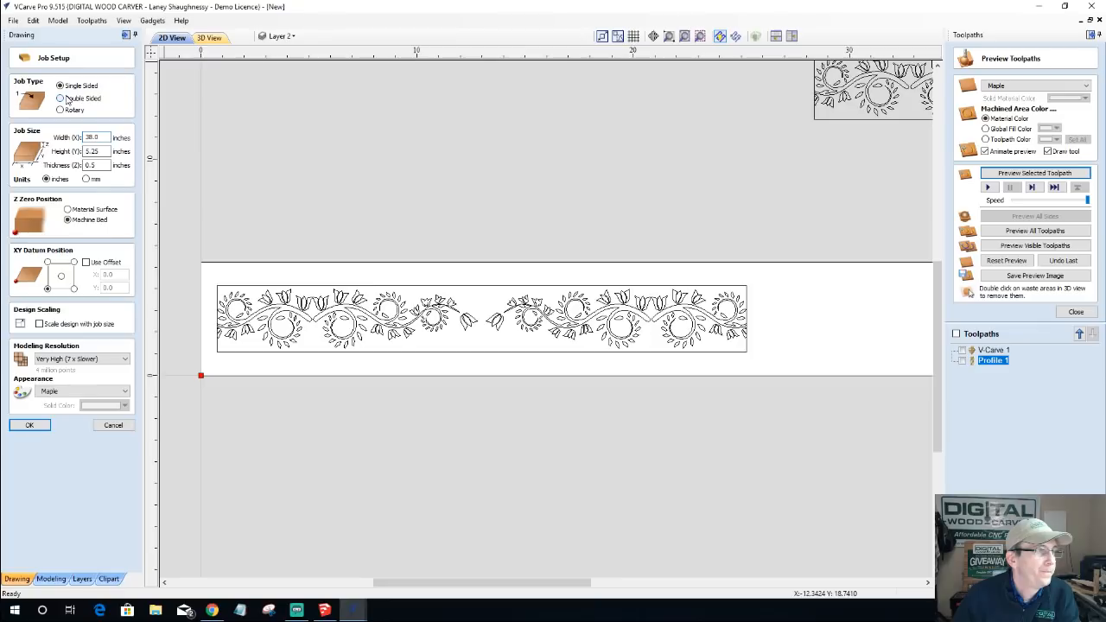
click(60, 99)
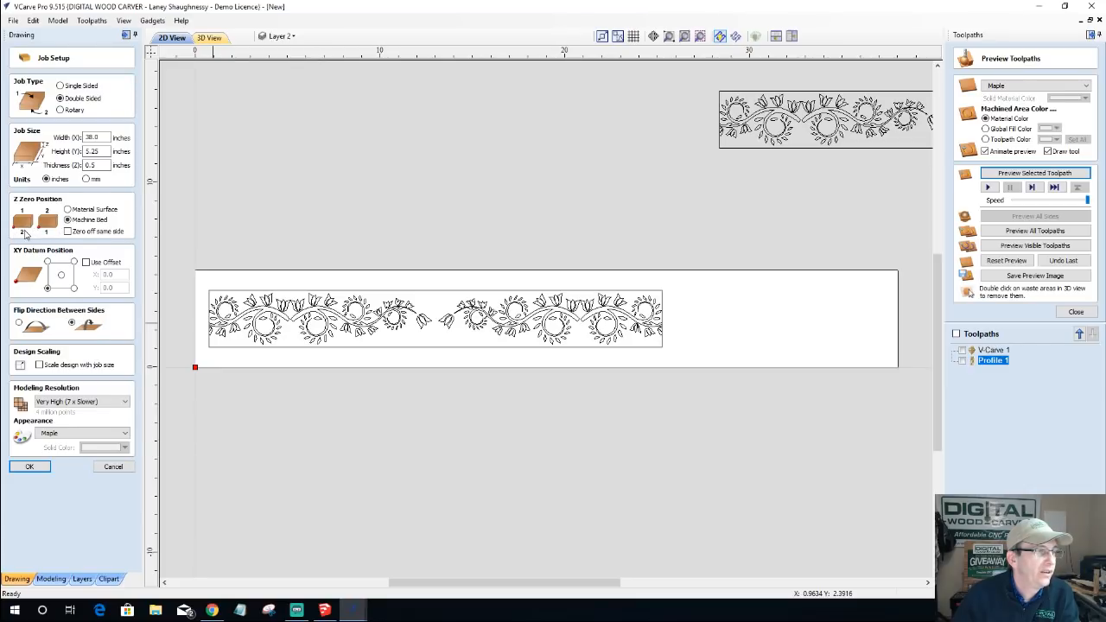
click(29, 470)
click(39, 468)
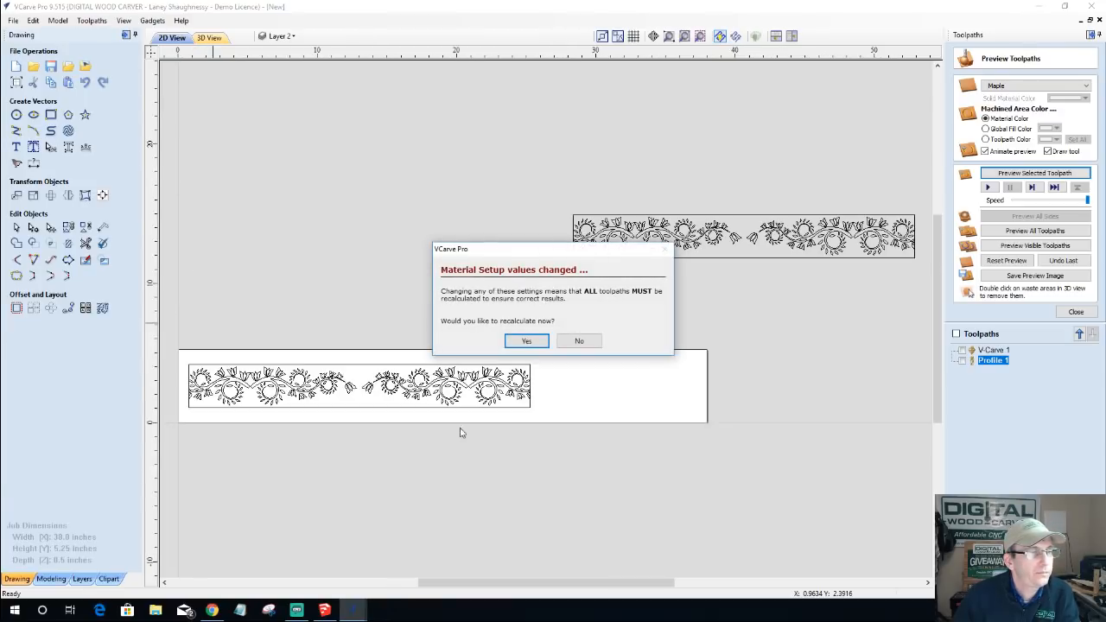
click(527, 341)
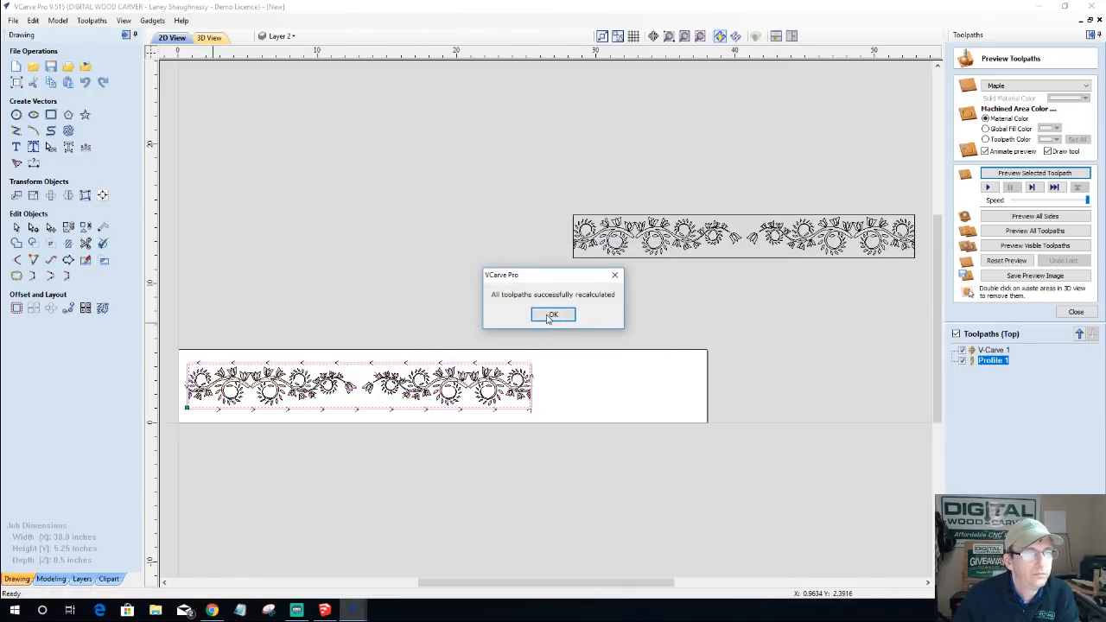
- Draw a 0.25 inch diameter circle in the waste area beyond the strip's upper left corner, centred at about X 0.53, Y 4.79
click(553, 316)
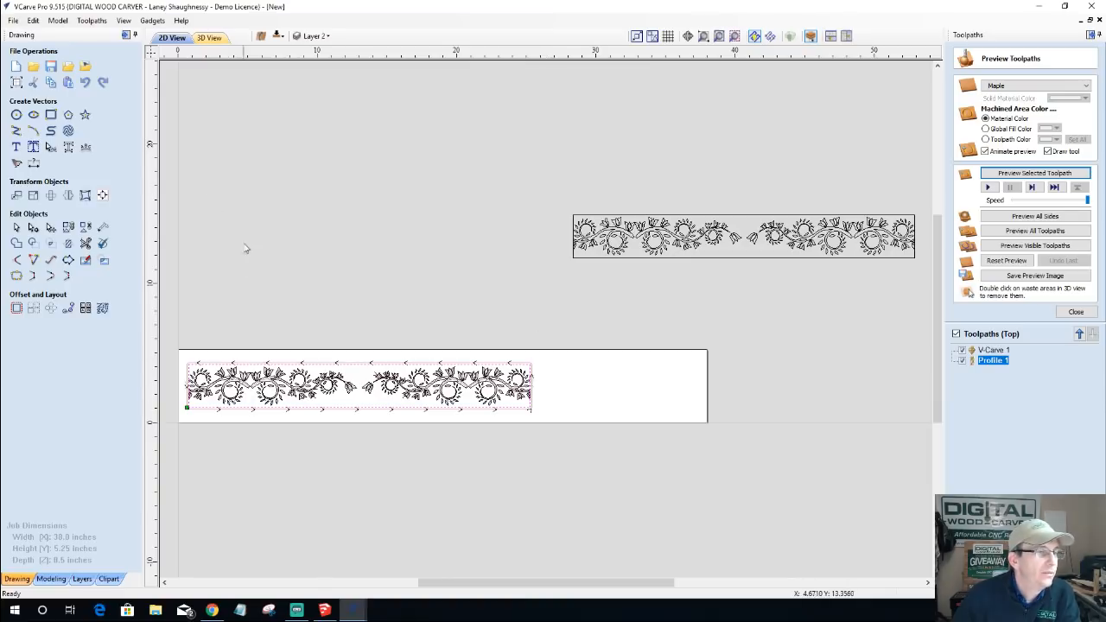
scroll(207, 406, up, 4)
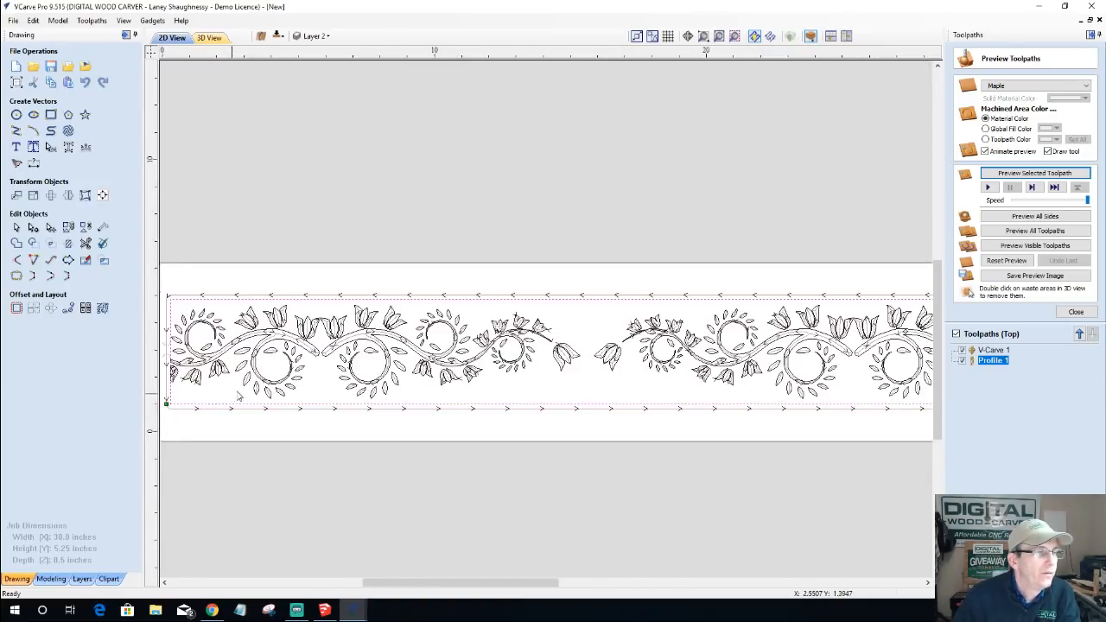
scroll(233, 398, down, 2)
click(16, 114)
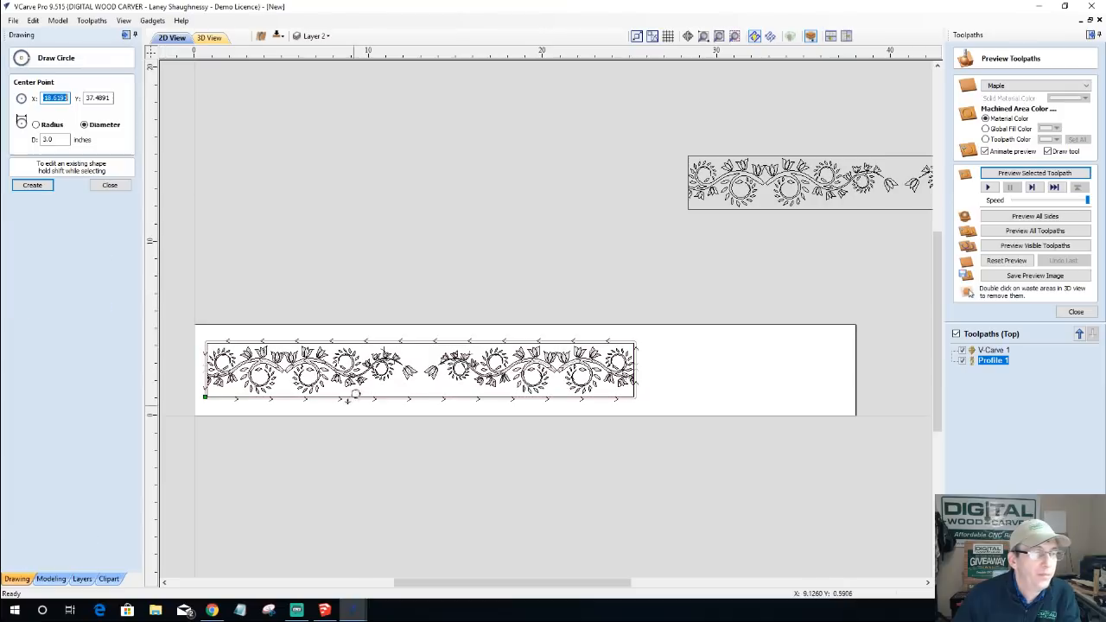
scroll(198, 349, up, 3)
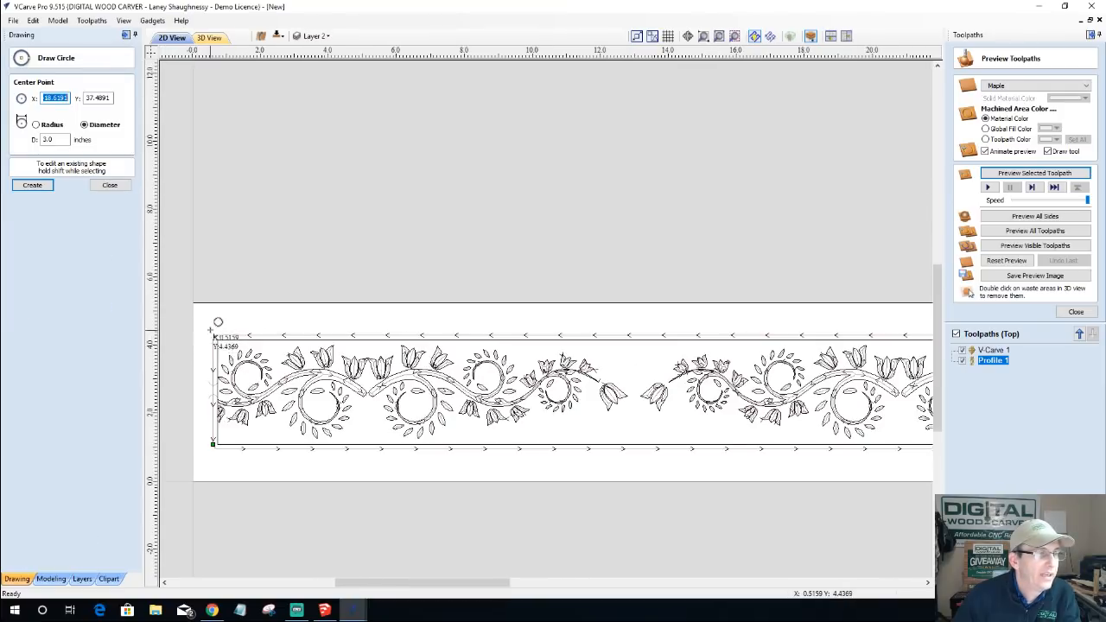
click(211, 317)
text(0.4)
double_click(51, 139)
text(0.25)
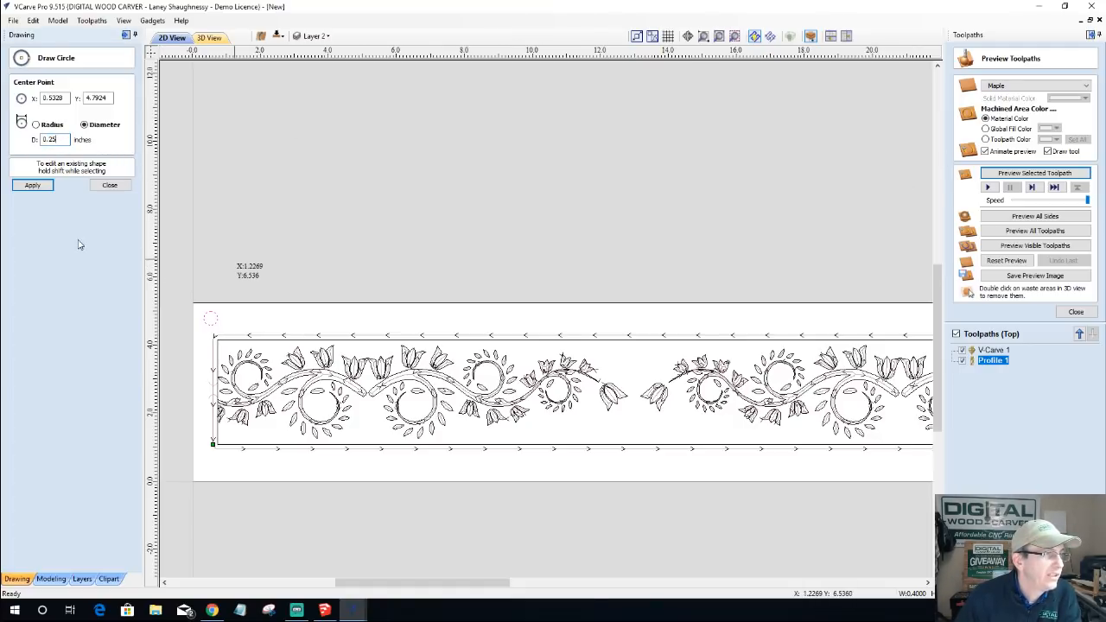
click(32, 185)
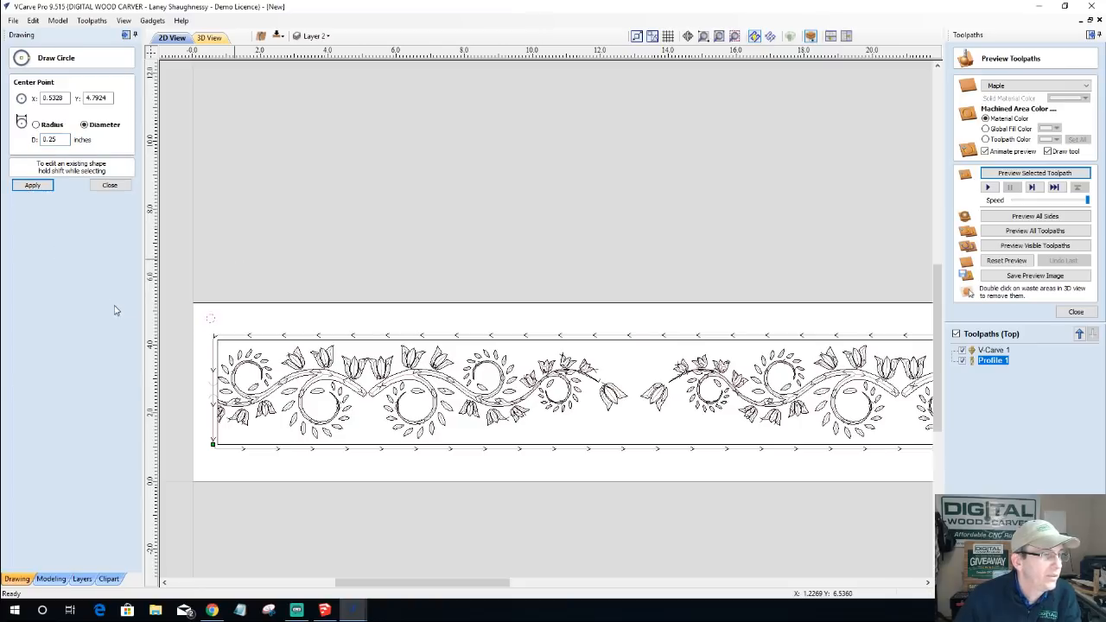
- Draw a second 0.25 inch diameter circle beyond the strip's lower right corner, centred at about X 25.93, Y 0.93
scroll(663, 413, down, 4)
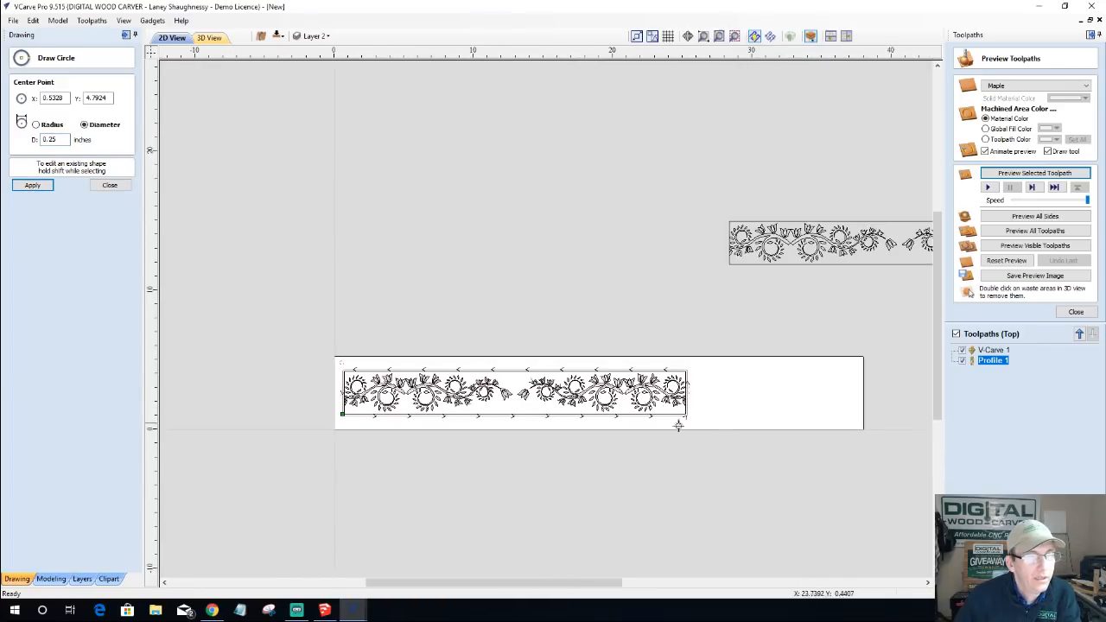
scroll(695, 412, up, 3)
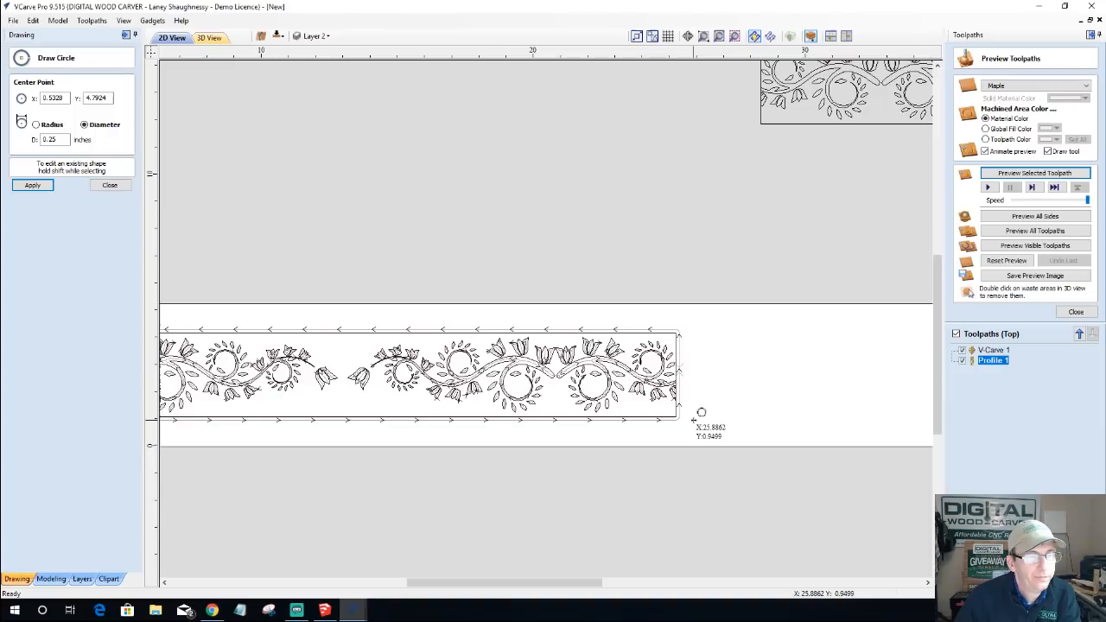
drag(695, 420, 708, 414)
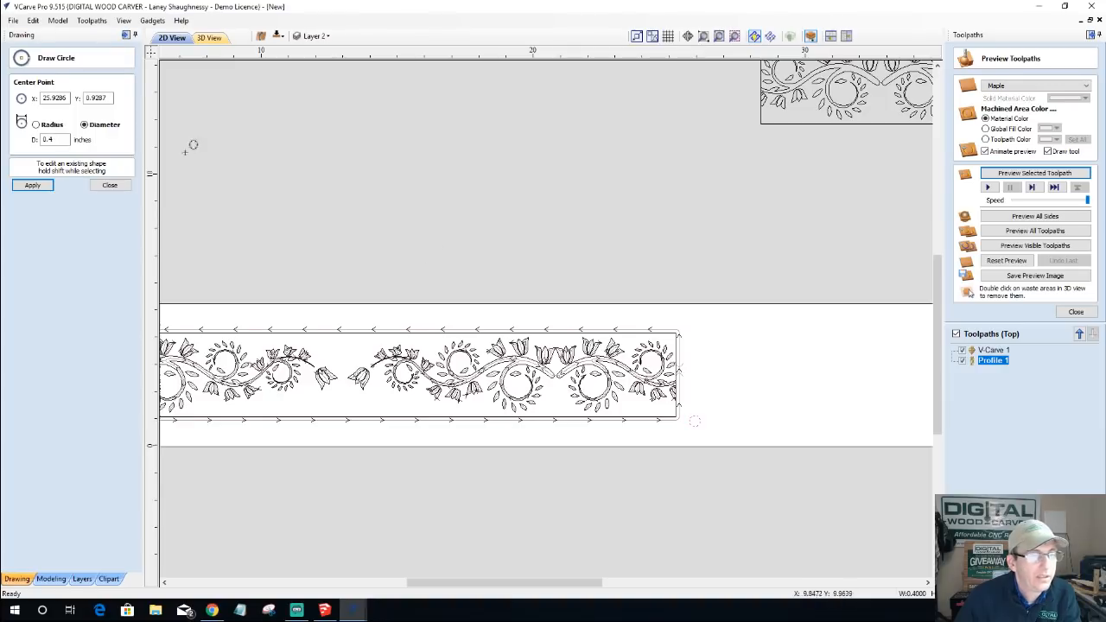
double_click(43, 139)
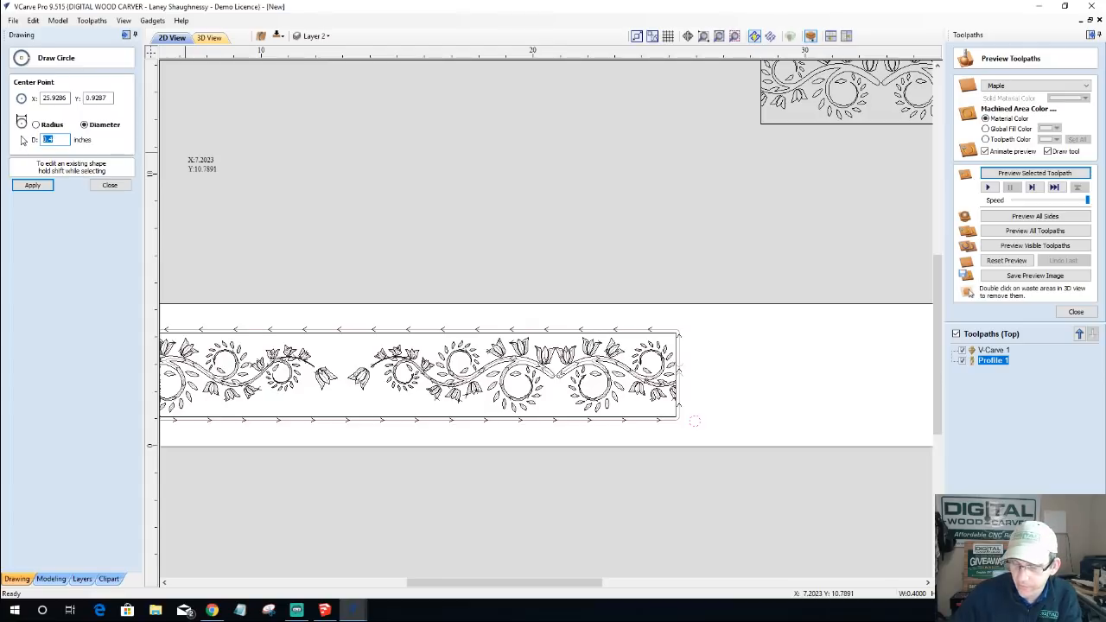
text(.25)
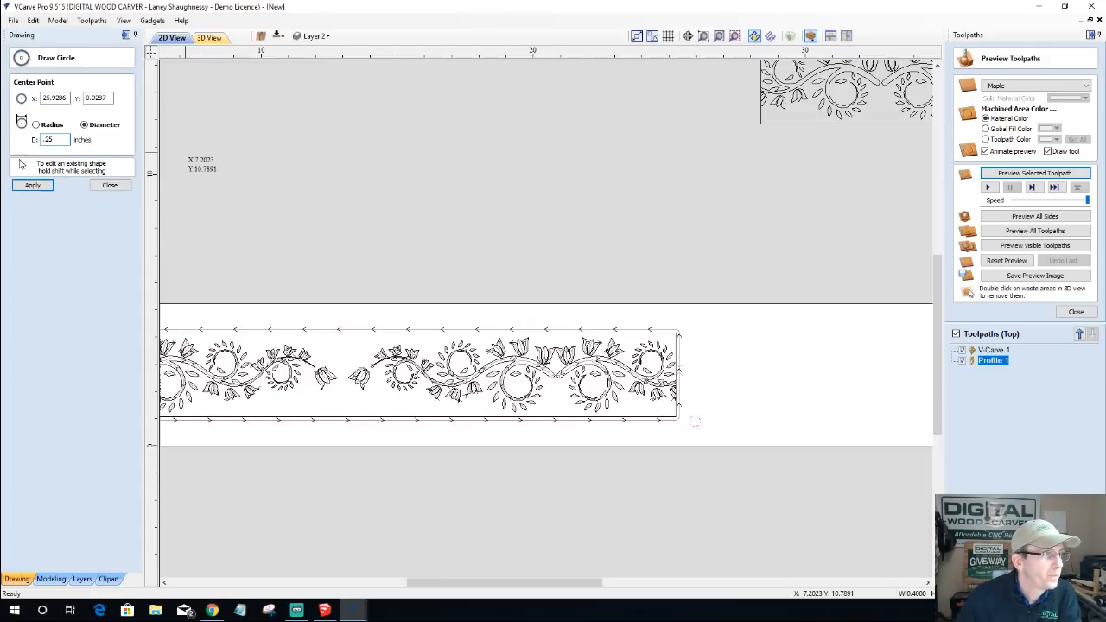
click(32, 185)
scroll(242, 363, down, 2)
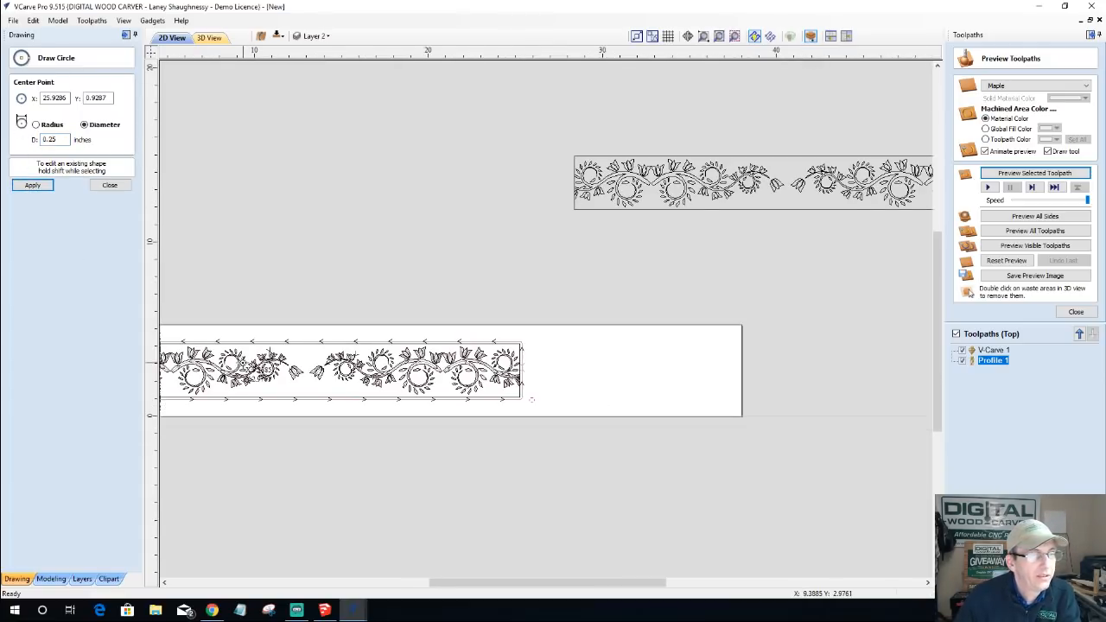
scroll(266, 372, up, 2)
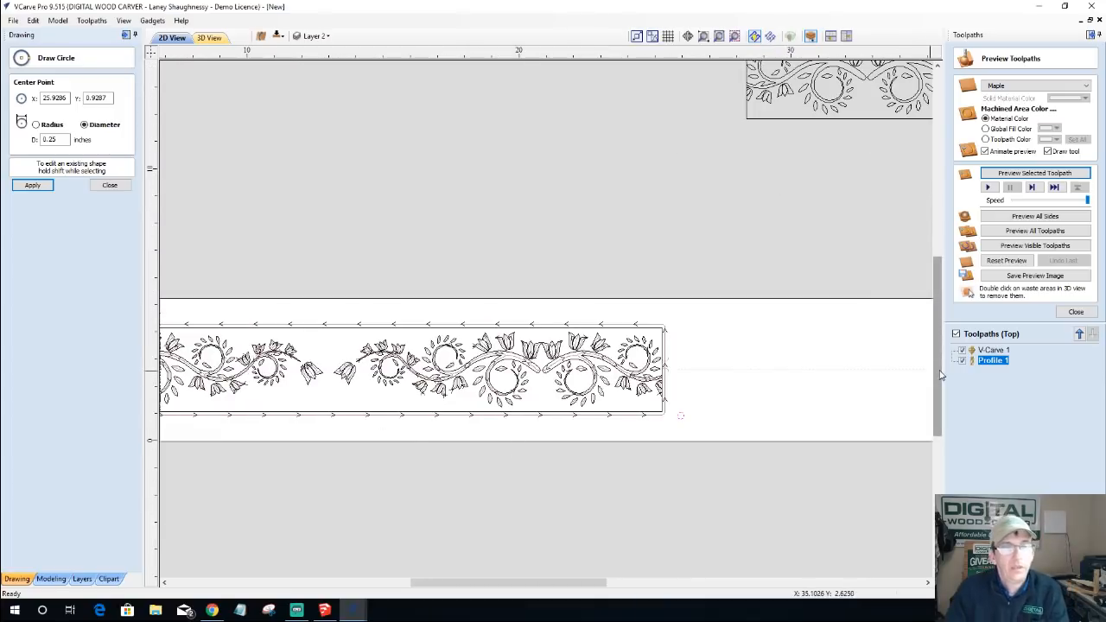
- Set up a drilling toolpath for the two corner circles with a 0.3 inch cut depth and the 0.25 inch end mill
click(1075, 312)
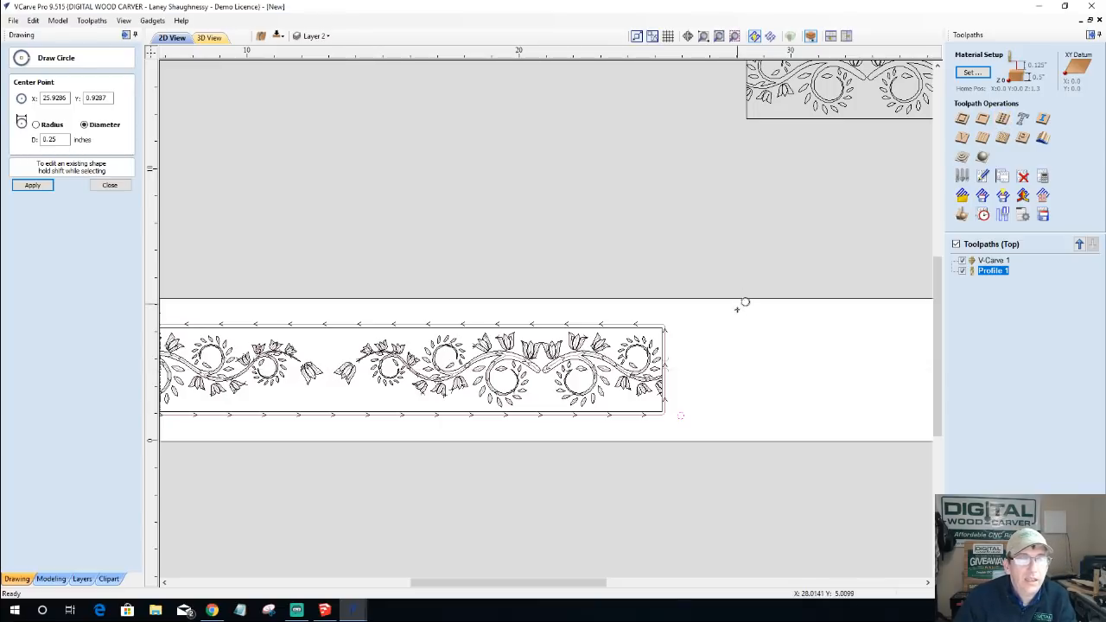
scroll(681, 417, up, 5)
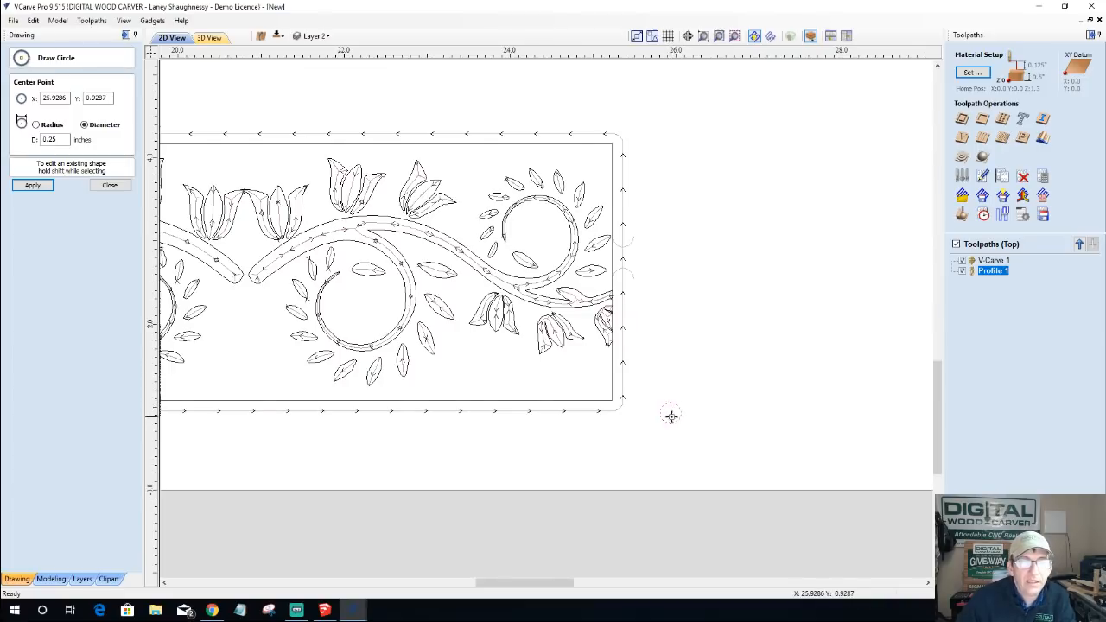
click(1002, 119)
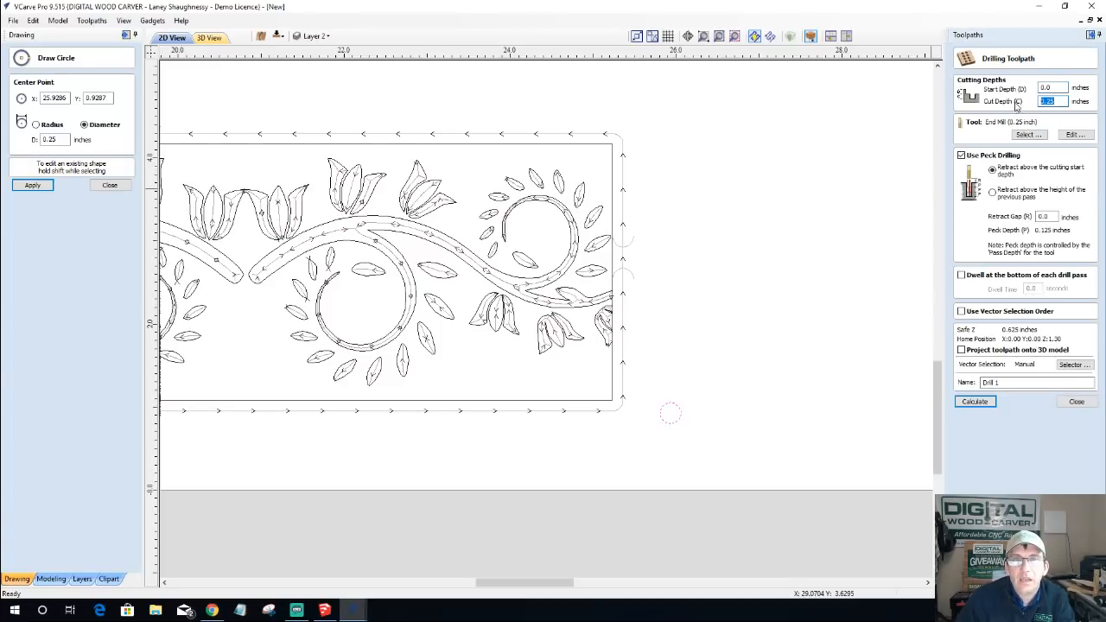
text(.3)
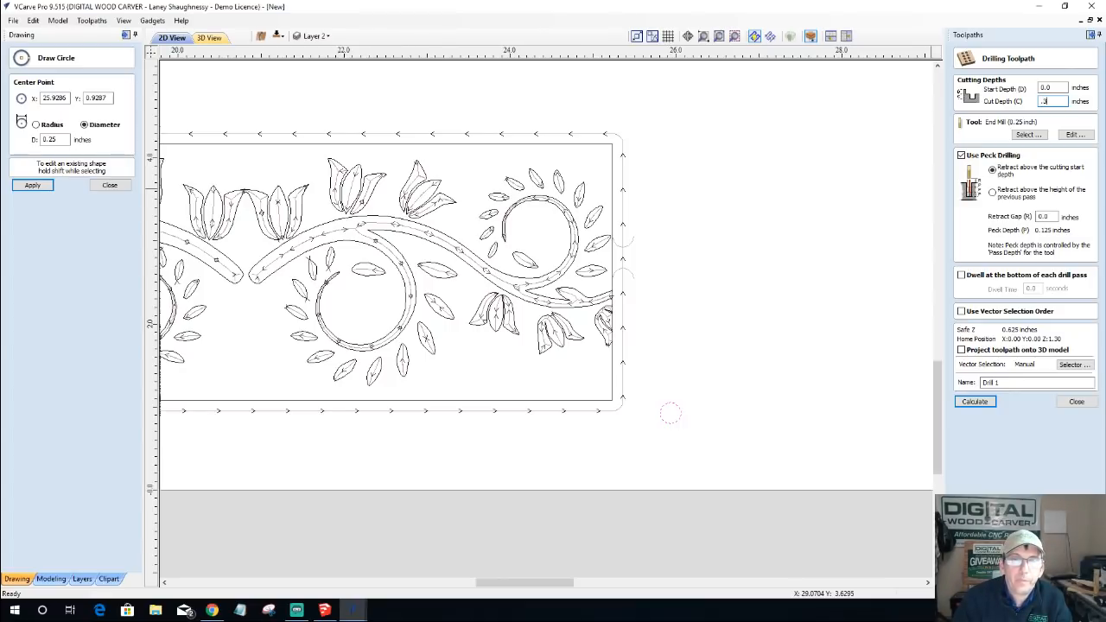
click(976, 403)
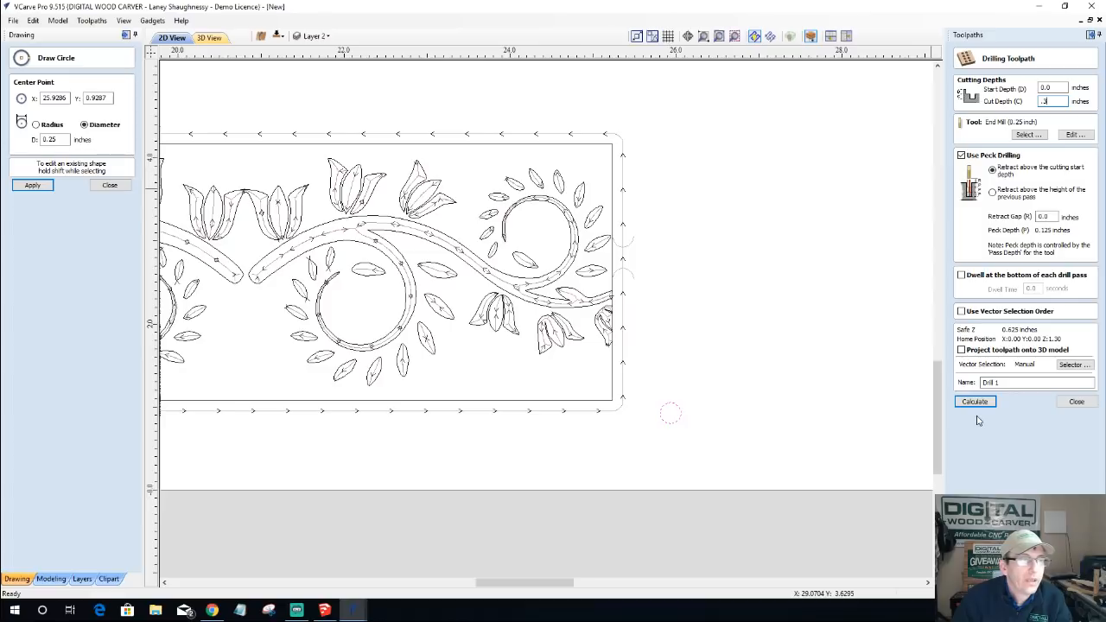
scroll(506, 364, down, 3)
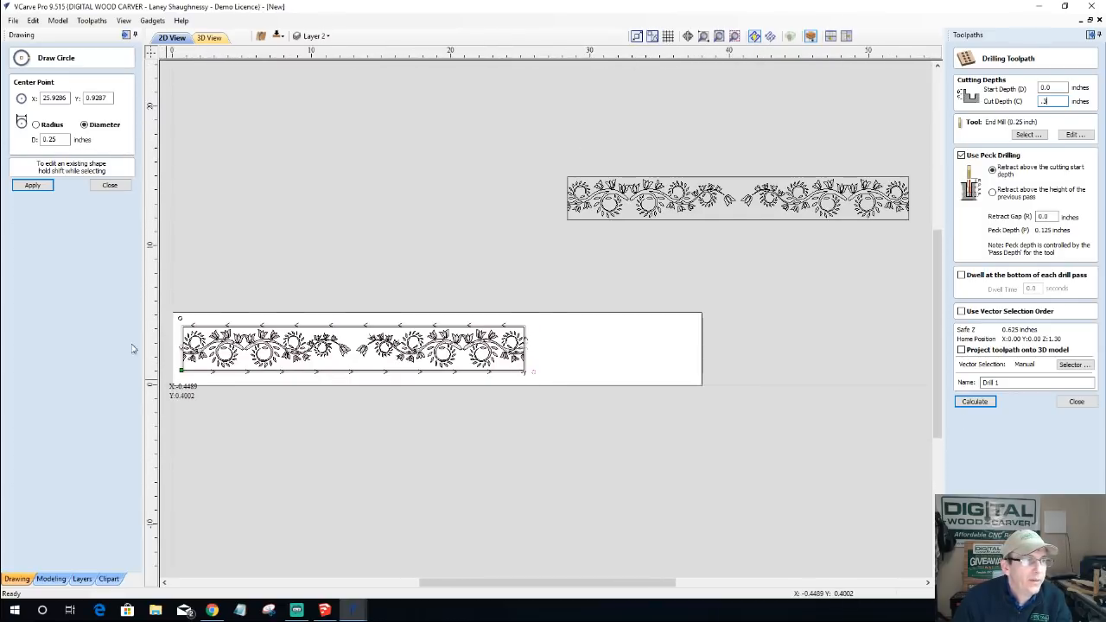
scroll(162, 332, up, 3)
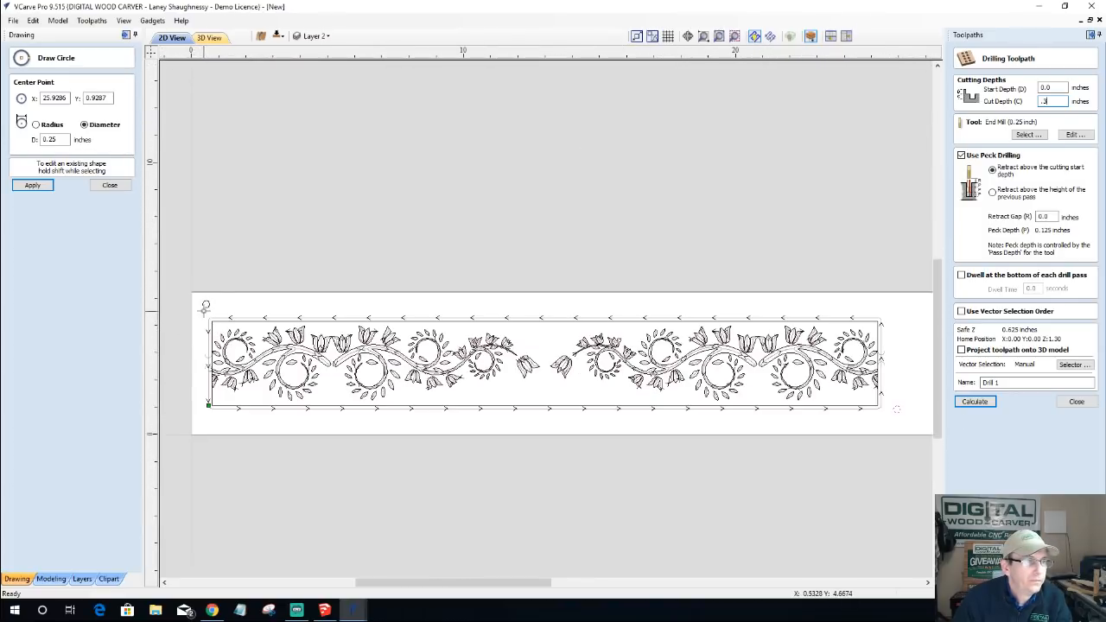
click(110, 185)
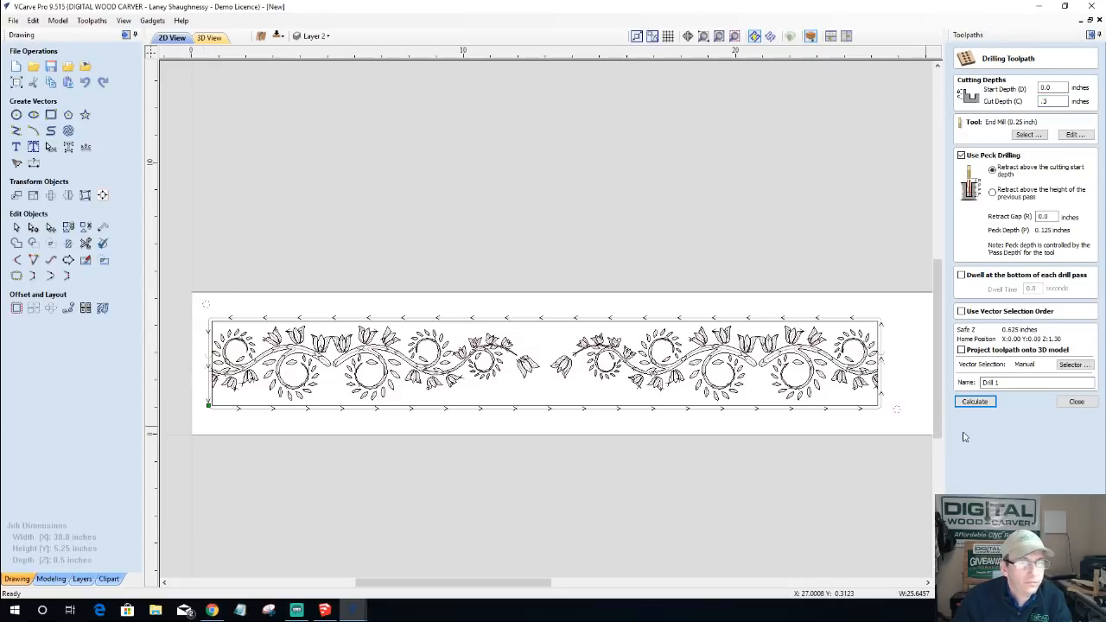
- Name the drilling toolpath "Side1 Alignment holes" and calculate it
click(974, 403)
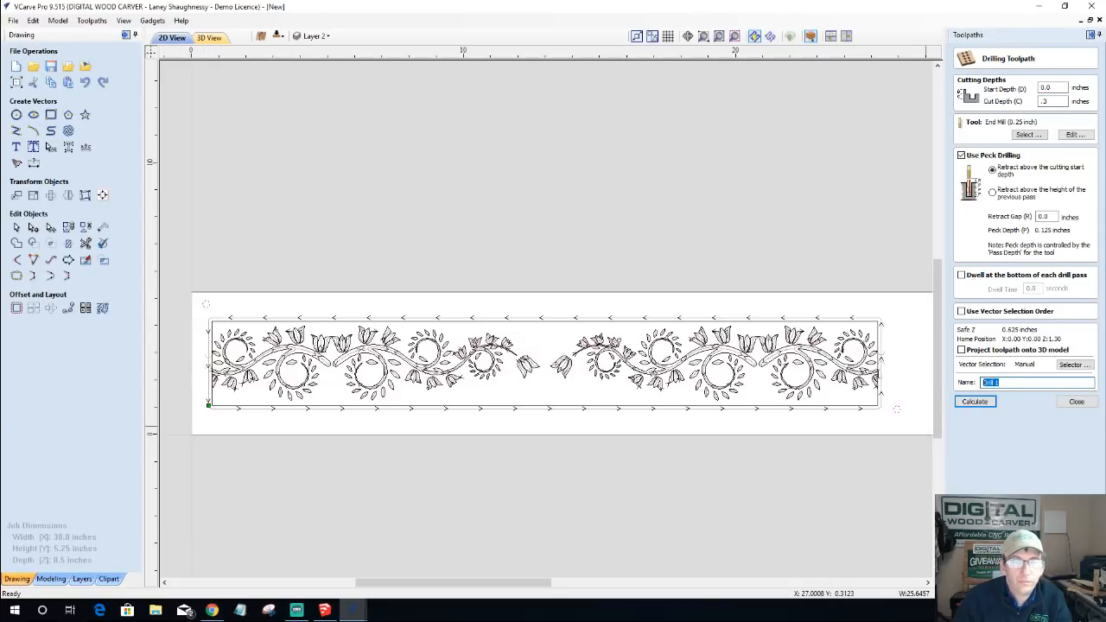
text(Side1 Alignment)
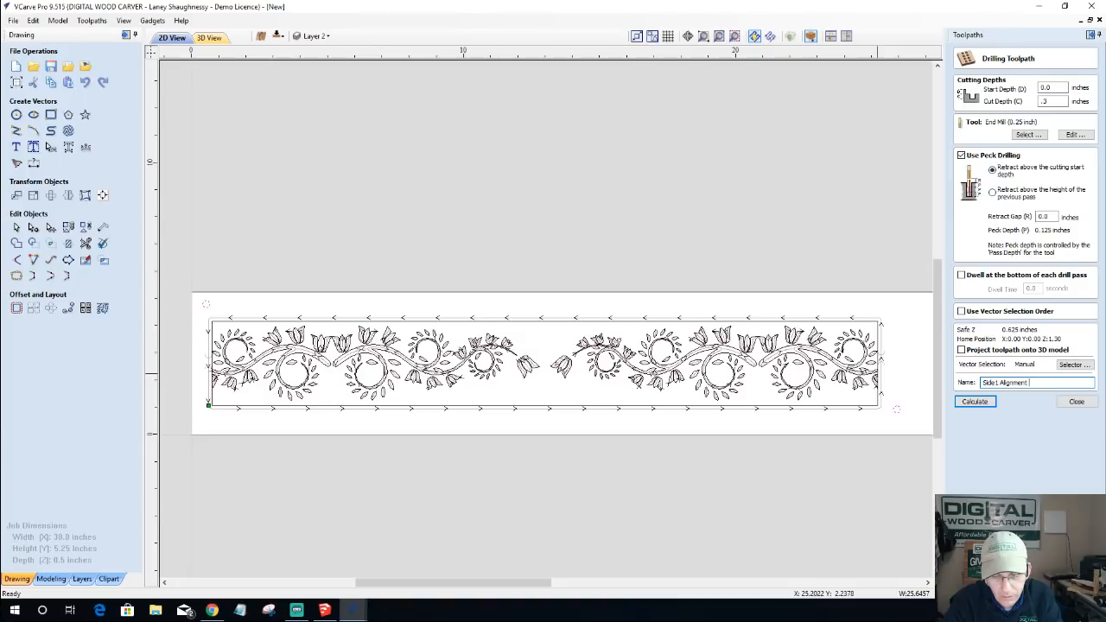
text(holes)
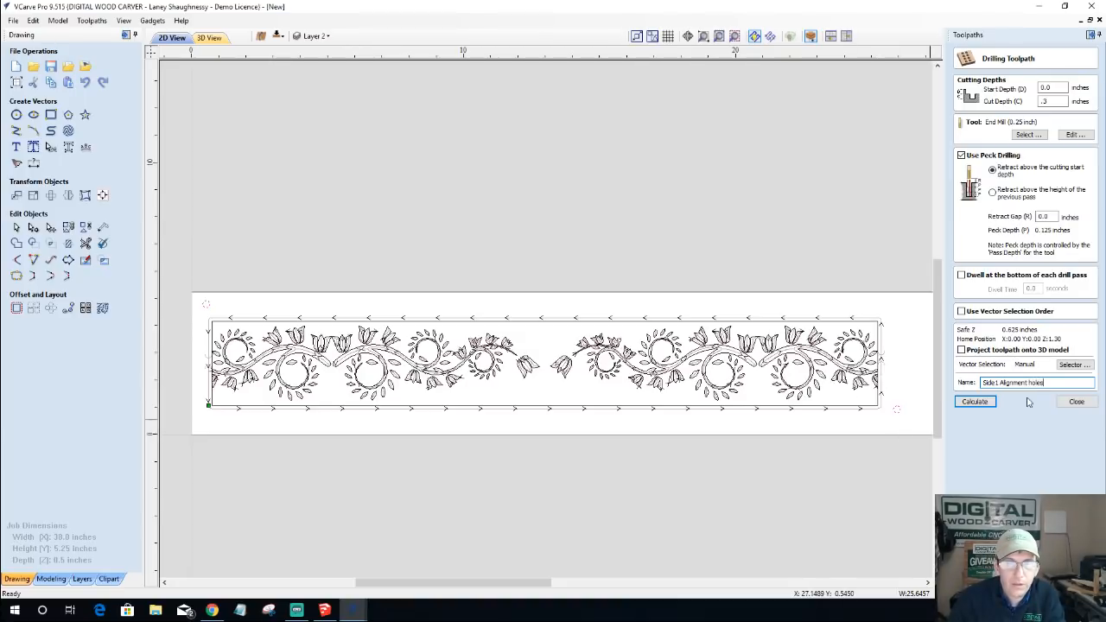
click(974, 401)
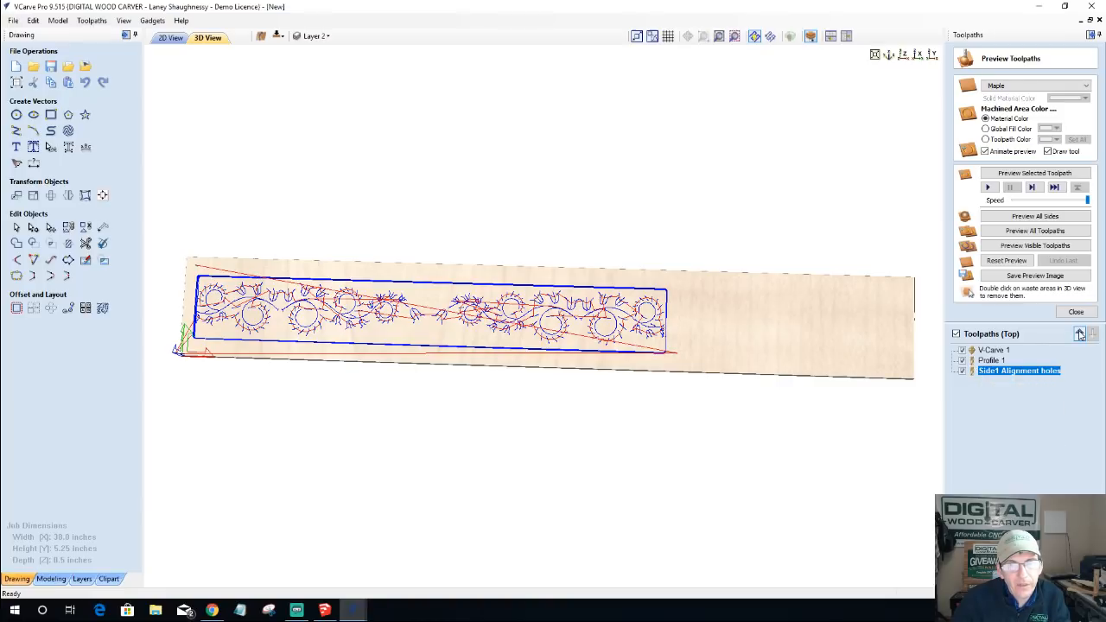
- Reorder the toolpaths so Side1 Alignment holes sits between V-Carve 1 and Profile 1
click(1079, 335)
click(1079, 334)
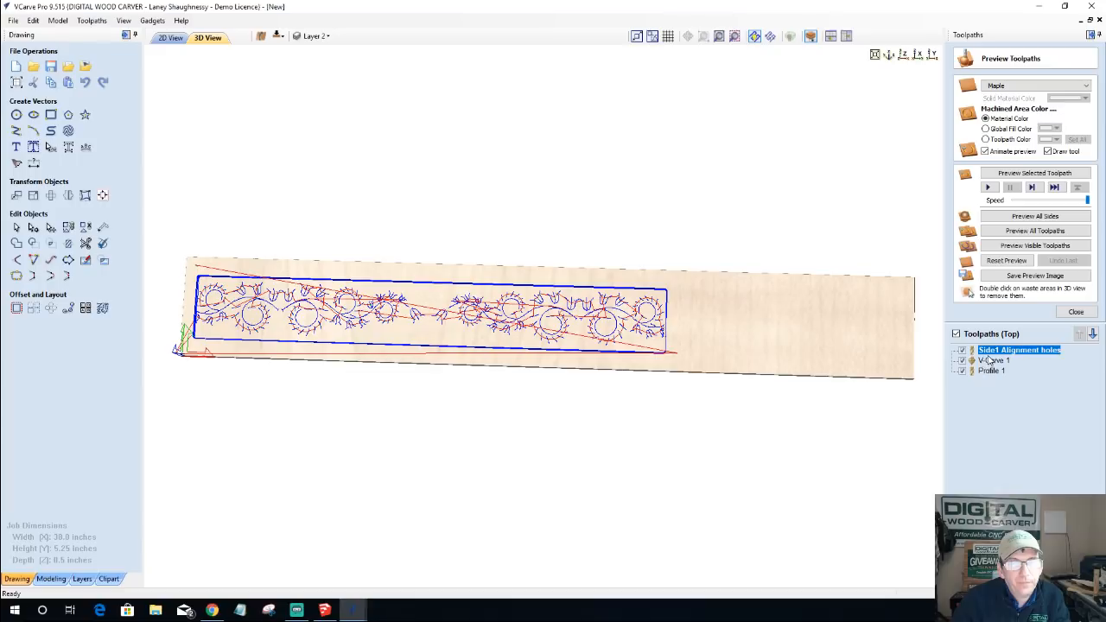
click(1093, 334)
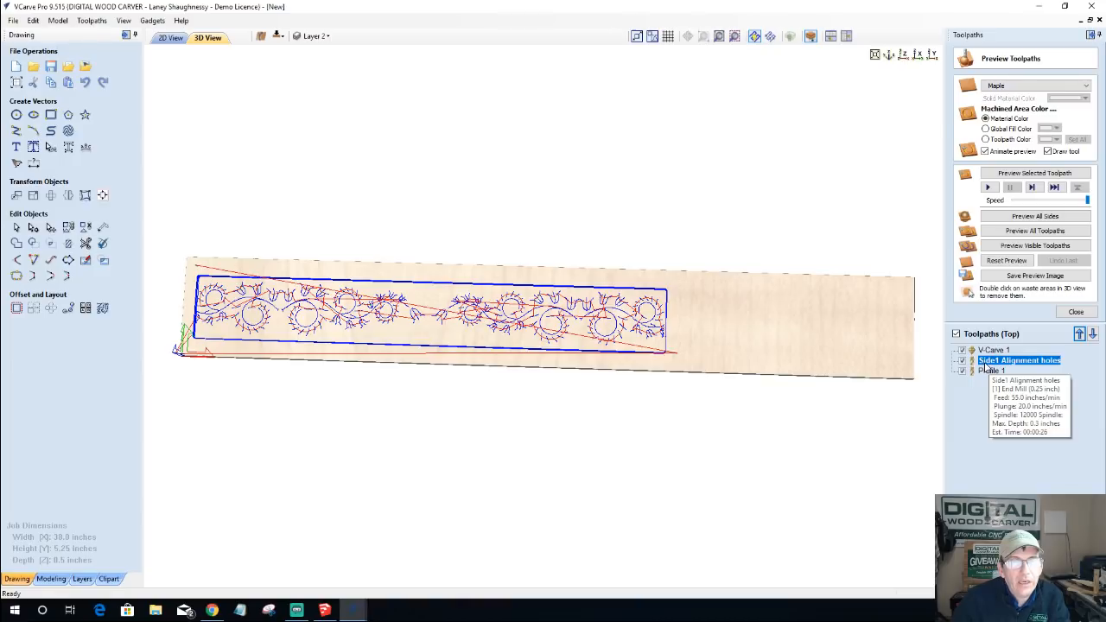
- Preview the Side1 Alignment holes toolpath and the V-Carve 1 toolpath on the board
click(1015, 175)
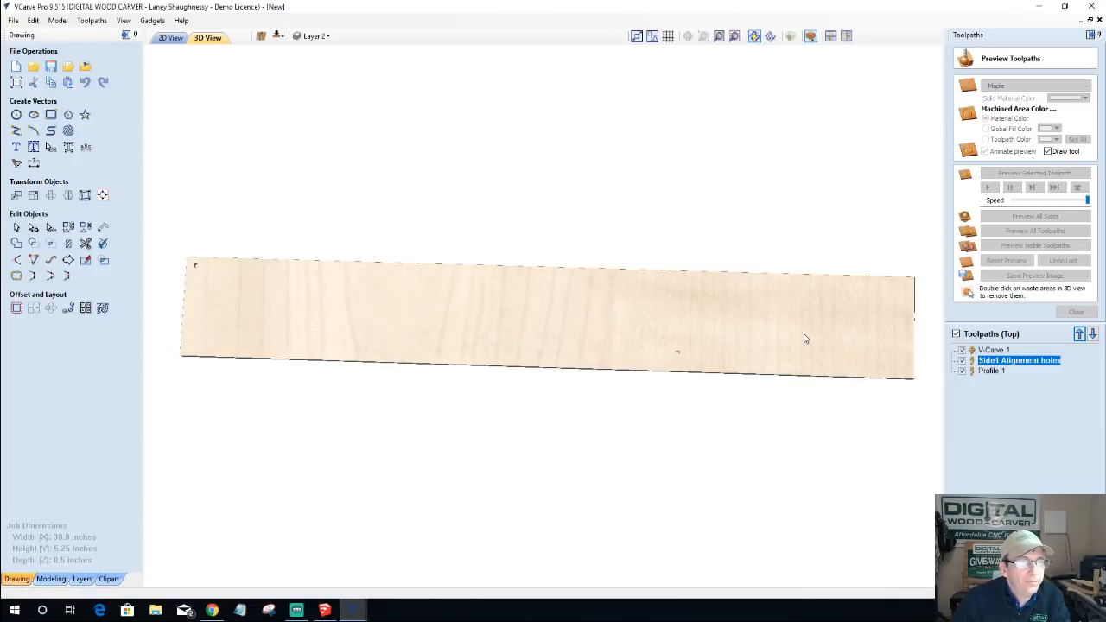
click(998, 350)
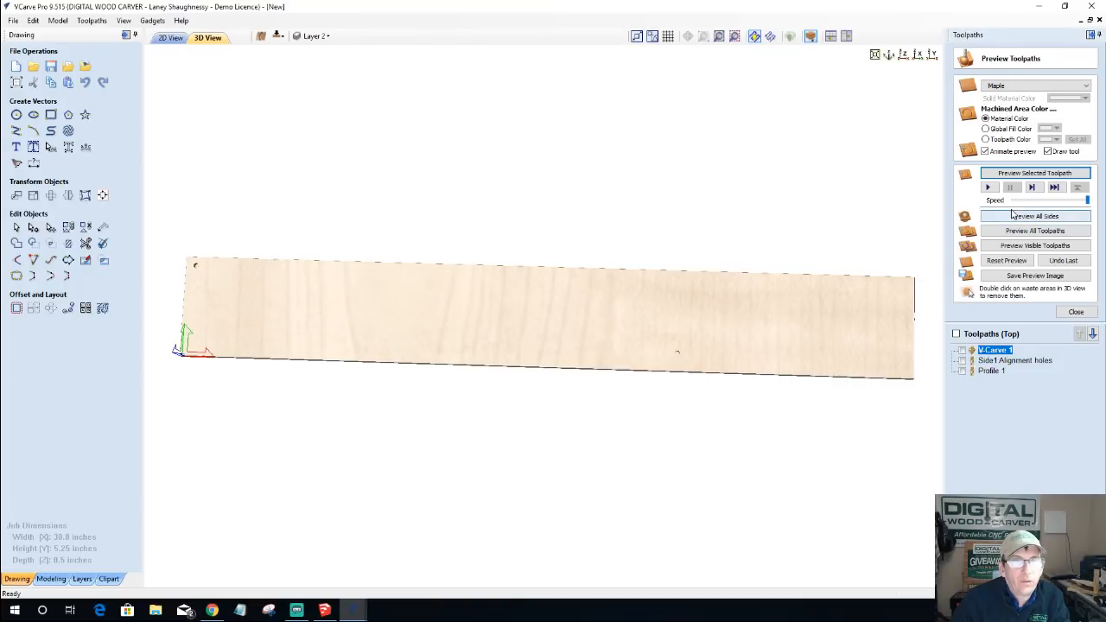
click(1018, 175)
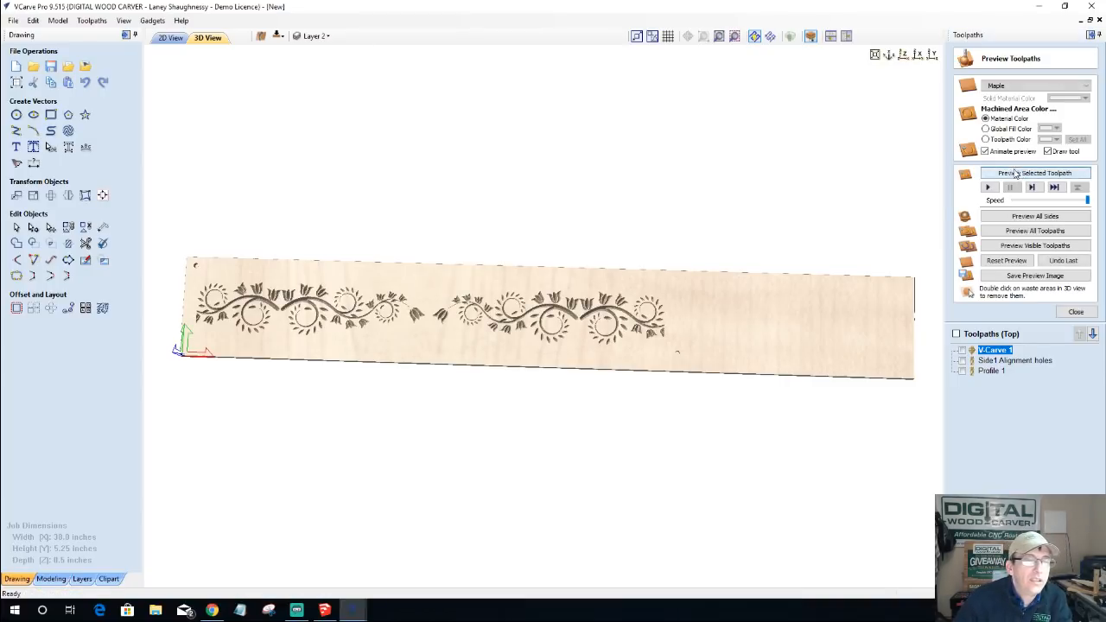
- Copy both alignment circles to the other side of the job and switch to the bottom side in the 2D view
click(163, 39)
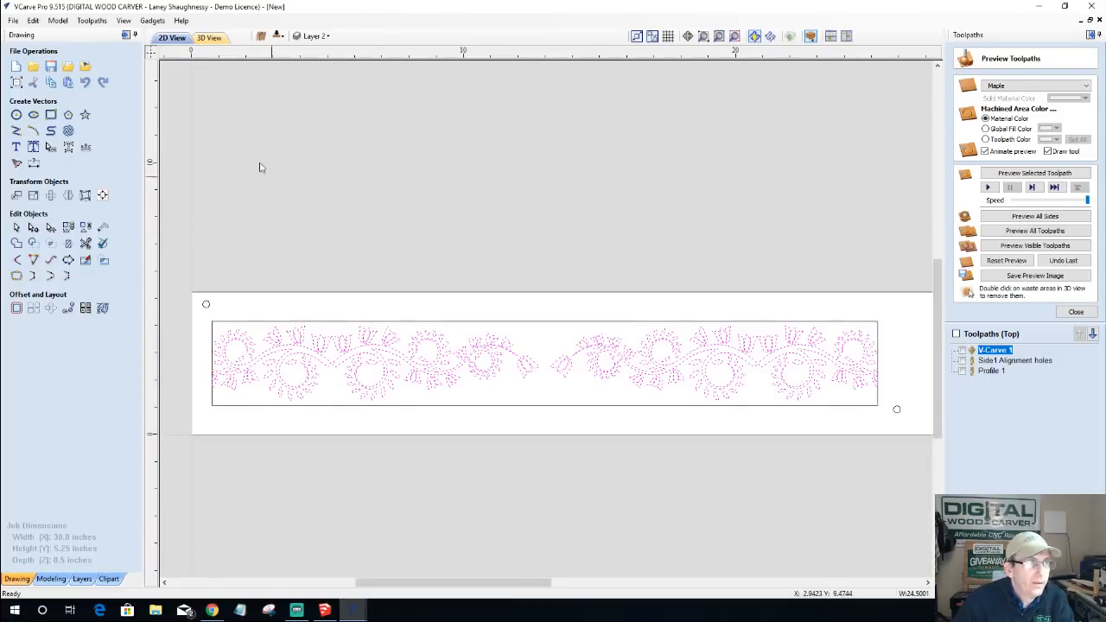
click(220, 317)
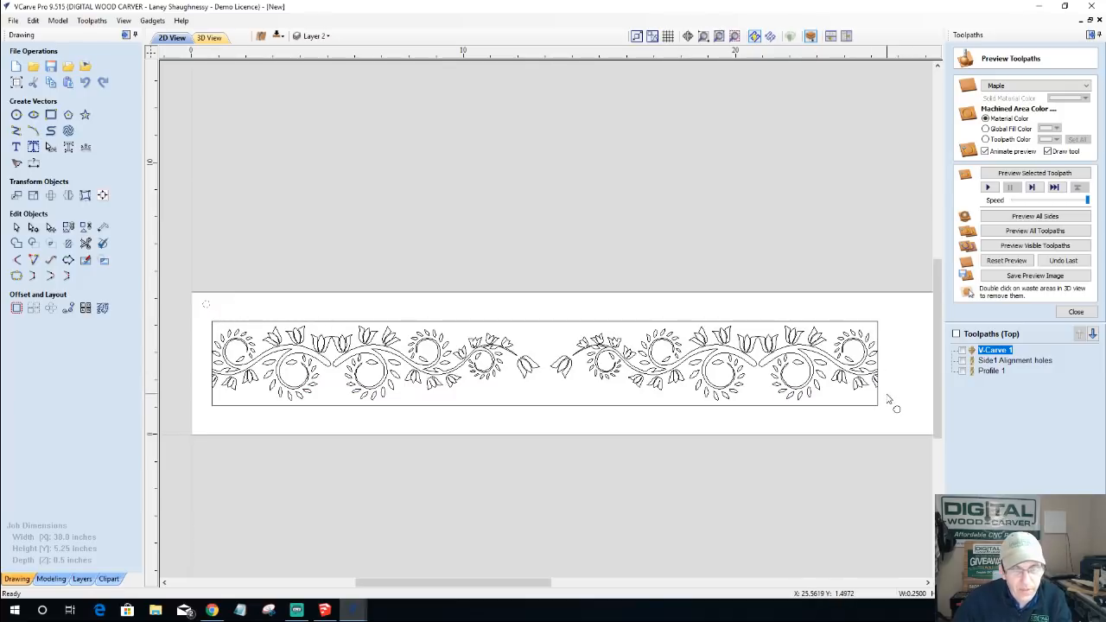
right_click(897, 418)
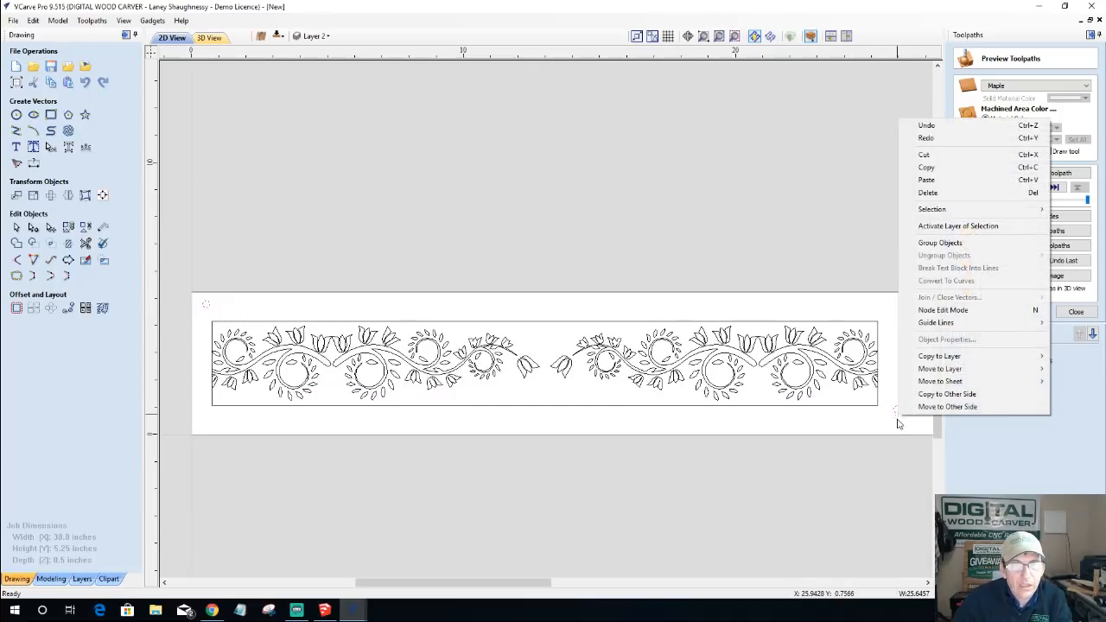
click(951, 396)
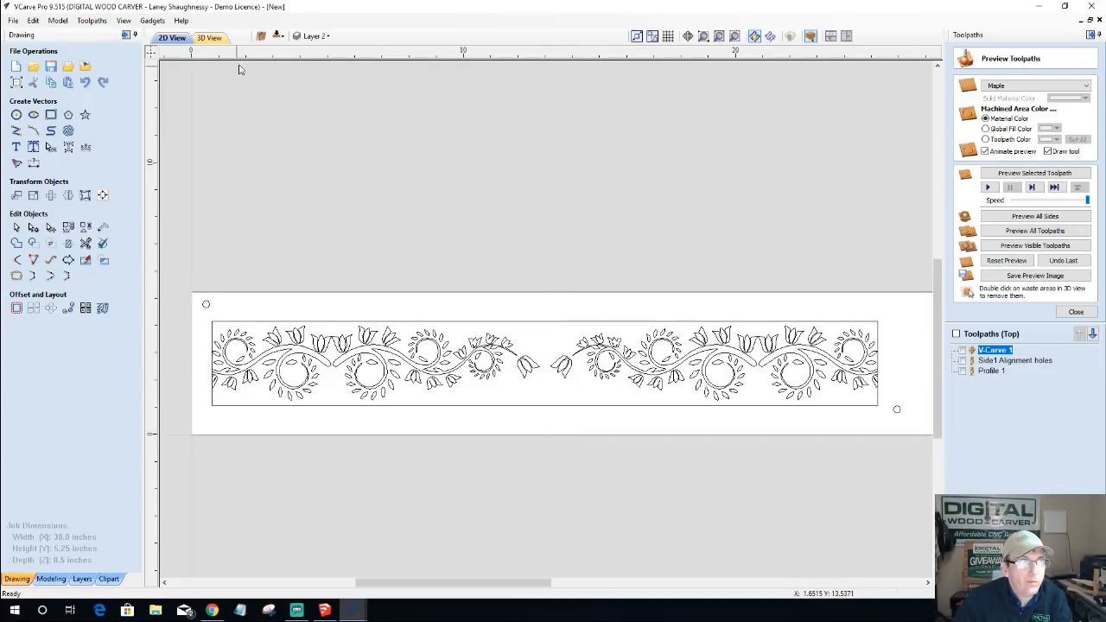
click(278, 36)
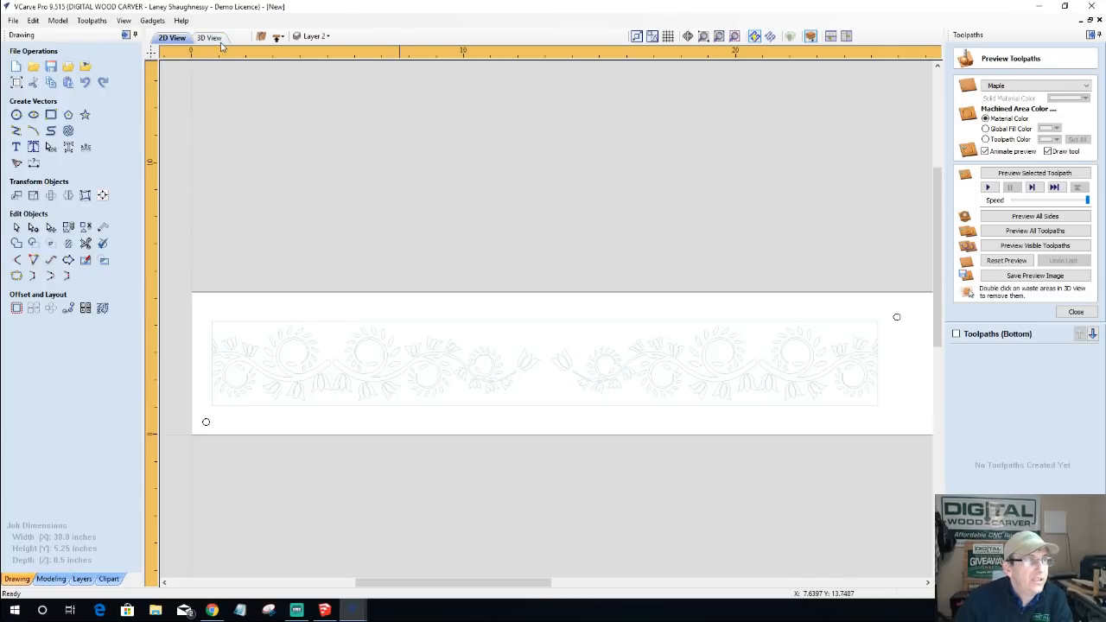
- Set the cut depth of the top-side Profile 1 toolpath to 0.25 inches and recalculate it
click(276, 36)
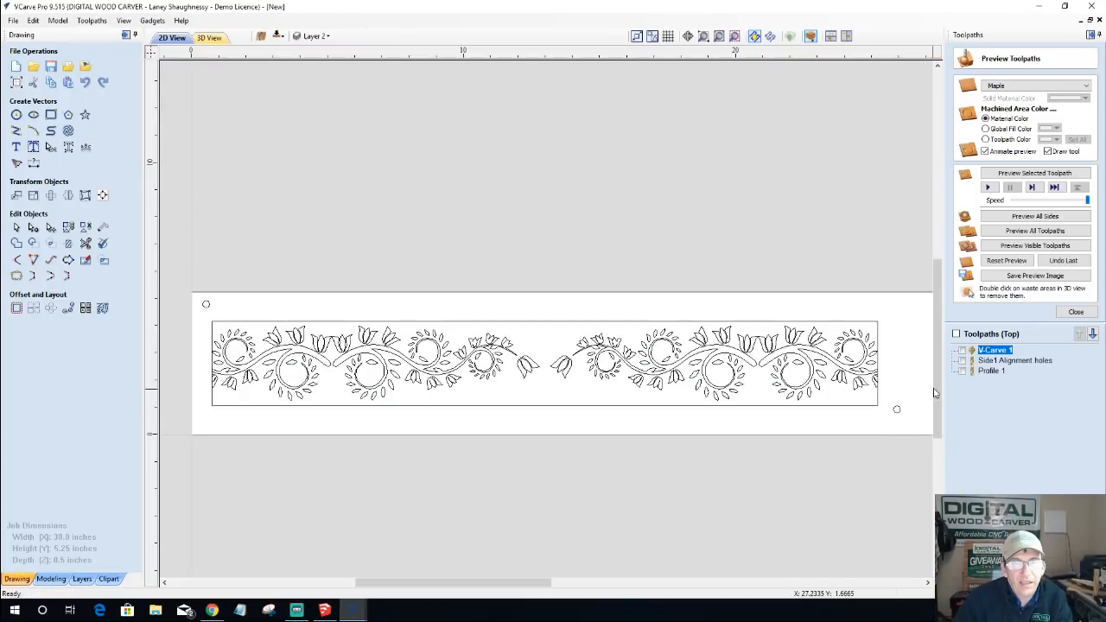
click(993, 371)
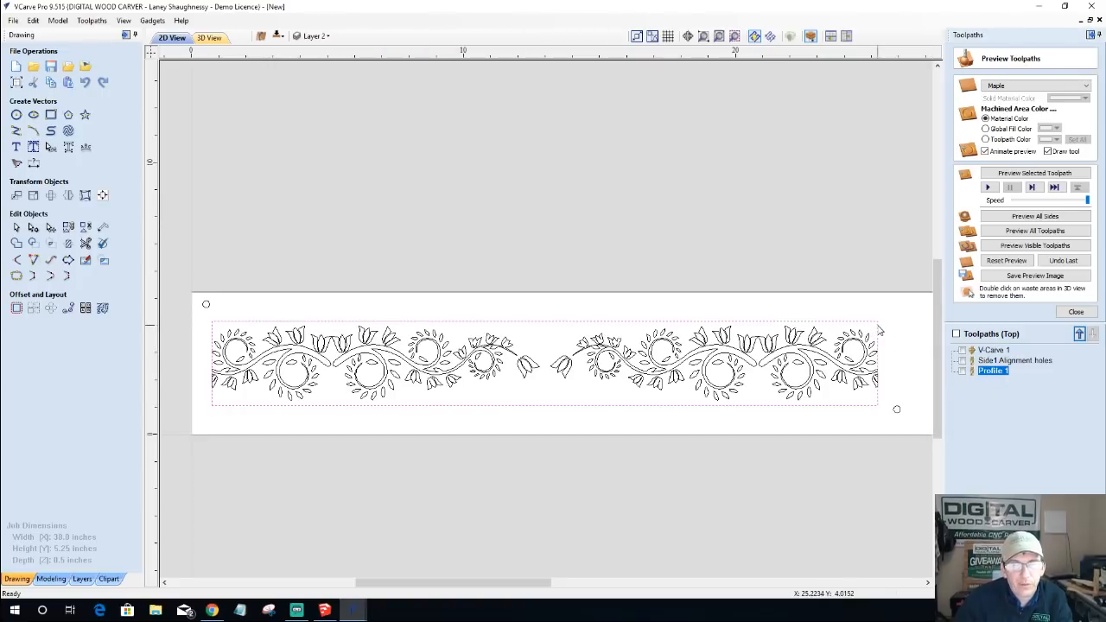
double_click(985, 372)
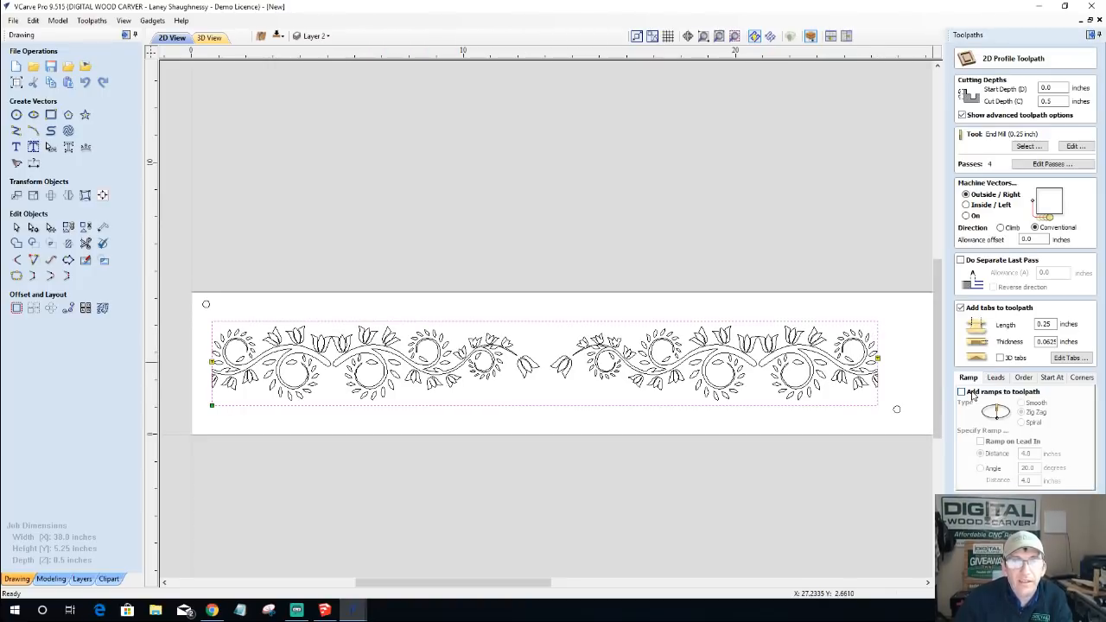
click(1045, 101)
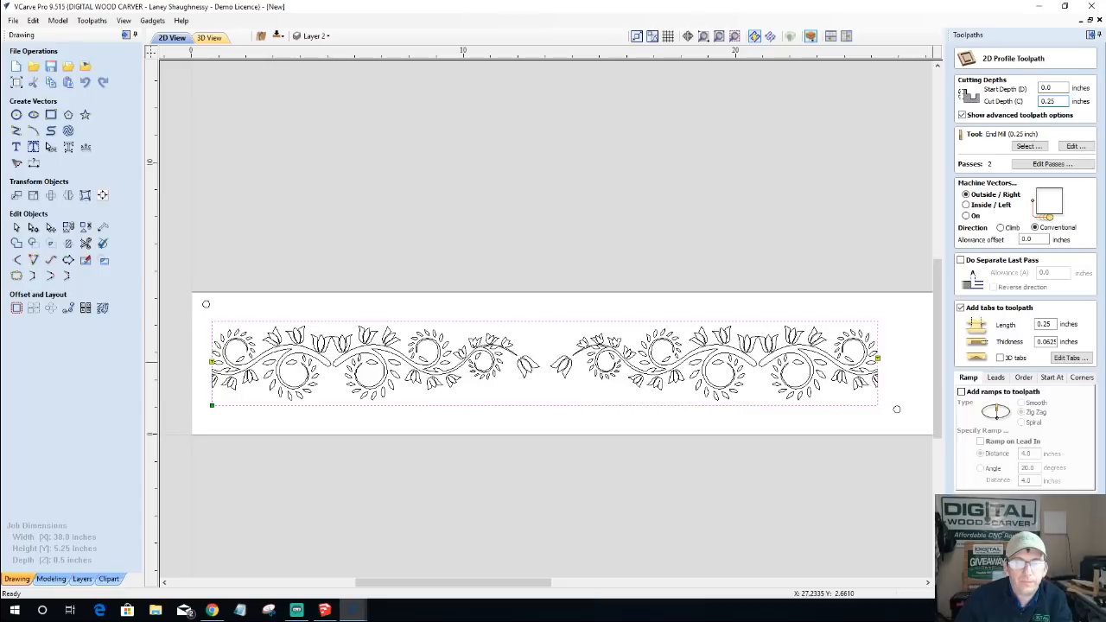
click(993, 566)
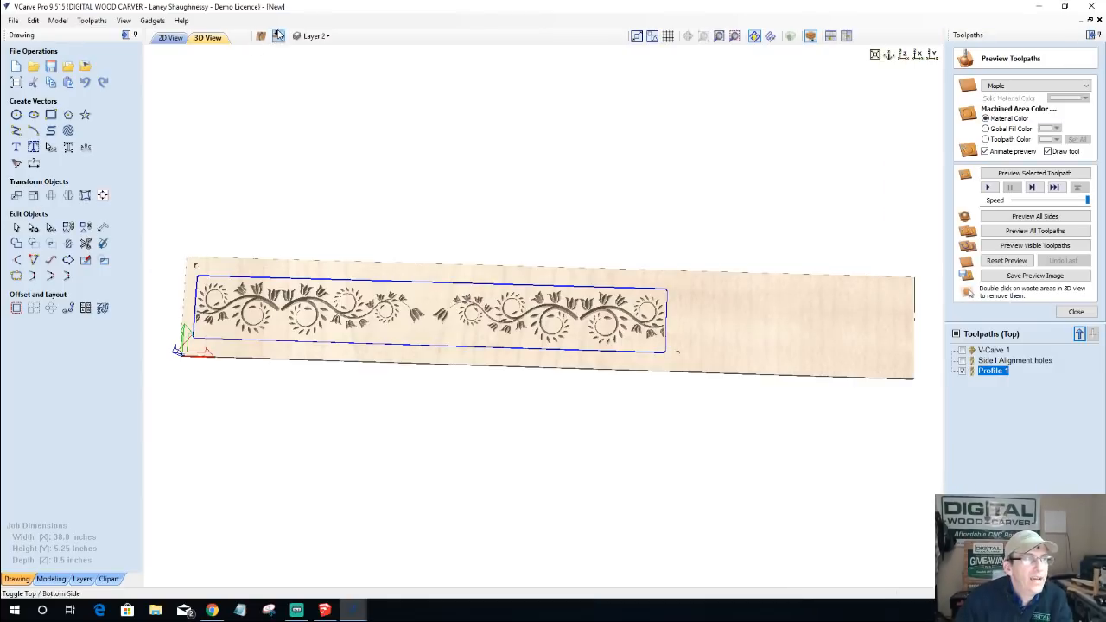
- Copy the rectangular border around the floral design to the other side and show the bottom side in the 2D view
click(168, 40)
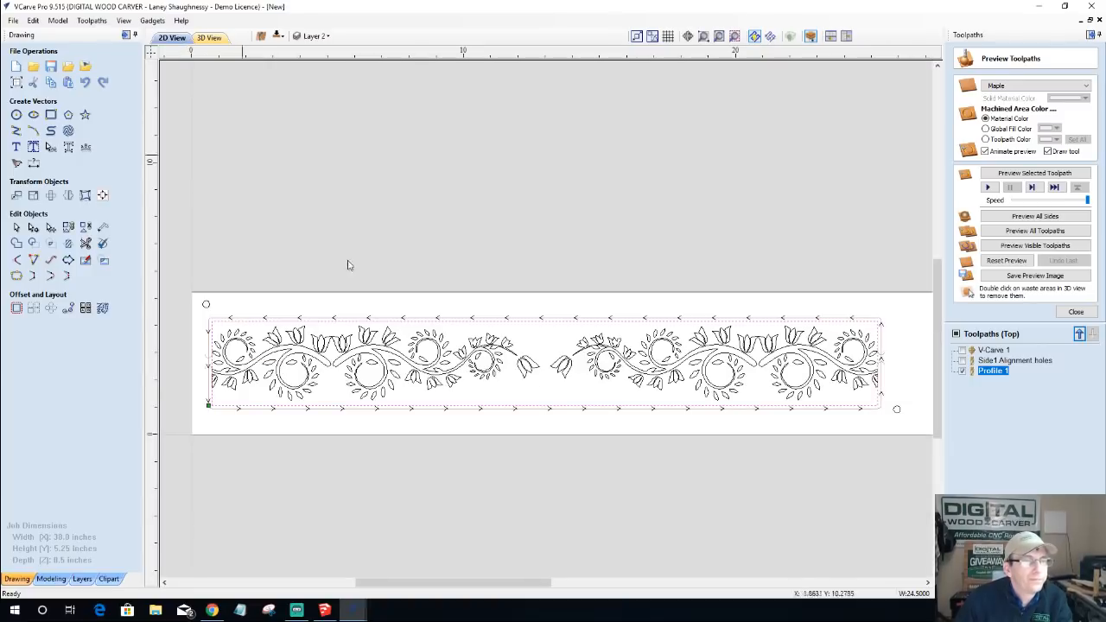
click(279, 38)
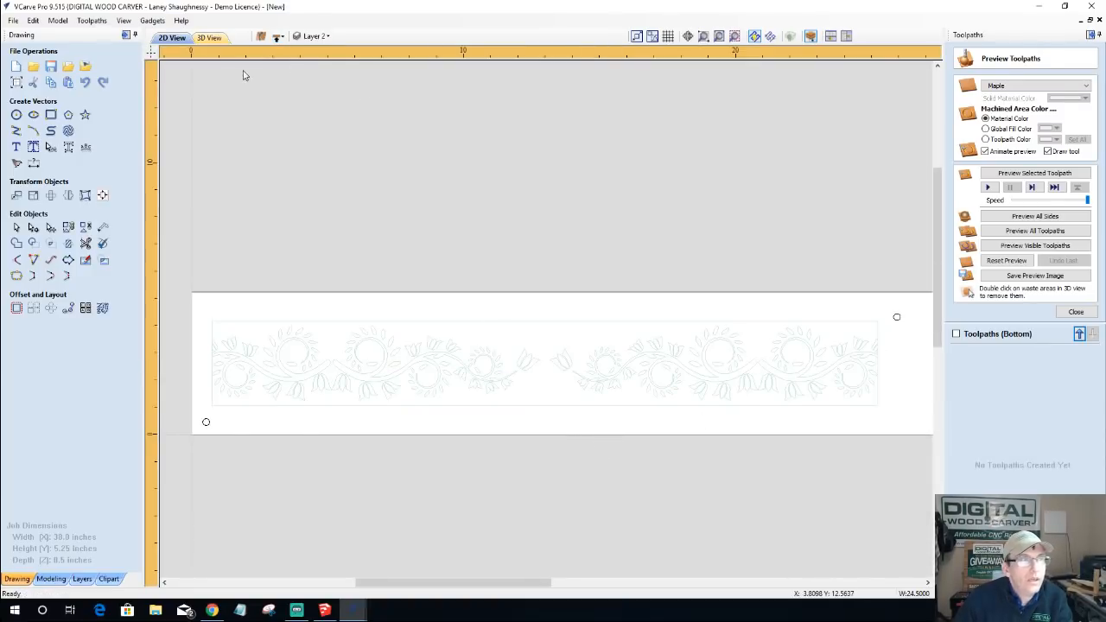
click(277, 36)
right_click(363, 327)
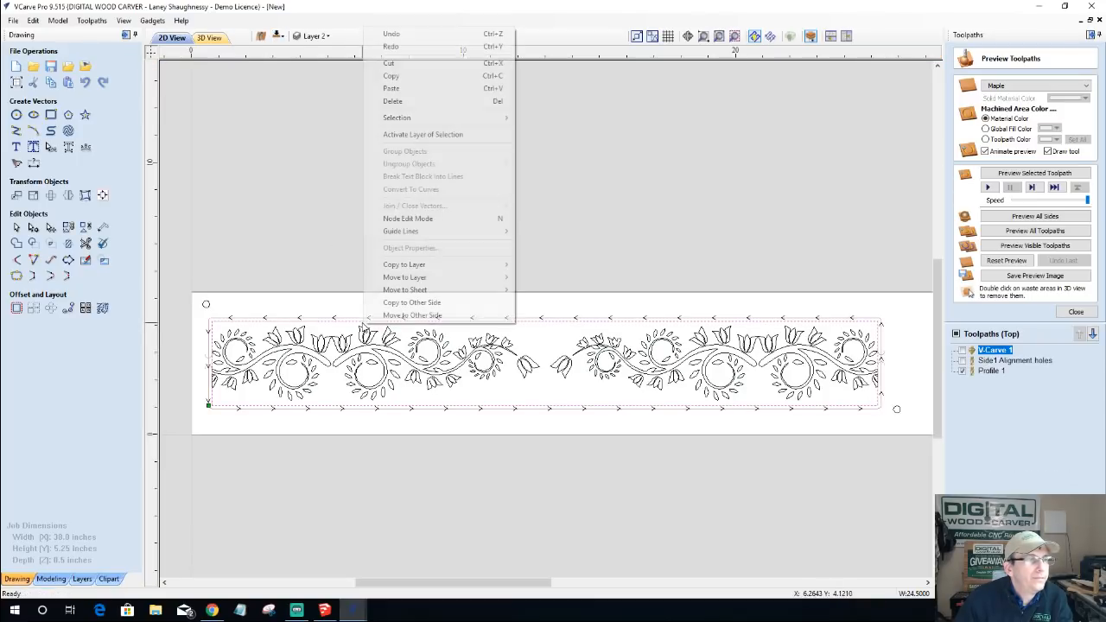
click(385, 303)
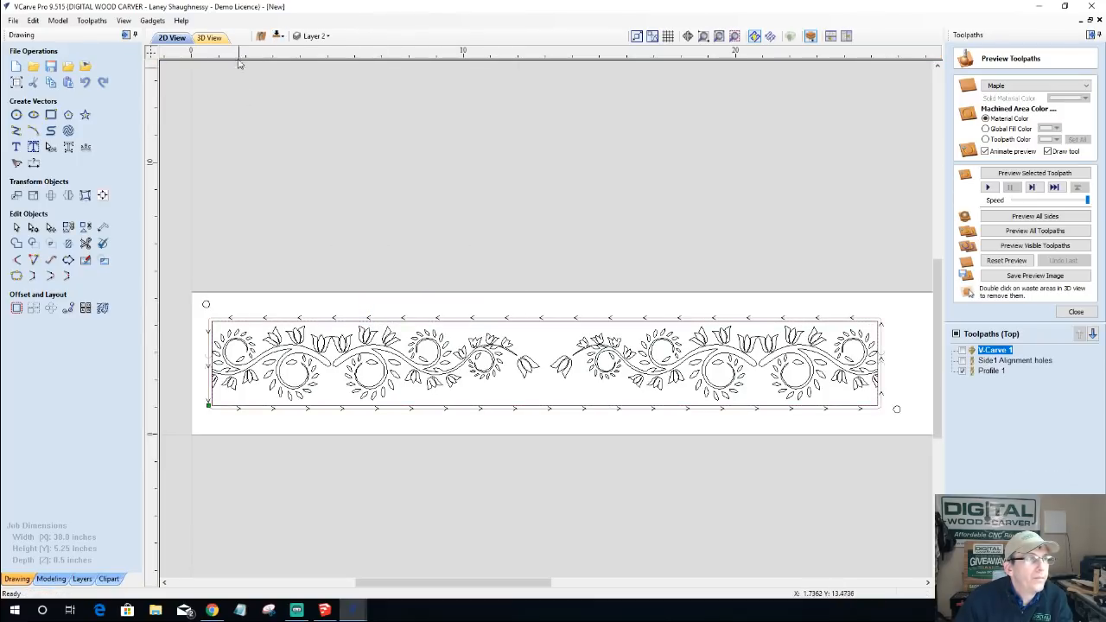
click(277, 37)
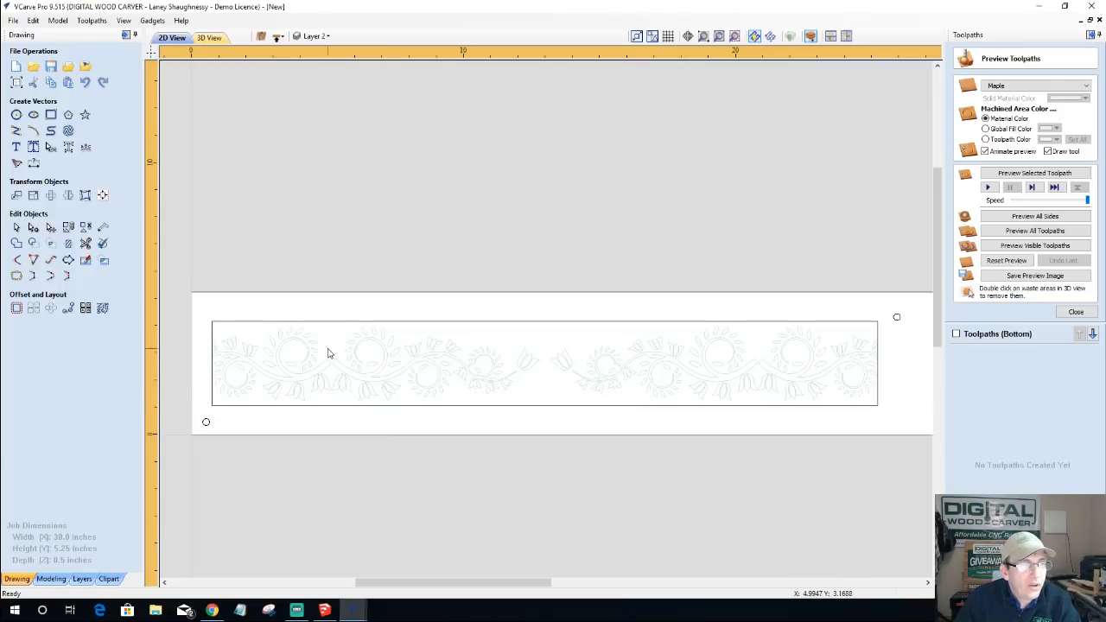
- Draw a square-cornered rectangle 24.5 inches wide along the border's upper edge and set its height to 0.5 inches
click(551, 322)
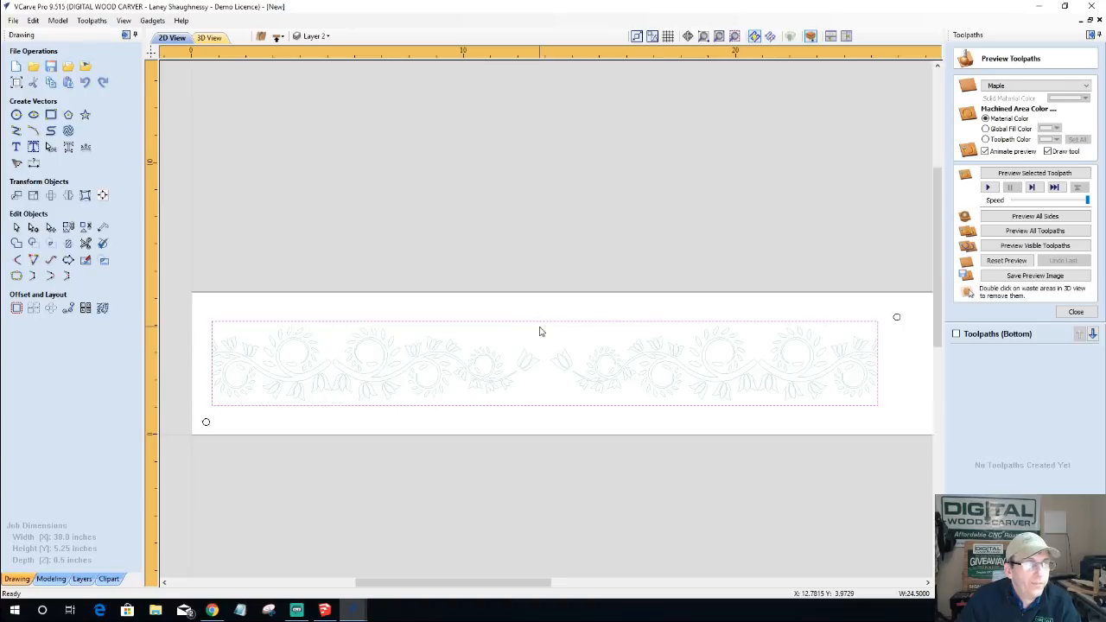
click(50, 114)
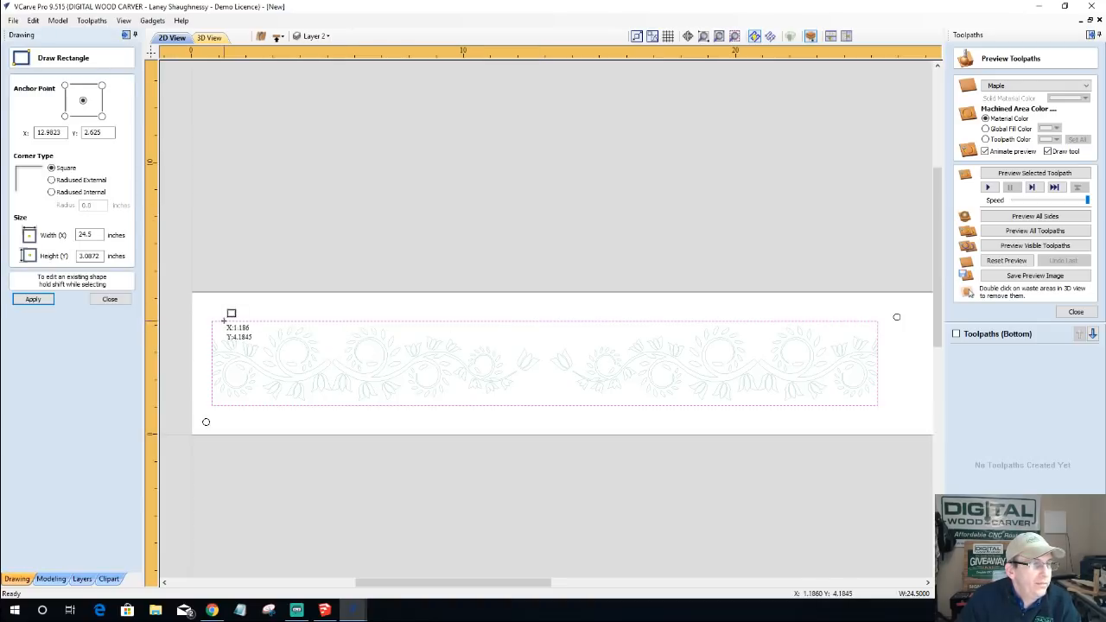
drag(464, 329, 878, 338)
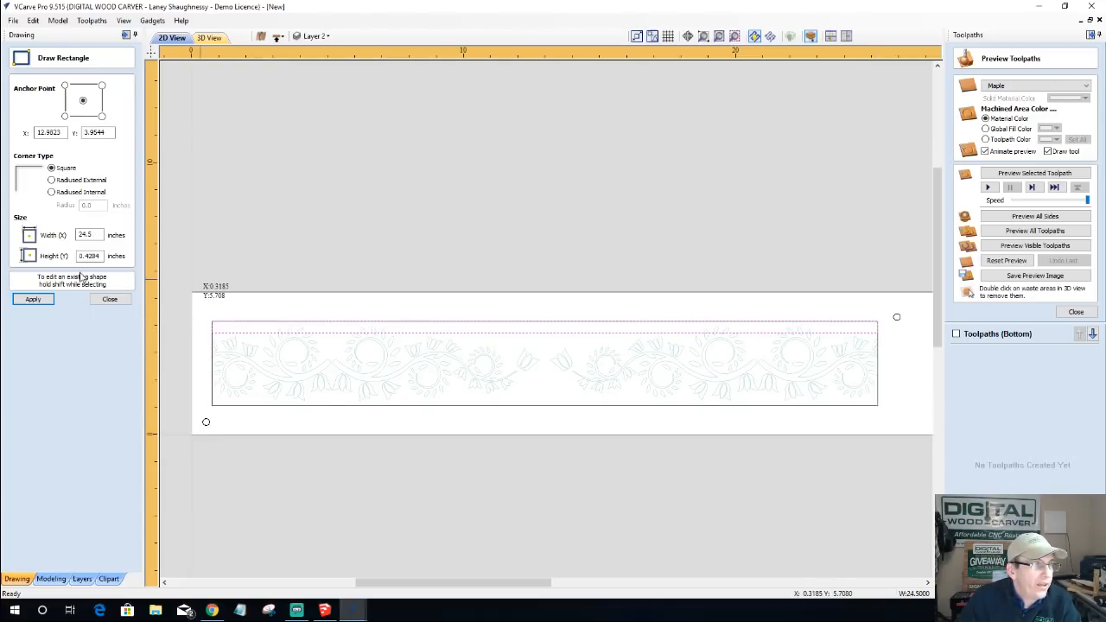
drag(102, 256, 57, 264)
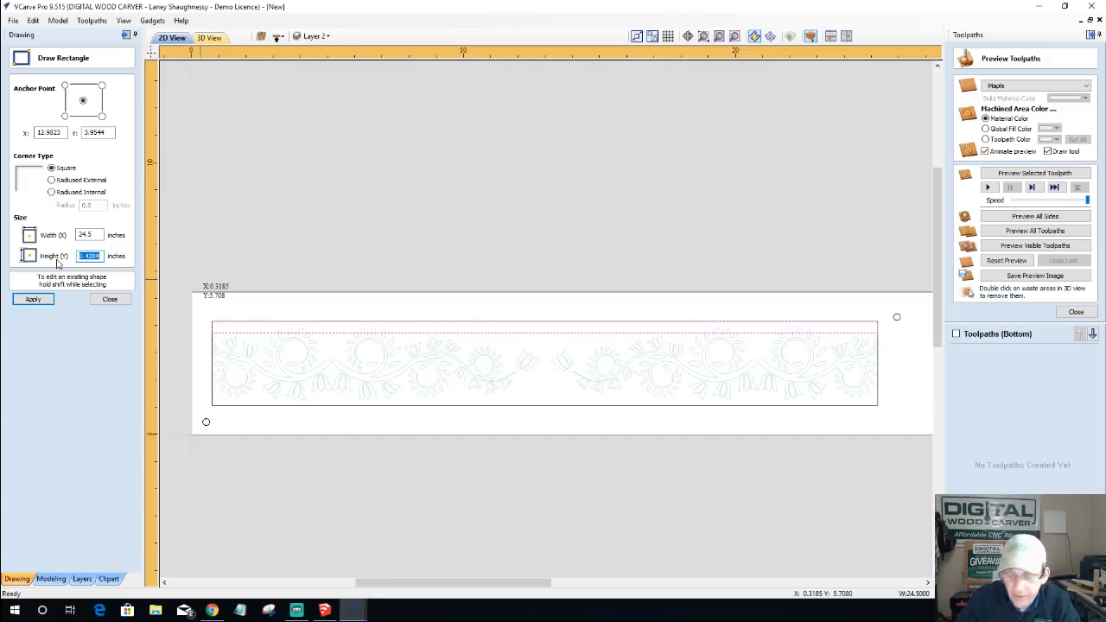
text(.5)
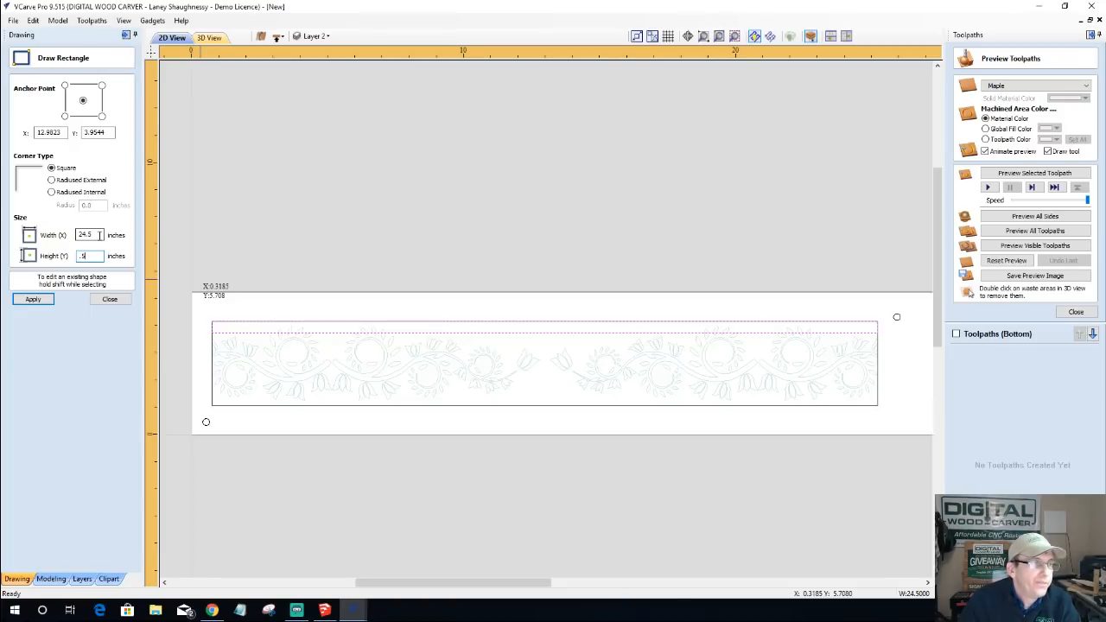
click(32, 299)
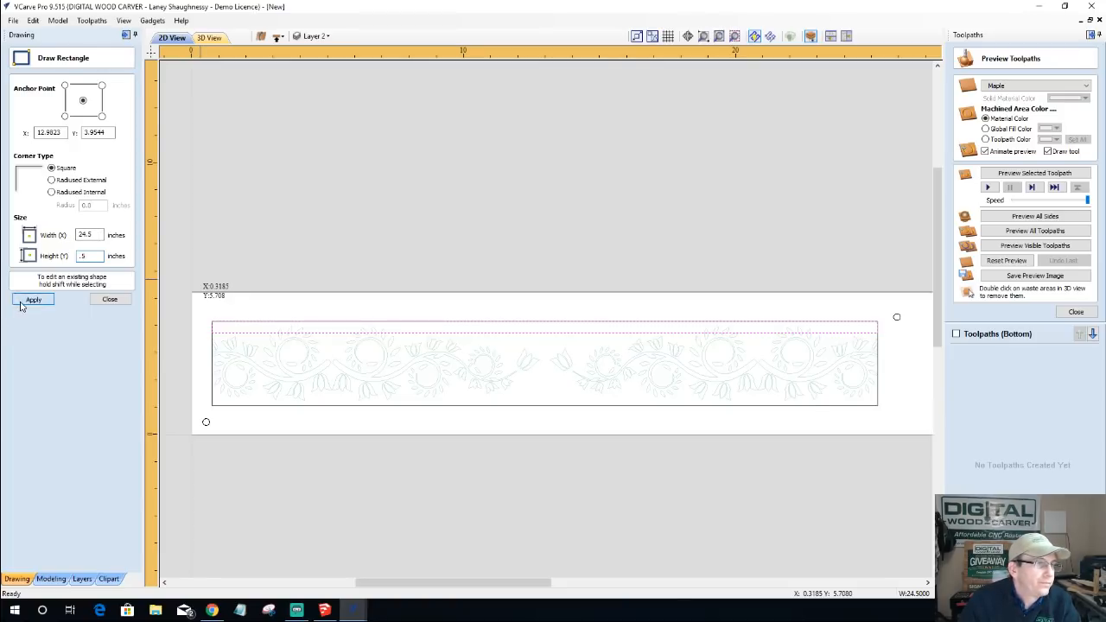
scroll(203, 341, up, 4)
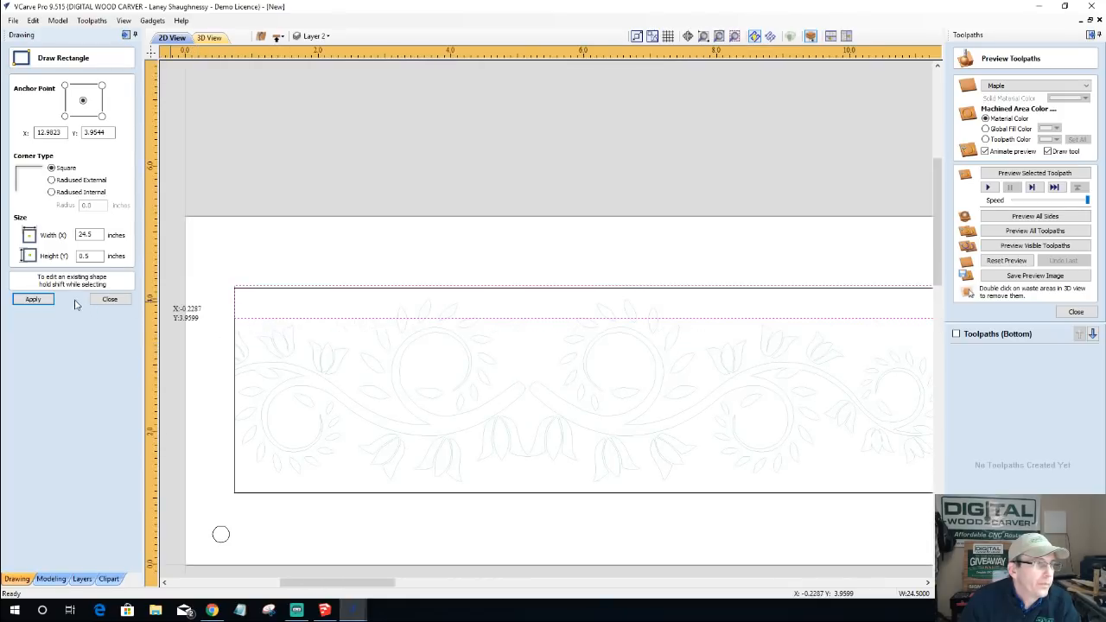
click(108, 300)
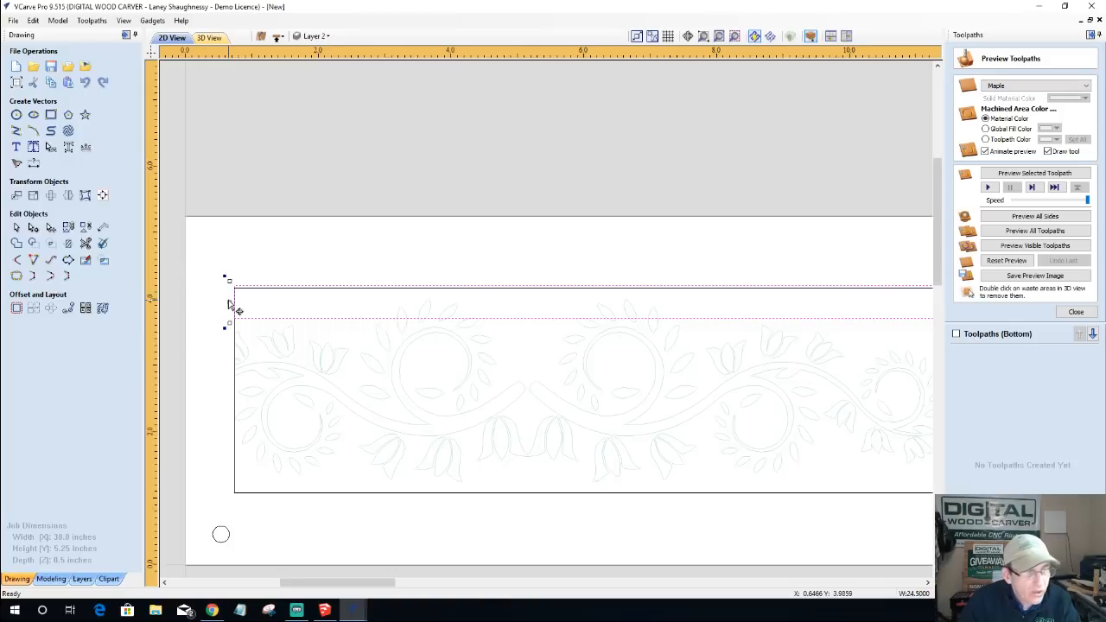
- Stretch the narrow rectangle evenly past both ends of the border to a width of about 24.79 inches
key(Escape)
click(242, 324)
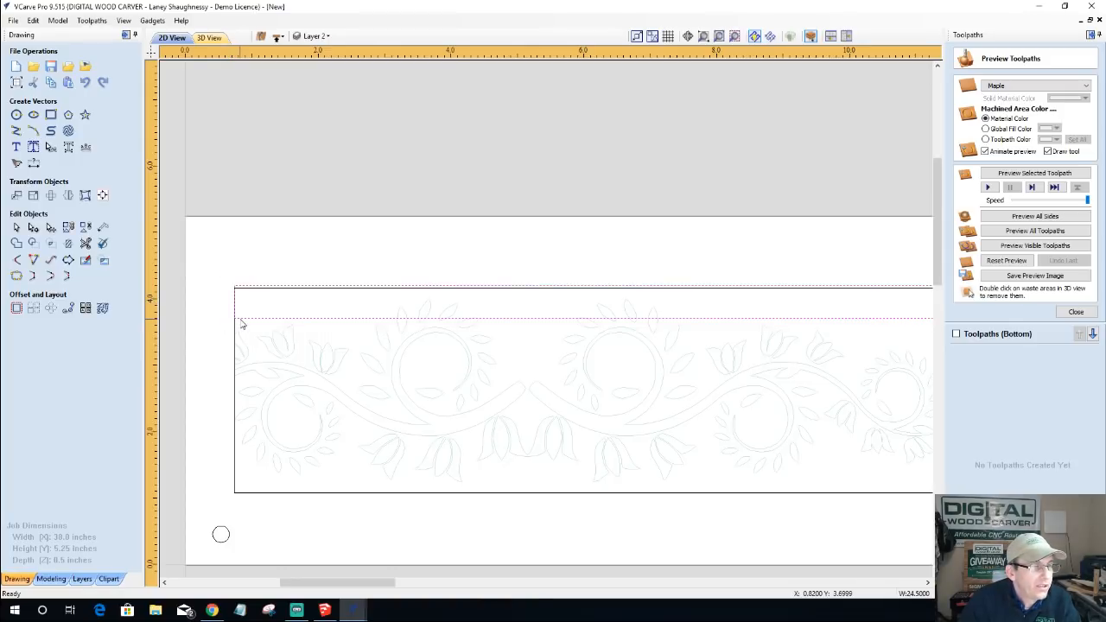
drag(231, 301, 216, 302)
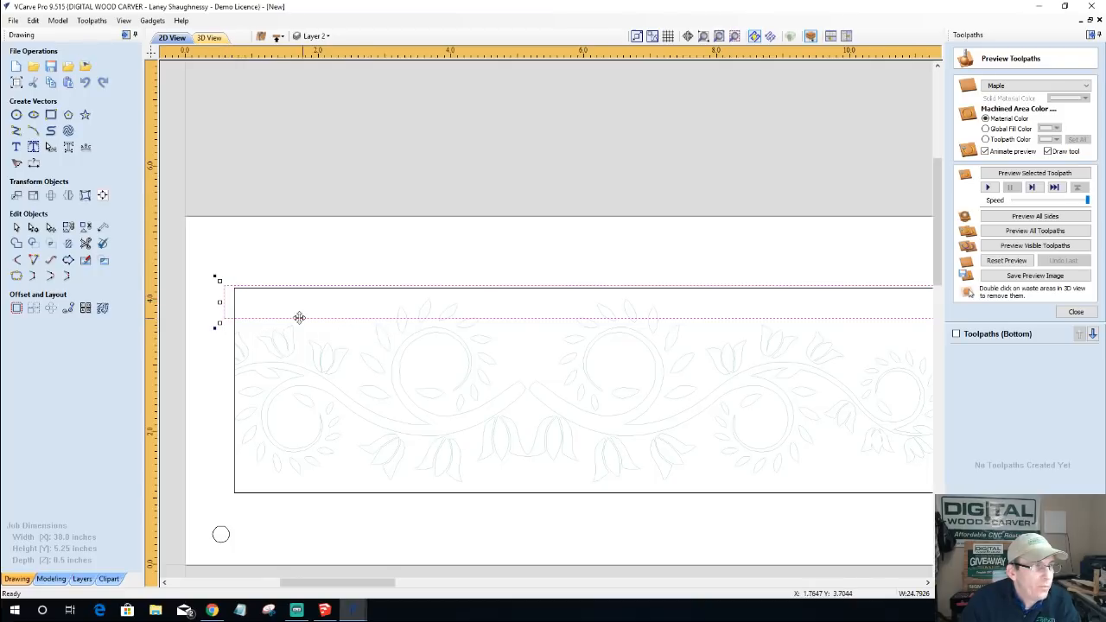
scroll(239, 317, down, 1)
scroll(726, 337, up, 1)
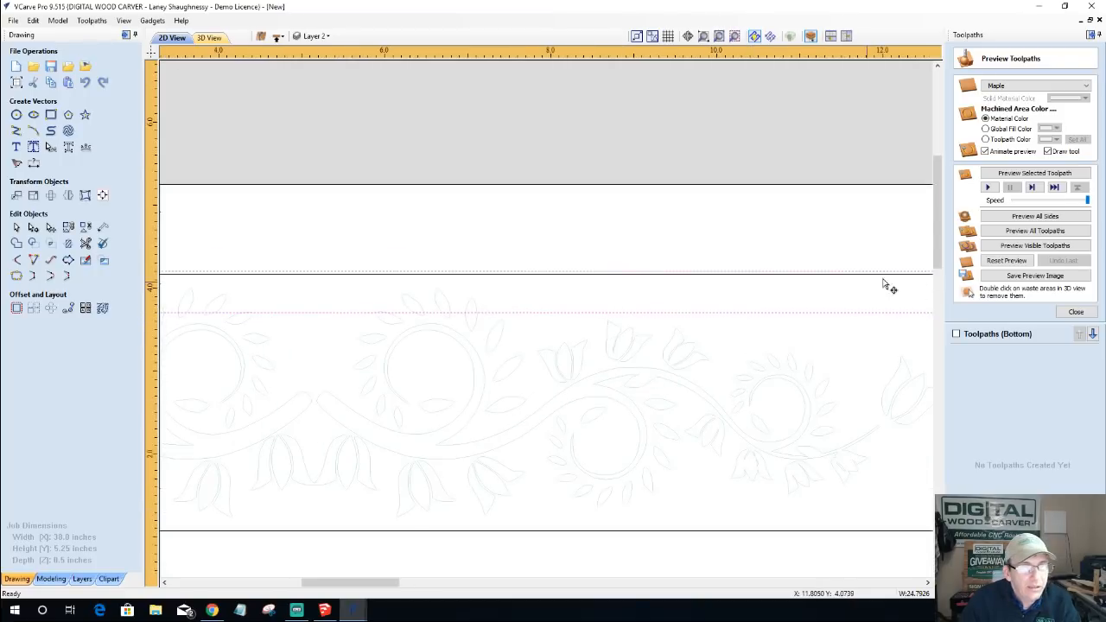
scroll(620, 296, down, 2)
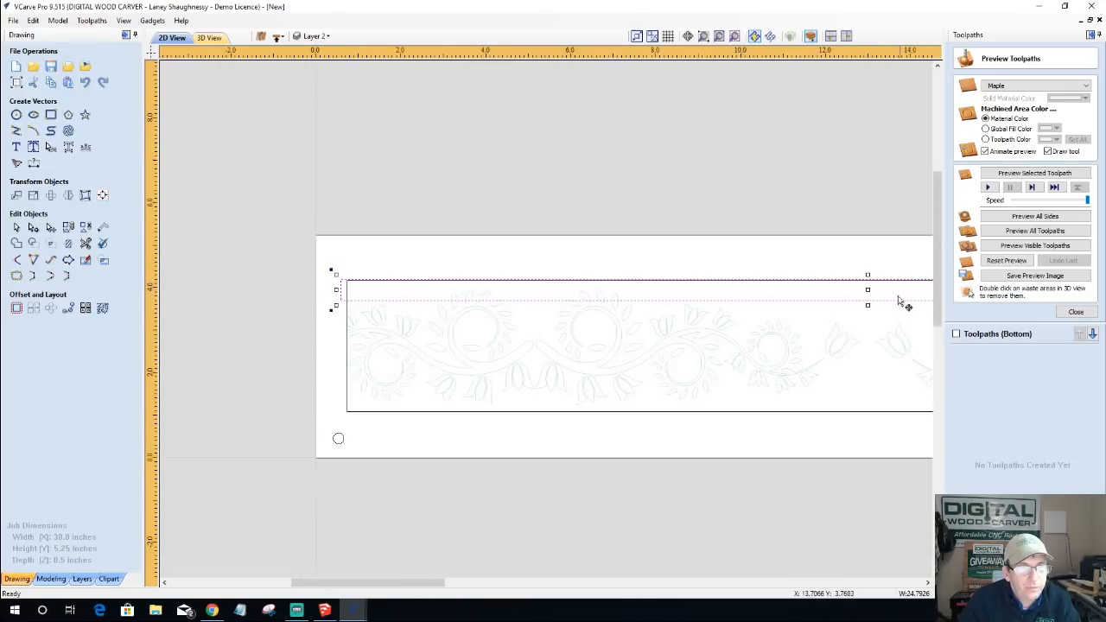
scroll(872, 275, up, 2)
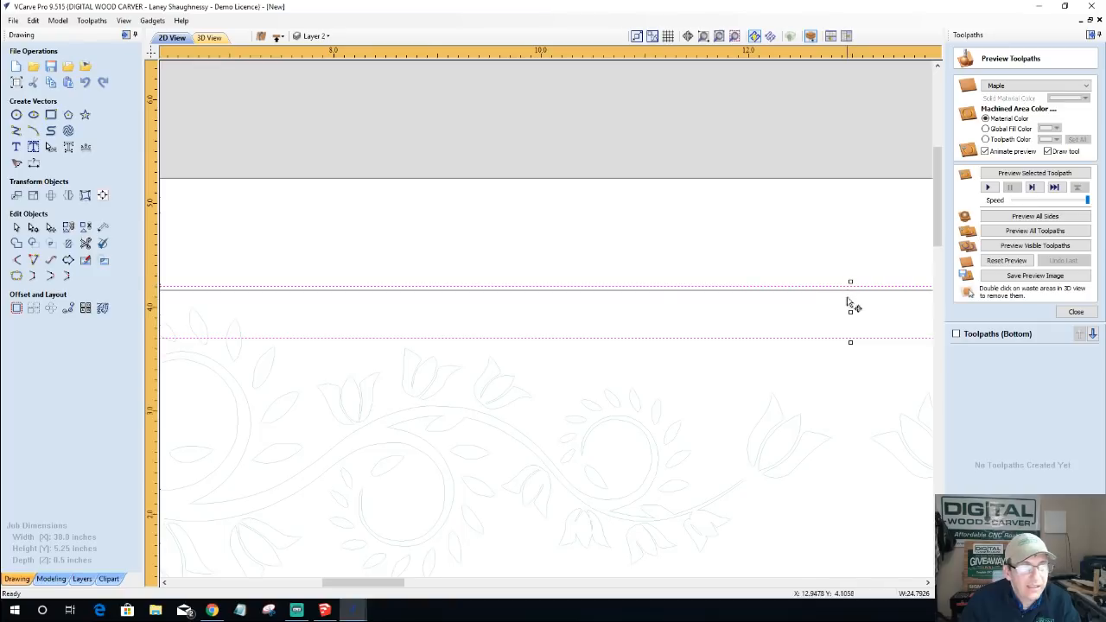
- Try resizing the narrow rectangle to a height of 0.625 inches with width and height linked, and undo the change
click(33, 195)
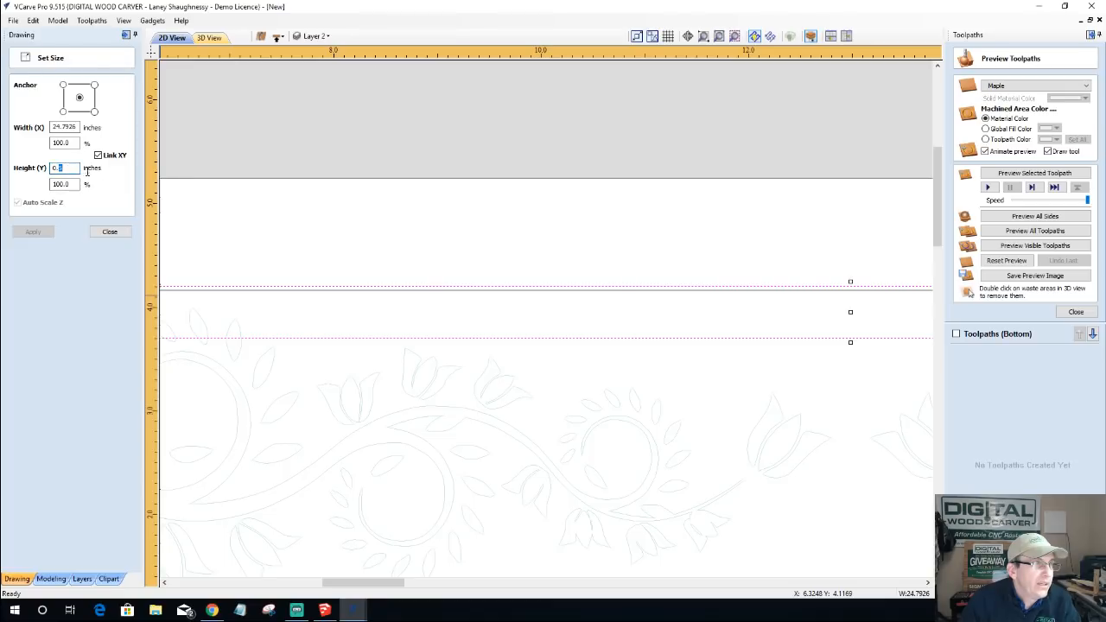
text(625)
click(29, 233)
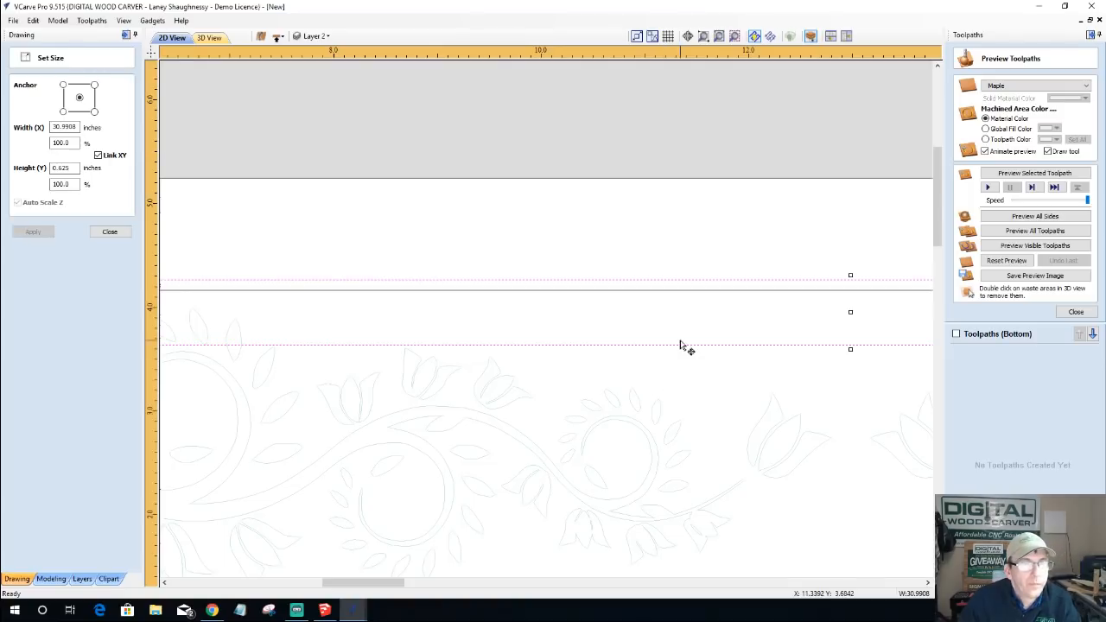
click(102, 235)
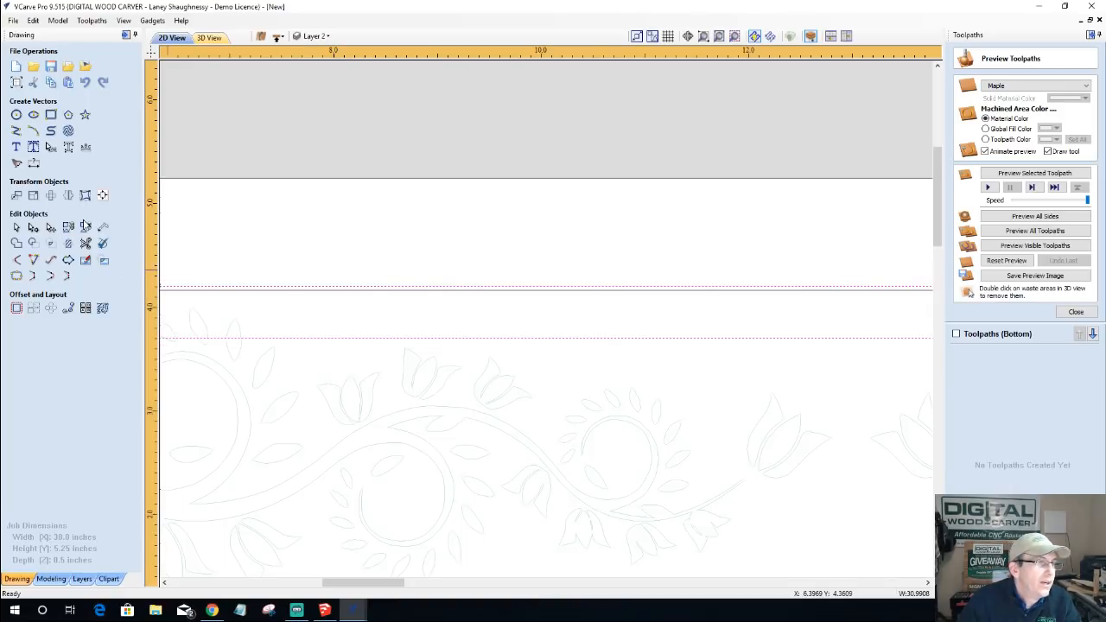
- Reposition the narrow rectangle so that its top edge extends slightly above the border's upper edge
click(427, 290)
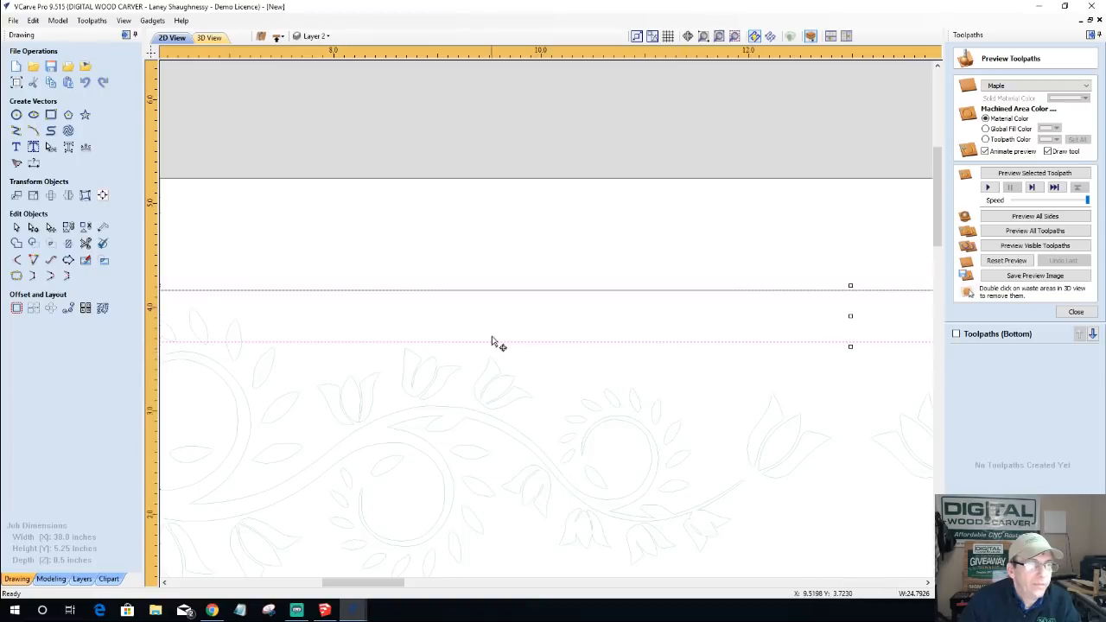
scroll(493, 342, down, 3)
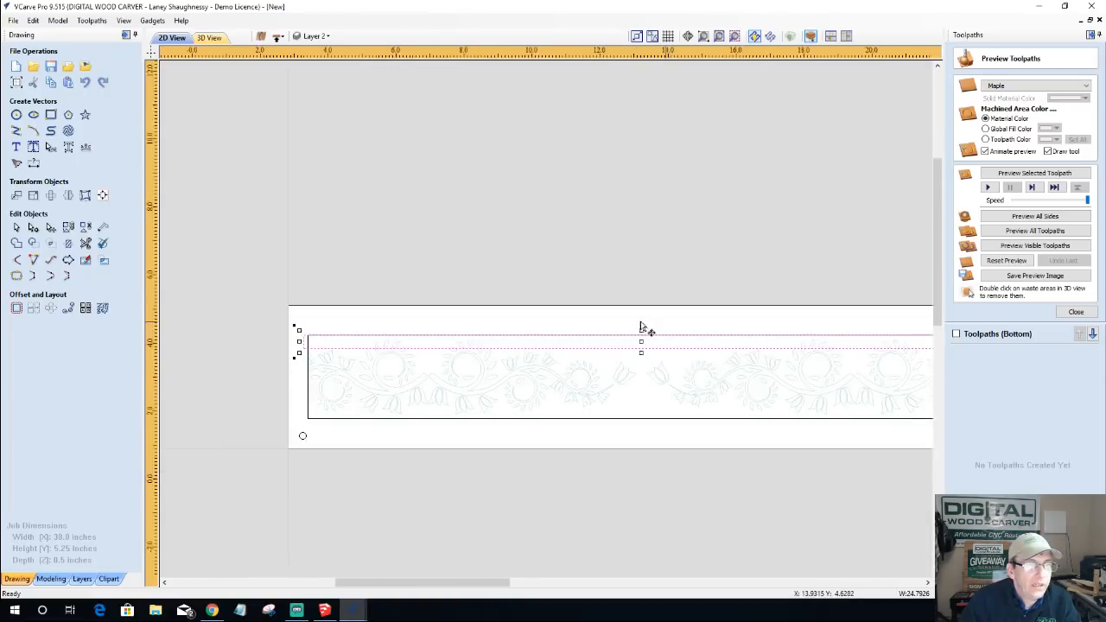
scroll(584, 337, up, 2)
click(627, 355)
click(627, 354)
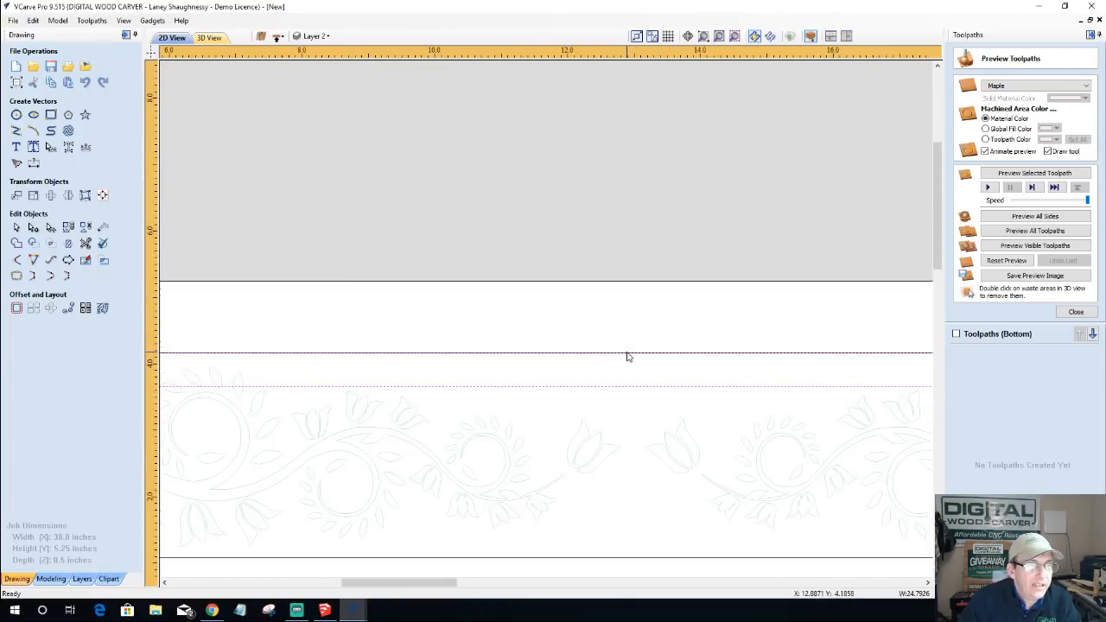
click(636, 354)
drag(633, 347, 632, 345)
scroll(618, 372, down, 3)
scroll(412, 395, down, 2)
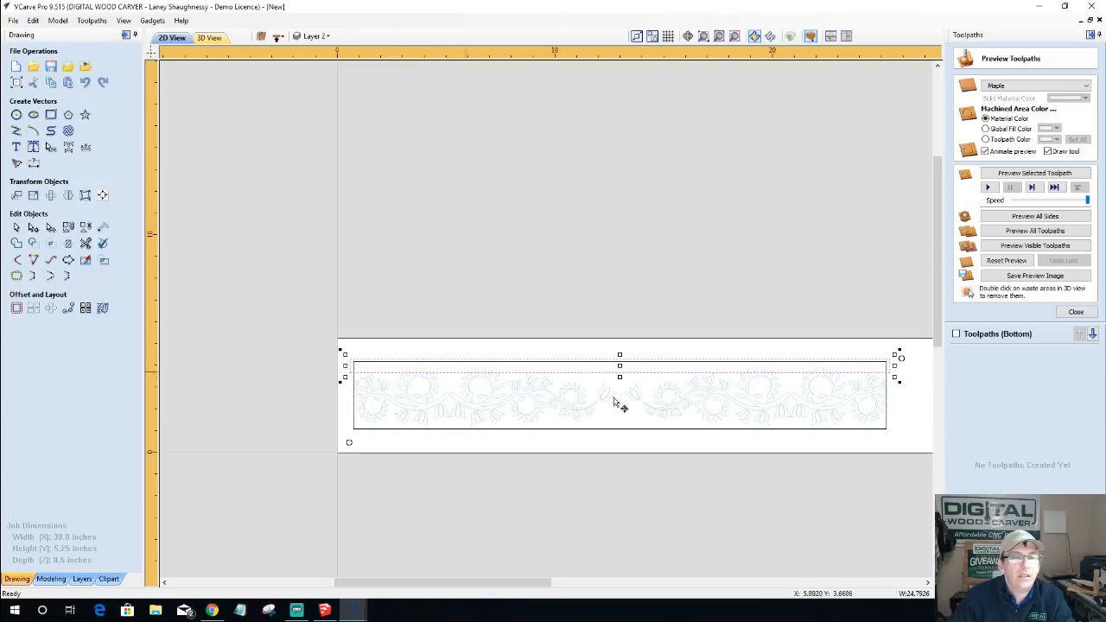
- Set up a pocket toolpath for the narrow rectangle with a 0.25 inch cut depth and the End Mill (0.25 inch)
click(1075, 312)
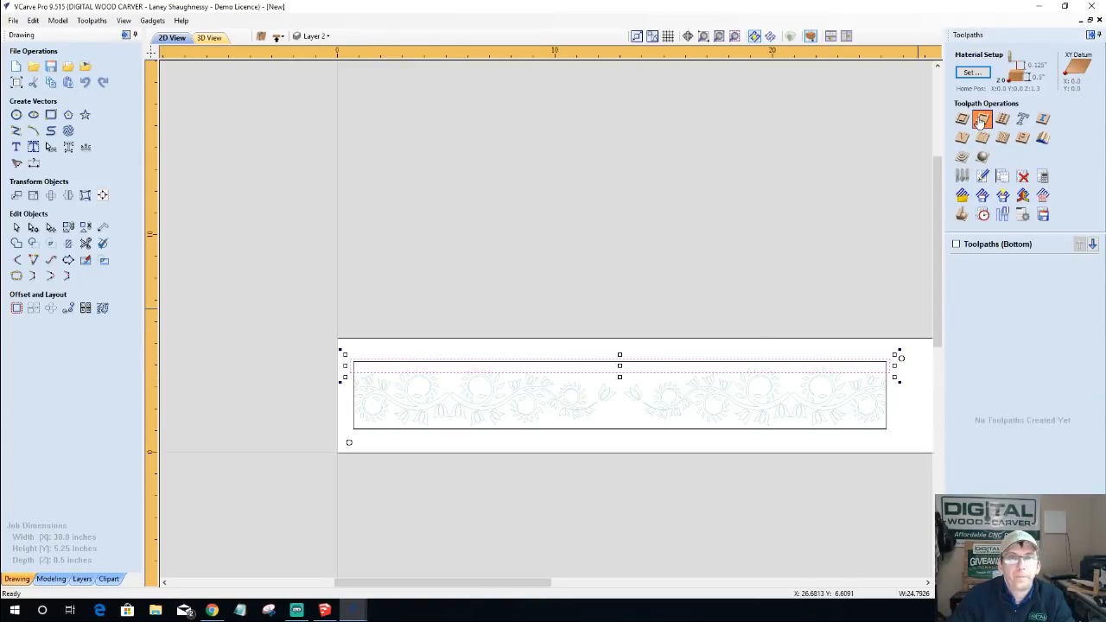
click(981, 121)
key(Tab)
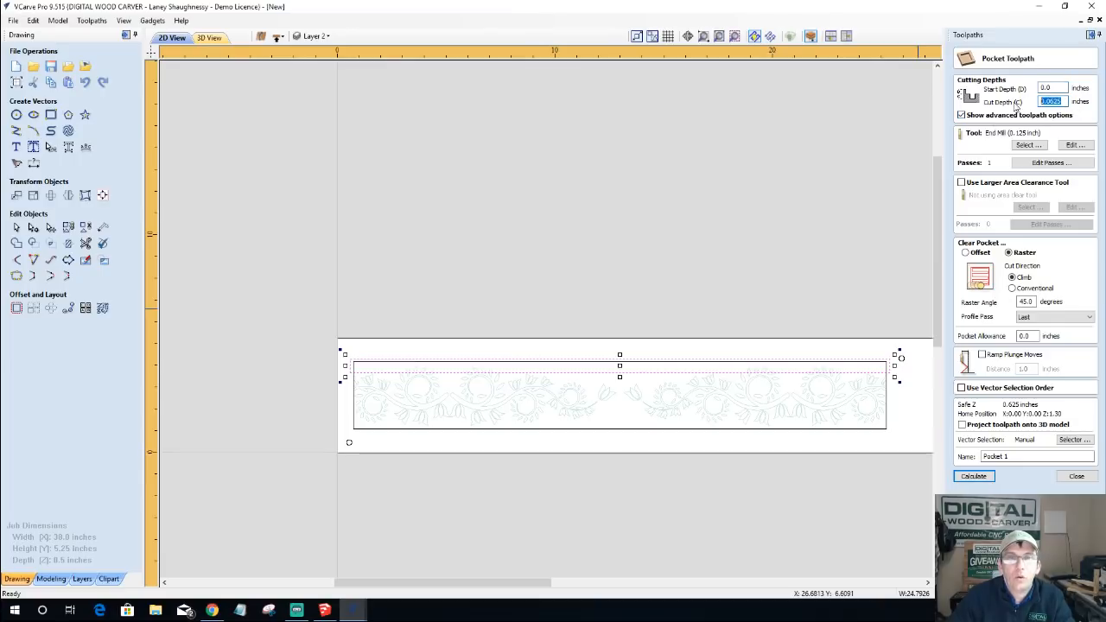
text(.)
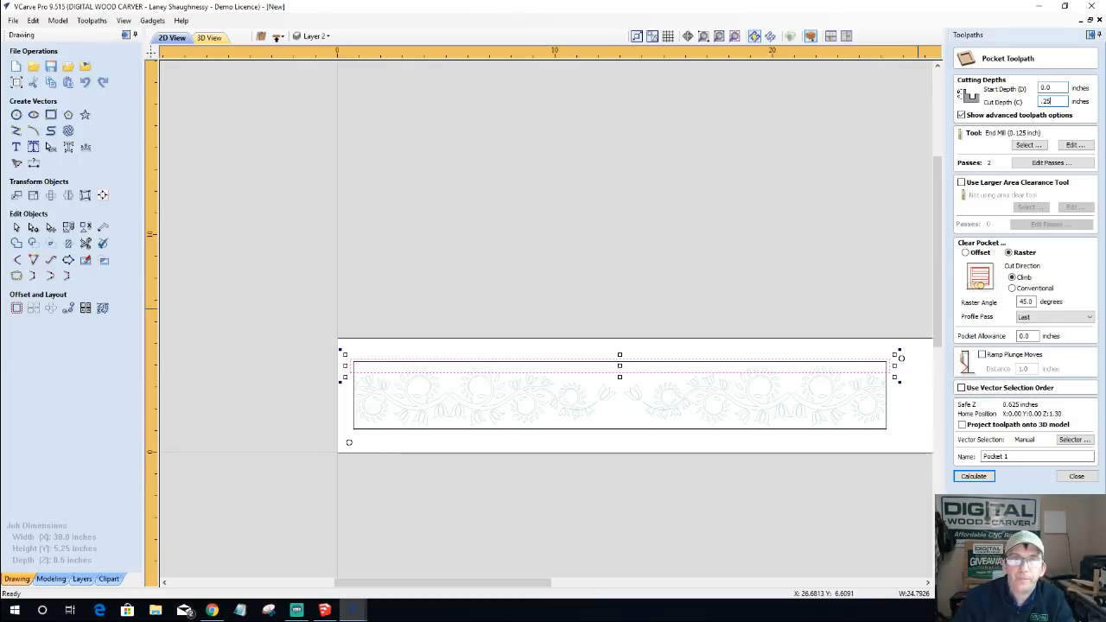
click(1028, 144)
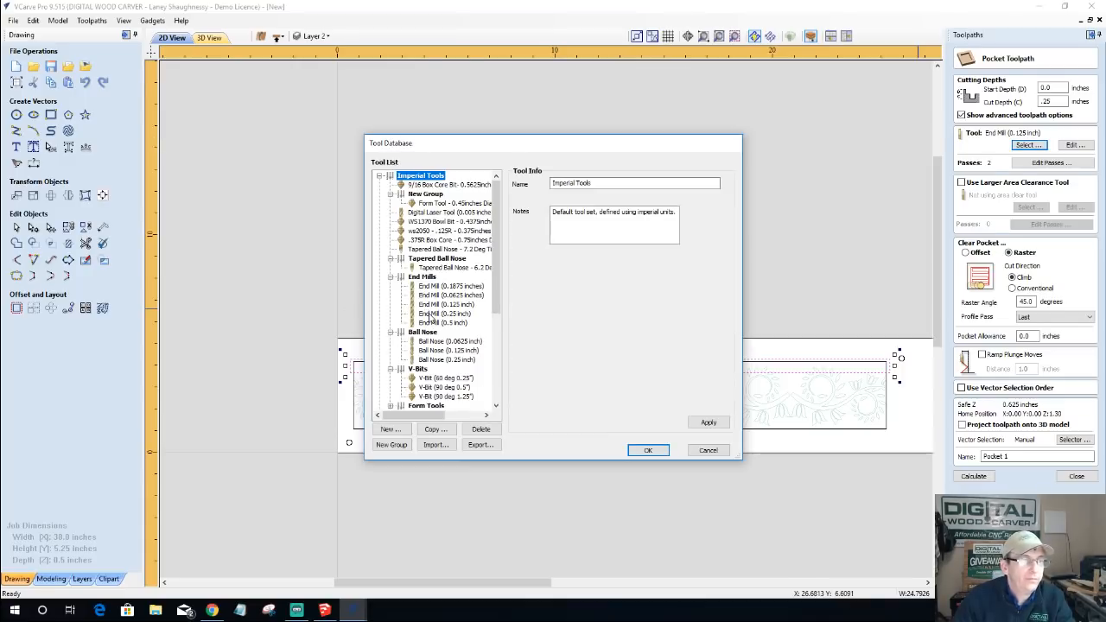
click(432, 315)
click(648, 452)
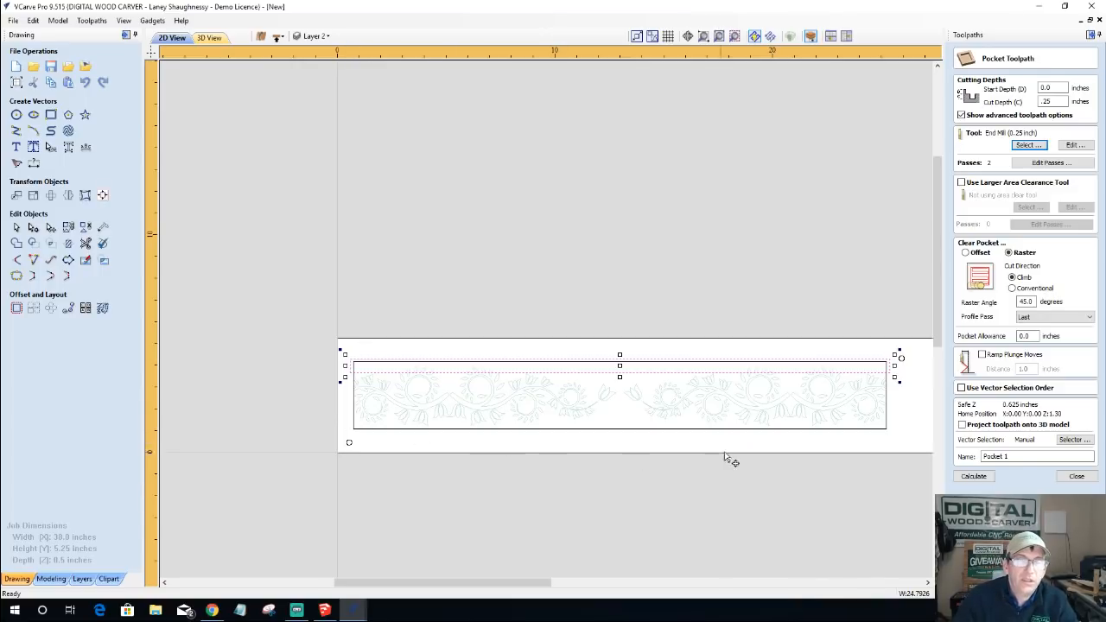
- Calculate and preview the narrow rectangle's pocket toolpath, and recalculate it with the Offset clearing strategy
click(965, 477)
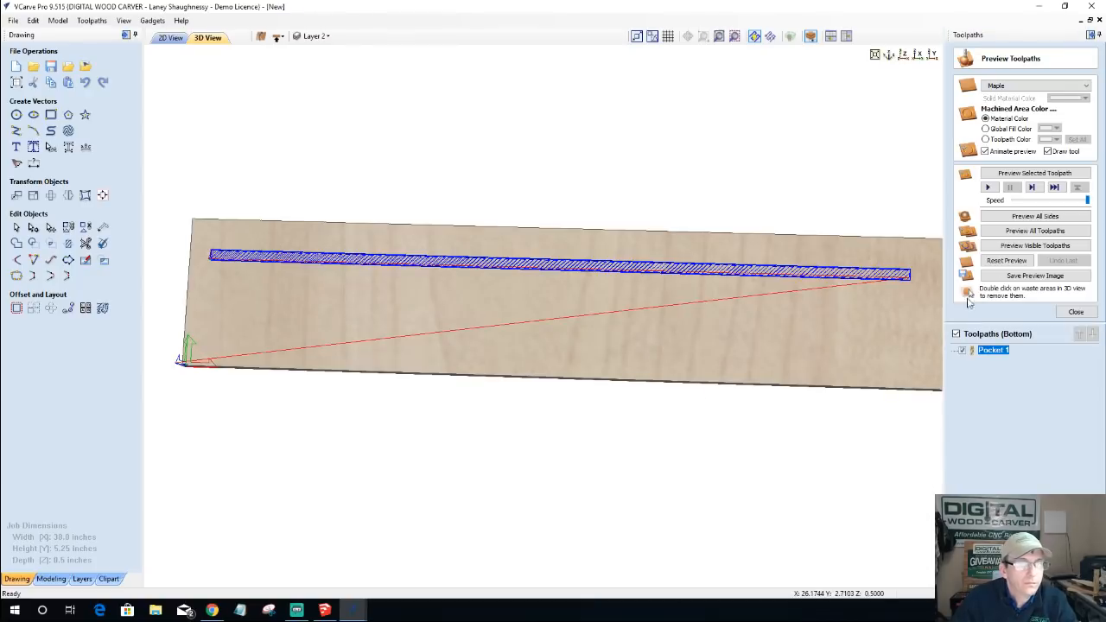
click(1020, 177)
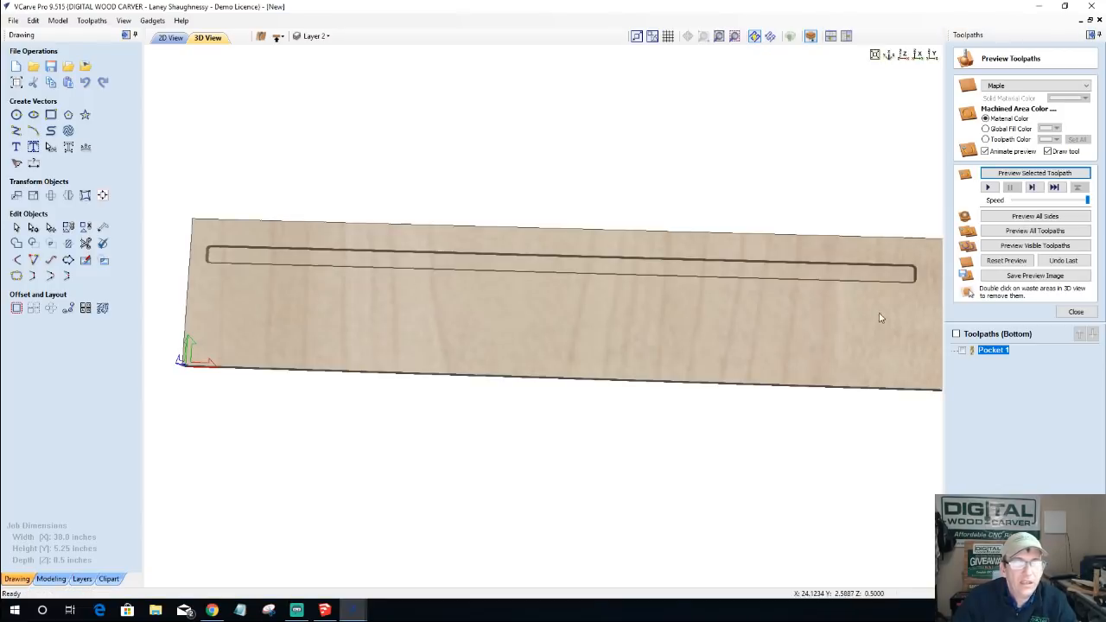
double_click(991, 350)
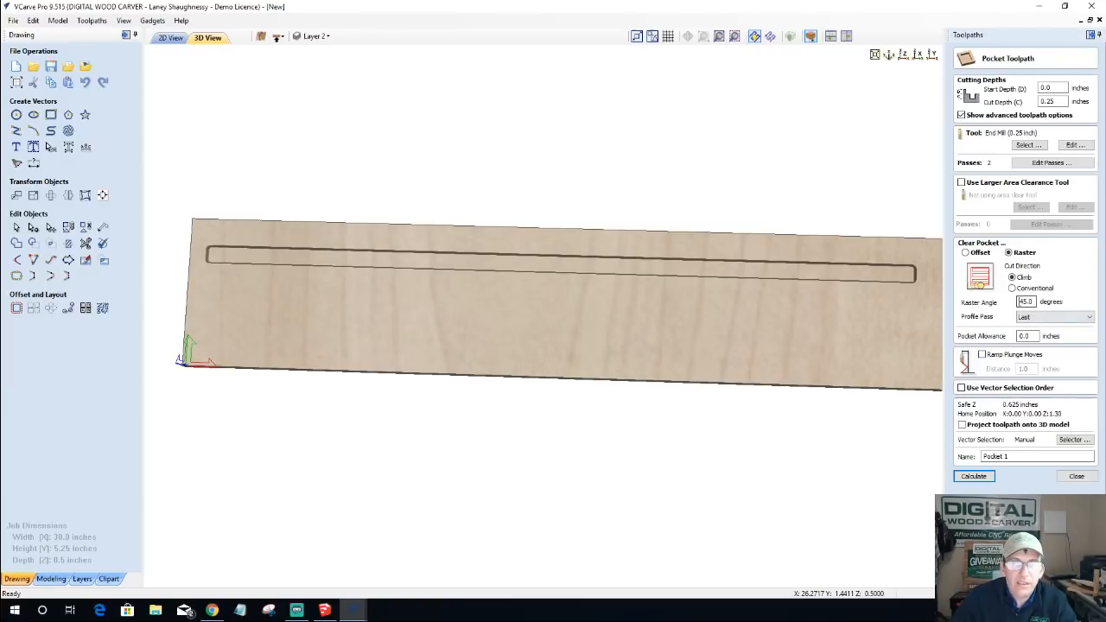
click(965, 252)
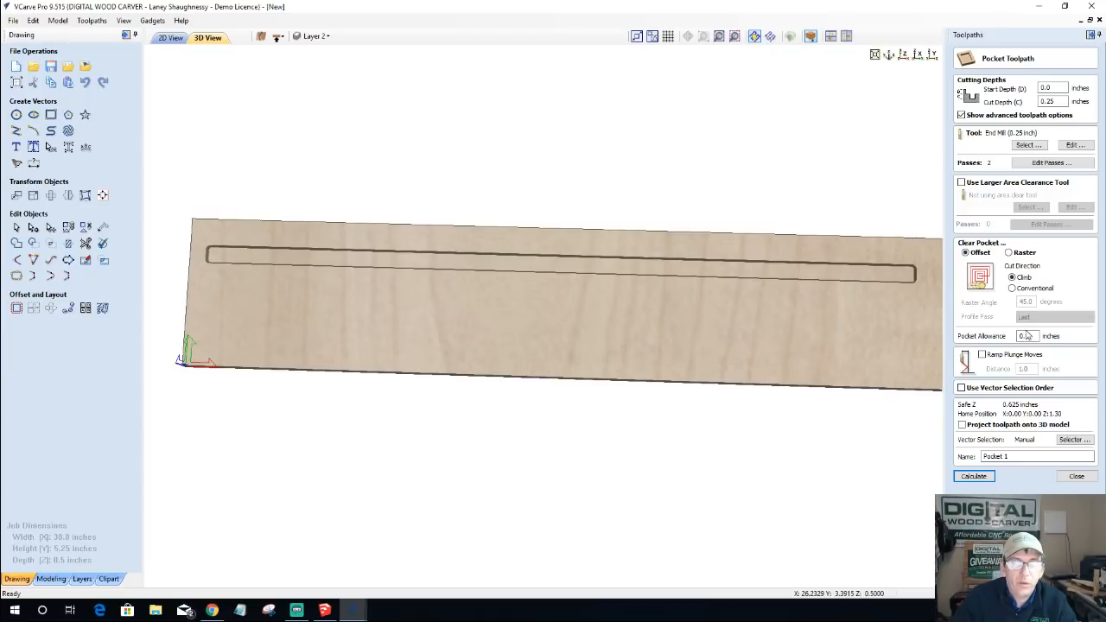
click(973, 476)
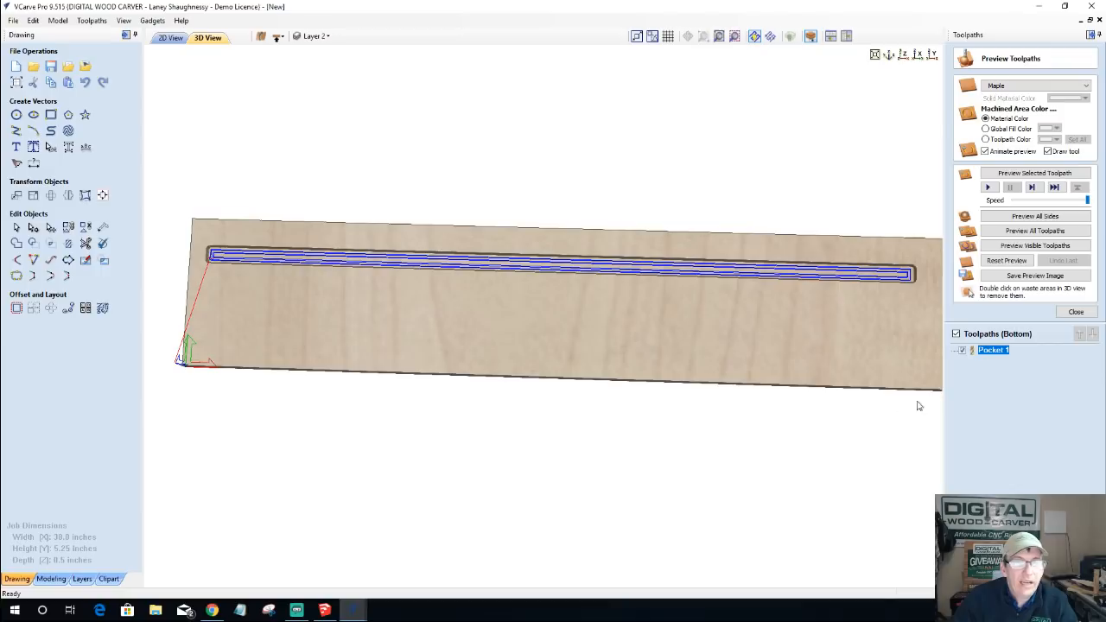
- Create and preview an outside profile toolpath around the large border with a 0.25 inch cut depth, the End Mill (0.25 inch) and tabs
click(170, 37)
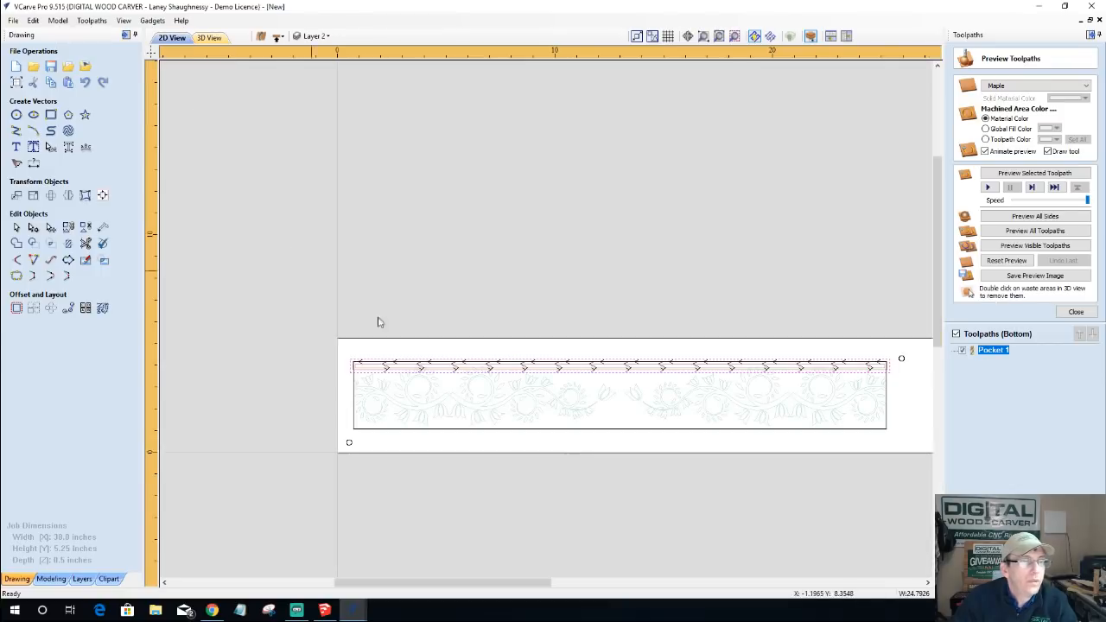
click(680, 432)
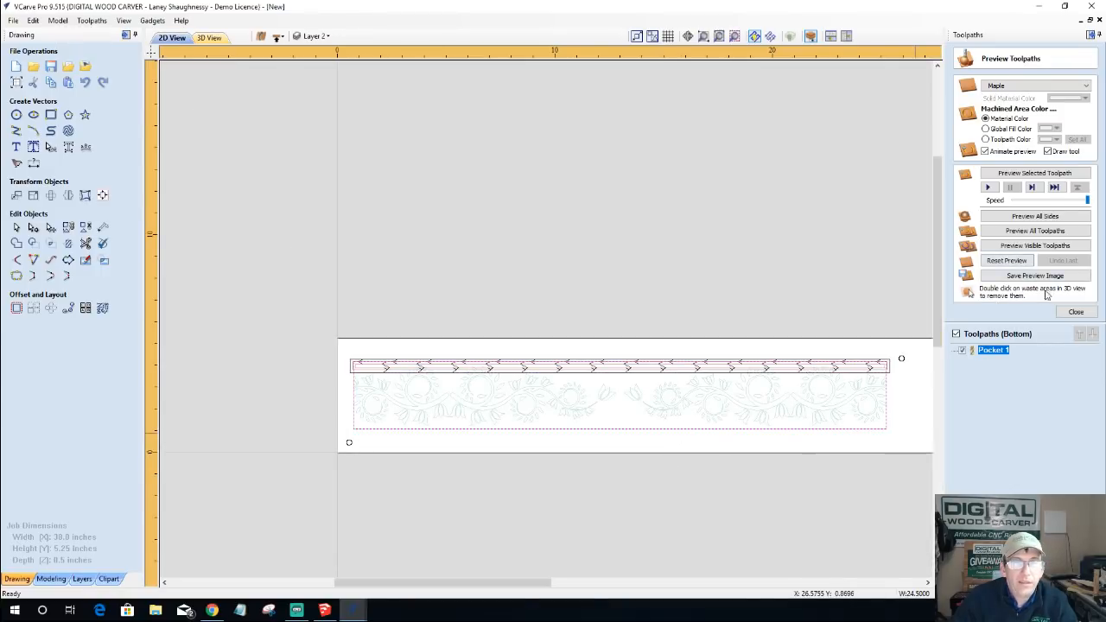
click(1075, 313)
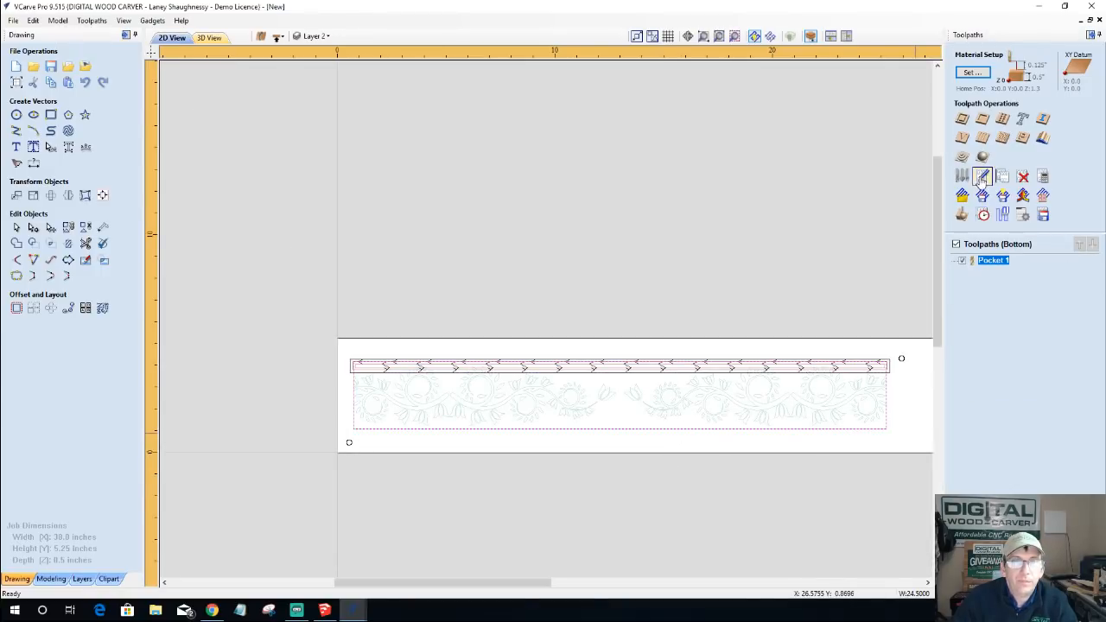
click(963, 120)
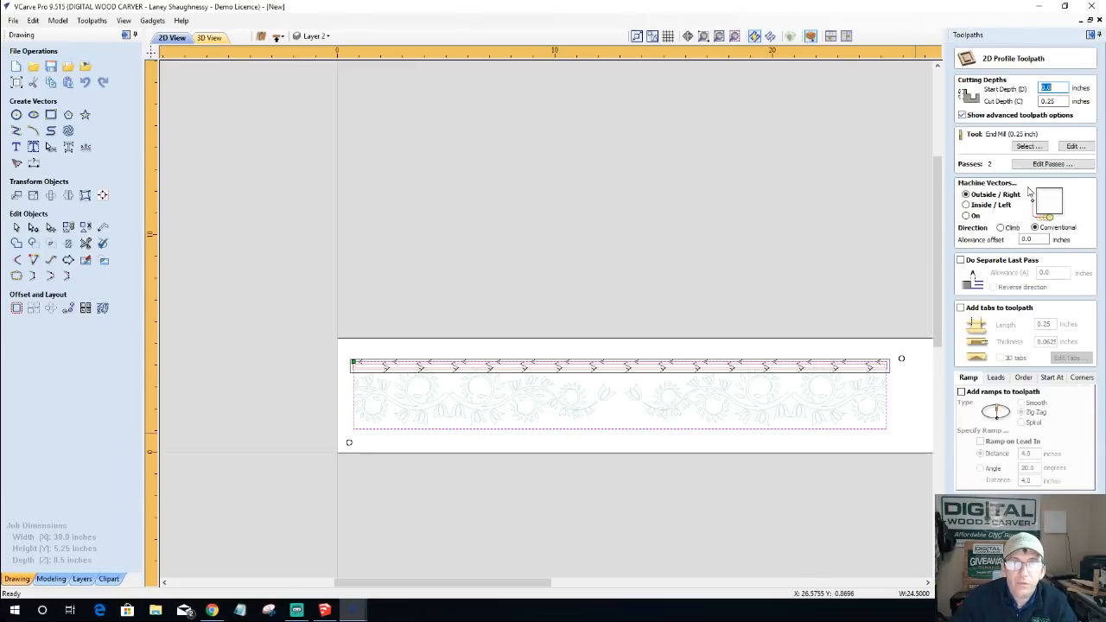
click(959, 307)
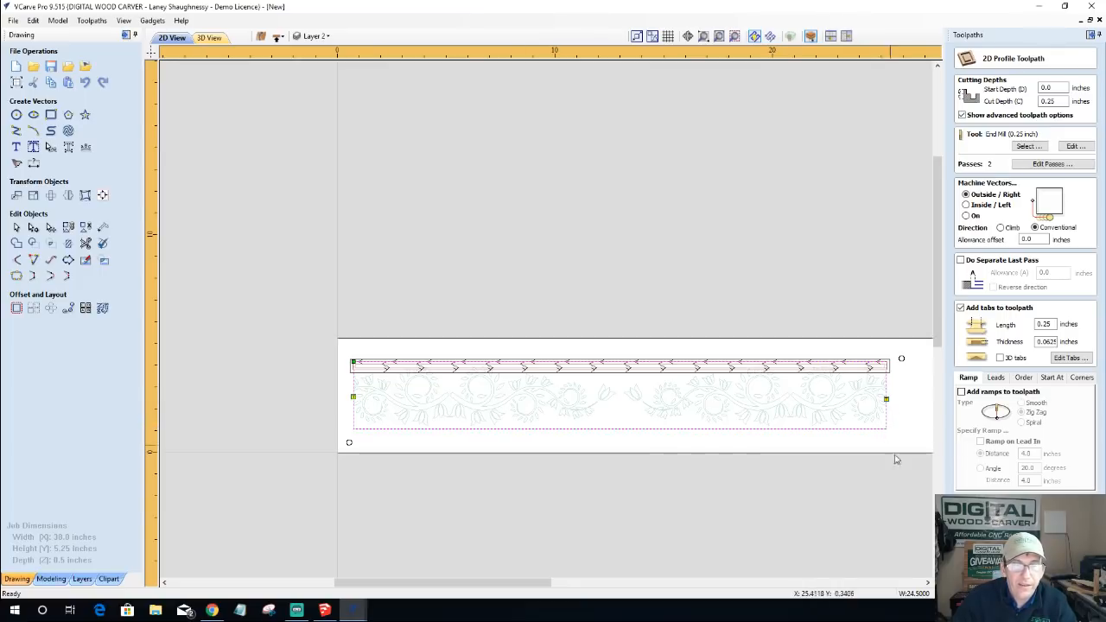
click(993, 570)
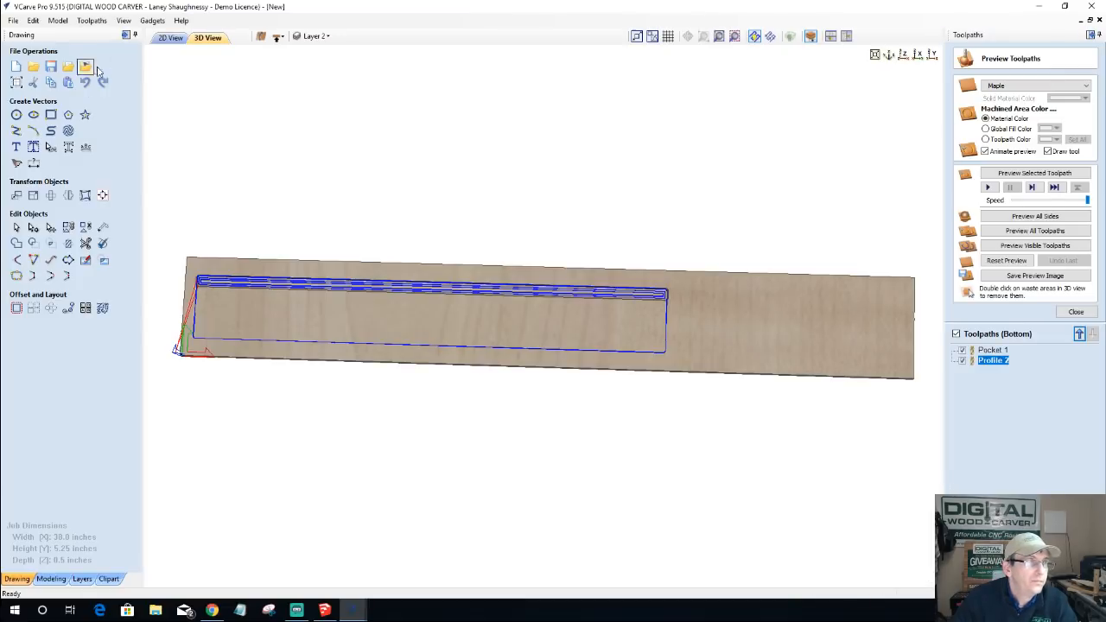
click(995, 175)
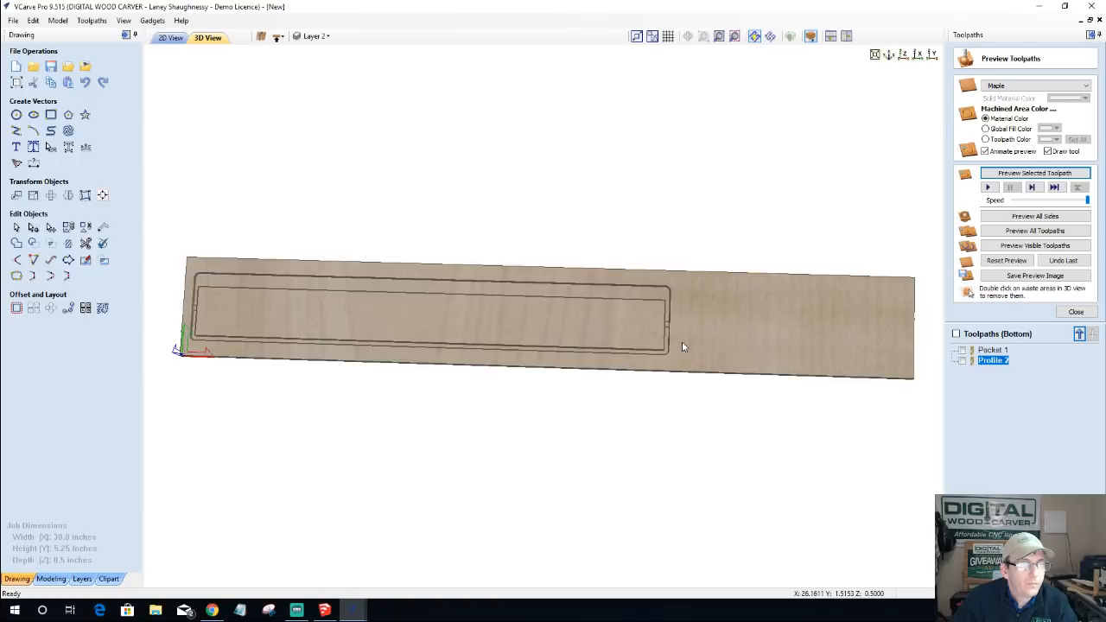
drag(682, 346, 593, 335)
- Create a drilling toolpath named "Waste Board Alignment Holes" for the two alignment circles with a cut depth of .25 inches
key(F2)
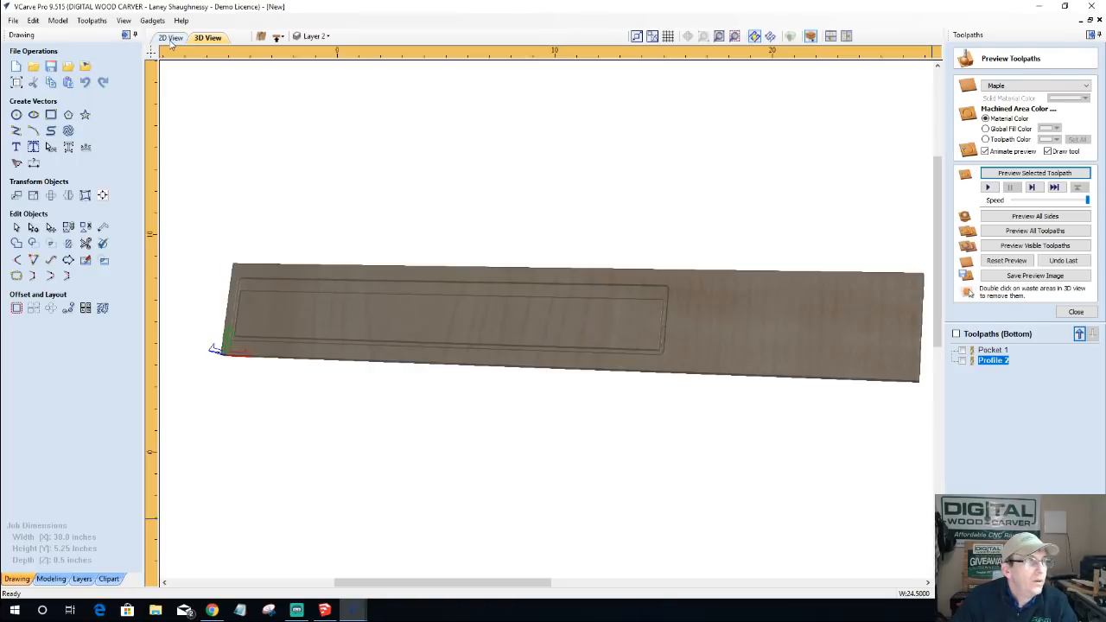
click(371, 461)
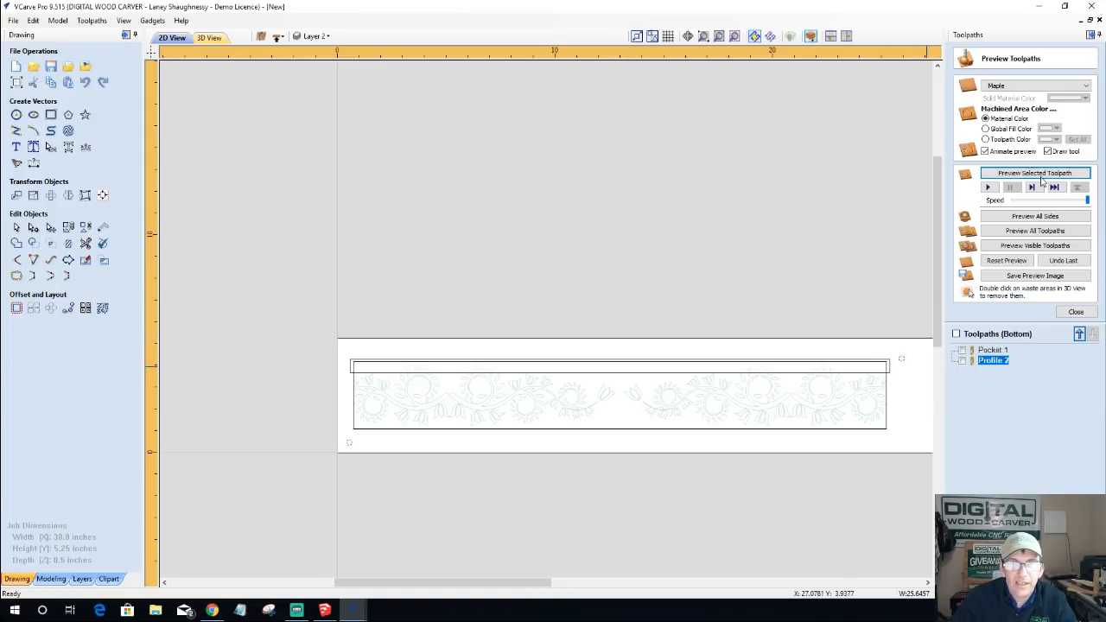
click(1075, 312)
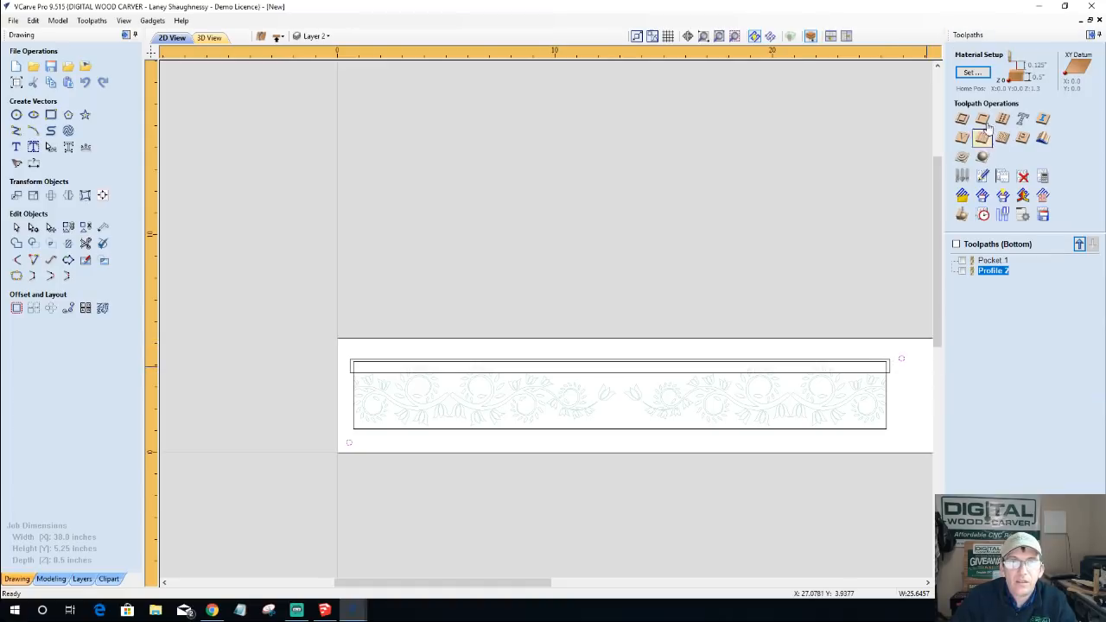
click(1004, 119)
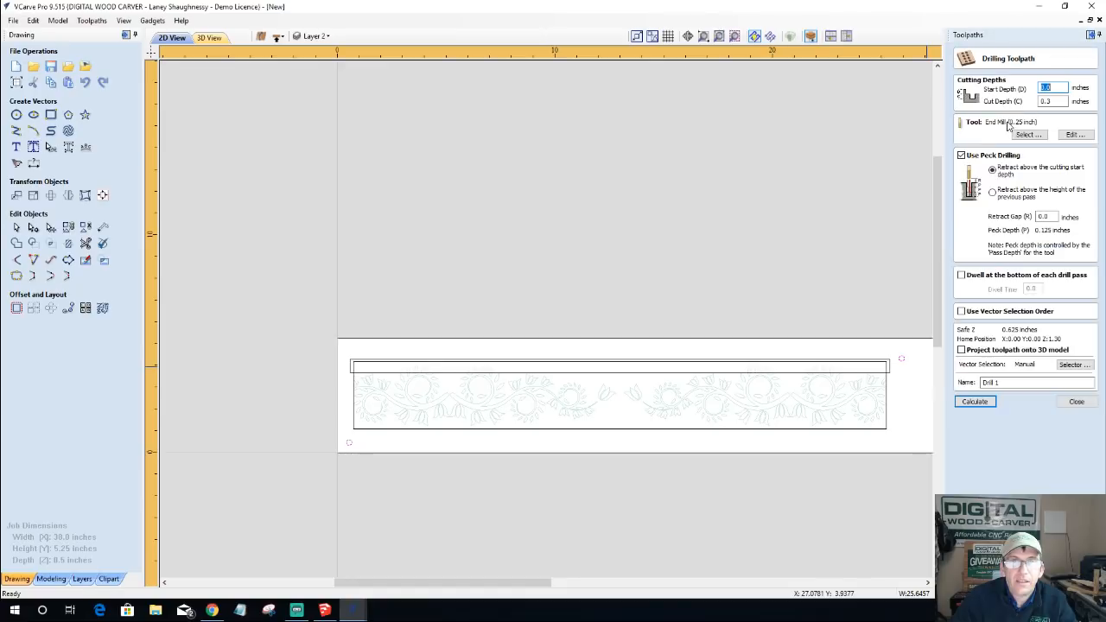
double_click(1048, 102)
text(.25)
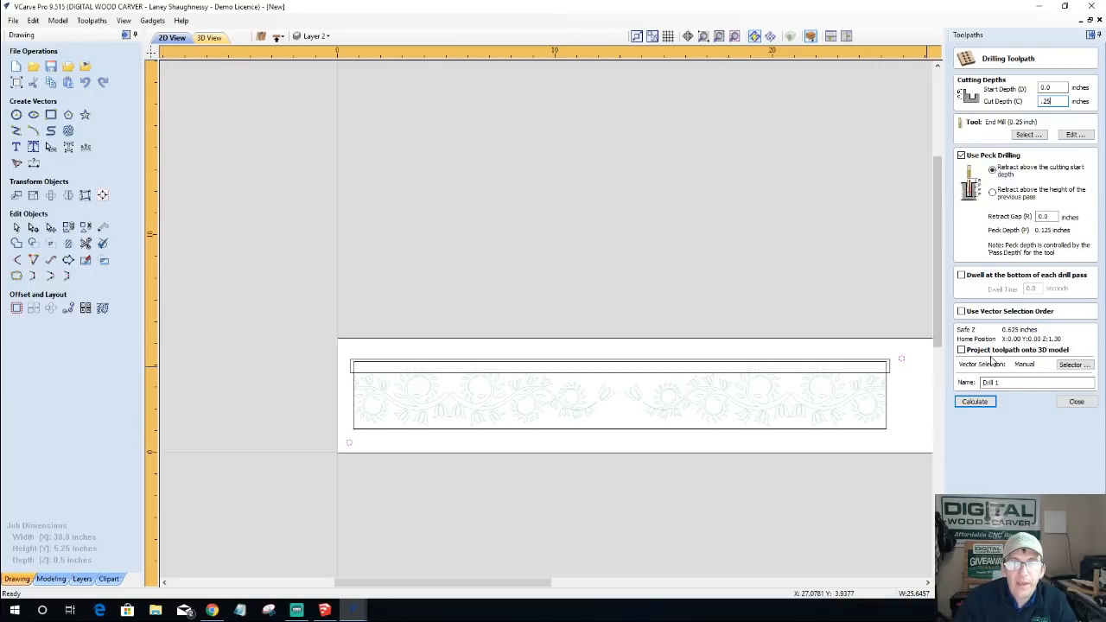
drag(1010, 383, 866, 393)
text(Waste Board Alignment Holes)
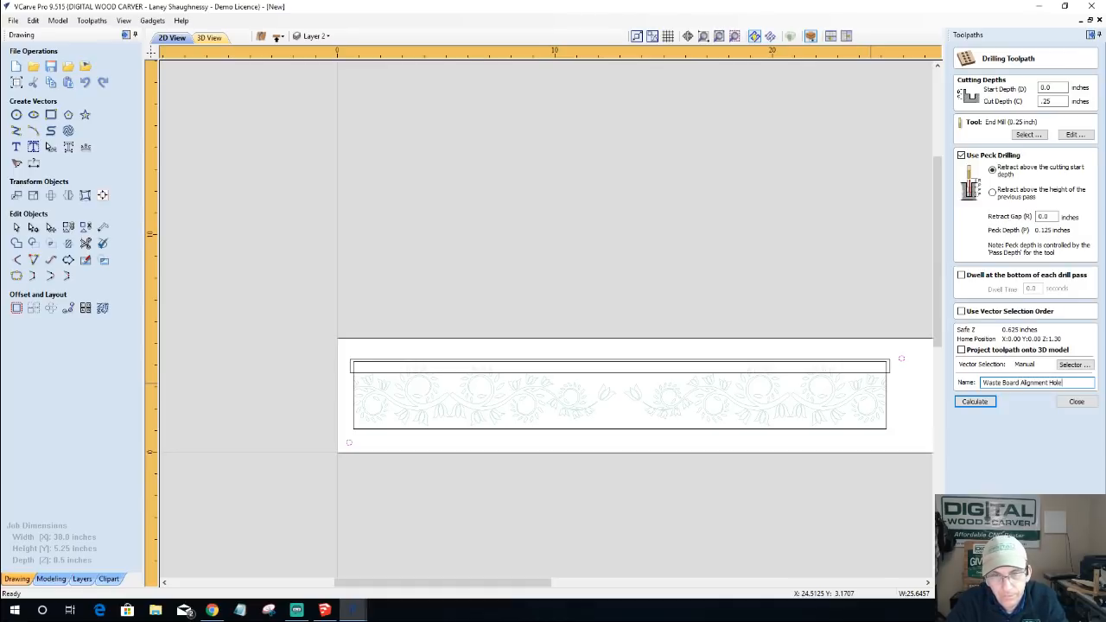
click(975, 403)
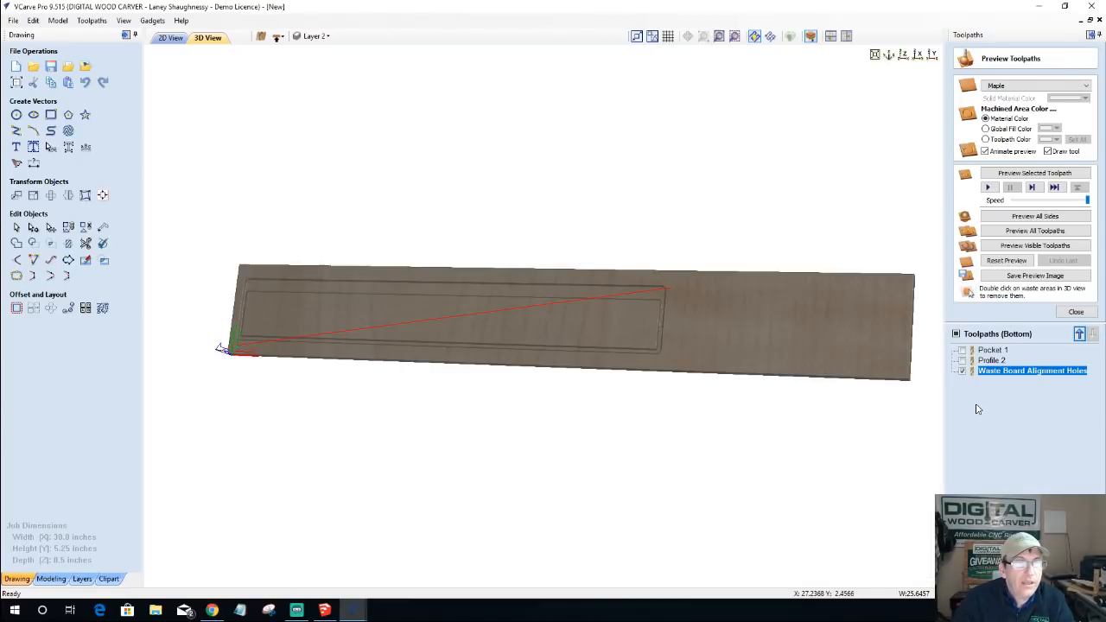
- Preview the Waste Board Alignment Holes toolpath and move it to the first position in the bottom-side toolpath order
click(1039, 173)
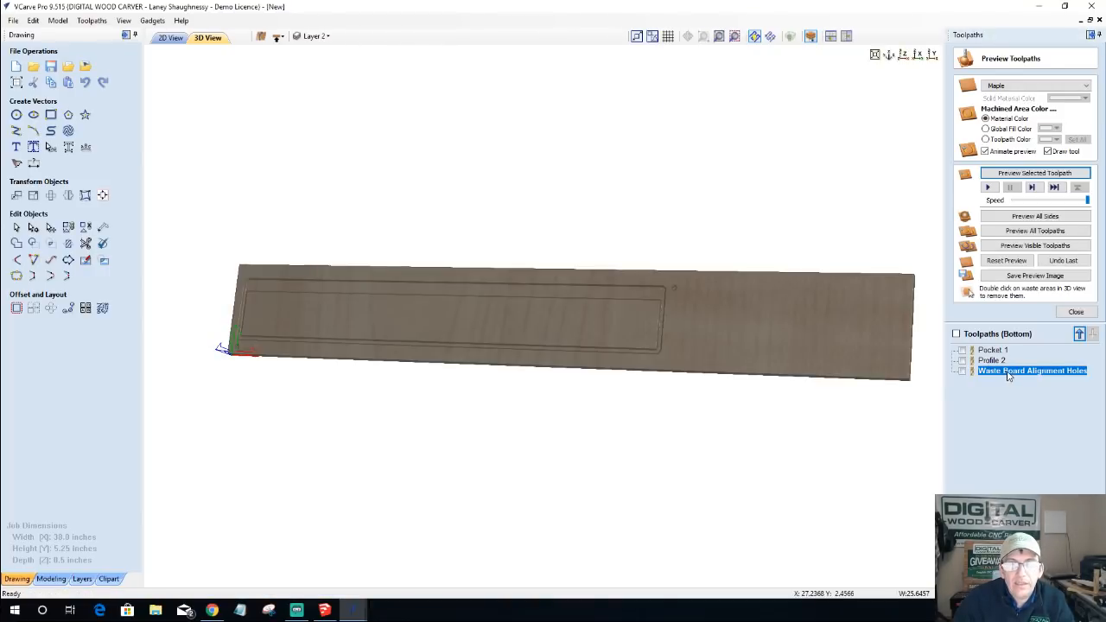
click(1079, 333)
click(1080, 336)
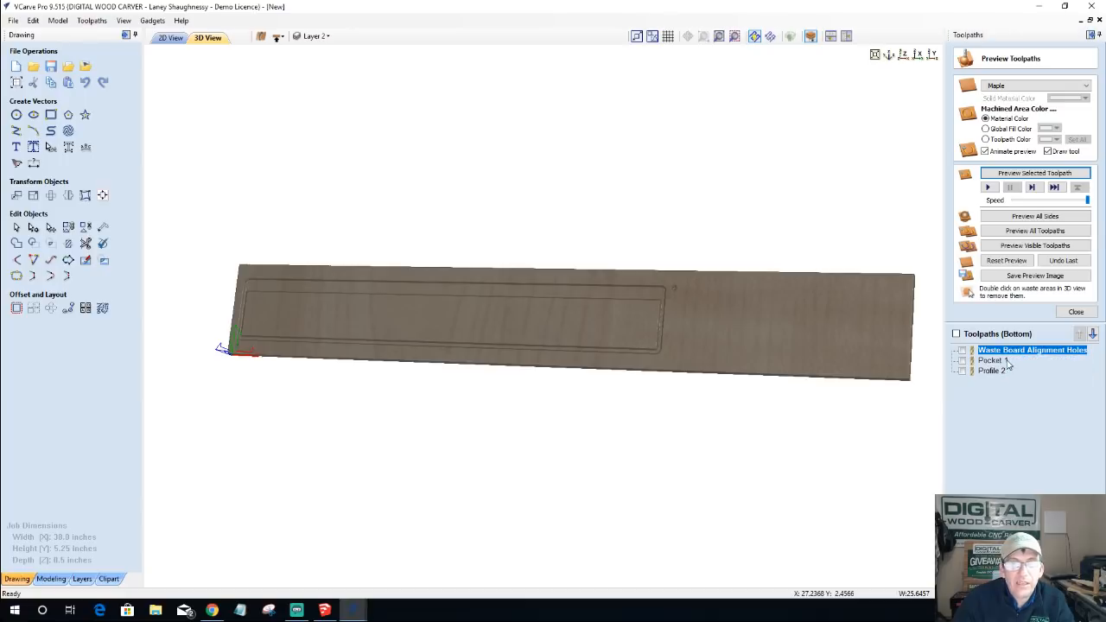
- Switch to the top side and preview V-Carve 1, the Side1 Alignment holes with Profile 1, and all top-side toolpaths together
click(277, 38)
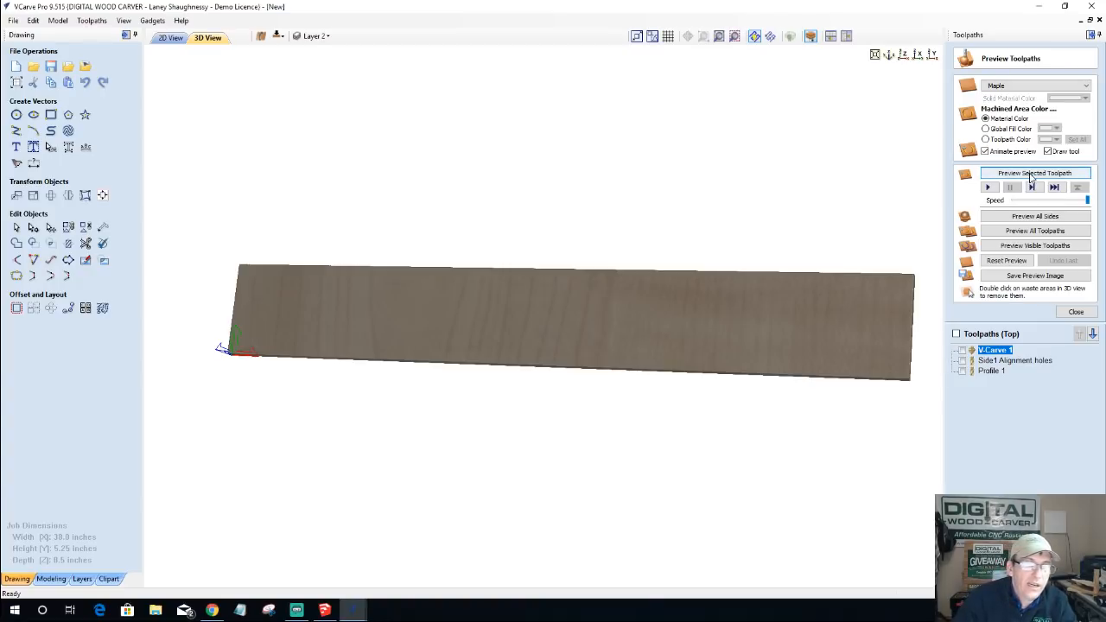
click(1030, 174)
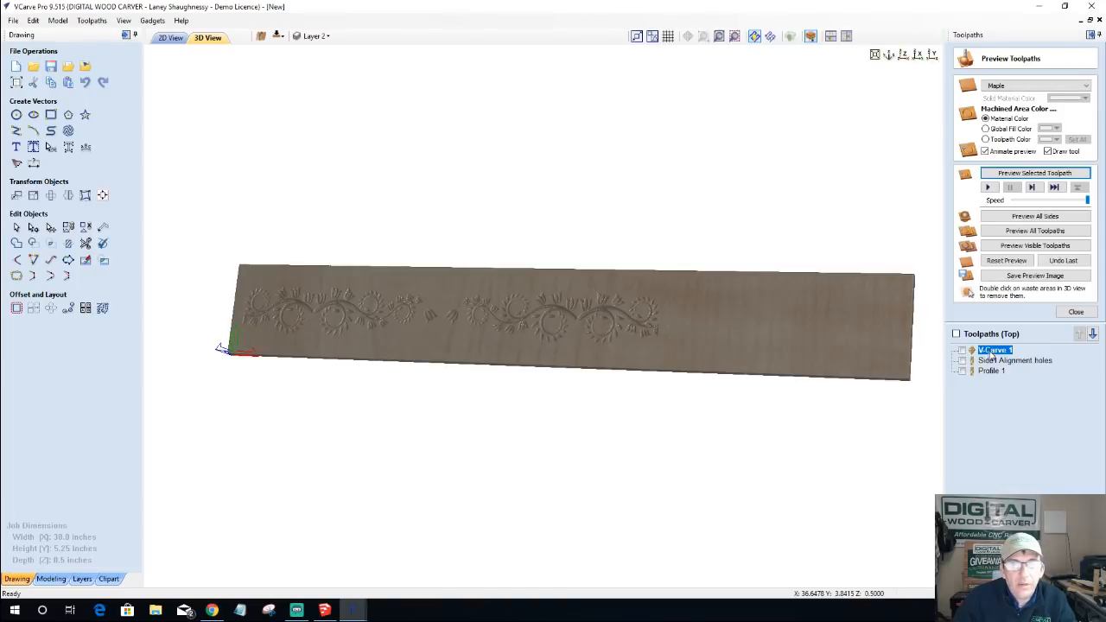
click(963, 360)
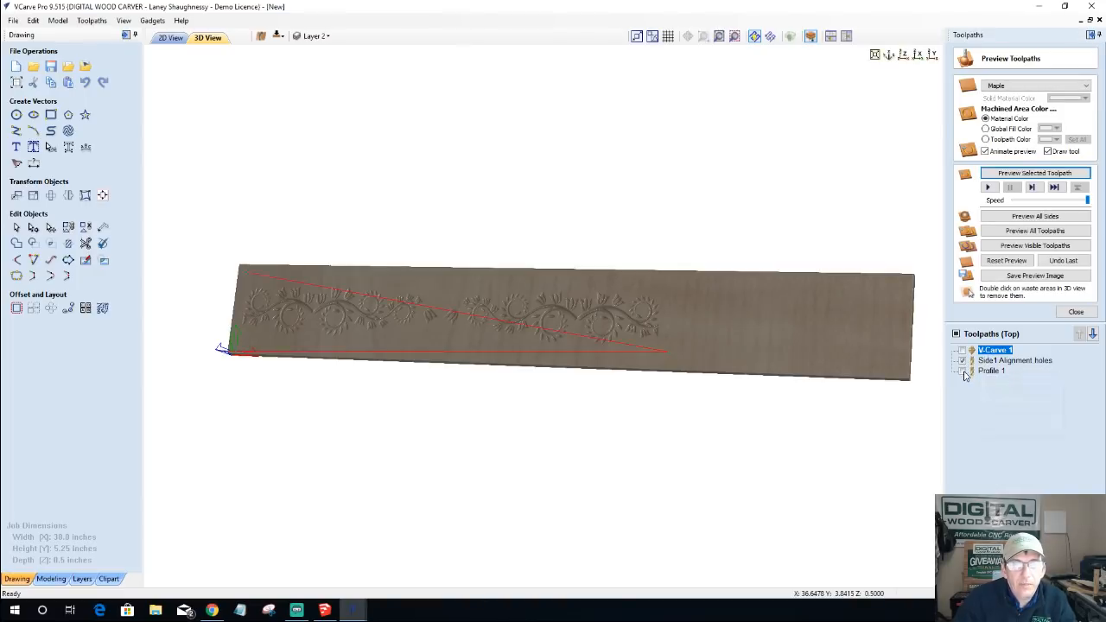
click(962, 371)
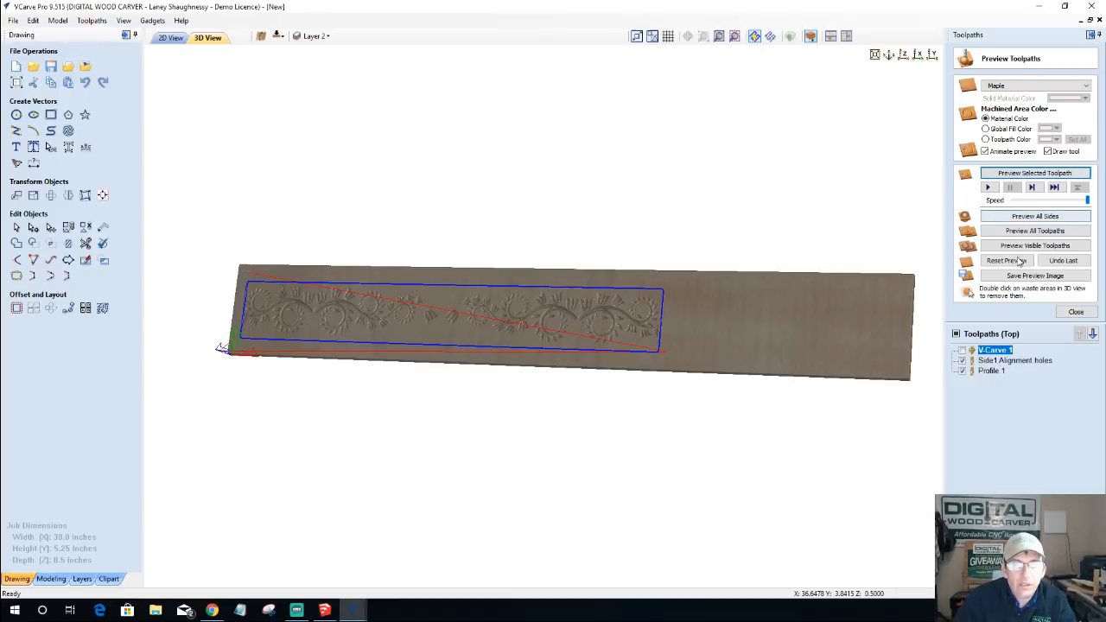
click(1019, 247)
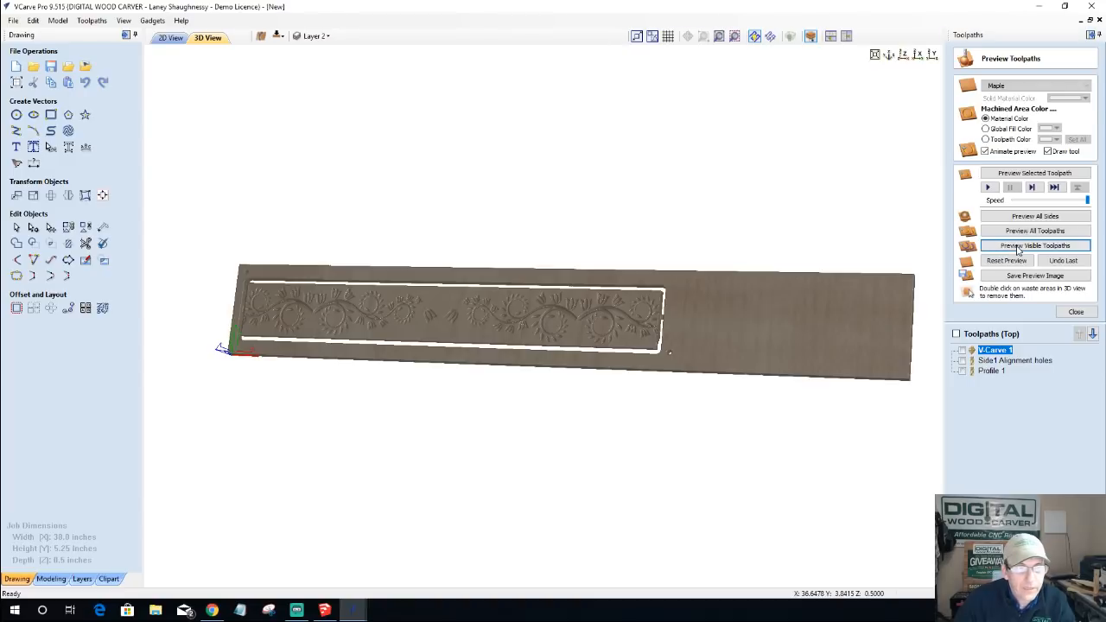
click(1023, 250)
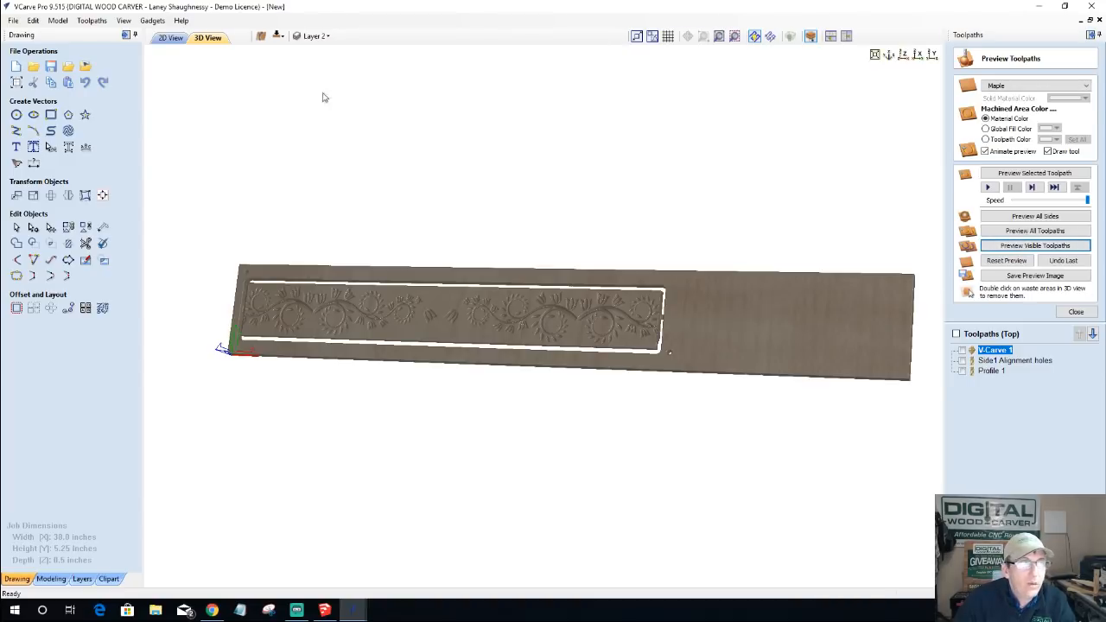
click(1017, 233)
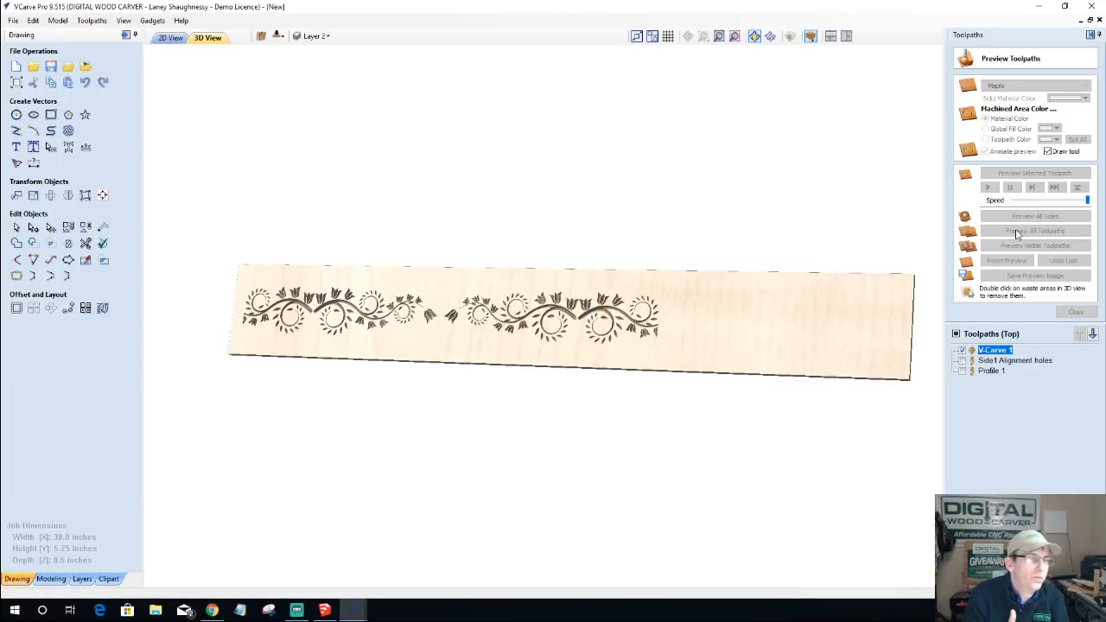
click(1017, 230)
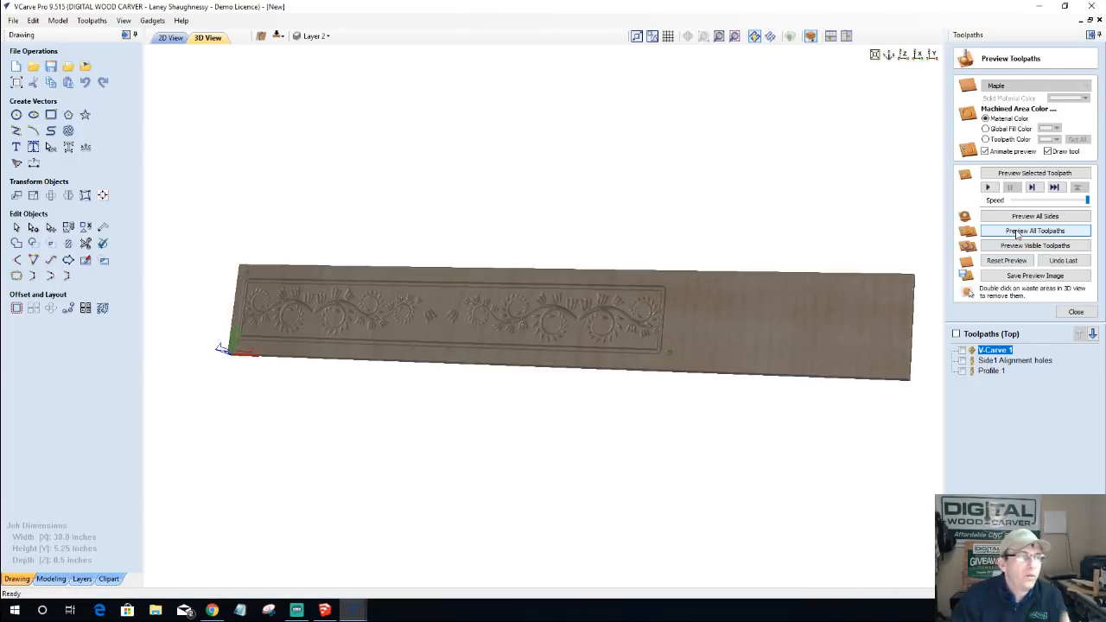
- Return to the bottom side and examine its toolpath order and the board's surface and long edge up close
click(278, 35)
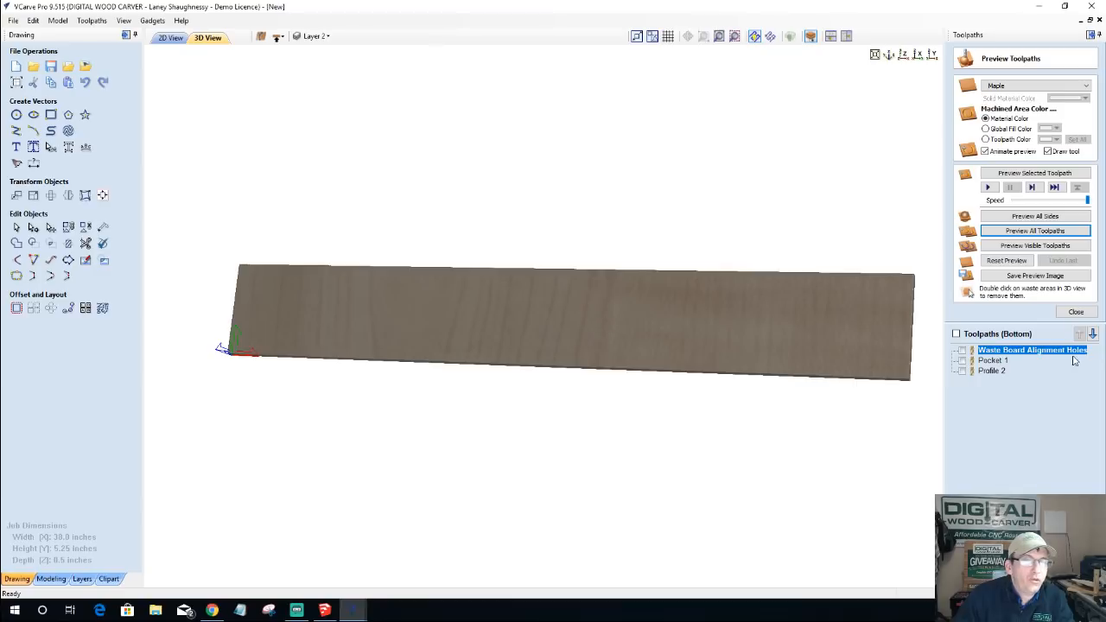
mouse_move(1054, 359)
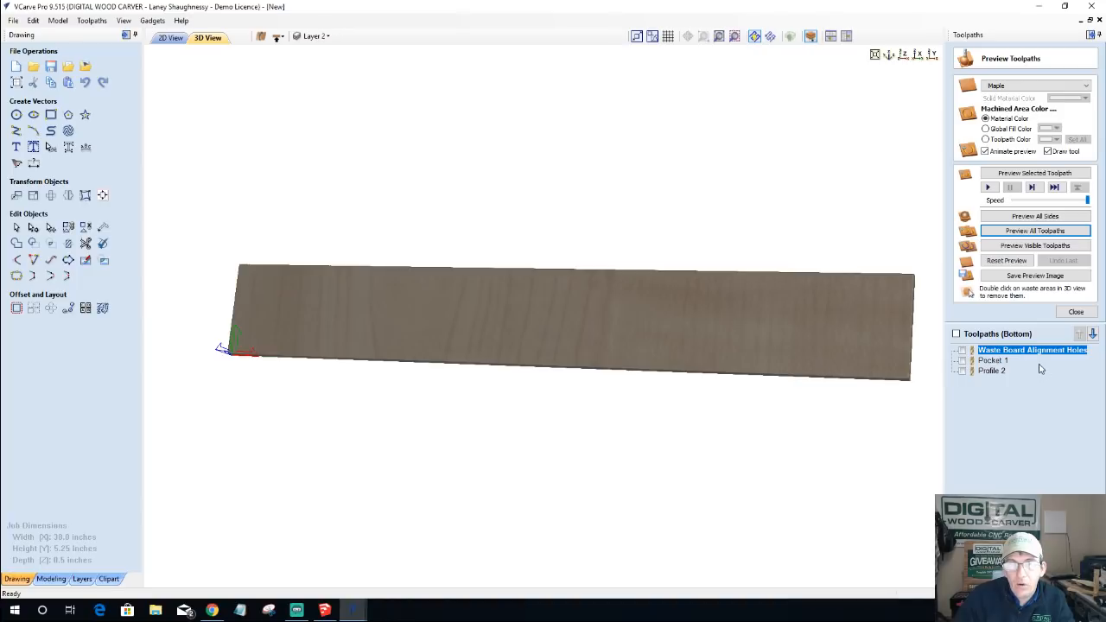
mouse_move(1017, 355)
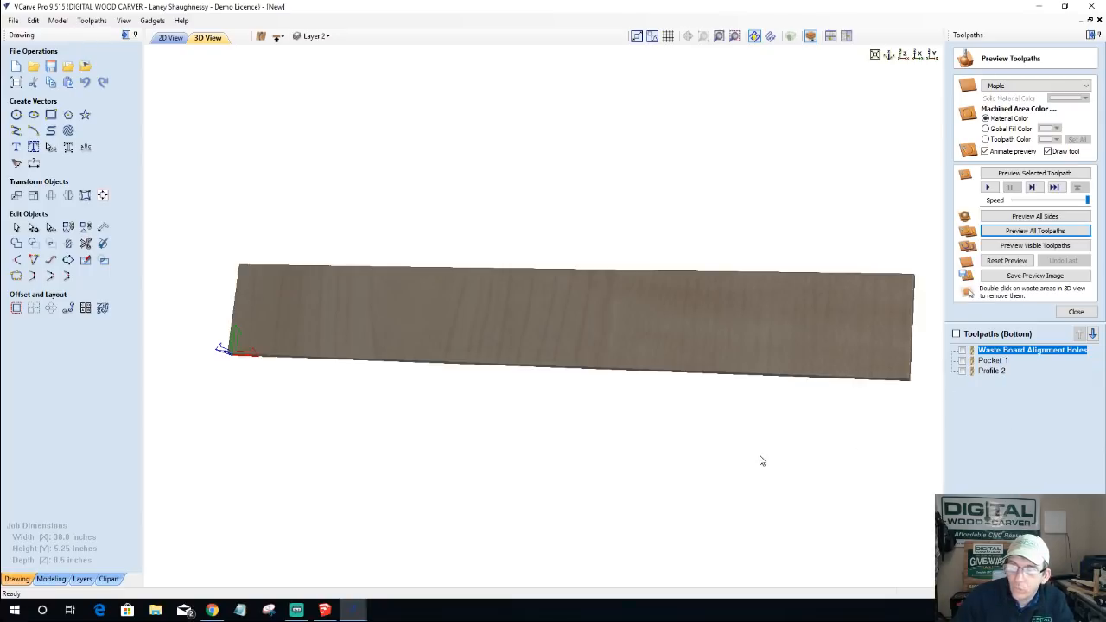
scroll(782, 406, up, 2)
scroll(760, 427, up, 1)
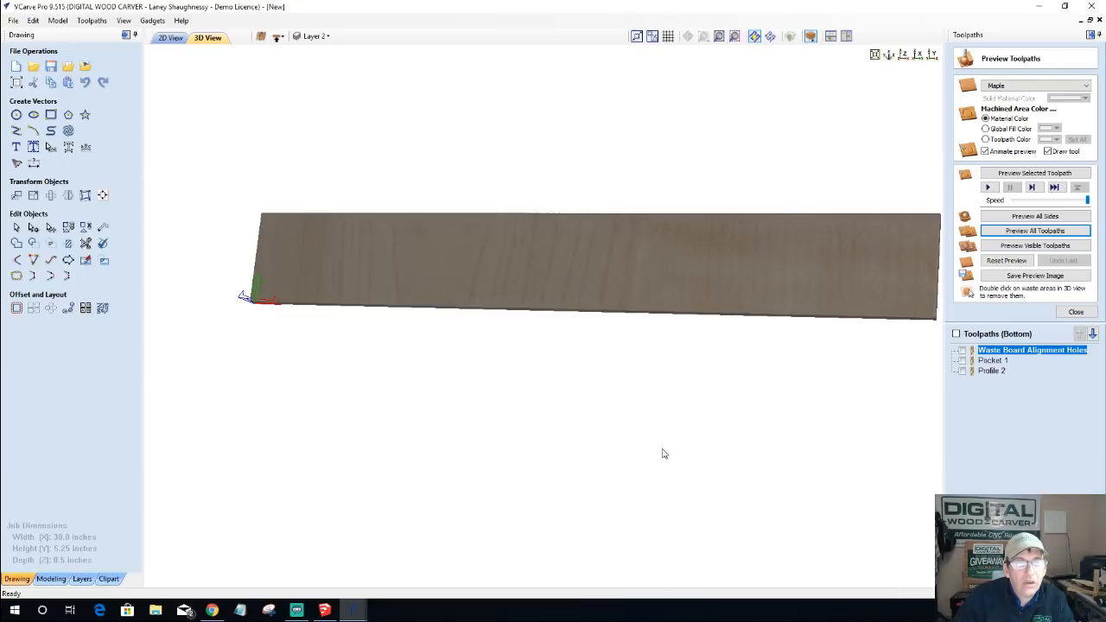
scroll(616, 386, up, 2)
scroll(615, 386, up, 1)
drag(614, 378, 810, 252)
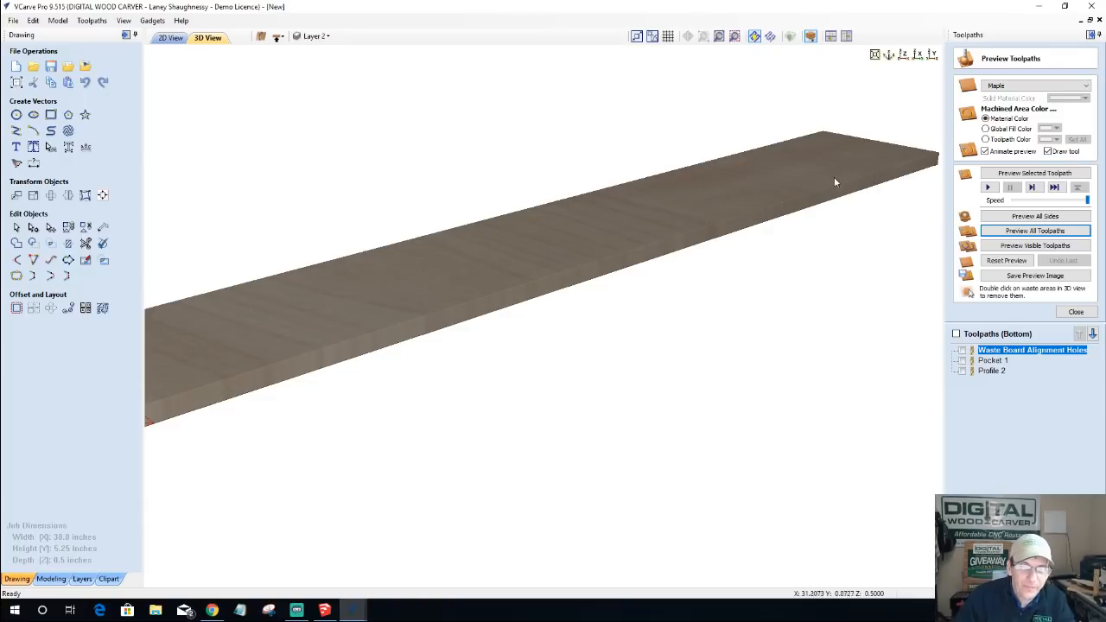
mouse_move(995, 354)
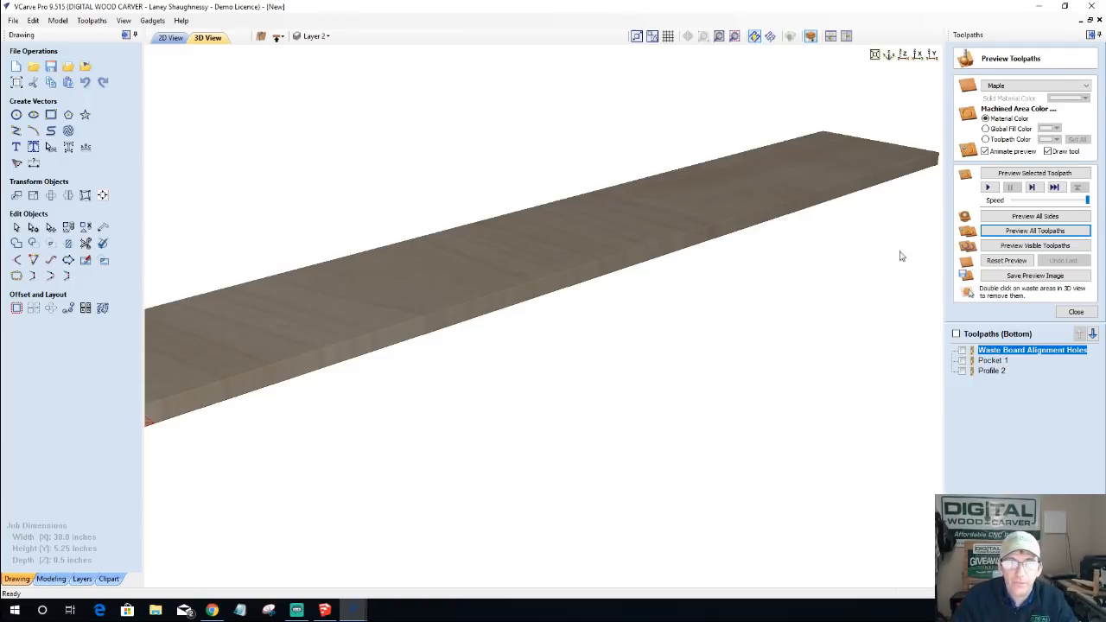
- Set the Waste Board Alignment Holes start depth to 0.5 inches and recalculate the drilling toolpath, allowing it to cut through the material
drag(863, 148, 834, 190)
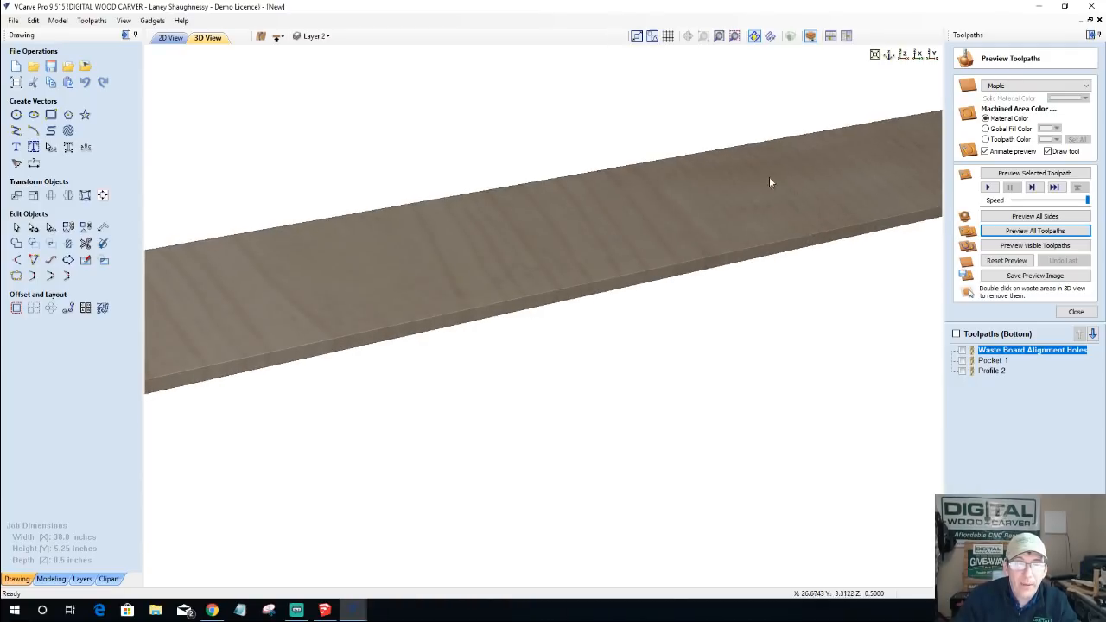
double_click(1009, 351)
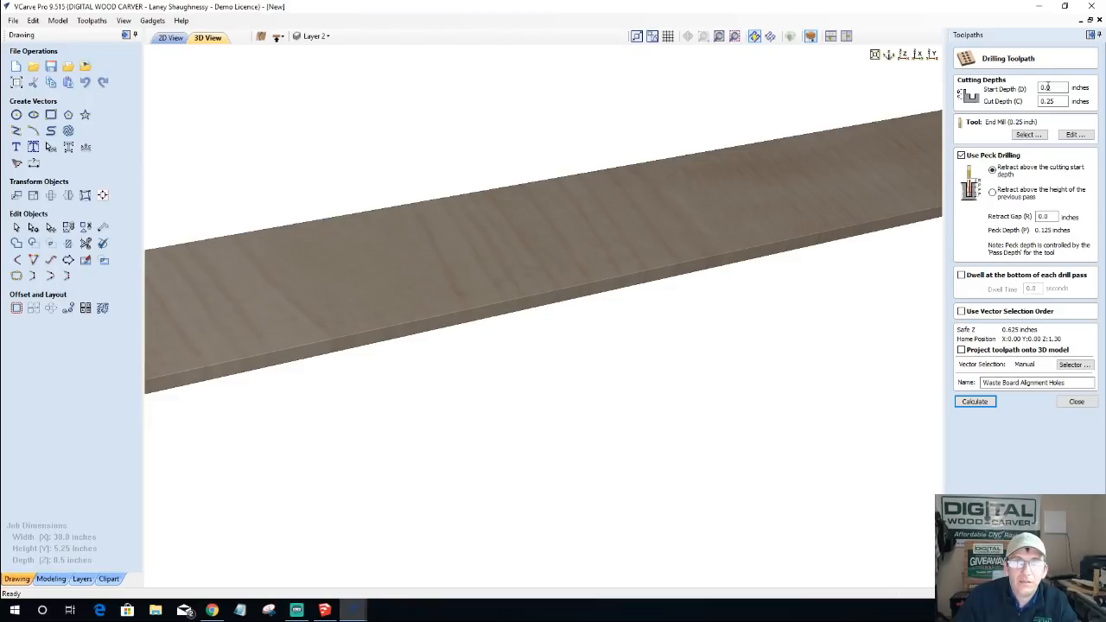
double_click(1045, 87)
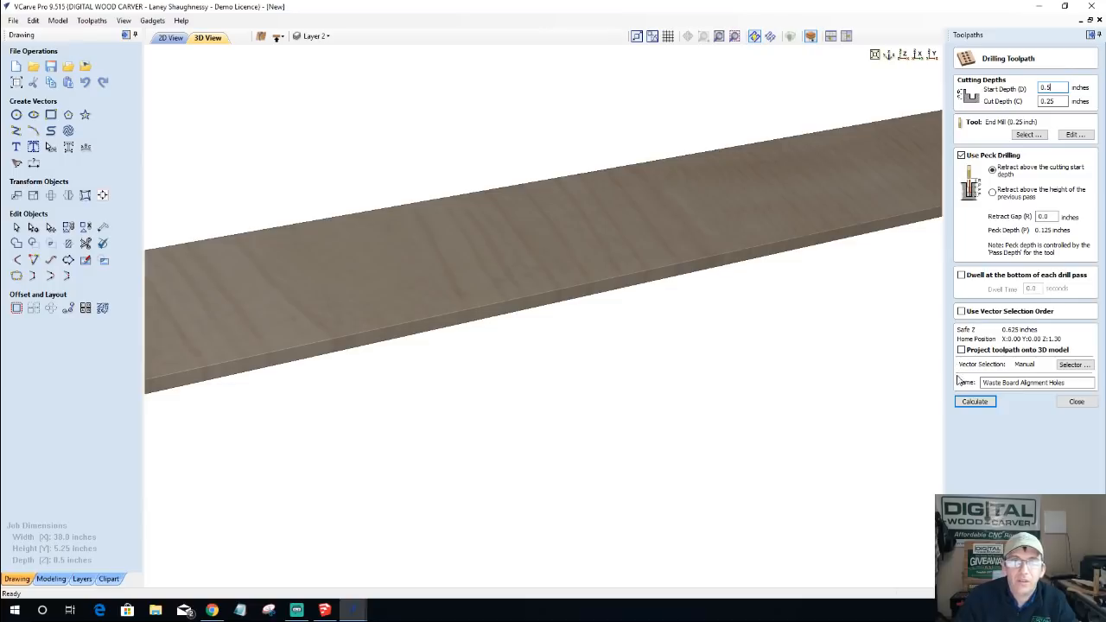
click(974, 401)
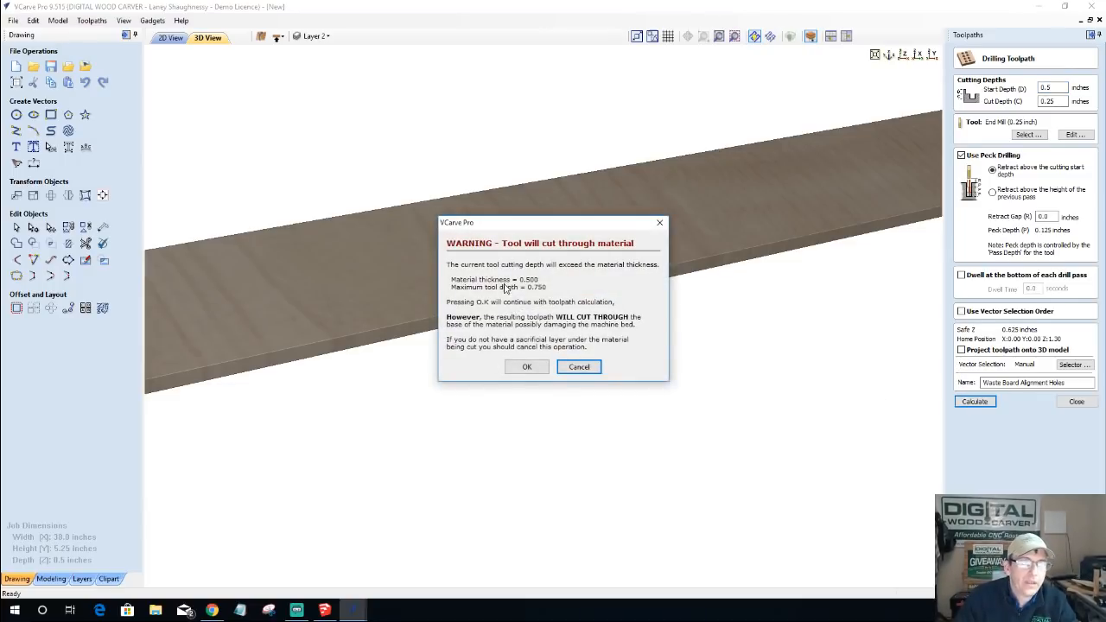
click(537, 367)
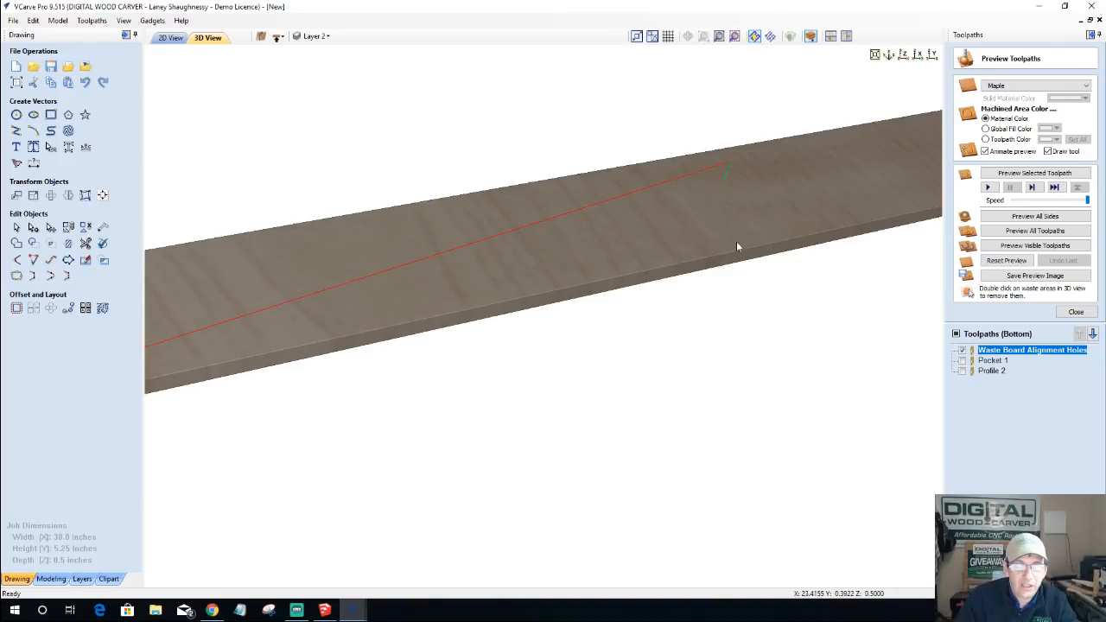
- Preview the recalculated Waste Board Alignment Holes toolpath on the bottom side of the board
mouse_move(758, 253)
mouse_down()
mouse_move(752, 225)
mouse_move(749, 244)
mouse_up()
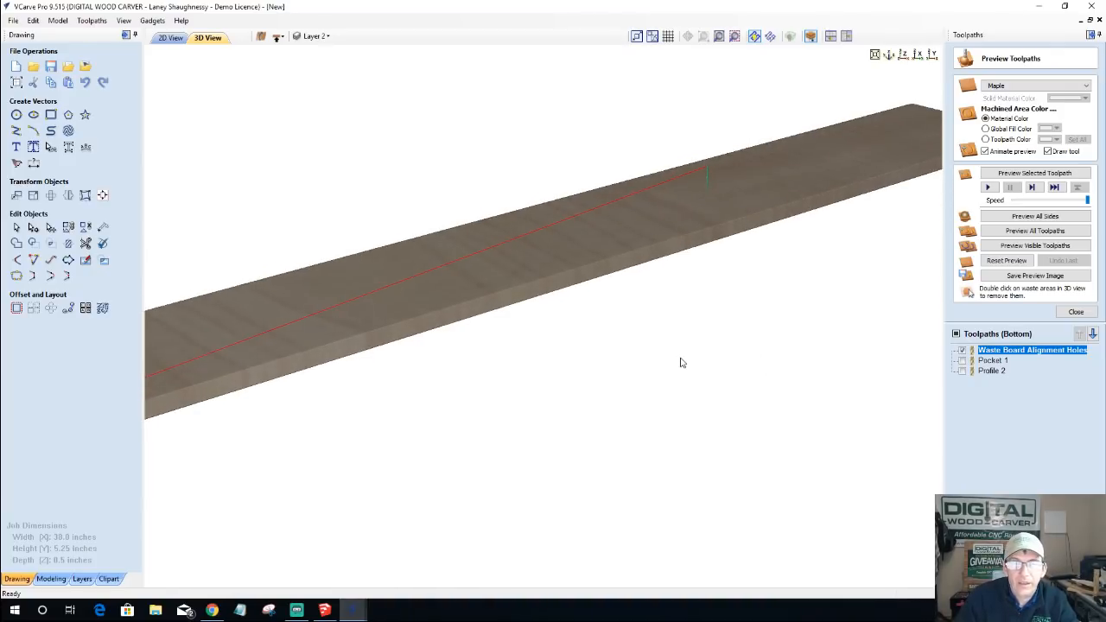
mouse_move(1016, 353)
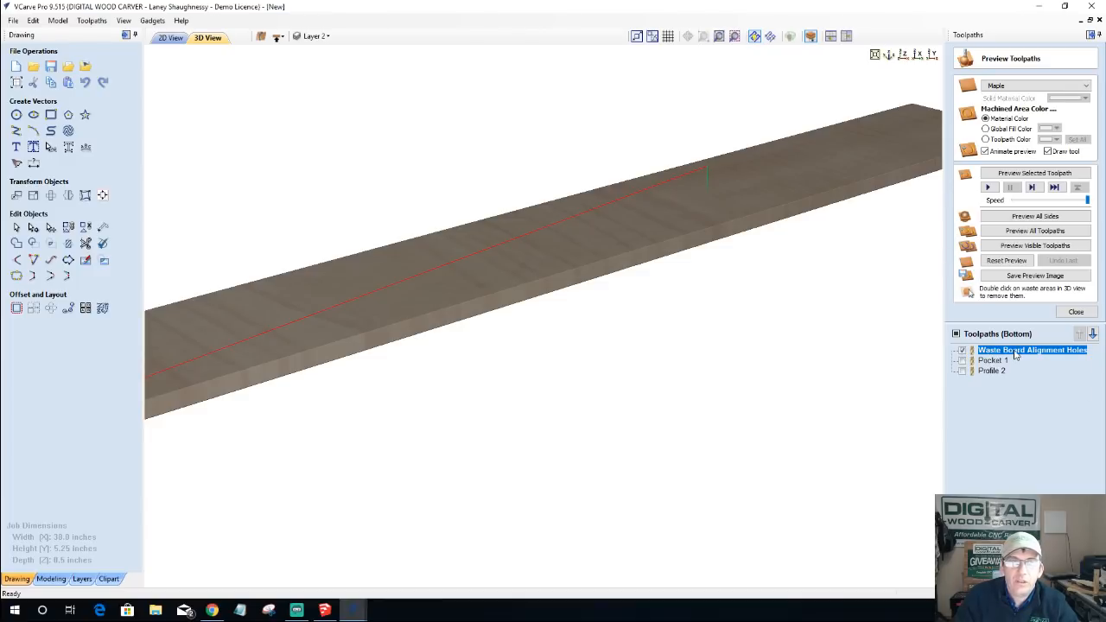
click(1004, 173)
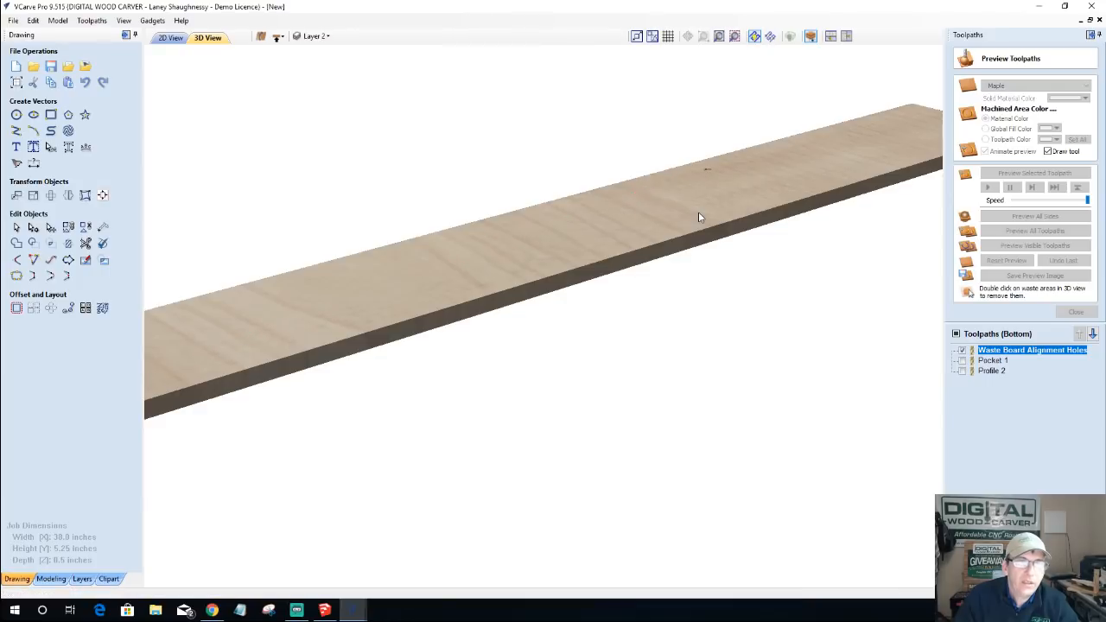
- Preview Pocket 1 and Profile 2 together on the bottom side and try to remove the surrounding waste material
click(989, 361)
click(962, 362)
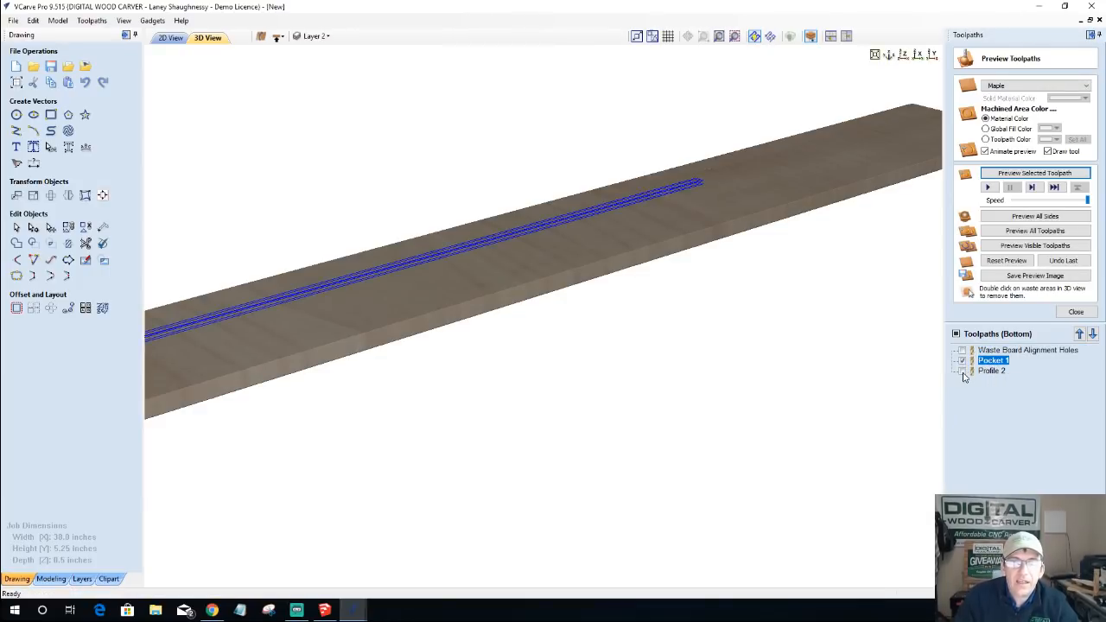
click(962, 372)
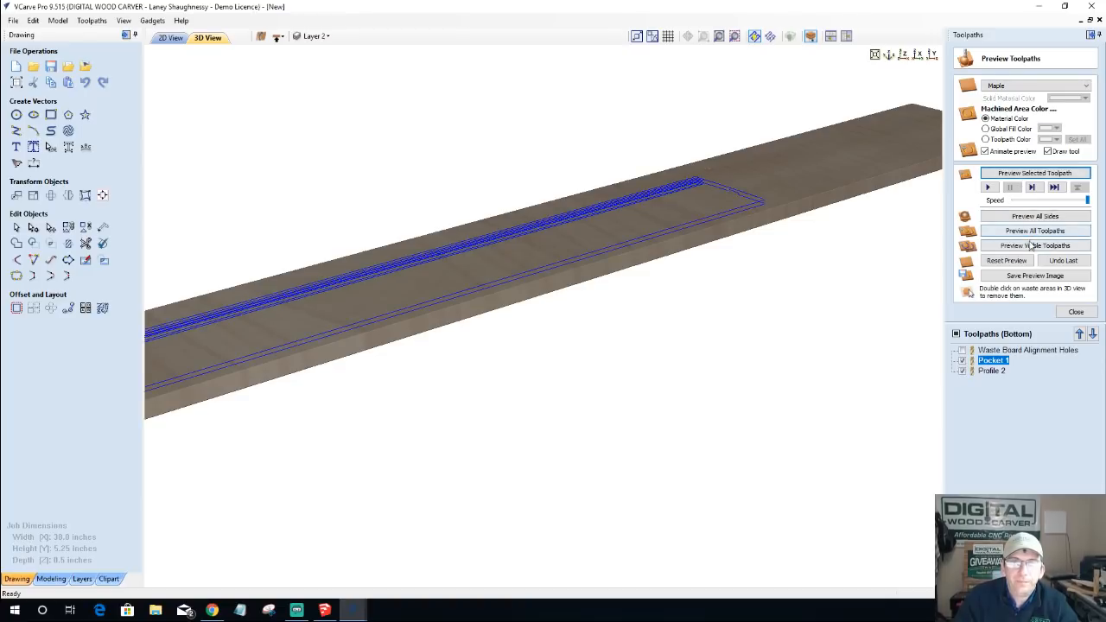
click(1034, 246)
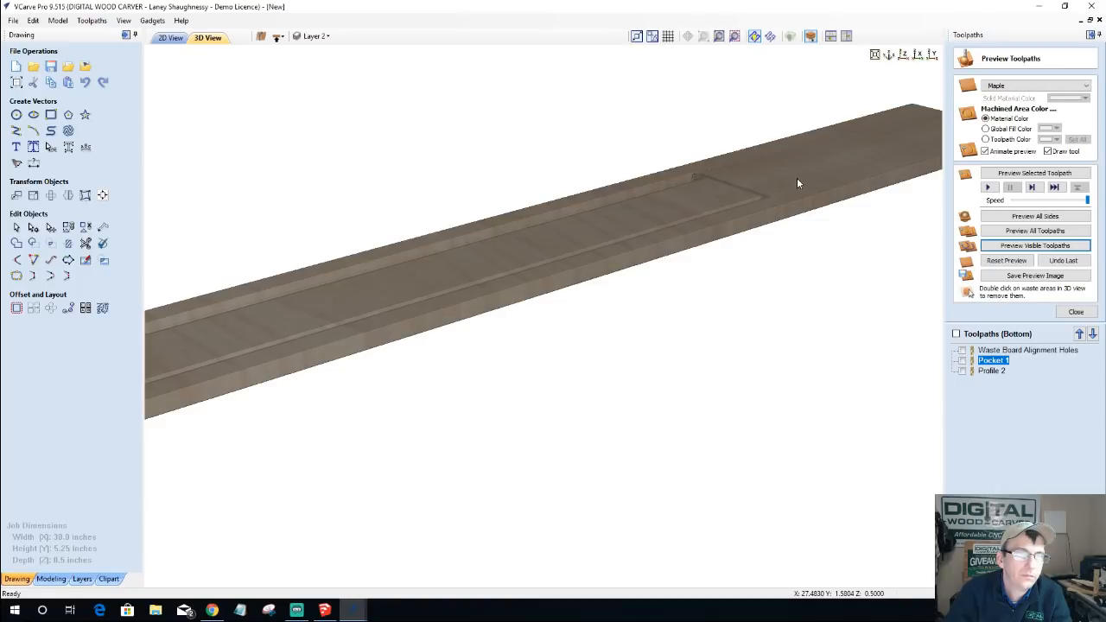
double_click(796, 178)
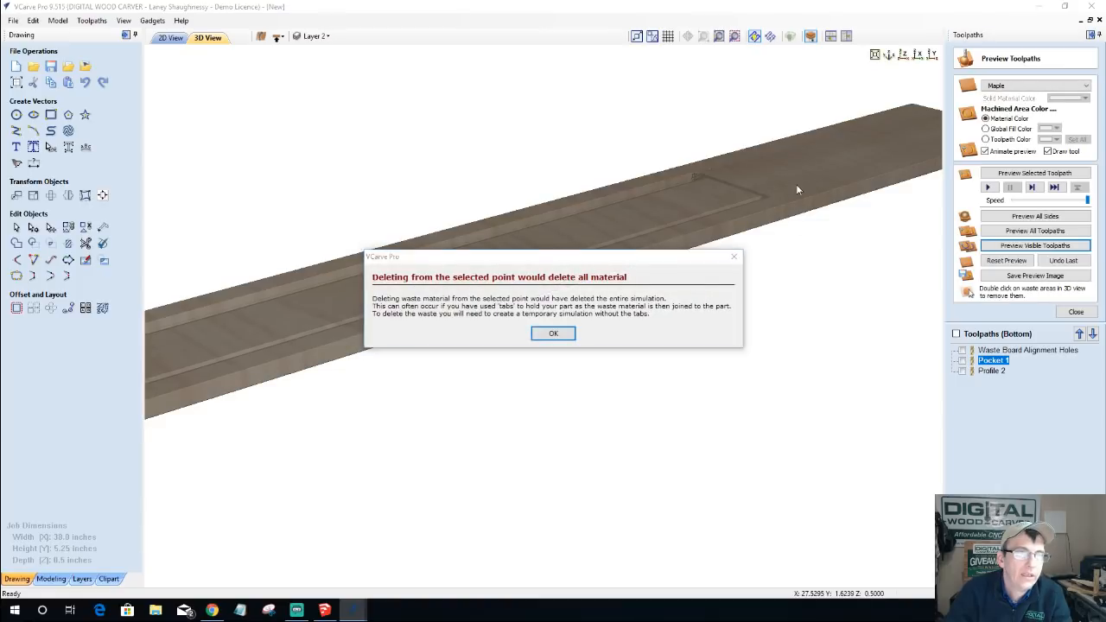
click(542, 336)
- Remove the tabs from the bottom-side Profile 2 toolpath and recalculate it
drag(787, 251, 885, 341)
double_click(978, 372)
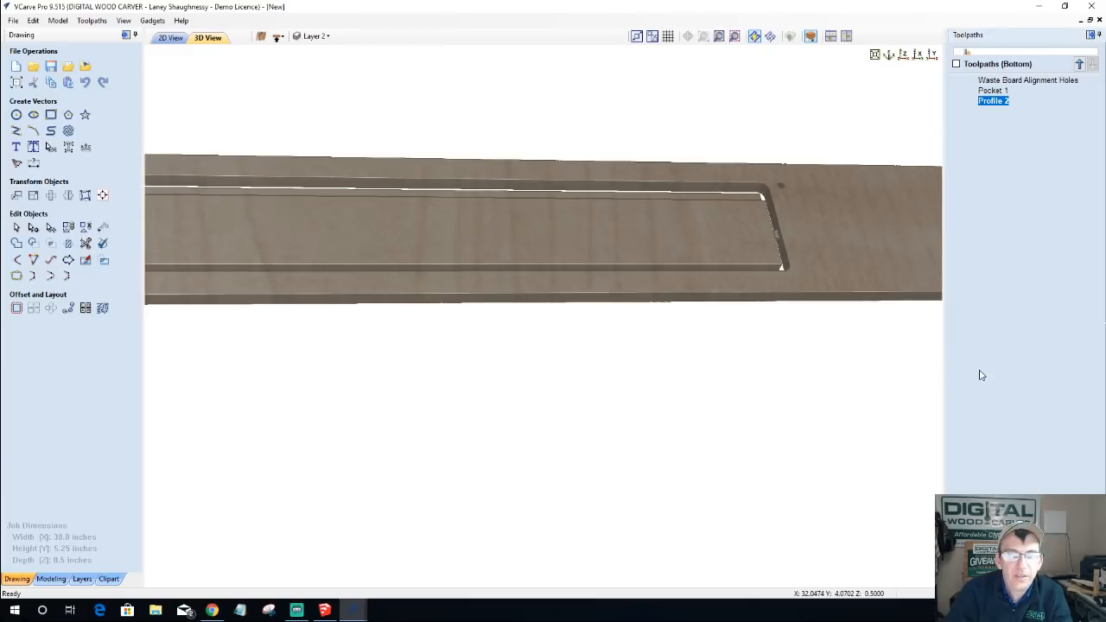
click(960, 308)
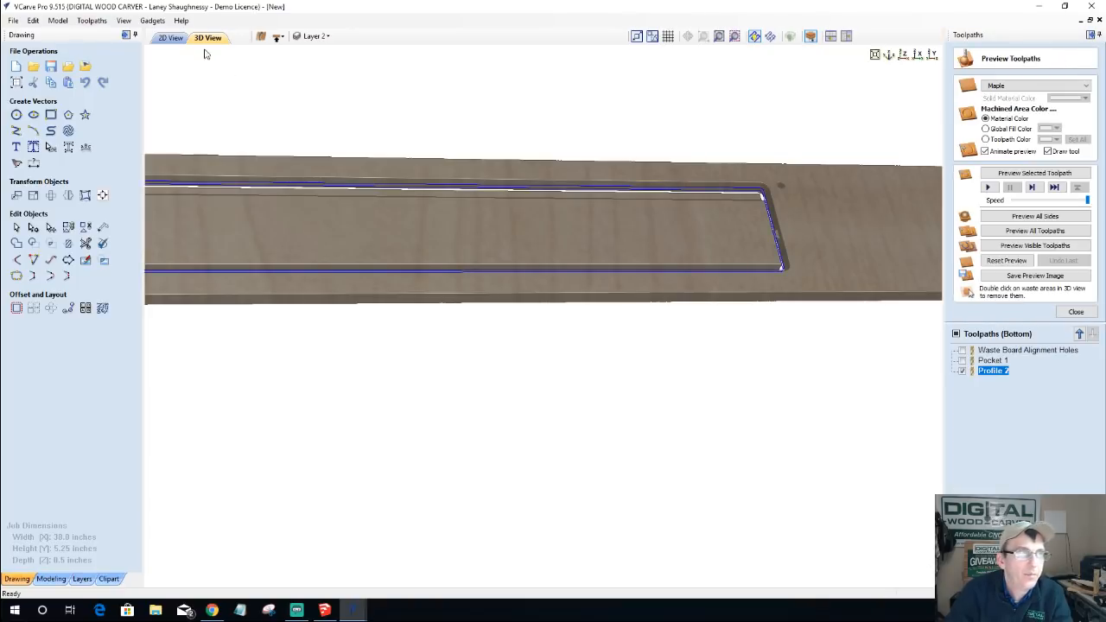
- Remove the tabs from the top-side Profile 1 toolpath, recalculate it and preview the cut
click(277, 36)
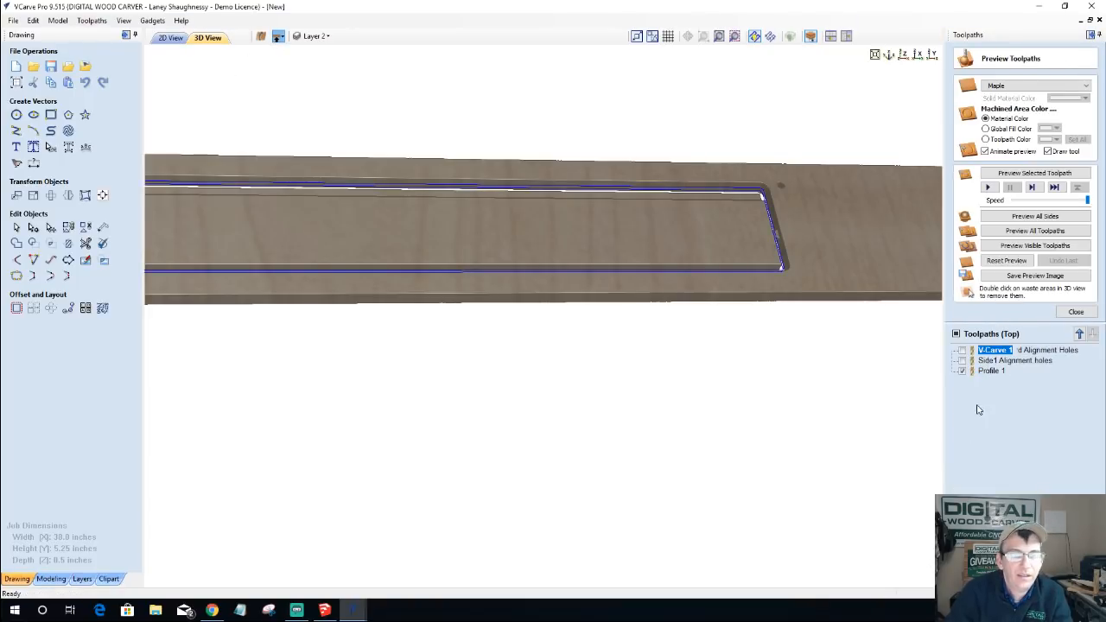
double_click(989, 371)
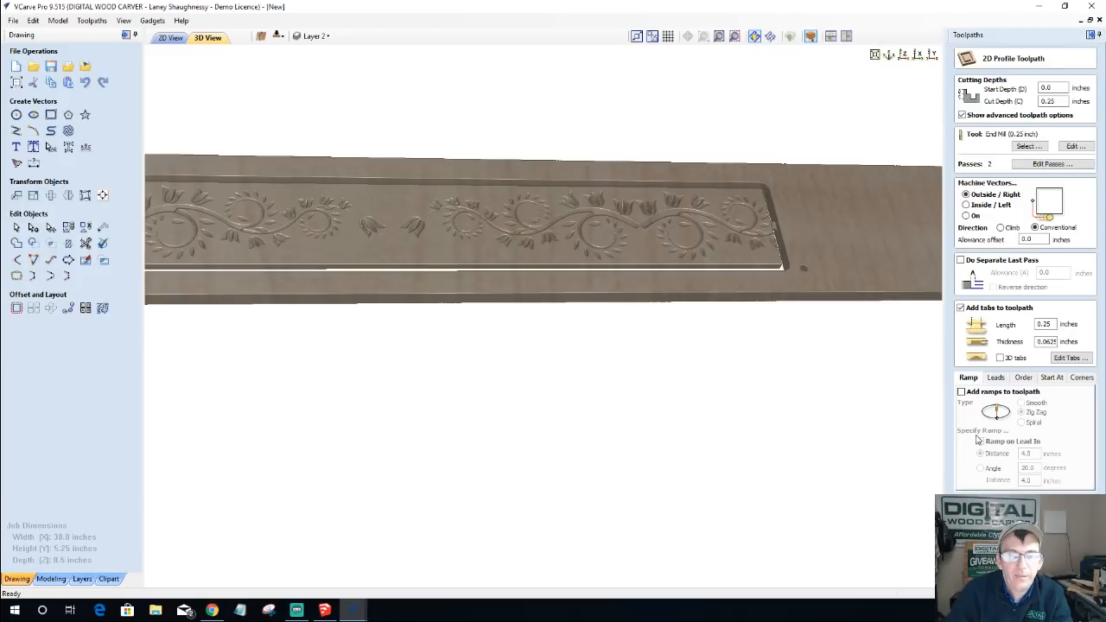
click(961, 309)
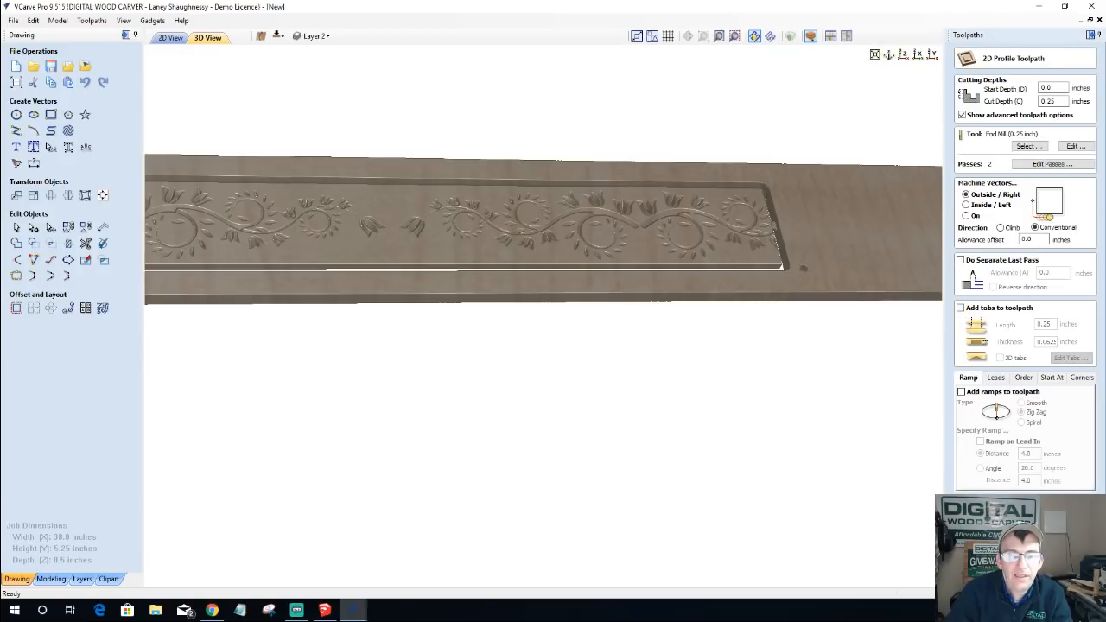
click(990, 566)
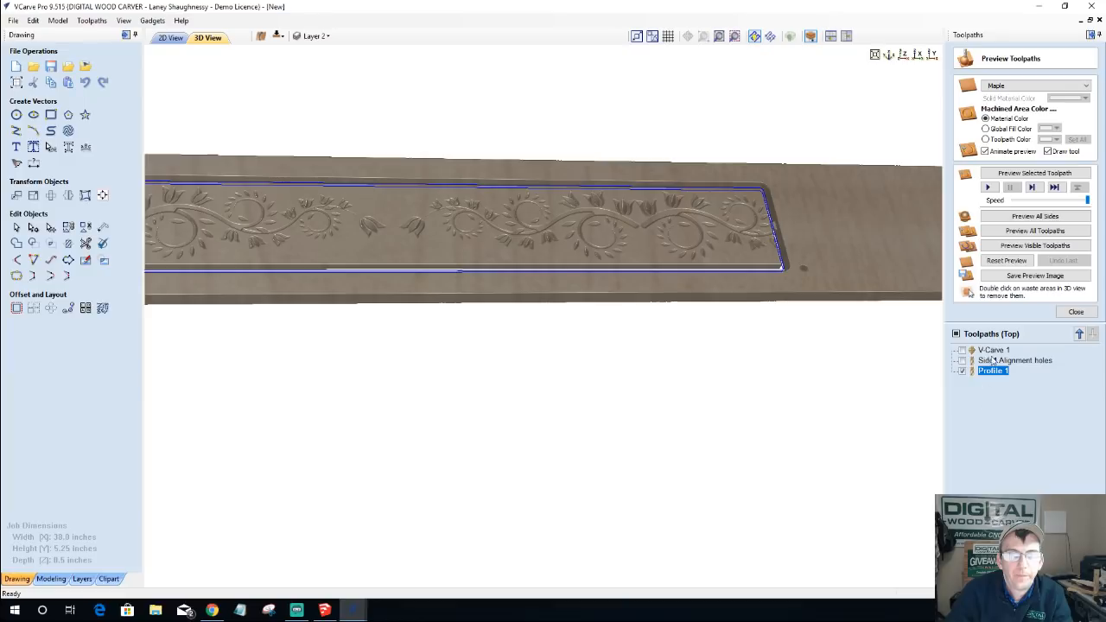
click(1034, 173)
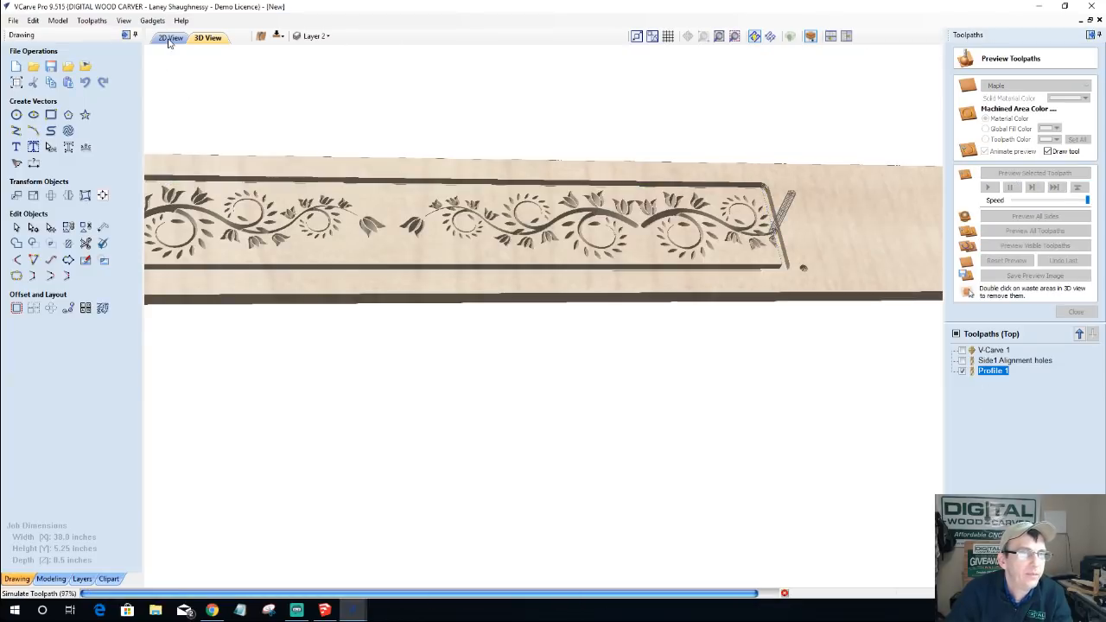
- Preview Profile 2 on the bottom side, remove the waste material around the part and inspect both faces of the finished strip
click(276, 35)
click(990, 372)
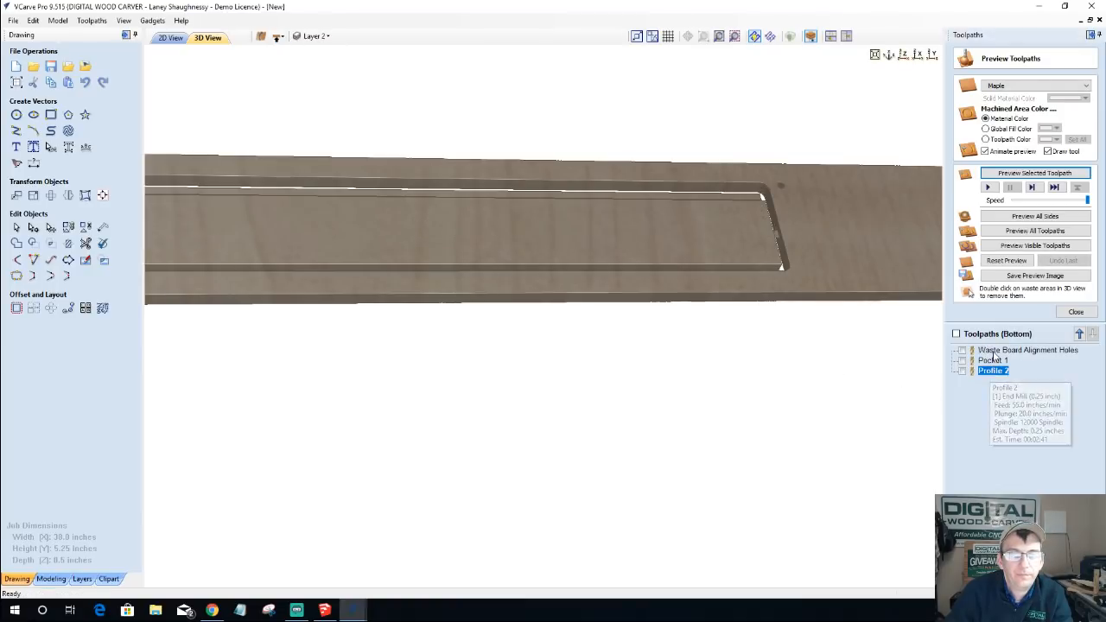
click(1004, 175)
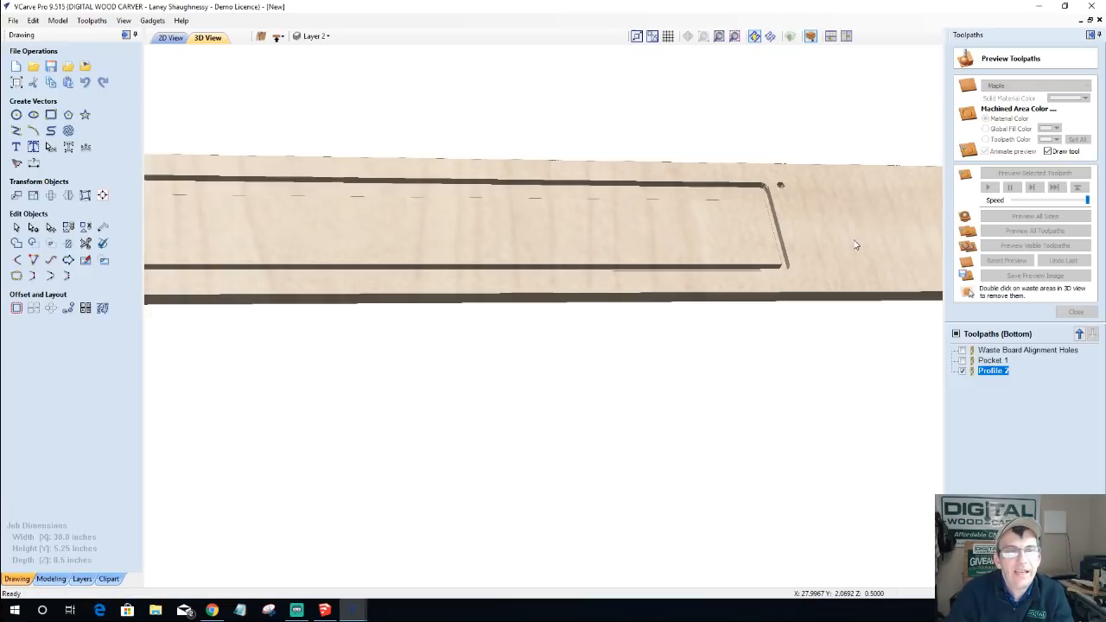
double_click(706, 259)
drag(563, 261, 423, 312)
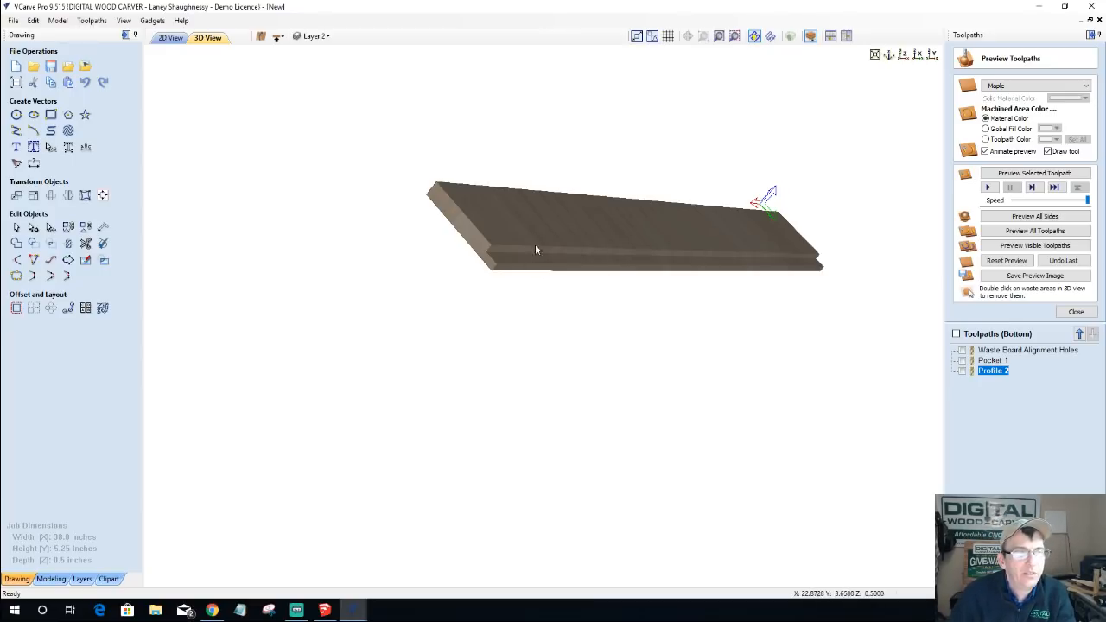
drag(582, 229, 496, 248)
drag(433, 220, 294, 152)
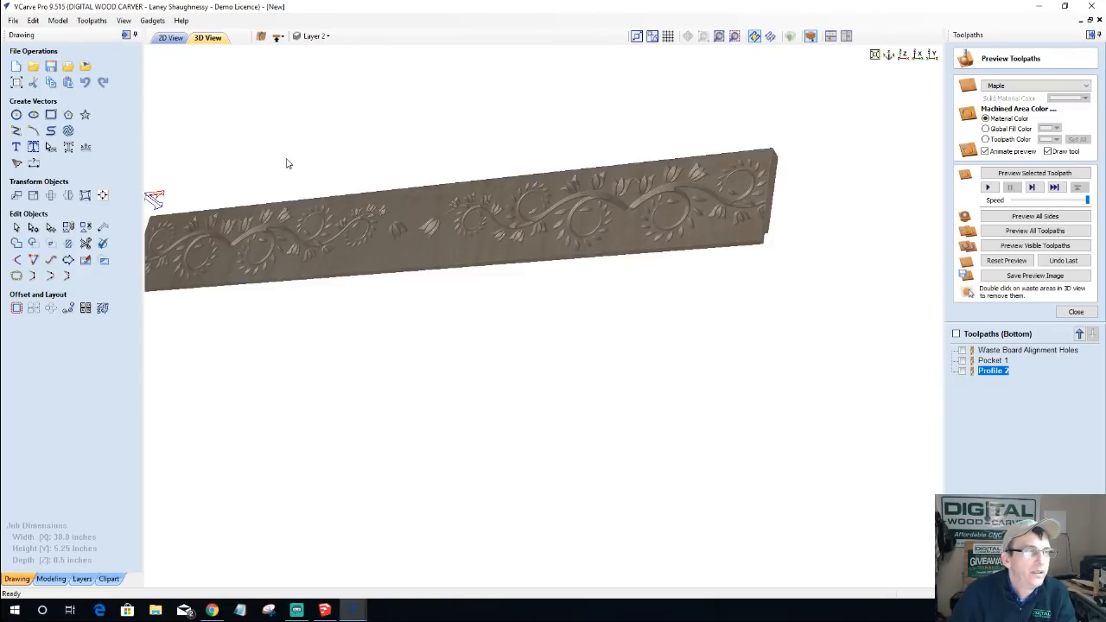
drag(516, 237, 555, 246)
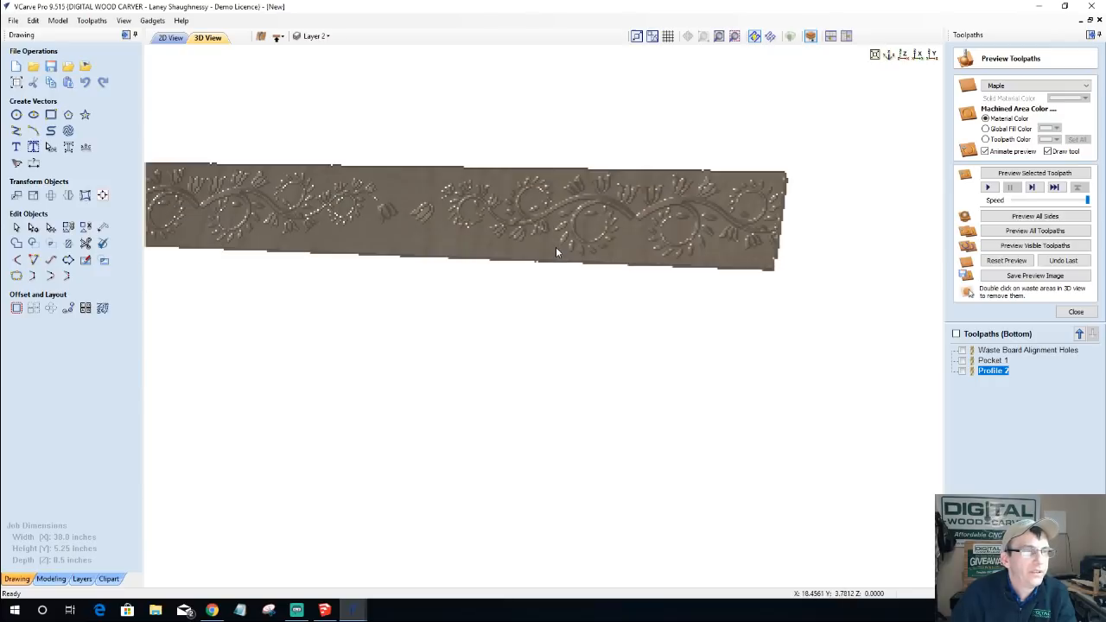
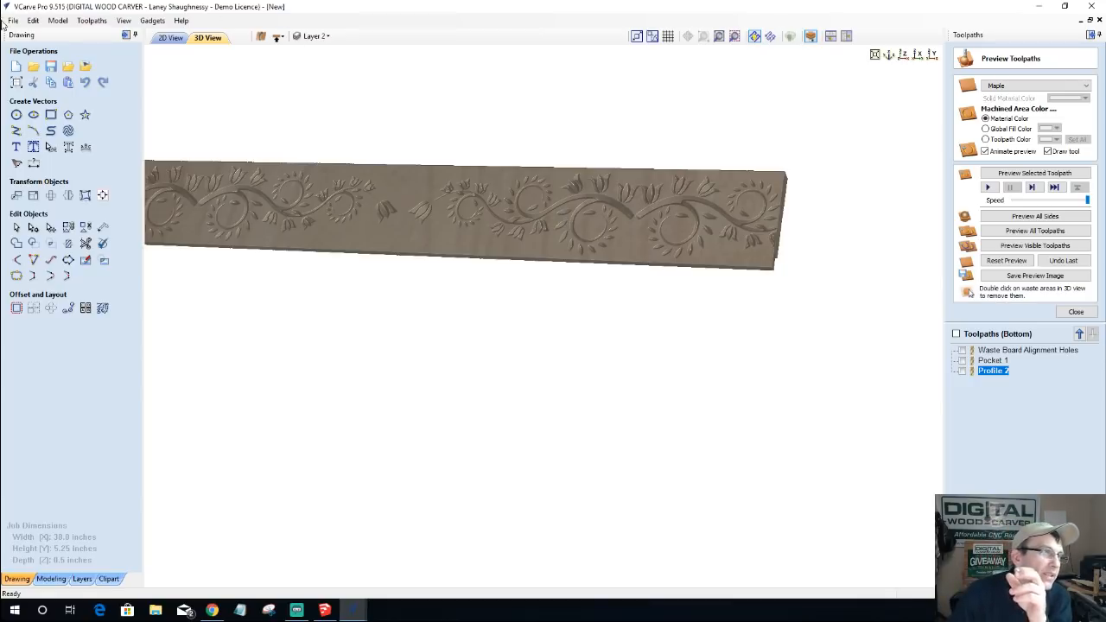
- Show the top-side vectors in the 2D view and examine the floral design up close at the strip's left end
click(170, 37)
scroll(413, 323, down, 1)
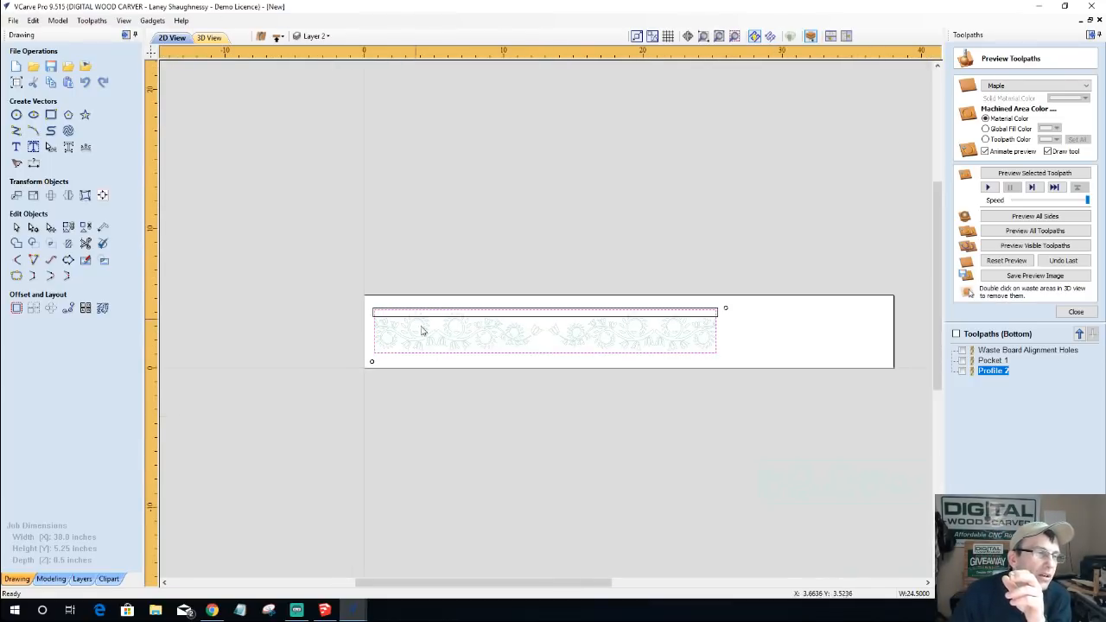
click(277, 35)
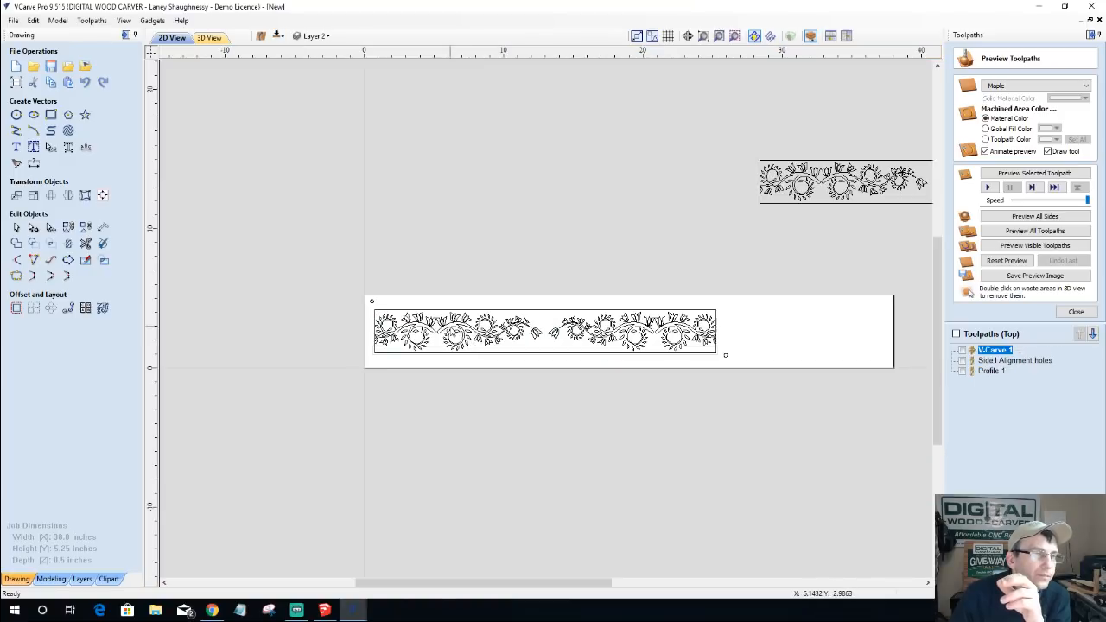
scroll(576, 391, up, 3)
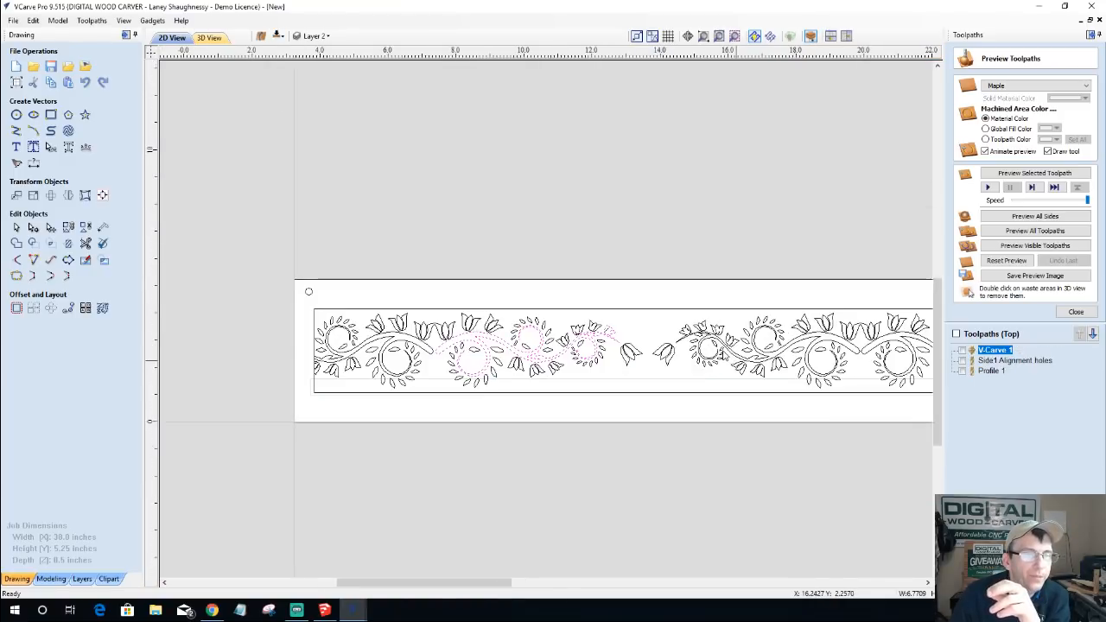
scroll(696, 315, up, 1)
scroll(376, 350, down, 2)
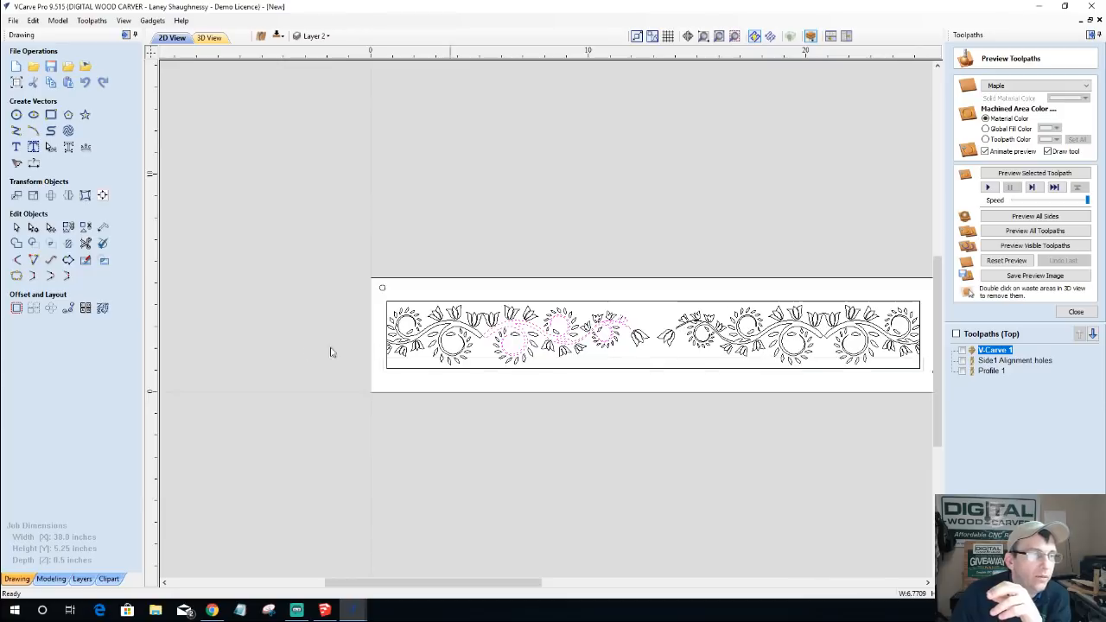
scroll(376, 350, up, 4)
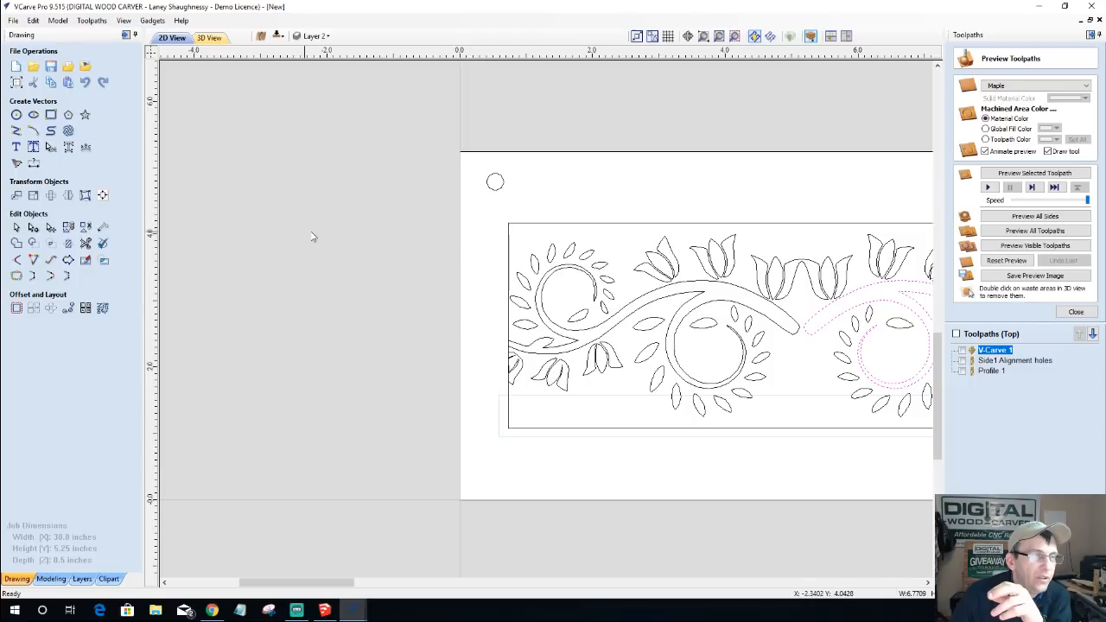
scroll(319, 307, down, 5)
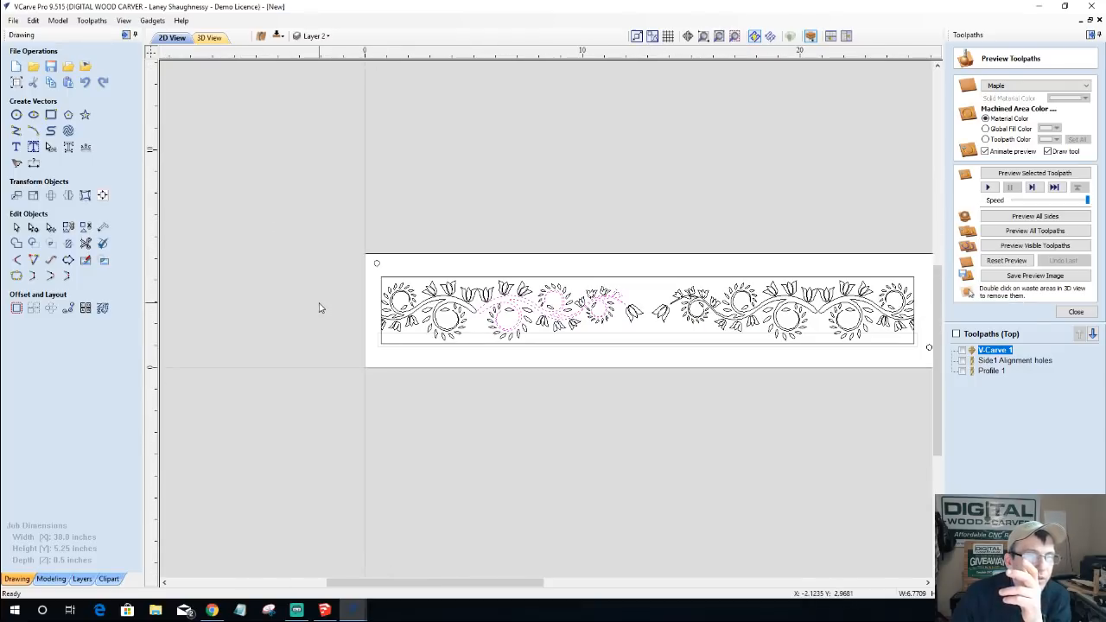
scroll(319, 307, up, 3)
scroll(319, 307, up, 6)
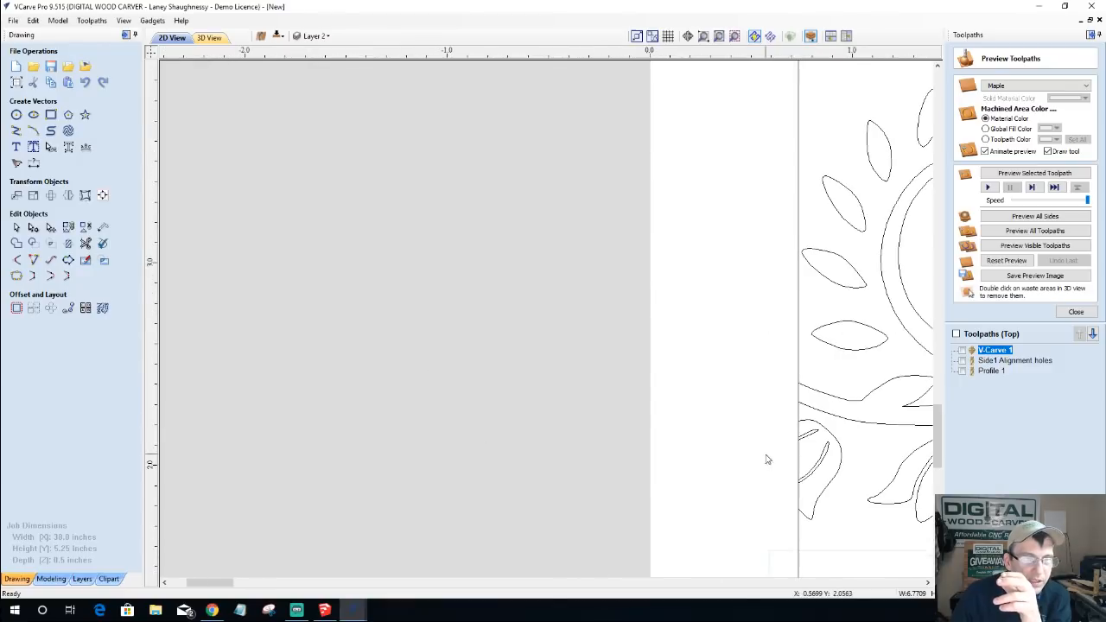
- Show the editable nodes of the vine vector that meets the strip's left border
click(804, 390)
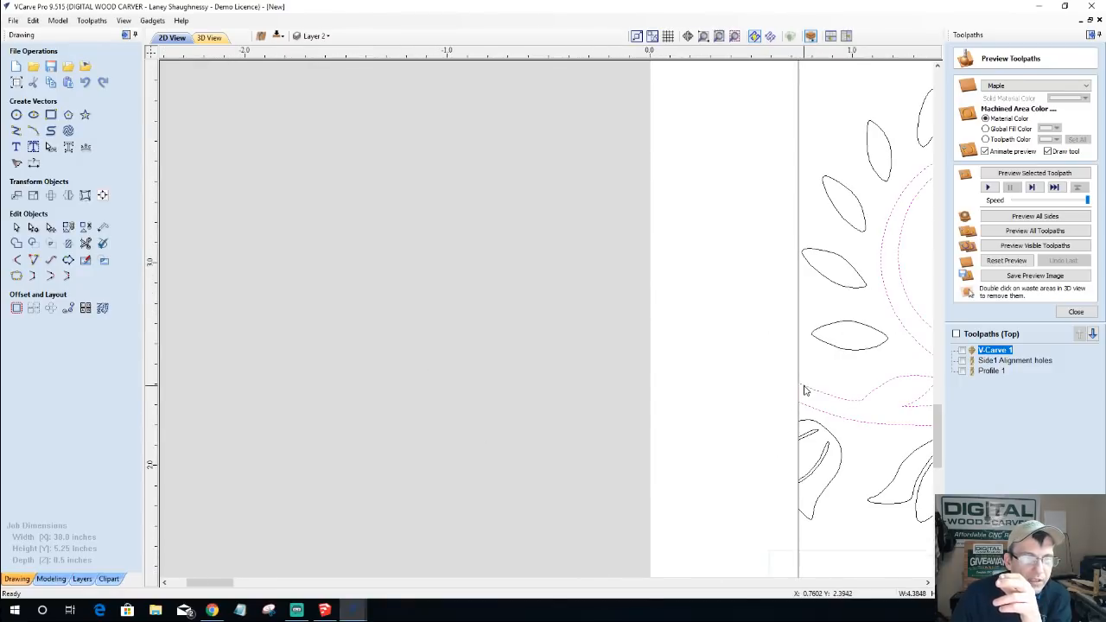
click(33, 226)
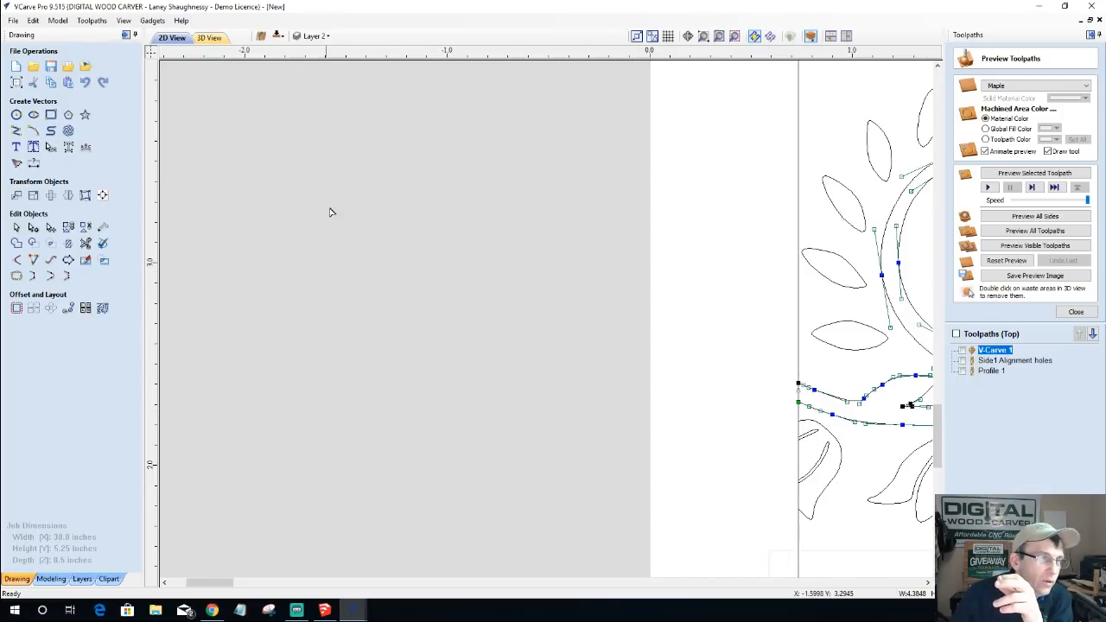
scroll(354, 232, down, 8)
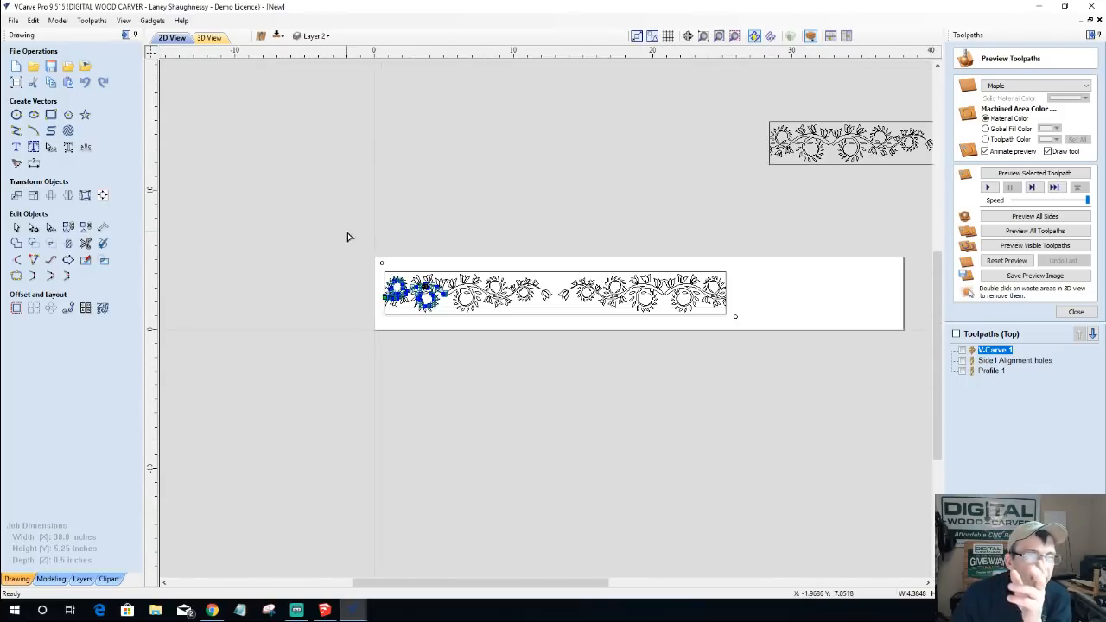
scroll(346, 240, down, 1)
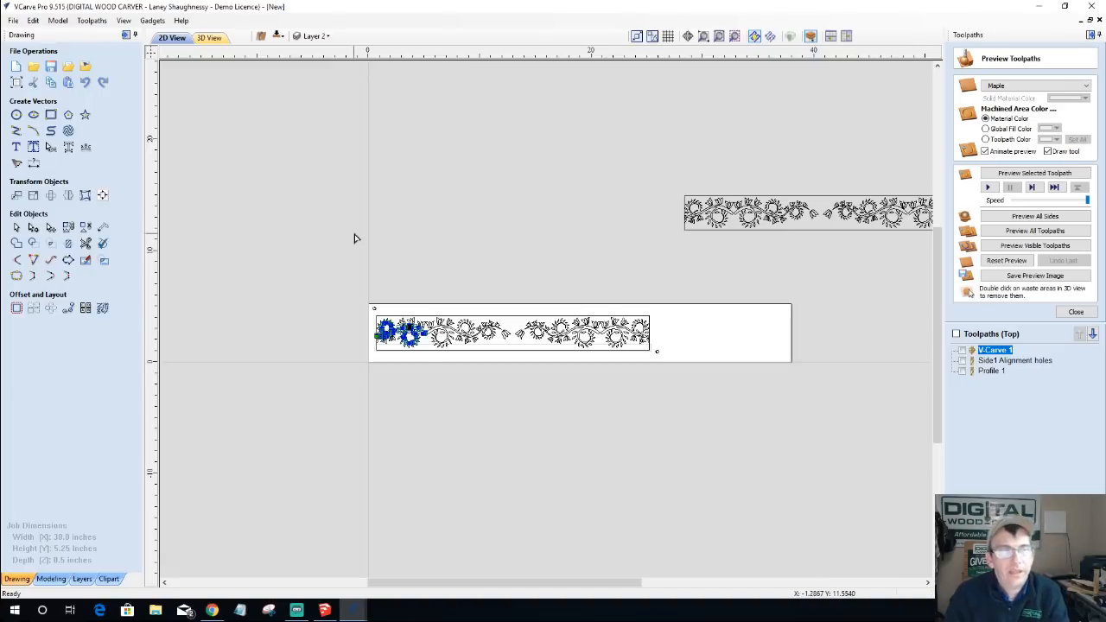
scroll(343, 244, down, 2)
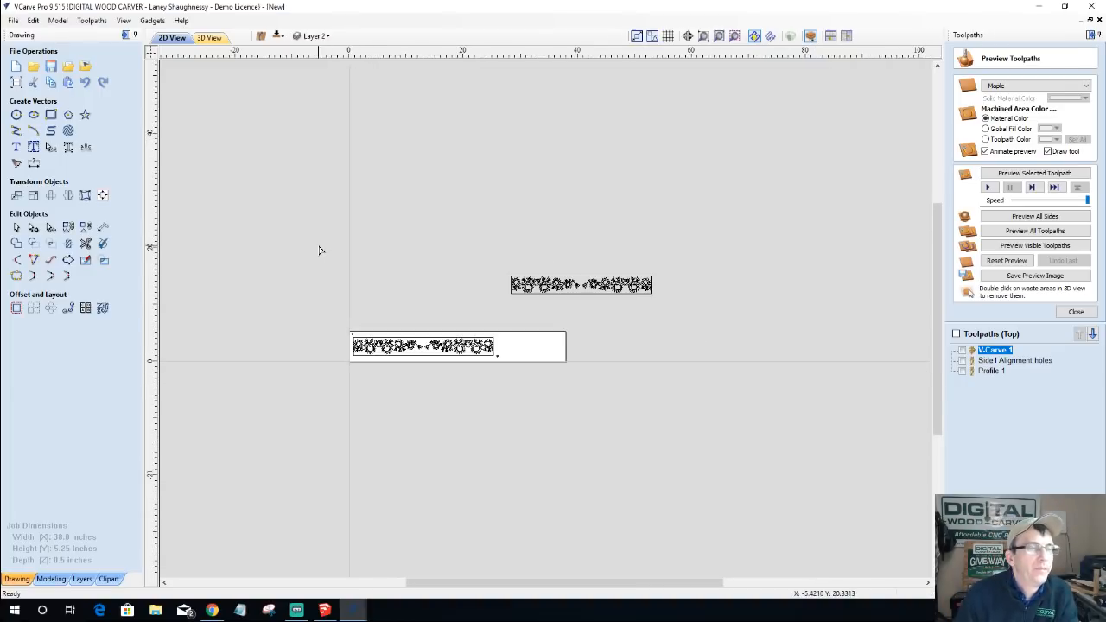
scroll(329, 246, up, 1)
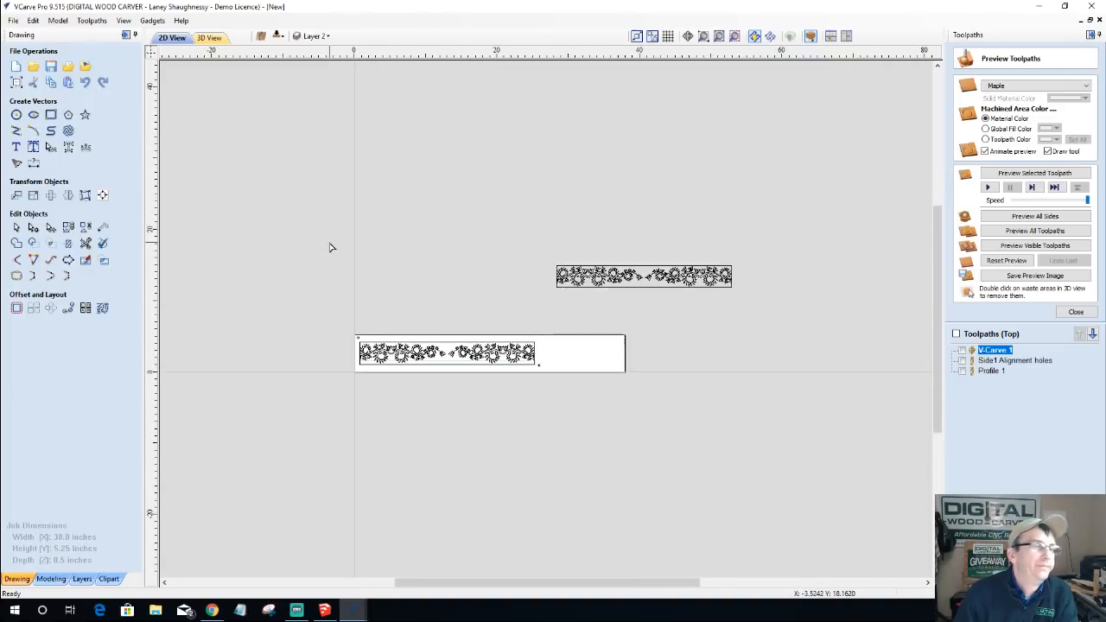
scroll(328, 247, up, 1)
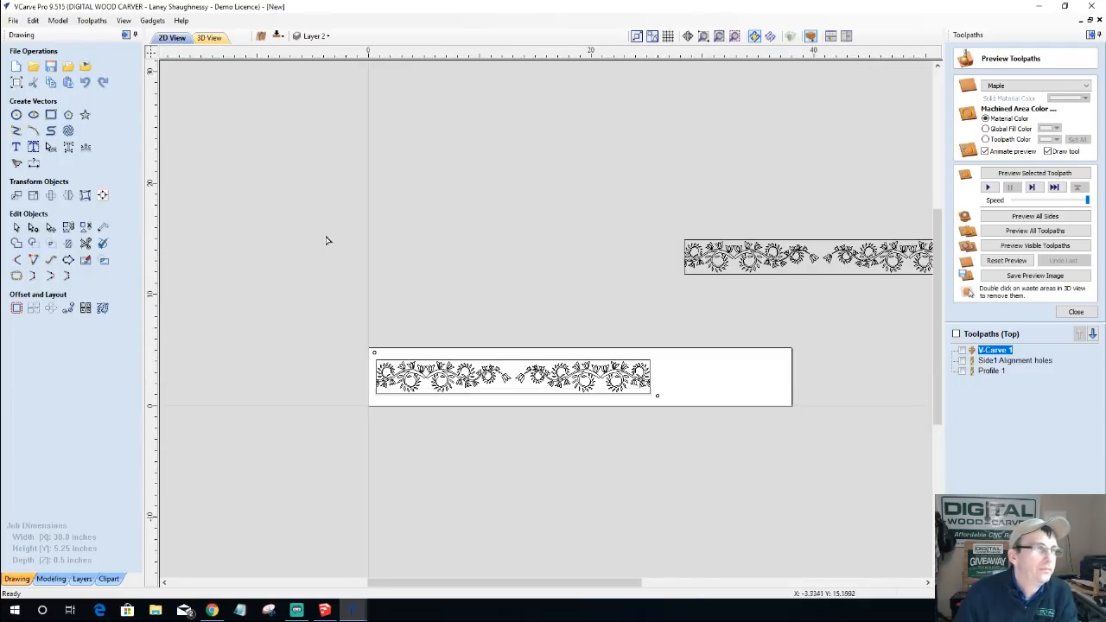
click(210, 41)
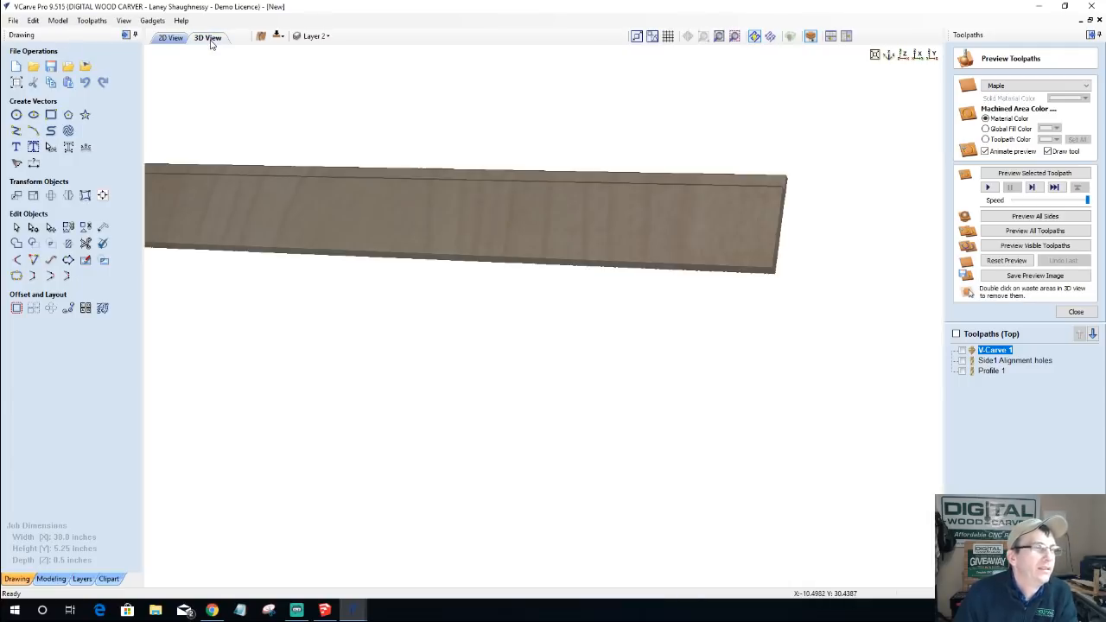
click(168, 38)
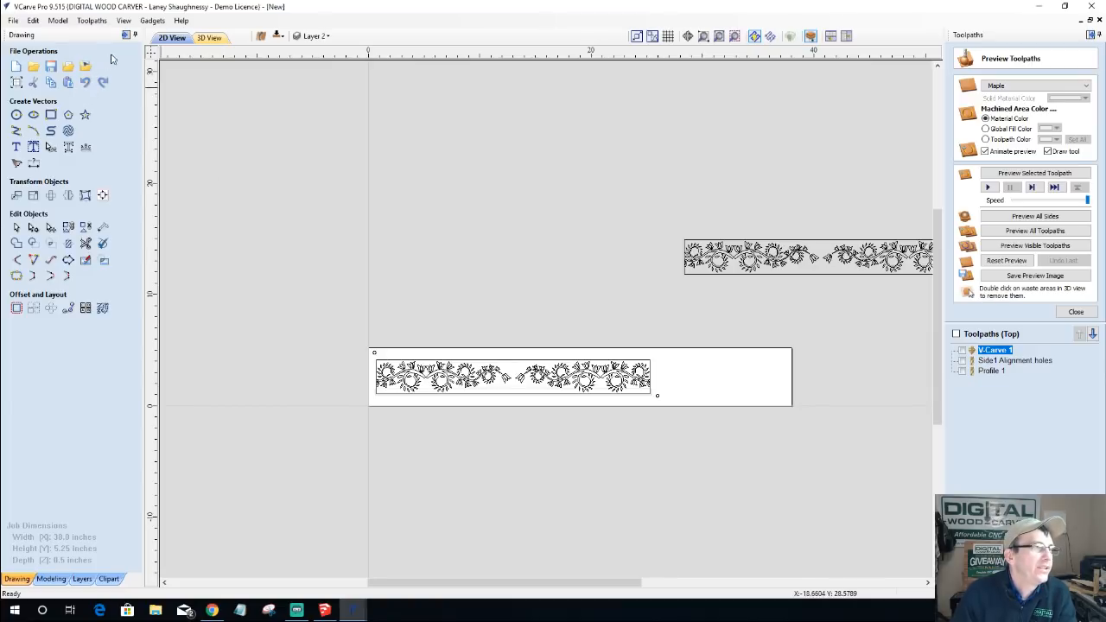
- Show Layer 1, hide Layer 2 and select the handle panel nearest the origin
click(319, 36)
click(320, 37)
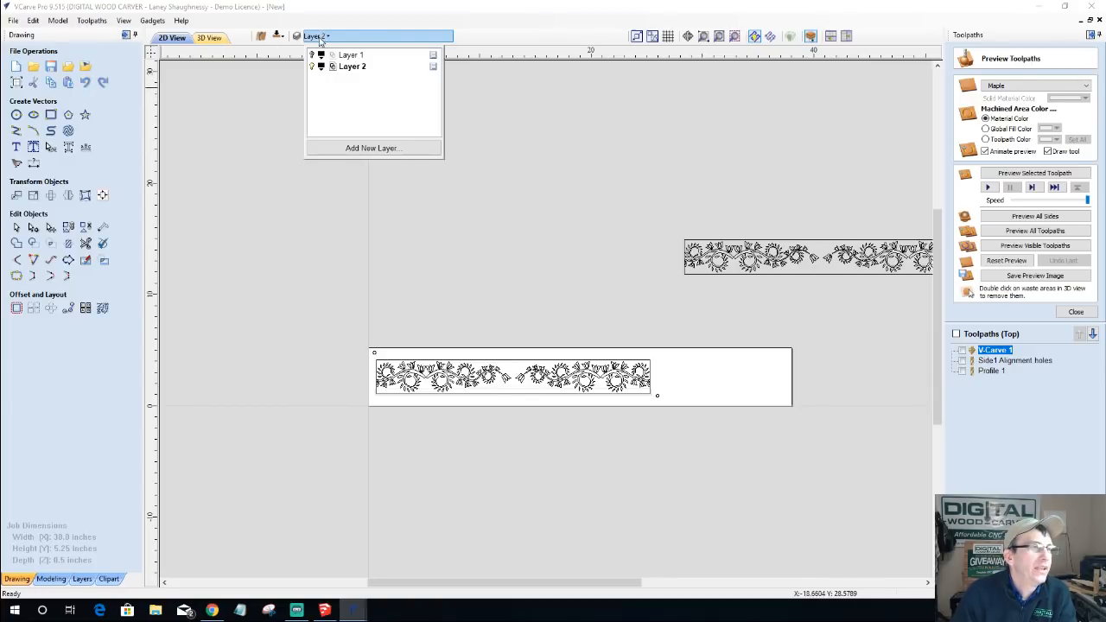
click(312, 55)
click(312, 66)
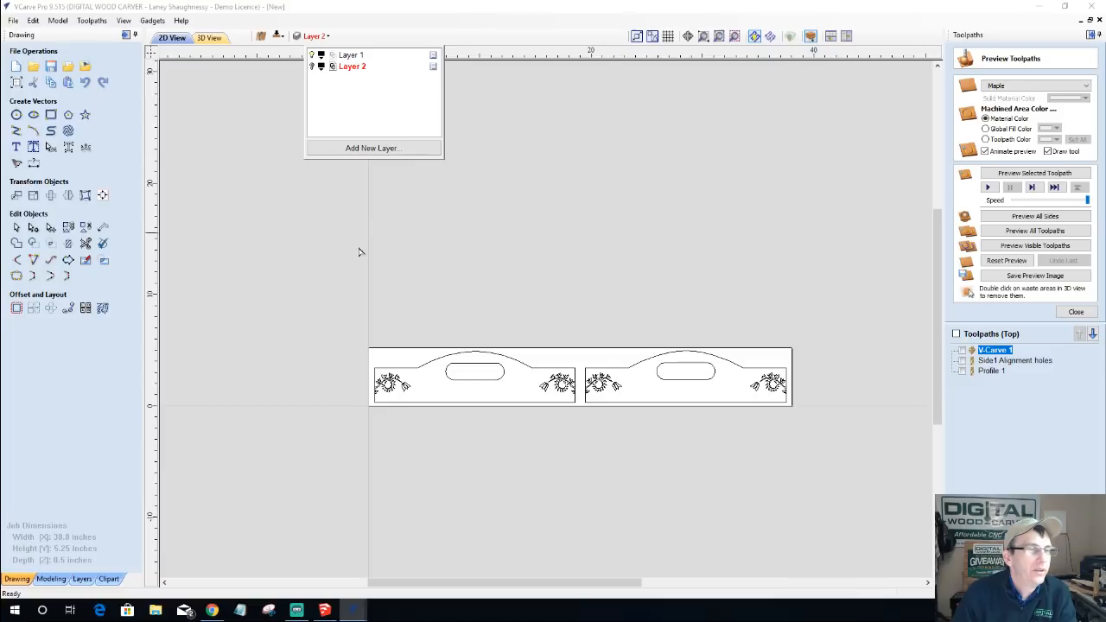
scroll(400, 480, up, 2)
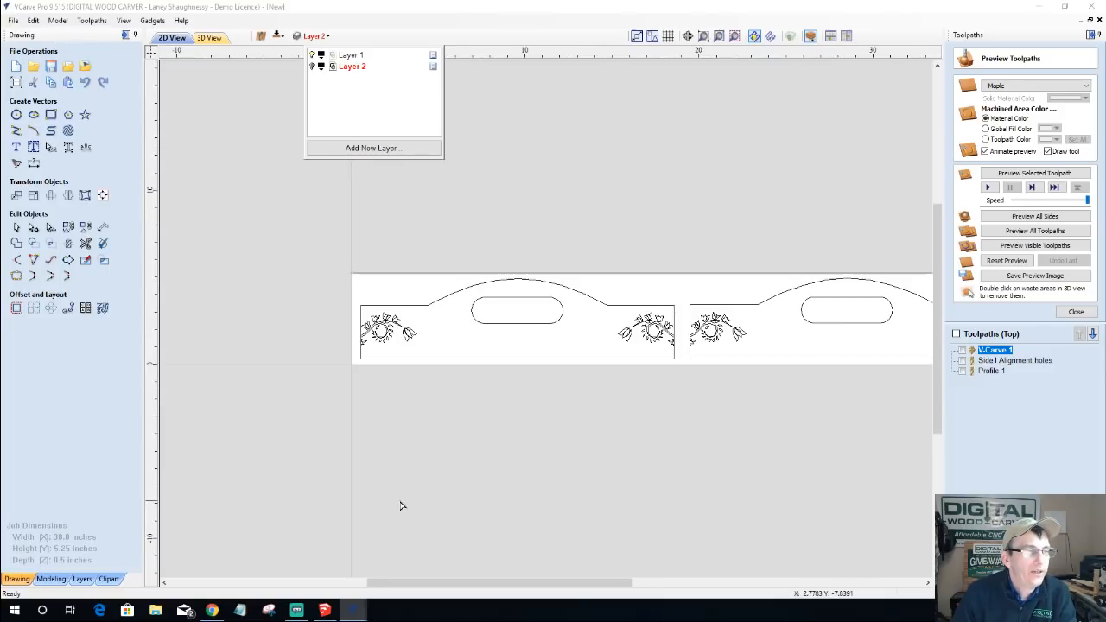
click(323, 372)
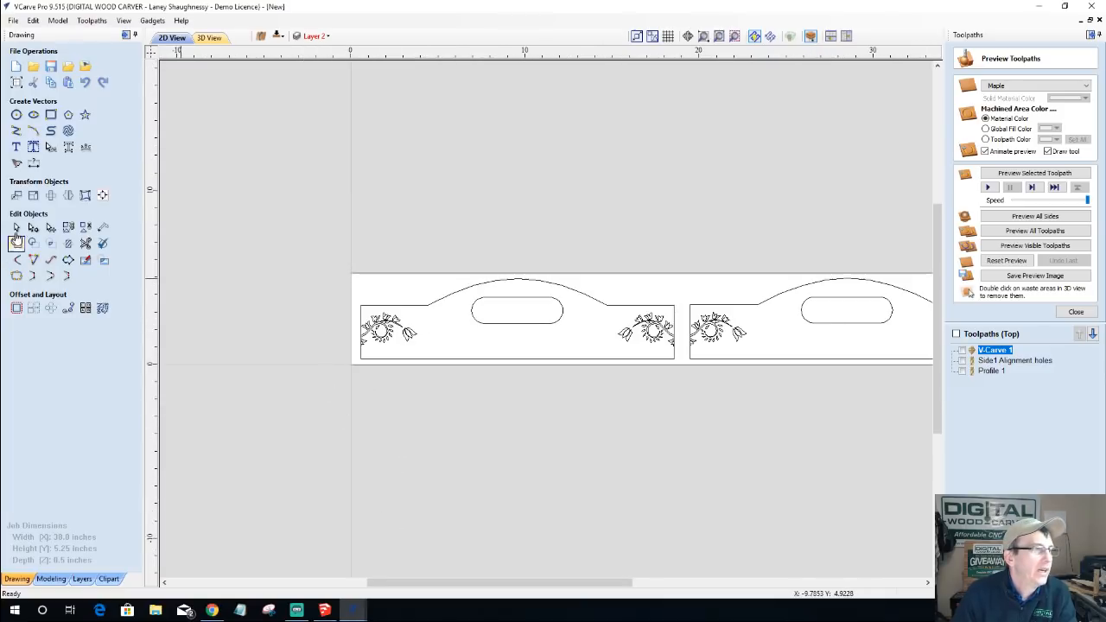
click(373, 328)
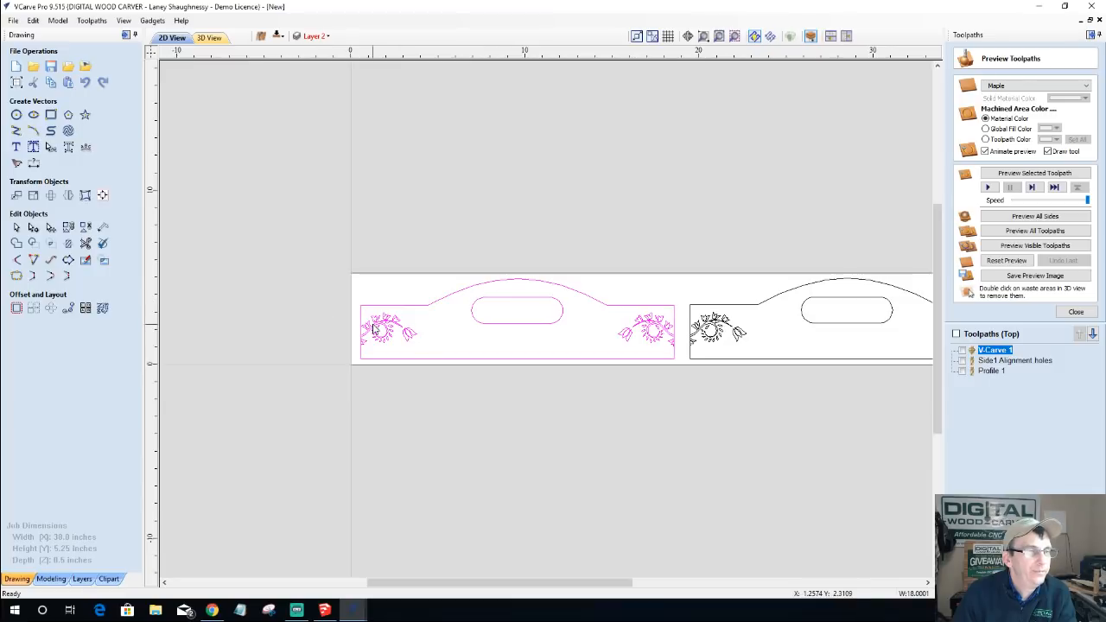
- Undo the hiding of Layer 2, make Layer 1 the active layer and hide Layer 2
key(ctrl+z)
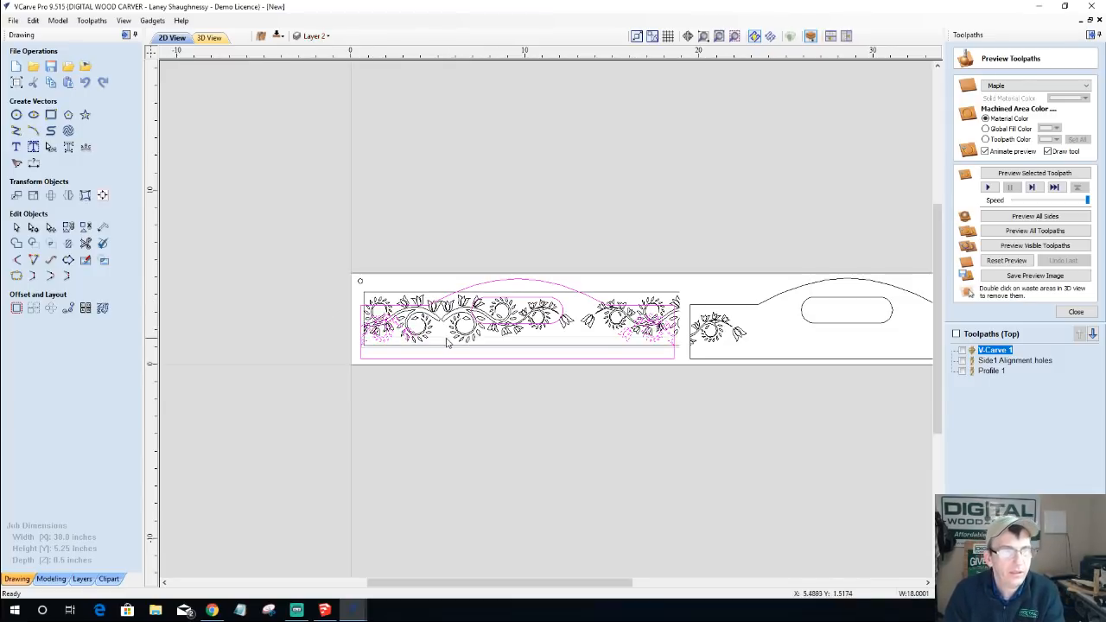
key(ctrl+z)
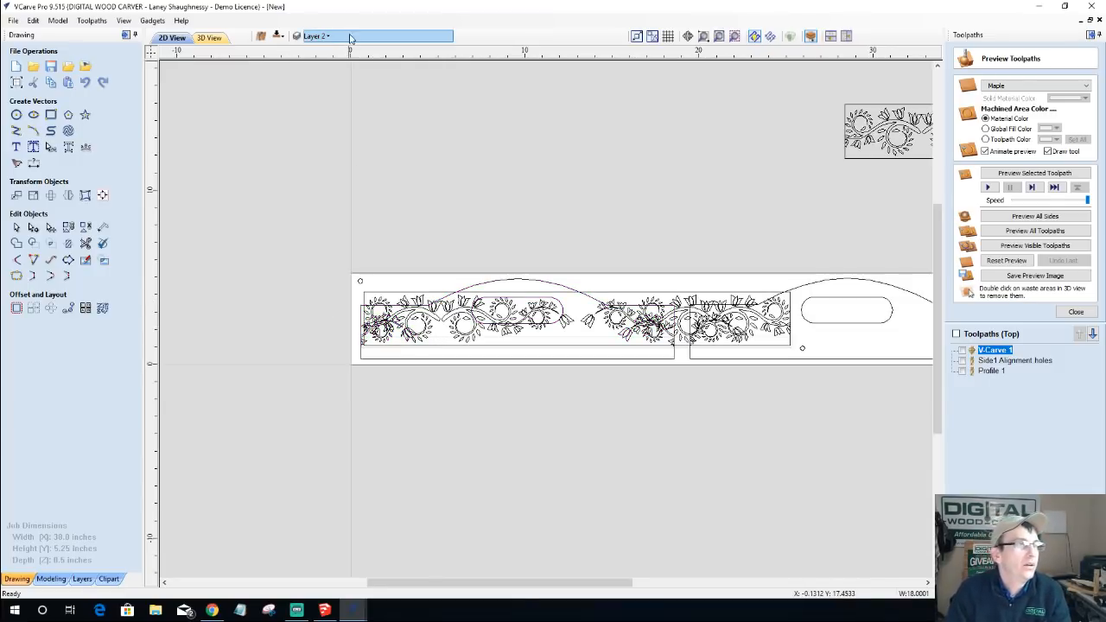
click(319, 36)
click(343, 54)
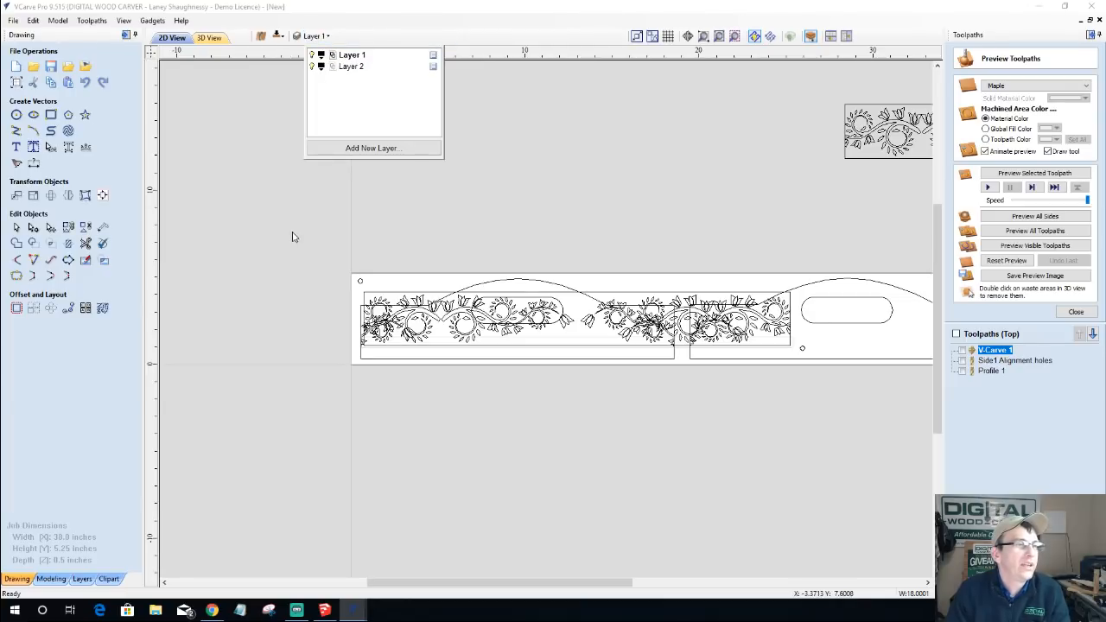
click(316, 37)
click(312, 67)
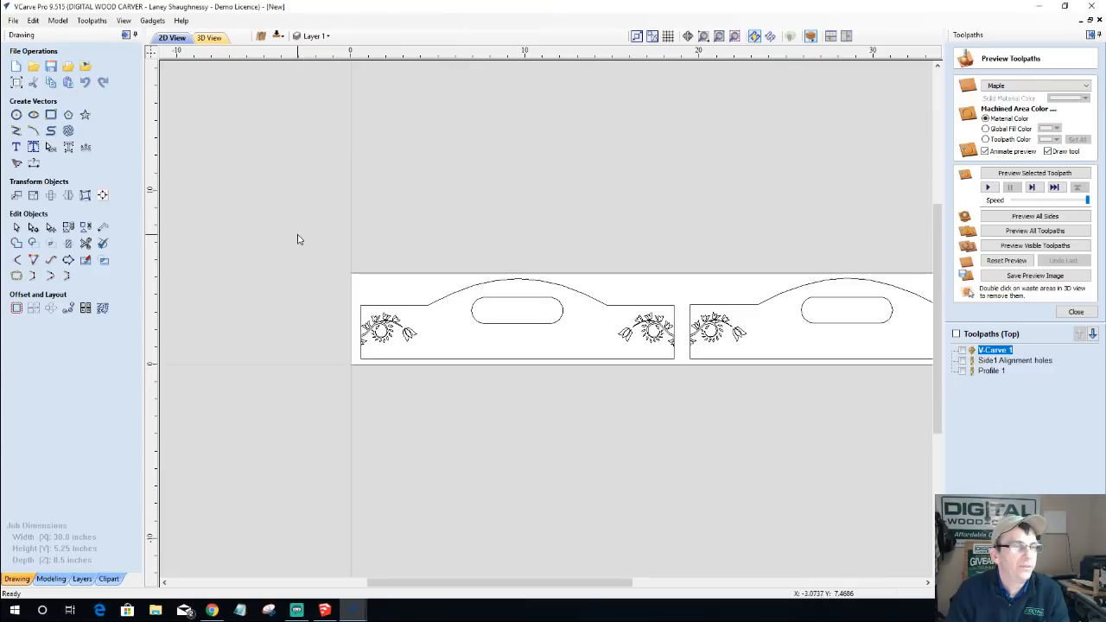
- Ungroup both handle panels onto their group's layer
right_click(377, 310)
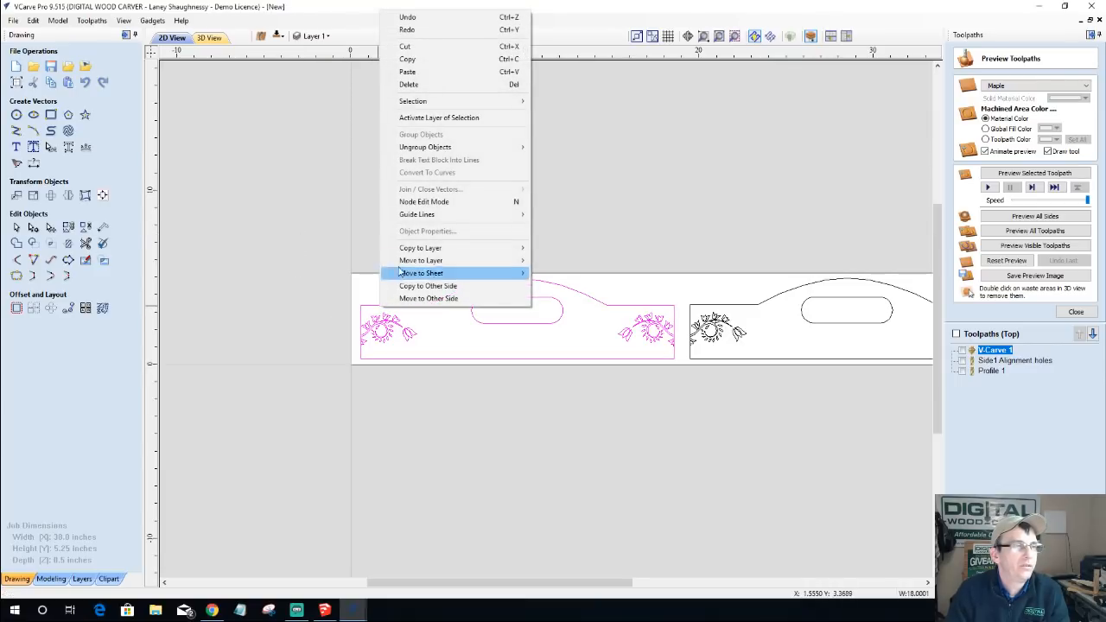
mouse_move(467, 147)
click(558, 161)
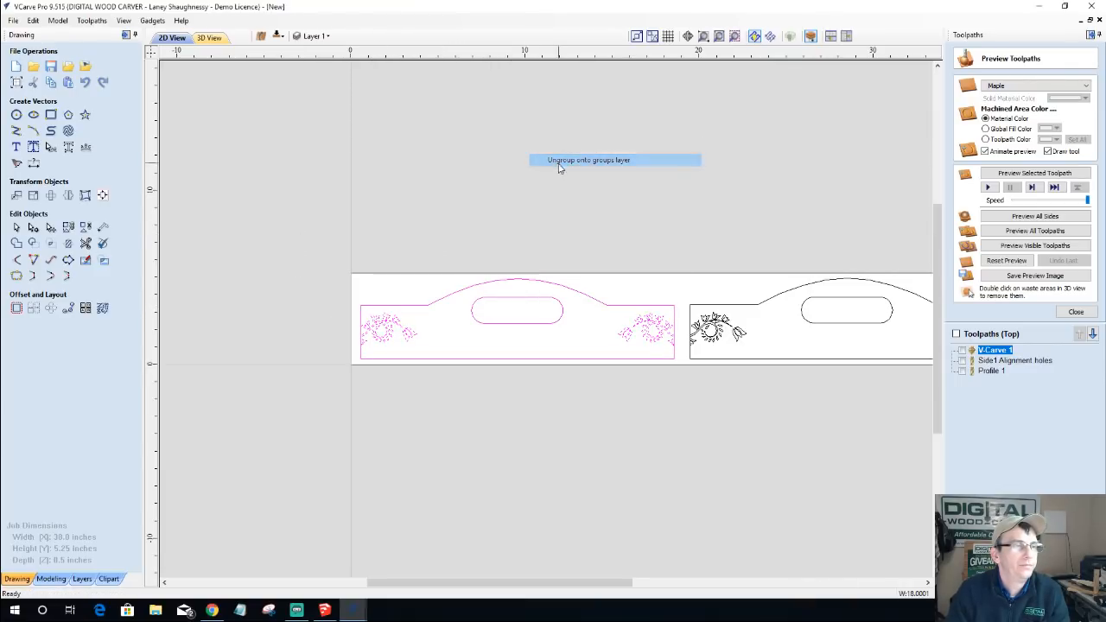
scroll(406, 277, down, 4)
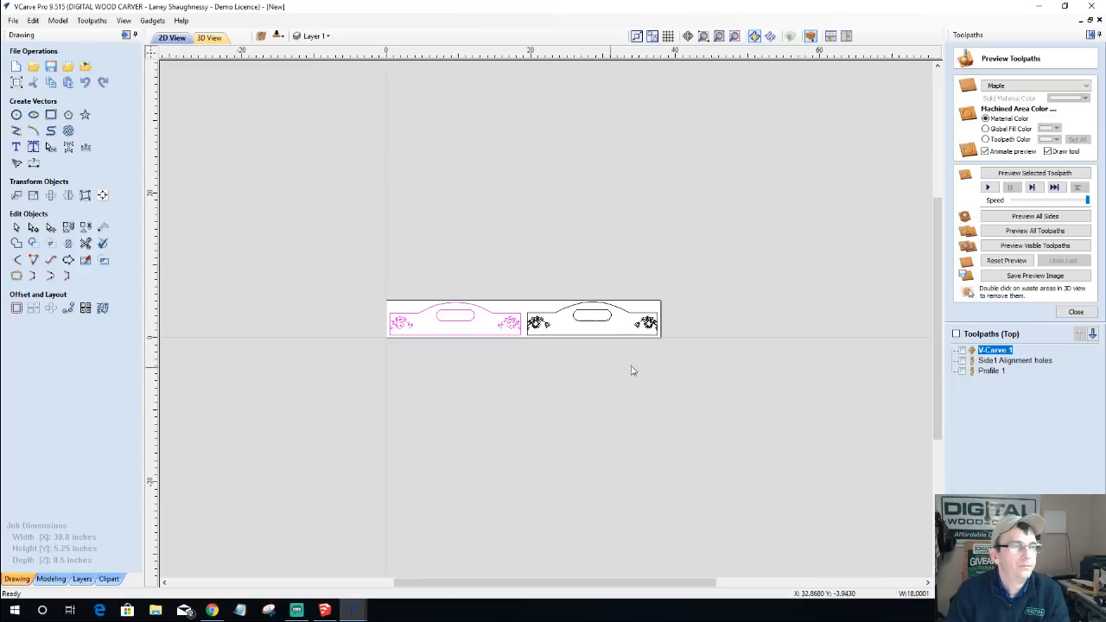
click(681, 363)
right_click(546, 325)
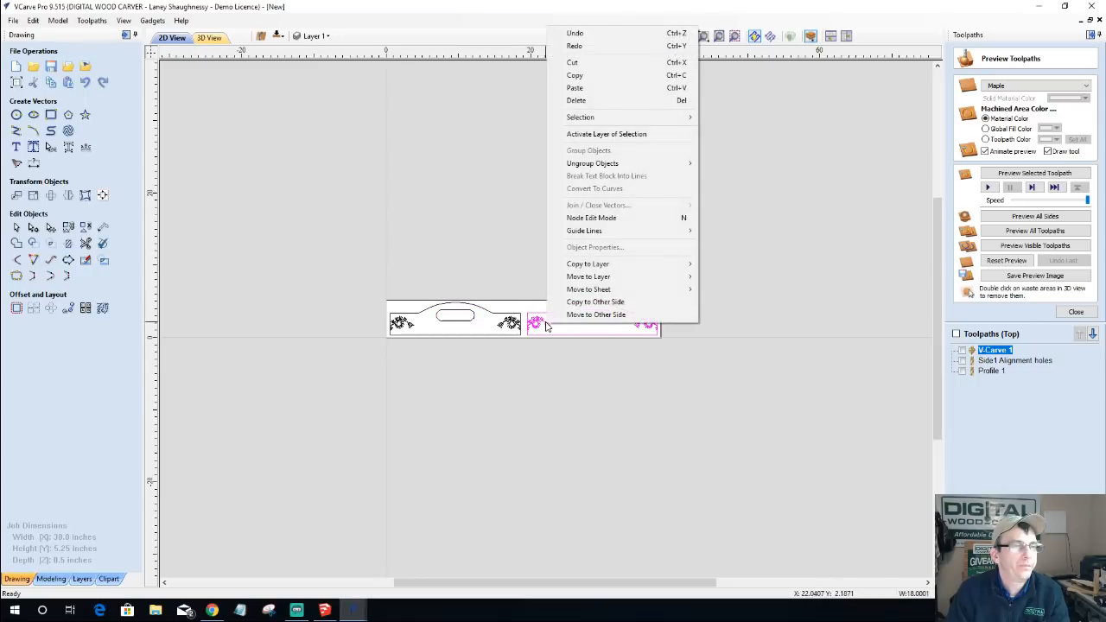
mouse_move(596, 163)
click(708, 178)
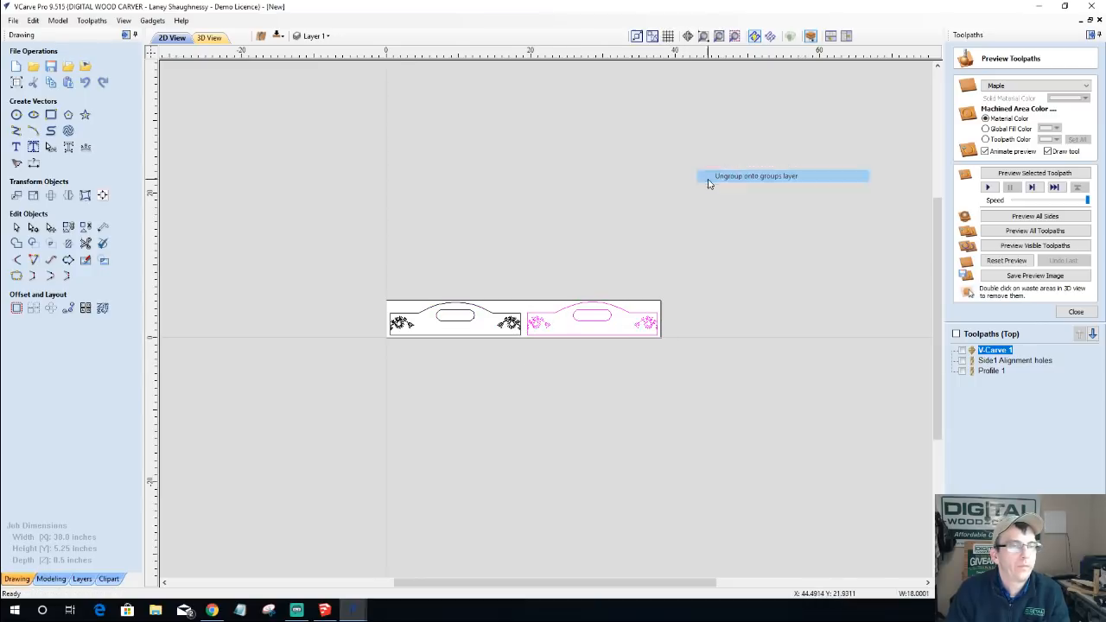
- Select the four floral motifs at the ends of both handle panels together, without the panel outlines and handle slots
scroll(484, 371, up, 5)
scroll(392, 377, down, 2)
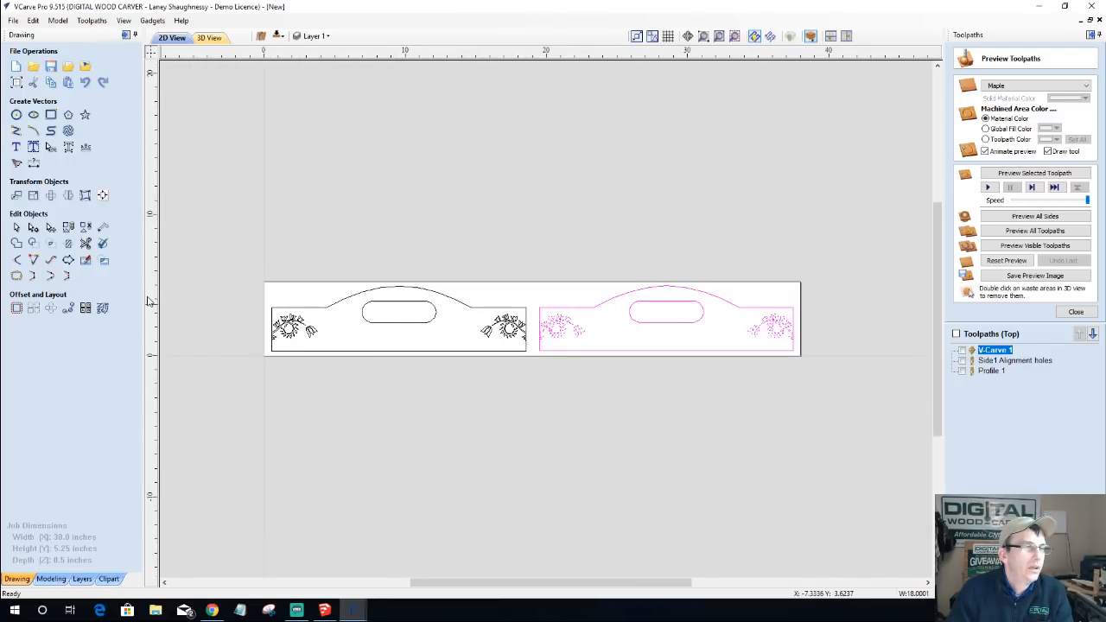
drag(234, 299, 332, 353)
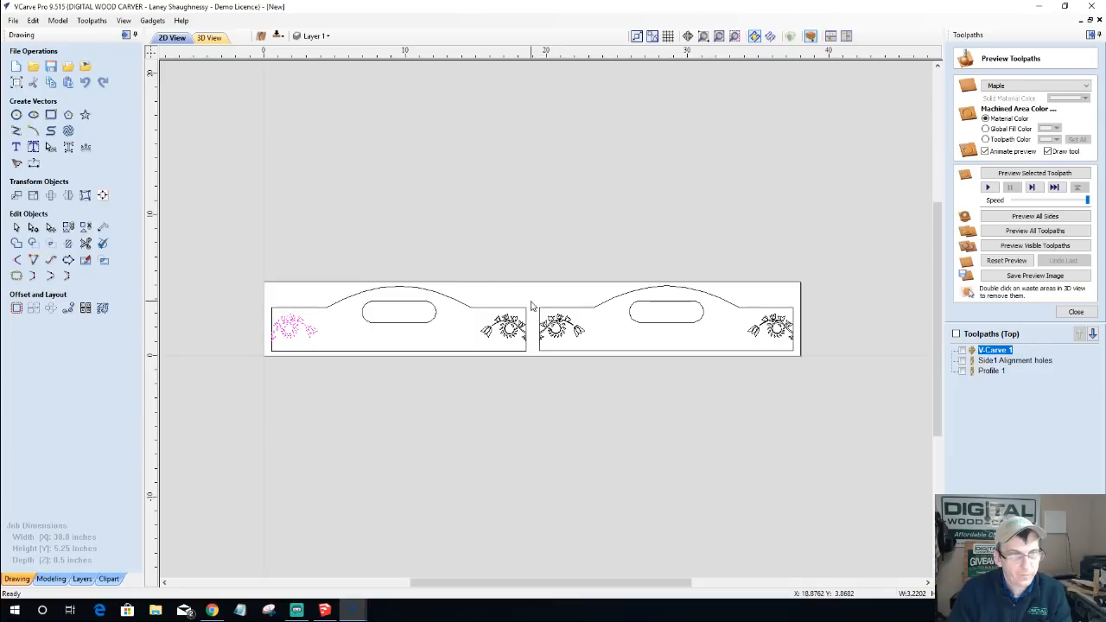
shift+drag(530, 309, 600, 364)
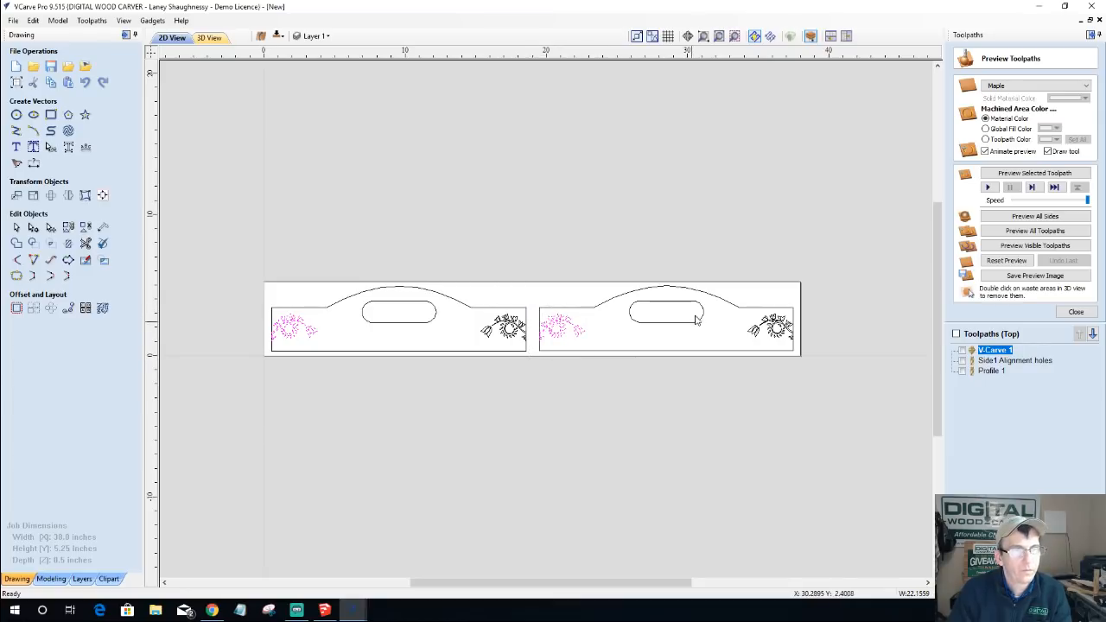
shift+drag(734, 305, 827, 358)
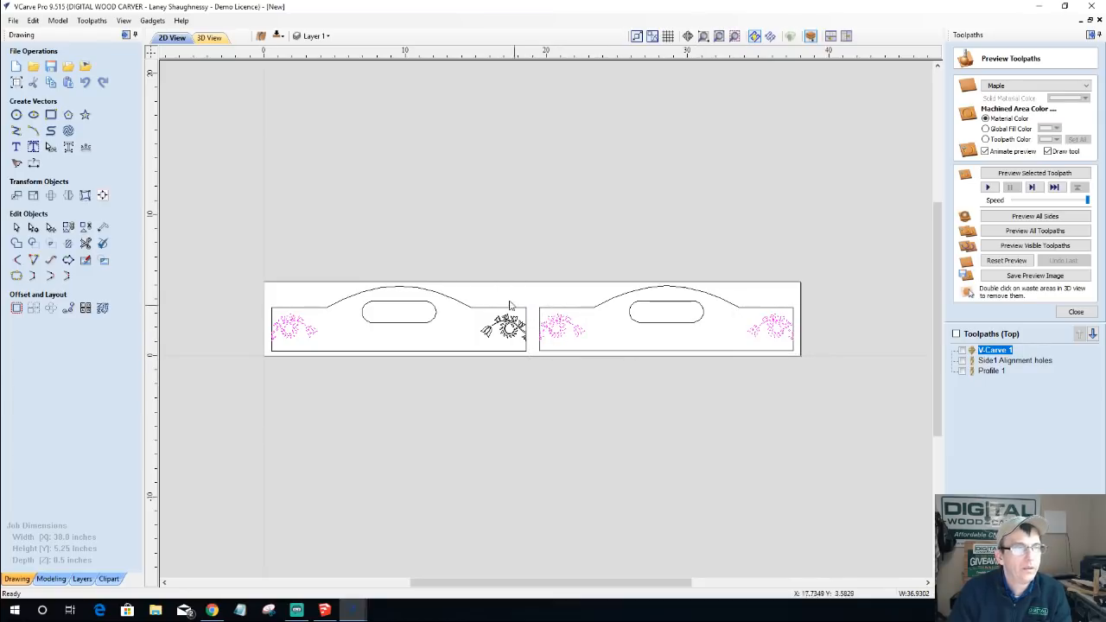
shift+drag(459, 304, 531, 361)
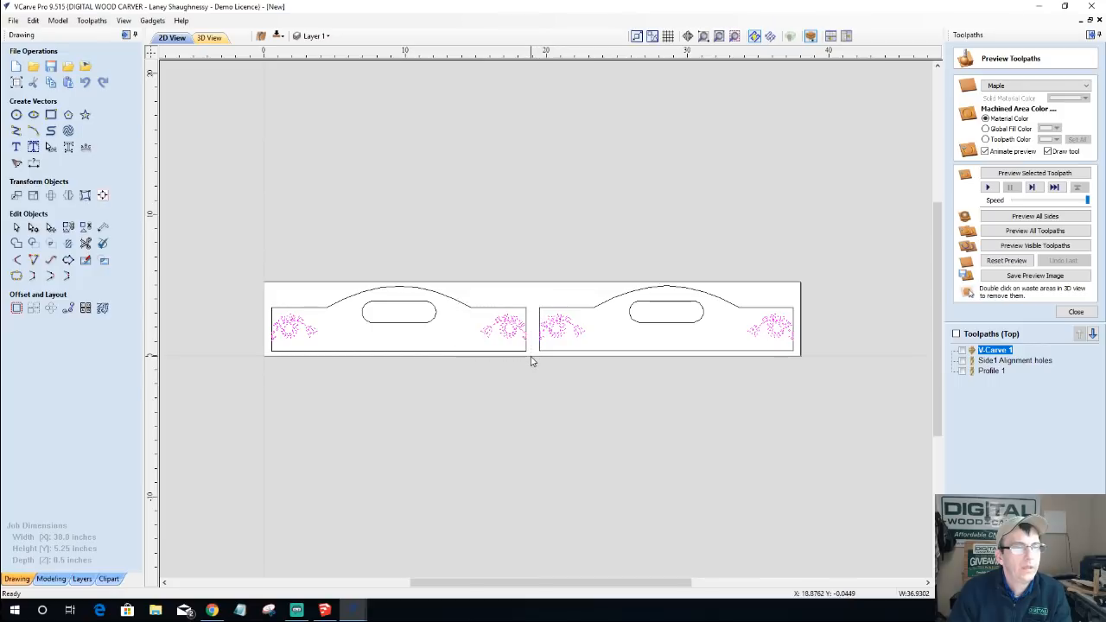
scroll(495, 331, up, 5)
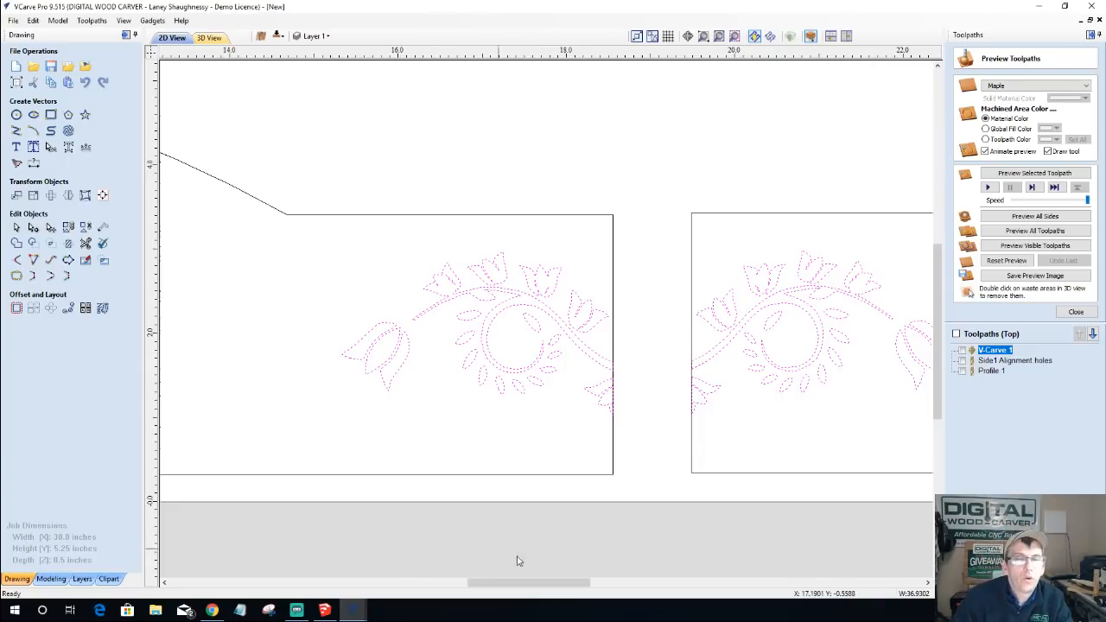
- Set up a V-carve toolpath named Sides VCarve for the selected floral motifs and try to calculate it
click(1076, 312)
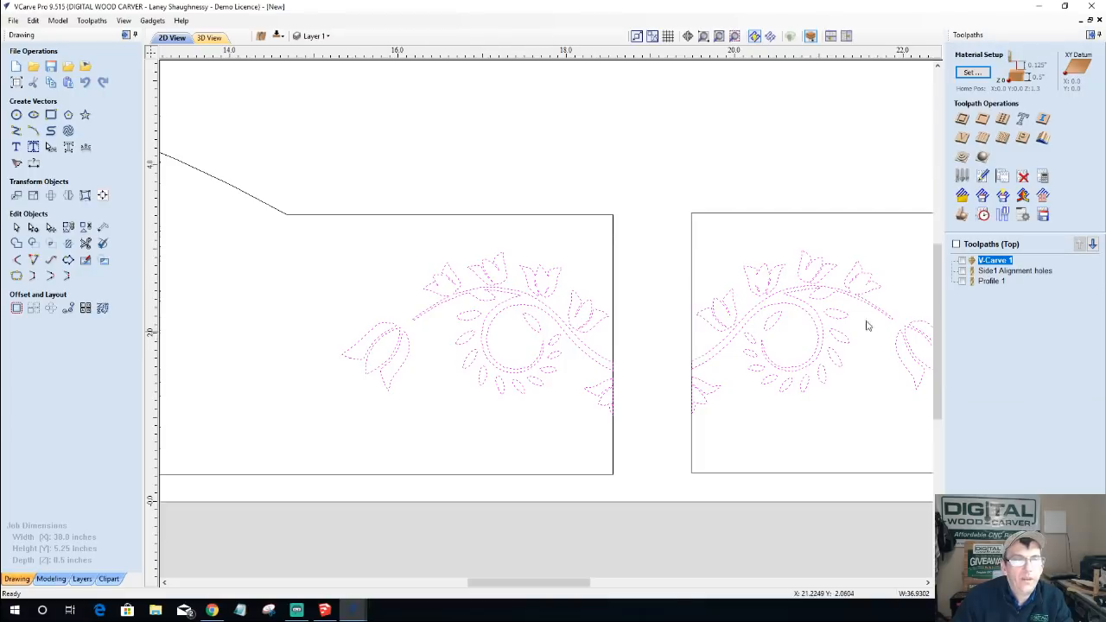
click(961, 139)
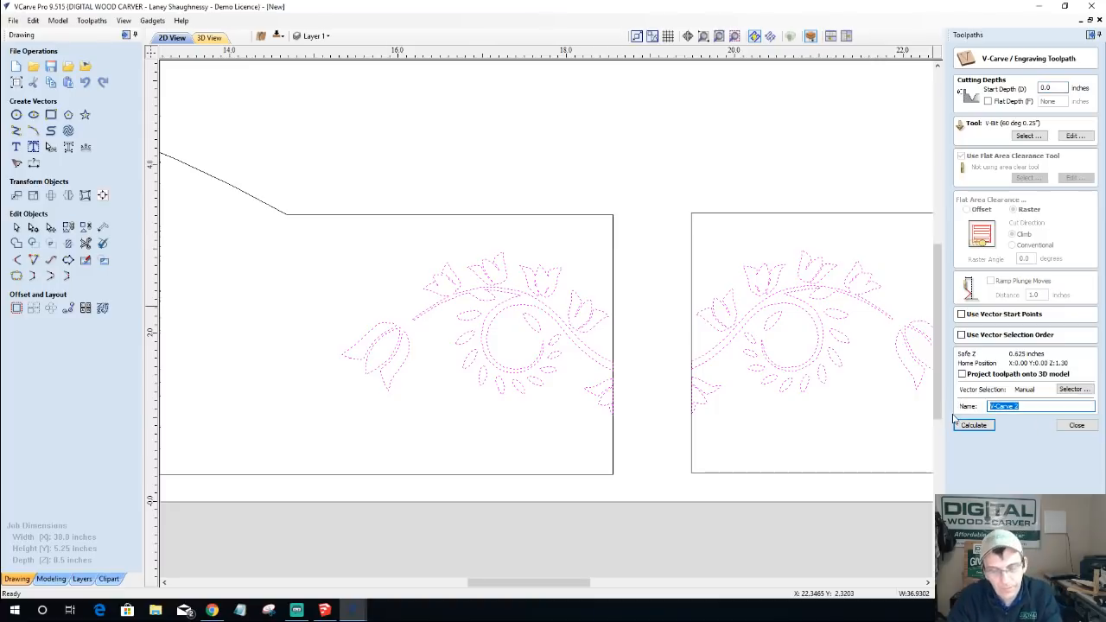
text(Sides)
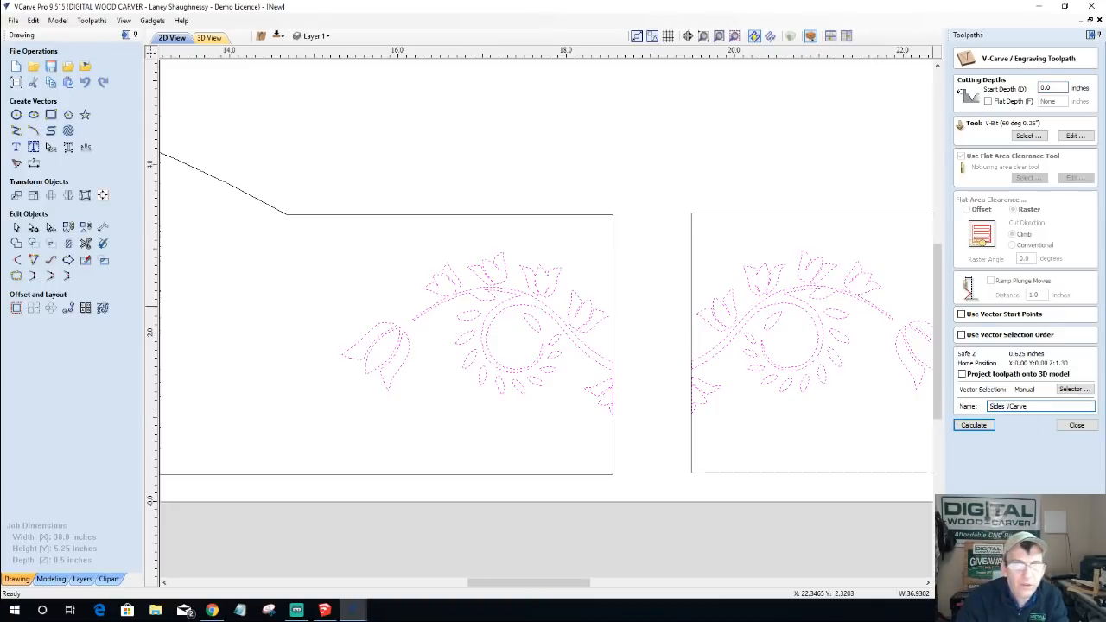
click(982, 430)
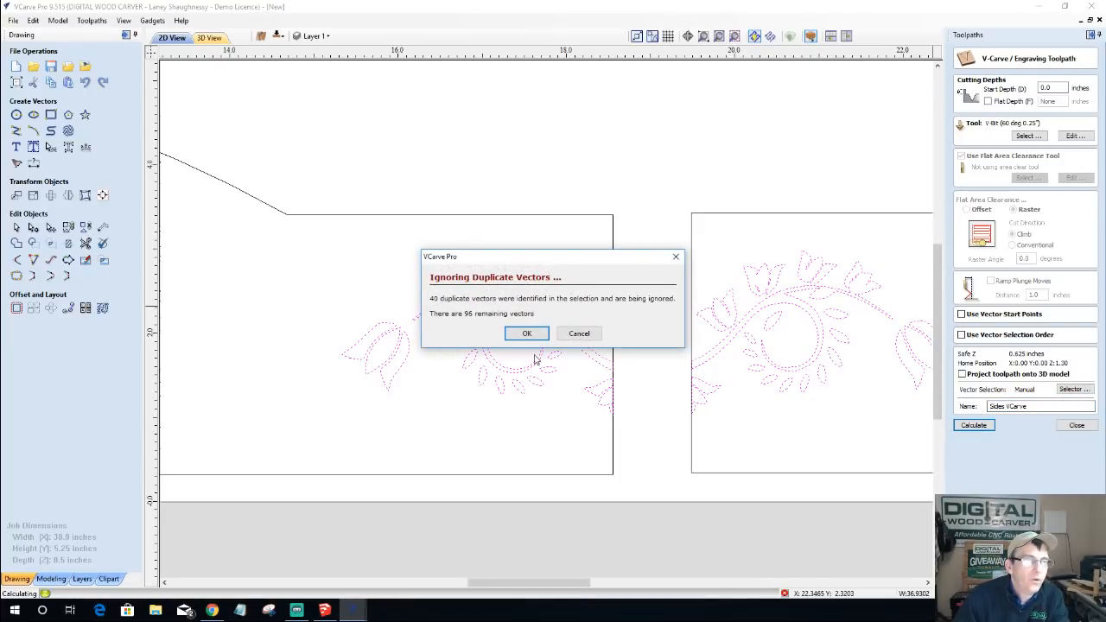
click(578, 333)
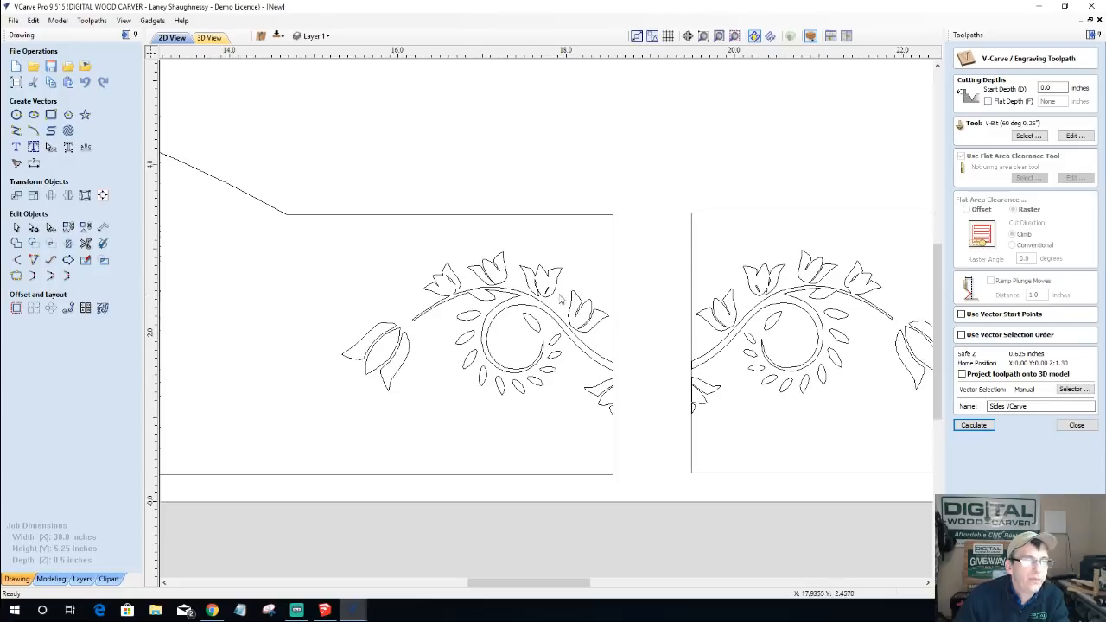
- Inspect the flower, leaf and vine vectors of the two facing floral motifs one by one for overlapping or faulty shapes
click(510, 296)
scroll(506, 299, up, 2)
scroll(506, 300, up, 3)
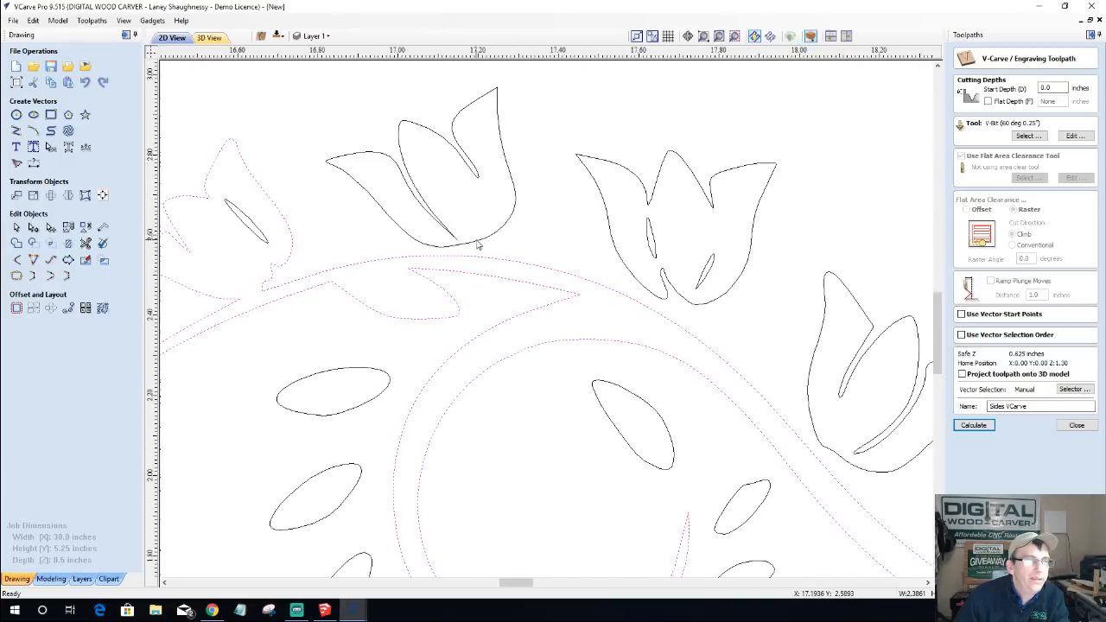
click(614, 252)
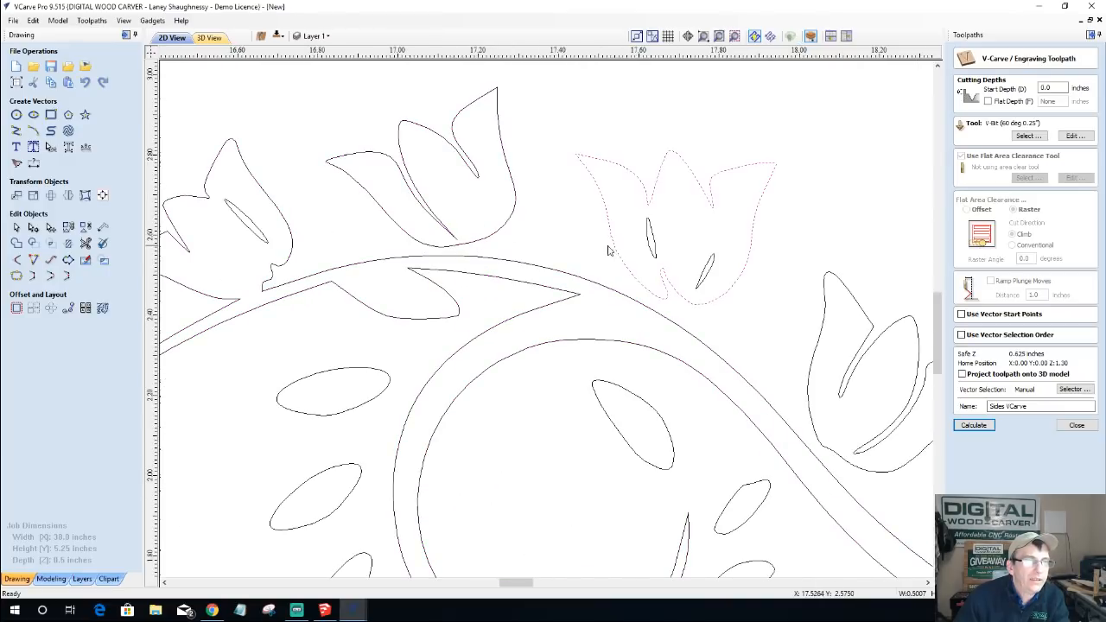
click(294, 254)
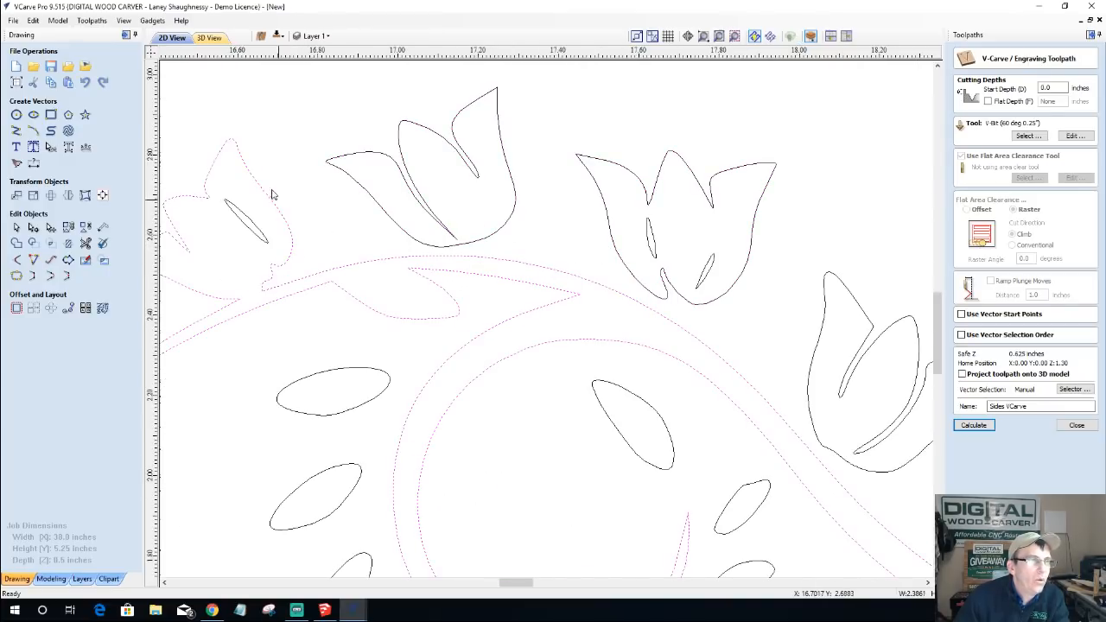
key(Escape)
click(389, 378)
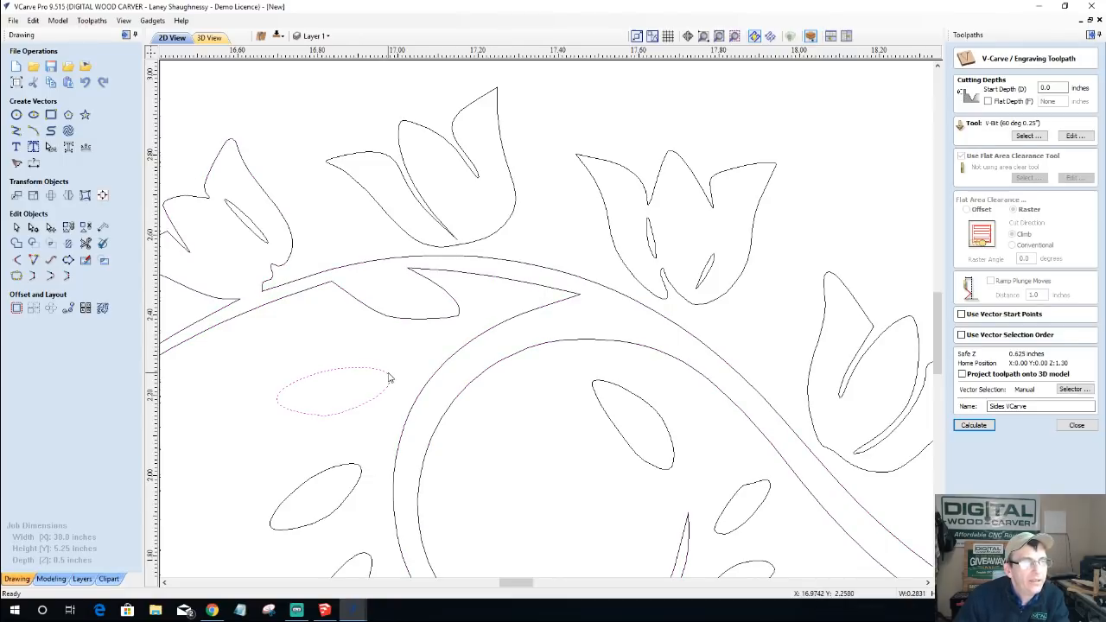
click(611, 423)
scroll(611, 424, down, 5)
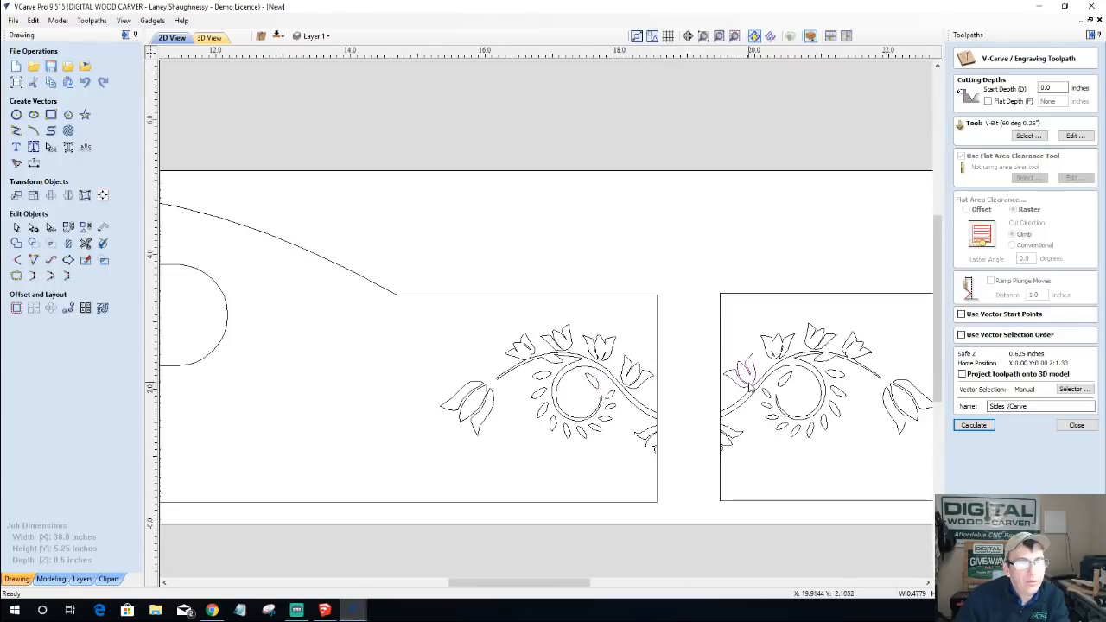
click(752, 394)
scroll(734, 393, up, 5)
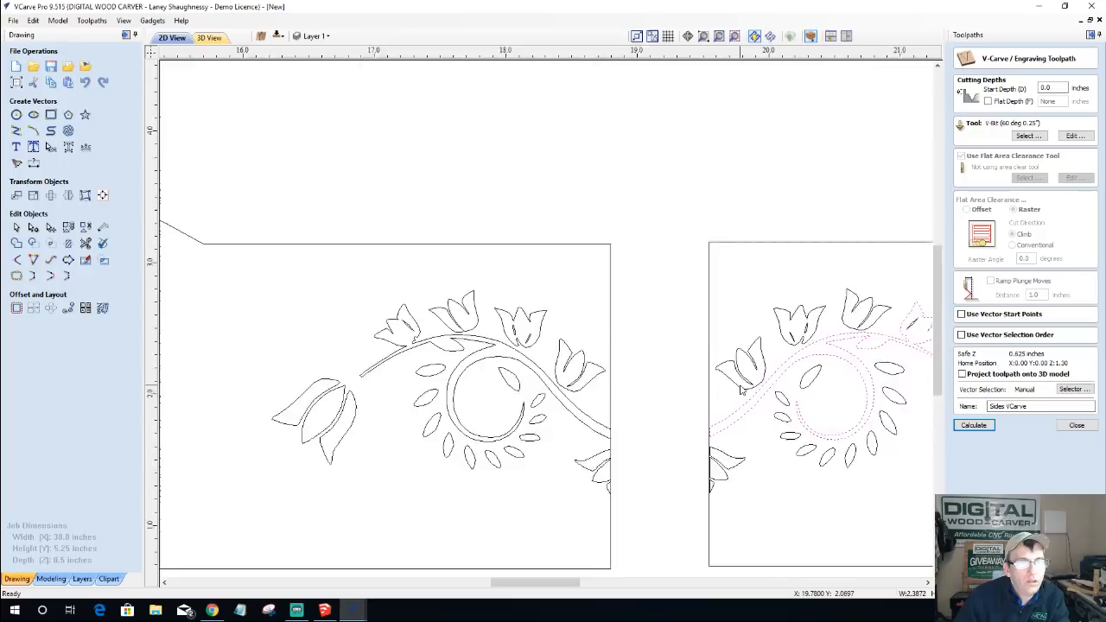
click(722, 392)
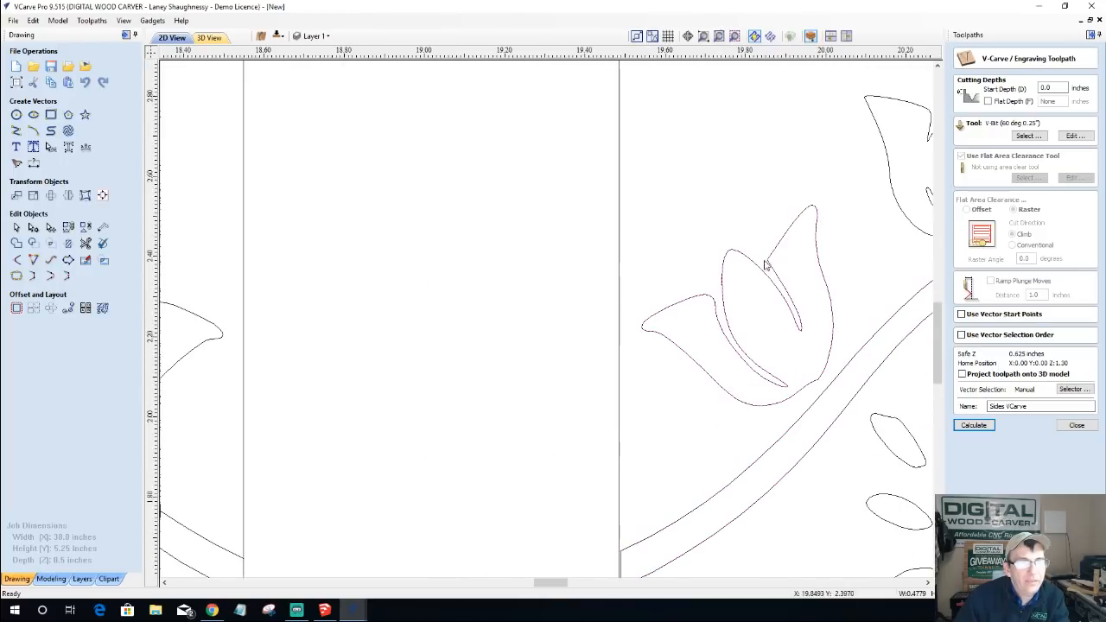
scroll(733, 382, down, 5)
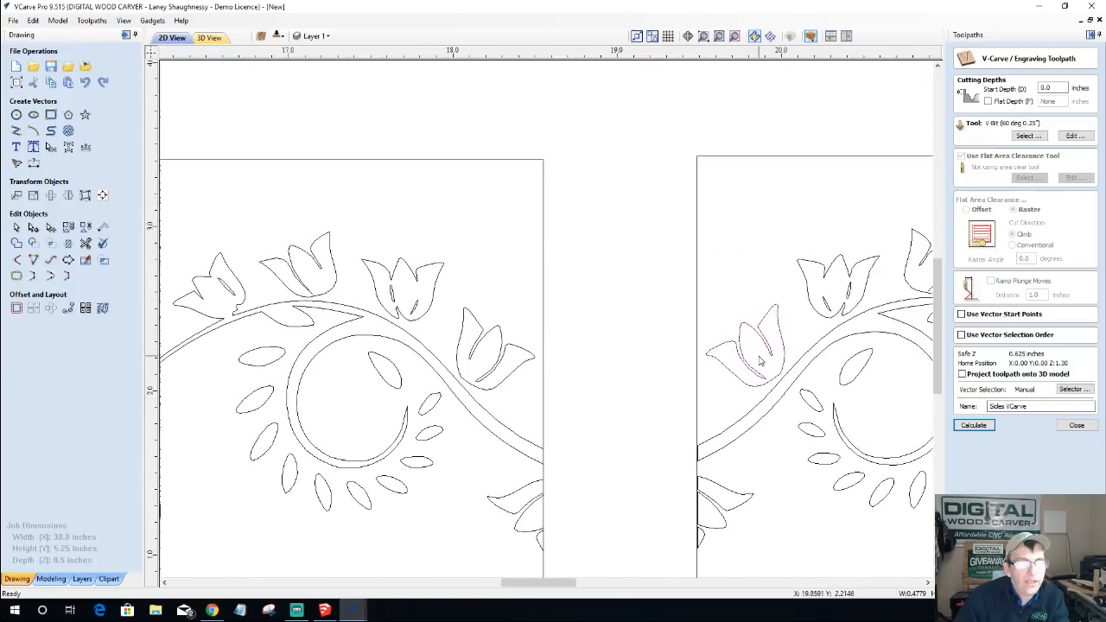
- Select all duplicate vectors in the drawing and delete them
right_click(693, 323)
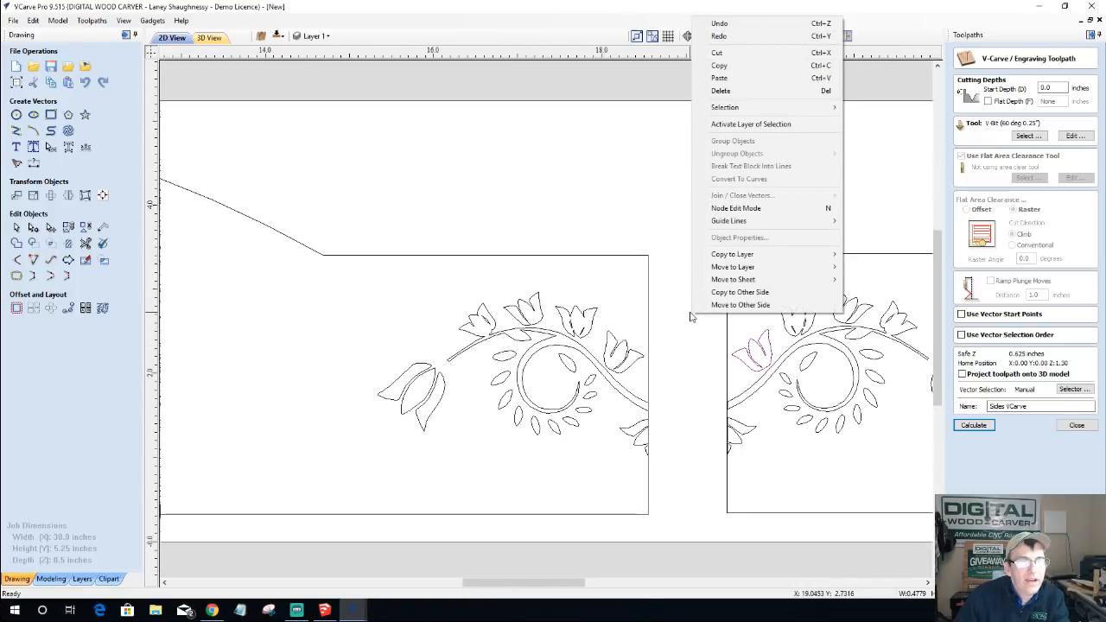
mouse_move(722, 109)
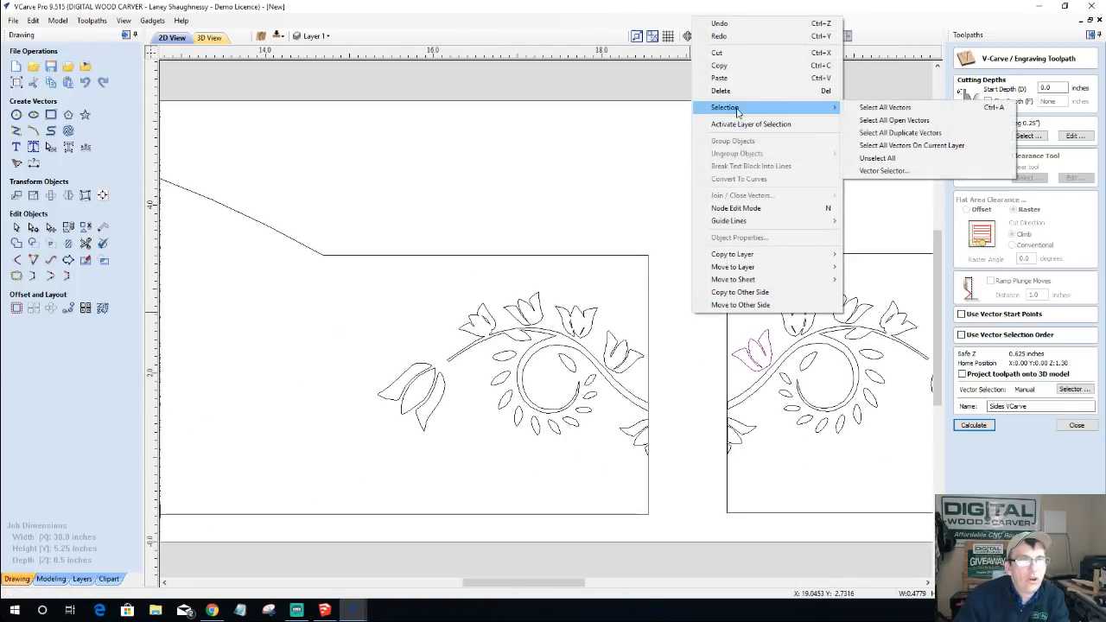
click(876, 132)
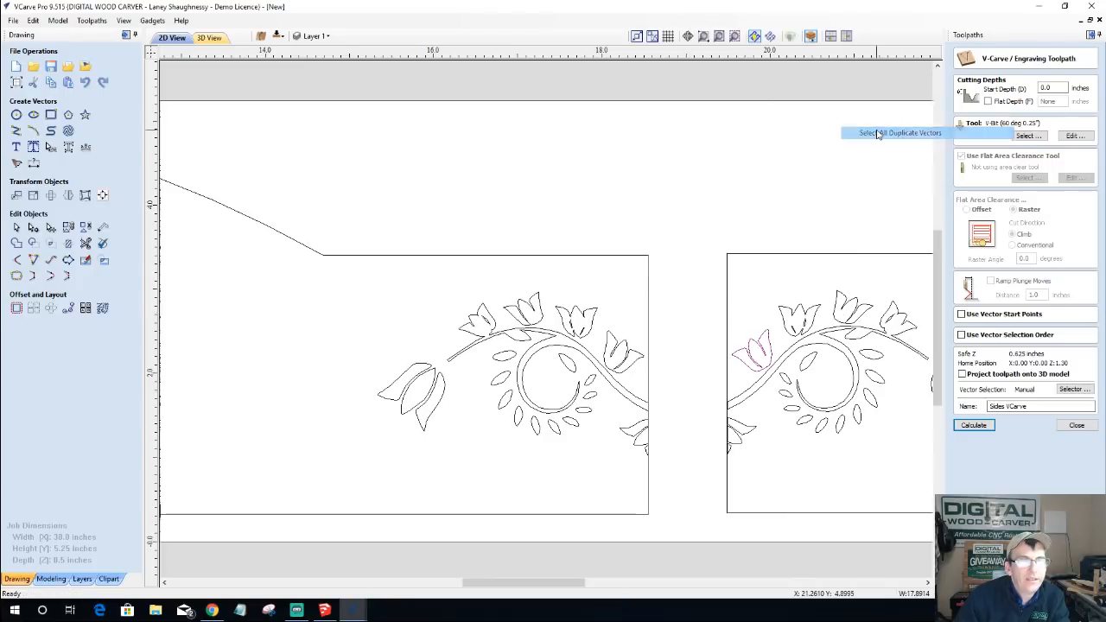
click(863, 158)
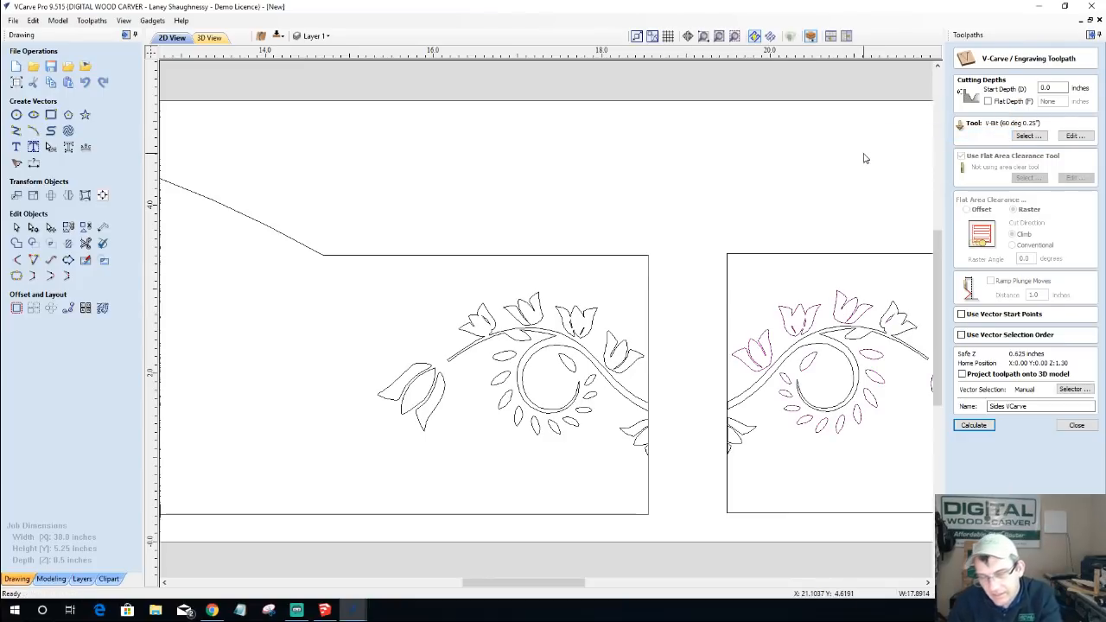
- Reselect the floral motifs at the ends of both handle panels and calculate the Sides VCarve toolpath
scroll(593, 391, down, 3)
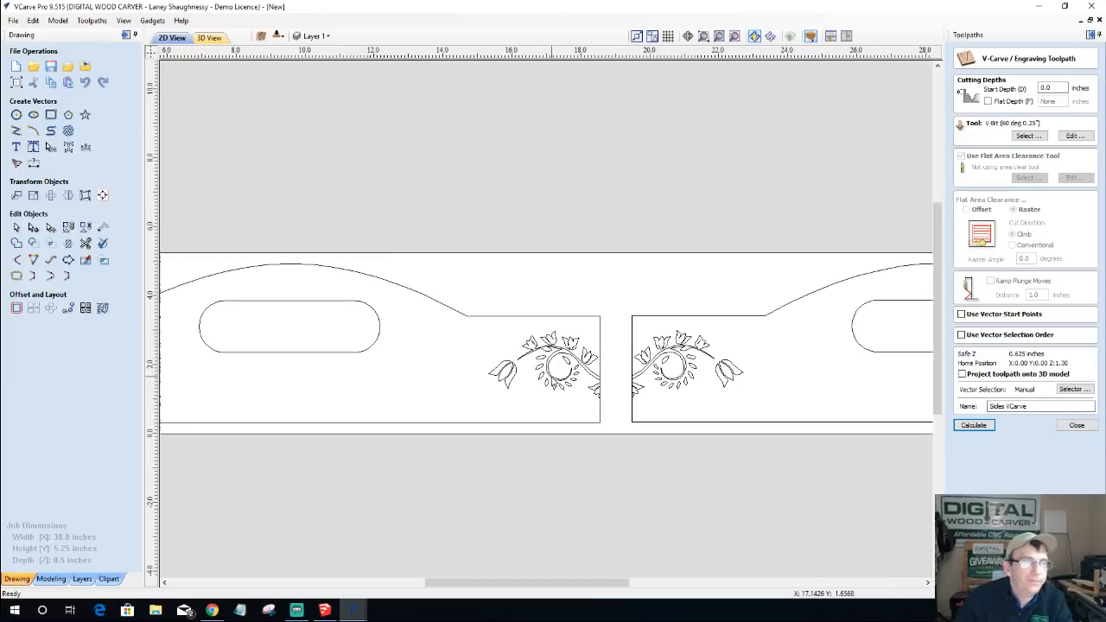
drag(248, 303, 331, 348)
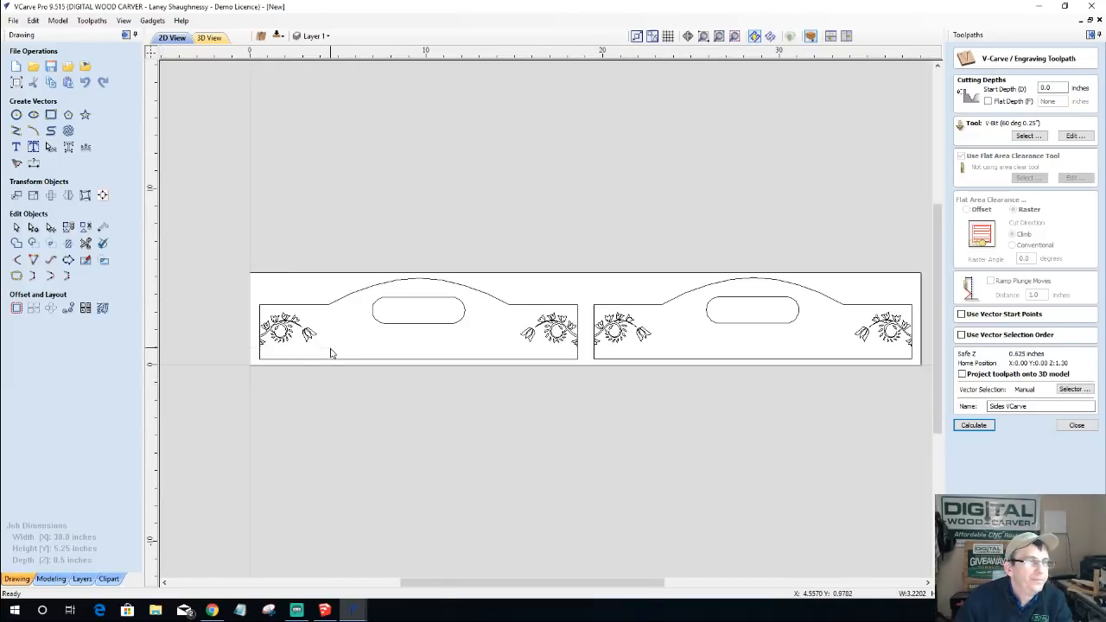
shift+drag(489, 298, 644, 350)
shift+drag(847, 306, 918, 355)
click(973, 425)
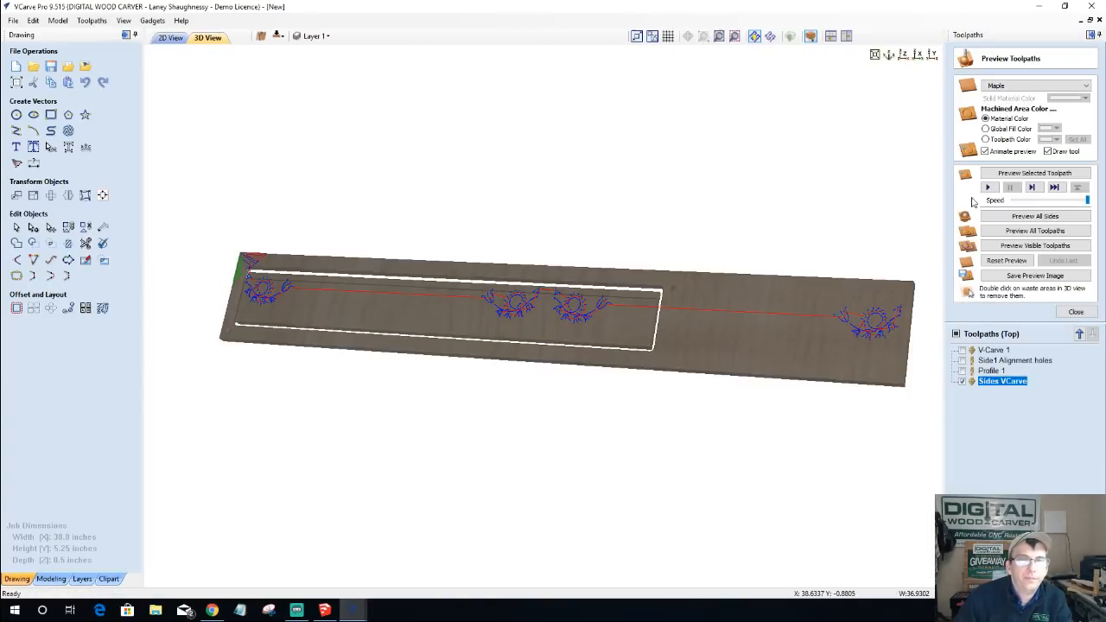
- Reset the material preview, simulate the Sides VCarve toolpath and examine the carved motifs with the job flipped to the bottom side
click(1008, 261)
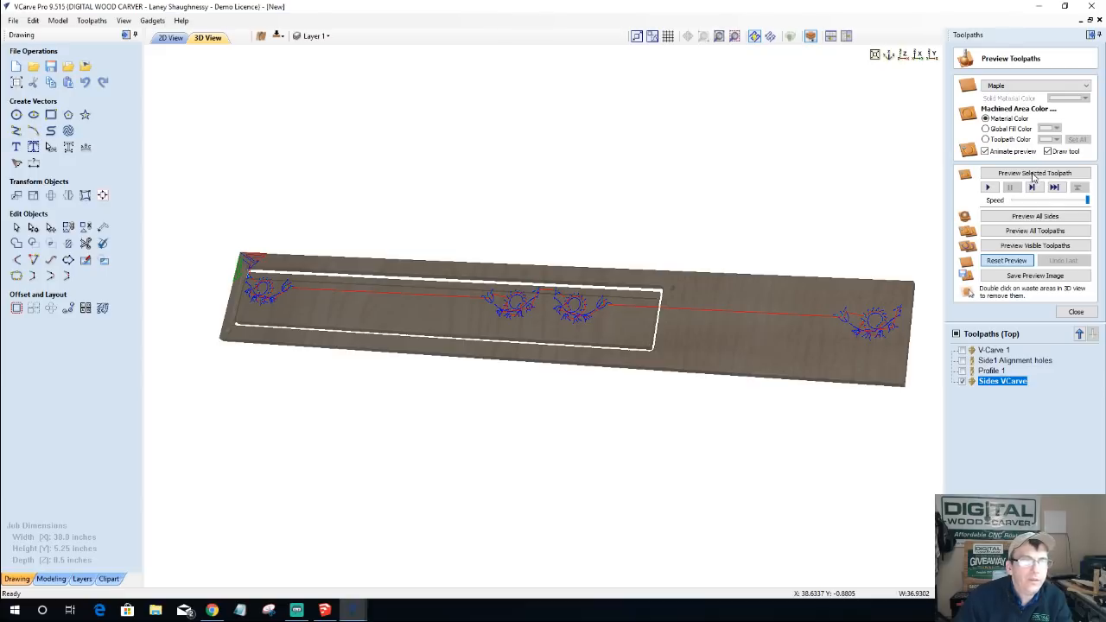
click(1017, 178)
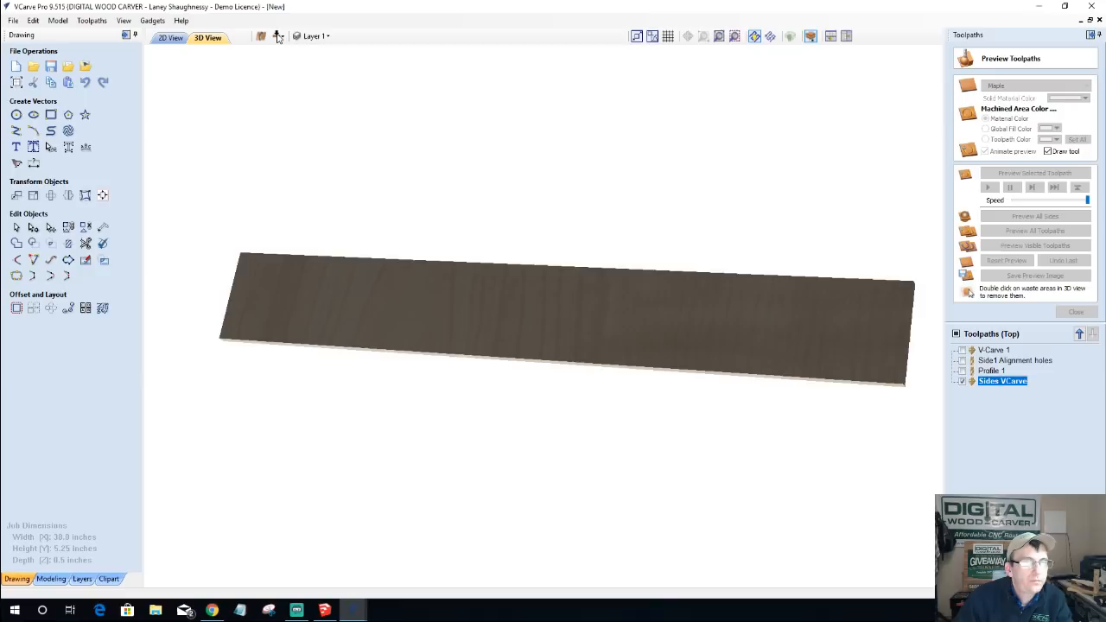
click(278, 37)
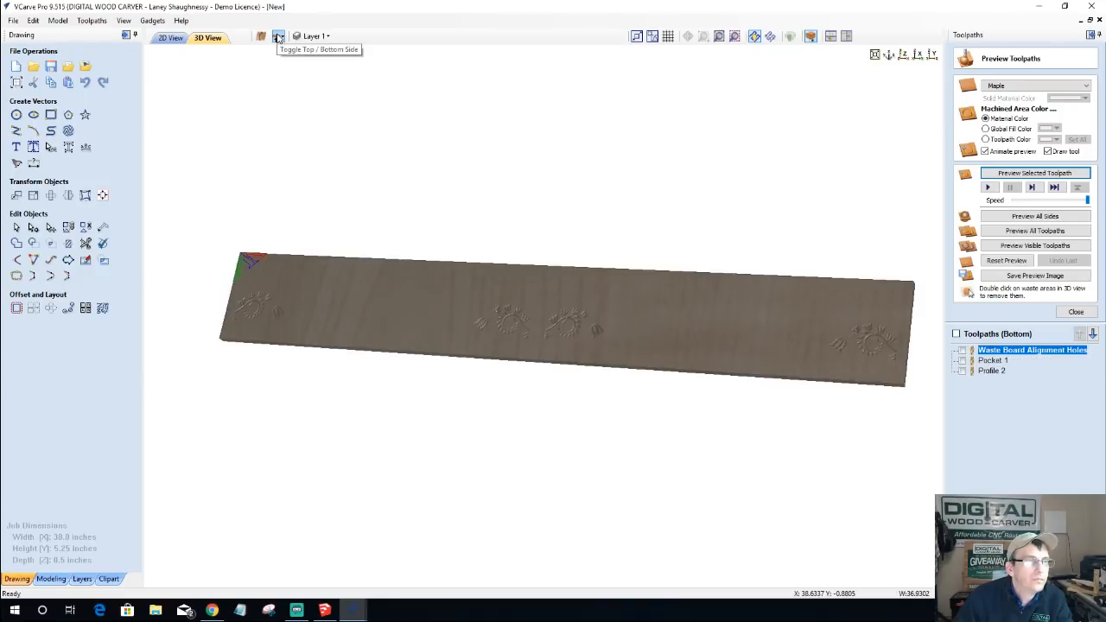
drag(723, 323, 495, 340)
scroll(506, 336, up, 3)
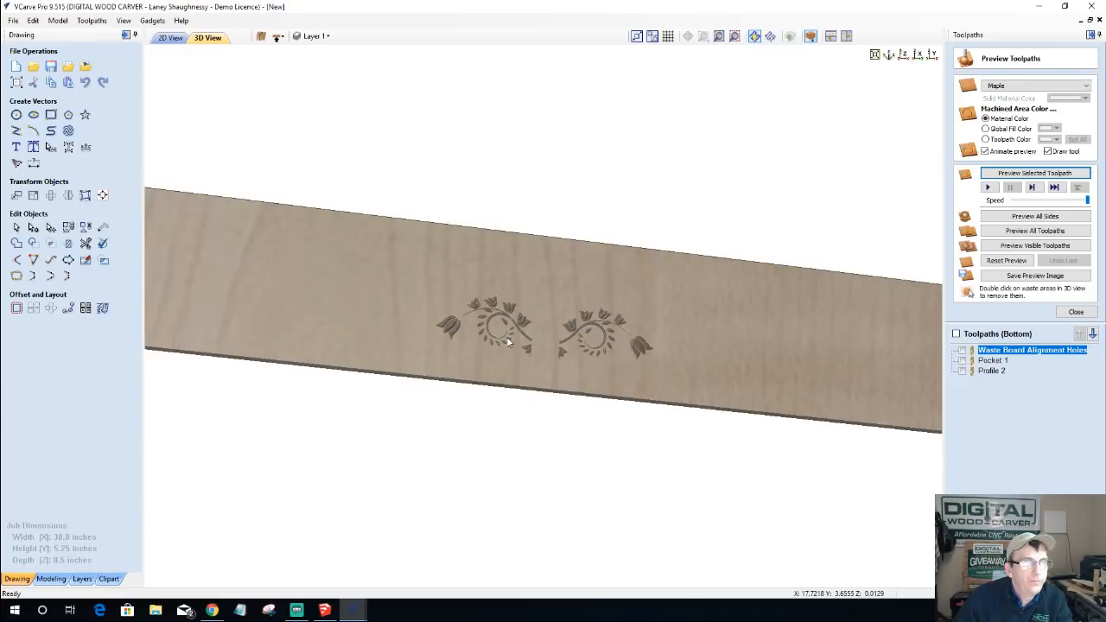
drag(427, 367, 398, 385)
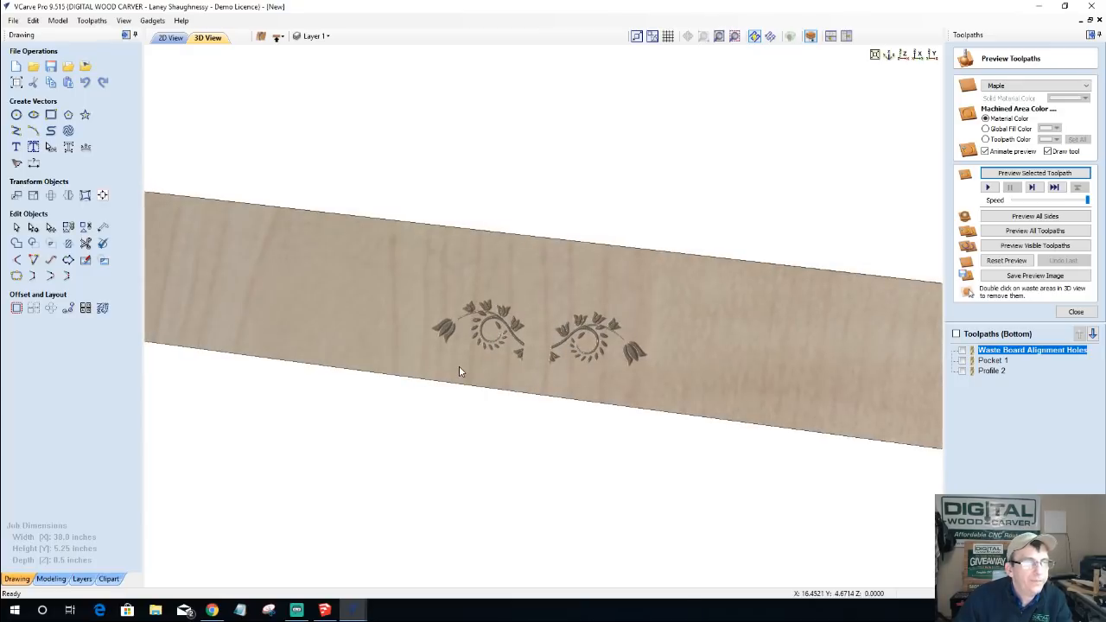
- On the top side, draw two 0.25 inch diameter circles, at about X 0.88, Y 4.5 and inside the second panel's handle slot at about X 28.48, Y 3.13
click(171, 41)
scroll(404, 261, down, 2)
click(278, 36)
scroll(374, 336, up, 2)
scroll(371, 327, down, 2)
scroll(481, 335, up, 1)
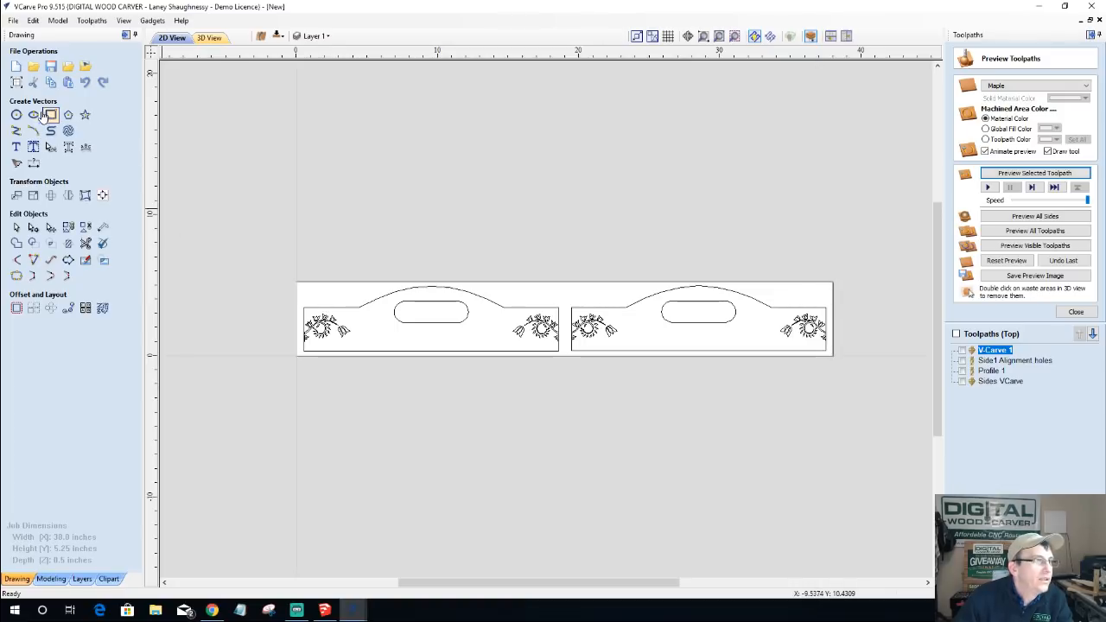
click(16, 114)
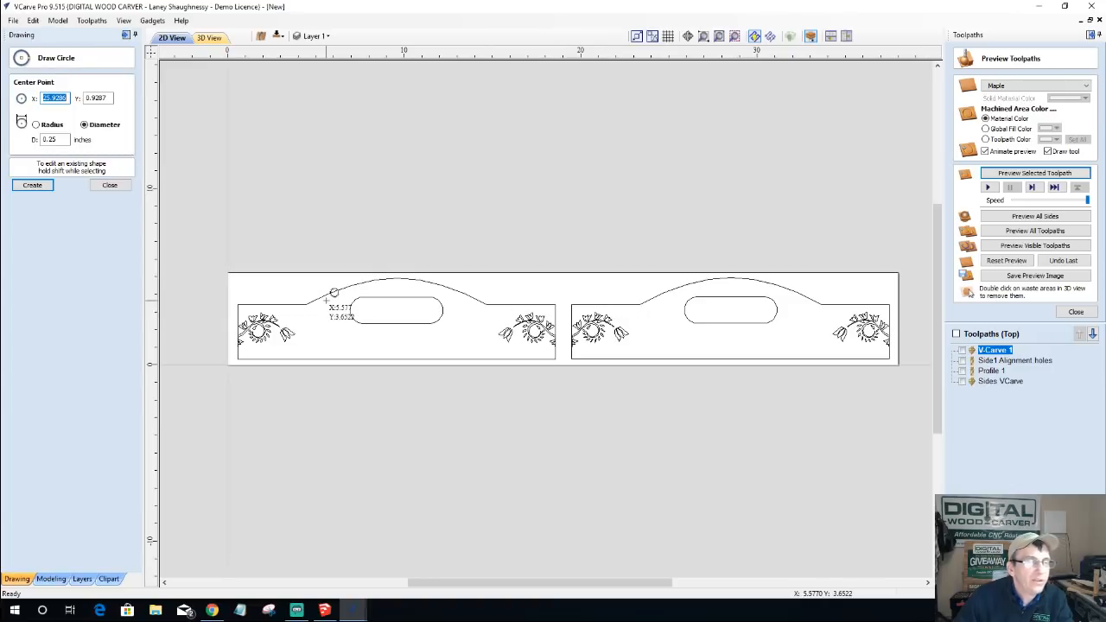
click(243, 284)
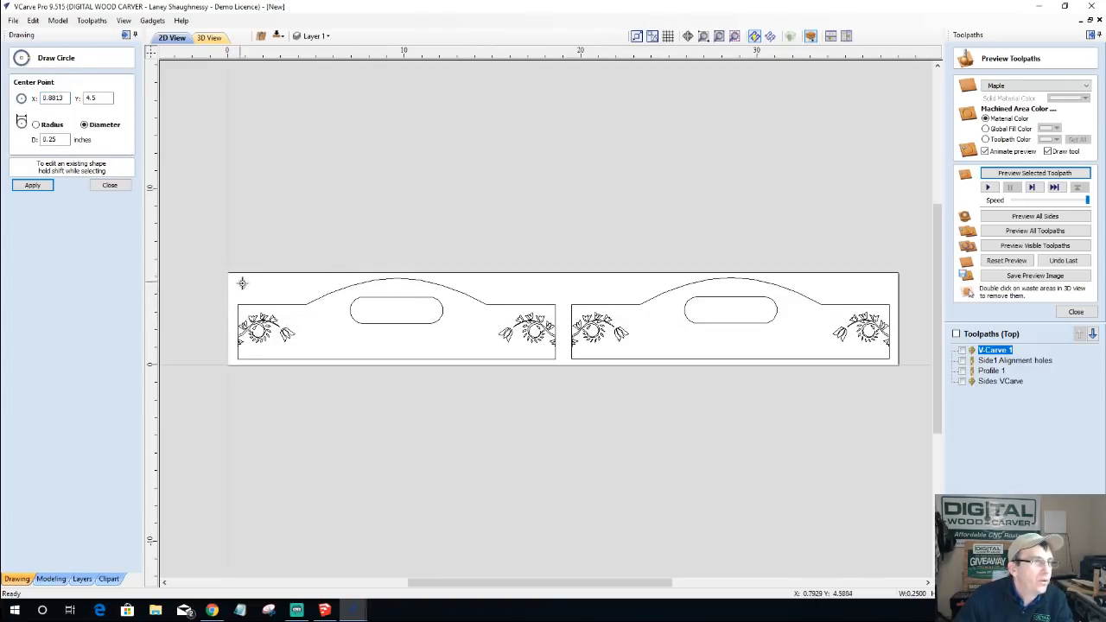
click(732, 309)
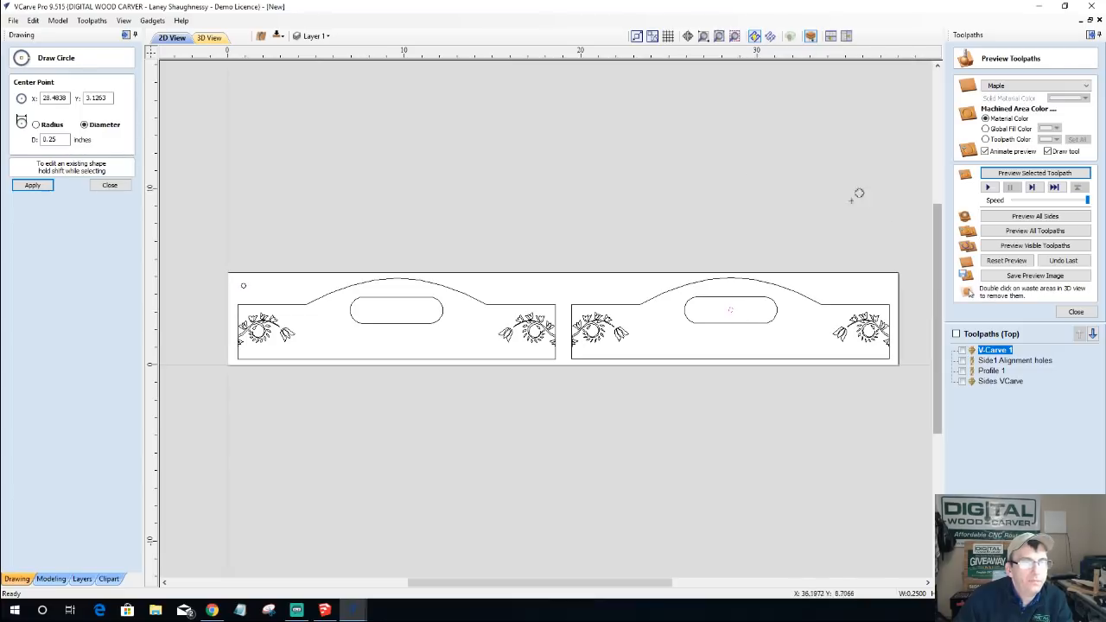
click(109, 186)
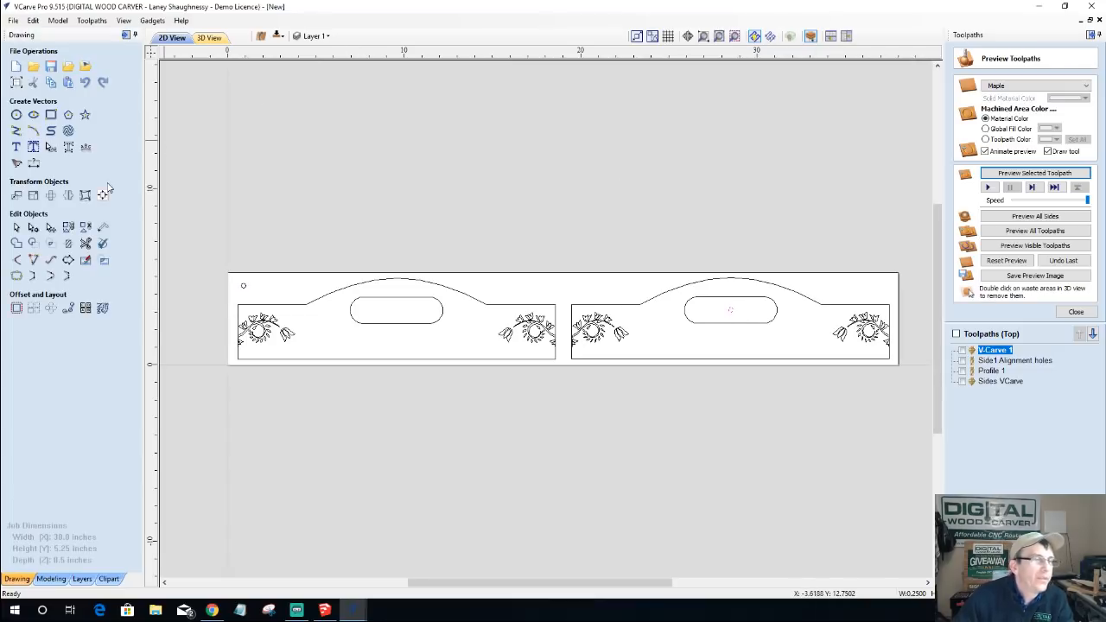
- Select both alignment circles and set up a drilling toolpath for them with a cut depth of 0.3 inches
drag(229, 275, 272, 301)
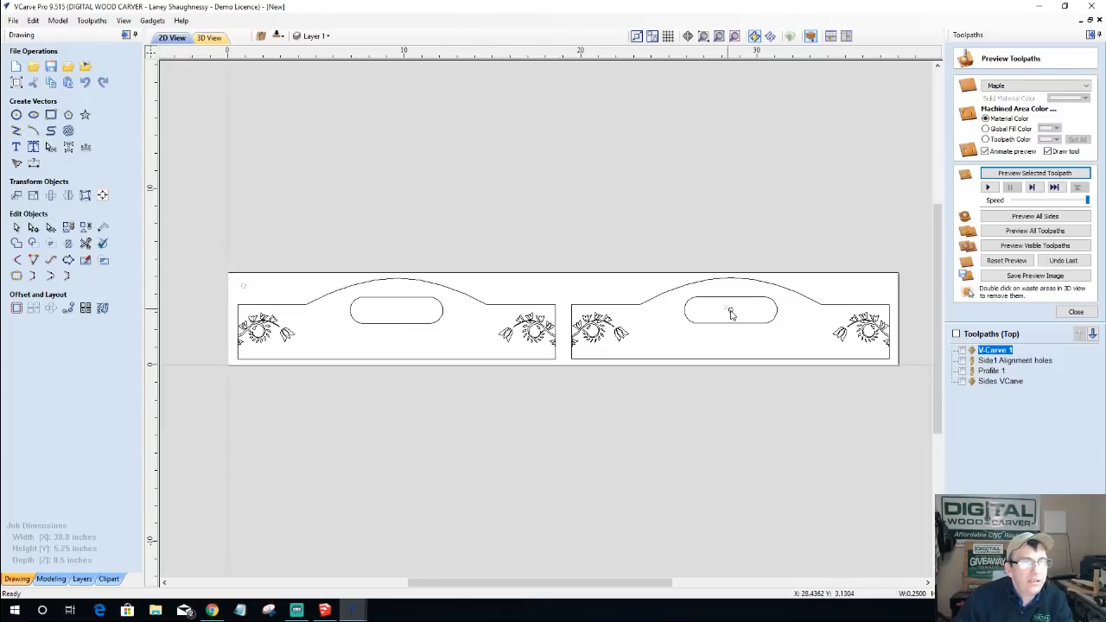
click(1075, 312)
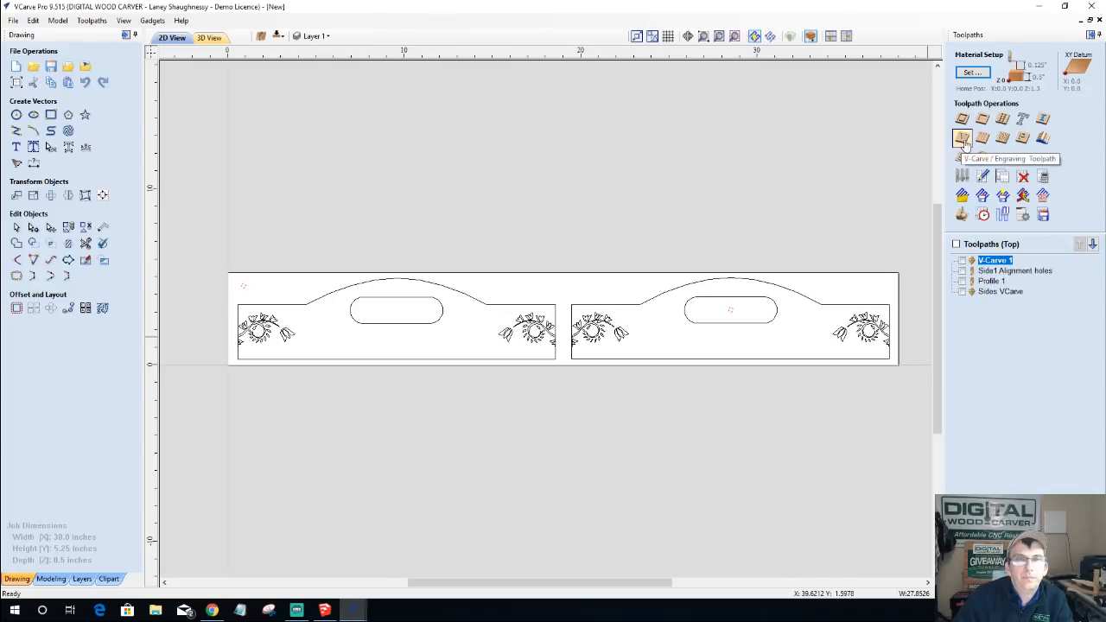
click(1004, 120)
click(1053, 102)
drag(1055, 105, 1045, 103)
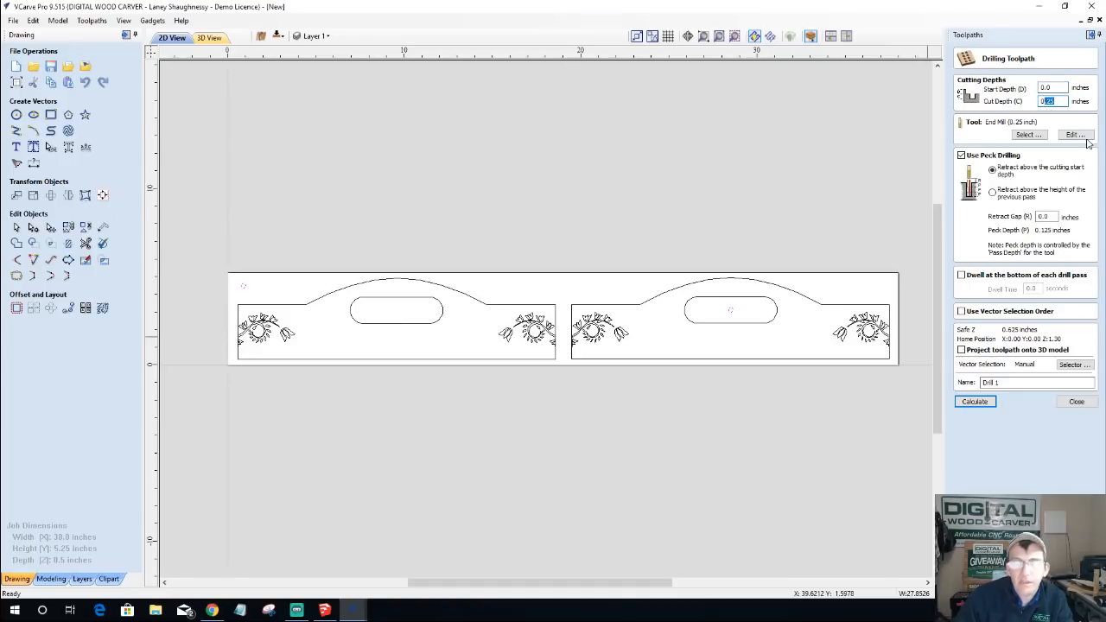
text(.)
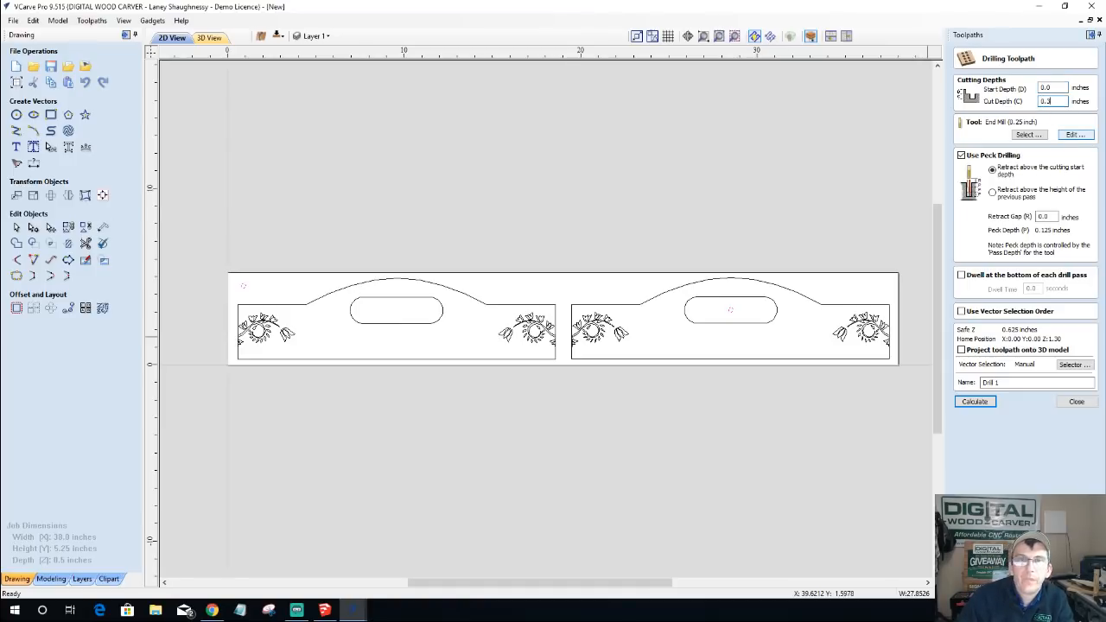
- Name the drilling toolpath Side Board Alignment Holes and calculate it
drag(1012, 384, 850, 390)
text(Alig)
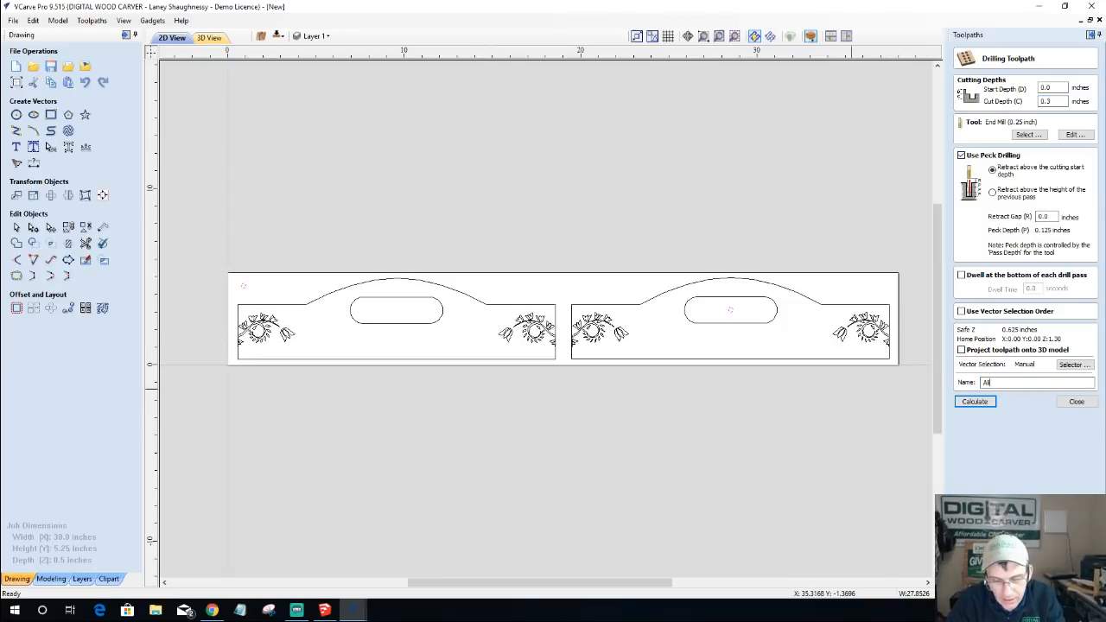
key(BackSpace)
key(BackSpace)
key(BackSpace)
key(BackSpace)
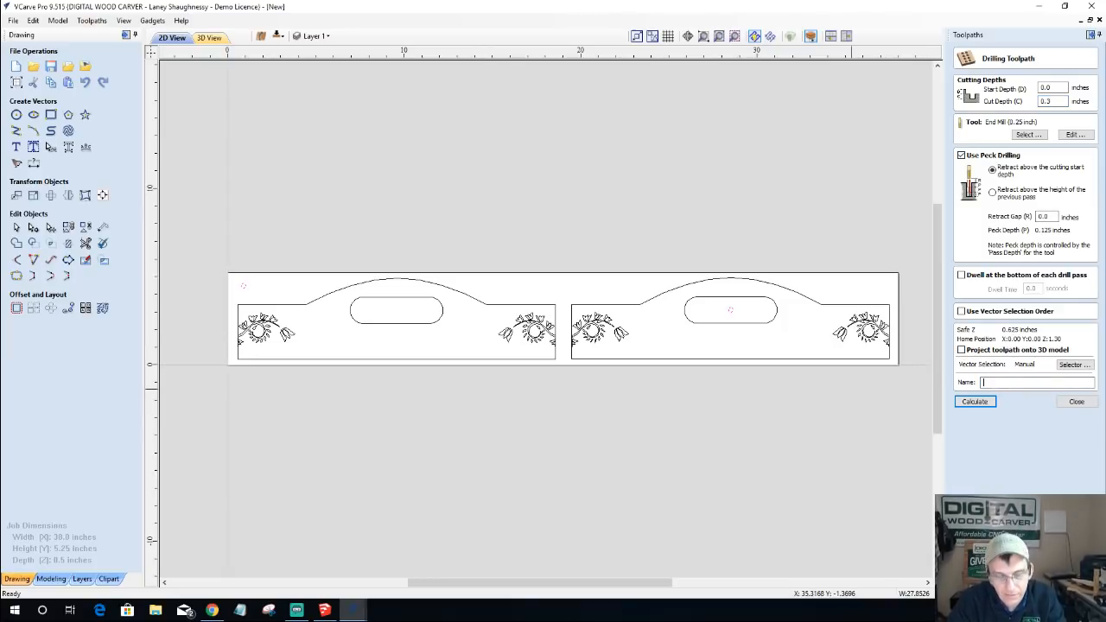
text(Side Board Alignment Holes)
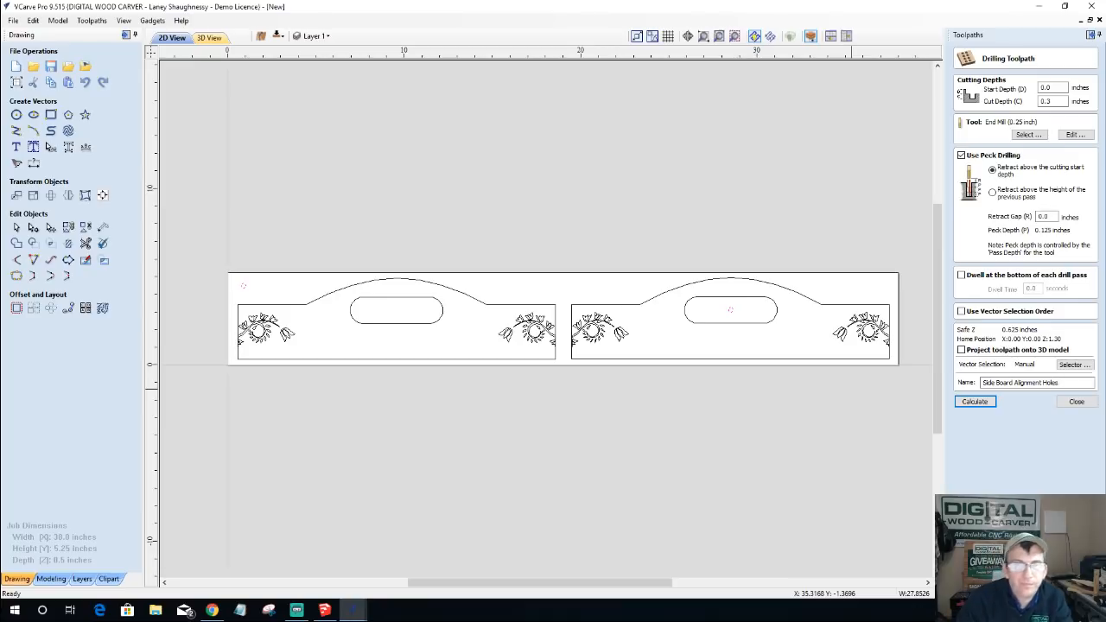
click(974, 401)
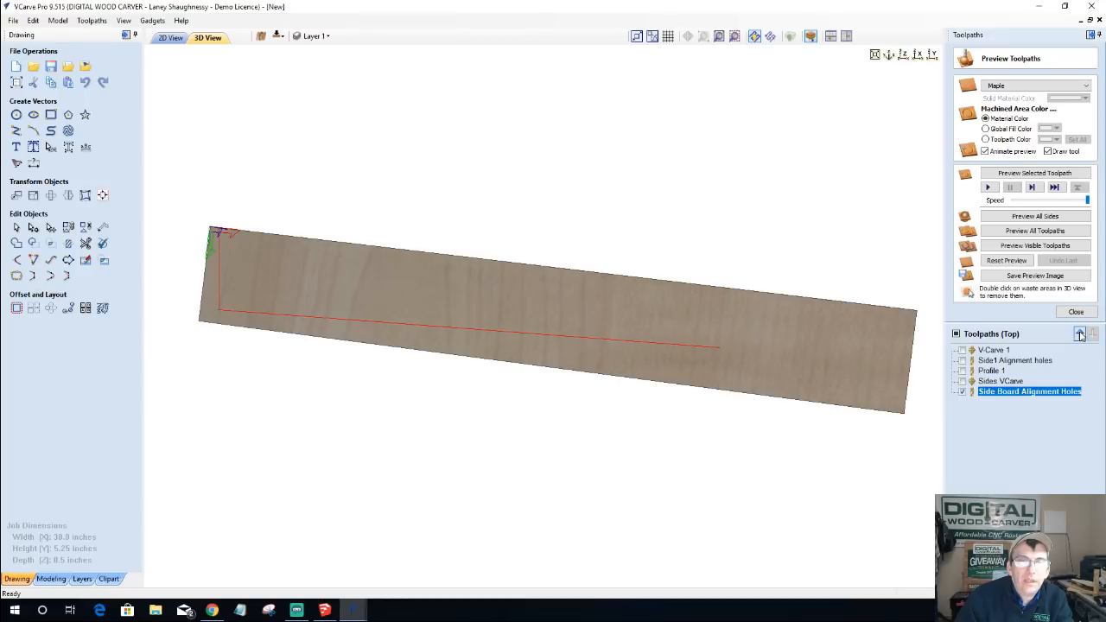
- Preview the Side Board Alignment Holes toolpath placed ahead of Sides VCarve in the toolpath order, and put it back below
click(1078, 335)
click(1003, 175)
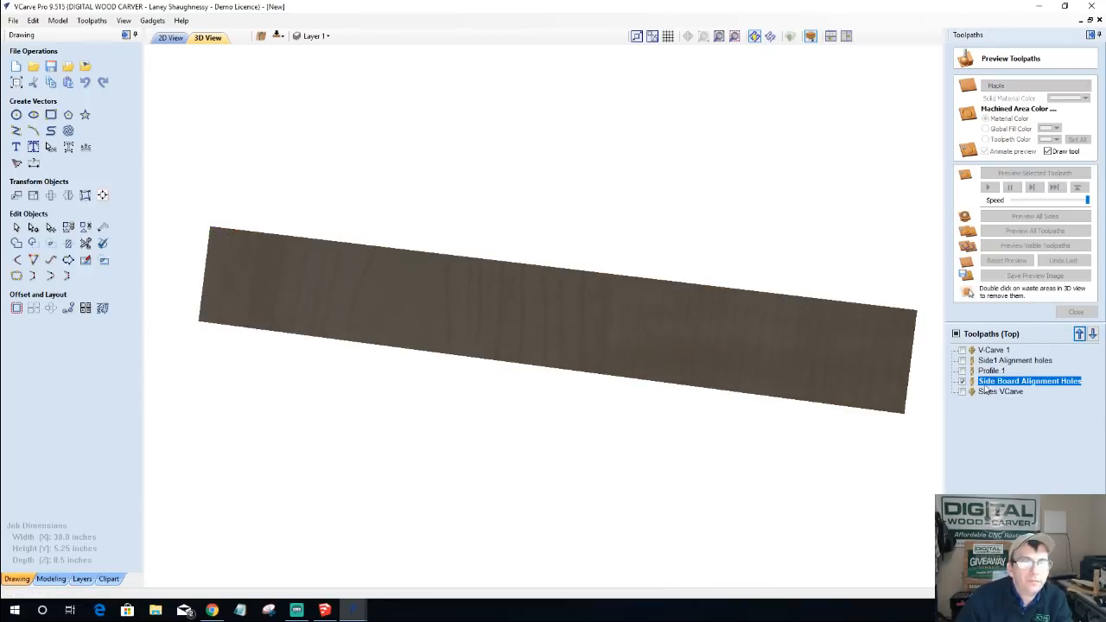
click(1092, 333)
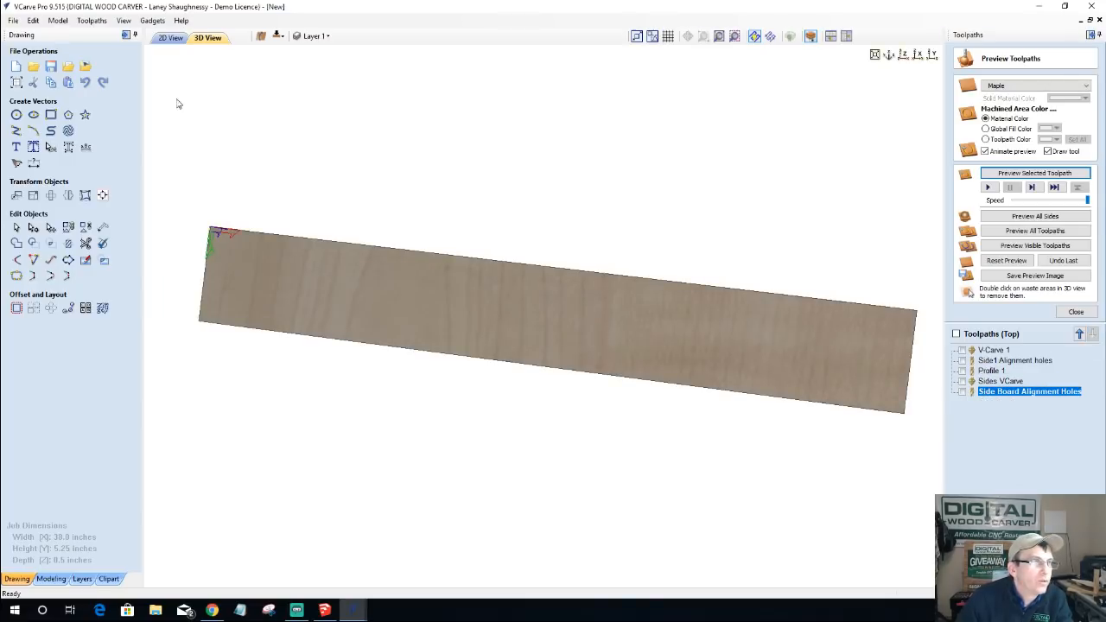
- In the 2D view, select both side panel outlines and both handle slots, and start a 2D profile toolpath for them
click(171, 37)
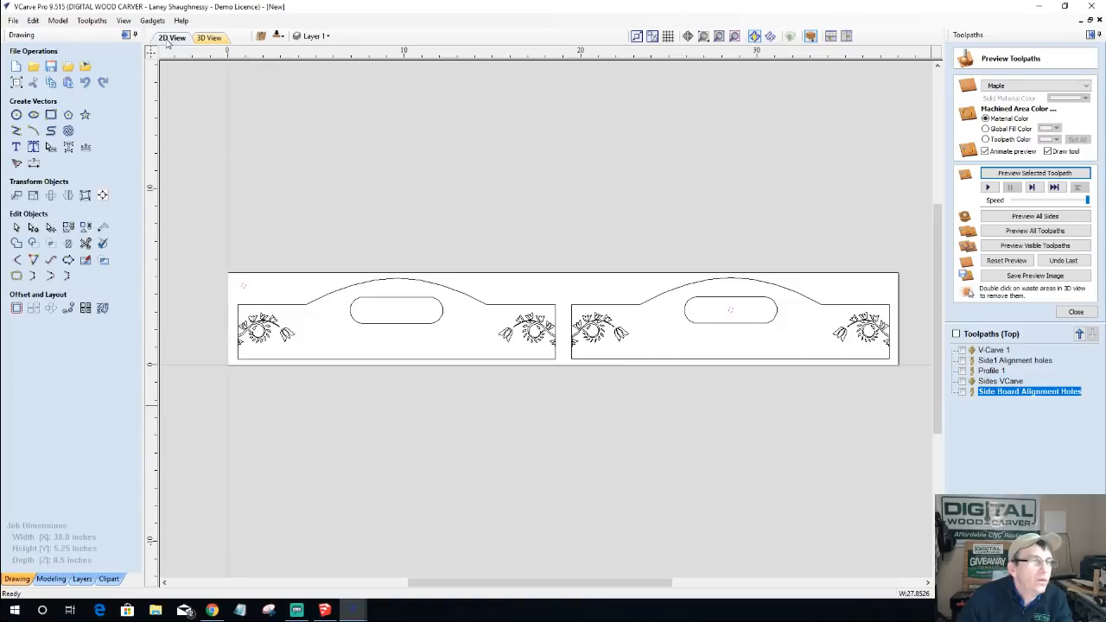
click(361, 301)
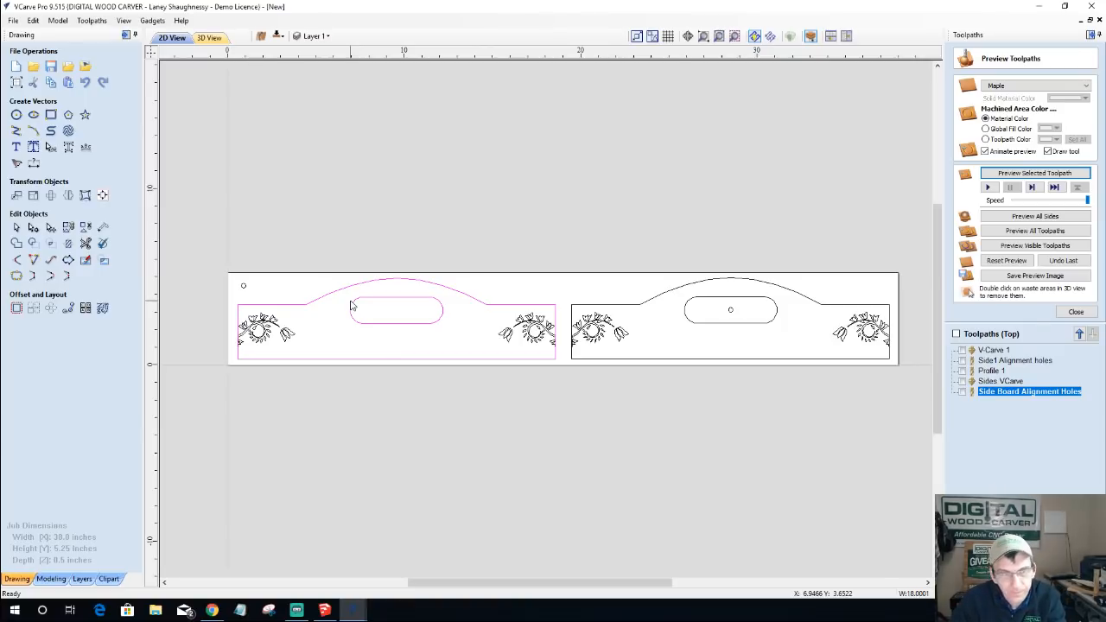
click(603, 308)
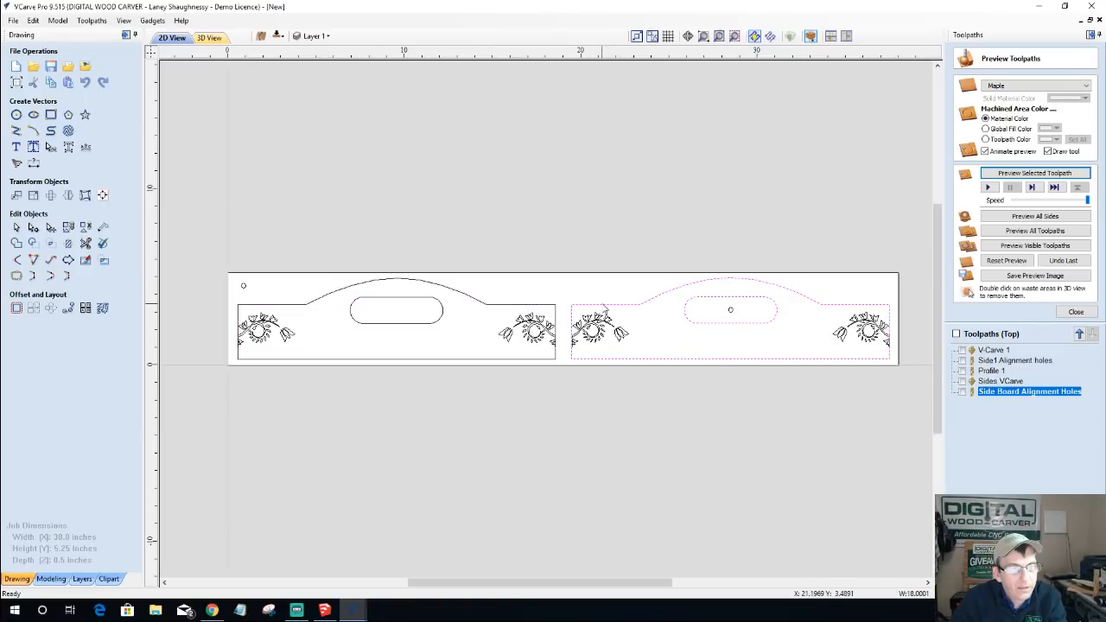
click(527, 276)
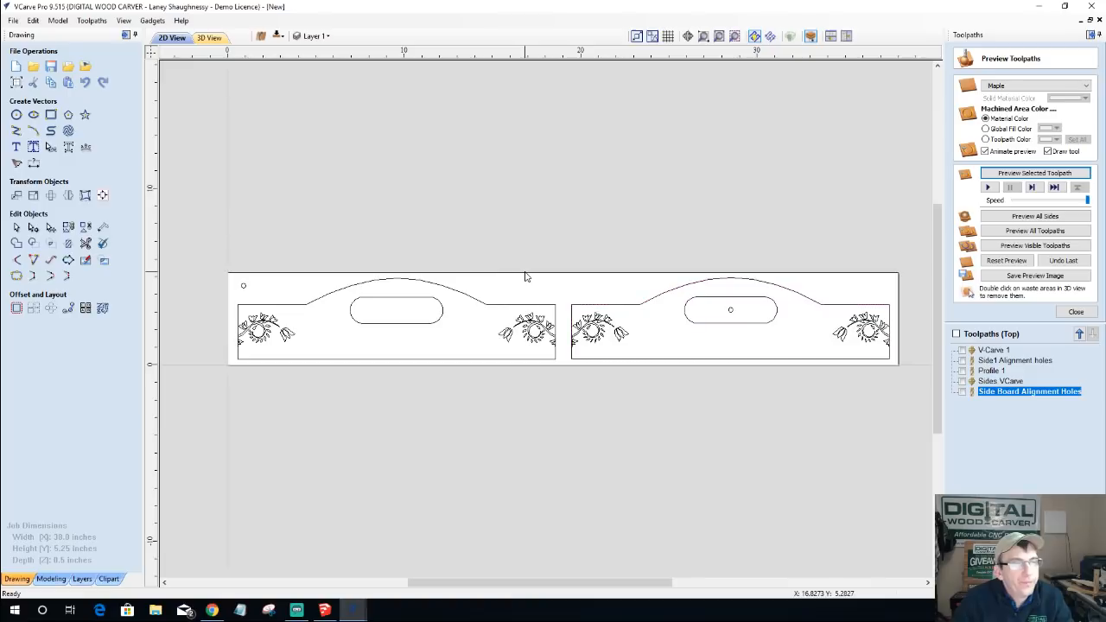
click(442, 316)
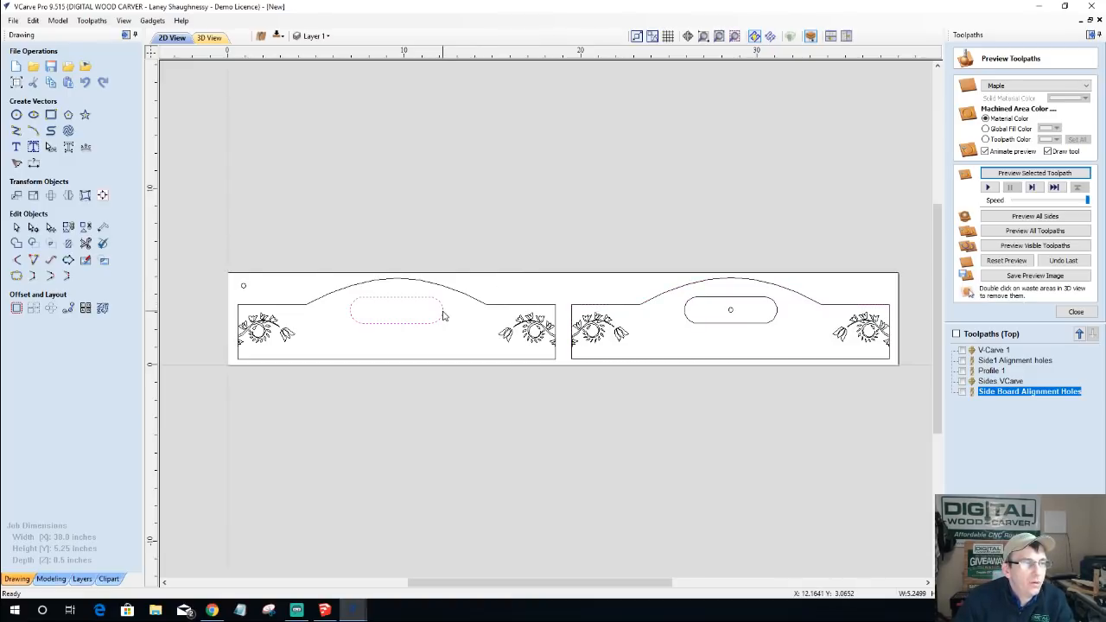
shift+click(508, 311)
shift+click(569, 311)
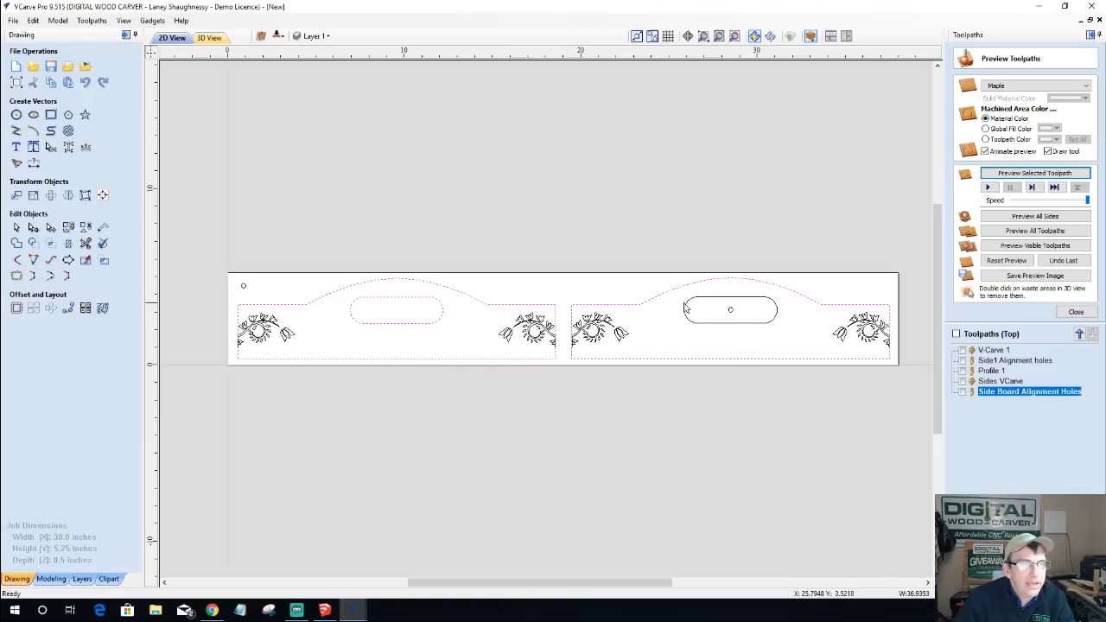
shift+click(684, 310)
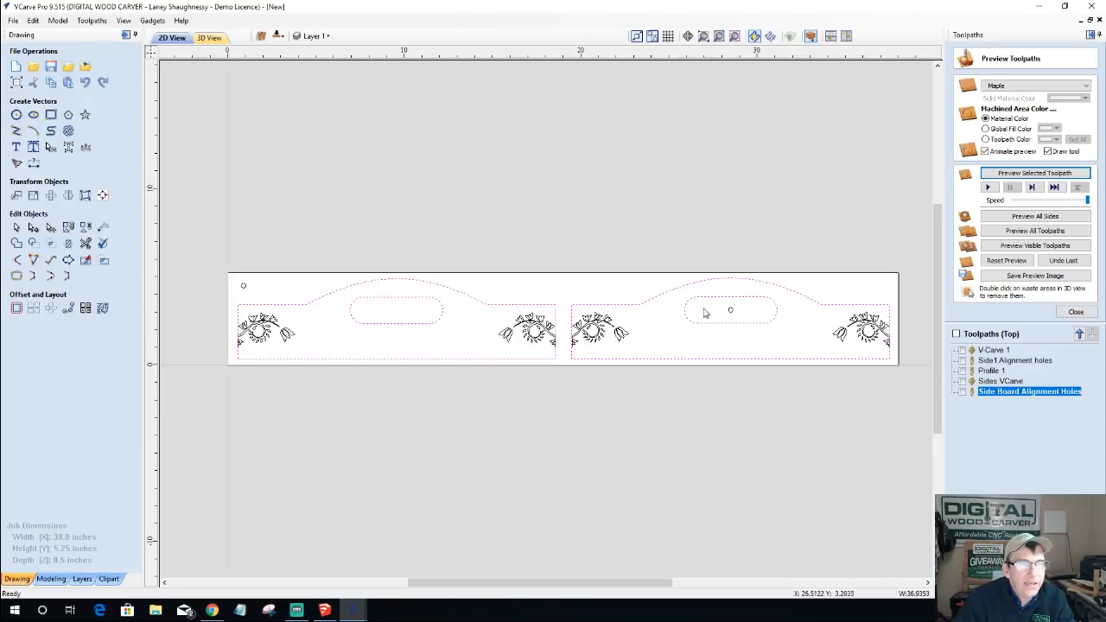
click(1076, 312)
click(963, 120)
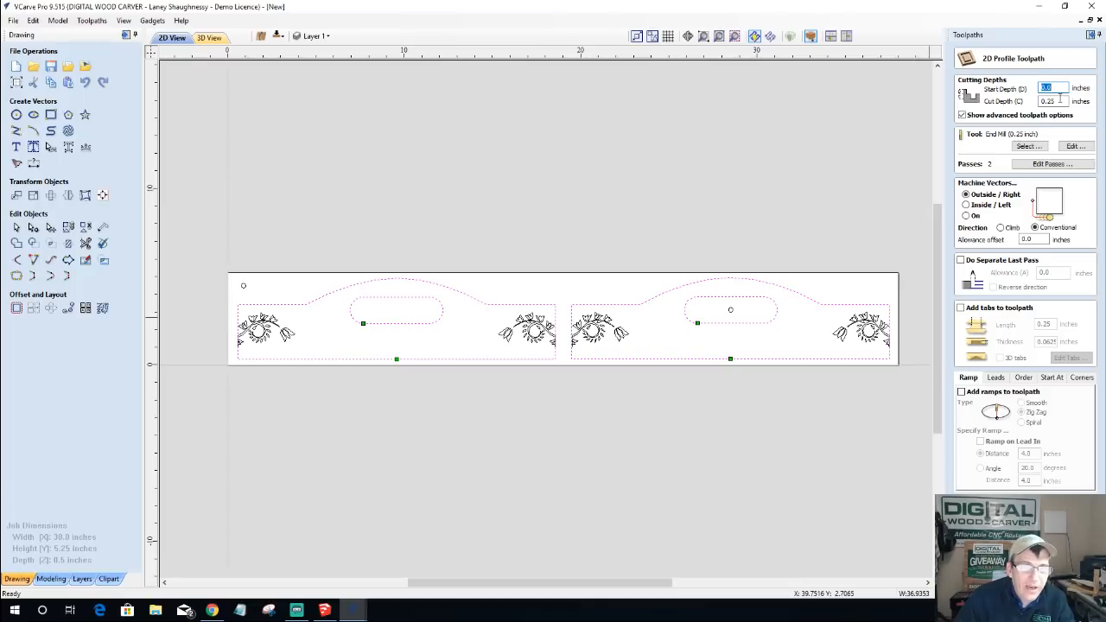
- Enable tabs for the profile toolpath and place one on each short end edge of both side panel outlines
click(961, 308)
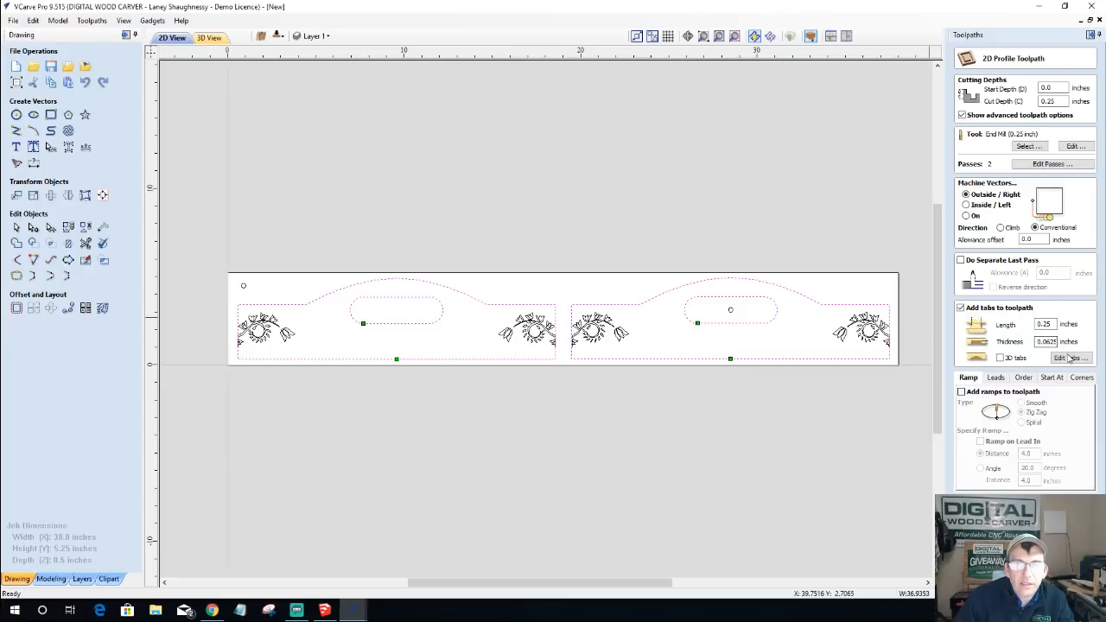
click(1067, 357)
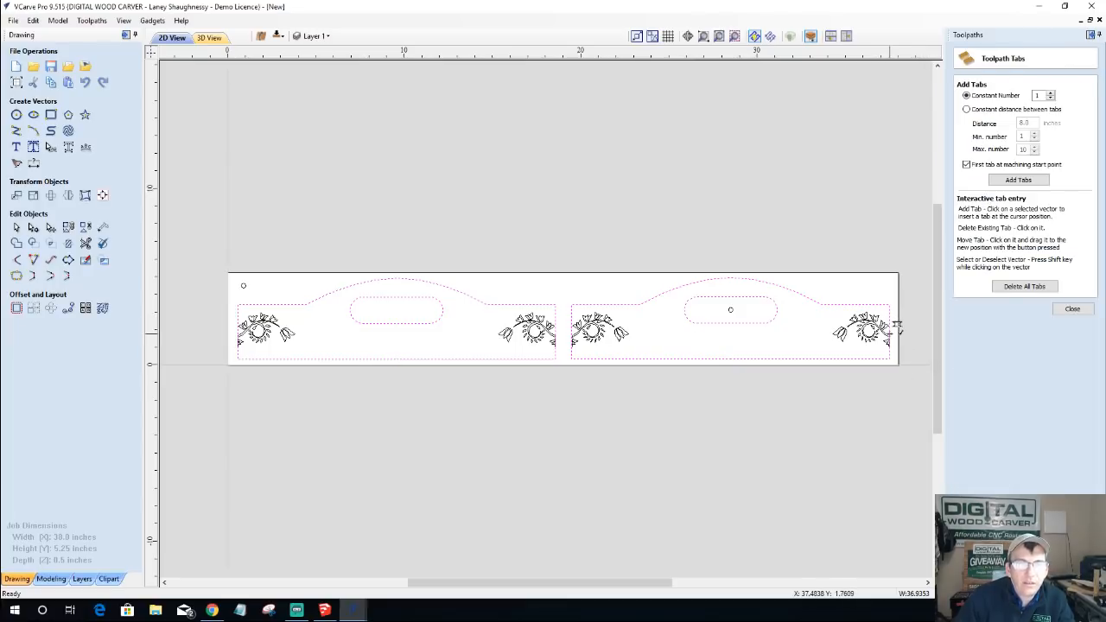
click(888, 334)
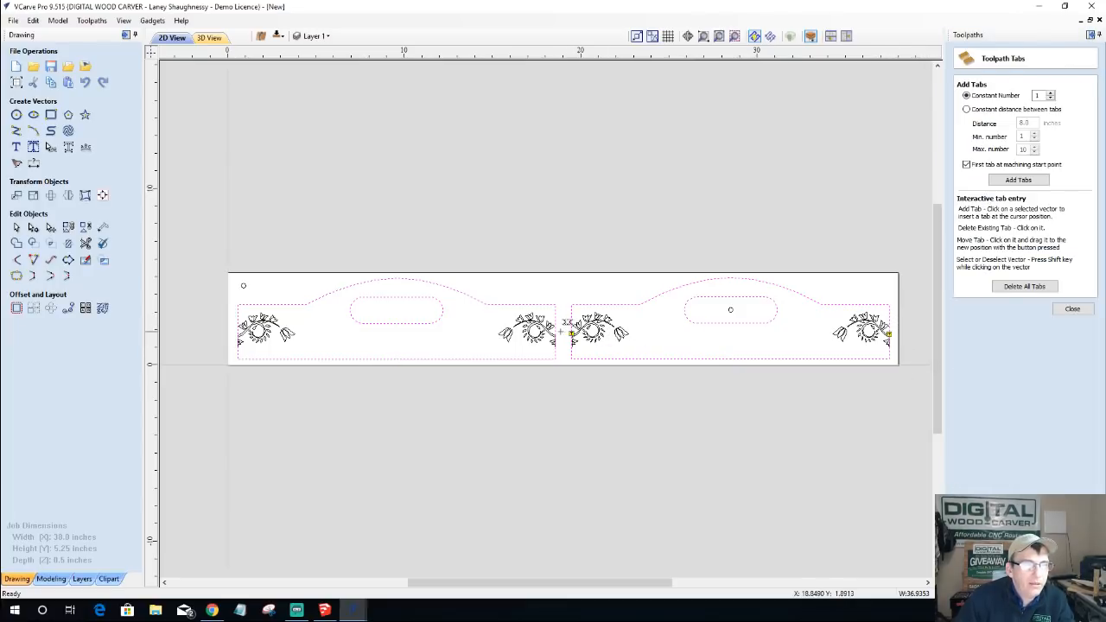
click(554, 334)
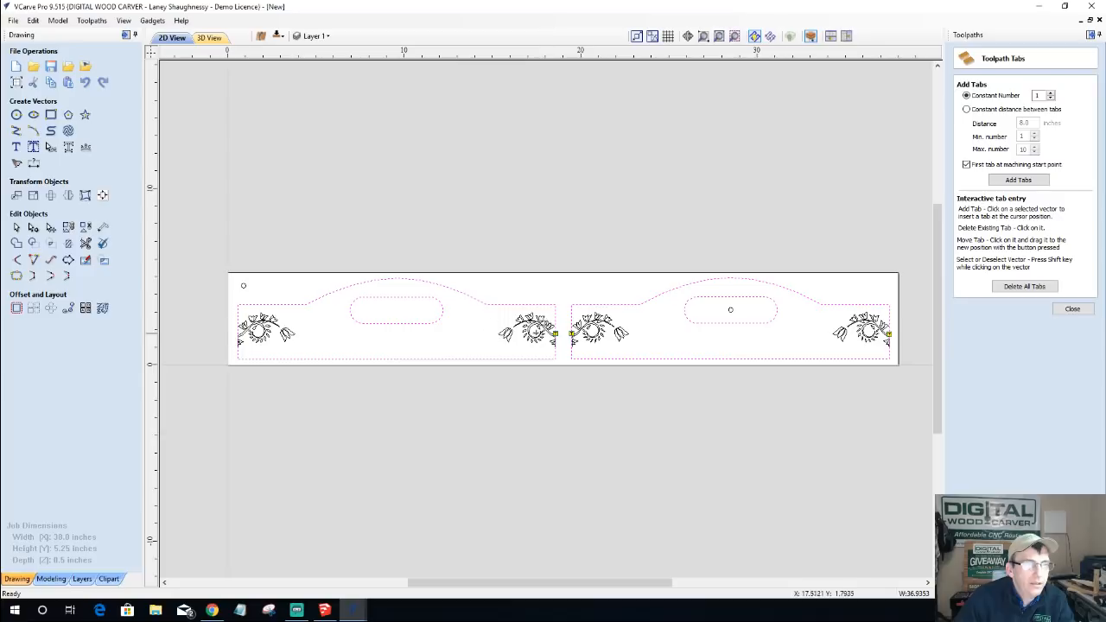
click(238, 334)
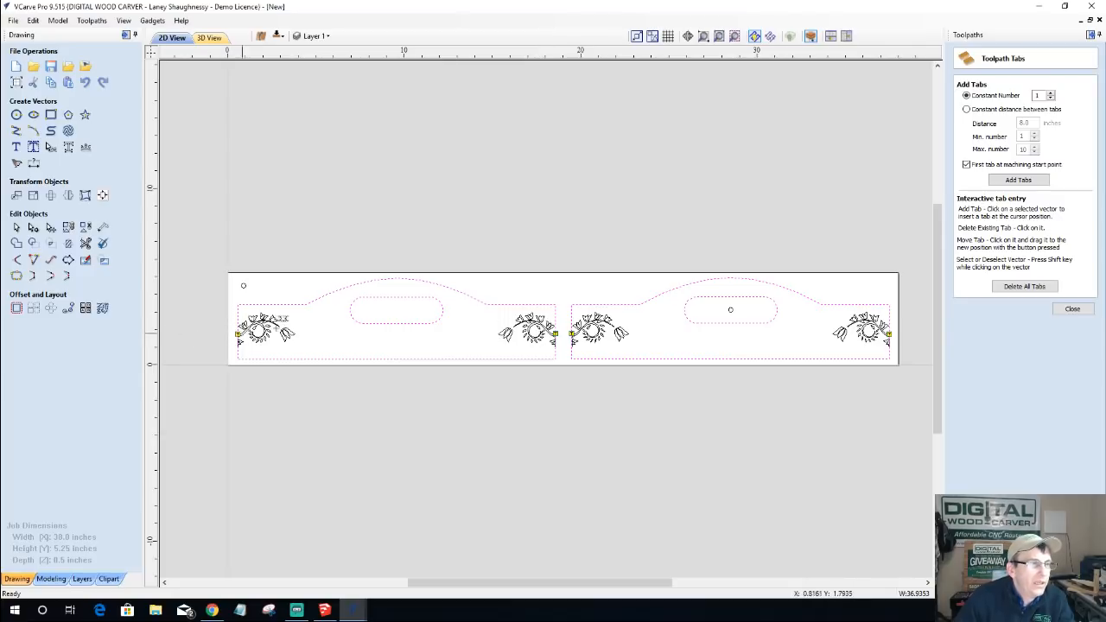
- Add two tabs to each handle slot, one on its upper edge and one on its lower edge, and finish tab editing
click(372, 297)
click(420, 323)
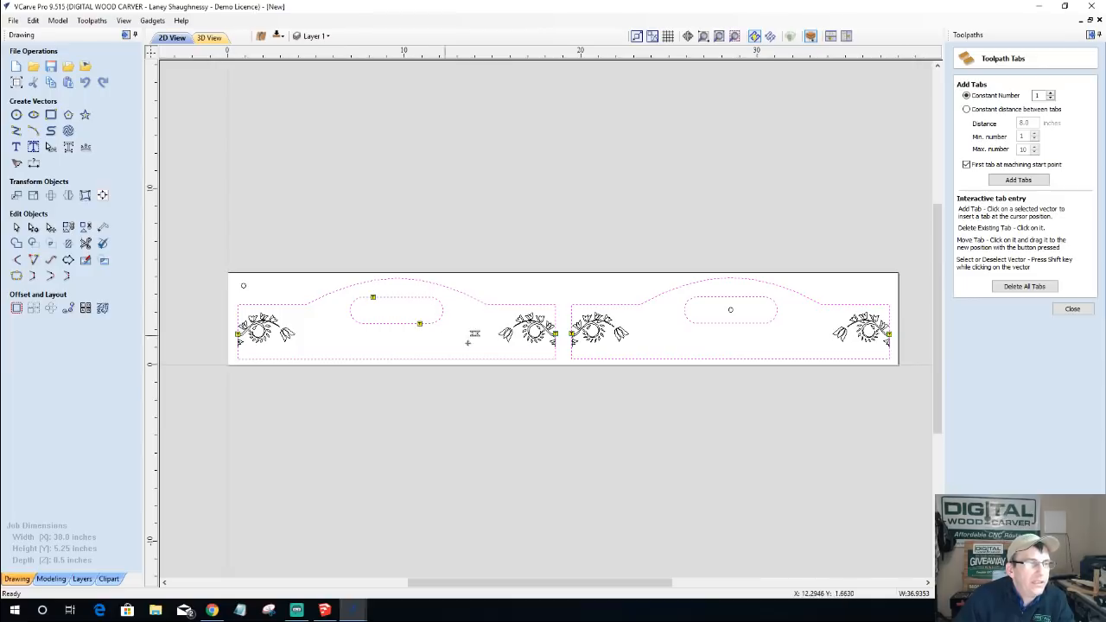
click(710, 297)
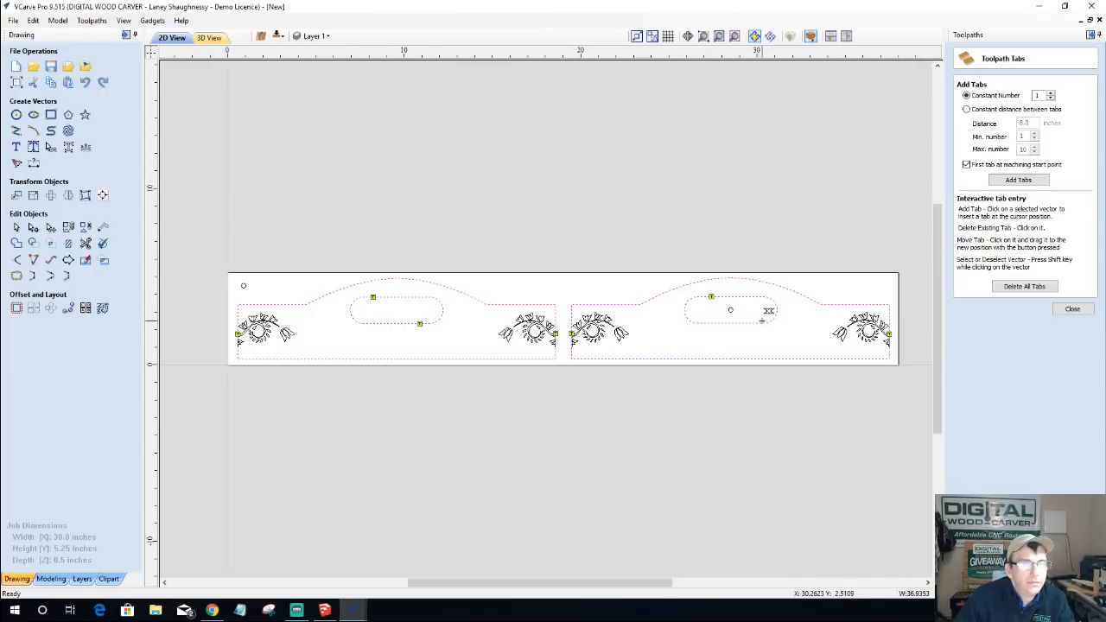
click(756, 323)
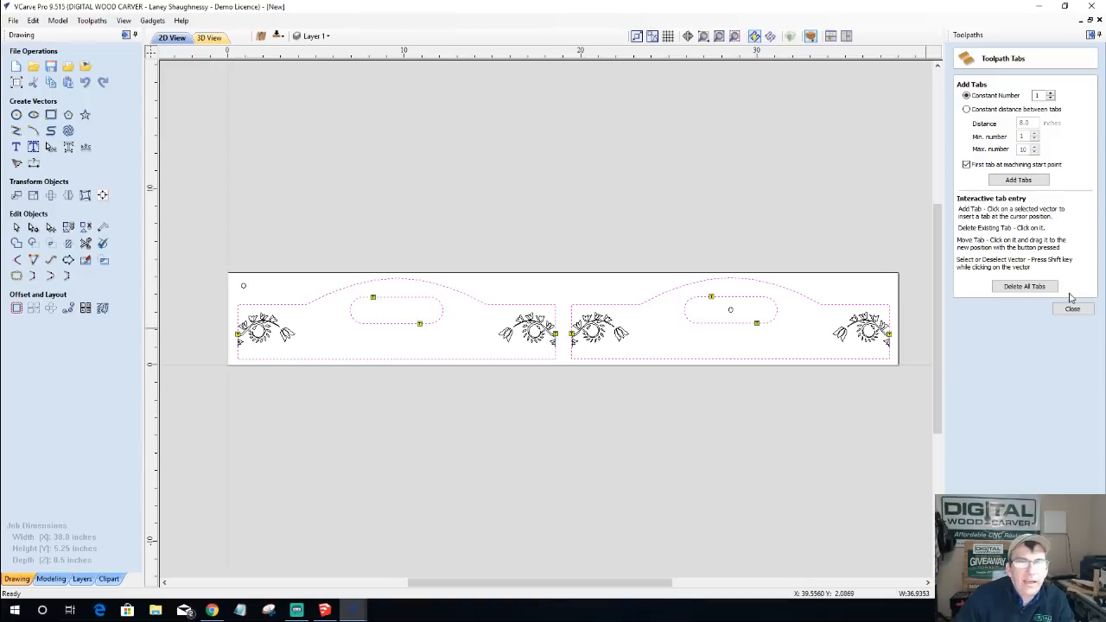
click(1072, 308)
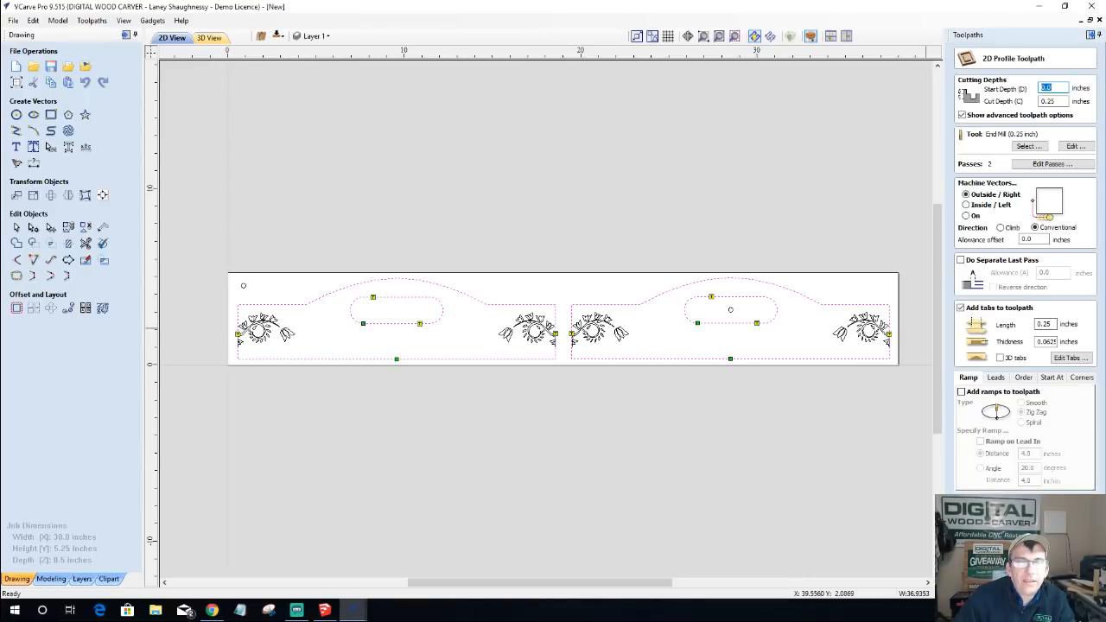
- Try to calculate the profile toolpath for the selected panel outlines and handle slots
key(Return)
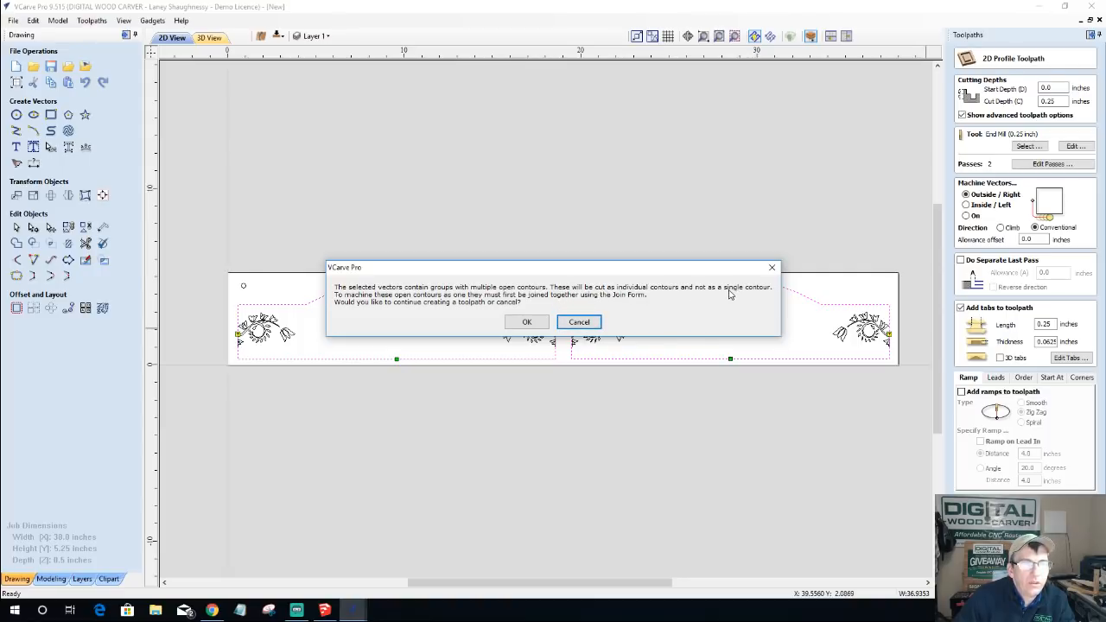
click(581, 322)
click(488, 292)
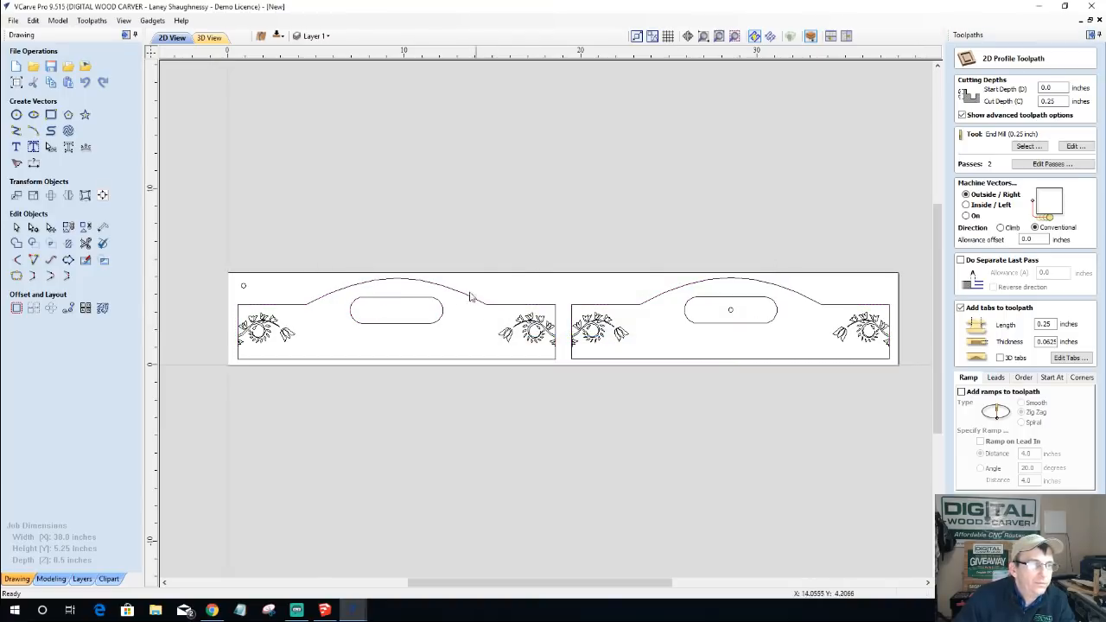
- Select all open vectors and join them so both side panel outlines become closed contours
click(400, 325)
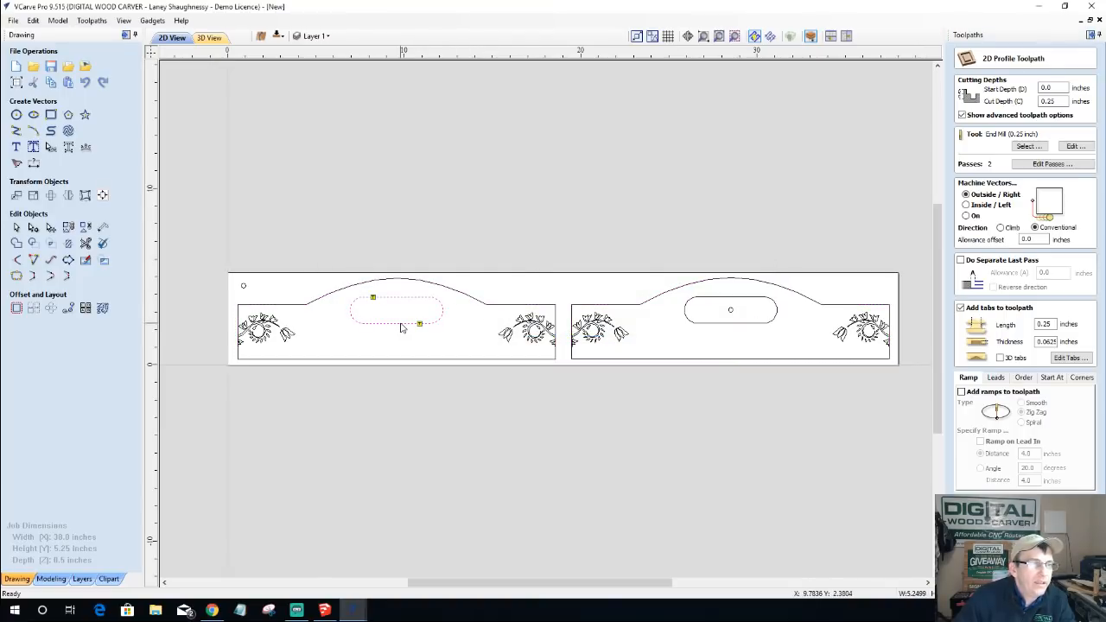
right_click(400, 326)
click(321, 400)
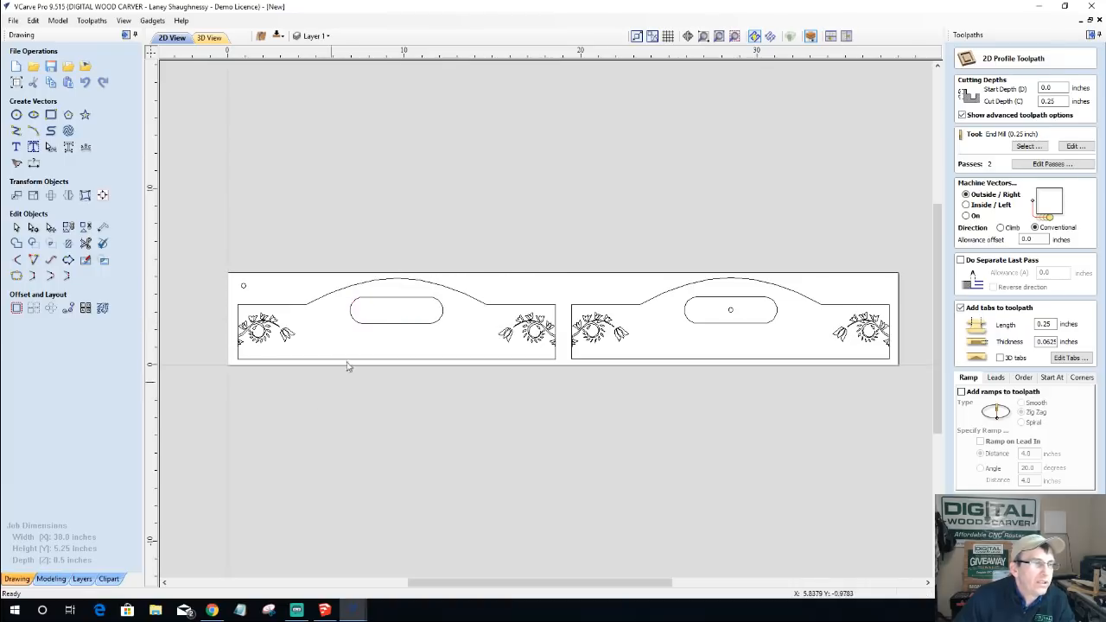
right_click(385, 322)
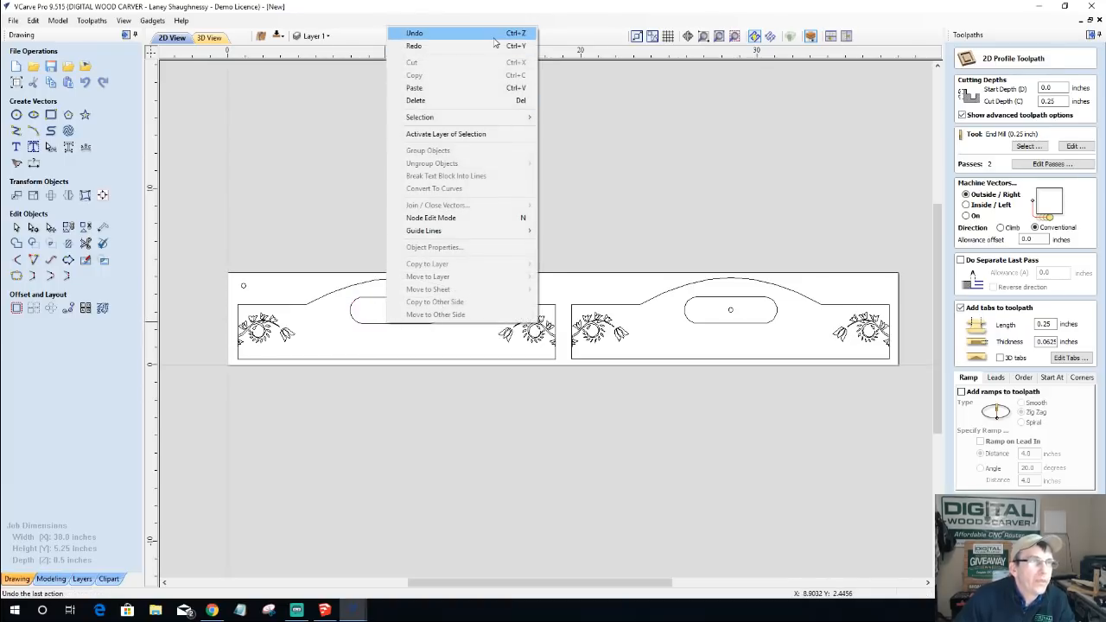
mouse_move(510, 119)
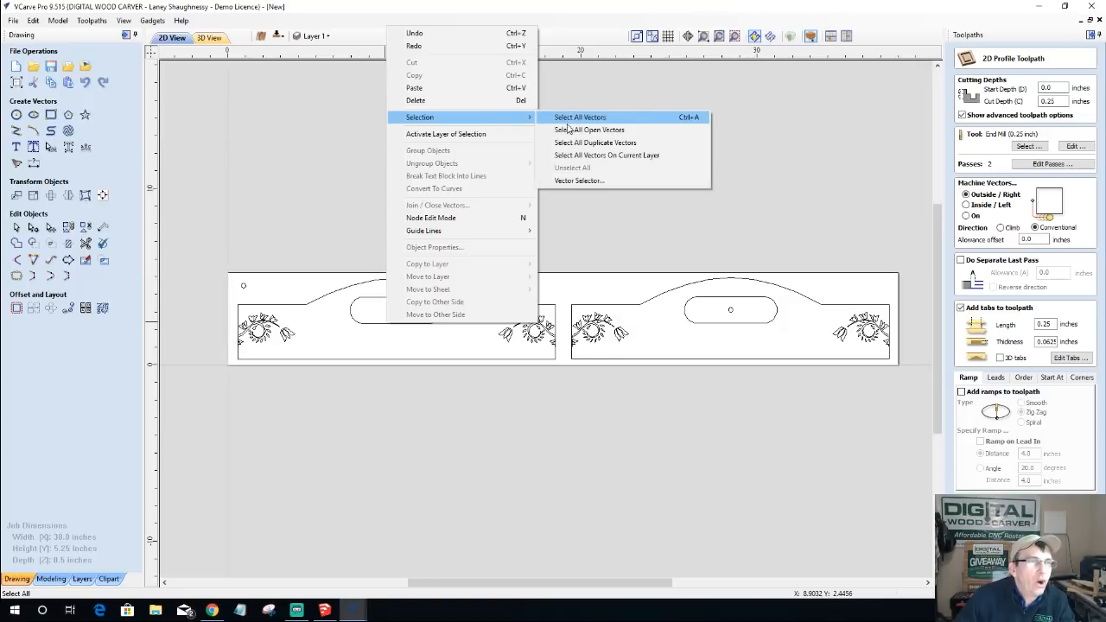
click(584, 134)
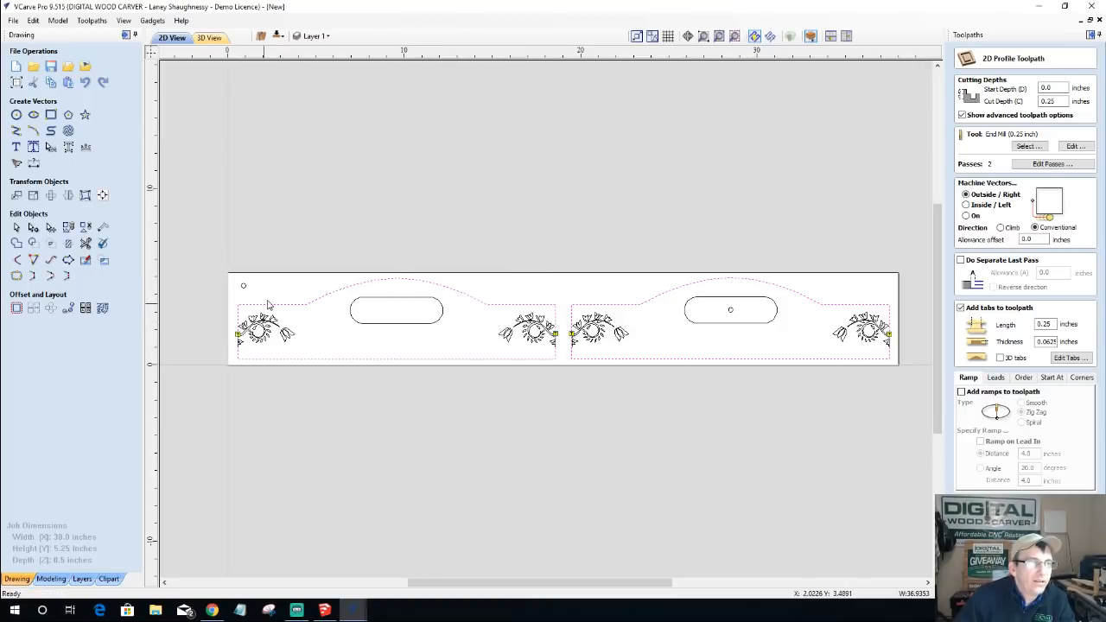
scroll(298, 308, up, 3)
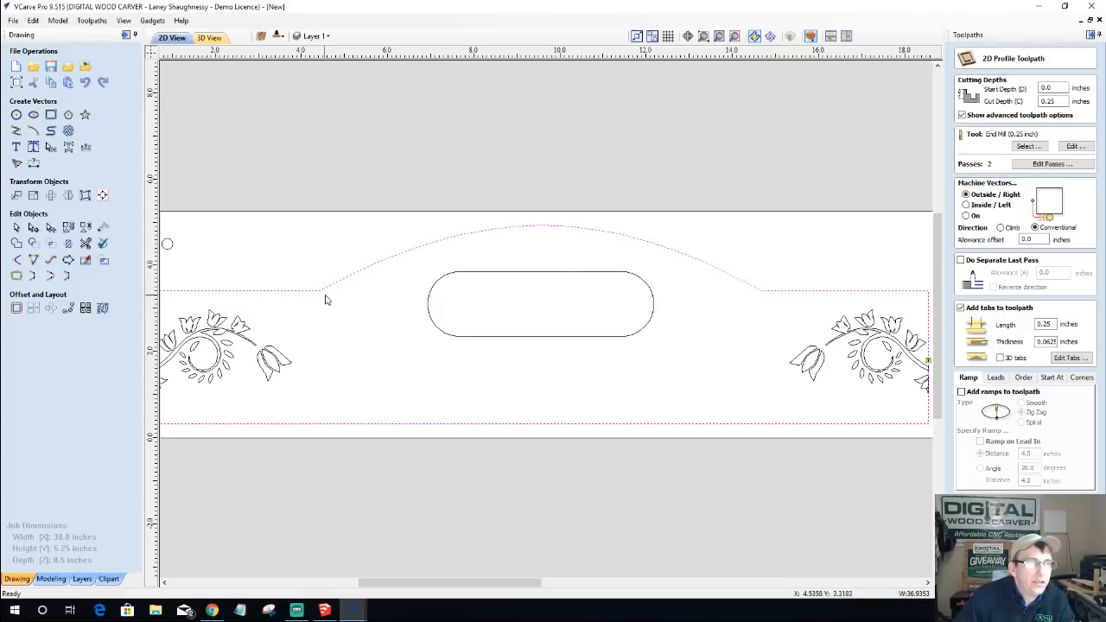
click(17, 276)
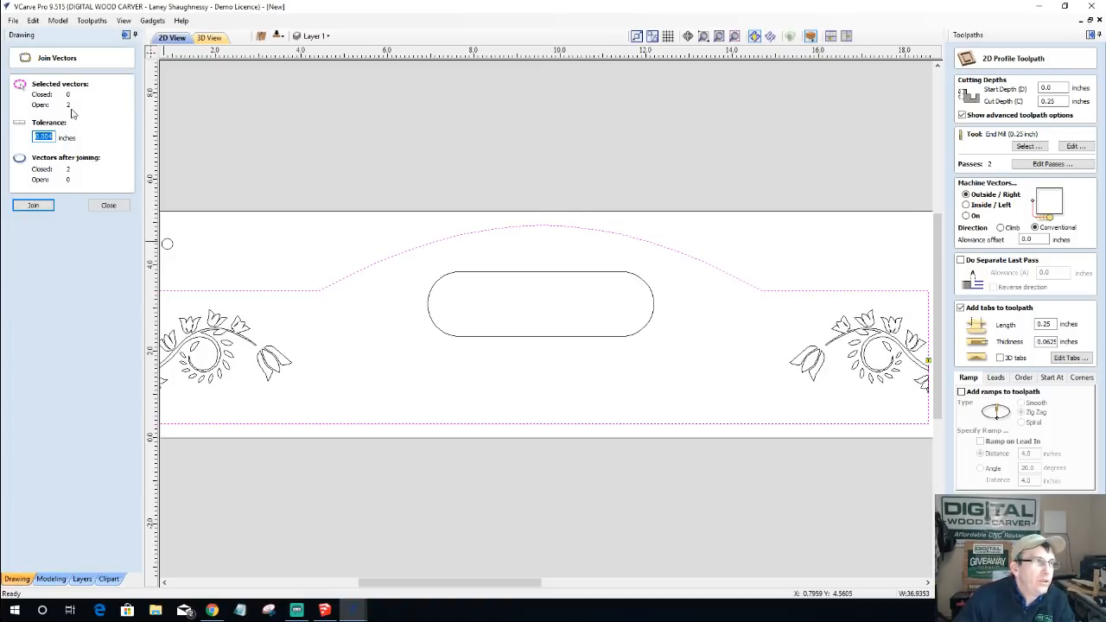
click(40, 205)
click(33, 205)
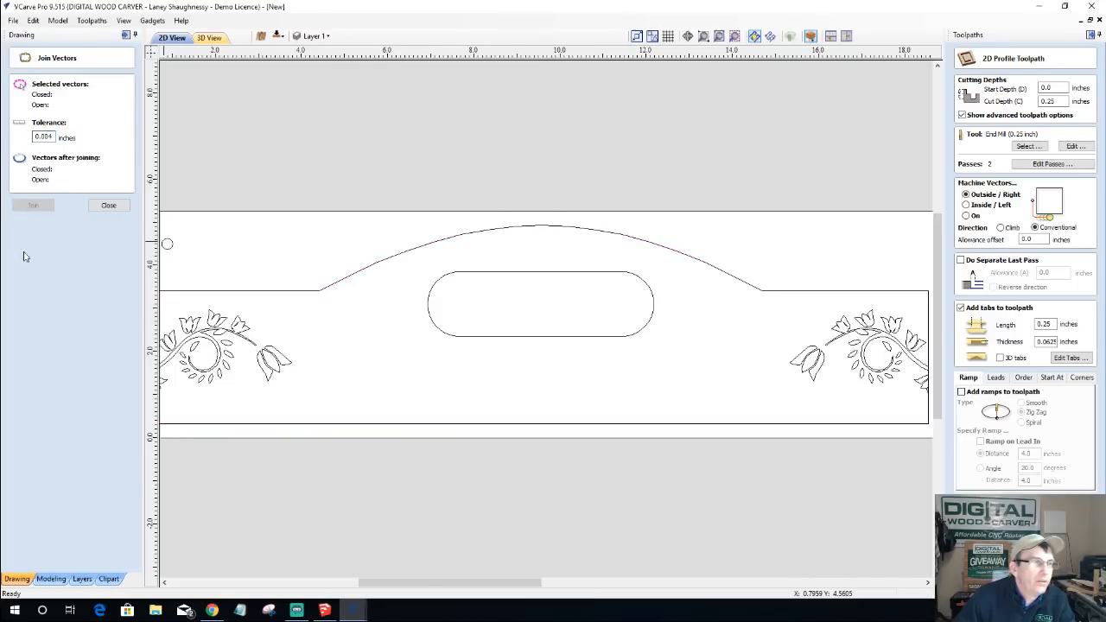
- Check both side panel outlines and the second panel's handle slot for open or closed vectors
scroll(190, 298, down, 4)
click(576, 308)
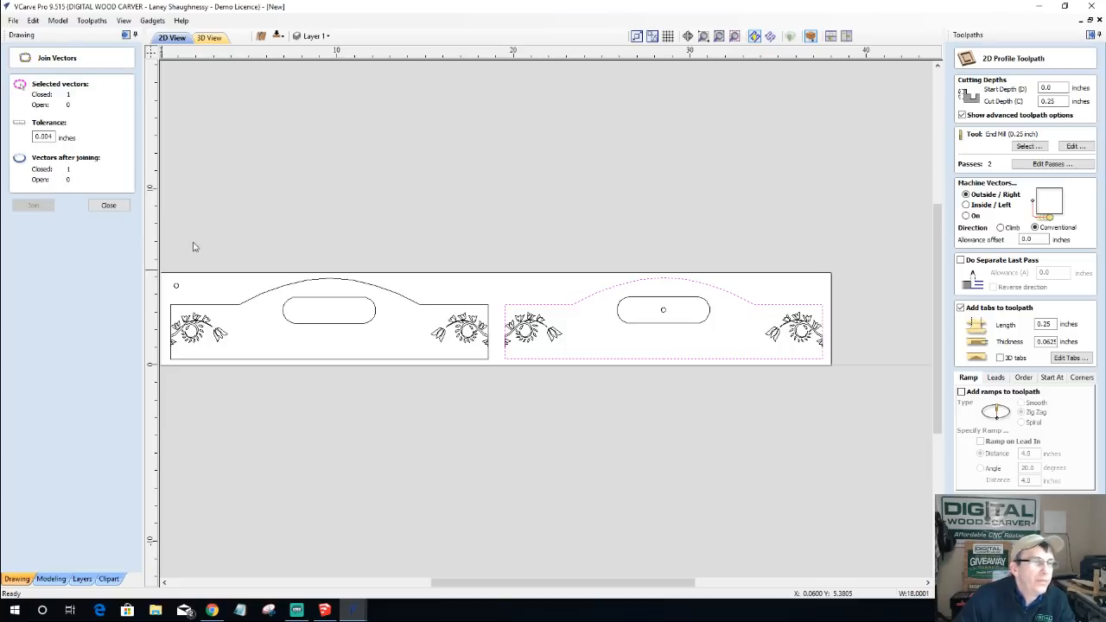
shift+click(632, 304)
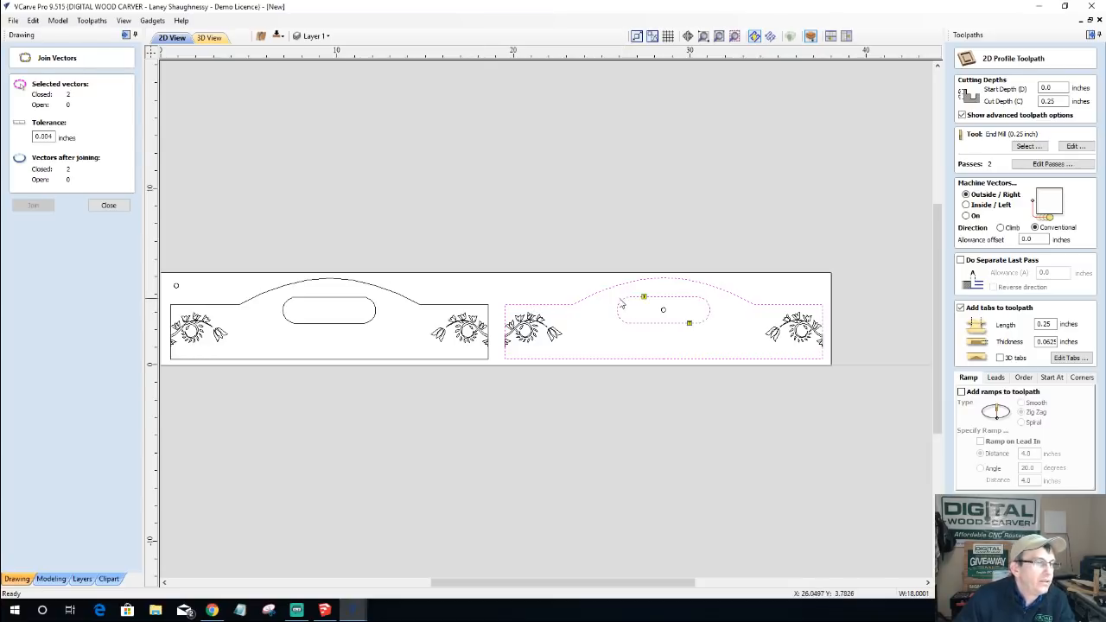
click(452, 306)
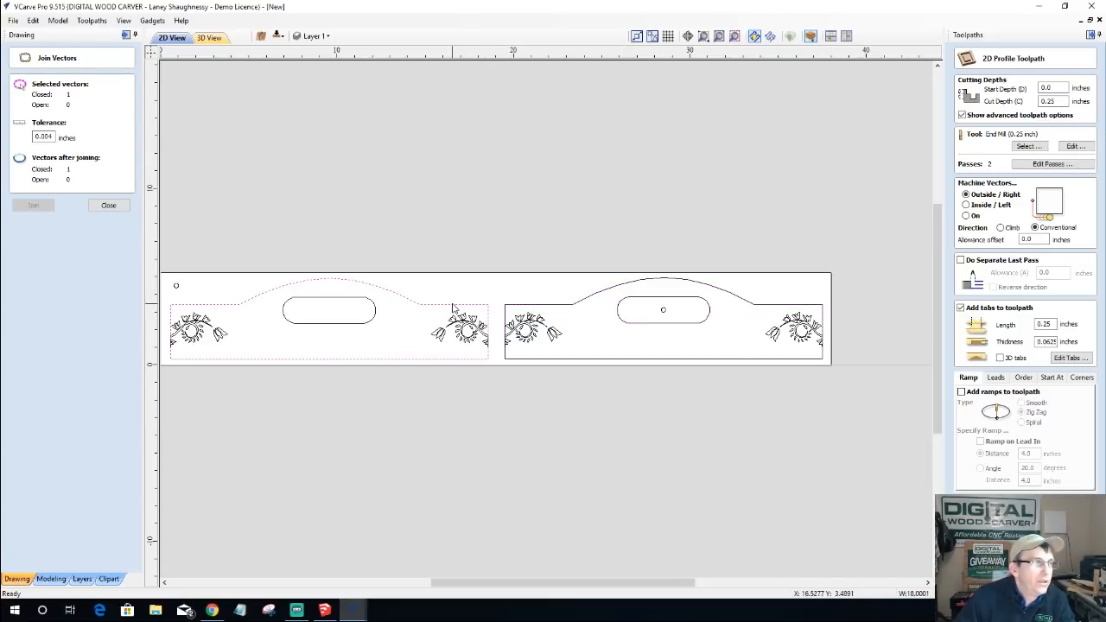
- Select both board outlines and handle slots, and add a toolpath tab on each short end of both boards
shift+click(373, 321)
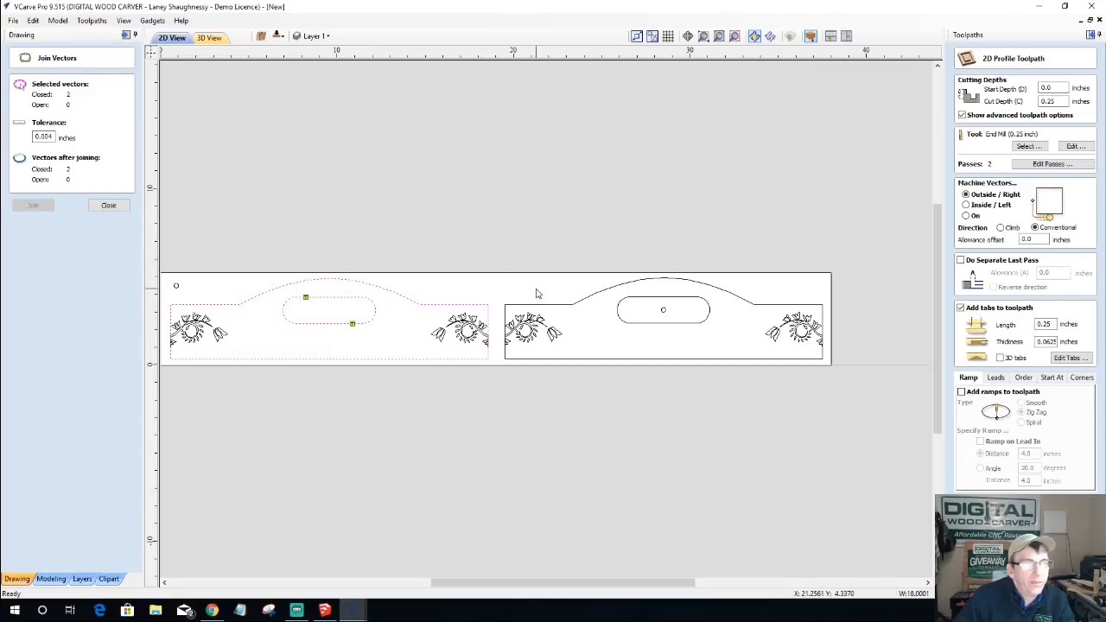
shift+click(599, 293)
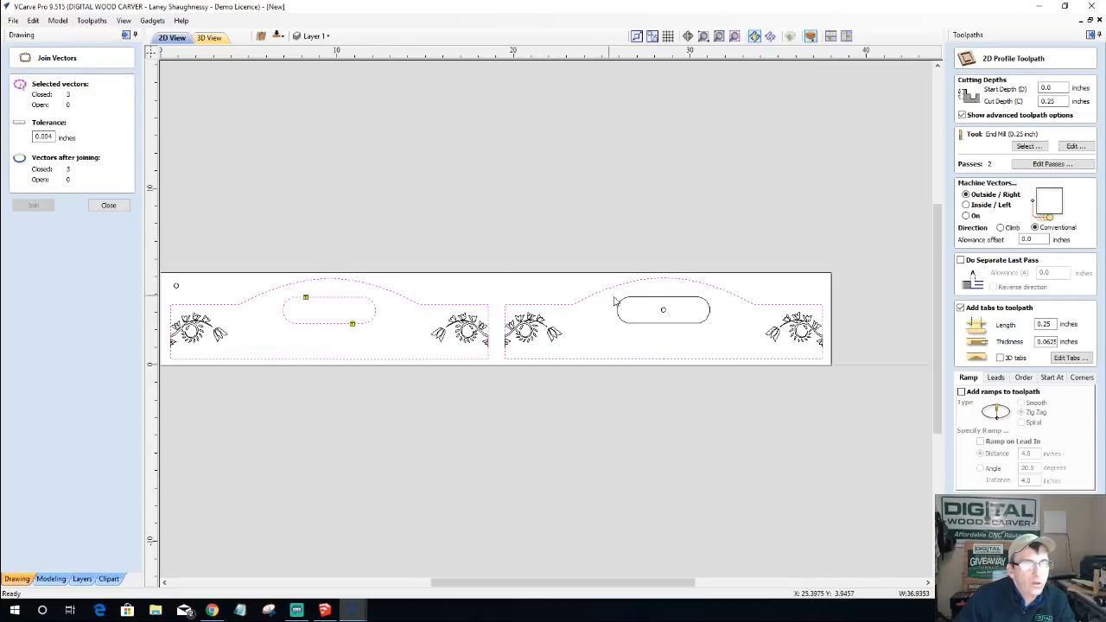
shift+click(623, 304)
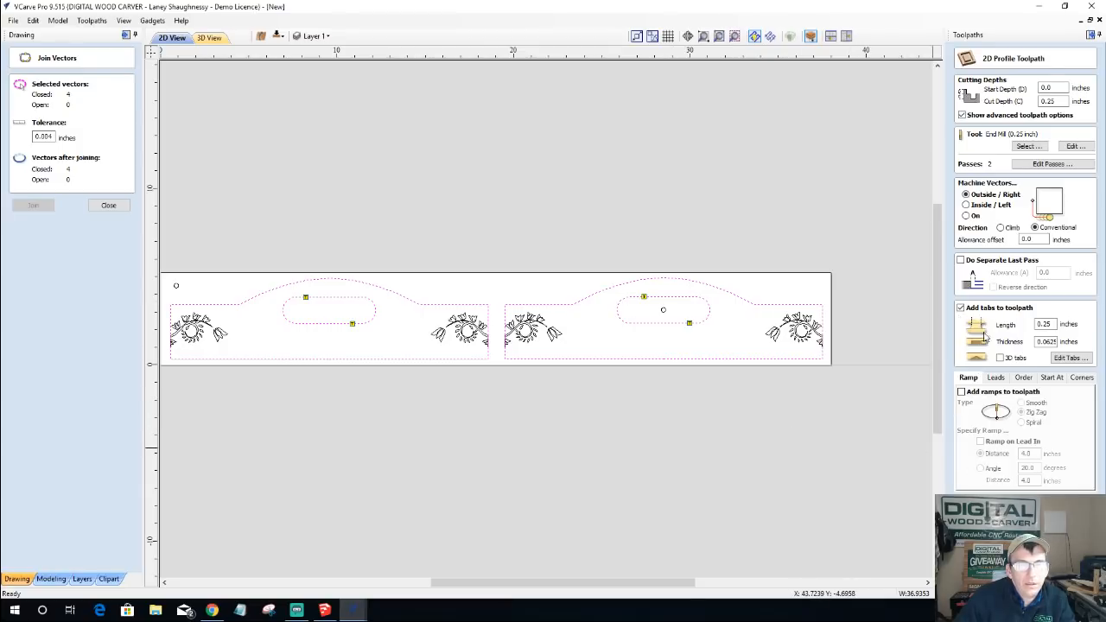
click(1069, 357)
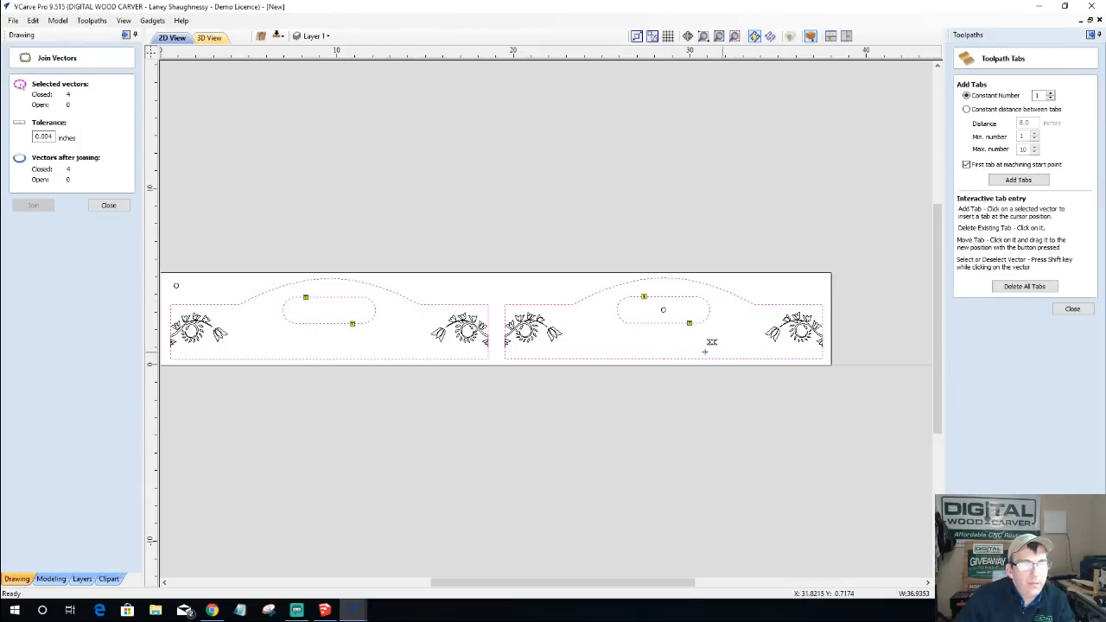
click(826, 314)
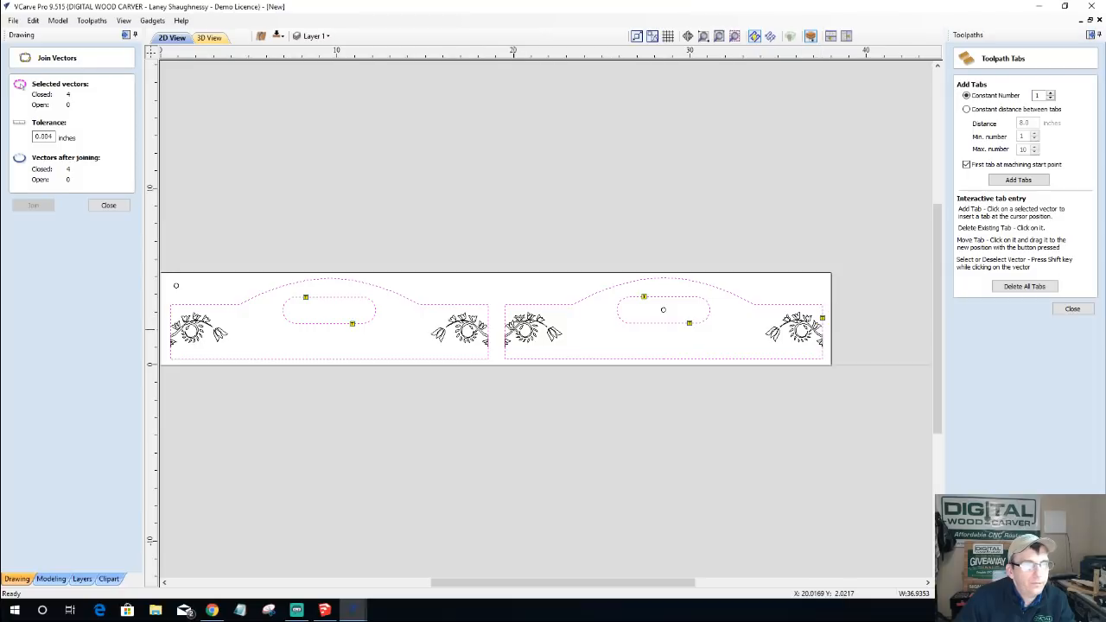
click(505, 325)
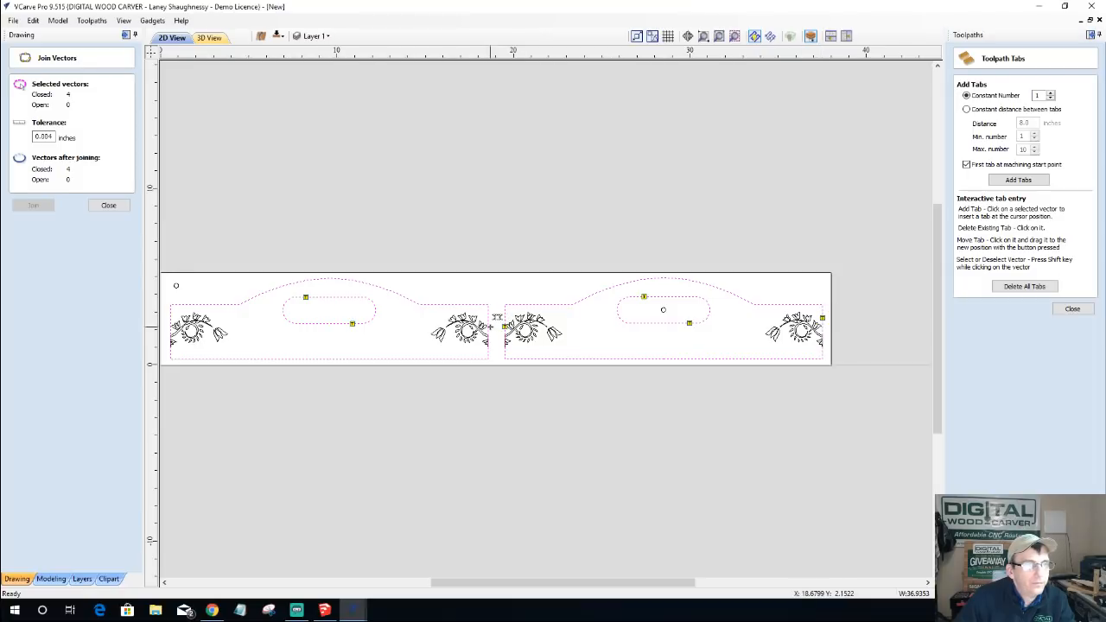
click(171, 329)
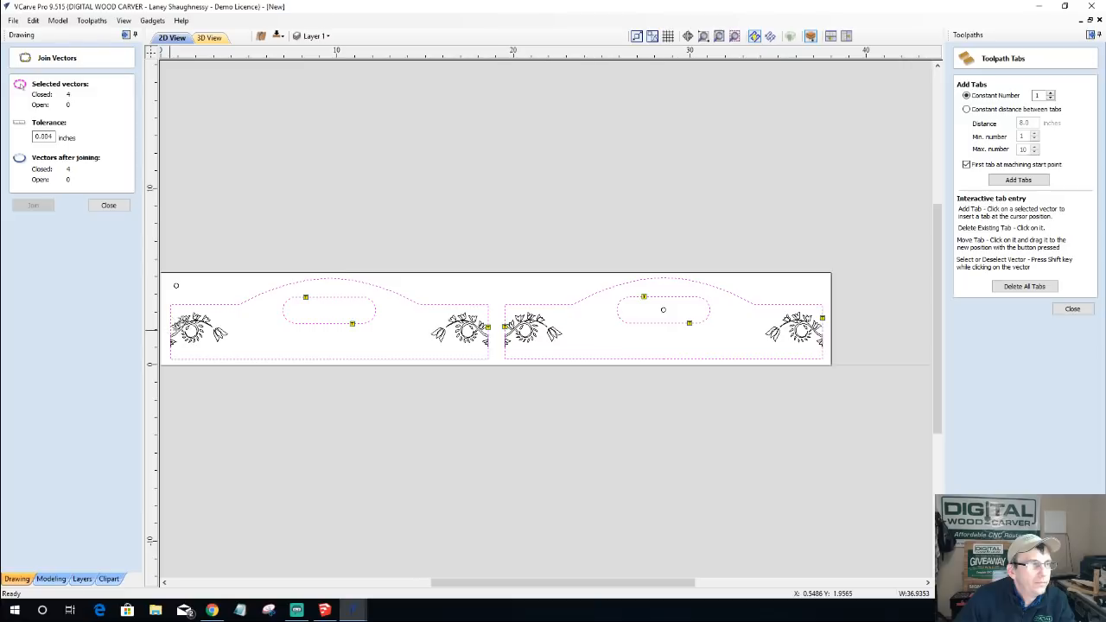
click(1072, 308)
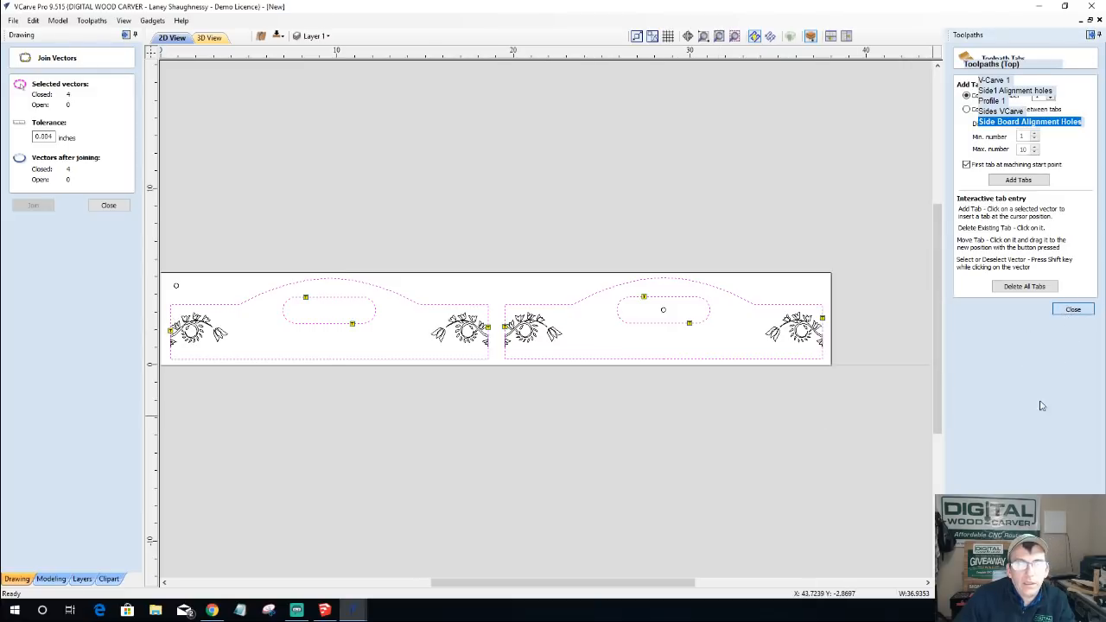
- Calculate the profile toolpath for the boards and handles, check its tabs in 2D, and preview the visible cut in 3D from above
click(986, 561)
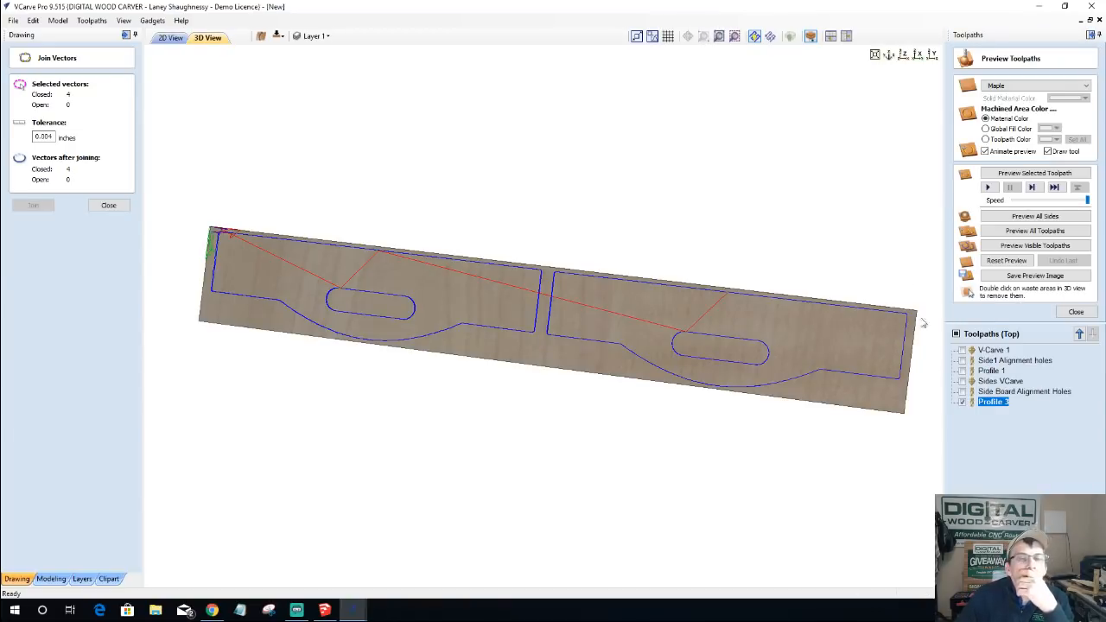
click(170, 38)
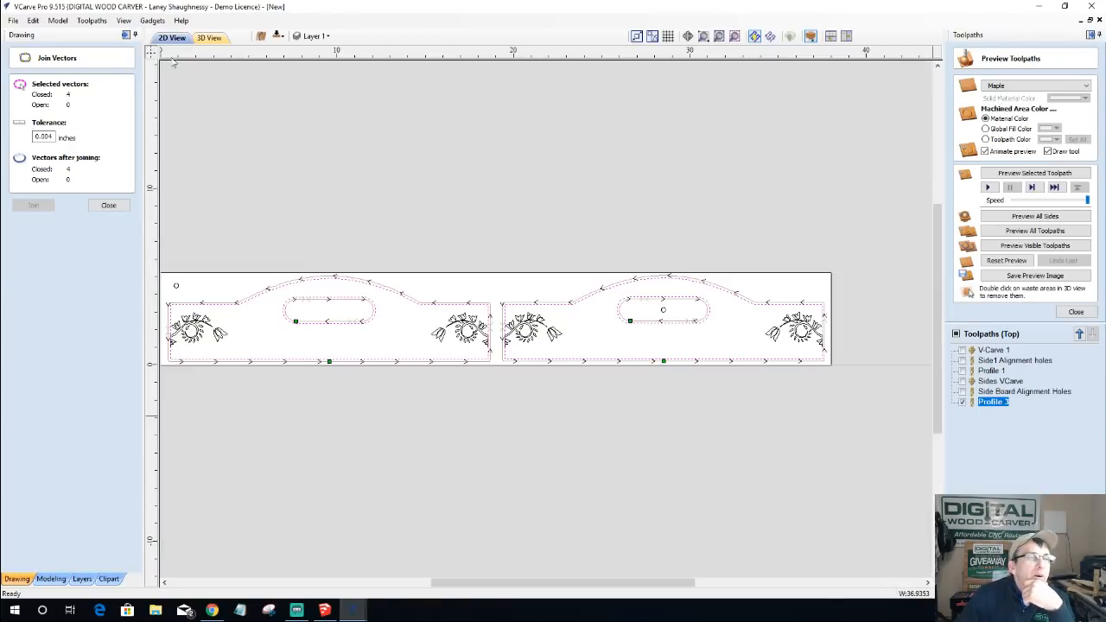
scroll(617, 271, up, 3)
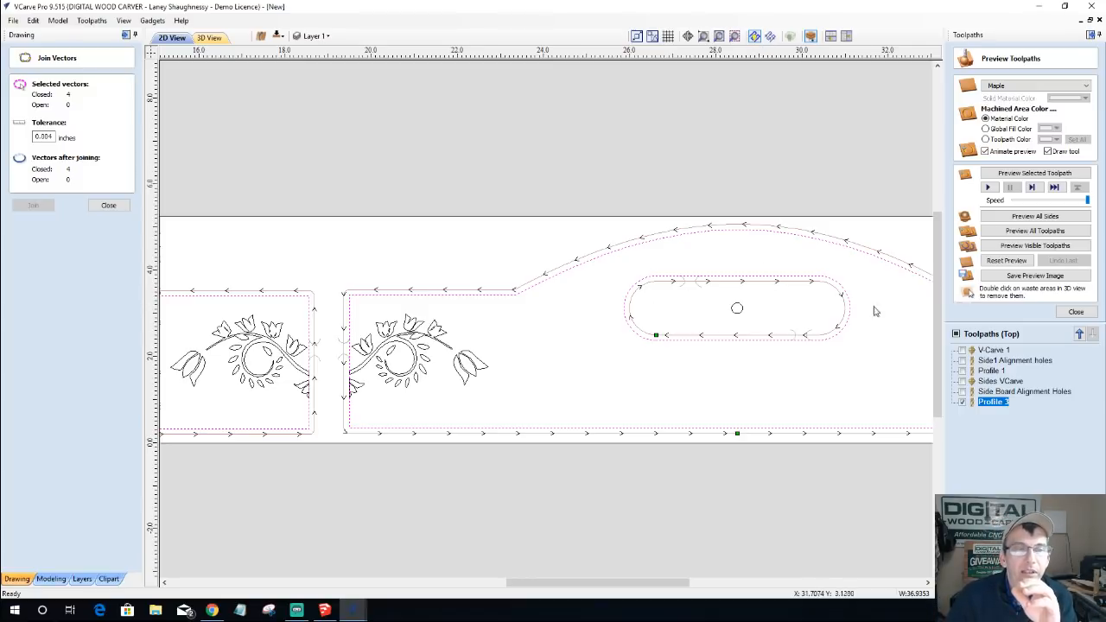
scroll(843, 329, down, 6)
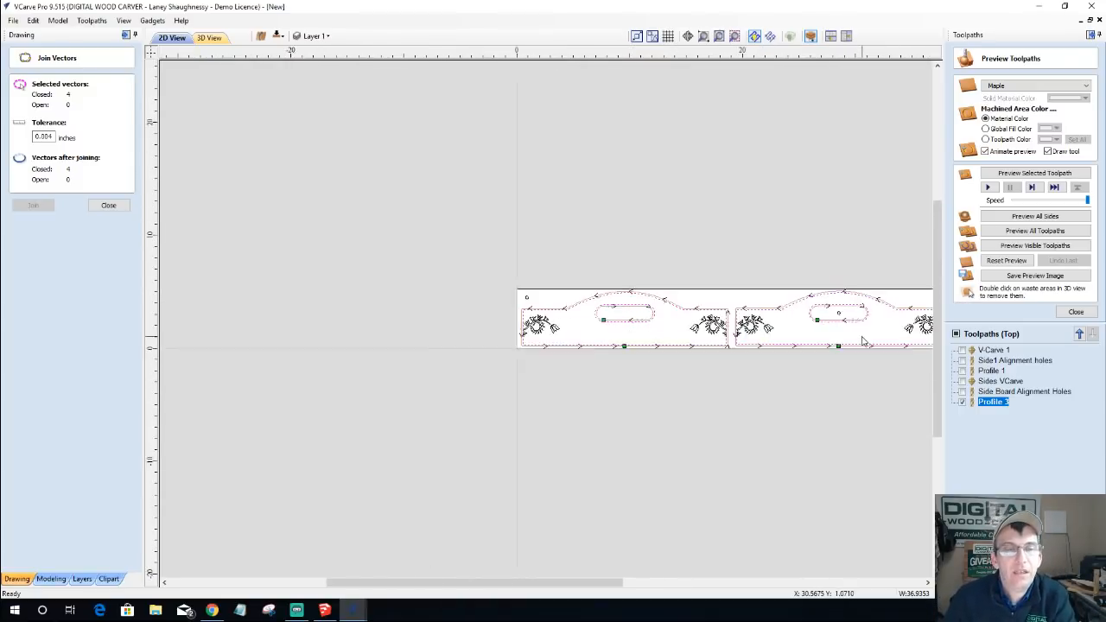
scroll(846, 333, up, 6)
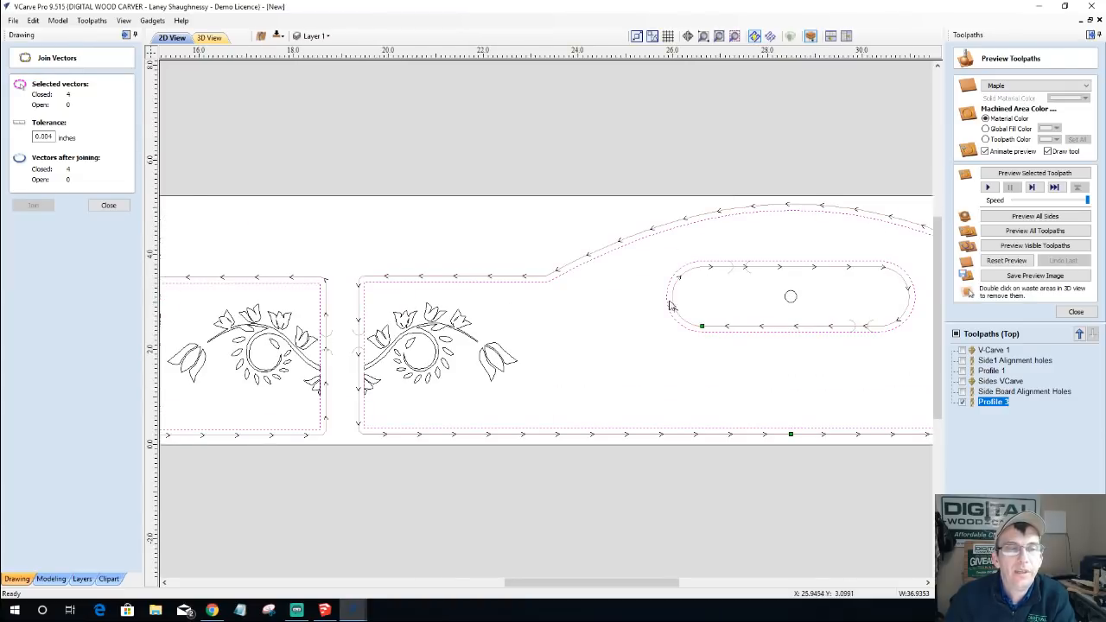
scroll(771, 276, down, 2)
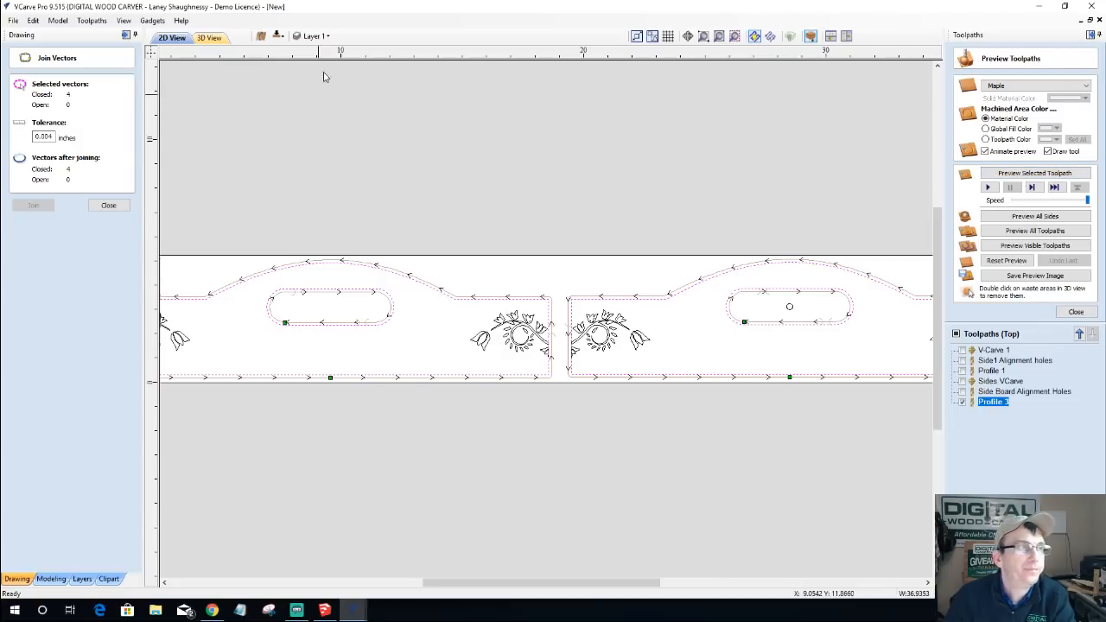
click(210, 38)
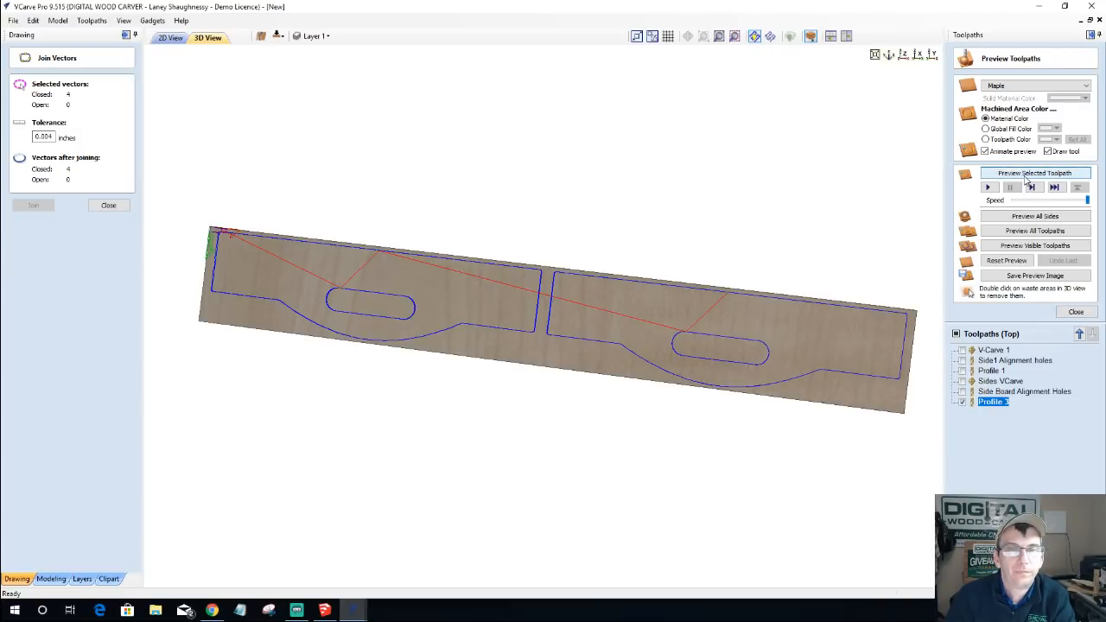
click(904, 57)
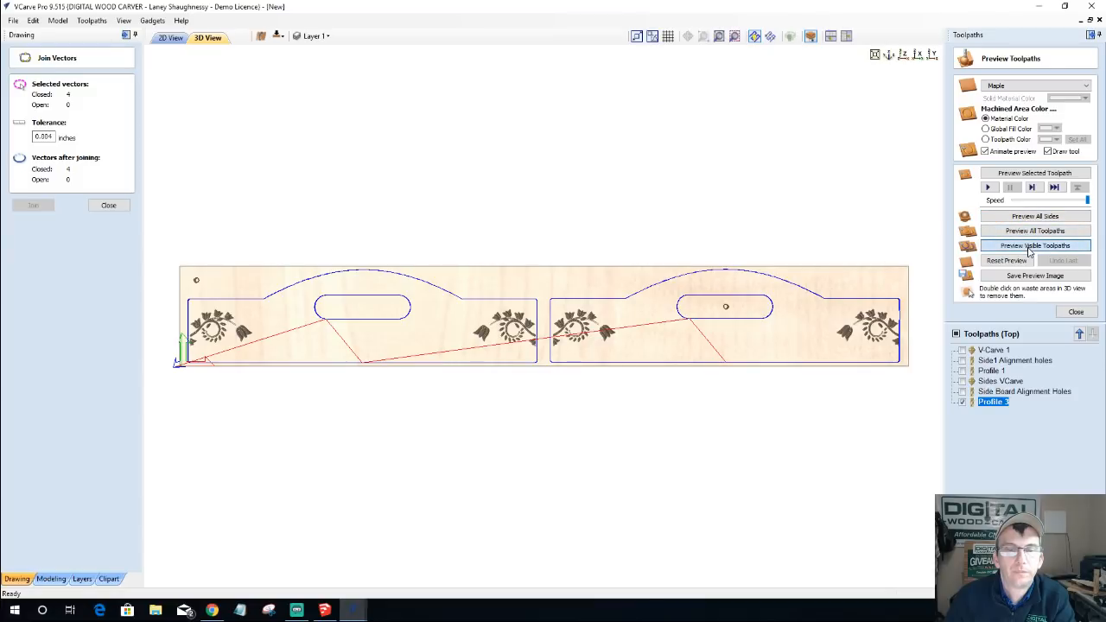
click(1029, 247)
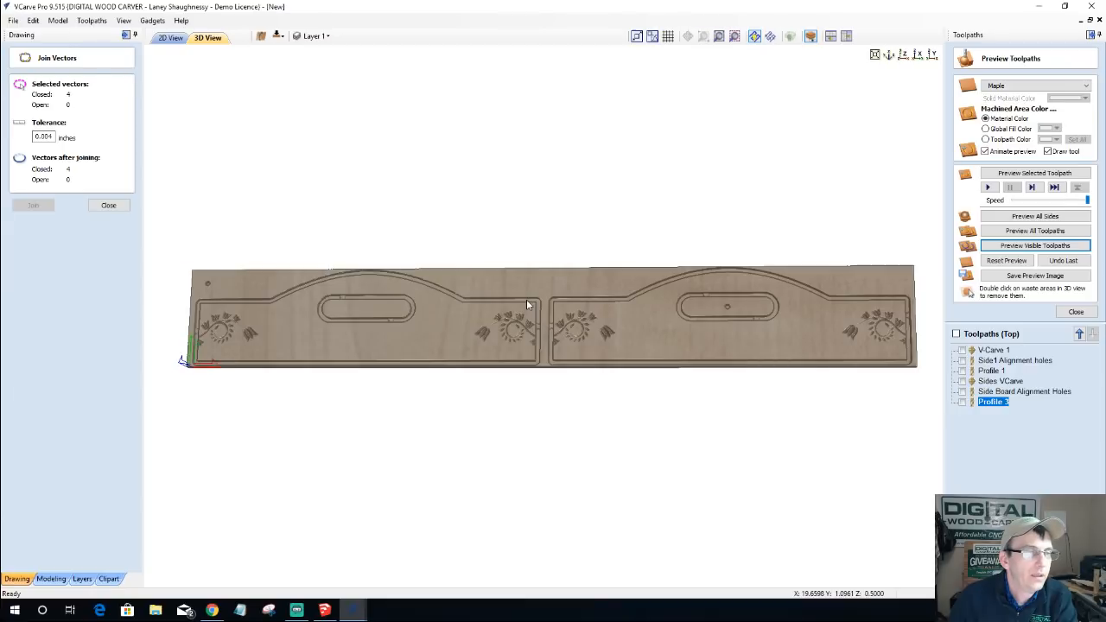
- Copy the selected board outlines and handle slots to the other side of the material
click(170, 38)
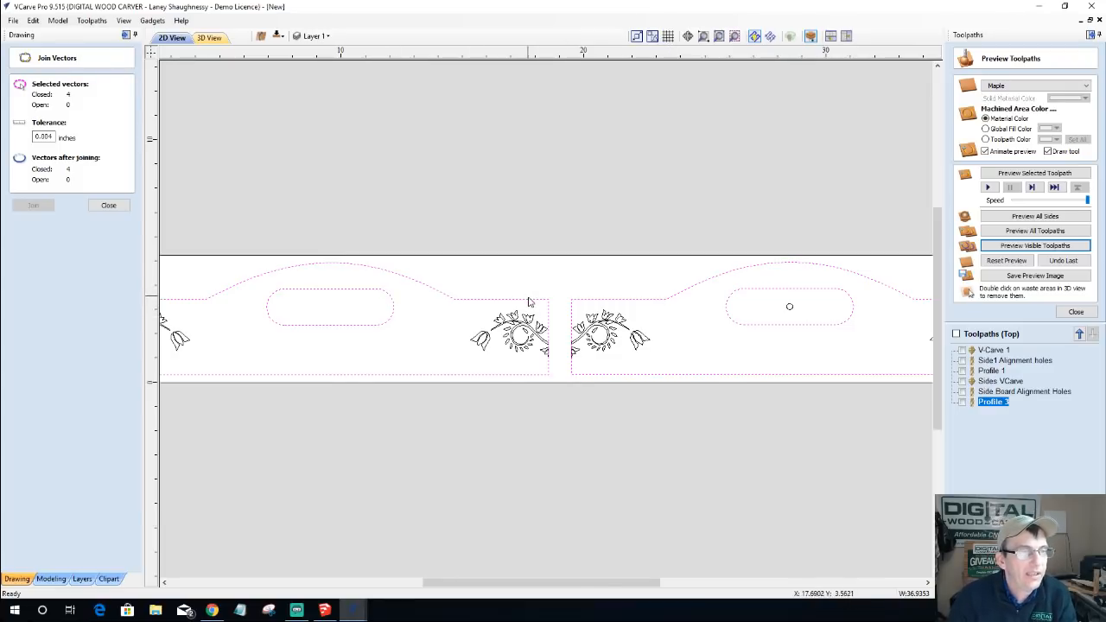
right_click(530, 303)
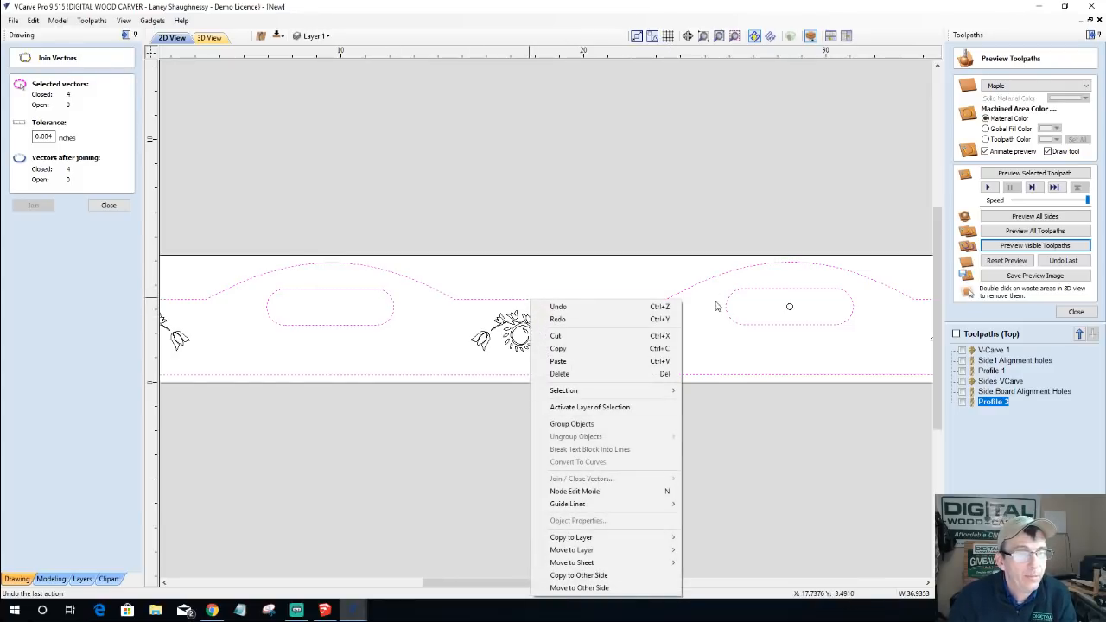
click(603, 576)
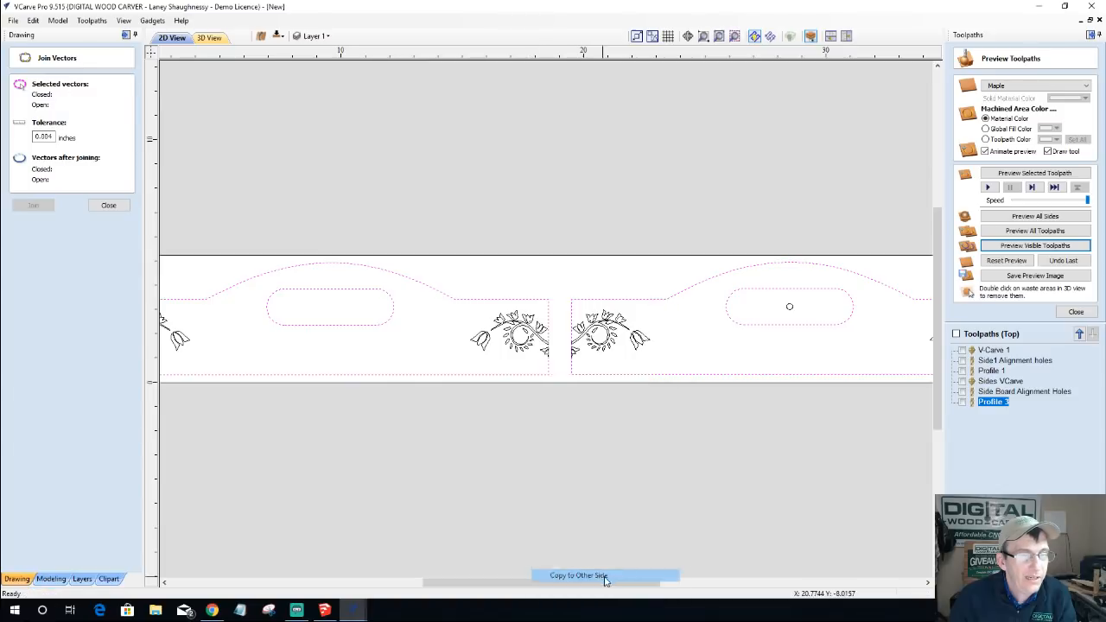
- Select the two alignment-hole circles on the boards and copy them
scroll(786, 307, down, 4)
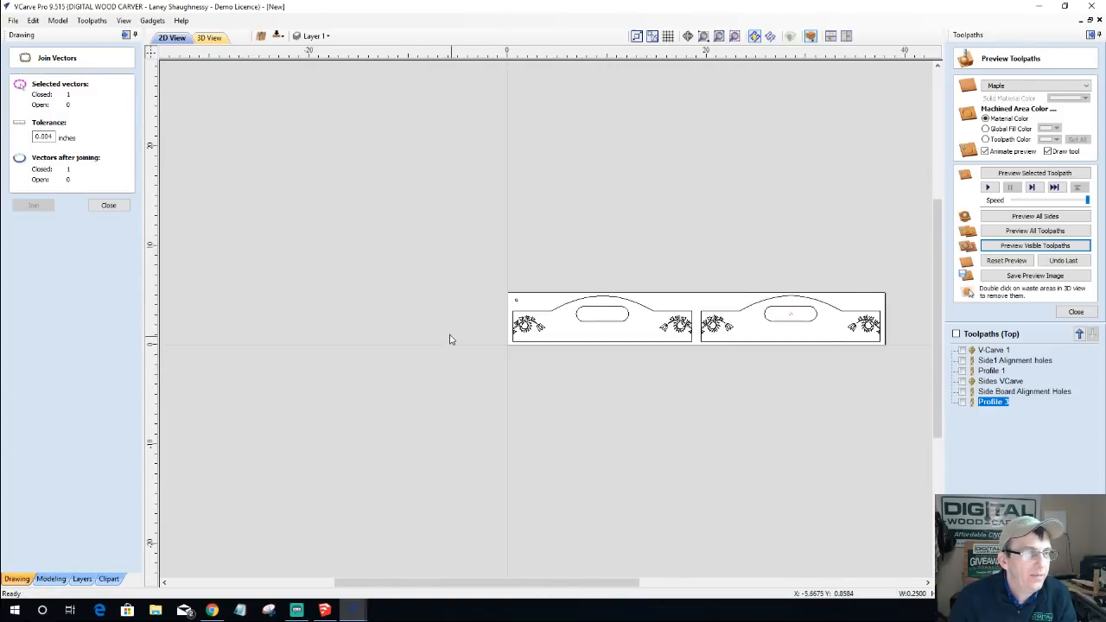
scroll(480, 319, up, 4)
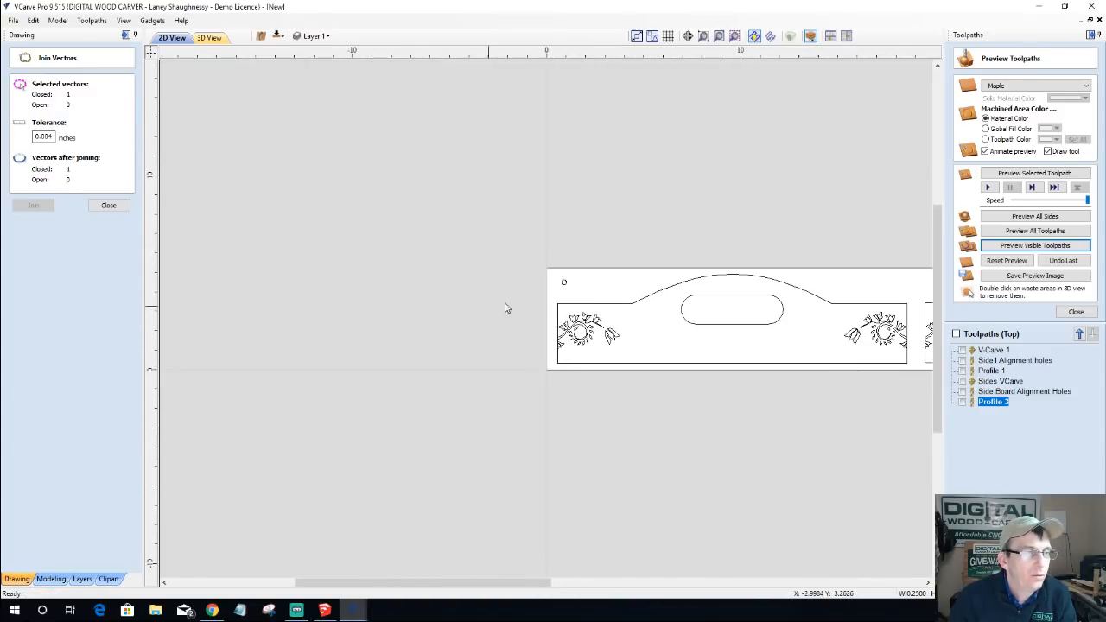
right_click(564, 285)
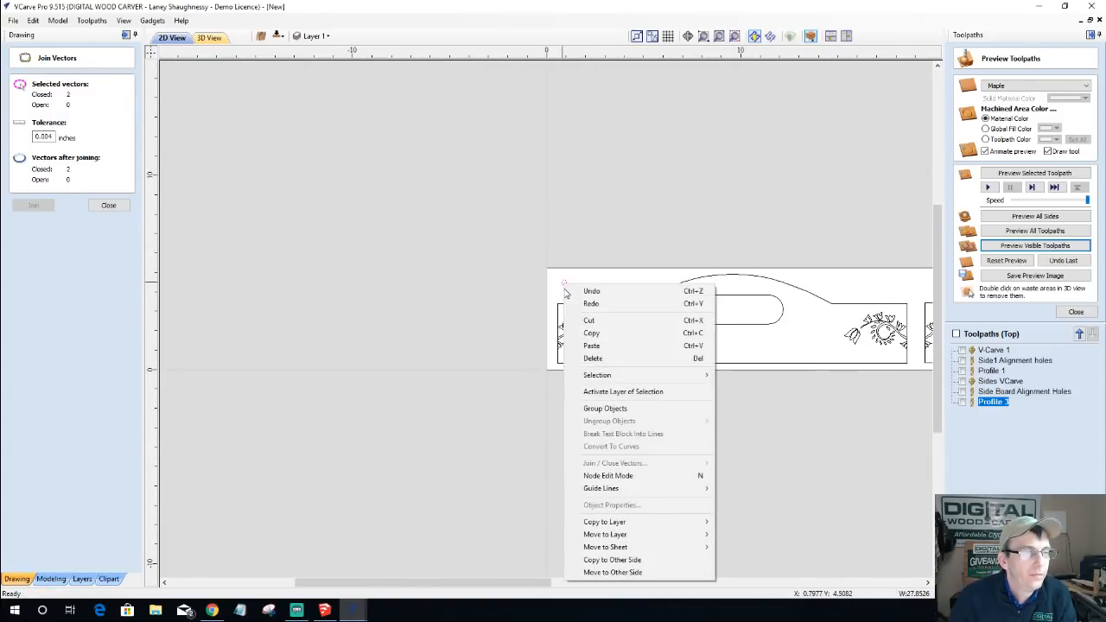
click(588, 334)
- Switch the 2D drawing to the bottom side of the job and close the Join Vectors form
scroll(571, 335, down, 3)
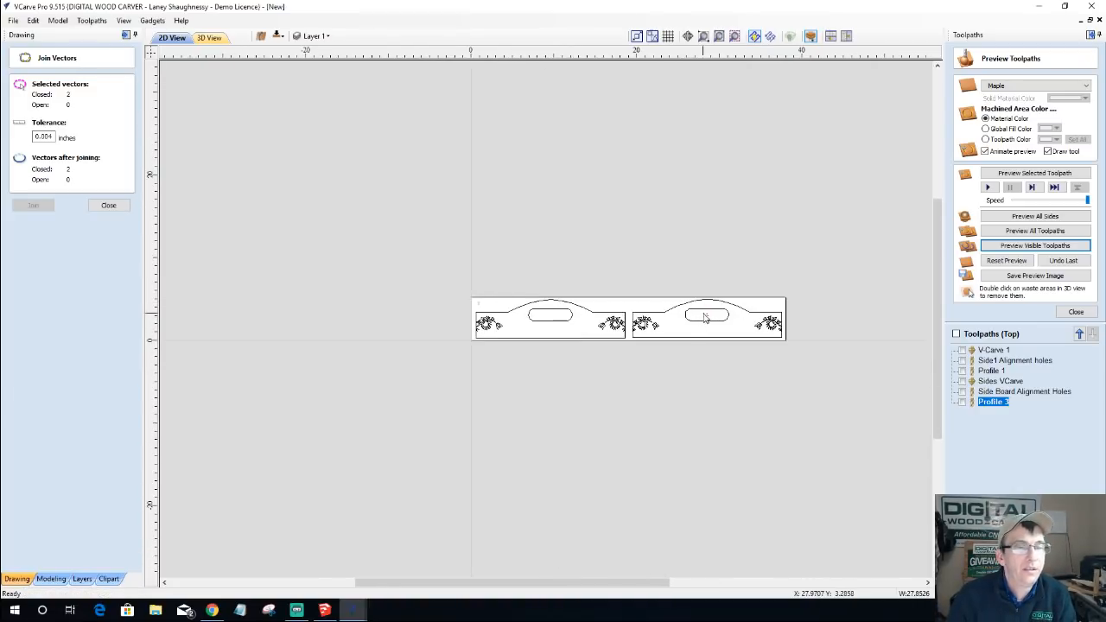
scroll(720, 316, up, 3)
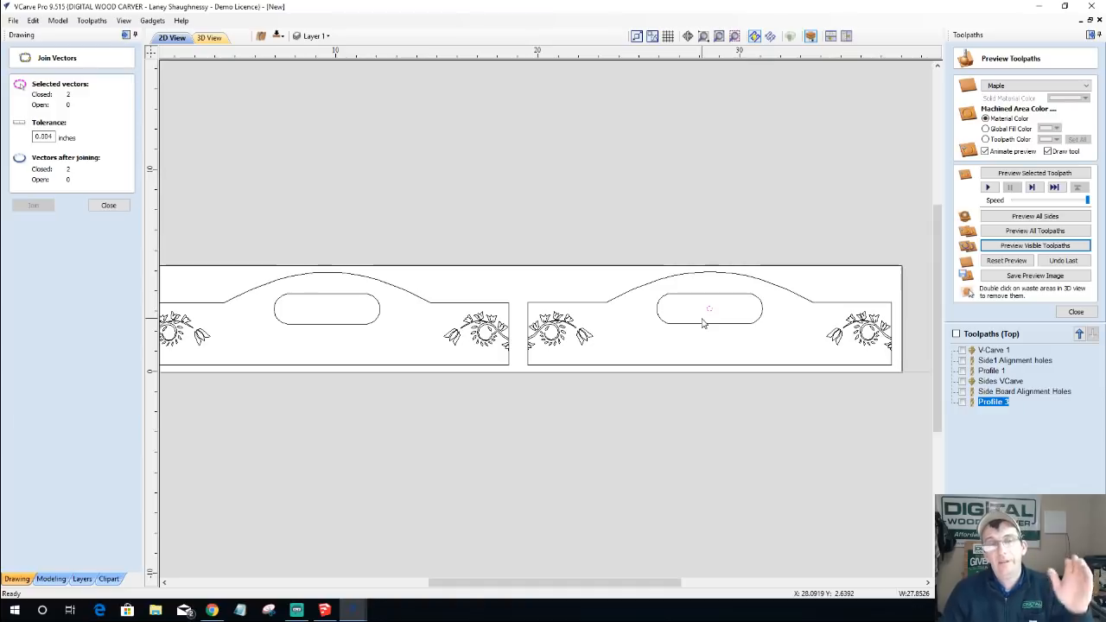
scroll(720, 373, down, 3)
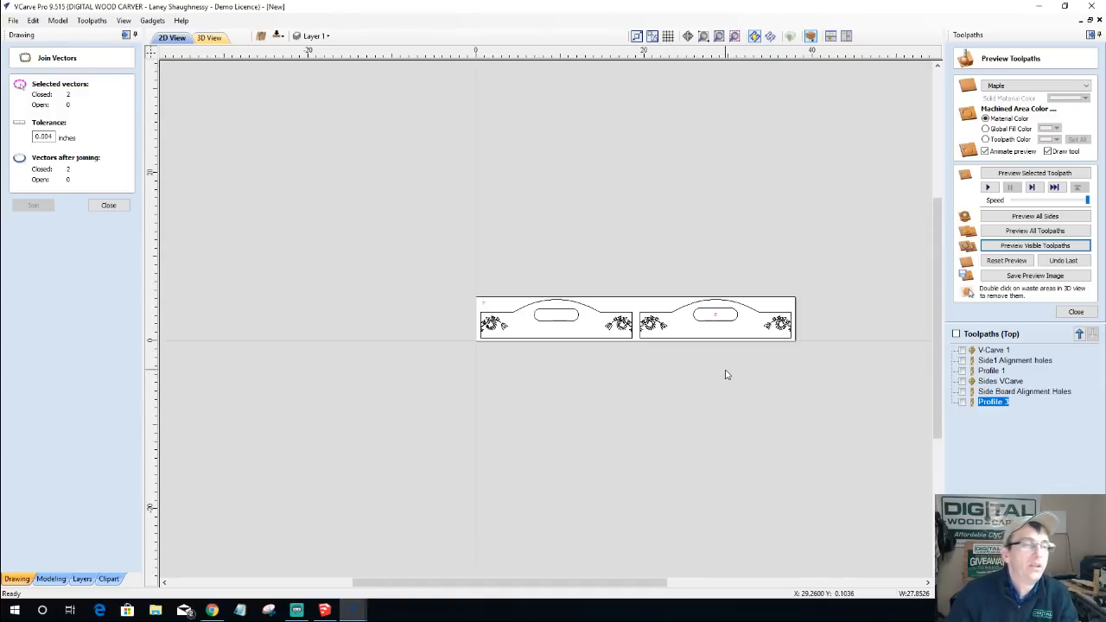
scroll(649, 343, up, 1)
click(276, 35)
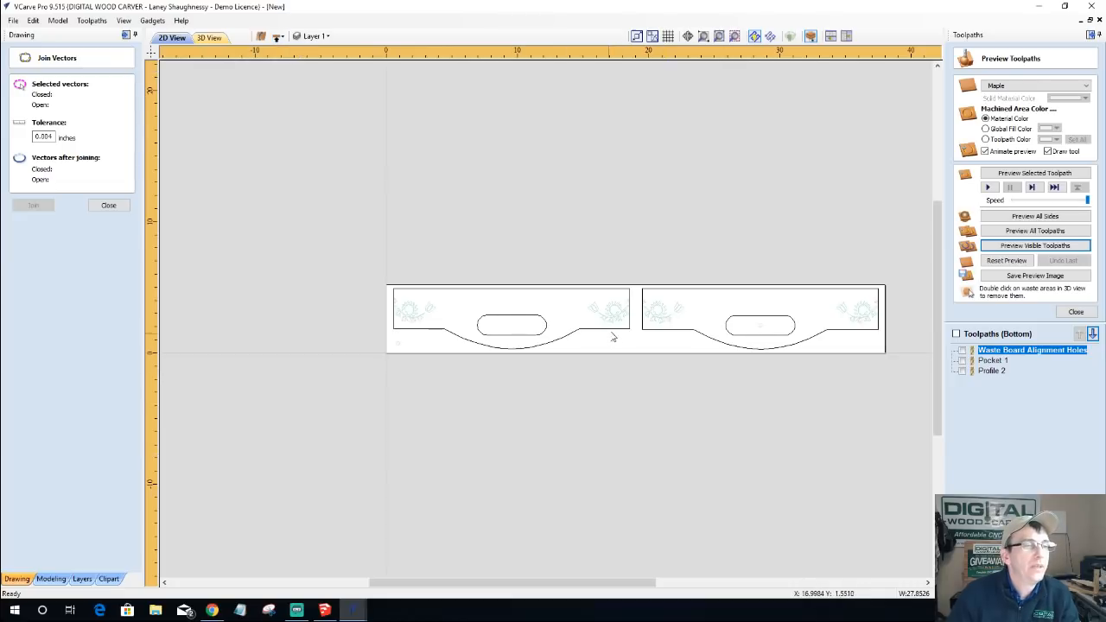
scroll(646, 311, up, 1)
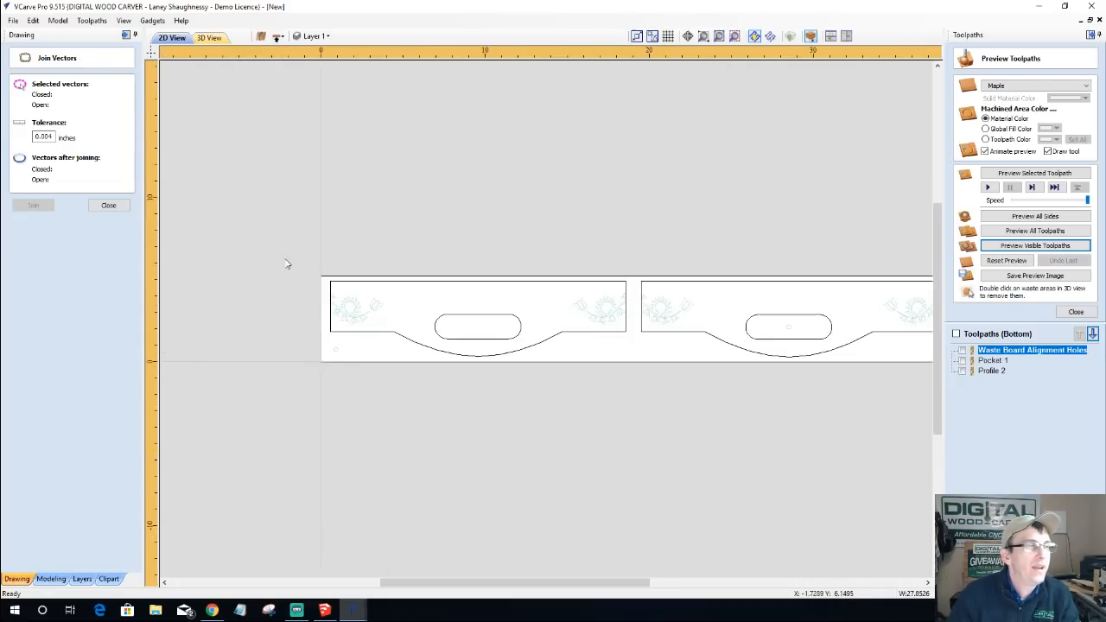
click(108, 206)
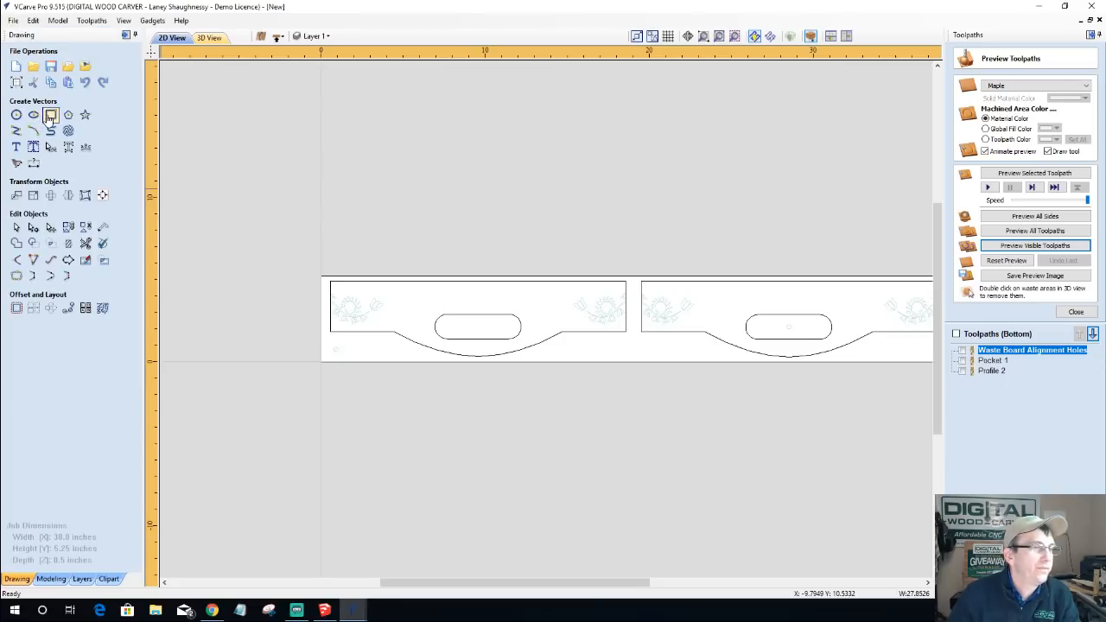
click(50, 114)
mouse_move(321, 276)
mouse_down()
mouse_move(824, 279)
mouse_move(627, 262)
mouse_move(505, 275)
mouse_move(596, 296)
mouse_move(370, 262)
mouse_up()
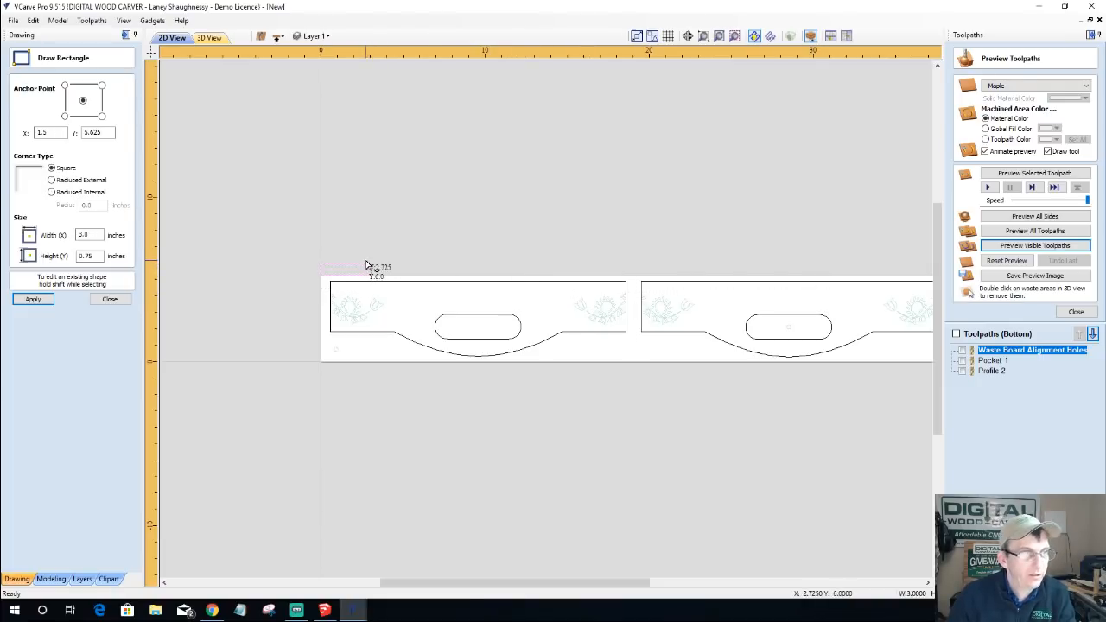
key(Escape)
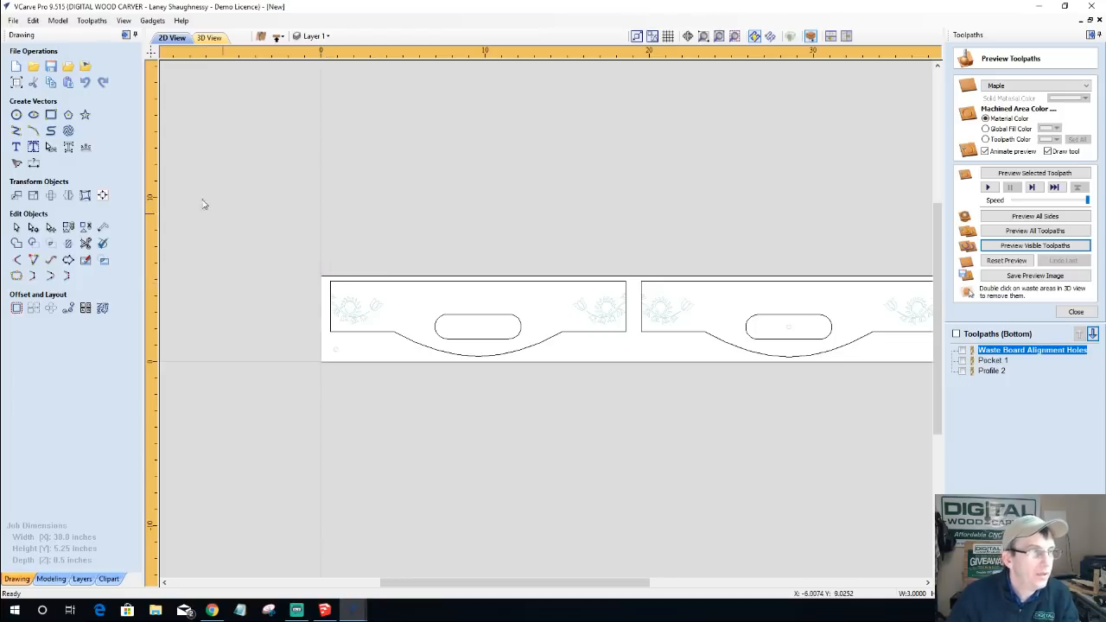
- Draw a square-cornered rectangle about 35.75 by 0.75 inches along the straight long edges, starting at the first board's outer corner
click(50, 114)
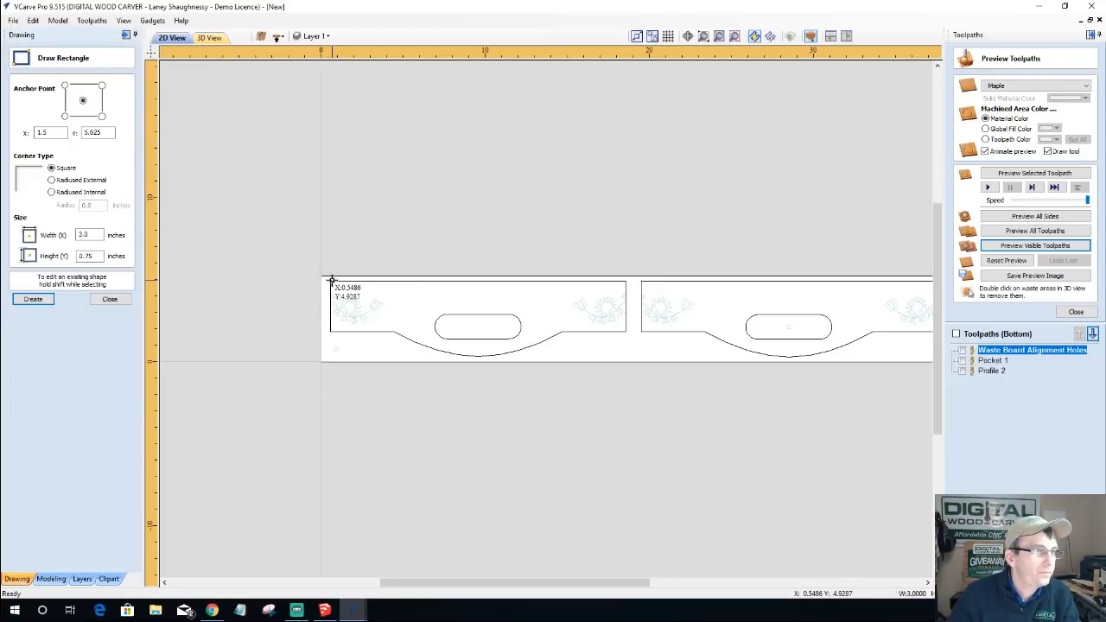
drag(331, 281, 915, 293)
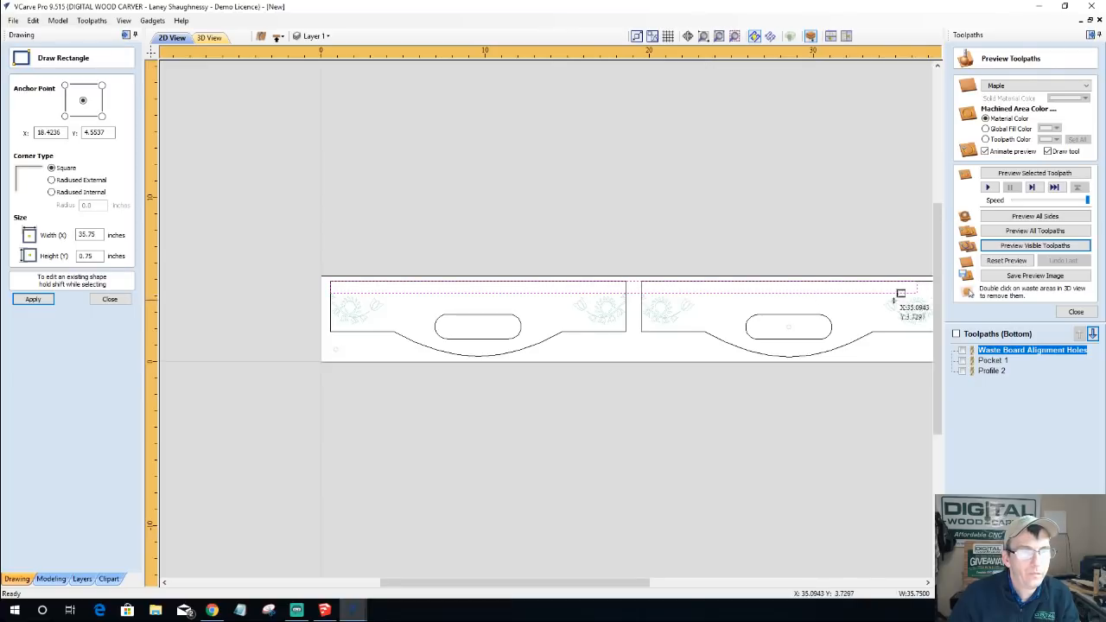
scroll(734, 316, down, 2)
scroll(885, 302, up, 2)
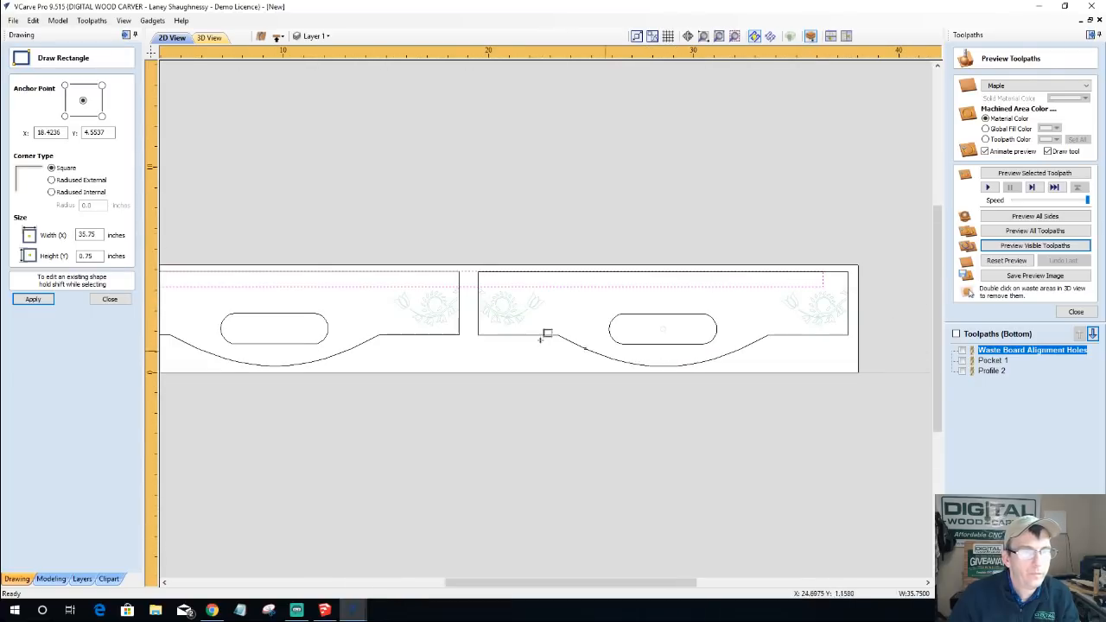
click(110, 299)
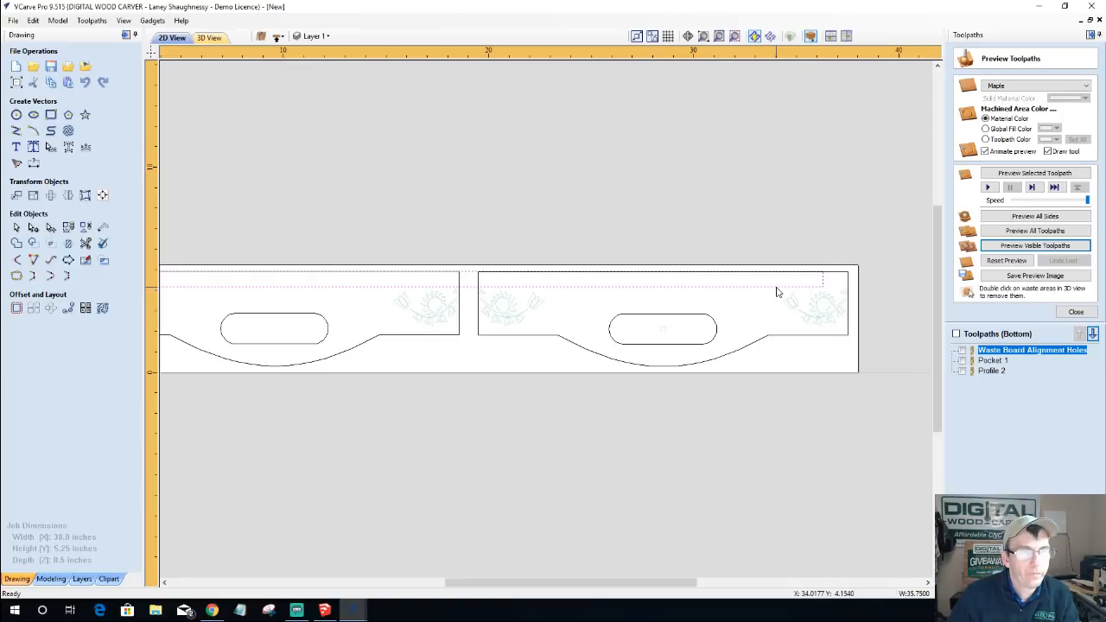
- Extend the rectangle's end slightly past the second board's outer edge, to about 37.13 inches wide
click(827, 278)
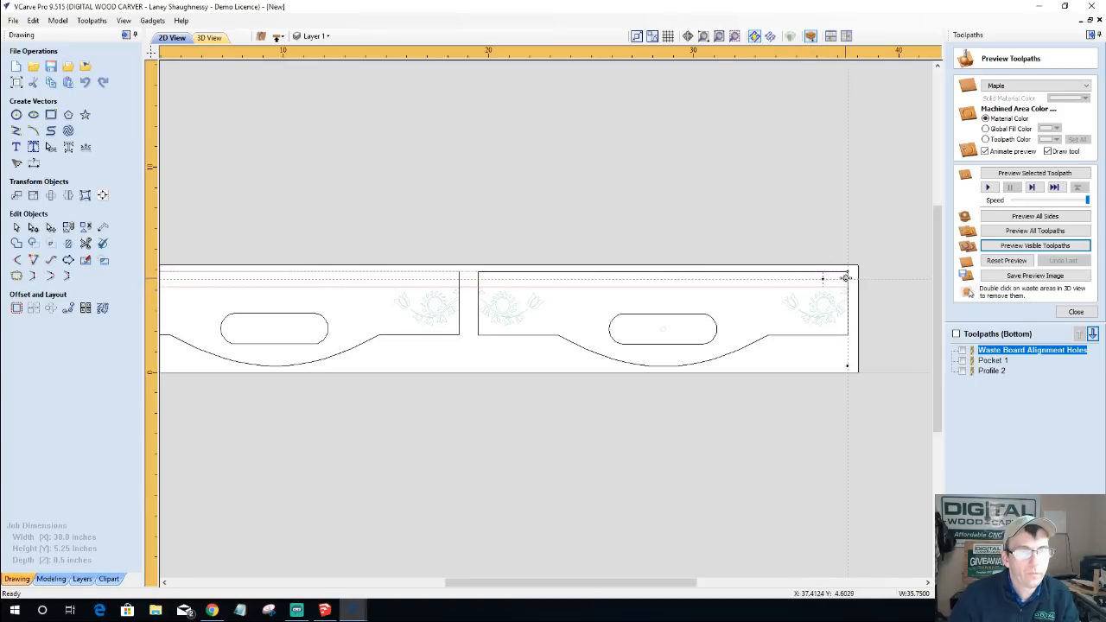
scroll(850, 276, up, 2)
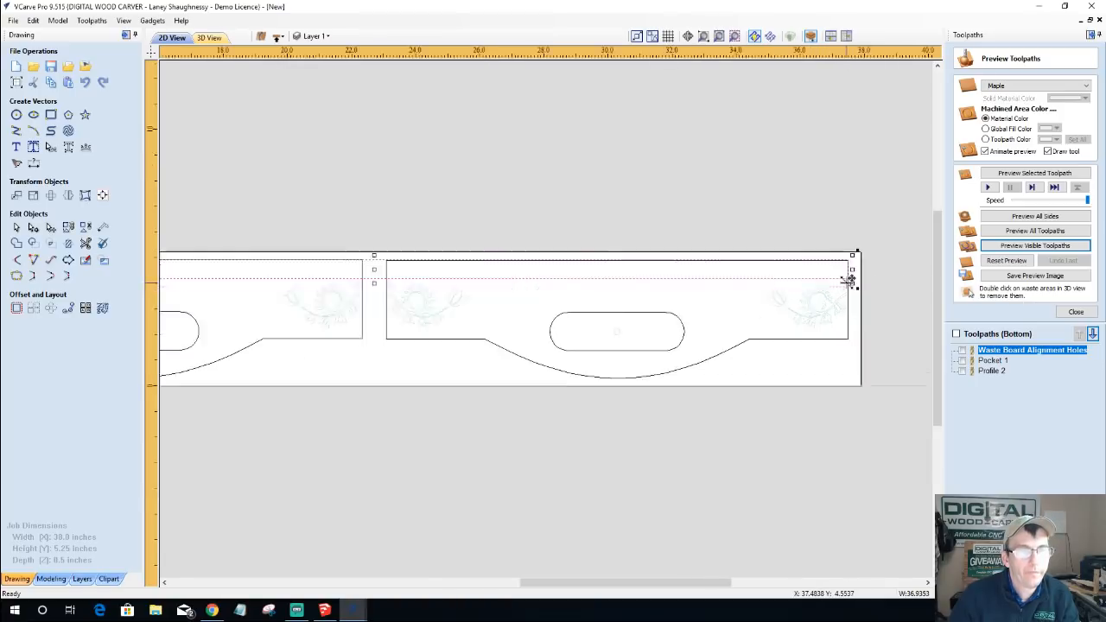
drag(853, 233, 861, 238)
scroll(861, 238, down, 2)
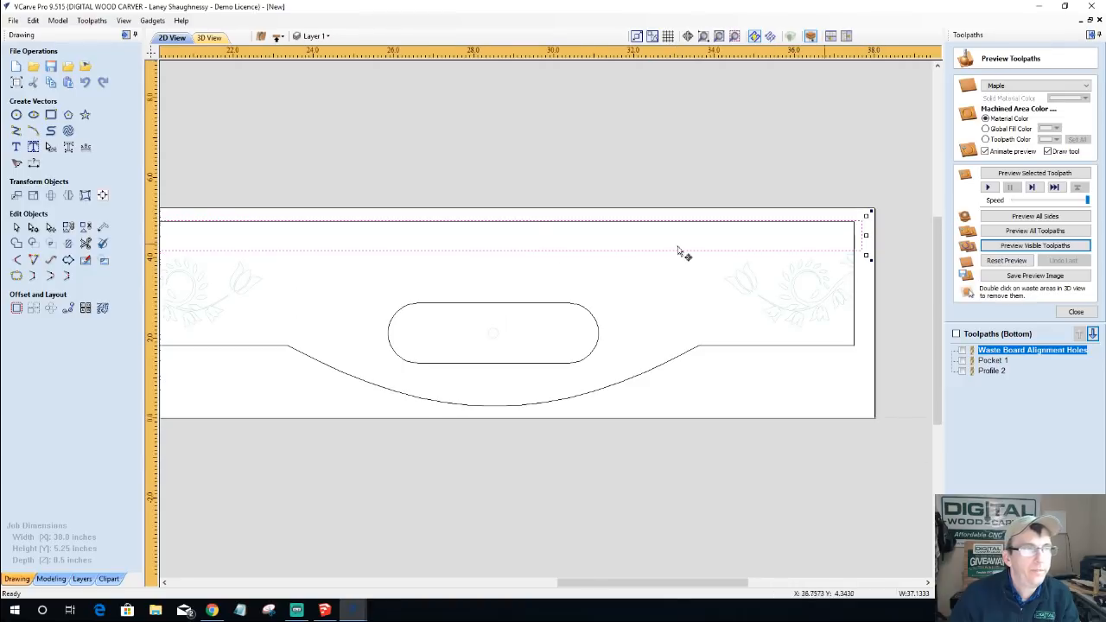
scroll(546, 250, down, 1)
- Examine how the rectangle lines up with the long straight edges and ends of both boards
scroll(516, 265, down, 3)
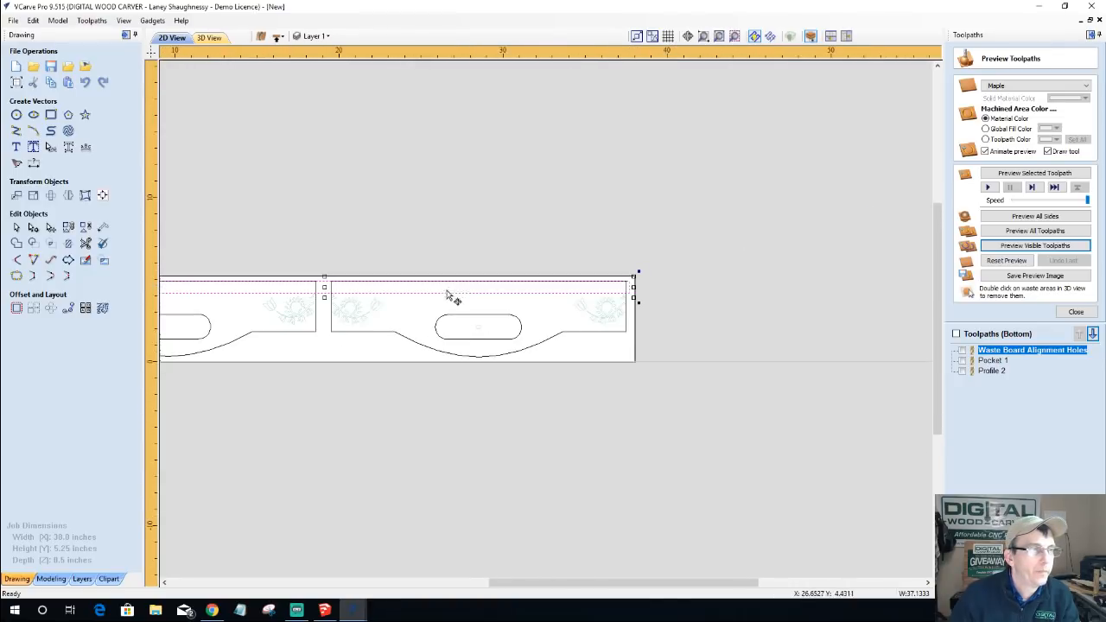
scroll(372, 311, down, 1)
scroll(188, 290, up, 3)
scroll(187, 289, up, 4)
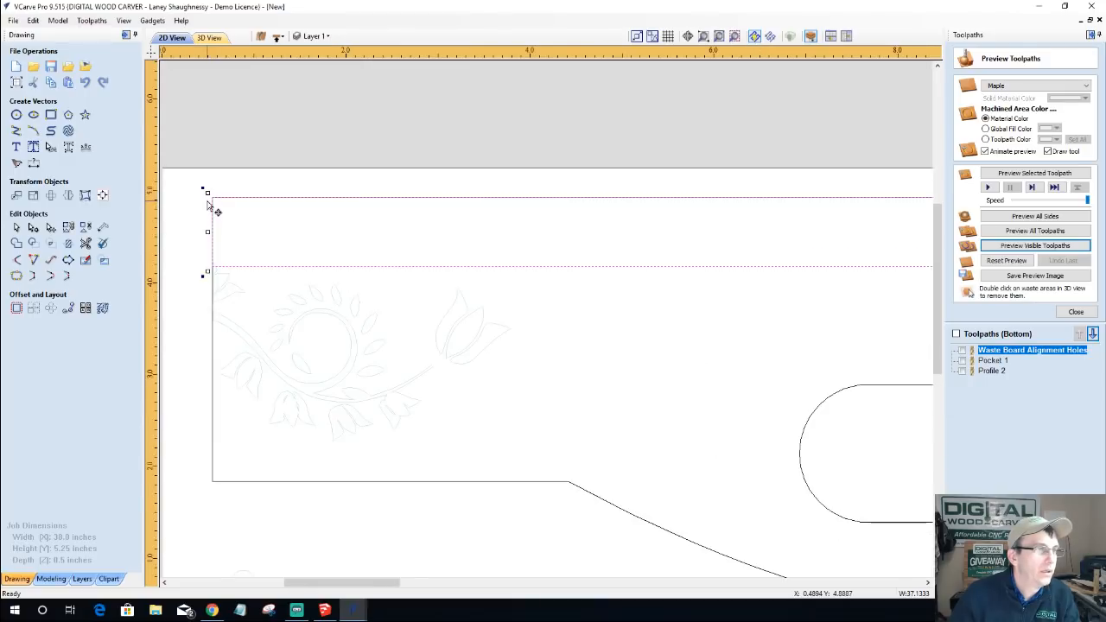
scroll(209, 205, up, 3)
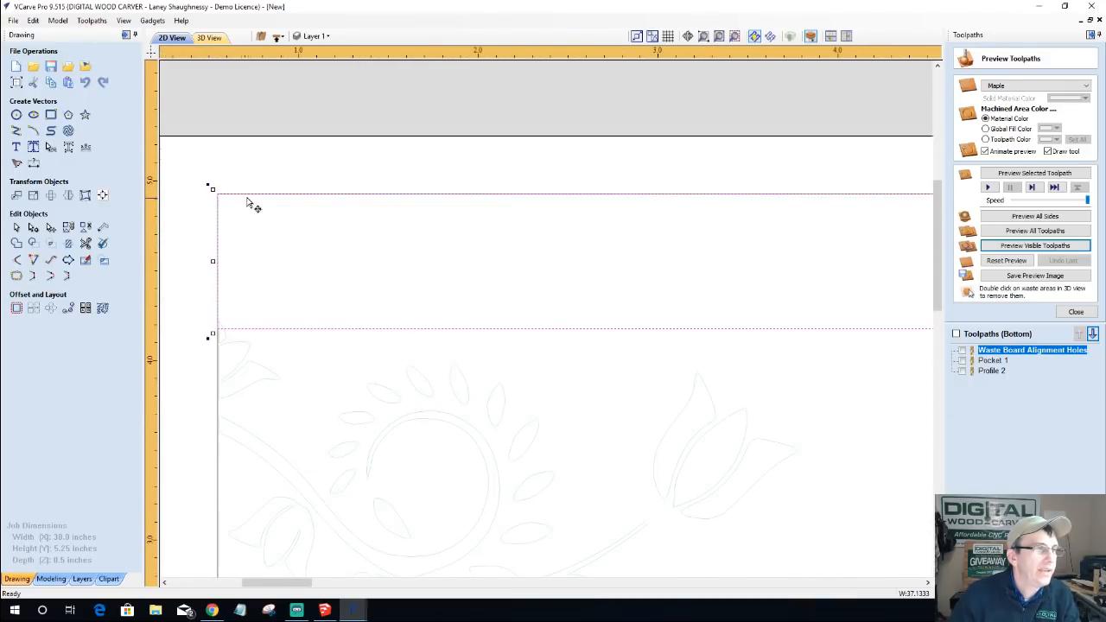
scroll(264, 201, down, 6)
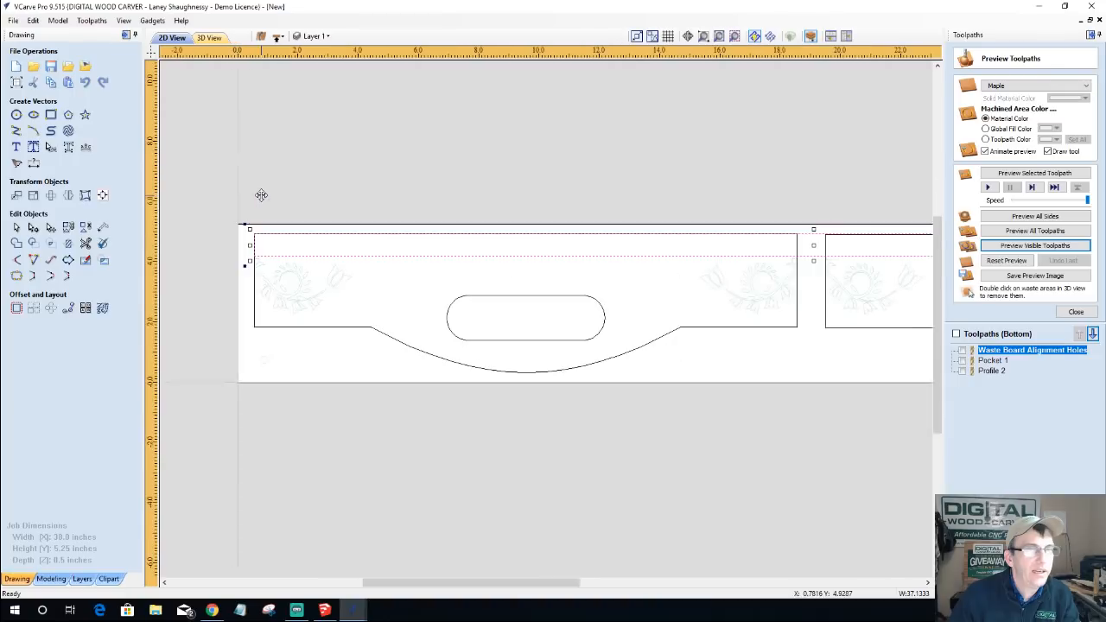
scroll(920, 232, up, 5)
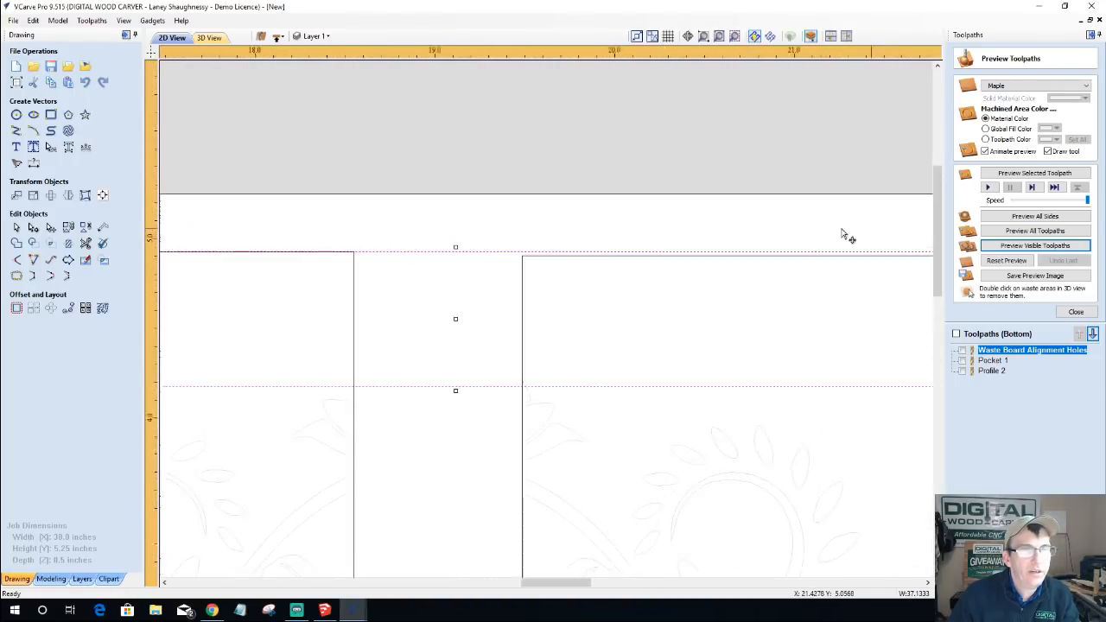
scroll(389, 252, down, 4)
scroll(389, 251, down, 2)
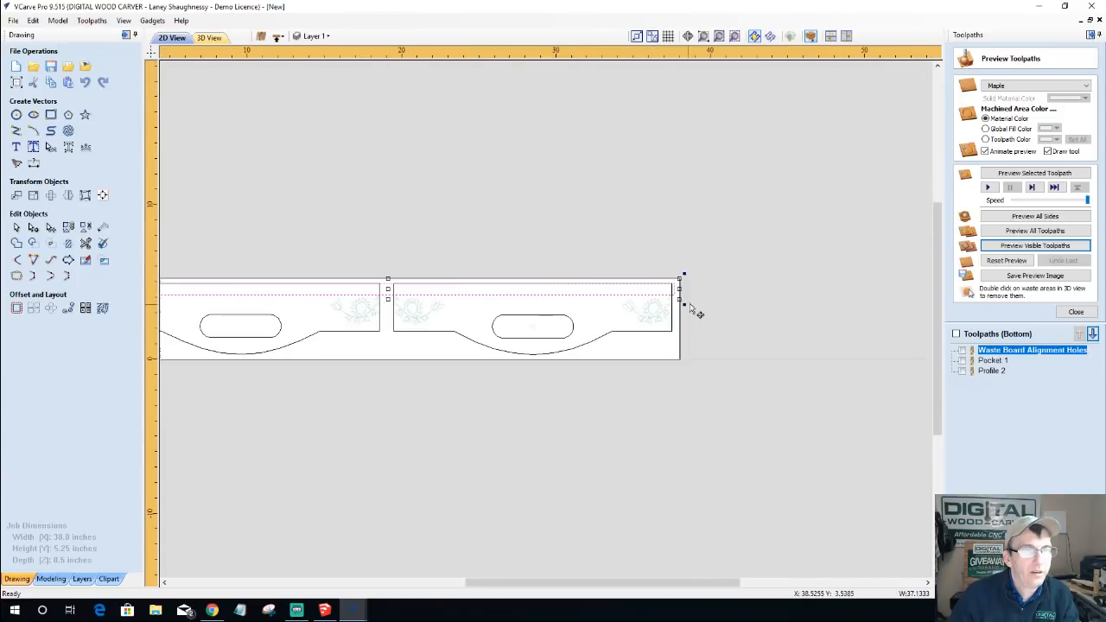
- Shorten the rectangle to cover only the first board, ending slightly past its inner end, about 18.29 inches wide
drag(678, 288, 381, 288)
scroll(353, 308, up, 5)
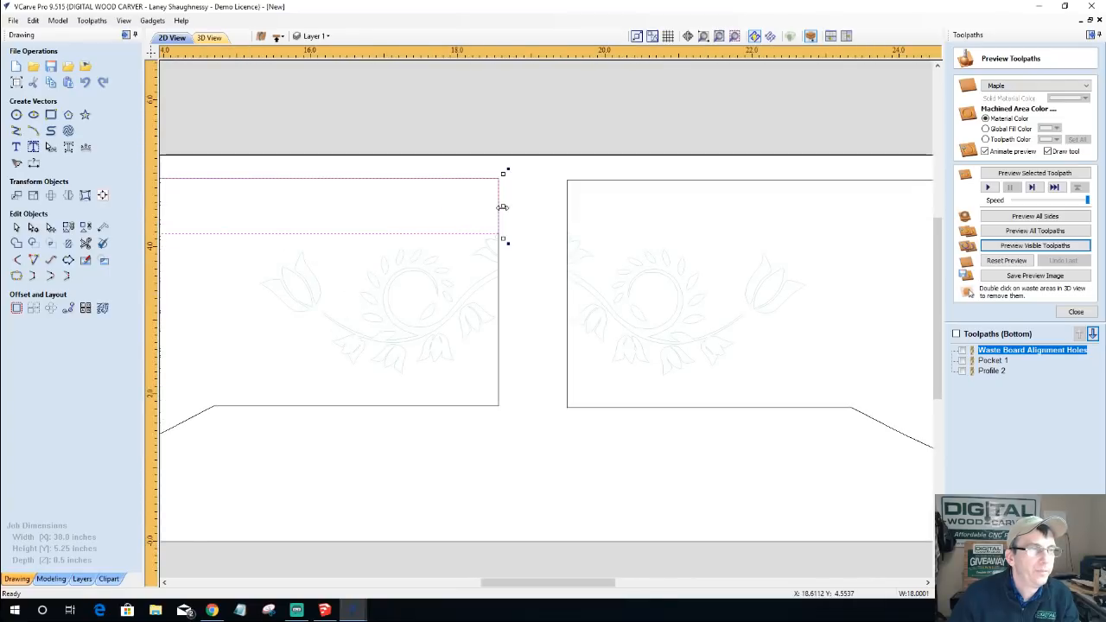
drag(502, 207, 520, 208)
scroll(539, 237, down, 4)
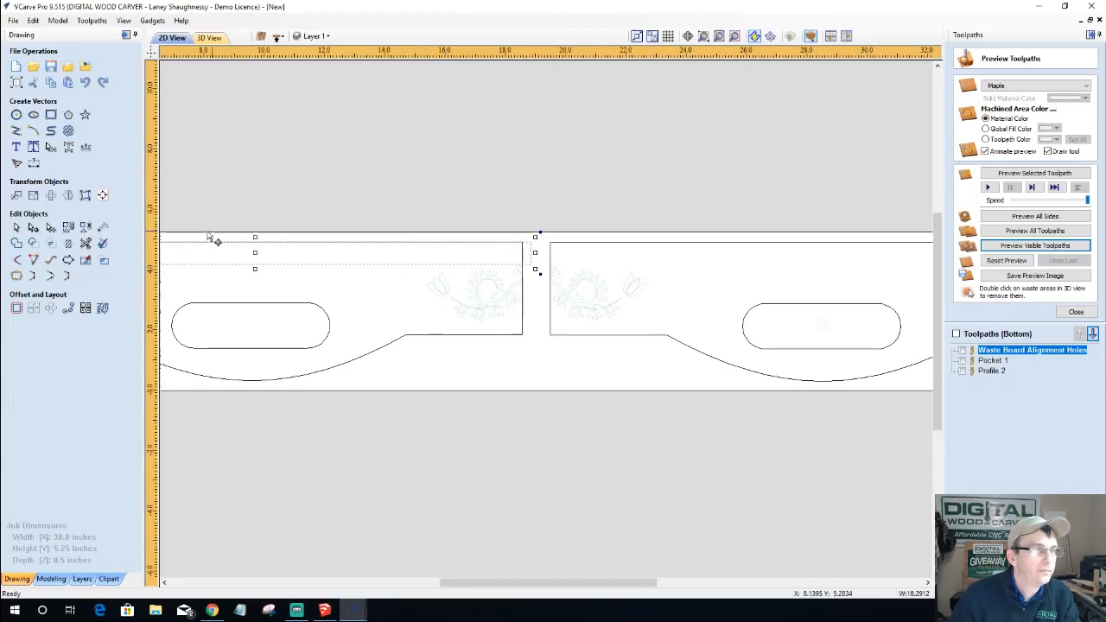
- Extend the rectangle slightly past the first board's long straight edge and outer end, to about 18.55 by 0.91 inches
mouse_move(255, 235)
mouse_down()
mouse_move(255, 226)
mouse_move(256, 236)
mouse_up()
scroll(190, 267, down, 3)
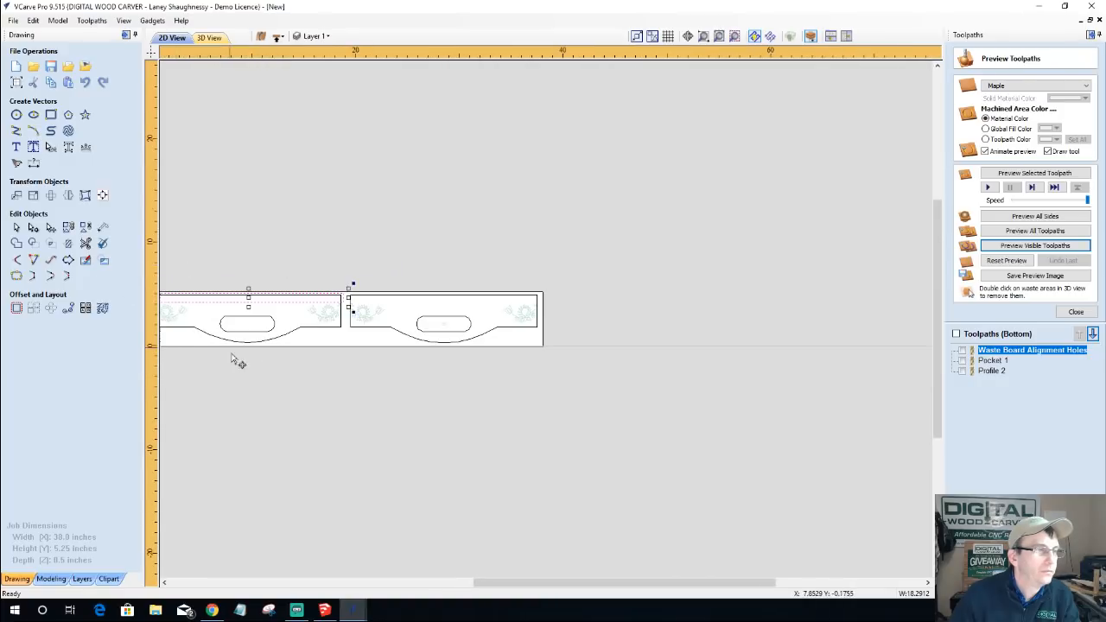
click(165, 583)
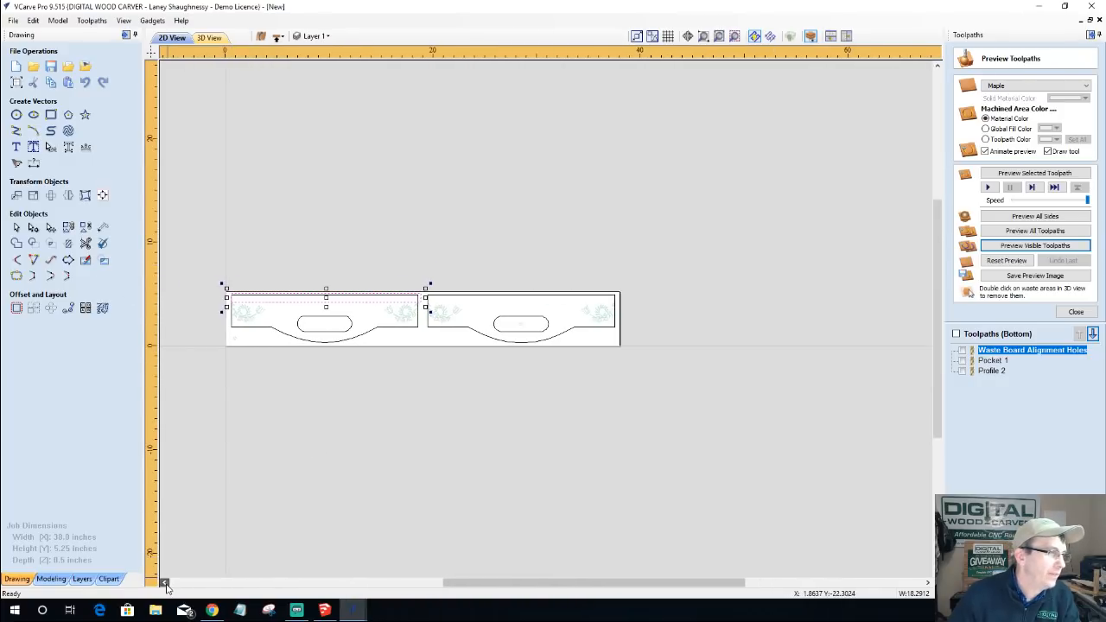
scroll(208, 278, up, 2)
scroll(212, 278, up, 2)
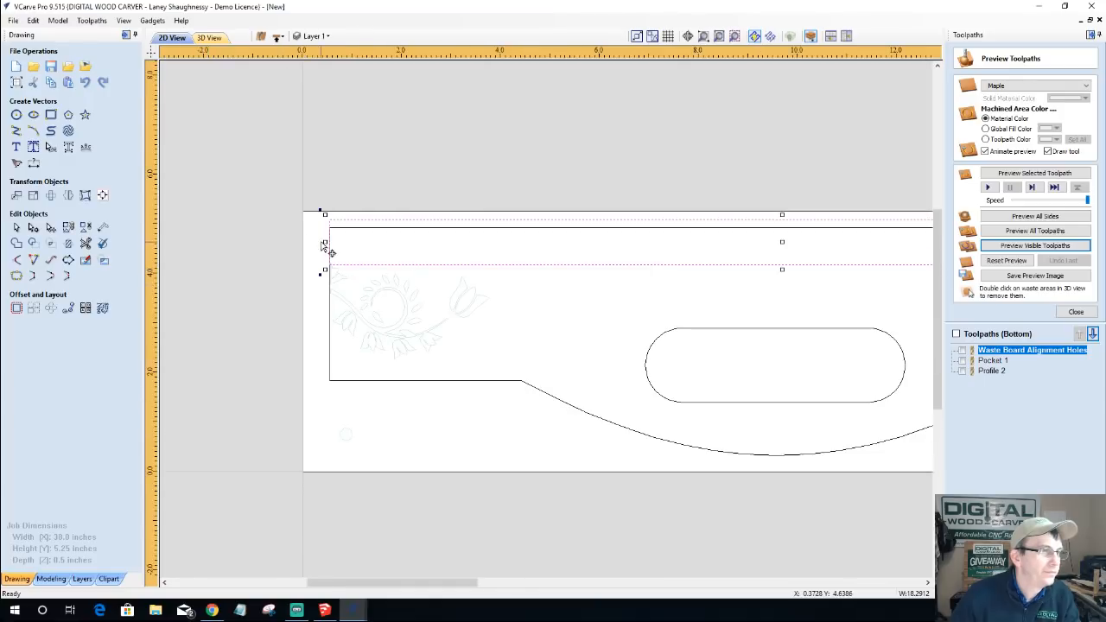
drag(324, 241, 282, 264)
scroll(246, 257, down, 3)
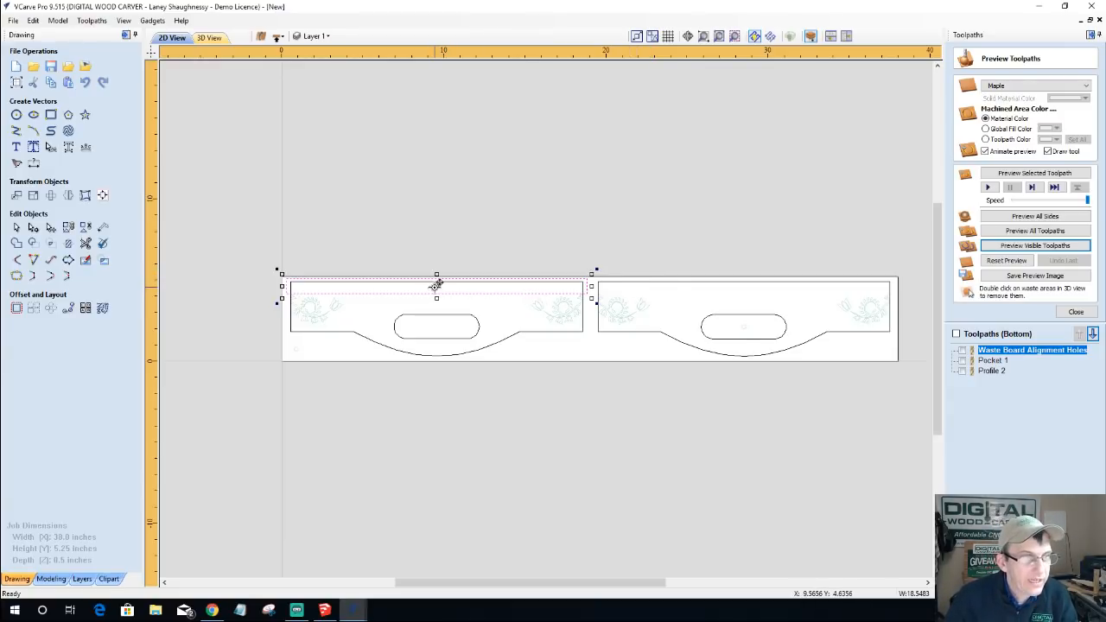
- Place a copy of the rectangle, narrowed to about 18 inches, along the second board's straight edge and open Set Size for it
drag(437, 282, 746, 288)
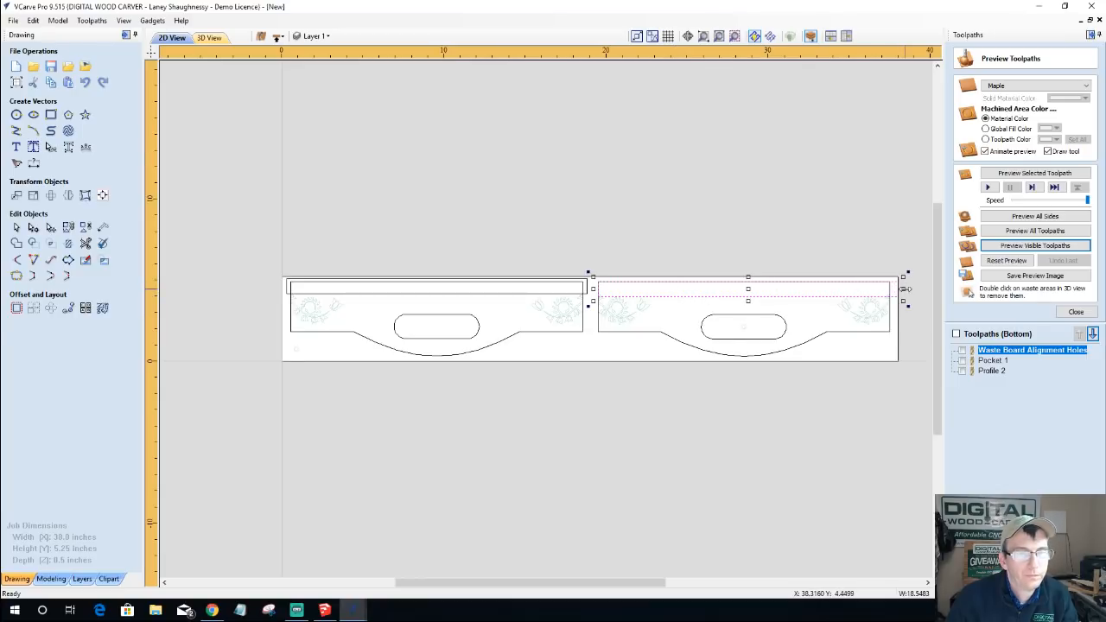
drag(905, 288, 890, 288)
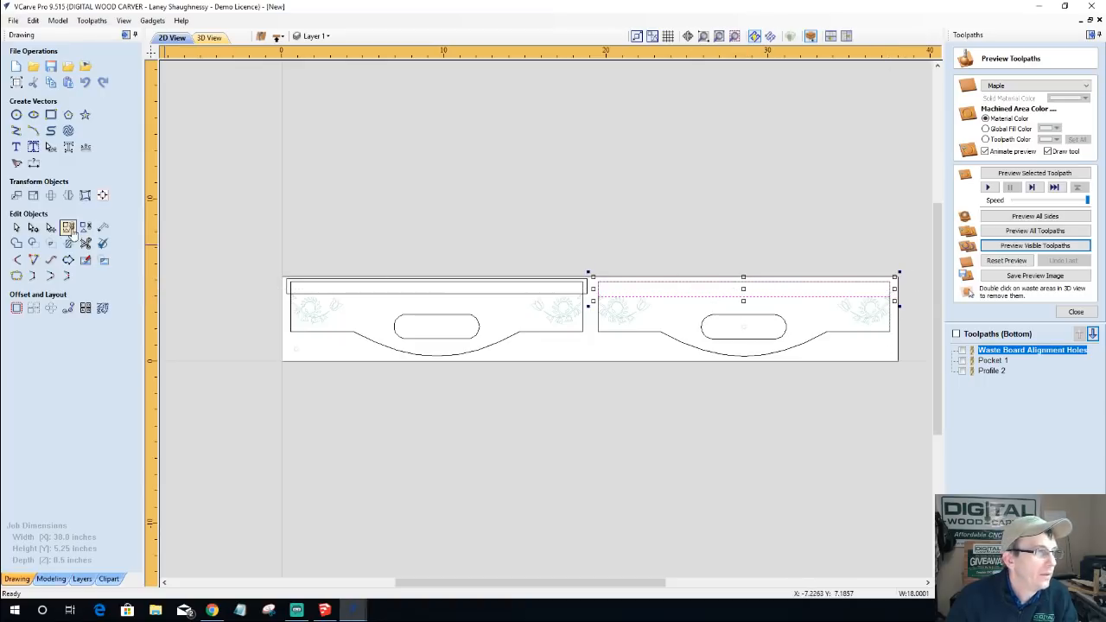
click(33, 195)
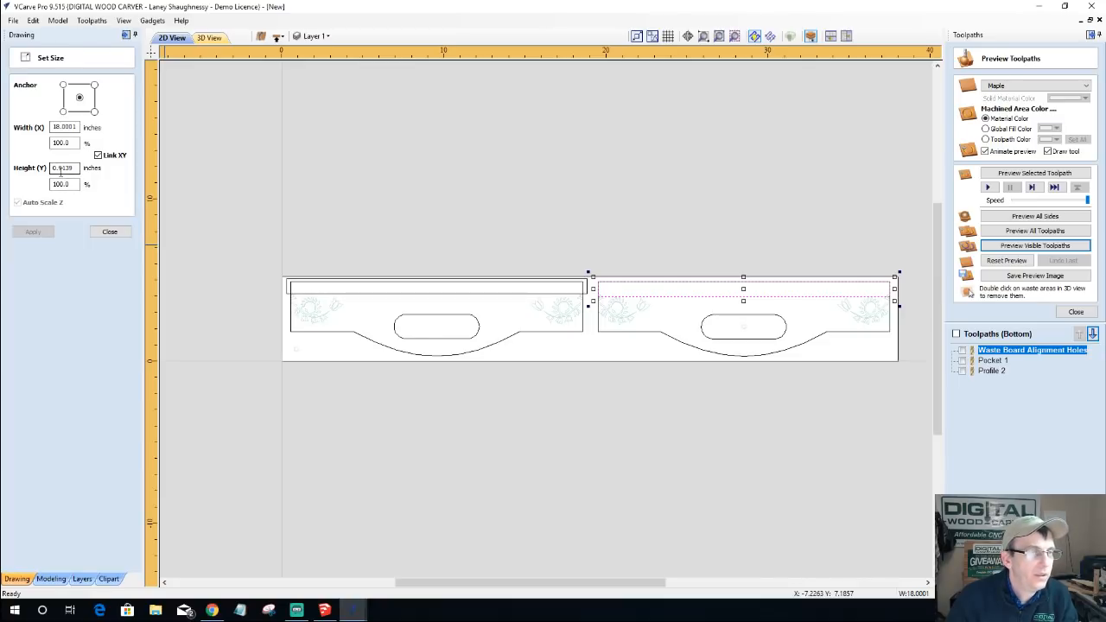
- Try to set the copied rectangle's height to 0.5 inches with width and height linked, and undo the resize
double_click(54, 168)
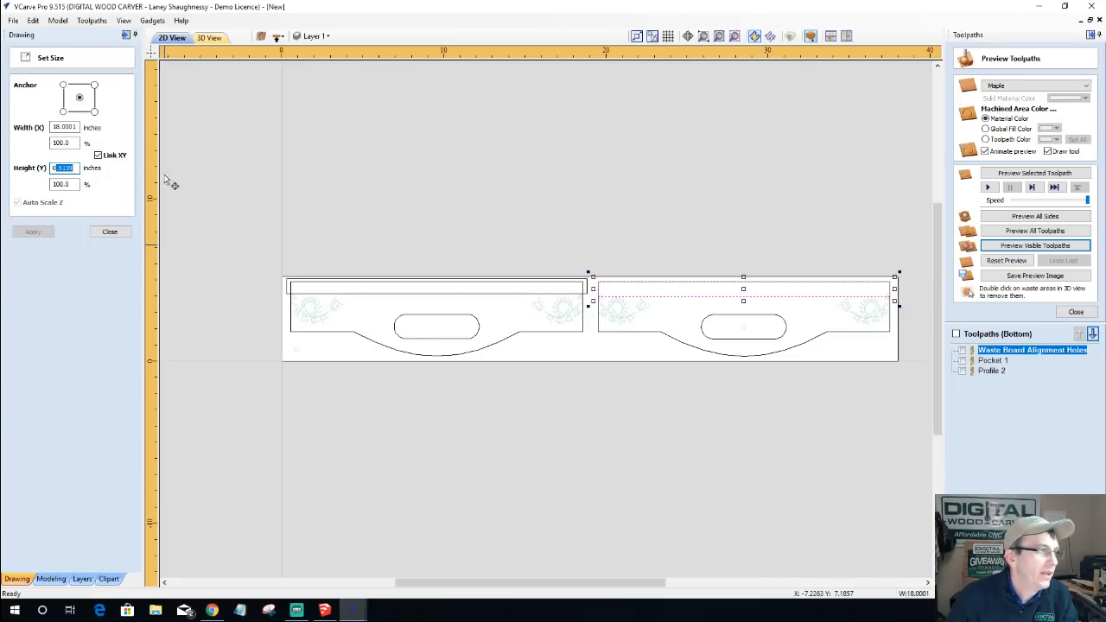
text(0.5)
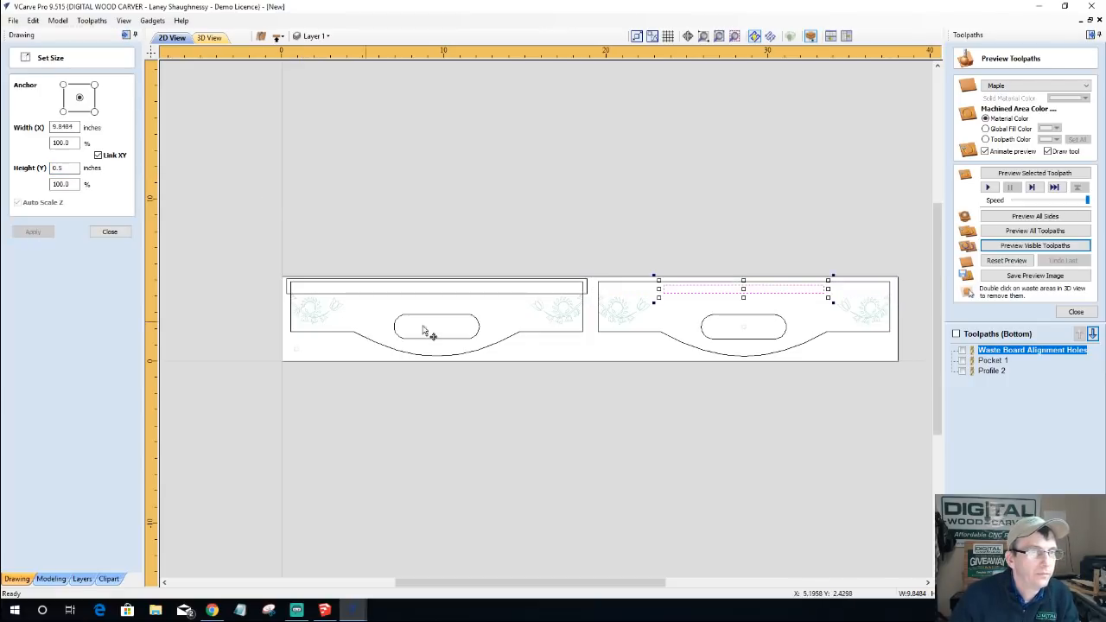
key(ctrl+z)
- Unlink width and height and set the copied rectangle's height to 0.5 inches
click(98, 155)
drag(76, 168, 5, 169)
text(.5)
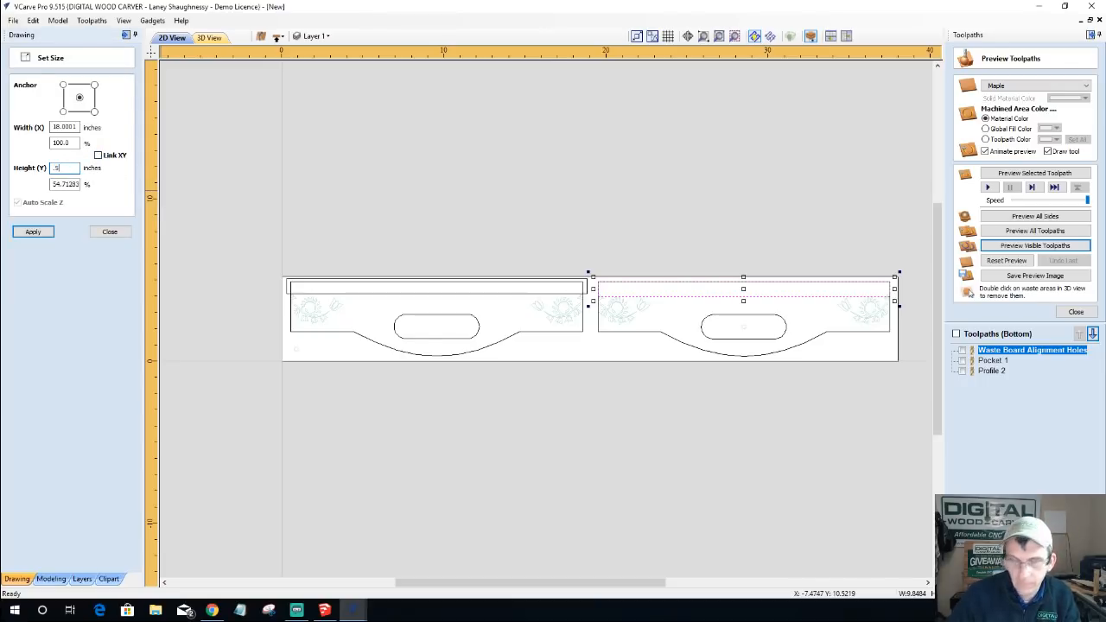
click(33, 231)
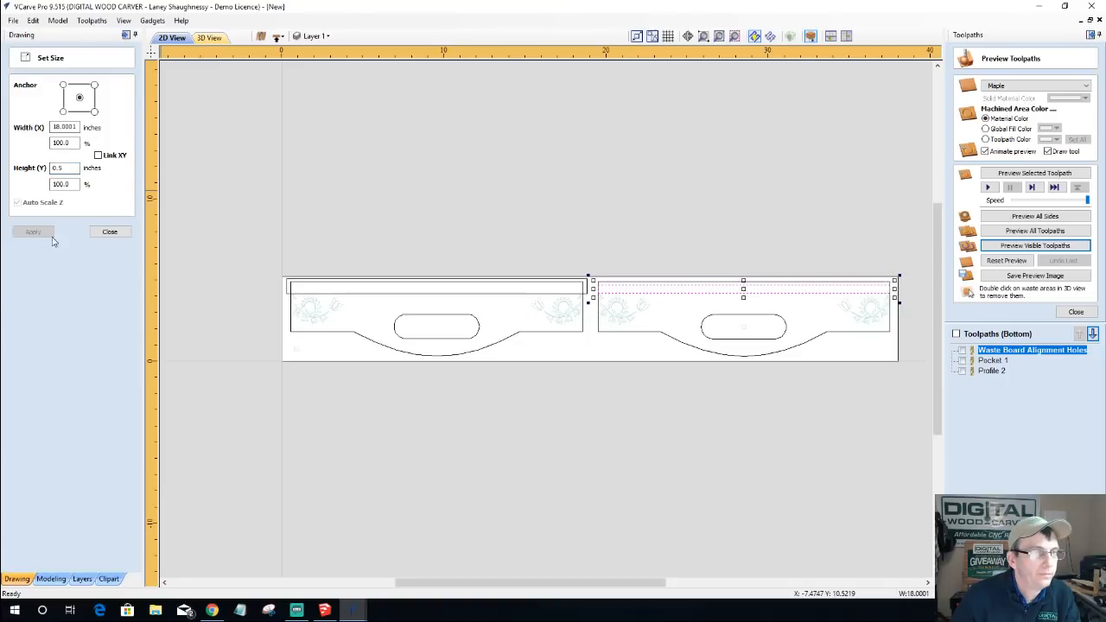
- Select the first board's rectangle and pull in both long sides to start at the board's straight edge, about 0.375 inches high
scroll(682, 296, up, 2)
scroll(683, 296, up, 1)
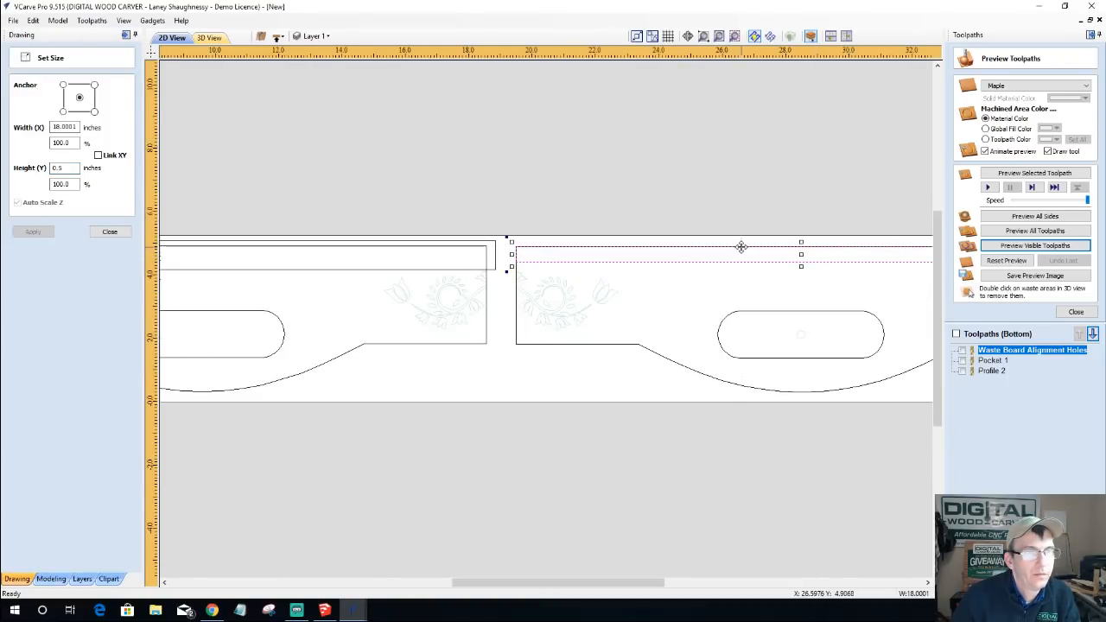
scroll(629, 290, down, 2)
scroll(629, 290, down, 1)
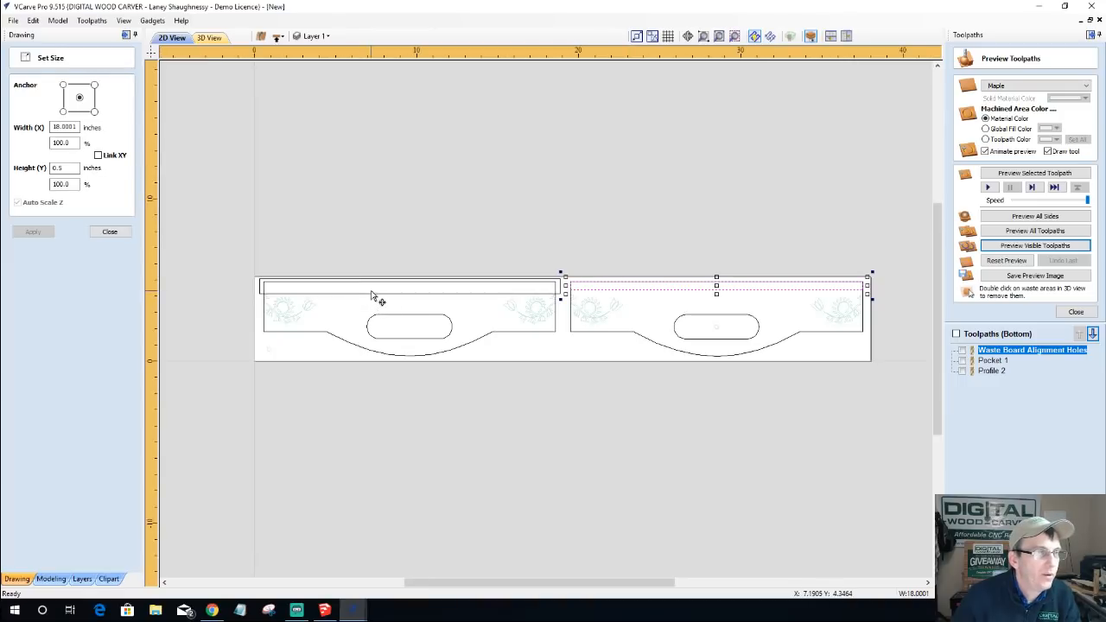
click(373, 296)
click(372, 293)
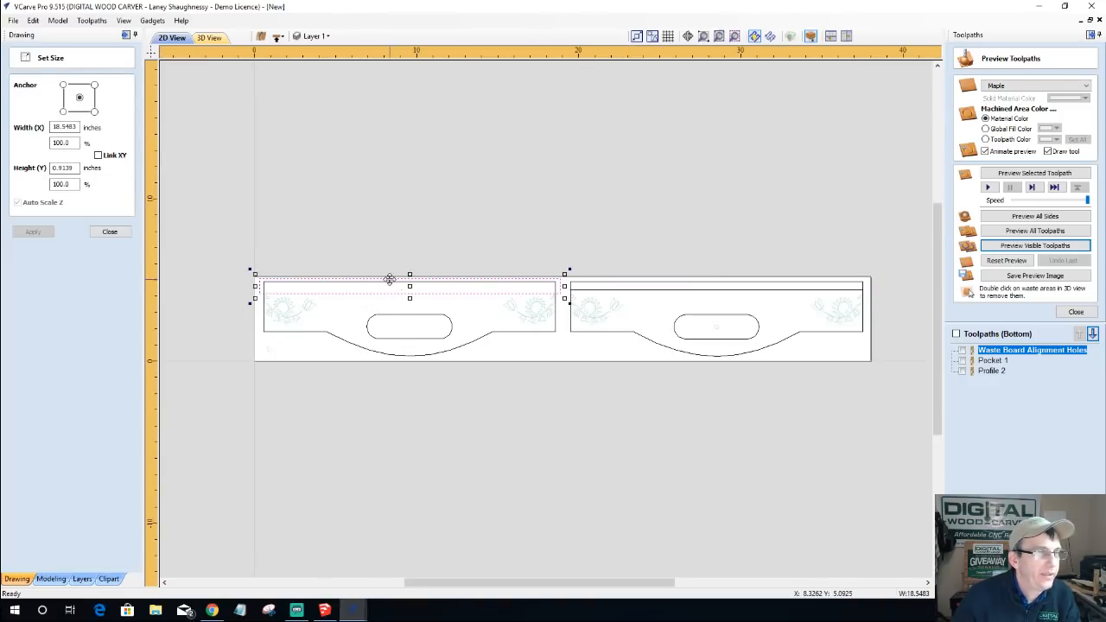
scroll(390, 281, up, 2)
mouse_move(438, 226)
mouse_down()
mouse_move(437, 247)
mouse_move(438, 237)
mouse_up()
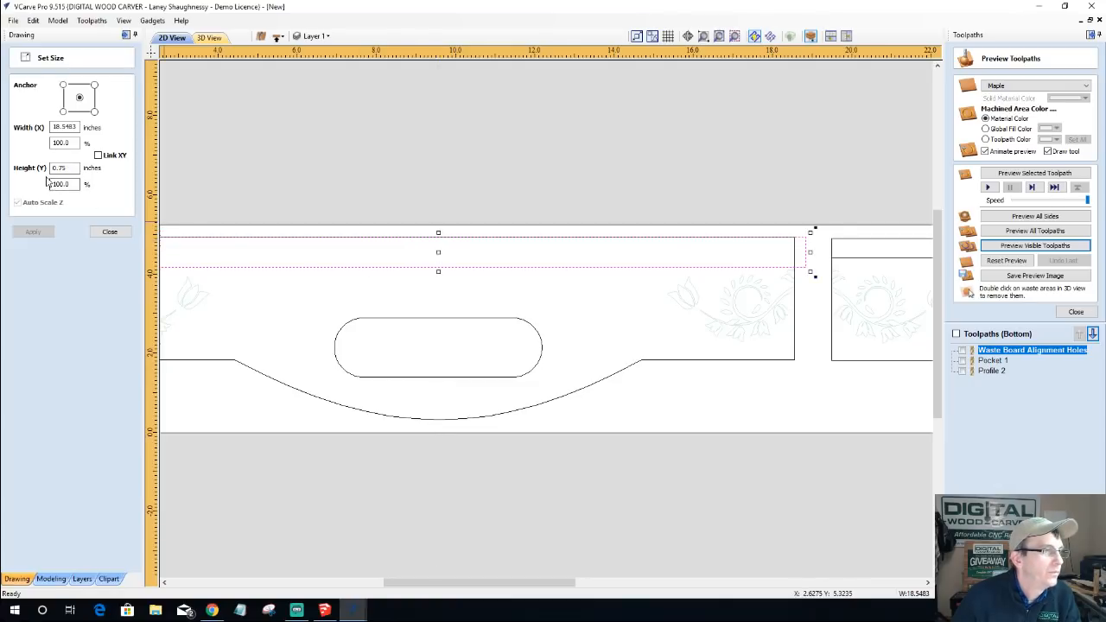
drag(438, 272, 439, 256)
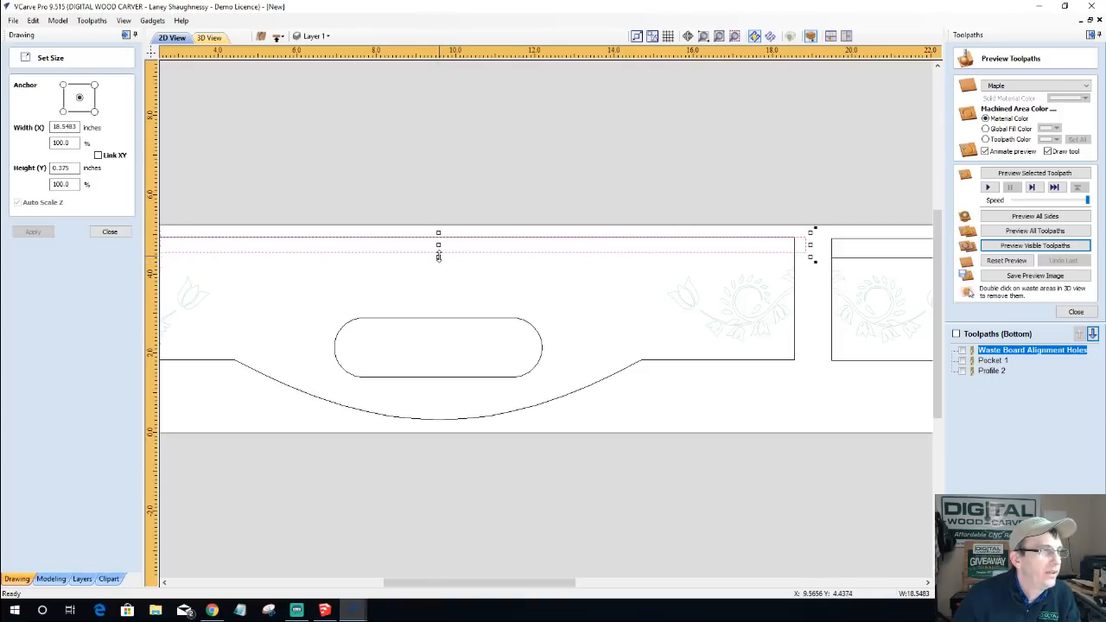
- Set the height of the first board's rectangle to 0.5 inches and close the Set Size form
double_click(74, 169)
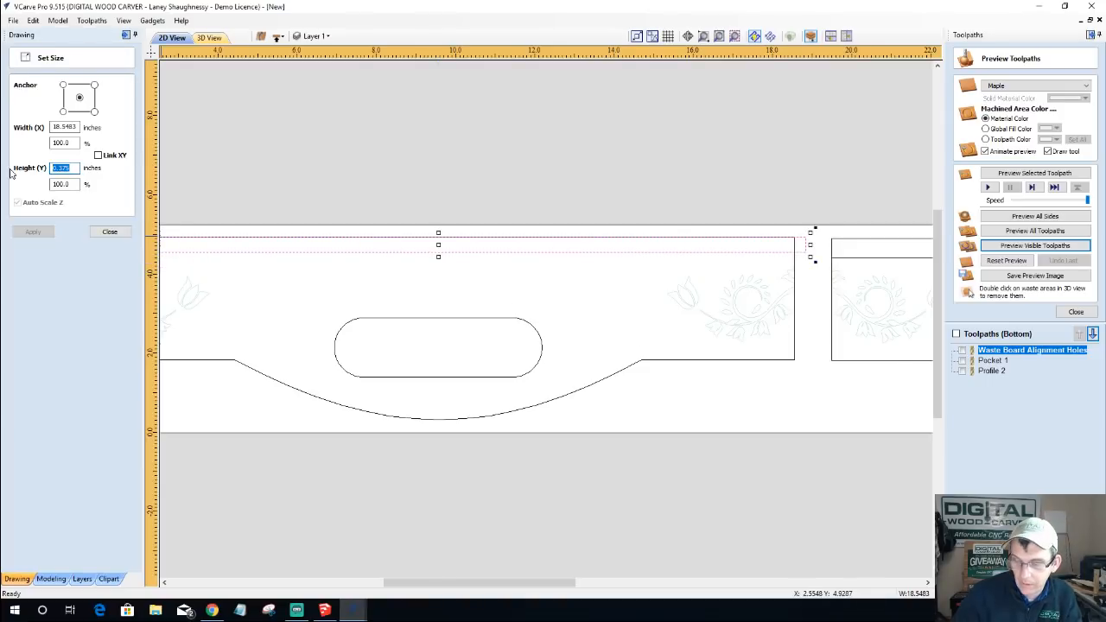
text(0.5)
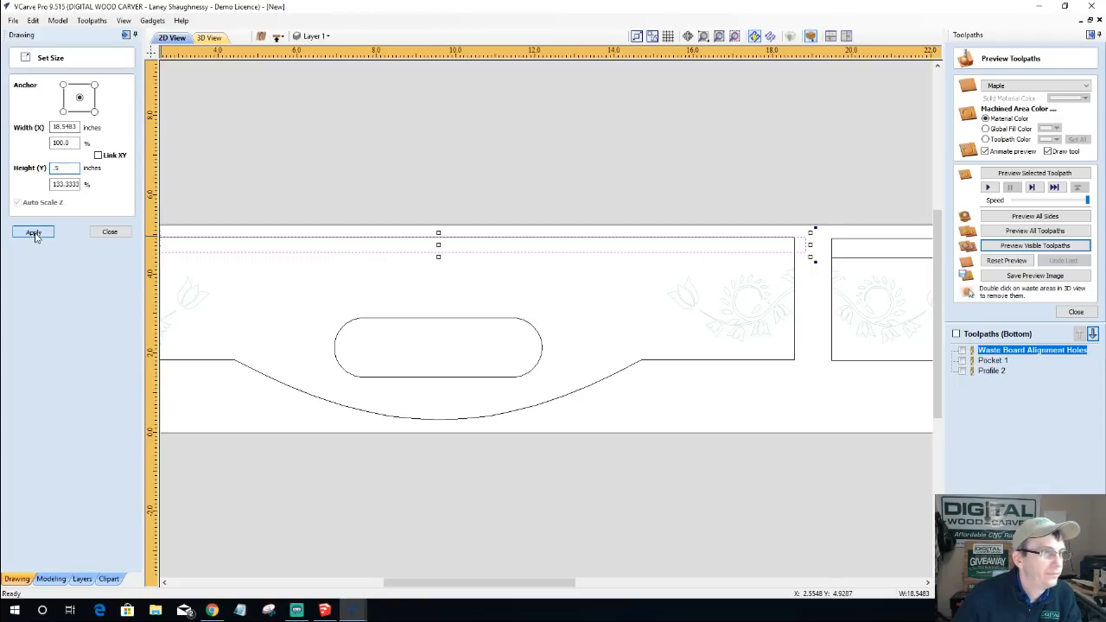
click(34, 232)
click(108, 232)
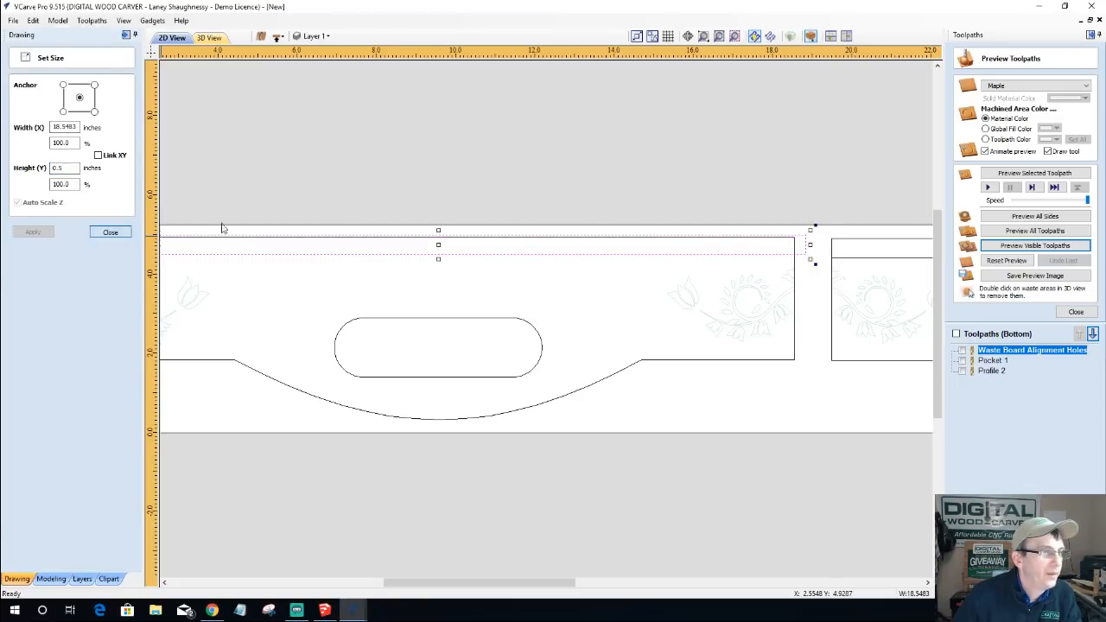
- Adjust the outer long side of the first board's rectangle so it extends slightly past the board's straight edge
click(440, 237)
drag(439, 234, 440, 237)
scroll(452, 247, down, 5)
scroll(409, 251, up, 5)
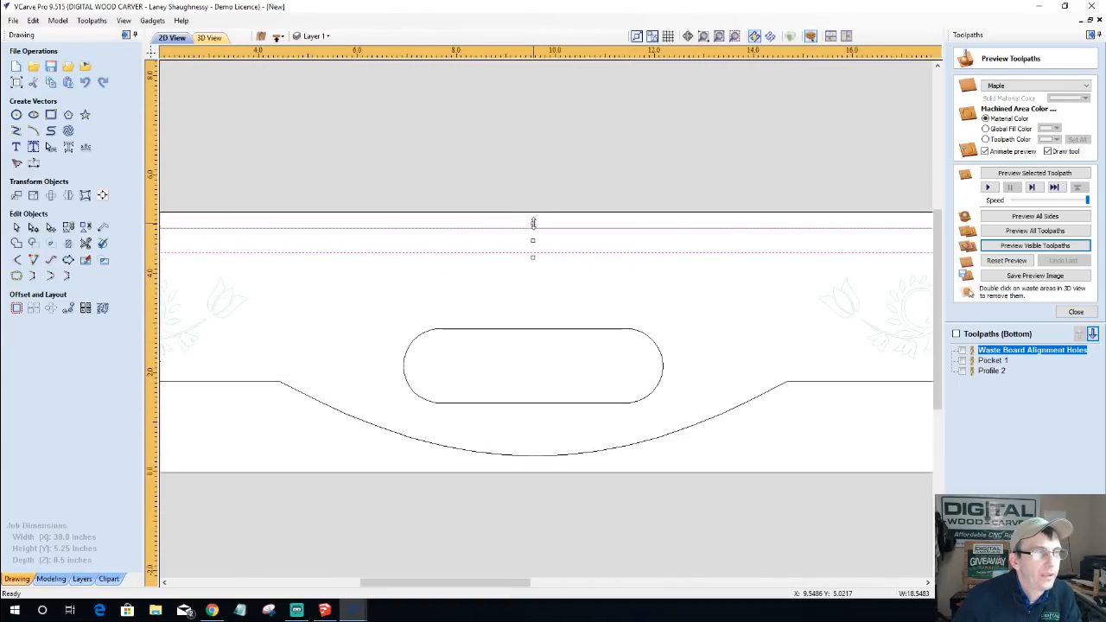
scroll(435, 254, down, 4)
scroll(834, 293, down, 2)
scroll(846, 294, up, 2)
- Extend the second board's rectangle slightly past the board's straight edge and both ends, to about 18.45 inches wide
click(860, 274)
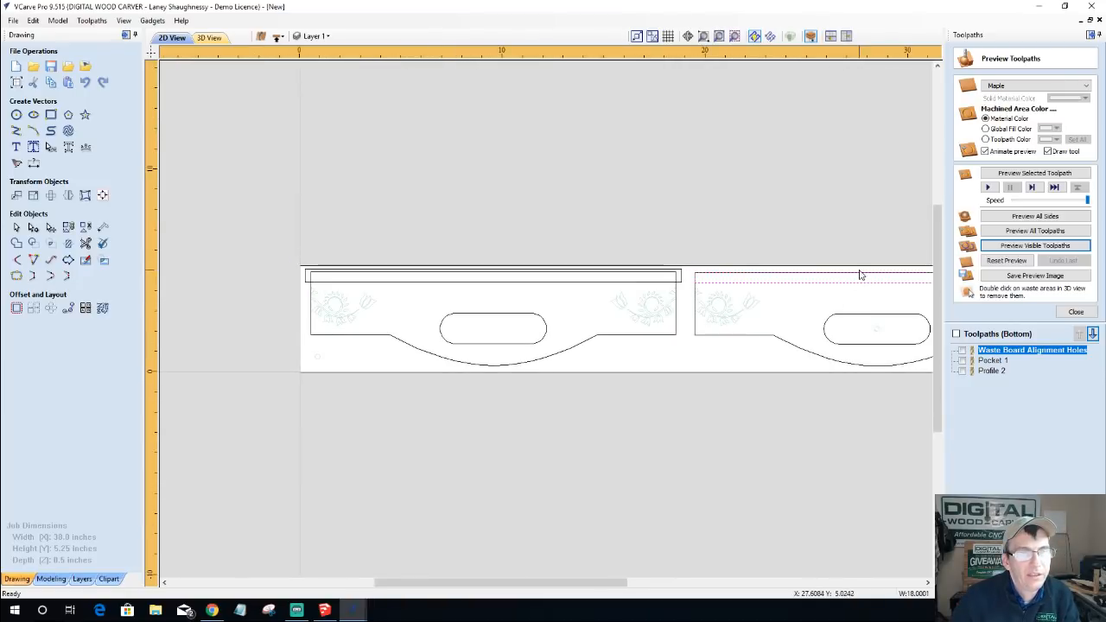
click(864, 283)
scroll(857, 293, up, 3)
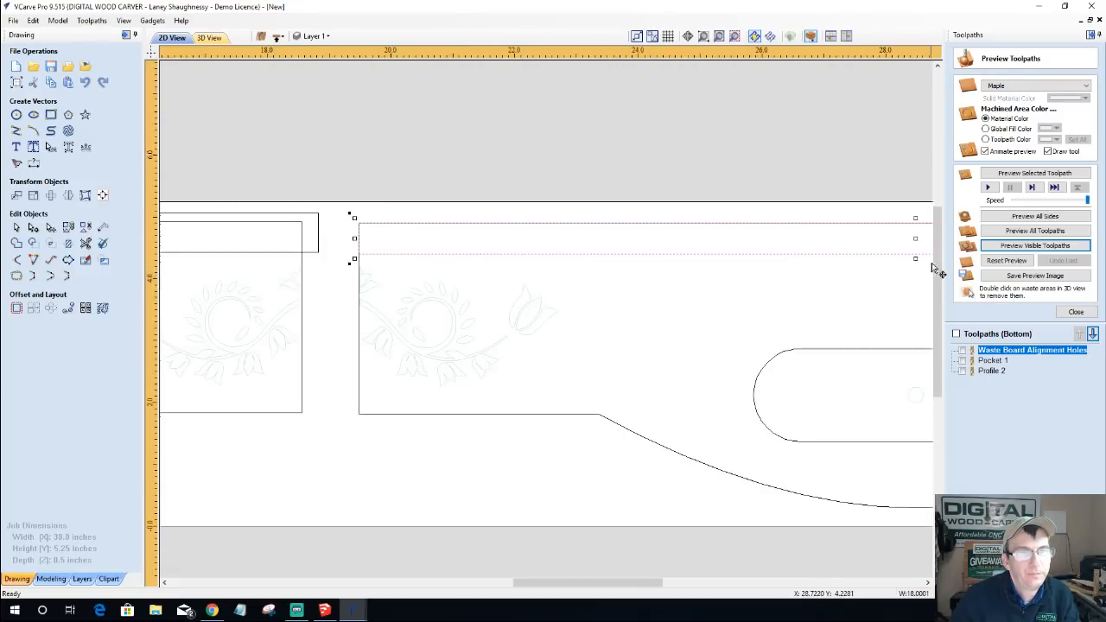
drag(915, 218, 915, 206)
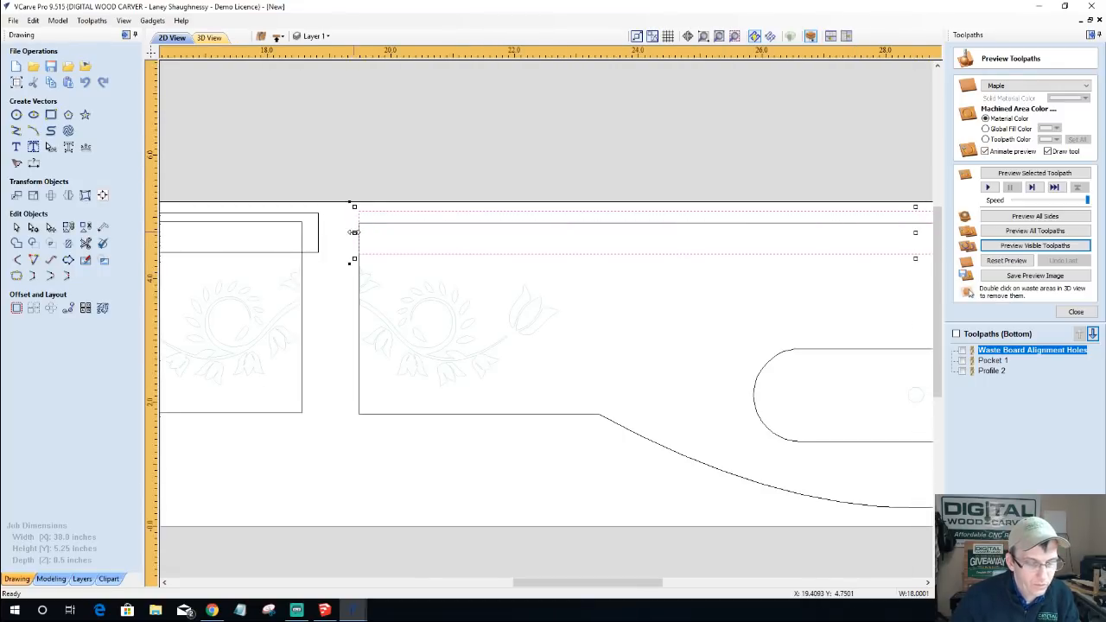
drag(353, 231, 345, 231)
scroll(345, 234, down, 5)
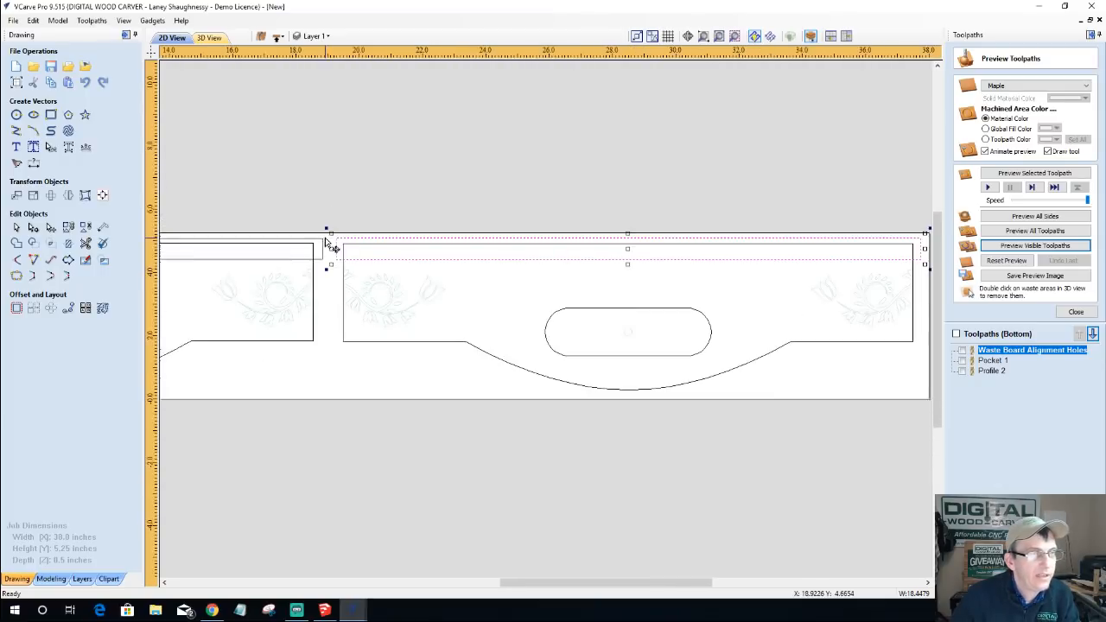
- Copy the two small alignment hole circles from the top side to the bottom side and return to the bottom side
scroll(584, 295, up, 3)
scroll(587, 298, down, 4)
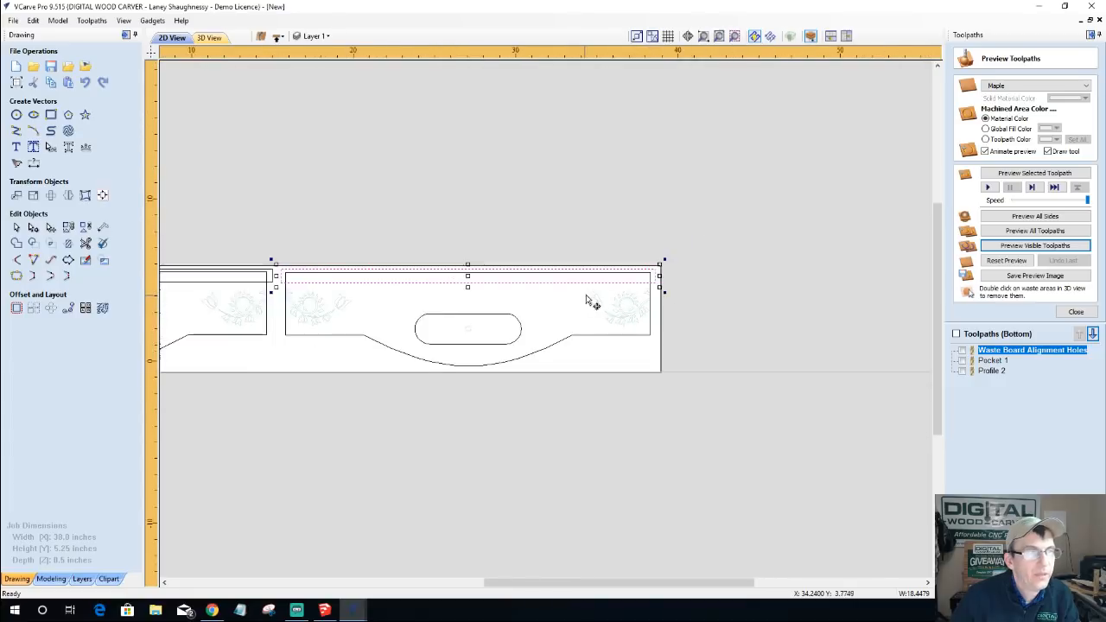
scroll(587, 292, down, 1)
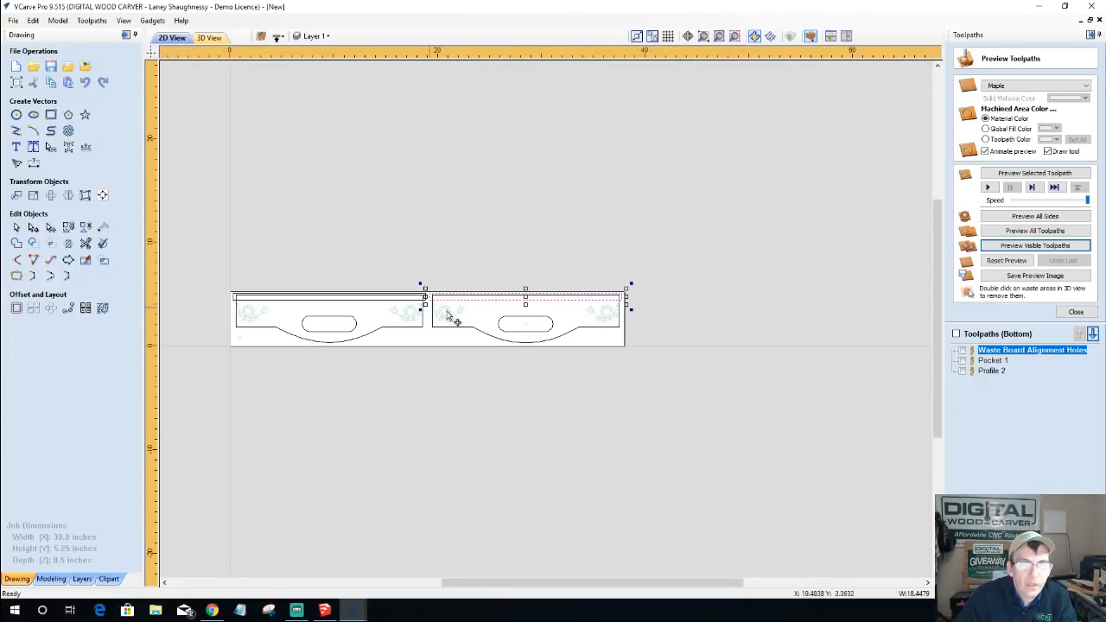
click(240, 345)
scroll(240, 345, up, 2)
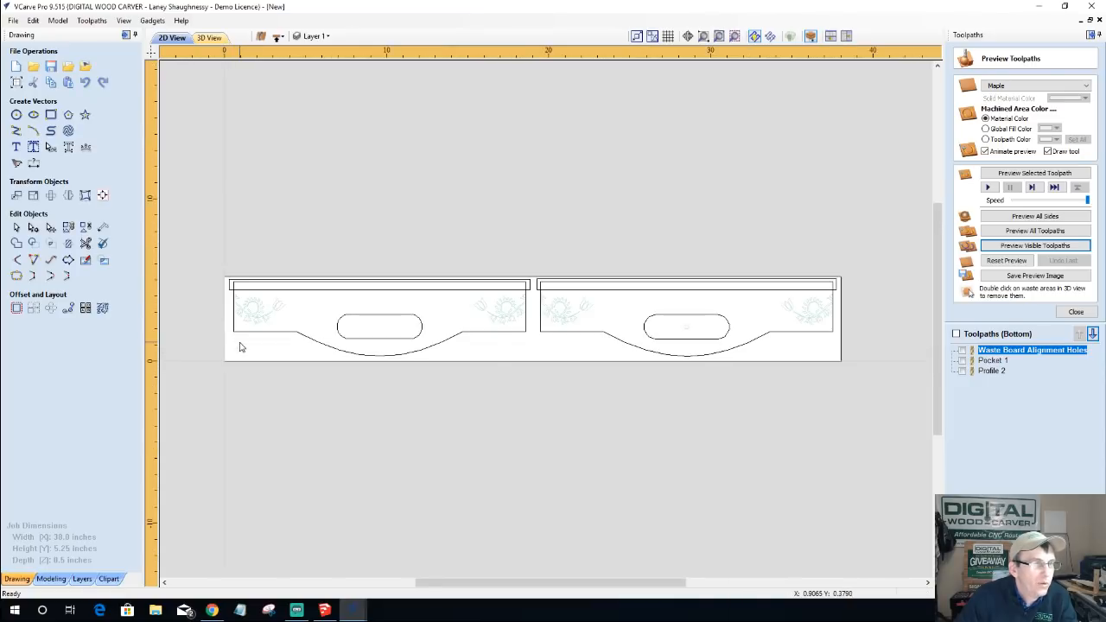
scroll(240, 346, up, 1)
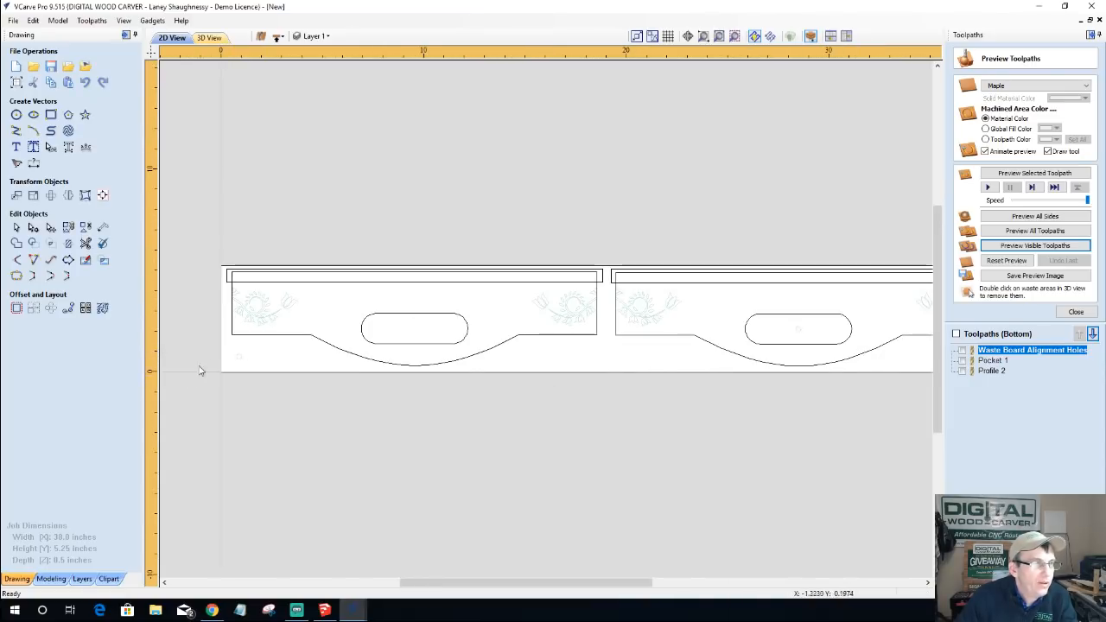
click(276, 36)
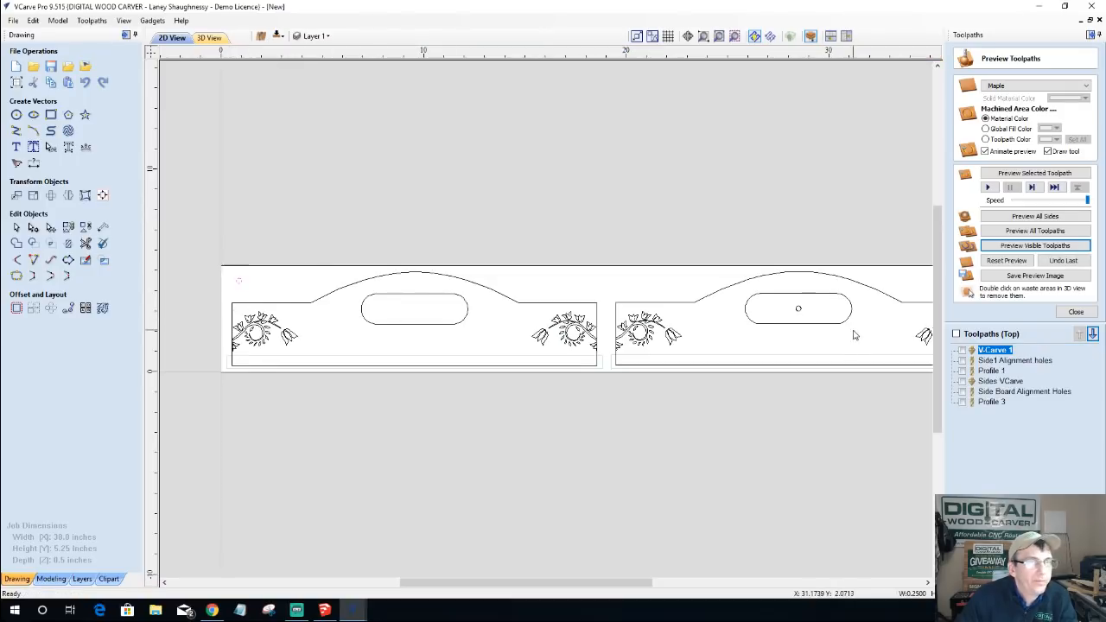
right_click(798, 313)
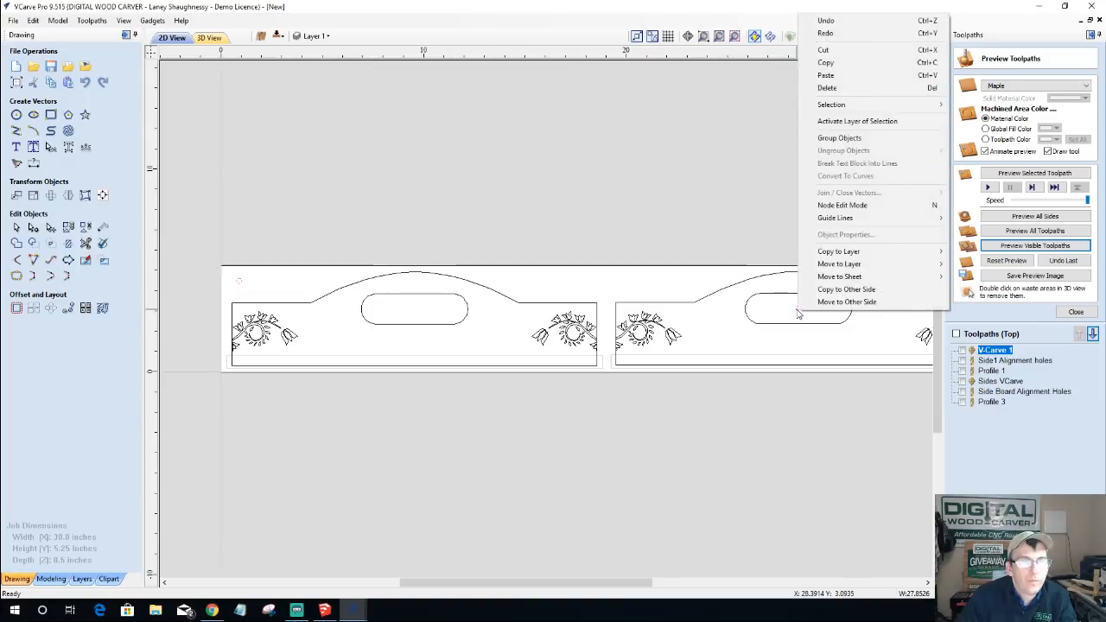
click(805, 303)
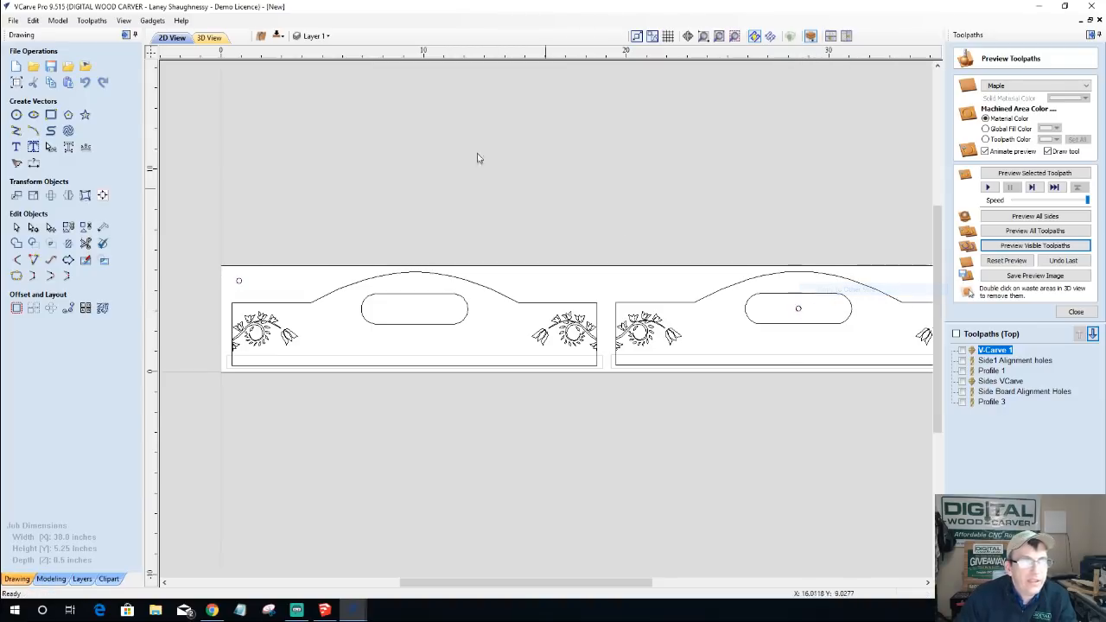
click(278, 36)
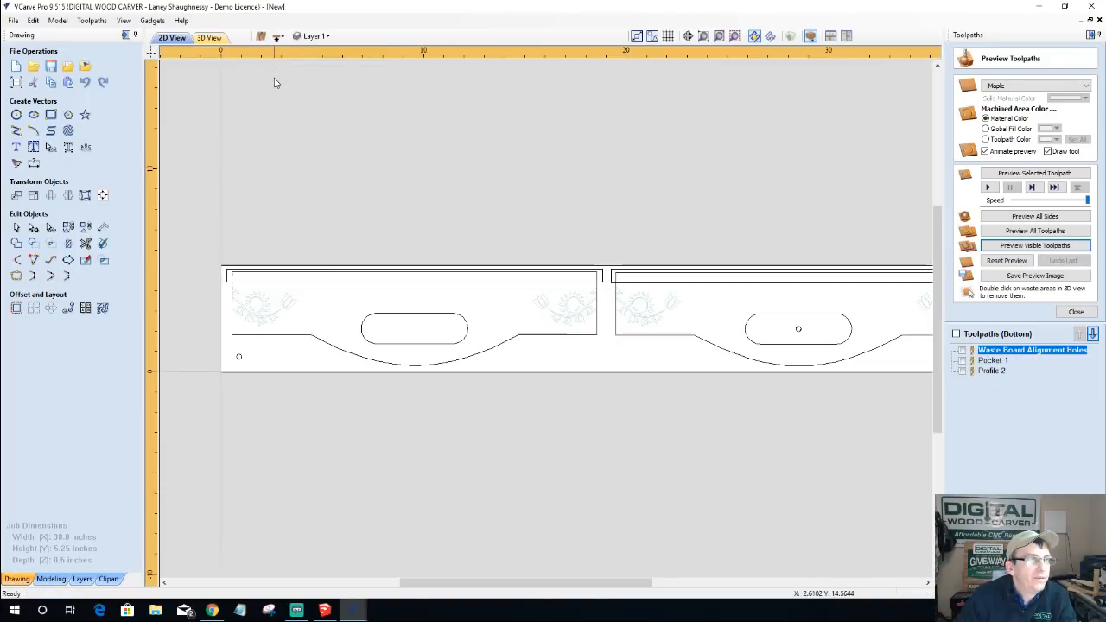
- Start a drilling toolpath for the two bottom-side alignment holes with a cut depth of 0.25 inches
click(796, 329)
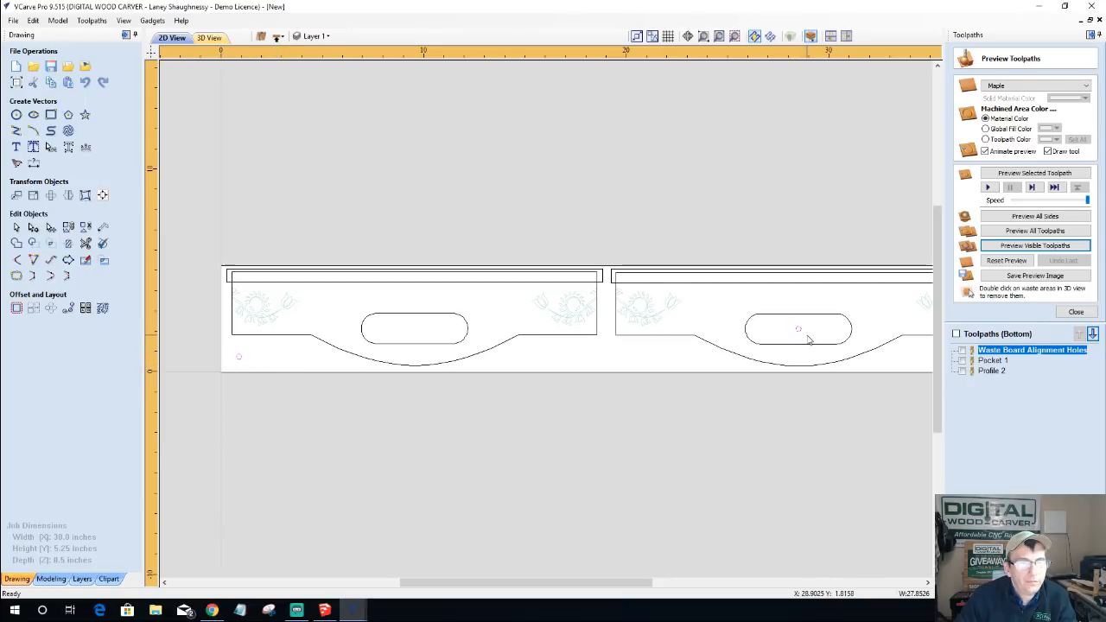
click(1071, 313)
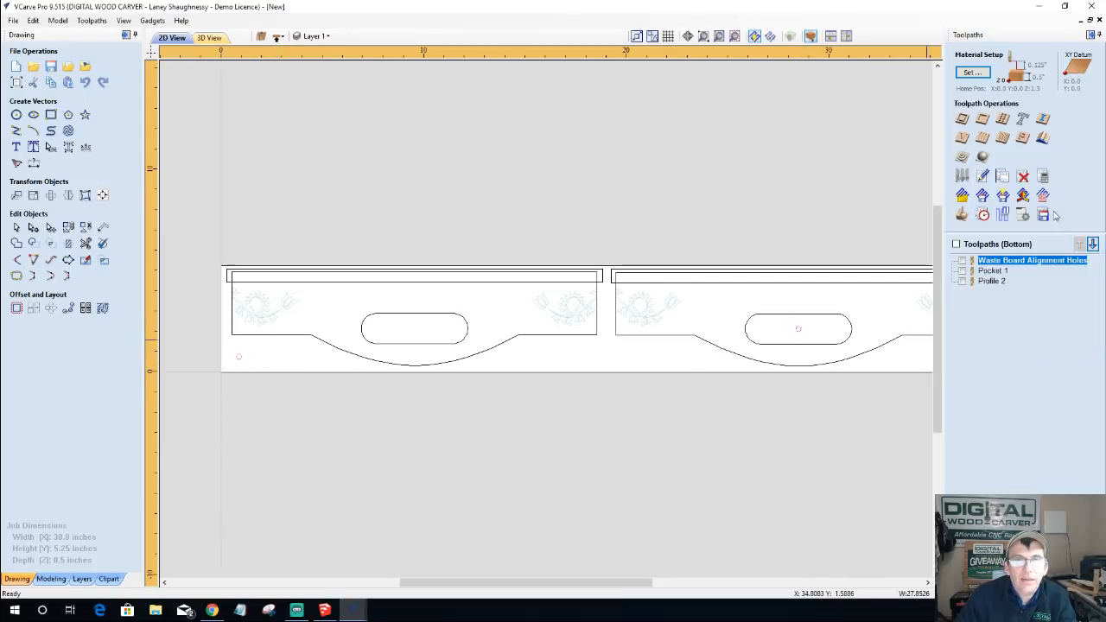
click(1002, 118)
click(1045, 100)
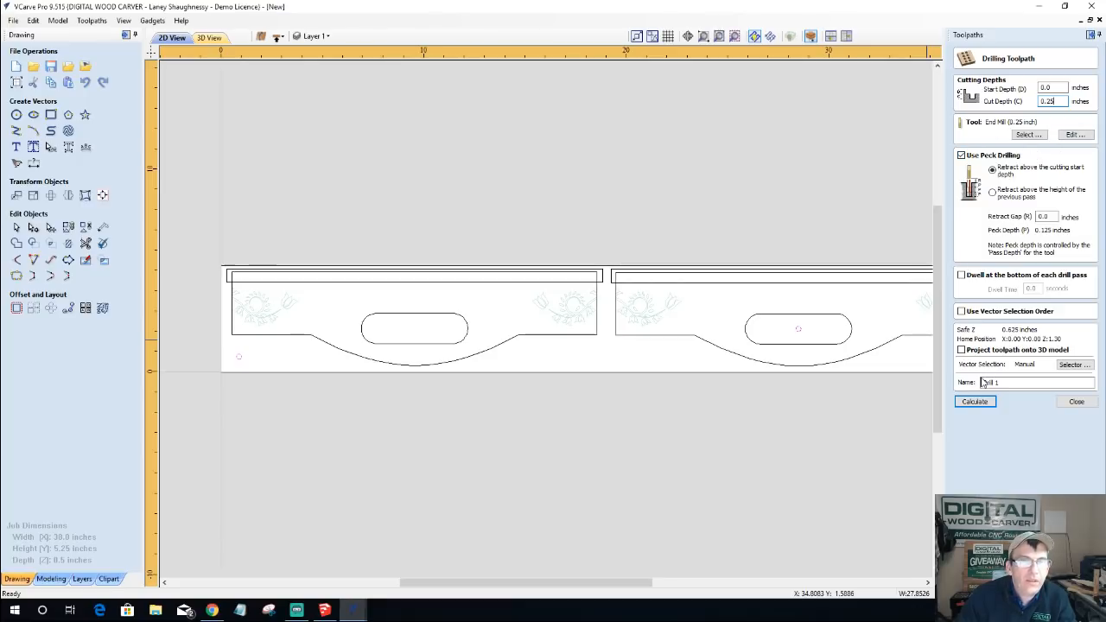
- Name the drilling toolpath "Sides Board_Waste Board Alignment holes"
drag(1003, 382, 899, 383)
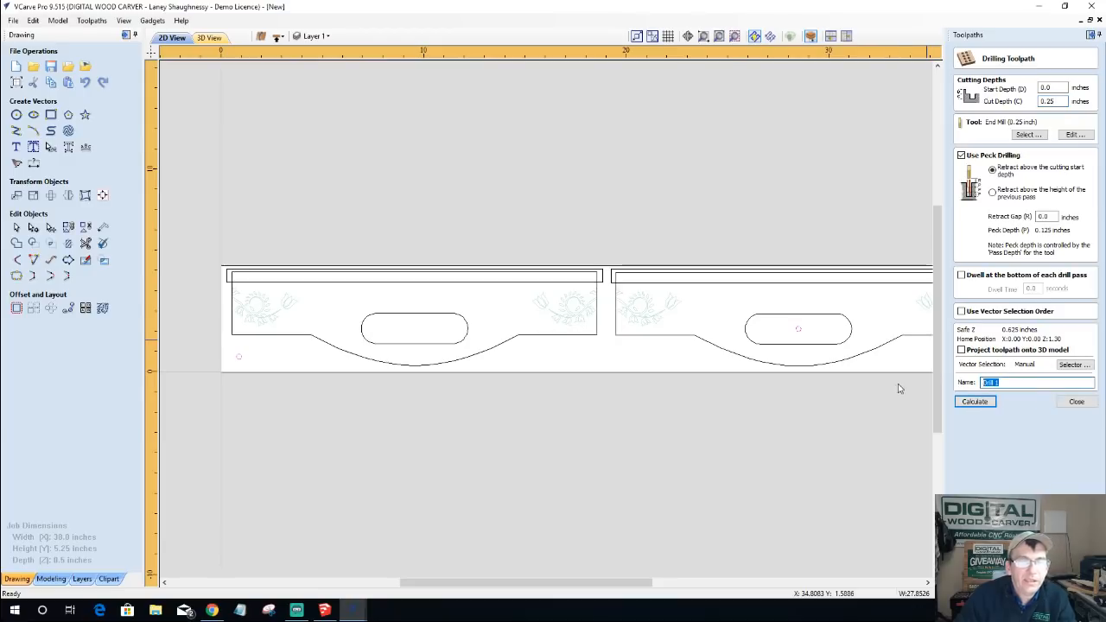
text(Side)
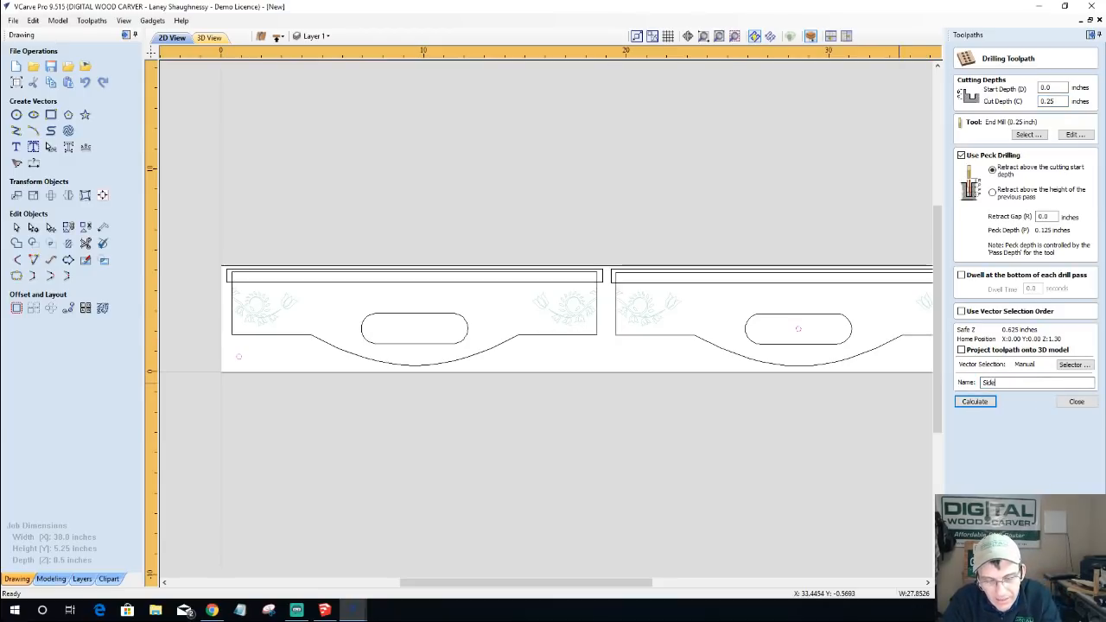
text(s Board)
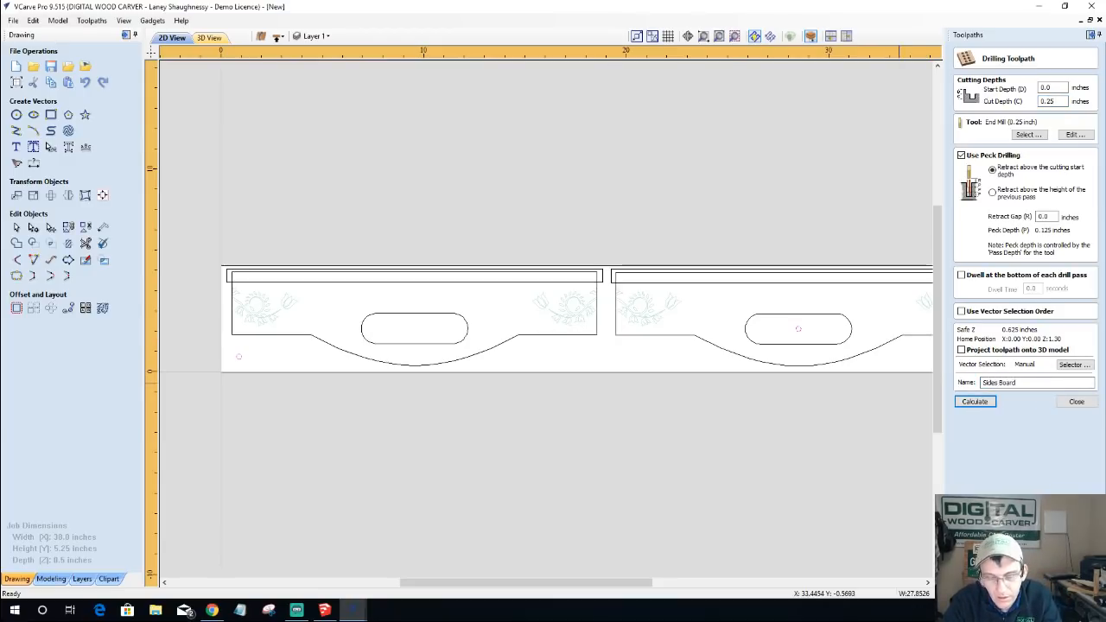
text( / Was)
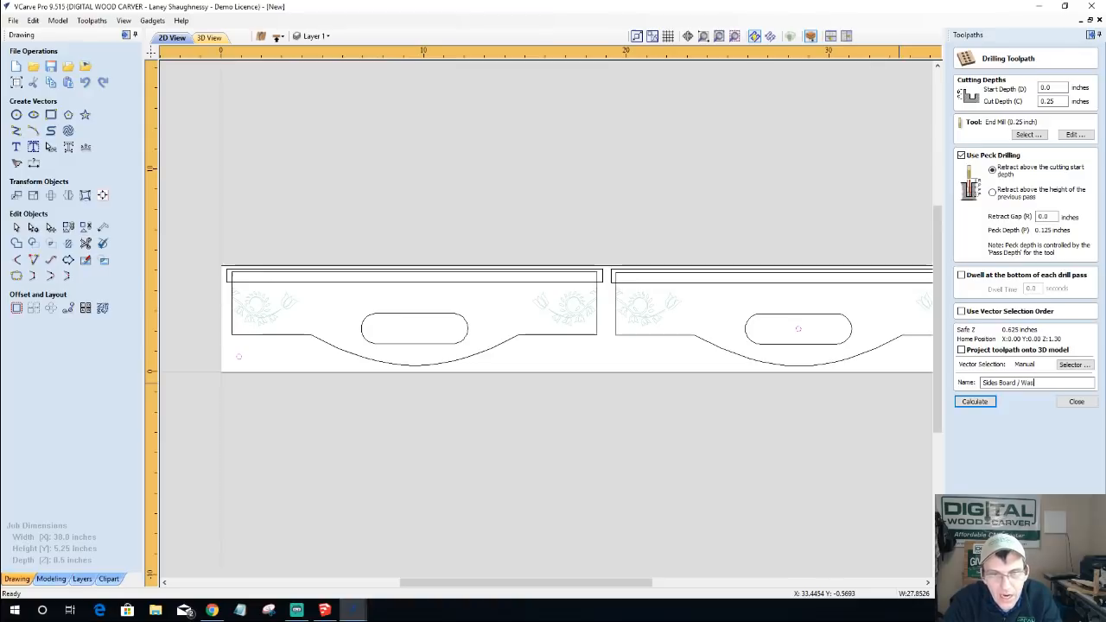
key(BackSpace)
key(BackSpace)
key(BackSpace)
key(BackSpace)
key(BackSpace)
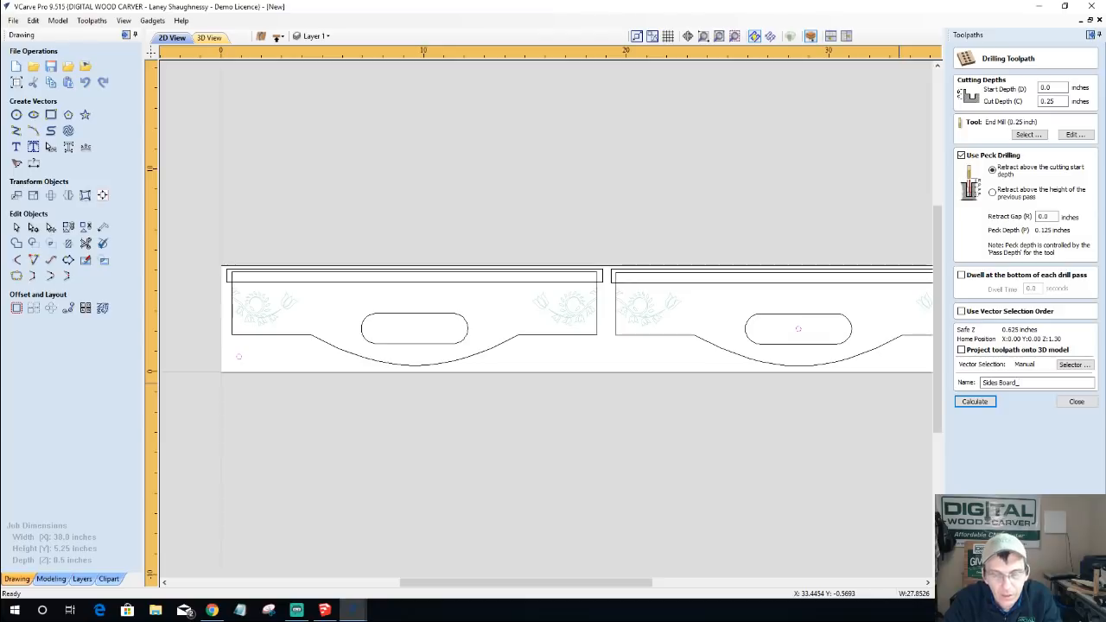
text(Waste Boa)
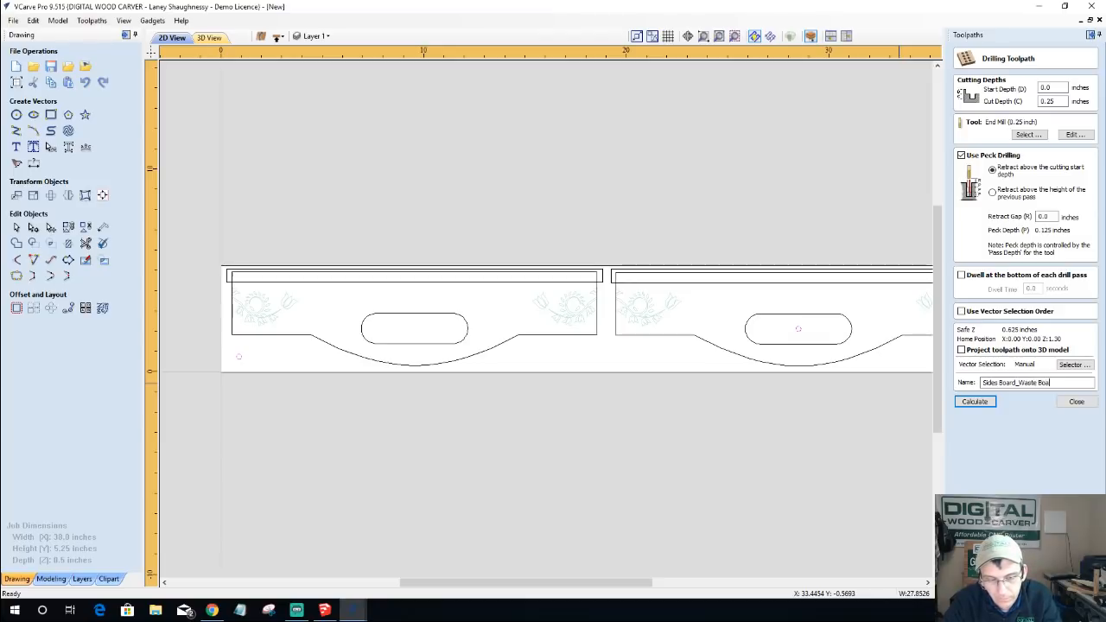
text(rd Alignmentholes)
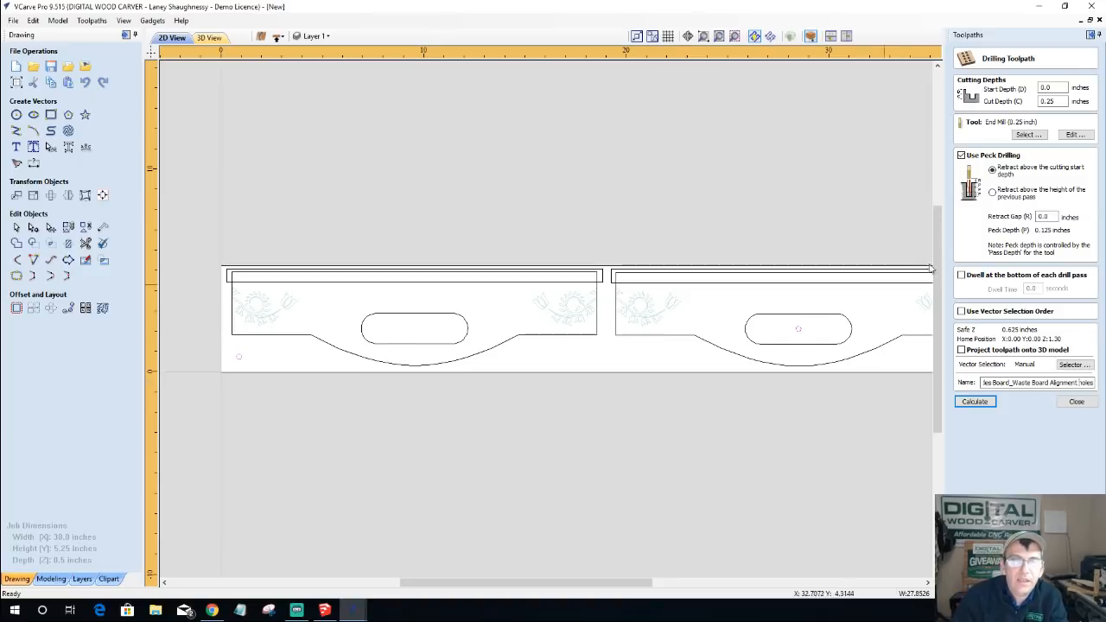
- Set the drilling toolpath's start depth to 0.5 inches and calculate it
double_click(1045, 88)
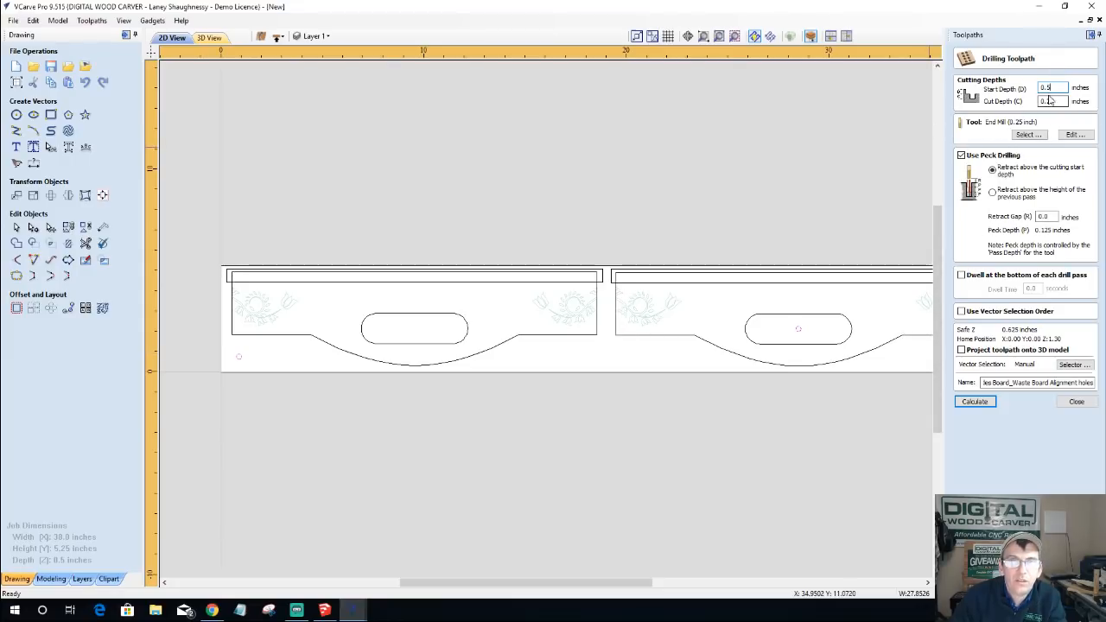
click(975, 402)
click(525, 367)
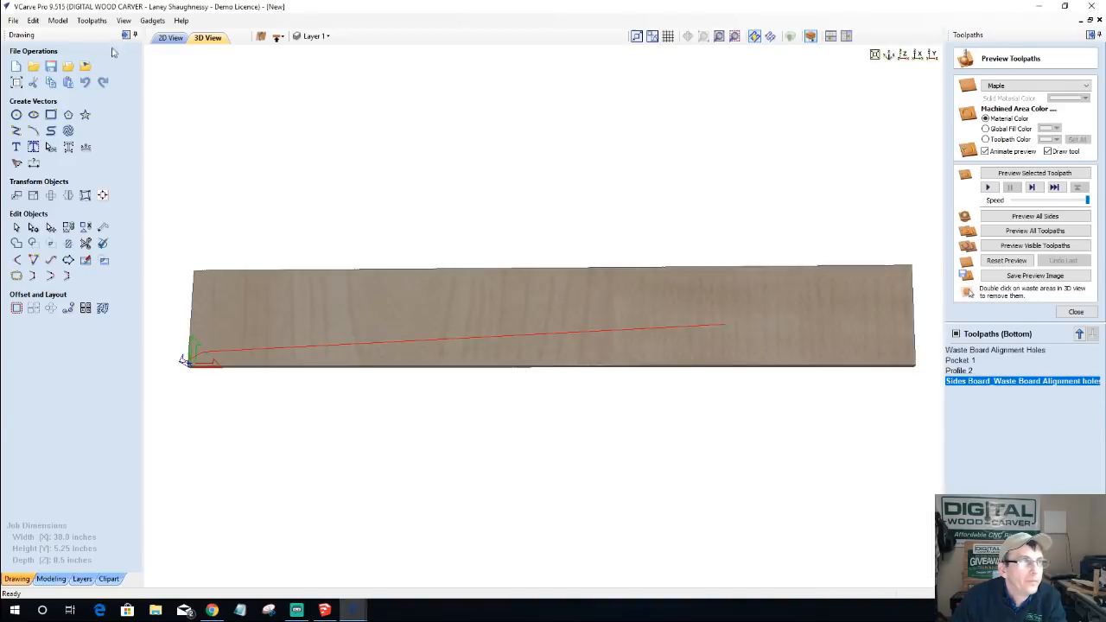
- Calculate a pocket toolpath with a 0.25 inch cut depth for the edge rectangles of both side boards
click(170, 37)
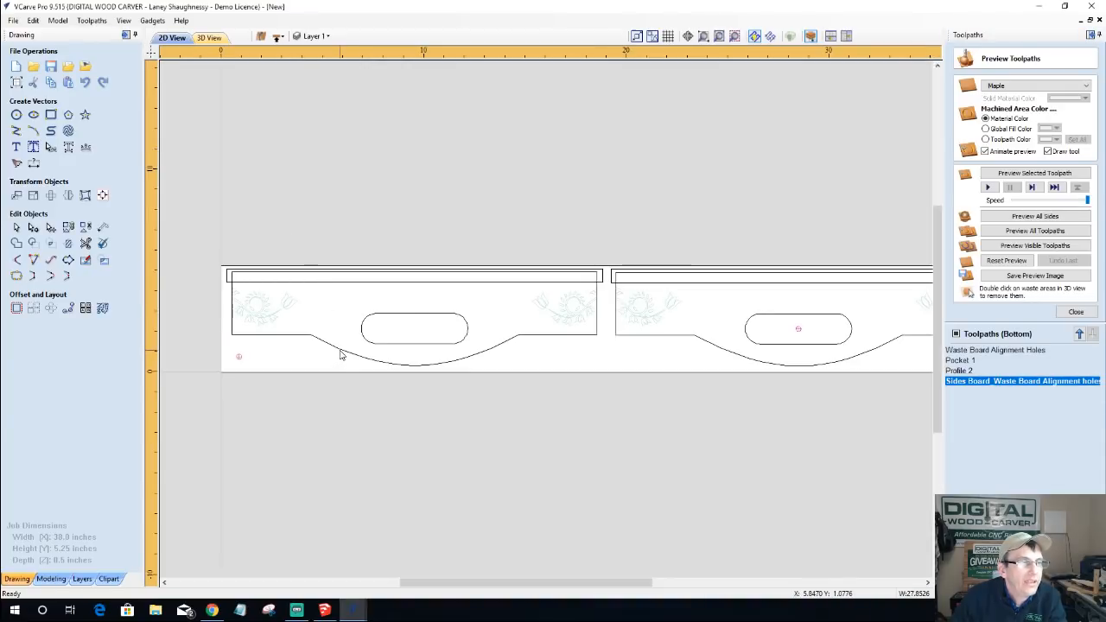
click(373, 281)
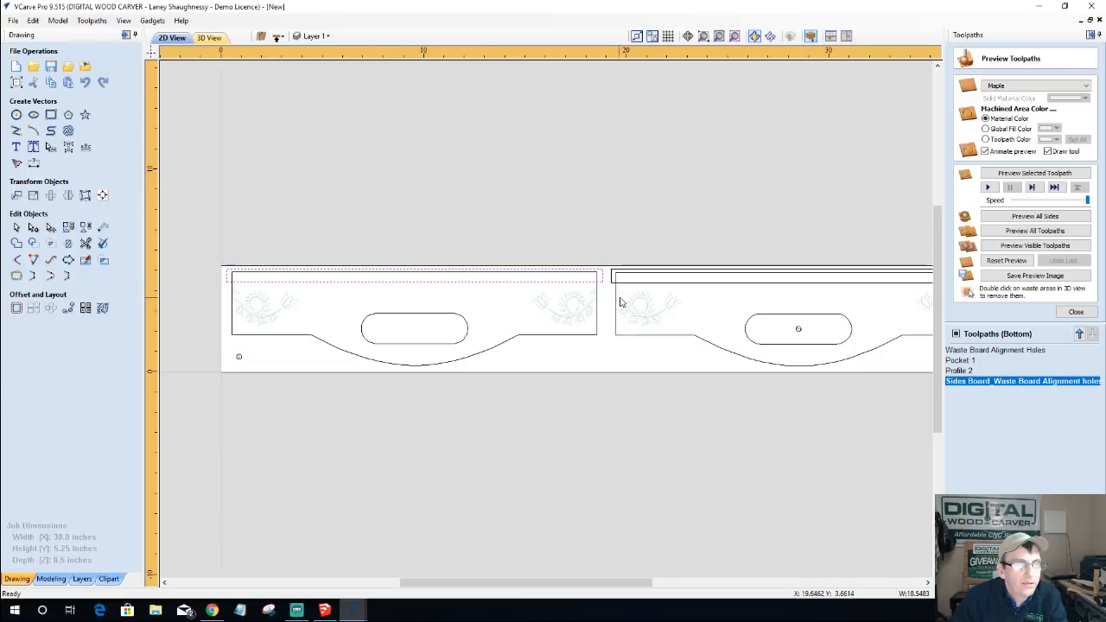
shift+click(631, 282)
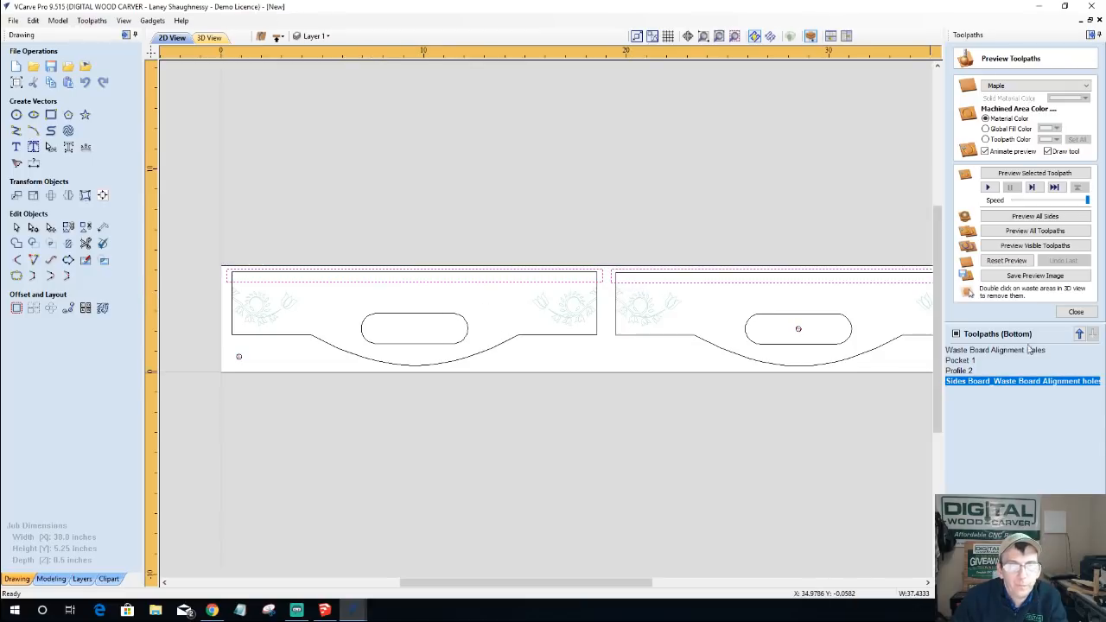
click(1071, 313)
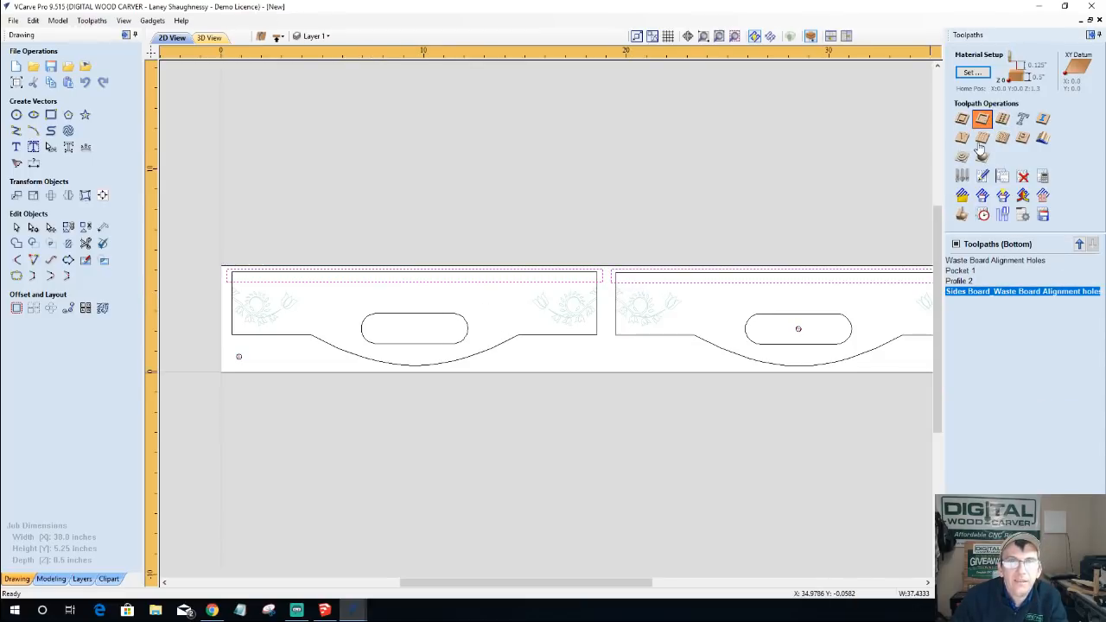
click(984, 116)
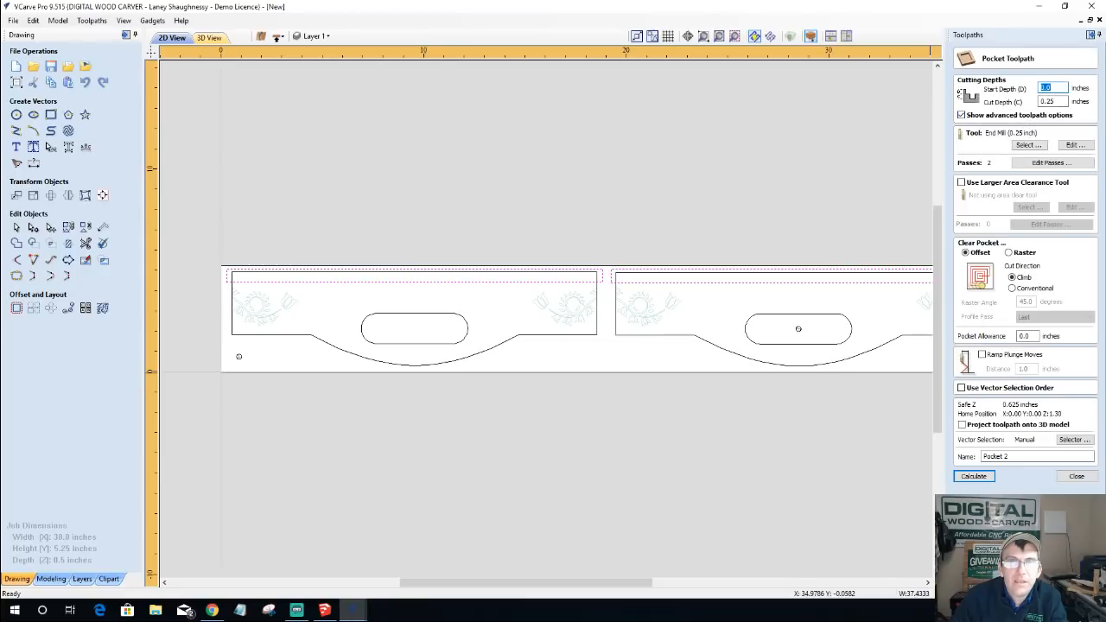
click(973, 476)
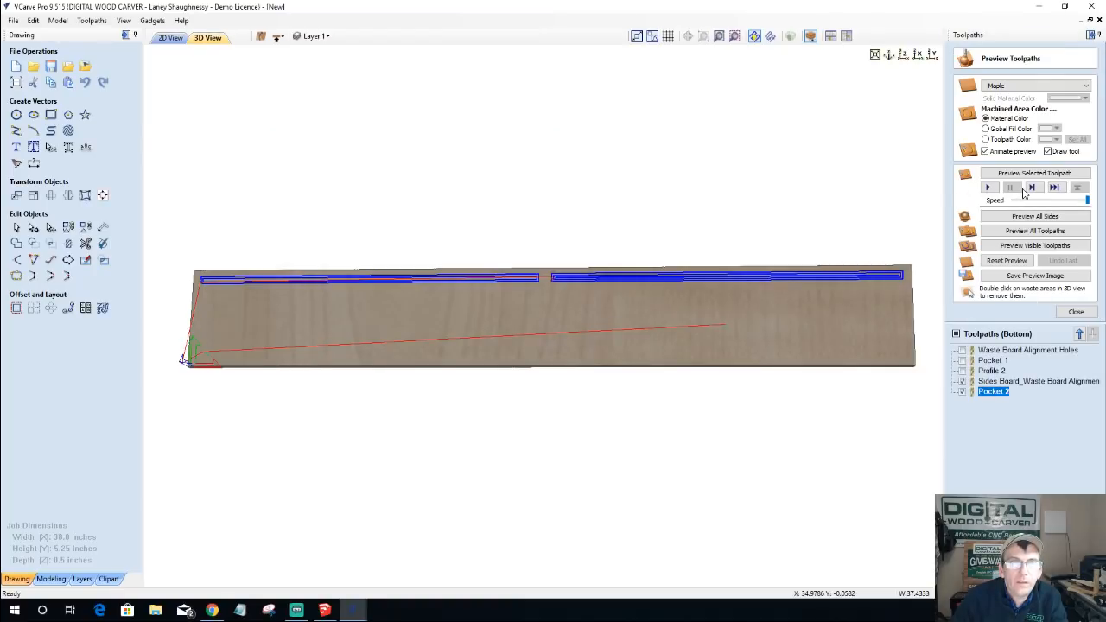
- Calculate an outside profile toolpath, 0.25 inches deep with tabs, for both side board outlines and their handle slots
click(180, 40)
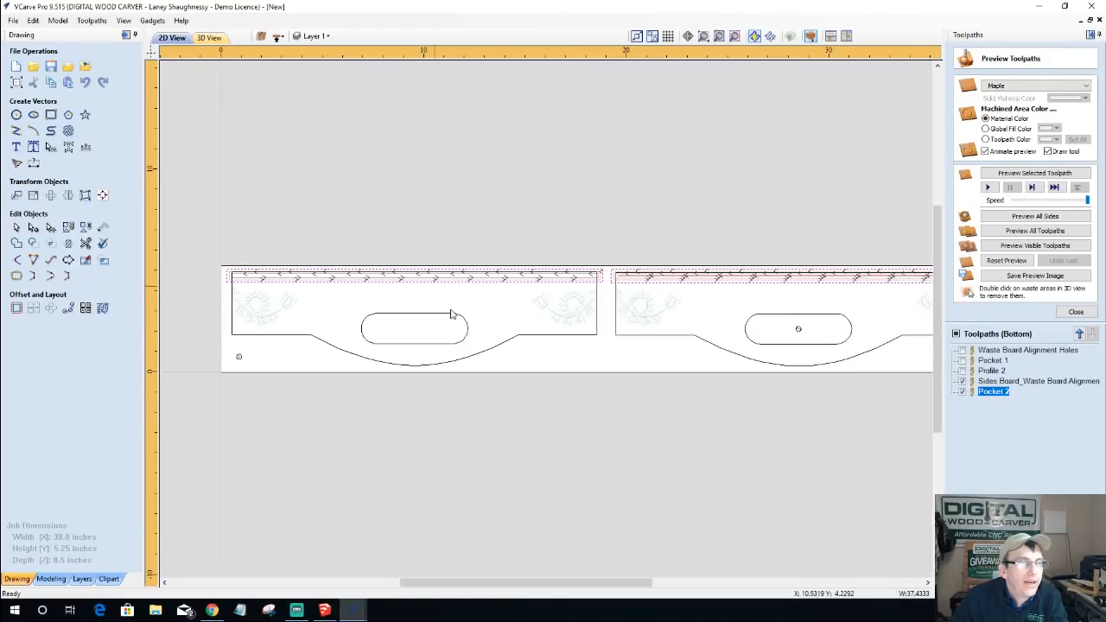
click(459, 362)
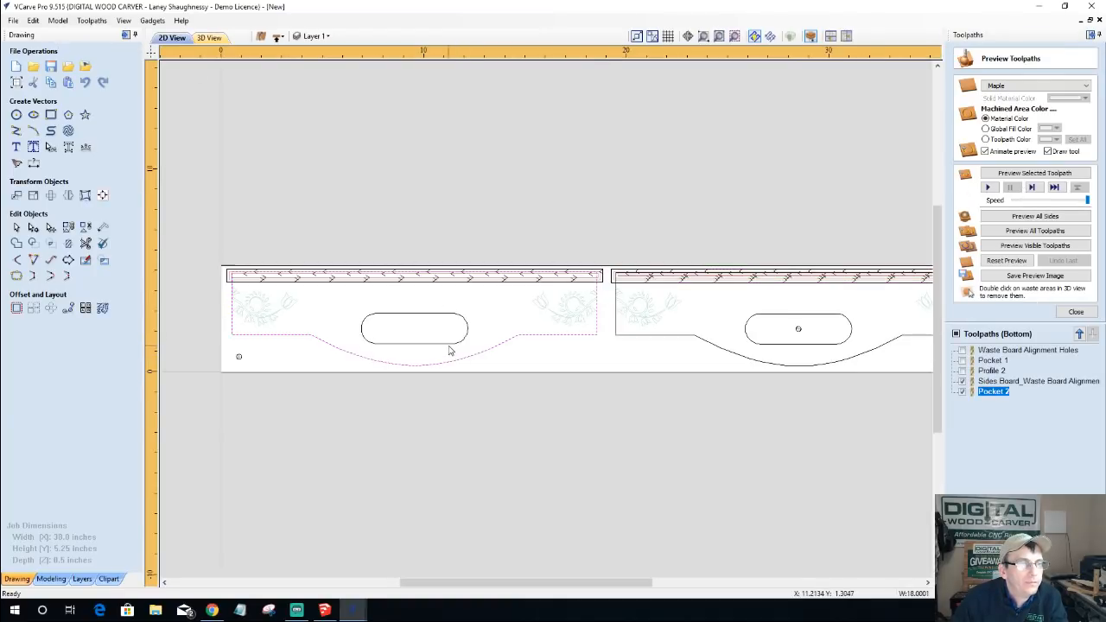
shift+click(679, 335)
shift+click(748, 335)
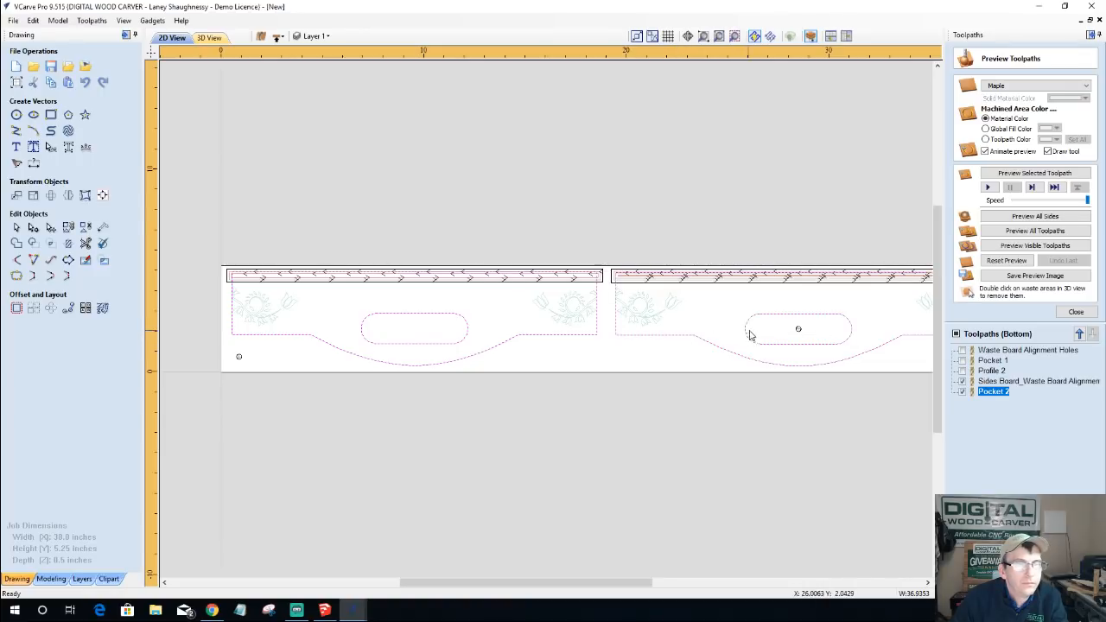
click(1075, 314)
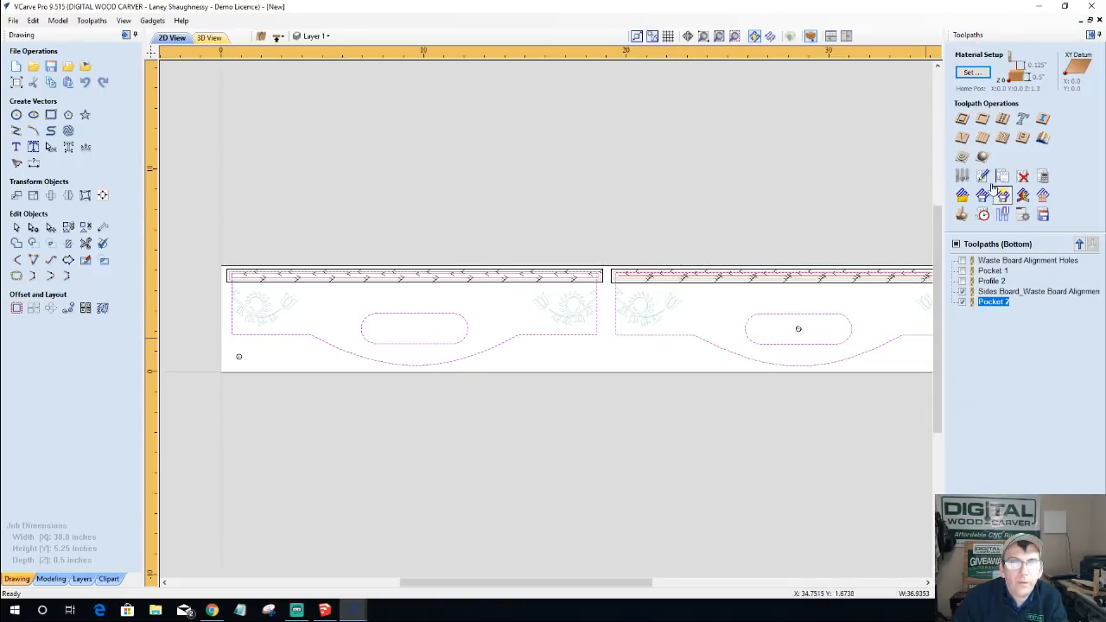
click(962, 120)
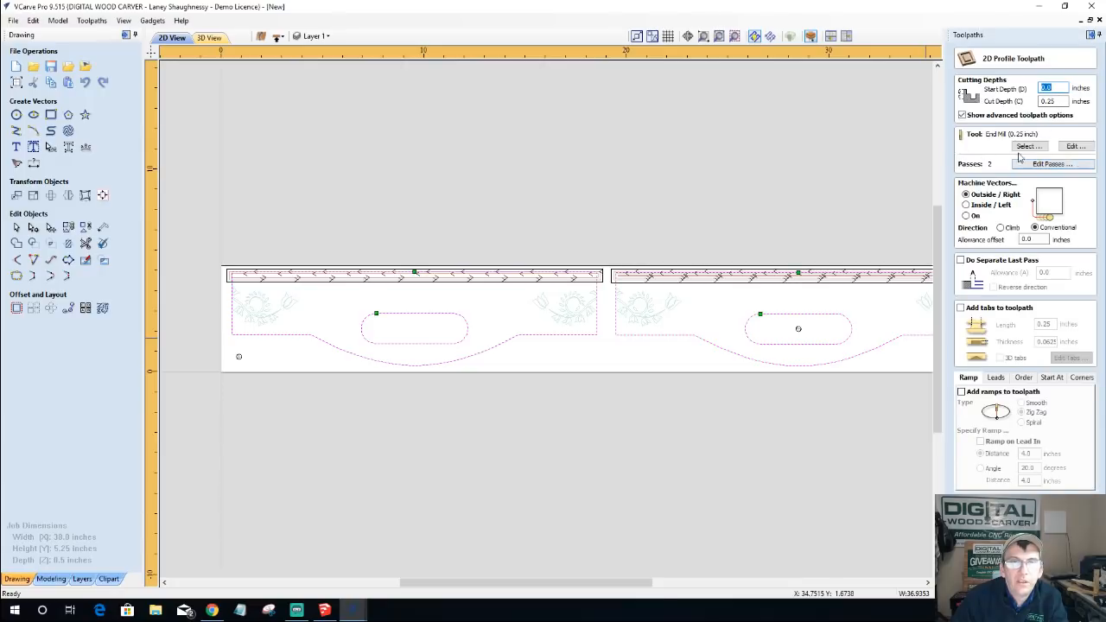
click(960, 307)
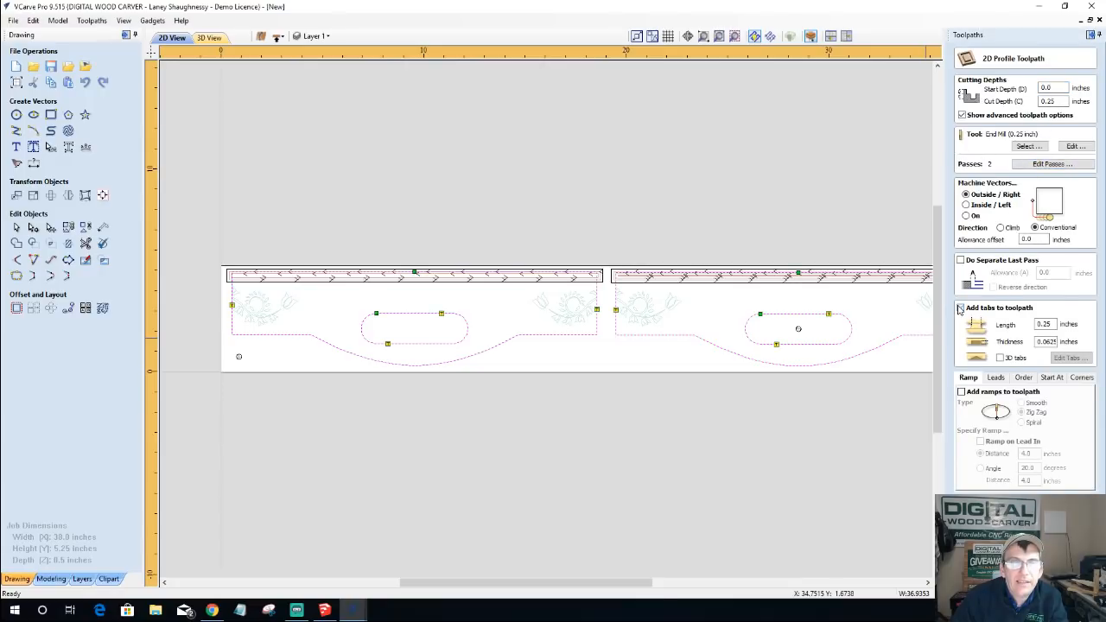
scroll(476, 321, down, 1)
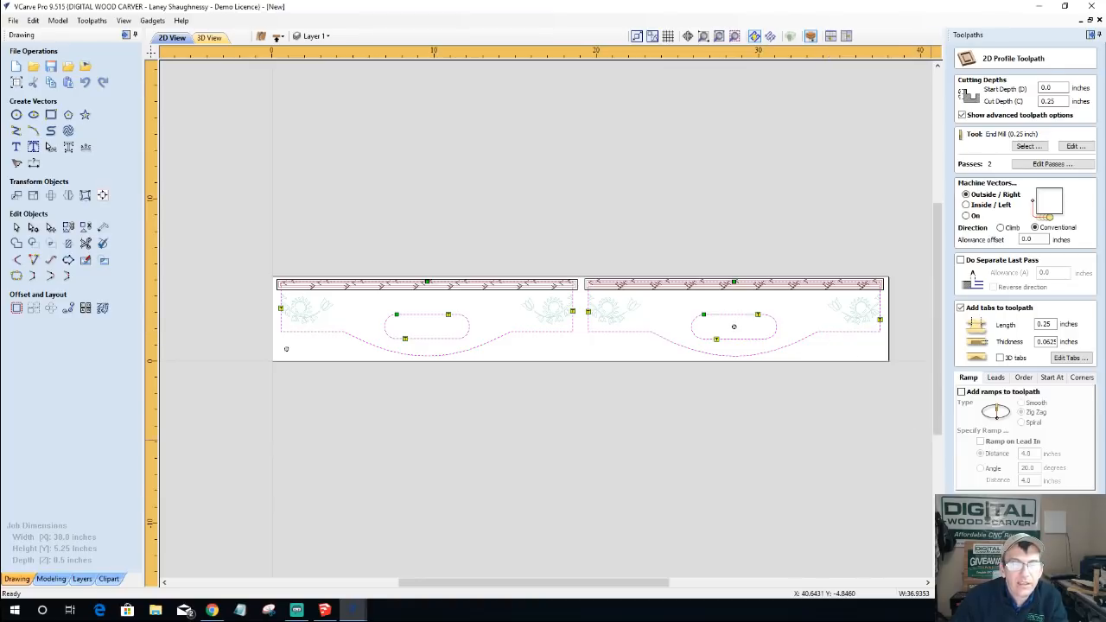
click(991, 554)
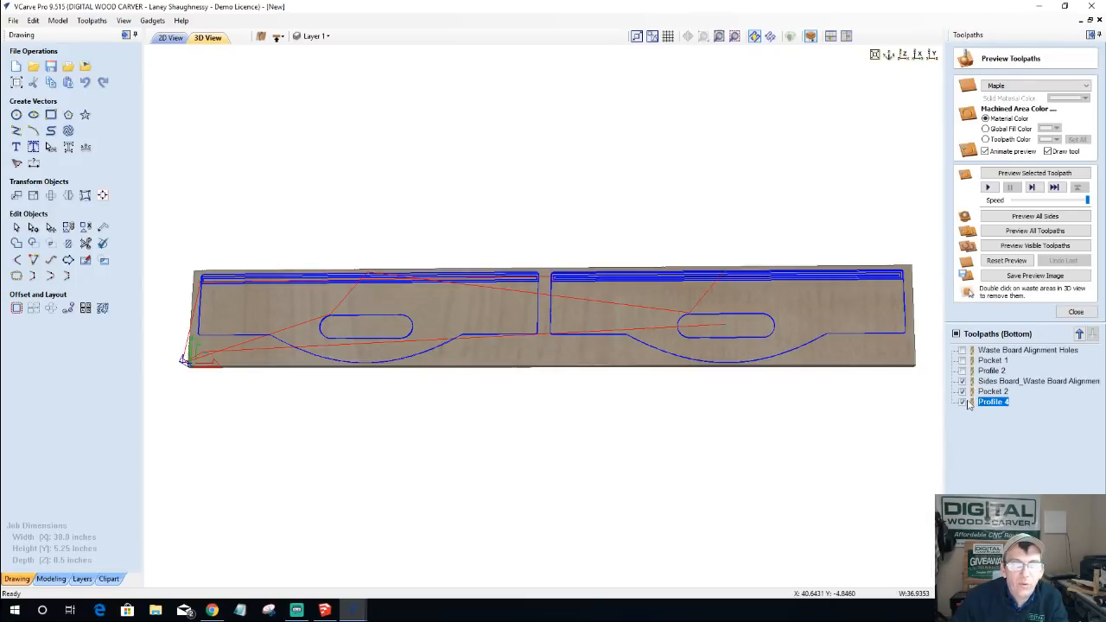
- Remove the tabs from the bottom-side Profile 4 toolpath and recalculate it
double_click(993, 404)
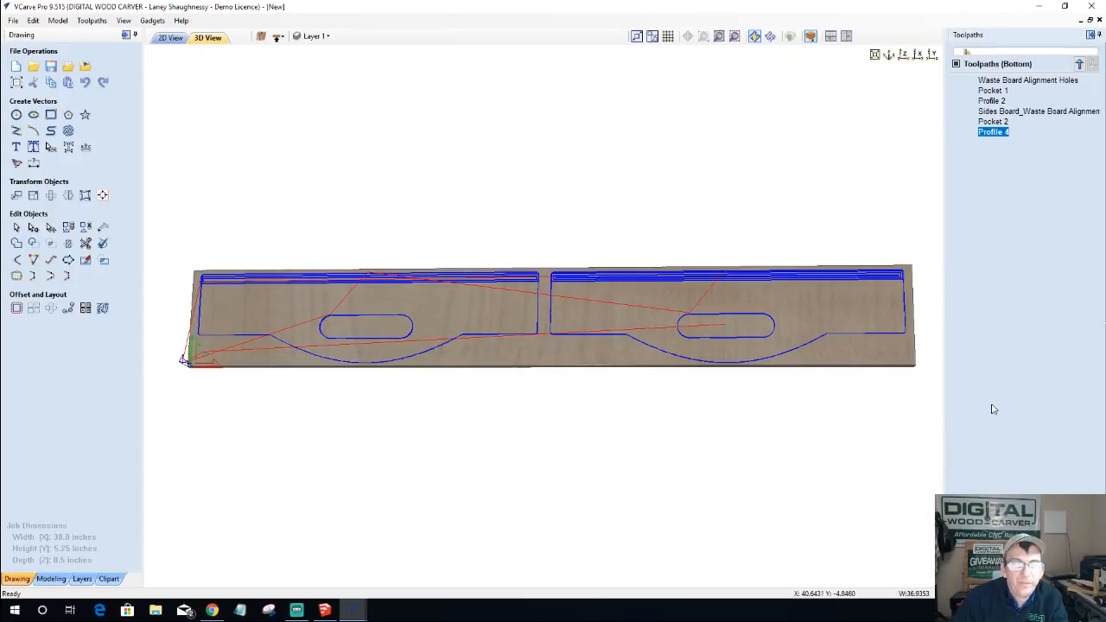
click(961, 309)
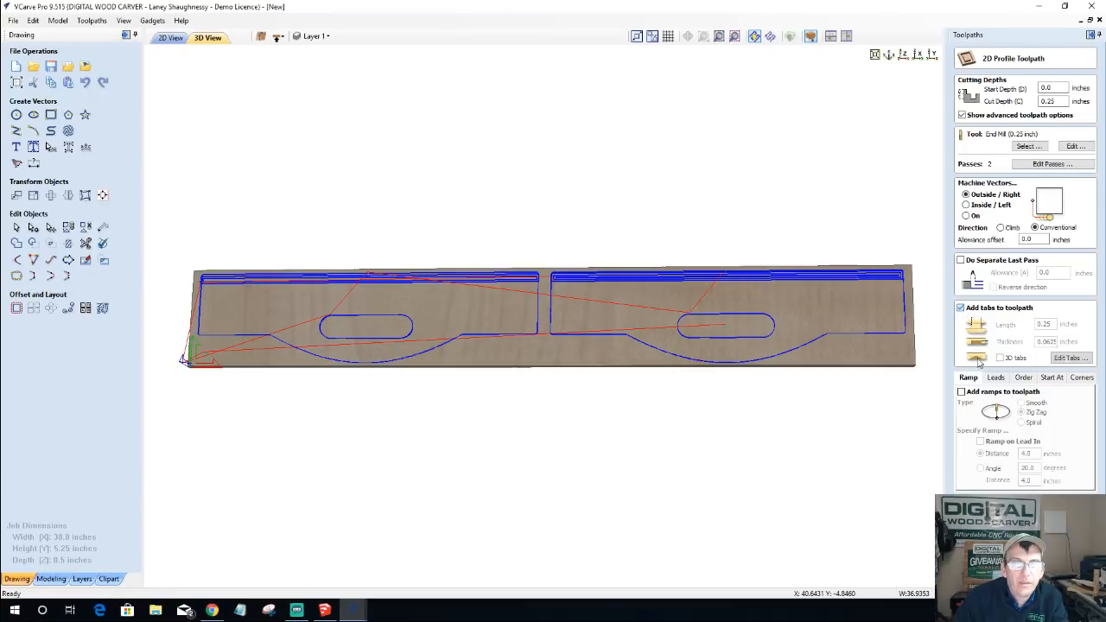
click(993, 573)
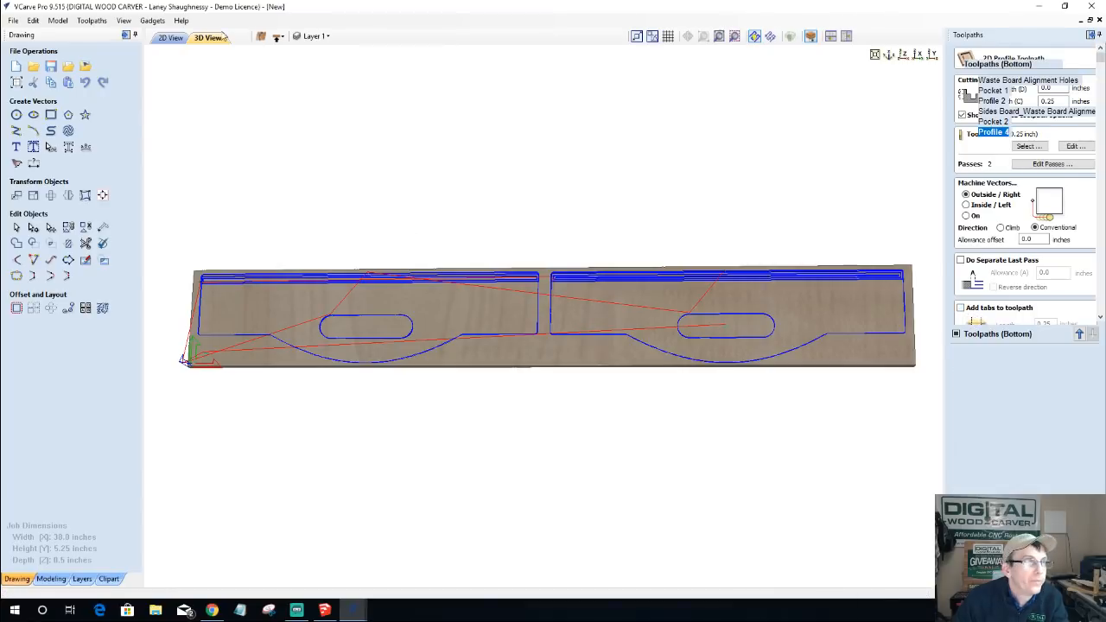
- Switch to the top side, remove the tabs from the Profile 3 toolpath and recalculate it
click(278, 38)
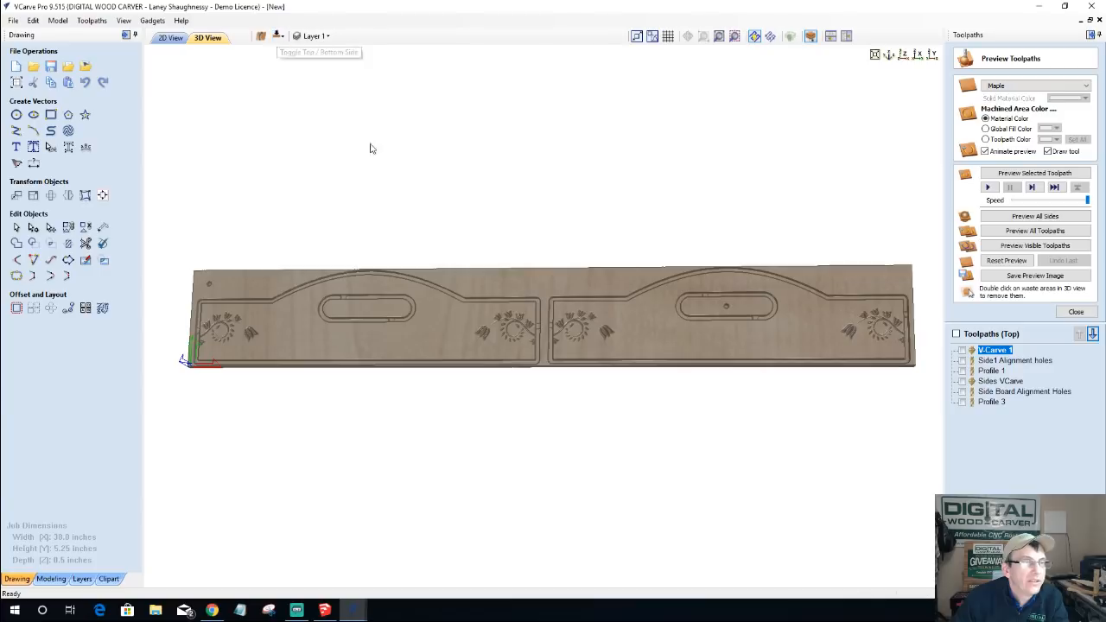
double_click(989, 402)
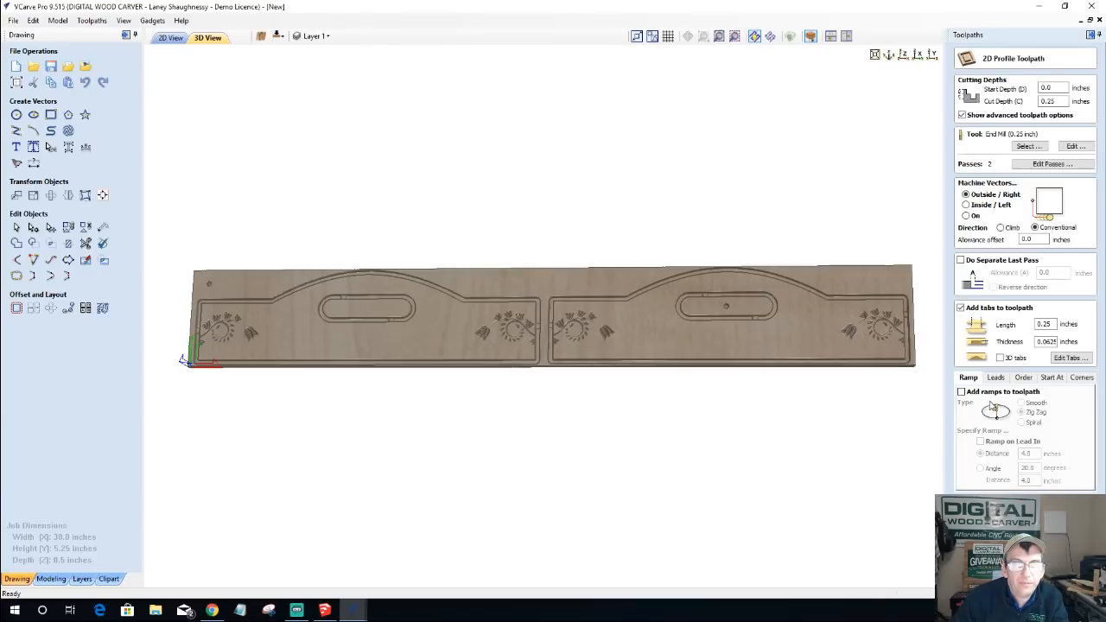
click(961, 308)
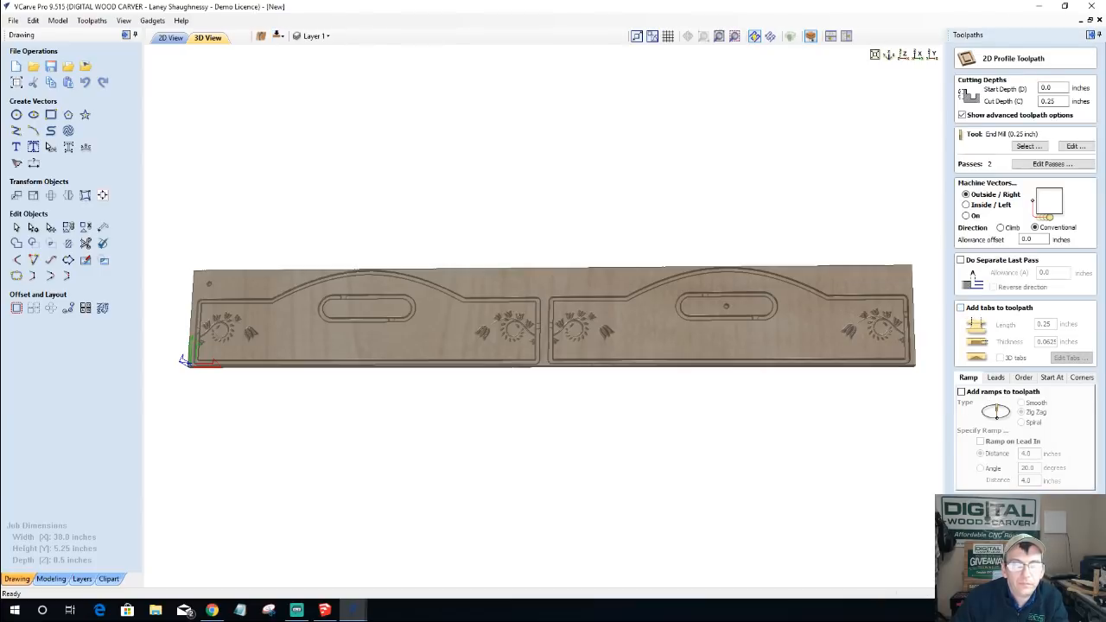
click(990, 573)
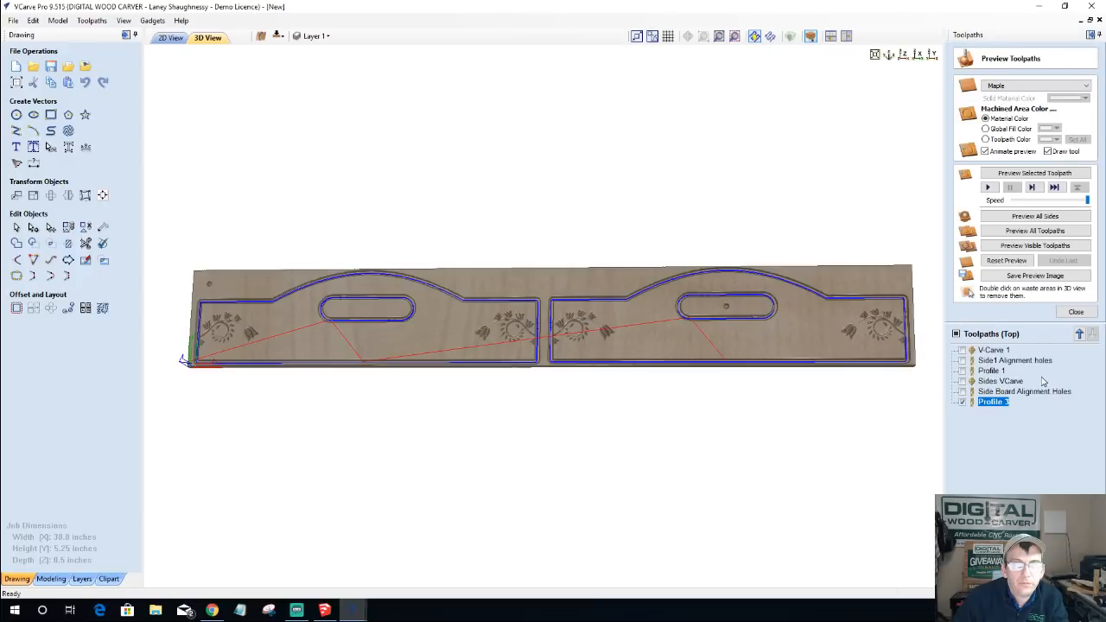
- Make Side Board Alignment Holes and Sides VCarve visible along with Profile 3, and preview the visible top-side toolpaths
click(961, 391)
click(961, 381)
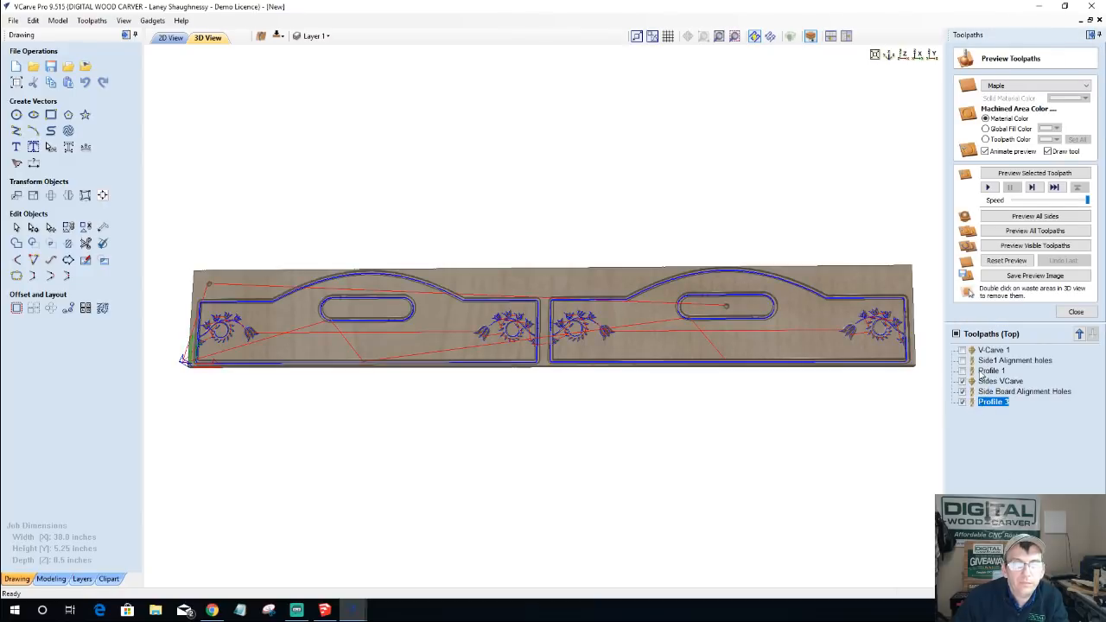
click(1032, 246)
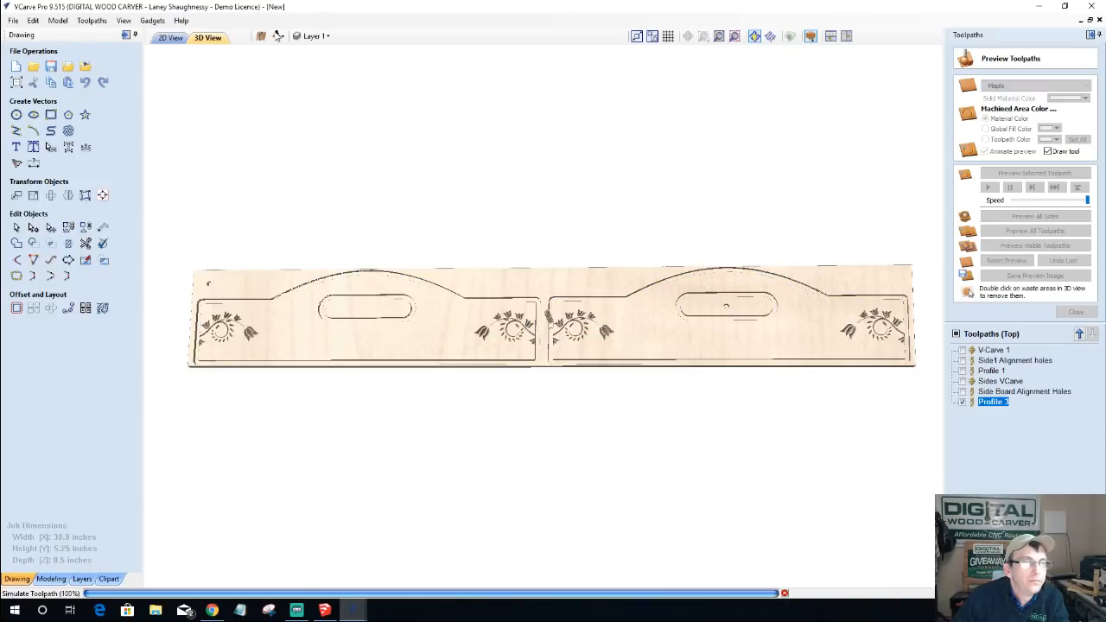
- Switch to the bottom side and preview its visible alignment hole, pocket and profile toolpaths
click(278, 36)
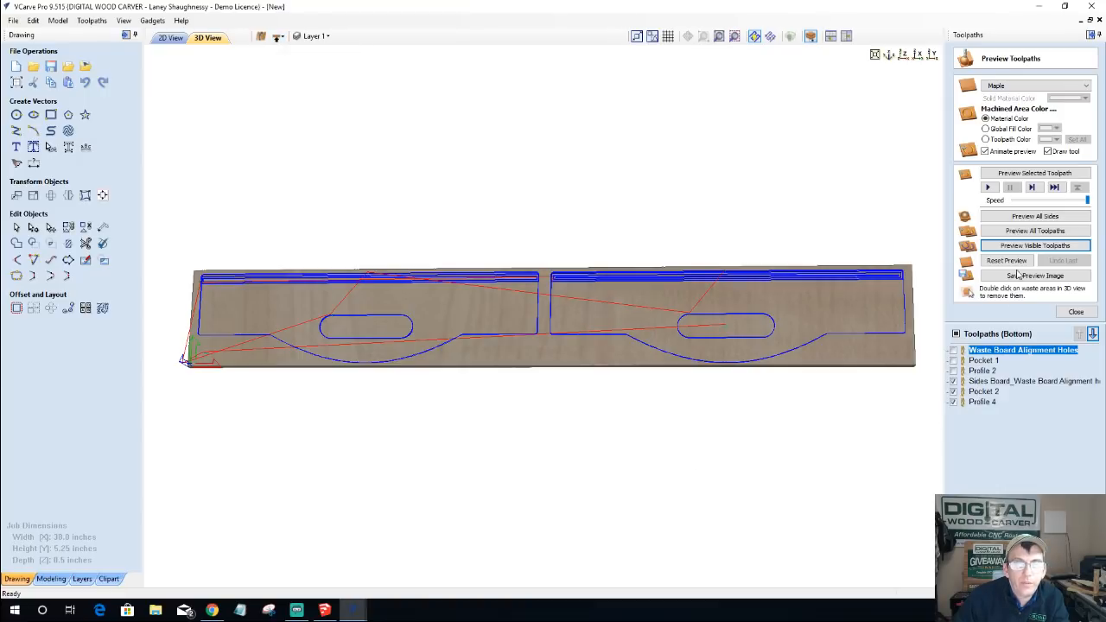
click(1039, 247)
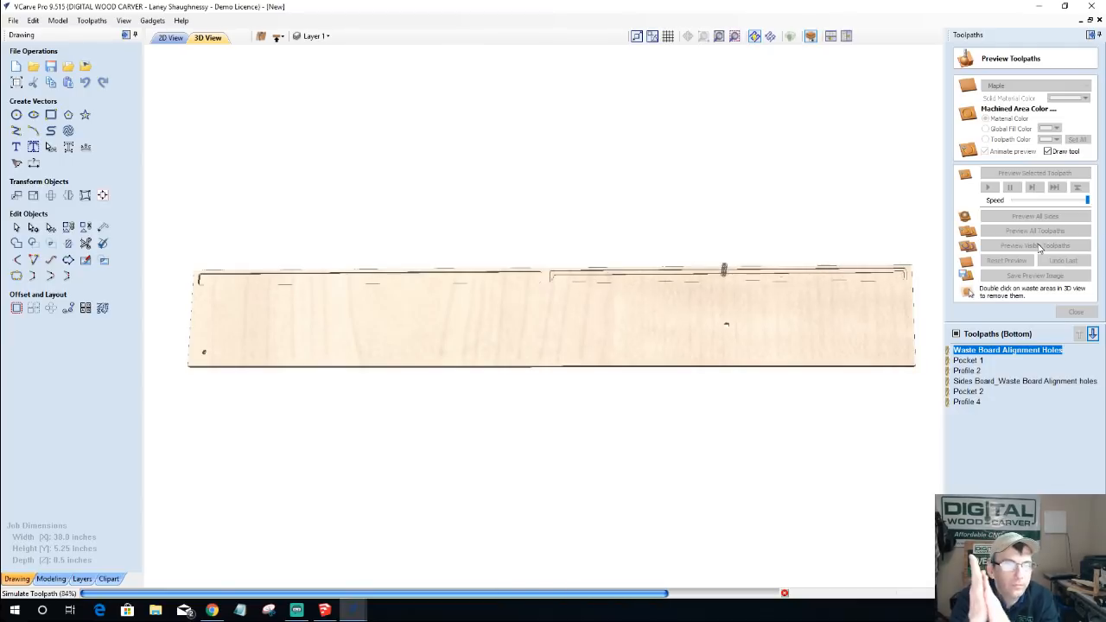
click(1039, 247)
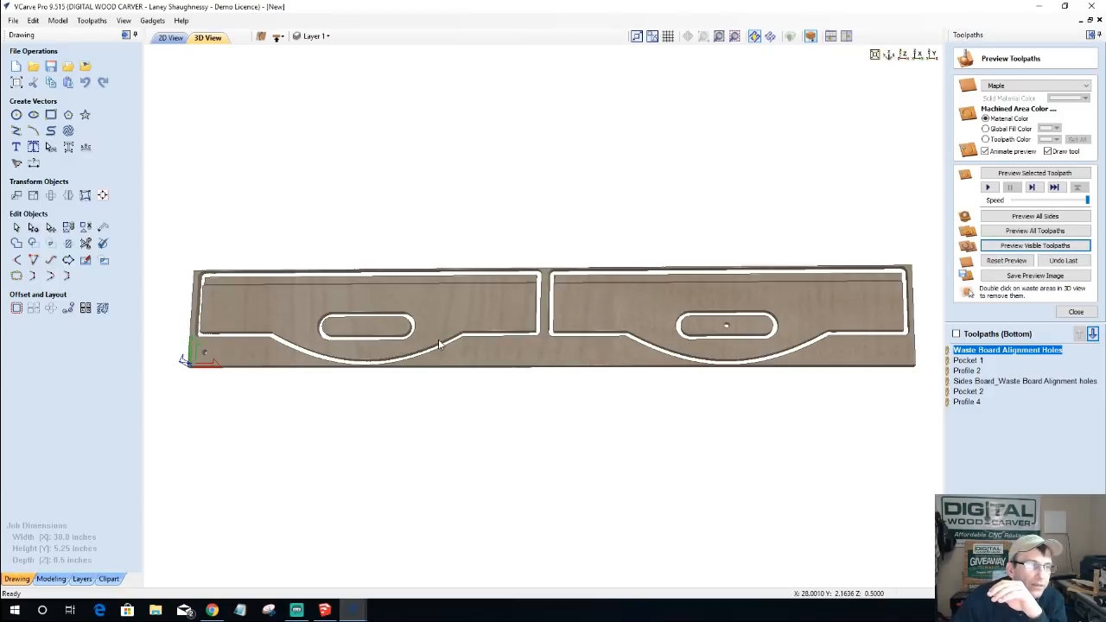
- Remove the handle-slot and surrounding waste material from the preview and inspect both side boards from the decorated face
double_click(396, 327)
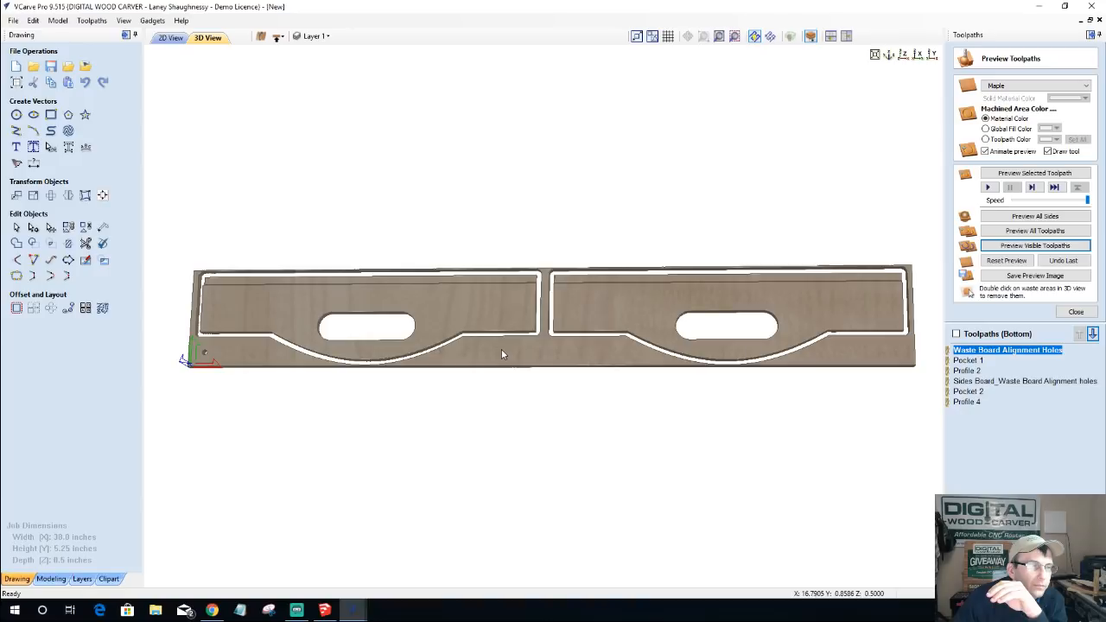
double_click(502, 350)
drag(384, 269, 590, 173)
drag(708, 260, 590, 380)
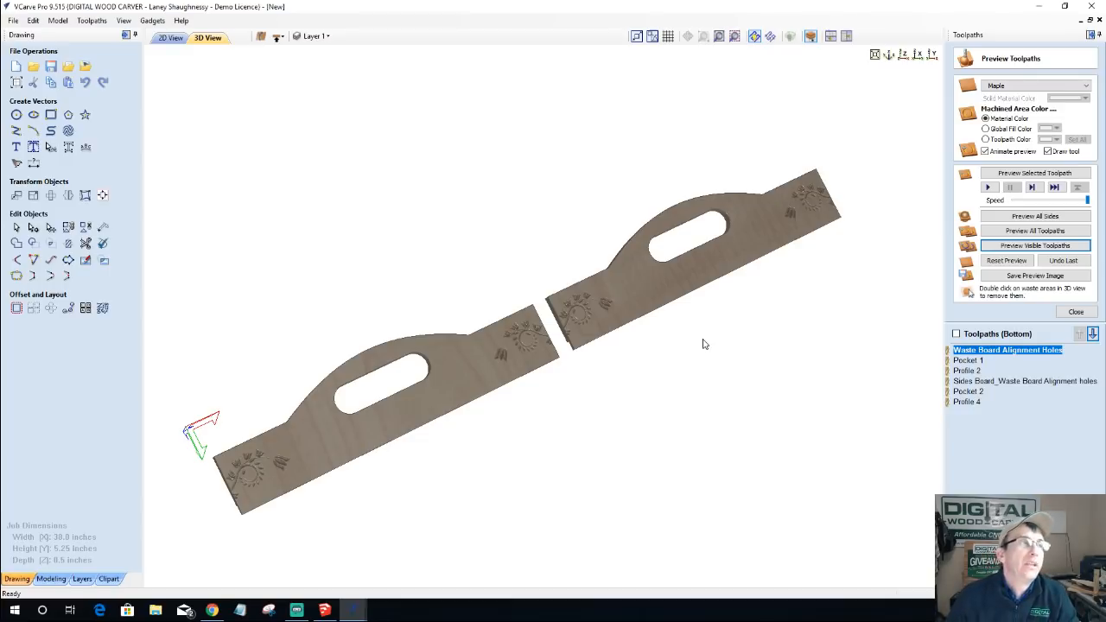
- In the other open VCarve drawing, start a DXF export of the selected board vectors and create a "Serving Tray" folder in Pictures
mouse_move(355, 603)
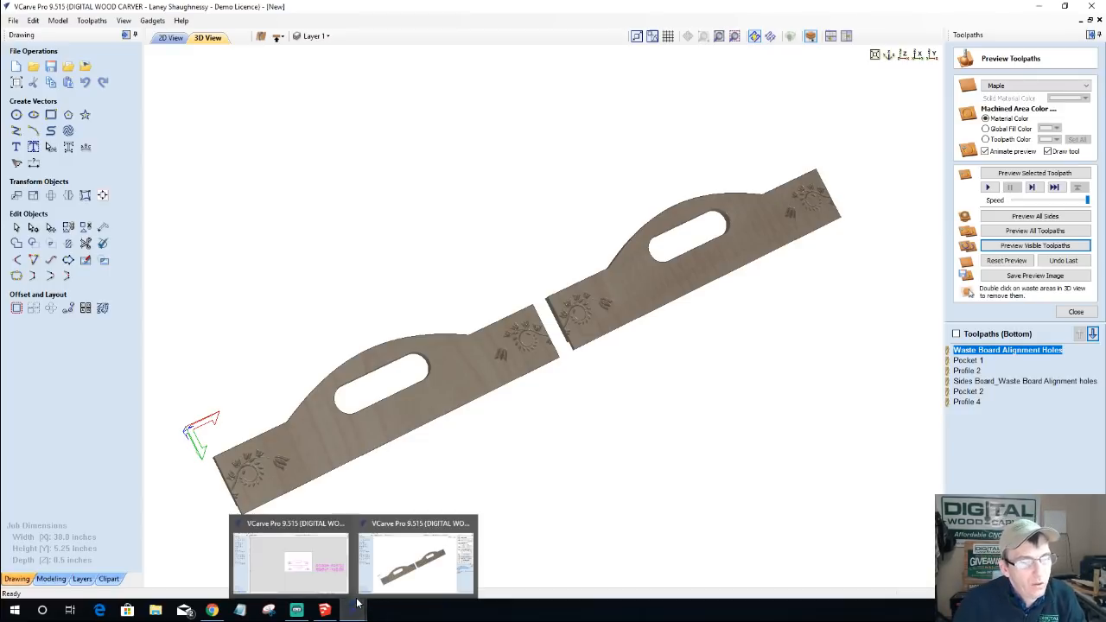
click(294, 561)
scroll(394, 316, down, 2)
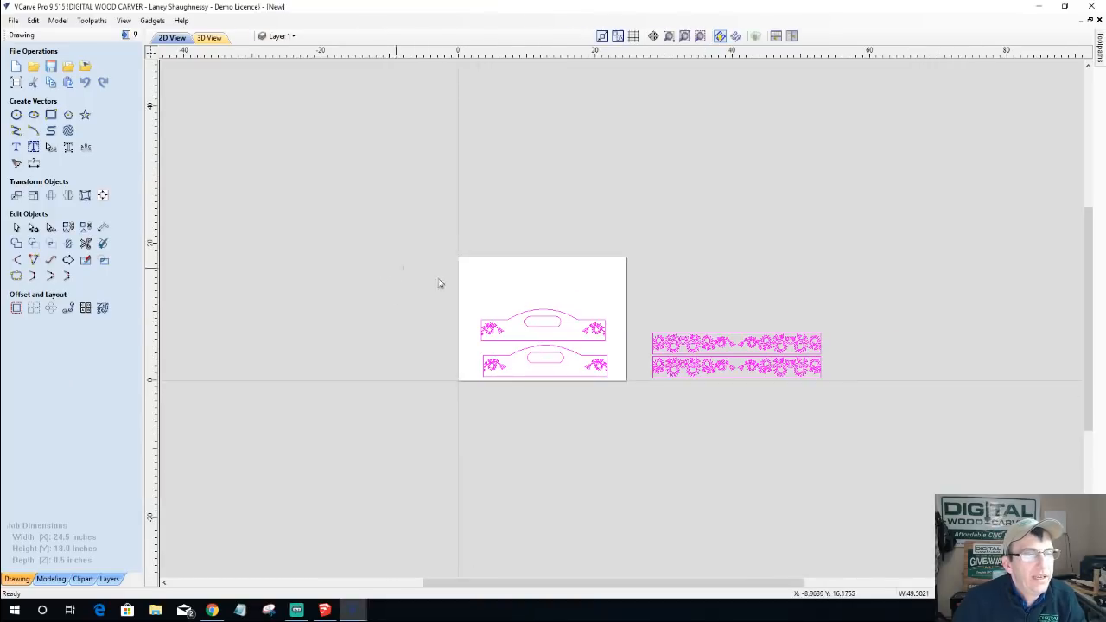
right_click(519, 315)
mouse_move(528, 557)
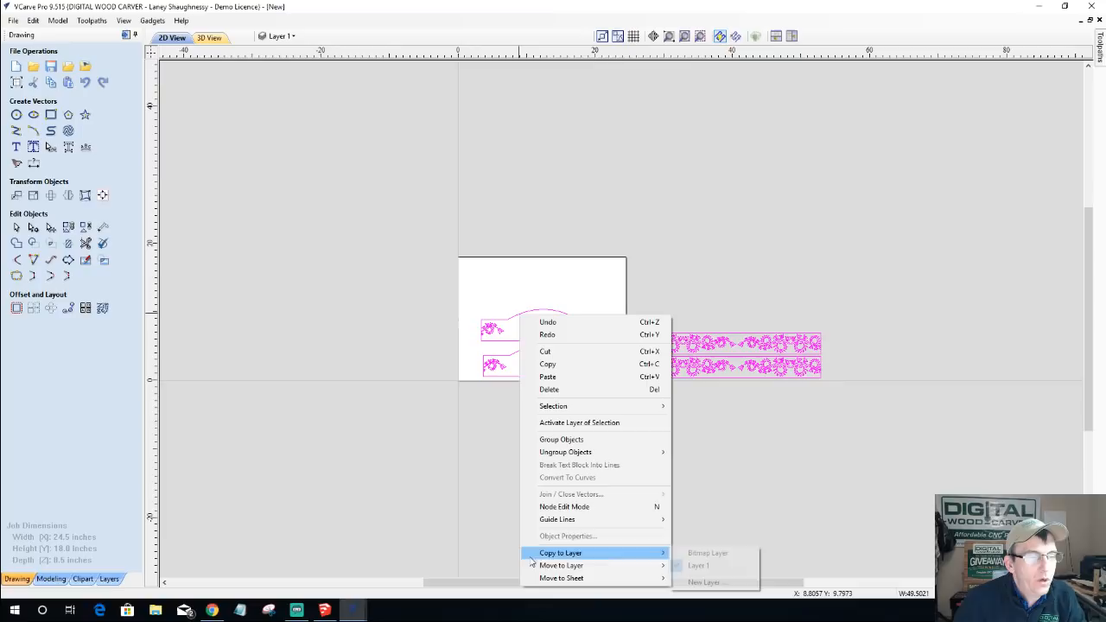
click(12, 21)
click(12, 21)
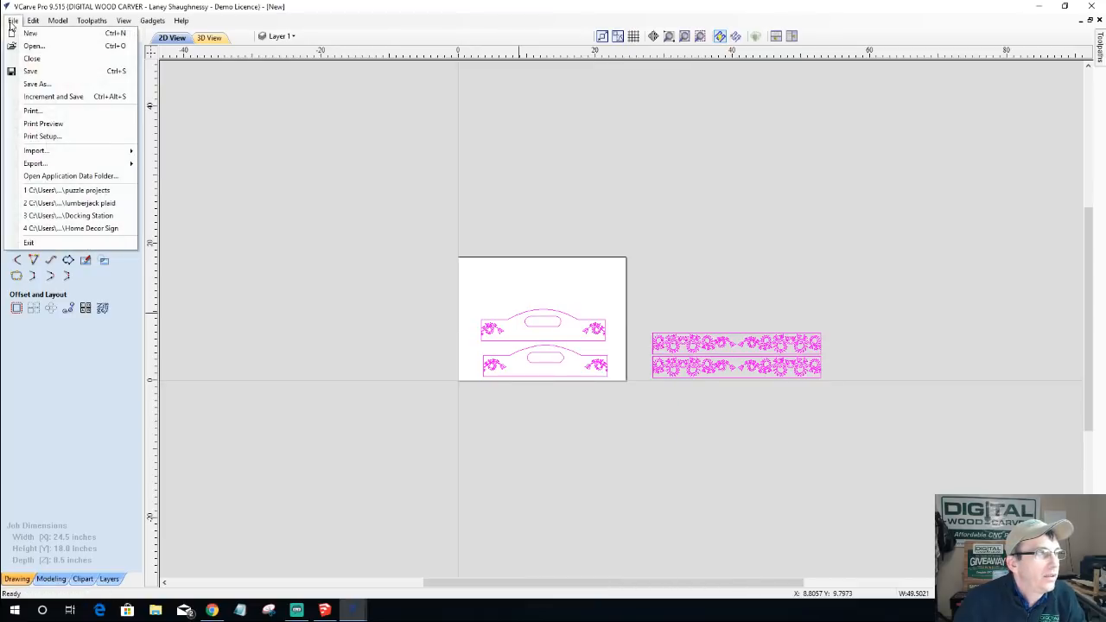
mouse_move(33, 164)
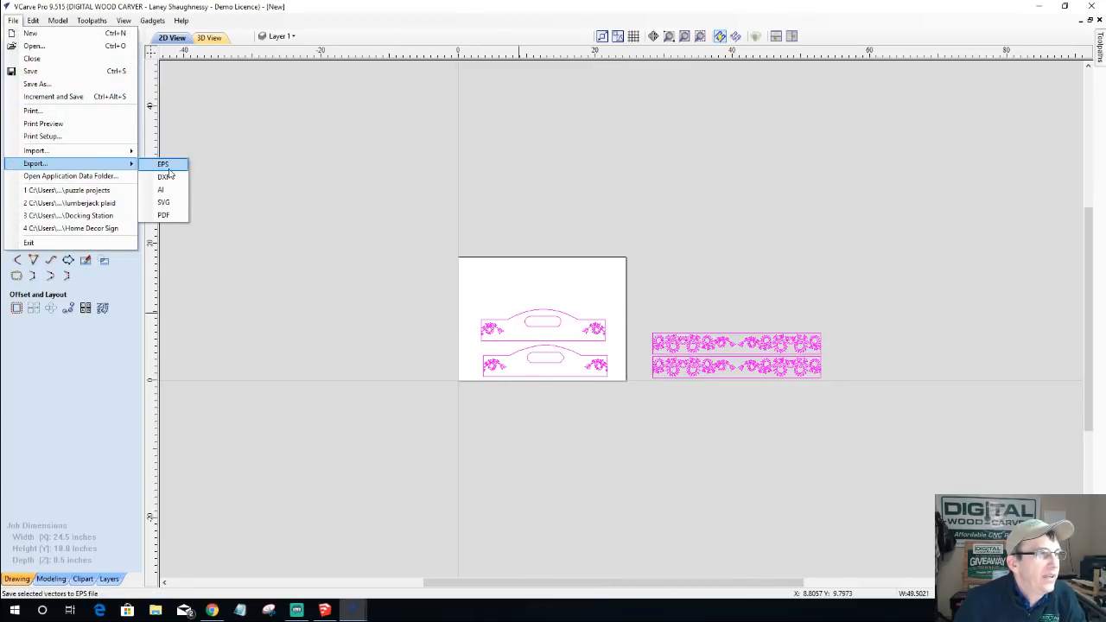
click(165, 177)
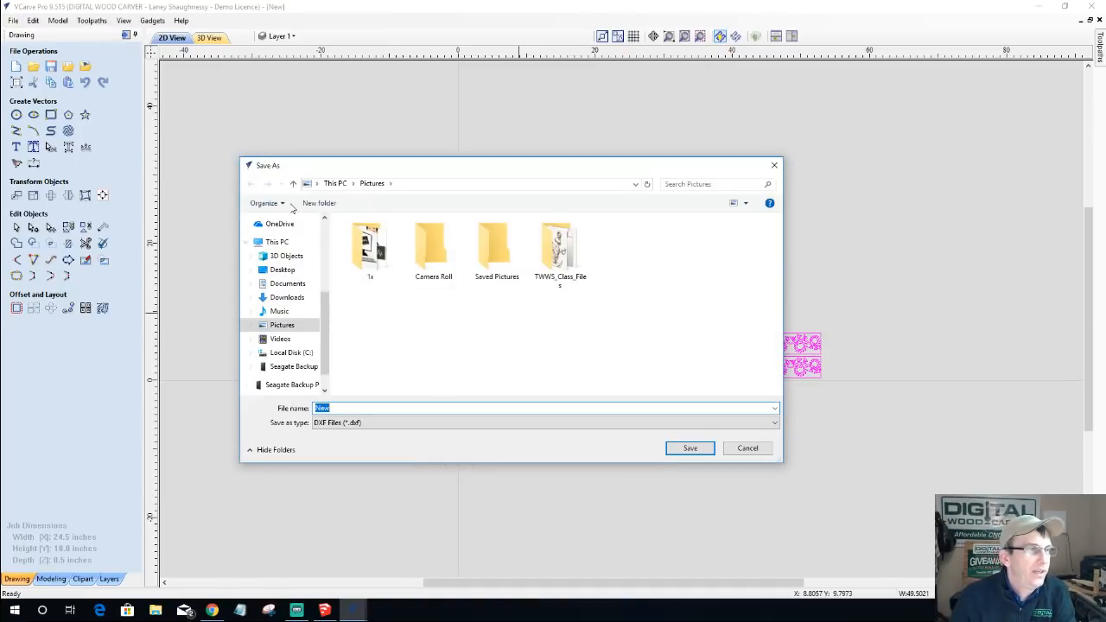
click(319, 203)
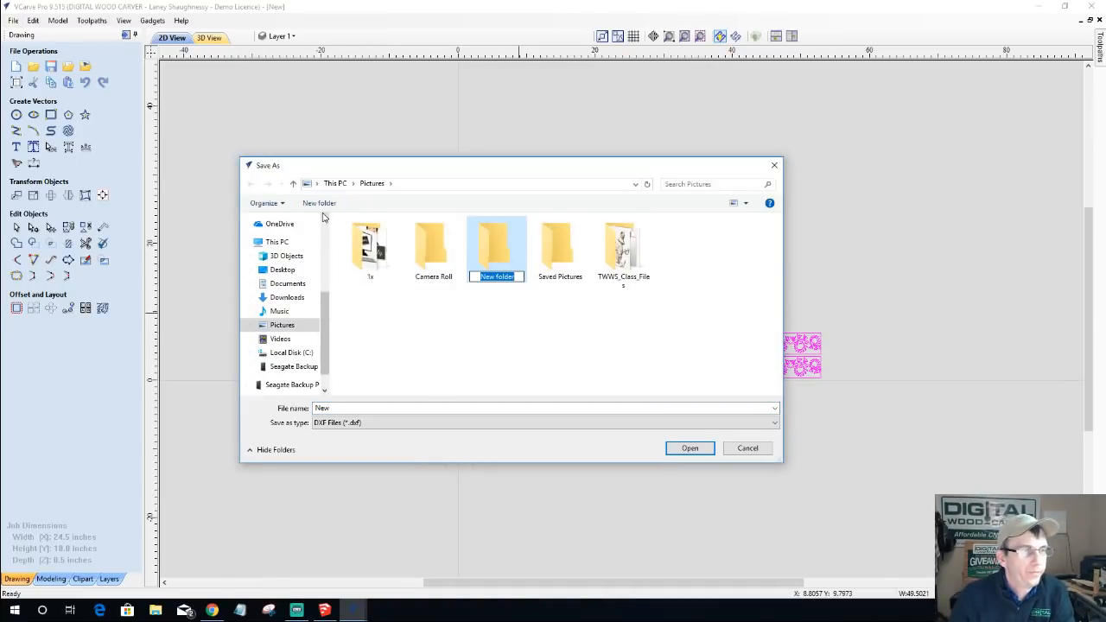
text(Serving Tray)
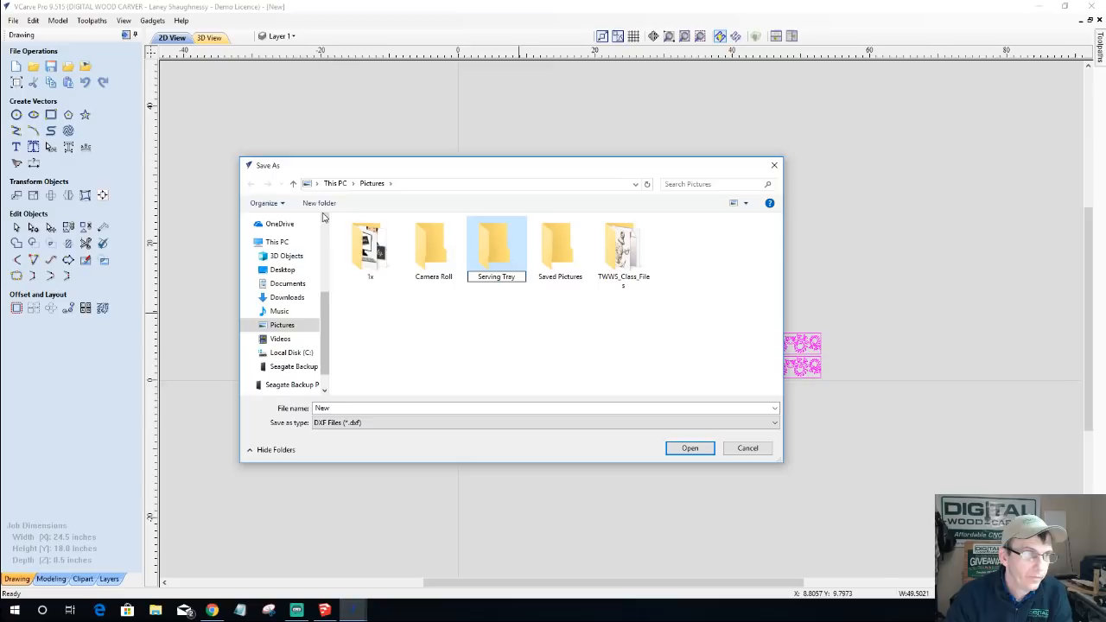
key(Return)
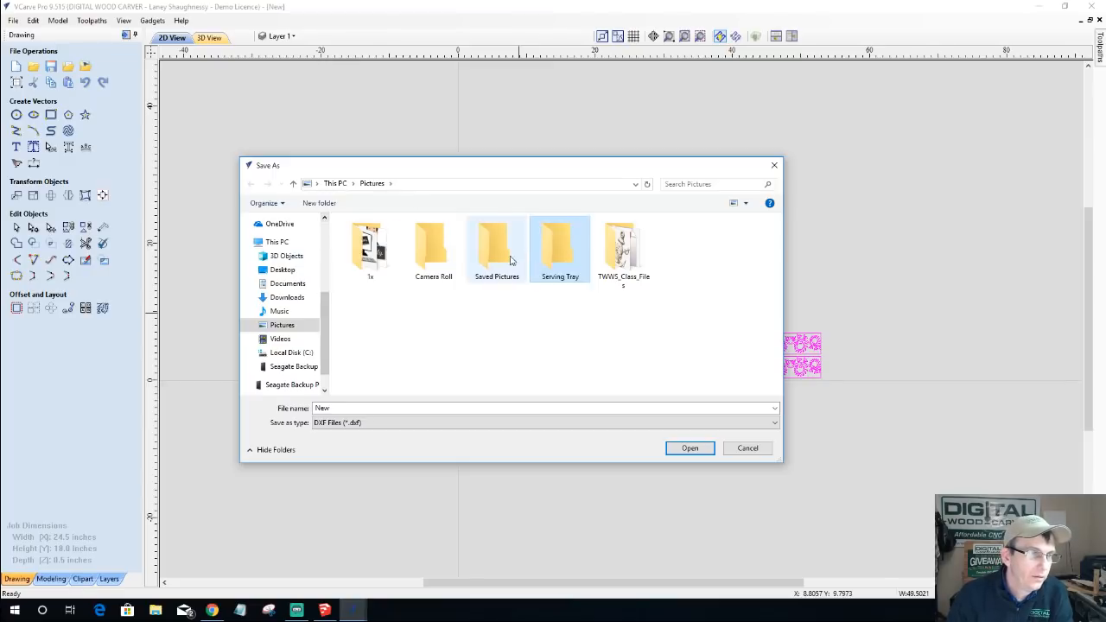
- Save the DXF export as "Basic Tray" in the Serving Tray folder
double_click(557, 251)
drag(331, 409, 258, 415)
text(Basic Tray)
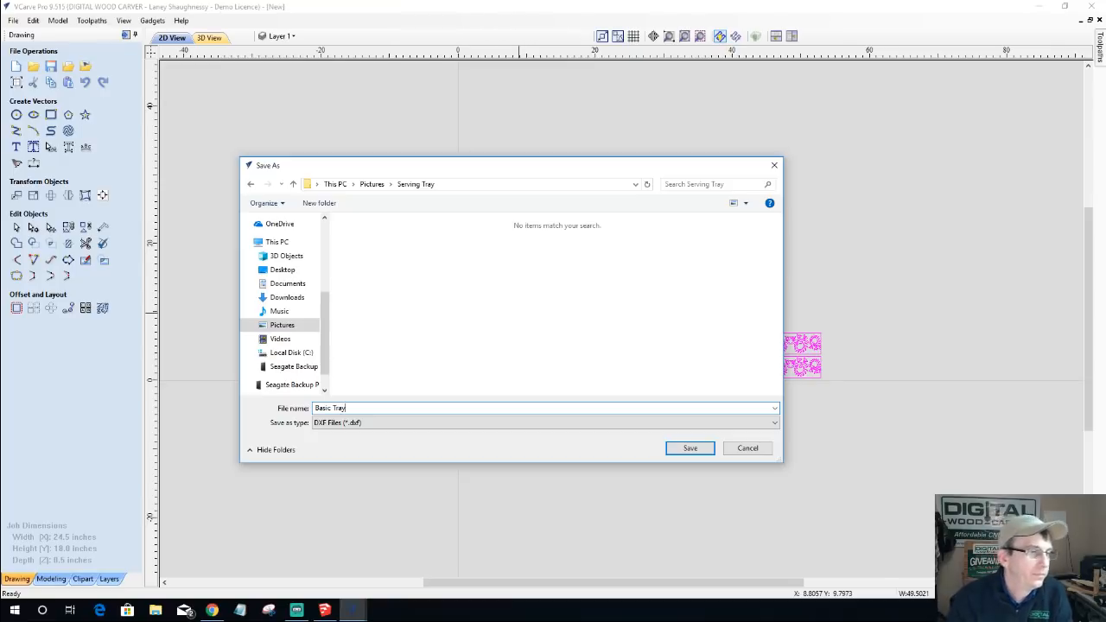
click(690, 448)
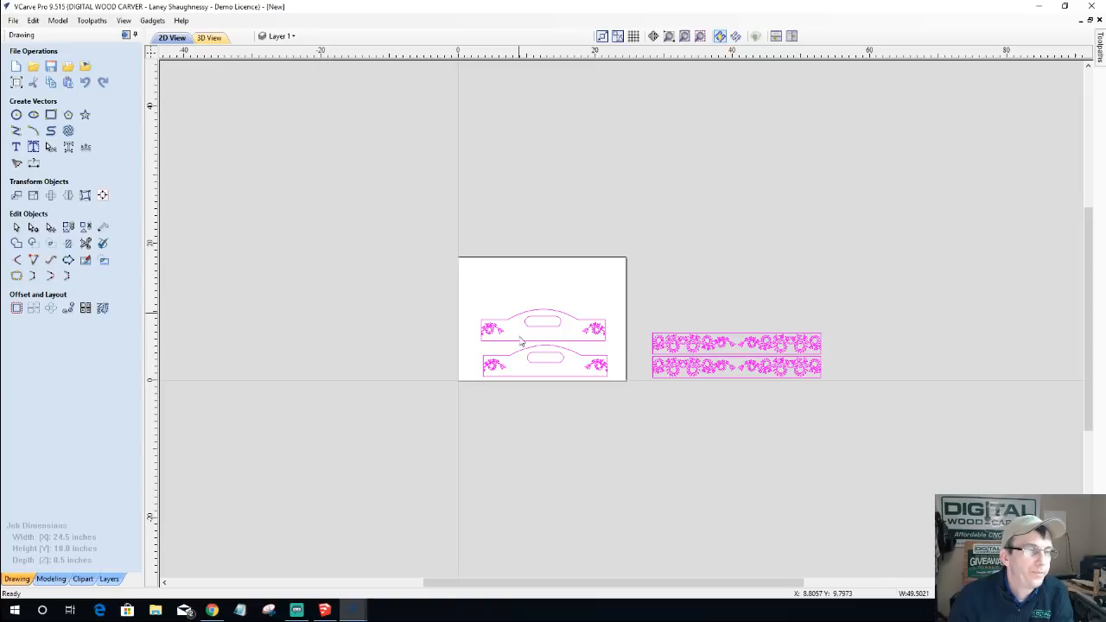
- Delete all the side board and decorated strip vectors from the drawing
scroll(359, 288, up, 1)
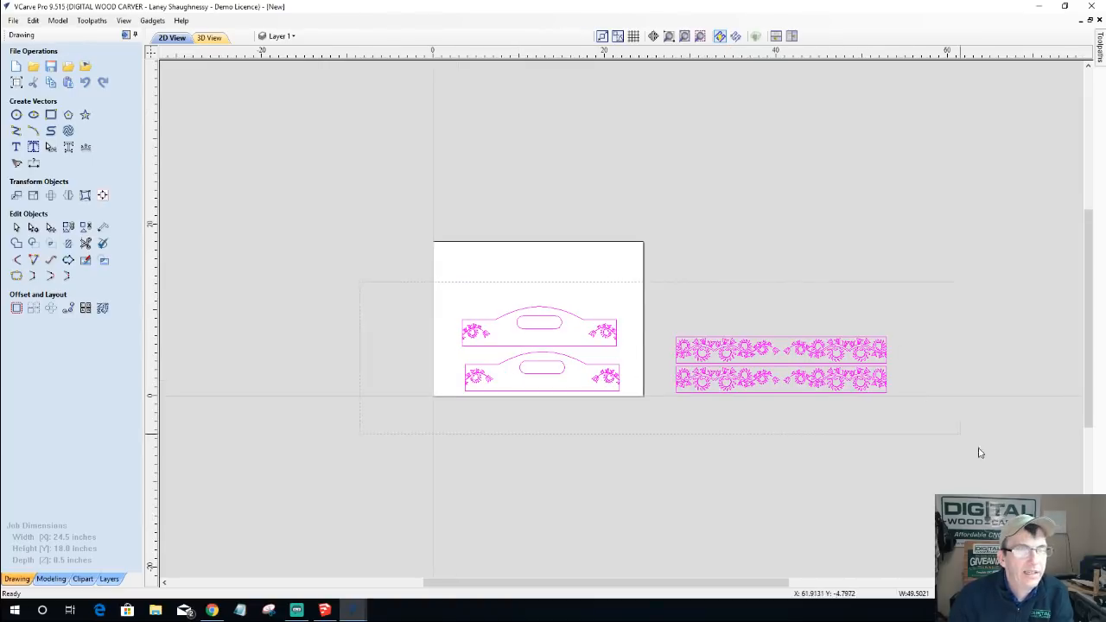
key(Delete)
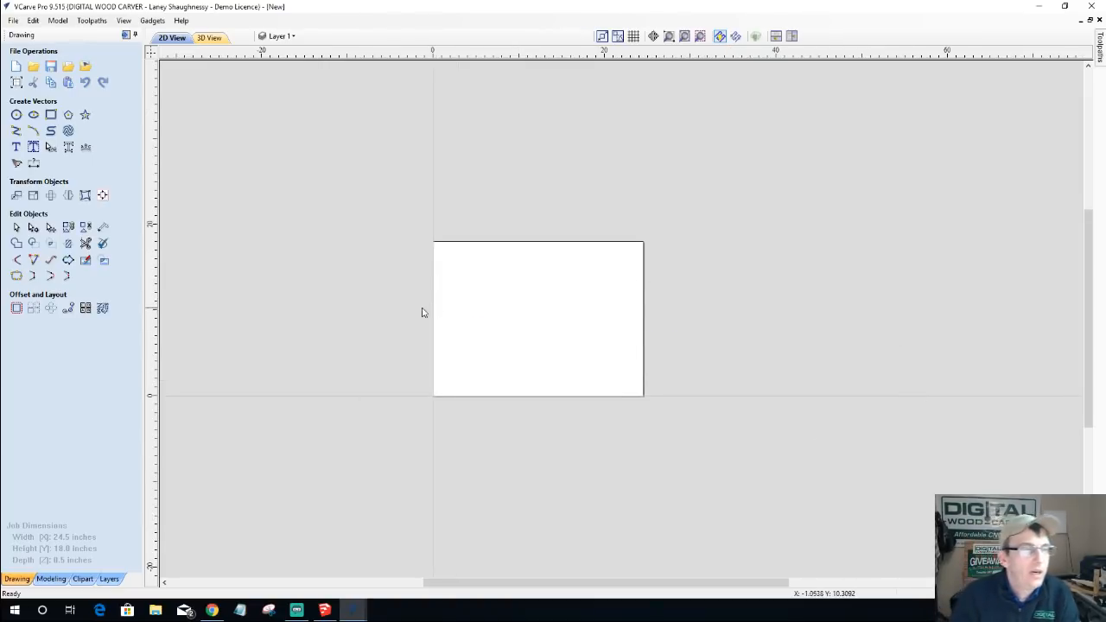
- Draw a square-cornered rectangle over the sheet and fit its left edge to the sheet, making it 24.5 by 18 inches
scroll(394, 310, up, 3)
scroll(752, 350, up, 1)
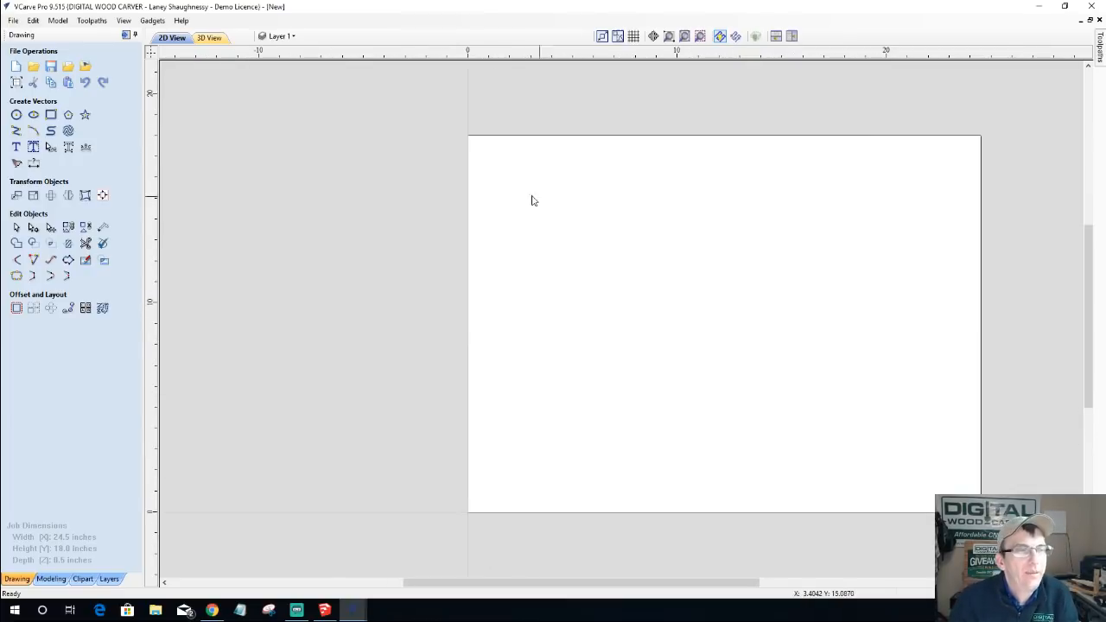
click(51, 116)
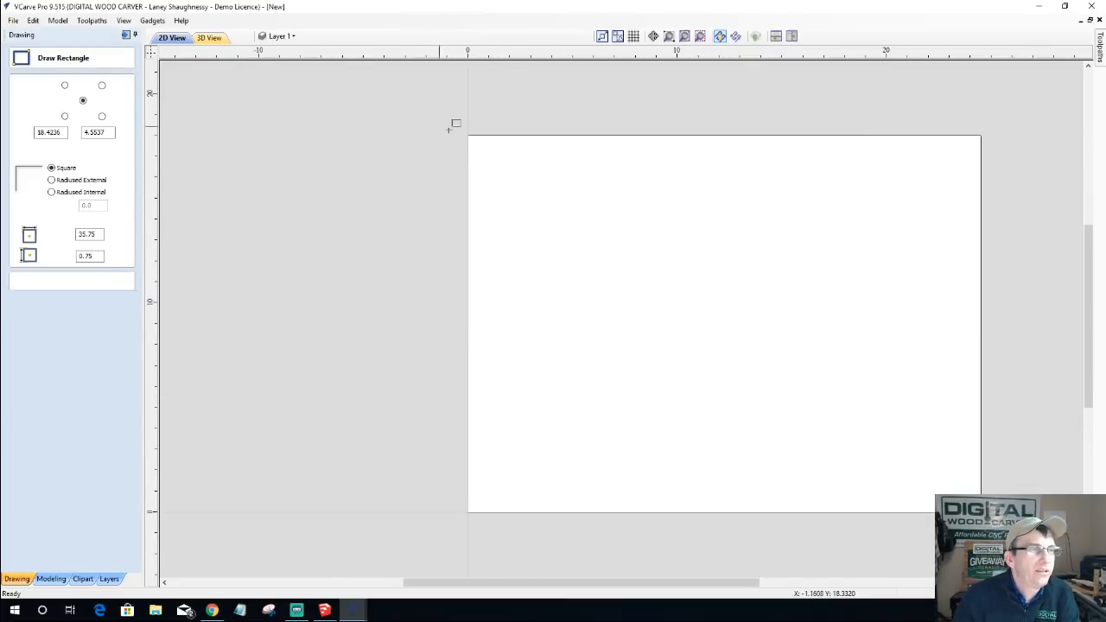
mouse_move(461, 136)
mouse_down()
mouse_move(925, 457)
mouse_move(980, 512)
mouse_up()
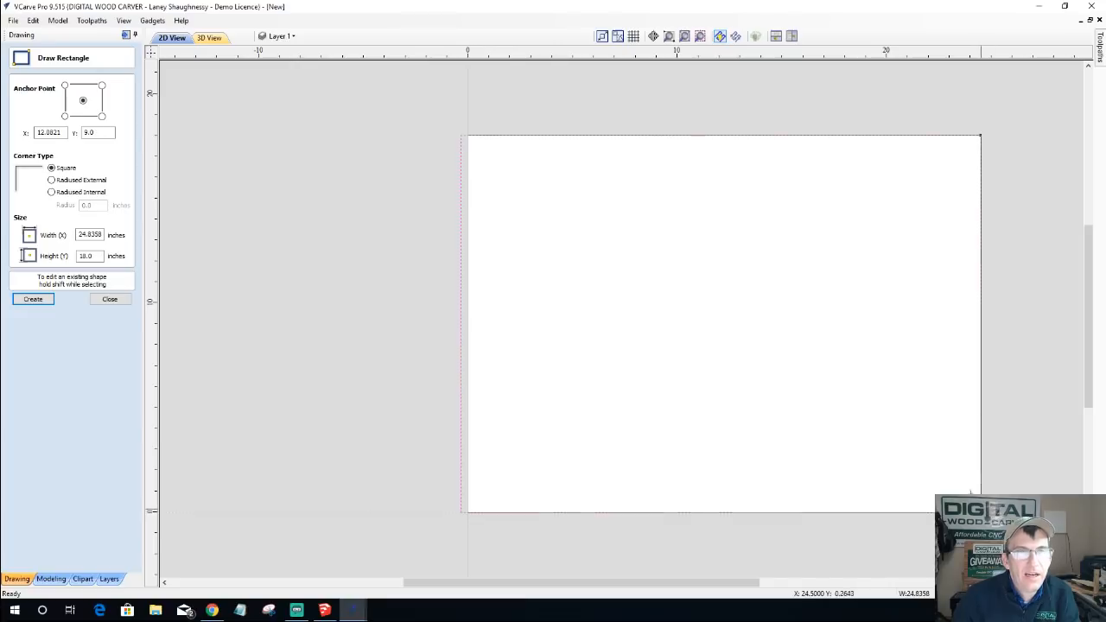
click(118, 299)
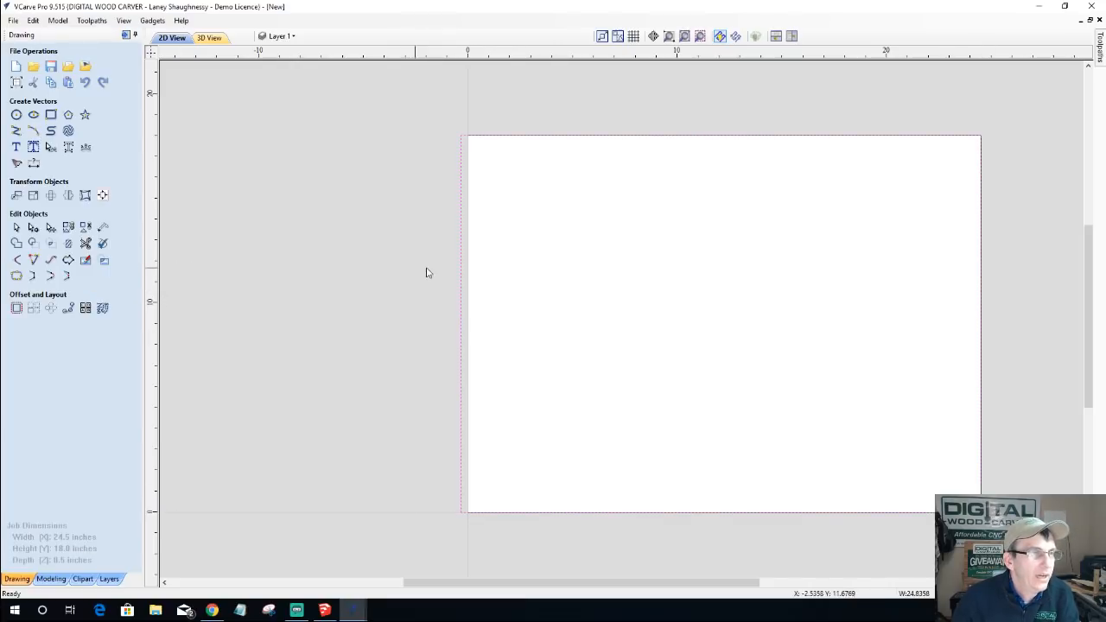
drag(456, 324, 468, 324)
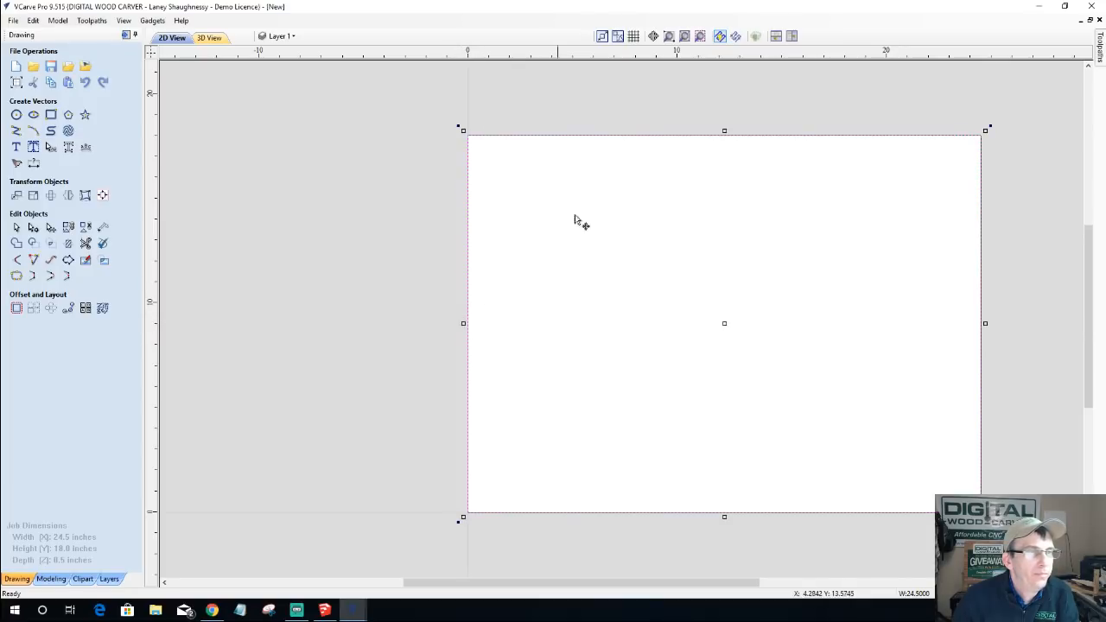
- Offset the sheet-sized rectangle inwards by 0.25 inches with sharp corners, keeping the original
click(16, 308)
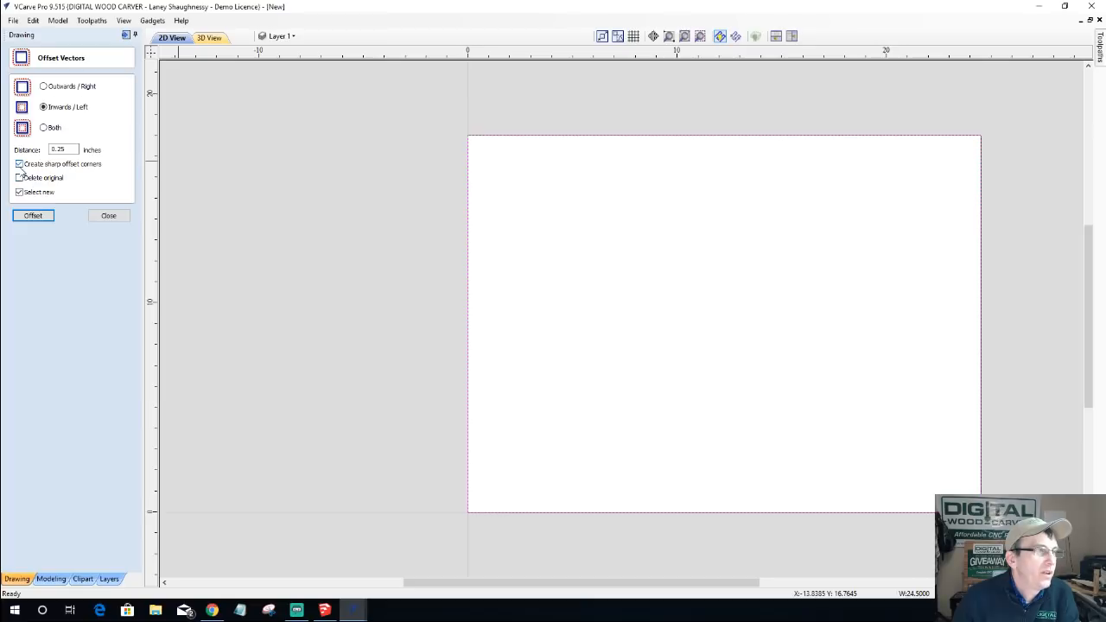
click(32, 215)
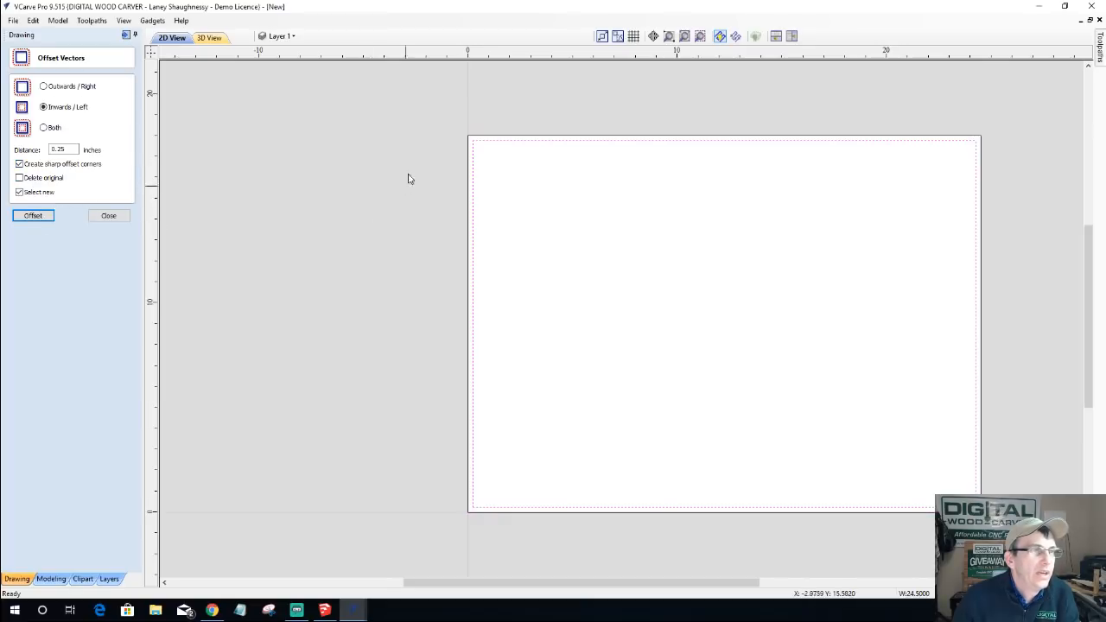
scroll(508, 118, up, 2)
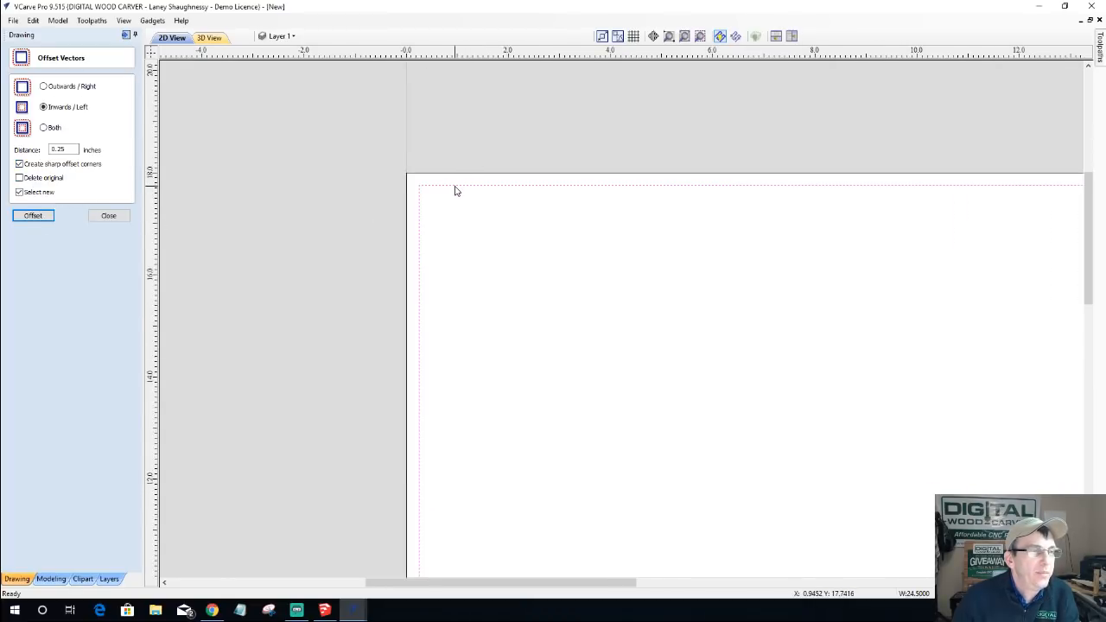
- Check the inset rectangle around the whole sheet and close the offset tool
scroll(456, 190, down, 3)
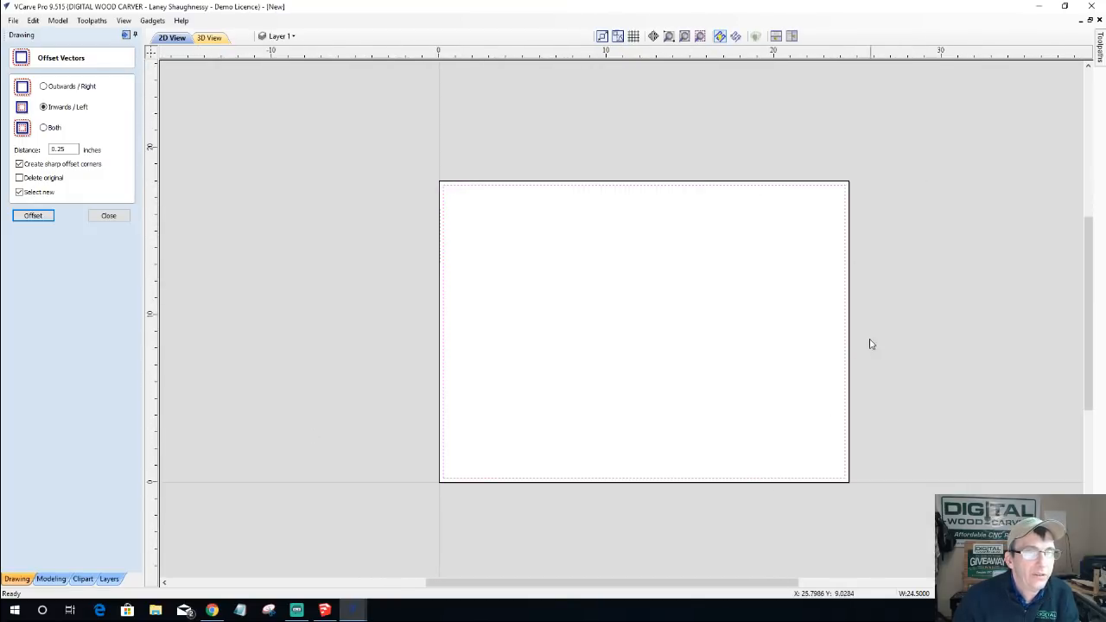
scroll(639, 400, up, 1)
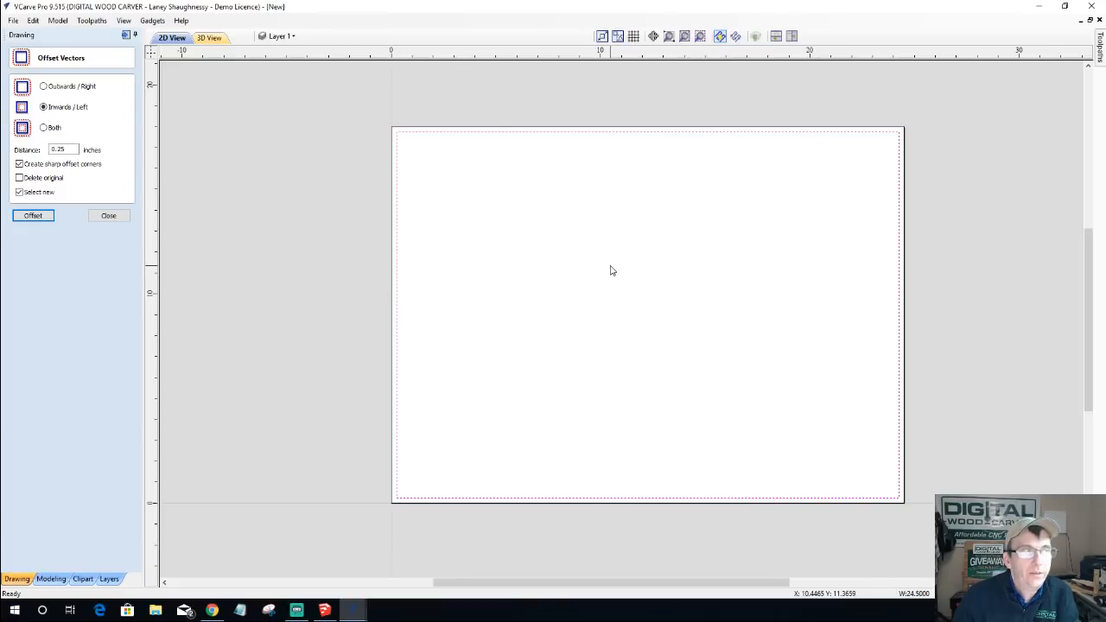
click(105, 217)
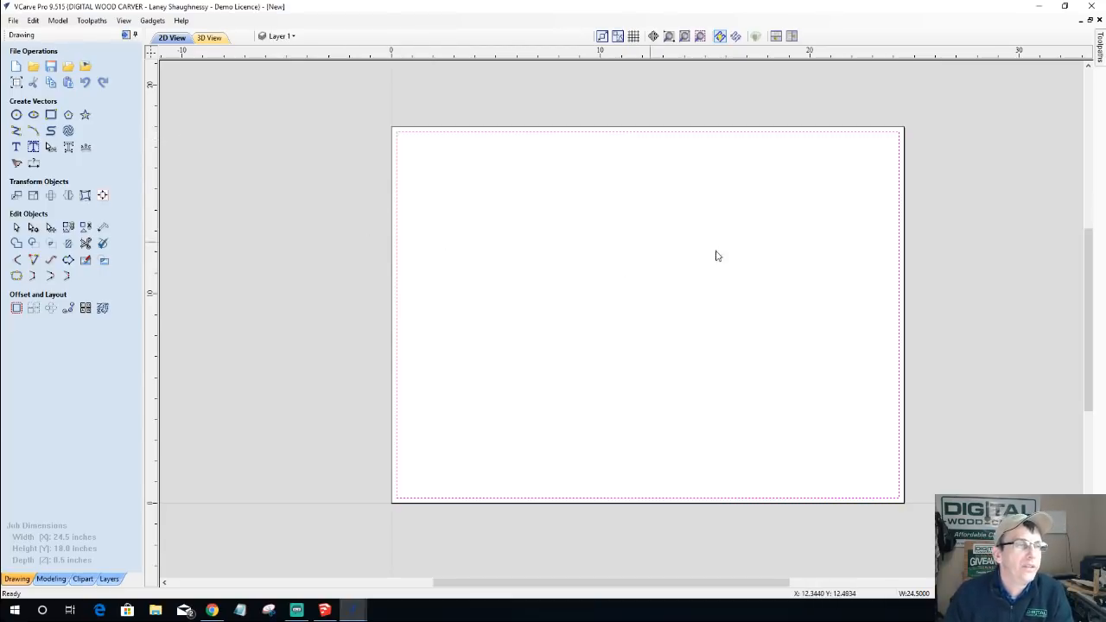
scroll(705, 309, up, 1)
scroll(706, 309, down, 1)
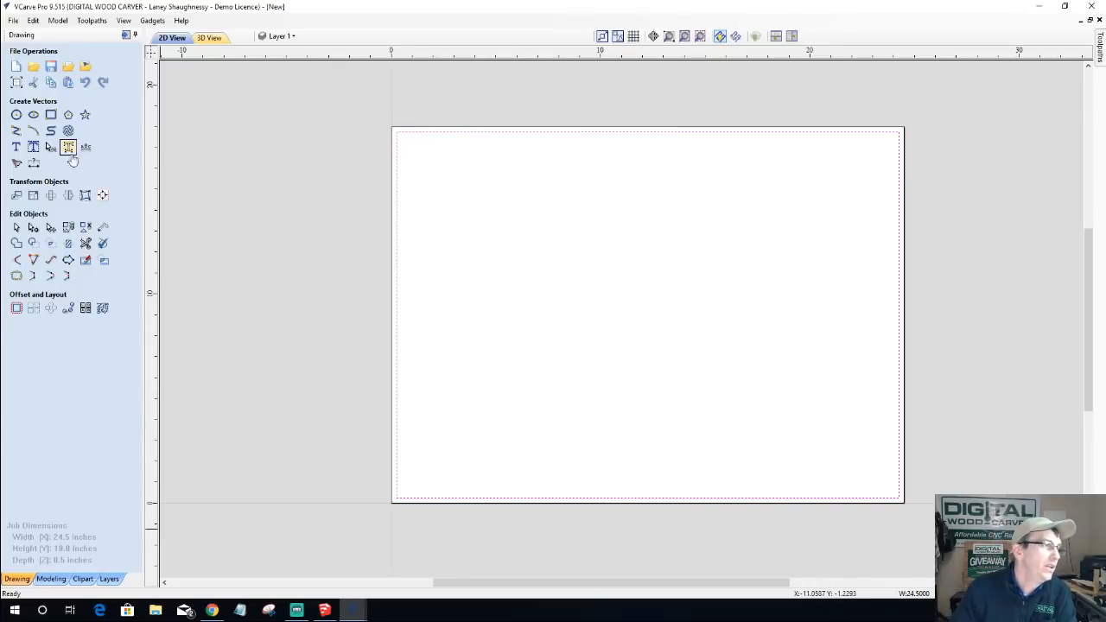
- Start importing a bitmap and open the A_SimpleDesignCAD folder on the Seagate Backup Plus Drive
click(85, 67)
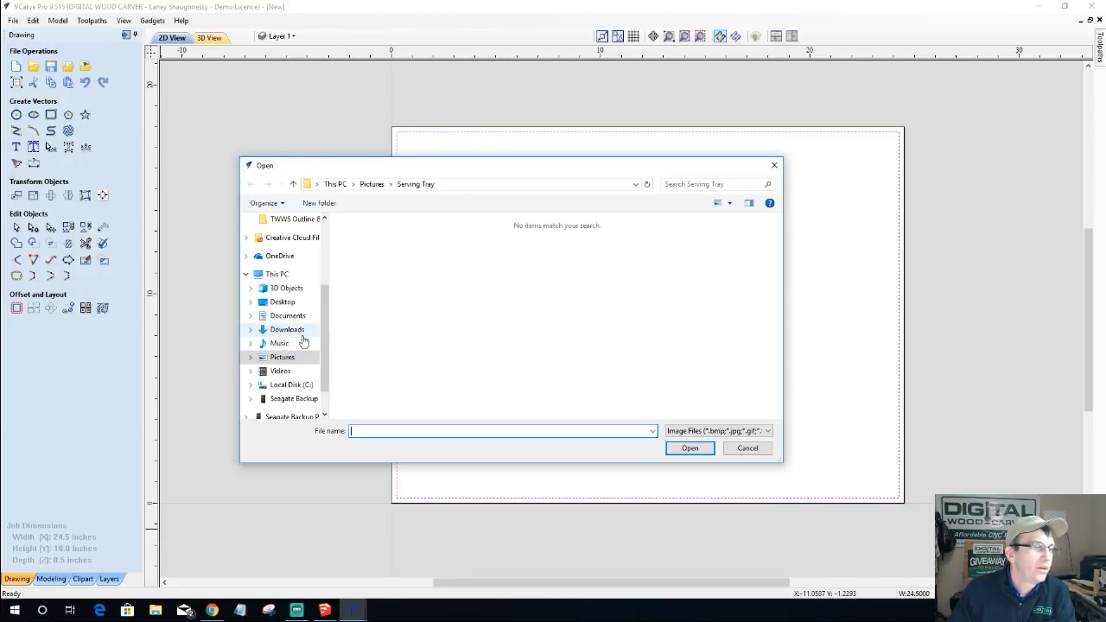
click(287, 398)
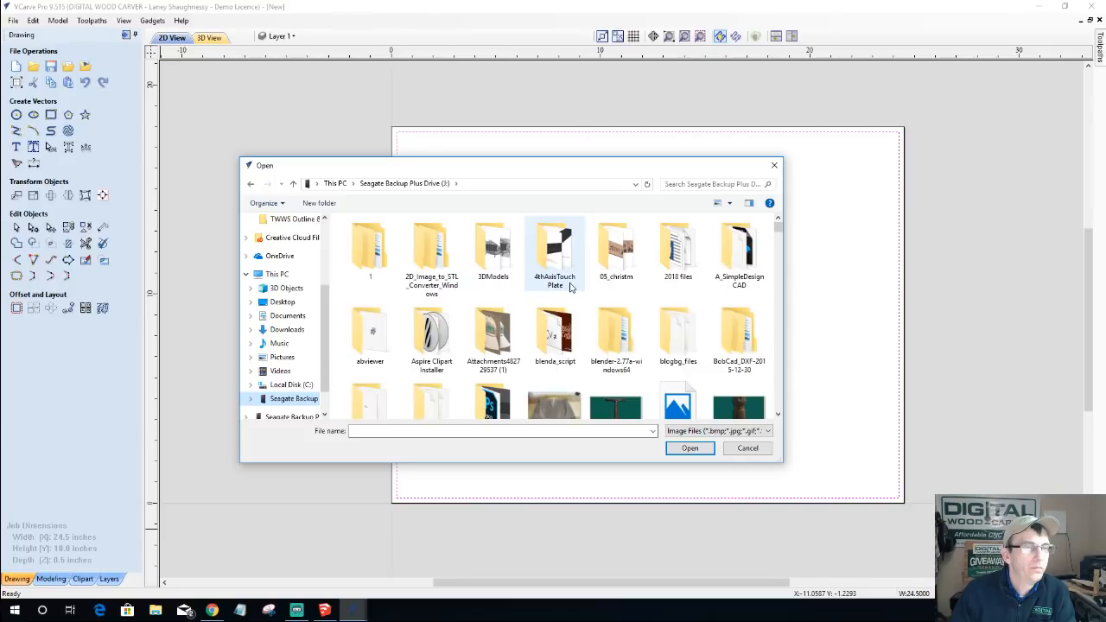
double_click(740, 255)
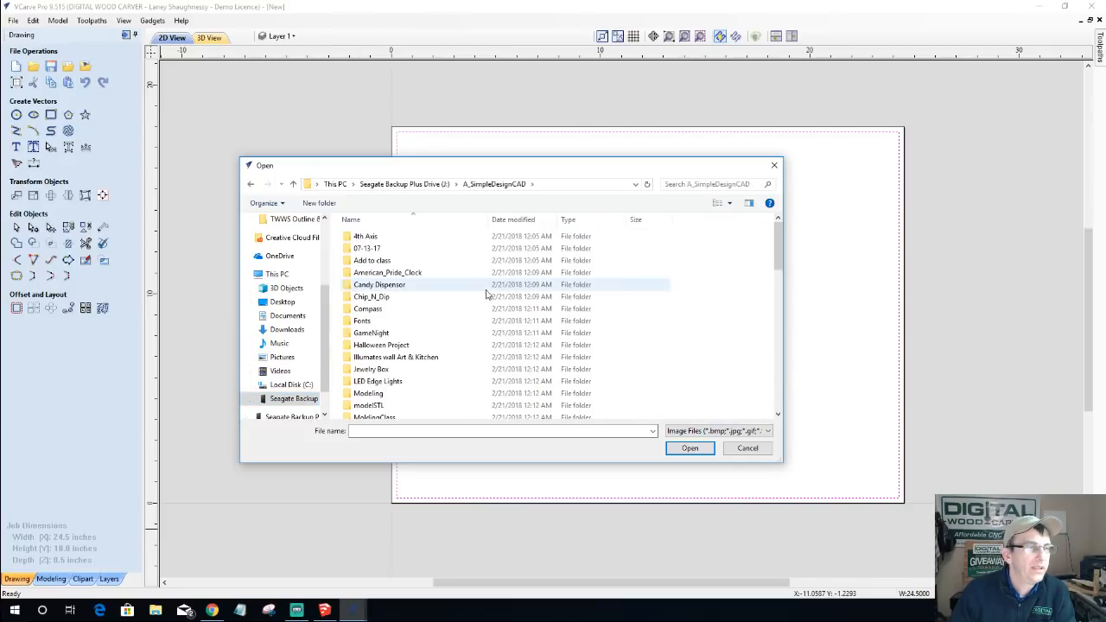
- Look through the A_SimpleDesignCAD folder and its Working with Inlays subfolder for artwork to import
scroll(456, 267, down, 1)
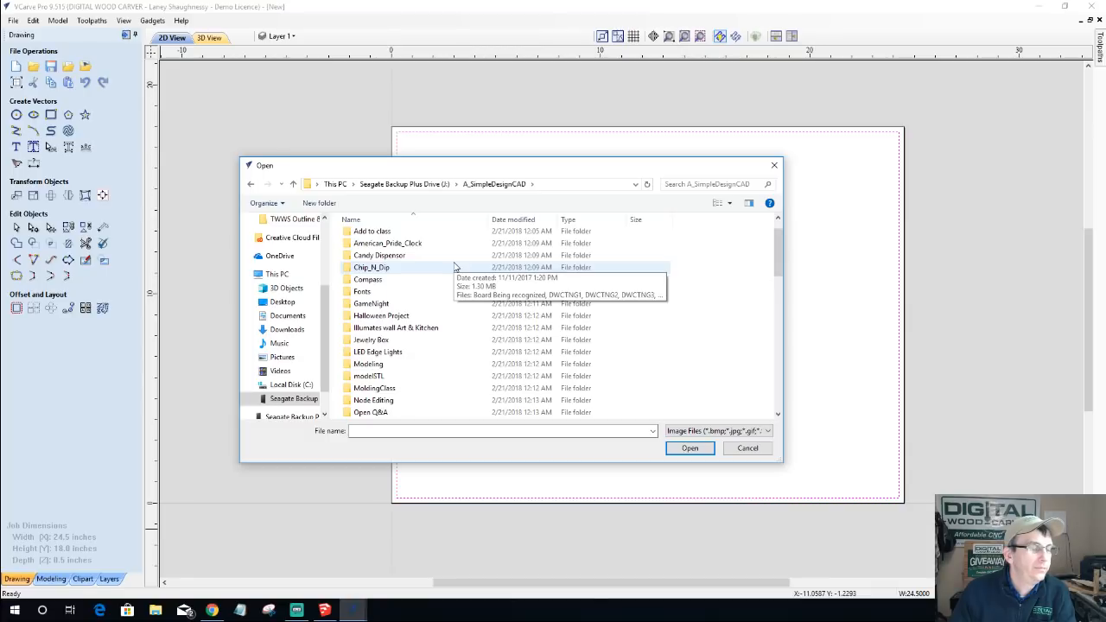
scroll(455, 267, down, 5)
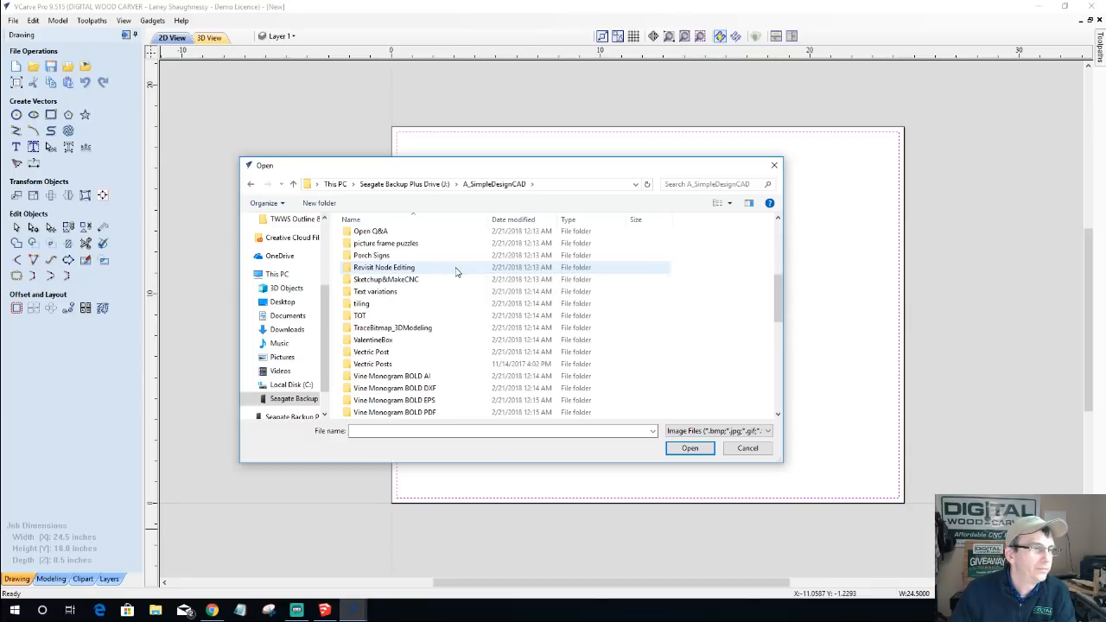
scroll(446, 296, down, 4)
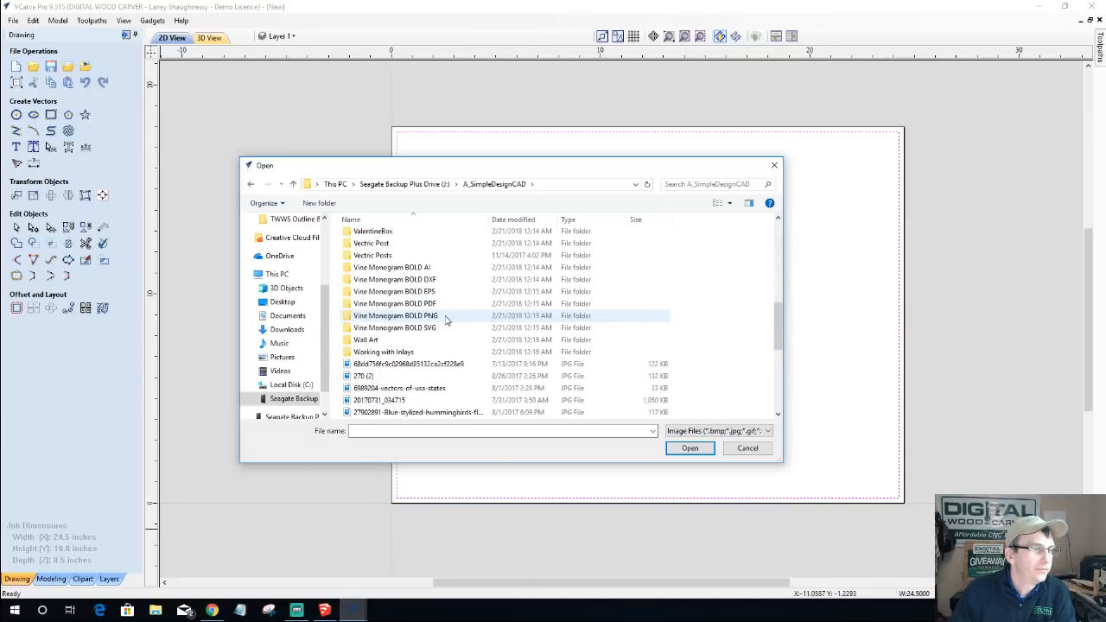
scroll(447, 319, down, 2)
scroll(447, 320, up, 3)
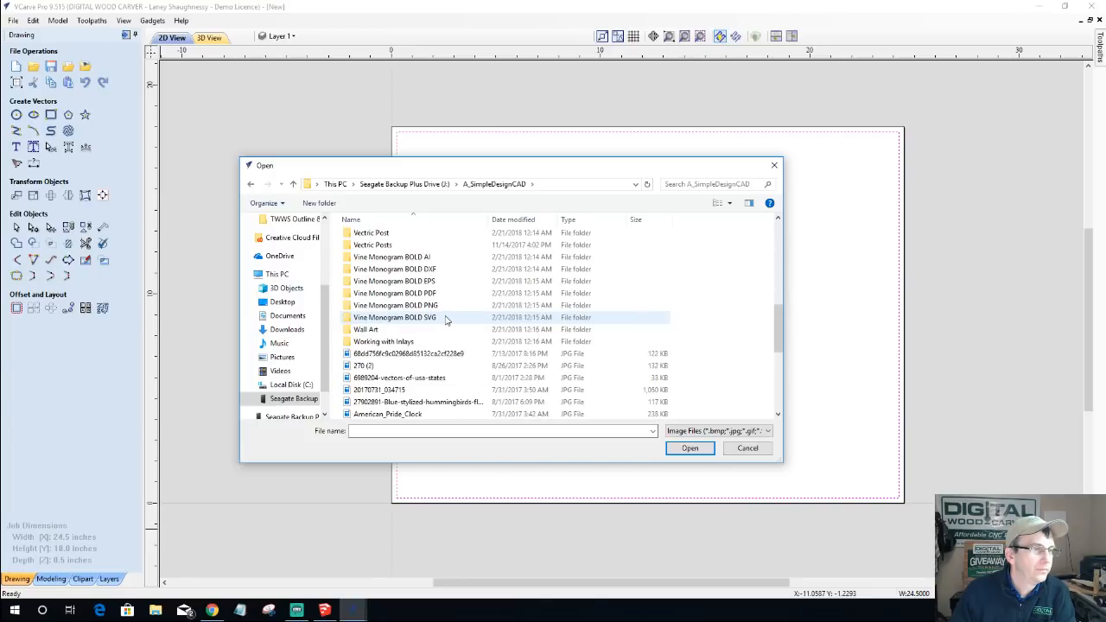
scroll(446, 320, up, 1)
double_click(403, 380)
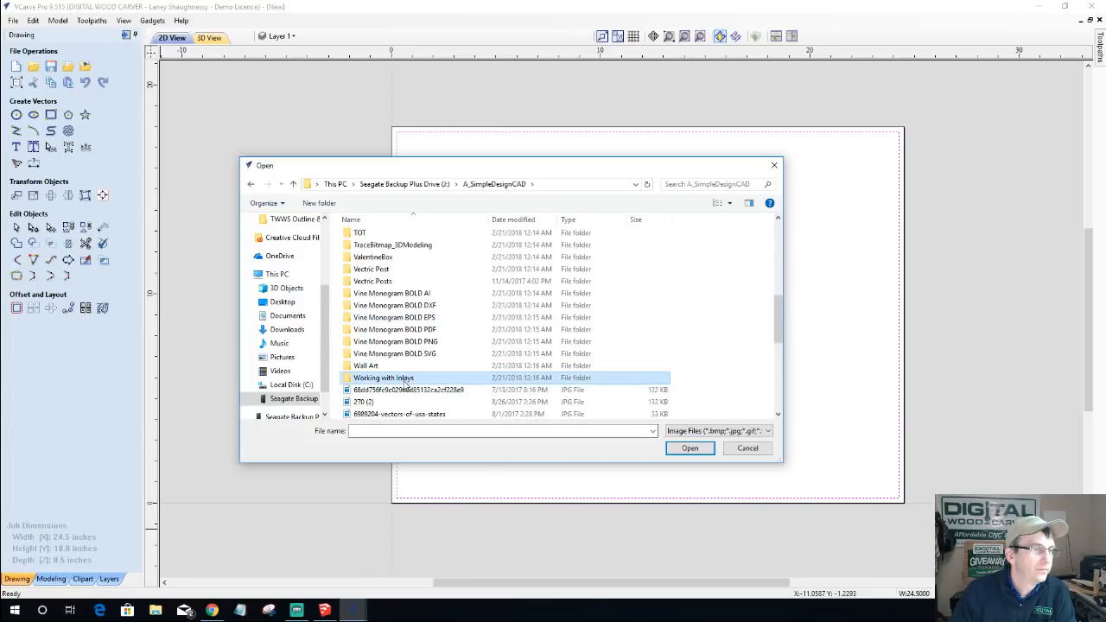
click(378, 238)
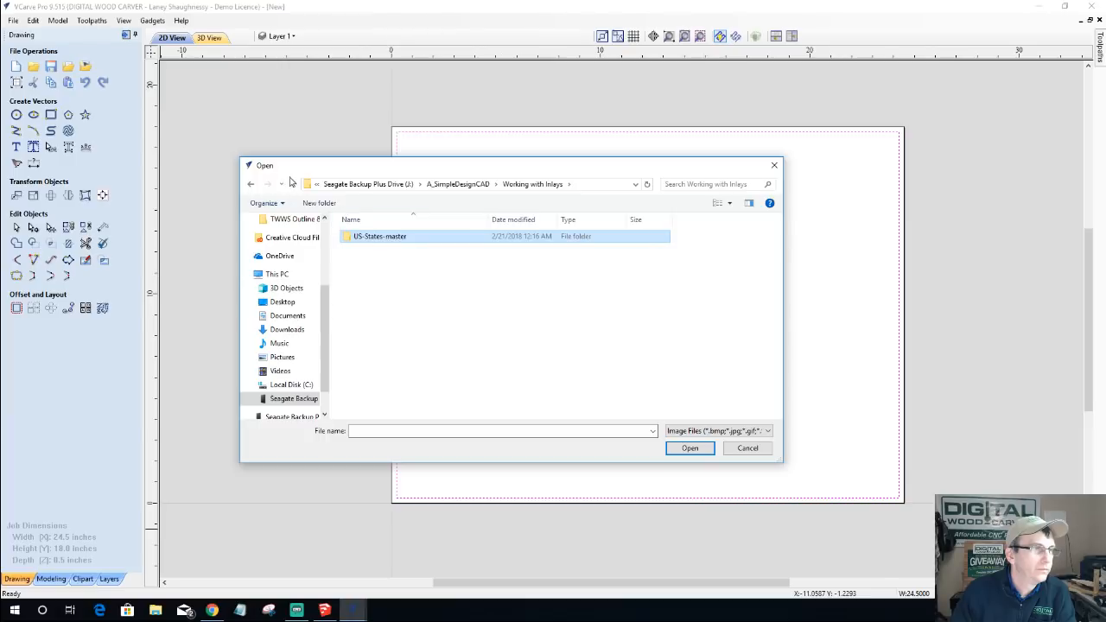
click(294, 184)
scroll(365, 367, up, 2)
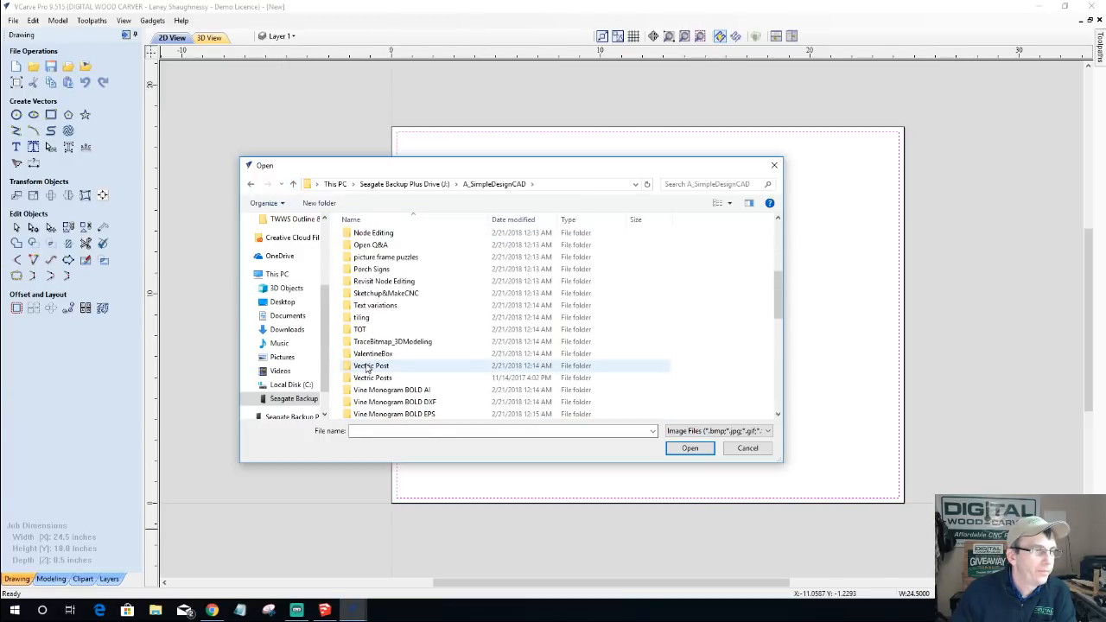
scroll(365, 367, up, 1)
scroll(366, 367, up, 2)
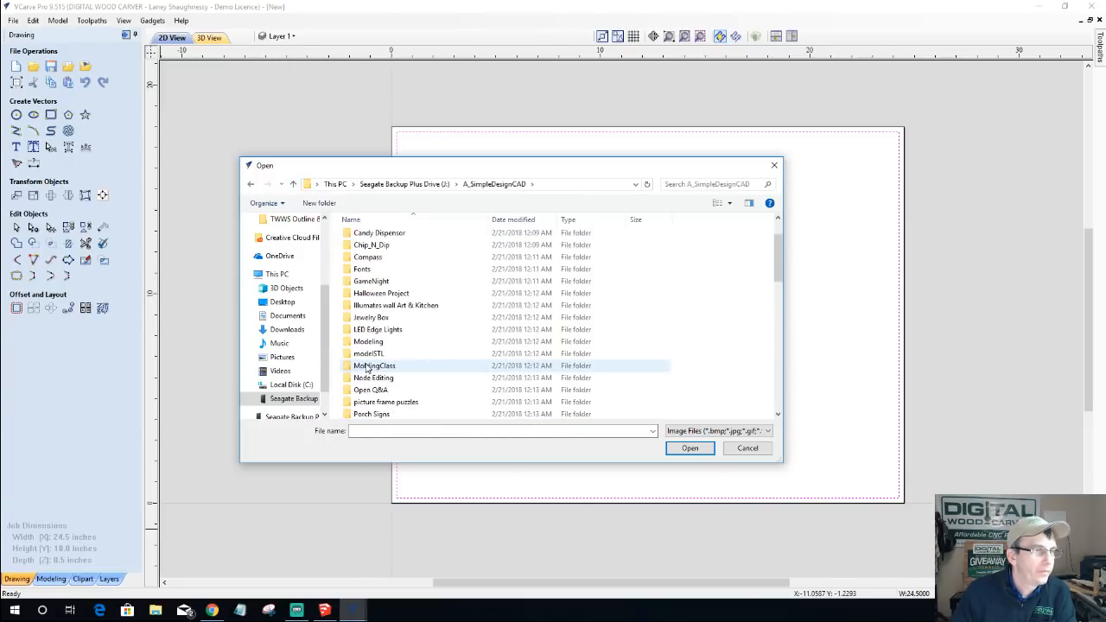
scroll(365, 367, up, 2)
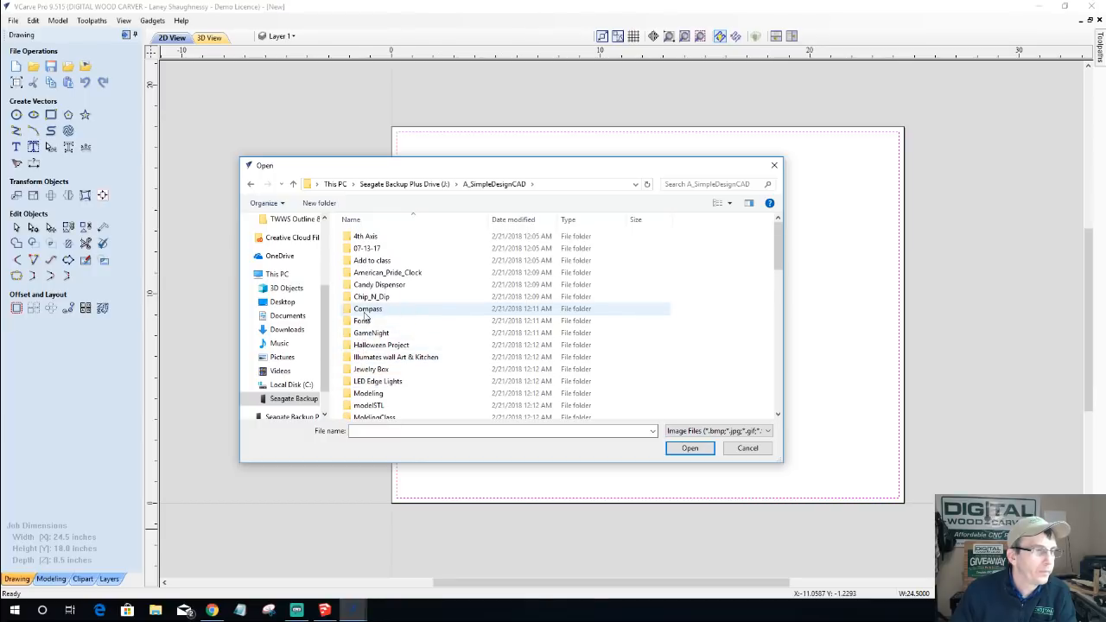
- Search the Pictures and Downloads folders for the artwork image to import
click(282, 357)
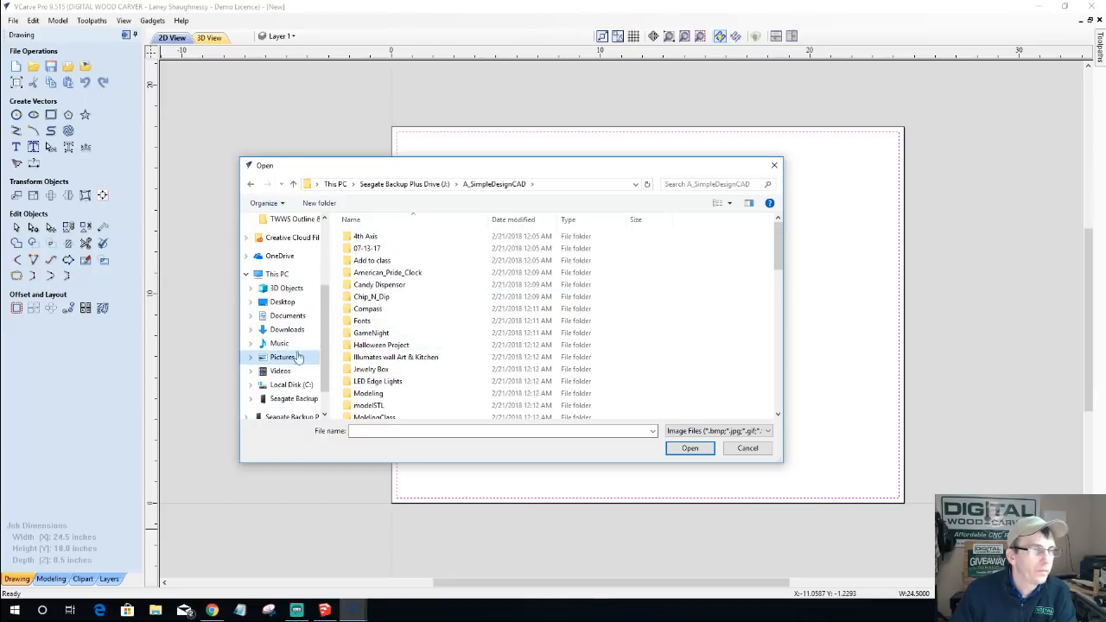
drag(778, 247, 777, 372)
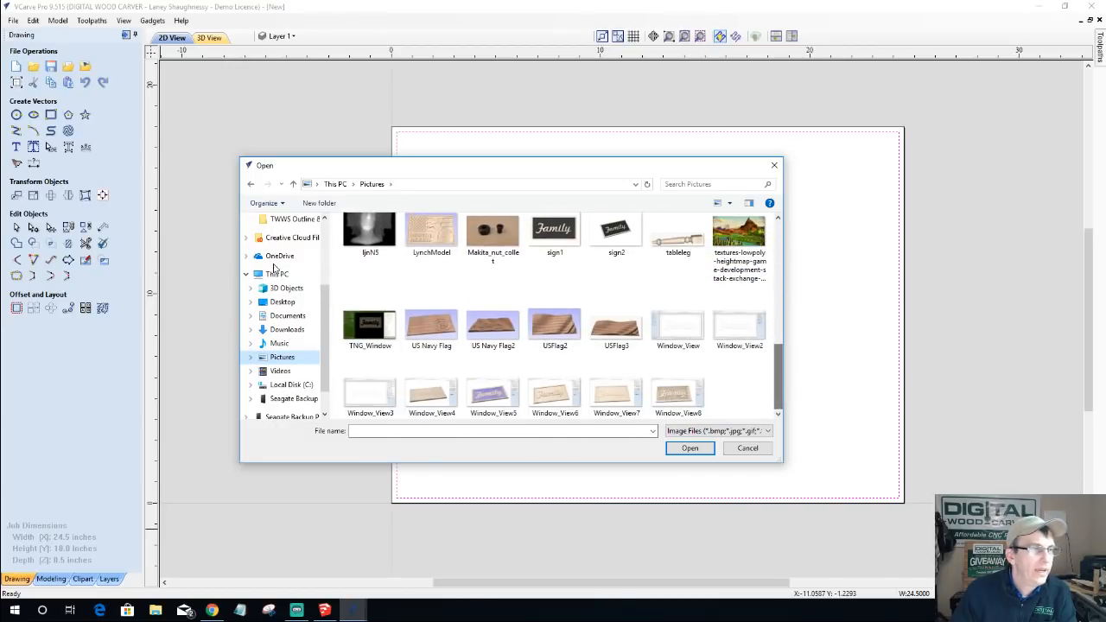
click(285, 329)
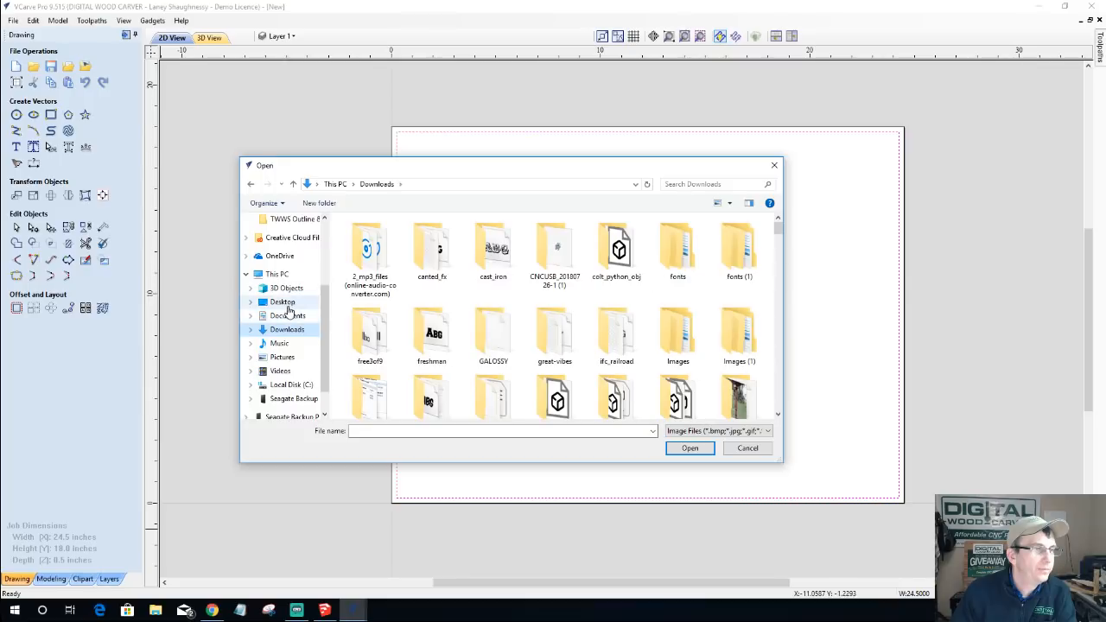
drag(780, 225, 754, 416)
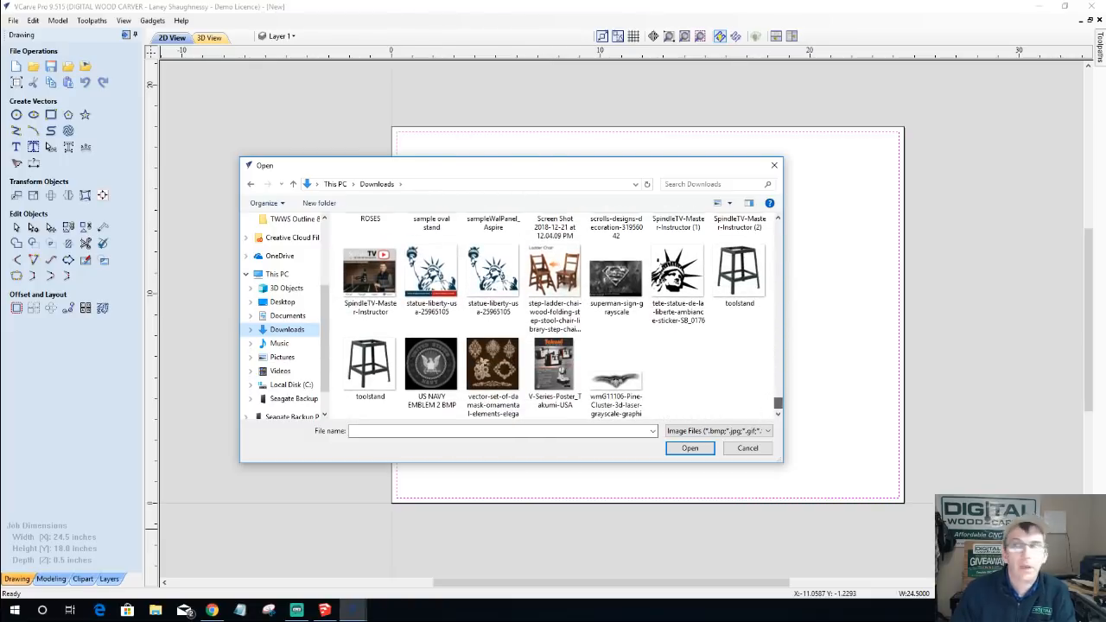
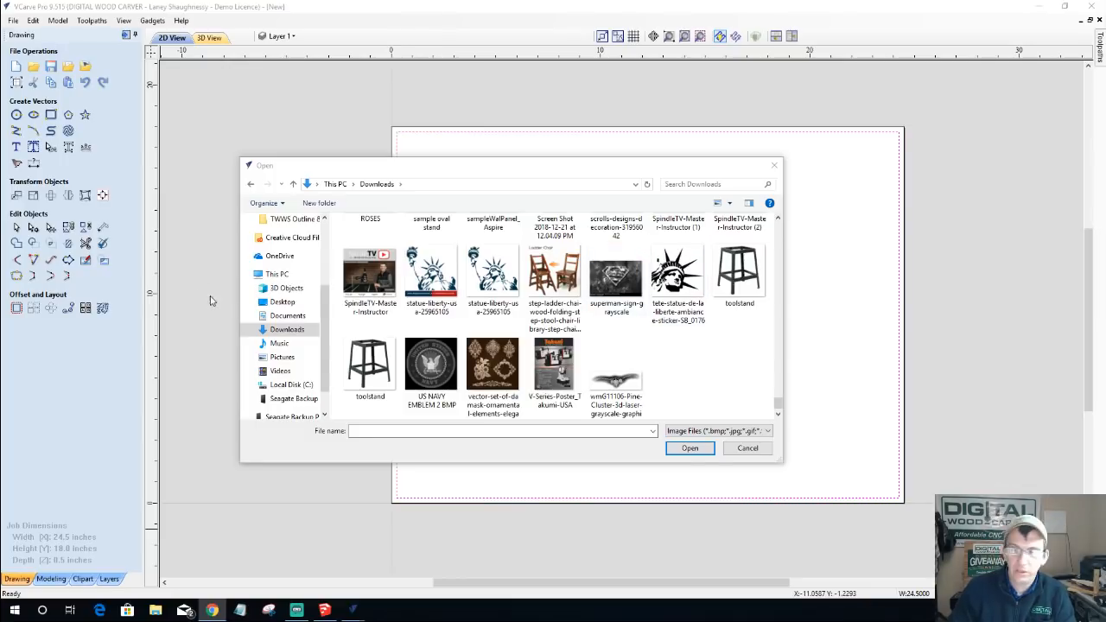
click(279, 334)
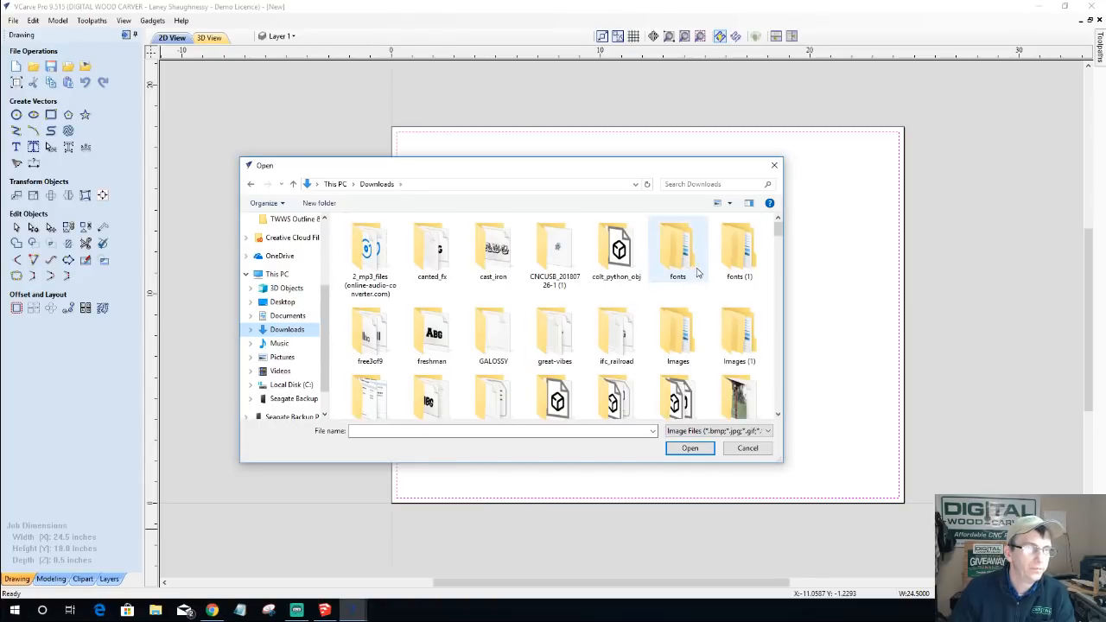
drag(777, 229, 767, 298)
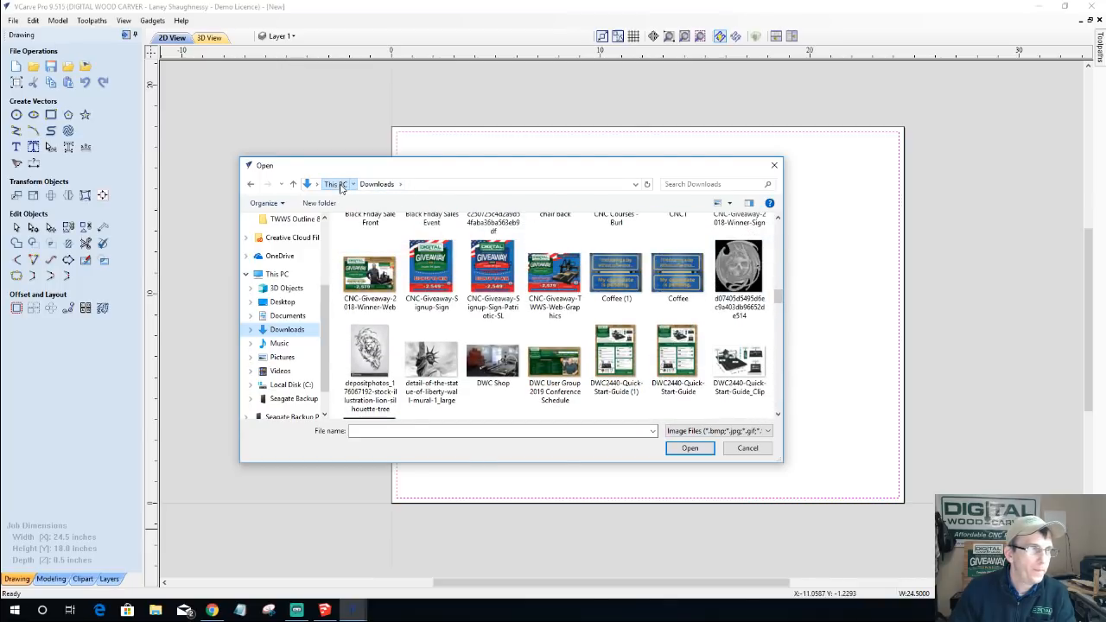
click(336, 184)
click(287, 329)
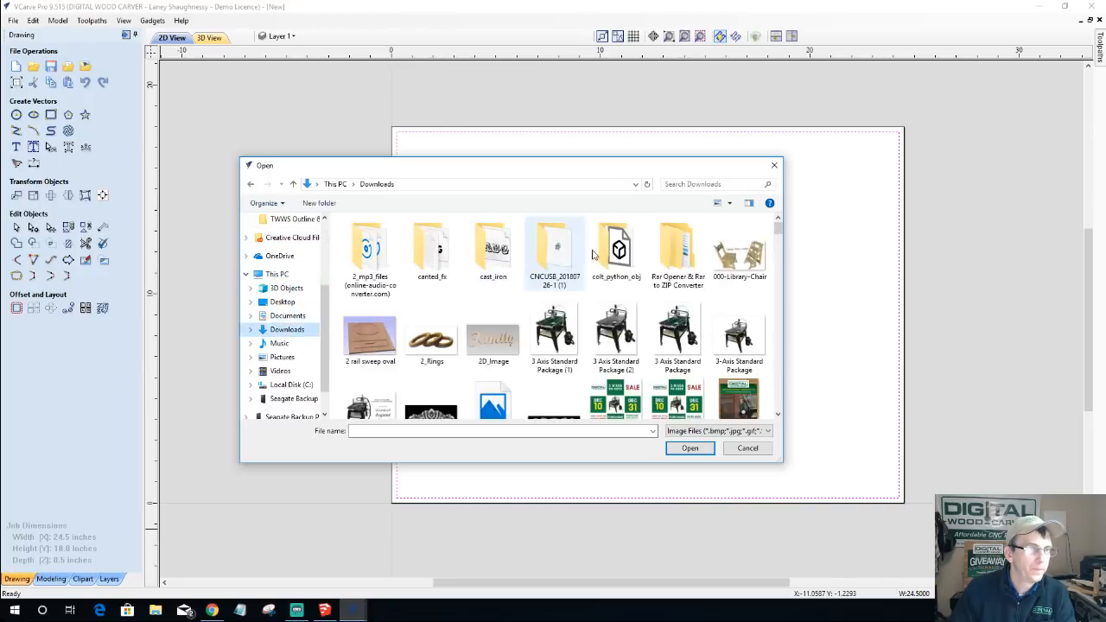
drag(777, 226, 770, 299)
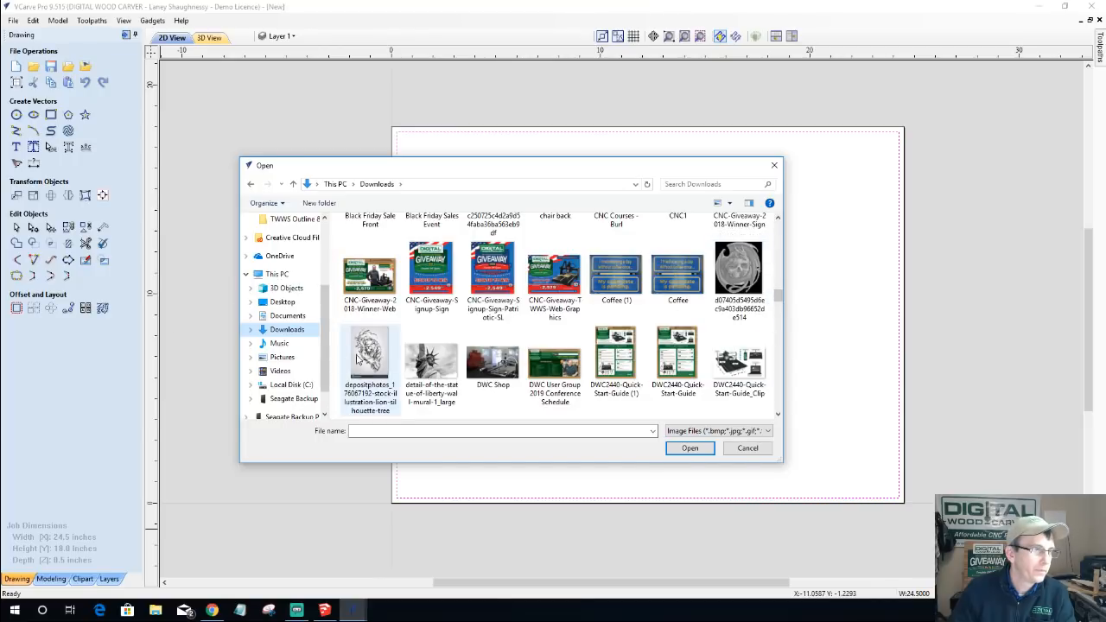
click(283, 358)
drag(777, 259, 774, 363)
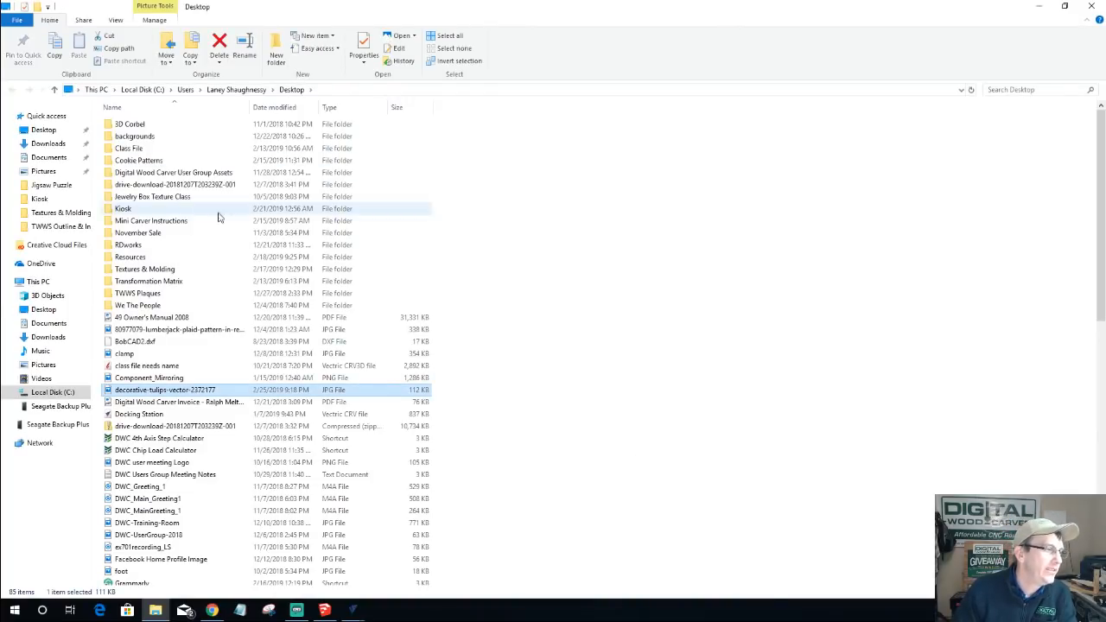
- Close the File Explorer window and import the image decorative-tulips-vector-2372177 from the Desktop folder
click(1090, 7)
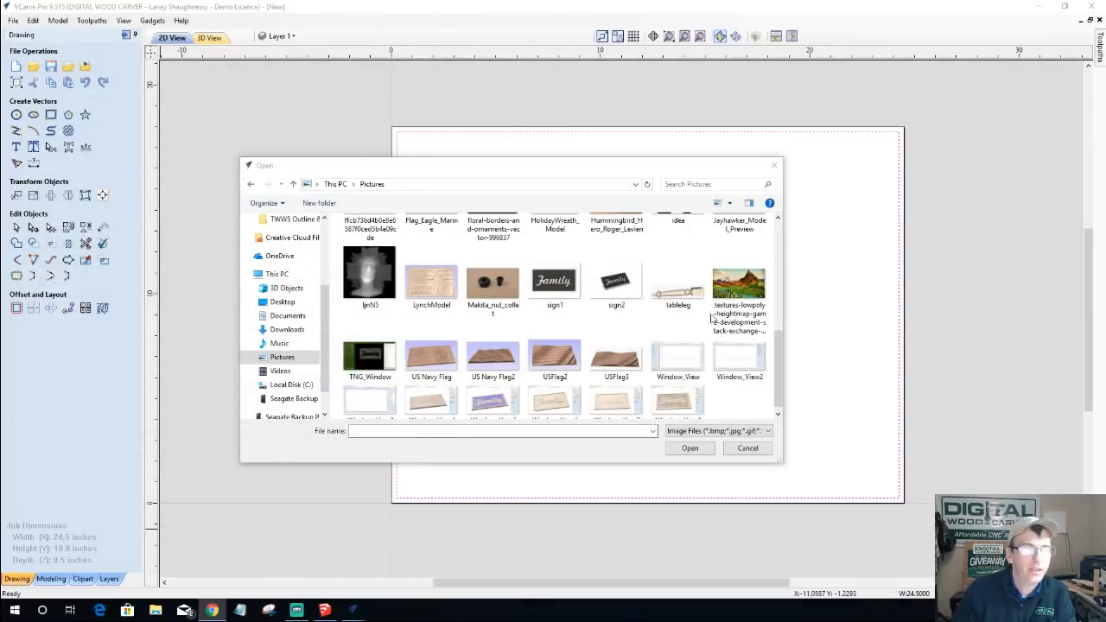
click(283, 301)
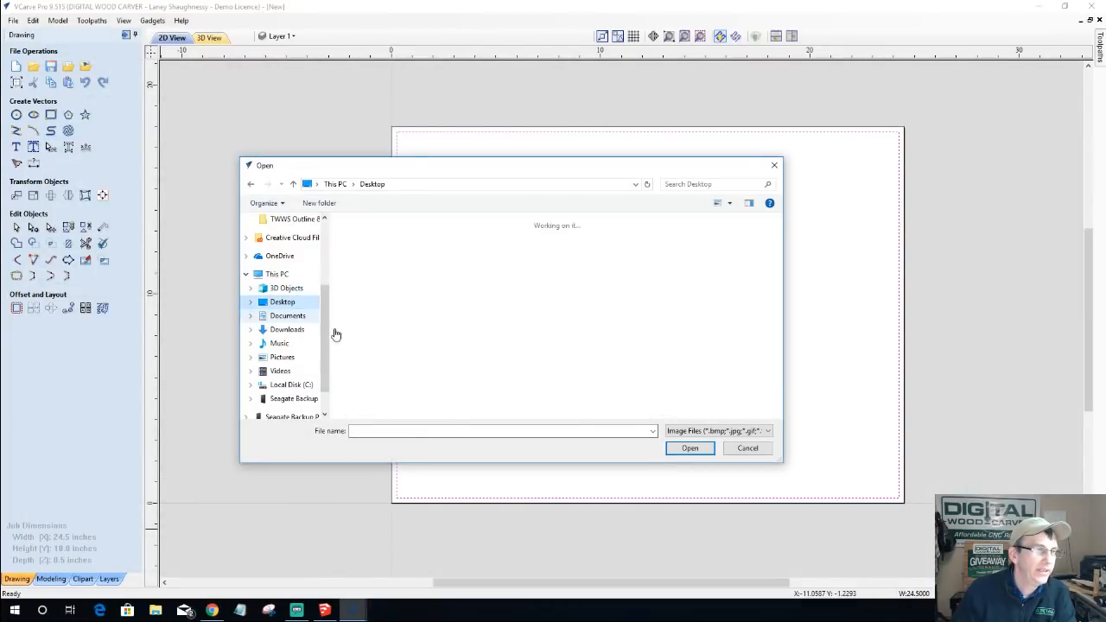
scroll(774, 253, down, 1)
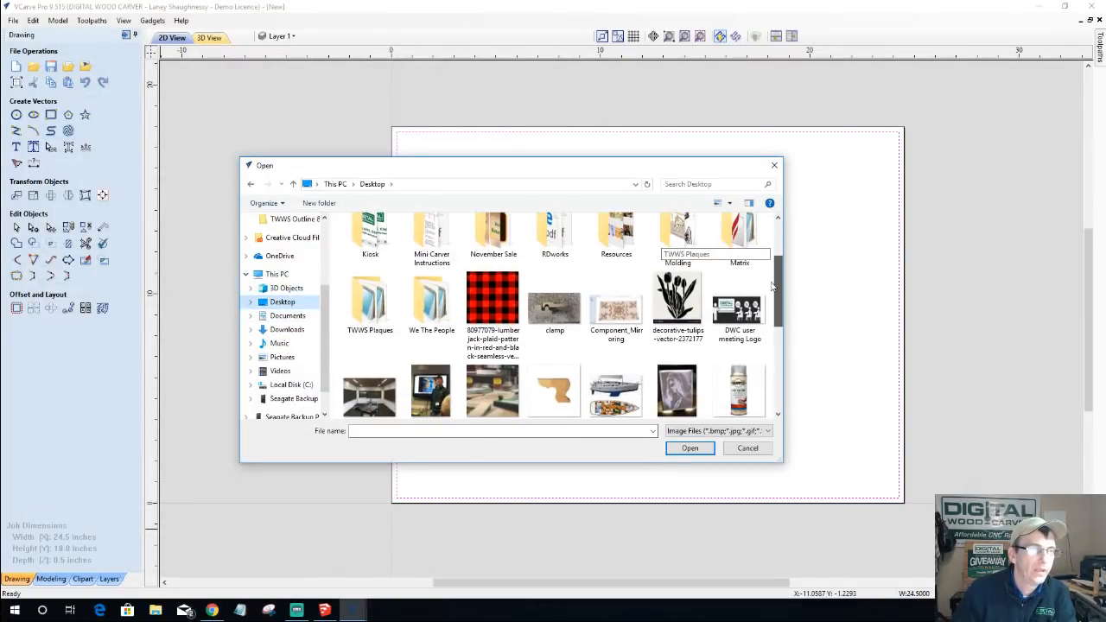
double_click(662, 293)
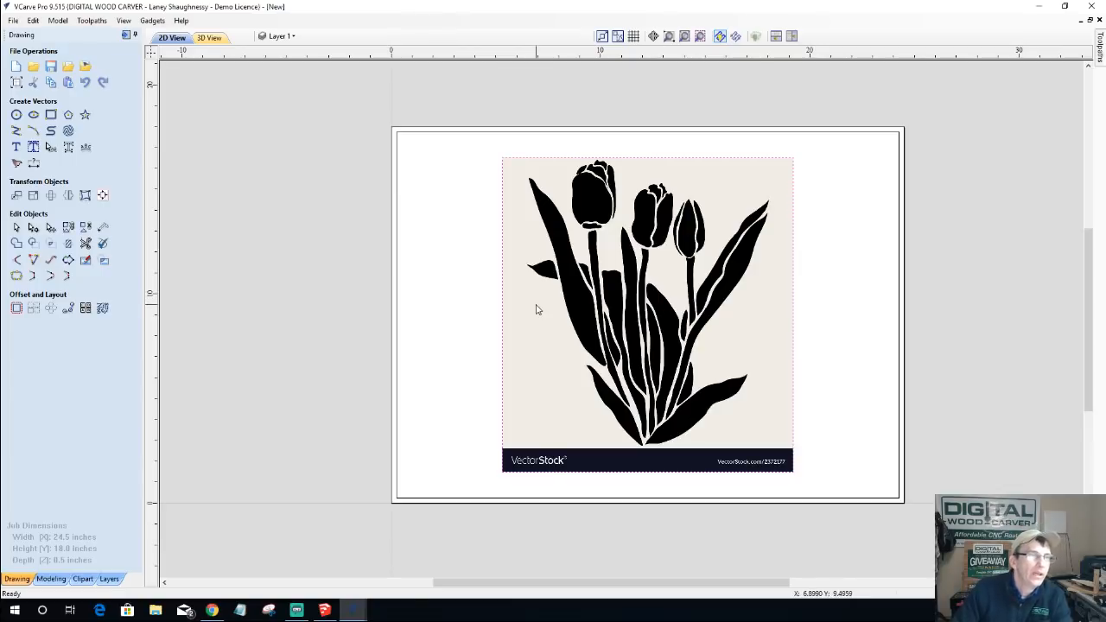
- Set up a color trace of the tulip bitmap with 0% fading, selecting every color except the off-white background
click(15, 162)
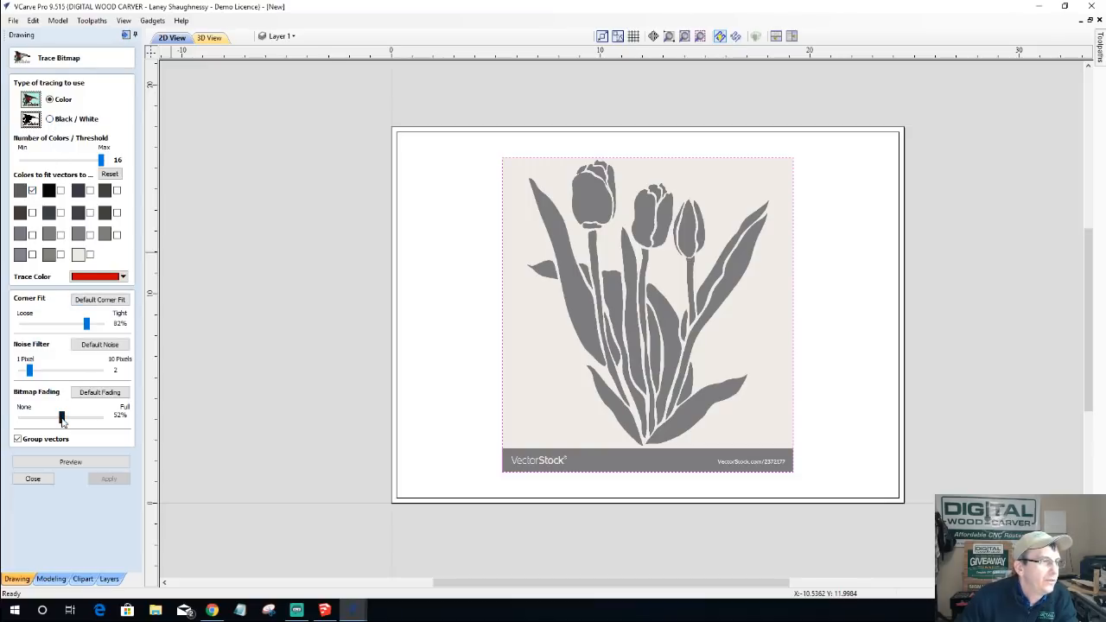
drag(62, 417, 21, 417)
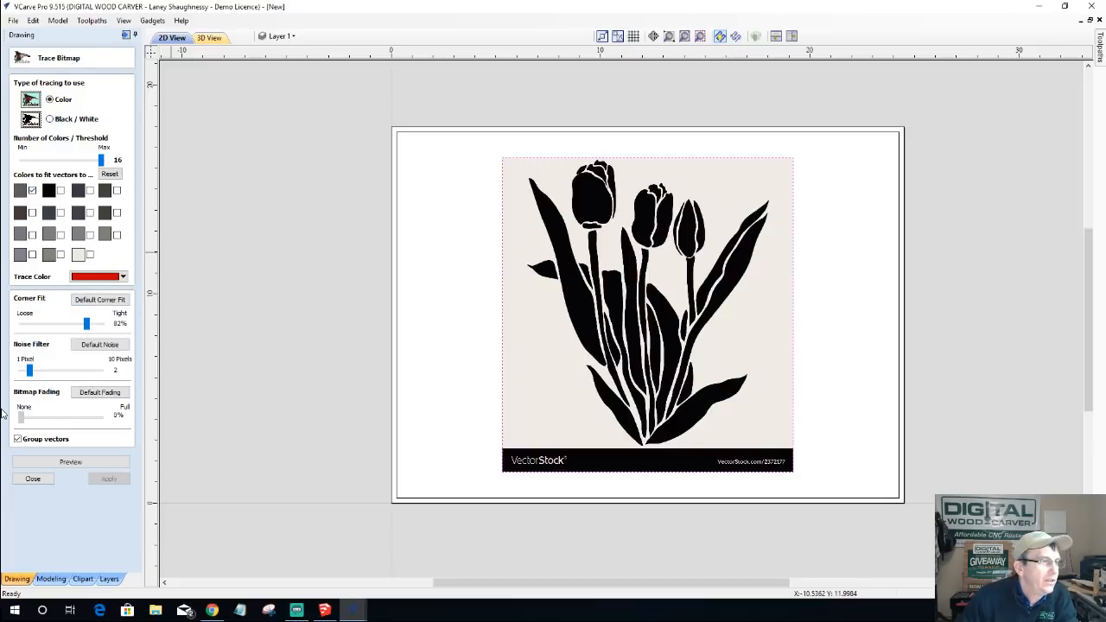
click(61, 191)
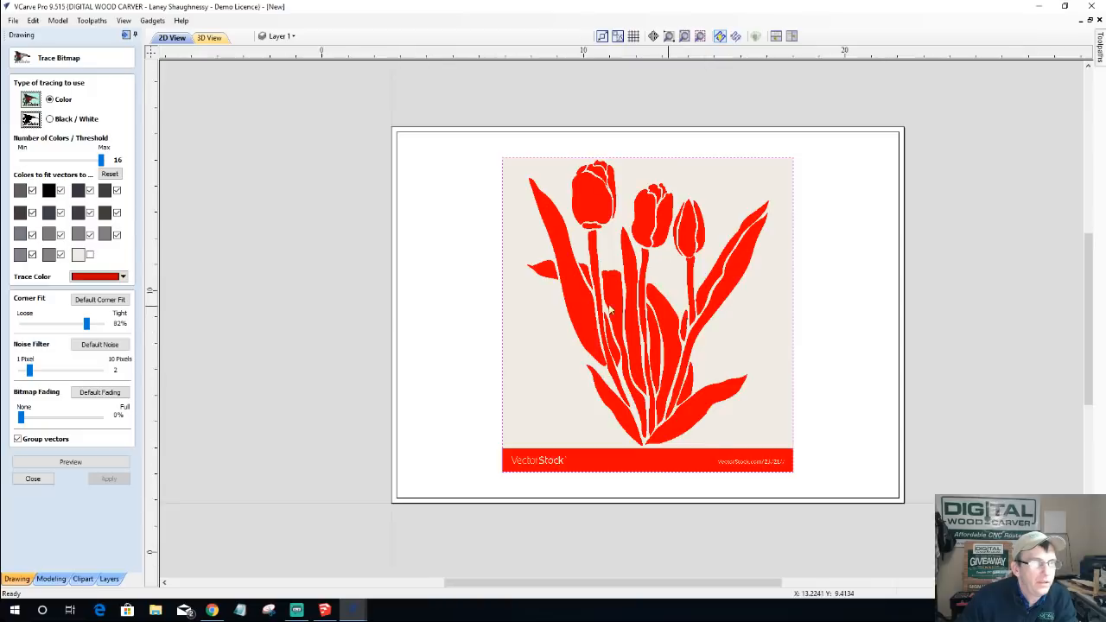
scroll(606, 307, up, 5)
scroll(605, 307, down, 3)
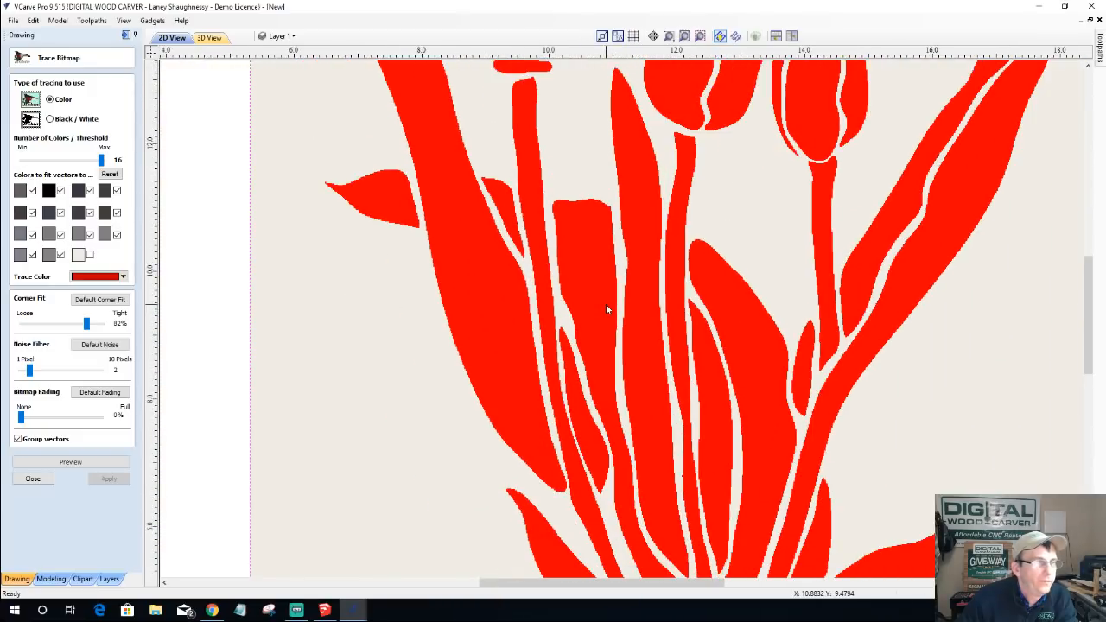
scroll(208, 317, down, 3)
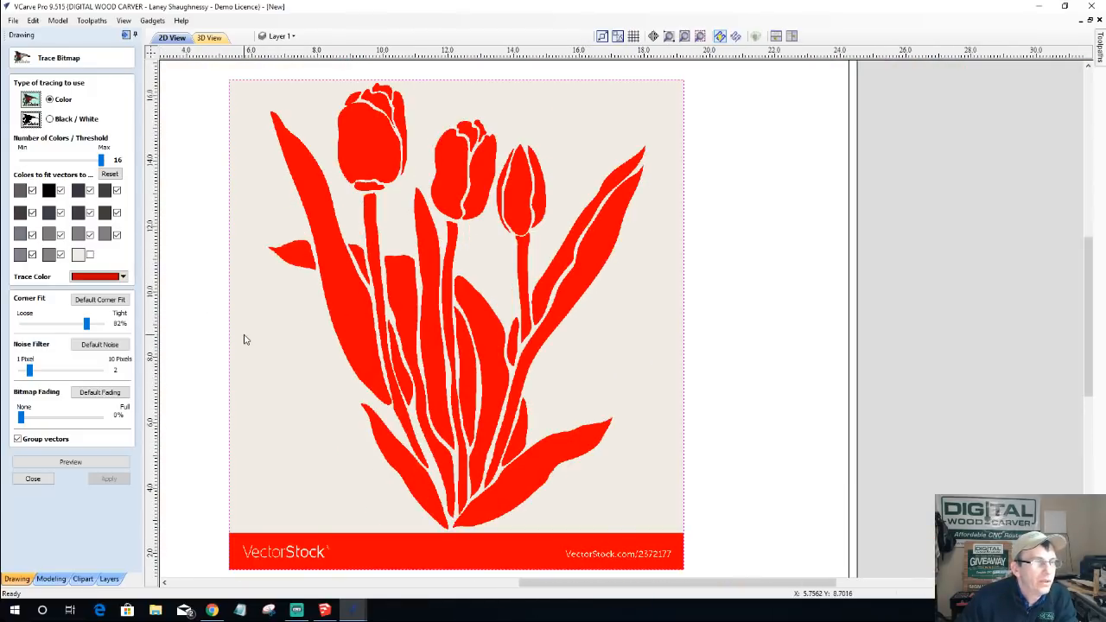
- Set the trace noise filter to 6 pixels, preview the tulip trace and apply it as vectors
drag(28, 370, 63, 370)
click(54, 464)
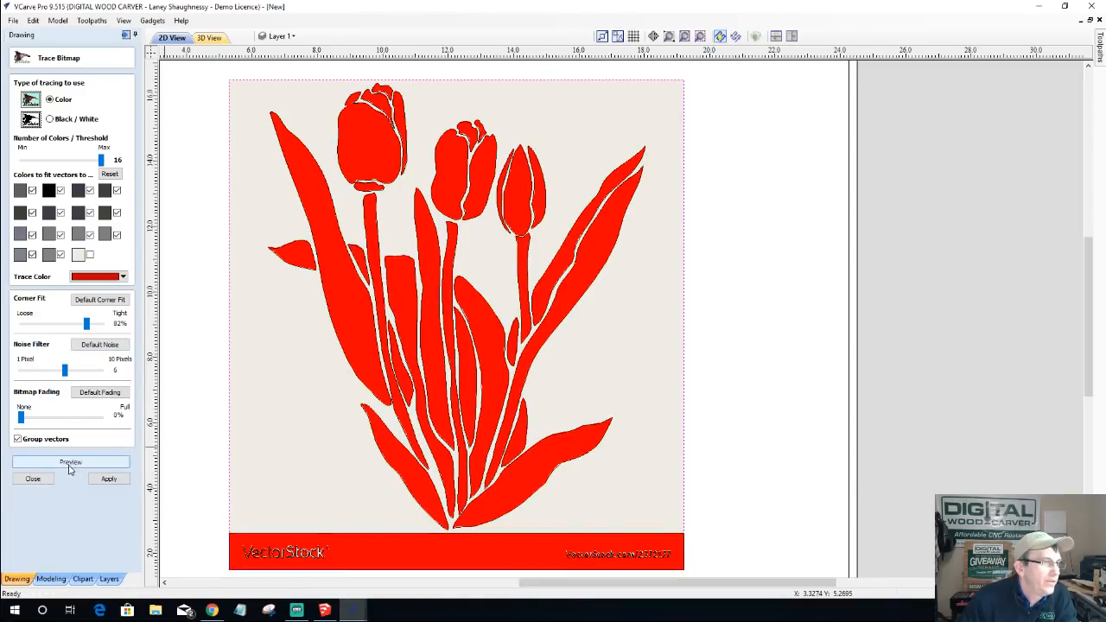
click(109, 479)
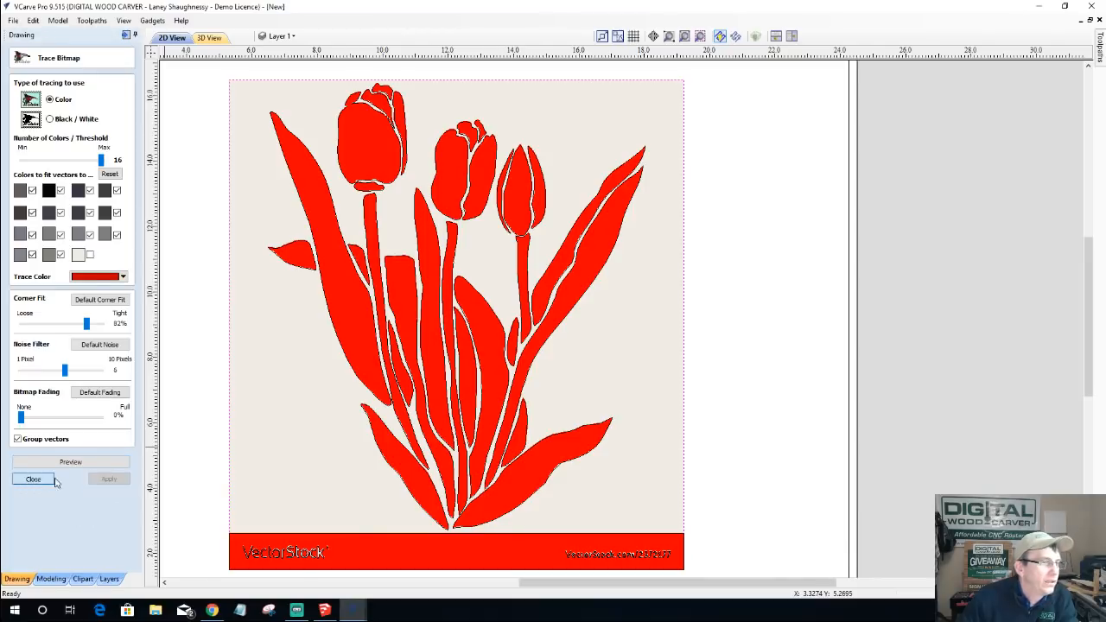
click(33, 478)
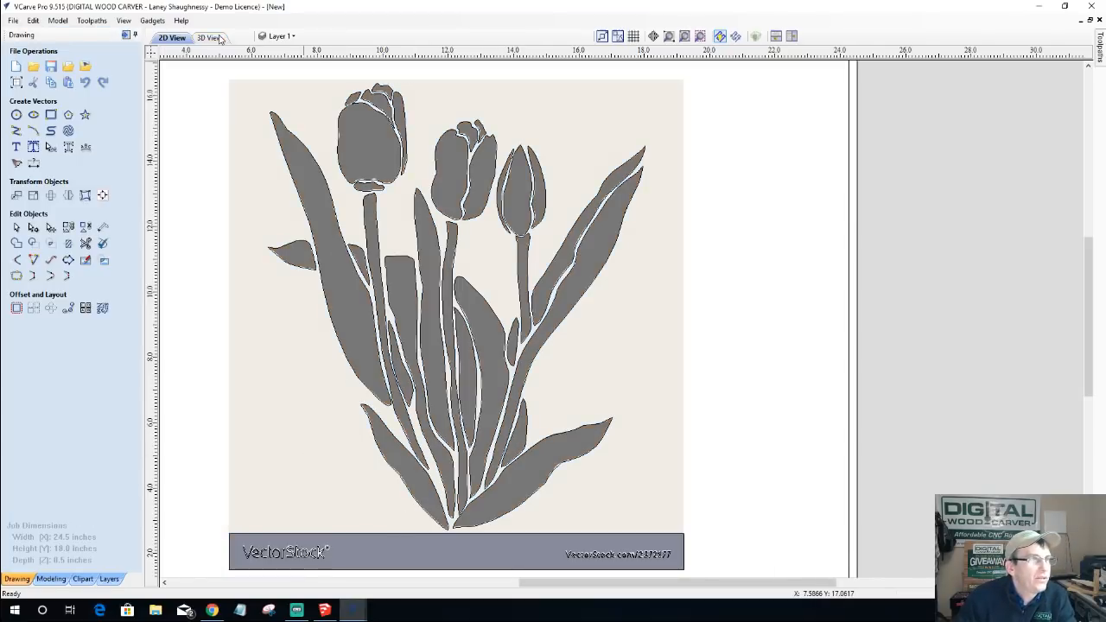
- Hide the Bitmap Layer so only the traced vectors are displayed
click(278, 35)
click(277, 54)
scroll(439, 543, down, 2)
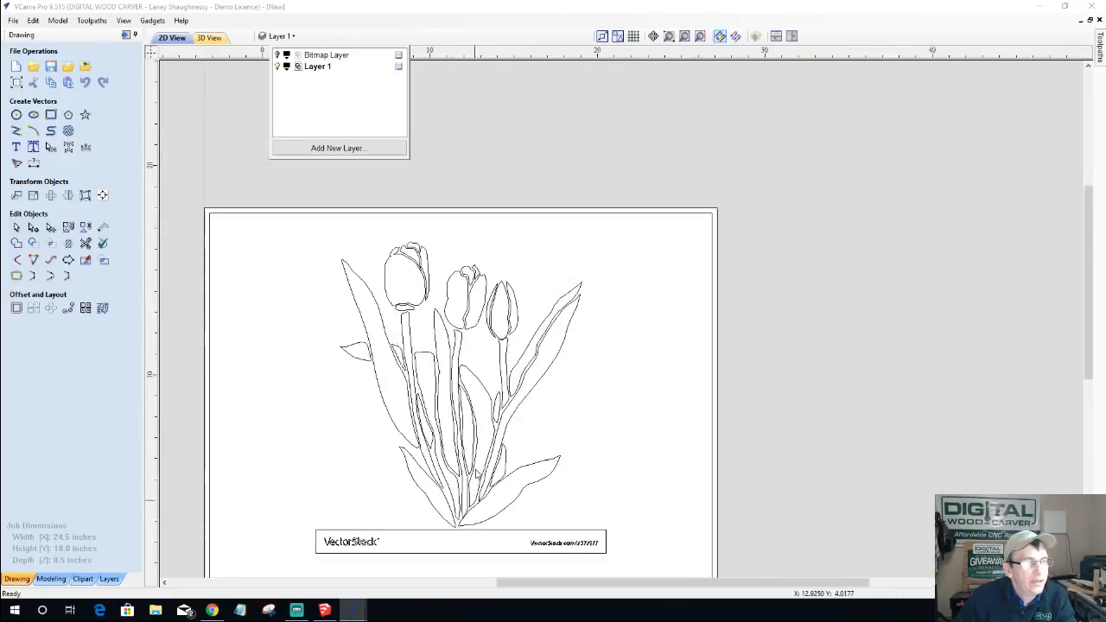
- Ungroup the traced vectors and delete the VectorStock banner with its text below the tulips
click(456, 509)
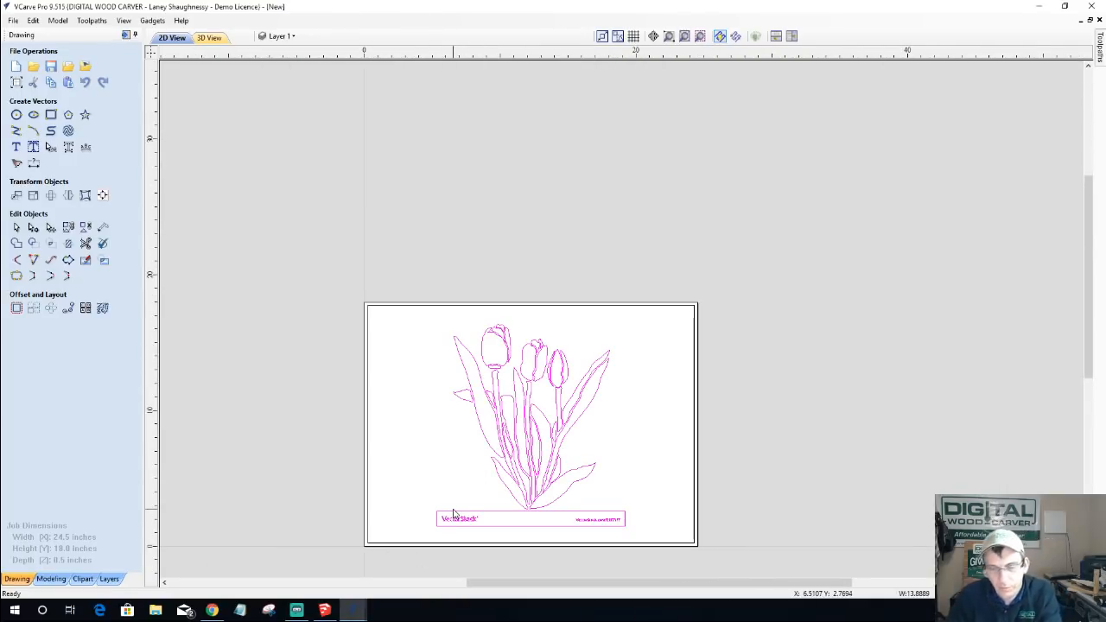
key(u)
drag(336, 499, 694, 556)
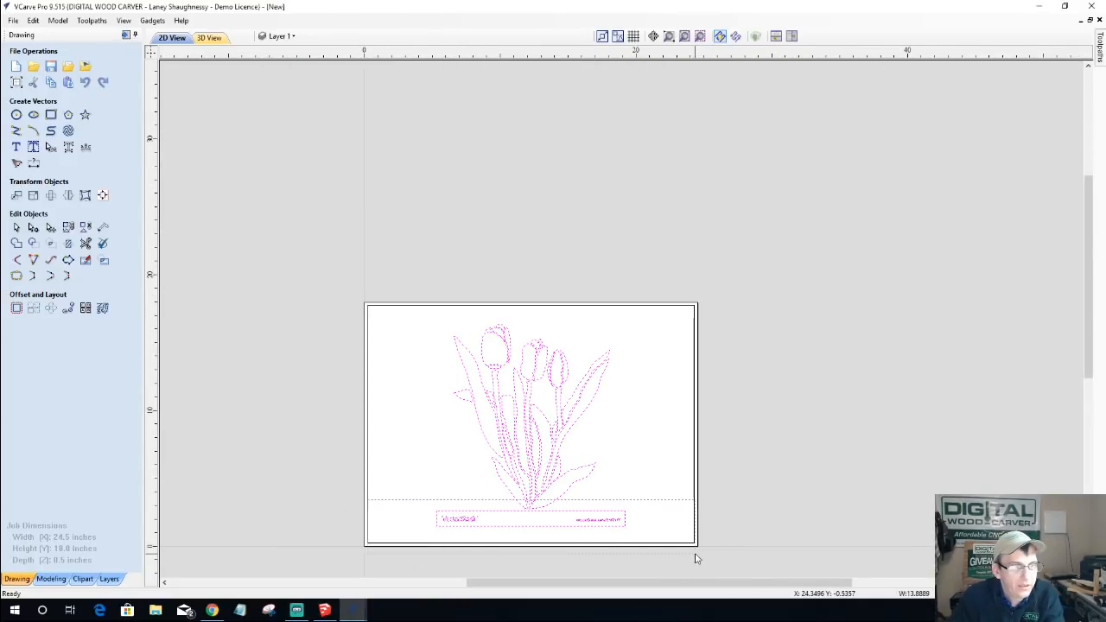
key(Delete)
- Center all the tulip vectors in the material both horizontally and vertically
scroll(481, 476, up, 2)
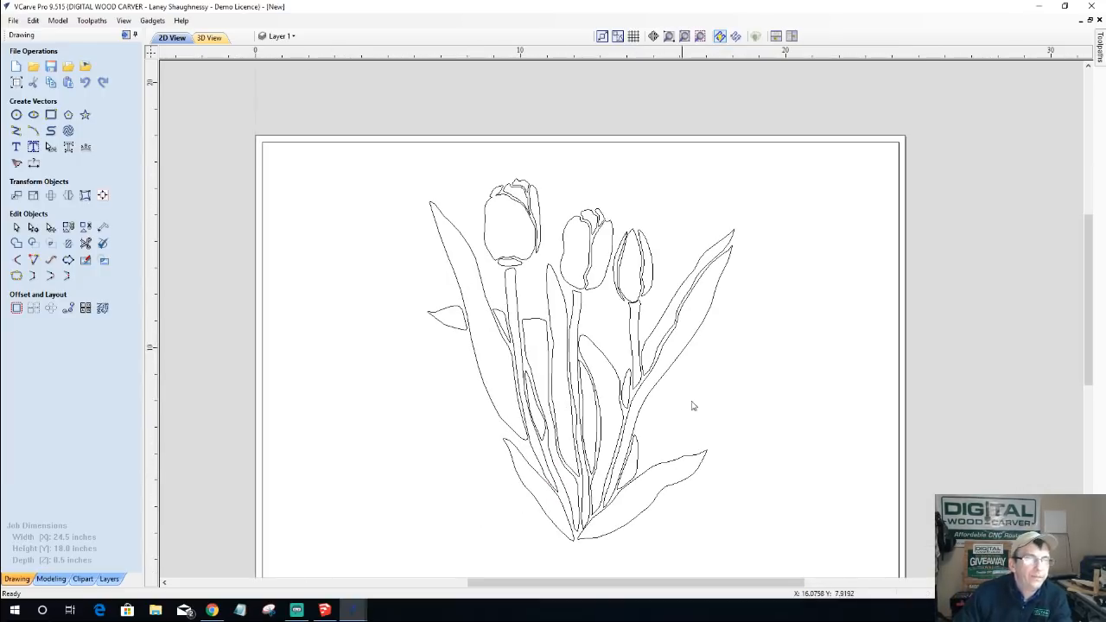
drag(1089, 301, 1088, 313)
scroll(693, 394, down, 3)
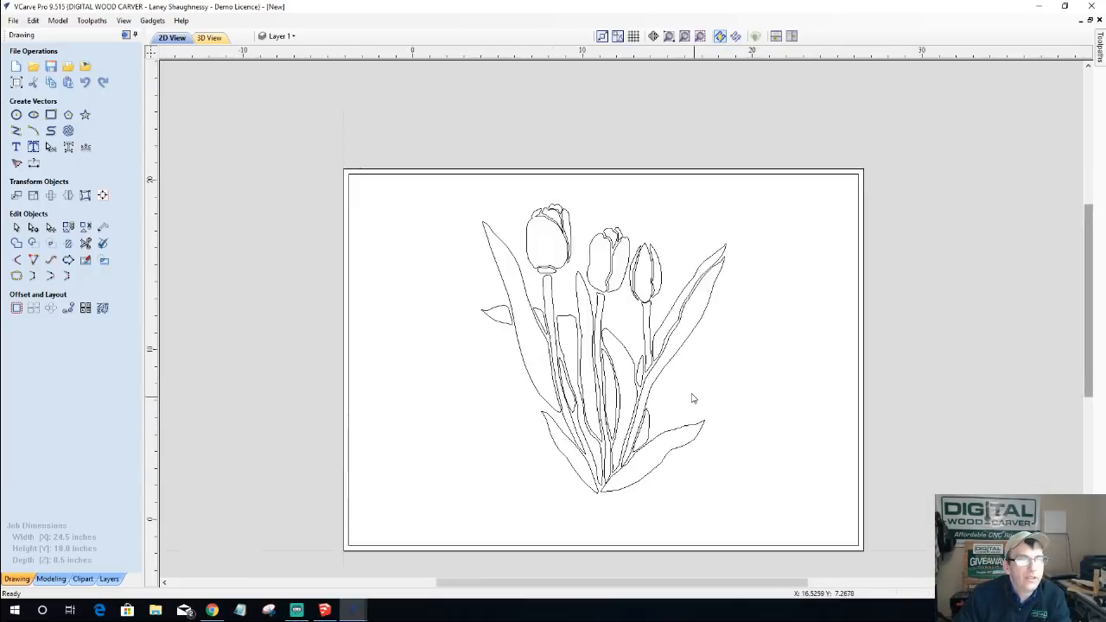
drag(468, 241, 715, 447)
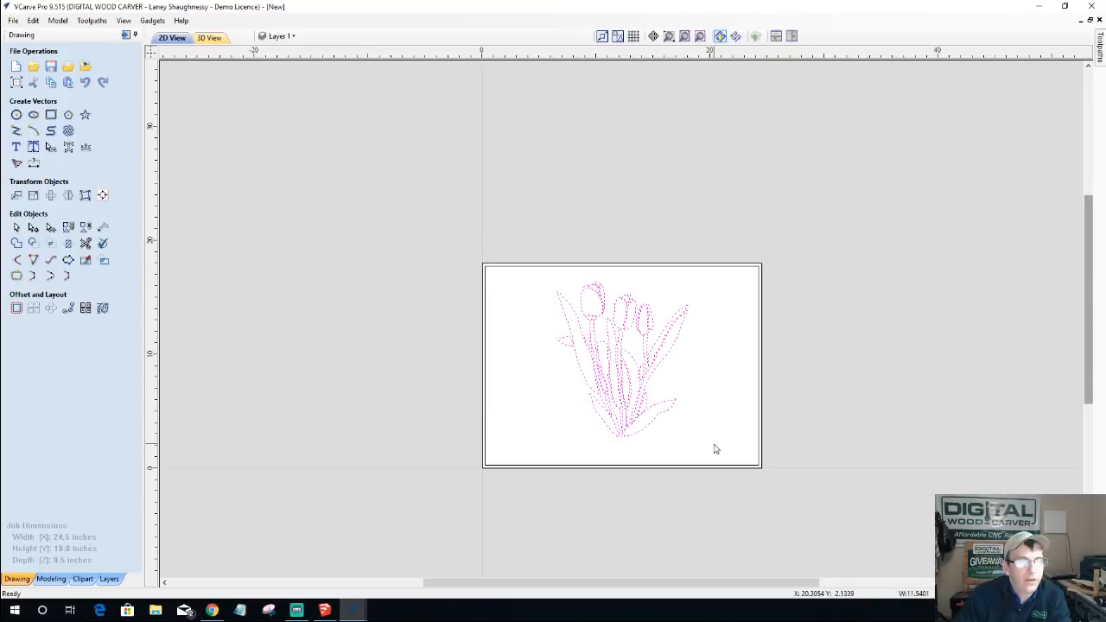
click(102, 195)
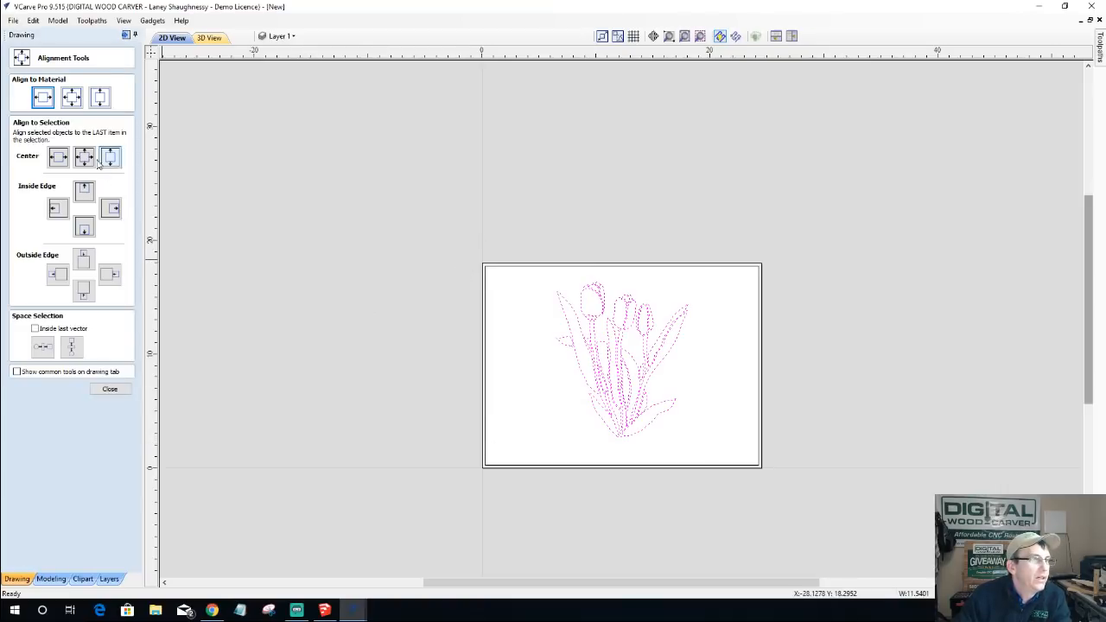
click(72, 97)
scroll(548, 450, up, 3)
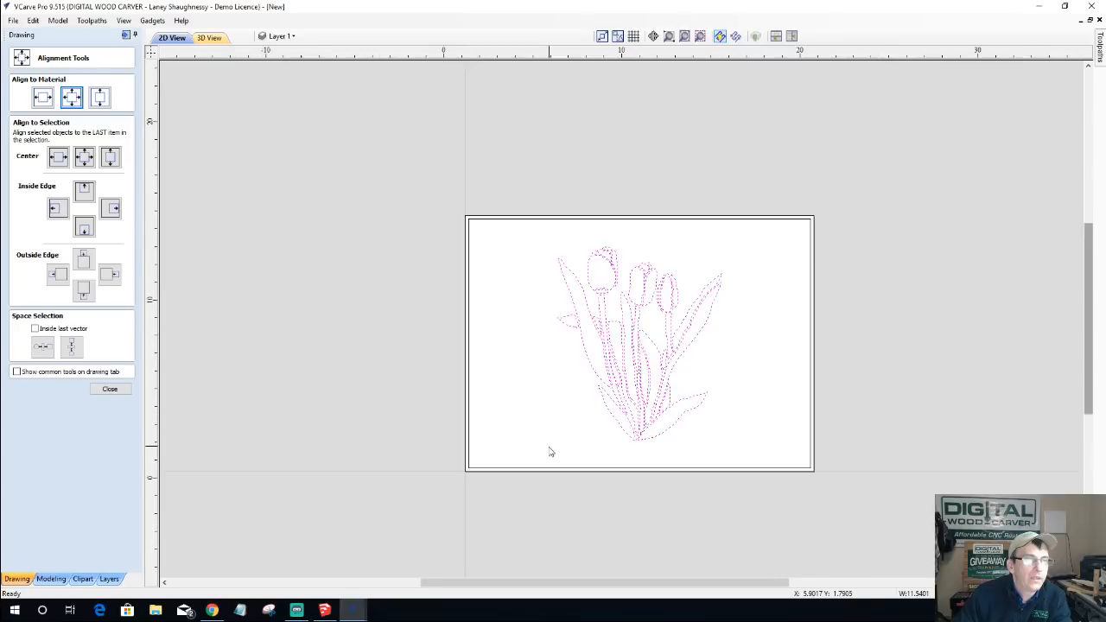
scroll(545, 454, down, 1)
click(498, 429)
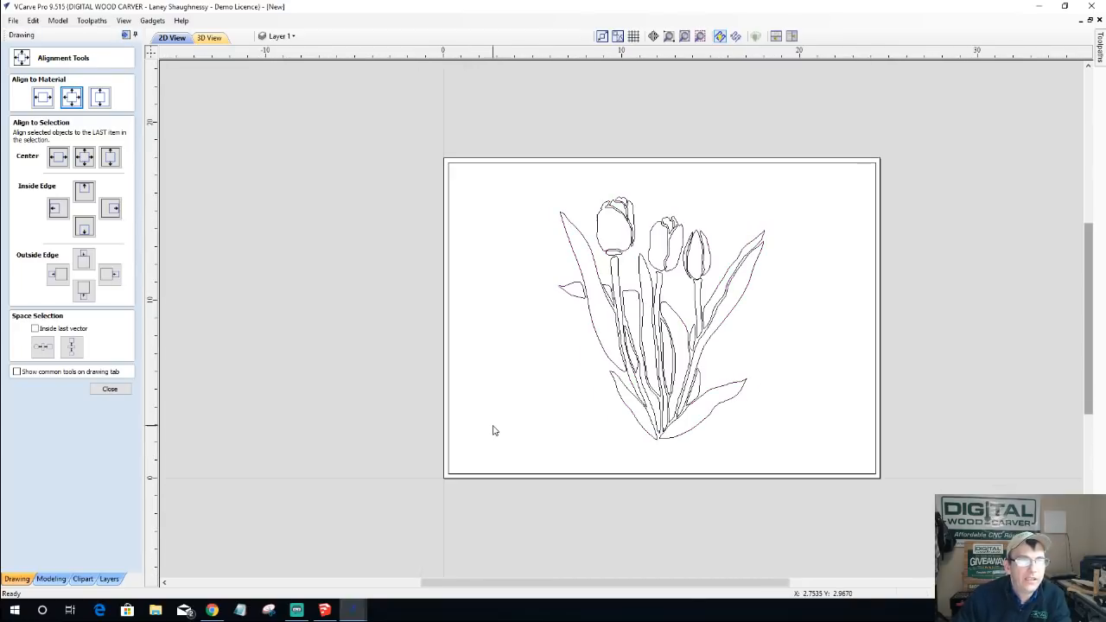
- Examine the separate petal, leaf and stem vectors of the traced tulips by selecting them individually
scroll(699, 262, up, 1)
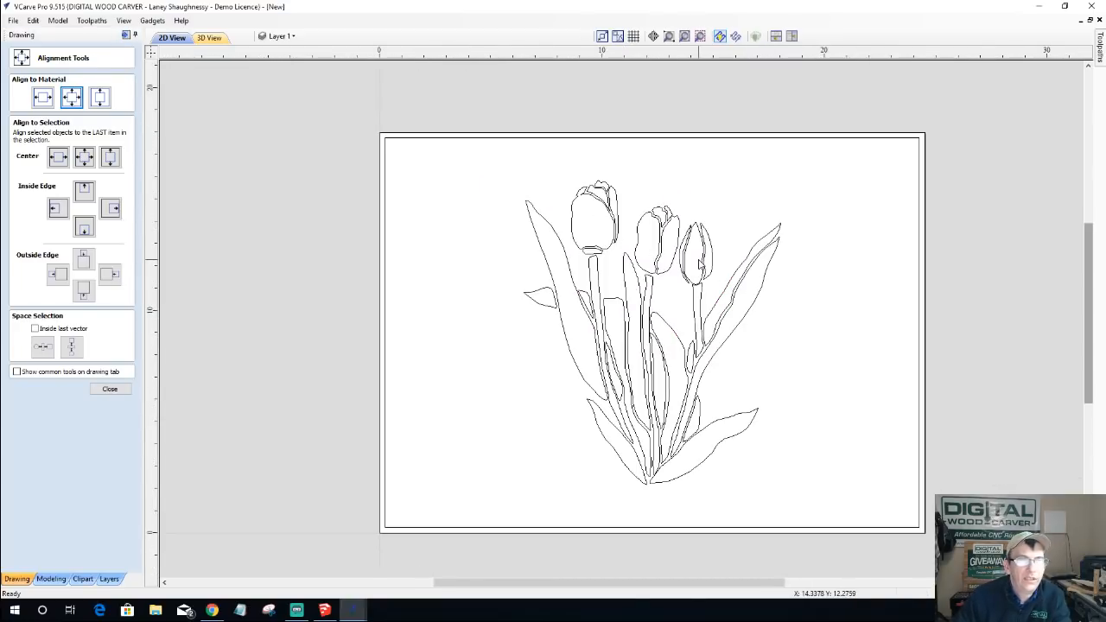
scroll(611, 169, up, 2)
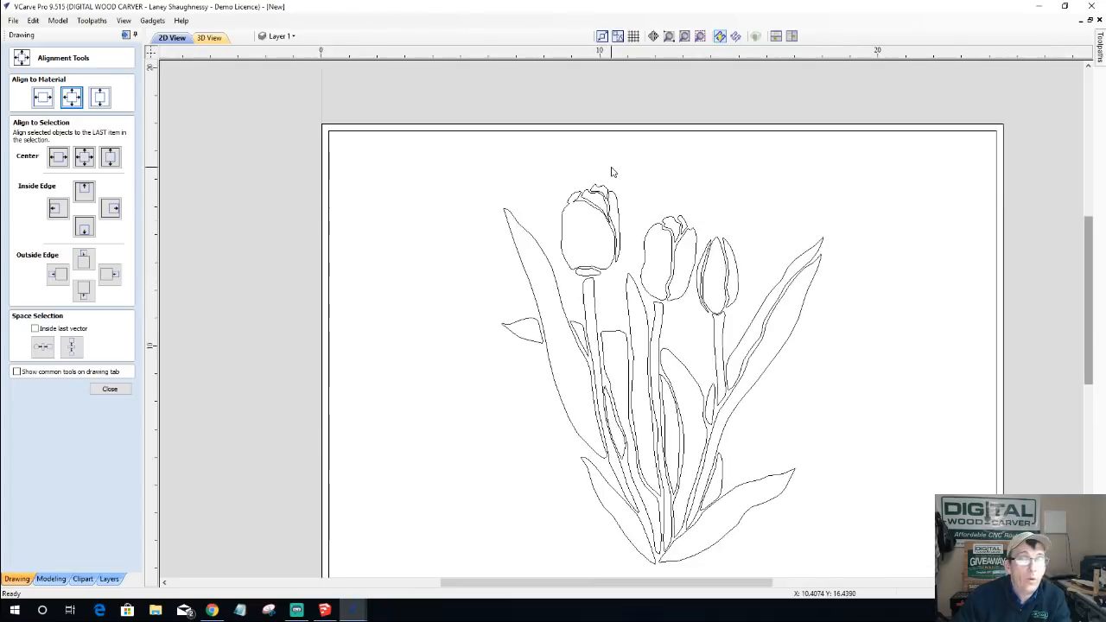
click(611, 232)
click(615, 218)
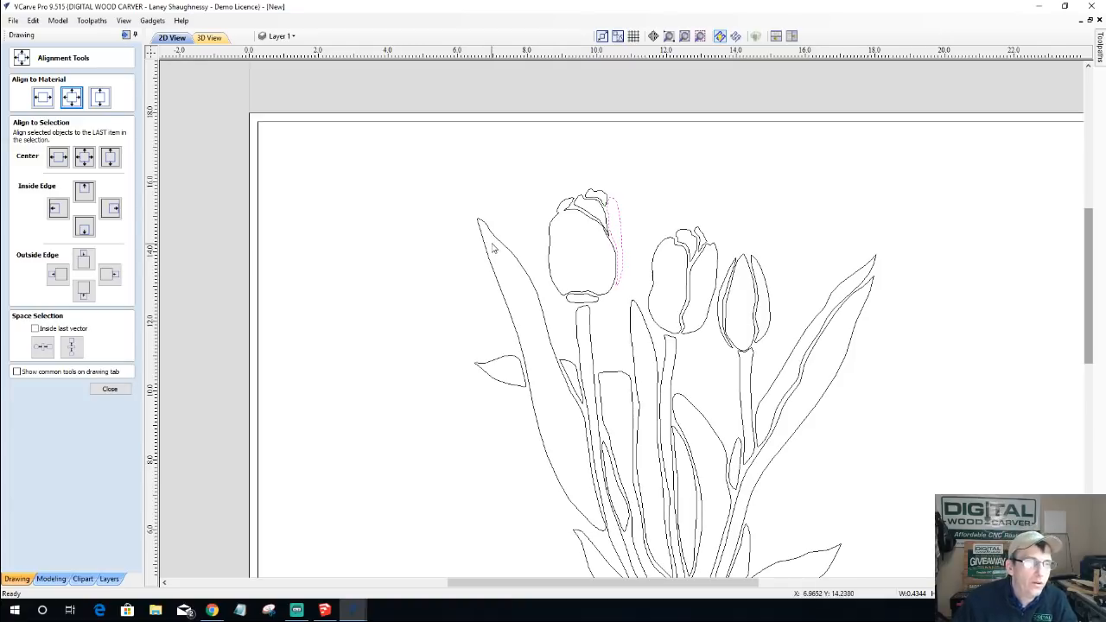
scroll(596, 222, down, 3)
scroll(586, 249, up, 3)
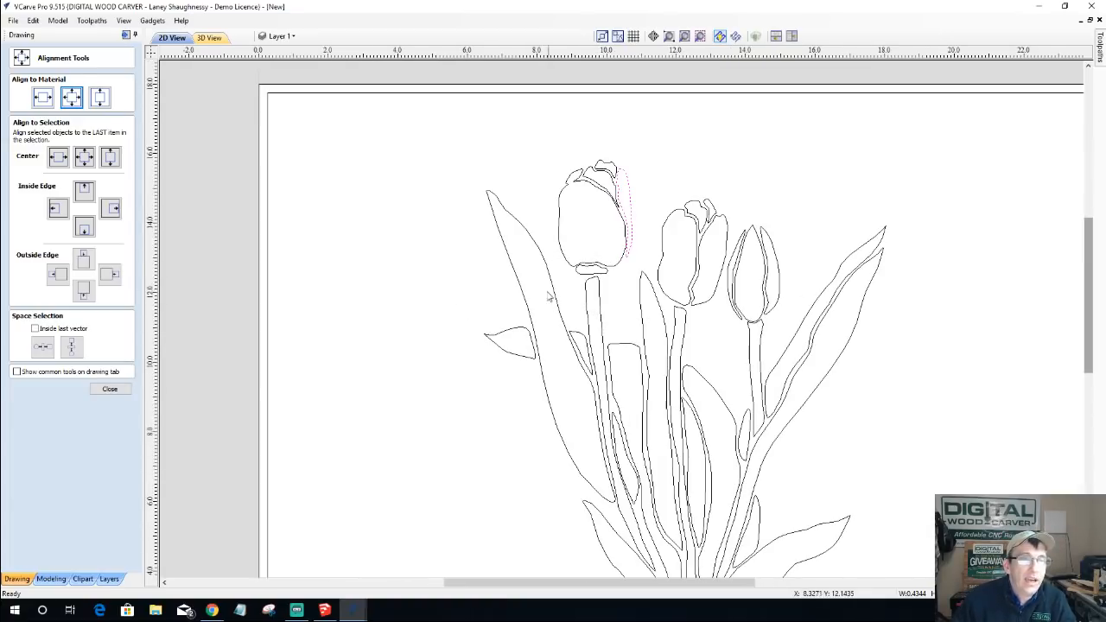
click(556, 299)
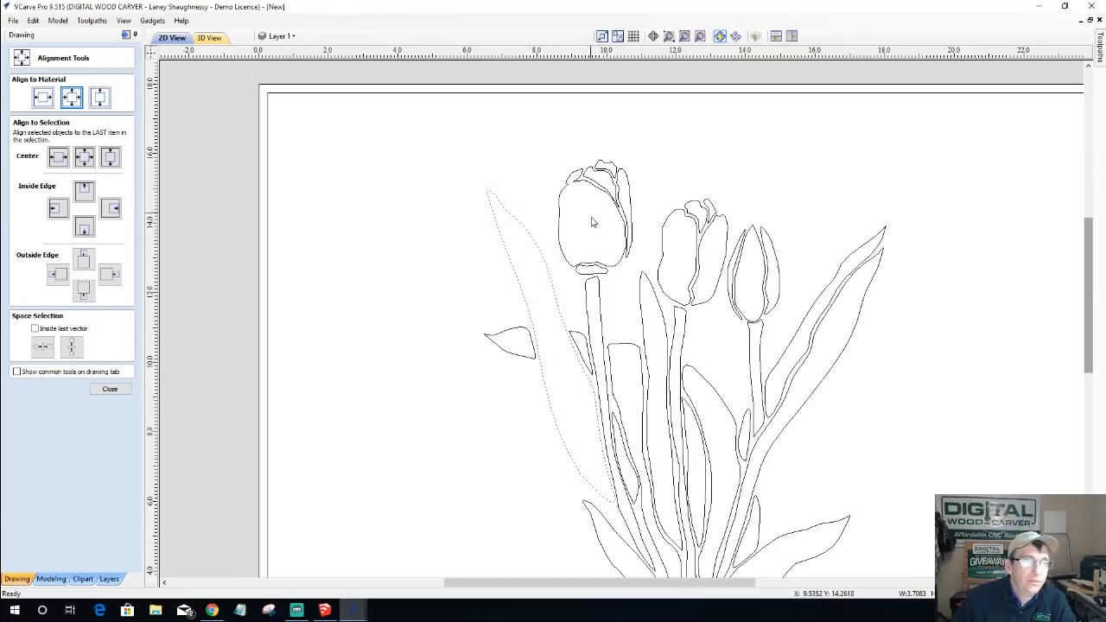
click(590, 325)
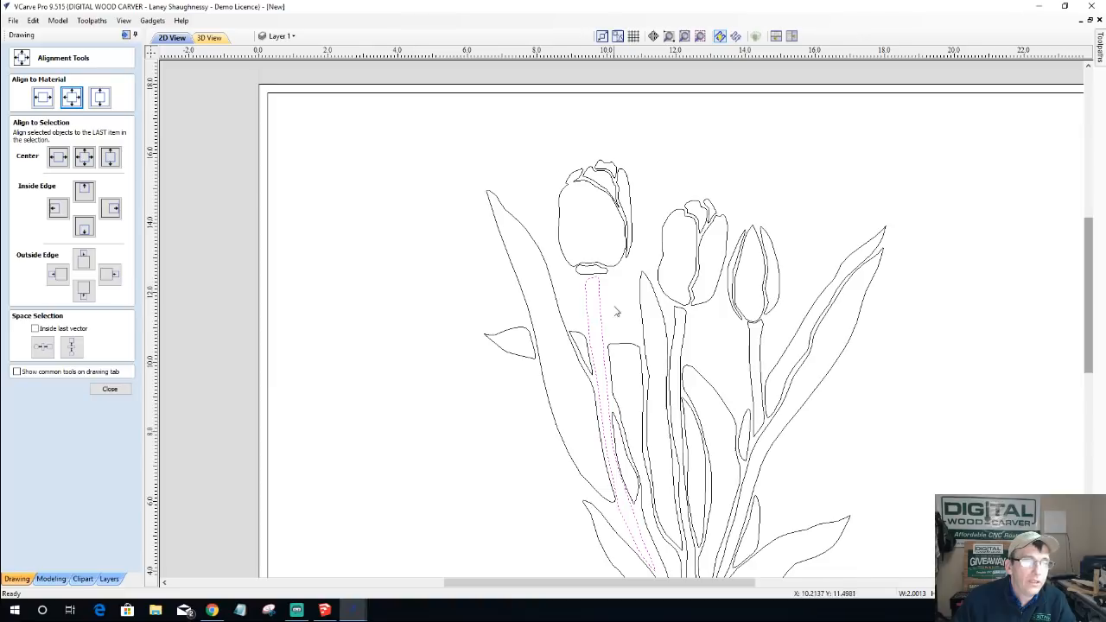
click(622, 269)
click(664, 264)
click(718, 283)
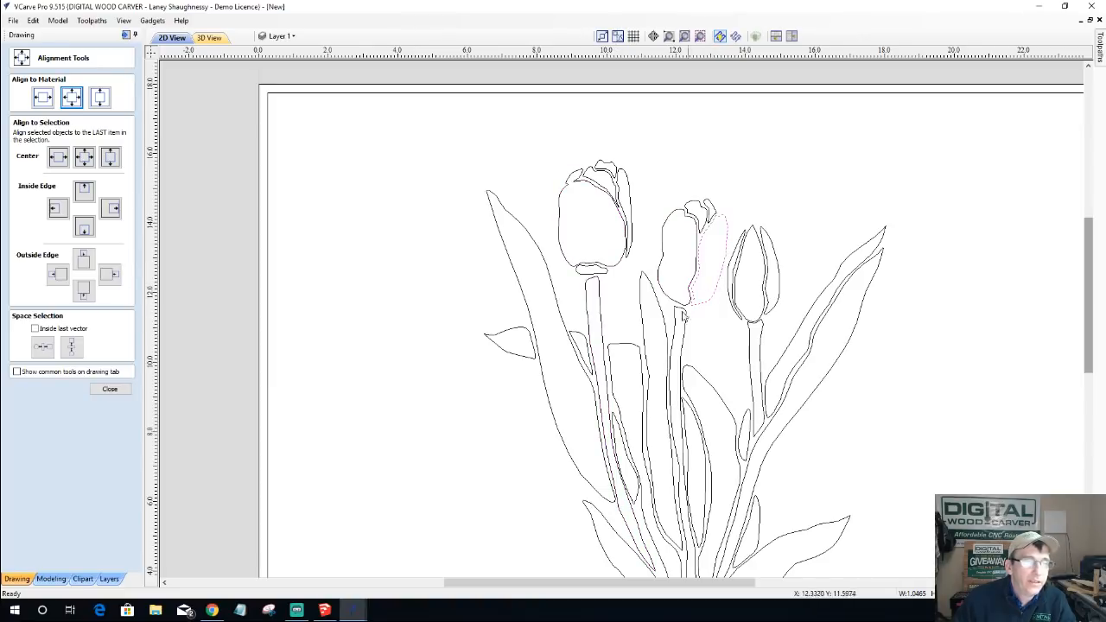
click(668, 337)
scroll(667, 337, down, 3)
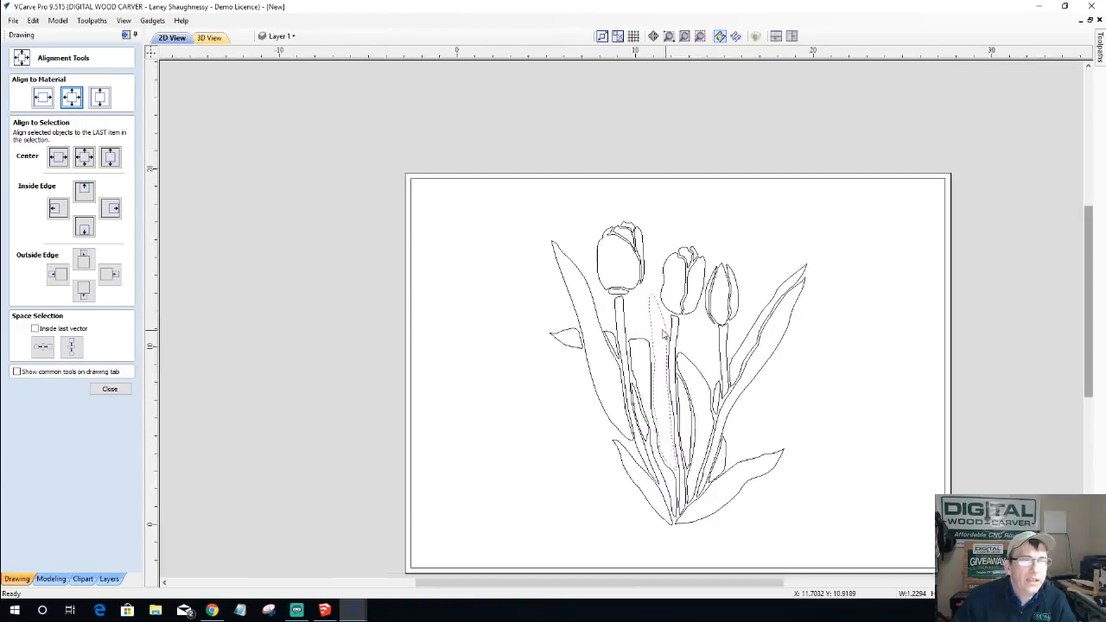
scroll(503, 282, up, 2)
scroll(409, 229, down, 1)
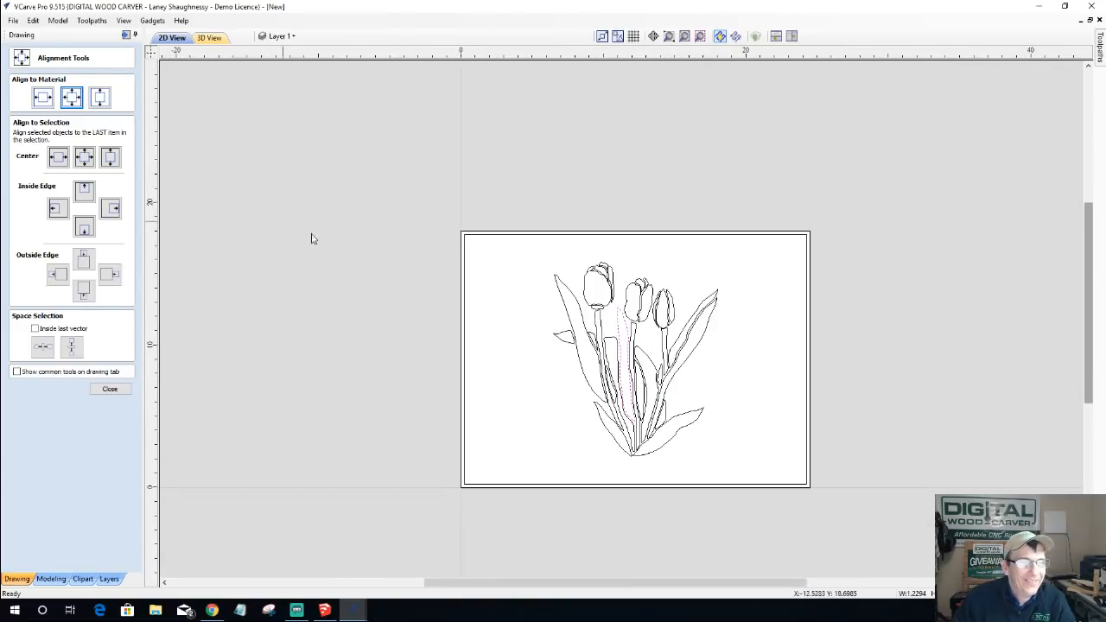
- Copy all the tulip vectors to a new layer named Male VCarve Inlay with a red drawing color
mouse_move(522, 238)
mouse_down()
mouse_move(576, 259)
mouse_move(770, 452)
mouse_move(769, 475)
mouse_up()
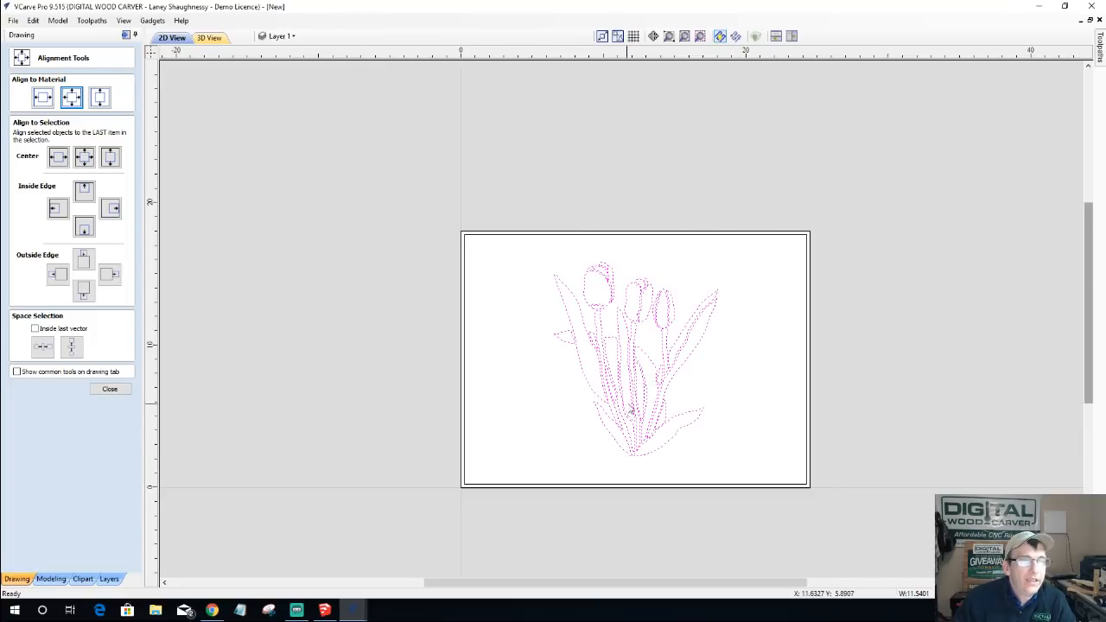
scroll(630, 408, up, 2)
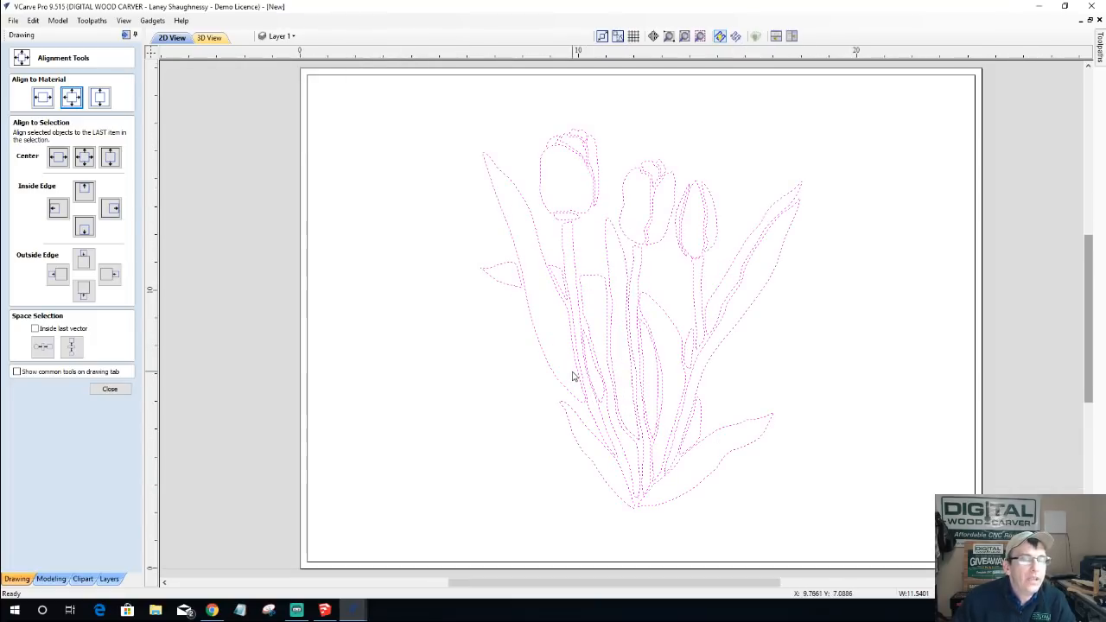
scroll(572, 377, down, 2)
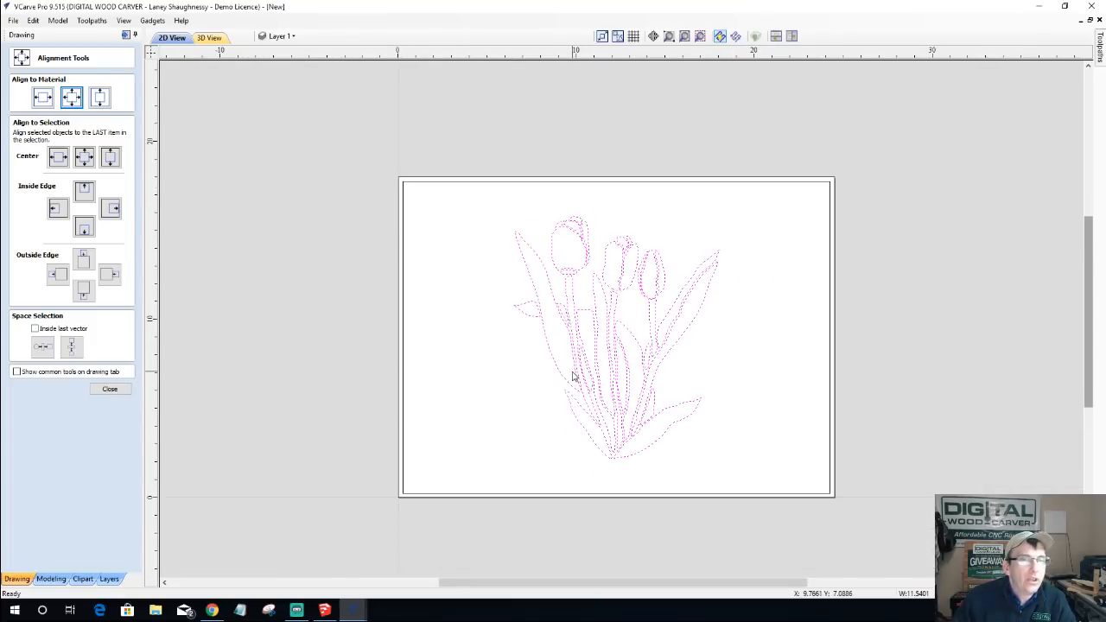
right_click(555, 244)
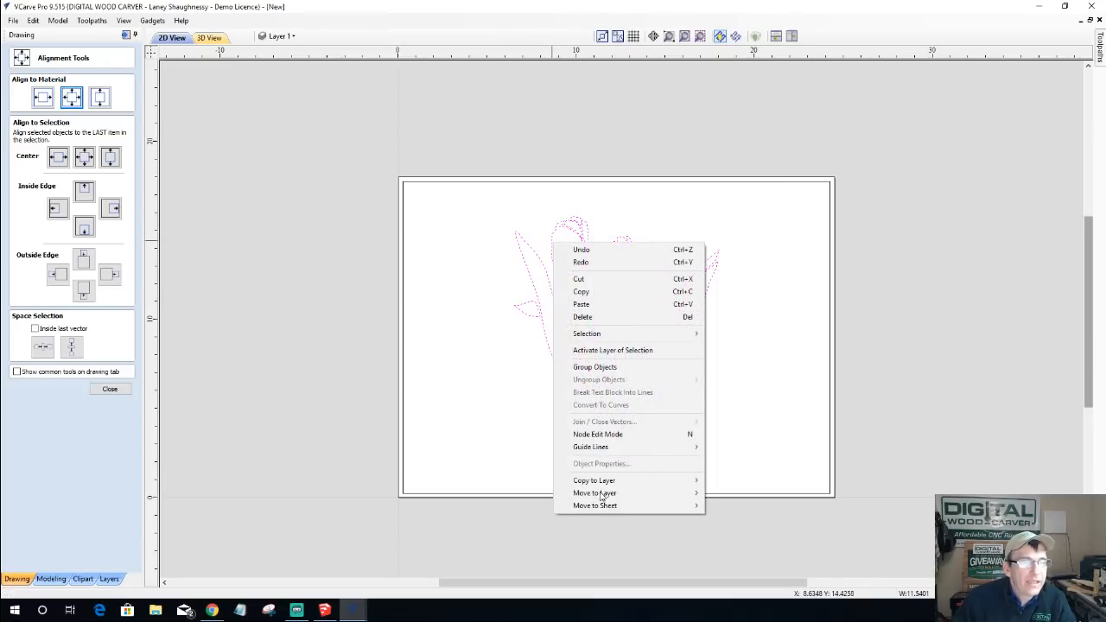
mouse_move(607, 481)
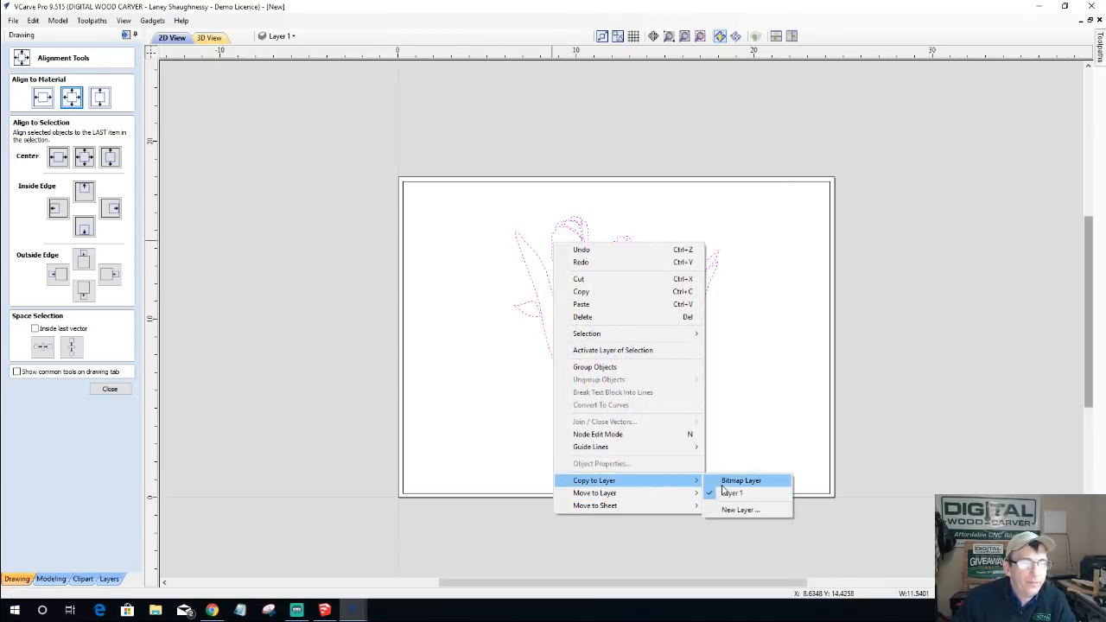
click(740, 509)
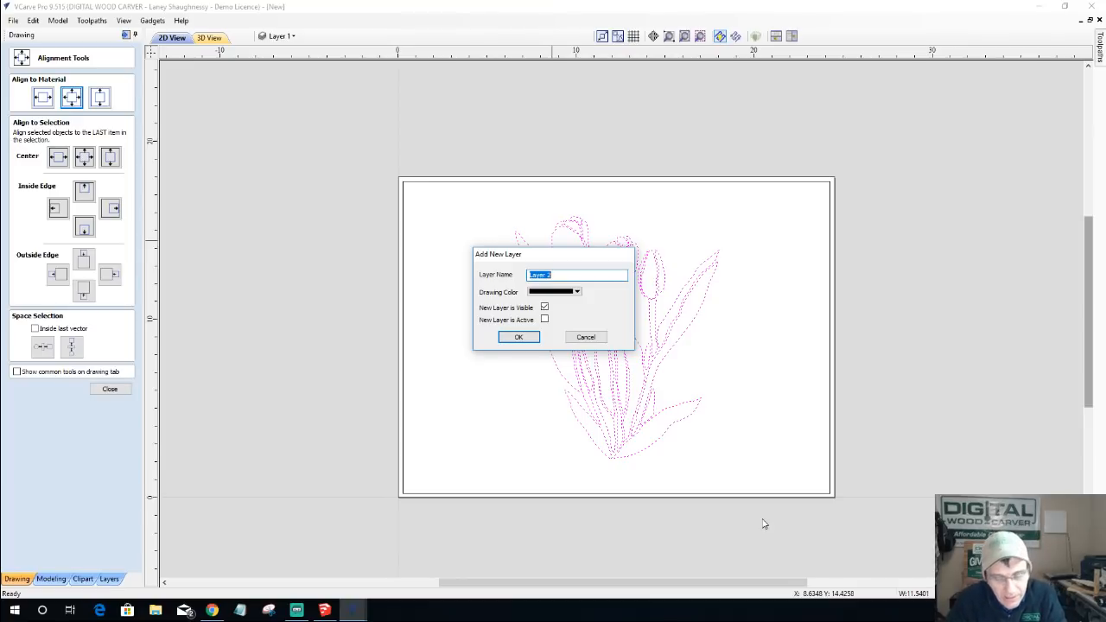
text(Male VCarve Inlay)
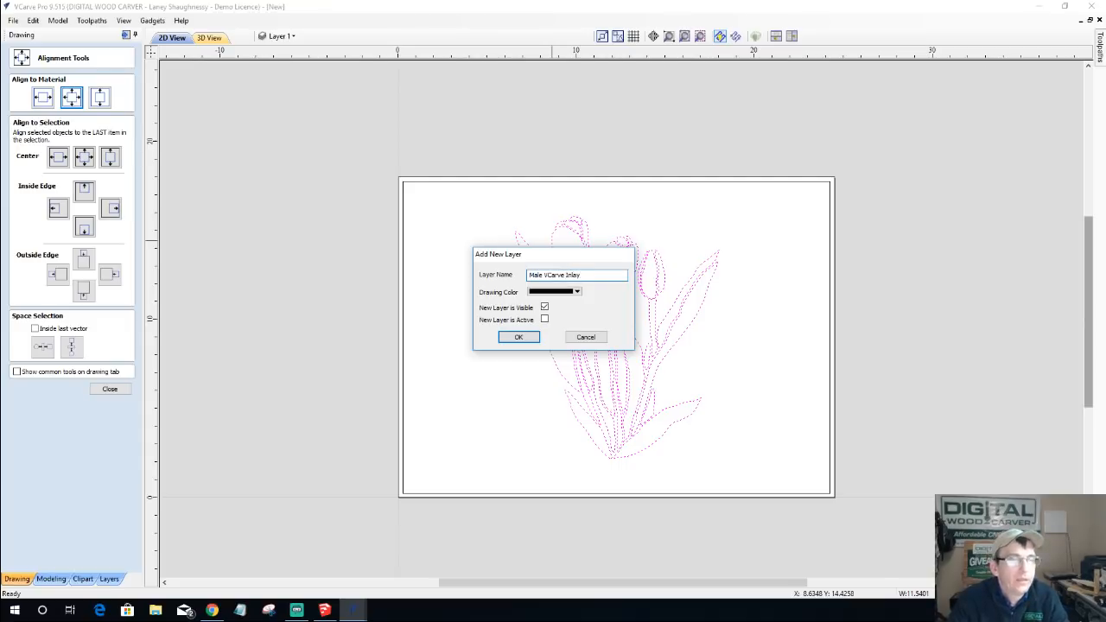
click(576, 291)
click(534, 339)
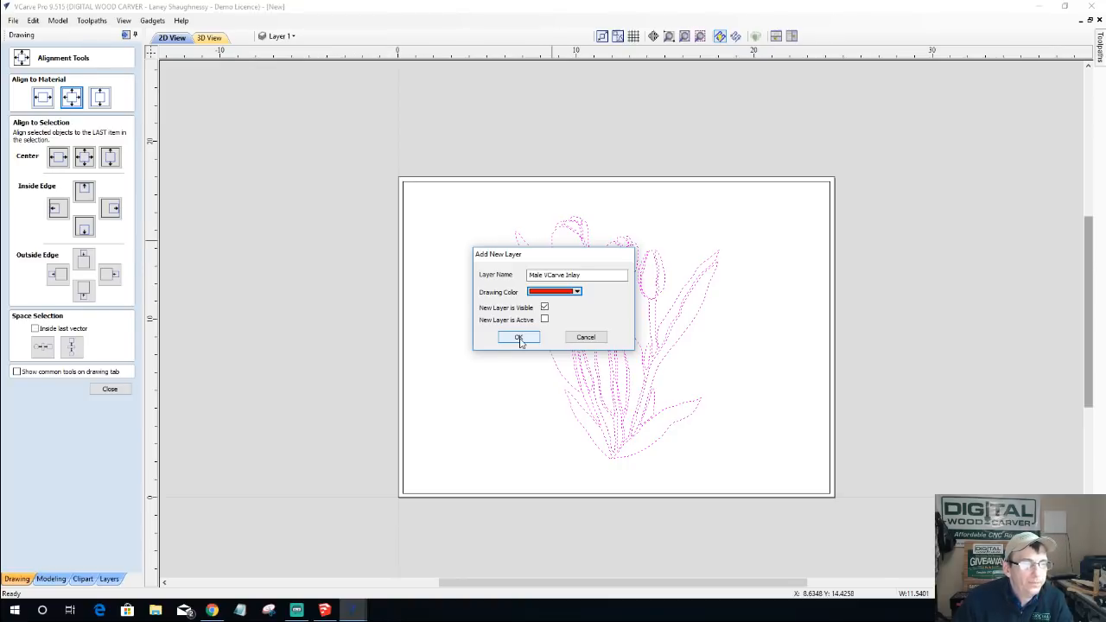
click(519, 339)
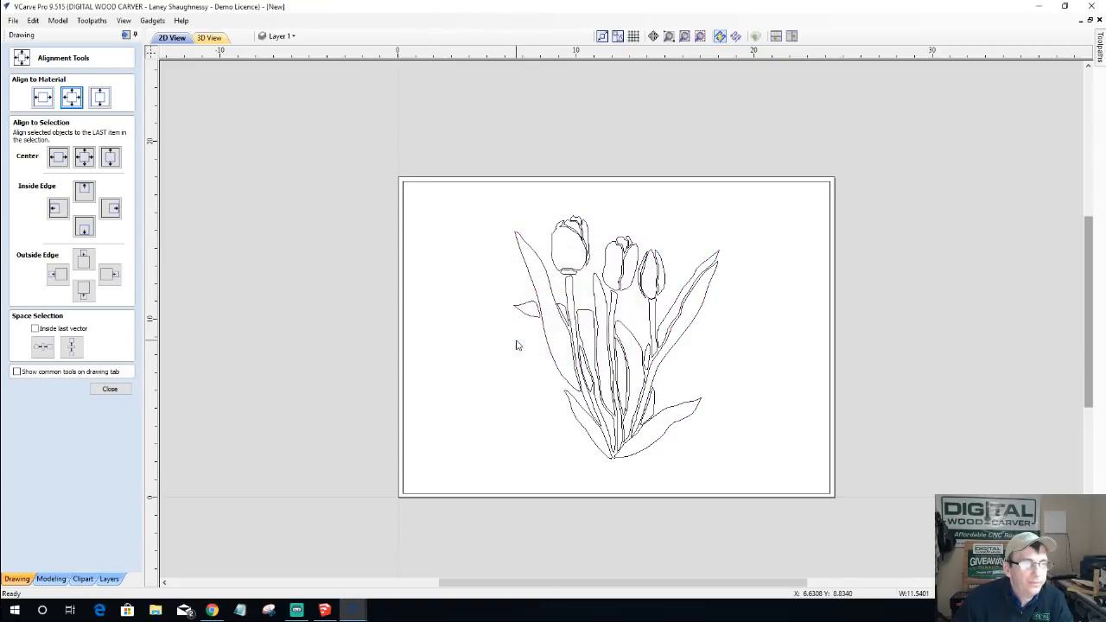
- Select all the tulip vectors and set up a V-Carve toolpath for them with a flat depth of 0.2 inches
click(522, 255)
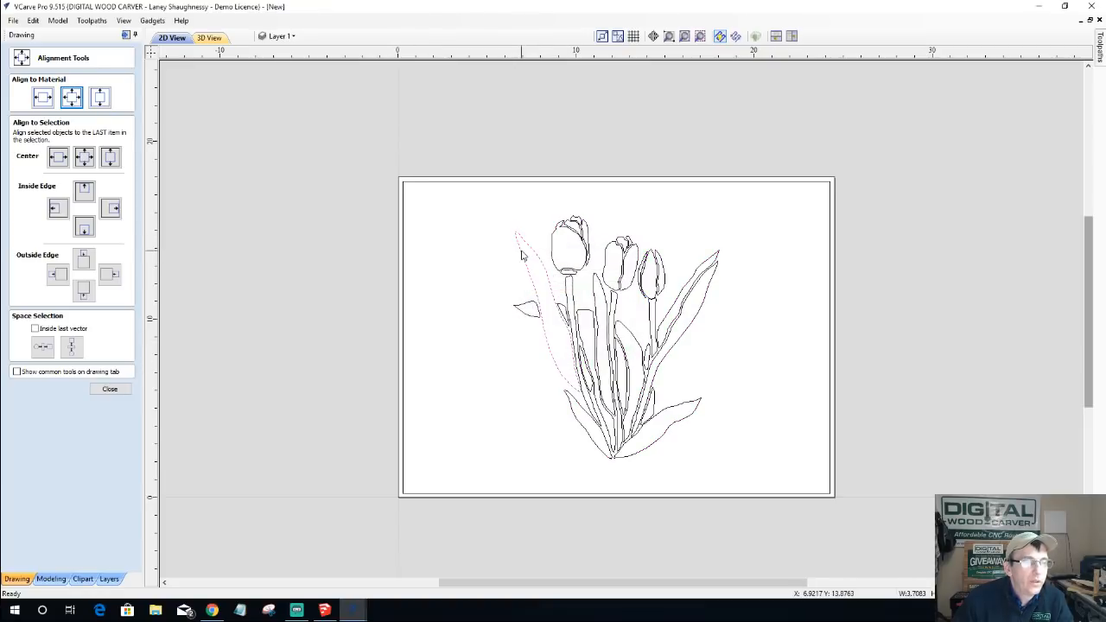
mouse_move(442, 182)
mouse_down()
mouse_move(552, 222)
mouse_move(755, 489)
mouse_up()
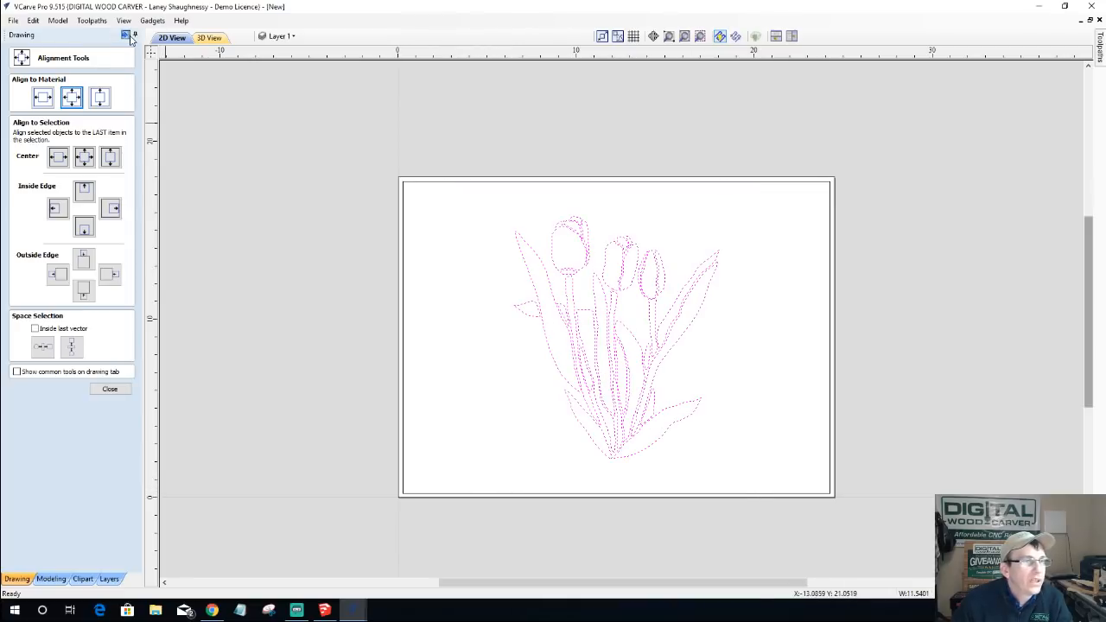
click(126, 35)
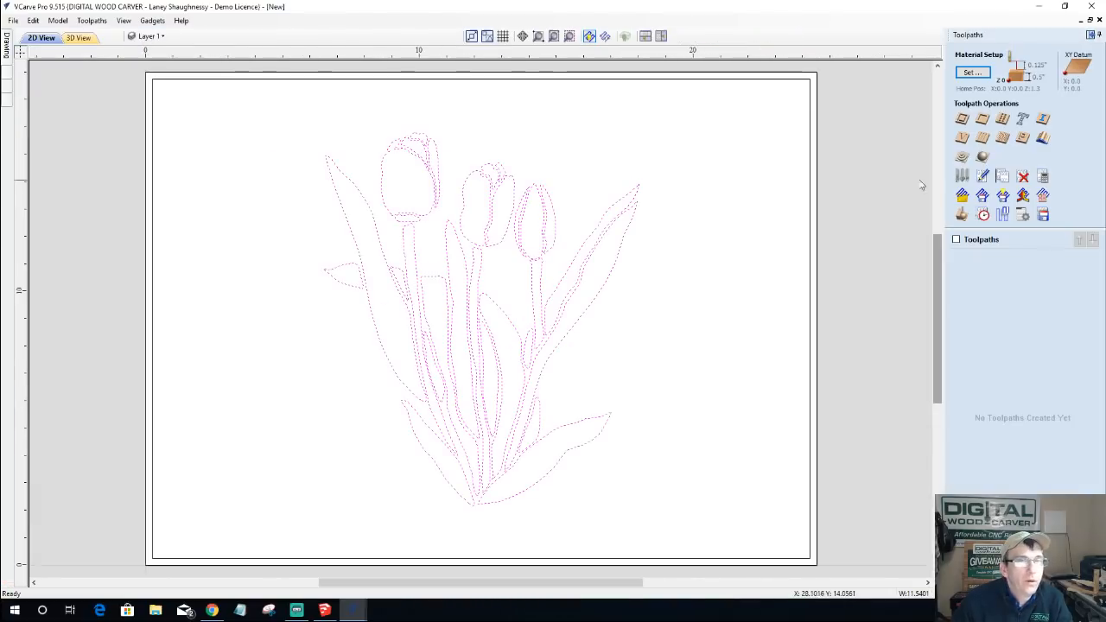
click(961, 139)
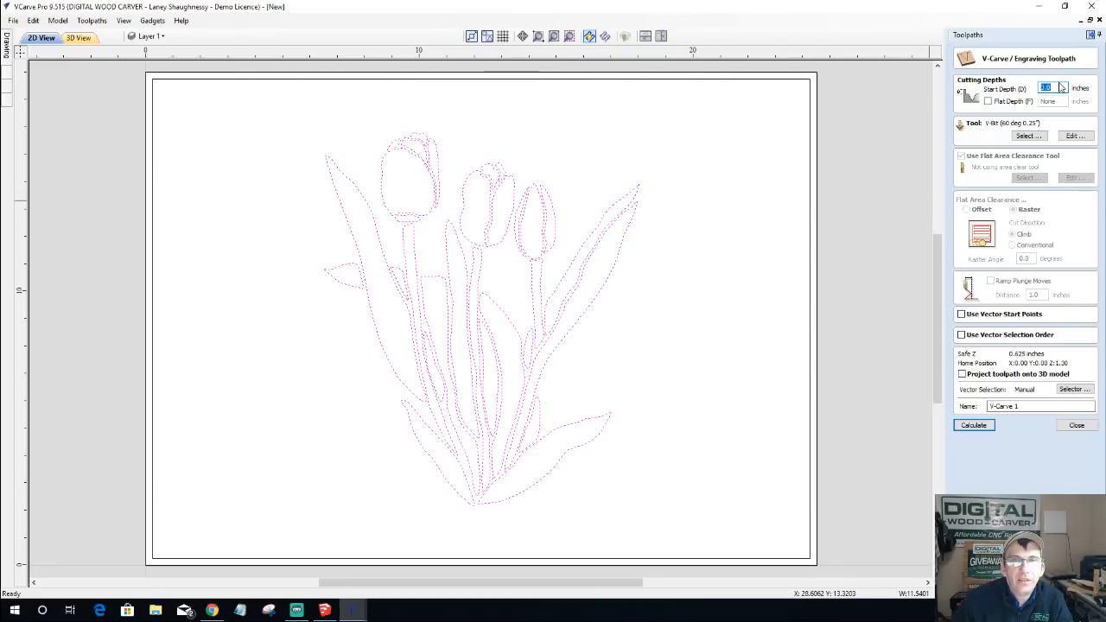
click(988, 102)
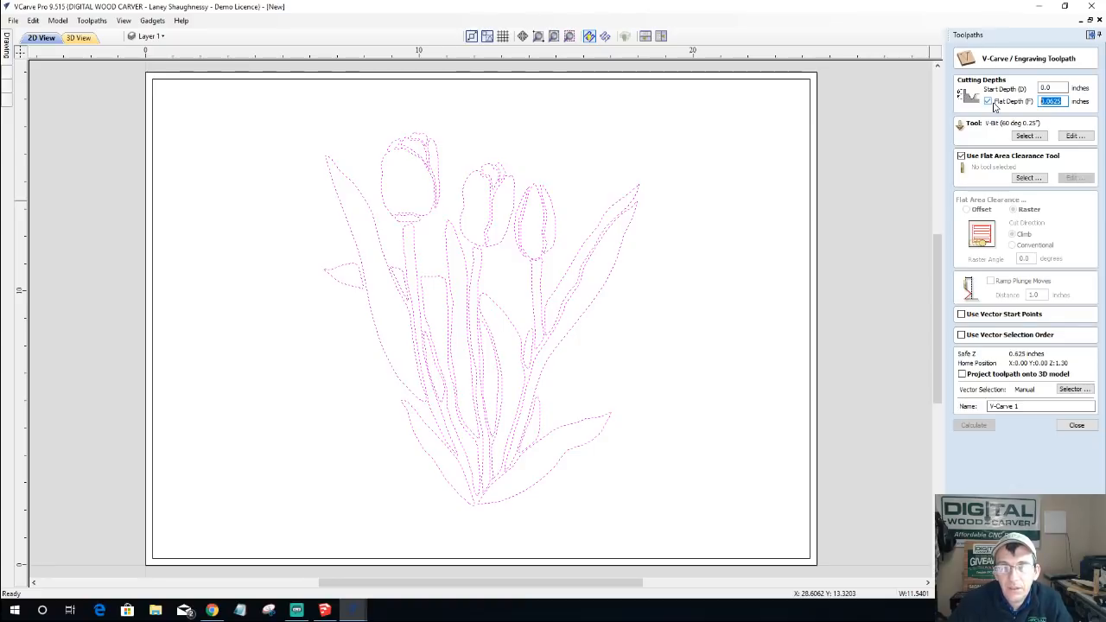
text(.2)
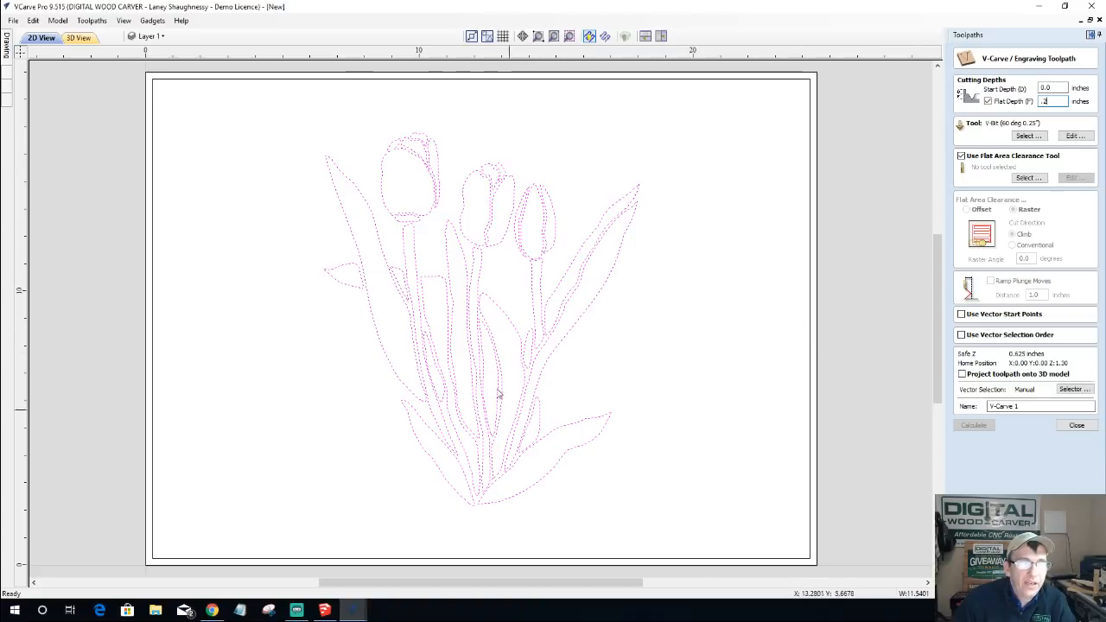
- Assign the 0.125 inch end mill as the flat area clearance tool with the Offset strategy and calculate the V-Carve toolpath
click(1028, 177)
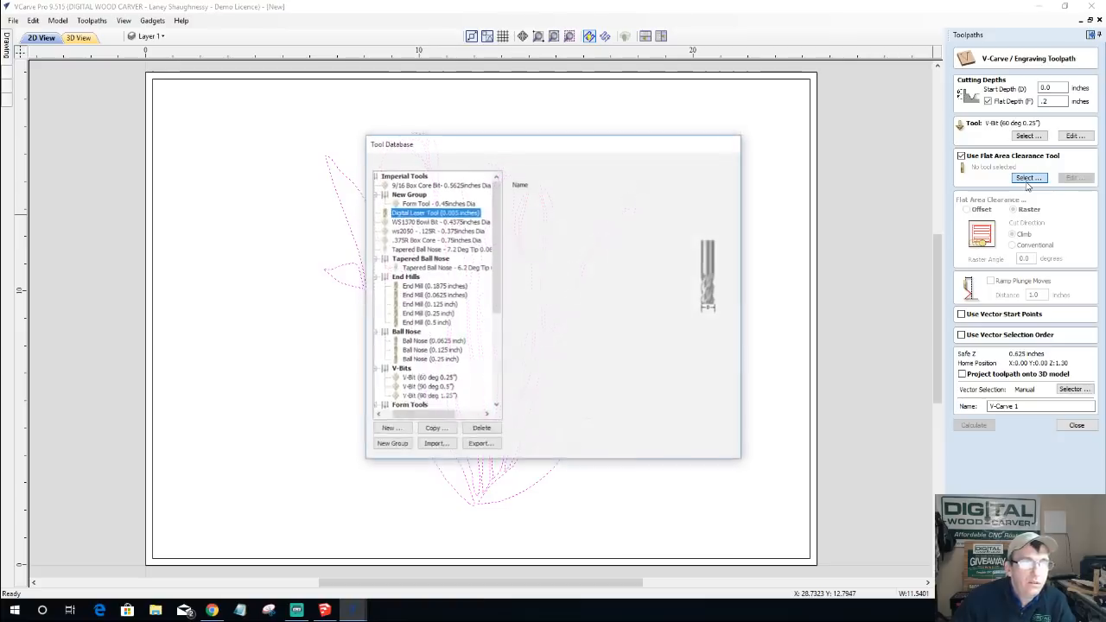
click(439, 304)
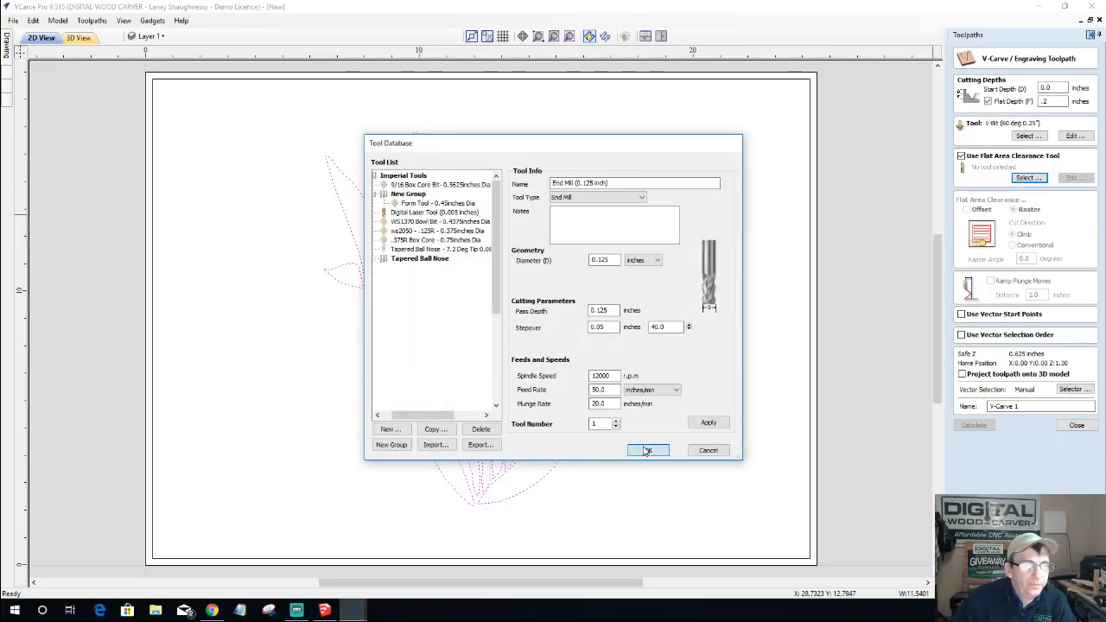
click(648, 450)
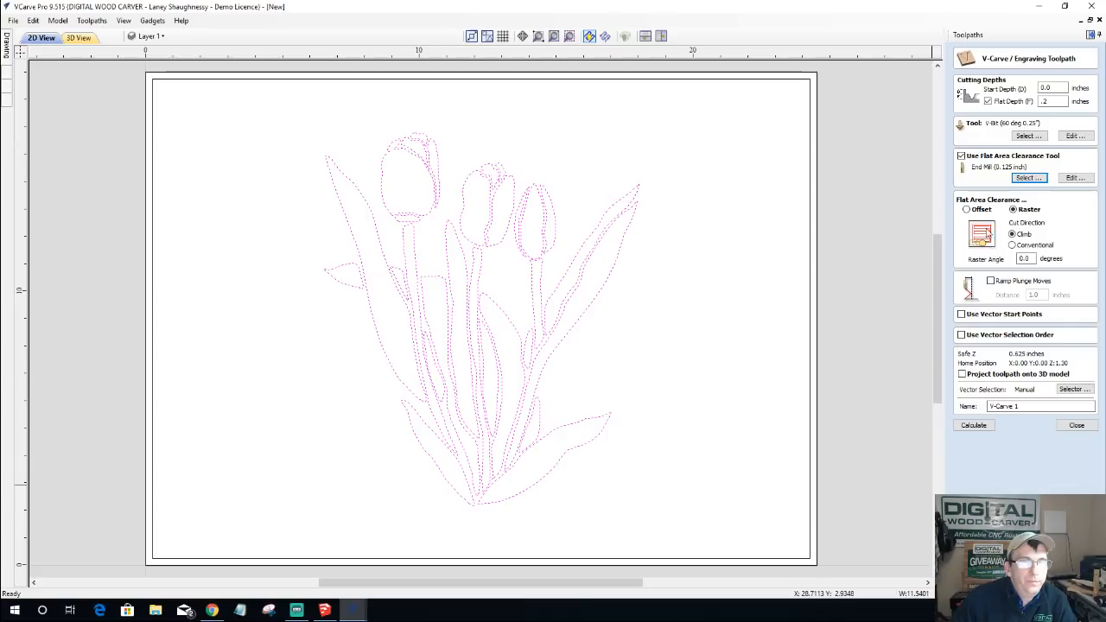
click(965, 210)
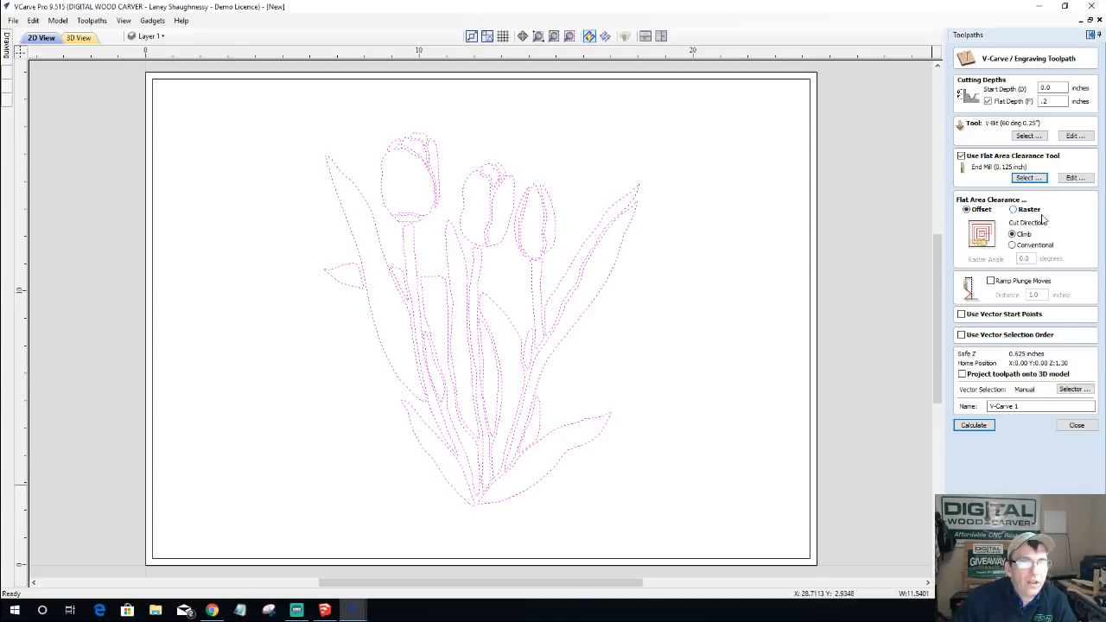
click(974, 425)
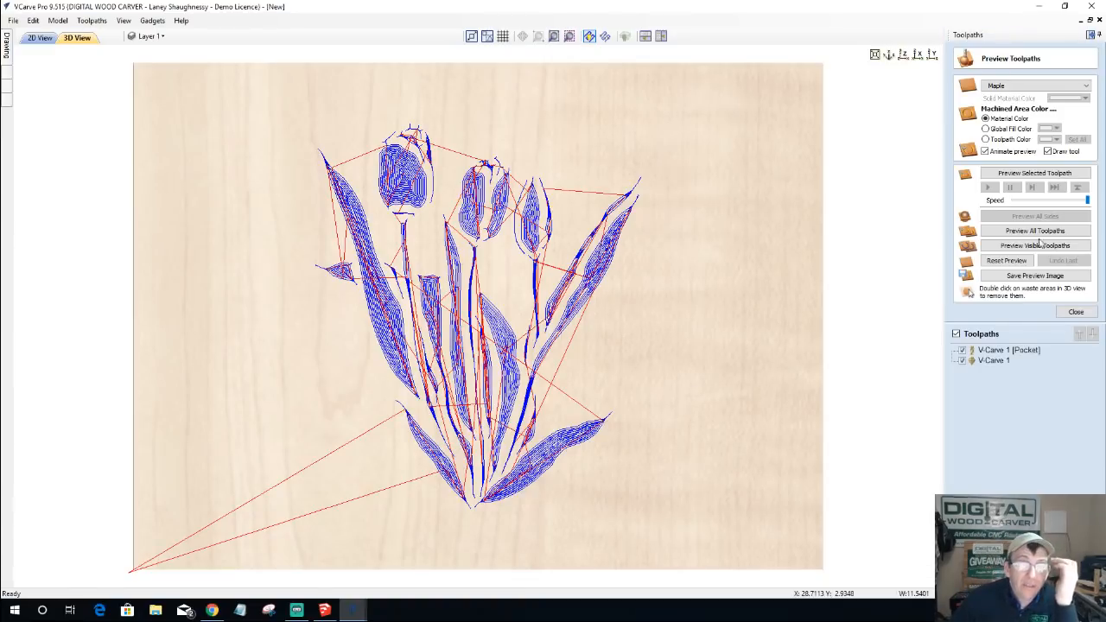
- Preview the V-Carve 1 toolpath on the maple board and examine the carved tulips at an angle in 3D
click(1012, 175)
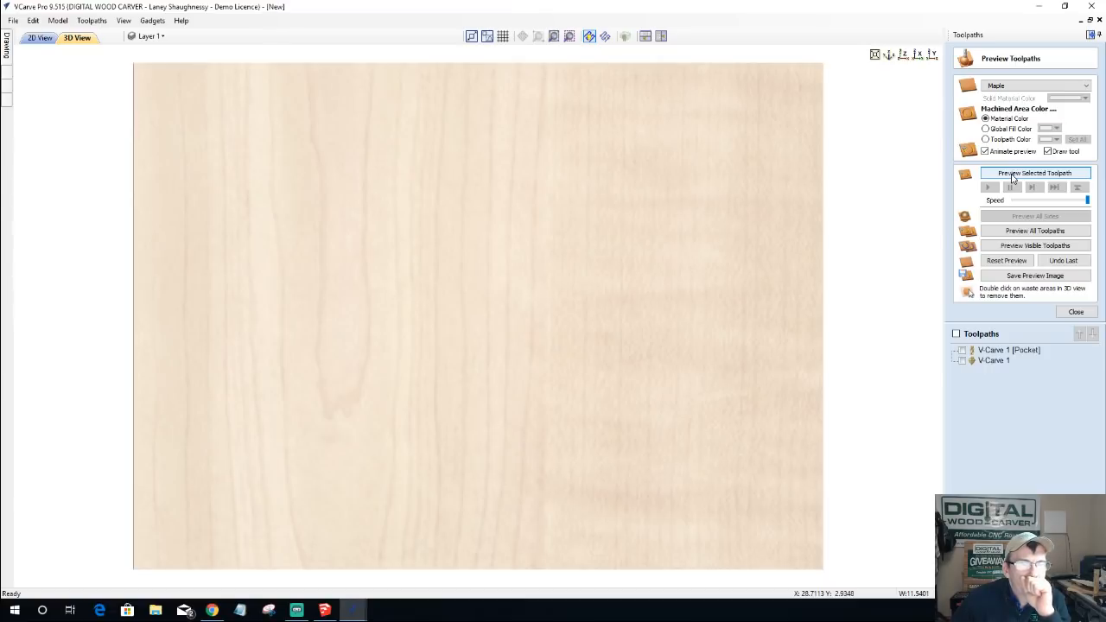
click(1012, 177)
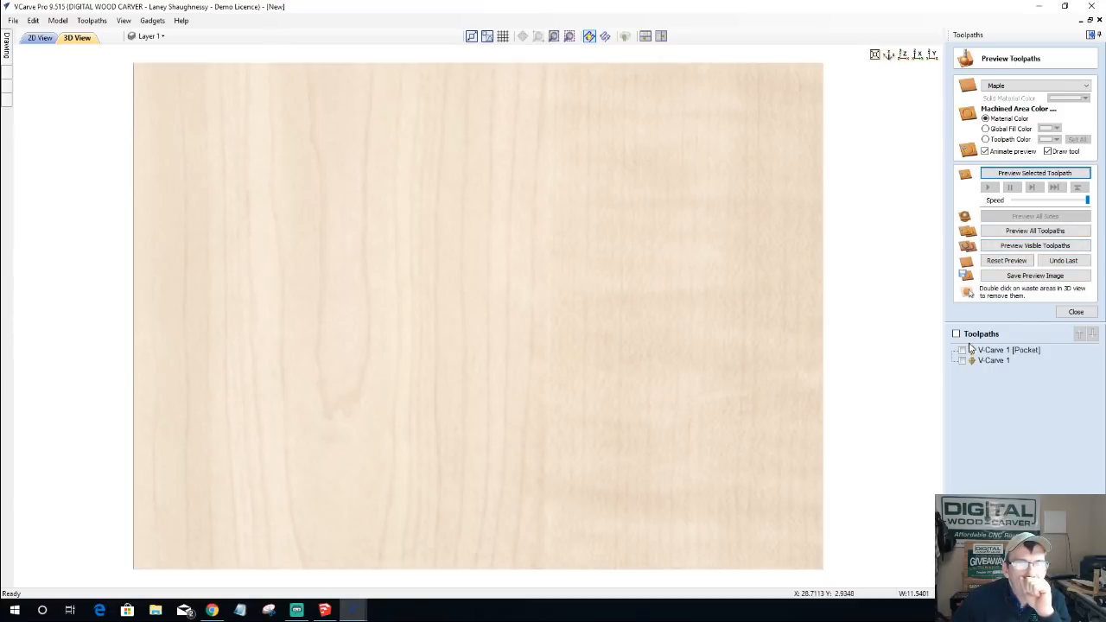
click(1020, 231)
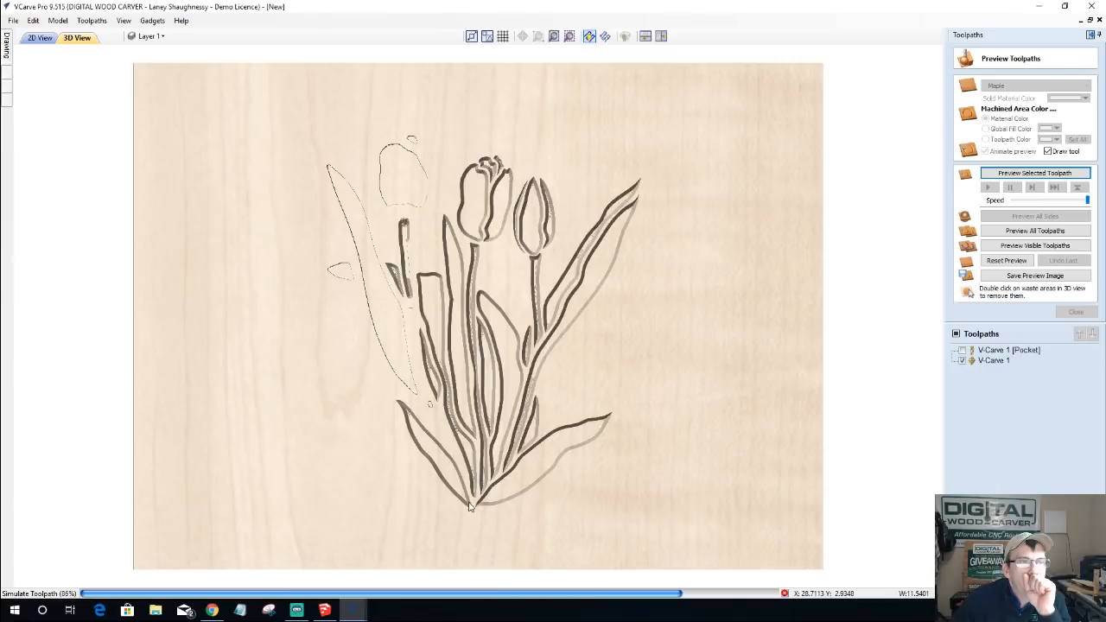
drag(468, 455, 463, 406)
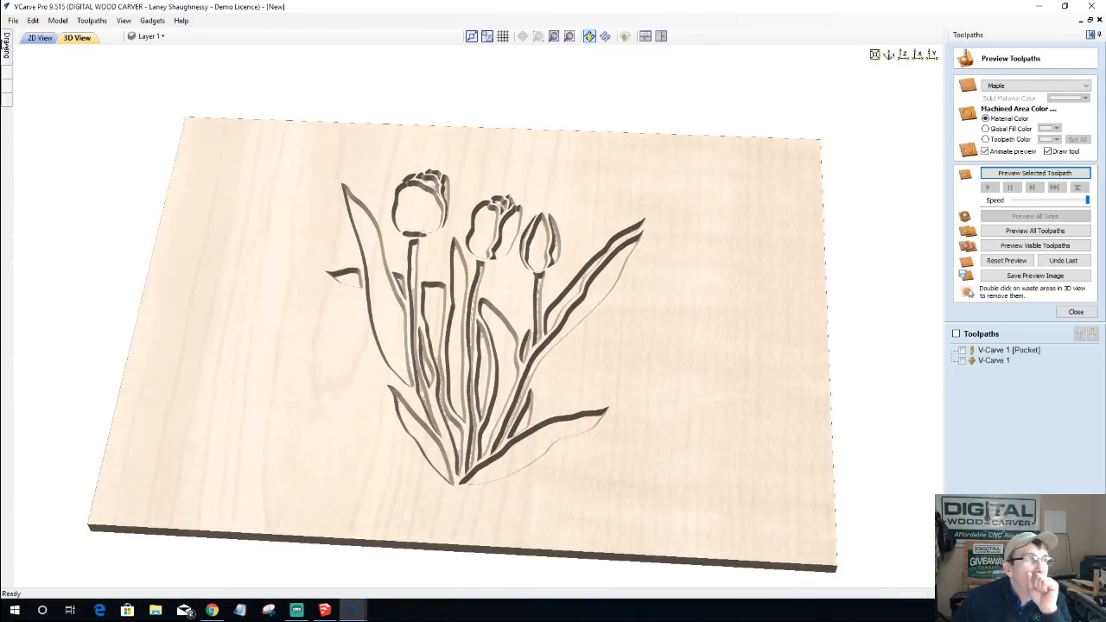
- Return to the 2D drawing, hide Layer 1 and show the Male VCarve Inlay layer
click(34, 38)
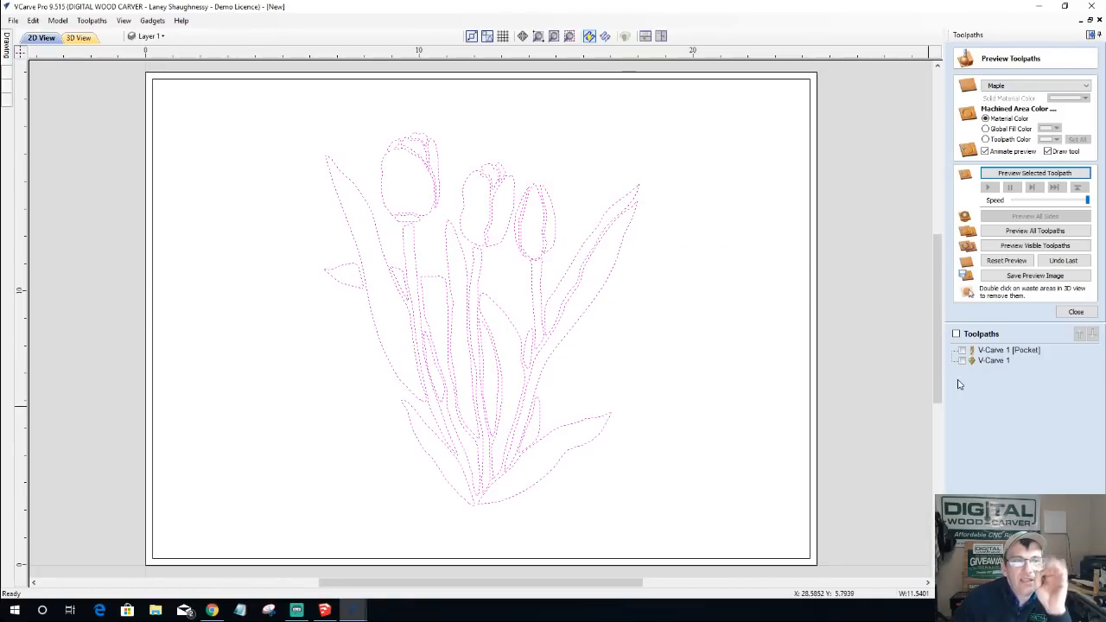
click(162, 38)
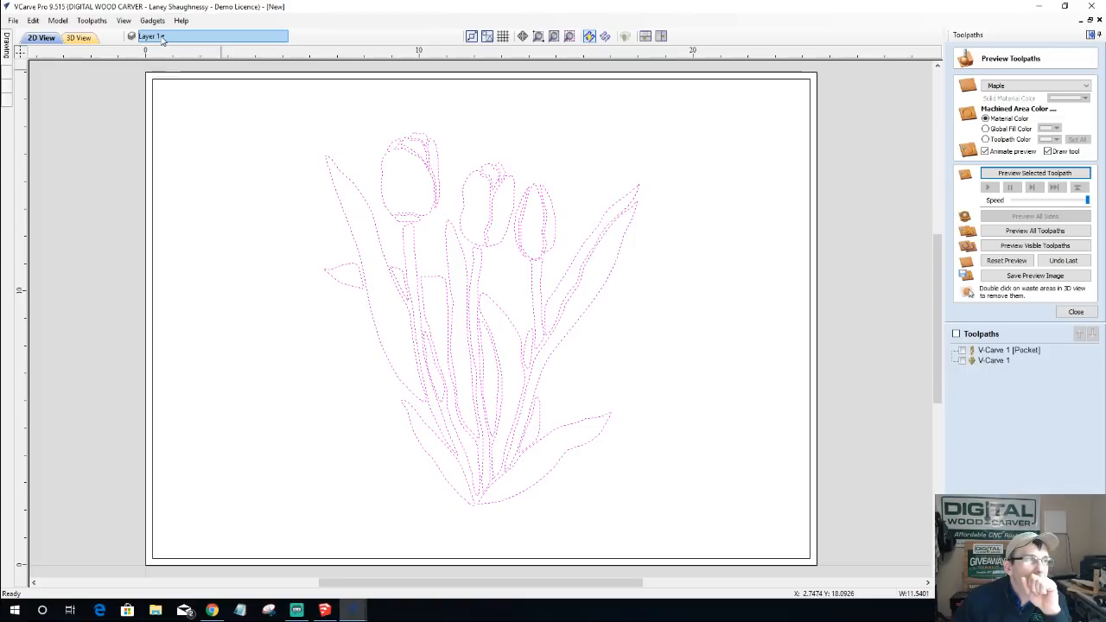
click(148, 68)
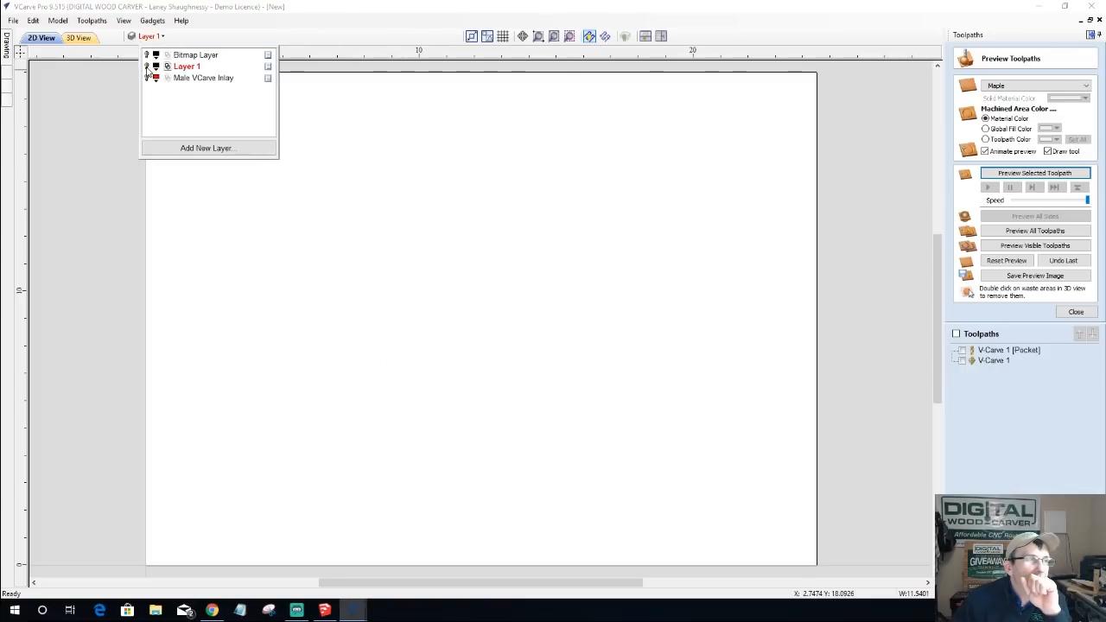
click(147, 79)
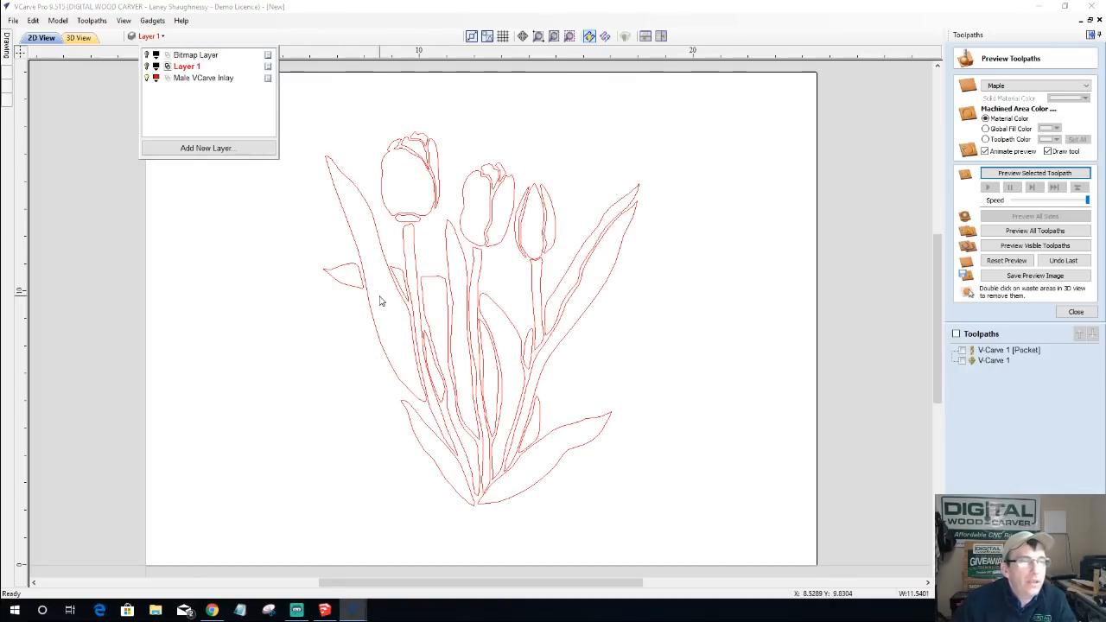
- Select all the red inlay tulip vectors and check their overall width and height
scroll(385, 304, down, 2)
drag(285, 165, 589, 451)
mouse_move(7, 46)
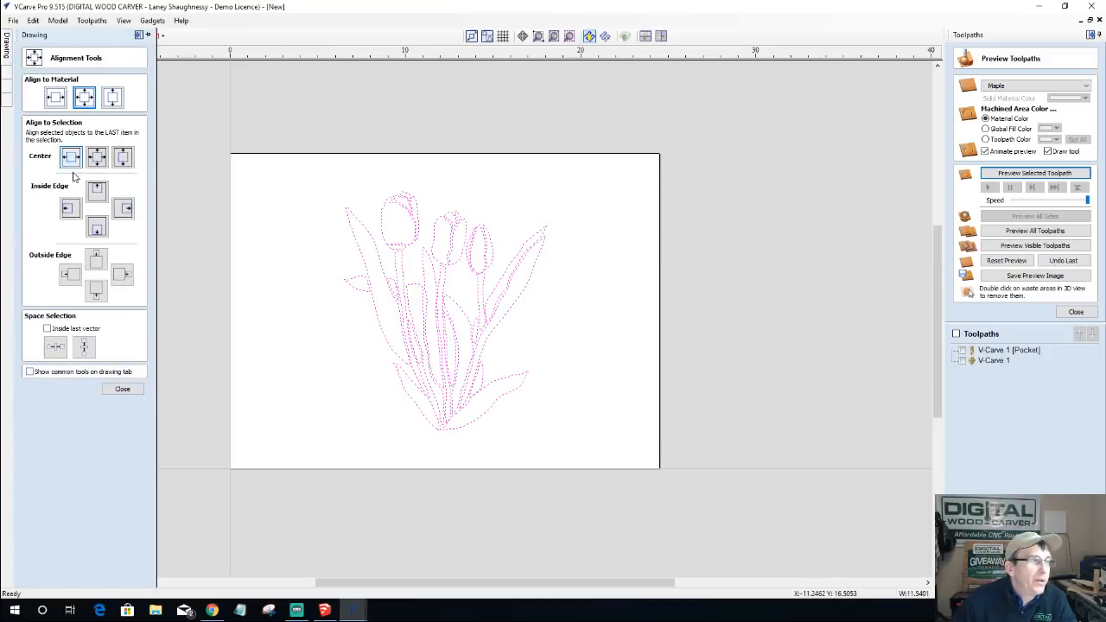
click(105, 394)
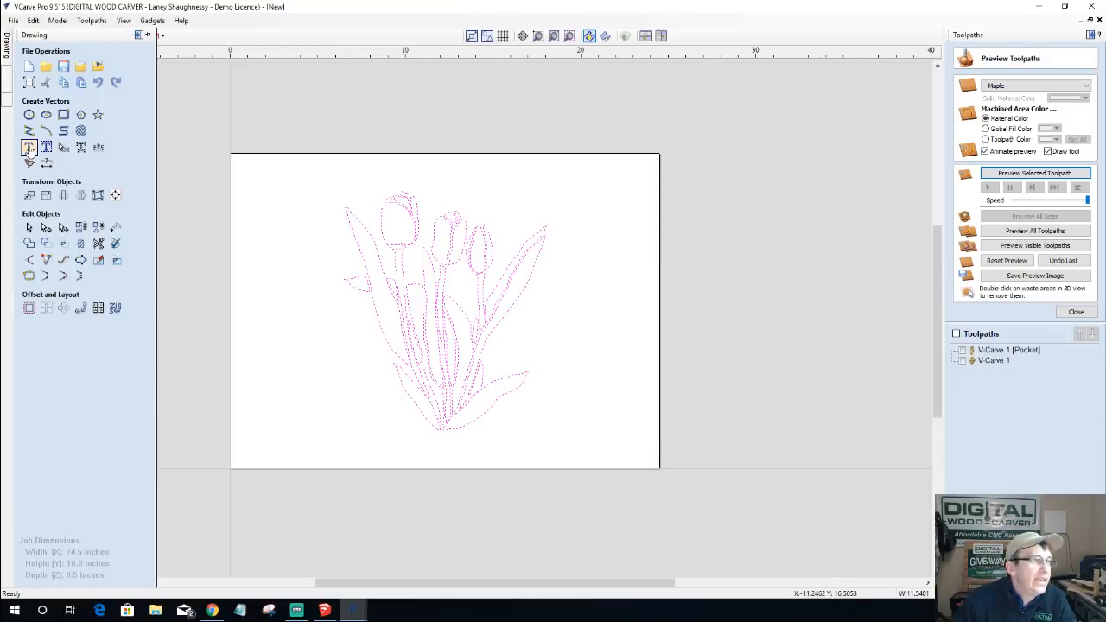
click(46, 195)
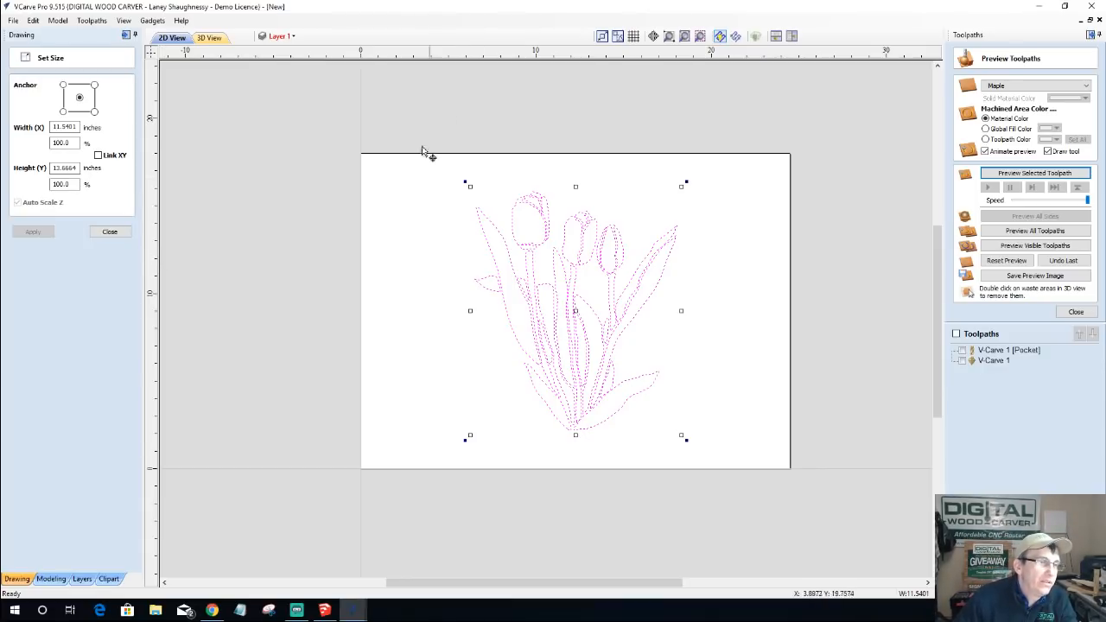
click(111, 233)
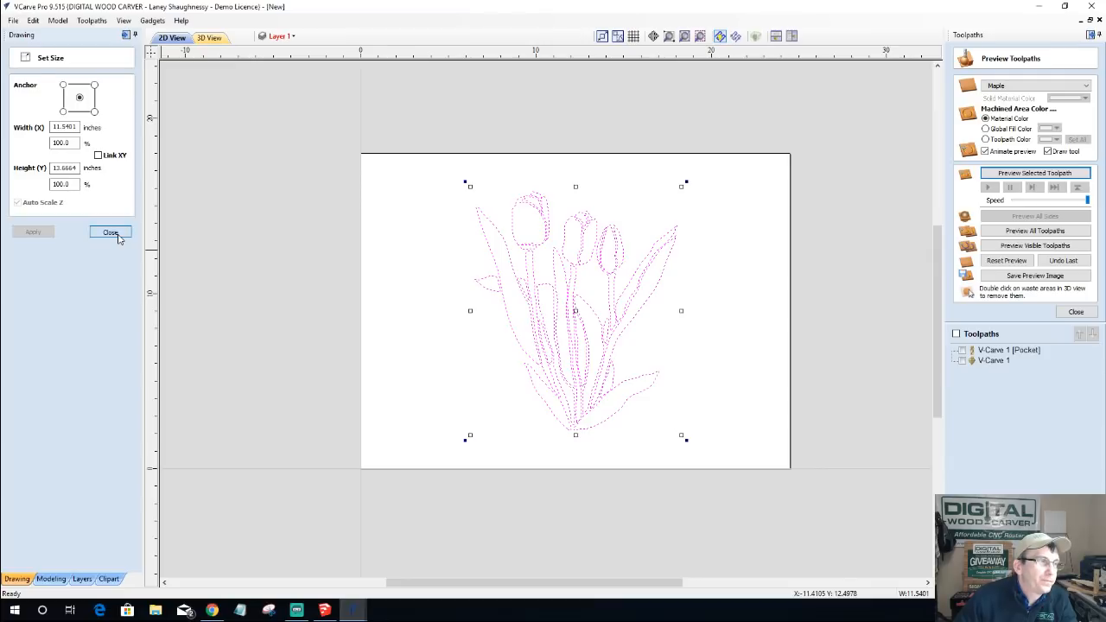
- Draw a square-cornered rectangle about 15.25 by 16.25 inches around the inlay tulips on Layer 1
click(50, 116)
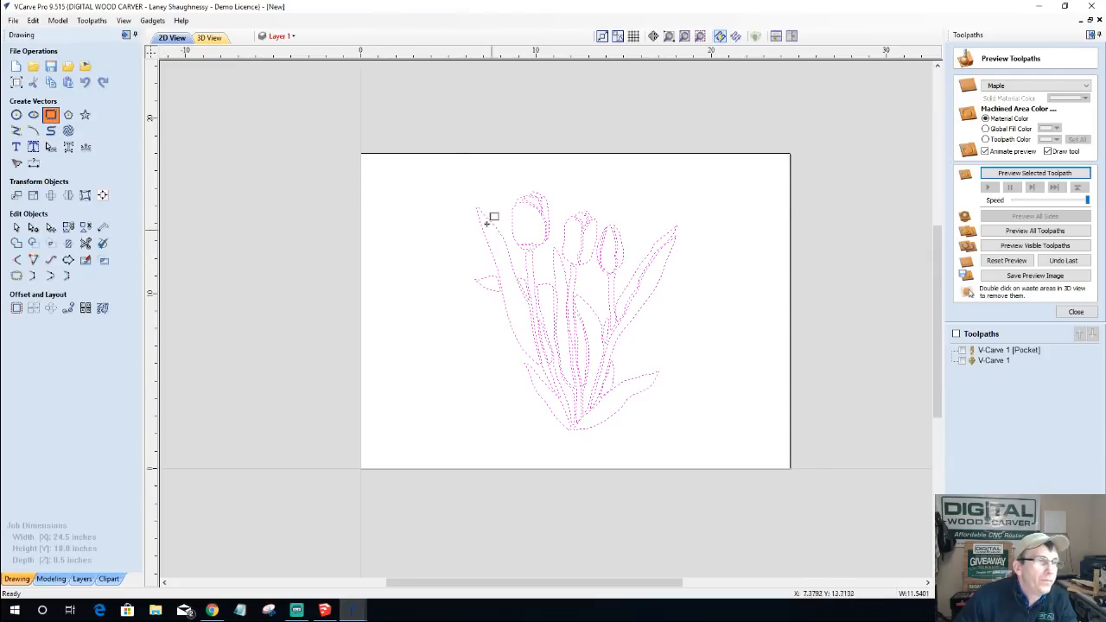
mouse_move(442, 168)
mouse_down()
mouse_move(723, 225)
mouse_move(724, 435)
mouse_move(709, 453)
mouse_up()
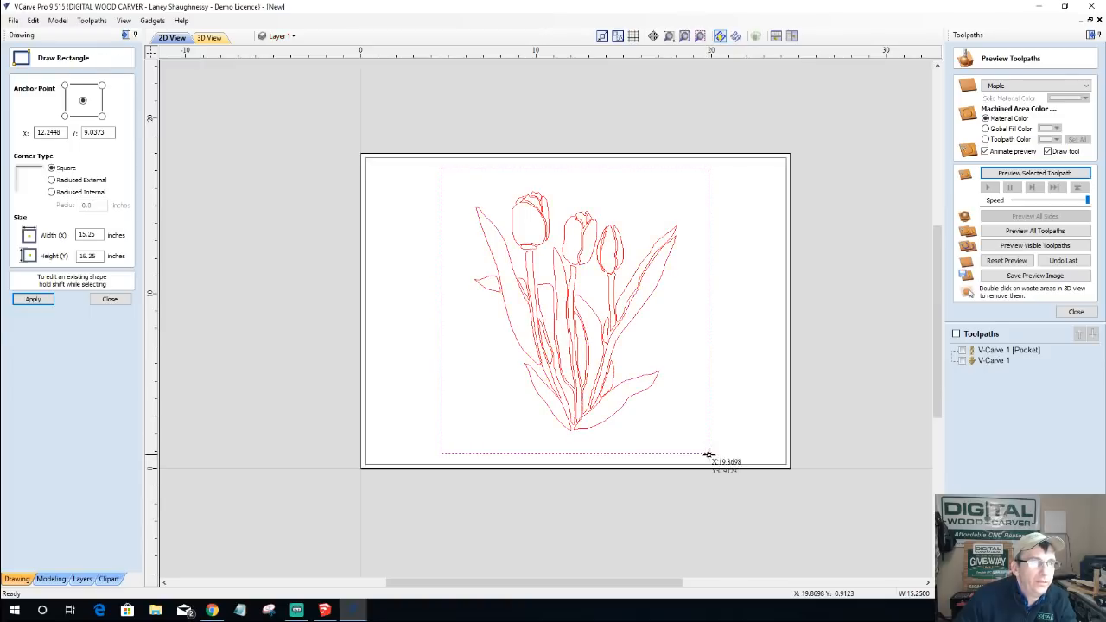
click(99, 304)
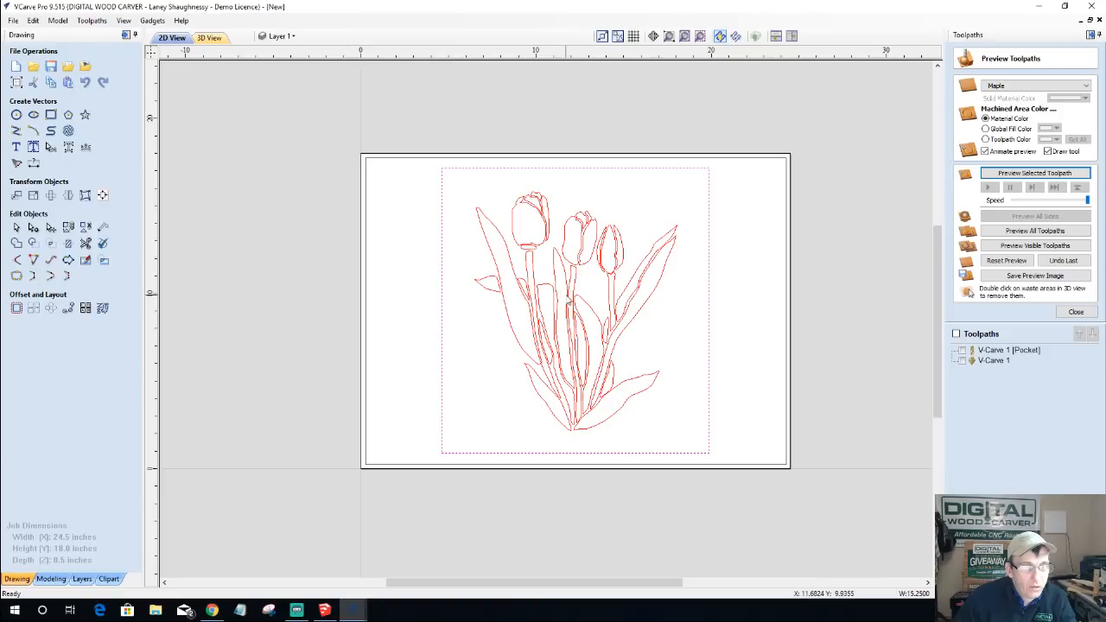
click(572, 299)
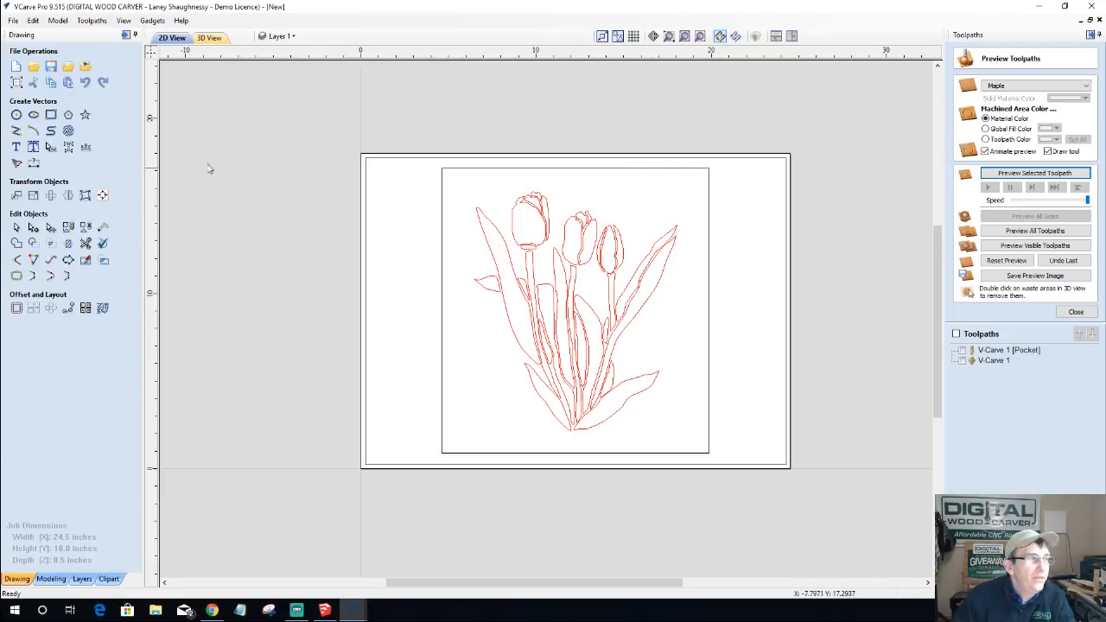
- Draw a thin rectangle about 4.75 by 0.5 inches outside the material and place a copy beside it in line
click(50, 114)
mouse_move(230, 121)
mouse_down()
mouse_move(280, 134)
mouse_move(317, 126)
mouse_up()
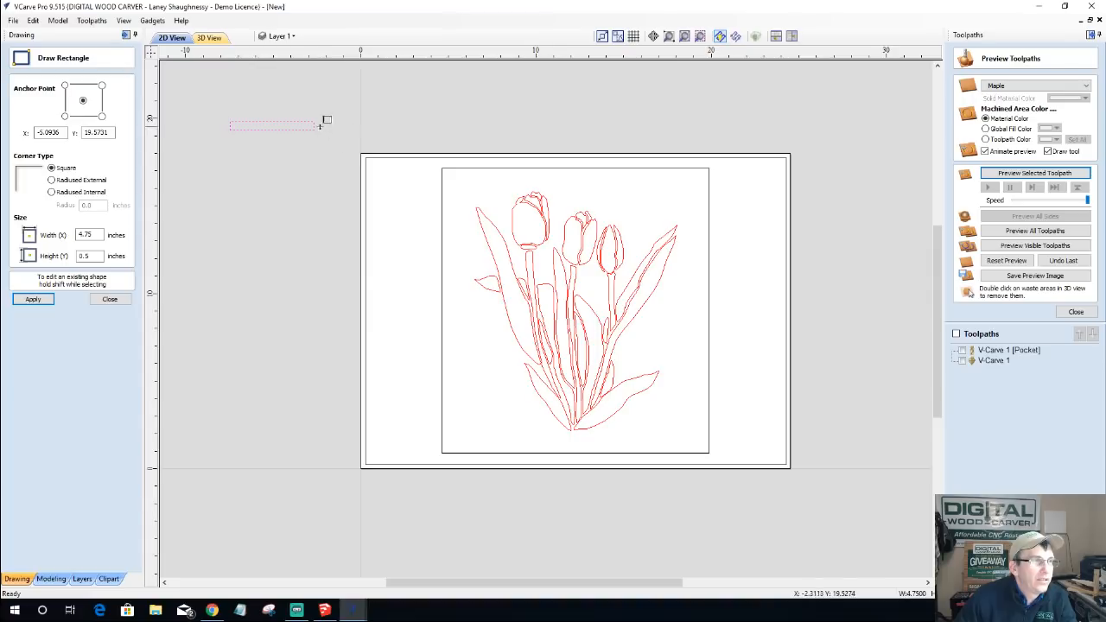
click(110, 299)
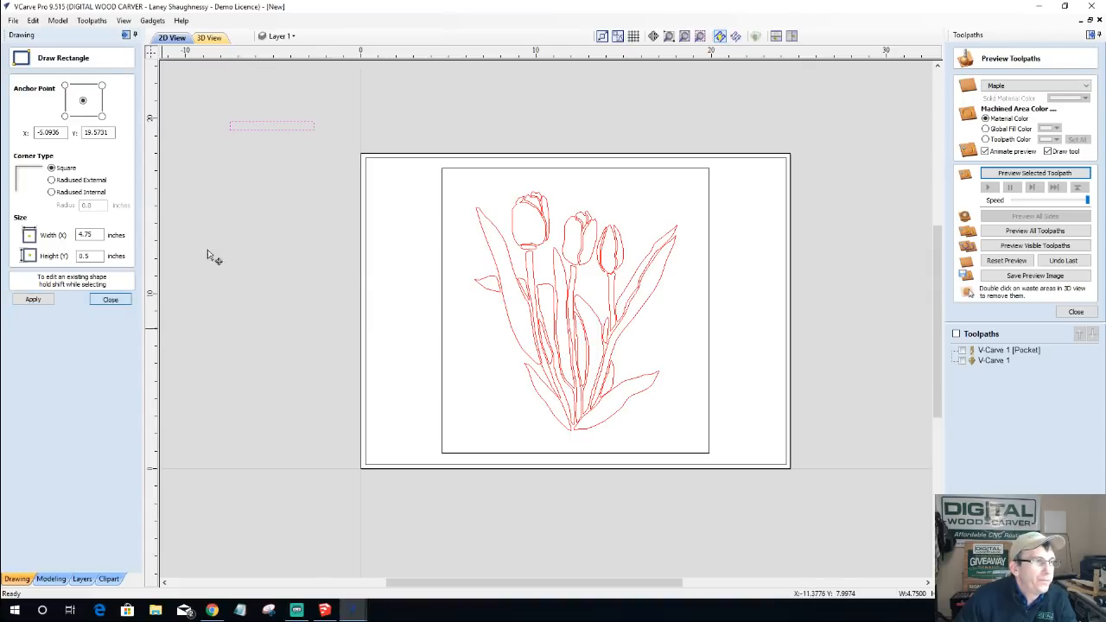
click(273, 122)
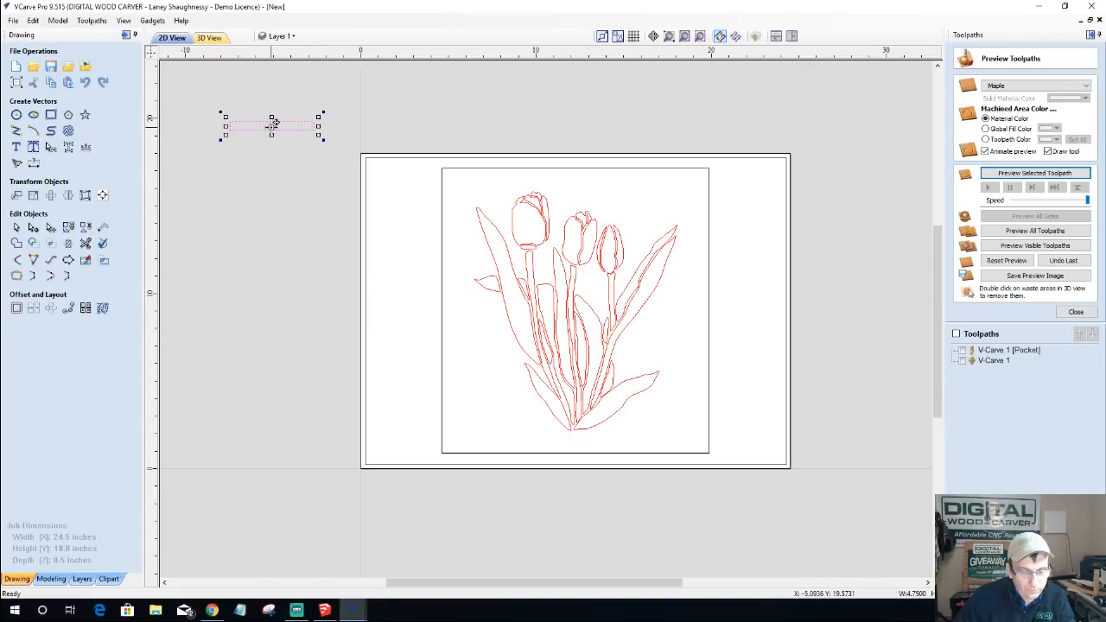
drag(272, 124, 364, 126)
scroll(250, 71, up, 3)
scroll(291, 154, up, 1)
scroll(294, 152, up, 1)
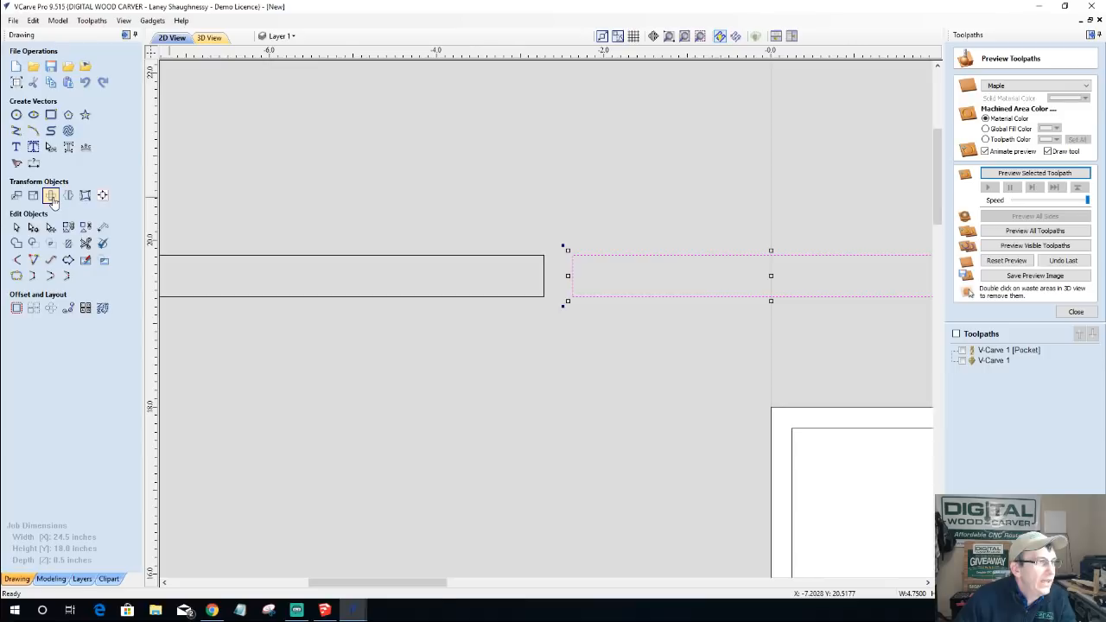
click(51, 196)
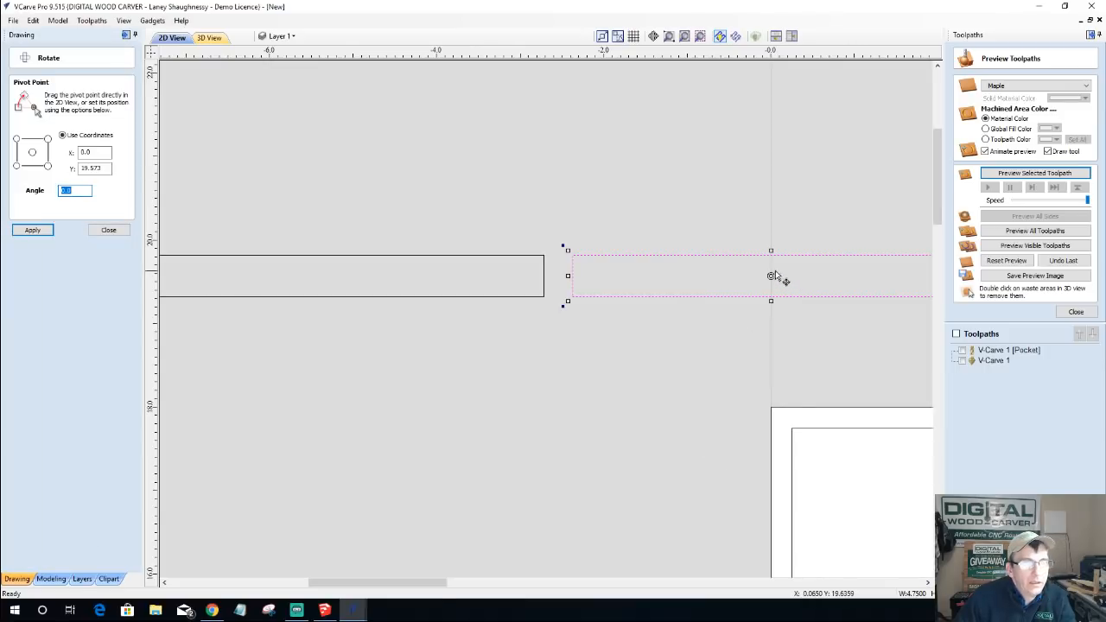
drag(772, 272, 571, 292)
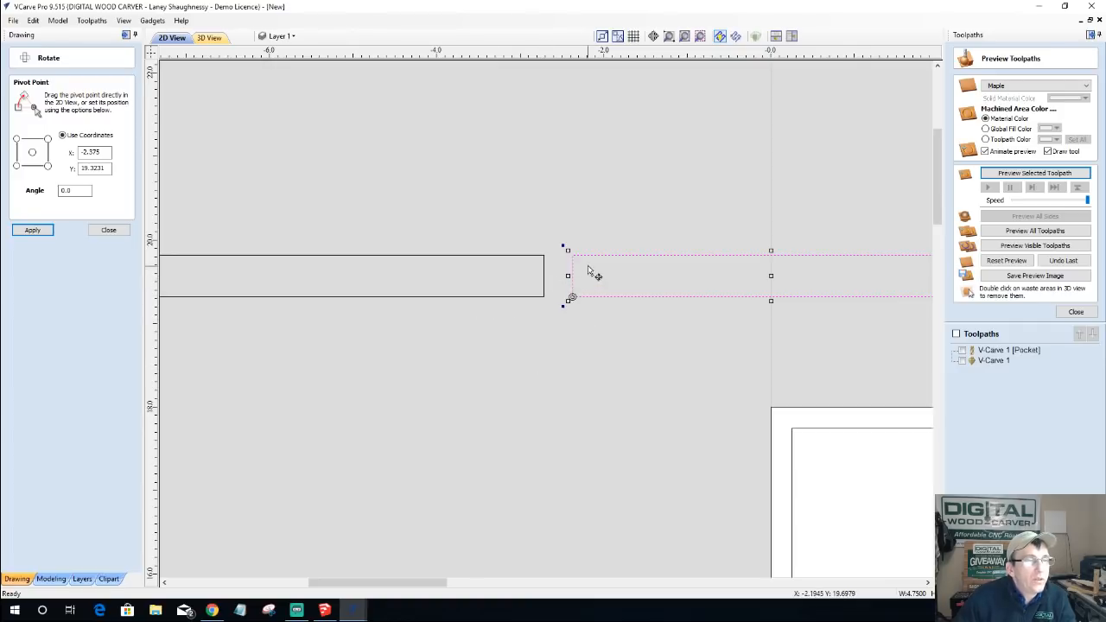
scroll(596, 284, down, 2)
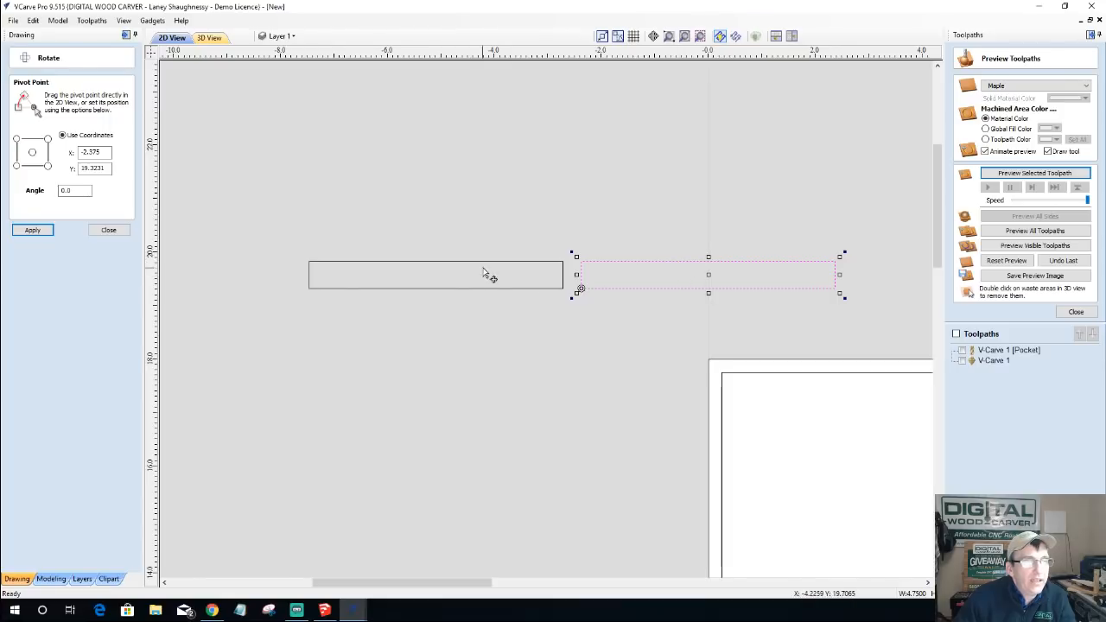
click(108, 230)
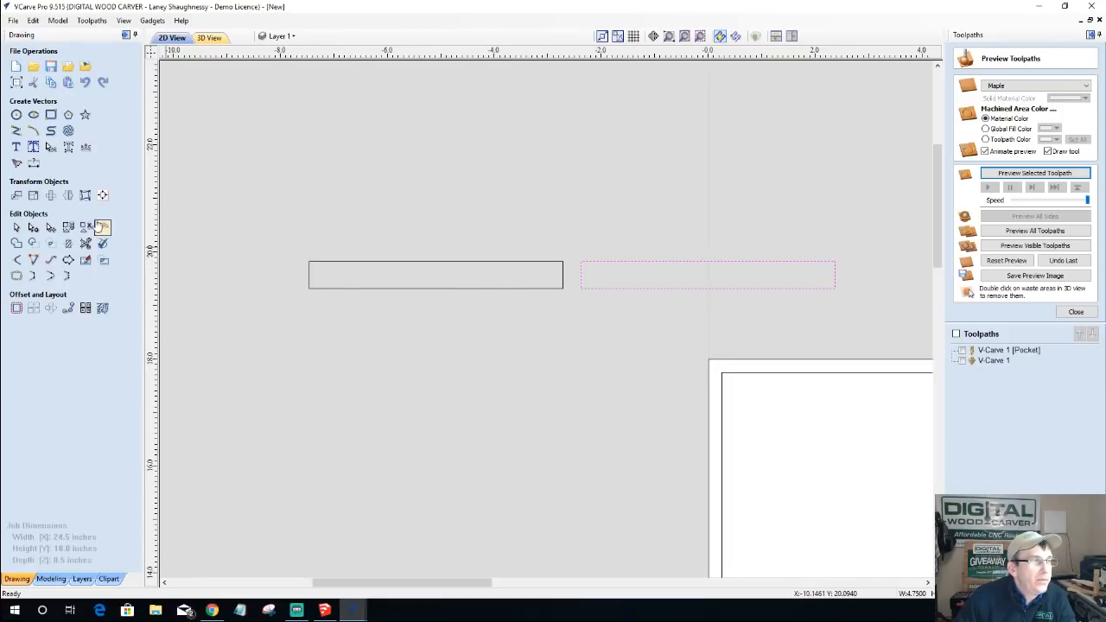
- Draw an open zigzag polyline of six uneven peaks, about 3.4 inches wide, rising from the first thin rectangle's upper edge
click(19, 132)
click(340, 261)
click(369, 251)
click(372, 261)
click(405, 243)
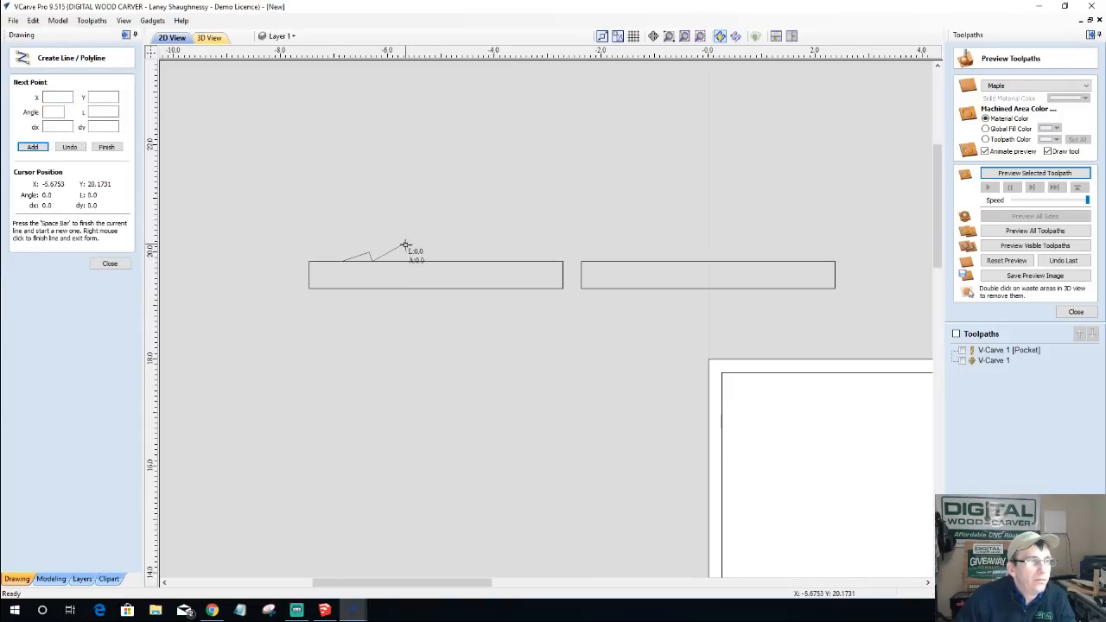
click(415, 260)
click(435, 243)
click(444, 261)
click(476, 229)
click(488, 261)
click(502, 243)
click(507, 260)
click(515, 242)
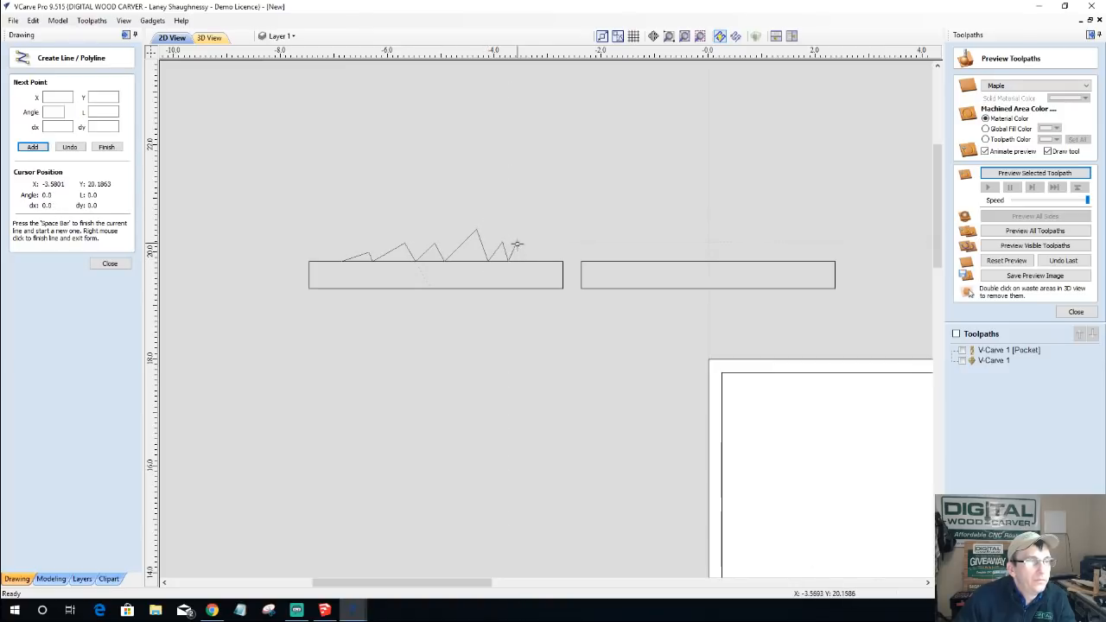
click(522, 260)
key(space)
click(110, 264)
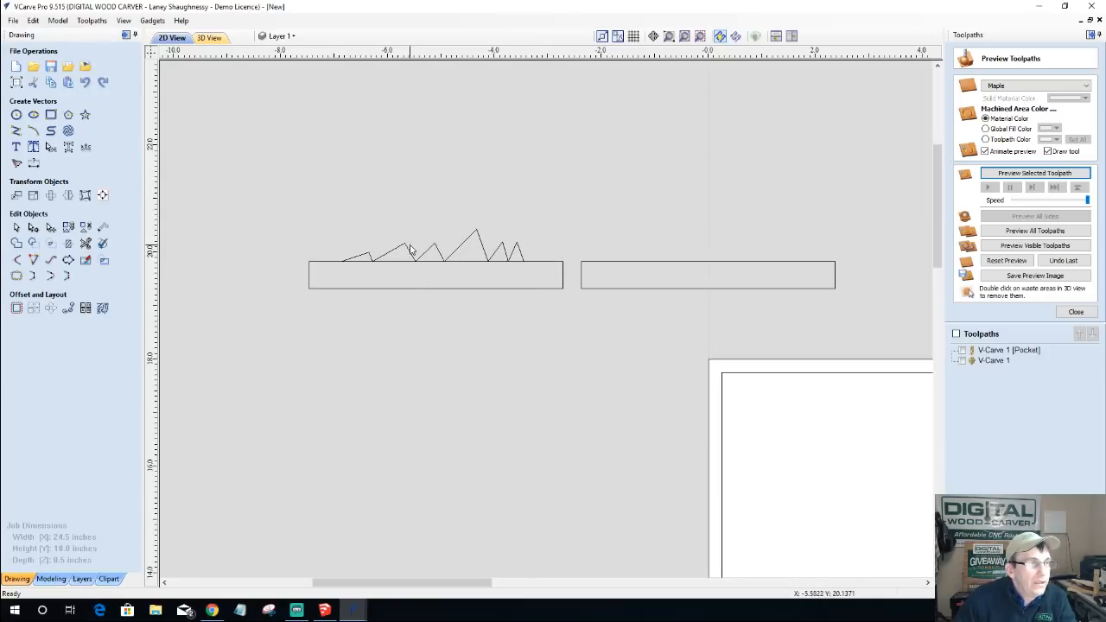
- Copy the zigzag above the second thin rectangle and flip that copy horizontally and vertically, without creating a mirrored copy
click(400, 249)
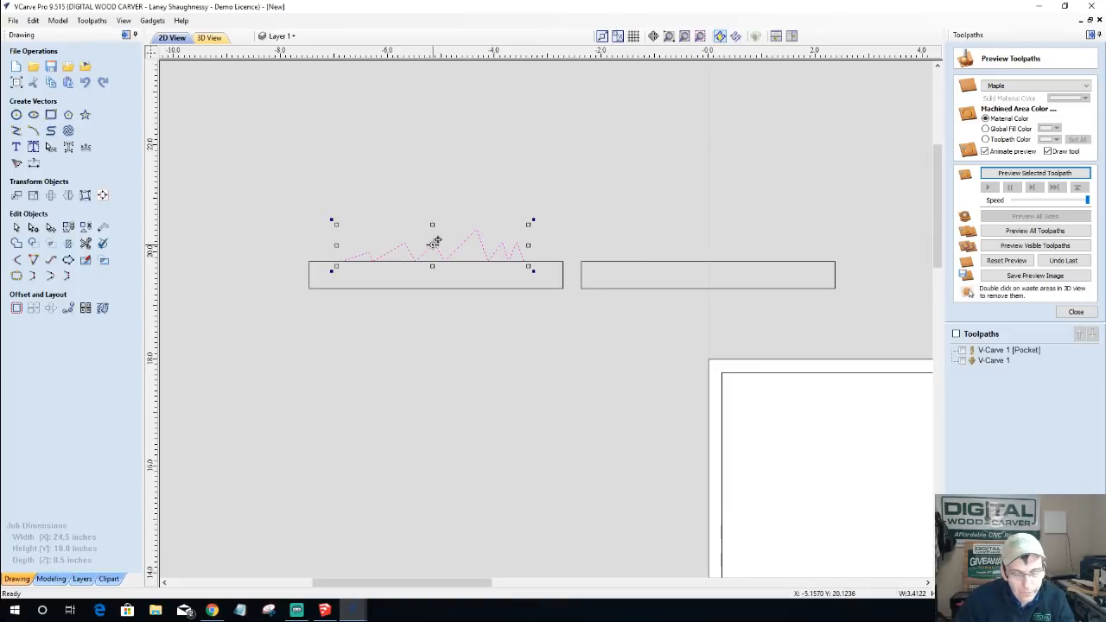
ctrl+drag(434, 242, 703, 226)
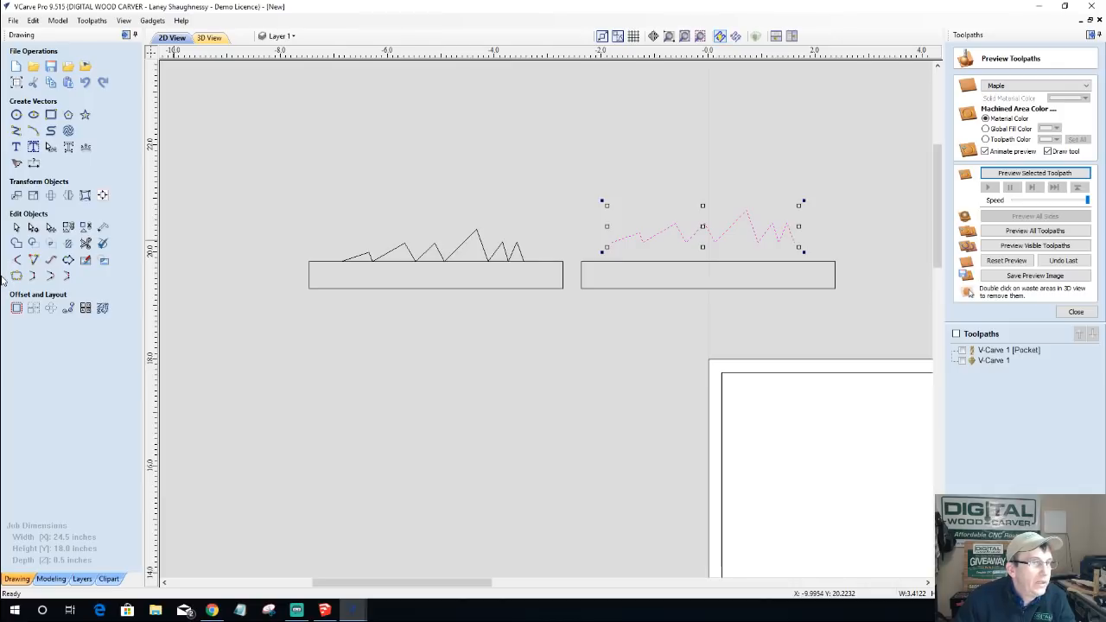
click(33, 245)
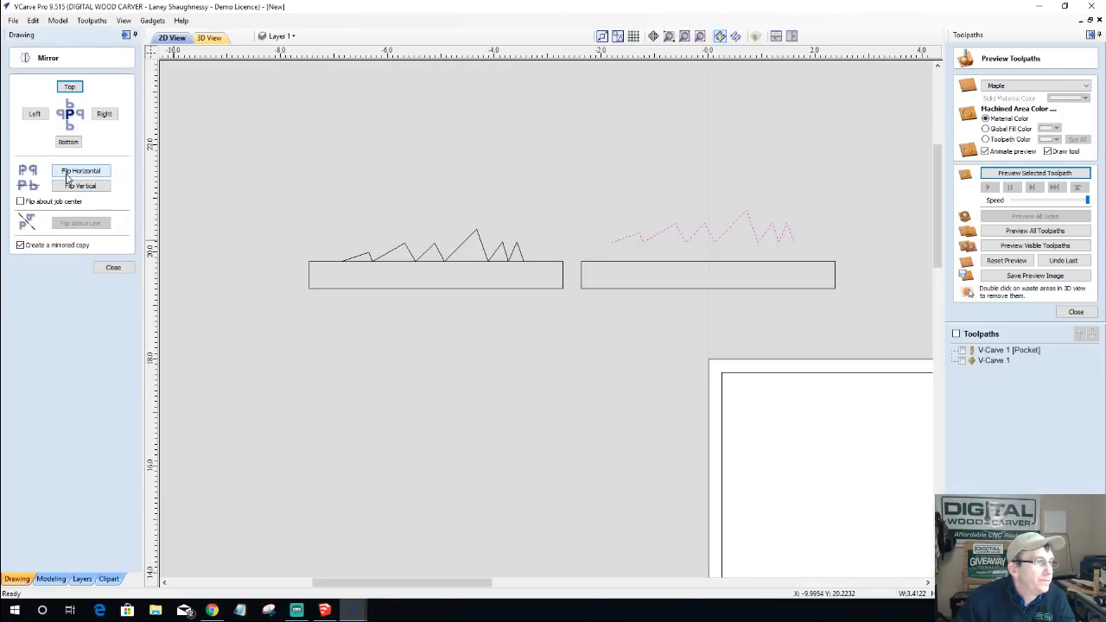
click(69, 177)
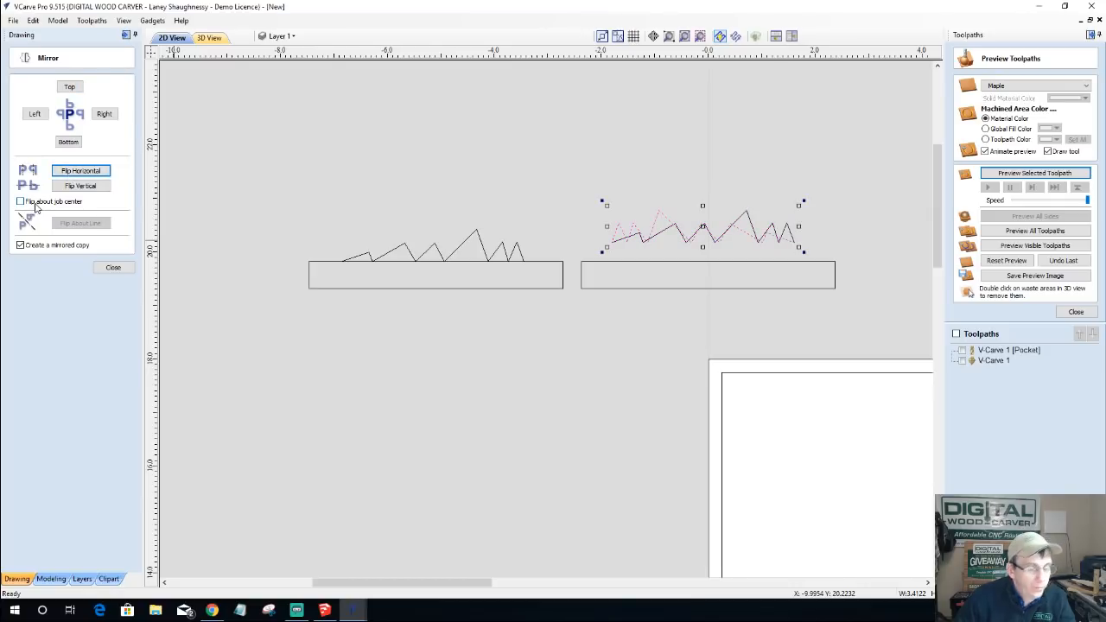
key(ctrl+z)
click(20, 245)
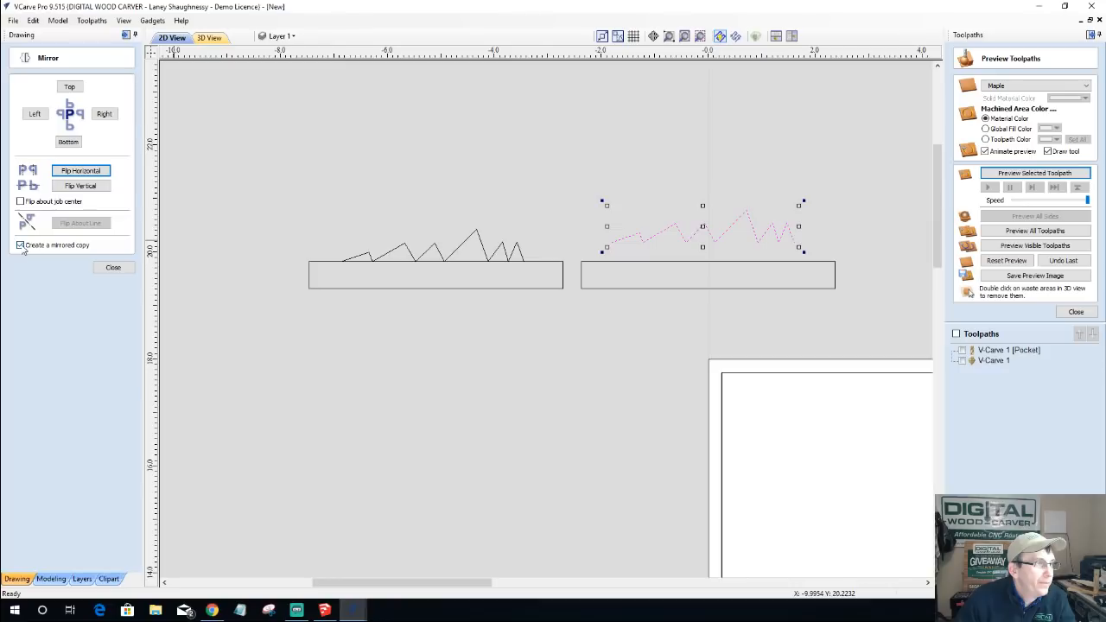
click(80, 172)
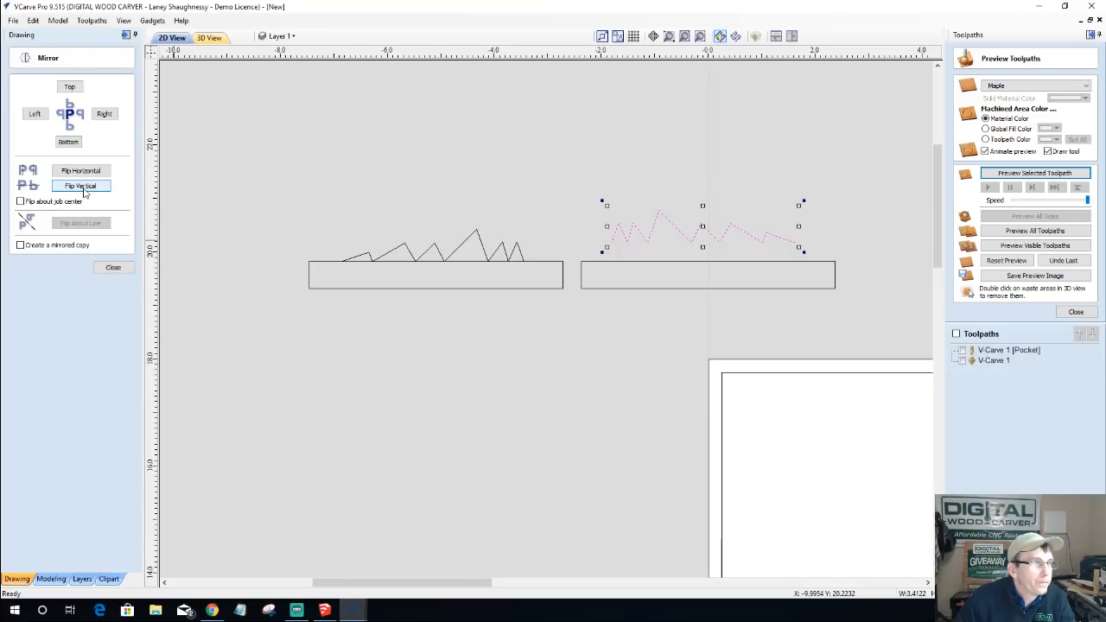
click(84, 188)
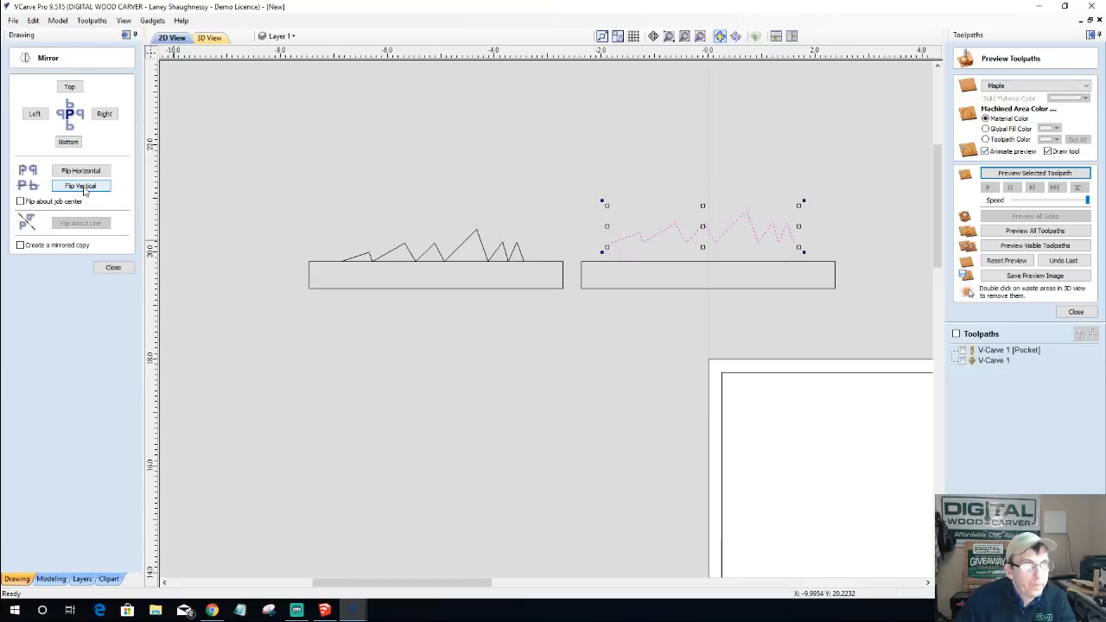
click(84, 189)
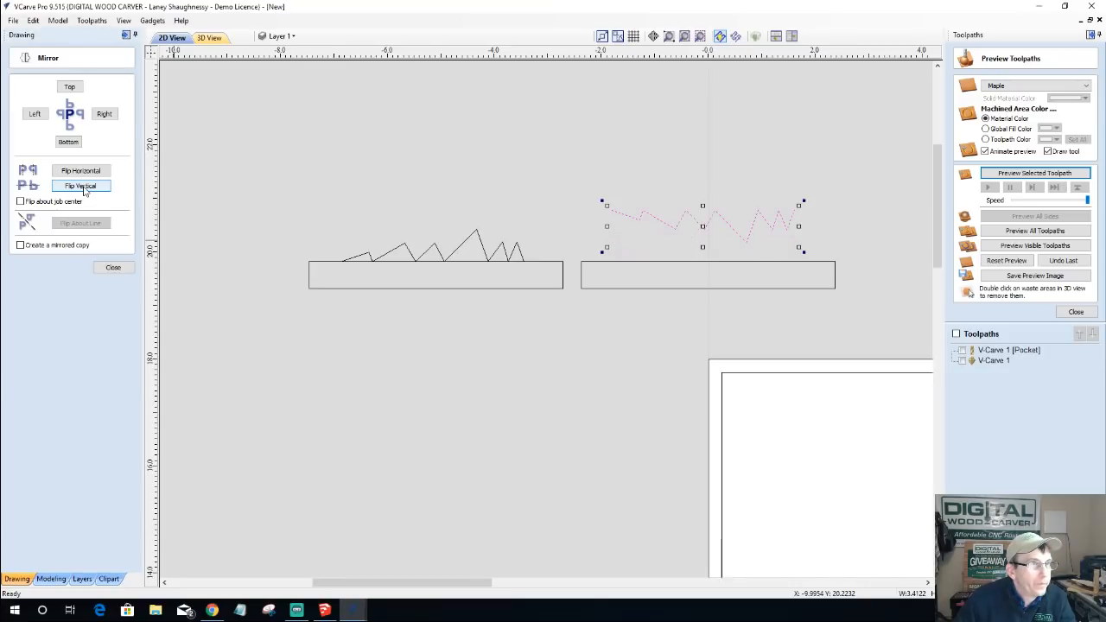
click(80, 170)
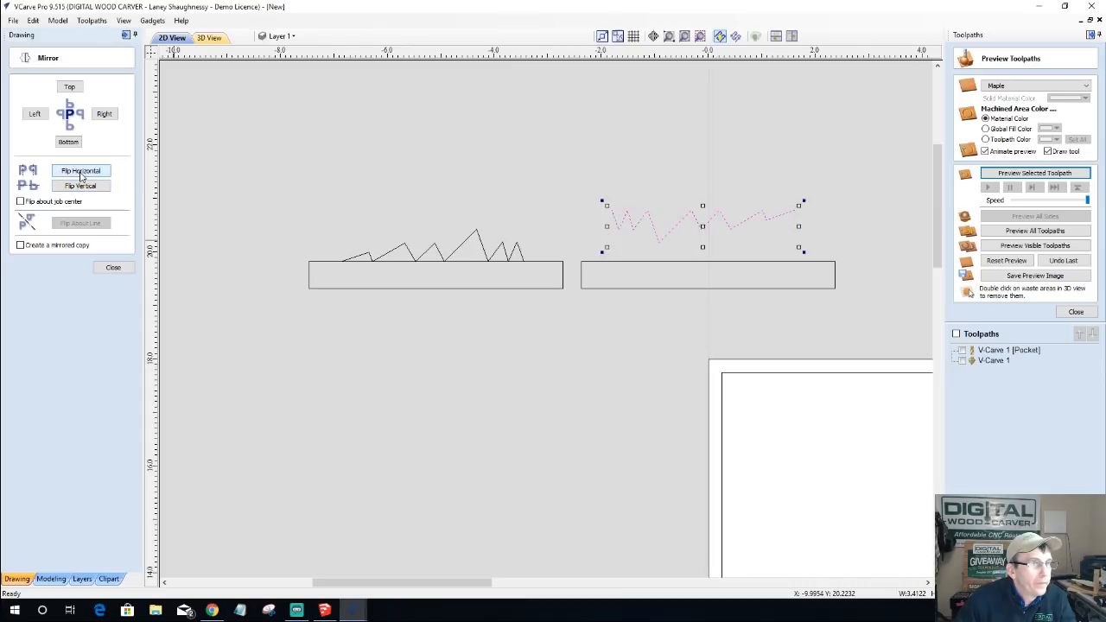
click(113, 267)
- Move the flipped zigzag down so its points hang from the second rectangle's upper edge into the rectangle
drag(611, 205, 617, 256)
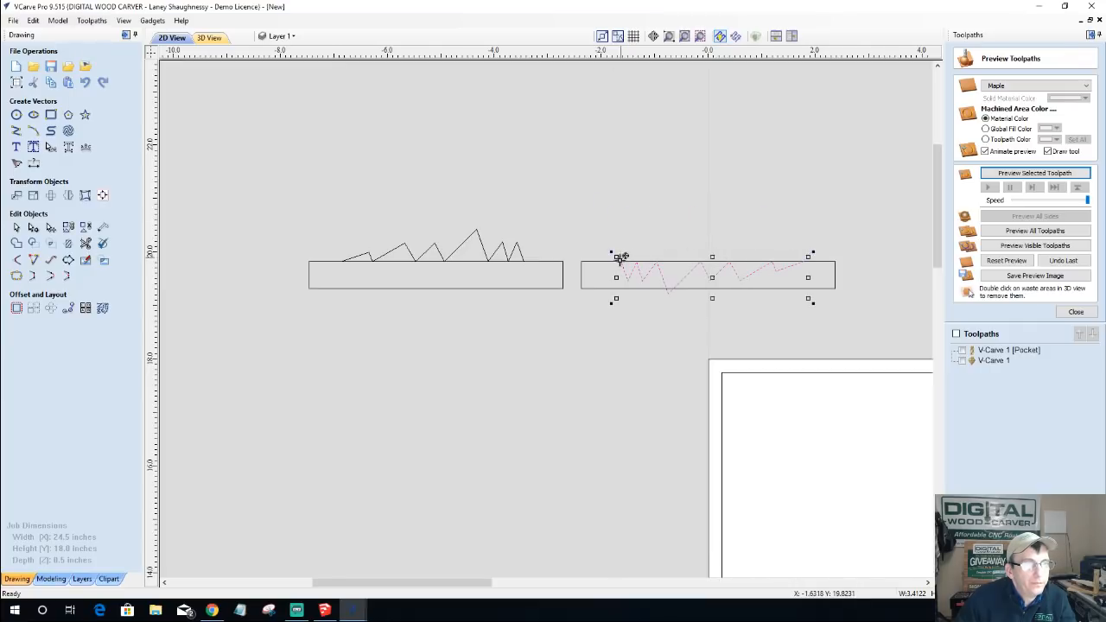
click(713, 299)
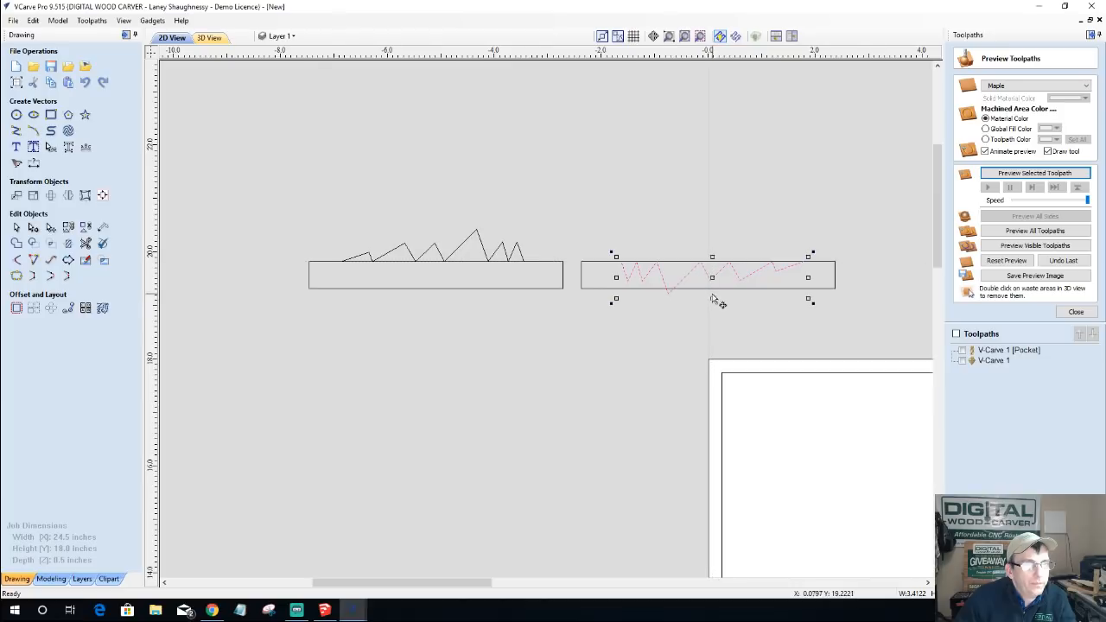
scroll(673, 292, up, 5)
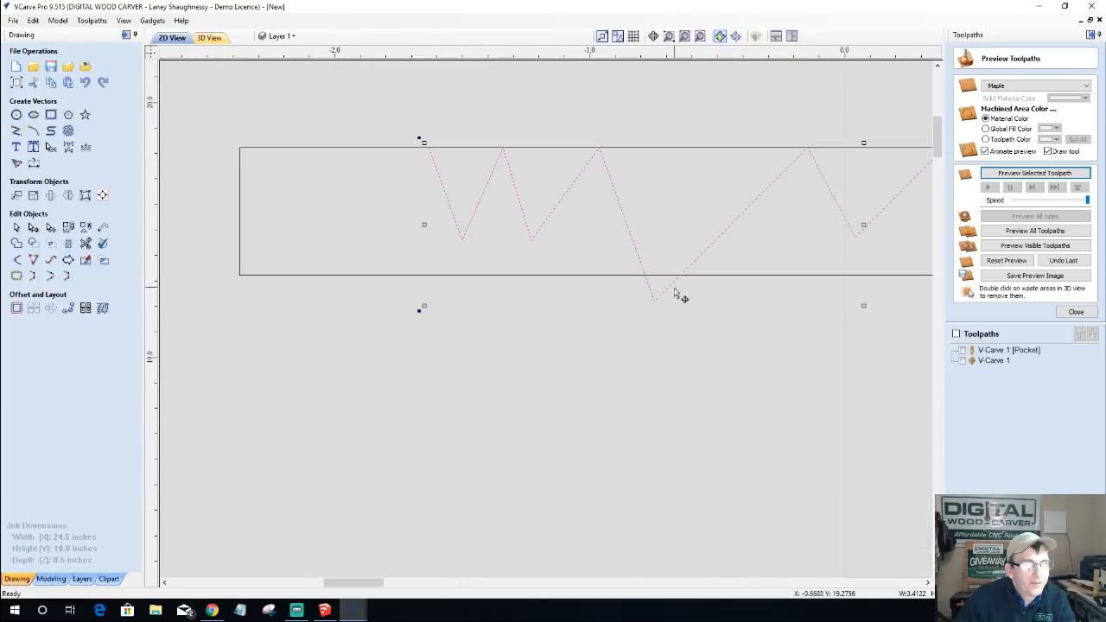
scroll(655, 300, down, 4)
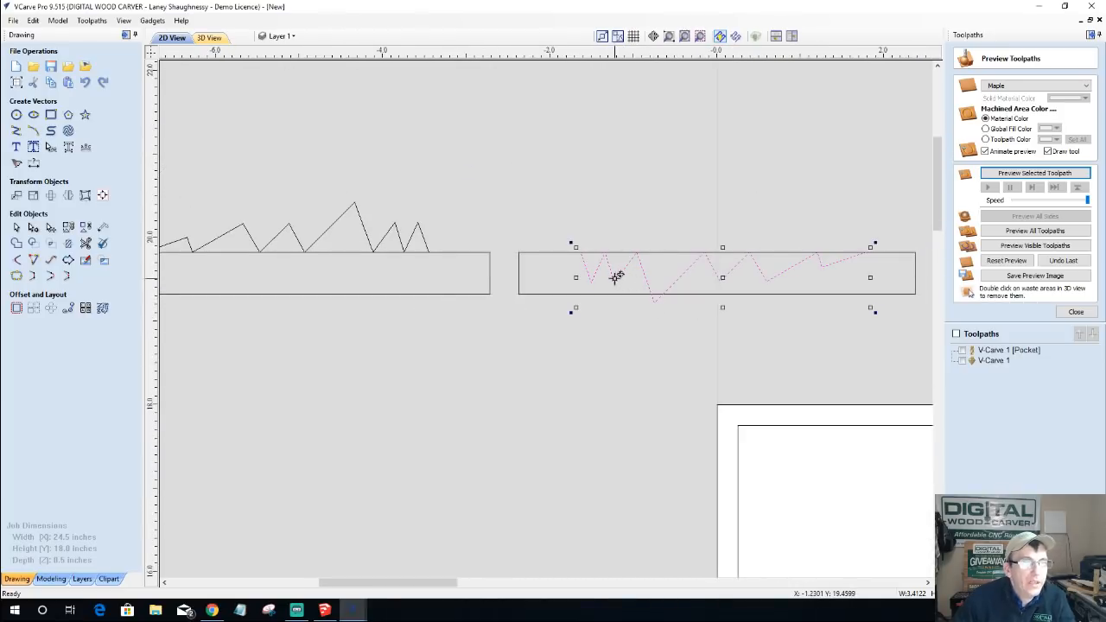
- Rotate the first rectangle together with its zigzag by about 190 degrees around its lower corner nearest the second rectangle
scroll(484, 300, down, 3)
drag(246, 261, 503, 324)
drag(384, 246, 505, 345)
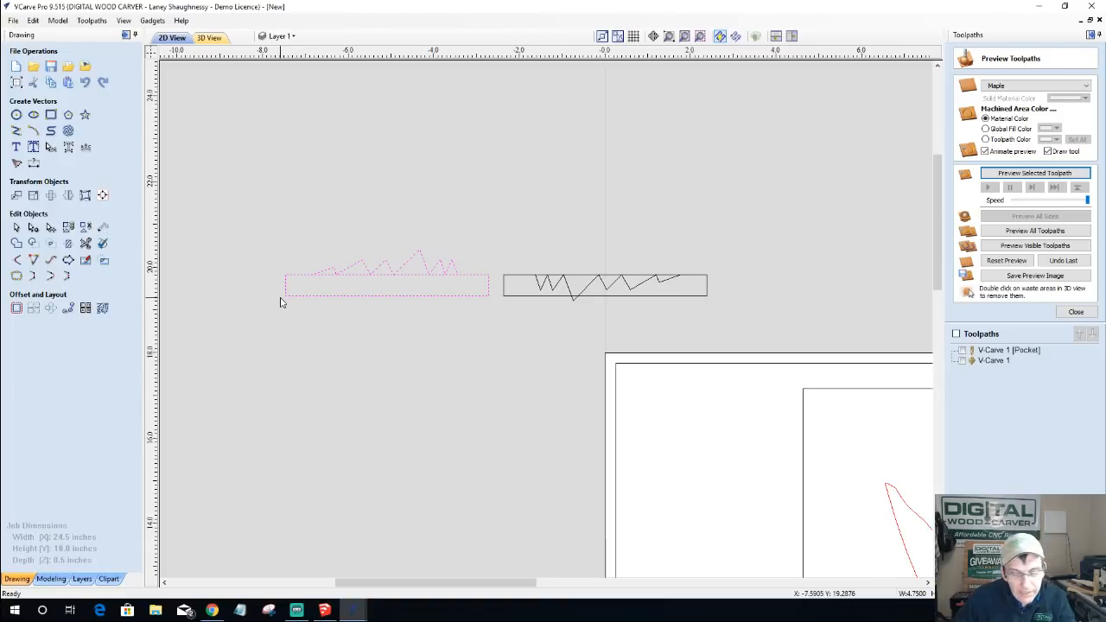
click(438, 296)
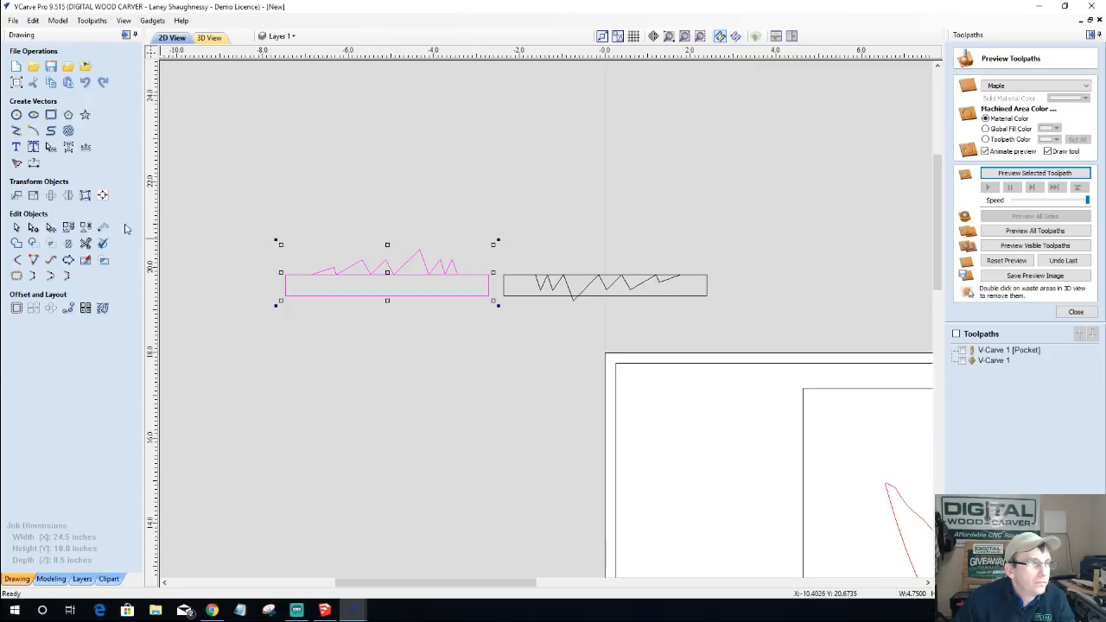
click(52, 196)
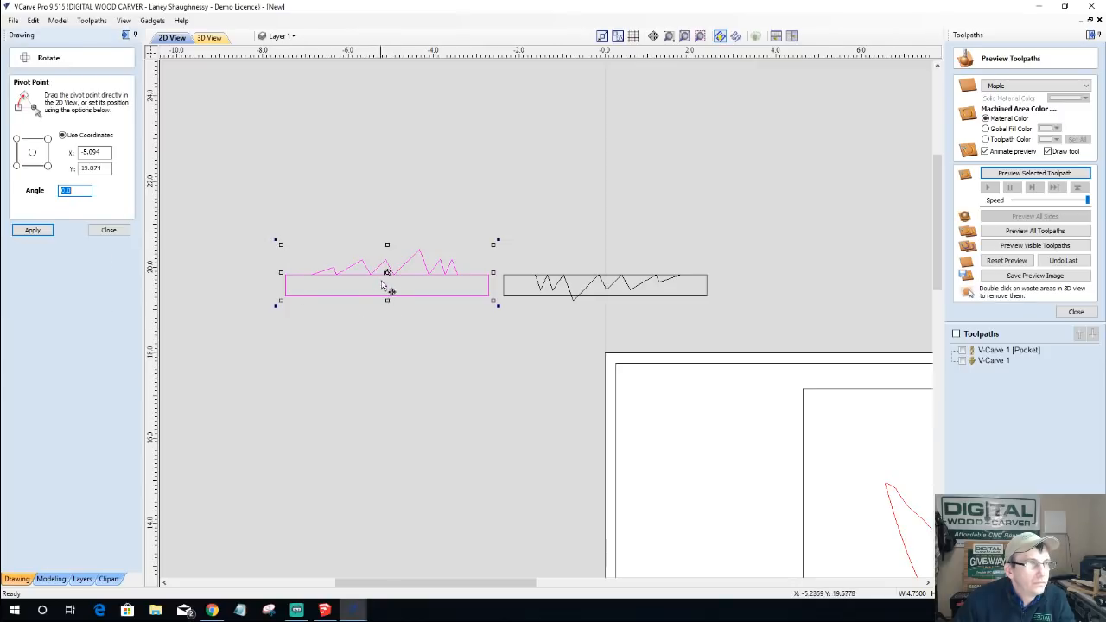
drag(387, 270, 488, 294)
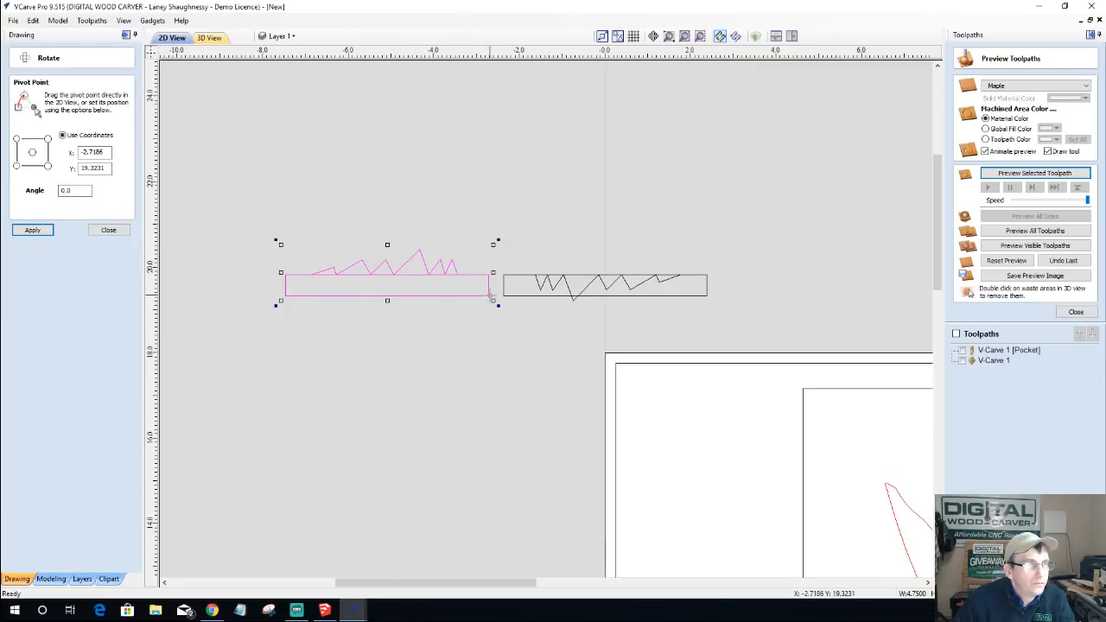
drag(276, 239, 679, 313)
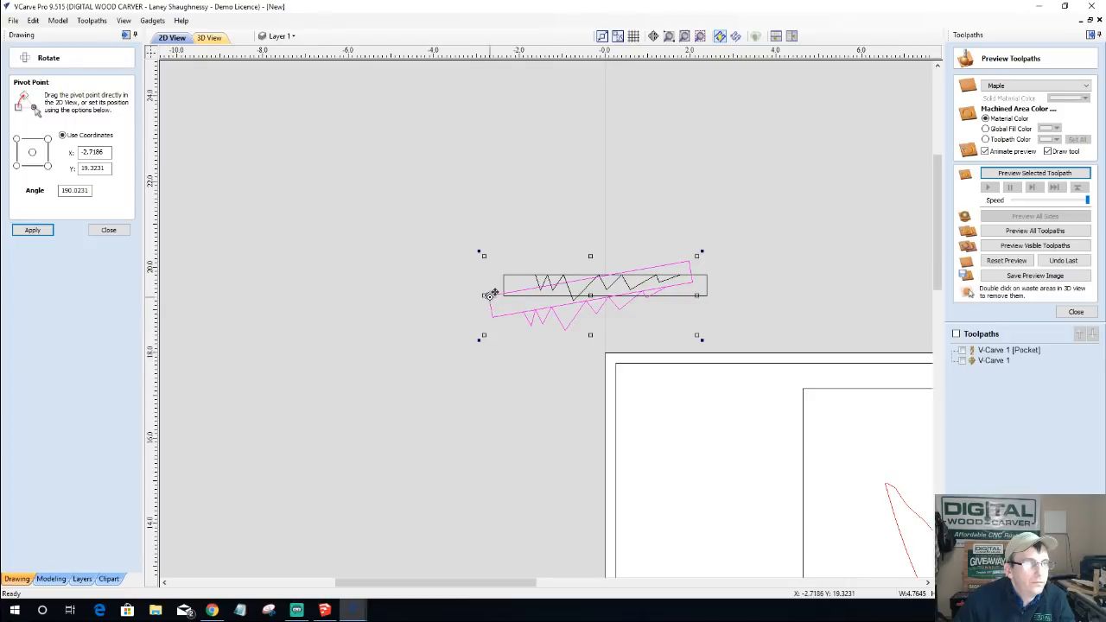
- Level the rotated piece over the second rectangle by rotating it around its far corner, then around the second rectangle's upper corner
drag(489, 294, 691, 279)
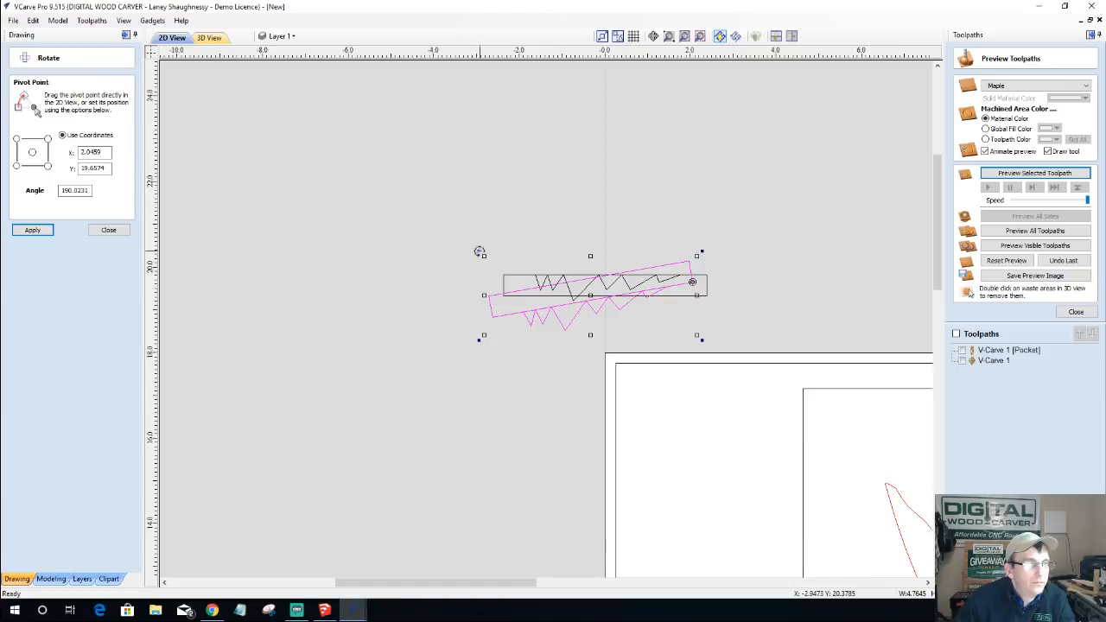
drag(478, 251, 499, 217)
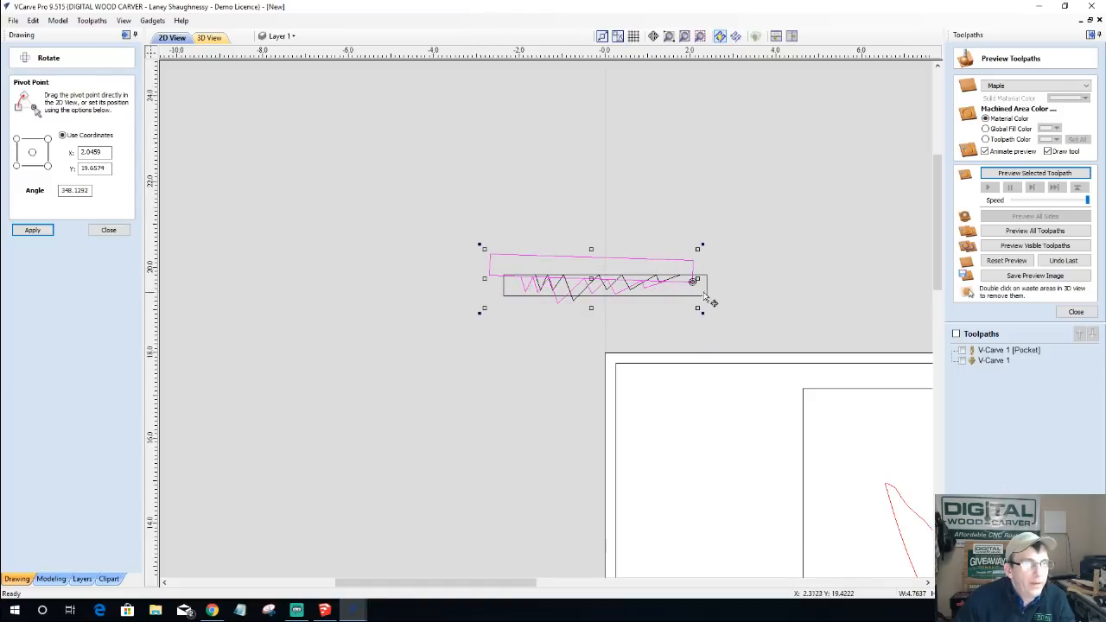
drag(694, 278, 505, 274)
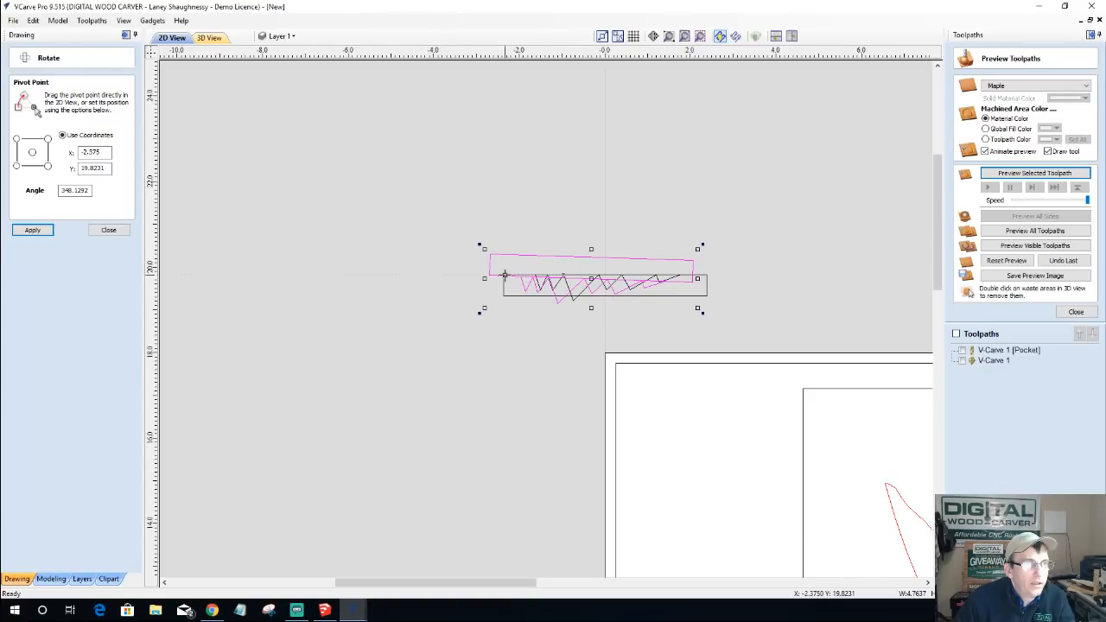
drag(701, 244, 700, 239)
- Nudge the rotated piece sideways and slightly up until its teeth line up with the zigzag in the second rectangle
key(Right)
key(Right)
key(Right)
key(Right)
key(Right)
key(Right)
key(Right)
key(Right)
key(Left)
key(Left)
key(Left)
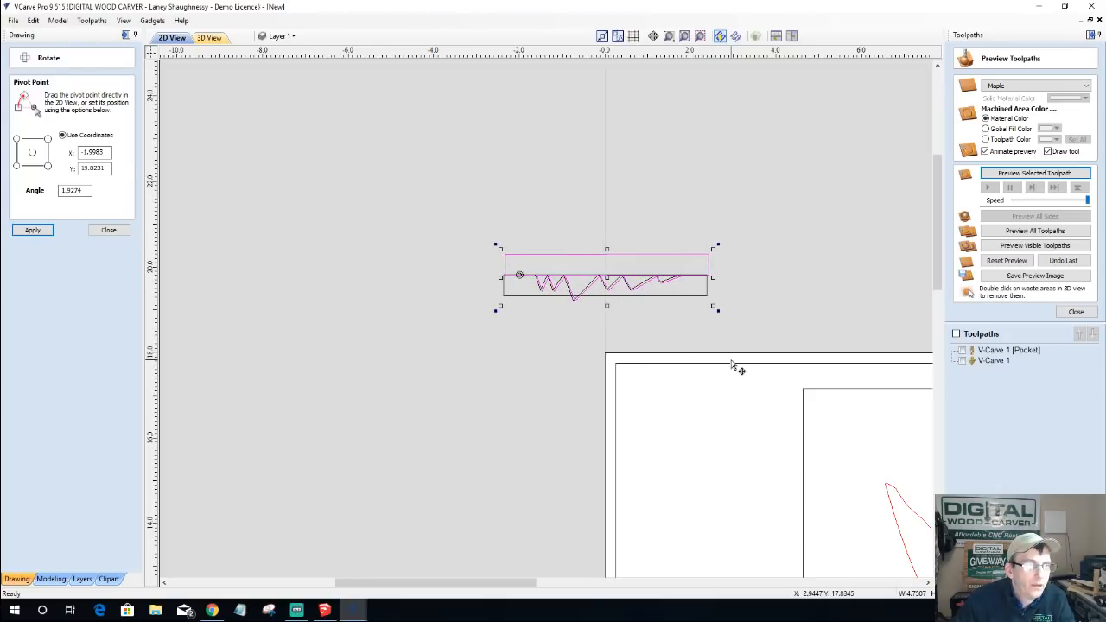
key(Up)
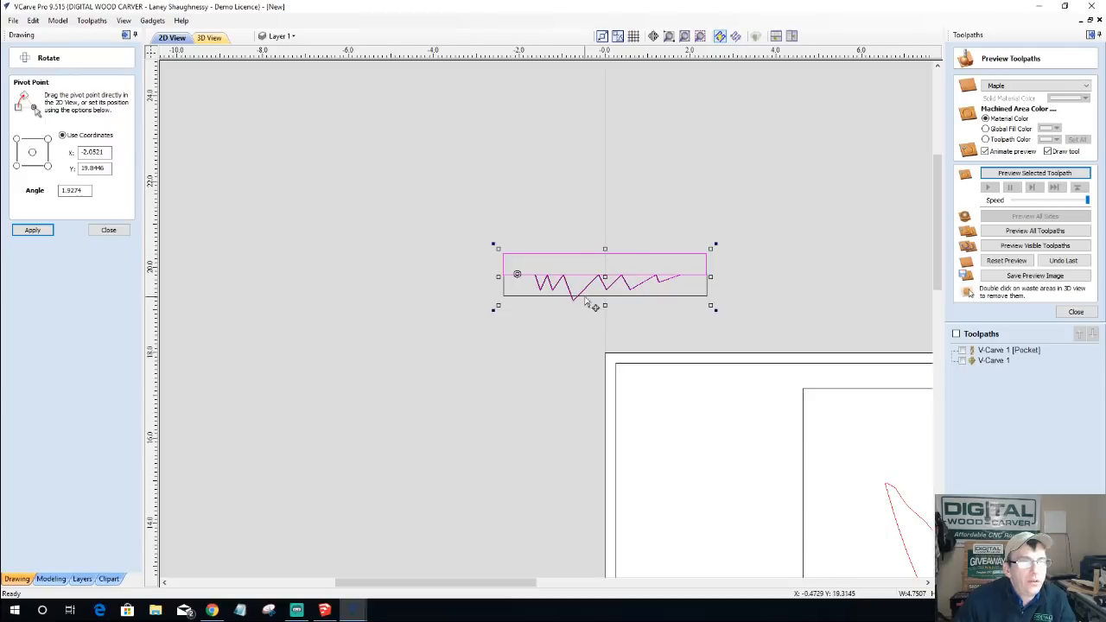
- Nudge the rotated piece slightly upward to leave a thin gap between the mating teeth, and finish rotating
scroll(568, 284, up, 5)
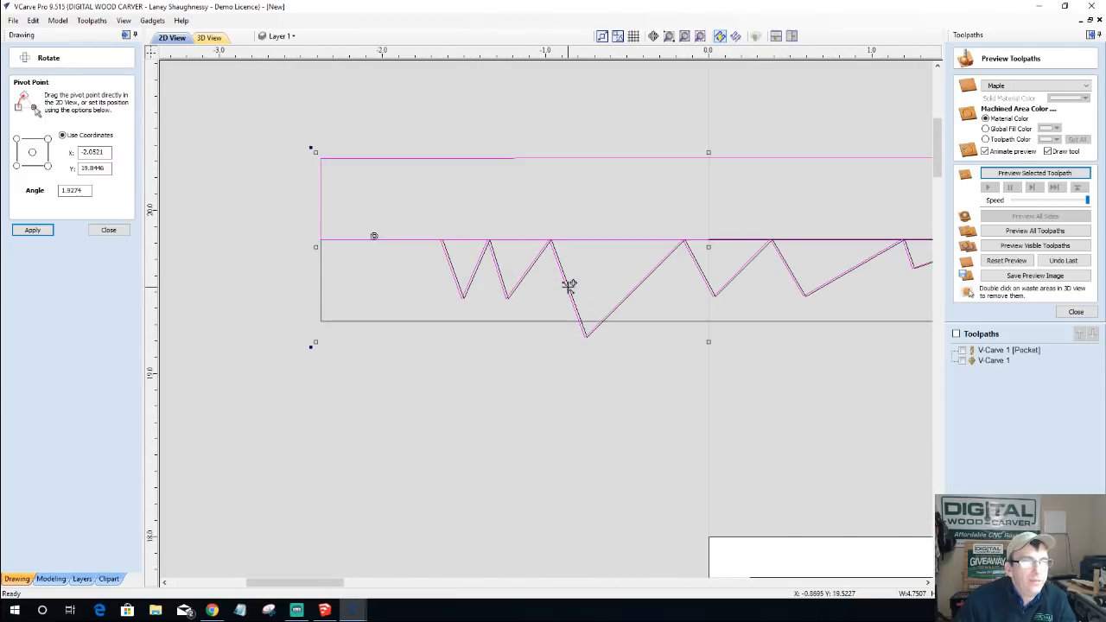
key(Up)
key(Up)
key(Right)
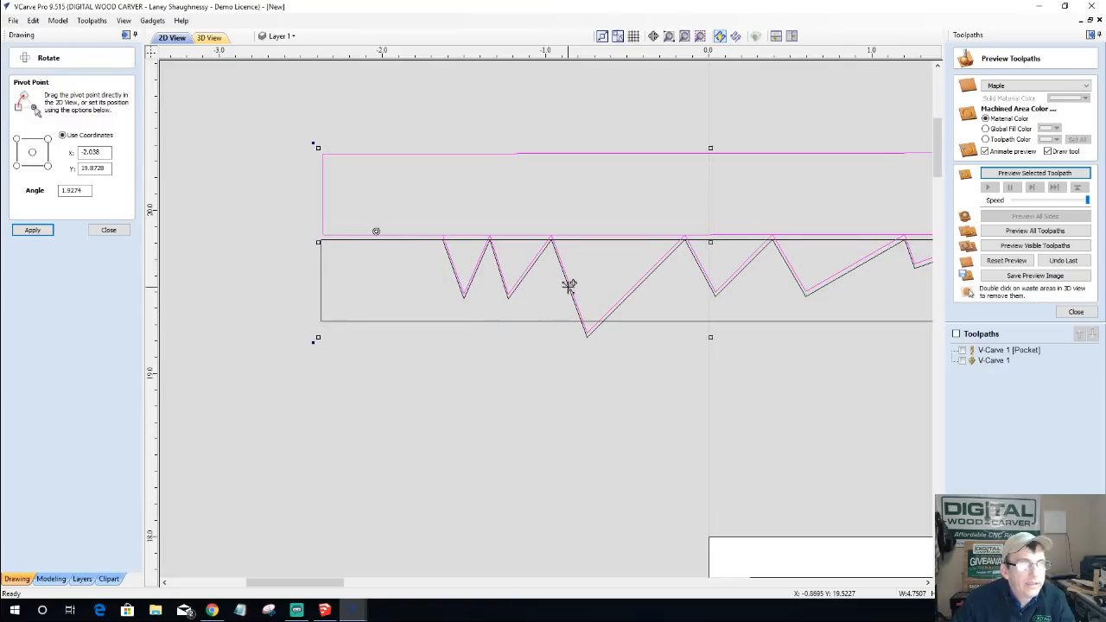
scroll(383, 260, down, 4)
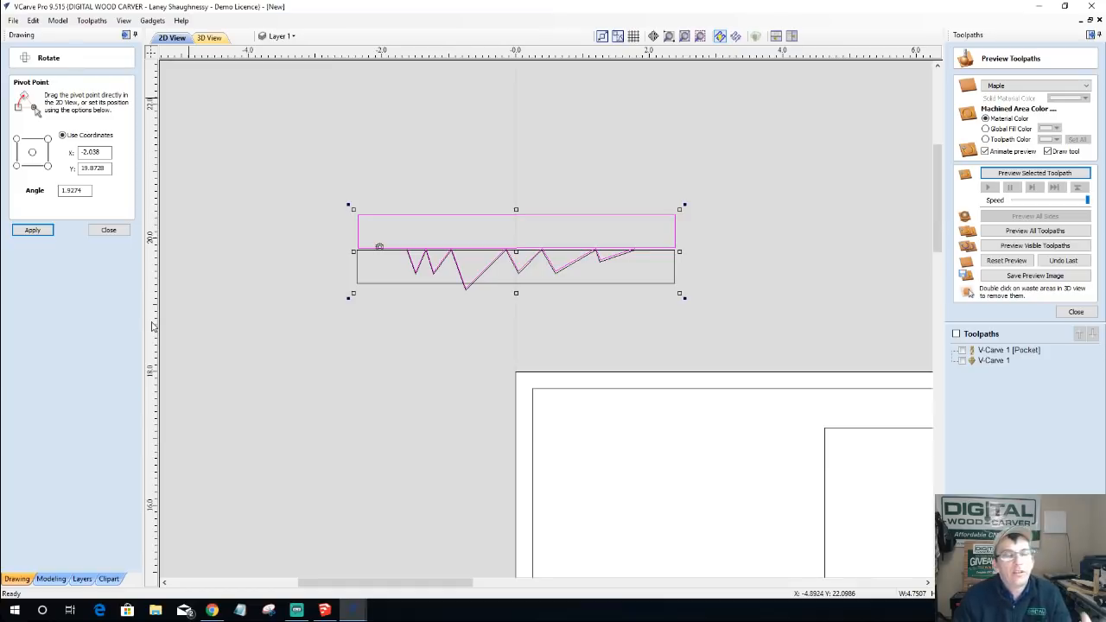
scroll(164, 324, down, 8)
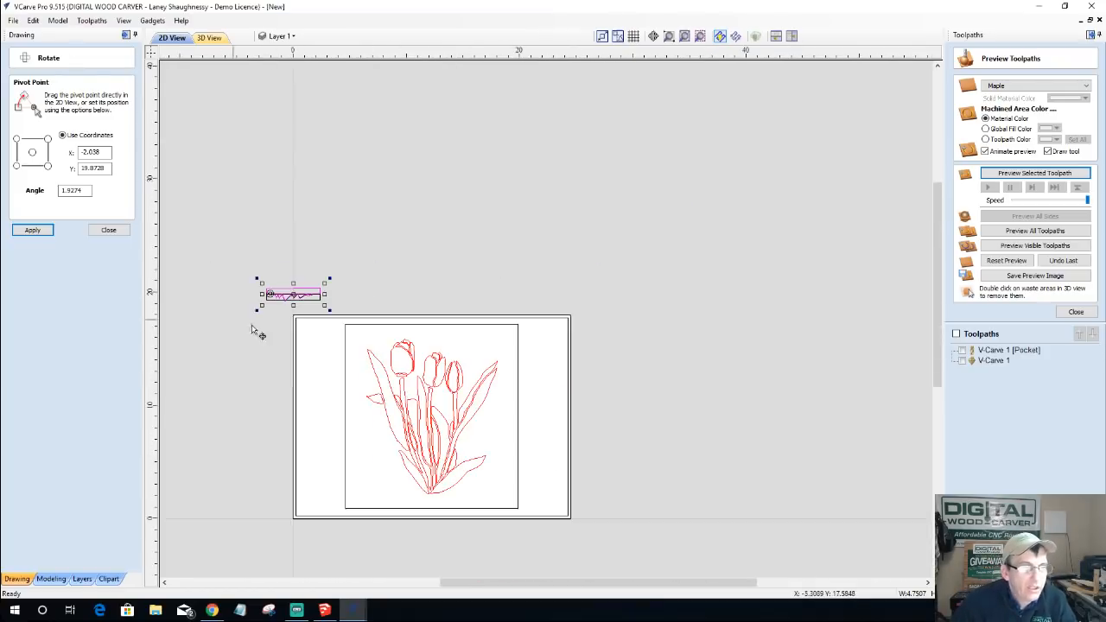
scroll(496, 376, up, 6)
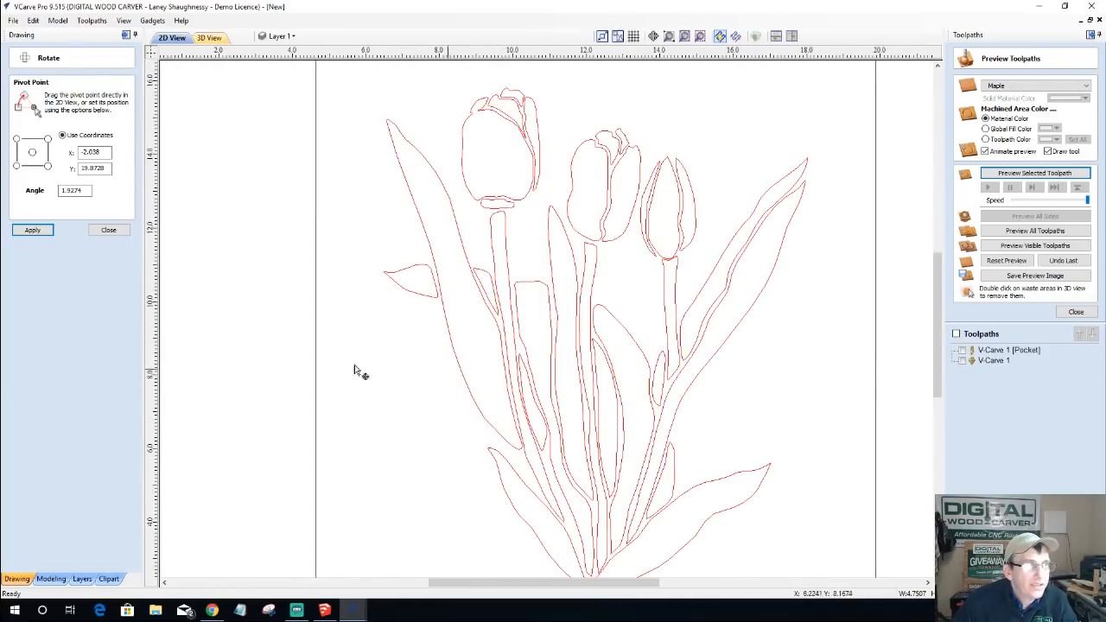
click(108, 230)
- Hide Layer 1, leaving the red tulip vectors of the Male VCarve Inlay layer displayed
scroll(440, 275, down, 1)
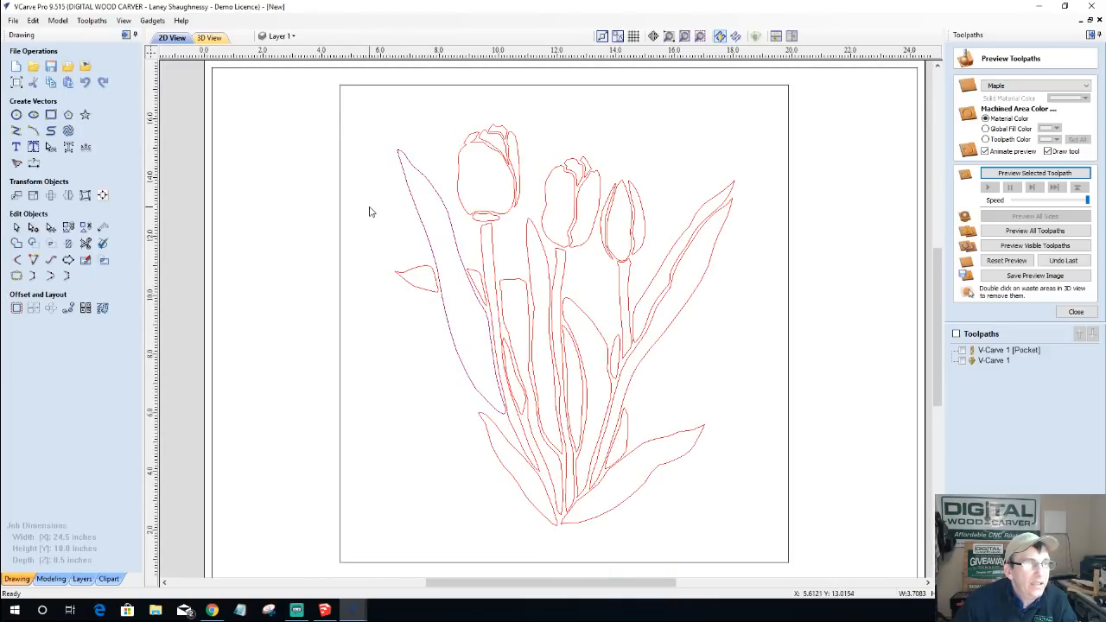
click(281, 37)
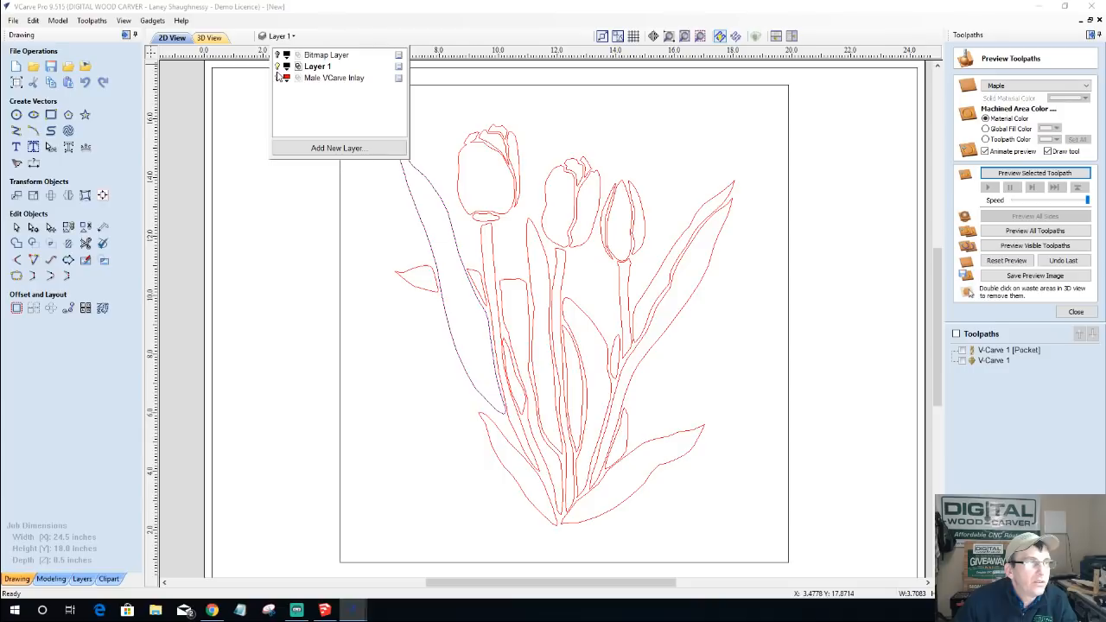
click(277, 66)
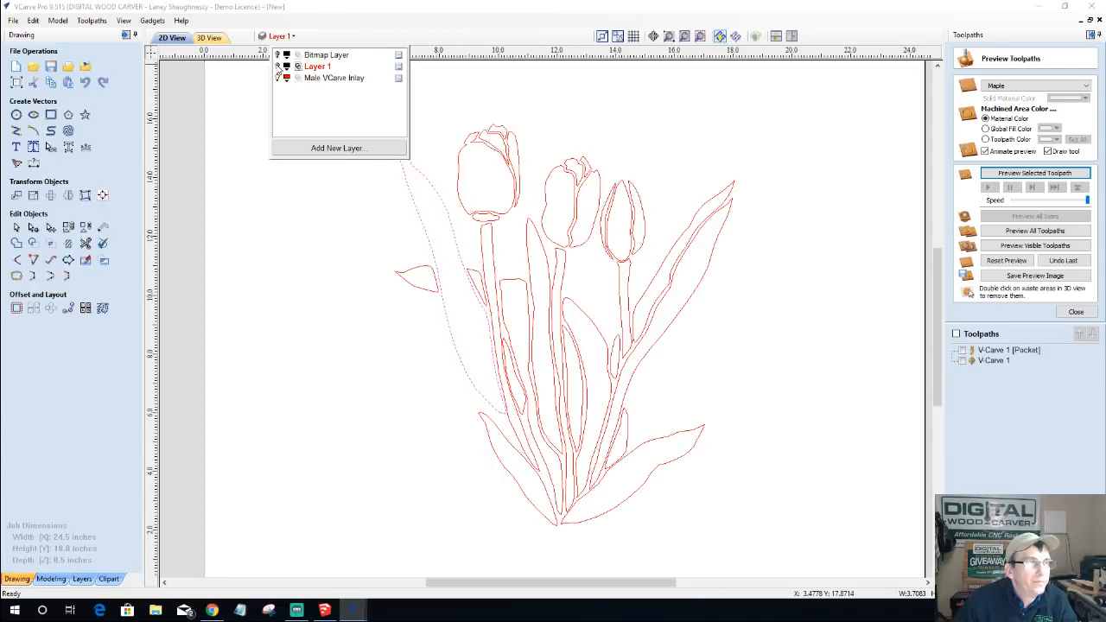
scroll(458, 312, down, 5)
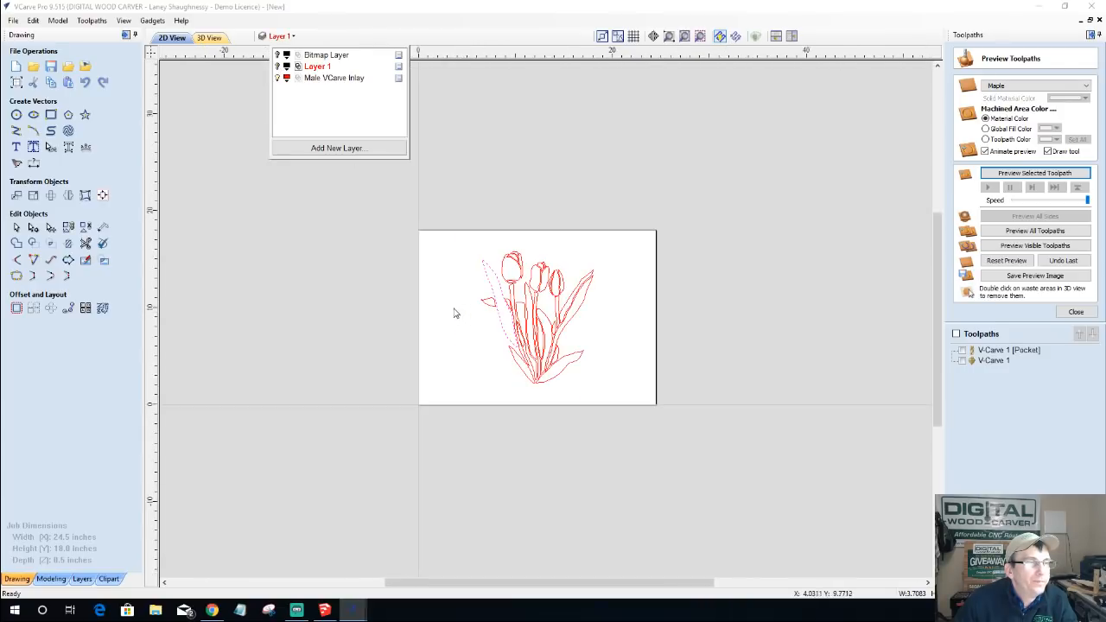
- Show Layer 1 again and put the rectangle surrounding the tulips on the Male VCarve Inlay layer
click(444, 267)
click(279, 36)
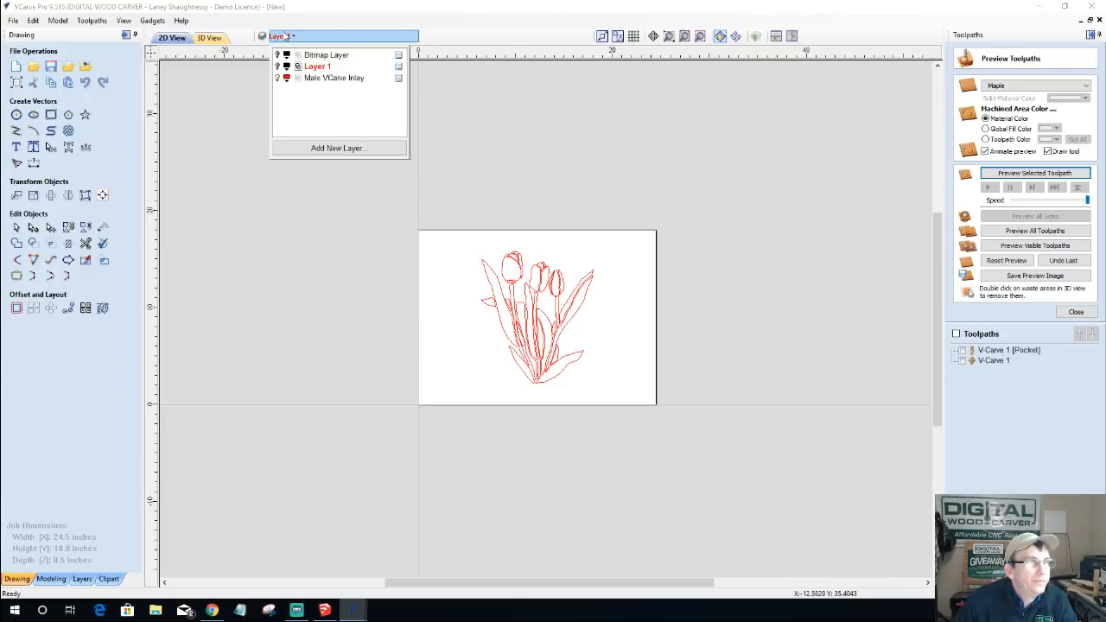
click(278, 66)
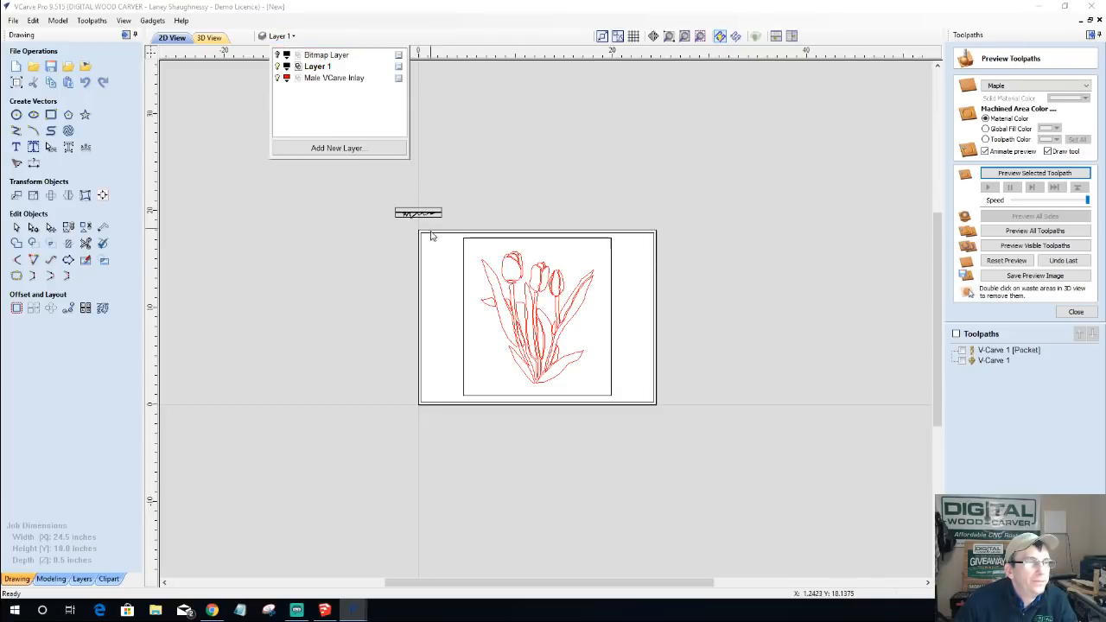
click(465, 268)
right_click(465, 265)
mouse_move(494, 517)
click(669, 541)
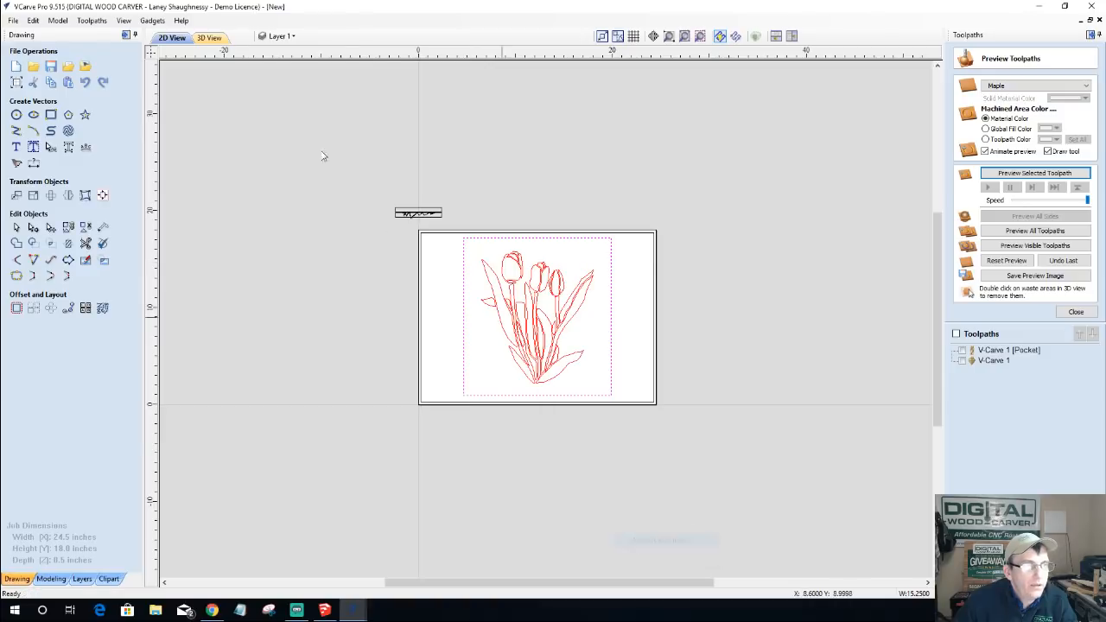
- Make Male VCarve Inlay the active layer and hide Layer 1
click(272, 37)
click(318, 80)
scroll(432, 345, up, 2)
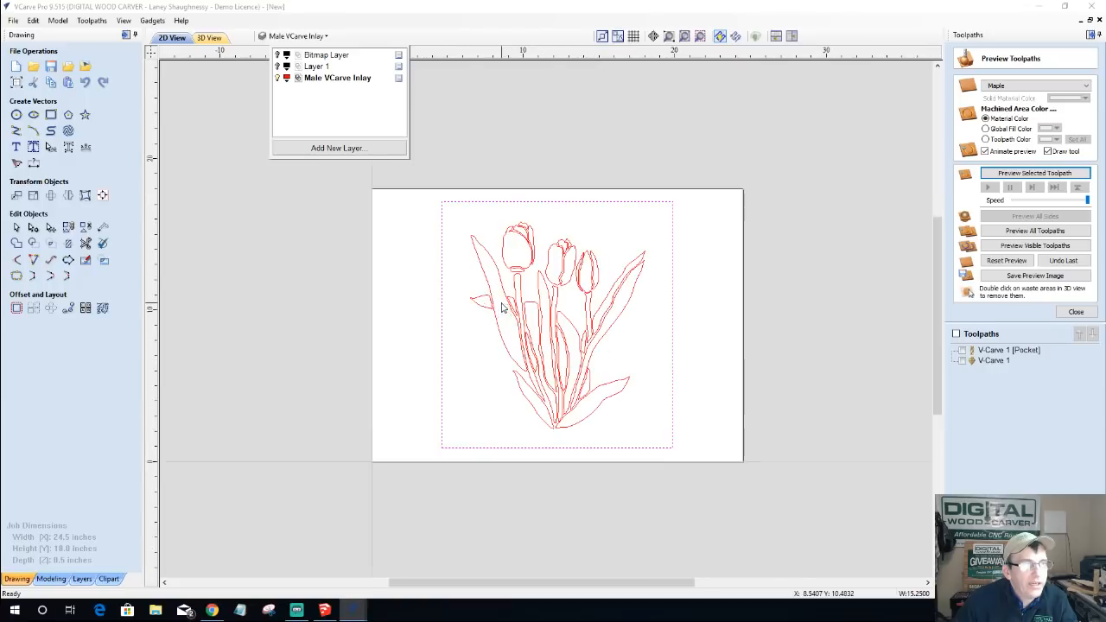
- Mirror the tulip vectors horizontally about the job center, without creating a copy and leaving out the surrounding rectangle
click(457, 236)
drag(441, 204, 661, 441)
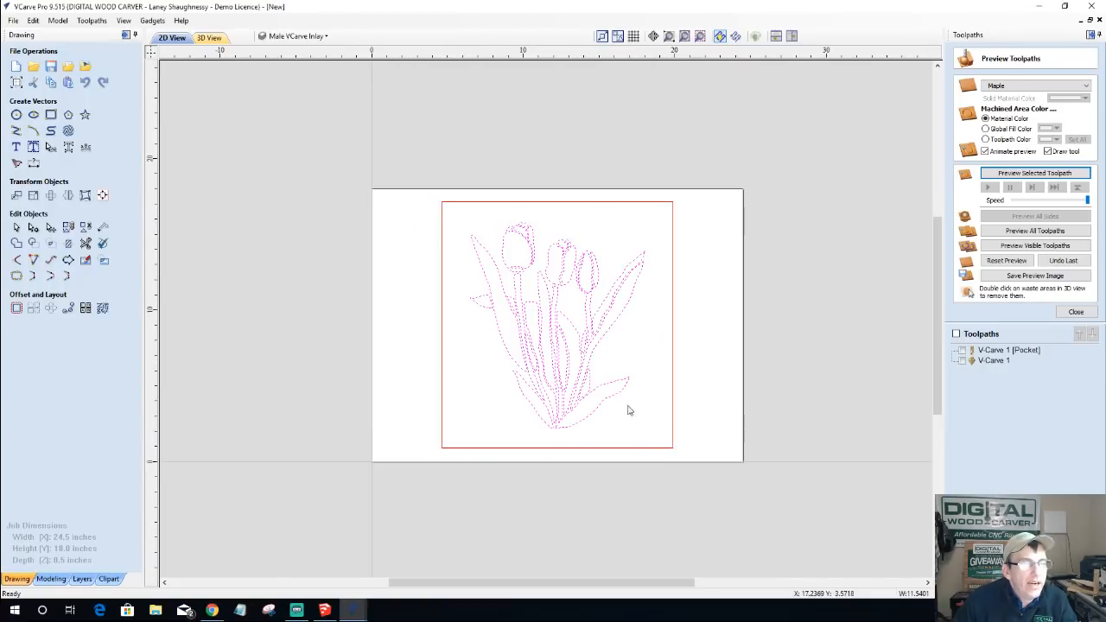
scroll(547, 382, up, 3)
scroll(547, 383, down, 2)
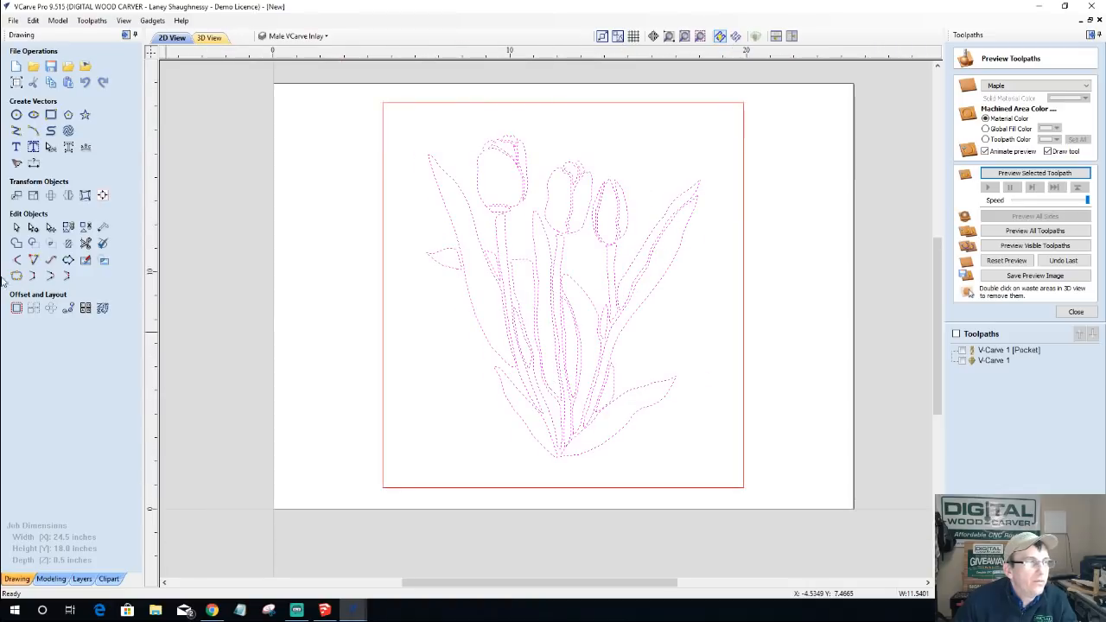
click(69, 196)
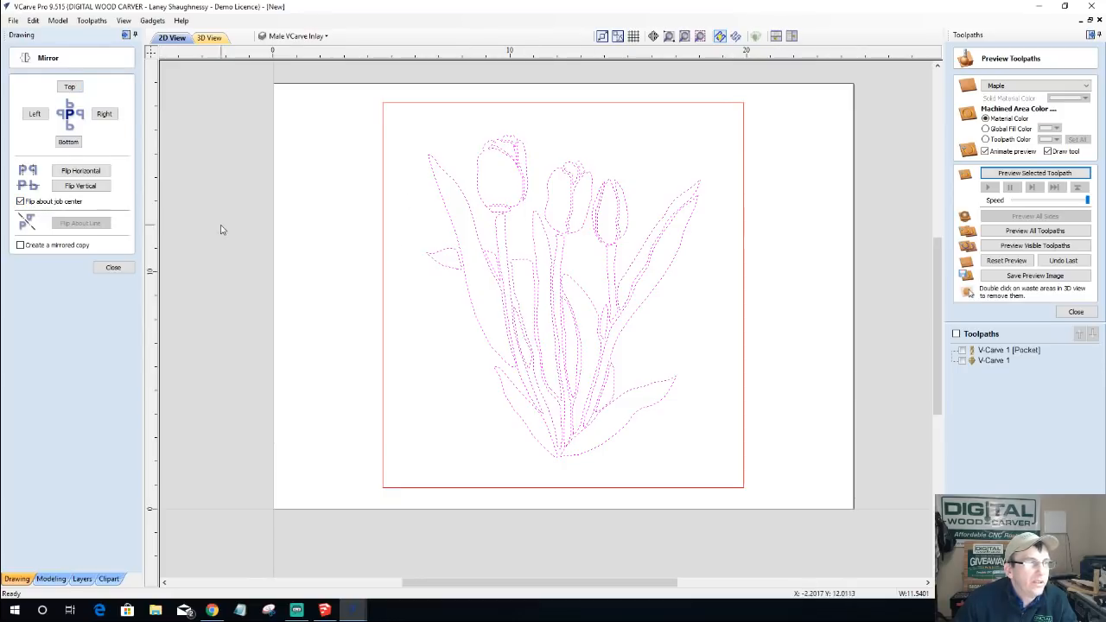
click(76, 173)
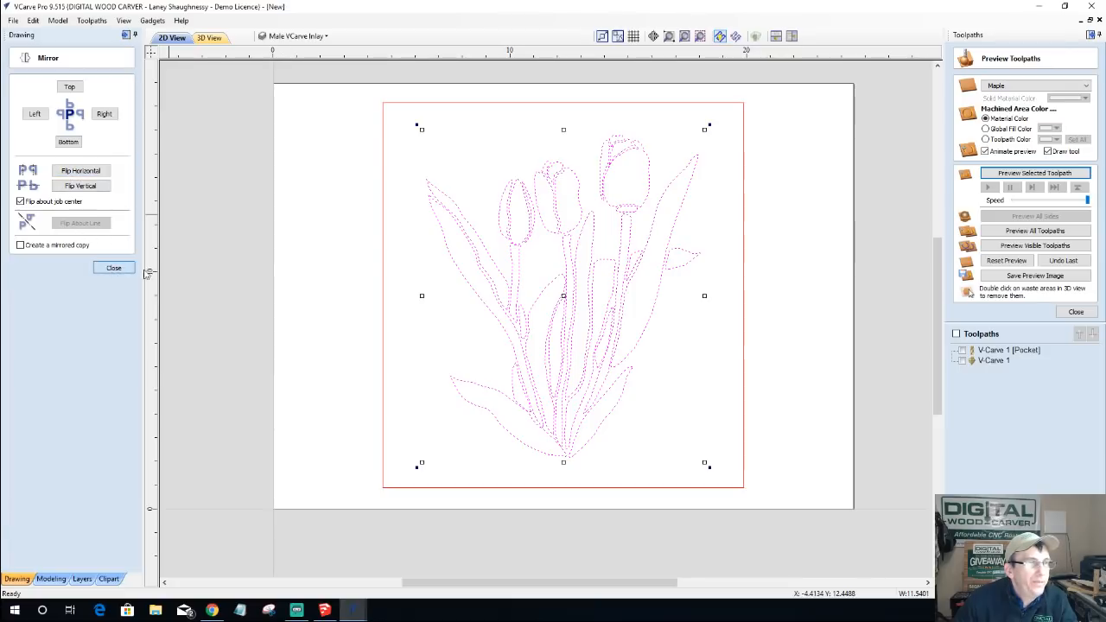
click(112, 266)
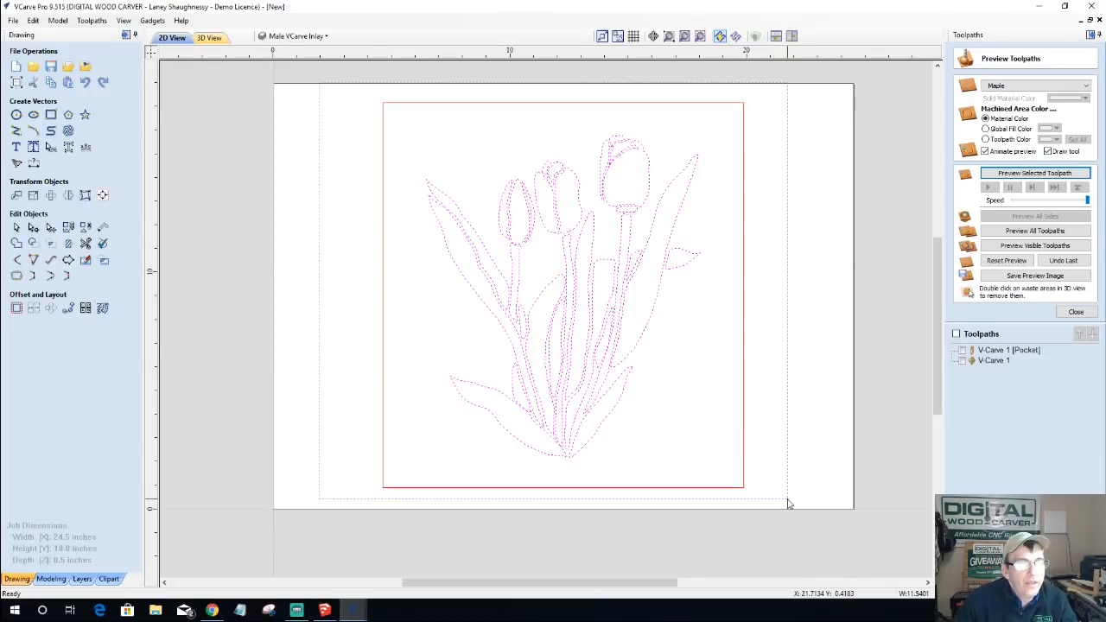
- Calculate a V-carve toolpath for the mirrored tulips and surrounding rectangle with a 0.17-inch start depth and 0.03-inch flat depth
scroll(674, 479, down, 2)
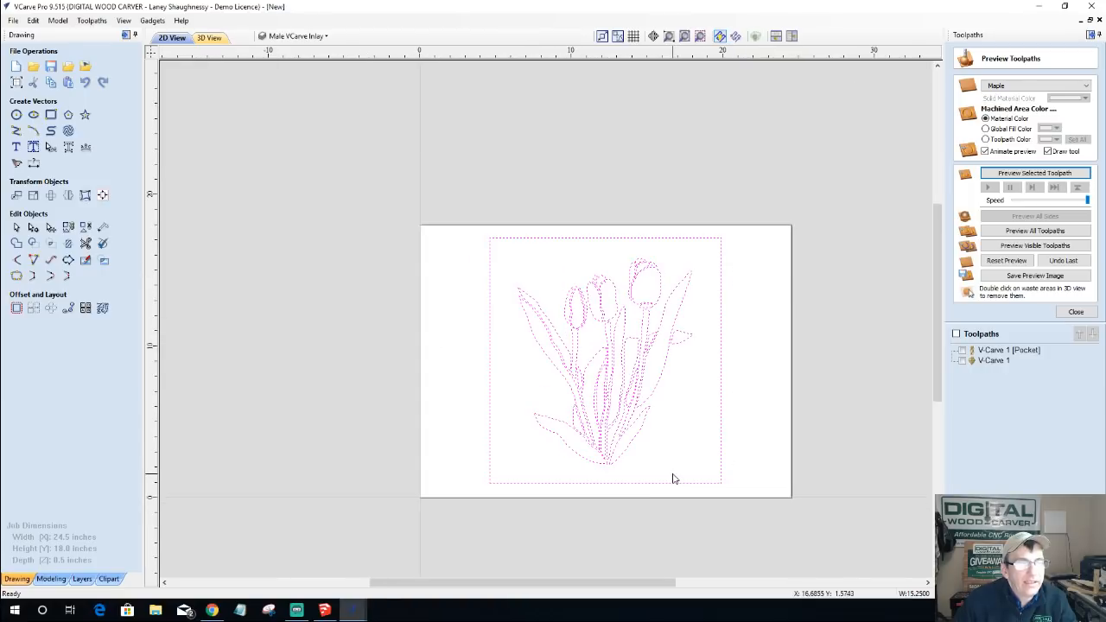
click(1076, 311)
click(965, 138)
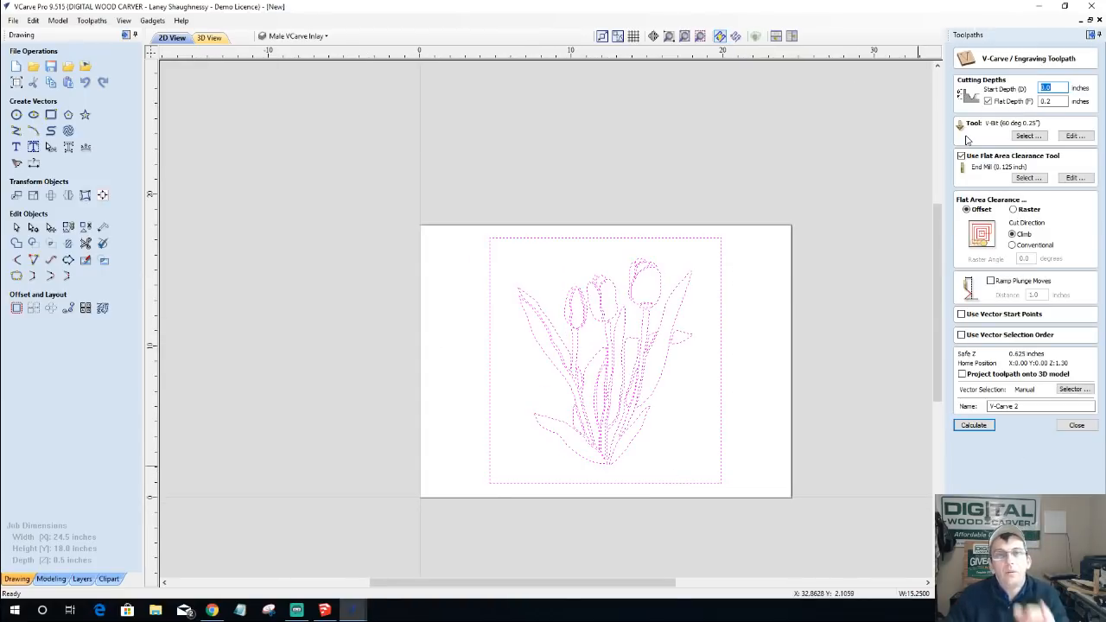
drag(1046, 101, 1055, 101)
click(1052, 88)
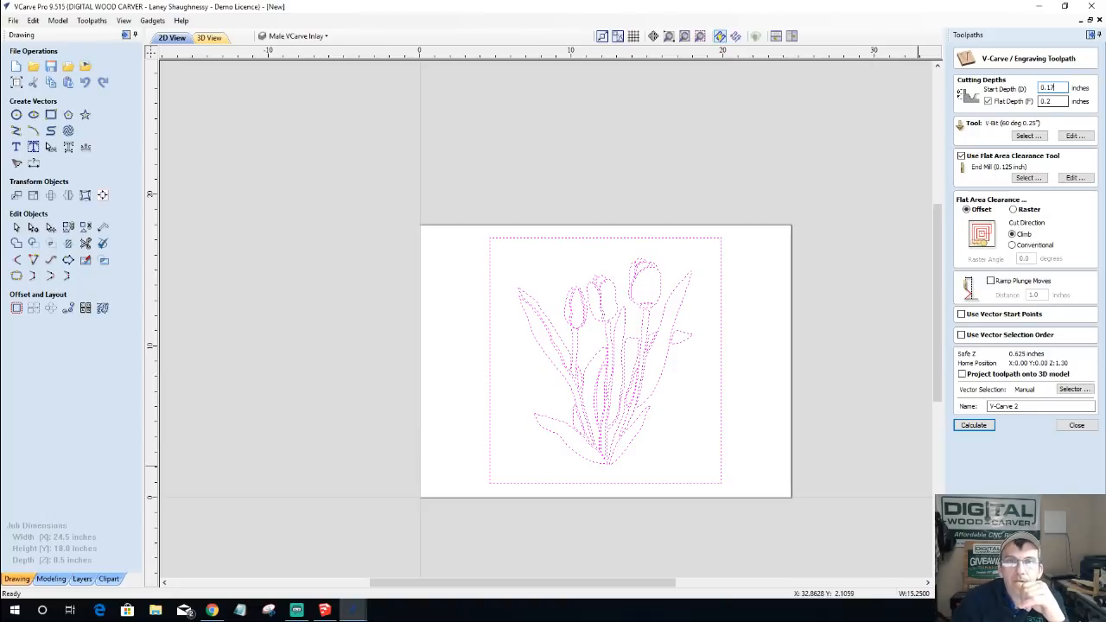
double_click(1061, 101)
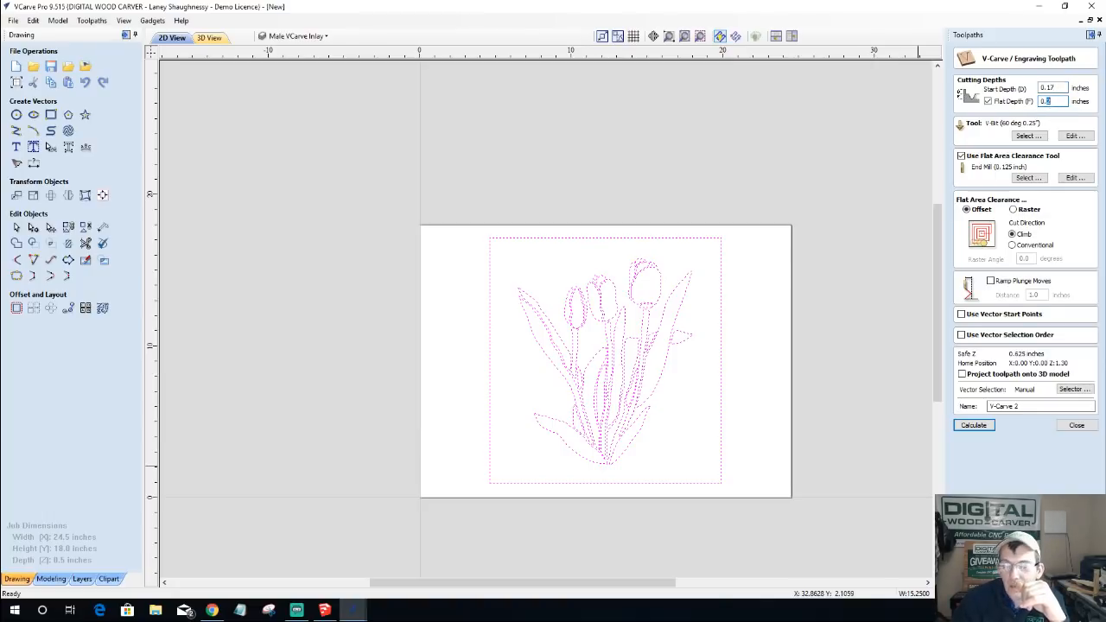
text(0.)
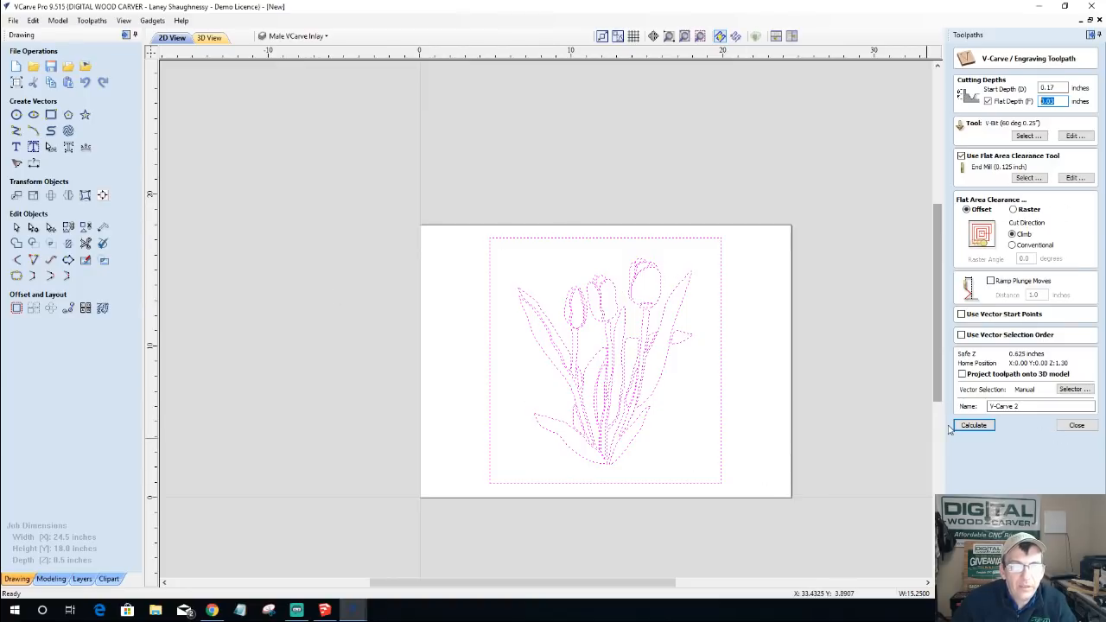
click(973, 425)
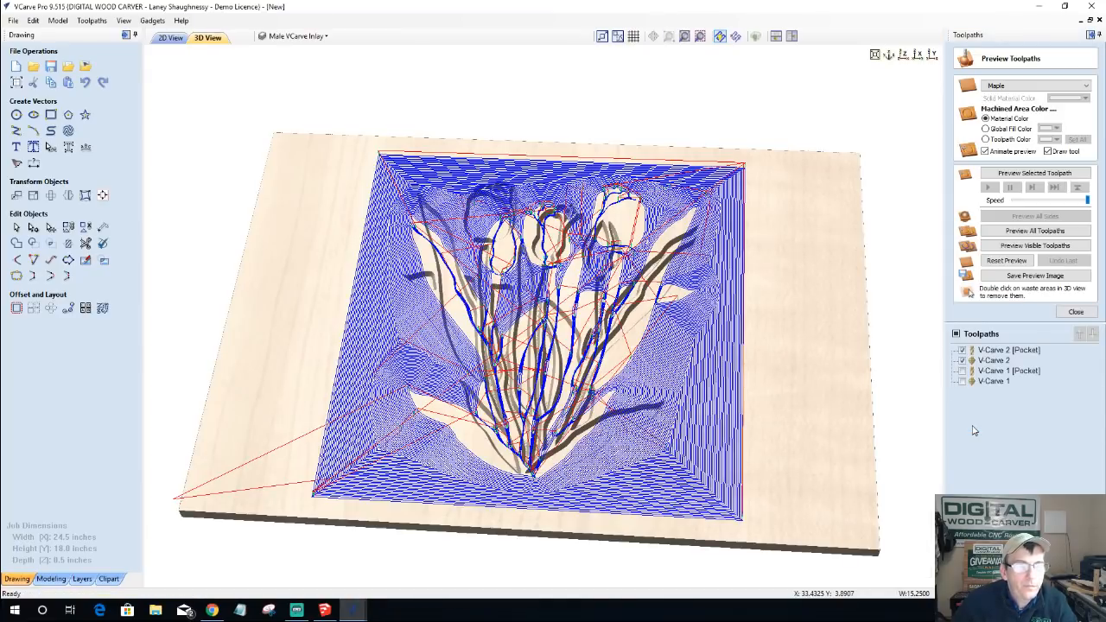
- Reset the preview, simulate only the V-Carve 2 and V-Carve 2 [Pocket] toolpaths, and examine the raised tulip design
click(955, 333)
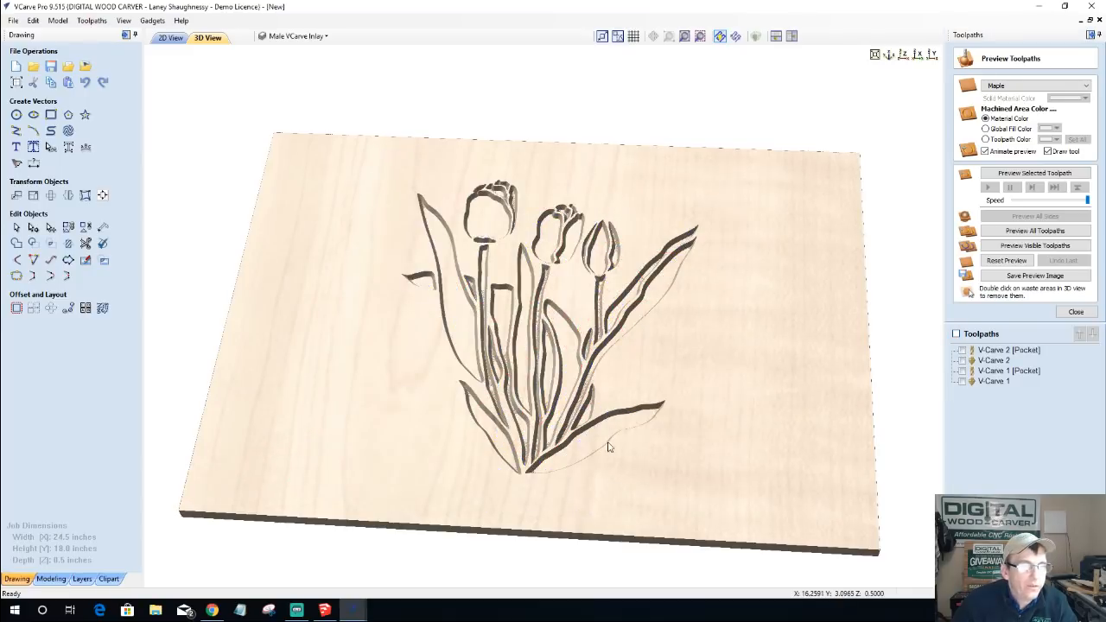
drag(535, 373, 591, 382)
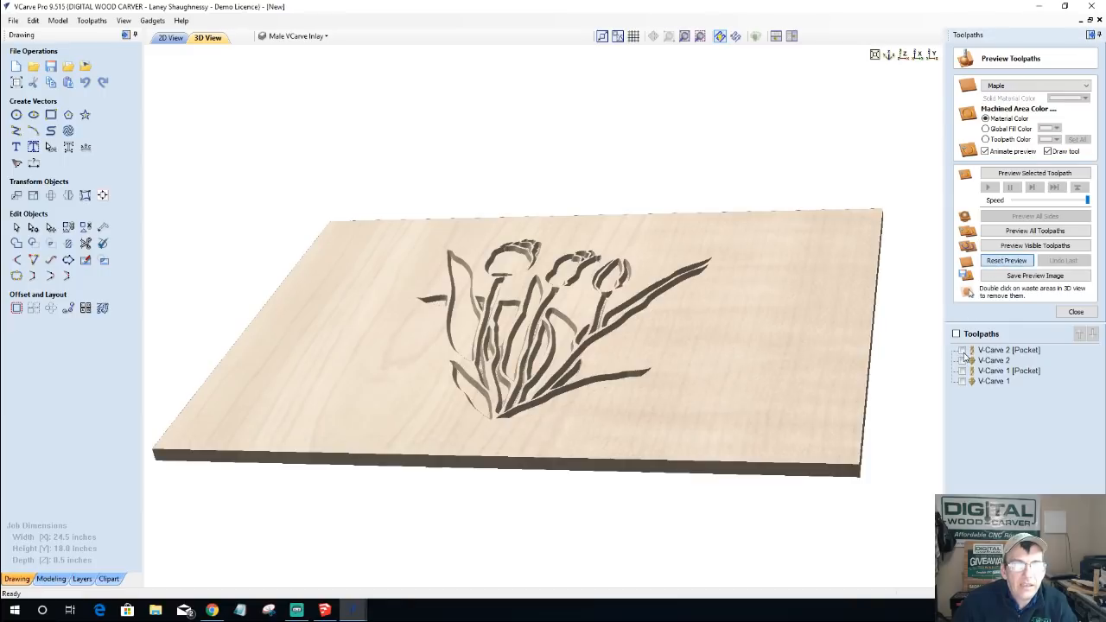
click(961, 350)
click(961, 360)
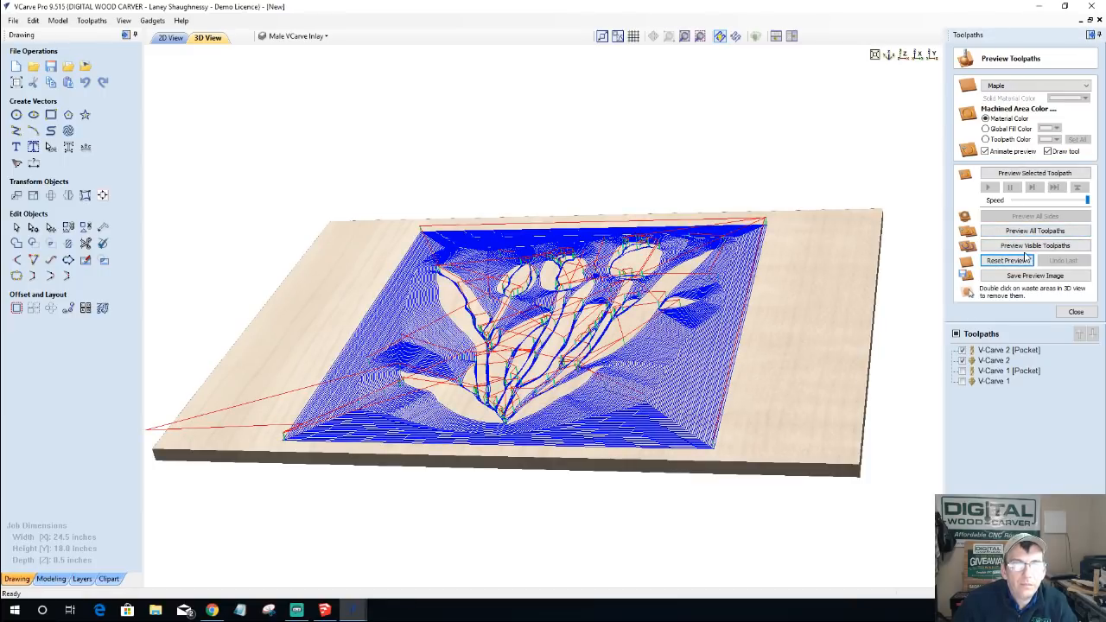
click(1024, 248)
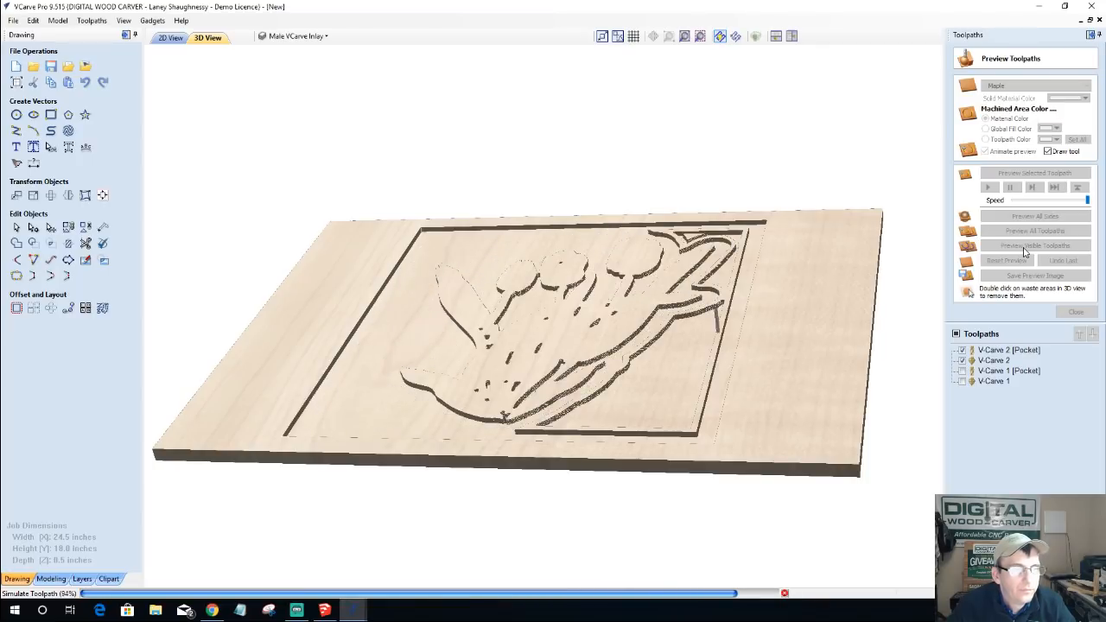
click(1023, 251)
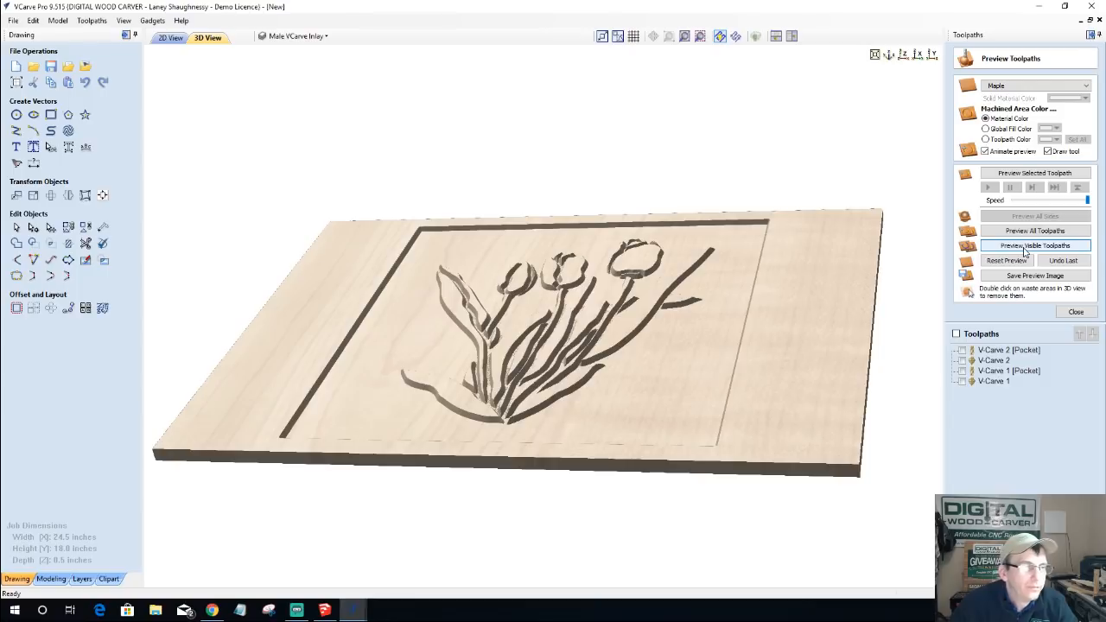
drag(449, 394, 414, 369)
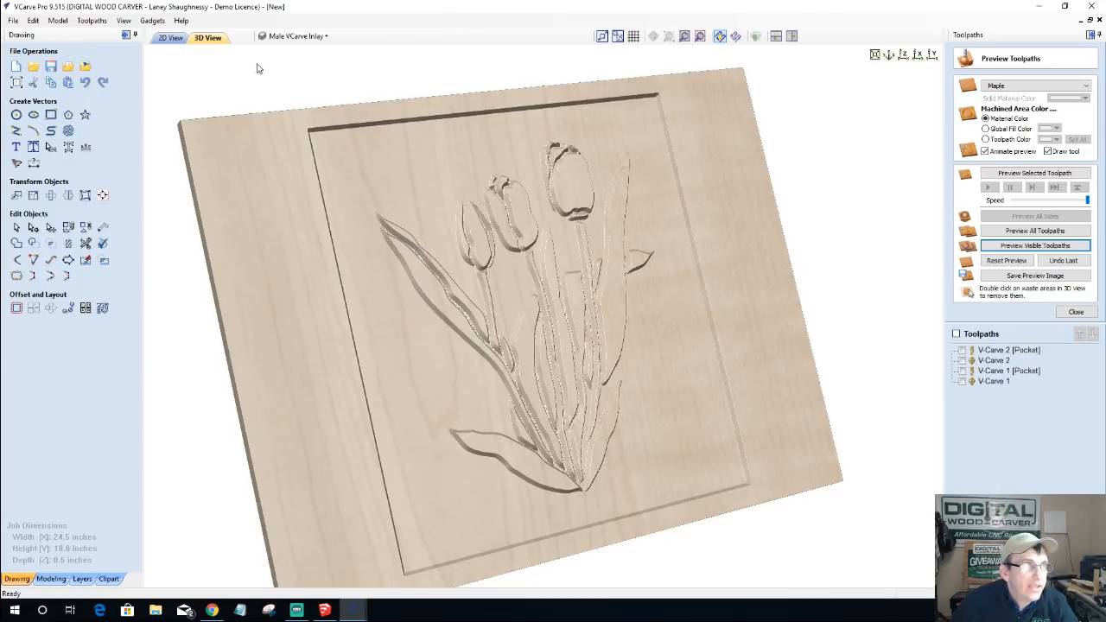
- Create a 2D profile toolpath outside the rectangle around the tulips, 0.5 inches deep with the 0.25-inch end mill
click(176, 40)
click(476, 249)
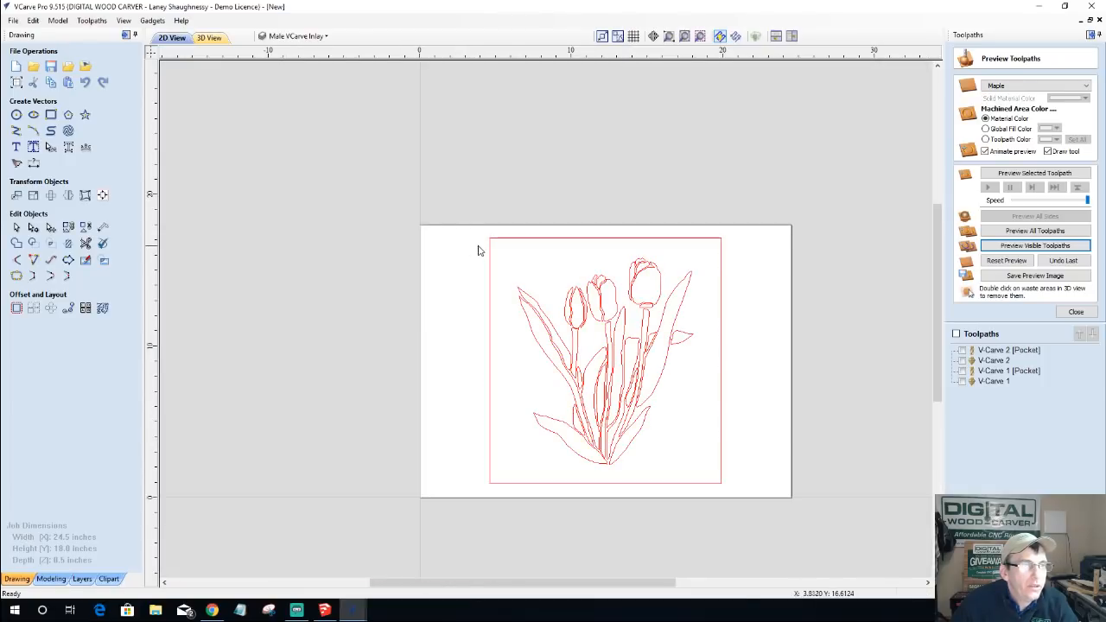
click(491, 256)
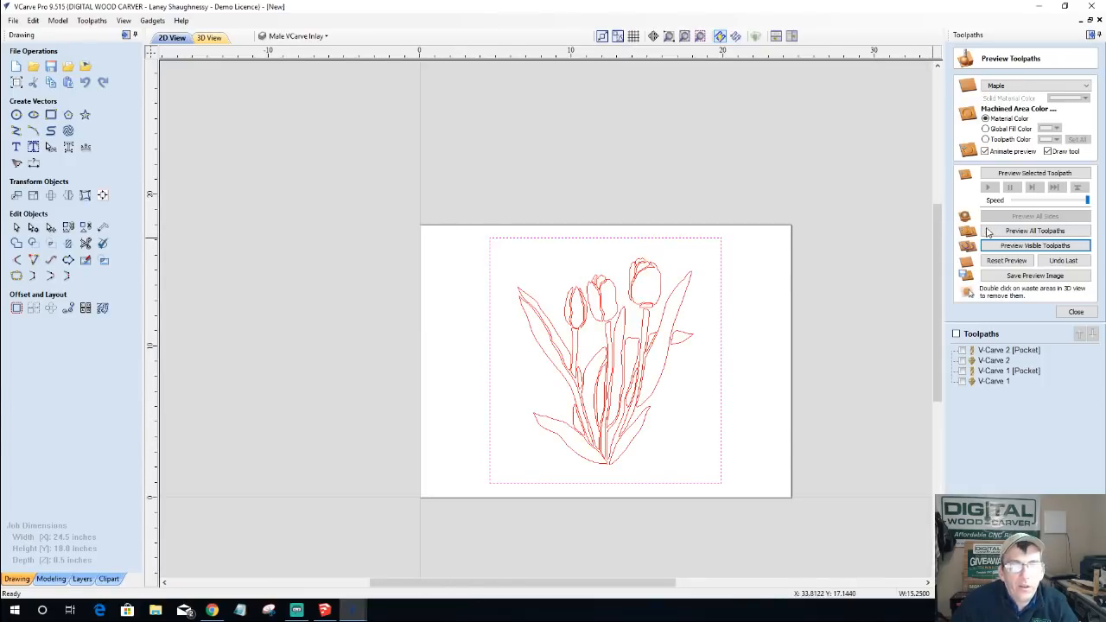
click(1073, 312)
click(965, 119)
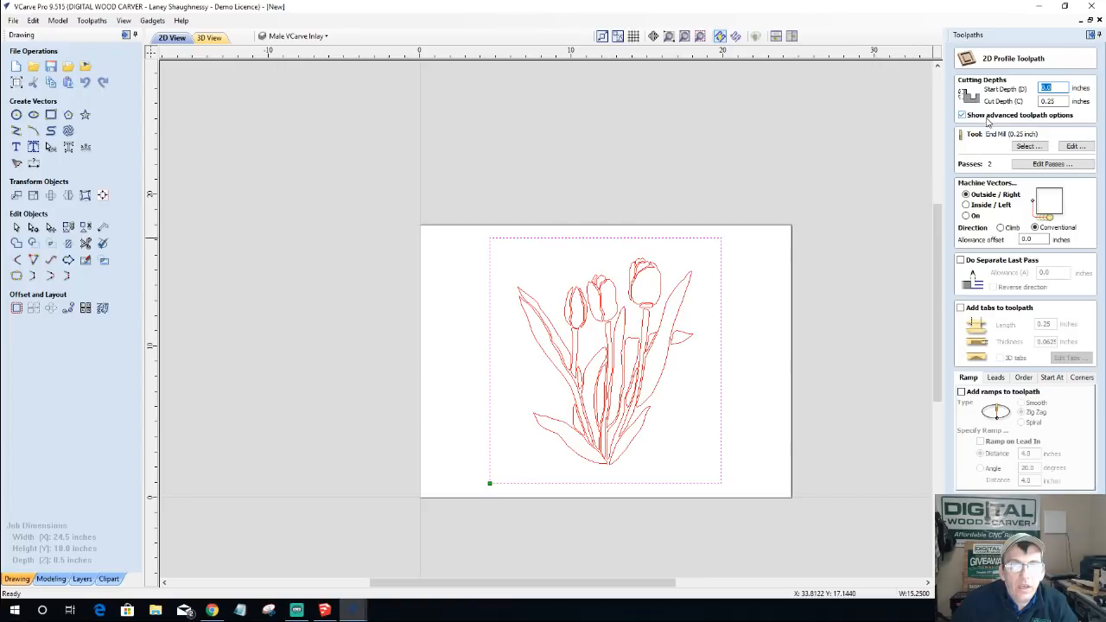
key(Tab)
text(.5)
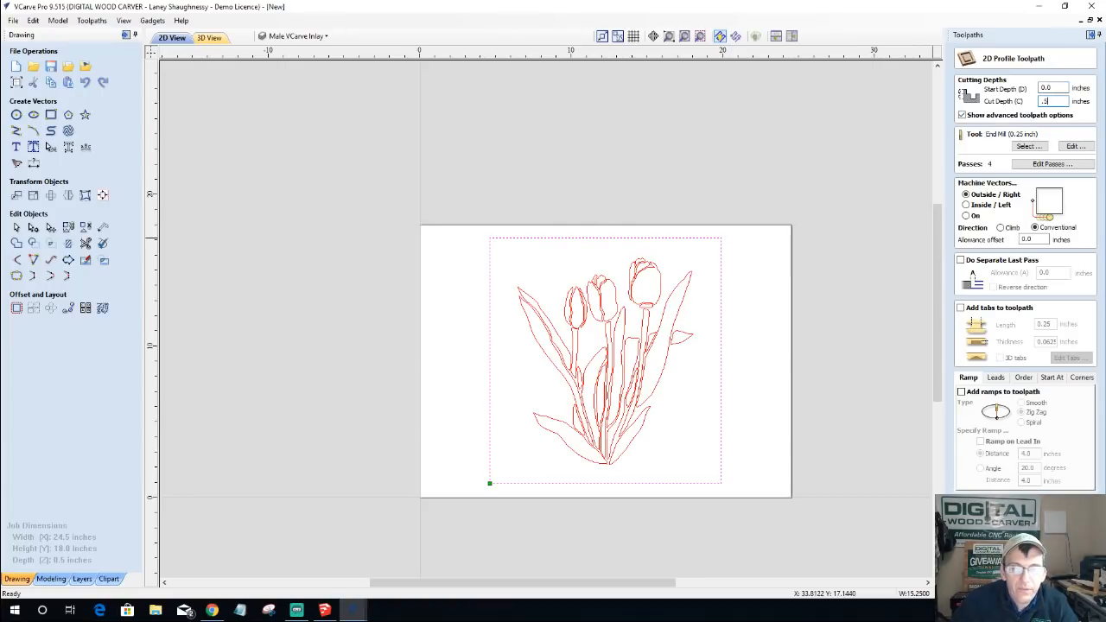
click(988, 572)
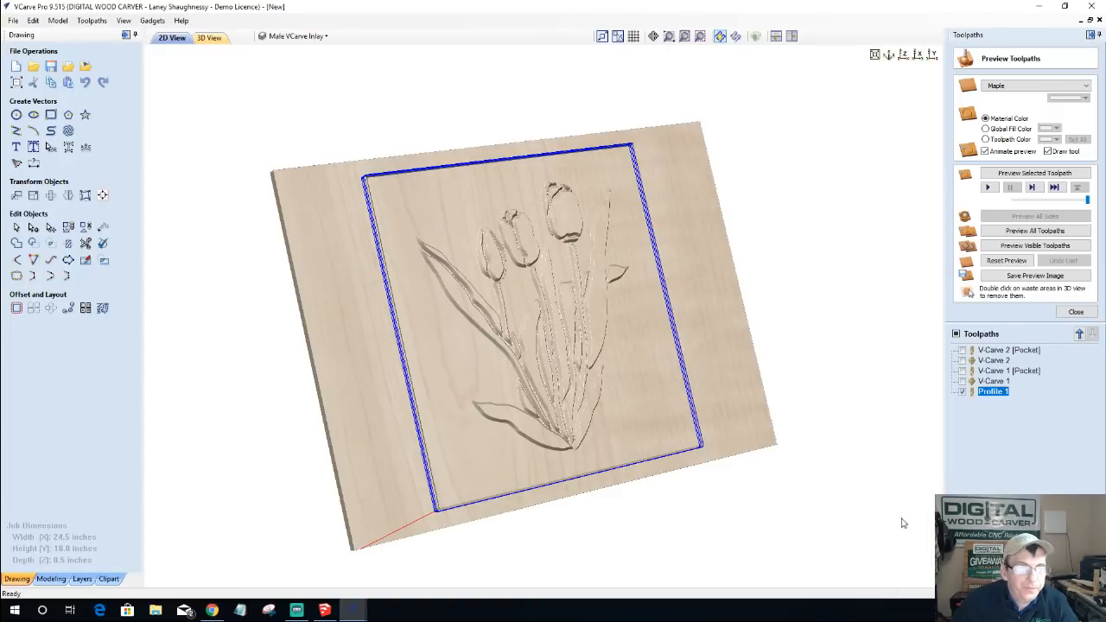
- Preview the Profile 1 cut, remove the surrounding waste material, and inspect the male inlay panel from several angles
click(1031, 173)
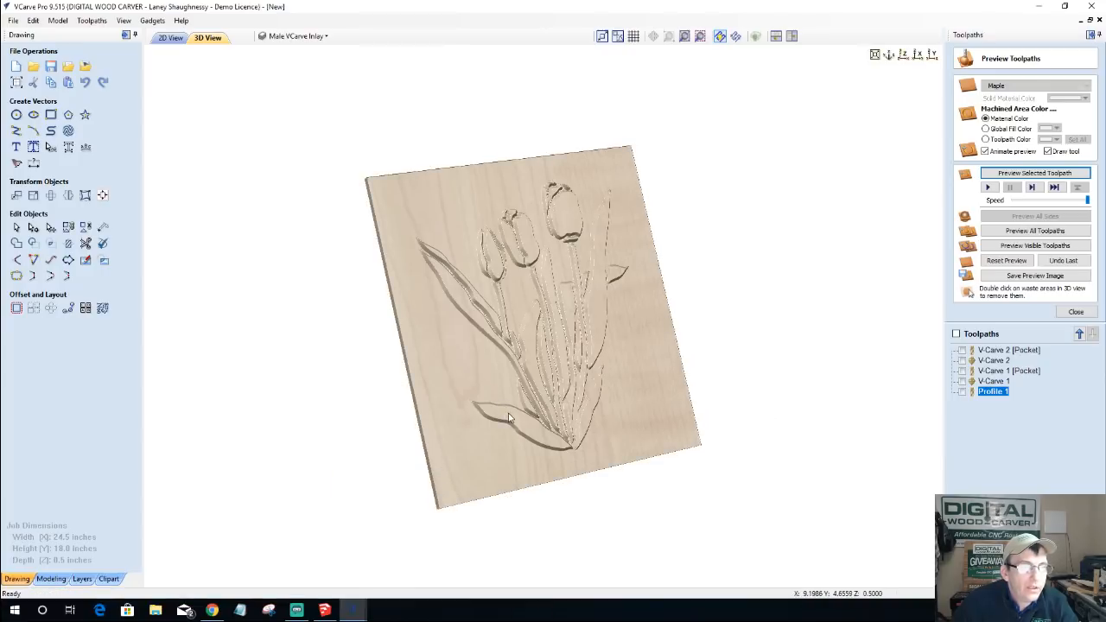
drag(553, 328, 513, 461)
mouse_move(514, 406)
mouse_down()
mouse_move(562, 206)
mouse_move(654, 143)
mouse_move(687, 227)
mouse_move(694, 314)
mouse_move(454, 424)
mouse_move(244, 541)
mouse_move(503, 439)
mouse_move(557, 328)
mouse_move(141, 285)
mouse_move(451, 289)
mouse_move(354, 279)
mouse_up()
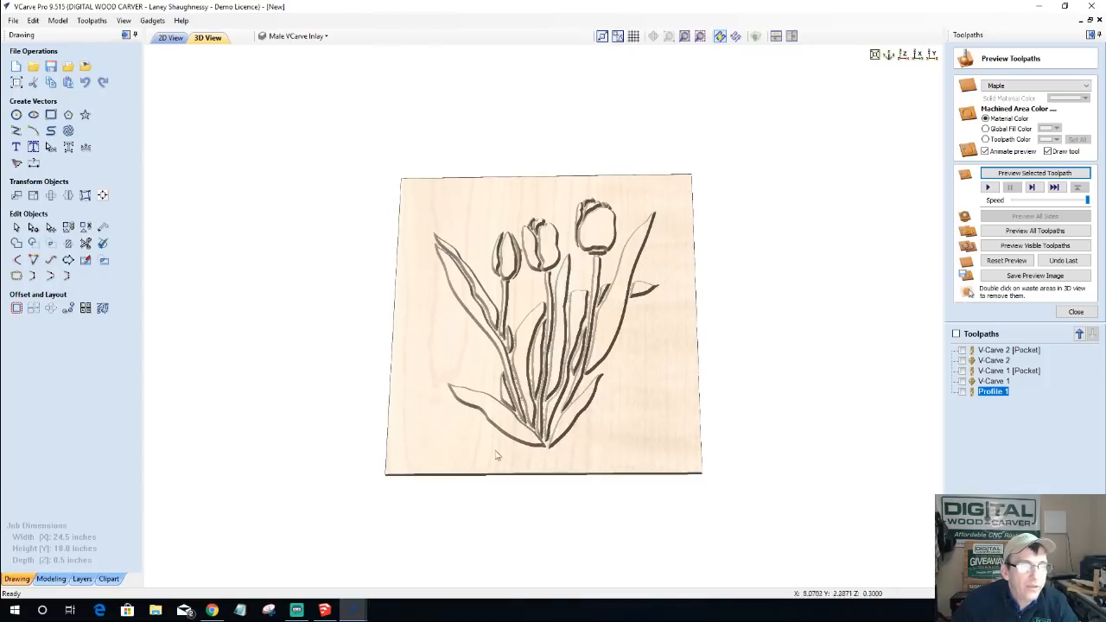
drag(551, 408, 524, 386)
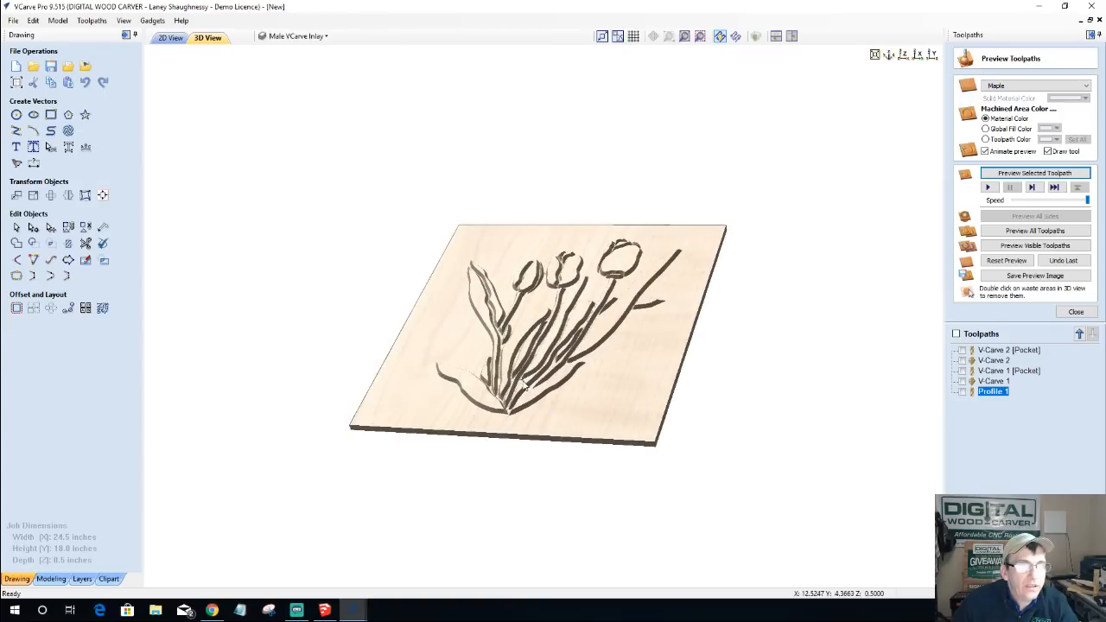
- Reset the preview and simulate only the V-Carve 1 and V-Carve 1 [Pocket] toolpaths on the full board
click(1006, 260)
click(961, 350)
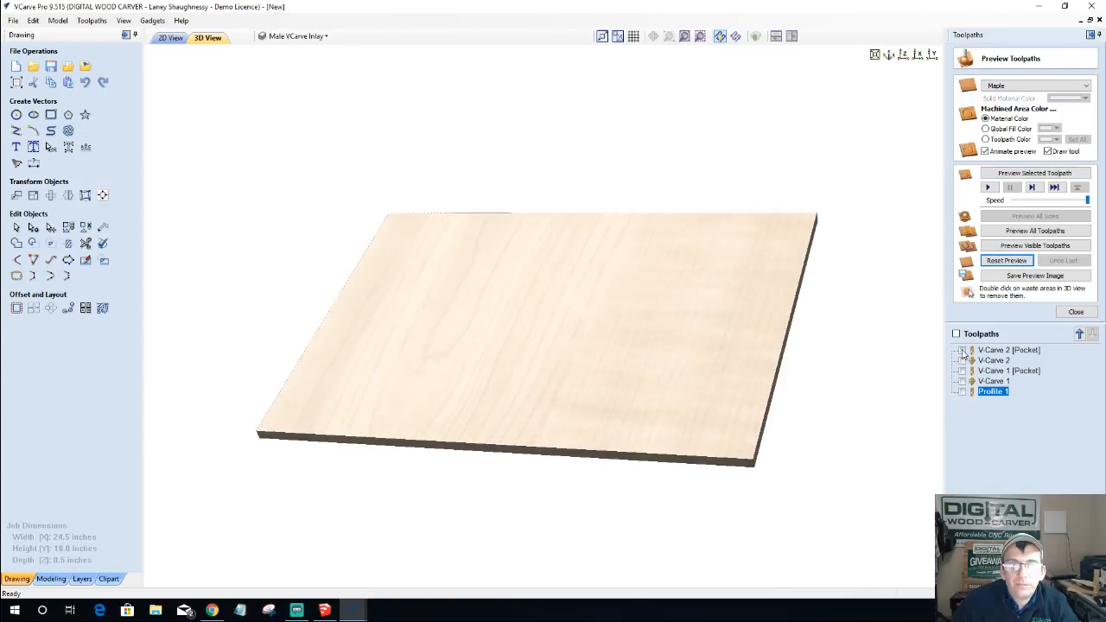
click(961, 360)
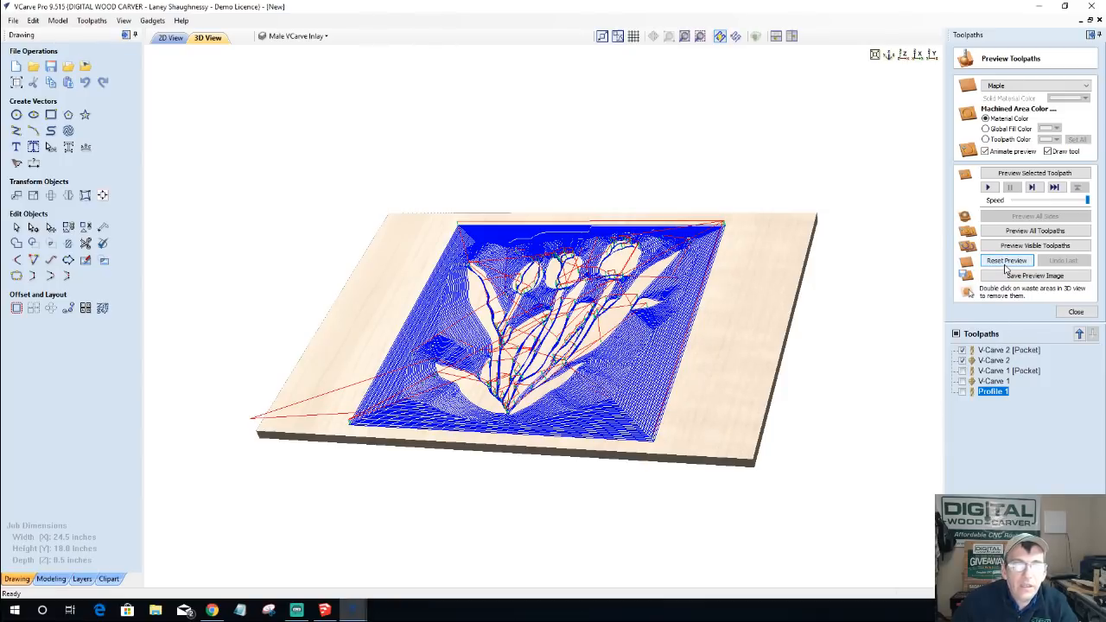
click(962, 350)
click(961, 360)
click(961, 371)
click(961, 381)
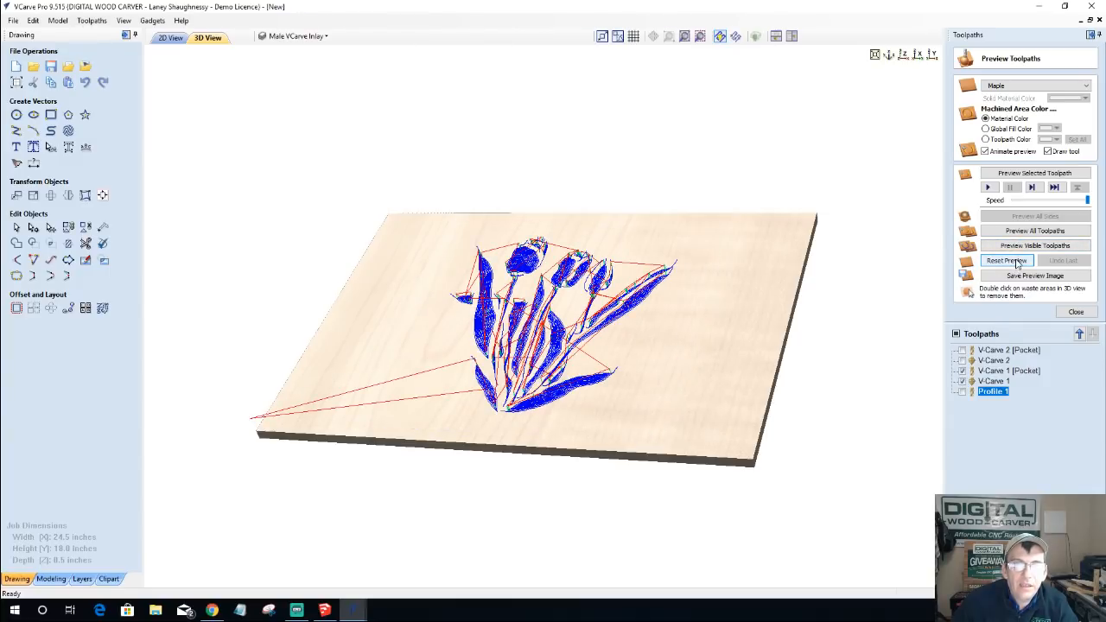
click(1022, 247)
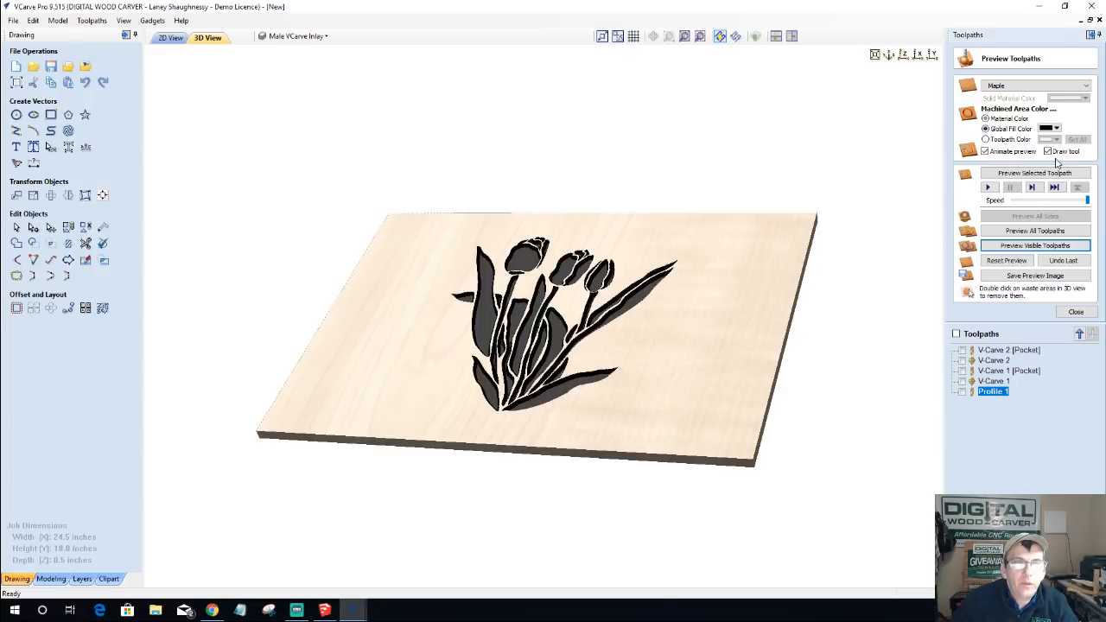
- Set the preview's global fill color to a custom brown and inspect the carved tulip design on the board
click(1058, 128)
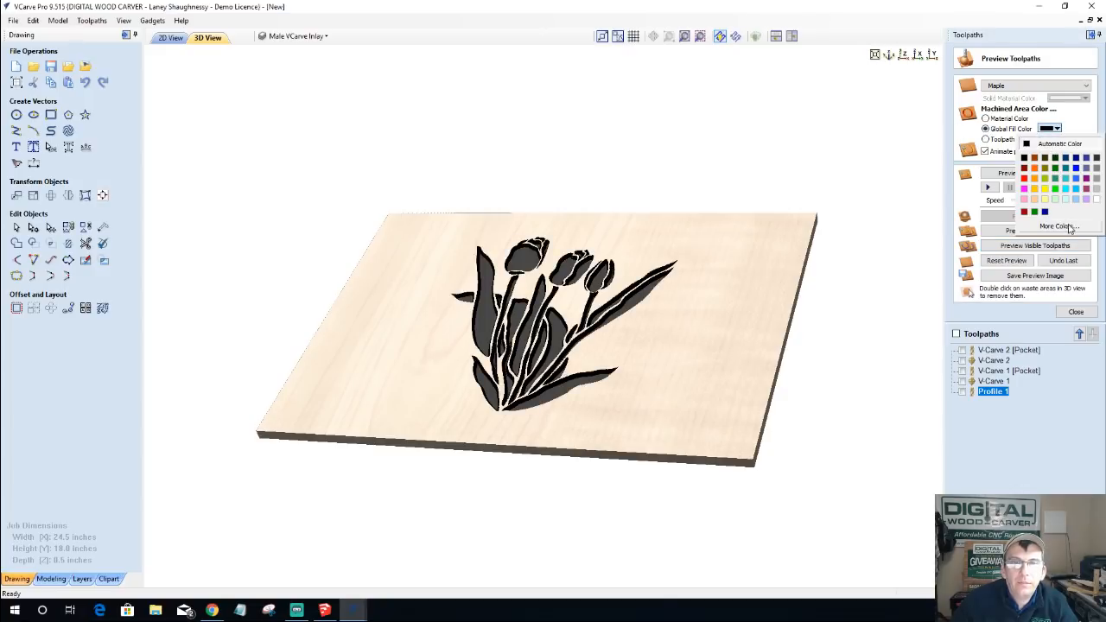
click(1059, 225)
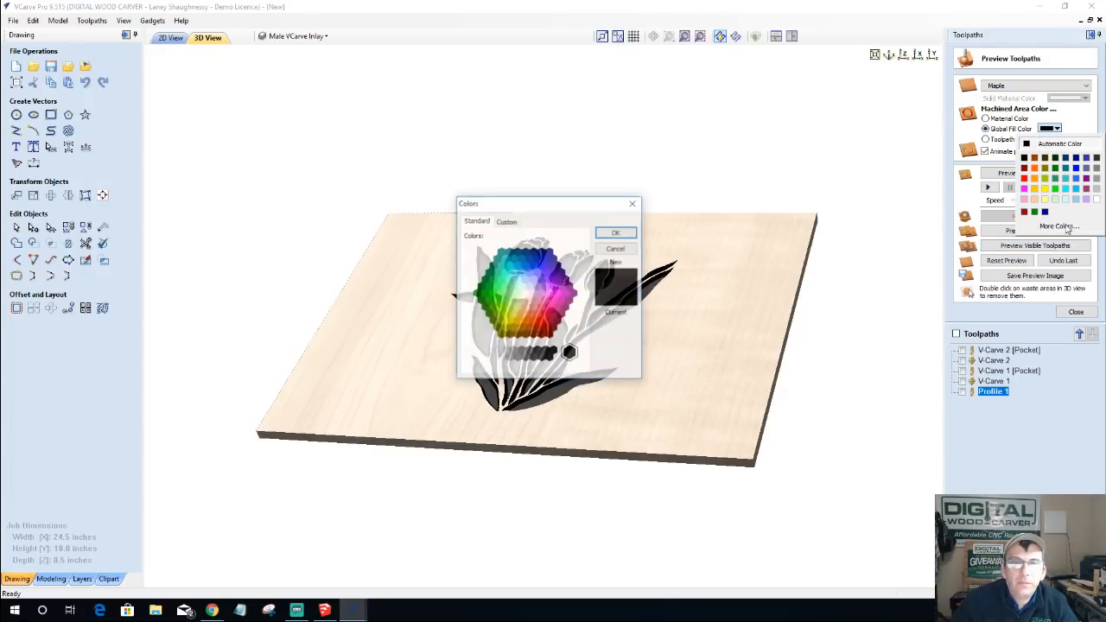
click(517, 336)
click(525, 336)
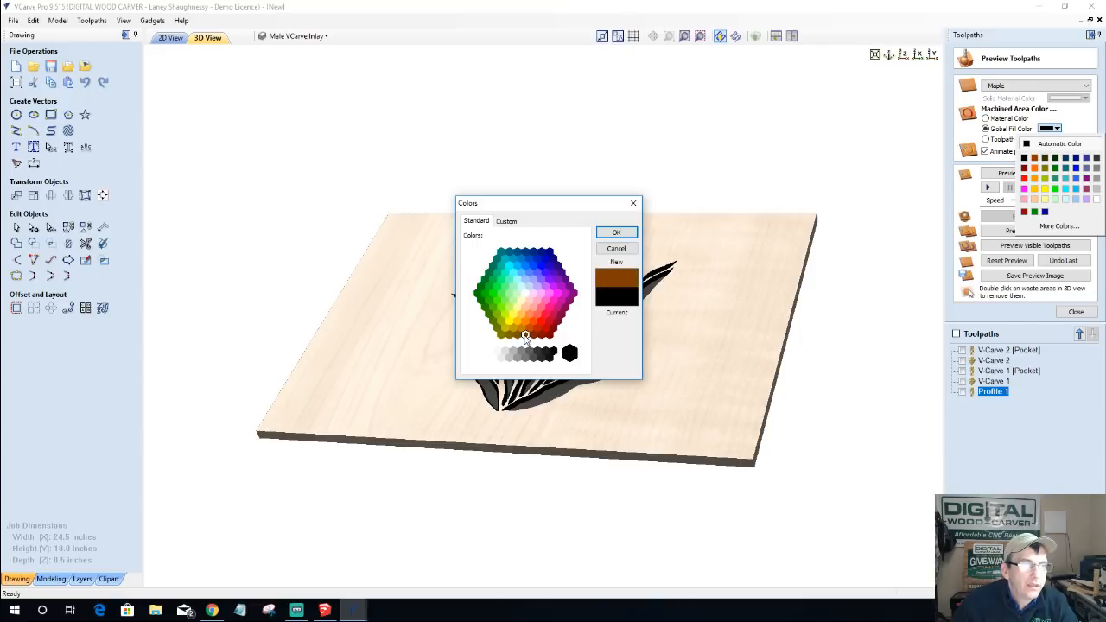
click(615, 232)
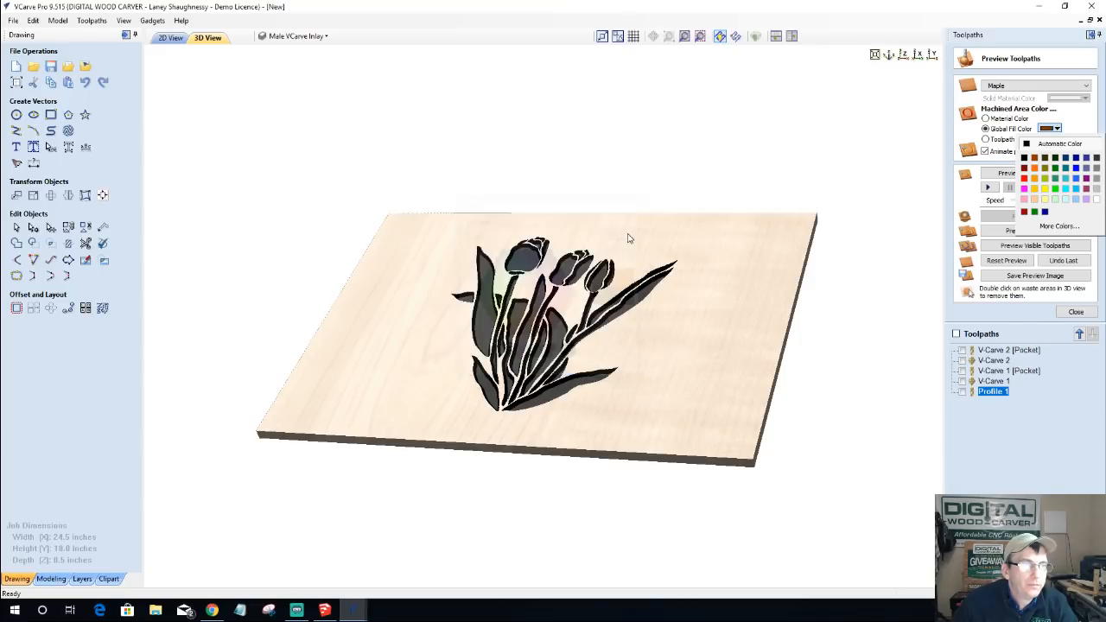
drag(697, 343, 338, 351)
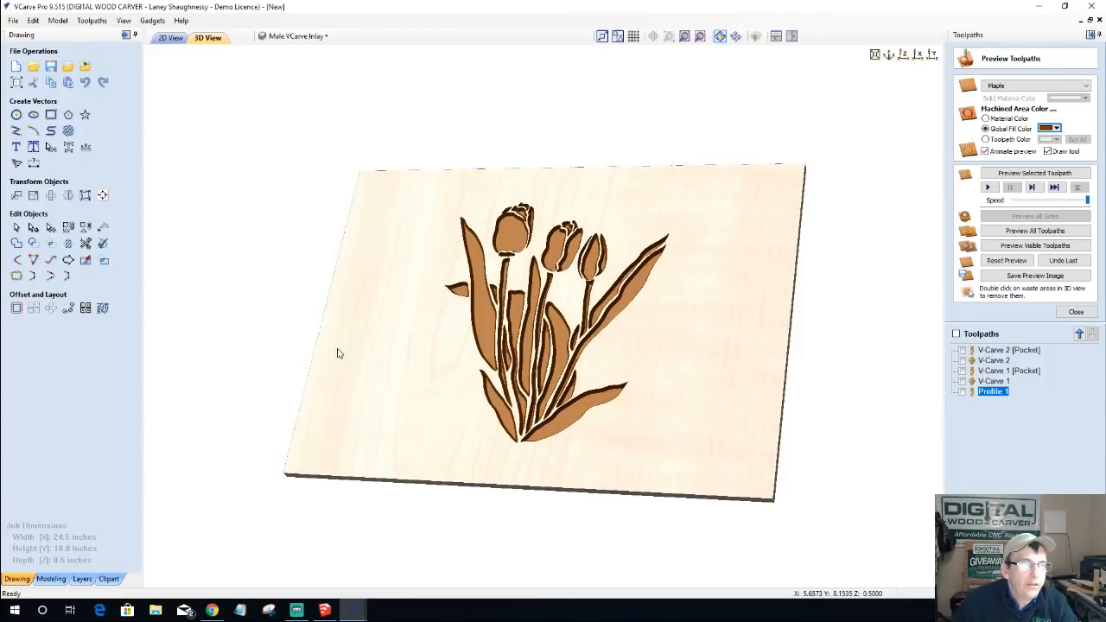
drag(638, 349, 661, 359)
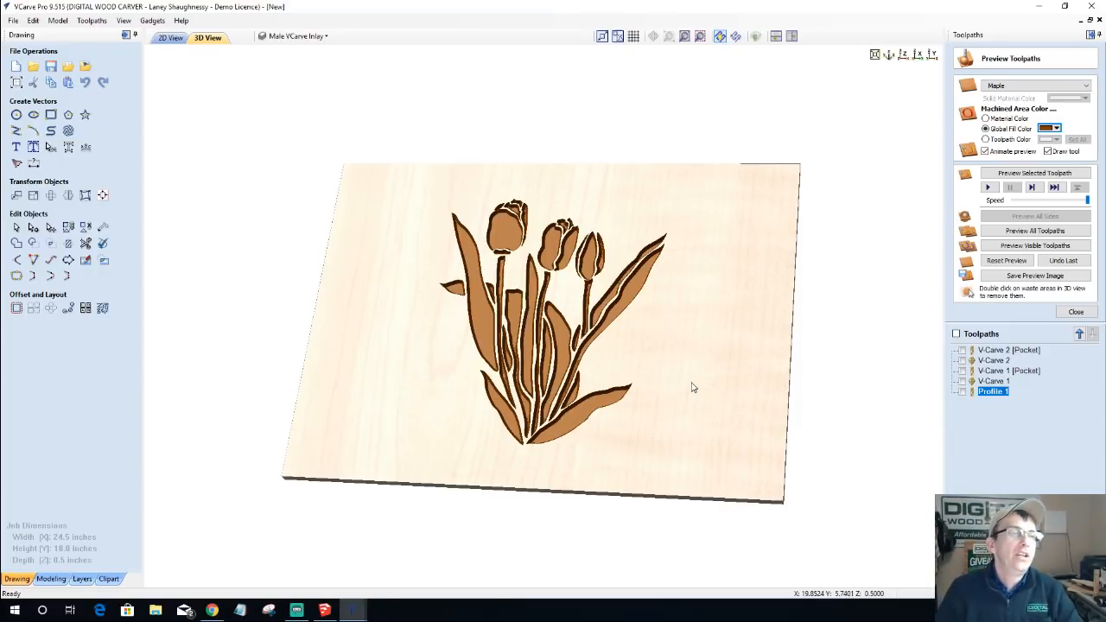
drag(601, 410, 693, 445)
- Switch to the tray sides project, examine both handled side panels from several angles, and return to the tulip board project
mouse_move(356, 615)
click(414, 561)
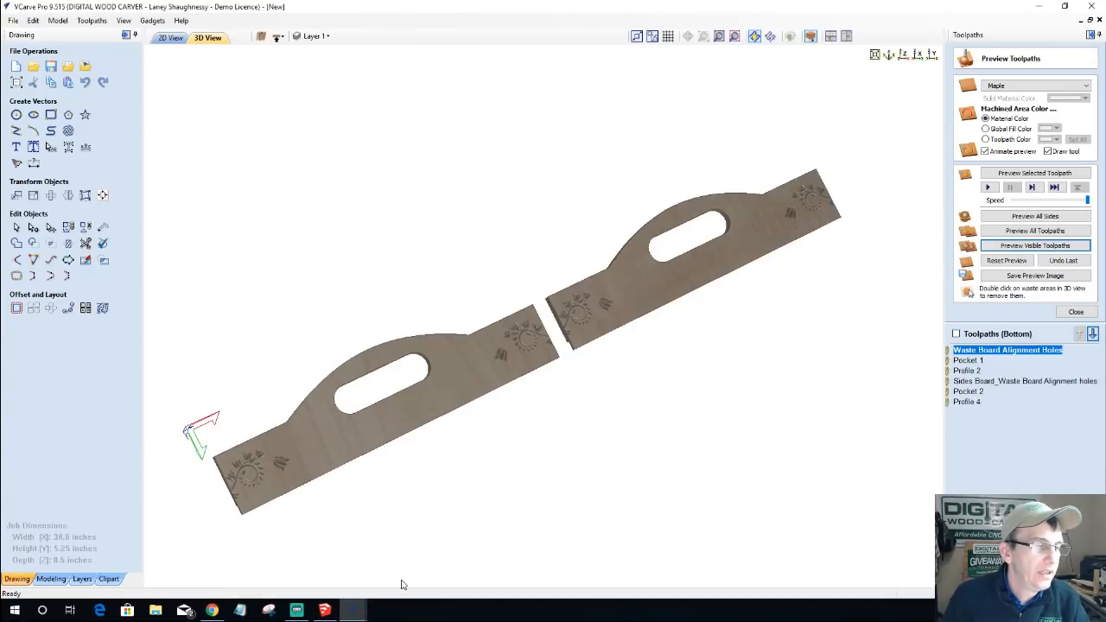
drag(674, 341, 468, 378)
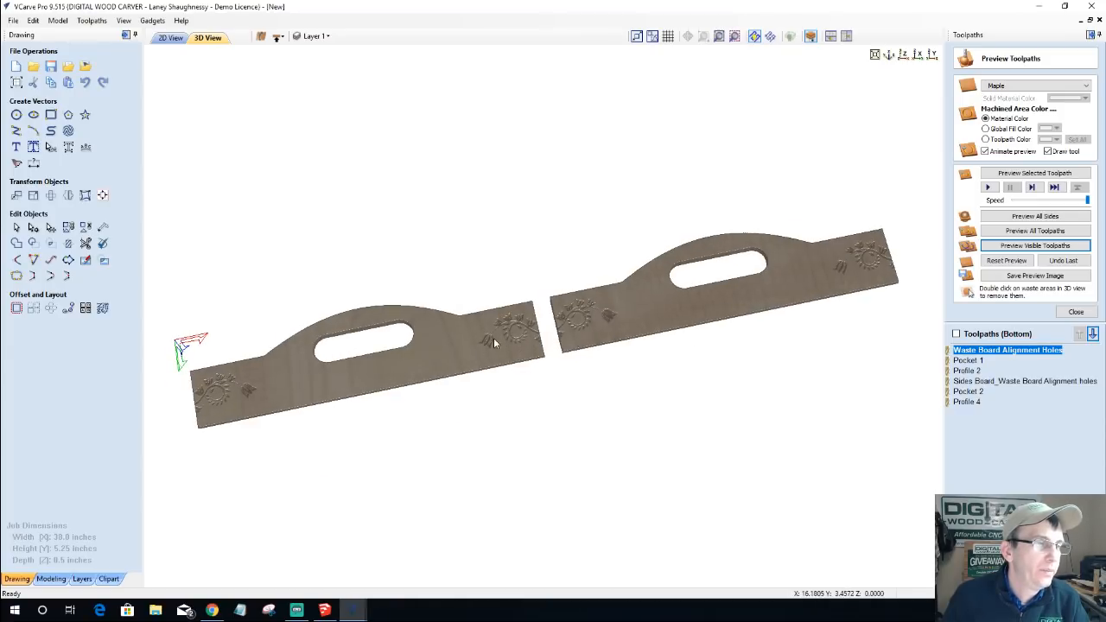
mouse_move(402, 371)
mouse_down()
mouse_move(346, 383)
mouse_move(386, 372)
mouse_up()
drag(474, 373, 374, 598)
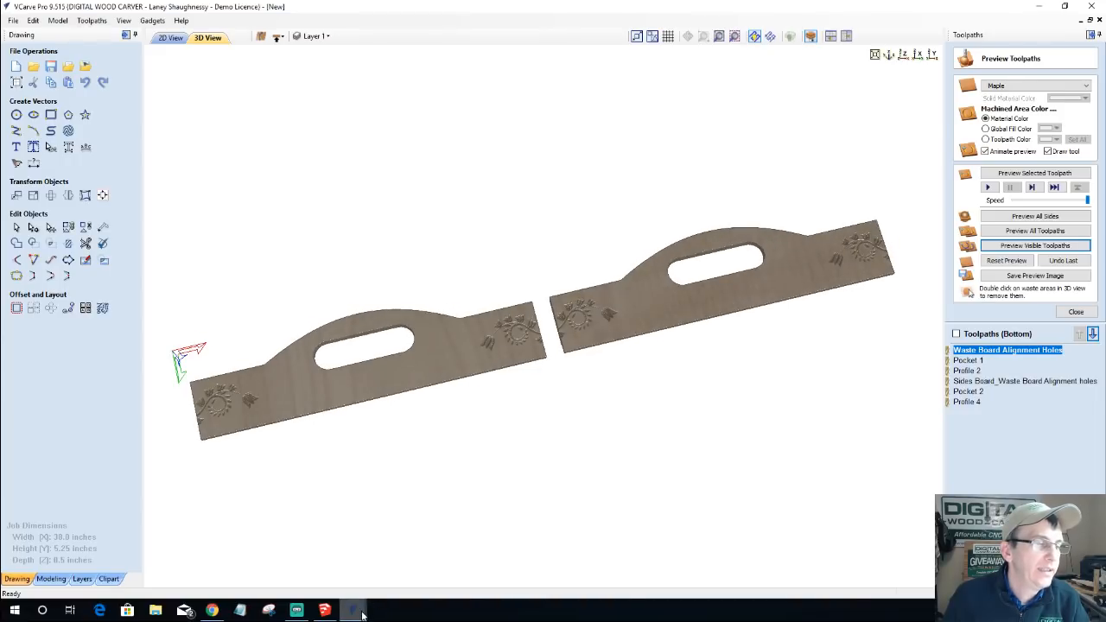
mouse_move(354, 605)
click(334, 581)
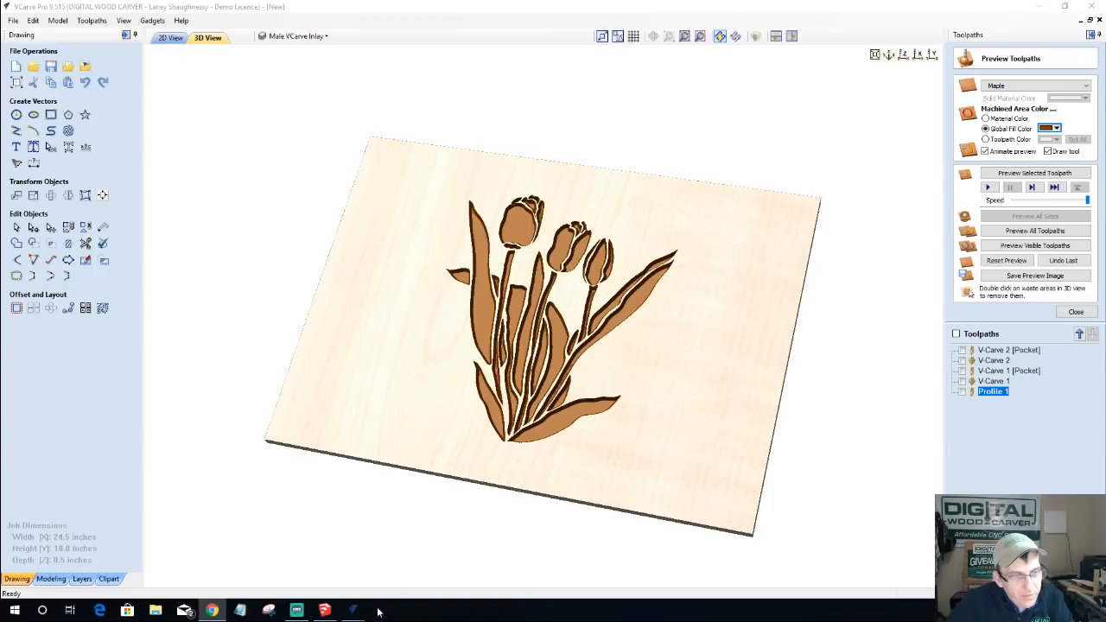
- Switch back to the tray sides project and show its layout in the 2D view
mouse_move(357, 615)
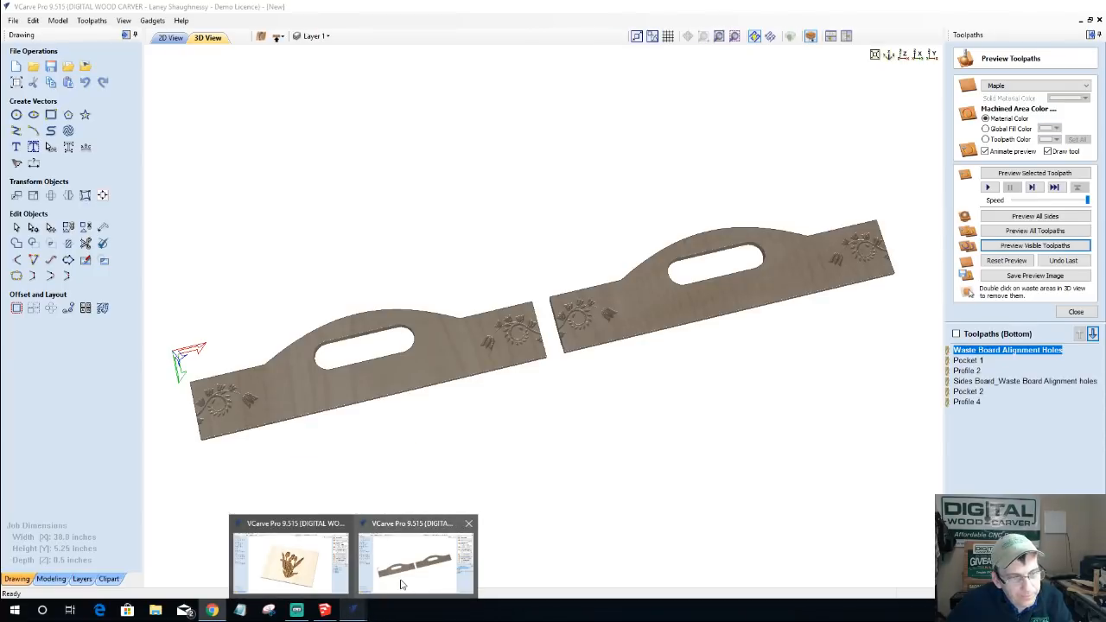
click(402, 584)
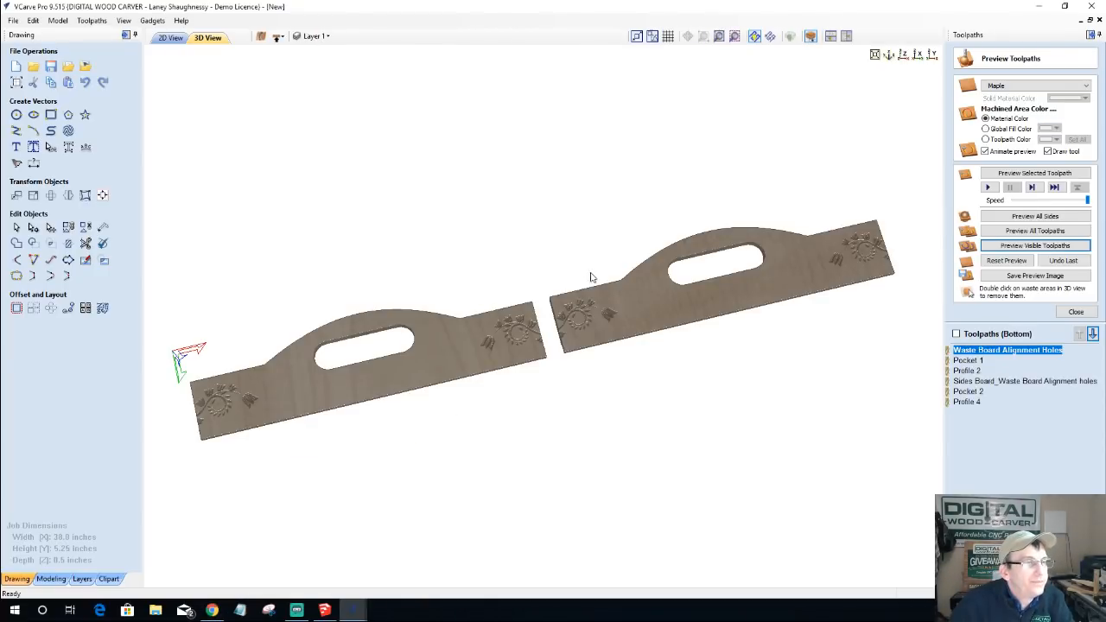
click(170, 38)
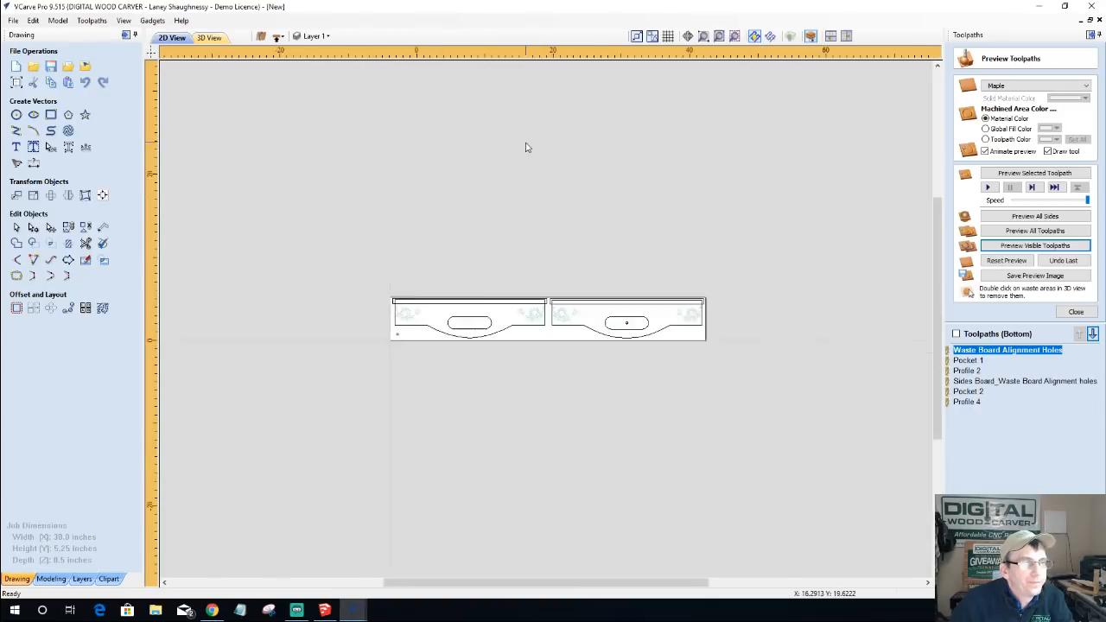
scroll(540, 389, up, 3)
scroll(545, 392, down, 2)
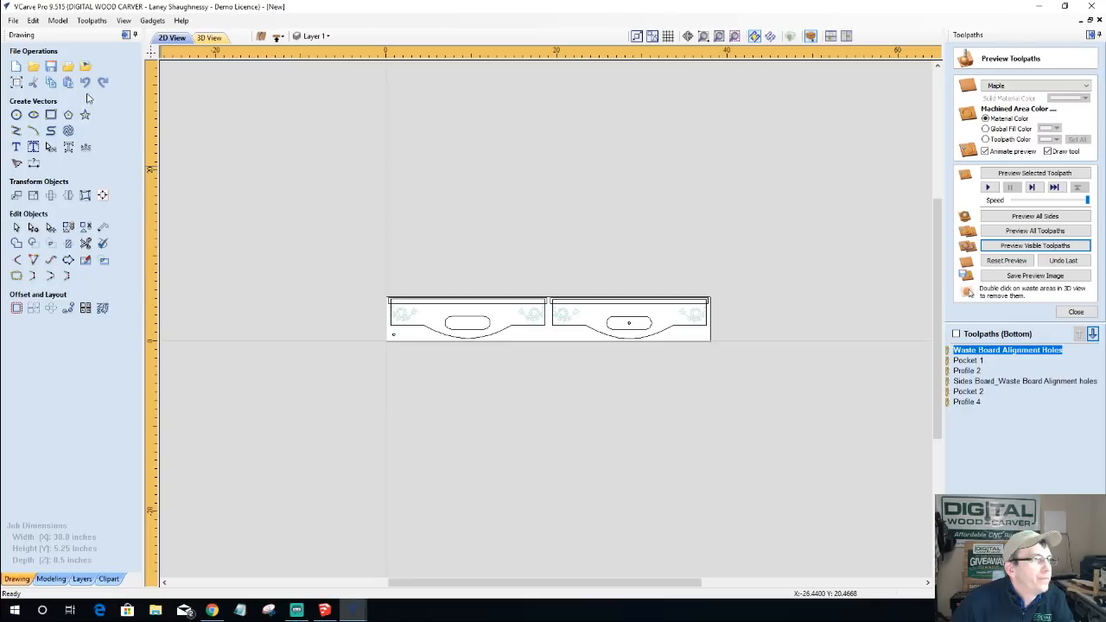
- Draw a rectangle about 45.5 by 2.75 inches above the side boards and one about 38 by 4 inches resting on it
click(51, 114)
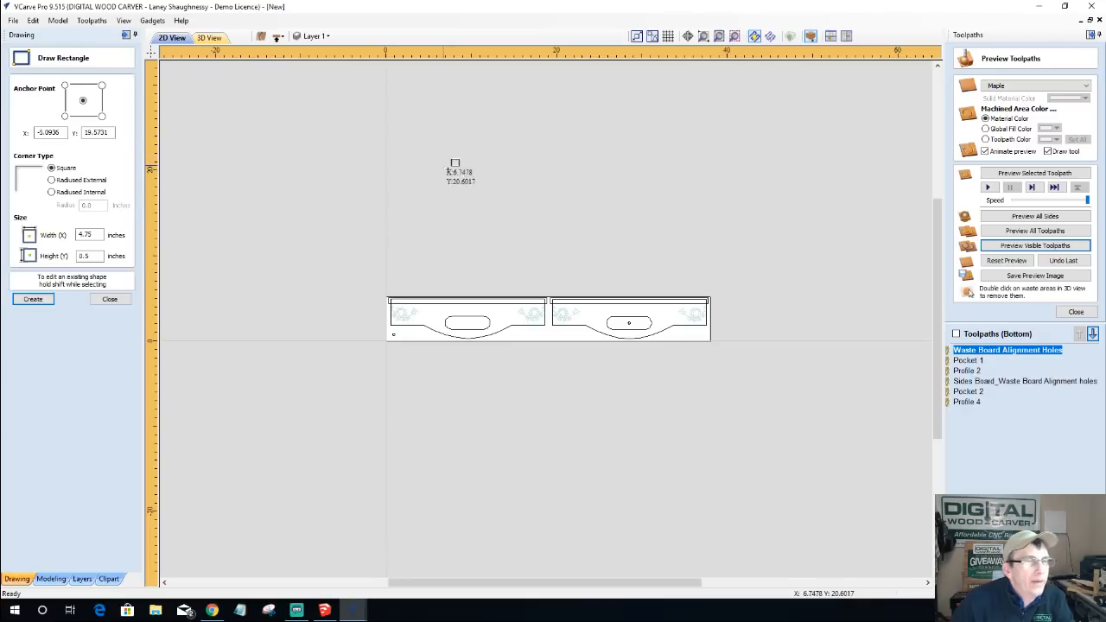
scroll(538, 135, up, 2)
scroll(542, 148, down, 1)
scroll(564, 118, down, 1)
scroll(716, 65, up, 3)
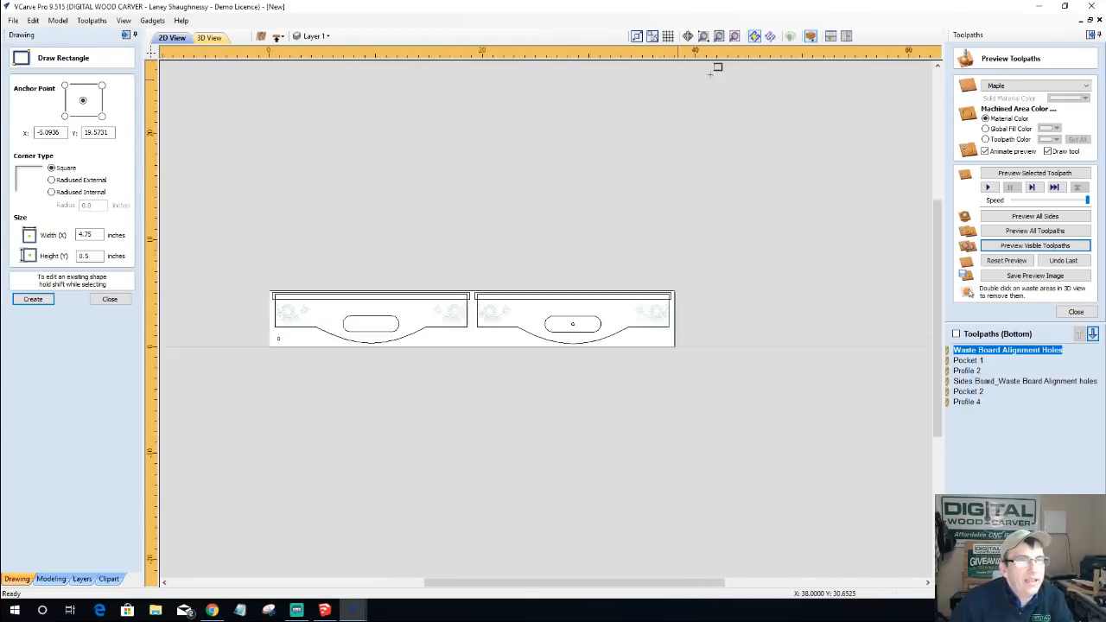
scroll(665, 153, down, 2)
scroll(664, 155, down, 1)
drag(938, 270, 938, 194)
drag(373, 243, 858, 275)
scroll(474, 245, up, 2)
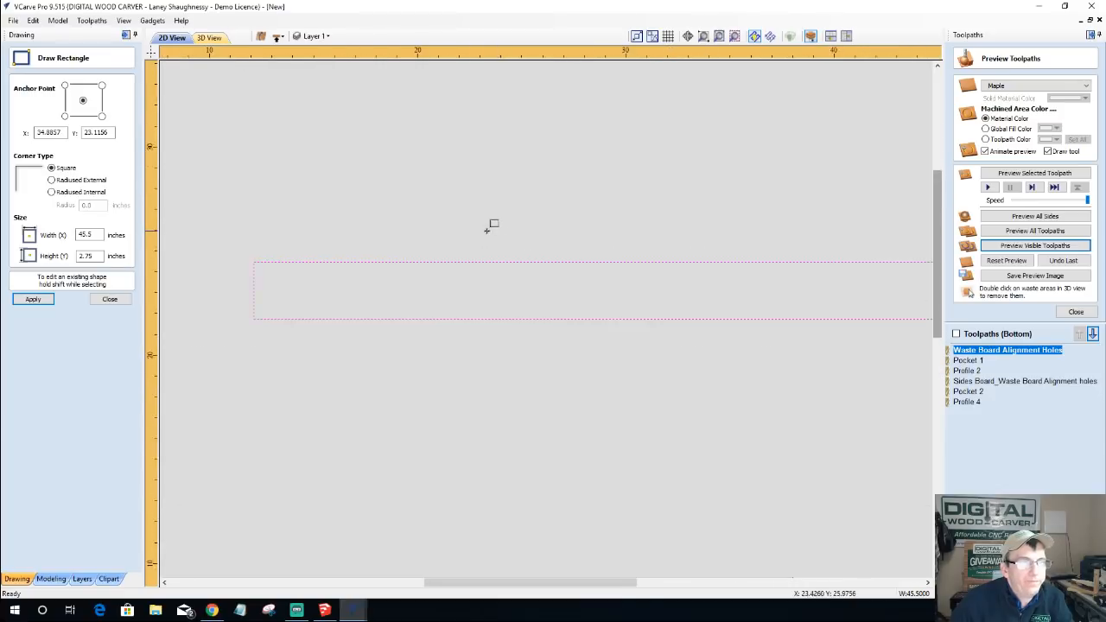
scroll(493, 224, down, 1)
scroll(256, 227, down, 2)
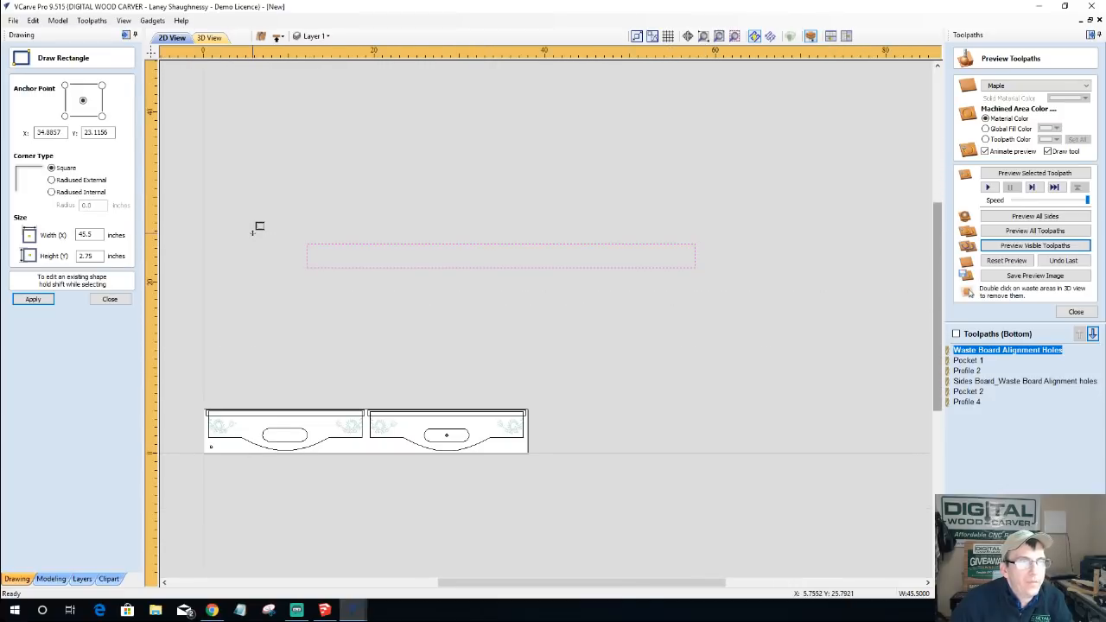
drag(340, 244, 663, 210)
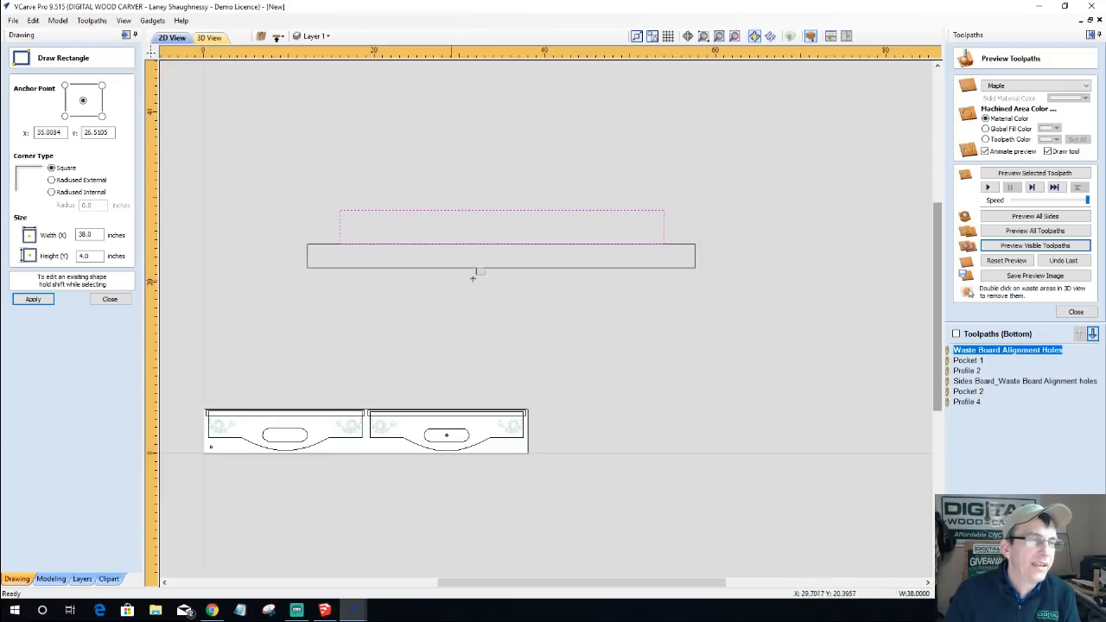
- Draw a large rectangle beside the stacked rectangles, with an upright rectangle about 10 by 20 inches inside it
scroll(491, 276, down, 4)
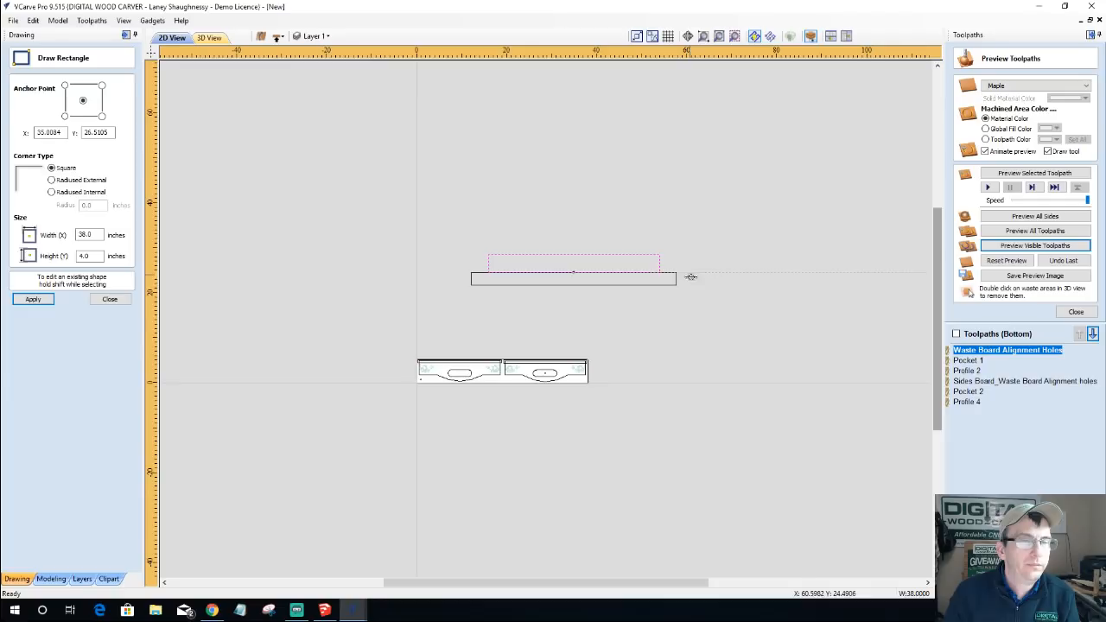
drag(622, 582, 699, 582)
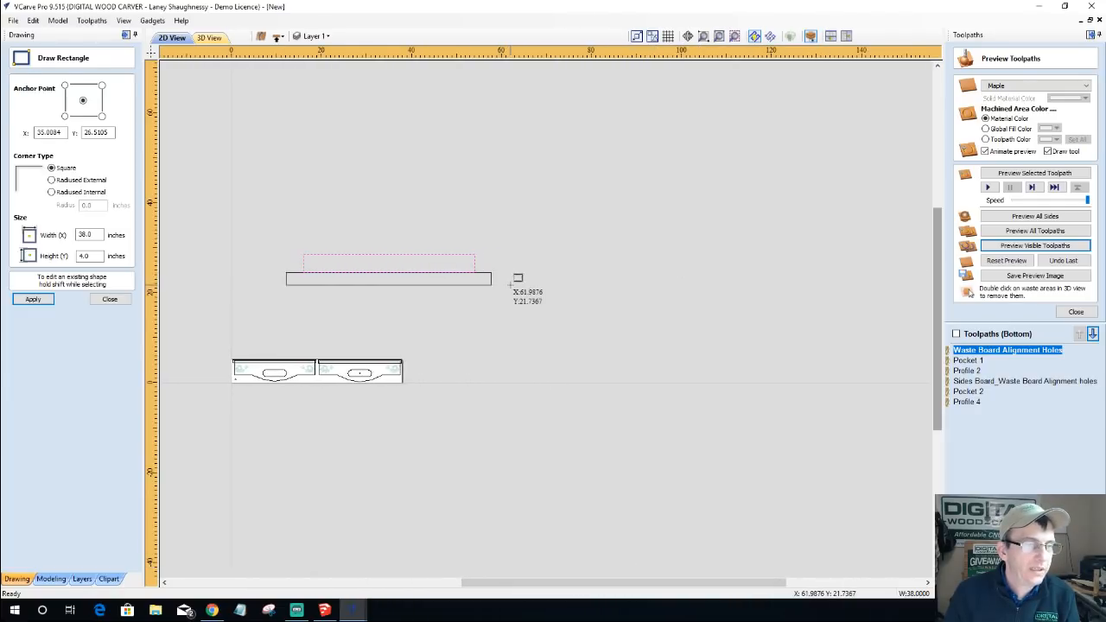
drag(510, 285, 923, 134)
drag(553, 174, 596, 263)
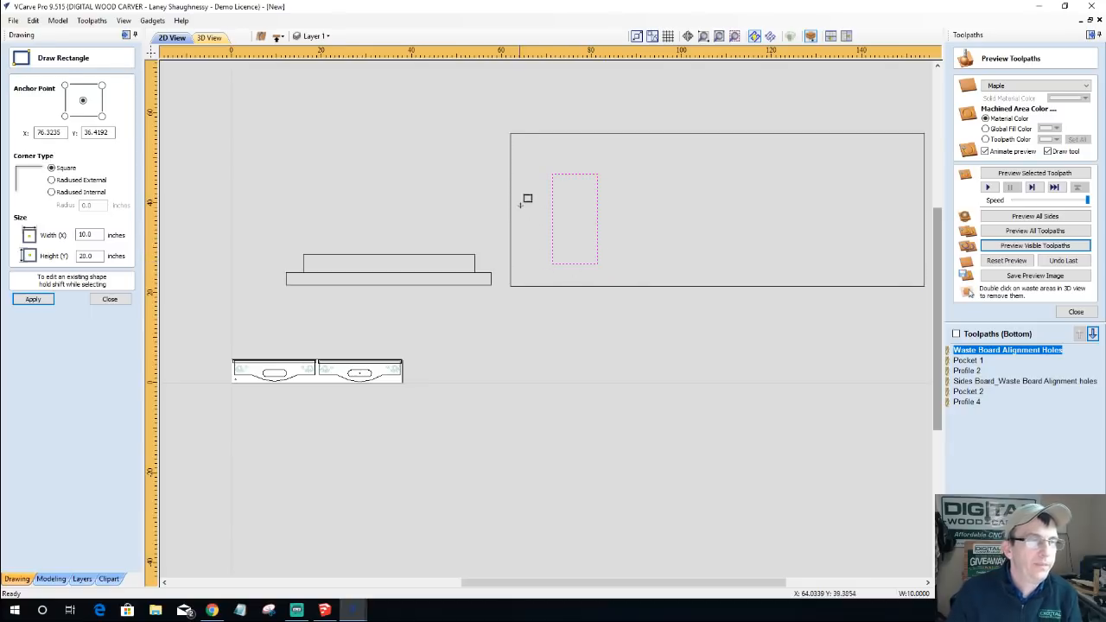
scroll(533, 210, up, 2)
scroll(530, 209, down, 1)
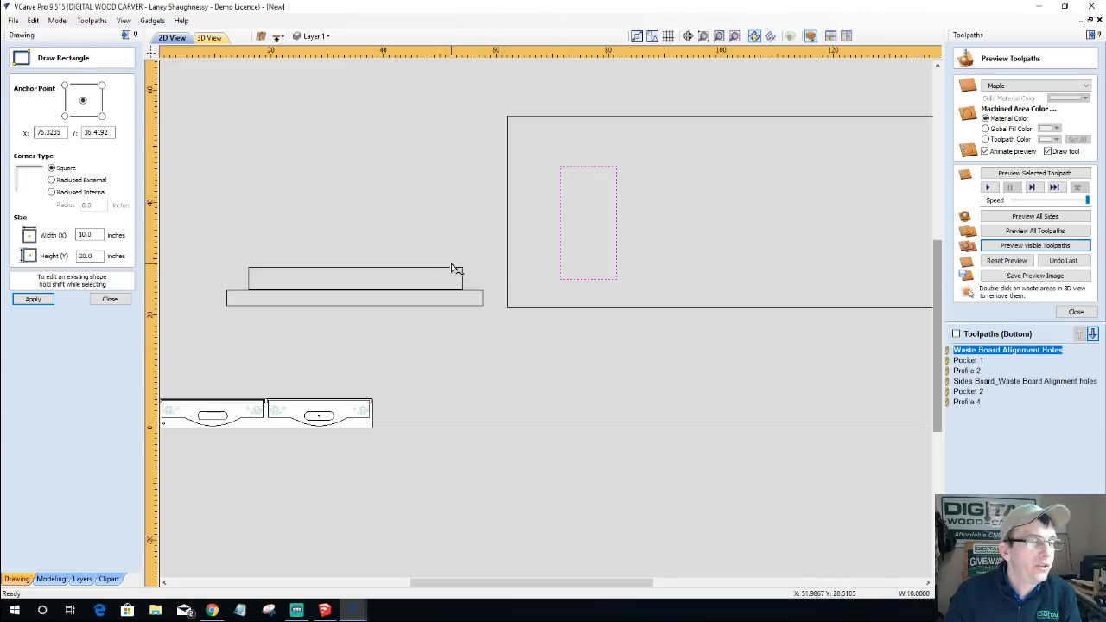
click(105, 301)
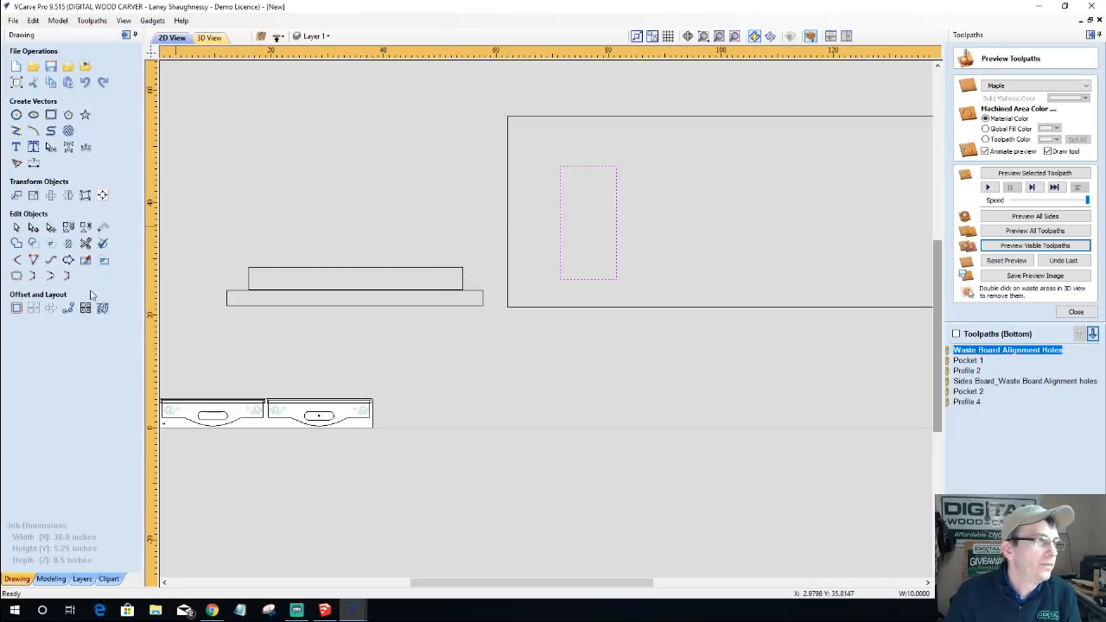
- Draw narrow upright rectangles about 1 by 2.5 inches and 0.57 by 2.4 inches near opposite ends of the upper stacked rectangle
click(48, 118)
mouse_move(442, 268)
mouse_down()
mouse_move(458, 276)
mouse_move(447, 282)
mouse_up()
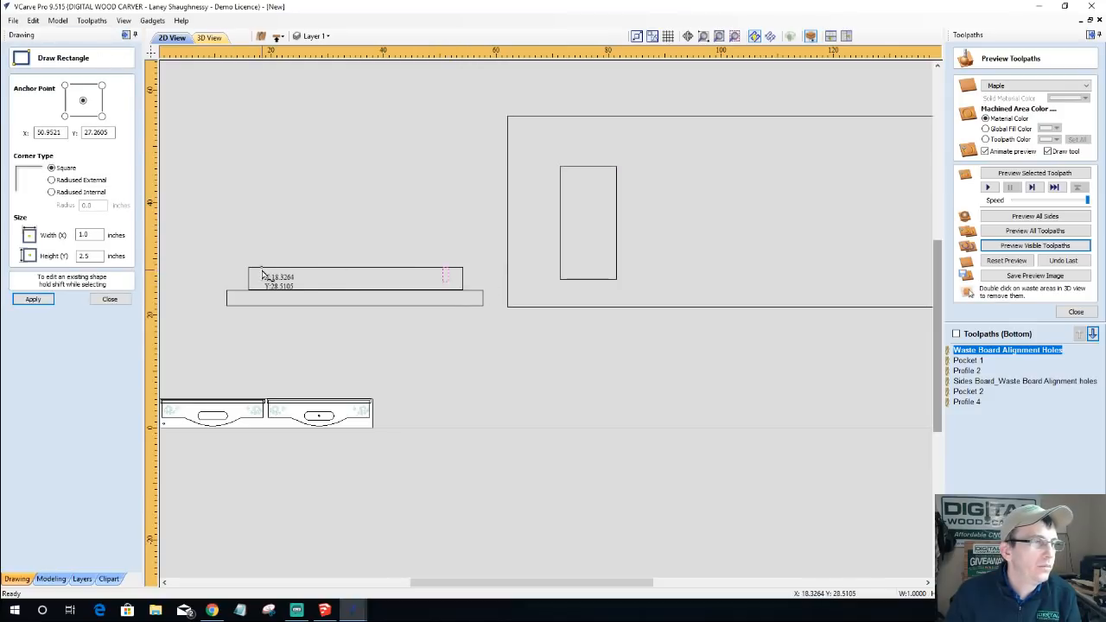
drag(266, 277, 269, 280)
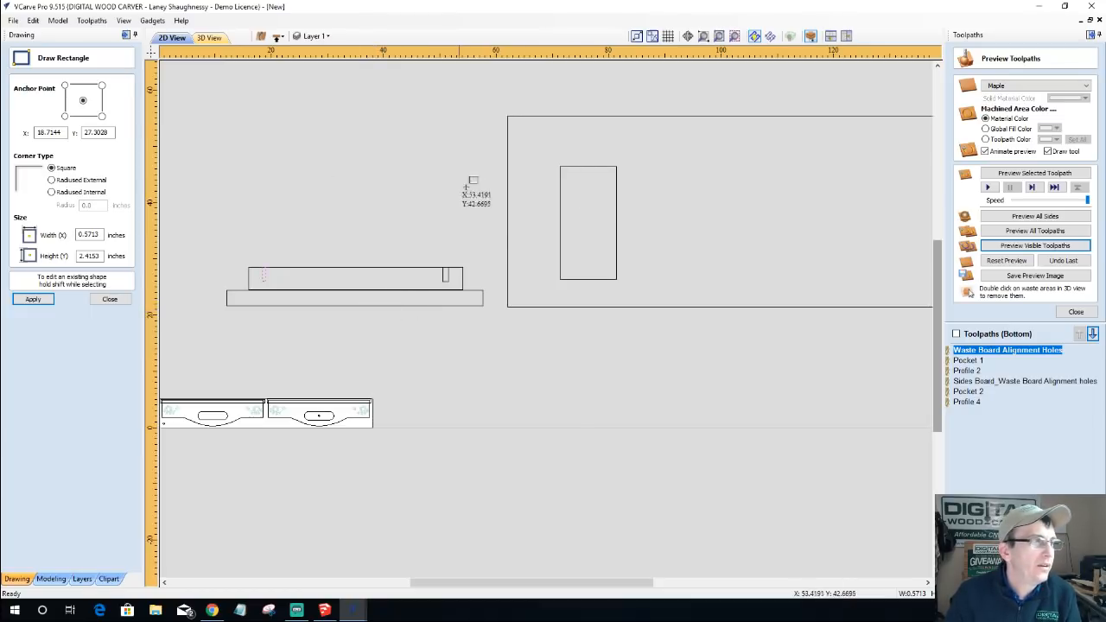
click(118, 301)
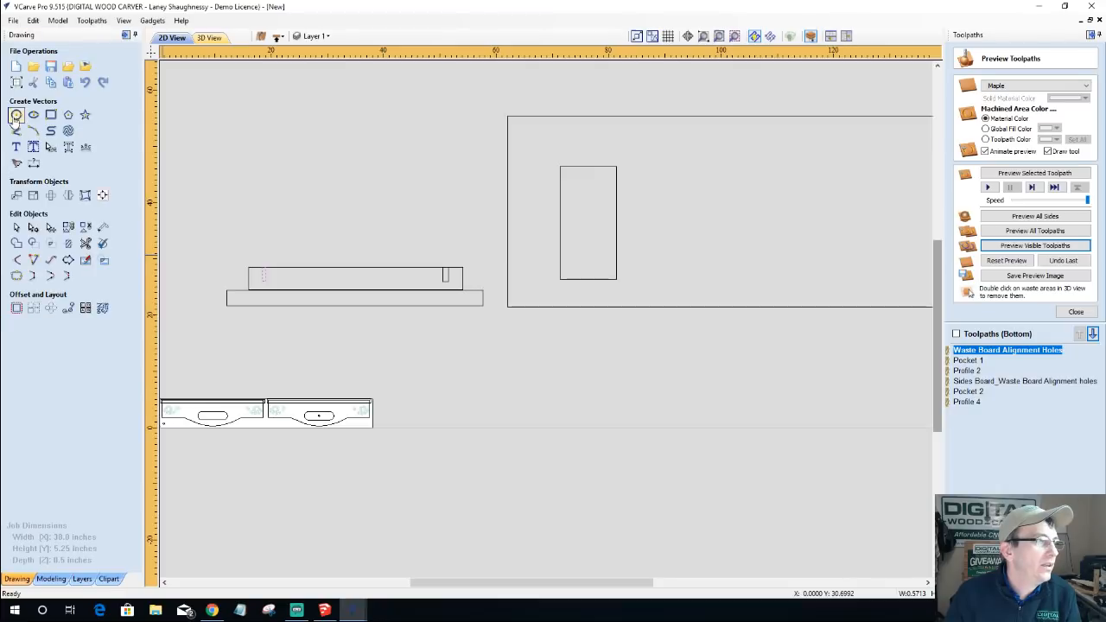
- Add two 0.25-inch diameter circles near opposite corners of the upright rectangle, at its upper left and lower right
click(17, 114)
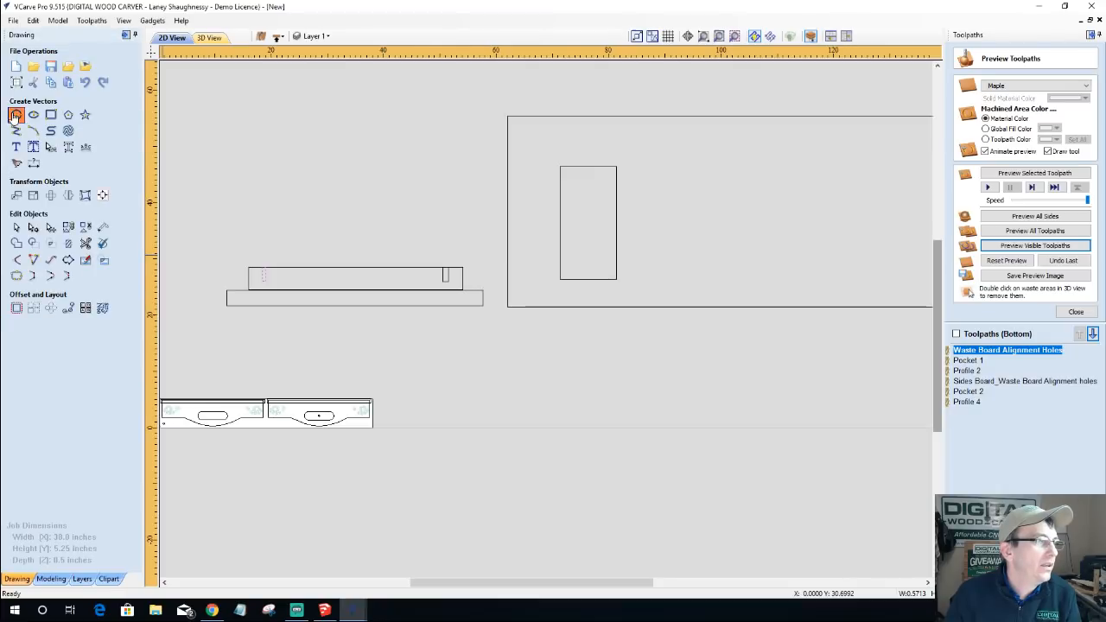
click(568, 179)
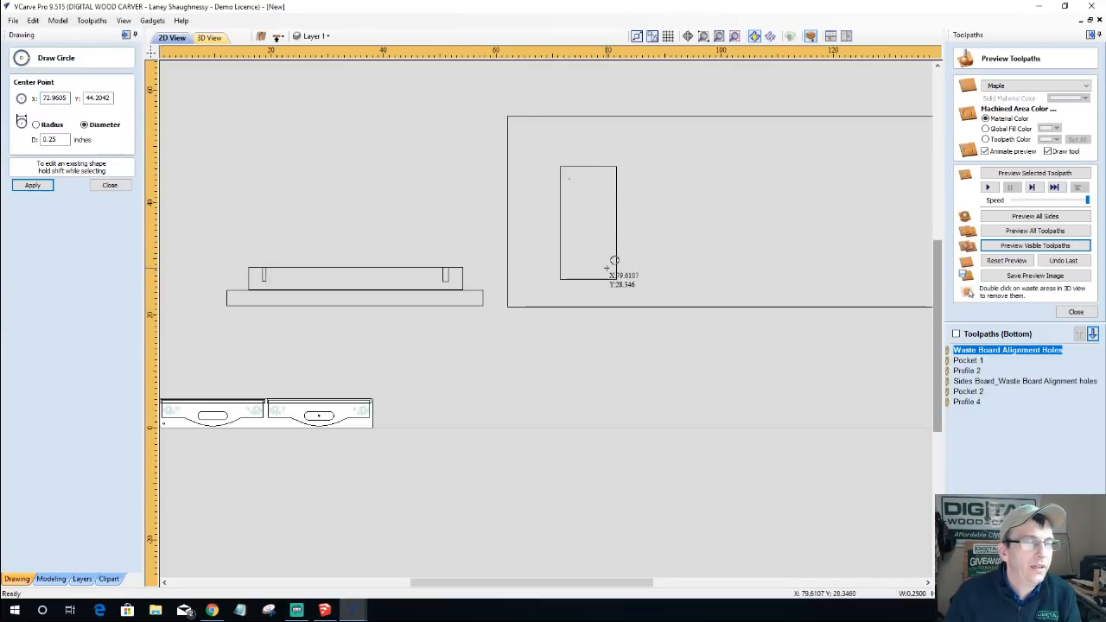
click(607, 268)
click(110, 185)
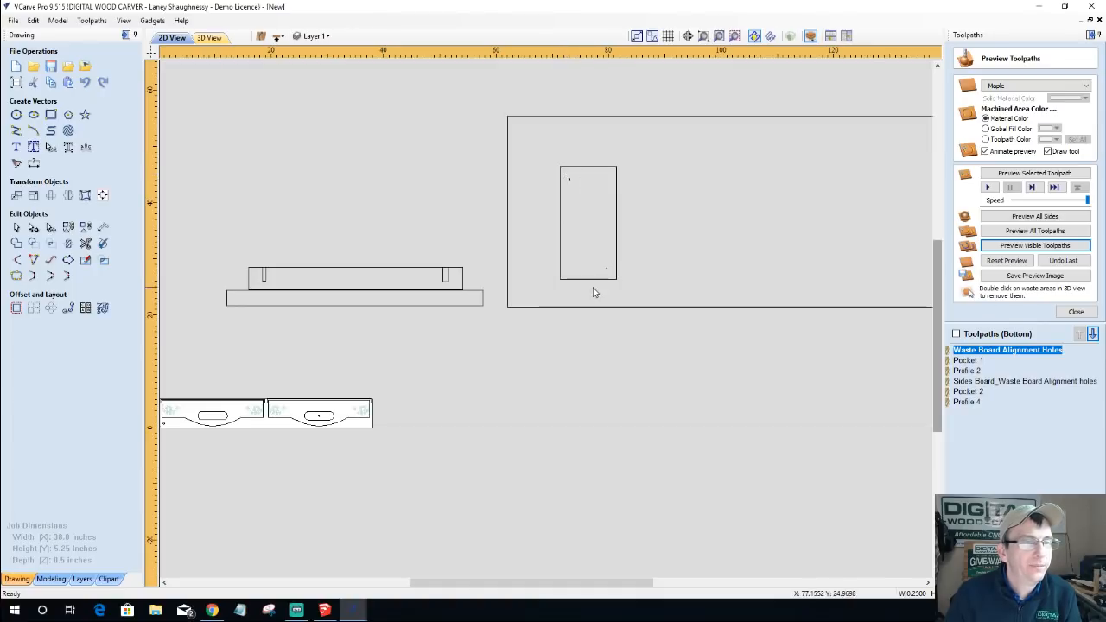
- Examine the alignment holes on the side boards and select both small circles inside the upright rectangle
scroll(218, 445, up, 5)
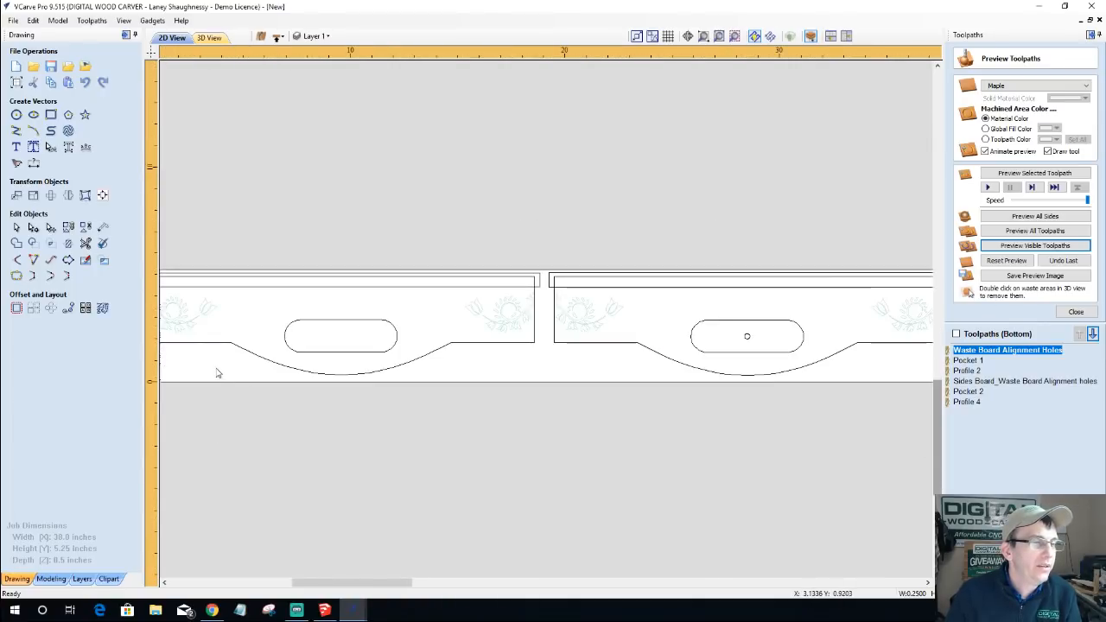
scroll(793, 351, down, 4)
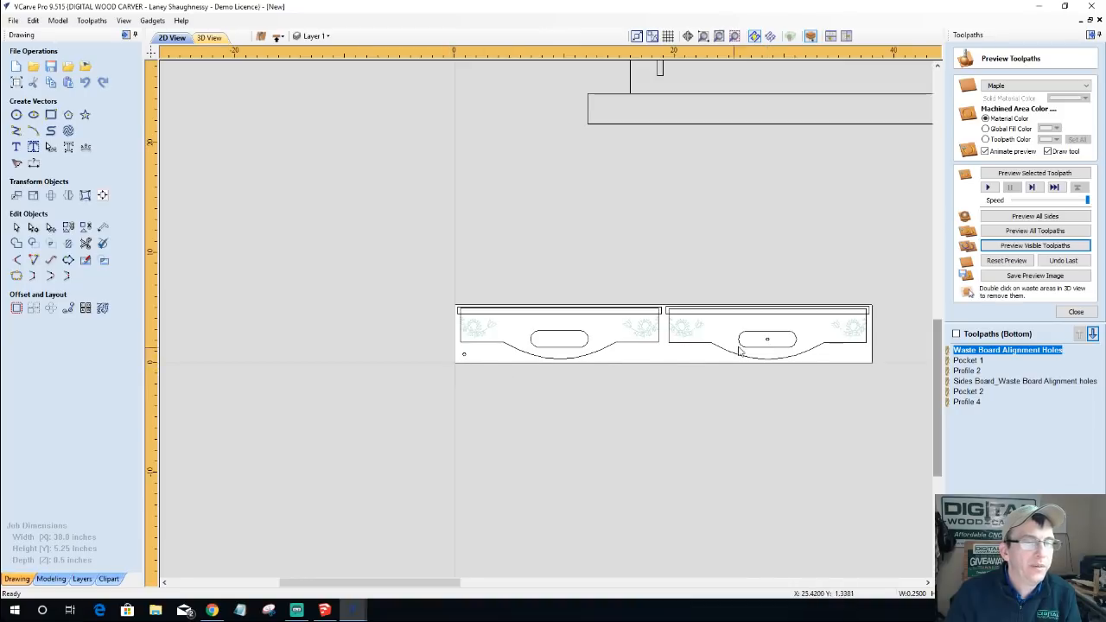
scroll(674, 357, down, 5)
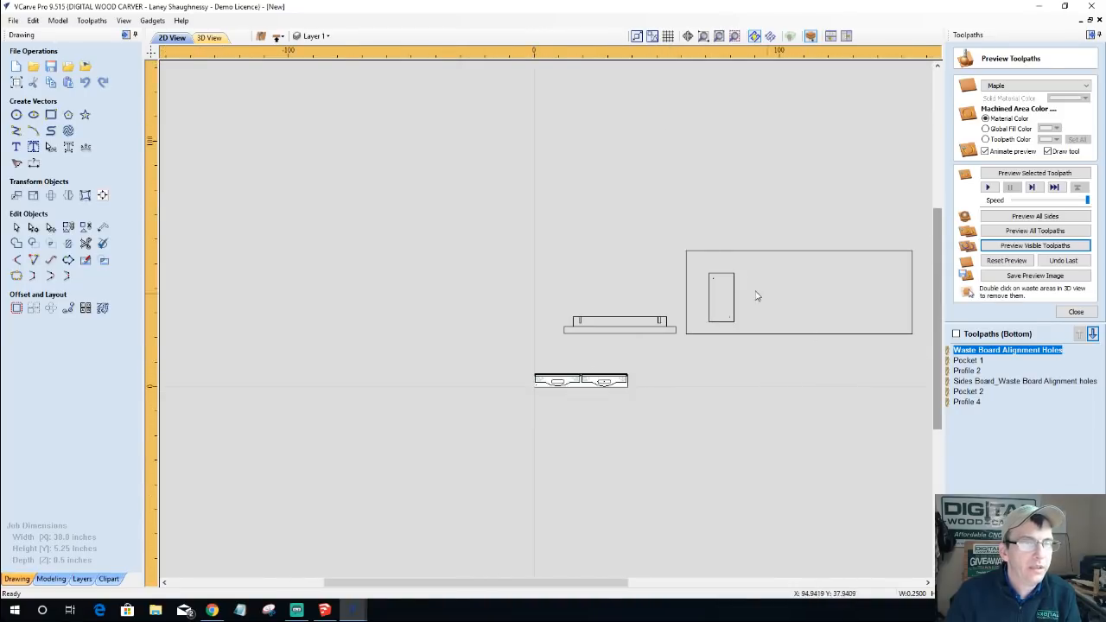
scroll(740, 292, up, 4)
scroll(735, 292, up, 1)
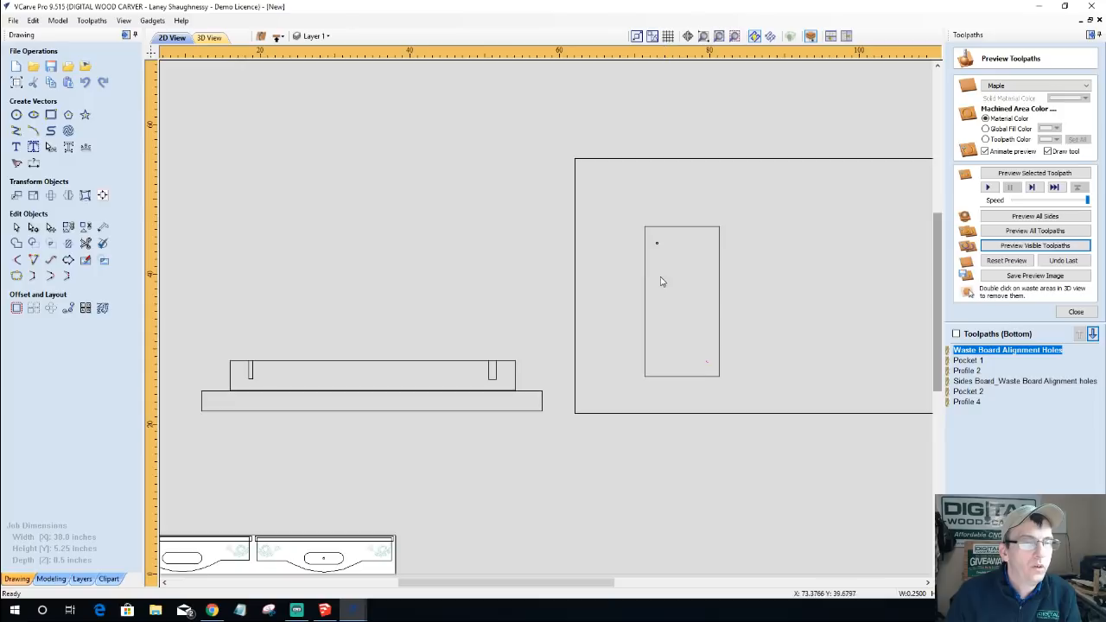
drag(649, 239, 670, 260)
drag(715, 369, 711, 373)
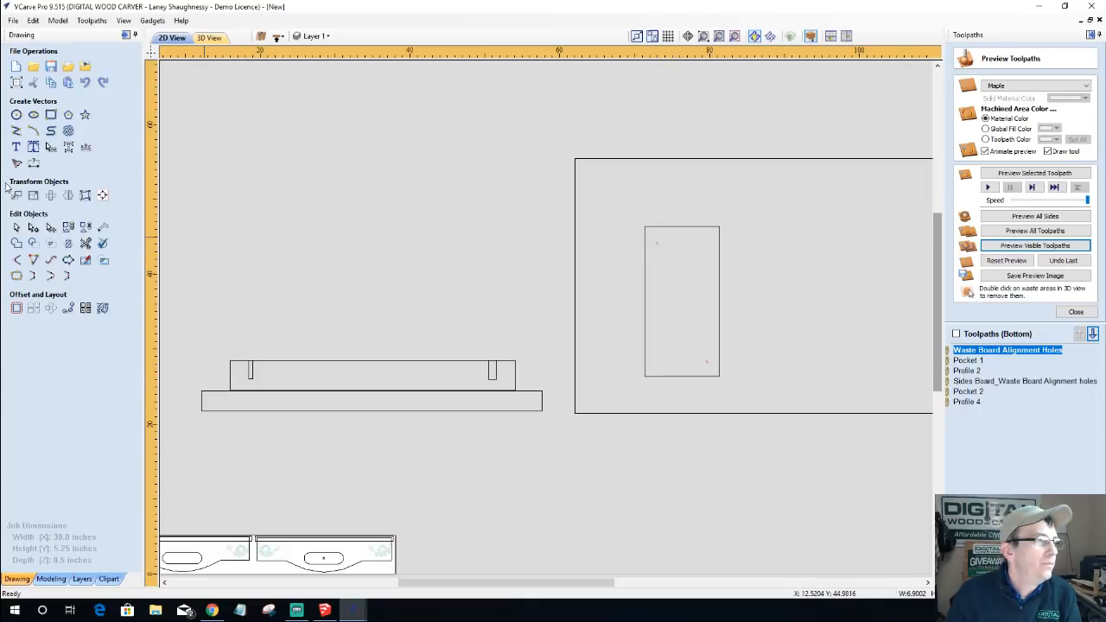
- Paste a copy of the two alignment holes in place and flip it horizontally about its own center instead of the job center
click(67, 196)
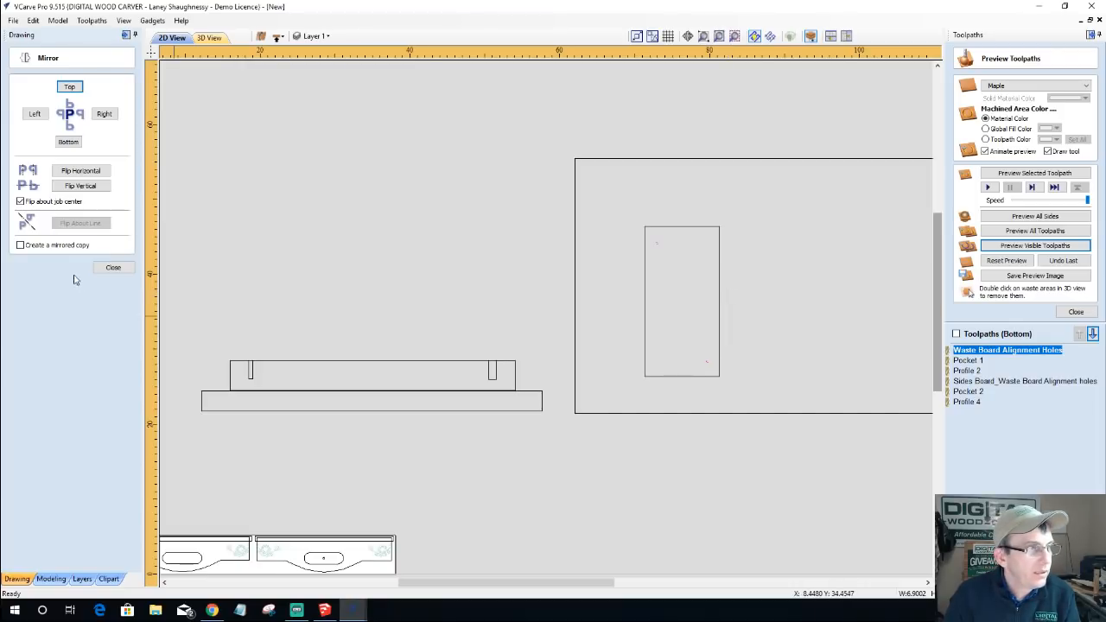
click(110, 268)
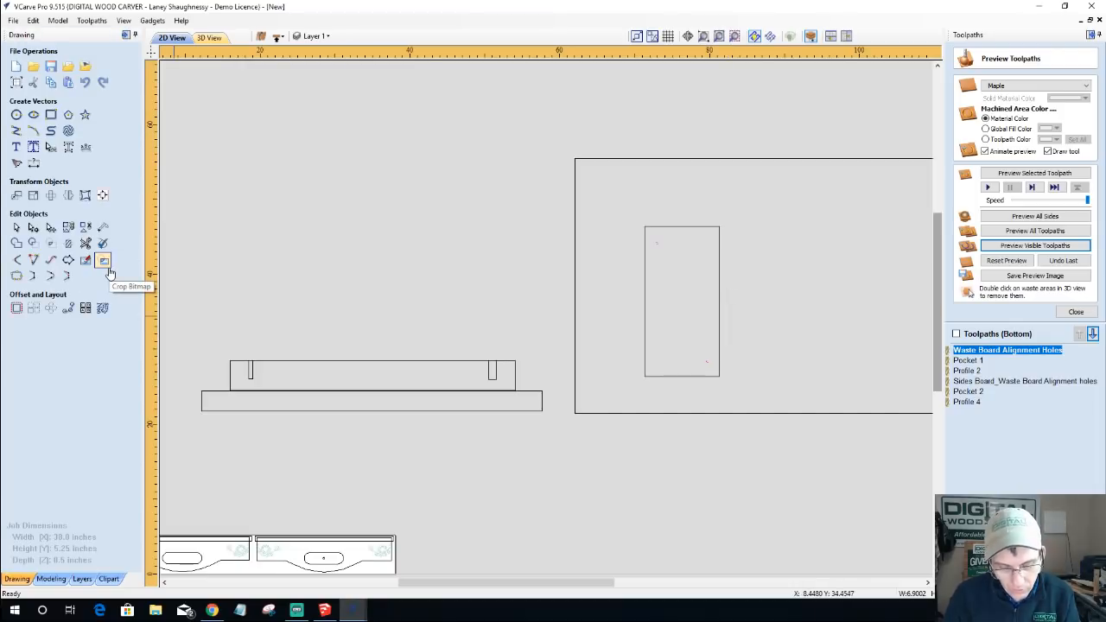
key(ctrl+v)
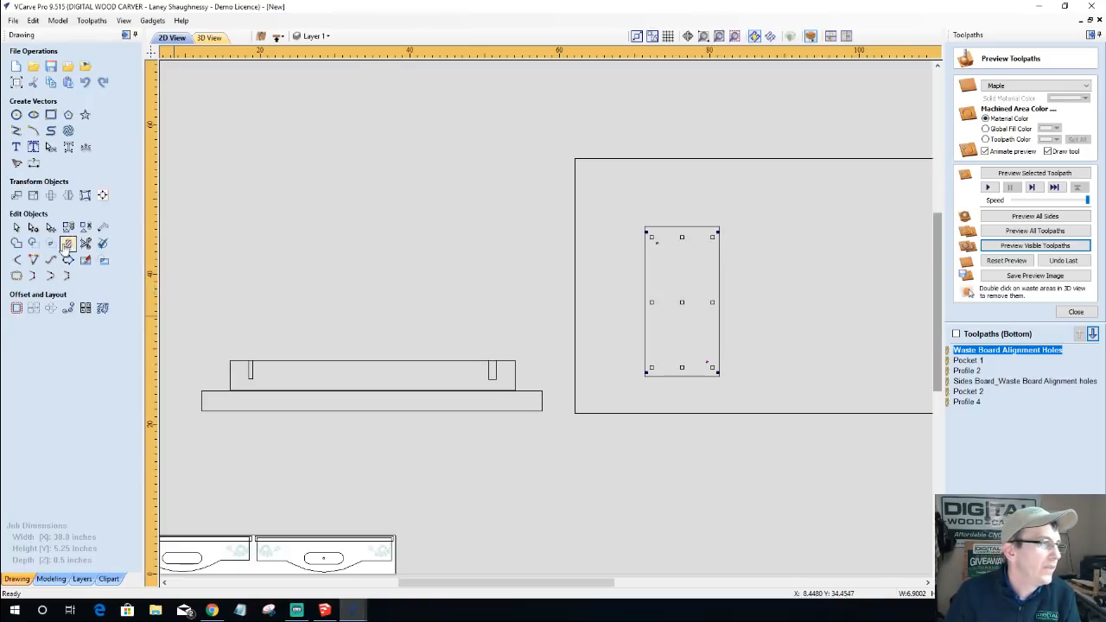
click(68, 197)
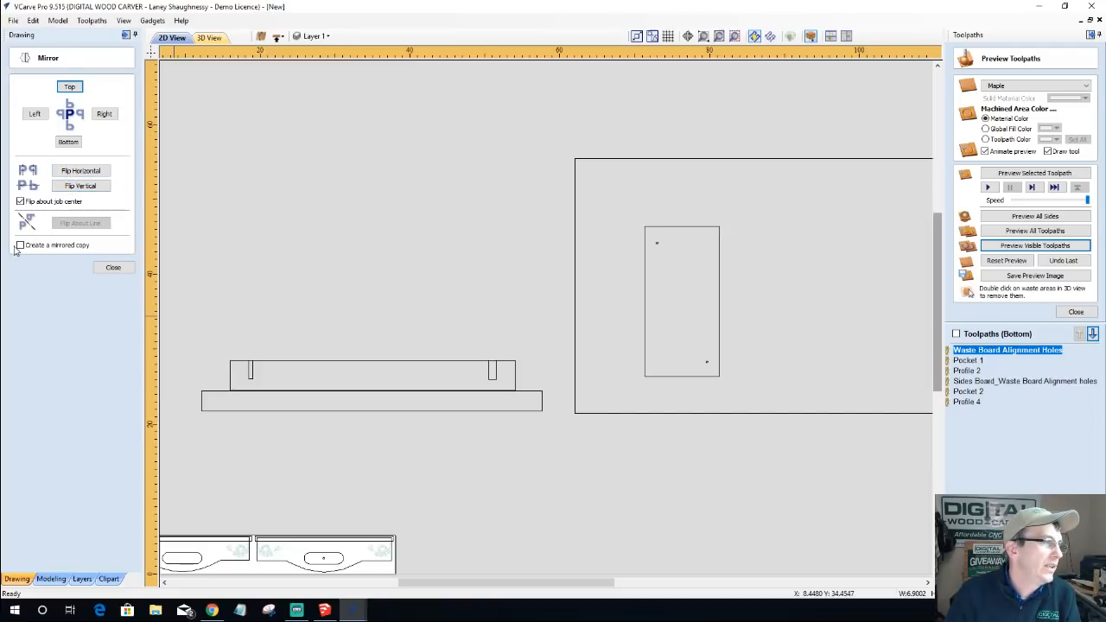
click(20, 202)
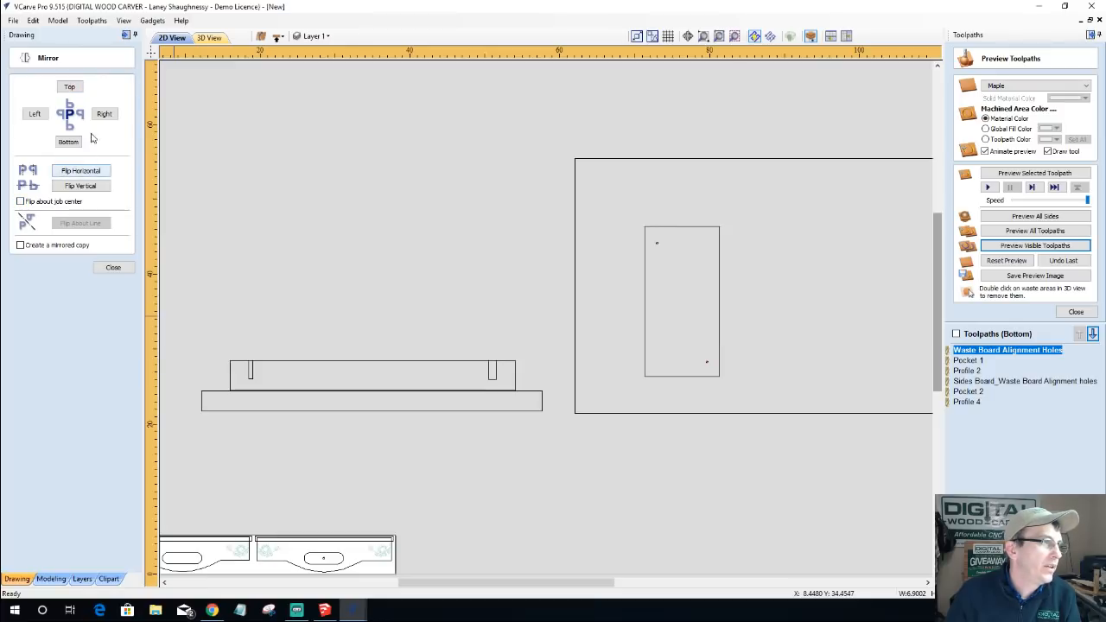
click(81, 172)
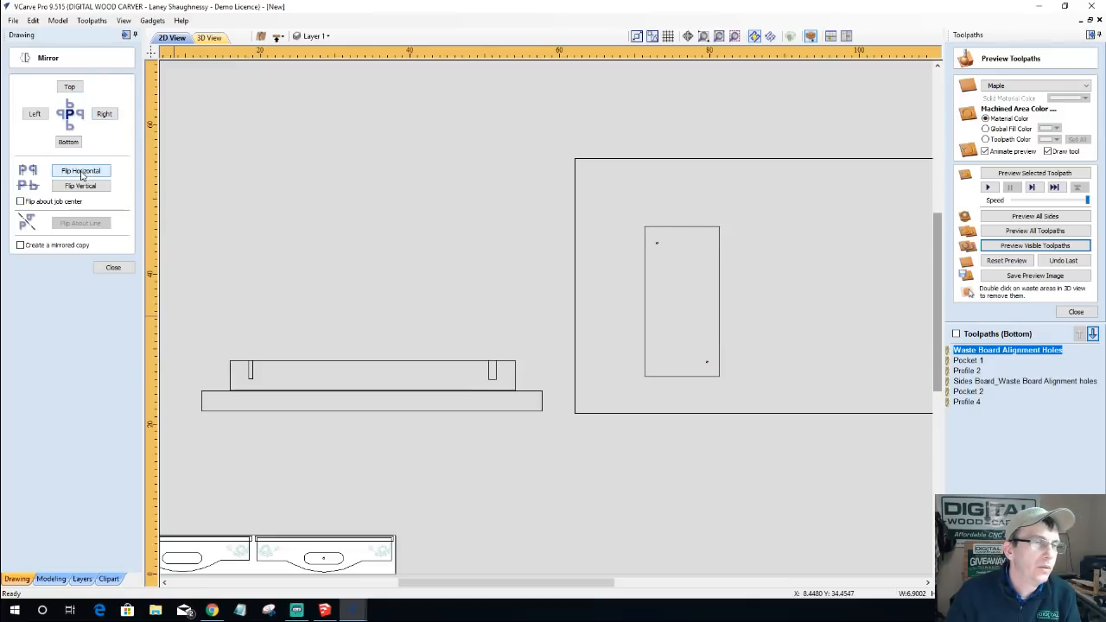
click(113, 268)
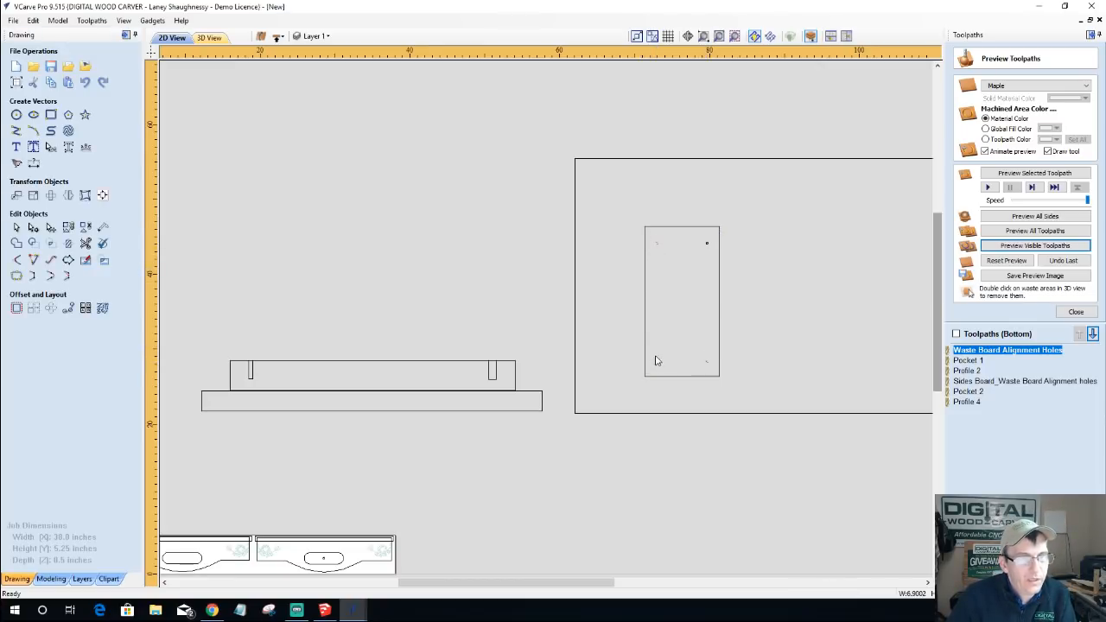
- Move the tall narrow board with its two holes off the mirrored holes so it straddles the waste board's left edge
click(646, 329)
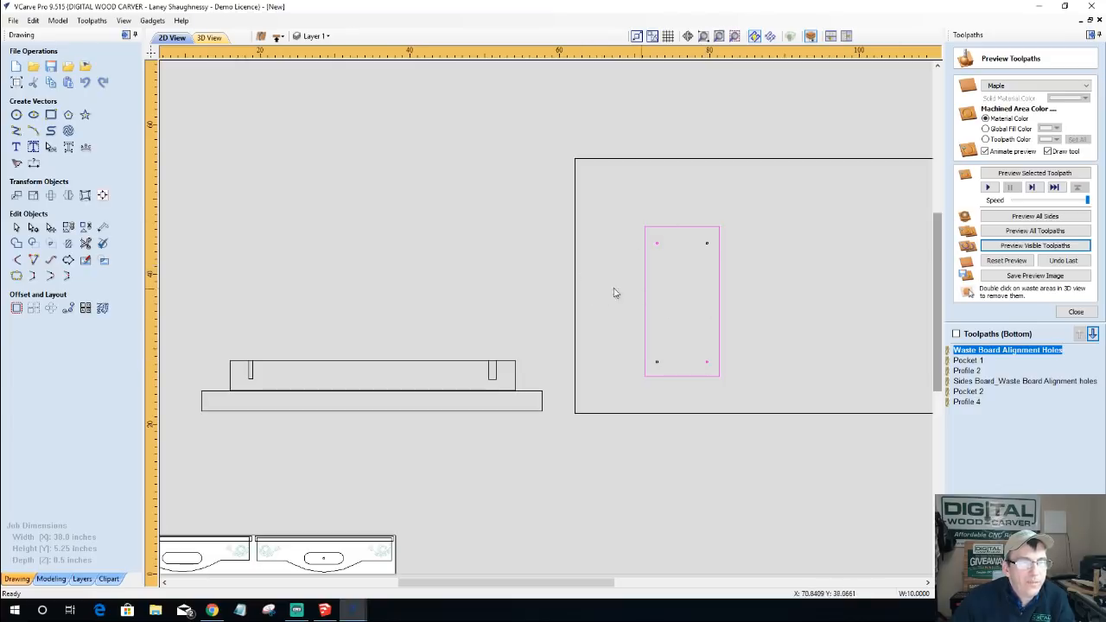
click(645, 288)
drag(683, 300, 885, 299)
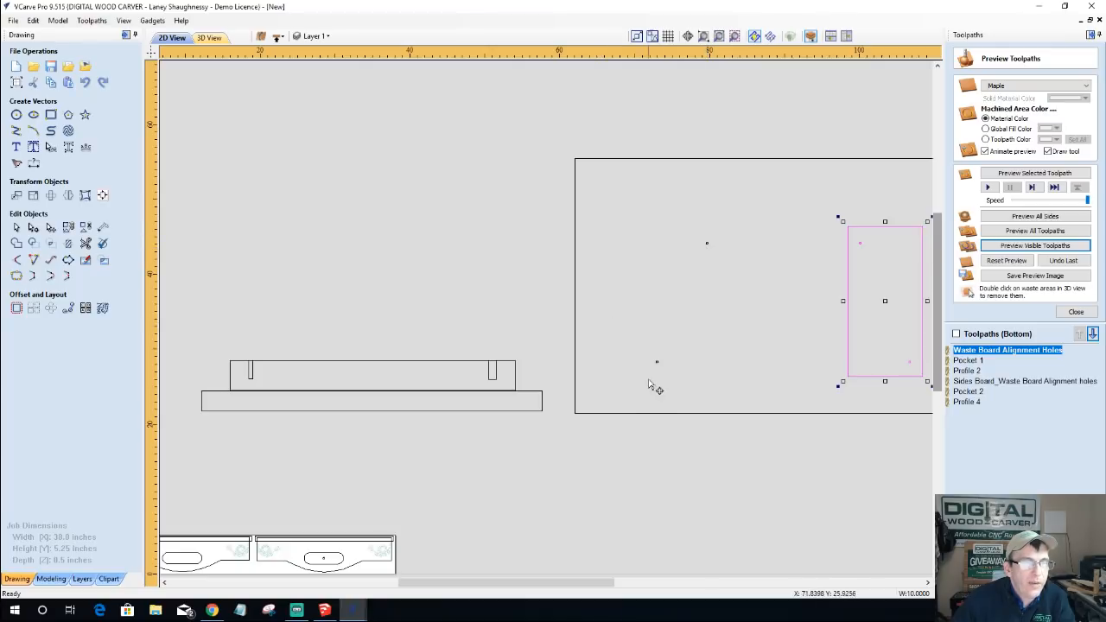
drag(884, 296, 585, 292)
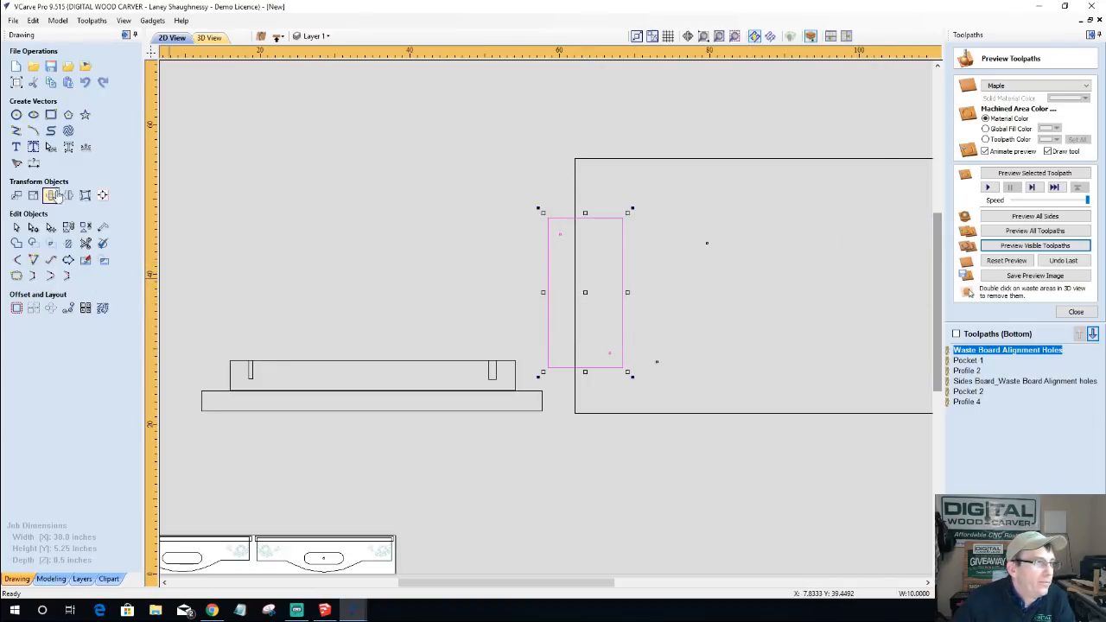
- Flip the moved board and its two holes horizontally about their own center
click(66, 197)
click(79, 171)
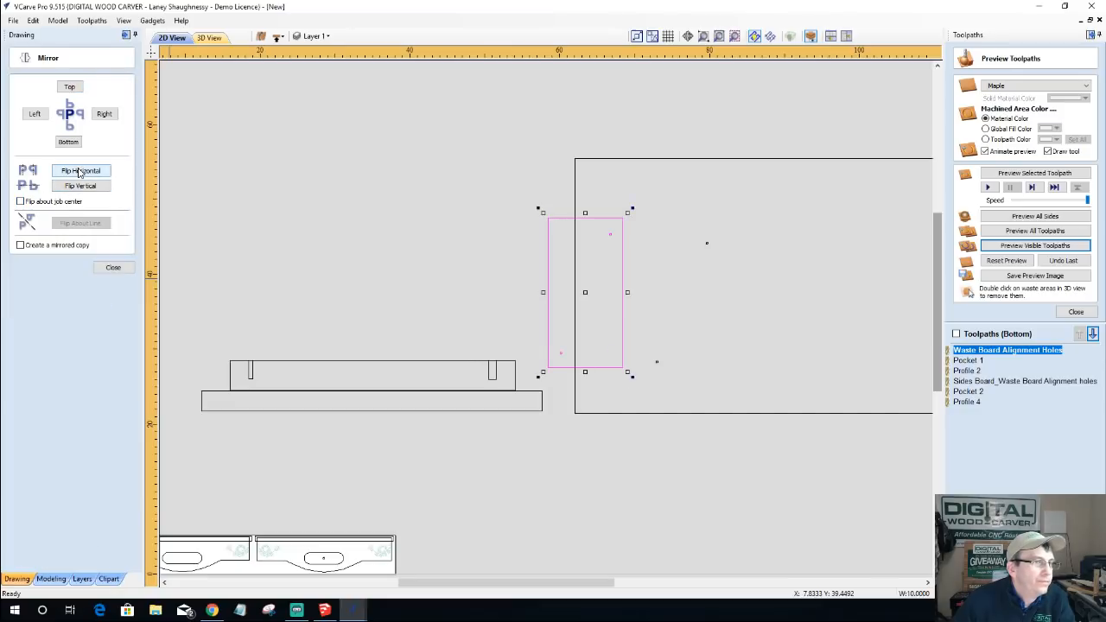
click(114, 267)
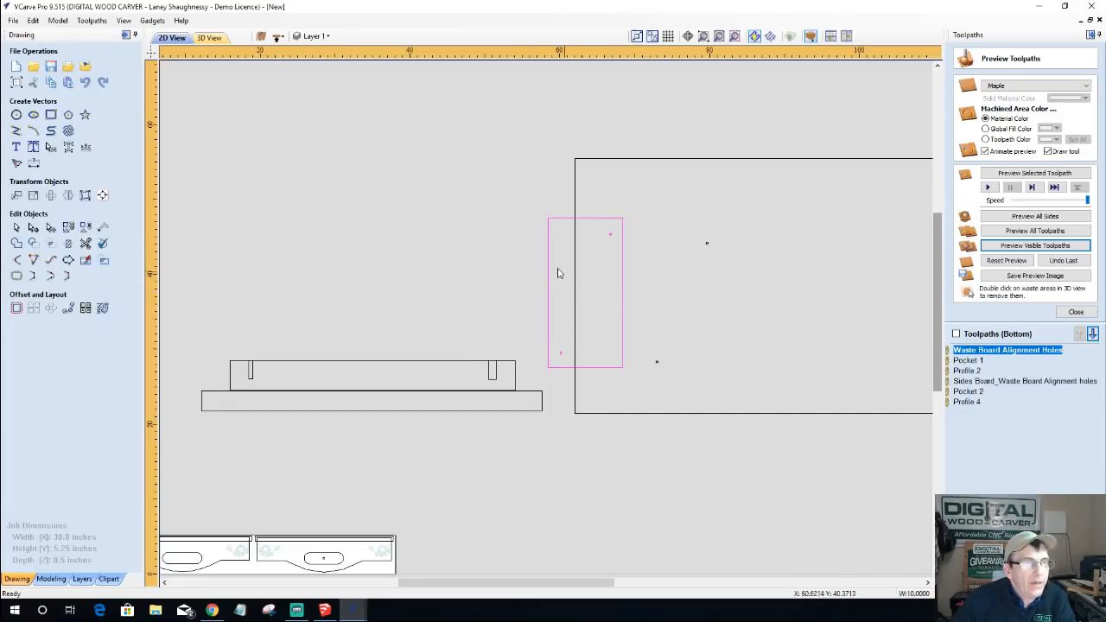
click(547, 275)
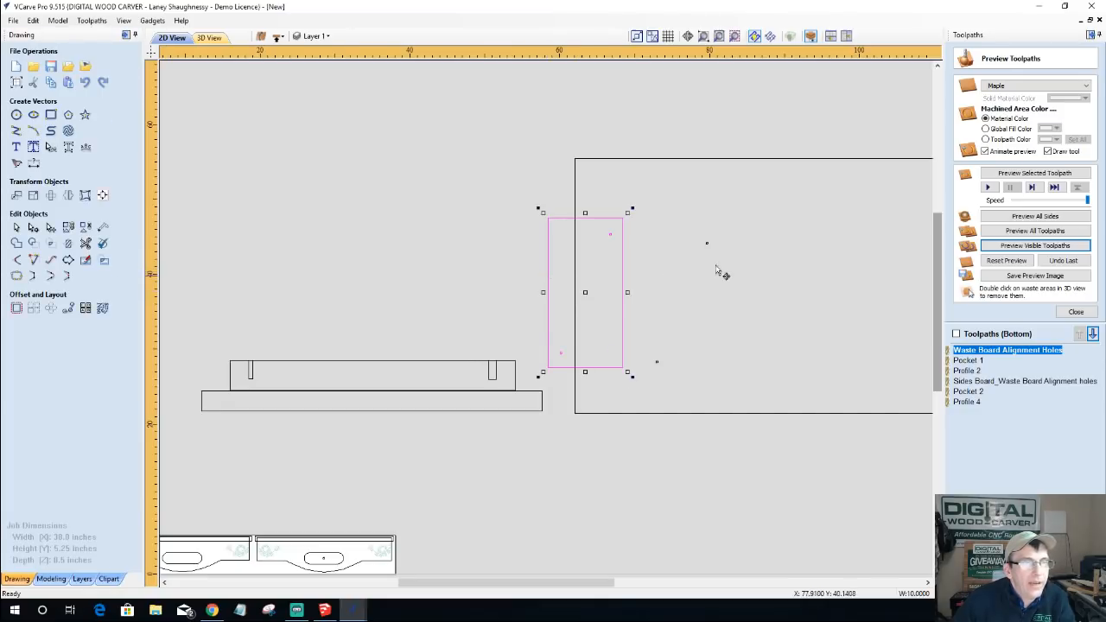
click(657, 368)
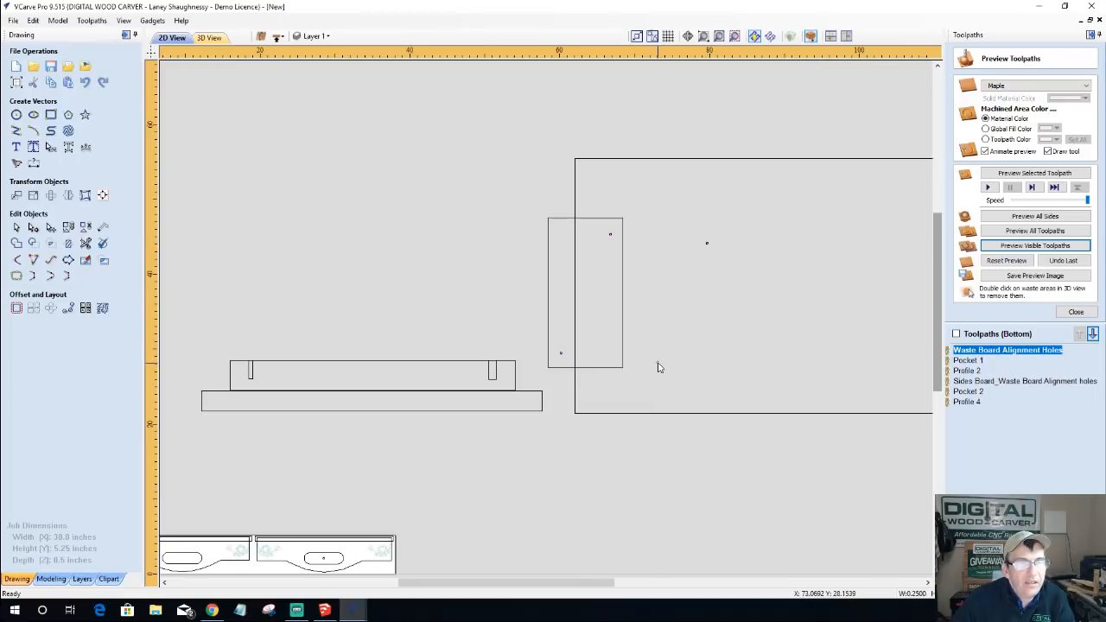
- Flip the side-view board and its two pin holes vertically, and raise them clear of the waste board
click(395, 361)
drag(190, 349, 540, 400)
scroll(352, 397, down, 1)
scroll(365, 403, up, 2)
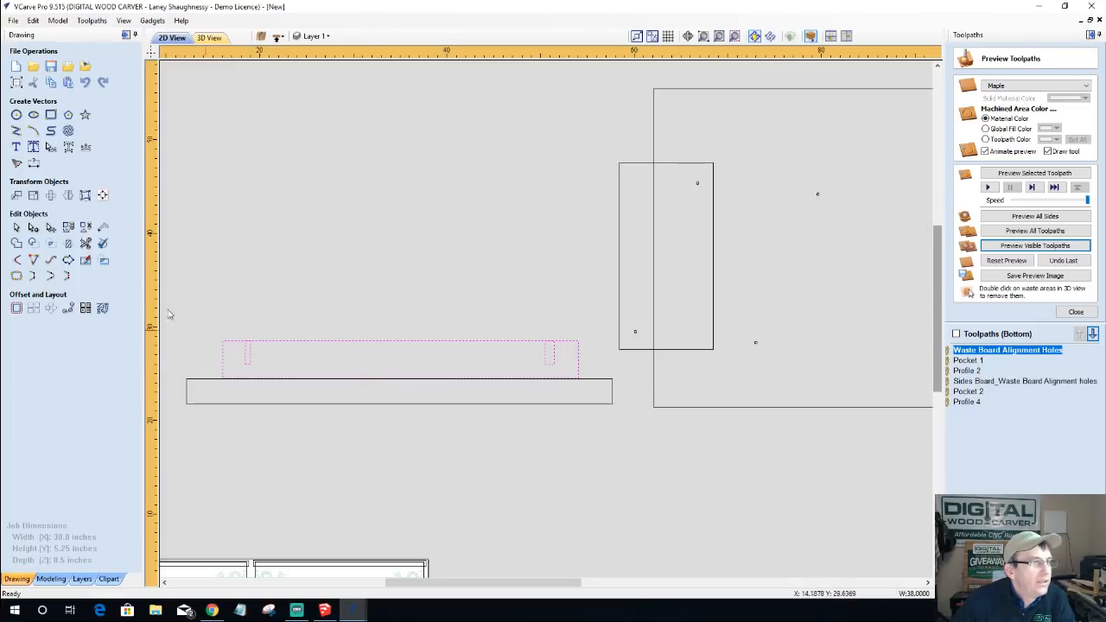
click(69, 196)
click(71, 174)
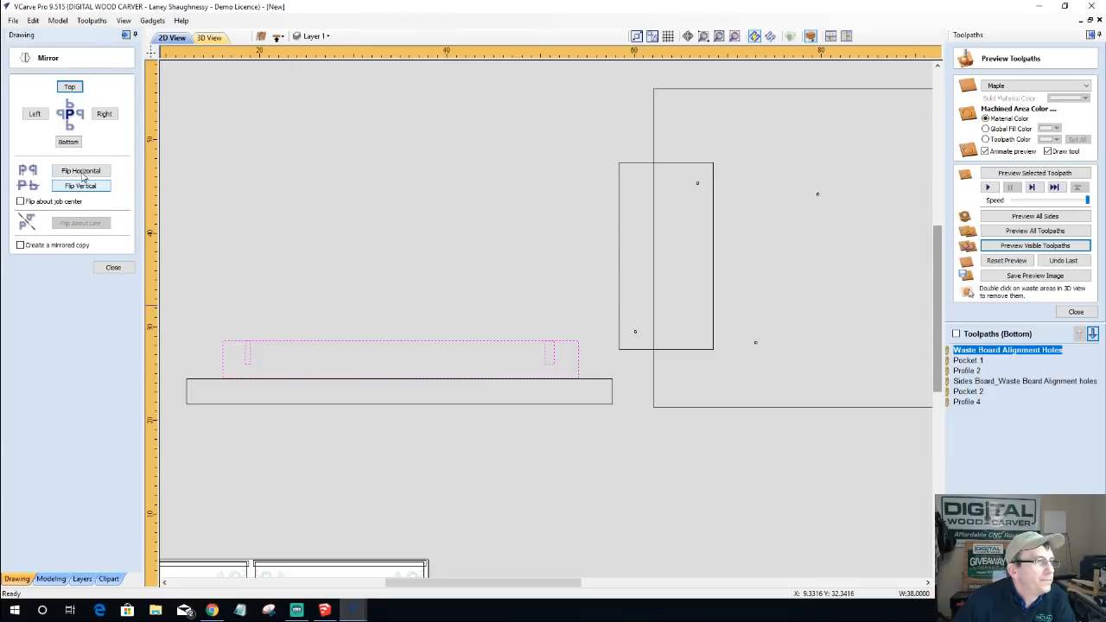
click(79, 187)
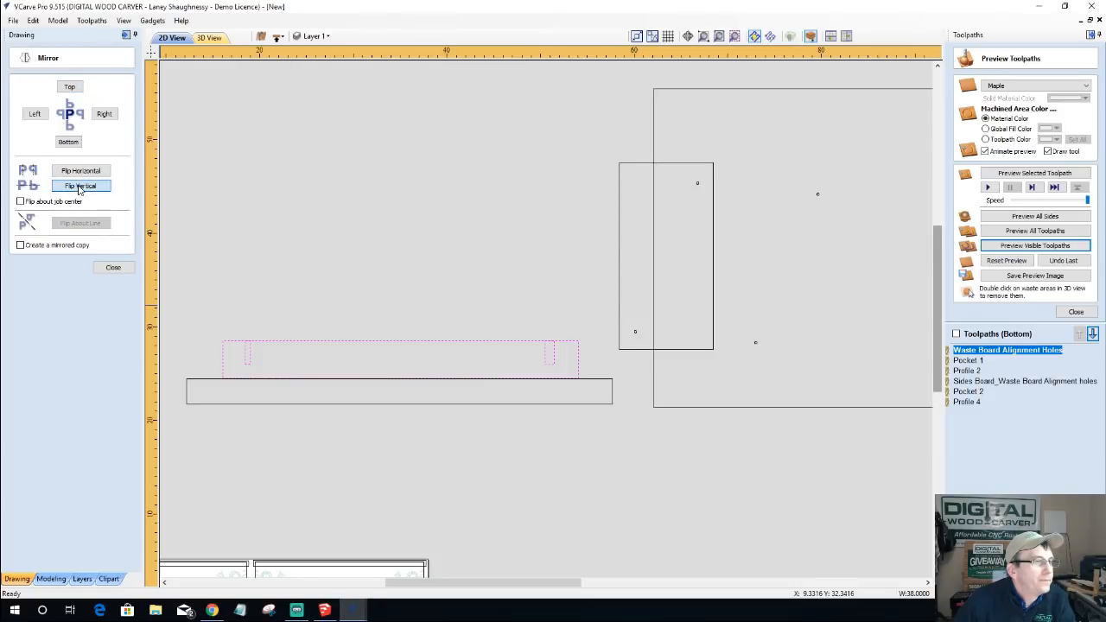
click(112, 267)
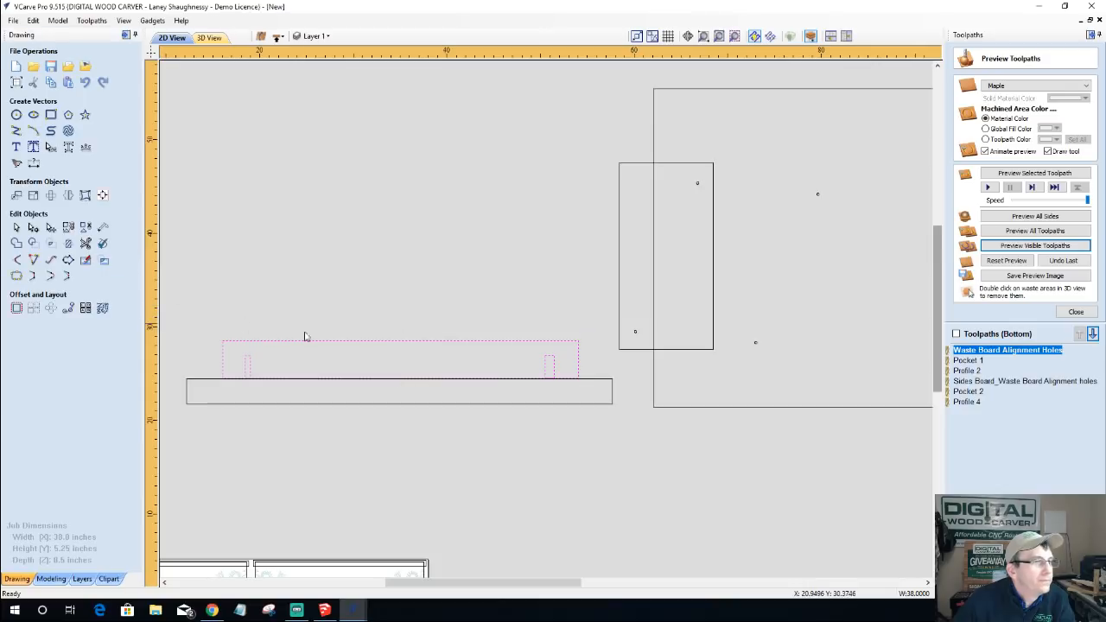
drag(402, 355, 398, 302)
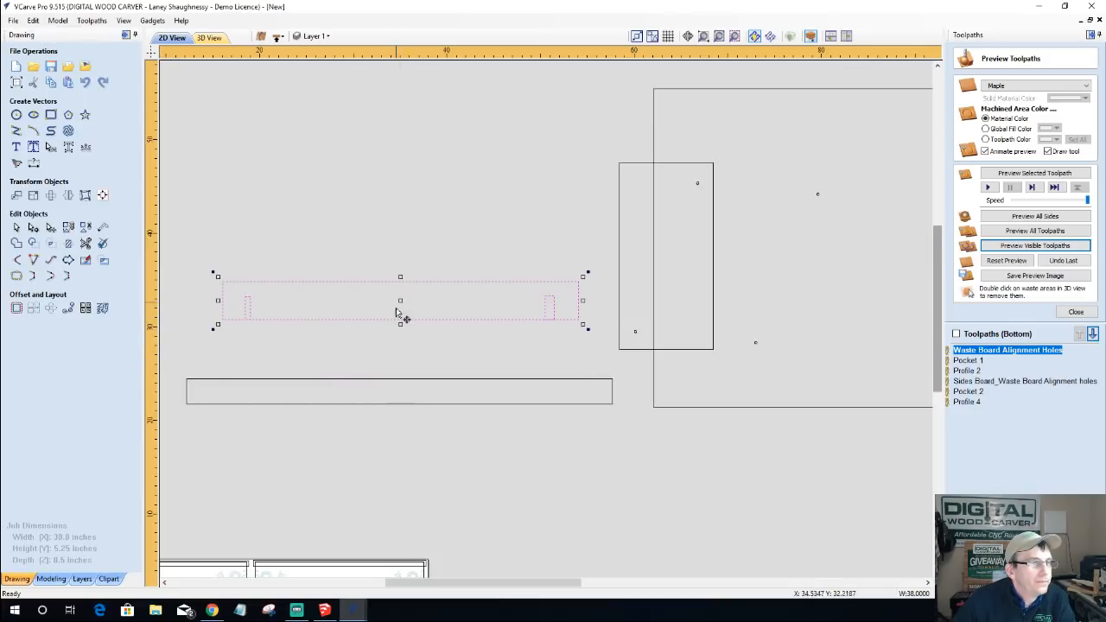
- Copy the two pin holes straight down so the copies stand across the top edge of the side-view waste board
click(246, 306)
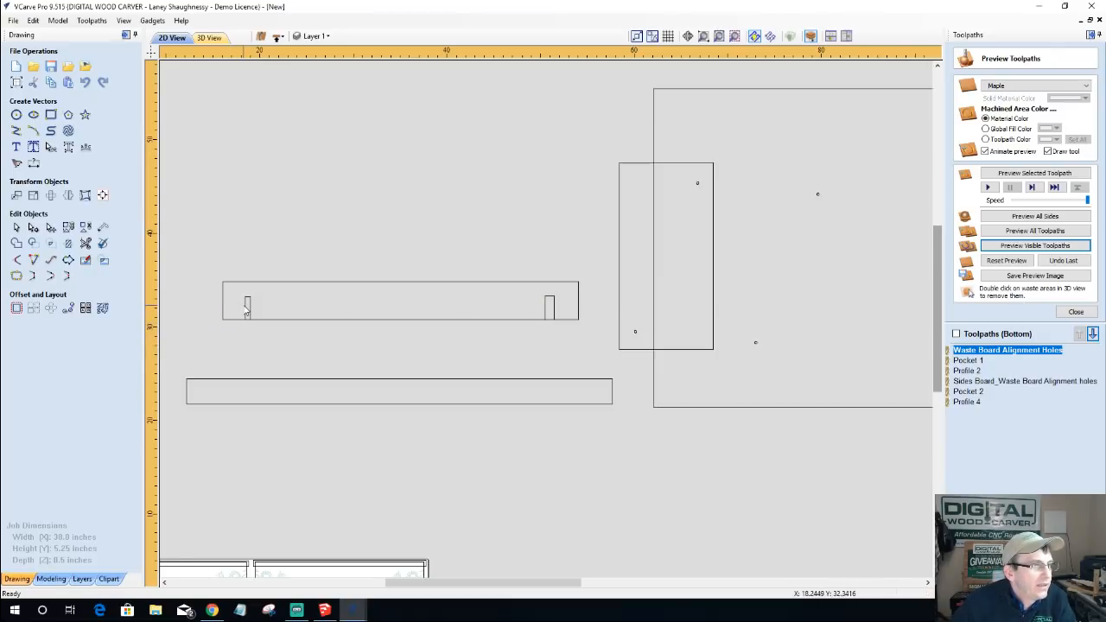
shift+click(545, 311)
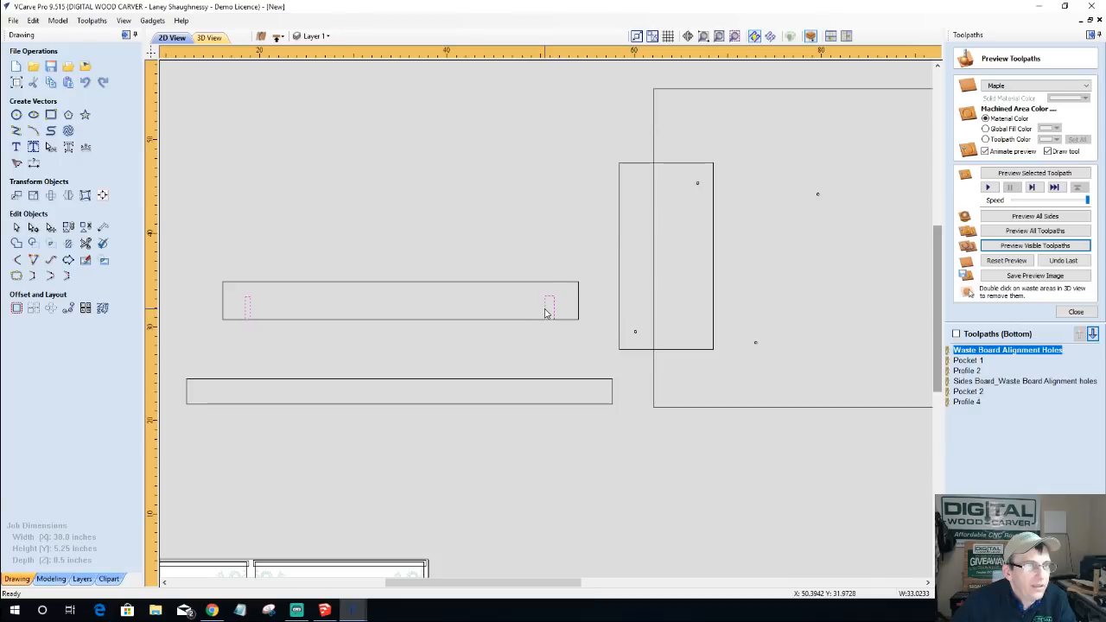
click(545, 310)
drag(400, 306, 403, 381)
click(382, 223)
- Move the flipped board back onto the waste board so its two holes line up with the mirrored alignment holes
click(619, 215)
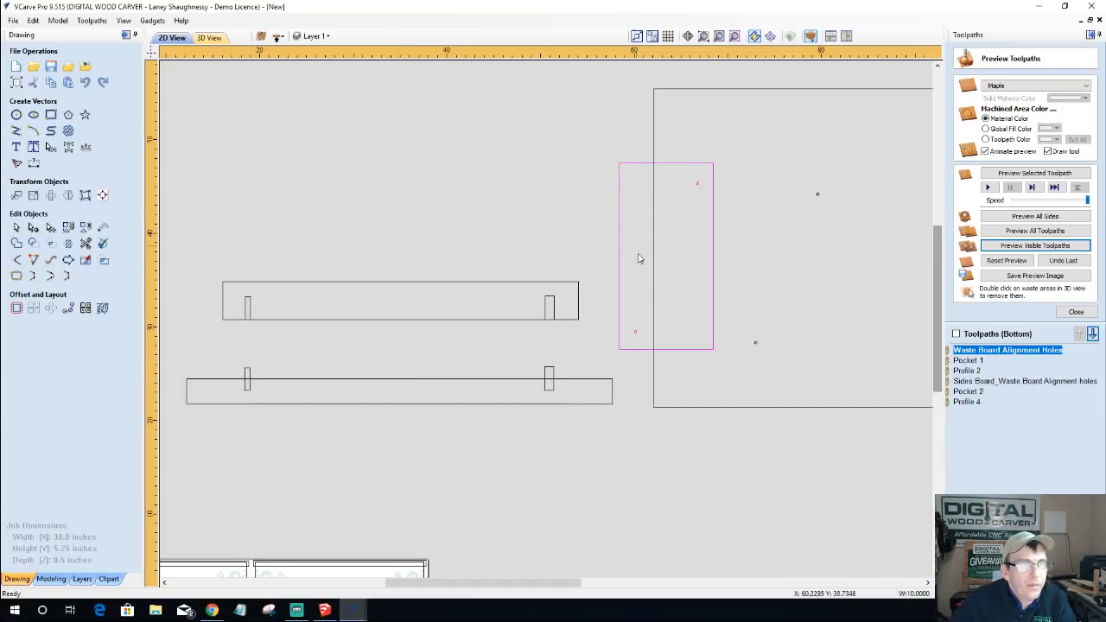
click(618, 250)
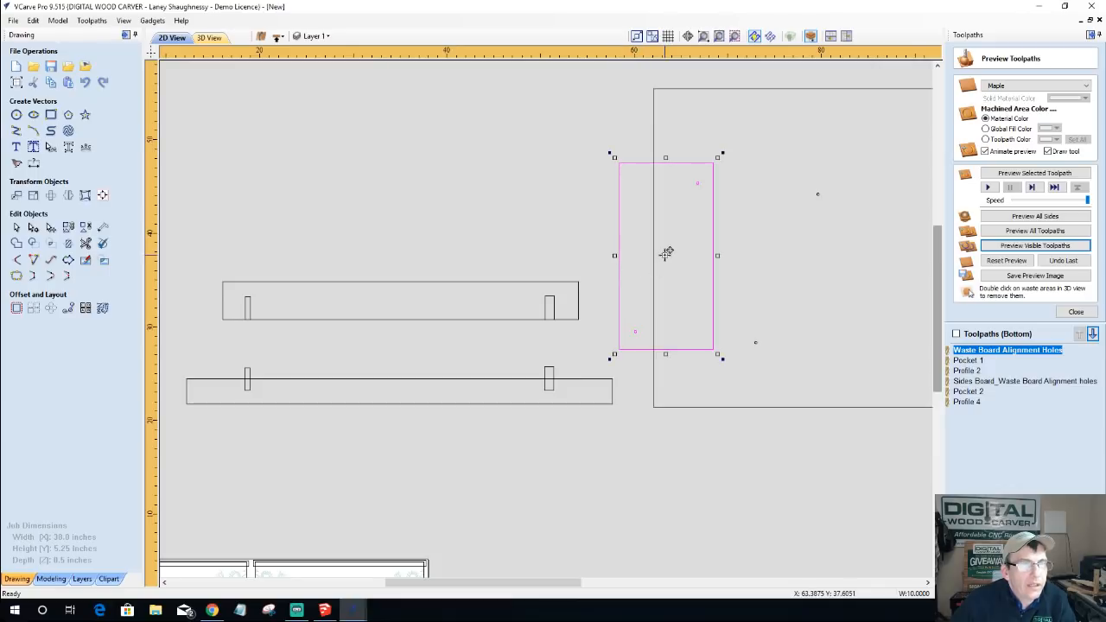
drag(698, 183, 816, 190)
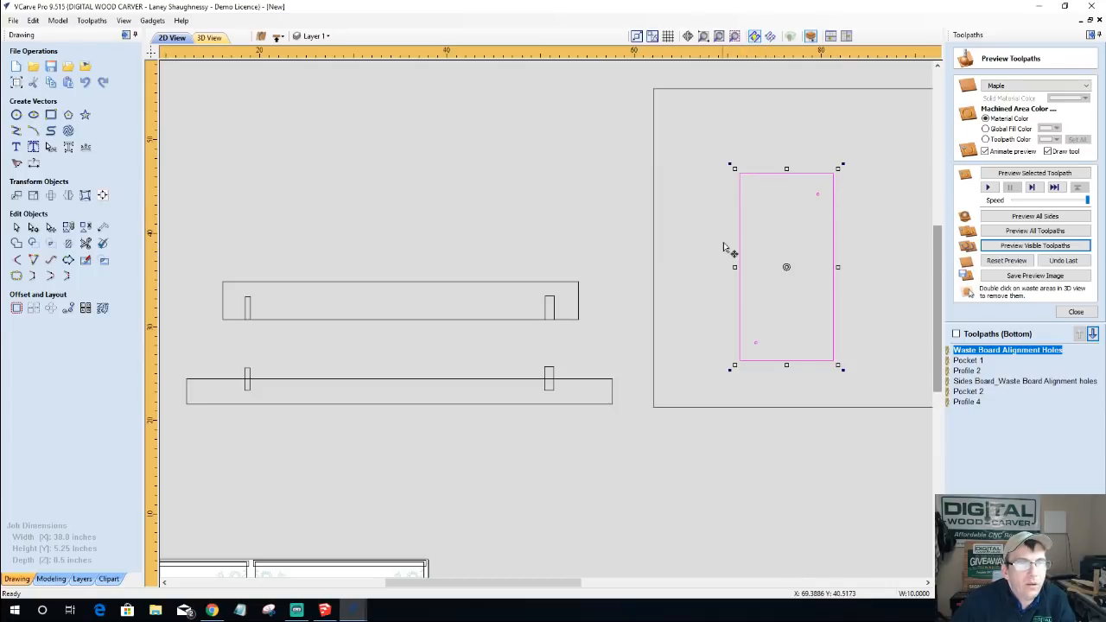
- Lower the side-view board with its holes onto the waste board and nudge it sideways to align with the pins
click(403, 320)
drag(585, 328, 585, 328)
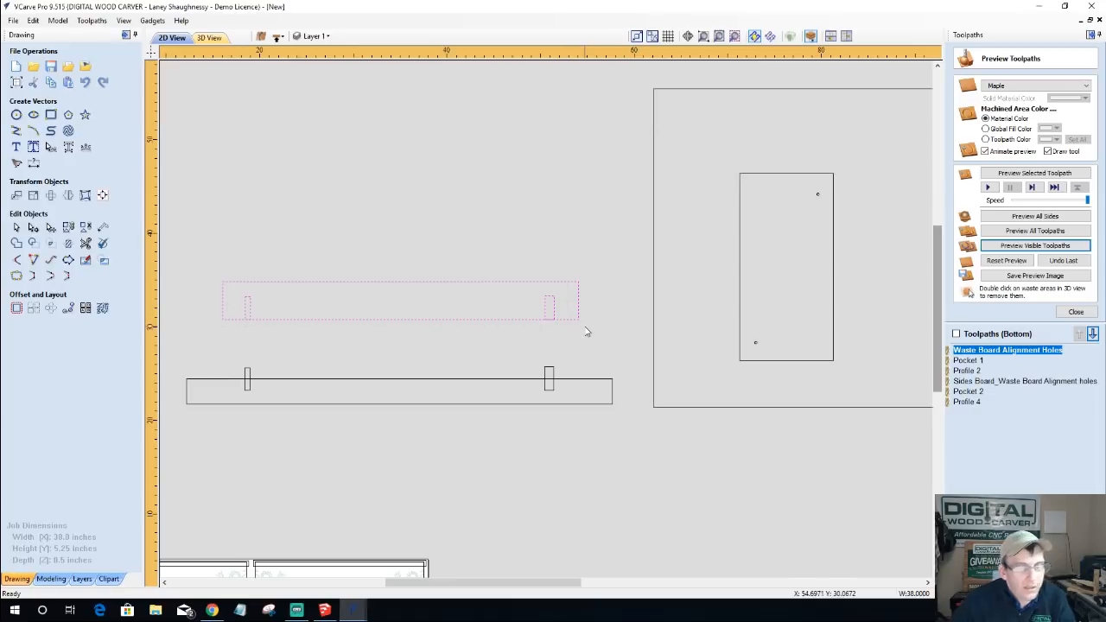
click(533, 320)
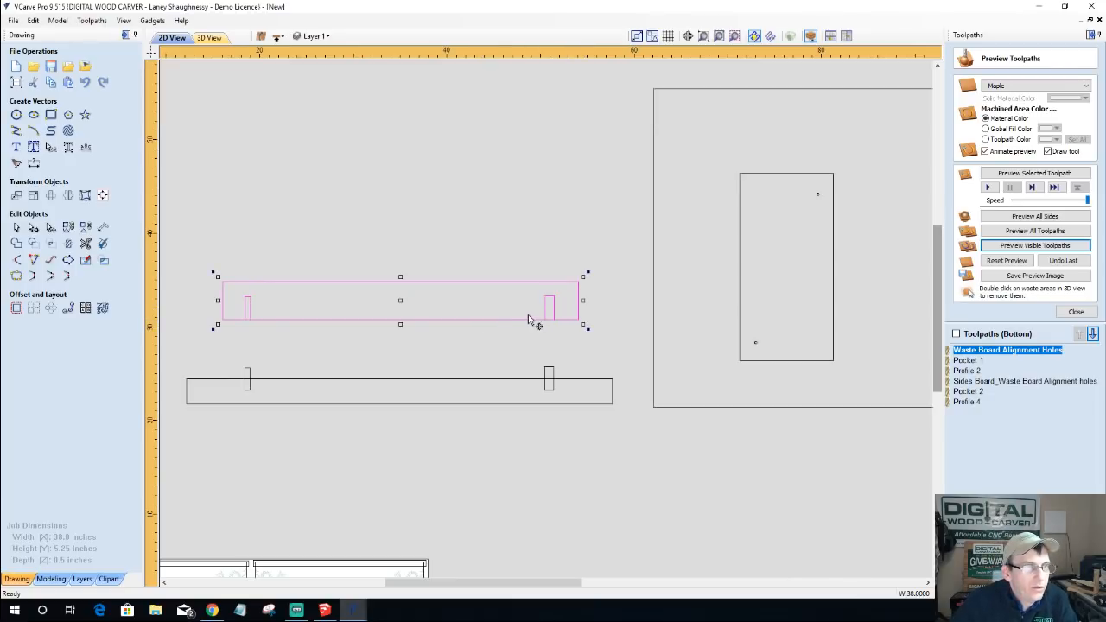
drag(549, 294, 544, 355)
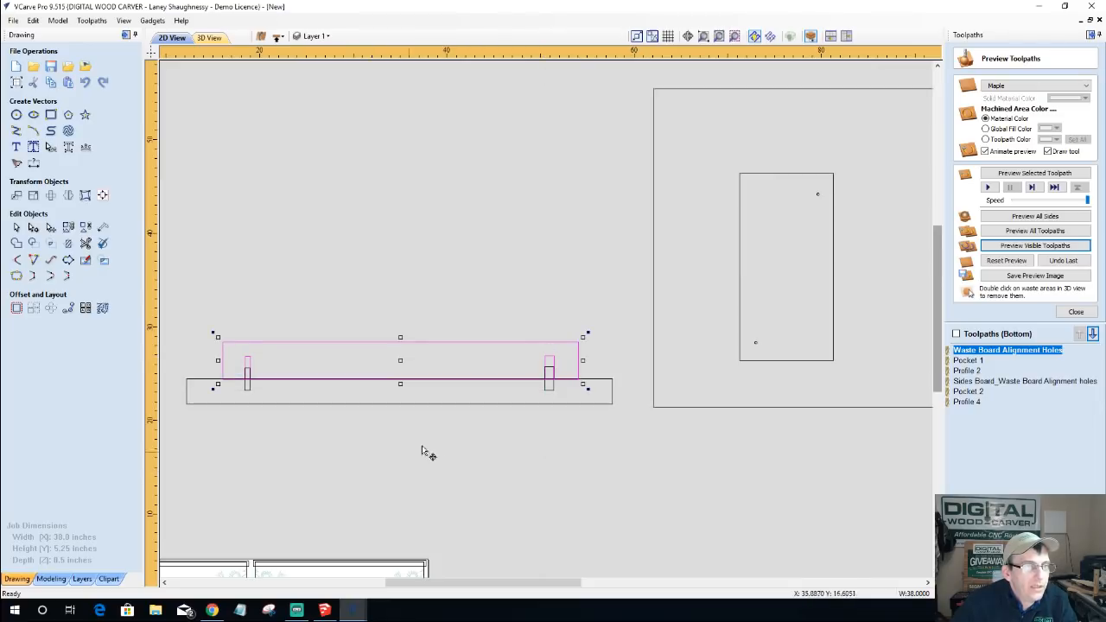
key(Left)
key(Right)
key(Right)
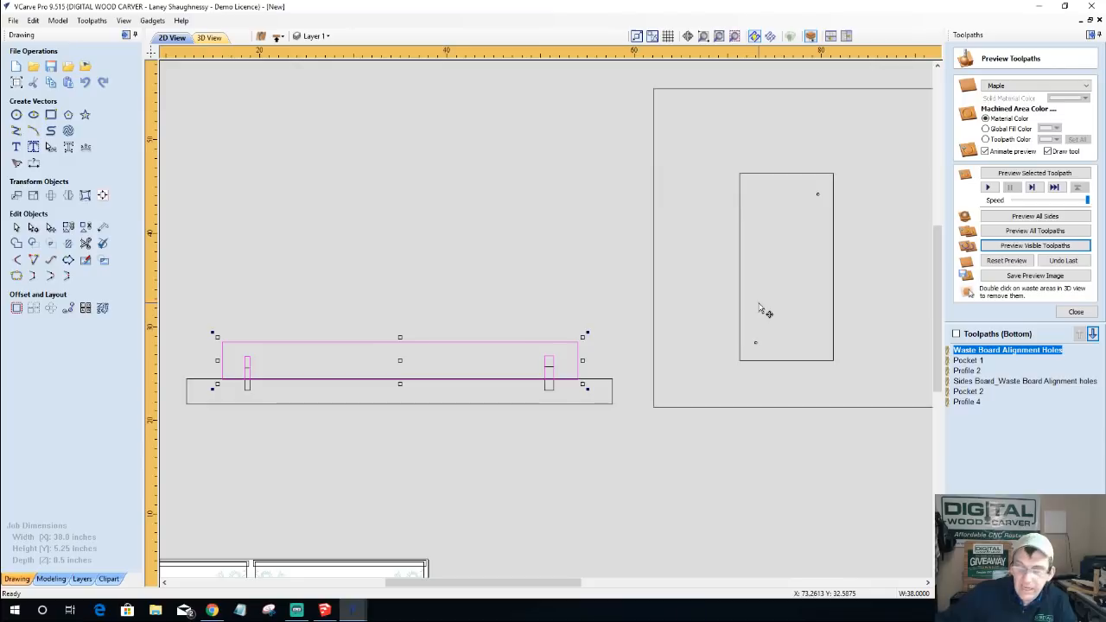
- Delete all the demonstration board and waste board sketches, keeping only the original job vectors
click(740, 266)
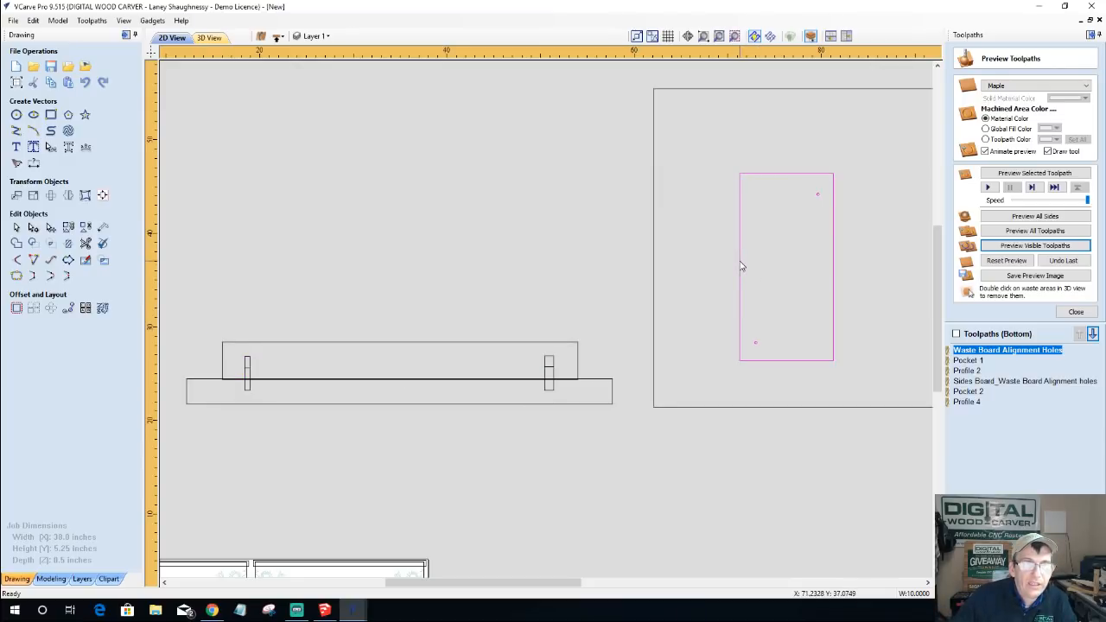
mouse_move(740, 170)
mouse_down()
mouse_move(723, 153)
mouse_move(737, 174)
mouse_up()
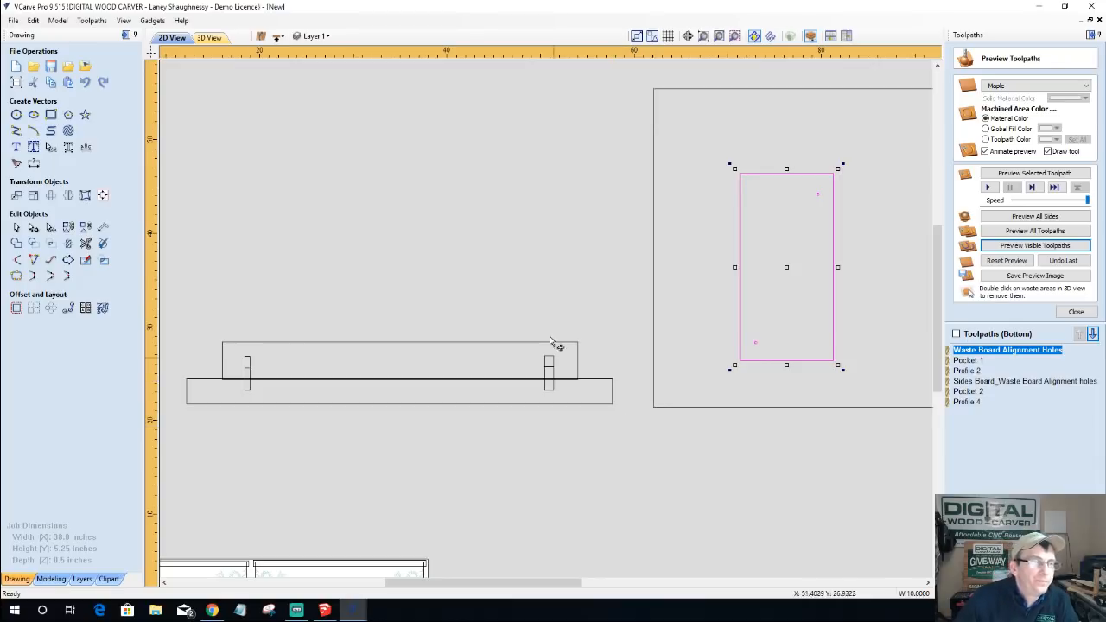
scroll(552, 363, down, 5)
scroll(365, 190, down, 2)
drag(285, 168, 797, 366)
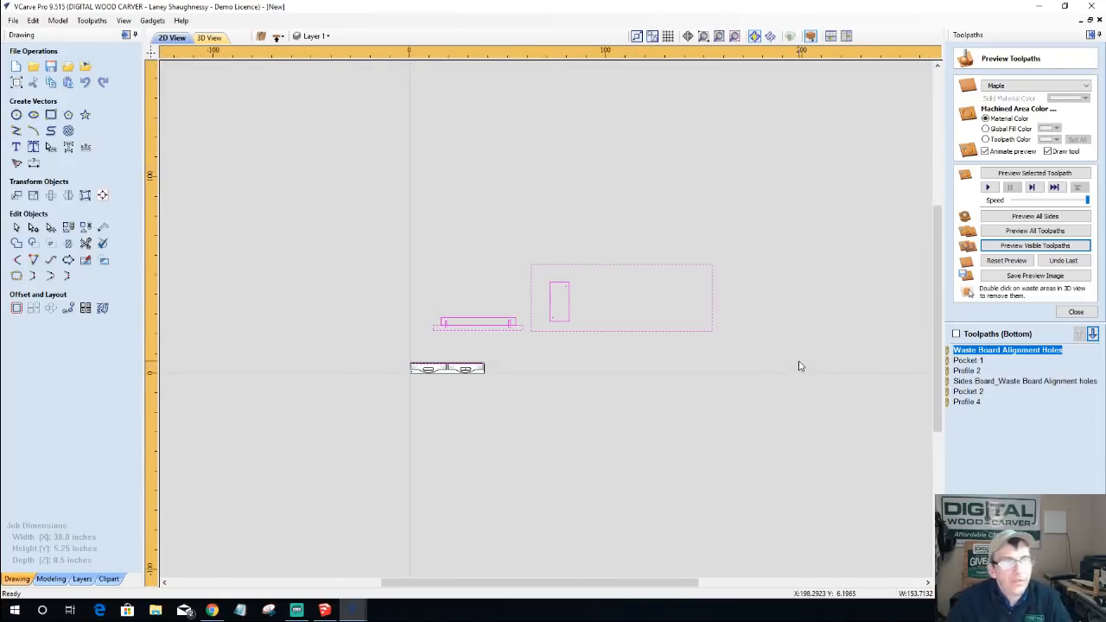
key(Delete)
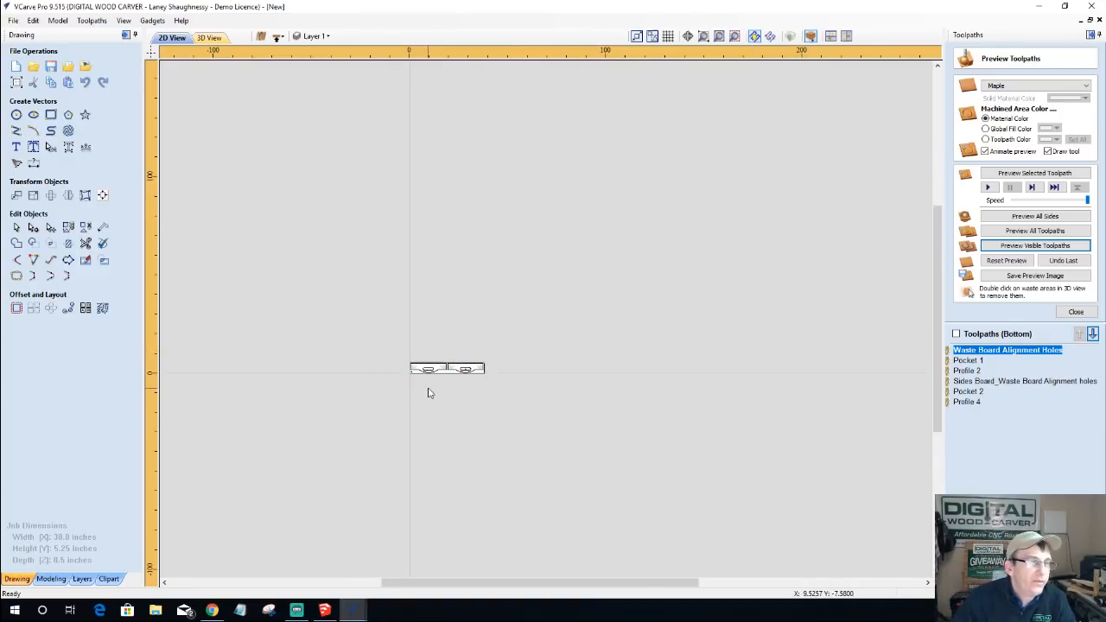
- Switch to the other VCarve Pro window containing the tulip inlay preview
scroll(427, 390, up, 4)
scroll(423, 400, down, 2)
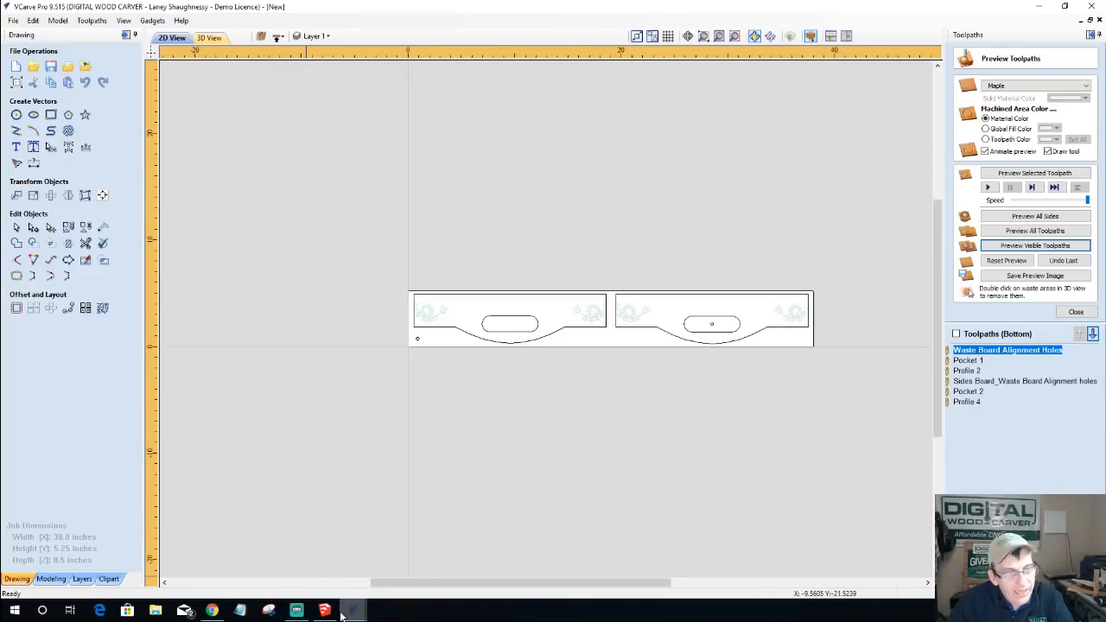
mouse_move(352, 610)
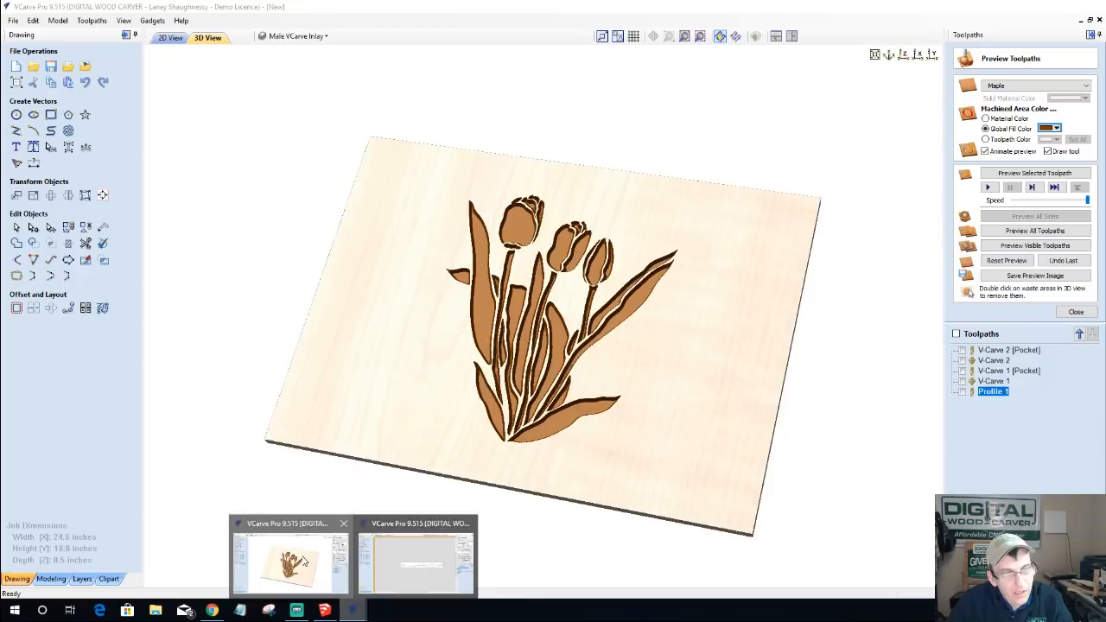
click(304, 562)
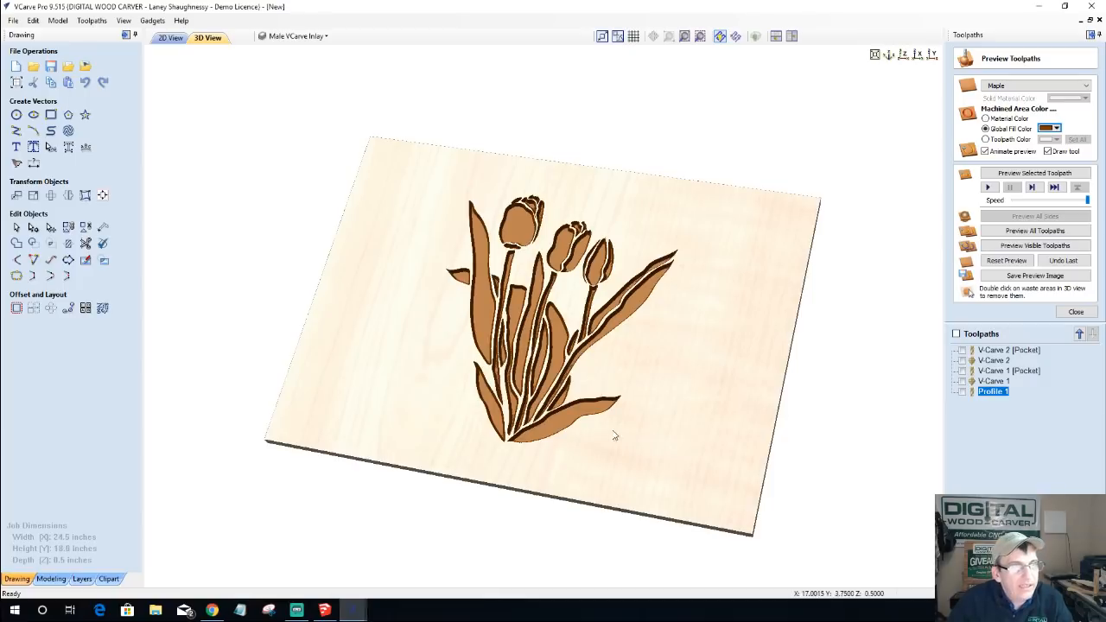
- Inspect the tulip inlay preview from different angles and show its vectors in the 2D view
drag(613, 457, 598, 386)
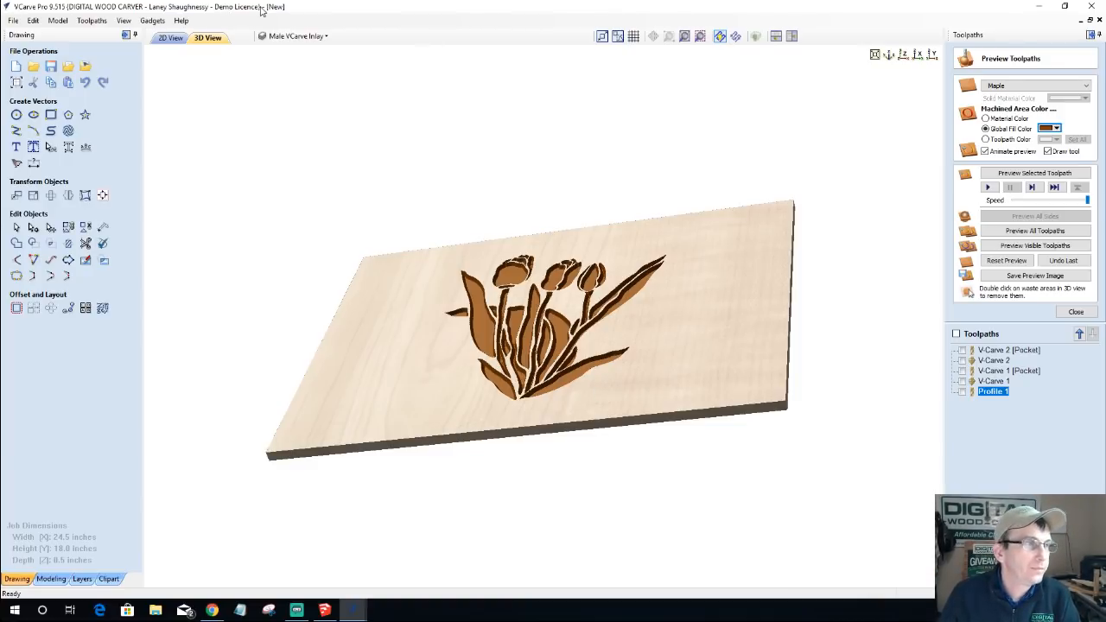
mouse_move(424, 357)
mouse_down()
mouse_move(696, 362)
mouse_move(671, 395)
mouse_move(666, 447)
mouse_move(407, 348)
mouse_up()
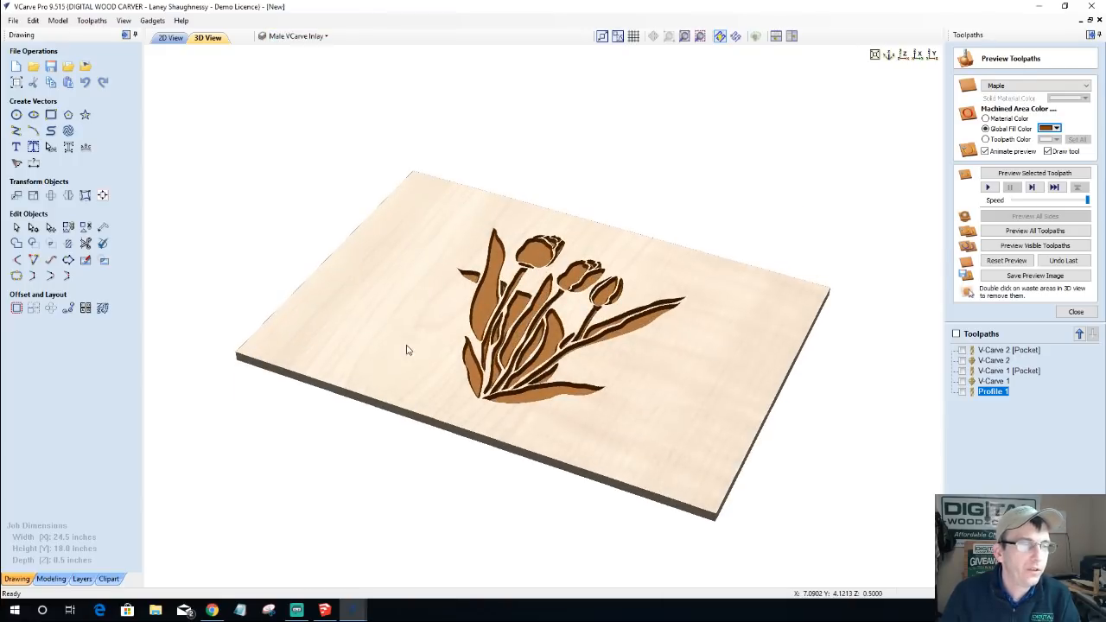
click(170, 37)
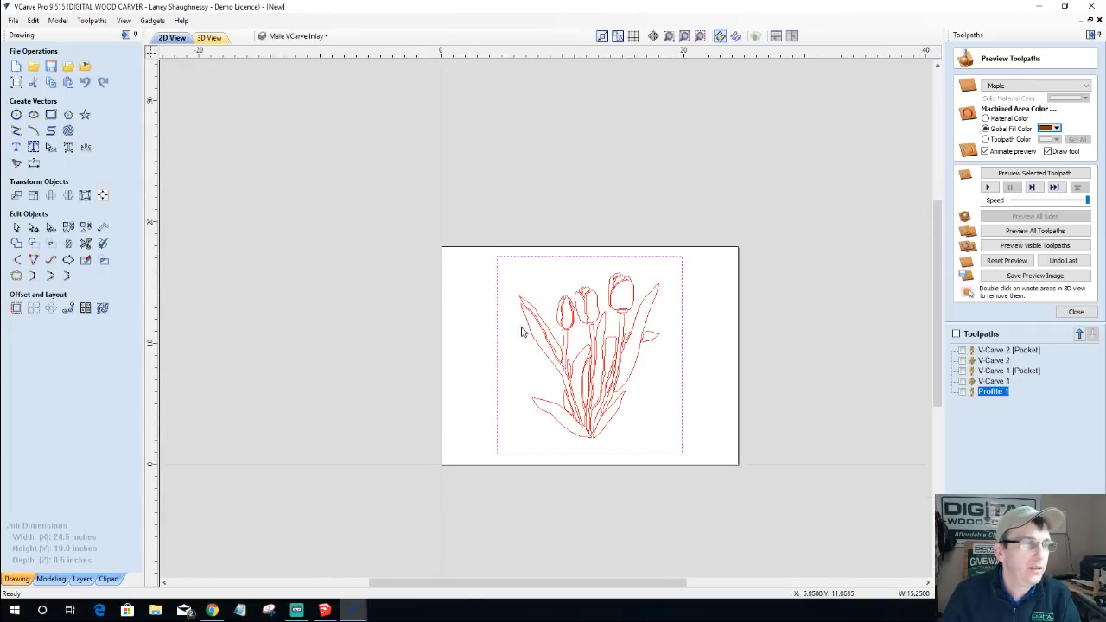
- Switch to the other VCarve Pro window containing the tray side boards and show the top side of the job
mouse_move(354, 609)
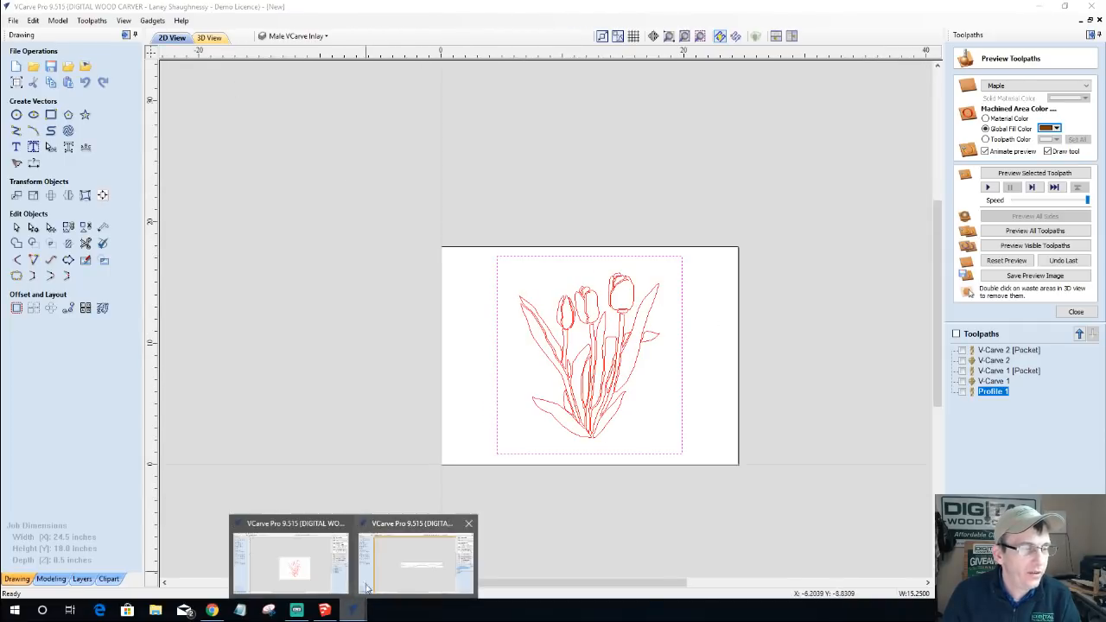
click(412, 573)
scroll(614, 318, up, 3)
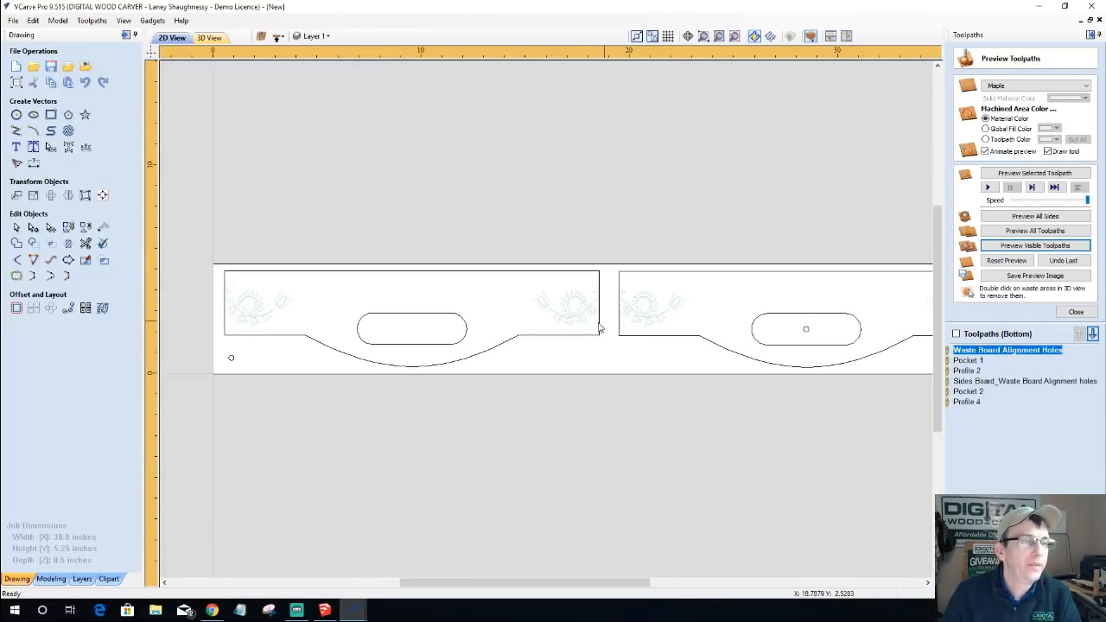
scroll(565, 330, down, 3)
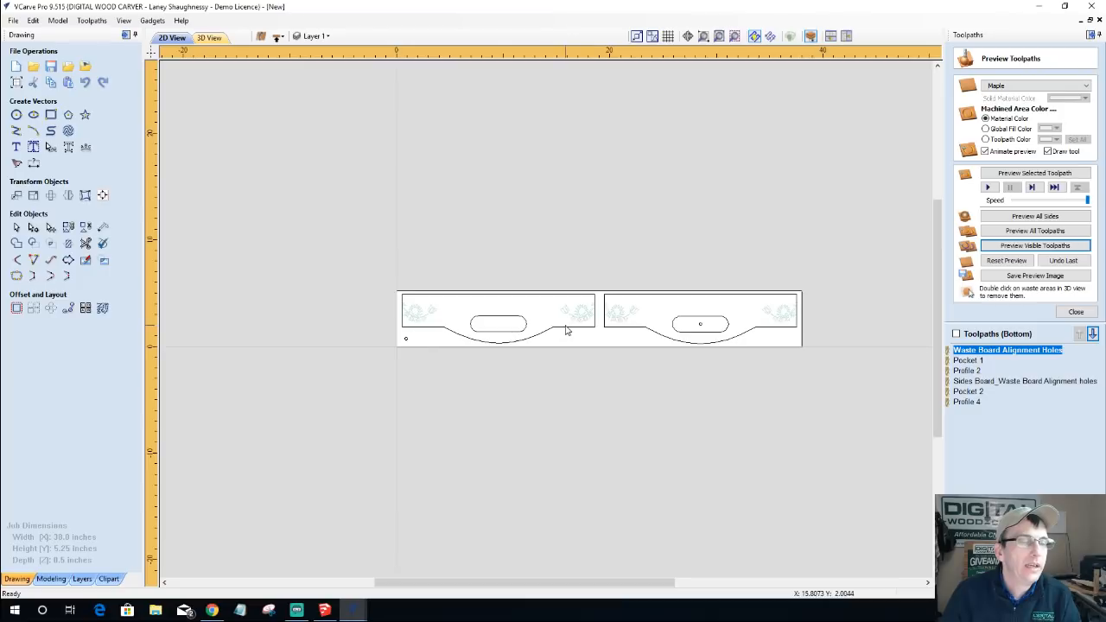
click(277, 37)
scroll(588, 376, up, 3)
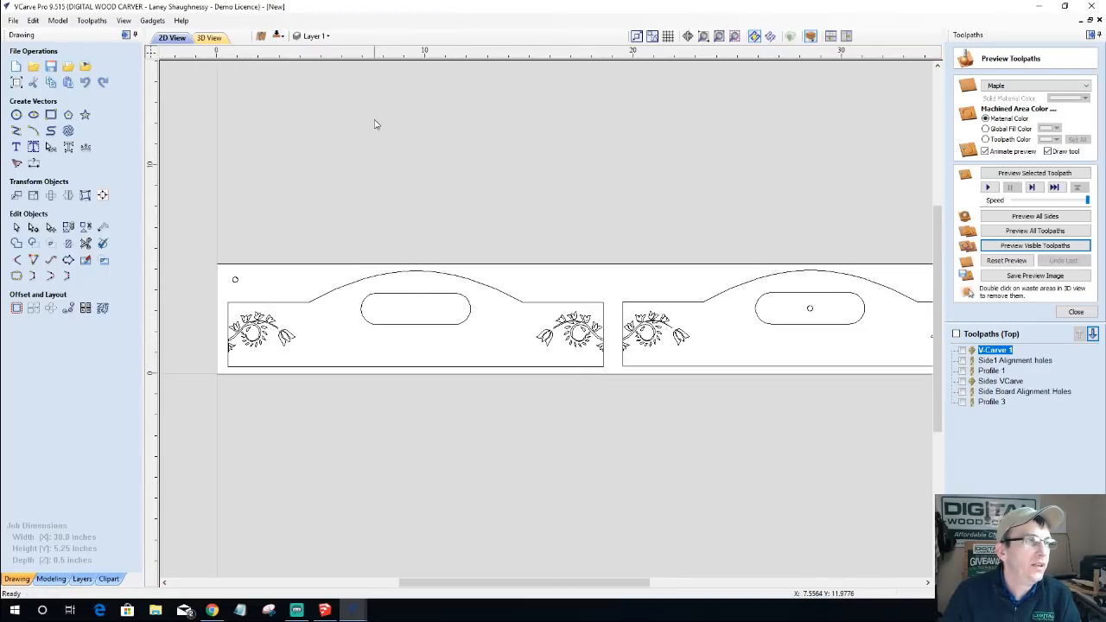
- Hide Layer 1 and turn on Layer 2 to show the floral border panels
click(315, 35)
click(311, 66)
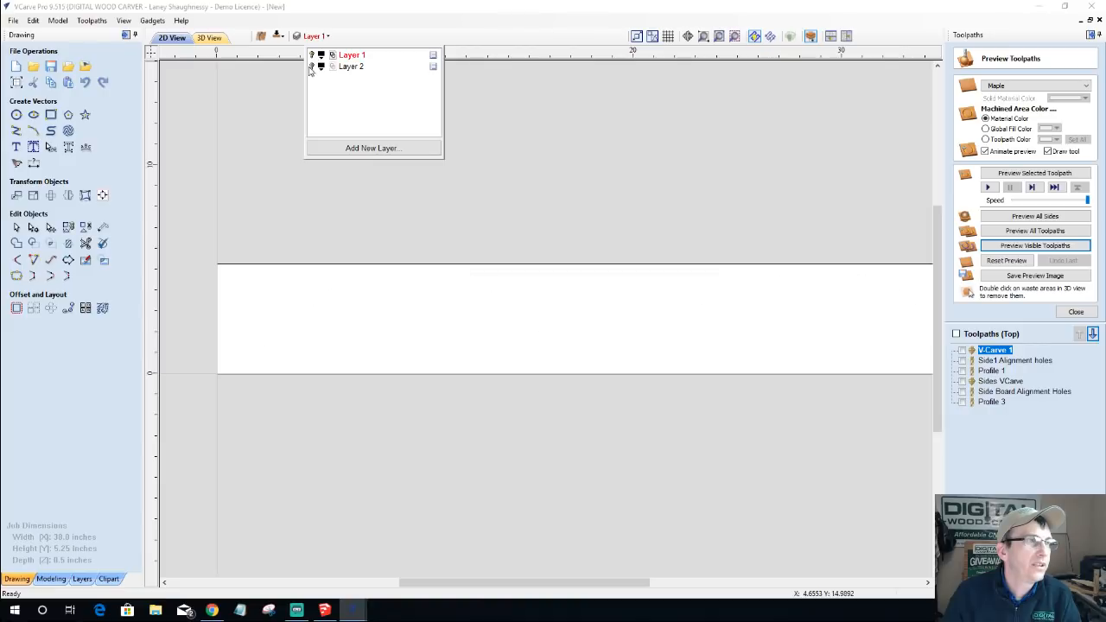
click(312, 68)
scroll(589, 362, down, 5)
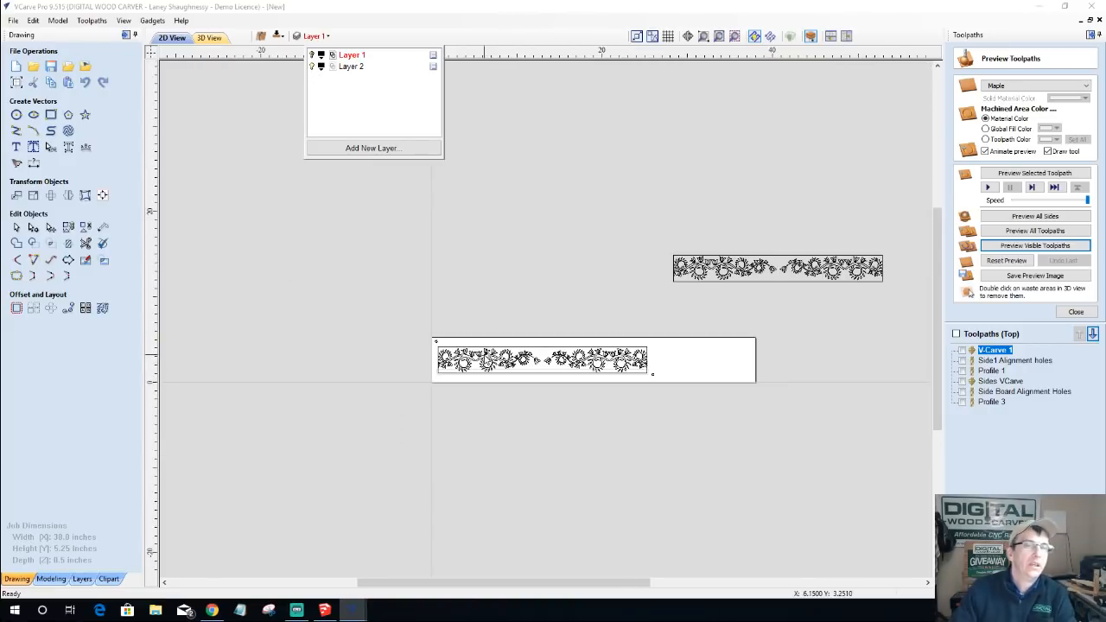
- Select the floral border panels on and off the board with the alignment holes, and start exporting them as DXF
drag(618, 249, 811, 301)
scroll(807, 302, up, 2)
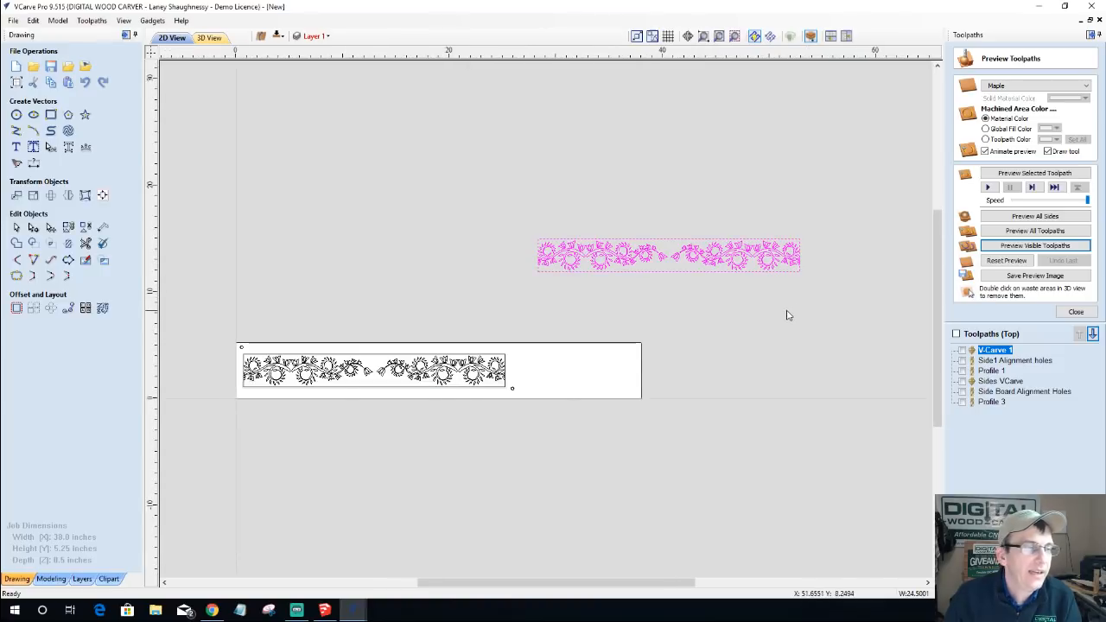
scroll(782, 316, down, 1)
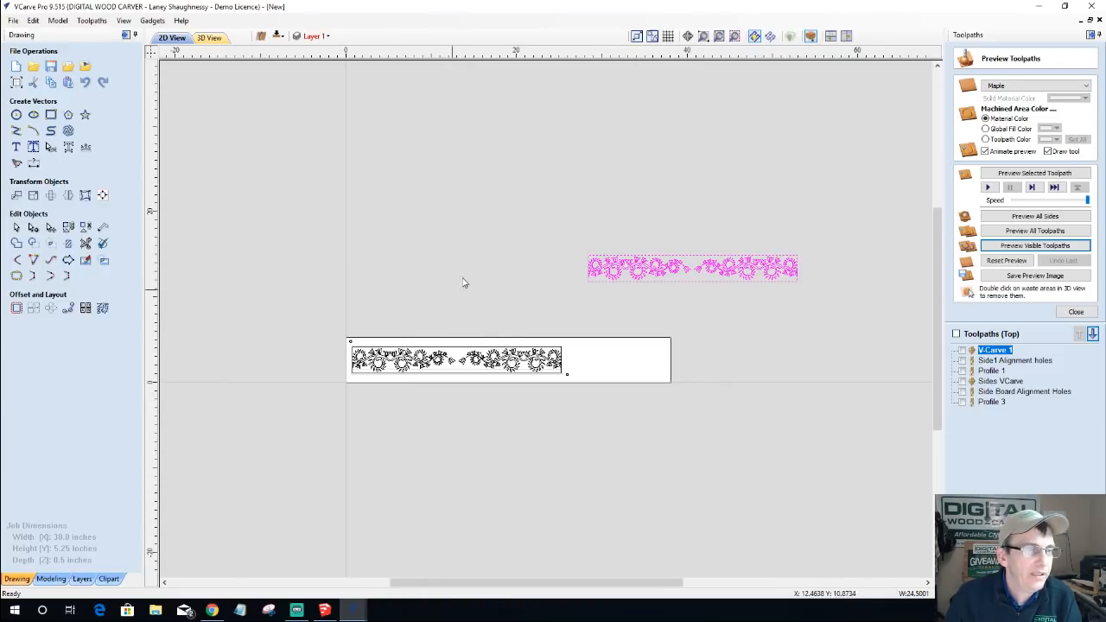
scroll(321, 336, up, 2)
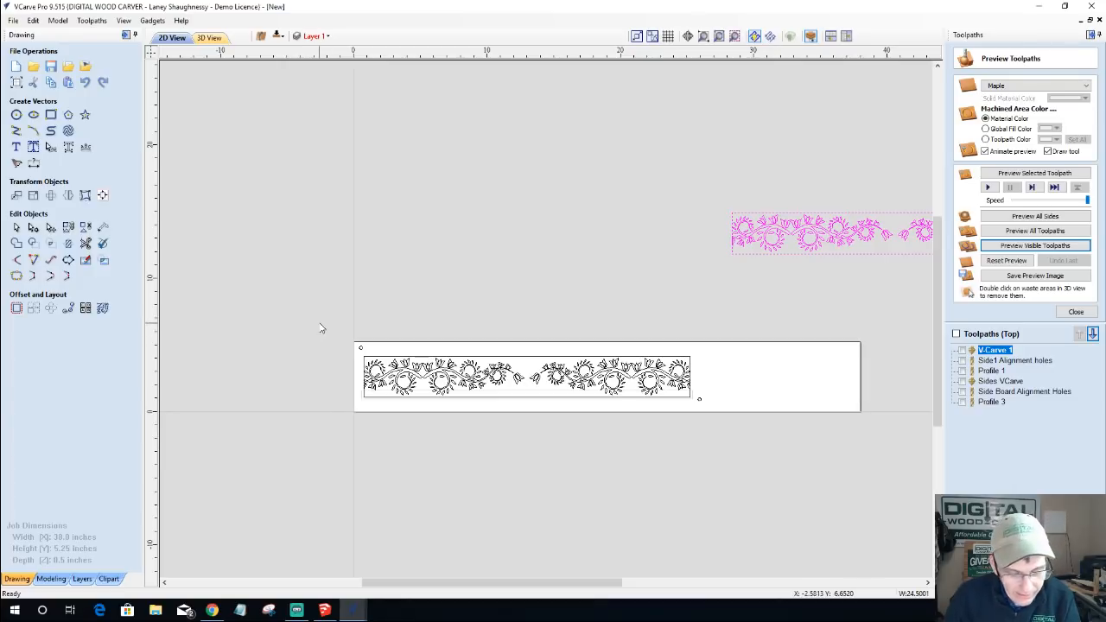
click(623, 386)
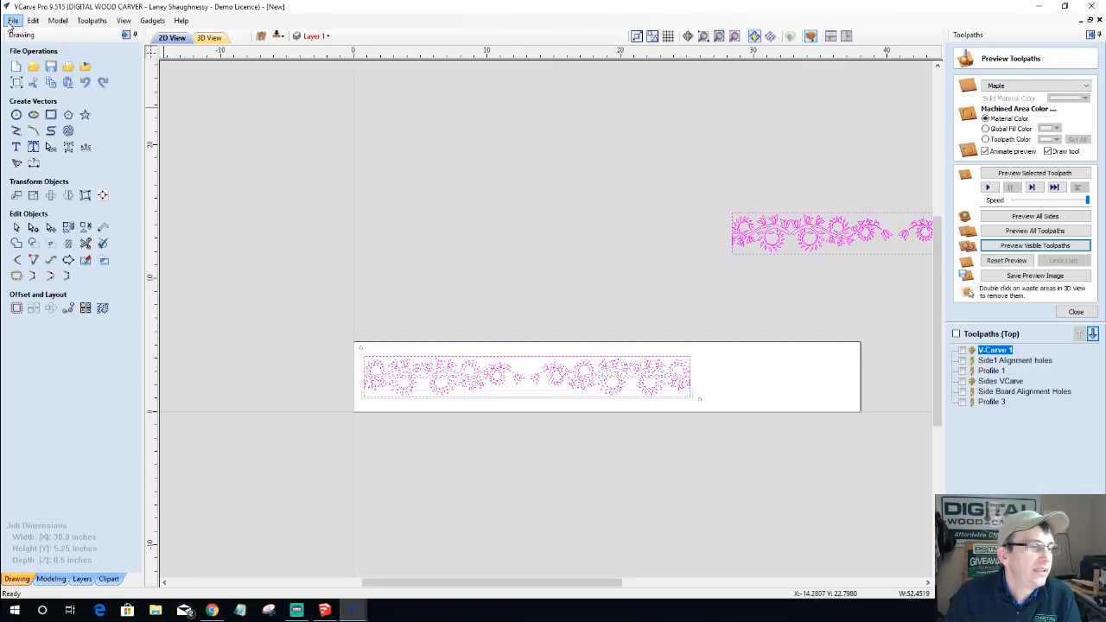
click(13, 21)
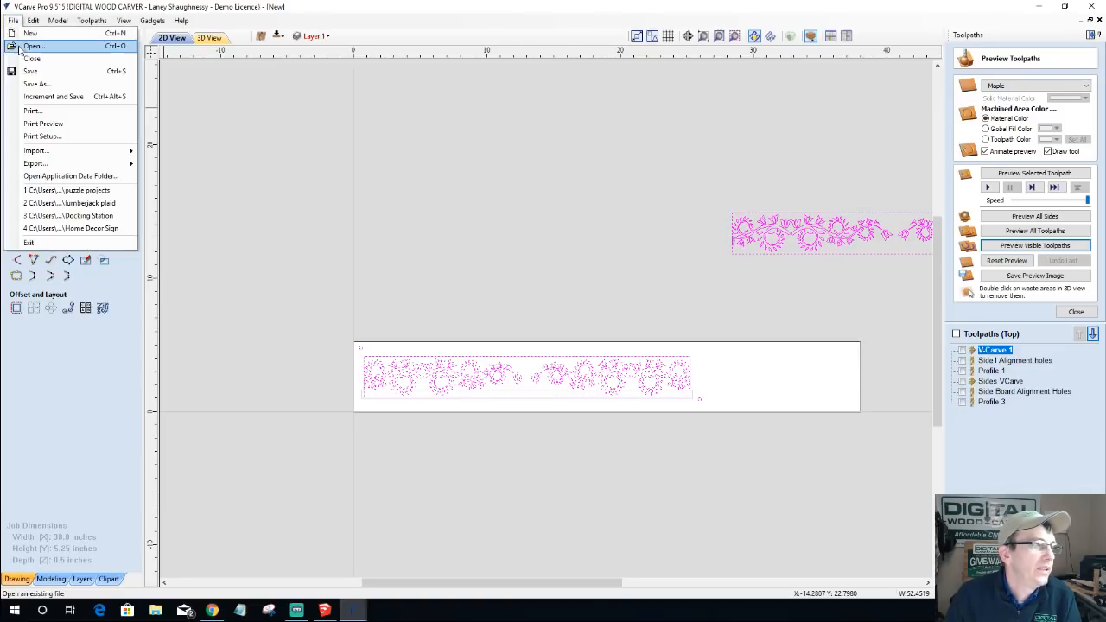
mouse_move(38, 164)
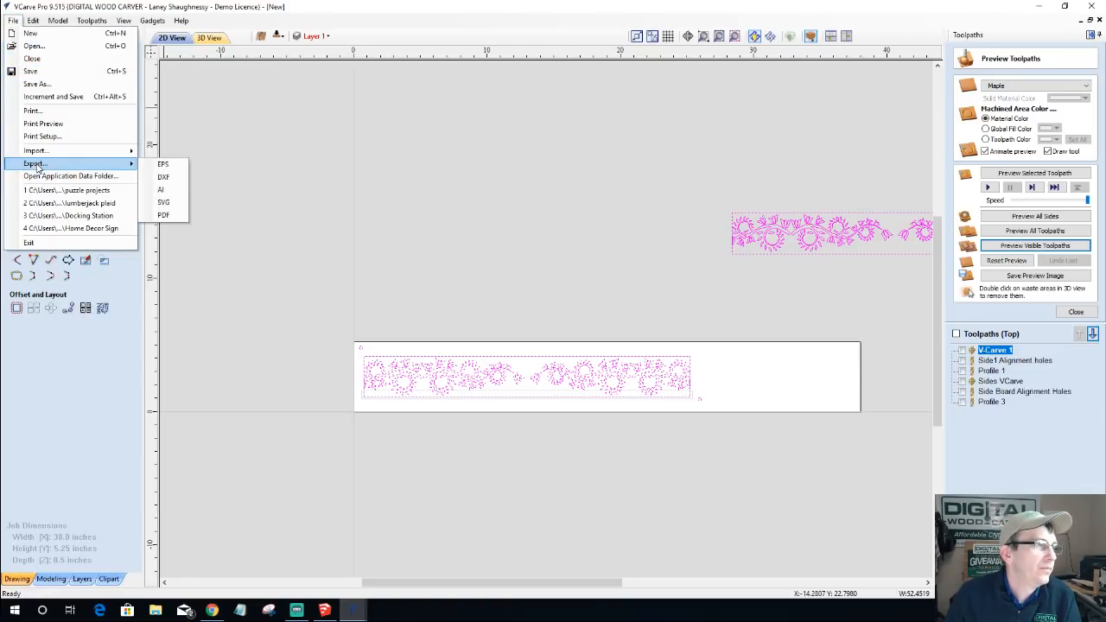
click(162, 177)
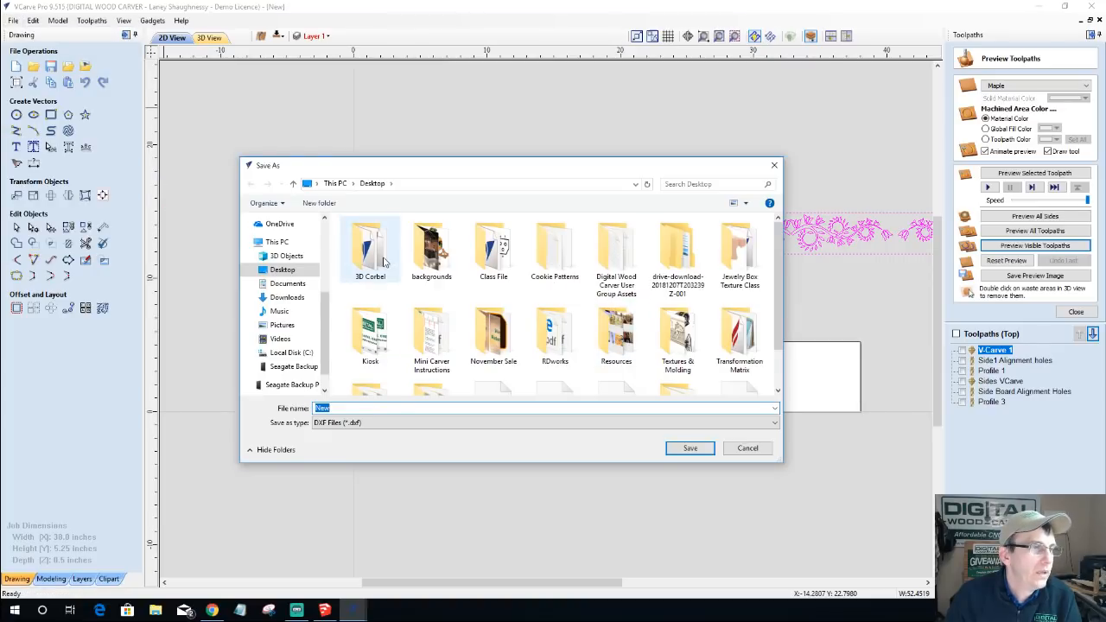
- Set the export location to the Class File folder on the Desktop
click(288, 284)
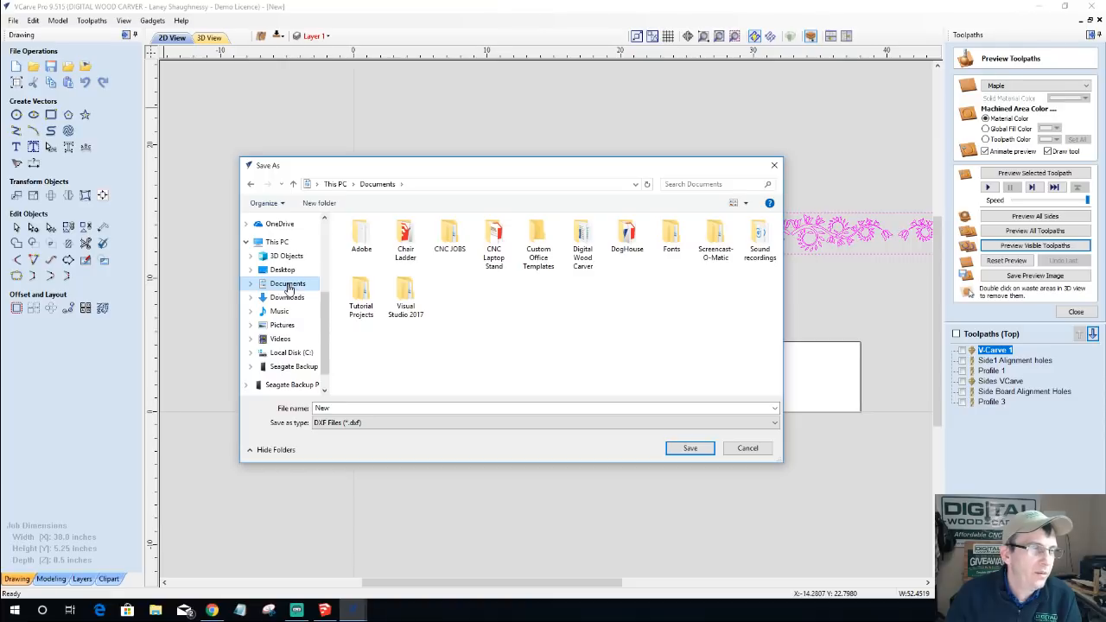
scroll(311, 276, up, 3)
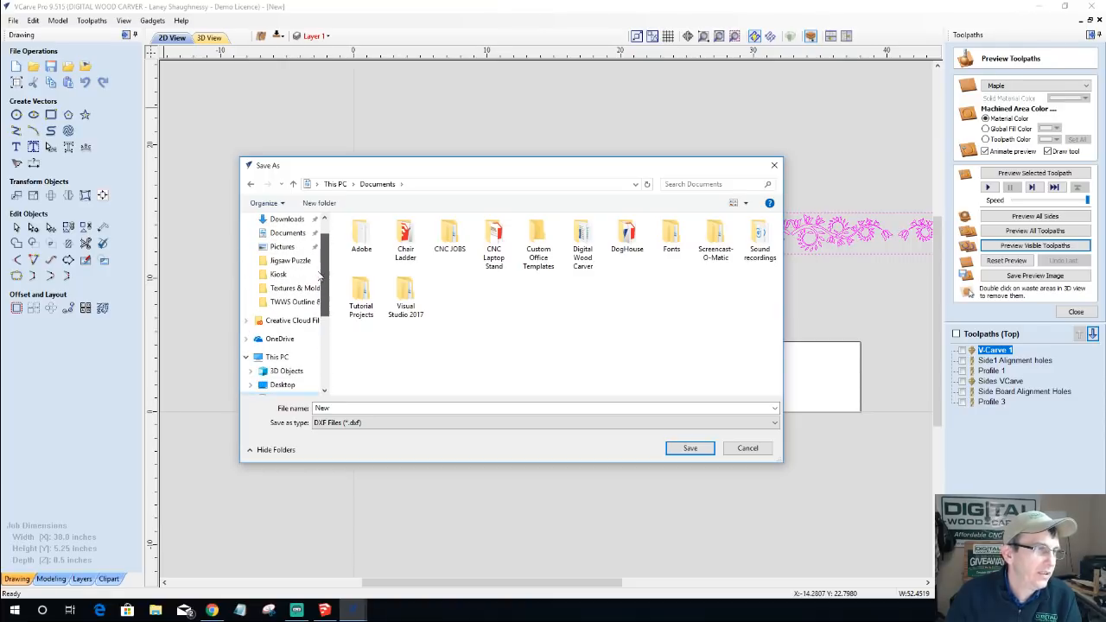
drag(321, 270, 322, 311)
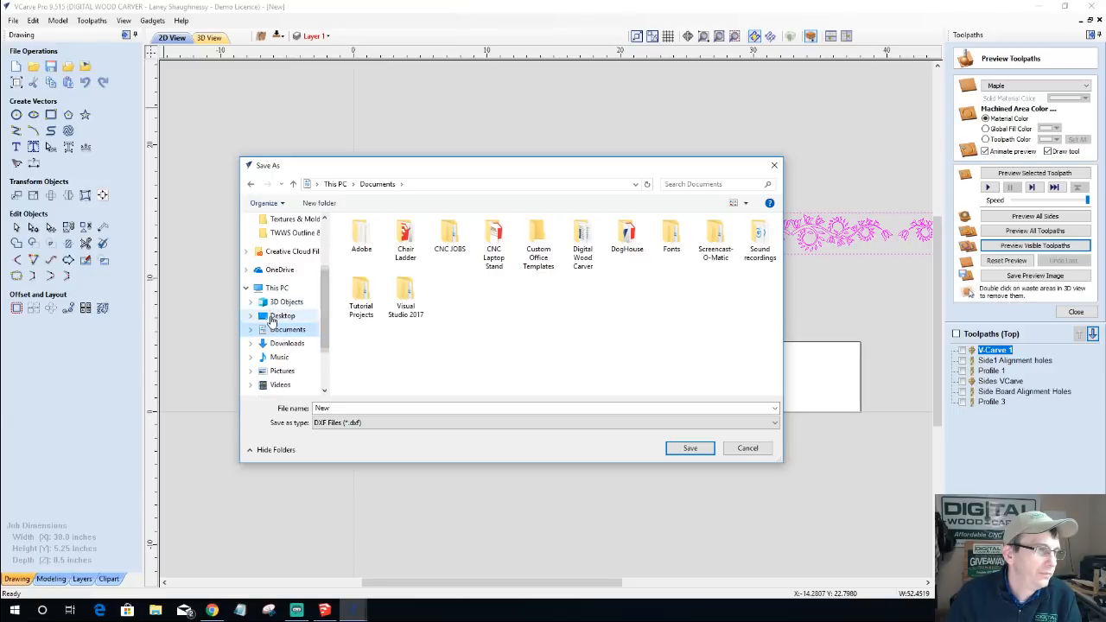
click(281, 317)
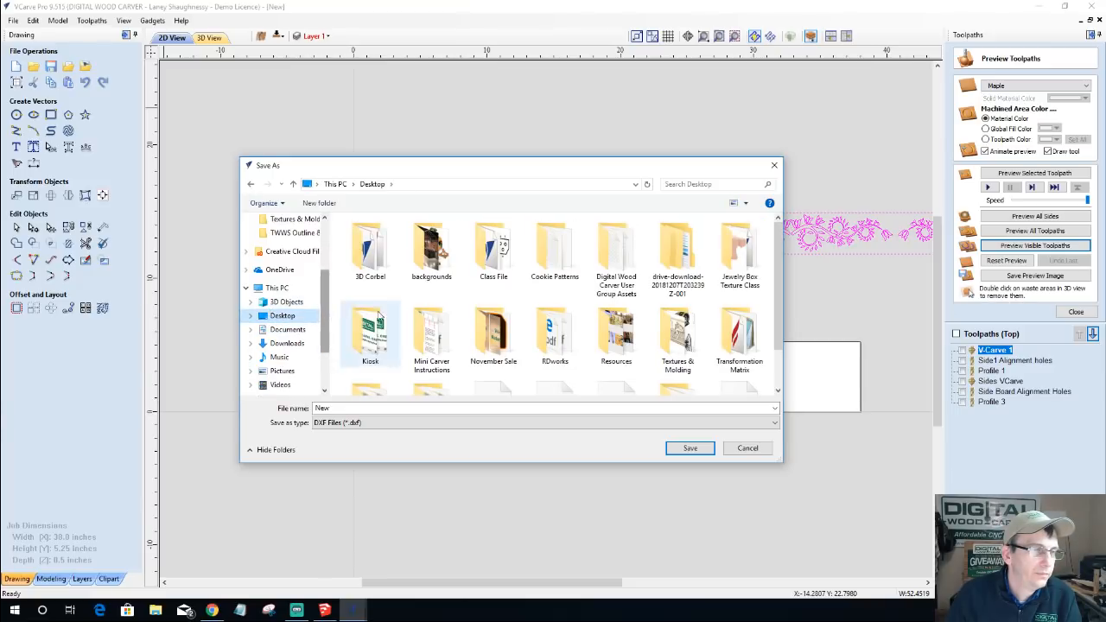
double_click(479, 261)
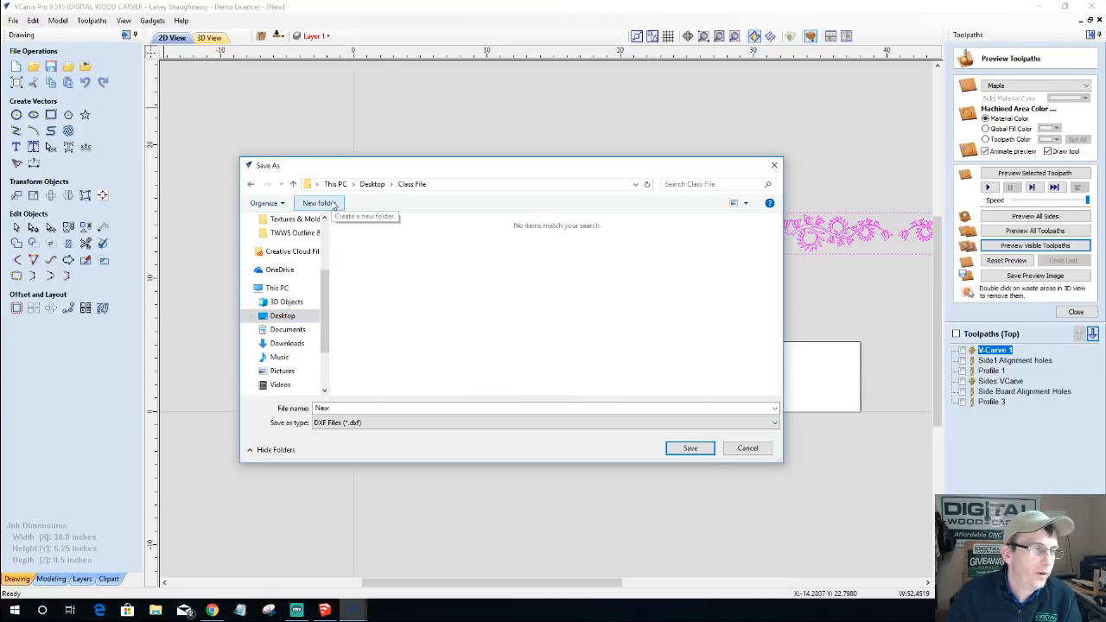
- Create a folder named Serving Tray inside the Class File folder
click(334, 204)
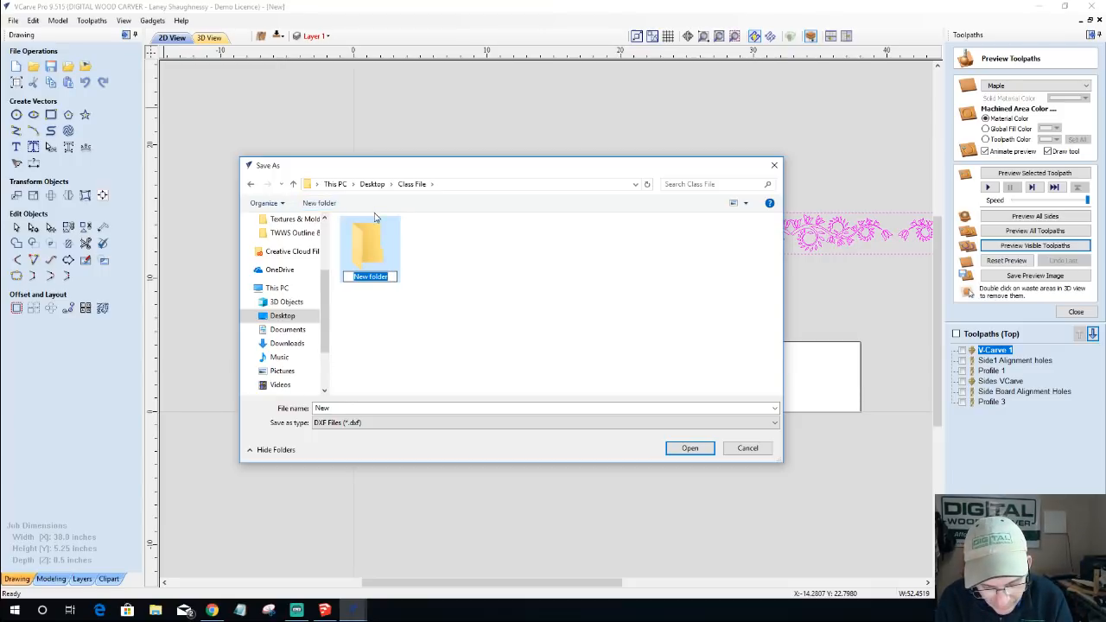
text(Serving )
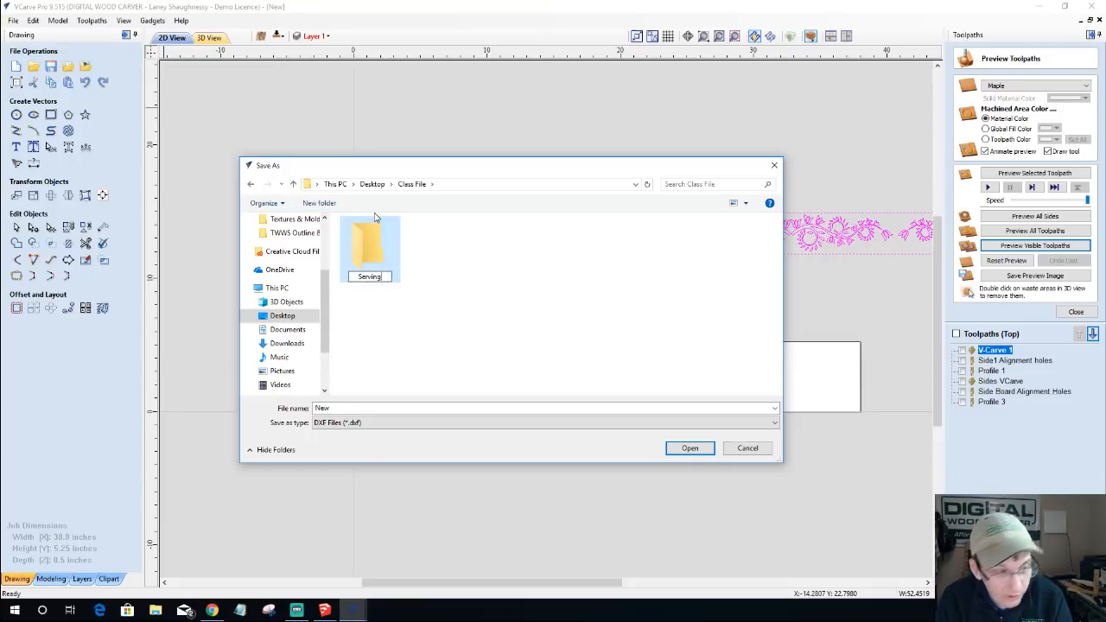
text(Tray)
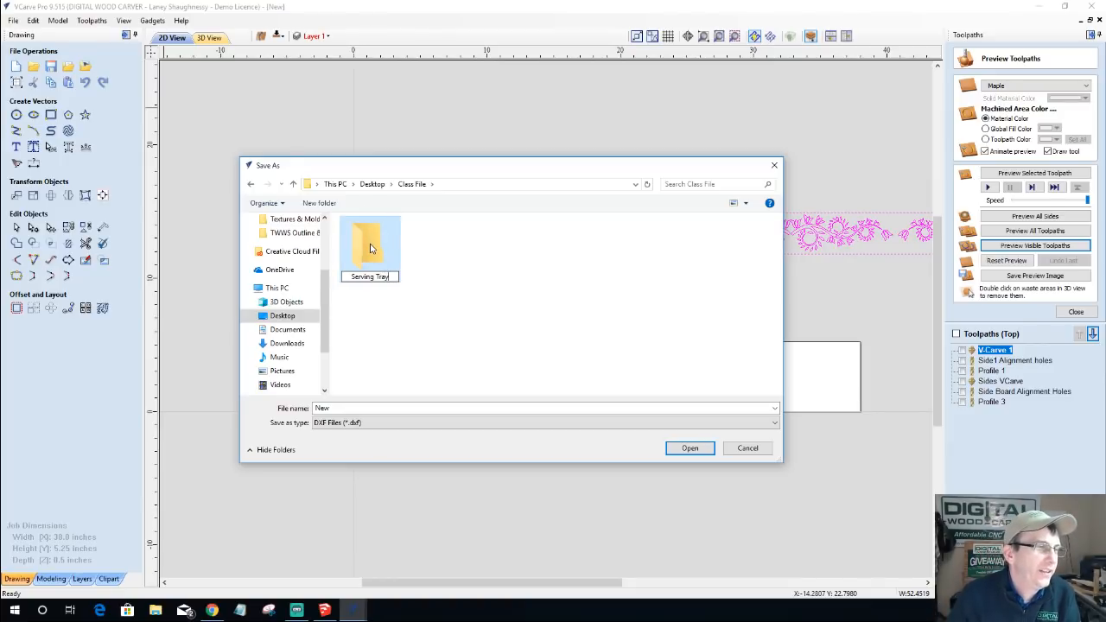
key(Return)
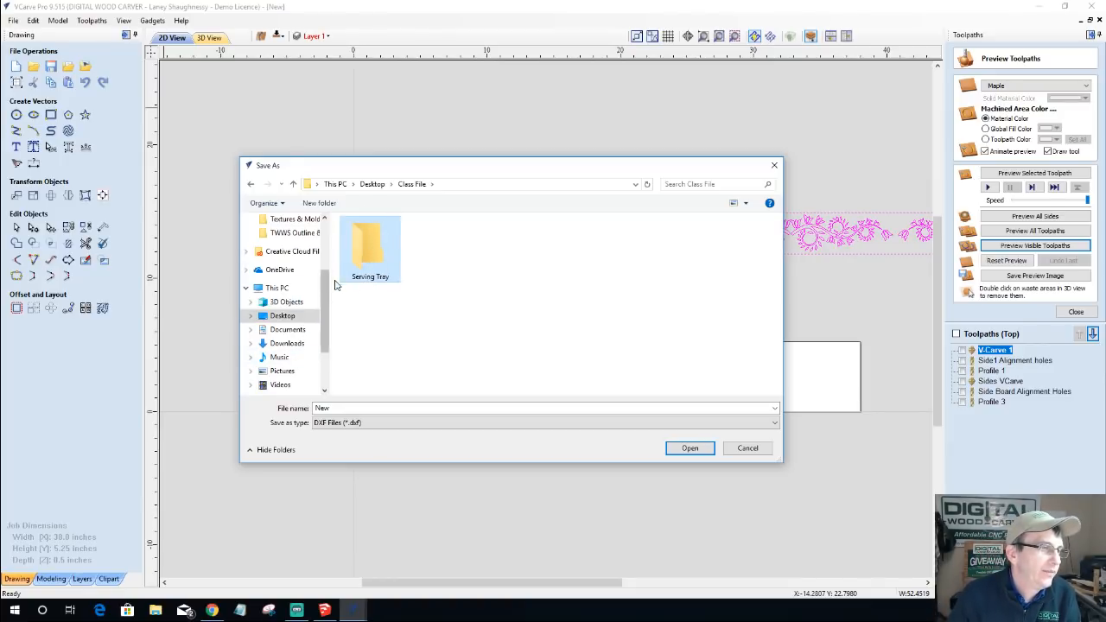
- Save the DXF export in the Class File folder as "Basic Tray front and back"
click(334, 408)
key(BackSpace)
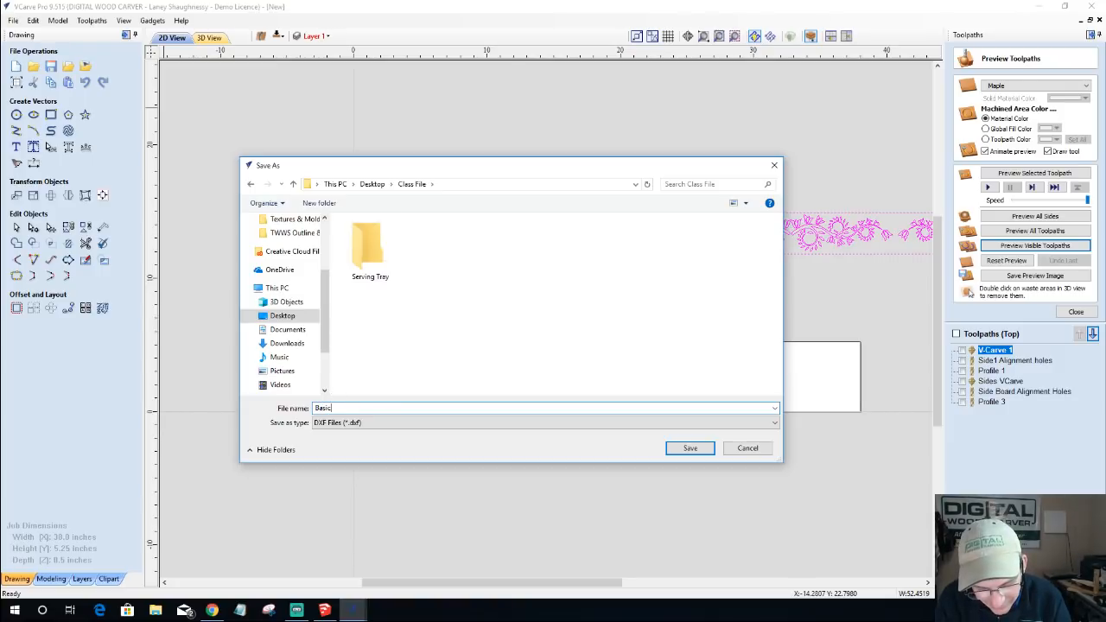
text(Basic Tray sides)
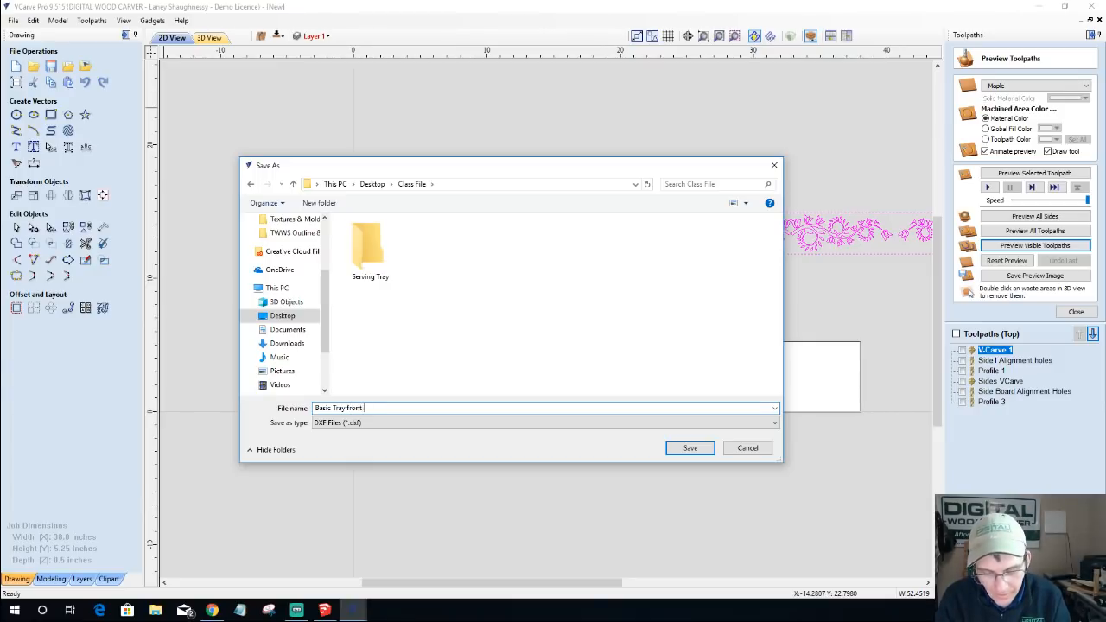
text(ck)
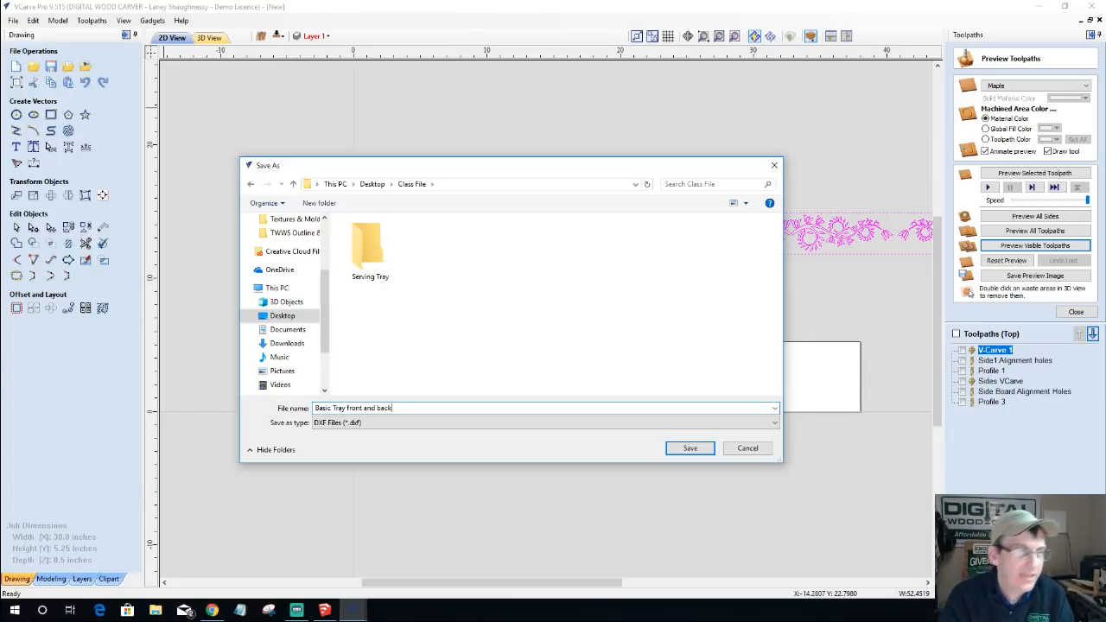
click(688, 448)
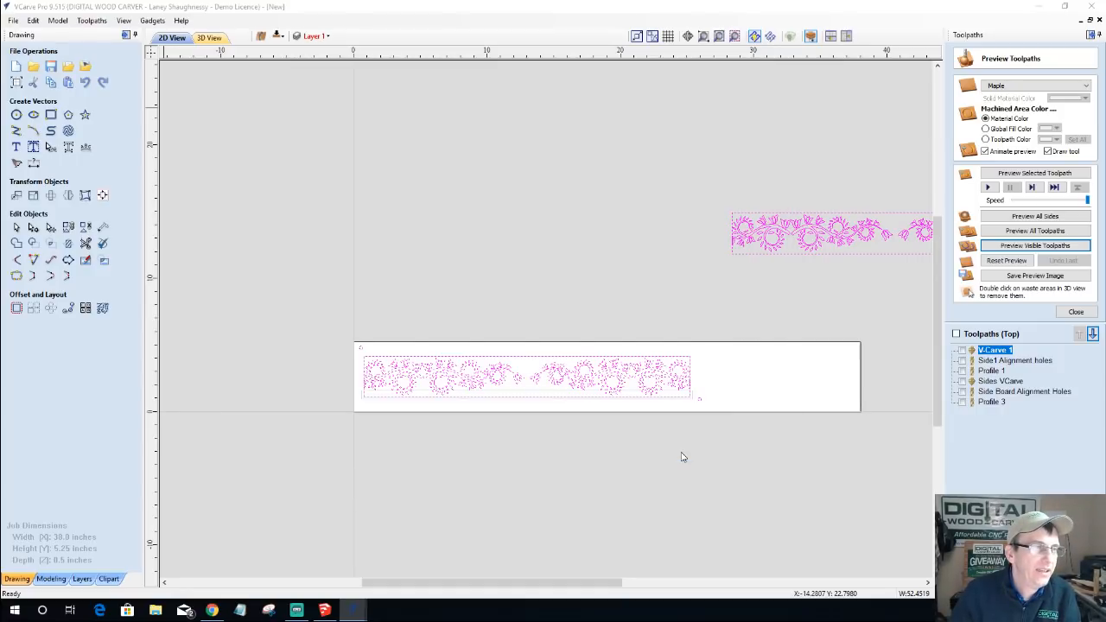
- Hide Layer 2 and turn on Layer 1 to show the tray side boards with handles
click(315, 36)
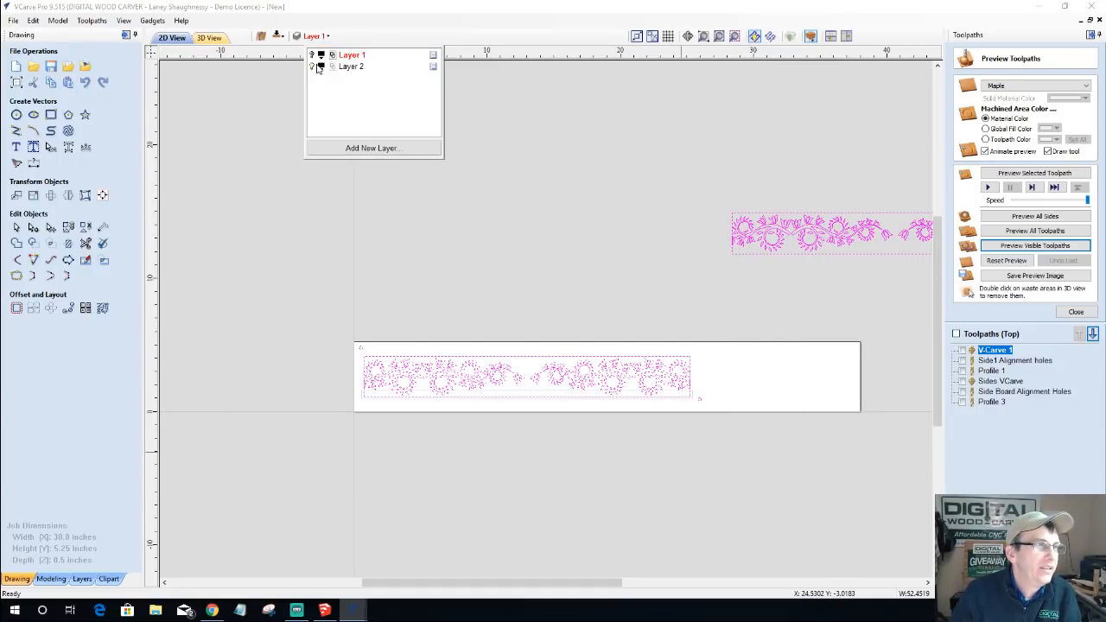
click(312, 68)
click(311, 55)
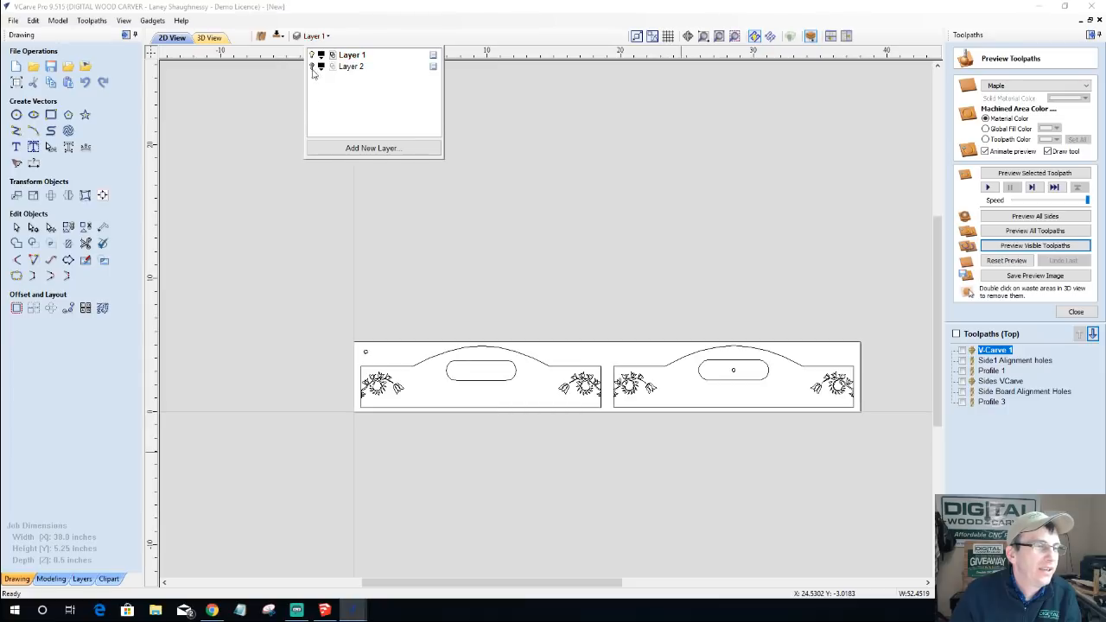
- Select all the tray side board vectors and start exporting them as a DXF file
drag(246, 246, 894, 504)
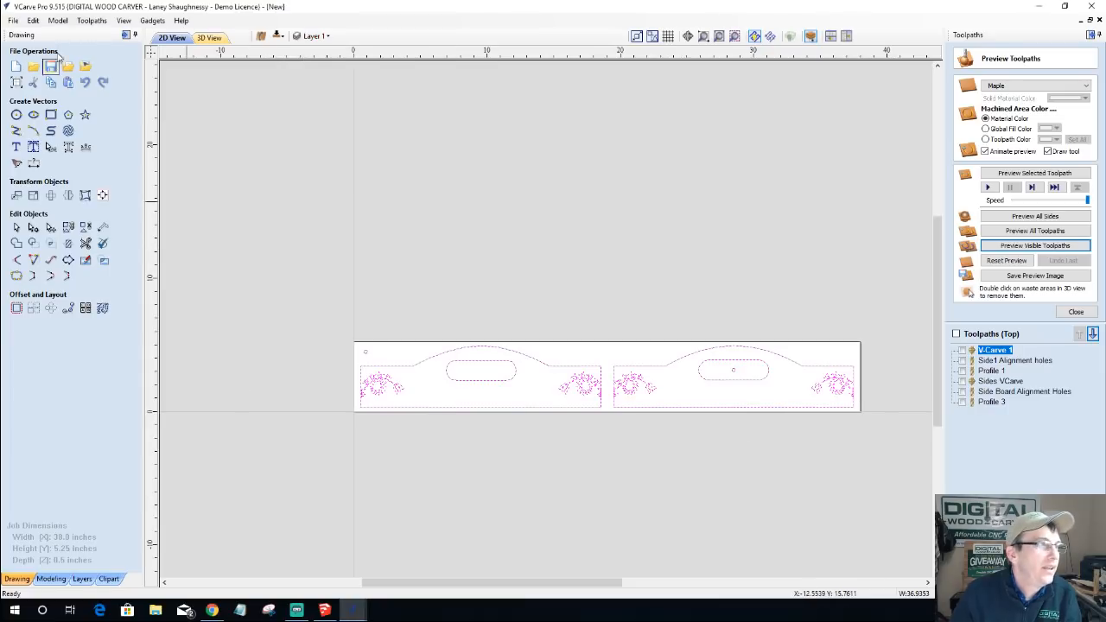
click(14, 20)
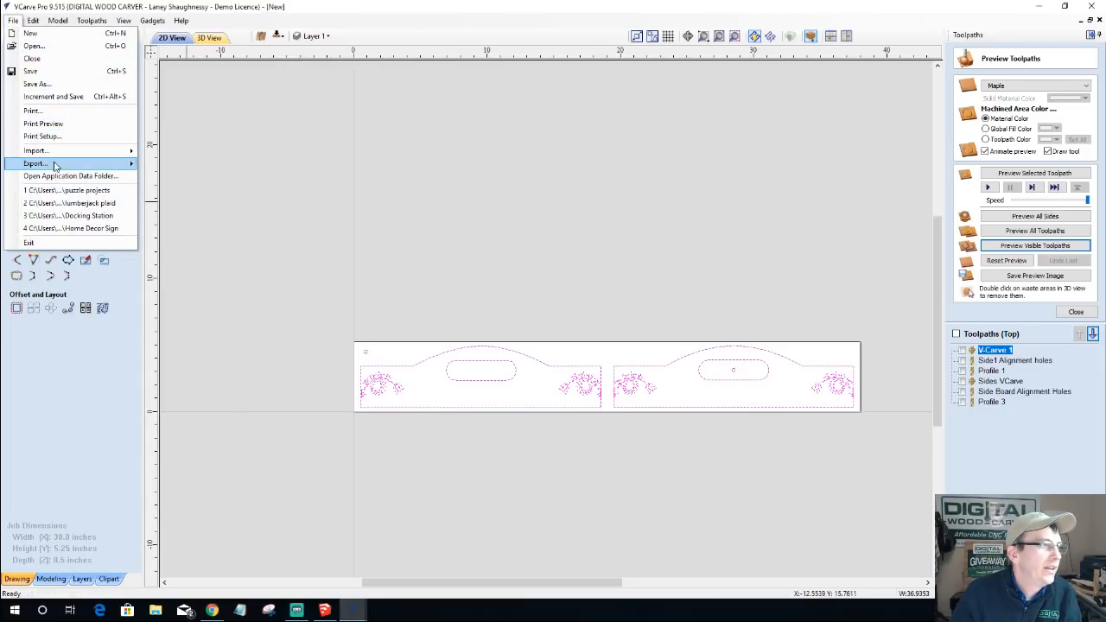
mouse_move(51, 163)
click(161, 179)
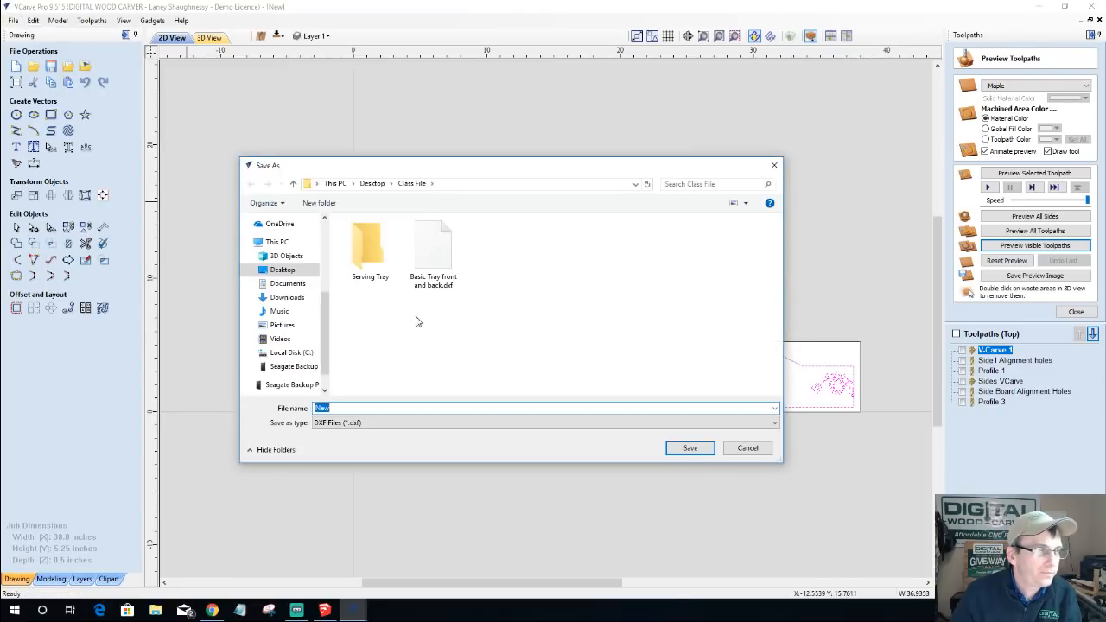
- Enter "Basic Tray Sides" as the export's file name, based on the existing front and back file's name
click(433, 255)
click(344, 407)
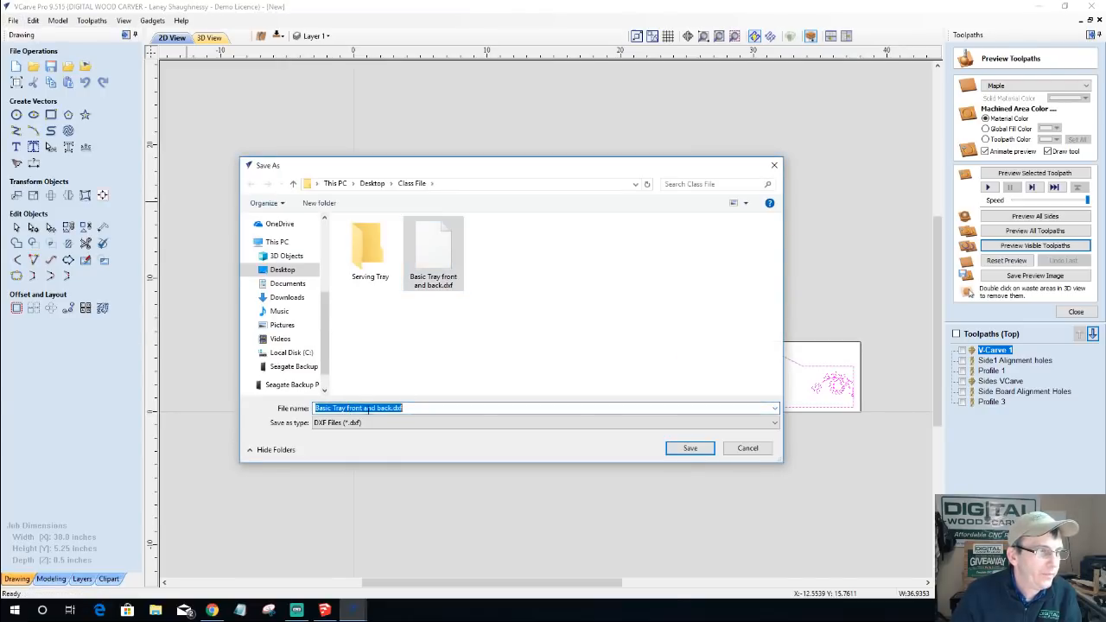
click(428, 406)
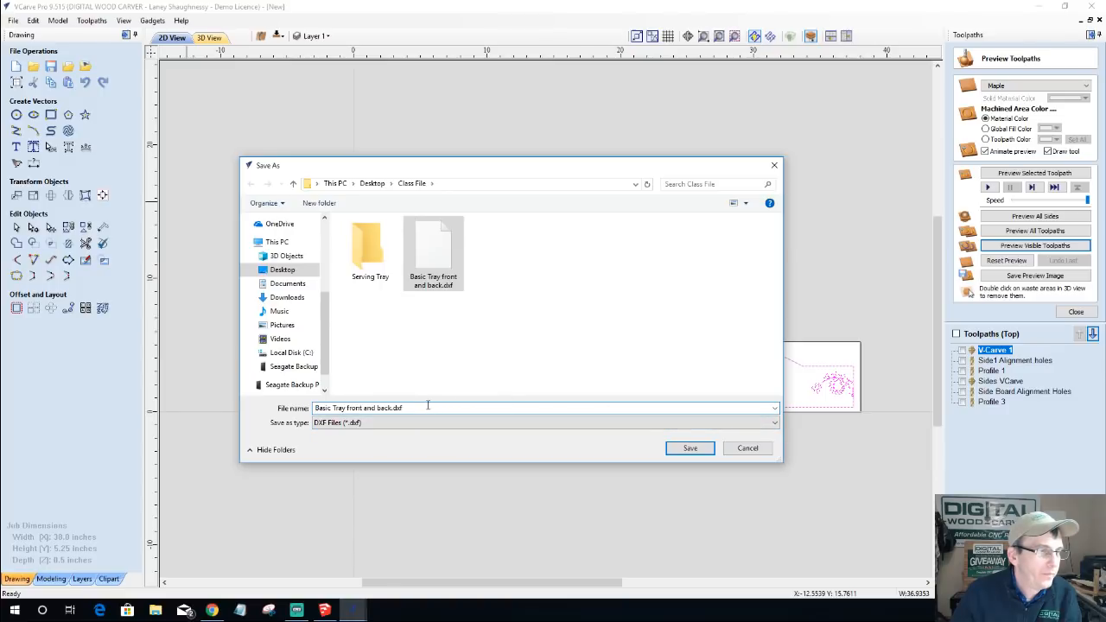
key(BackSpace)
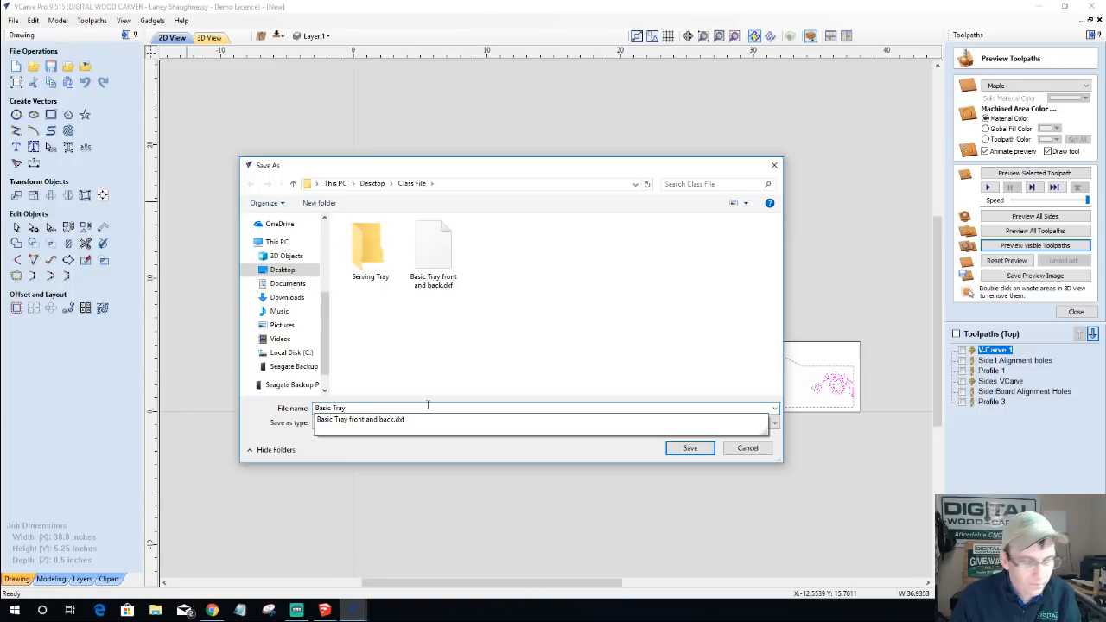
text(Sides)
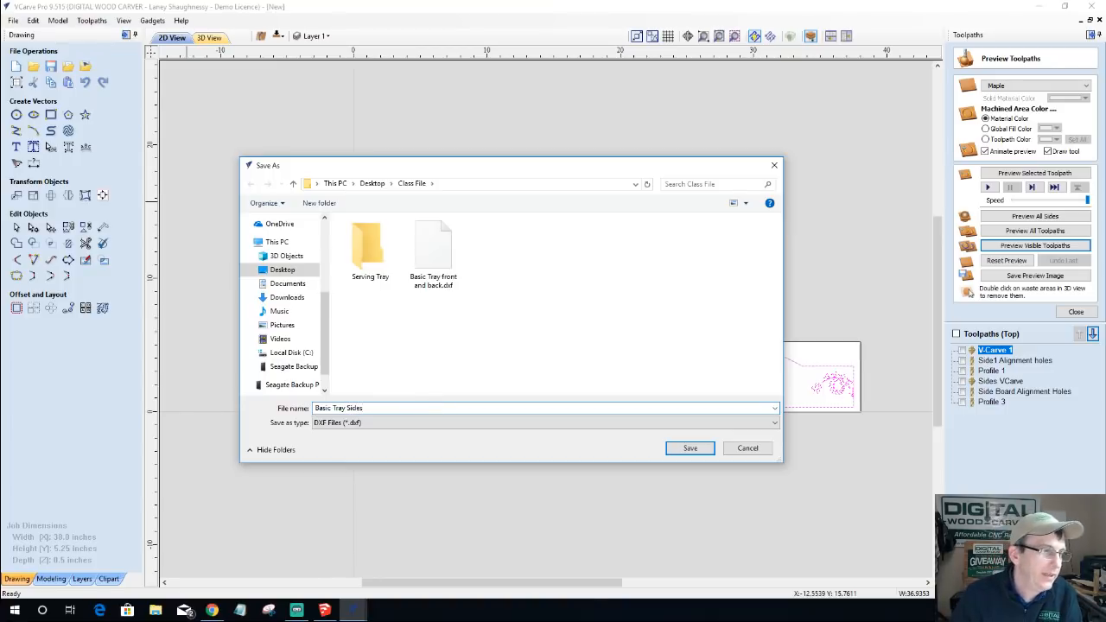
- Move "Basic Tray front and back.dxf" into the Serving Tray folder and open that folder as the export location, without overwriting the file
drag(433, 252, 361, 265)
double_click(363, 259)
click(690, 449)
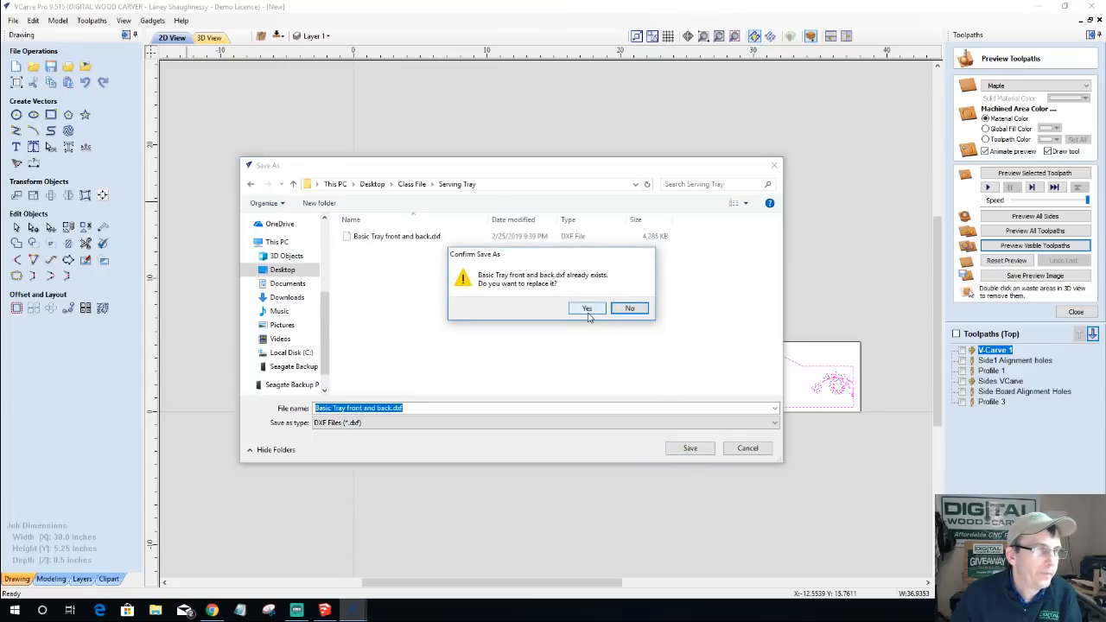
click(625, 309)
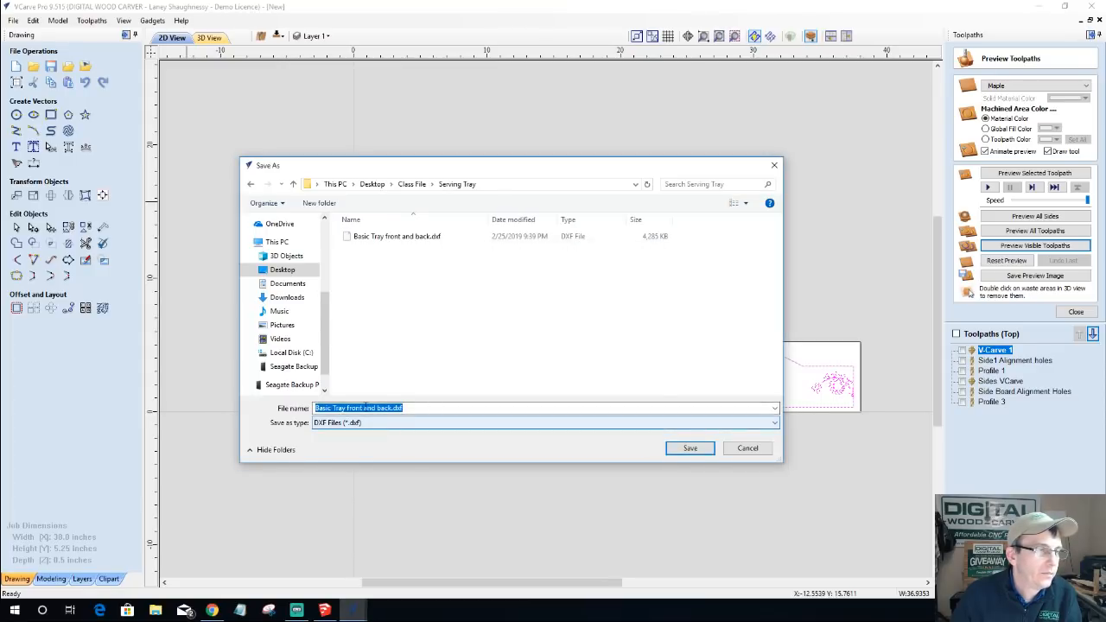
- Save the DXF export in the Serving Tray folder as "Basic Tray sides"
click(348, 407)
drag(347, 408, 444, 408)
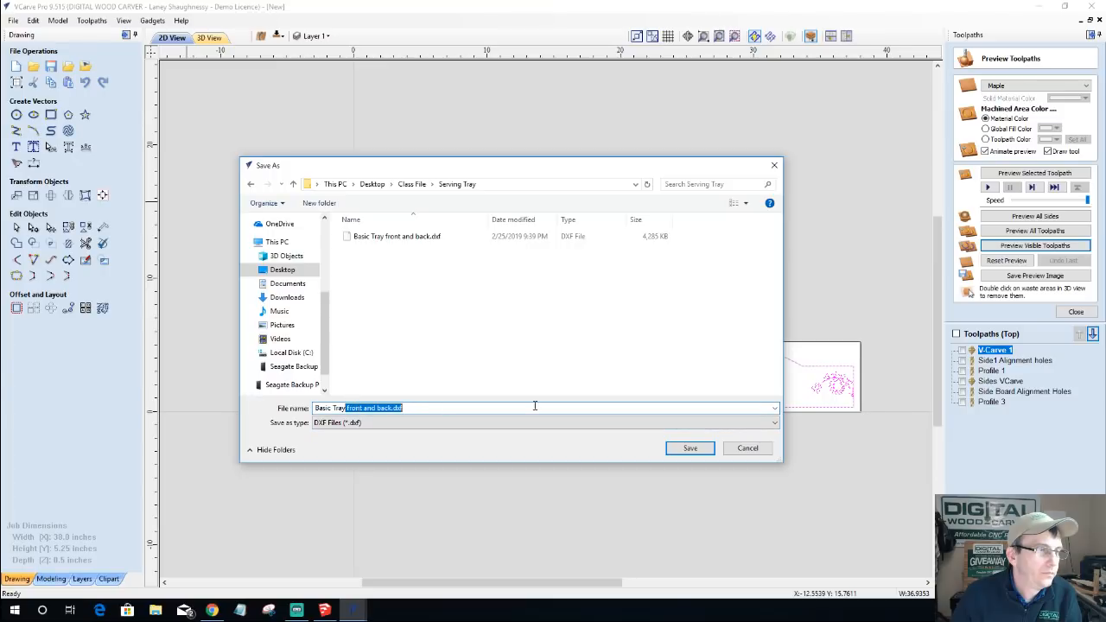
text(sic Tray sides)
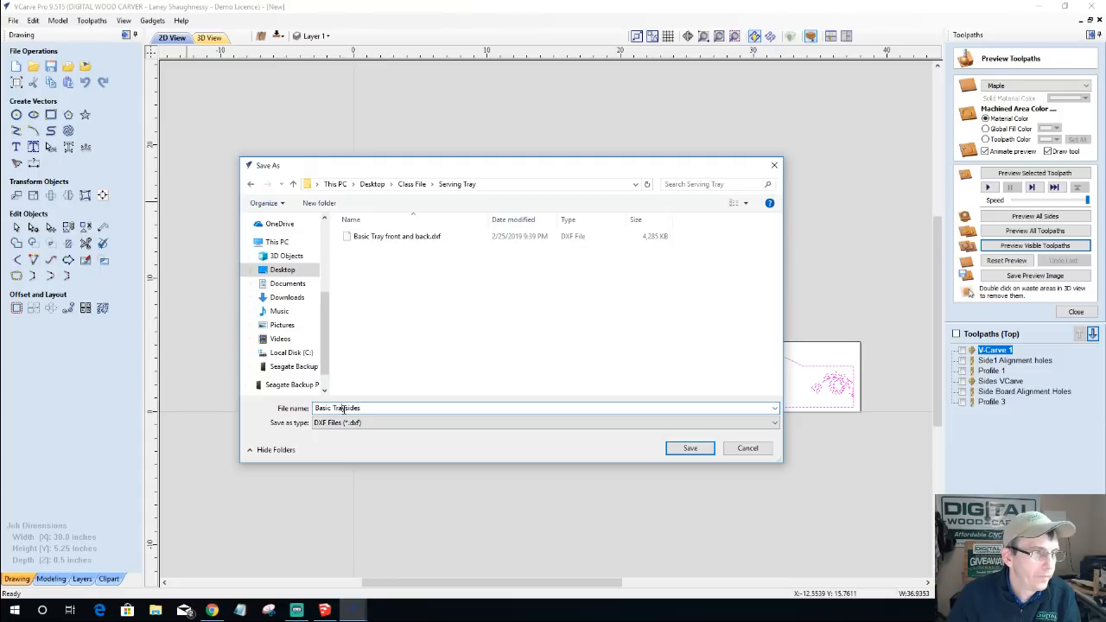
click(701, 447)
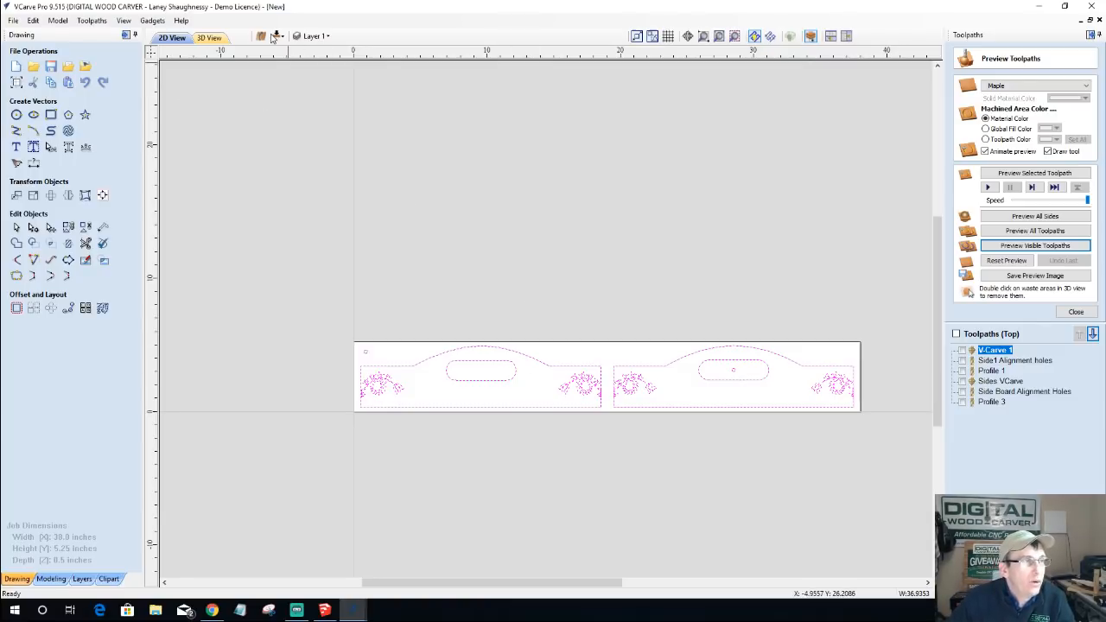
- Hide Layer 1 and turn on Layer 2 to show the front and back boards
click(314, 36)
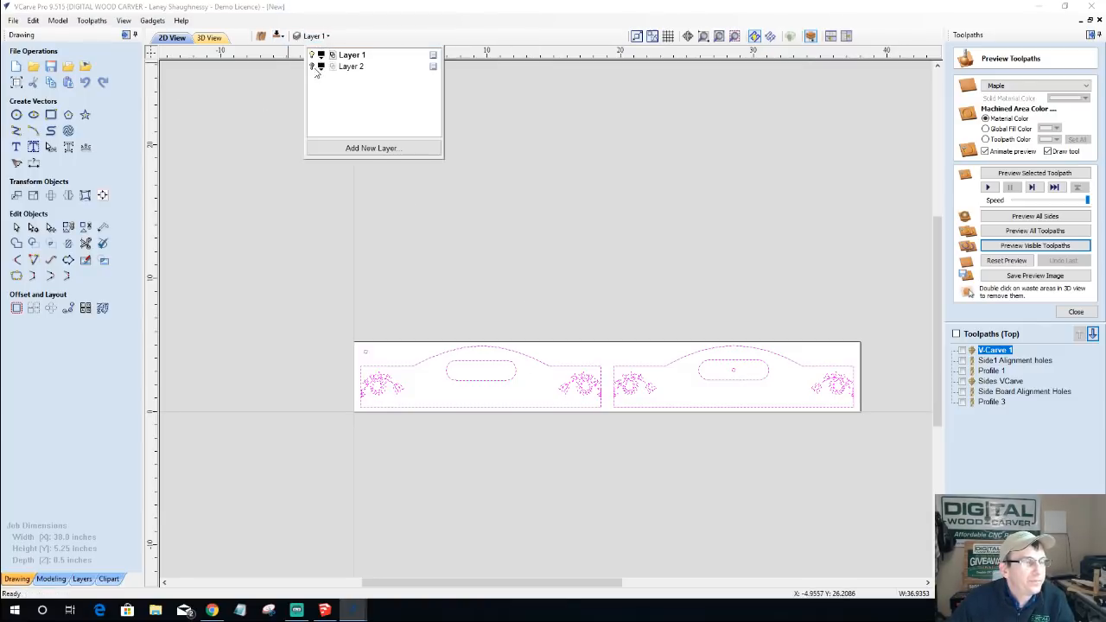
click(312, 66)
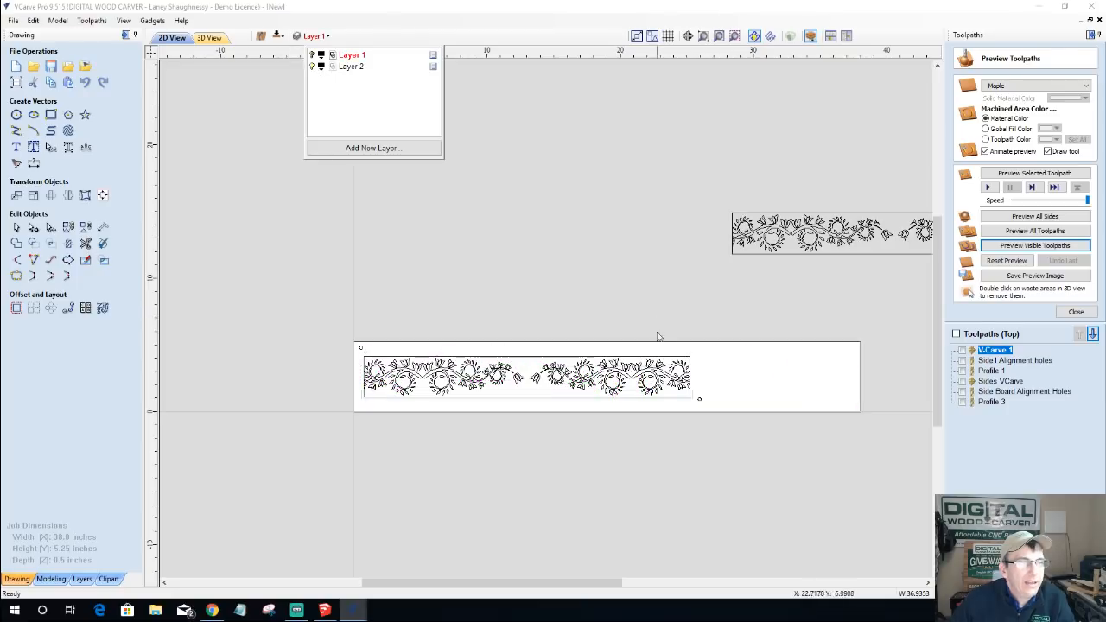
scroll(611, 406, up, 3)
scroll(611, 408, down, 4)
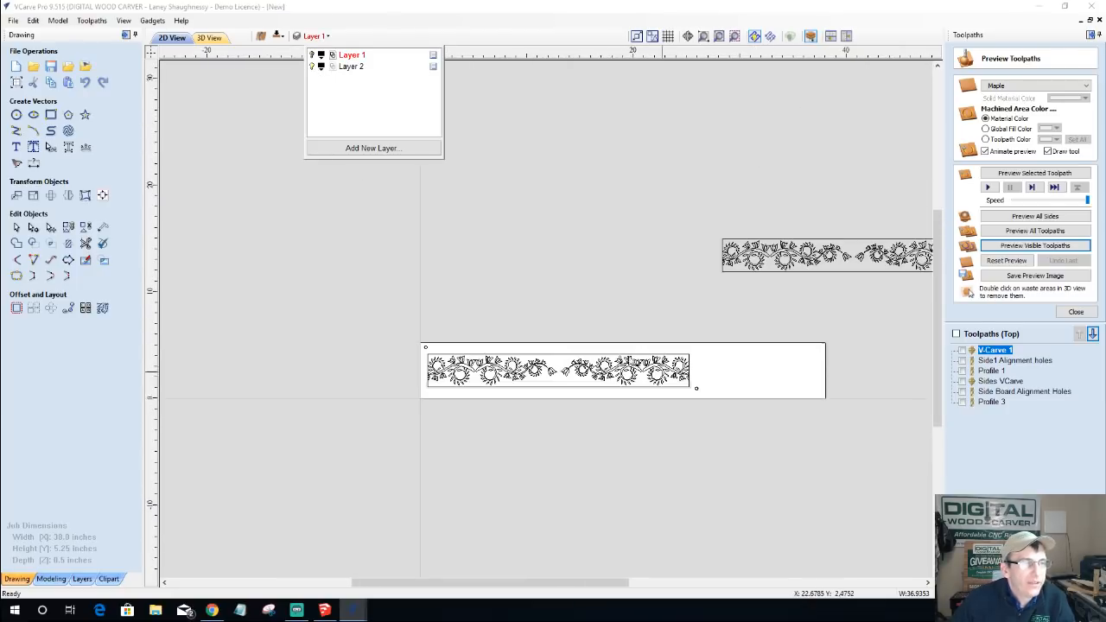
- Delete the floral vectors inside the board lying on the material, keeping its outline and the alignment holes
click(522, 380)
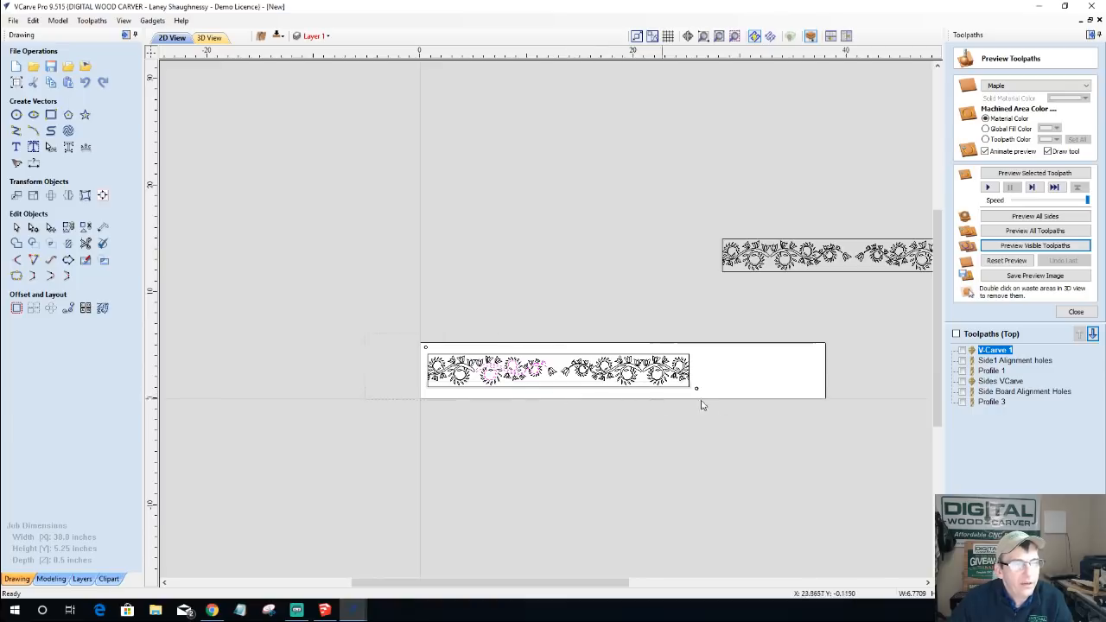
click(682, 370)
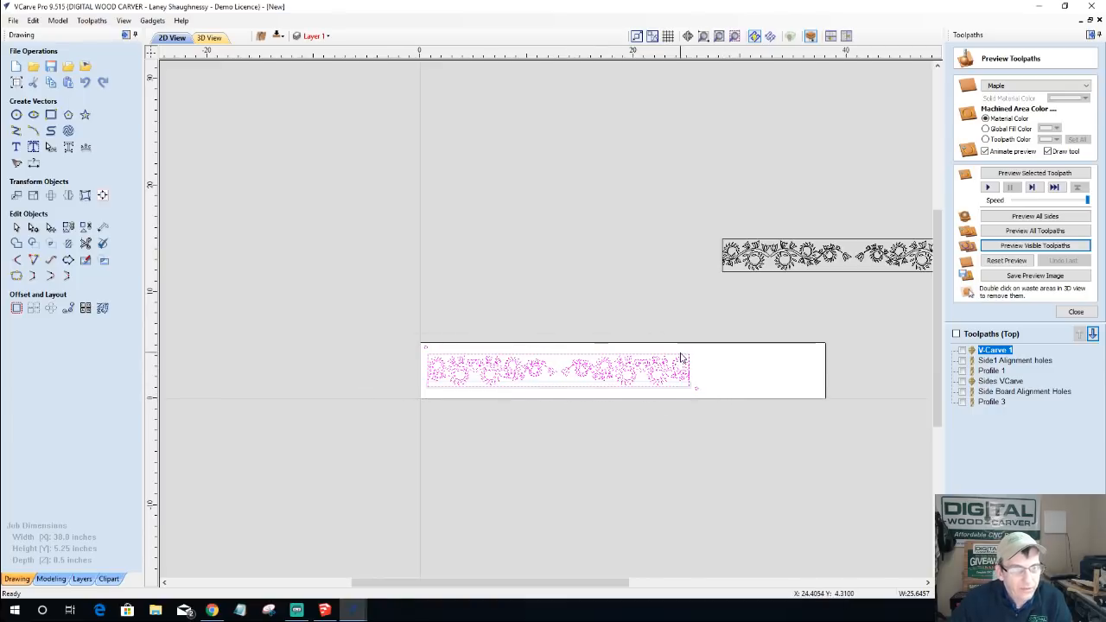
shift+click(680, 353)
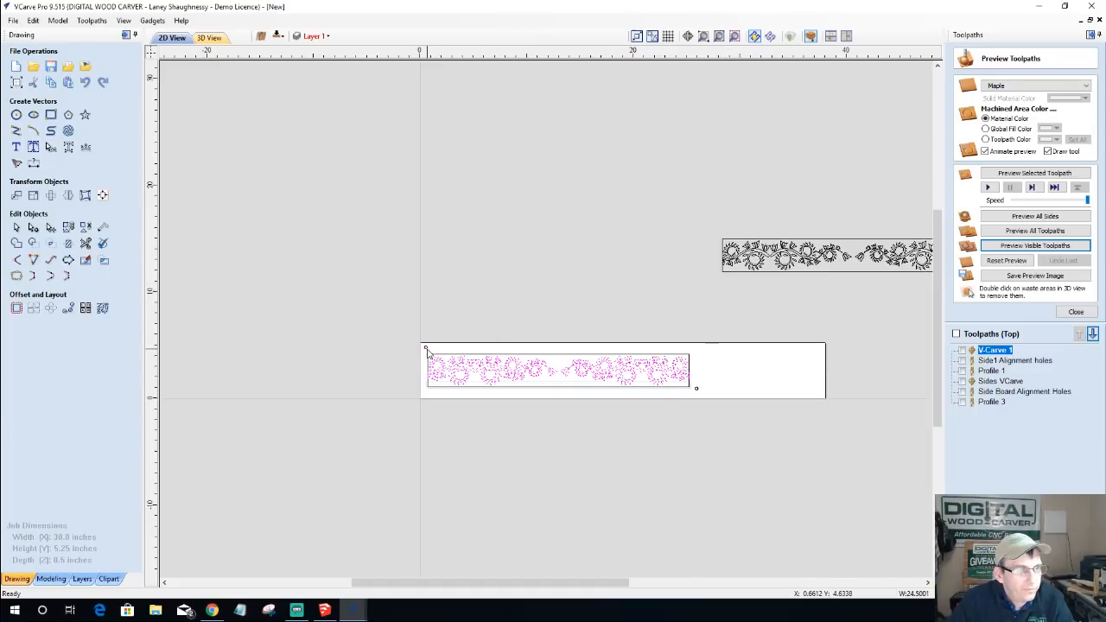
key(Delete)
scroll(469, 354, up, 3)
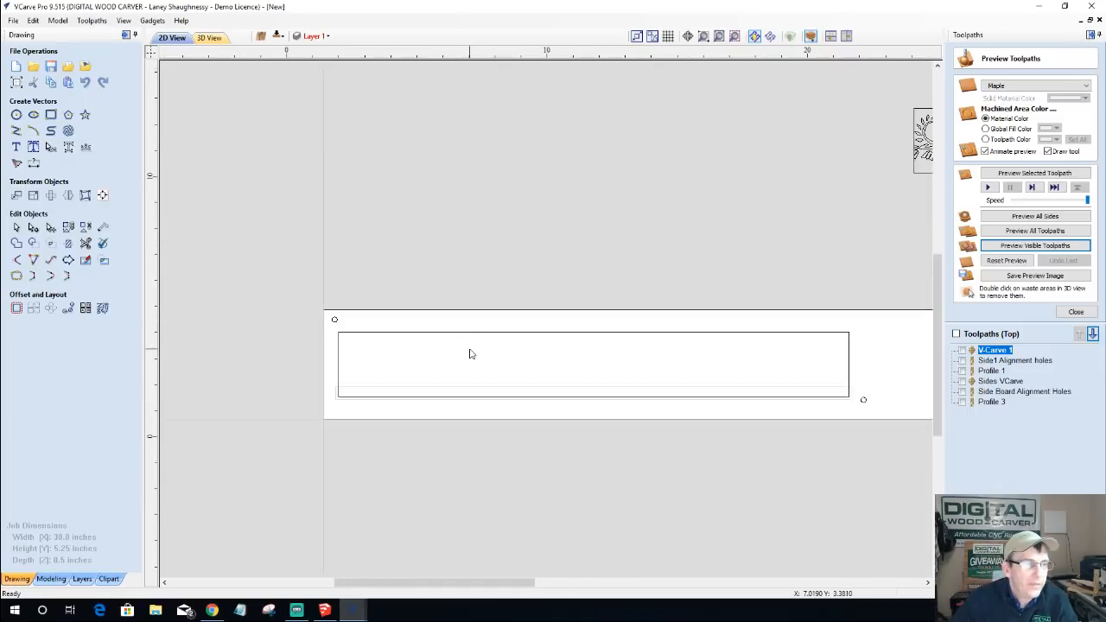
scroll(585, 358, down, 1)
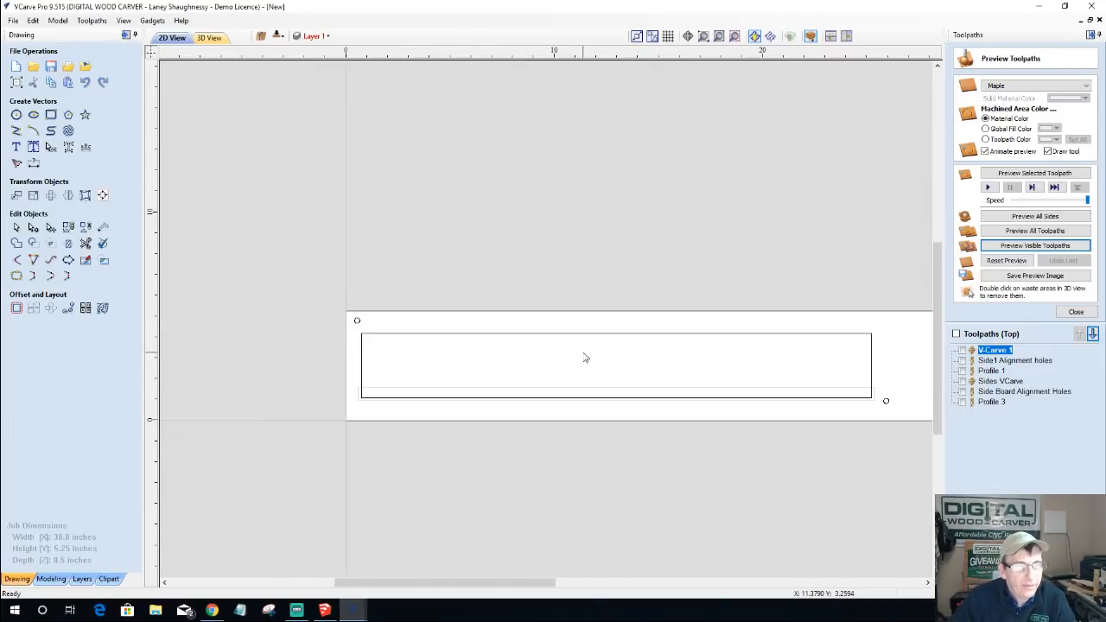
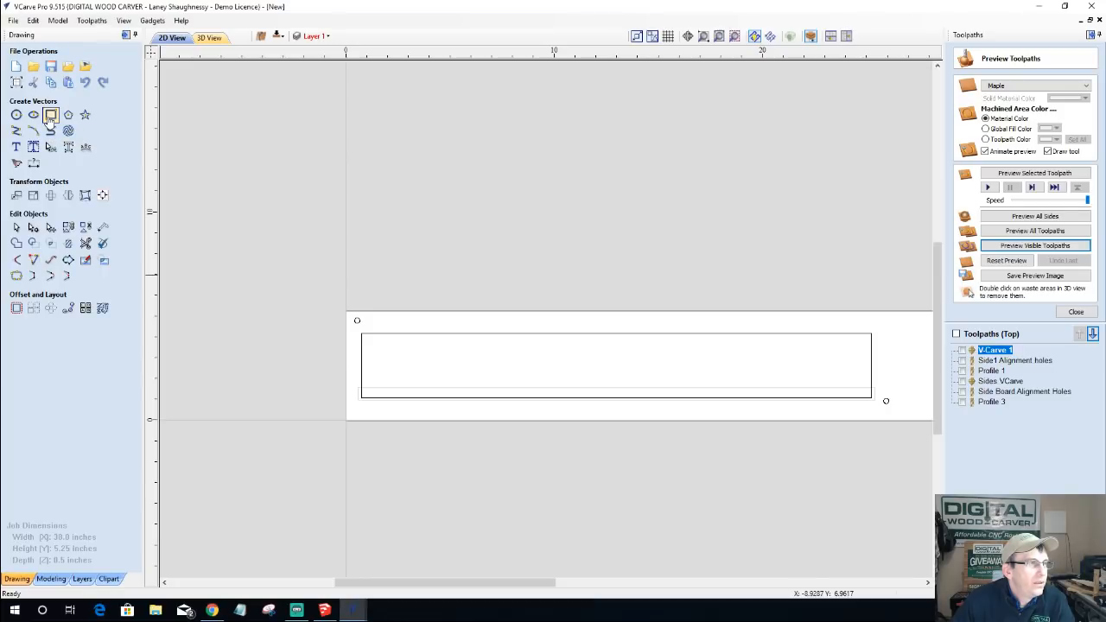
click(50, 118)
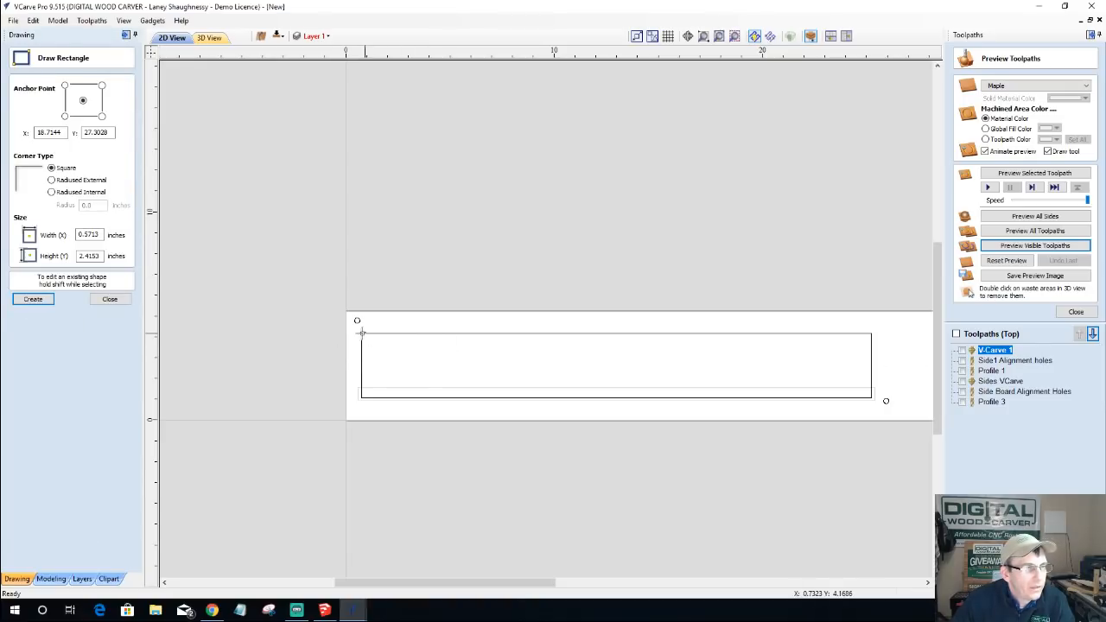
drag(361, 334, 387, 354)
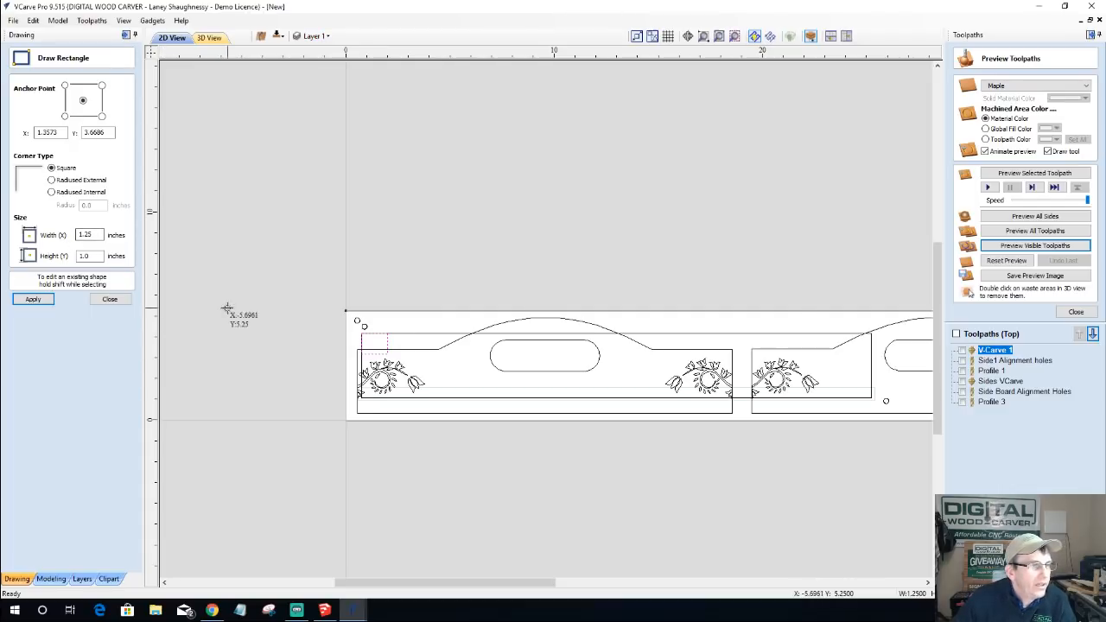
key(Delete)
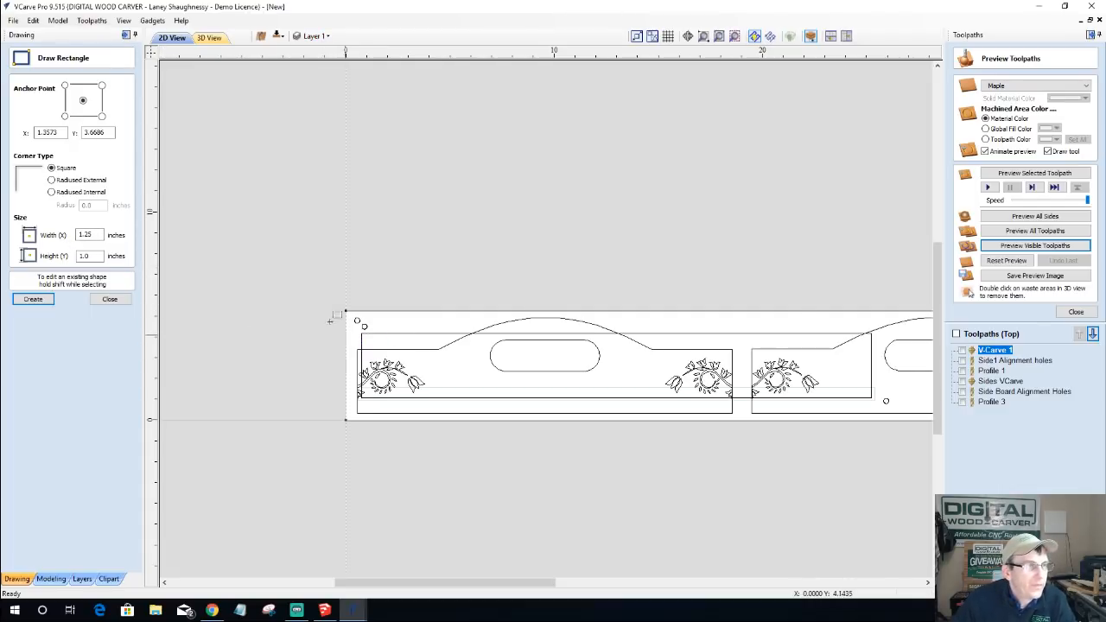
- Hide Layer 1 and make Layer 2 the active layer
click(313, 35)
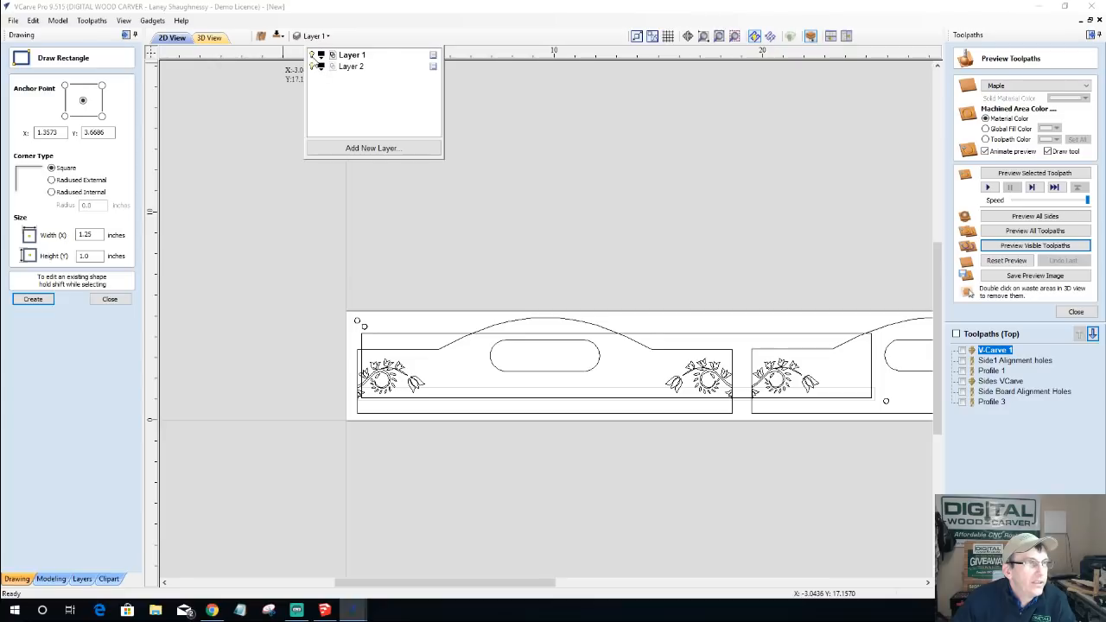
click(312, 55)
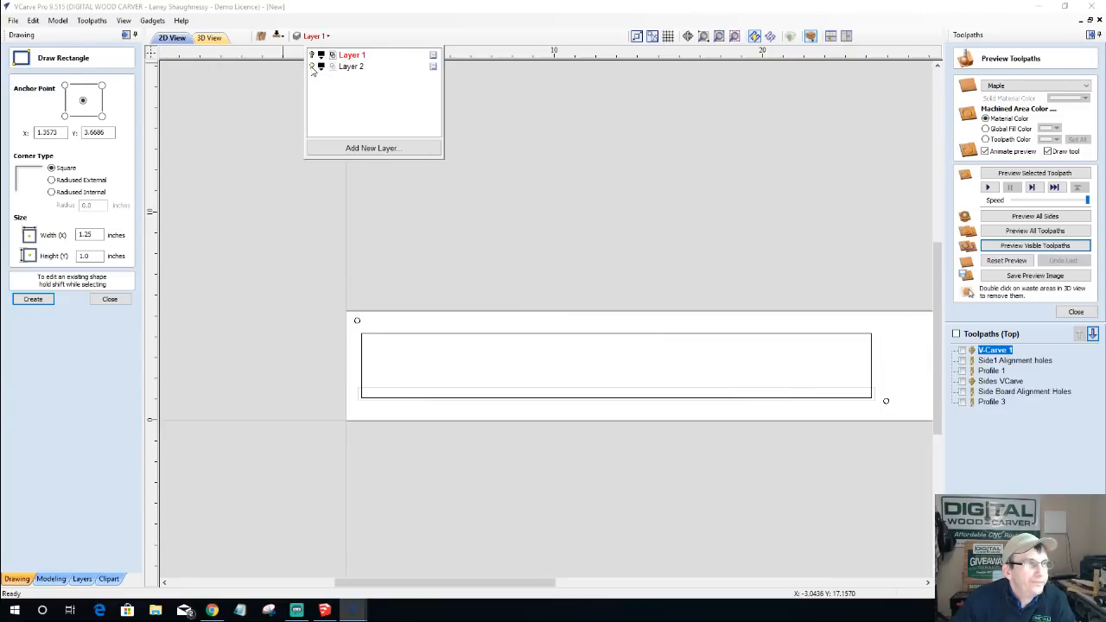
click(343, 67)
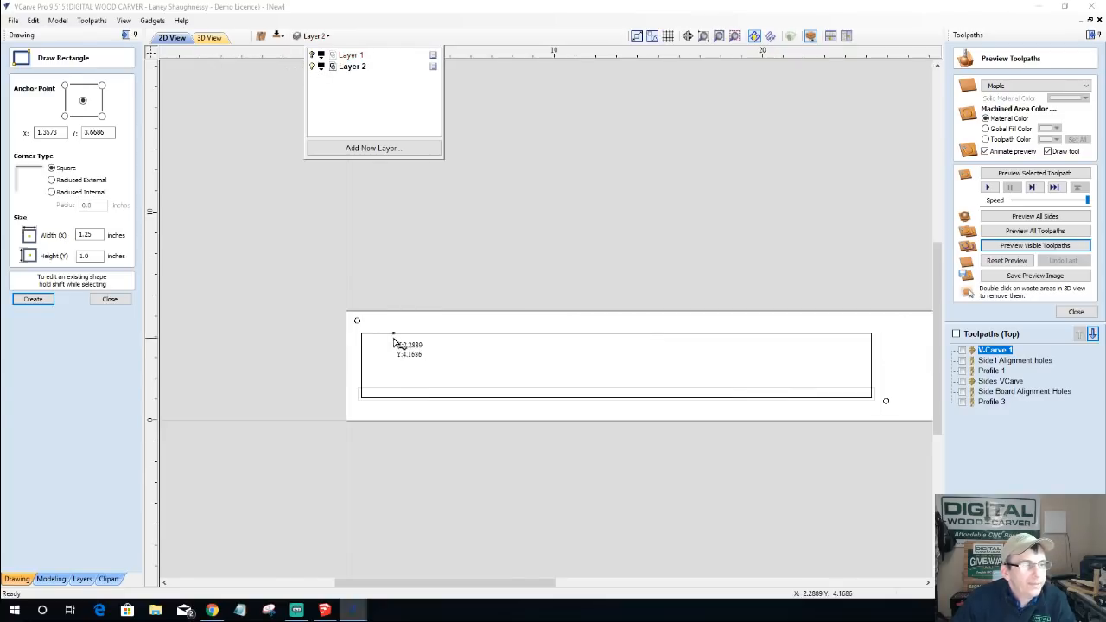
- Draw a square from the board outline's upper-left corner and set its width and height to 0.625 inches
scroll(395, 342, up, 3)
click(315, 324)
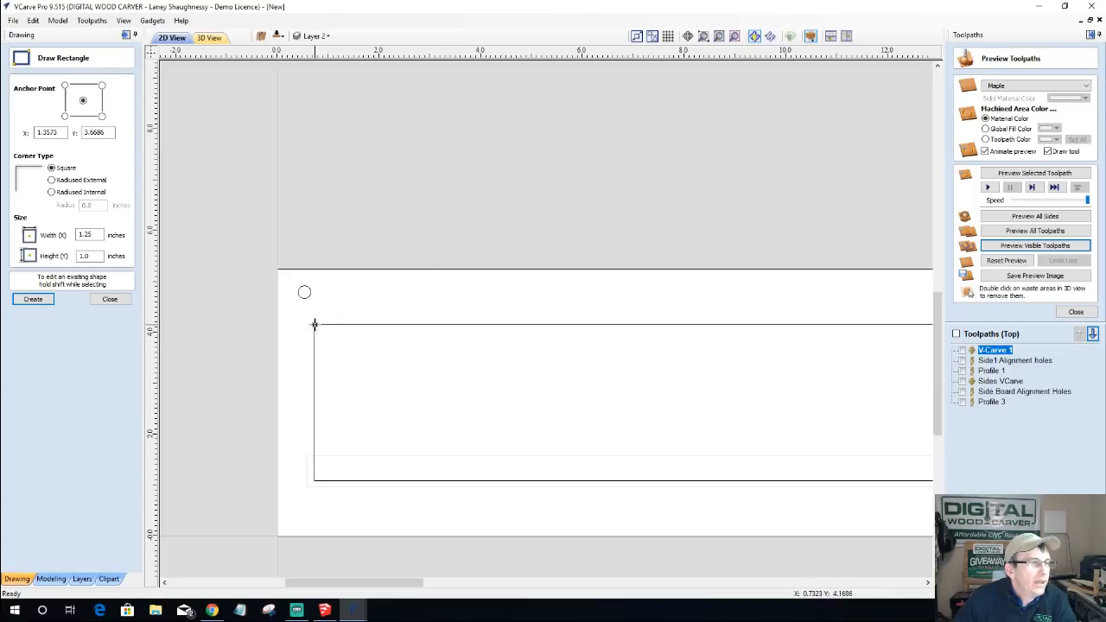
click(349, 357)
click(90, 234)
click(88, 234)
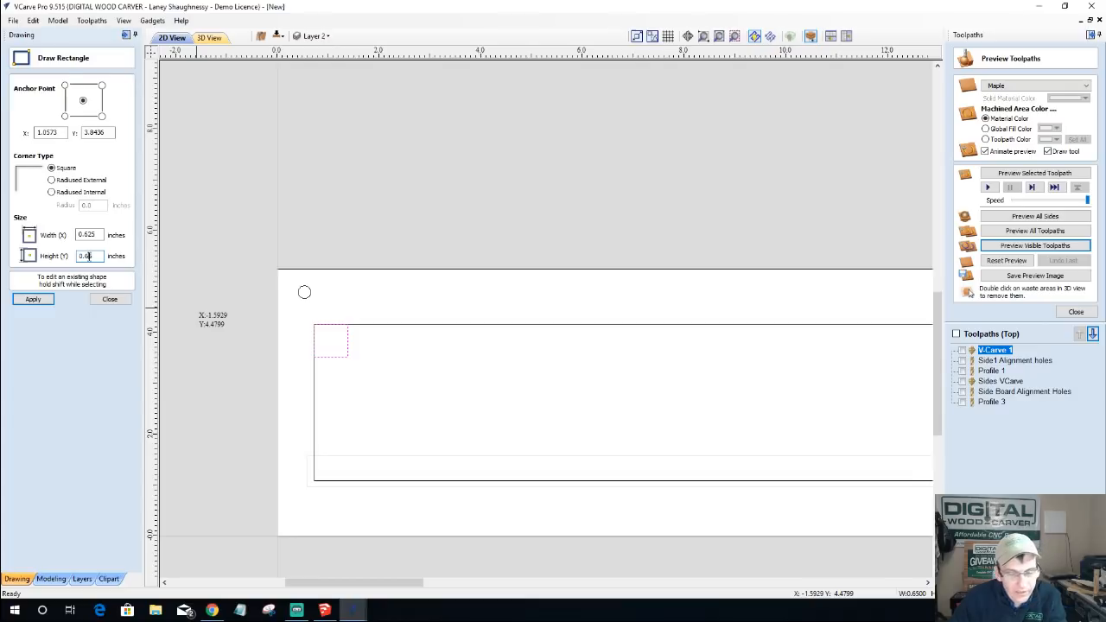
click(43, 298)
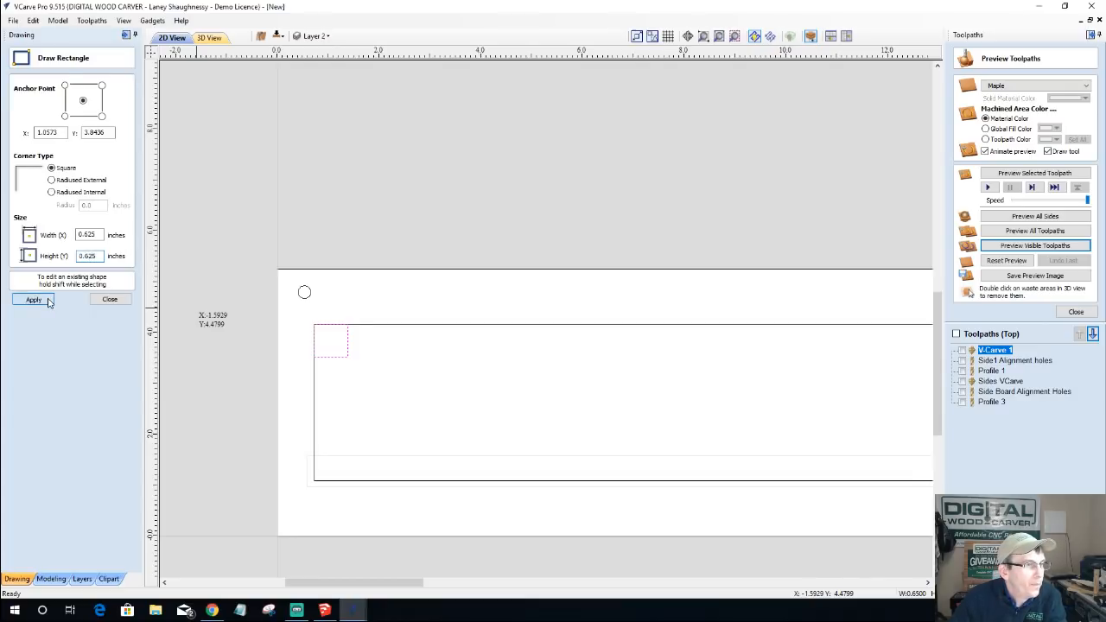
- Give the 0.625-inch square external radiused corners with a 0.125-inch radius
scroll(285, 335, up, 3)
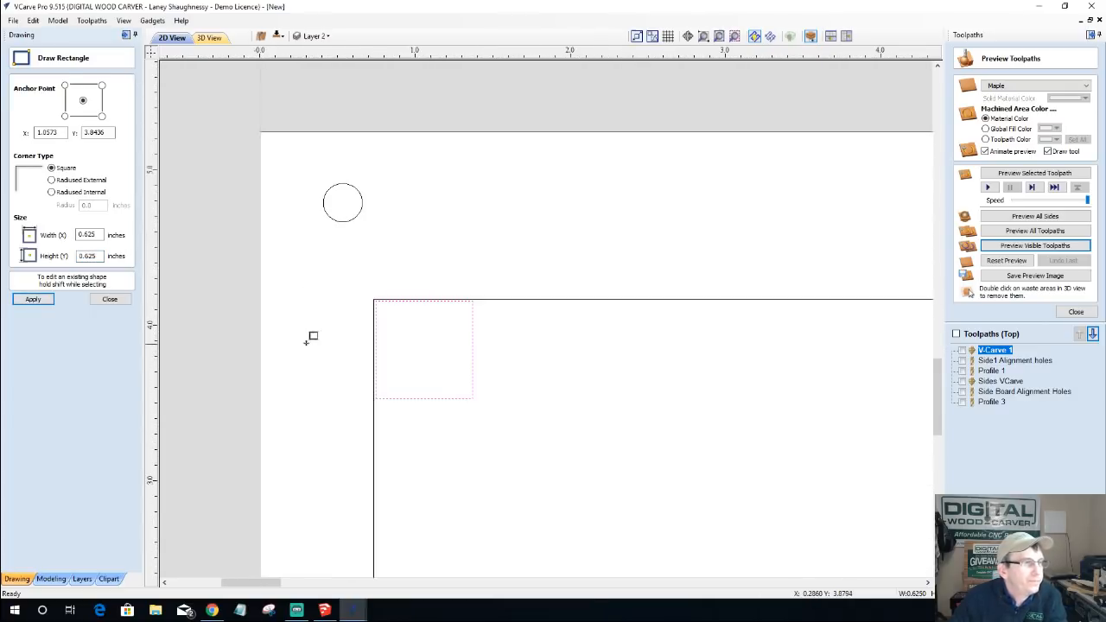
click(51, 180)
click(86, 205)
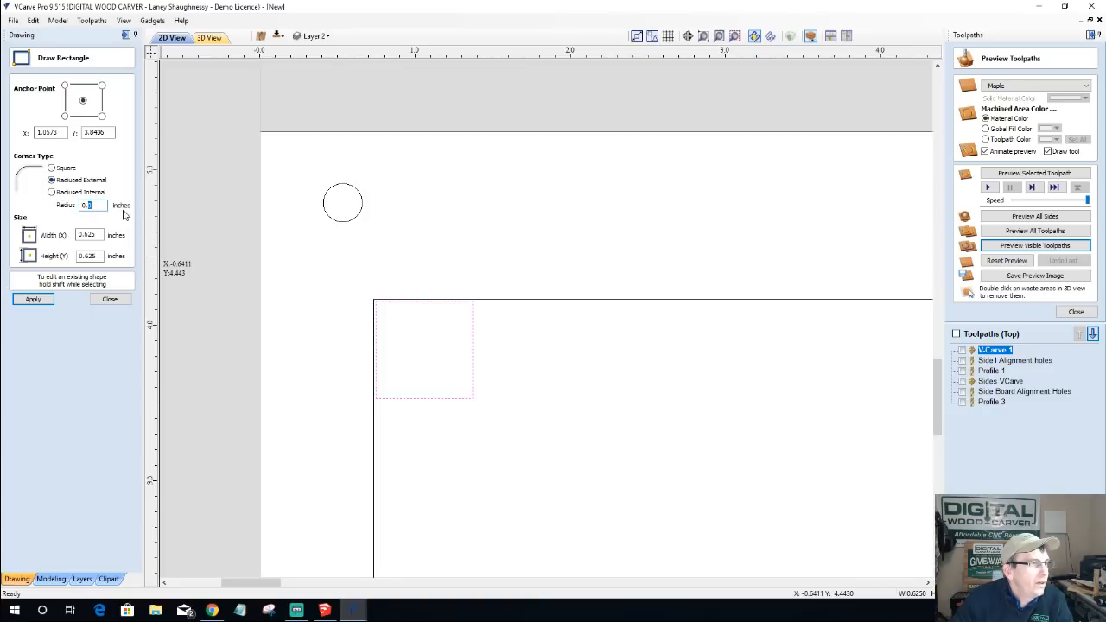
text(0.125)
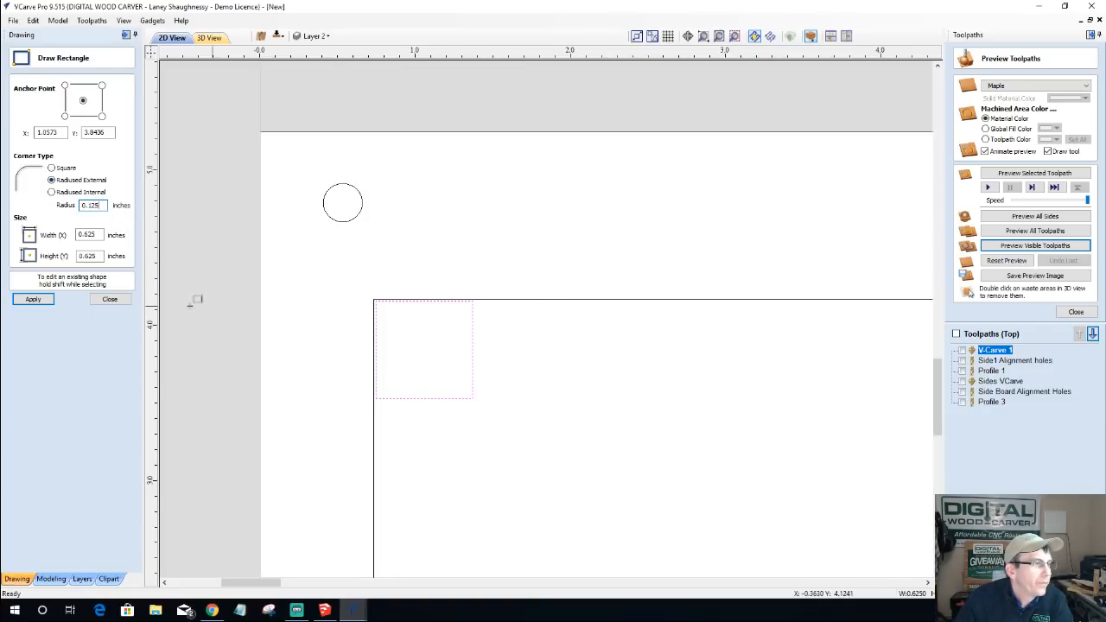
click(33, 300)
scroll(366, 285, down, 3)
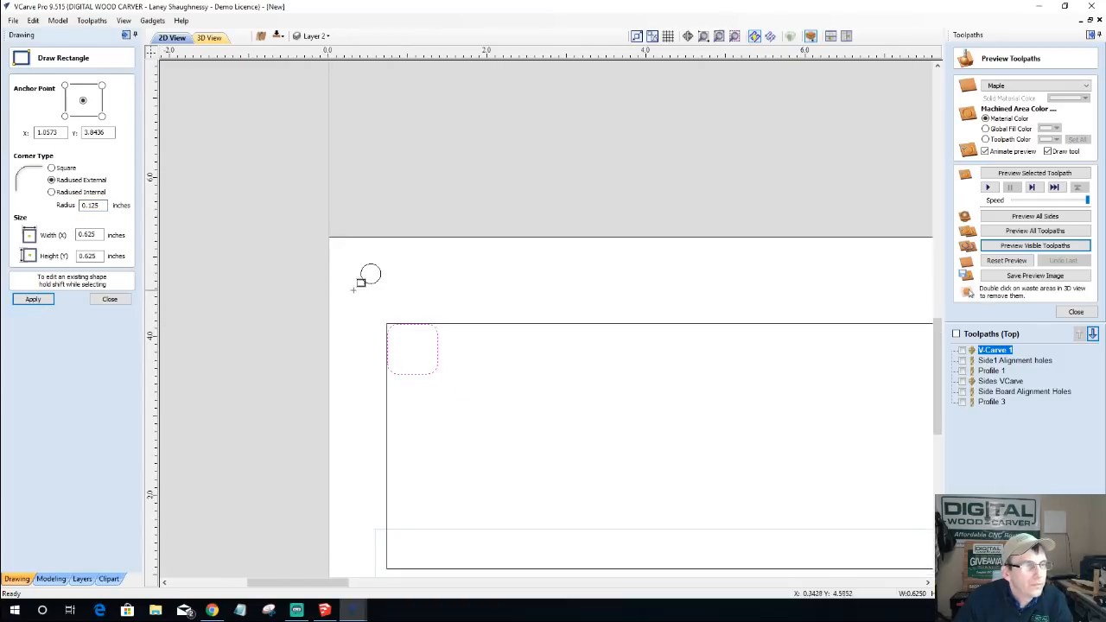
scroll(333, 311, down, 2)
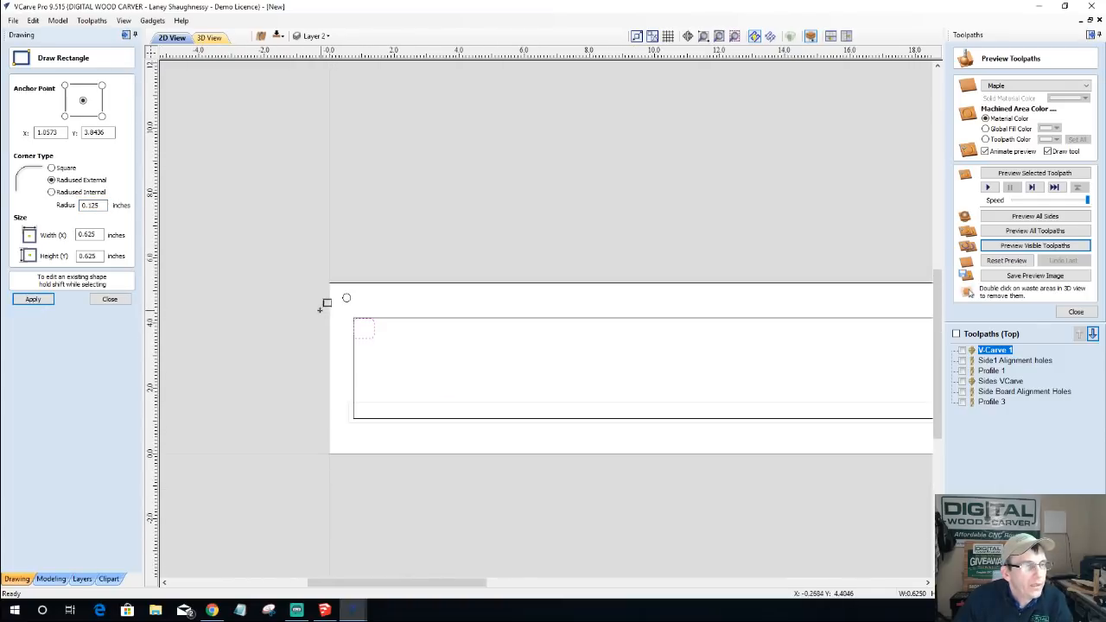
- Set up an array copy of the 0.625-inch rounded square with 3 rows and 14 columns
click(104, 299)
click(366, 336)
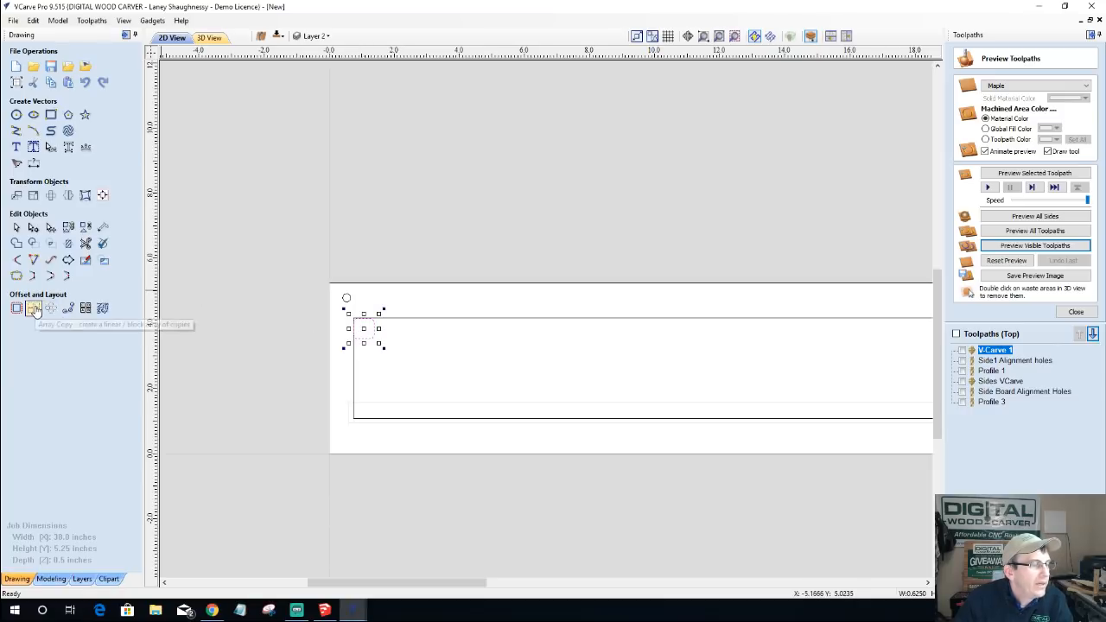
click(32, 308)
click(87, 122)
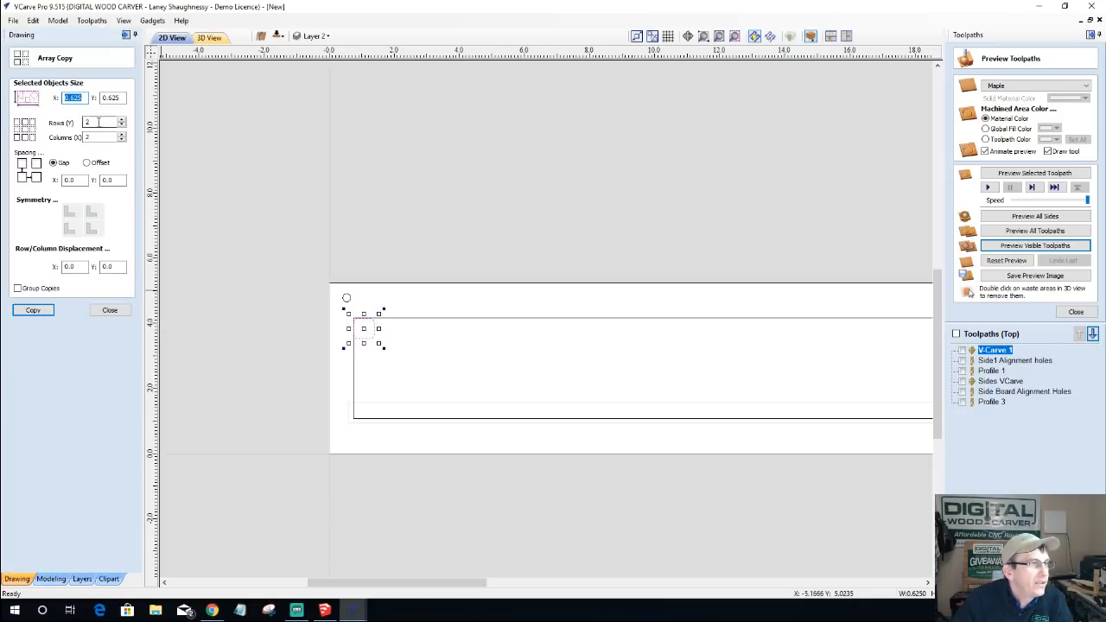
scroll(276, 305, down, 1)
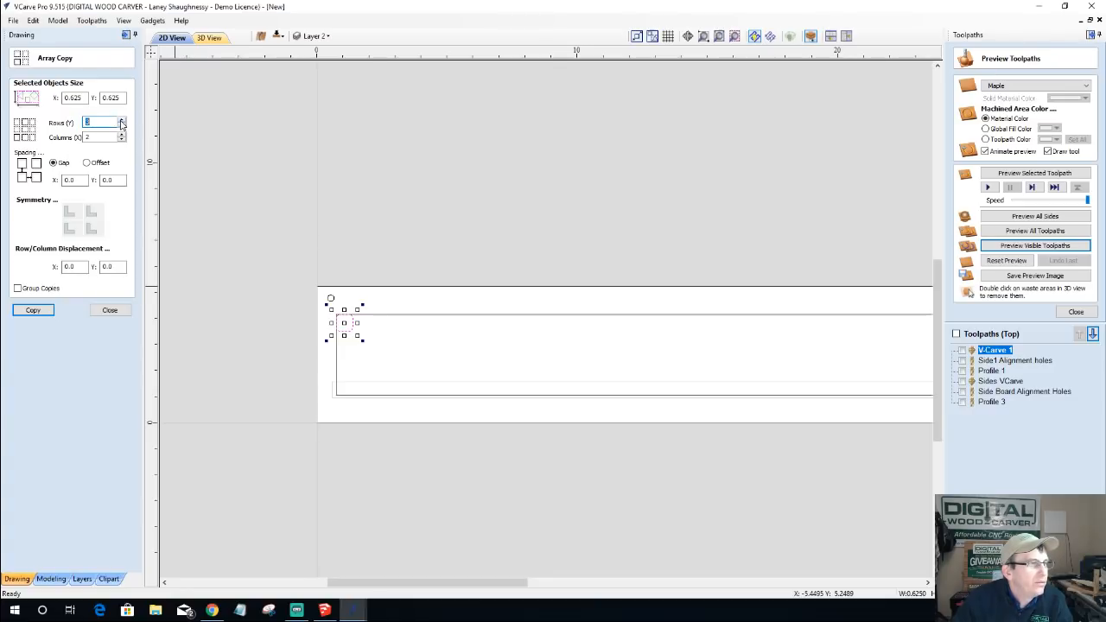
scroll(402, 297, down, 2)
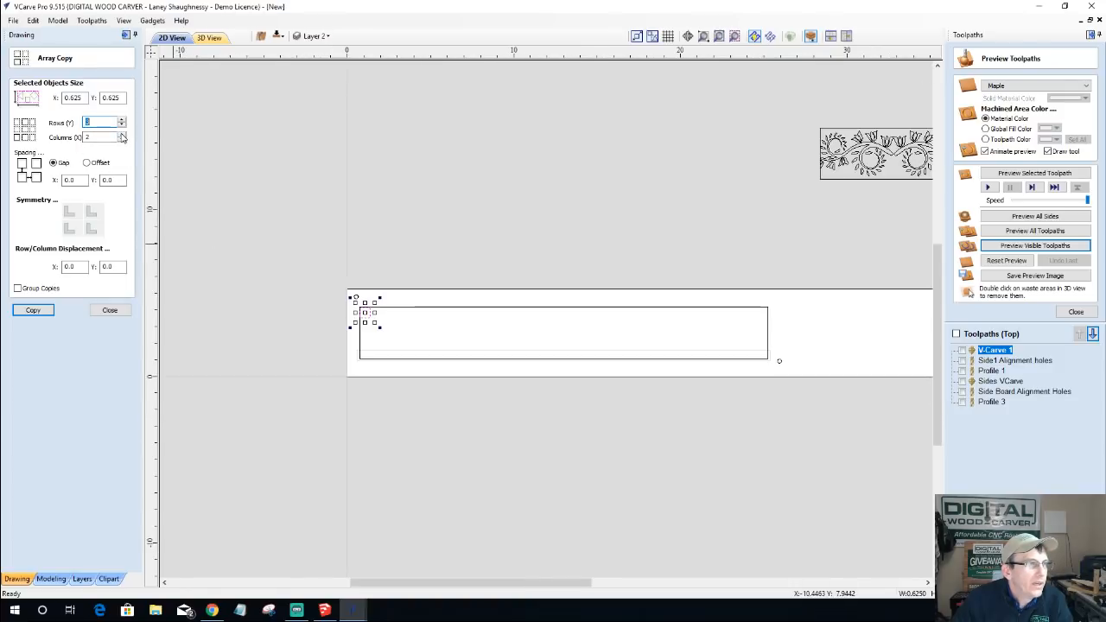
text(3)
key(Tab)
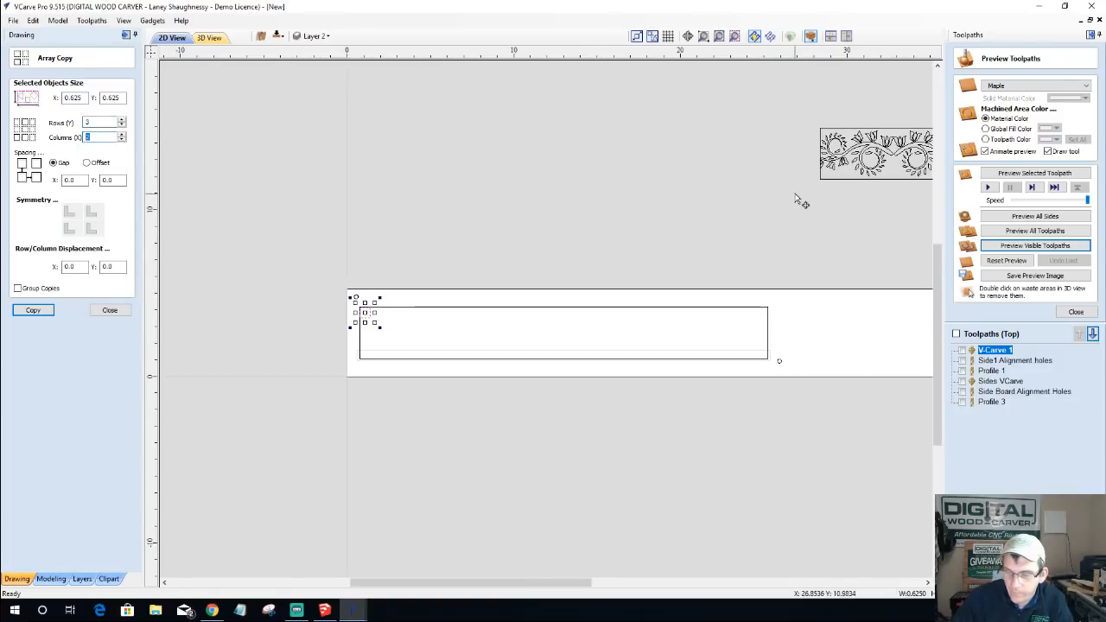
text(14)
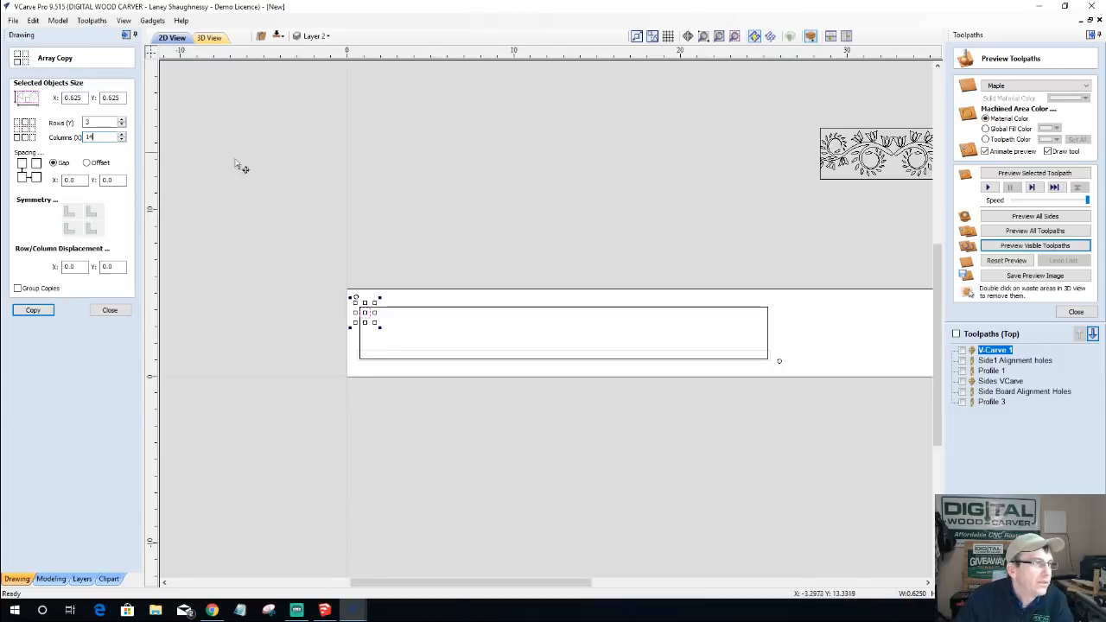
key(Tab)
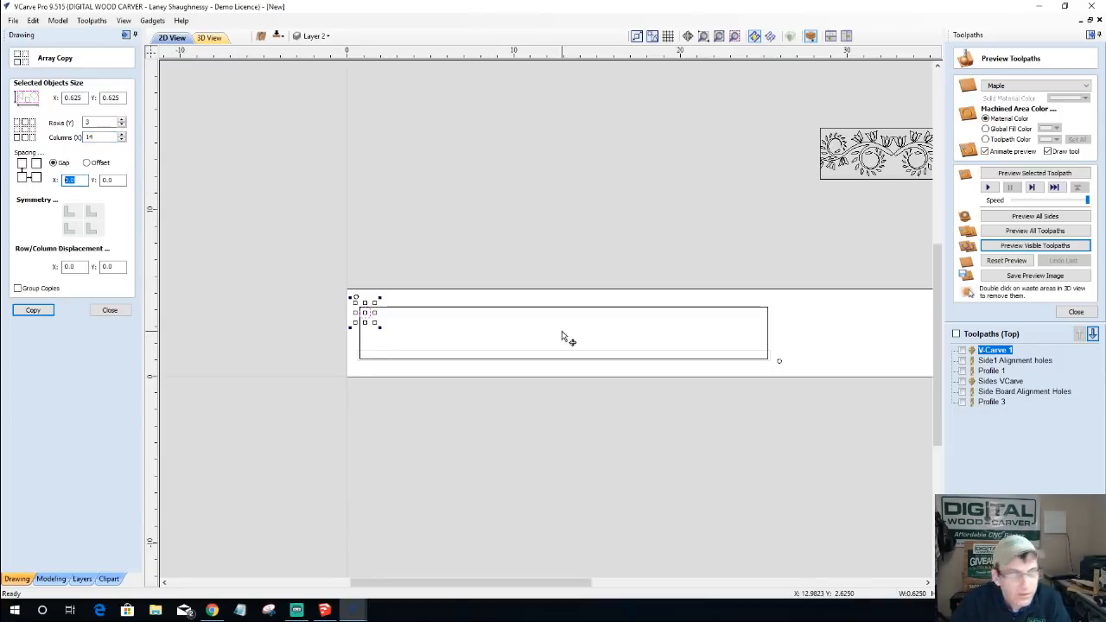
- Create the array copies with gaps of 0.25 inches in X and -0.25 inches in Y
text(125)
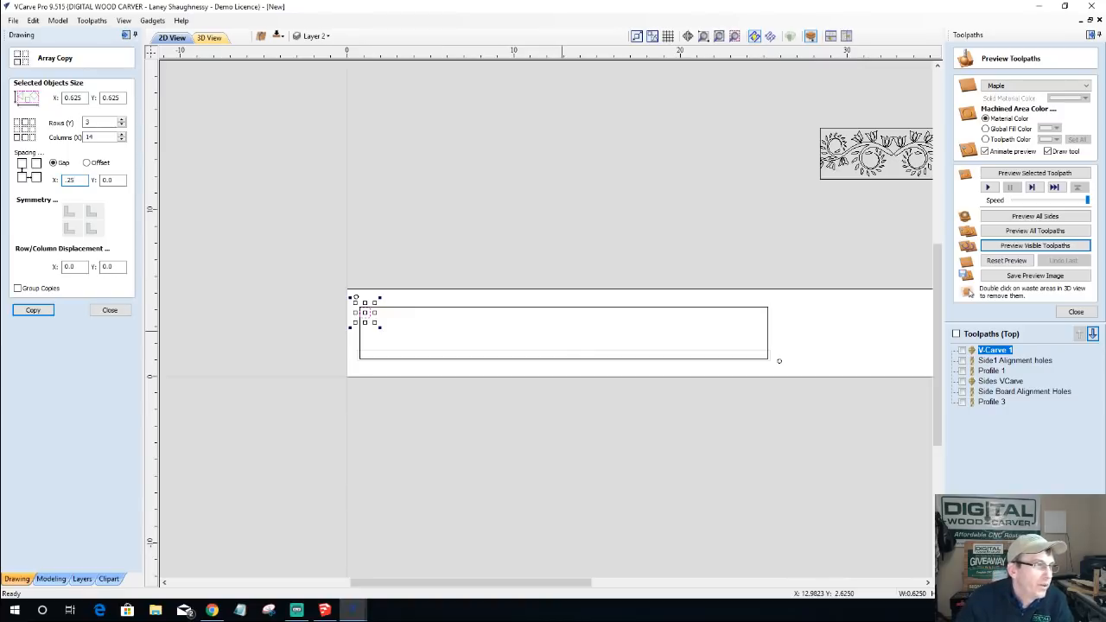
key(Tab)
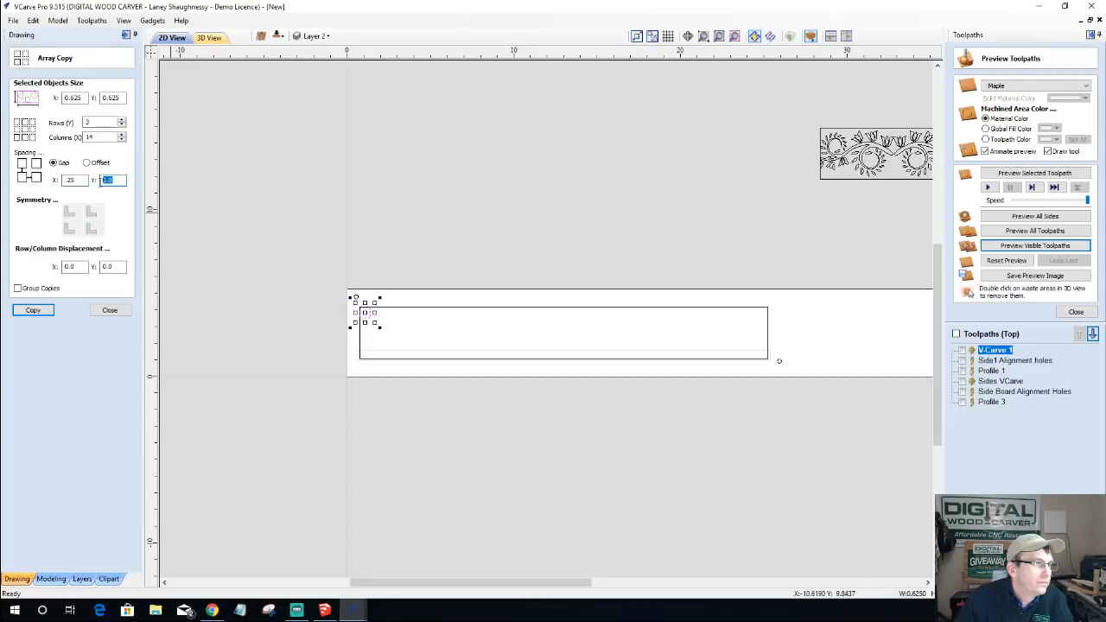
text(.25)
click(36, 312)
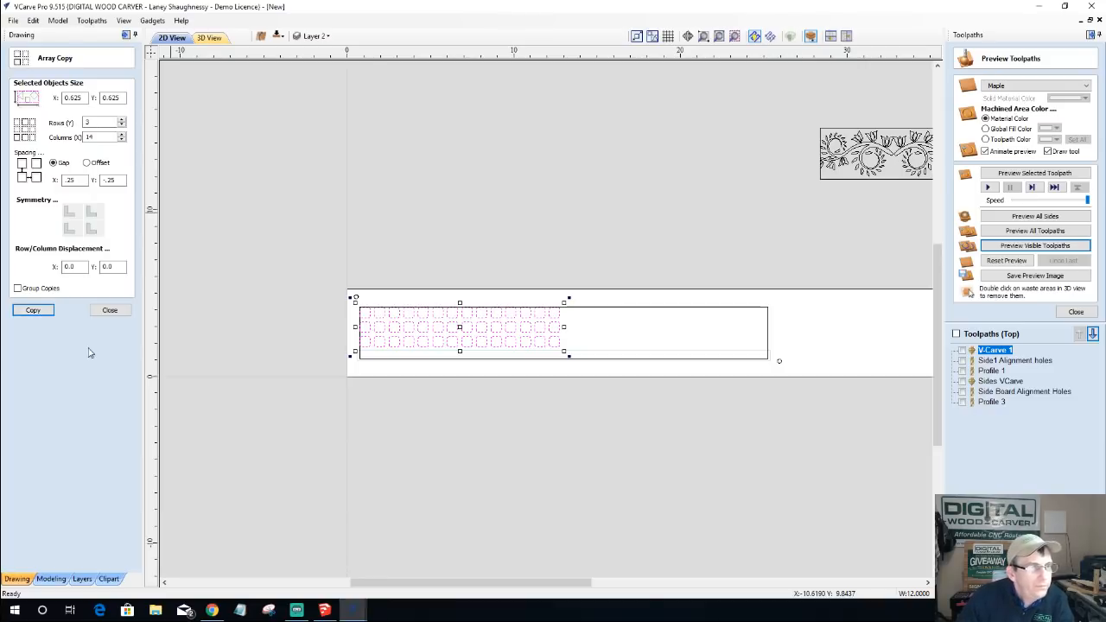
- Undo the array copies and recreate the 3-by-14 array with gaps of 0.5 inches in X and -0.5 inches in Y
click(103, 180)
text(-)
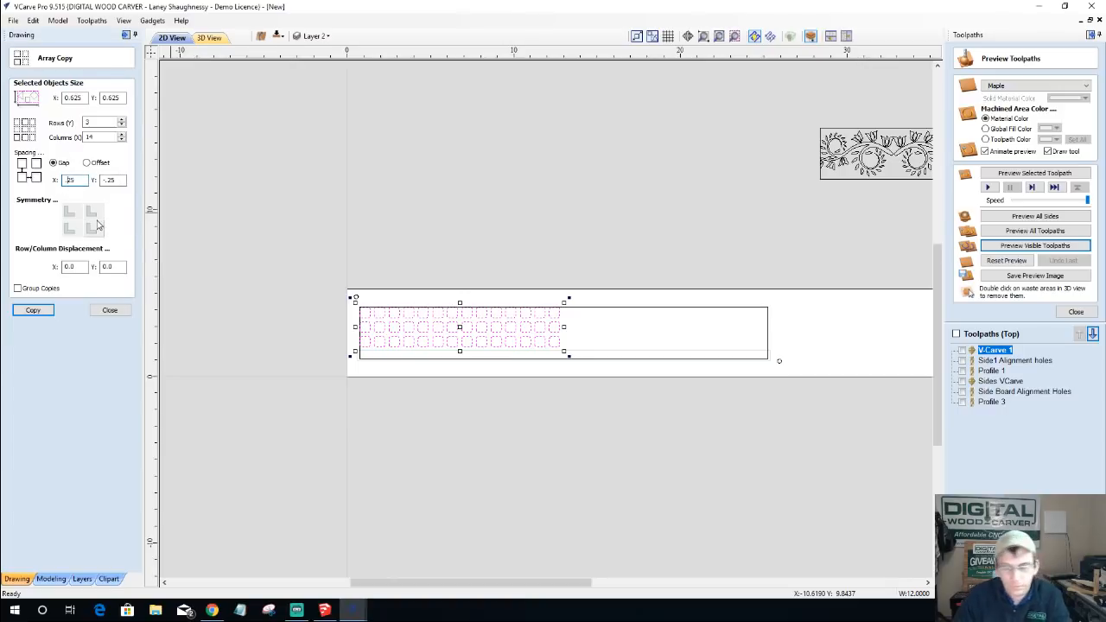
key(BackSpace)
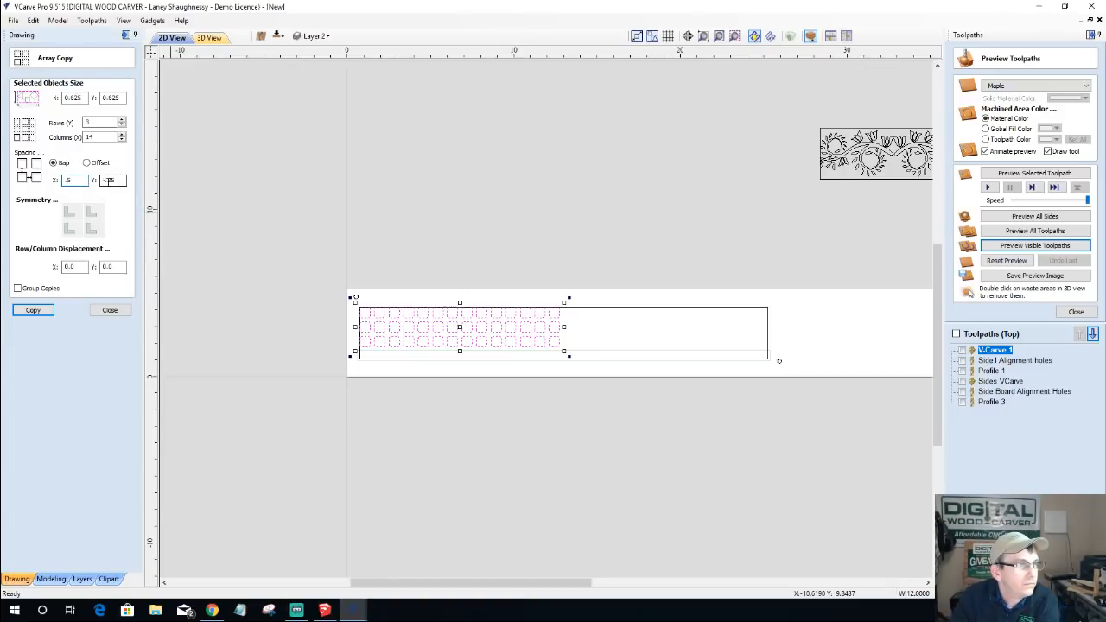
click(26, 311)
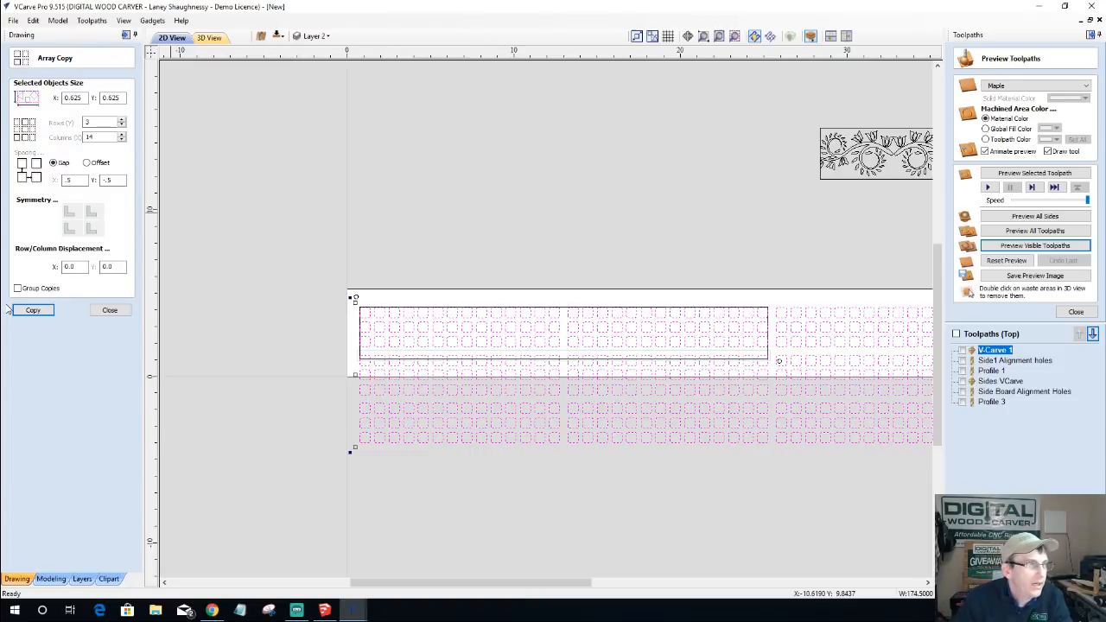
click(27, 308)
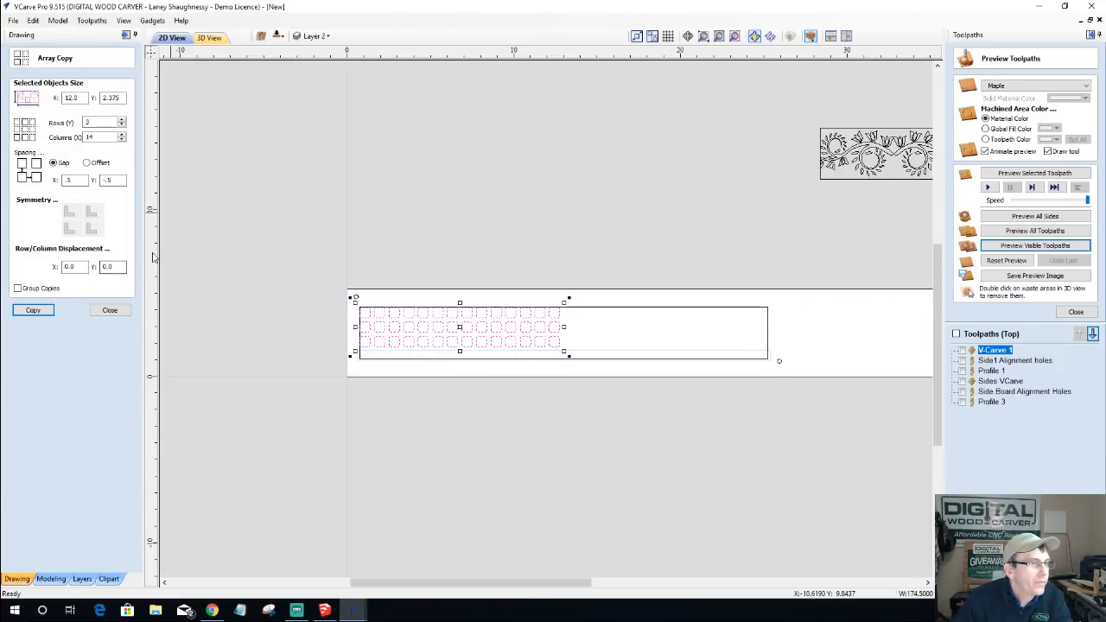
key(ctrl+z)
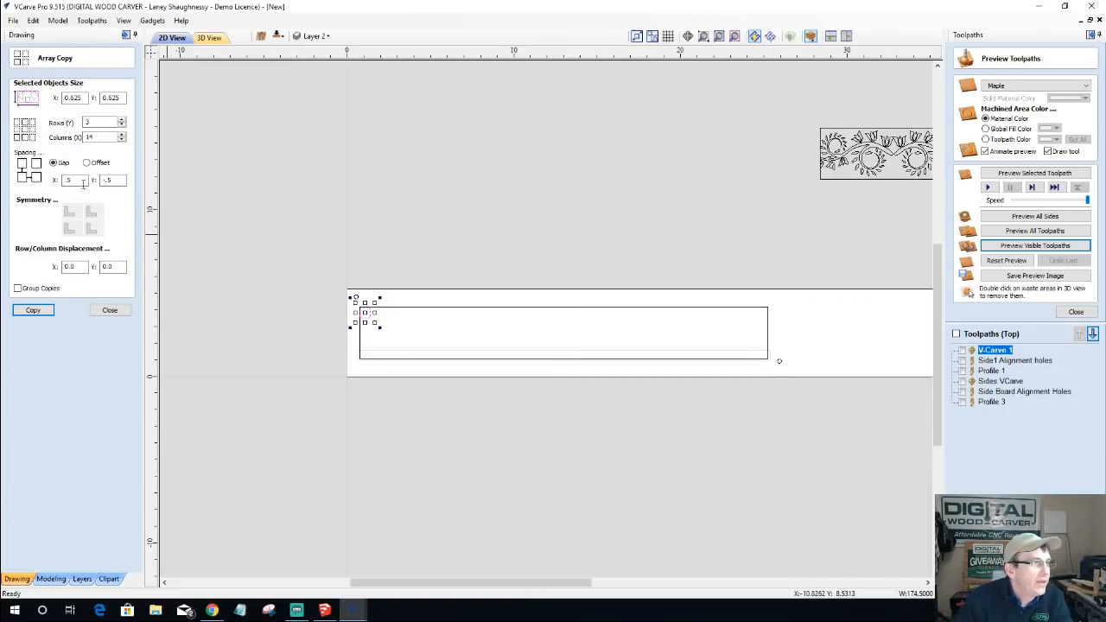
click(38, 312)
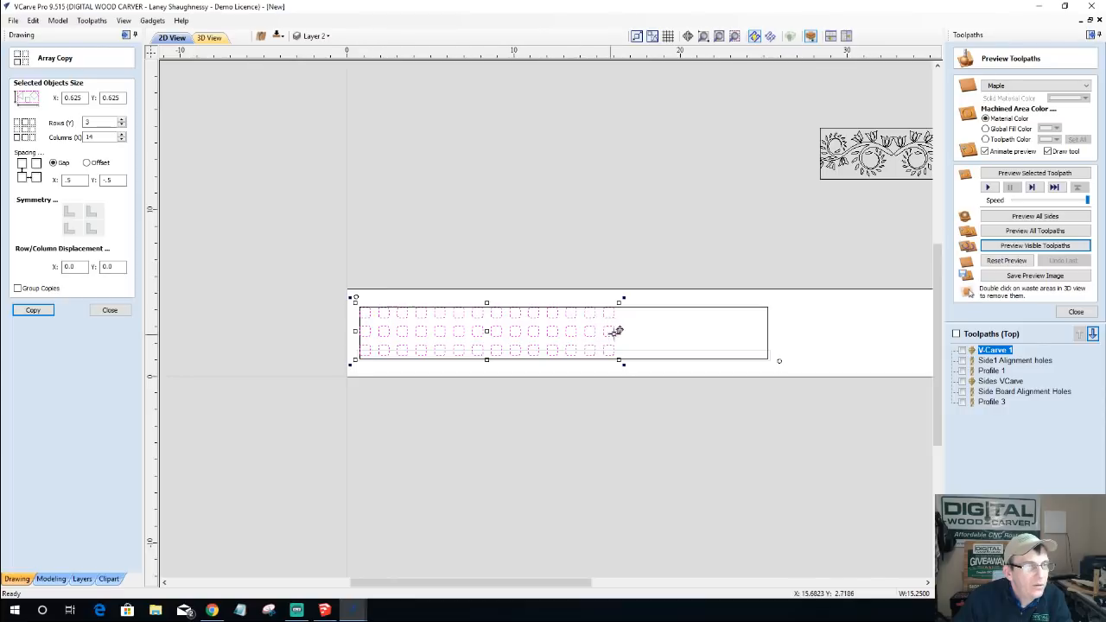
- Stretch the array along the board to about 22.7 inches wide, leaving margins at both ends and below the top edge
drag(618, 331, 752, 330)
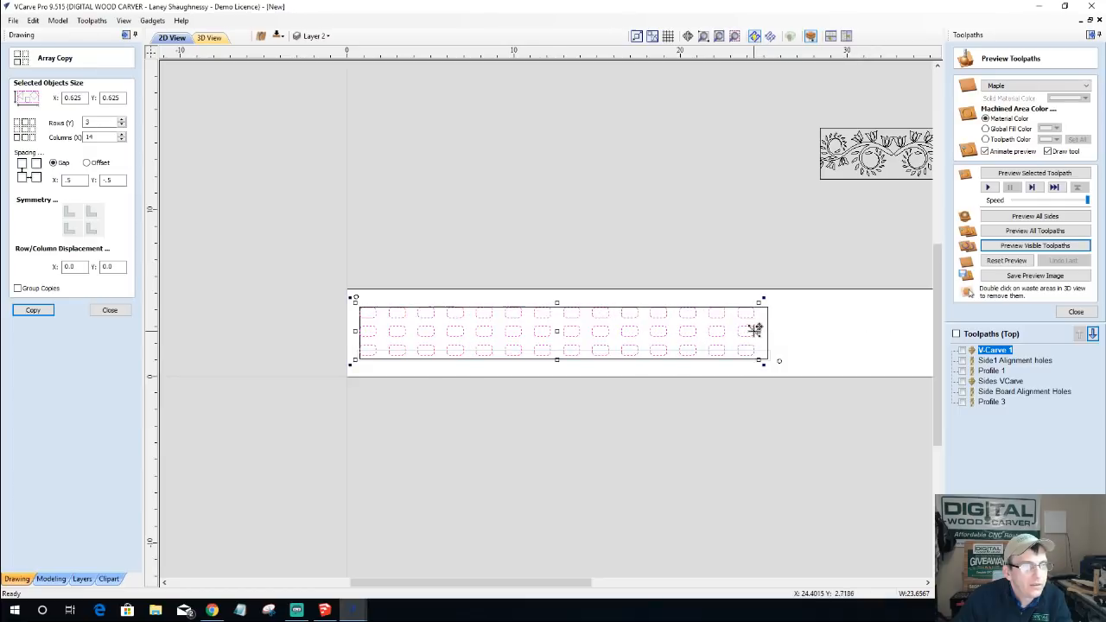
drag(355, 329, 371, 329)
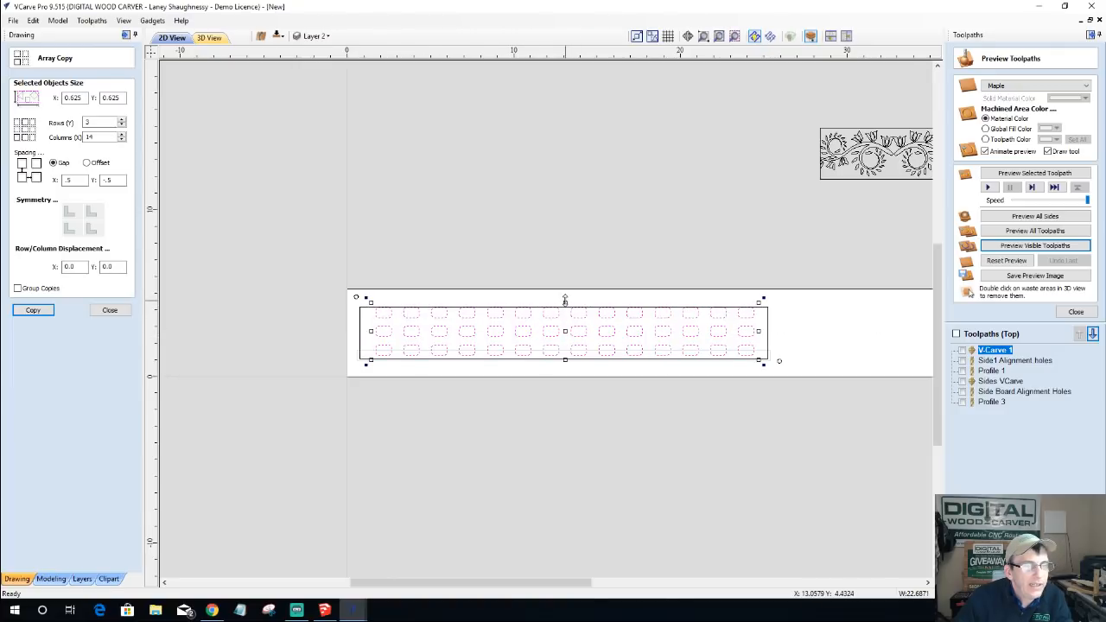
drag(564, 300, 565, 311)
scroll(551, 333, up, 4)
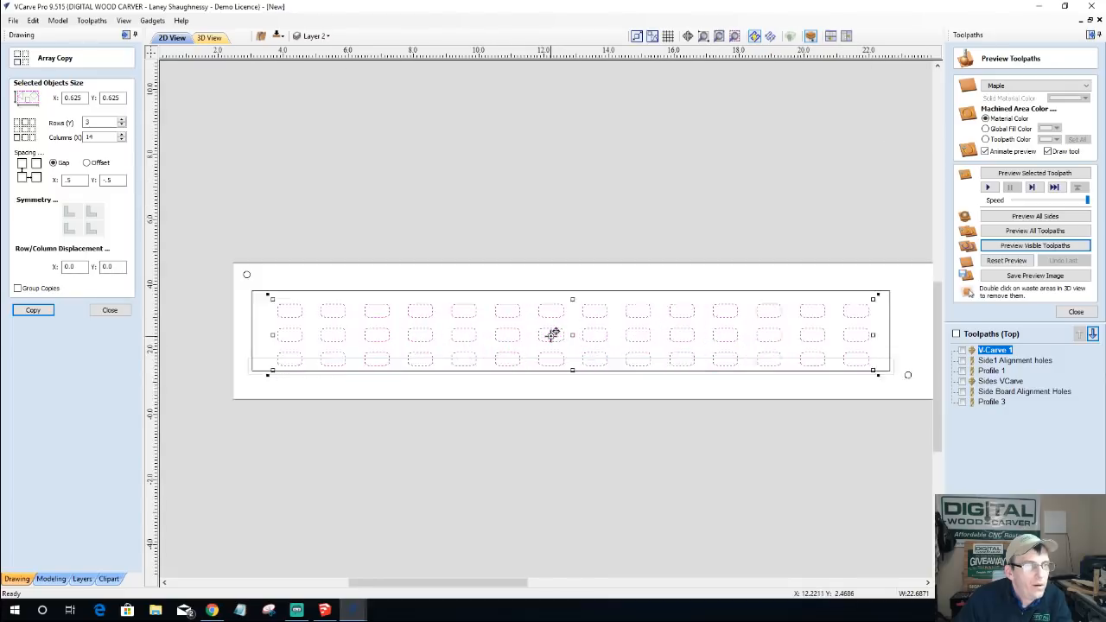
scroll(551, 333, down, 2)
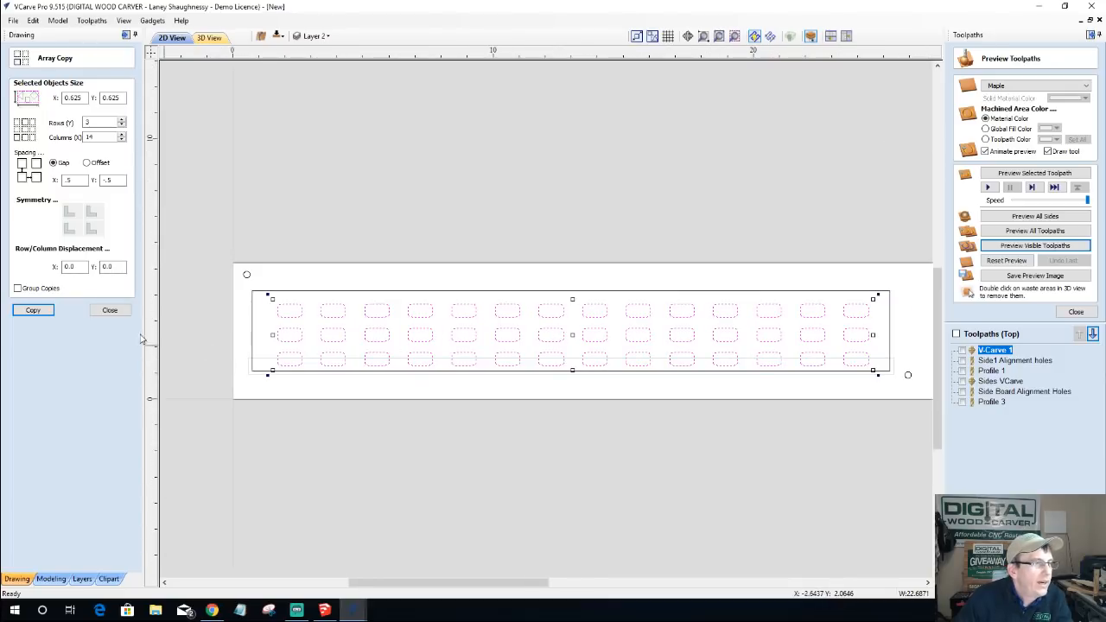
click(110, 310)
- Try to centre the ungrouped rounded shapes on the board outline
shift+click(378, 294)
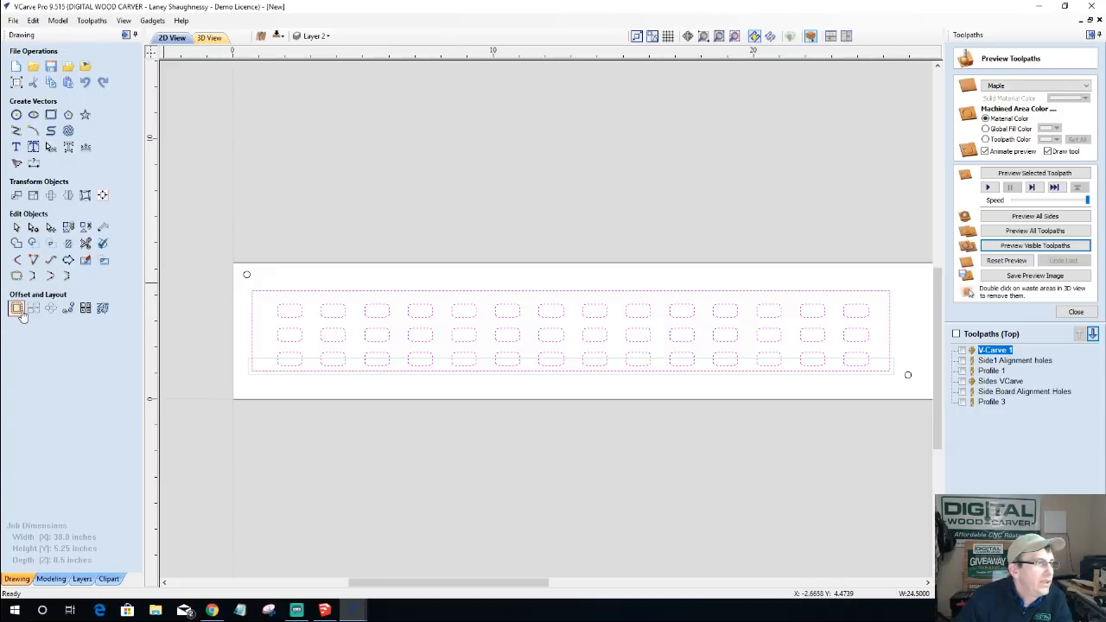
click(104, 195)
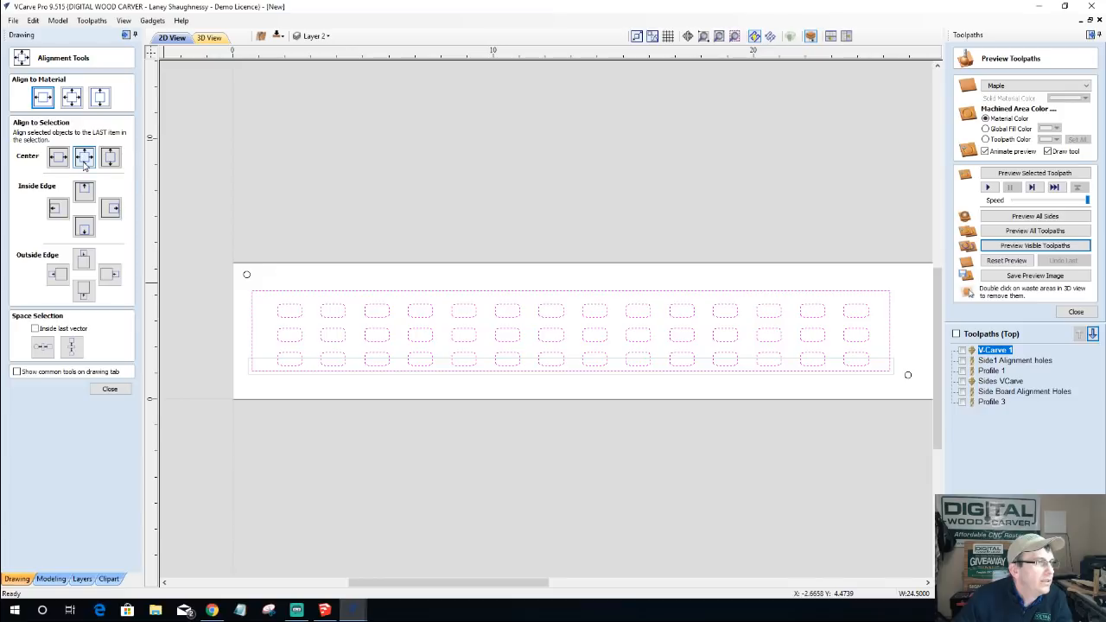
click(83, 158)
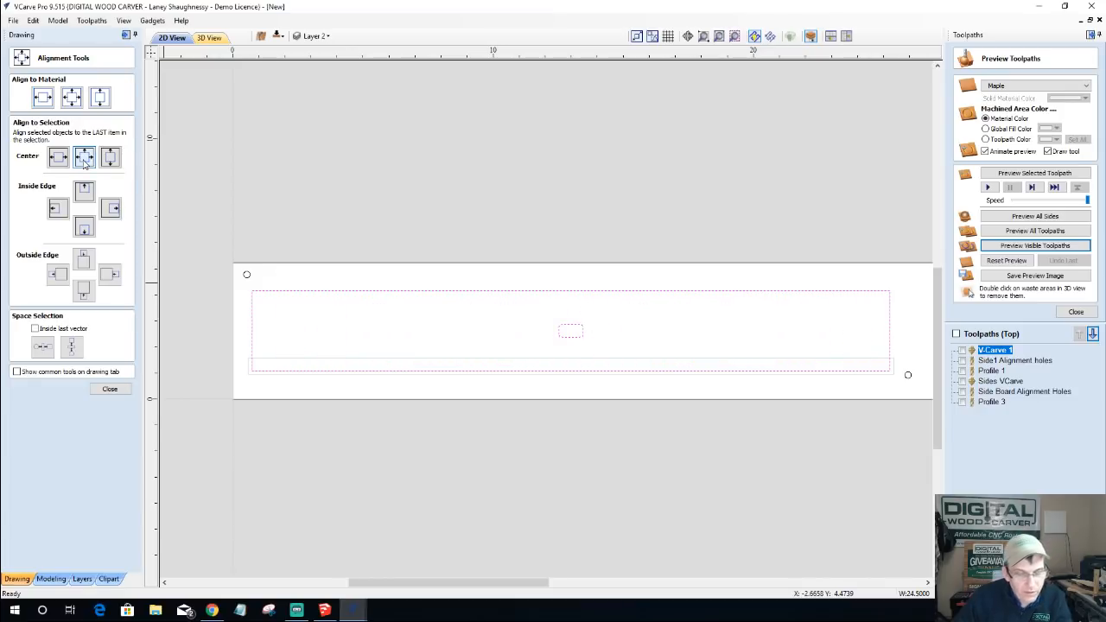
key(ctrl+z)
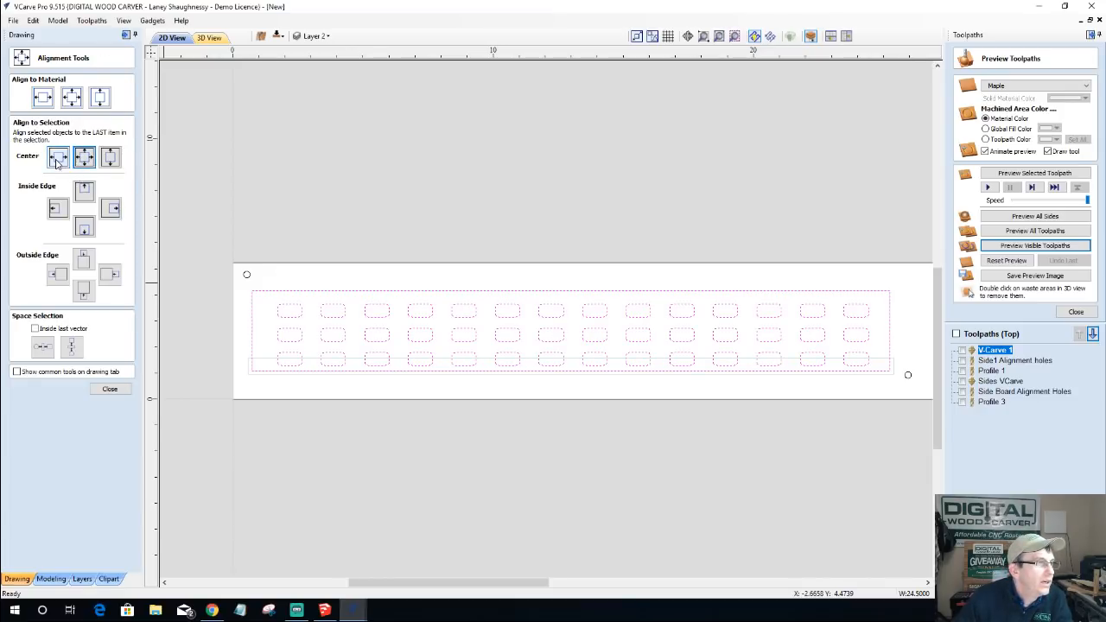
- Group all the rounded shapes and centre the group horizontally and vertically on the board outline
click(265, 321)
drag(263, 284, 877, 380)
key(g)
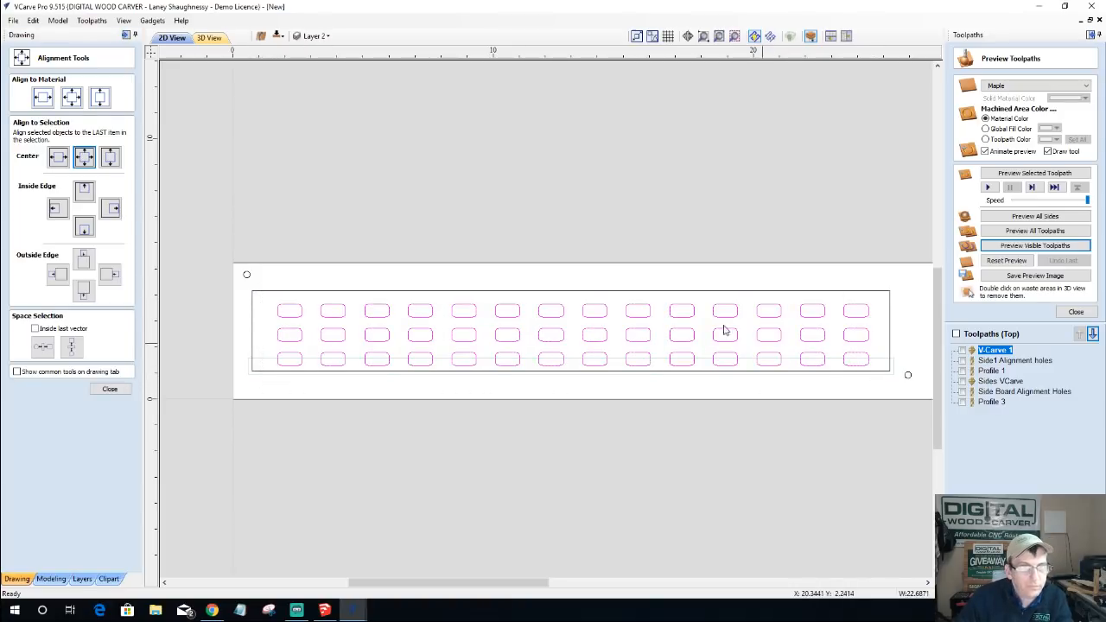
click(690, 293)
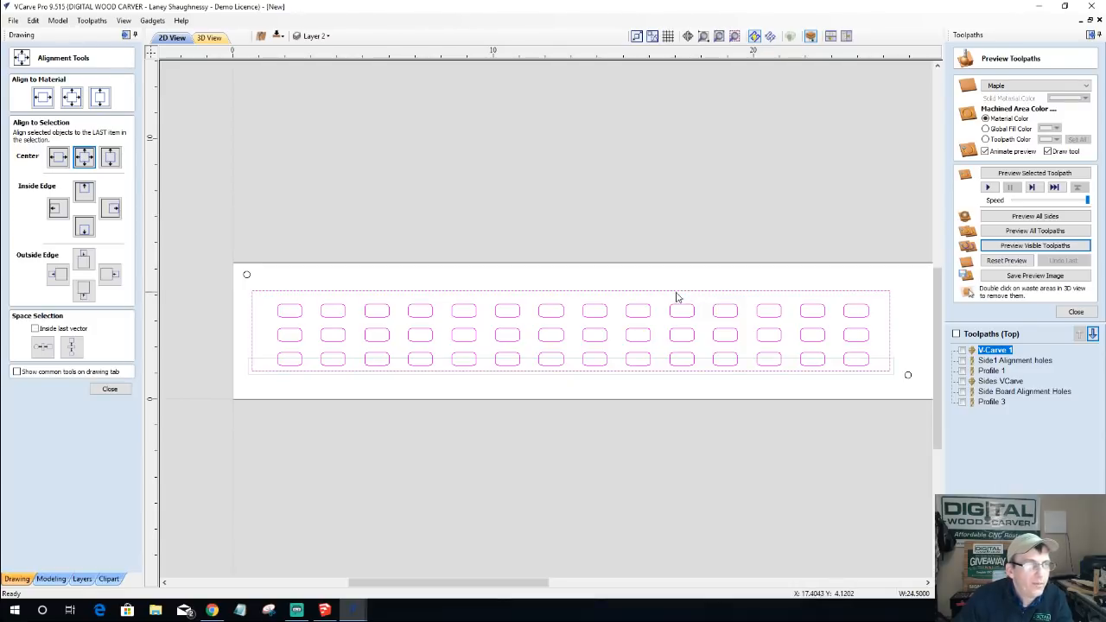
click(84, 156)
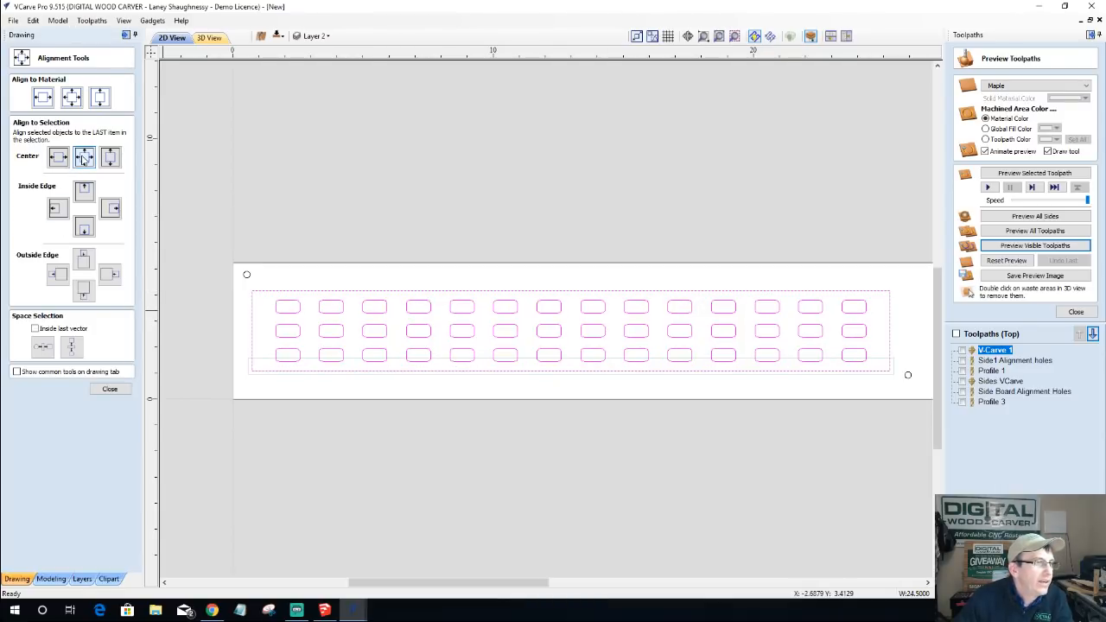
click(110, 389)
click(293, 296)
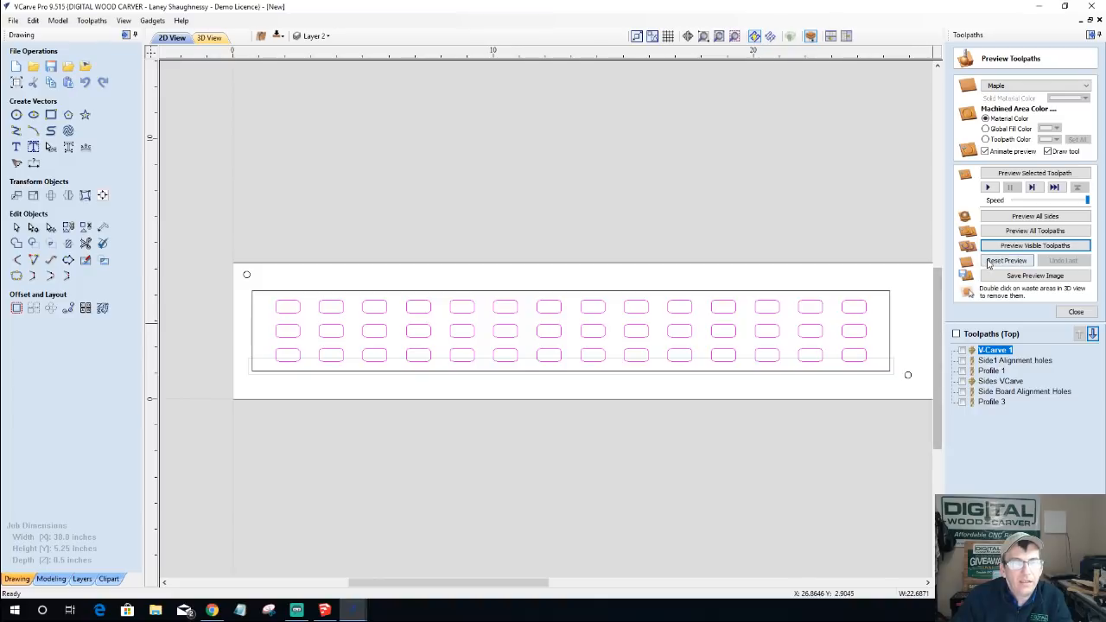
- Close the toolpath preview and start a 2D profile toolpath for the grouped rounded shapes
click(1074, 313)
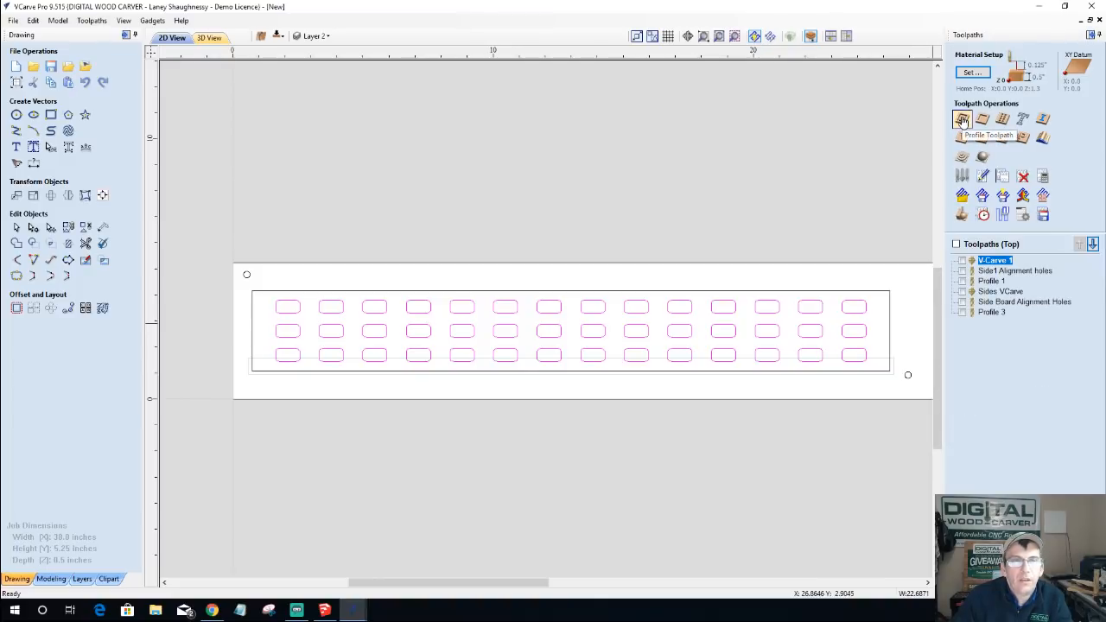
click(962, 121)
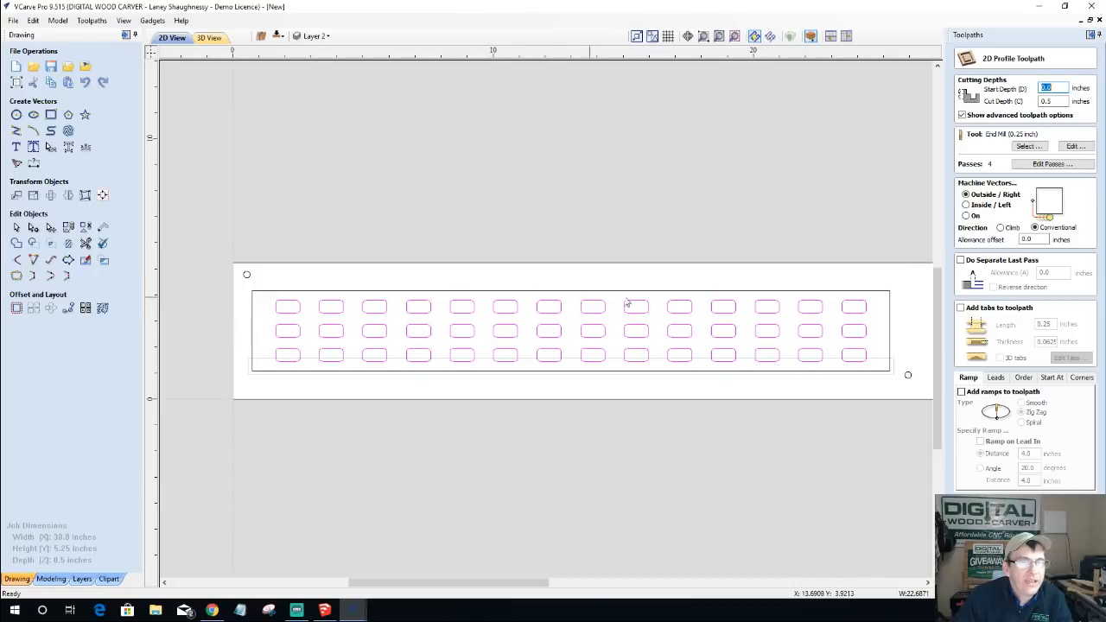
scroll(852, 376, up, 2)
scroll(851, 376, up, 2)
scroll(864, 350, down, 2)
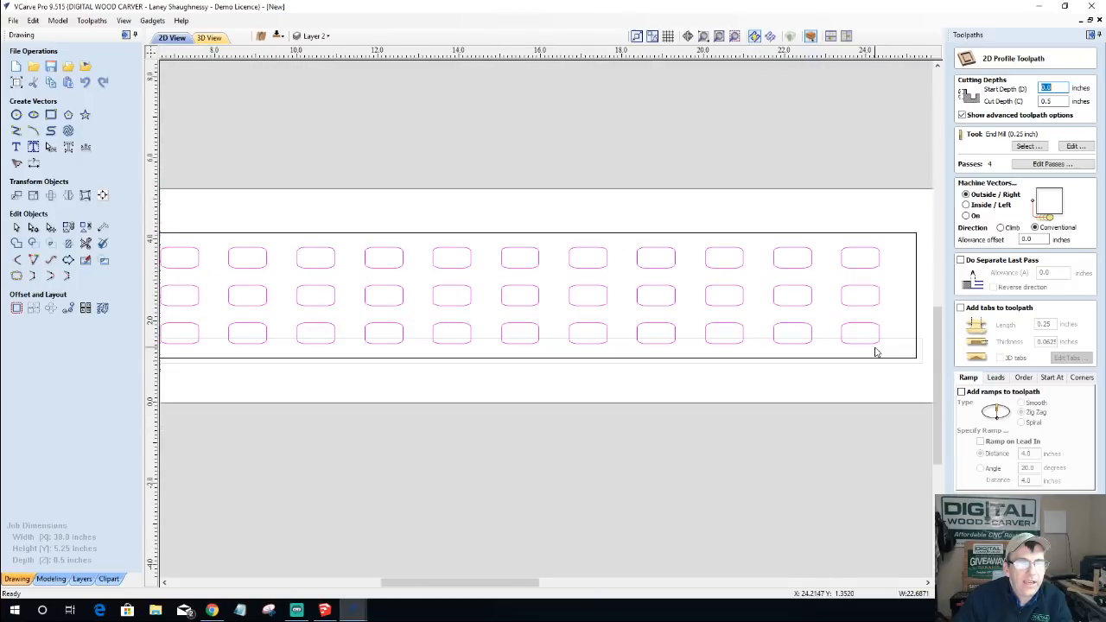
scroll(597, 345, down, 3)
scroll(481, 354, up, 2)
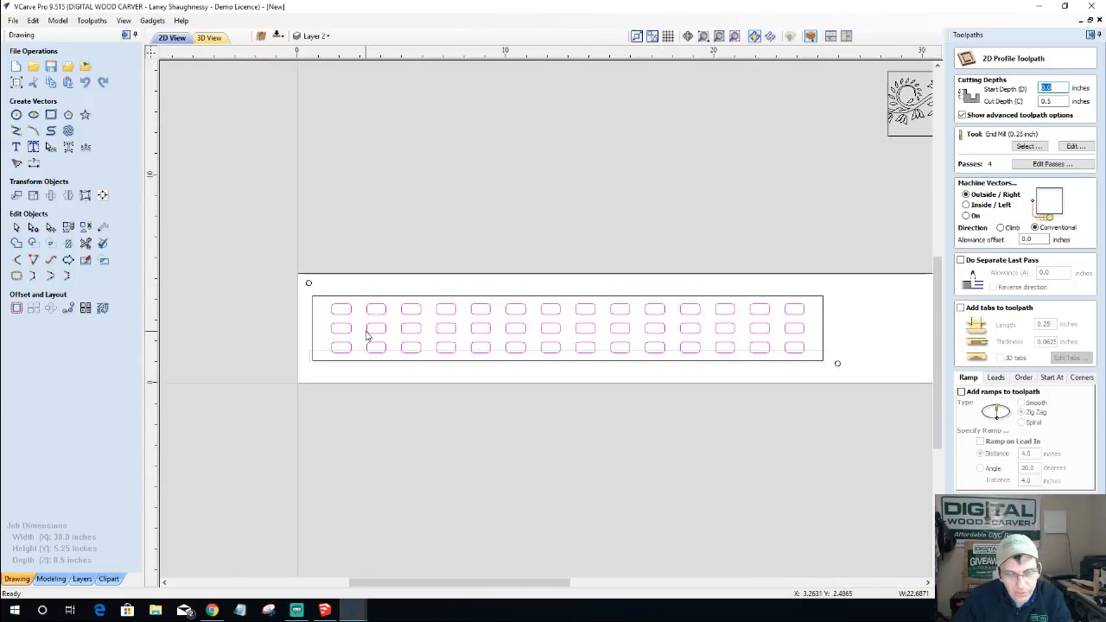
- Ungroup the rounded shapes inside the board outline
text(0)
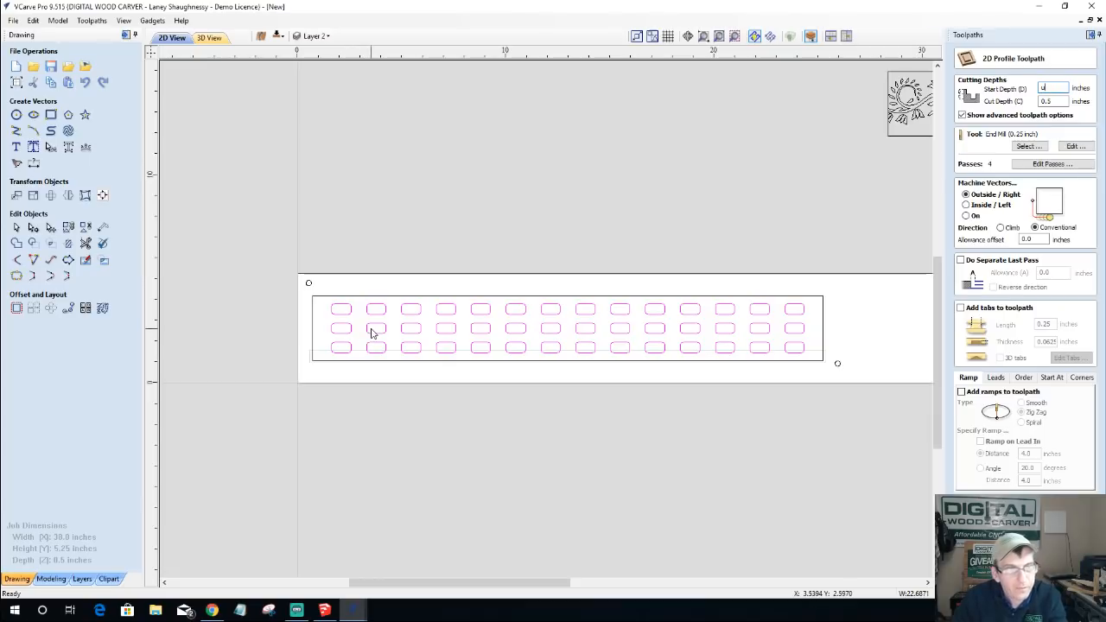
click(438, 346)
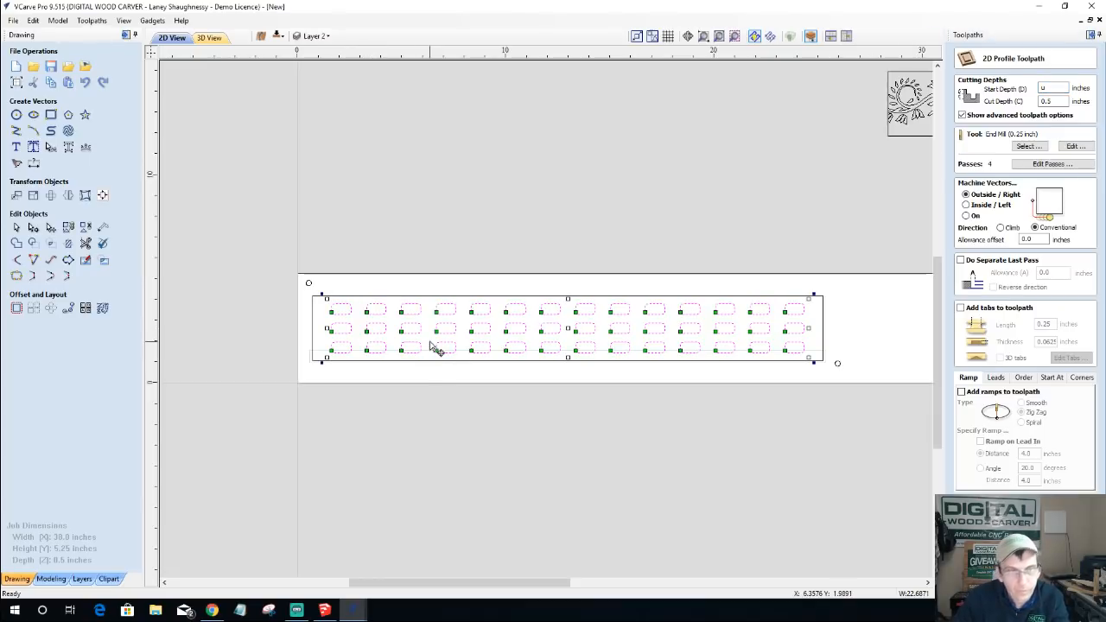
scroll(435, 377, up, 2)
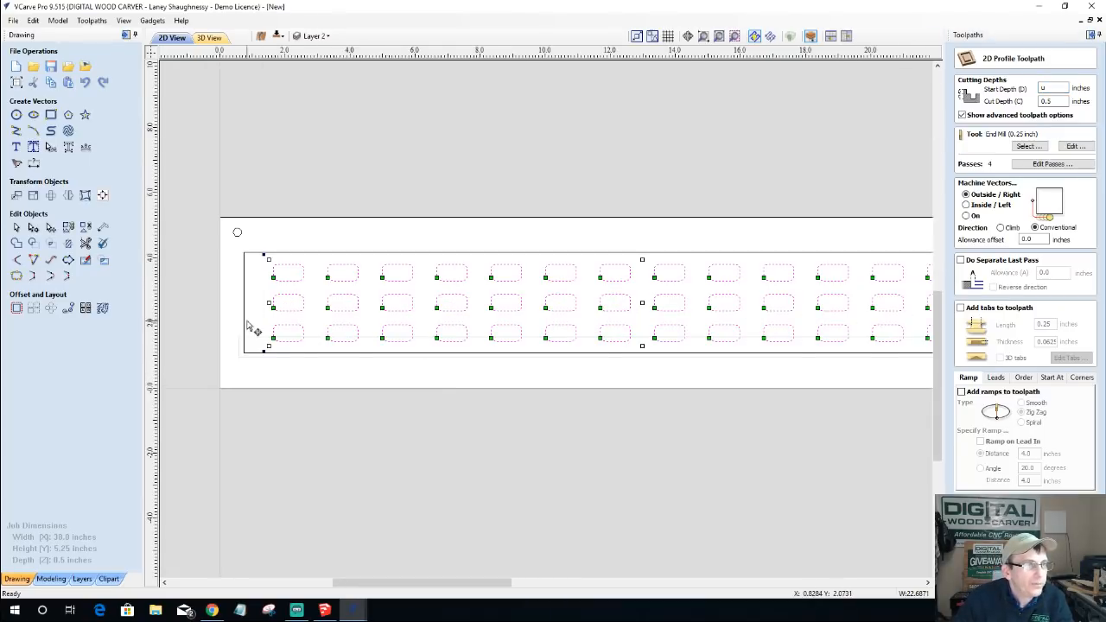
- Delete the bottom row of rounded shapes from the array on the board
drag(255, 318, 839, 385)
scroll(778, 385, down, 3)
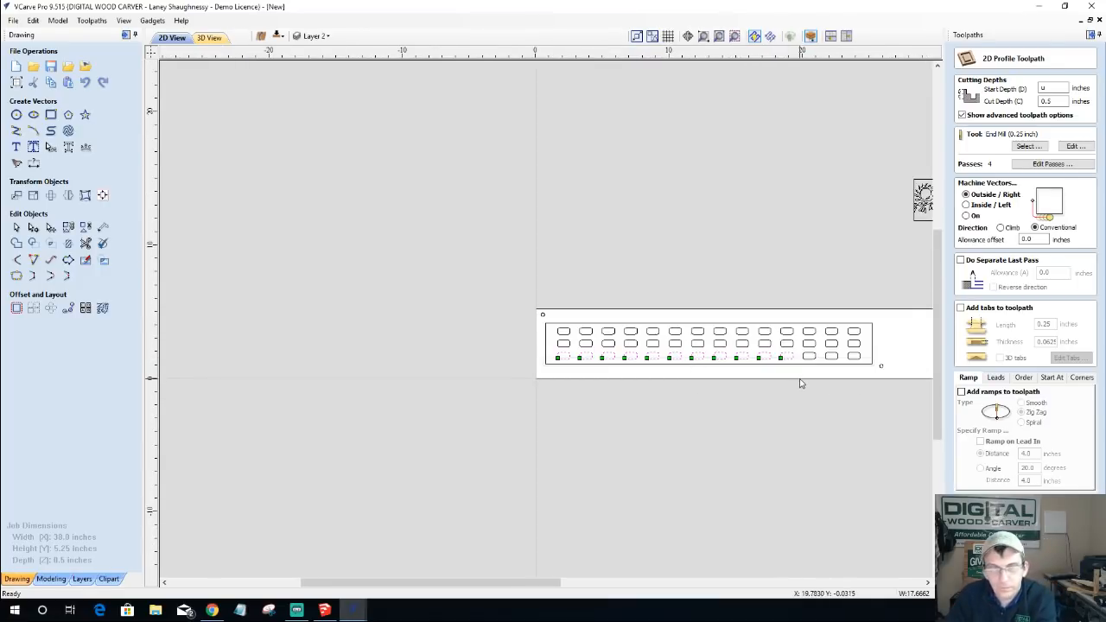
drag(778, 352, 891, 366)
key(Delete)
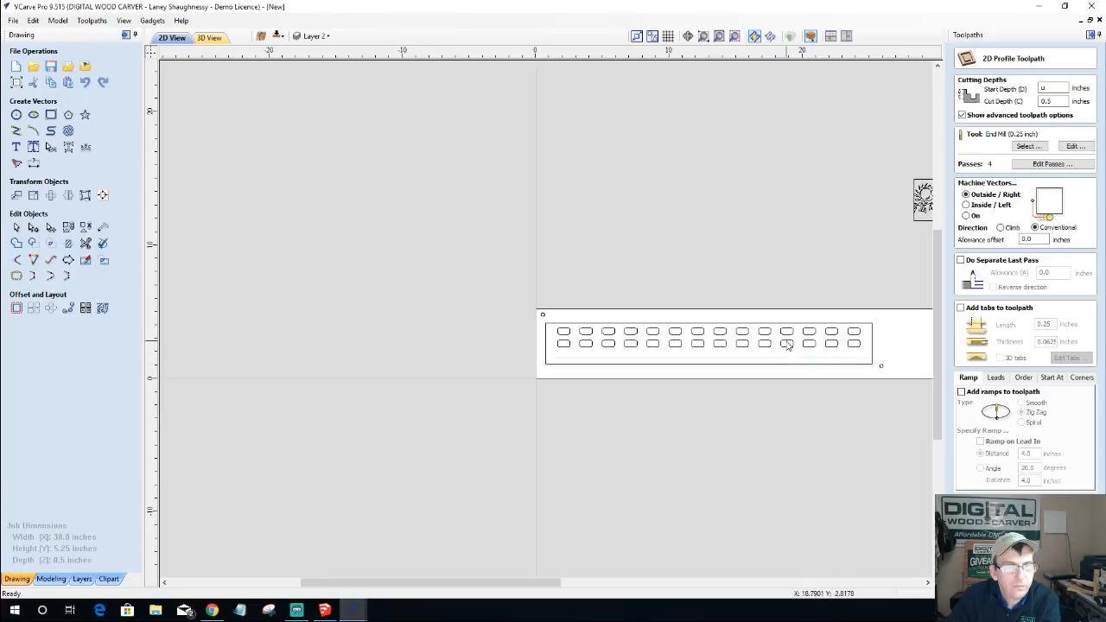
- Move the lower remaining row of rounded shapes down to spread the two rows across the board
drag(542, 341, 867, 361)
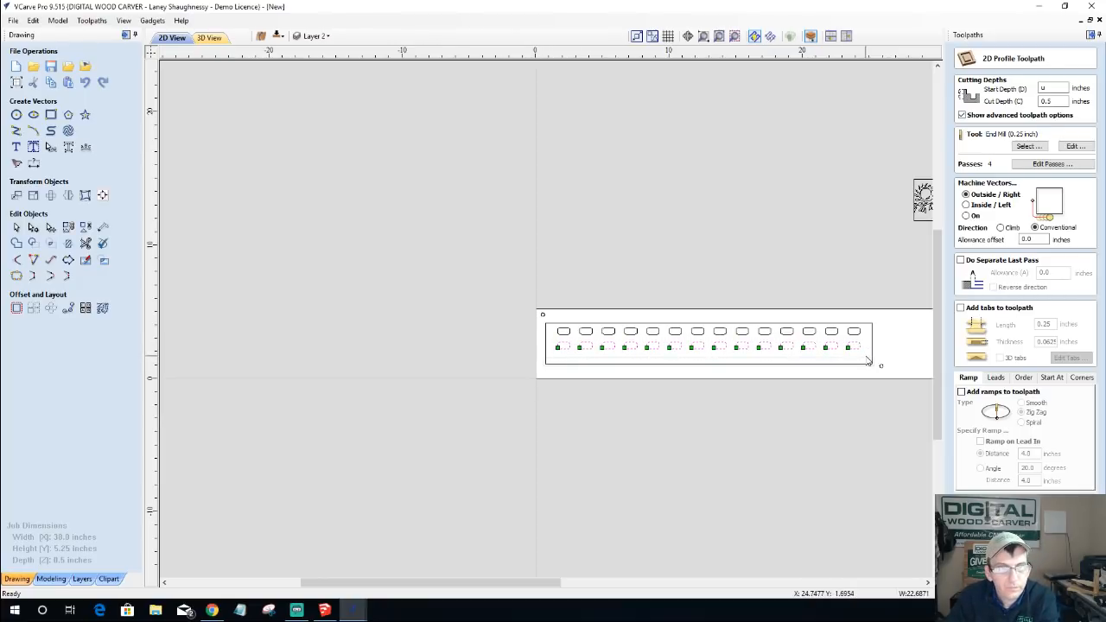
scroll(668, 343, up, 2)
scroll(668, 343, up, 1)
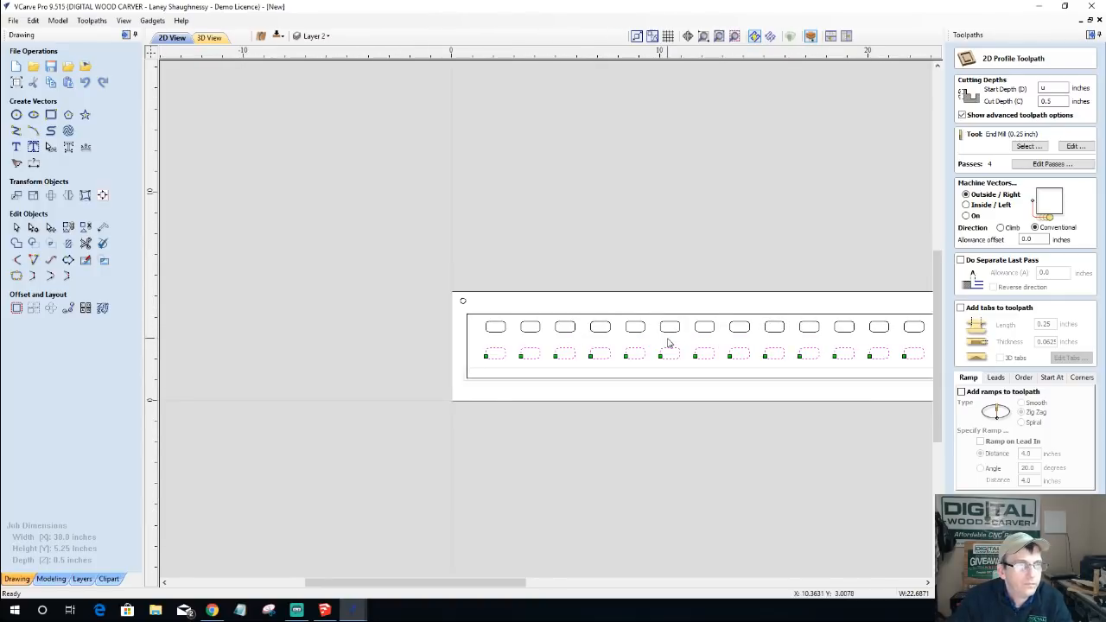
click(569, 342)
- Select both rows of rounded shapes for the profile toolpath and set its start depth to 0
drag(482, 309, 736, 339)
scroll(519, 303, down, 2)
scroll(518, 303, down, 1)
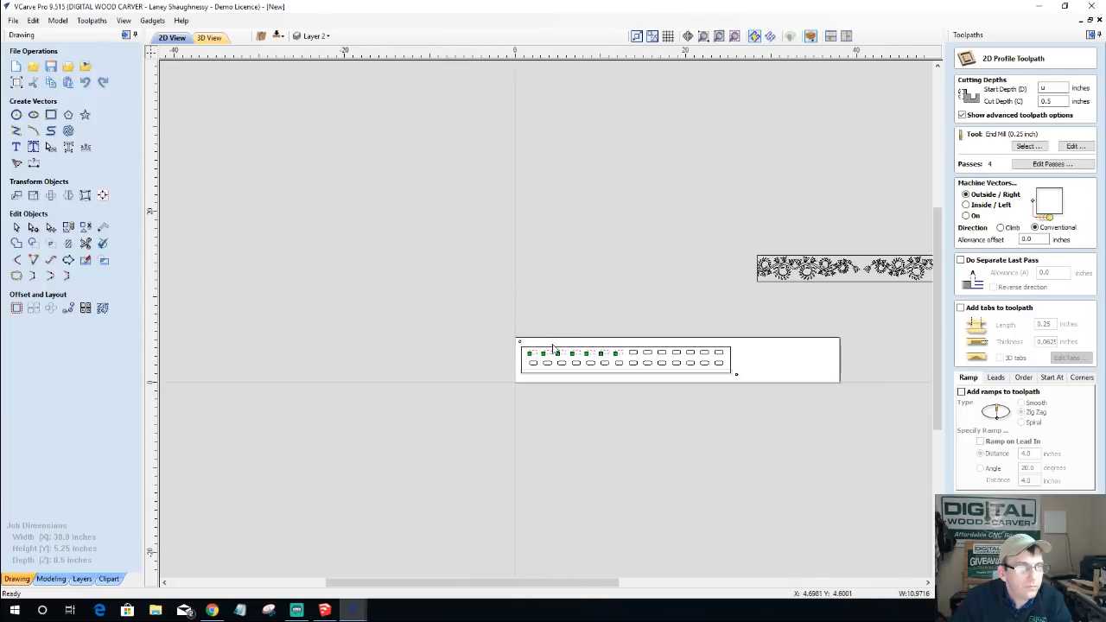
drag(736, 375, 731, 372)
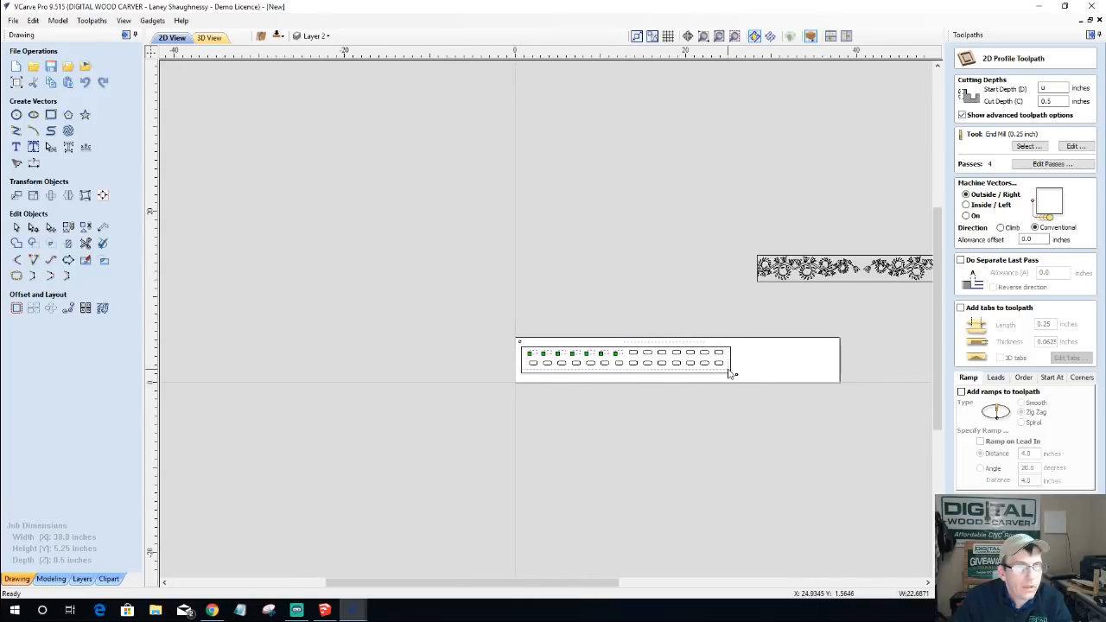
drag(1054, 88, 1011, 99)
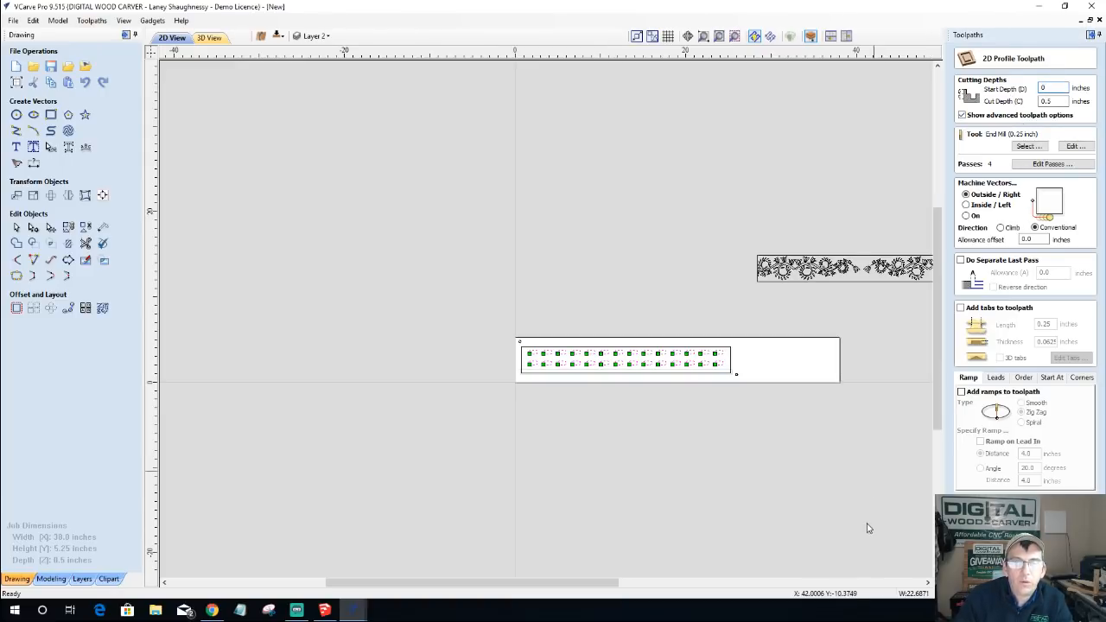
- Calculate the profile toolpath for the rounded shapes and simulate it on a reset preview
click(988, 573)
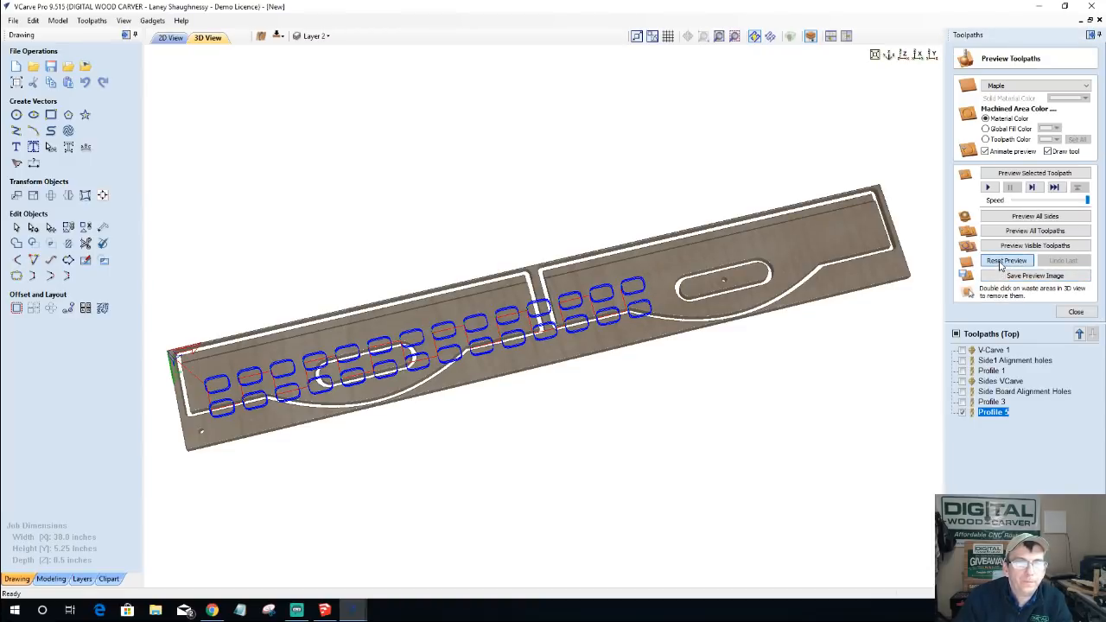
click(1005, 261)
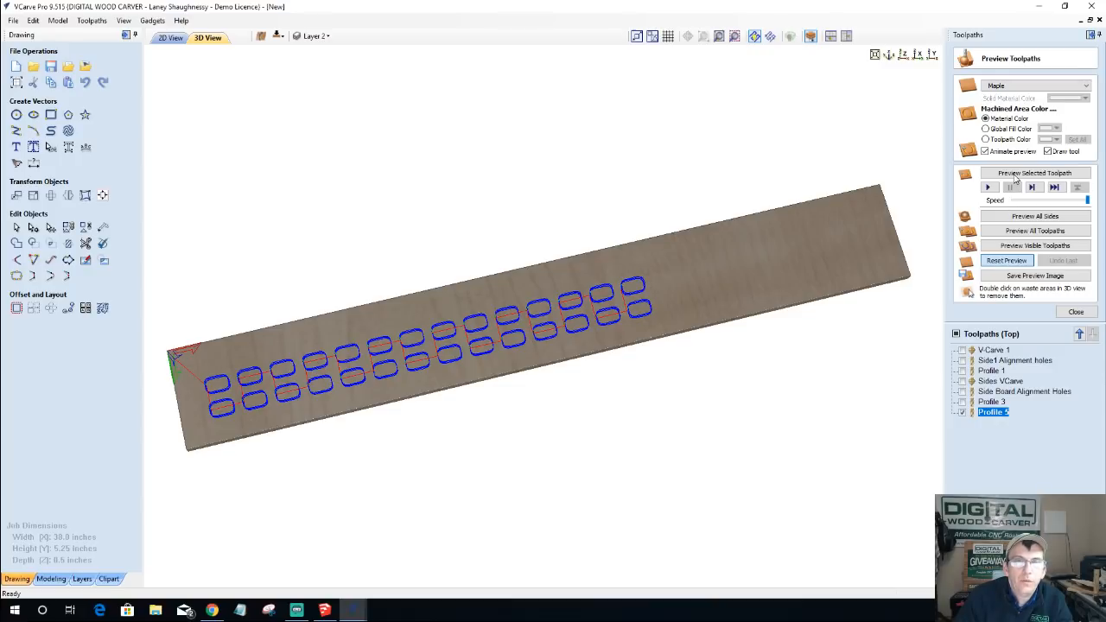
click(1028, 173)
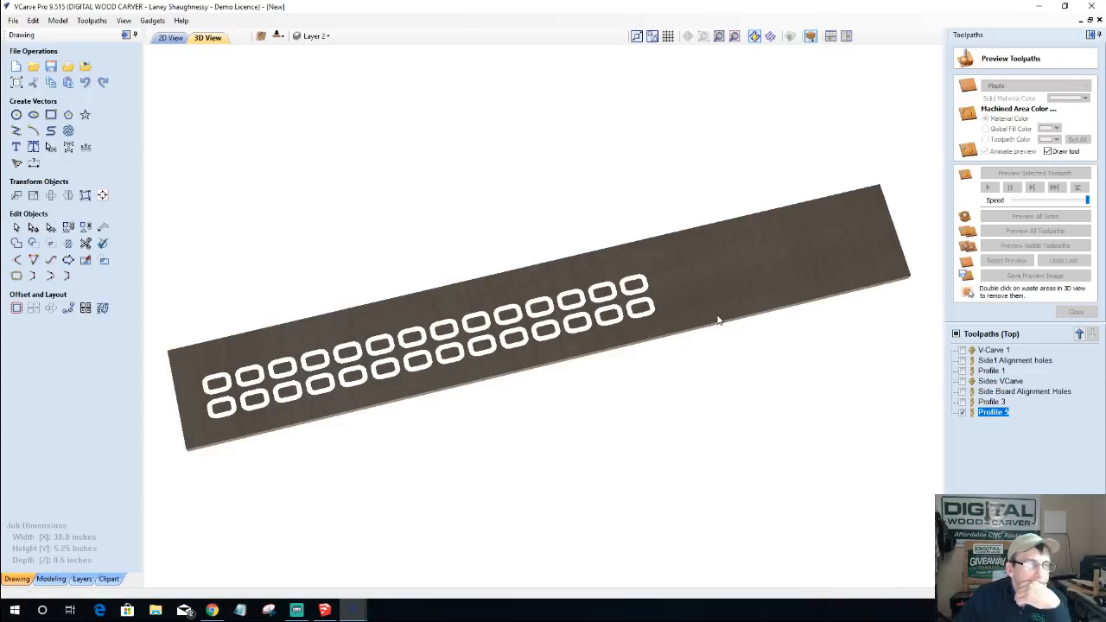
- Remove the waste pieces inside the rounded cutouts in the 3D preview
double_click(633, 286)
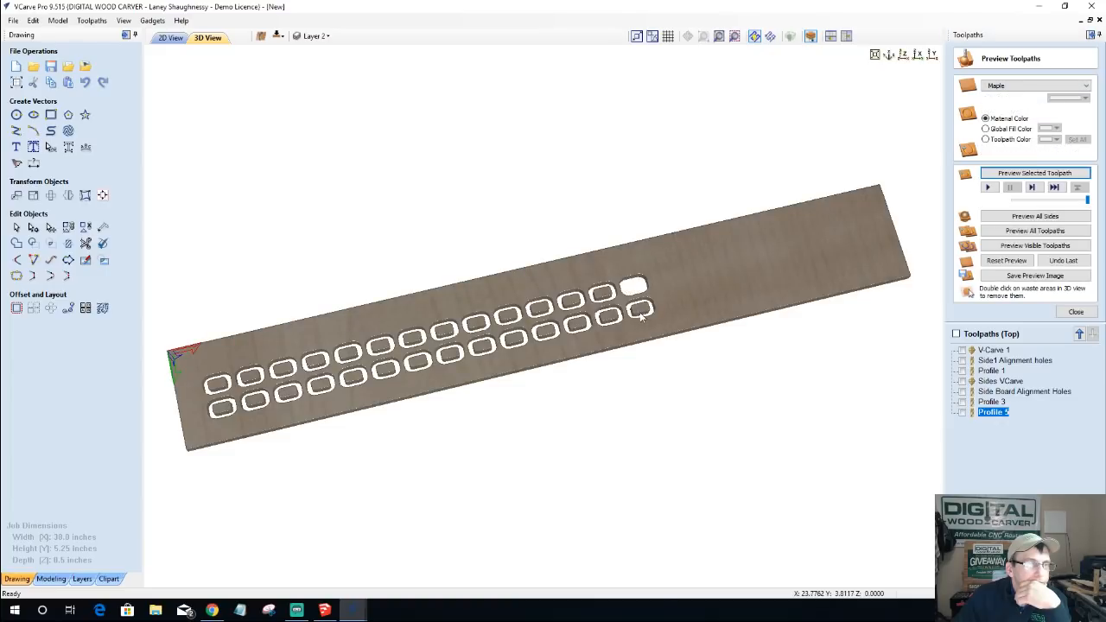
double_click(601, 295)
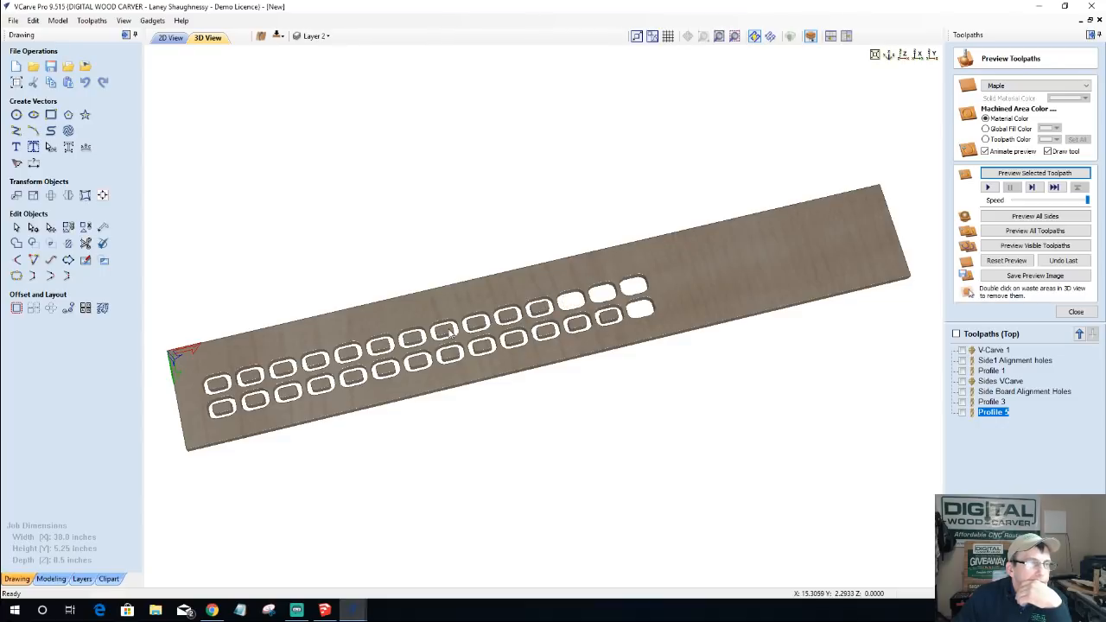
double_click(476, 324)
double_click(413, 341)
double_click(443, 333)
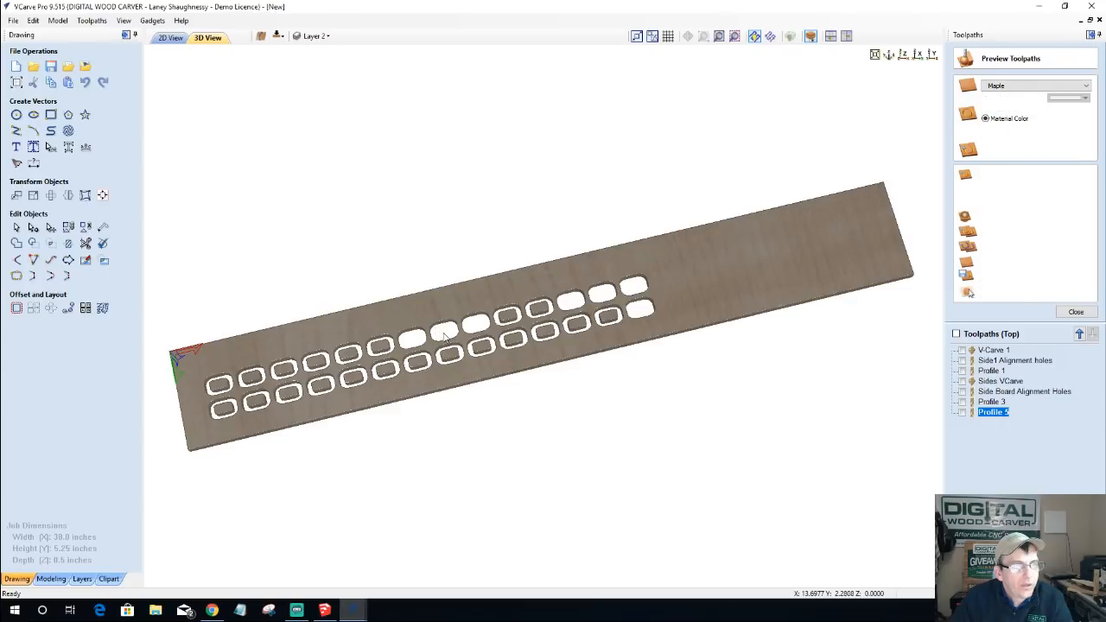
double_click(542, 311)
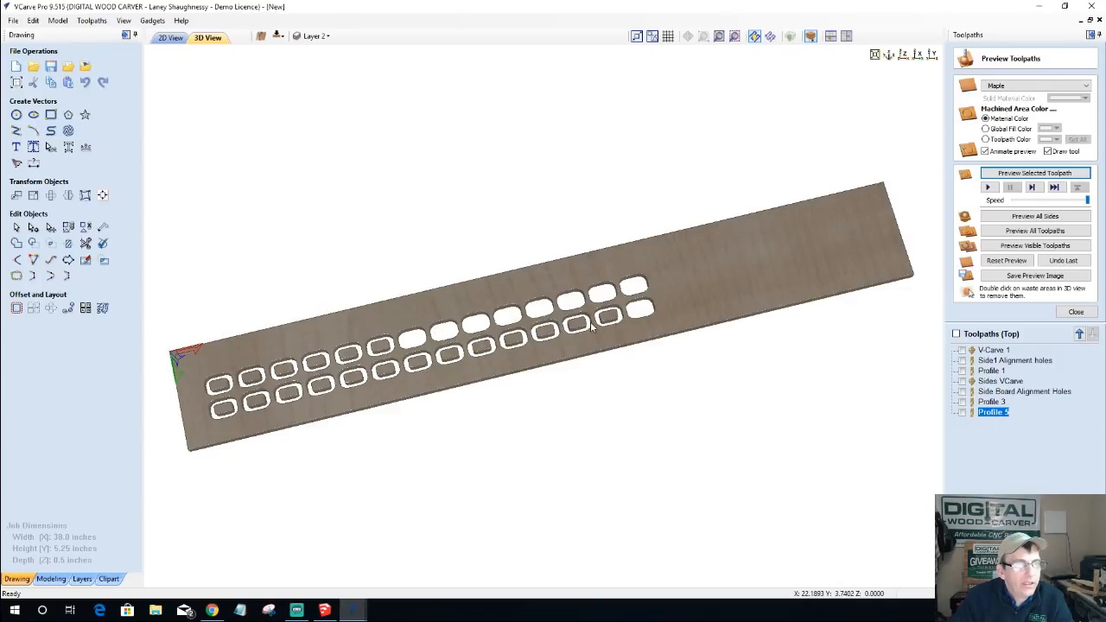
double_click(591, 325)
click(573, 332)
double_click(516, 344)
double_click(481, 349)
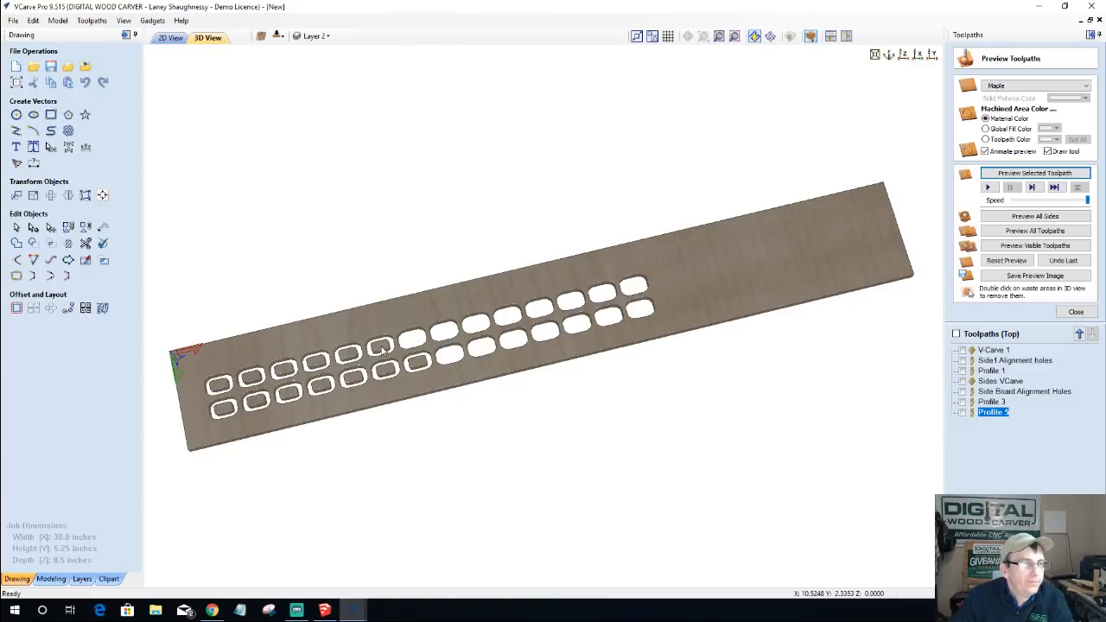
- Show the Profile 1 toolpath for the board outline and simulate its cut
click(961, 402)
click(973, 401)
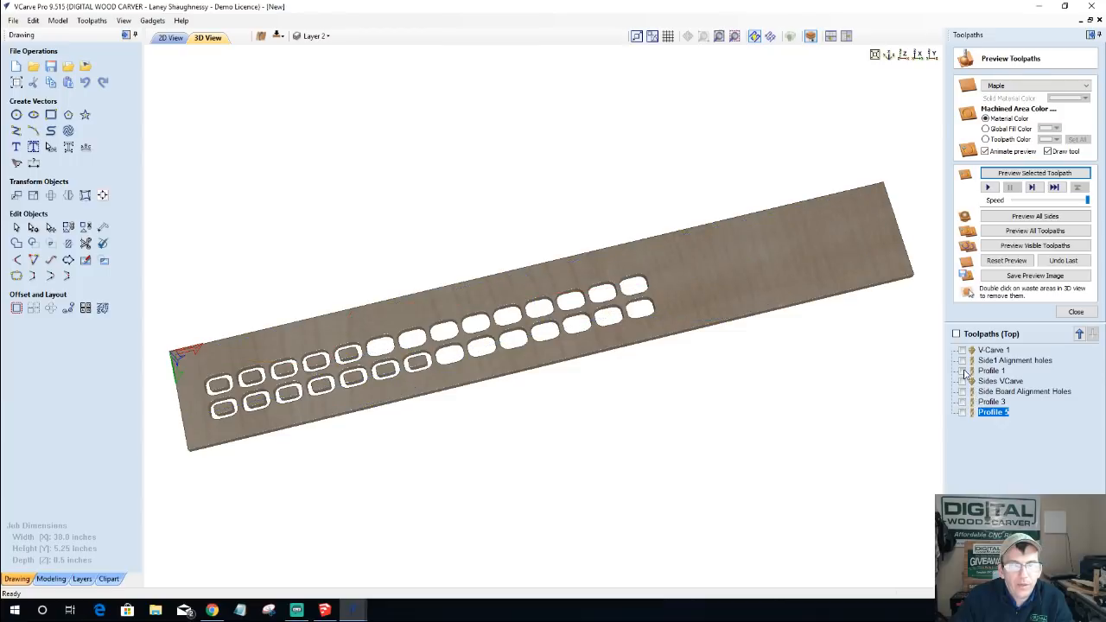
click(962, 370)
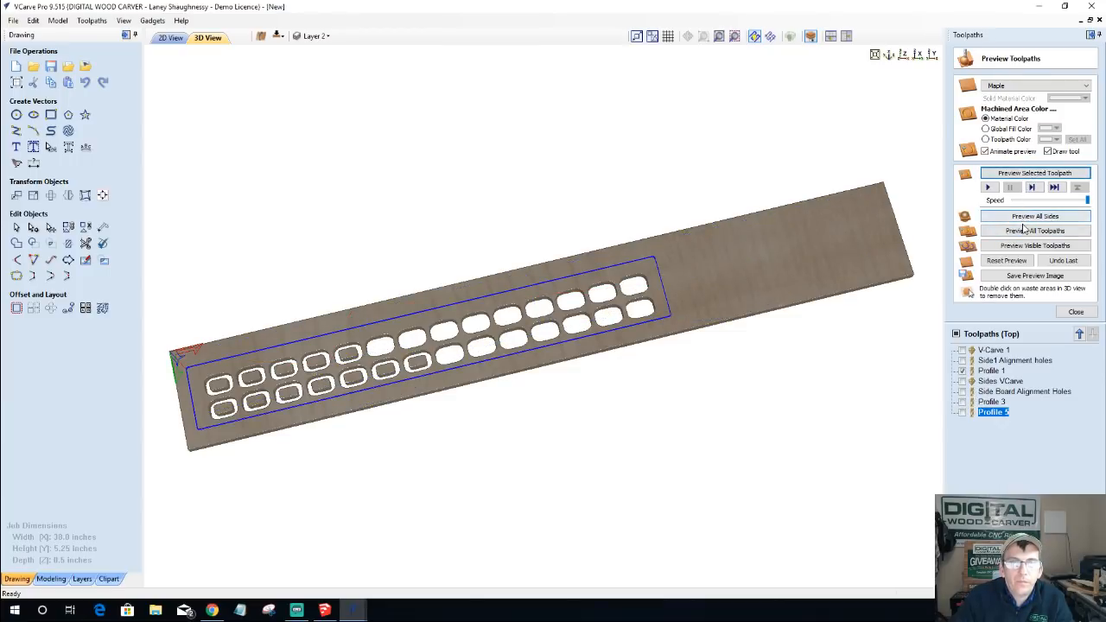
click(993, 371)
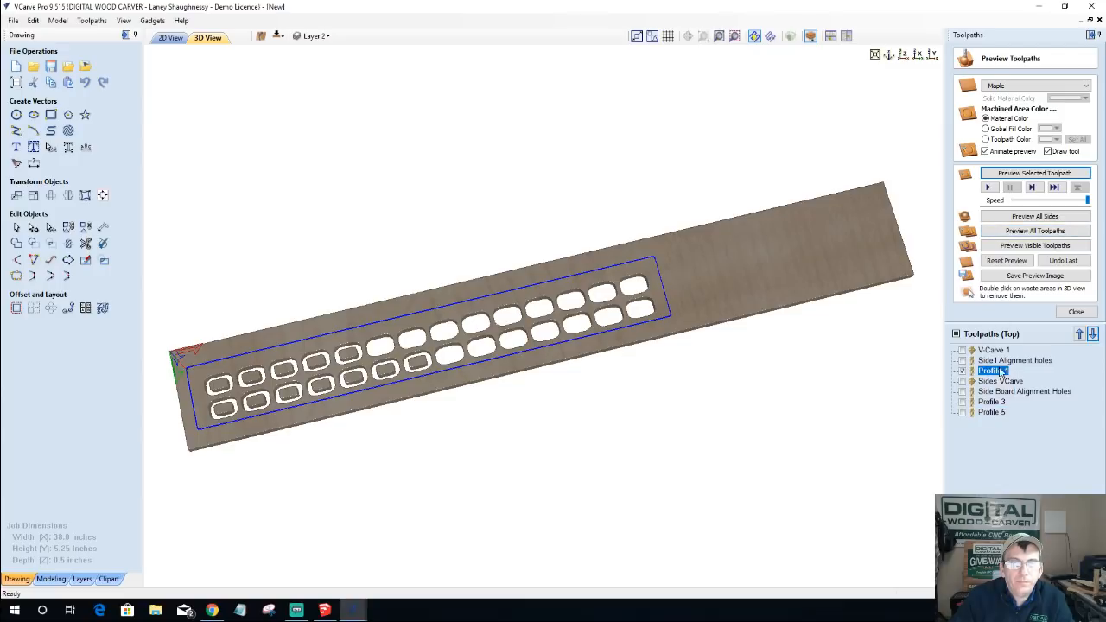
click(1024, 173)
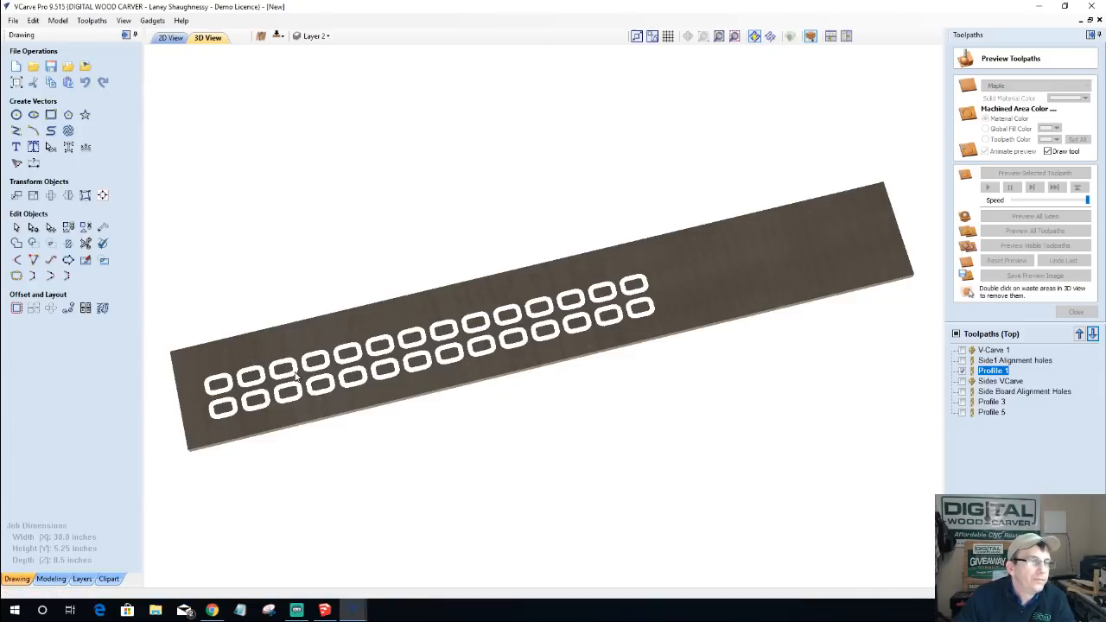
- Switch to the bottom side toolpaths, show Profile 2 and simulate the Waste Board Alignment Holes toolpath
click(277, 35)
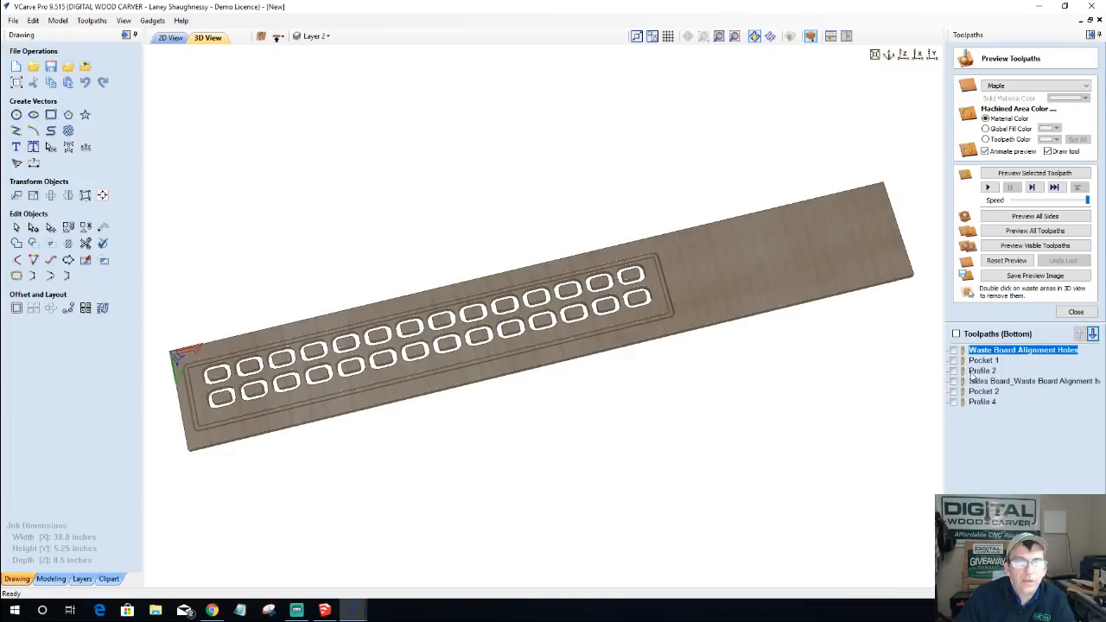
click(953, 370)
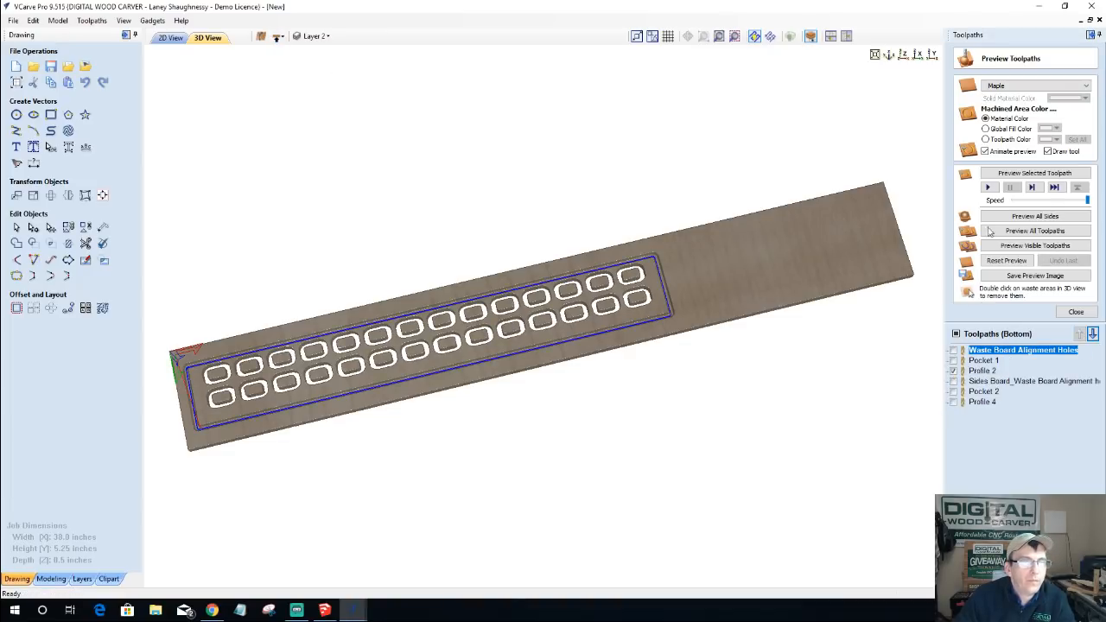
click(1015, 177)
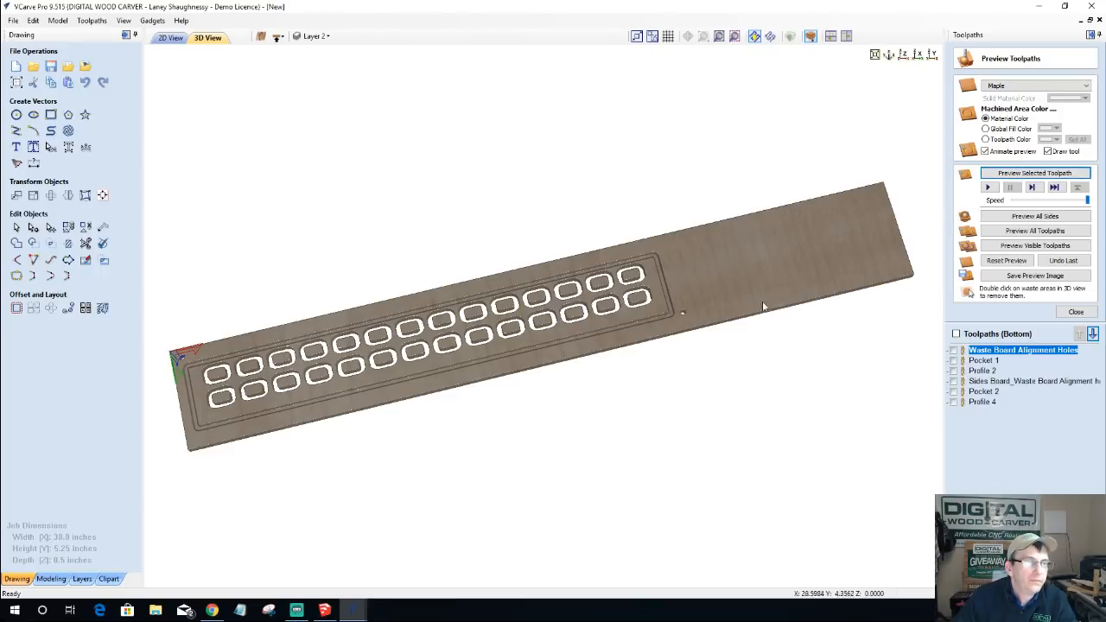
- Simulate the bottom side Profile 2 toolpath and remove the waste board surrounding the part
click(982, 372)
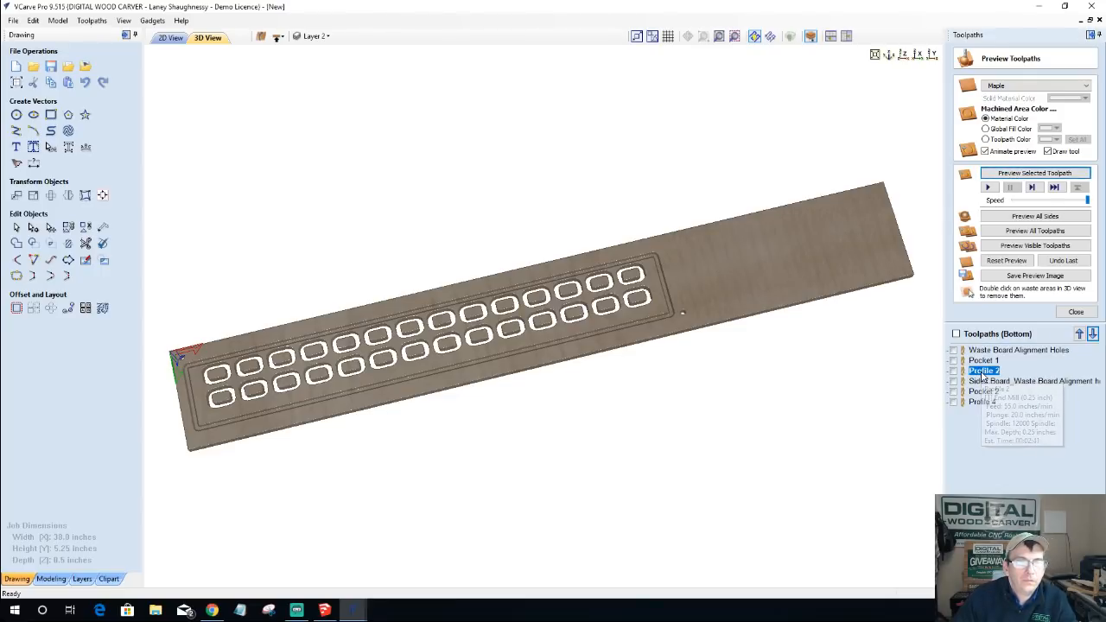
click(954, 371)
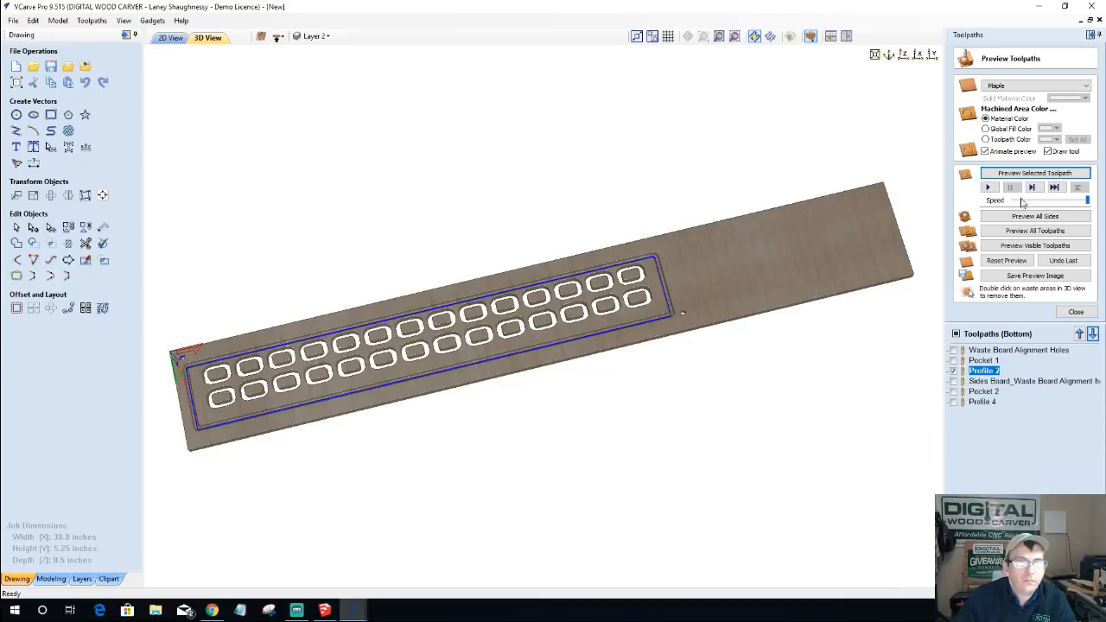
click(1026, 173)
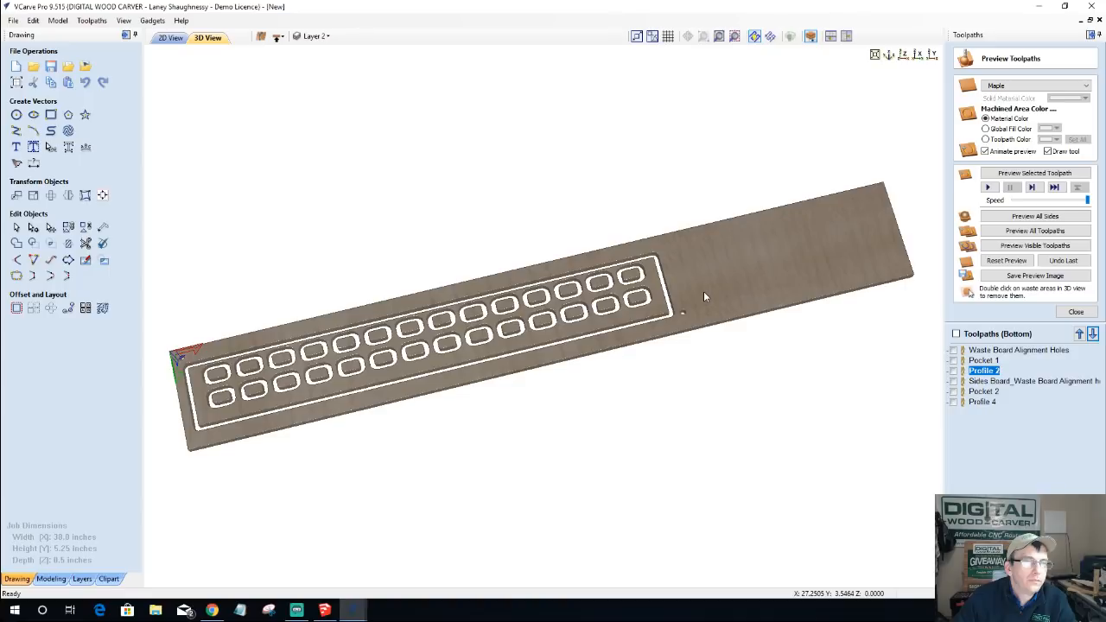
double_click(610, 329)
drag(567, 315, 969, 391)
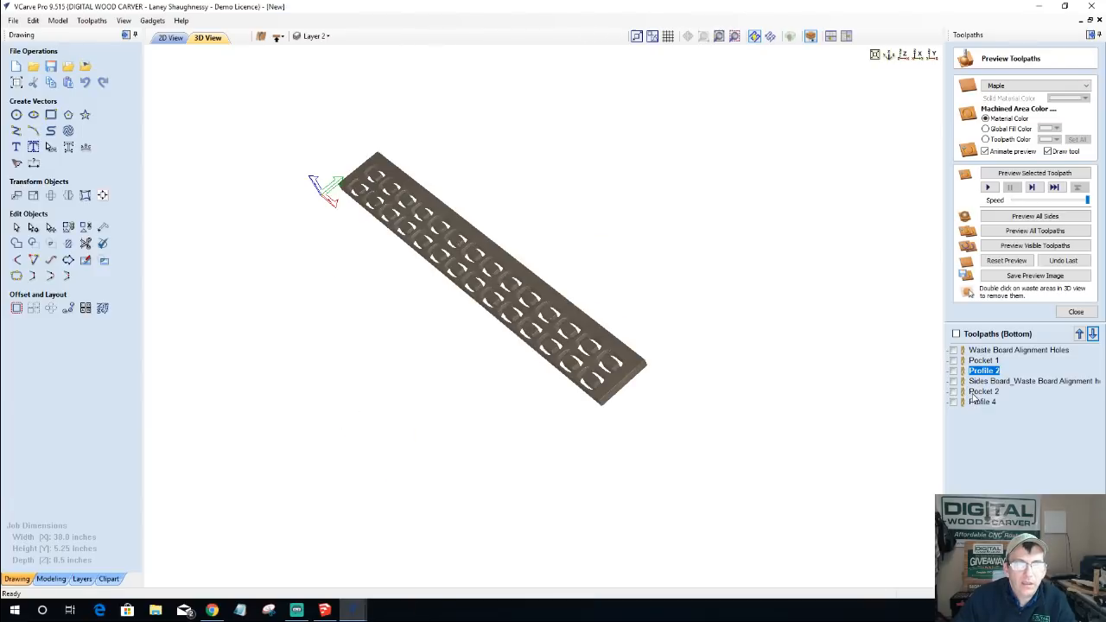
- Simulate the bottom side Pocket 2 toolpath and show the Pocket 1 toolpath
click(973, 394)
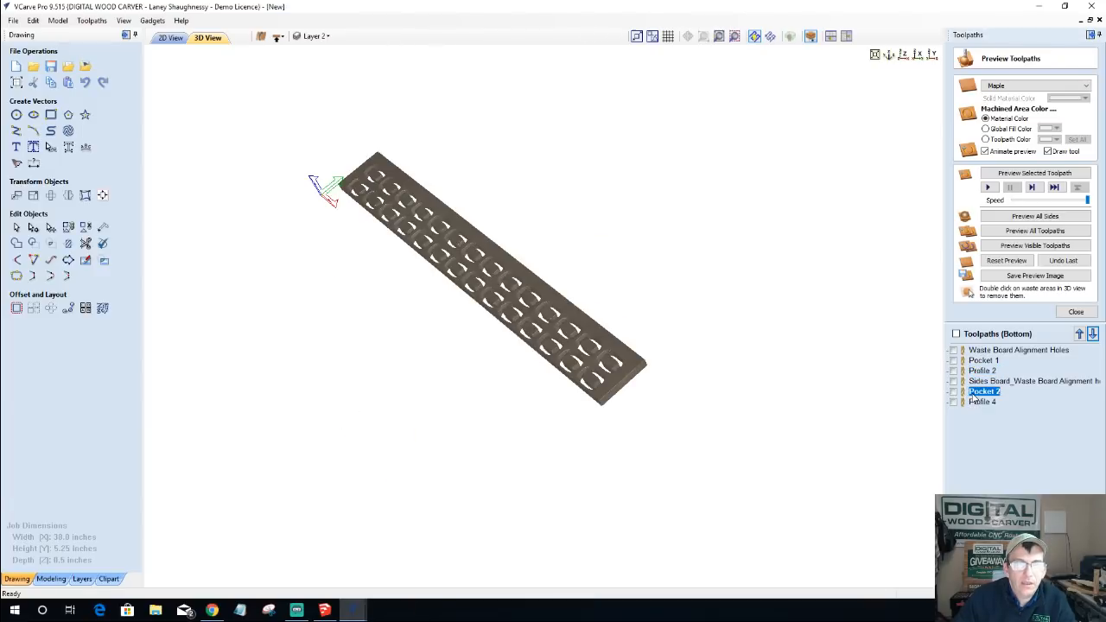
click(1022, 174)
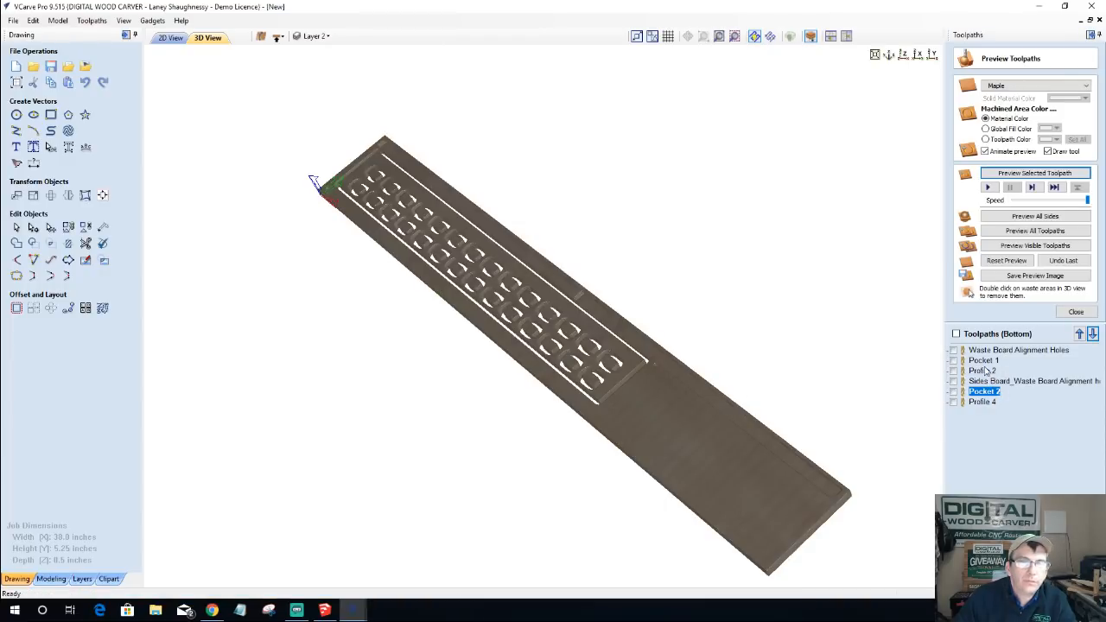
click(954, 360)
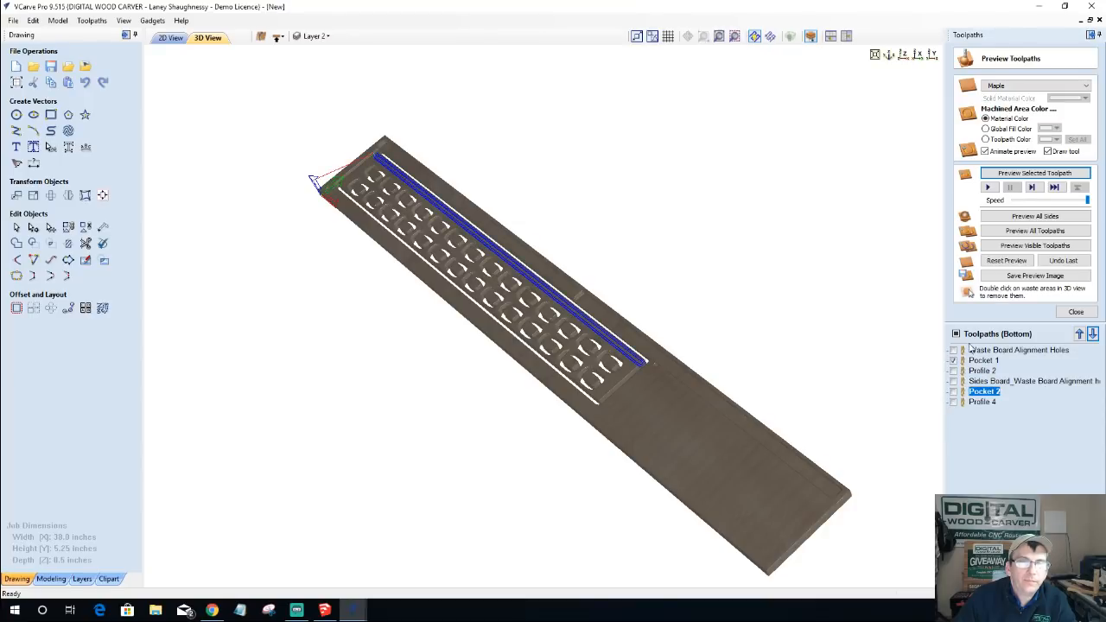
click(1028, 175)
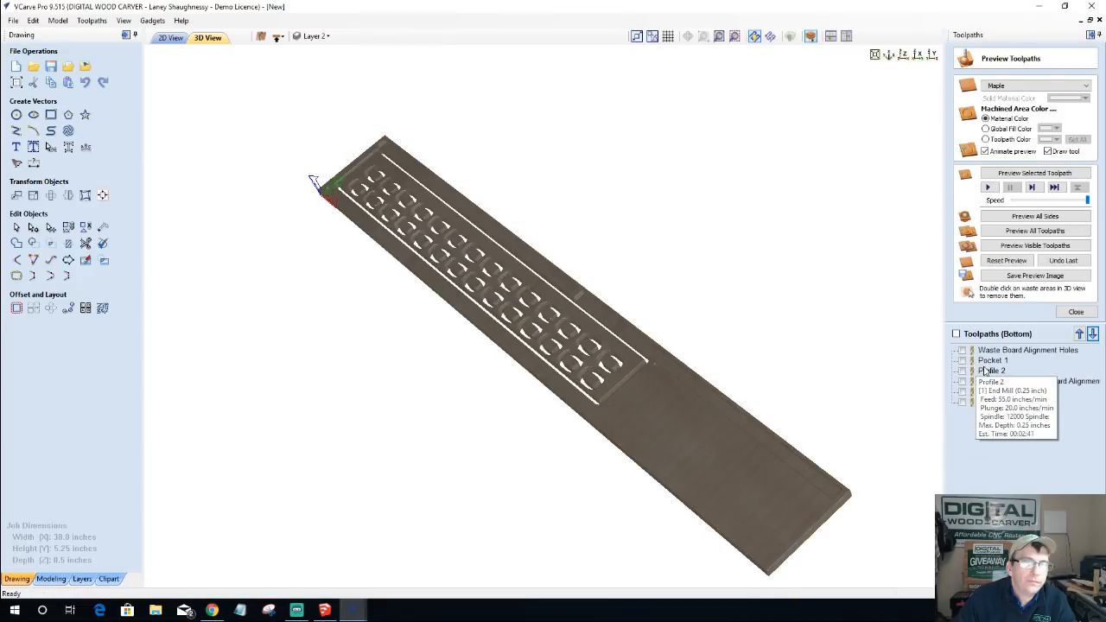
- Simulate the bottom side Pocket 1 toolpath
click(992, 360)
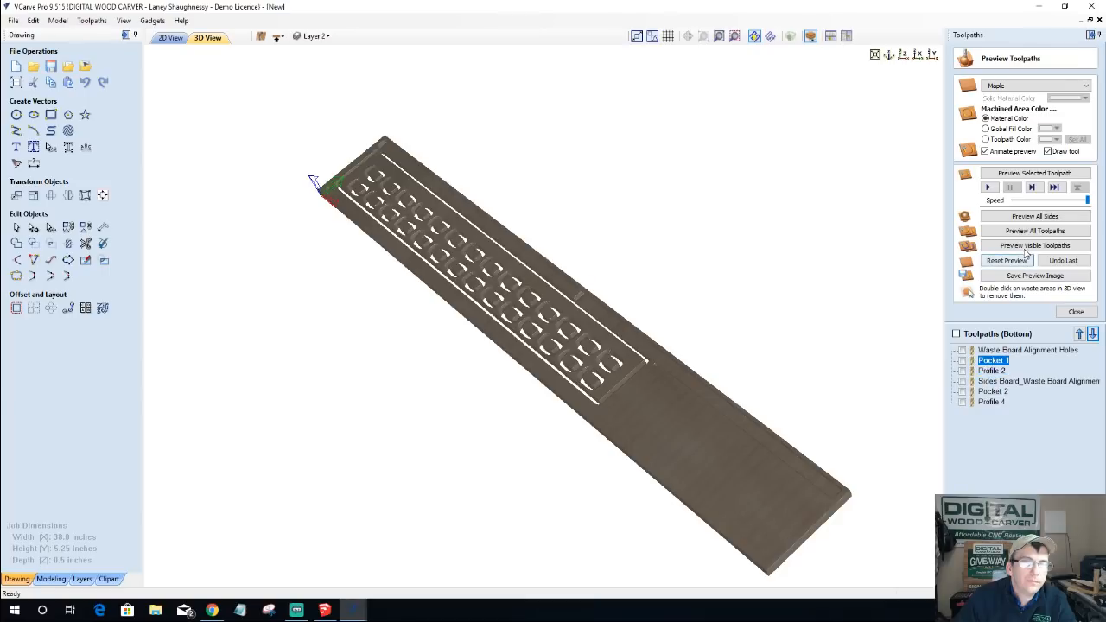
click(1026, 249)
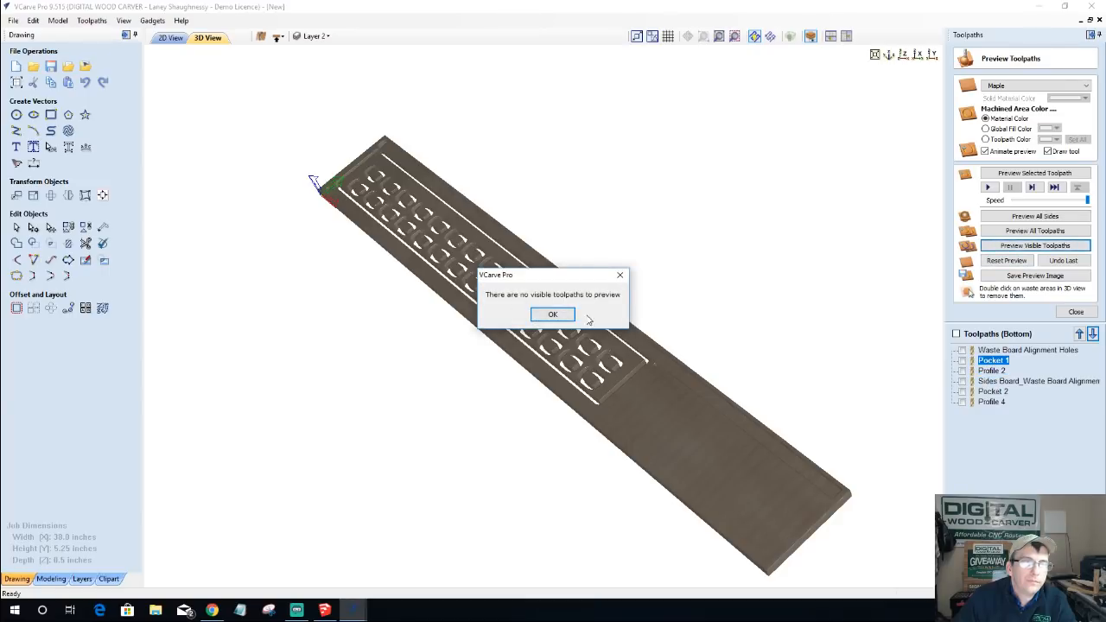
click(552, 314)
click(1006, 174)
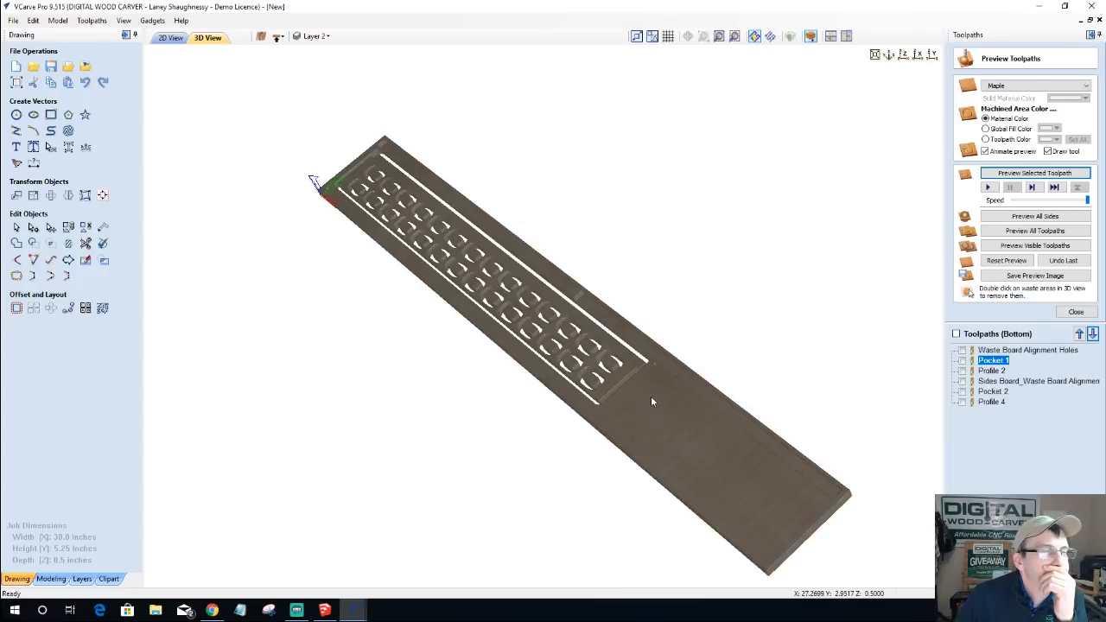
- Remove the waste material around the simulated front board and from all of its rounded cutouts in the 3D preview
double_click(645, 398)
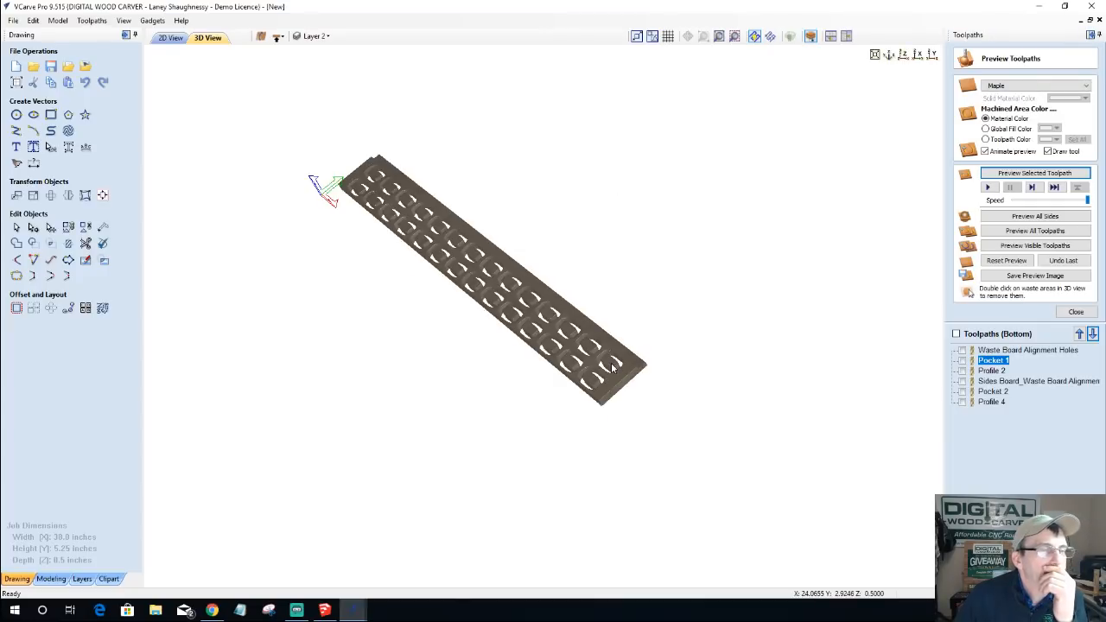
double_click(610, 366)
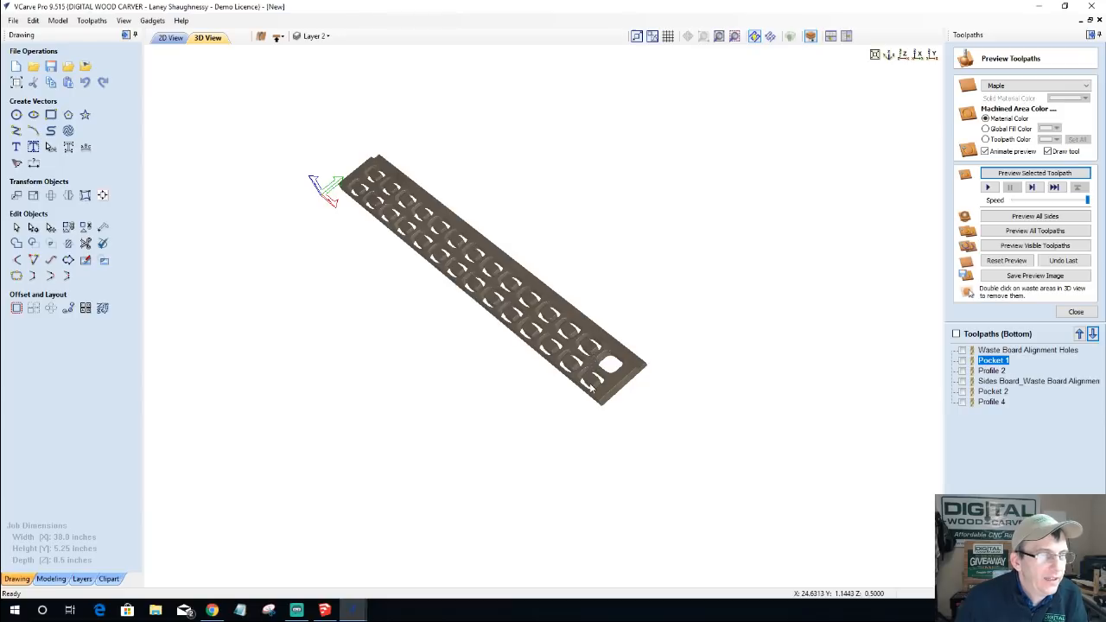
double_click(590, 350)
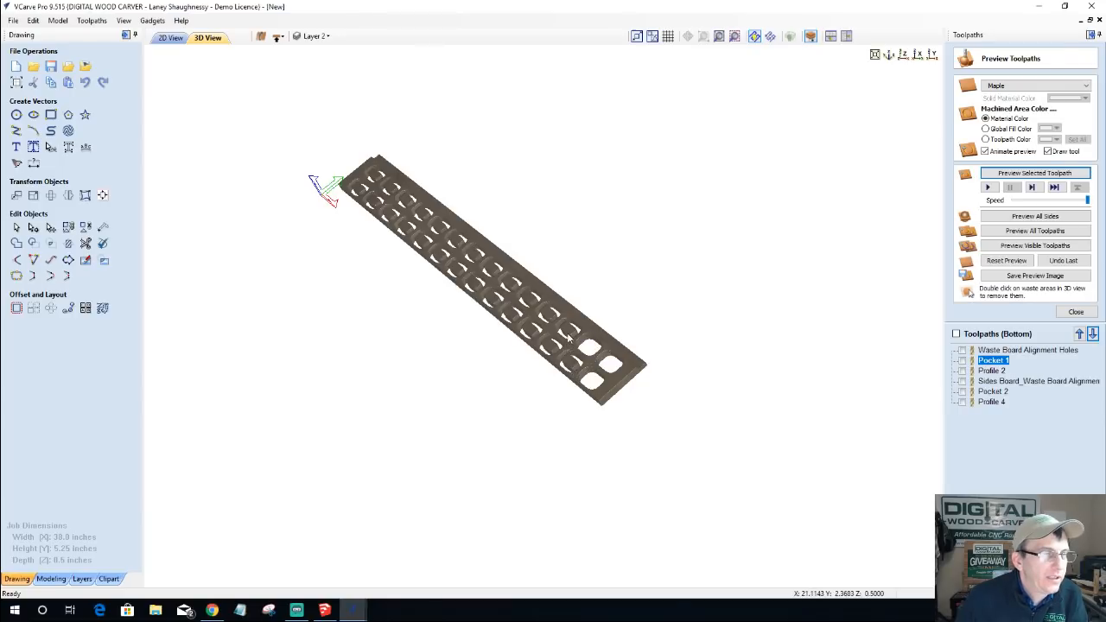
double_click(567, 335)
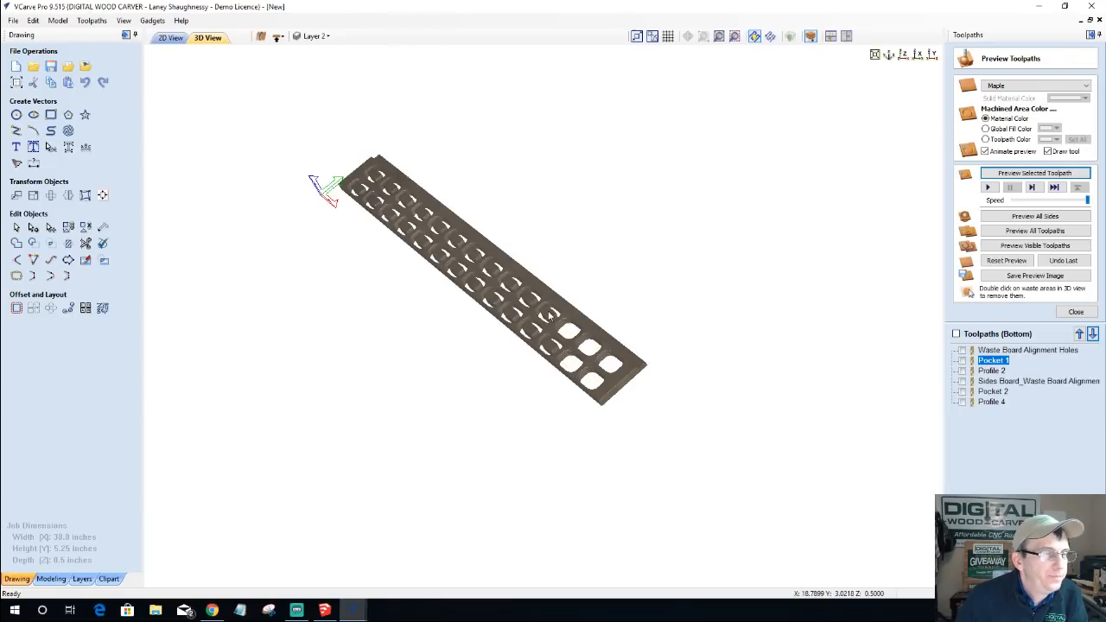
double_click(549, 316)
double_click(533, 335)
key(Return)
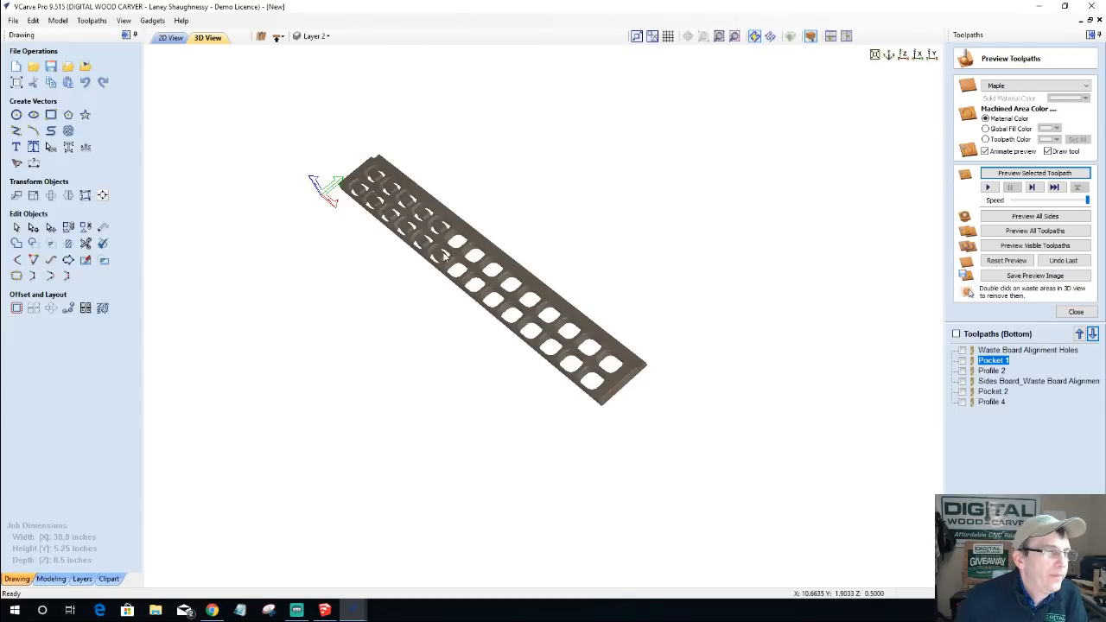
double_click(392, 217)
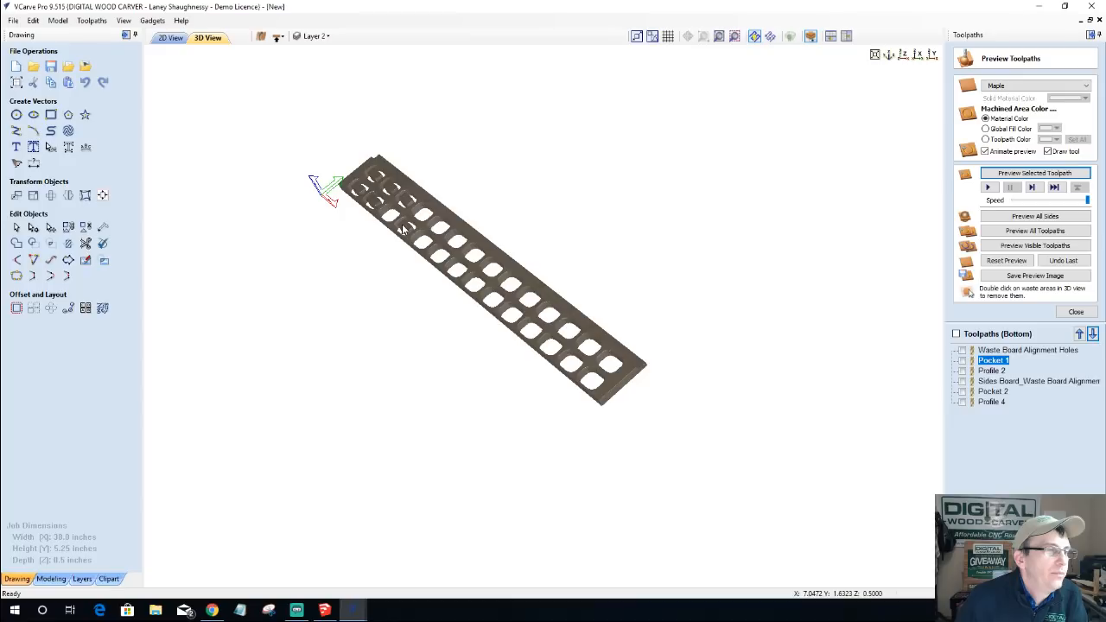
double_click(374, 180)
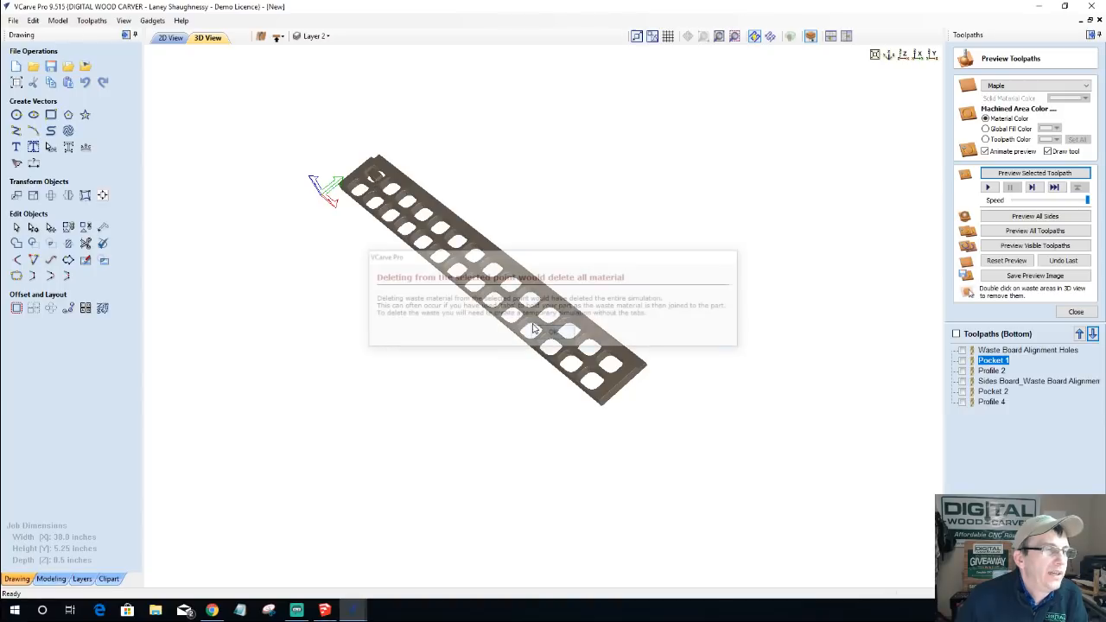
click(551, 331)
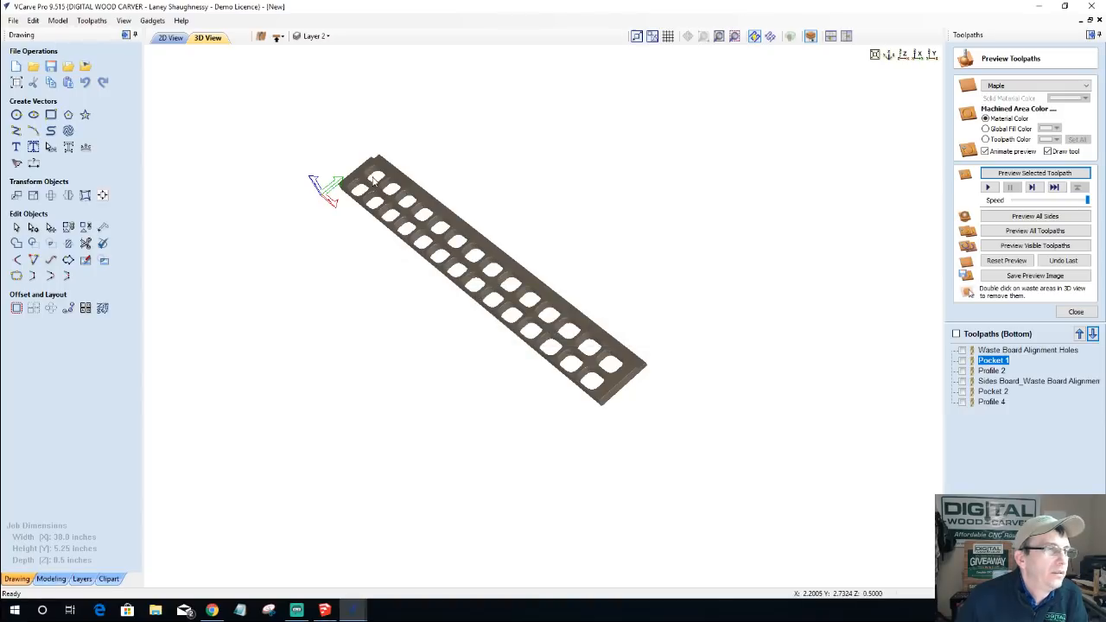
- Examine the finished simulated board and its edges and cutouts from both sides
drag(374, 180, 575, 241)
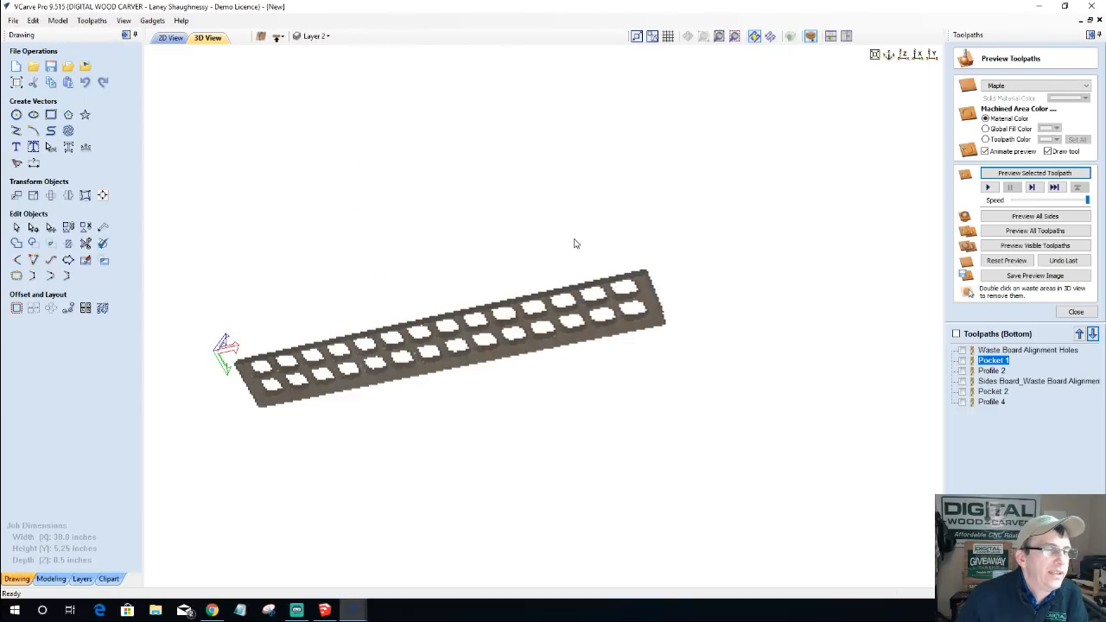
drag(270, 390, 675, 333)
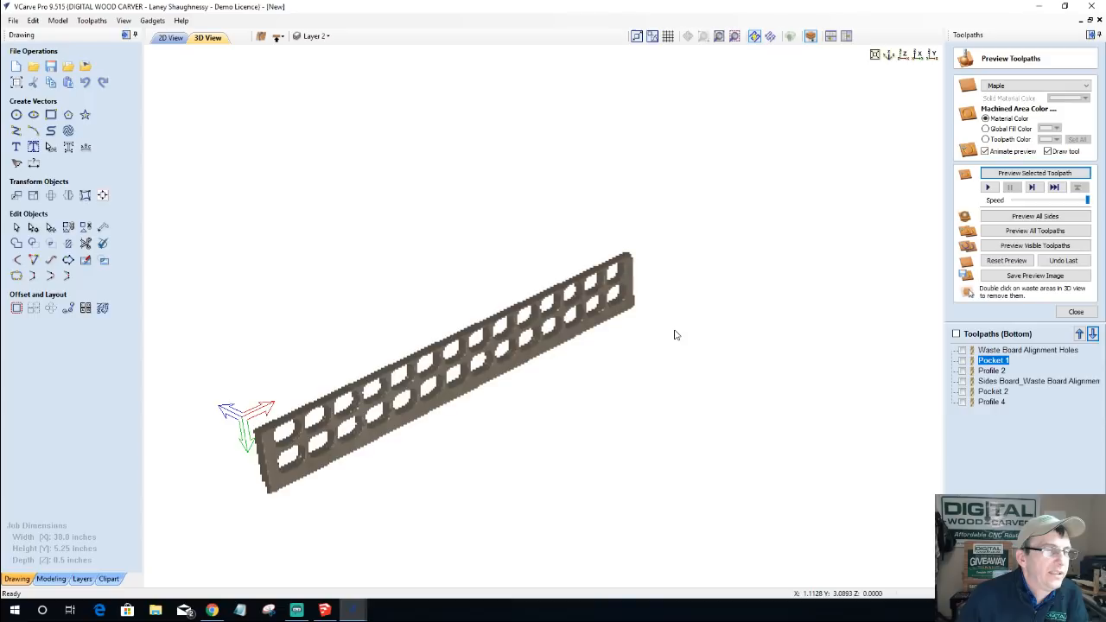
drag(675, 334, 599, 363)
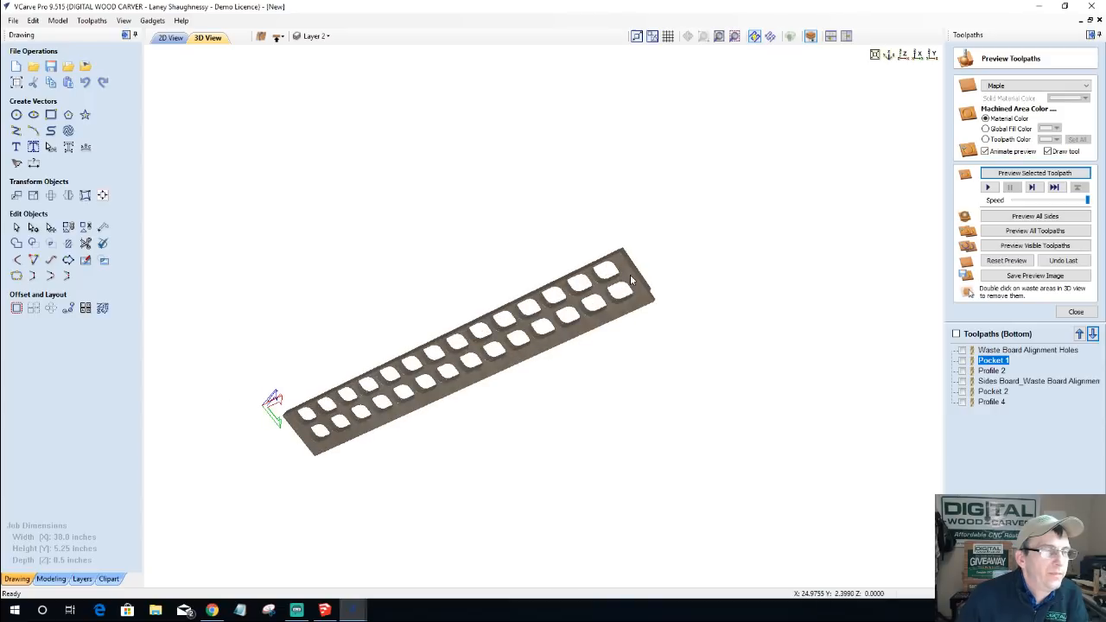
drag(630, 273, 631, 296)
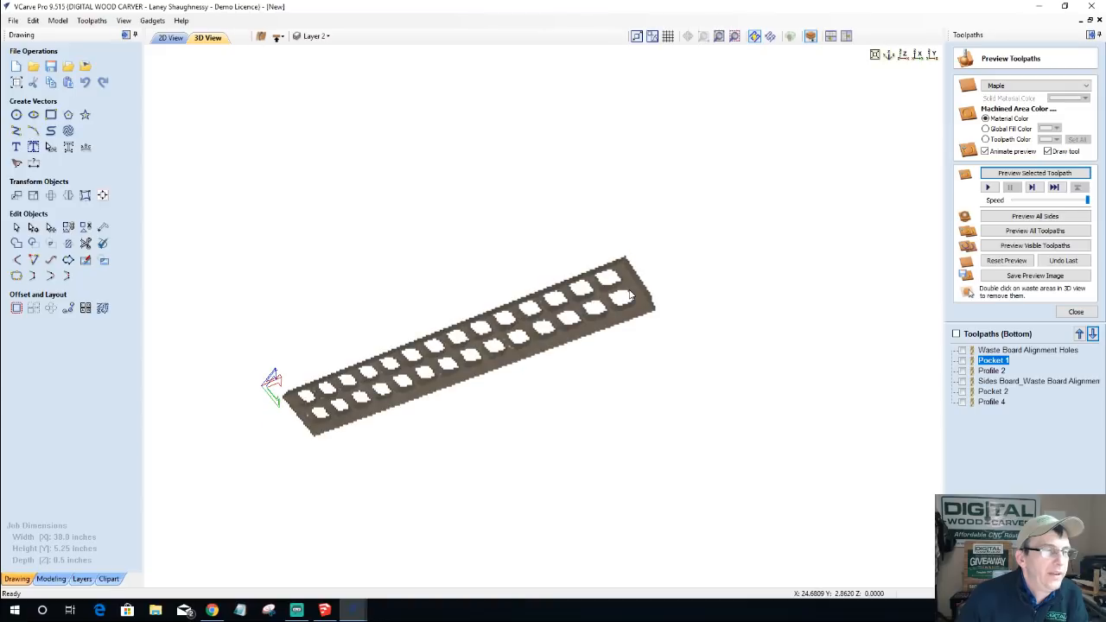
drag(631, 296, 574, 371)
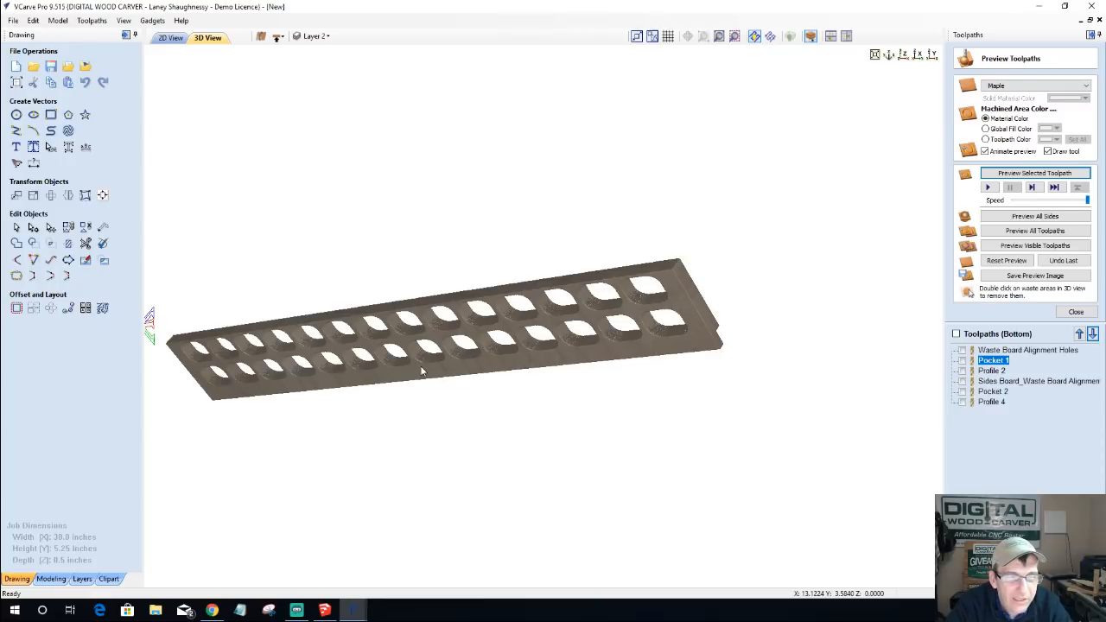
drag(422, 371, 236, 400)
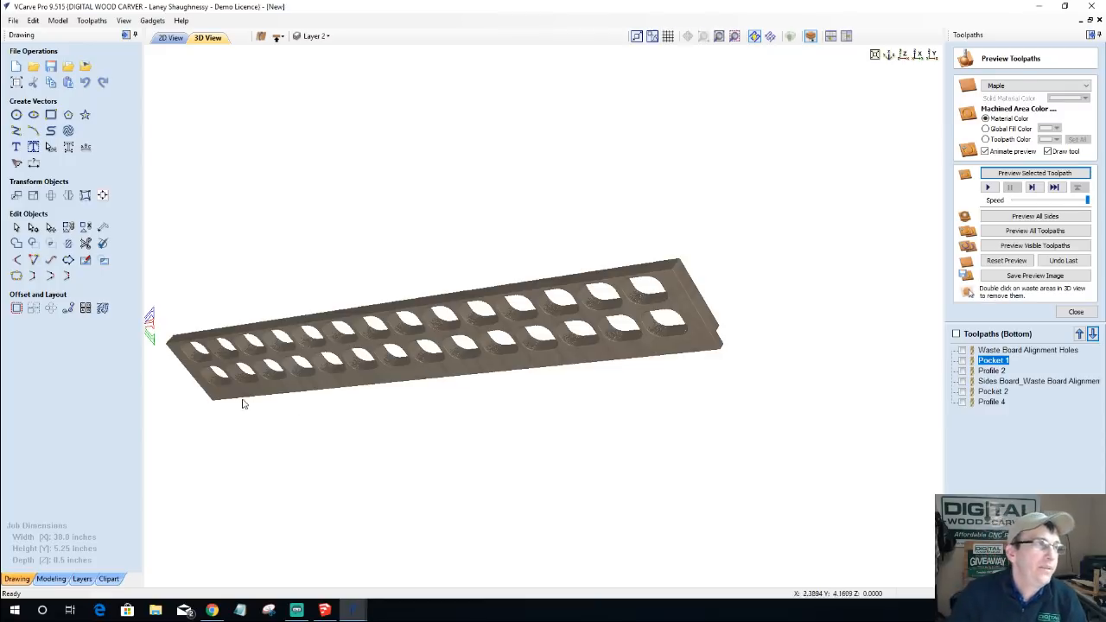
- Show the top side of the job in the 2D view
click(173, 38)
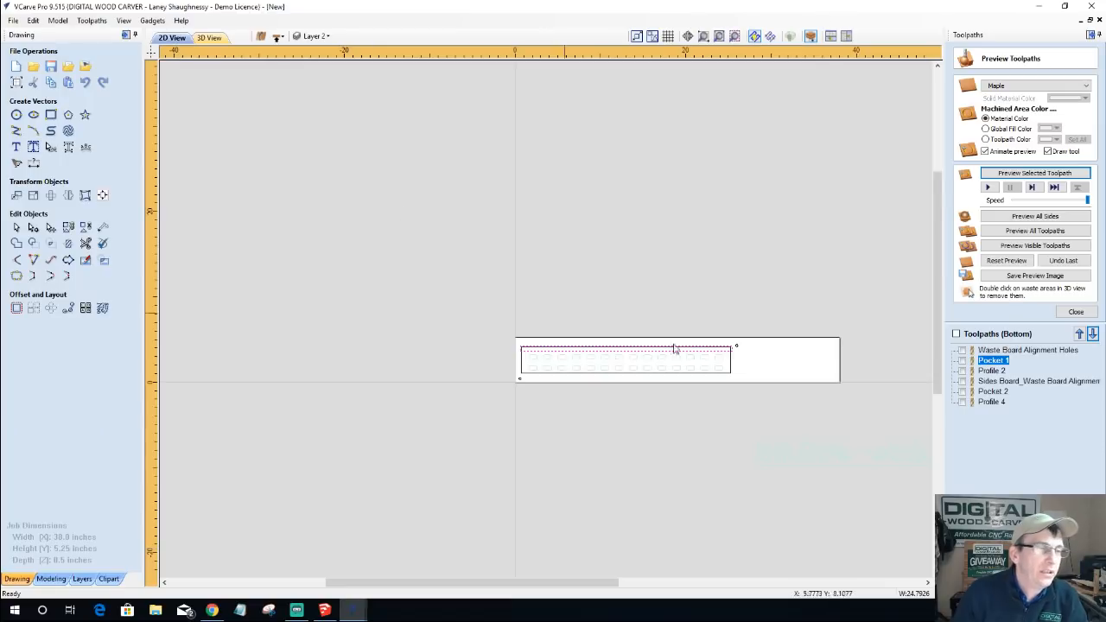
scroll(723, 363, up, 1)
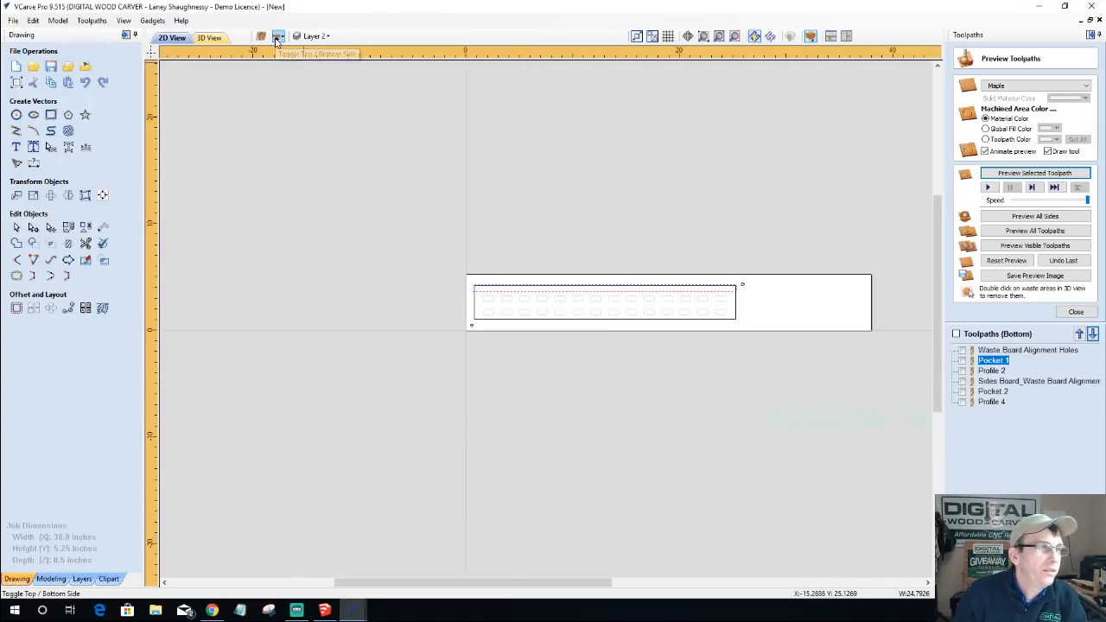
click(277, 37)
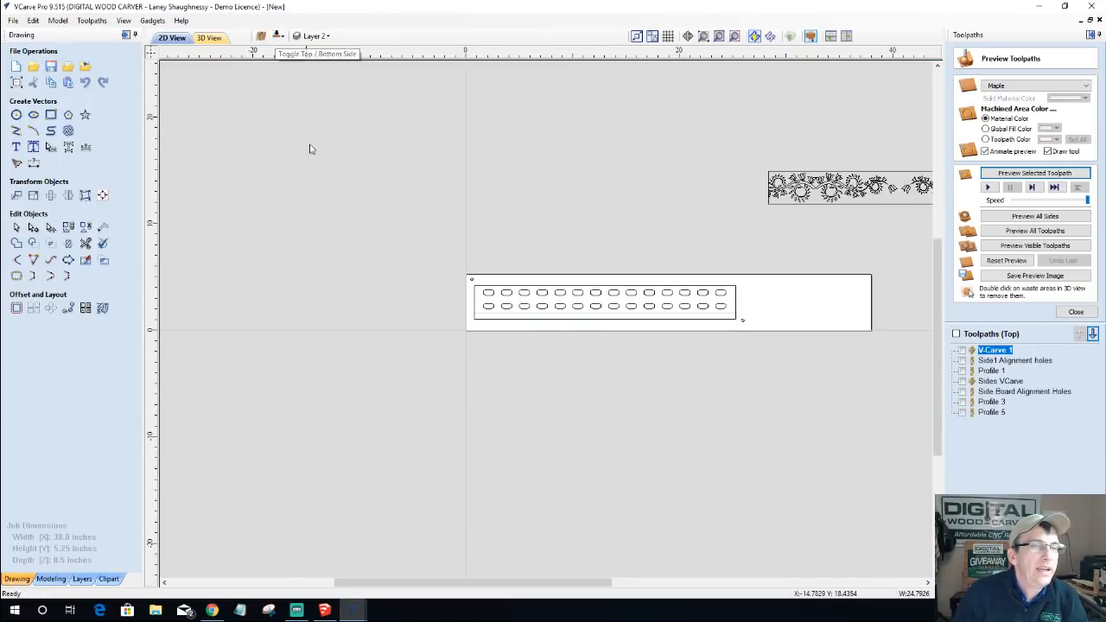
click(210, 38)
click(170, 38)
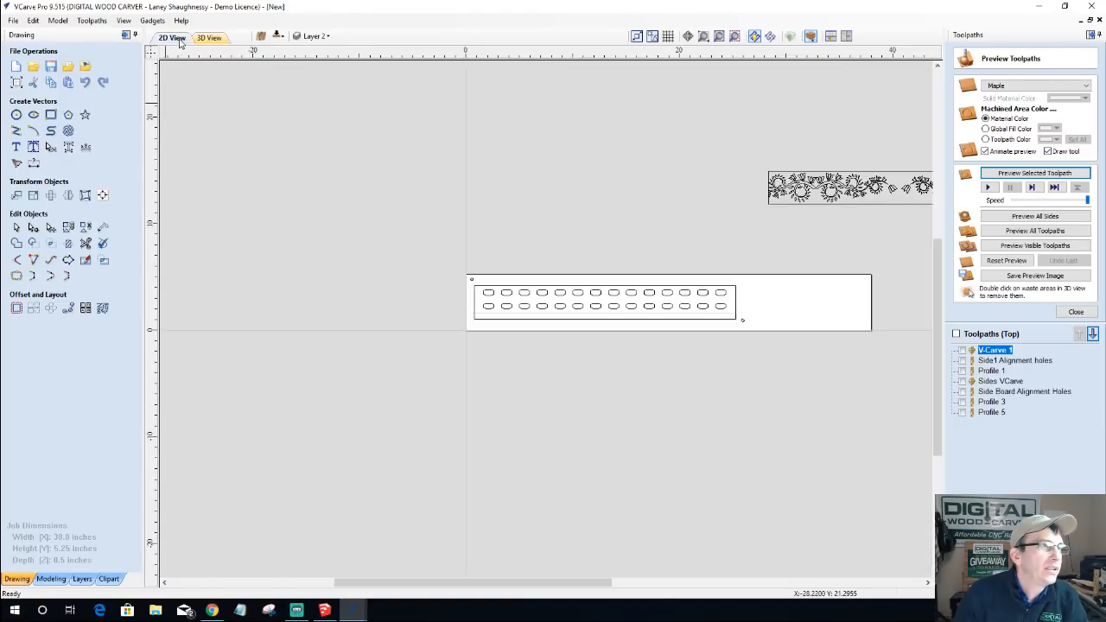
- Hide Layer 2 and show Layer 1 with the arched side boards
click(314, 36)
click(312, 66)
click(312, 55)
scroll(603, 322, up, 2)
scroll(603, 321, up, 3)
scroll(596, 321, down, 2)
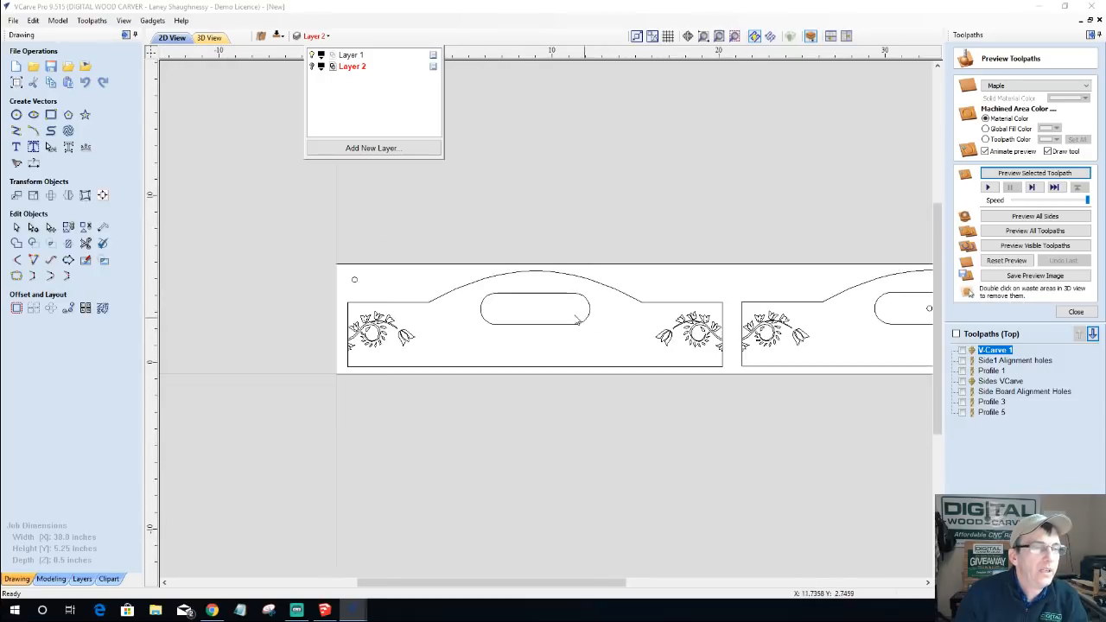
- Copy the first arched side board's outline to a new visible layer named Layer 3 with black as its drawing color
click(514, 285)
click(515, 287)
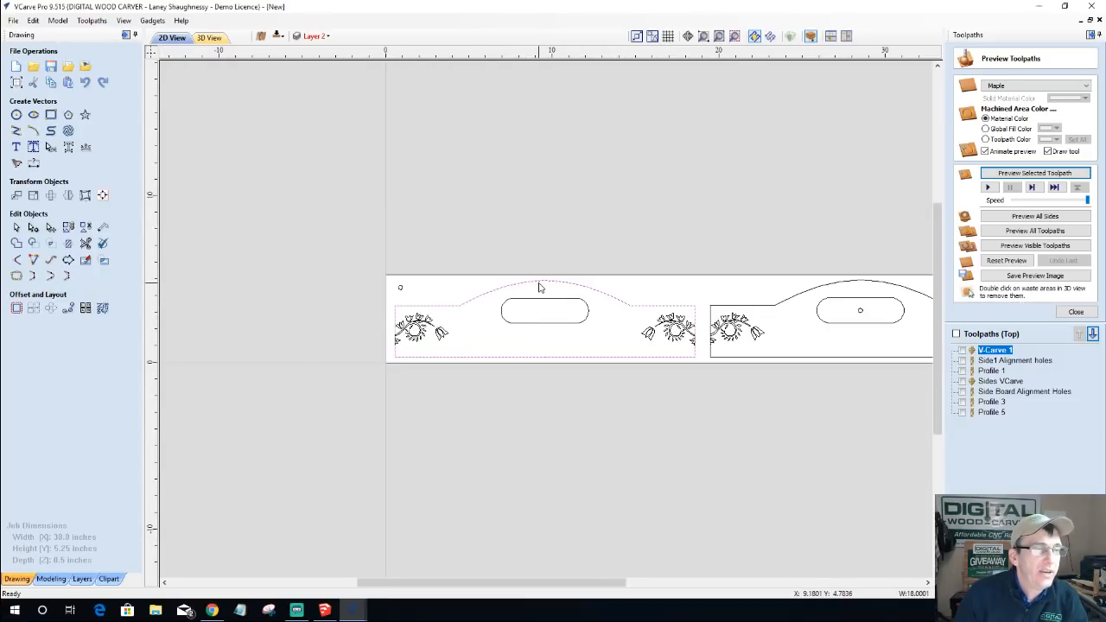
right_click(545, 282)
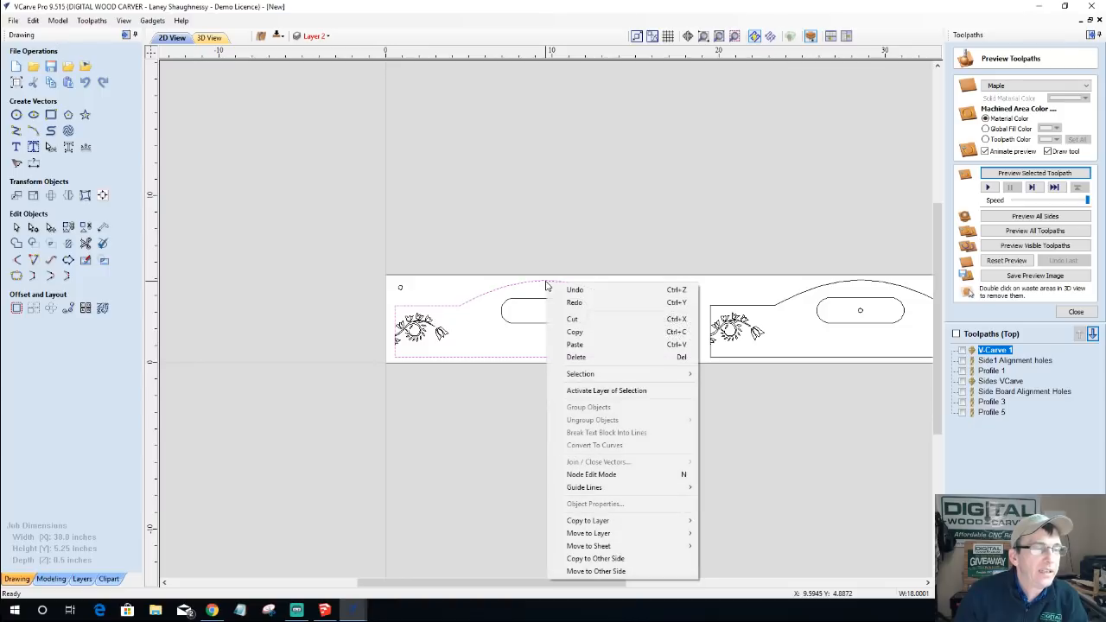
mouse_move(609, 536)
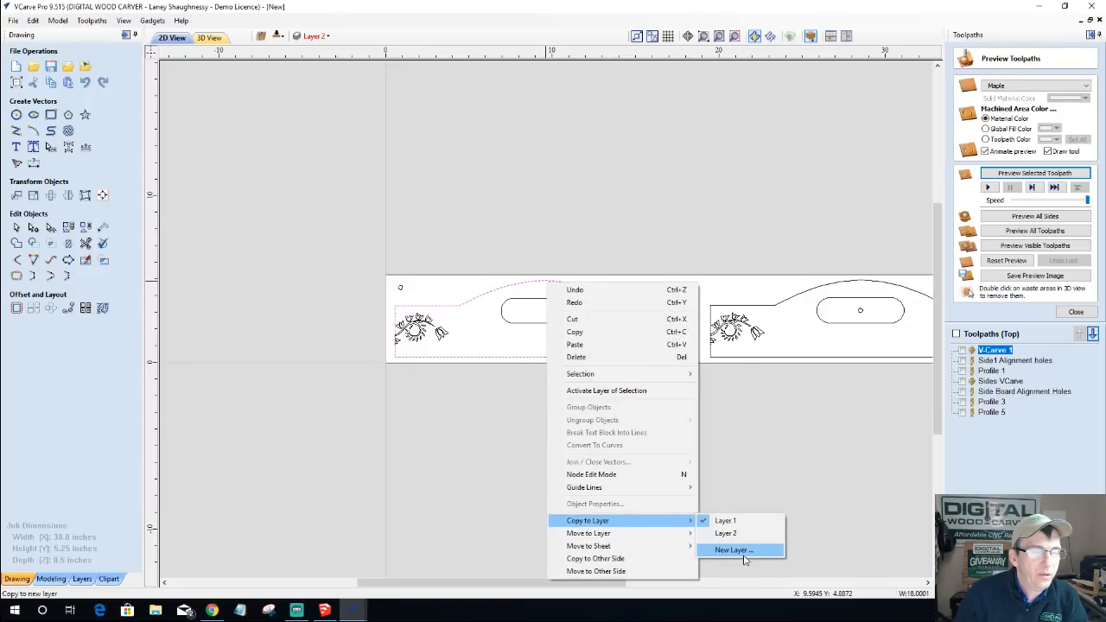
click(741, 552)
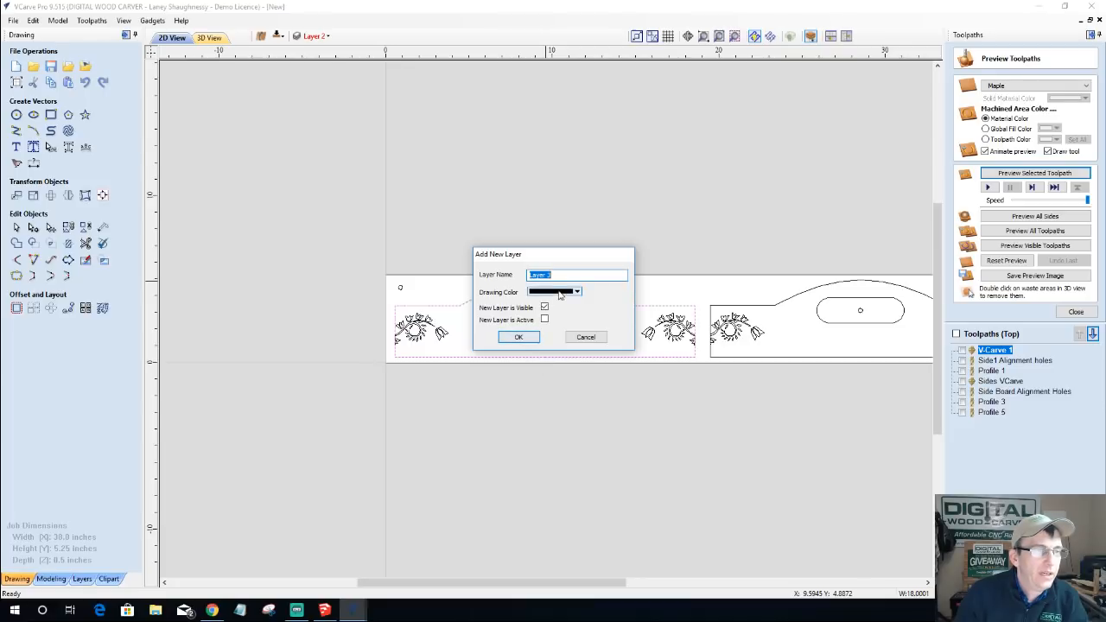
click(562, 293)
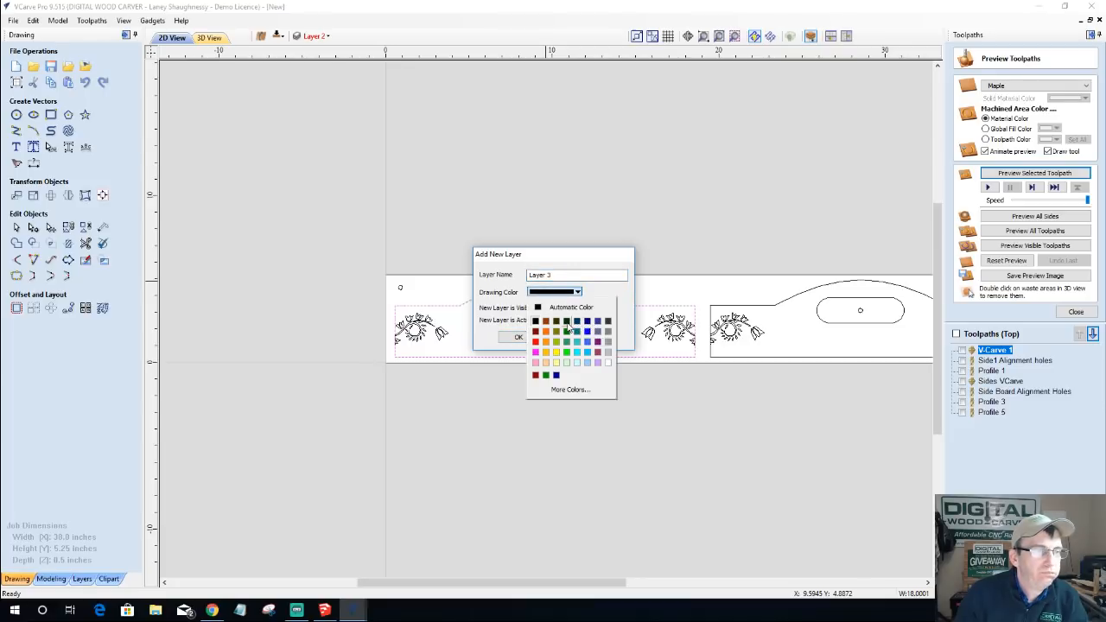
click(567, 324)
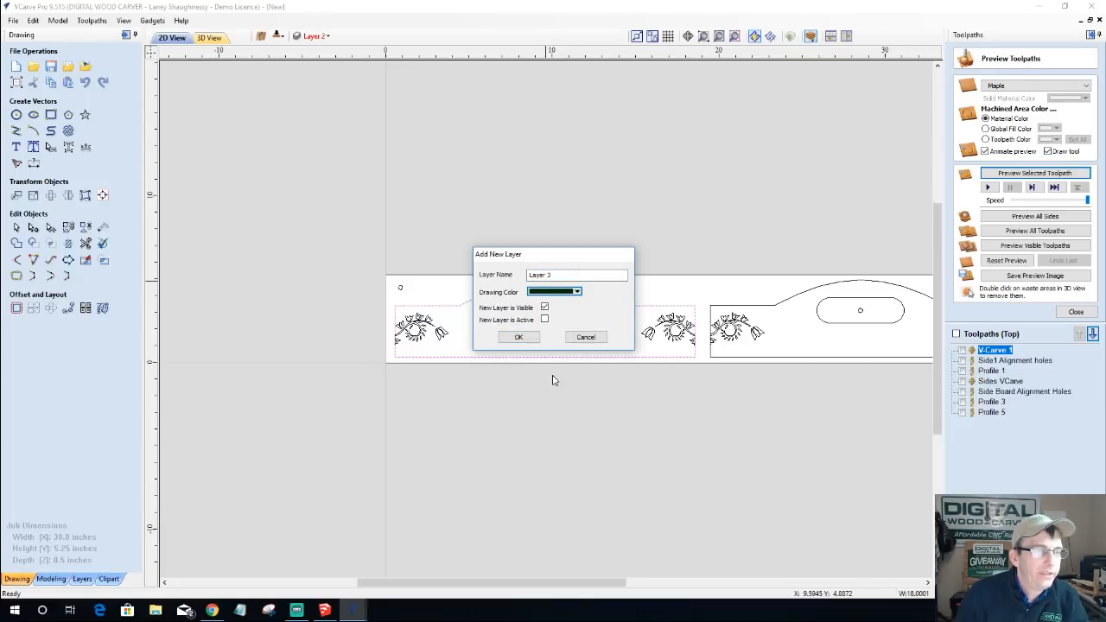
click(568, 293)
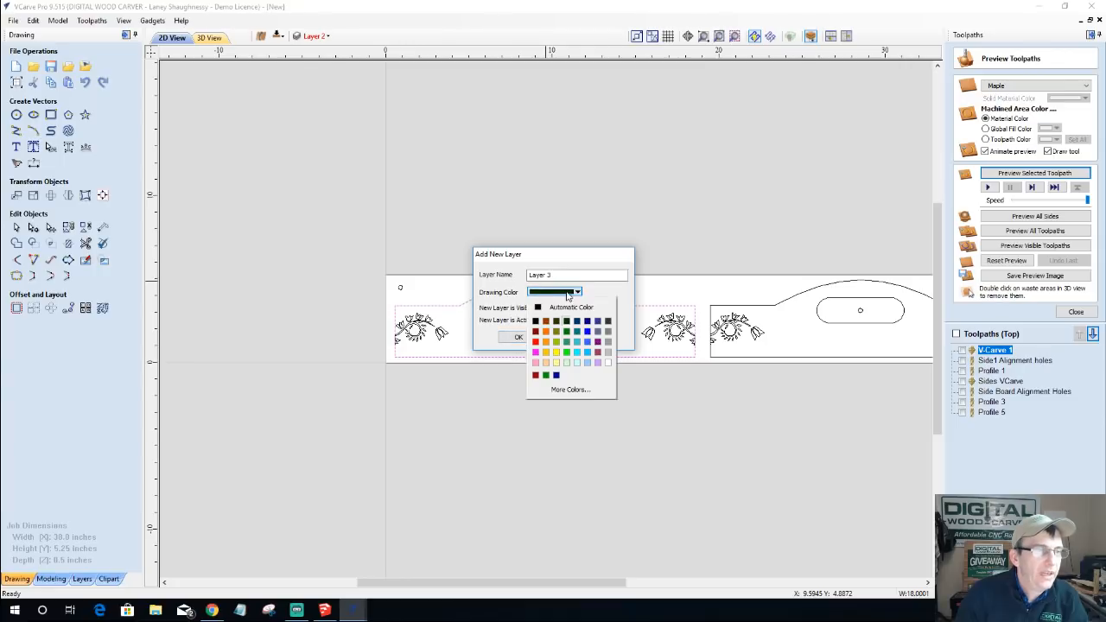
click(535, 321)
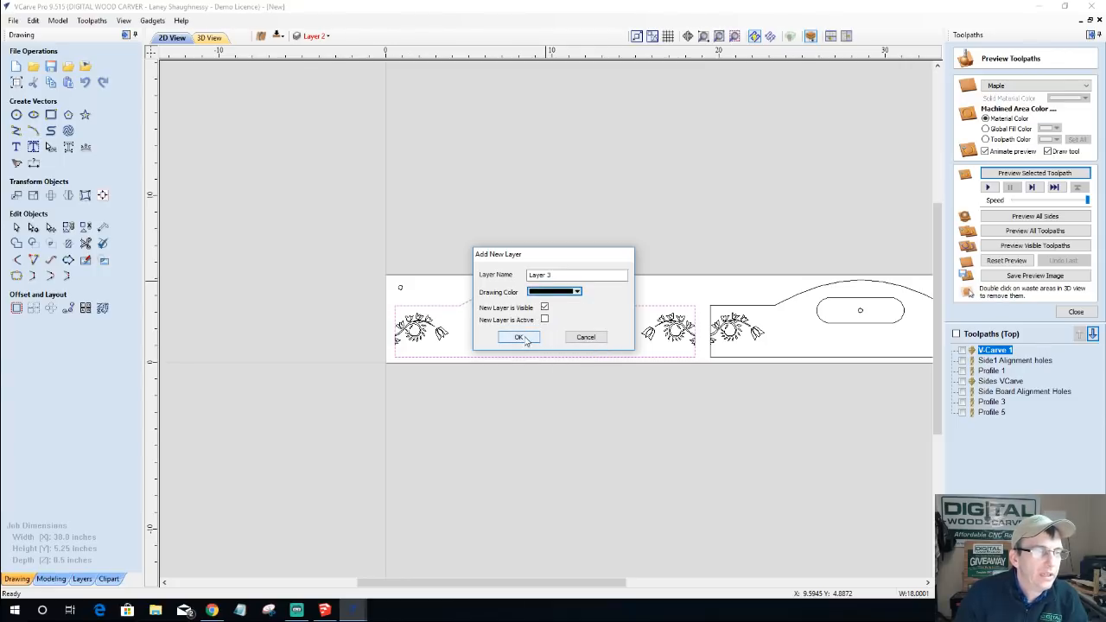
click(519, 337)
- Hide Layer 1 so that only the copied outline on Layer 3 is displayed
click(313, 36)
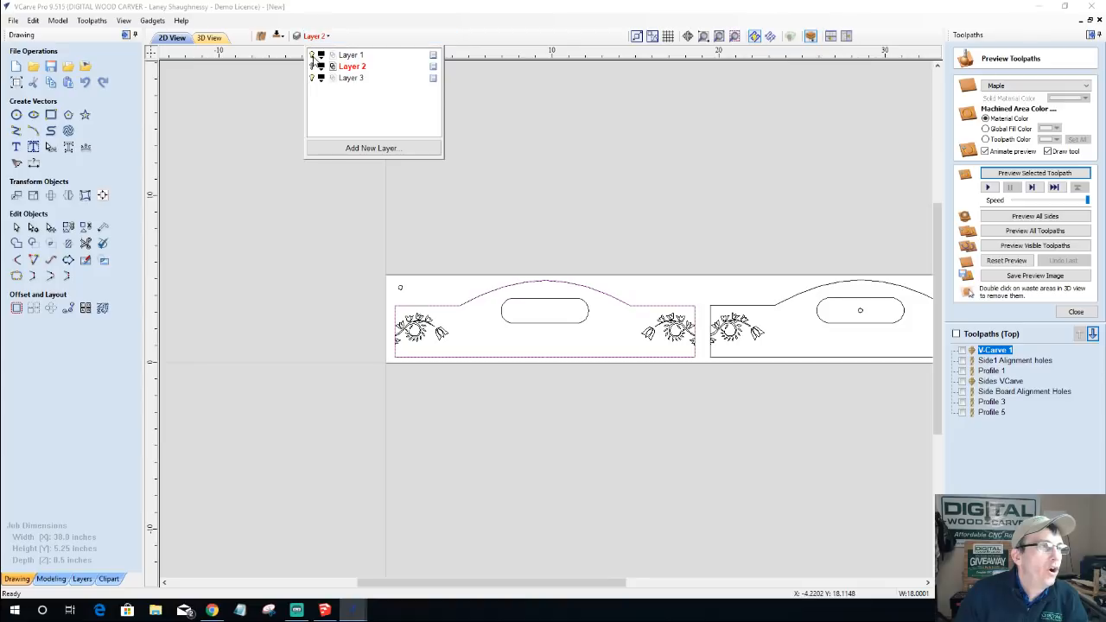
click(312, 67)
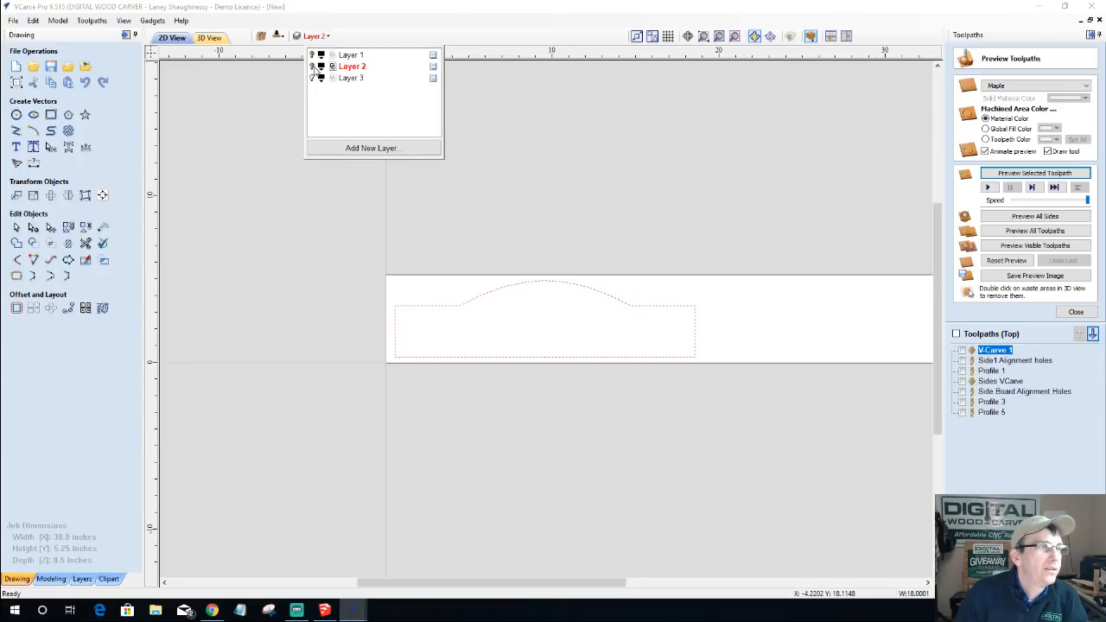
click(493, 290)
scroll(516, 324, up, 3)
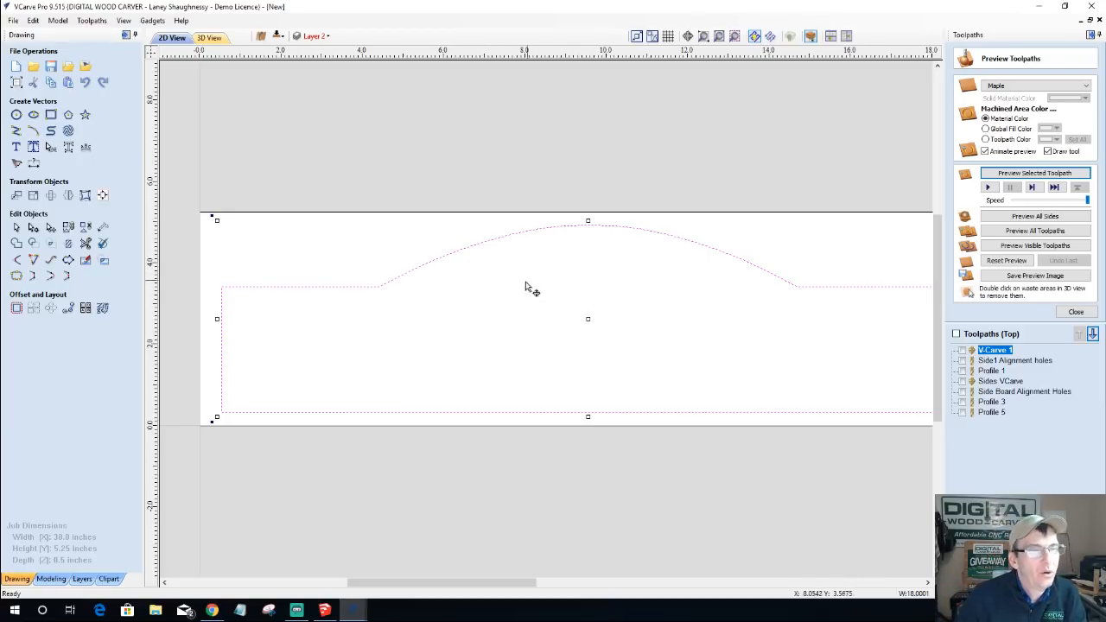
- Try to draw a 0.6-inch diameter circle beneath the arch of the copied outline
click(15, 114)
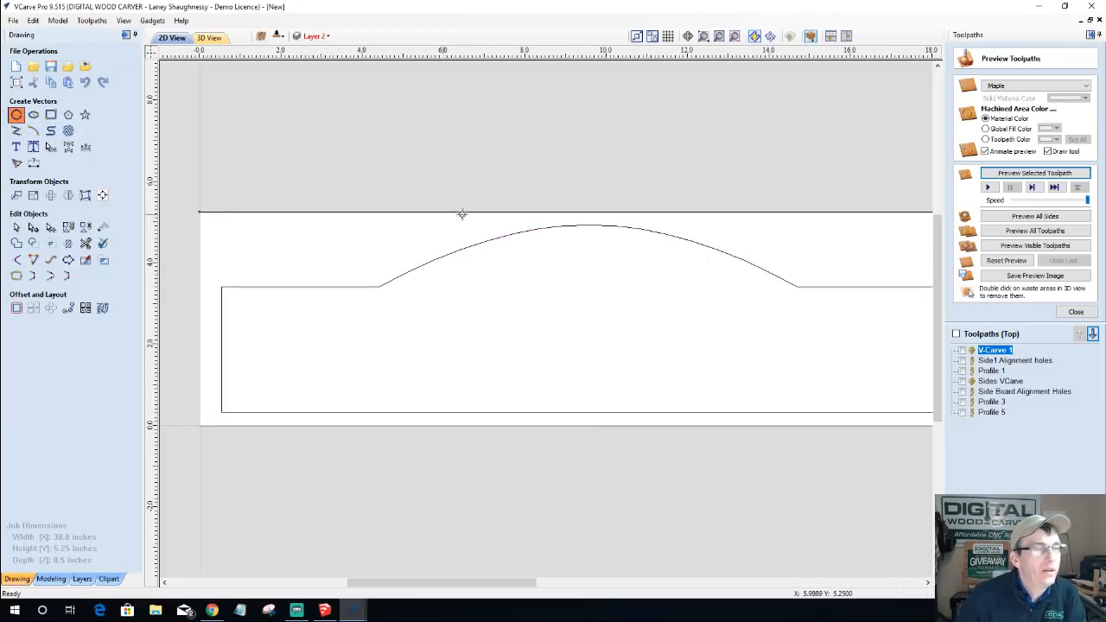
drag(517, 275, 529, 282)
click(59, 139)
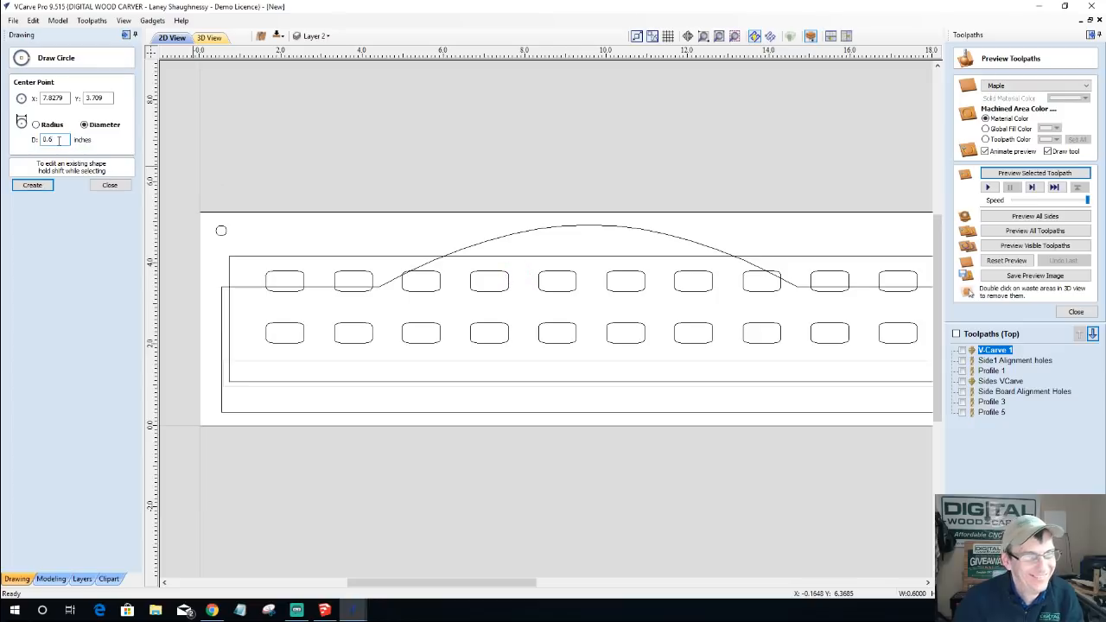
- Hide Layer 2, make Layer 3 the active layer and leave the Draw Circle tool
click(327, 36)
click(313, 66)
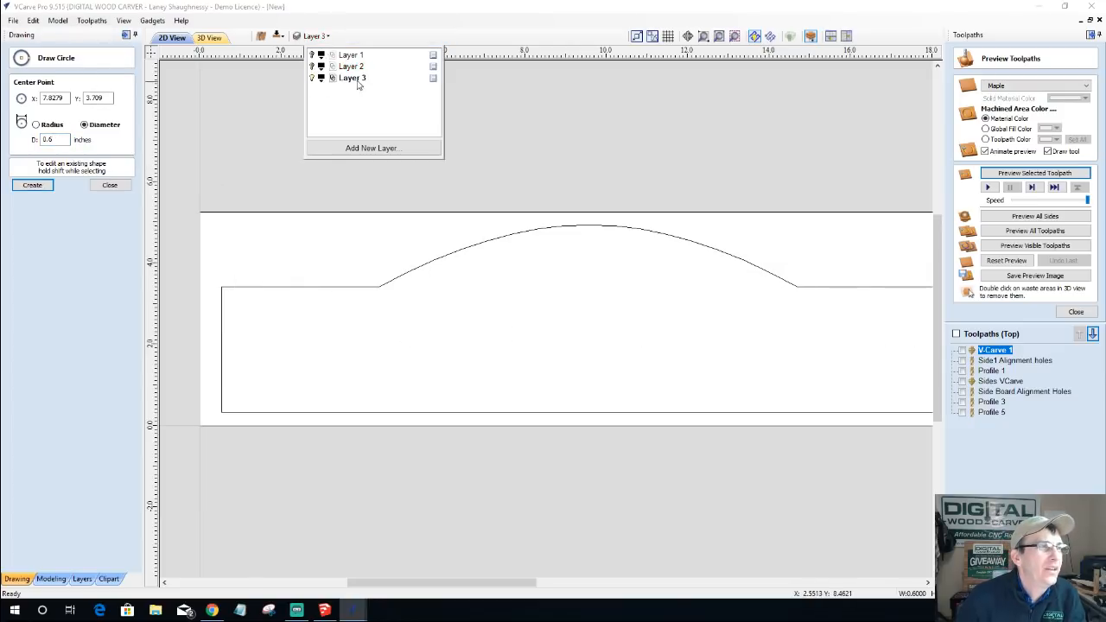
click(111, 193)
click(110, 185)
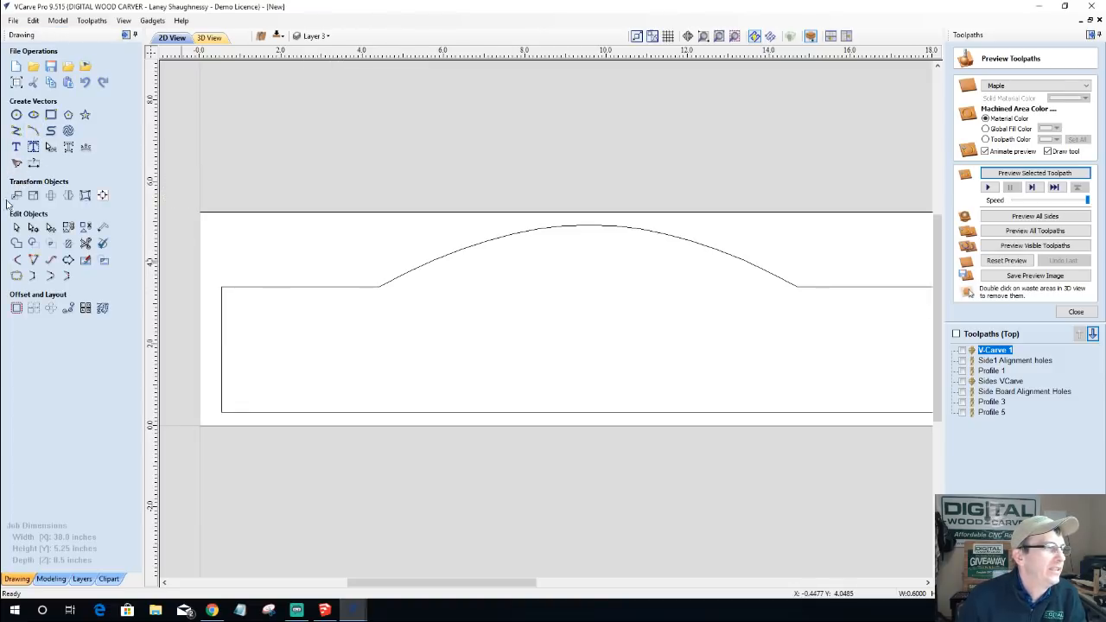
- Draw a 0.5-inch diameter circle beneath the arch, slightly before its peak, at about X 7.97, Y 3.74
click(15, 114)
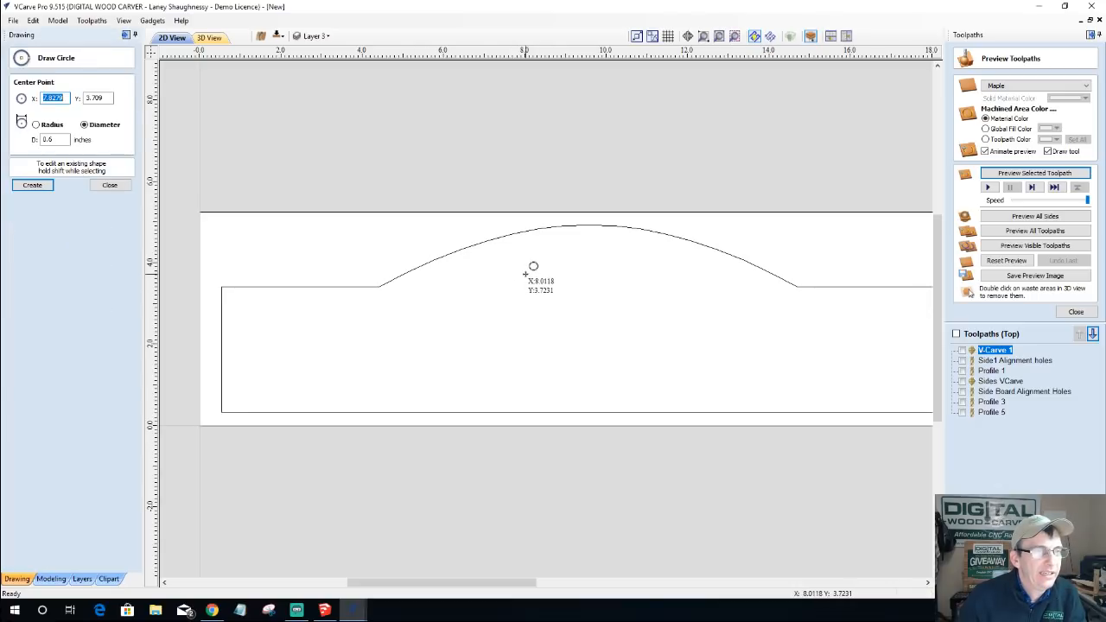
drag(524, 273, 538, 279)
drag(49, 140, 85, 145)
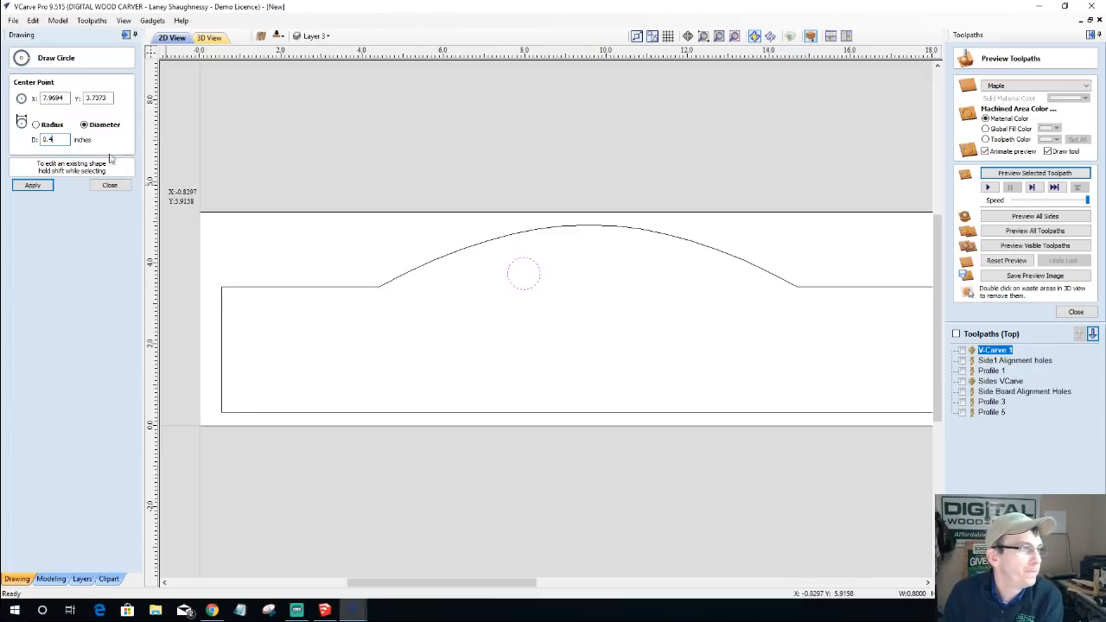
key(BackSpace)
text(5)
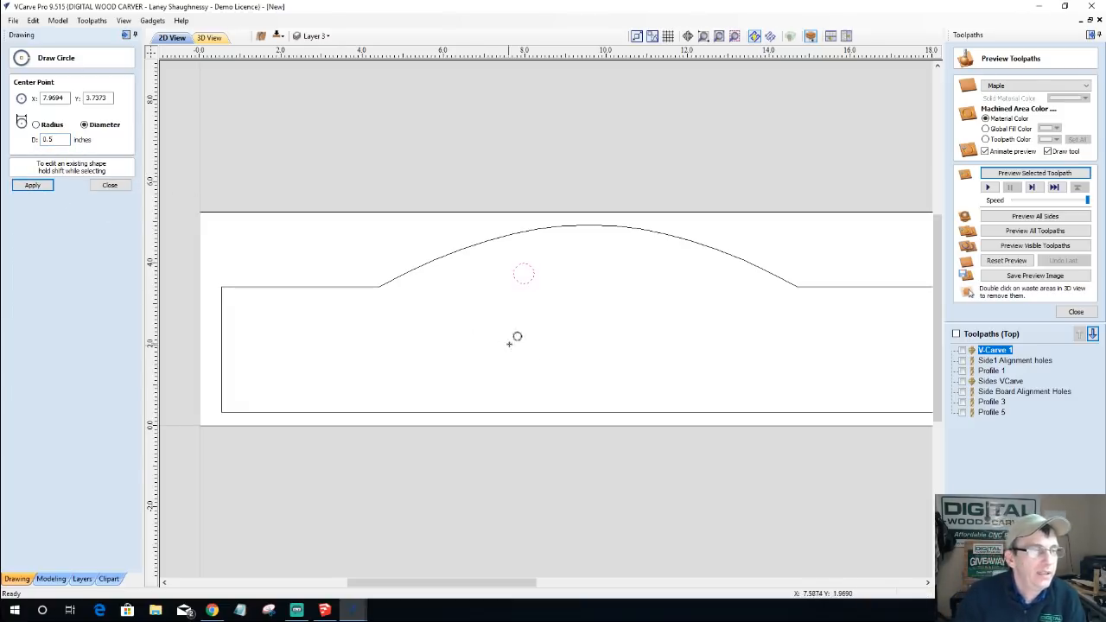
scroll(513, 259, up, 3)
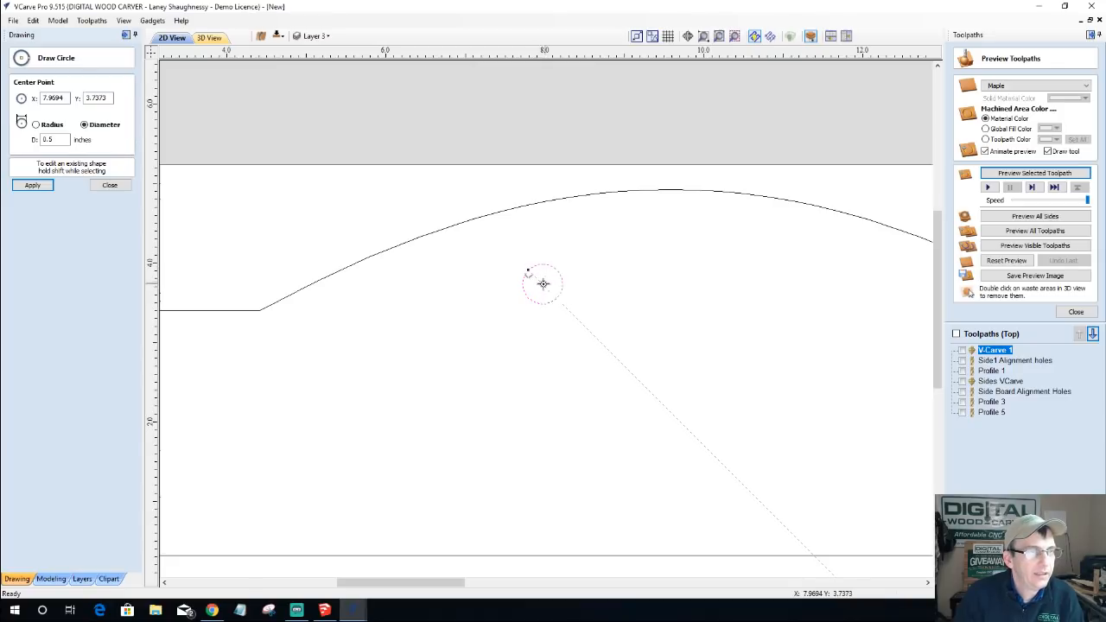
click(106, 186)
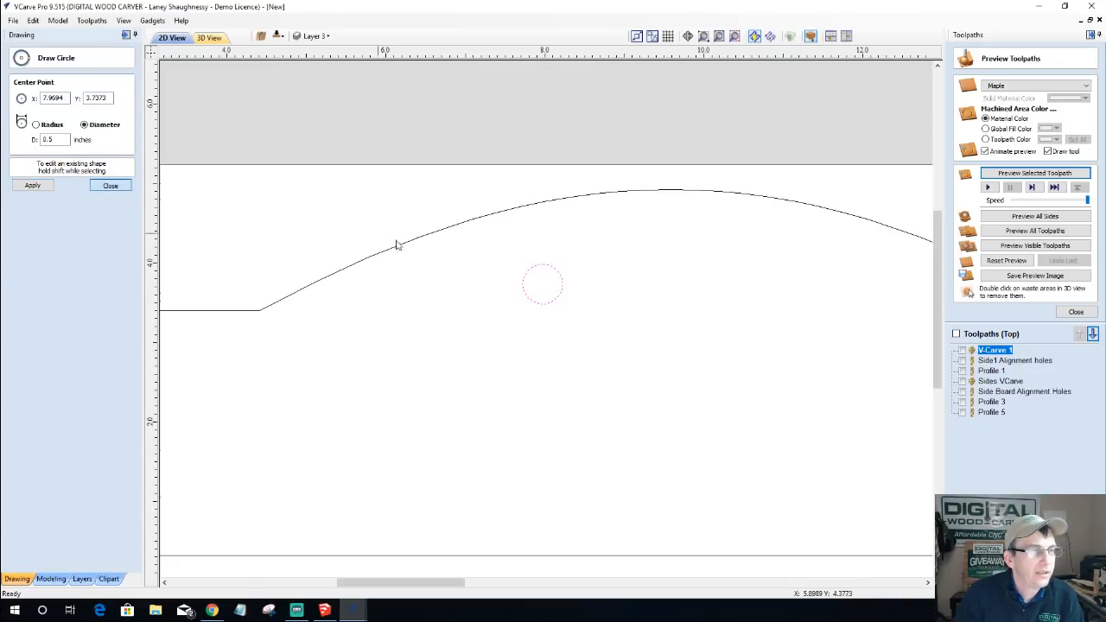
- Copy the 0.5-inch circle horizontally to a spot beyond the arch's peak, about 3.14 inches between centers
click(523, 285)
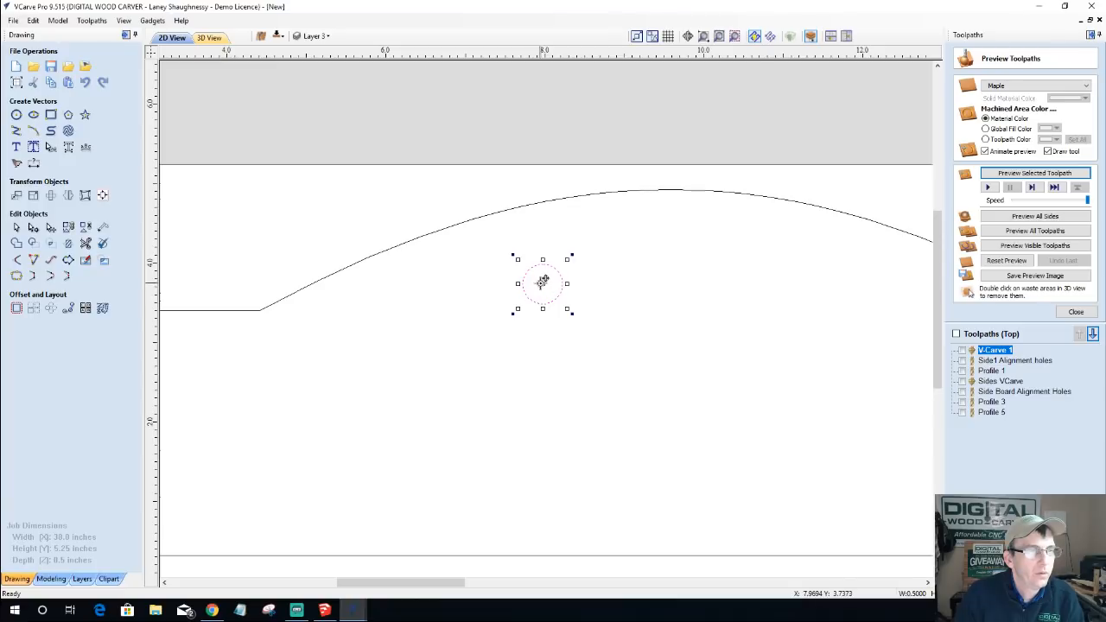
scroll(541, 281, down, 2)
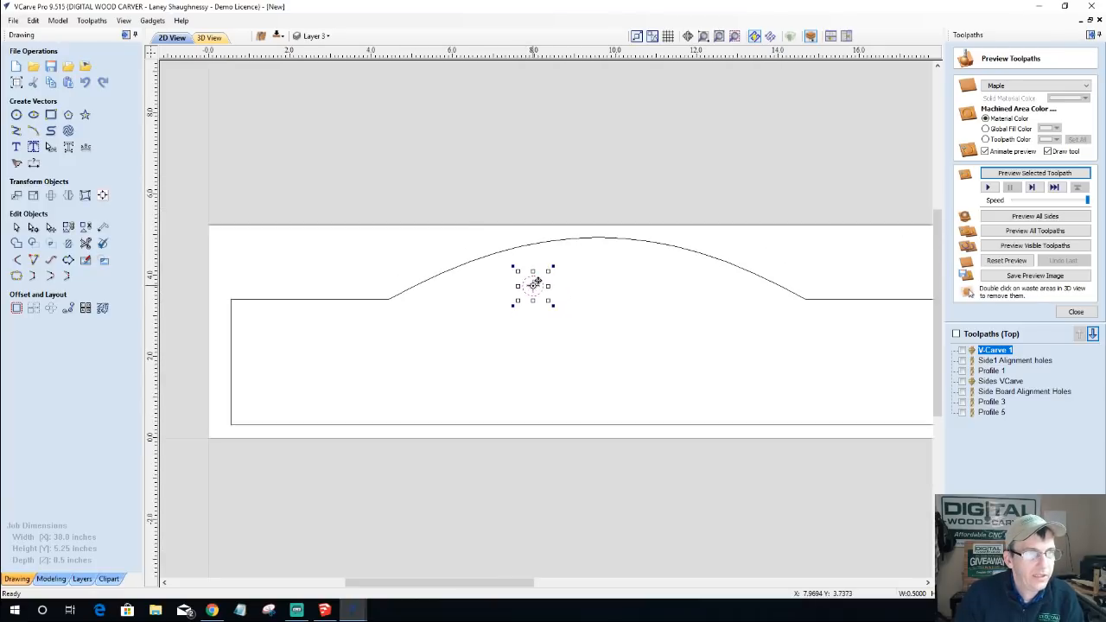
drag(535, 283, 661, 285)
- Group the two circles and center the group horizontally on the arched board outline
drag(483, 261, 707, 327)
scroll(577, 281, down, 2)
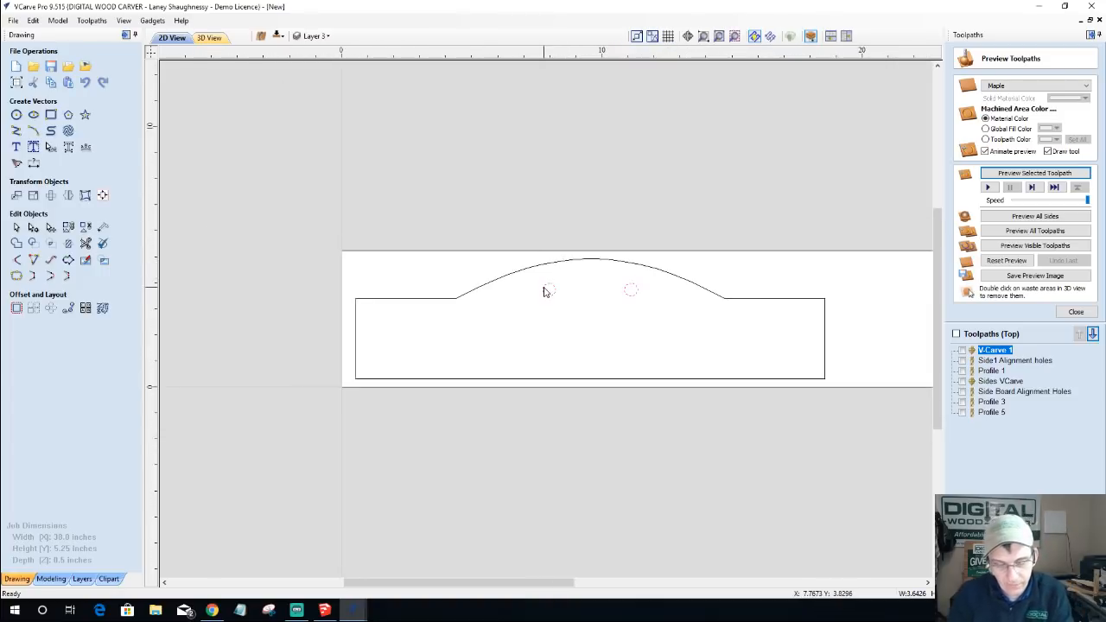
key(g)
shift+click(544, 268)
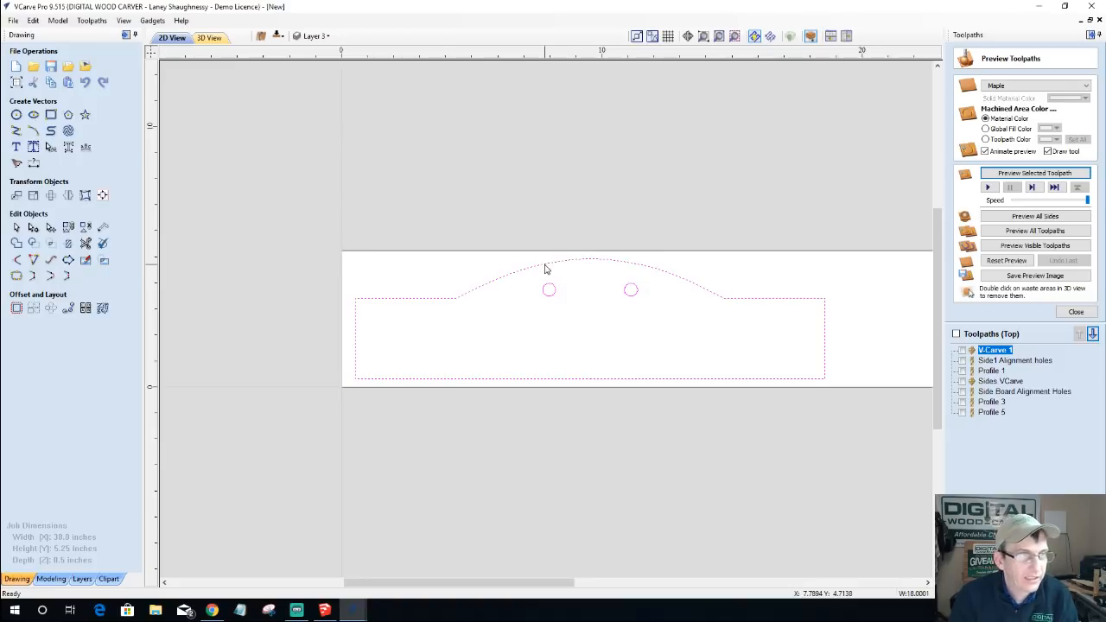
click(102, 195)
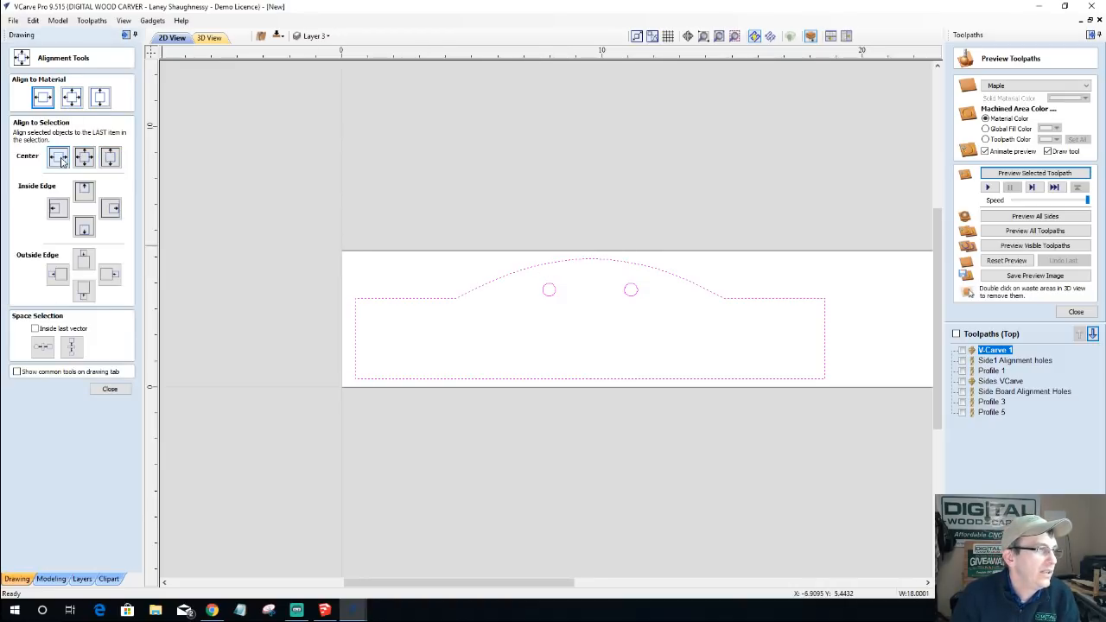
click(59, 162)
click(113, 396)
scroll(541, 323, up, 2)
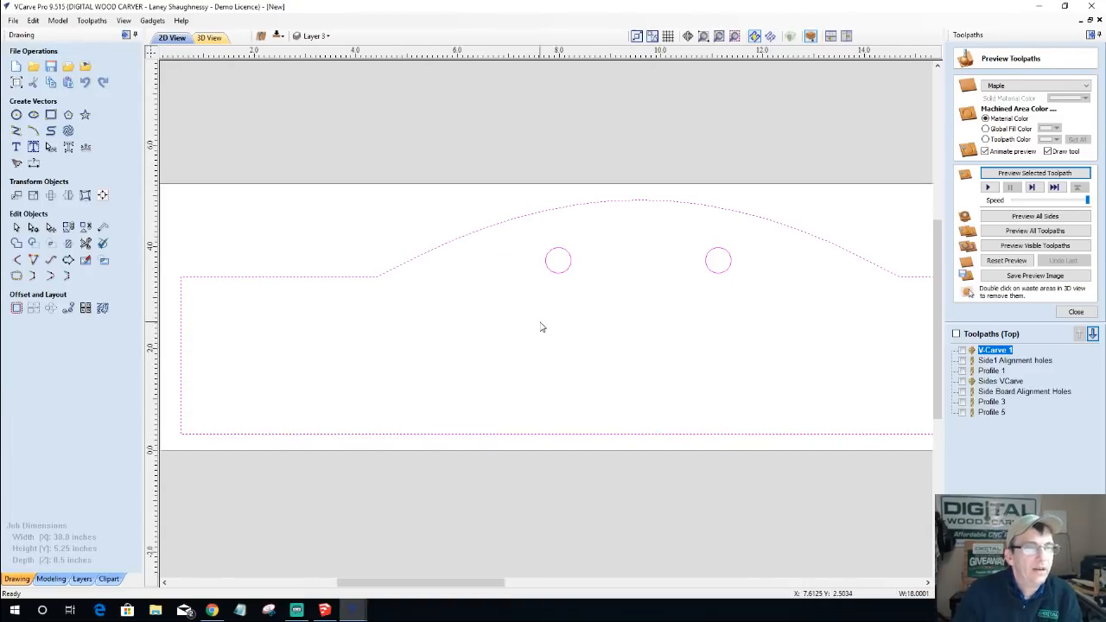
click(561, 266)
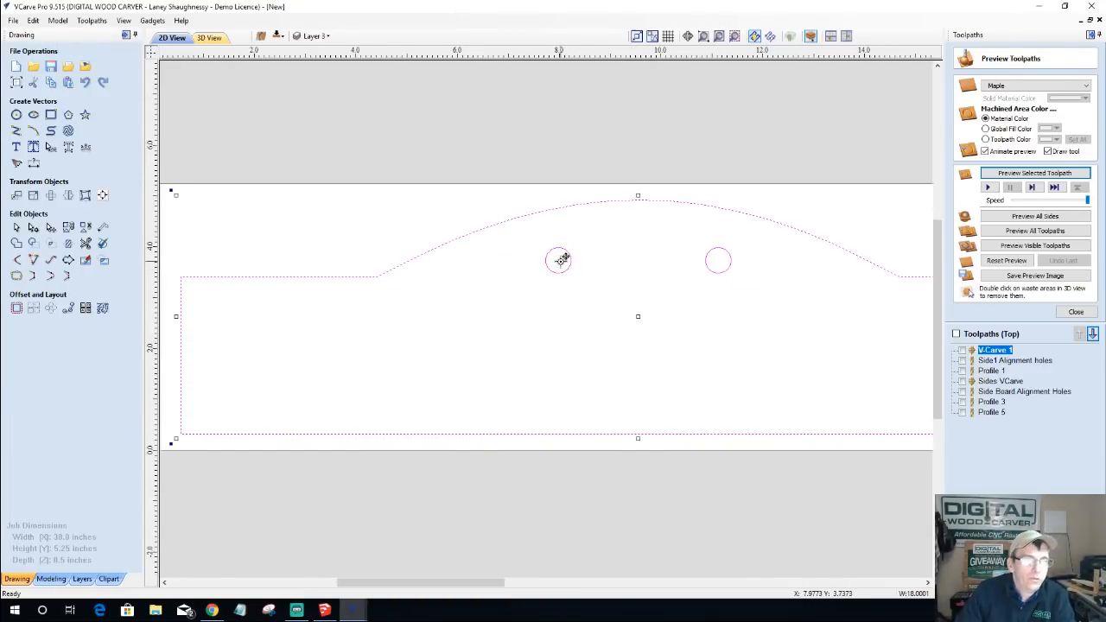
click(558, 228)
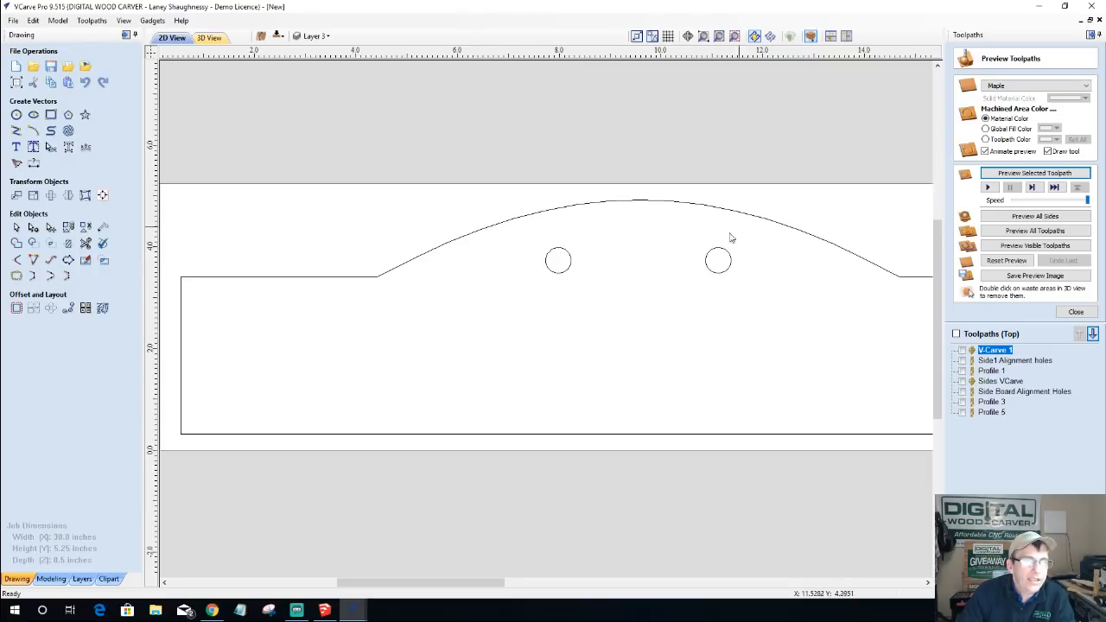
click(563, 214)
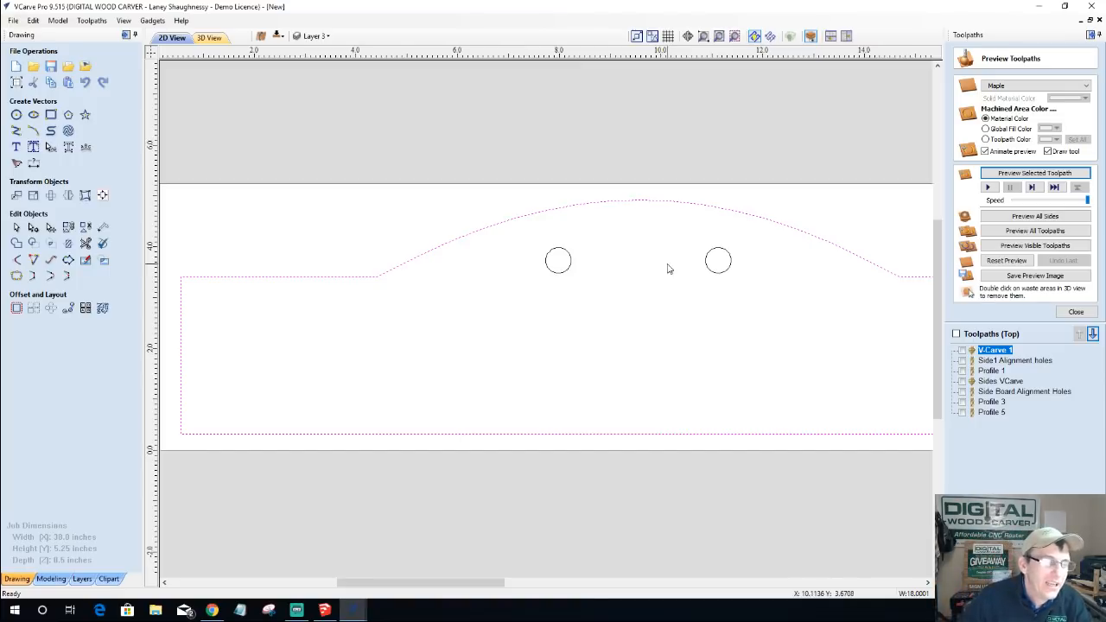
drag(508, 232, 738, 291)
scroll(713, 291, up, 1)
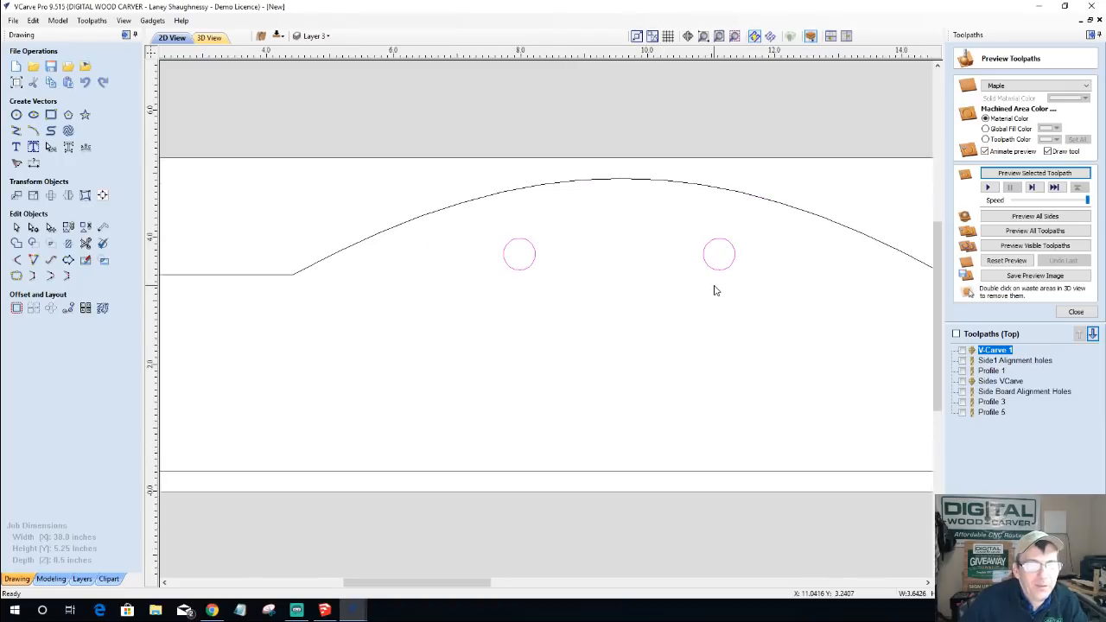
scroll(714, 290, down, 4)
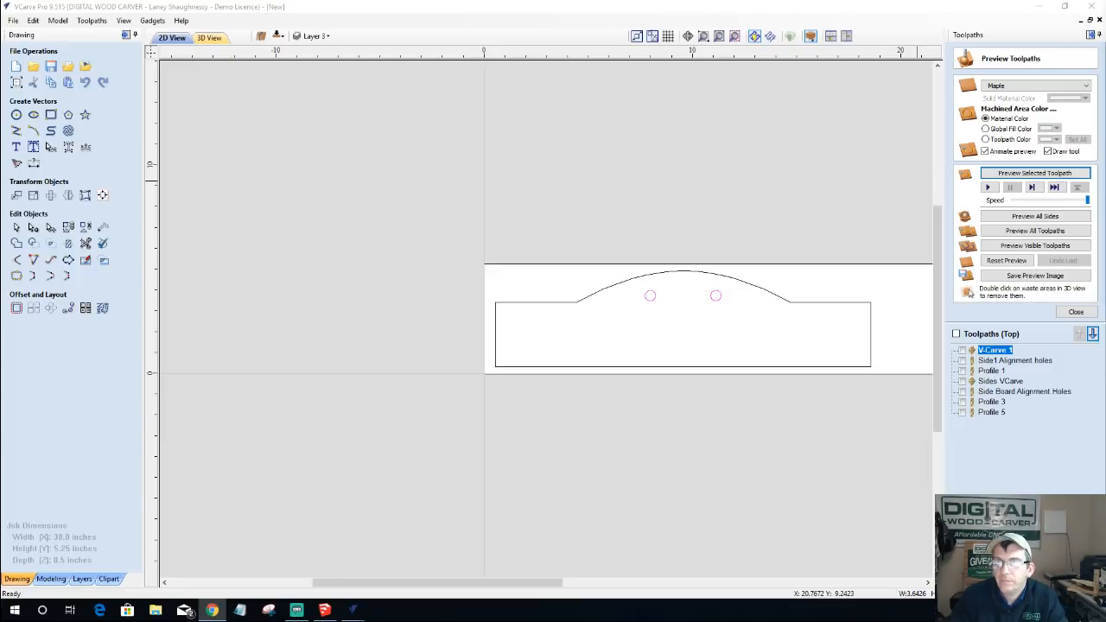
- Open the tray picture 2893227_fpx from the Desktop folder, examine its rope handles up close and close it
click(156, 609)
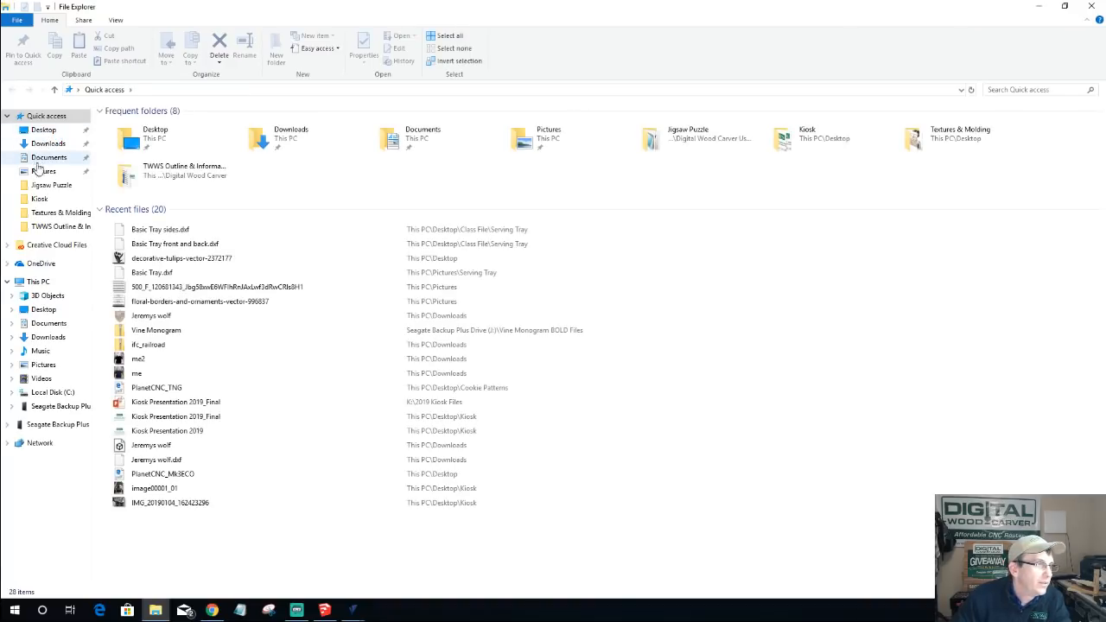
click(43, 129)
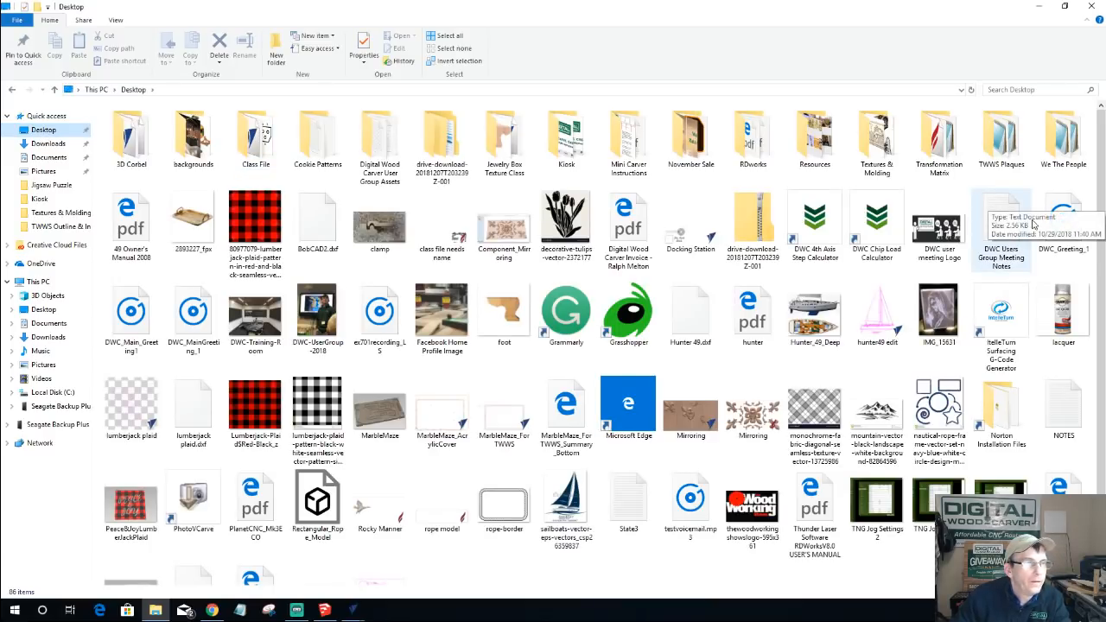
scroll(1100, 168, down, 1)
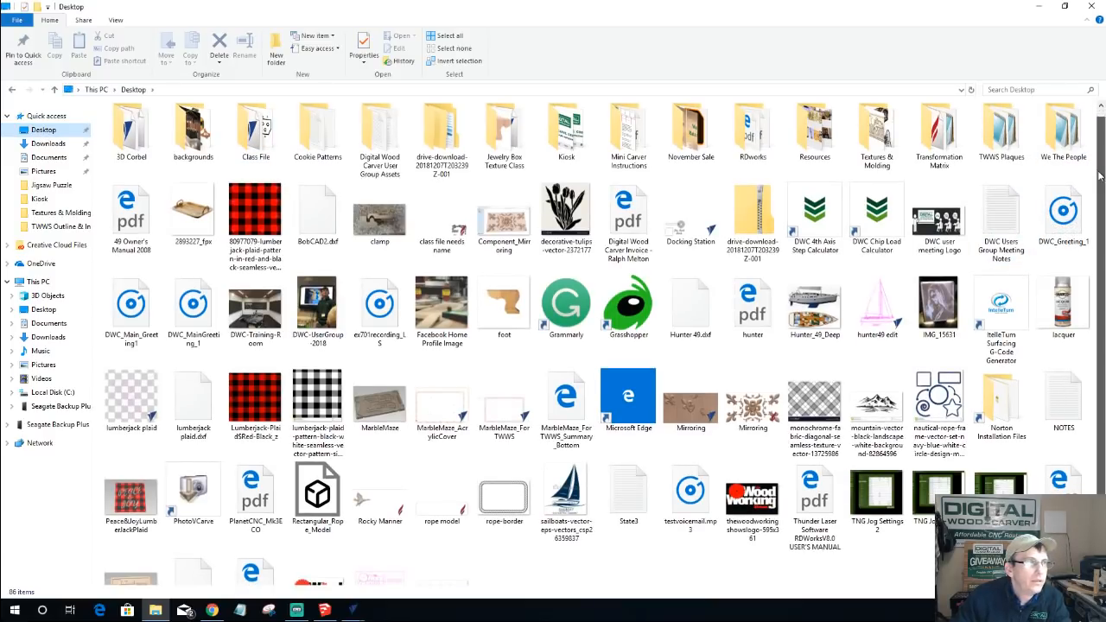
click(201, 214)
double_click(202, 214)
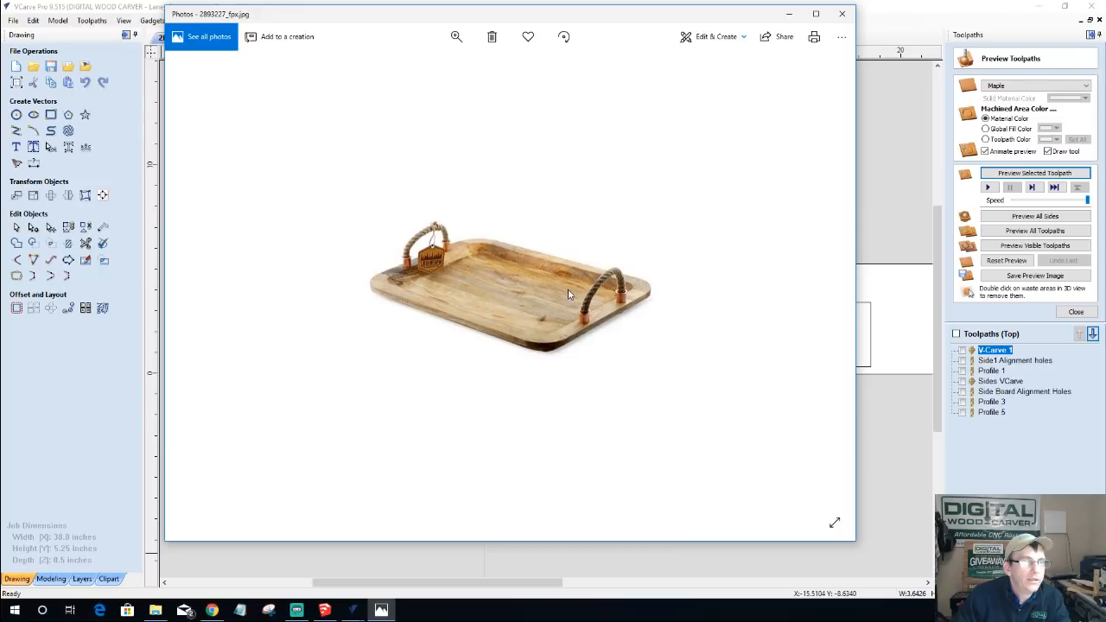
click(458, 41)
drag(407, 65, 448, 65)
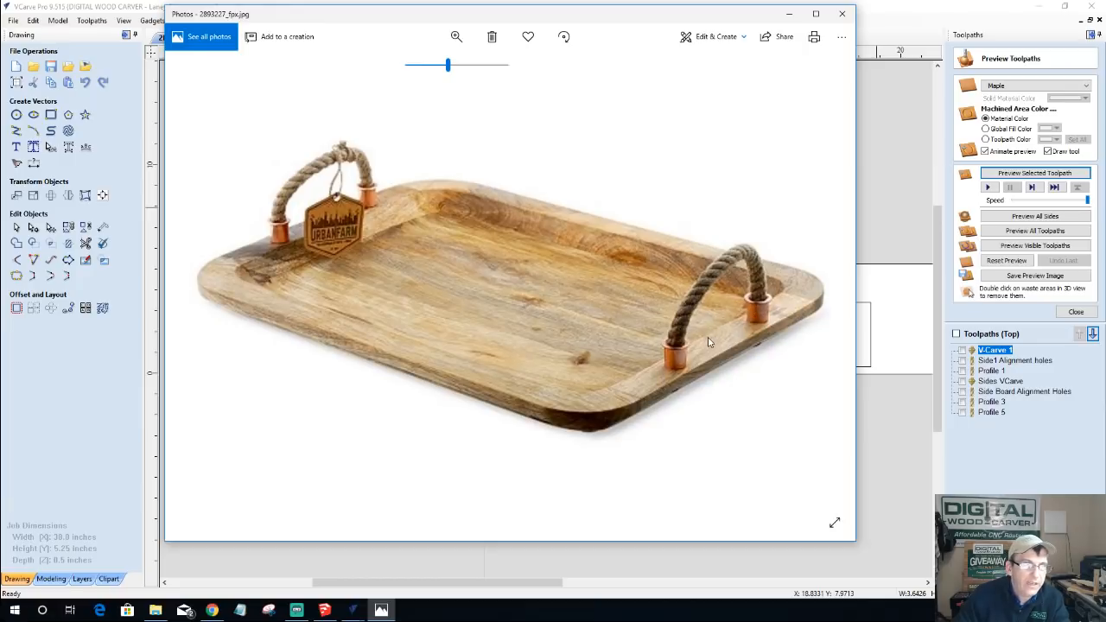
click(841, 15)
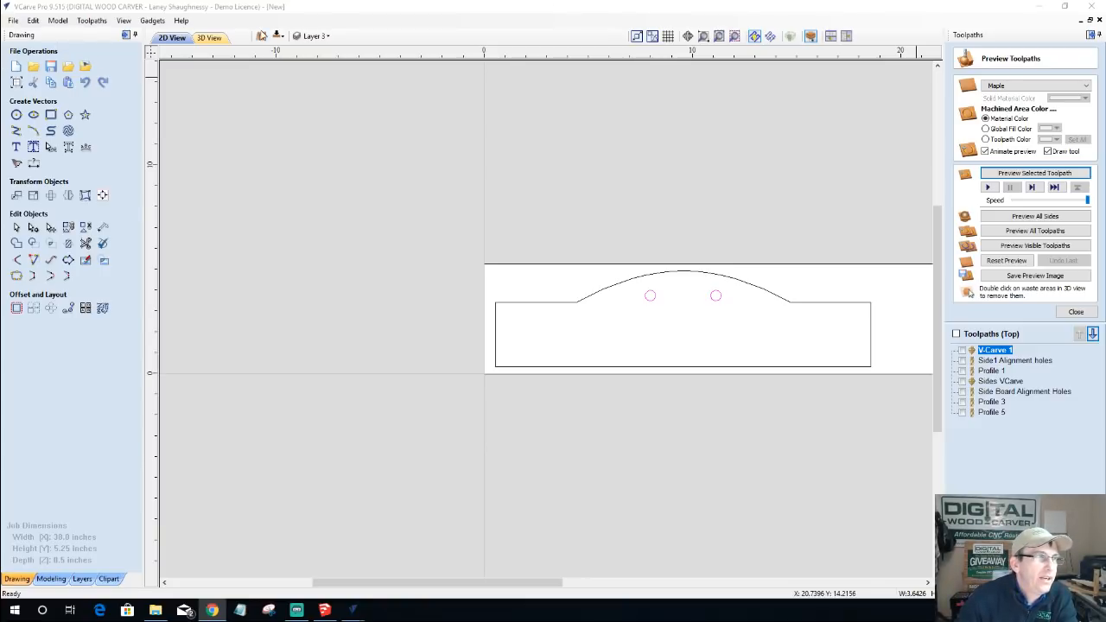
- Inspect the simulated front board with its rounded cutouts in the 3D view
click(217, 37)
key(F3)
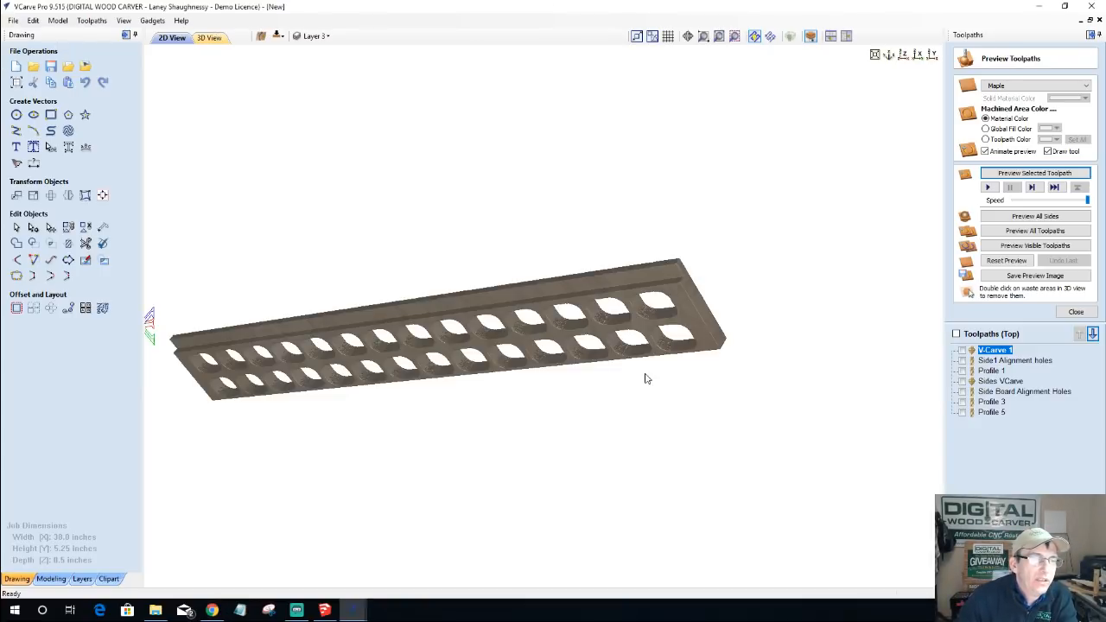
scroll(617, 369, down, 1)
click(209, 39)
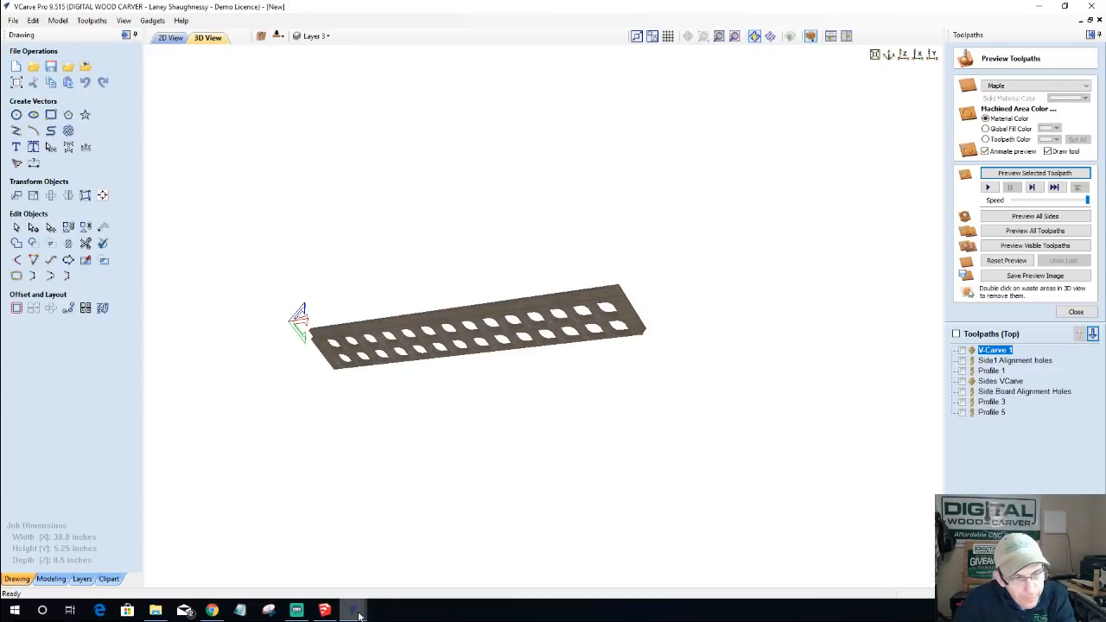
- Switch to the other open VCarve project with the tulip inlay and examine its carved tray base in 3D
mouse_move(352, 615)
click(314, 559)
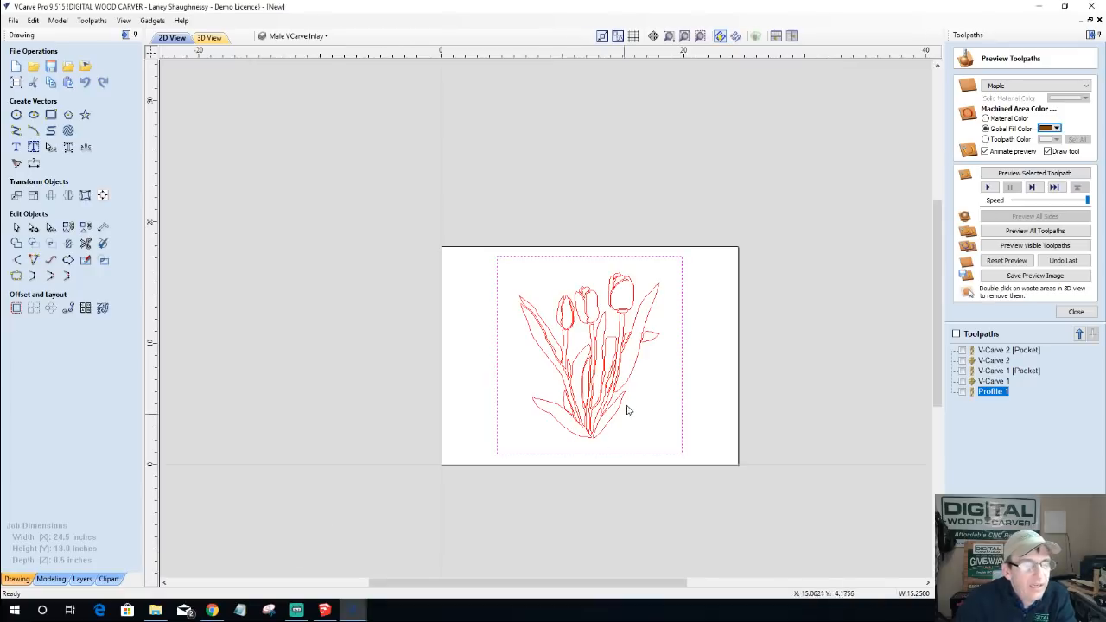
click(216, 40)
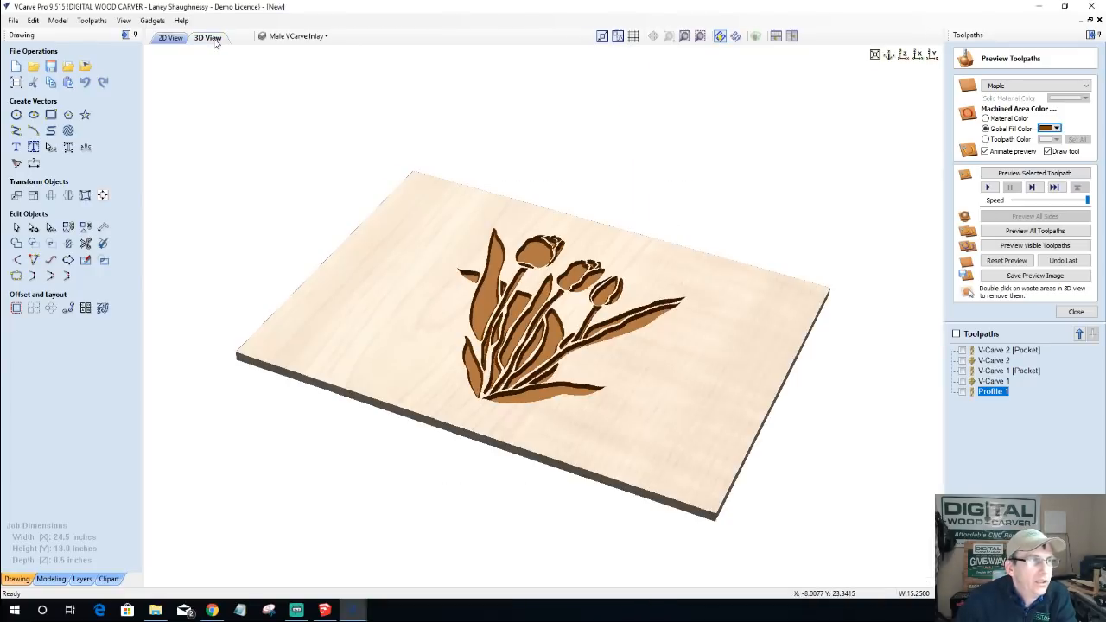
drag(605, 471, 635, 474)
drag(330, 369, 474, 459)
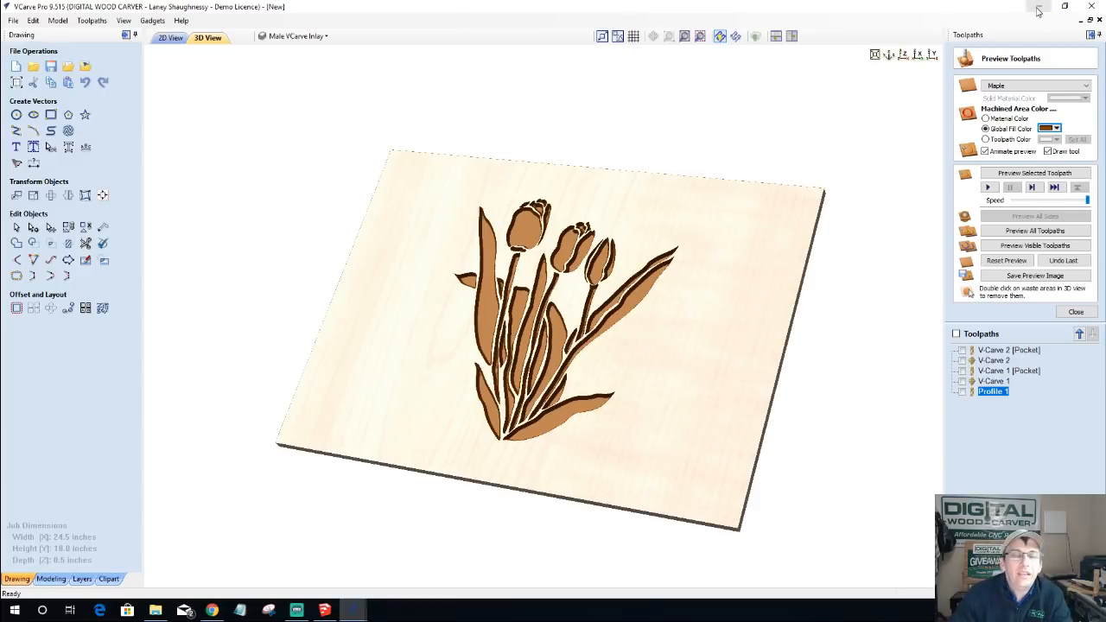
- Switch to Chrome and view the enlarged photo of the DWC Quick Set Zeroing Tool on digitalwoodcarver.com
click(218, 612)
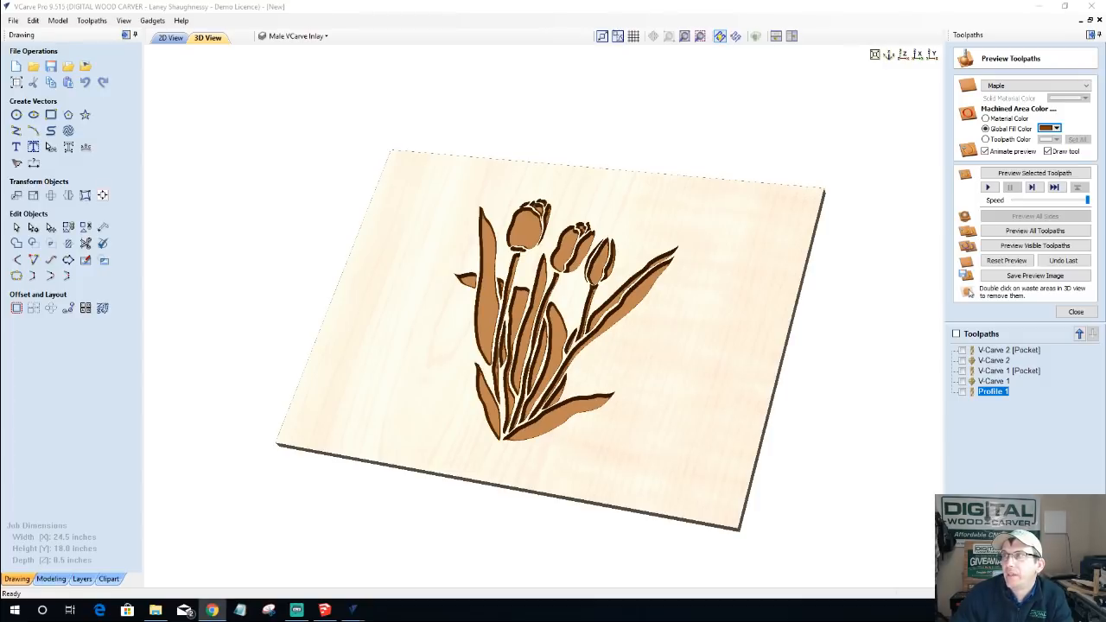
drag(622, 141, 622, 3)
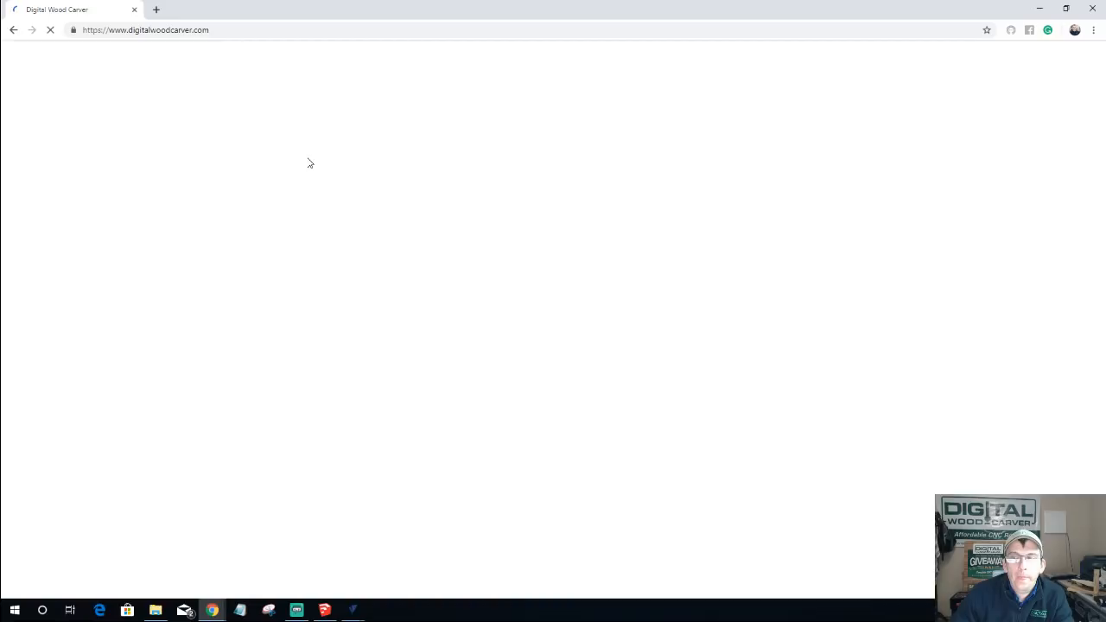
mouse_move(762, 136)
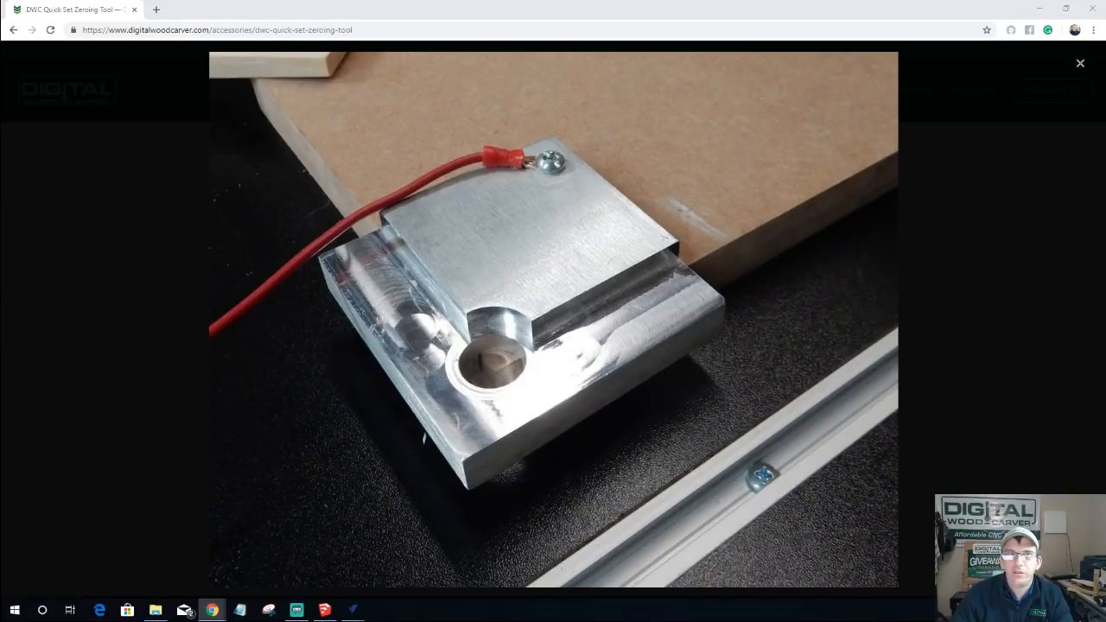
- Search Google for "in line wire connectors" in a new tab and show the image results
key(ctrl+t)
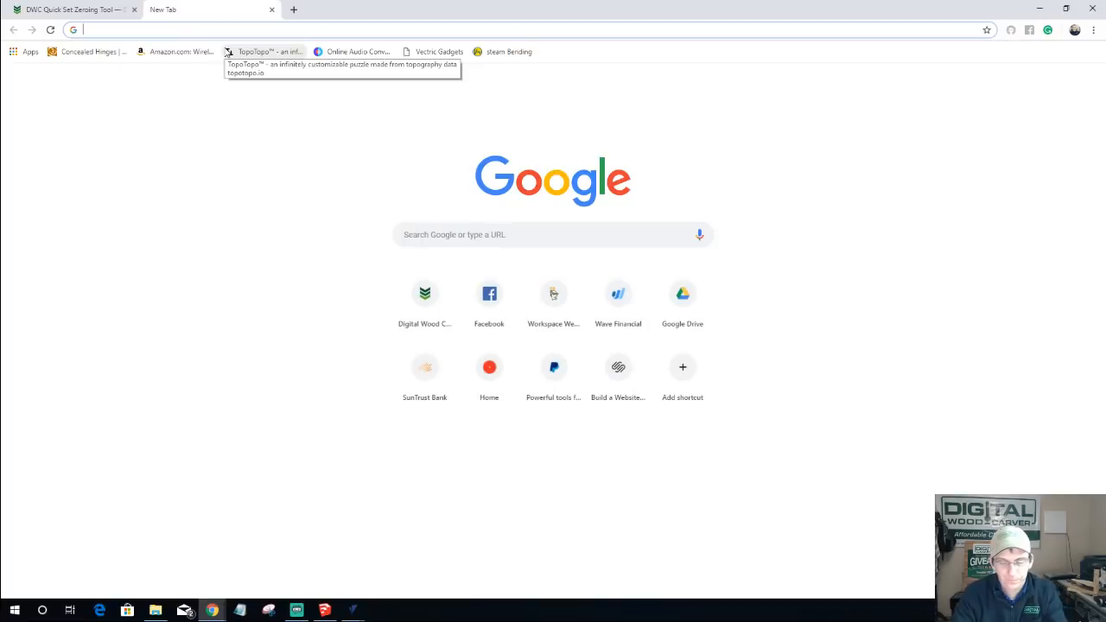
text(in line wir)
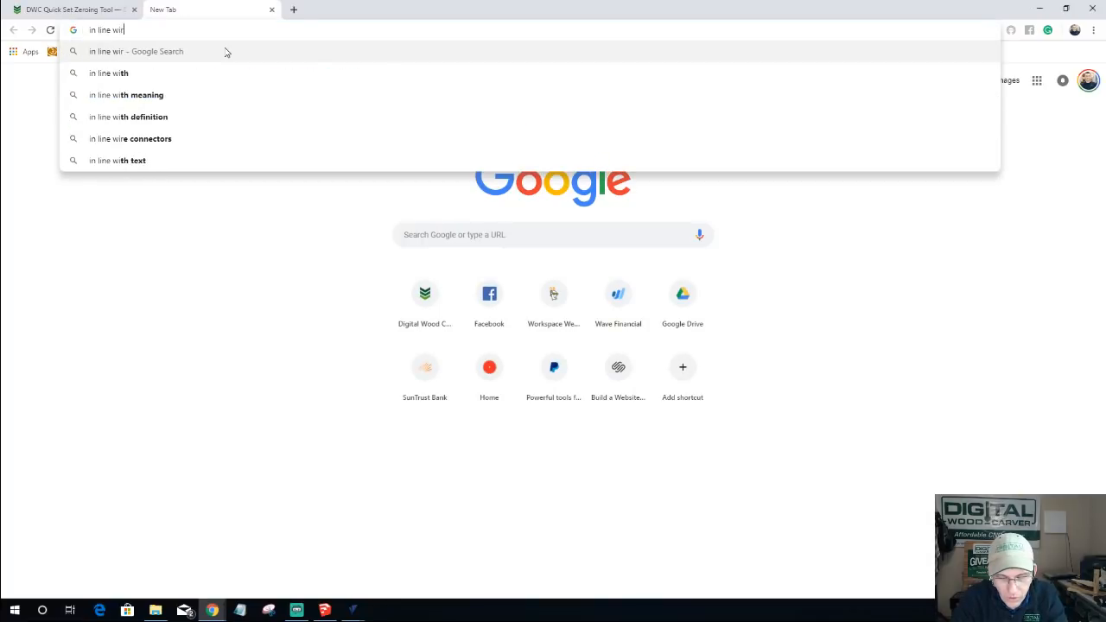
text(e connector)
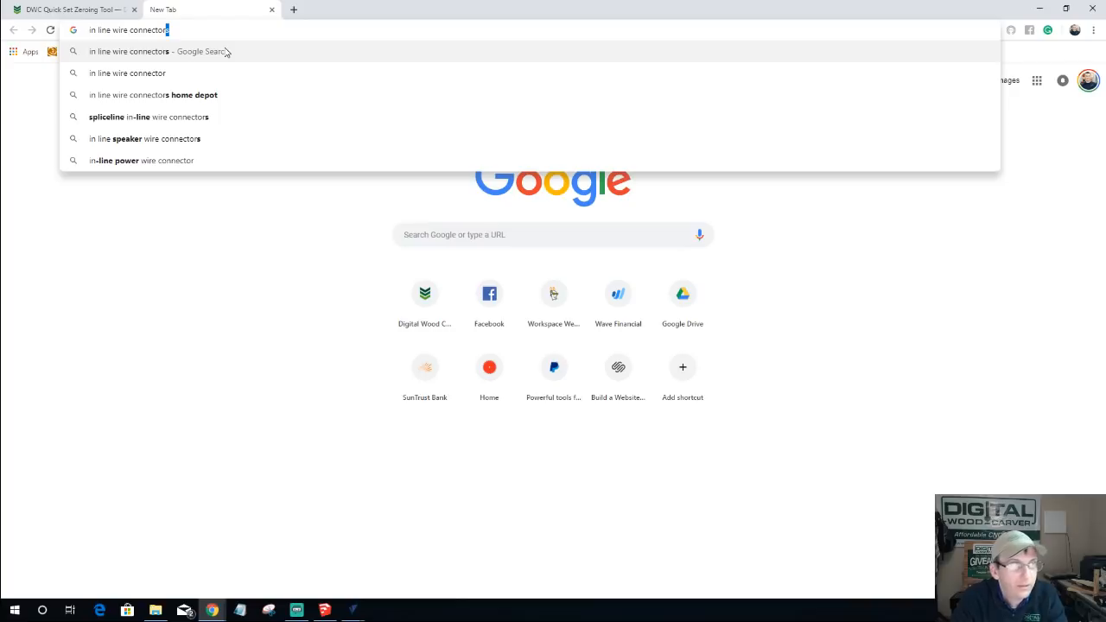
key(Return)
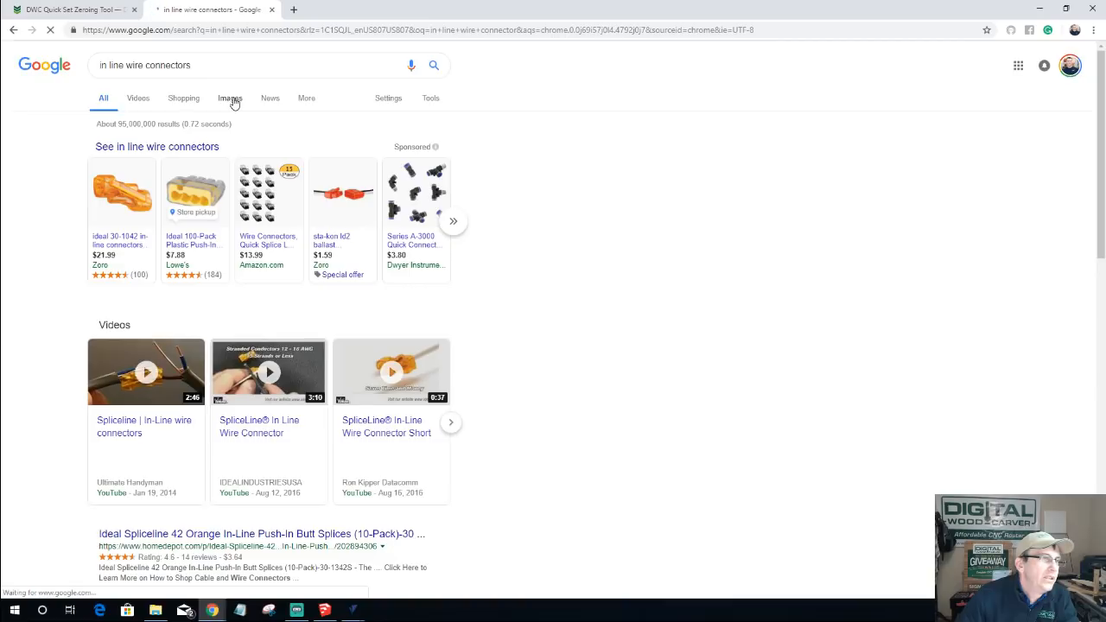
click(218, 105)
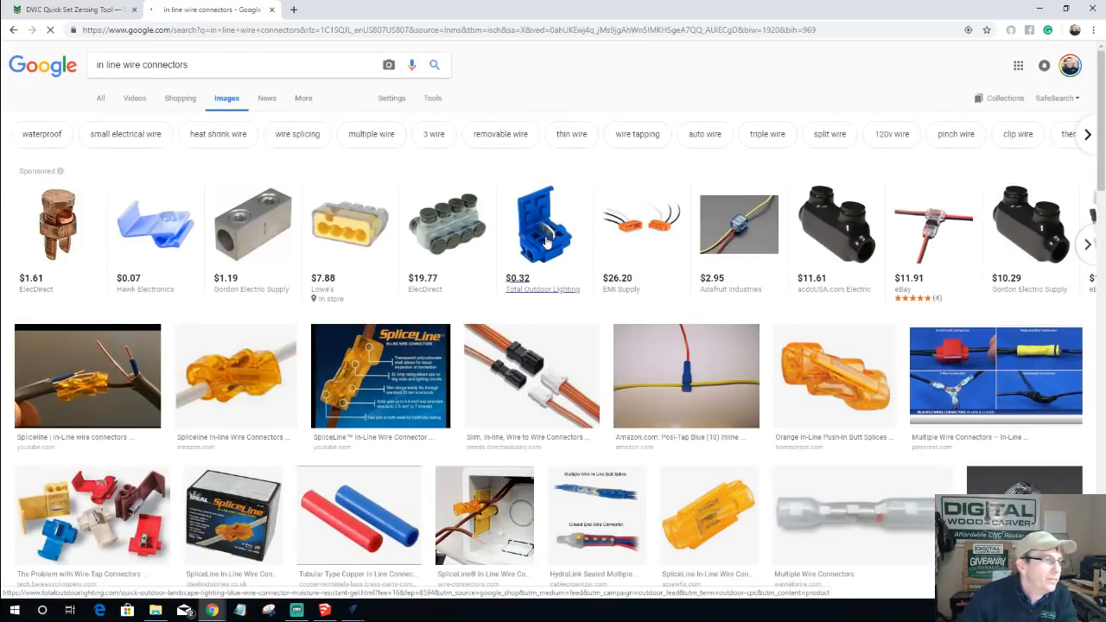
- View the enlarged wire-tap connectors image and compare it with the zeroing tool photo in the other tab
click(100, 492)
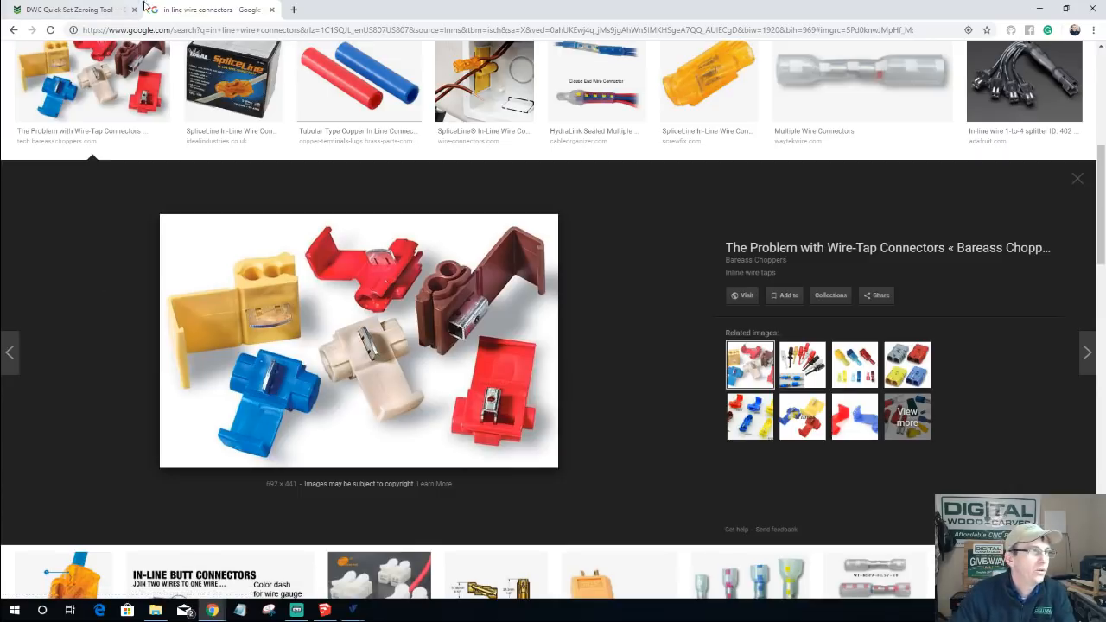
click(74, 10)
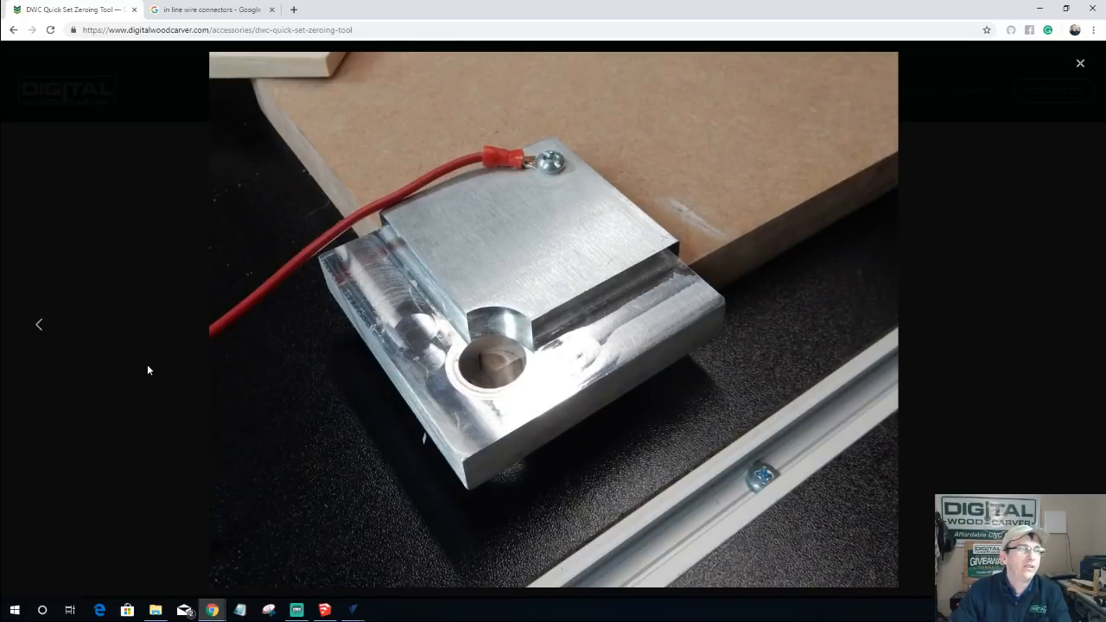
click(207, 10)
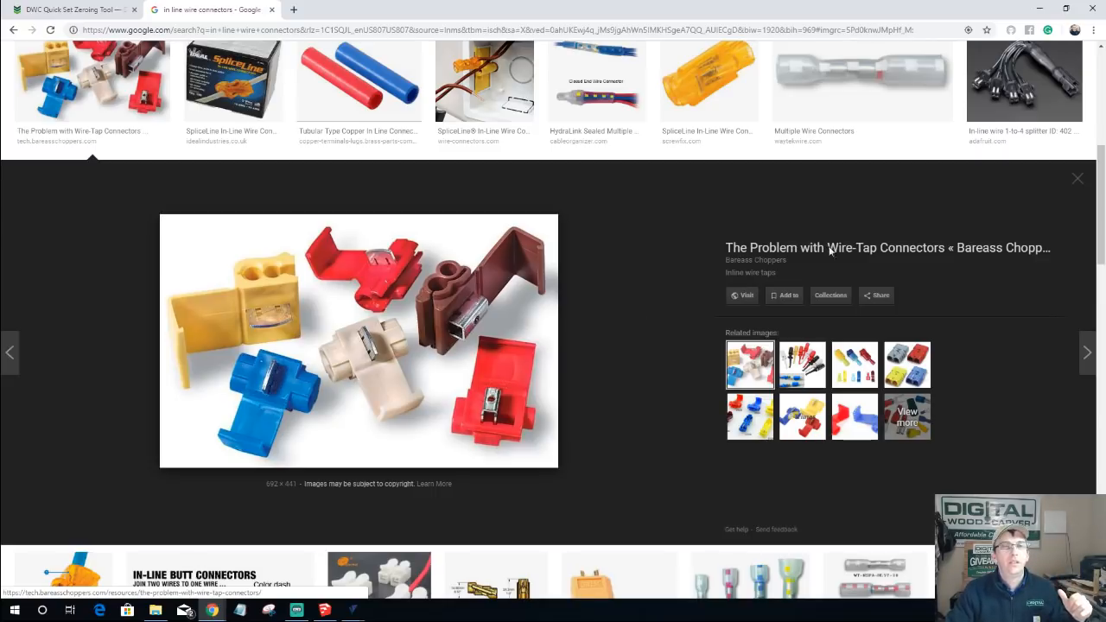
click(35, 11)
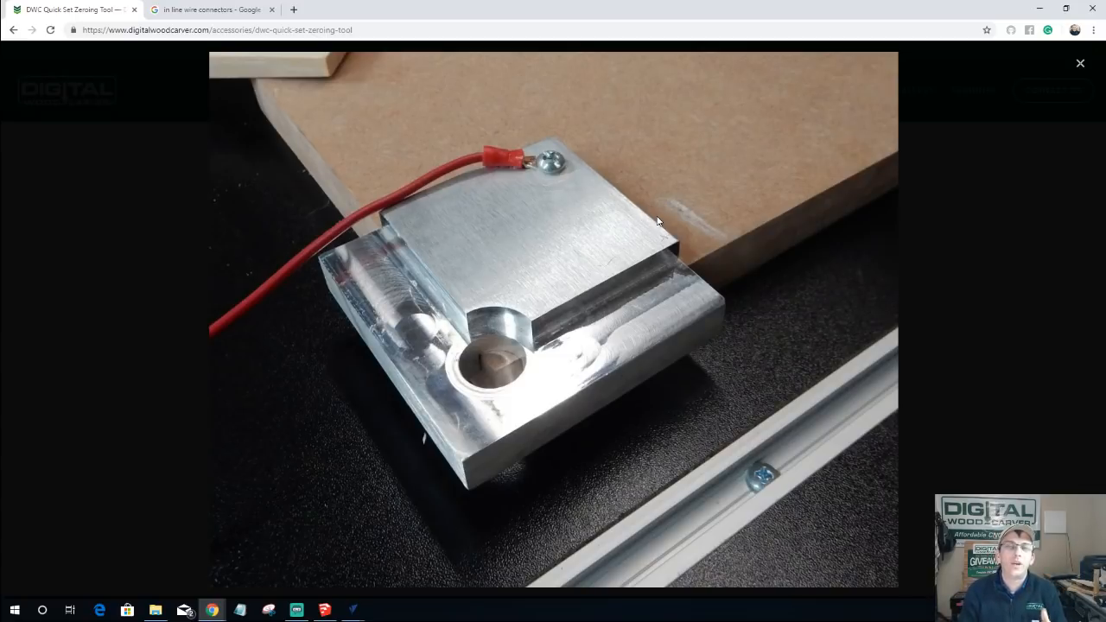
- Open youtube.com in a new browser tab and search it for "spindletv"
click(295, 10)
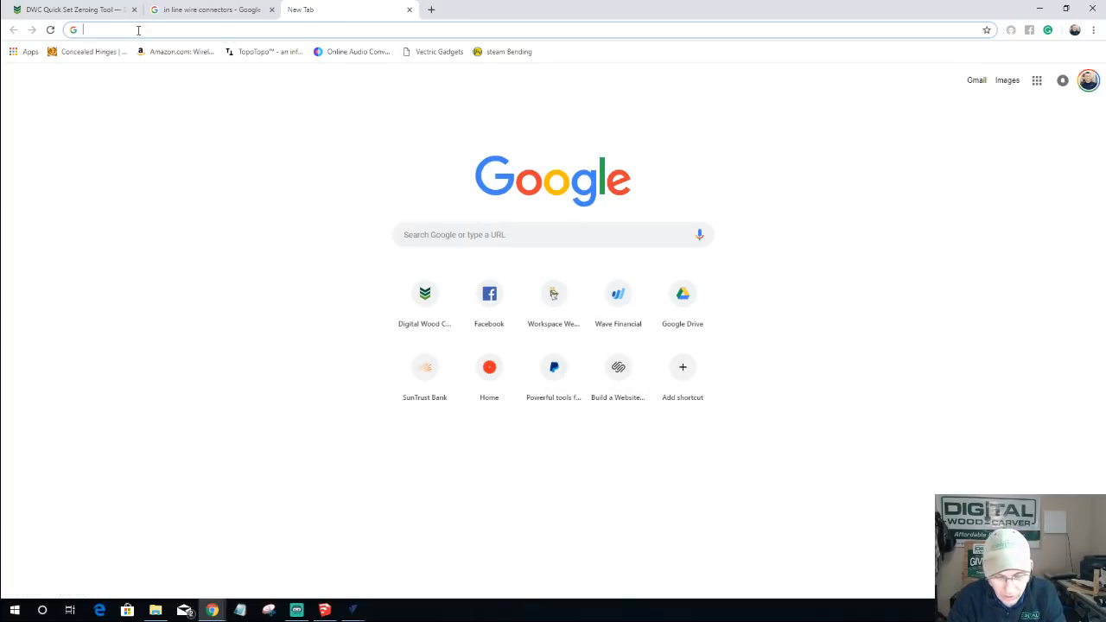
text(youtube.com)
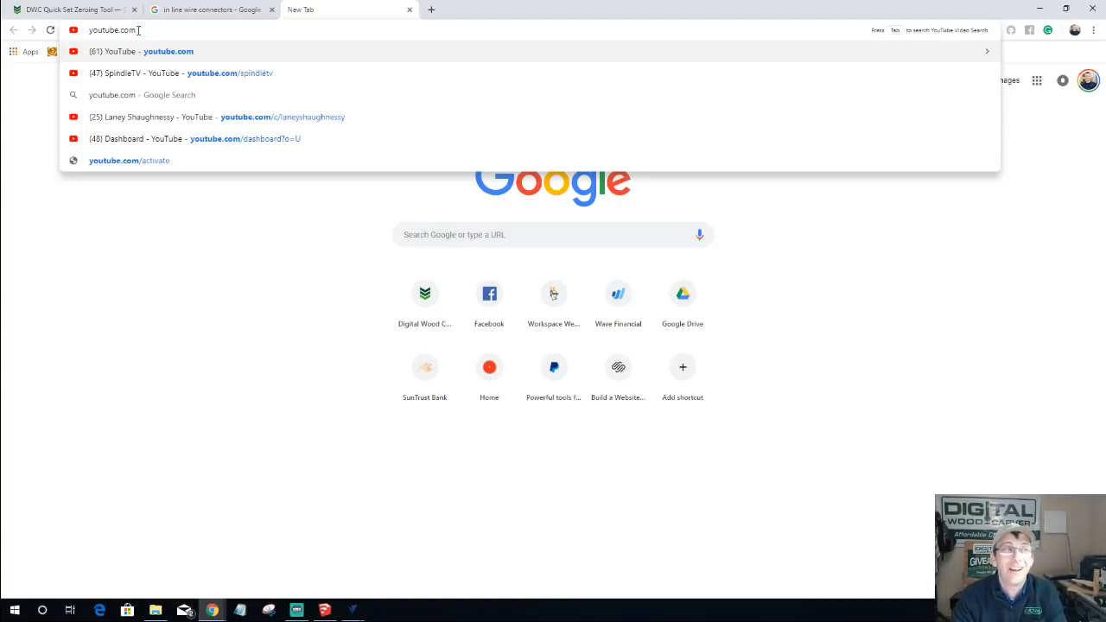
key(Return)
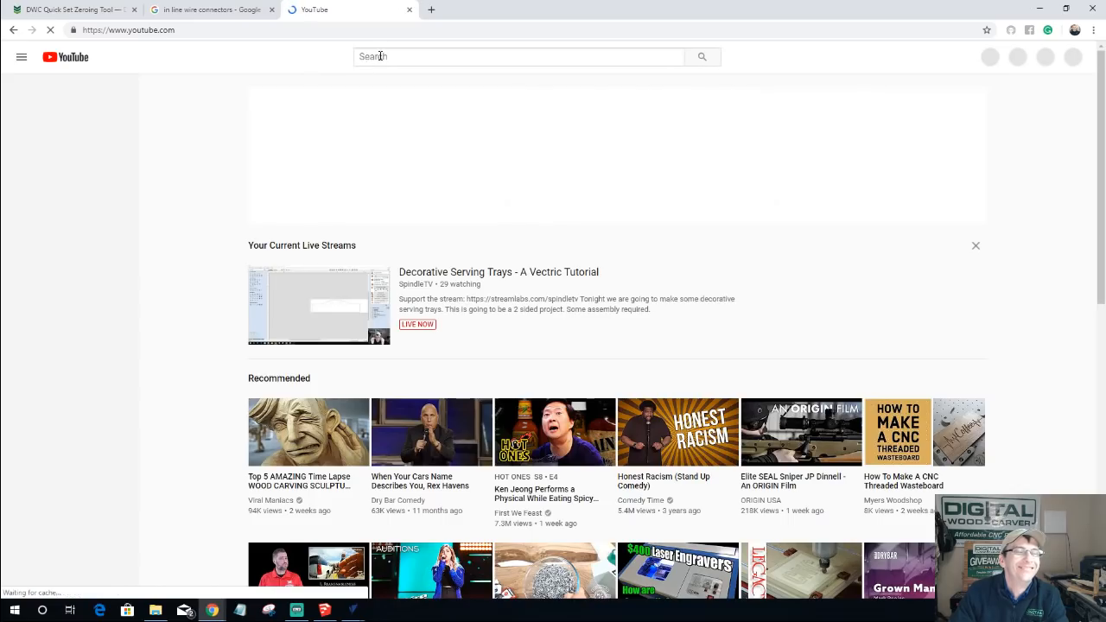
click(380, 56)
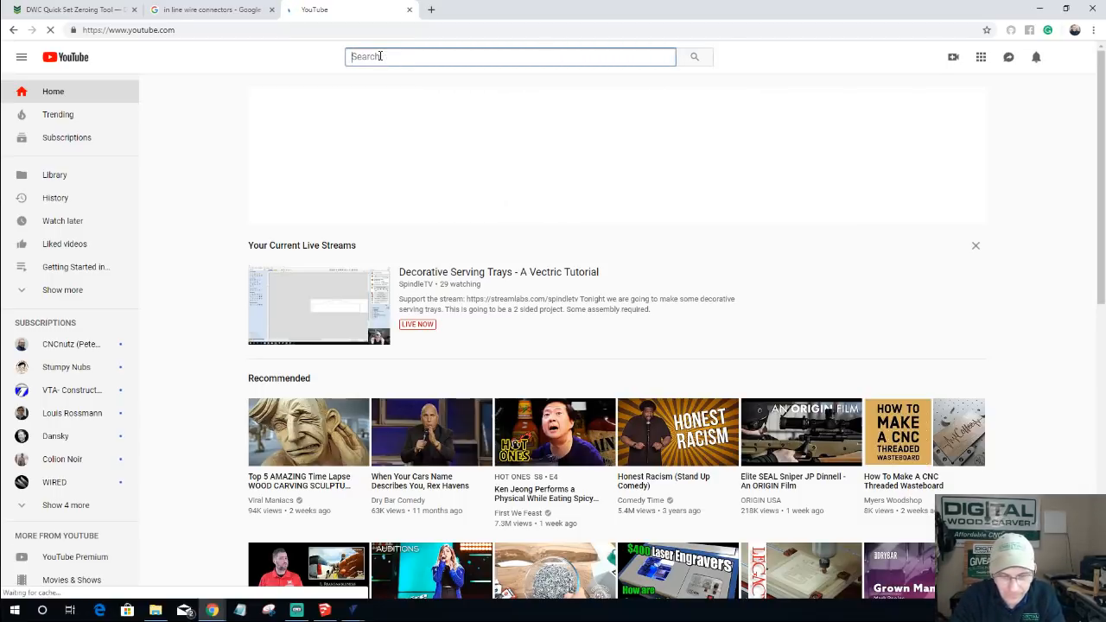
text(spindle)
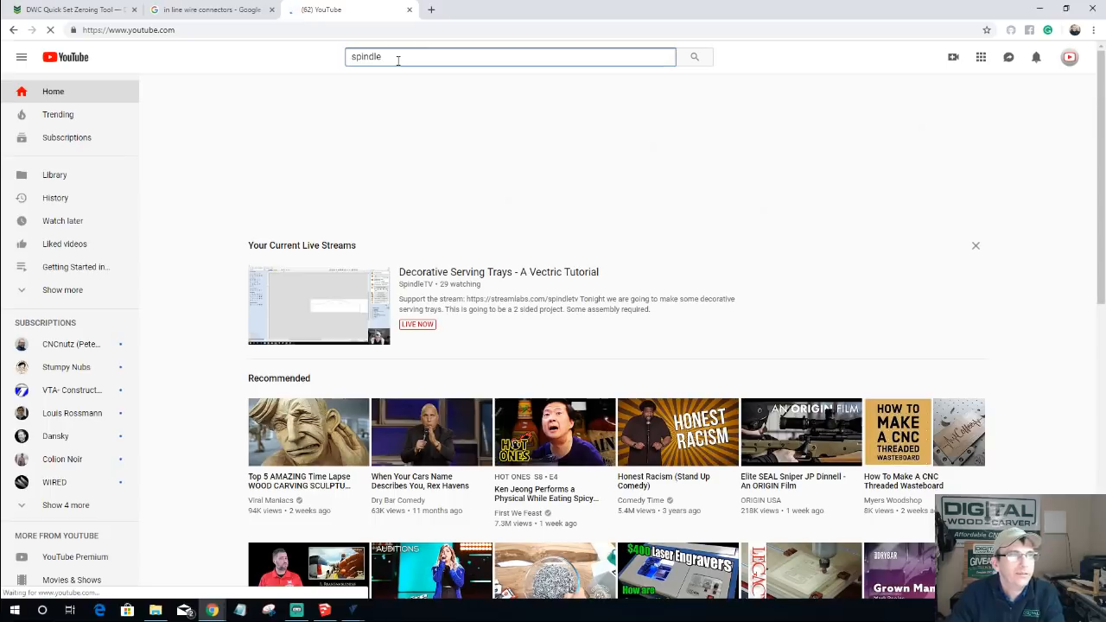
text(tv)
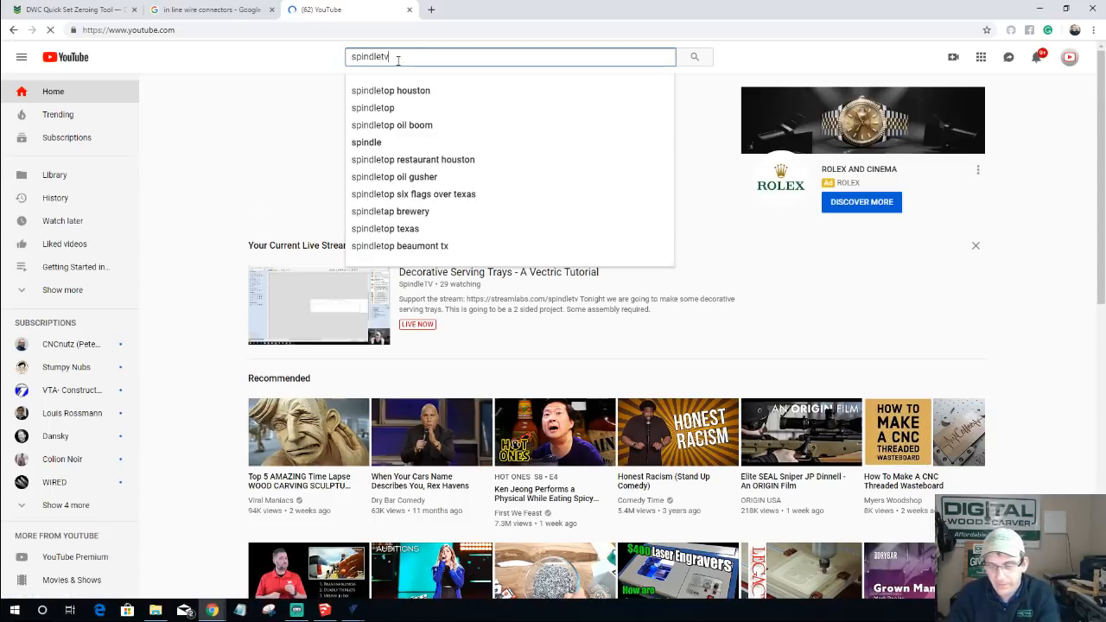
key(Return)
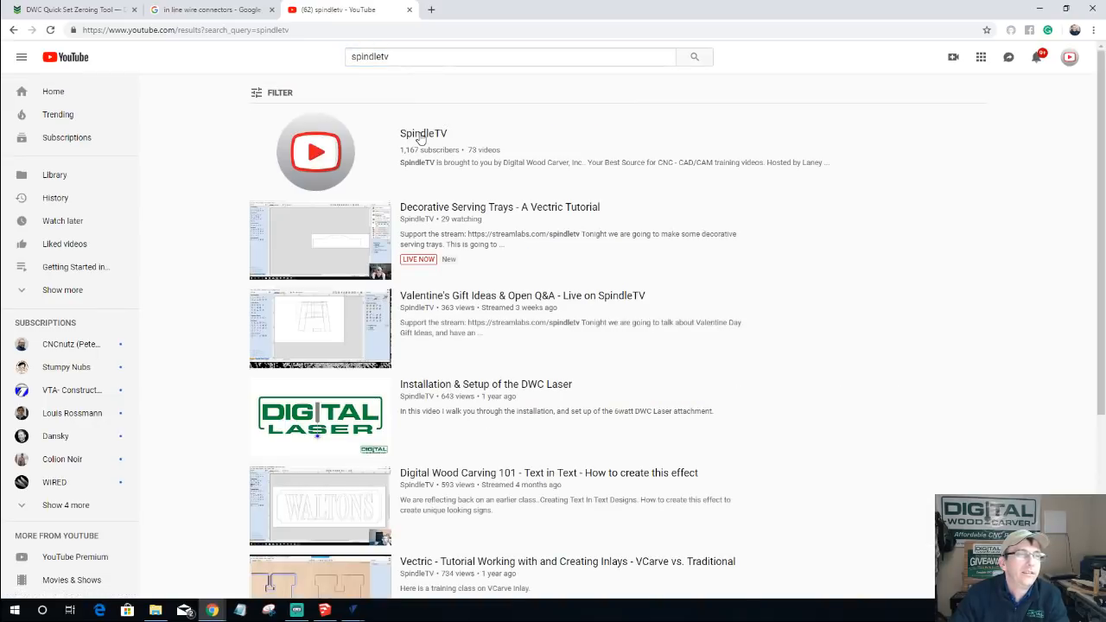
- Open the SpindleTV channel and show its list of uploaded videos
click(421, 137)
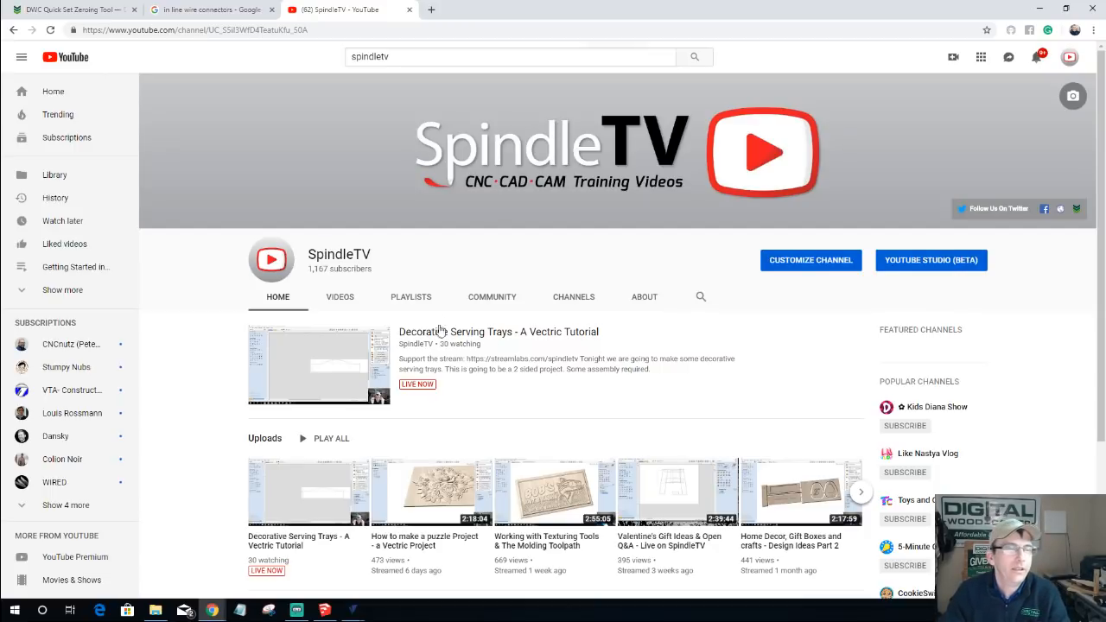
scroll(497, 335, down, 3)
scroll(410, 279, up, 3)
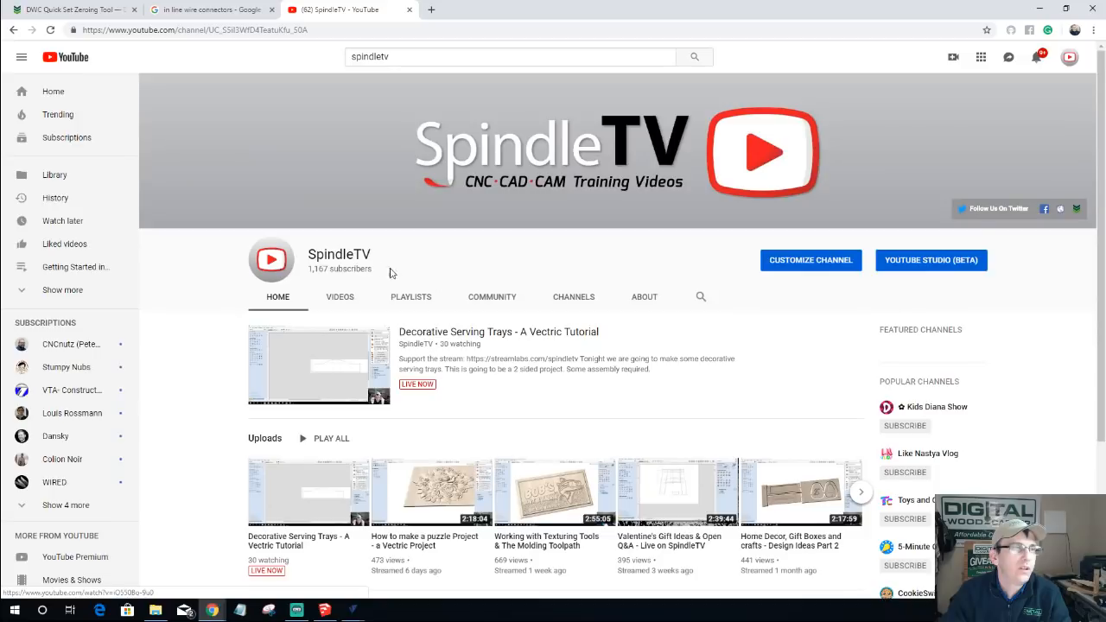
click(337, 298)
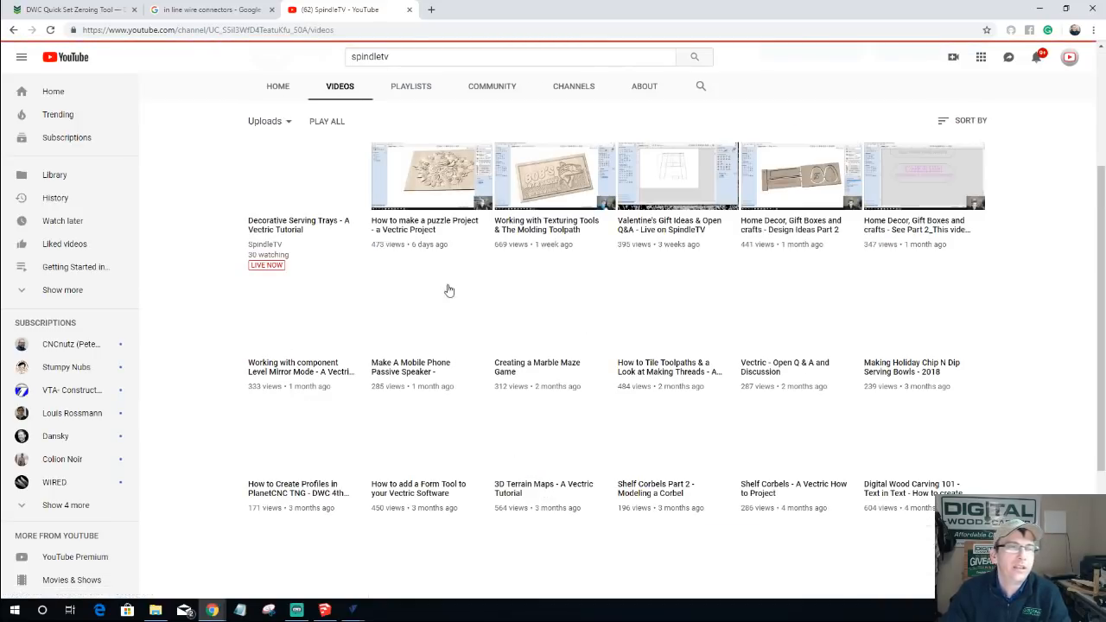
- Find and open the video "How To Install And Use DWC Quickset G-Code Generator" among the uploads, and pause it
scroll(492, 297, down, 2)
scroll(492, 297, down, 2)
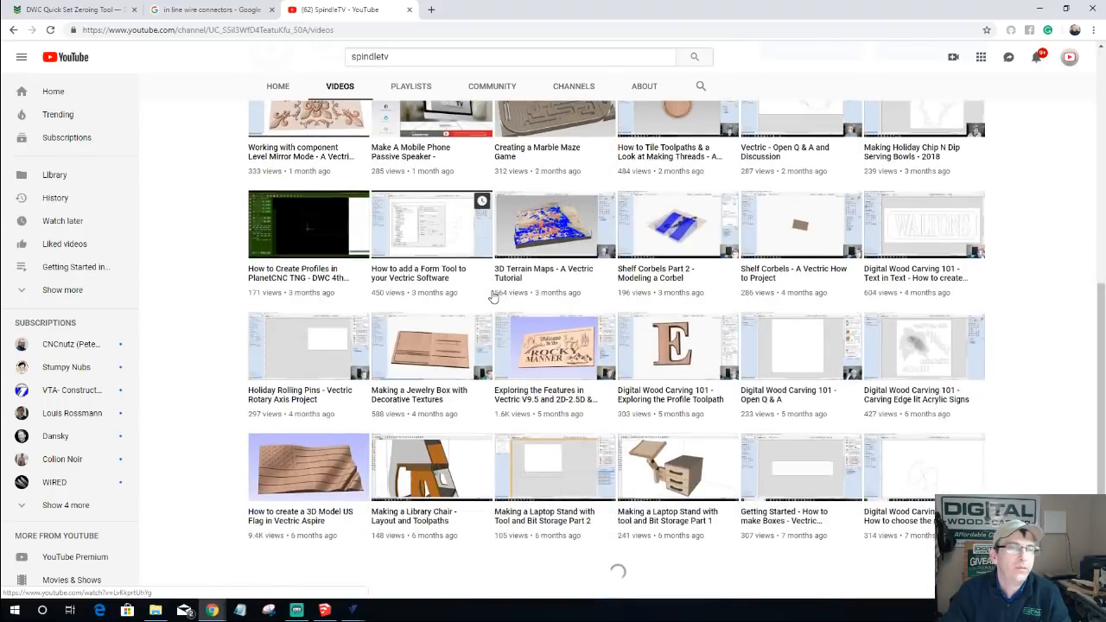
scroll(492, 297, down, 3)
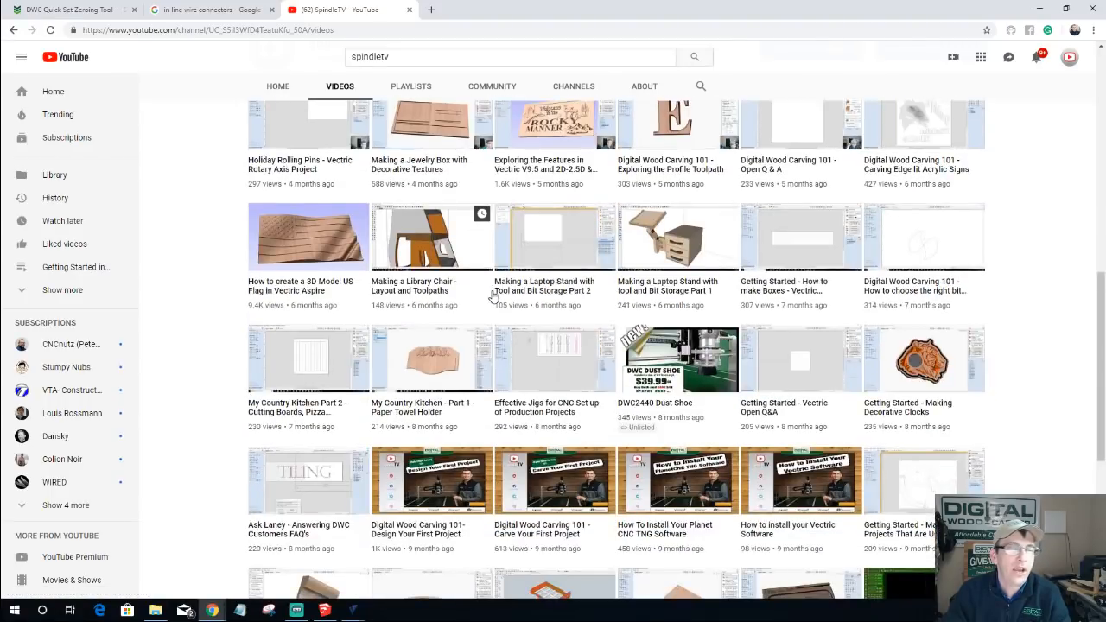
scroll(492, 297, down, 1)
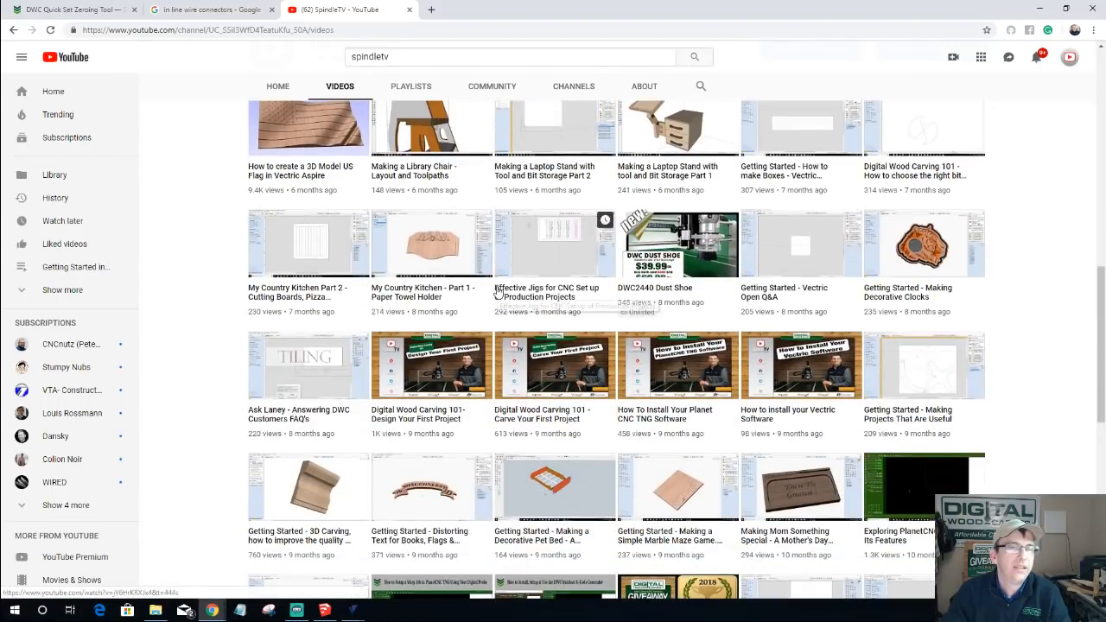
scroll(495, 294, down, 1)
scroll(497, 292, down, 3)
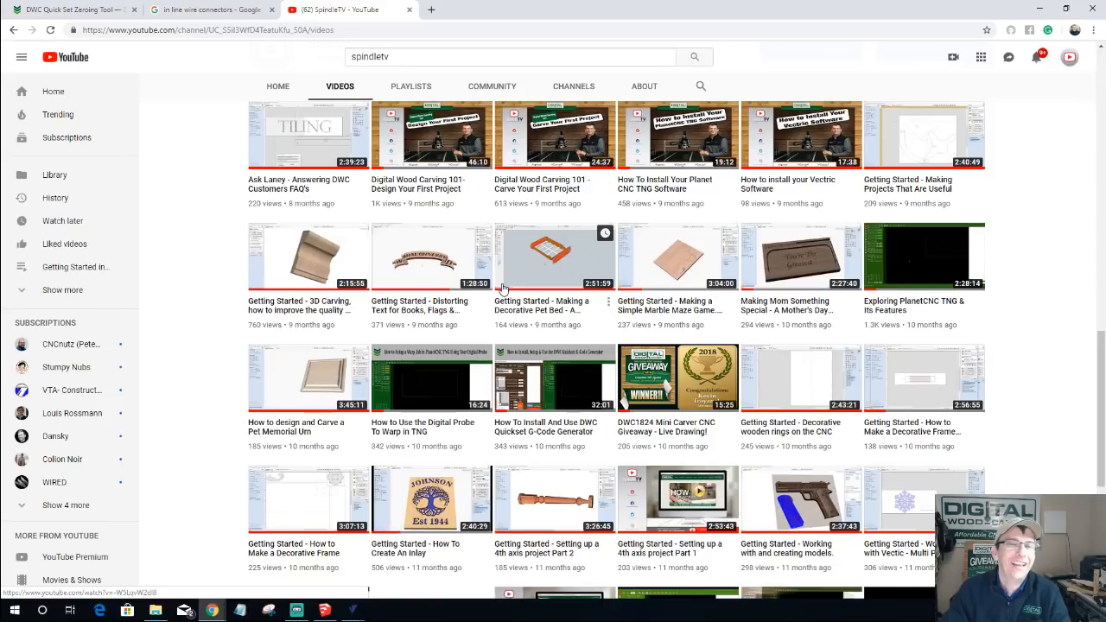
scroll(503, 287, down, 2)
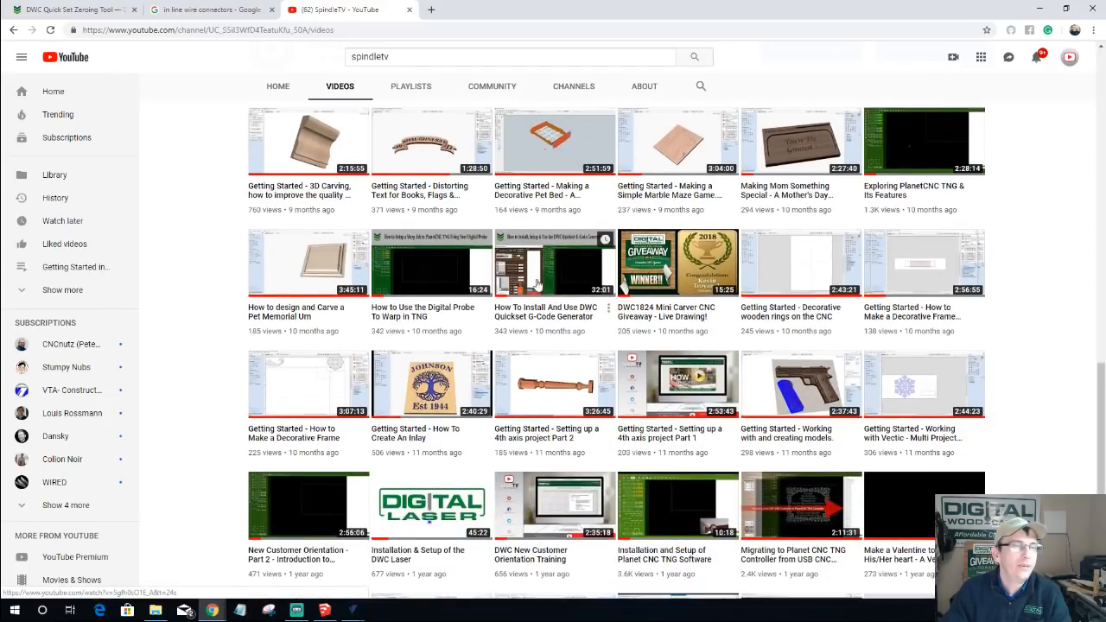
click(538, 272)
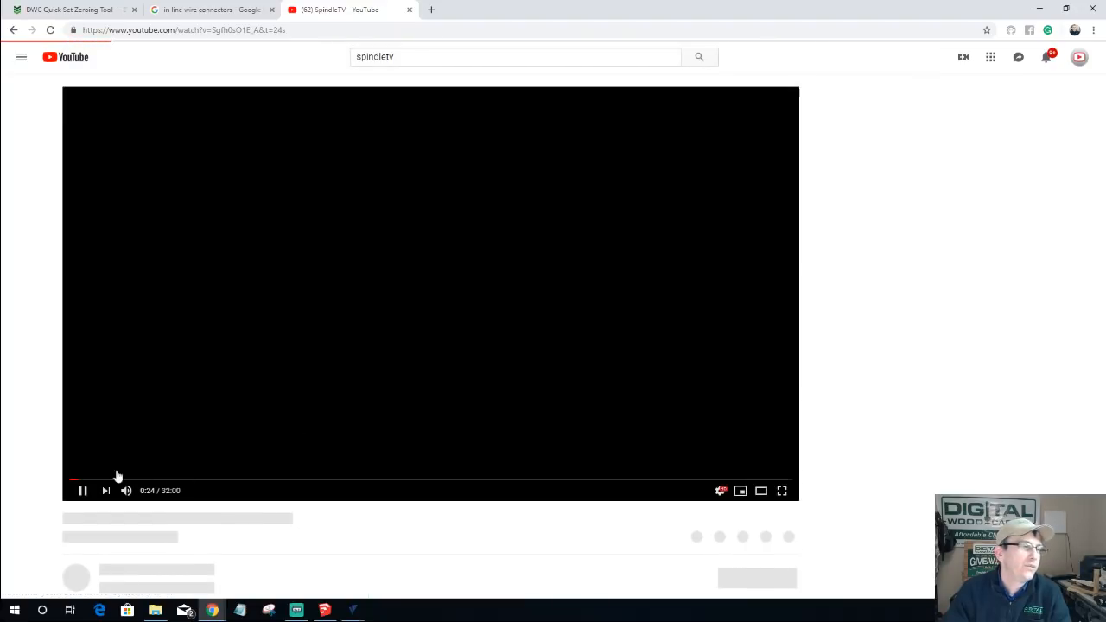
click(78, 490)
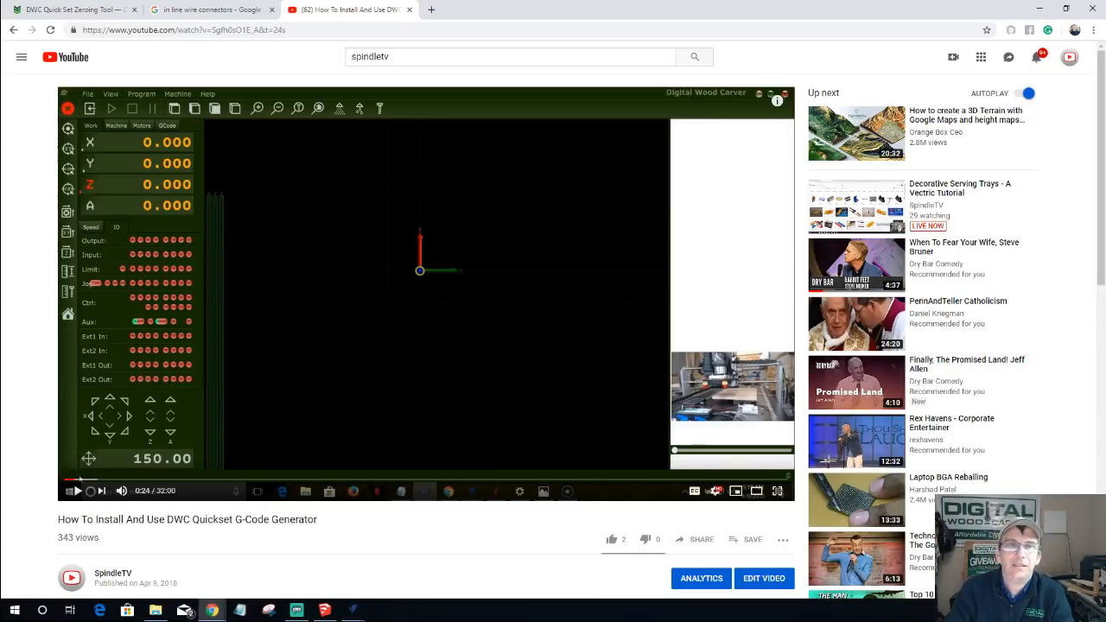
- Minimize Chrome and maximize the Digital Wood Carver 2440 Mill Mode controller window over VCarve
click(1038, 10)
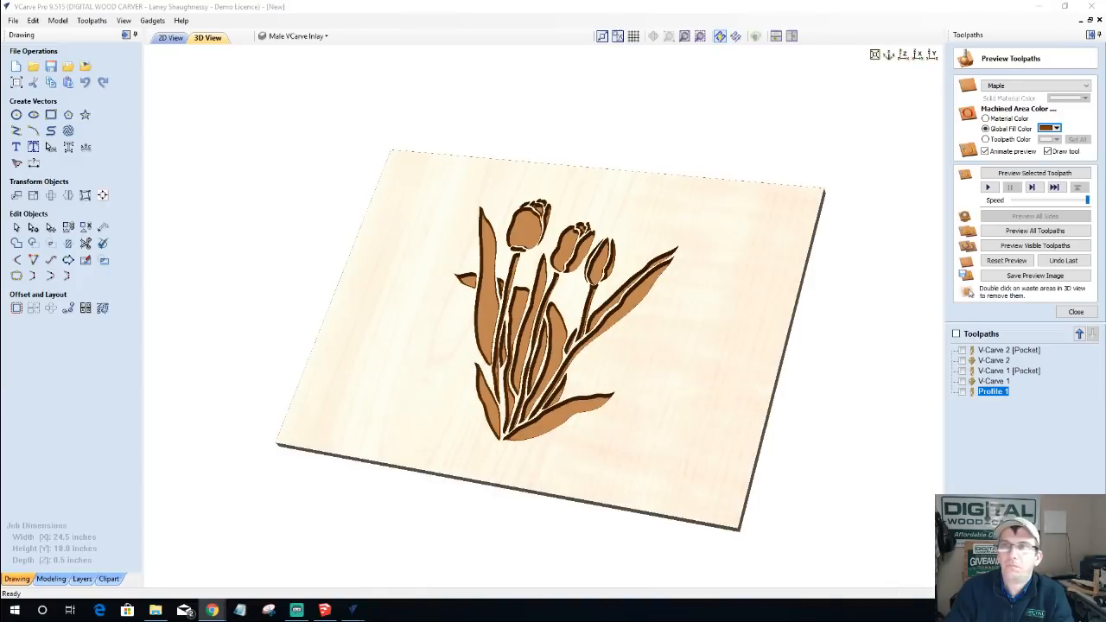
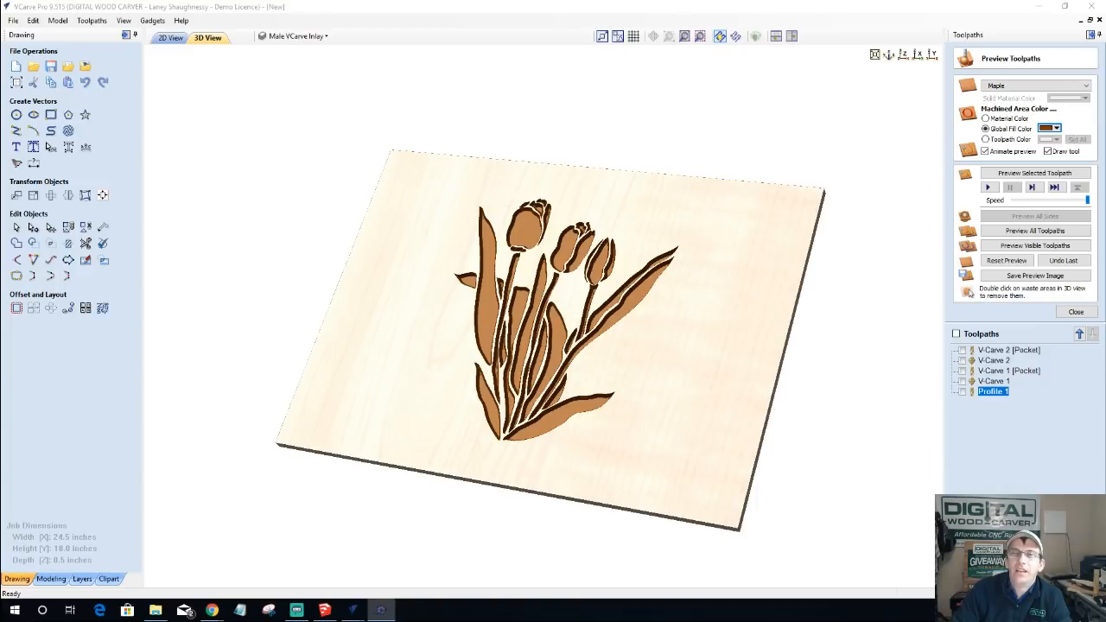
drag(992, 79, 588, 50)
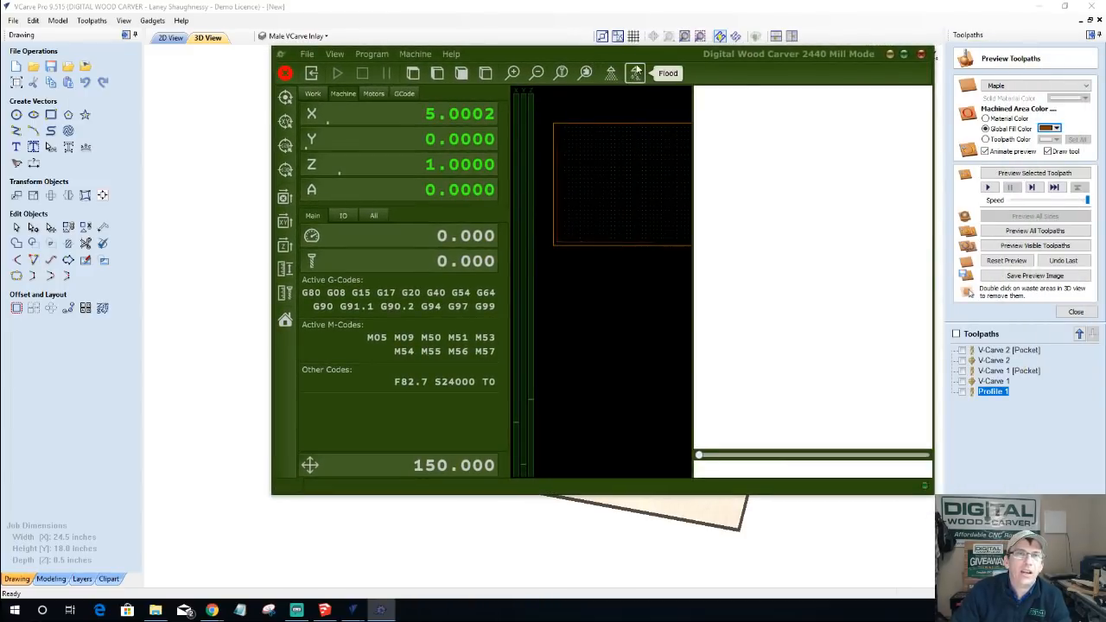
click(903, 53)
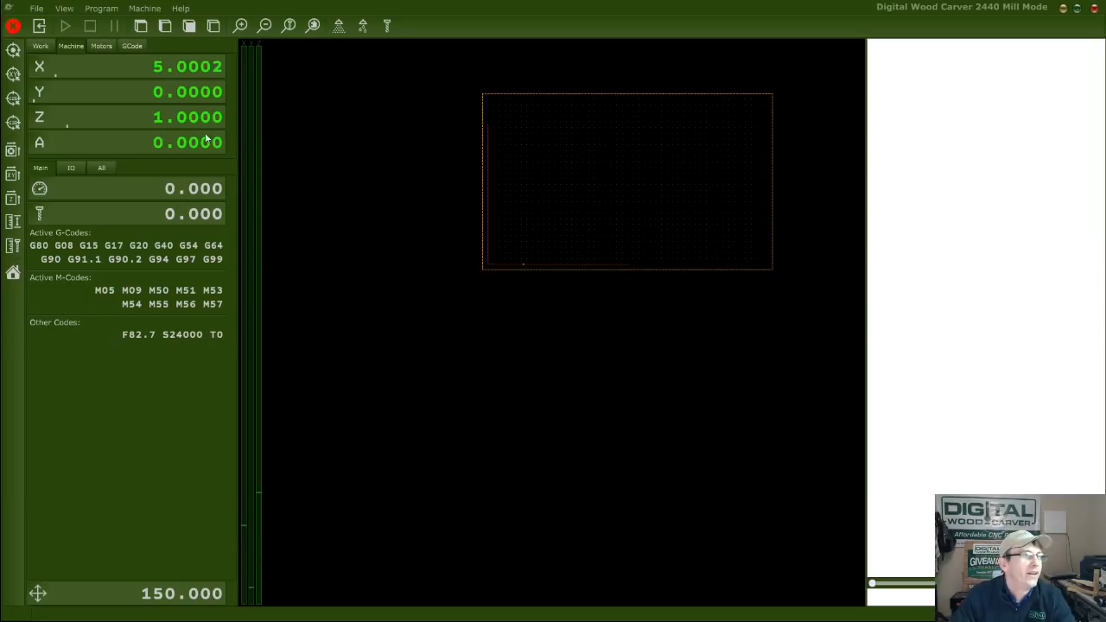
- Open the controller software's settings and show the Shortcuts page under User Interface
click(37, 8)
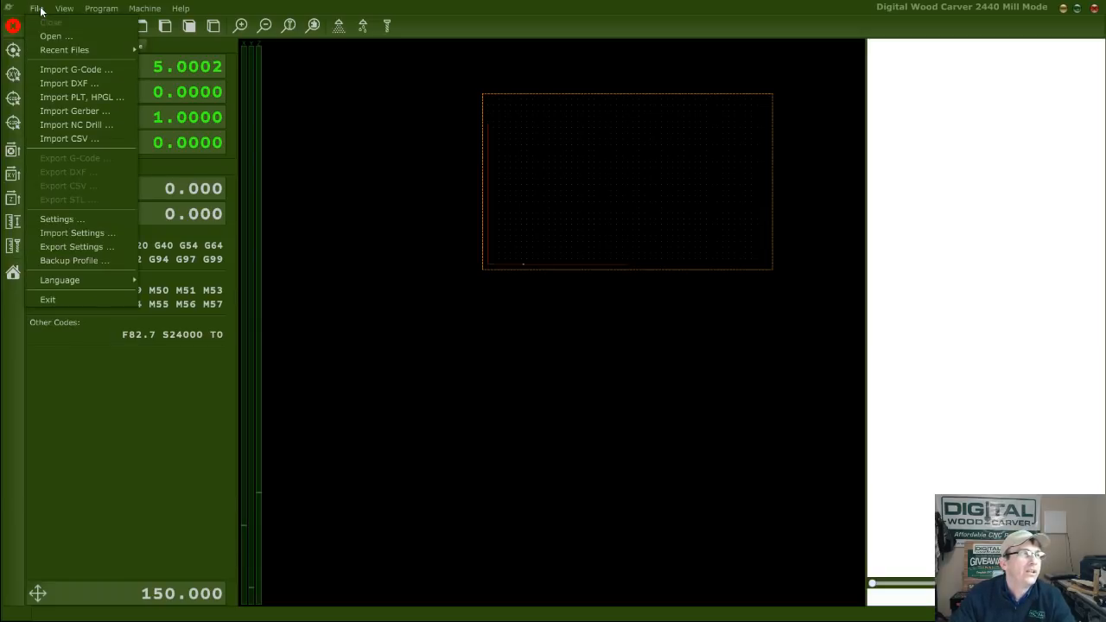
click(53, 223)
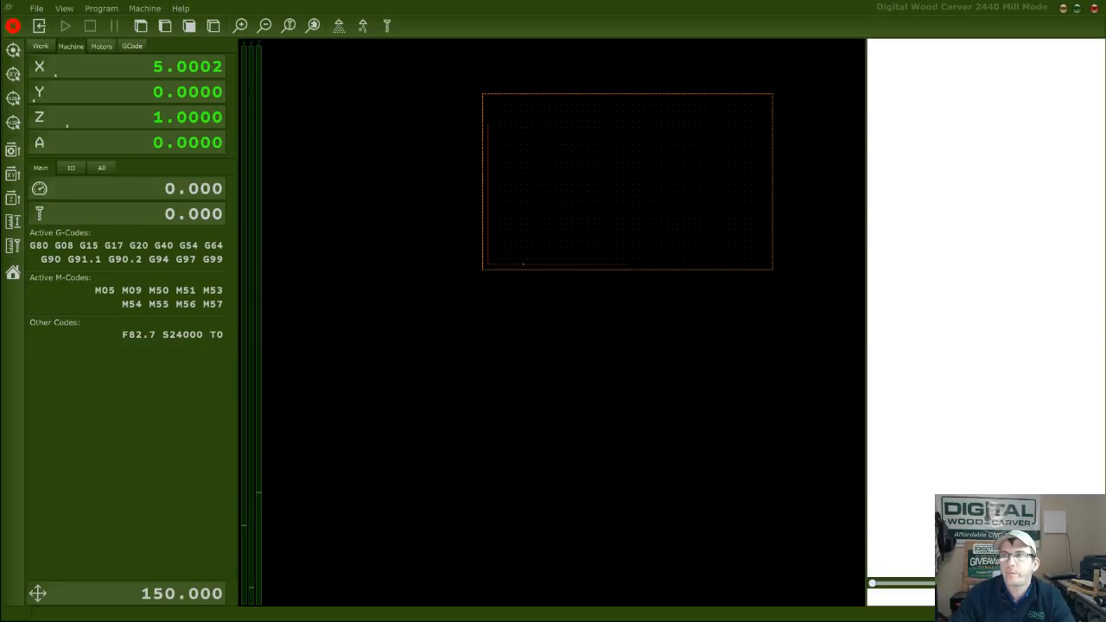
drag(642, 122, 456, 80)
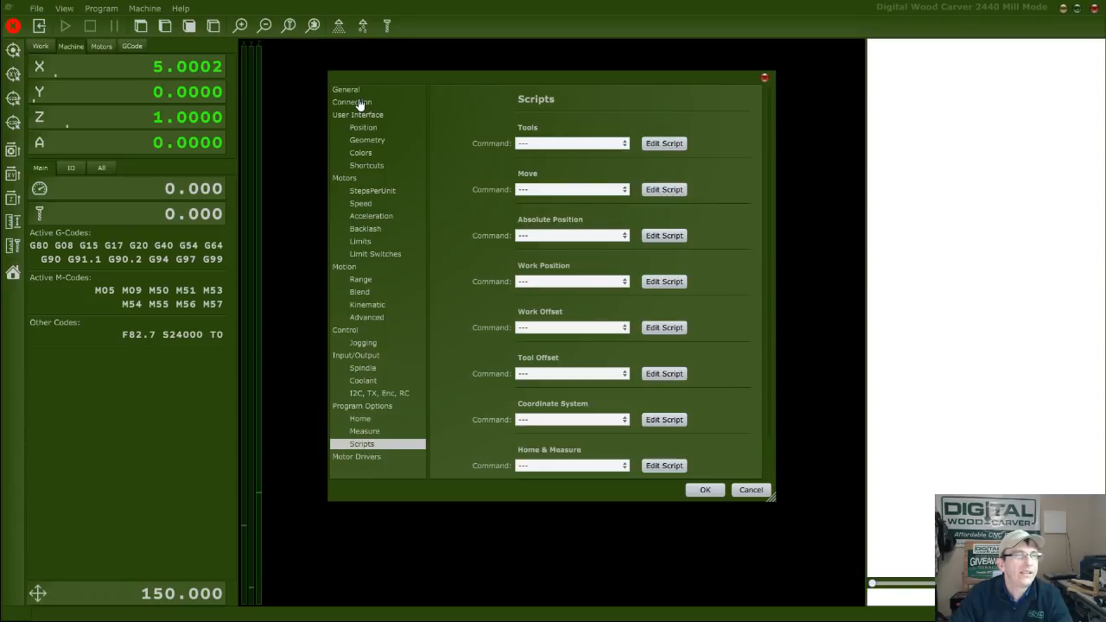
click(367, 167)
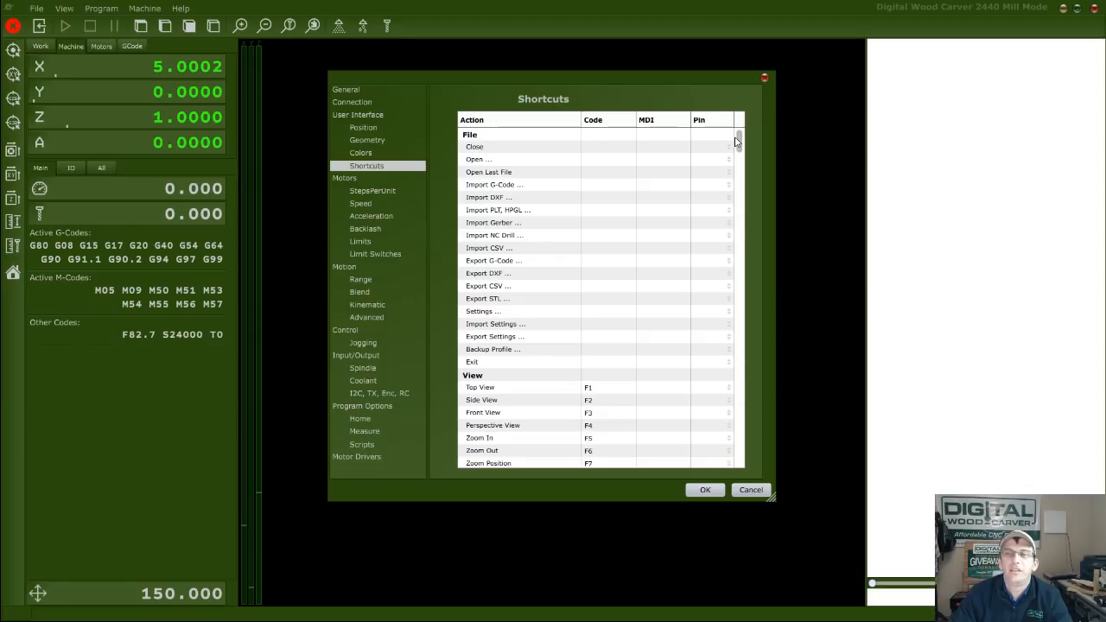
- In the Jog section of the shortcuts, swap the X-axis pins: assign Jog 2 to Jog Axis X- and Jog 1 to Jog Axis X+
drag(736, 141, 722, 323)
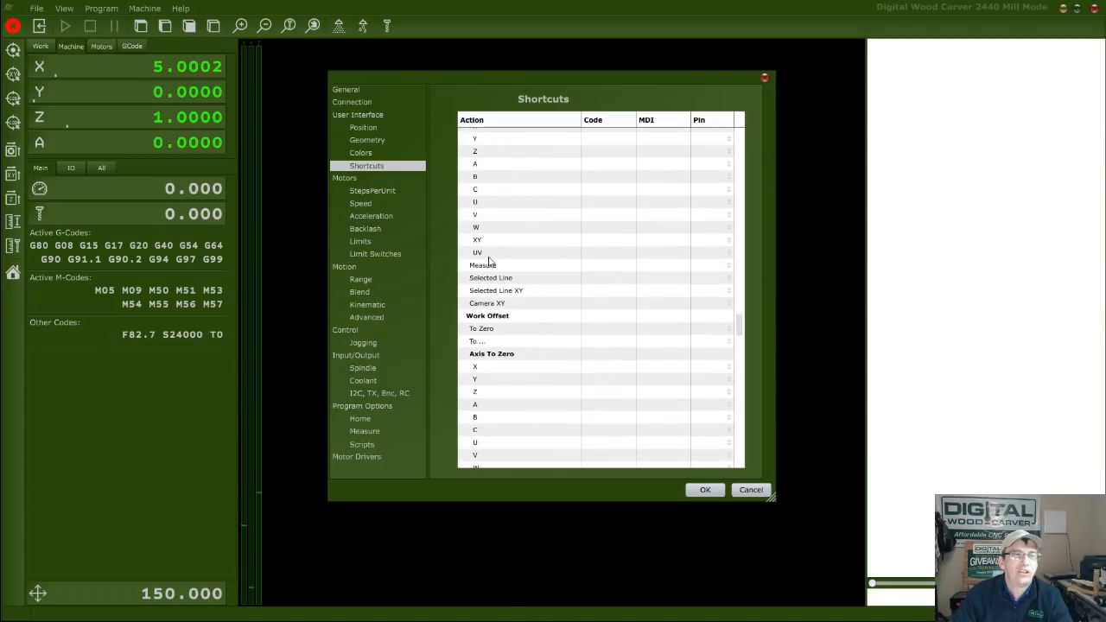
drag(740, 324, 733, 420)
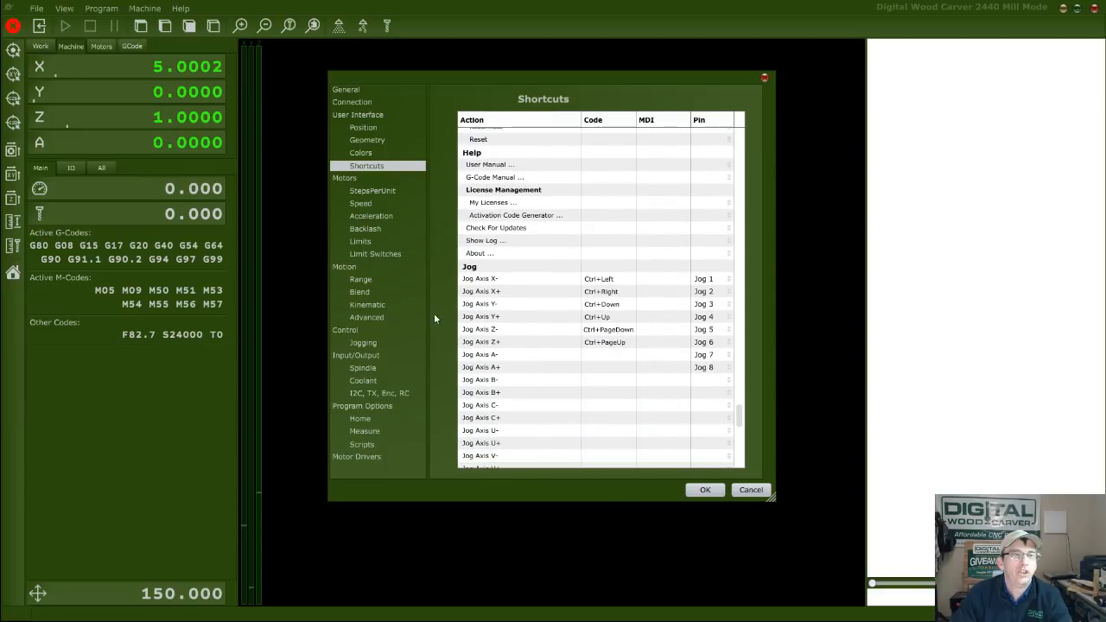
click(477, 273)
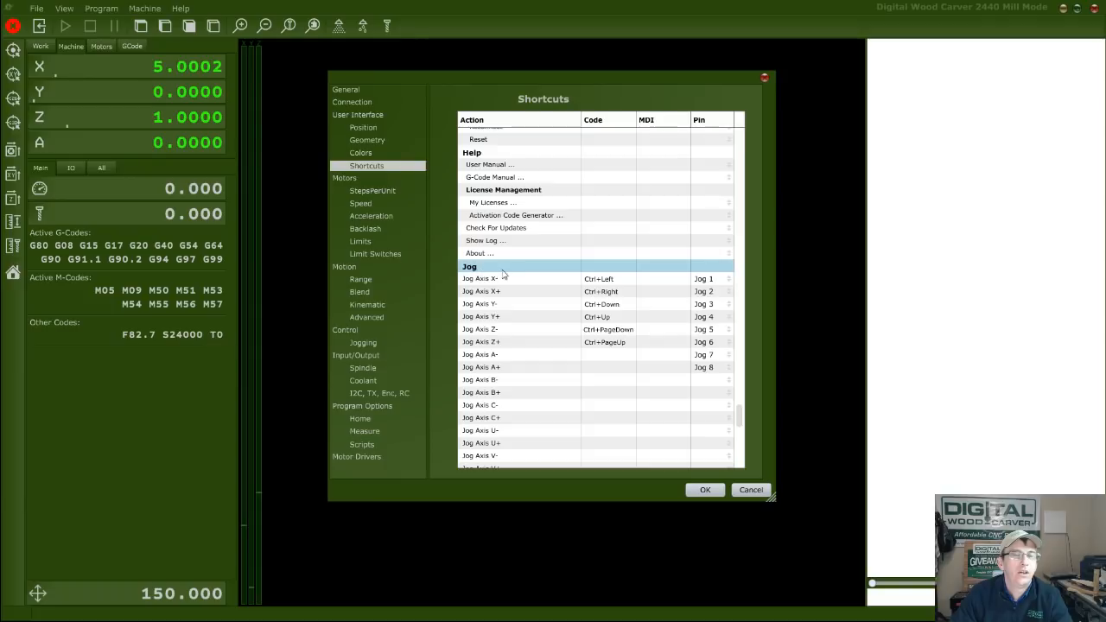
scroll(537, 292, down, 1)
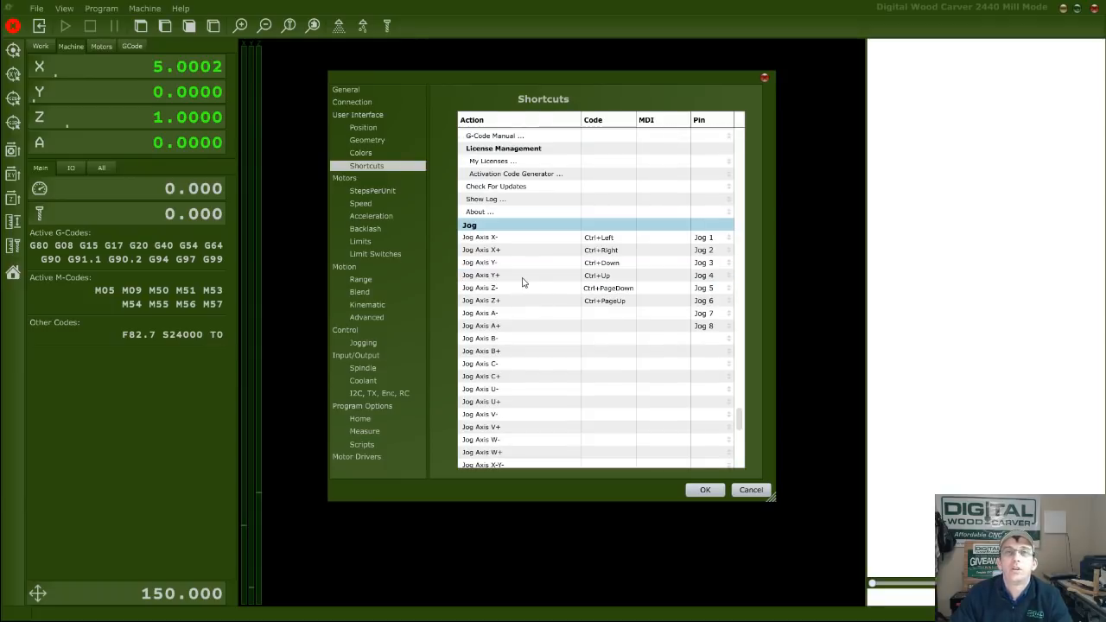
click(704, 241)
click(706, 251)
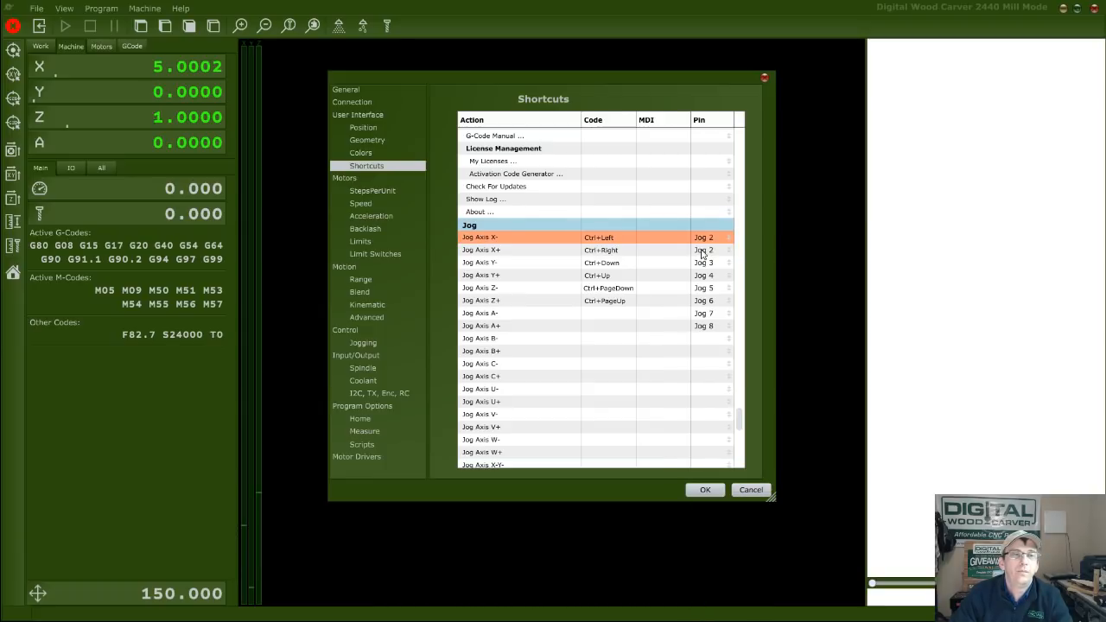
click(704, 237)
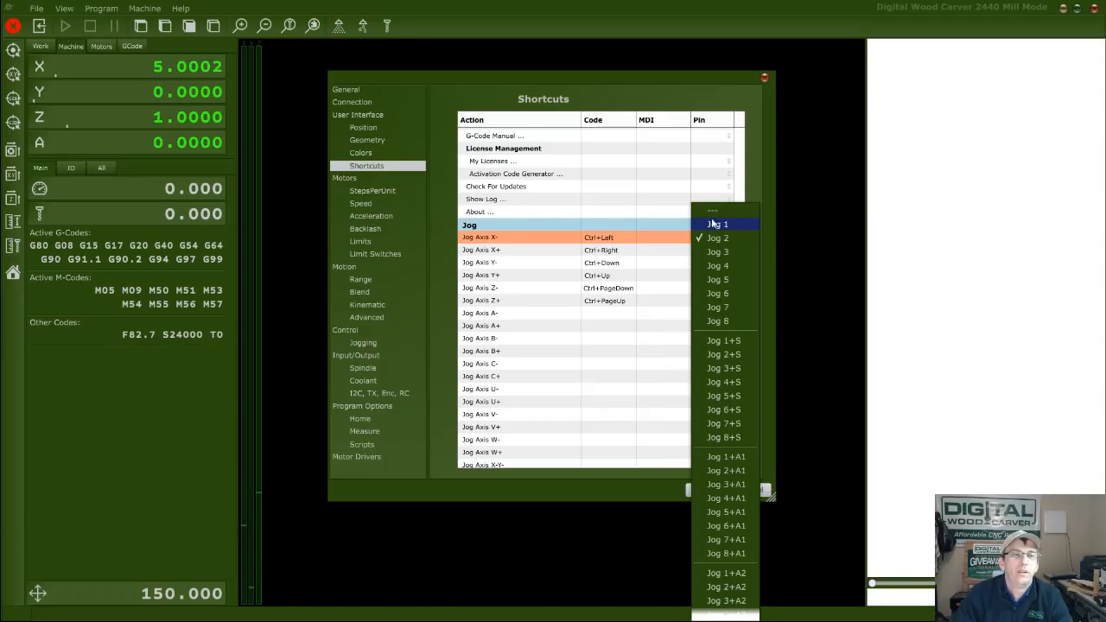
click(710, 208)
click(705, 239)
click(706, 237)
click(705, 238)
click(713, 181)
- Swap the Y-axis jog pins by clearing Jog Axis Y-, assigning Jog 3 to Jog Axis Y+ and Jog 4 to Jog Axis Y-
click(701, 262)
click(711, 222)
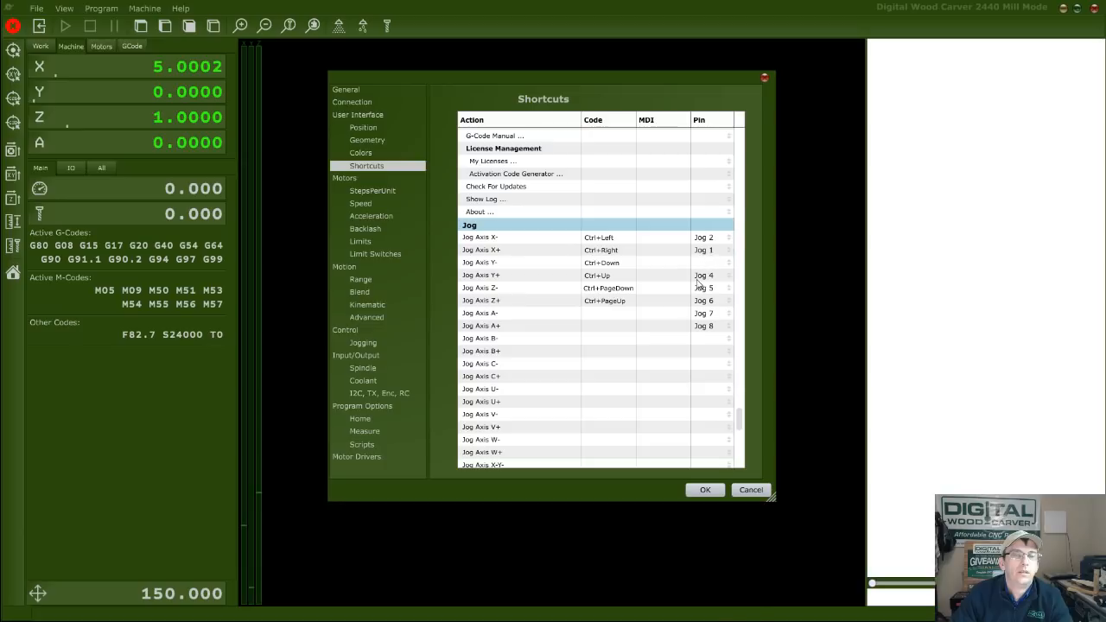
click(703, 276)
click(708, 262)
click(701, 263)
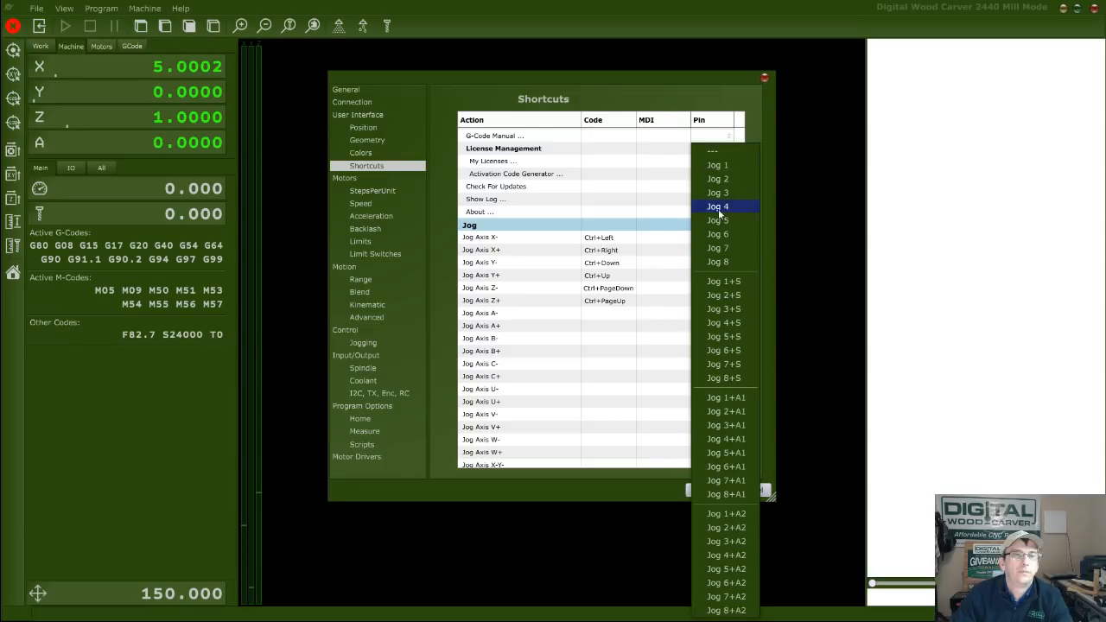
click(717, 209)
- Swap the Z-axis jog pins by clearing Jog Axis Z-, assigning Jog 5 to Jog Axis Z+ and Jog 6 to Jog Axis Z-
click(700, 292)
click(713, 233)
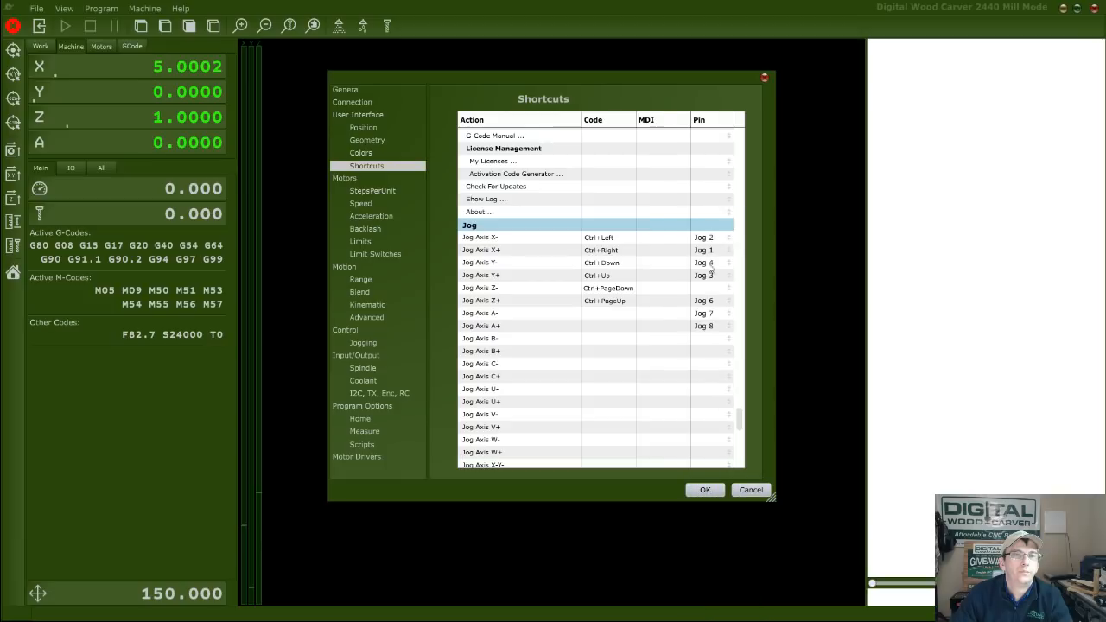
click(705, 301)
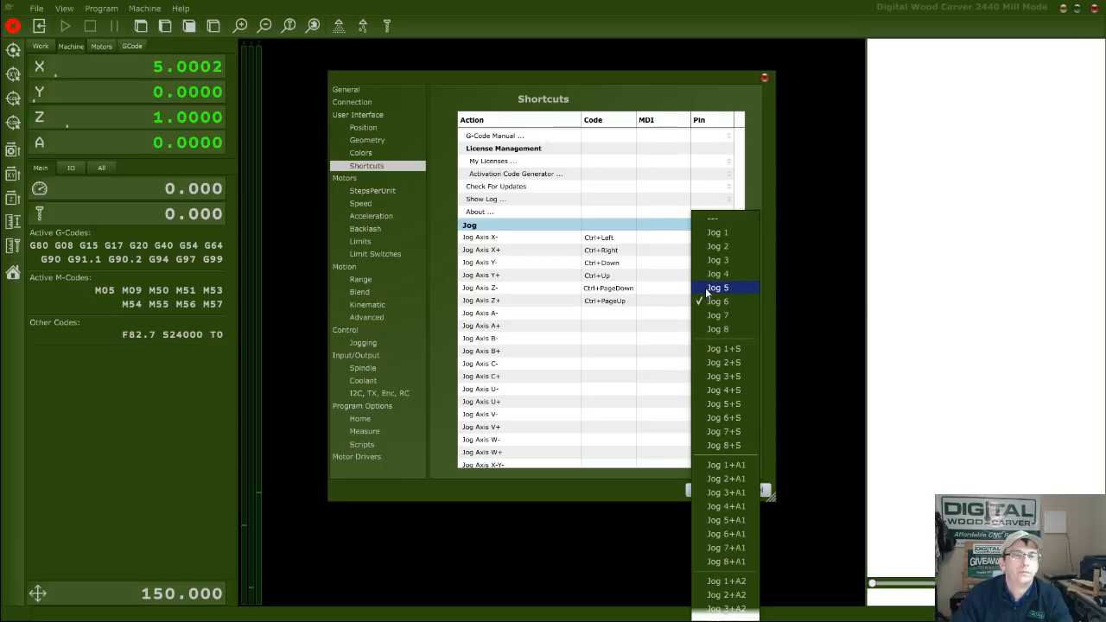
click(705, 287)
click(705, 288)
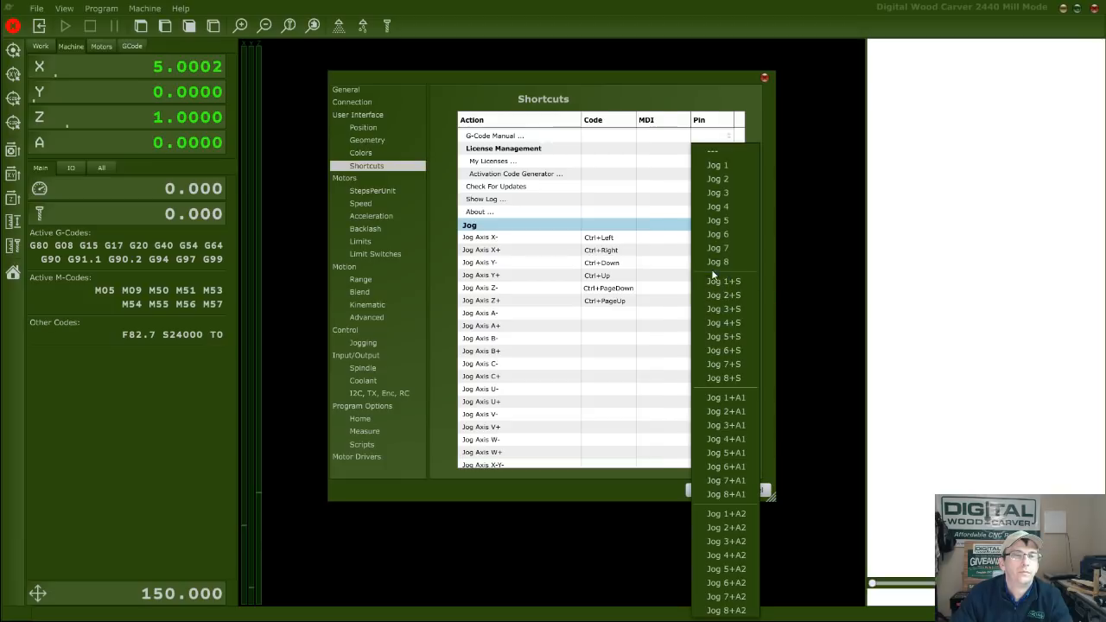
click(711, 238)
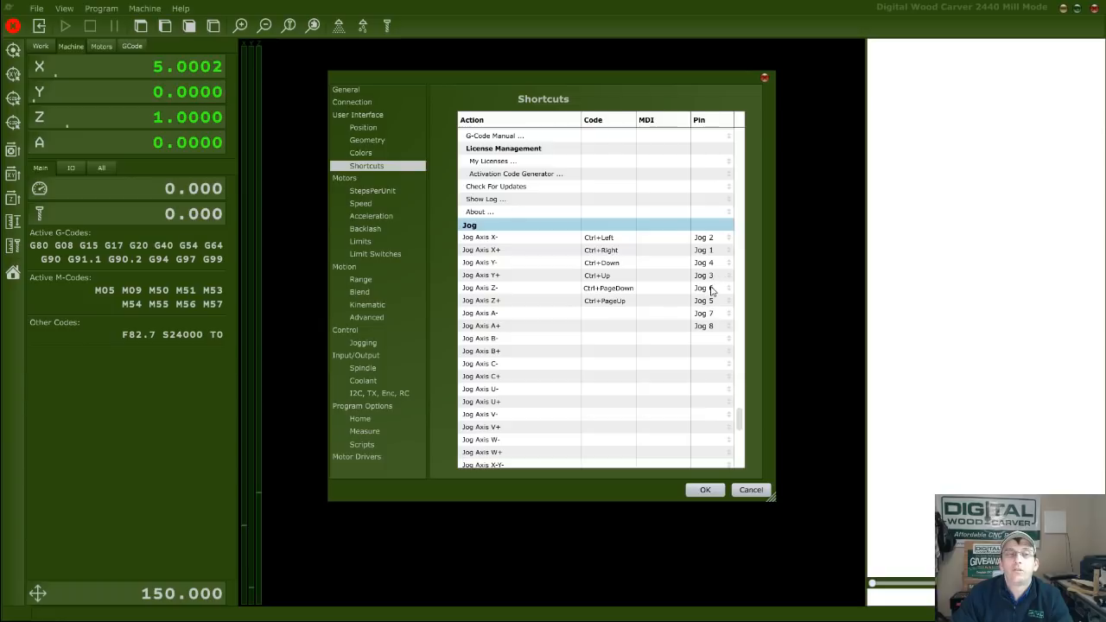
click(708, 320)
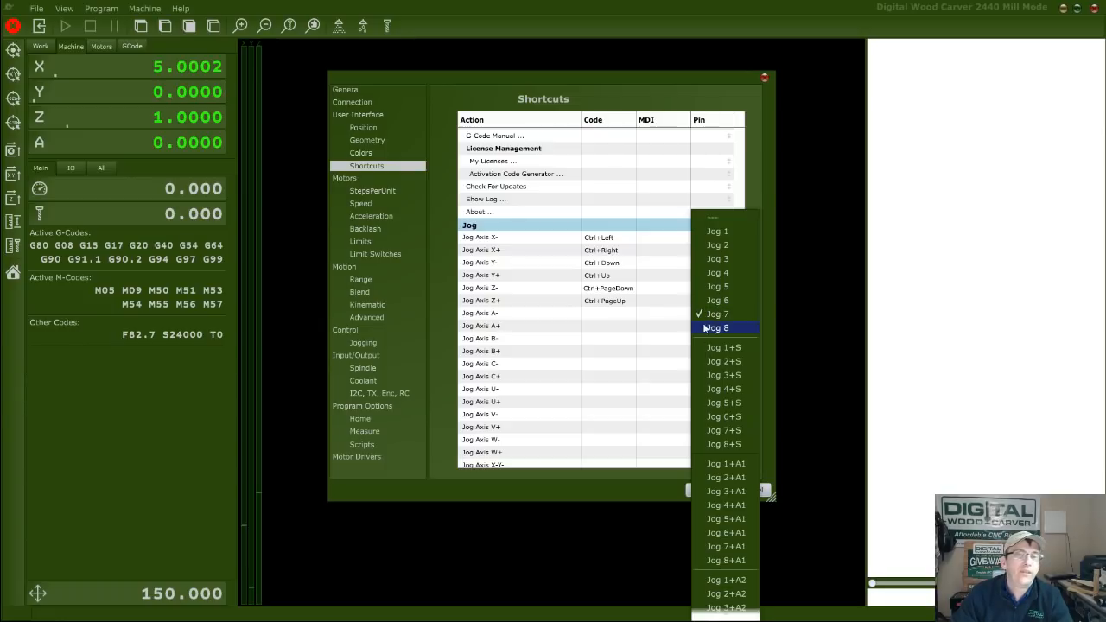
click(724, 322)
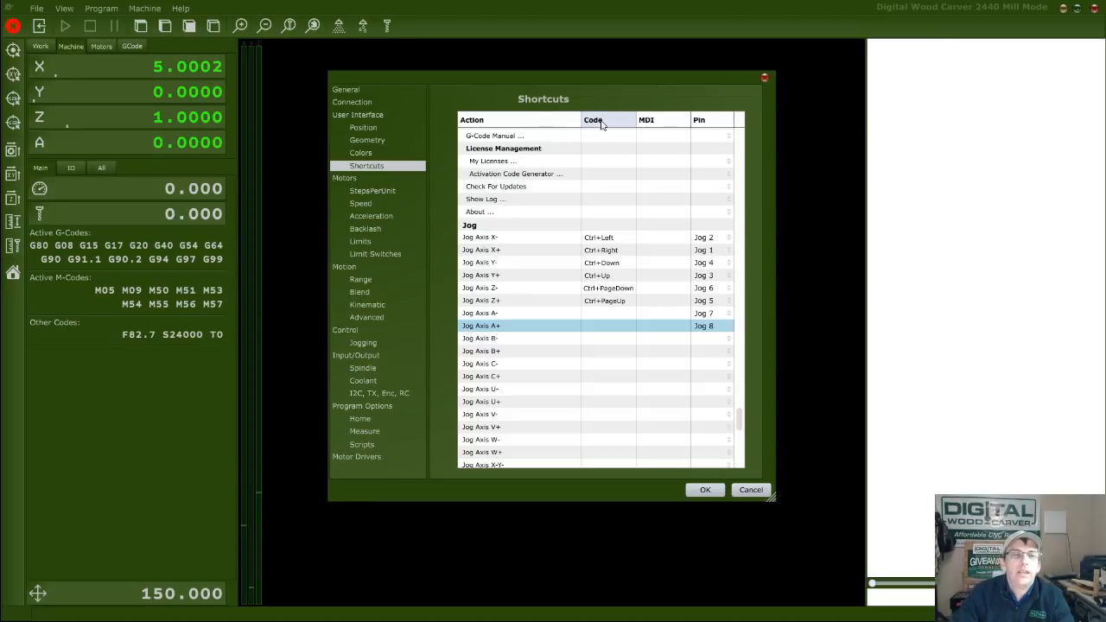
- Set the shortcut codes of Jog Axis X- to NUM4, X+ to NUM6, Y- to NUM2 and Y+ to NUM8
click(619, 238)
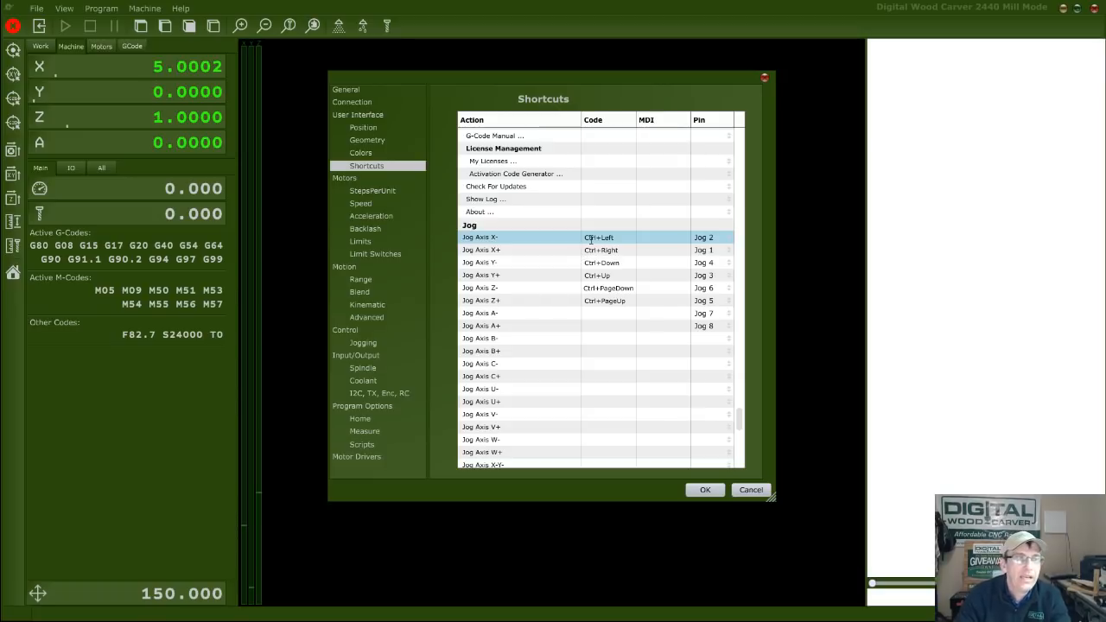
key(Left)
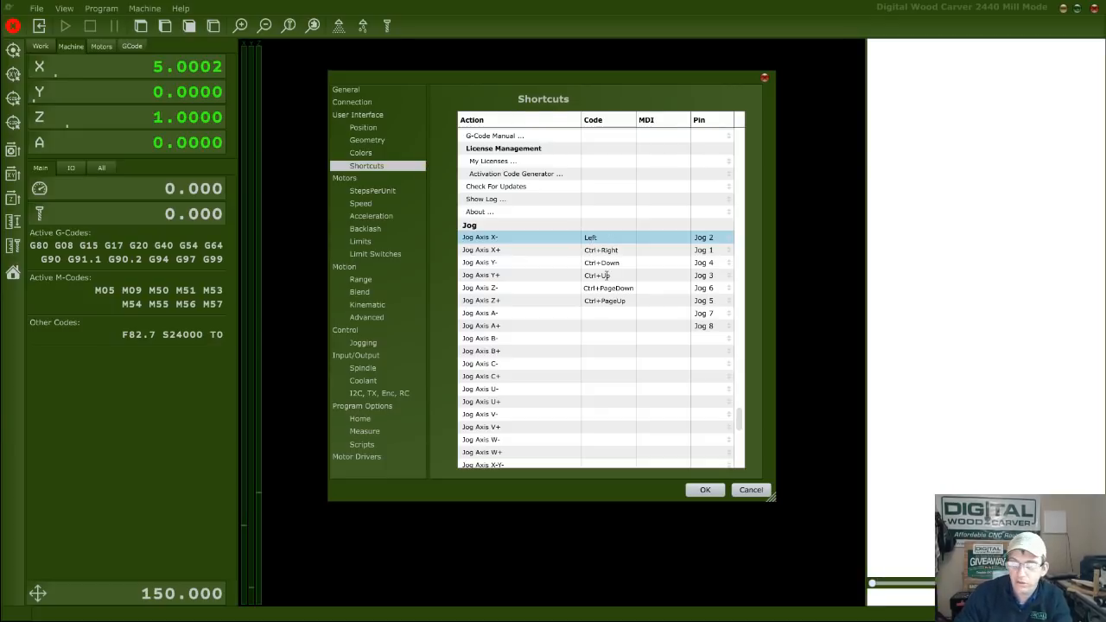
key(KP_4)
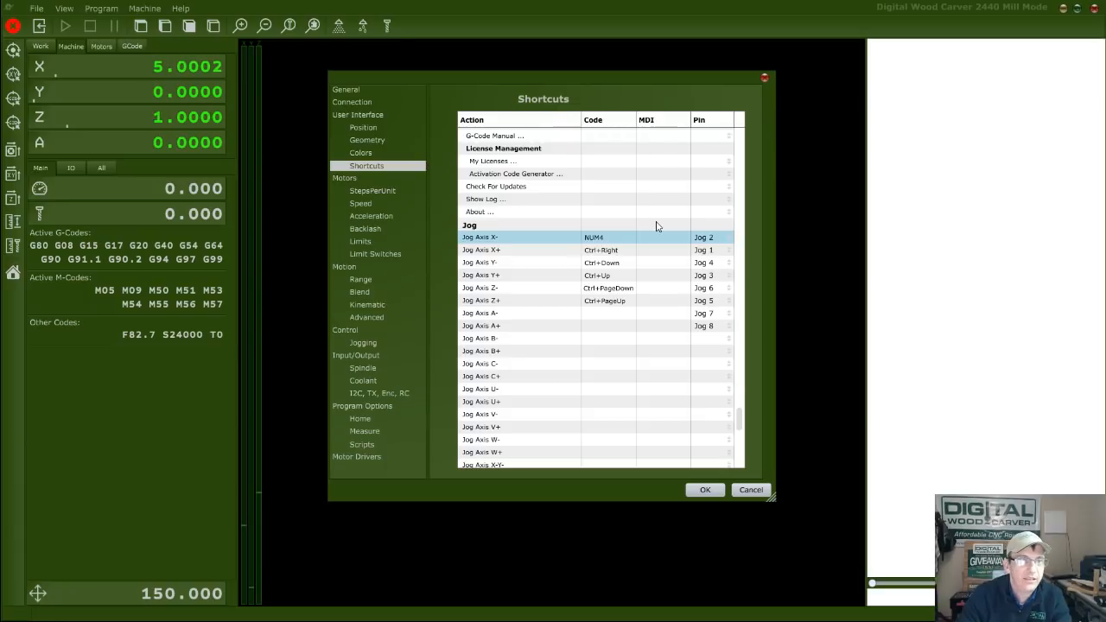
click(608, 249)
key(KP_6)
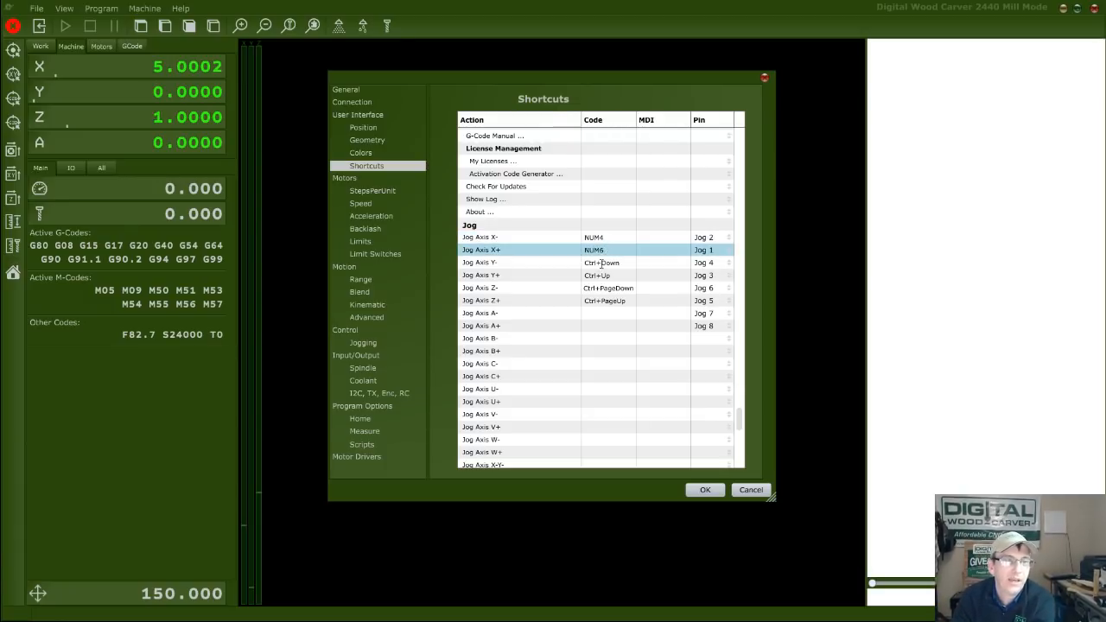
click(601, 264)
key(KP_2)
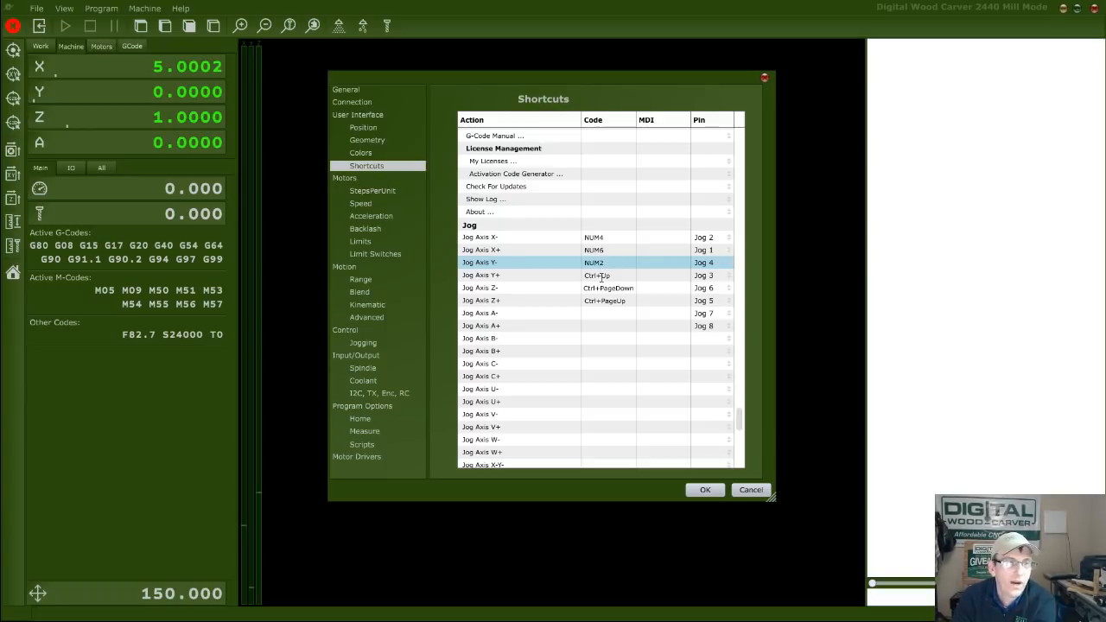
click(601, 275)
key(KP_8)
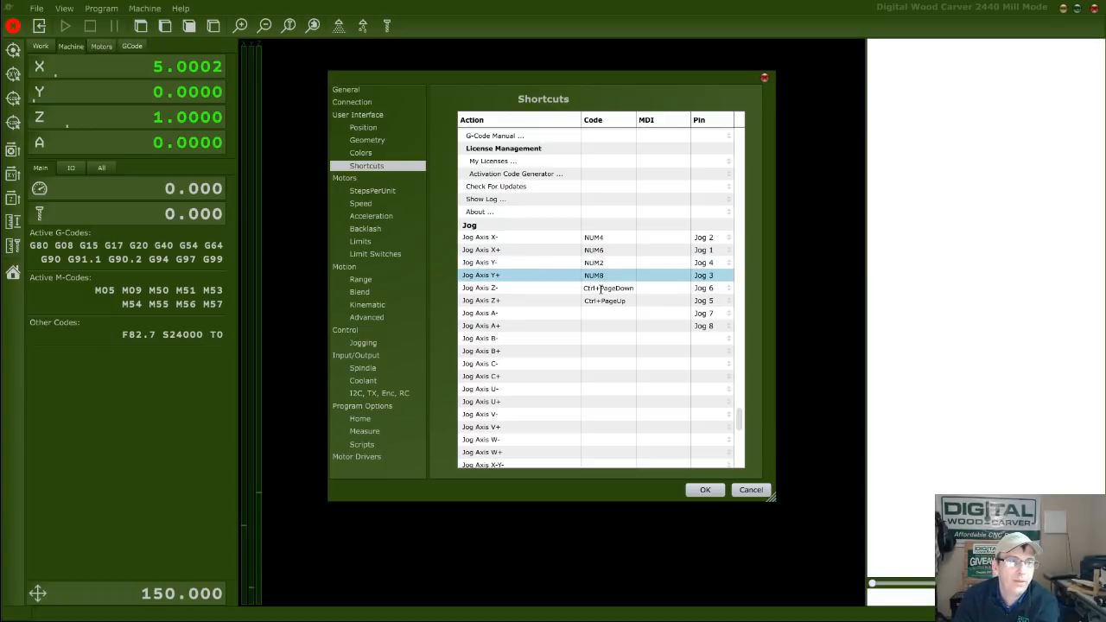
- Set the shortcut code of Jog Axis Z- to the minus sign and of Jog Axis Z+ to the plus sign
click(600, 289)
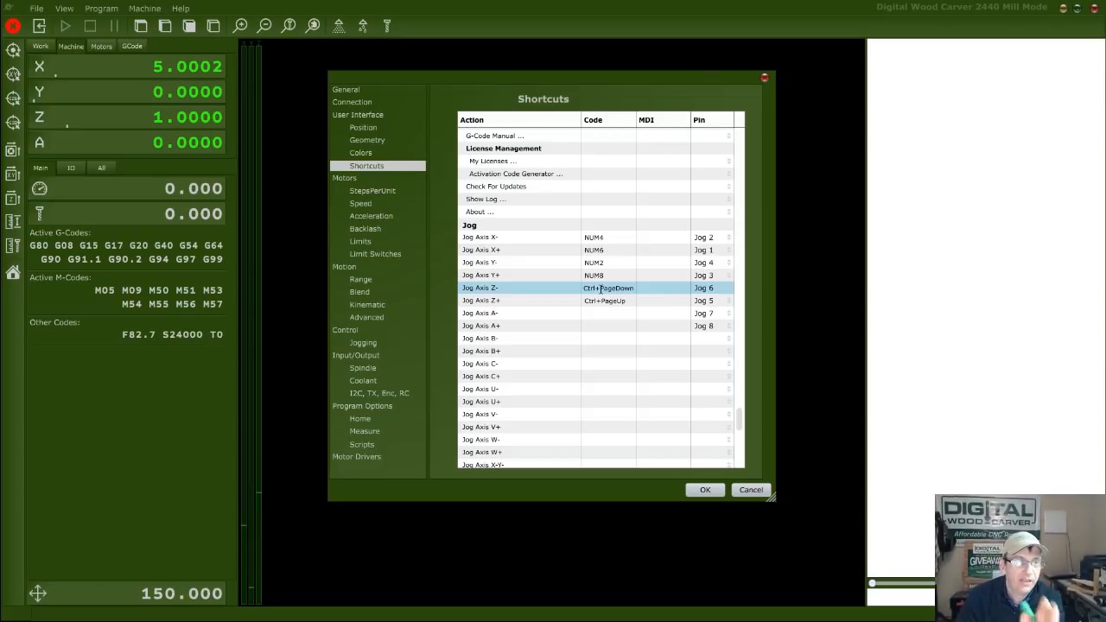
key(Delete)
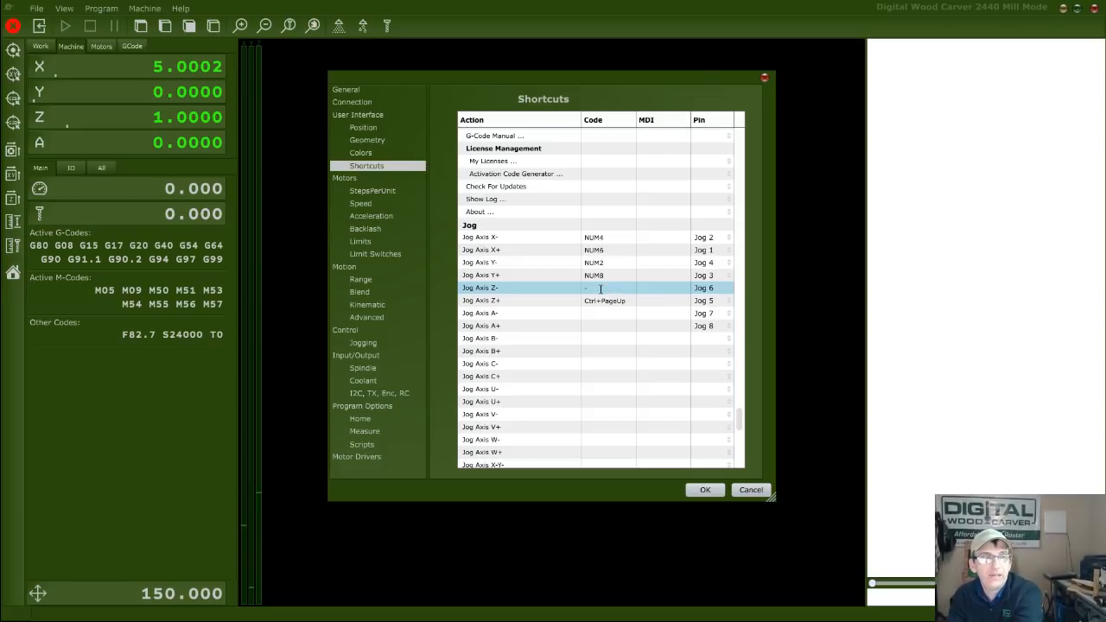
click(596, 300)
key(Delete)
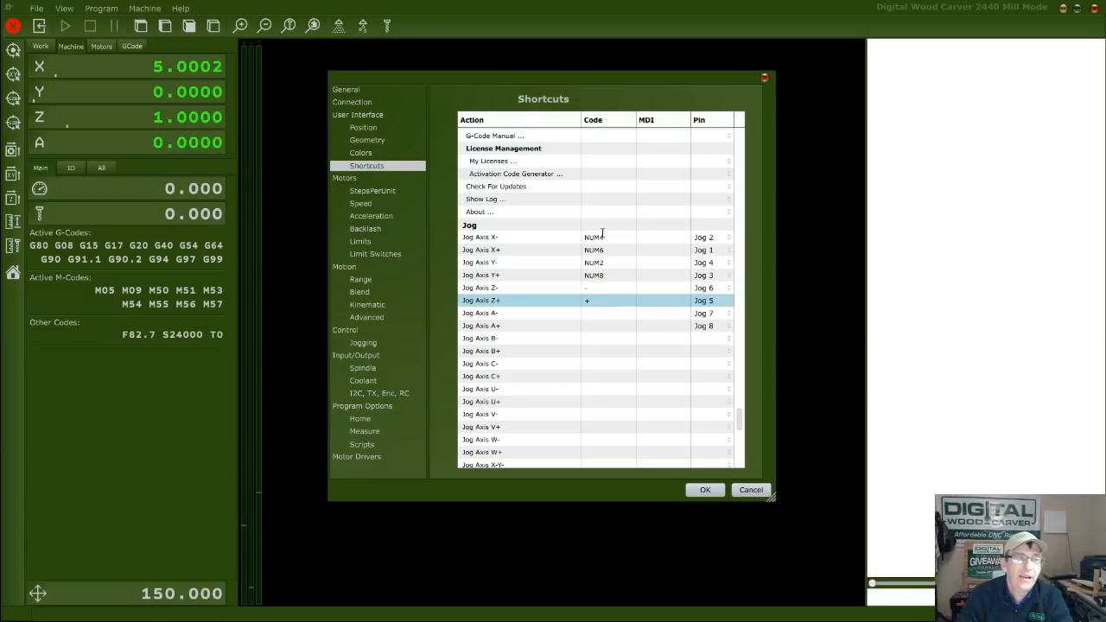
- Set the diagonal jog shortcut codes: X-Y- to NUM1, X-Y+ to NUM7, X+Y- to NUM3 and X+Y+ to NUM9
scroll(613, 291, down, 3)
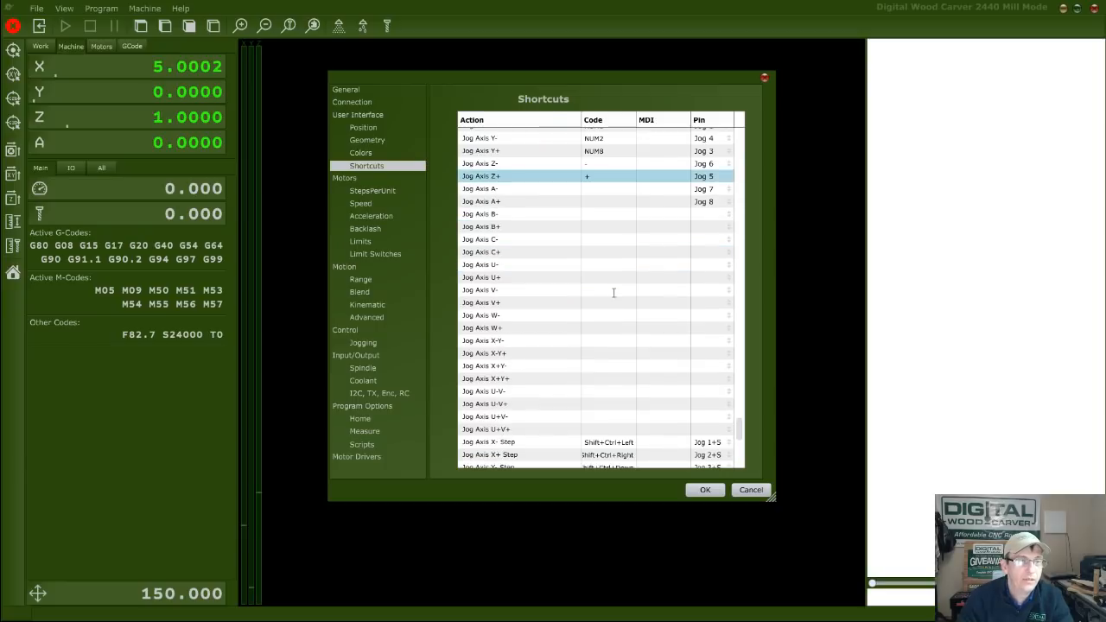
click(477, 342)
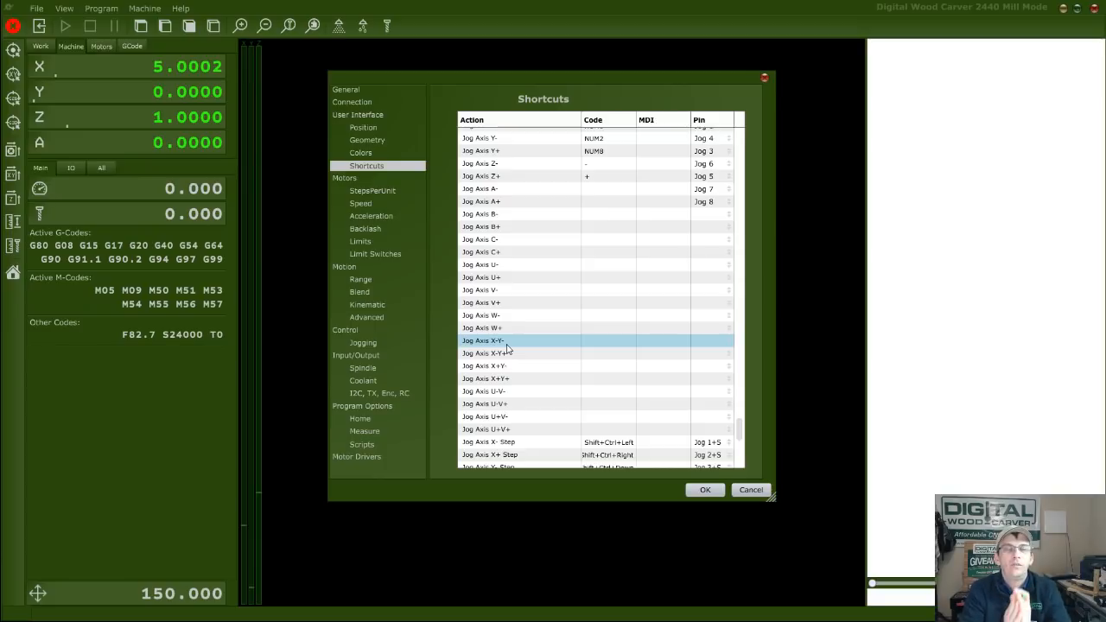
key(KP_1)
click(590, 354)
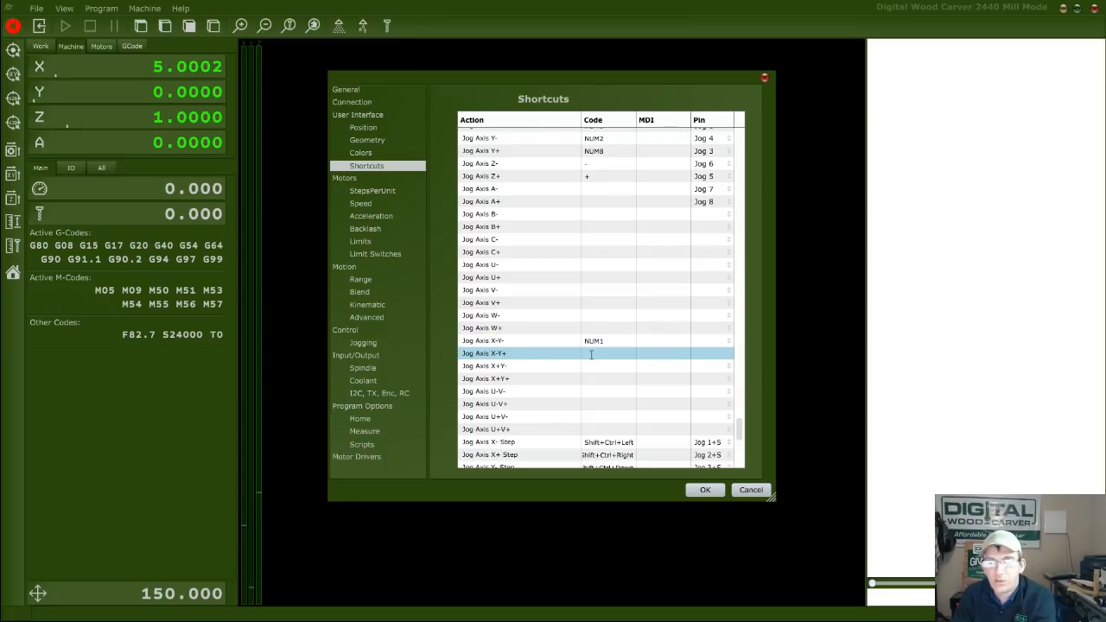
key(KP_7)
click(592, 366)
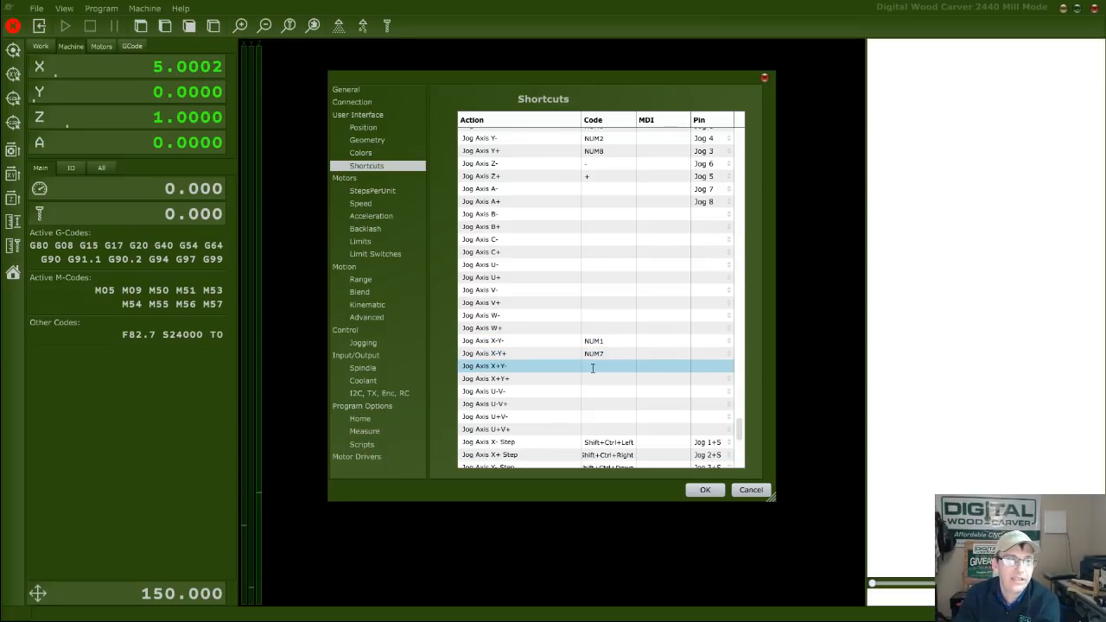
key(KP_3)
click(590, 380)
key(KP_9)
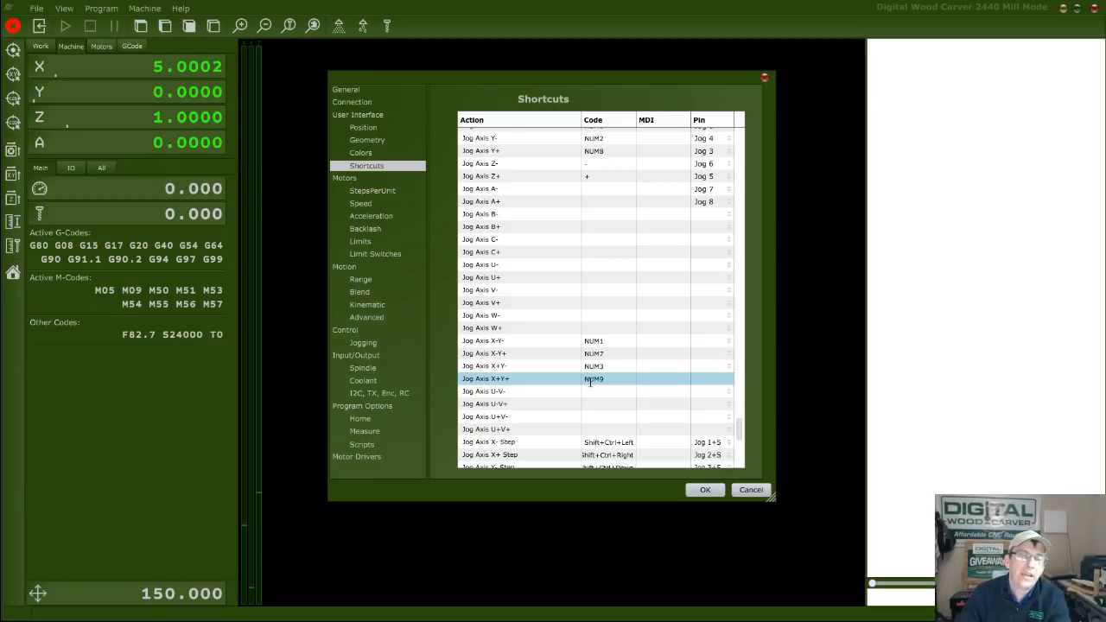
- Set the Increase Jog Speed code to the period and Decrease Jog Speed to NUM0, and accept the settings
scroll(598, 355, down, 1)
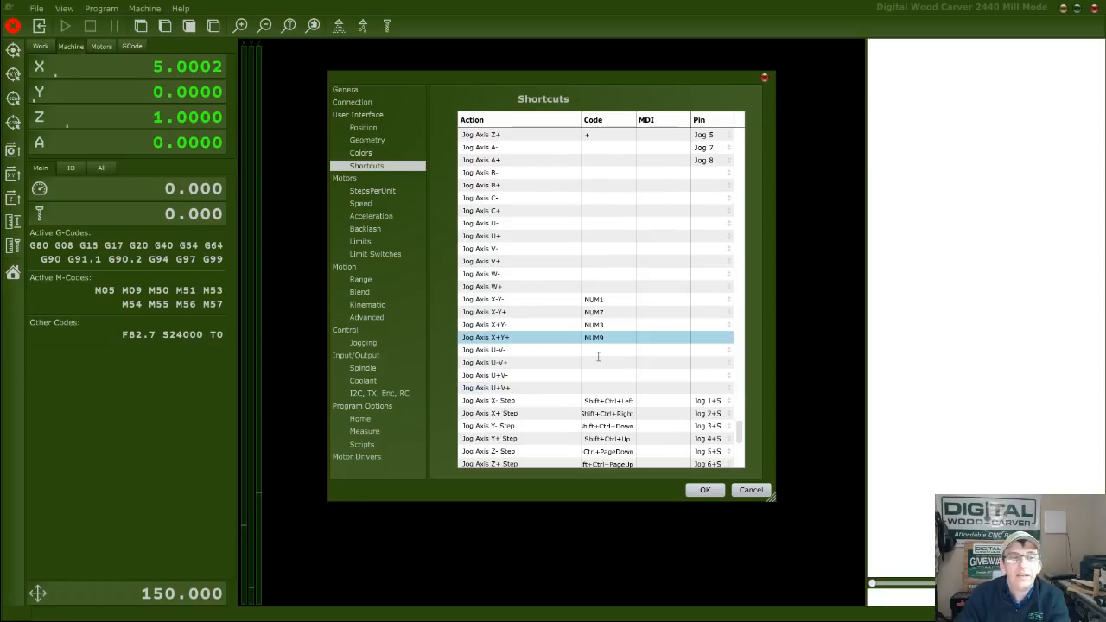
scroll(613, 356, down, 7)
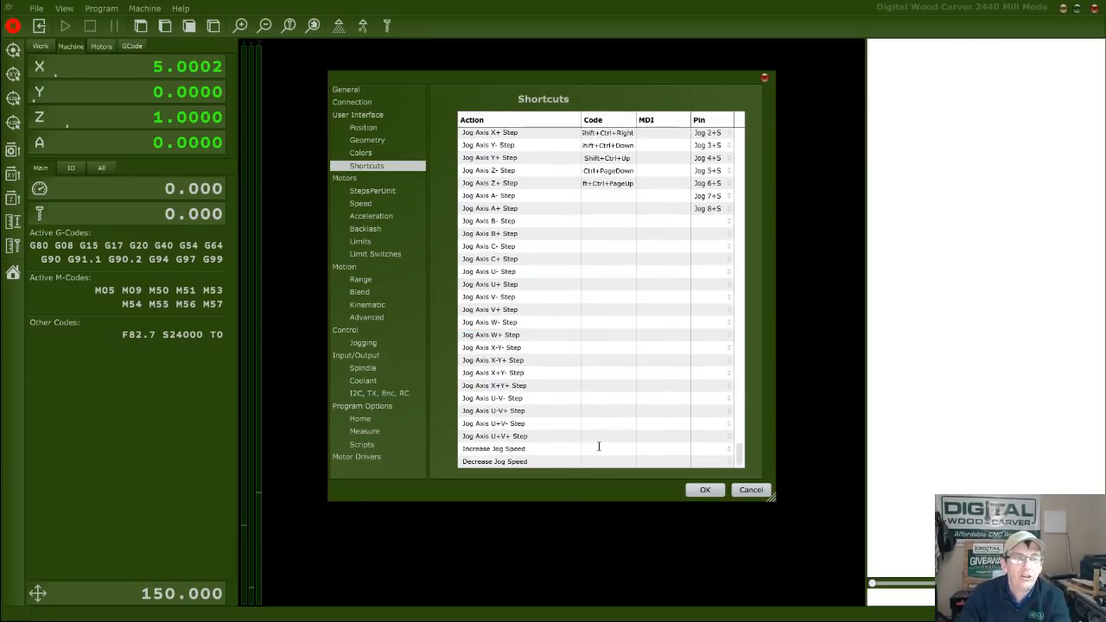
click(600, 446)
click(599, 461)
click(603, 448)
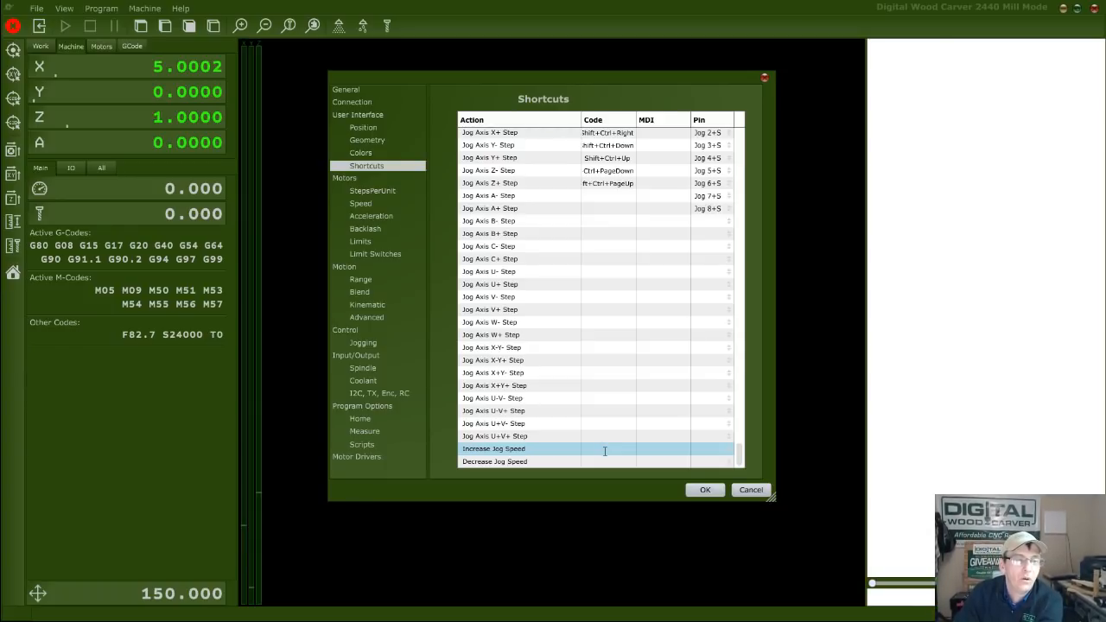
click(602, 462)
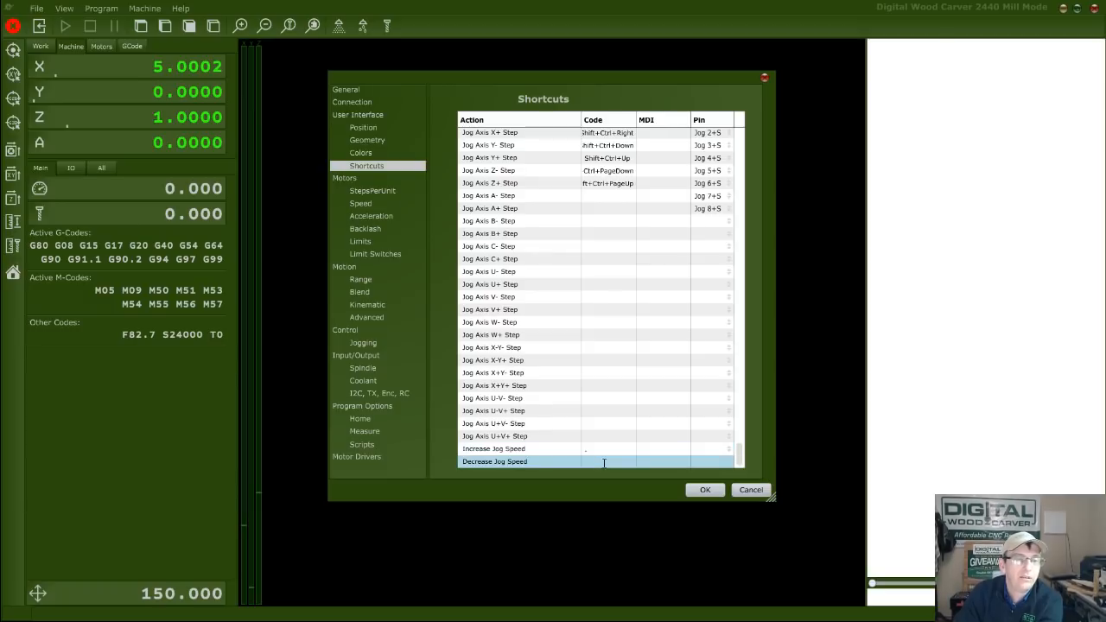
key(KP_0)
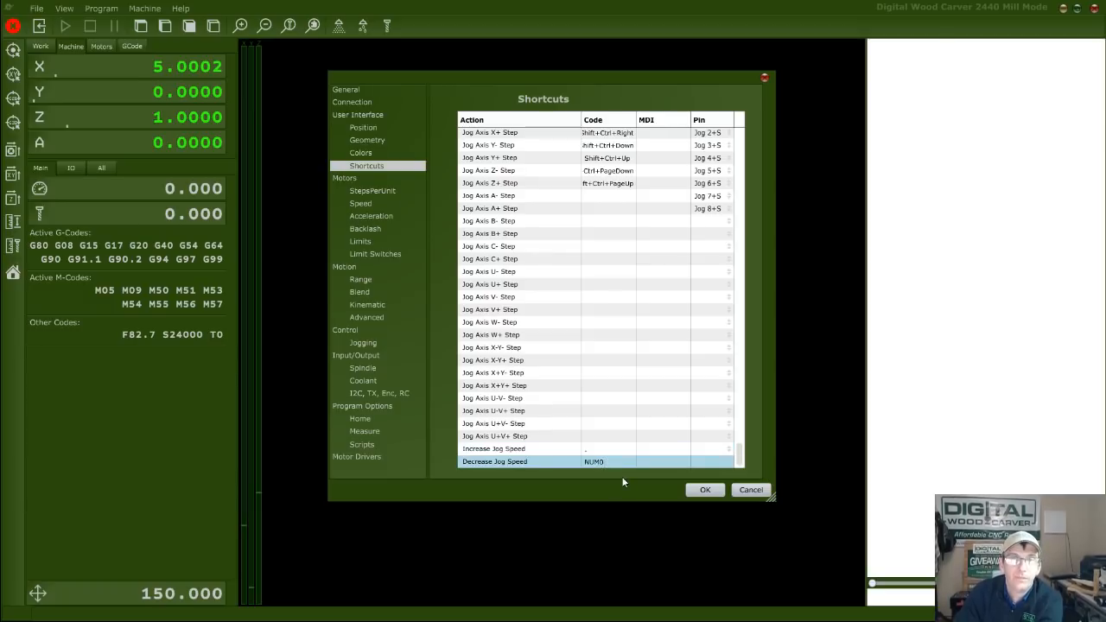
click(700, 490)
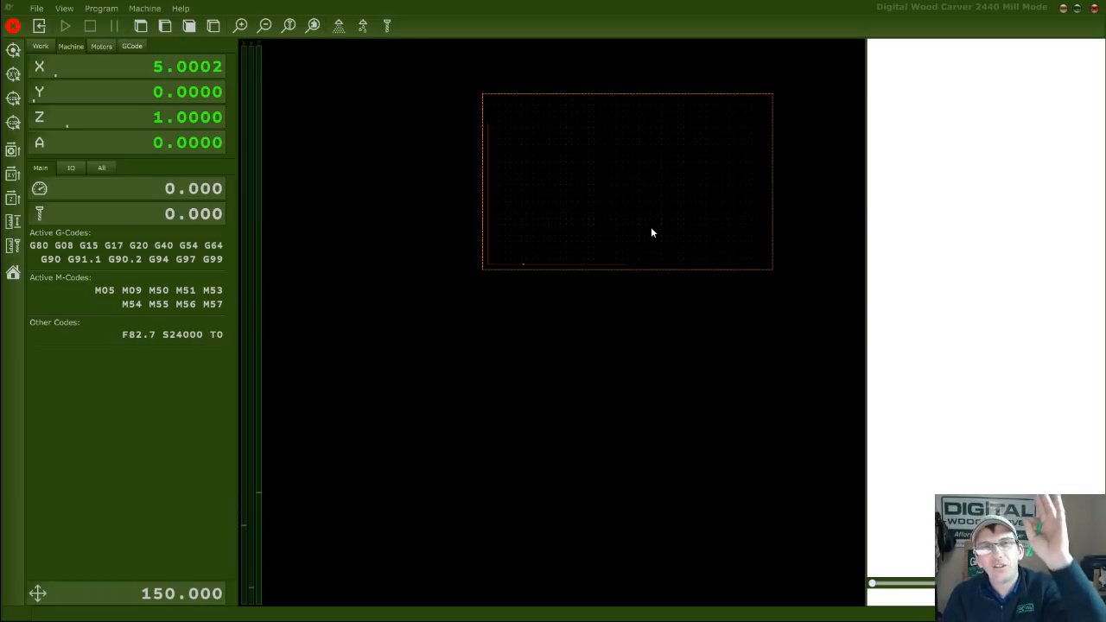
scroll(657, 235, up, 2)
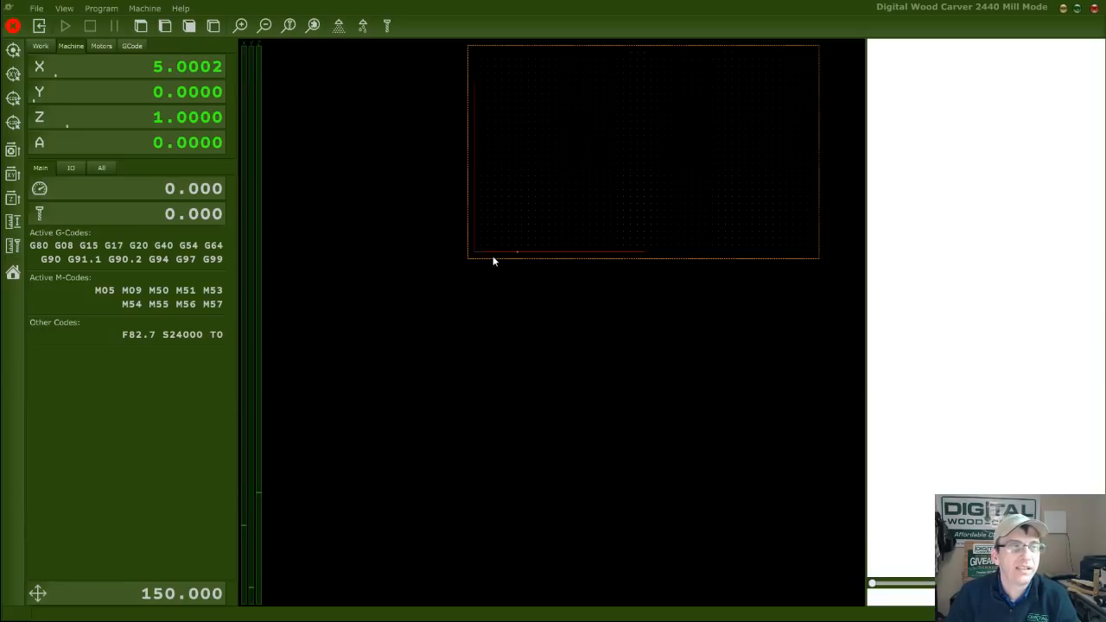
drag(628, 342, 698, 414)
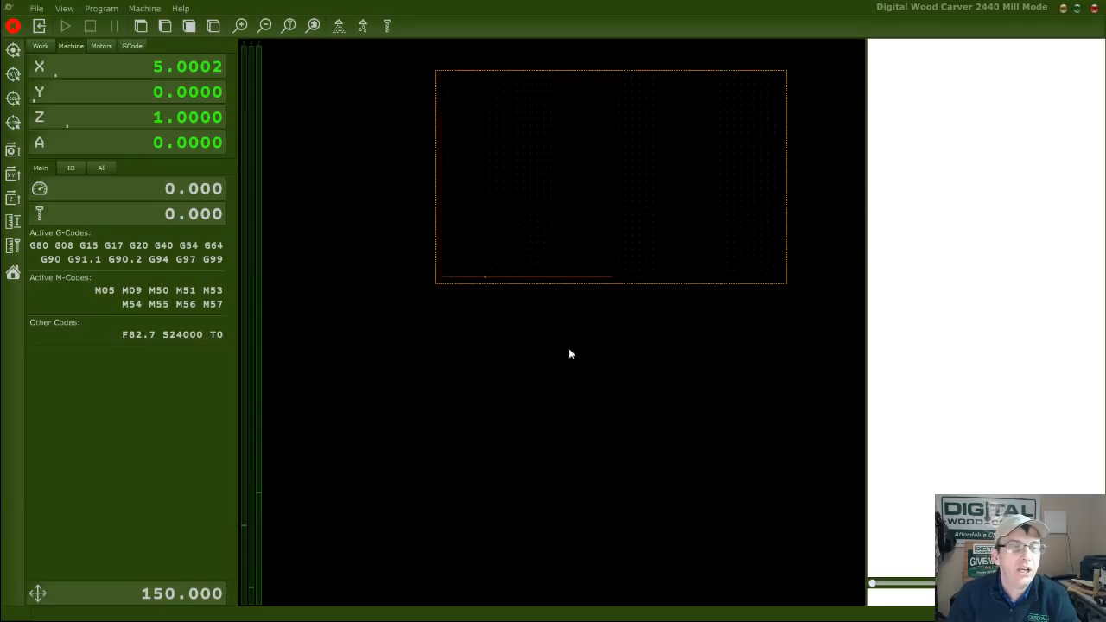
drag(580, 431, 585, 425)
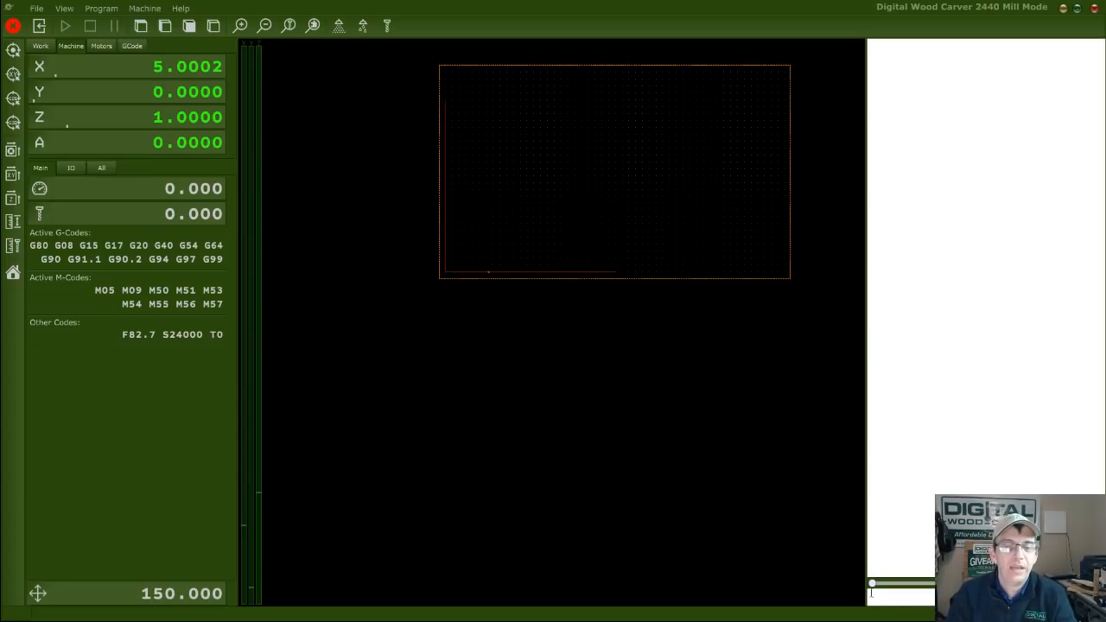
click(901, 597)
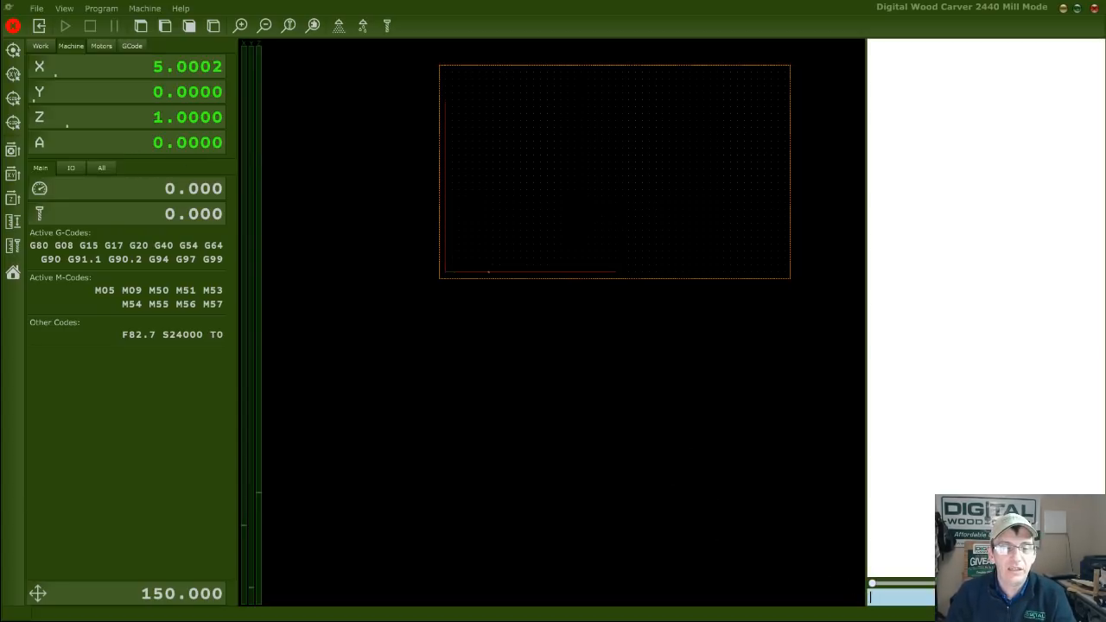
text(123355)
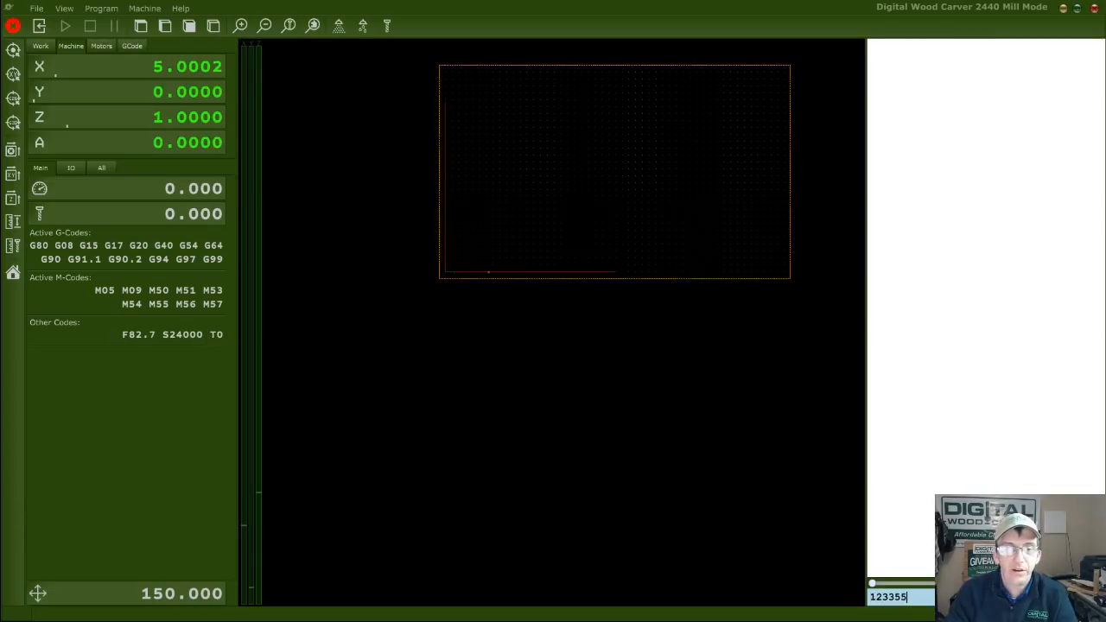
text(55269)
key(Left)
key(Down)
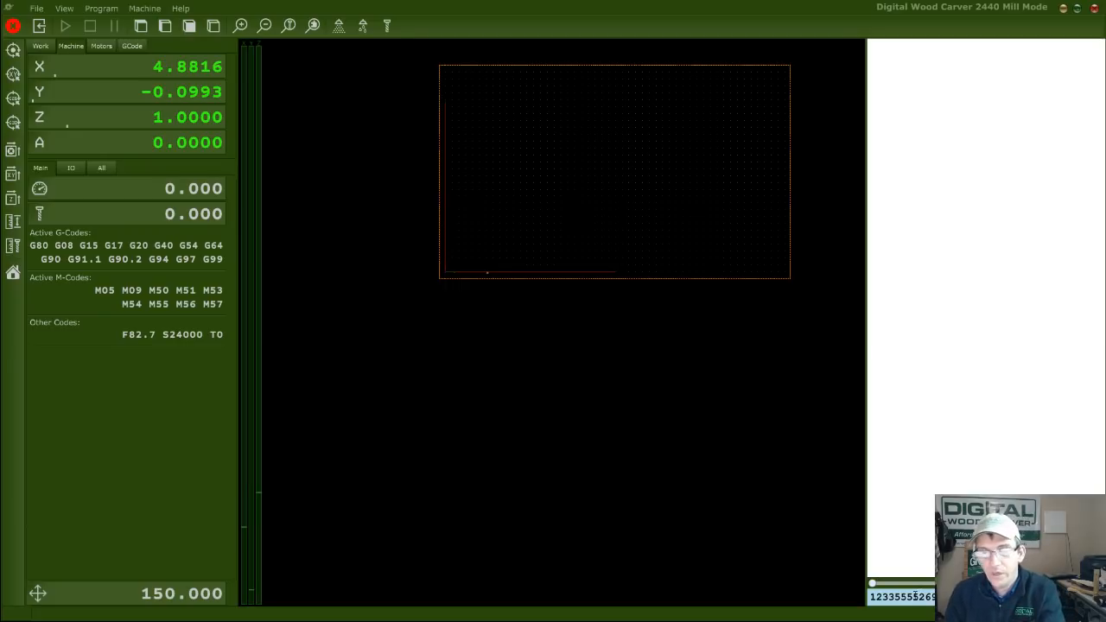
- Clear all the test digits from the command line and leave text entry
key(BackSpace)
key(BackSpace)
key(BackSpace)
key(BackSpace)
key(BackSpace)
key(BackSpace)
key(BackSpace)
key(BackSpace)
key(BackSpace)
key(BackSpace)
key(BackSpace)
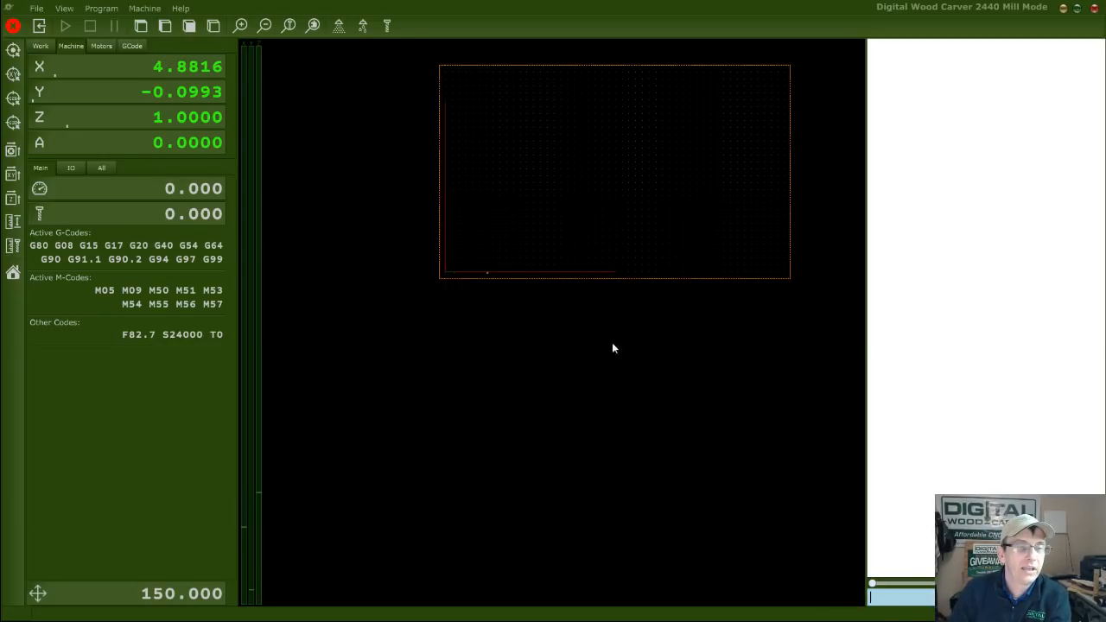
click(527, 357)
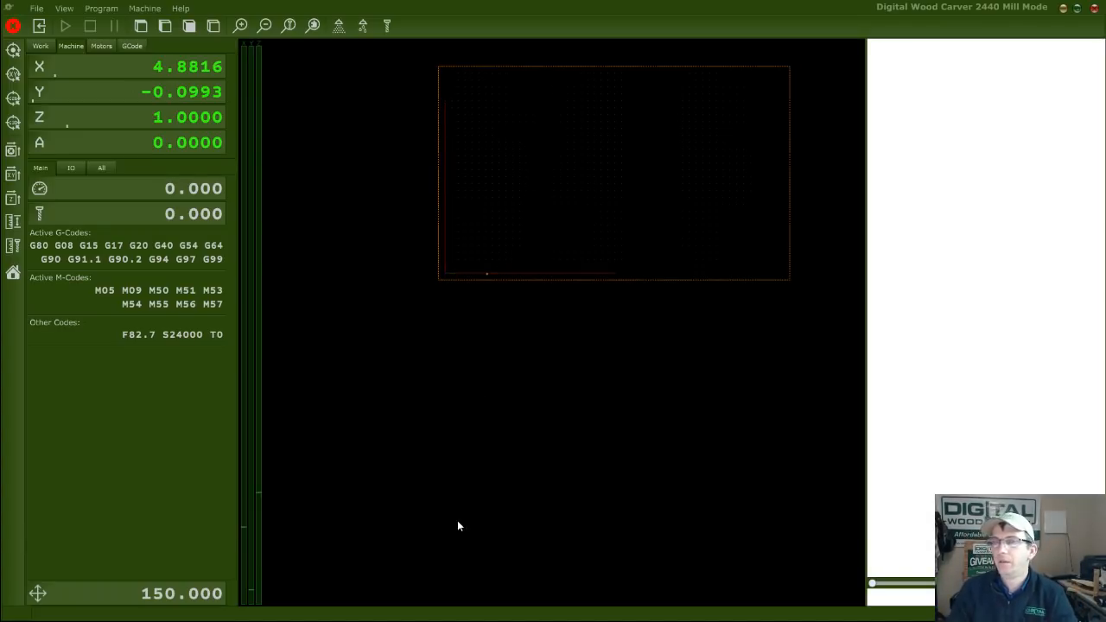
- Switch to Chrome, return to the Digital Wood Carver accessories page and look through the product list
click(1062, 8)
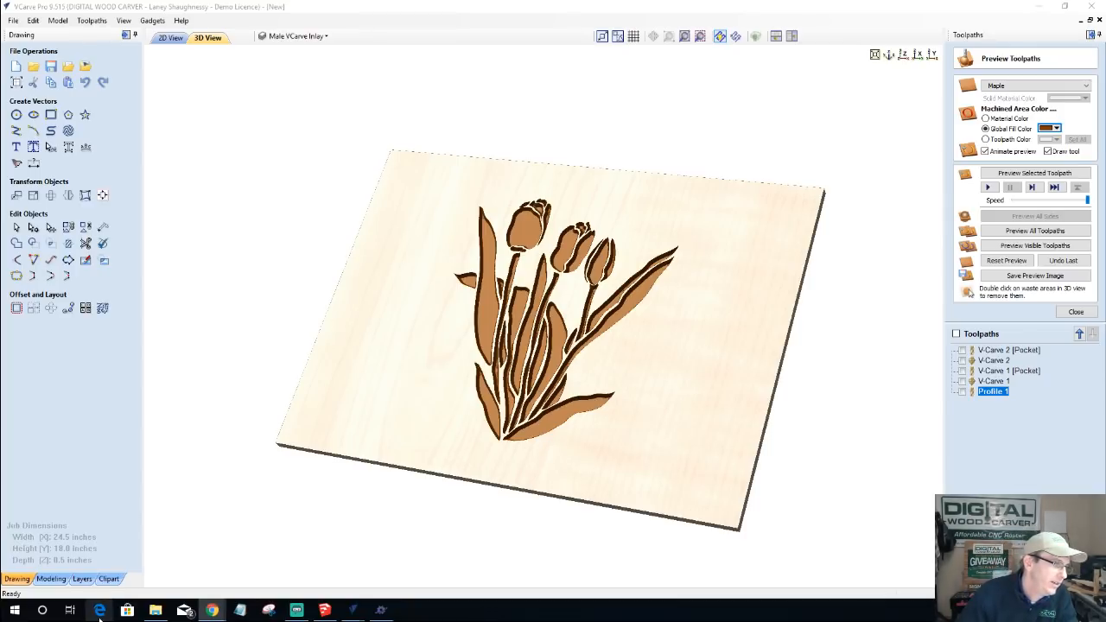
mouse_move(219, 612)
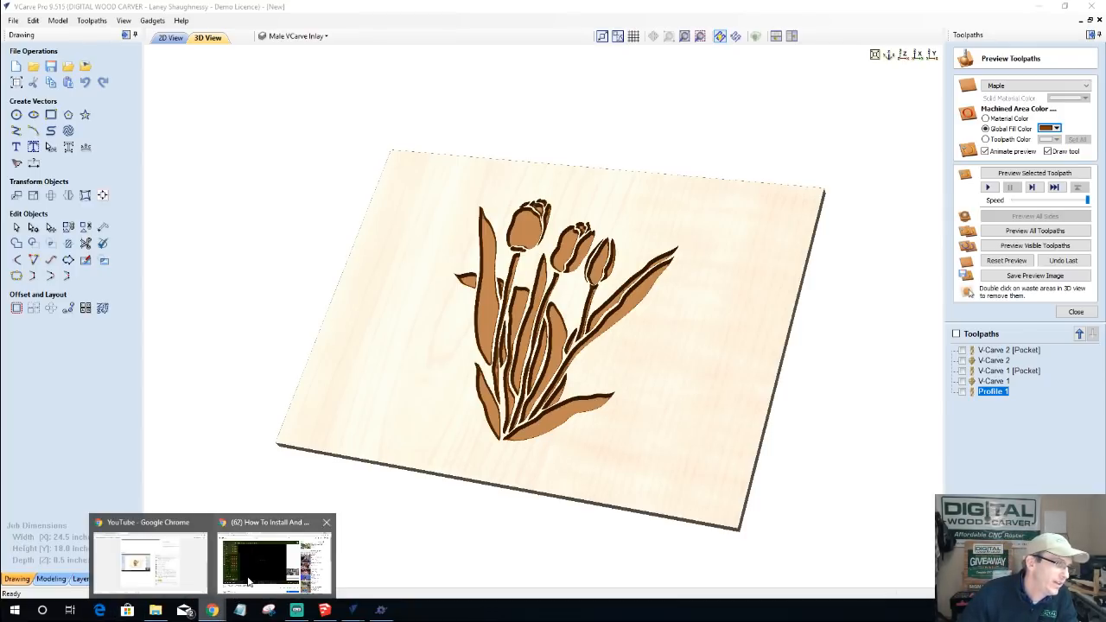
click(251, 582)
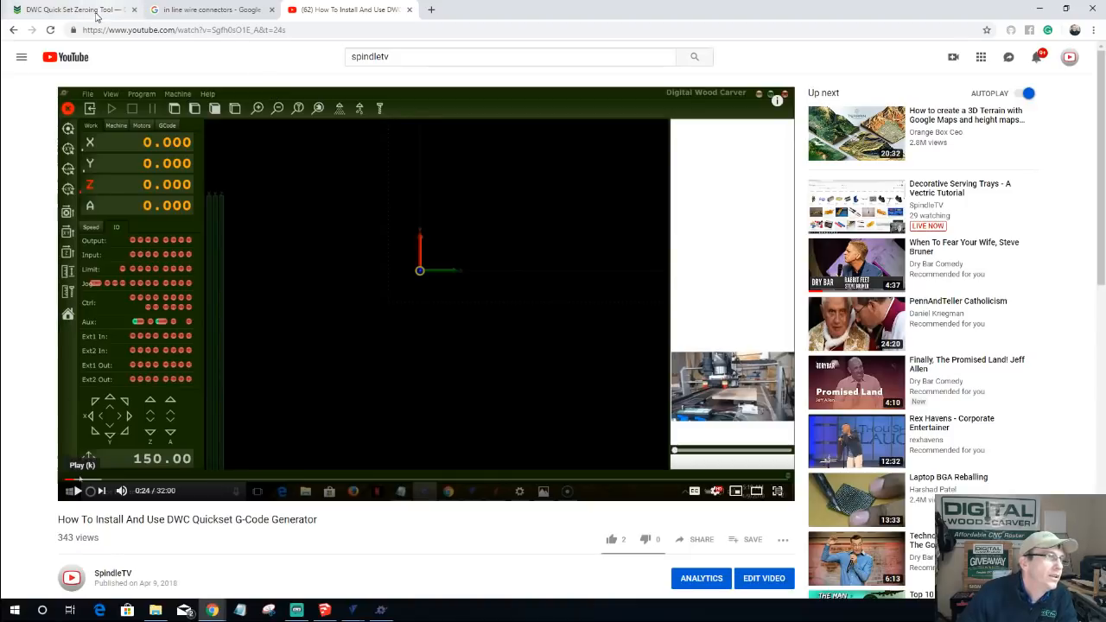
click(73, 10)
click(12, 31)
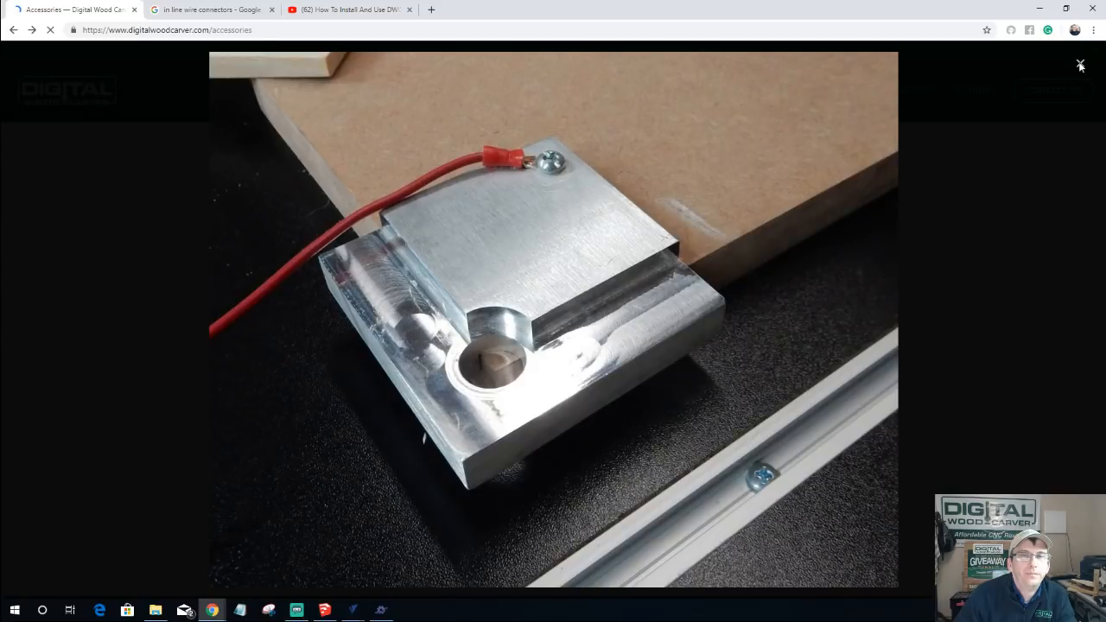
click(1079, 66)
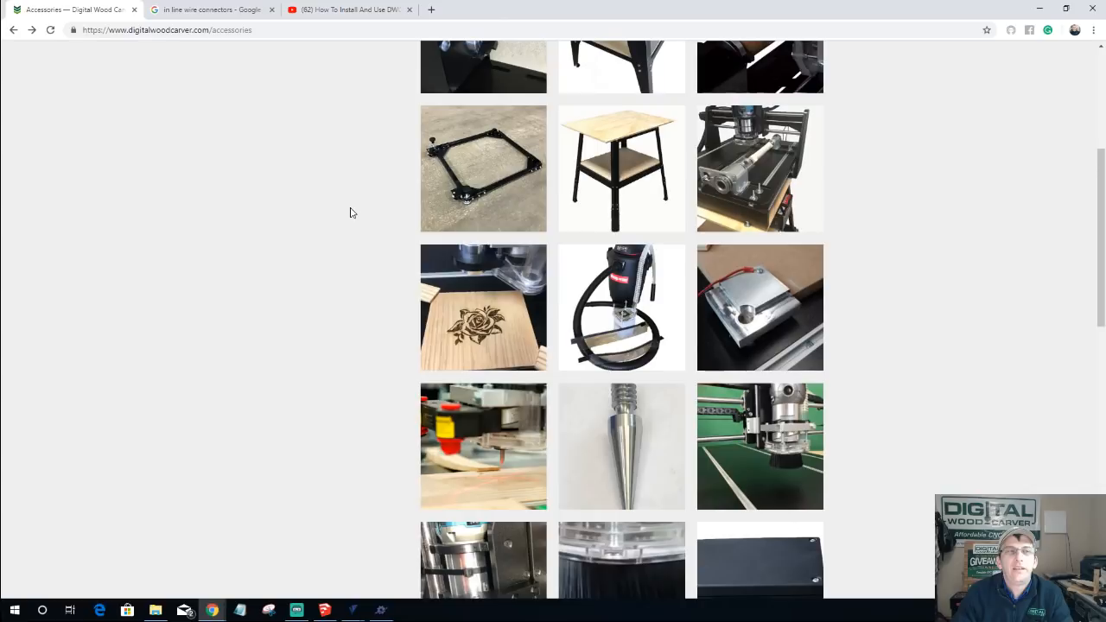
scroll(350, 212, down, 5)
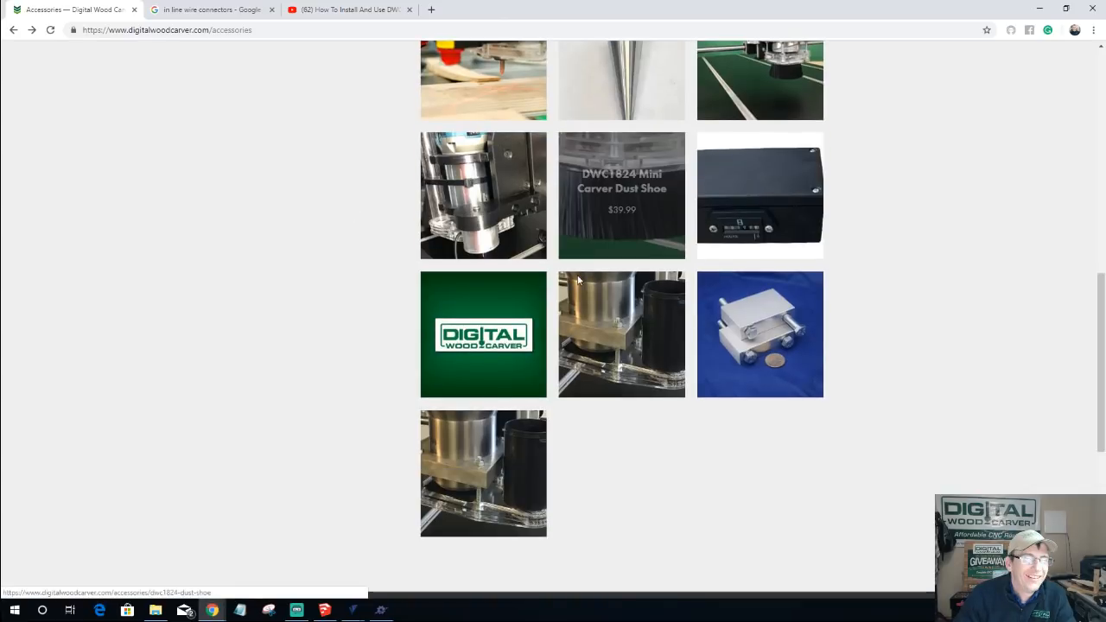
scroll(578, 279, up, 8)
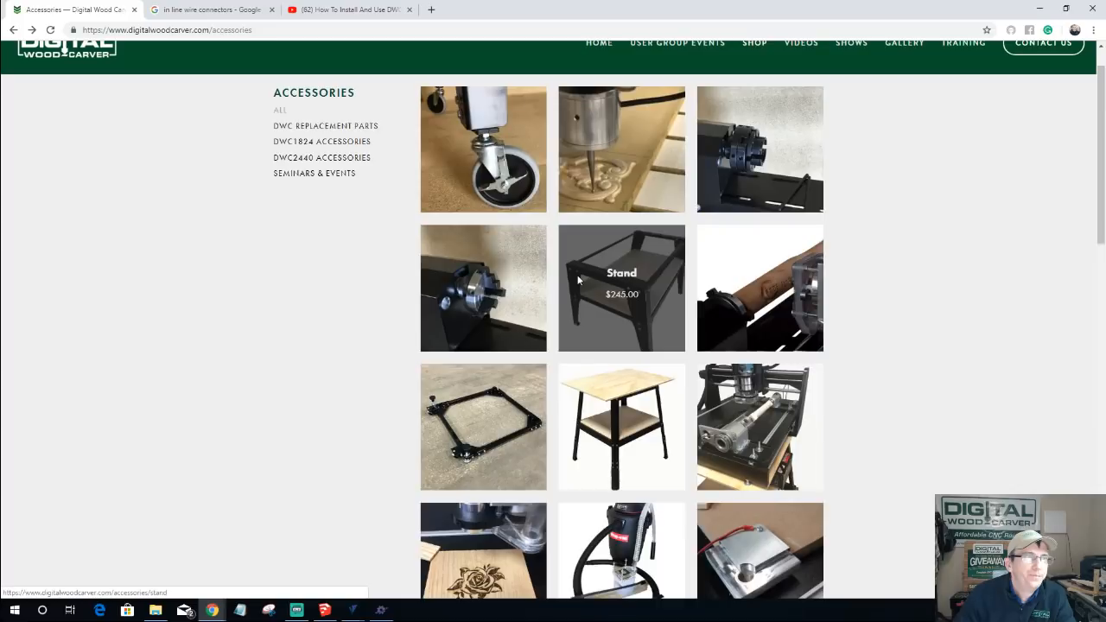
scroll(578, 279, up, 1)
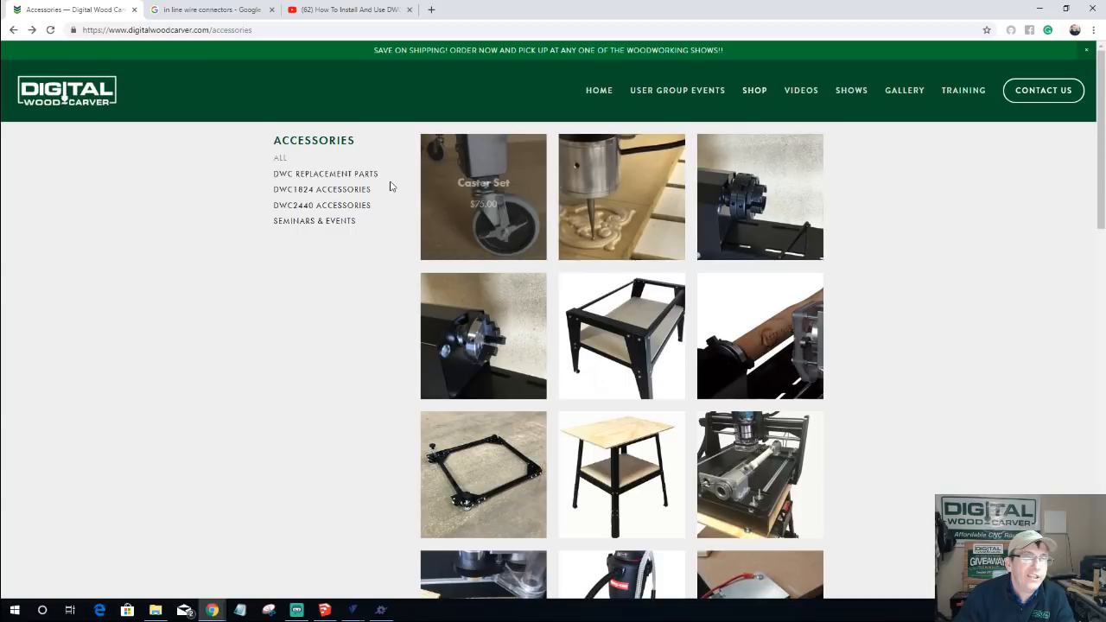
- Visit the website-builder shortcut in a new tab, reload the accessories page and open the DWC Joint Maker Jig product
click(431, 10)
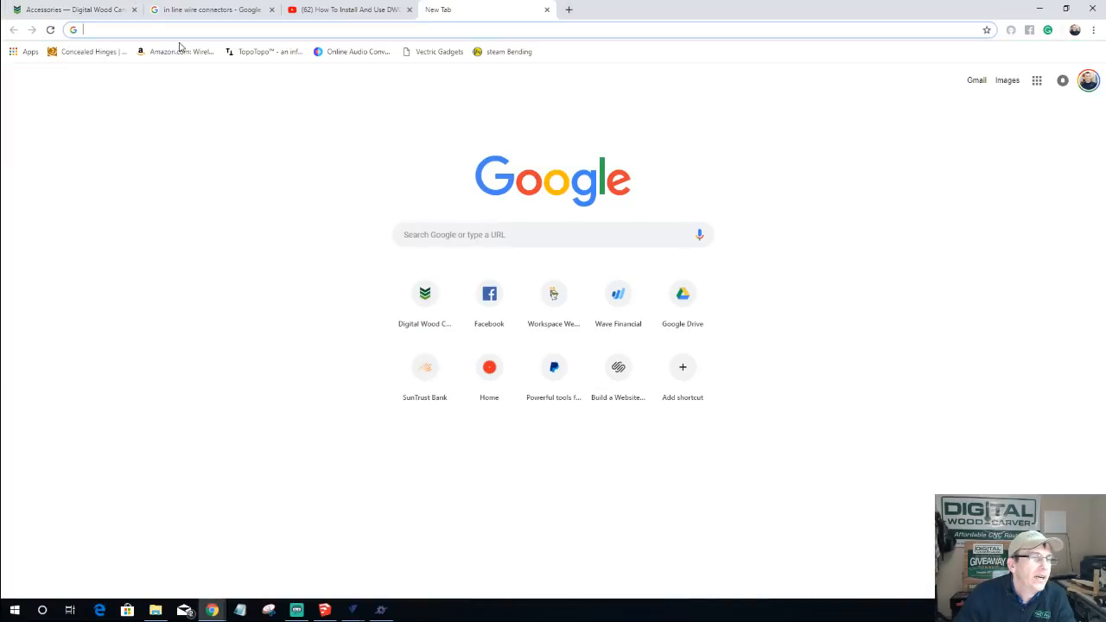
click(615, 372)
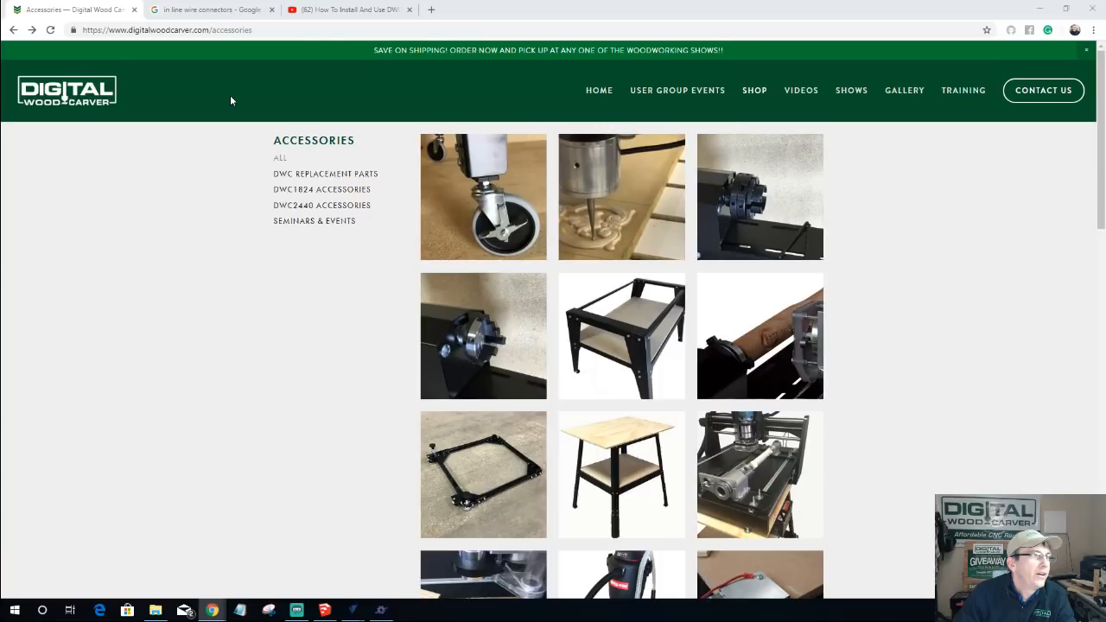
click(50, 31)
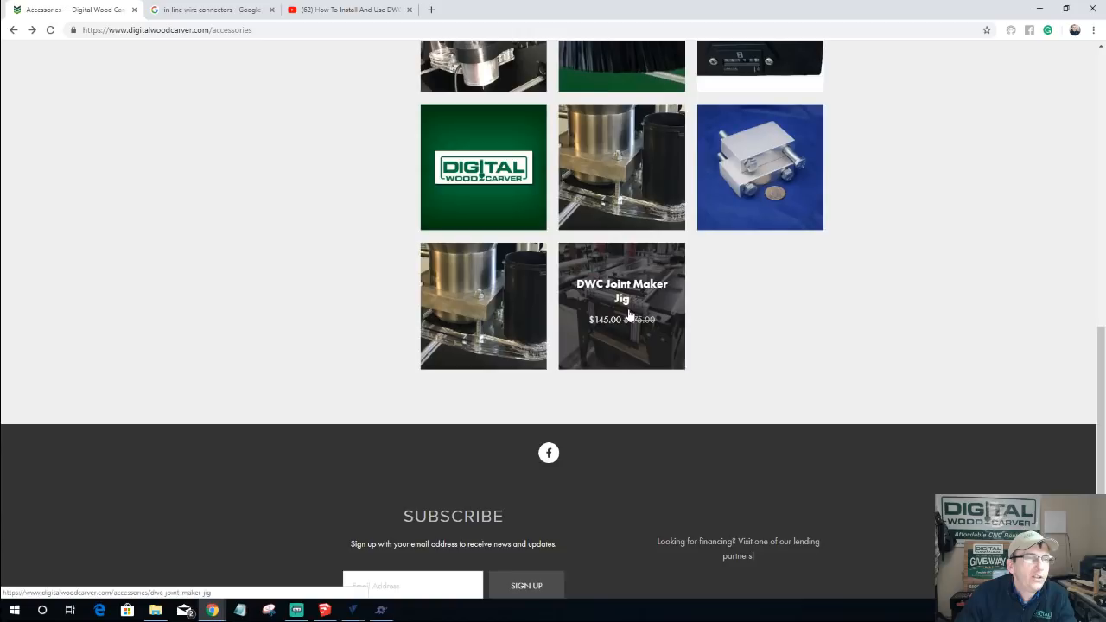
click(629, 316)
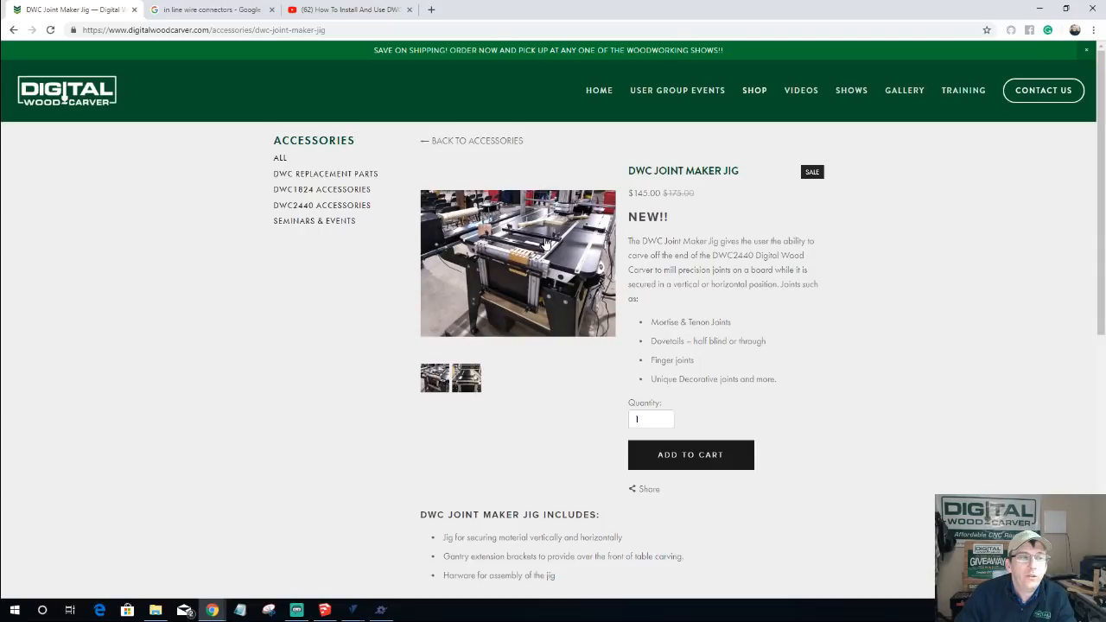
- View both product photos of the DWC Joint Maker Jig at full size and return to its page
click(545, 243)
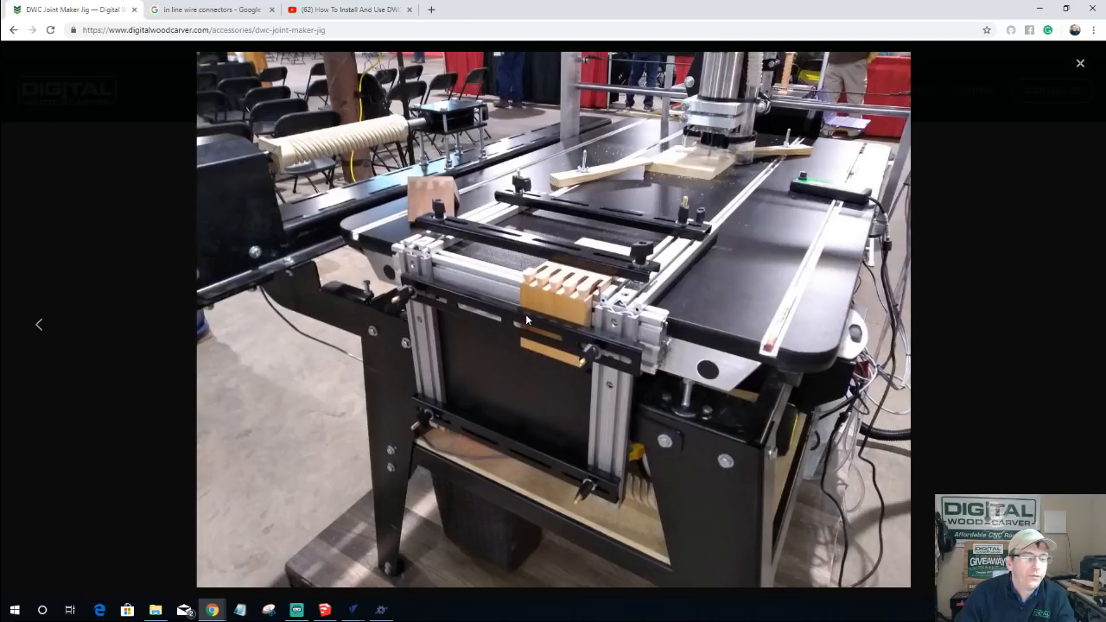
click(593, 281)
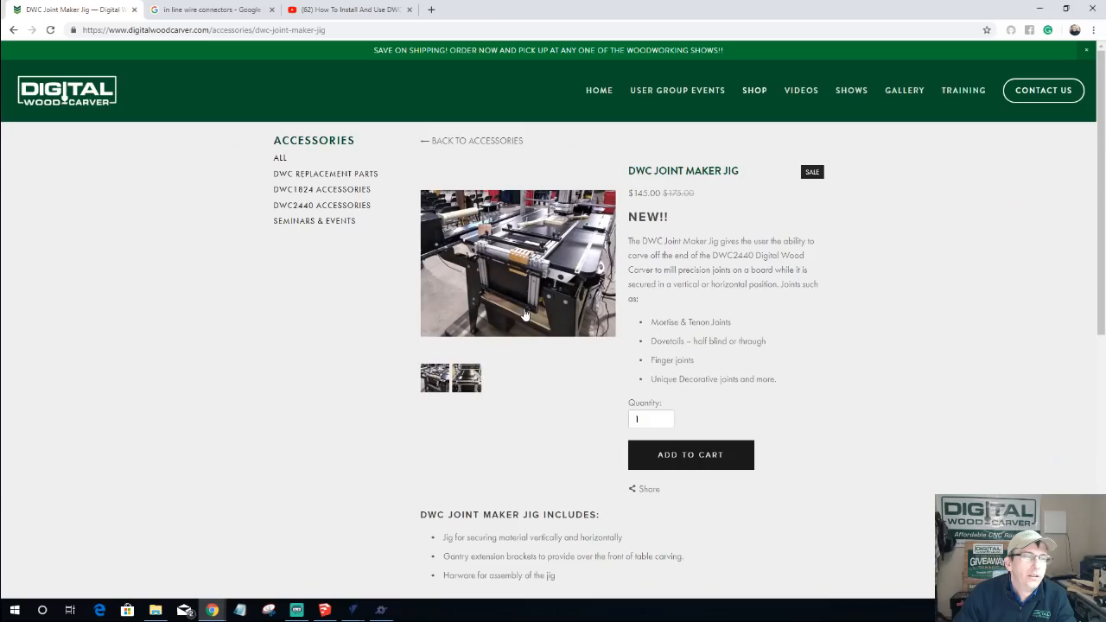
click(472, 387)
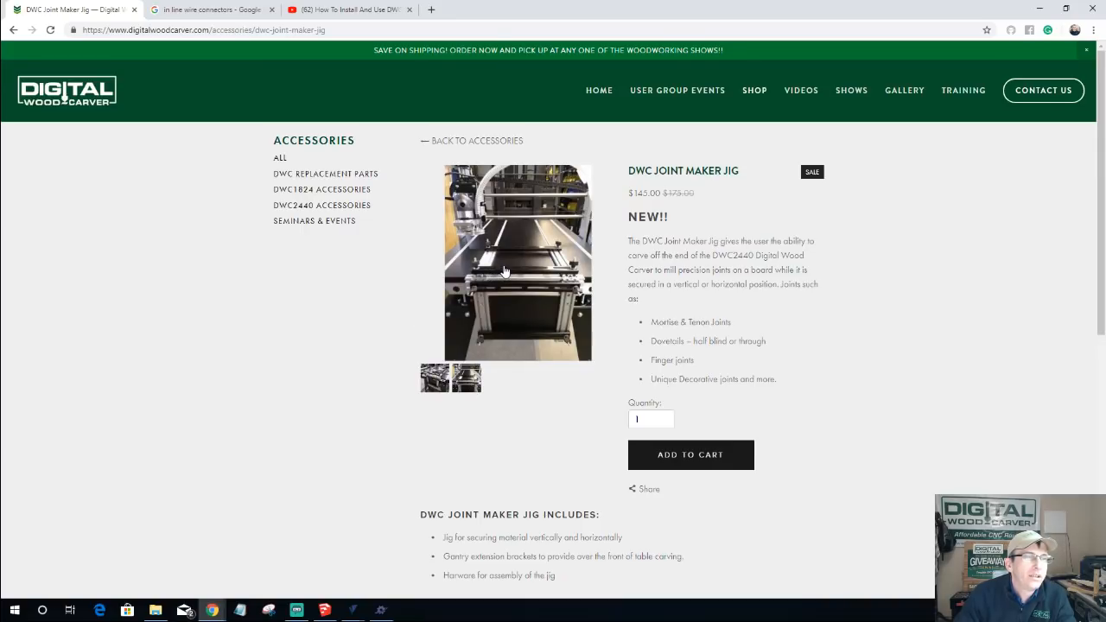
click(505, 271)
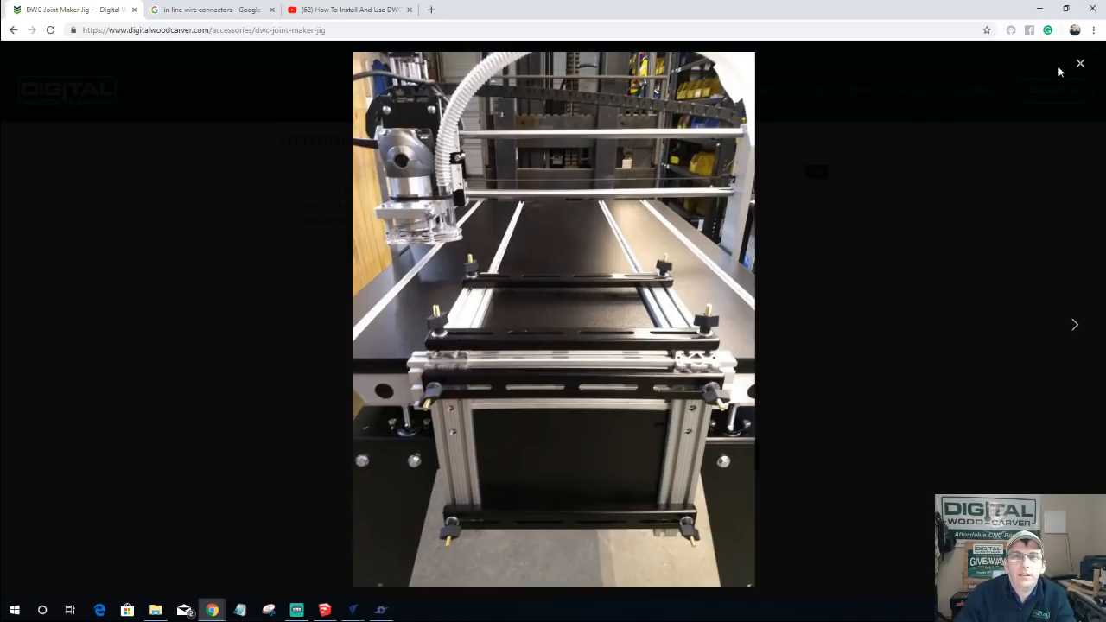
click(1080, 64)
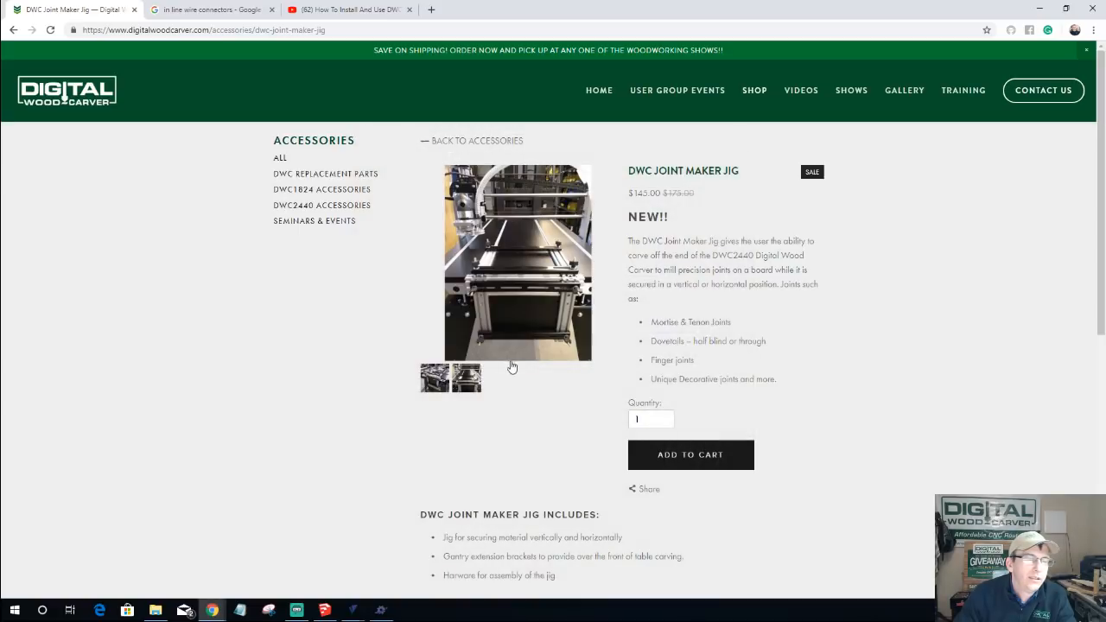
- Review the items included with the DWC Joint Maker Jig and highlight the NEW!! heading in its description
scroll(518, 387, down, 3)
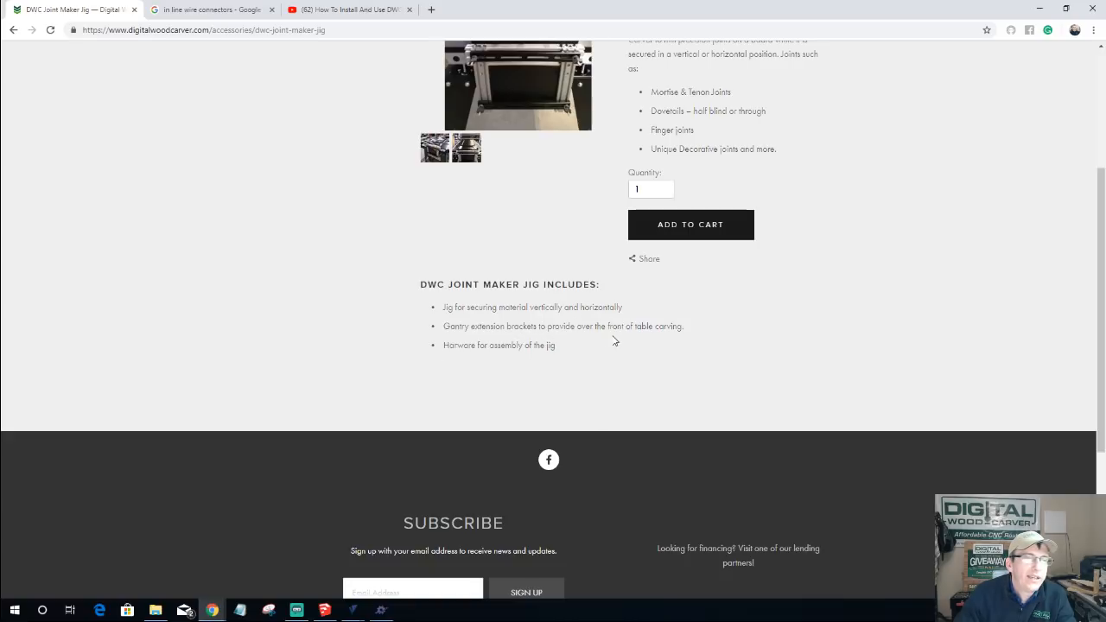
scroll(593, 342, up, 1)
scroll(592, 342, up, 2)
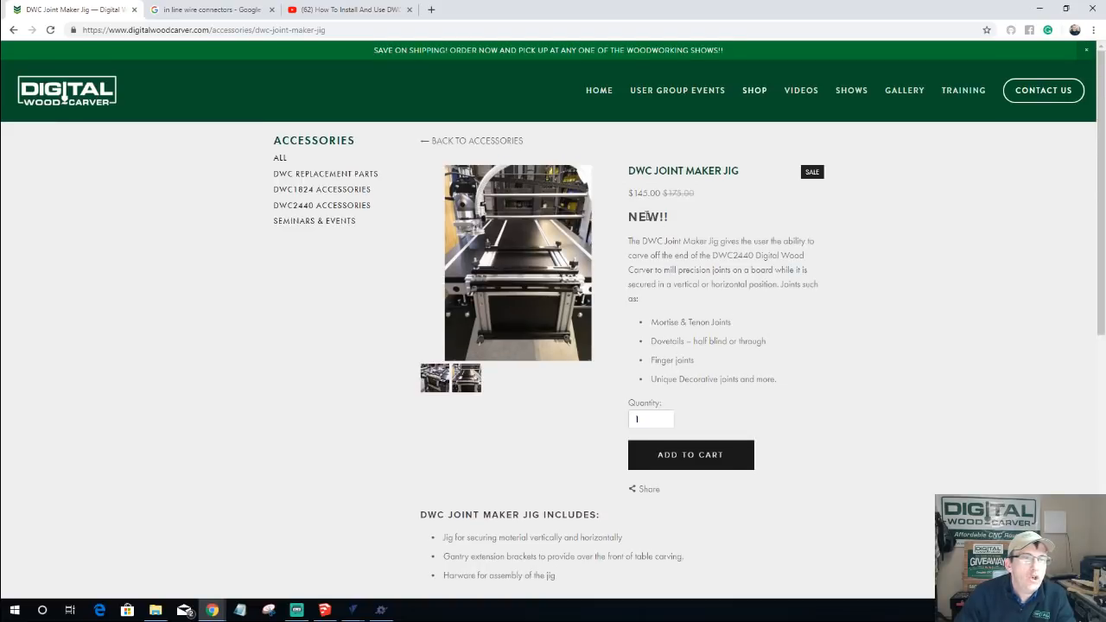
drag(629, 217, 698, 226)
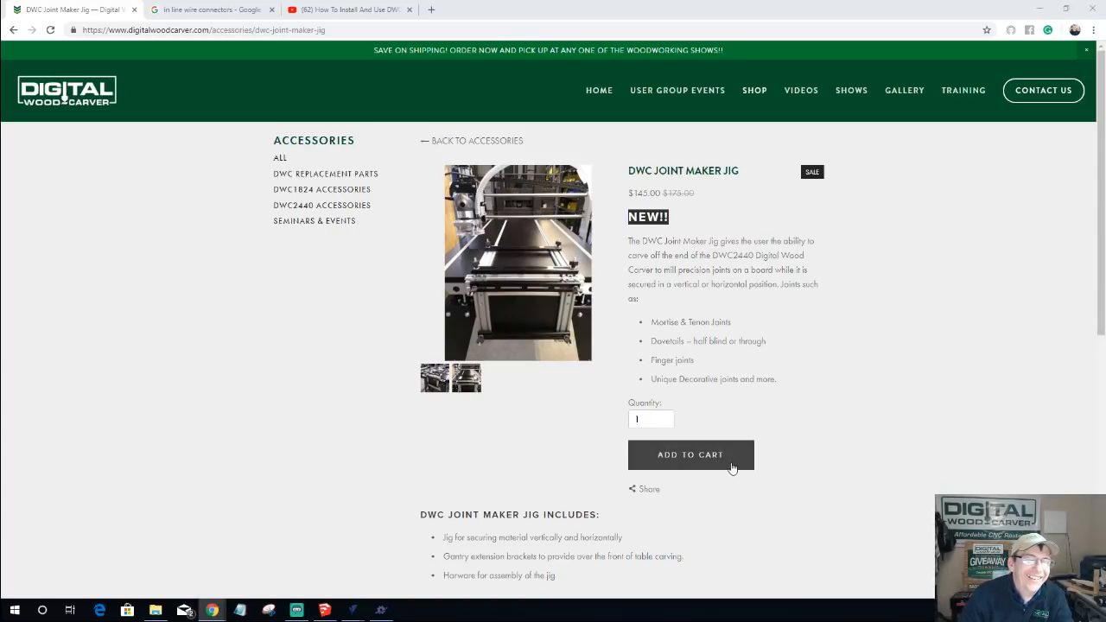
- Add one DWC Joint Maker Jig to the cart and proceed through checkout with the contact e-mail to the shipping options
click(724, 464)
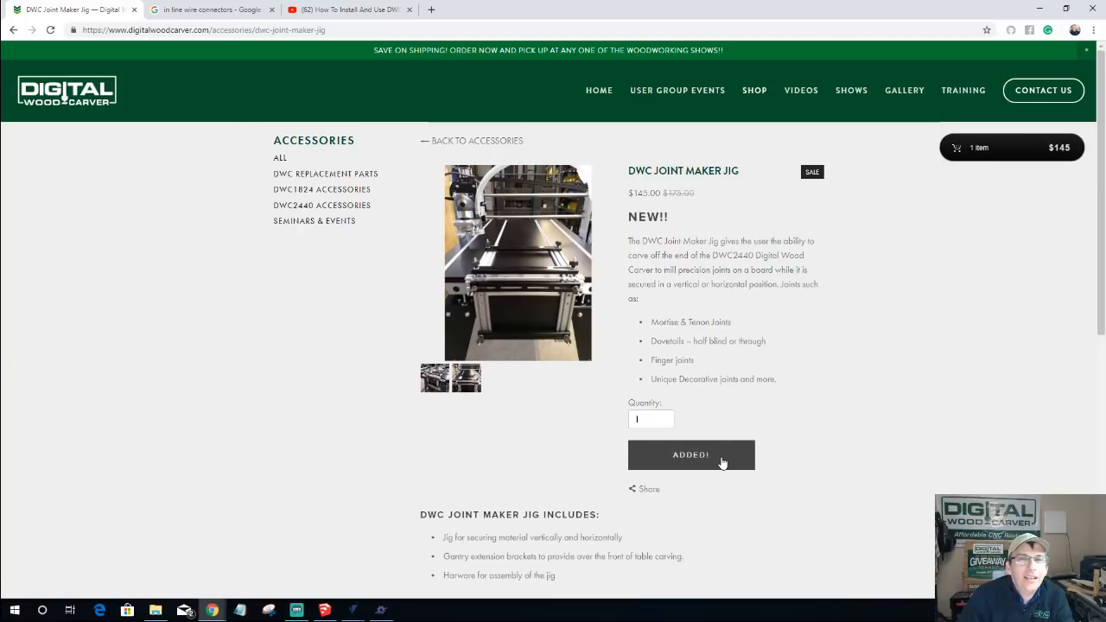
click(1016, 153)
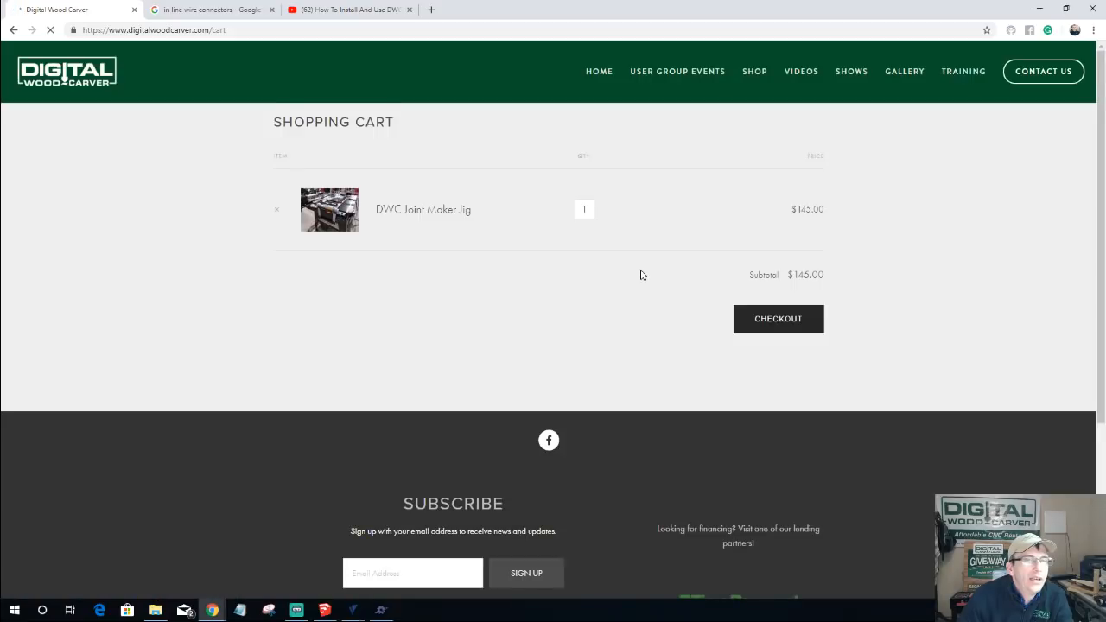
click(783, 343)
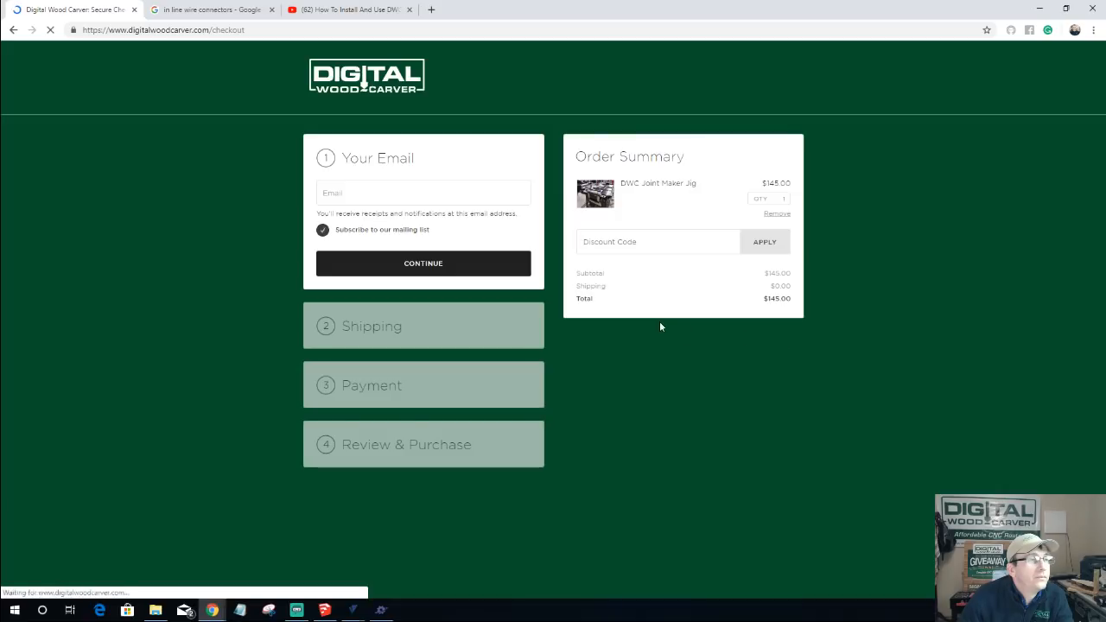
click(362, 267)
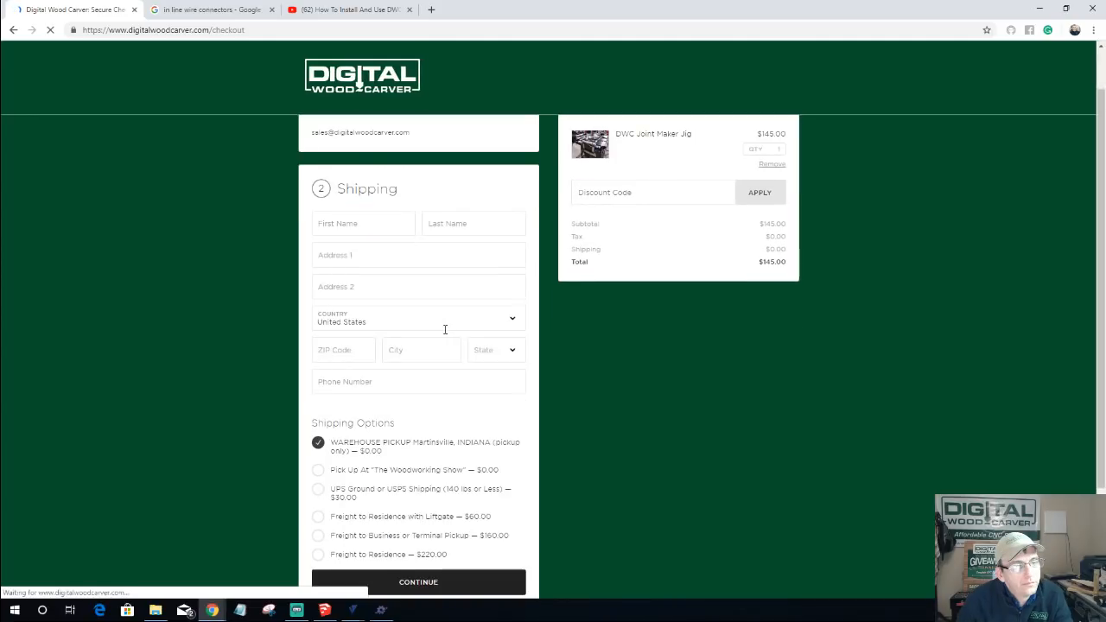
scroll(444, 329, down, 2)
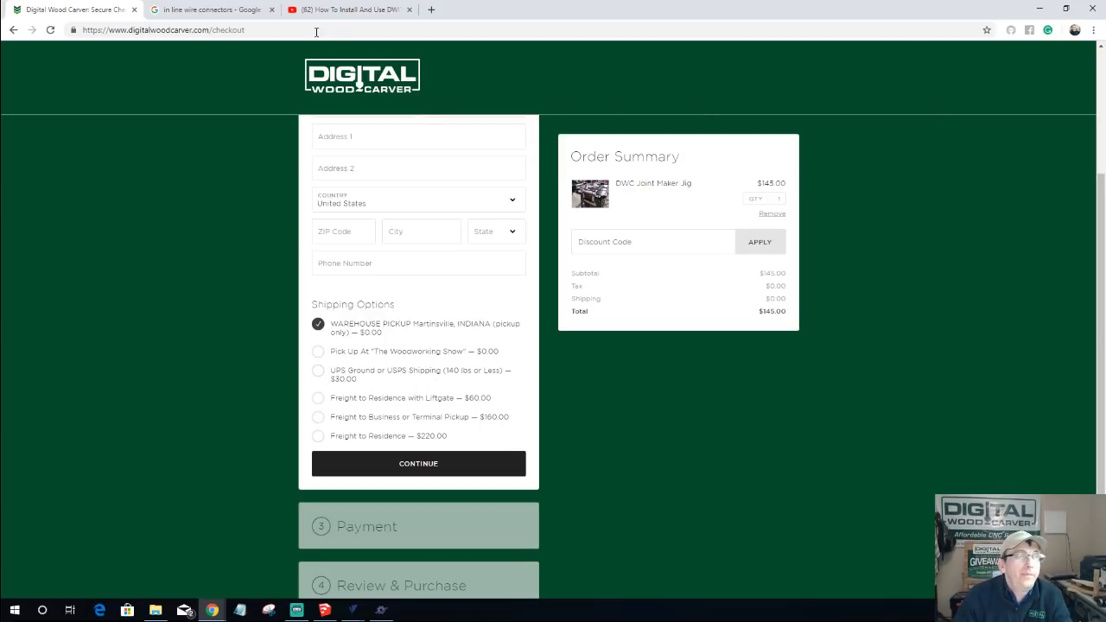
- Close the checkout tab and the browser window, and inspect the tulip carving preview in VCarve Pro from several angles
click(135, 11)
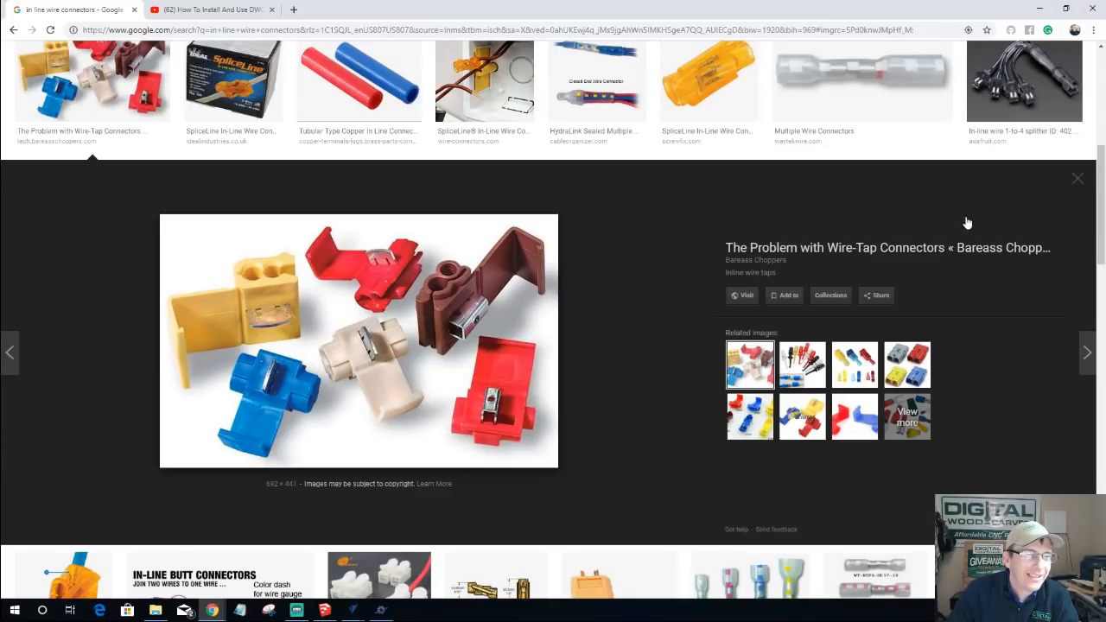
click(1092, 8)
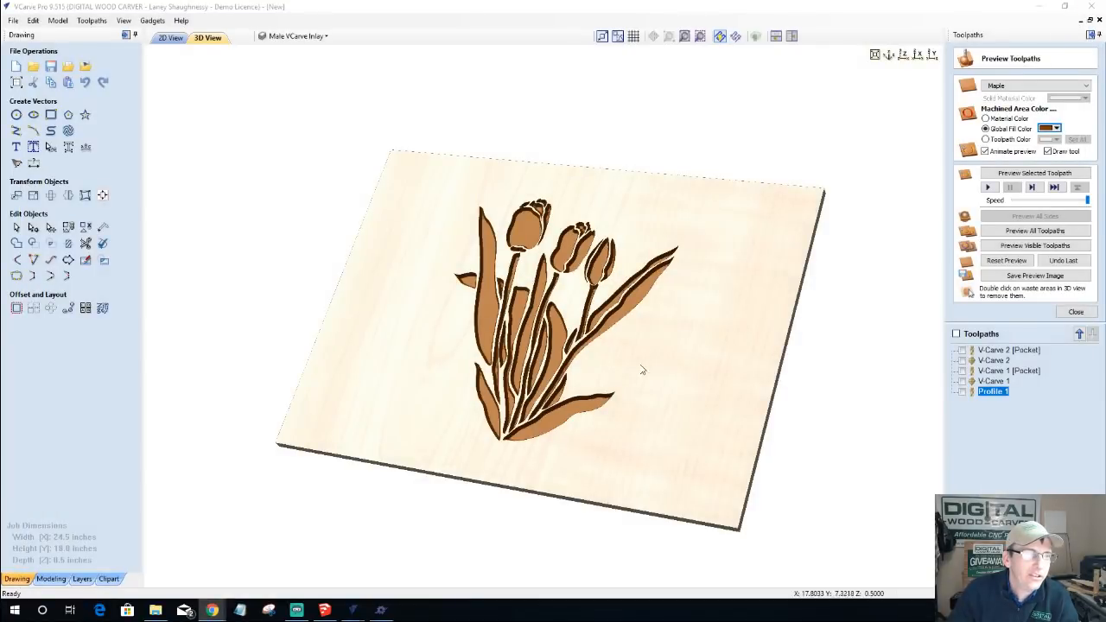
drag(605, 446, 654, 437)
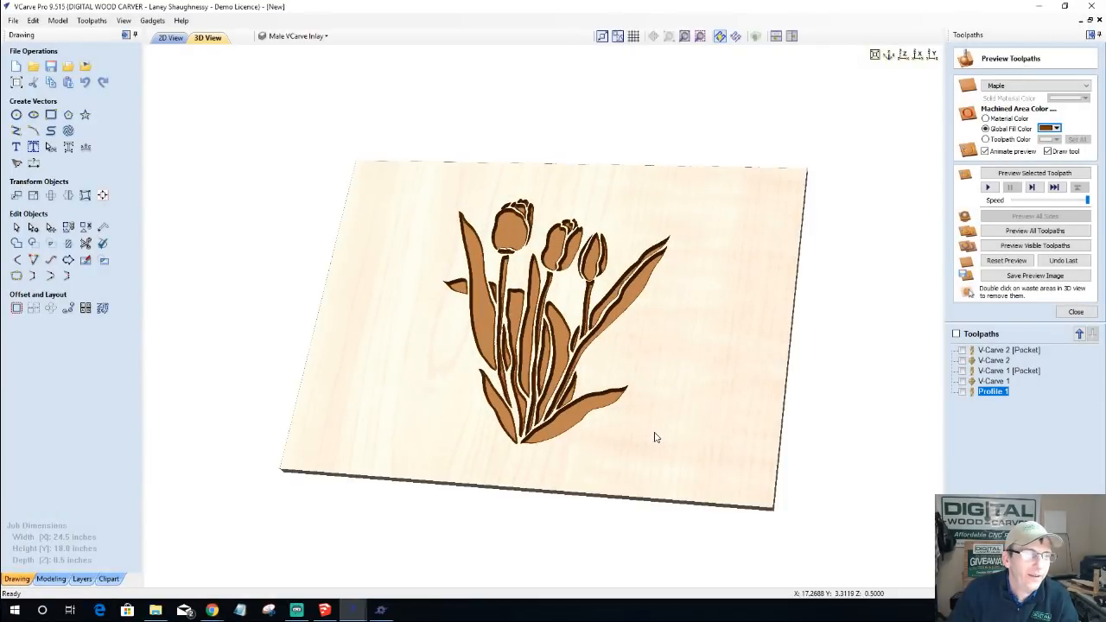
scroll(584, 399, up, 3)
scroll(584, 399, down, 2)
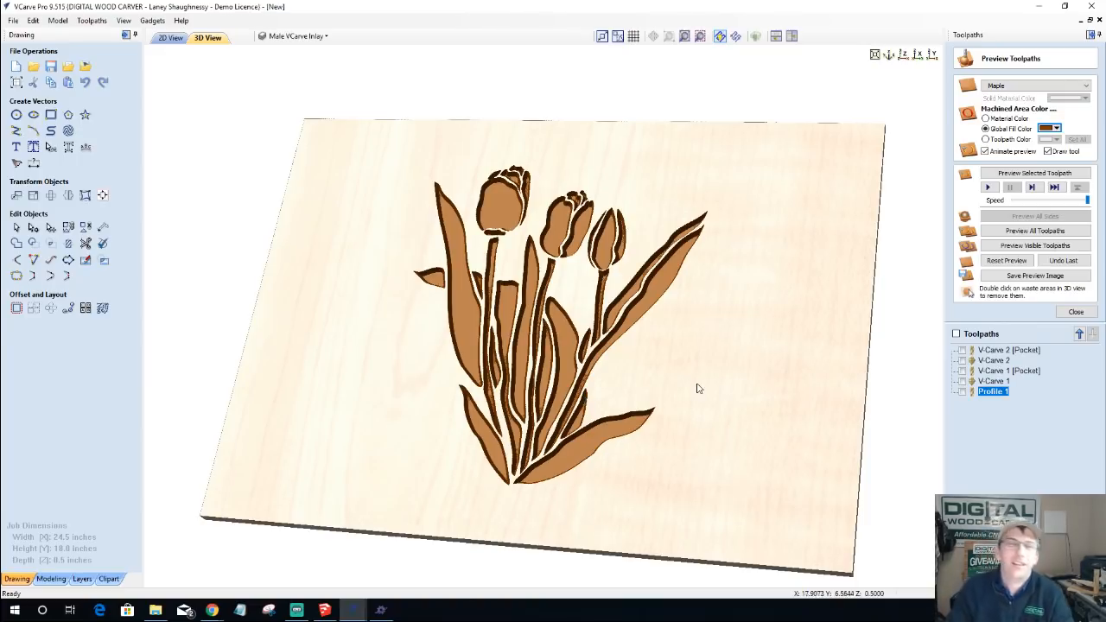
drag(746, 285, 733, 305)
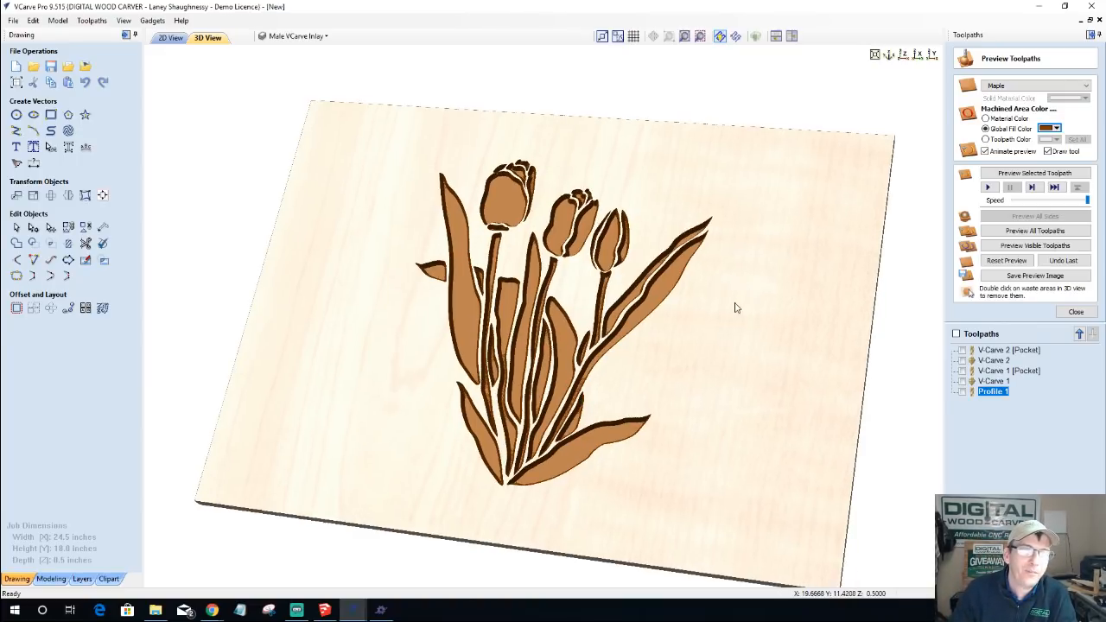
drag(720, 399, 757, 381)
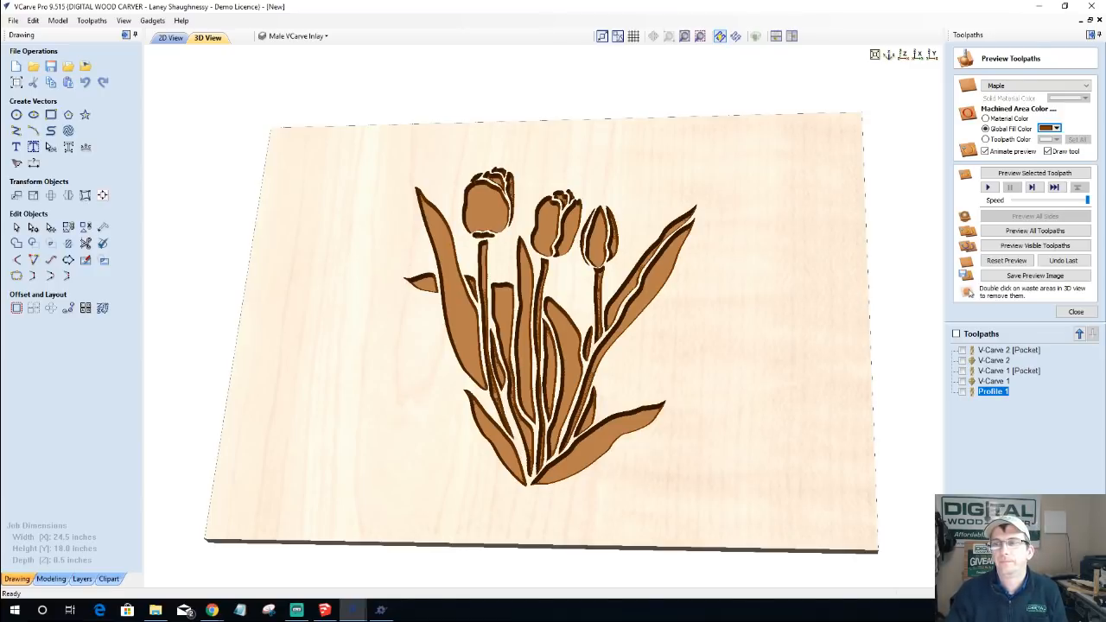
key(alt+Tab)
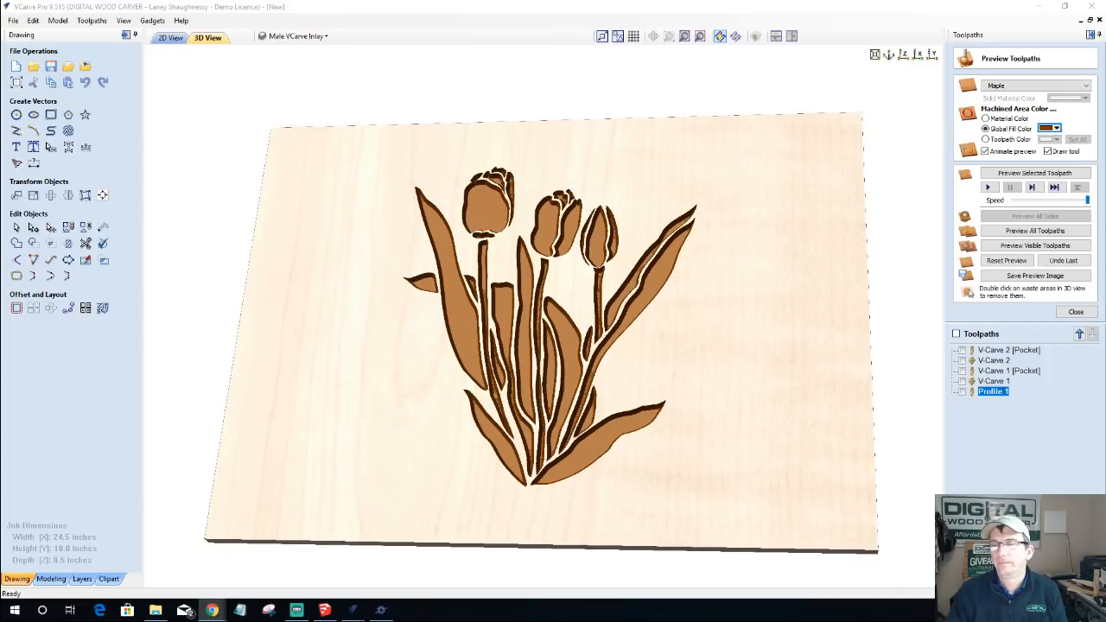